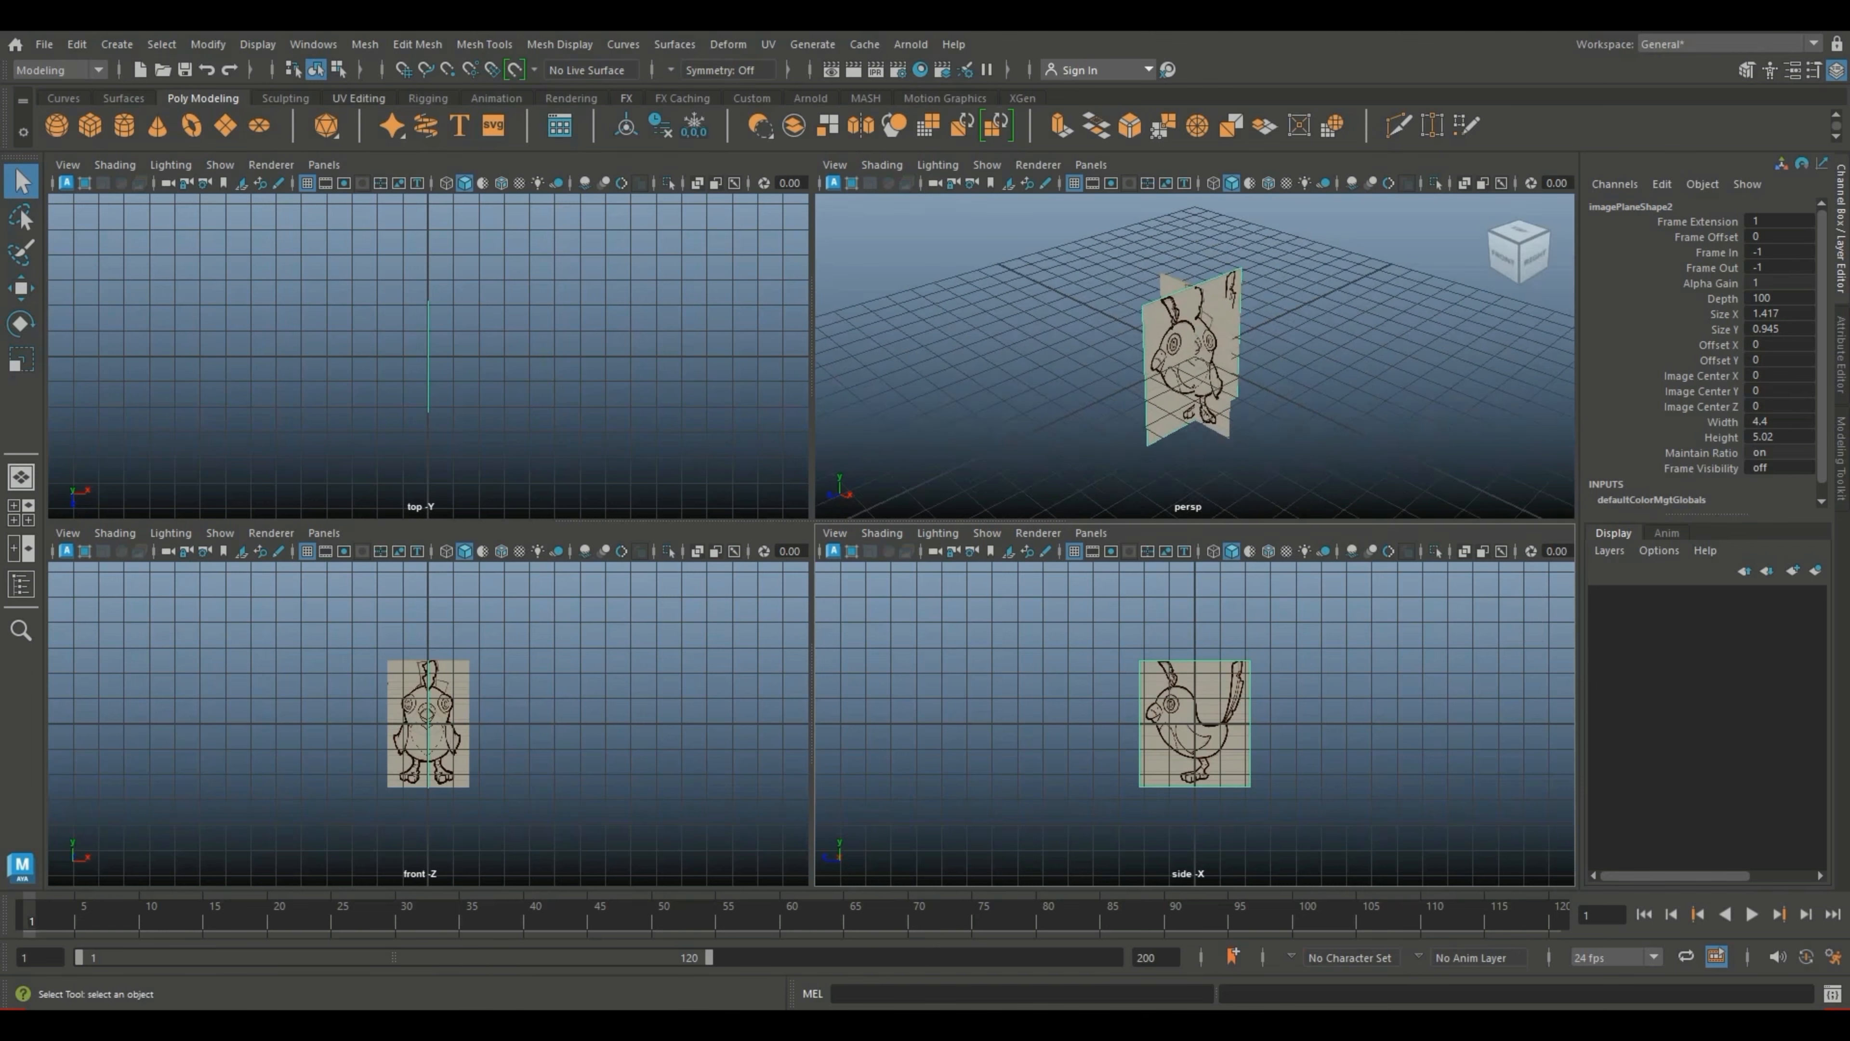
Step: Adjust the side-view bird image plane's position along Z, settling at Translate Z 0.041
scroll(1195, 357, "down", 2)
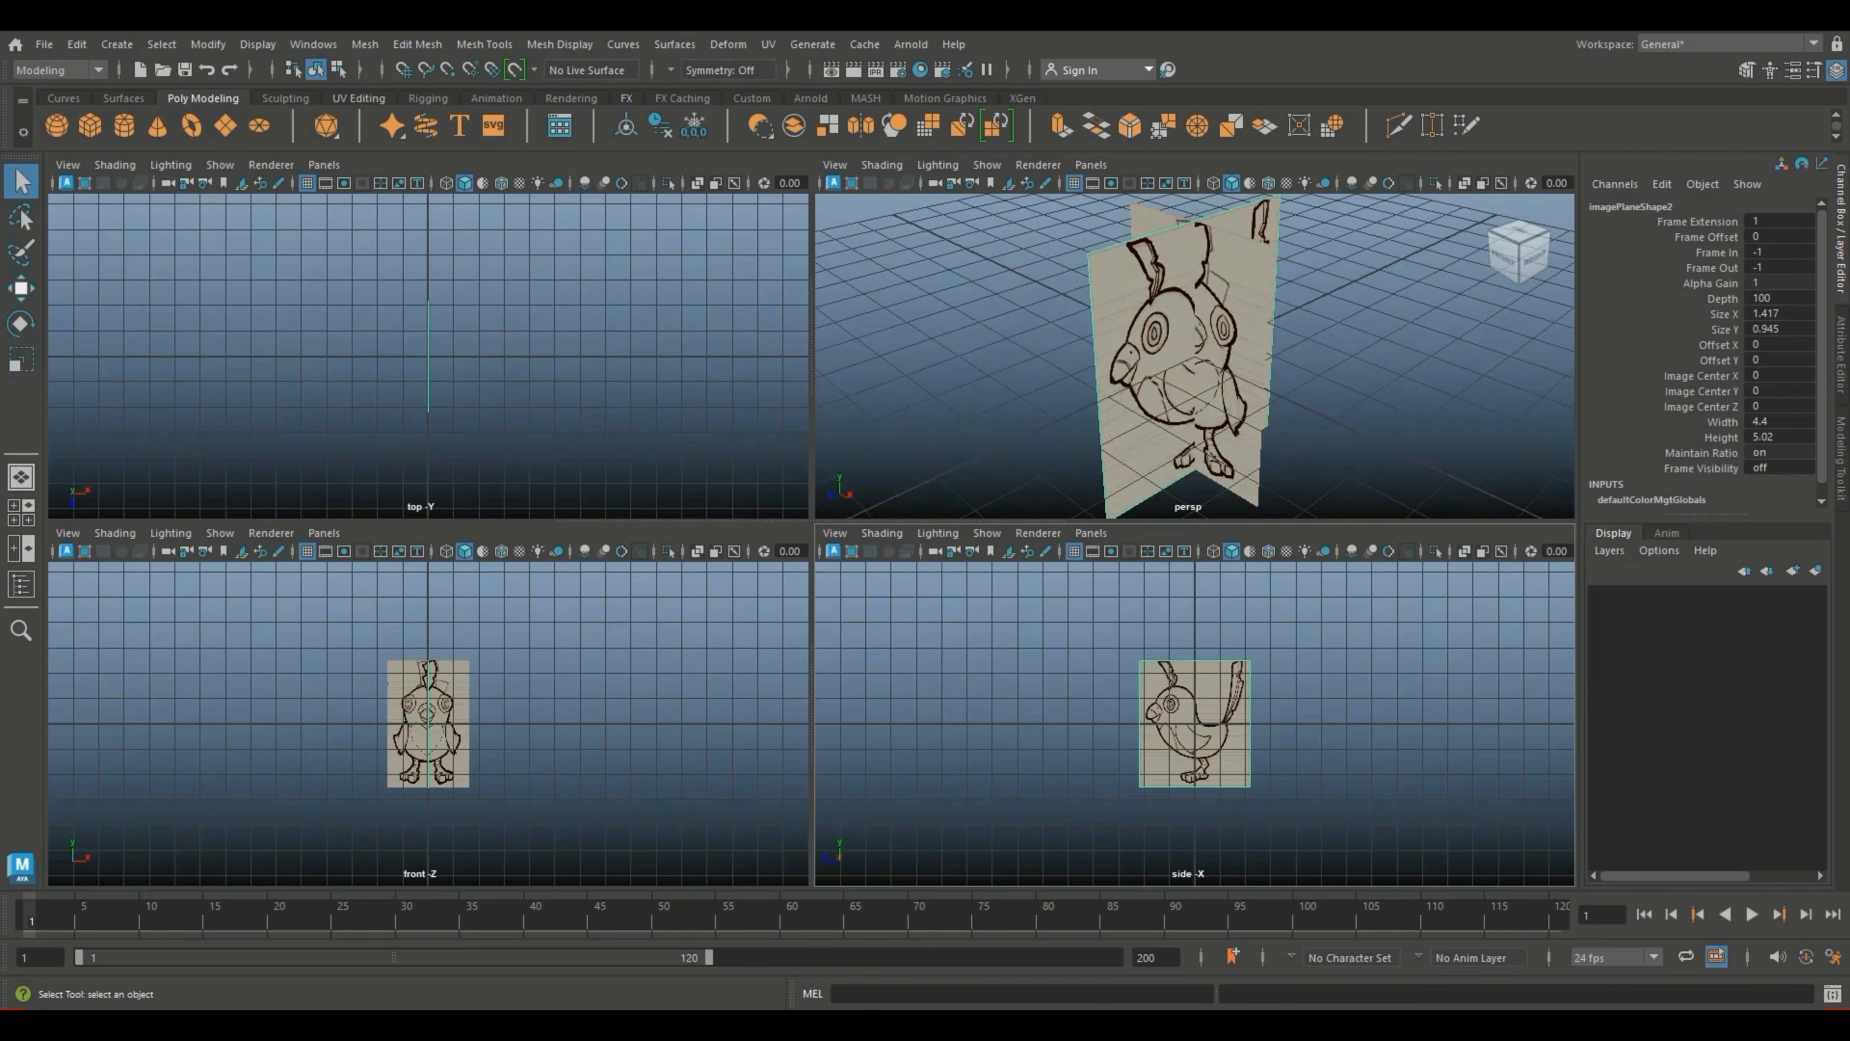
key("w")
scroll(1194, 357, "up", 5)
left_click_drag(1195, 387, 1208, 351, "alt")
scroll(1194, 357, "up", 4)
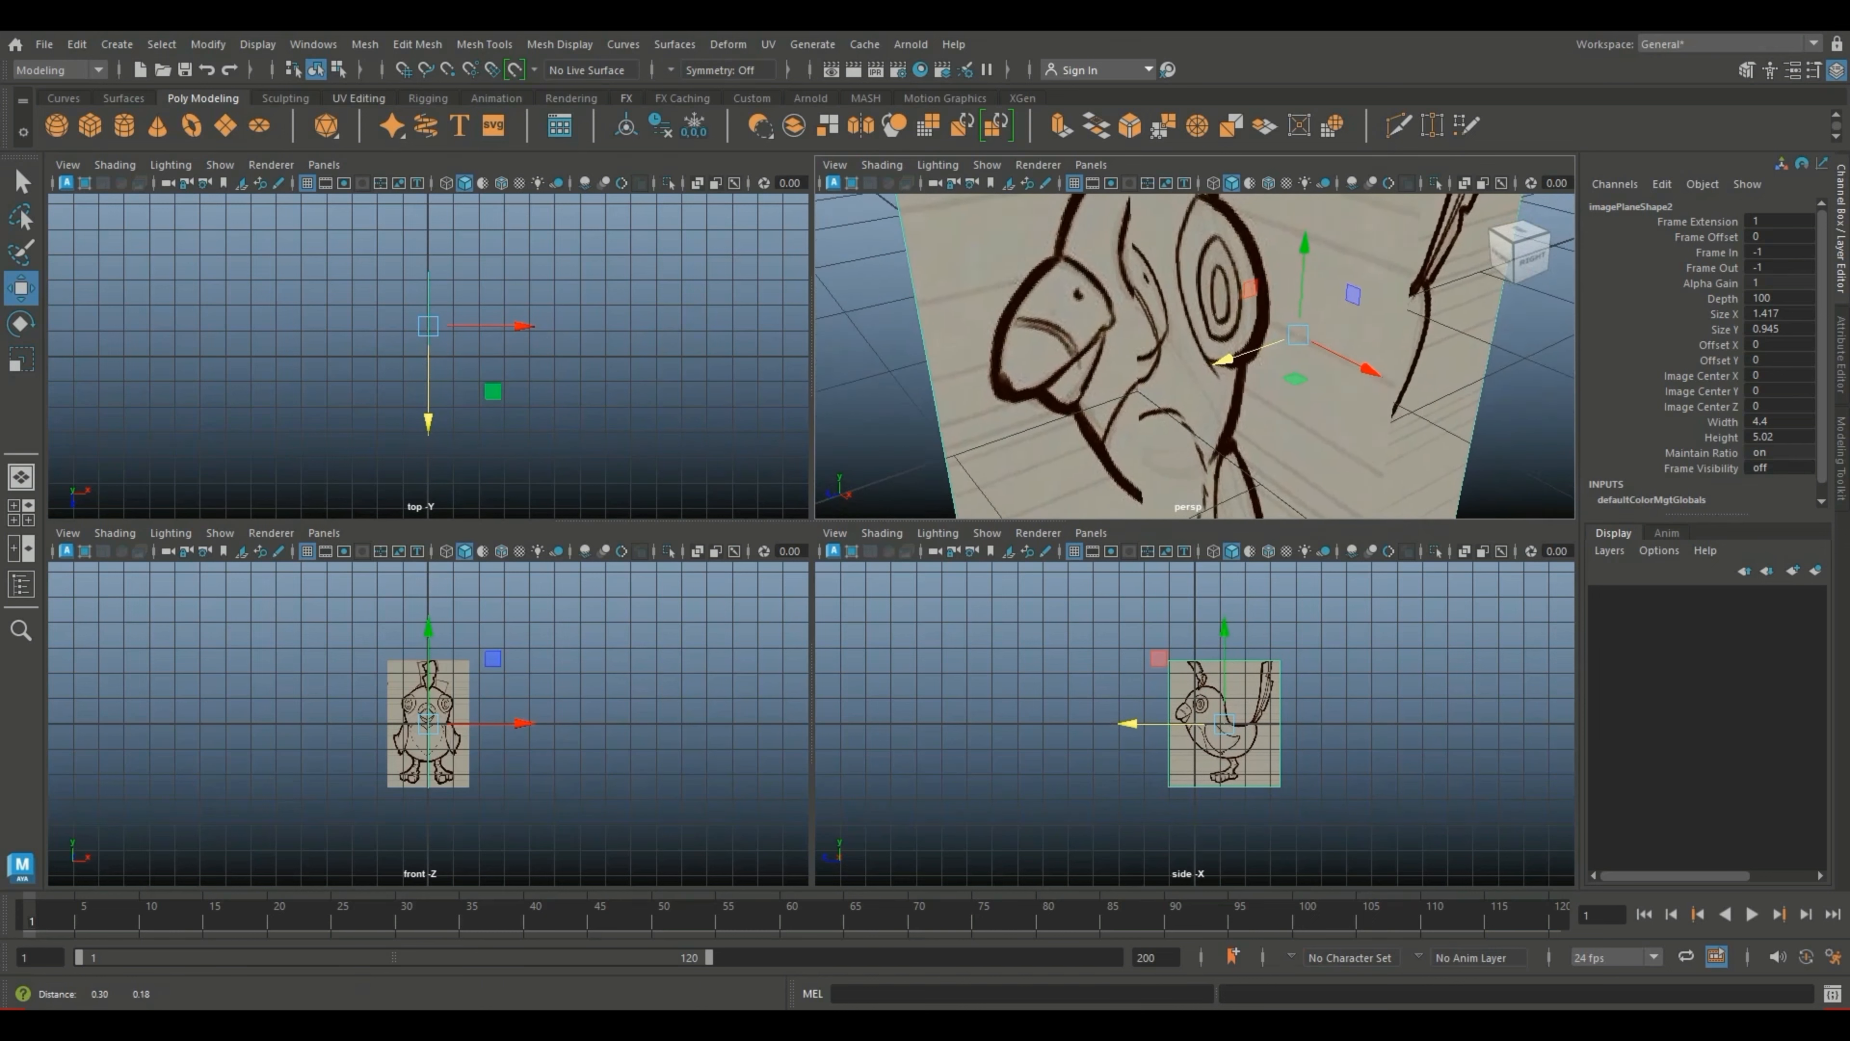
mouse_move(1179, 395)
left_mouse_down()
mouse_move(1376, 414)
mouse_move(1199, 423)
mouse_move(1175, 382)
left_mouse_up()
scroll(1175, 383, "up", 6)
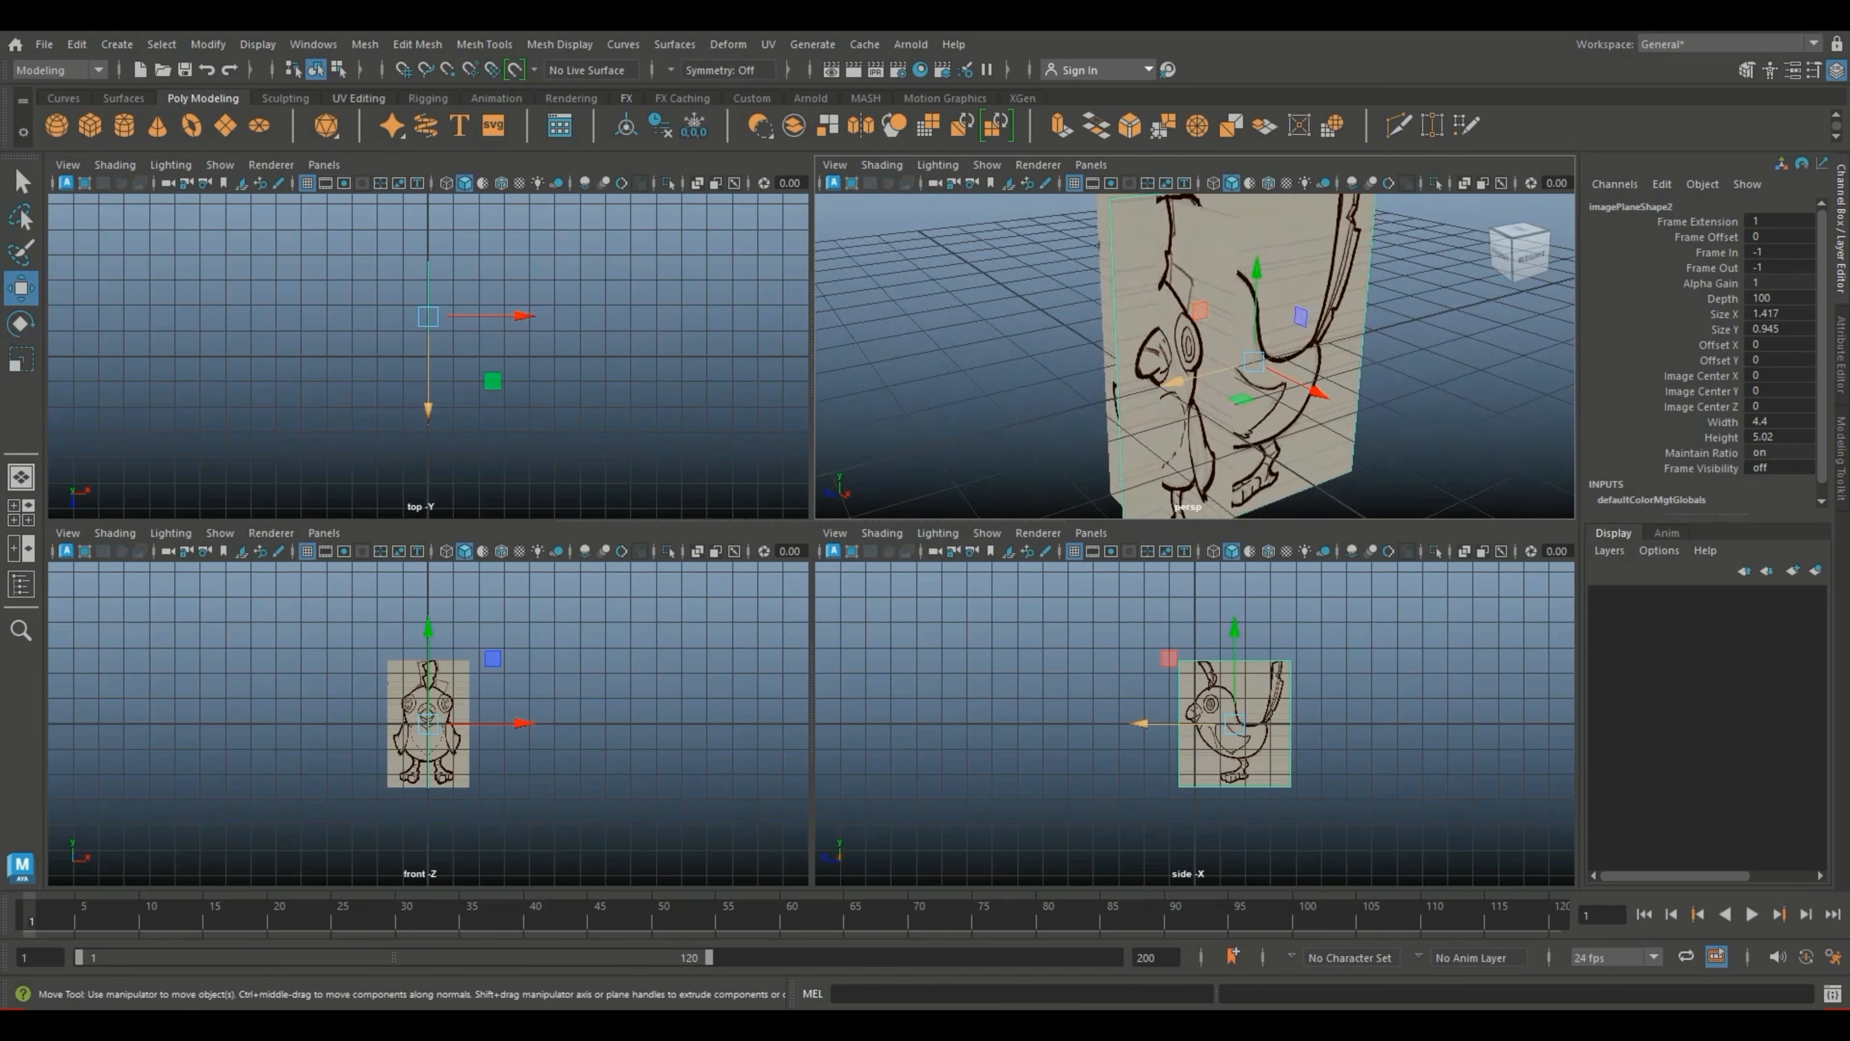
left_click_drag(1292, 392, 1291, 373, "alt")
scroll(1292, 373, "down", 4)
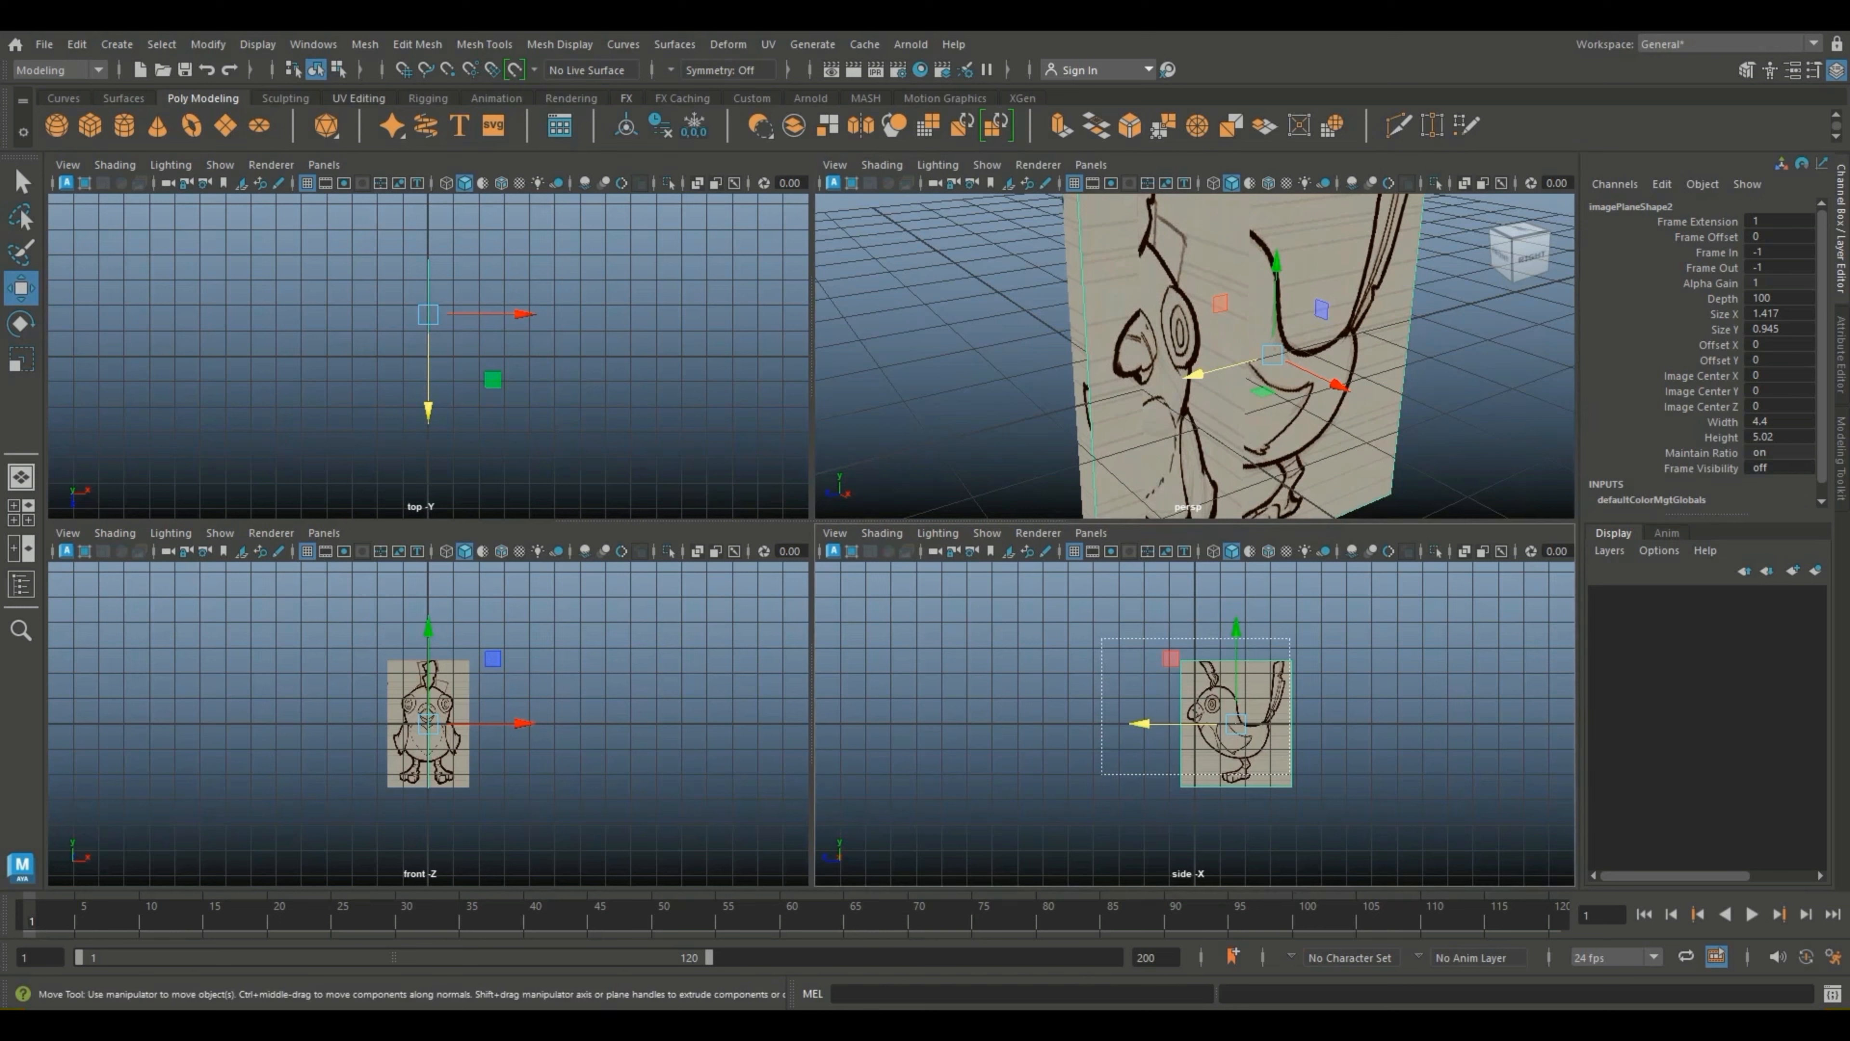
left_click_drag(1141, 724, 1098, 724)
Step: Group the front and side image planes and scale the group uniformly to about 3.2
left_click_drag(1194, 724, 1386, 723)
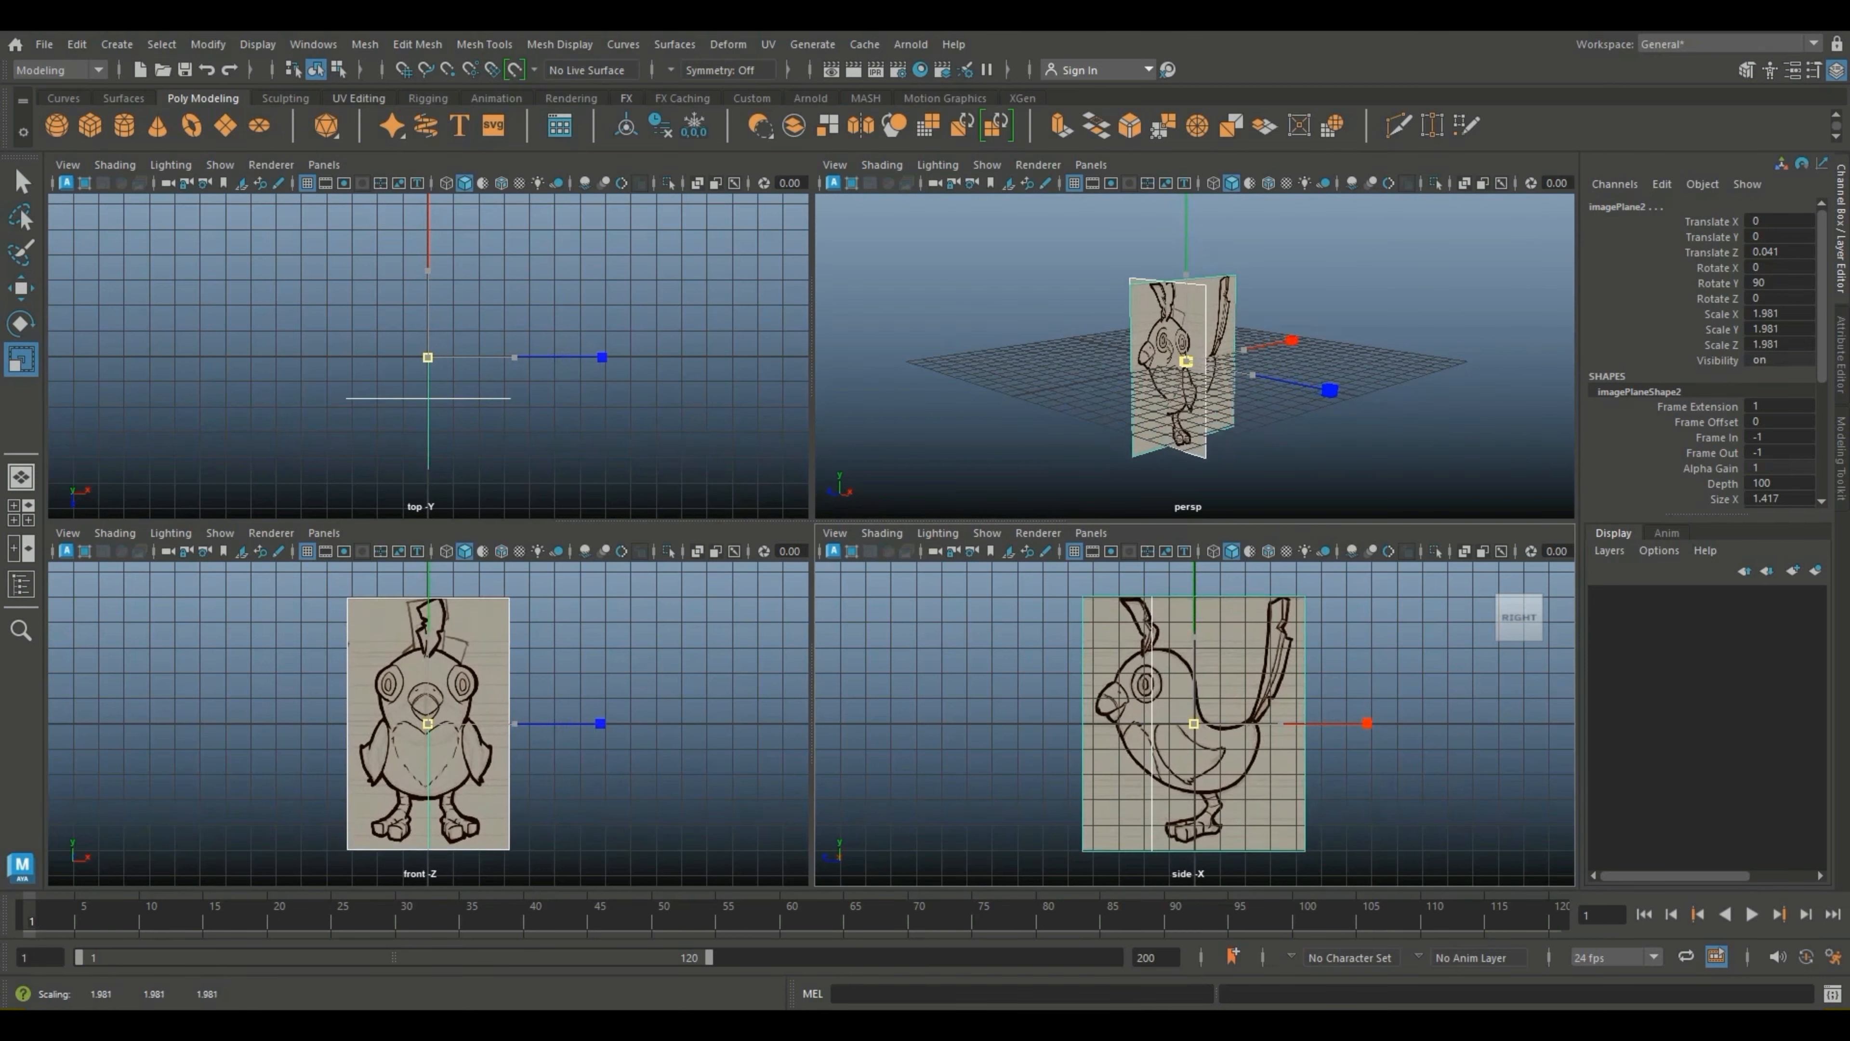
key("ctrl+z")
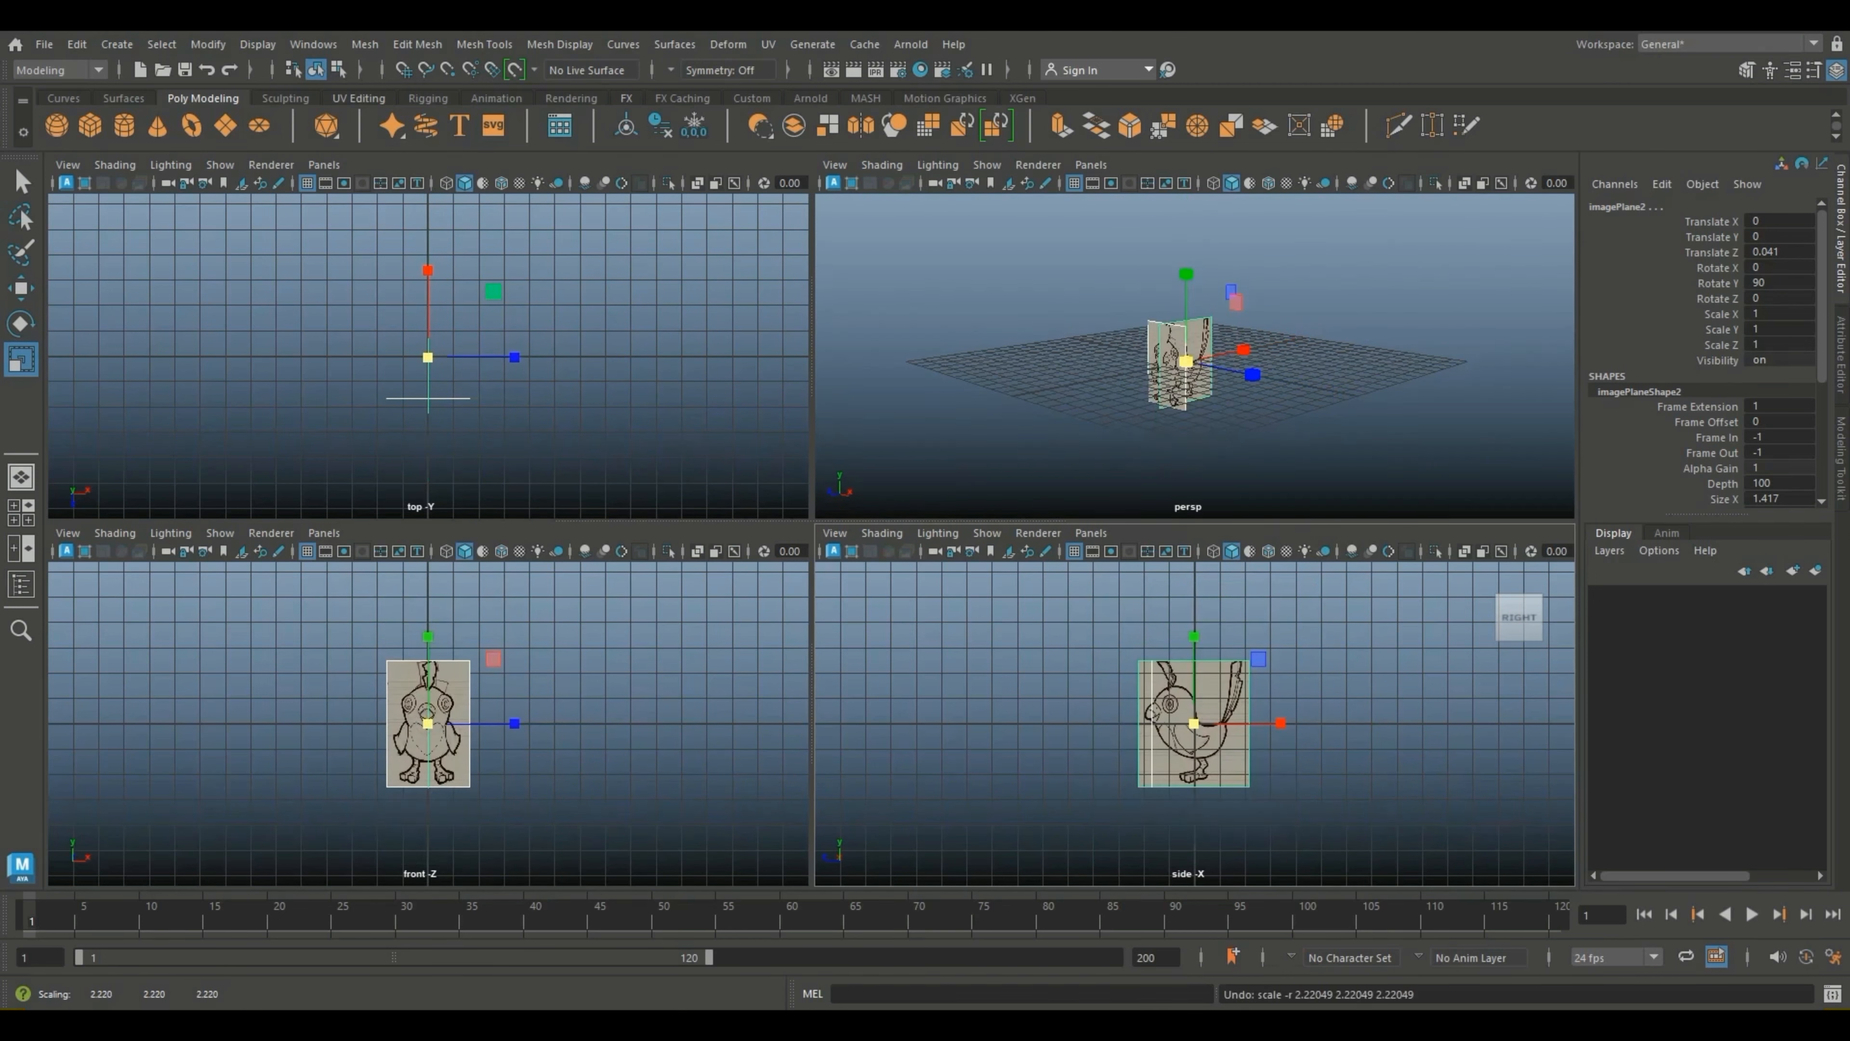
key("ctrl+g")
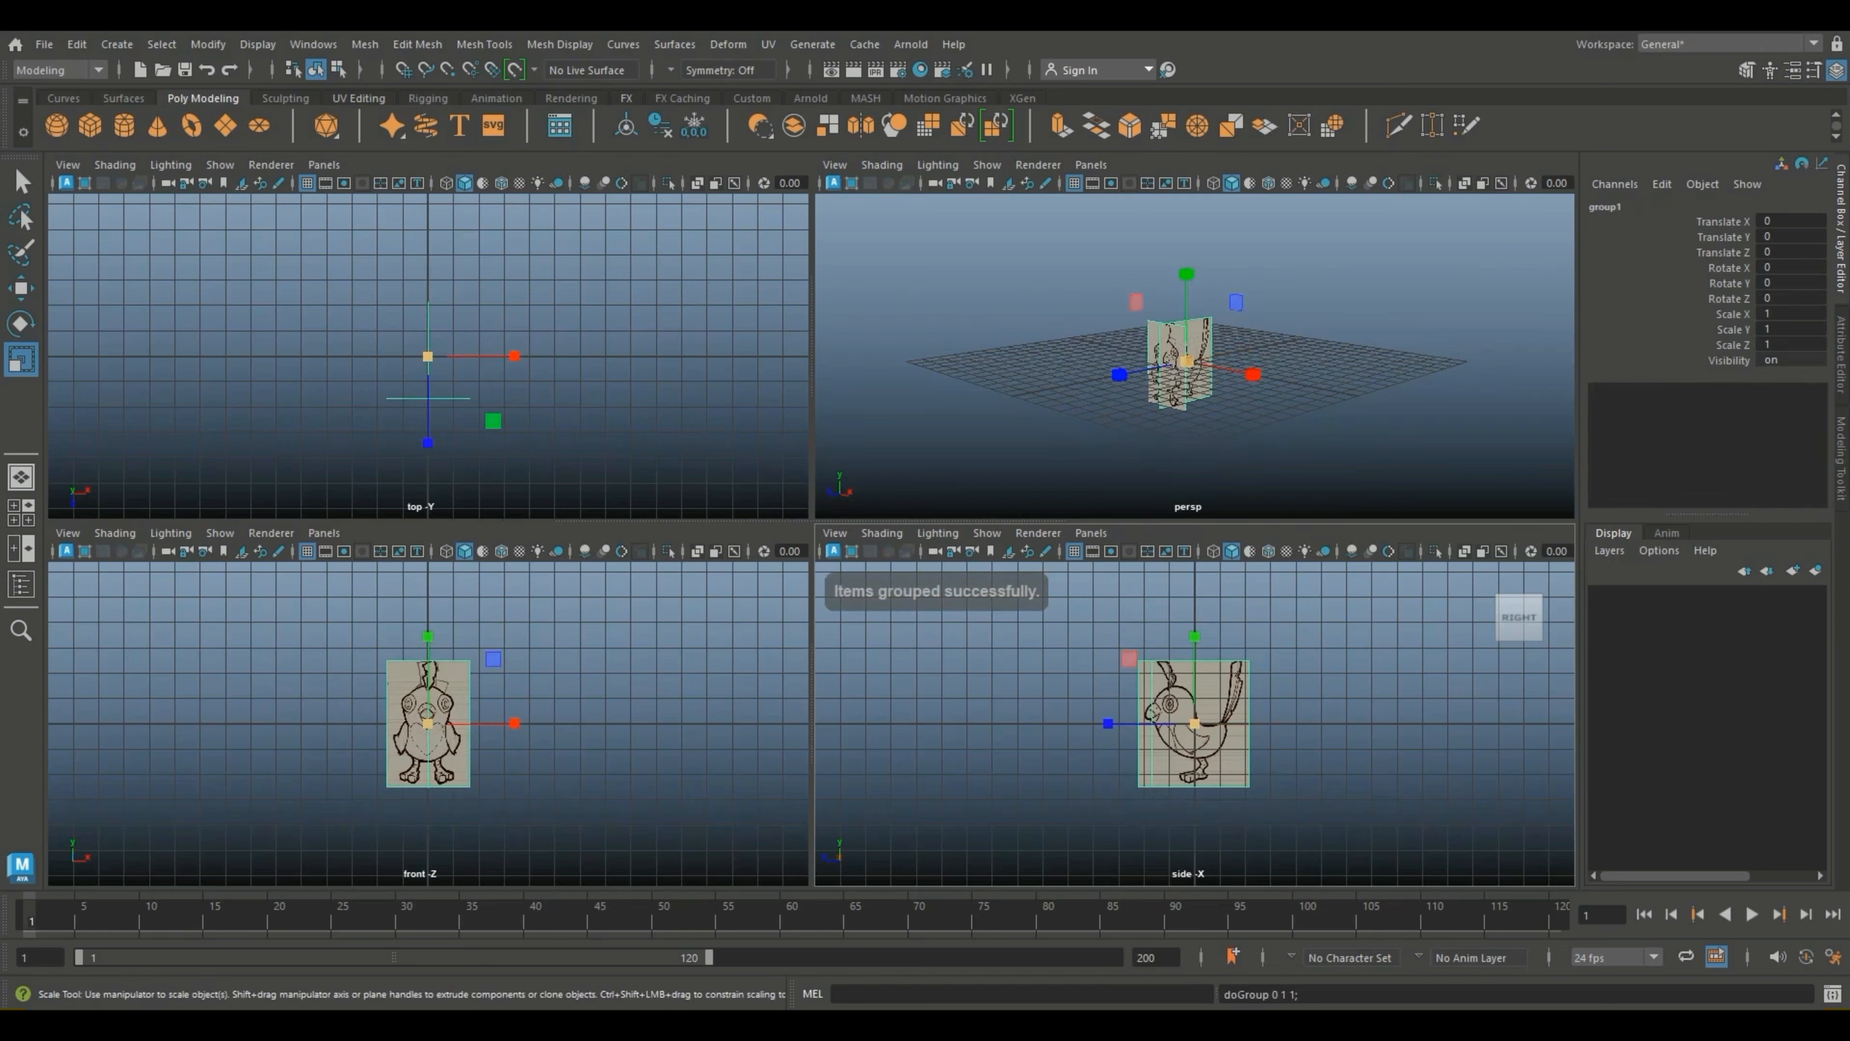
left_click_drag(1195, 723, 1384, 724)
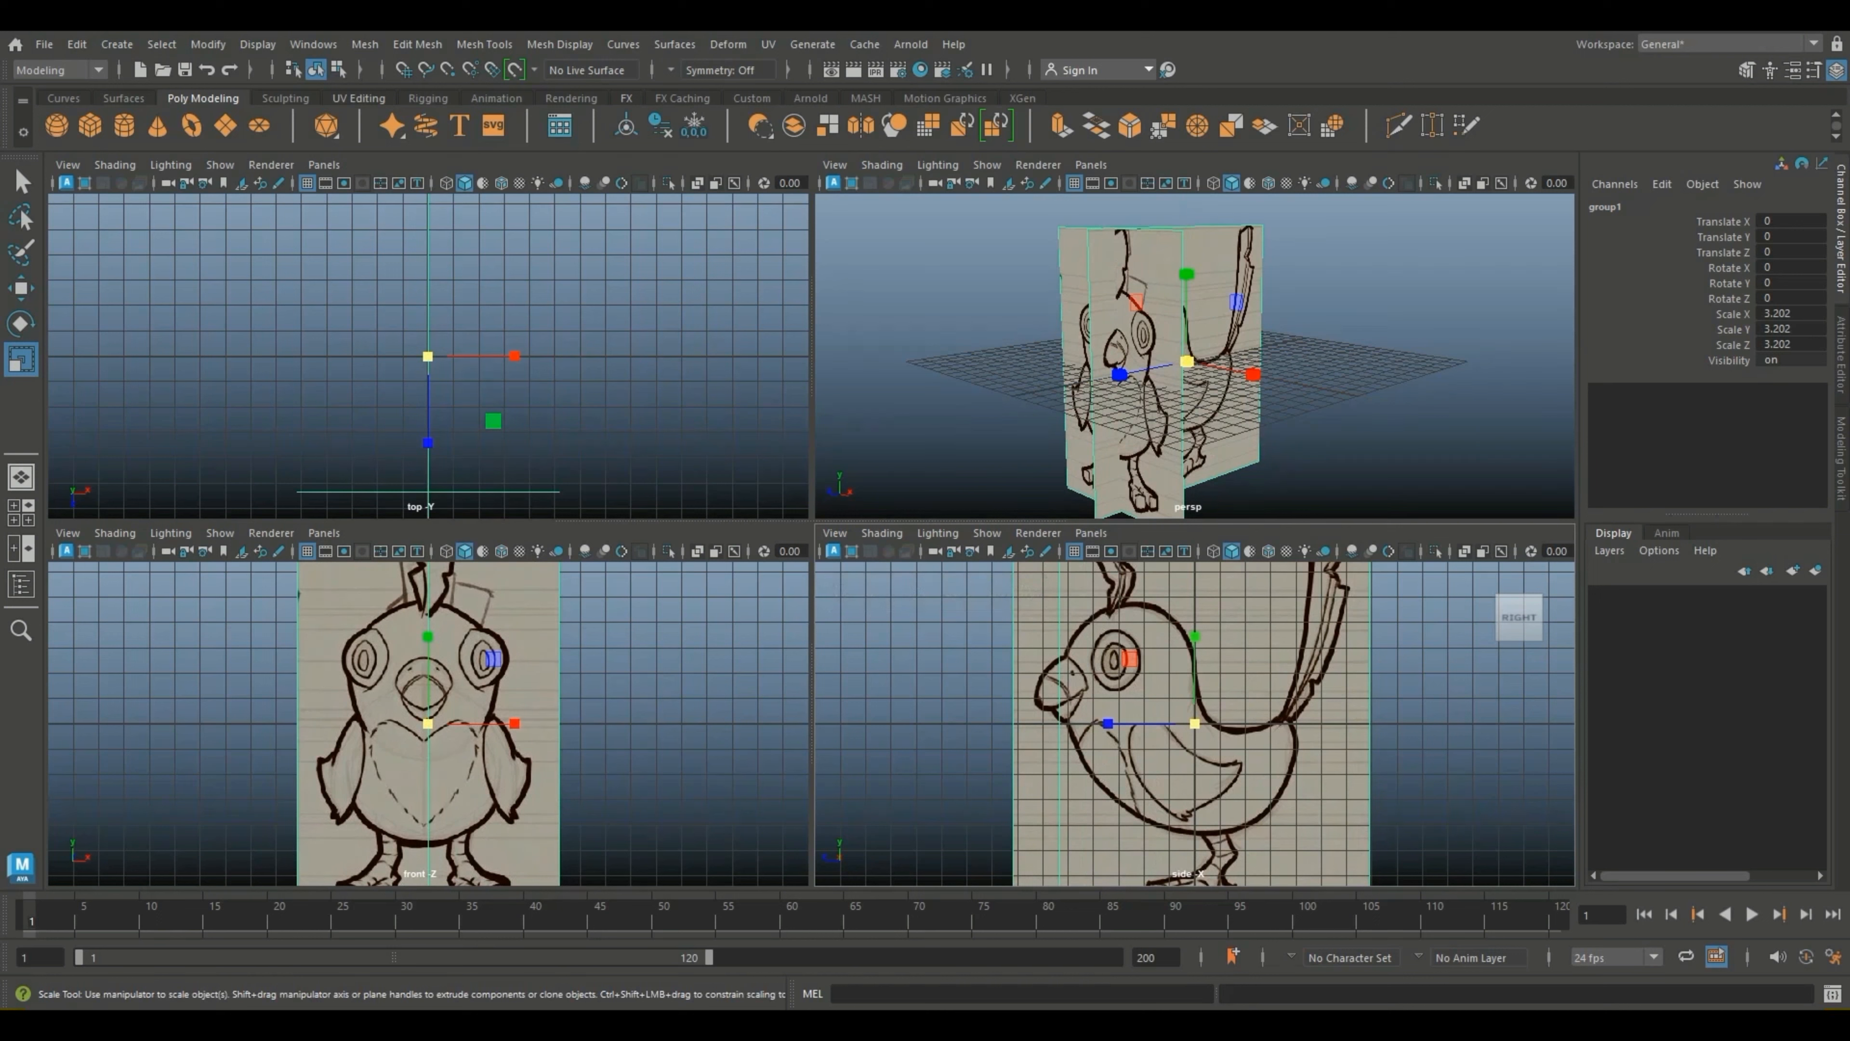
Step: Move the side image plane to about -15.87 in X and the front image plane to about -12.43 in Z
key("w")
scroll(429, 724, "down", 4)
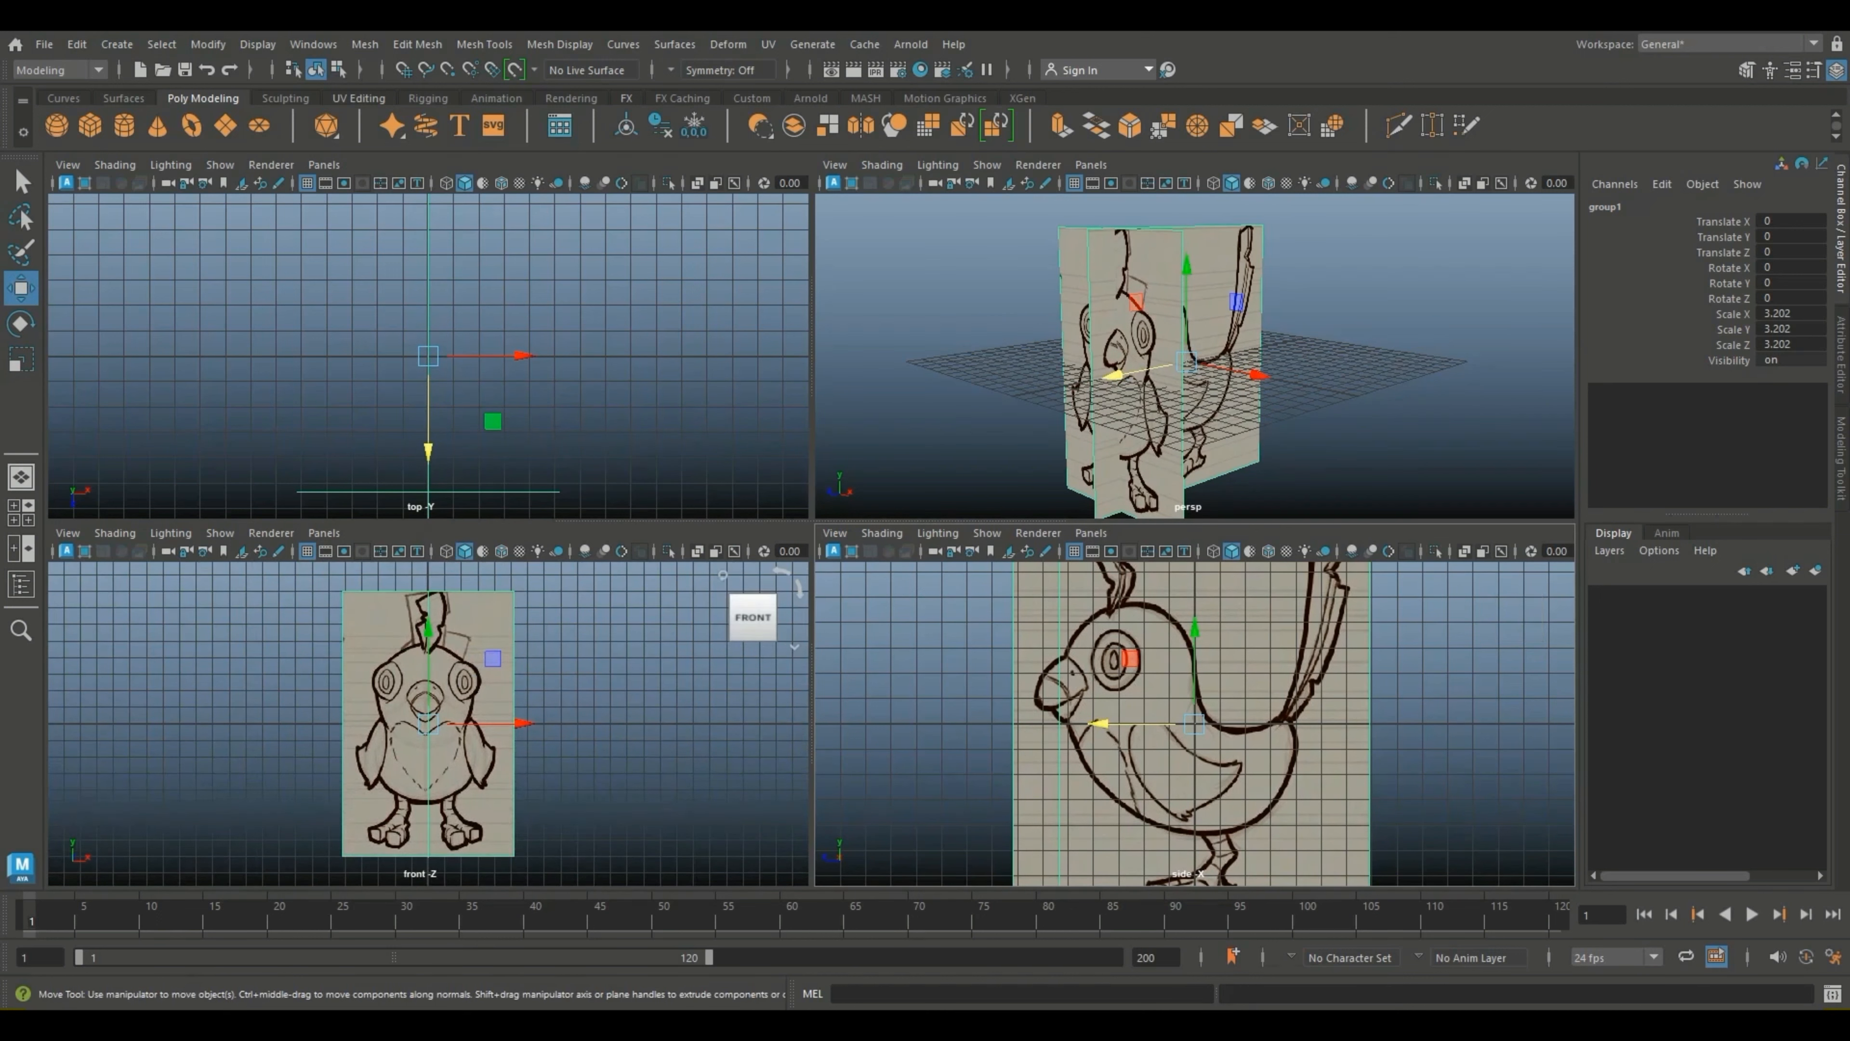
scroll(1194, 724, "down", 2)
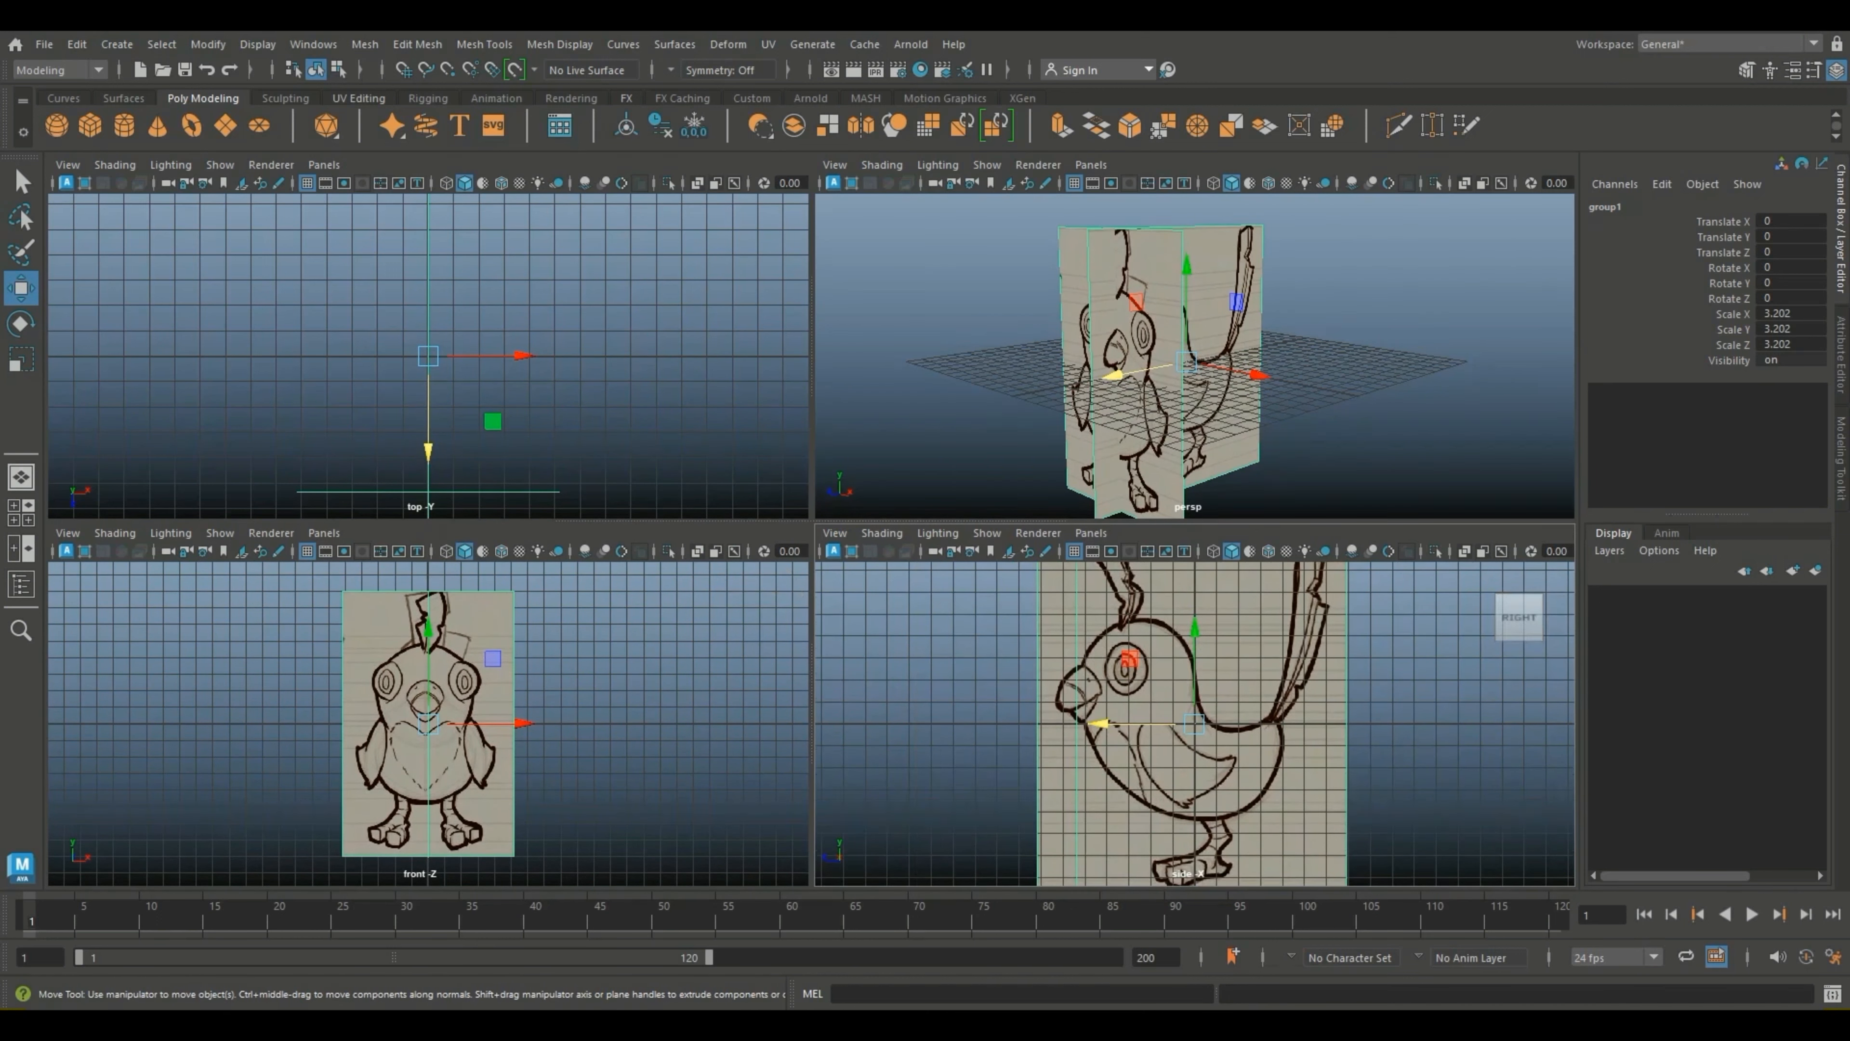
left_click(1348, 306)
left_click(1231, 394)
left_click_drag(1258, 376, 897, 301)
left_click(1115, 350)
left_click_drag(1044, 391, 1446, 310)
Step: Add the front and side image planes to separate new display layers and set both layers to Reference
left_click(1816, 570)
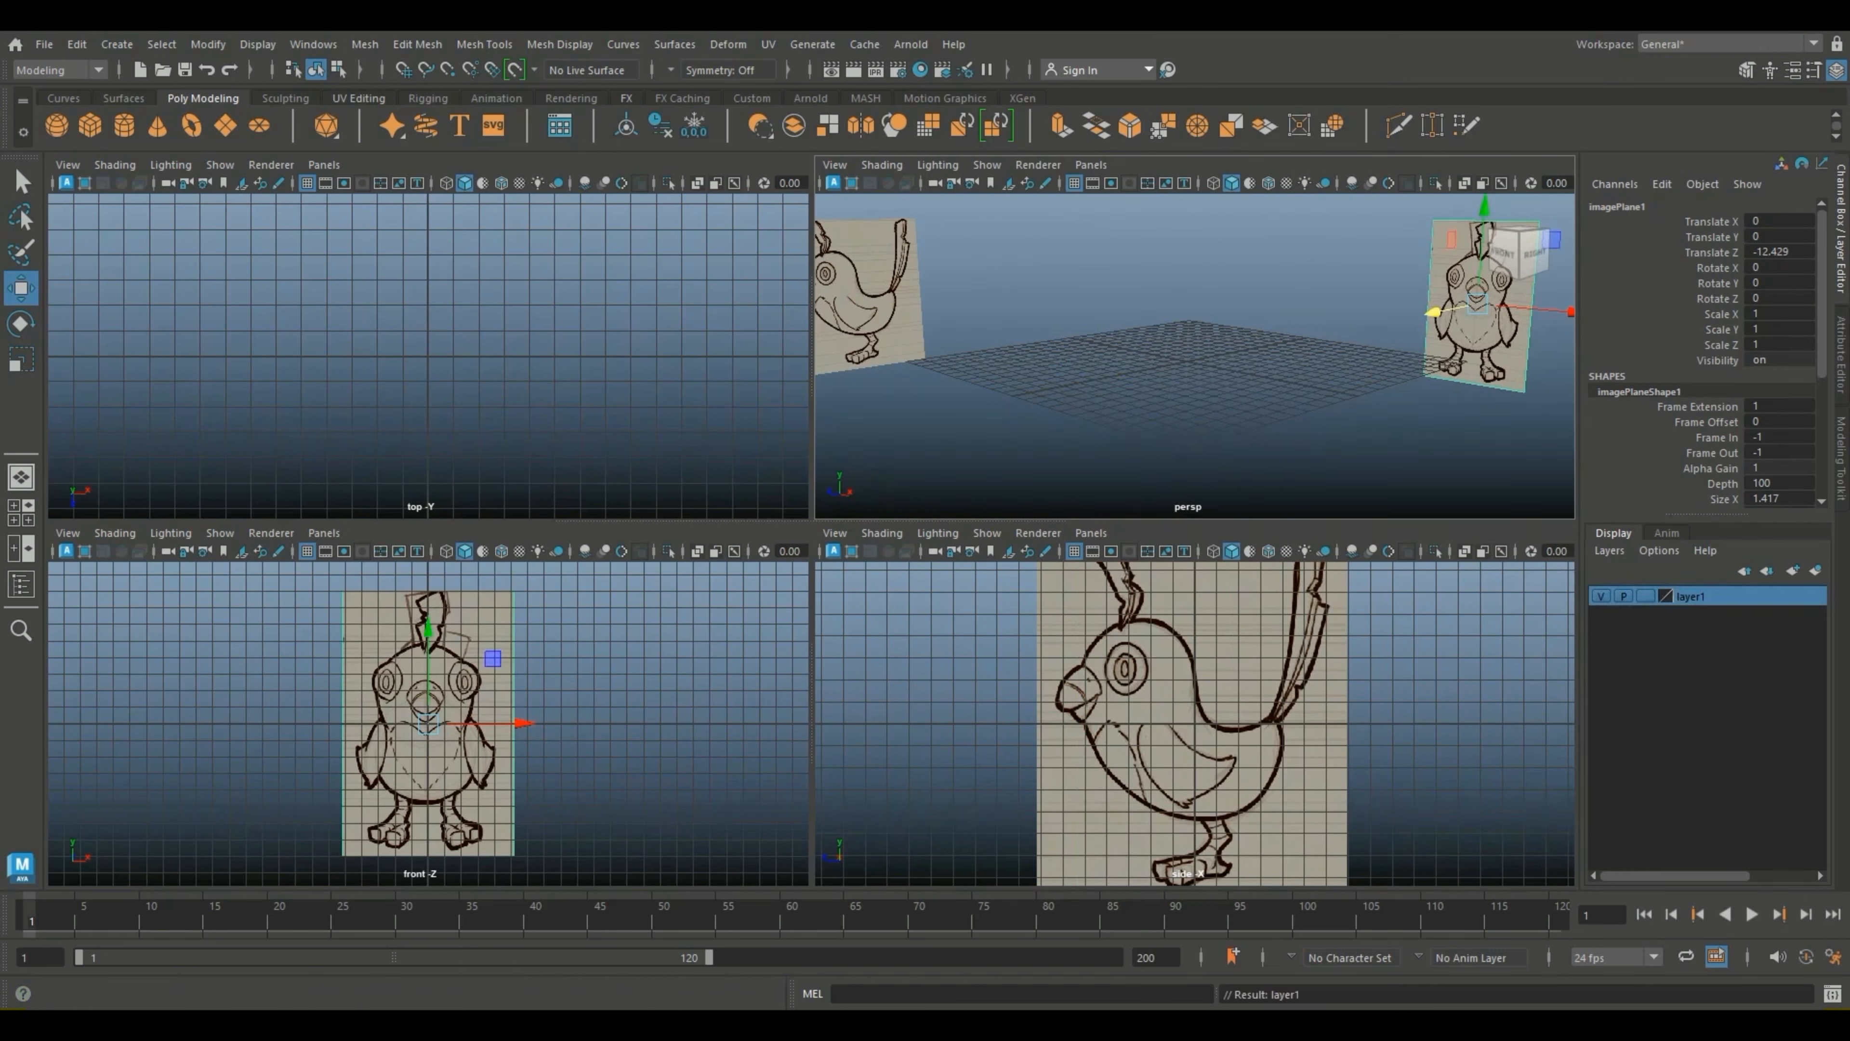
left_click(1646, 596)
left_click(1646, 597)
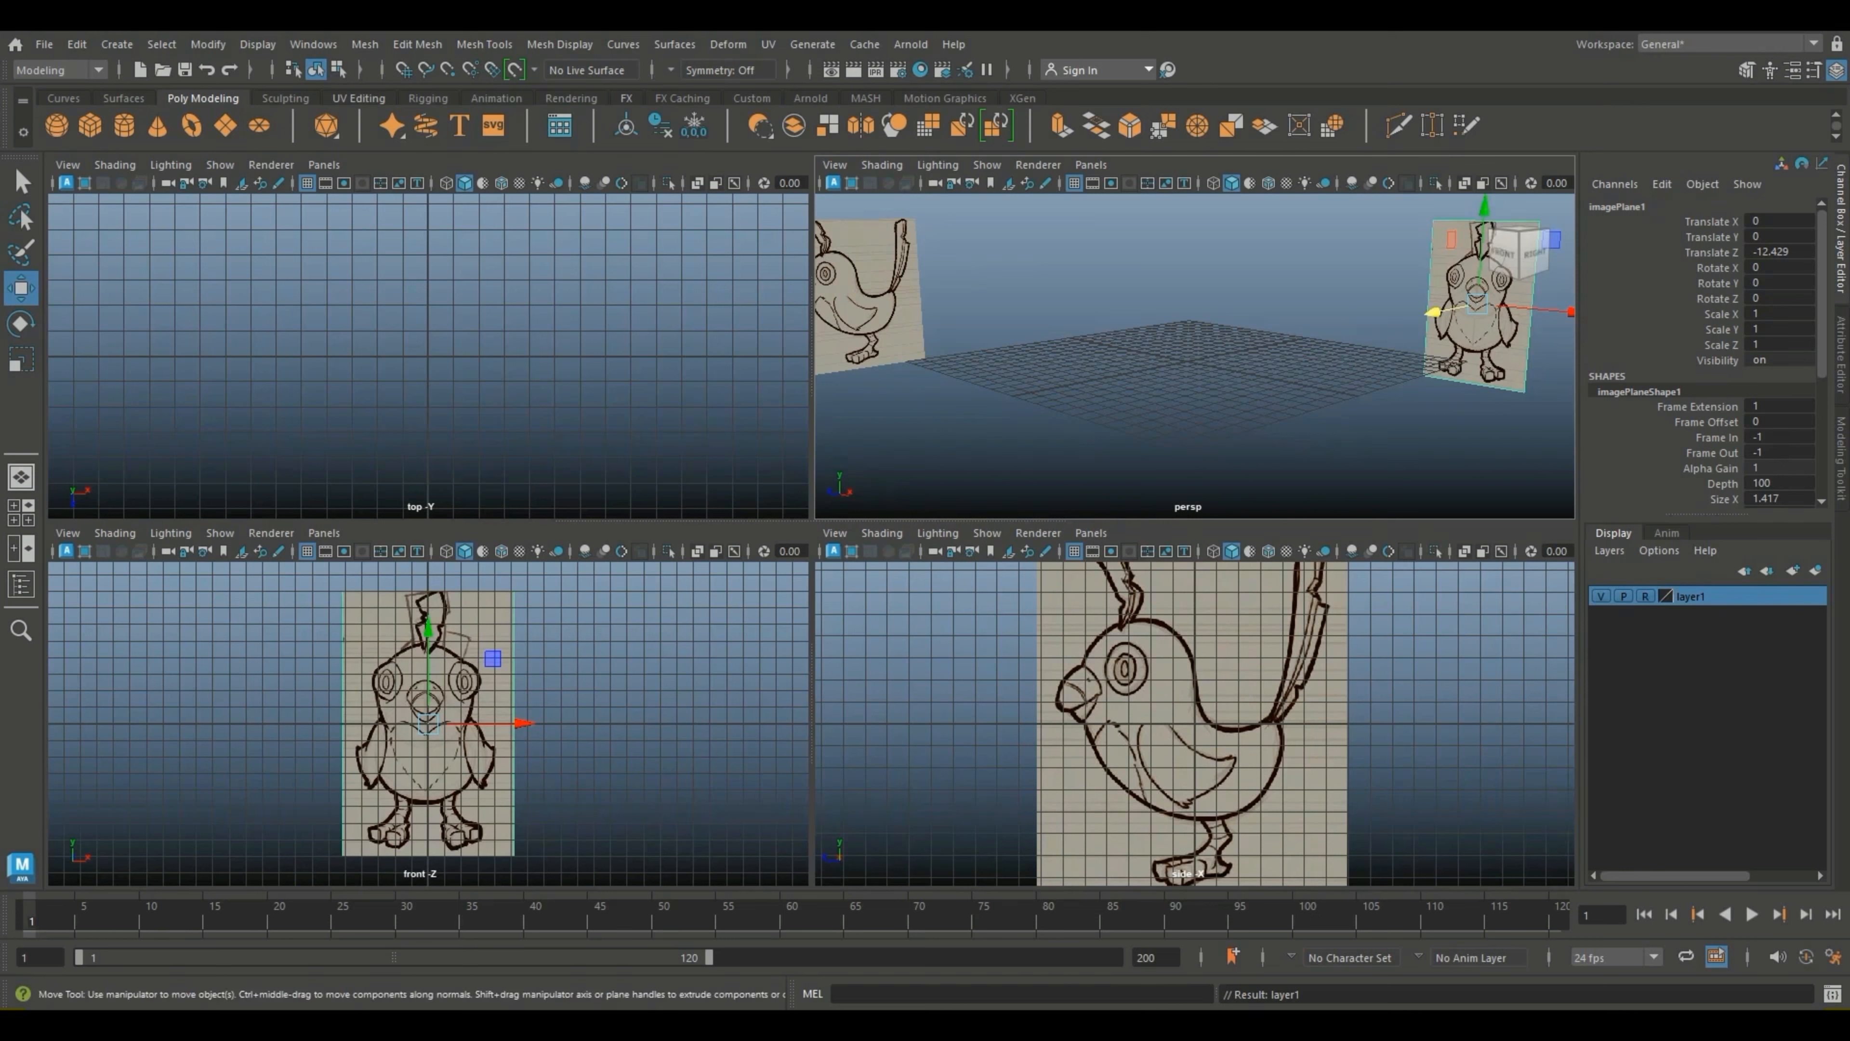
left_click(893, 321)
left_click(1815, 570)
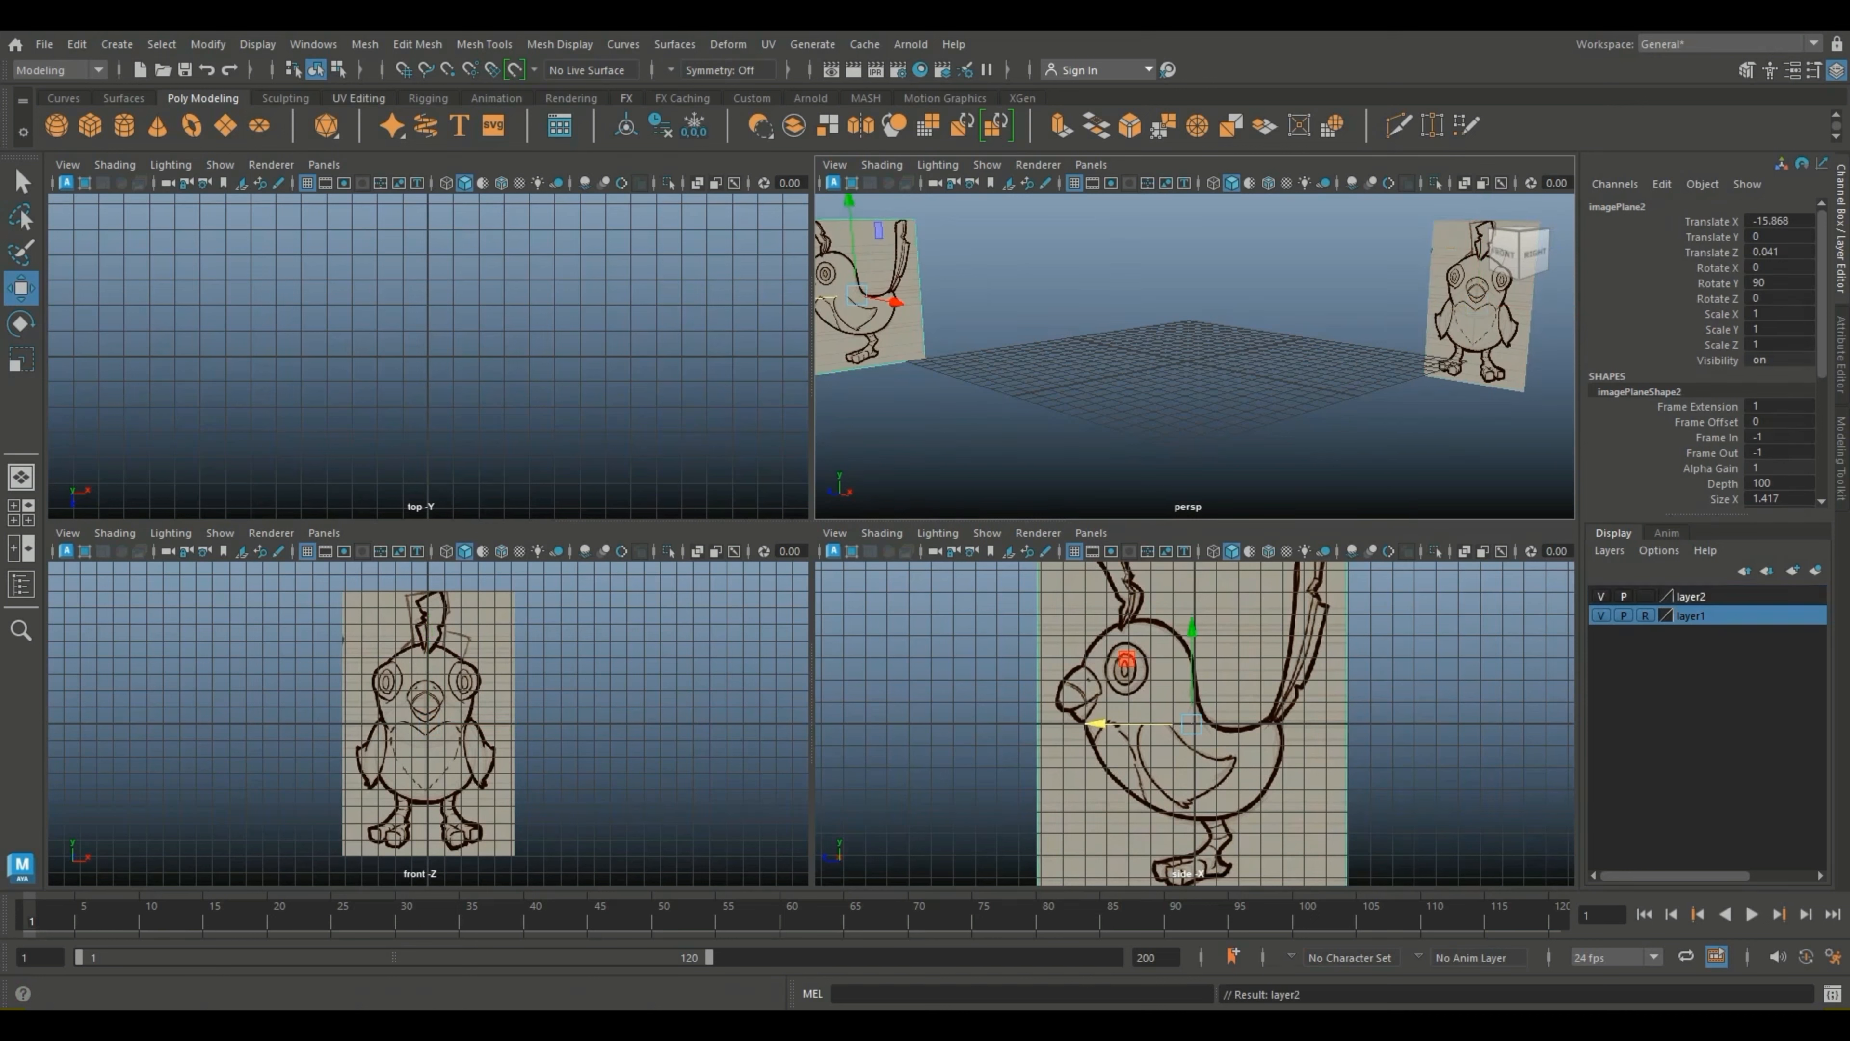
left_click(1645, 596)
left_click(1646, 596)
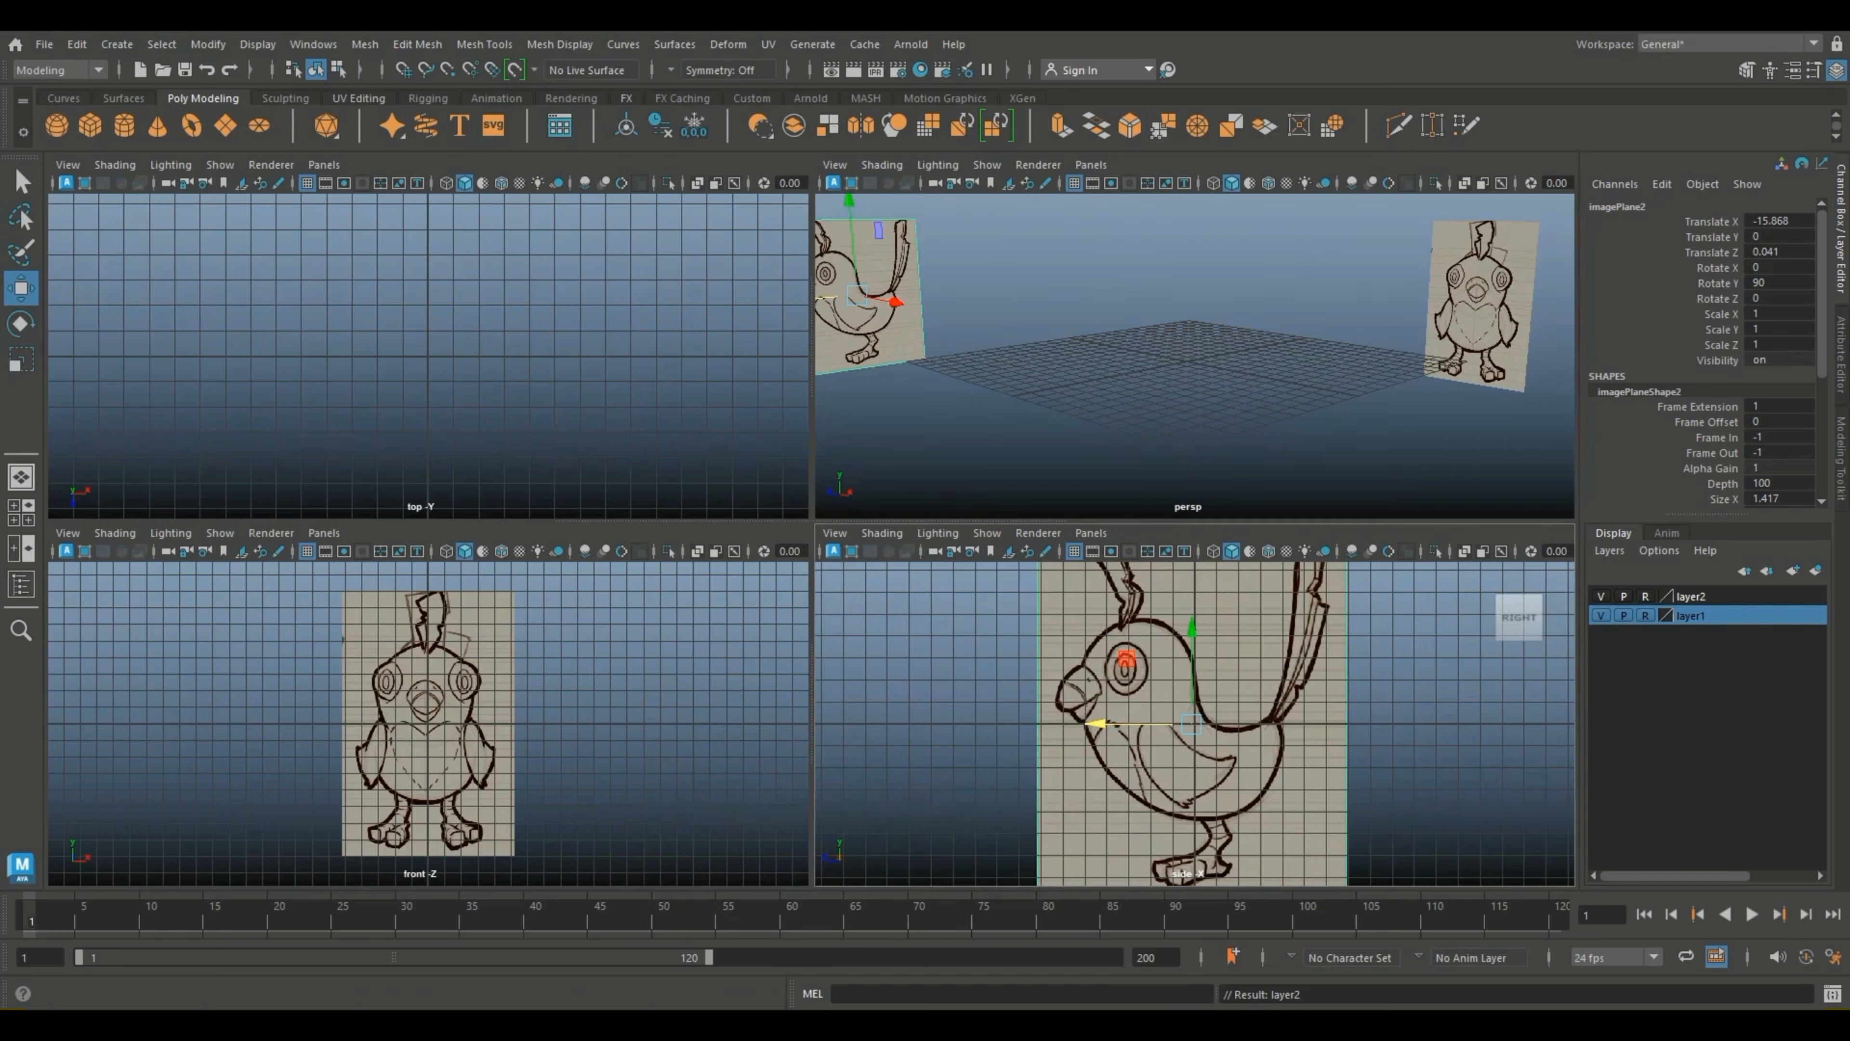
key("space")
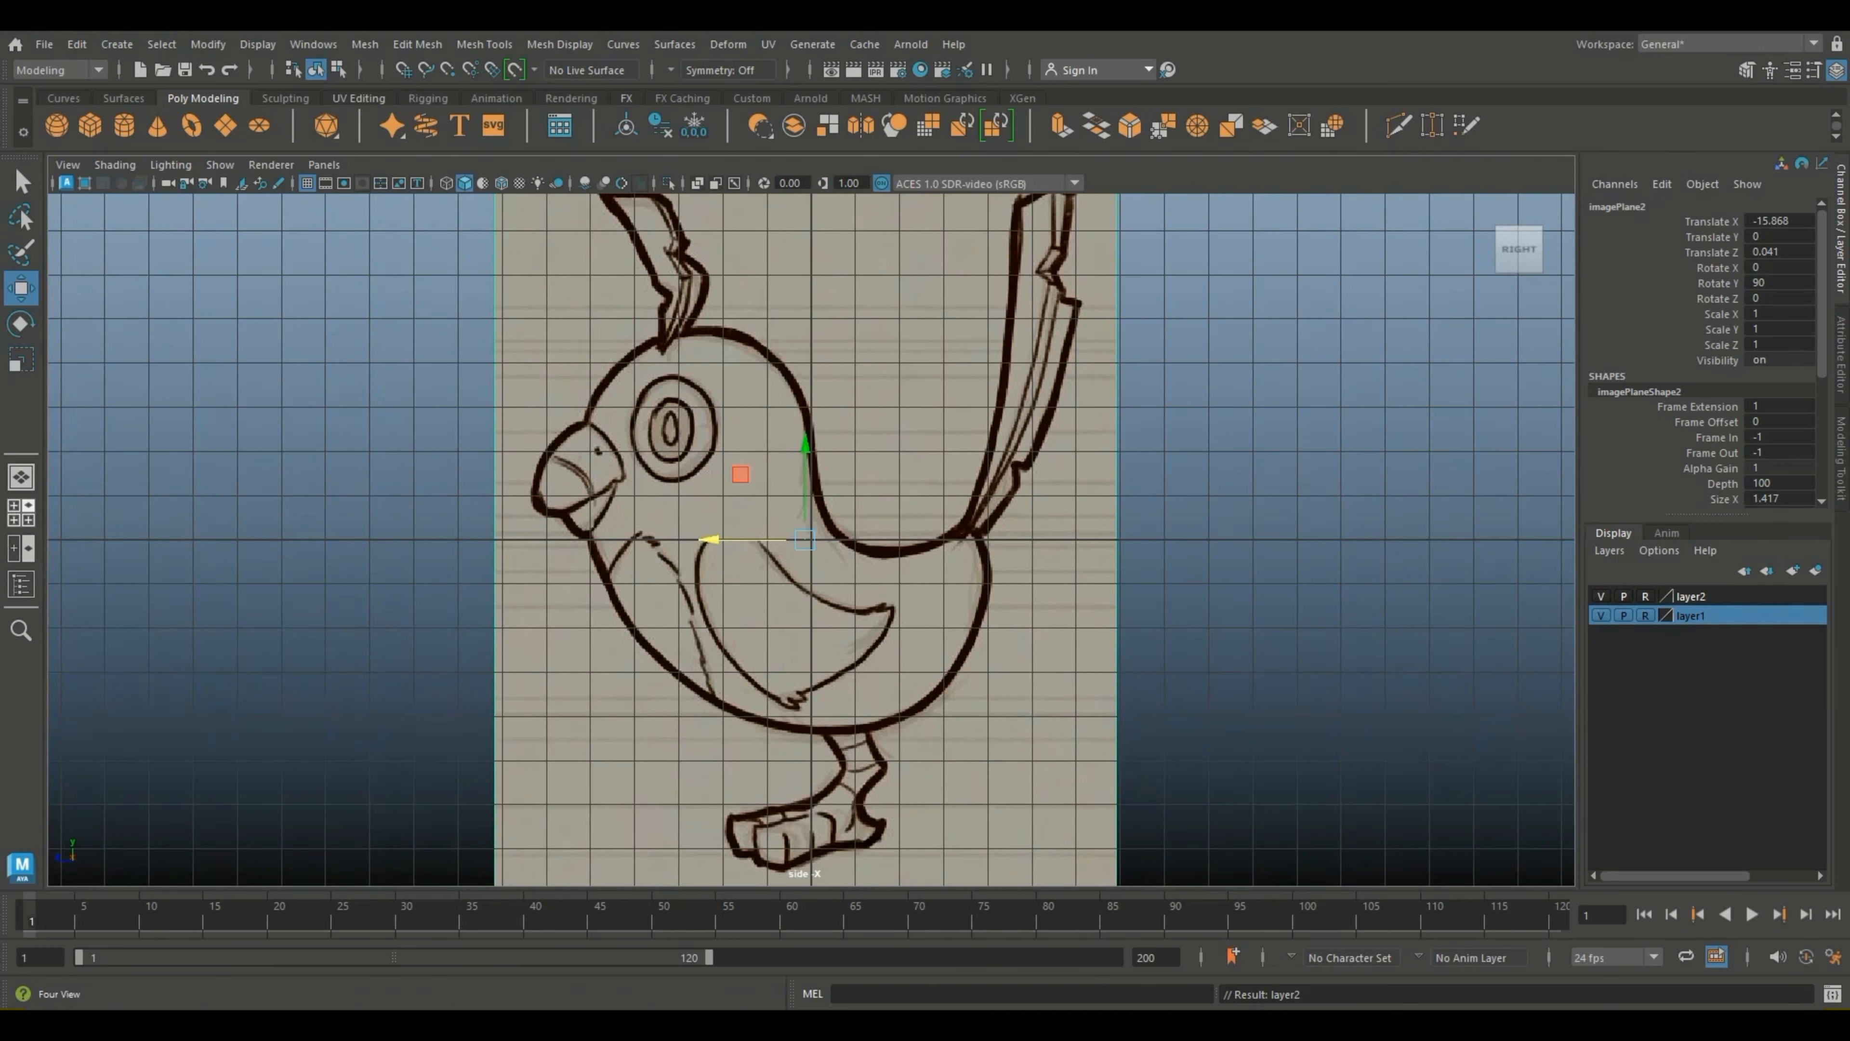
key("space")
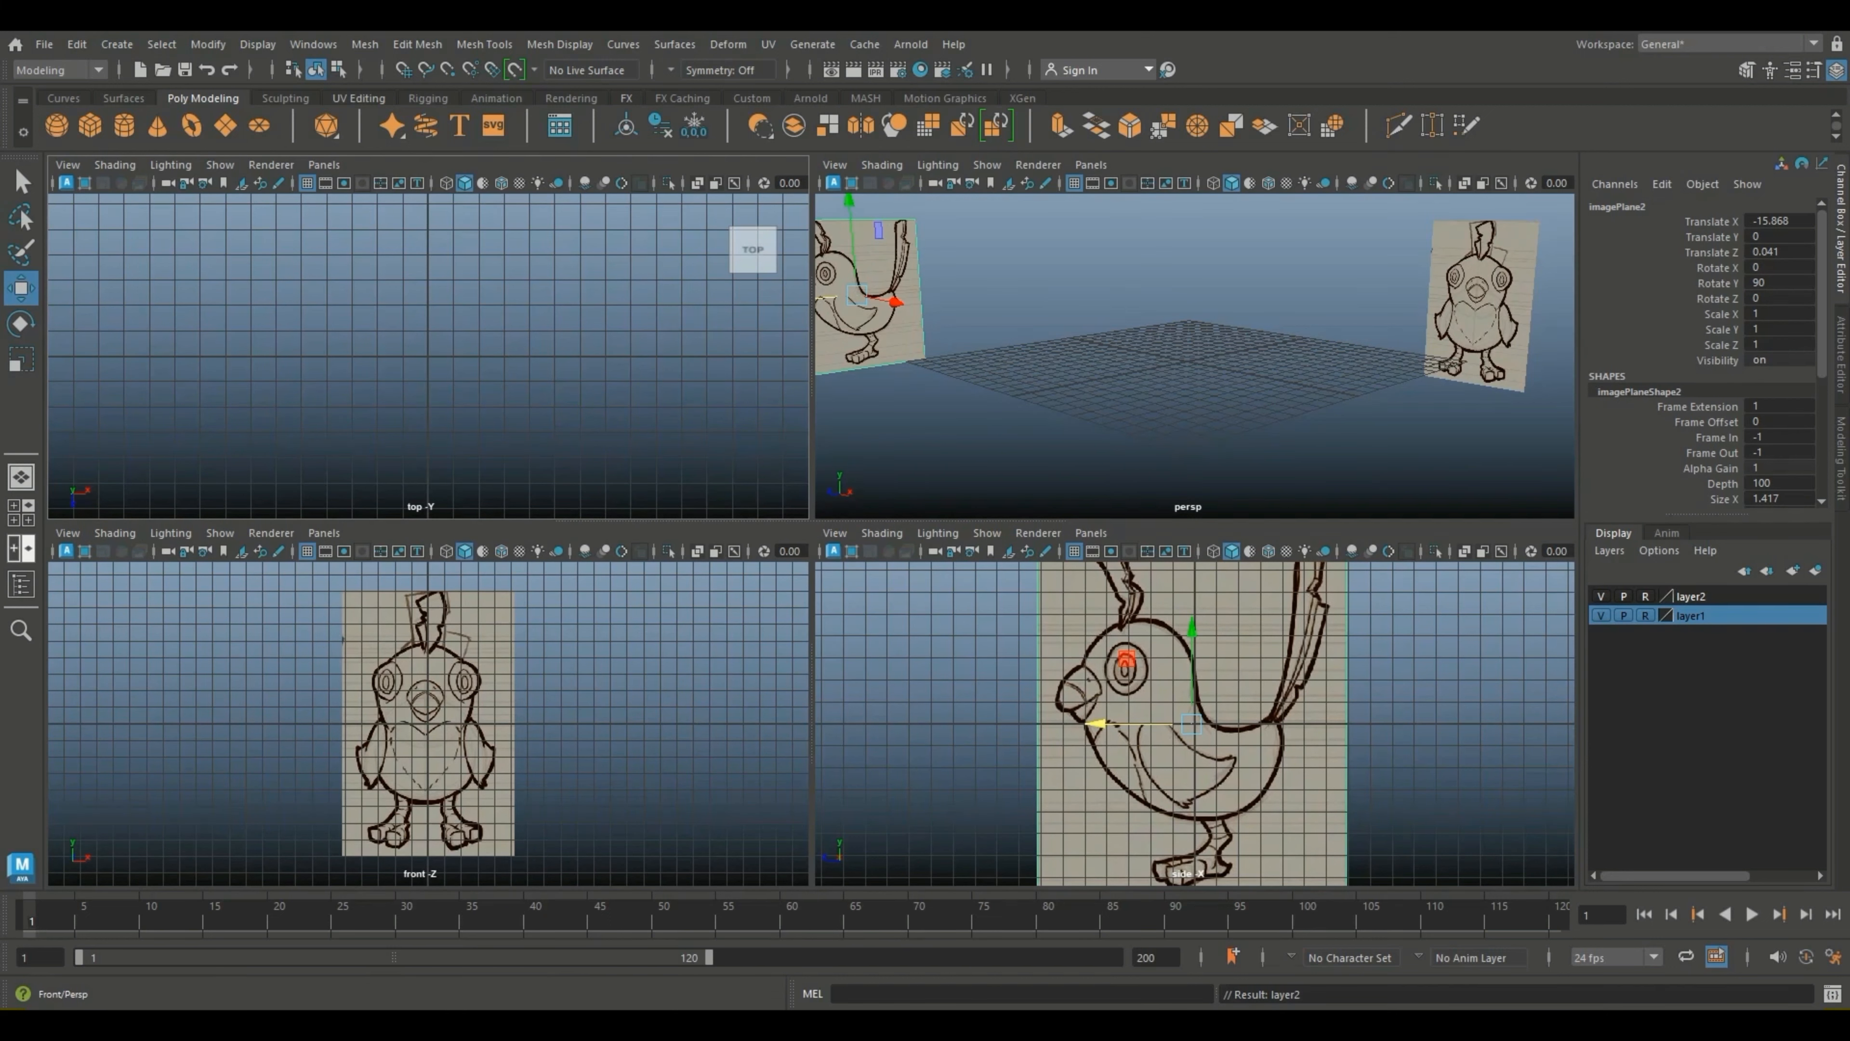
left_click(20, 548)
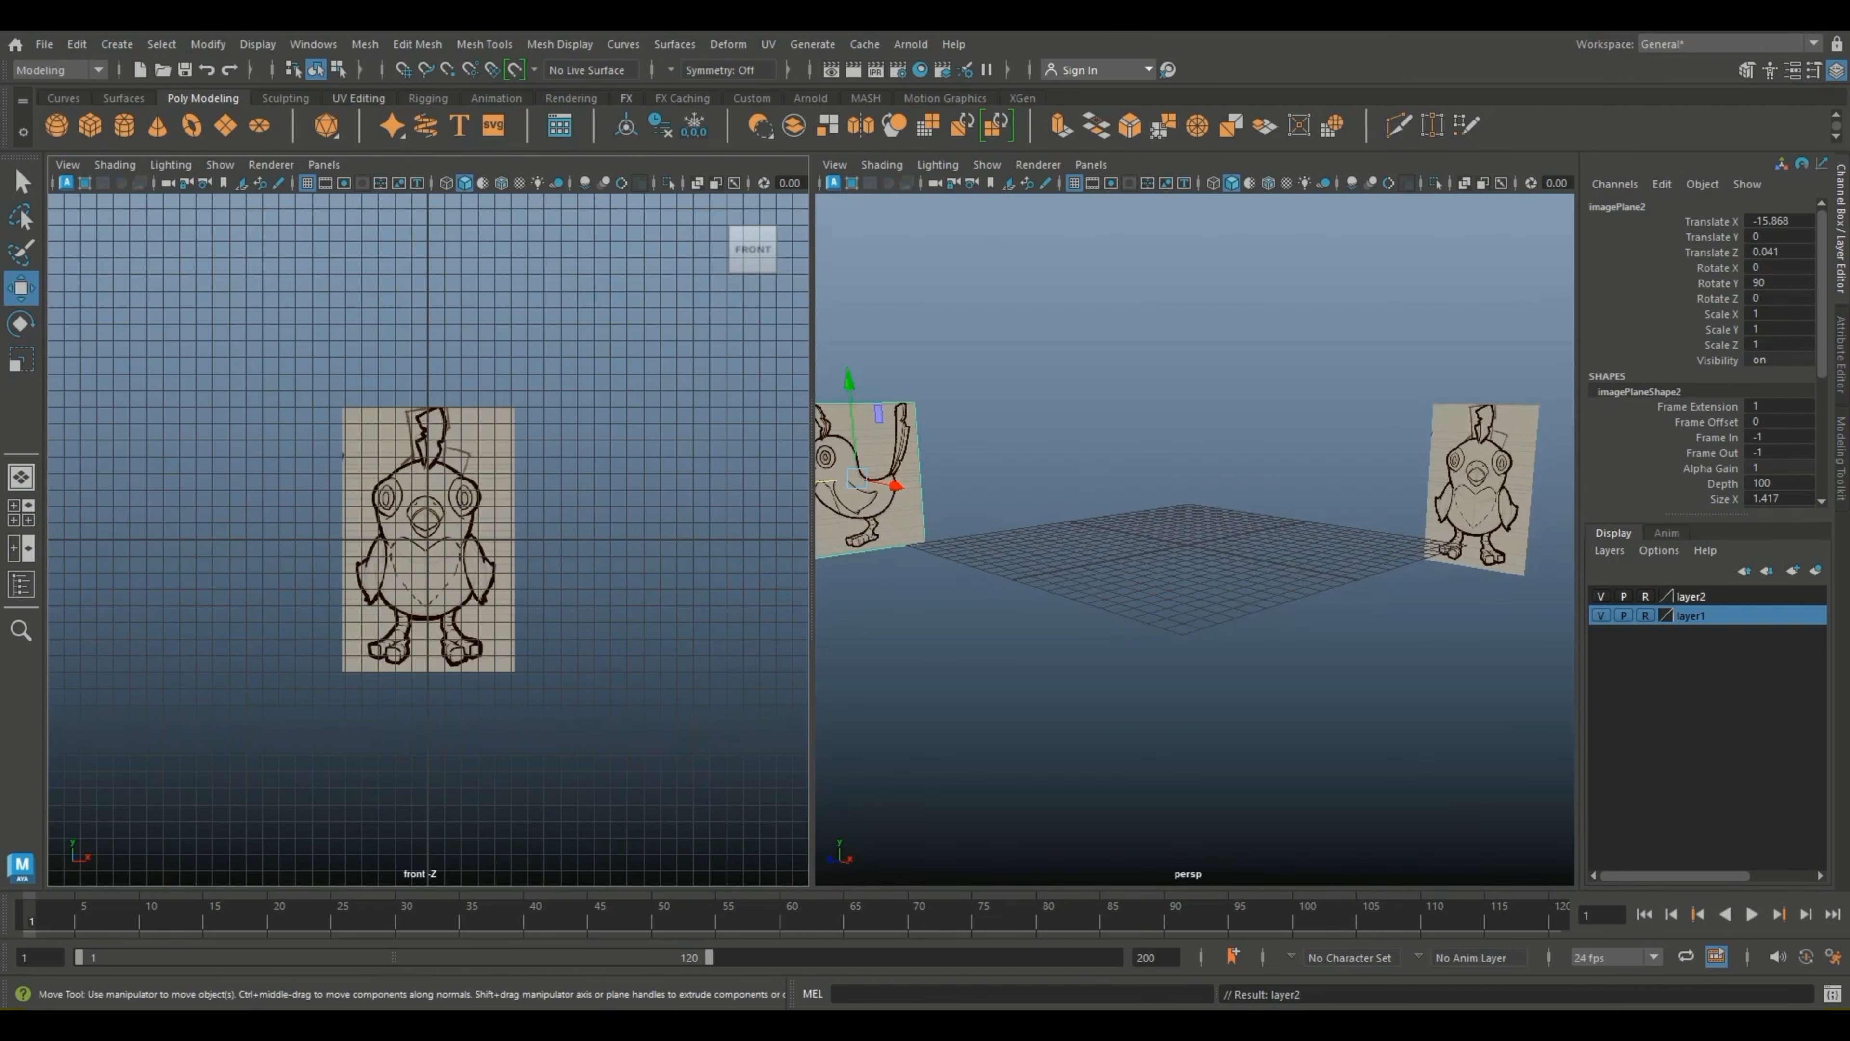
left_click(20, 512)
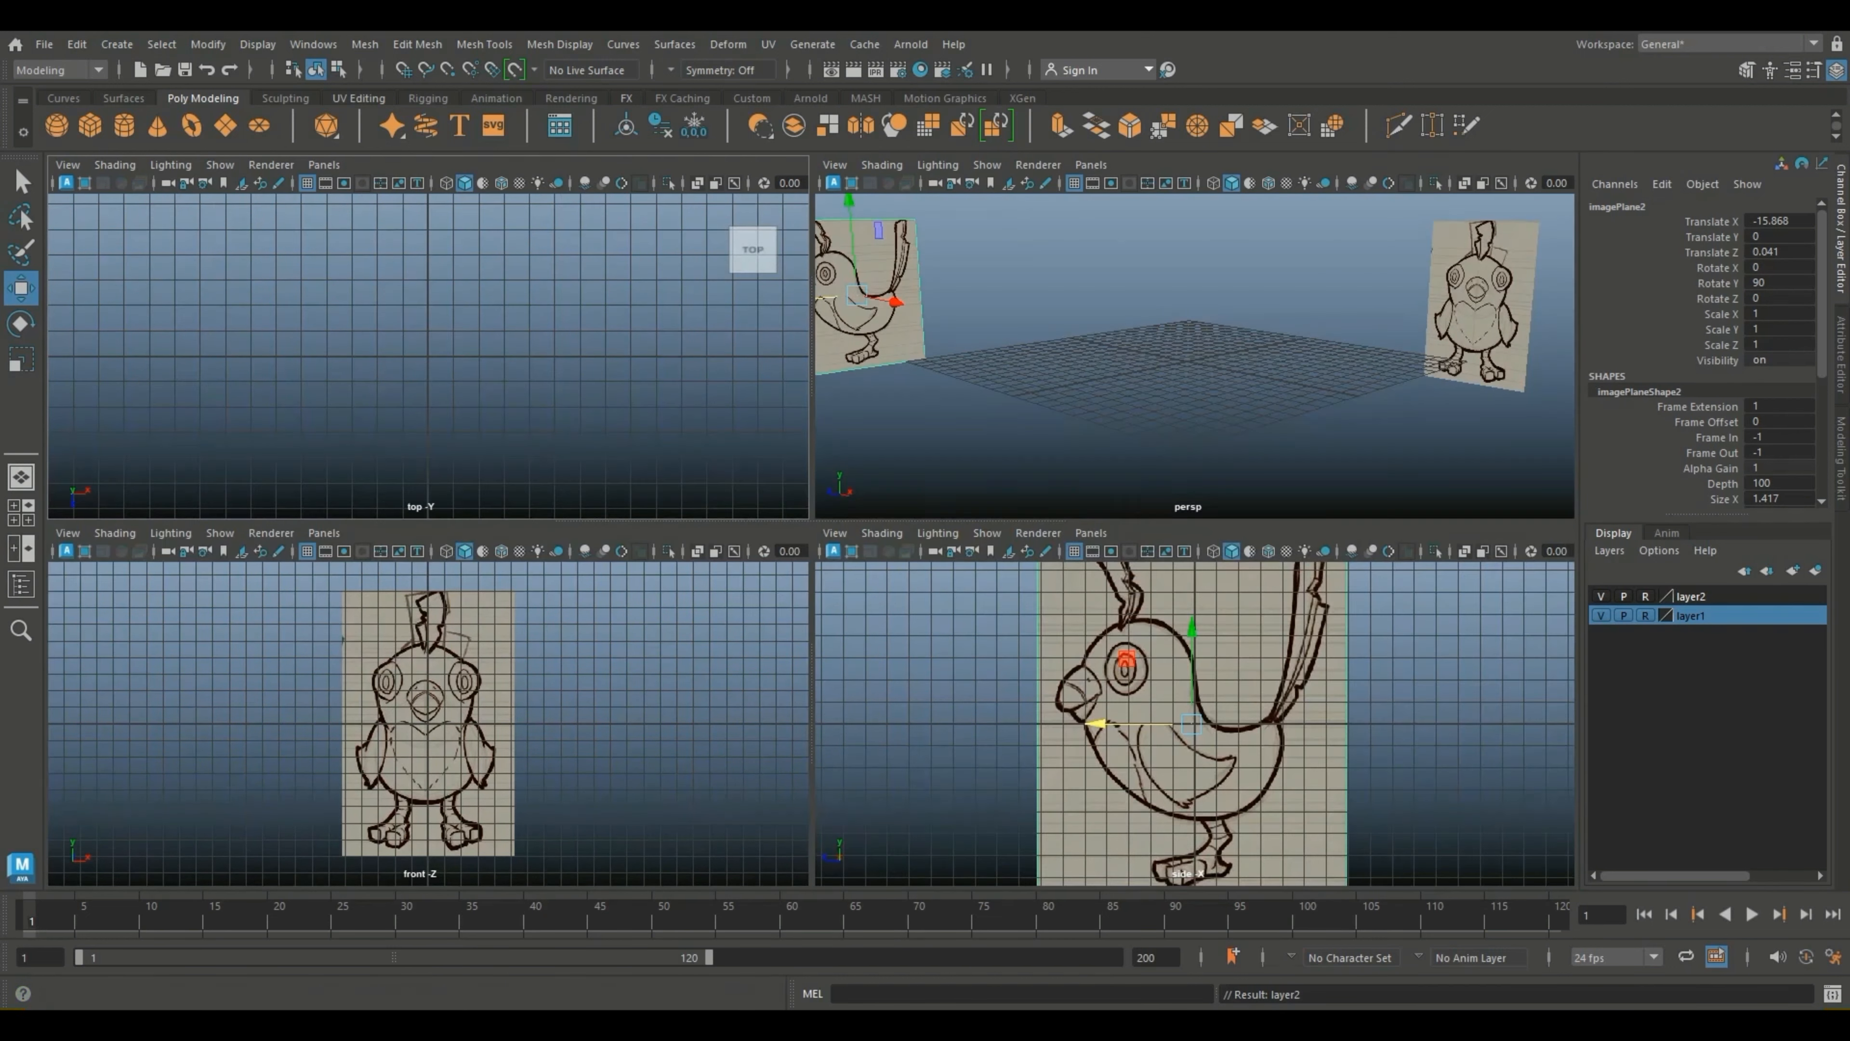
Step: Deselect the image plane and set up a two-pane layout showing the front and side views, framed on the bird drawings
left_click(947, 700)
key("space")
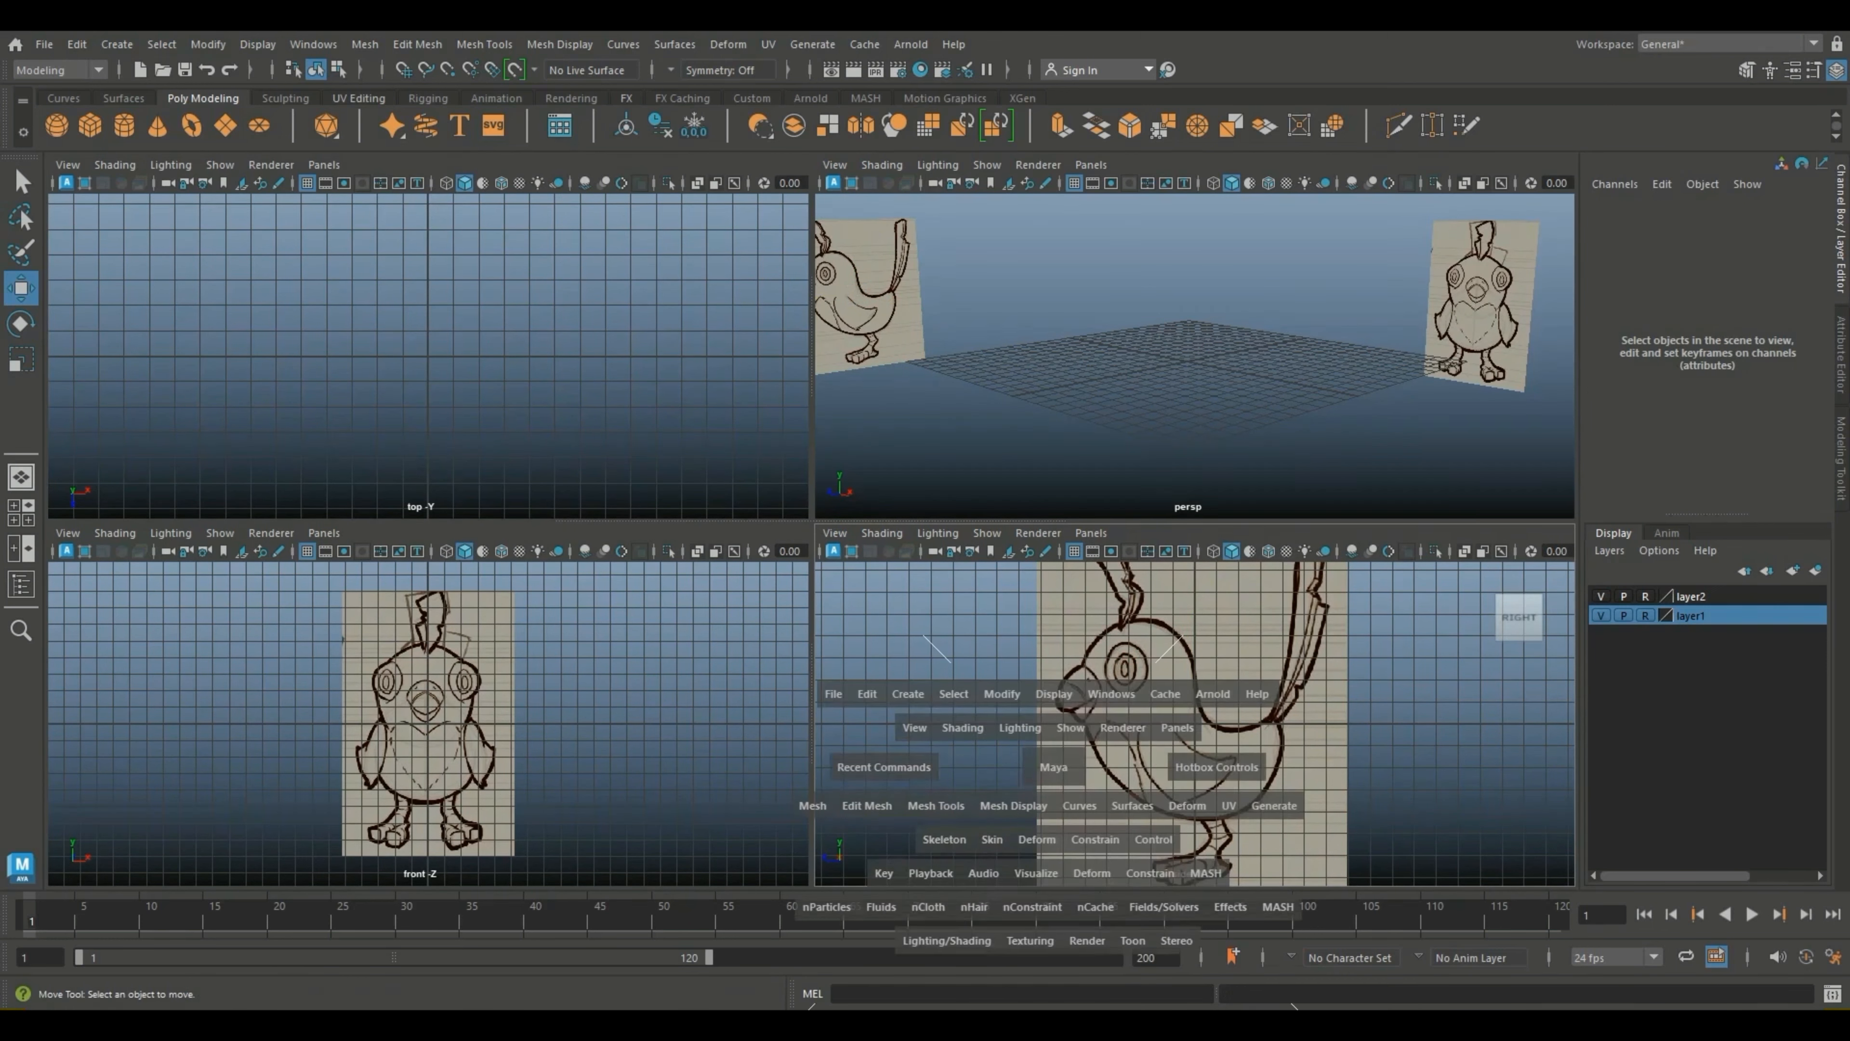
left_click(20, 548)
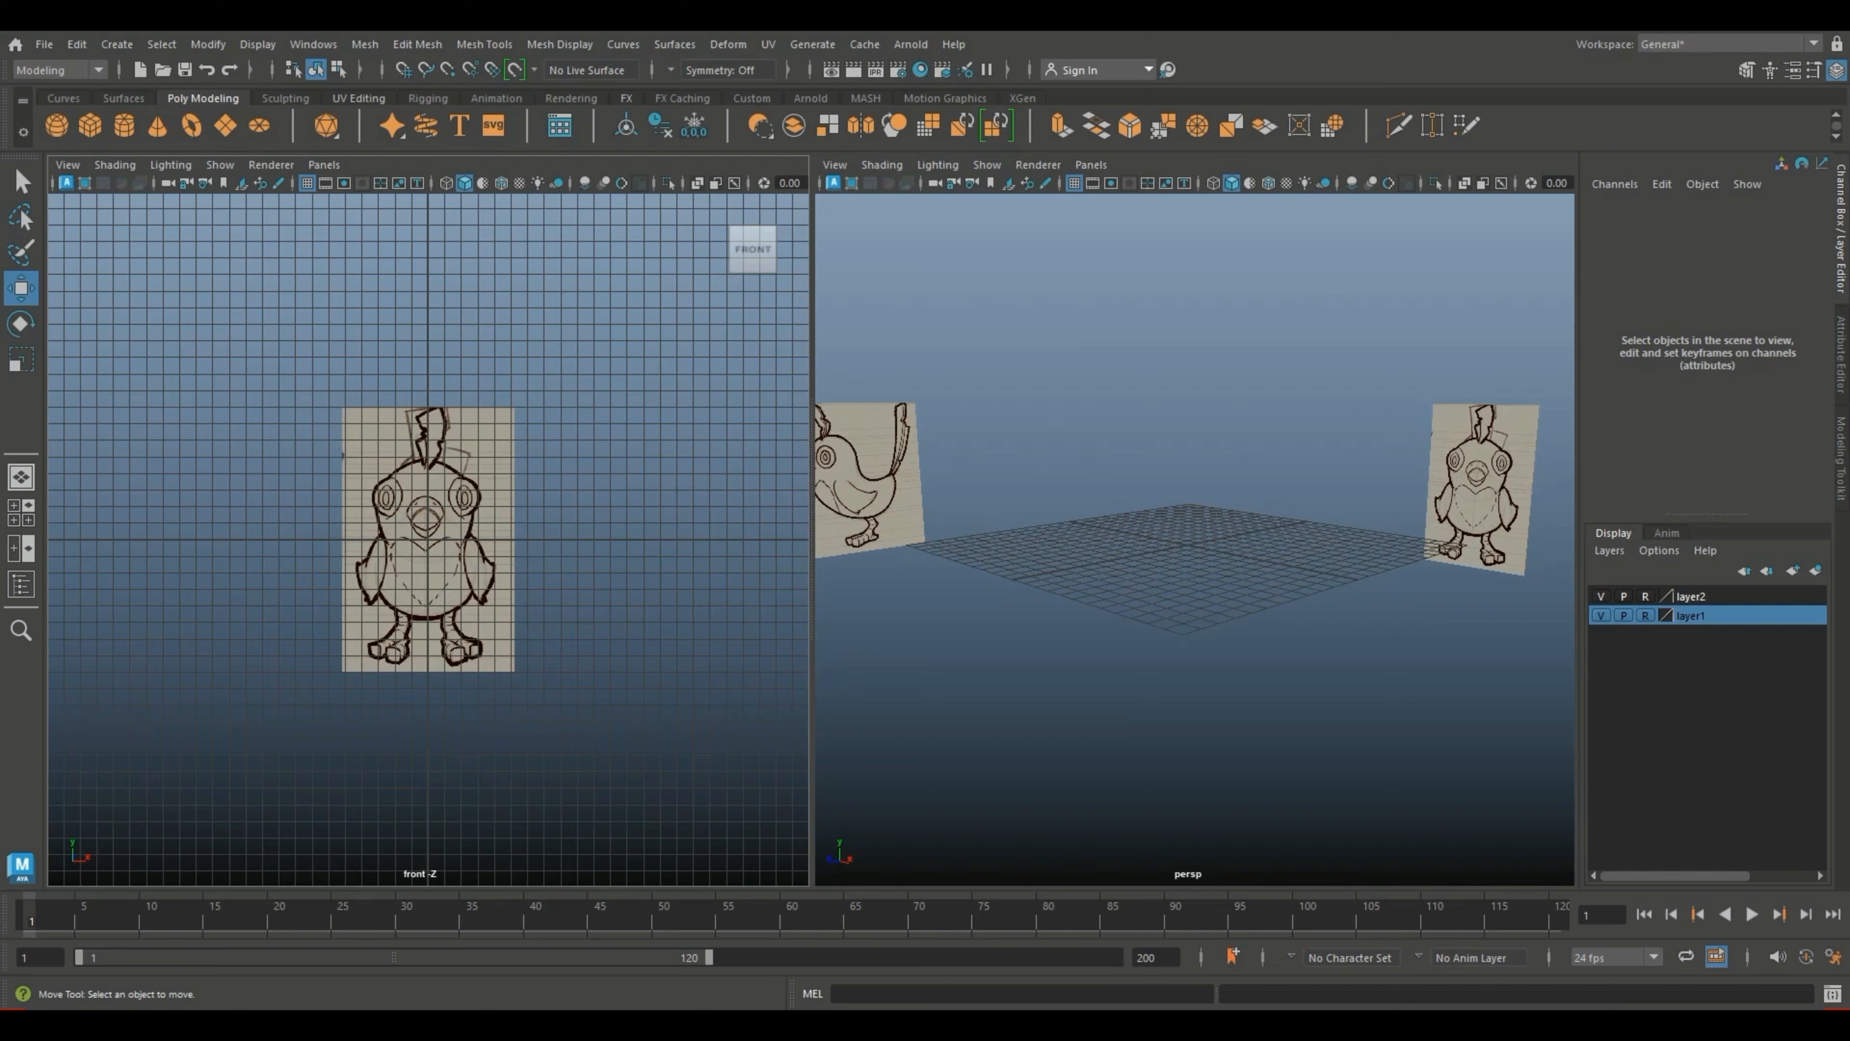
key("space")
left_click_drag(1176, 539, 1231, 539)
scroll(429, 539, "up", 5)
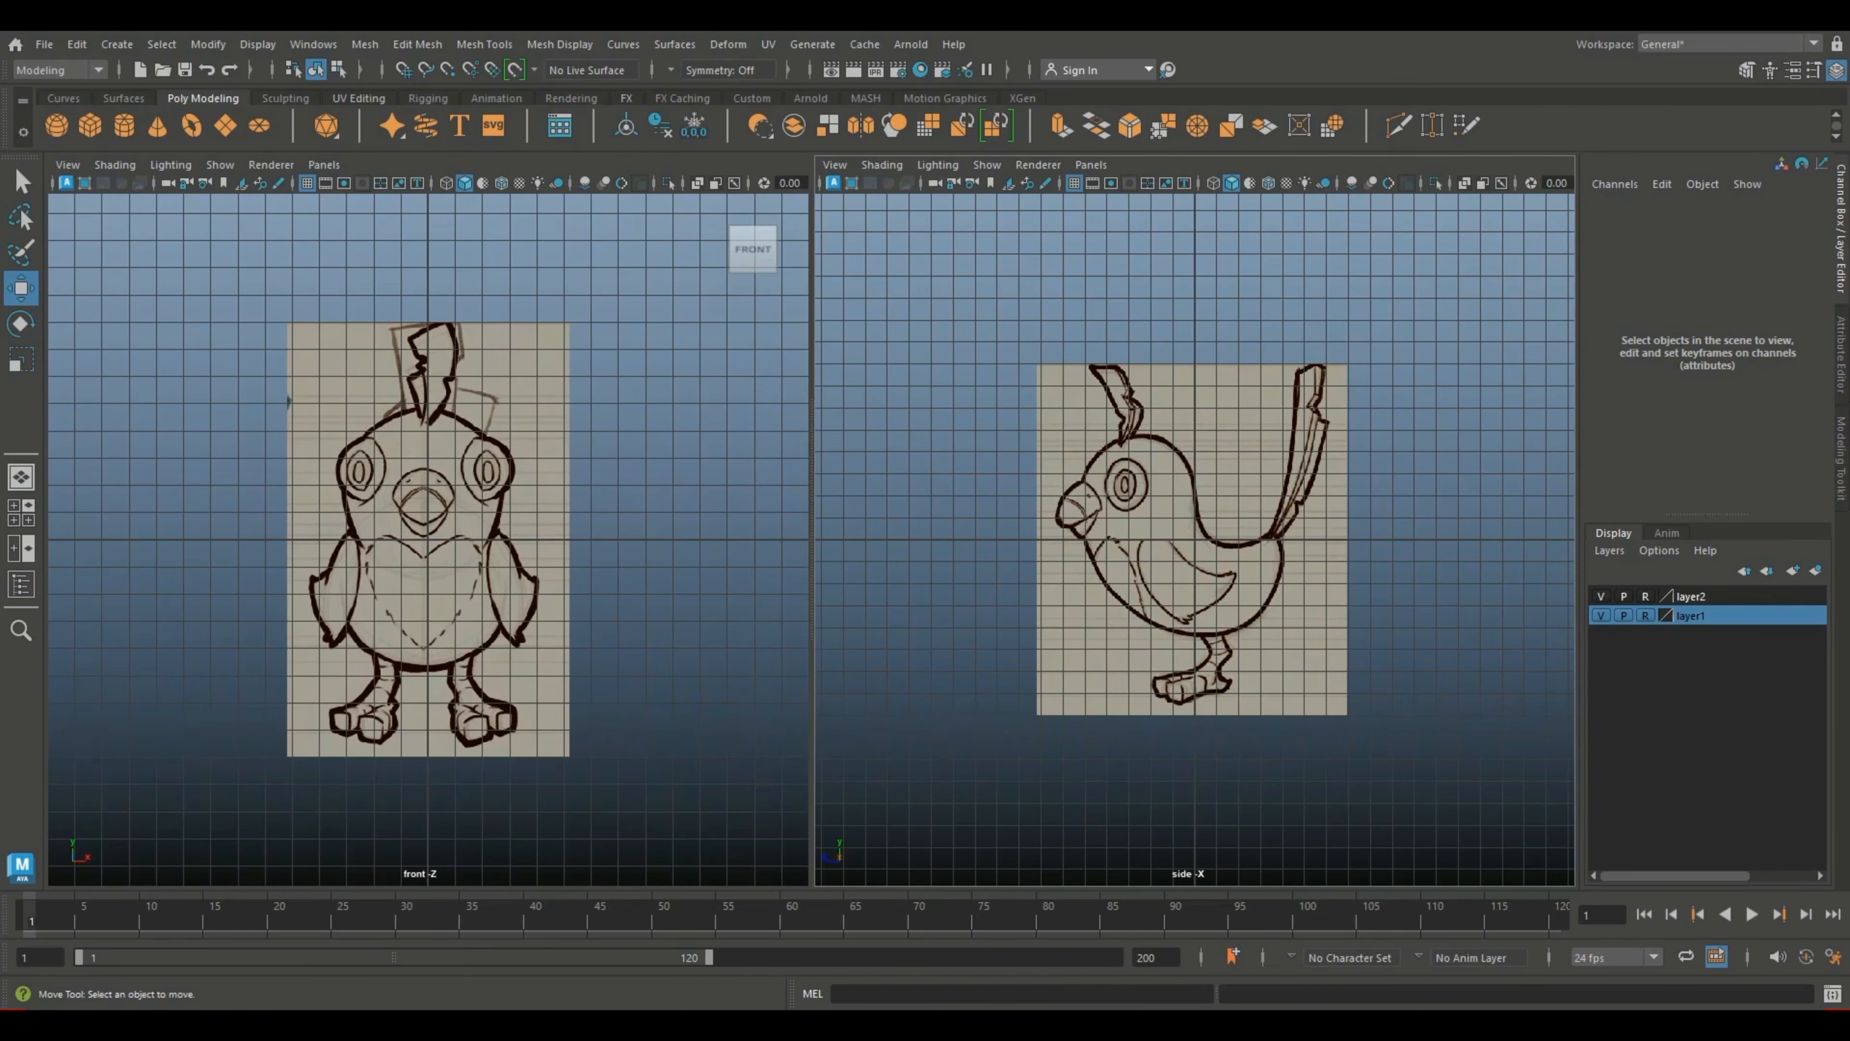
scroll(1197, 538, "up", 3)
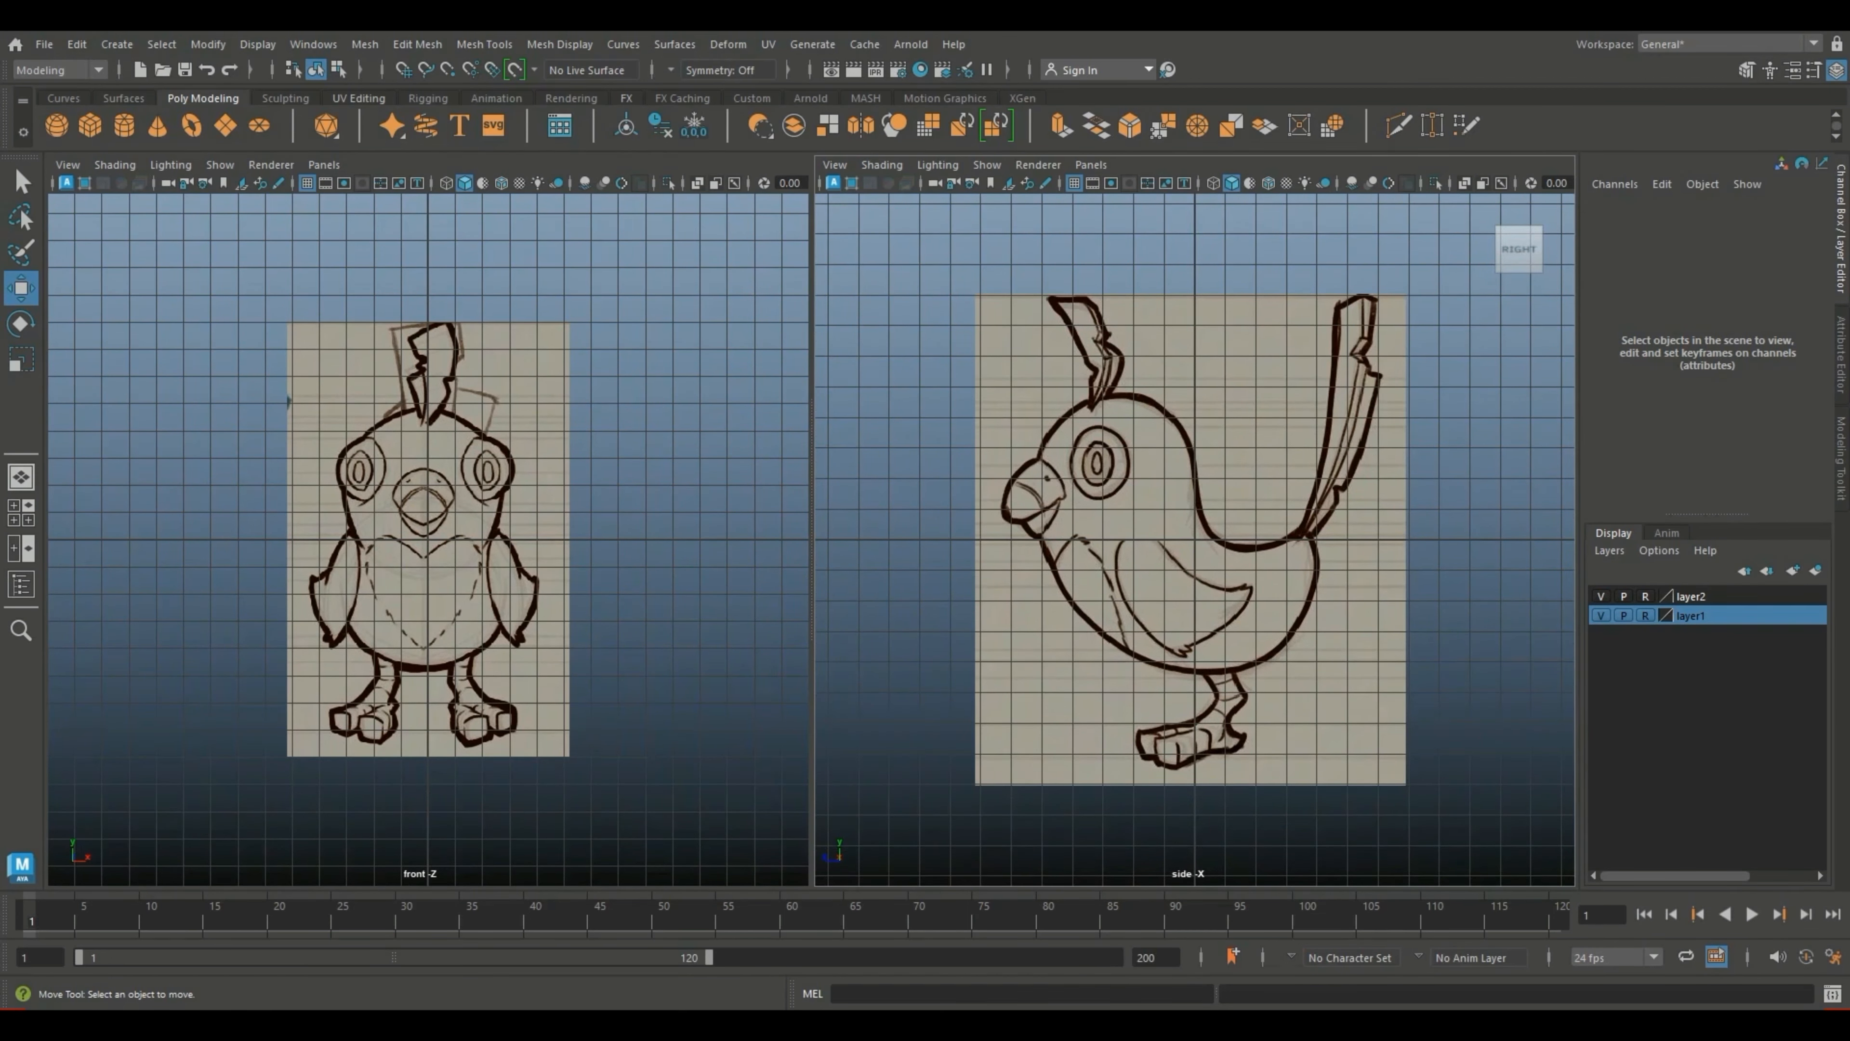
scroll(391, 556, "up", 2)
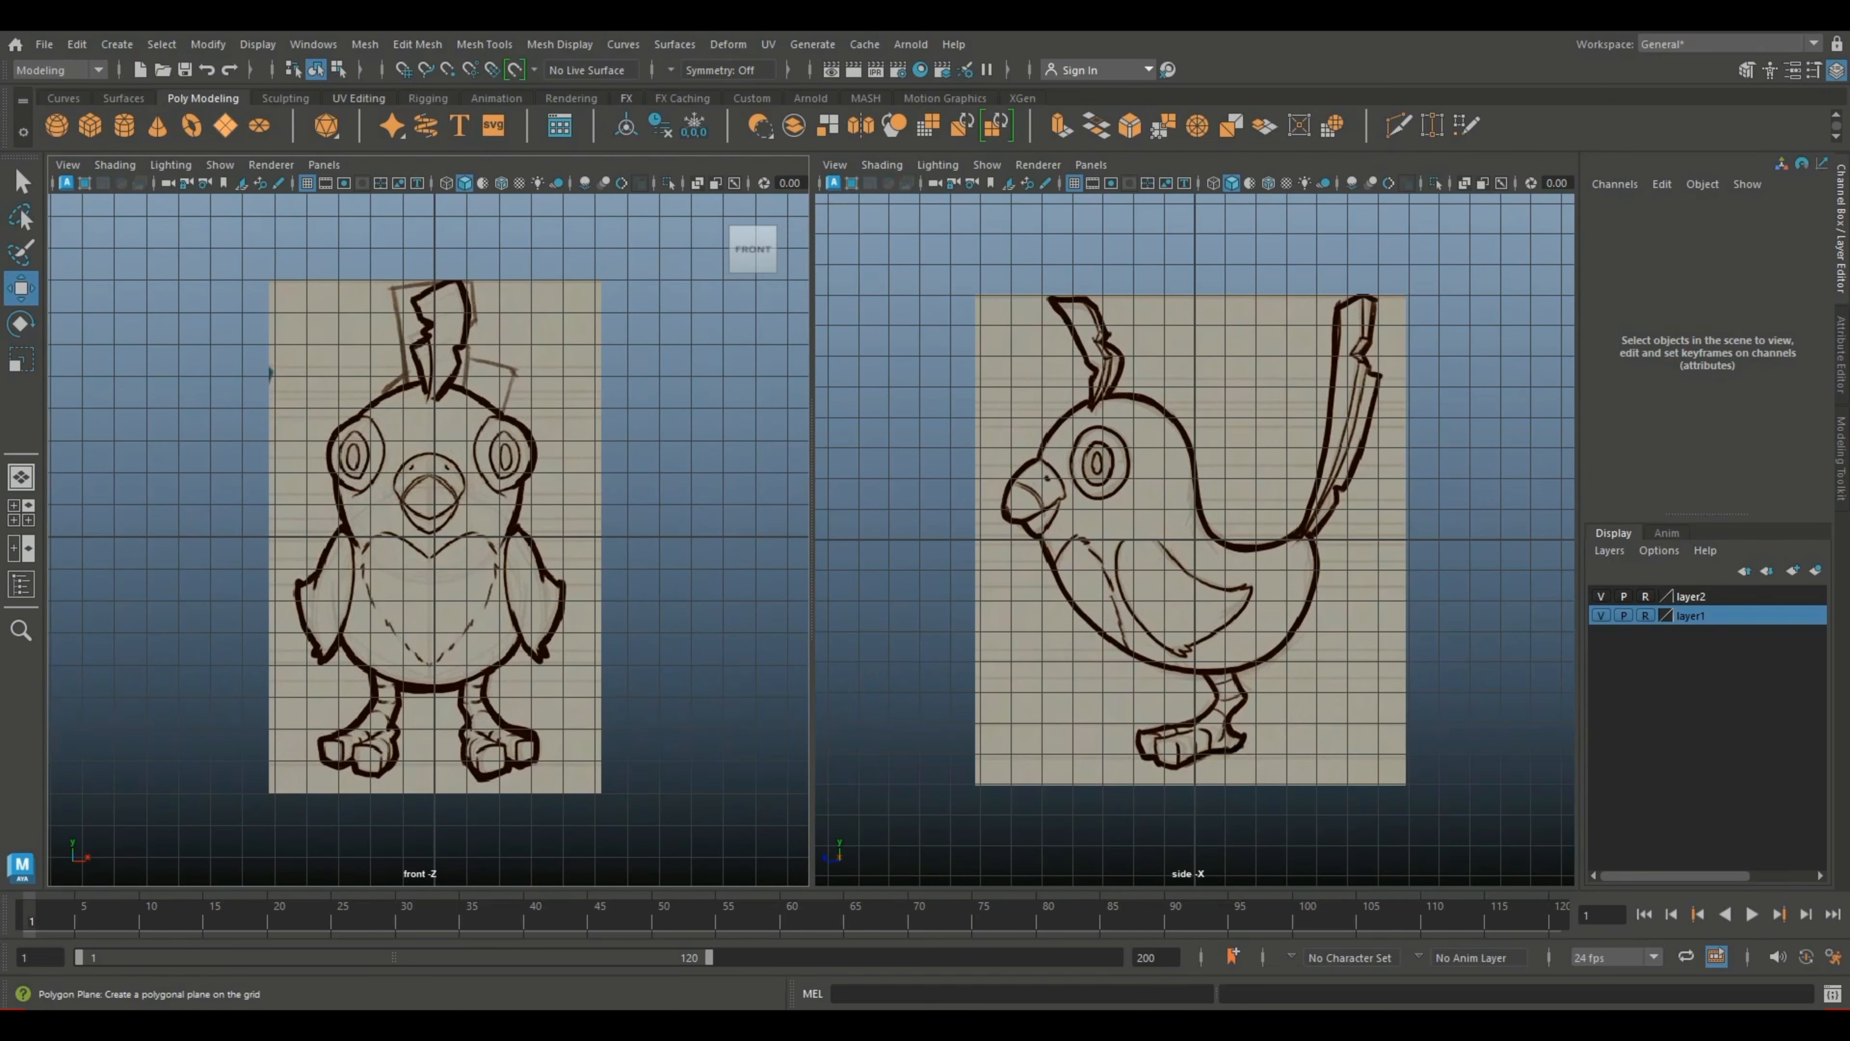
Step: Create a polygon plane with its subdivisions at 1 and rotate it to about 79 degrees around X
left_click(225, 126)
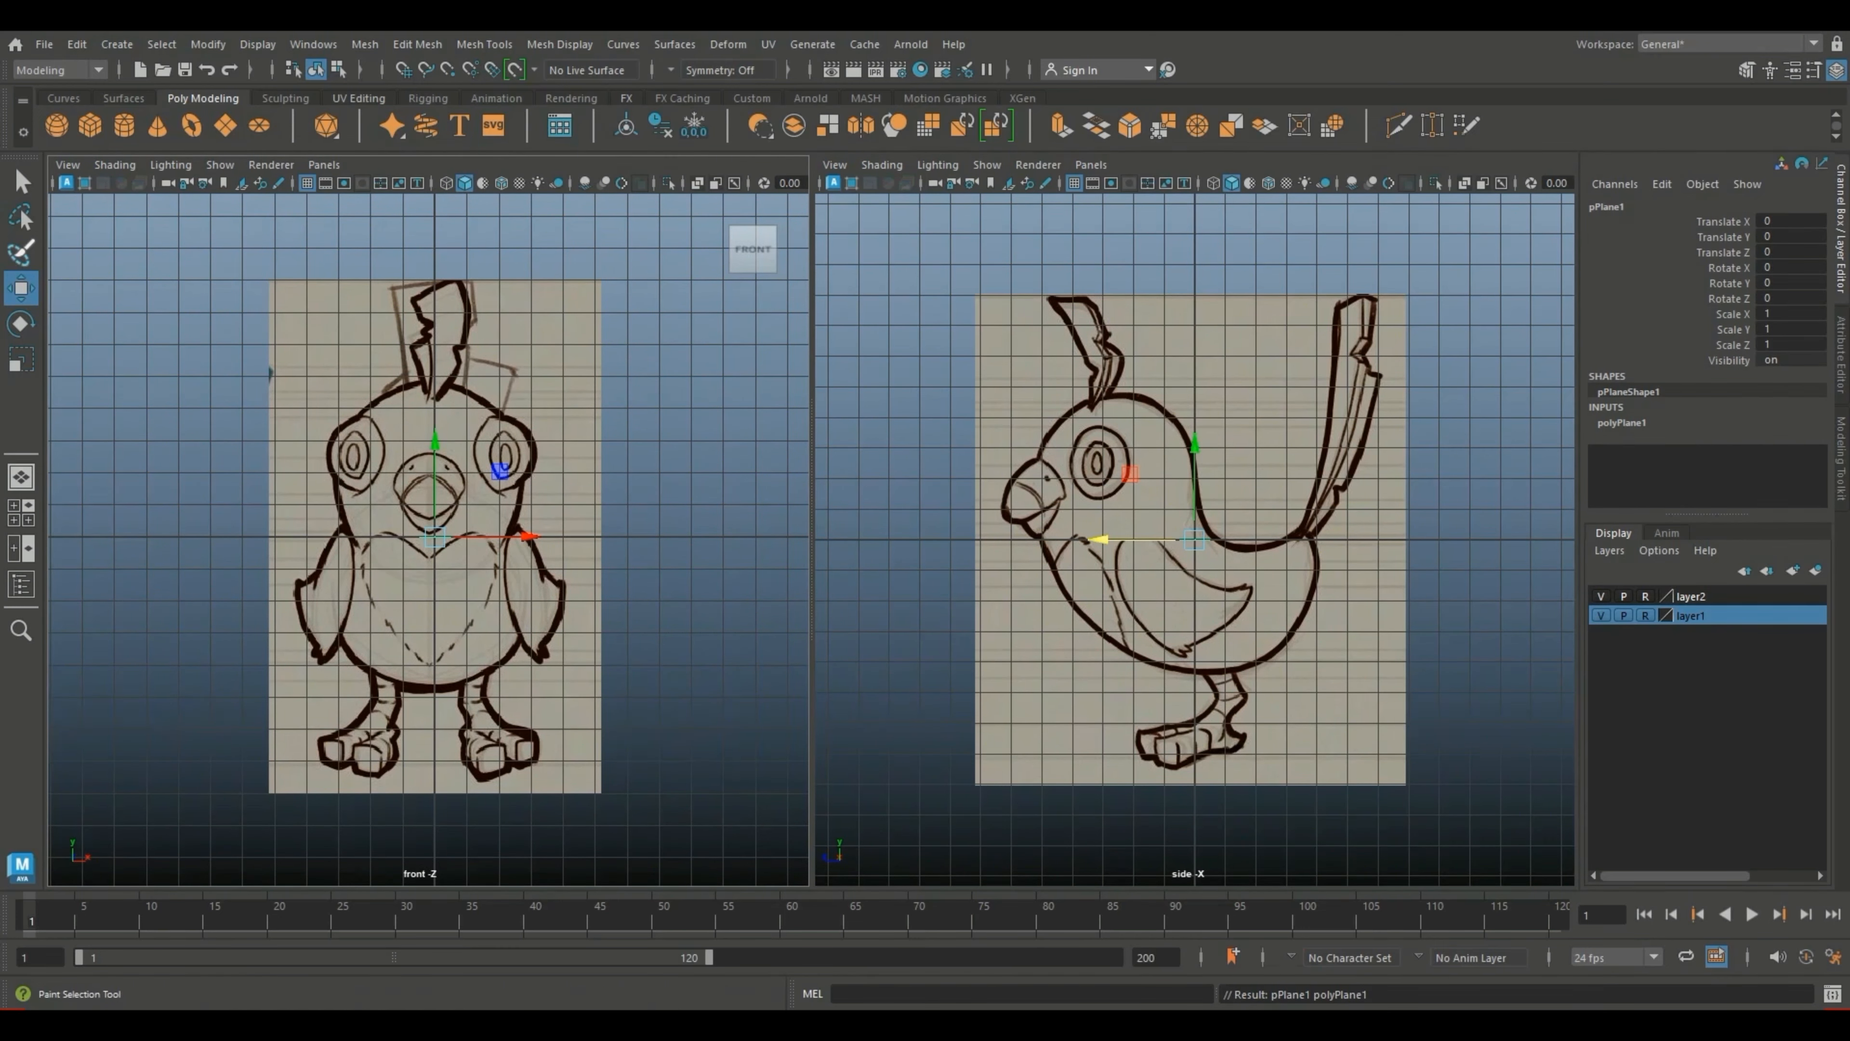
left_click(1622, 422)
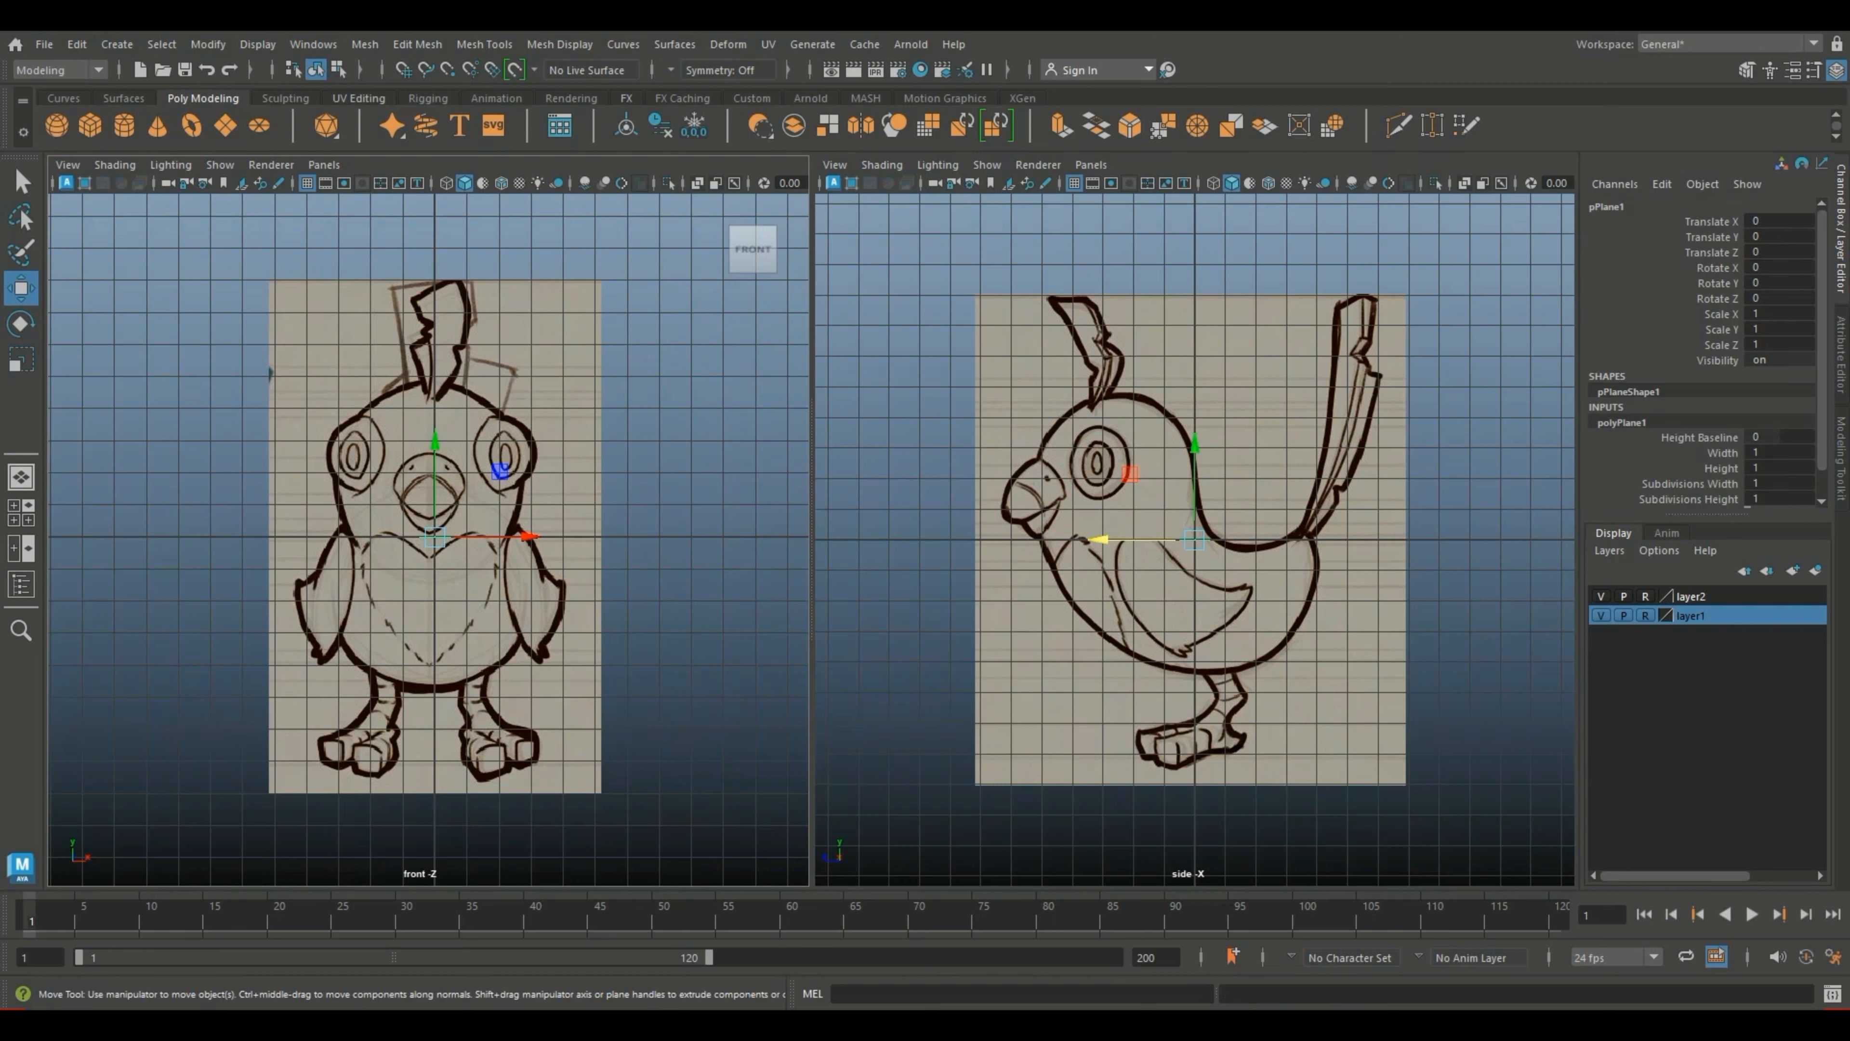
key("e")
left_click_drag(435, 496, 435, 614)
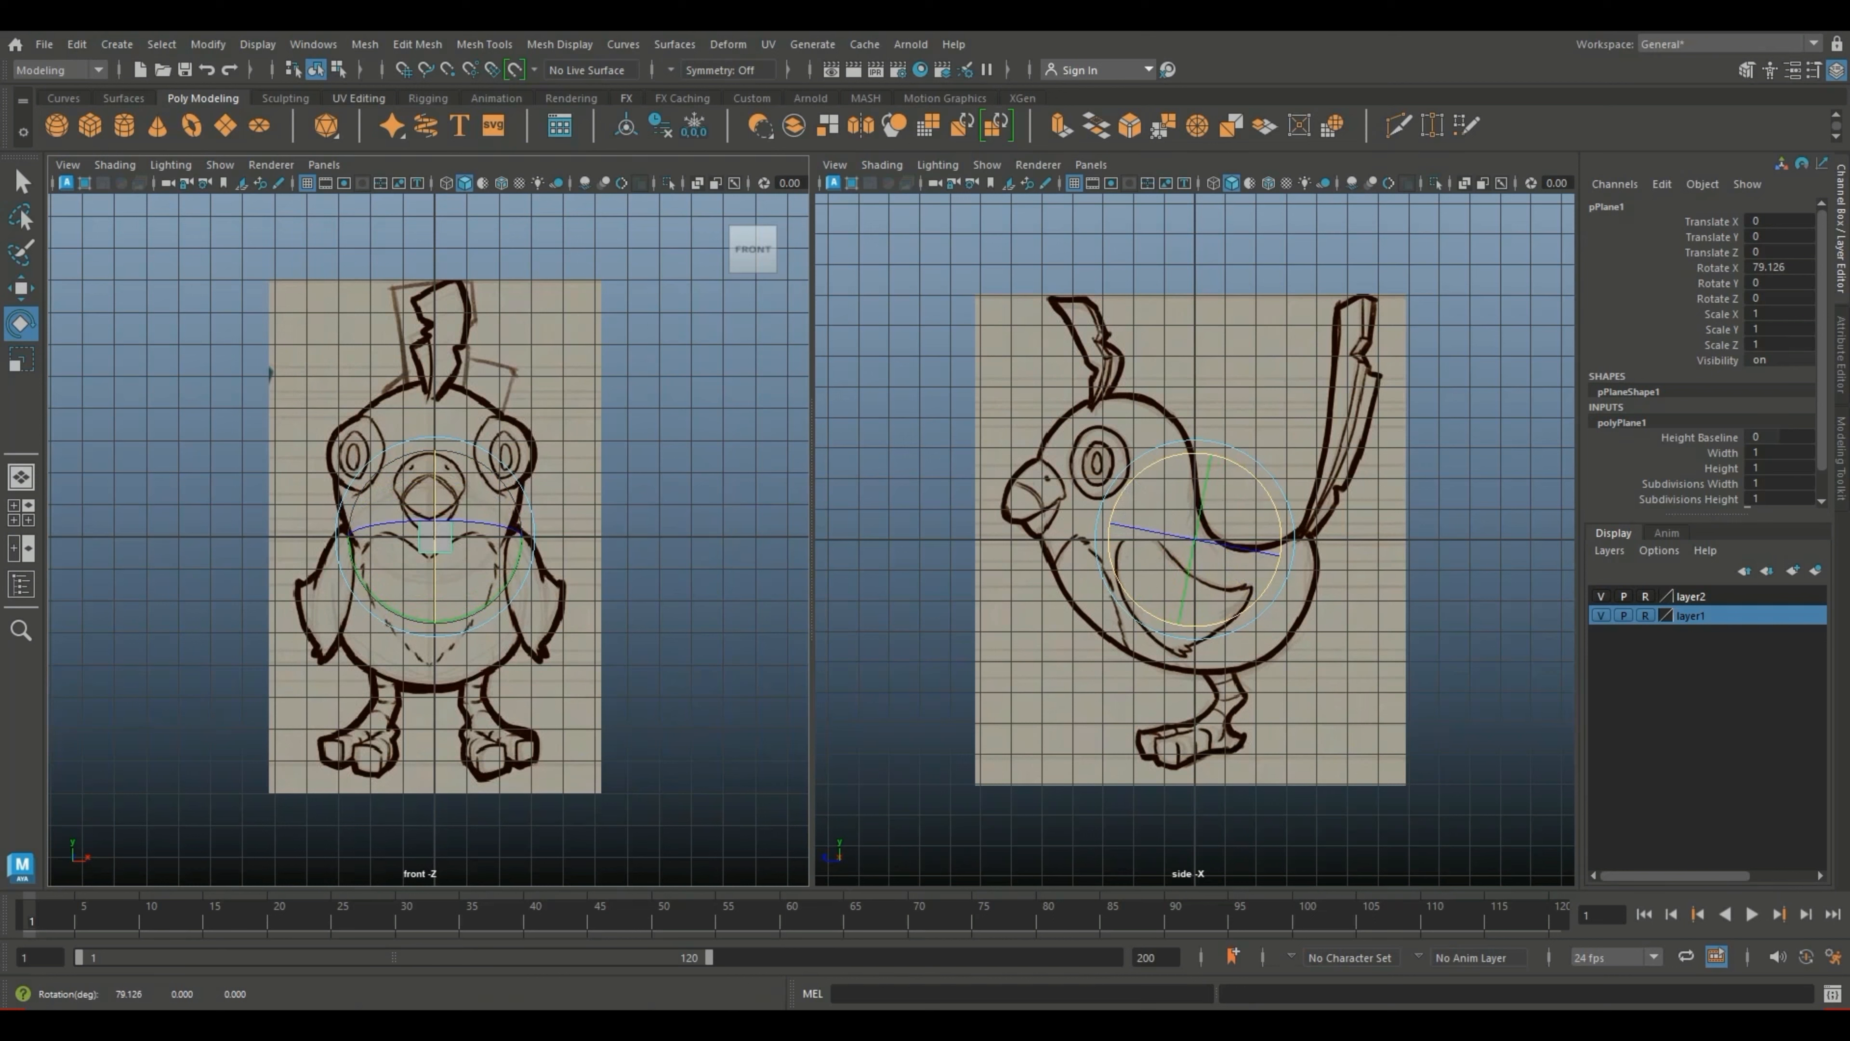
Step: Display the views in wireframe and move the plane onto the bird's forehead at about X 0.42, Y 3.9, Z 4.57
left_click(1213, 183)
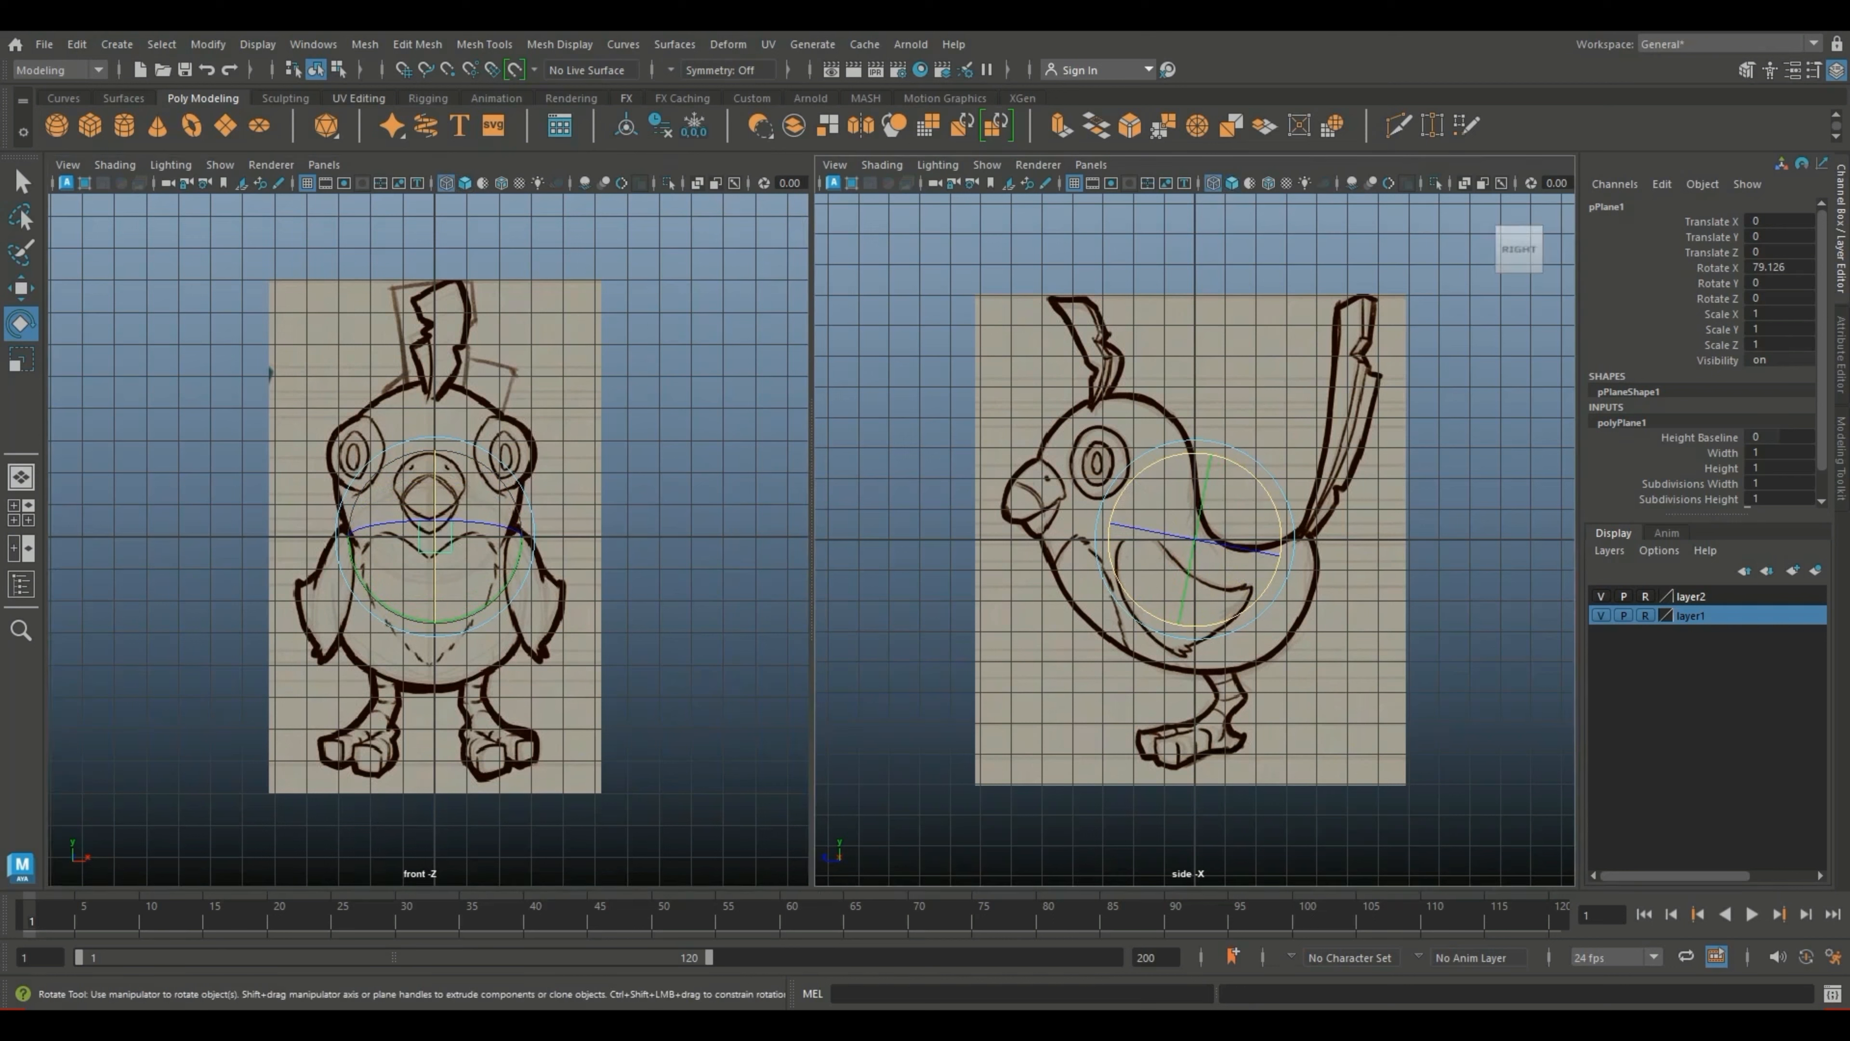
left_click(21, 289)
left_click_drag(435, 537, 448, 425)
scroll(448, 425, "up", 2)
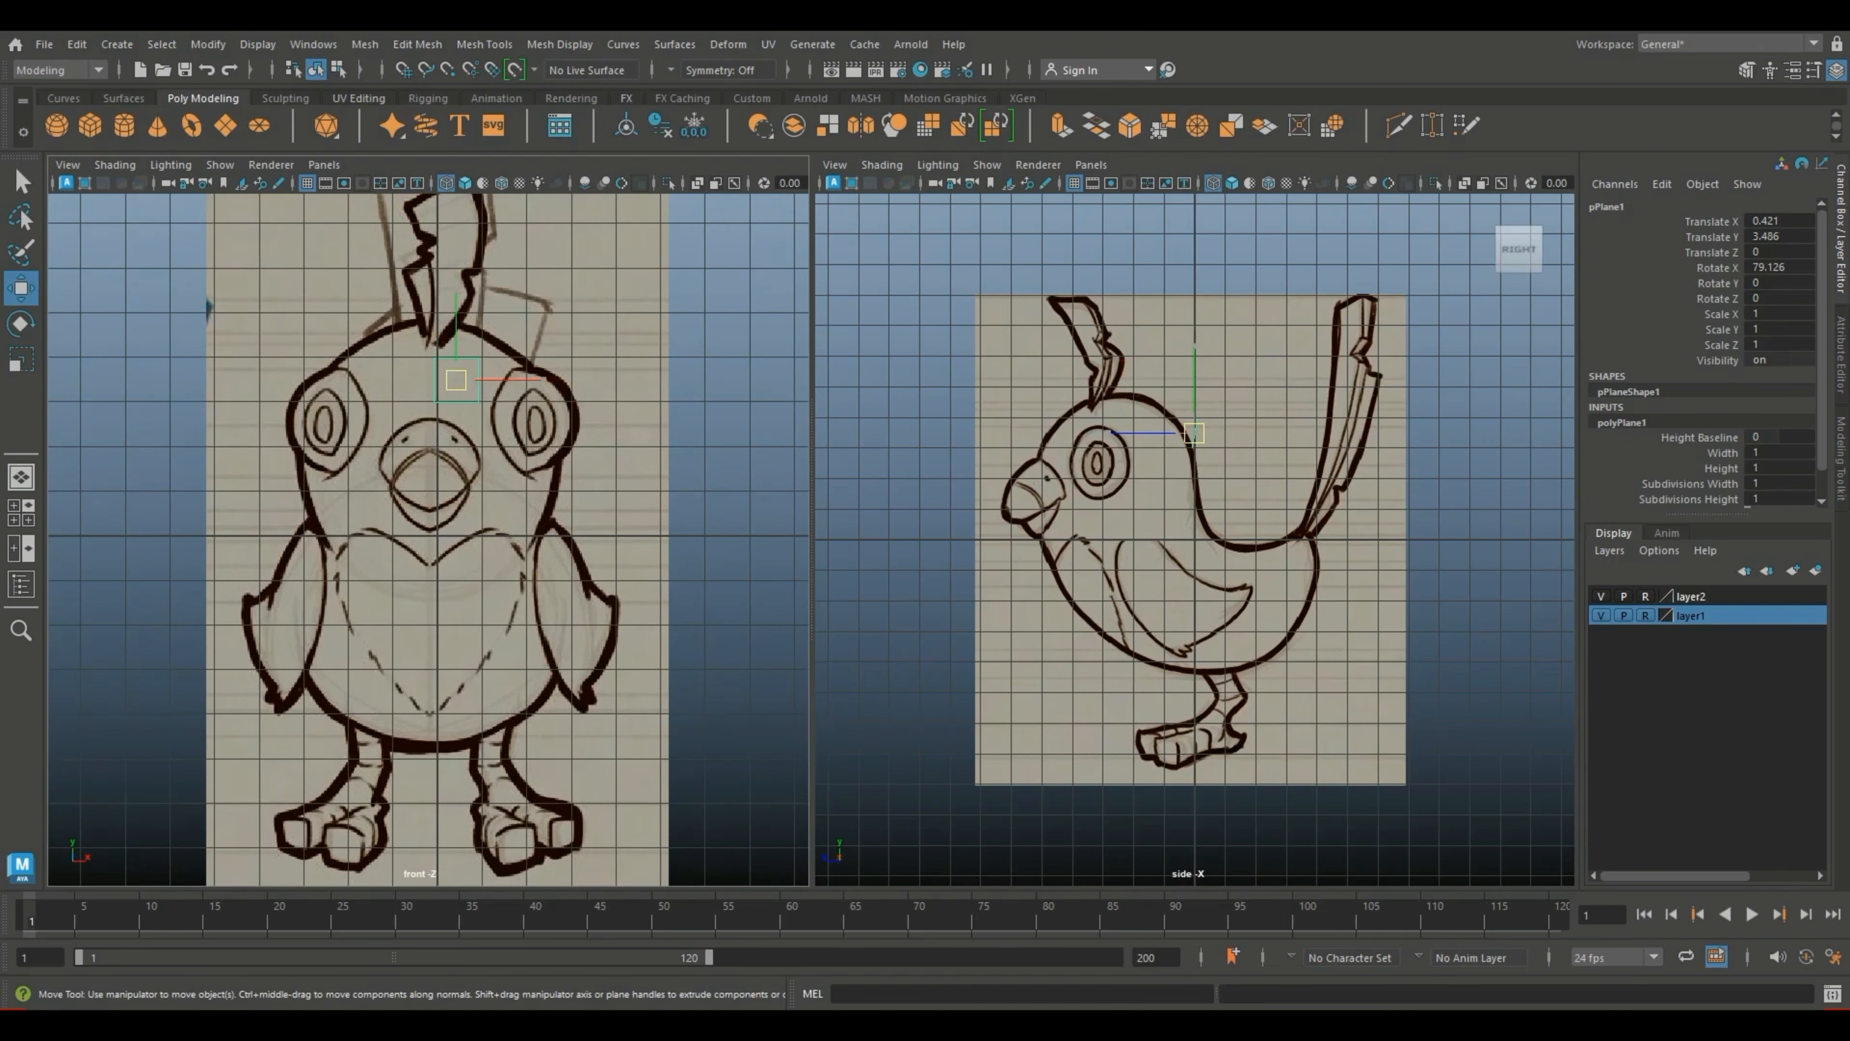
left_click_drag(1194, 433, 1056, 420)
scroll(1194, 540, "up", 3)
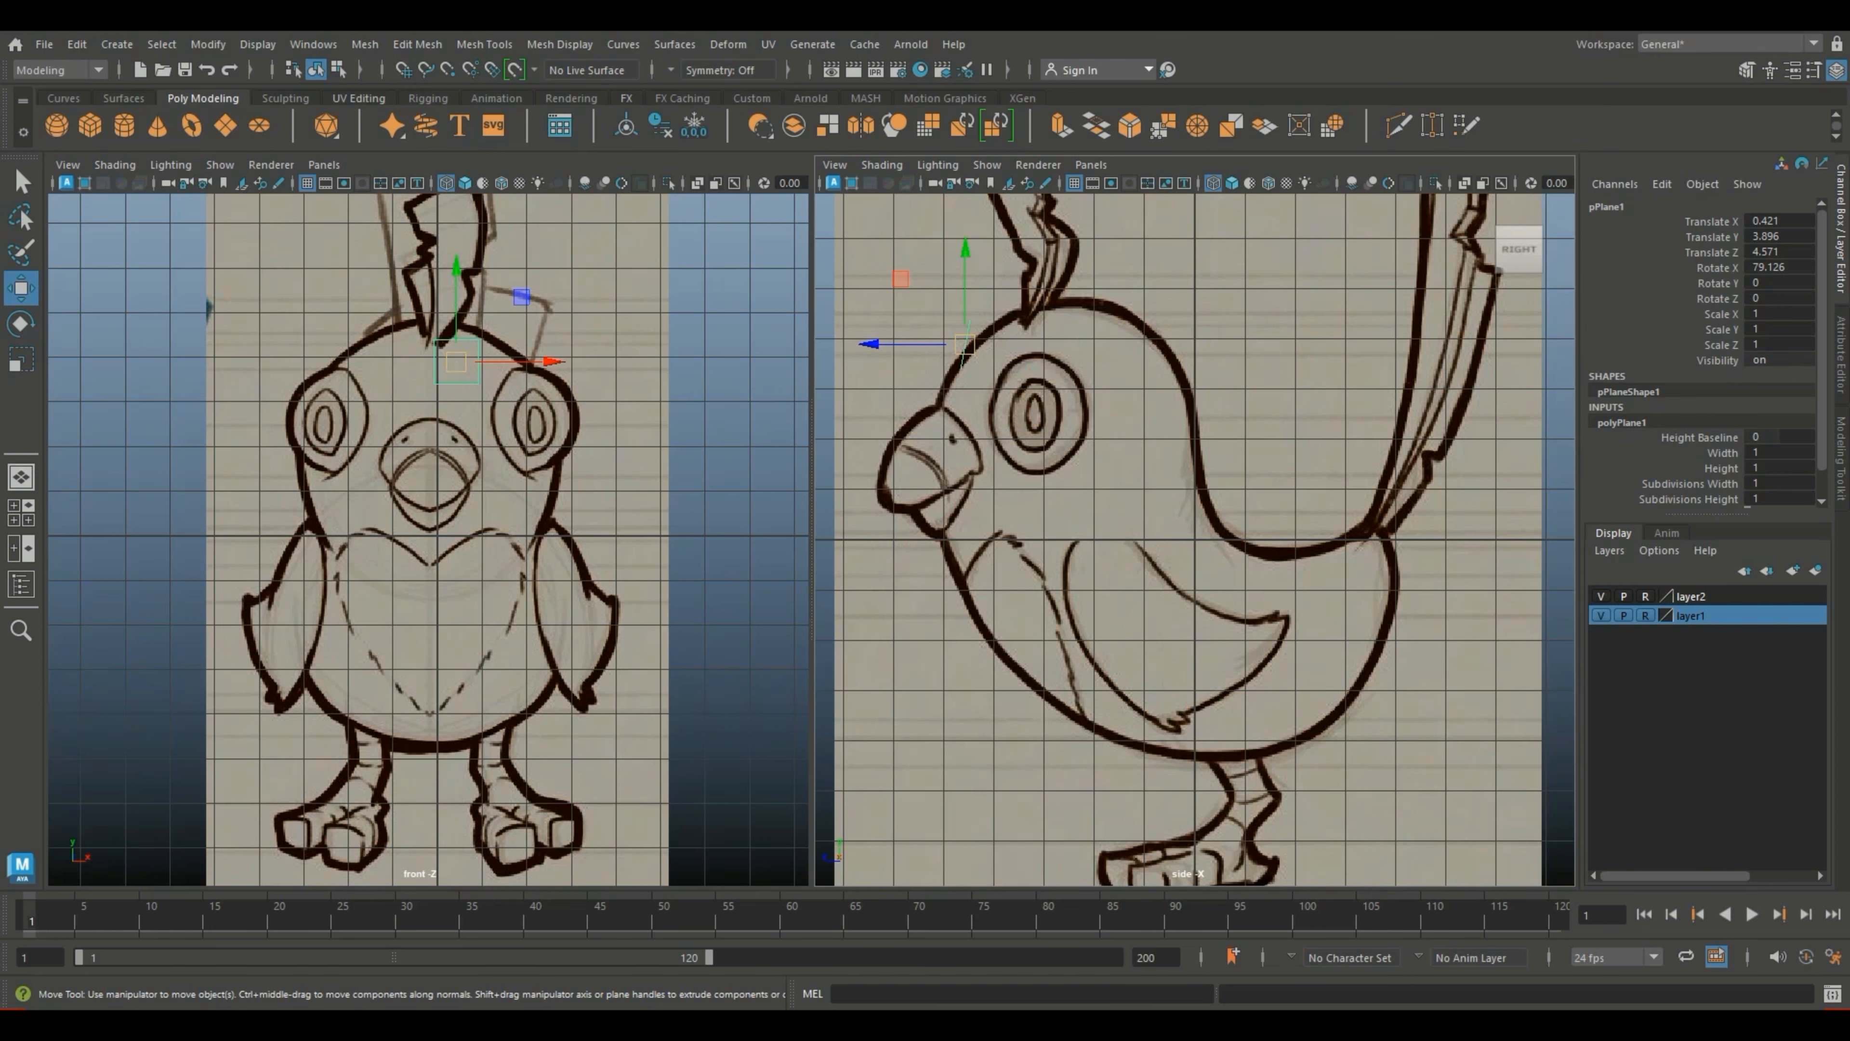
Step: Move the plane's upper and lower vertices to follow the forehead curve above the beak in the side view
key("F9")
left_click_drag(948, 300, 992, 328)
mouse_move(989, 361)
left_mouse_down()
mouse_move(950, 383)
mouse_move(1008, 343)
mouse_move(990, 326)
mouse_move(973, 378)
mouse_move(953, 361)
mouse_move(1009, 344)
left_mouse_up()
left_click_drag(992, 326, 971, 378)
left_click_drag(953, 361, 953, 364)
scroll(428, 540, "up", 2)
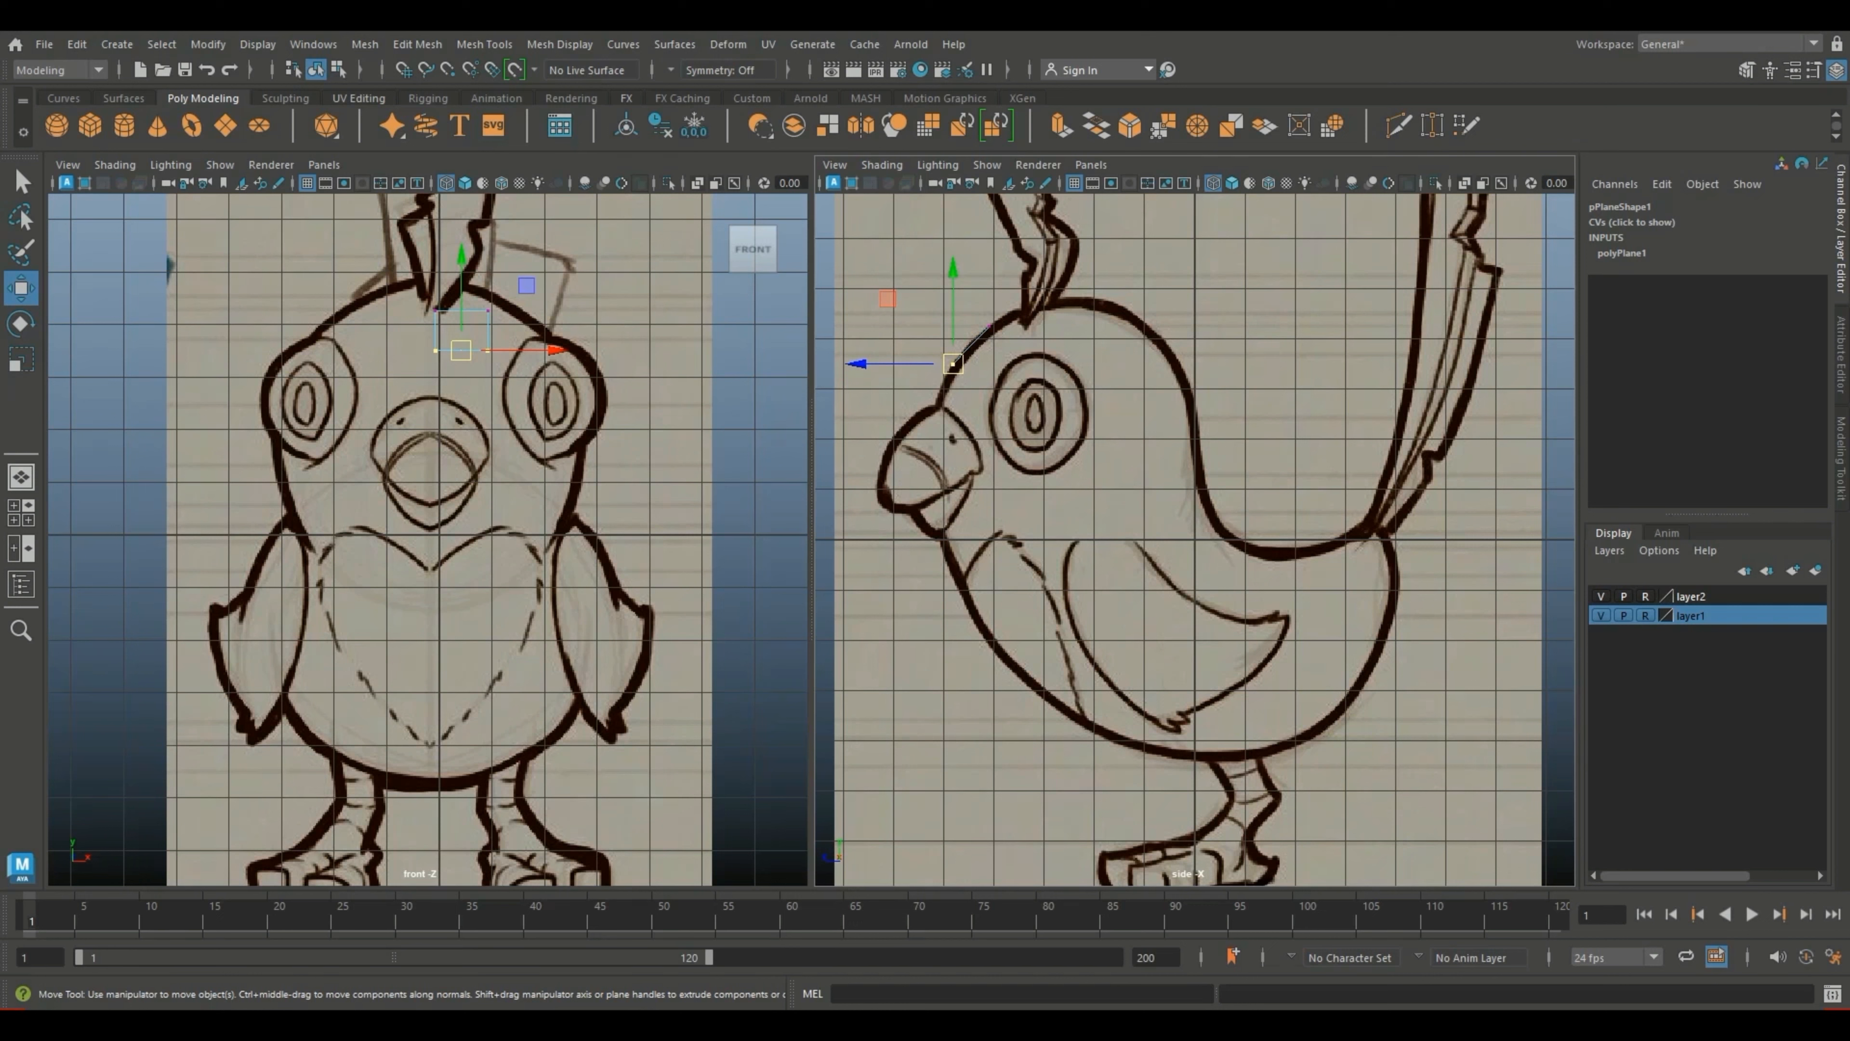
left_click_drag(529, 385, 536, 330)
Step: Extrude the plane's top edge and position the new edge on the head outline at the base of the head feather
key("F10")
left_click(457, 311)
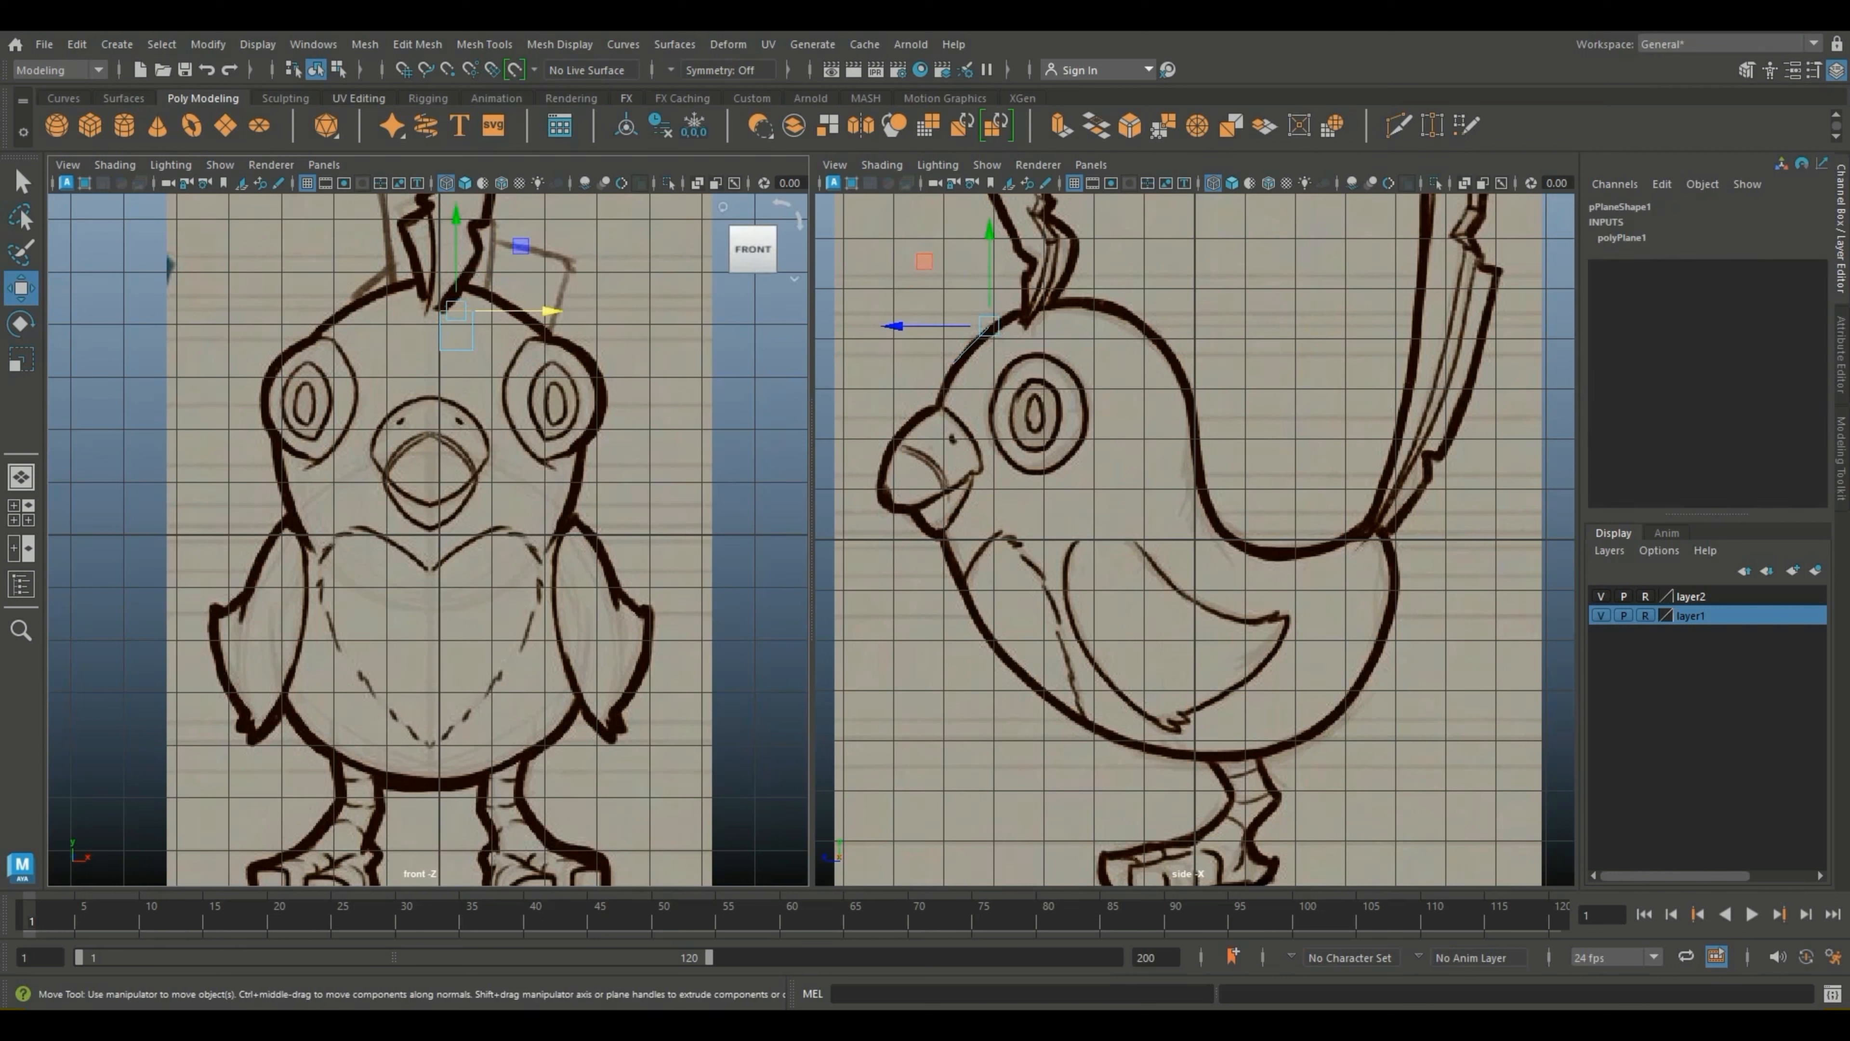
key("ctrl+e")
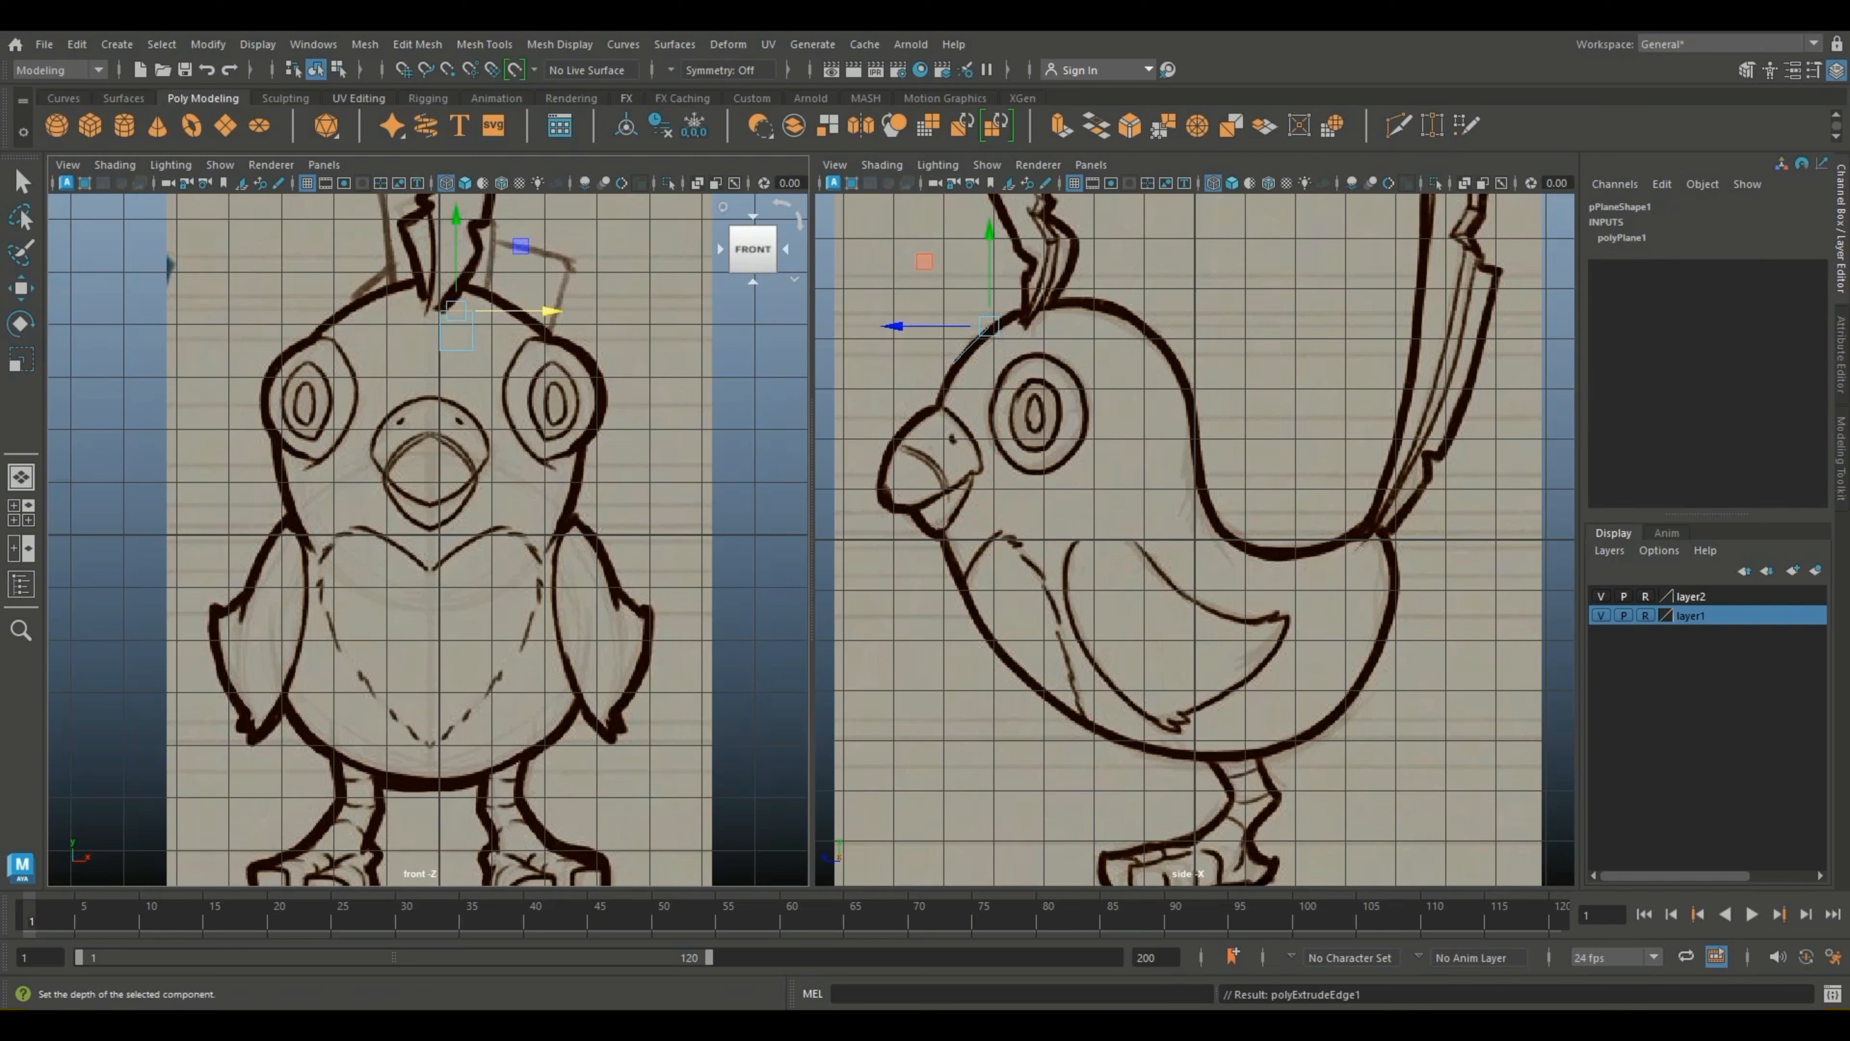
key("w")
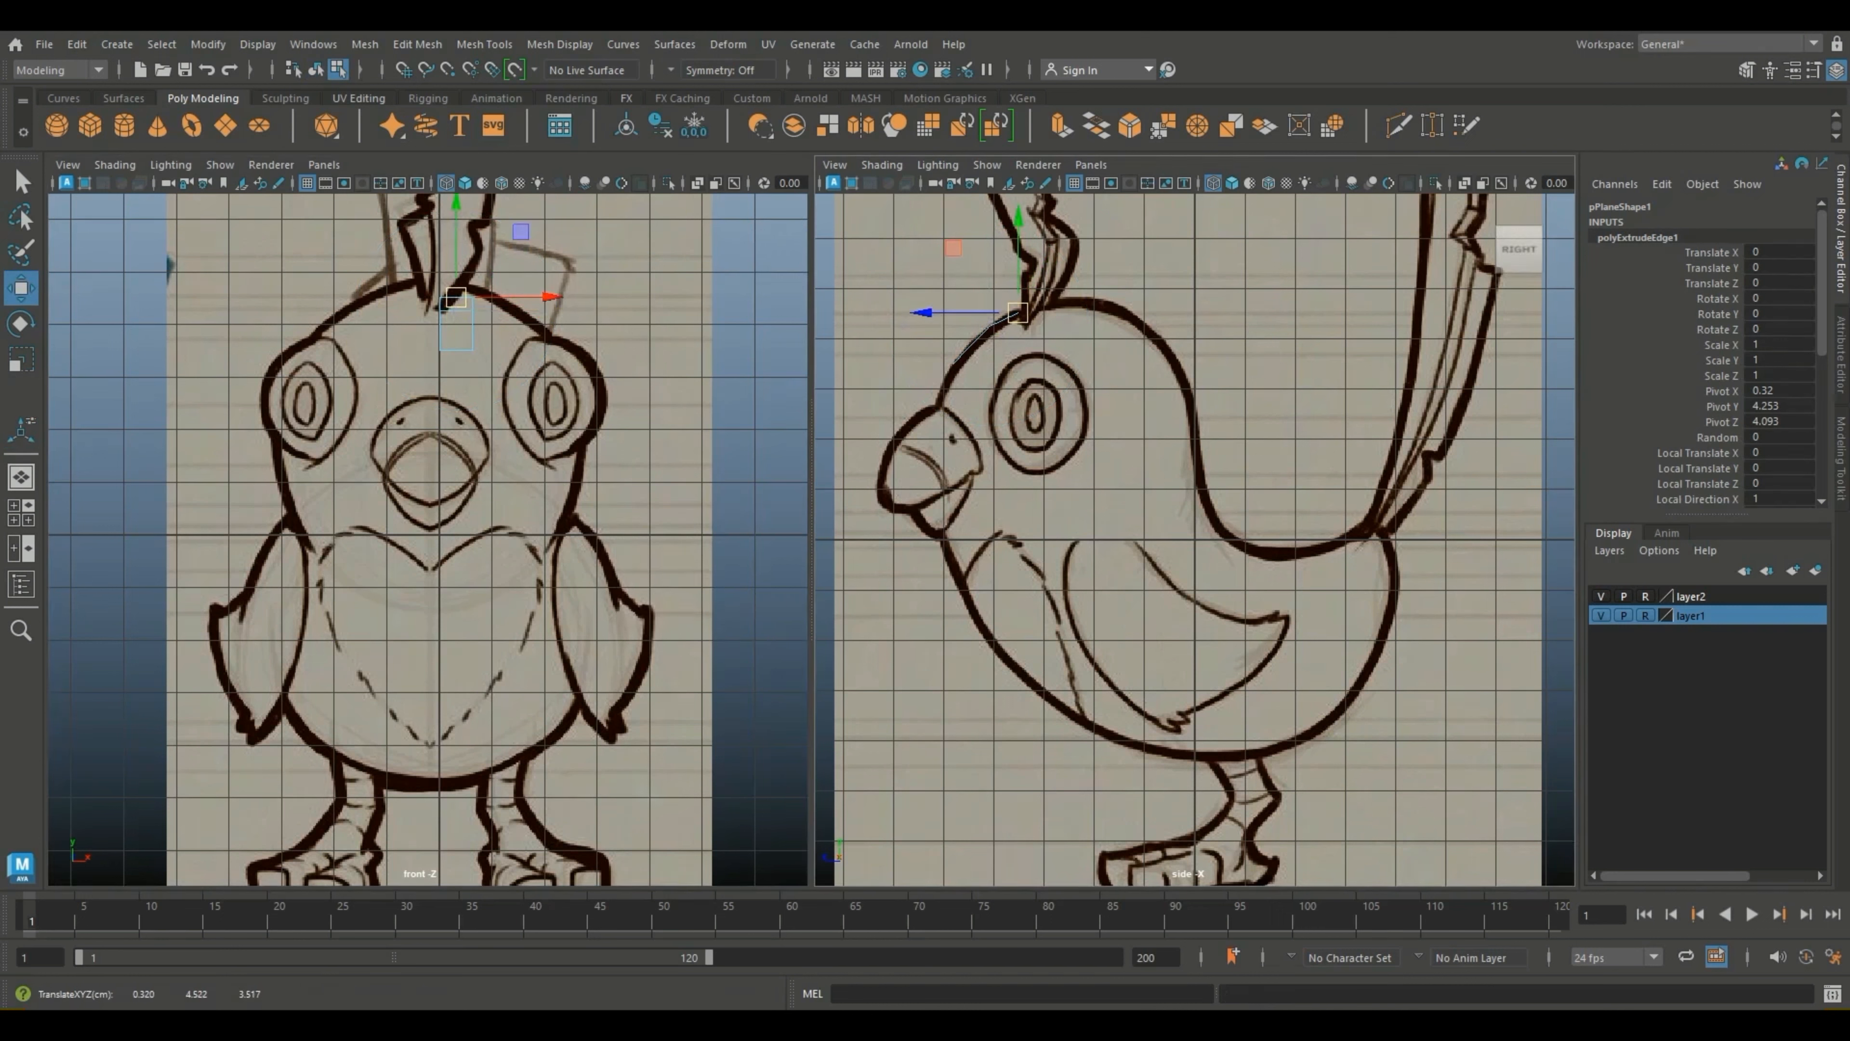
left_click_drag(456, 297, 458, 283)
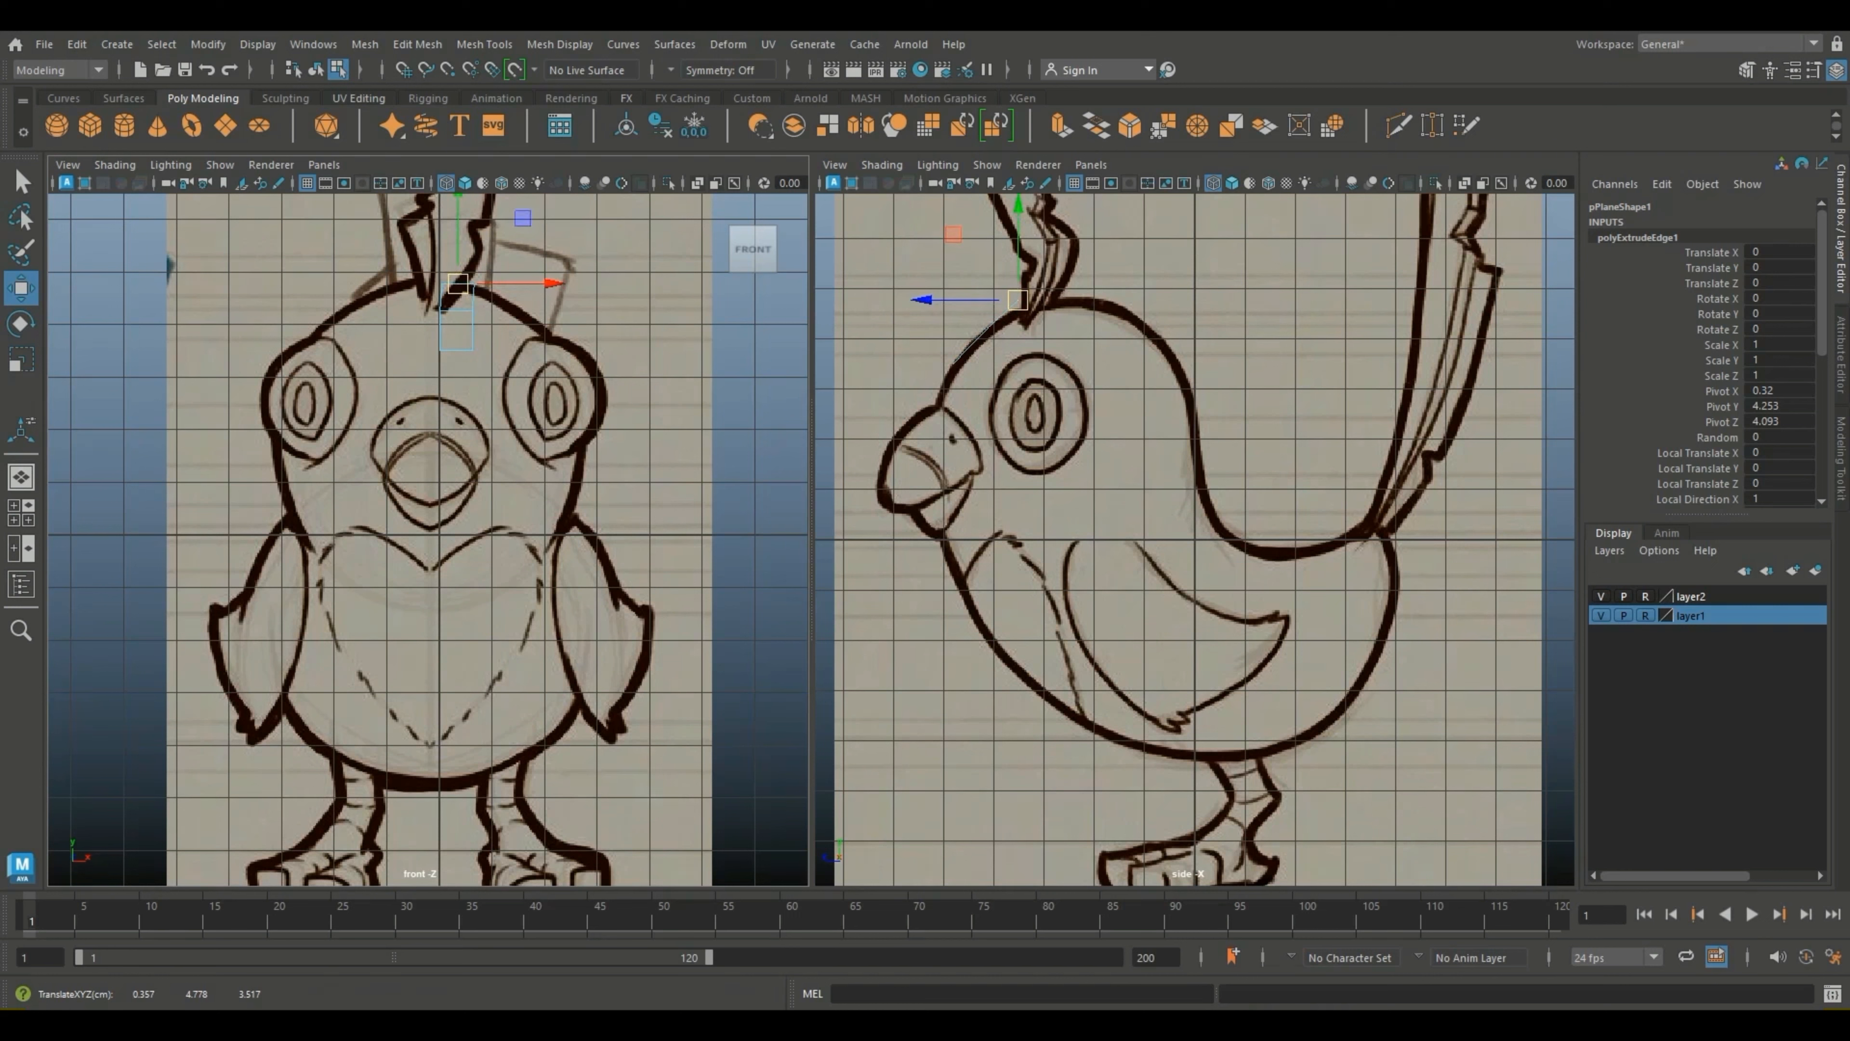
left_click_drag(1018, 300, 1023, 308)
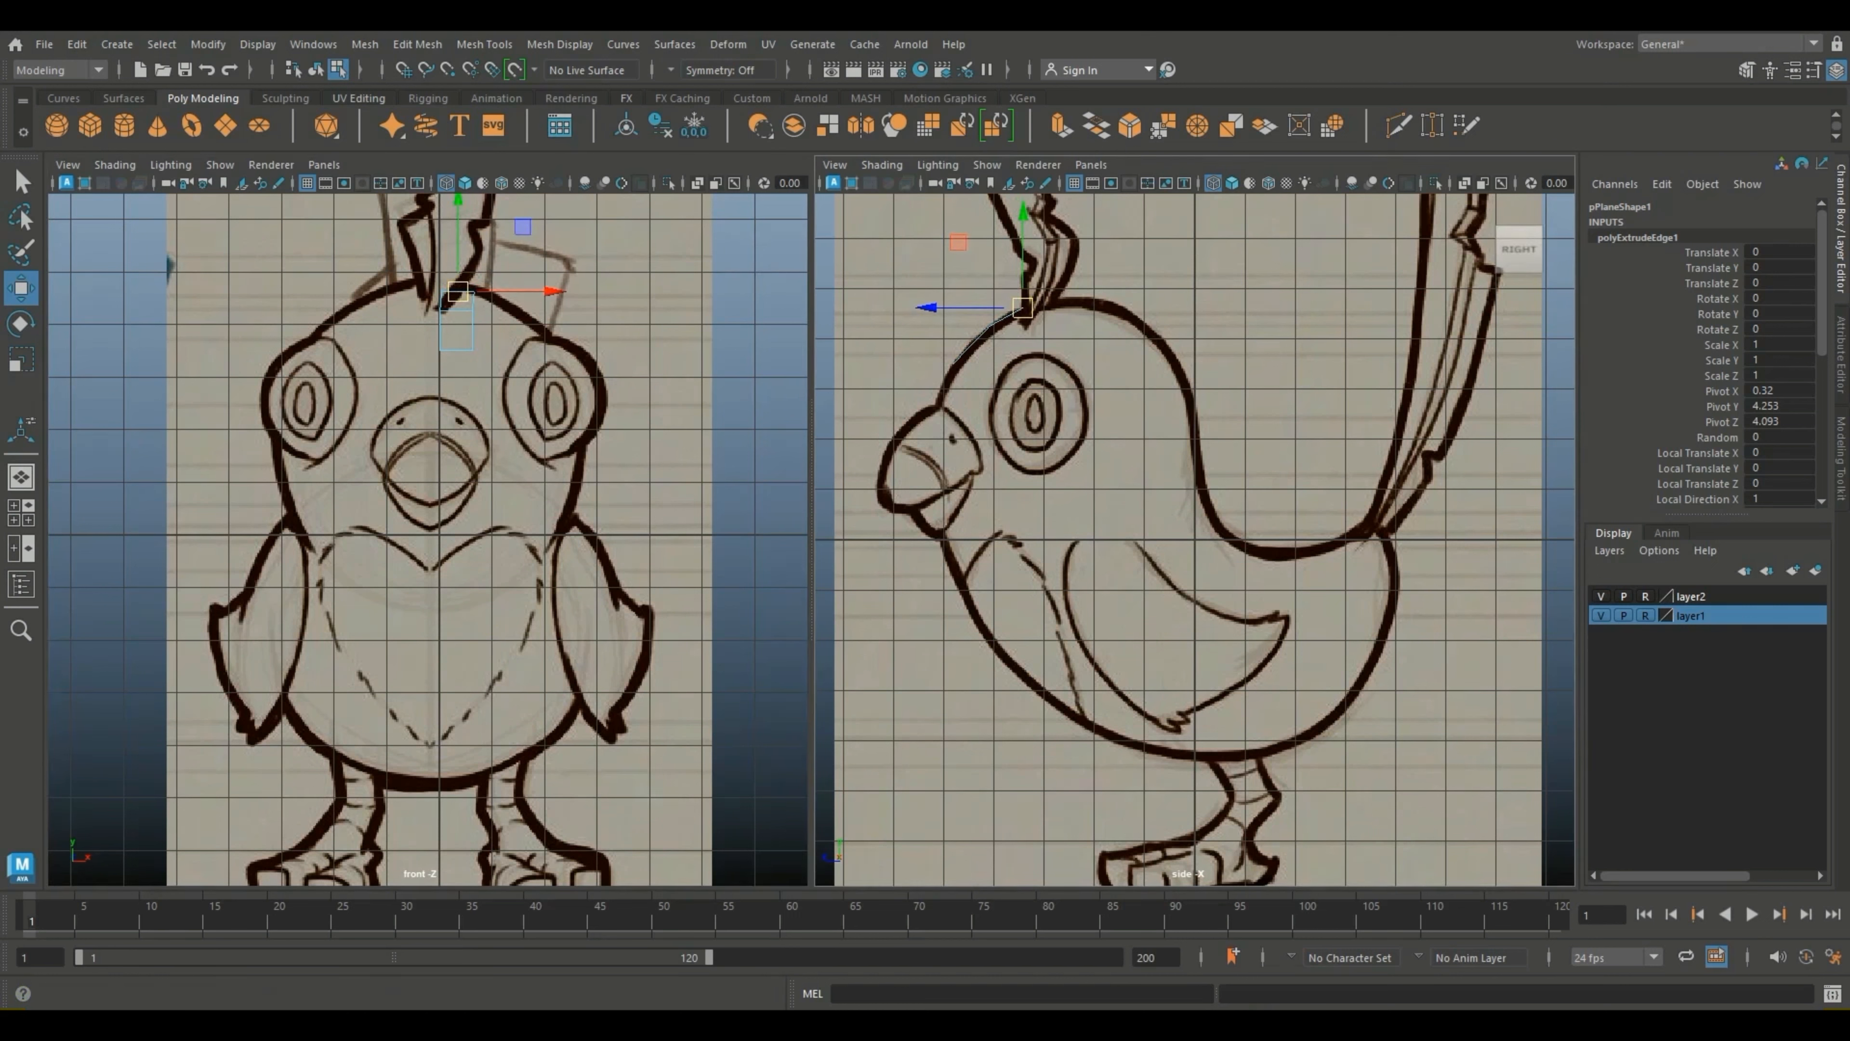
Step: Insert an edge loop running vertically through the middle of the two-face forehead mesh
left_click_drag(555, 291, 554, 291)
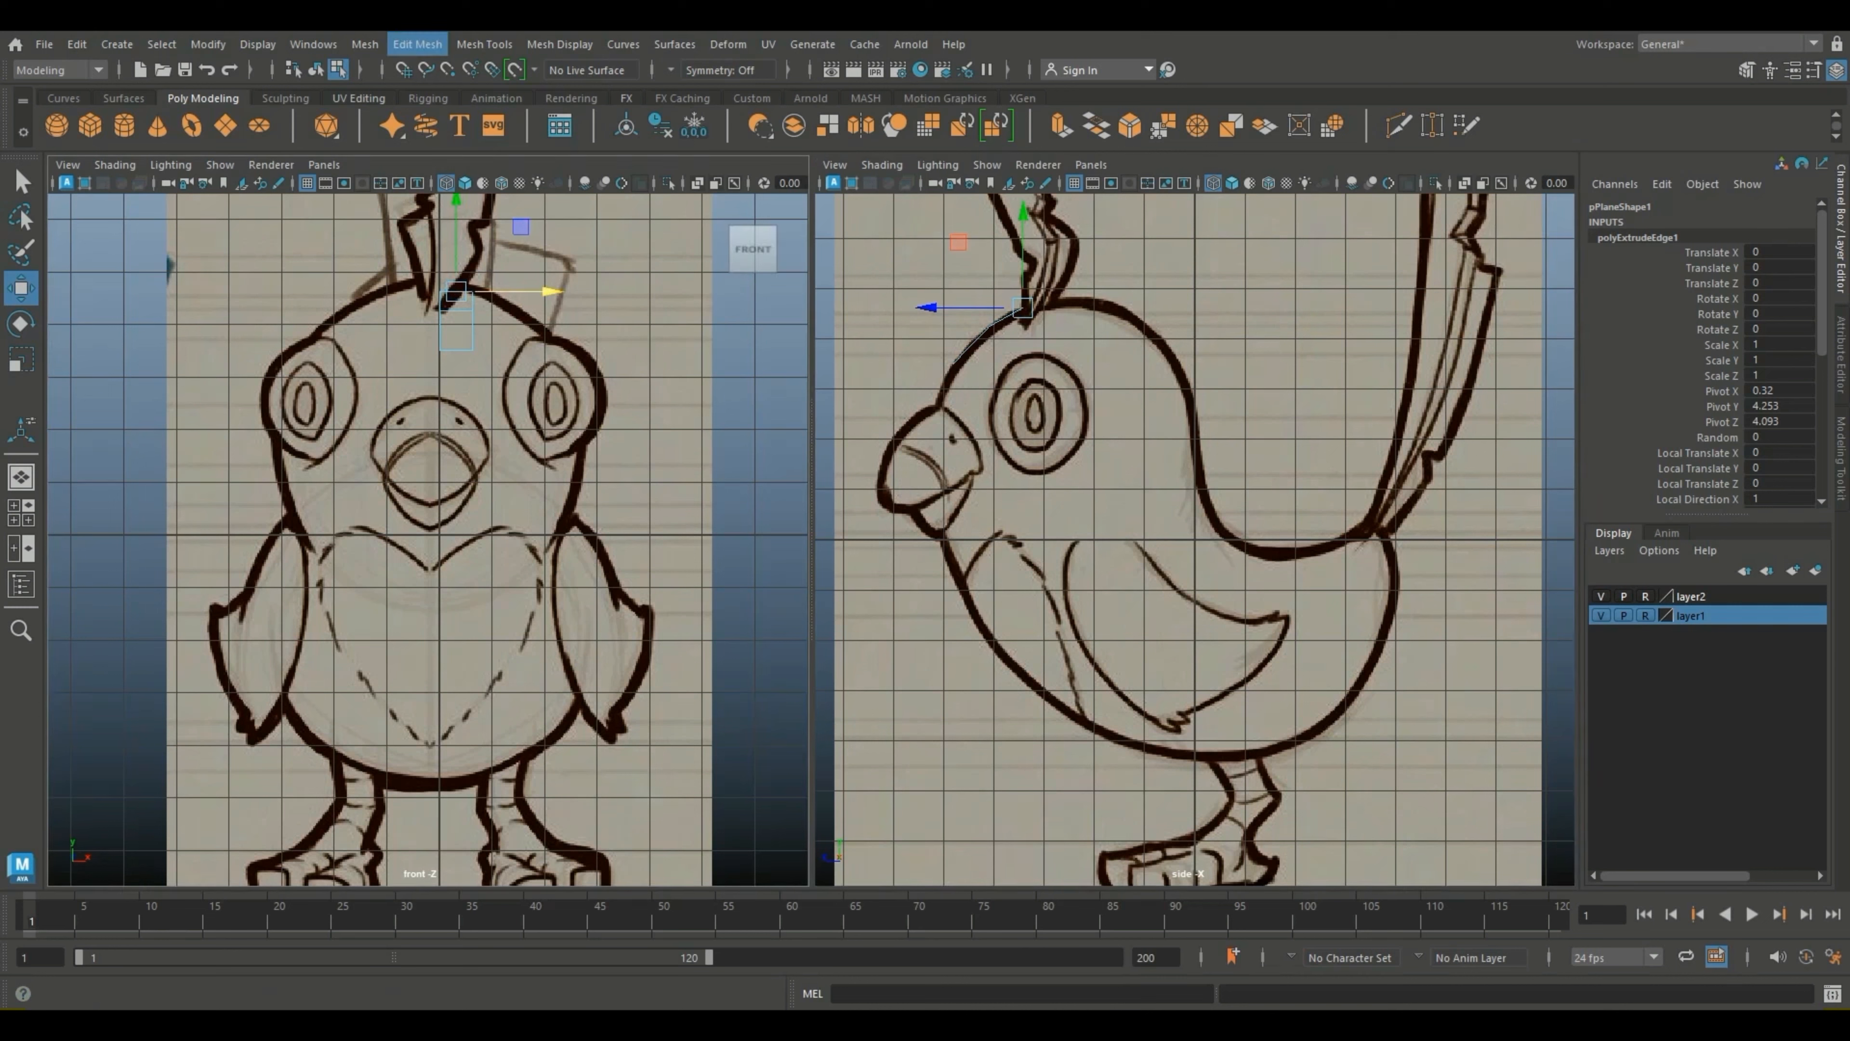
left_click(365, 45)
mouse_move(417, 44)
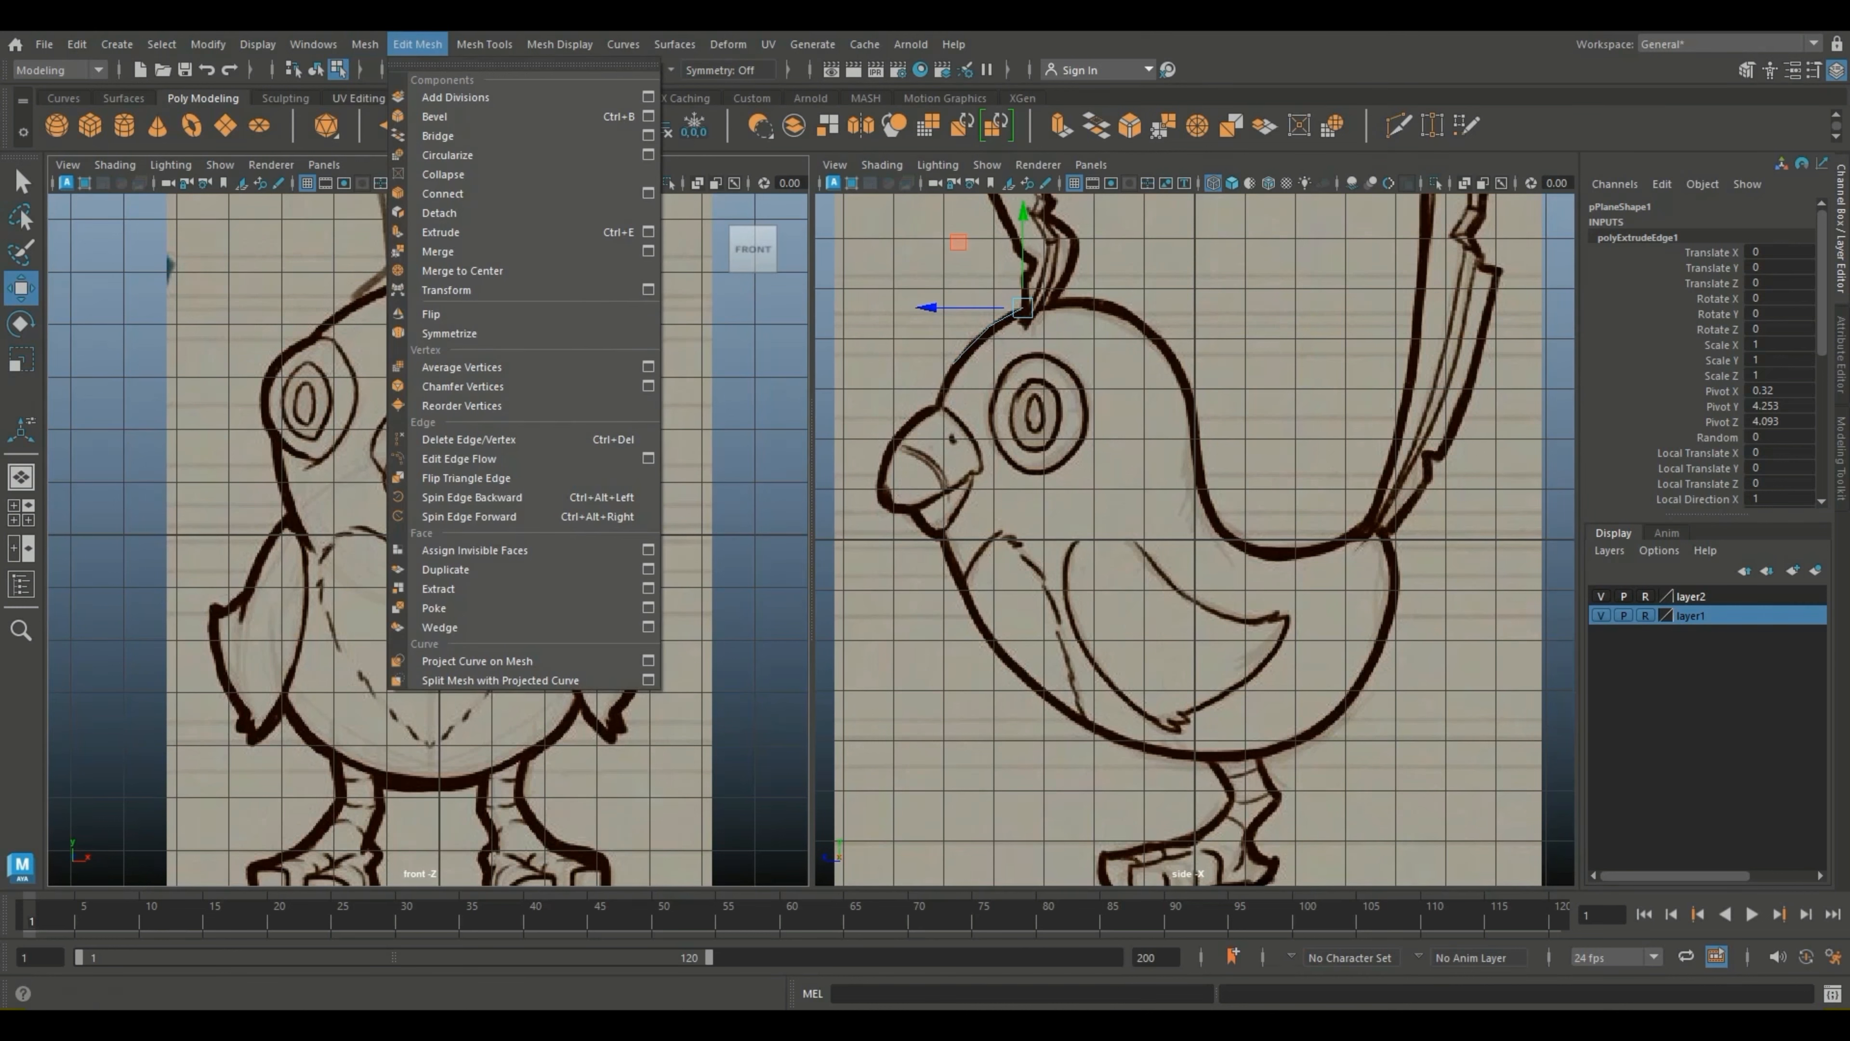
mouse_move(484, 45)
left_click(510, 193)
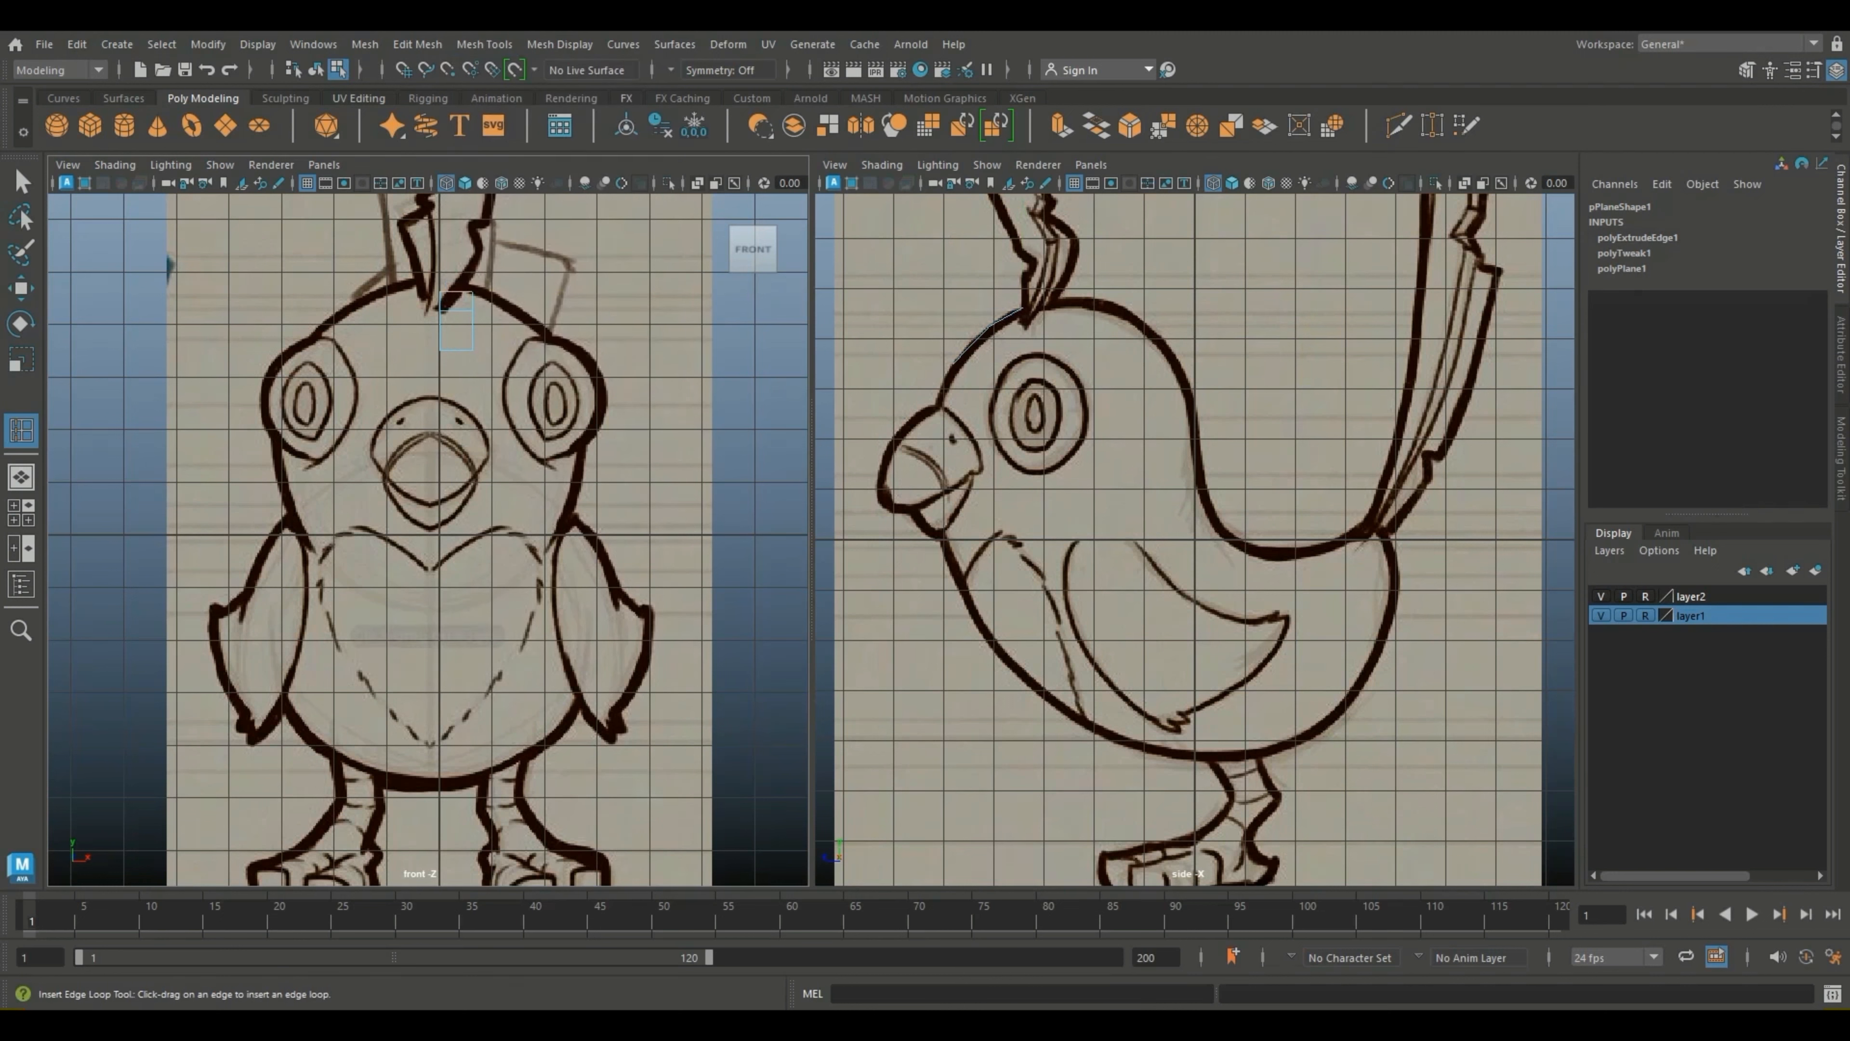
left_click(459, 312)
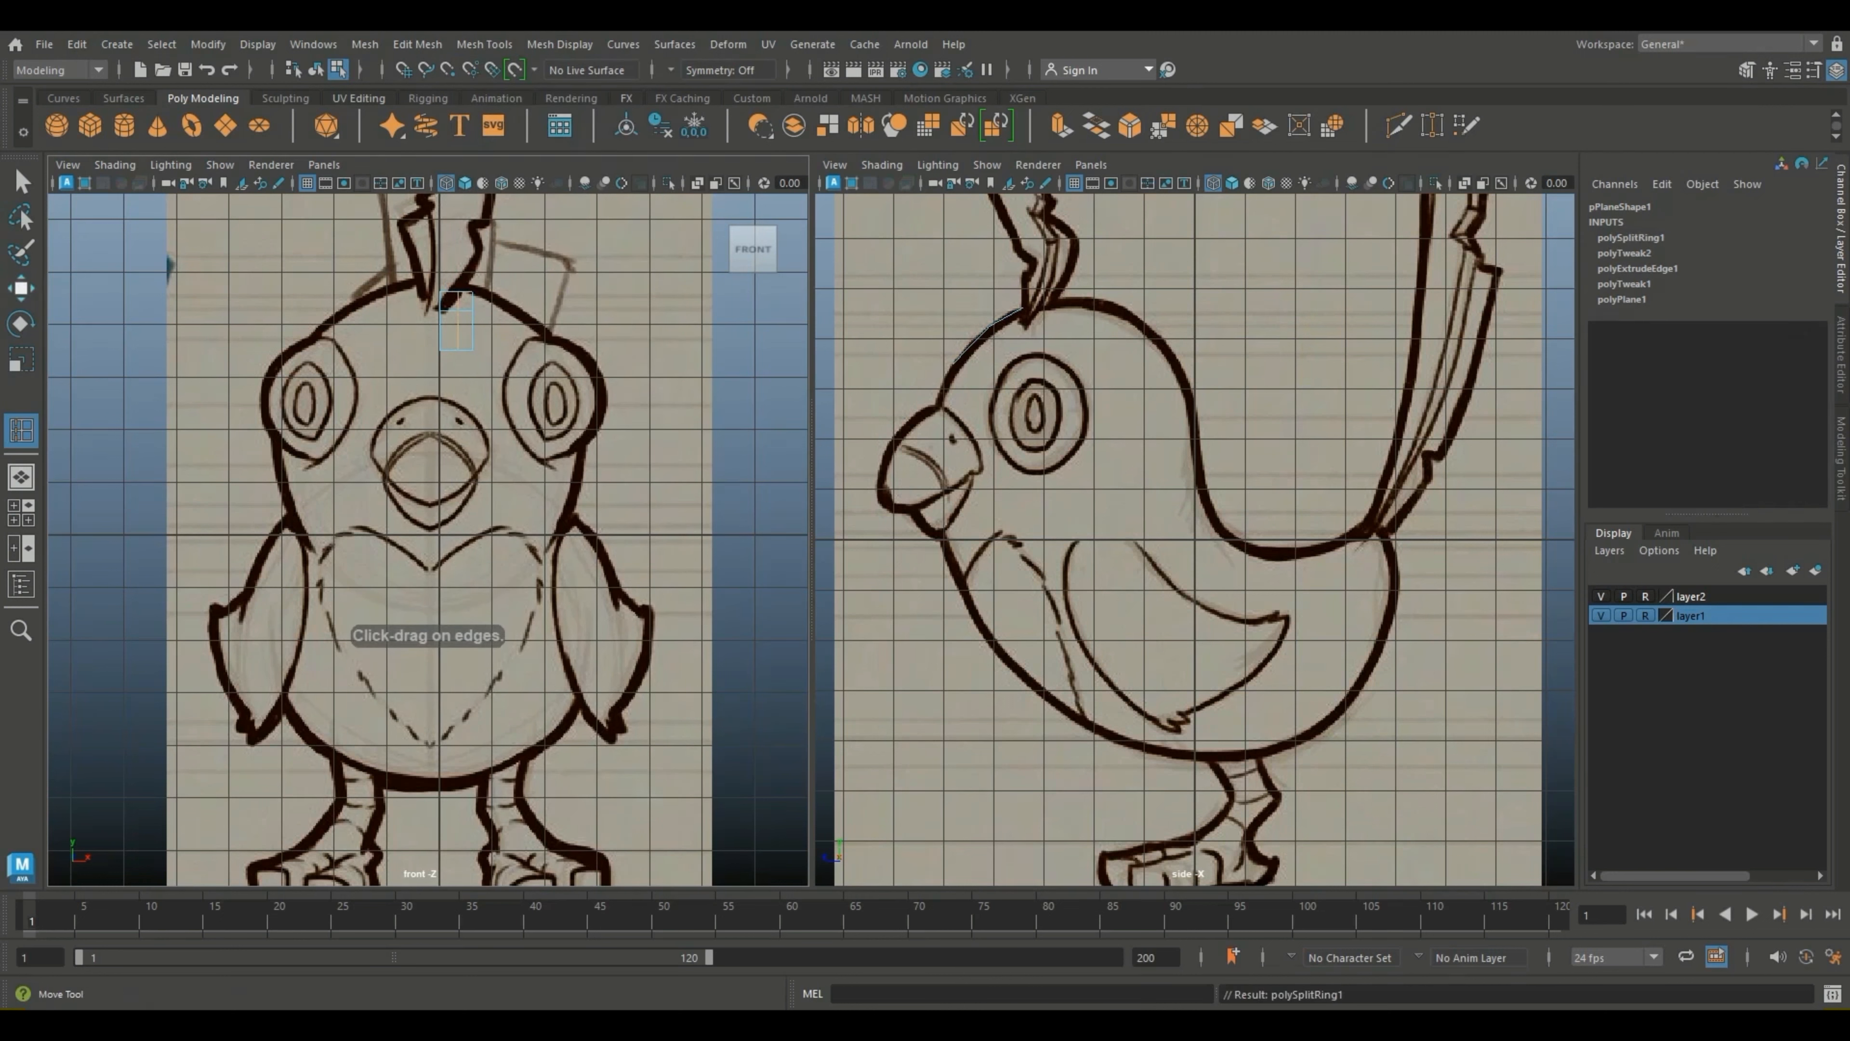
Step: Move the mesh's top vertices individually to follow the head outline at the base of the feather in both views
left_click(21, 289)
right_click_drag(442, 304, 367, 305)
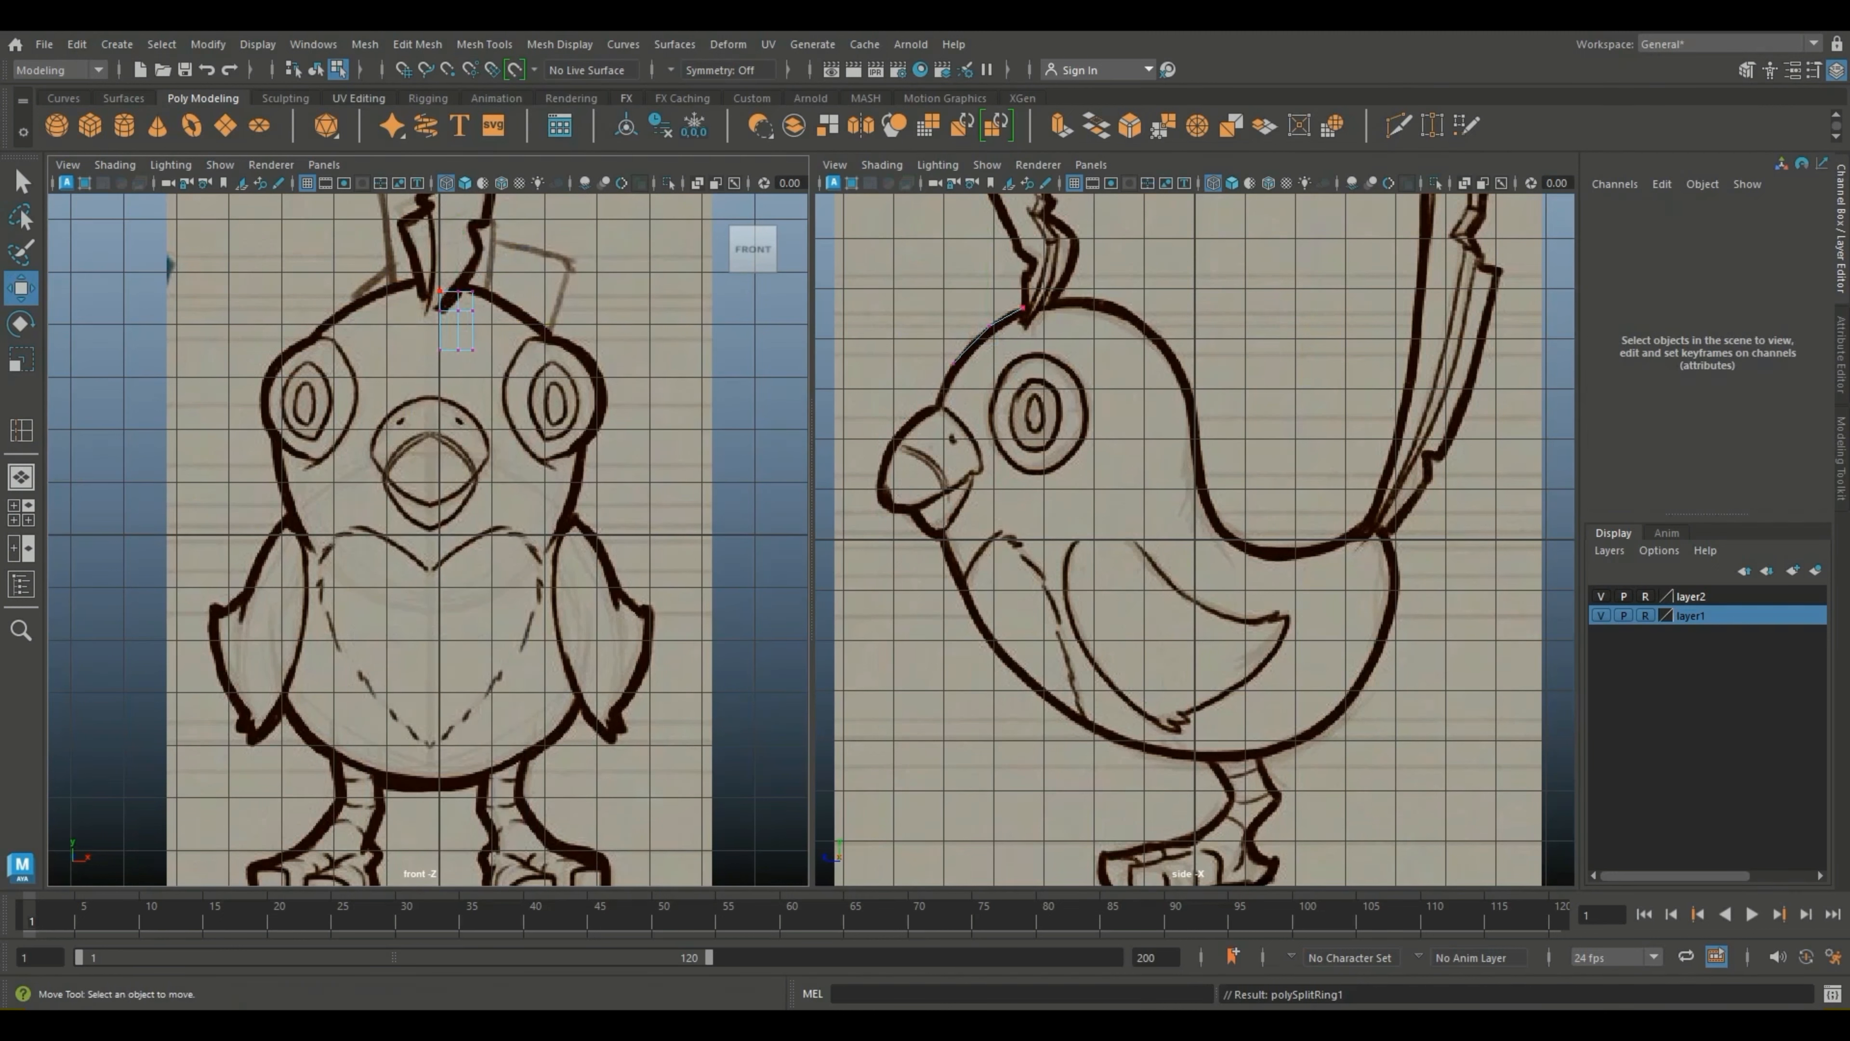
left_click(458, 292)
left_click_drag(459, 203, 439, 191)
left_click(440, 292)
left_click_drag(497, 277, 467, 306)
left_click_drag(473, 205, 472, 201)
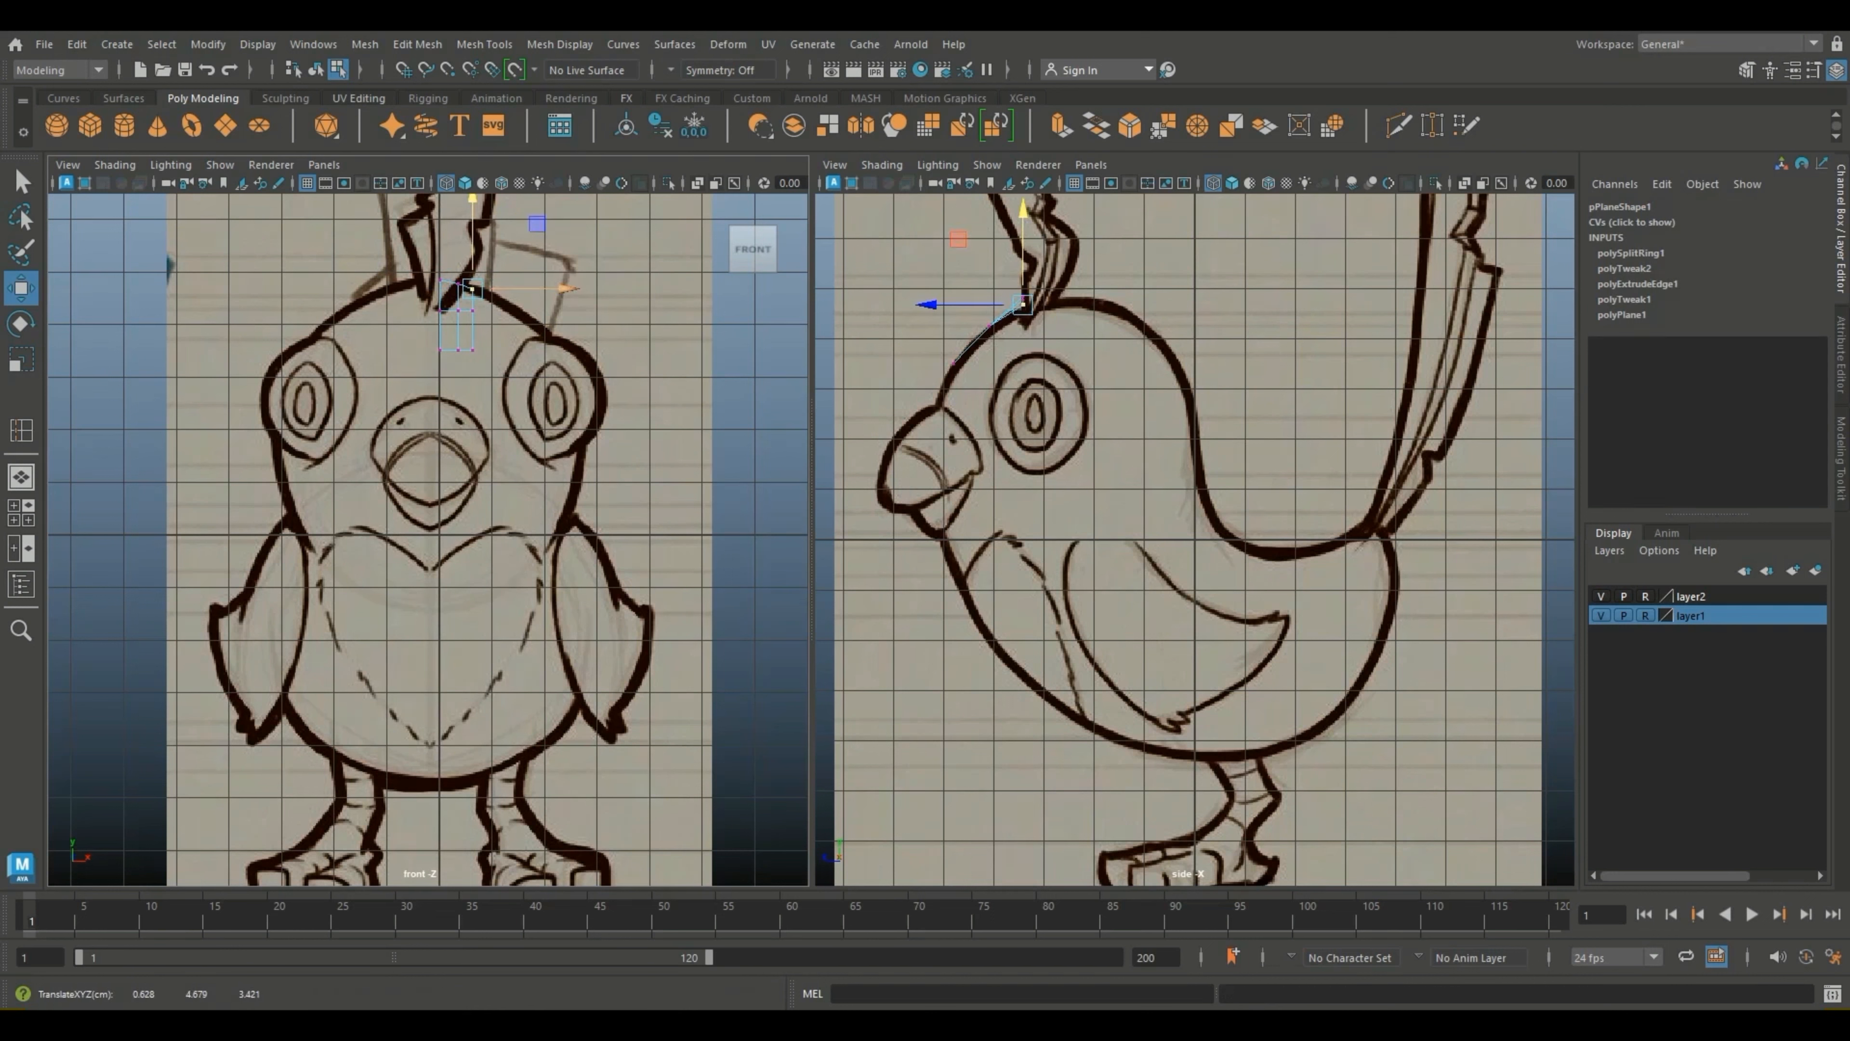
left_click_drag(1044, 283, 1009, 317)
left_click_drag(1023, 206, 1024, 213)
left_click(1093, 255)
Step: Shift the mesh's outer column of vertices back in the side view and refit its top vertex to the head outline
scroll(1093, 292, "up", 2)
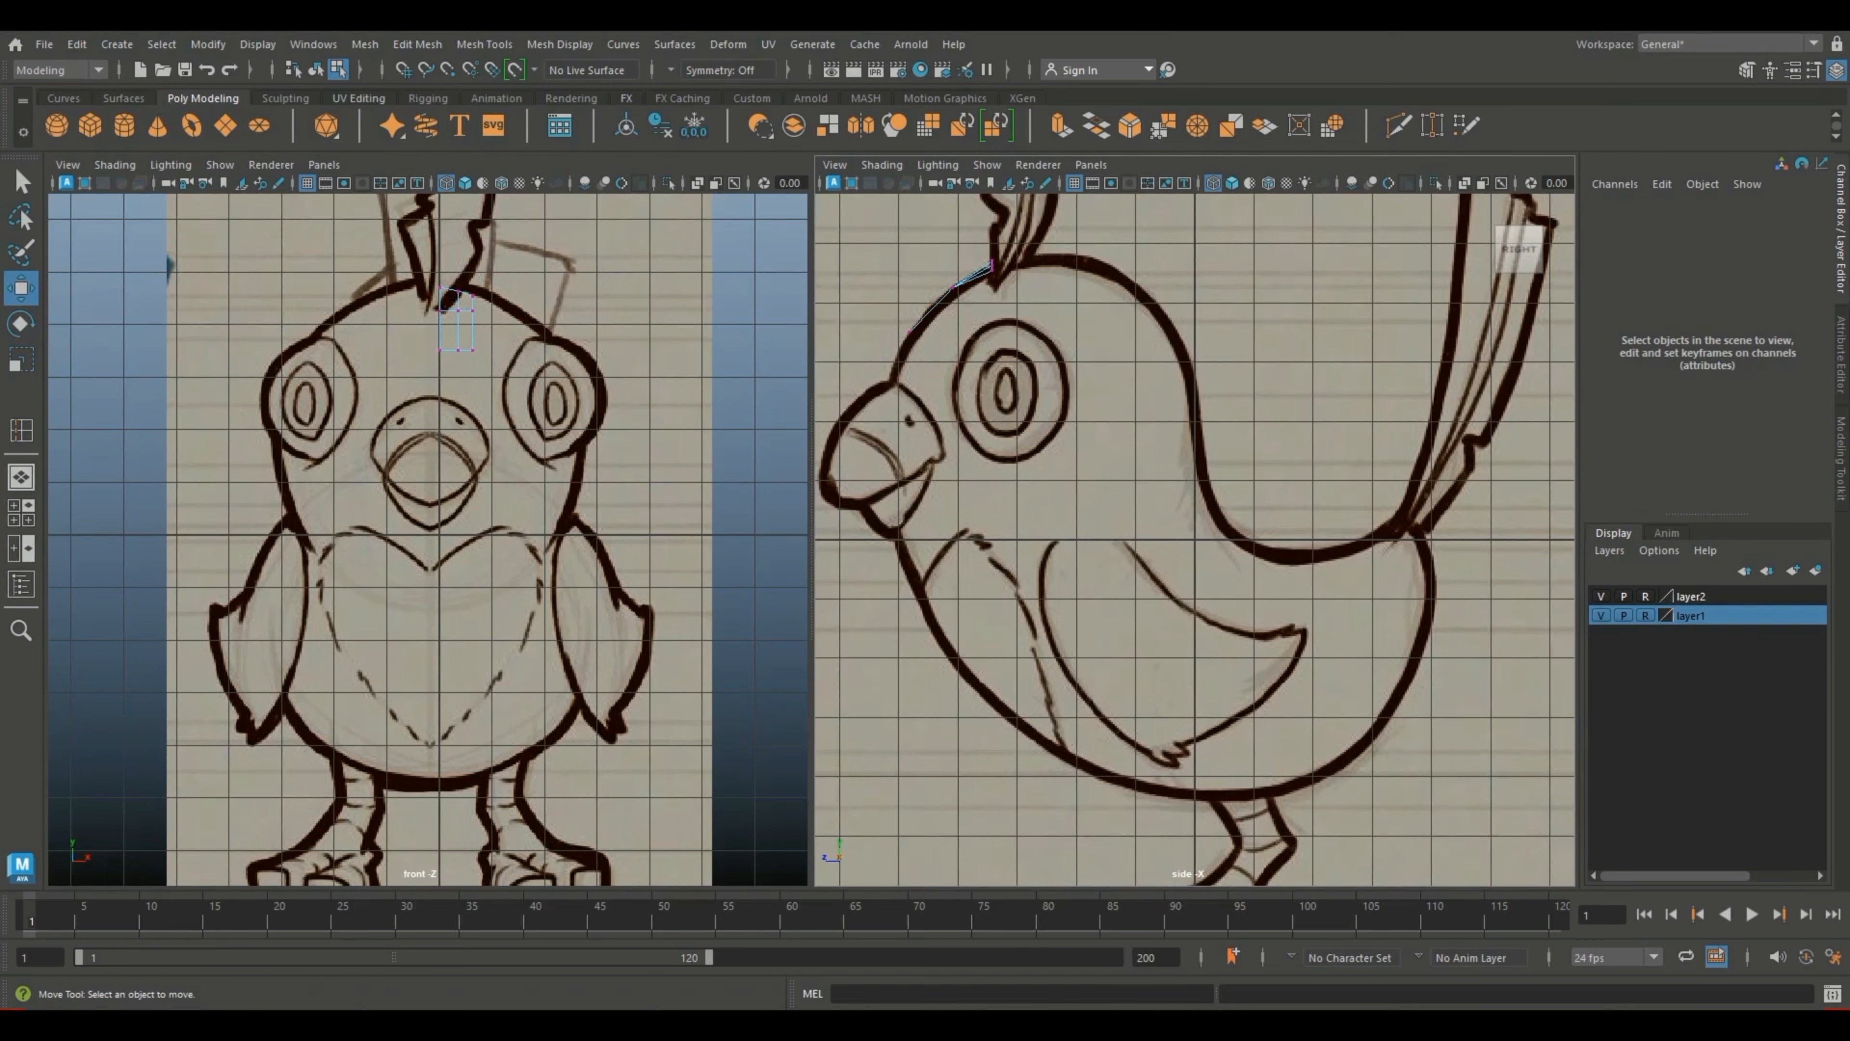
scroll(428, 539, "up", 2)
left_click(992, 270)
left_click_drag(993, 271, 992, 269)
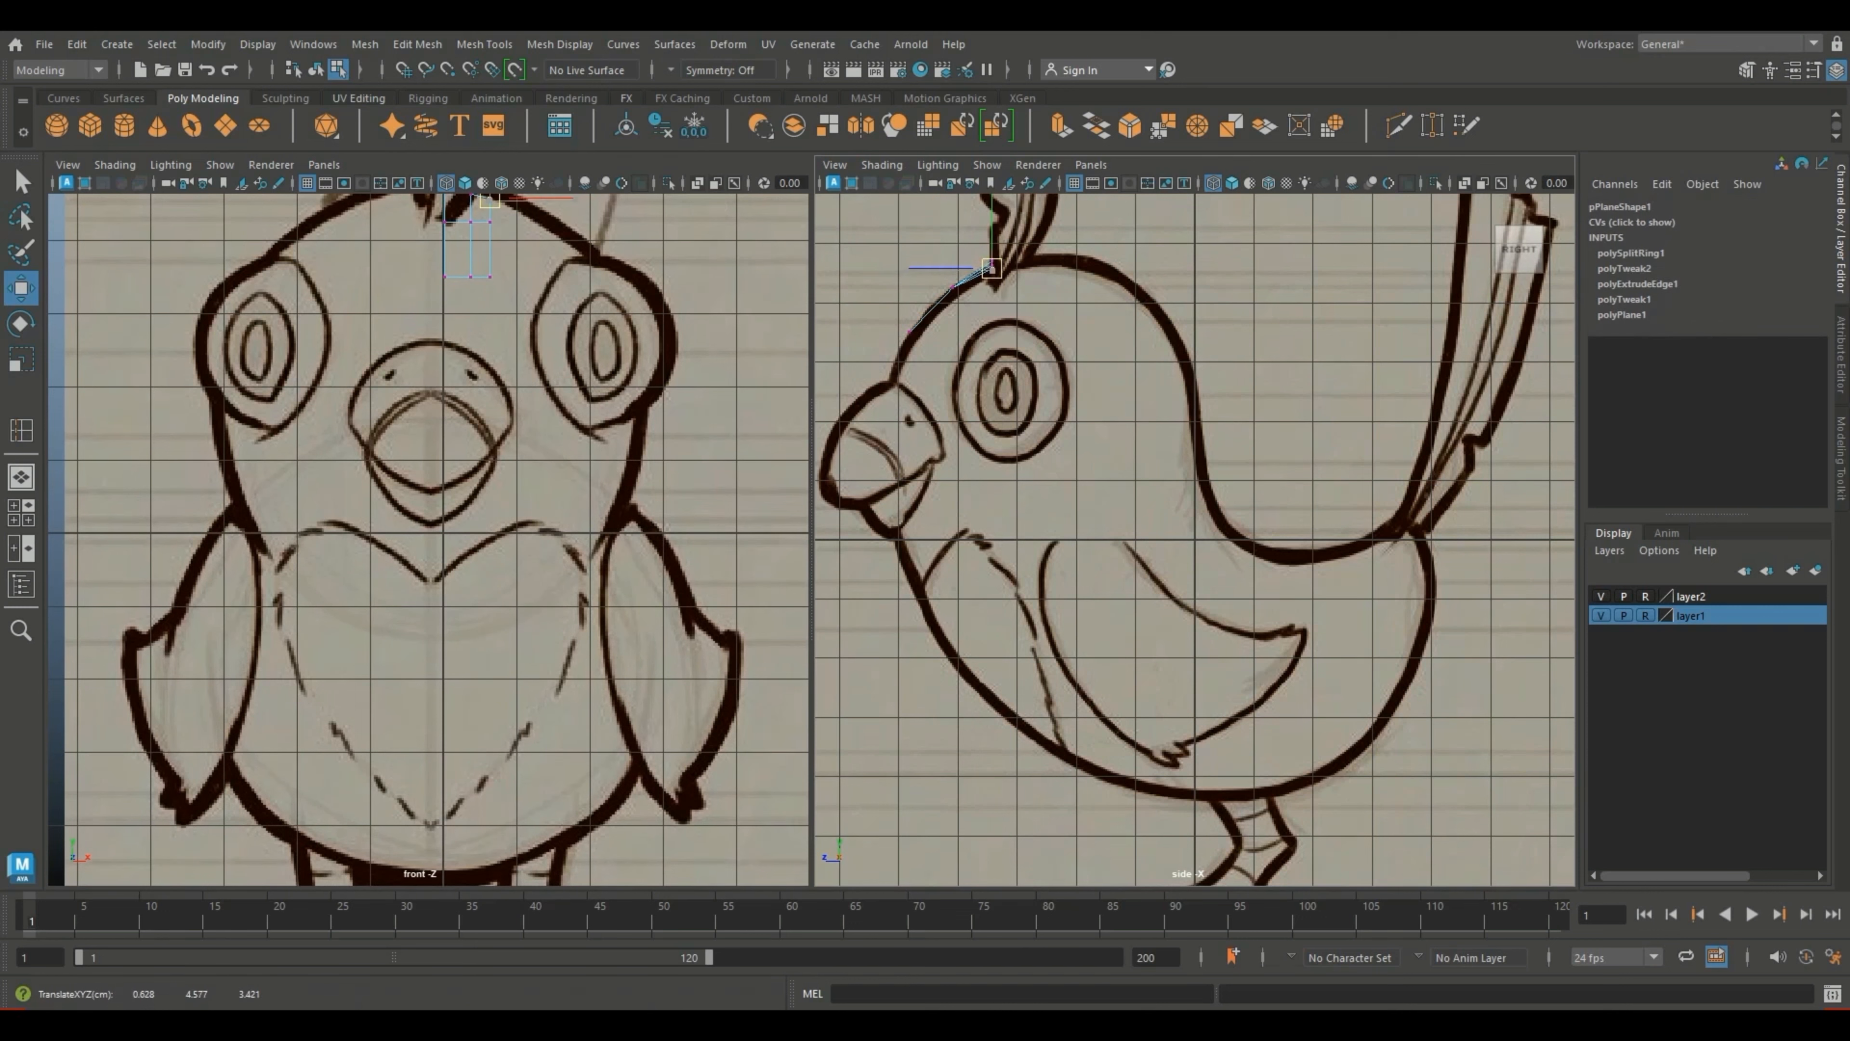
middle_click_drag(525, 313, 527, 400, "alt")
left_click_drag(530, 291, 487, 270)
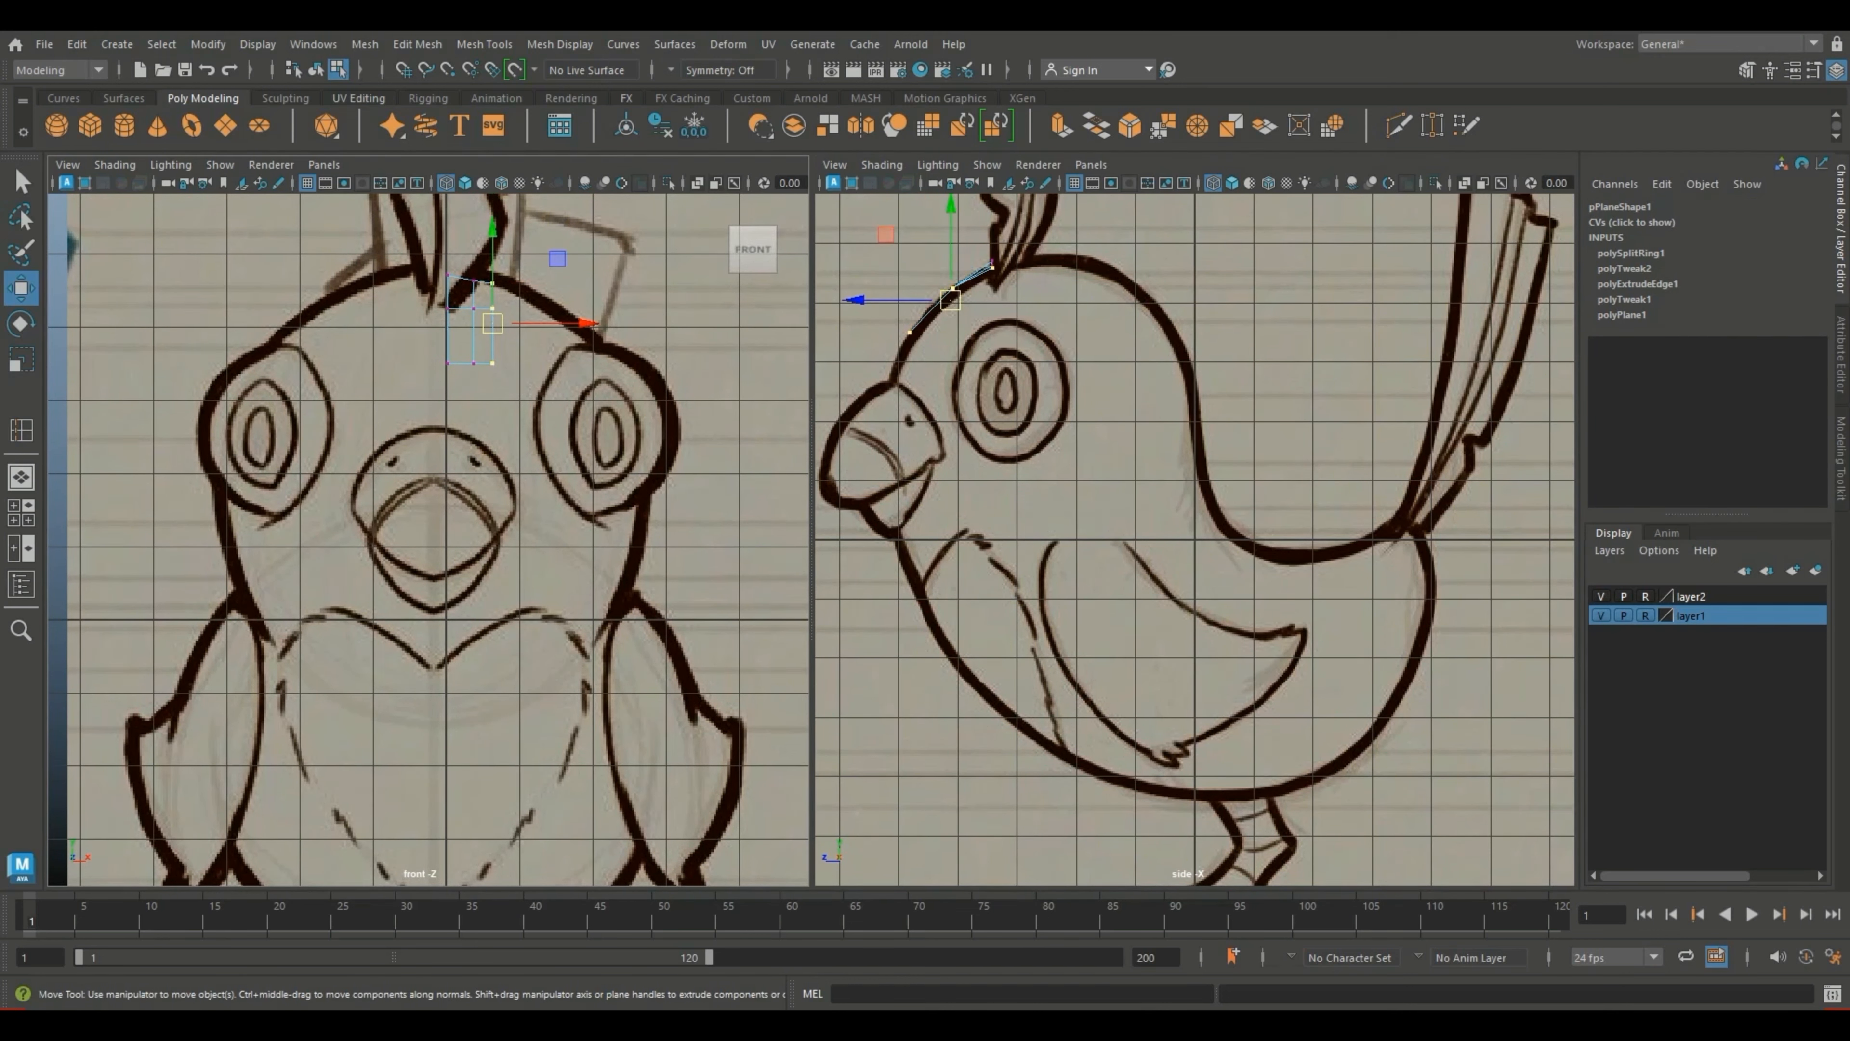
left_click_drag(951, 299, 962, 309)
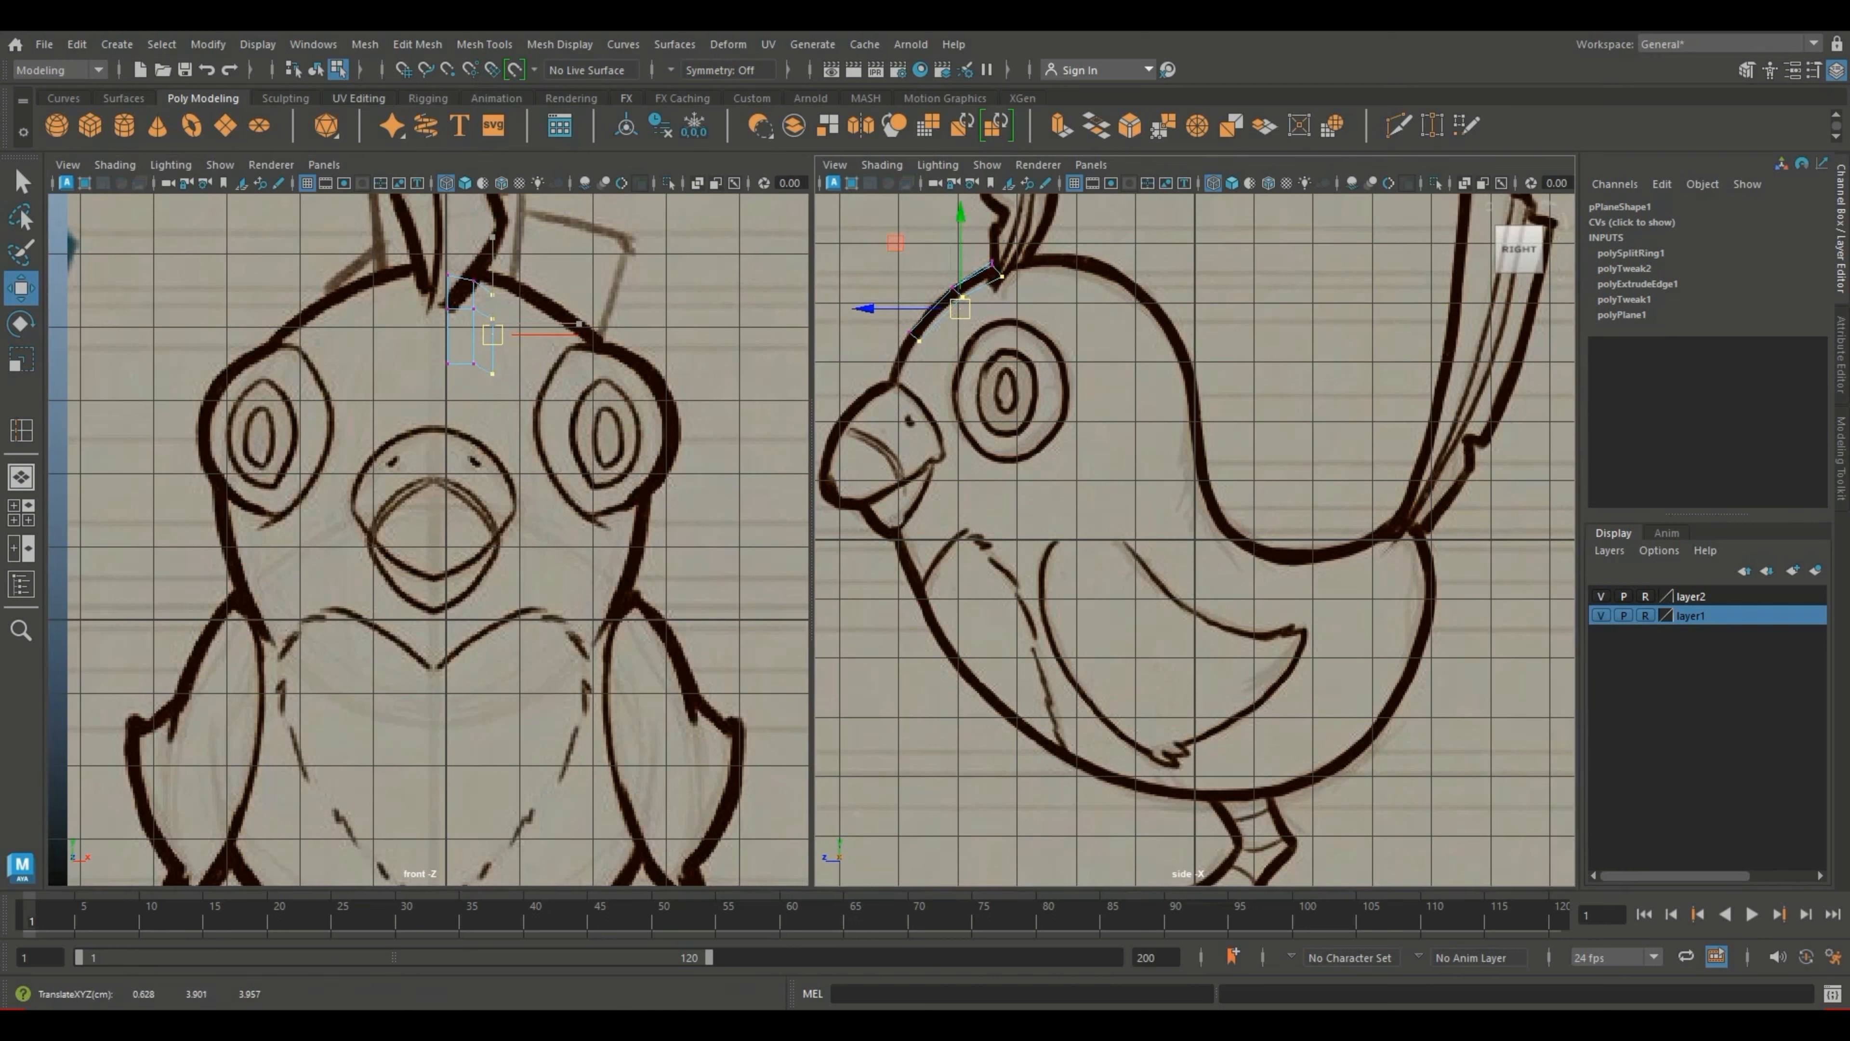
left_click_drag(493, 334, 485, 278)
left_click(1019, 288)
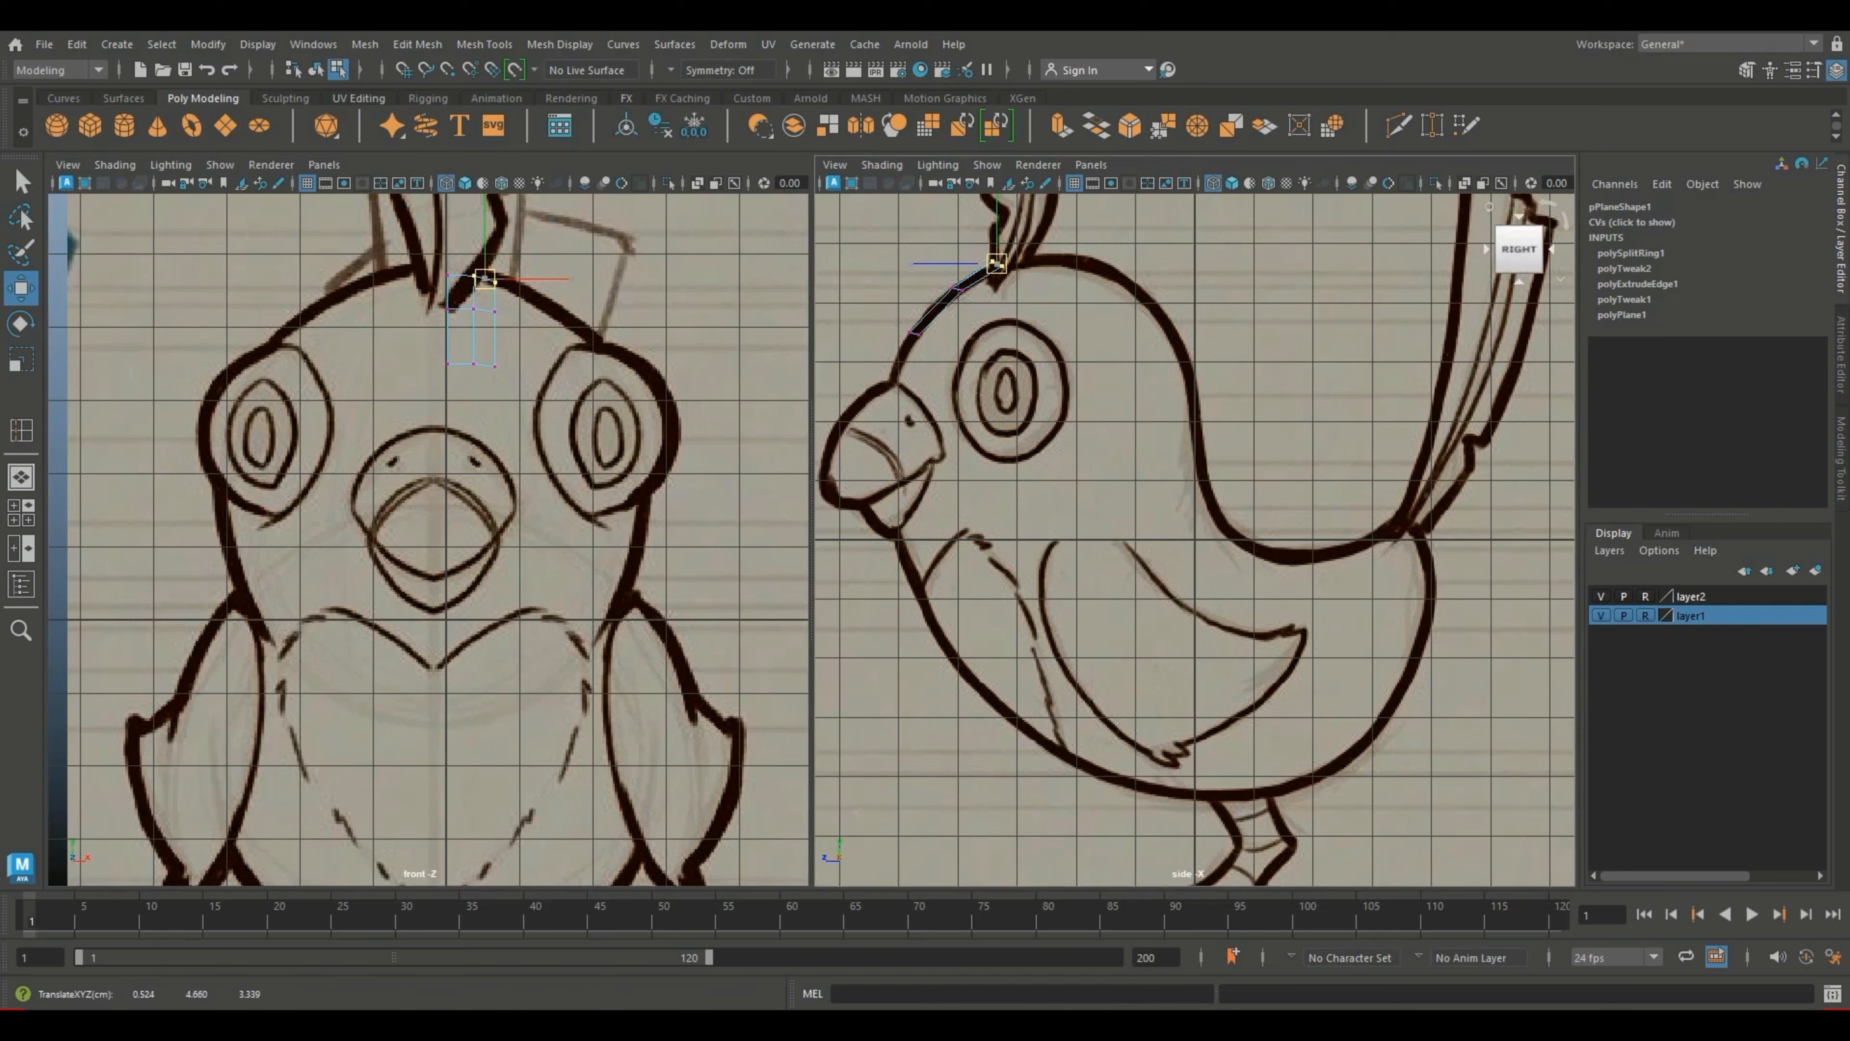
left_click_drag(1022, 291, 1001, 268)
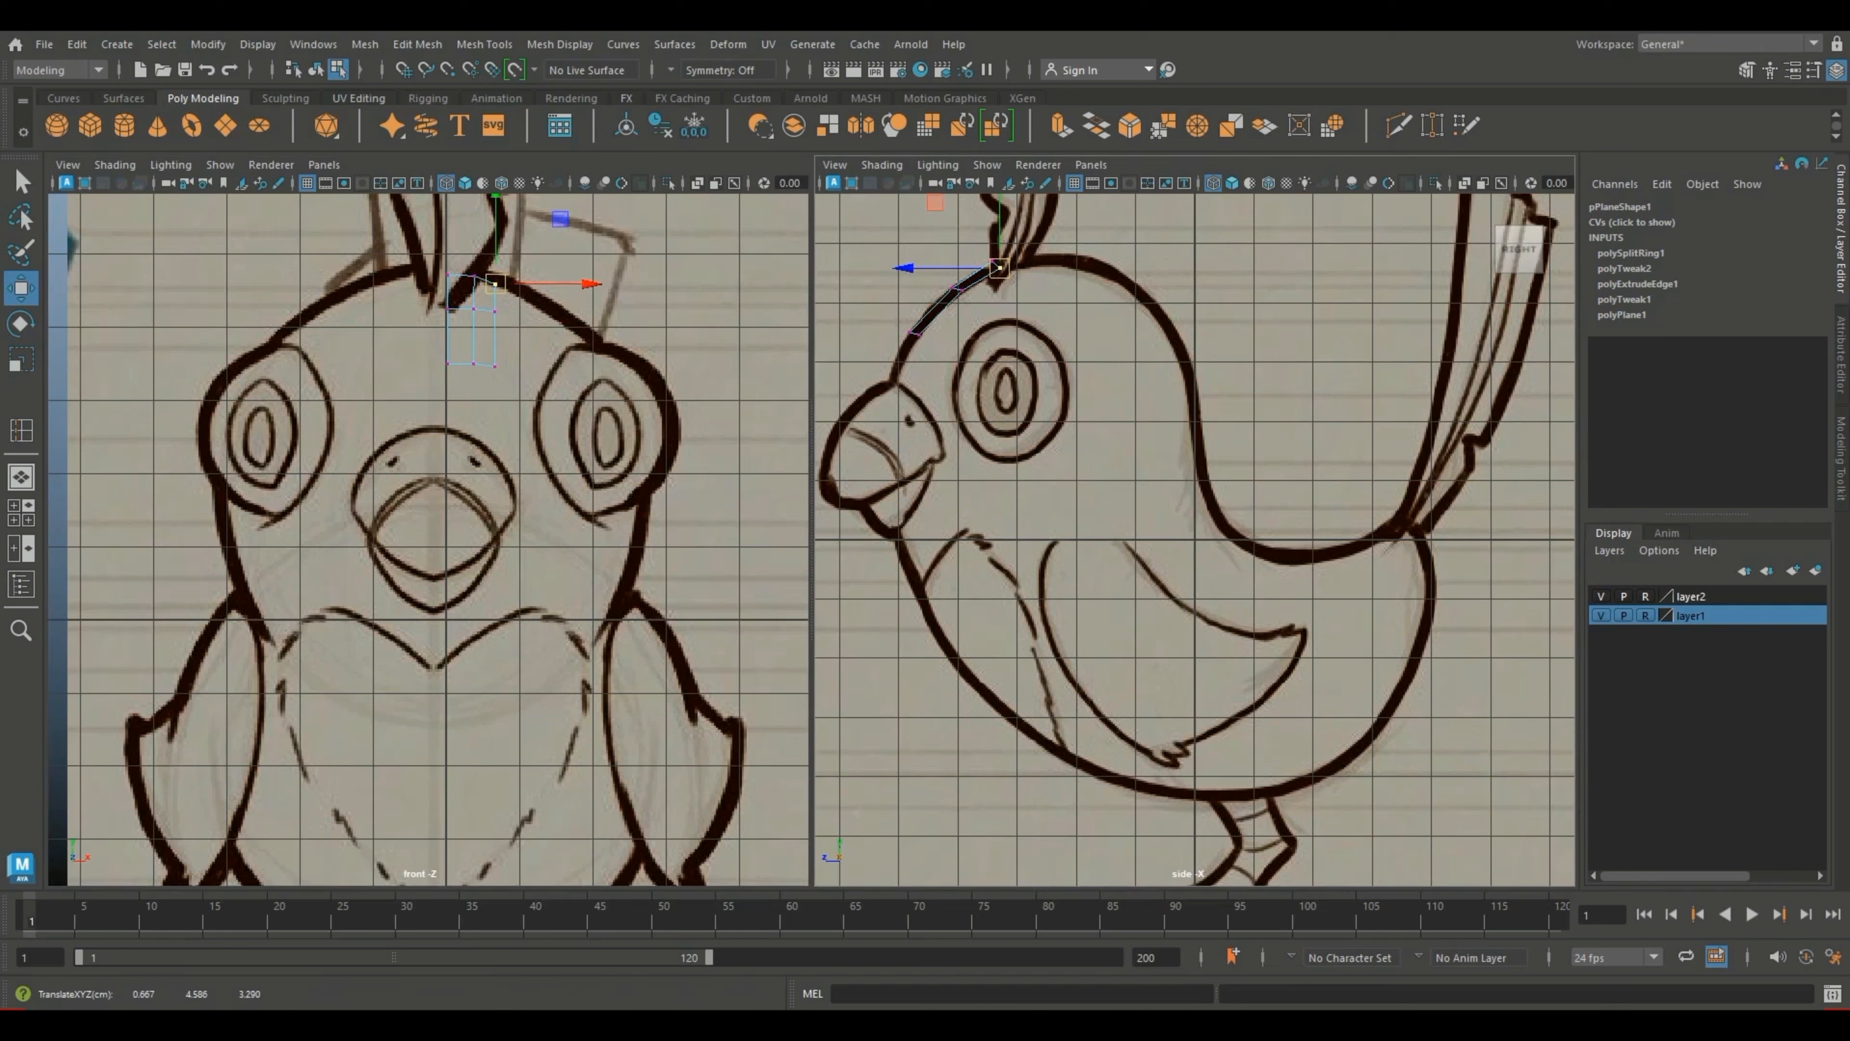
Step: Extrude the mesh's two outer side edges and move the new edges outward toward the eye and back along the head
right_click_drag(495, 331, 507, 298)
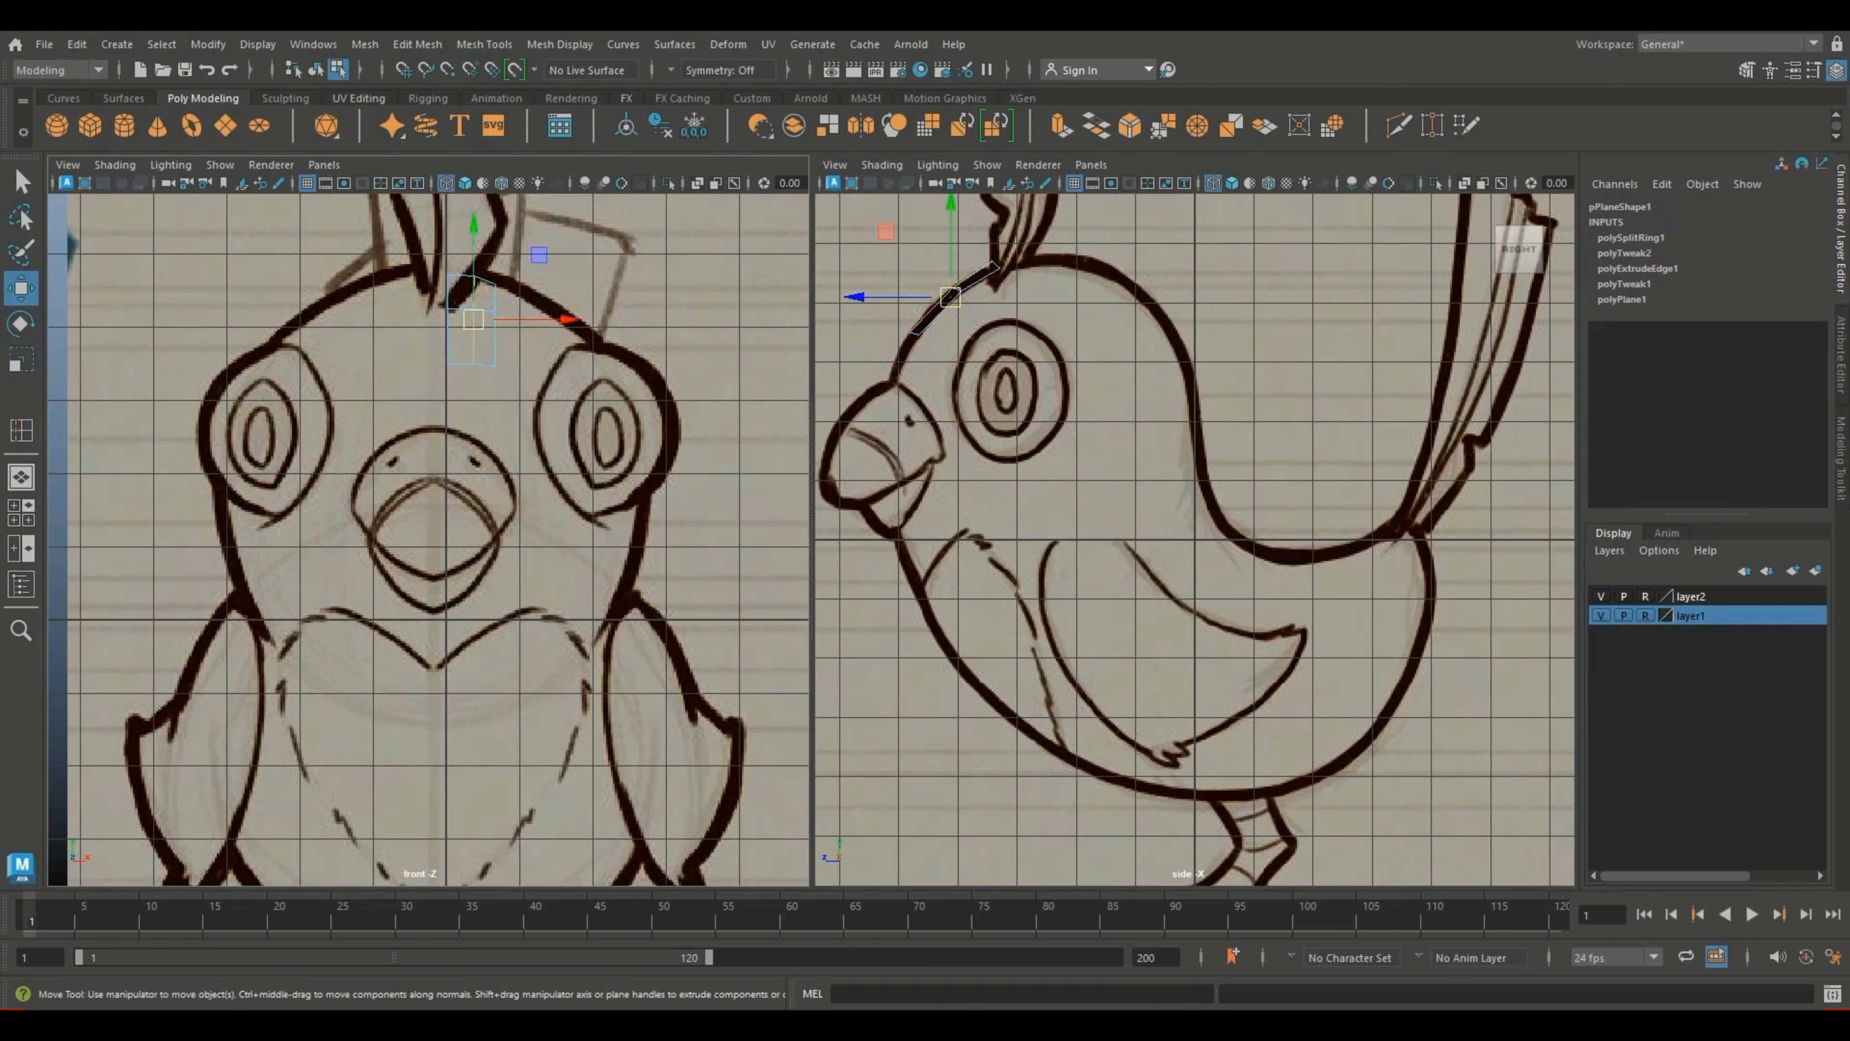
left_click(518, 302)
left_click(496, 340)
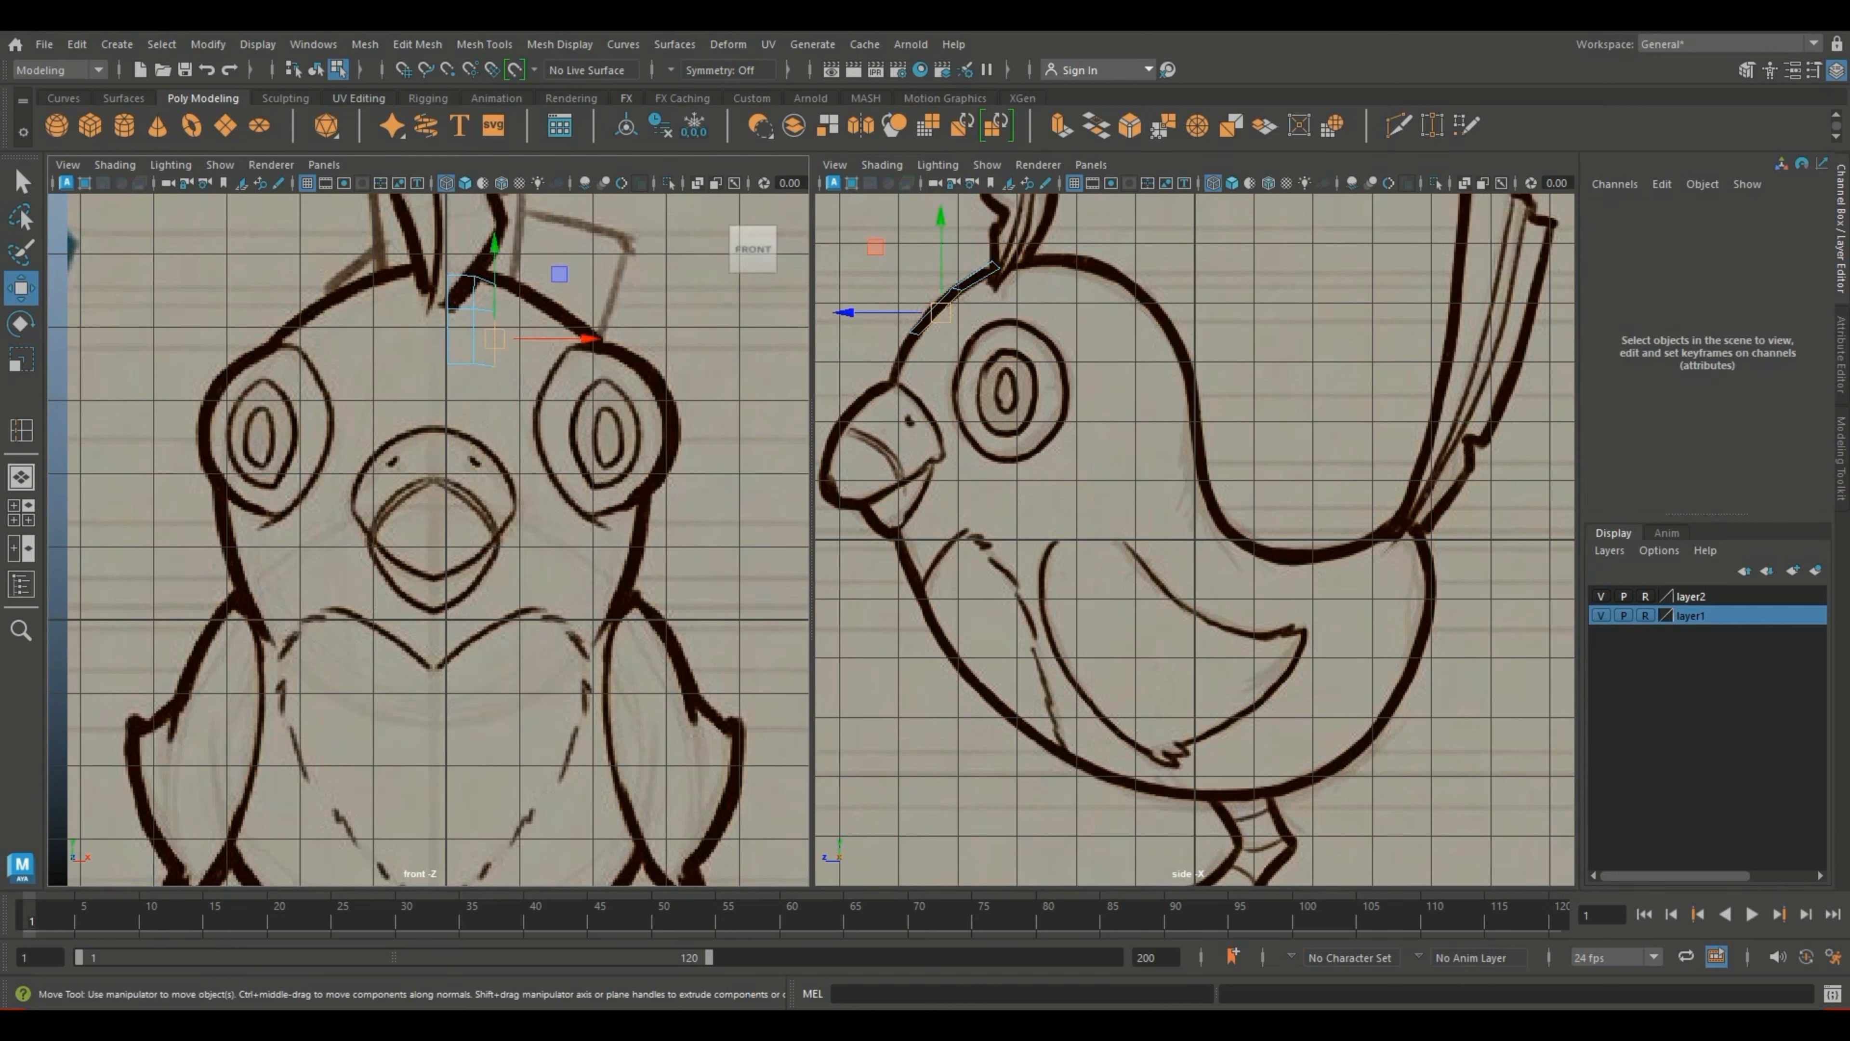
key("ctrl+e")
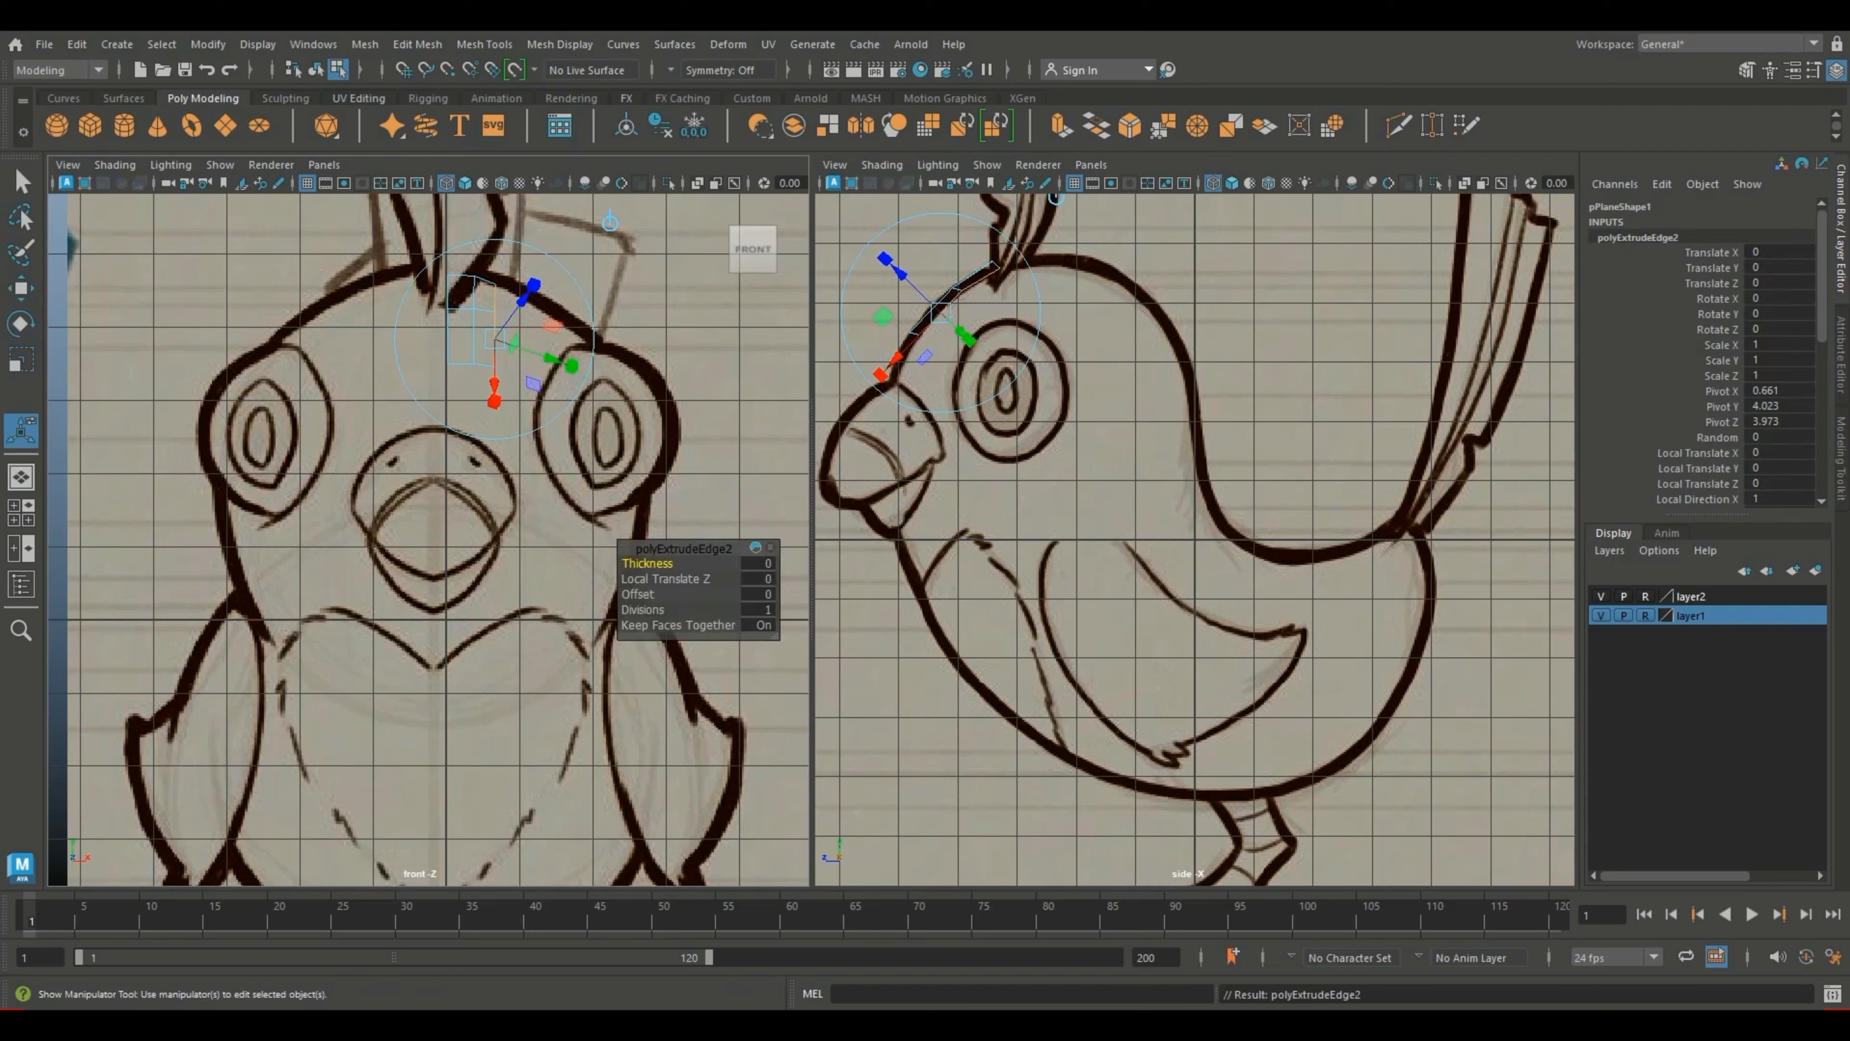
key("w")
left_click_drag(959, 300, 974, 321)
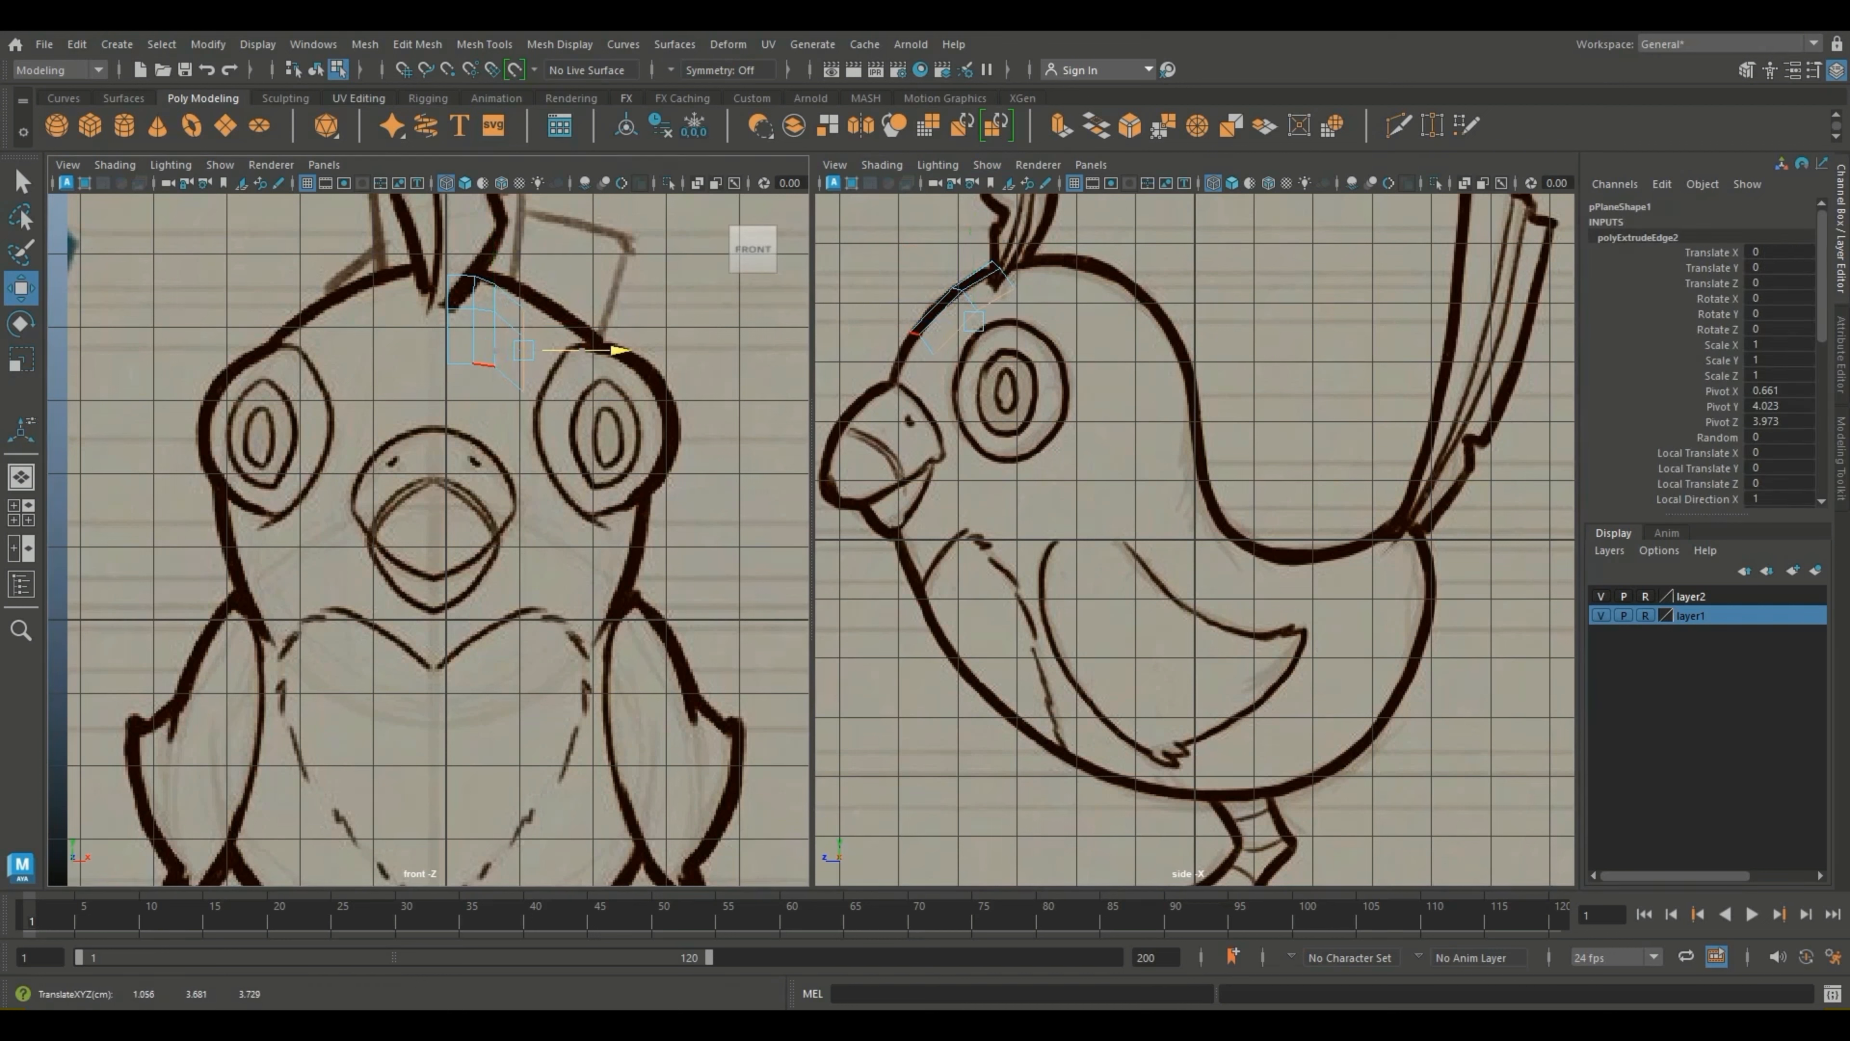
left_click_drag(591, 350, 529, 343)
Step: Adjust the upper and middle vertices of the two outer columns to round the forehead in the front and side views
right_click(500, 333)
left_click(407, 332)
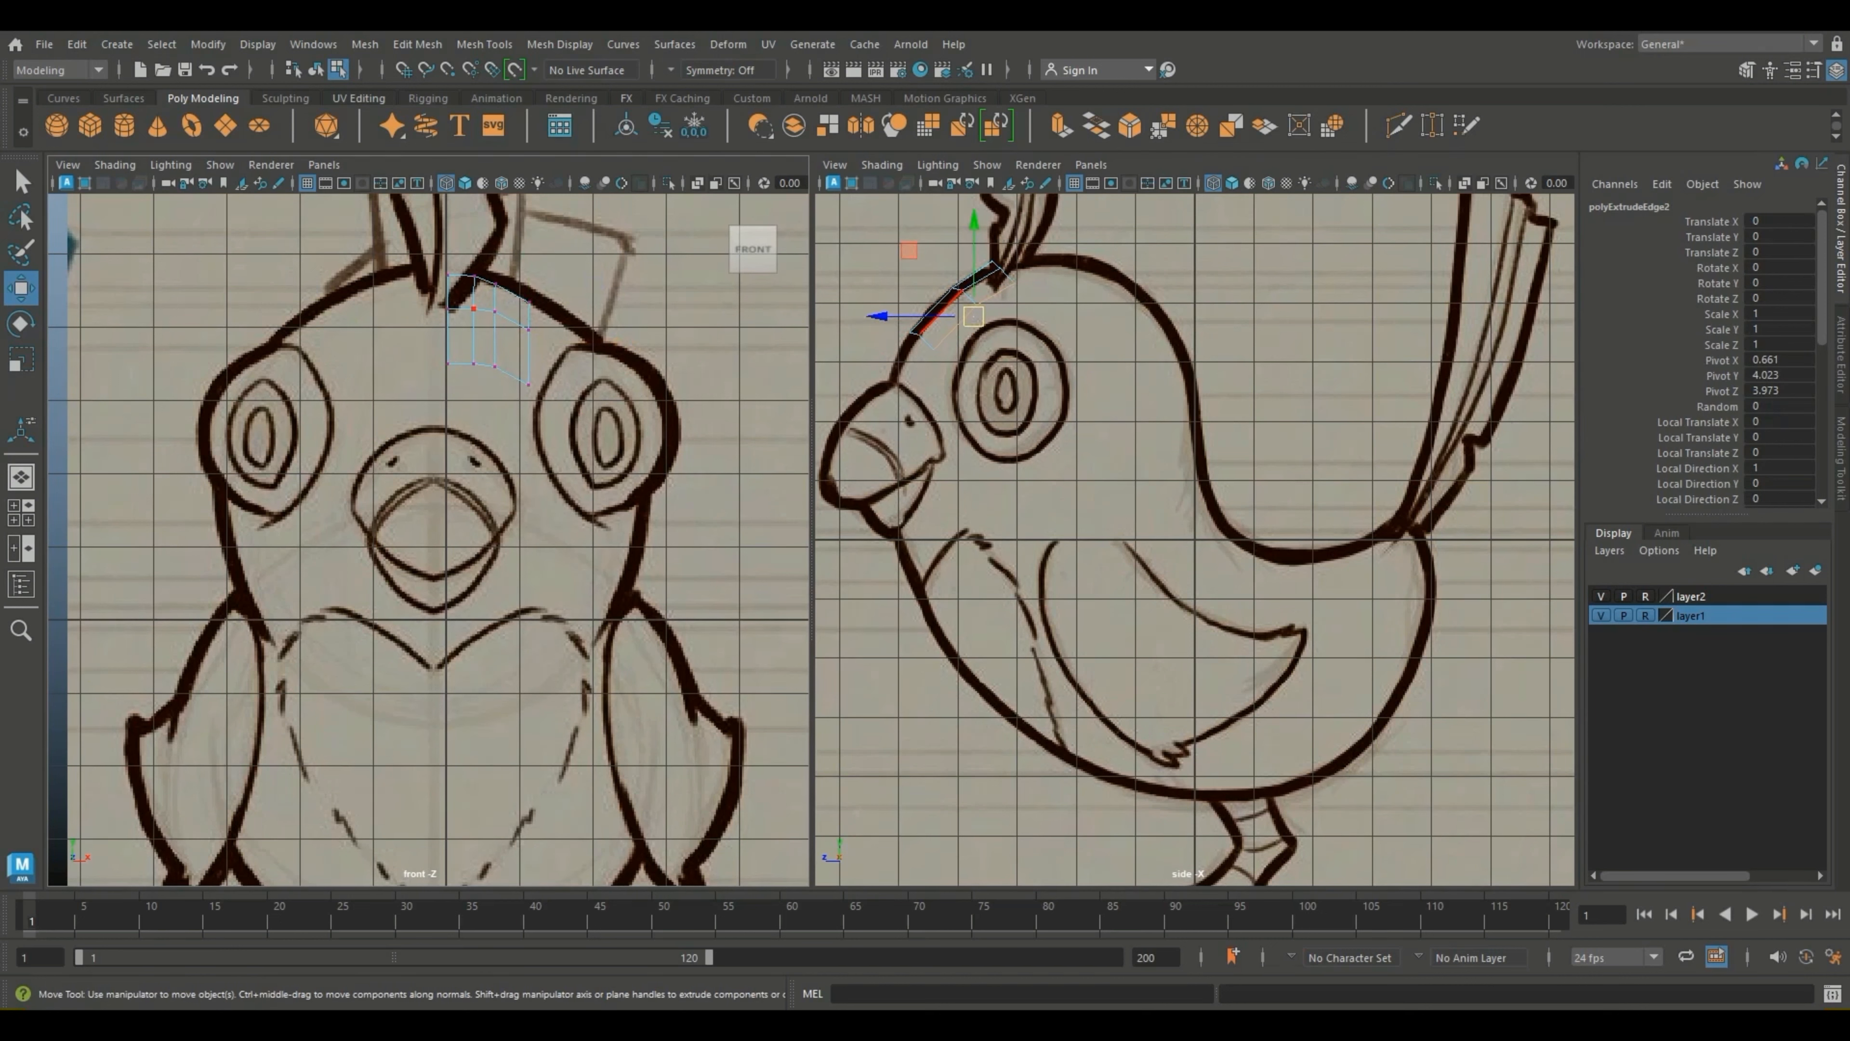
left_click_drag(529, 241, 529, 234)
left_click_drag(509, 326, 490, 272)
left_click_drag(495, 297, 496, 294)
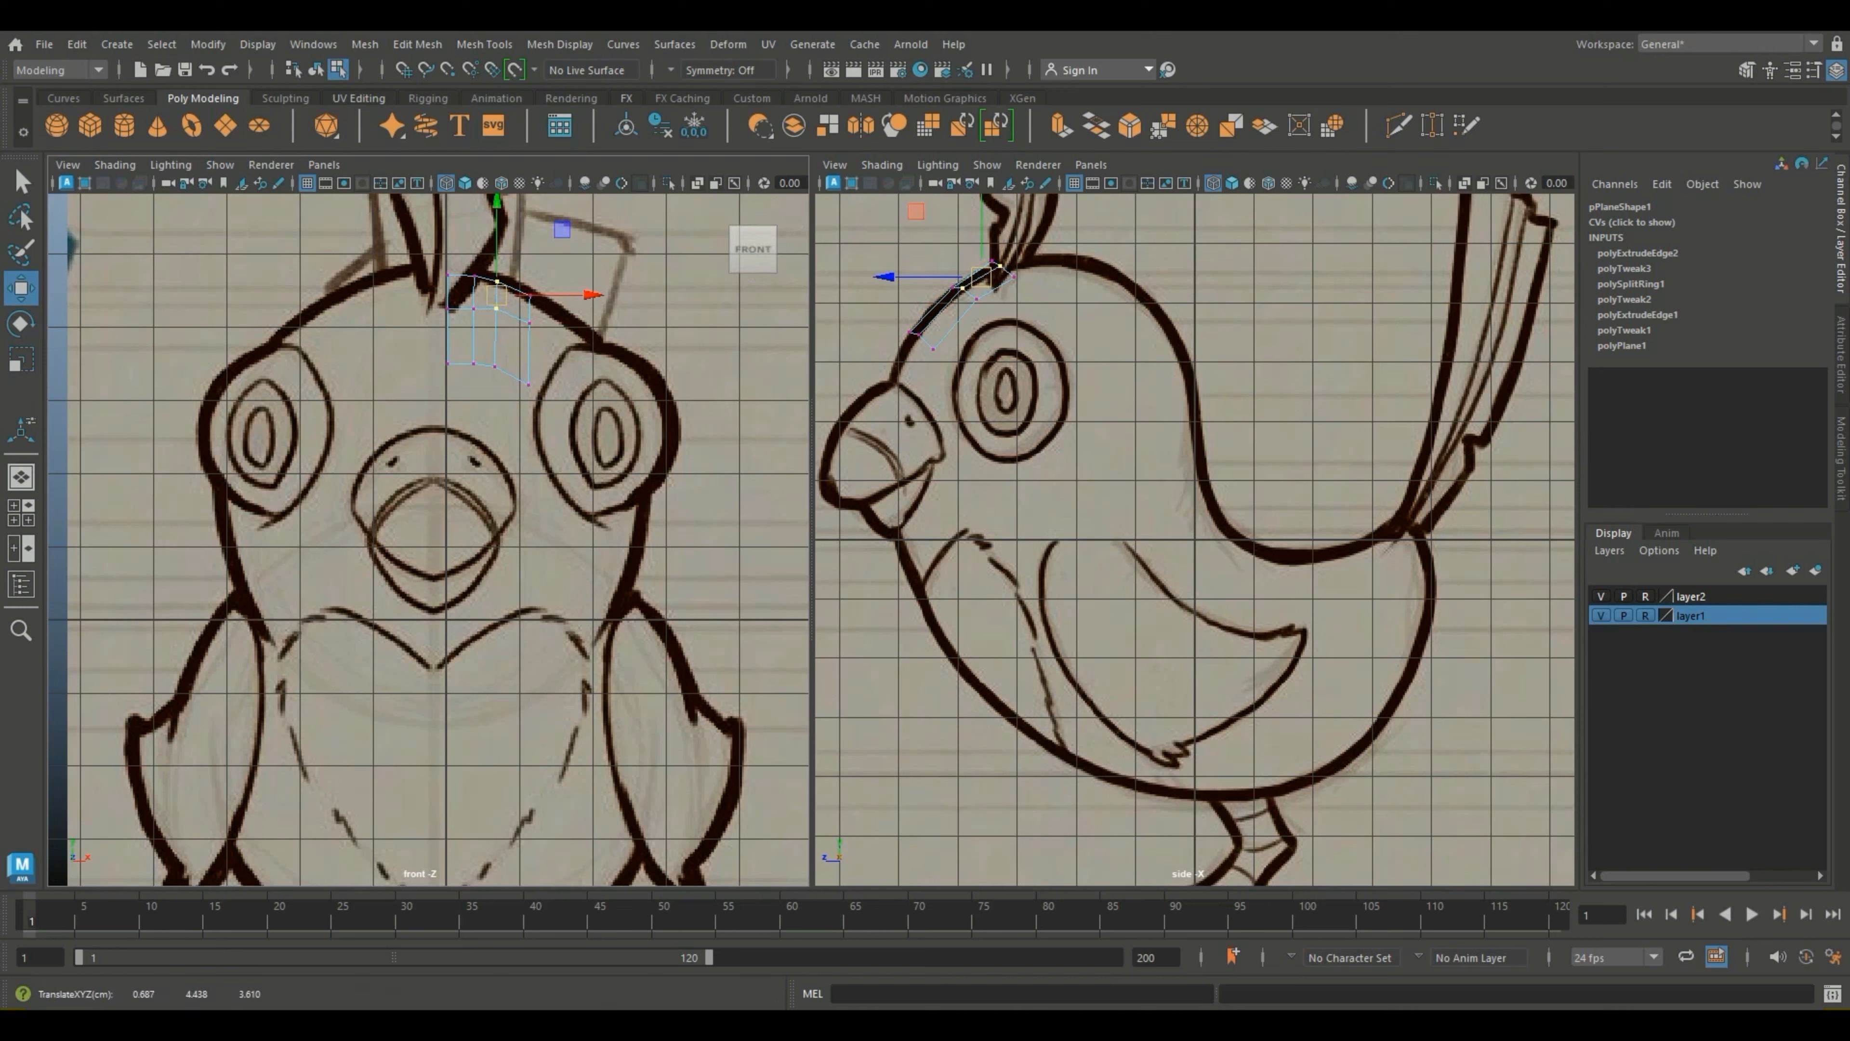
key("3")
left_click(1013, 287)
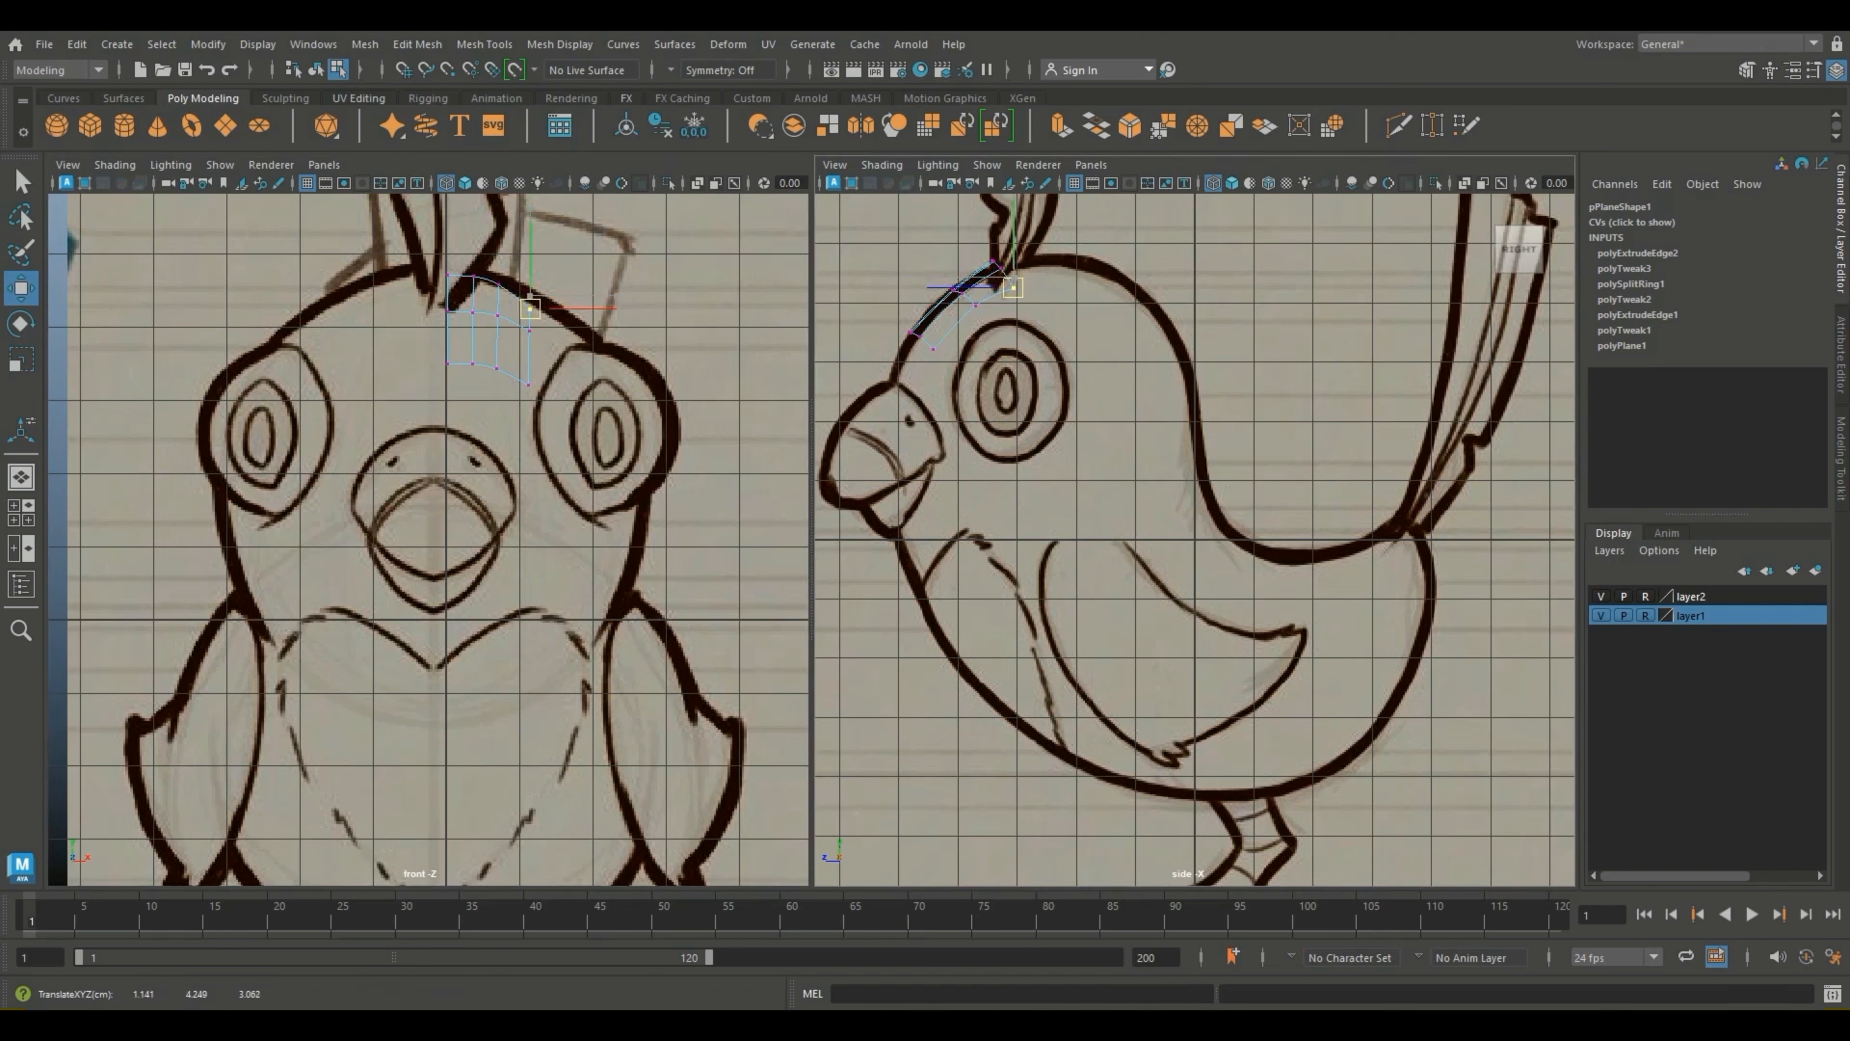
left_click(975, 304)
left_click_drag(976, 298, 977, 301)
Step: Raise the outer column's top vertex to about Y 4.39 on the head outline and align the middle row in the side view
scroll(529, 330, "up", 3)
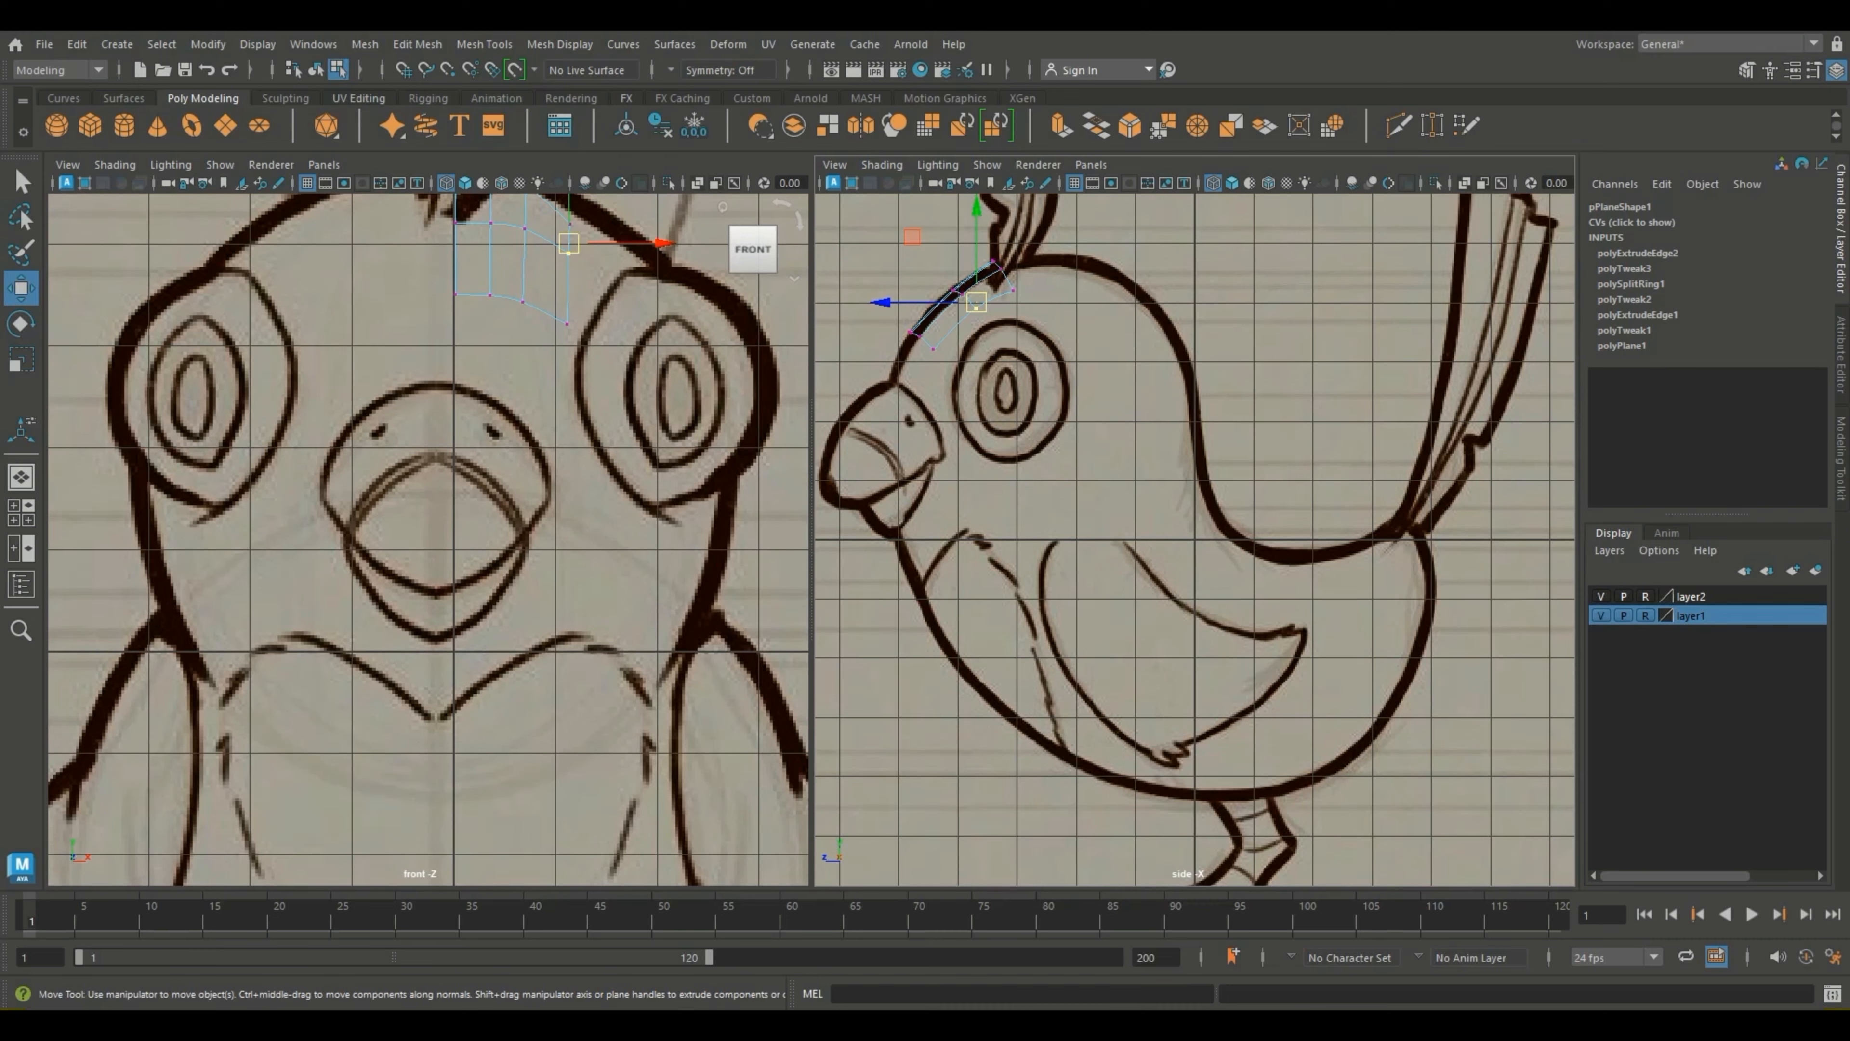
middle_click_drag(547, 277, 501, 453, "alt")
left_click(549, 383)
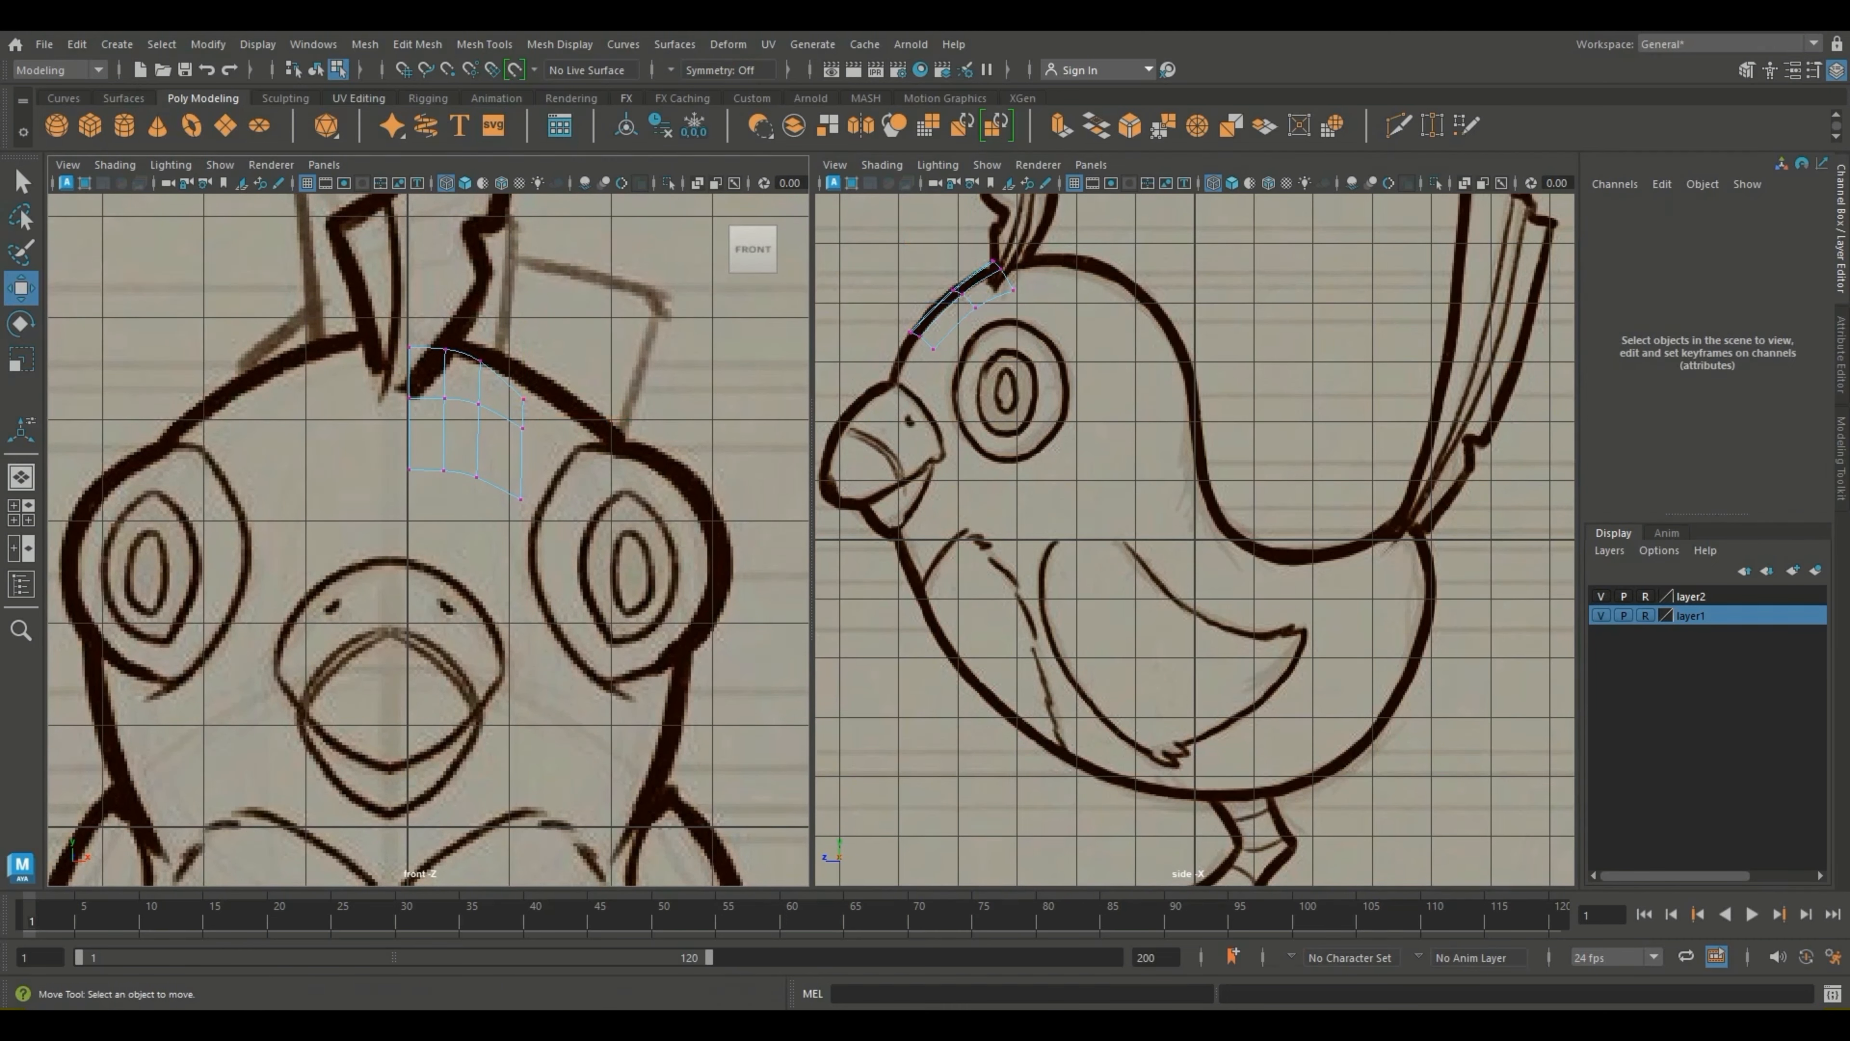
left_click_drag(545, 379, 507, 411)
left_click_drag(523, 302, 522, 281)
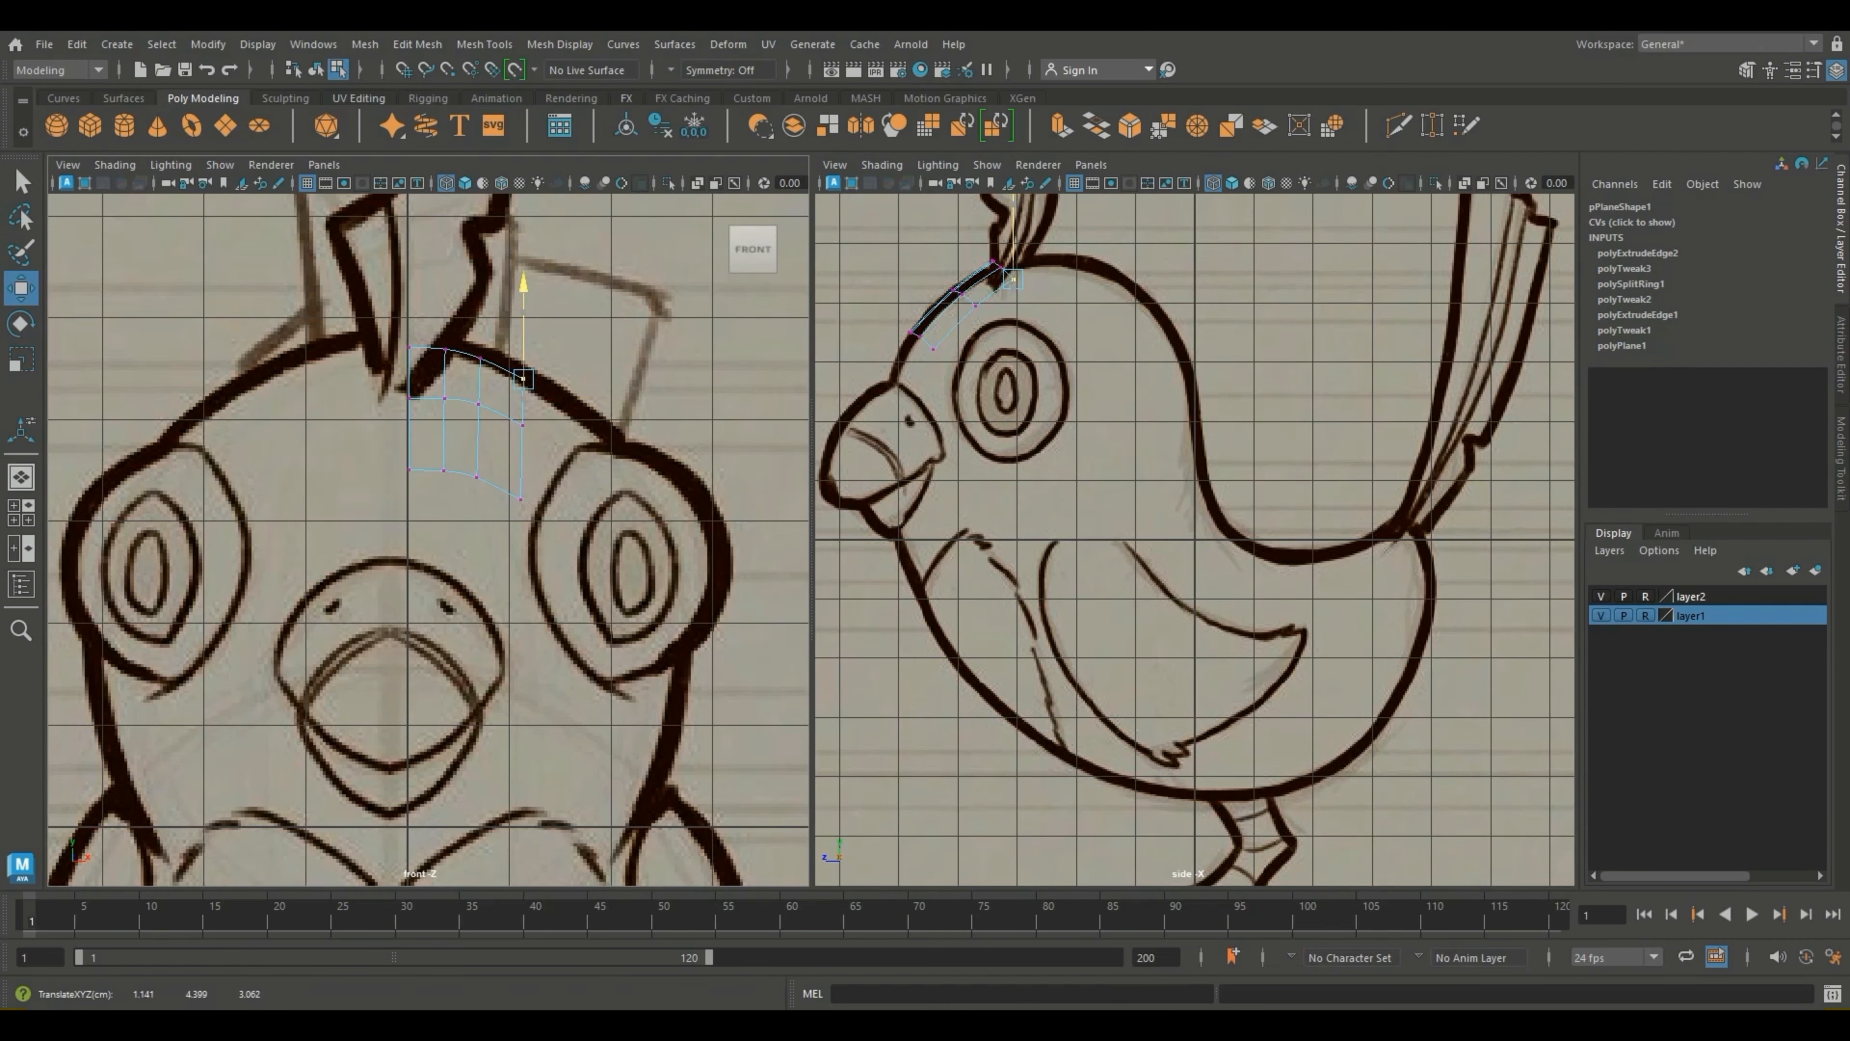
left_click_drag(938, 279, 985, 316)
left_click_drag(964, 295, 961, 296)
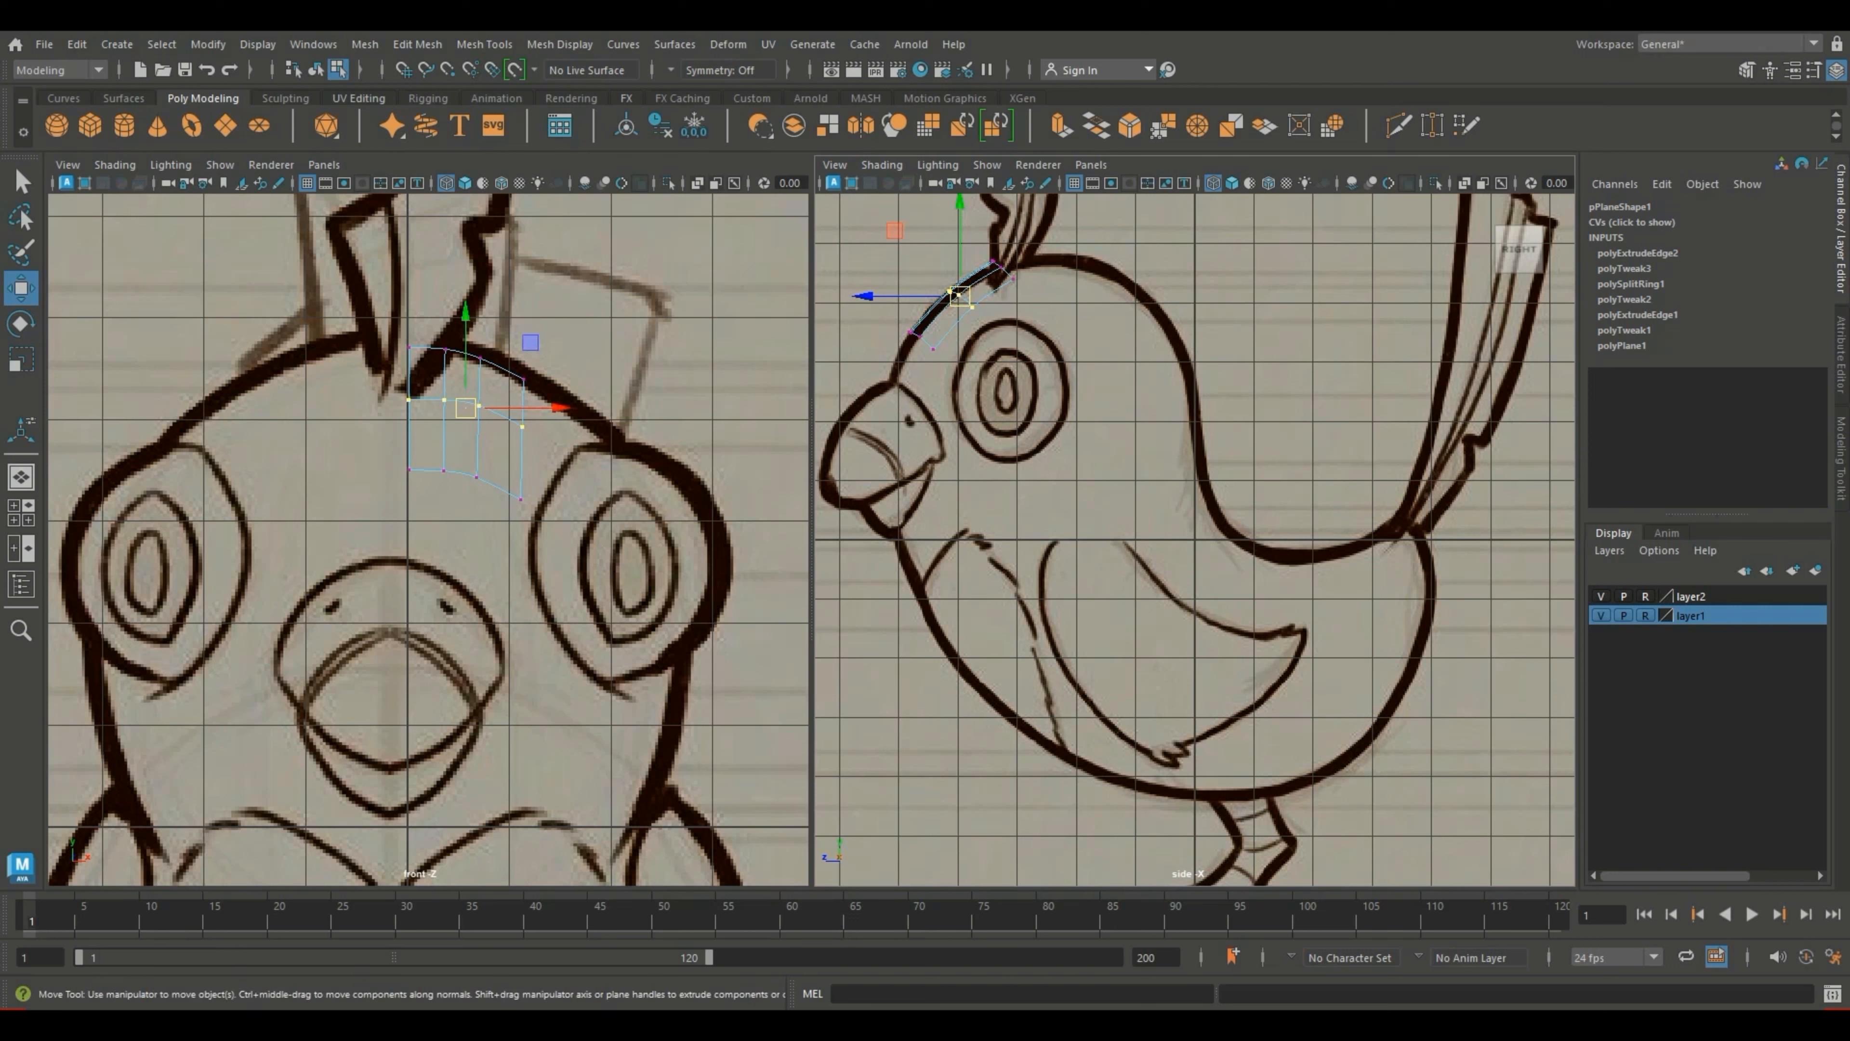
Step: Extrude the outer side edges again and place the new vertices along the upper inner outline of the eye in the front view
right_click_drag(521, 453, 526, 415)
left_click(524, 423)
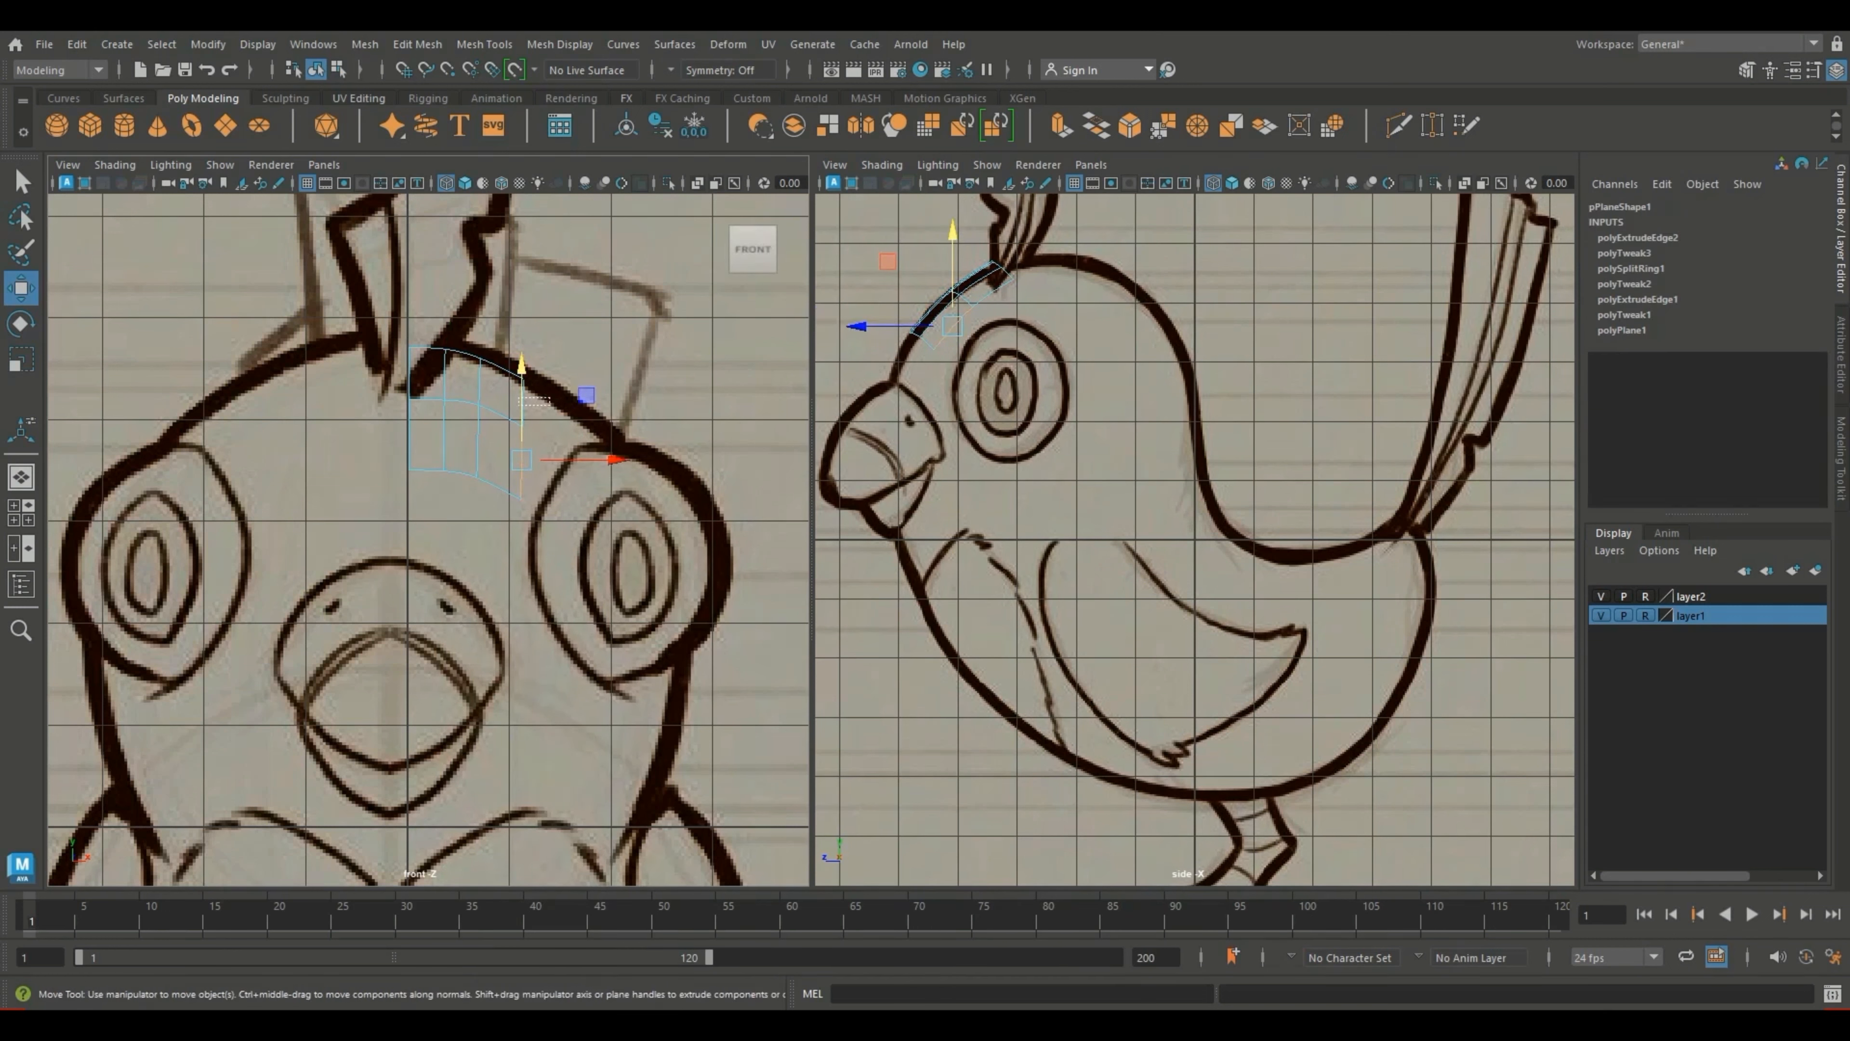
left_click(523, 402, "shift")
left_click(1062, 126)
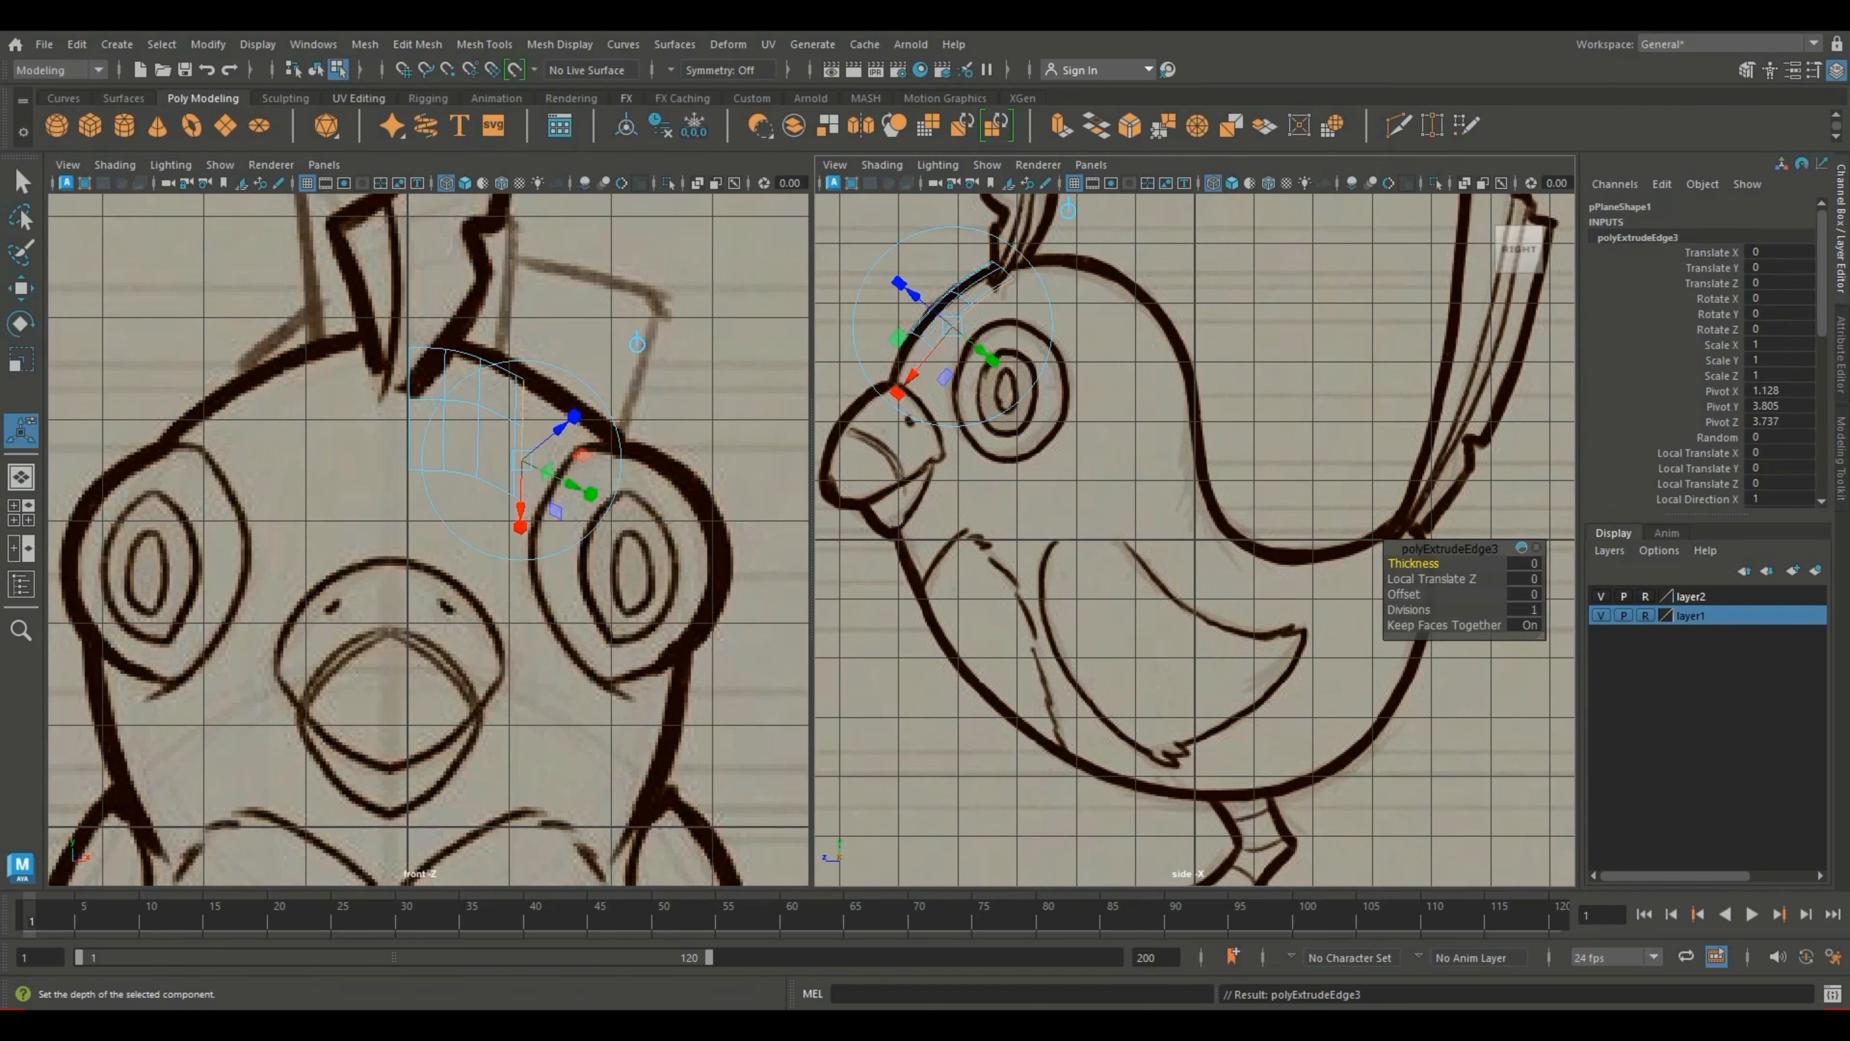
key("w")
right_click_drag(551, 454, 473, 477)
left_click(537, 510)
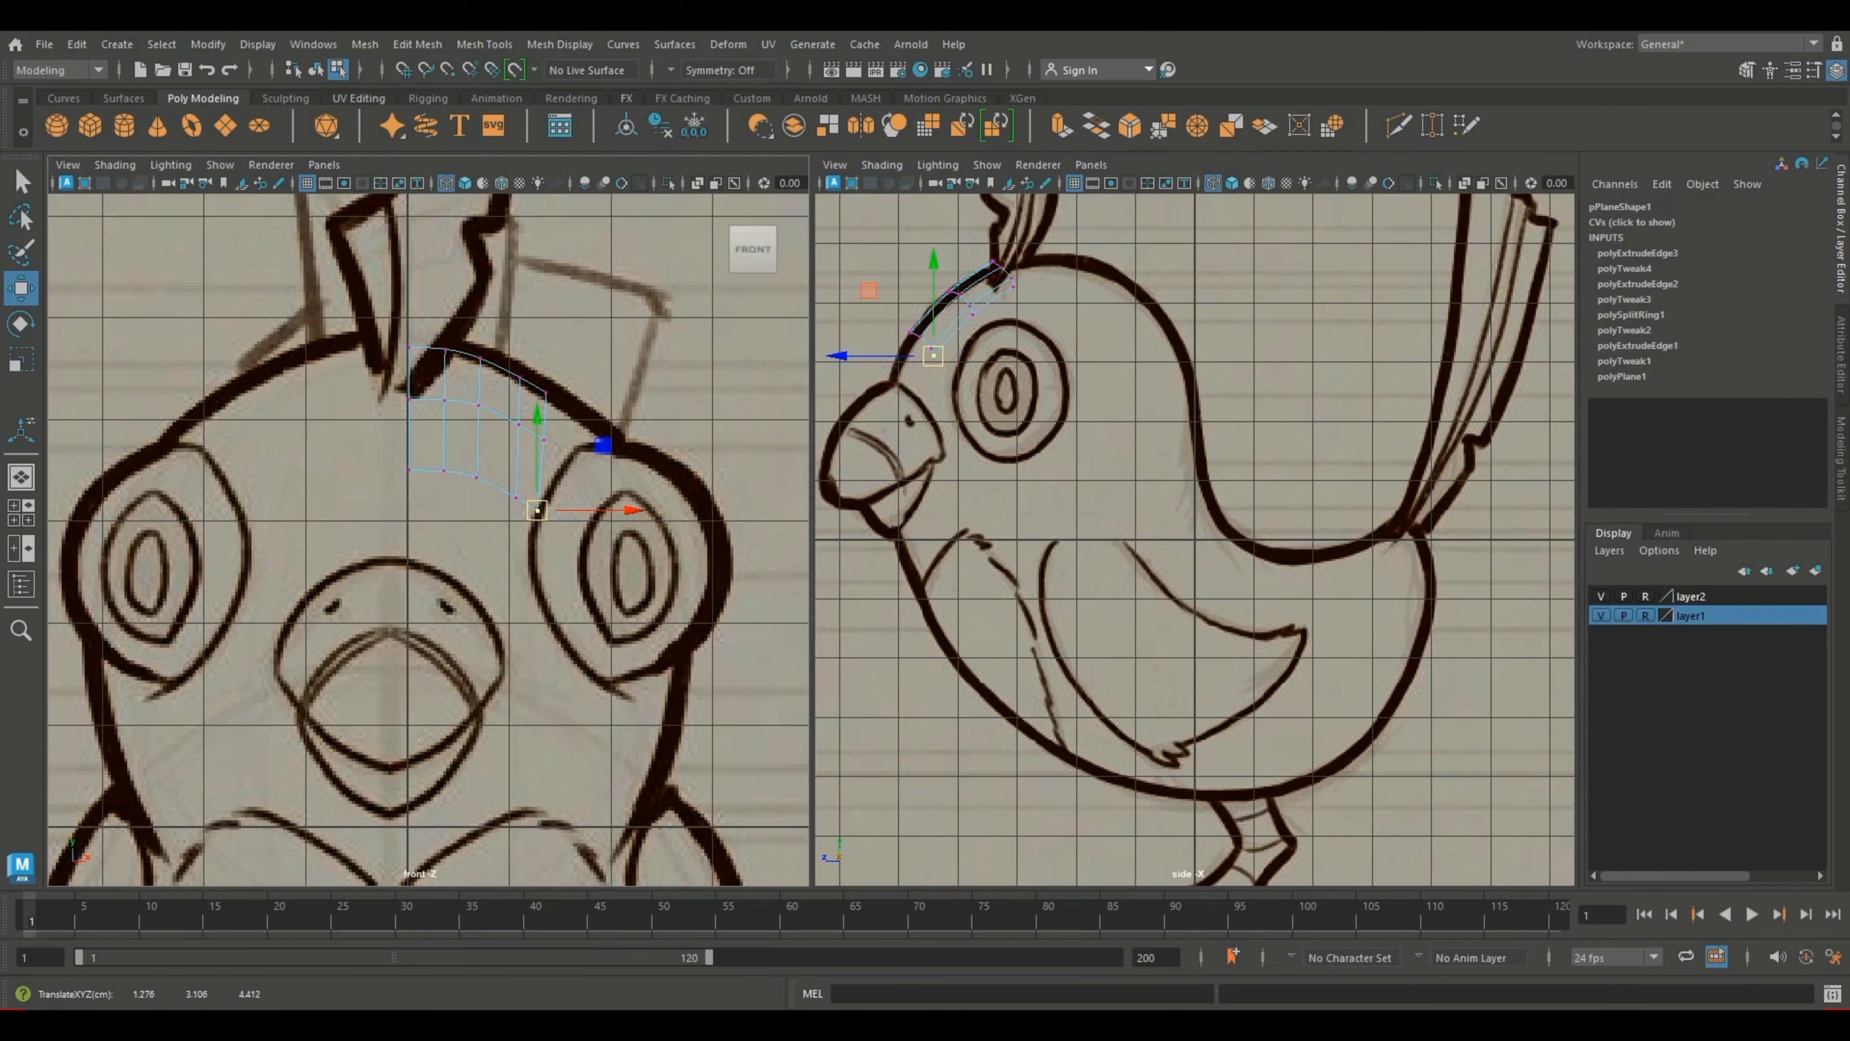
left_click_drag(536, 510, 594, 438)
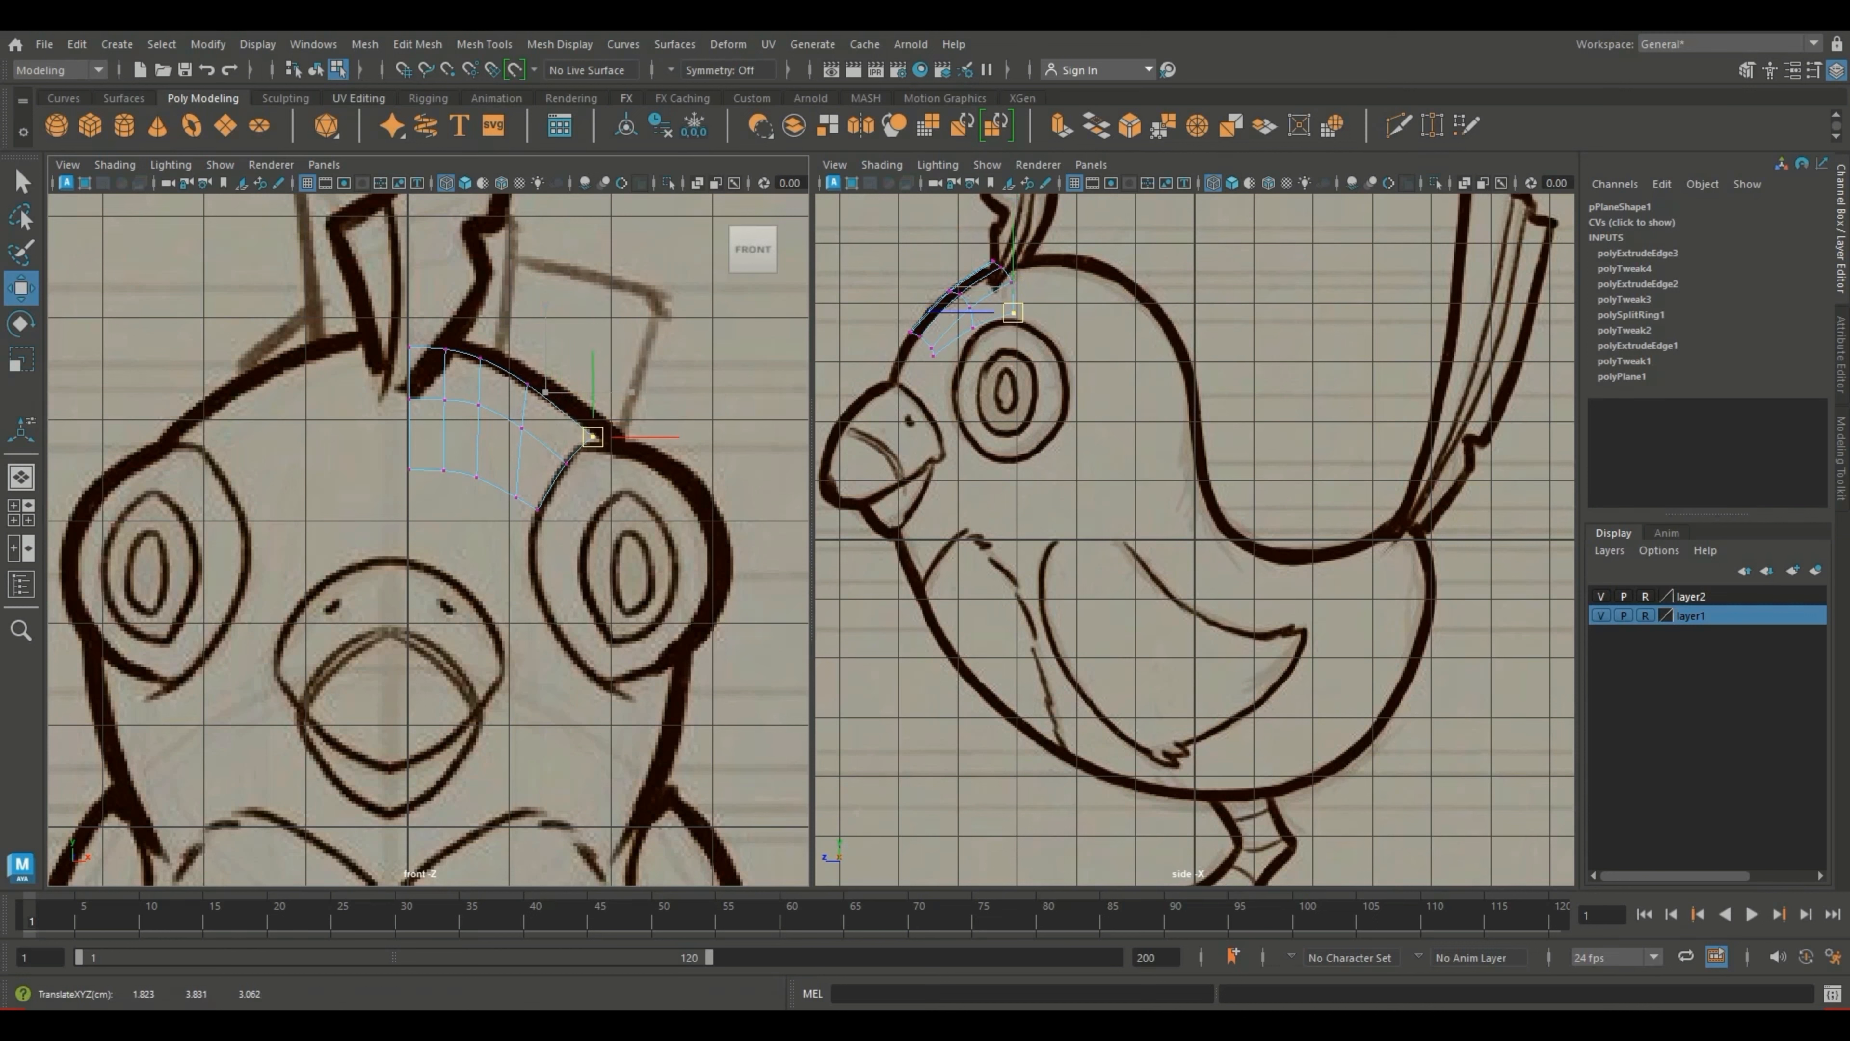
Step: Move the neighbouring column's upper vertices outward and set the new eye-side vertices around the top of the eye in the side view
mouse_move(509, 370)
left_mouse_down()
mouse_move(541, 440)
mouse_move(533, 396)
left_mouse_up()
scroll(1195, 539, "up", 3)
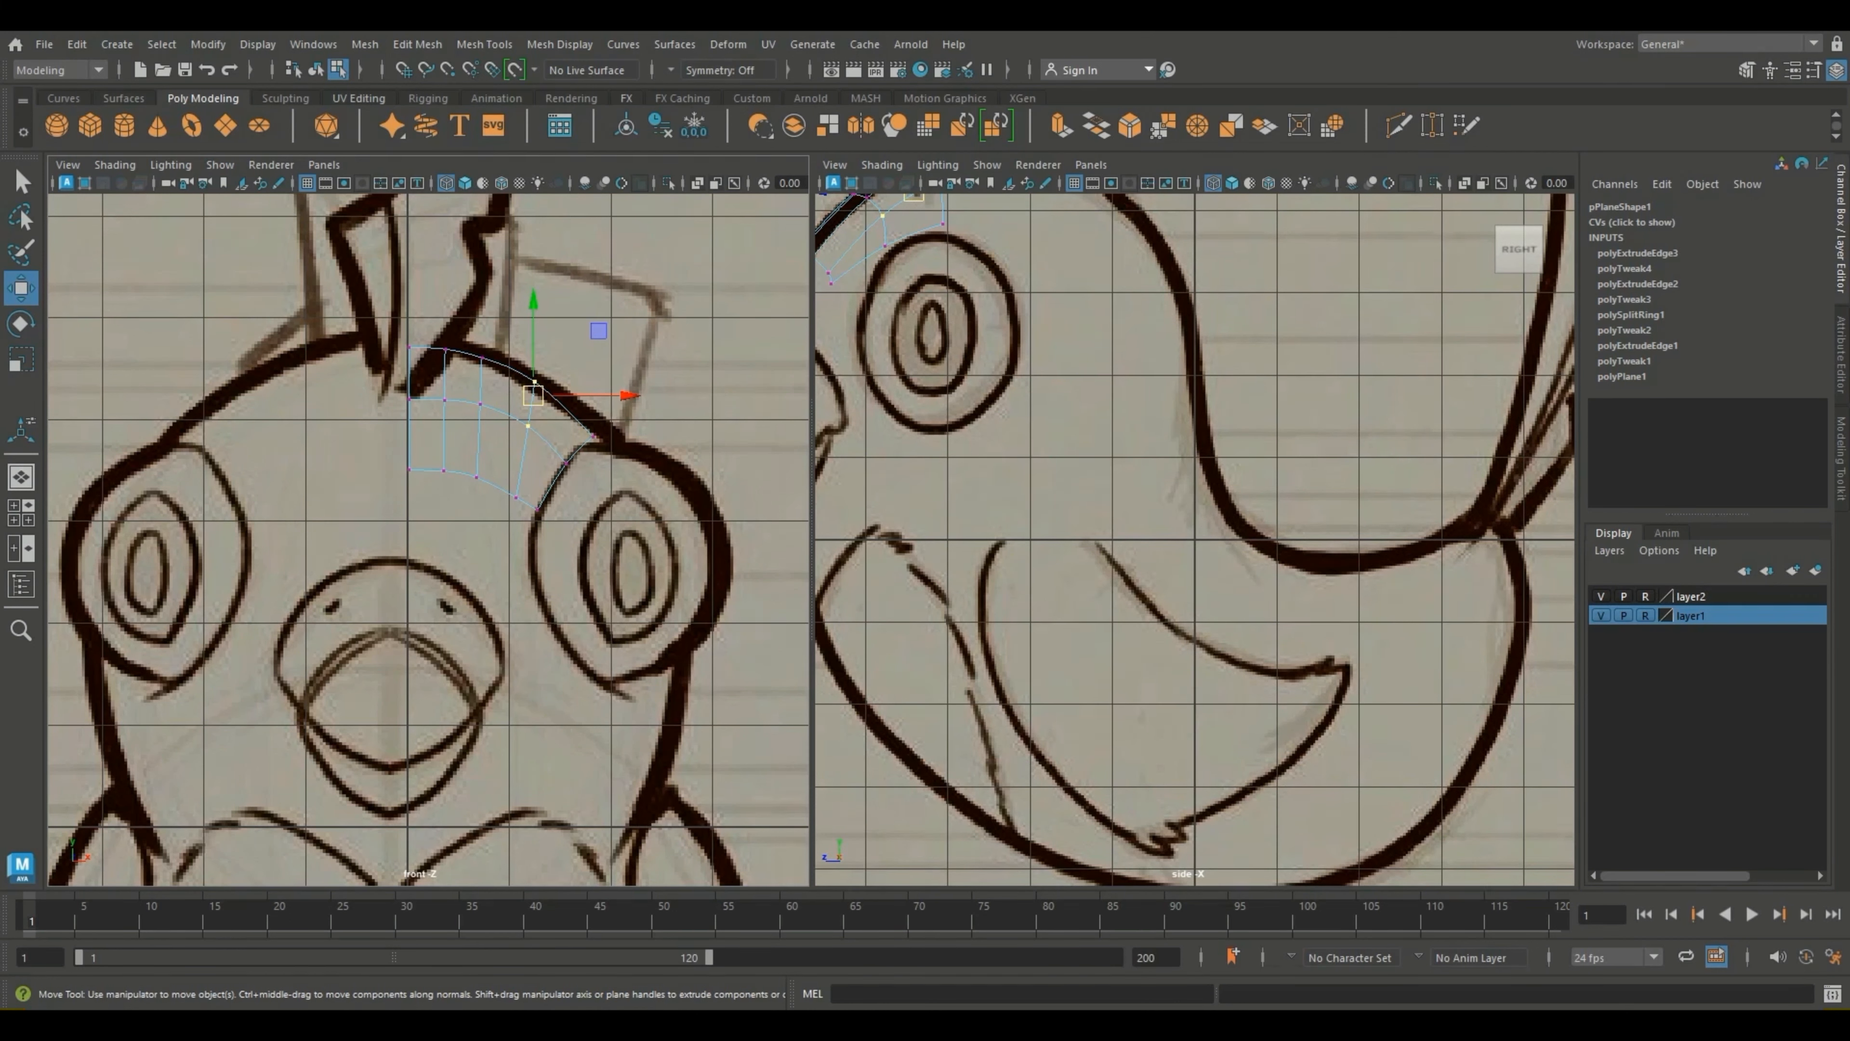
scroll(1195, 539, "down", 3)
mouse_move(1083, 335)
left_mouse_down()
mouse_move(1068, 327)
mouse_move(1083, 354)
mouse_move(1051, 384)
mouse_move(1012, 361)
left_mouse_up()
left_click_drag(1020, 370, 958, 403)
mouse_move(964, 406)
left_mouse_down()
mouse_move(997, 415)
mouse_move(1056, 348)
mouse_move(1031, 364)
mouse_move(1100, 334)
left_mouse_up()
left_click_drag(1082, 349, 1081, 356)
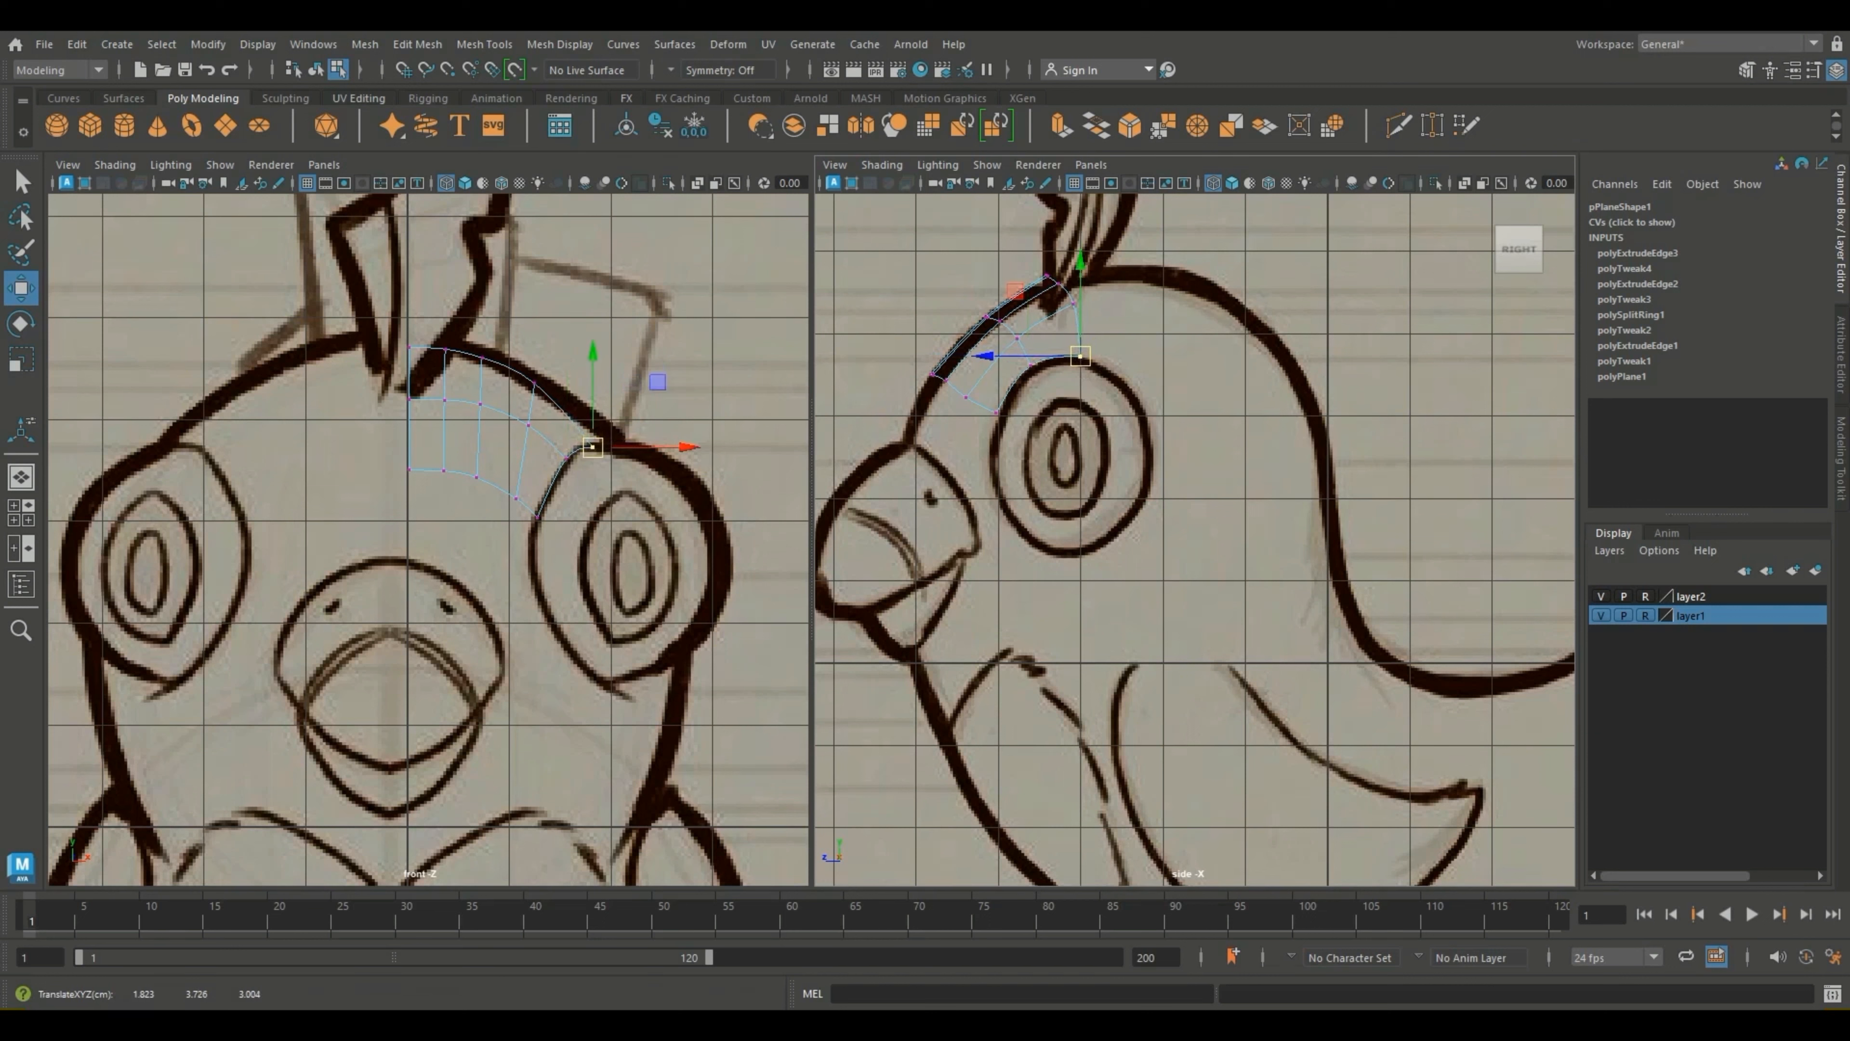
Step: Fit the eye-side middle vertex to the top corner of the eye and move the vertex above it onto the head outline
left_click_drag(594, 447, 611, 439)
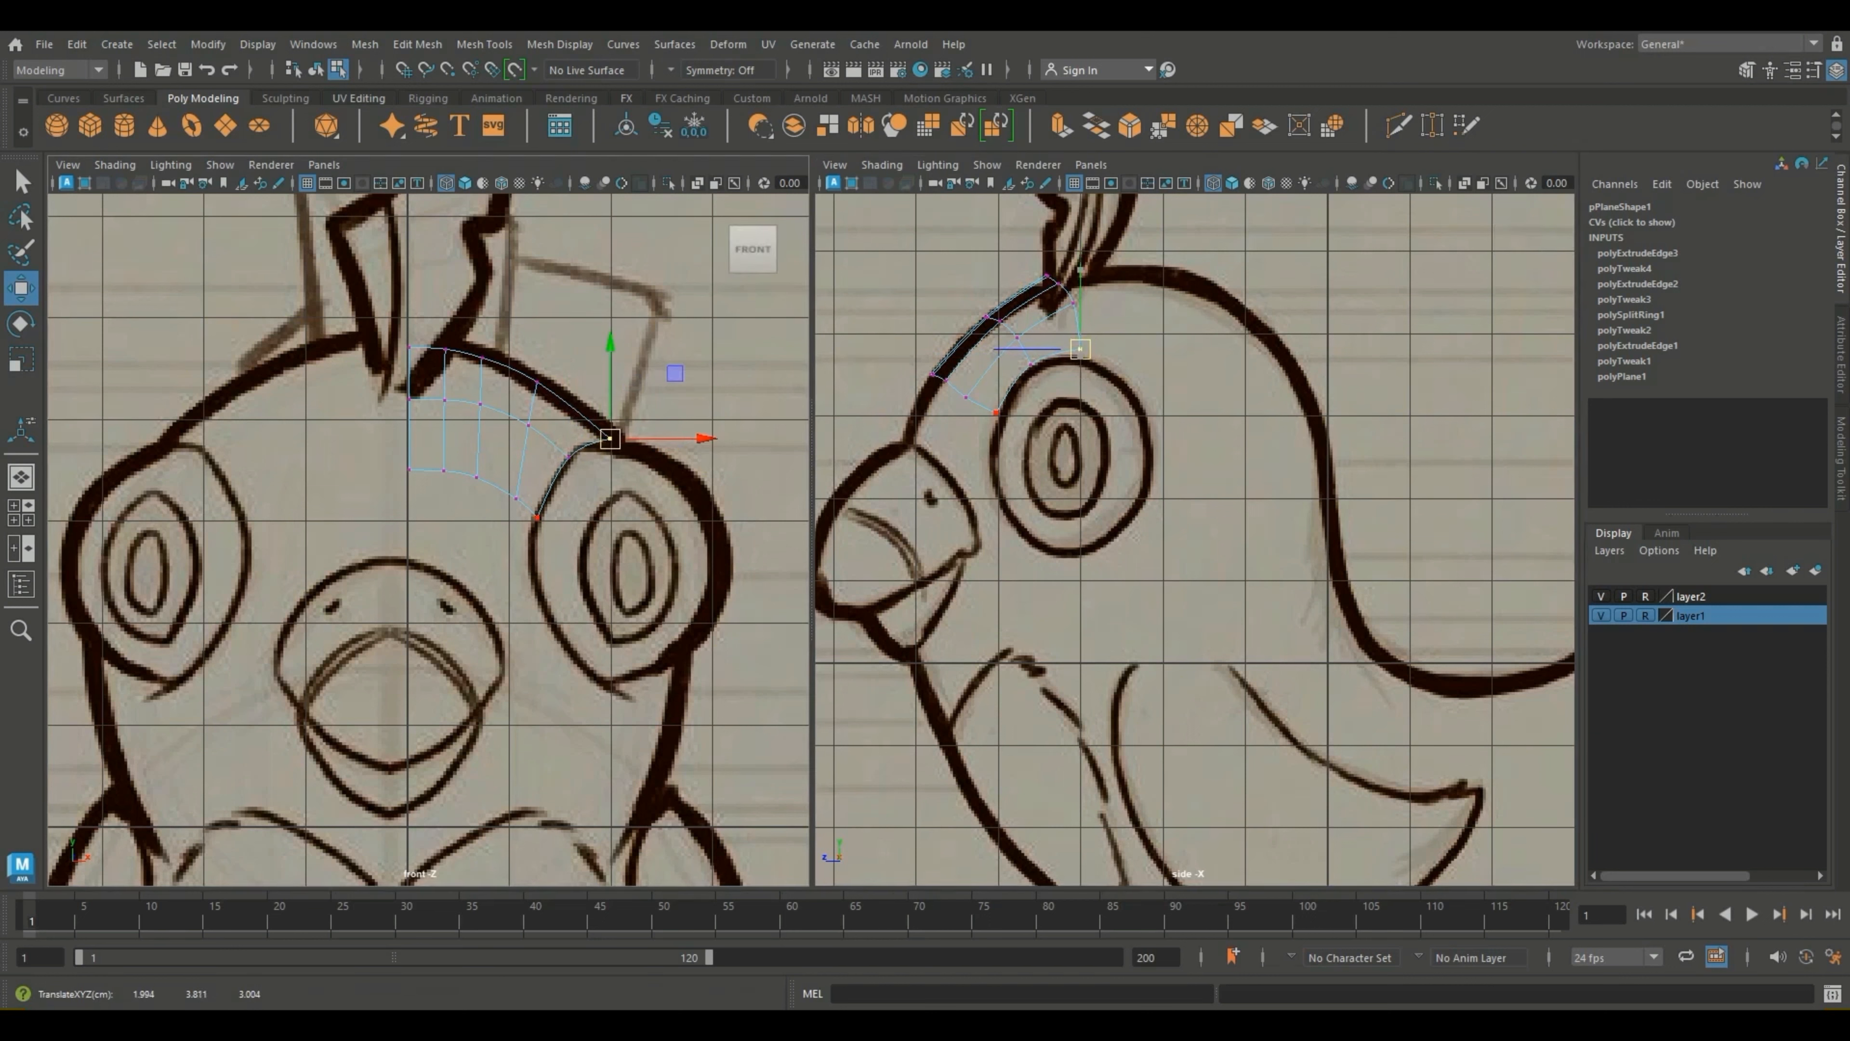
left_click_drag(1080, 348, 1085, 358)
left_click(534, 375)
left_click_drag(534, 375, 547, 374)
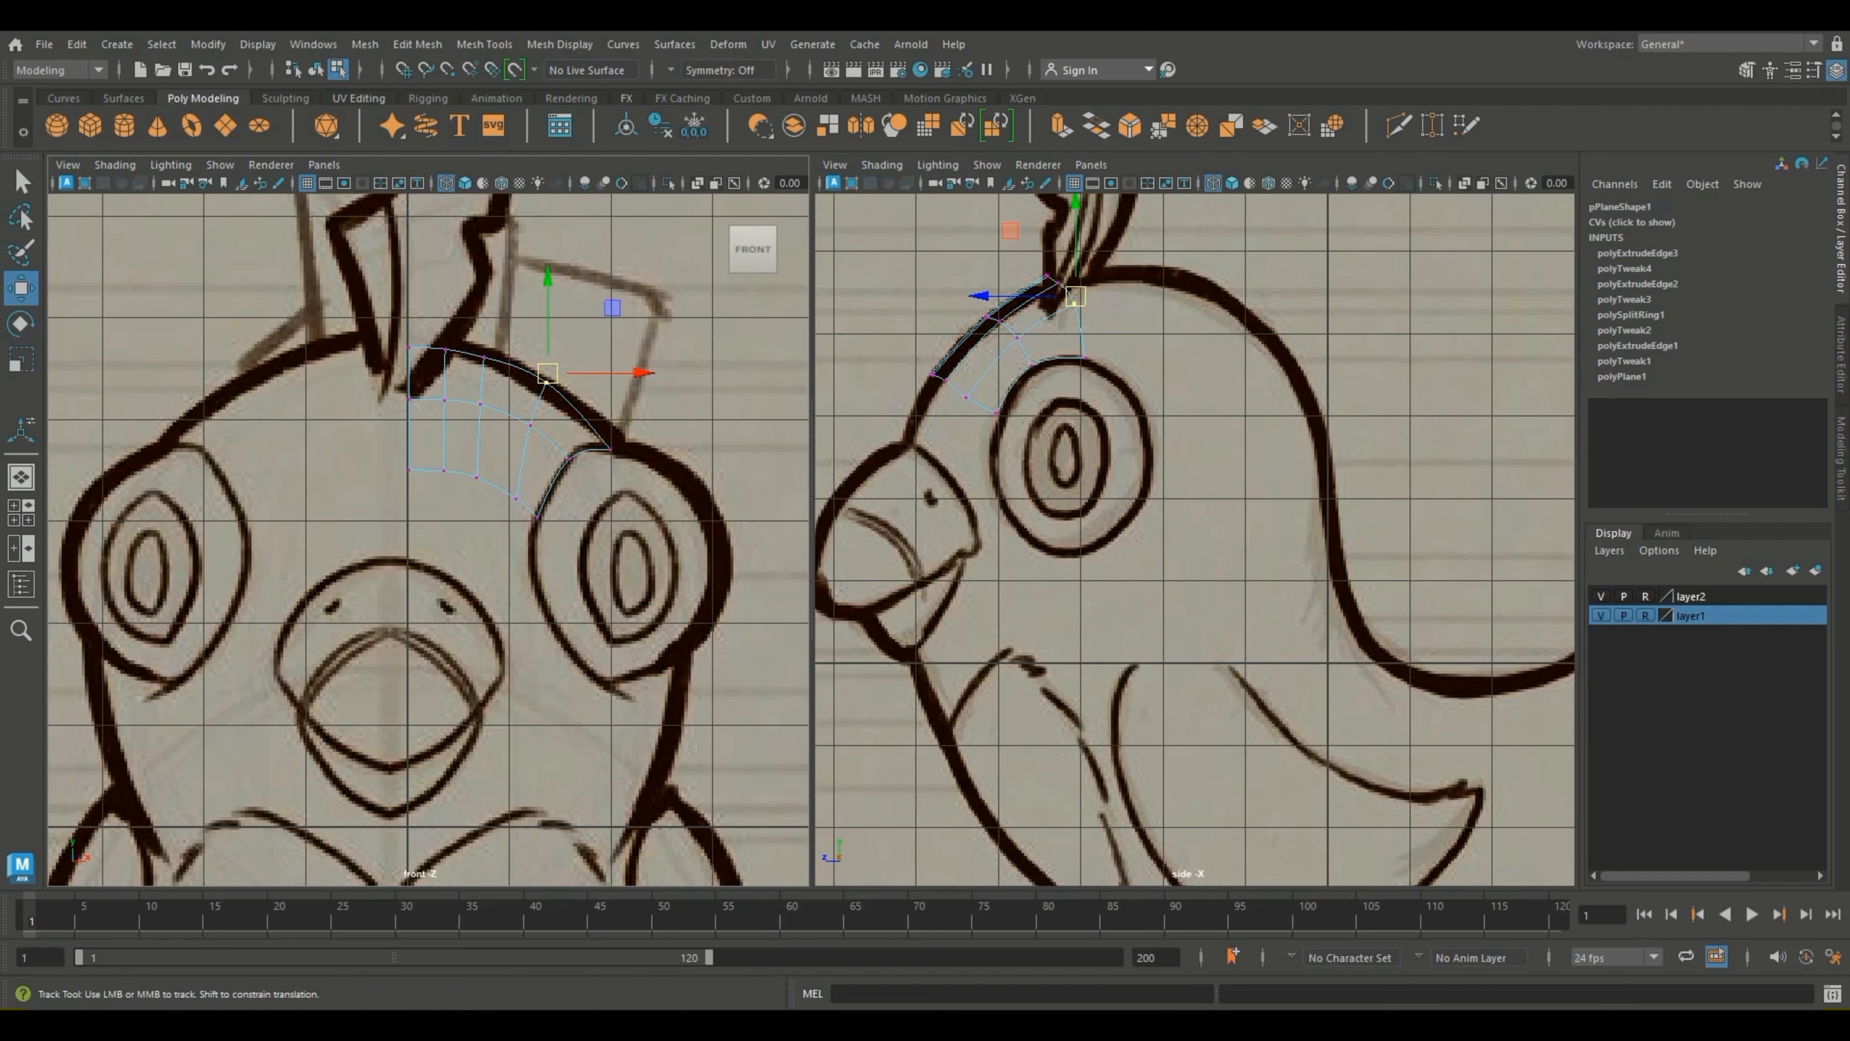
Step: Extrude the forehead mesh's lower edges nearest the centre line down to the top of the beak, following the head outline in the side view
middle_click_drag(546, 452, 487, 372, "alt")
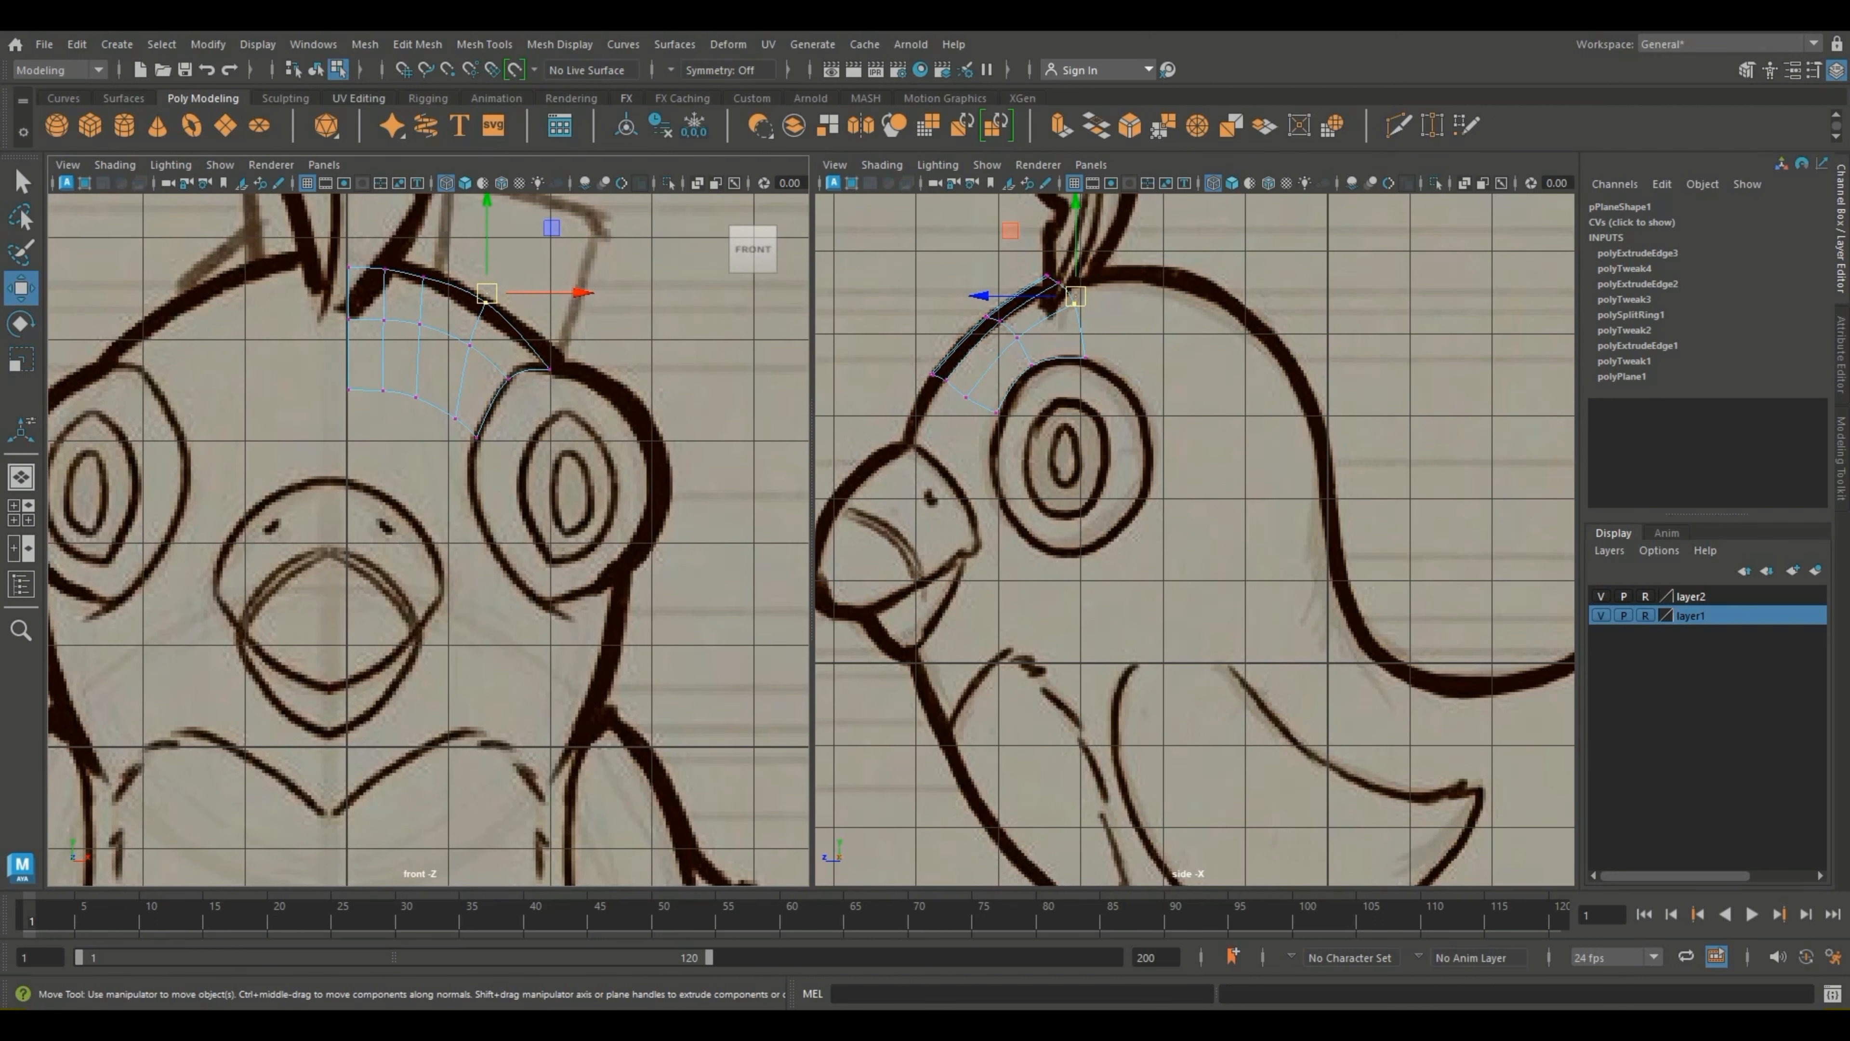
scroll(1195, 539, "down", 2)
mouse_move(1253, 525)
middle_mouse_down("alt")
mouse_move(1138, 507)
mouse_move(1270, 499)
middle_mouse_up("alt")
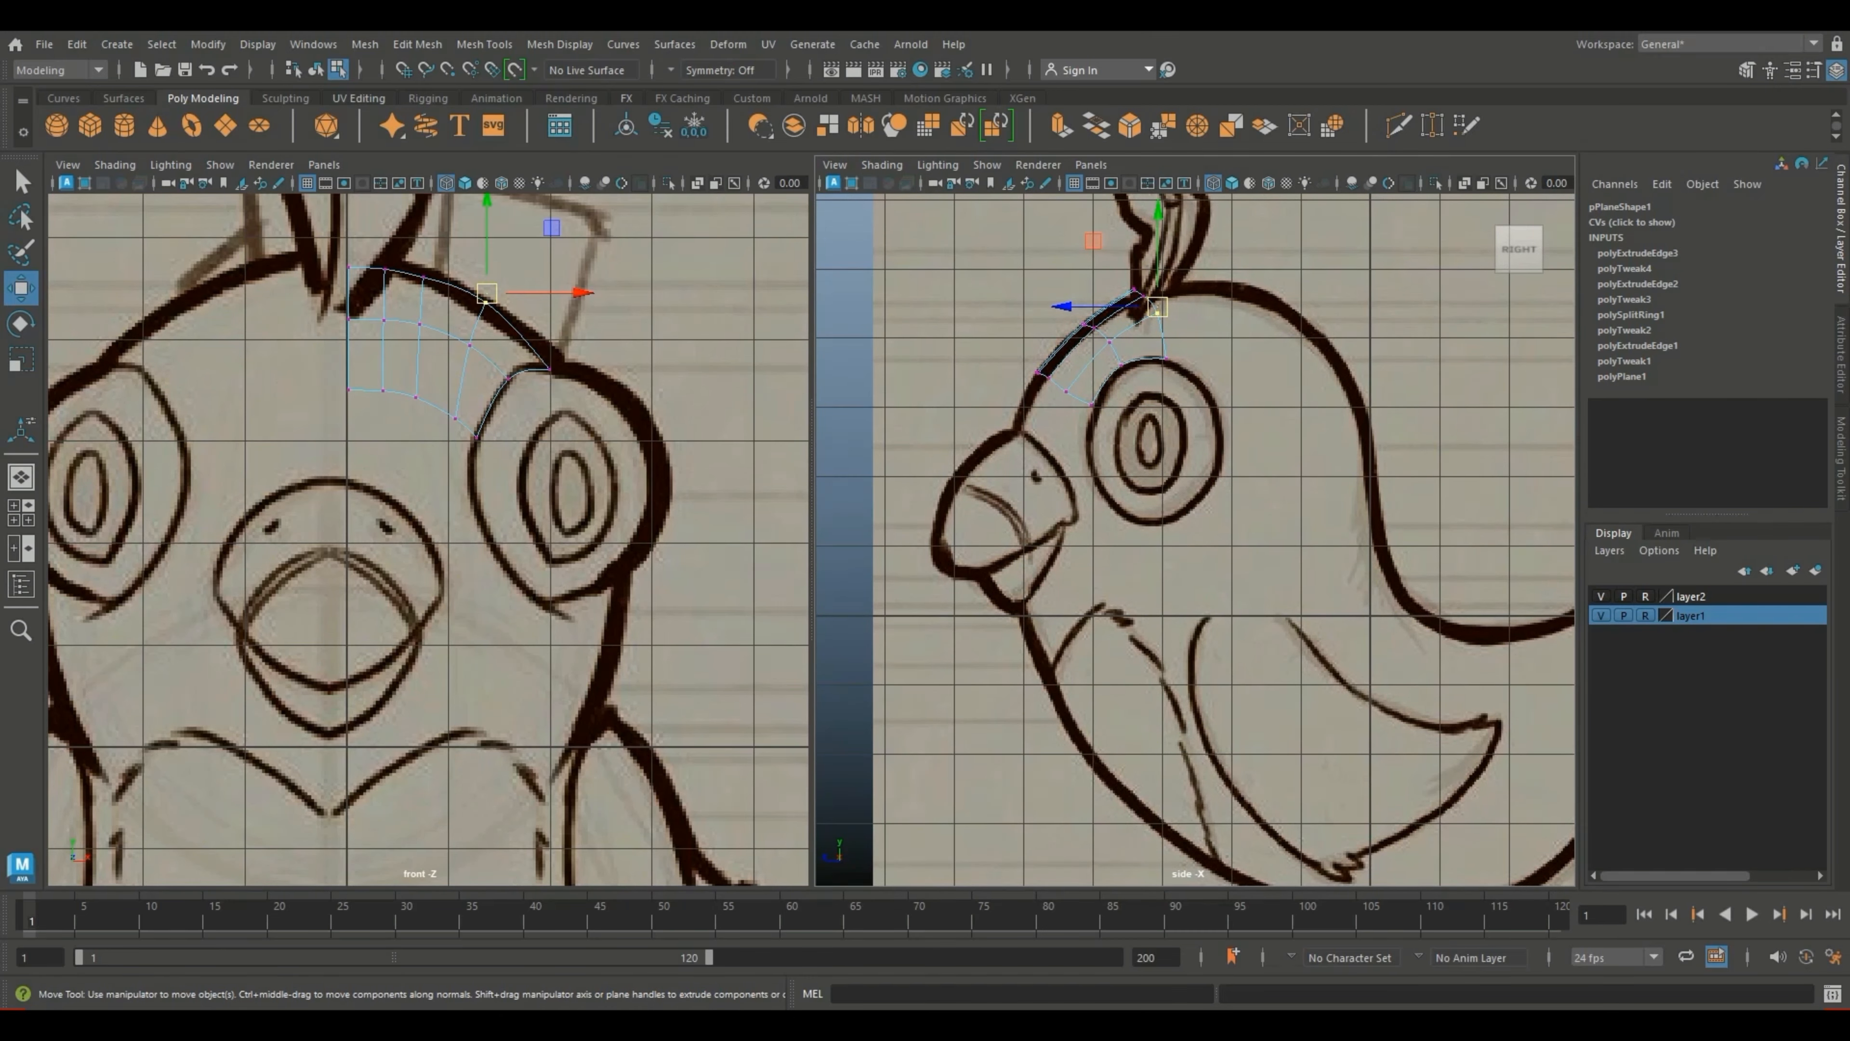
scroll(1193, 504, "up", 2)
right_click_drag(459, 424, 459, 371)
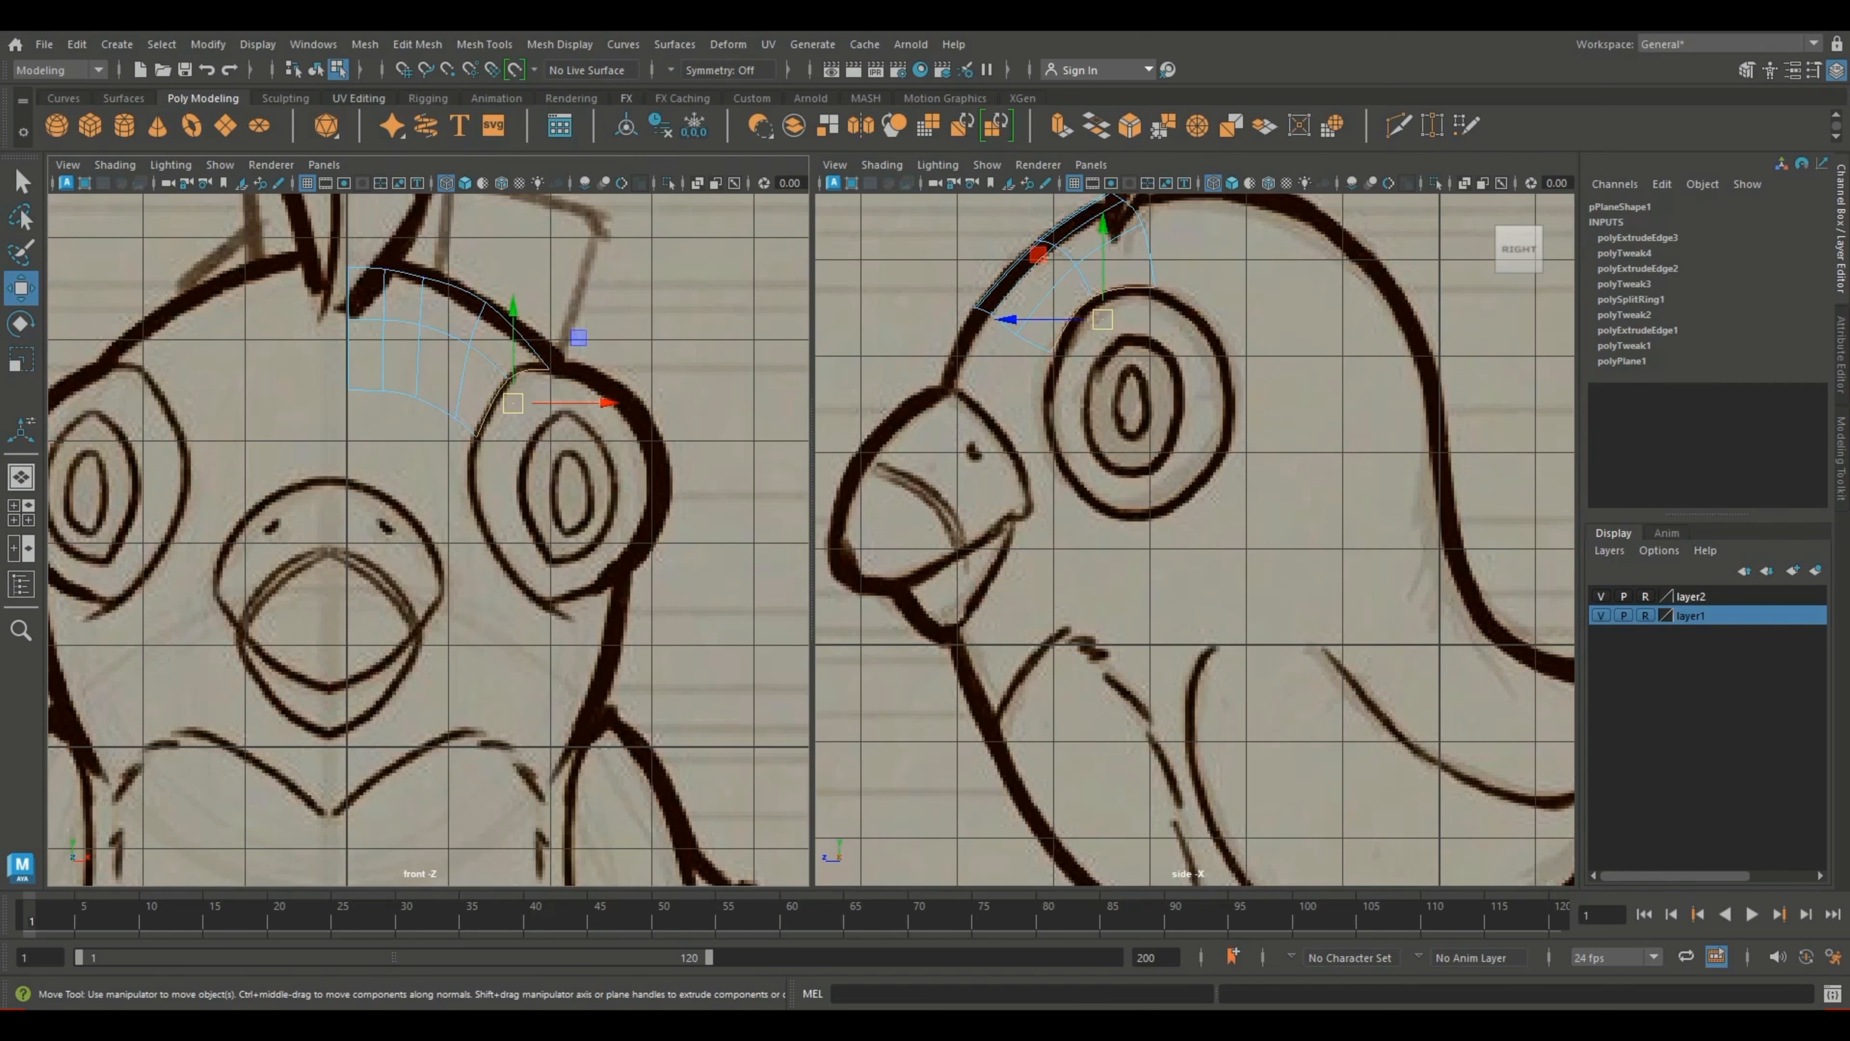
left_click_drag(331, 383, 494, 474)
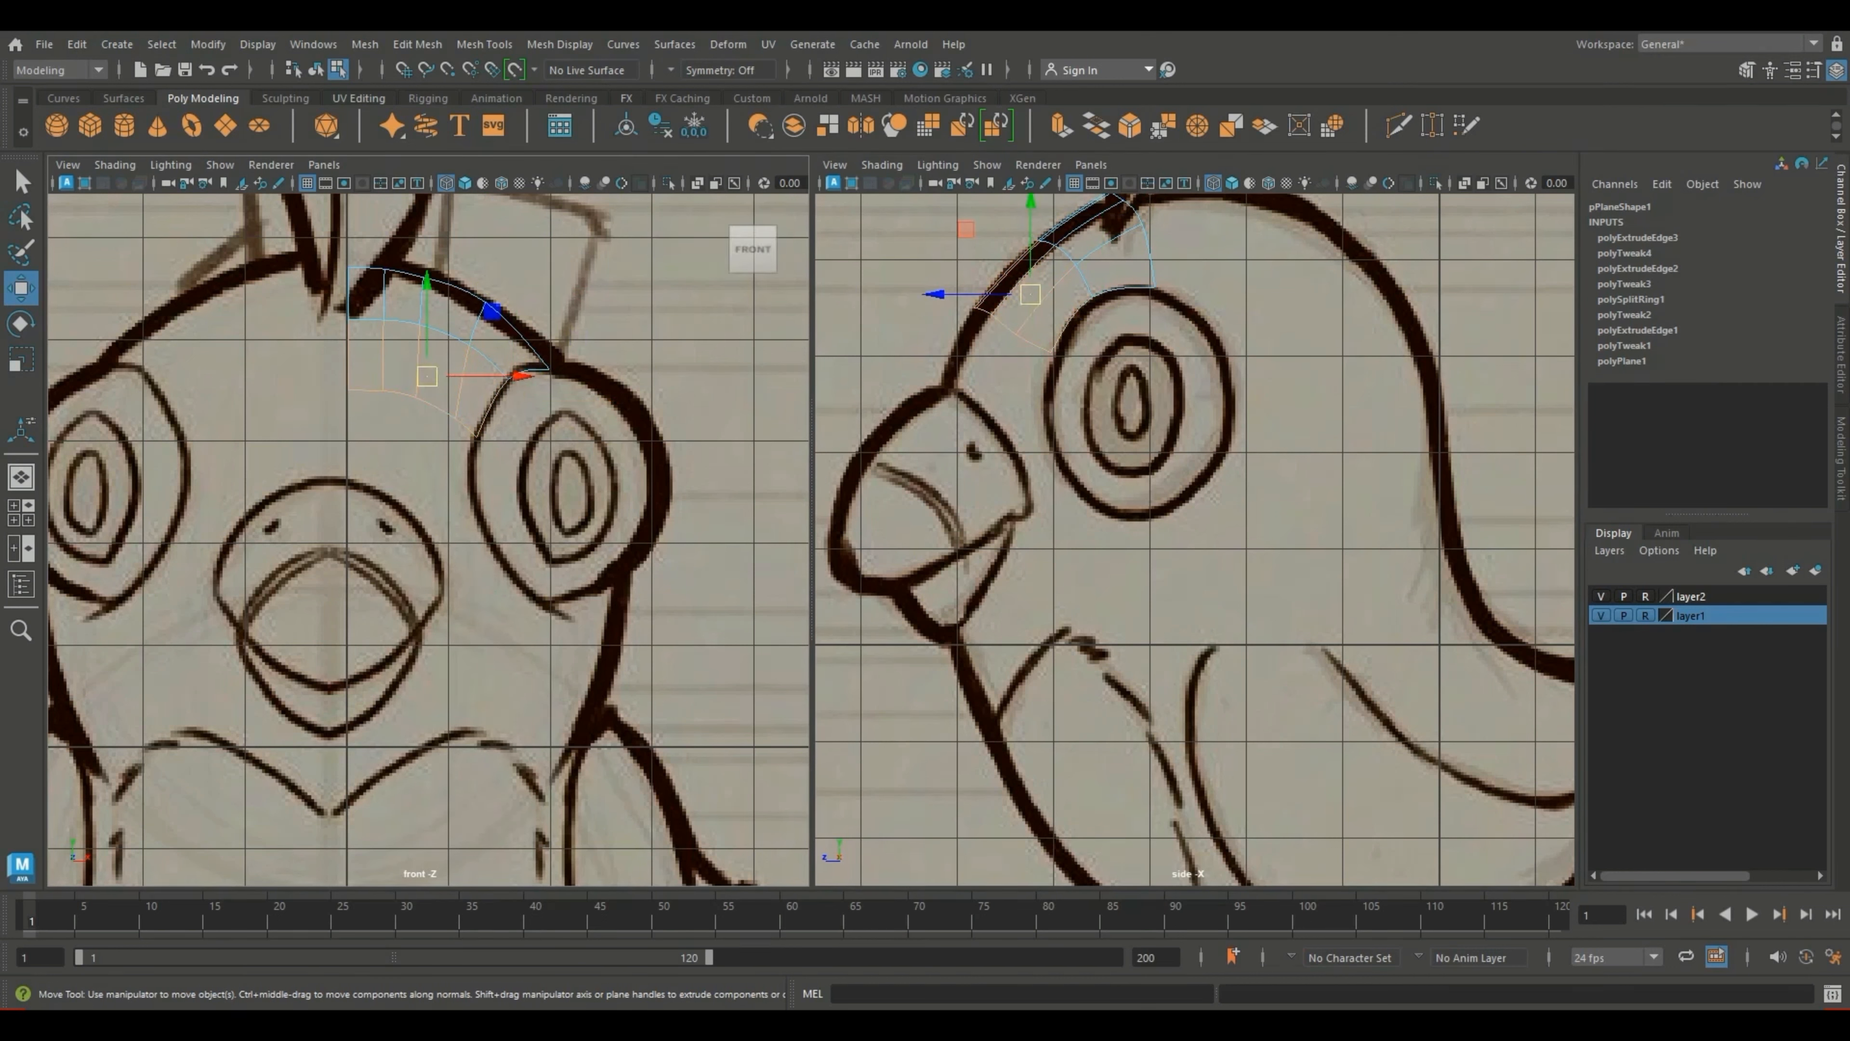
left_click_drag(302, 299, 523, 380, "ctrl")
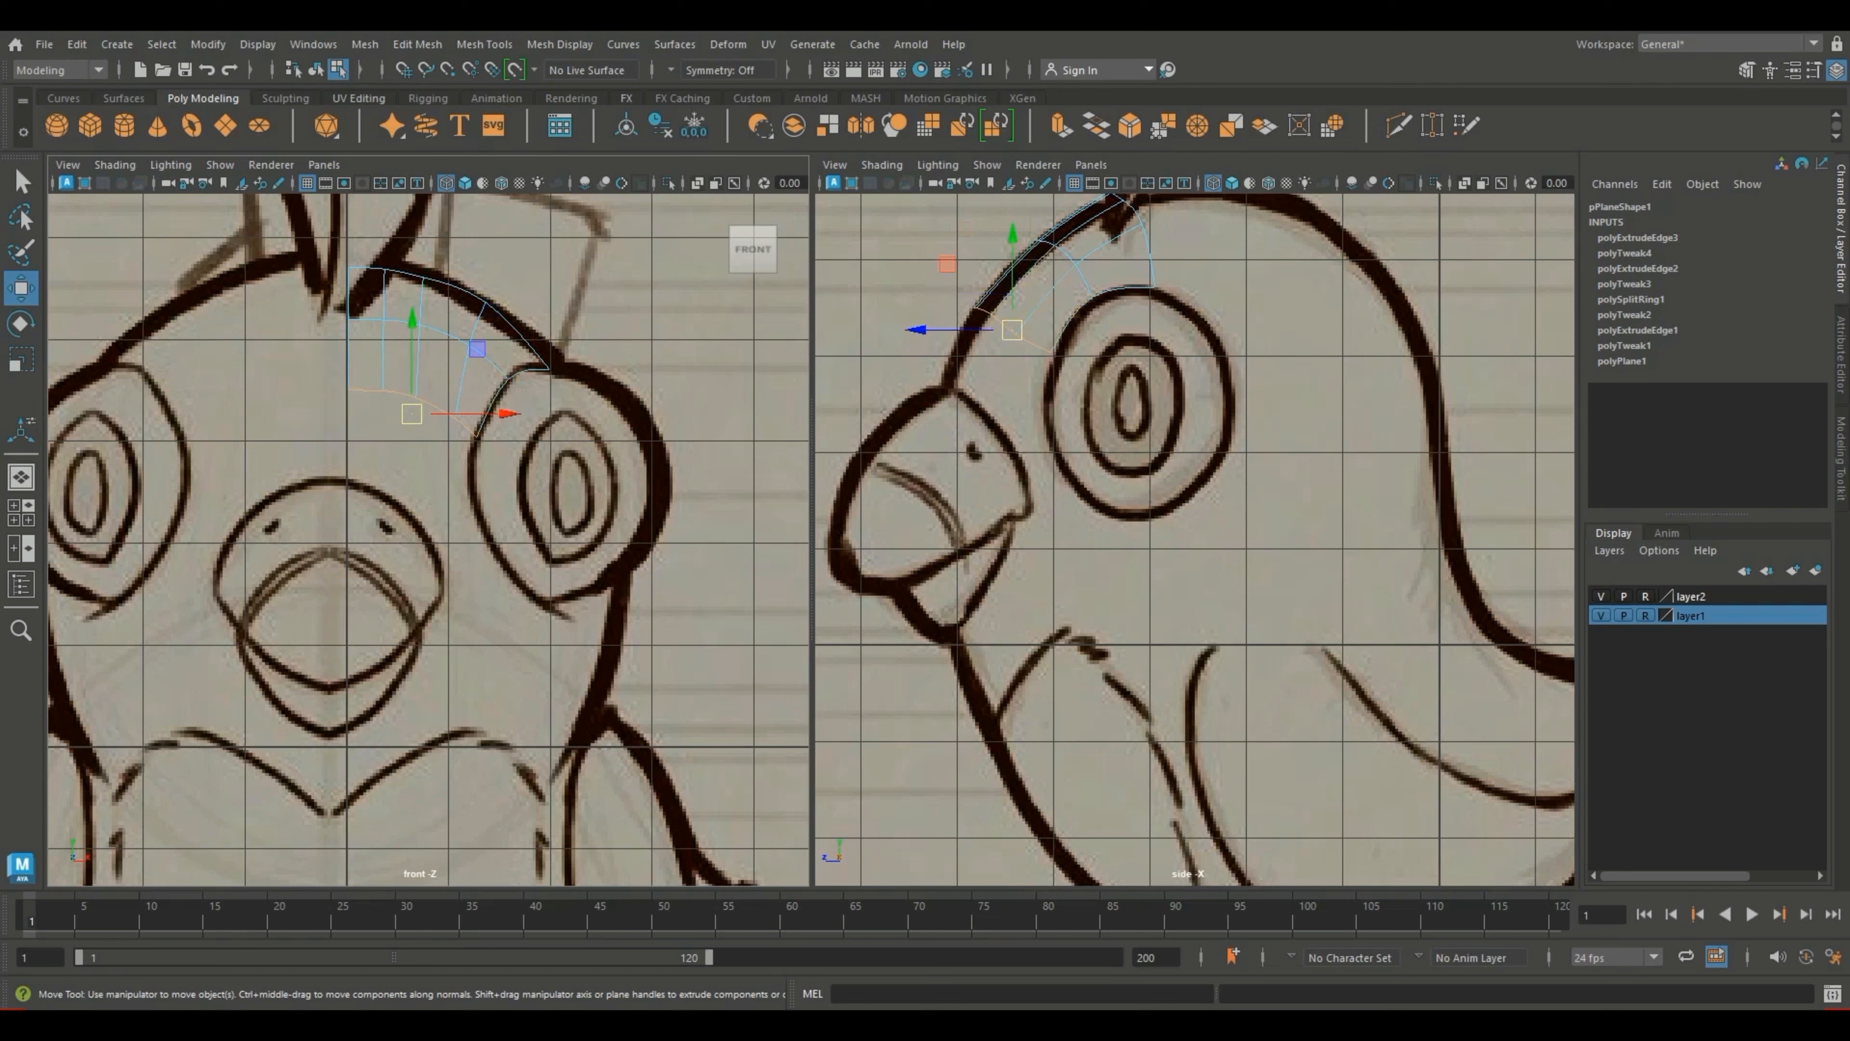
key("ctrl+e")
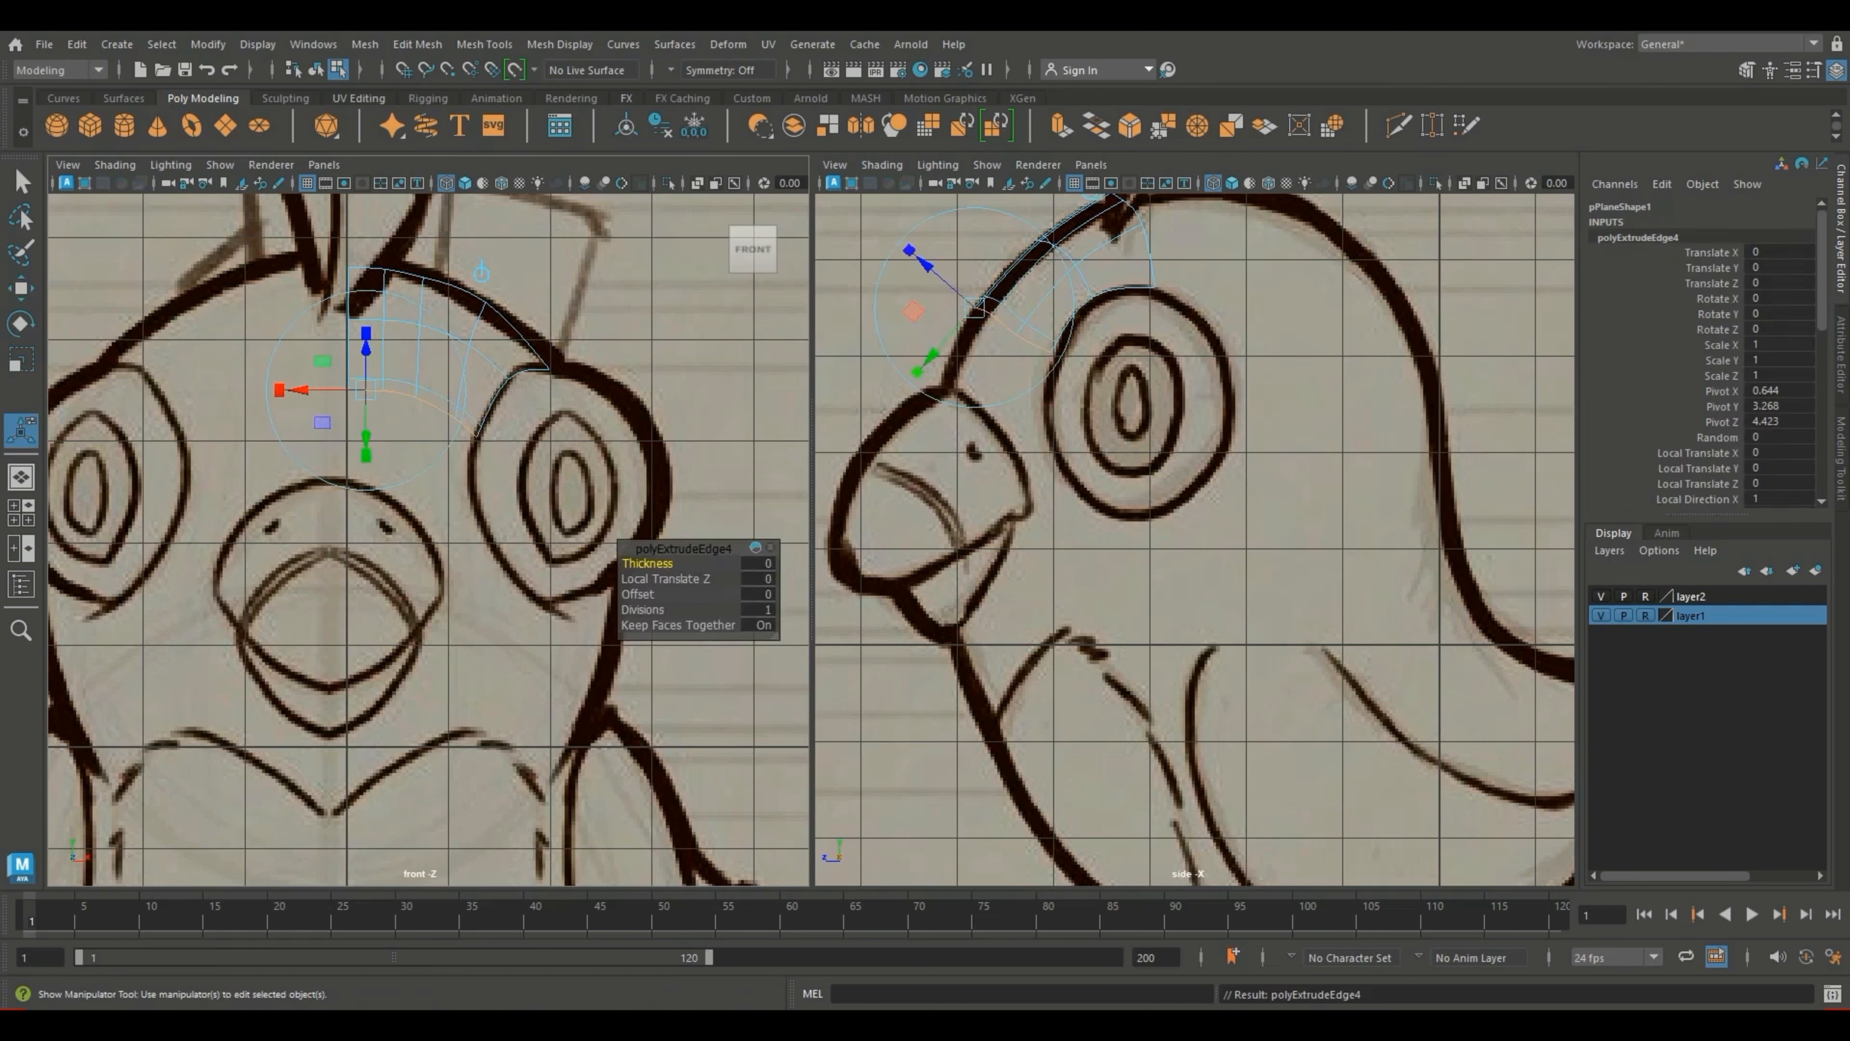
left_click(20, 288)
left_click_drag(411, 414, 410, 488)
left_click_drag(1005, 400, 979, 404)
Step: Fit the centre vertex and its next two neighbours along the beak's upper outline in the front view and align them in the side view
right_click_drag(393, 459, 310, 448)
mouse_move(376, 463)
left_mouse_down()
mouse_move(396, 483)
mouse_move(346, 480)
left_mouse_up()
scroll(346, 481, "up", 3)
middle_click_drag(346, 481, 430, 509, "alt")
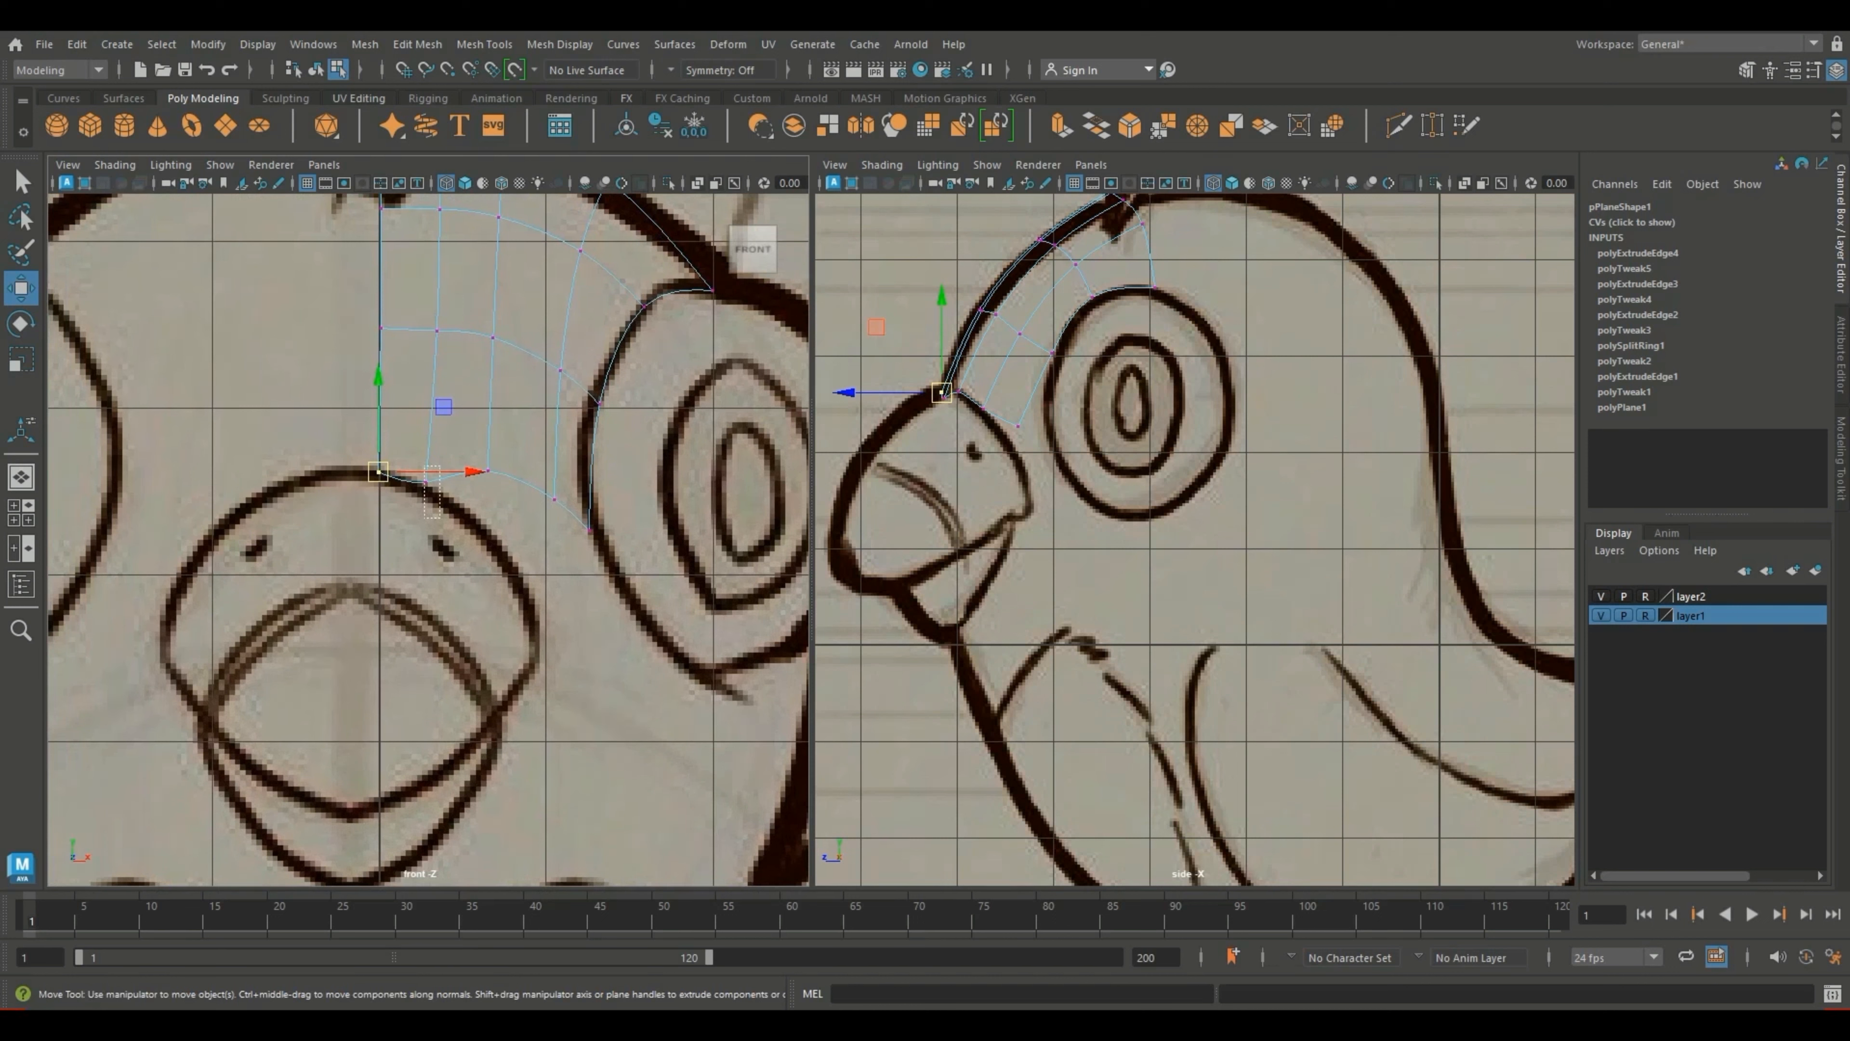
left_click_drag(424, 466, 413, 464)
left_click_drag(425, 482, 479, 449)
left_click_drag(488, 471, 465, 525)
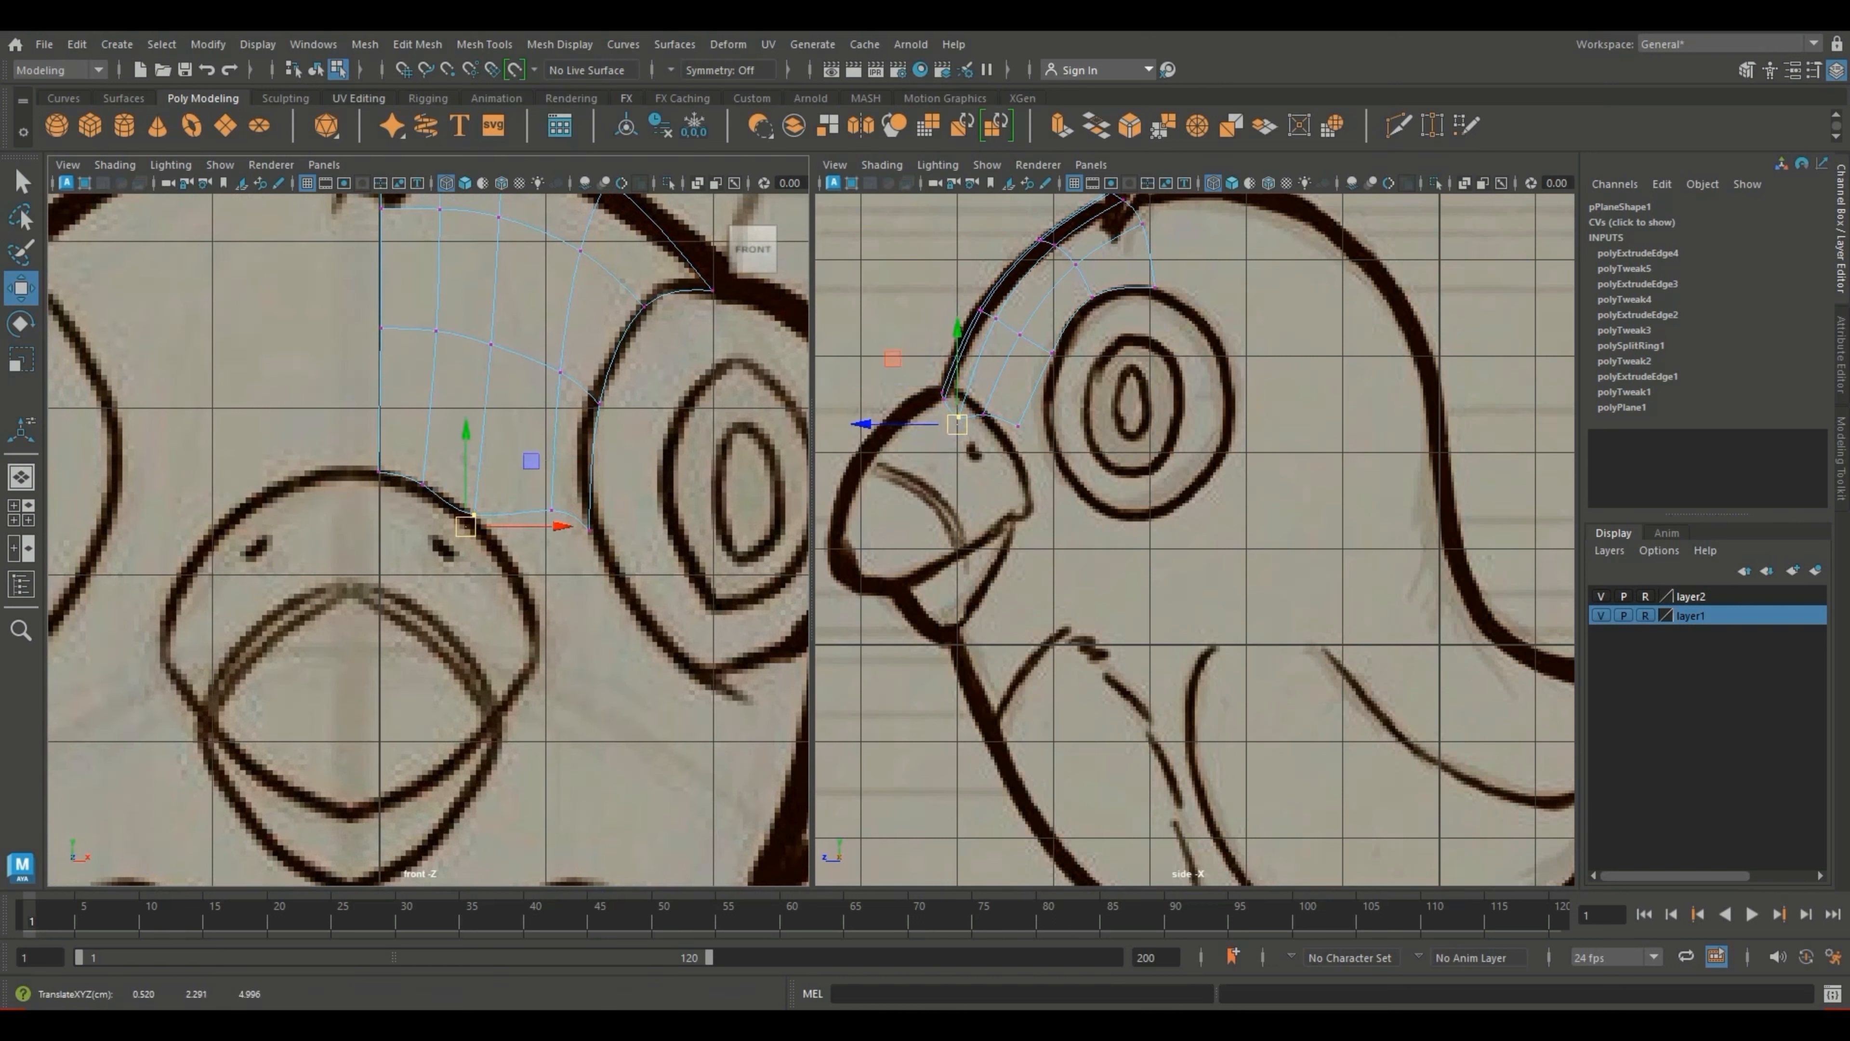
left_click_drag(972, 419, 885, 409)
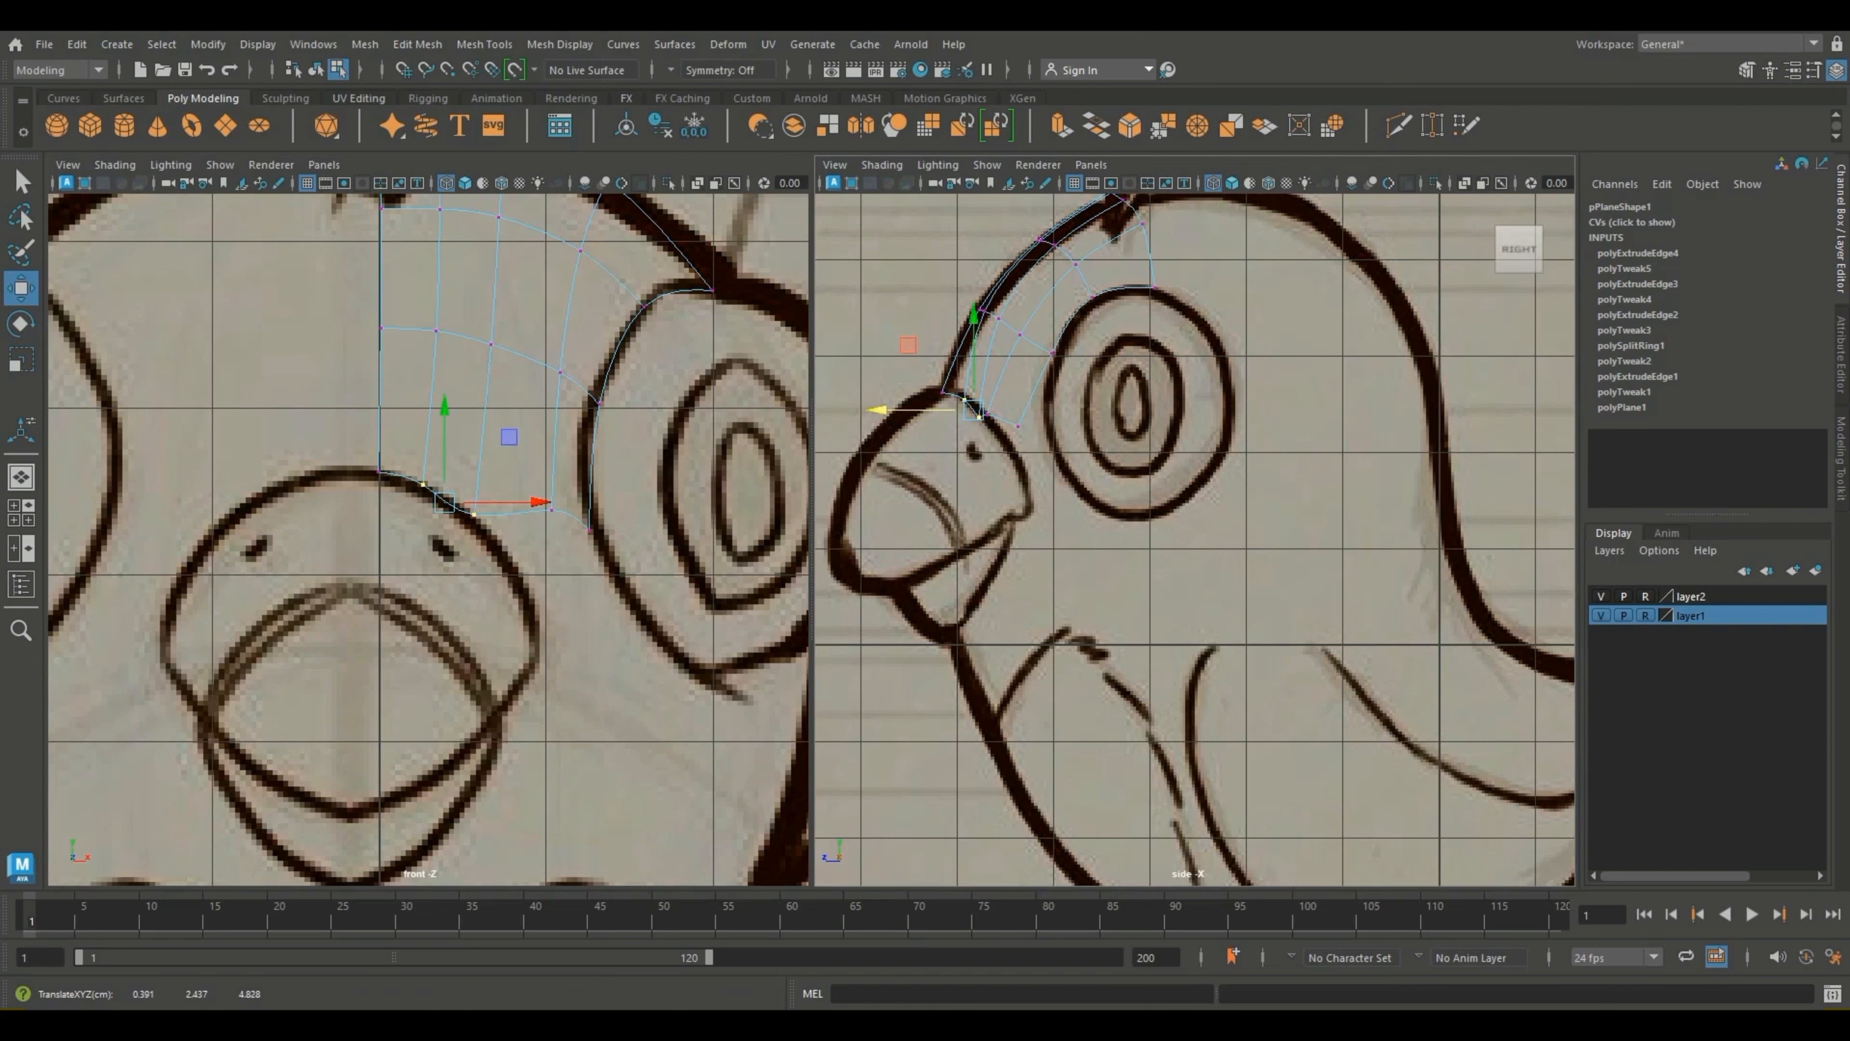
Step: Place the next lower vertex on the beak outline, then fit the outer lower vertex and the pair above it beside the eye
left_click(992, 433)
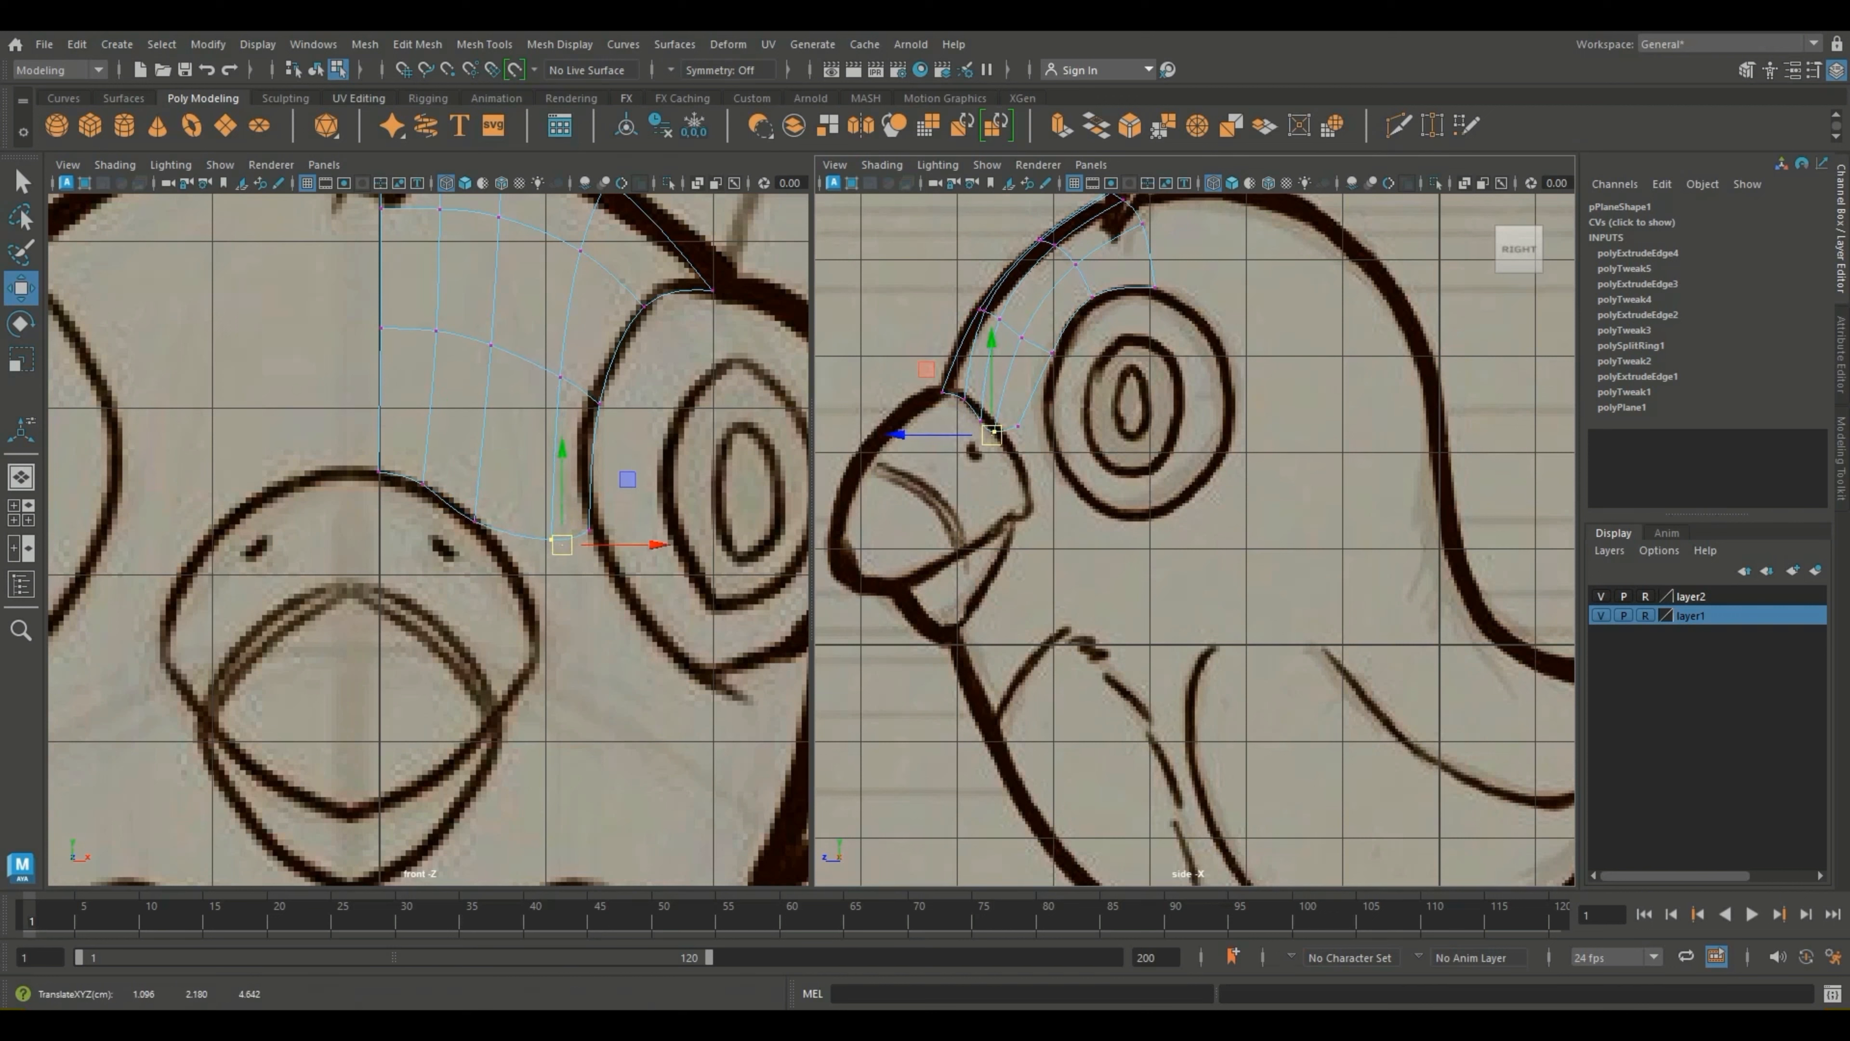
left_click_drag(562, 544, 516, 555)
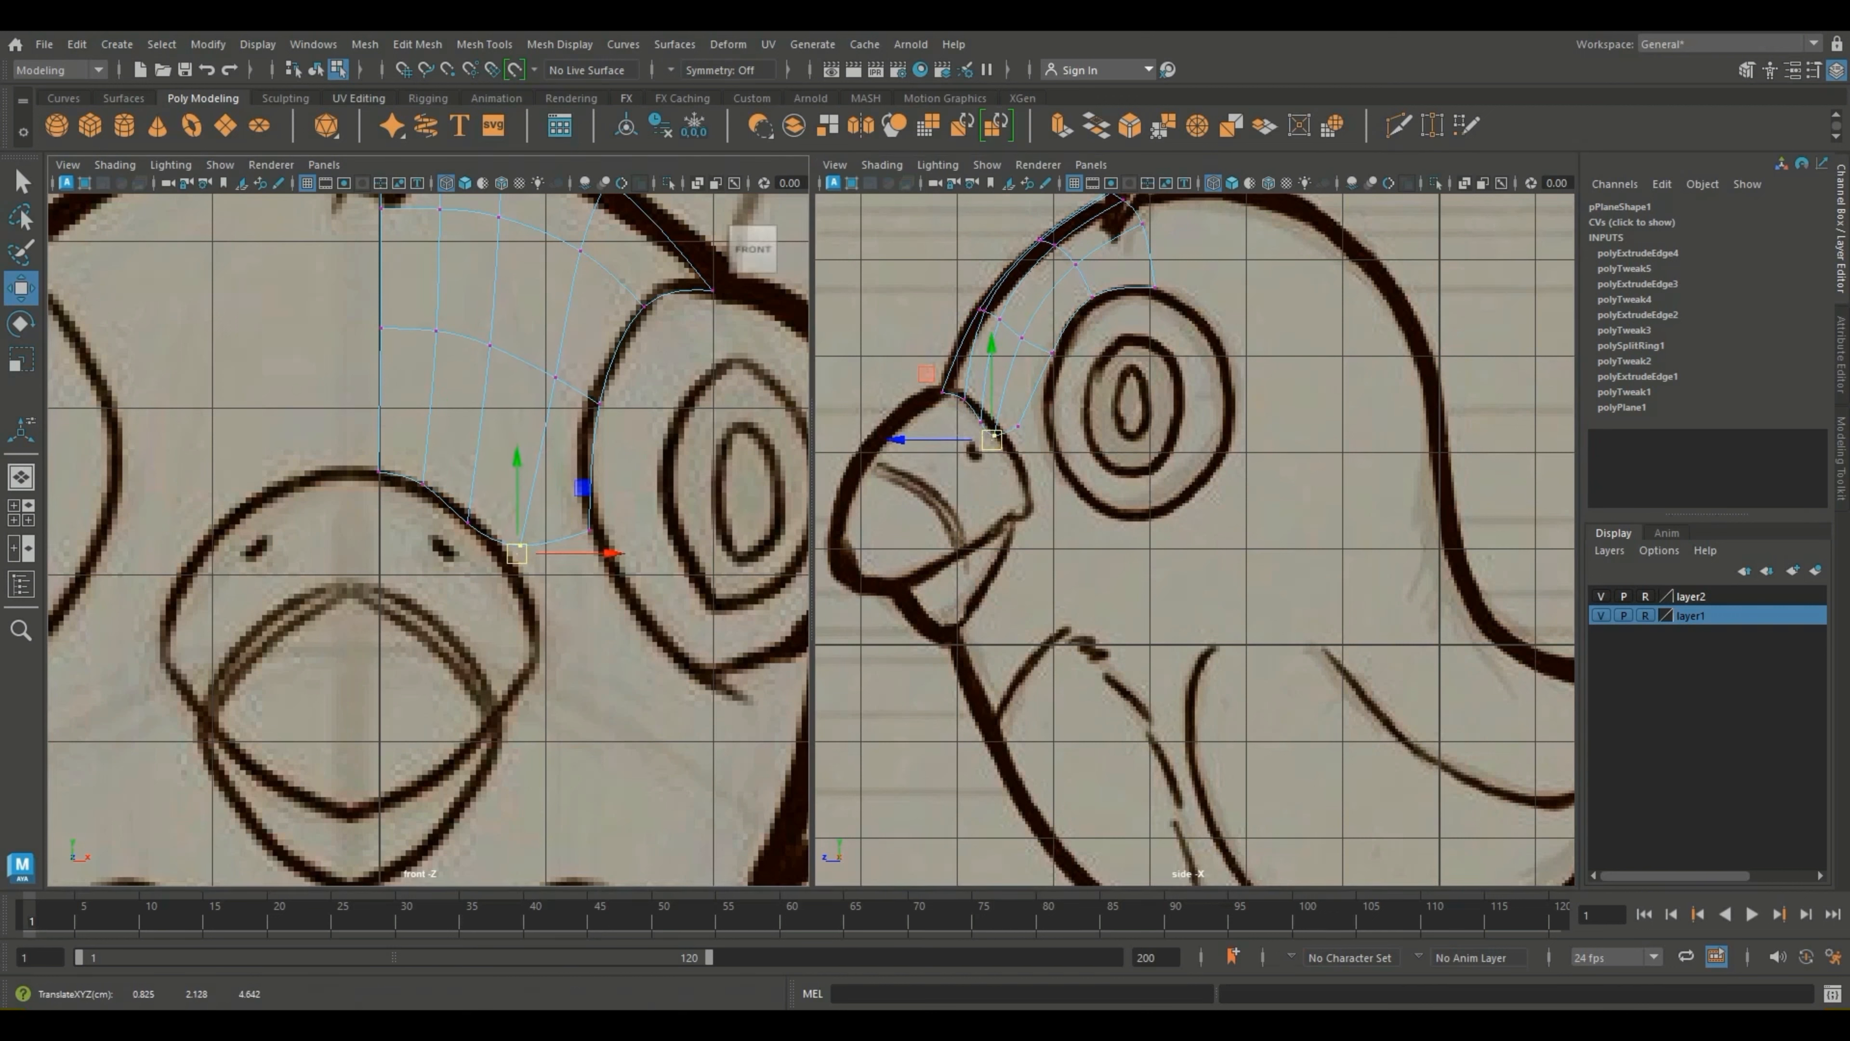
left_click(1018, 426)
left_click_drag(1009, 417, 1012, 459)
left_click_drag(999, 435, 1004, 432)
mouse_move(574, 529)
left_mouse_down()
mouse_move(613, 567)
mouse_move(591, 529)
left_mouse_up()
mouse_move(548, 363)
left_mouse_down()
mouse_move(640, 412)
mouse_move(568, 387)
left_mouse_up()
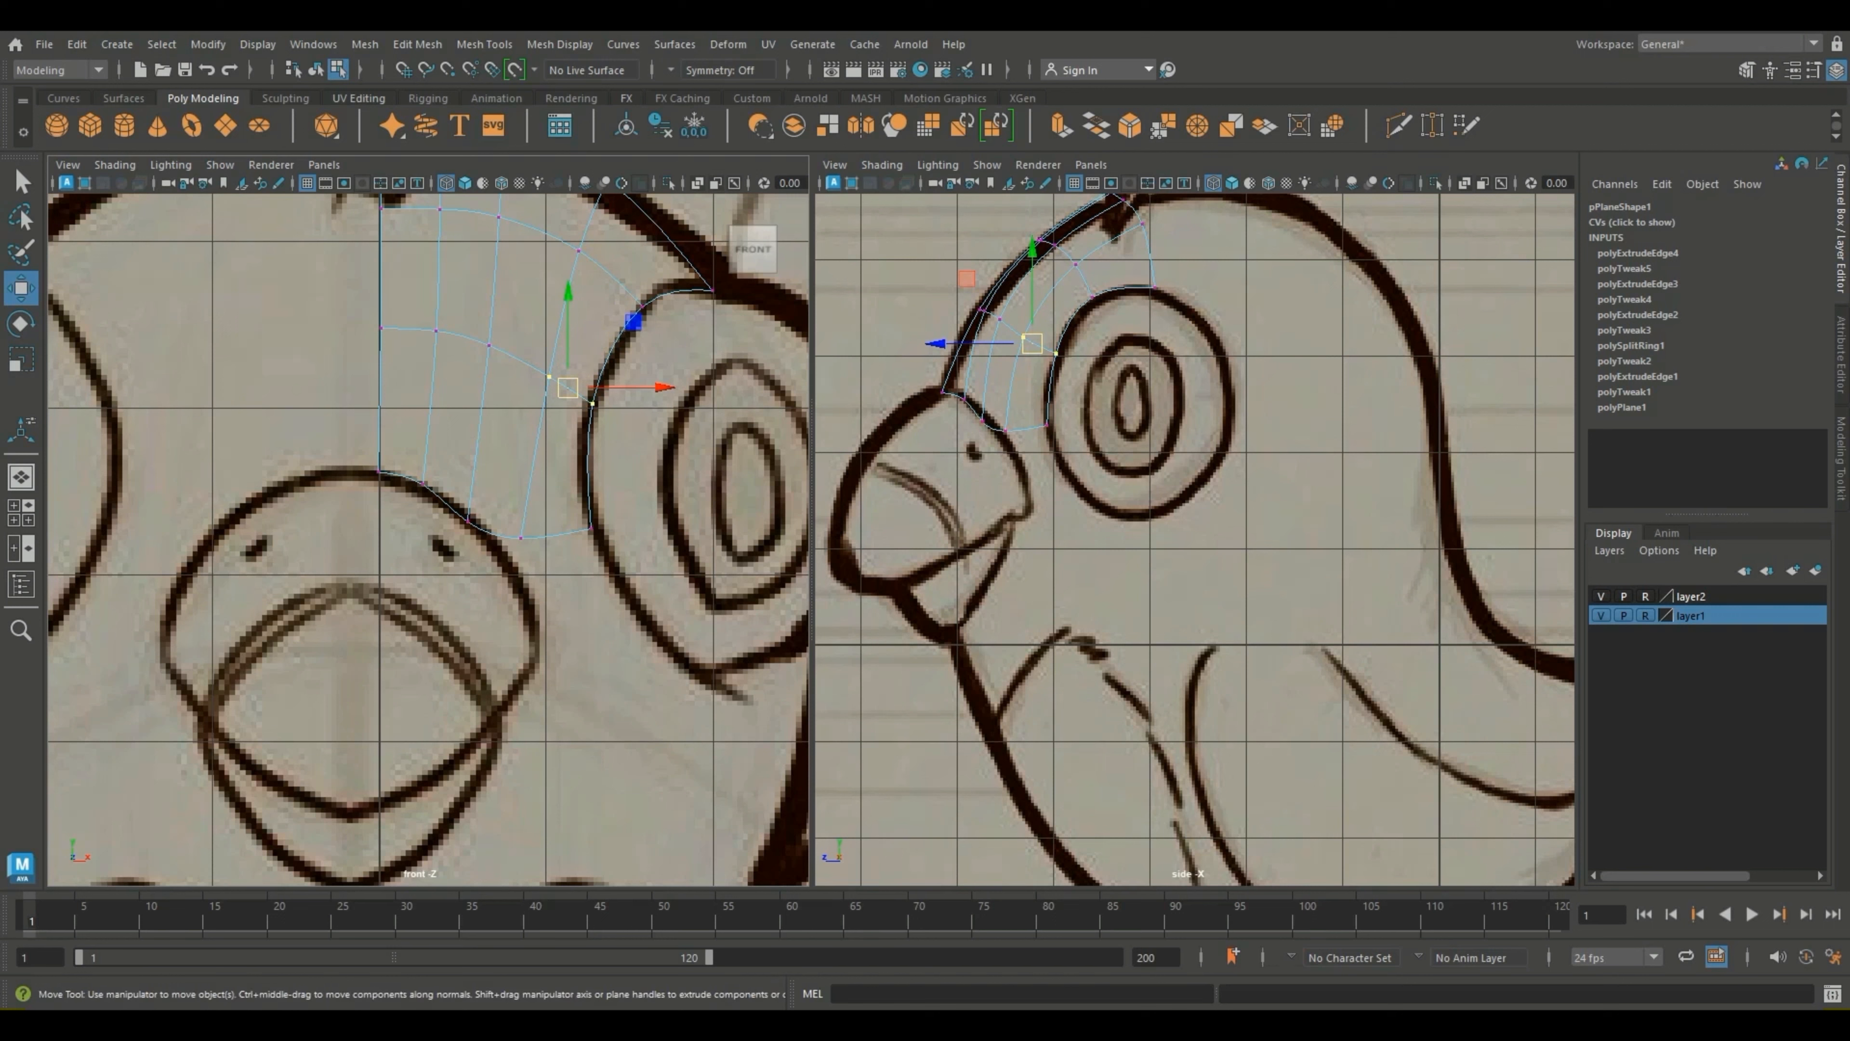
Step: Extrude the lower edge between the beak and the eye straight down in the side view
right_click_drag(1028, 425, 1029, 374)
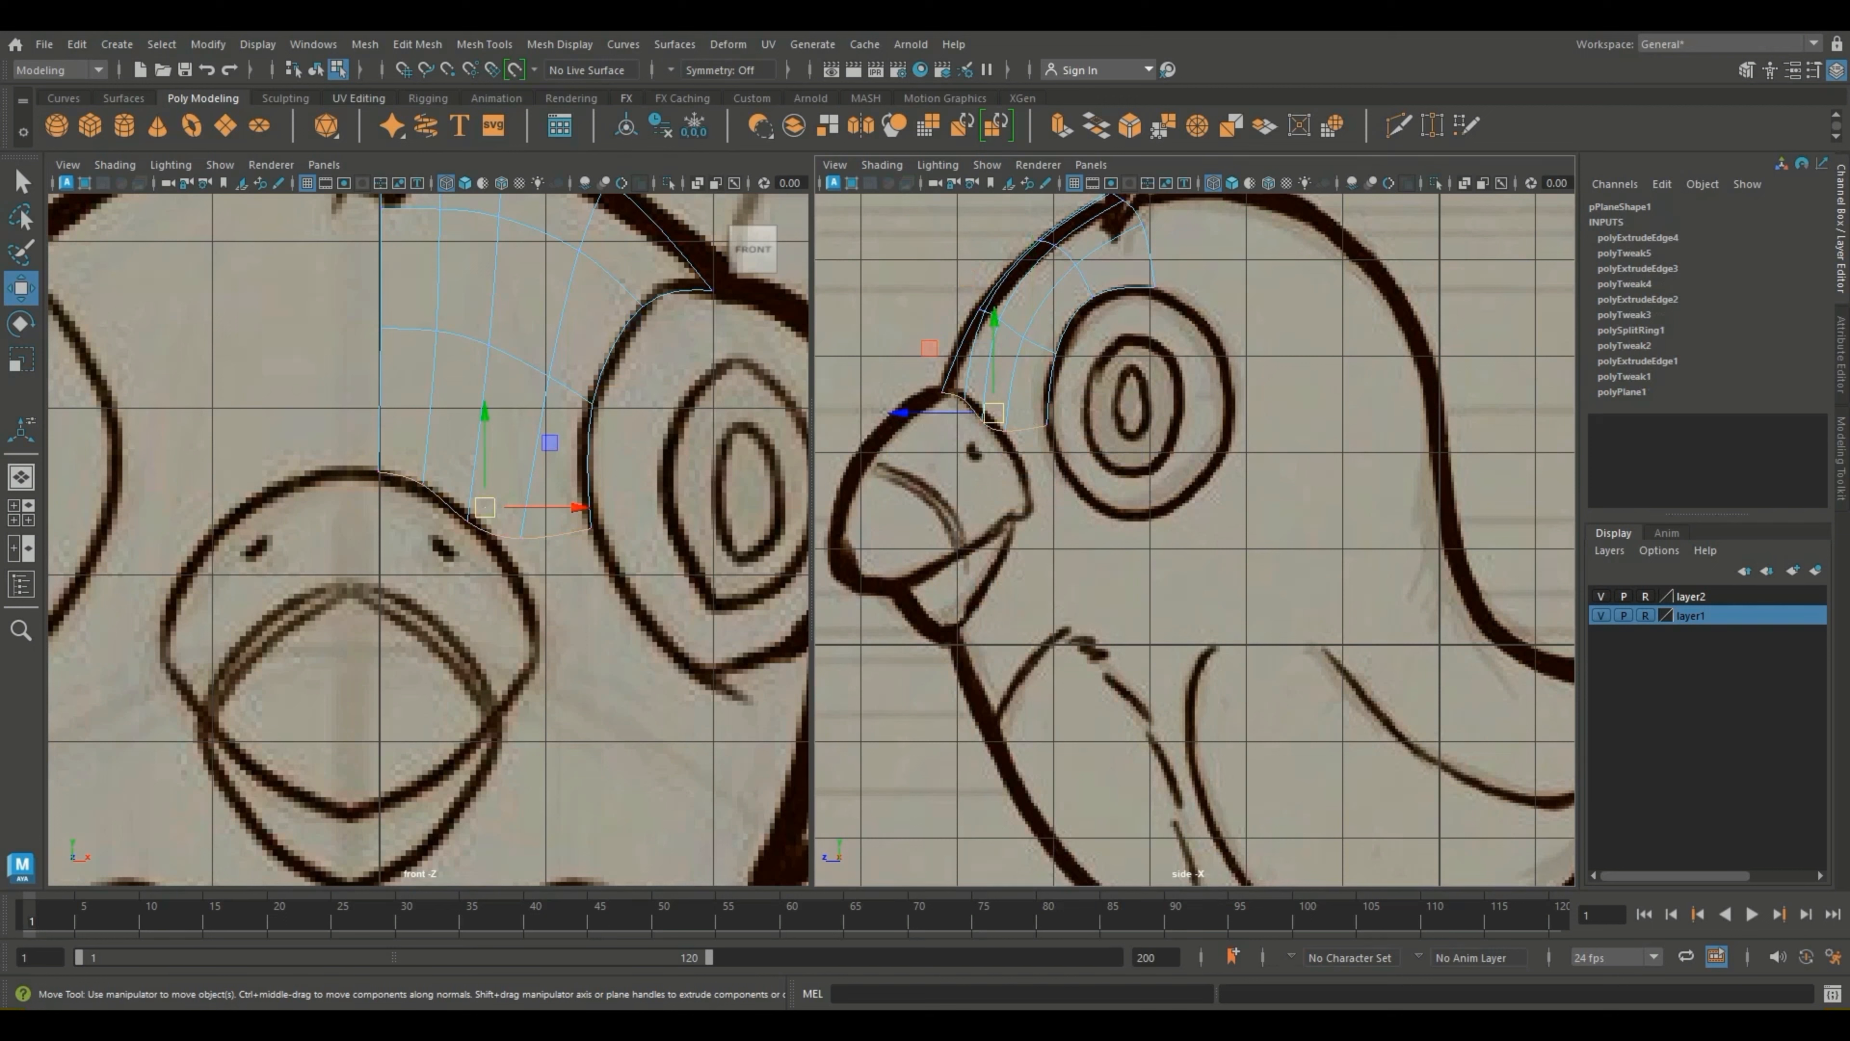
left_click_drag(920, 377, 982, 442, "ctrl")
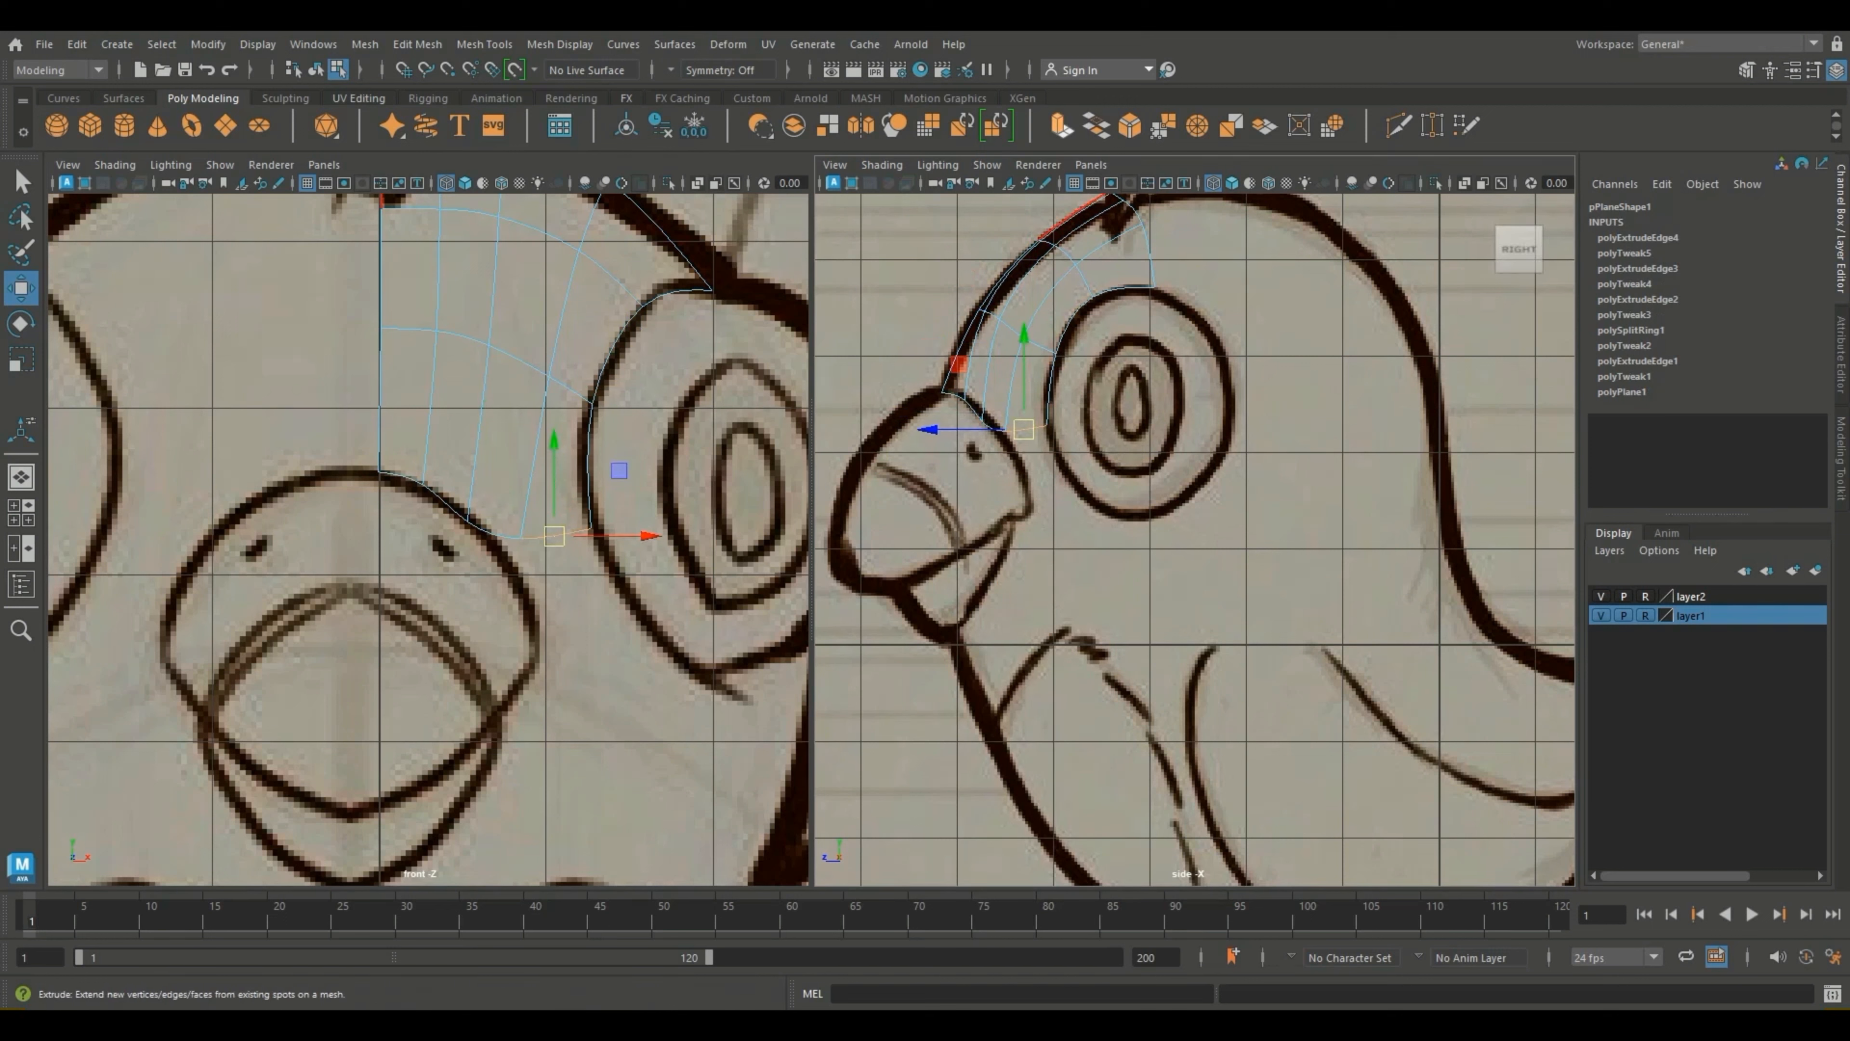
left_click(1062, 125)
key("w")
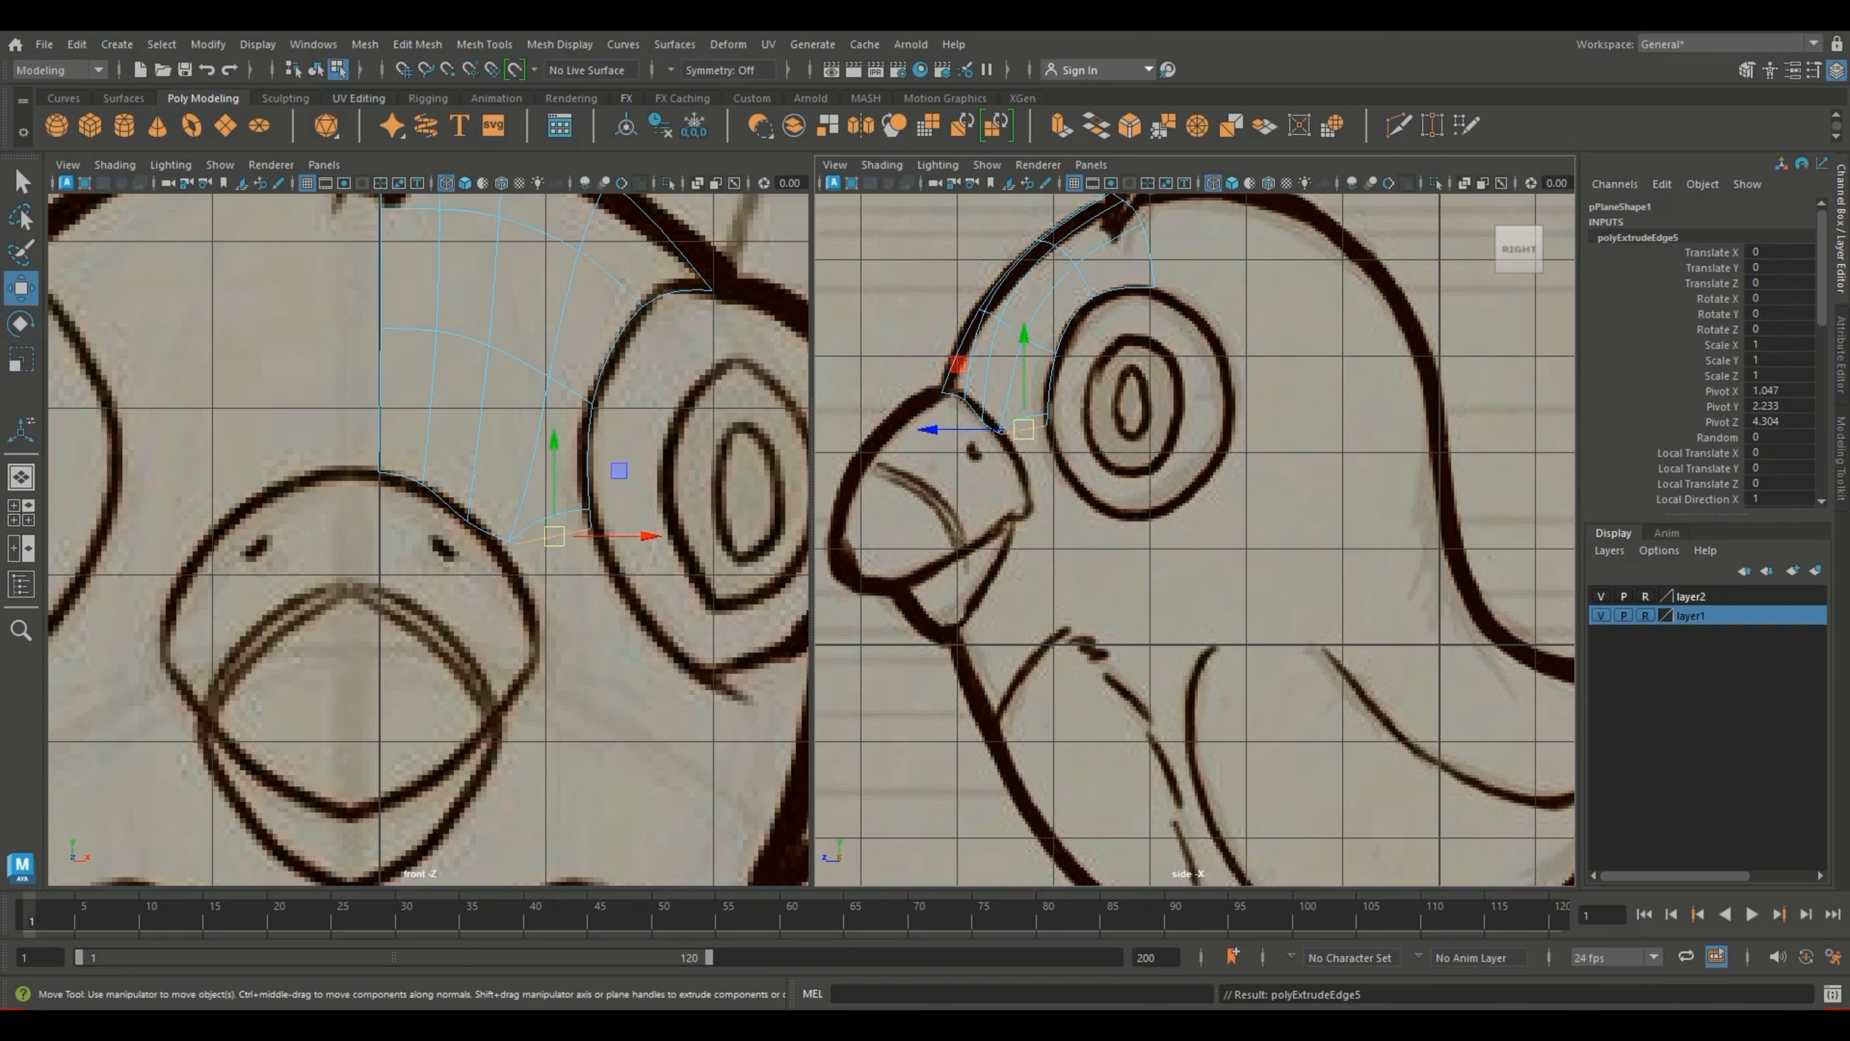
left_click_drag(1024, 428, 1024, 481)
Step: Fit the new strip's vertices along the beak's rear outline and the inner eye outline in the front and side views
right_click_drag(536, 459, 453, 435)
left_click(514, 549)
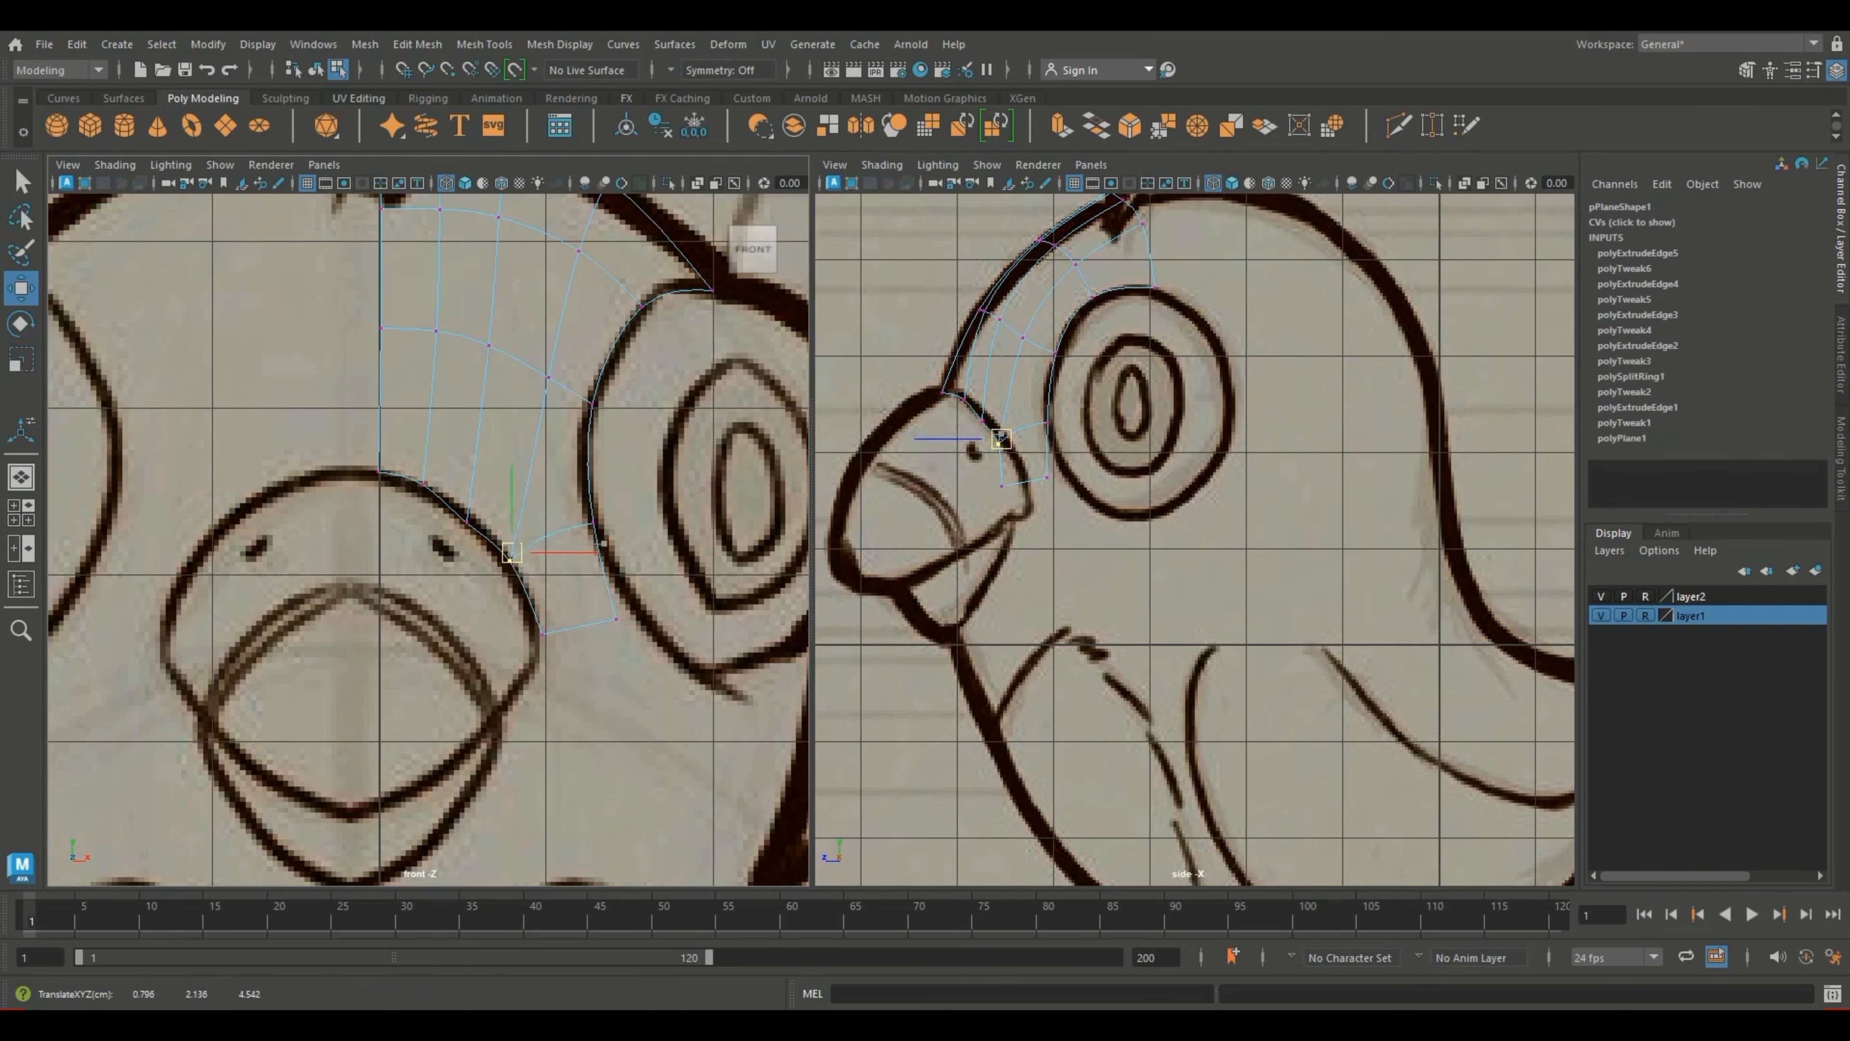
left_click_drag(514, 549, 475, 514)
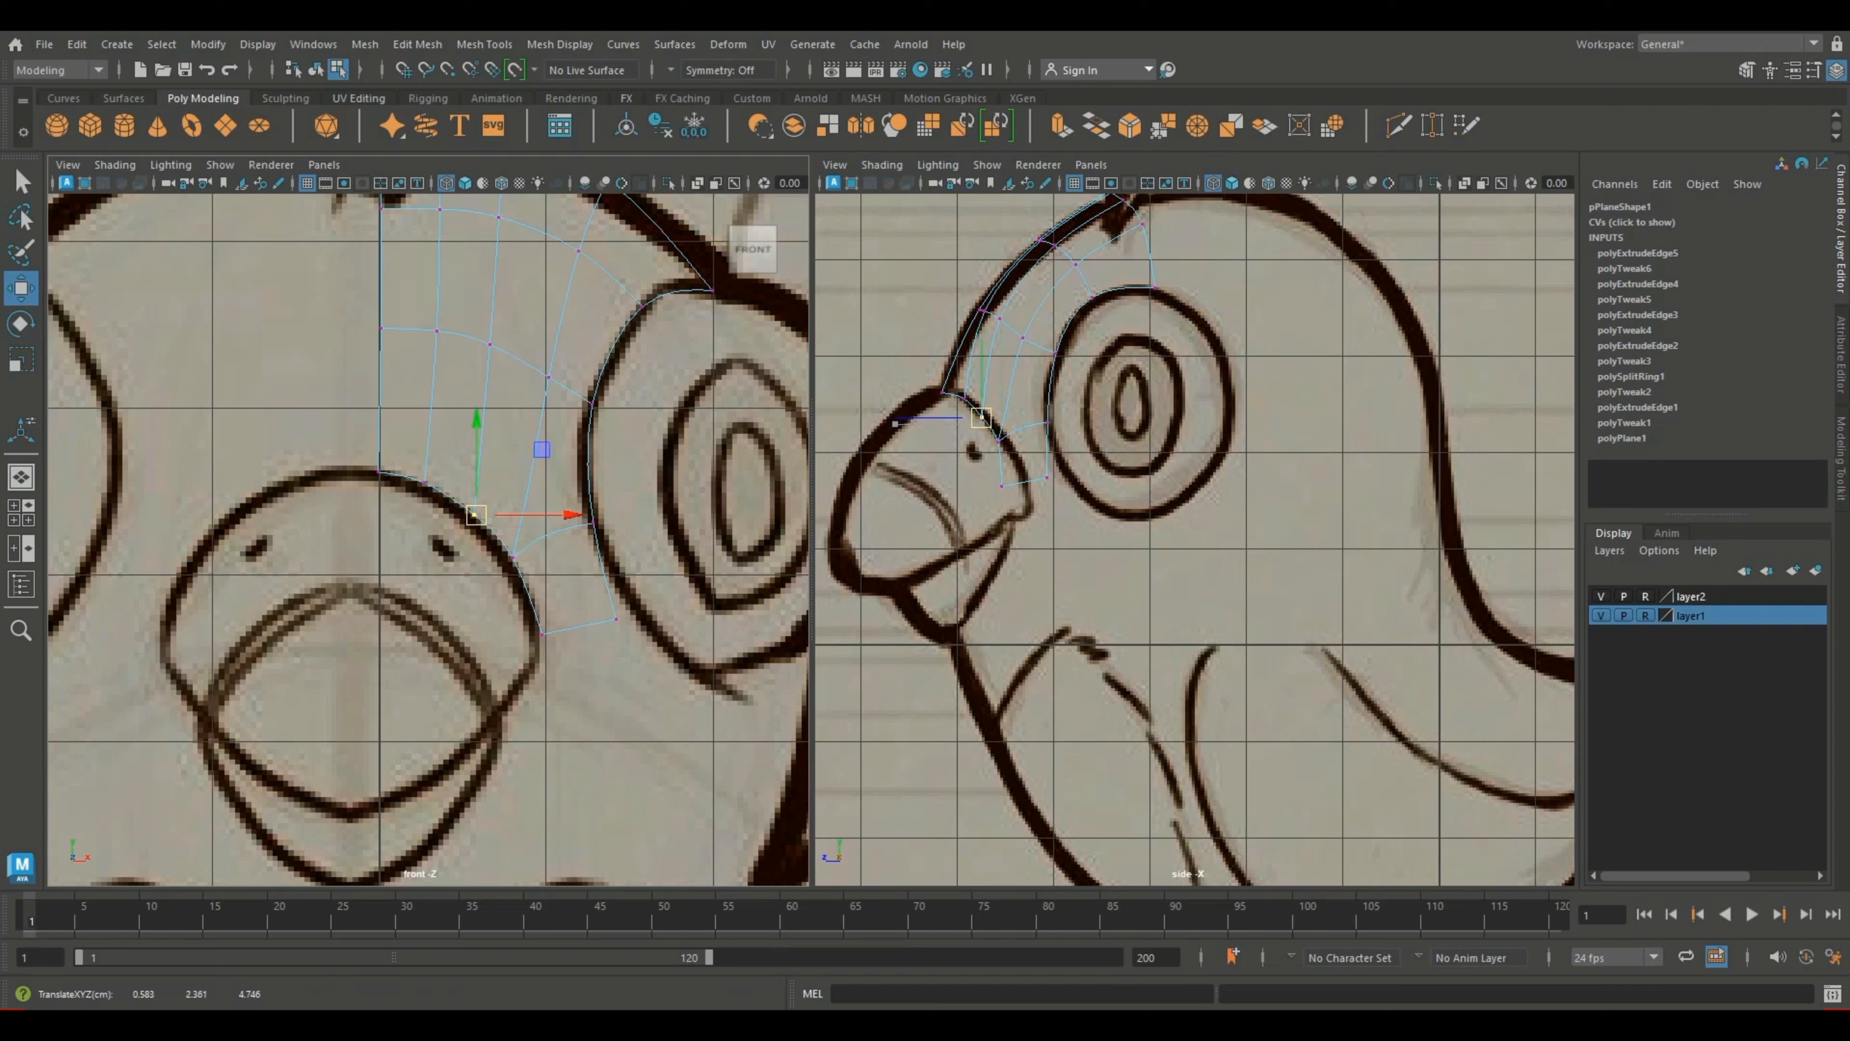
left_click(999, 439)
left_click(1002, 485)
left_click_drag(999, 439, 1044, 424)
left_click(1050, 421)
mouse_move(1080, 502)
left_mouse_down()
mouse_move(1047, 441)
mouse_move(1061, 471)
left_mouse_up()
left_click_drag(615, 607, 621, 592)
Step: Save the scene as p1 in the p1 folder on the Desktop
key("q")
key("ctrl+shift+s")
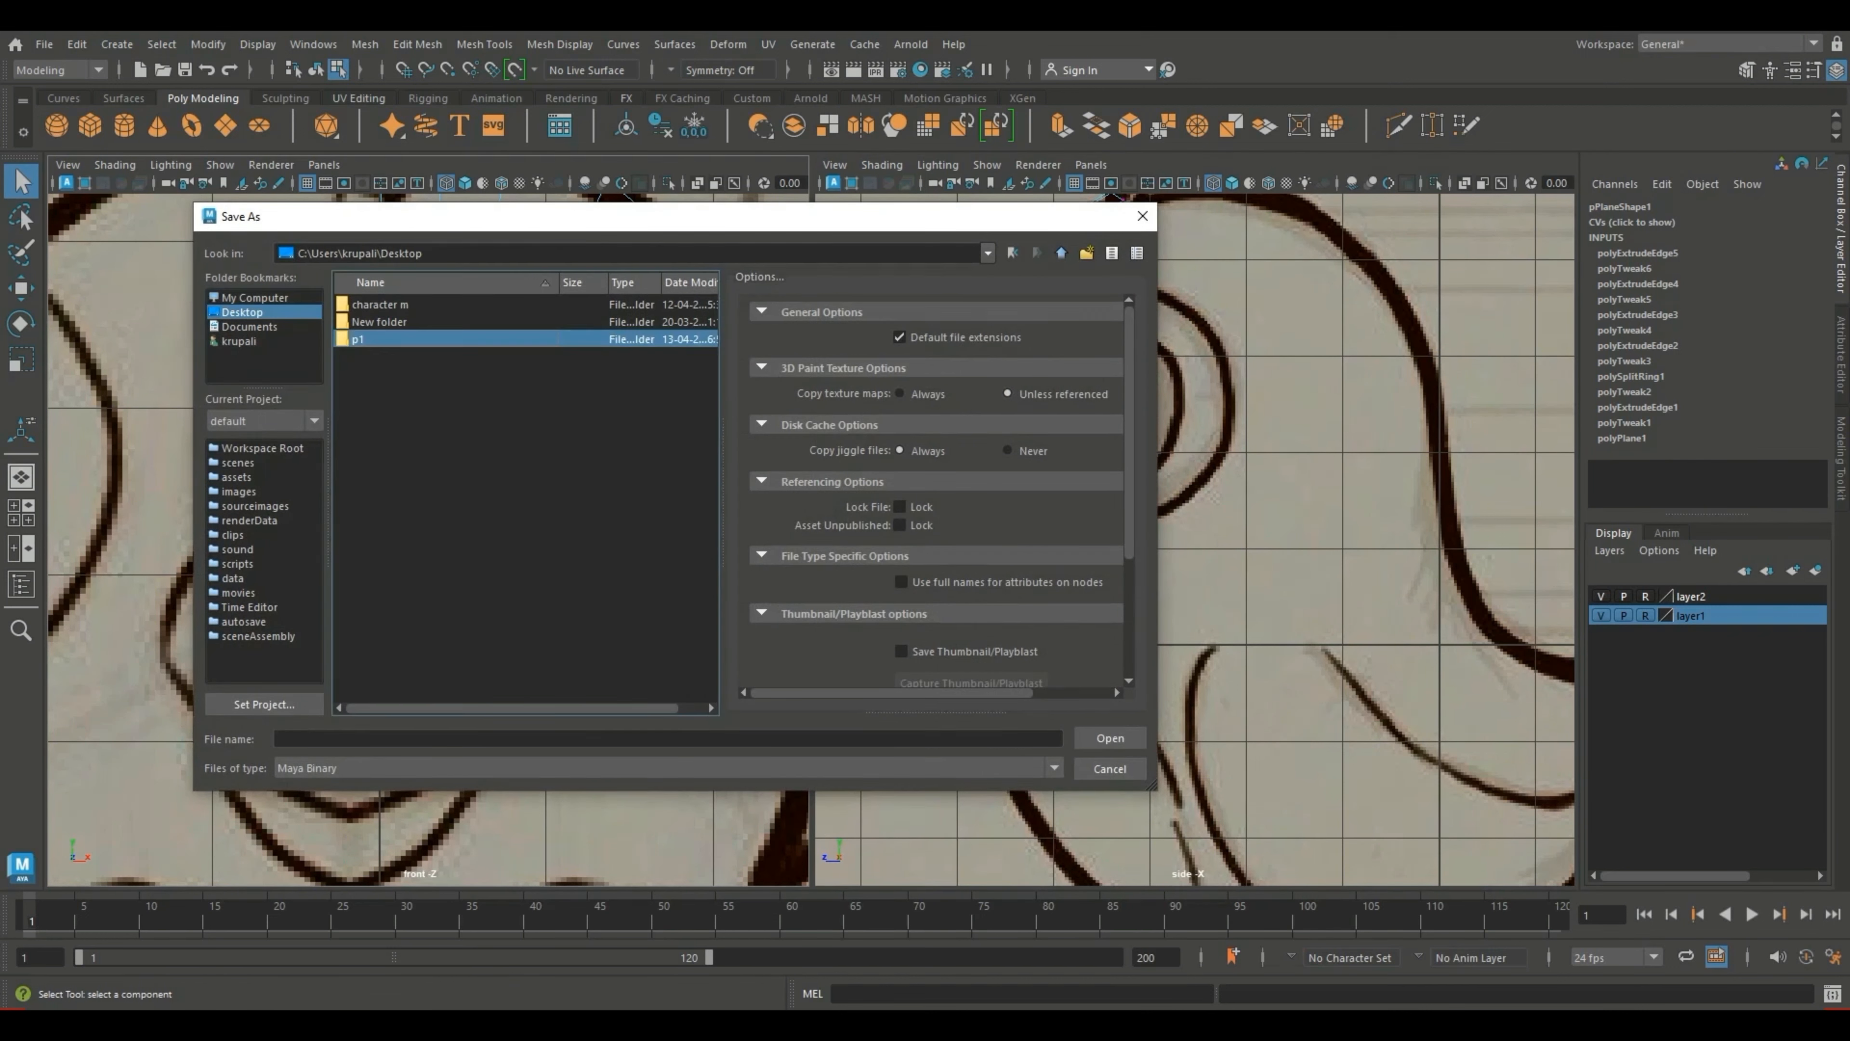
double_click(357, 339)
left_click(379, 738)
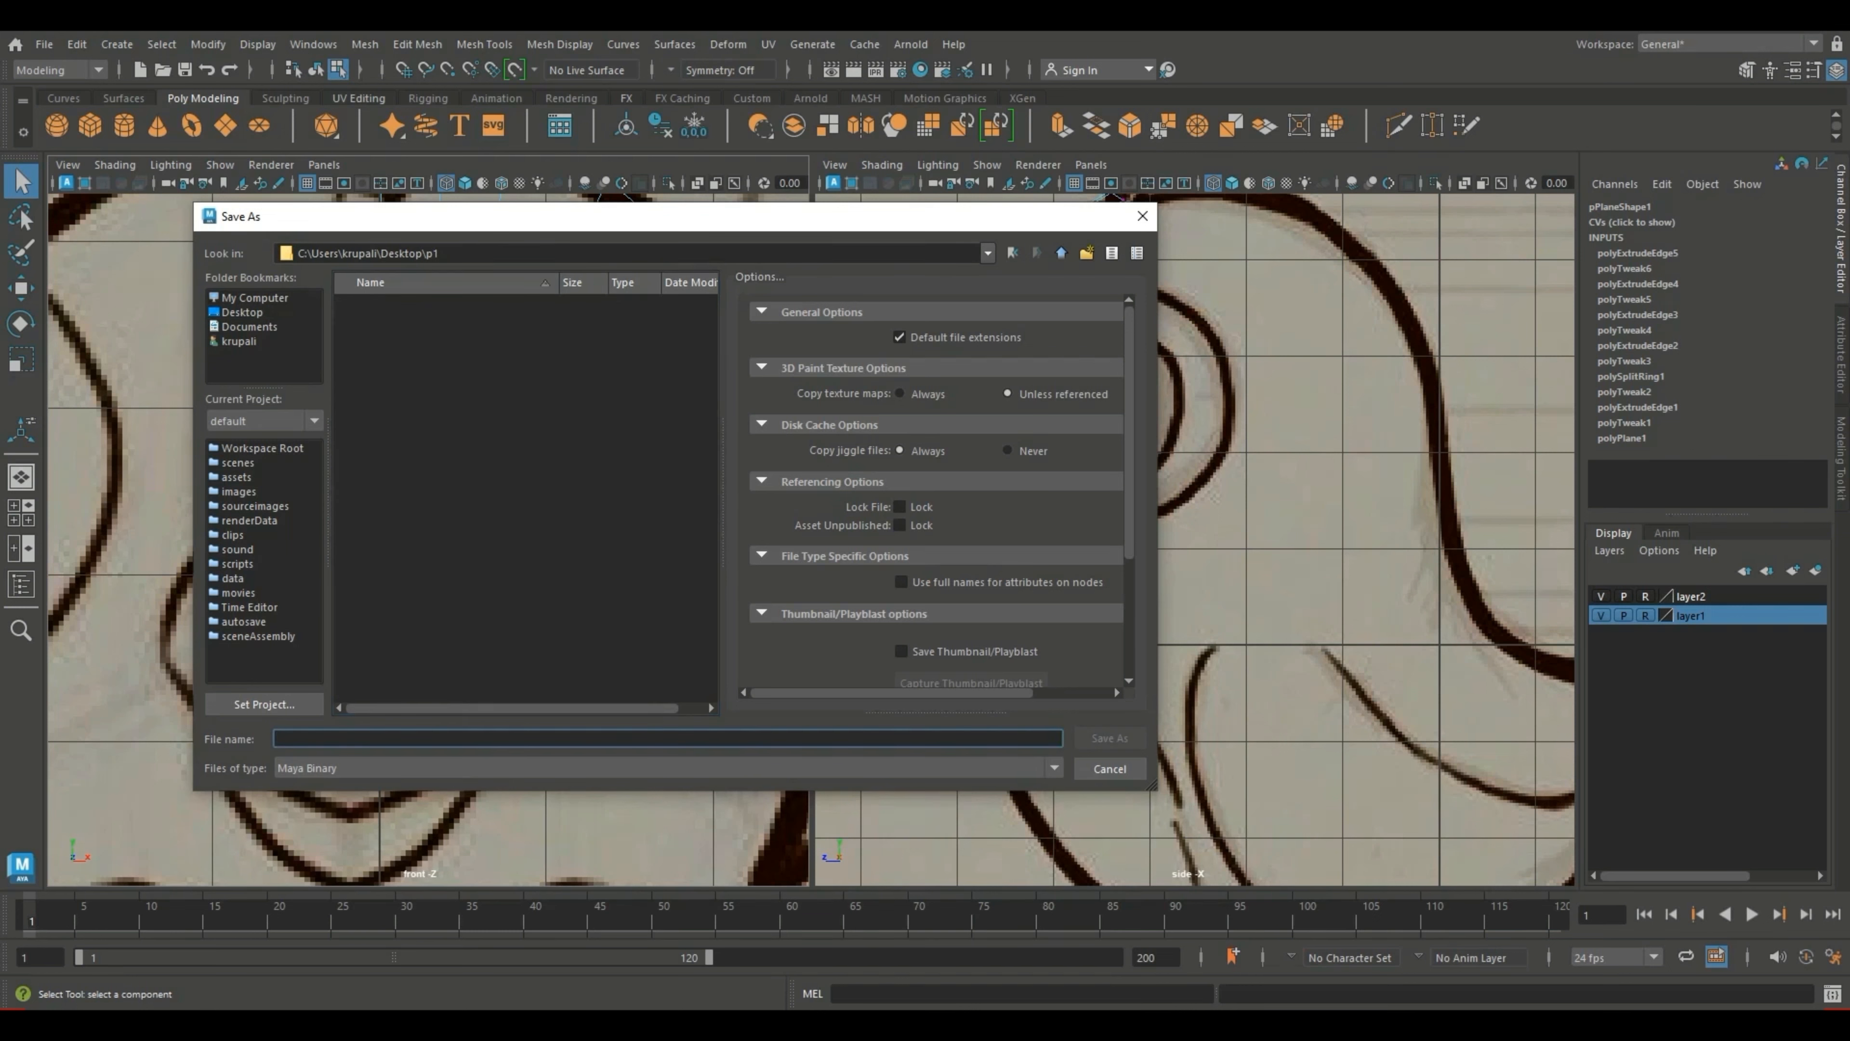
type("p1")
key("Return")
Step: Refine the vertices along the beak's upper edge, aligning the two nearest the centre line to the beak-forehead junction in the side view
key("w")
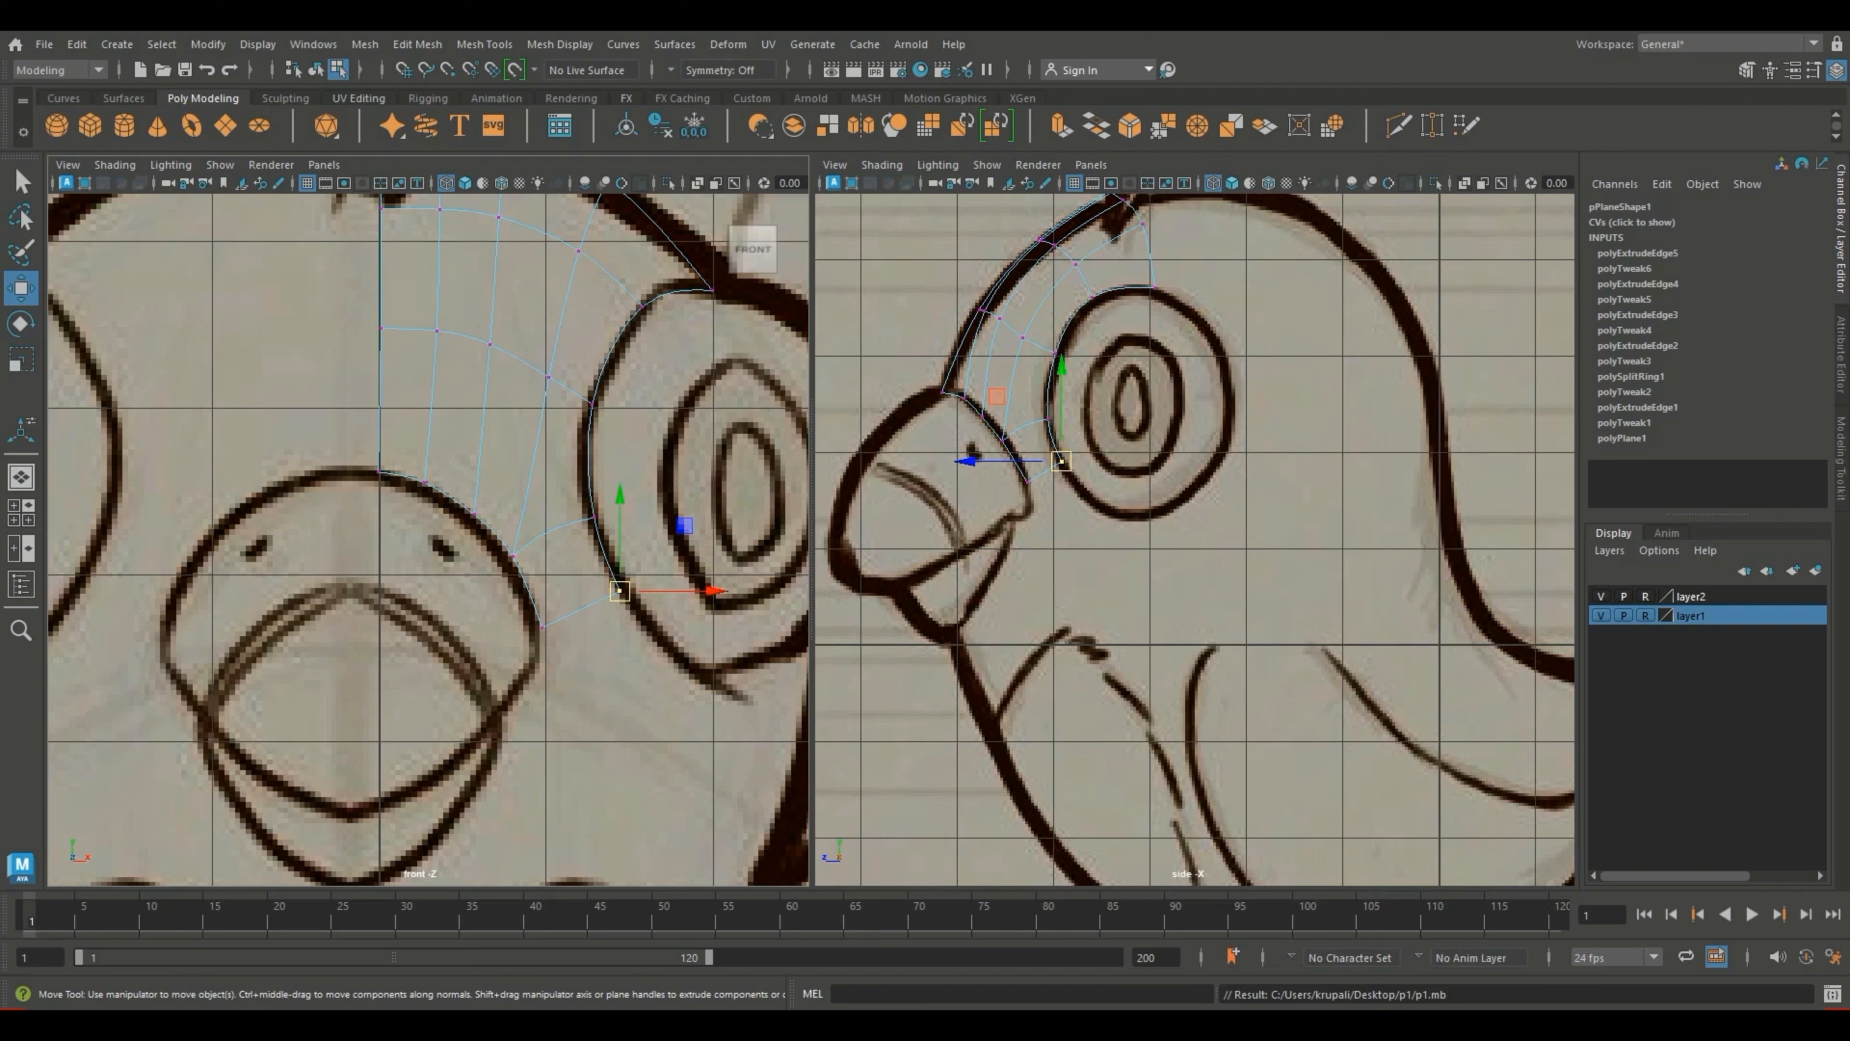
left_click_drag(927, 368, 984, 413)
left_click(982, 416)
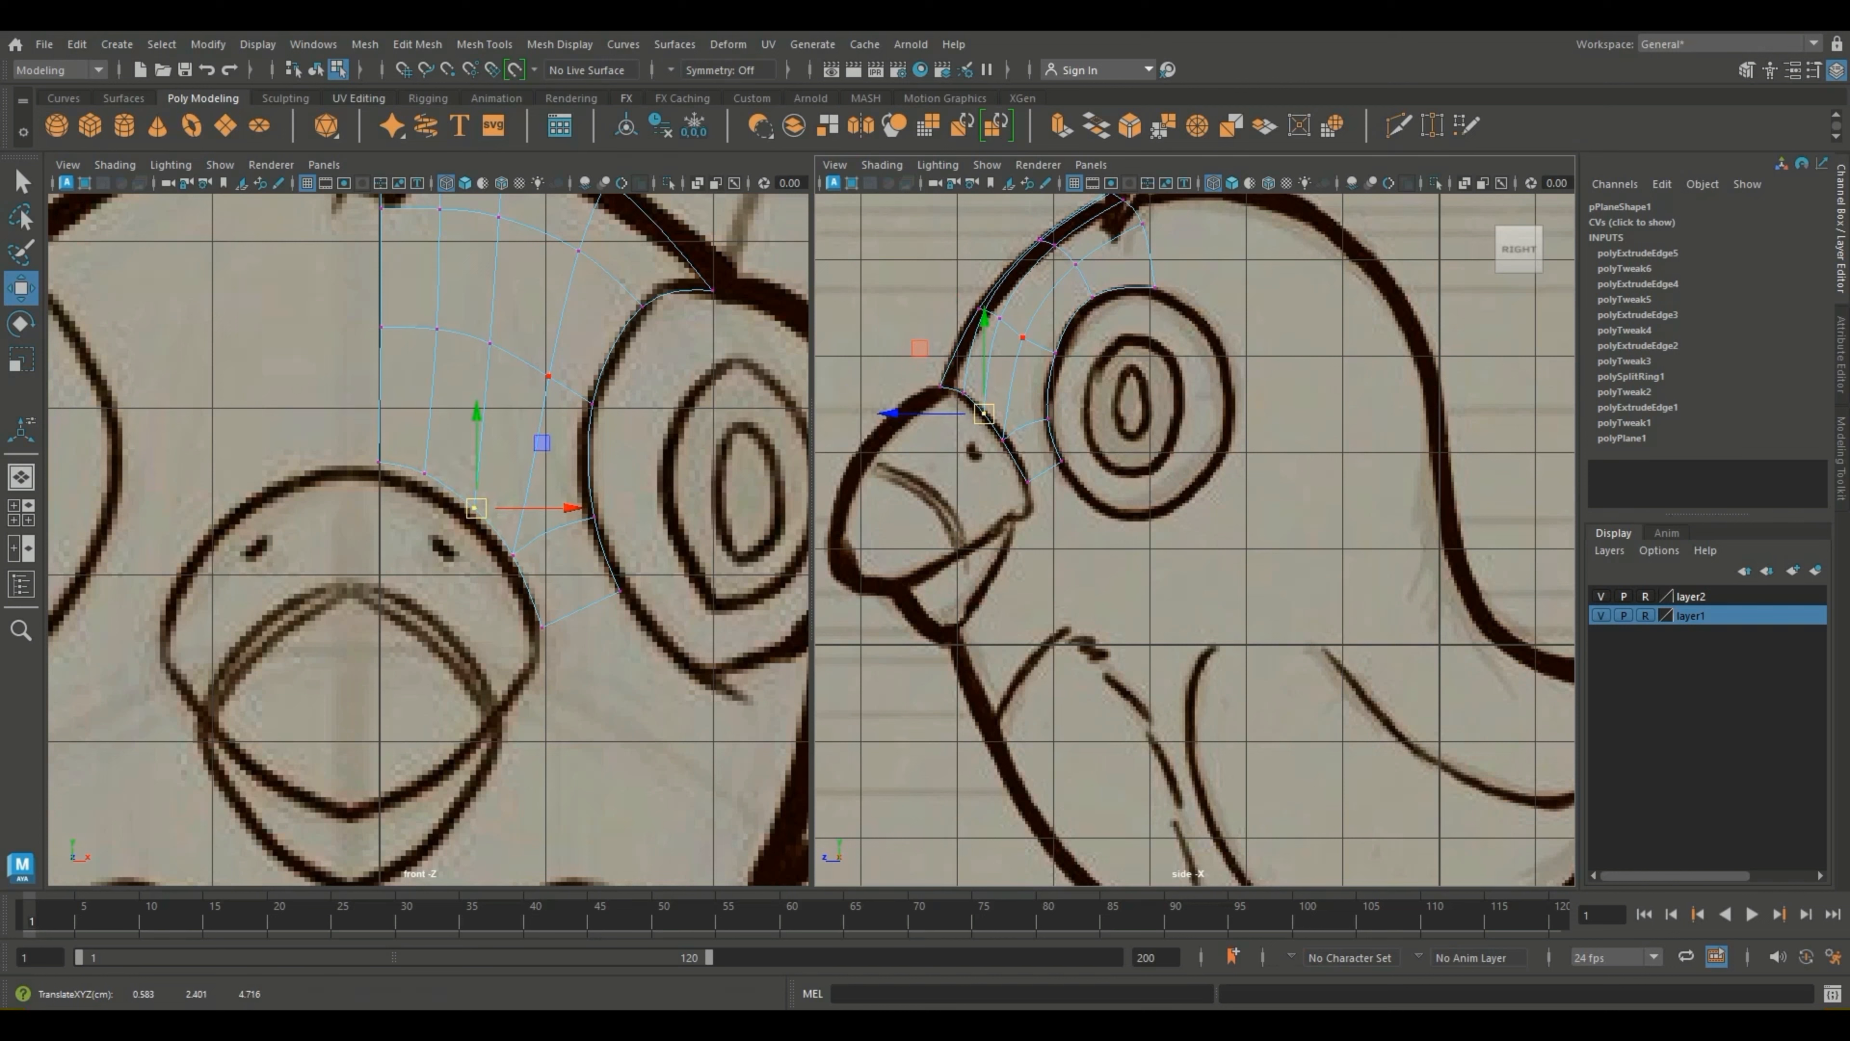
middle_click_drag(1093, 438, 1101, 527, "alt")
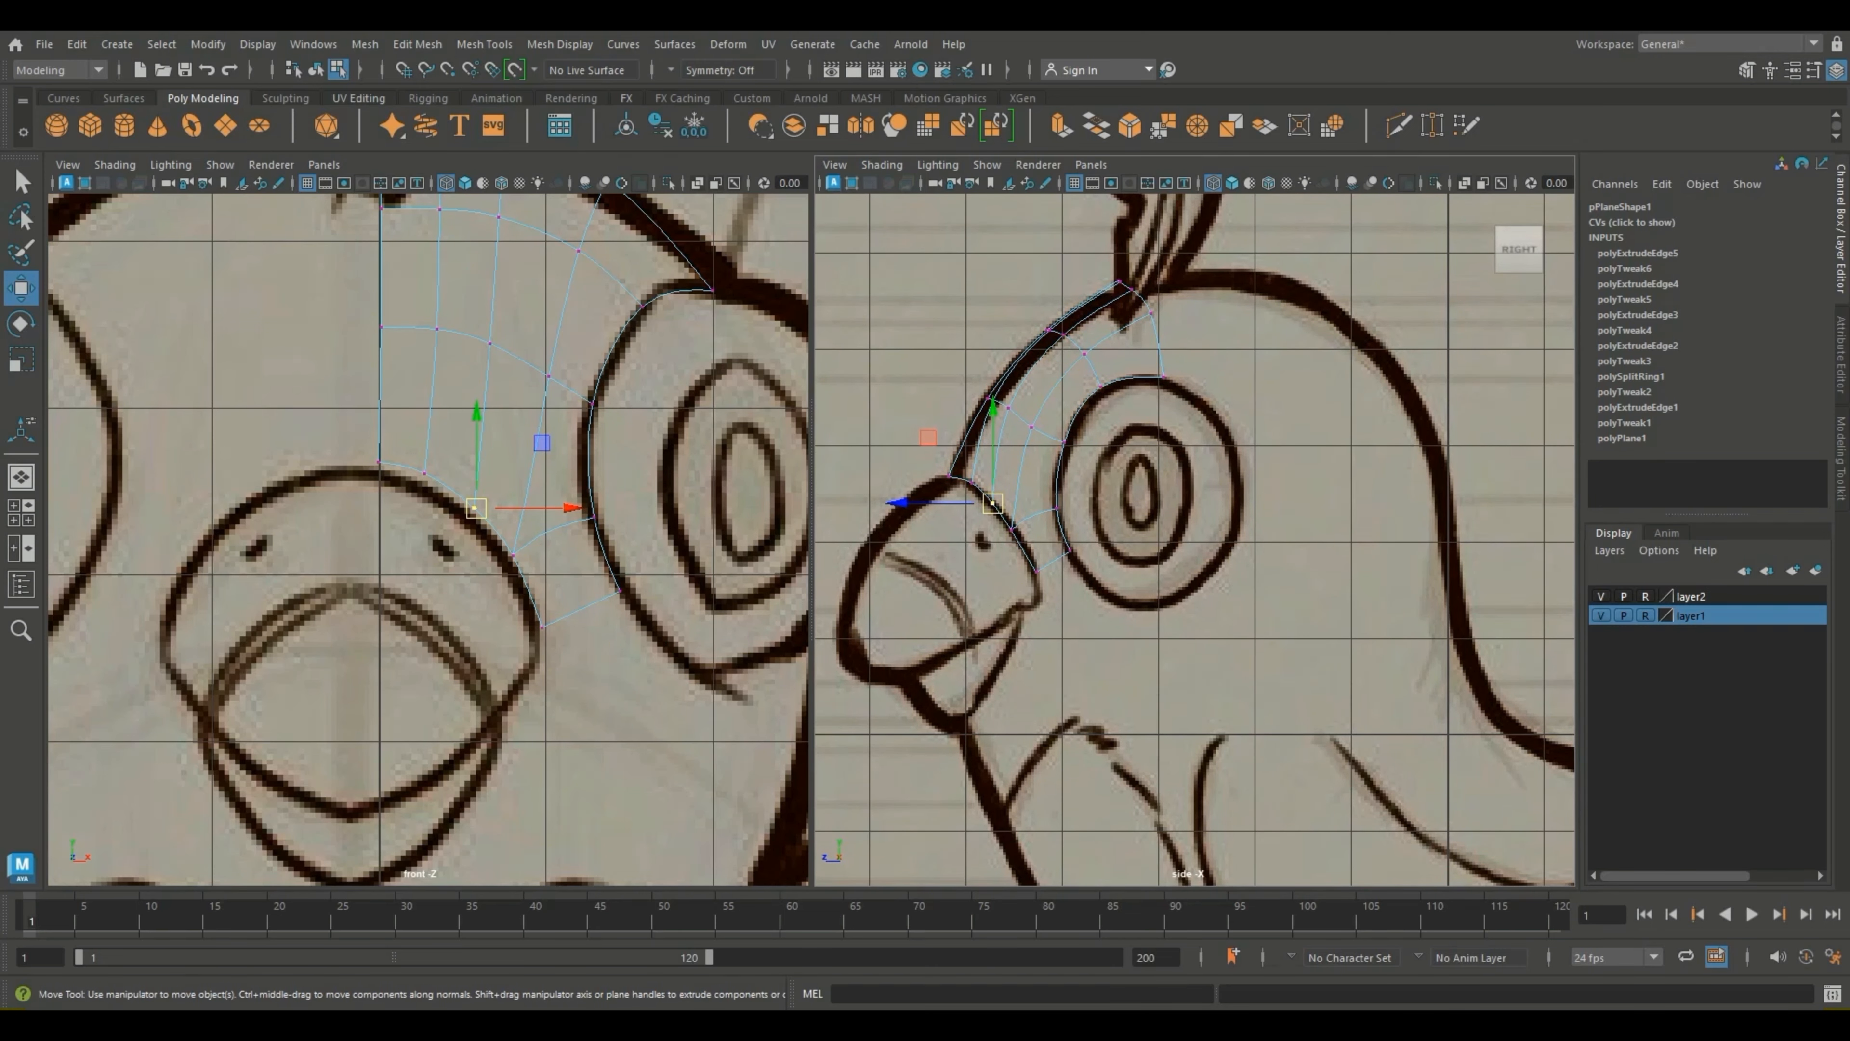
left_click_drag(476, 508, 471, 513)
left_click_drag(363, 438, 439, 486)
left_click_drag(960, 482, 959, 478)
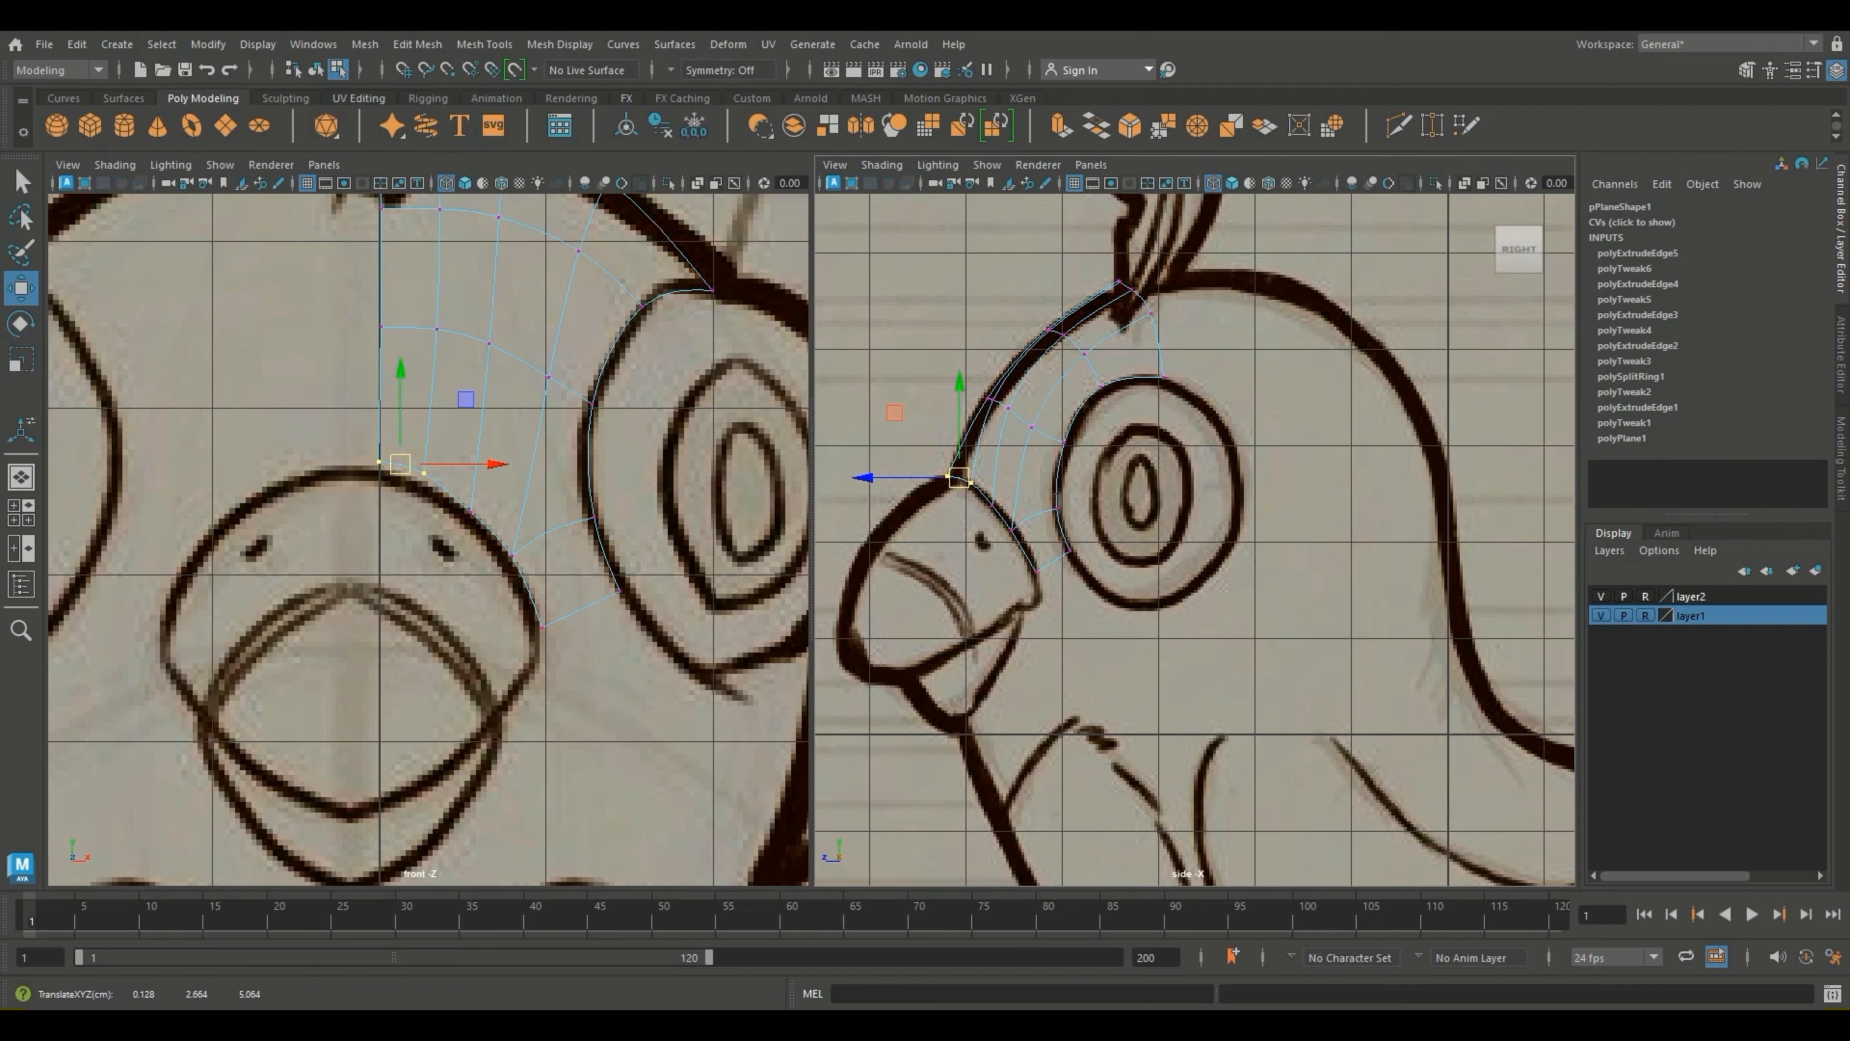
Step: Extrude the lowest edge again down and outward beneath the eye to about X 1.53, Y 1.44, Z 3.83
middle_click_drag(1195, 539, 1129, 492, "alt")
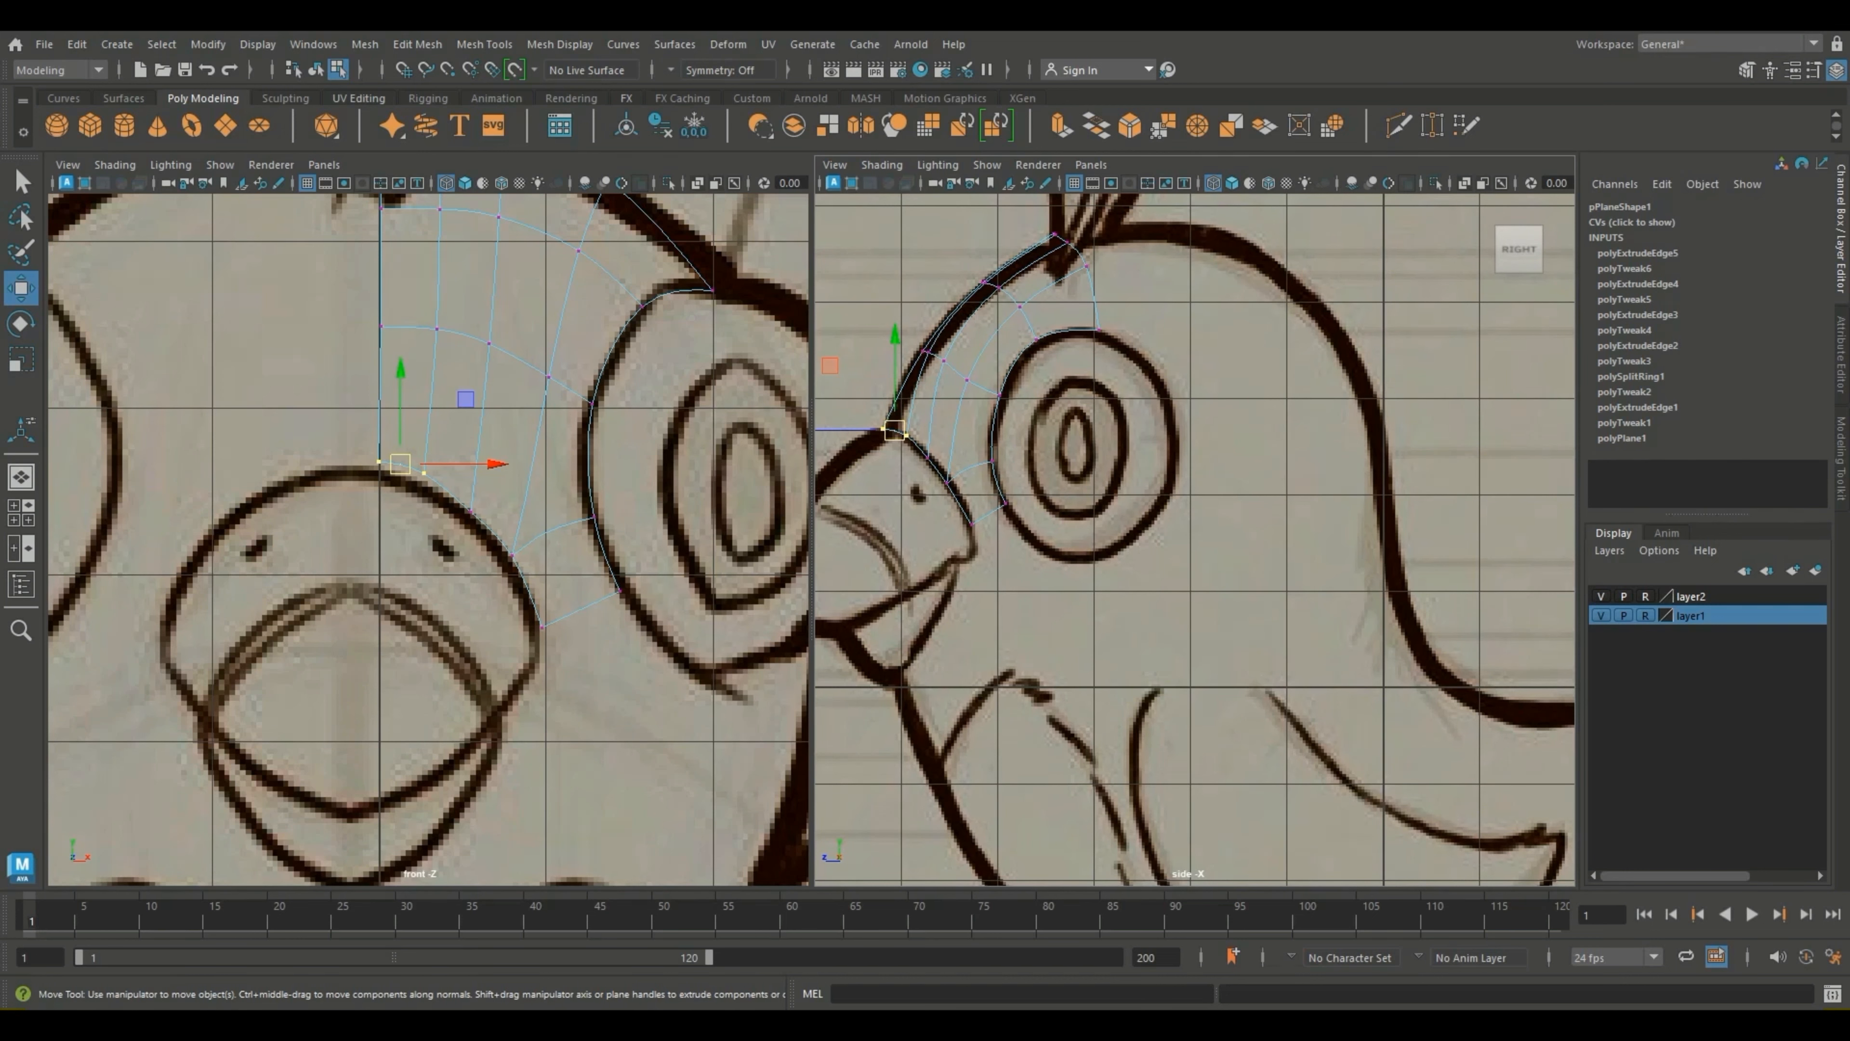
middle_click_drag(510, 540, 357, 496, "alt")
scroll(428, 540, "down", 5)
scroll(428, 540, "up", 4)
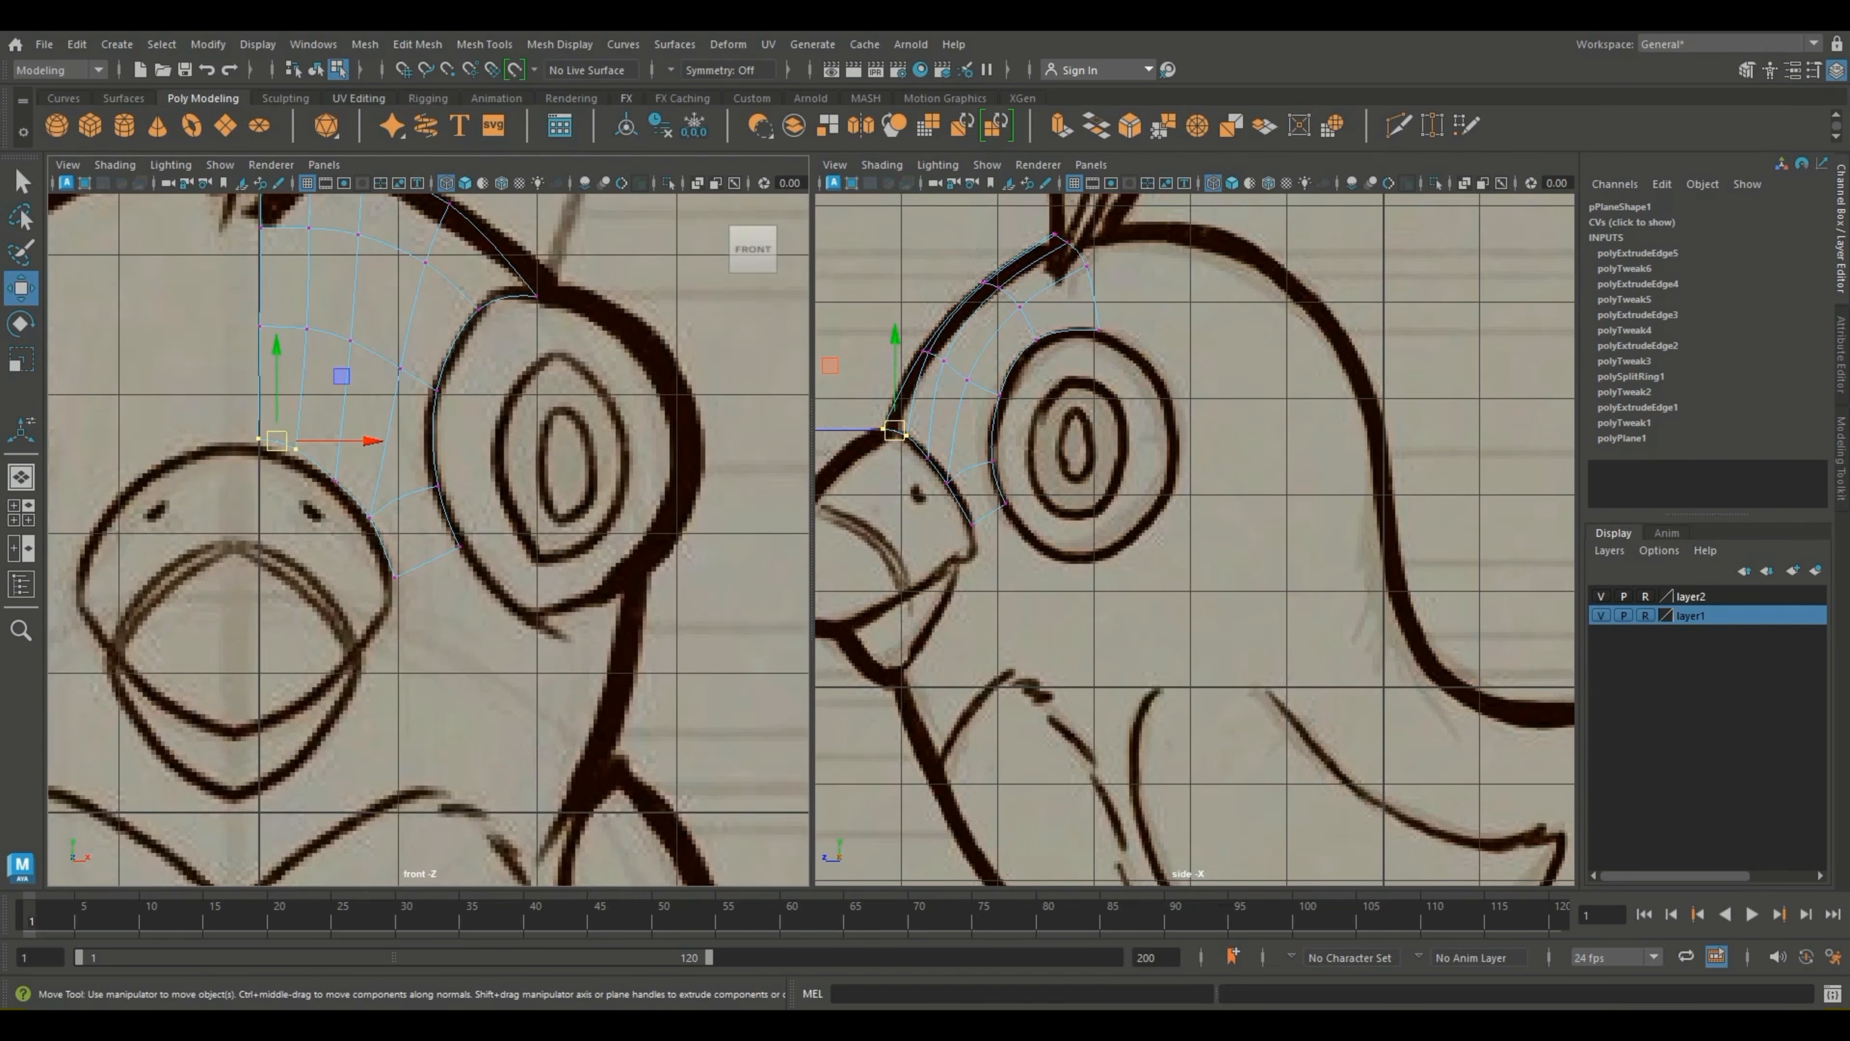
right_click_drag(425, 489, 426, 406)
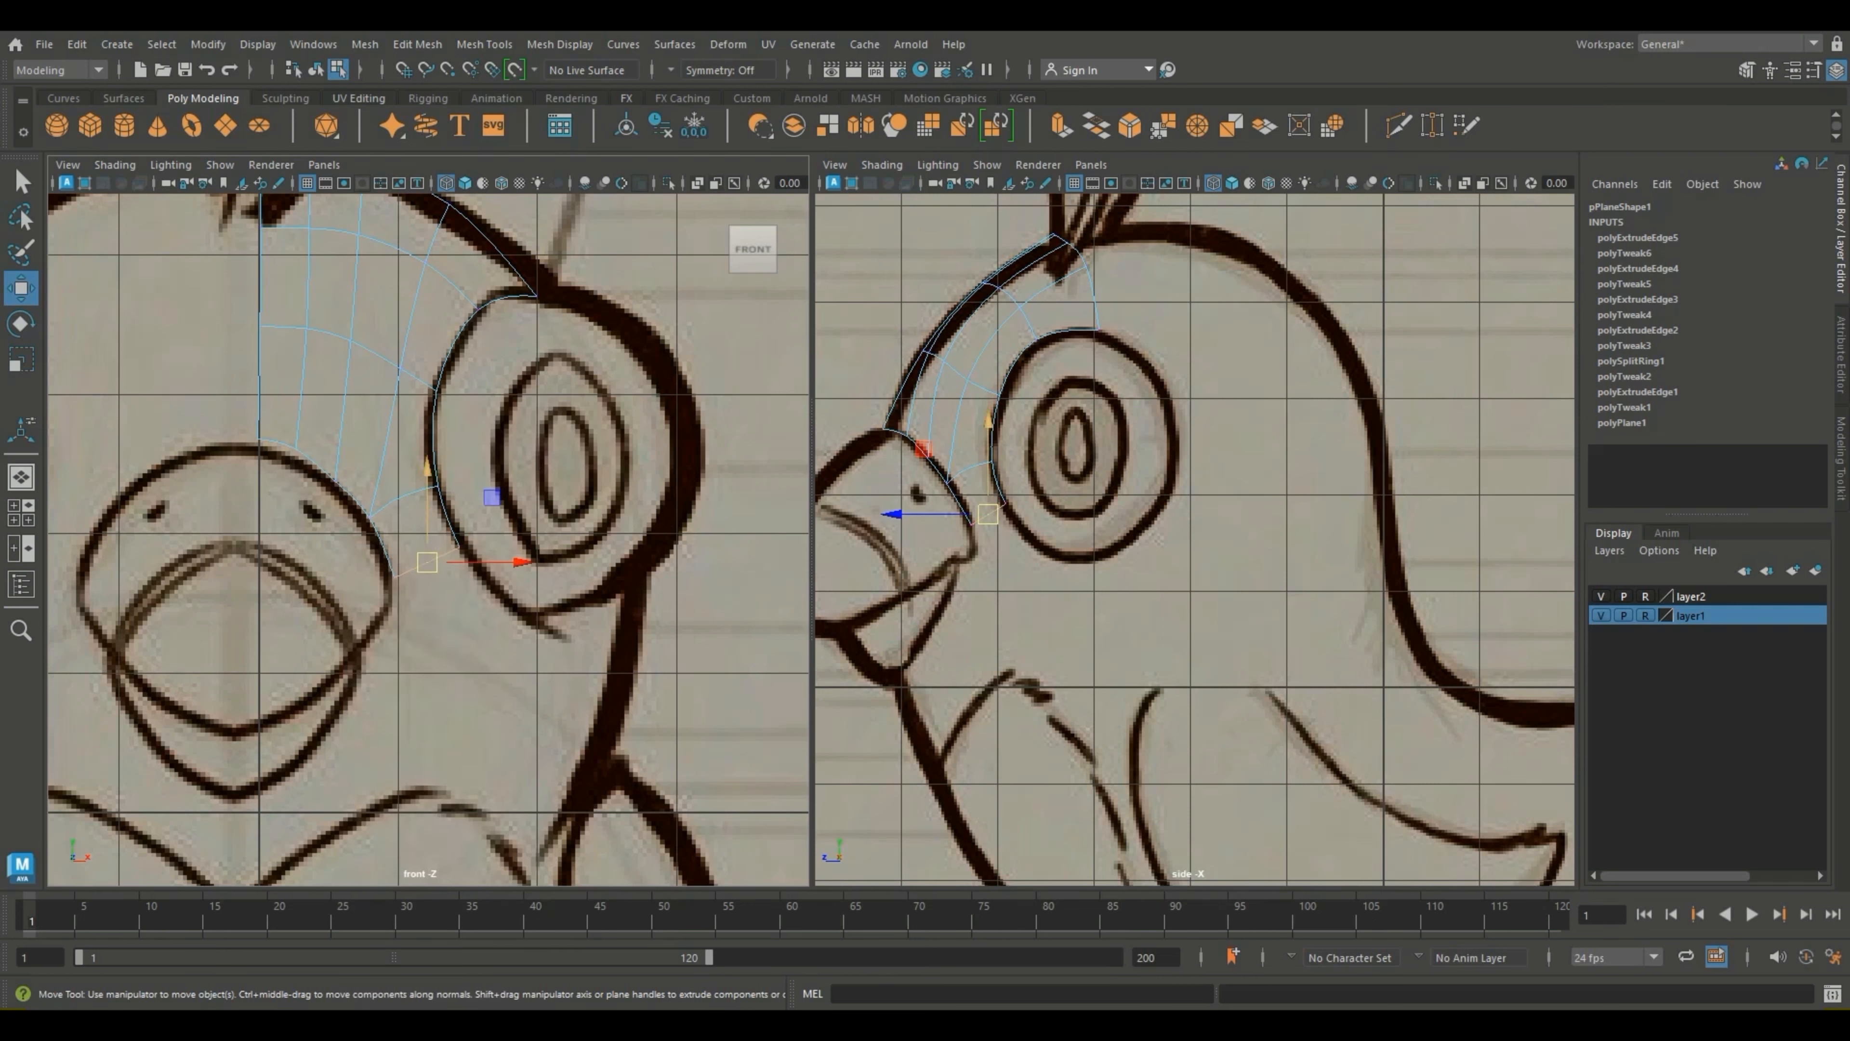
left_click(427, 562)
right_click_drag(620, 543, 656, 556, "shift")
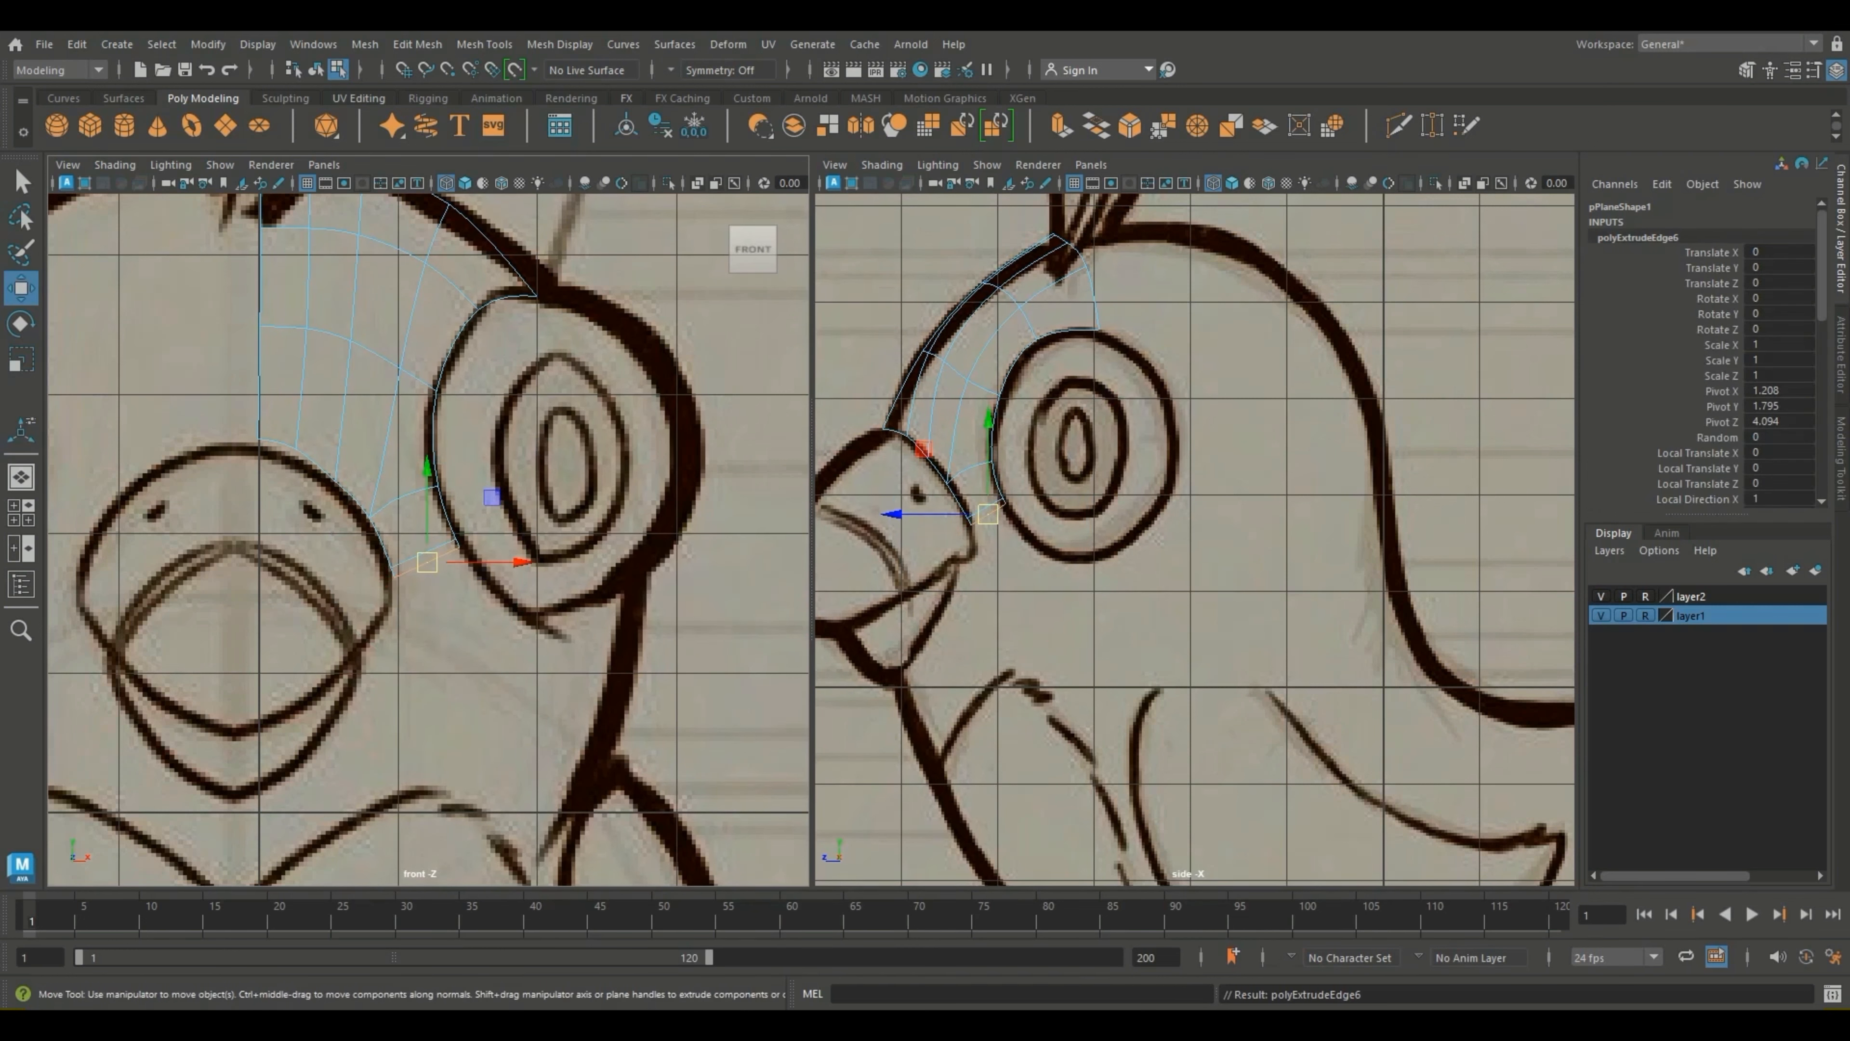
left_click_drag(427, 562, 471, 610)
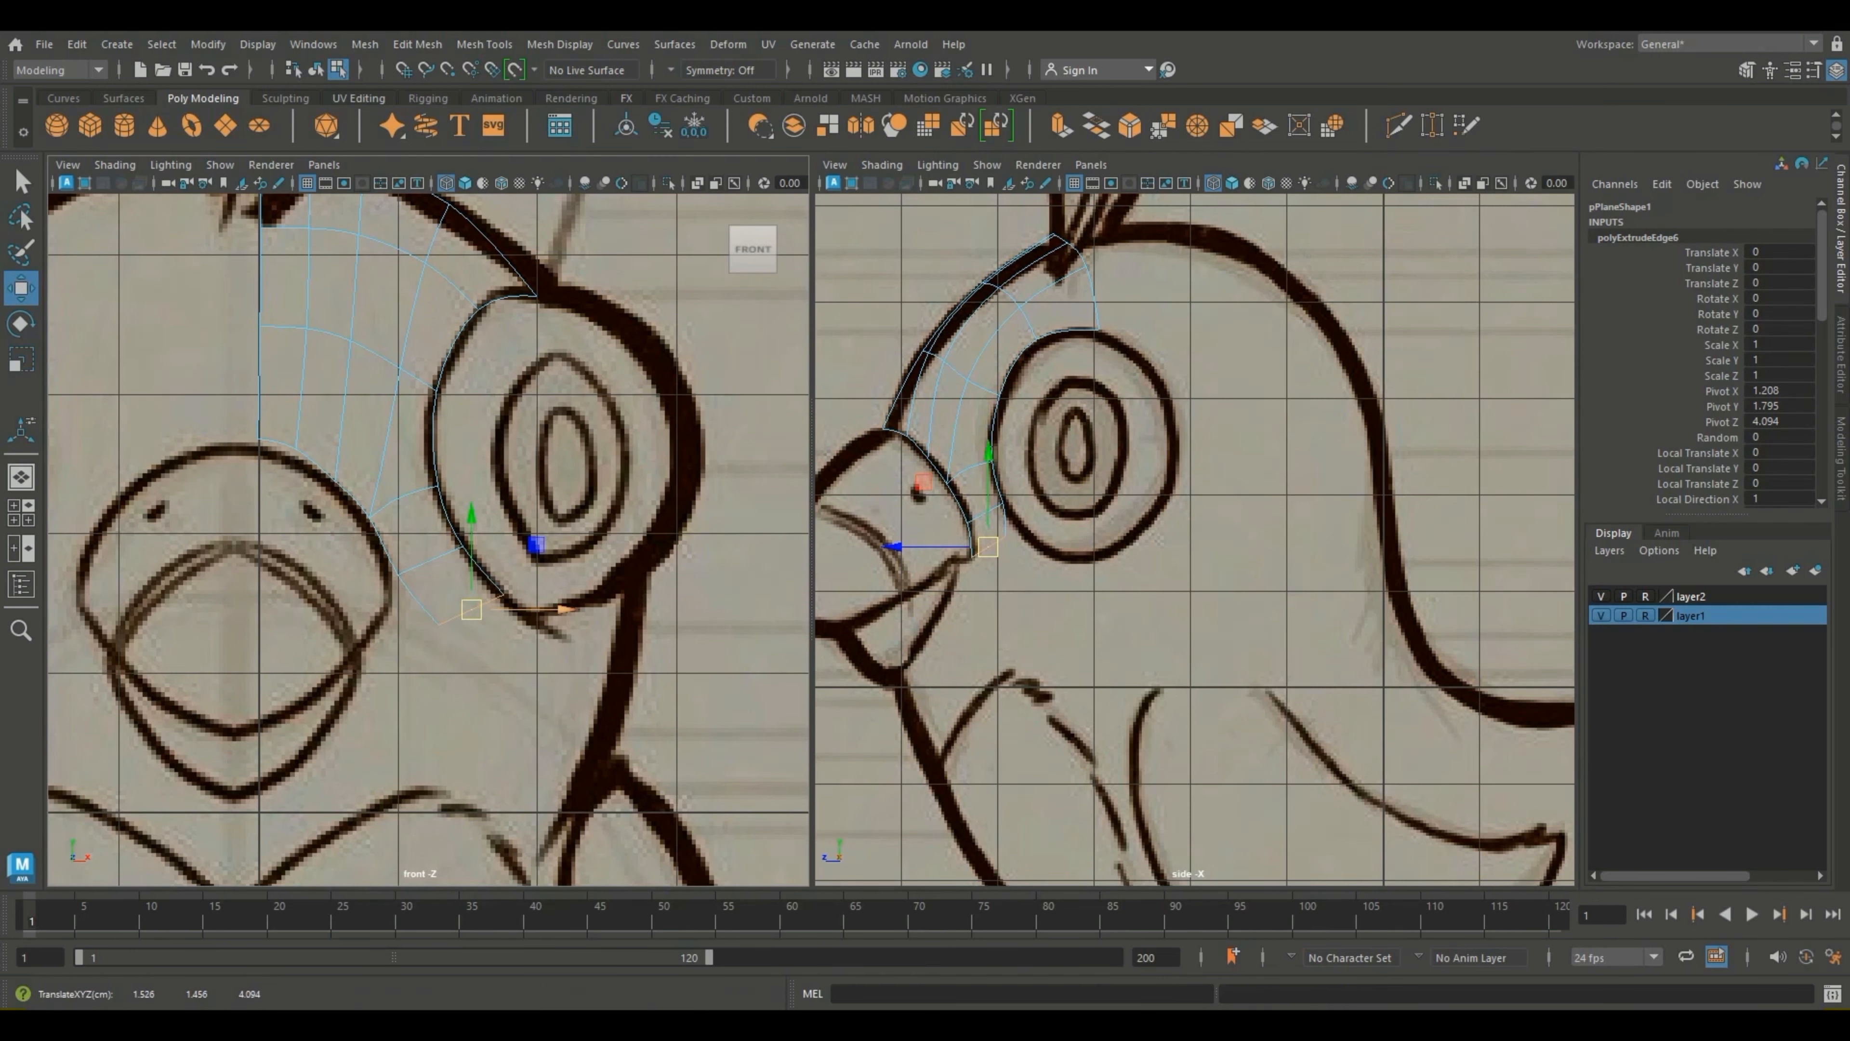
scroll(1194, 540, "up", 3)
left_click_drag(908, 549, 944, 552)
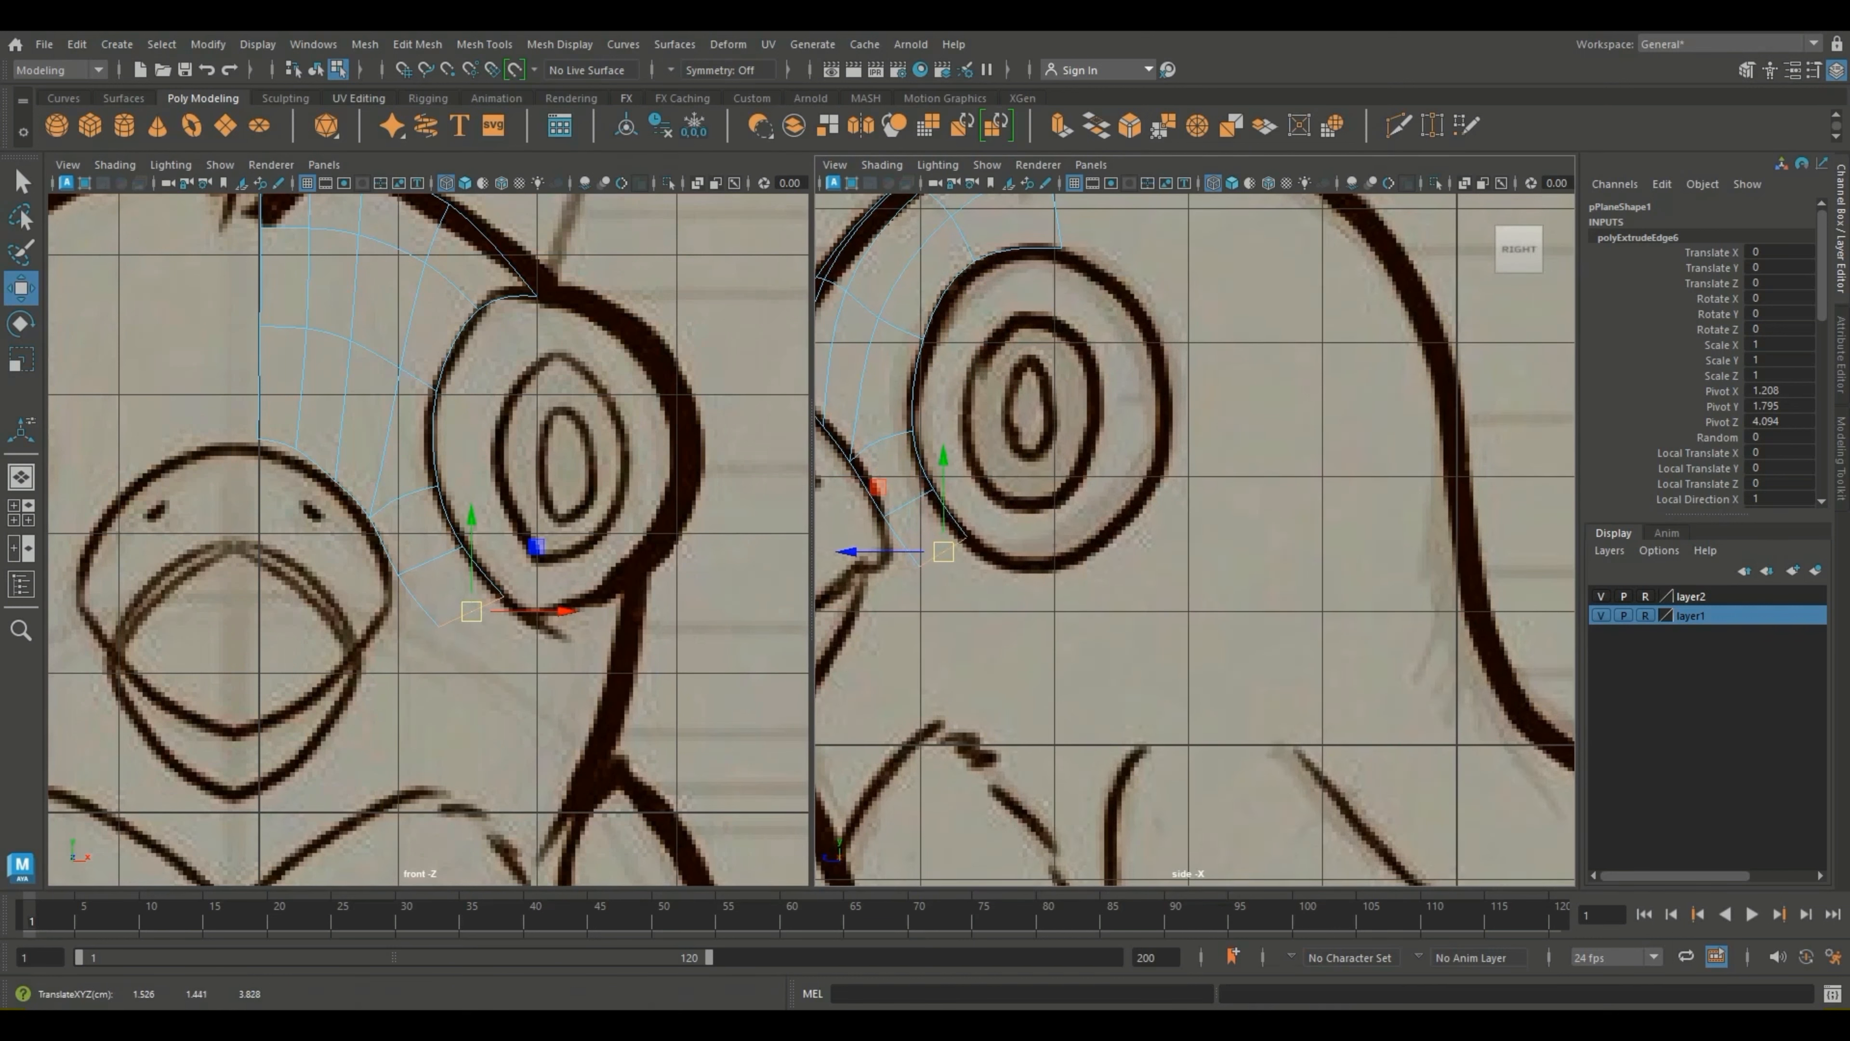
Step: Fit the new segment's eye-side vertices to the lower inner outline of the eye in both views
middle_click_drag(943, 551, 1136, 503, "alt")
scroll(1137, 503, "up", 2)
right_click_drag(1115, 460, 1024, 489)
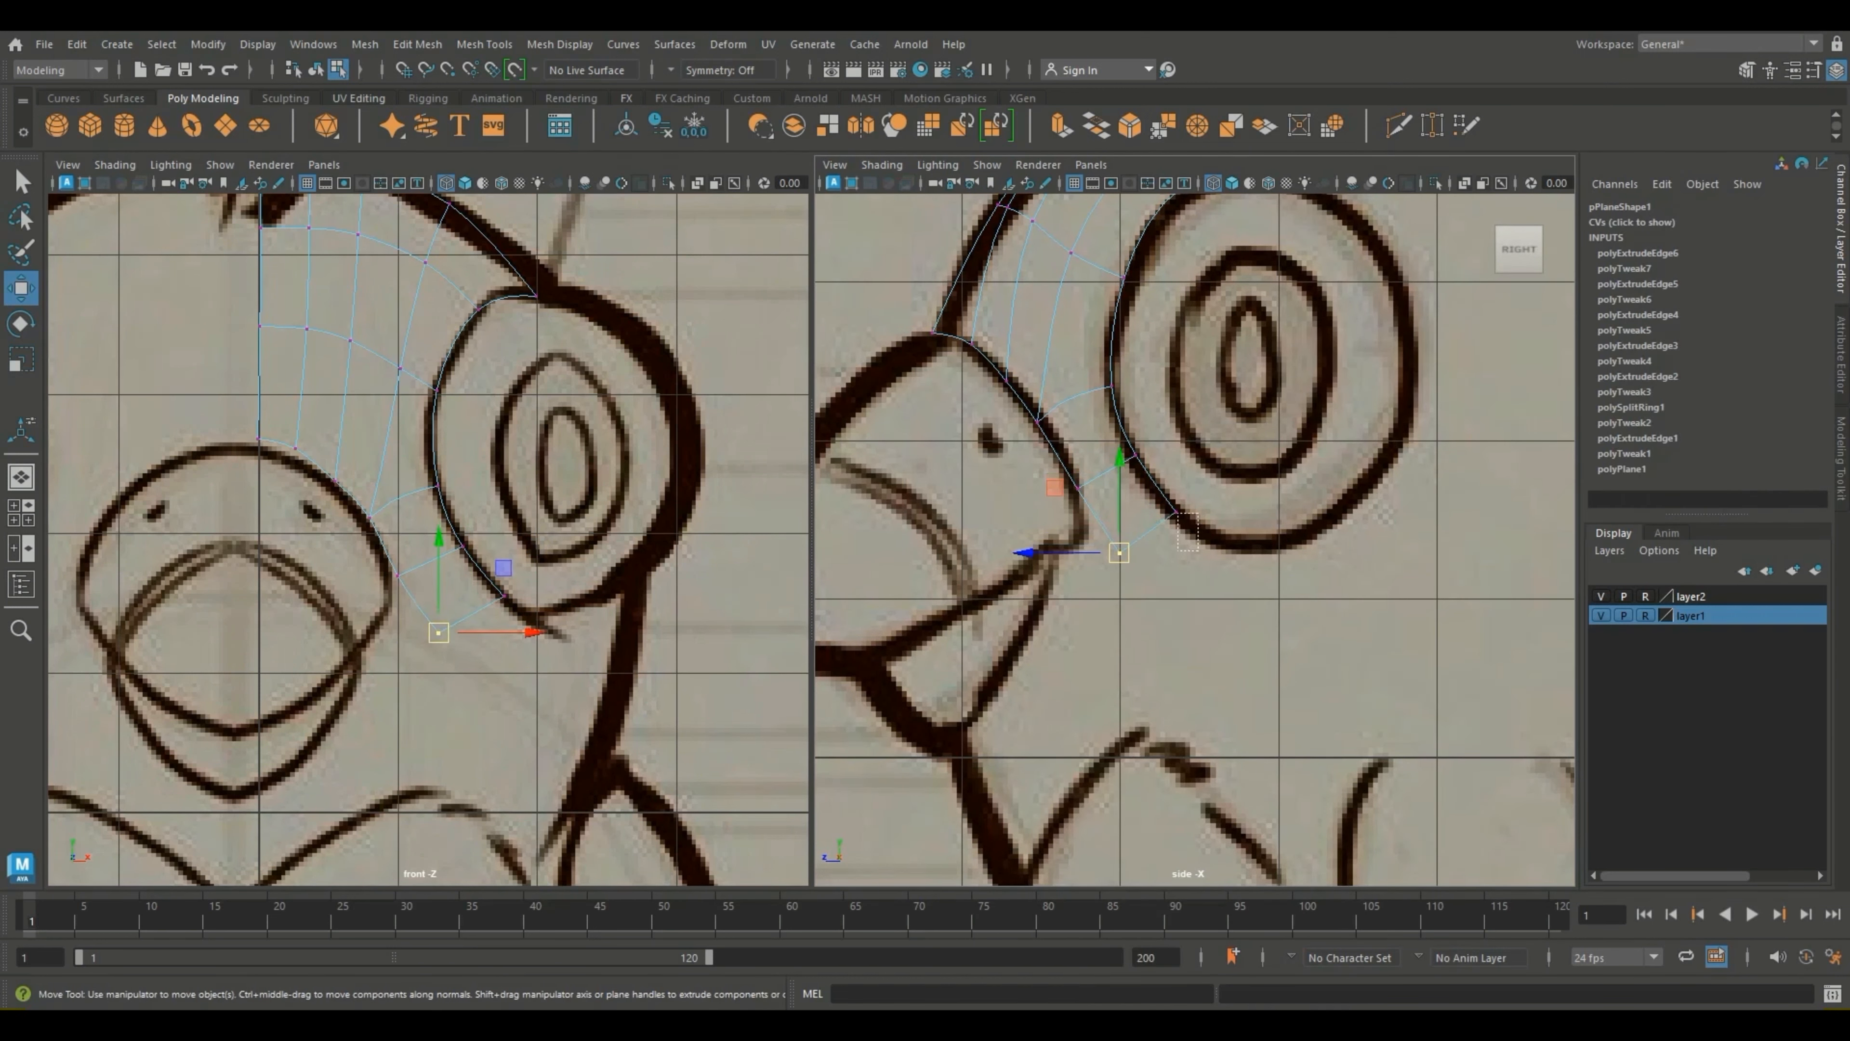
left_click(1174, 500)
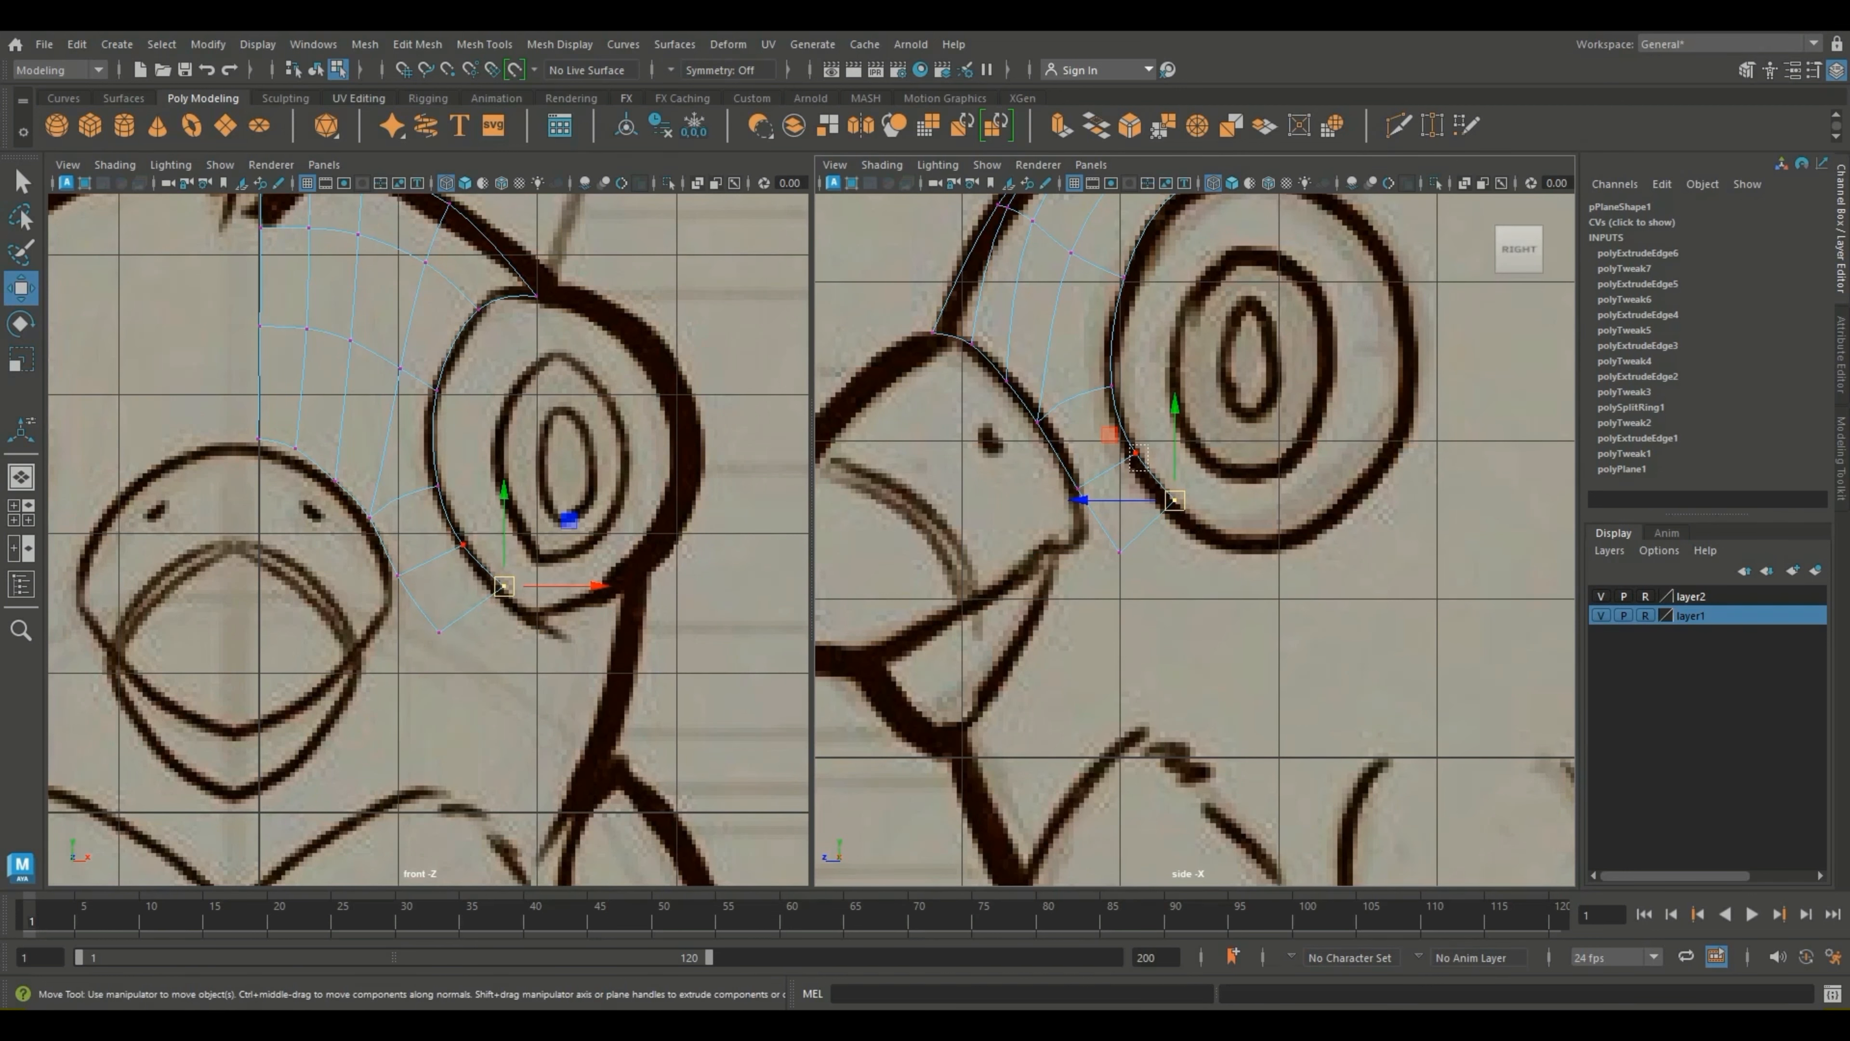
left_click_drag(504, 586, 459, 548)
left_click_drag(1175, 501, 1176, 511)
Step: Extrude the strip's end edge once more, down and outward along the bottom of the eye in the front view
scroll(1175, 511, "down", 8)
scroll(1176, 511, "up", 1)
scroll(1195, 539, "up", 5)
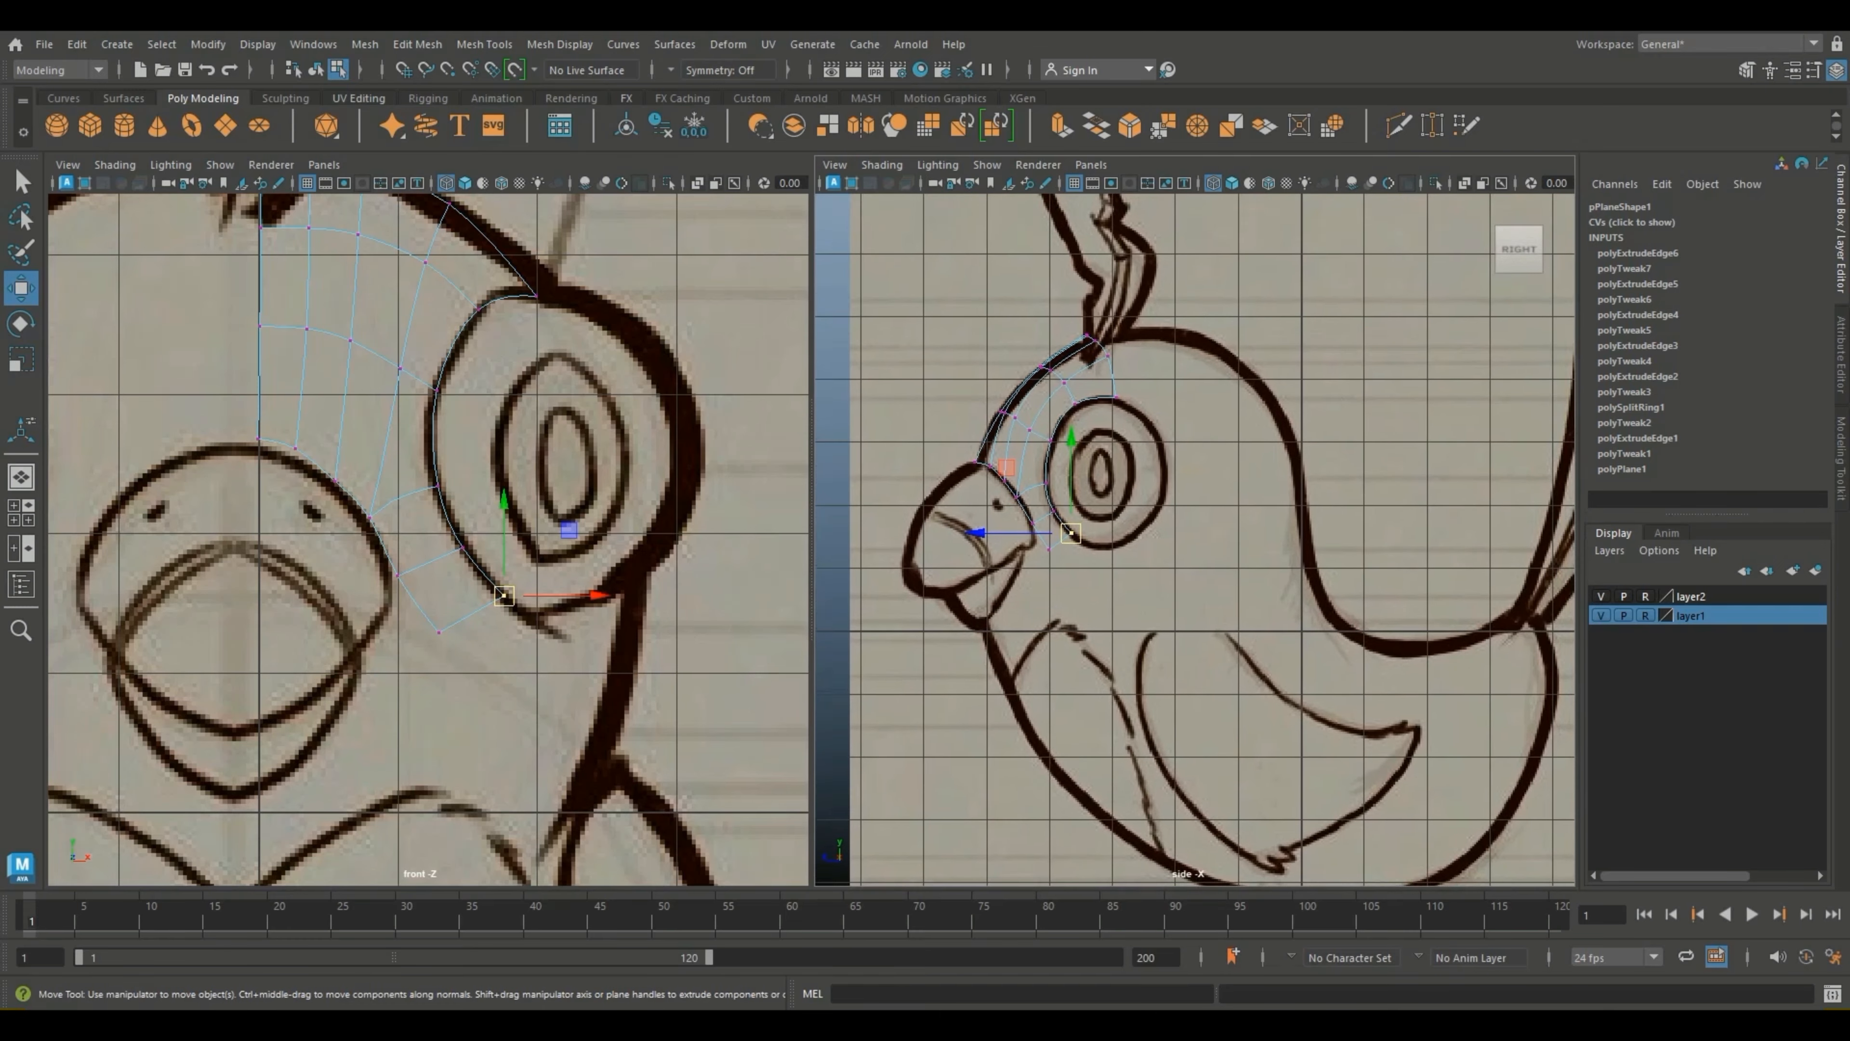
right_click_drag(890, 462, 869, 477)
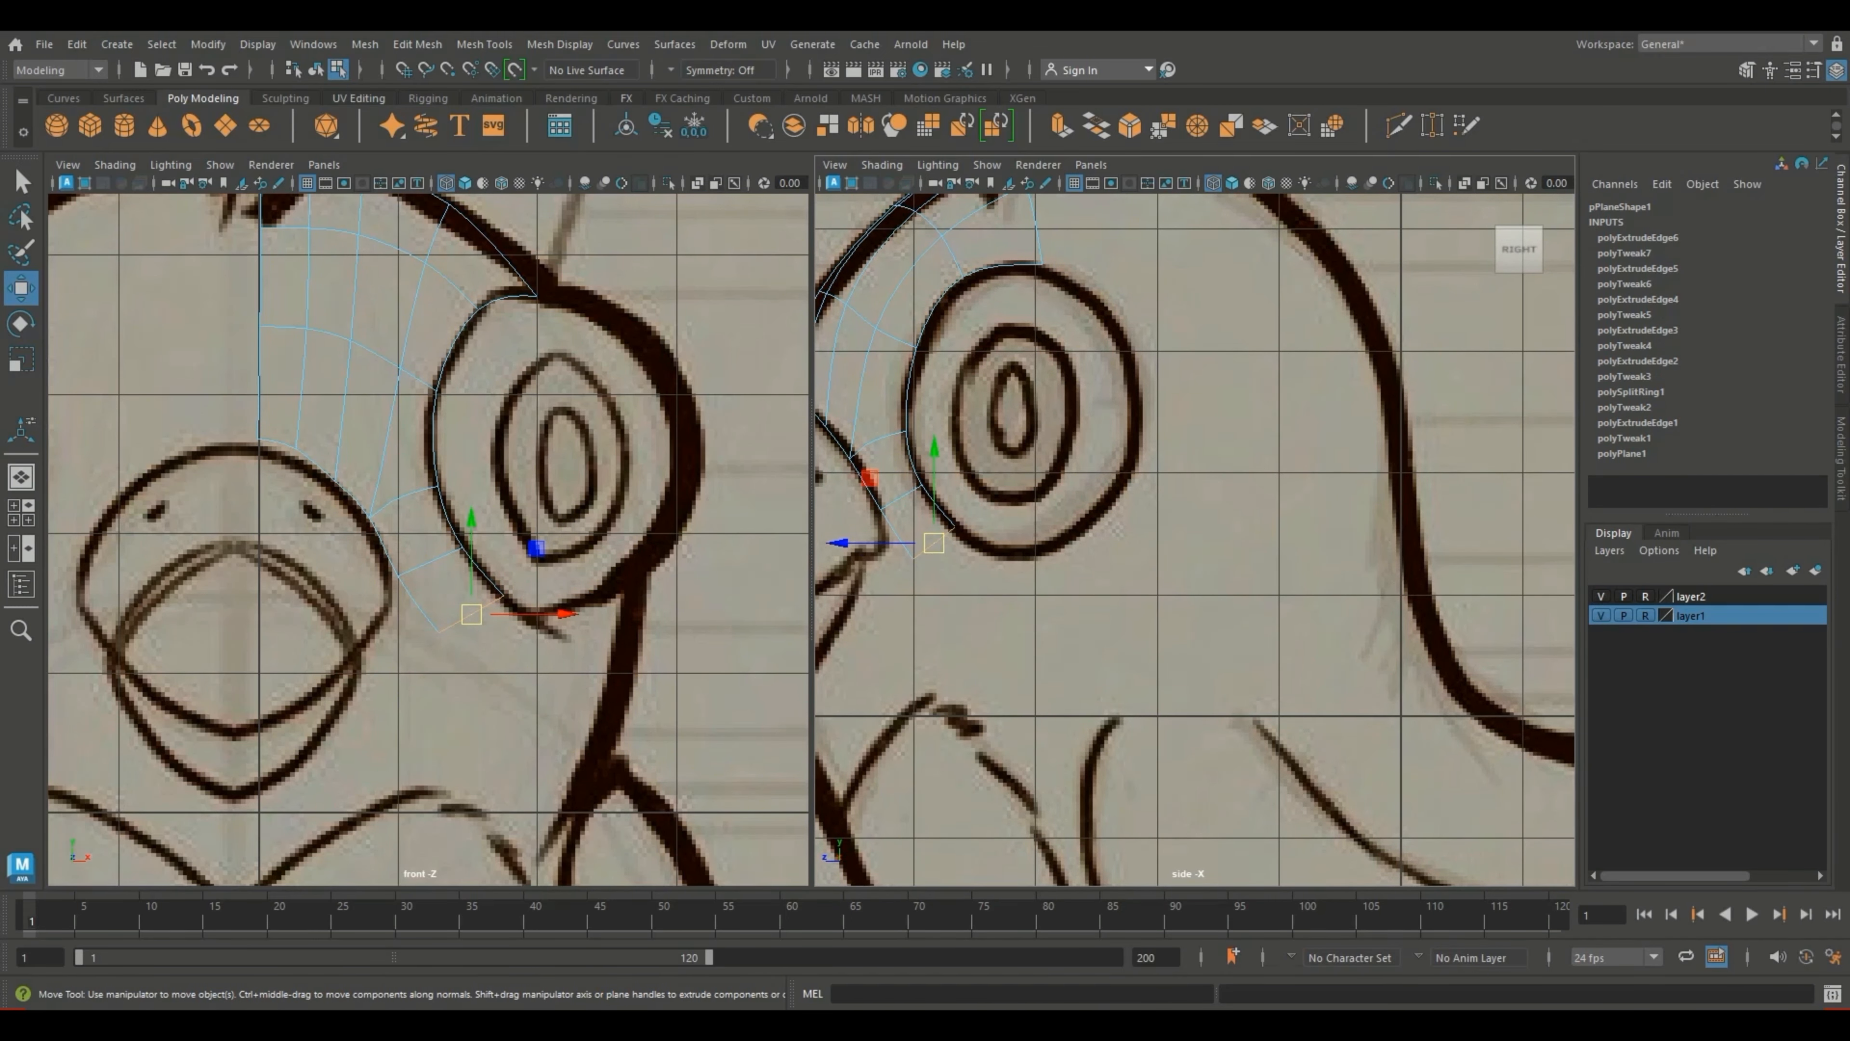
key("ctrl+e")
left_click_drag(471, 615, 535, 656)
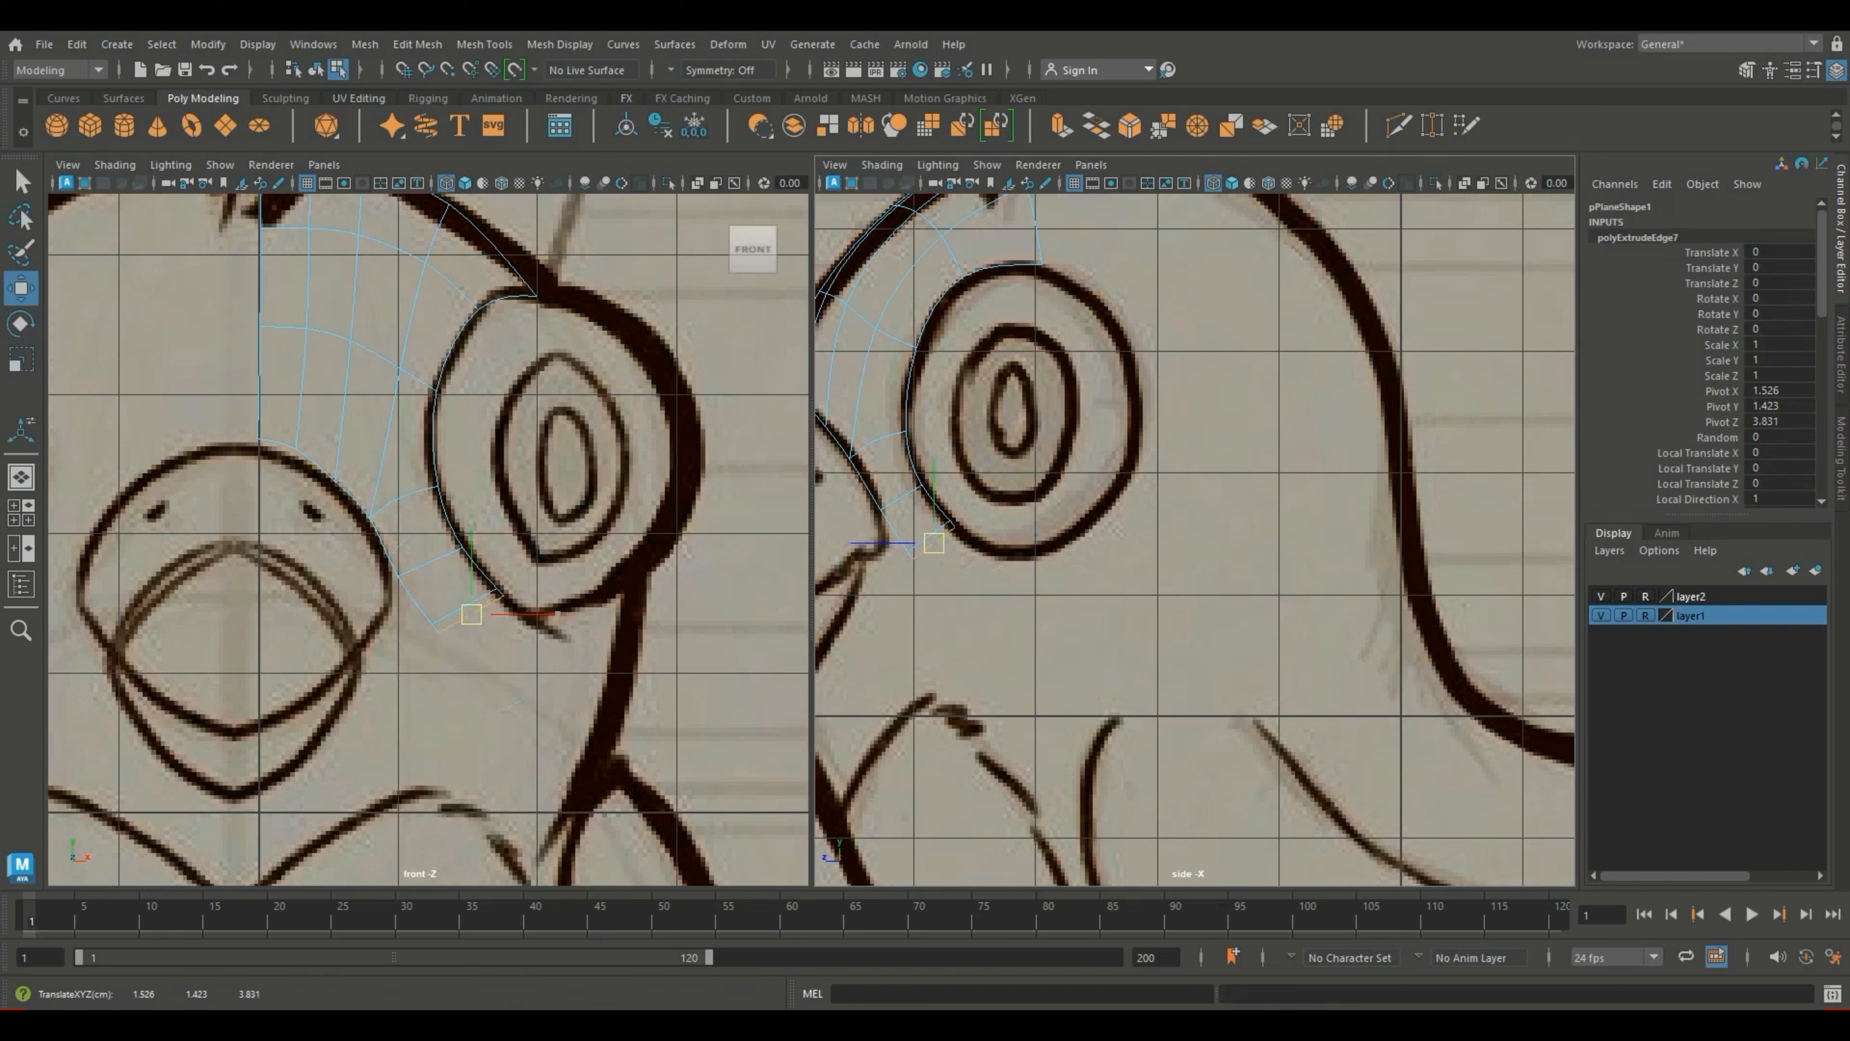
right_click_drag(539, 503, 446, 489)
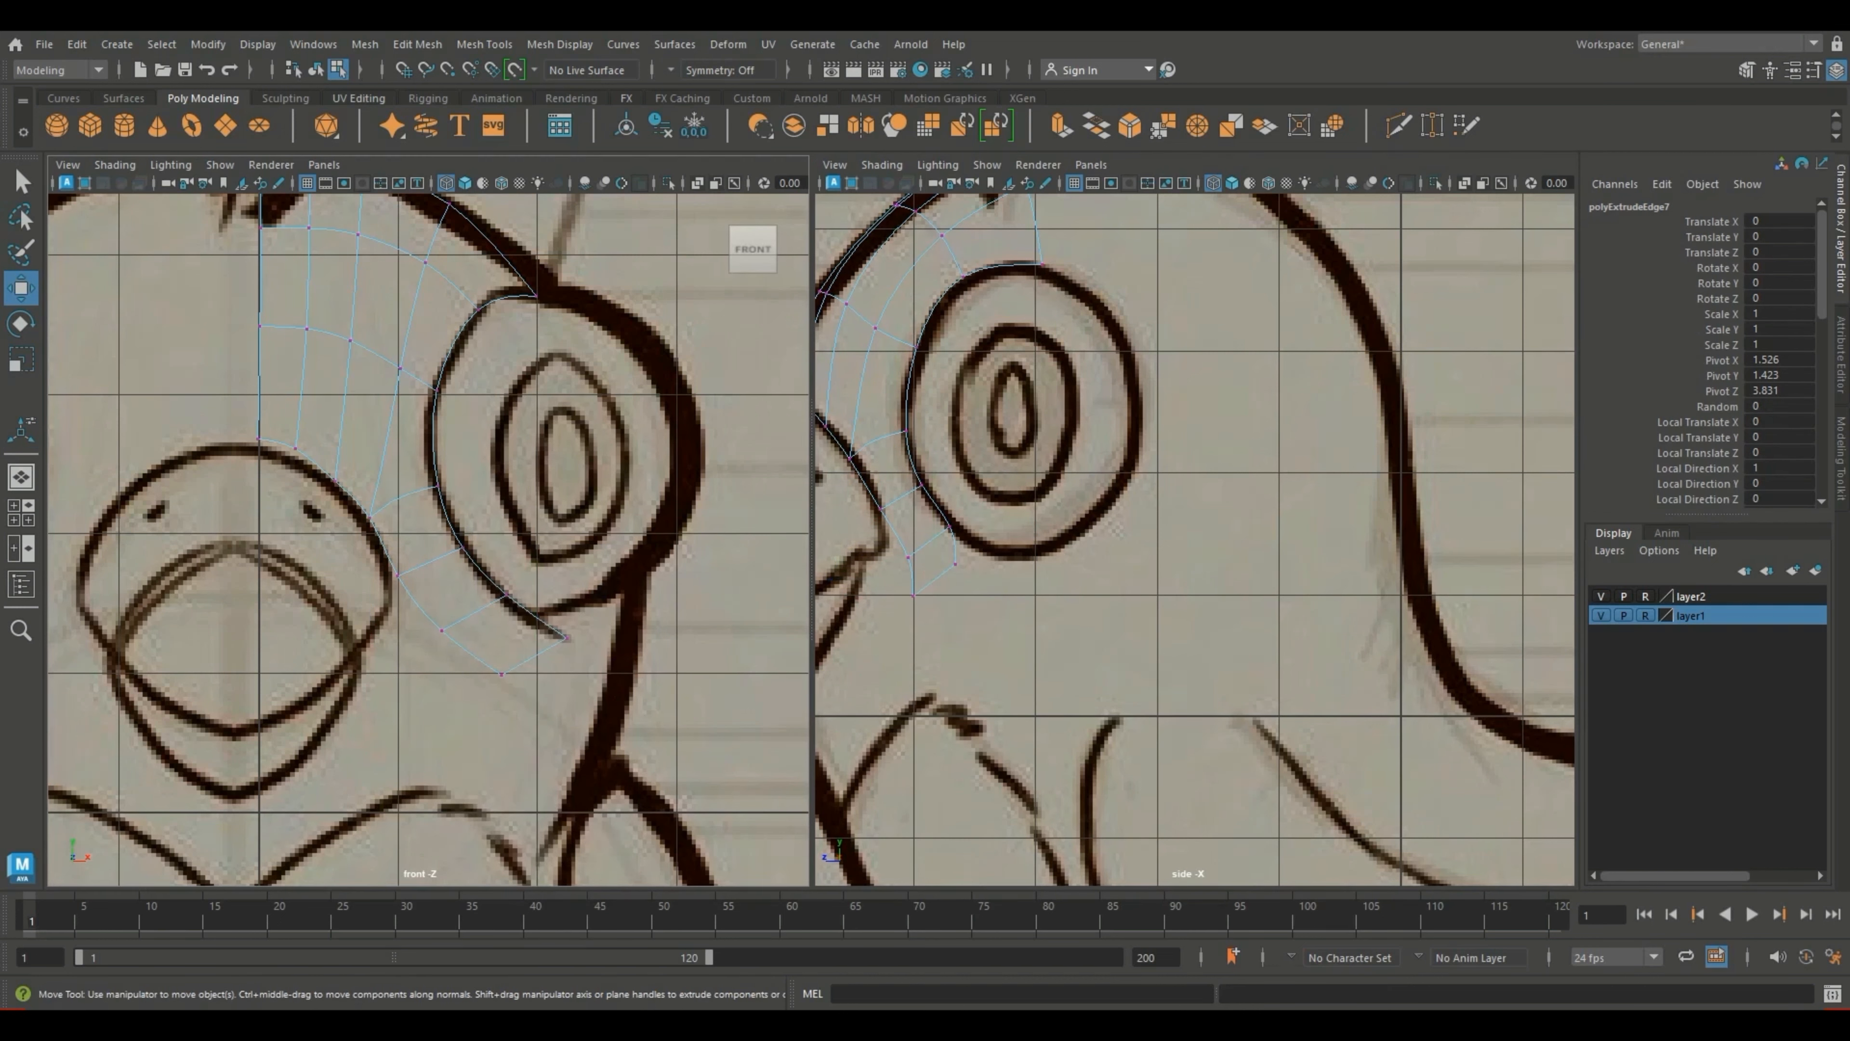
Step: Fit the new segment's vertices beneath the eye in both views, placing the eye-side one at about X 1.79, Y 1.51, Z 3.66
left_click_drag(599, 651, 543, 685)
left_click_drag(505, 596, 504, 596)
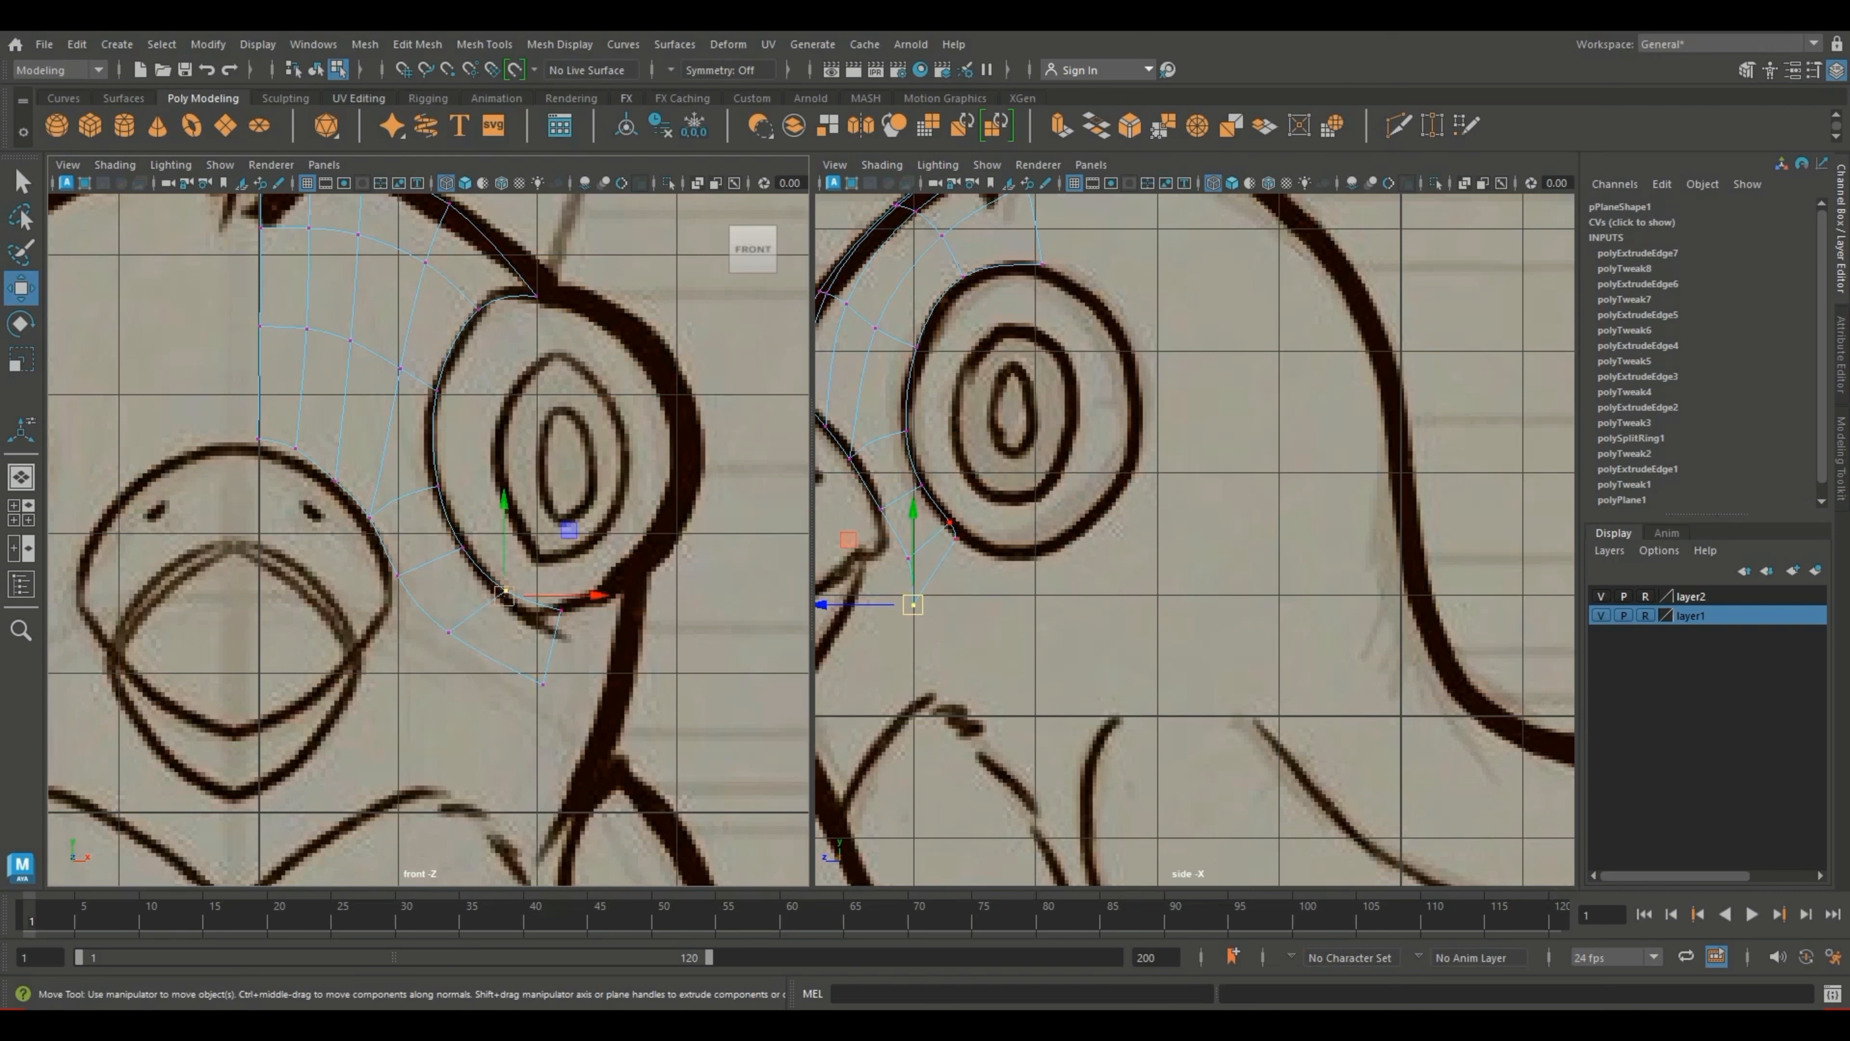
left_click_drag(913, 604, 955, 532)
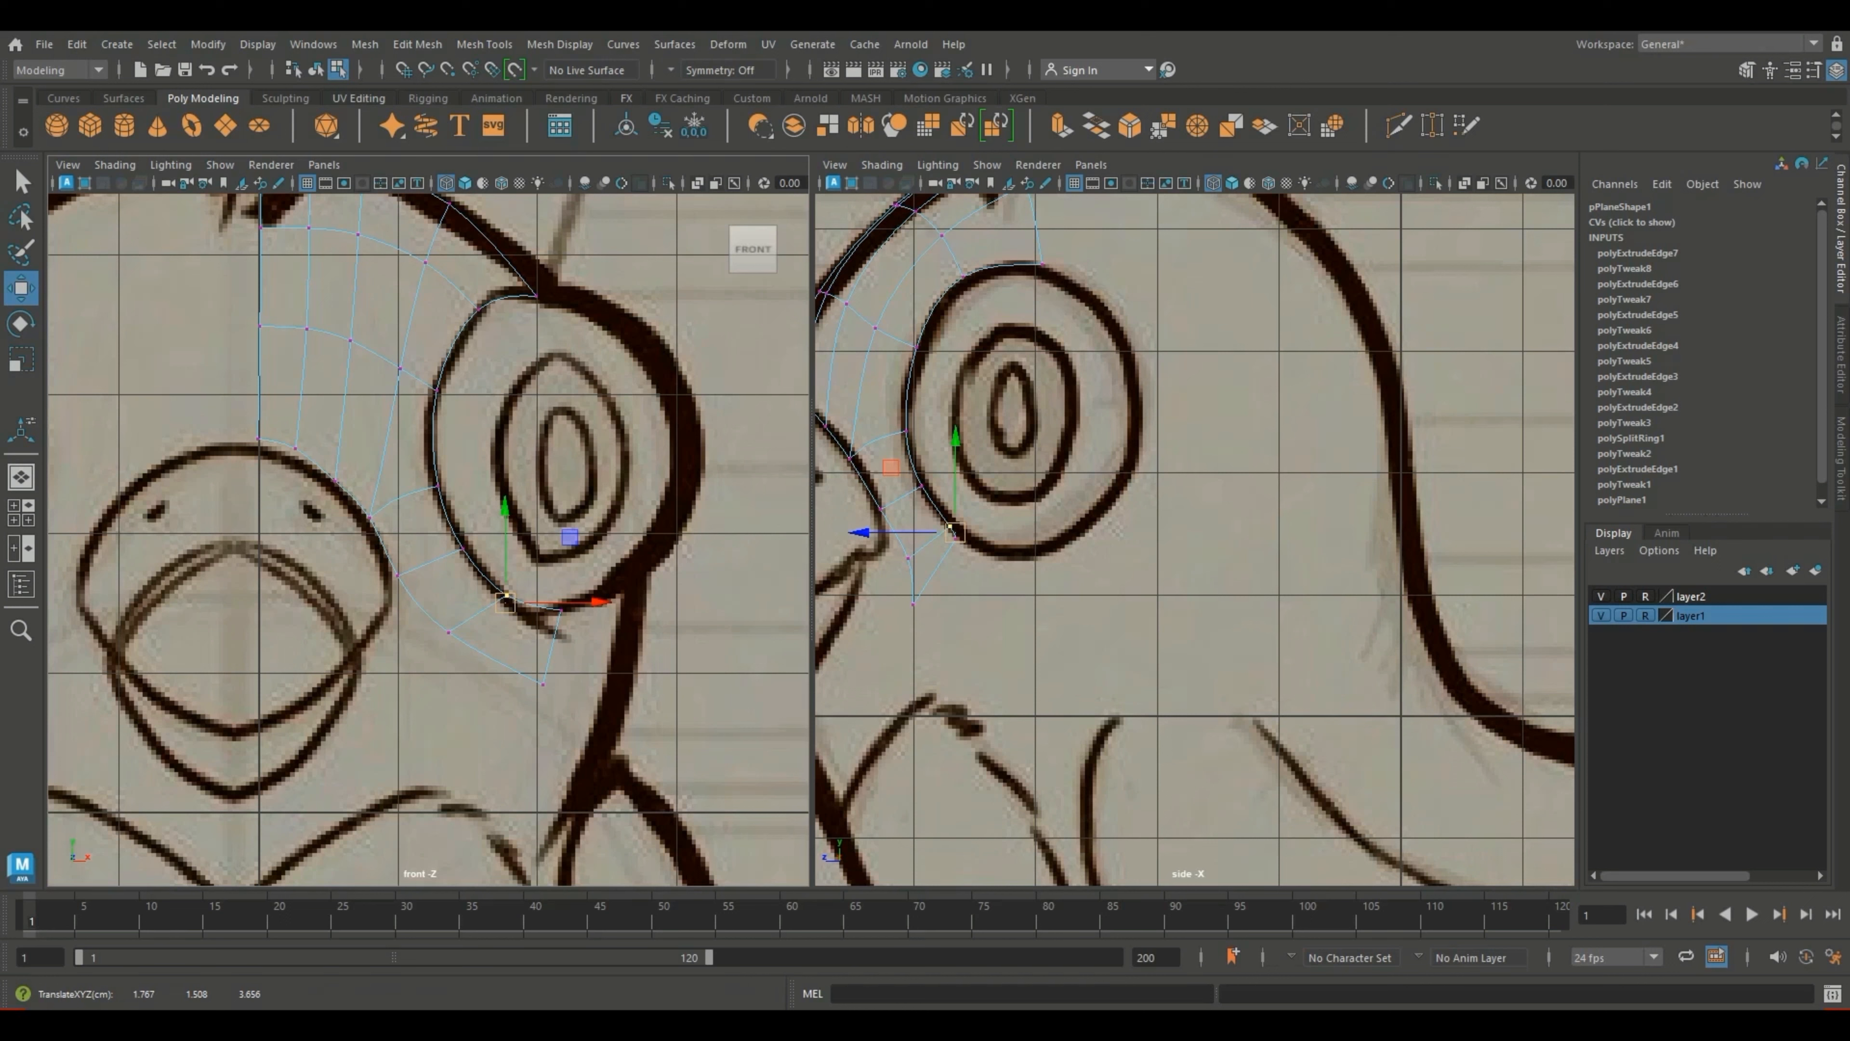
left_click(448, 632)
left_click_drag(448, 632, 458, 648)
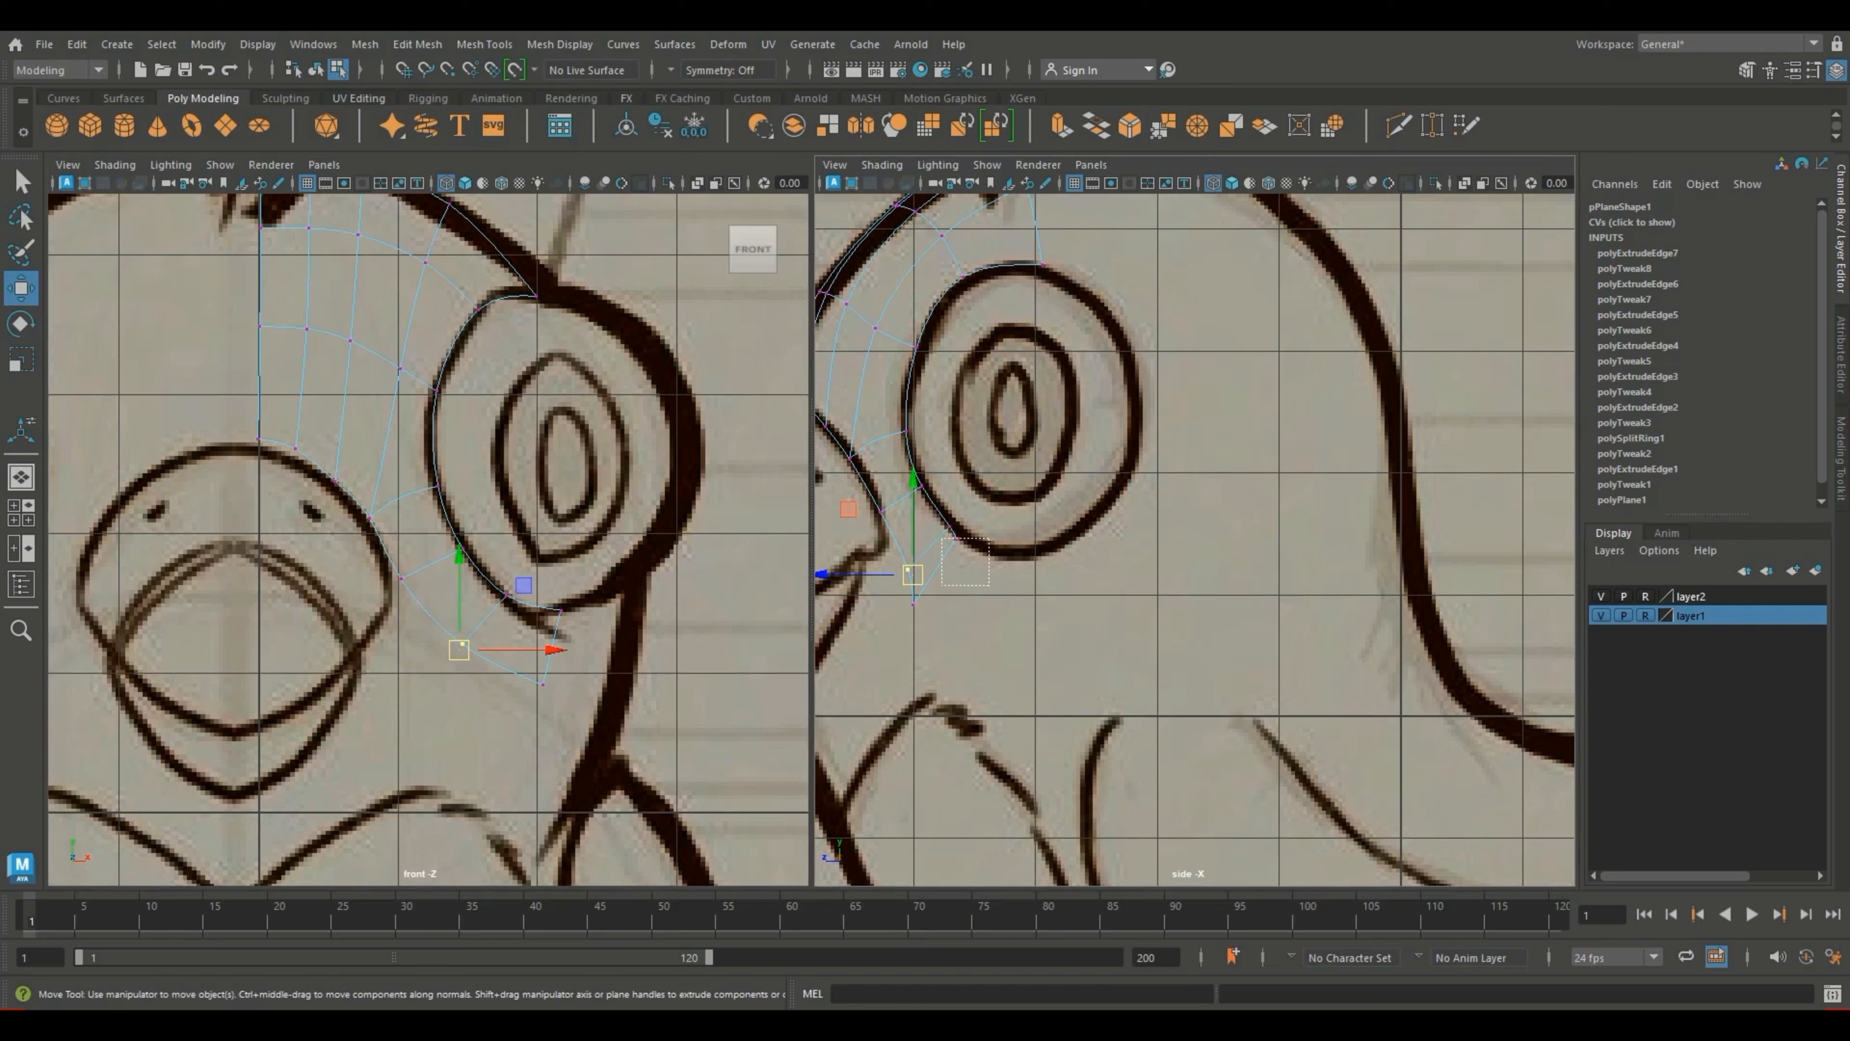
Step: Align the segment's vertices under the eye in the side view and move the beak-side vertex onto the beak's outline in the front view
left_click(955, 538)
left_click_drag(955, 537, 991, 543)
left_click(913, 603)
mouse_move(913, 603)
left_mouse_down()
mouse_move(982, 604)
mouse_move(981, 533)
mouse_move(1001, 550)
mouse_move(998, 607)
mouse_move(908, 584)
left_mouse_up()
left_click(982, 605)
left_click(919, 569)
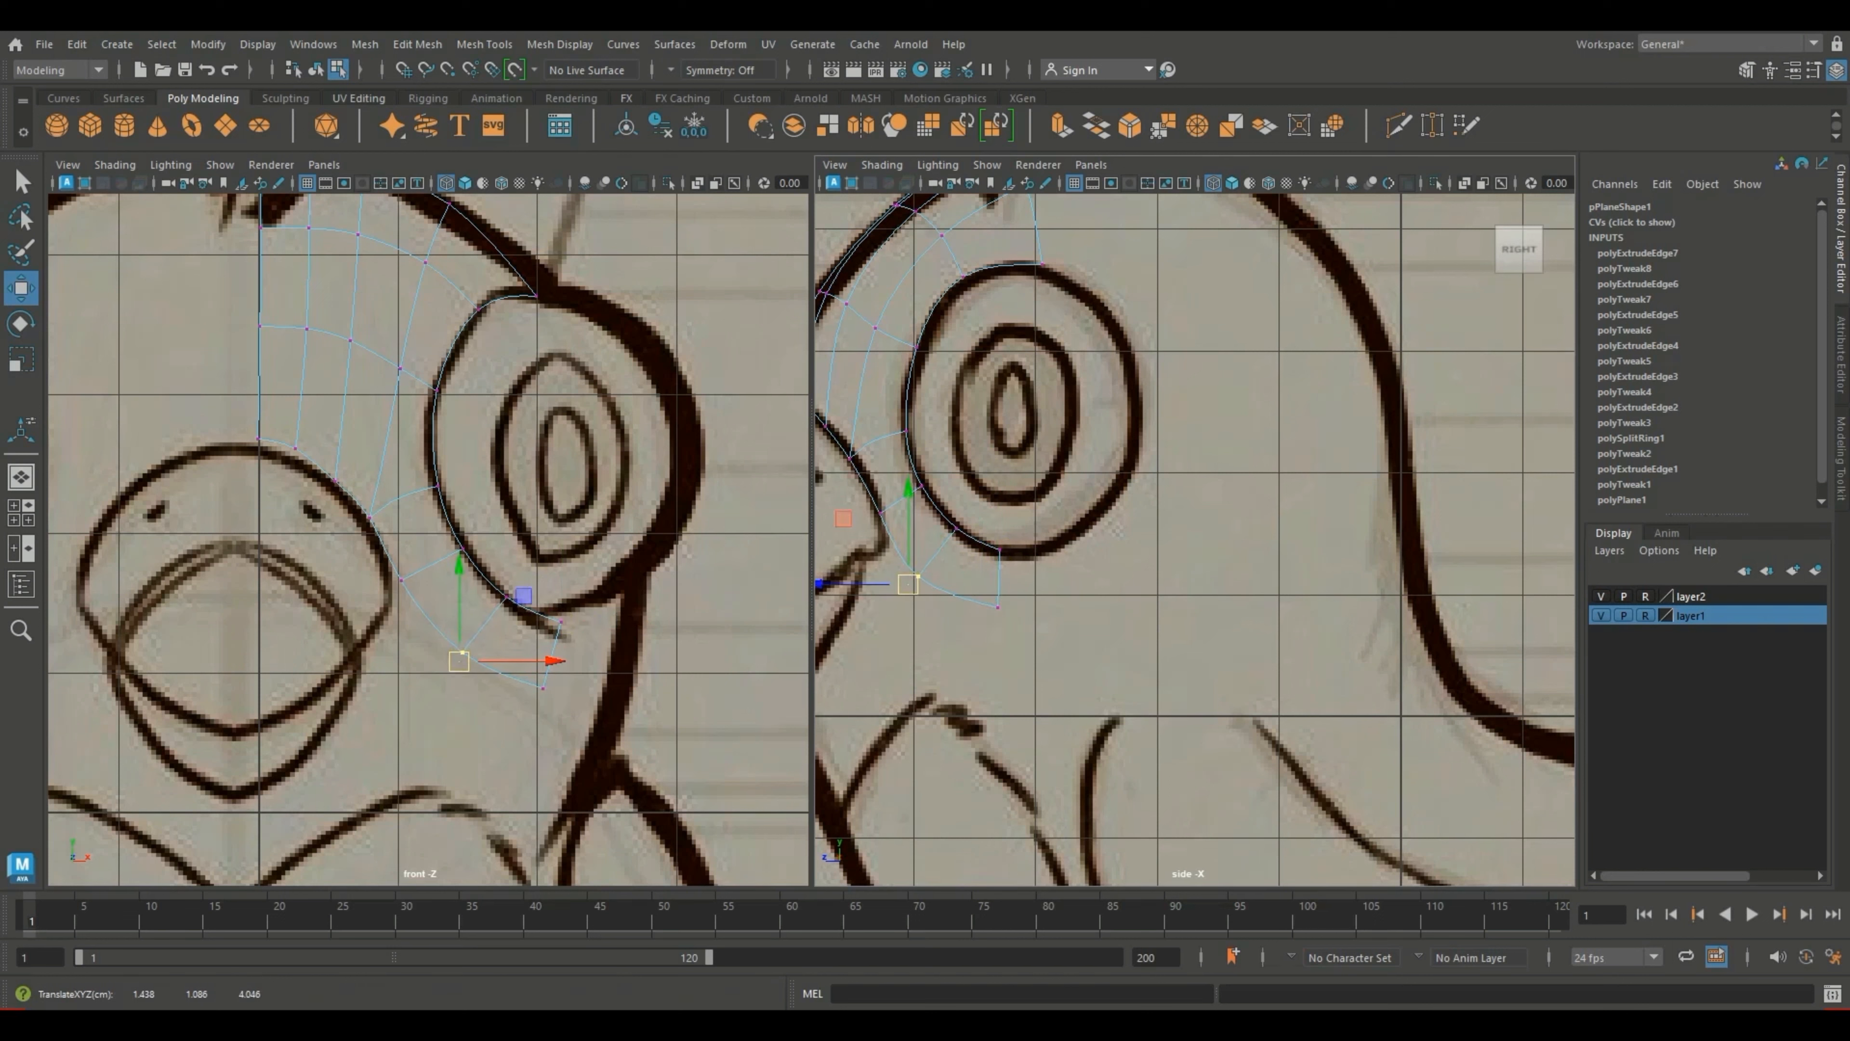
left_click_drag(440, 593, 392, 566)
left_click_drag(399, 577, 387, 582)
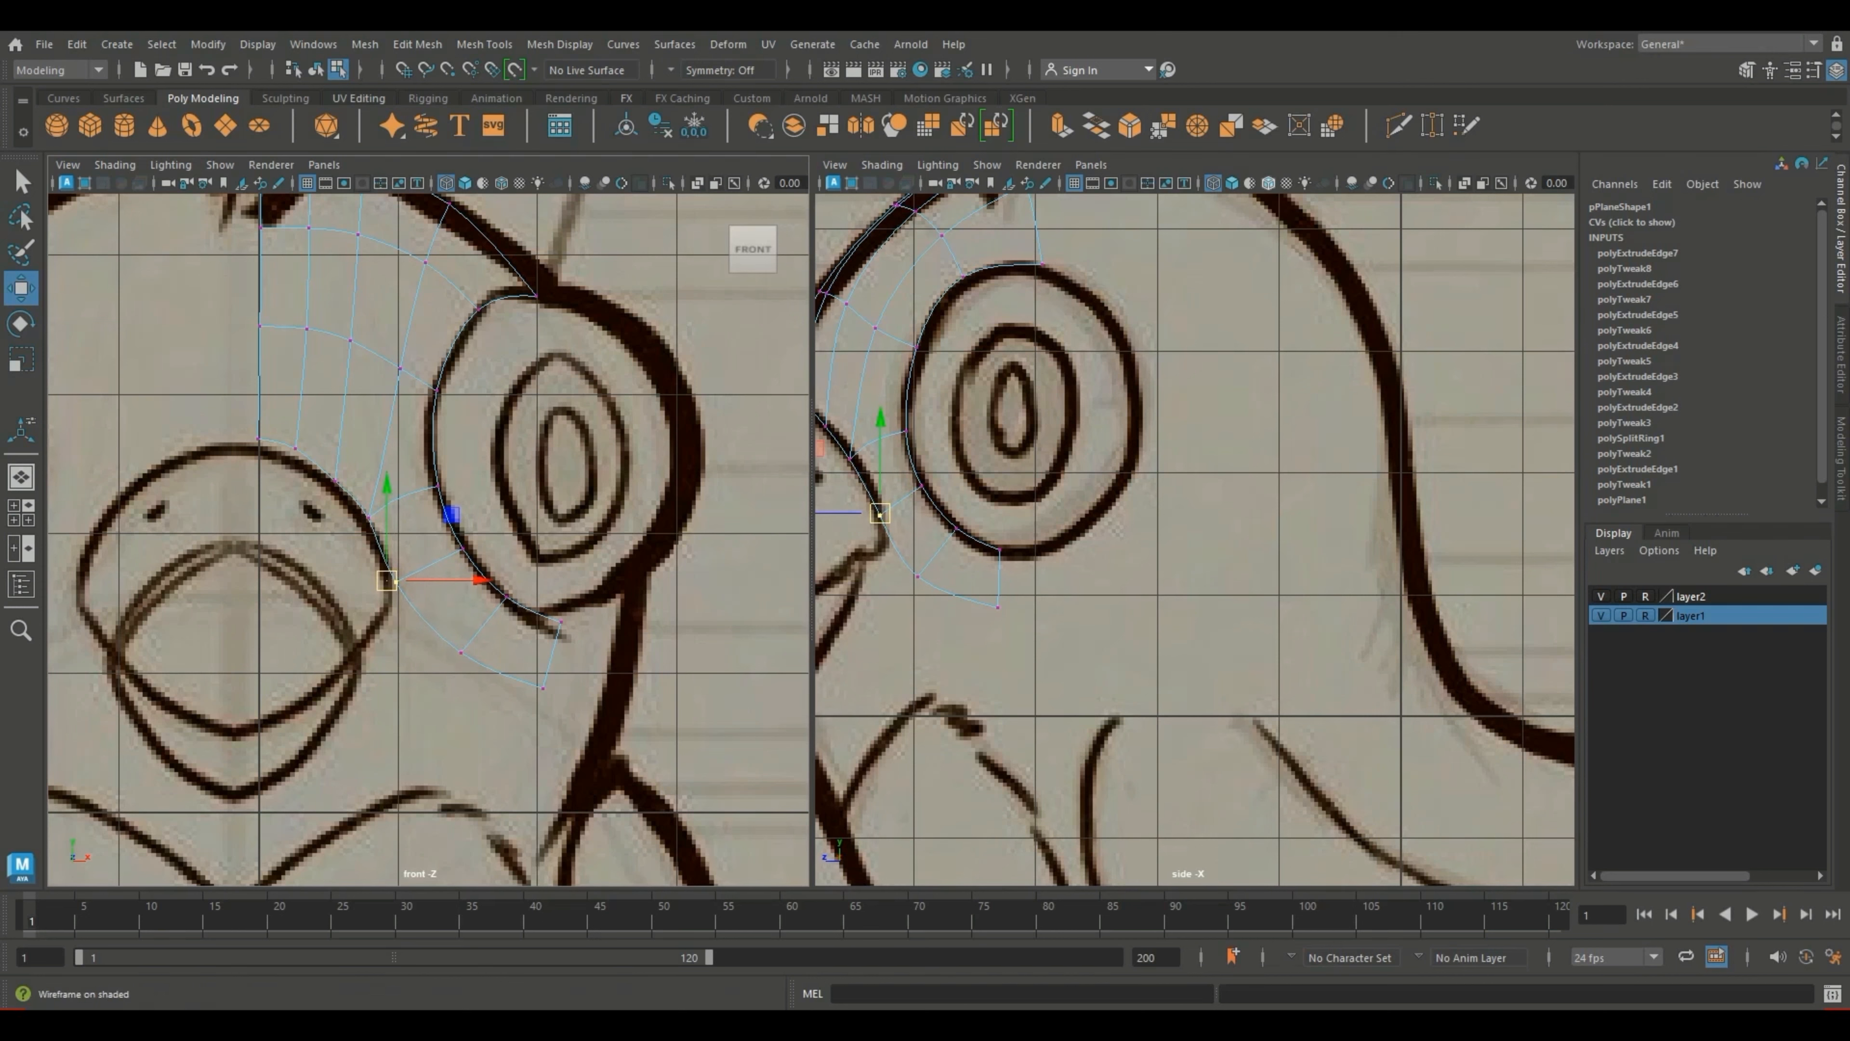
Step: Extrude the short edge between the beak and the eye strip downward alongside the beak in the front view
scroll(1195, 539, "down", 5)
scroll(428, 539, "down", 10)
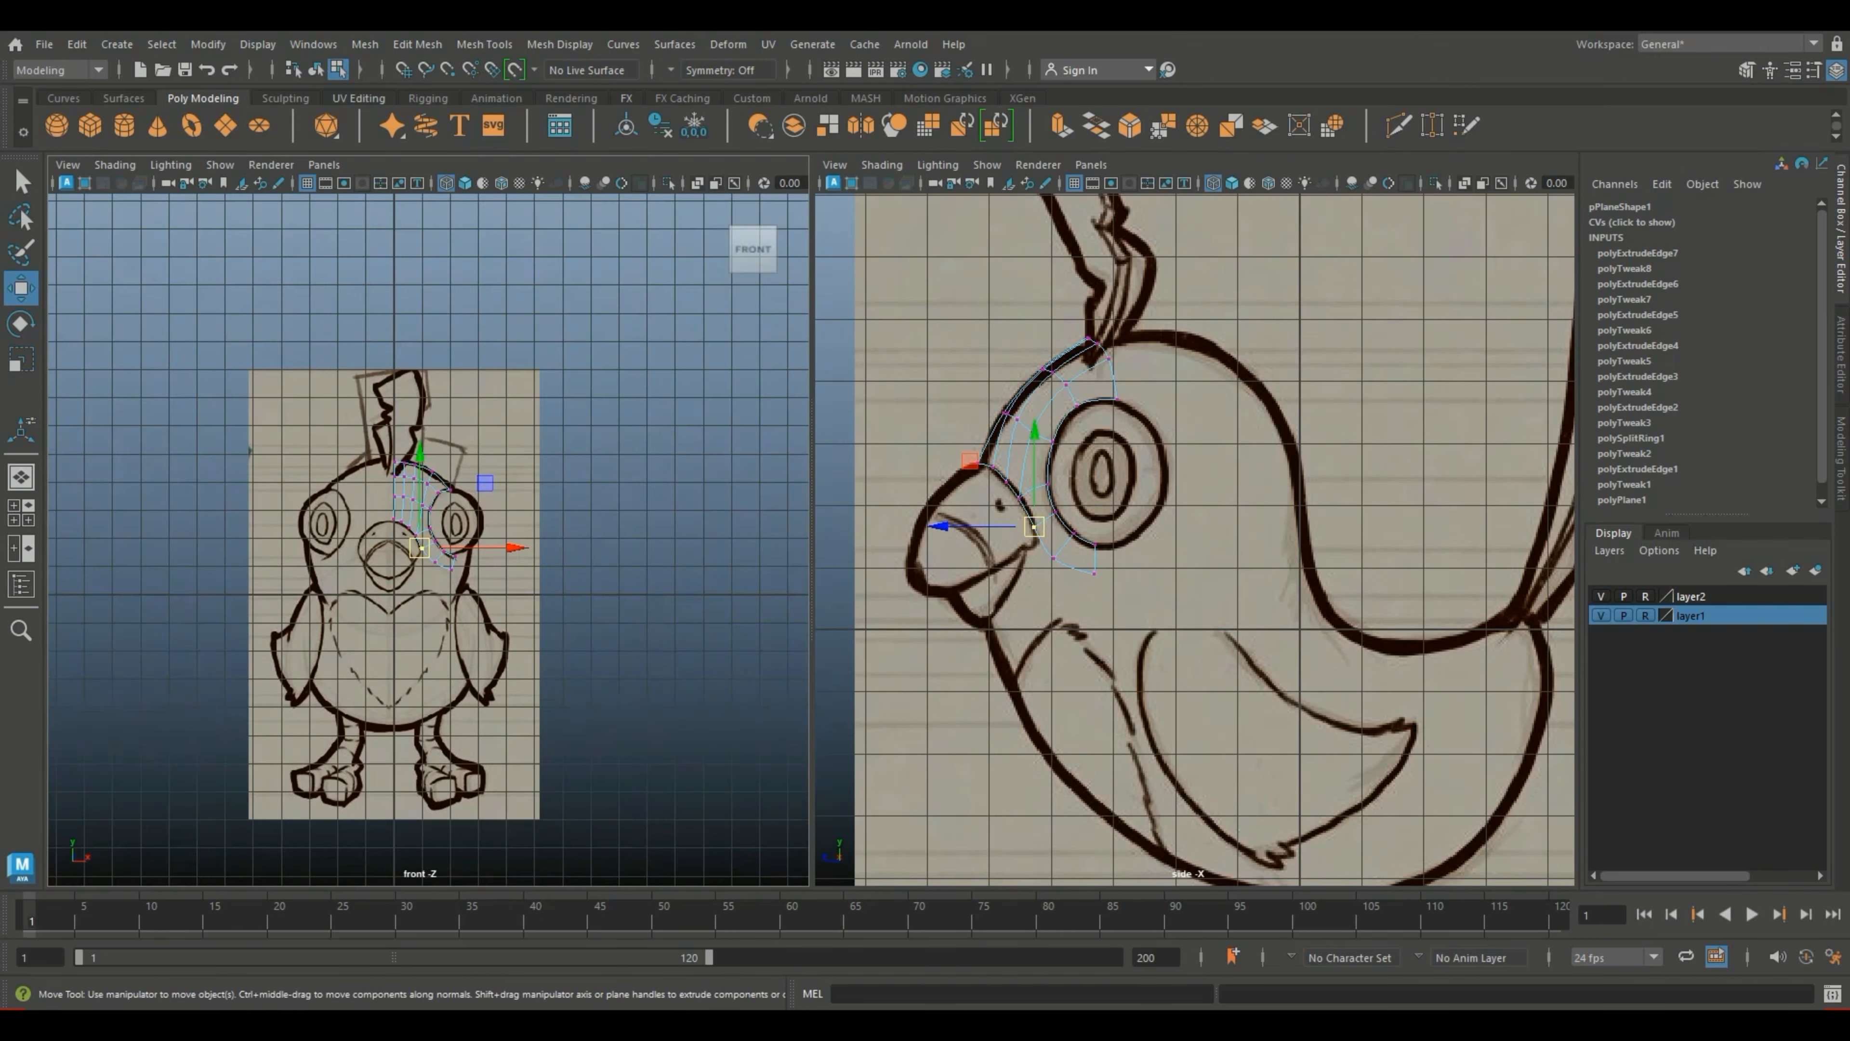
scroll(429, 539, "up", 6)
scroll(430, 537, "up", 3)
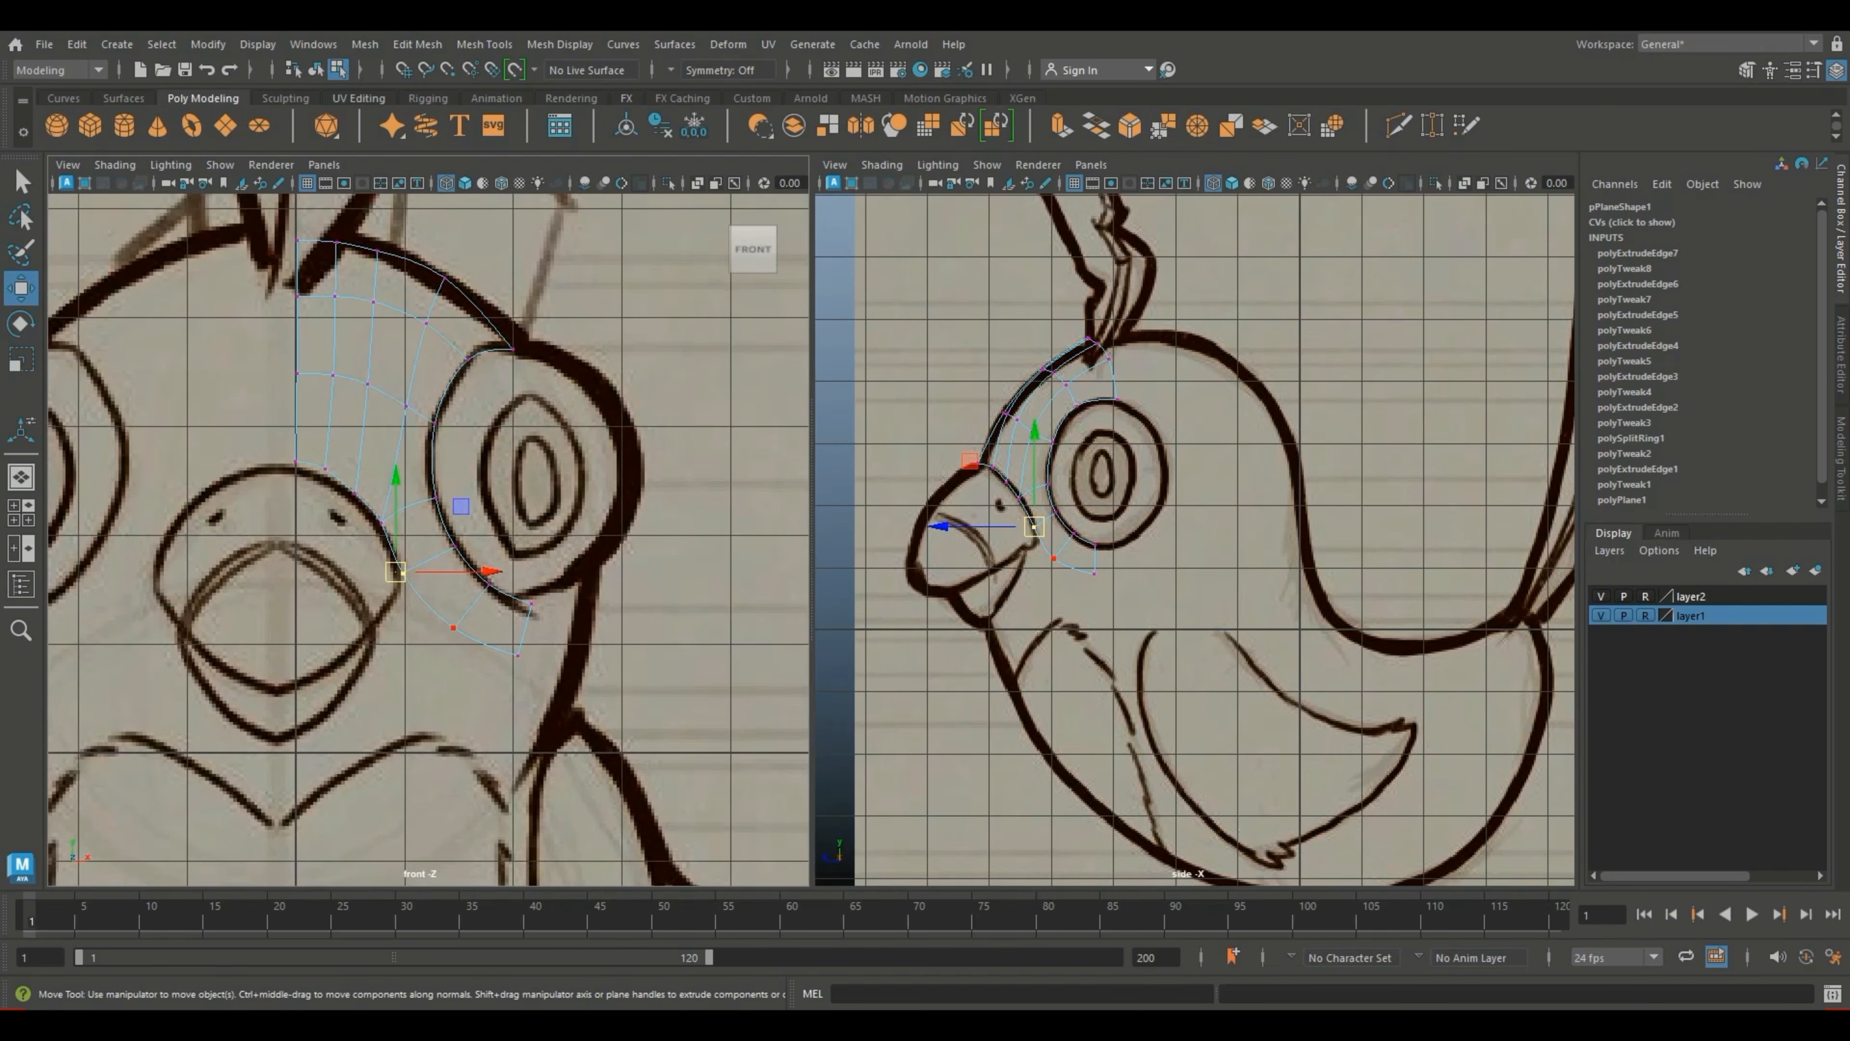
scroll(1204, 540, "up", 3)
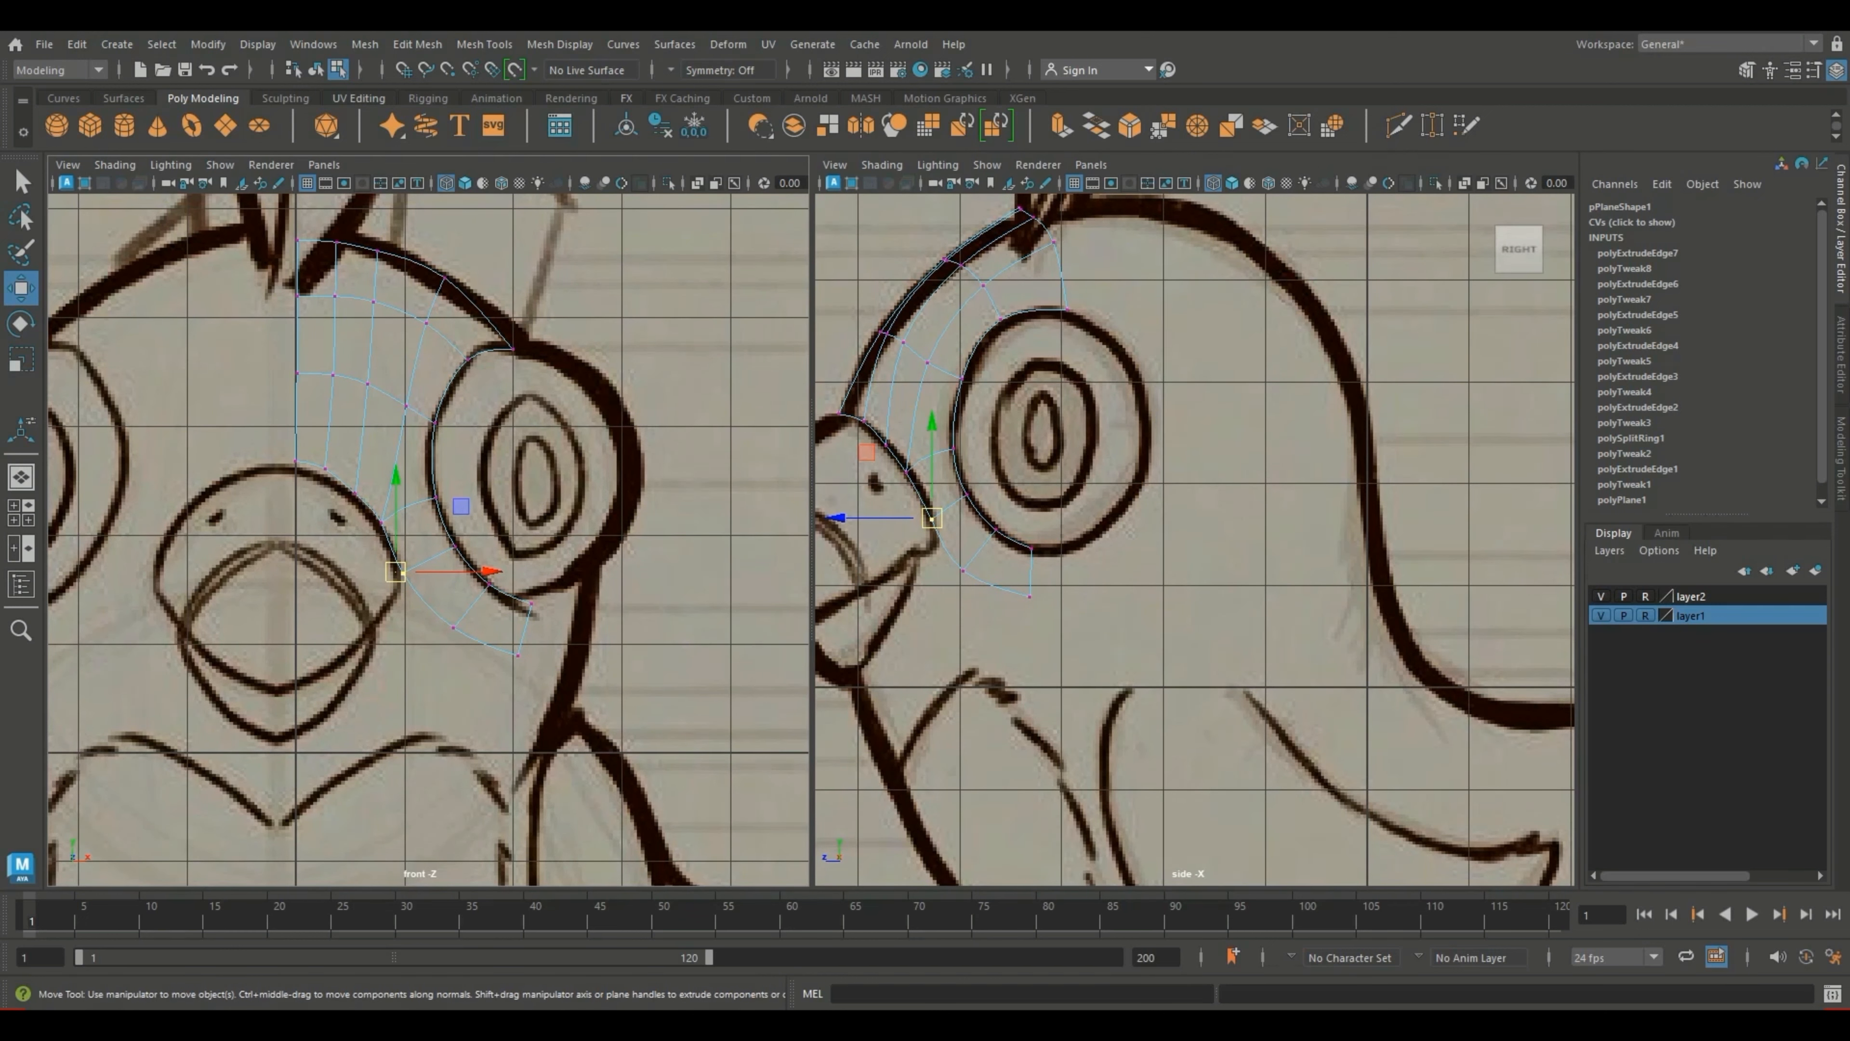
right_click_drag(959, 461, 959, 411)
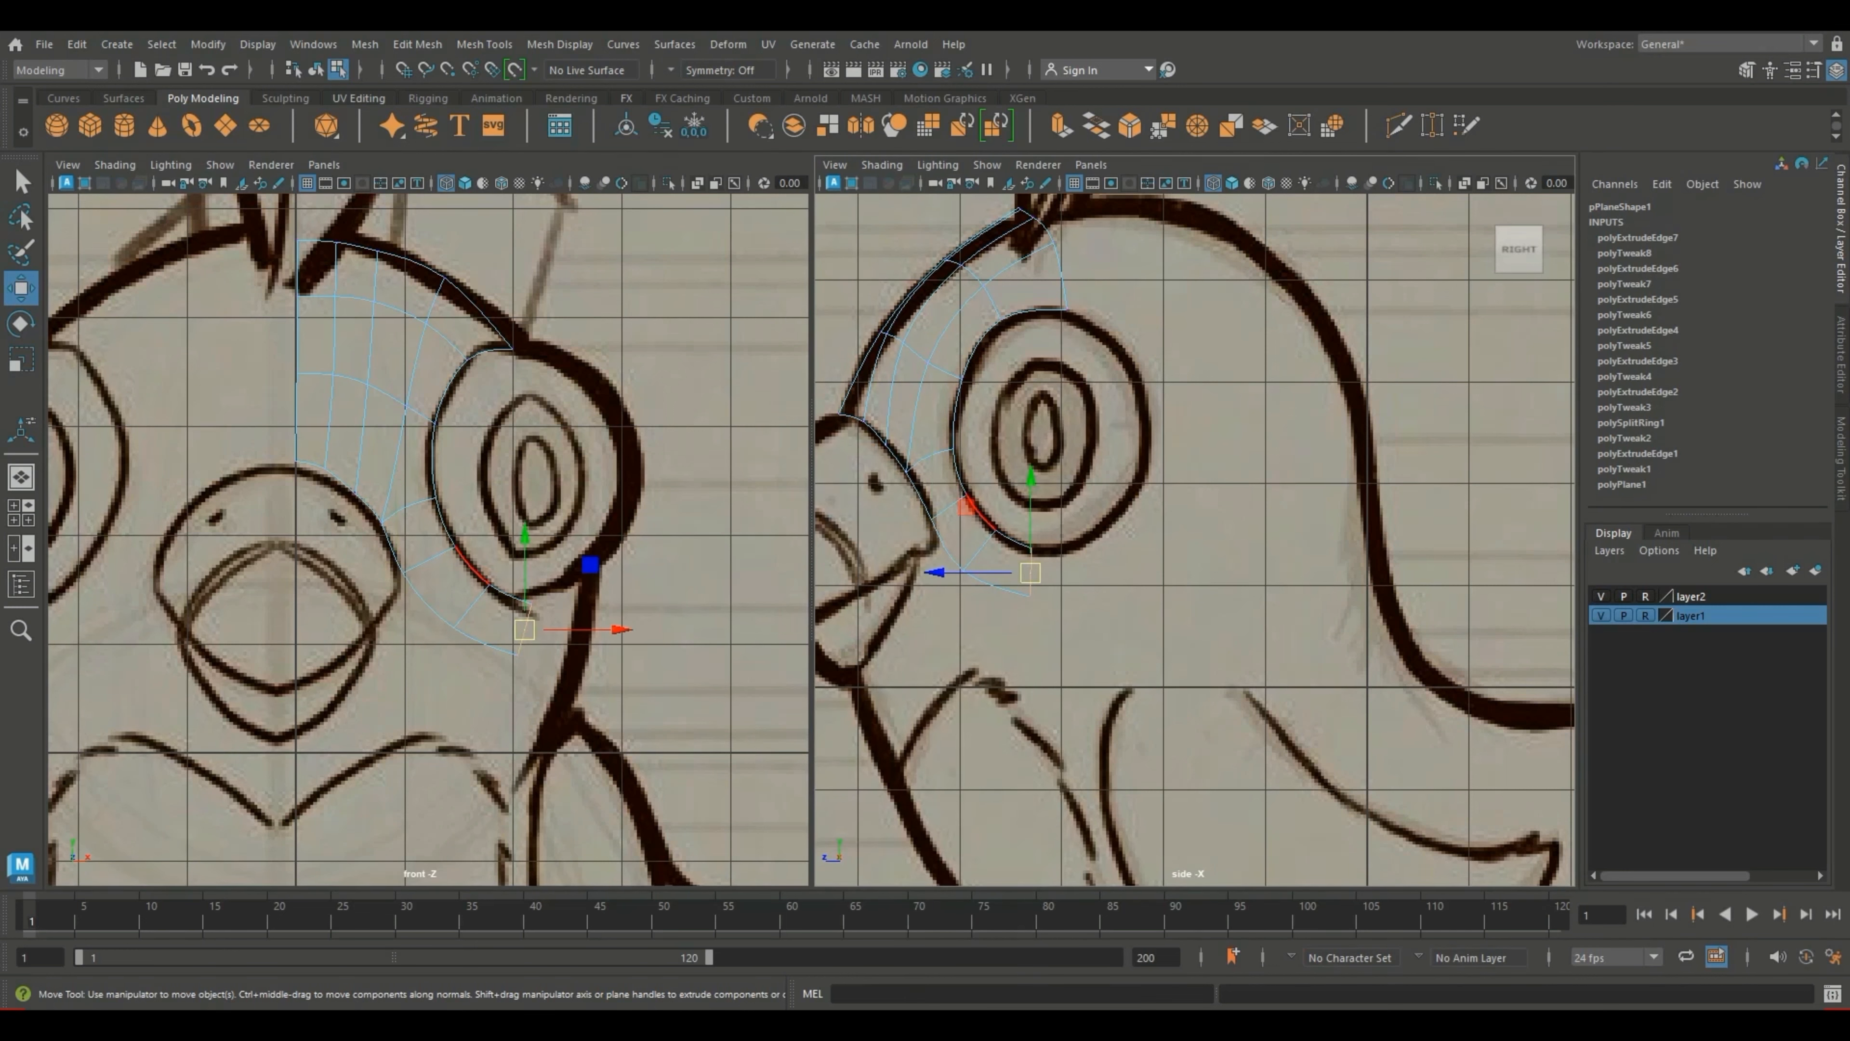
left_click(967, 507)
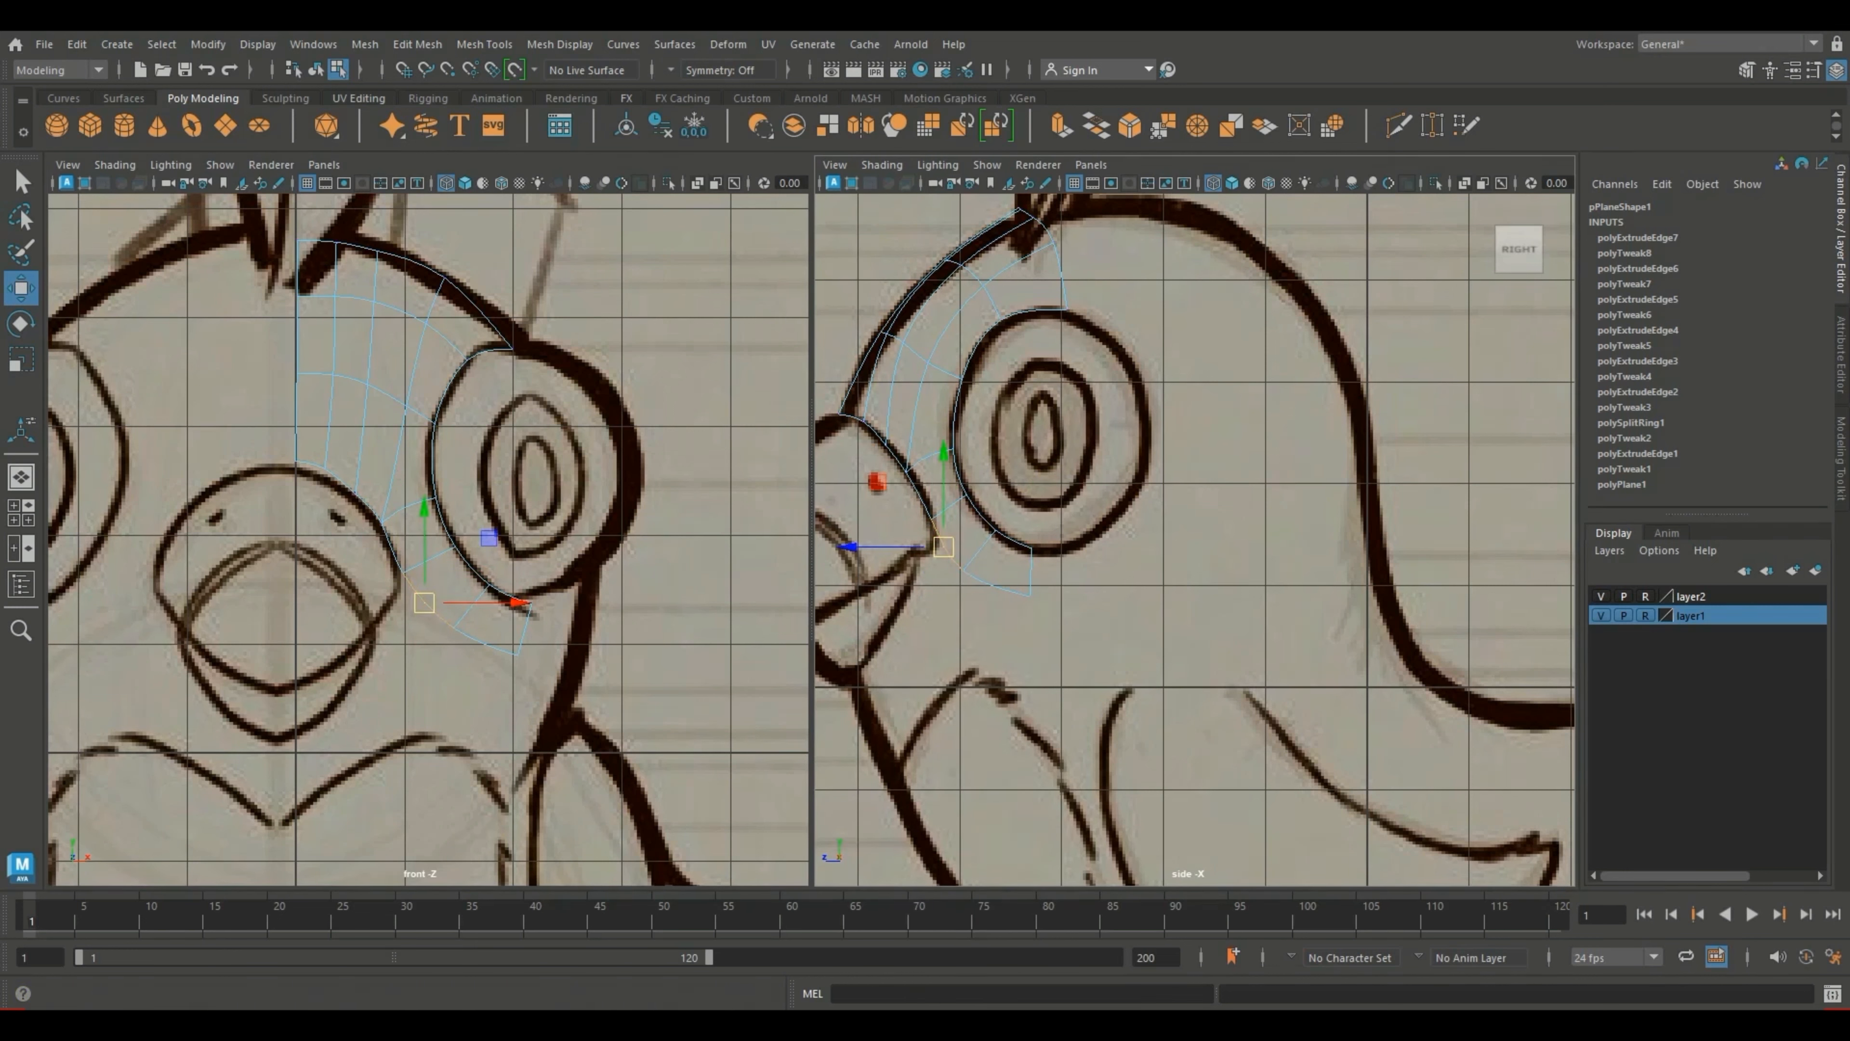
left_click(1062, 126)
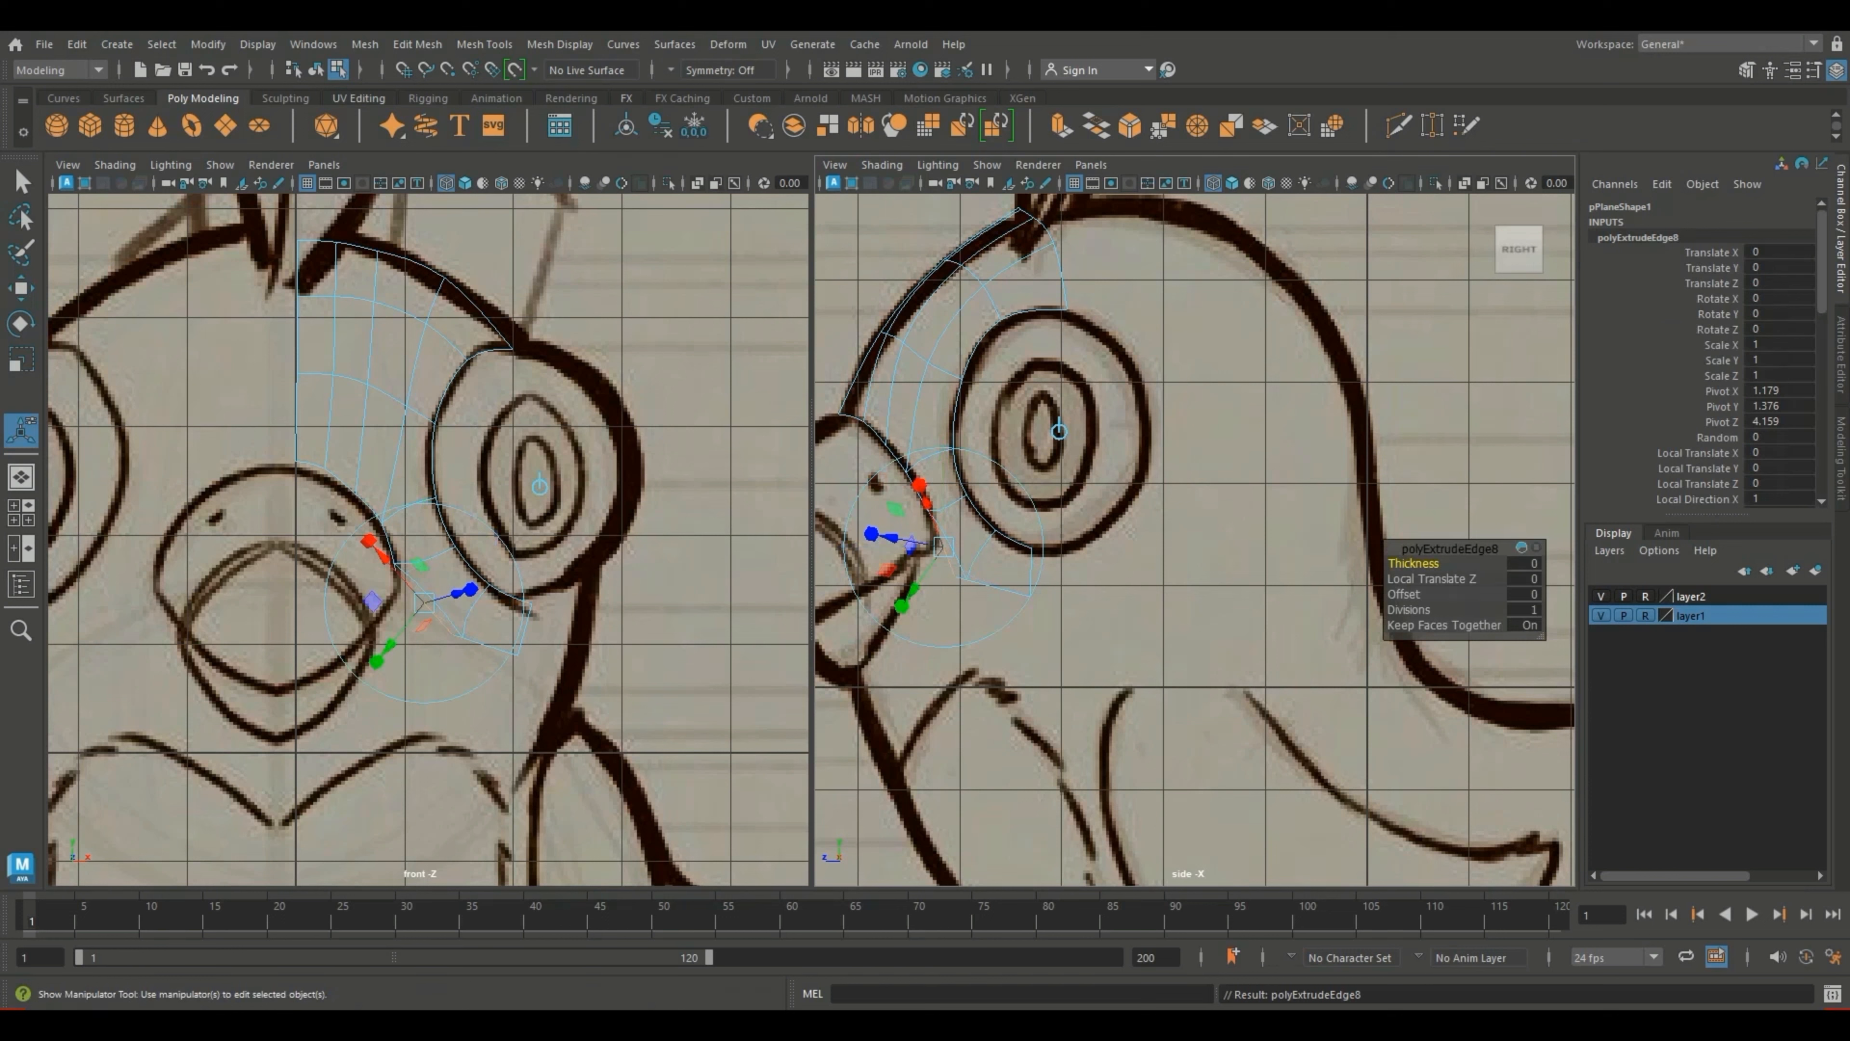
key("w")
left_click_drag(424, 603, 417, 636)
right_click_drag(417, 636, 325, 484)
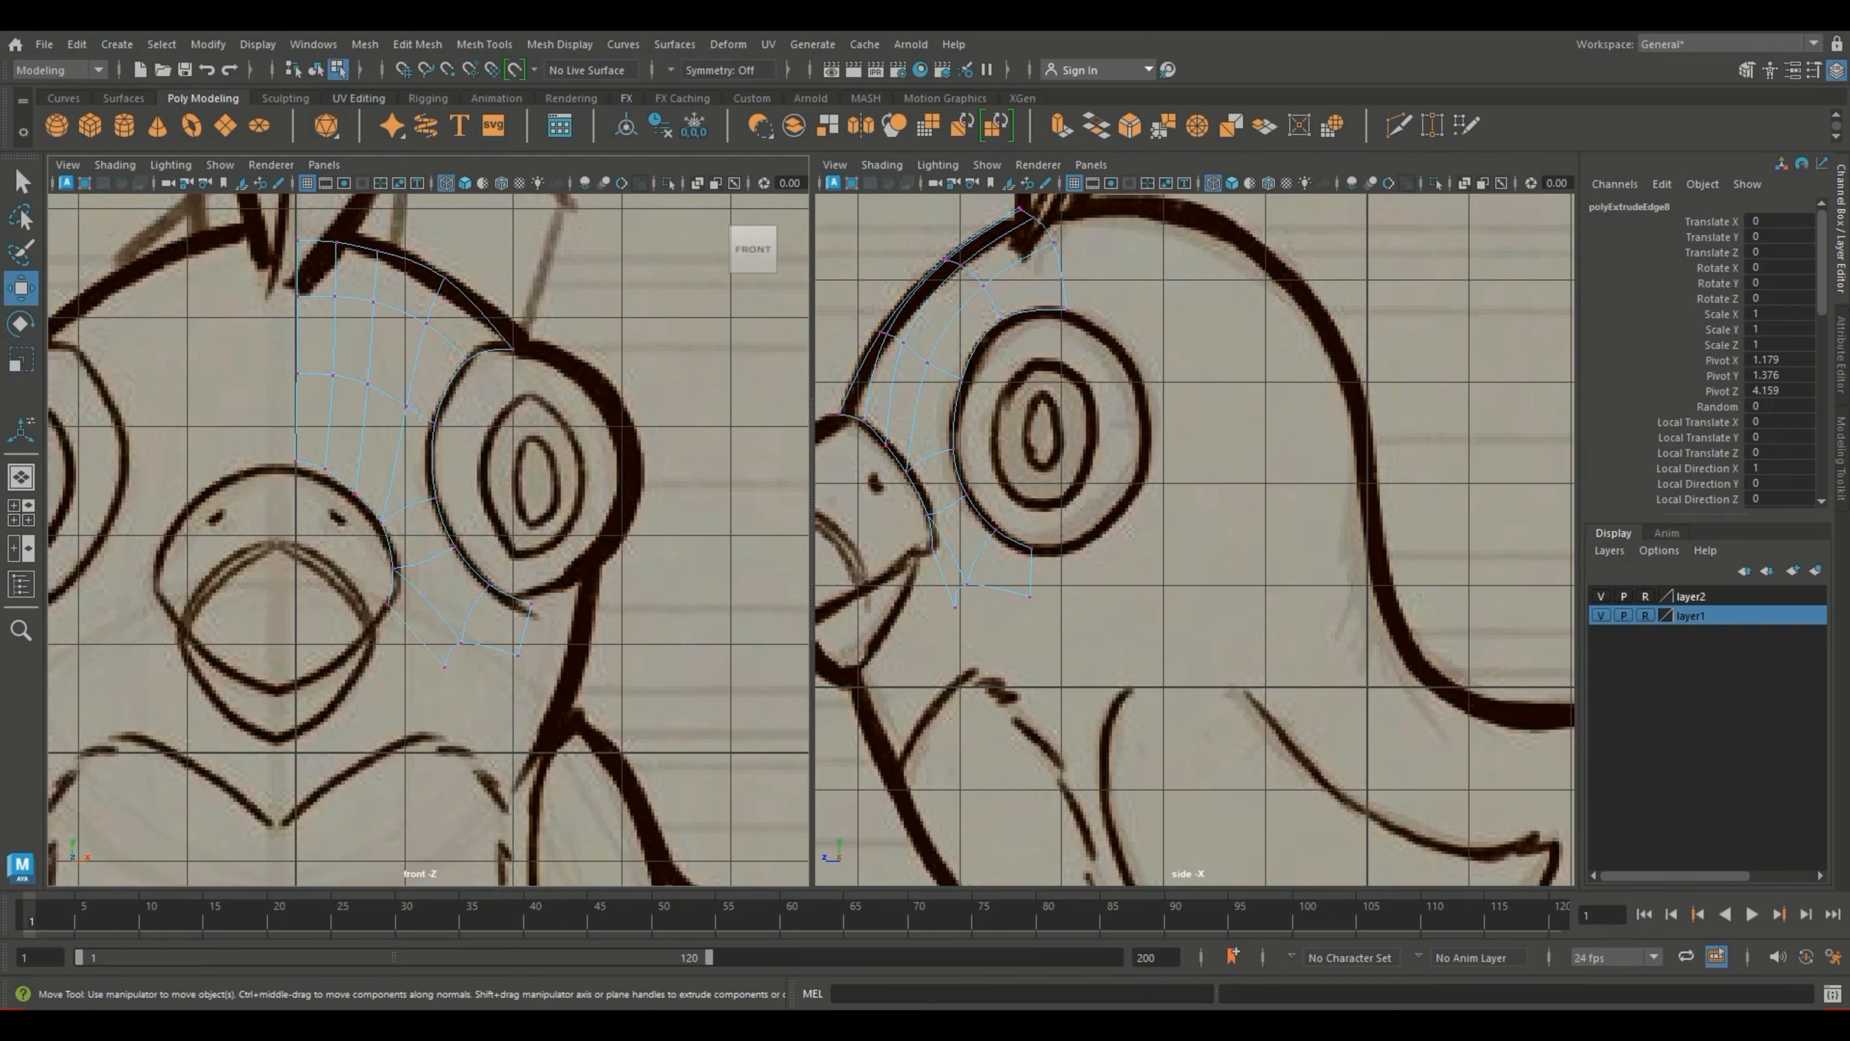
Step: Fit the new face's vertices along the beak's side outline and the cheek below the eye in both views
left_click(373, 615)
left_click(445, 667)
left_click_drag(444, 667, 417, 649)
left_click(934, 562)
left_click(932, 560)
mouse_move(933, 560)
left_mouse_down()
mouse_move(919, 554)
mouse_move(942, 528)
left_mouse_up()
left_click(929, 517)
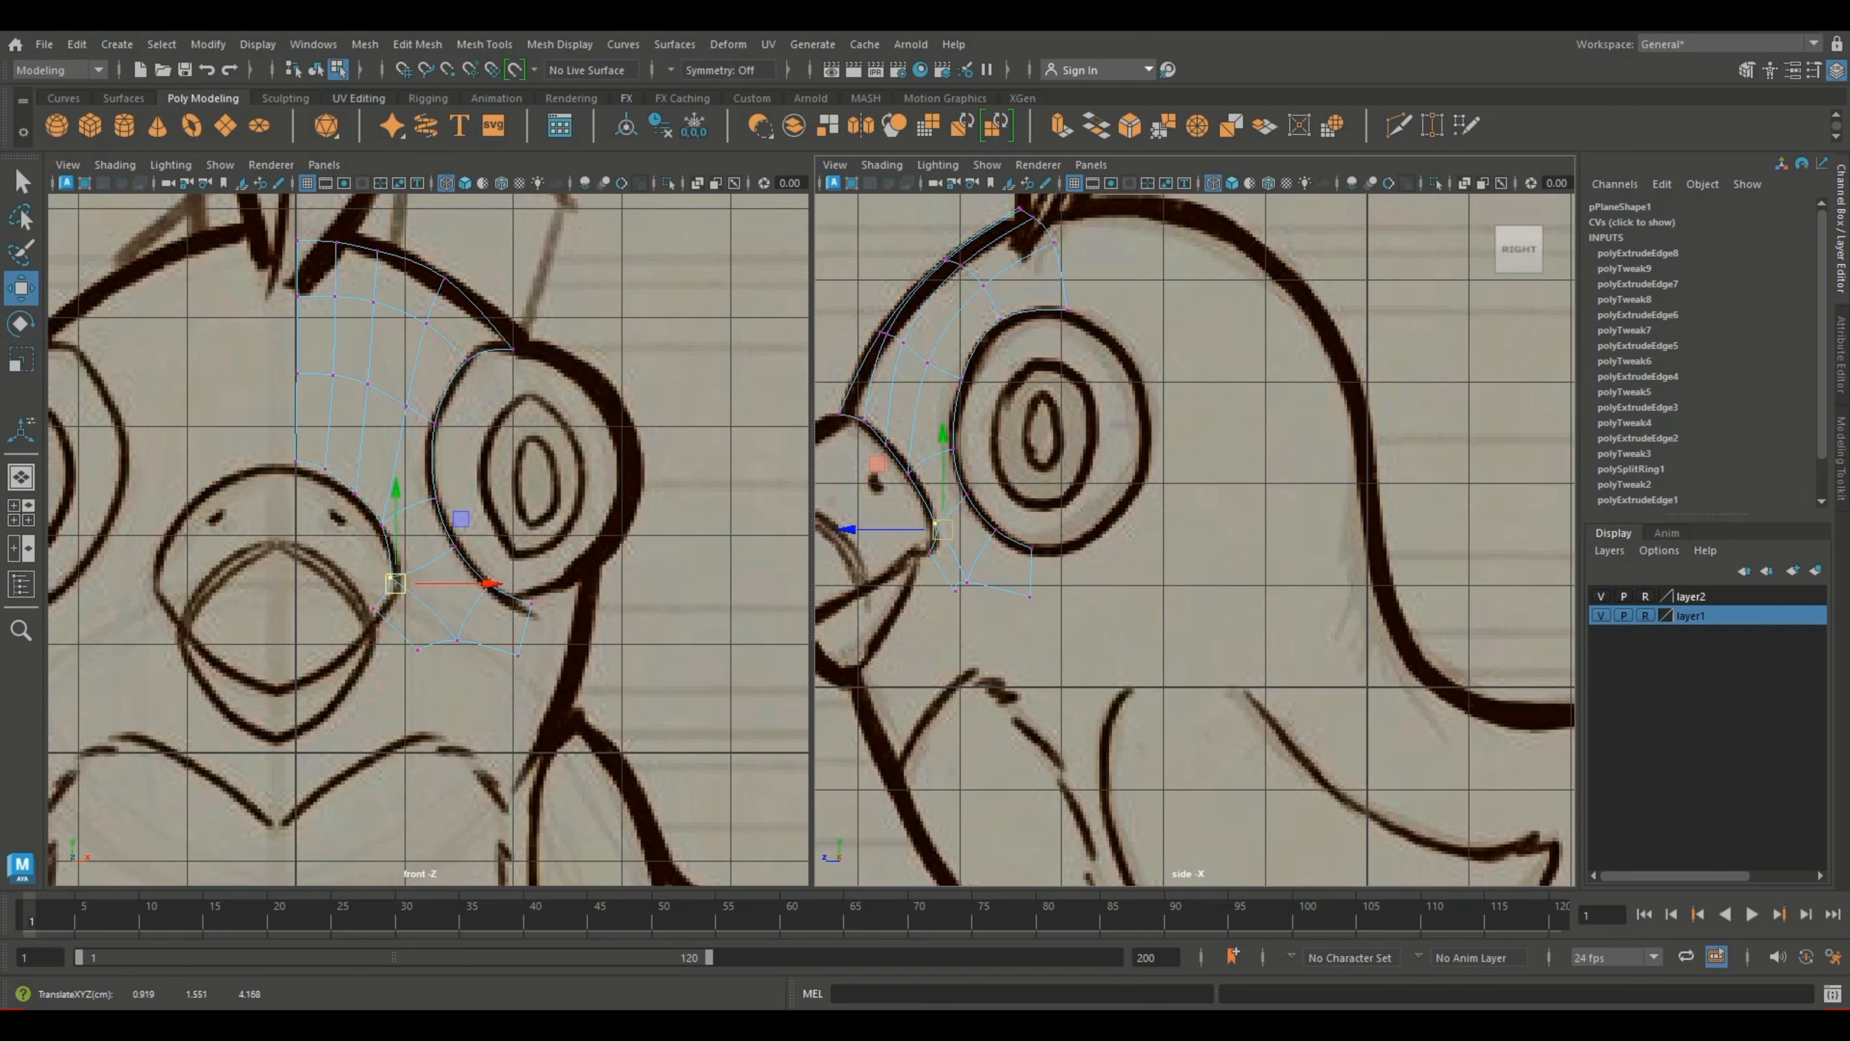
left_click_drag(396, 583, 380, 612)
left_click(374, 609)
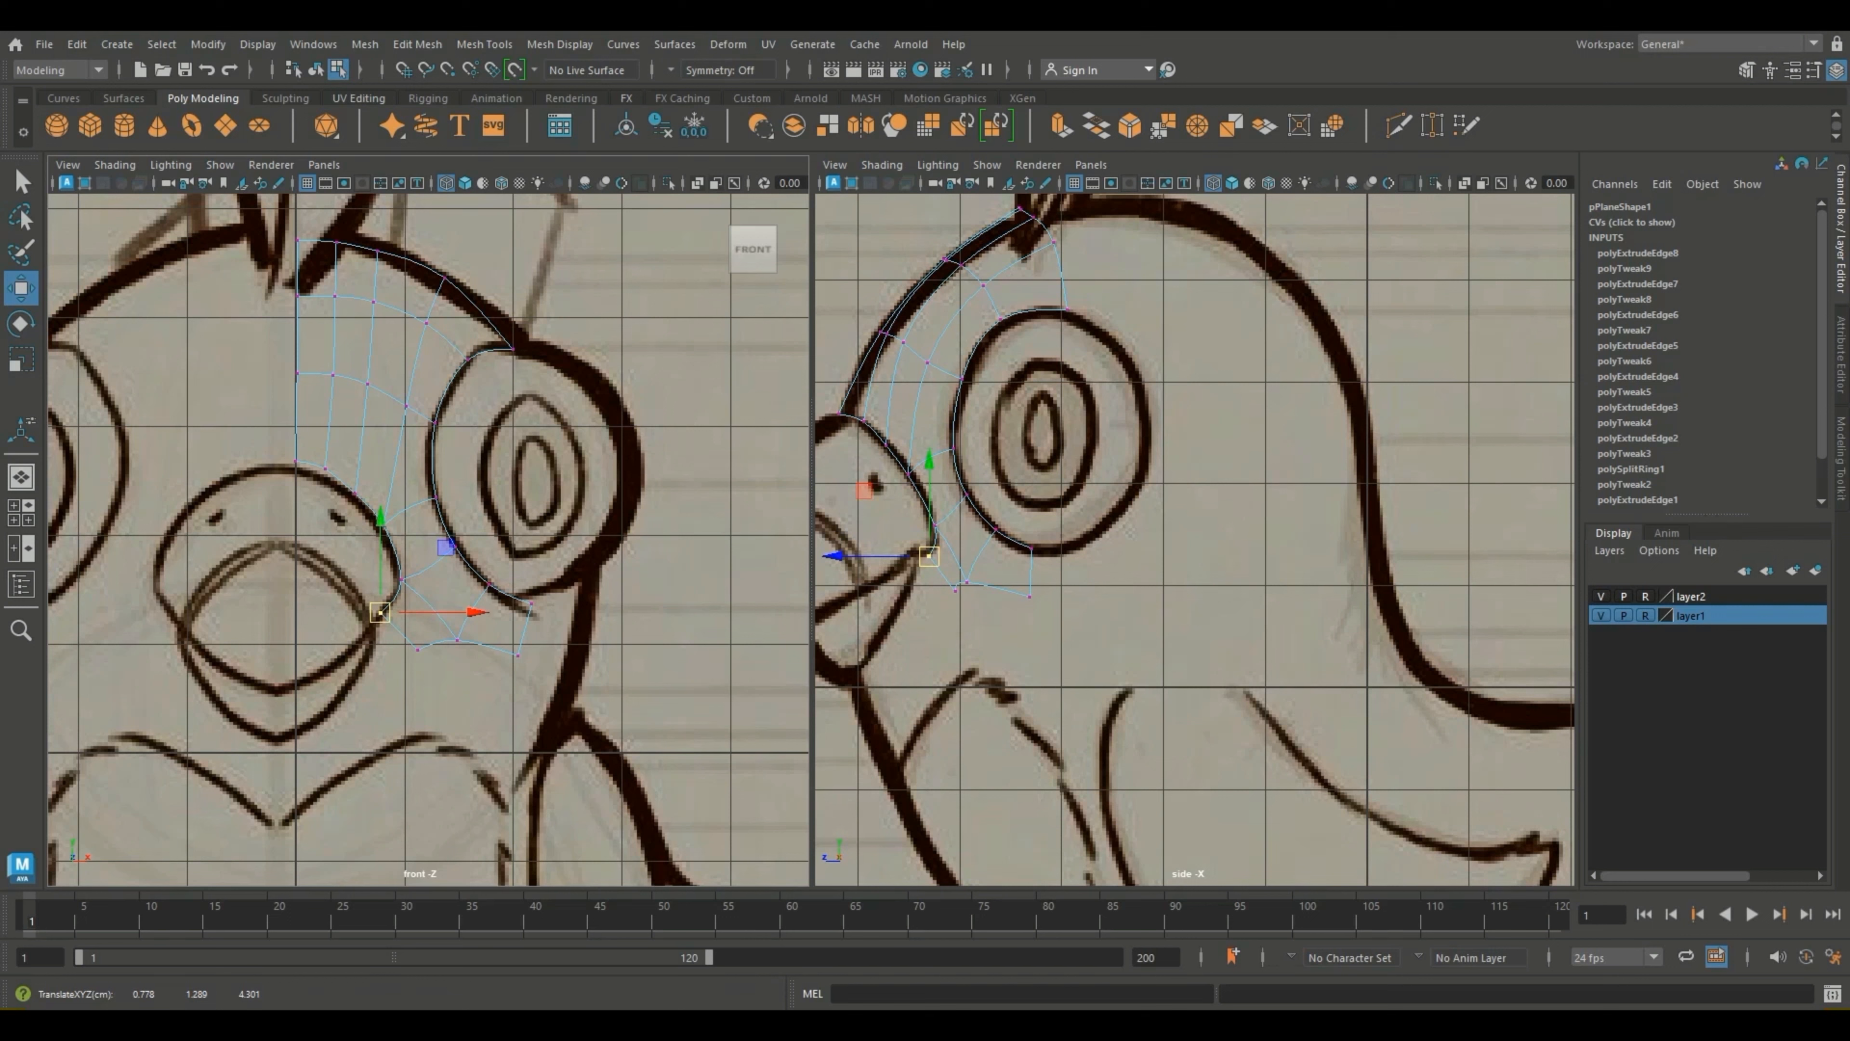
left_click(956, 590)
left_click_drag(956, 590, 947, 593)
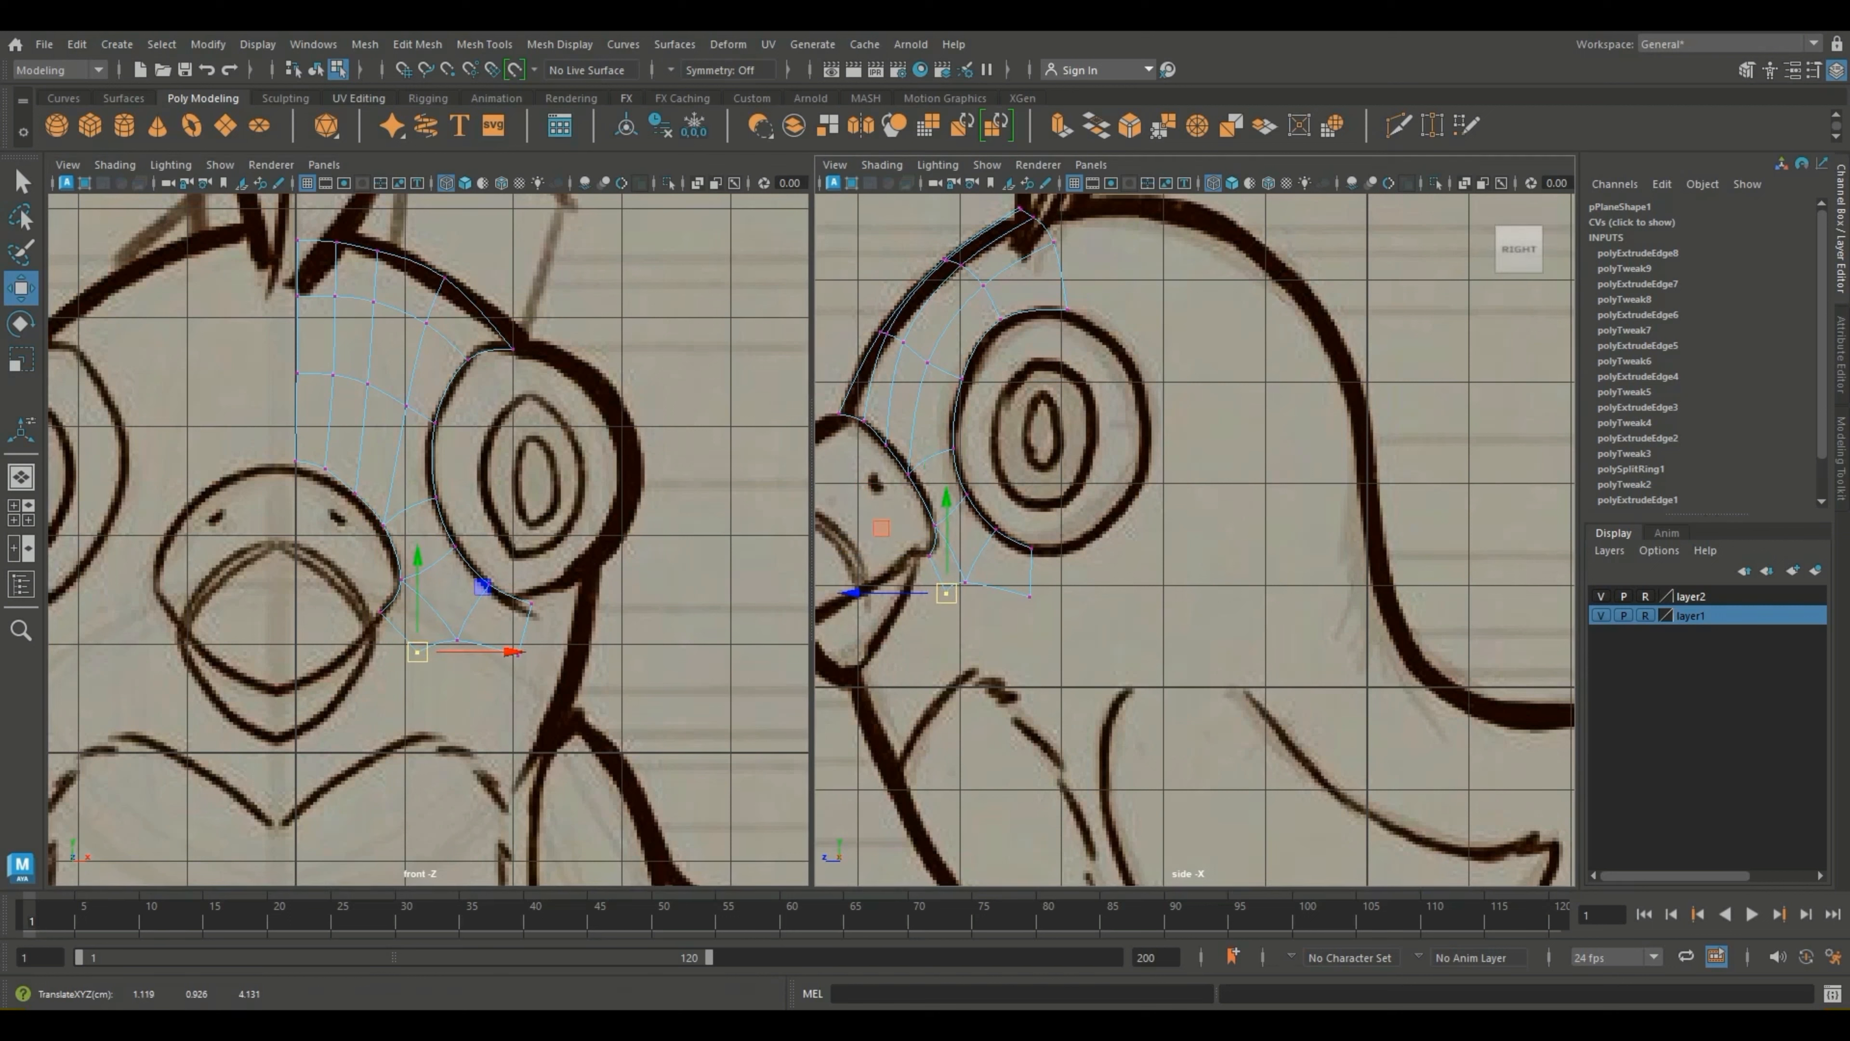
Step: Extrude the beak-side face's lower edge down and forward to about X 0.95, Y 0.94, Z 4.38
right_click_drag(938, 461, 938, 406)
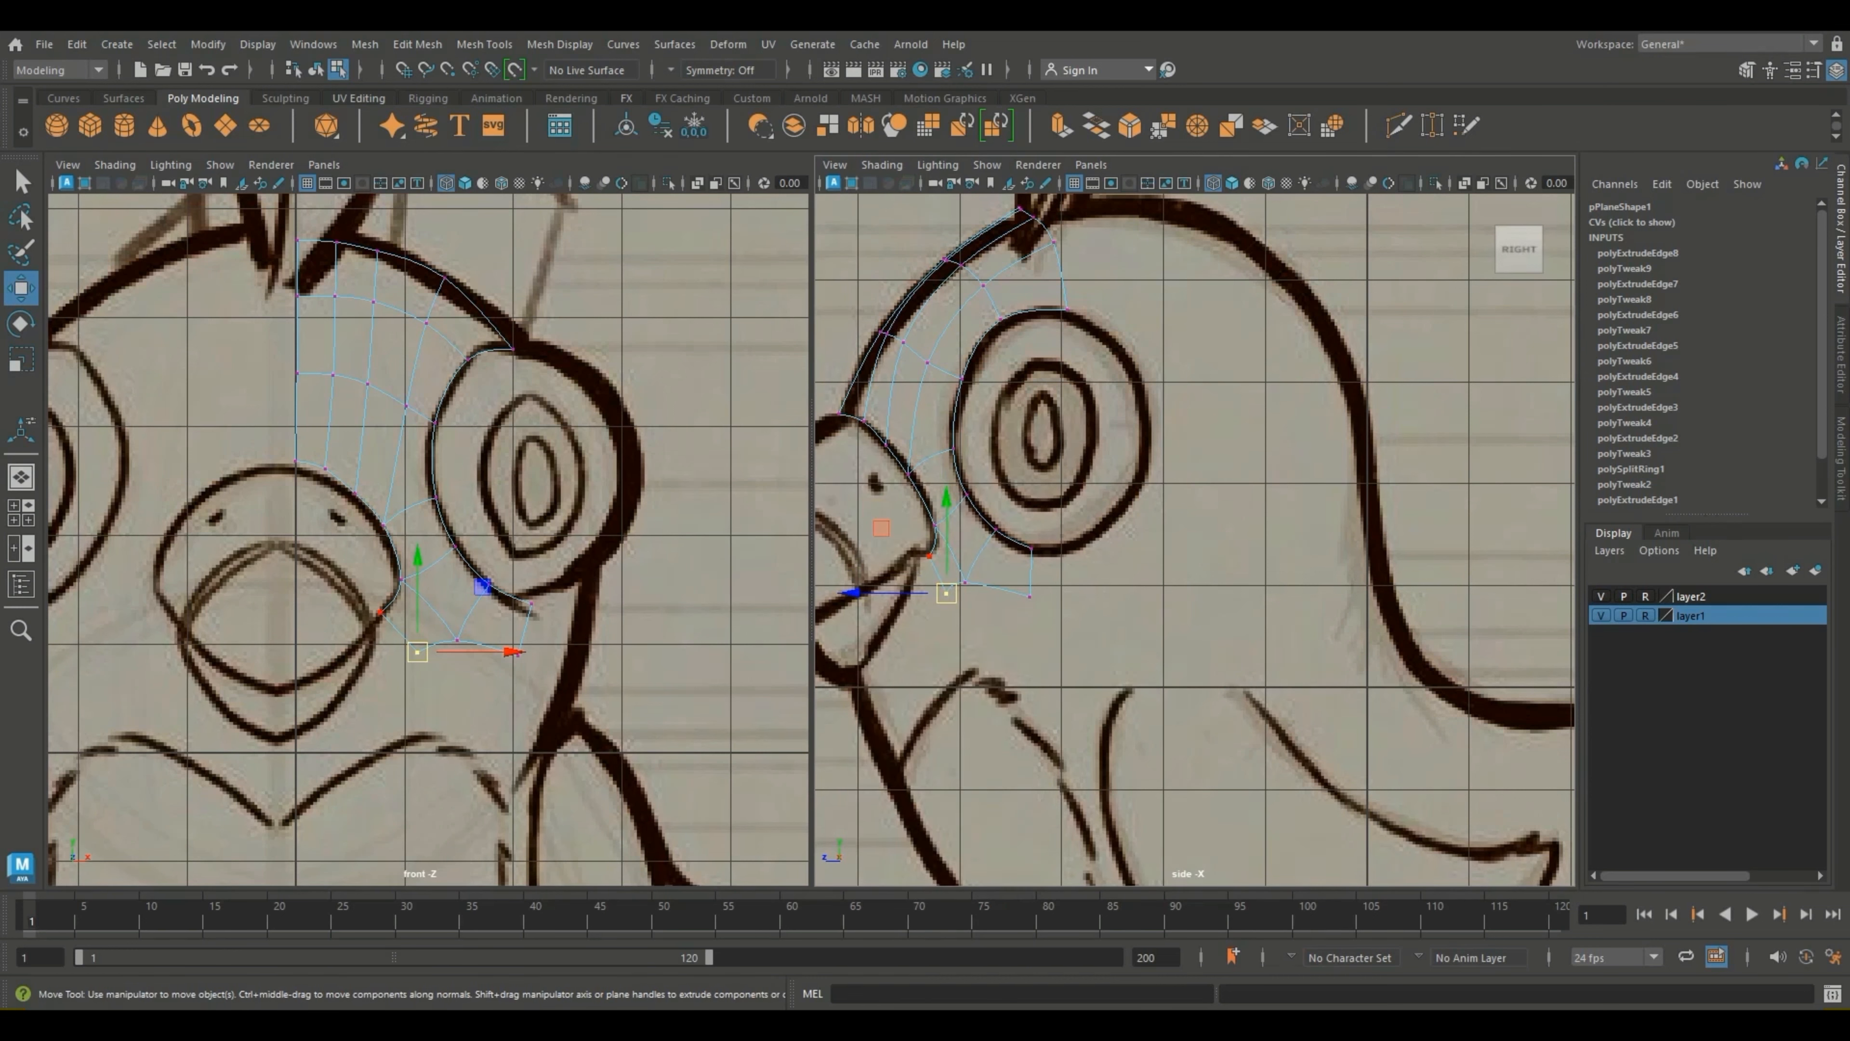
left_click(938, 575)
key("ctrl+e")
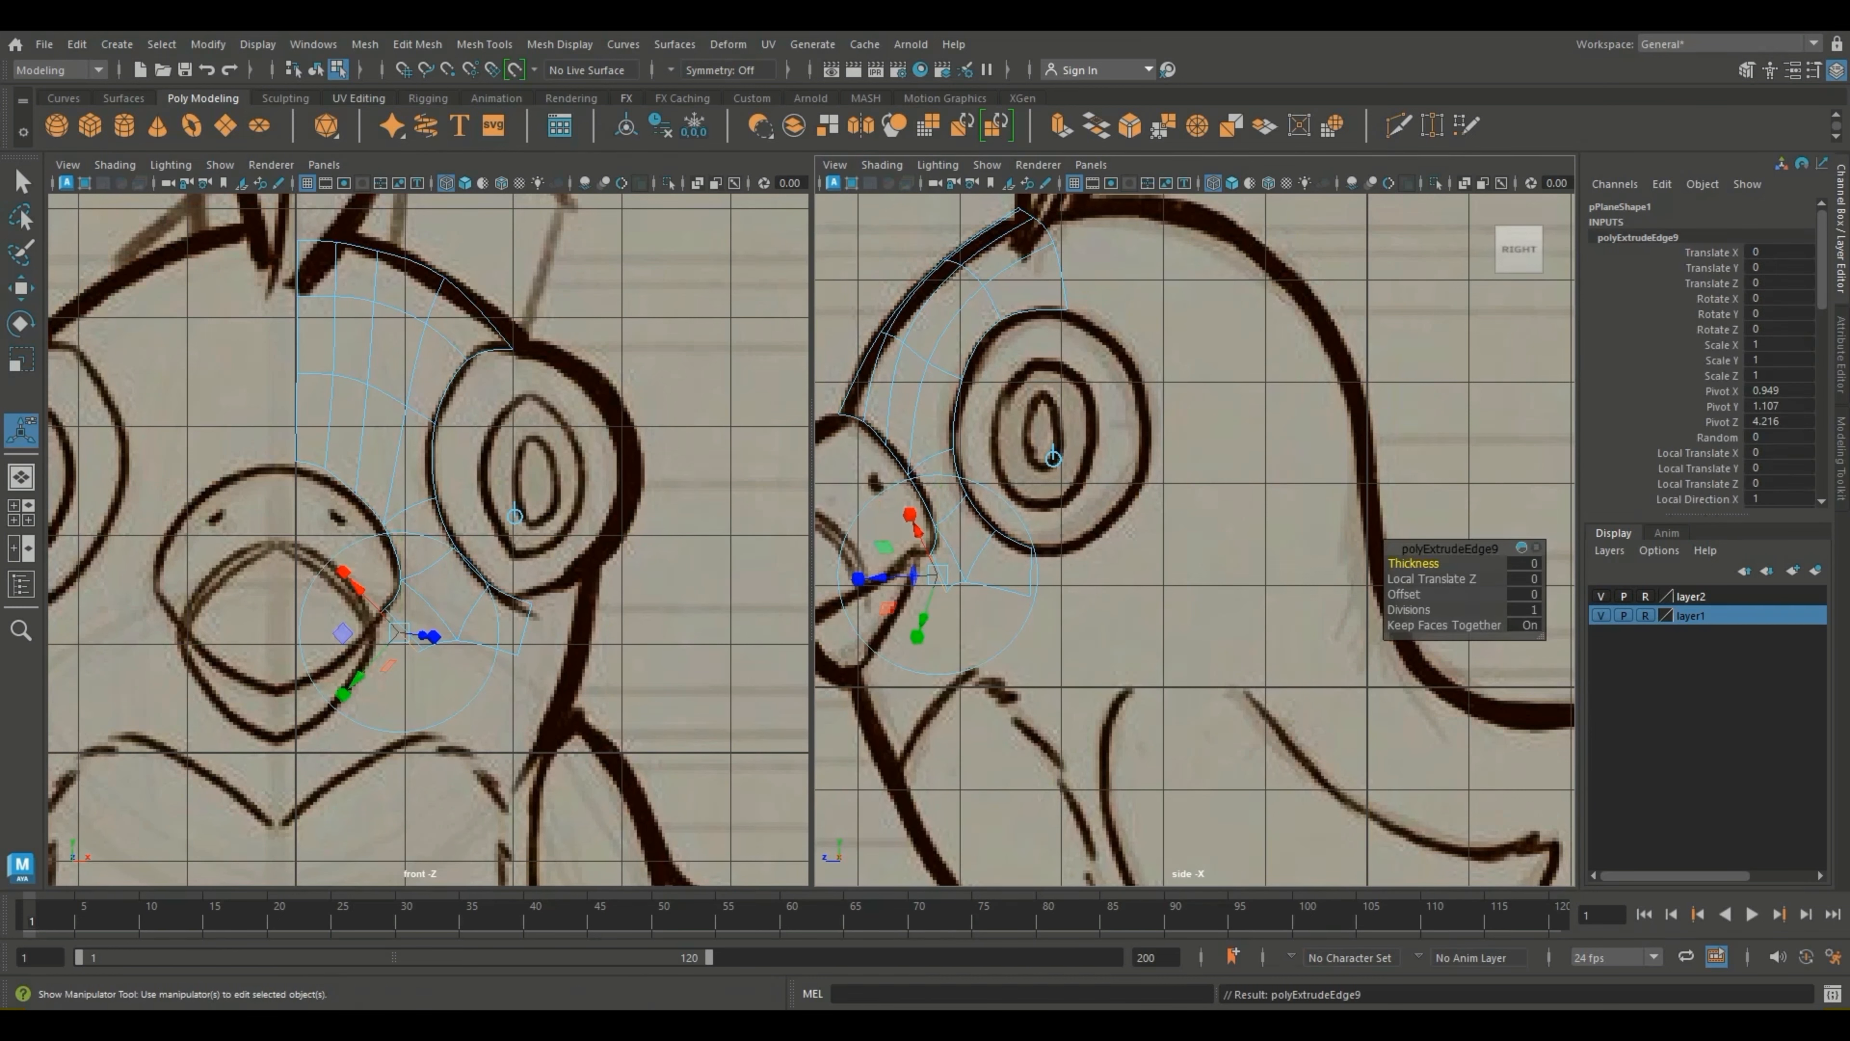
key("w")
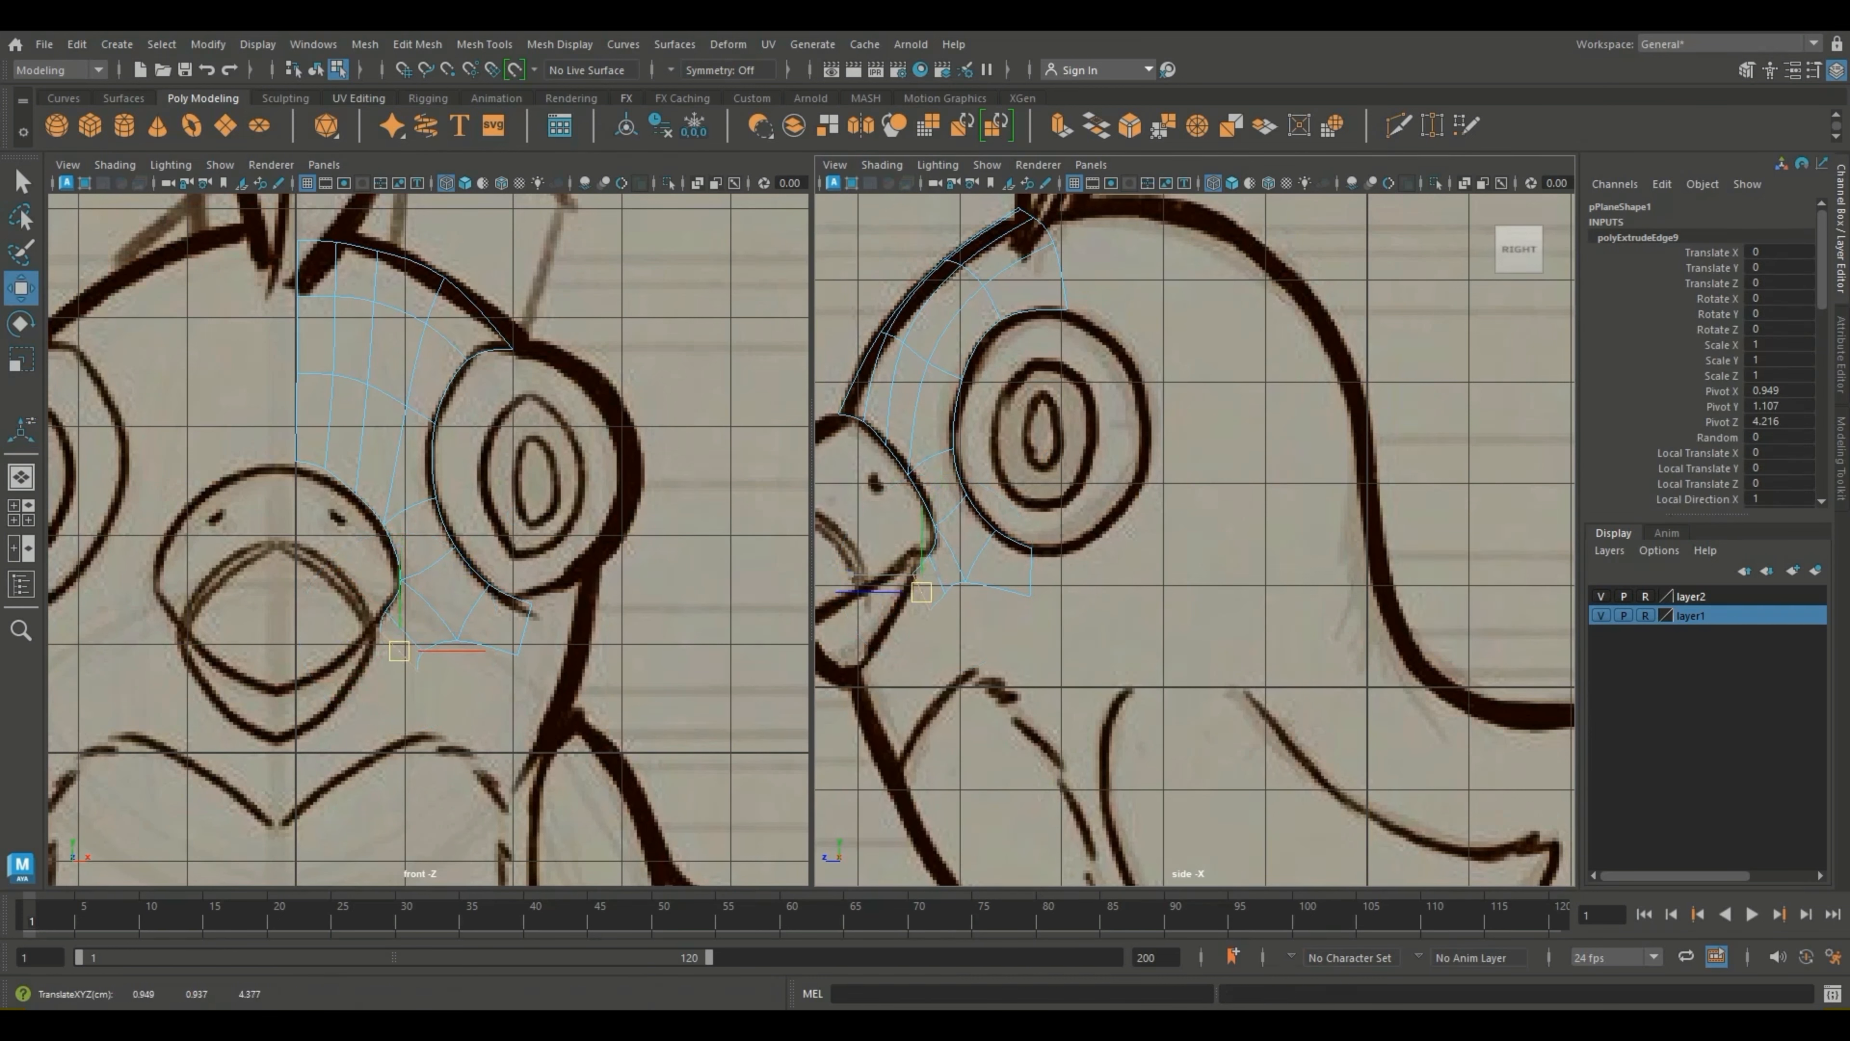
right_click_drag(915, 473, 838, 460)
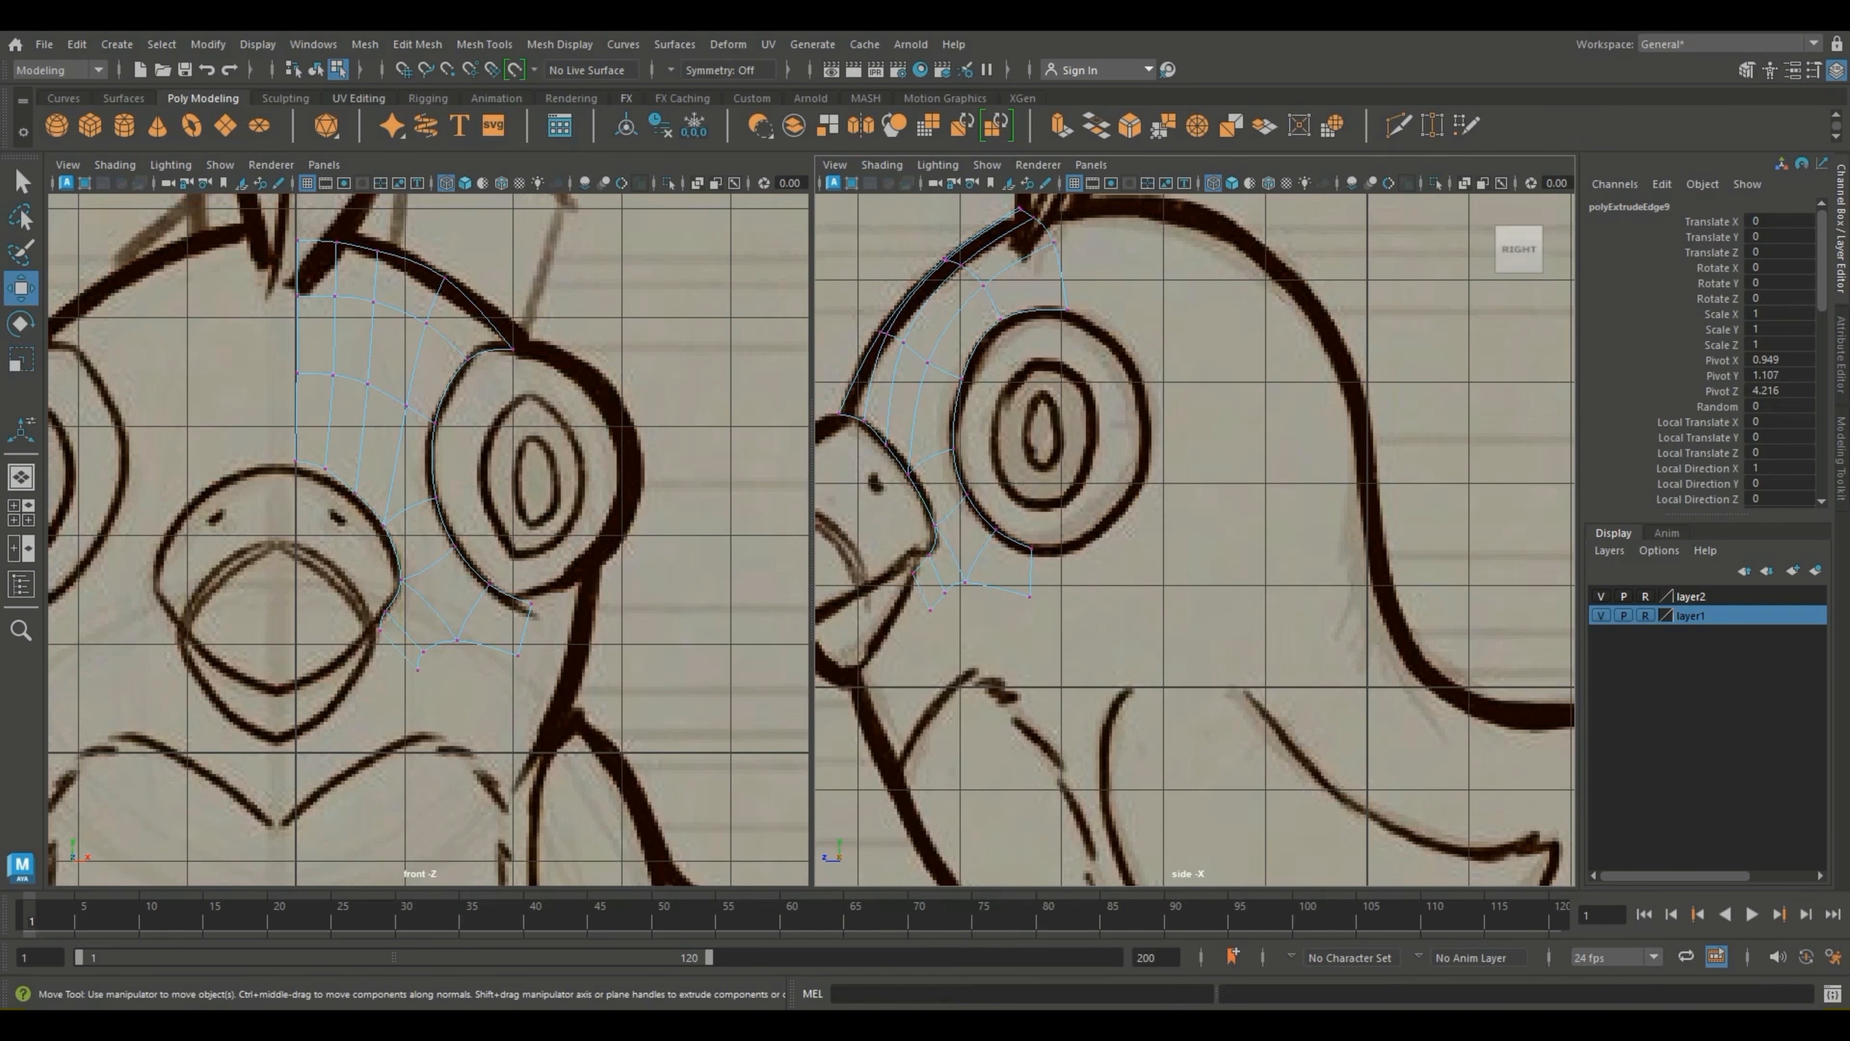
Step: Fit the new edge's vertices around the mouth corner, placing the beak-side one at about X 0.70, Y 1.15, Z 4.42
left_click(913, 573)
mouse_move(912, 574)
left_mouse_down()
mouse_move(915, 559)
mouse_move(928, 615)
mouse_move(902, 612)
mouse_move(916, 559)
left_mouse_up()
left_click(931, 611)
left_click(915, 559)
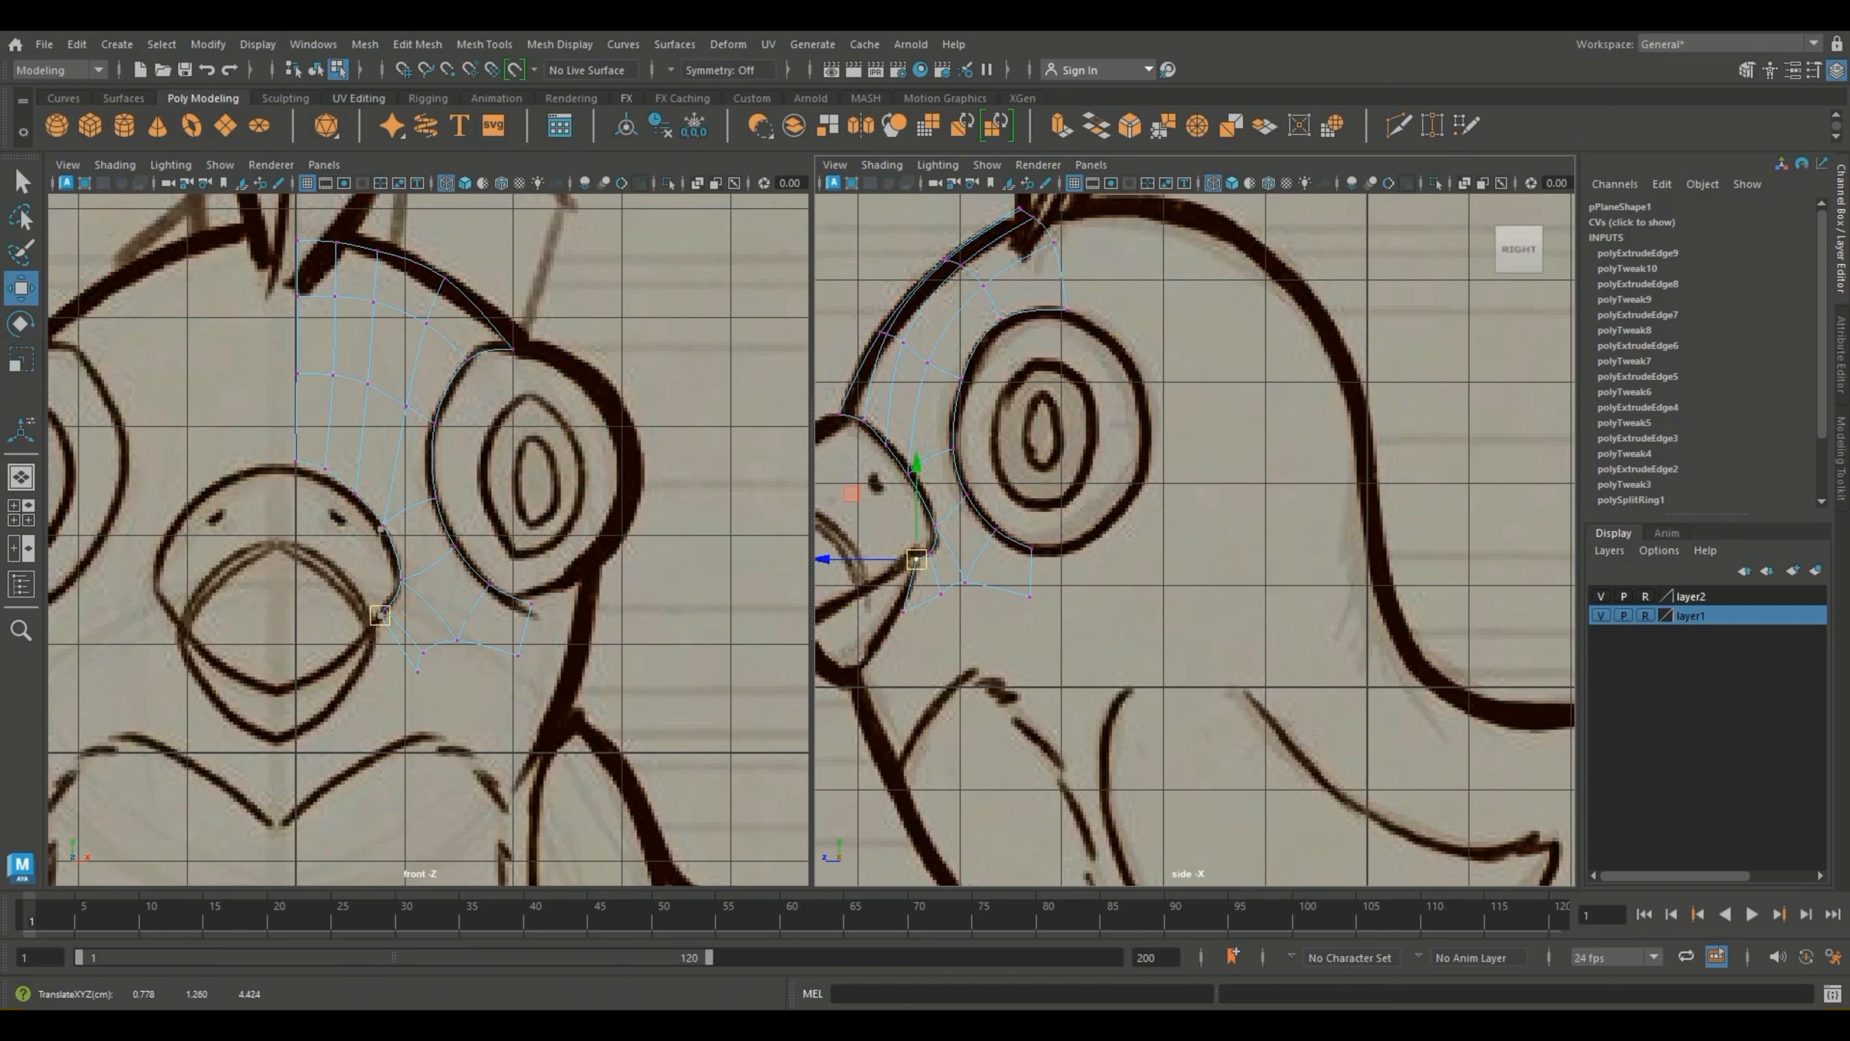
left_click(418, 671)
left_click_drag(417, 671, 371, 679)
left_click(382, 615)
mouse_move(381, 614)
left_mouse_down()
mouse_move(371, 627)
mouse_move(439, 649)
mouse_move(405, 675)
mouse_move(371, 627)
left_mouse_up()
left_click(416, 654)
left_click(370, 679)
left_click(376, 624)
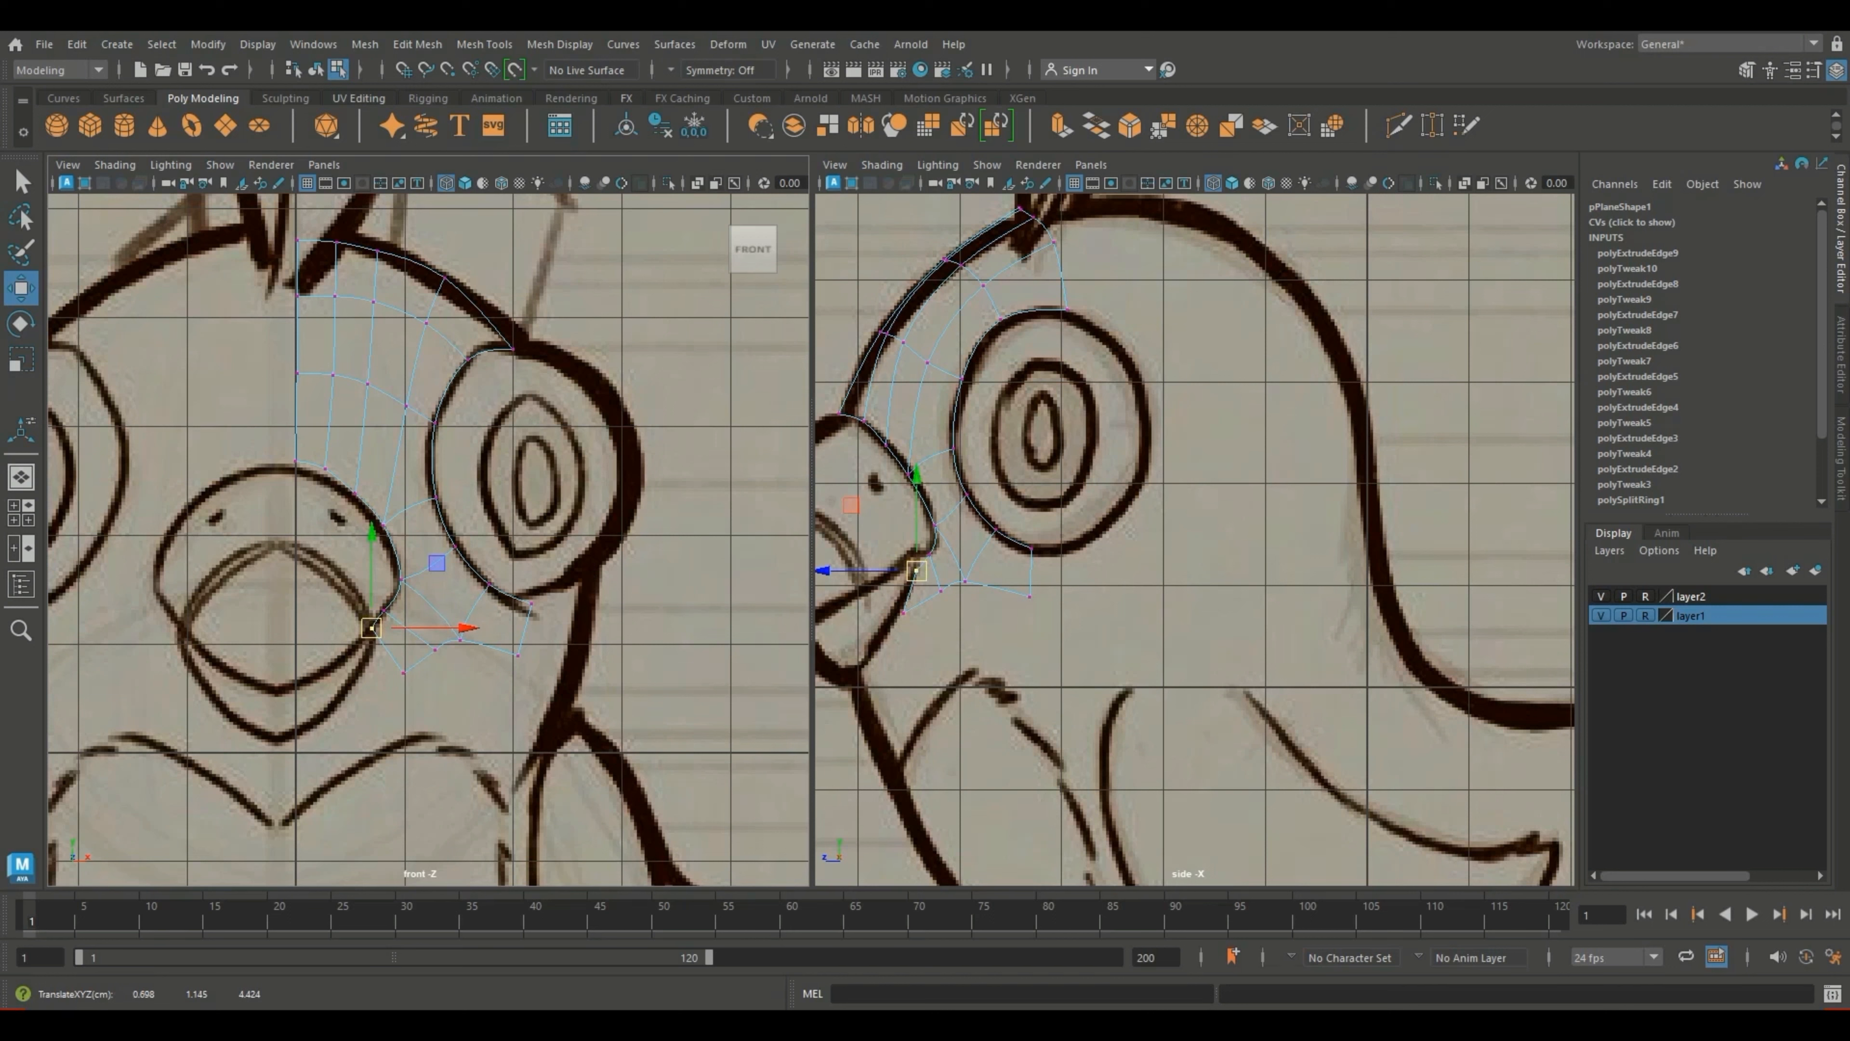
Step: Refine the cheek and mouth-corner vertices in both views, shifting the beak-side one slightly up and forward in the side view
left_click(904, 613)
left_click_drag(904, 613, 917, 559)
left_click(941, 590)
left_click(917, 571)
left_click(404, 670)
left_click_drag(404, 670, 410, 671)
left_click(371, 625)
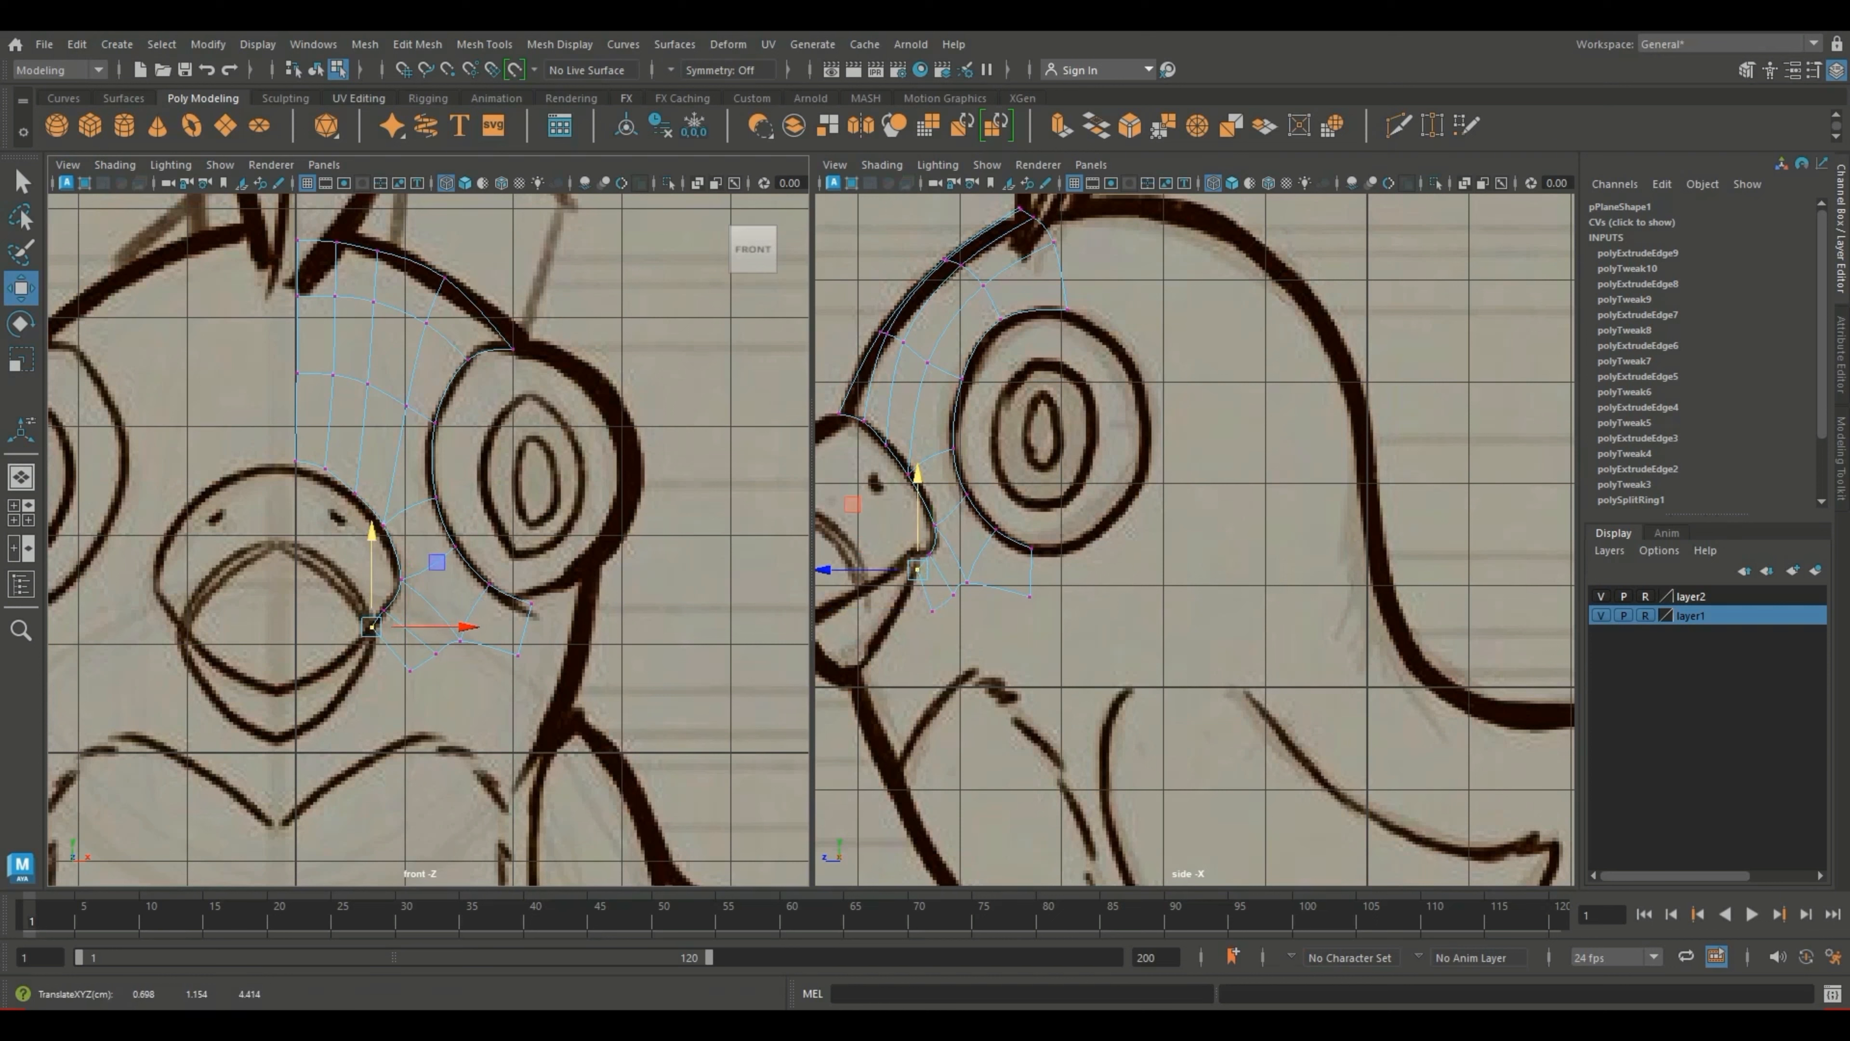
left_click_drag(917, 569, 909, 562)
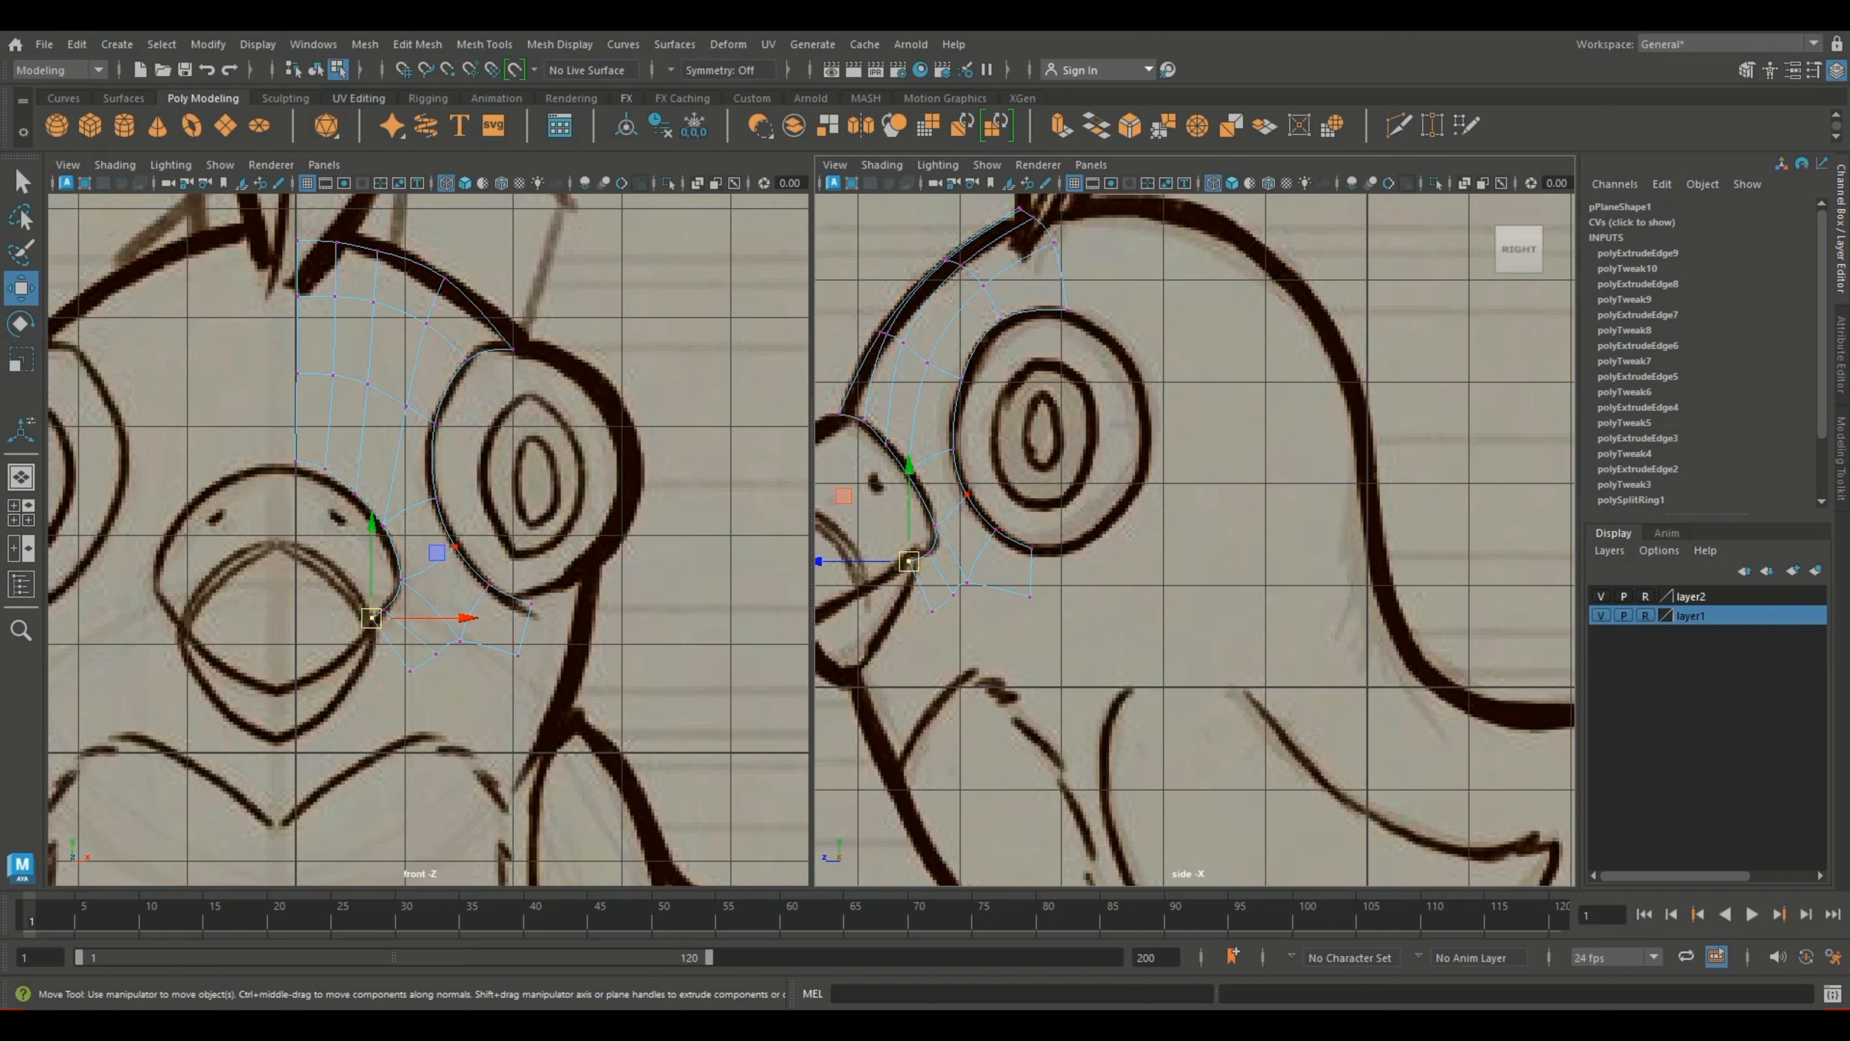
Step: Adjust the vertices higher up along the beak's edge to follow the beak outline in the side and front views
left_click_drag(937, 523, 926, 516)
left_click_drag(935, 524, 901, 468)
left_click_drag(908, 474, 889, 440)
left_click_drag(385, 510, 279, 447)
left_click_drag(326, 388, 326, 395)
left_click(383, 519)
left_click_drag(383, 515, 383, 516)
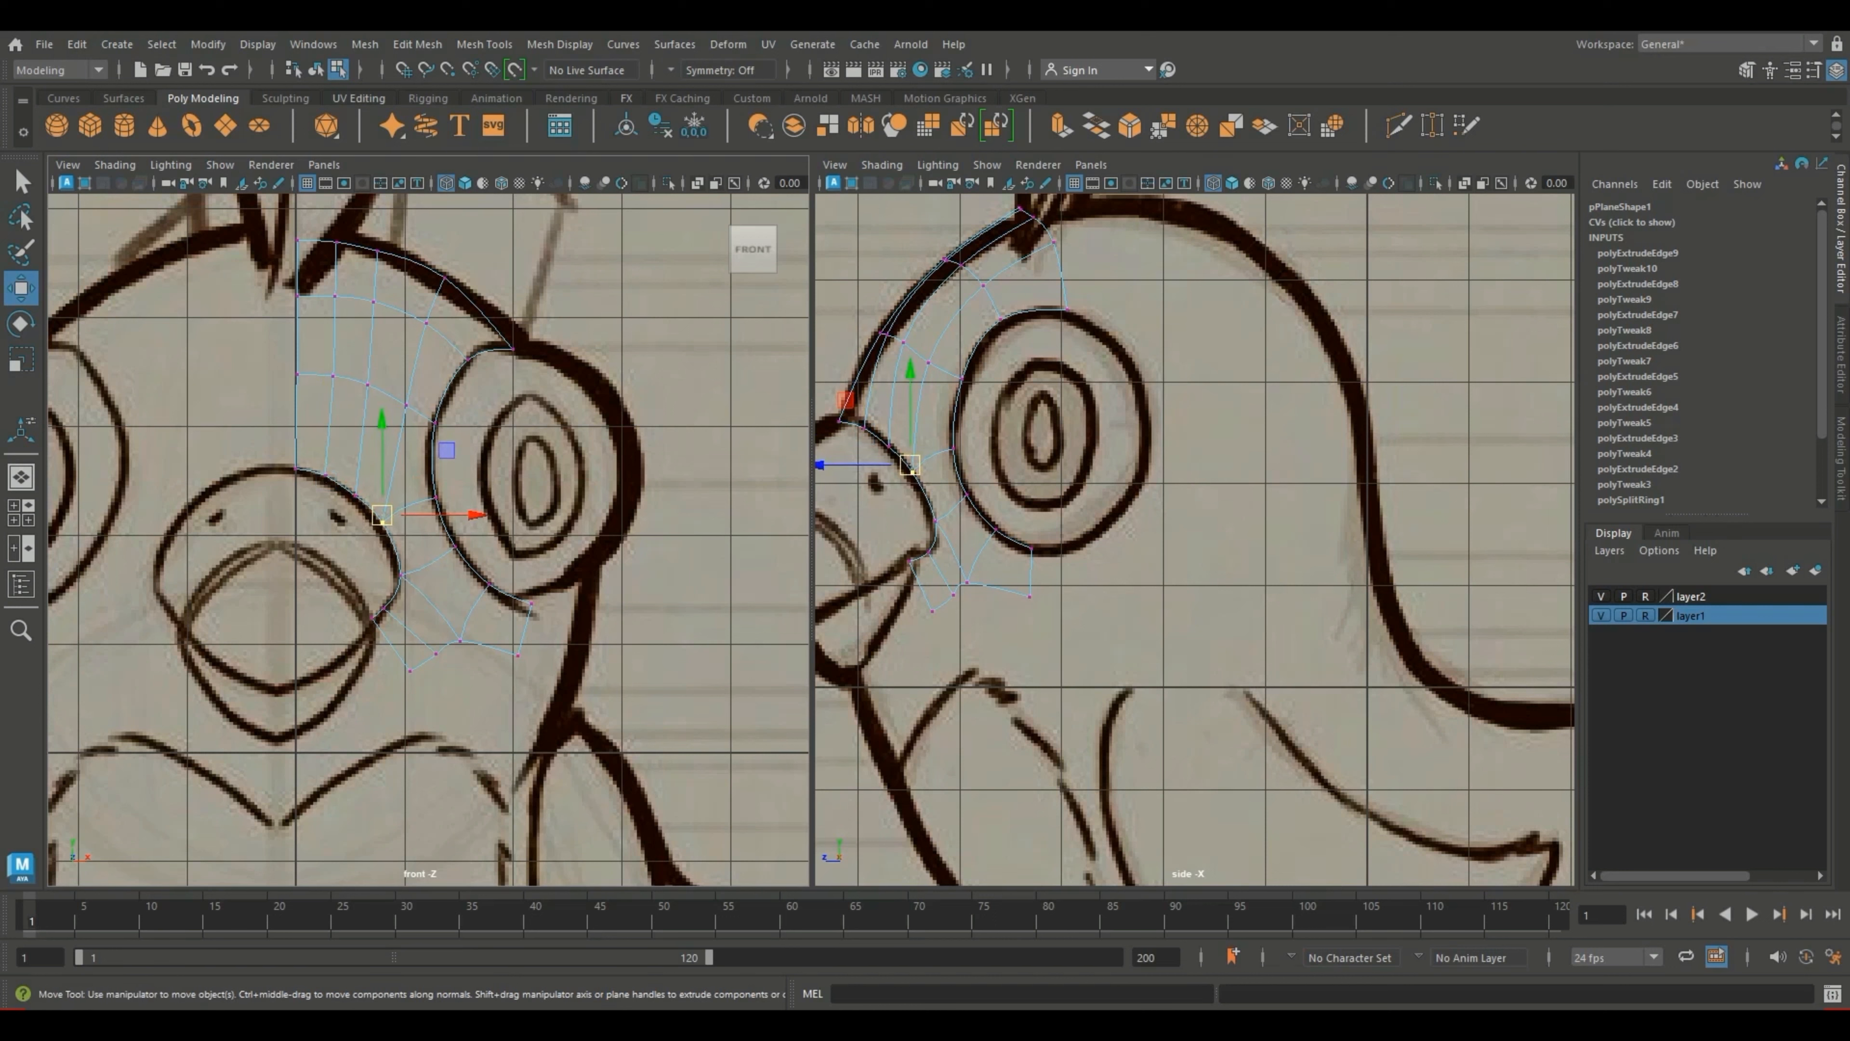
Step: Adjust the end-edge vertices beneath the eye in both views, placing the lower one at about X 2.04, Y 0.82, Z 3.30
left_click_drag(547, 626, 549, 626)
left_click_drag(533, 603, 528, 596)
left_click_drag(1032, 542, 1031, 604)
left_click(1030, 598)
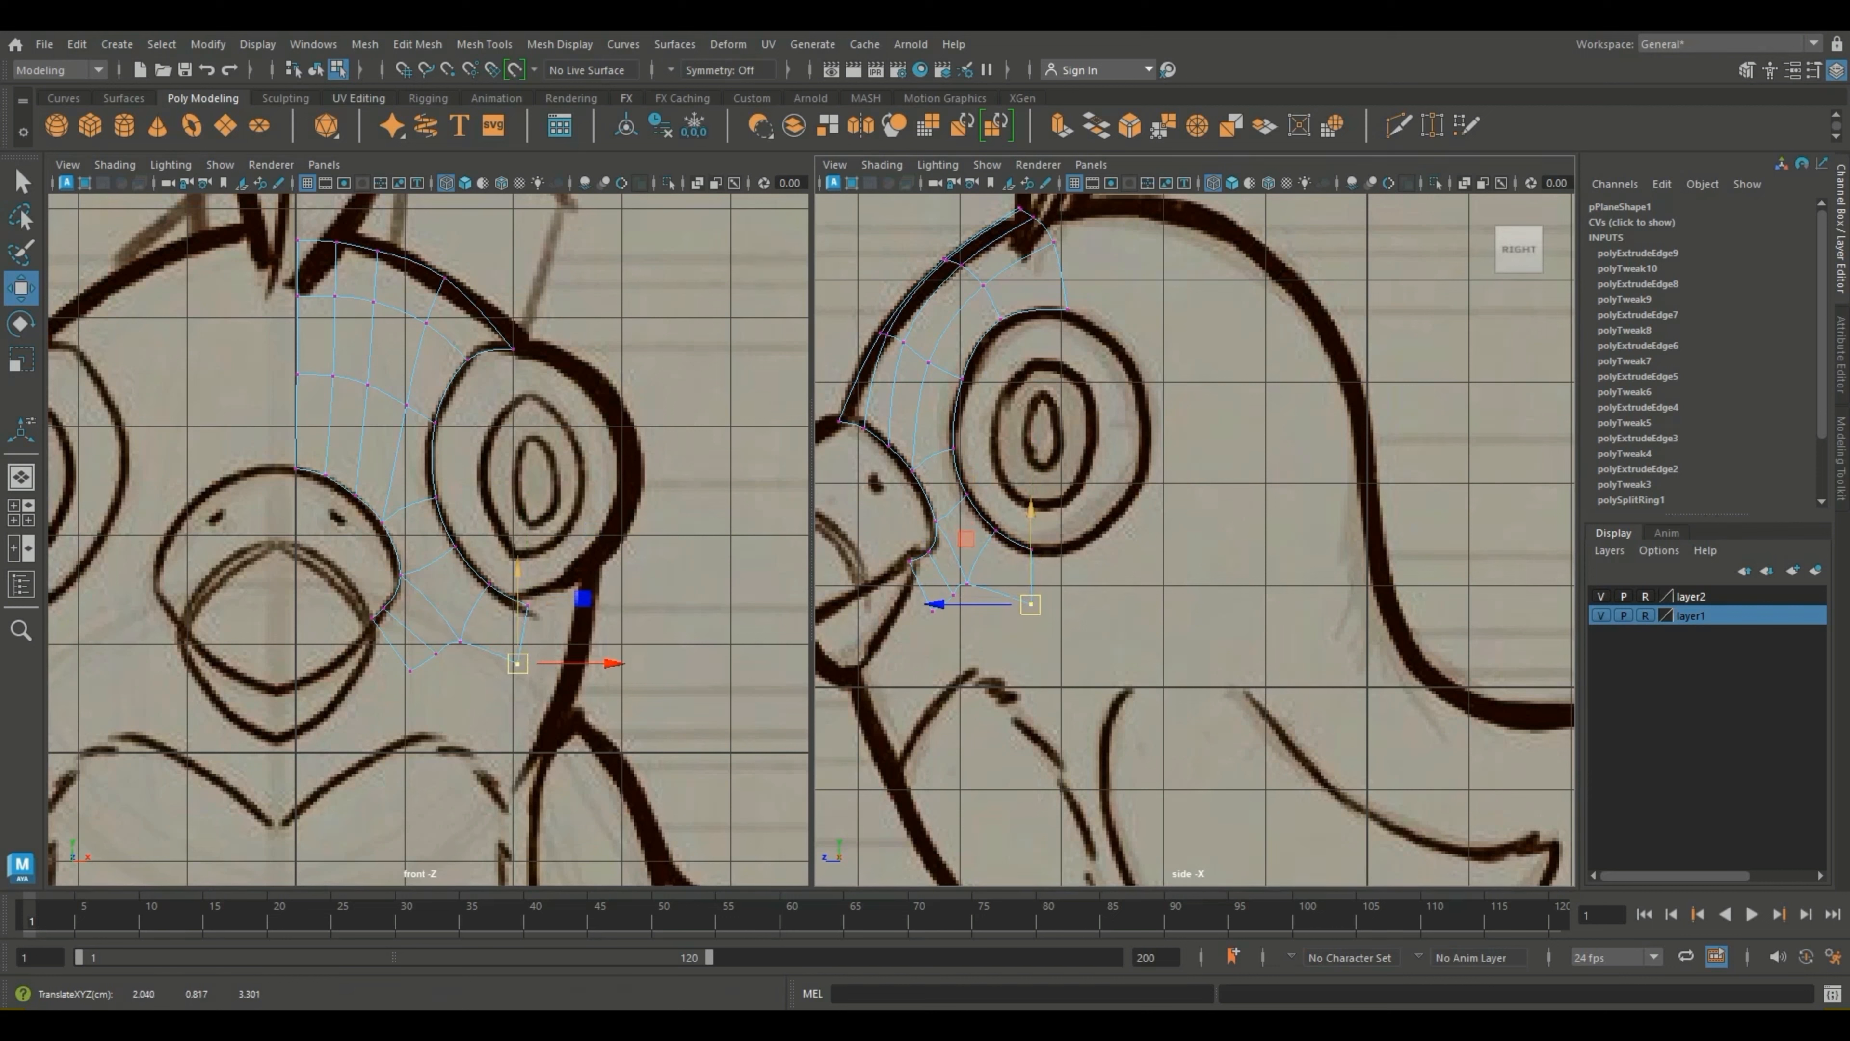
Step: Extrude the strip's end edge beneath the eye backward and slightly up in the side view
right_click_drag(1035, 461, 1035, 409)
left_click(918, 579)
left_click(1032, 576)
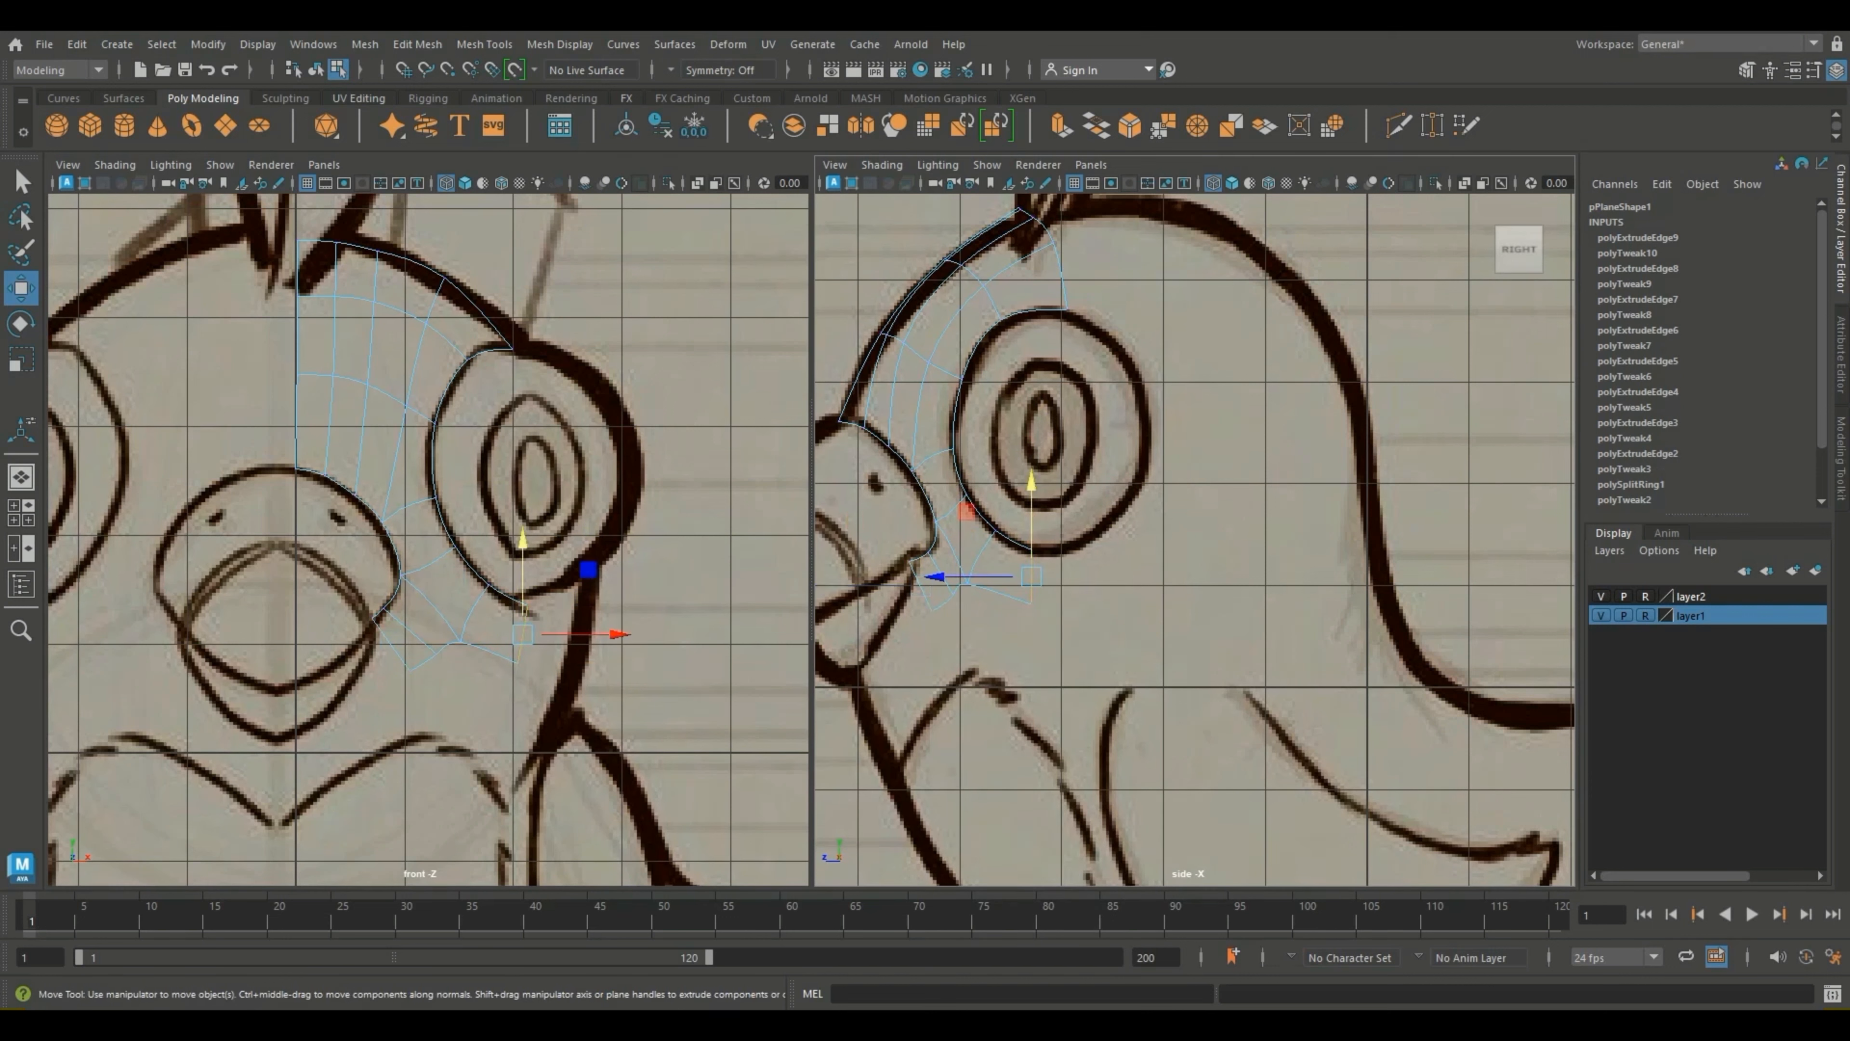
key("ctrl+e")
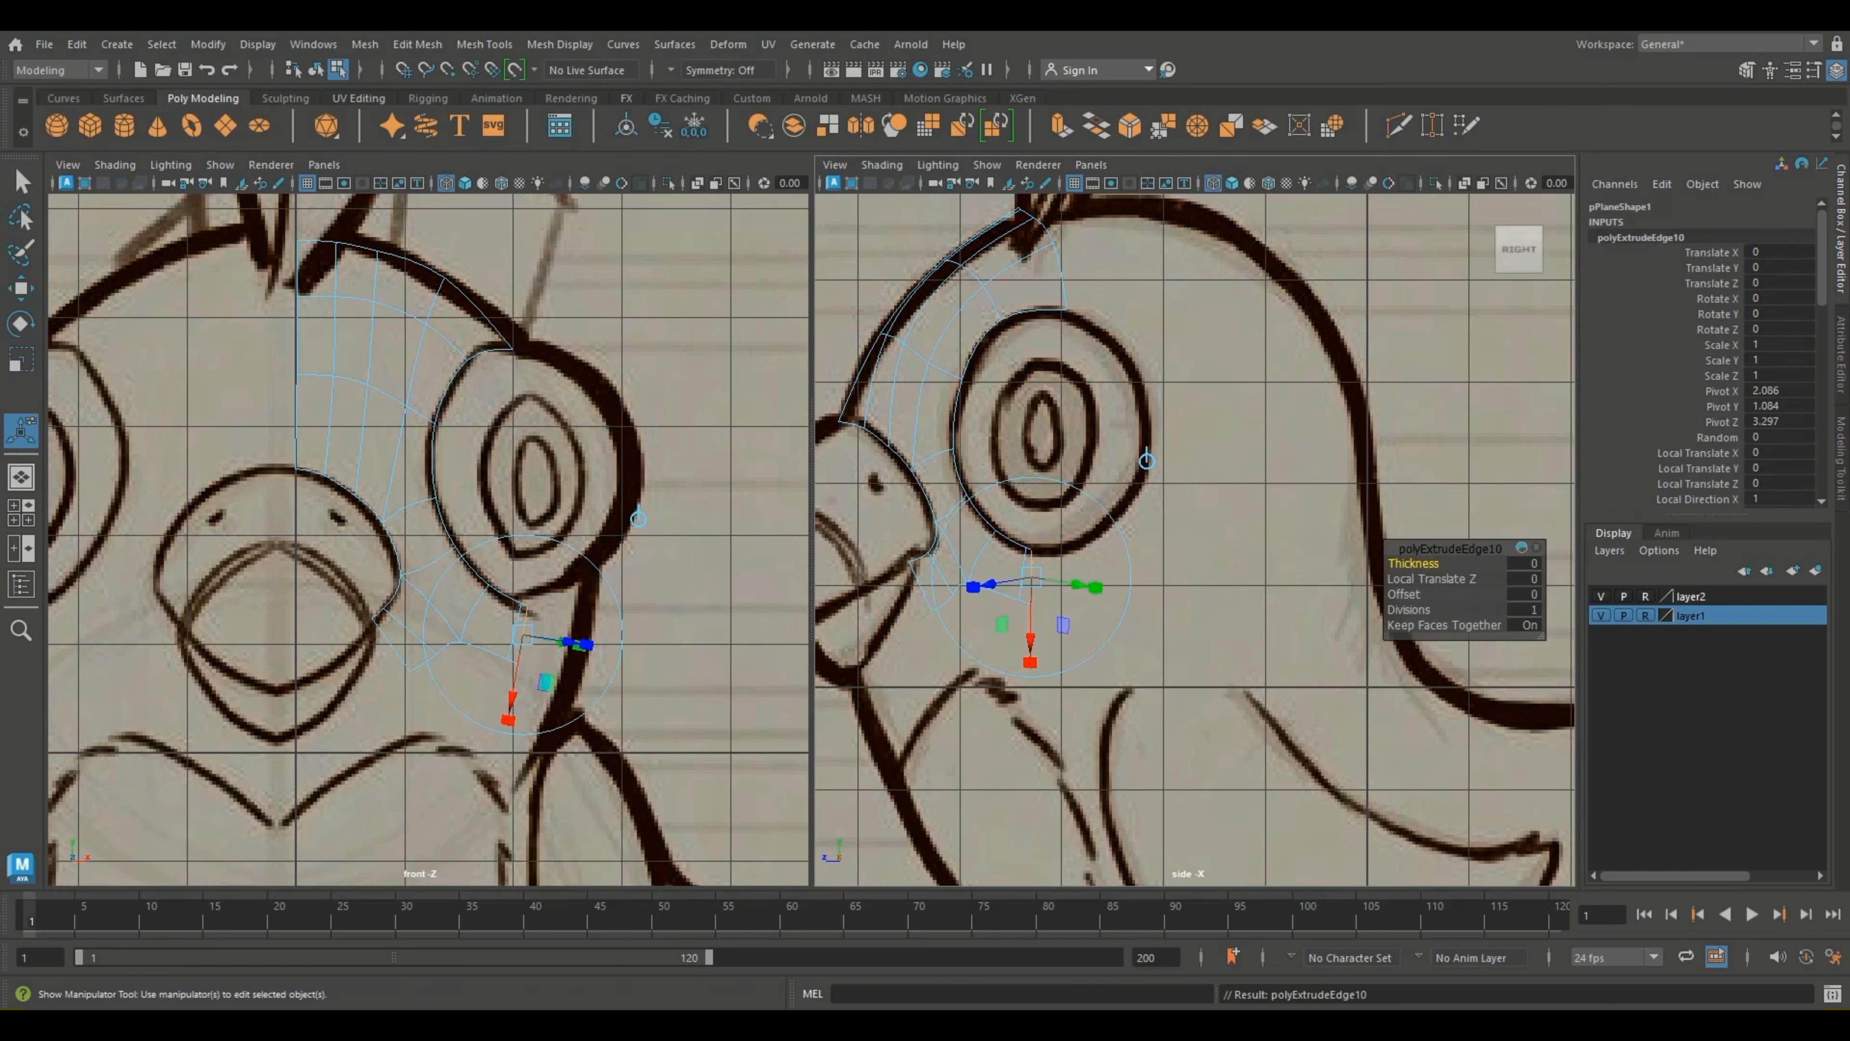
key("w")
left_click_drag(1032, 578, 1101, 562)
Step: Fit the new edge's vertices below the eye in both views, placing the outer one at about X 2.51, Y 0.93, Z 2.43
right_click_drag(1103, 461, 1023, 461)
left_click_drag(1128, 556, 1129, 556)
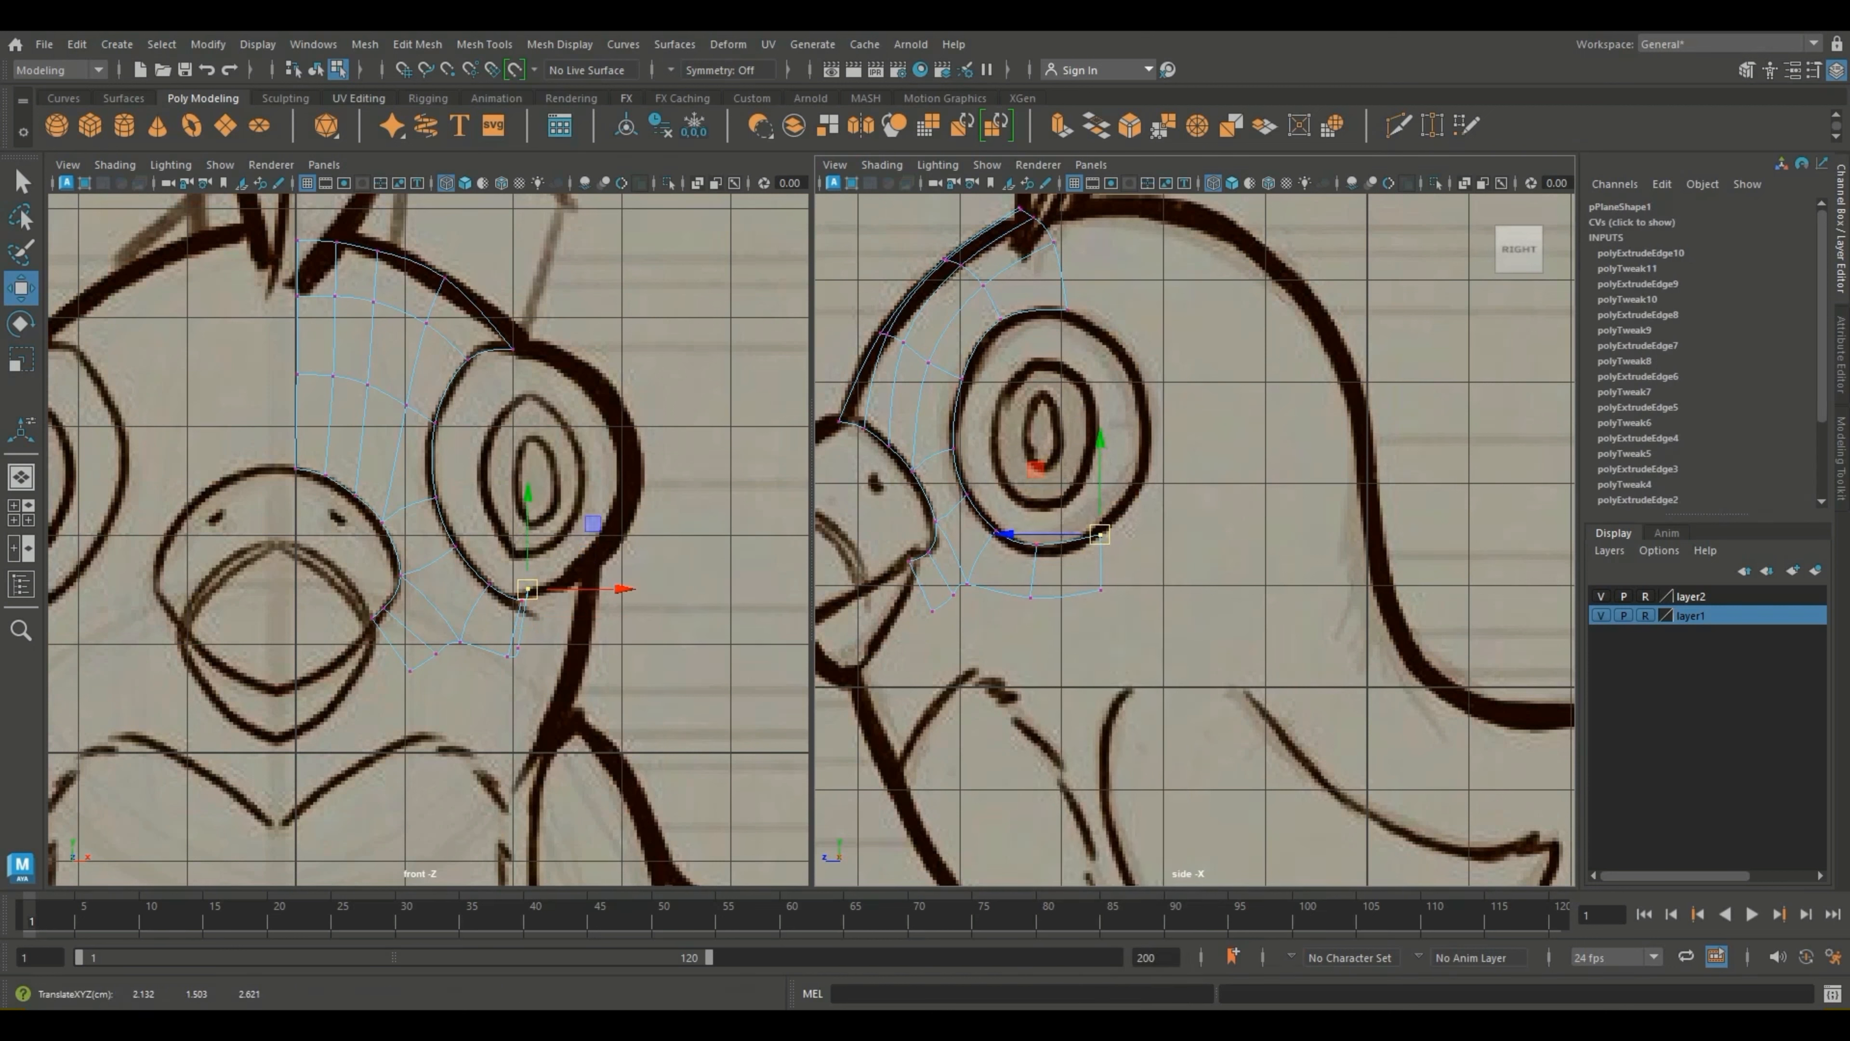
left_click_drag(605, 588, 636, 589)
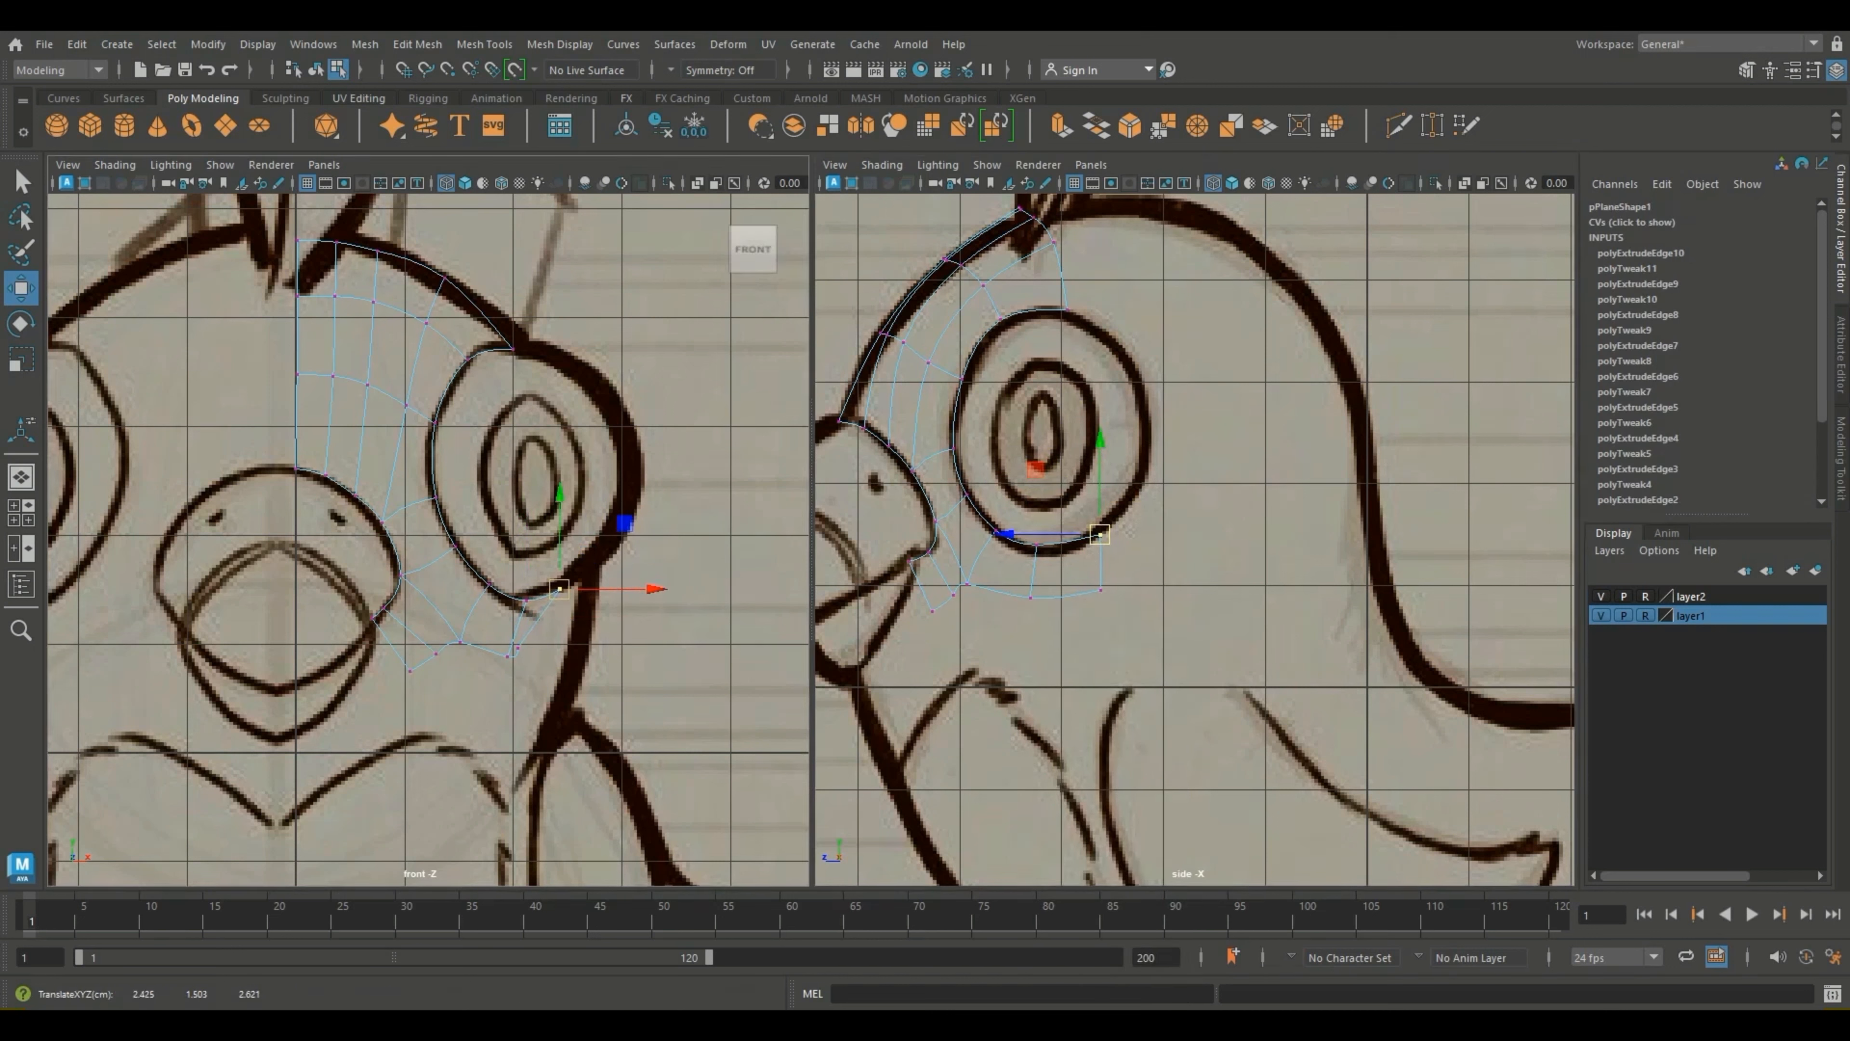
left_click(518, 649)
left_click_drag(518, 648, 568, 639)
mouse_move(1100, 581)
left_mouse_down()
mouse_move(1115, 590)
mouse_move(1082, 538)
mouse_move(1120, 593)
left_mouse_up()
left_click(1102, 536)
left_click(1114, 587)
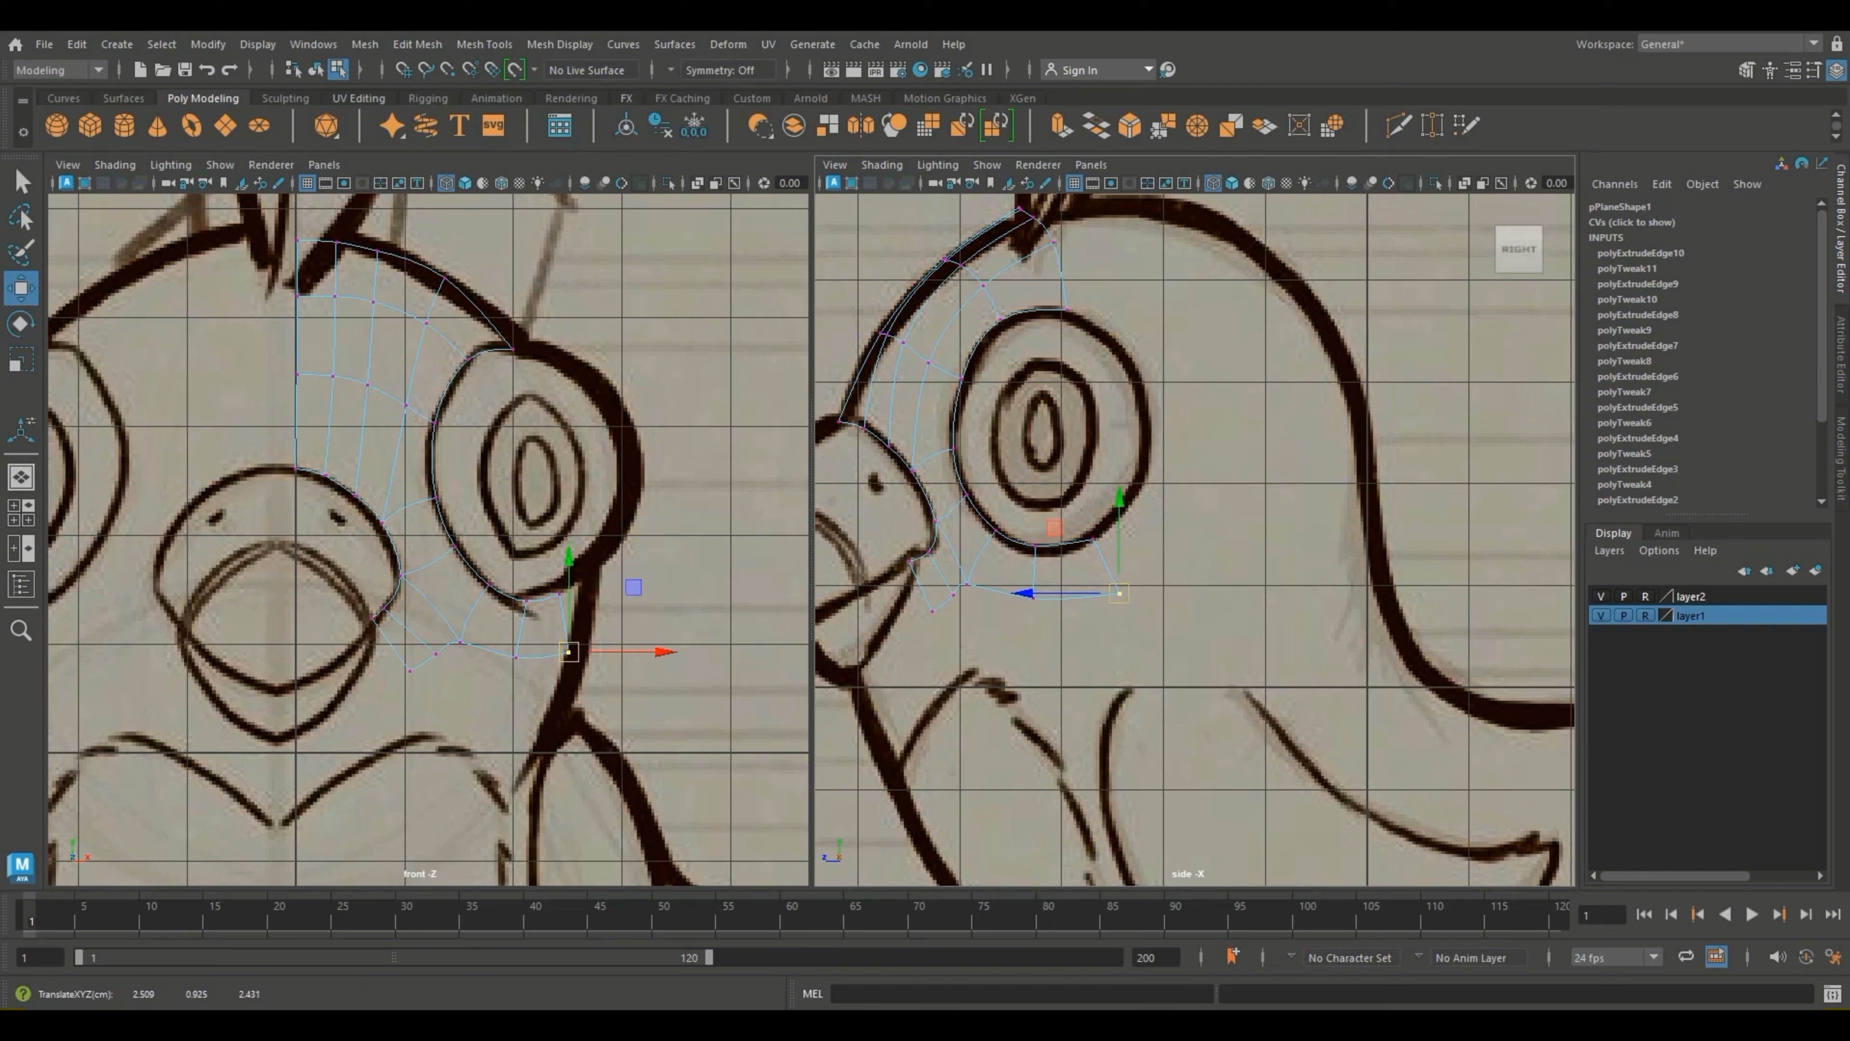
Step: Refine the vertices along the eye's lower outline, placing the rear one at about X 2.44, Y 1.52, Z 2.63
left_click(1035, 544)
left_click_drag(1035, 545, 1098, 538)
left_click(1094, 540)
left_click_drag(559, 594, 561, 587)
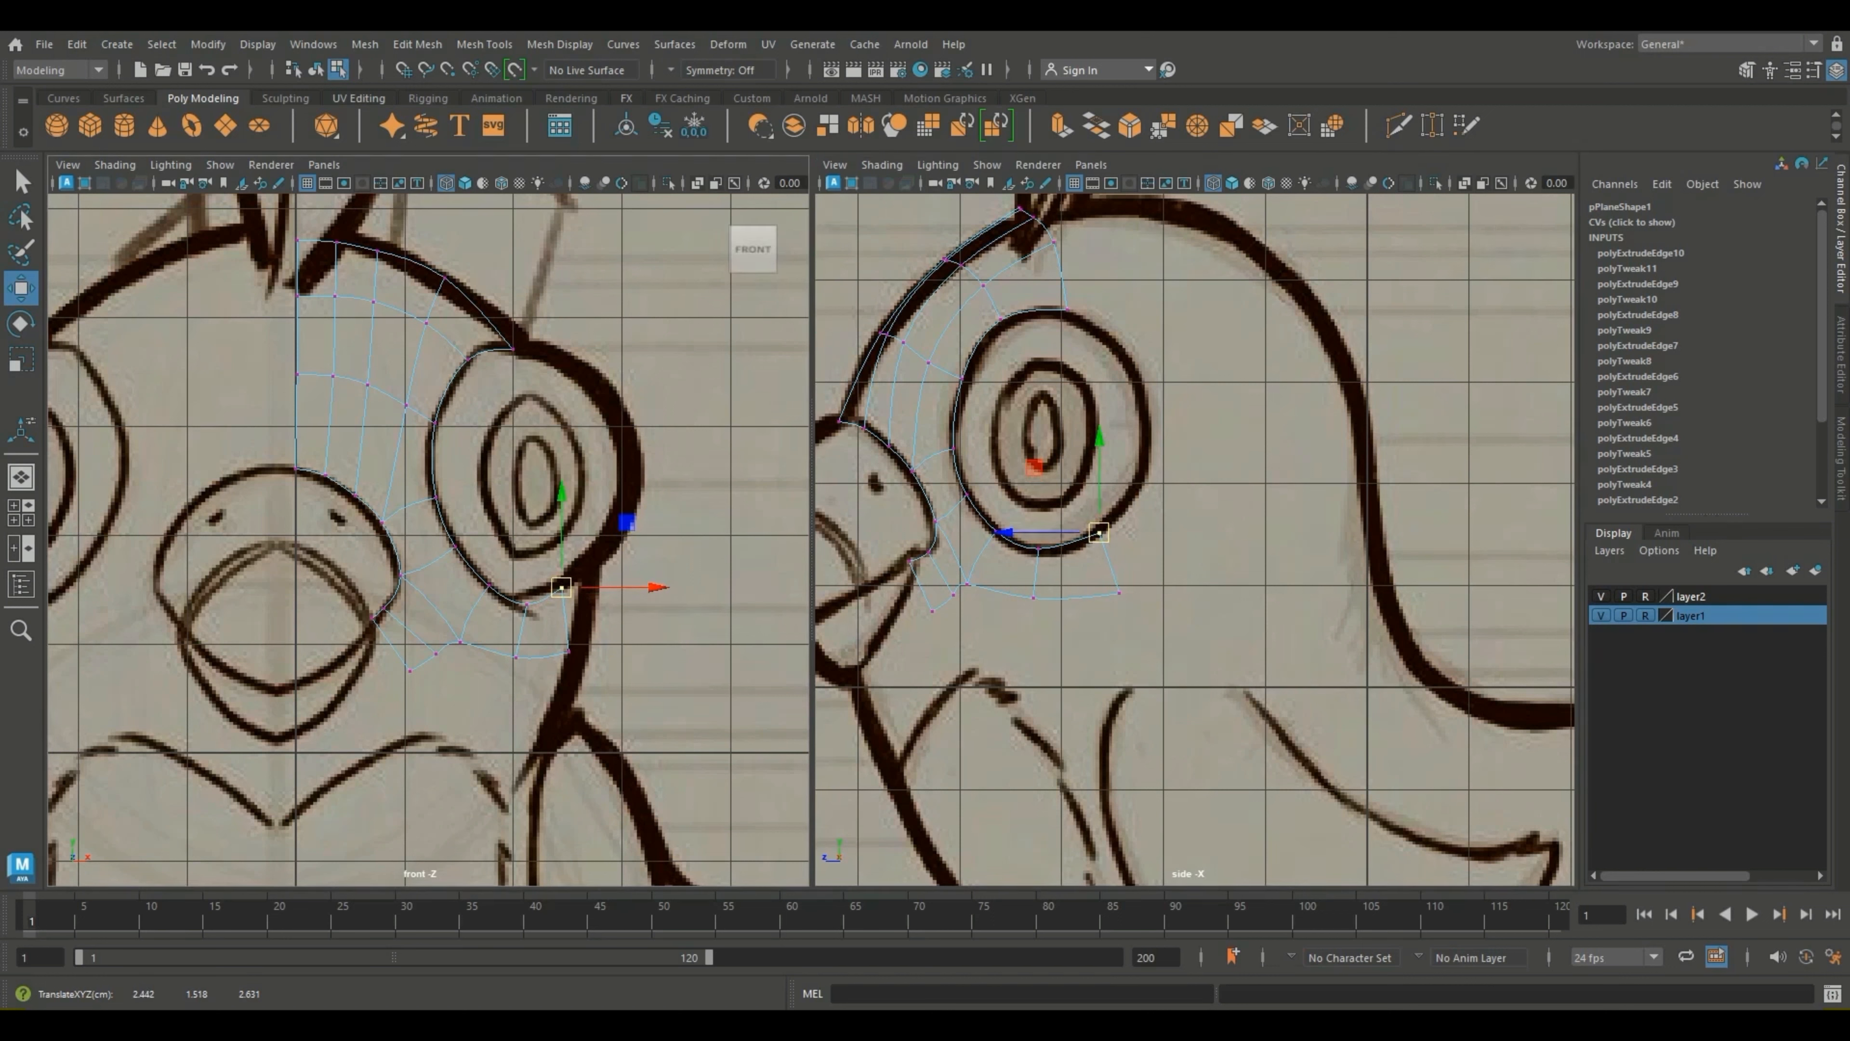
Step: Extrude the rear end edge again up and back around the eye to about X 2.71, Y 1.80, Z 1.96
right_click_drag(1107, 489, 1108, 430)
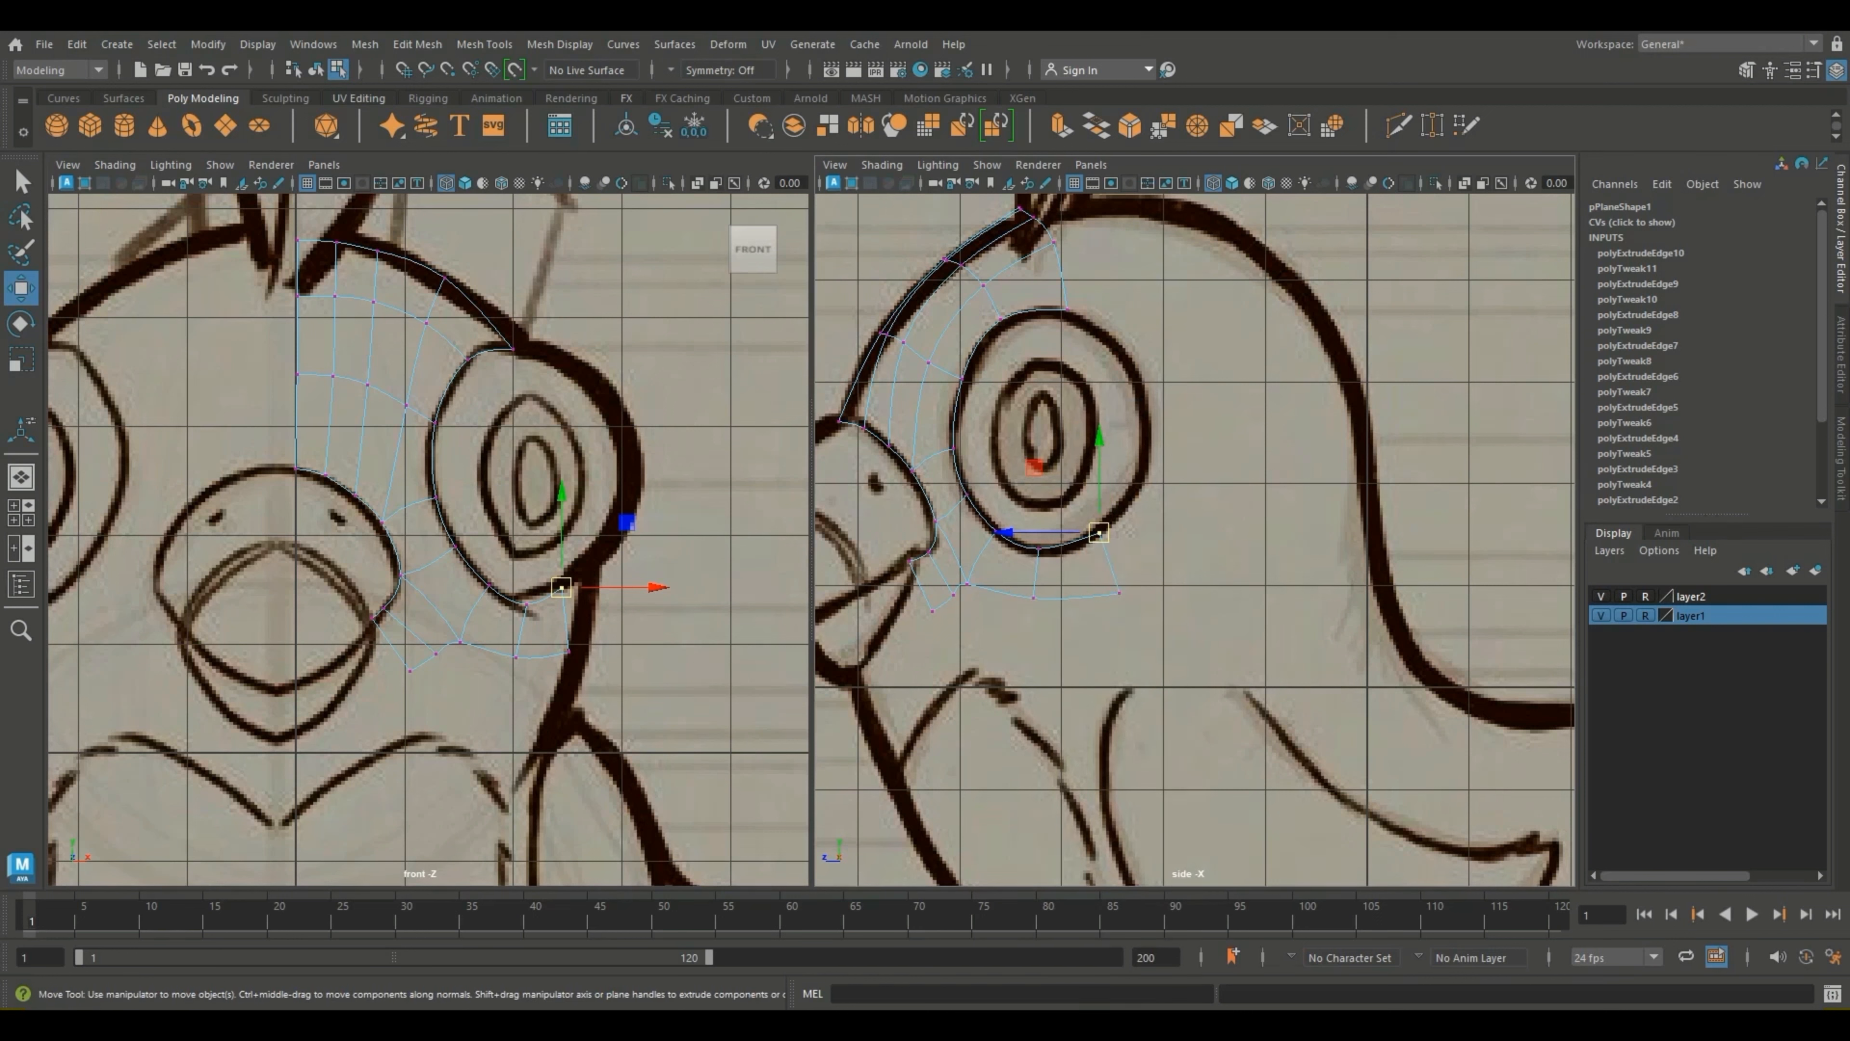
left_click(1109, 563)
key("ctrl+e")
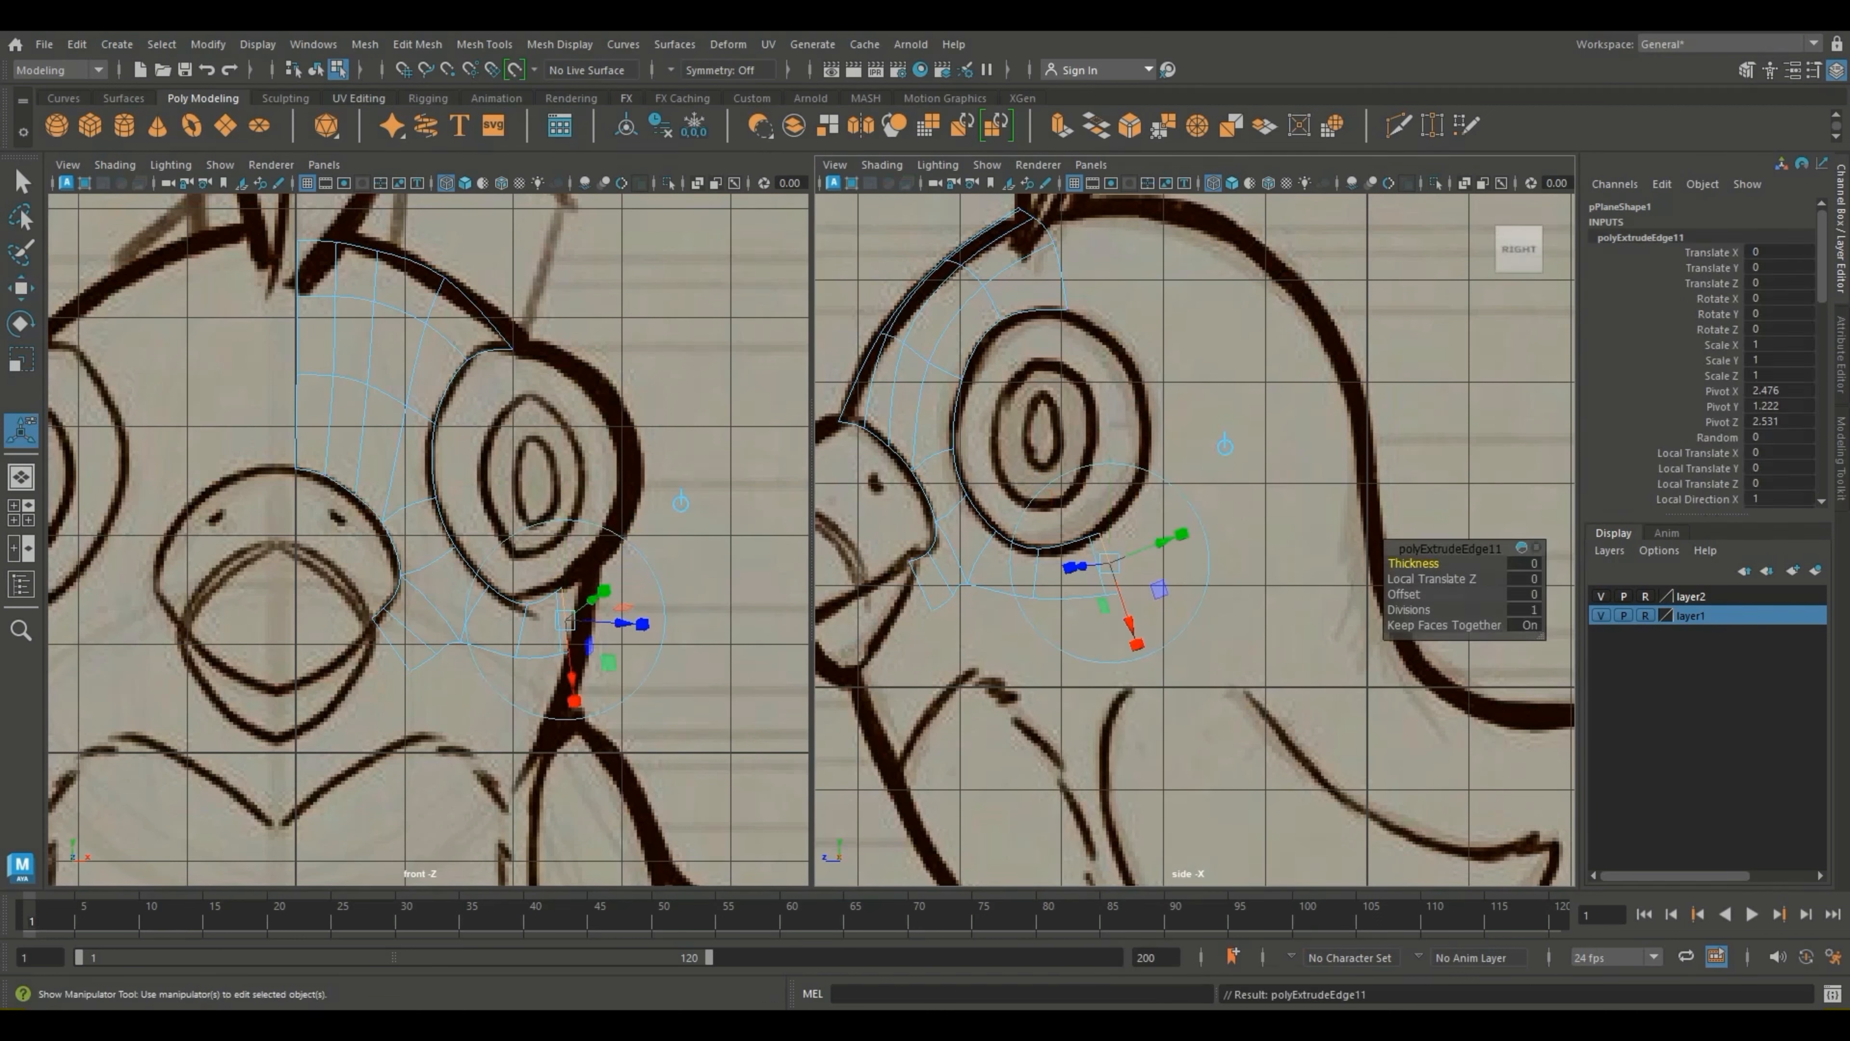
key("w")
left_click_drag(1109, 562, 1167, 511)
left_click_drag(565, 563, 590, 556)
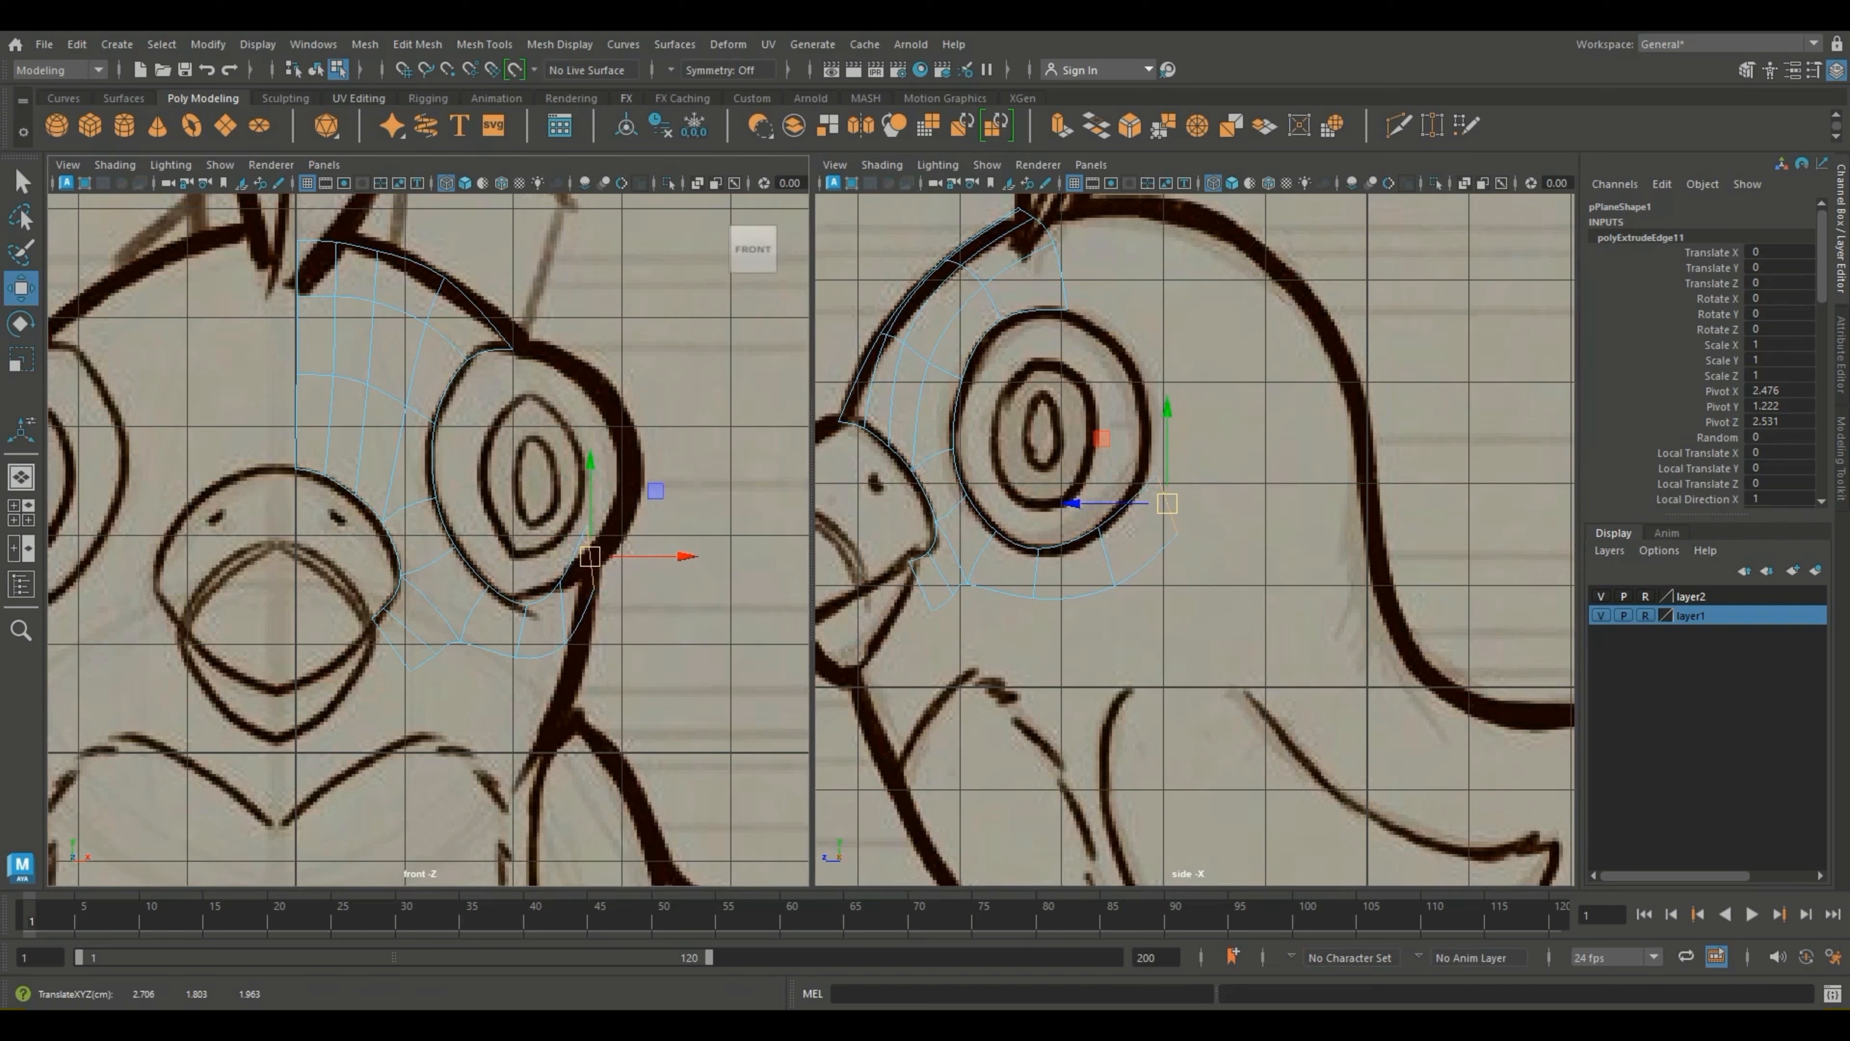
Step: Nudge the outer vertex behind the eye down and back, and extrude the rear end edge upward along the eye in the side view
right_click(1166, 460)
left_click(1157, 474)
left_click_drag(1157, 474, 1173, 511)
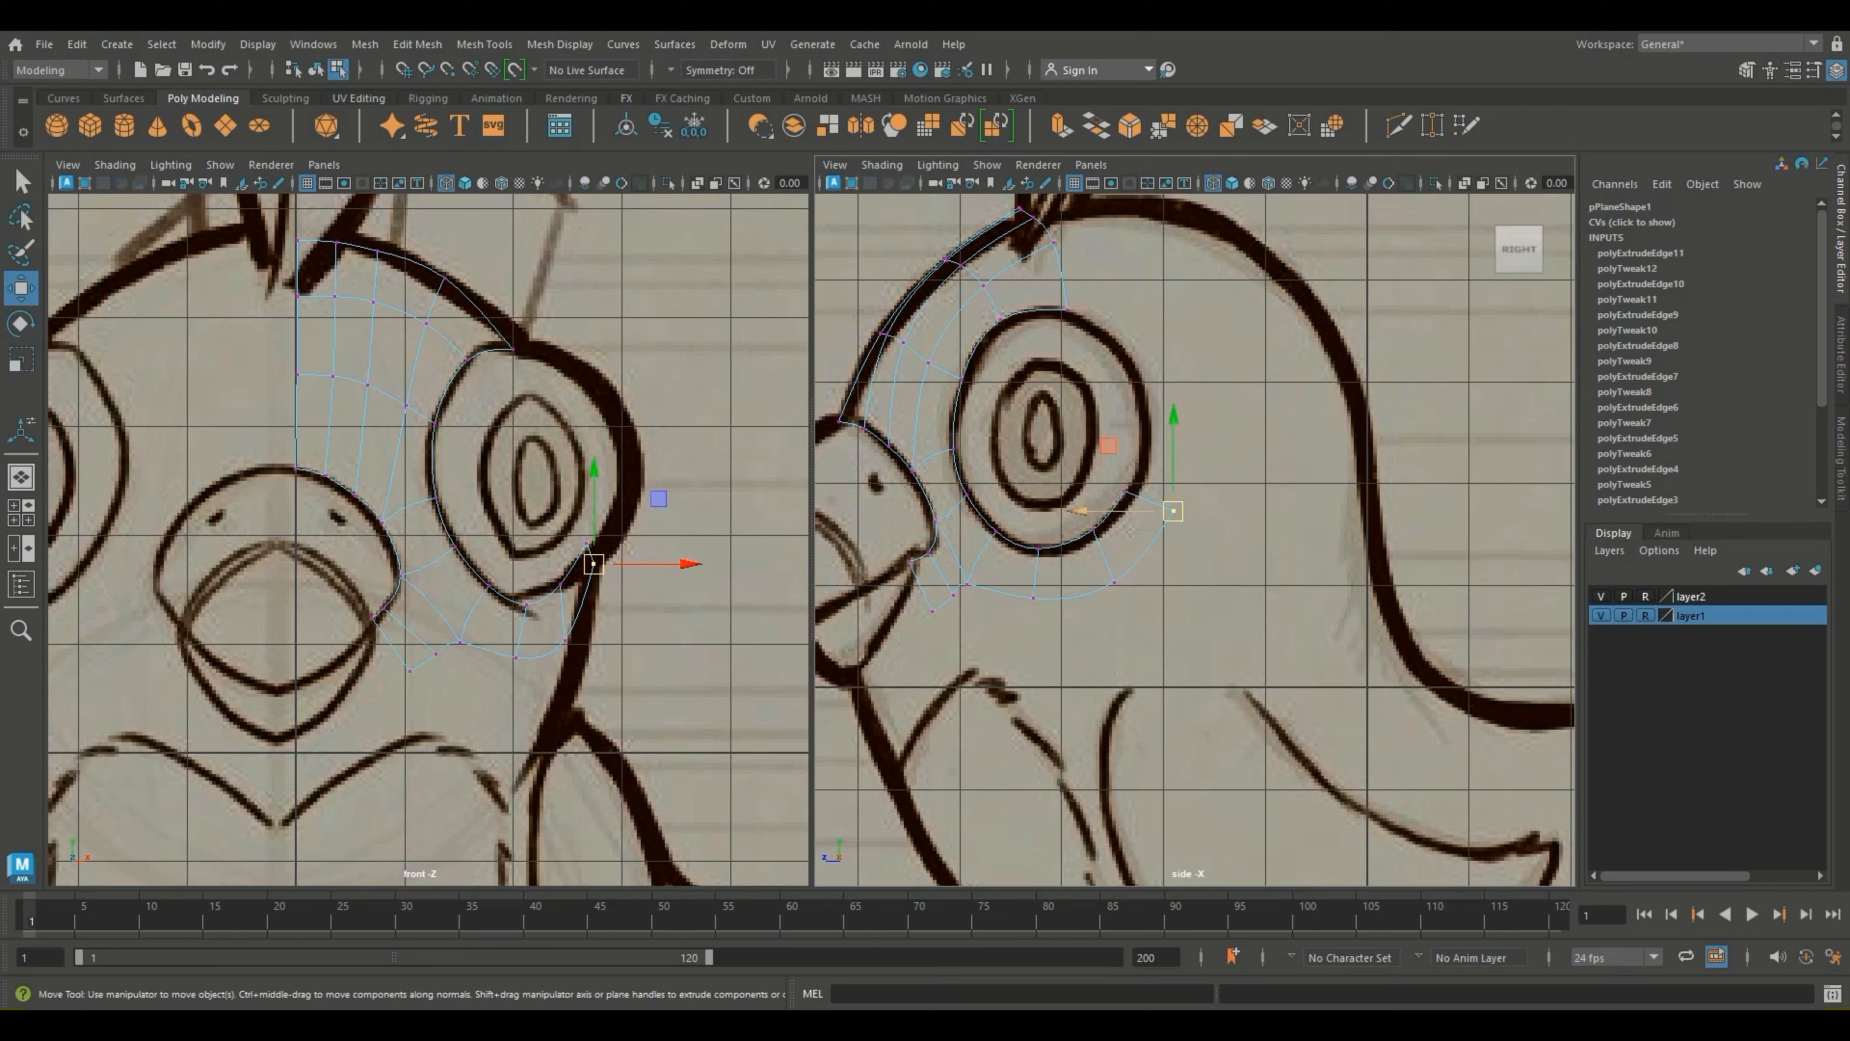
right_click_drag(1140, 458, 1141, 407)
left_click(1149, 501)
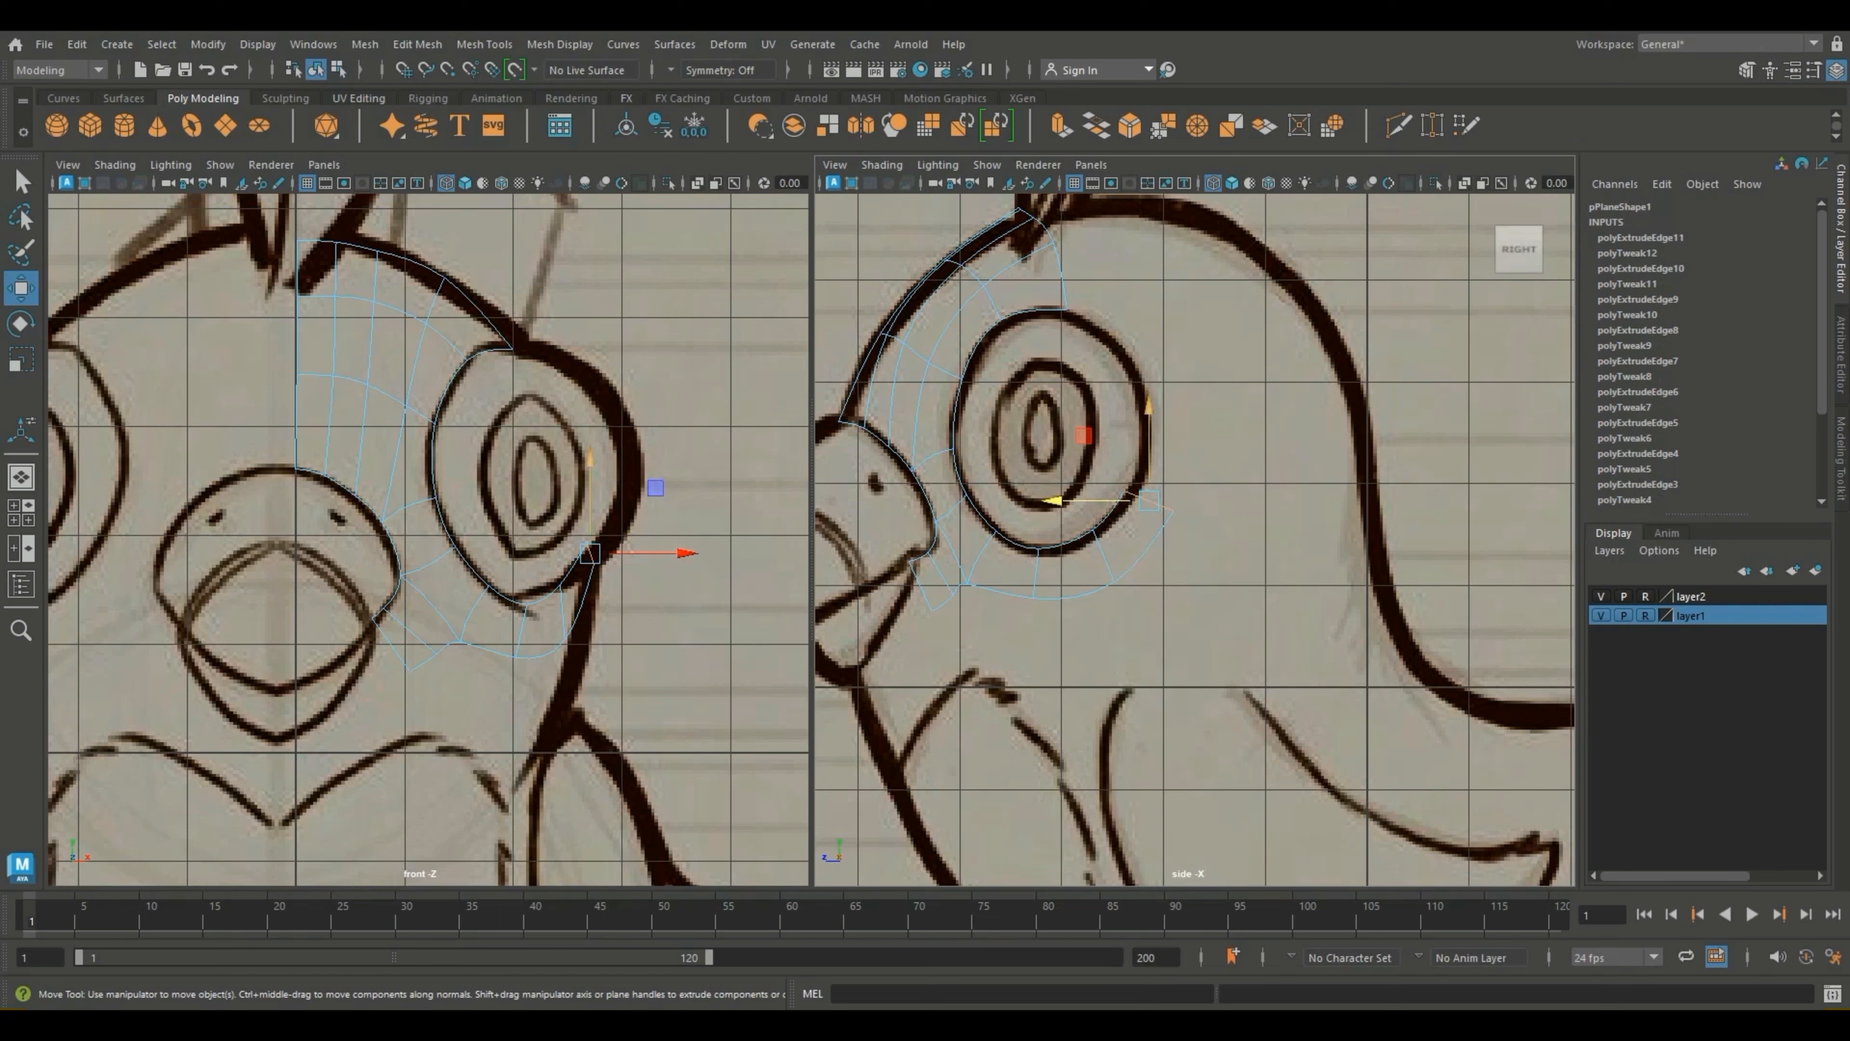
key("ctrl+e")
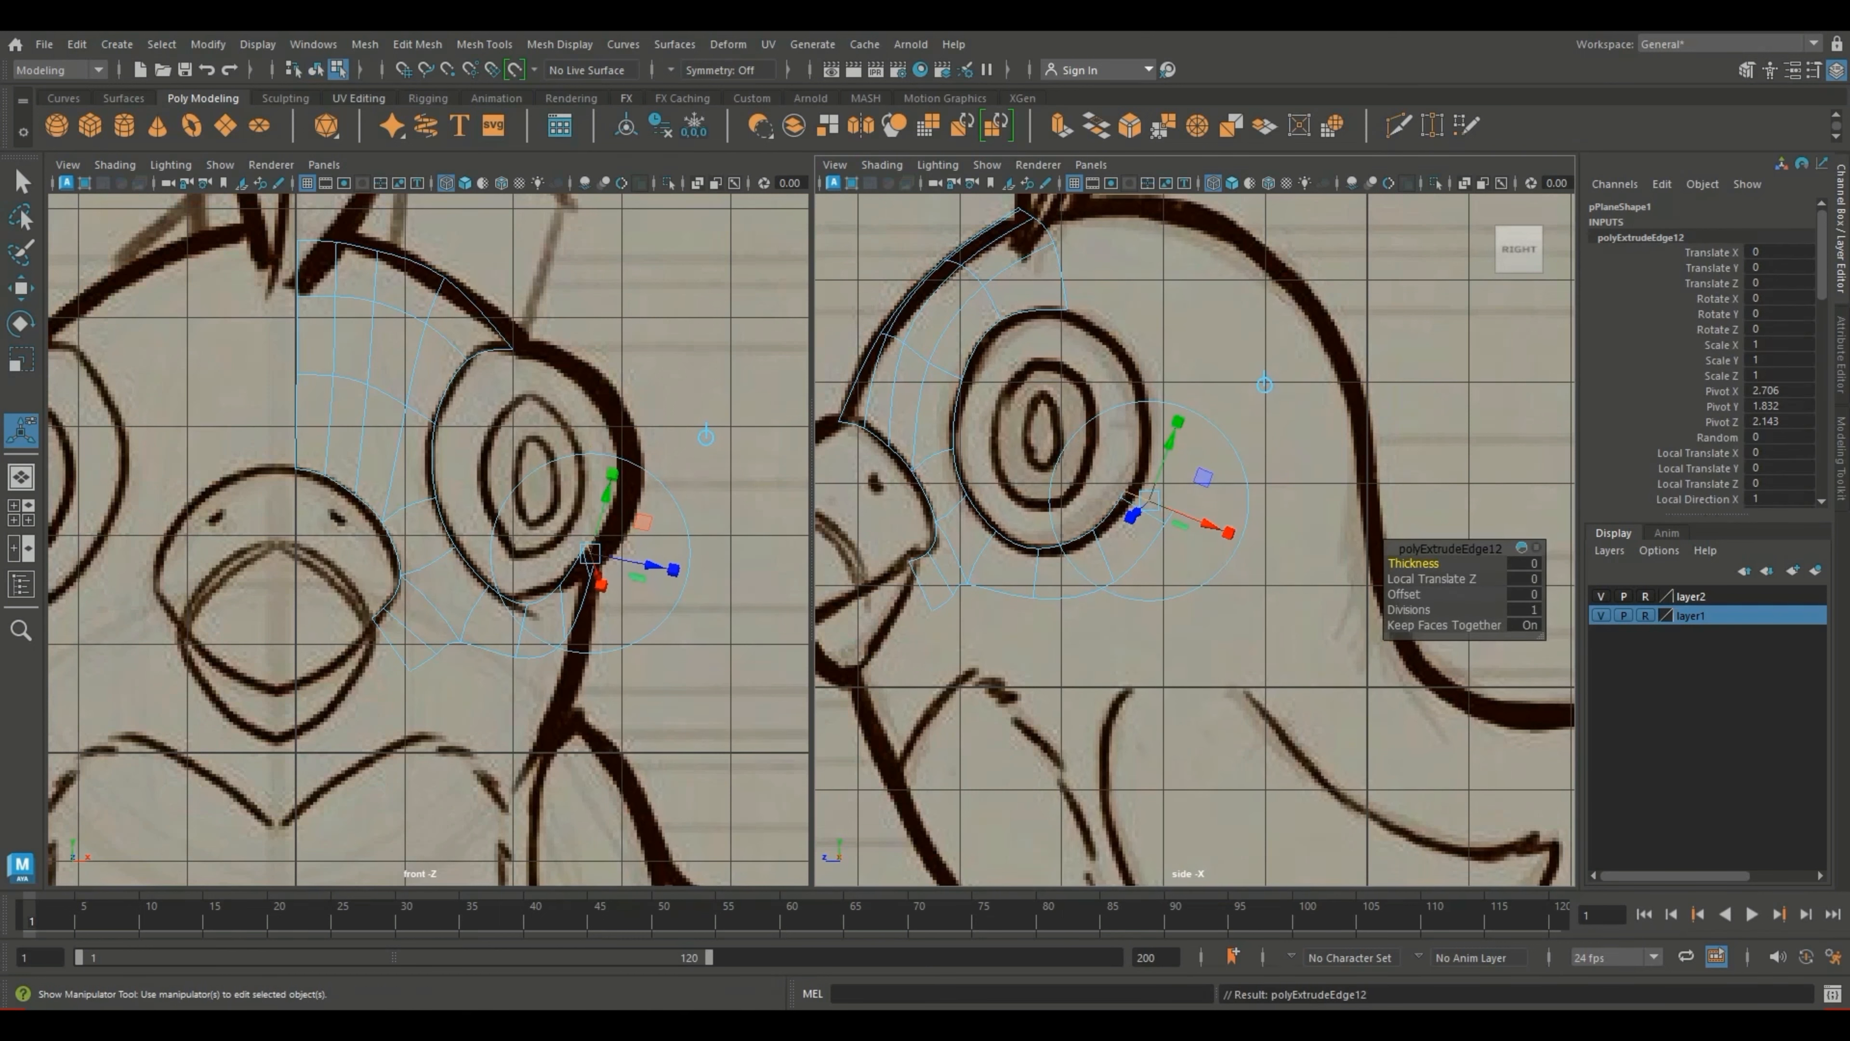
key("w")
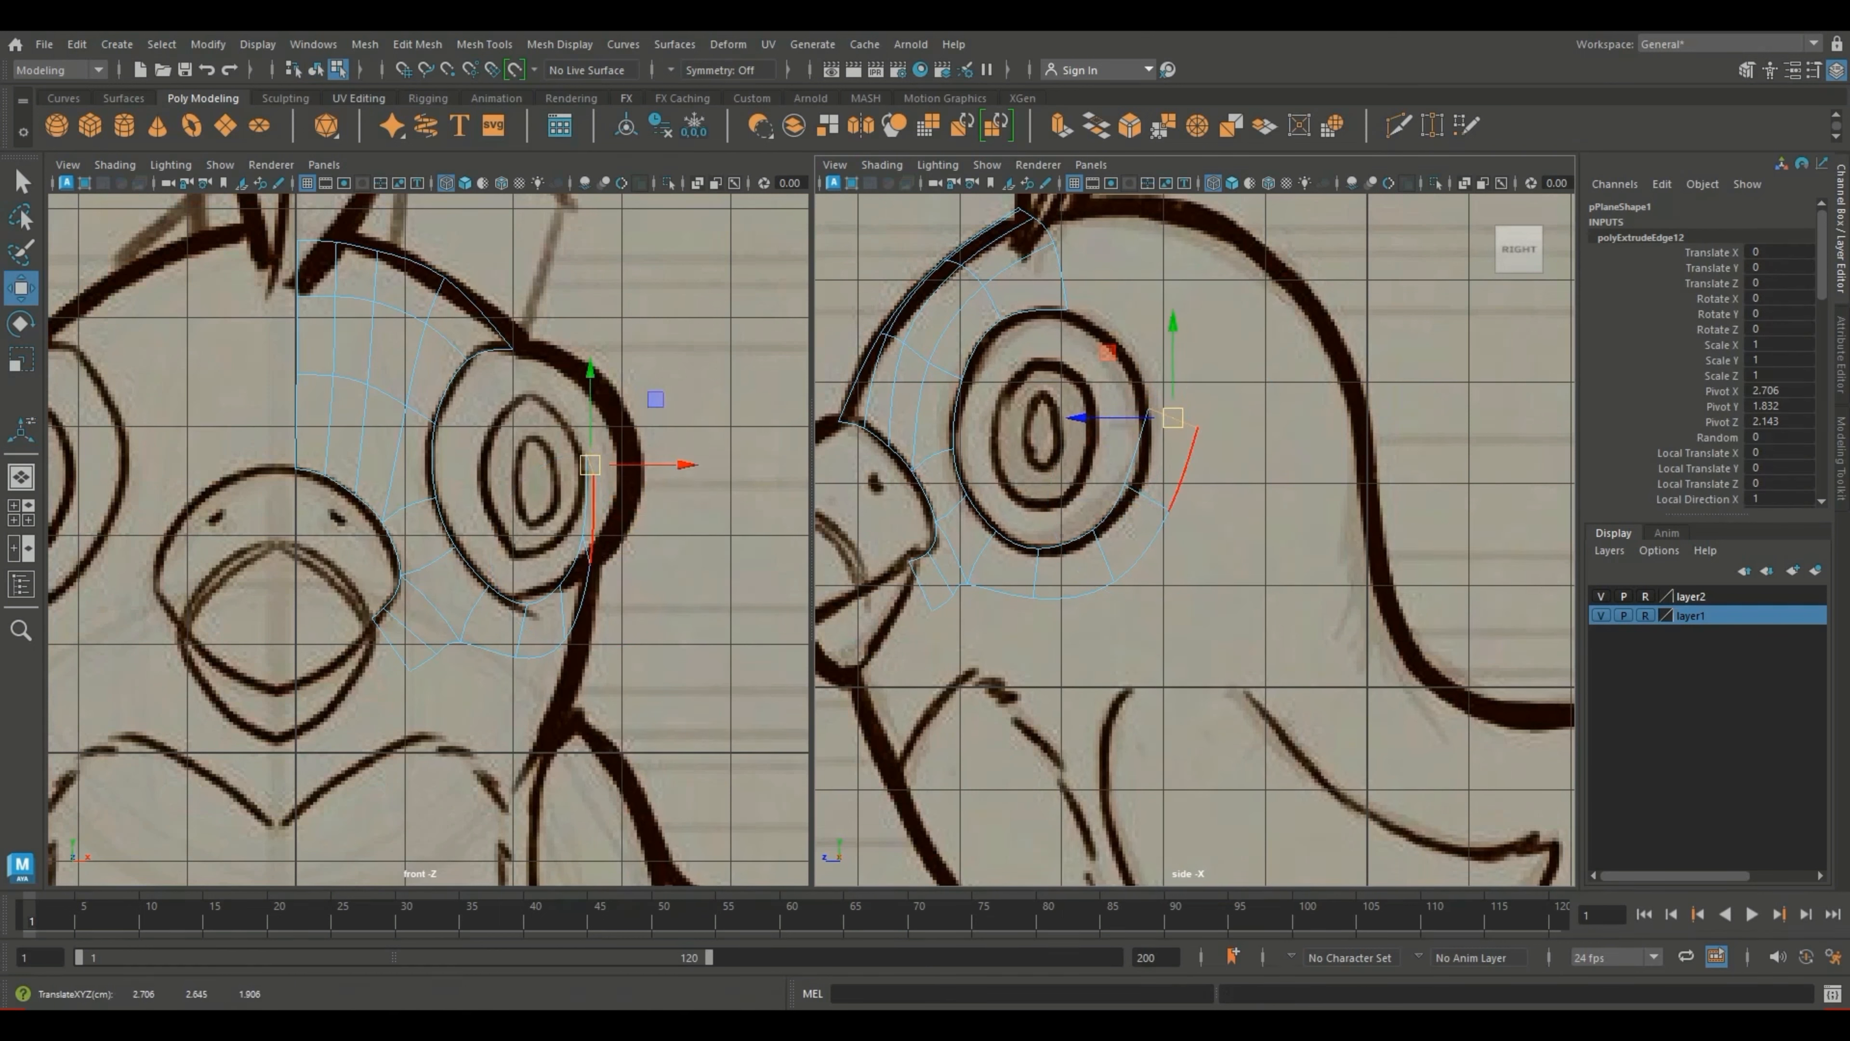
Step: Fit the vertices behind the eye in both views, placing the lower inner one at about X 2.67, Y 1.88, Z 2.31
right_click_drag(1225, 481, 1225, 434)
left_click(1124, 488)
left_click_drag(1124, 488, 1132, 495)
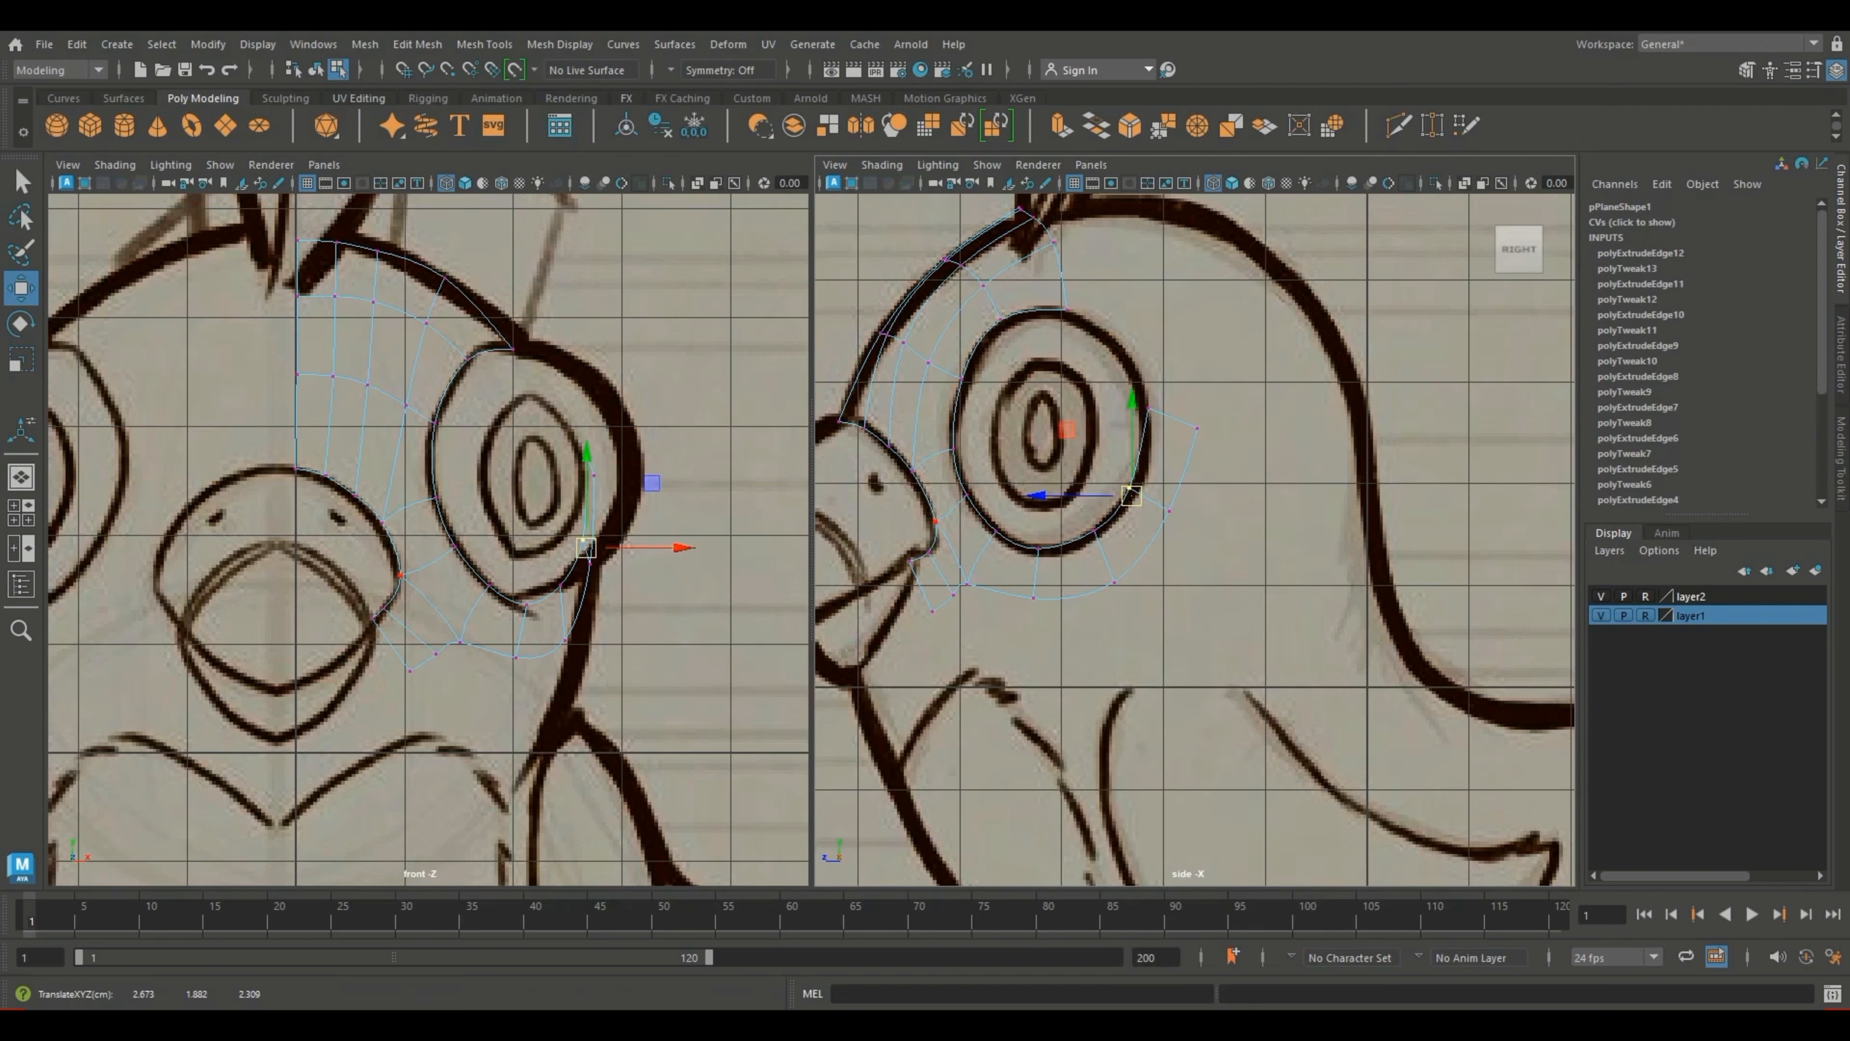
left_click(1140, 408)
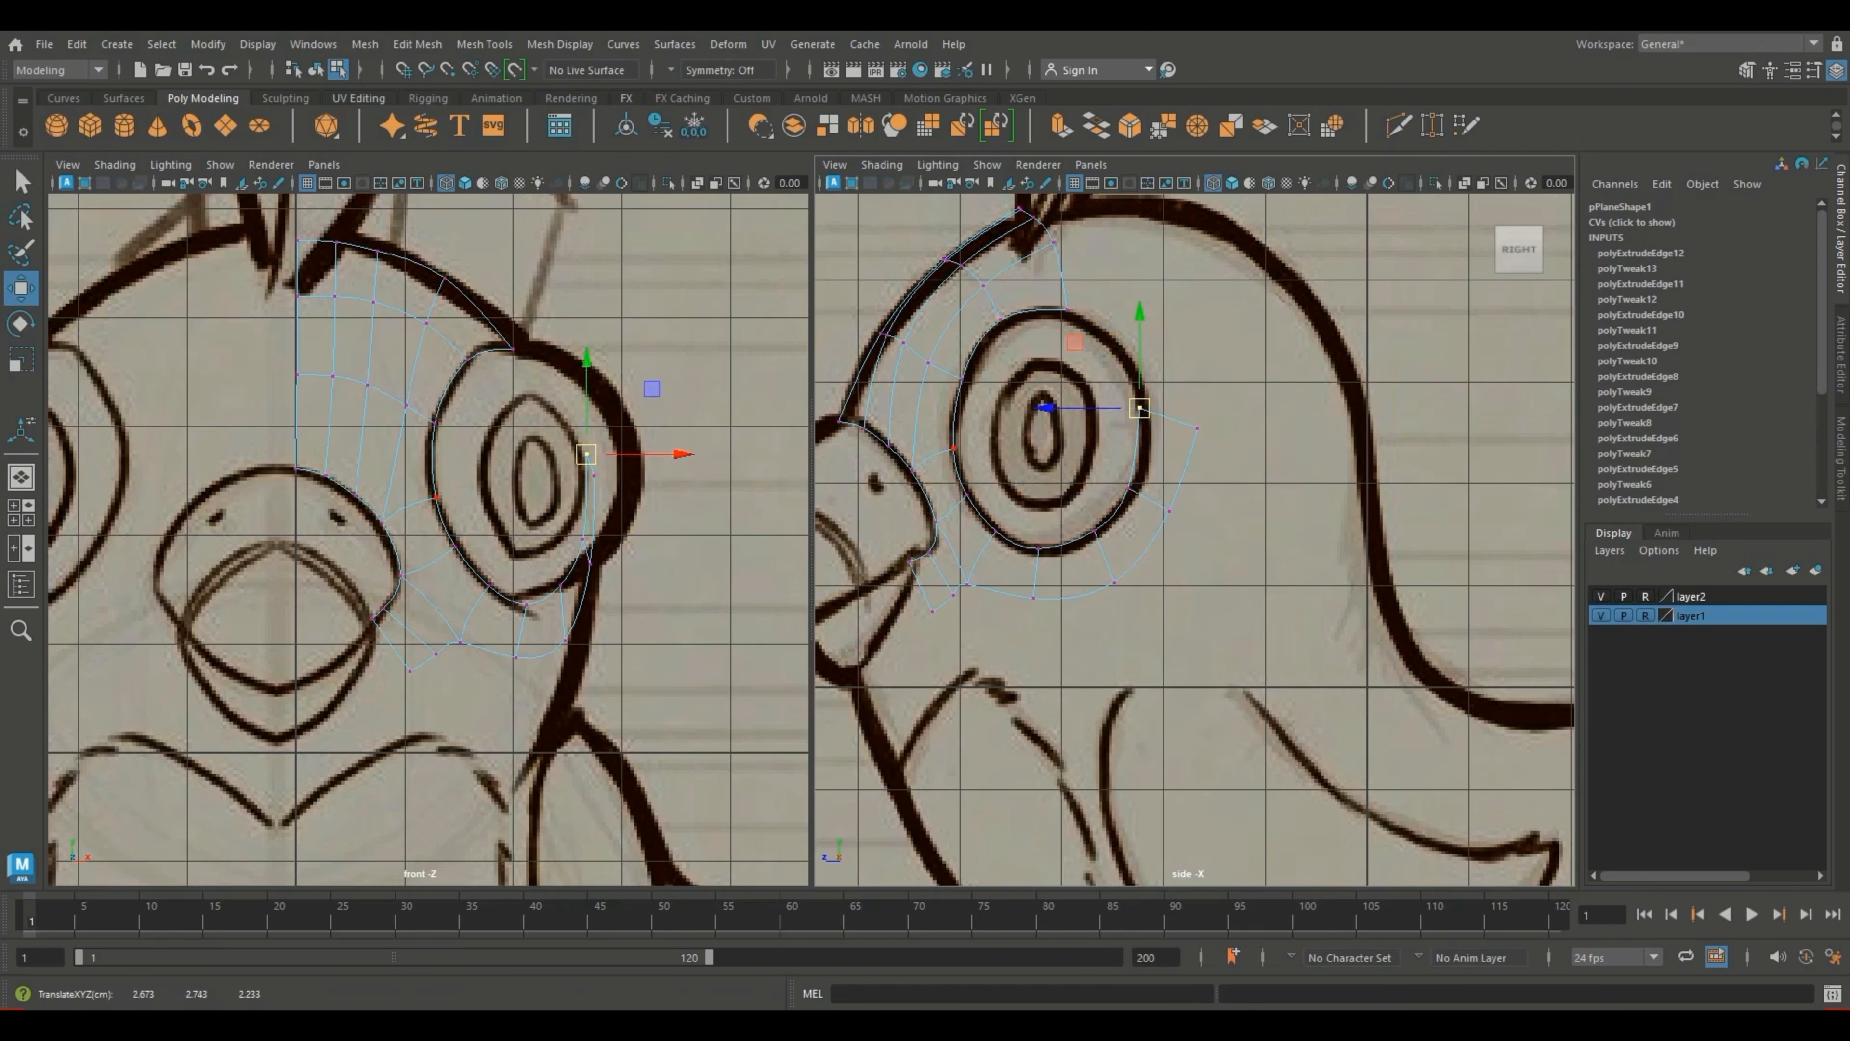
left_click_drag(1140, 408, 1174, 405)
left_click_drag(590, 556, 616, 455)
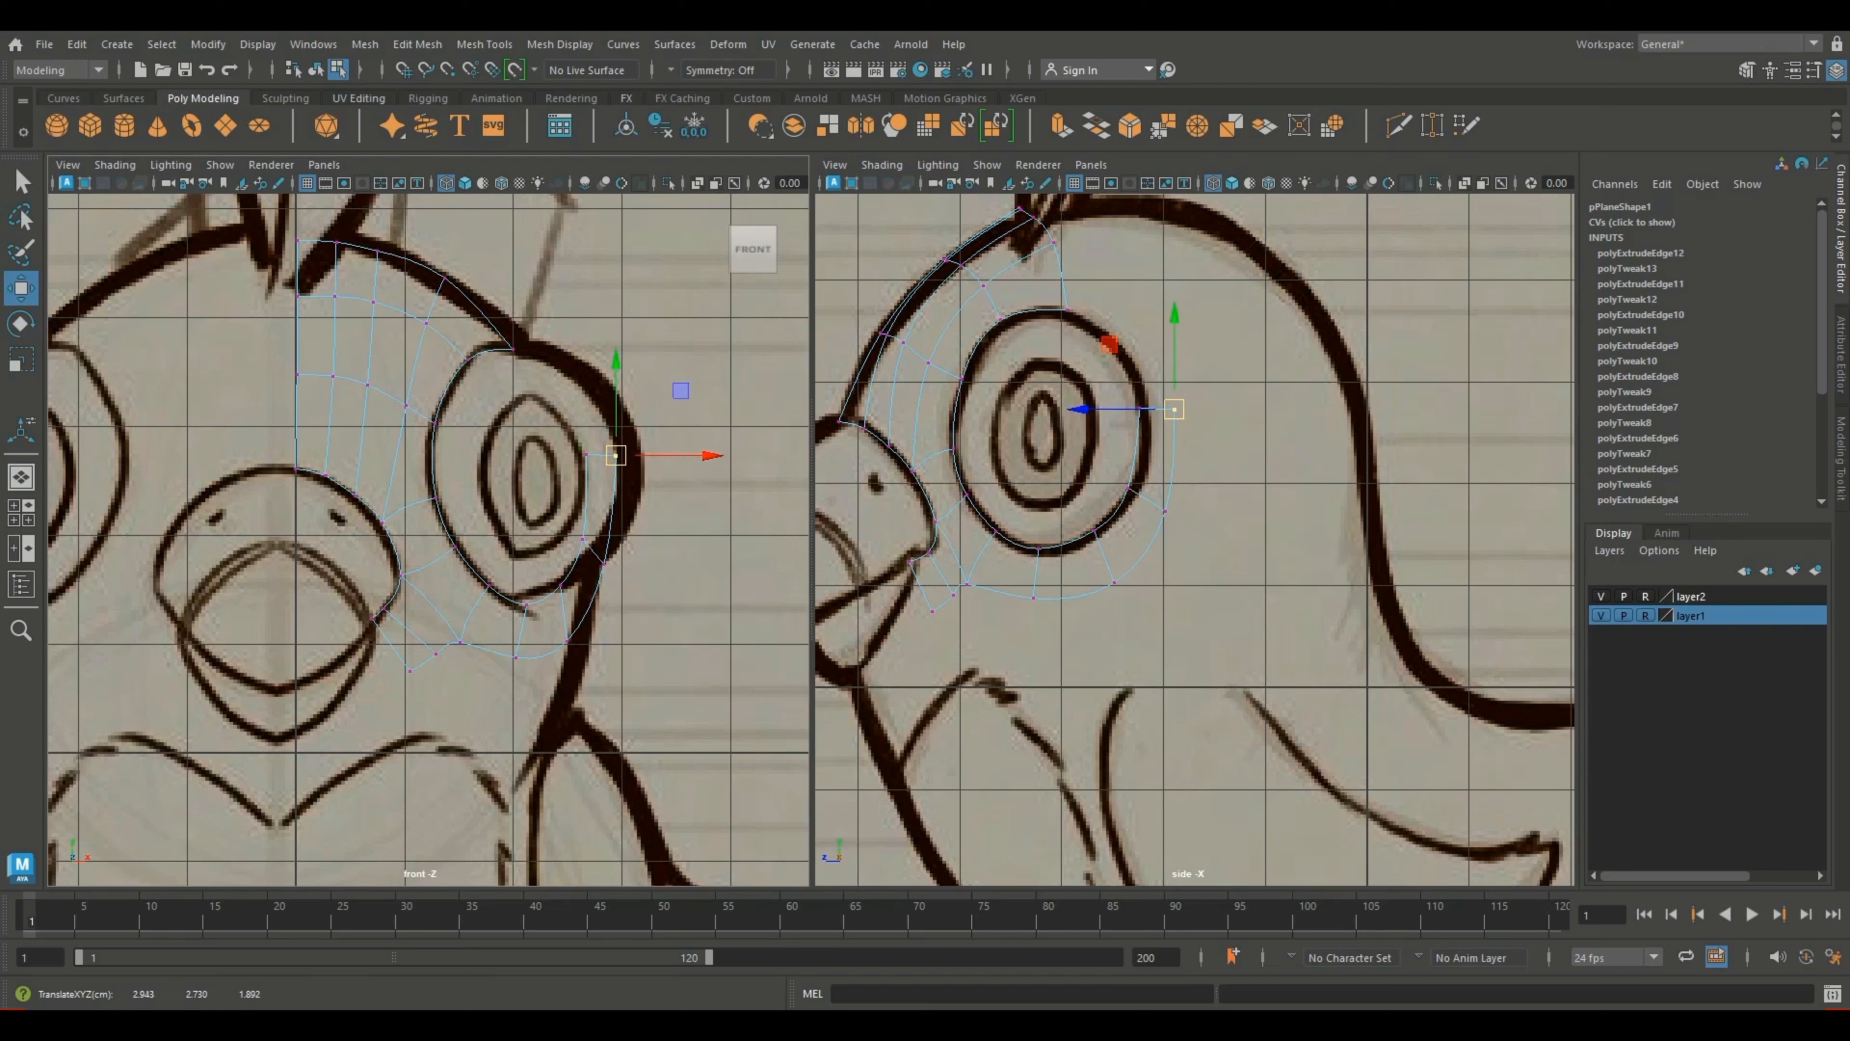
left_click_drag(1174, 409, 1187, 404)
Step: Extrude the forehead strip's end edge above the eye backward to about X 1.80, Y 4.11, Z 2.46
right_click_drag(1063, 296, 1064, 247)
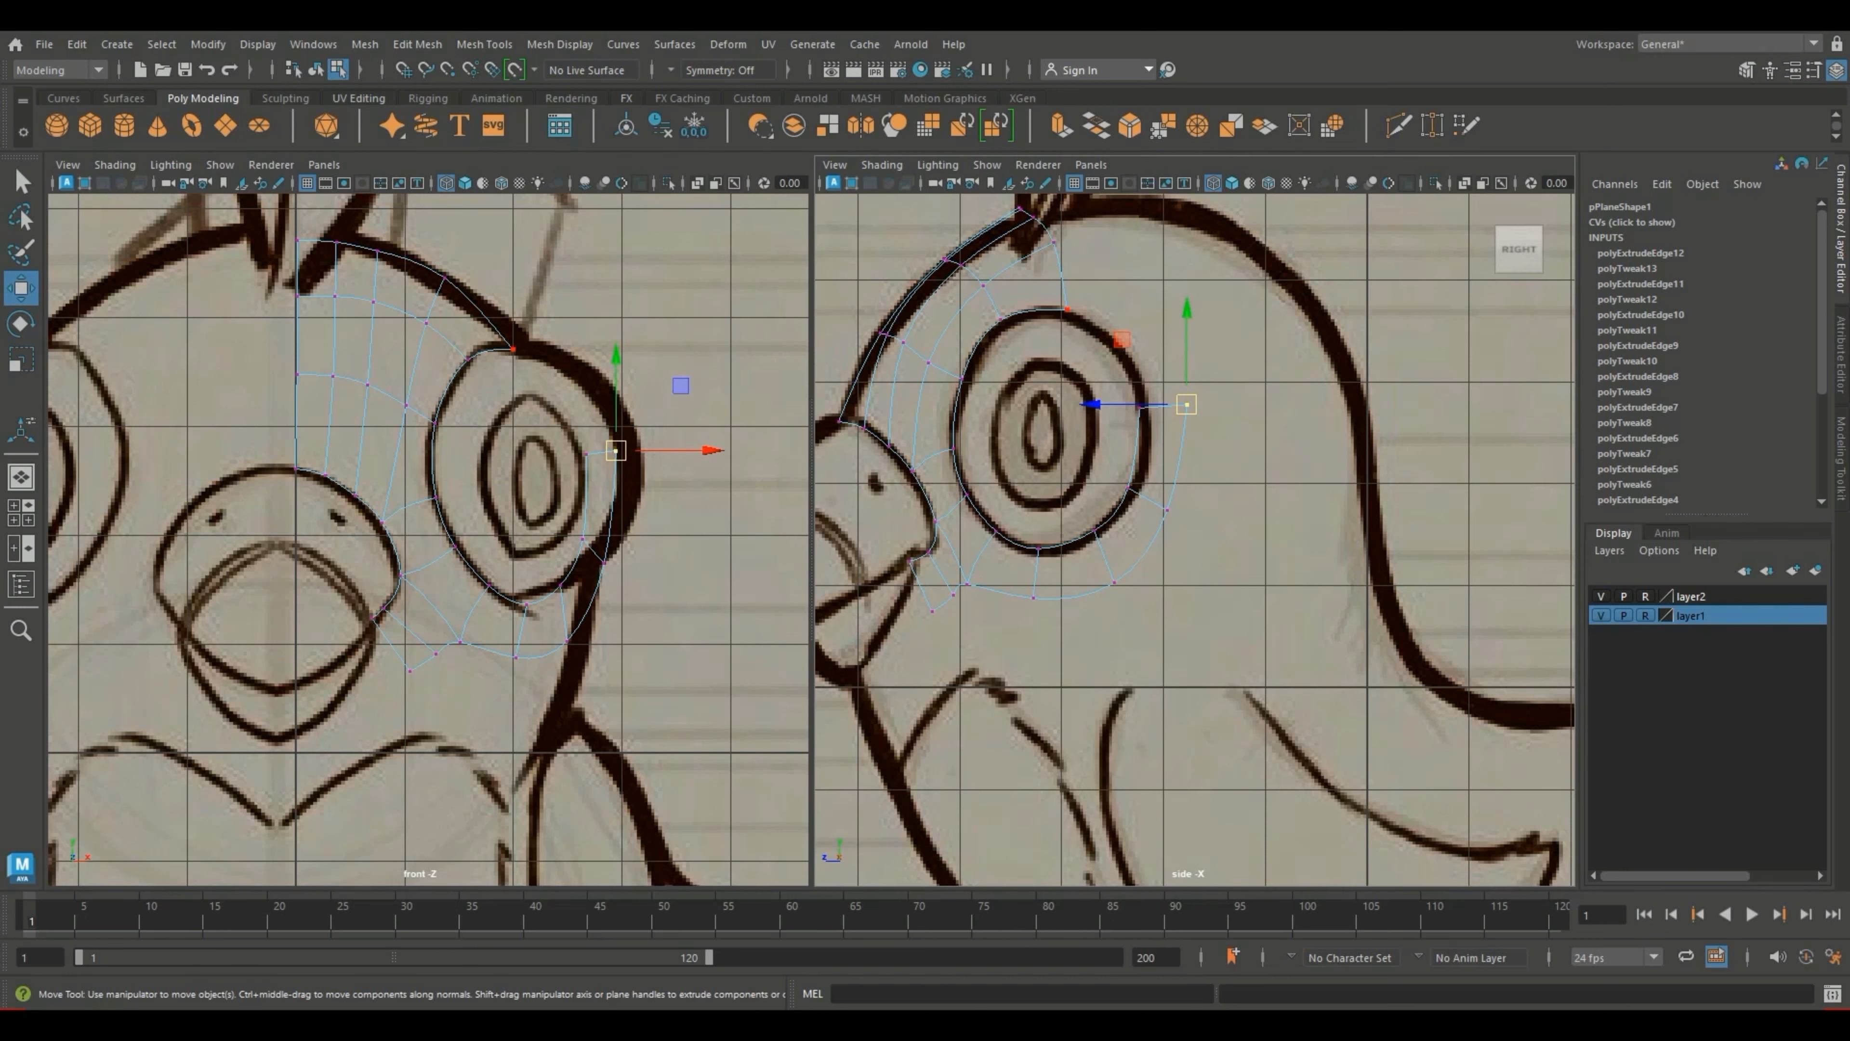
left_click(1062, 274)
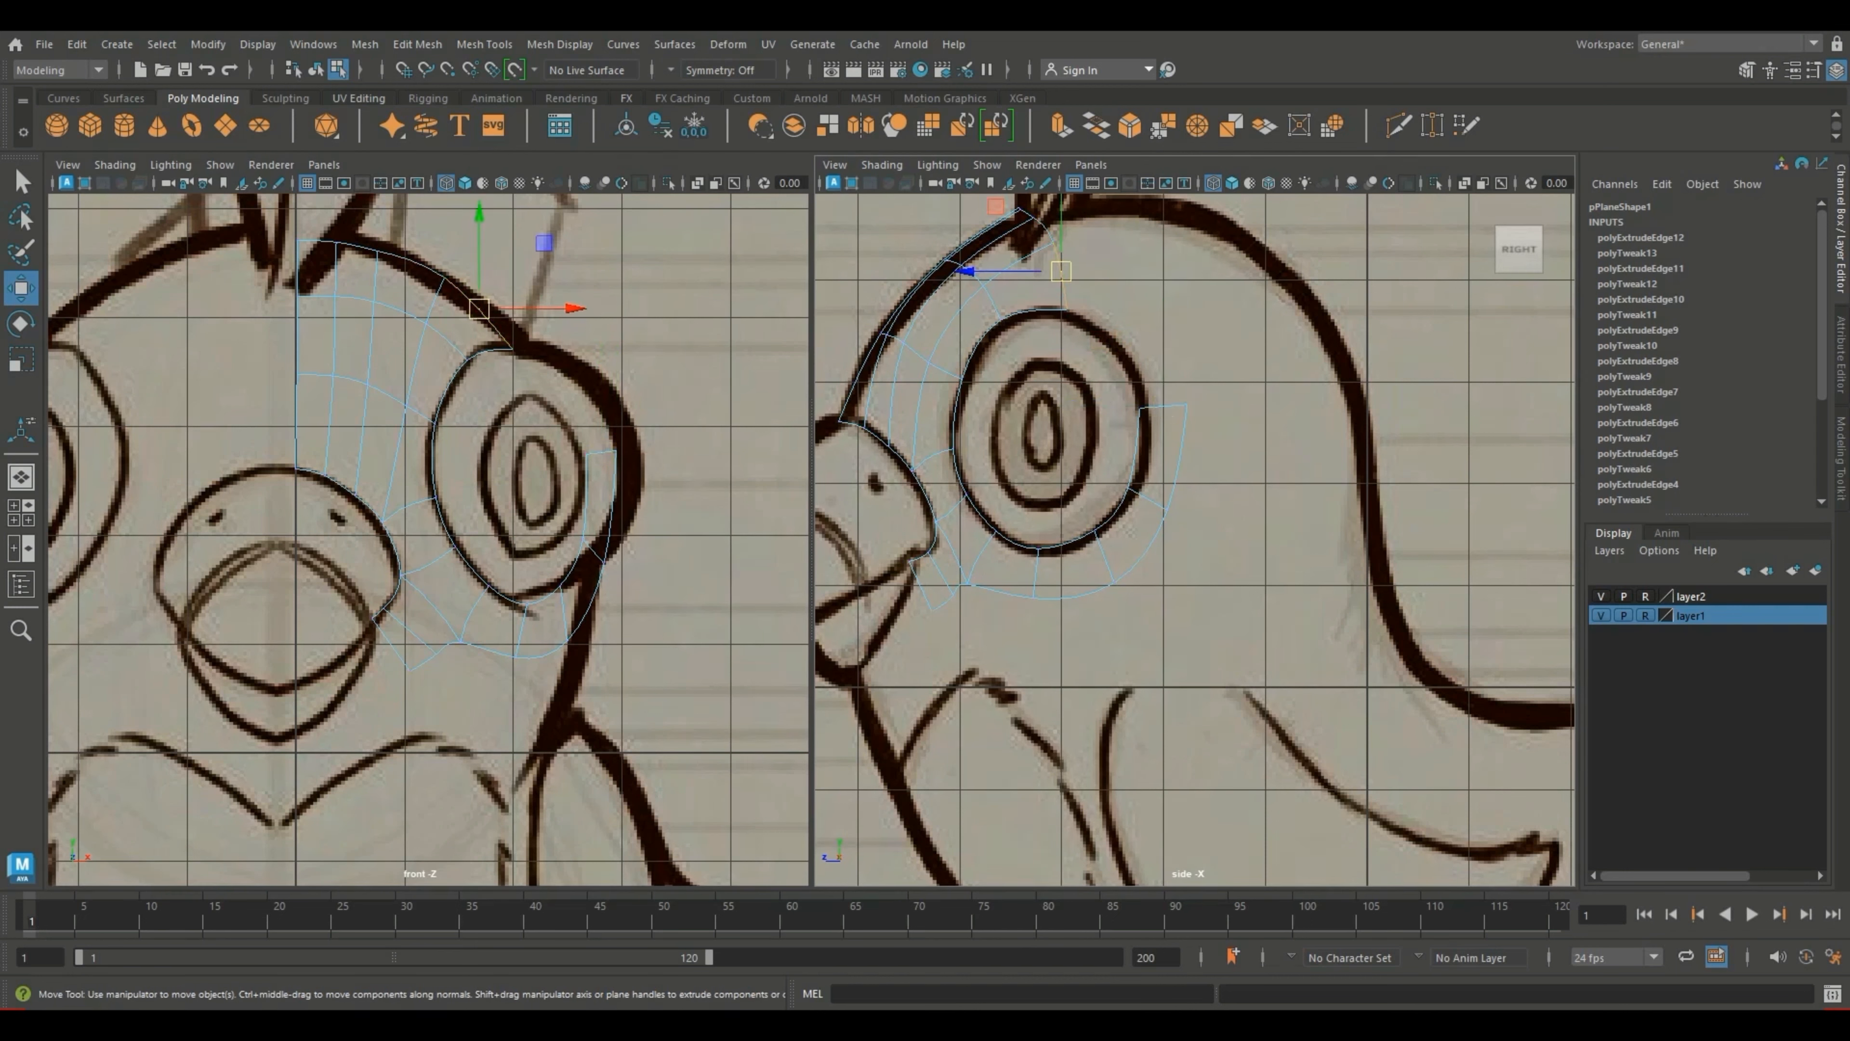
key("ctrl+e")
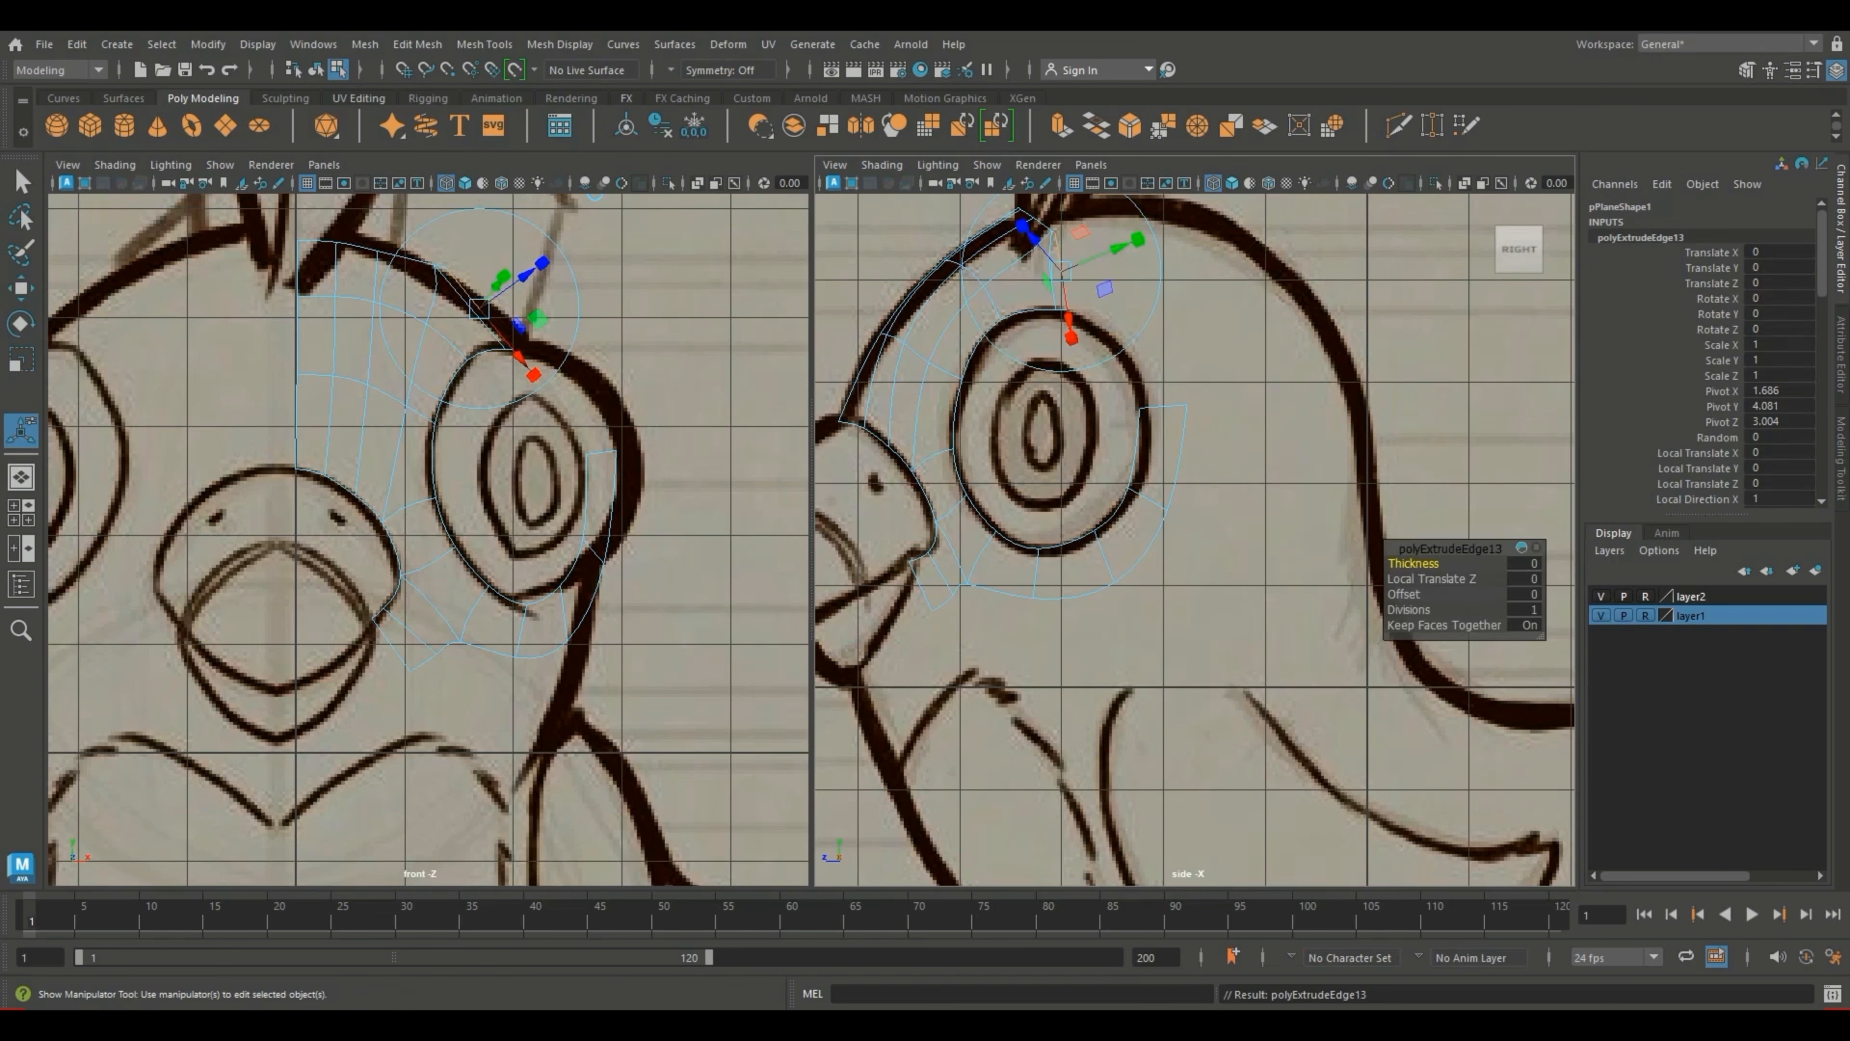
key("w")
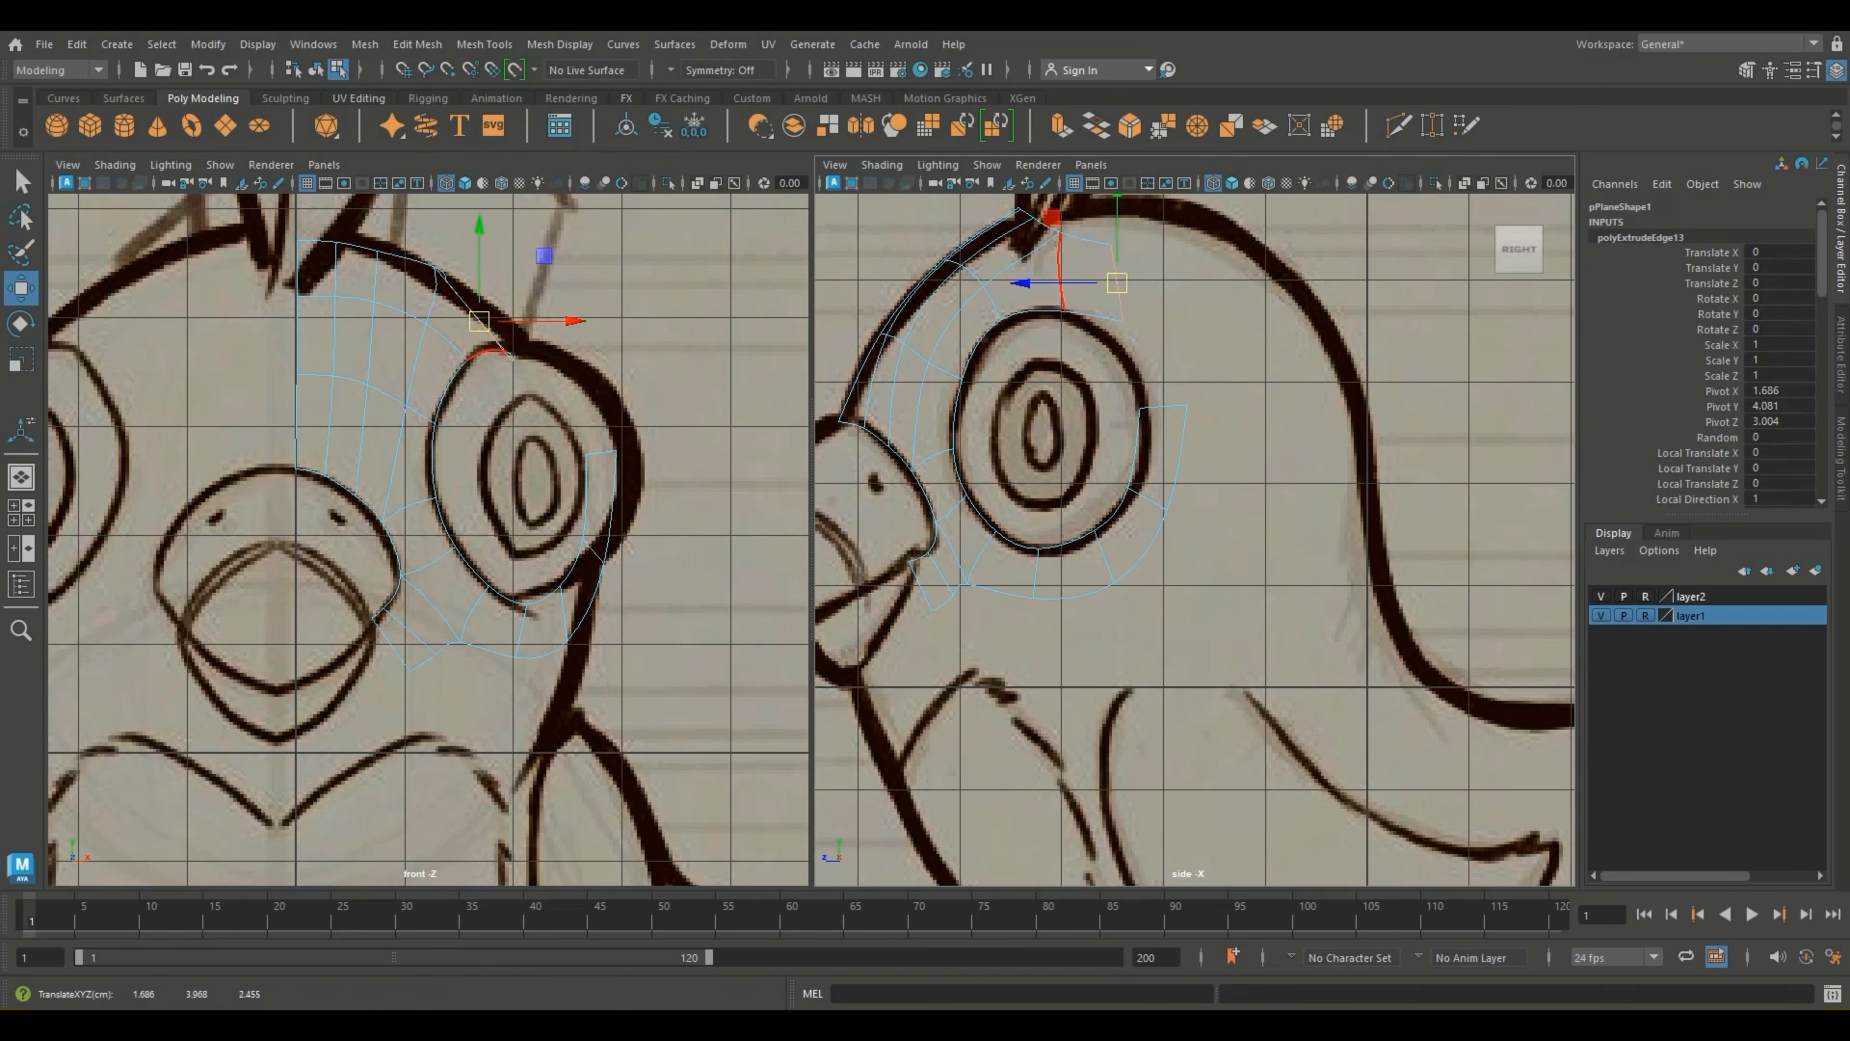
left_click_drag(479, 321, 491, 305)
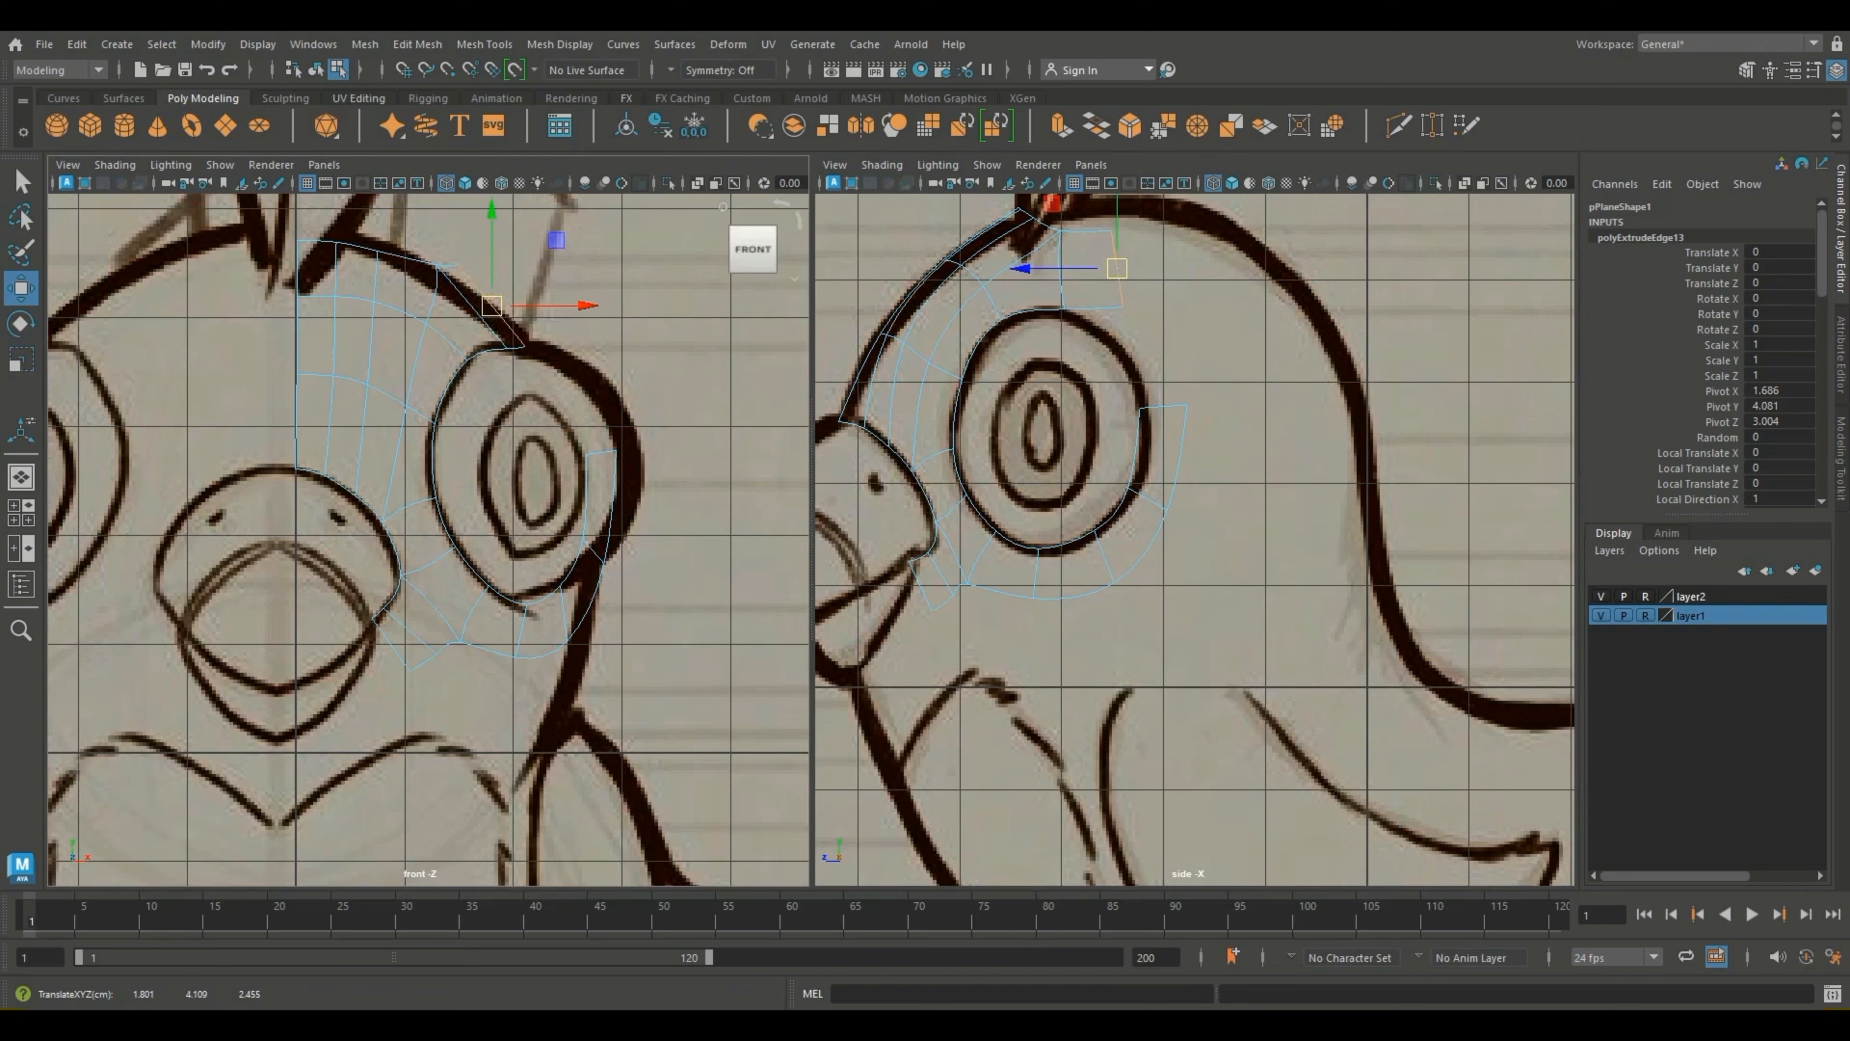
Step: Shape the new edge above the eye in the side view, placing its lower vertex on the eye outline and its upper vertex farther back
right_click_drag(1108, 336, 1020, 336)
left_click(1106, 330)
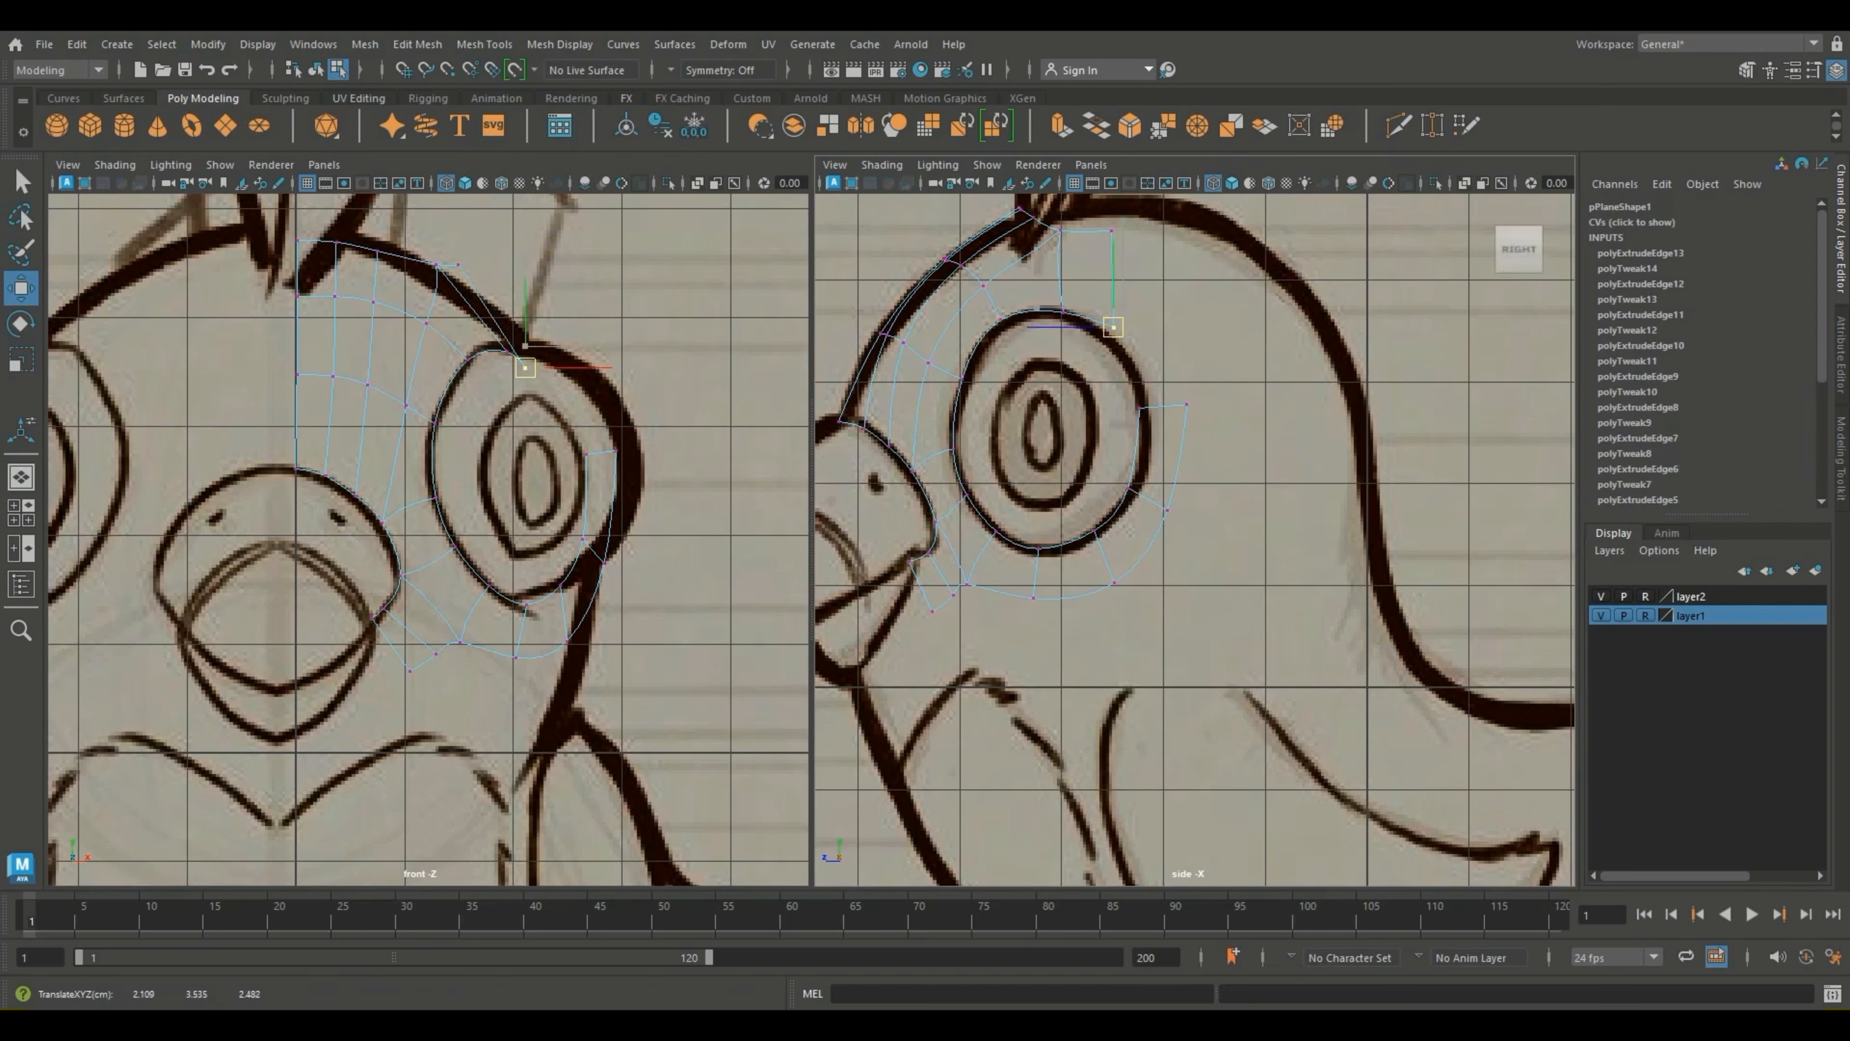
left_click_drag(1166, 208, 1120, 259)
left_click_drag(1128, 322, 1095, 355)
left_click_drag(1107, 330, 1104, 244)
left_click_drag(1120, 259, 1136, 262)
Step: Refine the new edge's vertices above the eye in both views, placing the upper one at about X 1.73, Y 3.85, Z 2.52
left_click_drag(545, 348, 512, 378)
left_click_drag(526, 364, 528, 343)
mouse_move(475, 282)
left_mouse_down()
mouse_move(444, 313)
mouse_move(484, 296)
left_mouse_up()
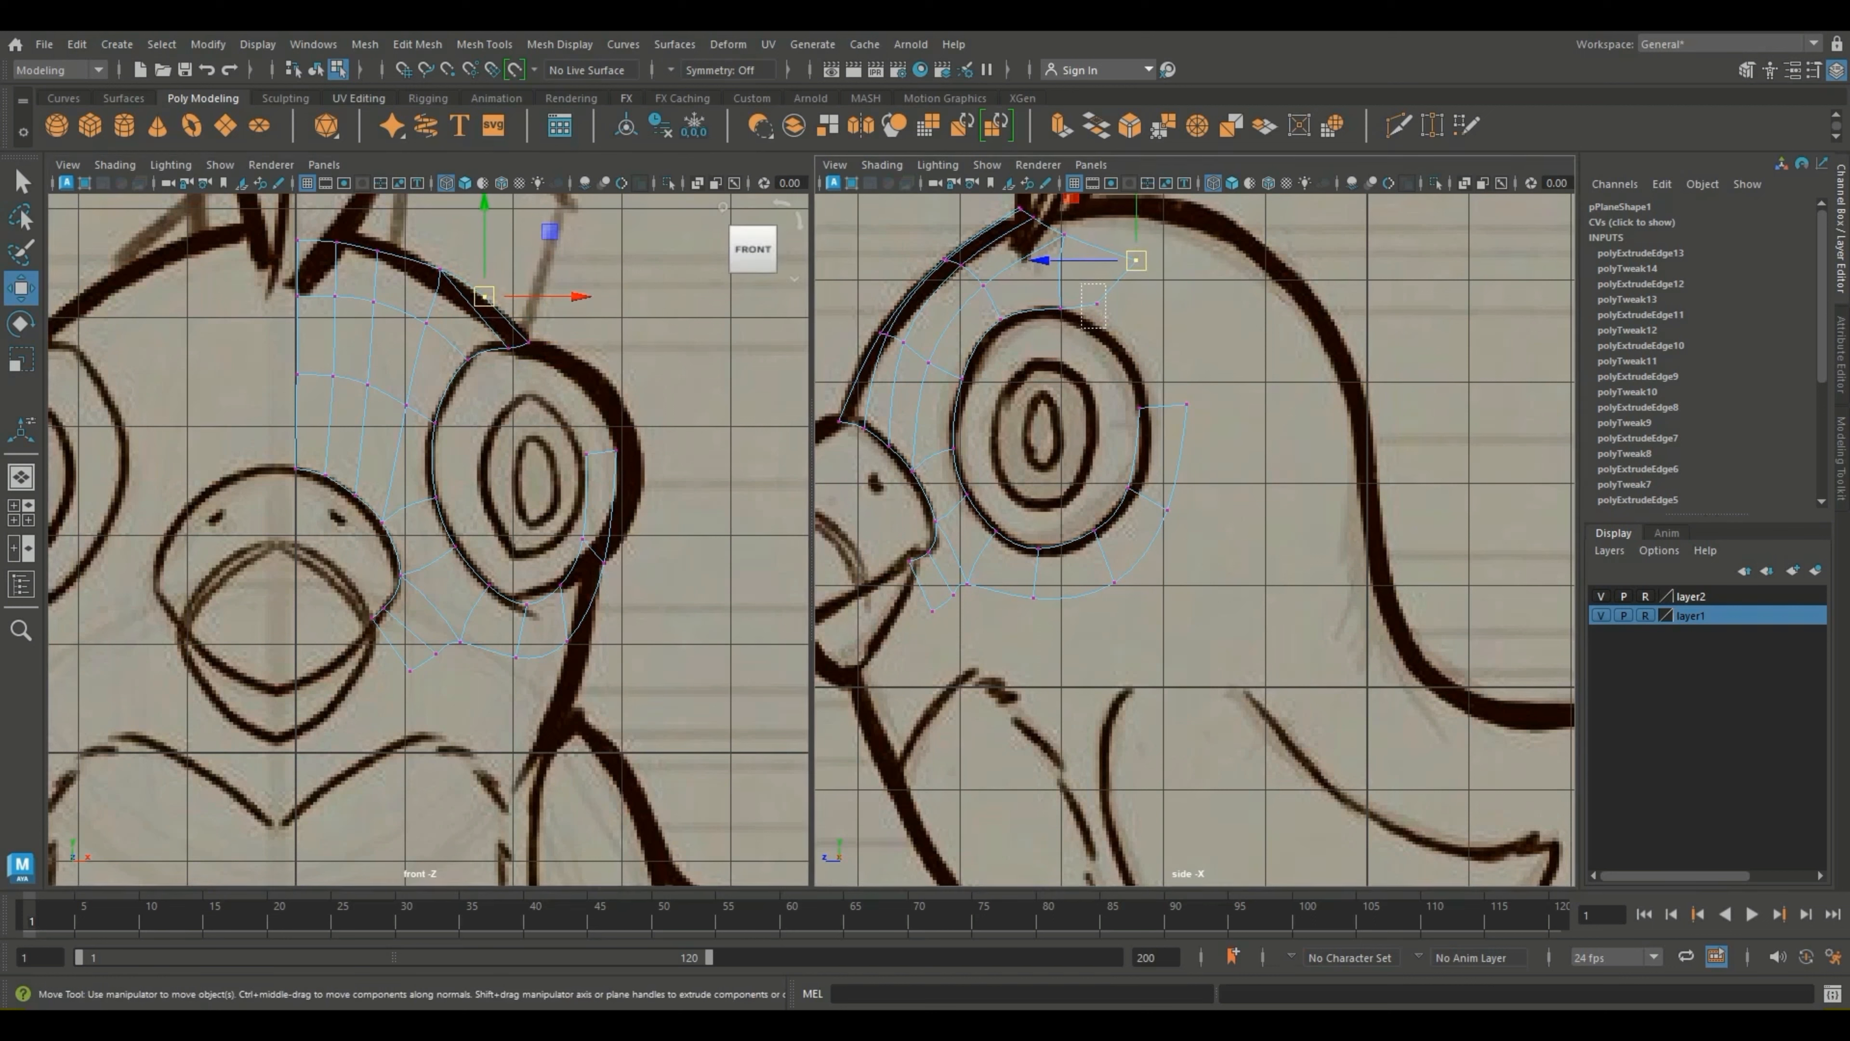
left_click(1089, 327)
left_click(1136, 260)
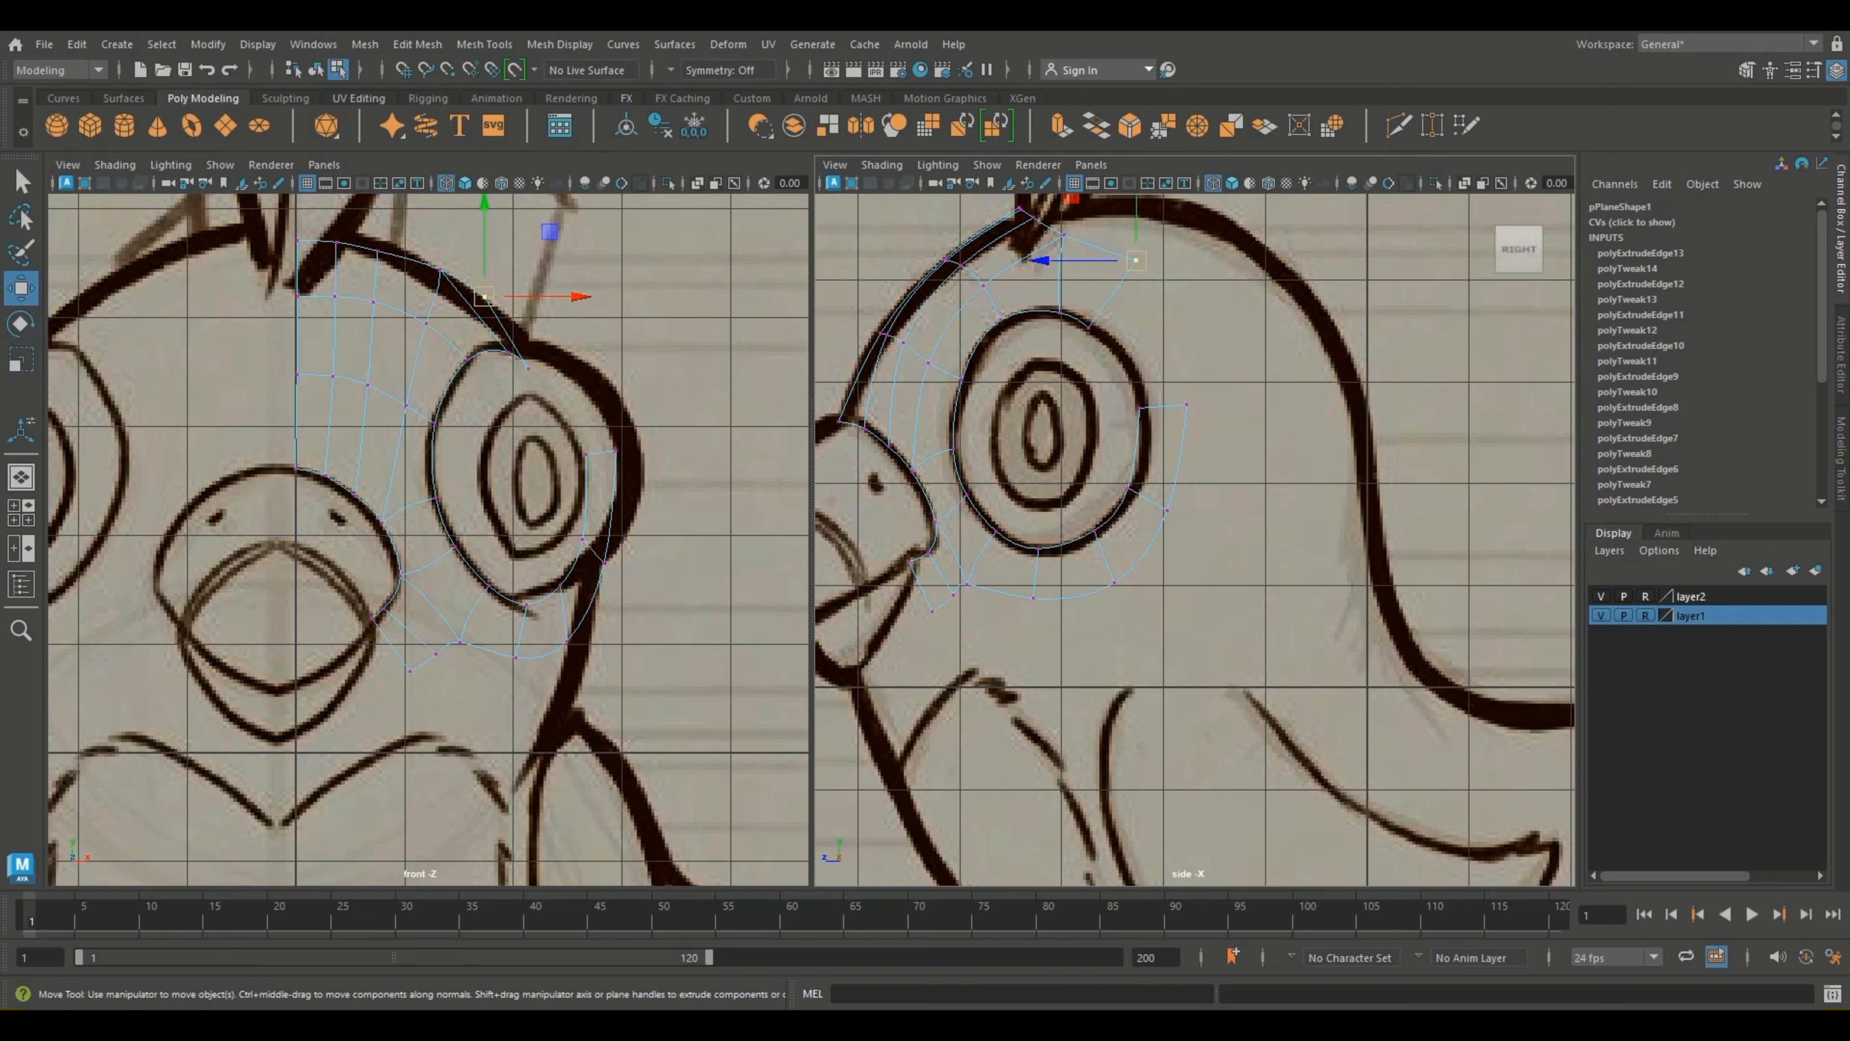
left_click_drag(1137, 261, 1110, 284)
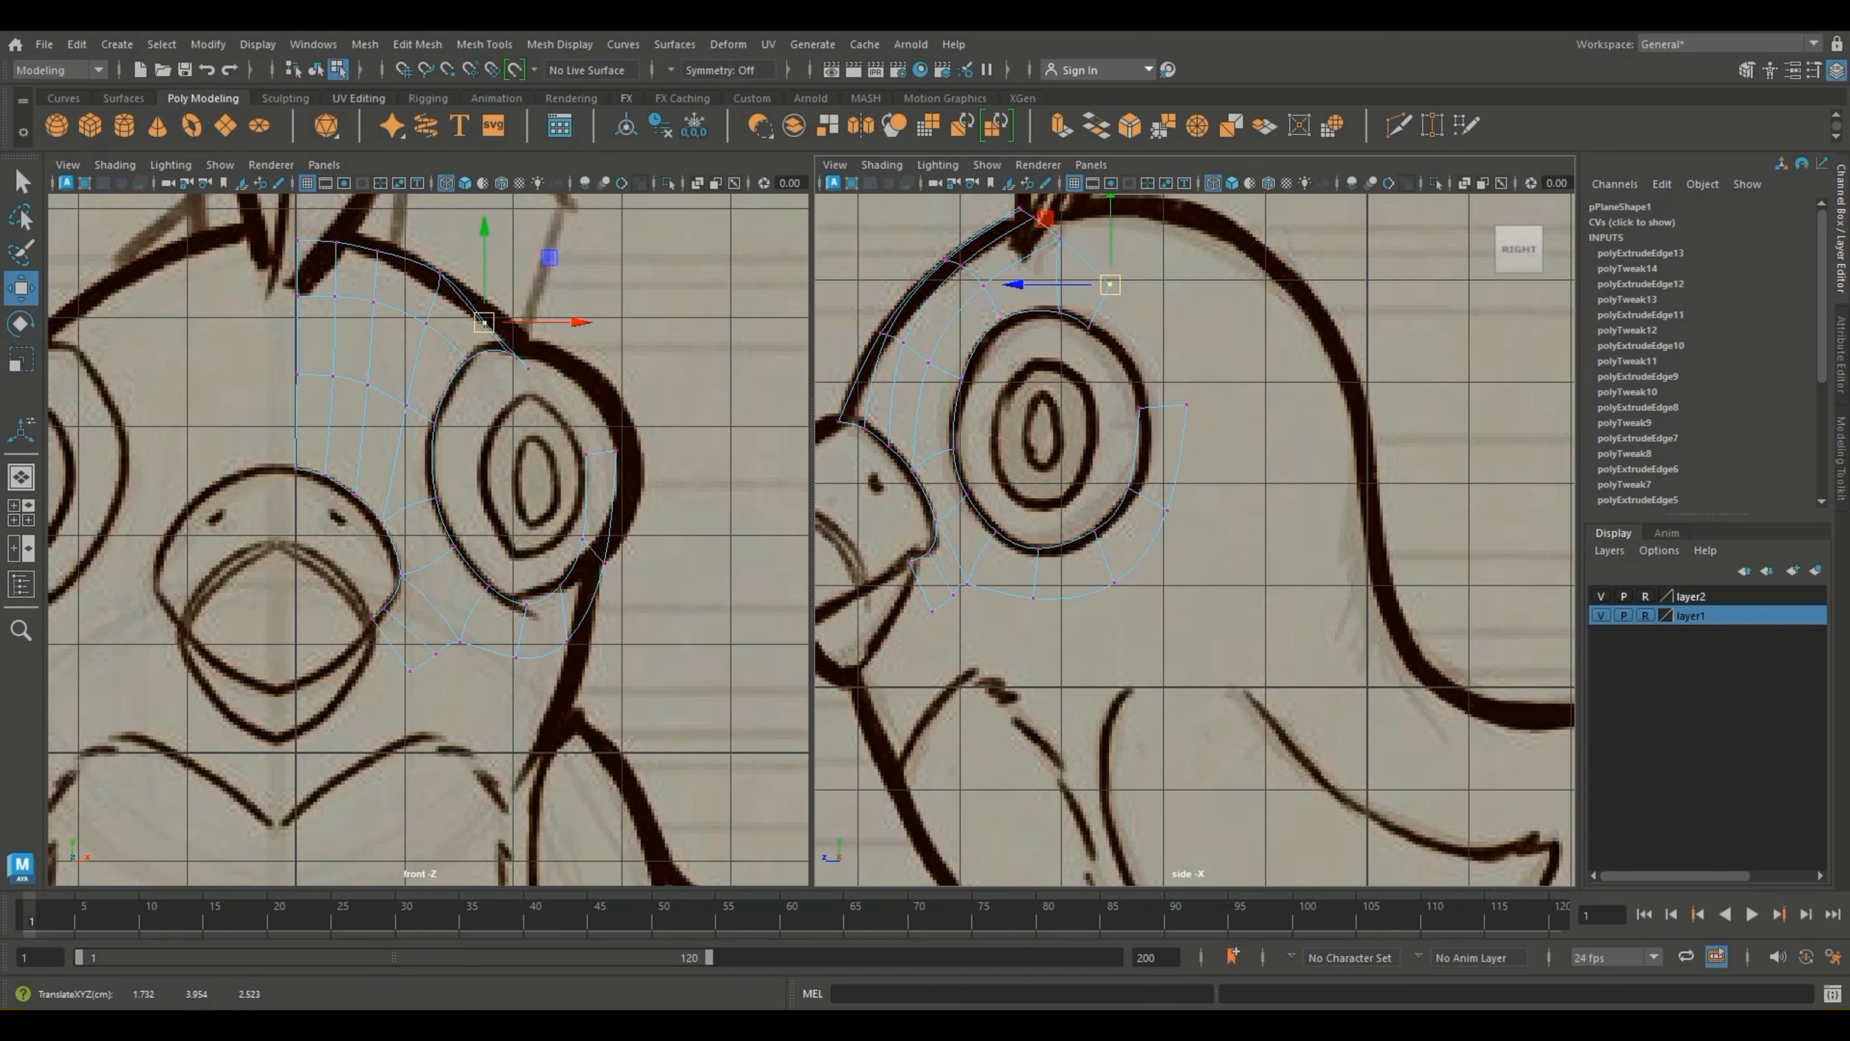
Step: Extrude the top end edge behind the eye up and forward to meet the strip above the eye
right_click_drag(1163, 413, 1163, 361)
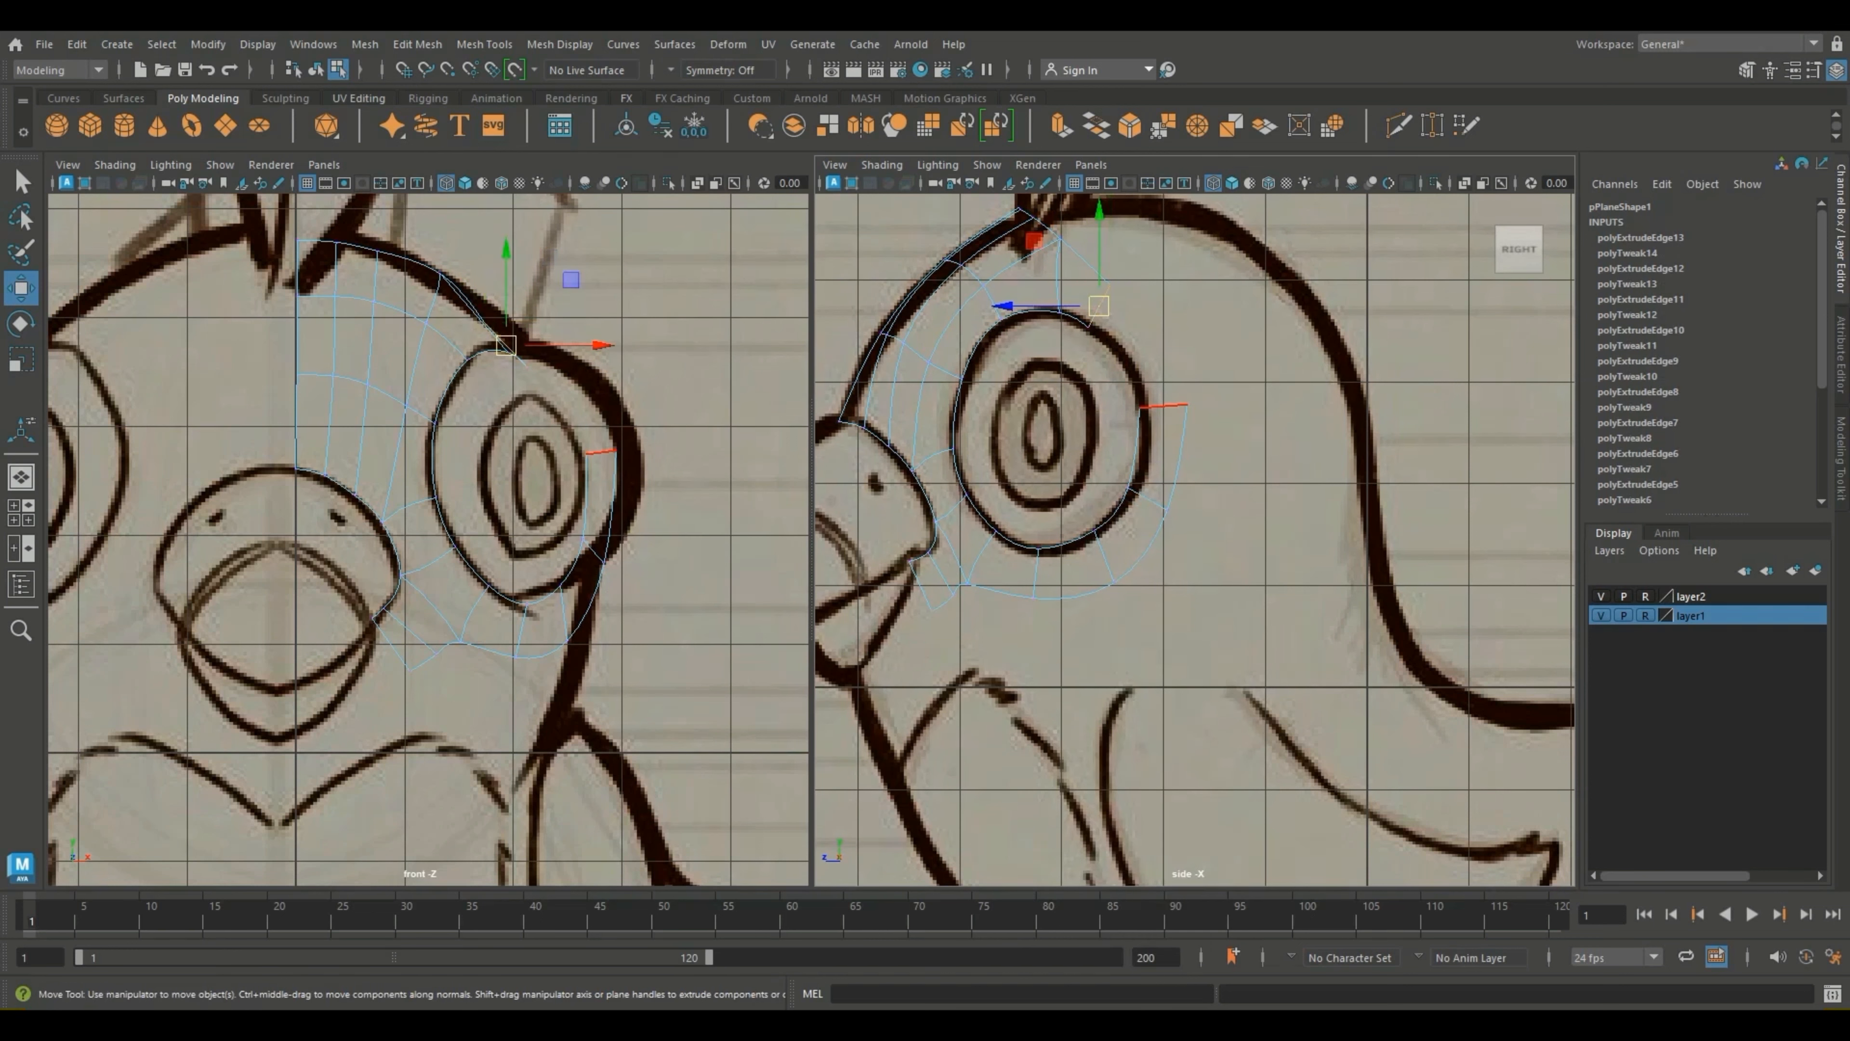
left_click(1163, 406)
key("ctrl+e")
key("w")
left_click_drag(1164, 407, 1127, 317)
Step: Fit the new edge's outer vertex near the upper strip and shift the inner vertex behind the eye slightly back in the side view
right_click_drag(1136, 365, 1049, 361)
left_click_drag(1105, 331, 1148, 307)
left_click(1133, 412)
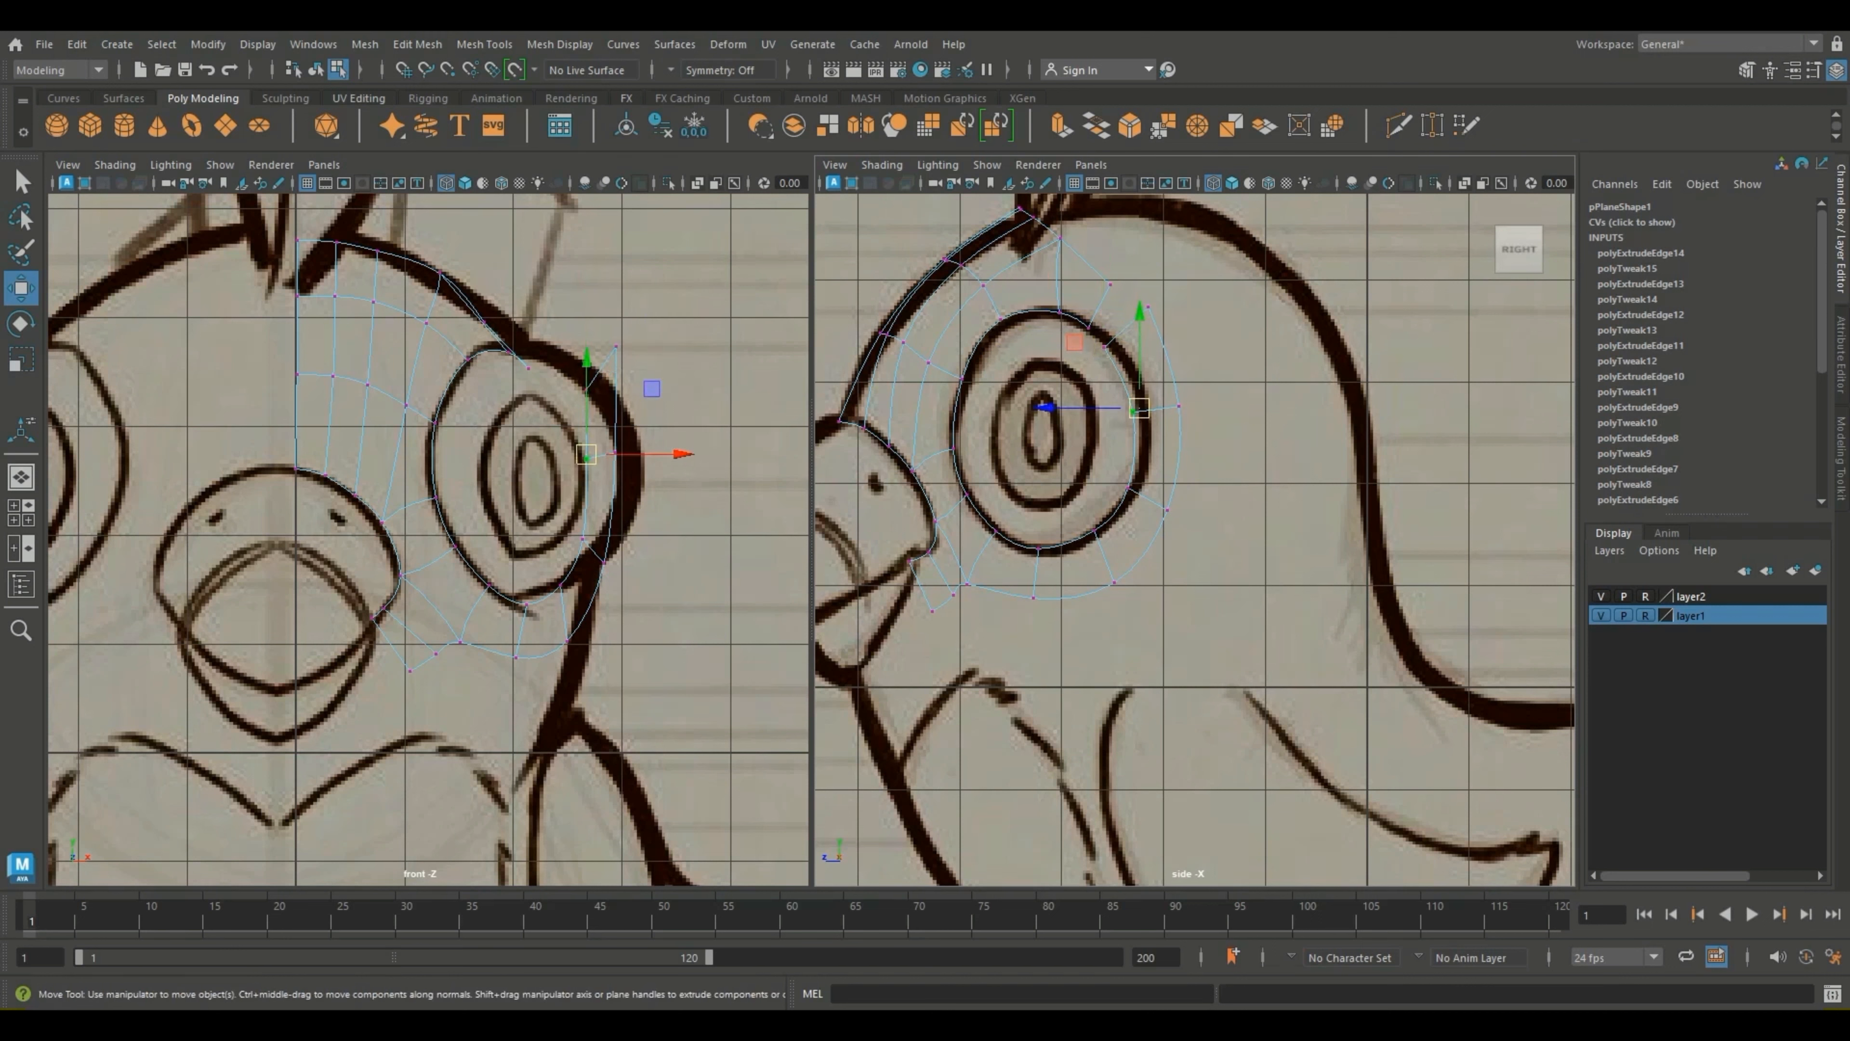
left_click_drag(1134, 413, 1146, 414)
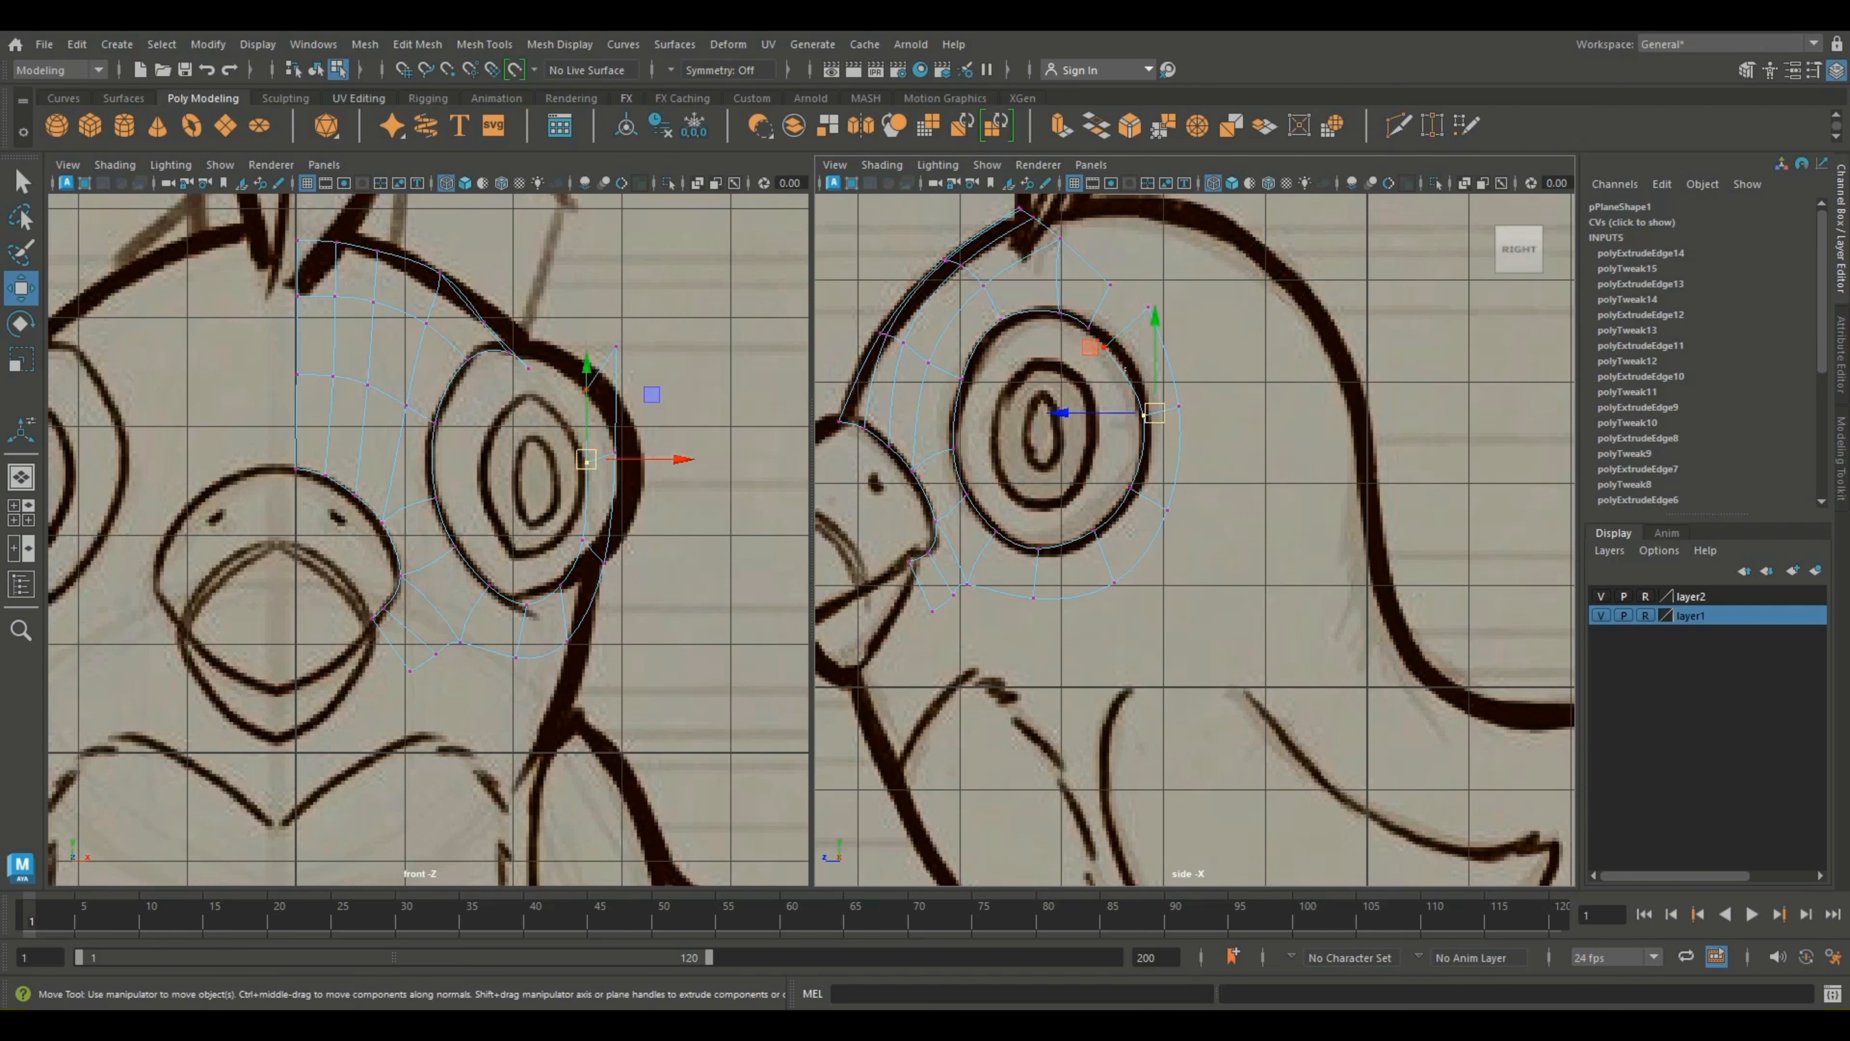
Step: Try to collapse the overlapping pair of vertices on the eye's upper rear outline into one
left_click(1105, 347)
mouse_move(1105, 347)
left_mouse_down()
mouse_move(1099, 328)
mouse_move(1120, 368)
left_mouse_up()
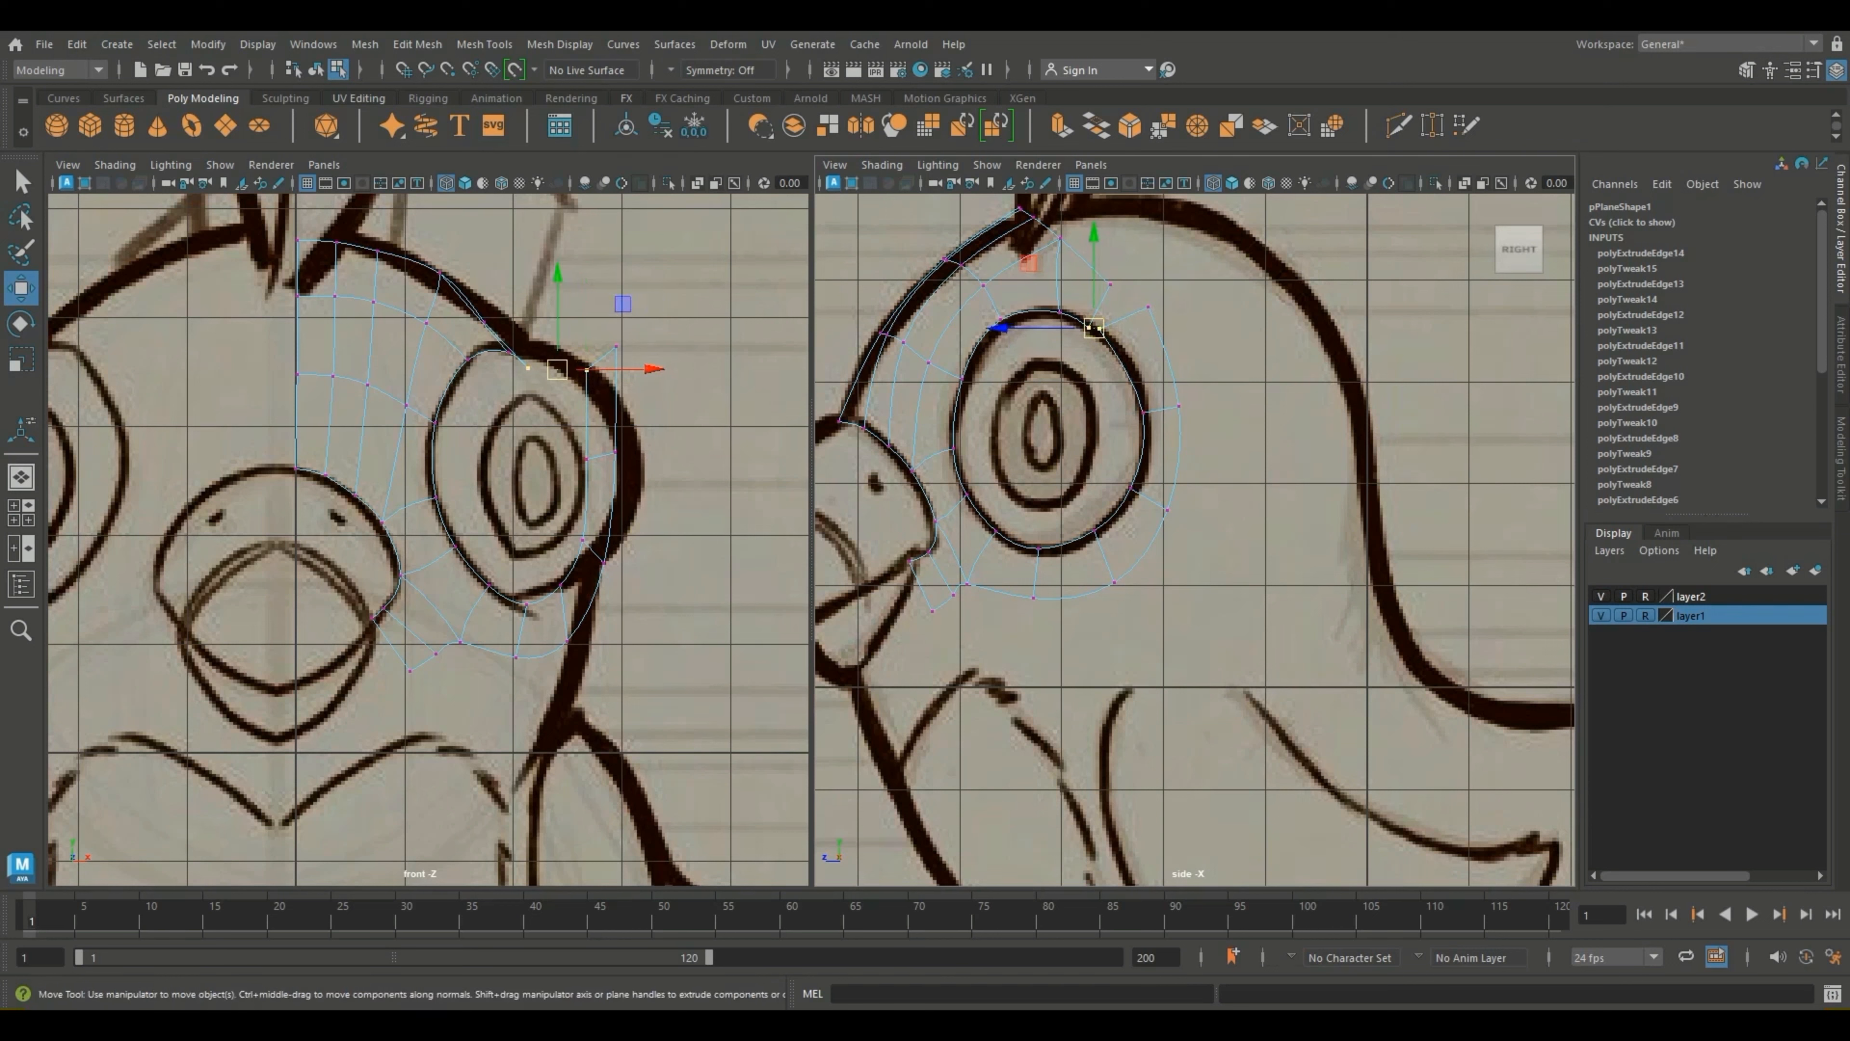
left_click(1299, 126)
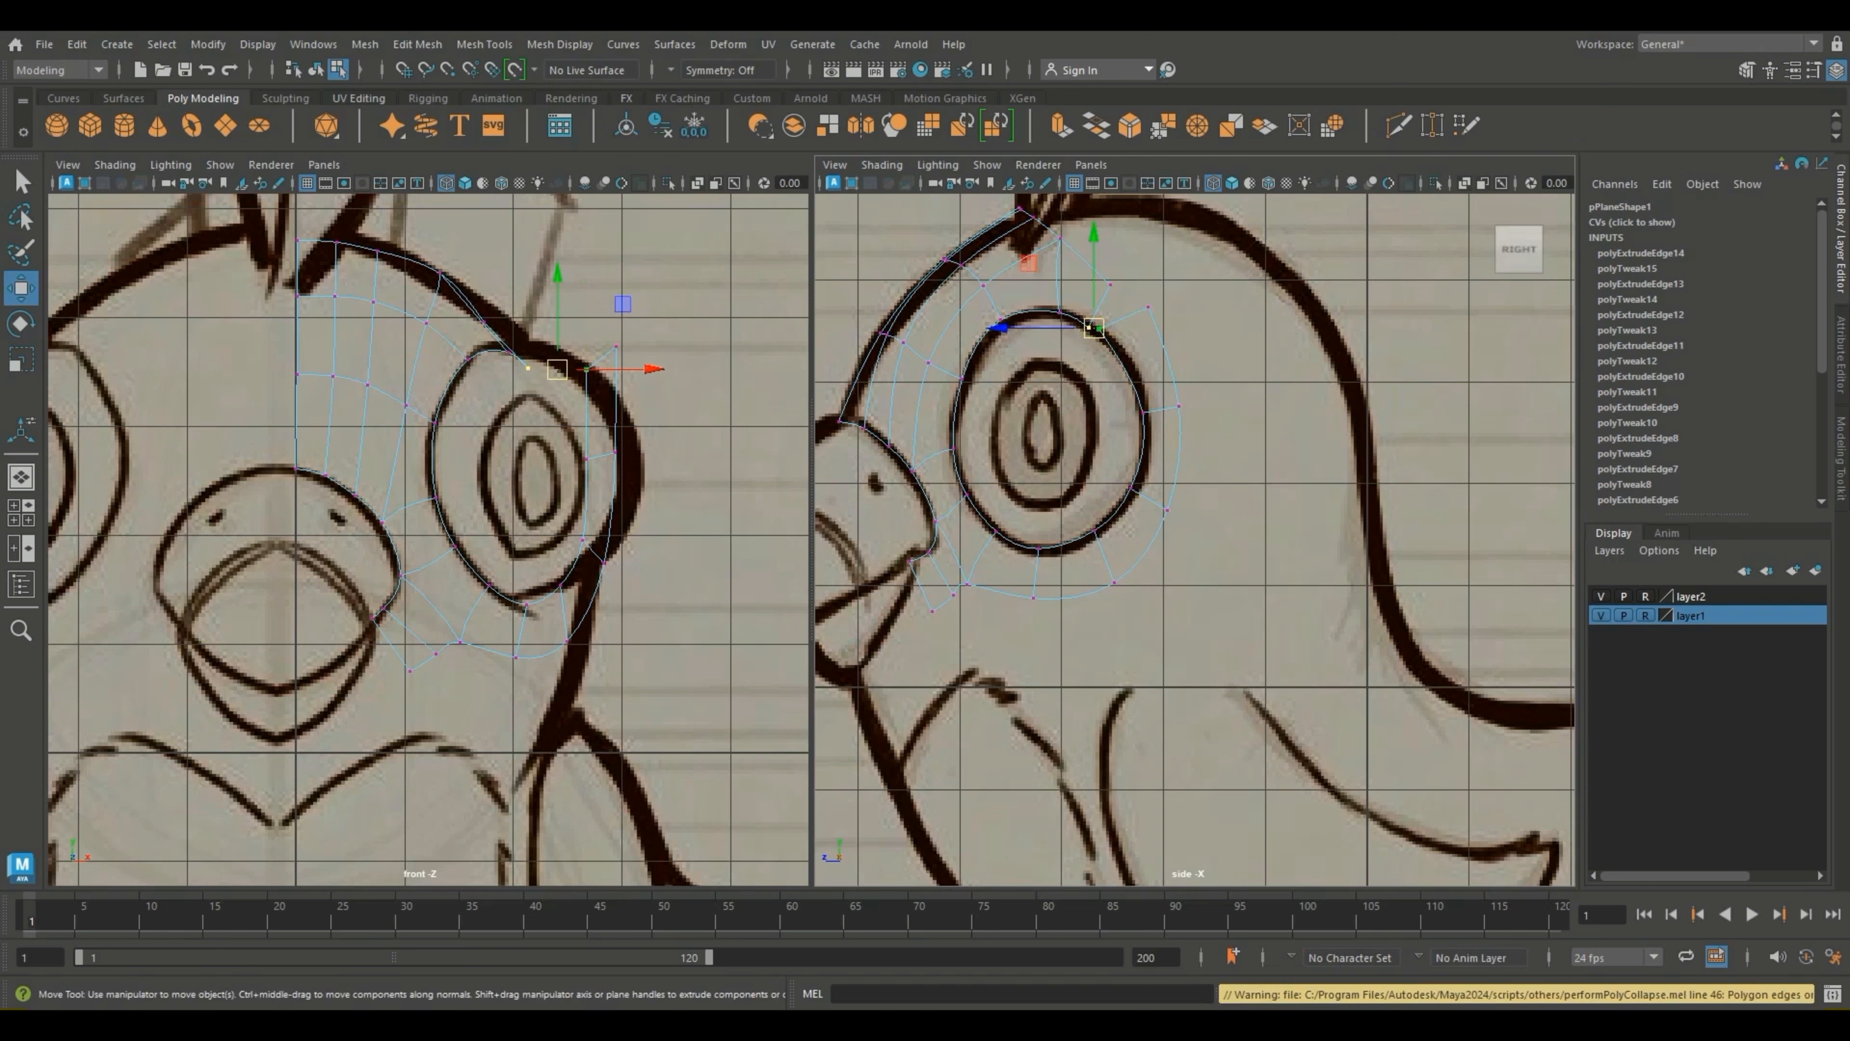
key("ctrl+z")
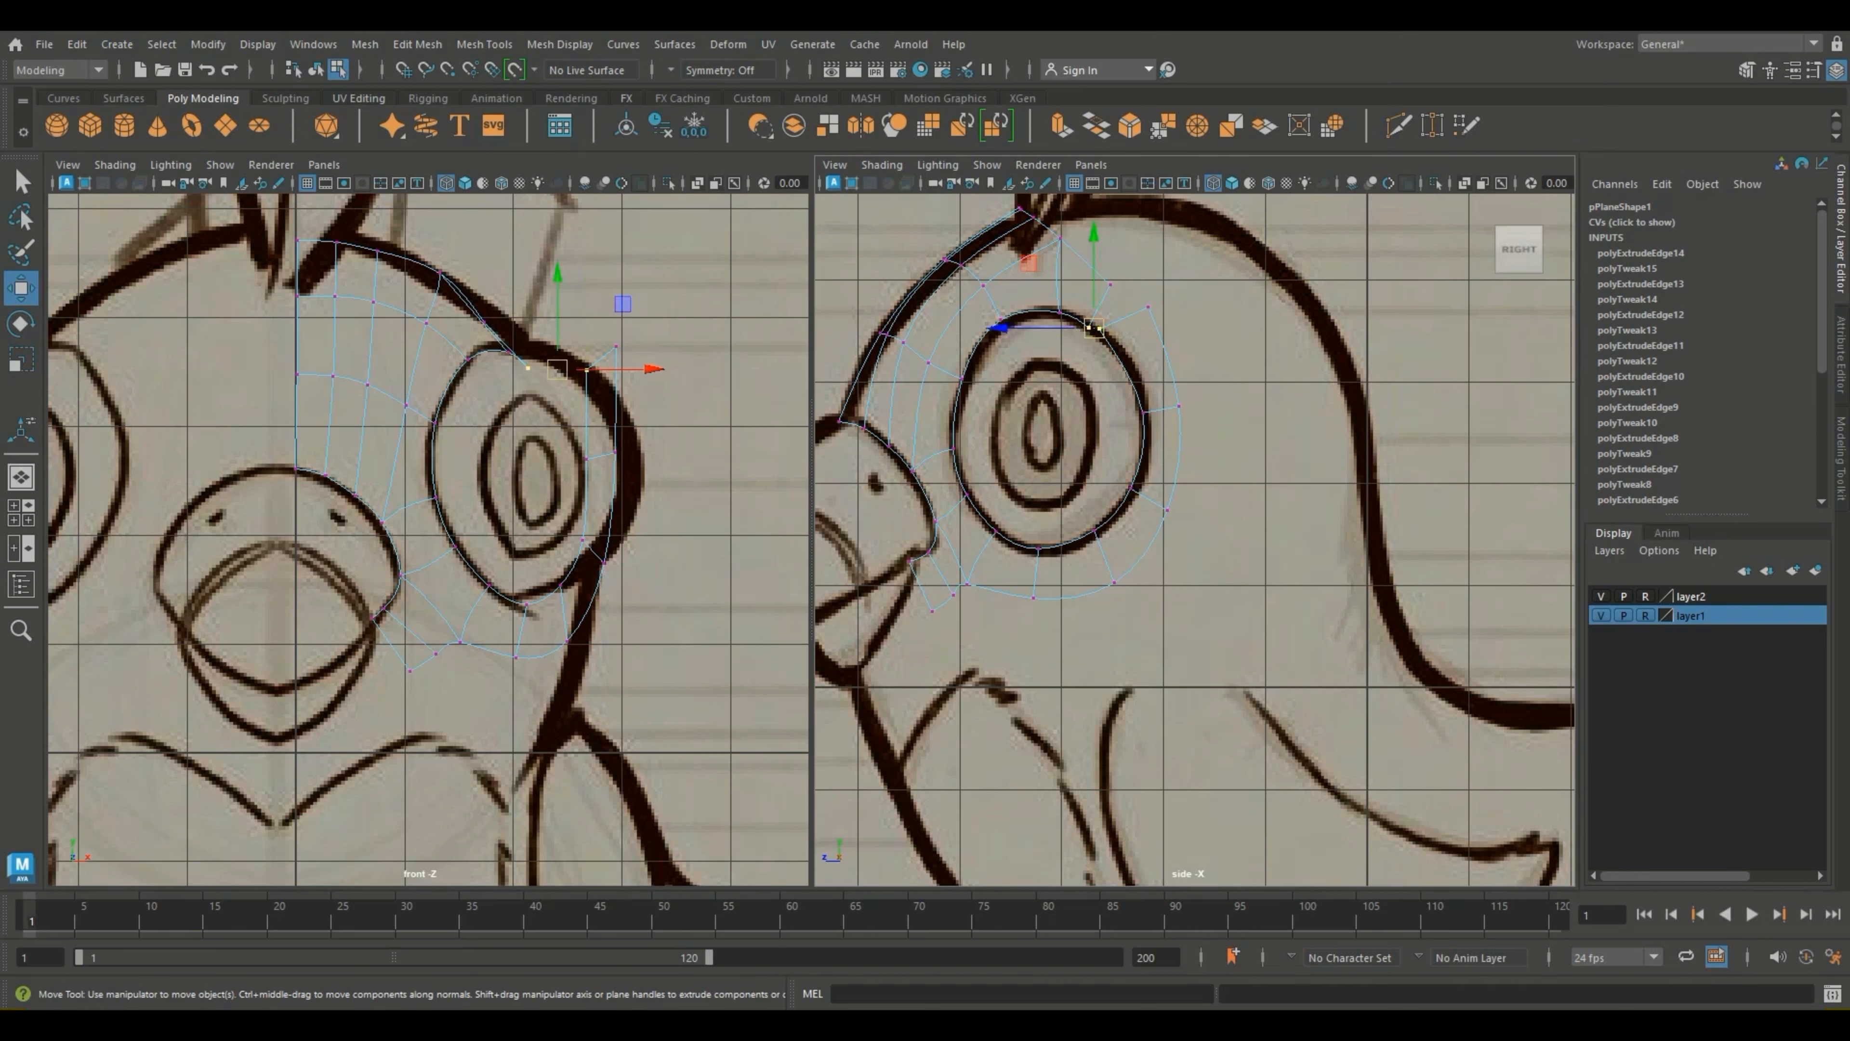
Step: Join the two strip ends above the eye with Target Weld on both vertex pairs, and compare the mesh without and with smooth preview
left_click(1433, 125)
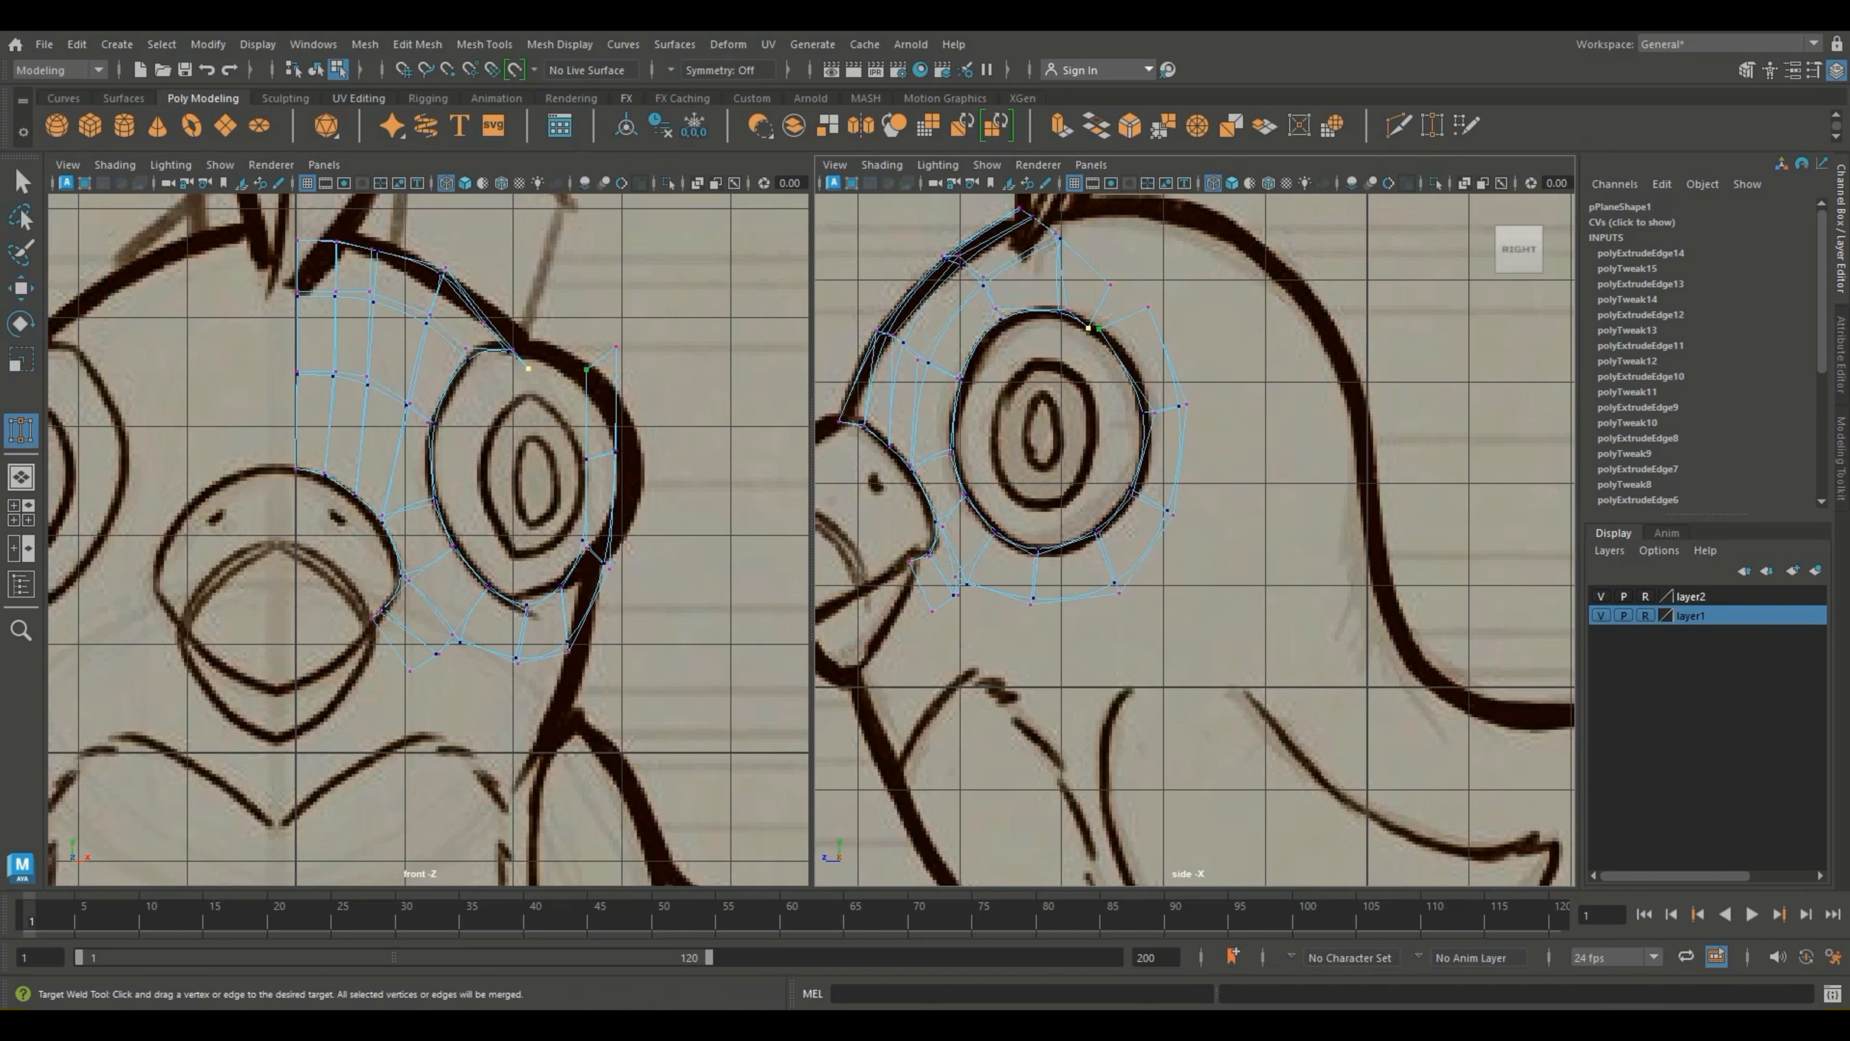
left_click_drag(1088, 328, 1100, 328)
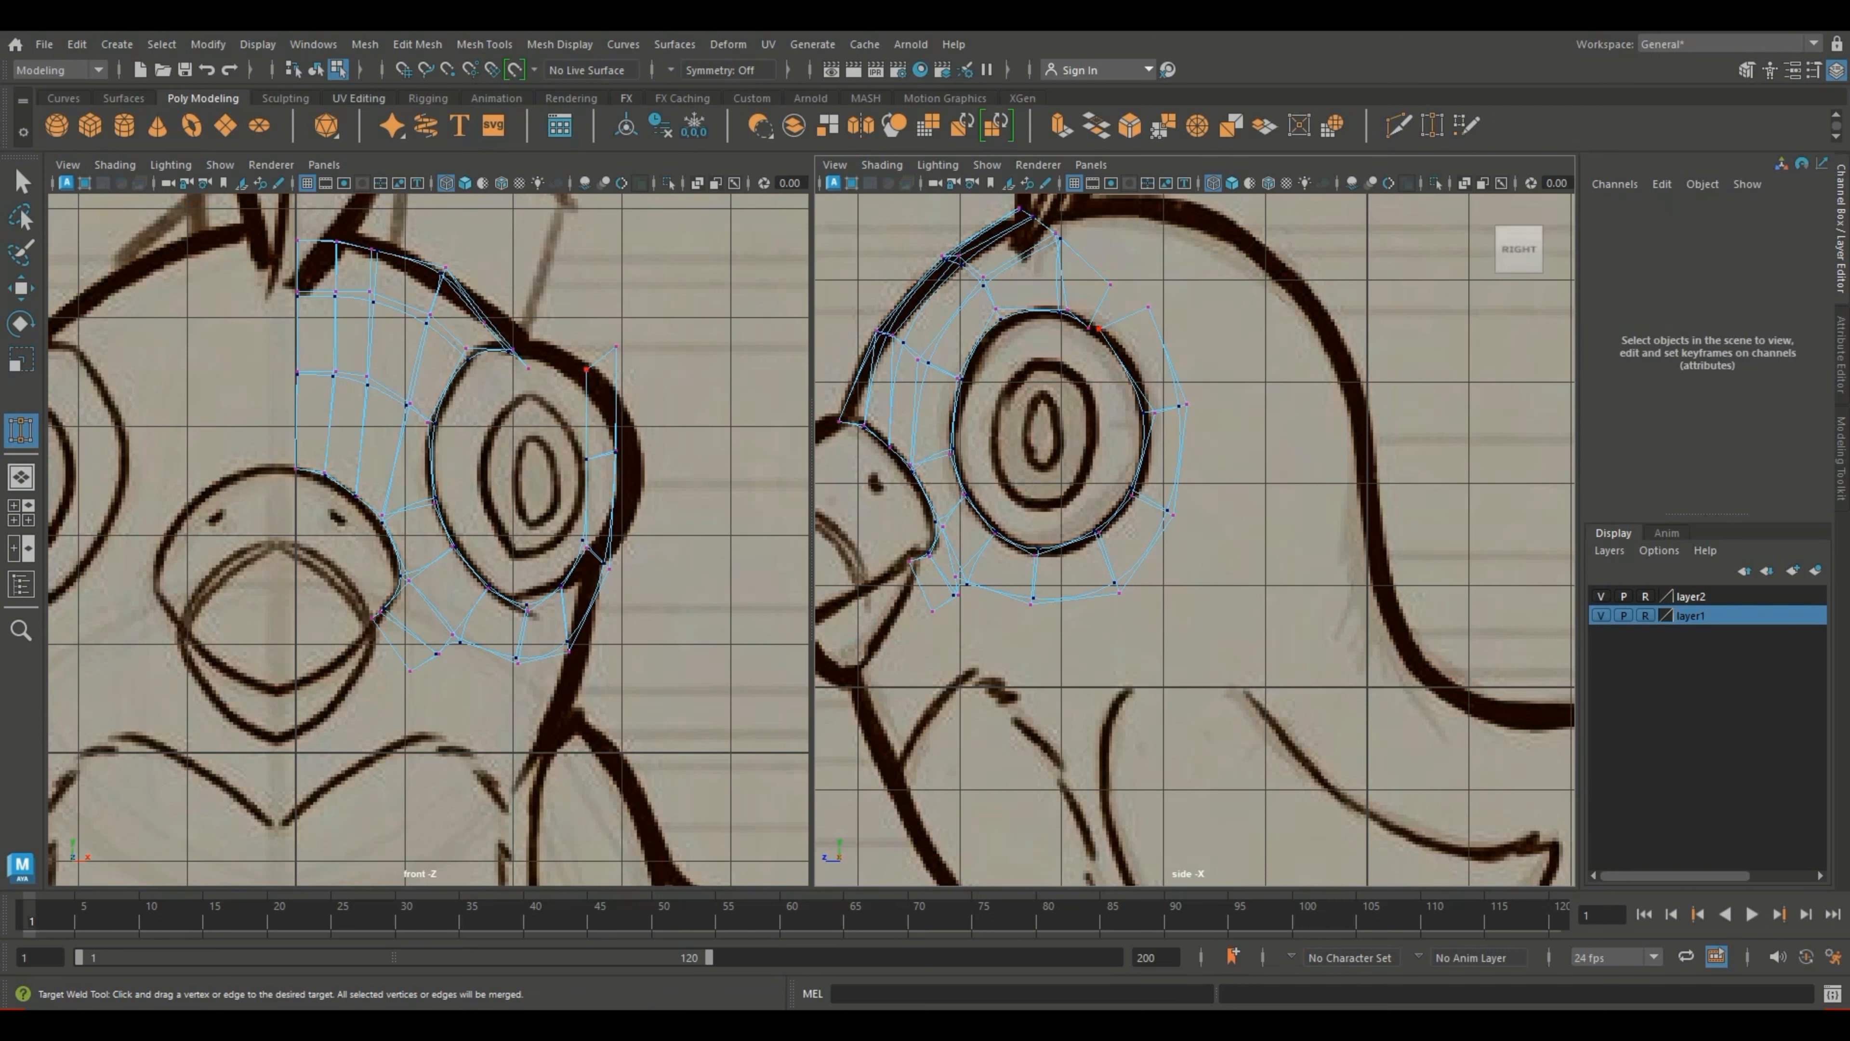
left_click_drag(586, 370, 498, 334)
key("1")
key("w")
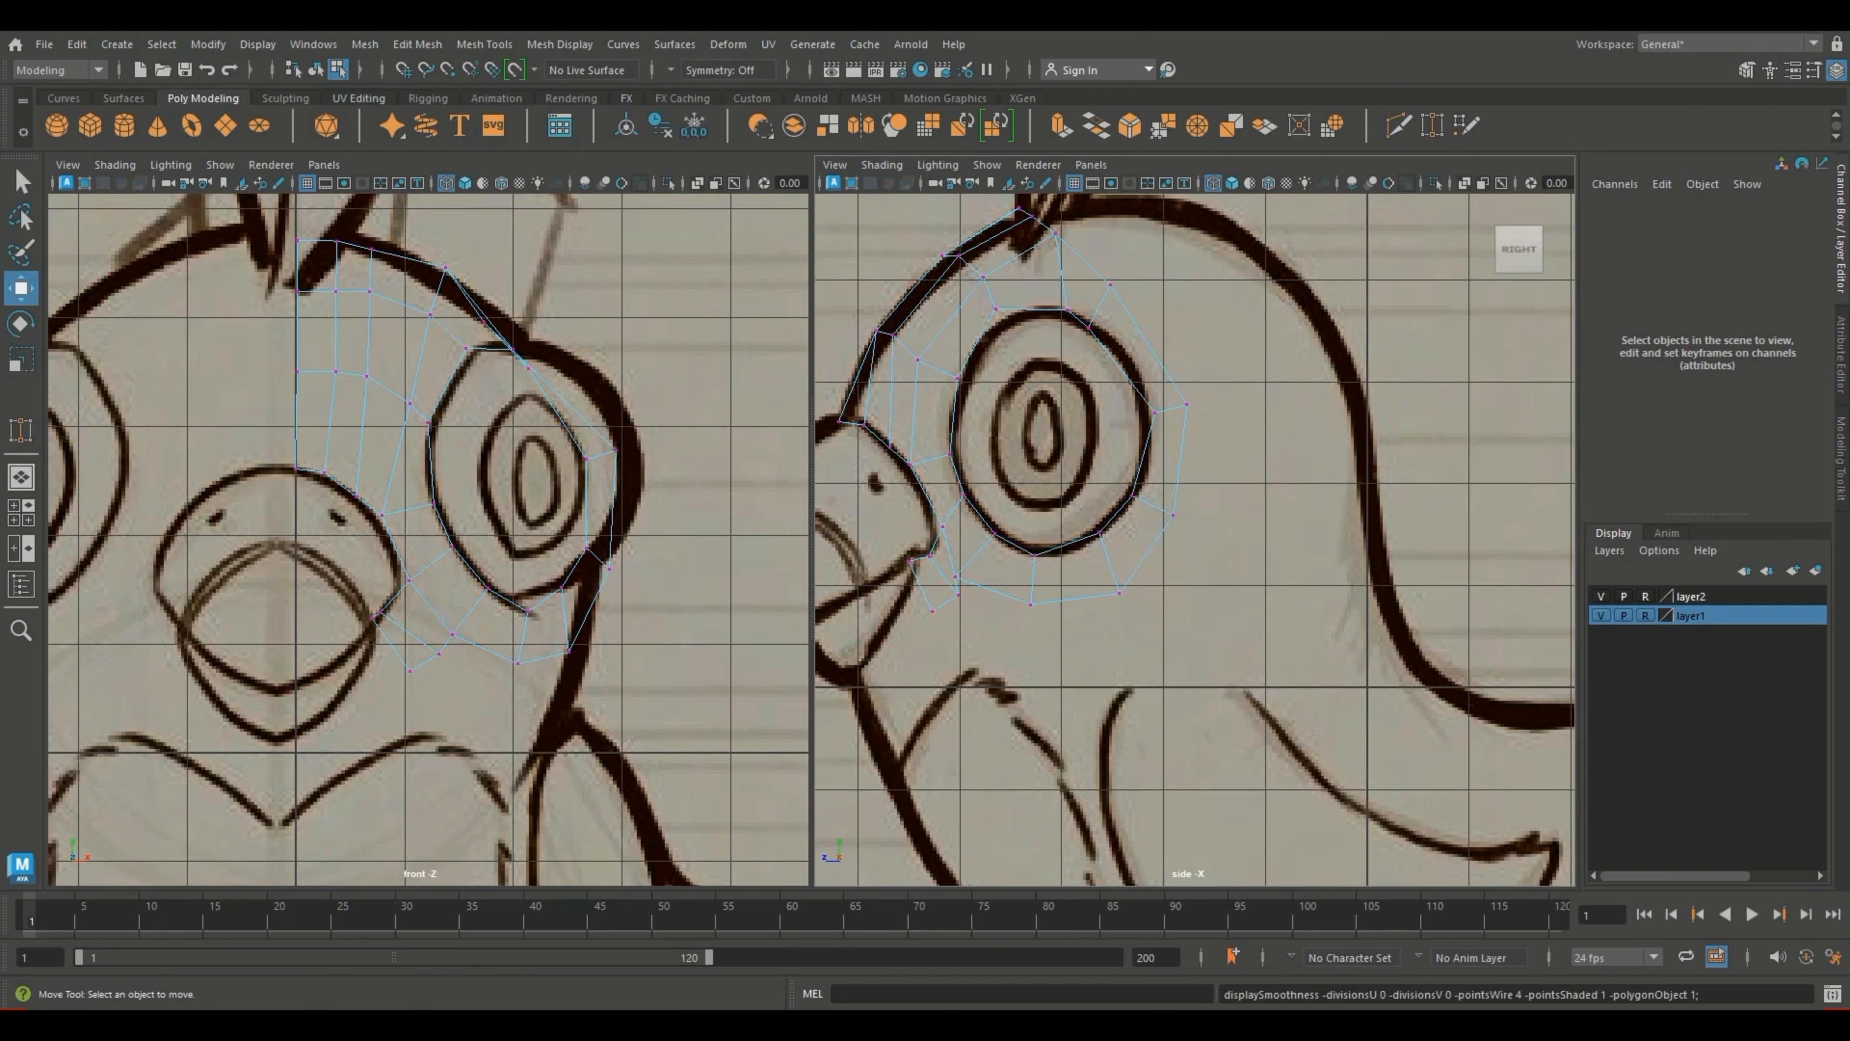
key("3")
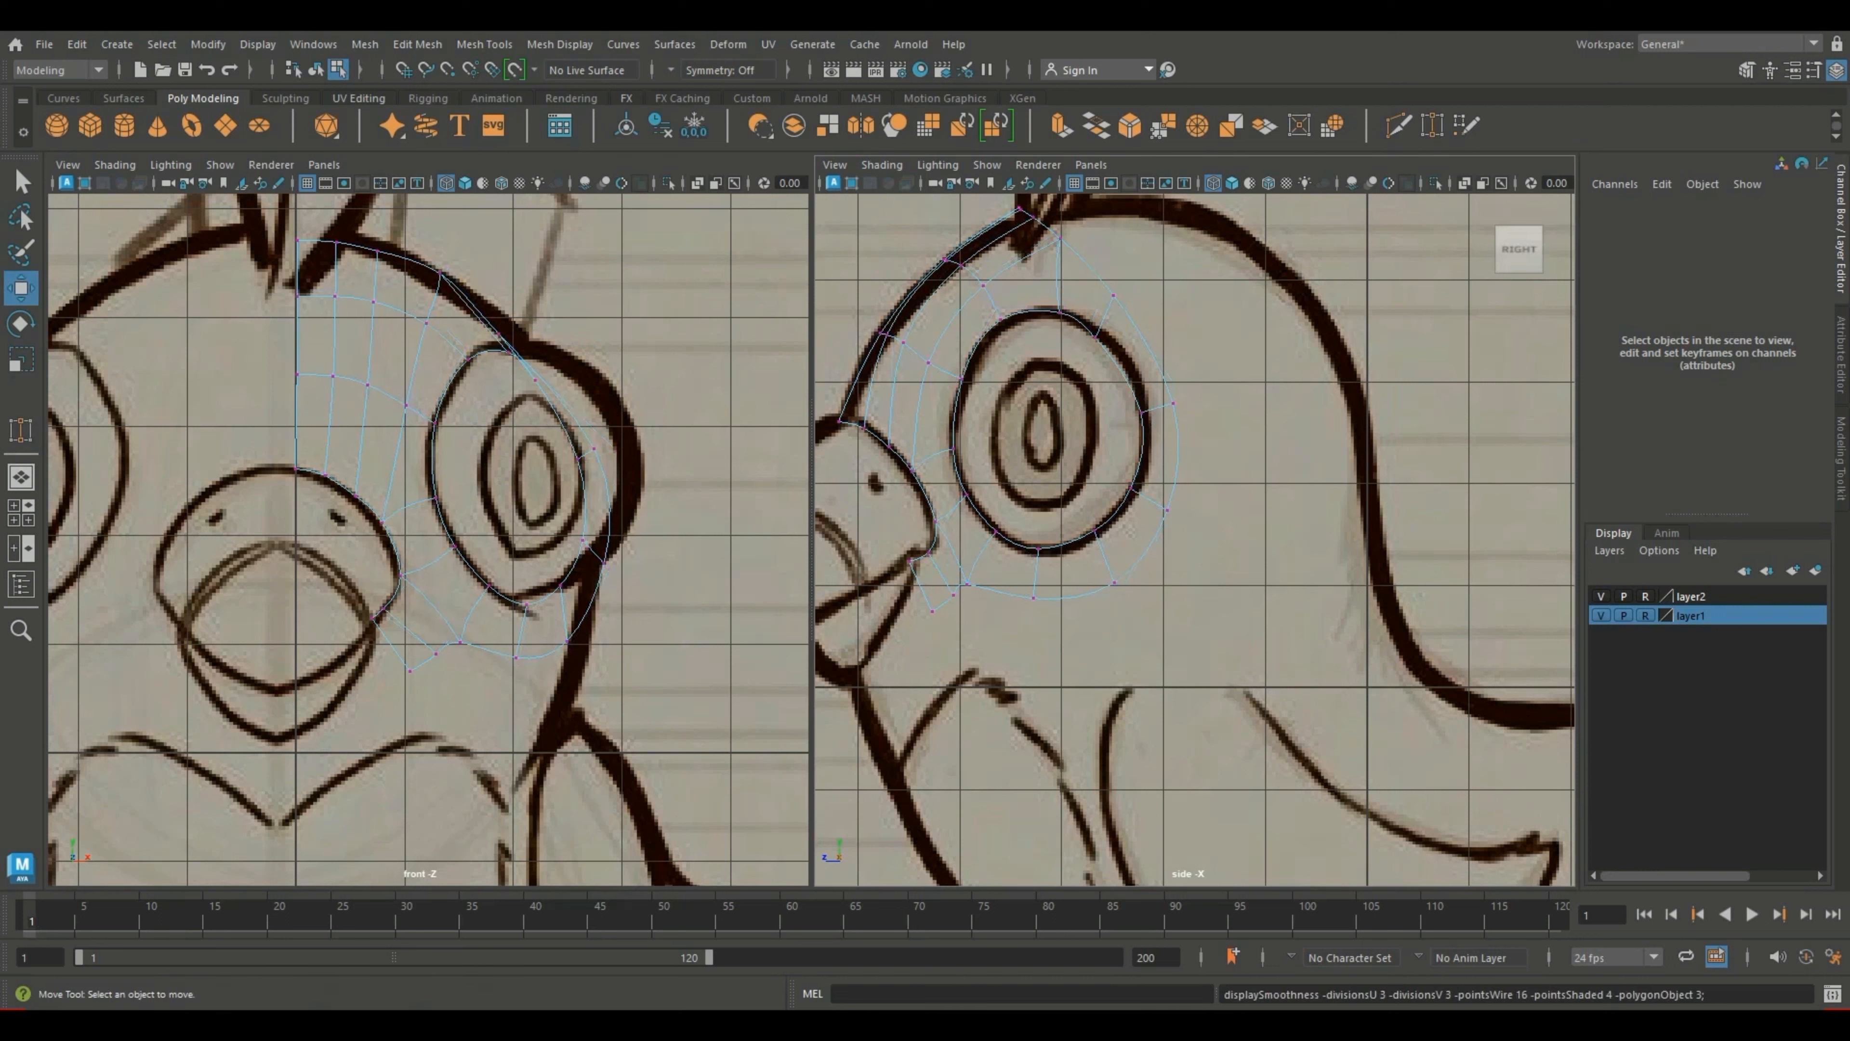
Step: Fit the two welded vertices above the eye in both views, moving the outer one outward and the inner one onto the eye outline
right_click_drag(1113, 335, 1036, 340)
left_click(1114, 295)
left_click_drag(484, 321, 548, 333)
left_click_drag(1111, 294, 1106, 325)
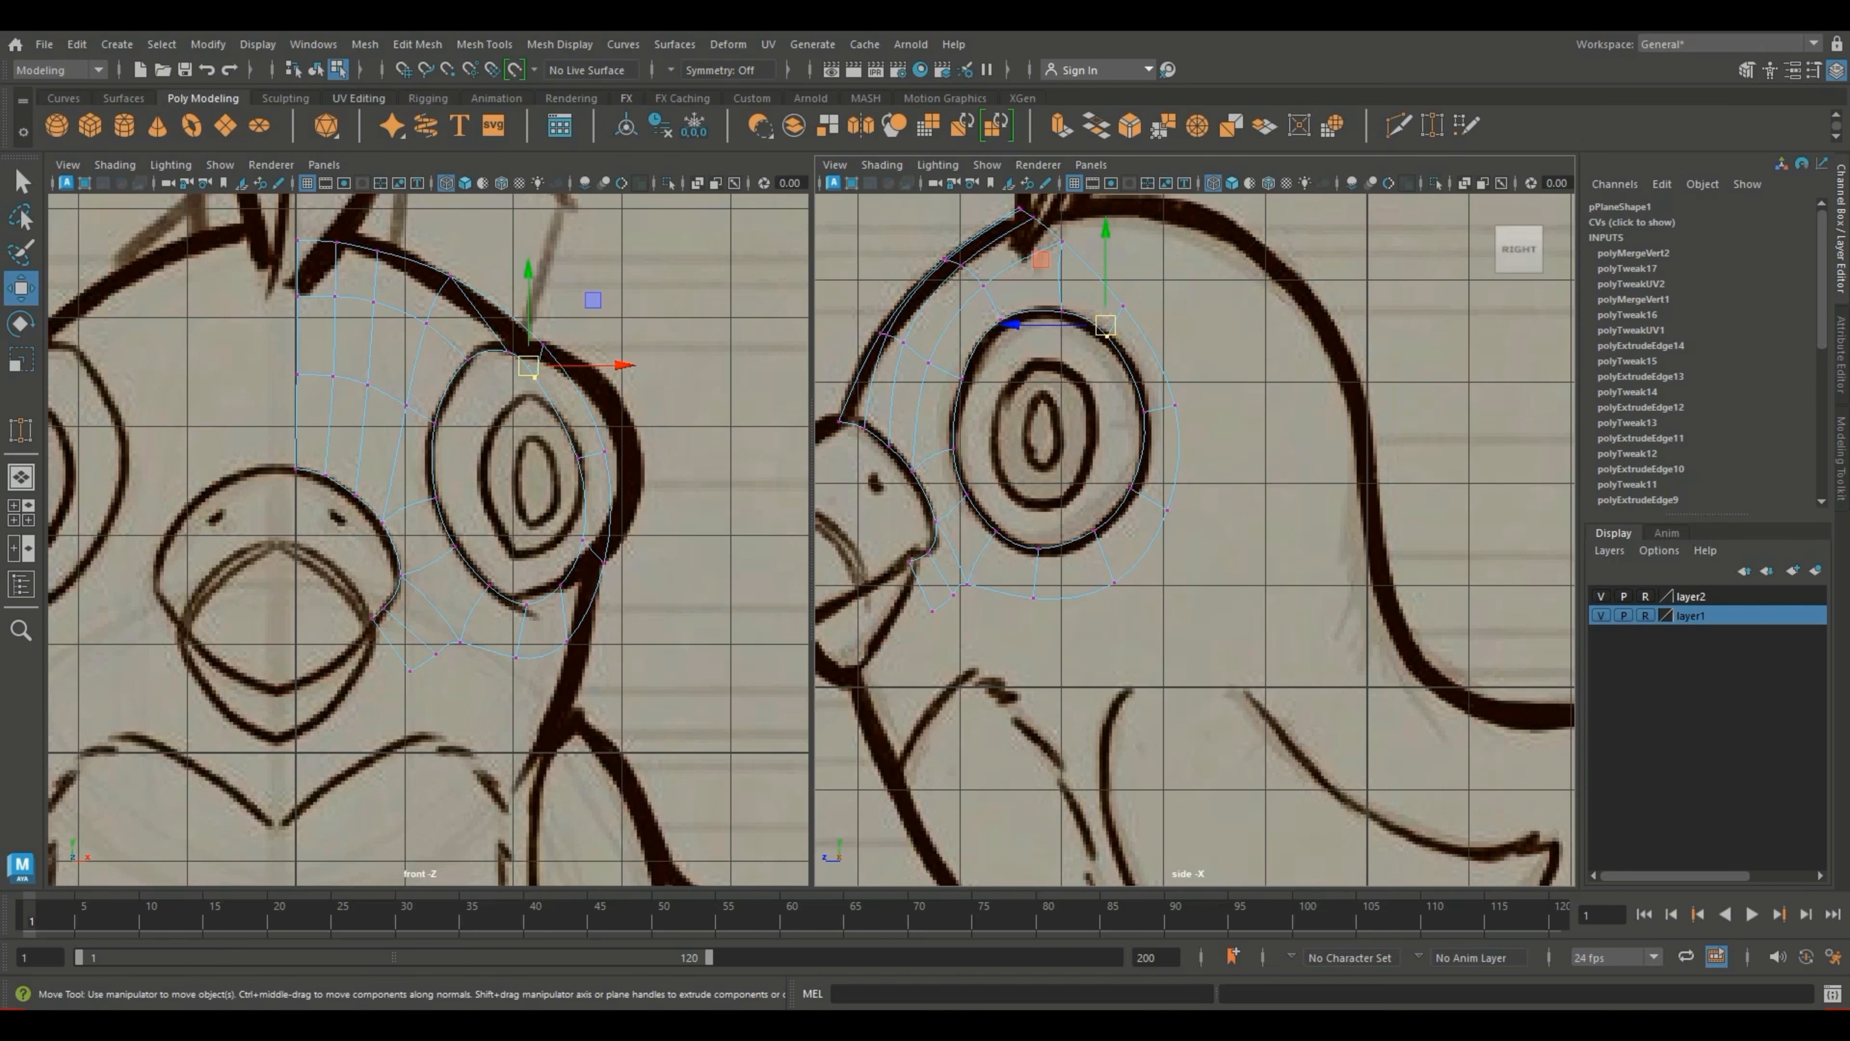
scroll(1194, 540, "down", 5)
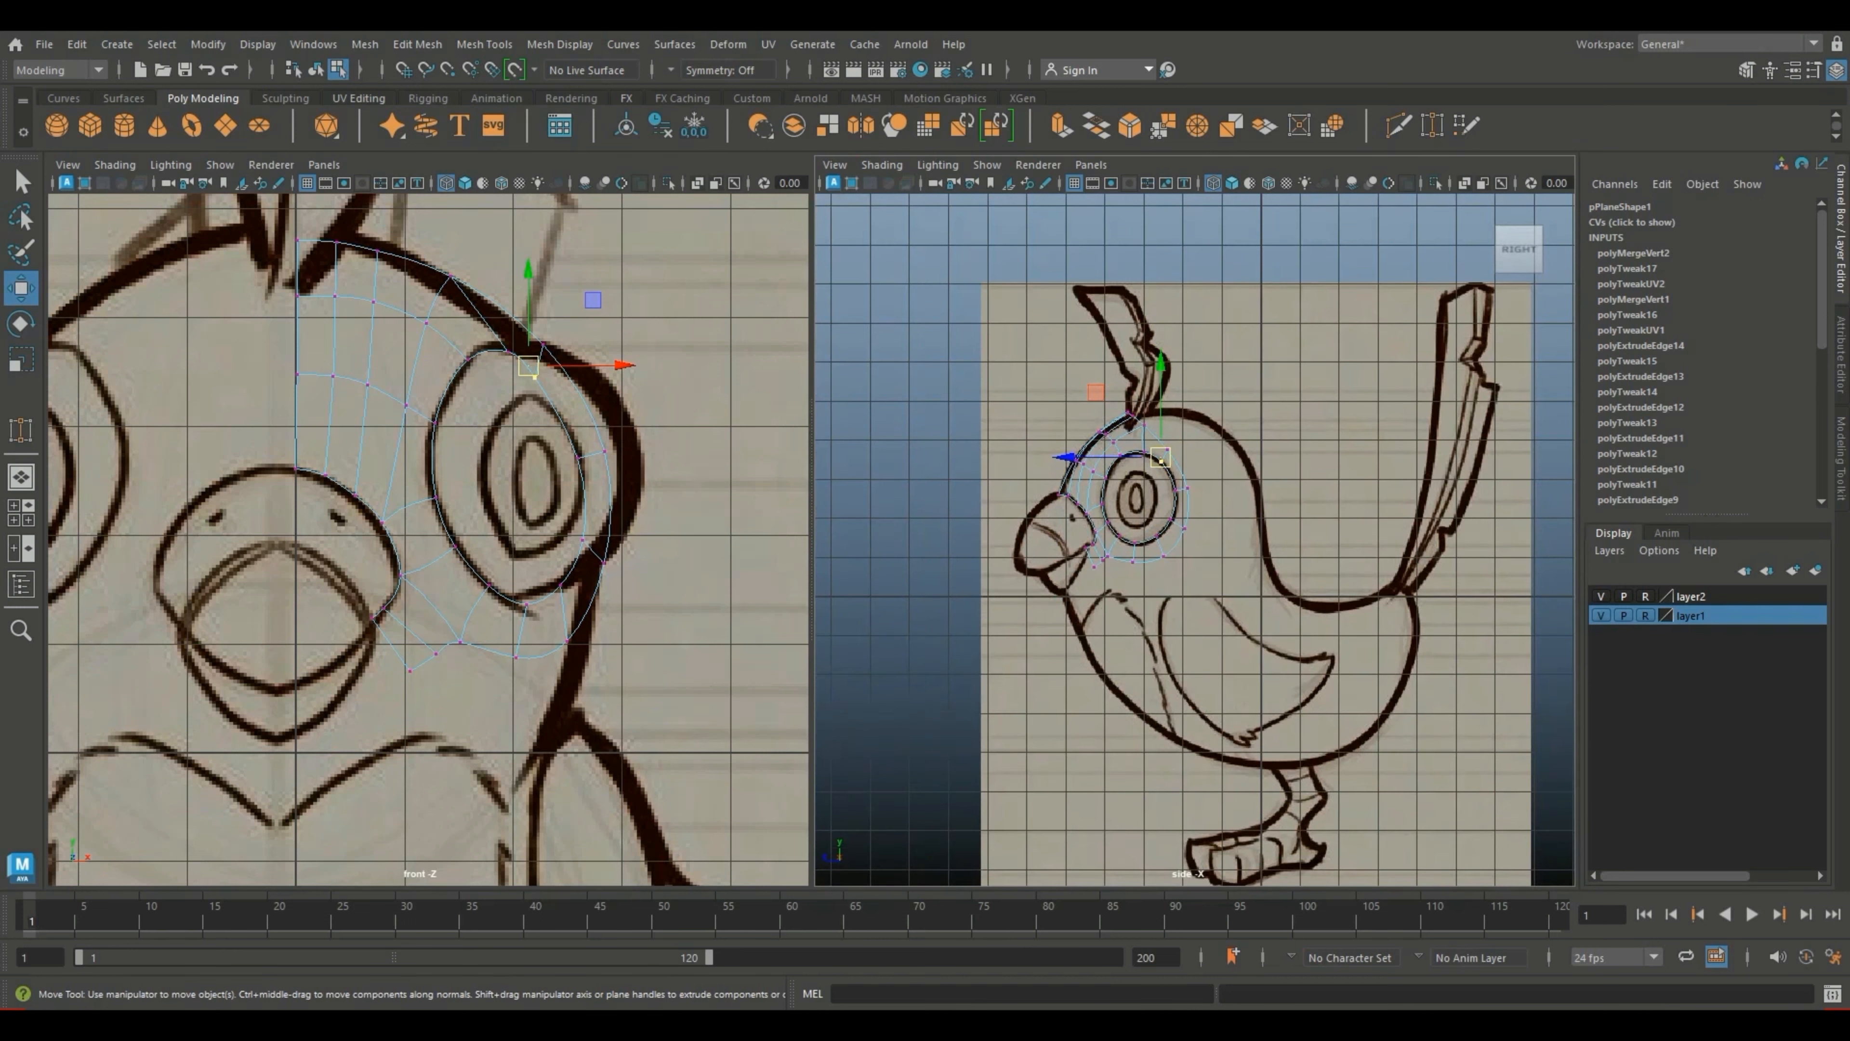
scroll(1195, 540, "up", 3)
scroll(1195, 540, "up", 3)
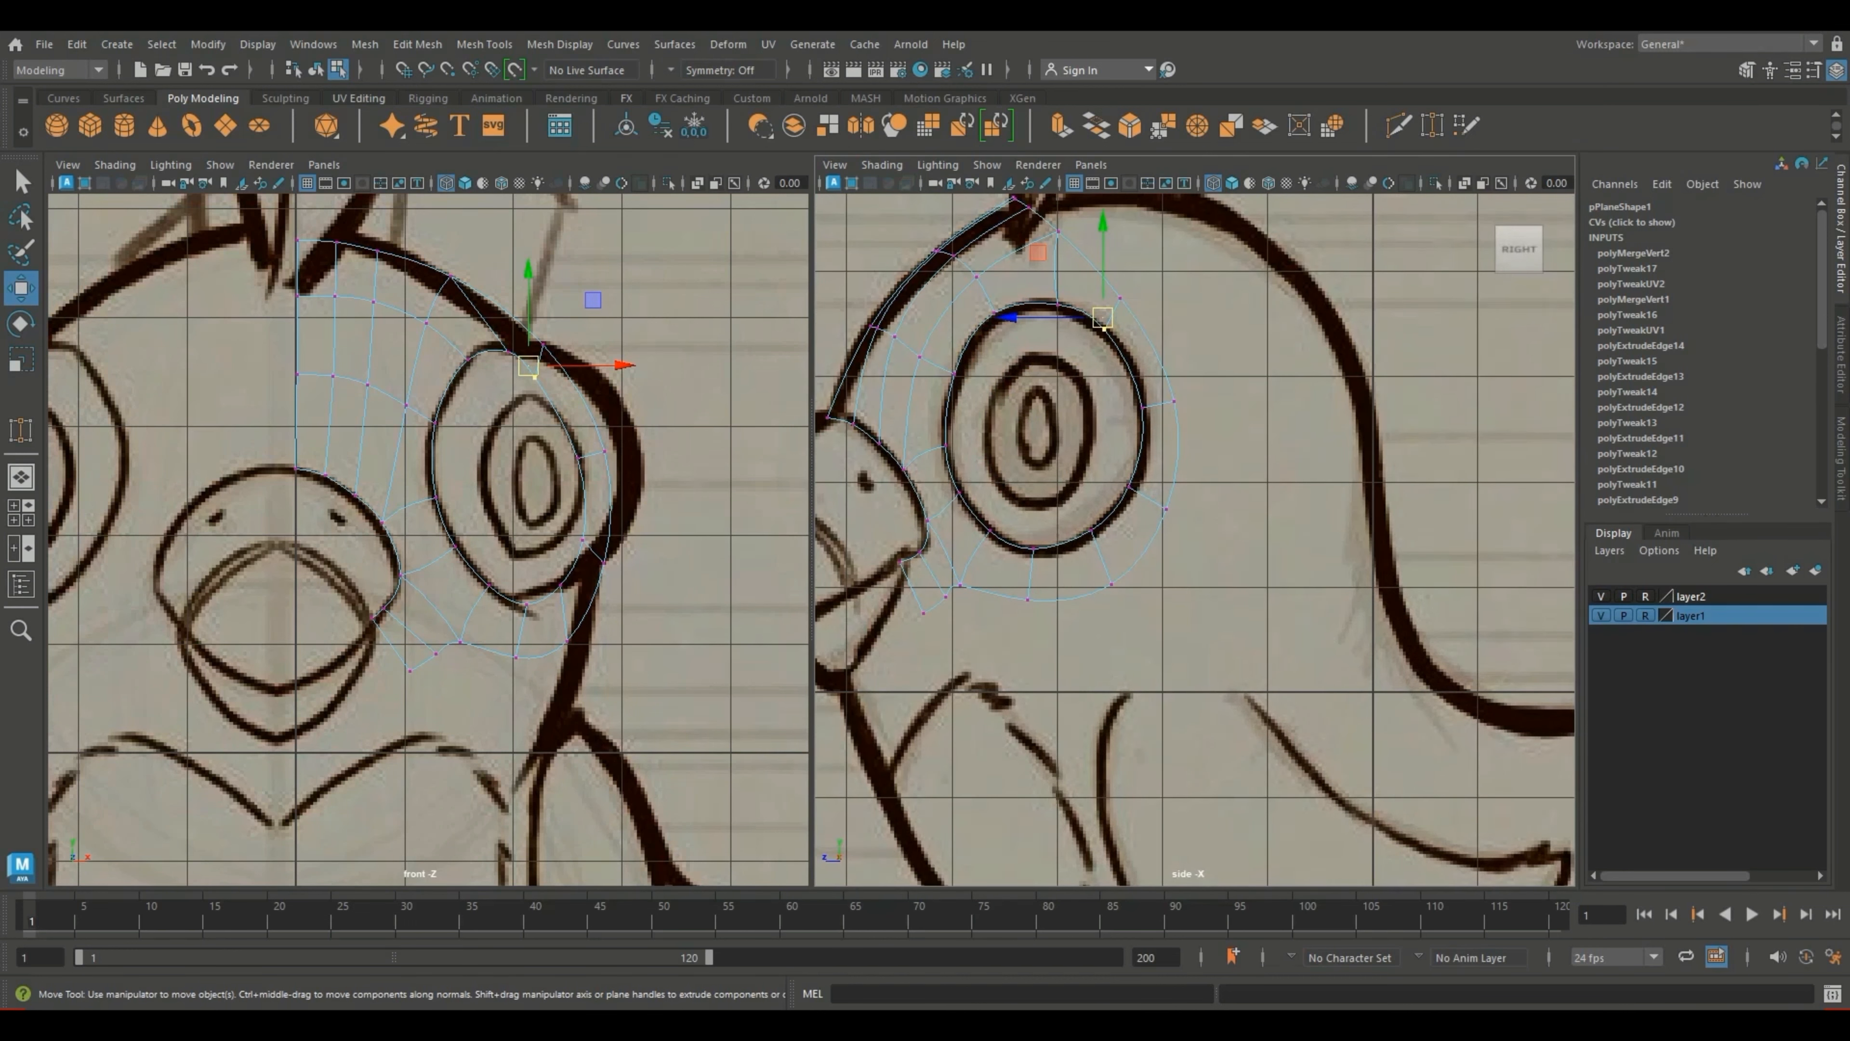
left_click_drag(1103, 324, 1135, 300)
Step: Extrude the strip's open end edge at the beak corner and move it down along the lower beak in the side view
middle_click_drag(1135, 300, 1334, 256, "alt")
scroll(1194, 541, "down", 4)
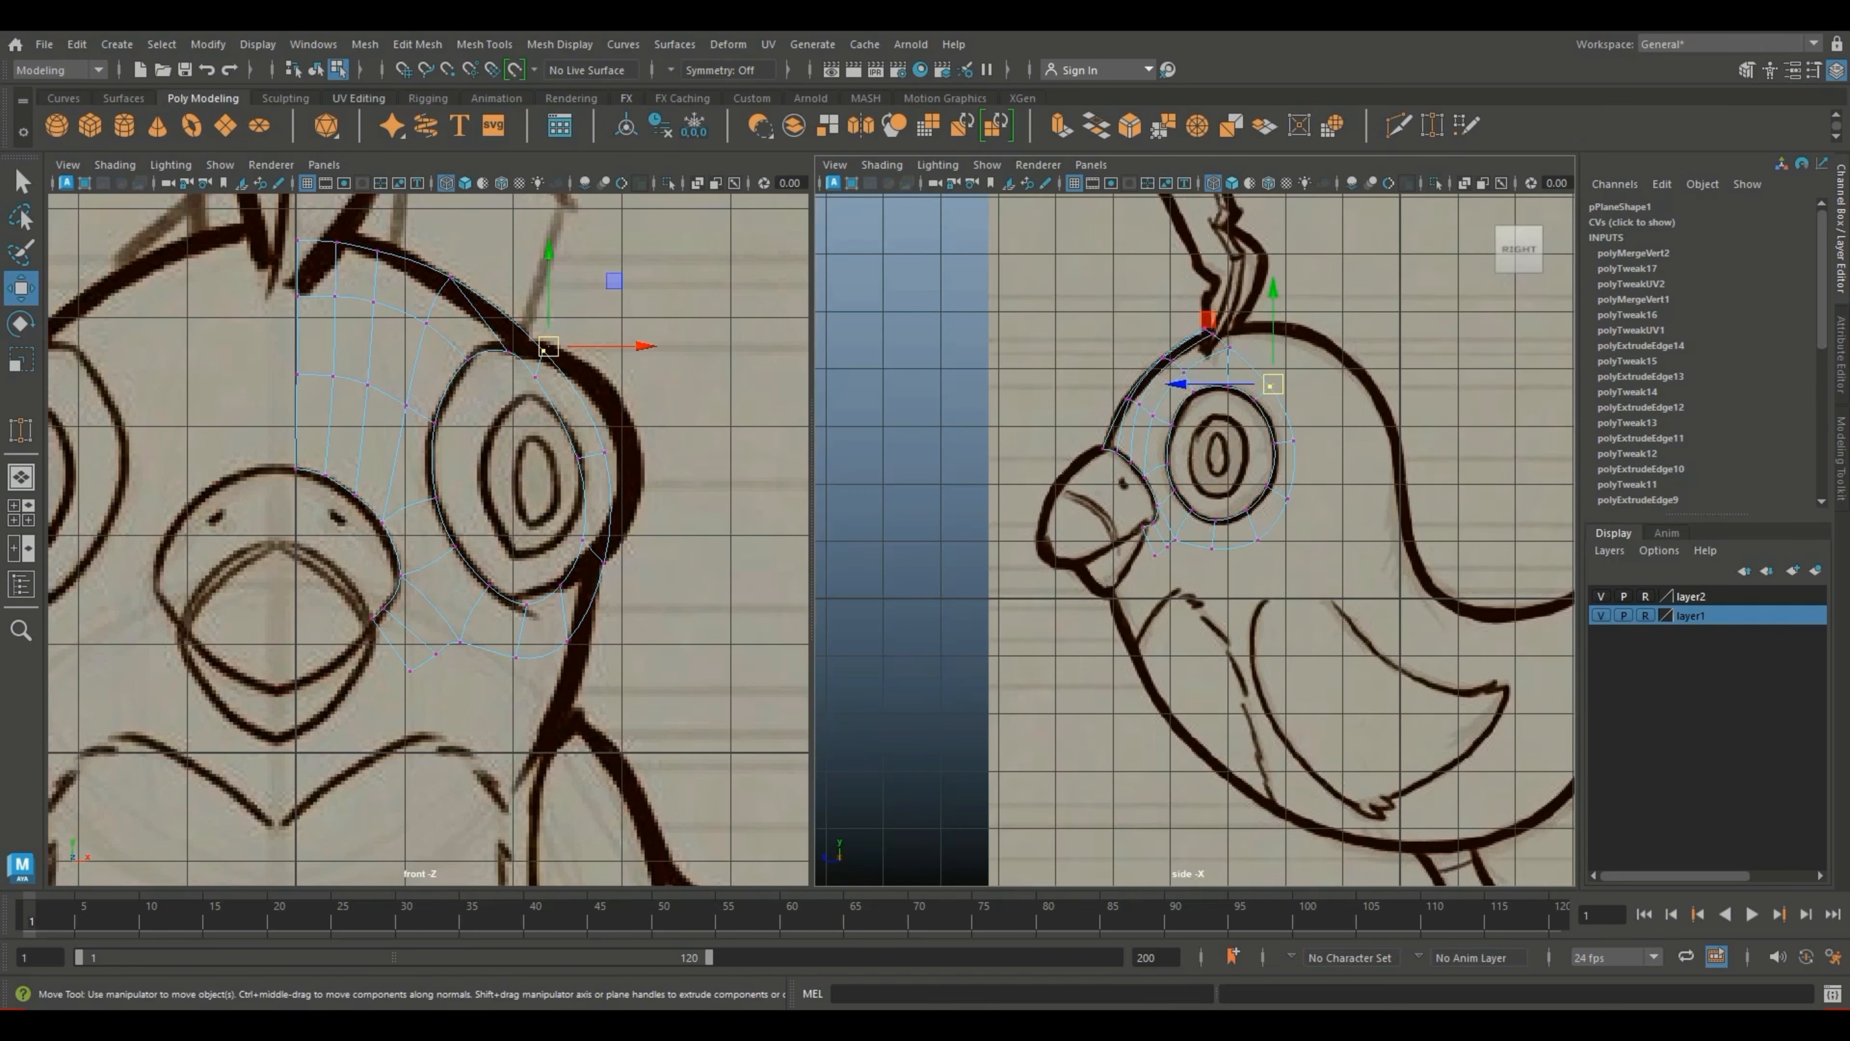
middle_click_drag(1273, 385, 1173, 337, "alt")
scroll(1194, 540, "up", 5)
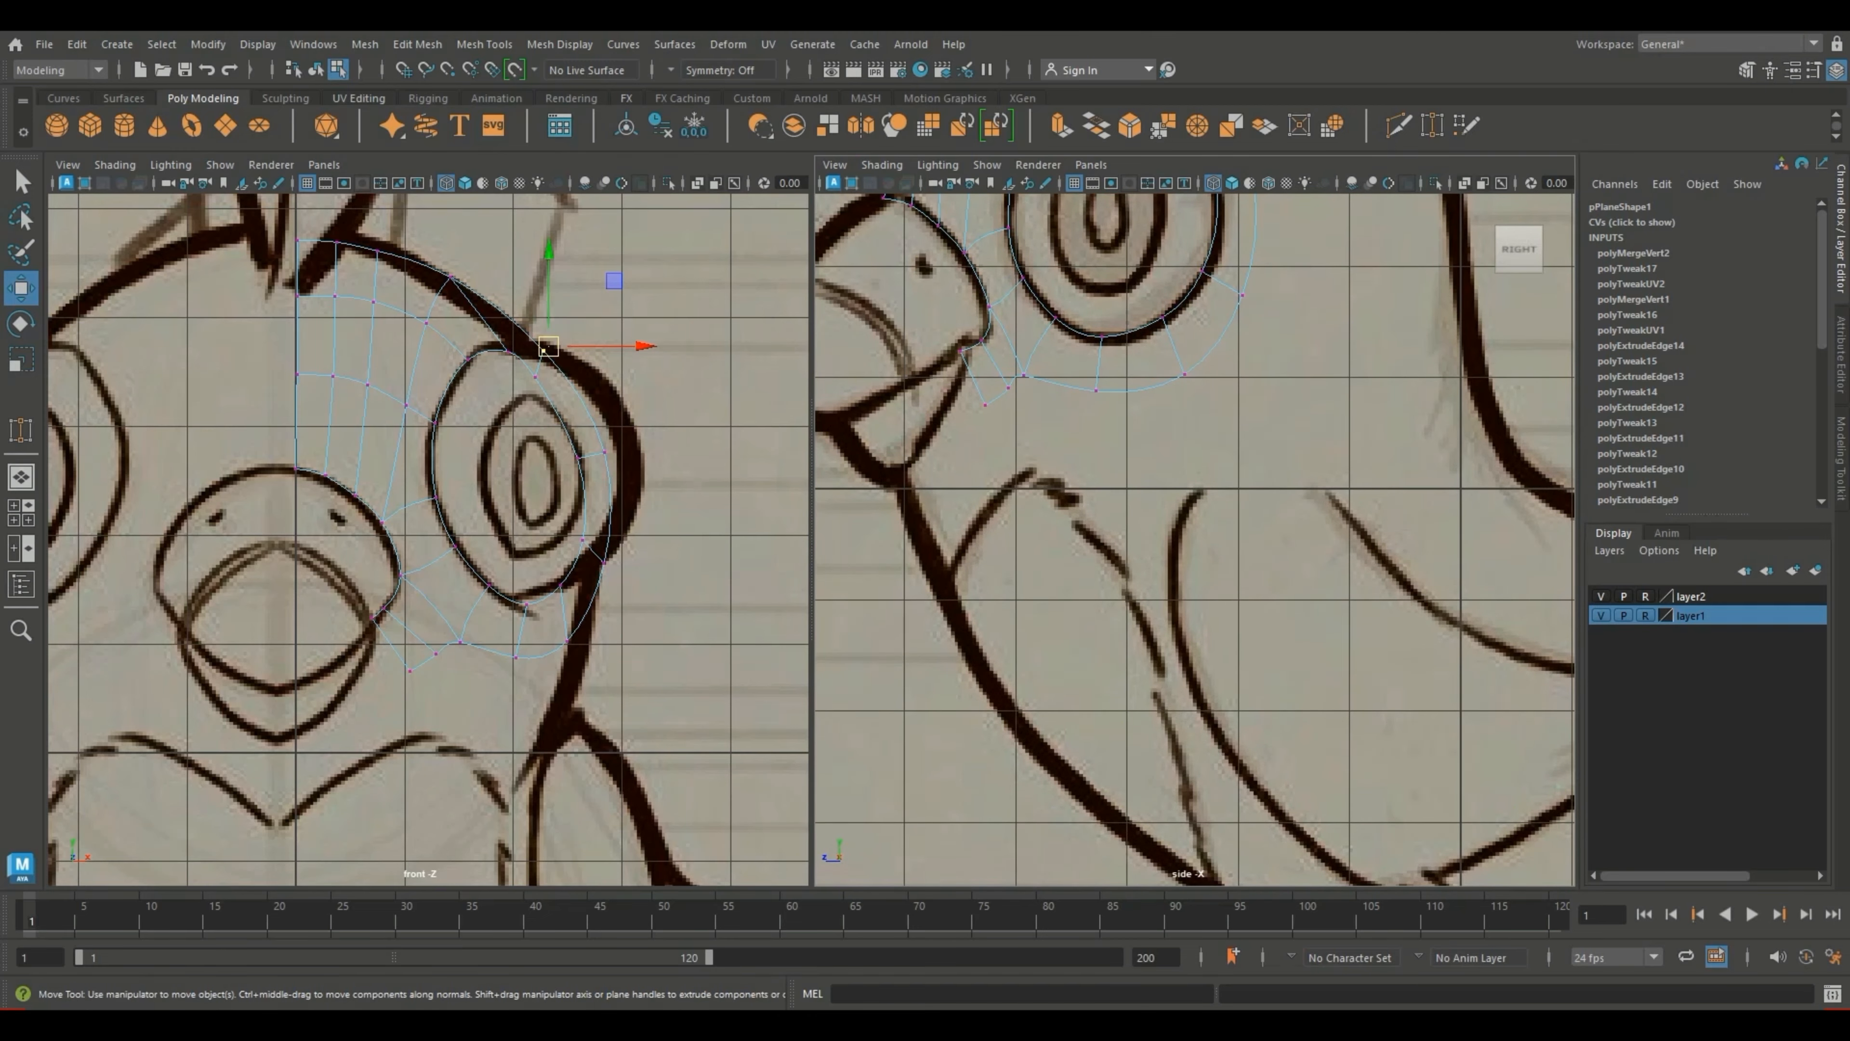
right_click_drag(971, 392, 971, 332)
left_click(972, 377)
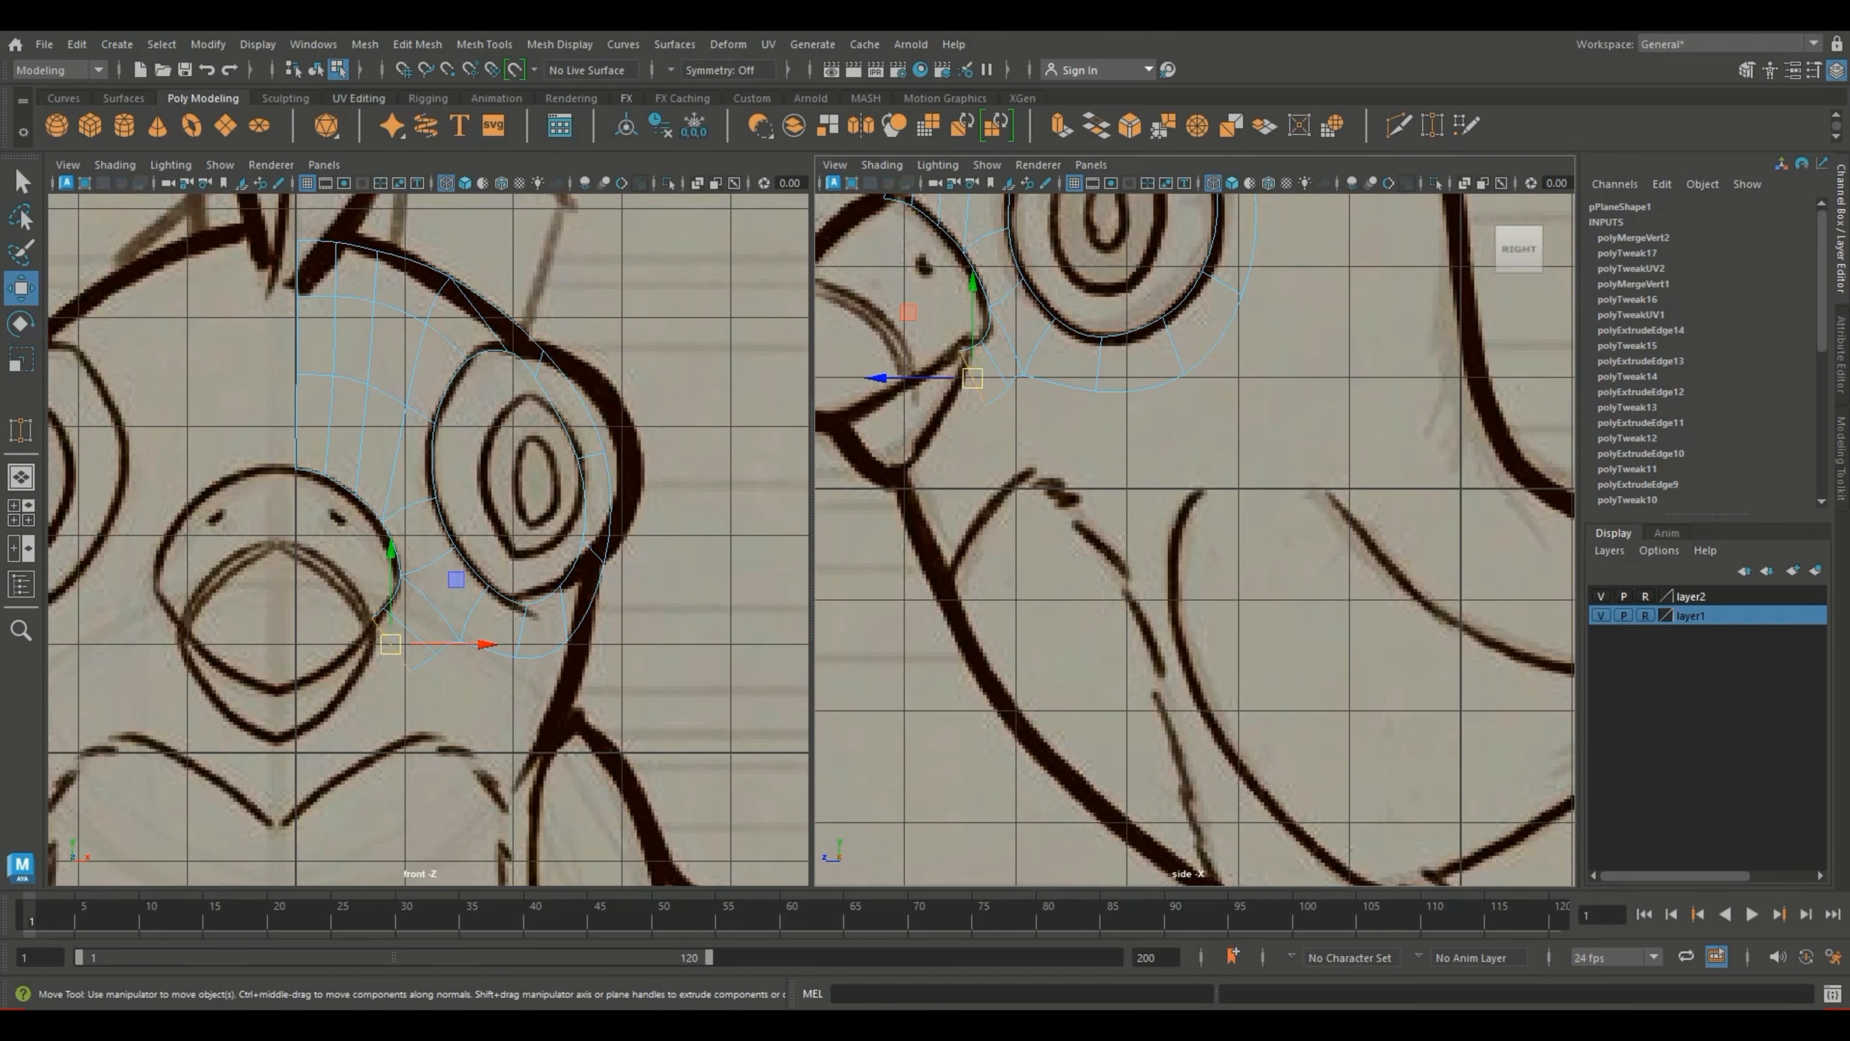
scroll(1195, 540, "down", 5)
scroll(1194, 540, "up", 3)
scroll(1195, 540, "up", 2)
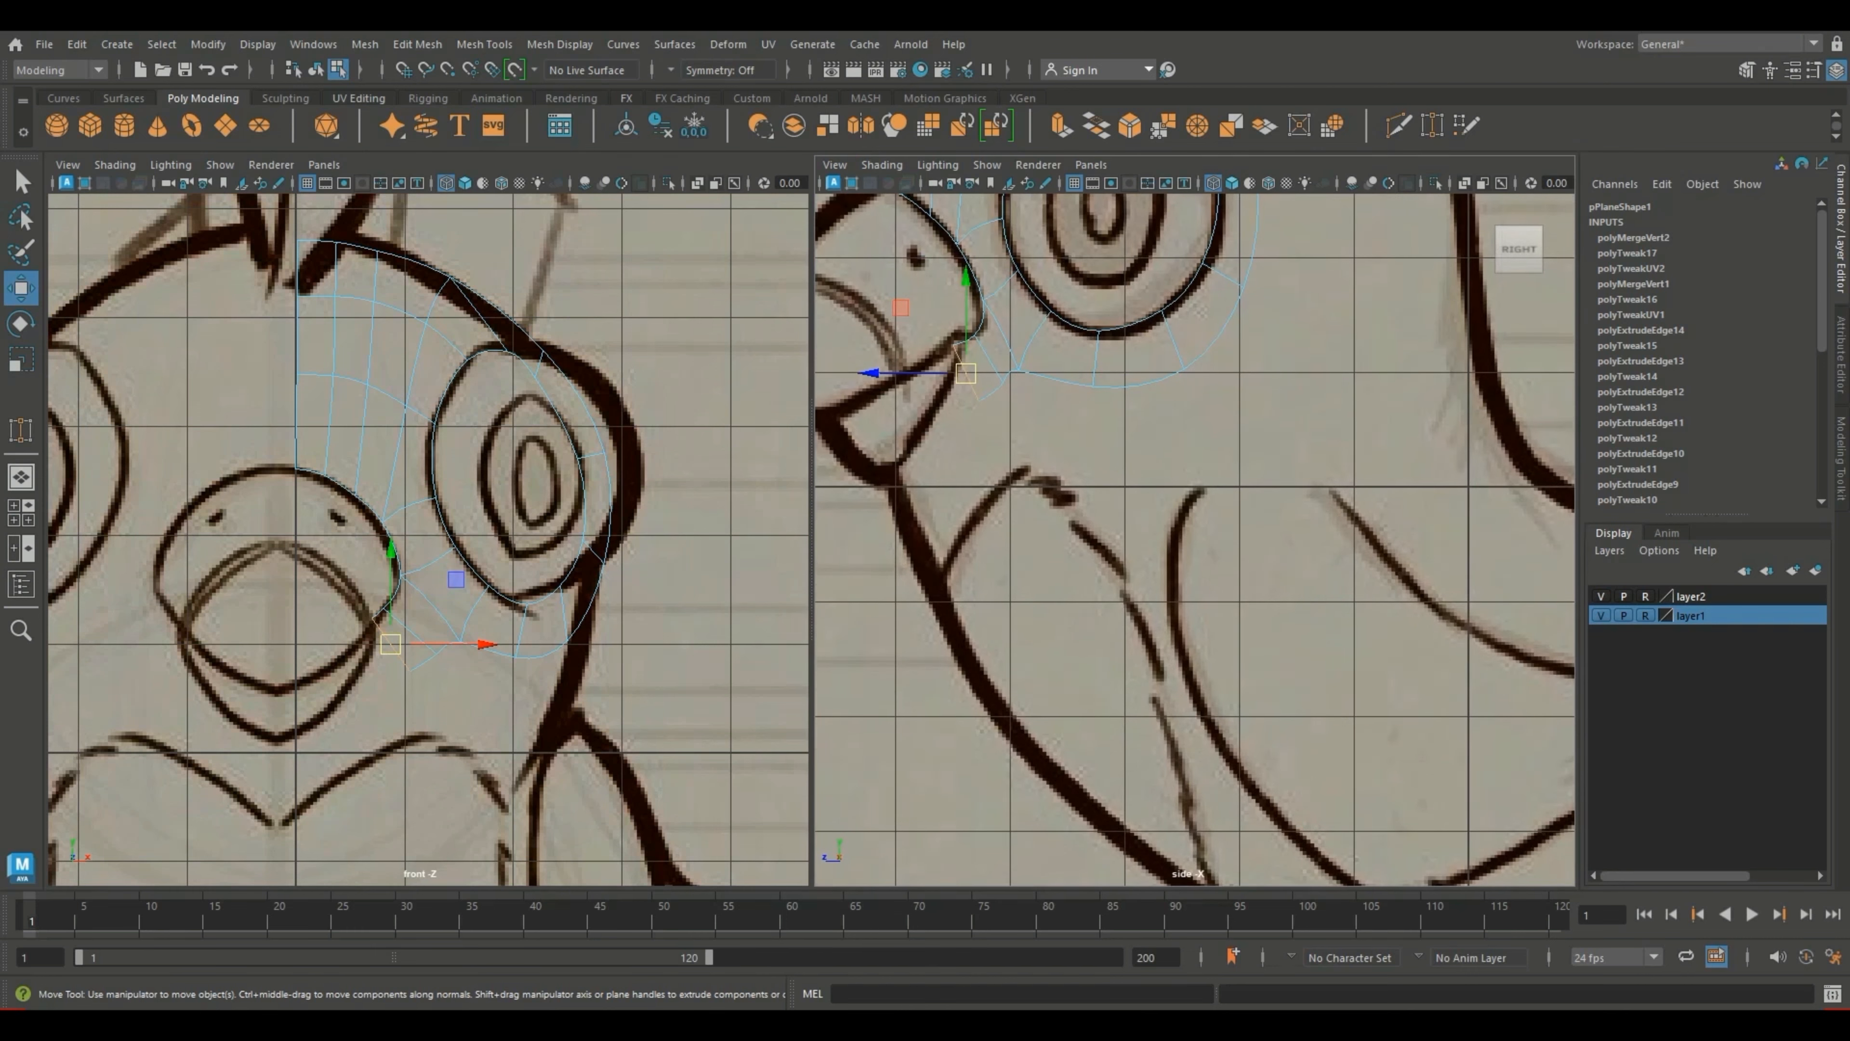
key("y")
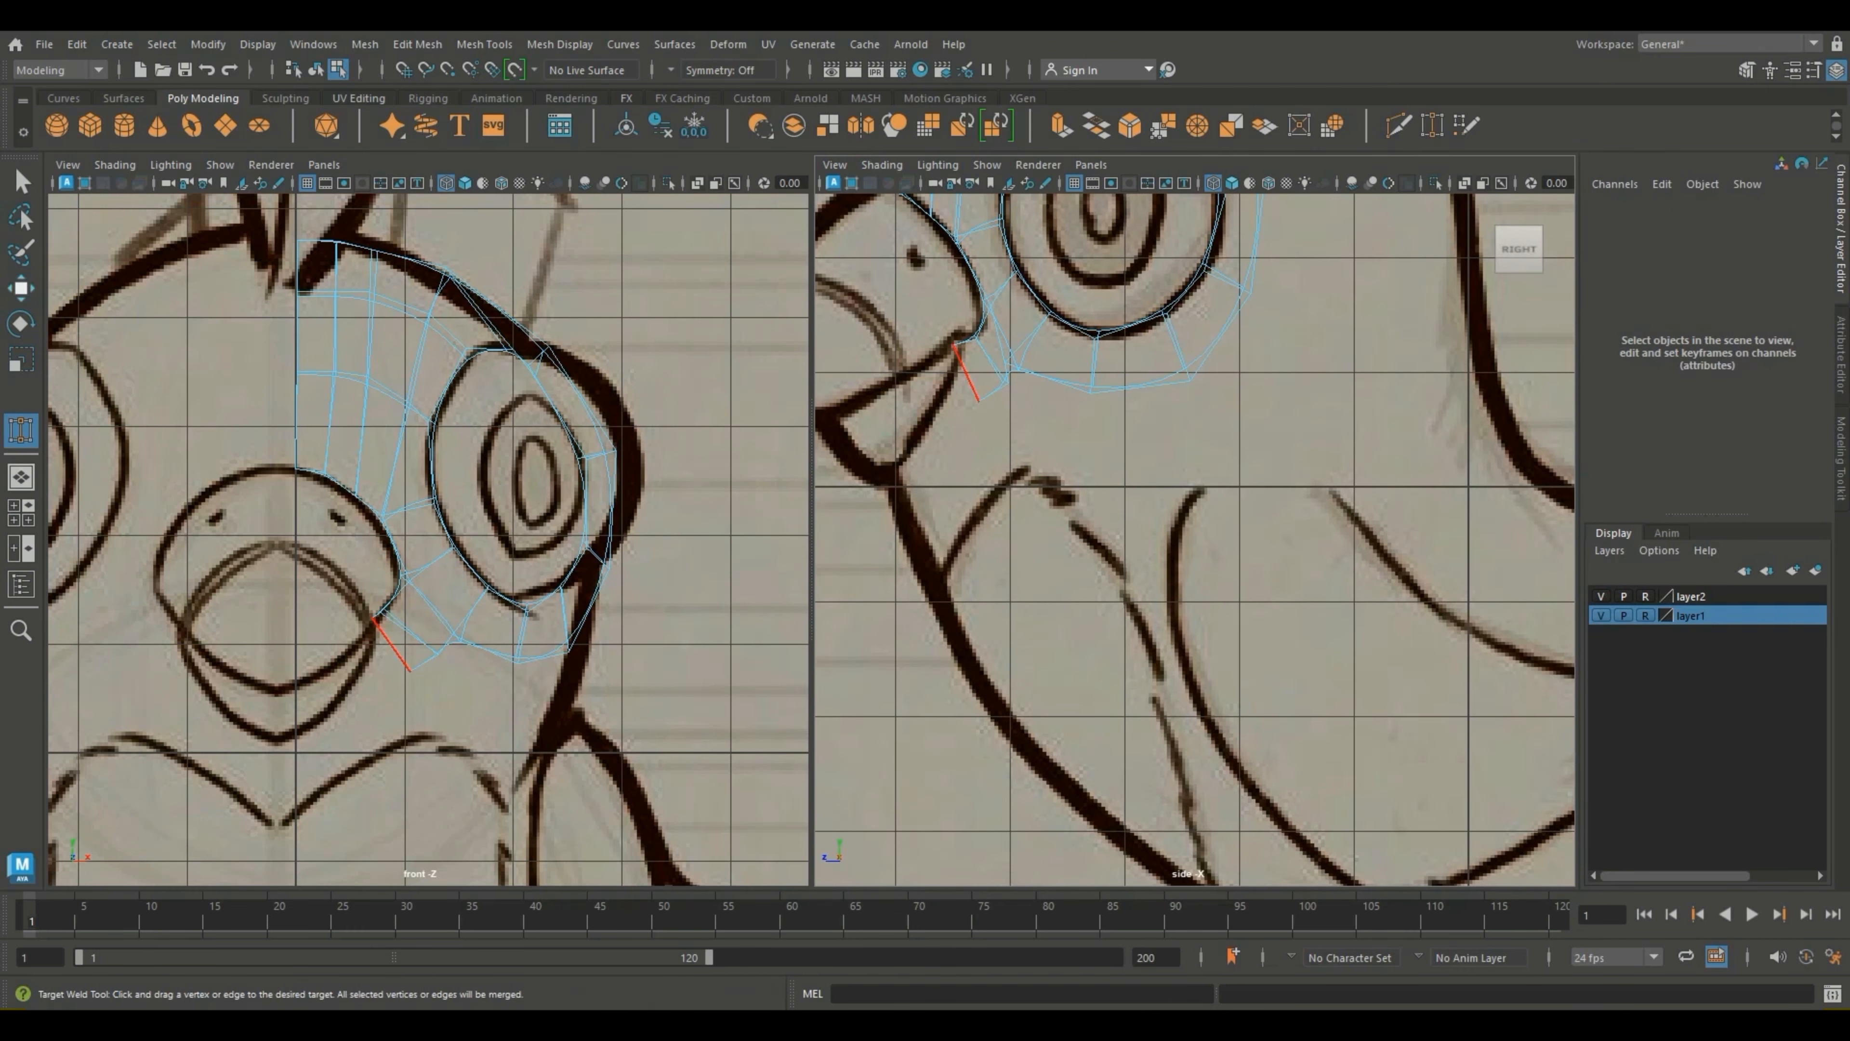
key("w")
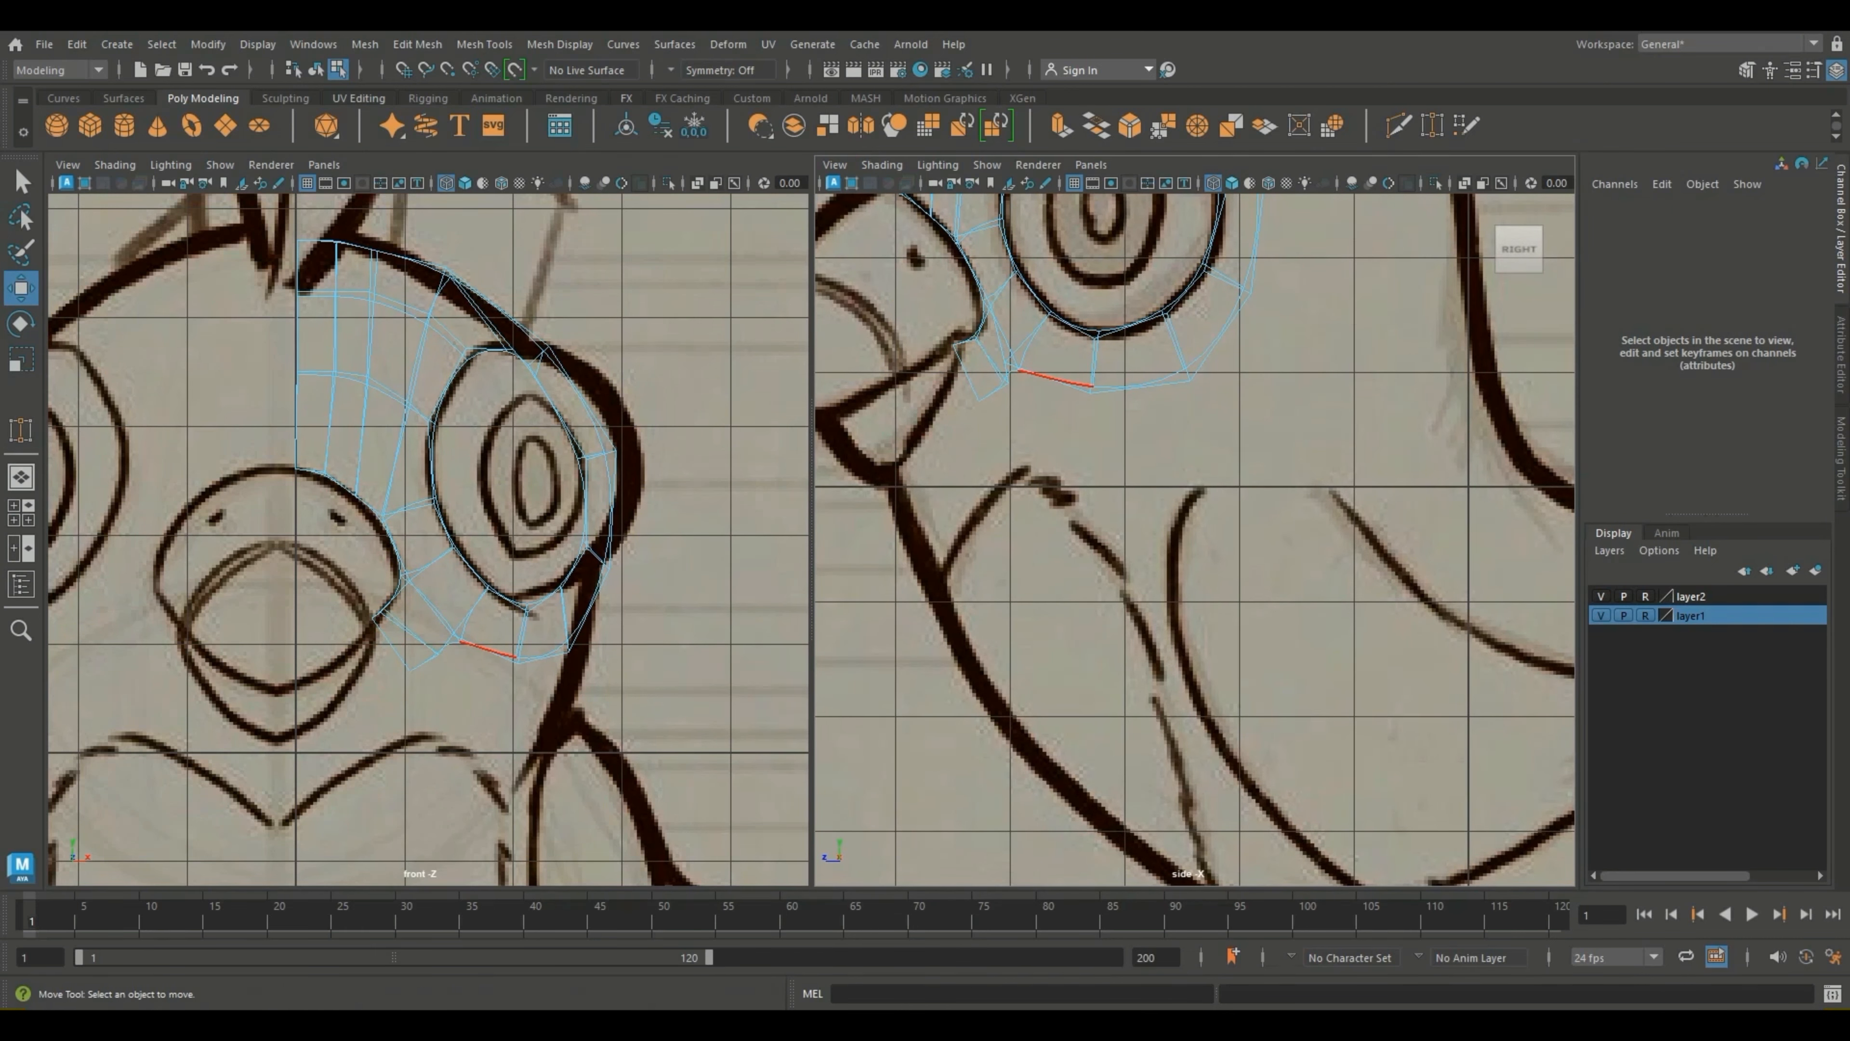
key("3")
left_click(968, 373)
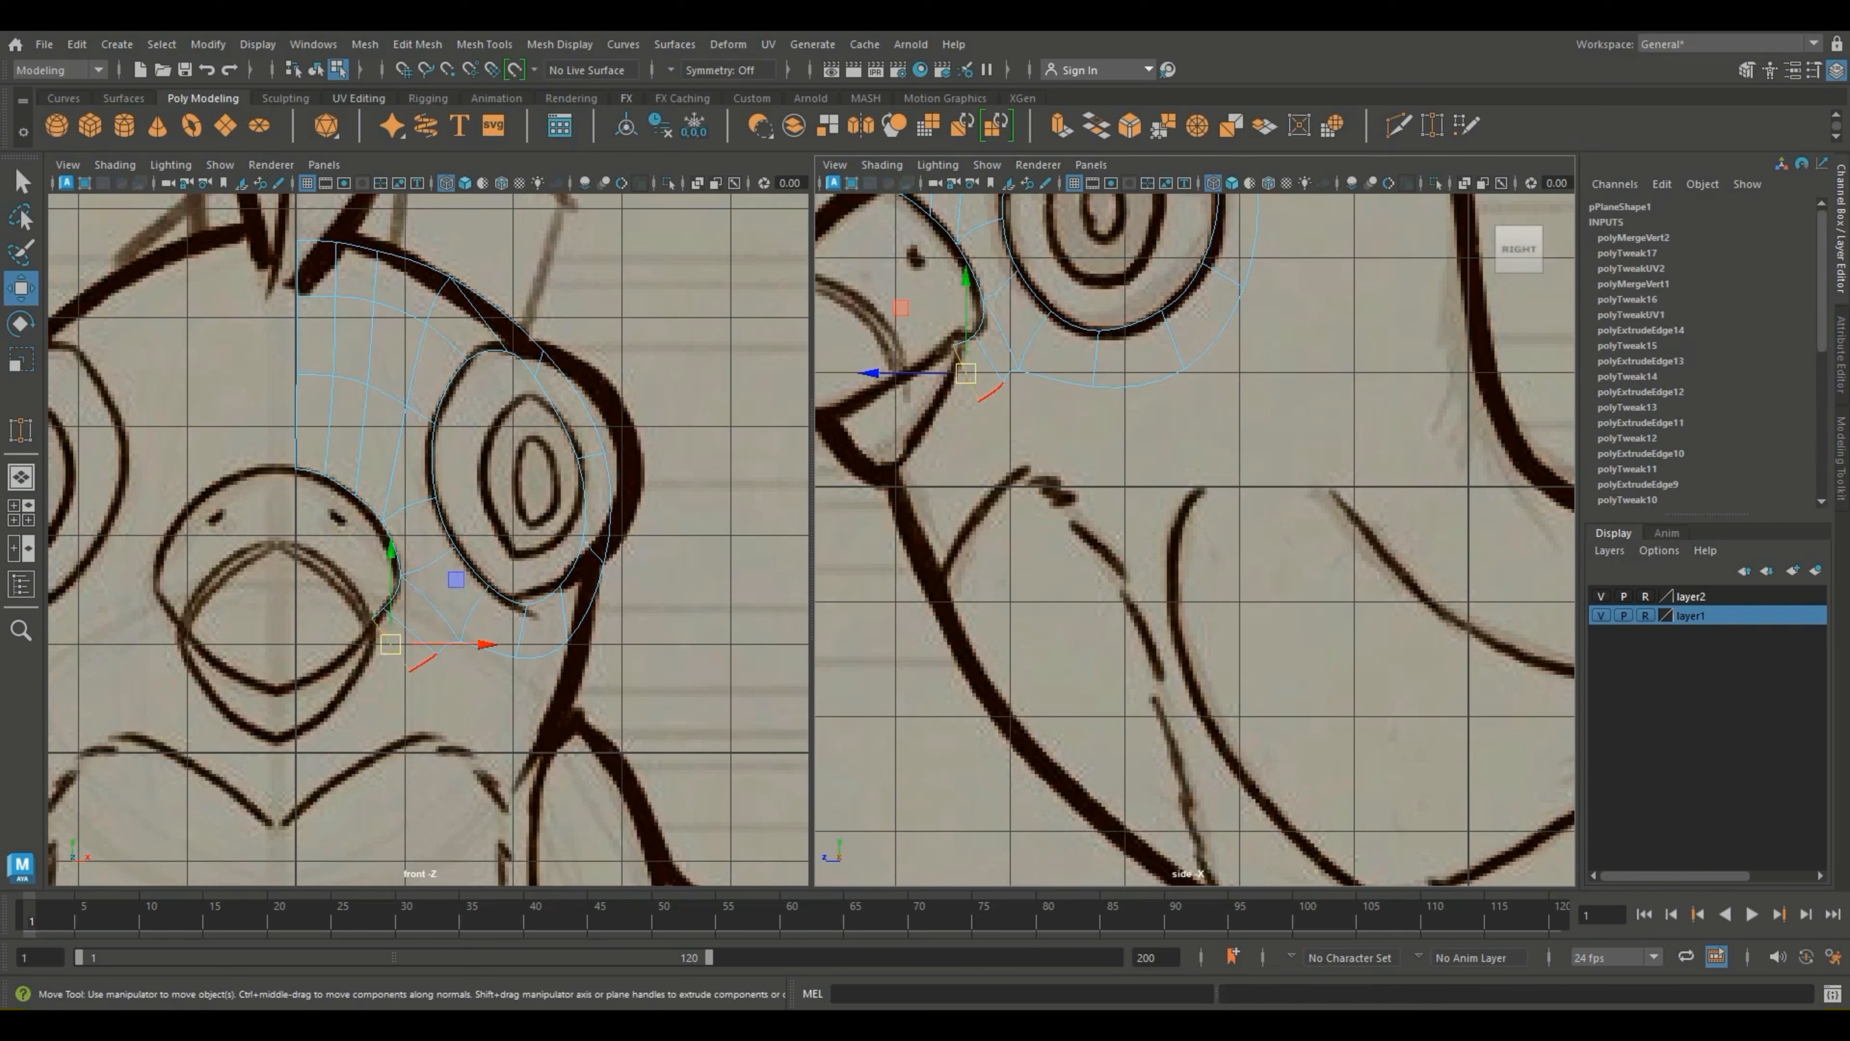
key("ctrl+e")
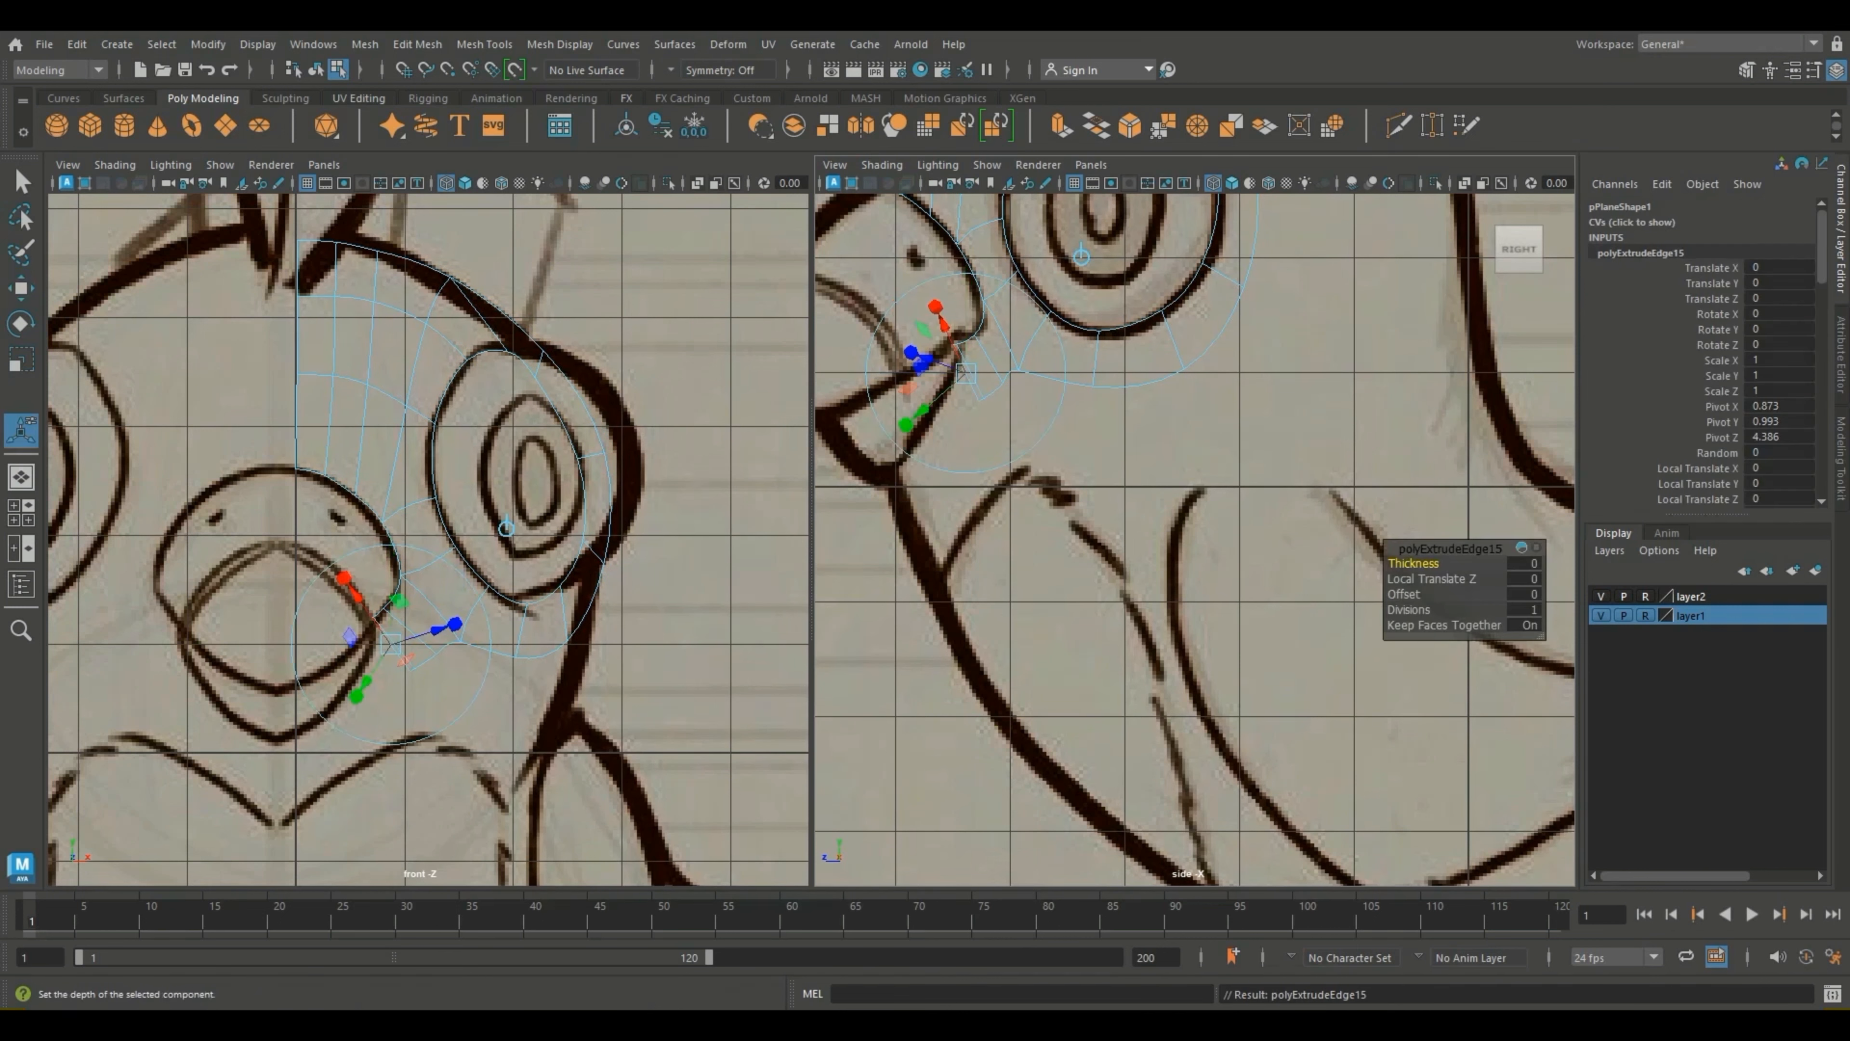
key("w")
left_click_drag(966, 373, 948, 437)
Step: Move the beak-corner vertex up onto the beak outline in the side view and lower the new inner vertex in the front view
right_click_drag(948, 413, 848, 437)
left_click(954, 354)
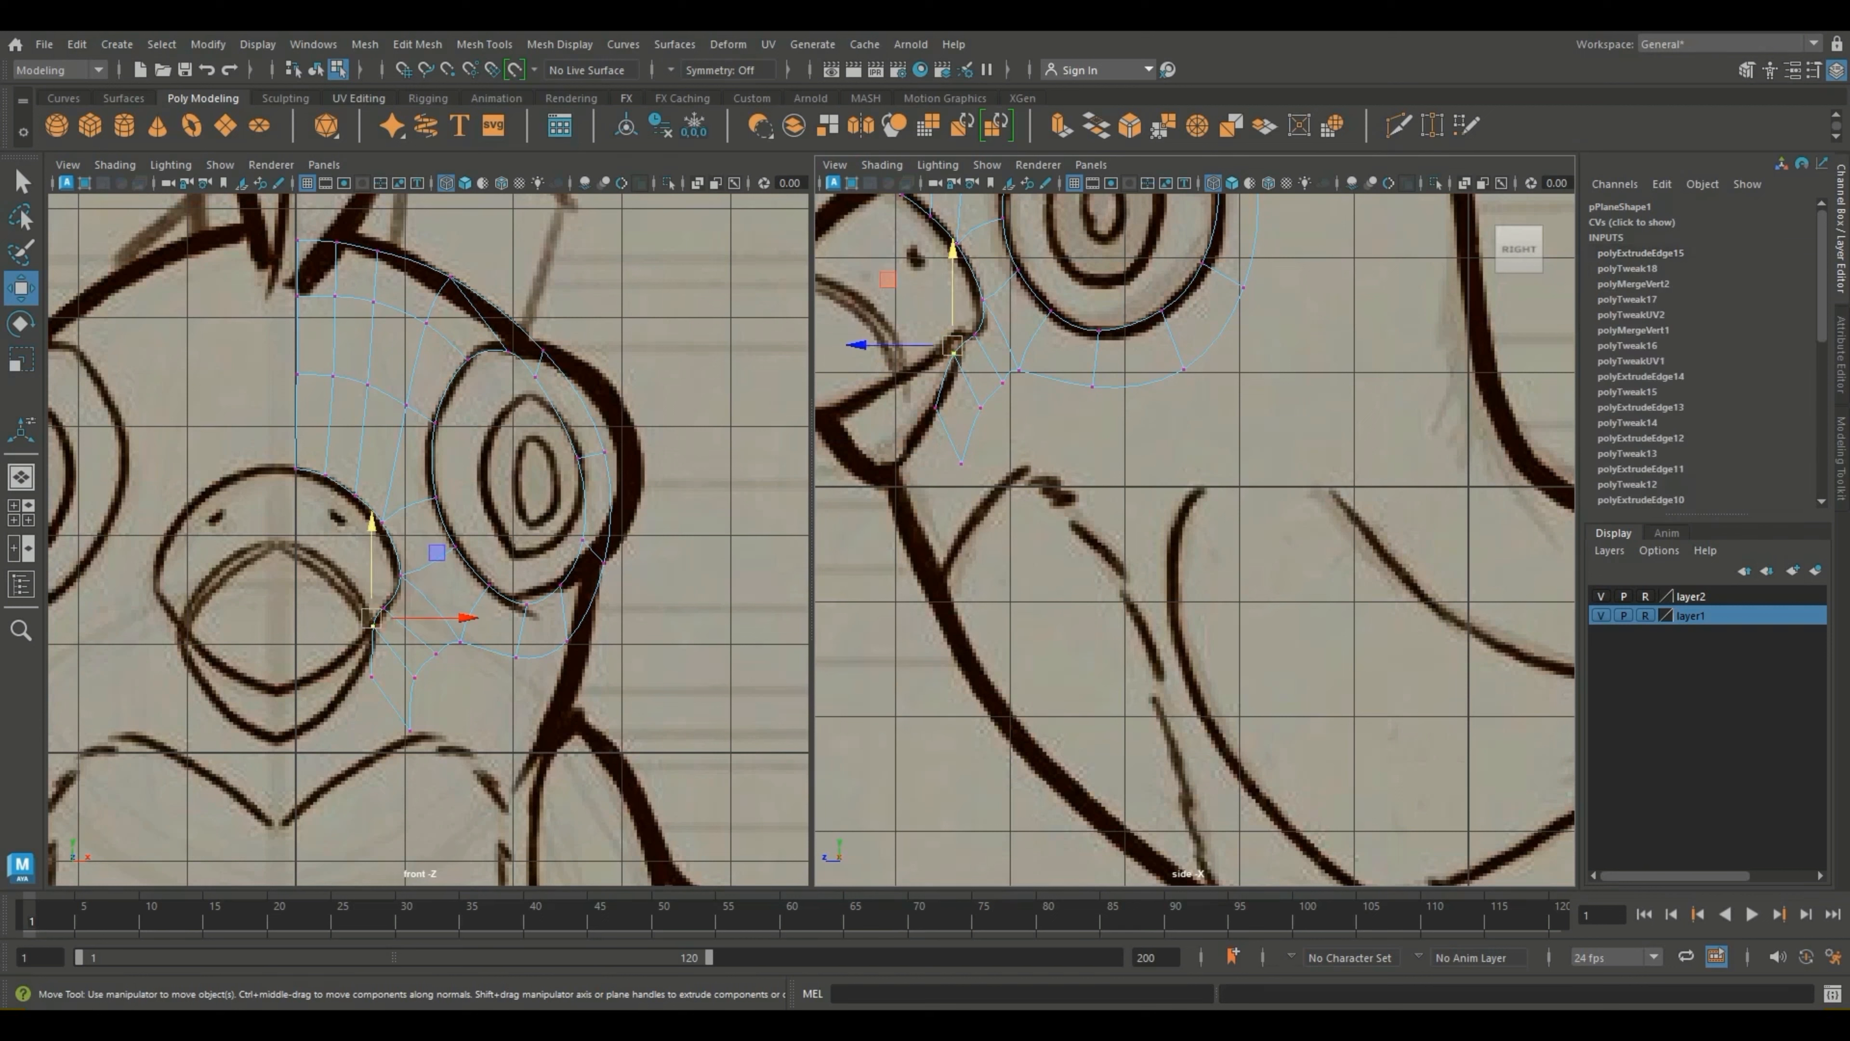
left_click_drag(953, 354, 967, 335)
left_click(366, 673)
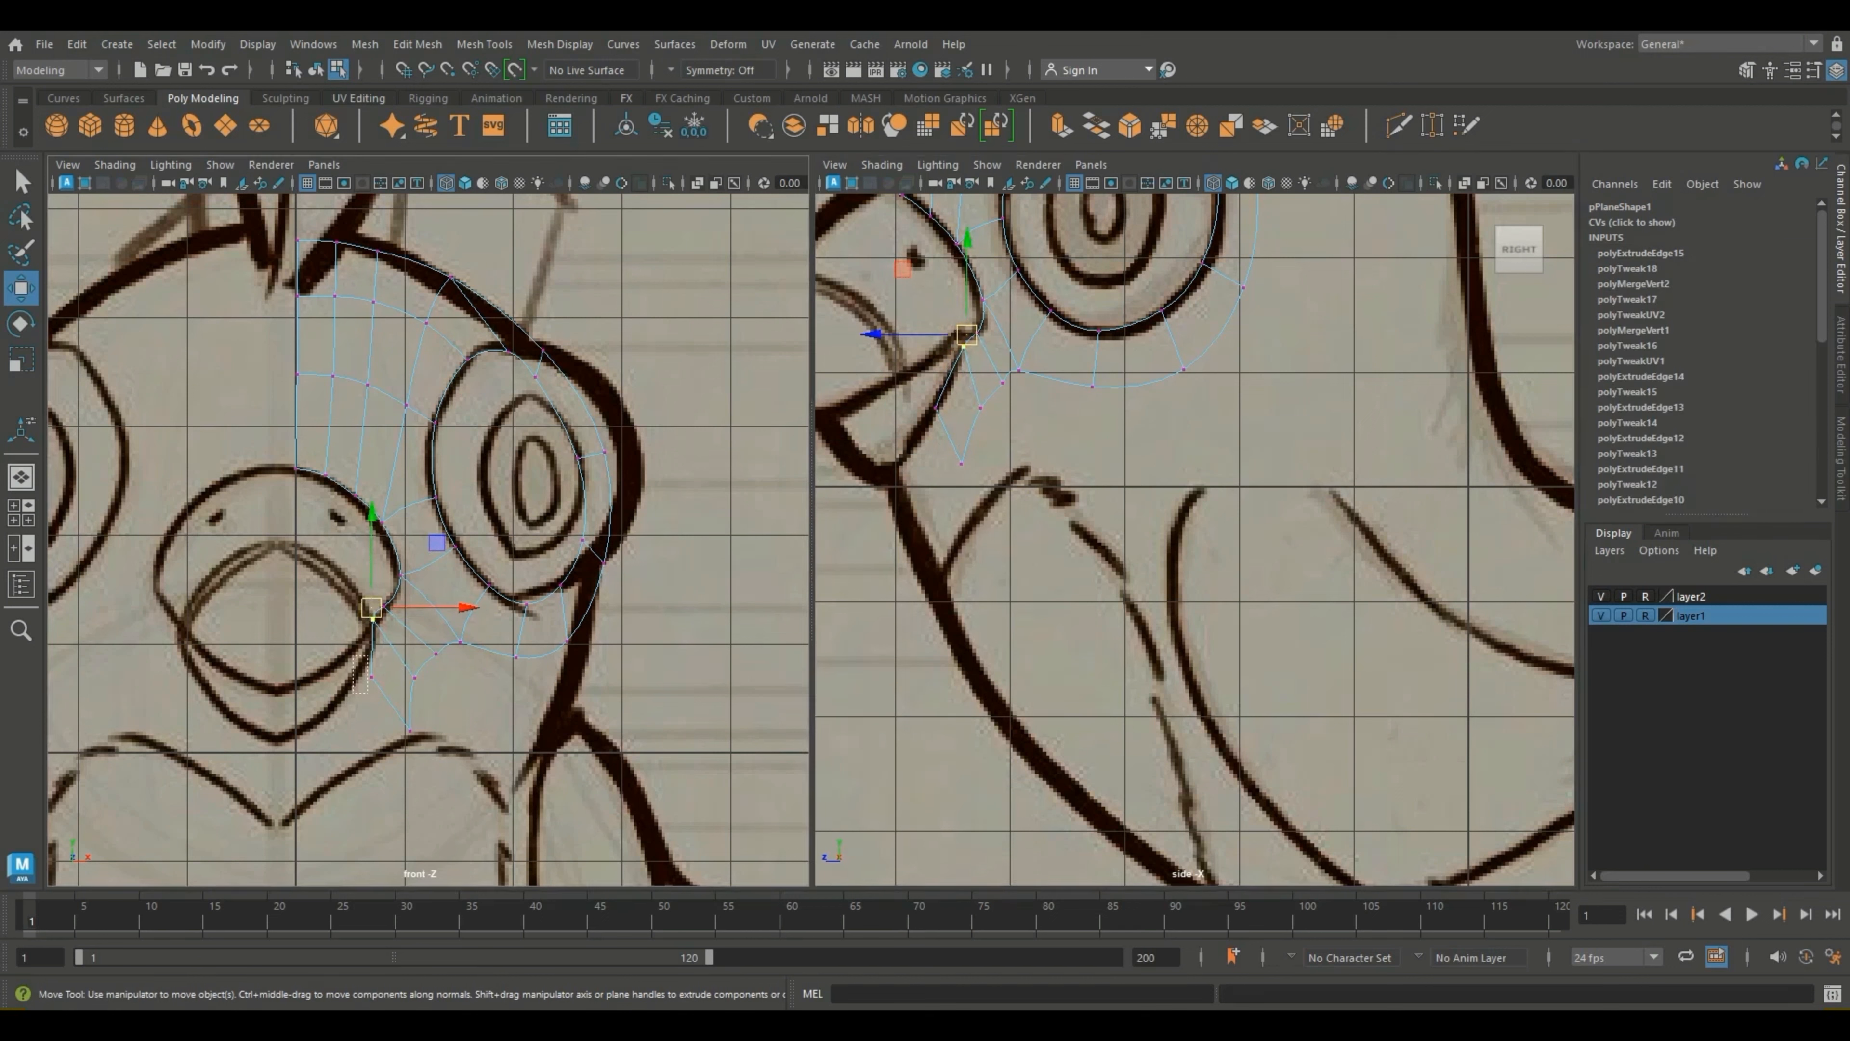
left_click(372, 676)
left_click_drag(372, 676, 379, 705)
left_click(410, 729)
Step: Move the strip's outer vertices below the beak corner back and up toward the eye ring in the side view
left_click(979, 403)
left_click_drag(980, 404, 1006, 382)
left_click(1002, 383)
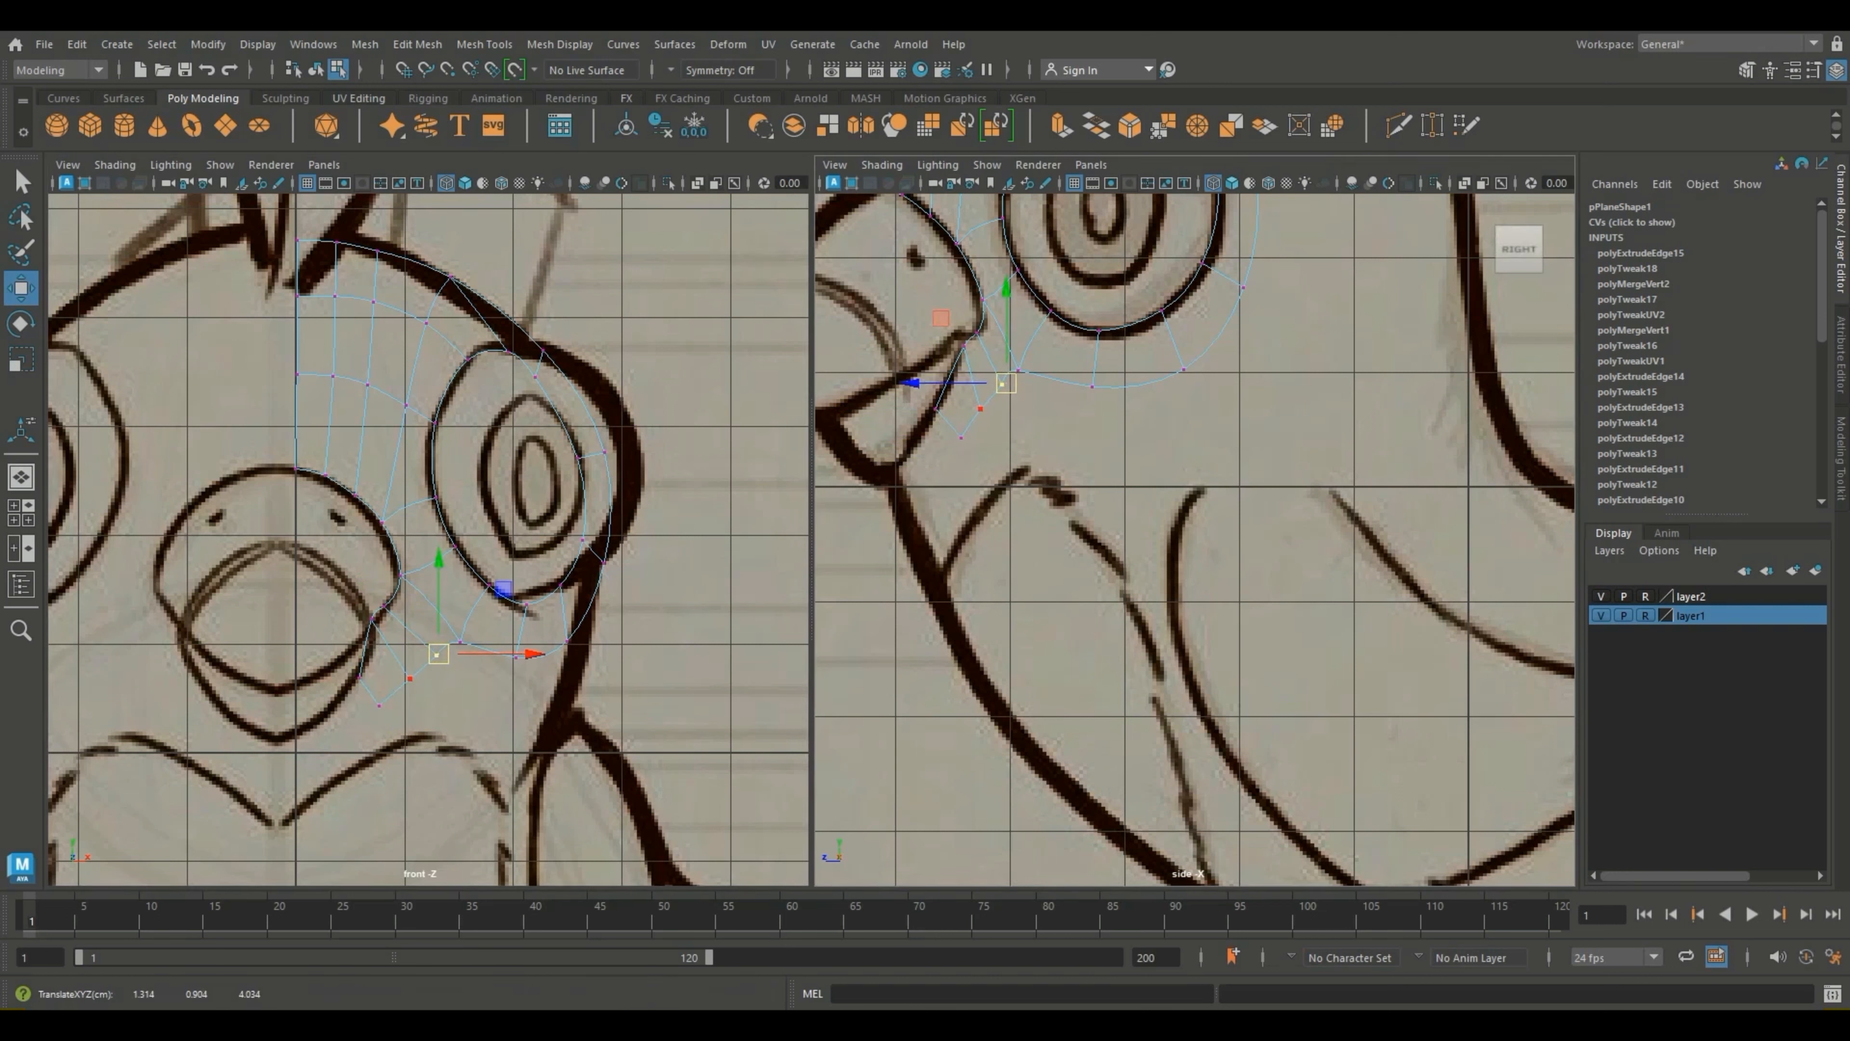
left_click_drag(356, 588, 367, 665)
left_click_drag(935, 395, 975, 452)
left_click_drag(961, 438, 995, 400)
scroll(995, 399, "up", 1)
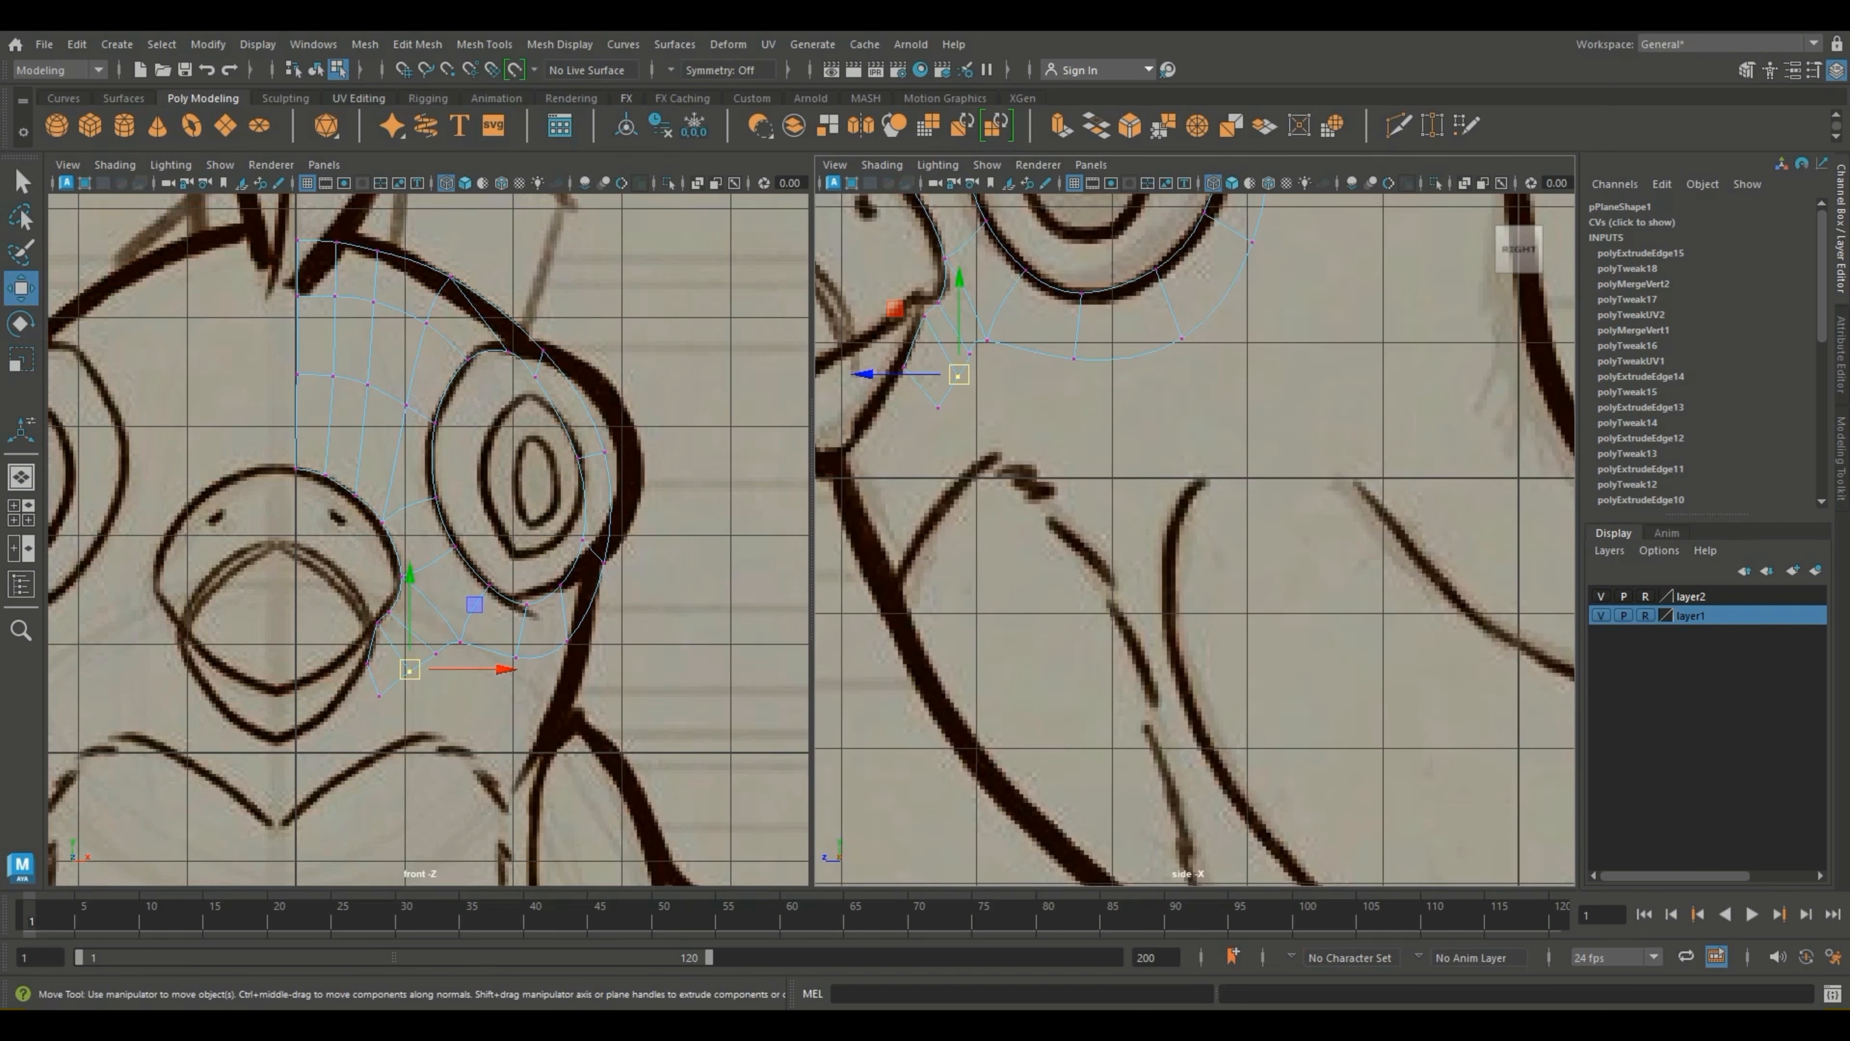
Step: Delete the edge crossing the strip at the beak corner
left_click_drag(928, 292, 976, 347)
right_click_drag(954, 319, 954, 268)
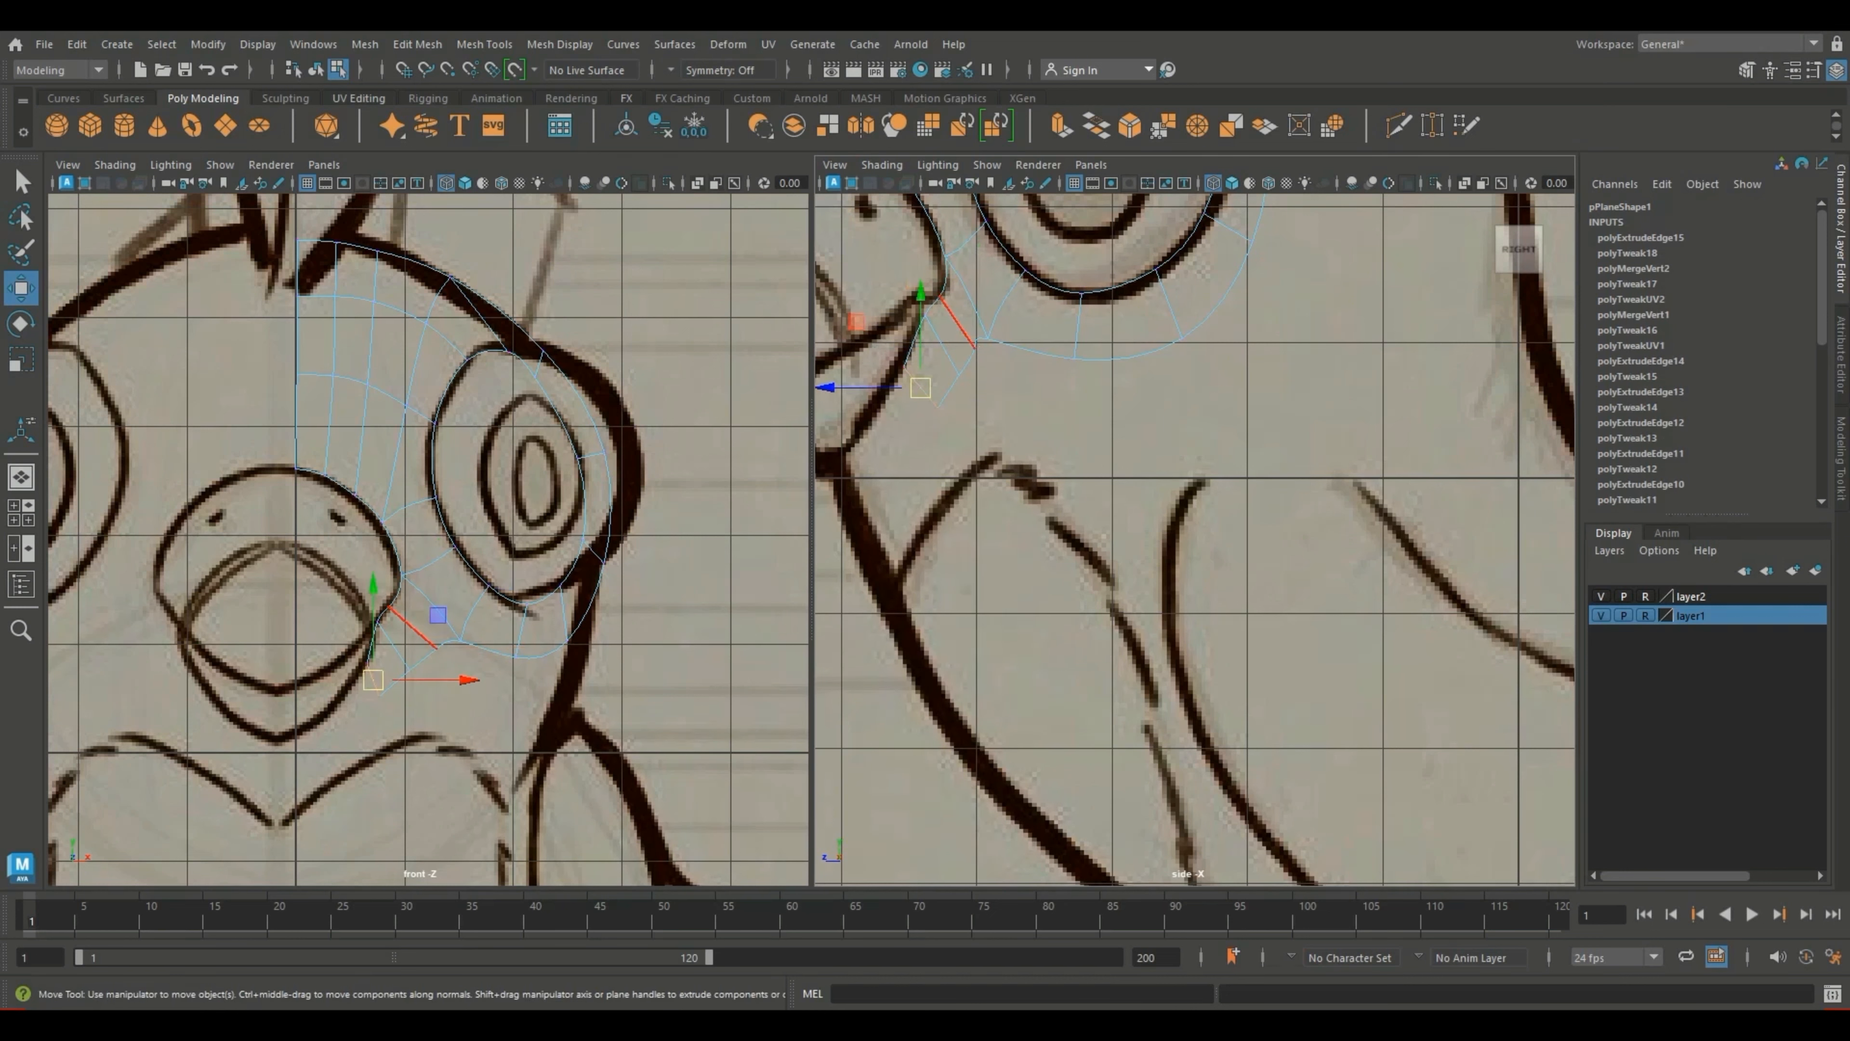
left_click(958, 323)
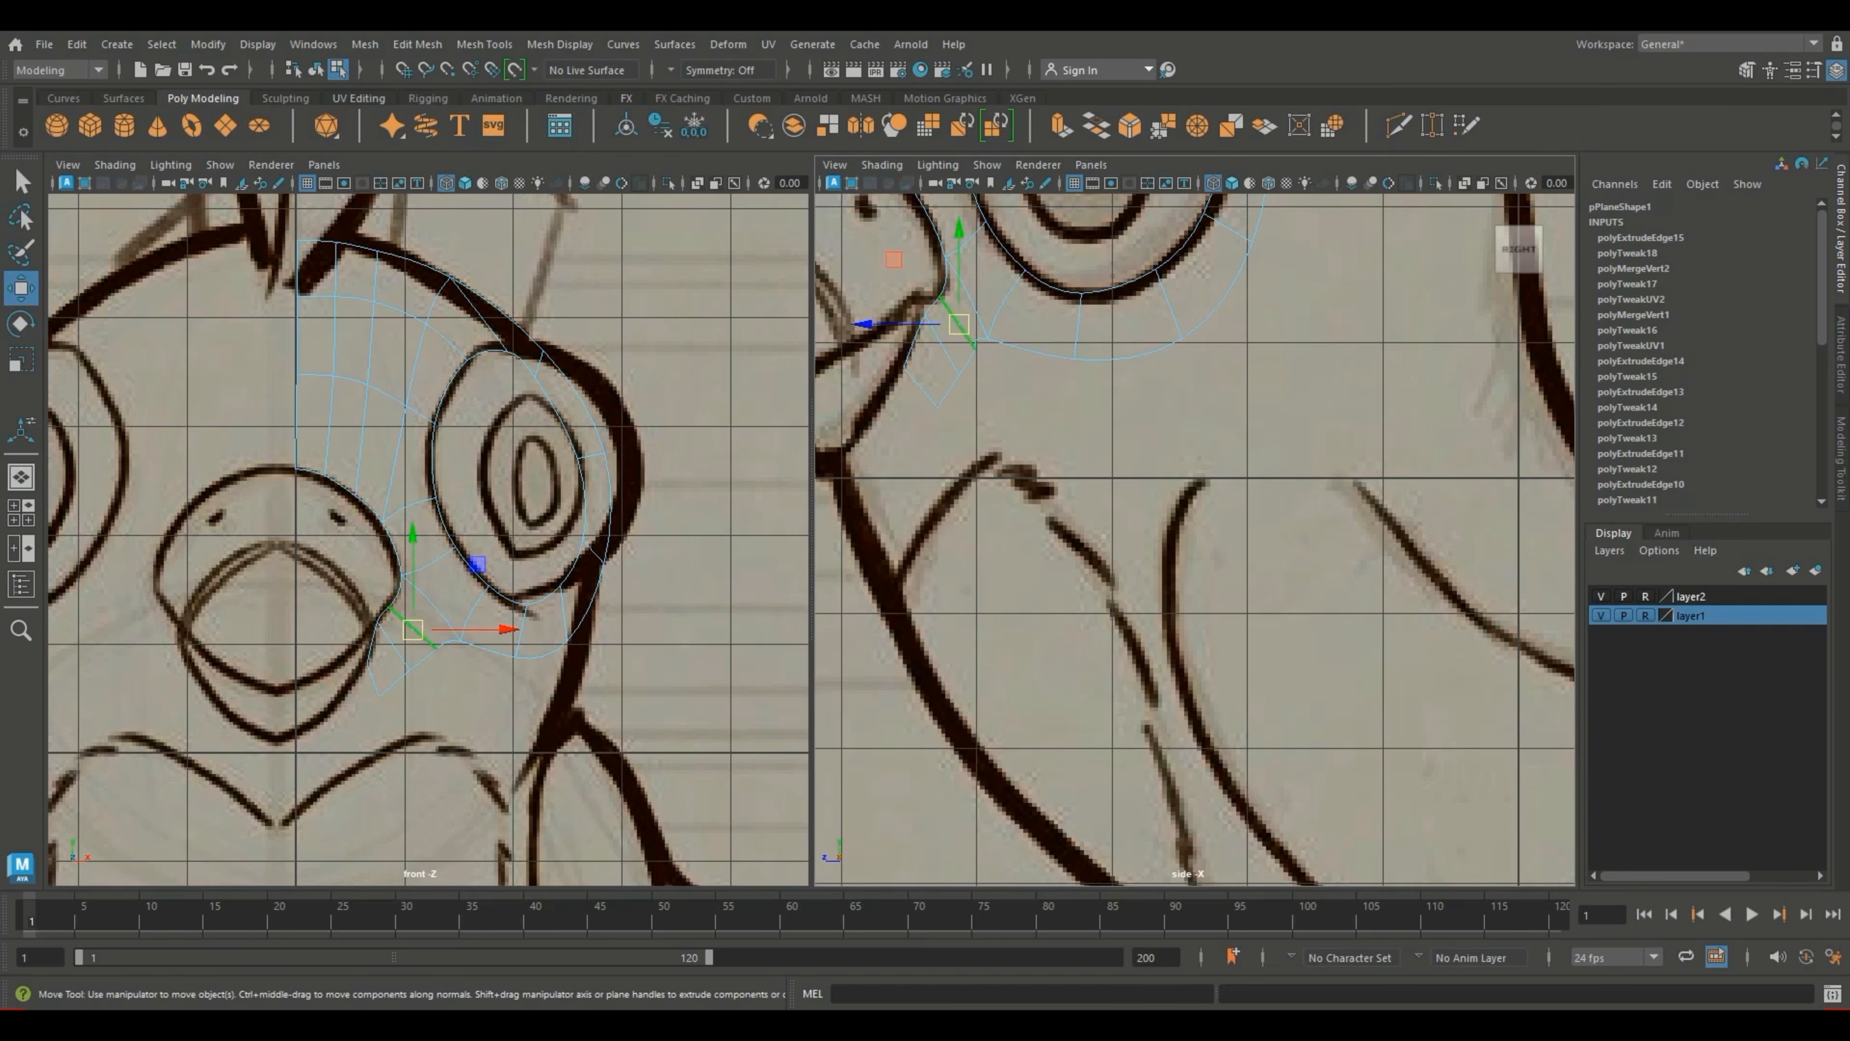
right_click_drag(949, 311, 871, 331, "shift")
Step: Fit the beak-corner vertex to the beak outline in the front view and lower the opposite outer vertex in the side view
left_click(927, 306)
left_click_drag(381, 617, 377, 611)
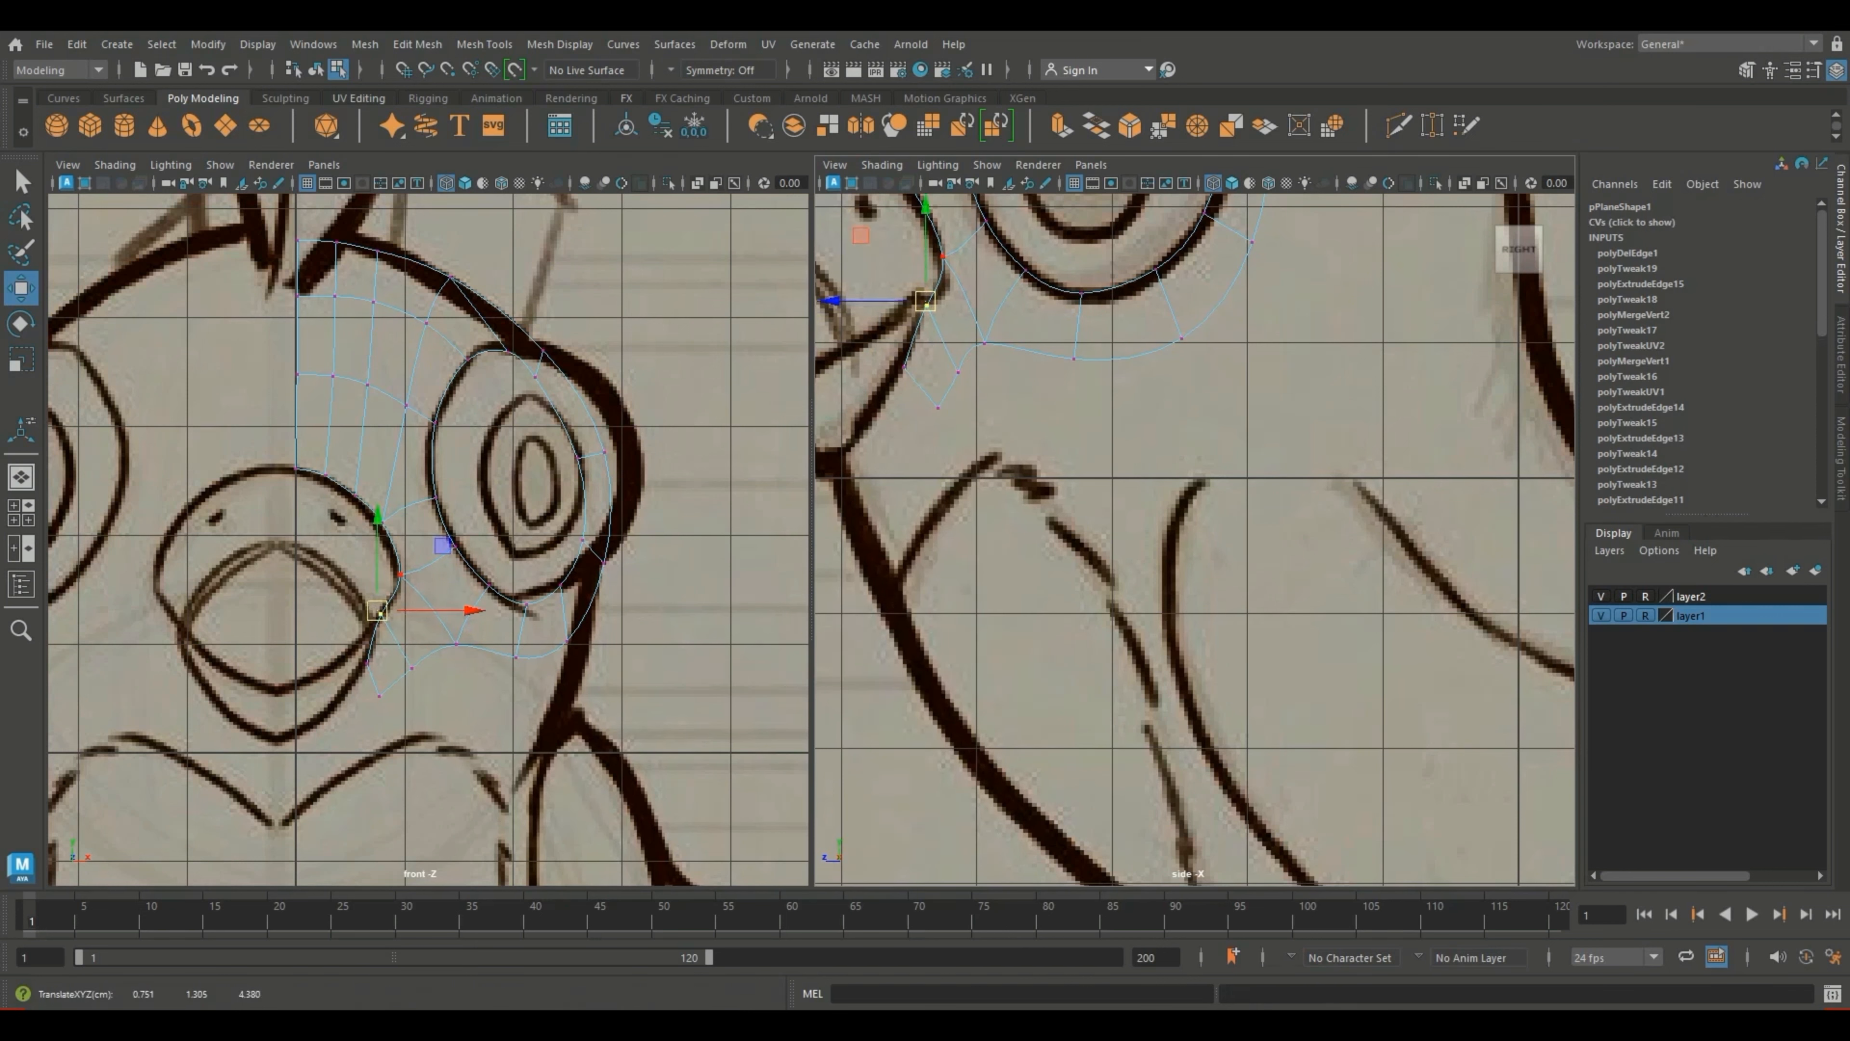
left_click_drag(943, 257, 1017, 372)
mouse_move(972, 331)
left_mouse_down()
mouse_move(975, 387)
mouse_move(967, 365)
left_mouse_up()
Step: Fit the two end vertices of the strip beside the lower beak in the front view, keeping the inner one on the outline
scroll(452, 613, "up", 2)
middle_click_drag(452, 612, 594, 546, "alt")
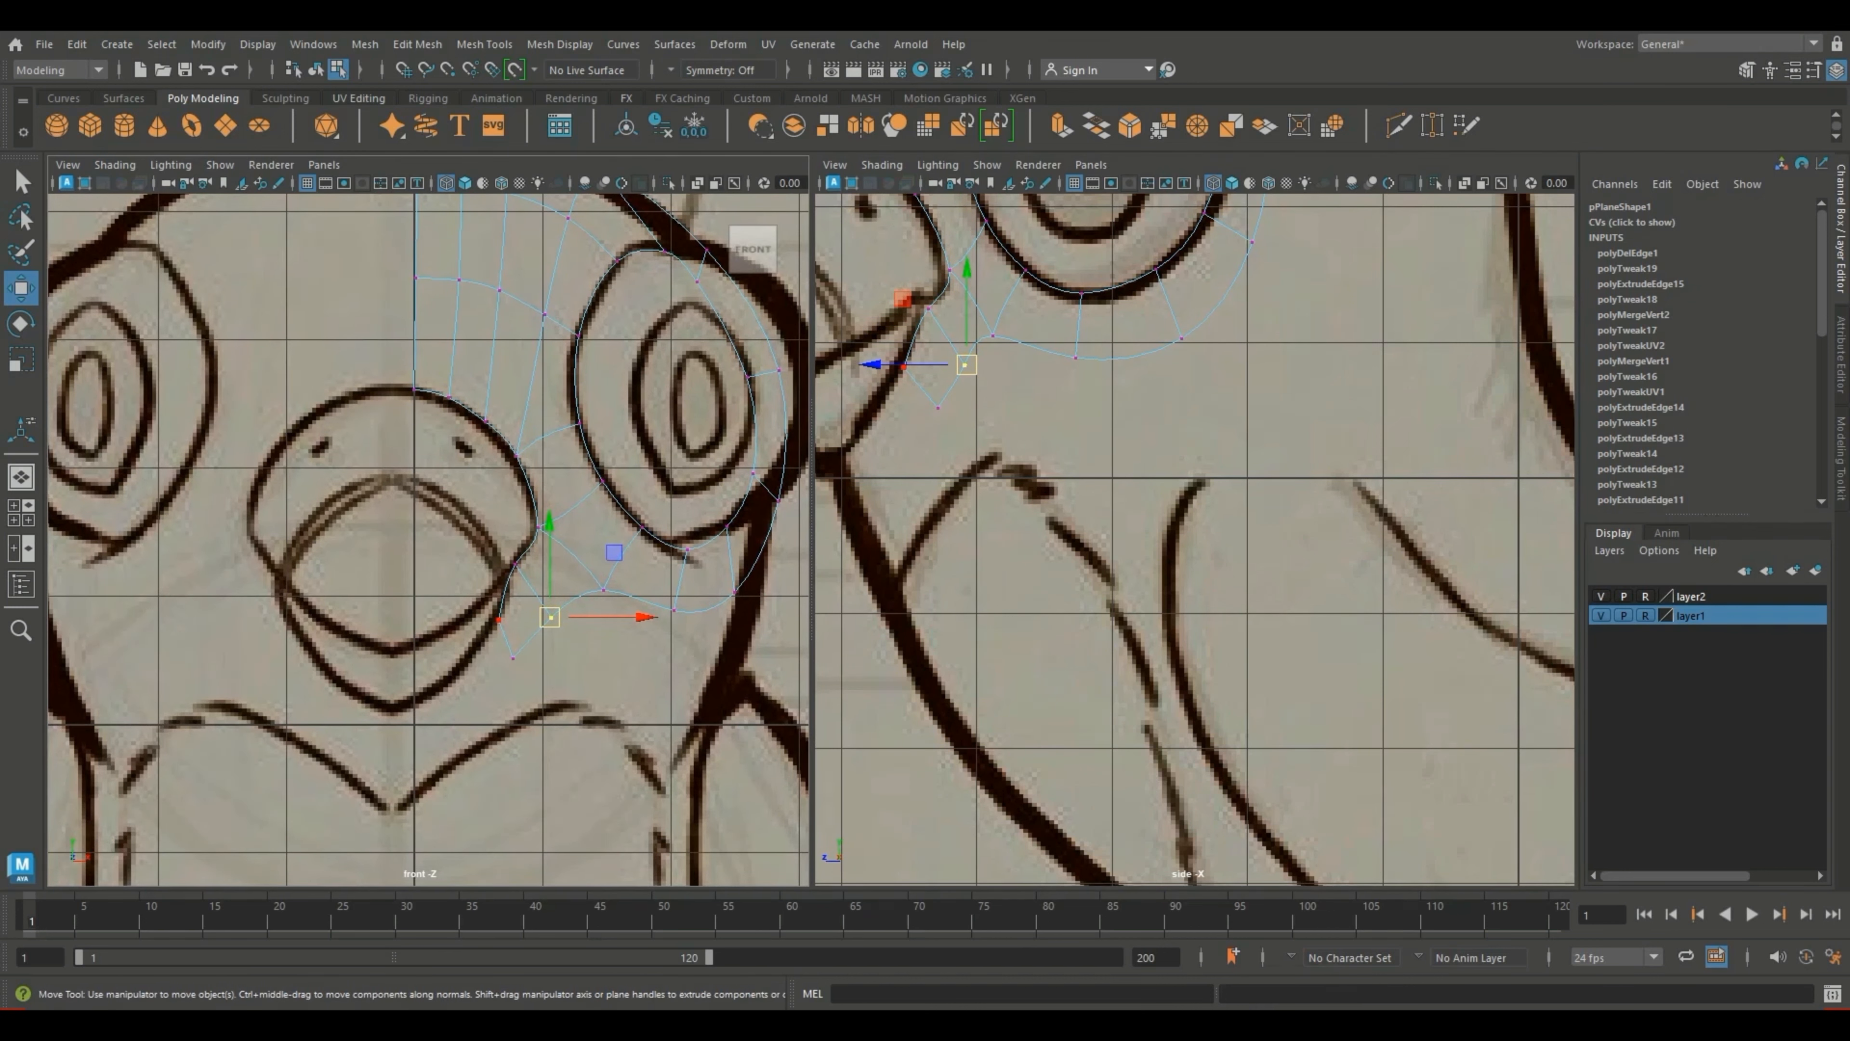
middle_click_drag(503, 609, 389, 580, "alt")
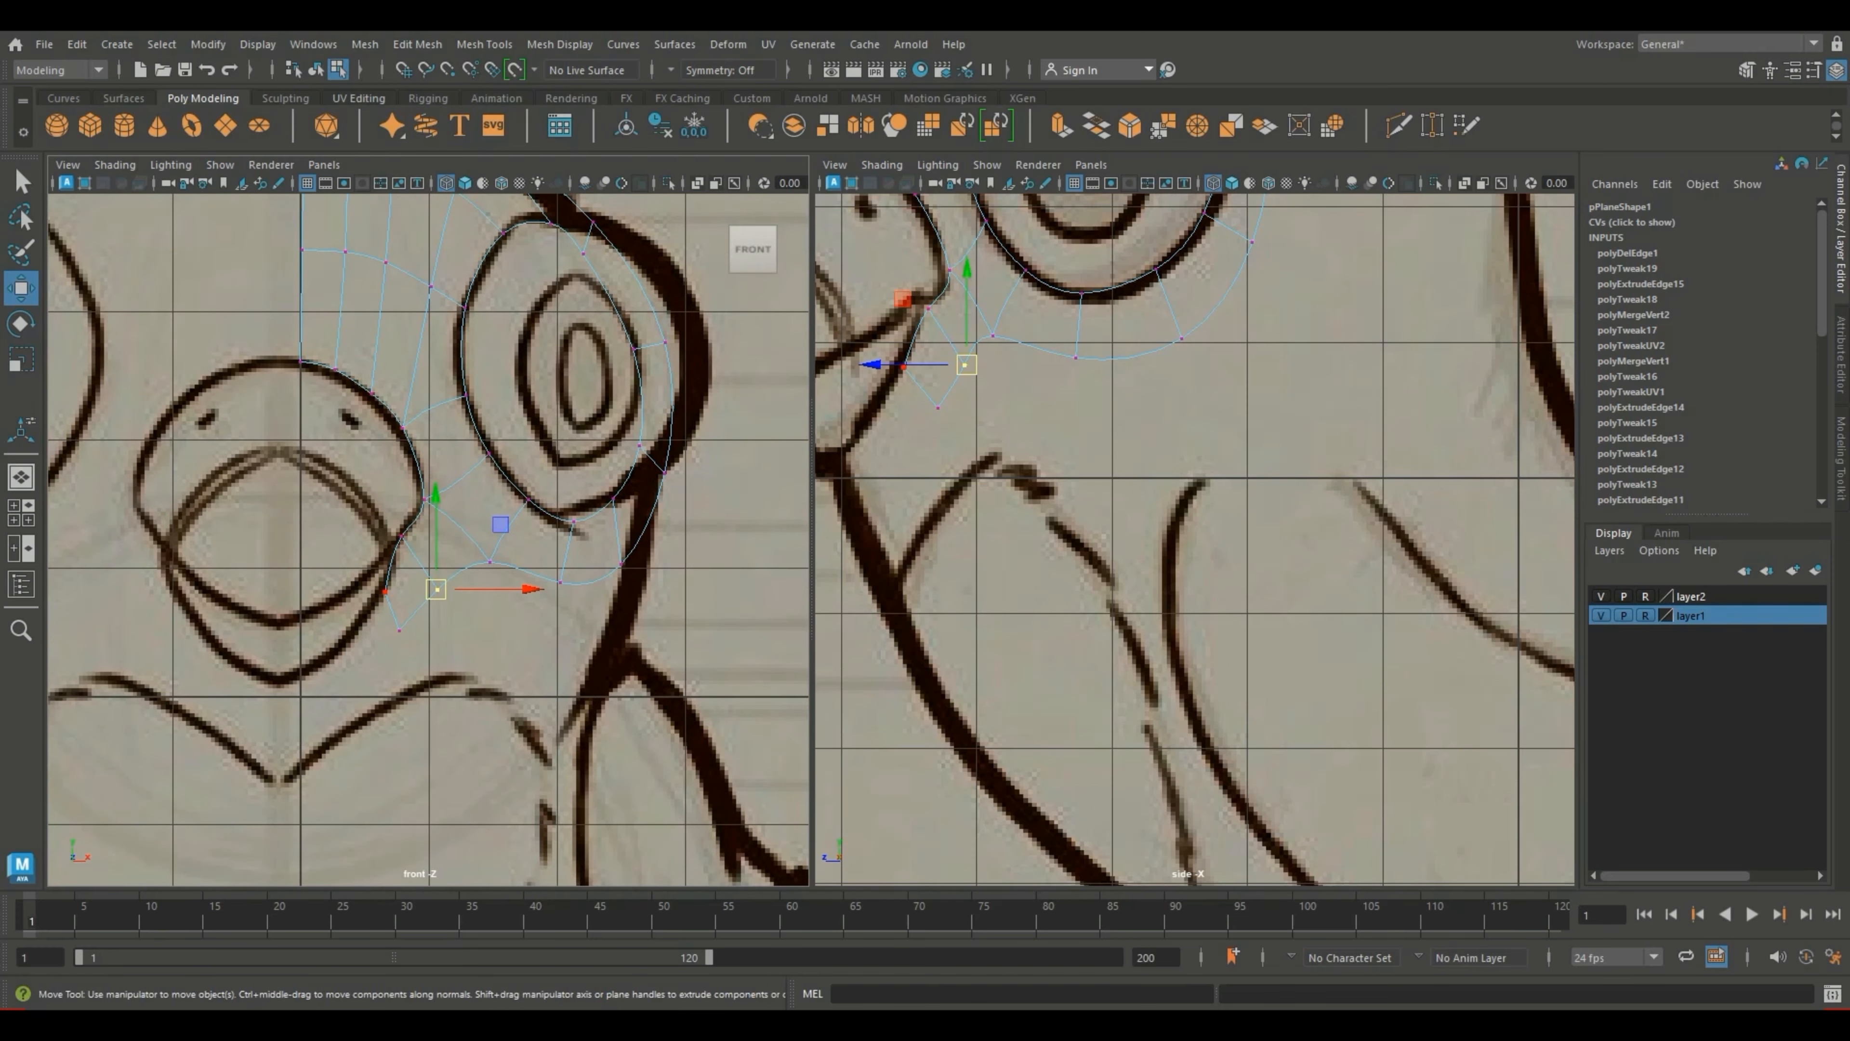
left_click(386, 592)
mouse_move(386, 592)
left_mouse_down()
mouse_move(389, 571)
mouse_move(419, 618)
mouse_move(392, 582)
left_mouse_up()
left_click(399, 631)
left_click(387, 580)
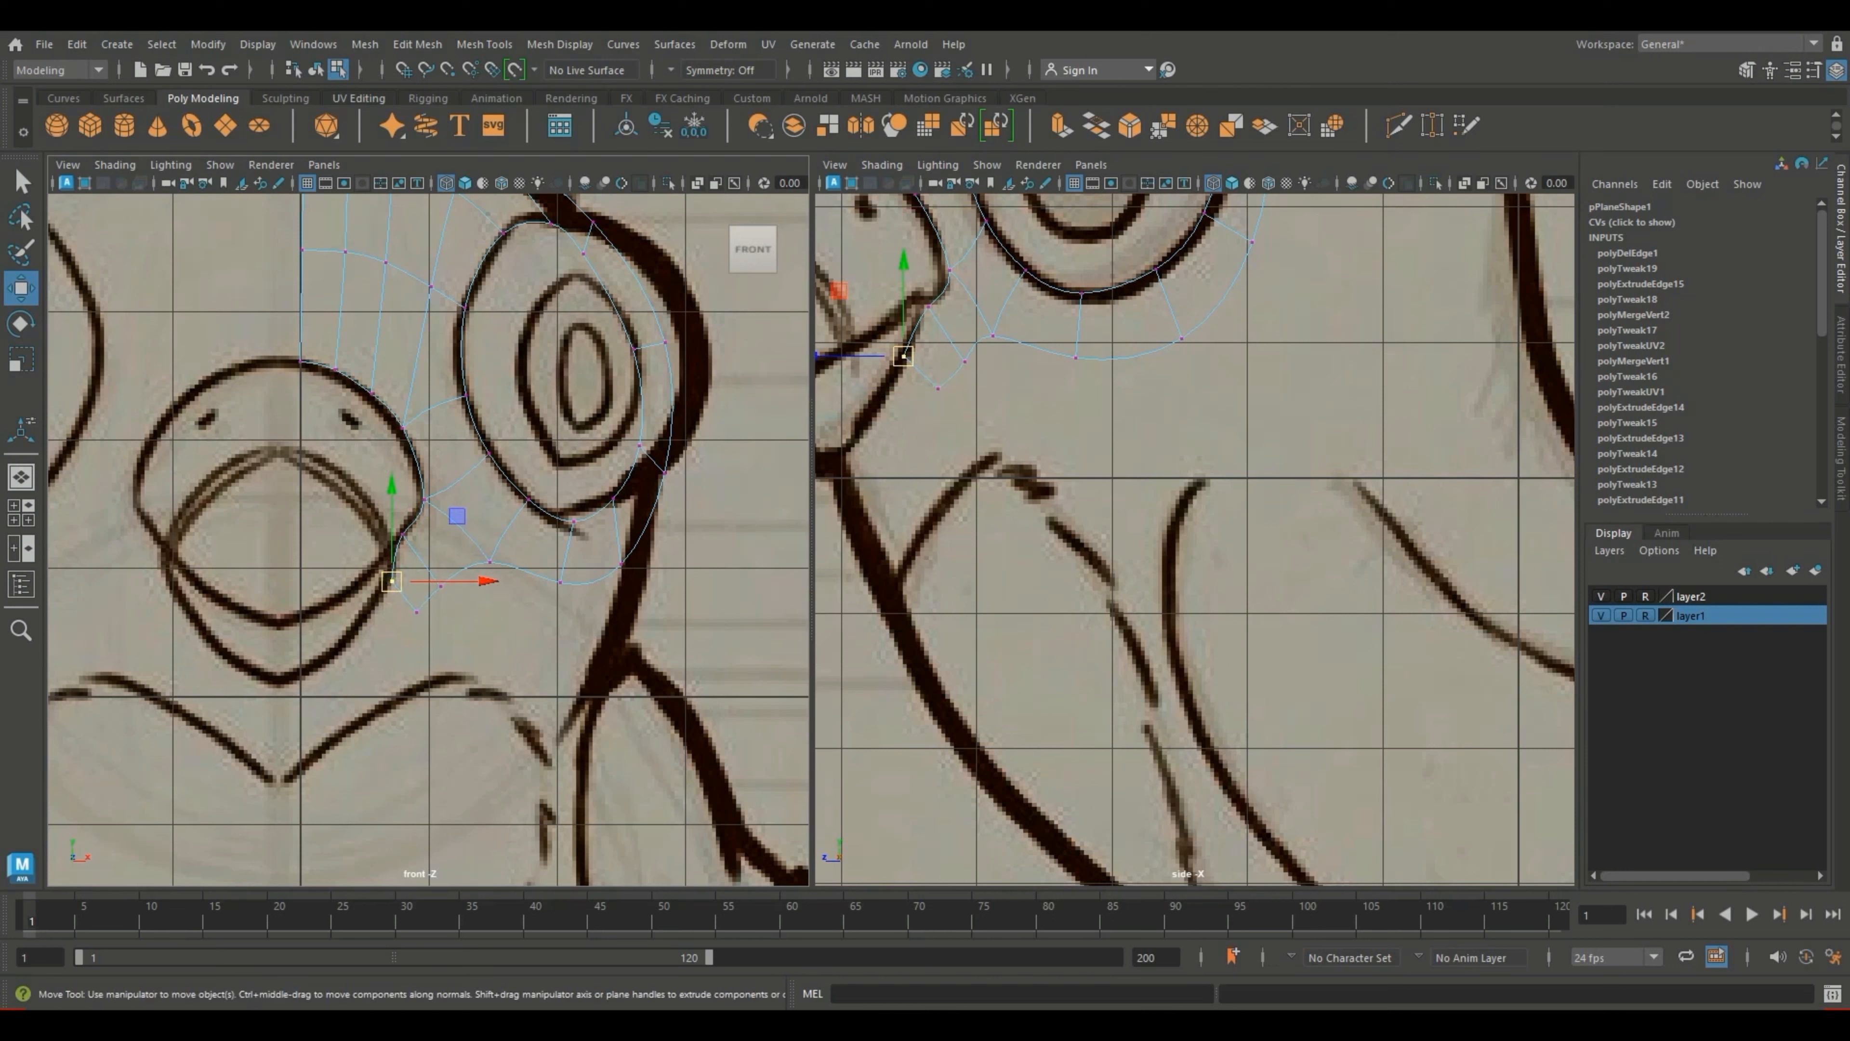
Step: Try to delete the strip's open end edge below the beak corner, and nudge that edge slightly down in the side view
right_click_drag(933, 368, 935, 326)
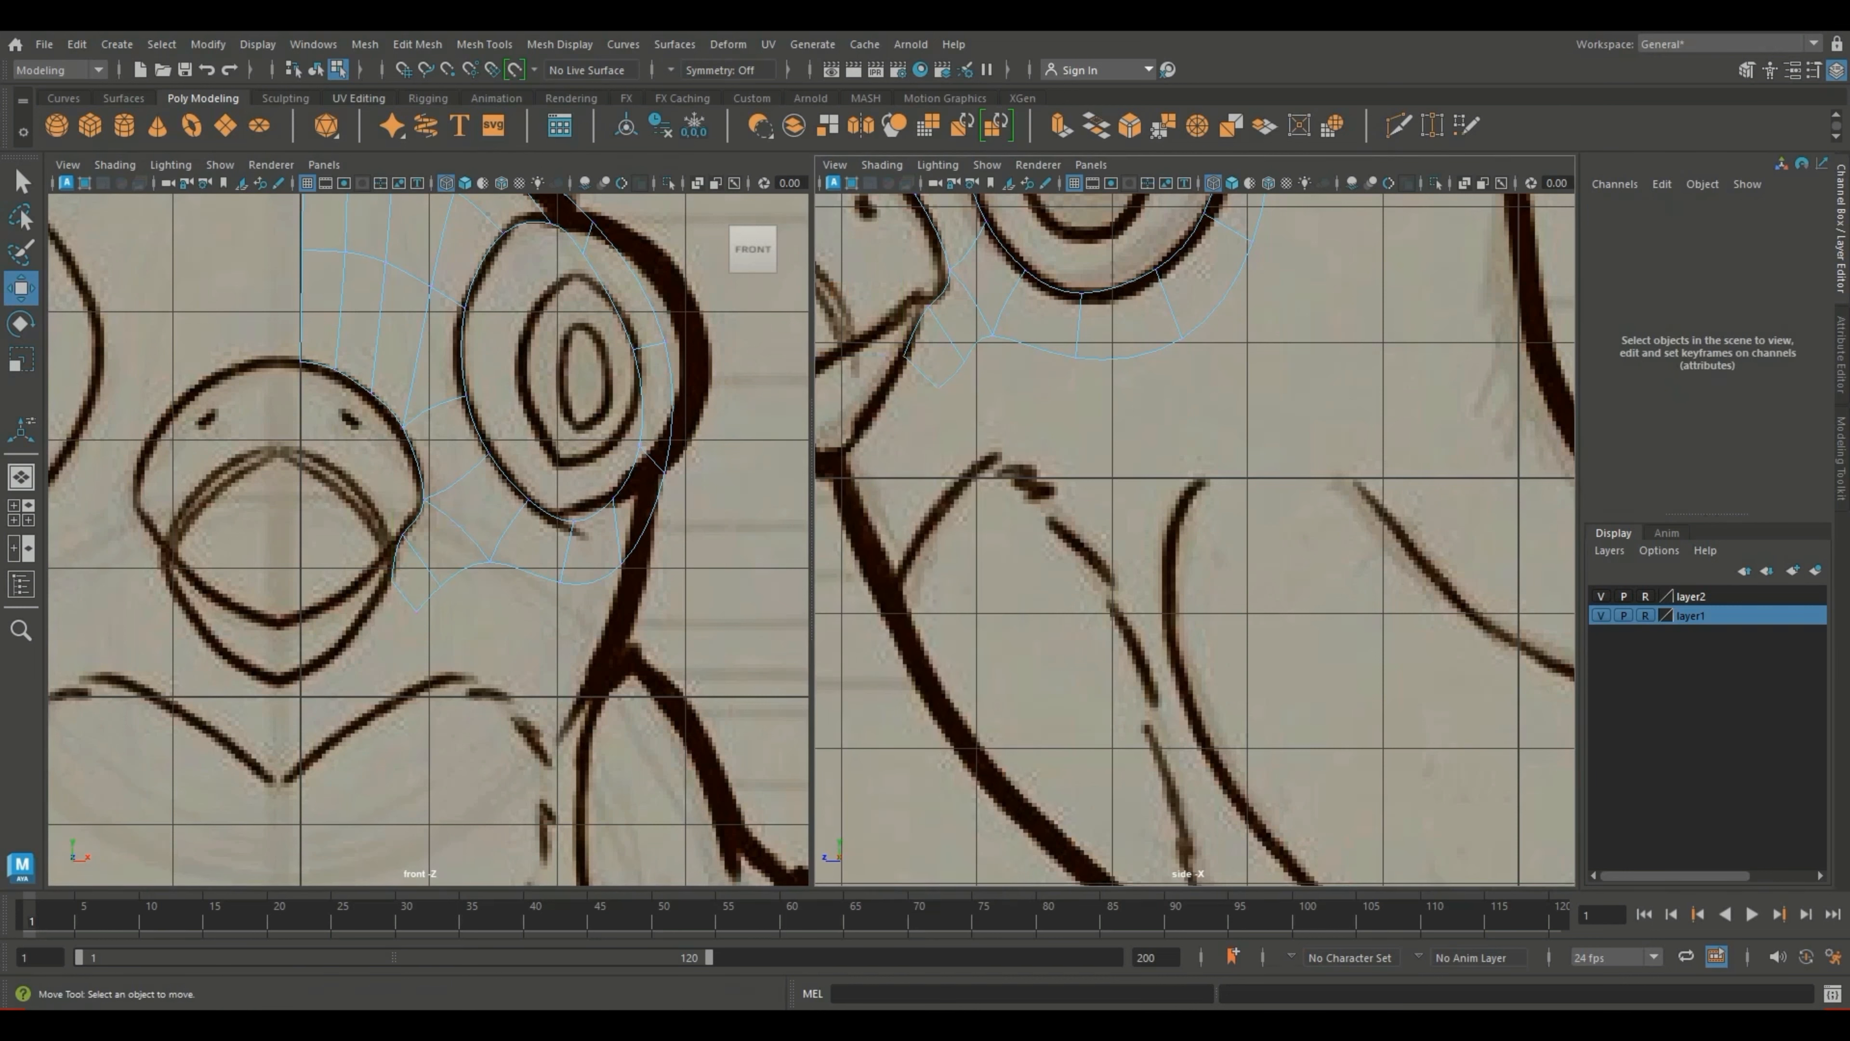
left_click(921, 371)
key("Delete")
mouse_move(921, 372)
left_mouse_down()
mouse_move(893, 411)
mouse_move(923, 378)
left_mouse_up()
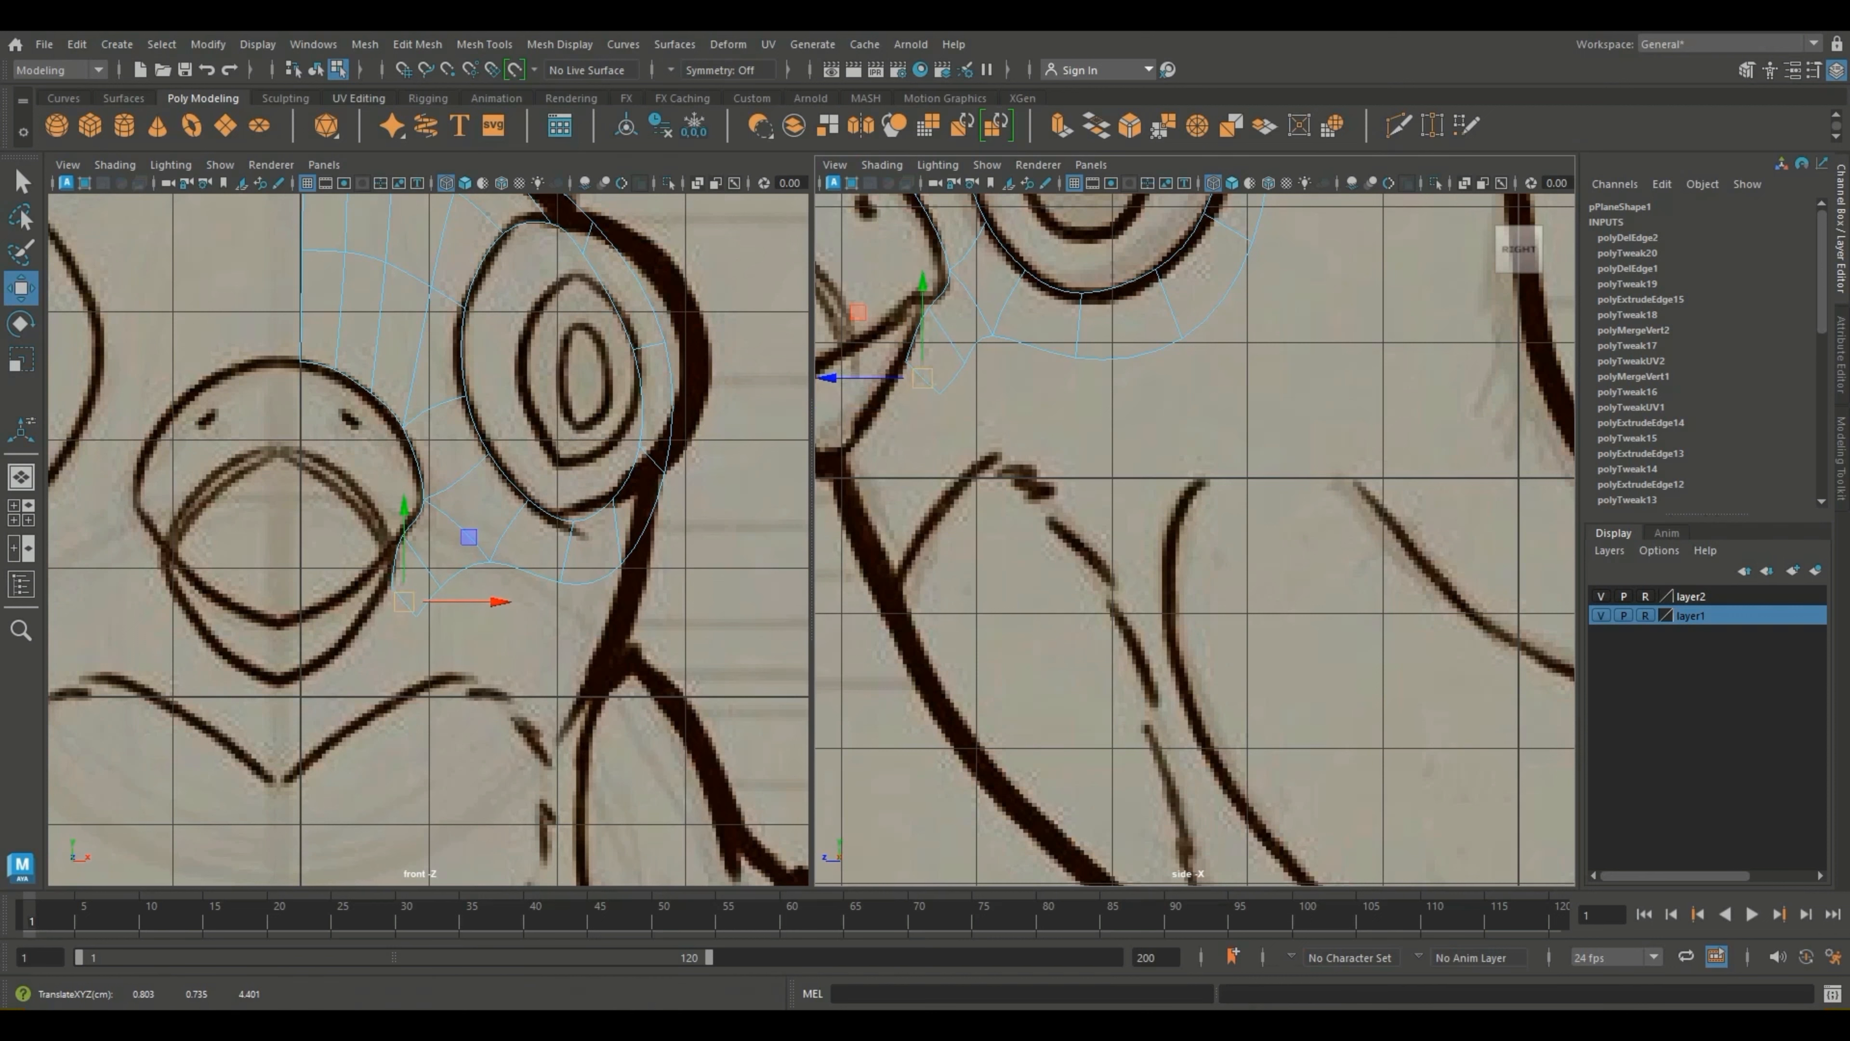
left_click(972, 426)
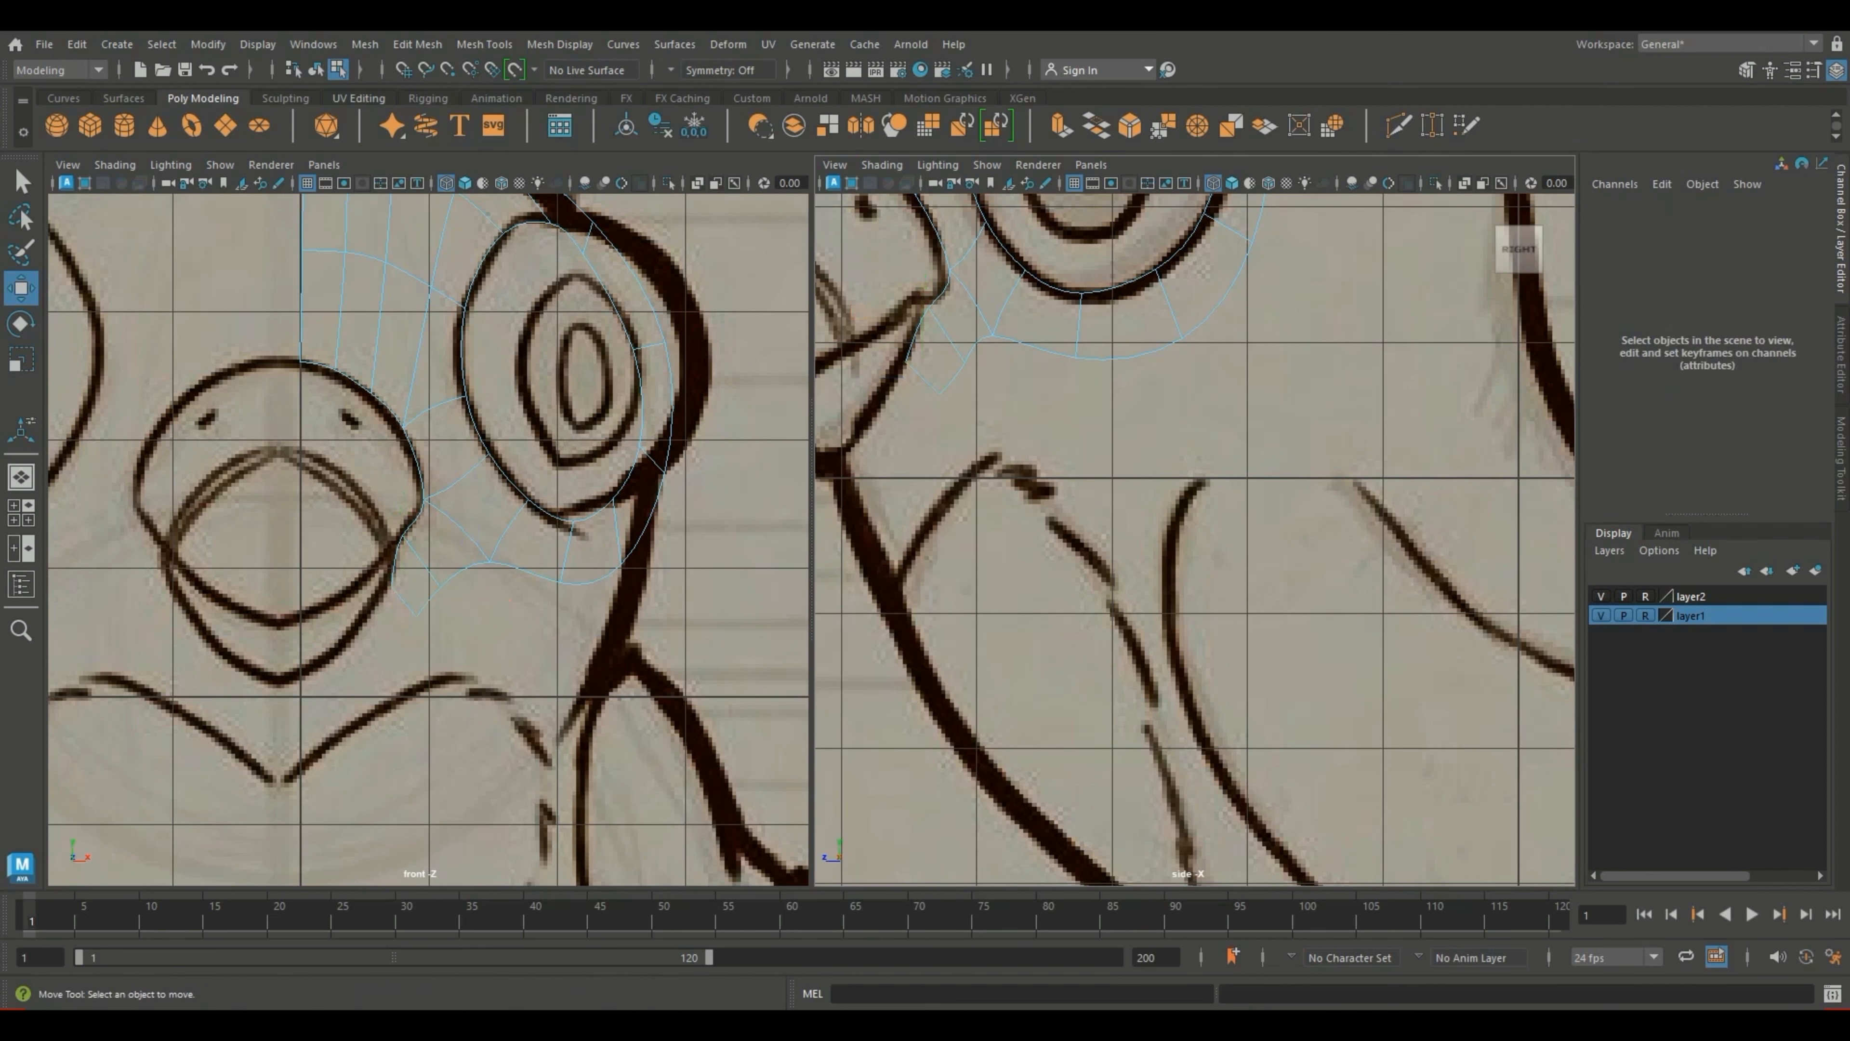
Step: Extrude the strip's end edge and move it forward and down along the lower beak in the side view
left_click(924, 372)
key("ctrl+e")
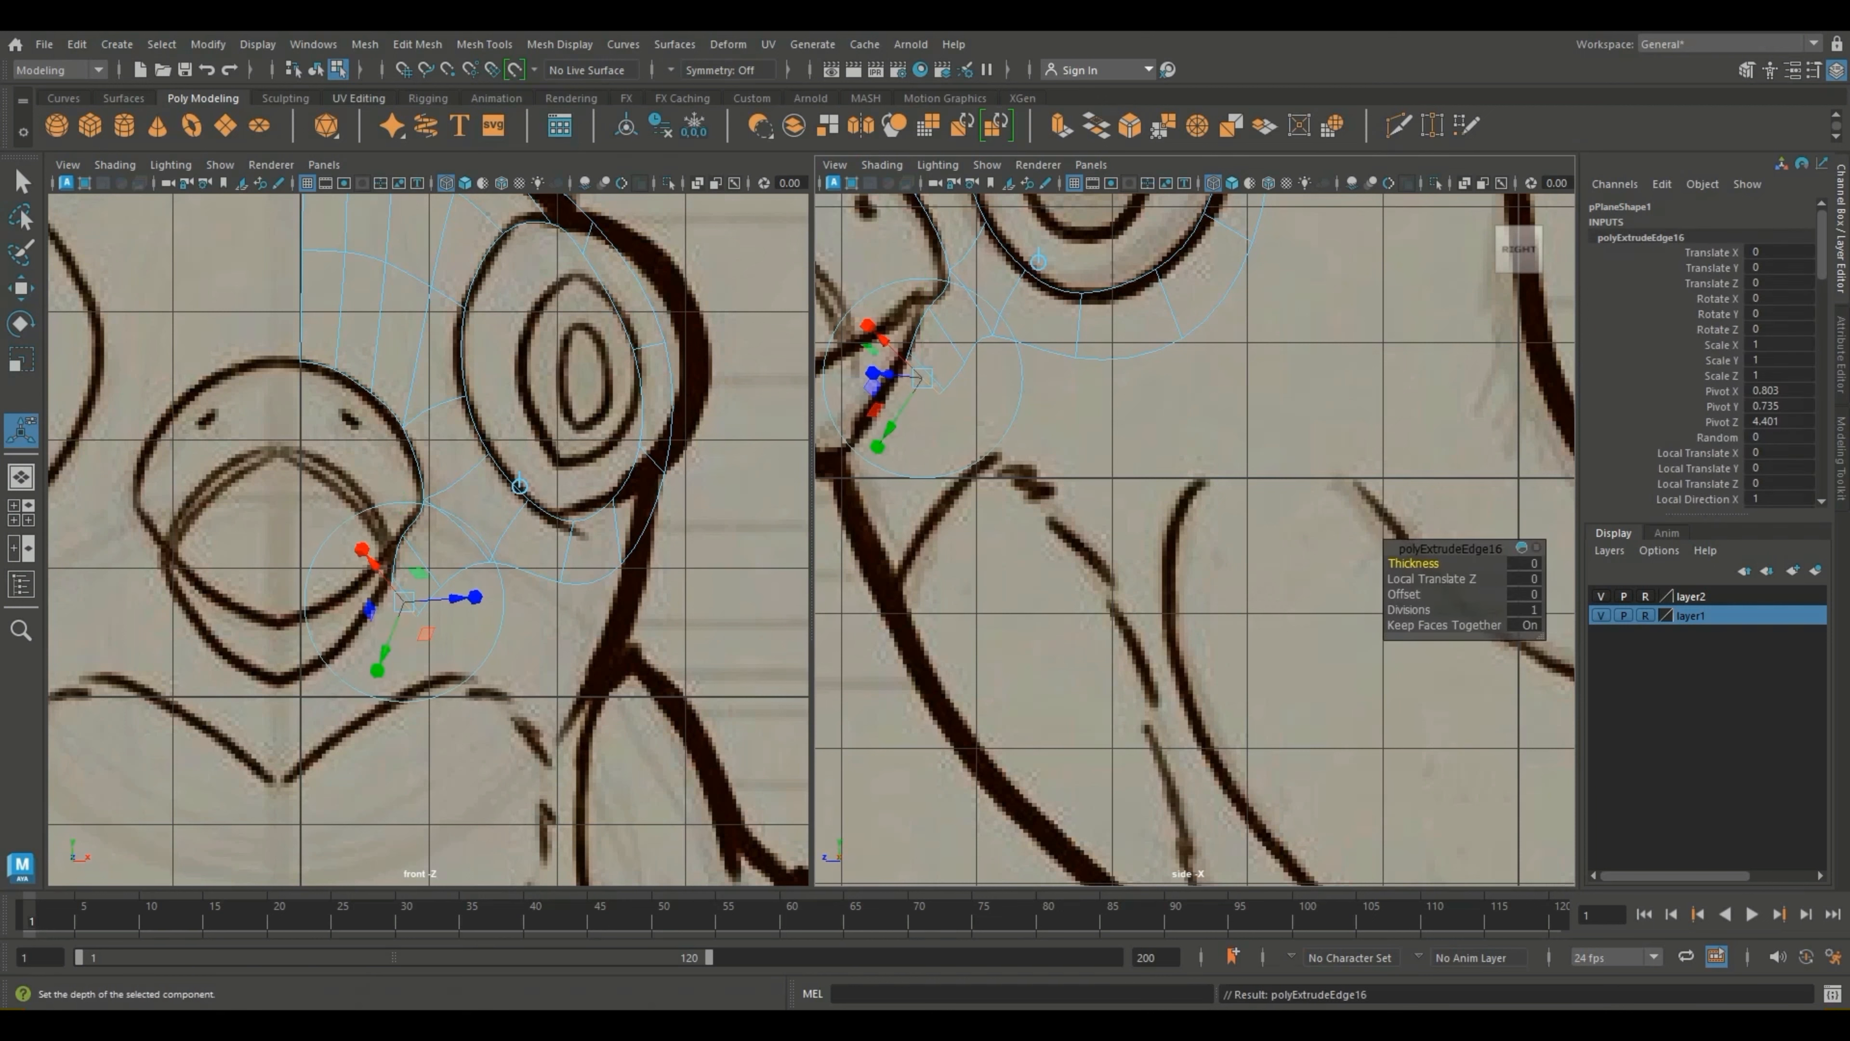
key("w")
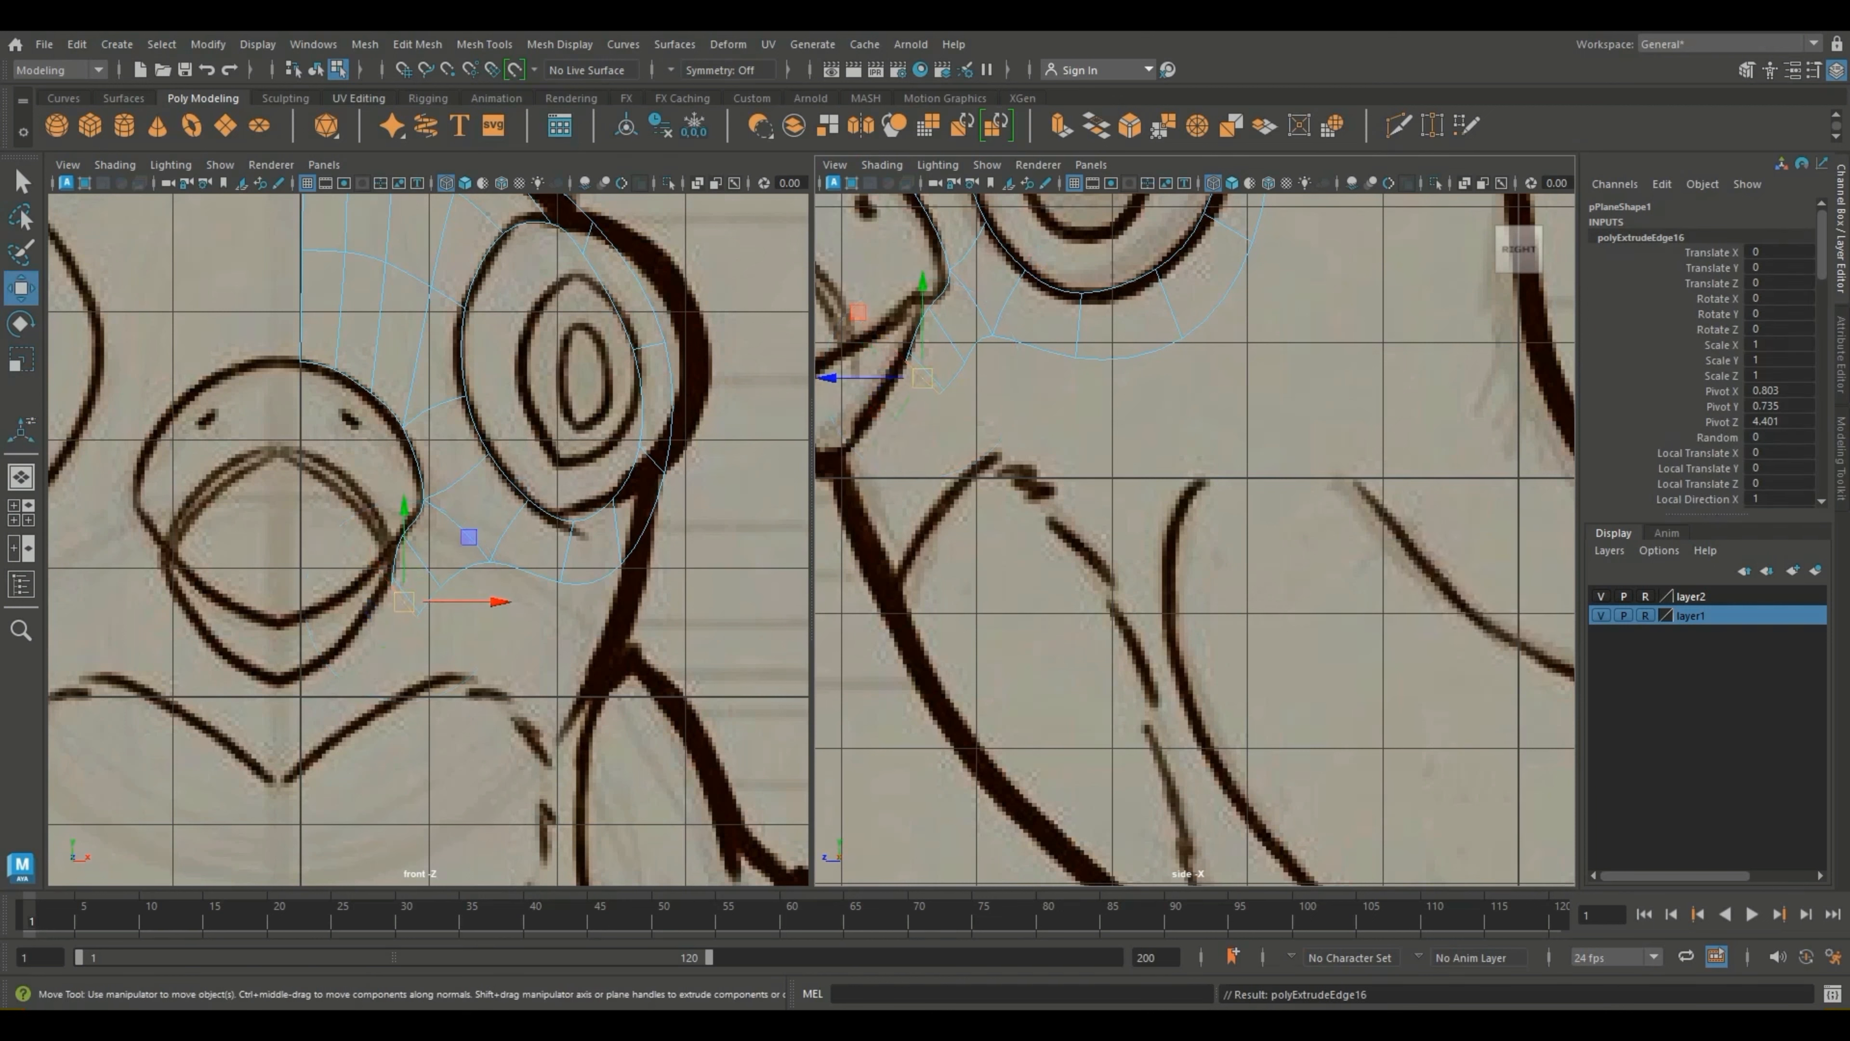
left_click_drag(923, 378, 891, 431)
Step: Fit the new edge's outer vertex in both views and set its inner vertex on the lower beak outline in the front view
right_click_drag(889, 430, 800, 431)
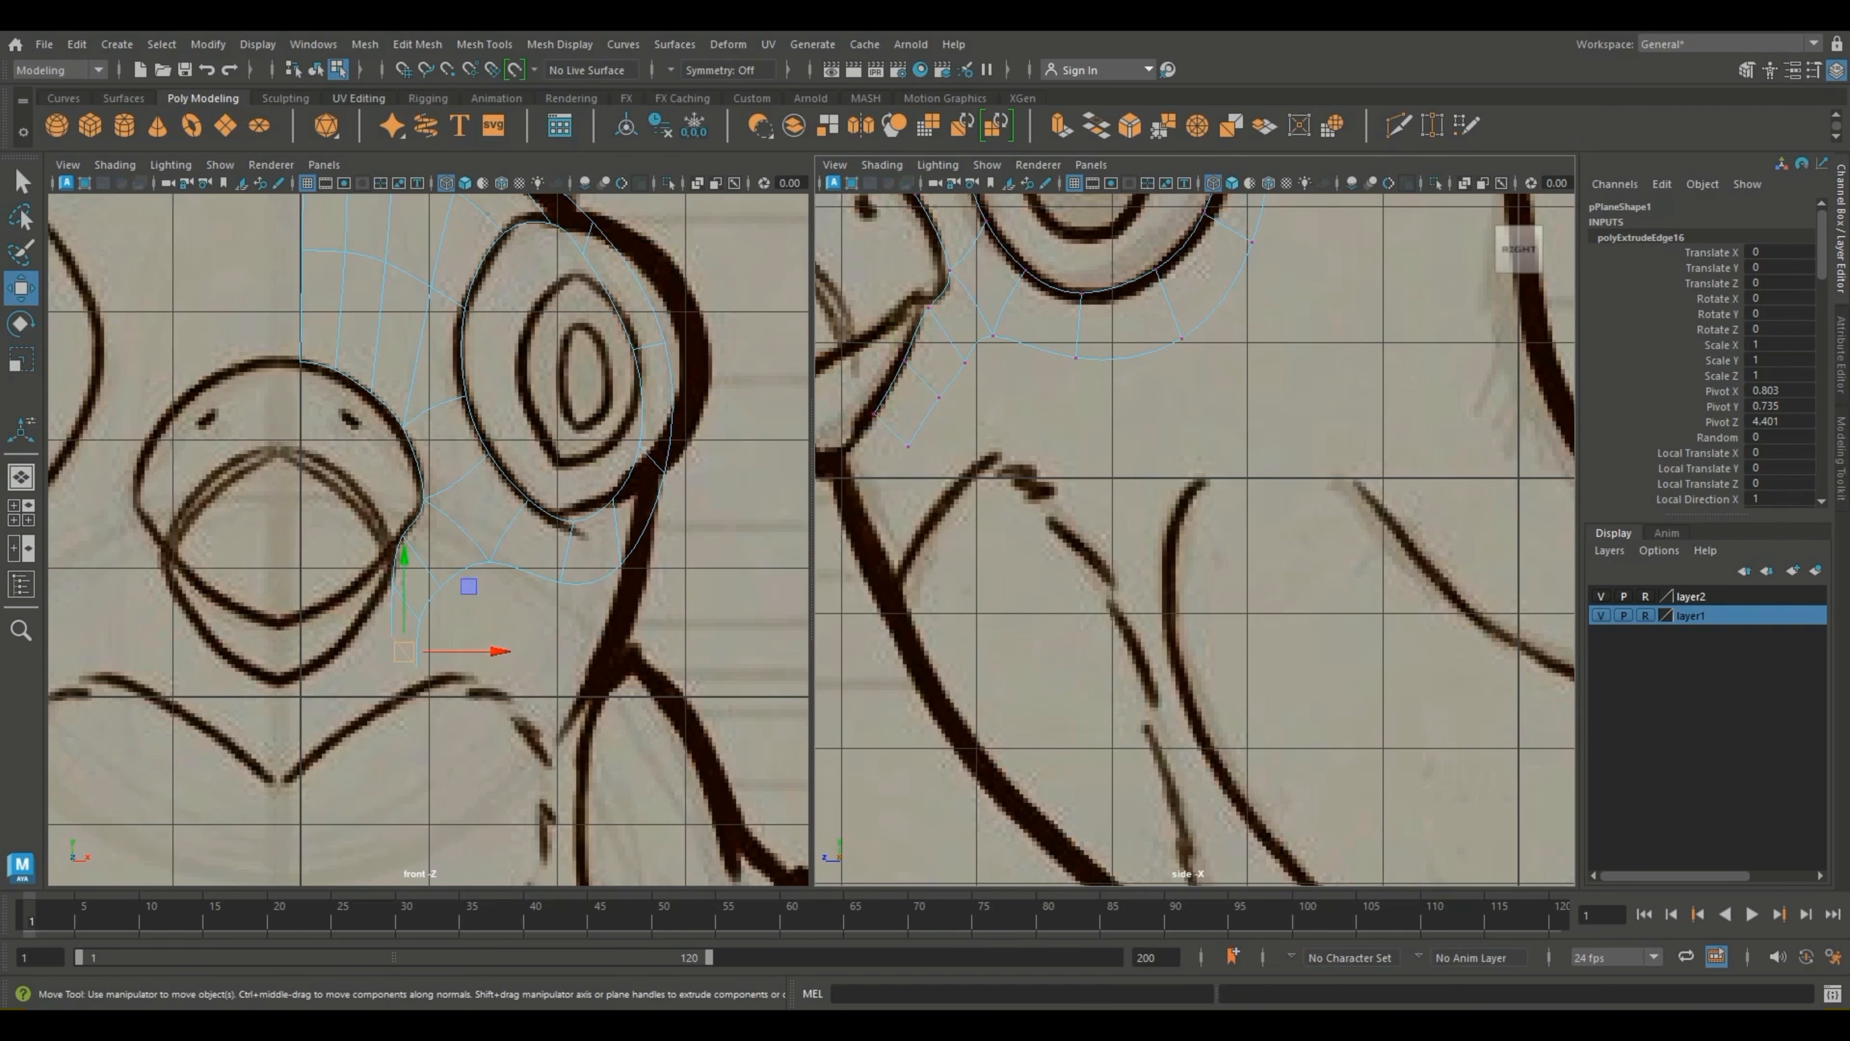
left_click(871, 414)
left_click_drag(871, 413, 906, 447)
left_click(392, 636)
left_click_drag(392, 636, 365, 677)
left_click(416, 669)
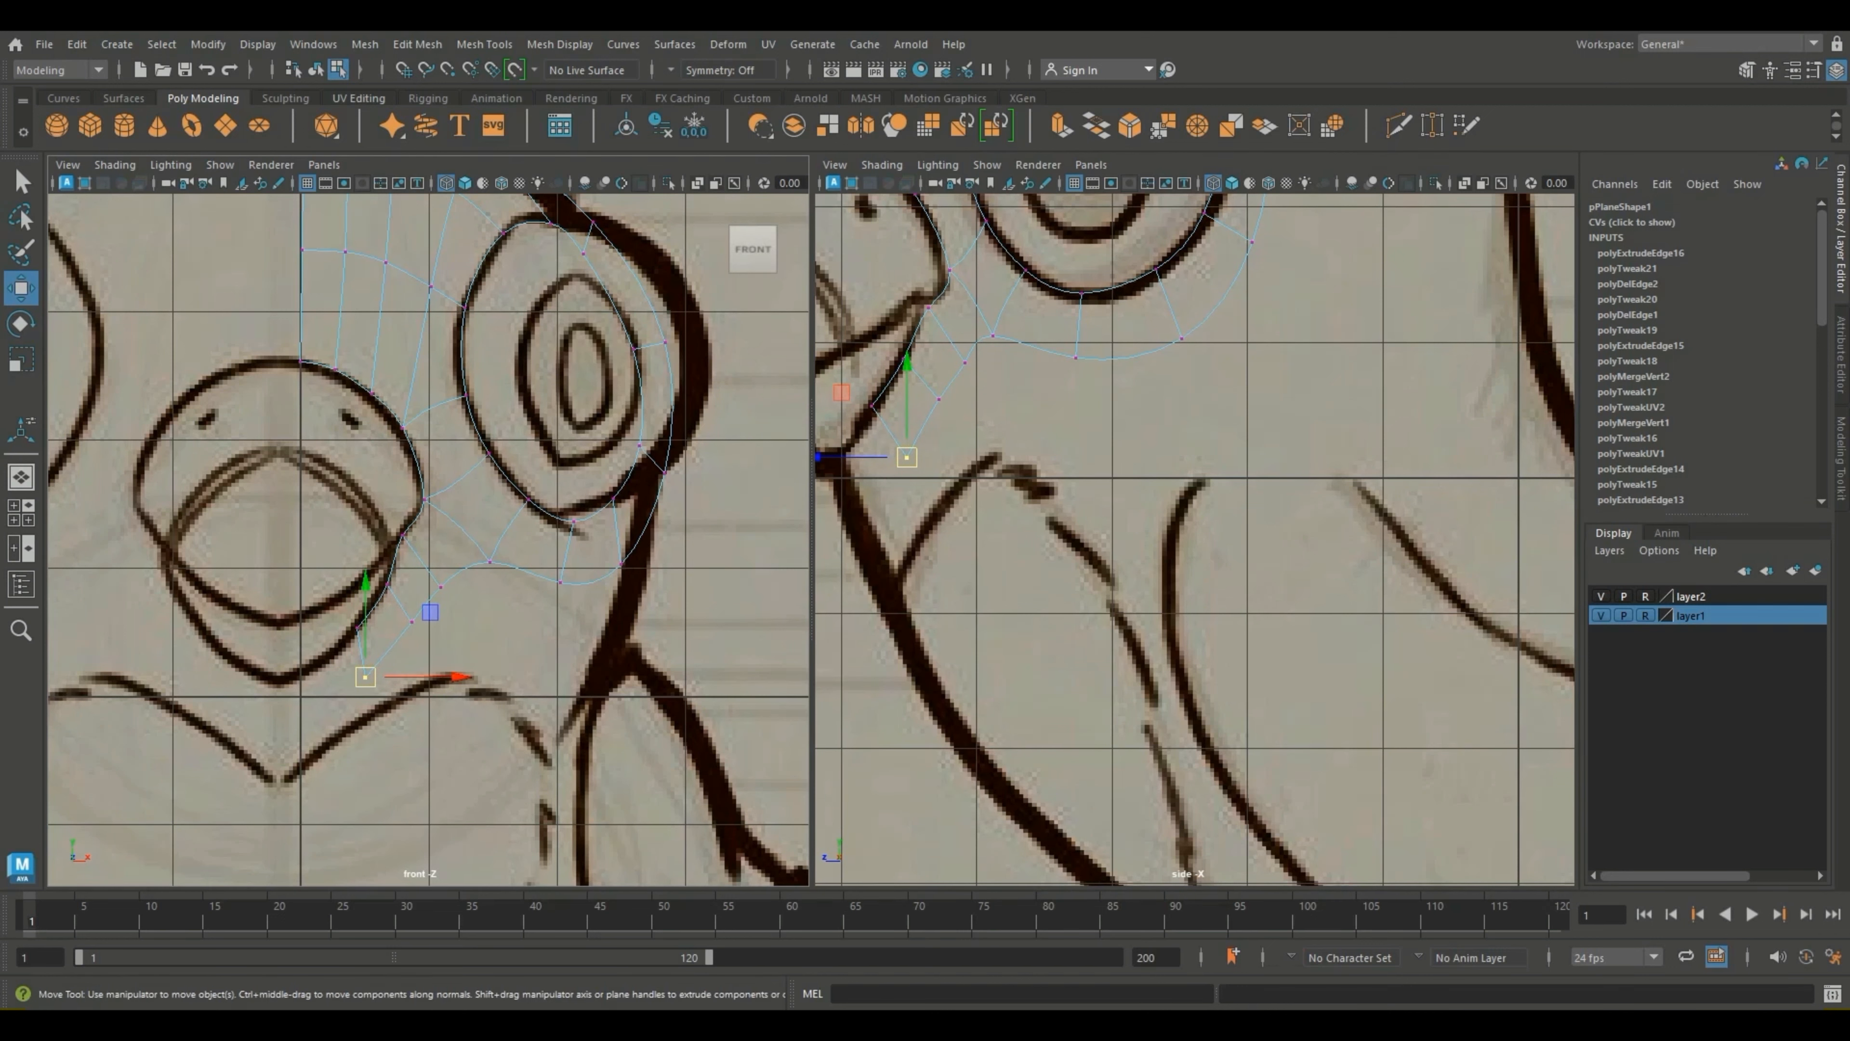
left_click(354, 629)
Step: Extrude the strip's end edge once more and move it to the base of the lower beak in the side view
key("a")
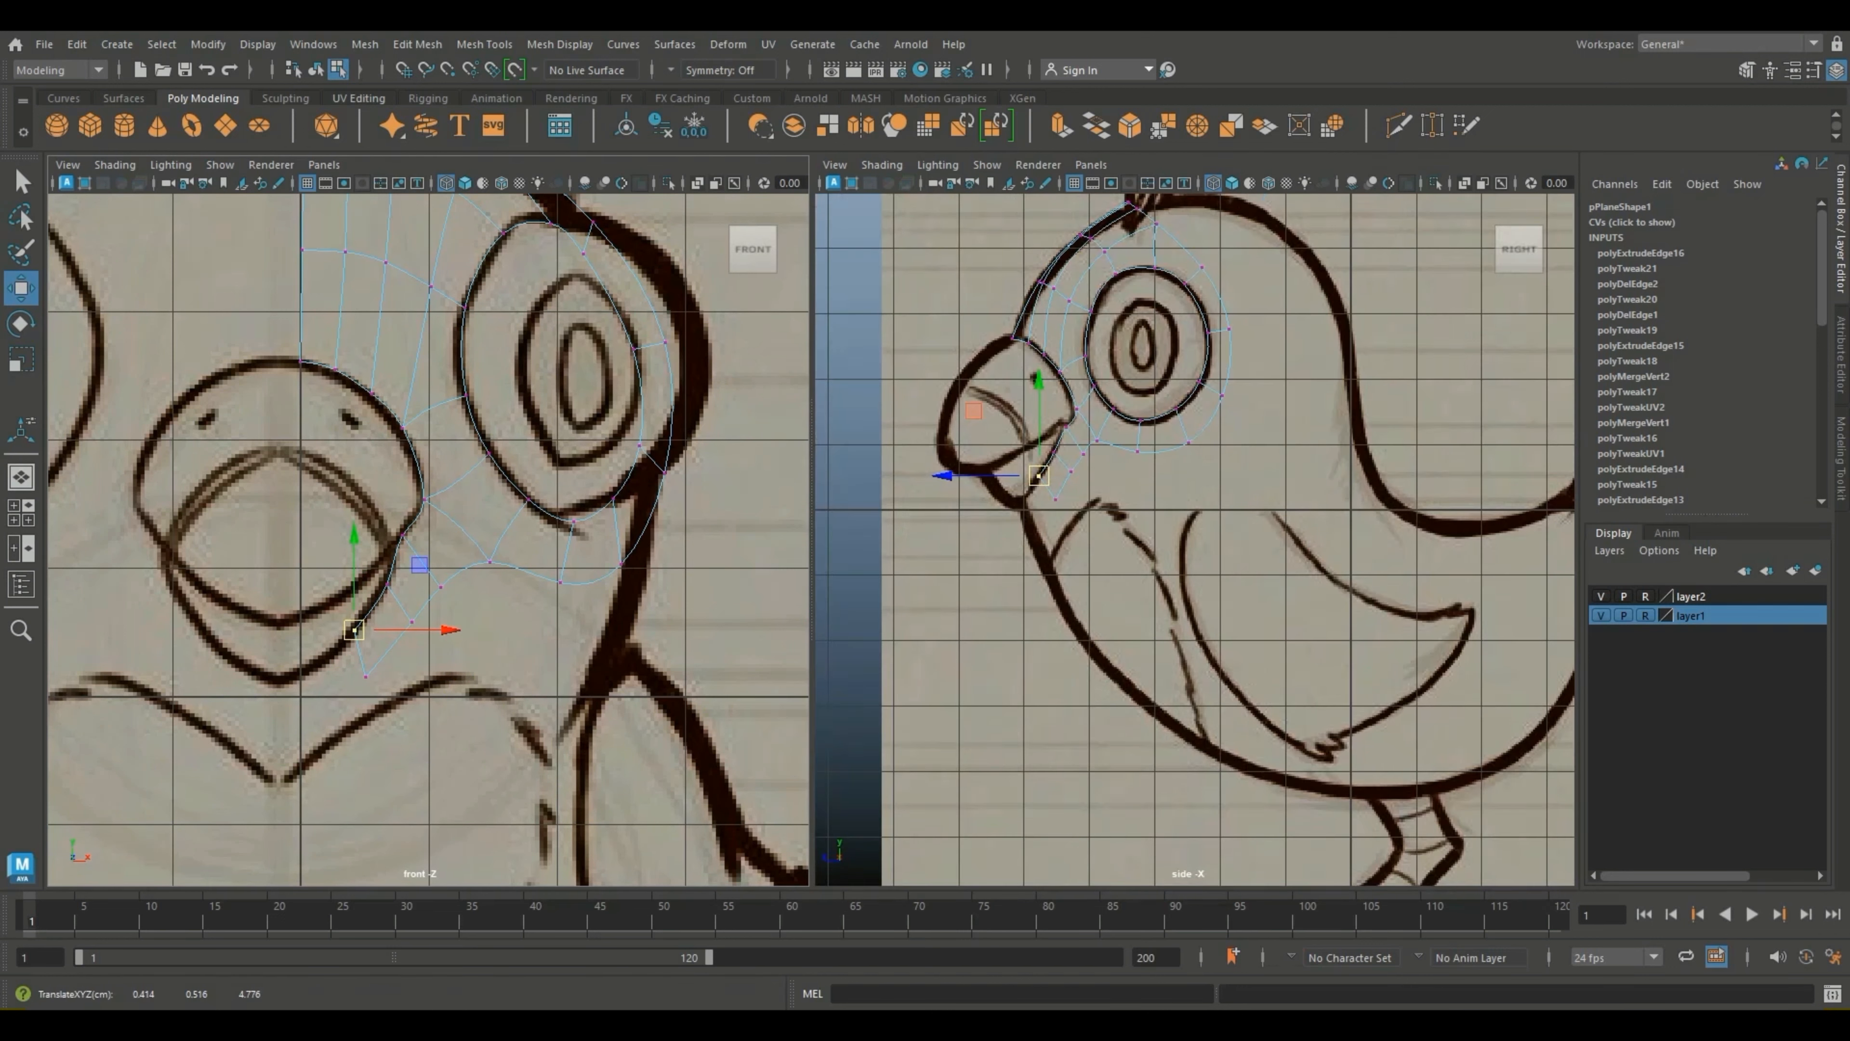
scroll(1195, 539, "up", 5)
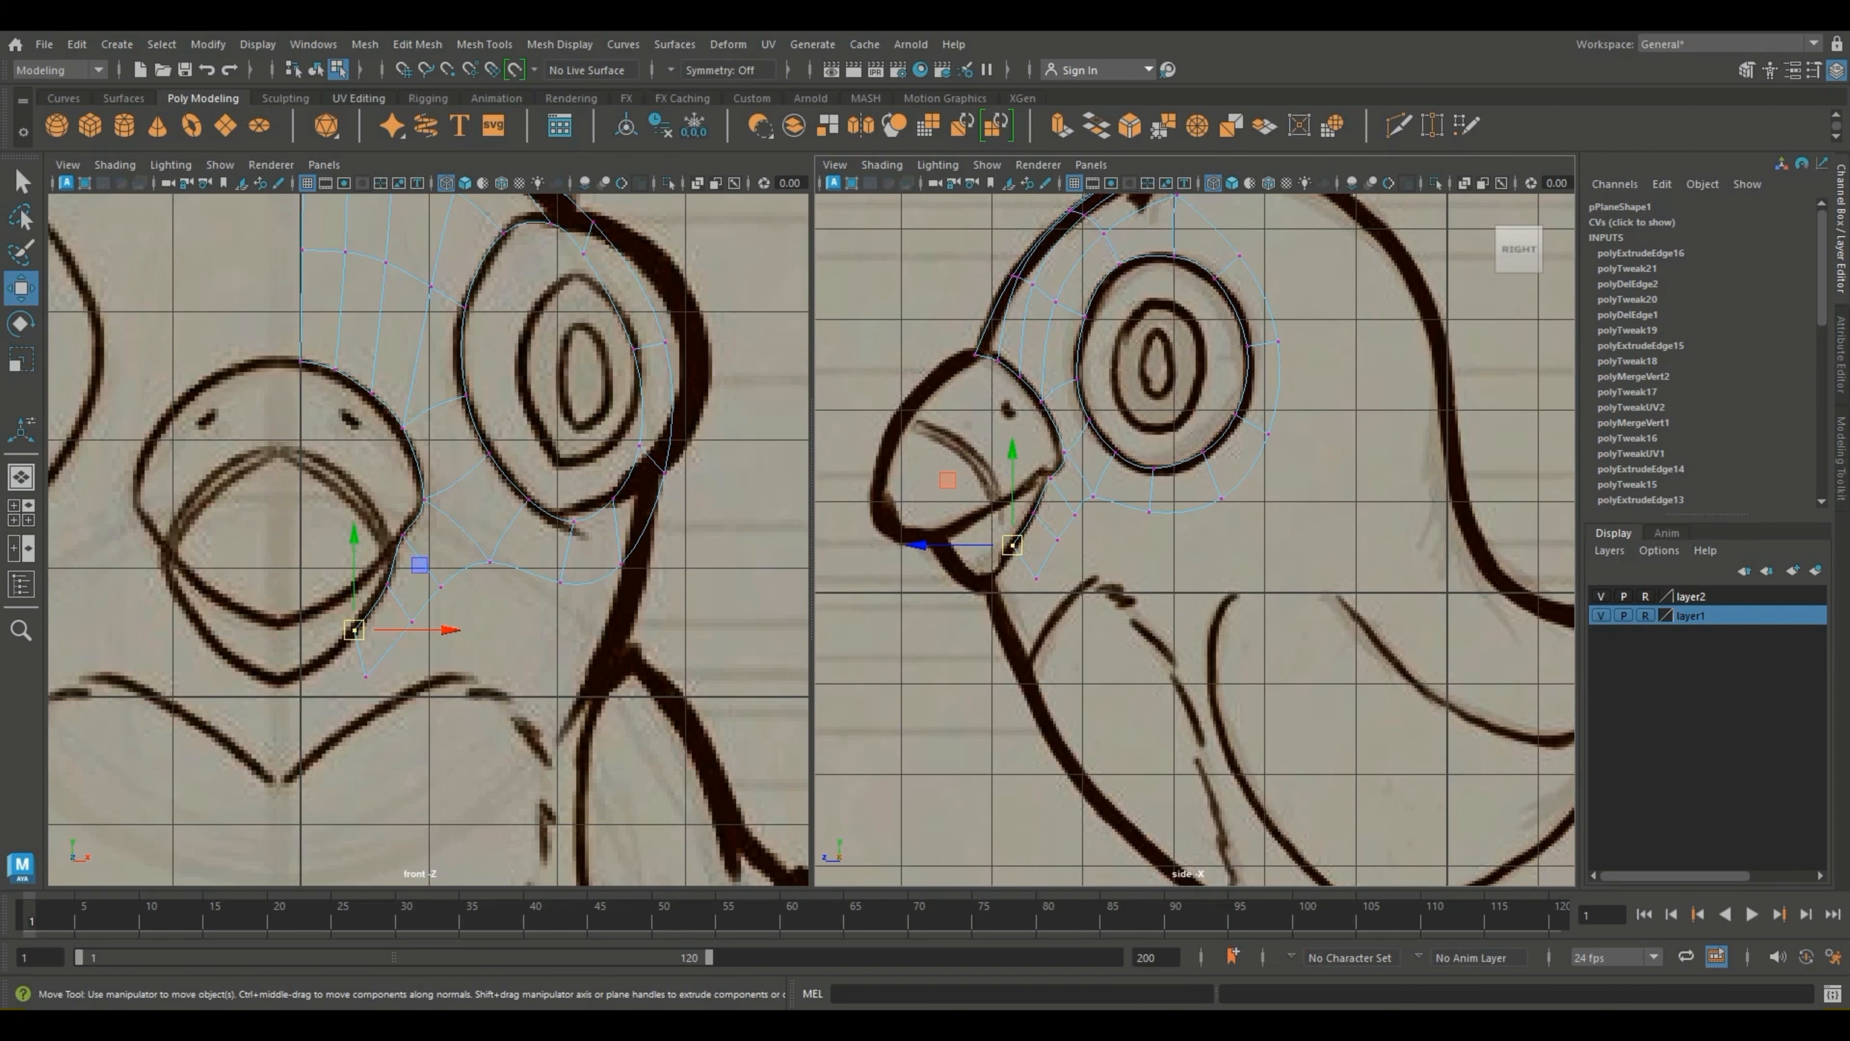
scroll(894, 576, "up", 5)
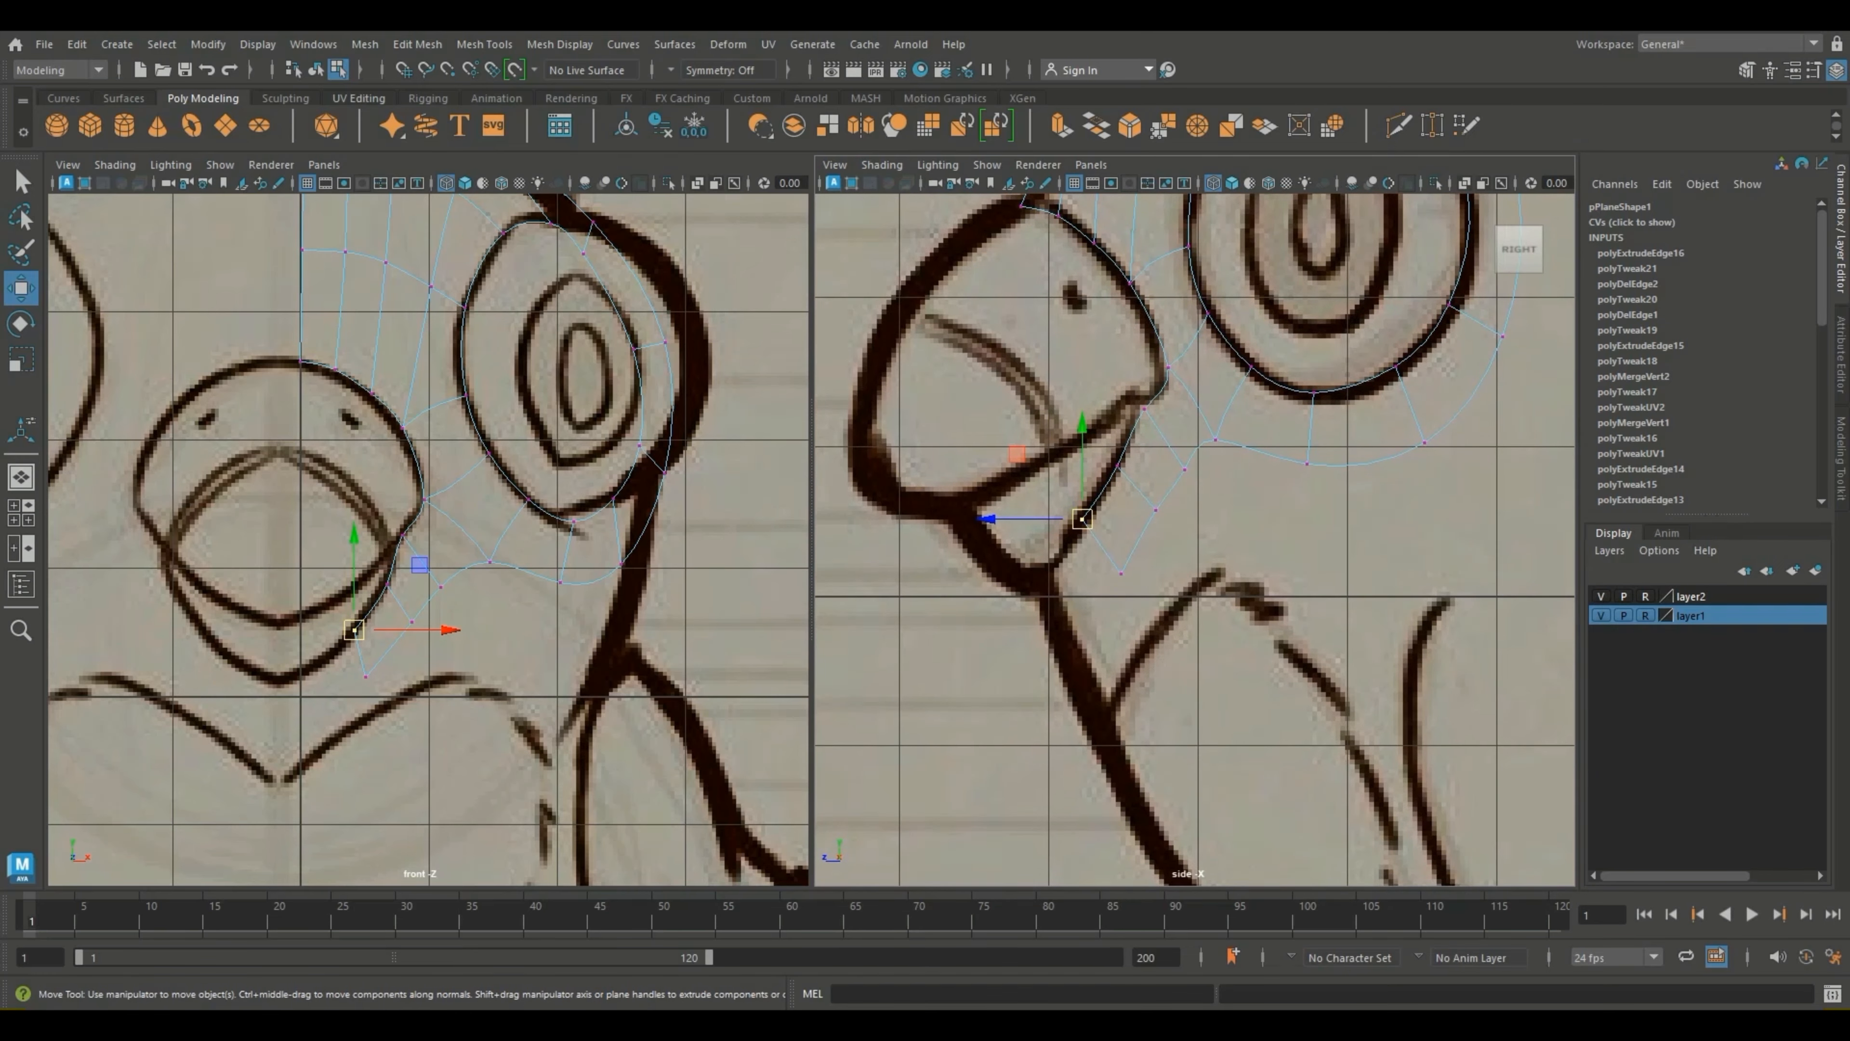
right_click_drag(1093, 503, 1194, 426)
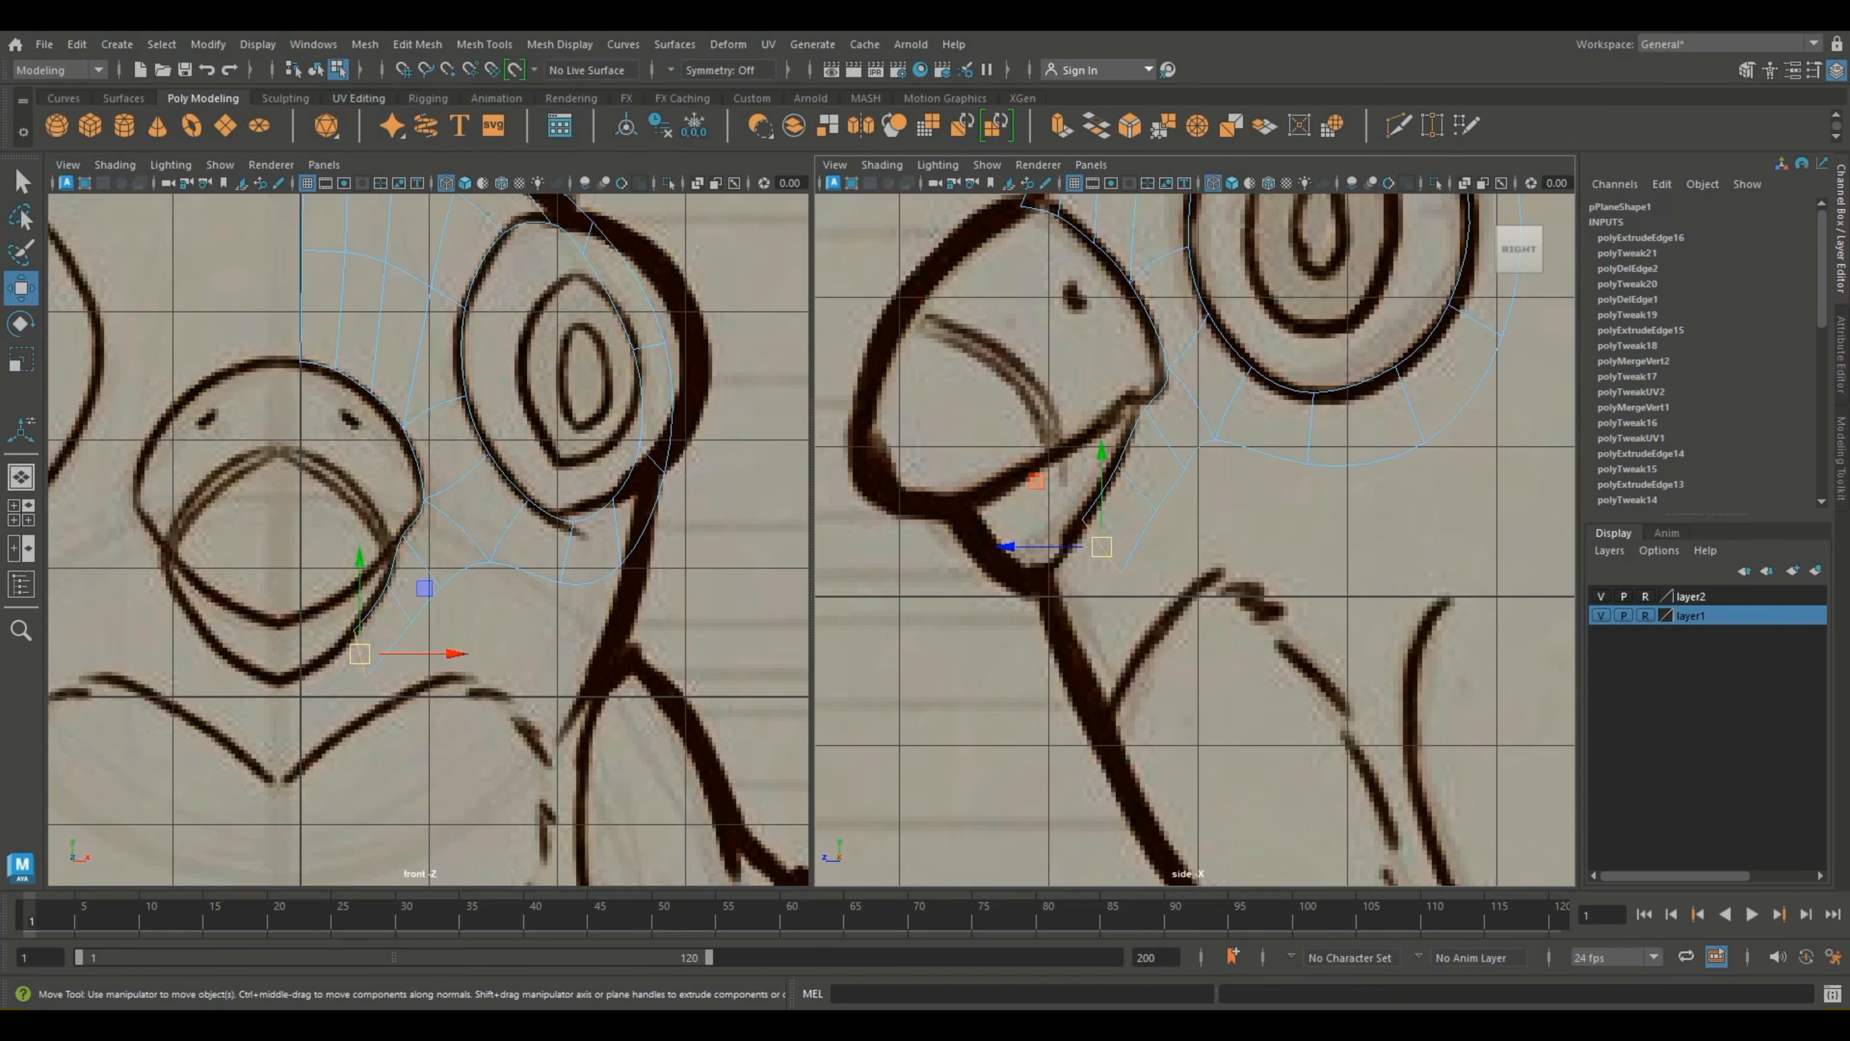
key("ctrl+e")
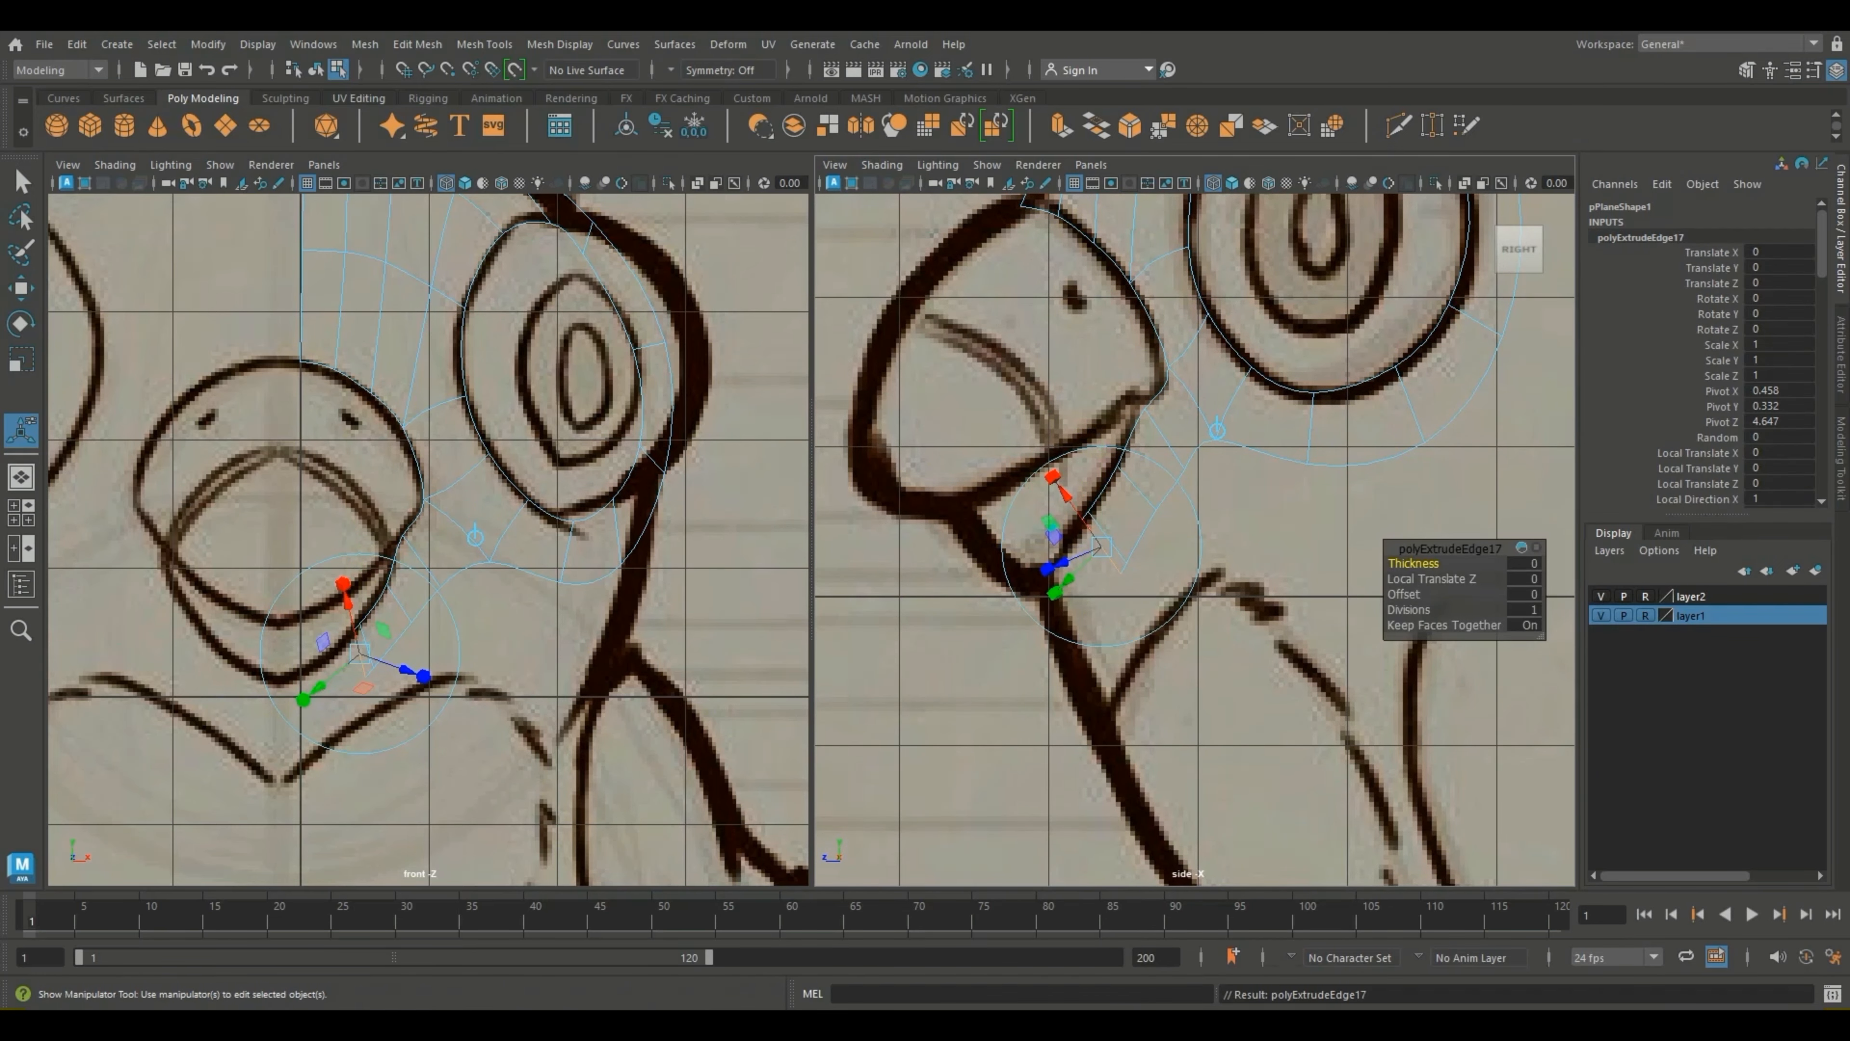
key("w")
left_click_drag(1102, 546, 1051, 613)
Step: Align the two new end vertices on the front view's centre line and shift them together at the lower beak's base in the side view
right_click_drag(364, 475, 277, 487)
left_click_drag(333, 680, 267, 749)
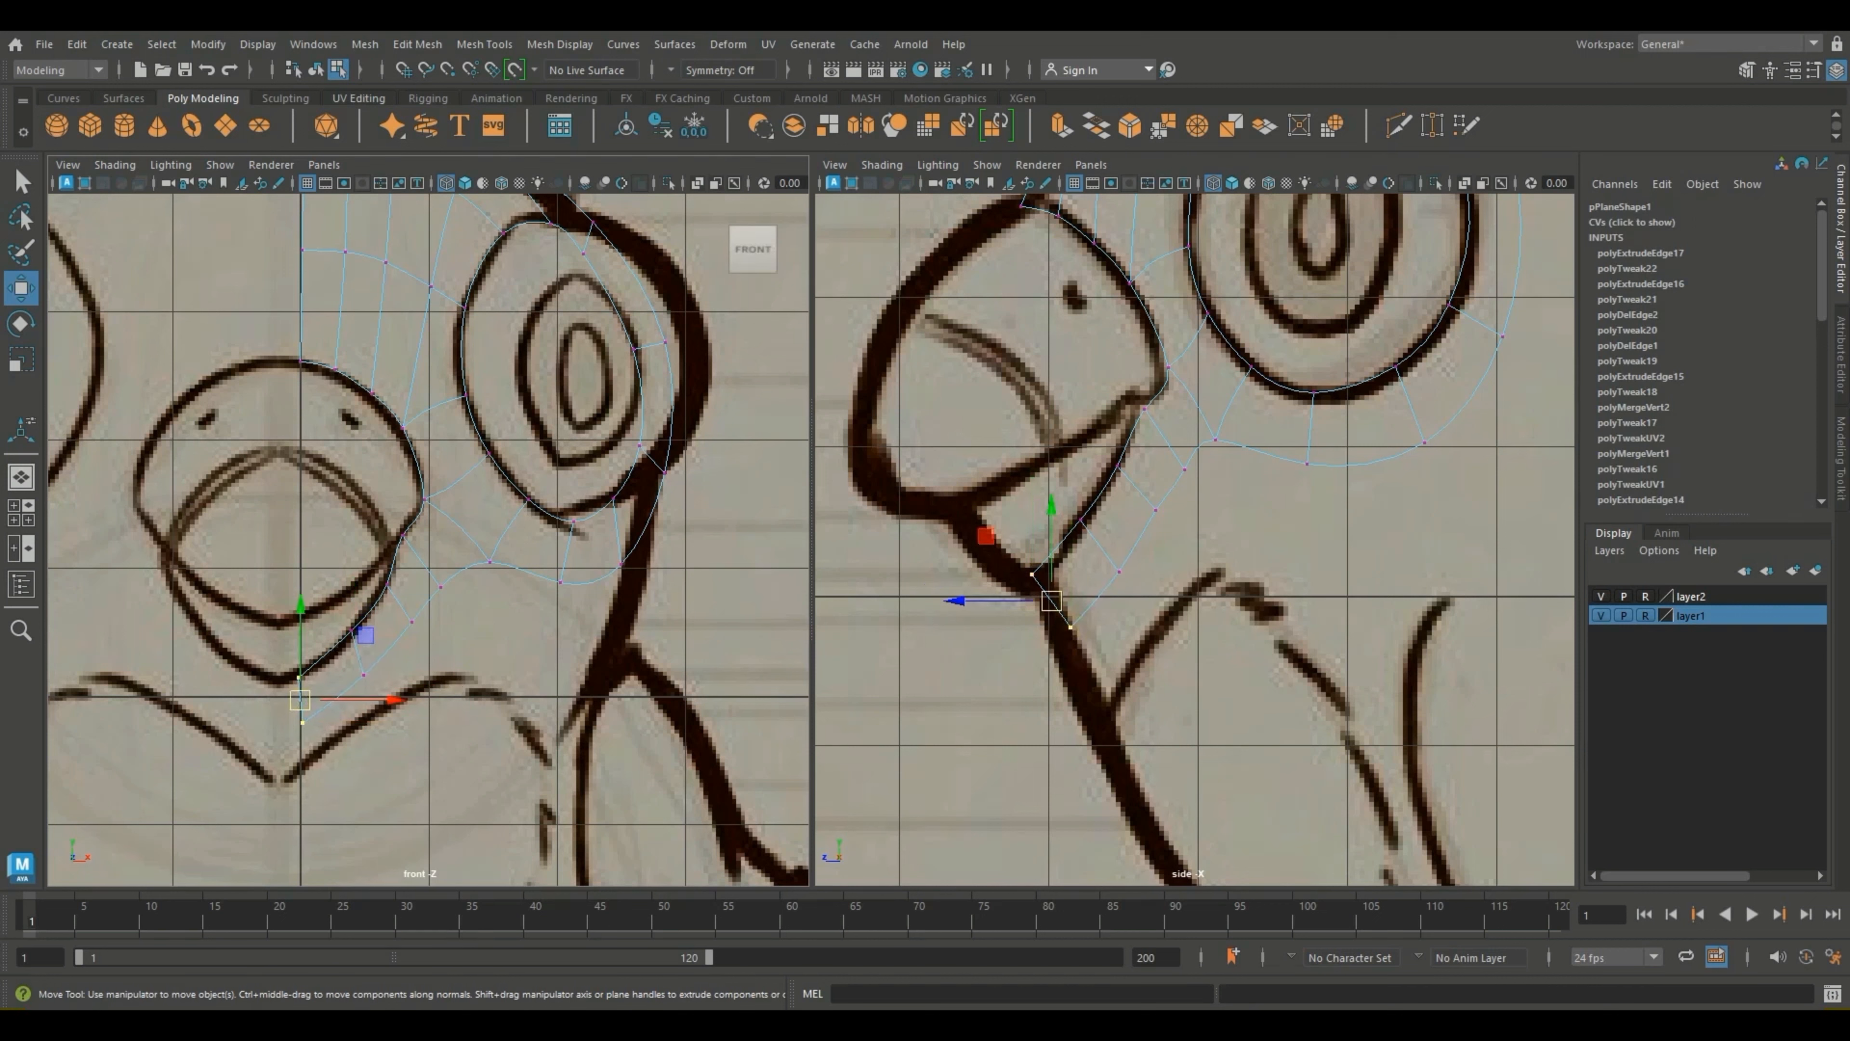
key("r")
left_click(387, 700)
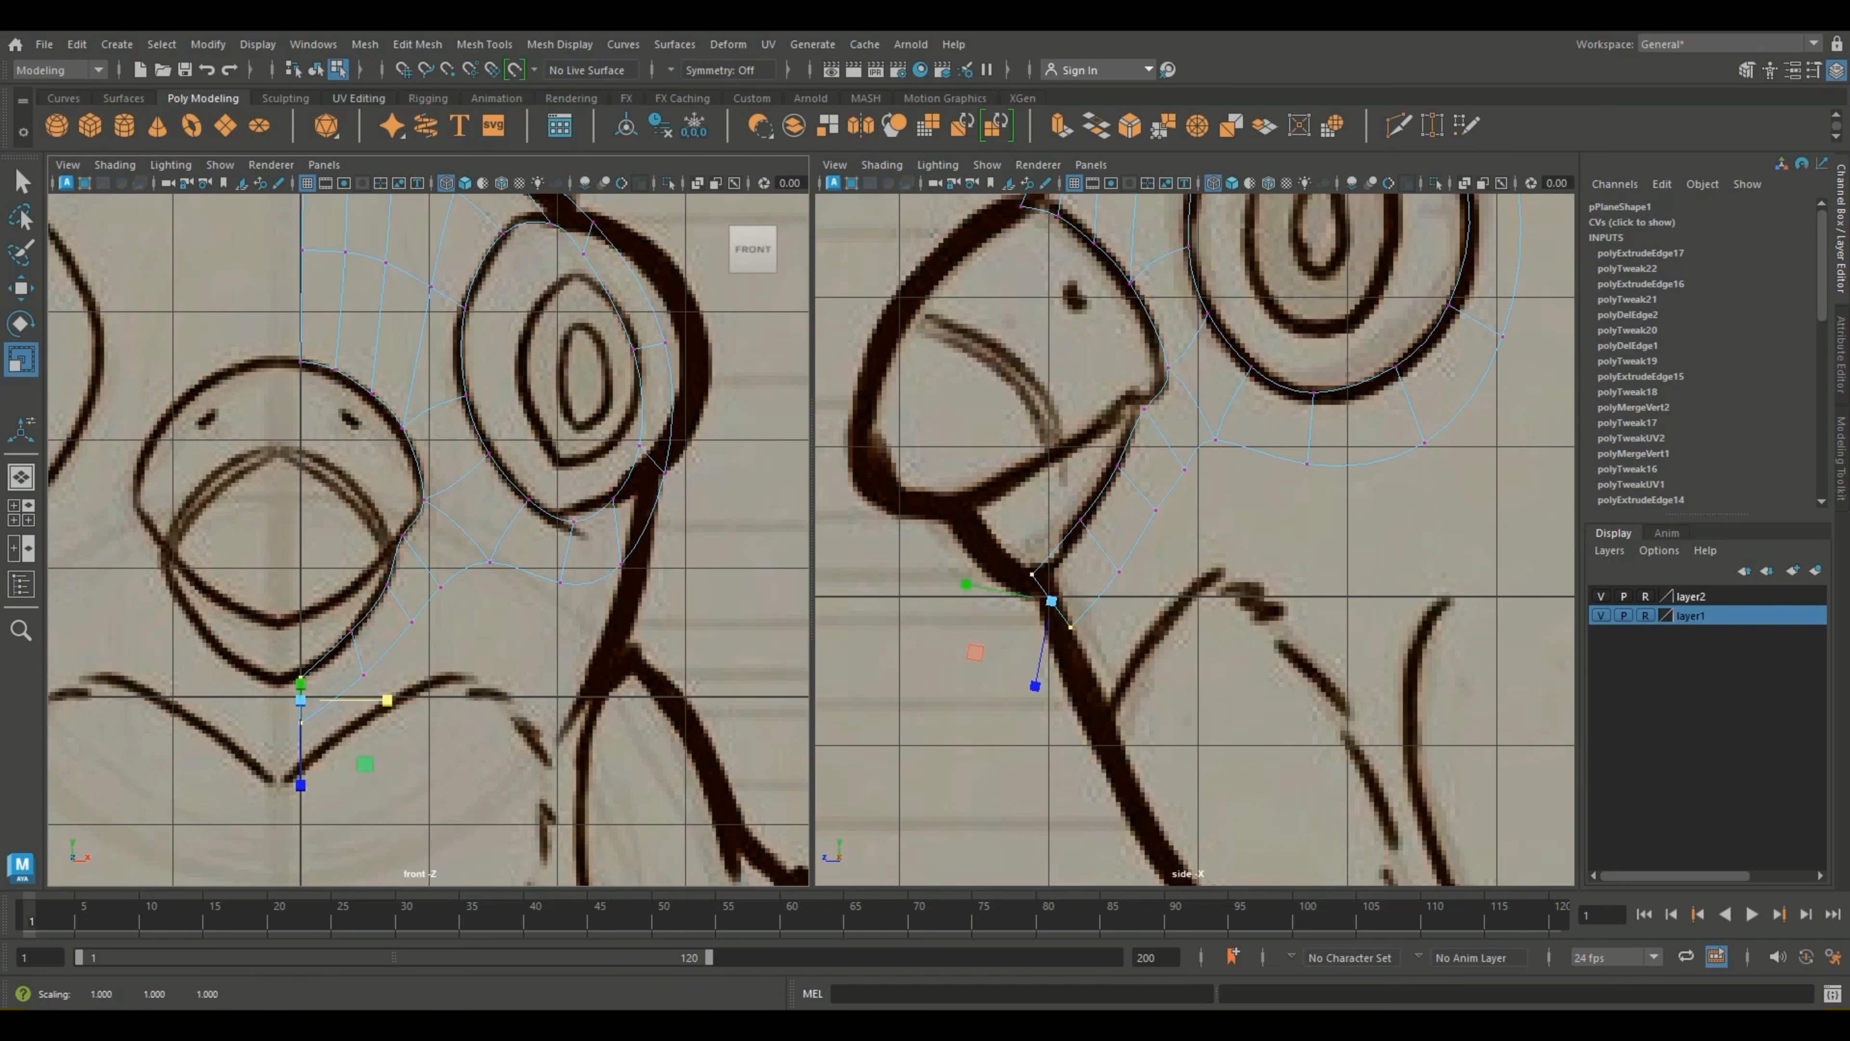
key("w")
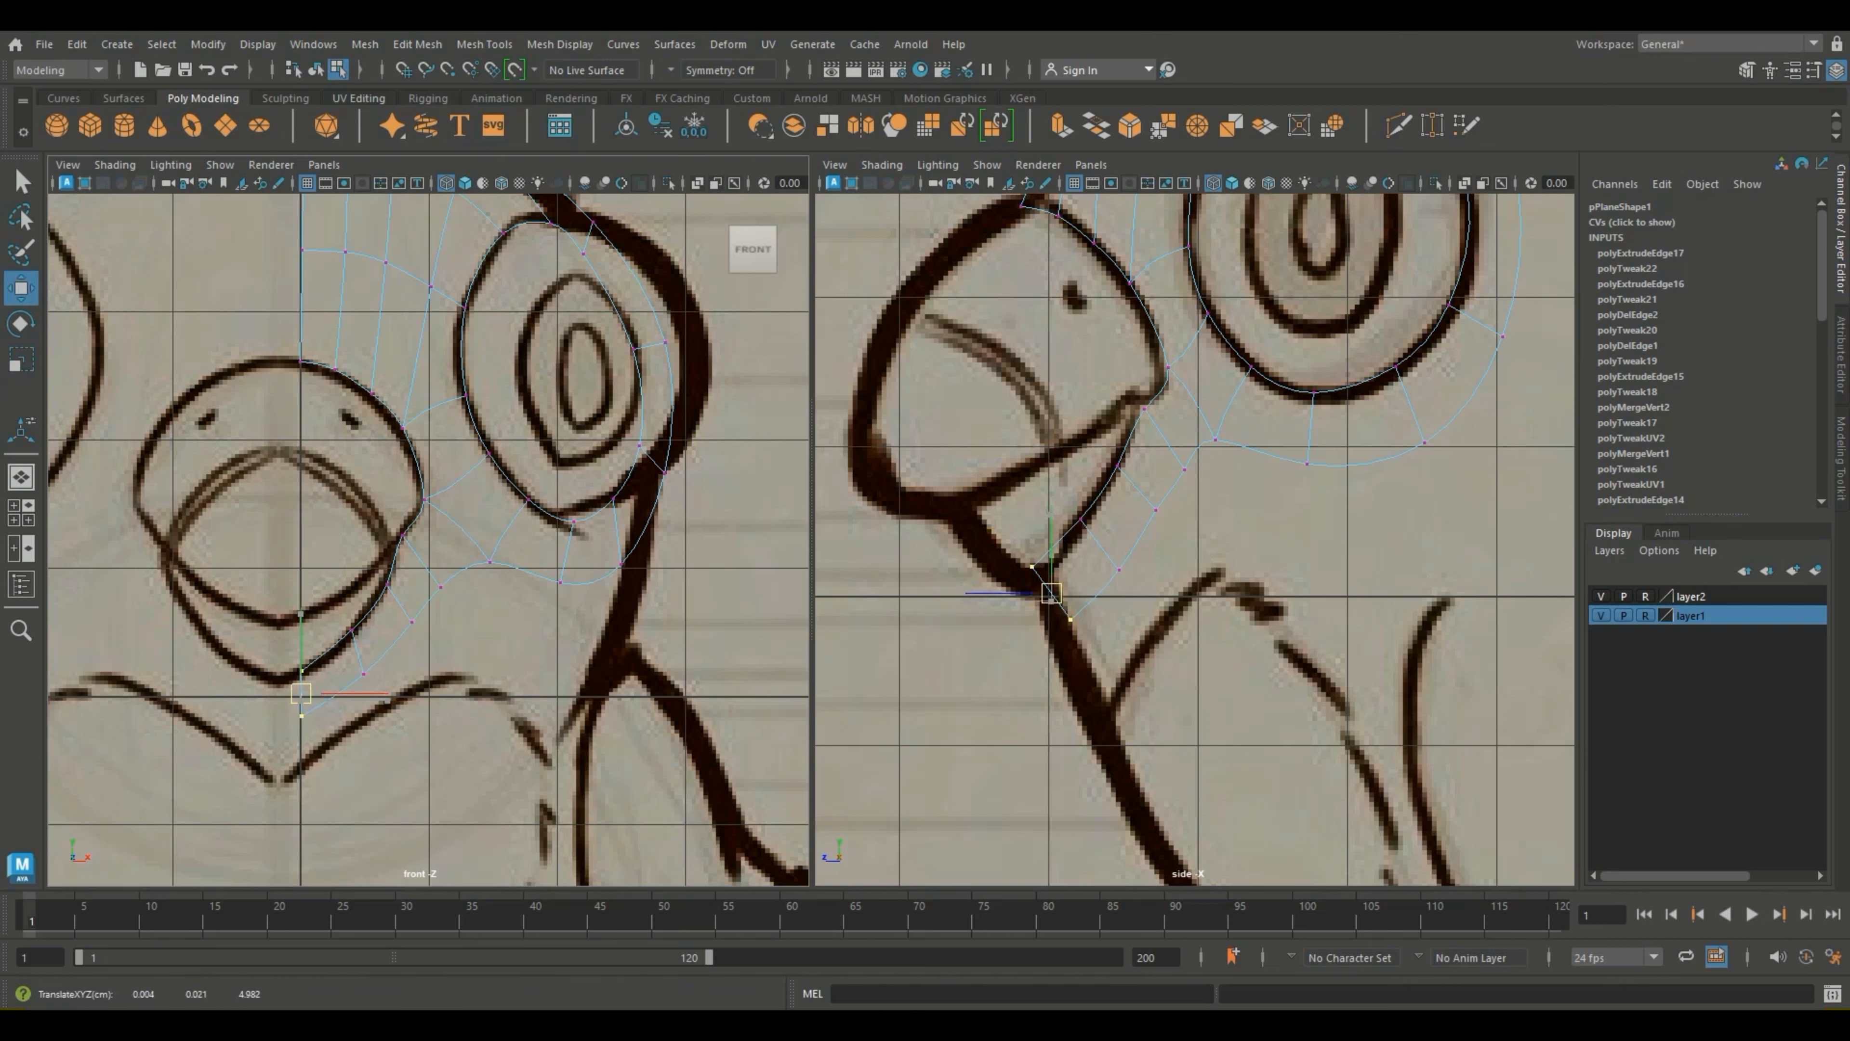
mouse_move(1051, 592)
left_mouse_down()
mouse_move(1038, 575)
mouse_move(1063, 610)
left_mouse_up()
Step: Fit the neighbouring strip vertices along the lower beak and set the inner centre-line vertex at the beak's base in the side view
left_click_drag(1070, 618, 1071, 509)
left_click_drag(1081, 519, 1084, 523)
mouse_move(1132, 591)
left_mouse_down()
mouse_move(1105, 562)
mouse_move(1125, 573)
left_mouse_up()
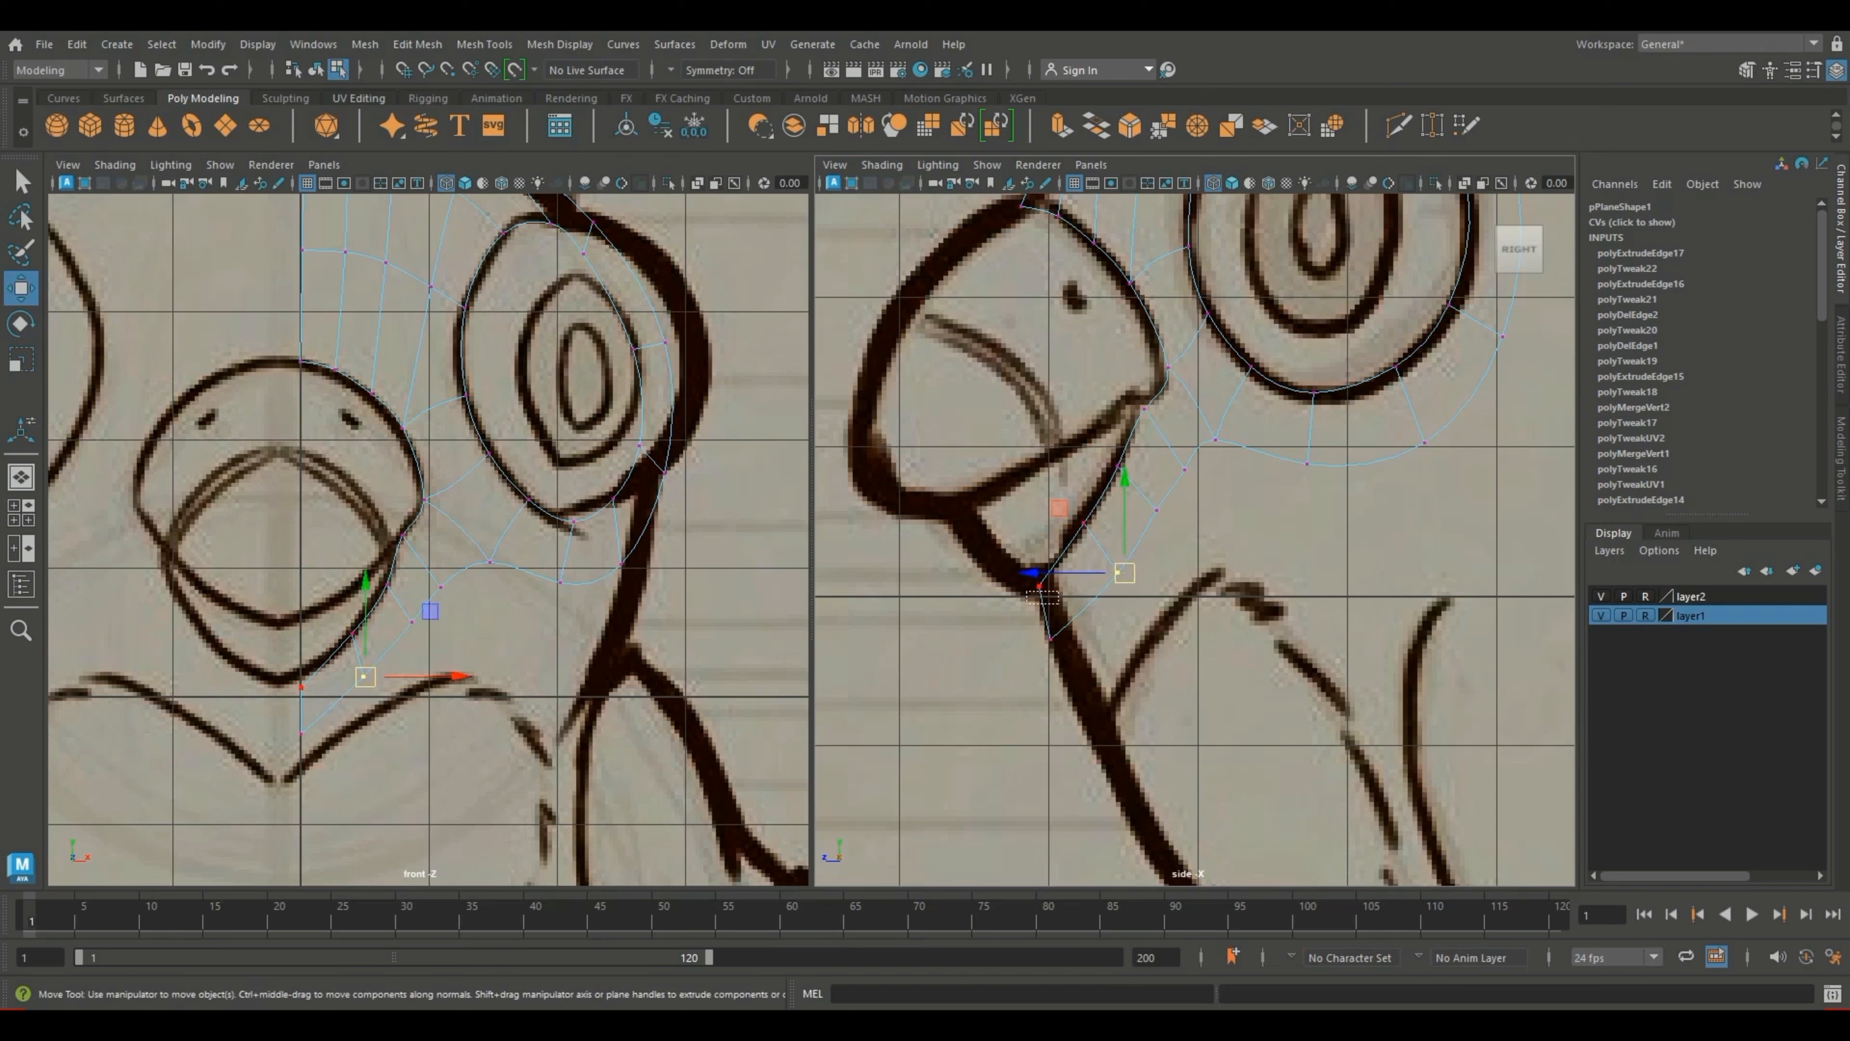
left_click(1040, 586)
left_click_drag(1039, 586, 1034, 593)
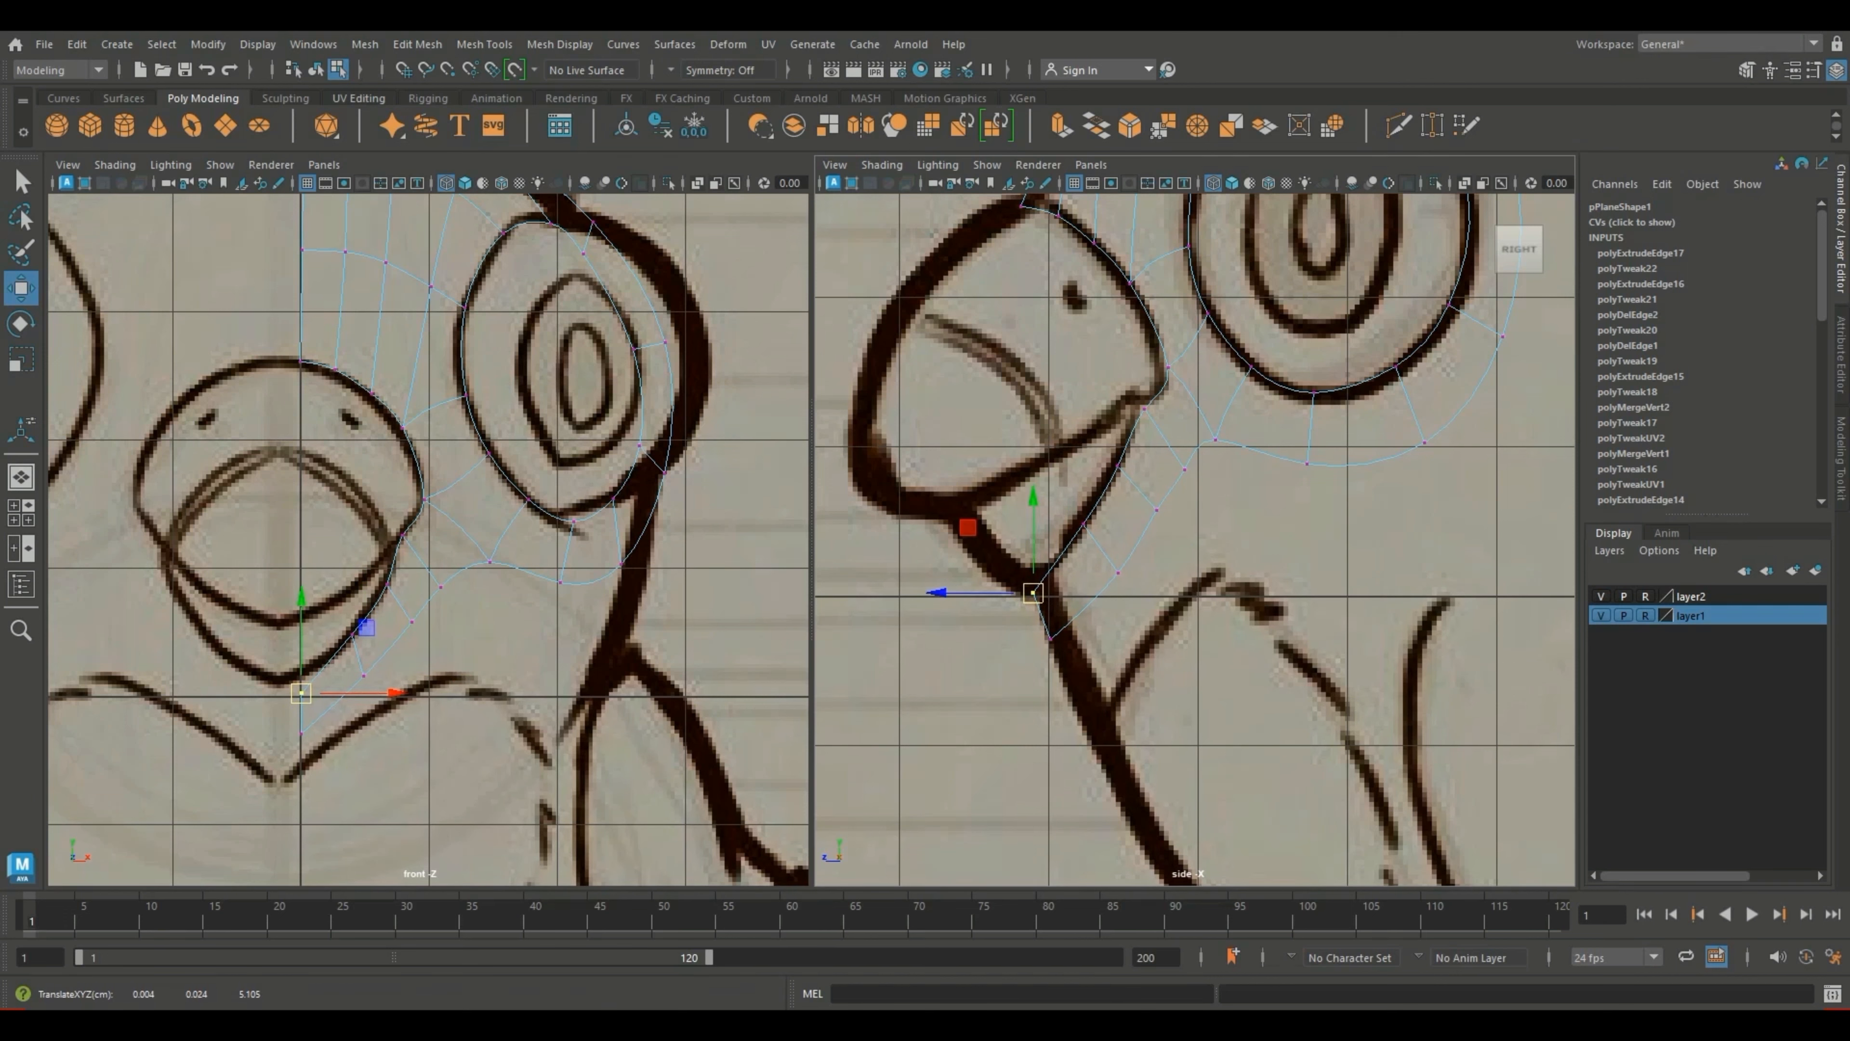
Step: Shift the mesh vertex beside the beak's corner back towards the eye in the side view
scroll(1196, 540, "down", 5)
middle_click_drag(1238, 540, 974, 547, "alt")
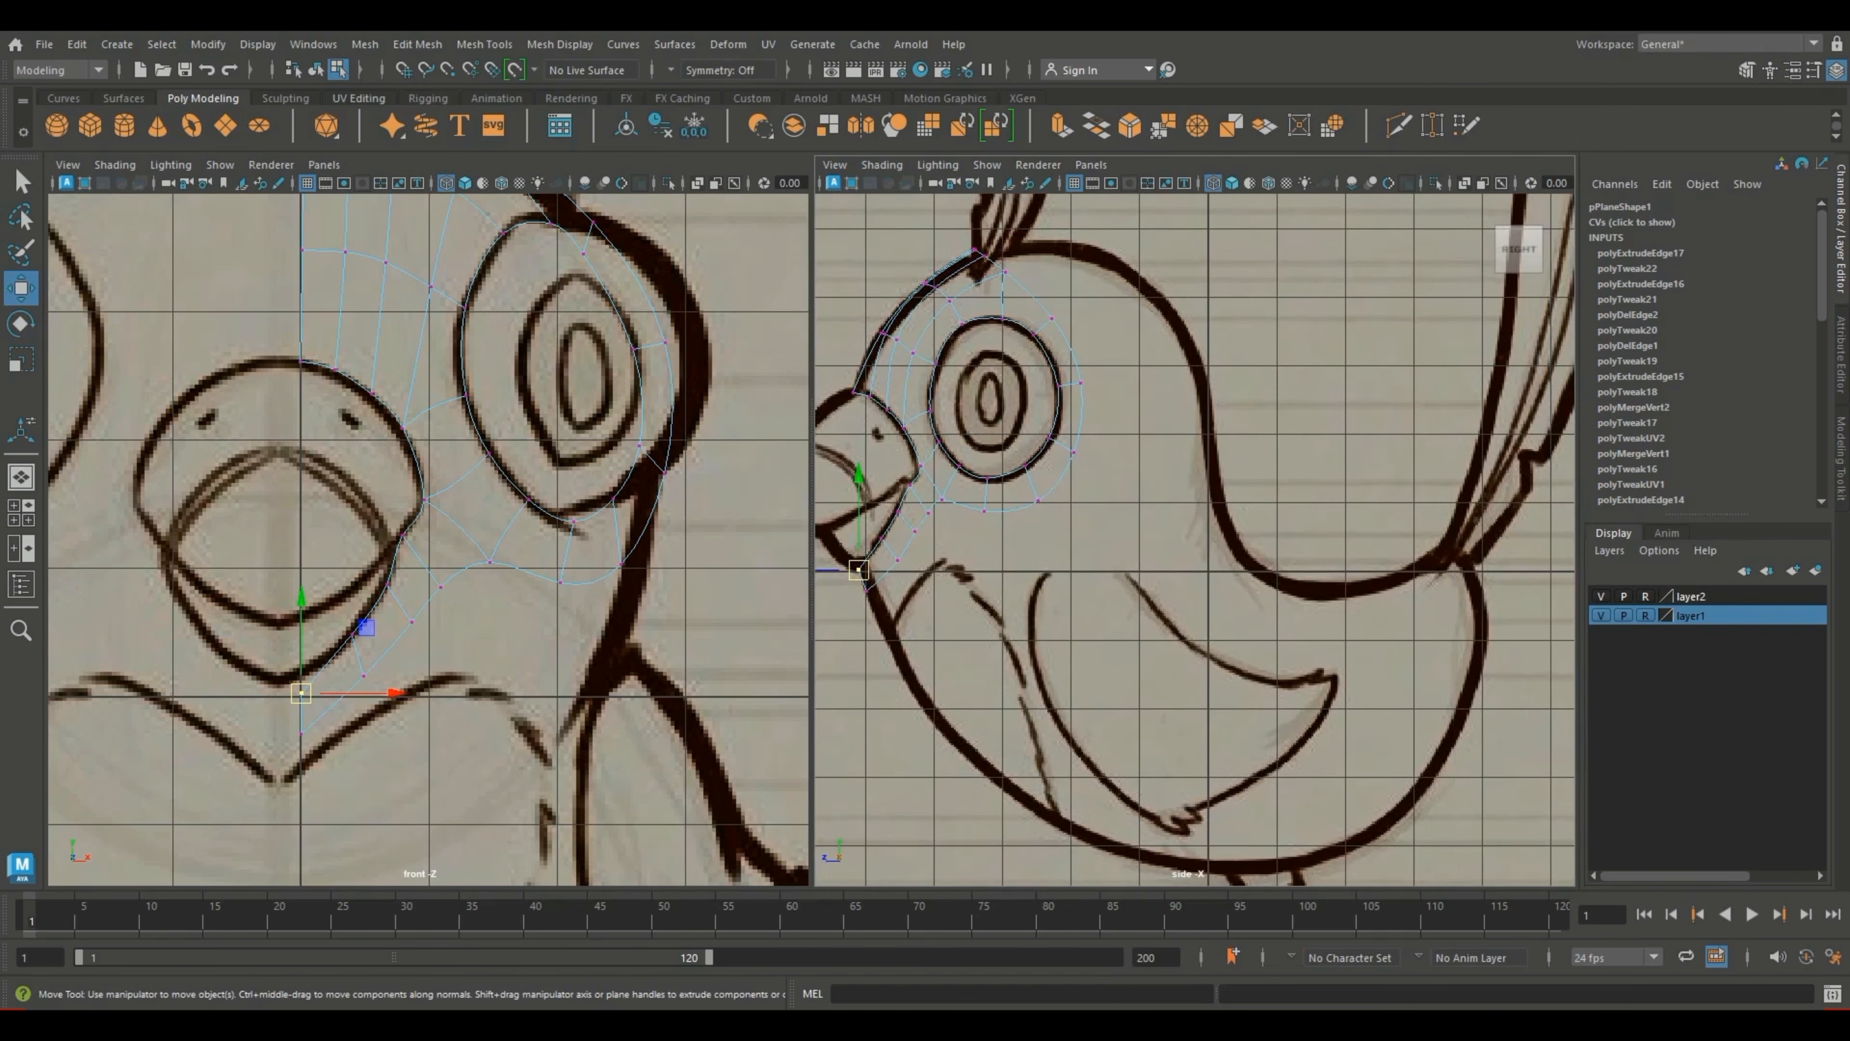
middle_click_drag(947, 474, 1220, 613, "alt")
scroll(1220, 613, "up", 4)
left_click(1126, 692)
left_click_drag(1126, 692, 1179, 688)
middle_click_drag(1199, 721, 1046, 453, "alt")
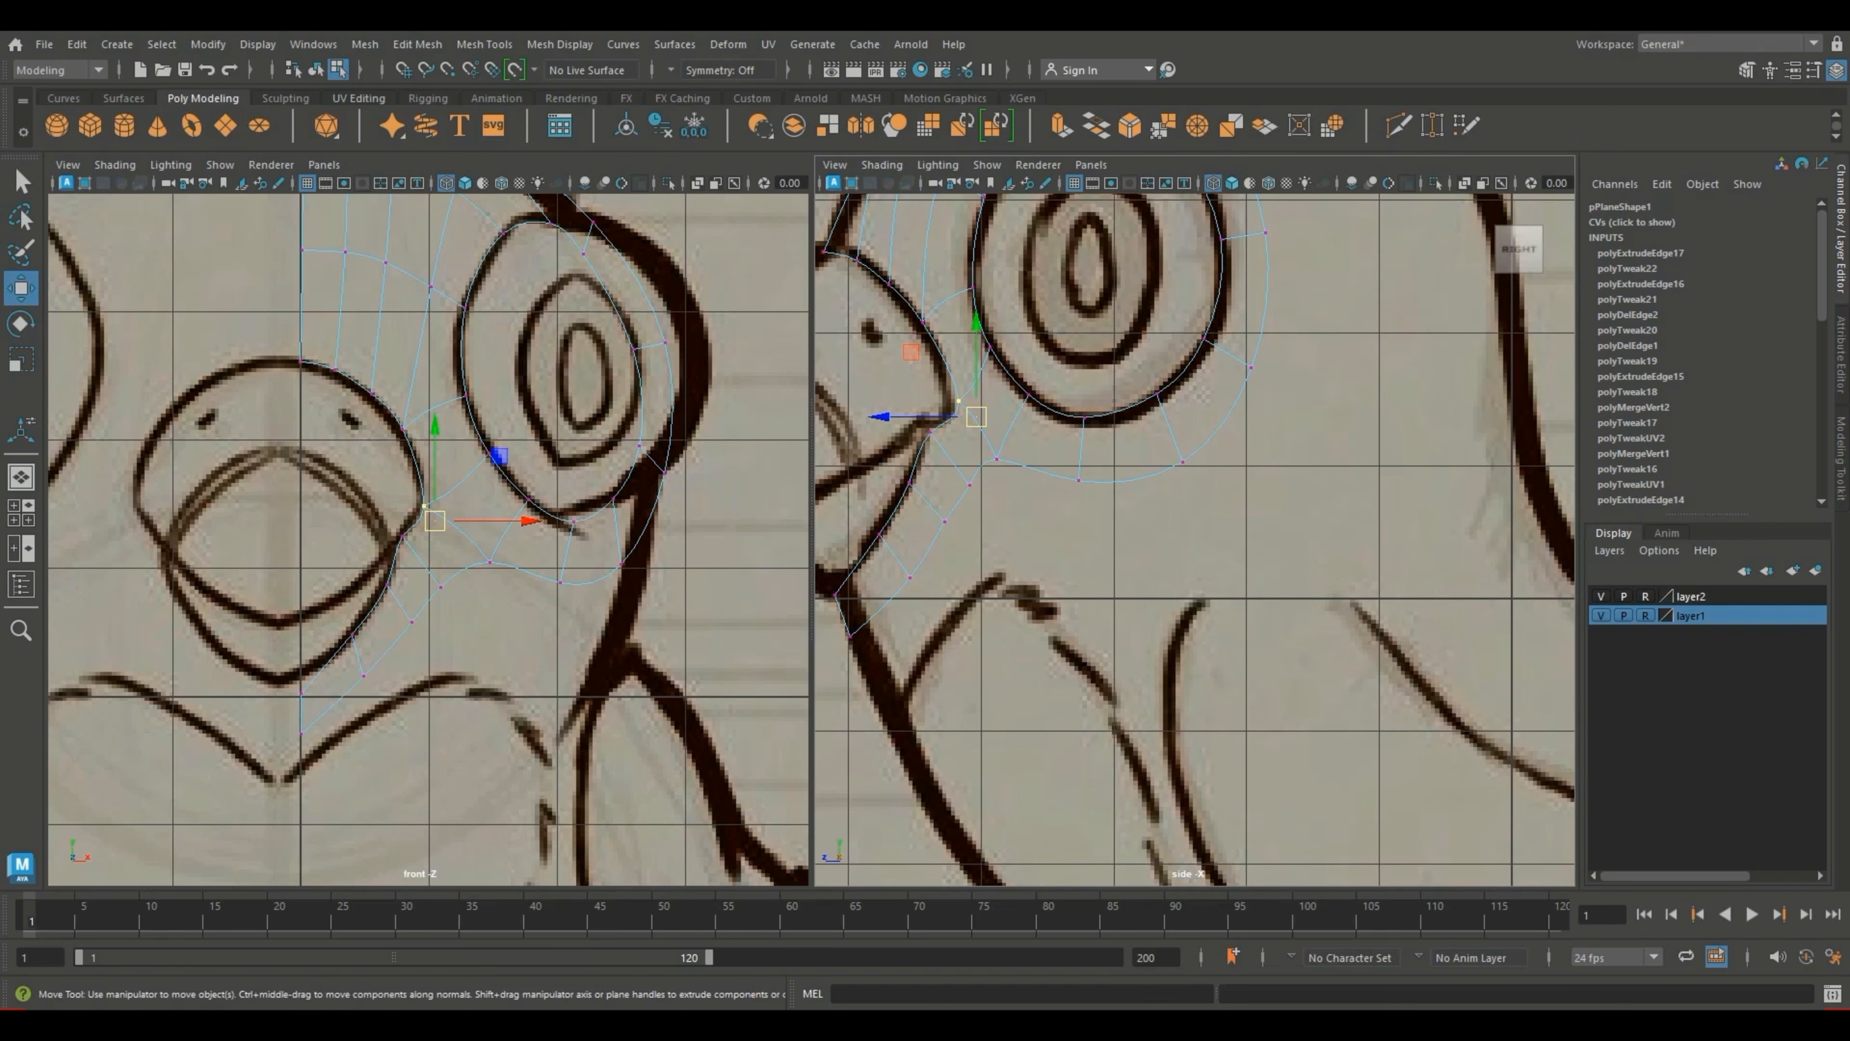
Step: Switch the head mesh to edge selection and turn off its smooth preview
right_click_drag(458, 548, 458, 418)
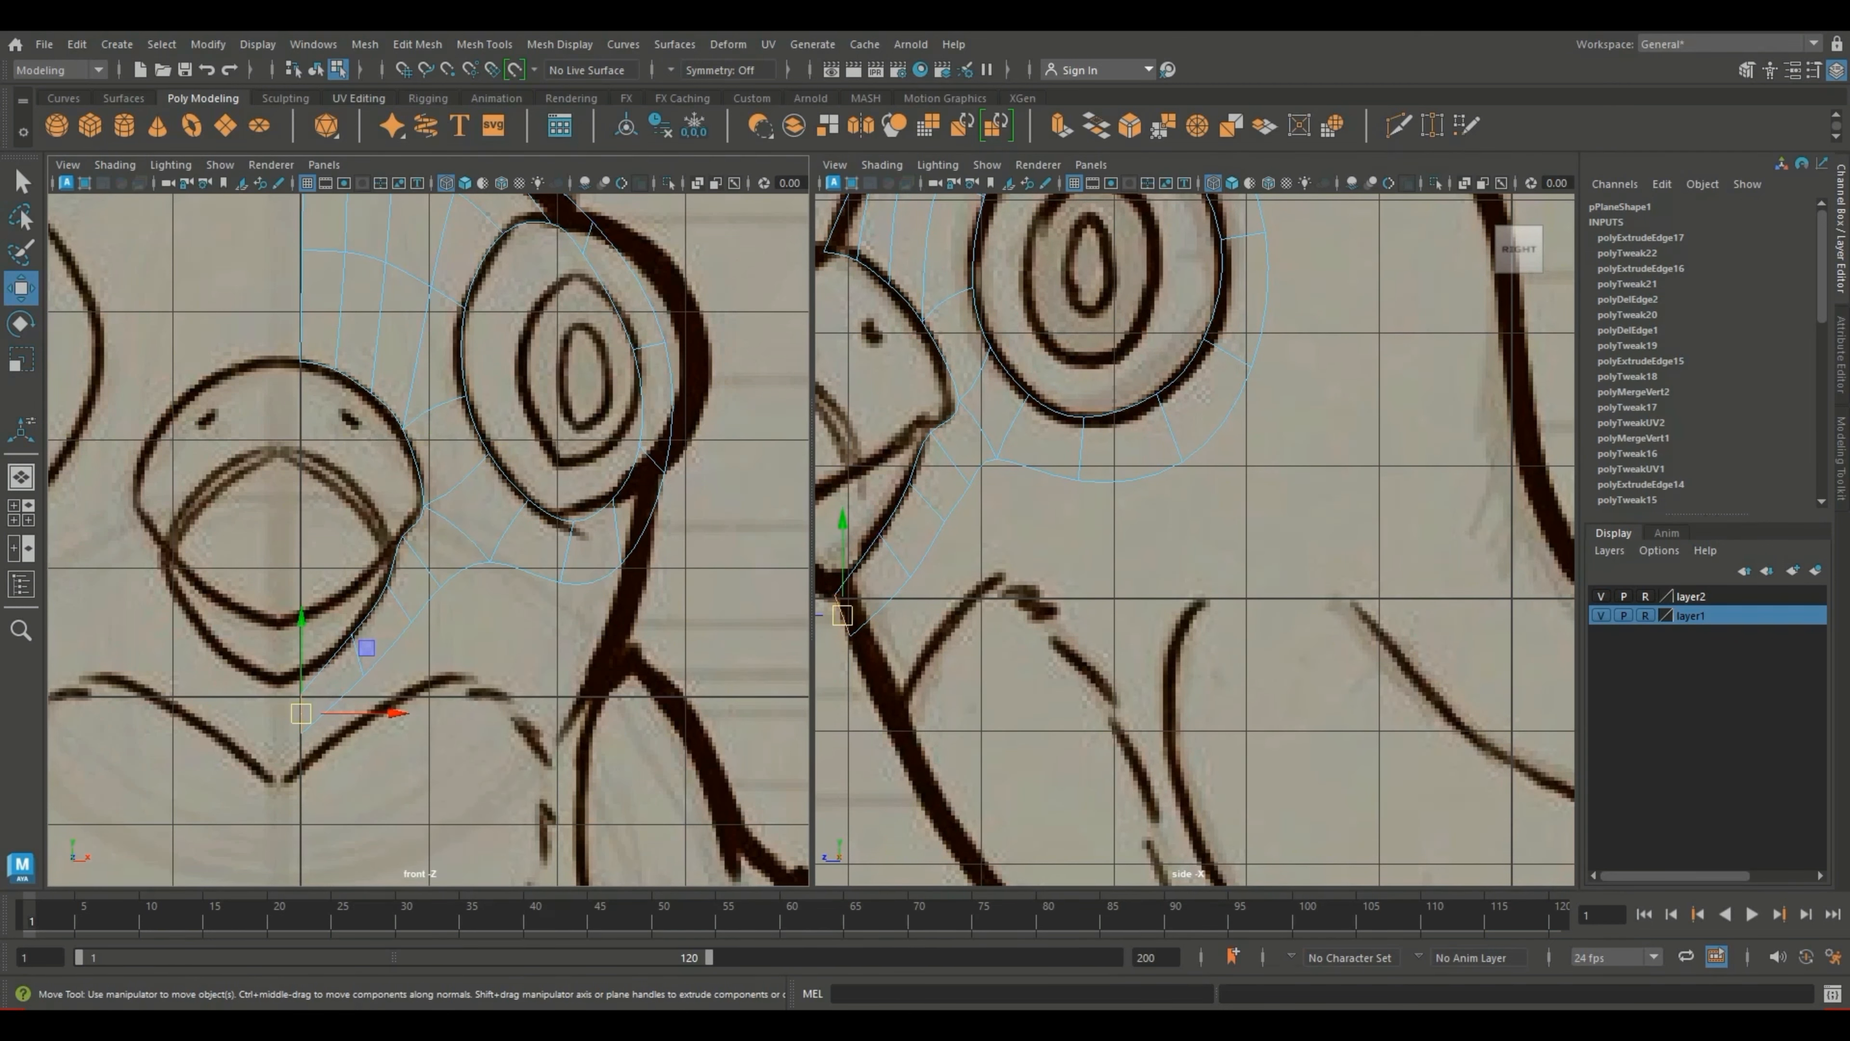
left_click(481, 641)
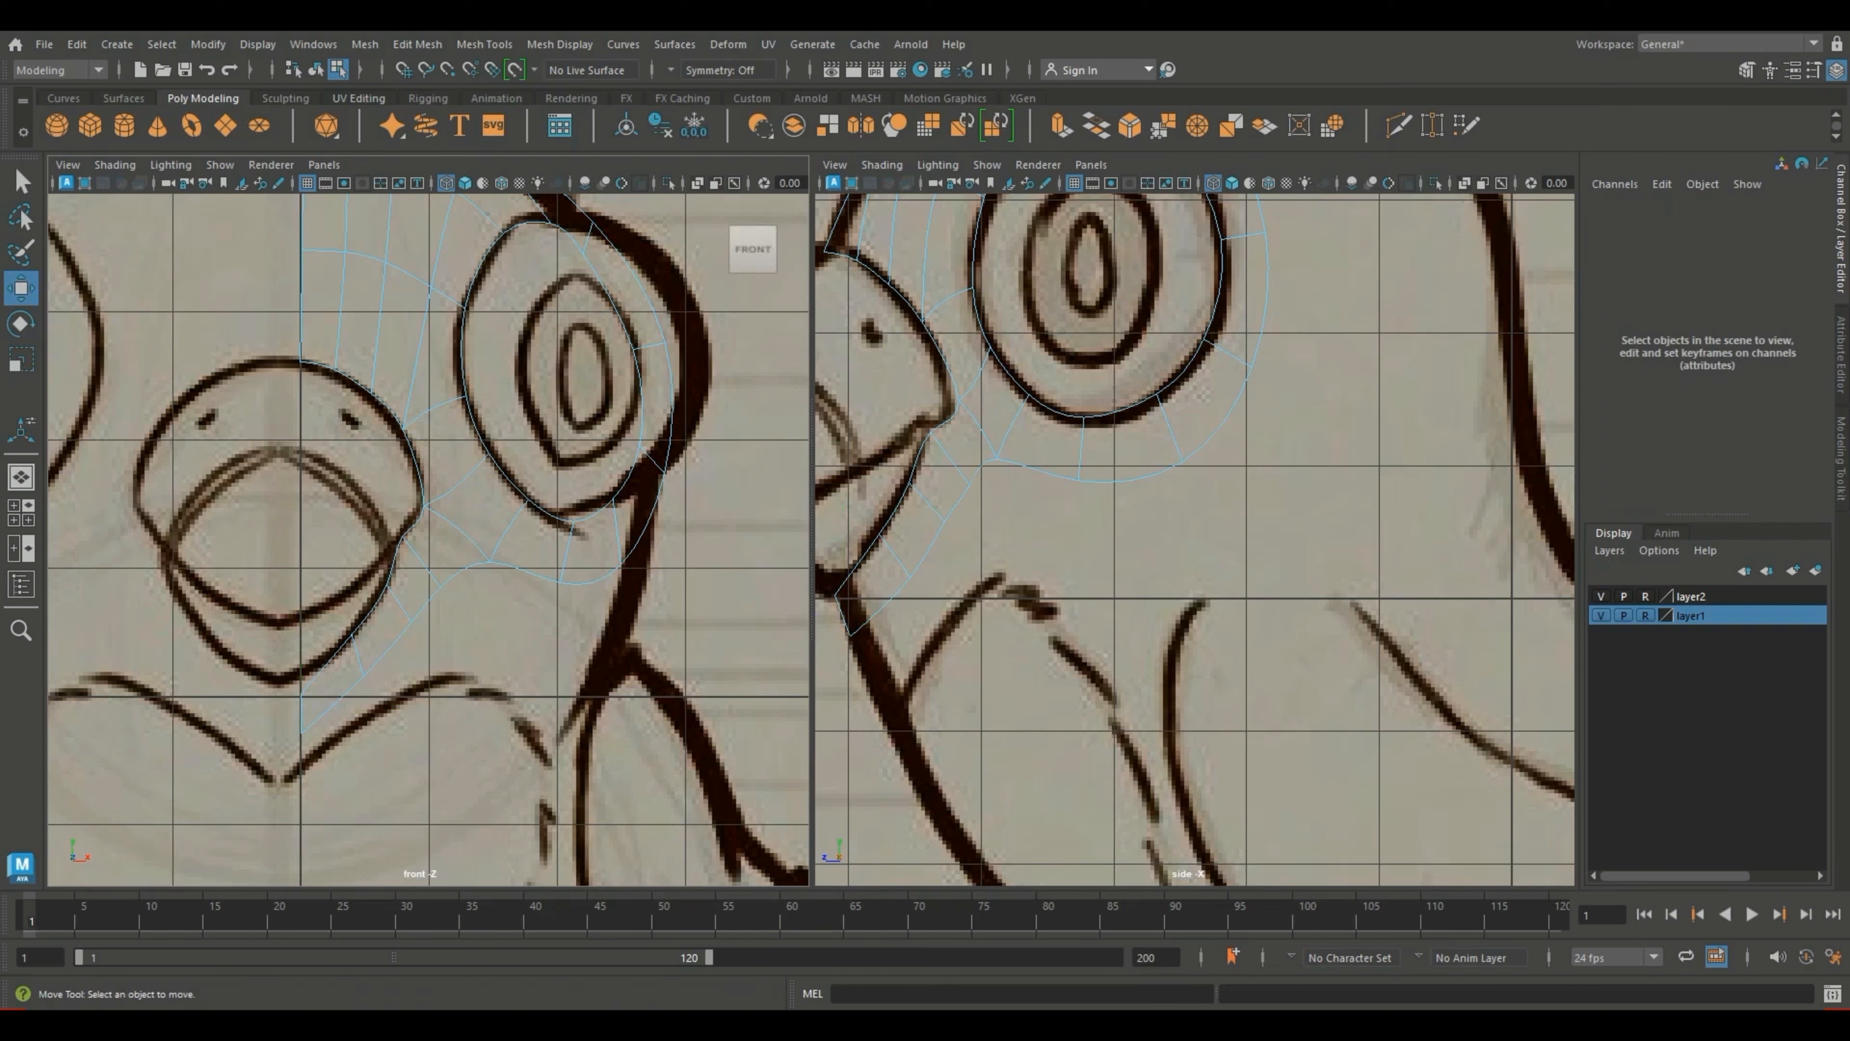
right_click_drag(1058, 460, 1058, 407)
left_click(1040, 471)
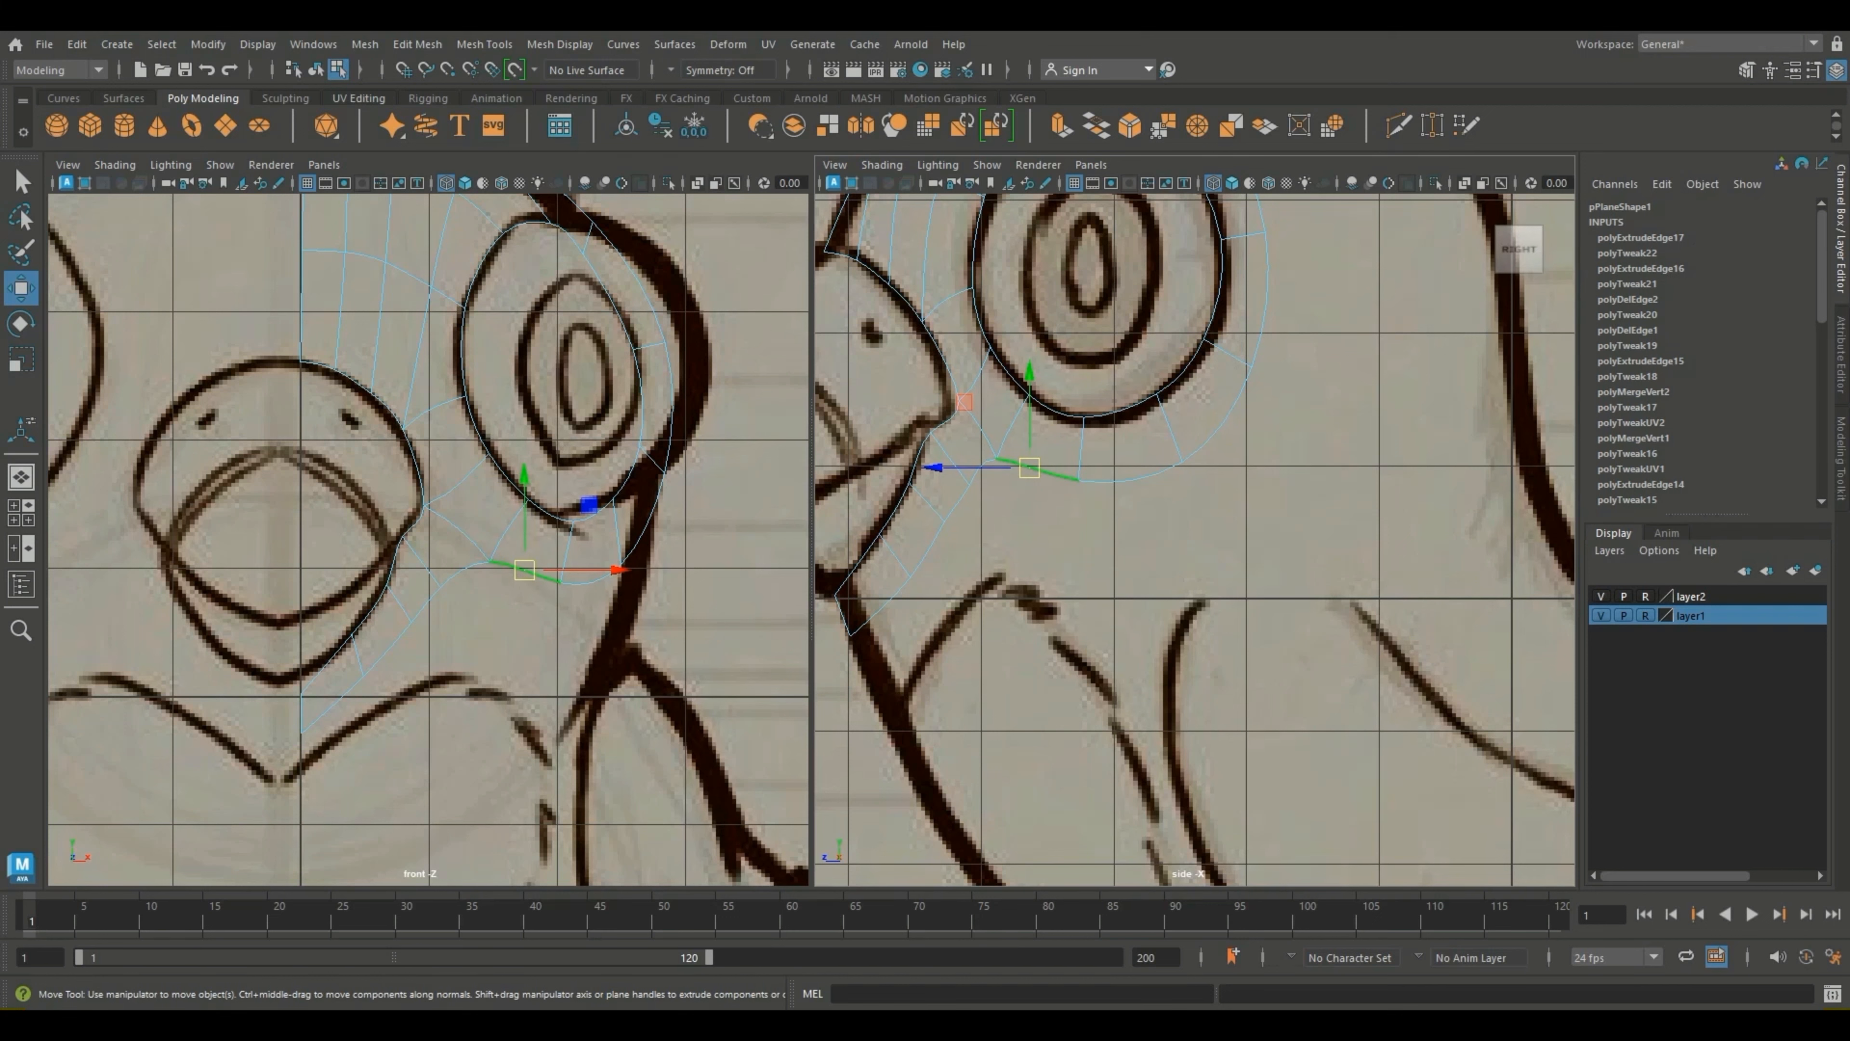
key("1")
scroll(1094, 460, "down", 5)
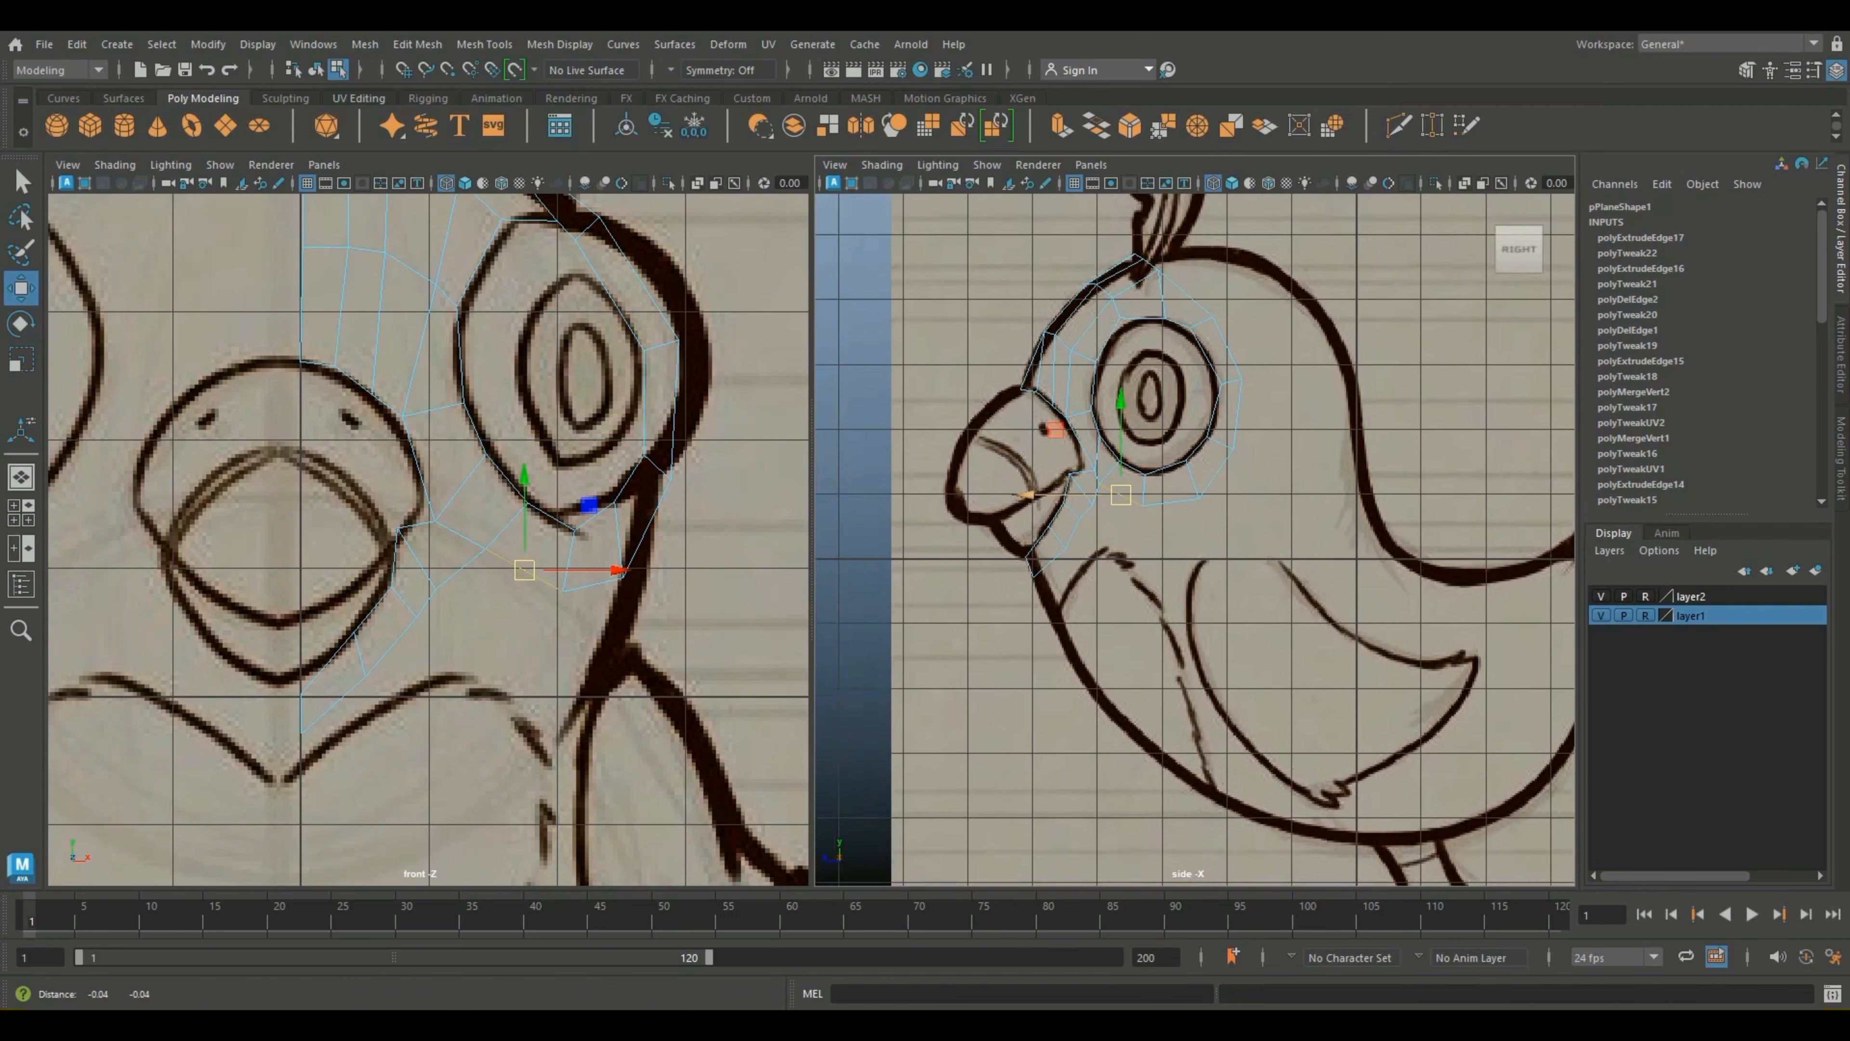
Step: Extrude the border edges running from beneath the beak towards the eye and move the new edges downward in the front view
right_click(1094, 460)
right_click_drag(1094, 460, 1093, 408)
scroll(1086, 506, "up", 2)
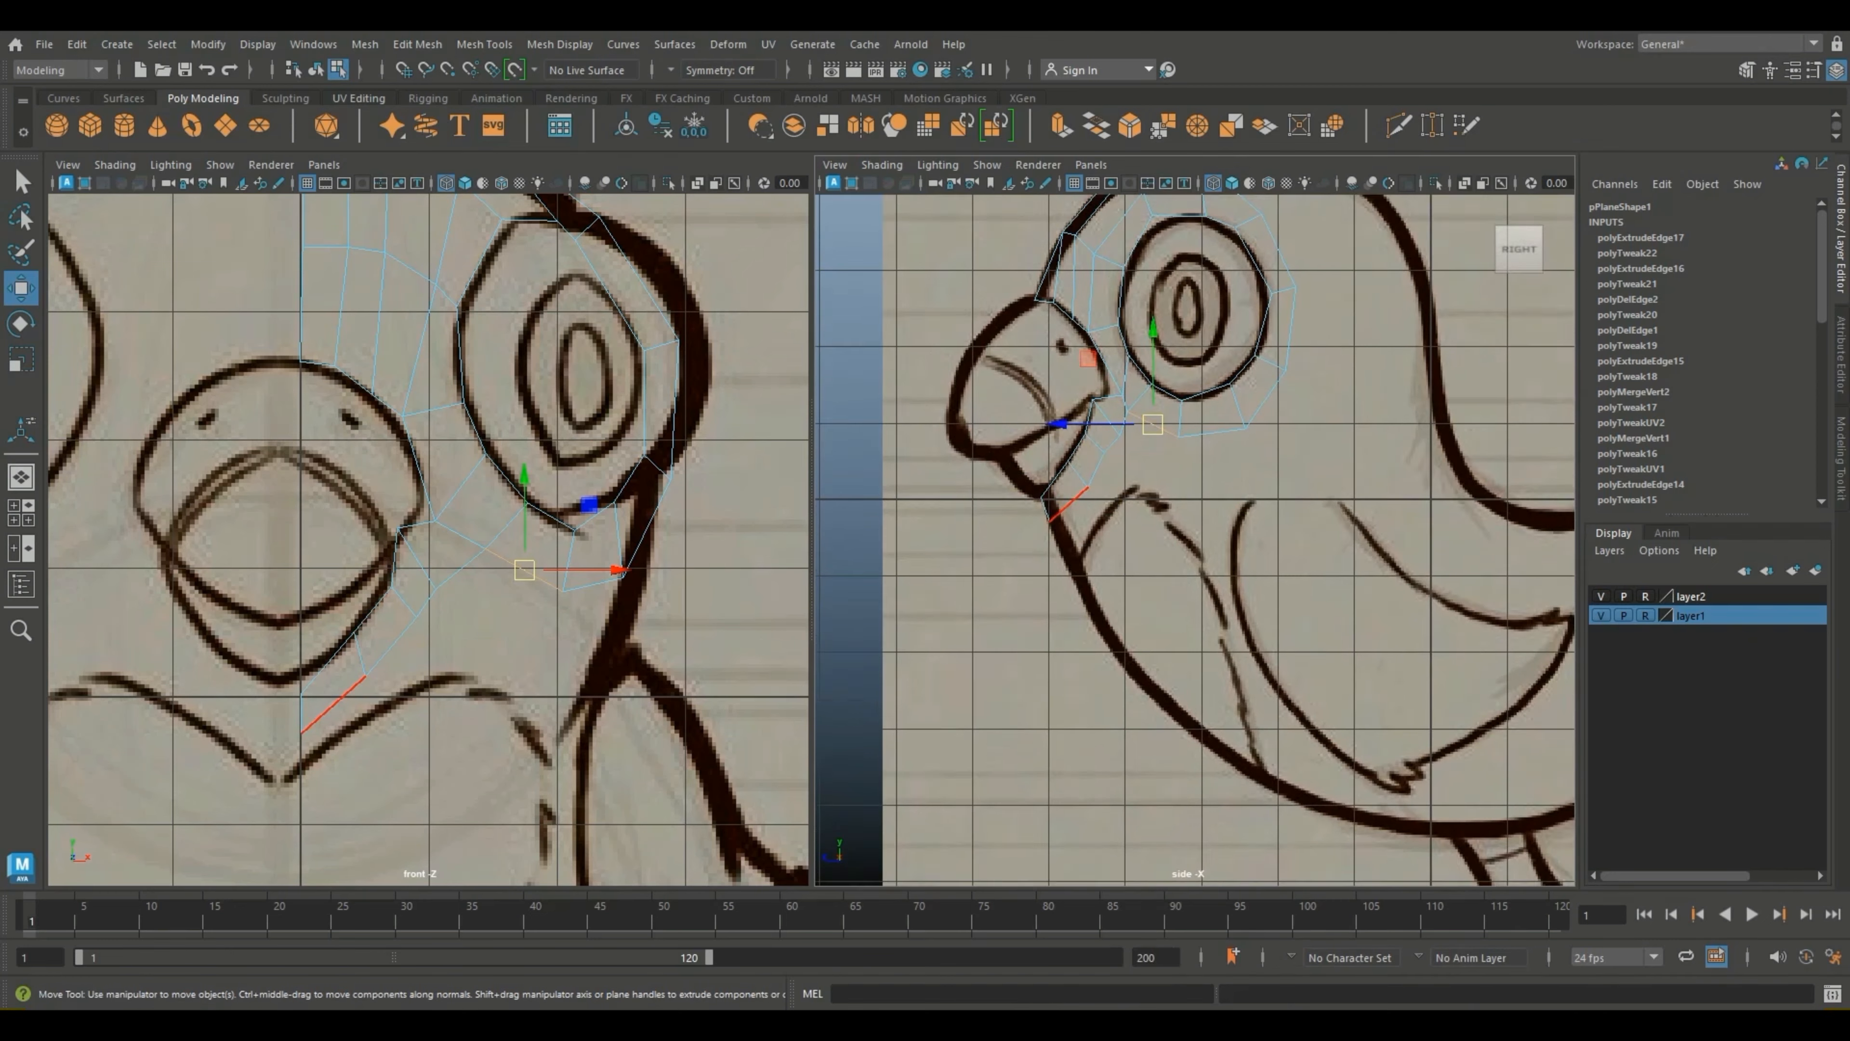
left_click(1048, 498, "shift")
scroll(1097, 466, "up", 2)
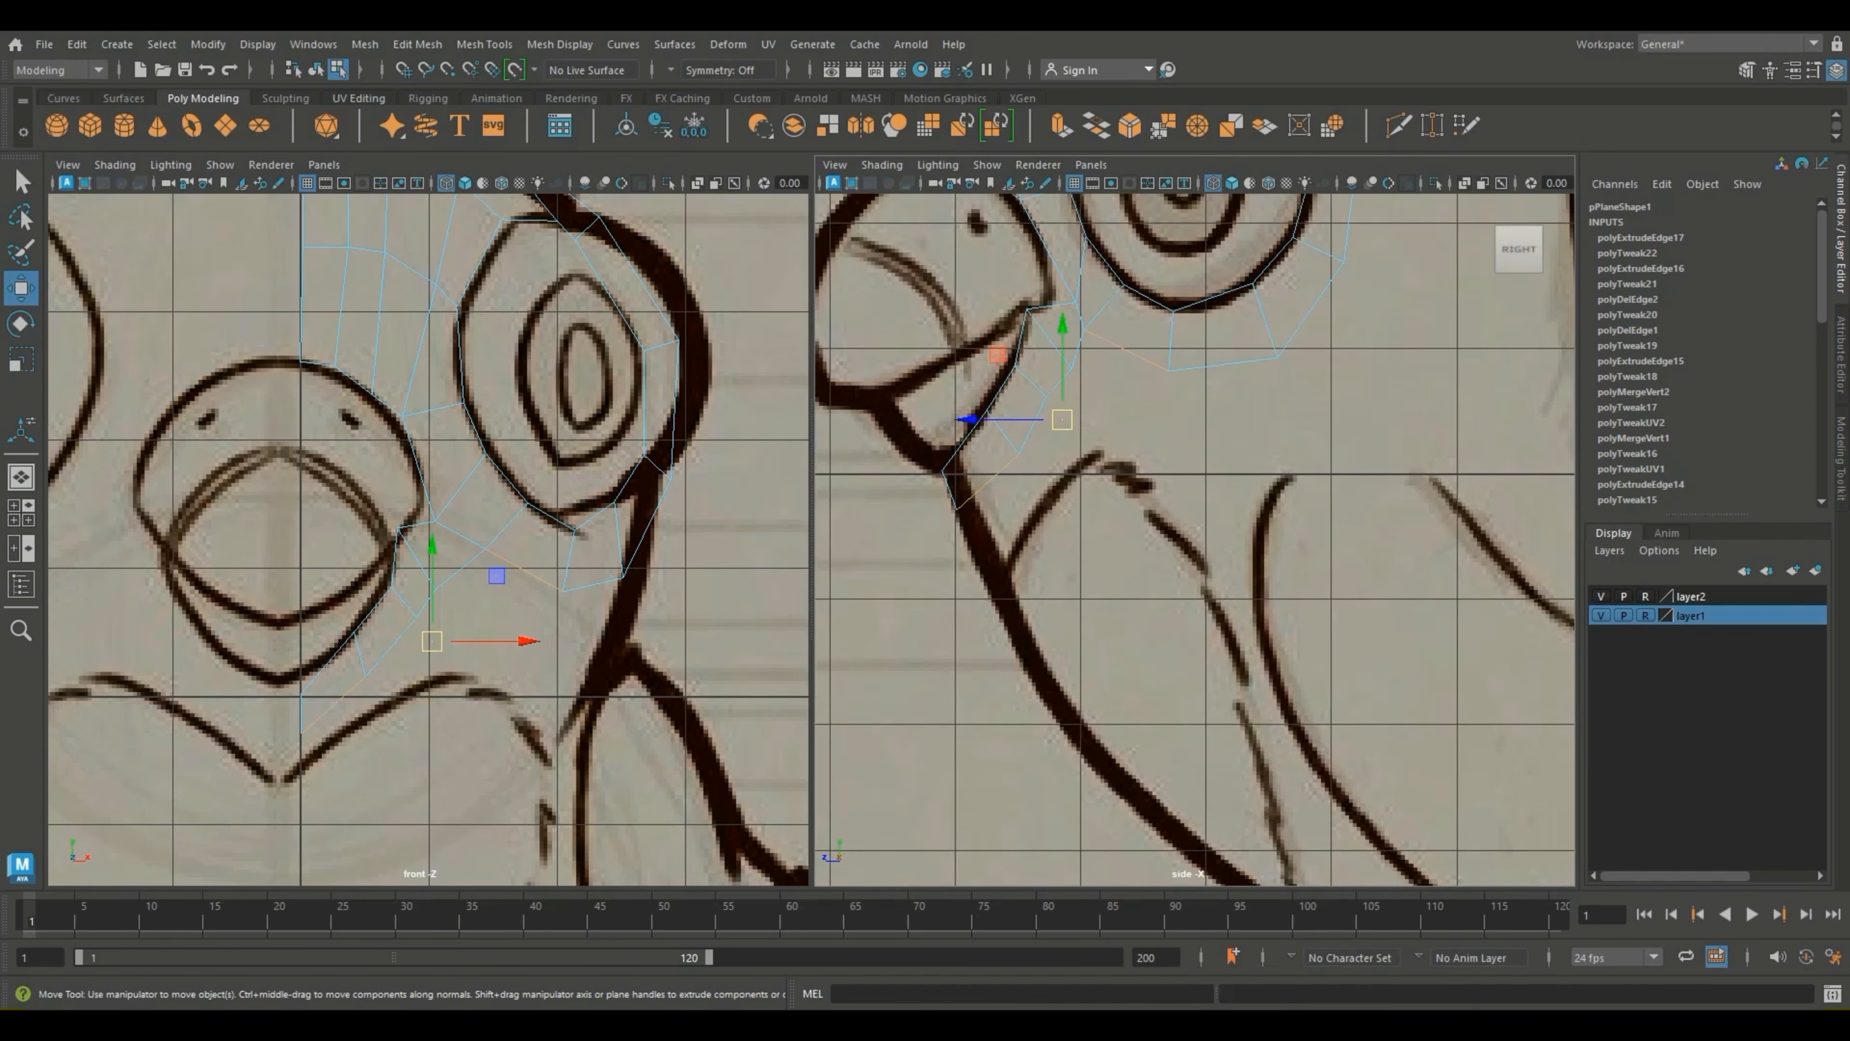
left_click(1094, 473)
left_click(1032, 425)
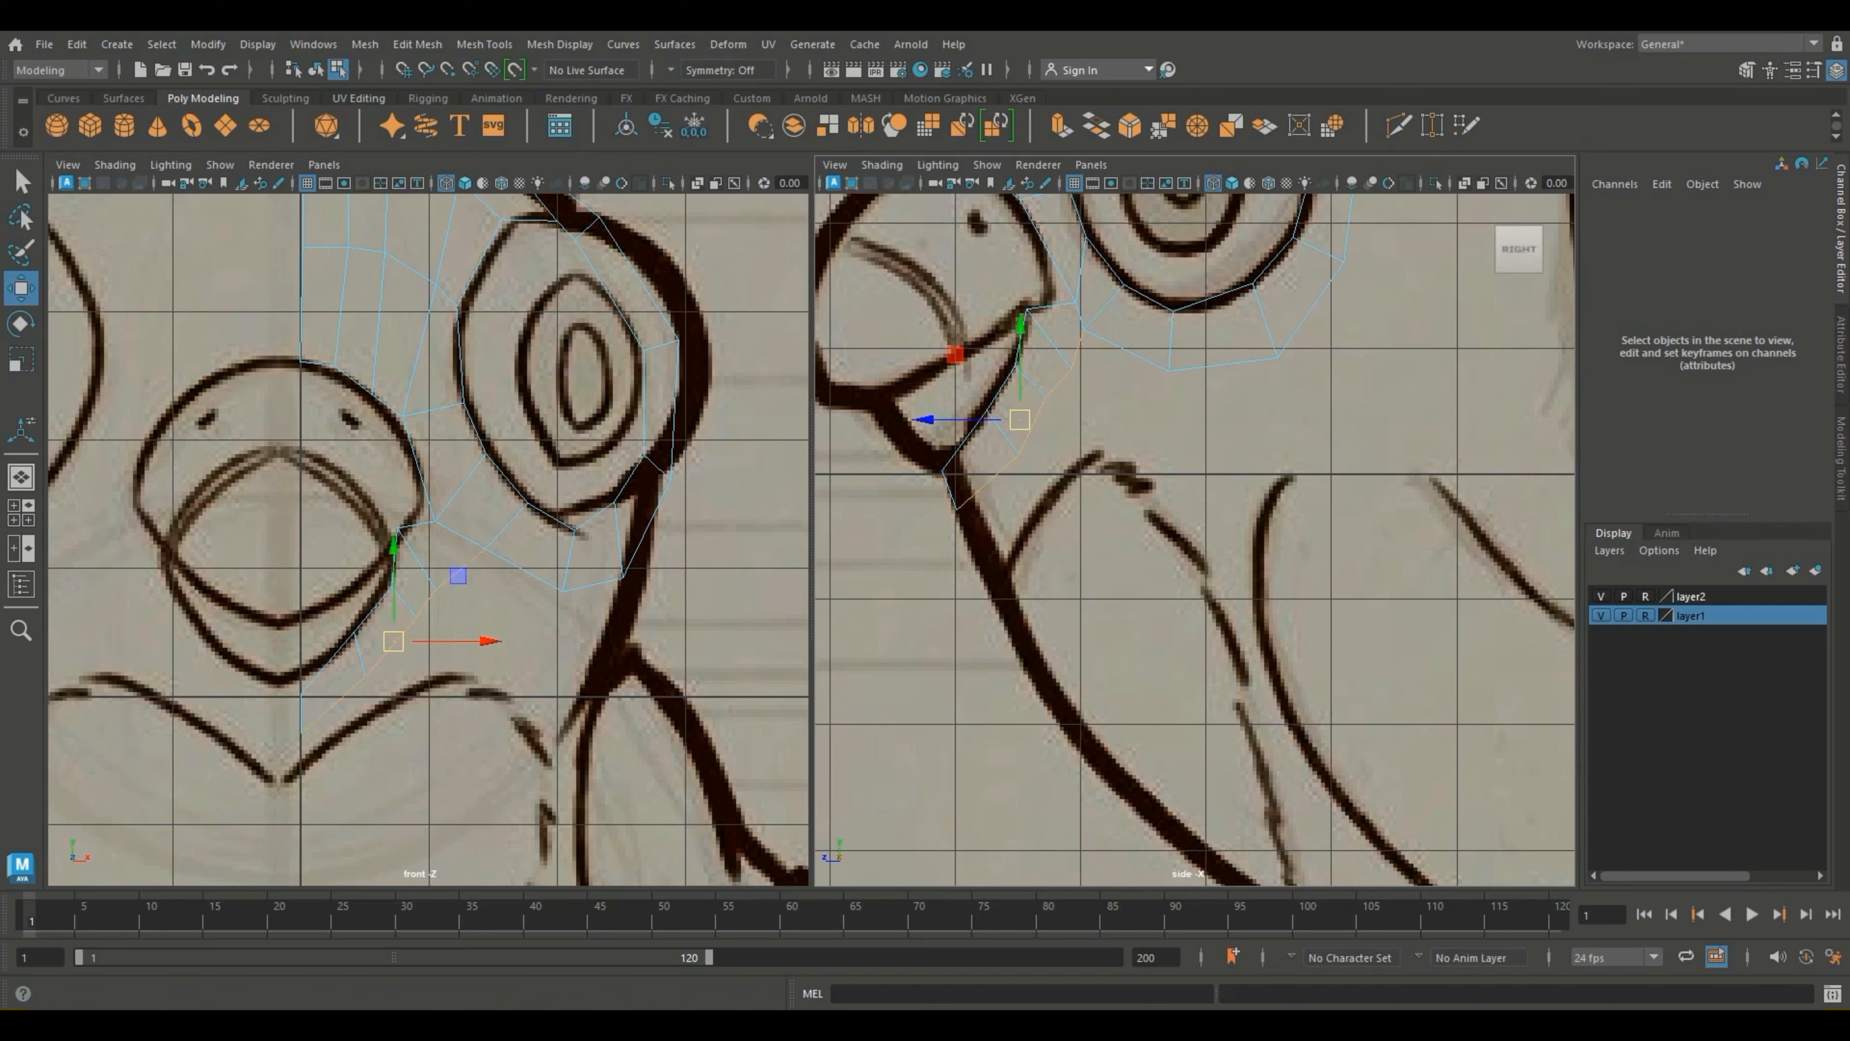
left_click(1062, 125)
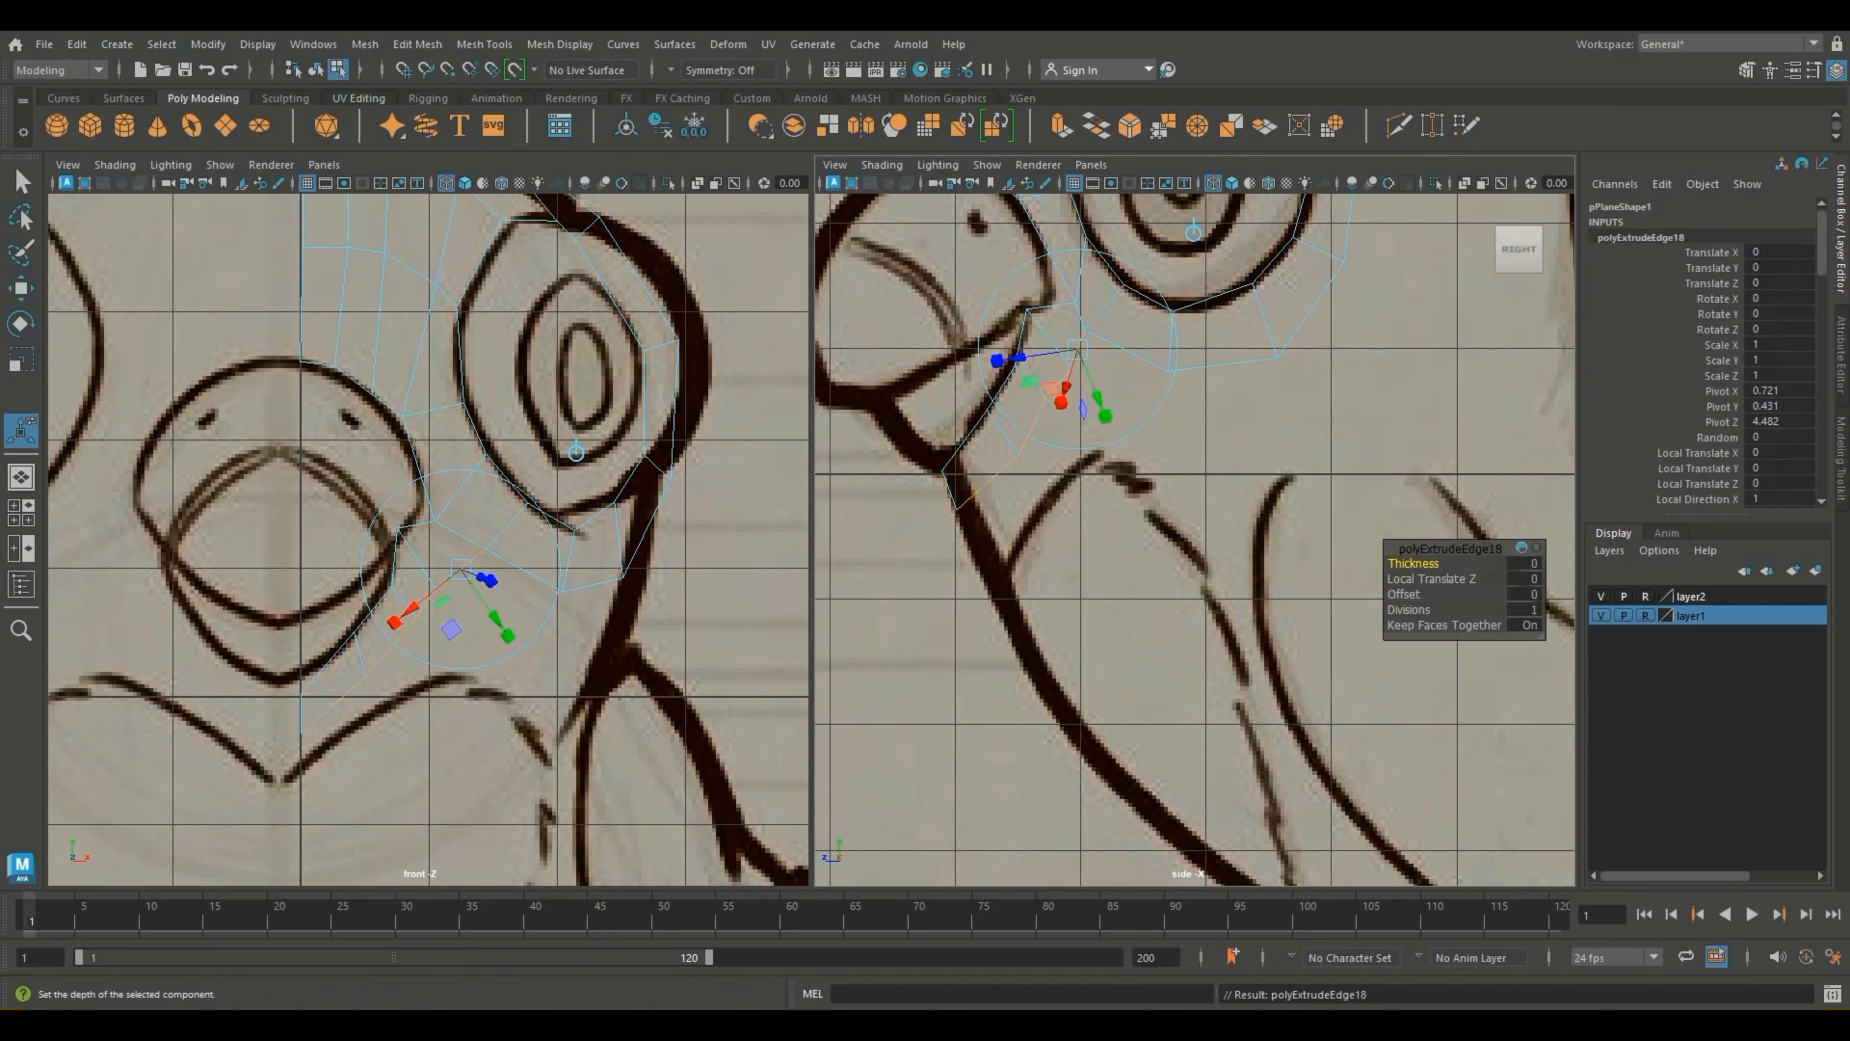
key("w")
left_click_drag(393, 641, 398, 698)
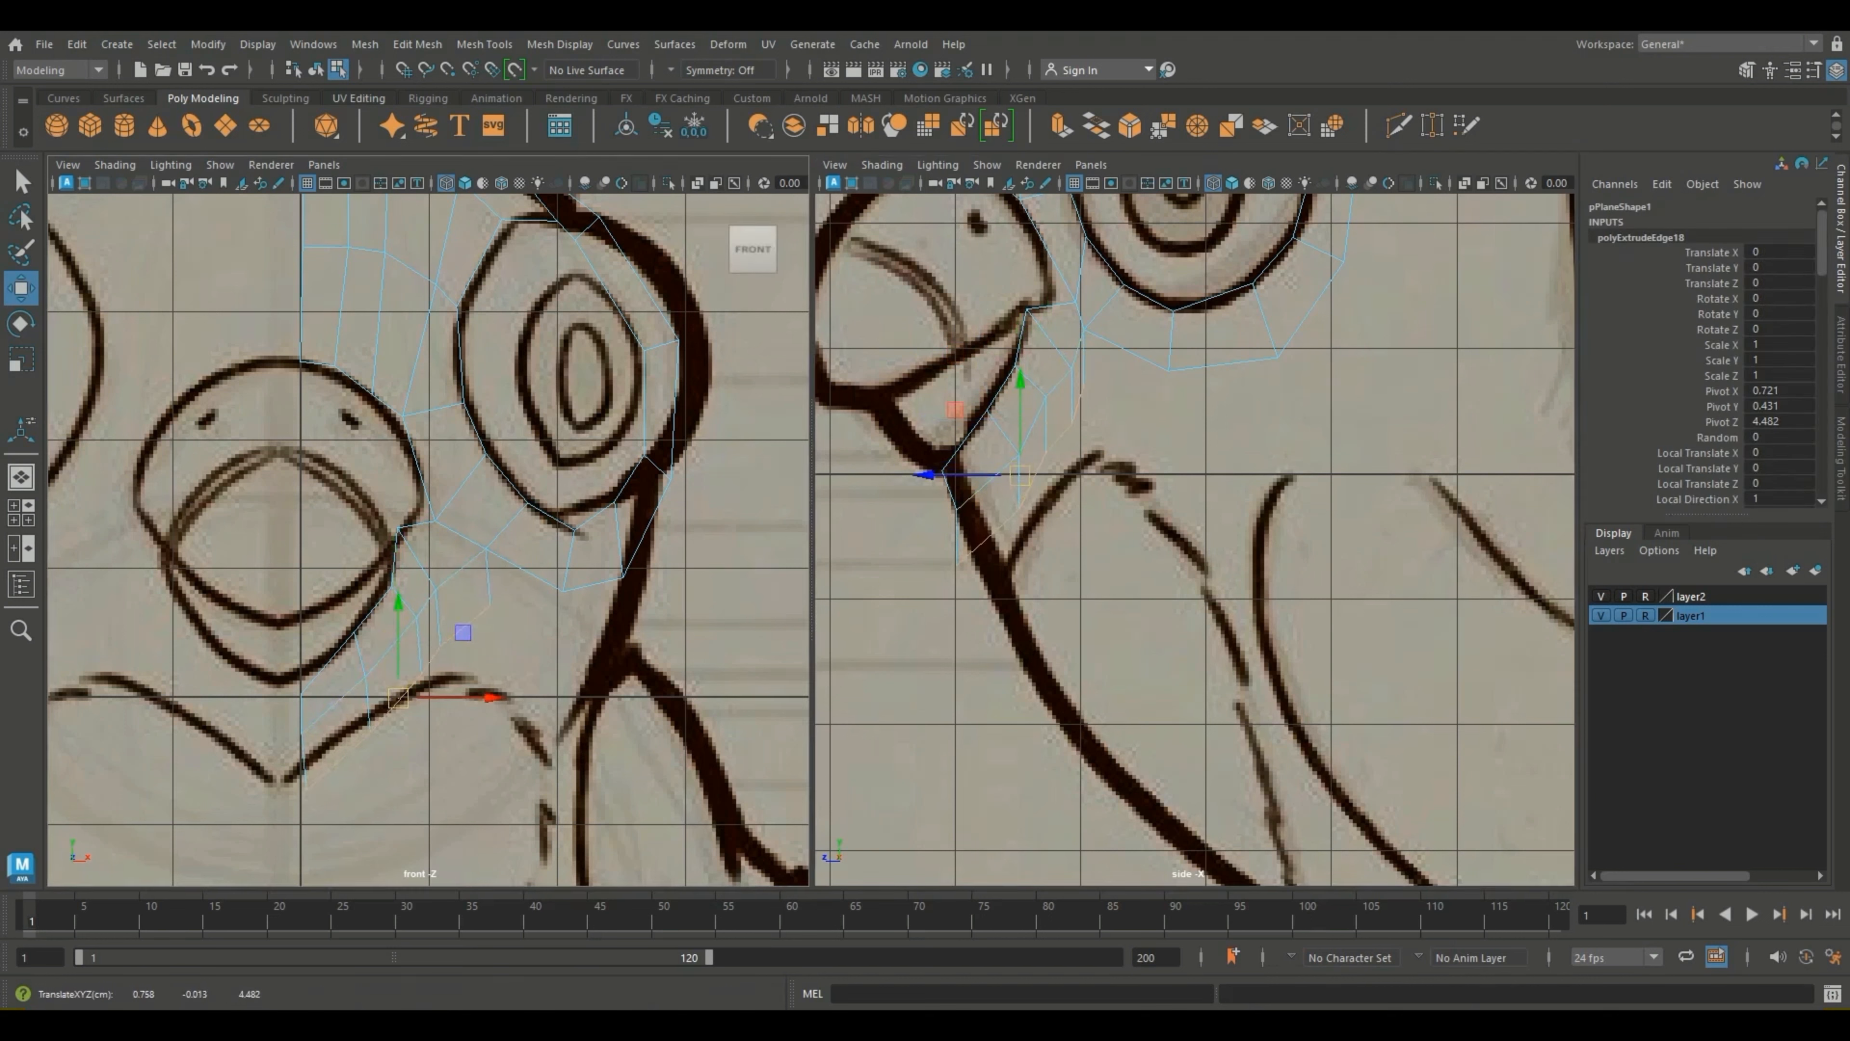
Step: Scale the extruded edge row and lower it to the chest outline in the front view
key("r")
left_click_drag(398, 783, 393, 738)
key("w")
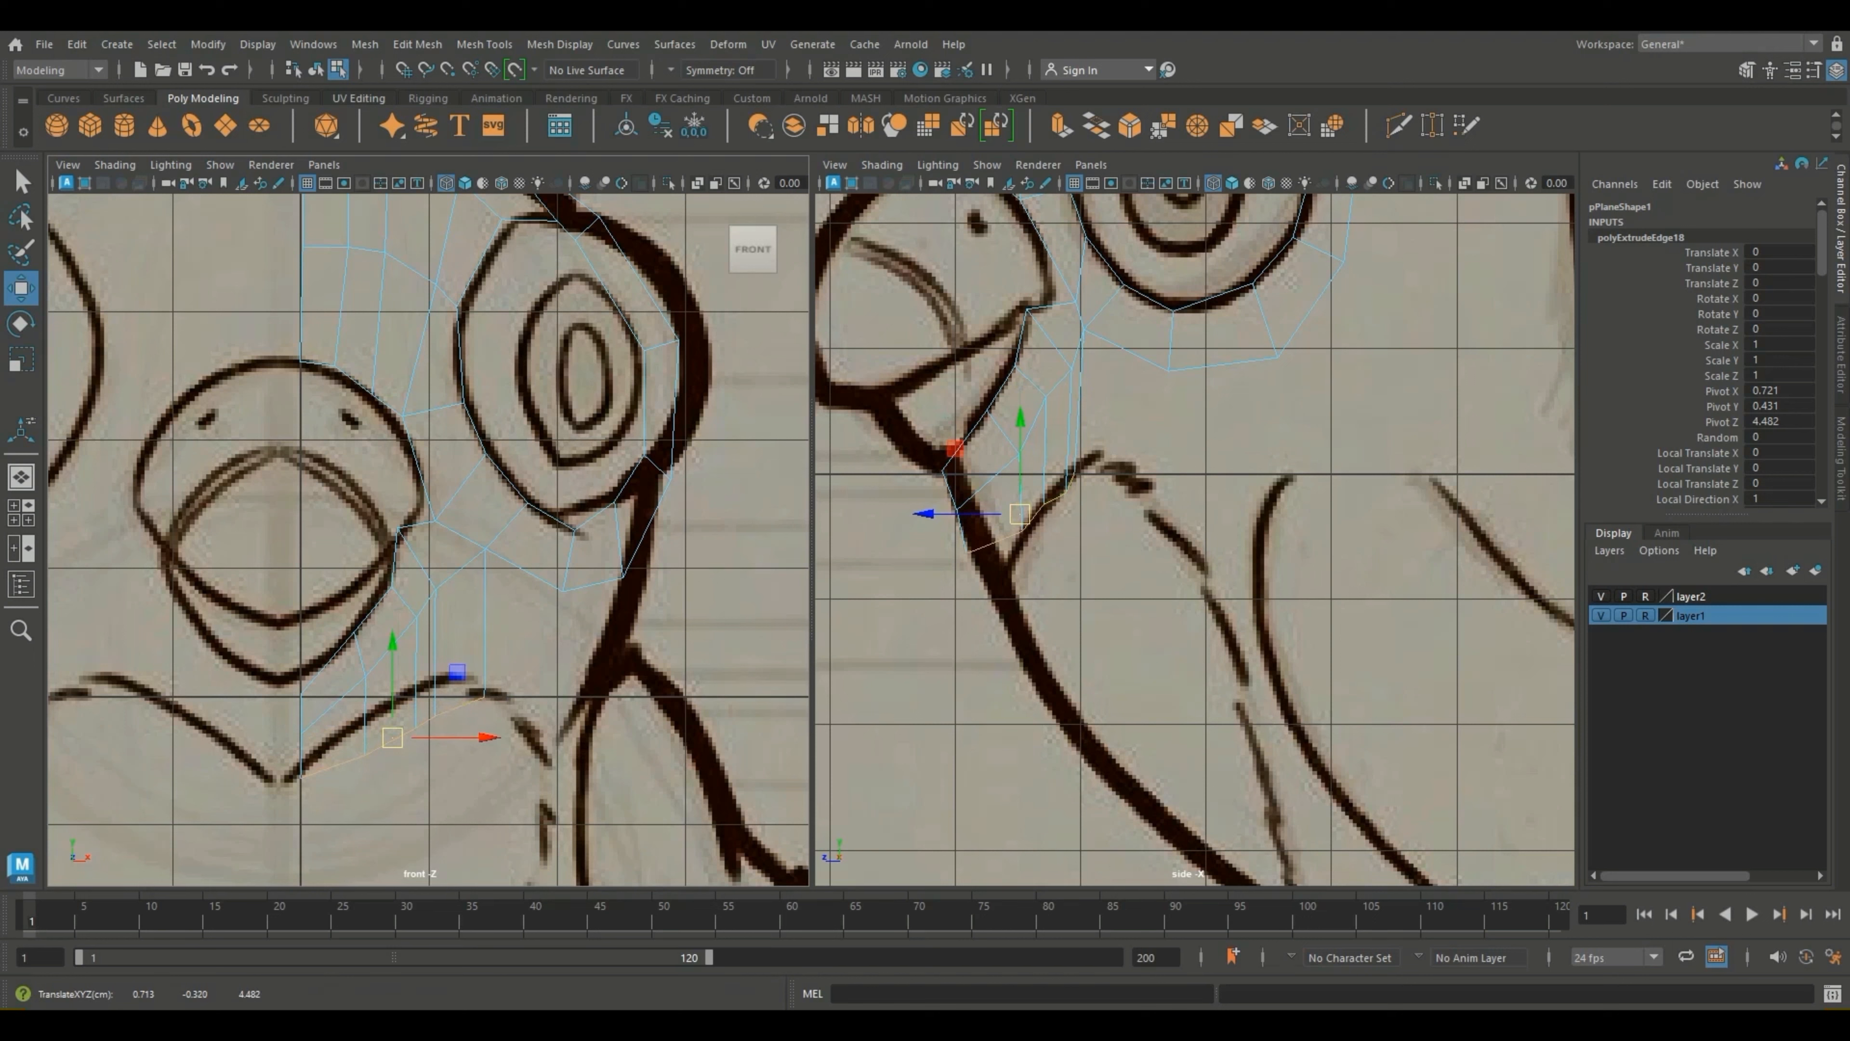
Step: Weld the extruded strip's outer end vertex to the eye ring's lower vertex with Target Weld
right_click_drag(483, 583, 394, 462)
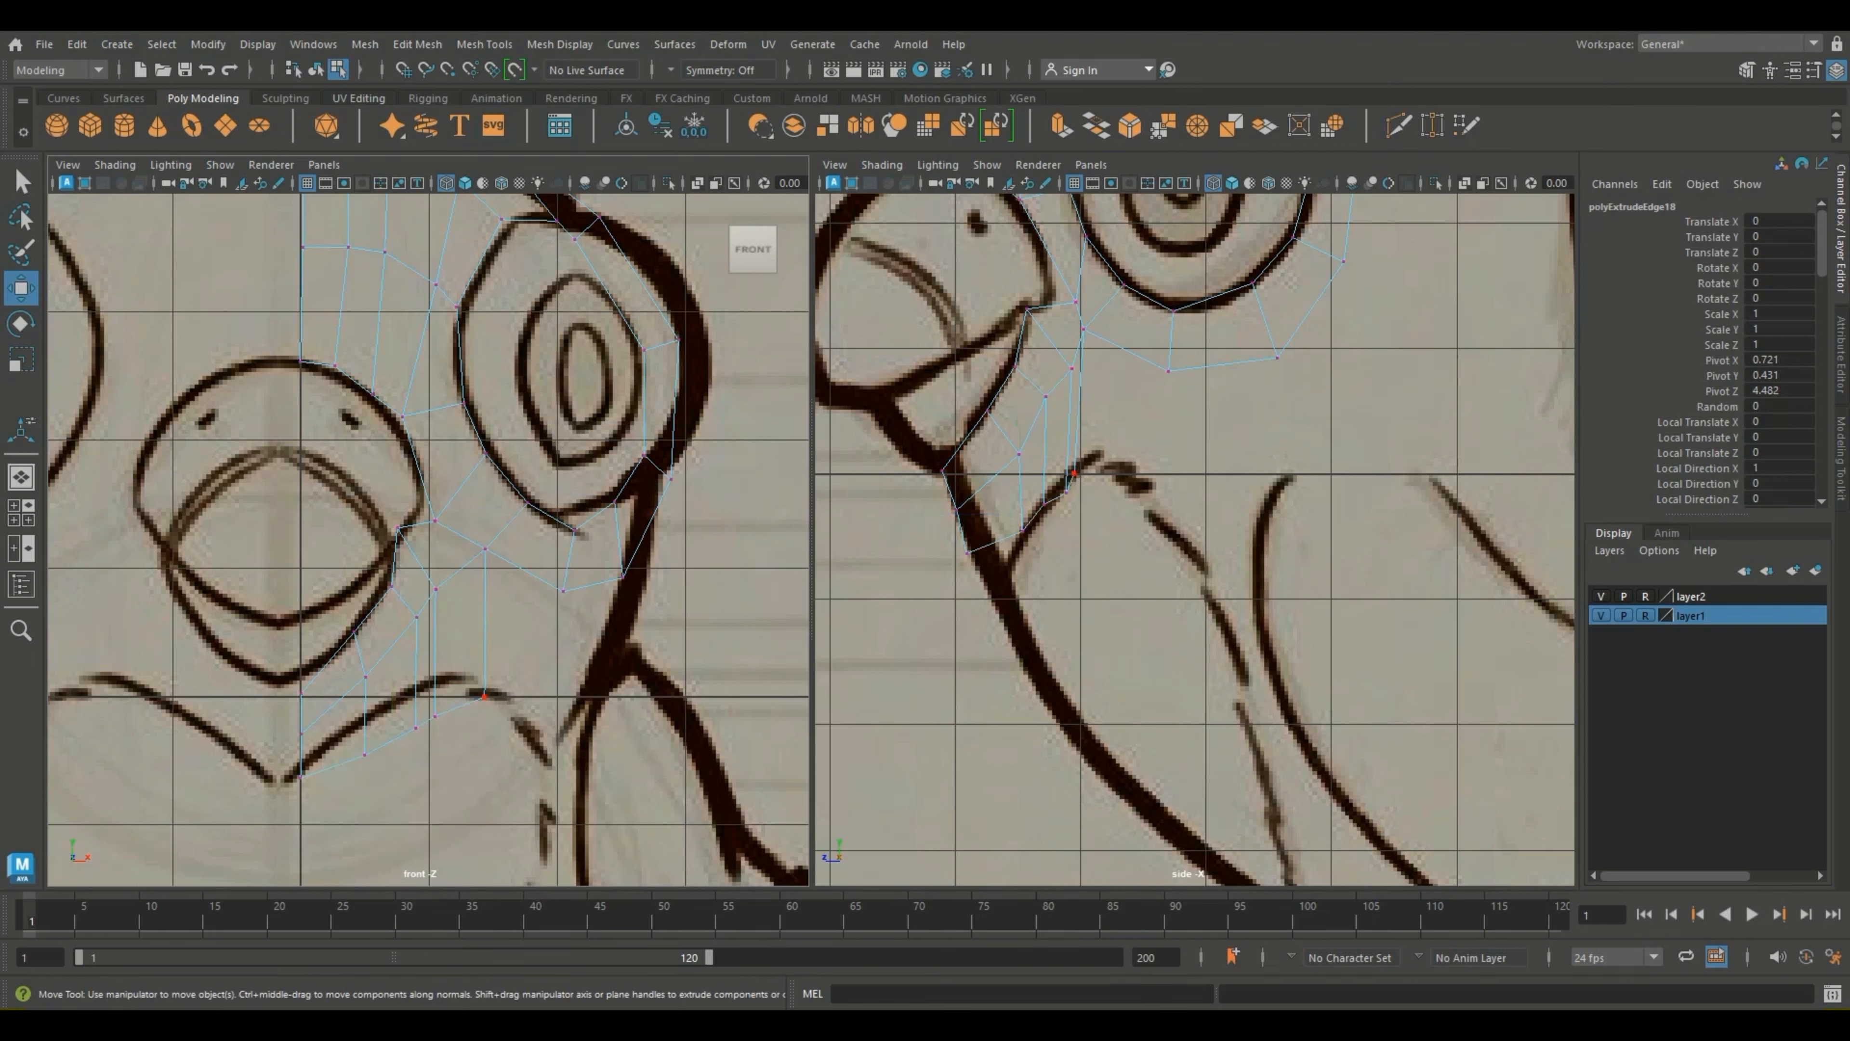
left_click(484, 696)
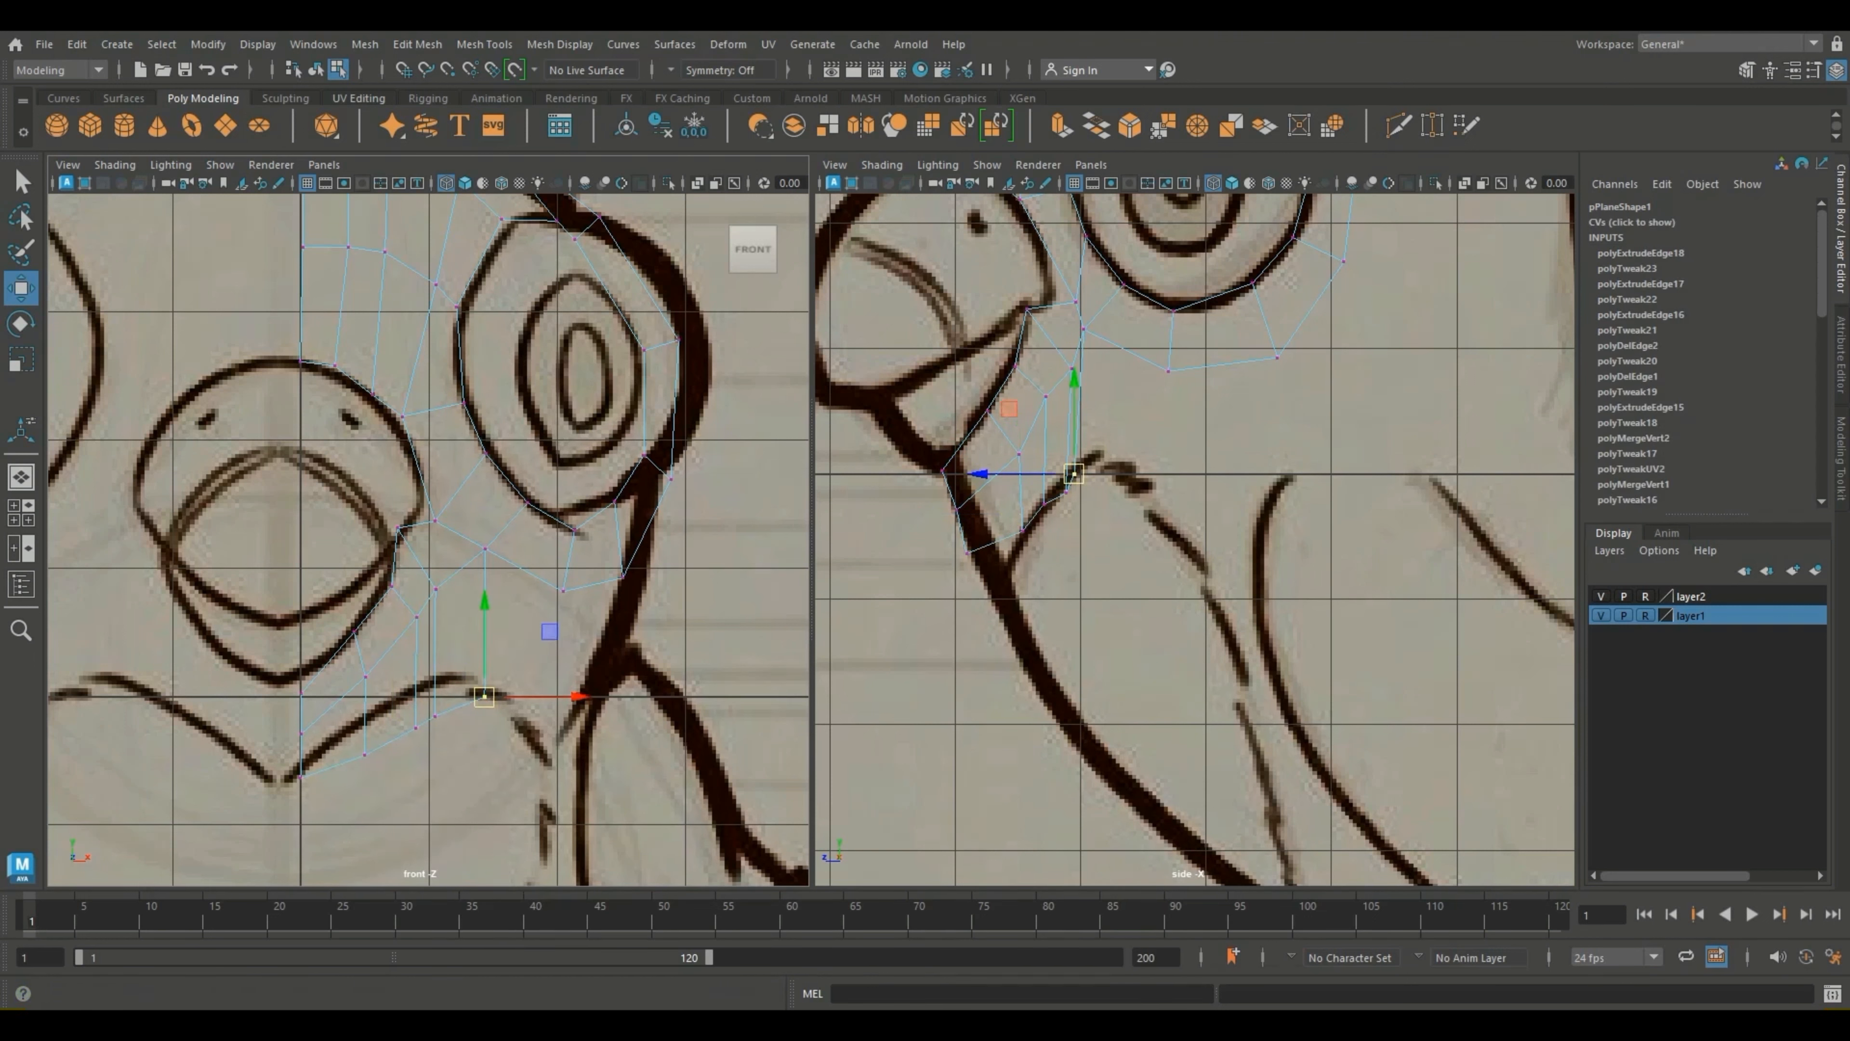
left_click(1432, 125)
left_click_drag(1074, 474, 1168, 371)
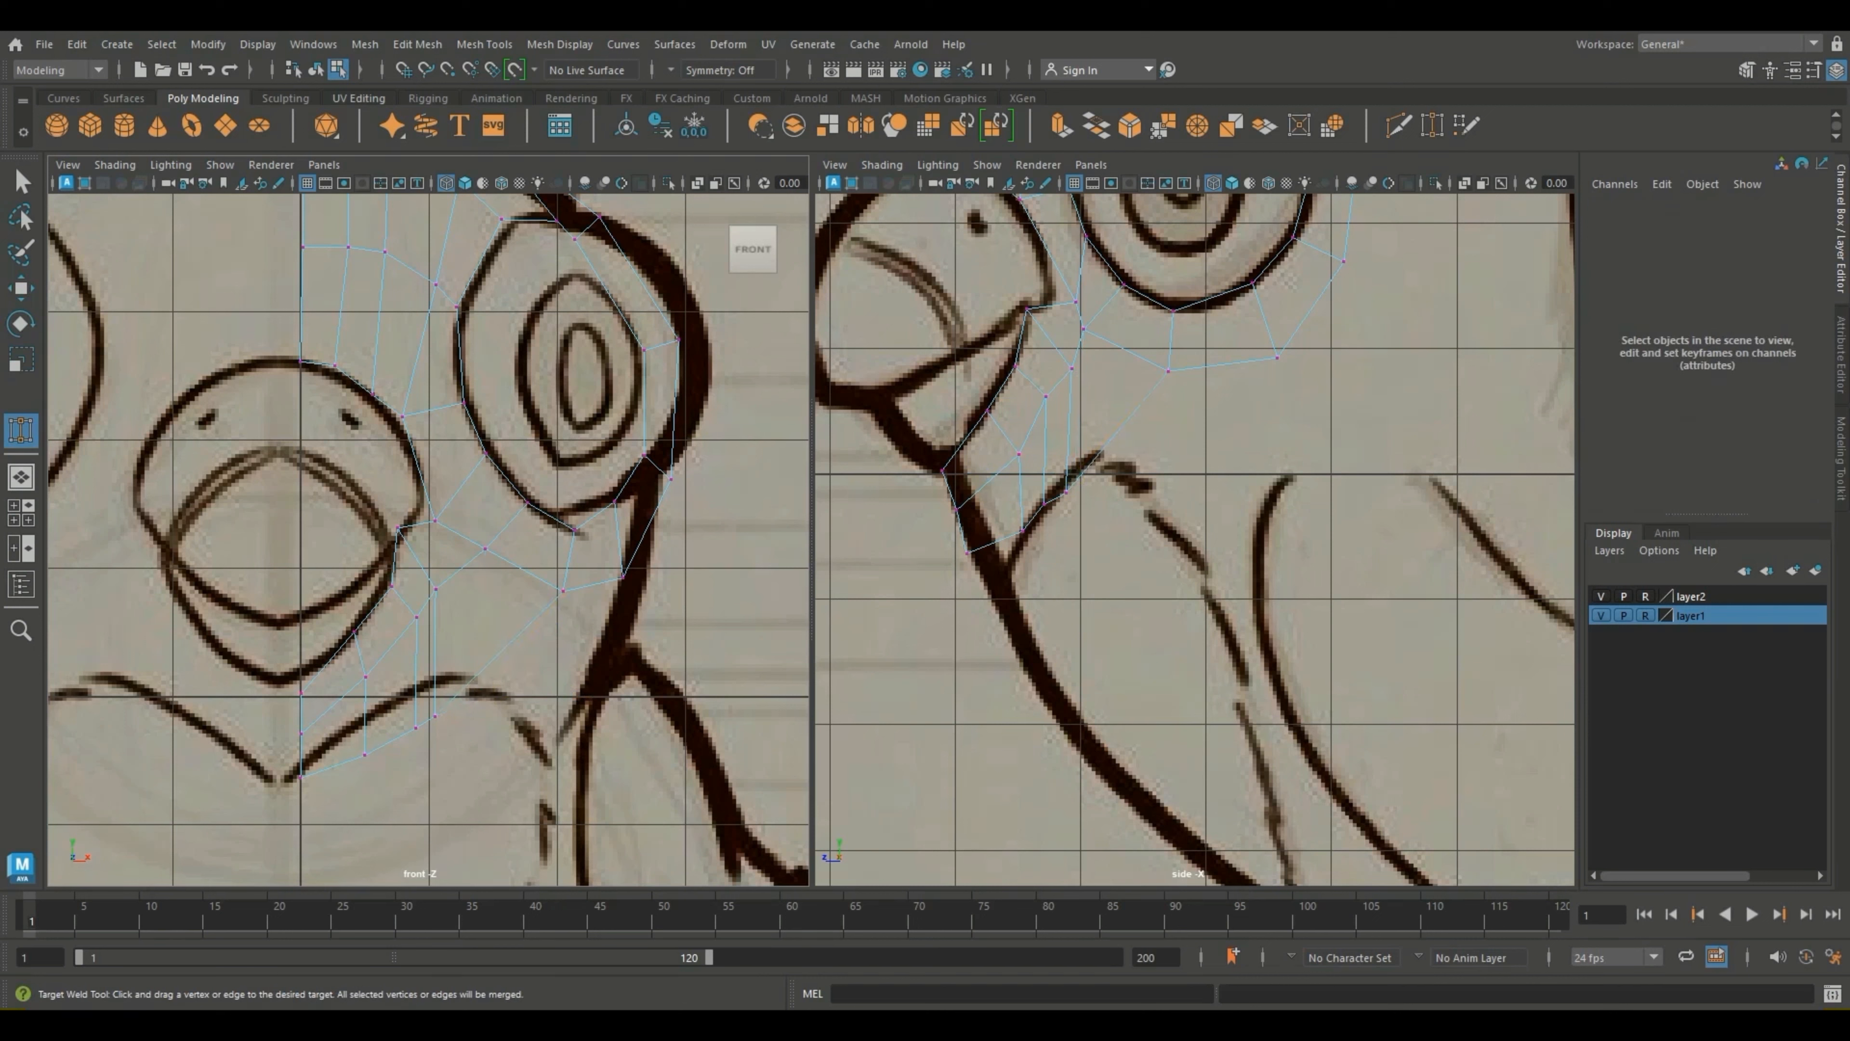
Step: Reposition the vertices of the strip behind the lower beak in the side view and turn on the smooth preview
left_click(20, 289)
left_click_drag(1113, 475, 999, 463)
left_click_drag(1077, 391, 1040, 417)
left_click_drag(1046, 397, 1067, 380)
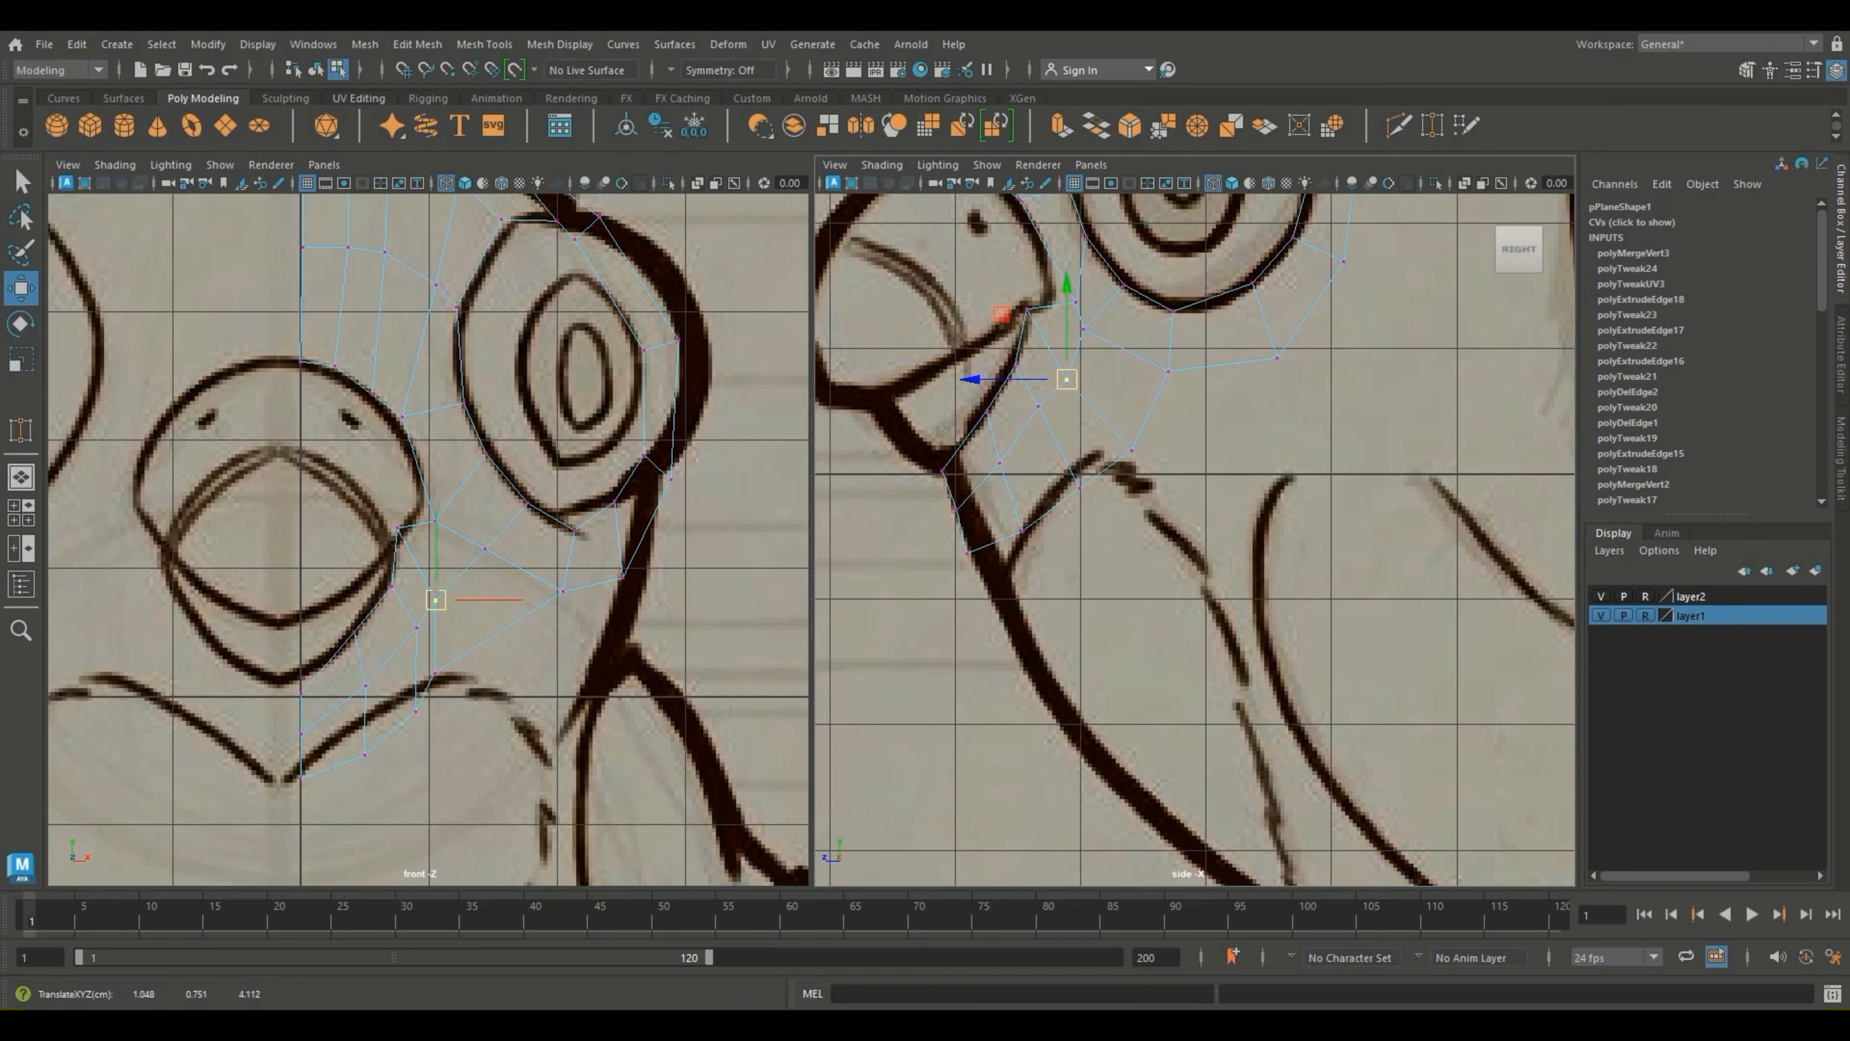
key("3")
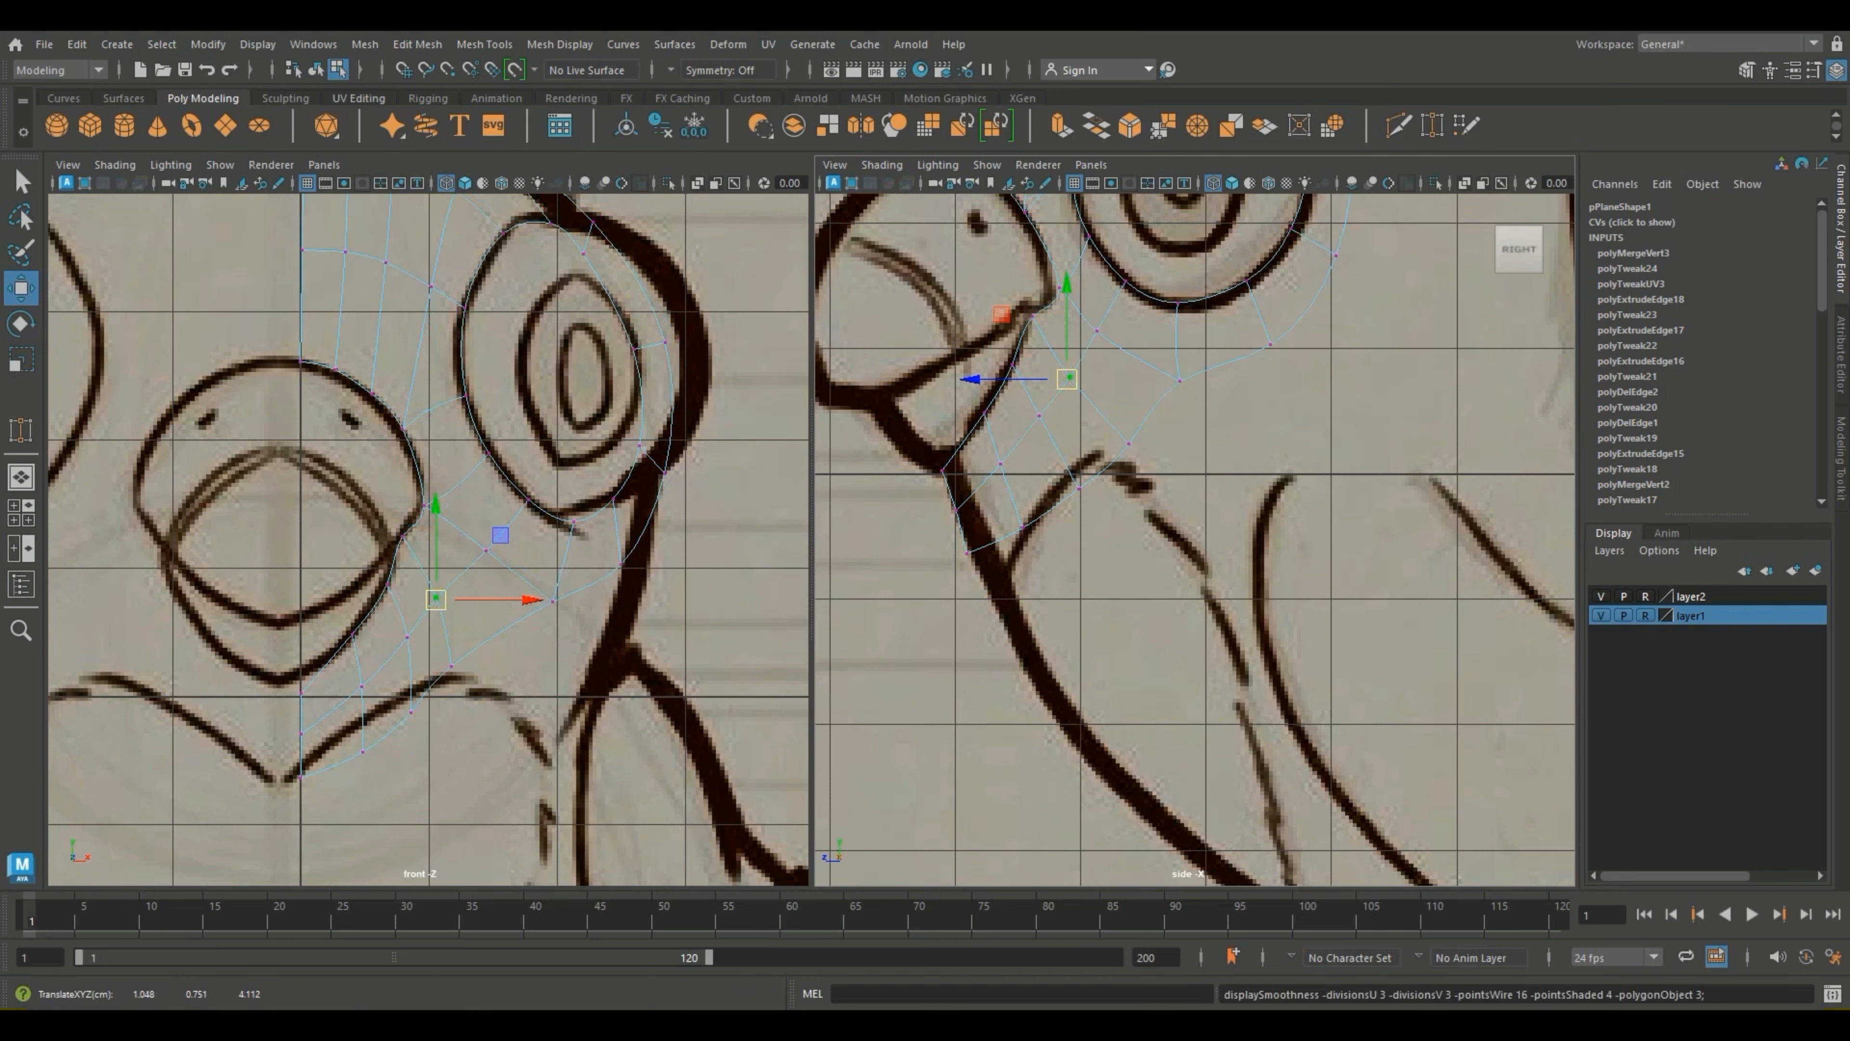
Step: Fit the lowest centre-line vertex to the throat outline in the side view and save the scene
scroll(428, 539, "down", 6)
scroll(428, 539, "up", 3)
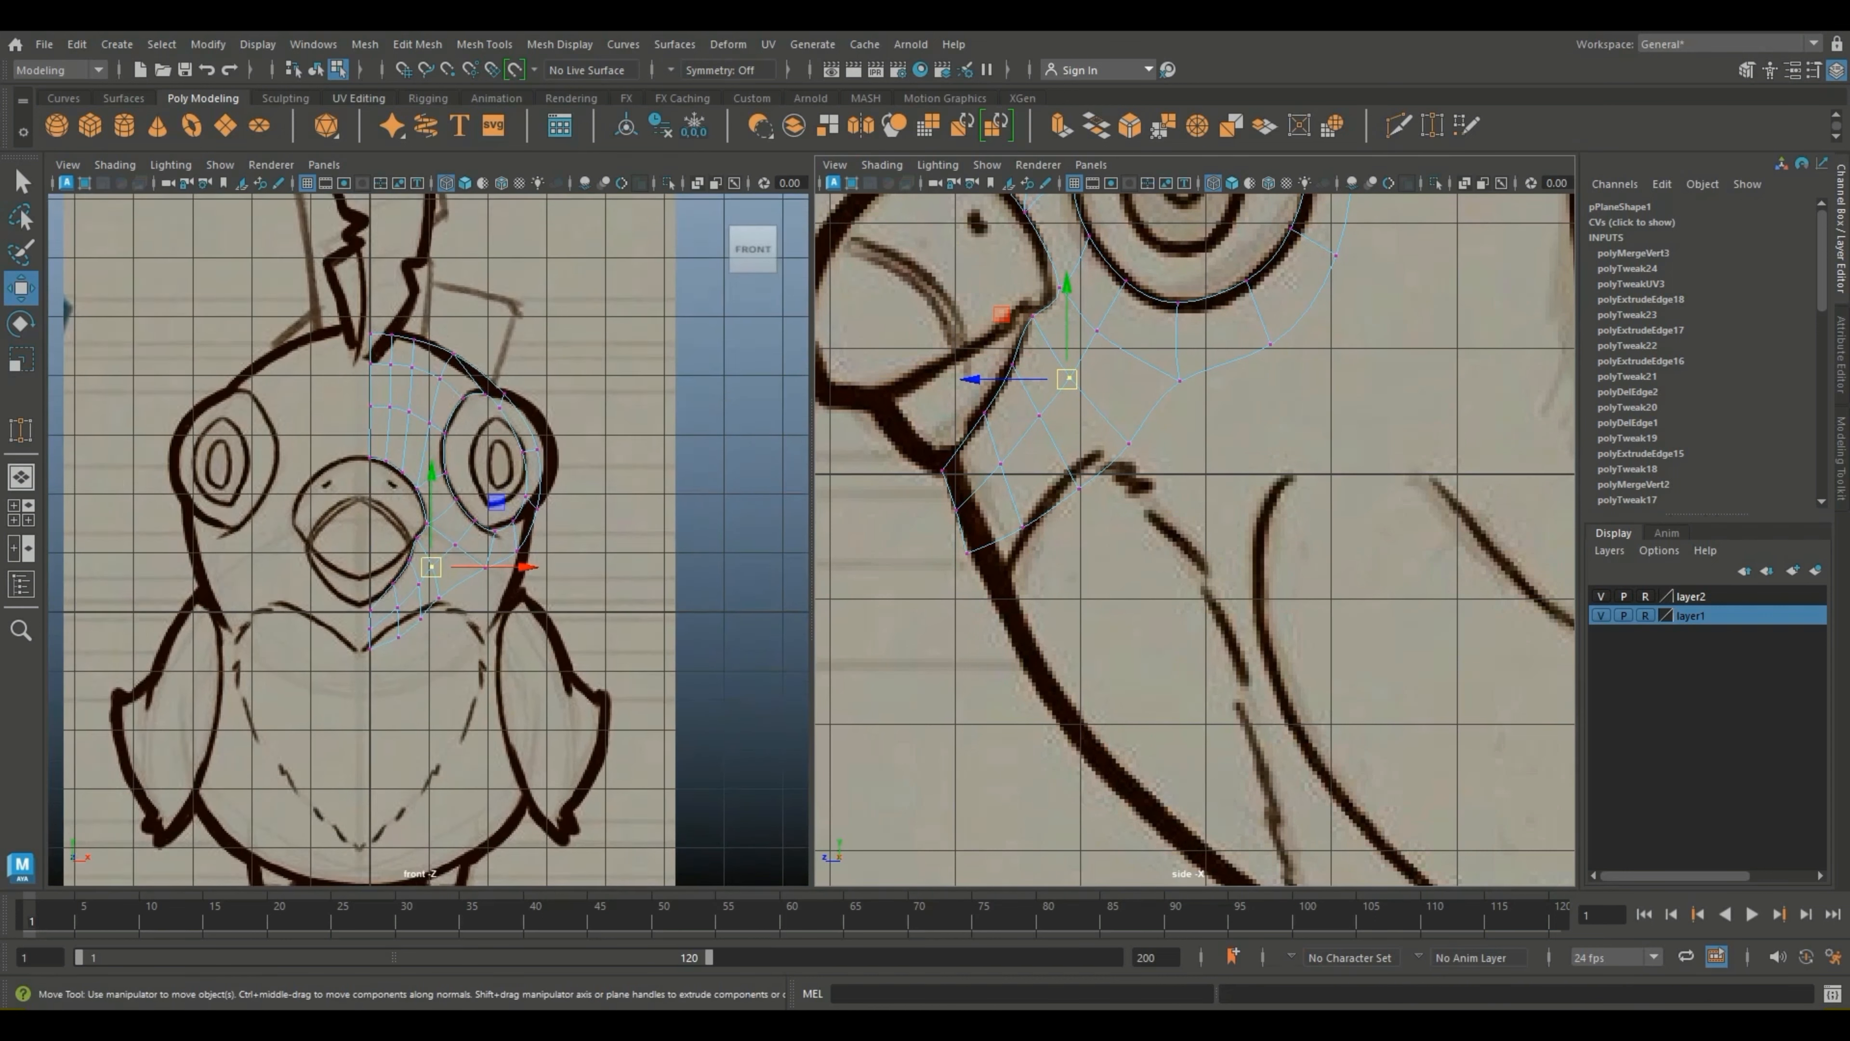
middle_click_drag(1194, 539, 1180, 577, "alt")
scroll(1180, 578, "up", 2)
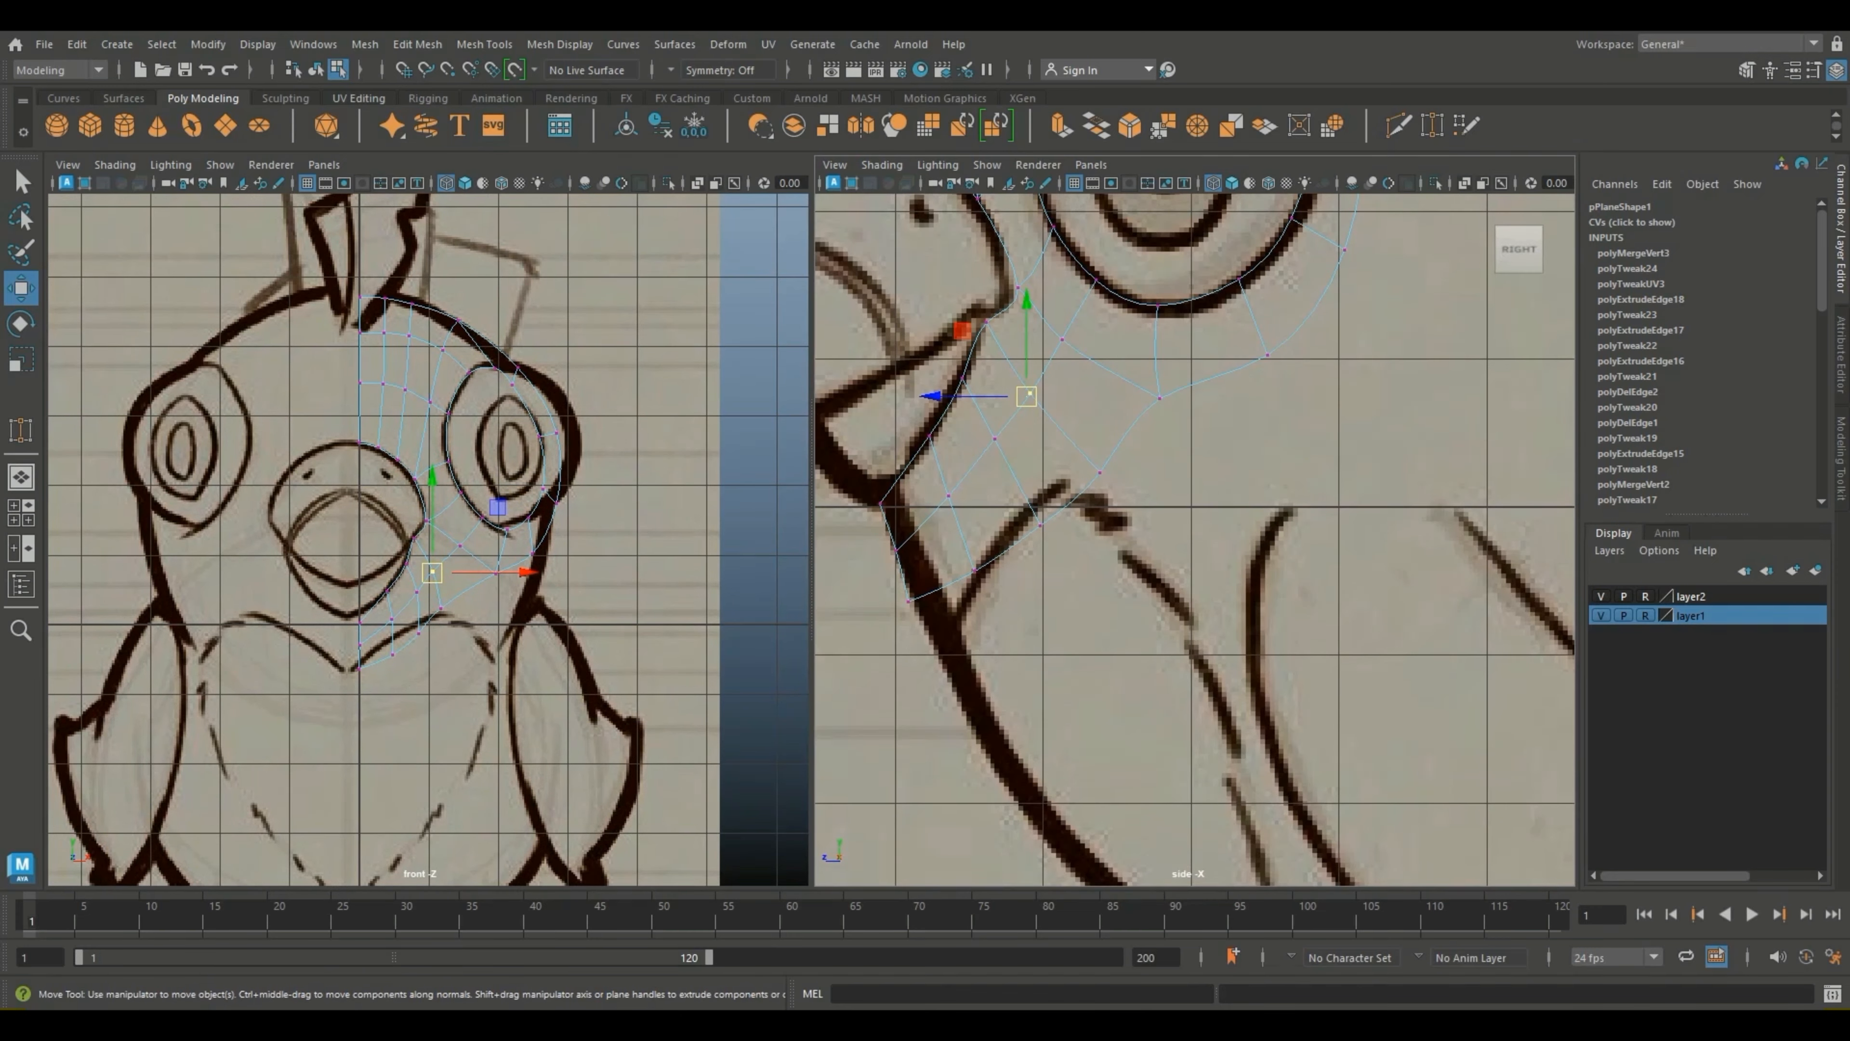
left_click(908, 601)
left_click_drag(909, 602, 920, 608)
middle_click_drag(920, 607, 854, 860, "alt")
scroll(918, 831, "down", 9)
scroll(853, 861, "up", 4)
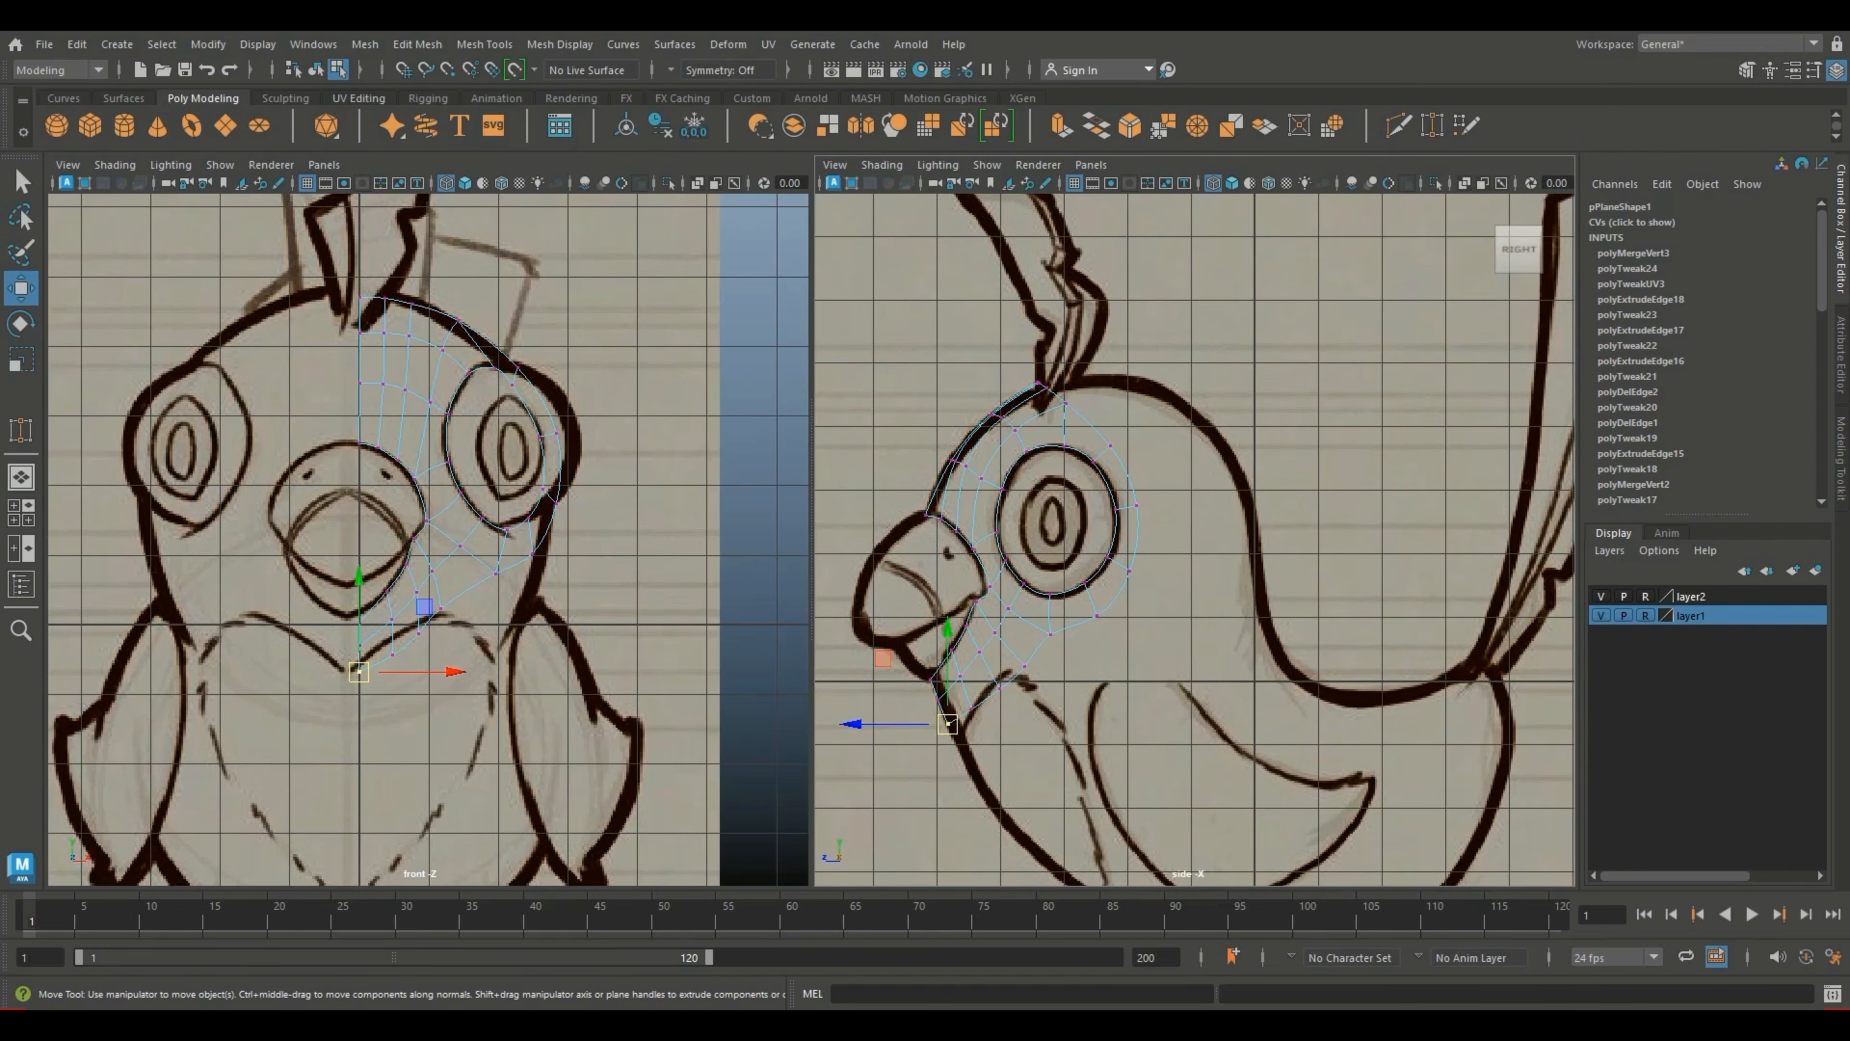
key("ctrl+s")
Step: Extrude the unsmoothed mesh's edge at the crown and move it back along the head outline in the side view
scroll(1194, 540, "up", 2)
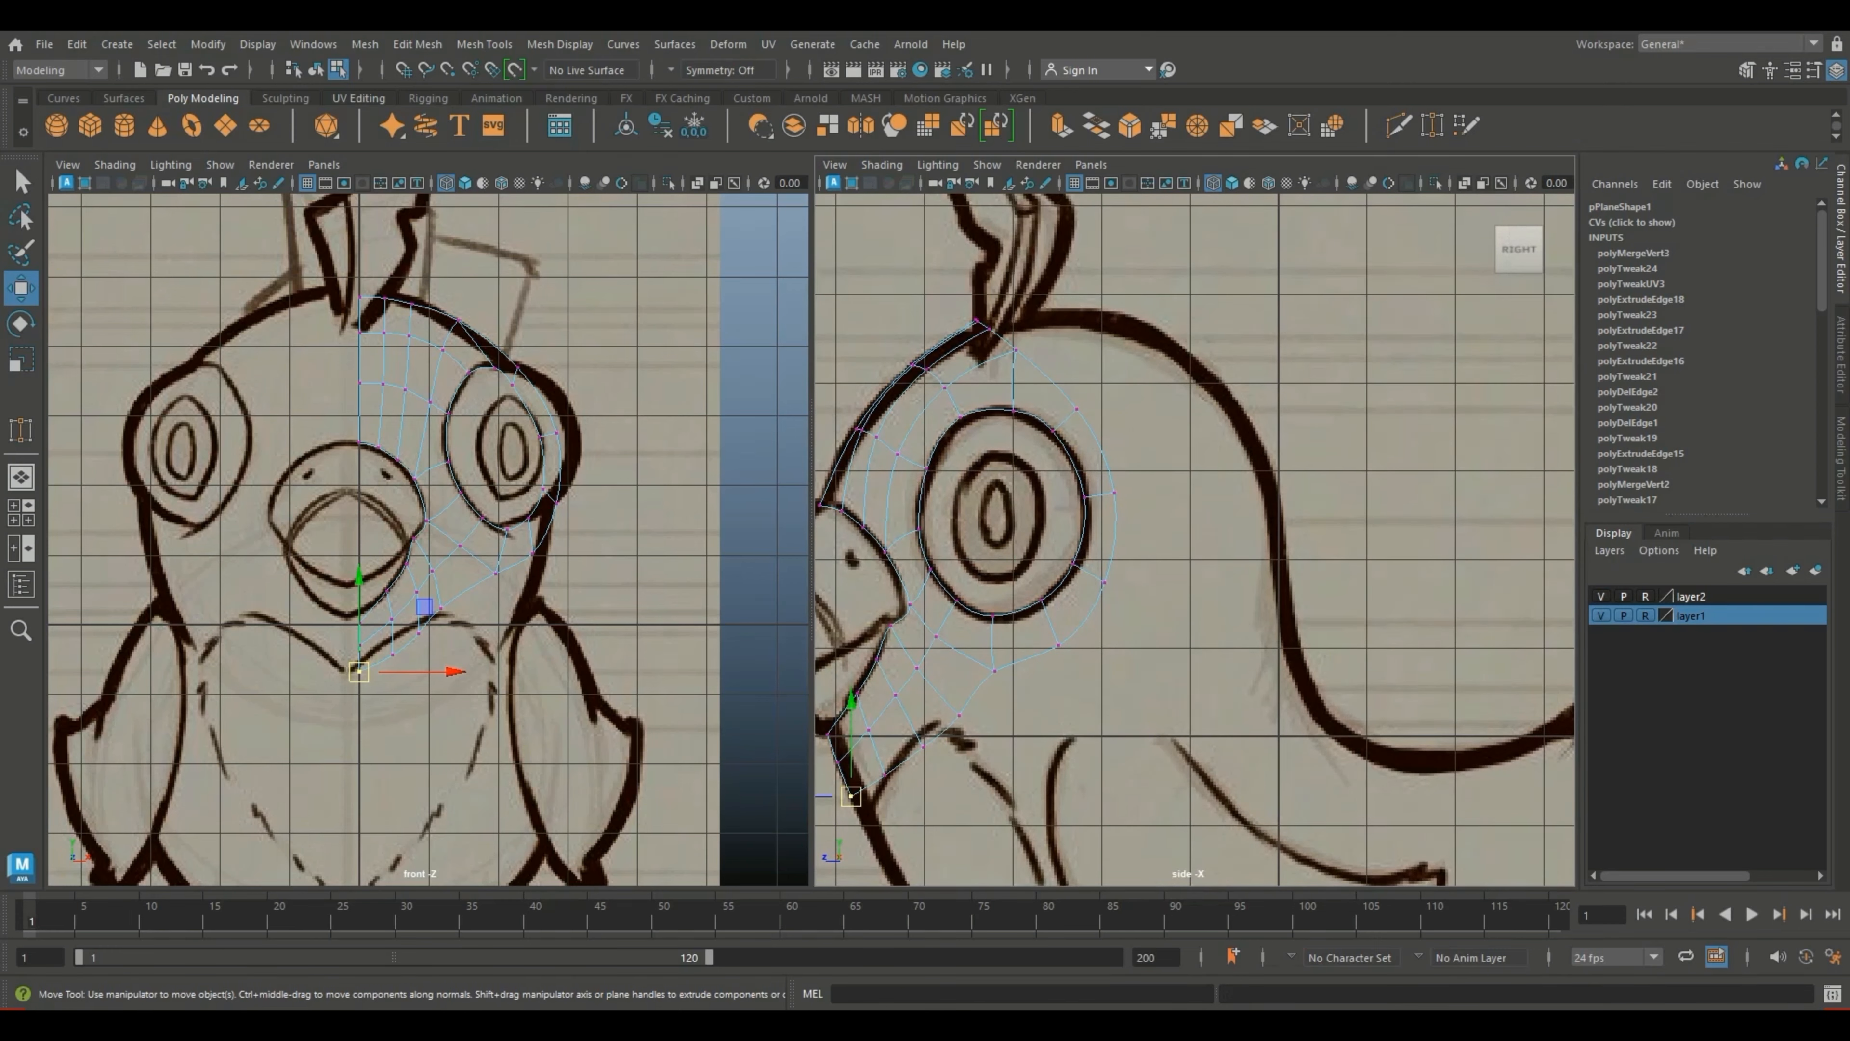
right_click_drag(1038, 368, 1038, 316)
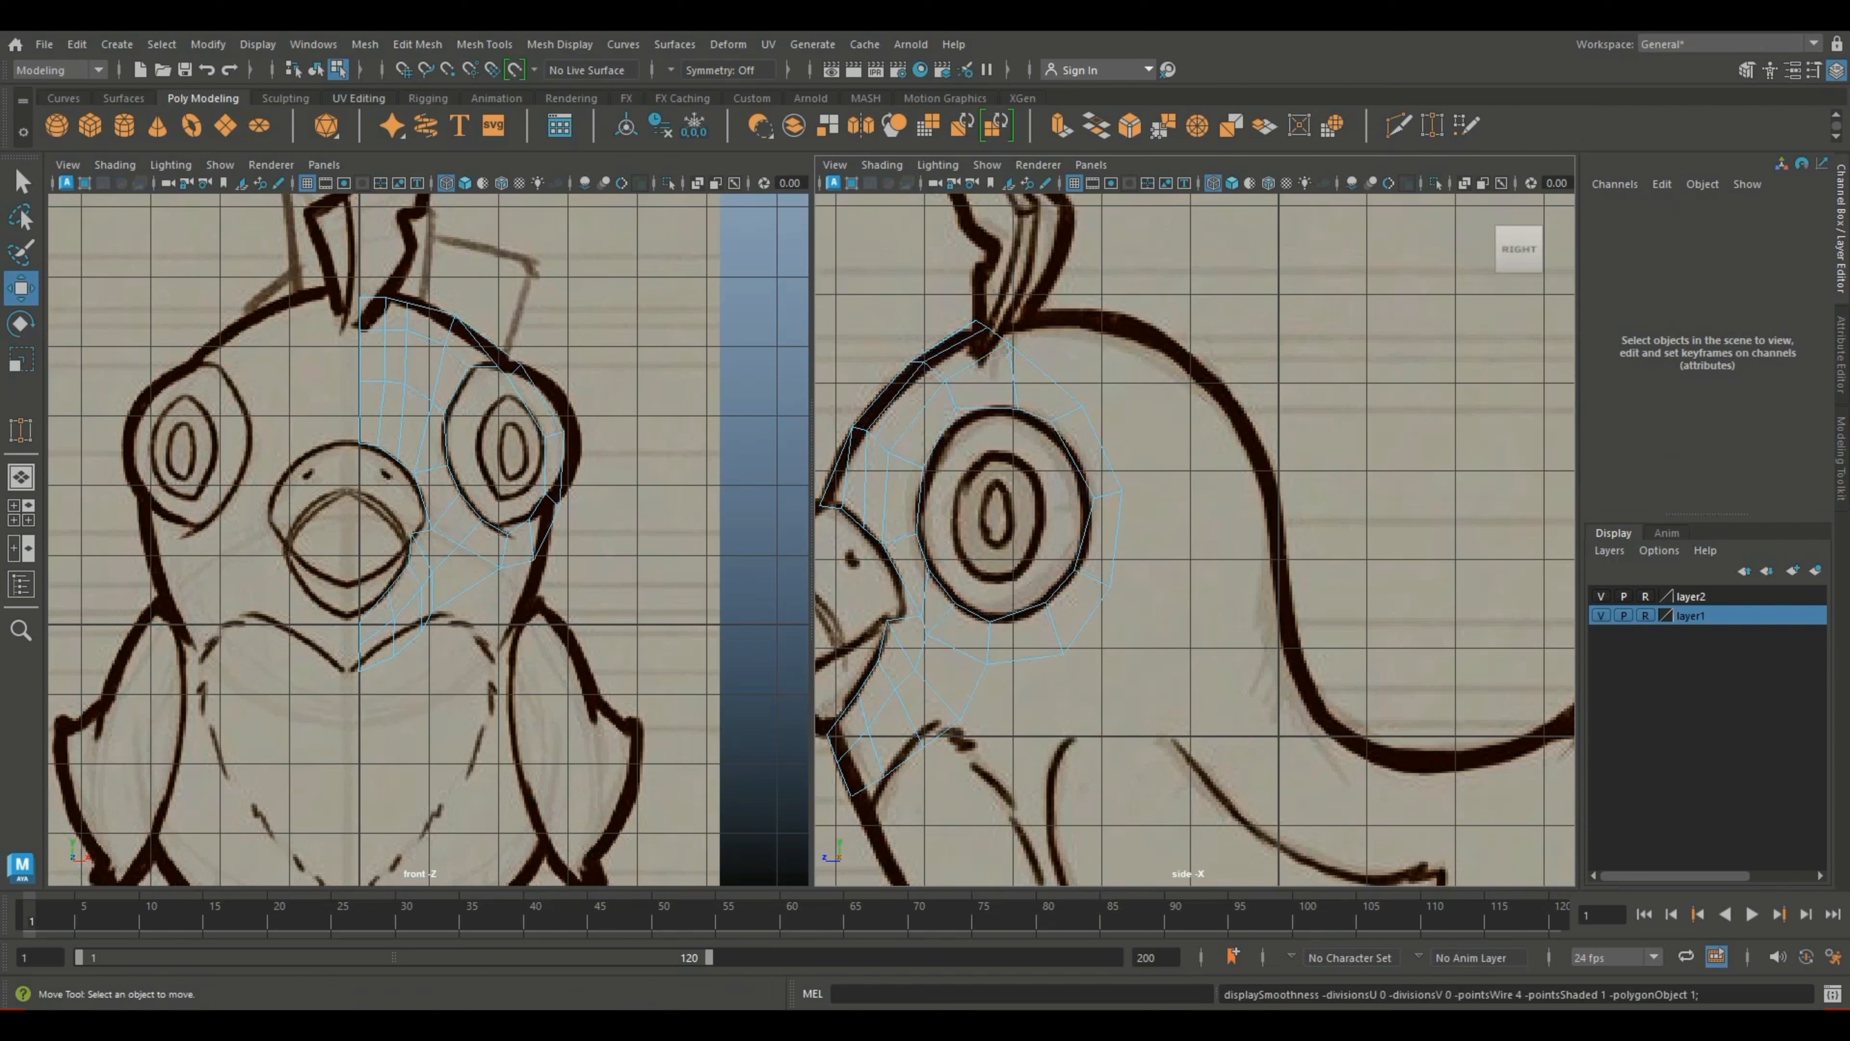
left_click(969, 332)
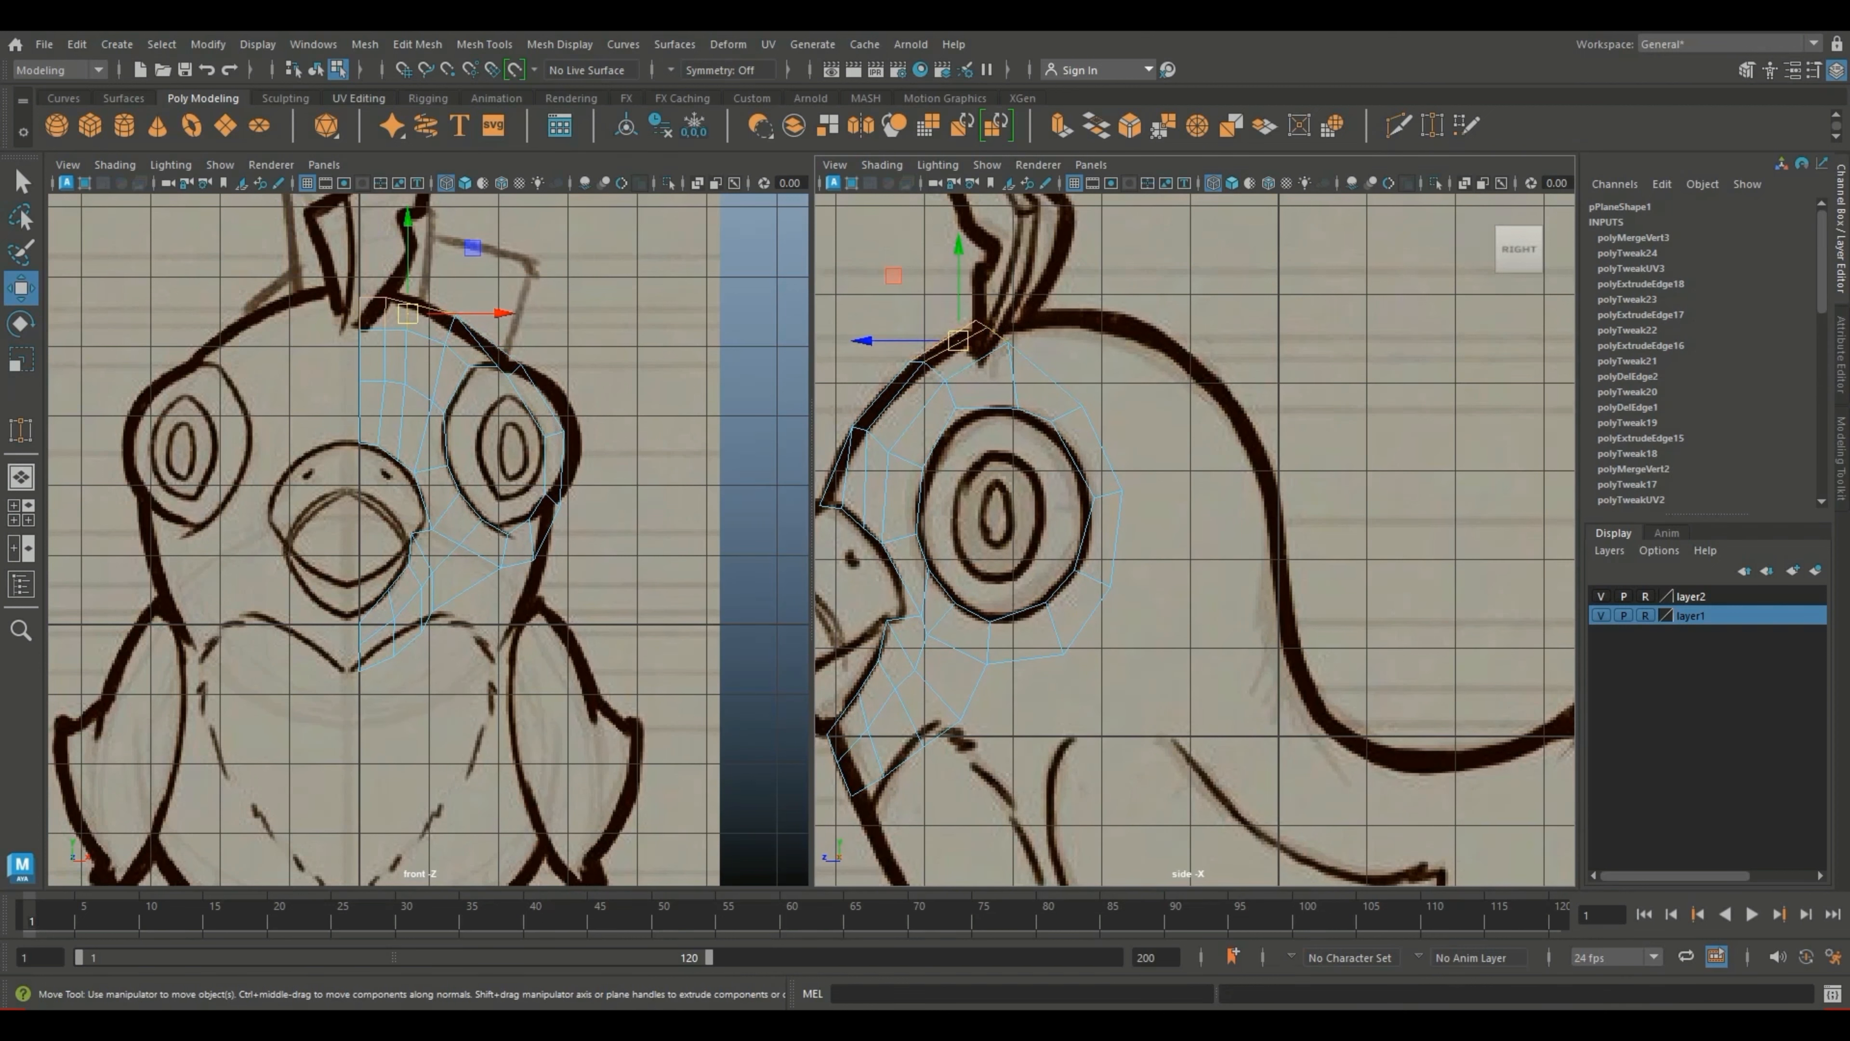
left_click_drag(959, 340, 992, 332)
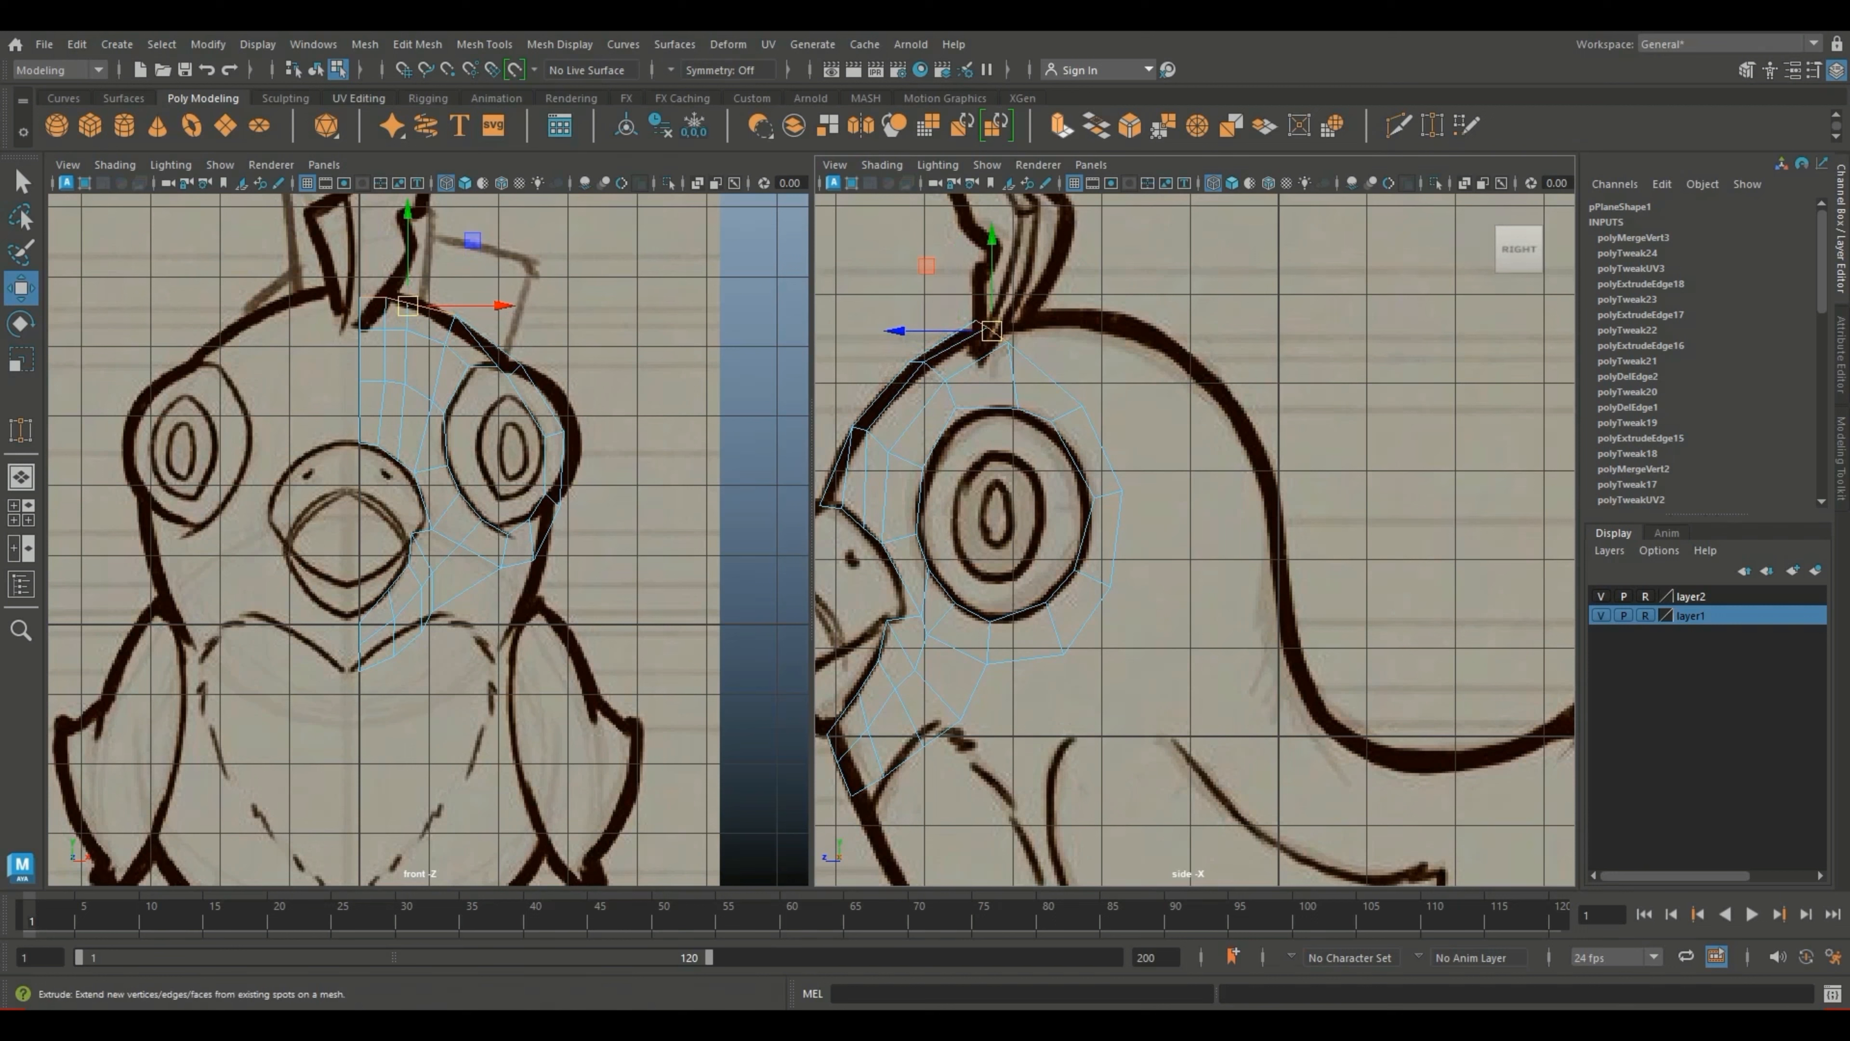
left_click(1061, 125)
key("w")
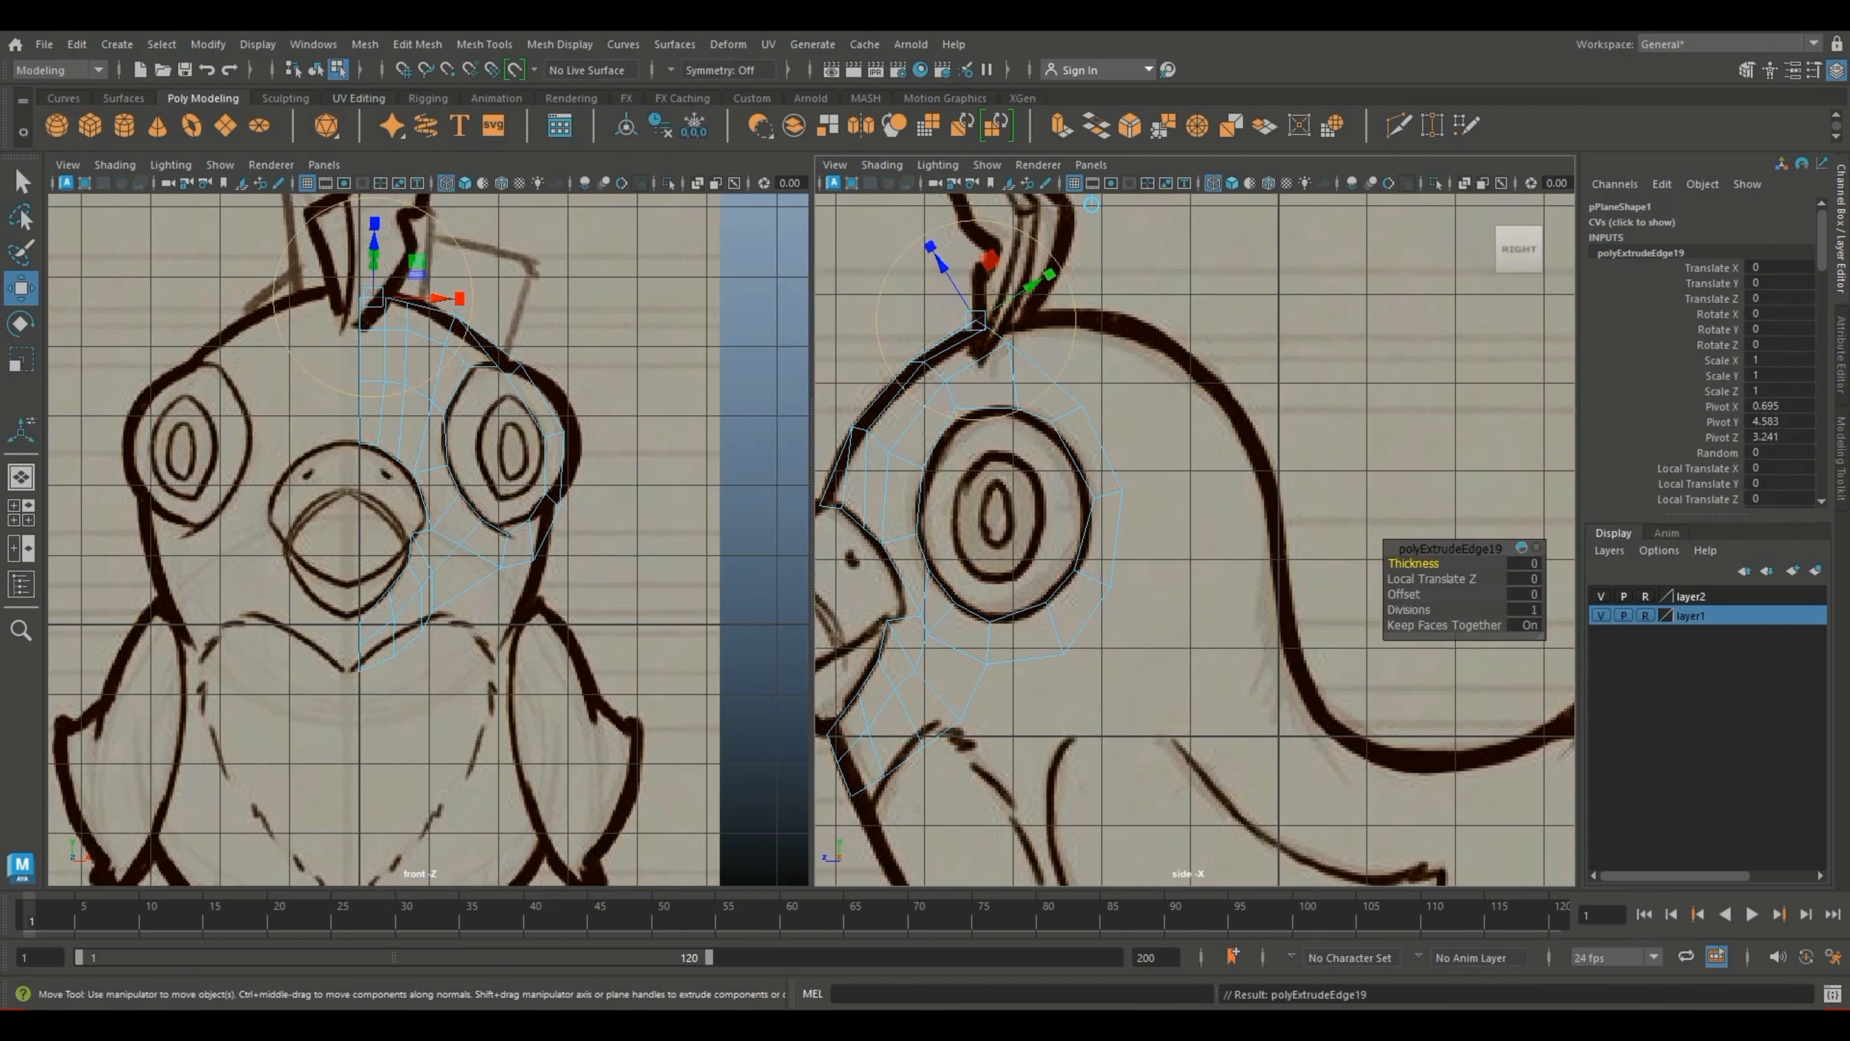
mouse_move(980, 323)
left_mouse_down()
mouse_move(1084, 321)
mouse_move(1166, 353)
left_mouse_up()
key("e")
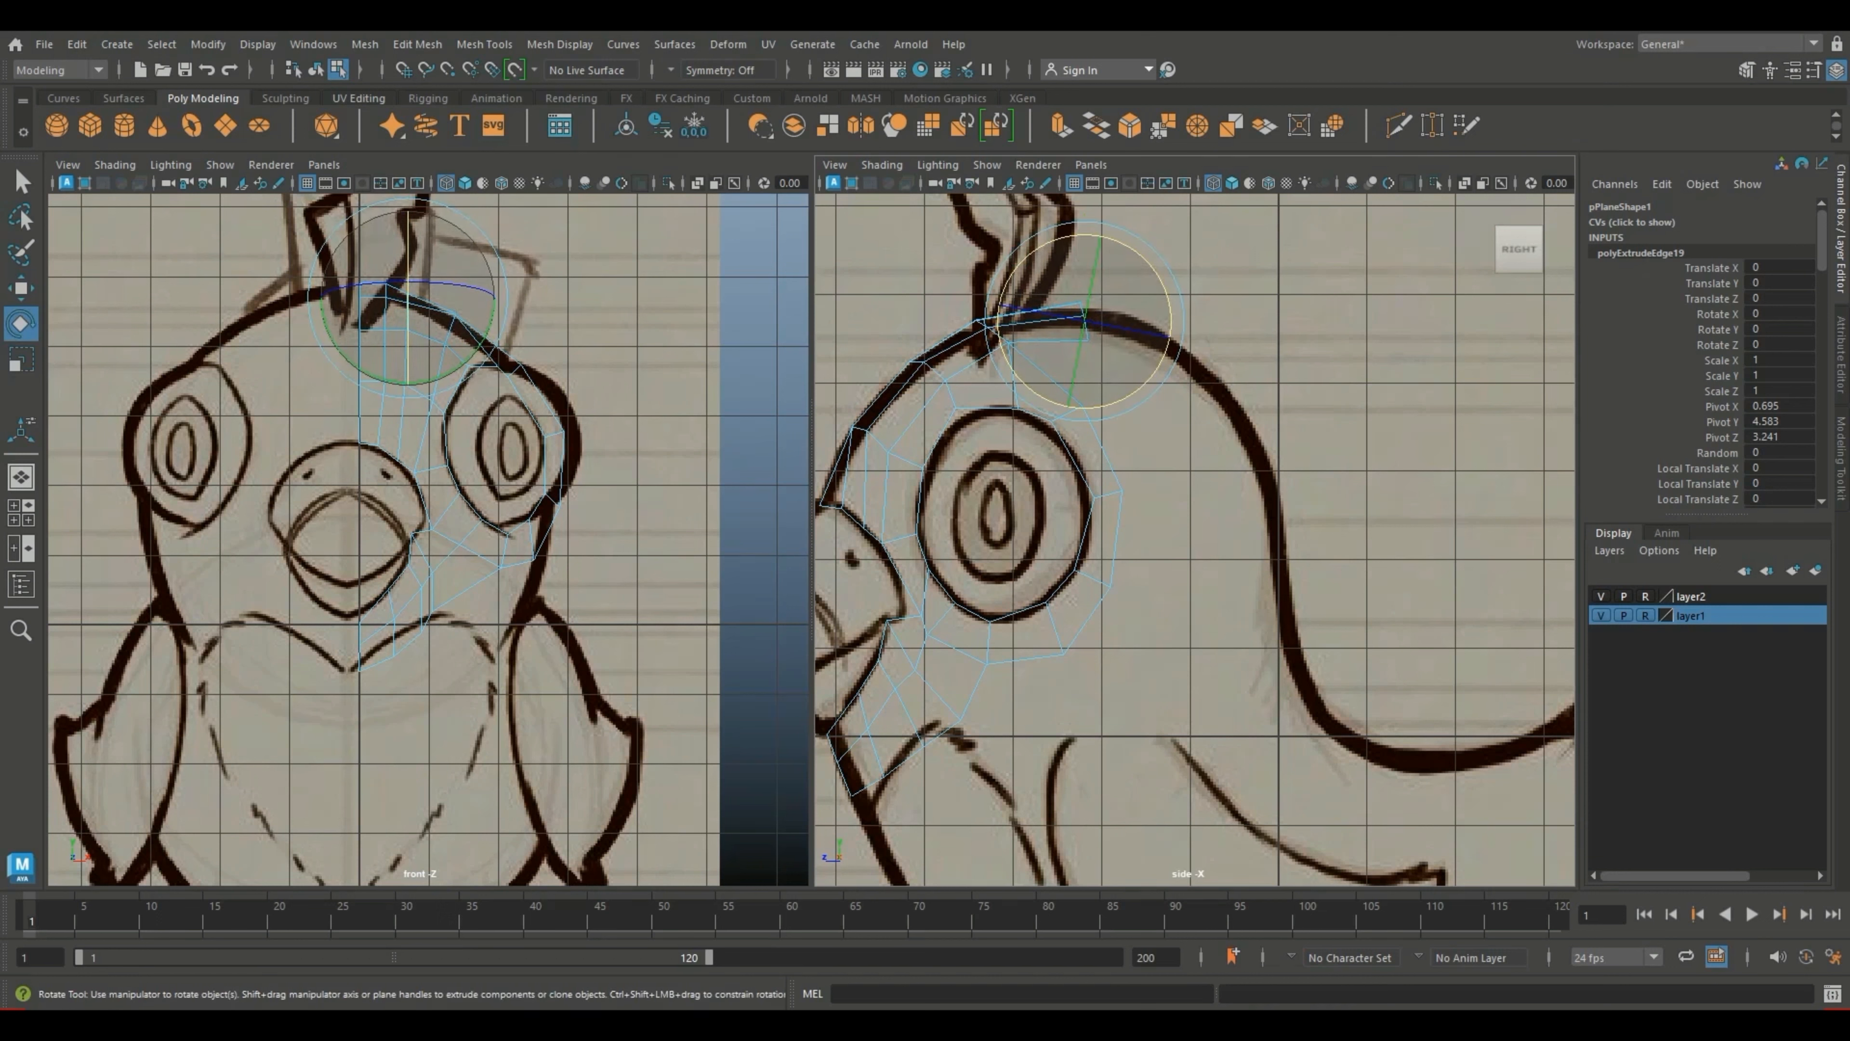
key("w")
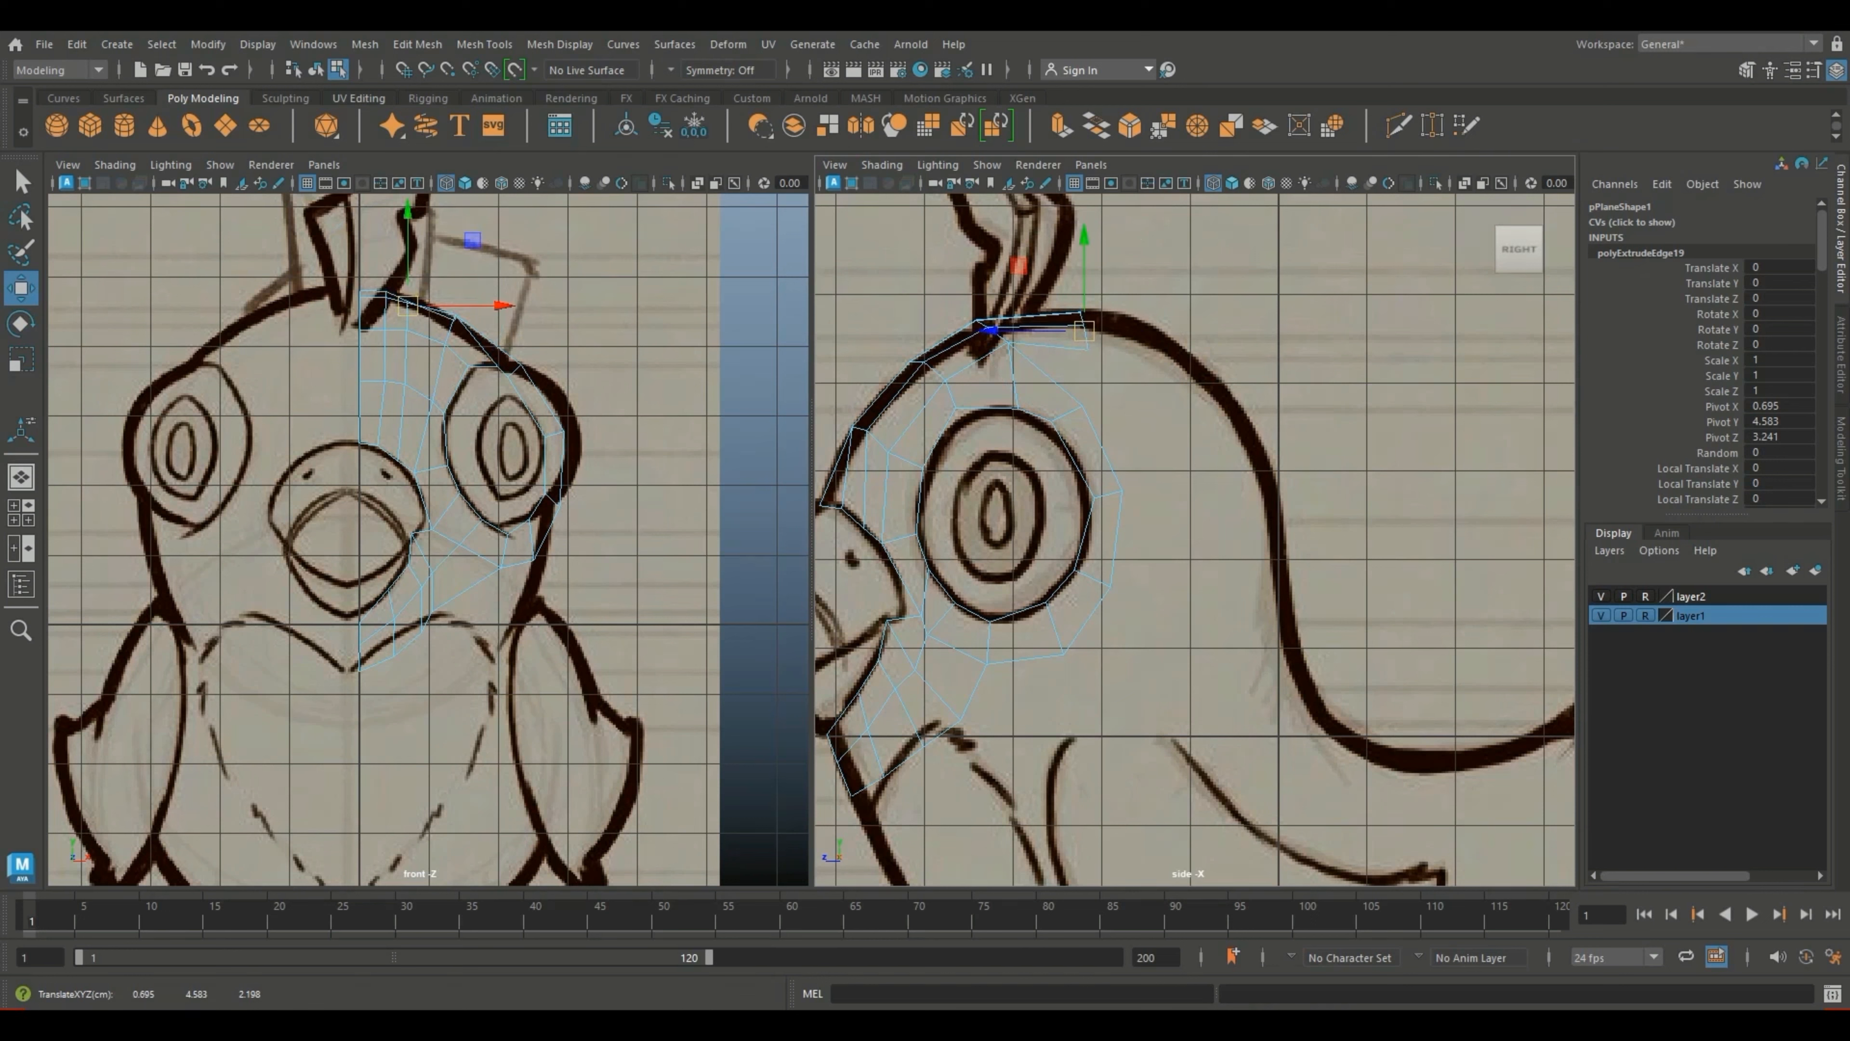
Step: Weld the crown strip's outer end vertex to the eye ring's upper rear vertex with Target Weld
right_click_drag(1094, 345, 1005, 345)
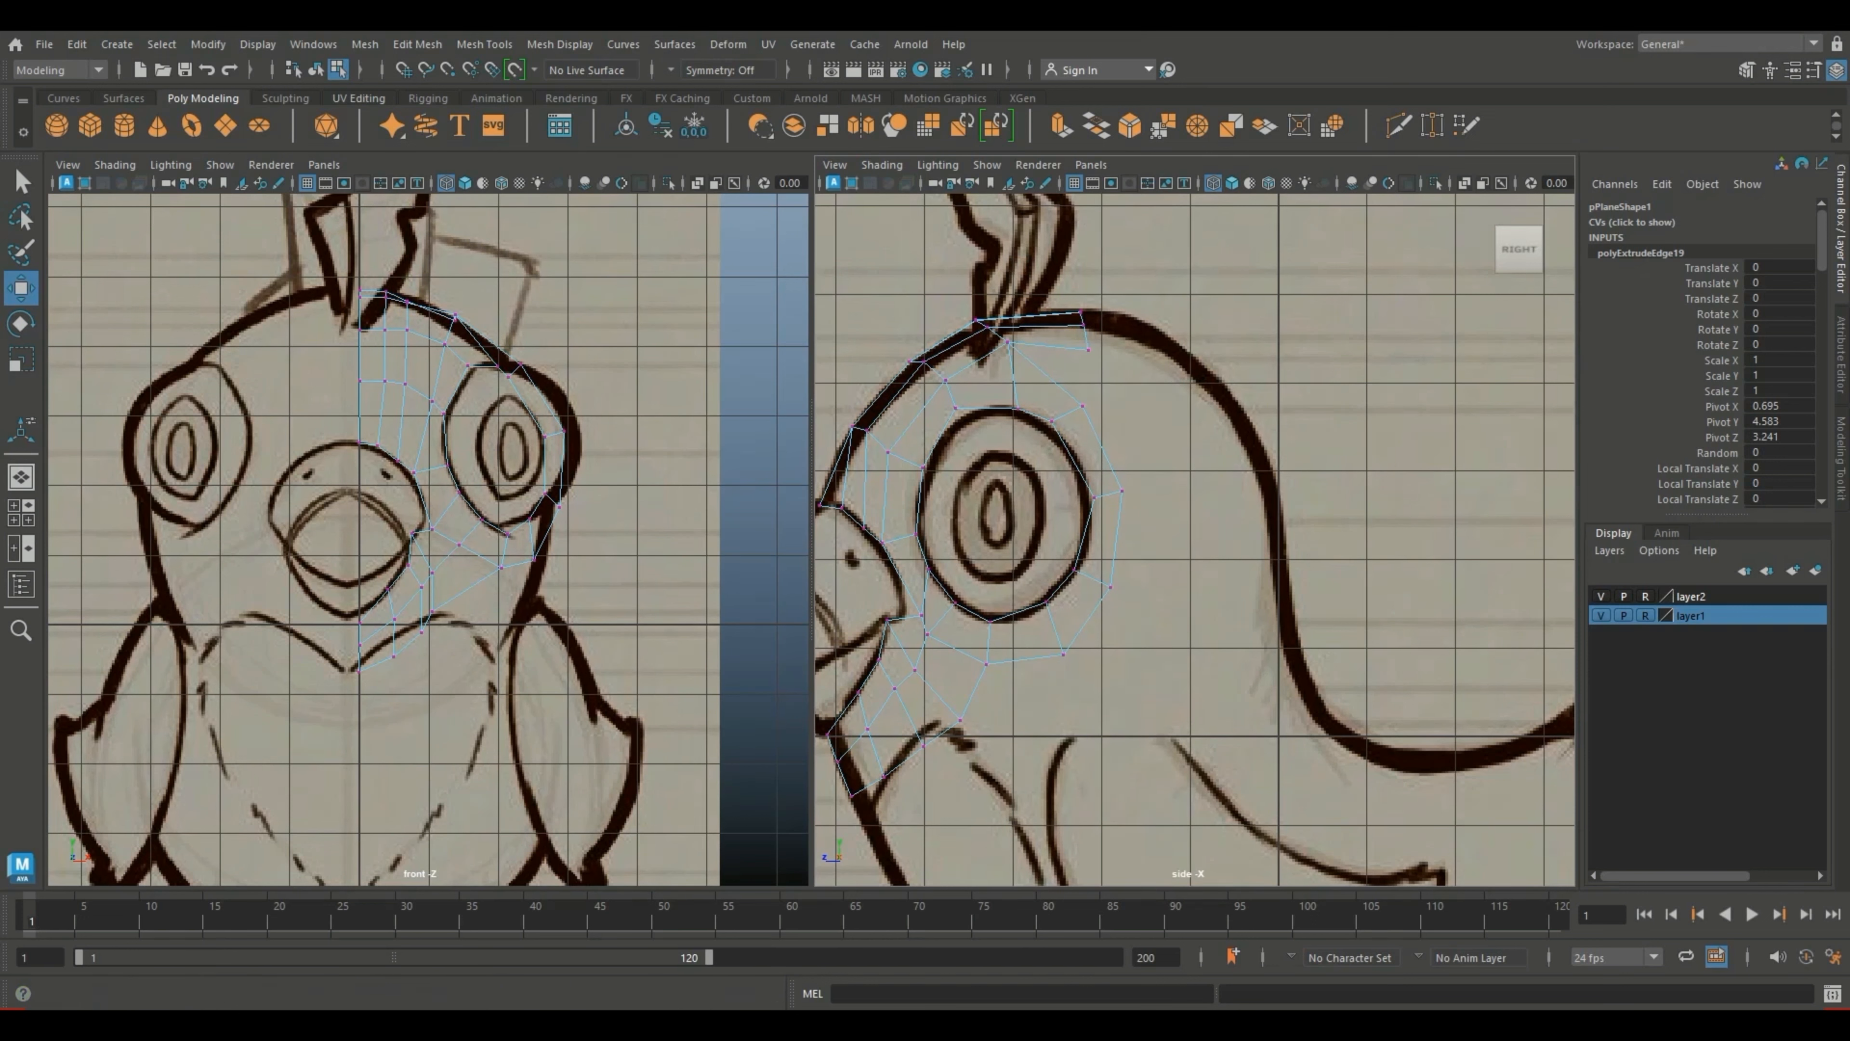
left_click(1432, 125)
left_click_drag(522, 364, 521, 364)
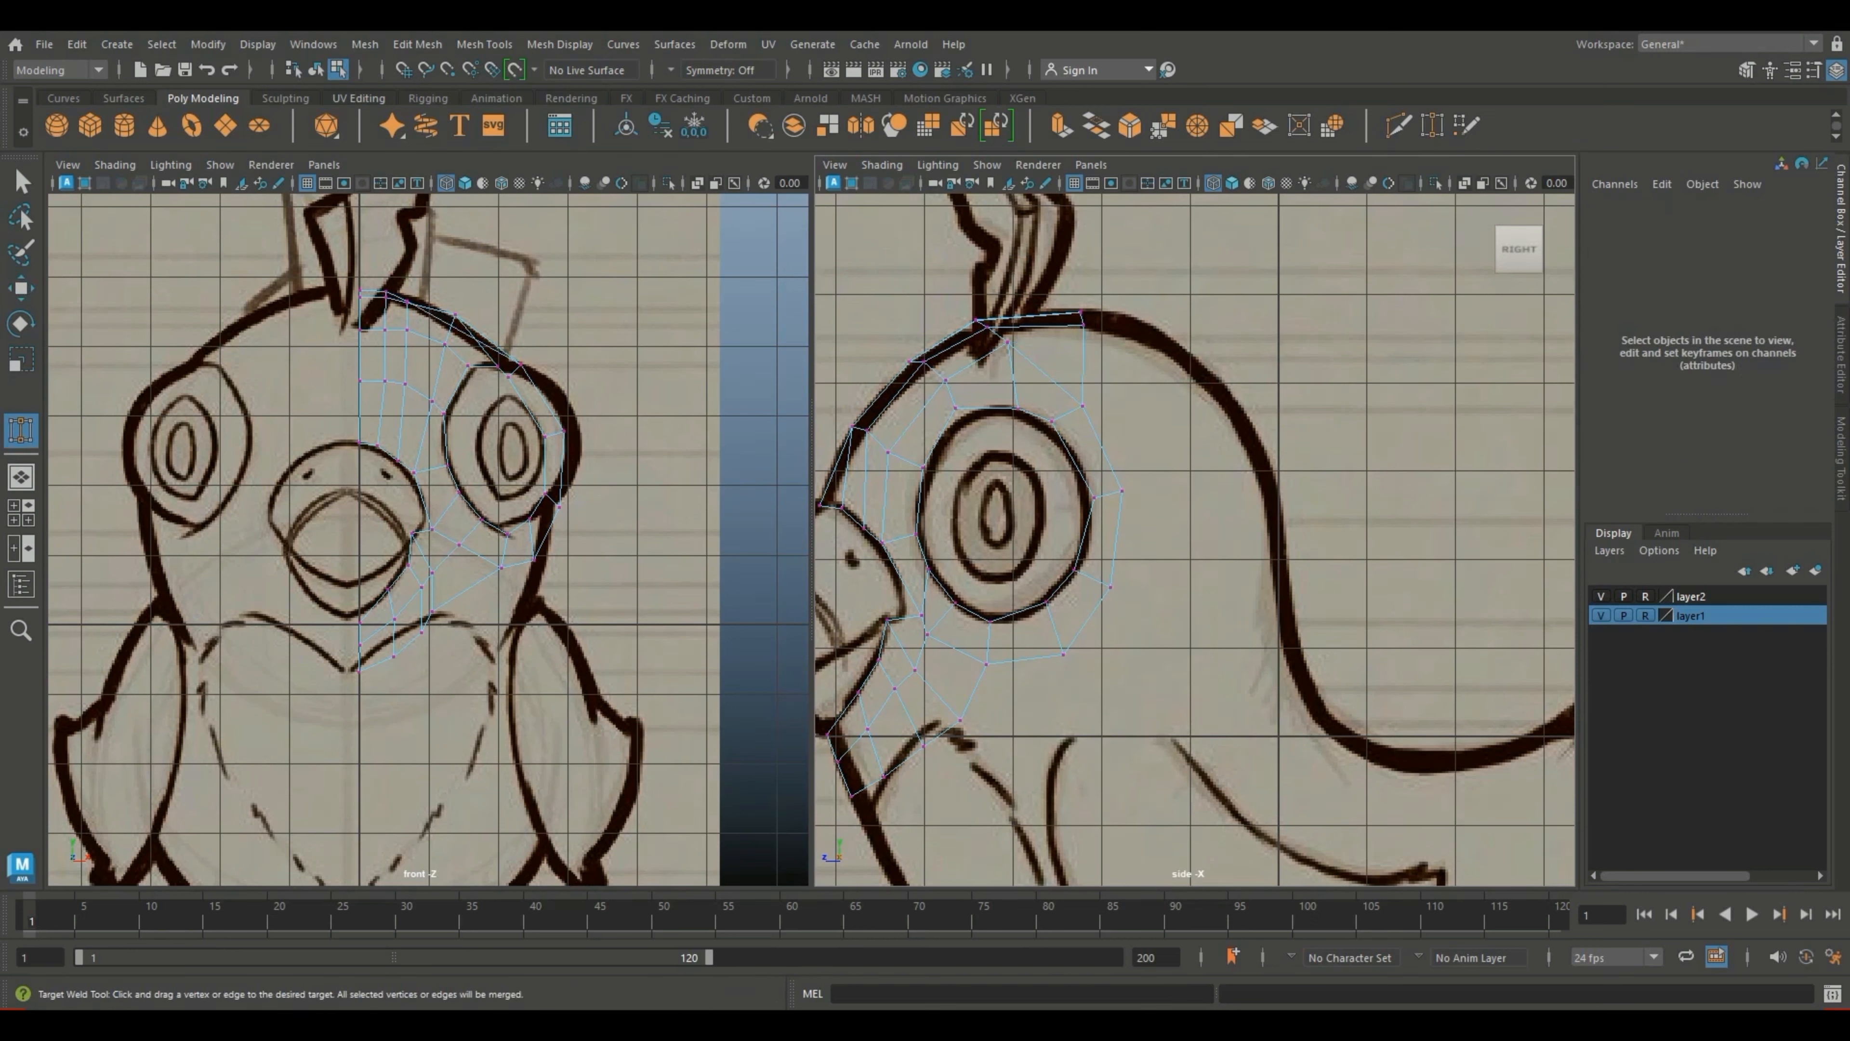
key("w")
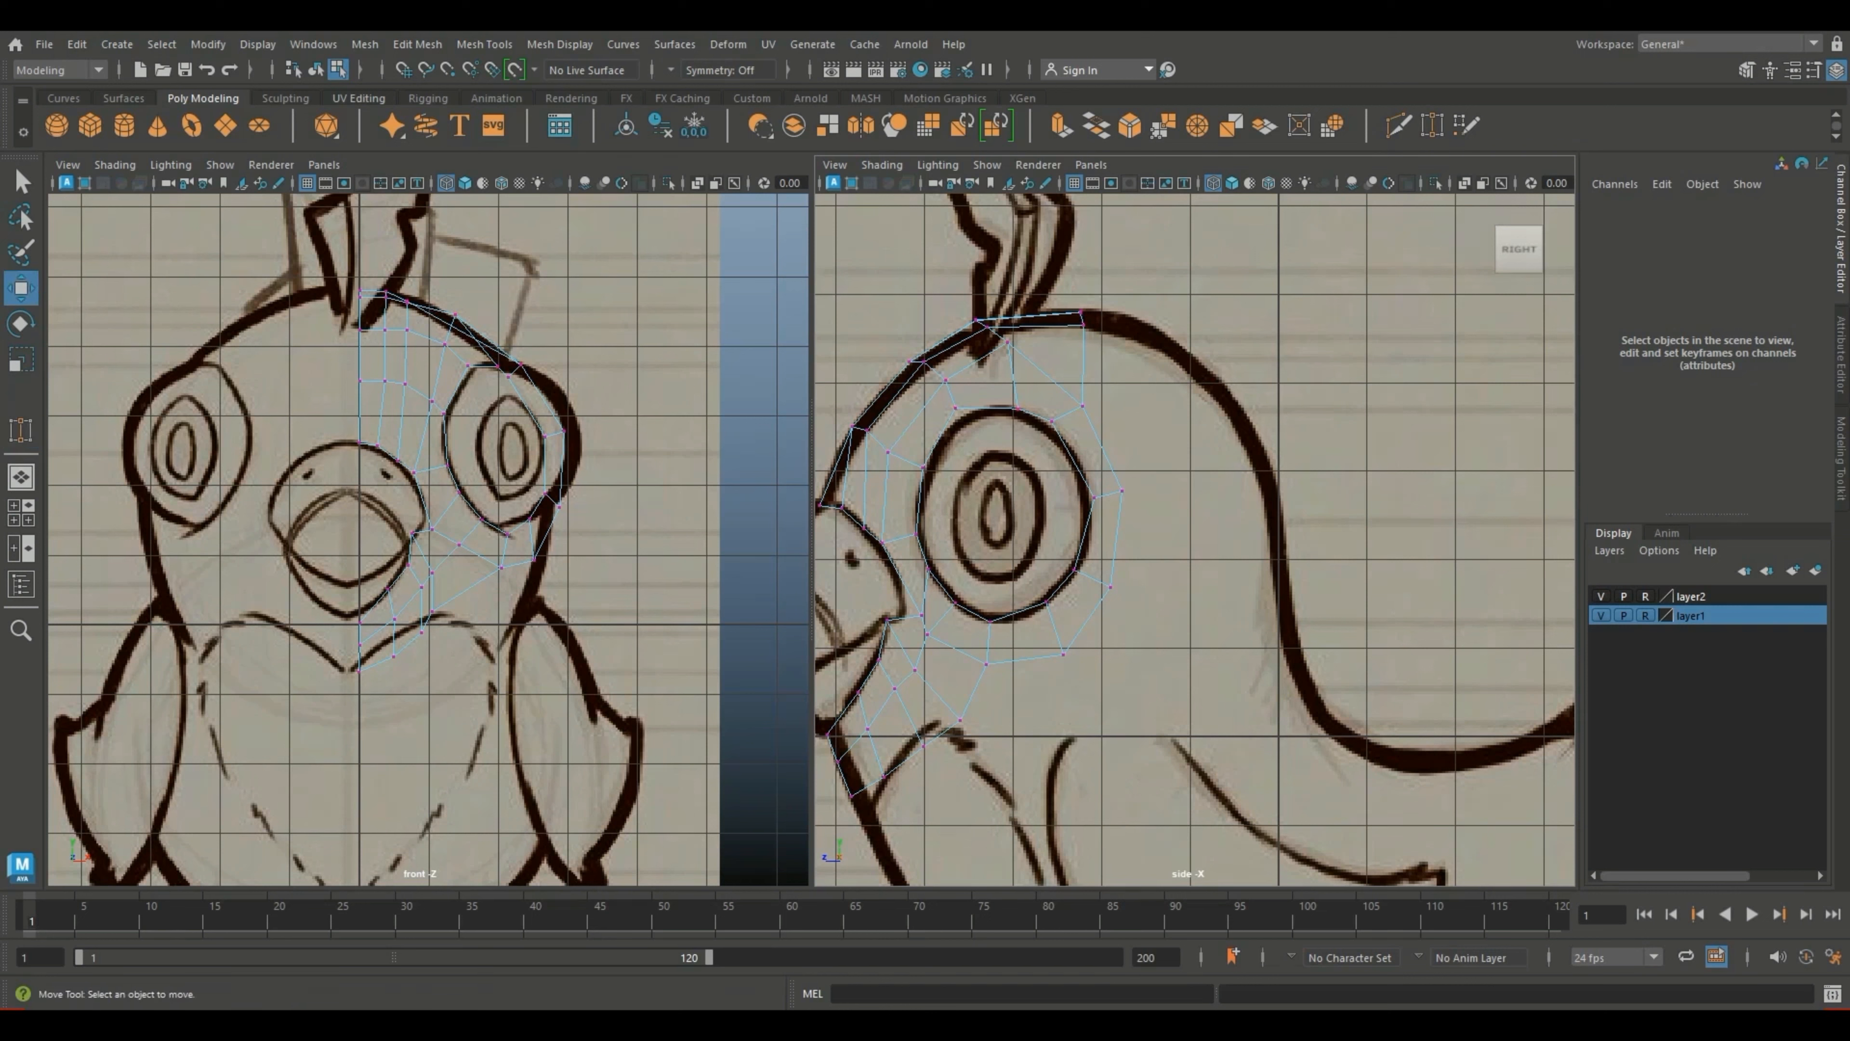
Step: Adjust the vertices at the crown strip's rear end in the side view and undo the last changes
left_click(1084, 326)
mouse_move(1084, 325)
left_mouse_down()
mouse_move(1091, 358)
mouse_move(1081, 313)
mouse_move(1086, 327)
left_mouse_up()
left_click(1128, 335)
left_click(1081, 313)
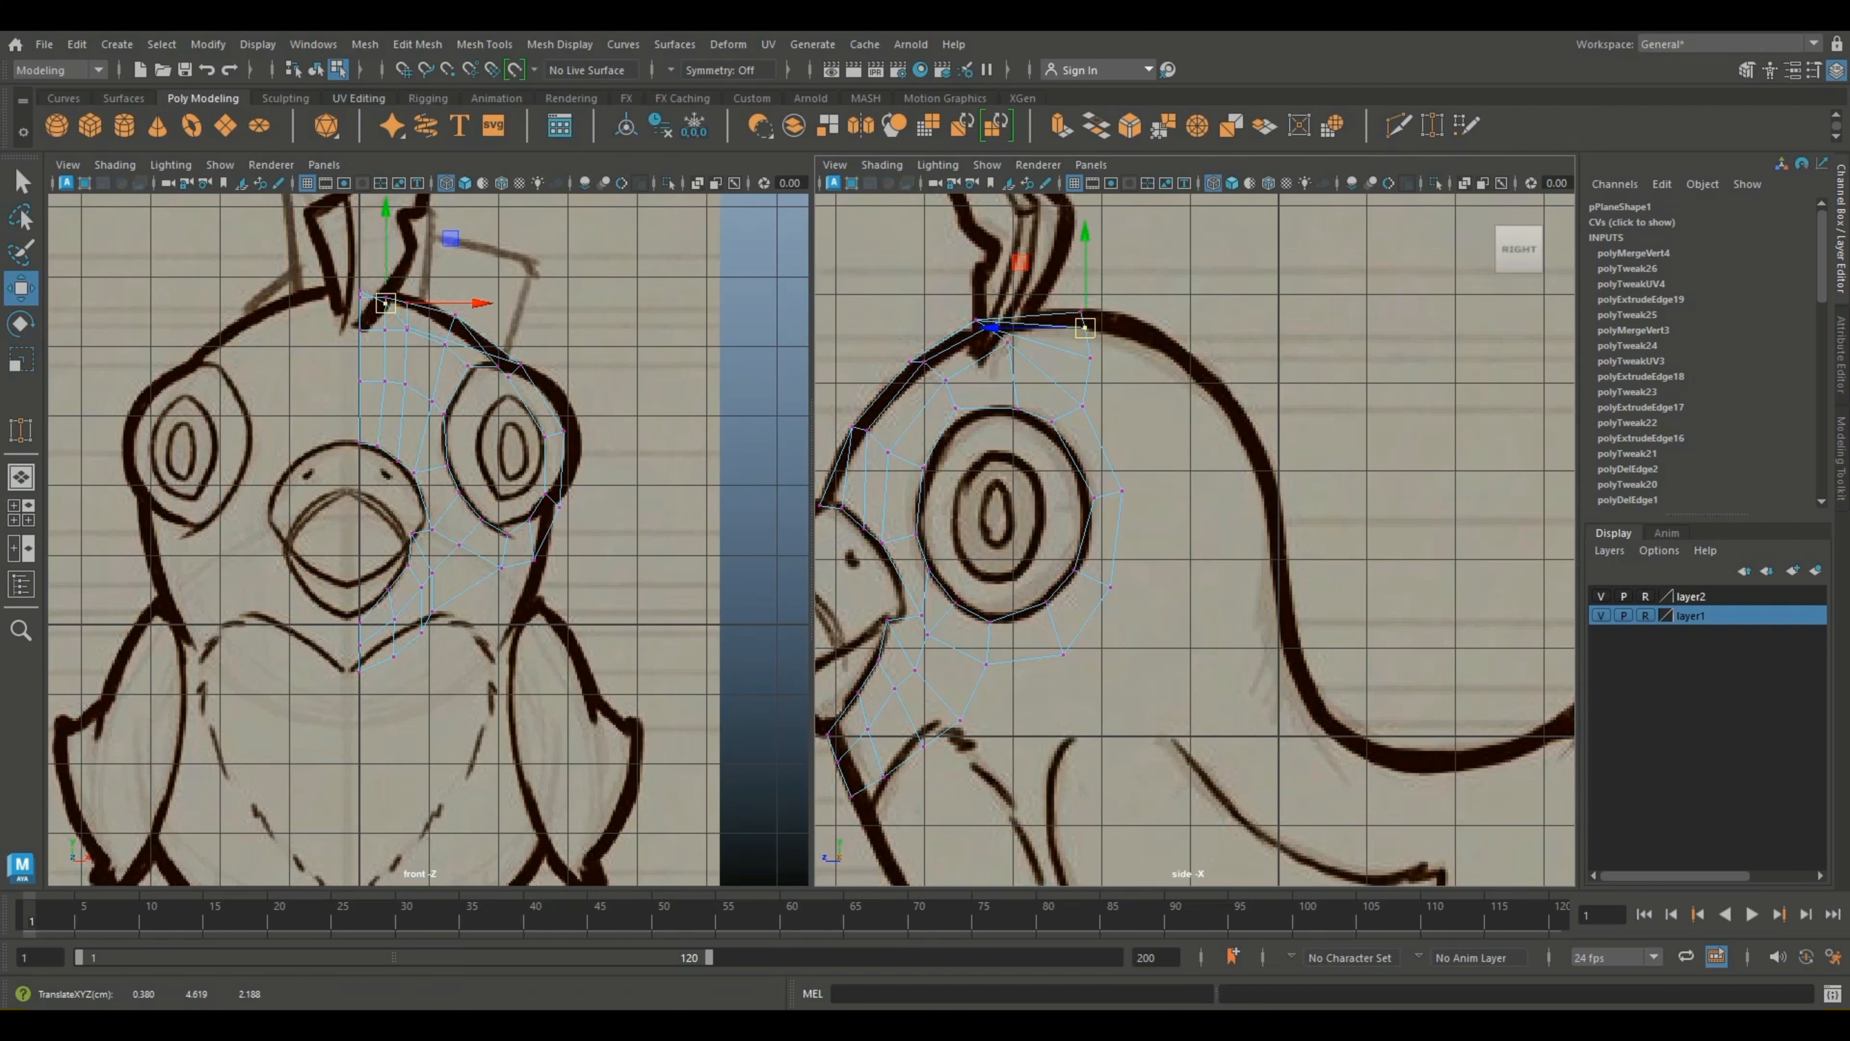
key("ctrl+z")
key("ctrl+z")
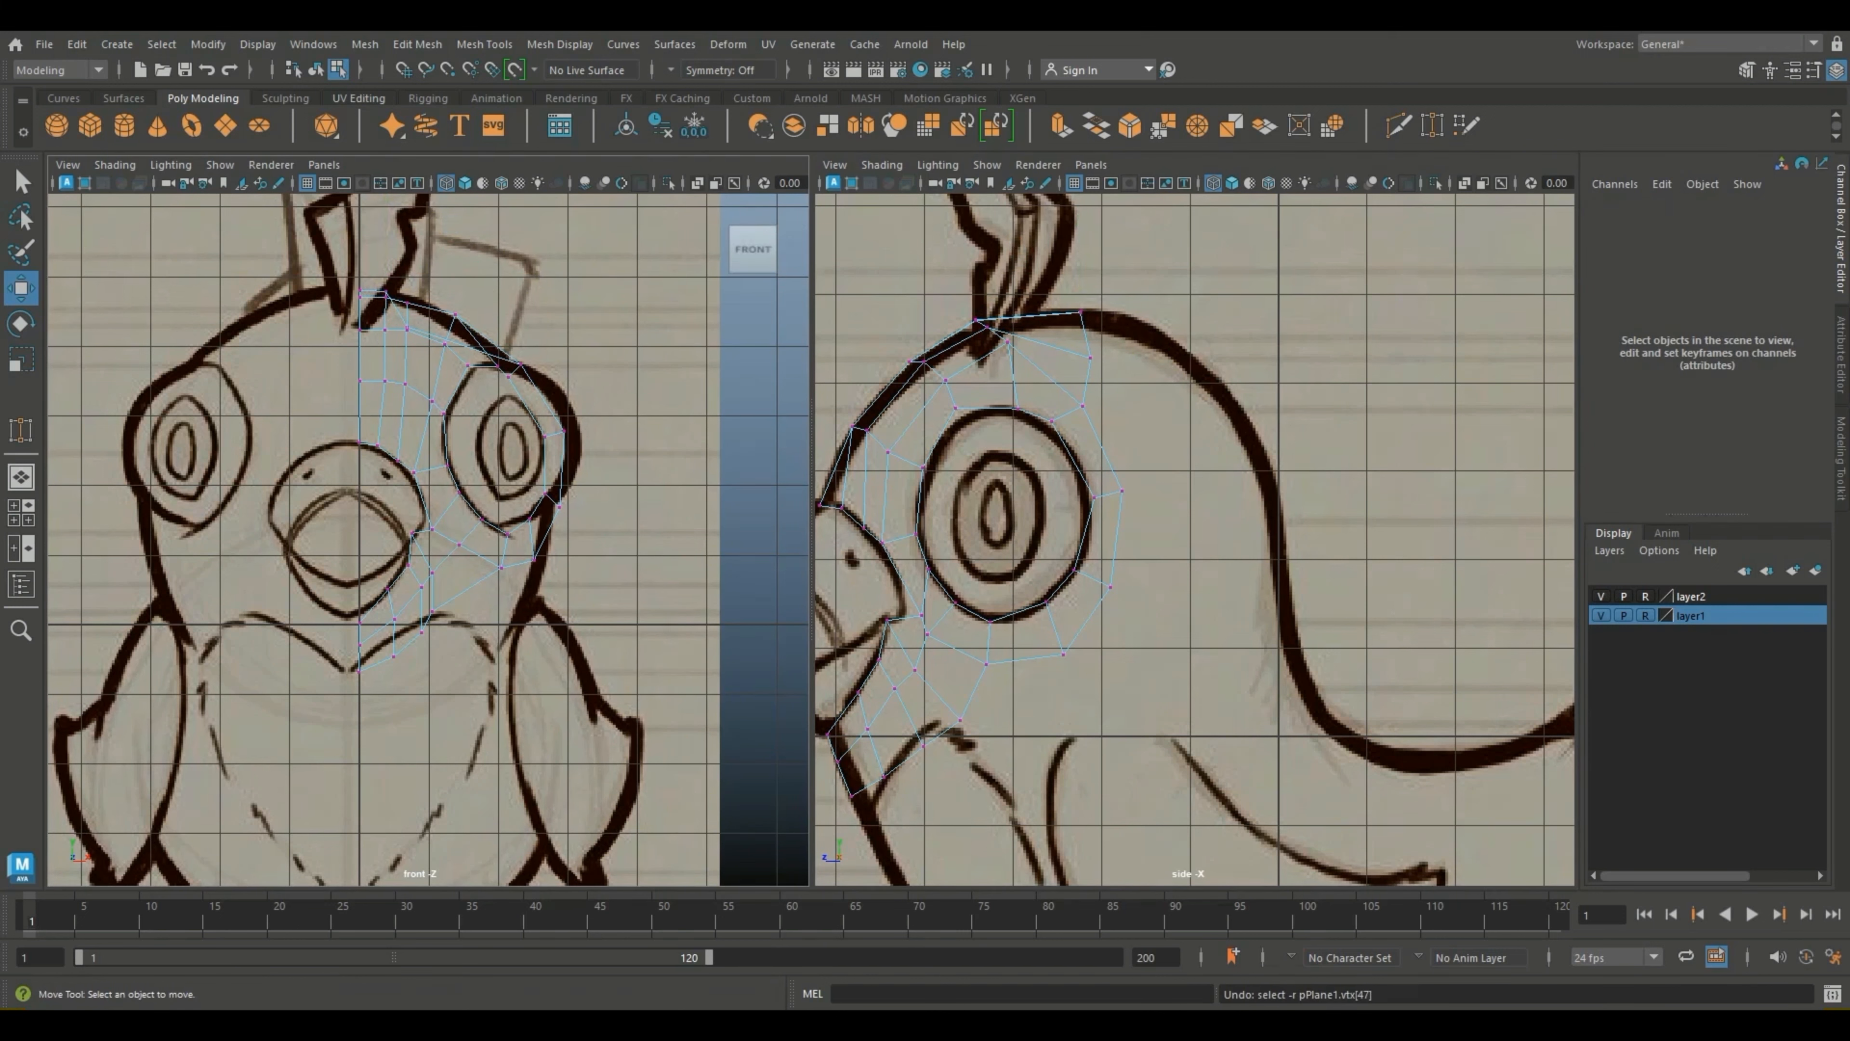
Step: Fit the crown vertices between the centre line and the eye to the head outline in the front and side views
middle_click_drag(492, 336, 527, 568, "alt")
scroll(578, 373, "up", 5)
left_click(486, 454)
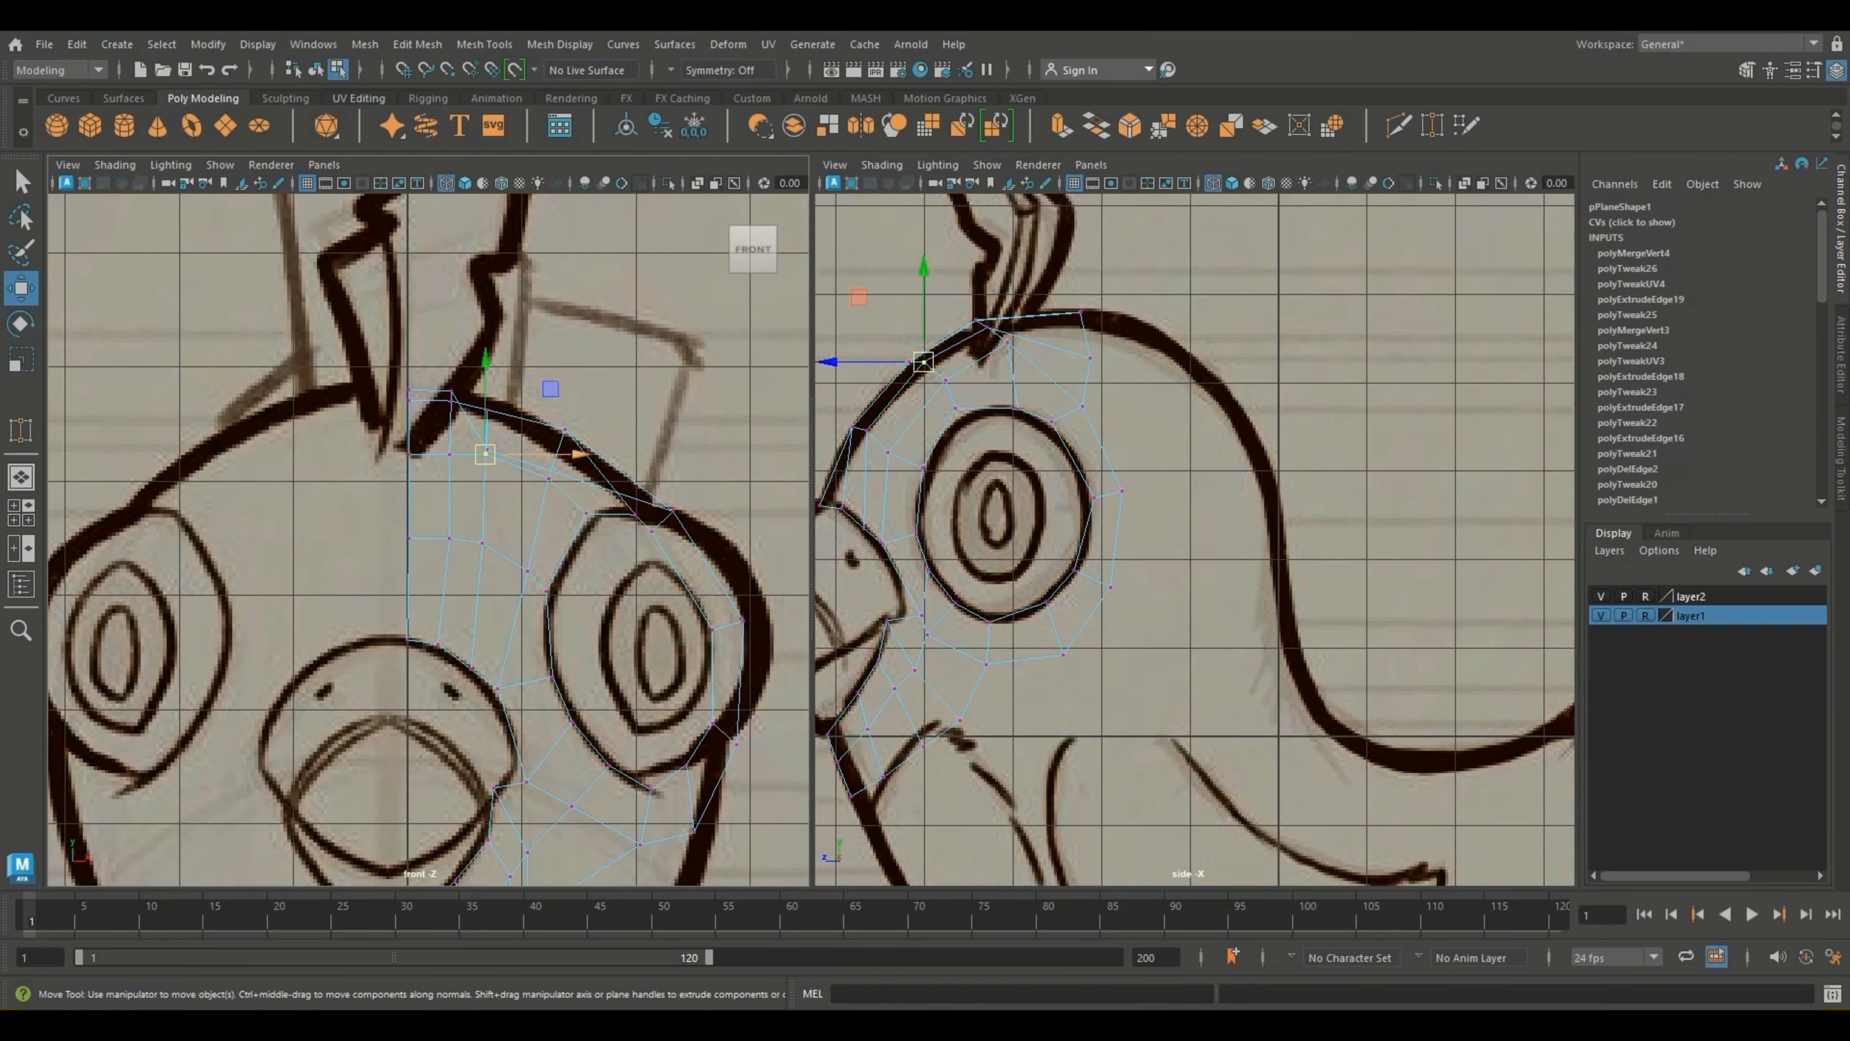
scroll(428, 539, "up", 4)
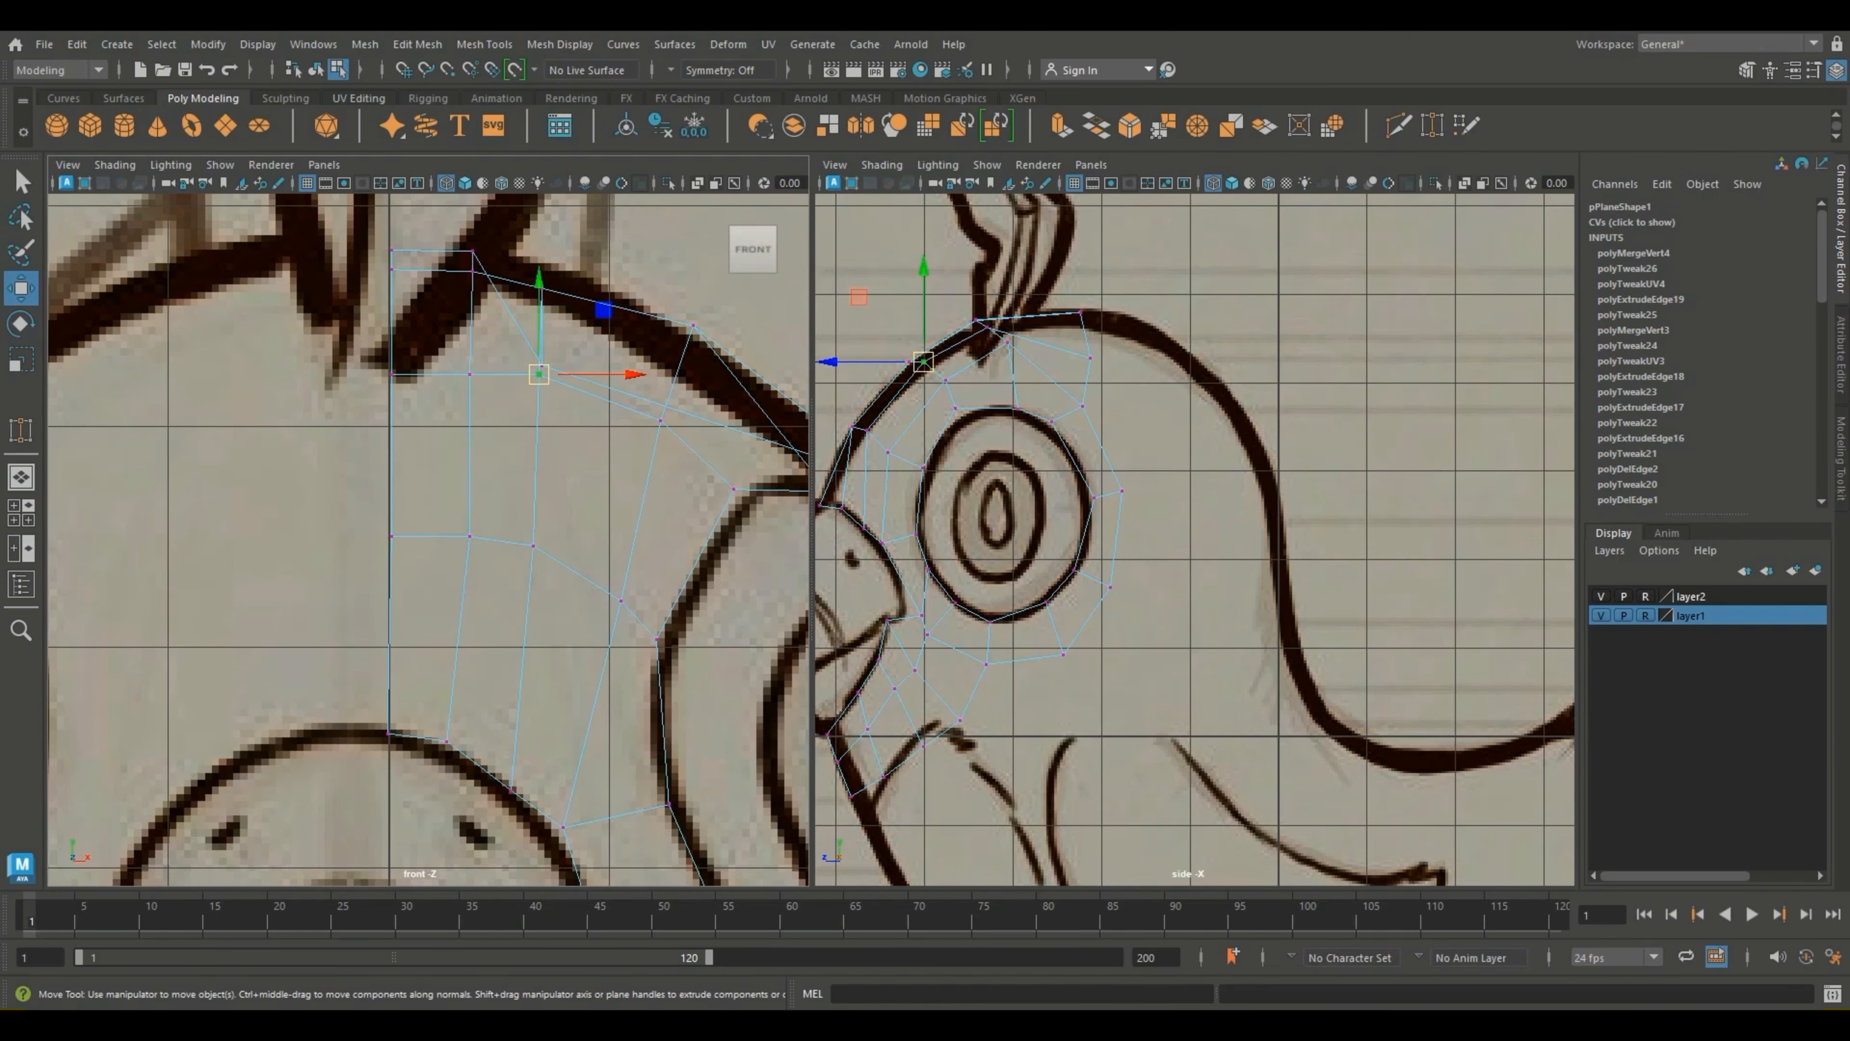
left_click_drag(924, 361, 1007, 359)
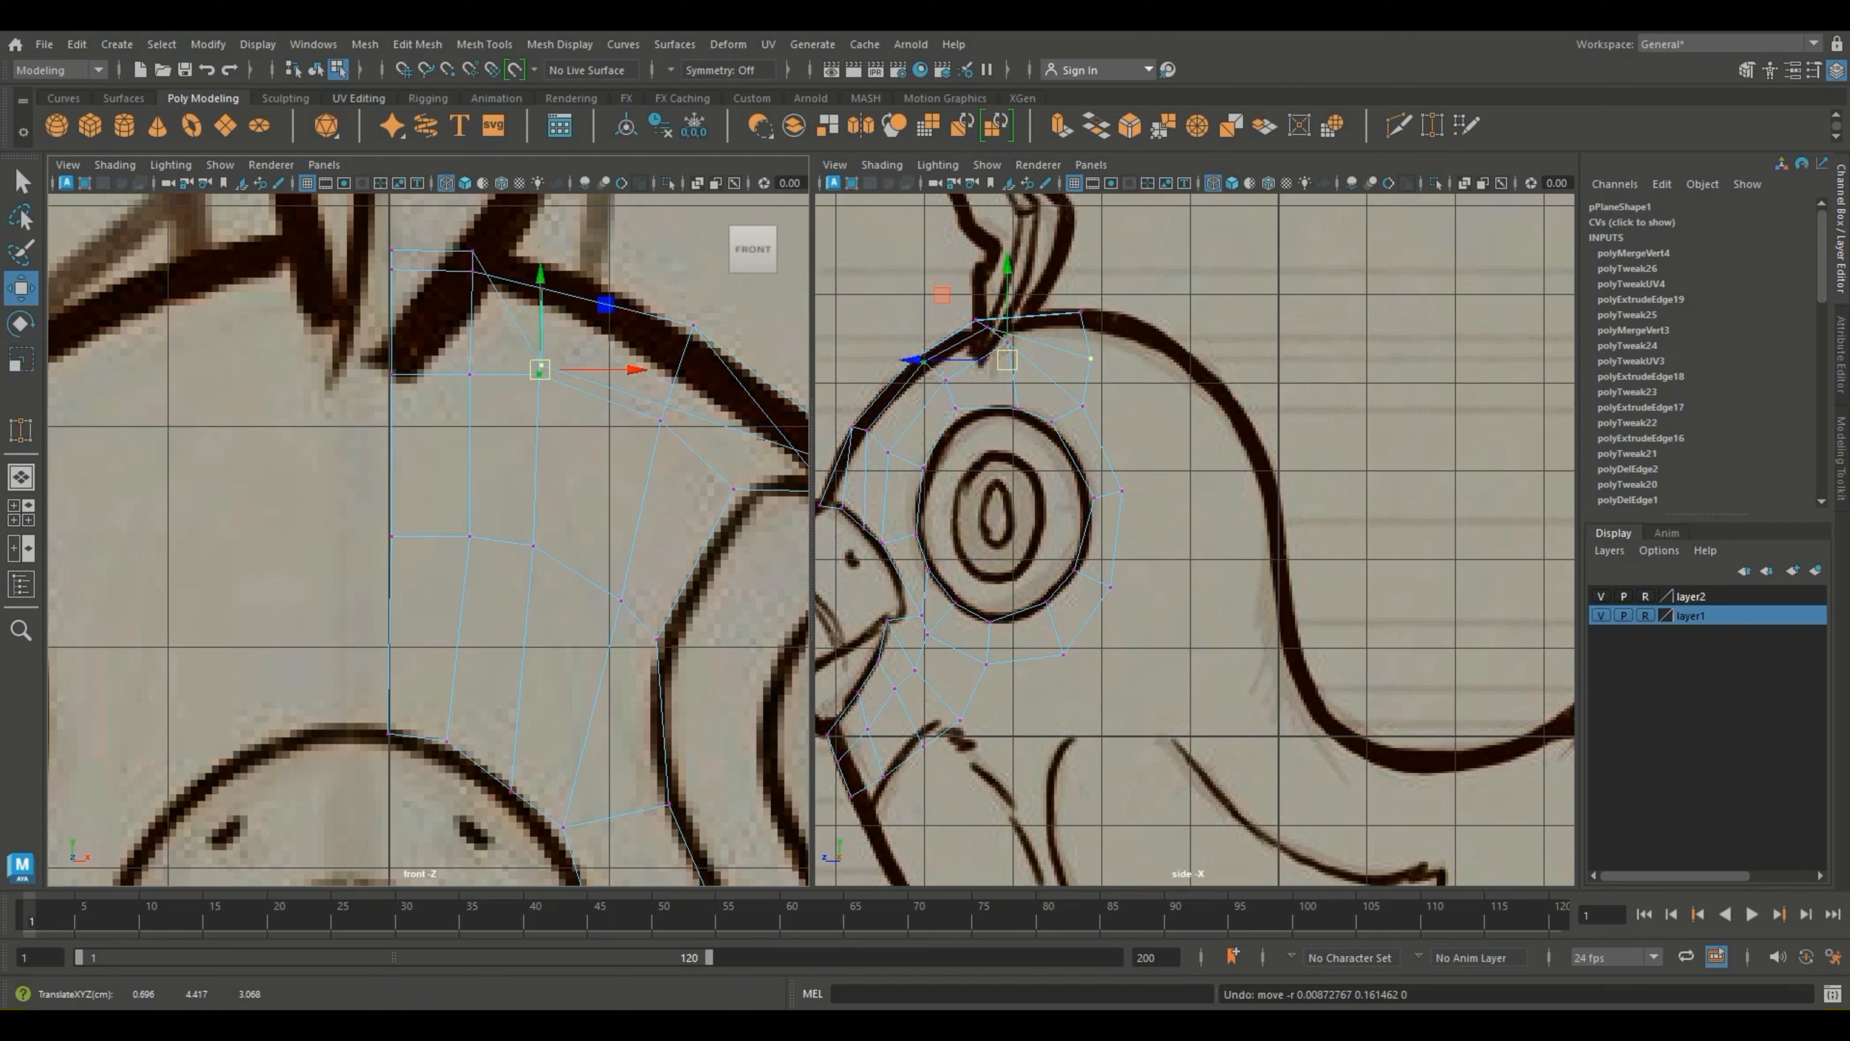
key("ctrl+z")
mouse_move(513, 340)
left_mouse_down()
mouse_move(568, 368)
mouse_move(543, 328)
mouse_move(553, 277)
left_mouse_up()
middle_click_drag(1194, 525, 1119, 626, "alt")
left_click_drag(1014, 425, 921, 454)
left_click(931, 444)
middle_click_drag(921, 454, 908, 432, "alt")
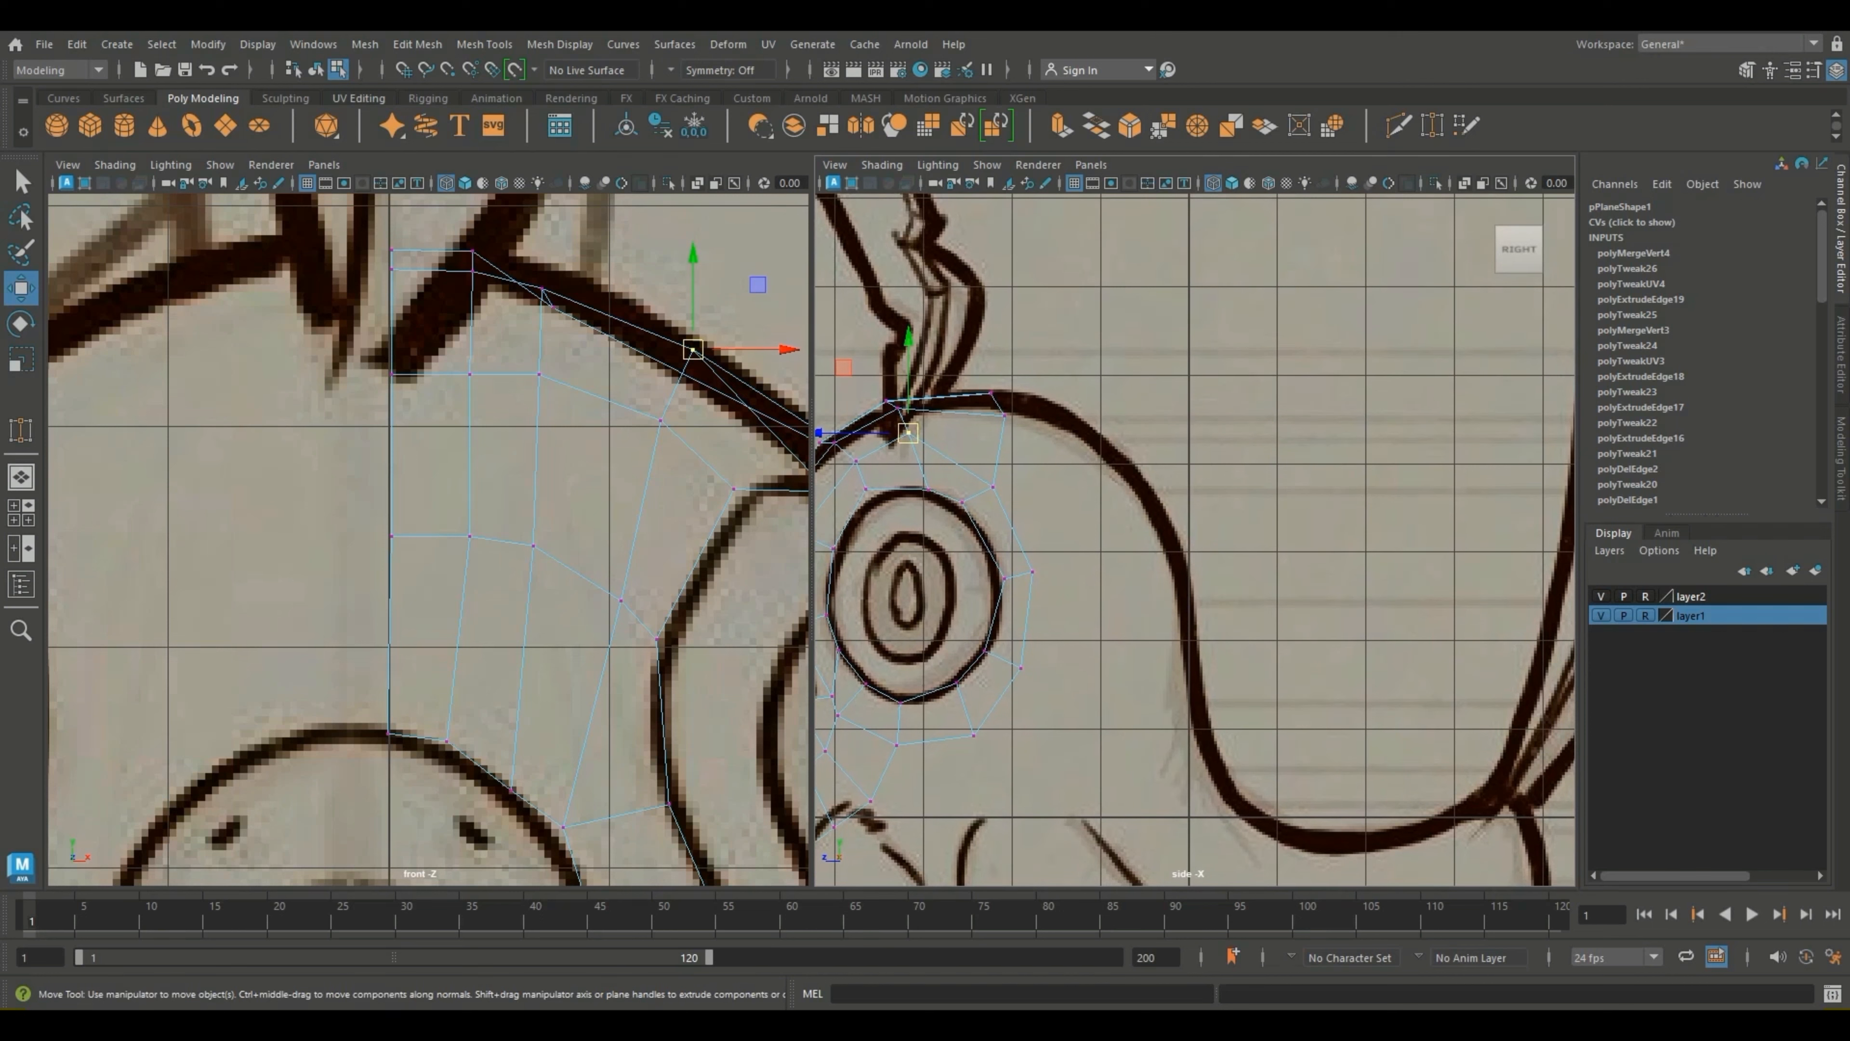
Step: Preview the mesh smoothed and raise the crown strip's rear end vertex onto the head outline in the side view
key("3")
scroll(1195, 540, "down", 5)
scroll(1194, 540, "up", 1)
middle_click_drag(1194, 540, 1242, 506, "alt")
scroll(1242, 506, "up", 4)
scroll(1202, 528, "up", 2)
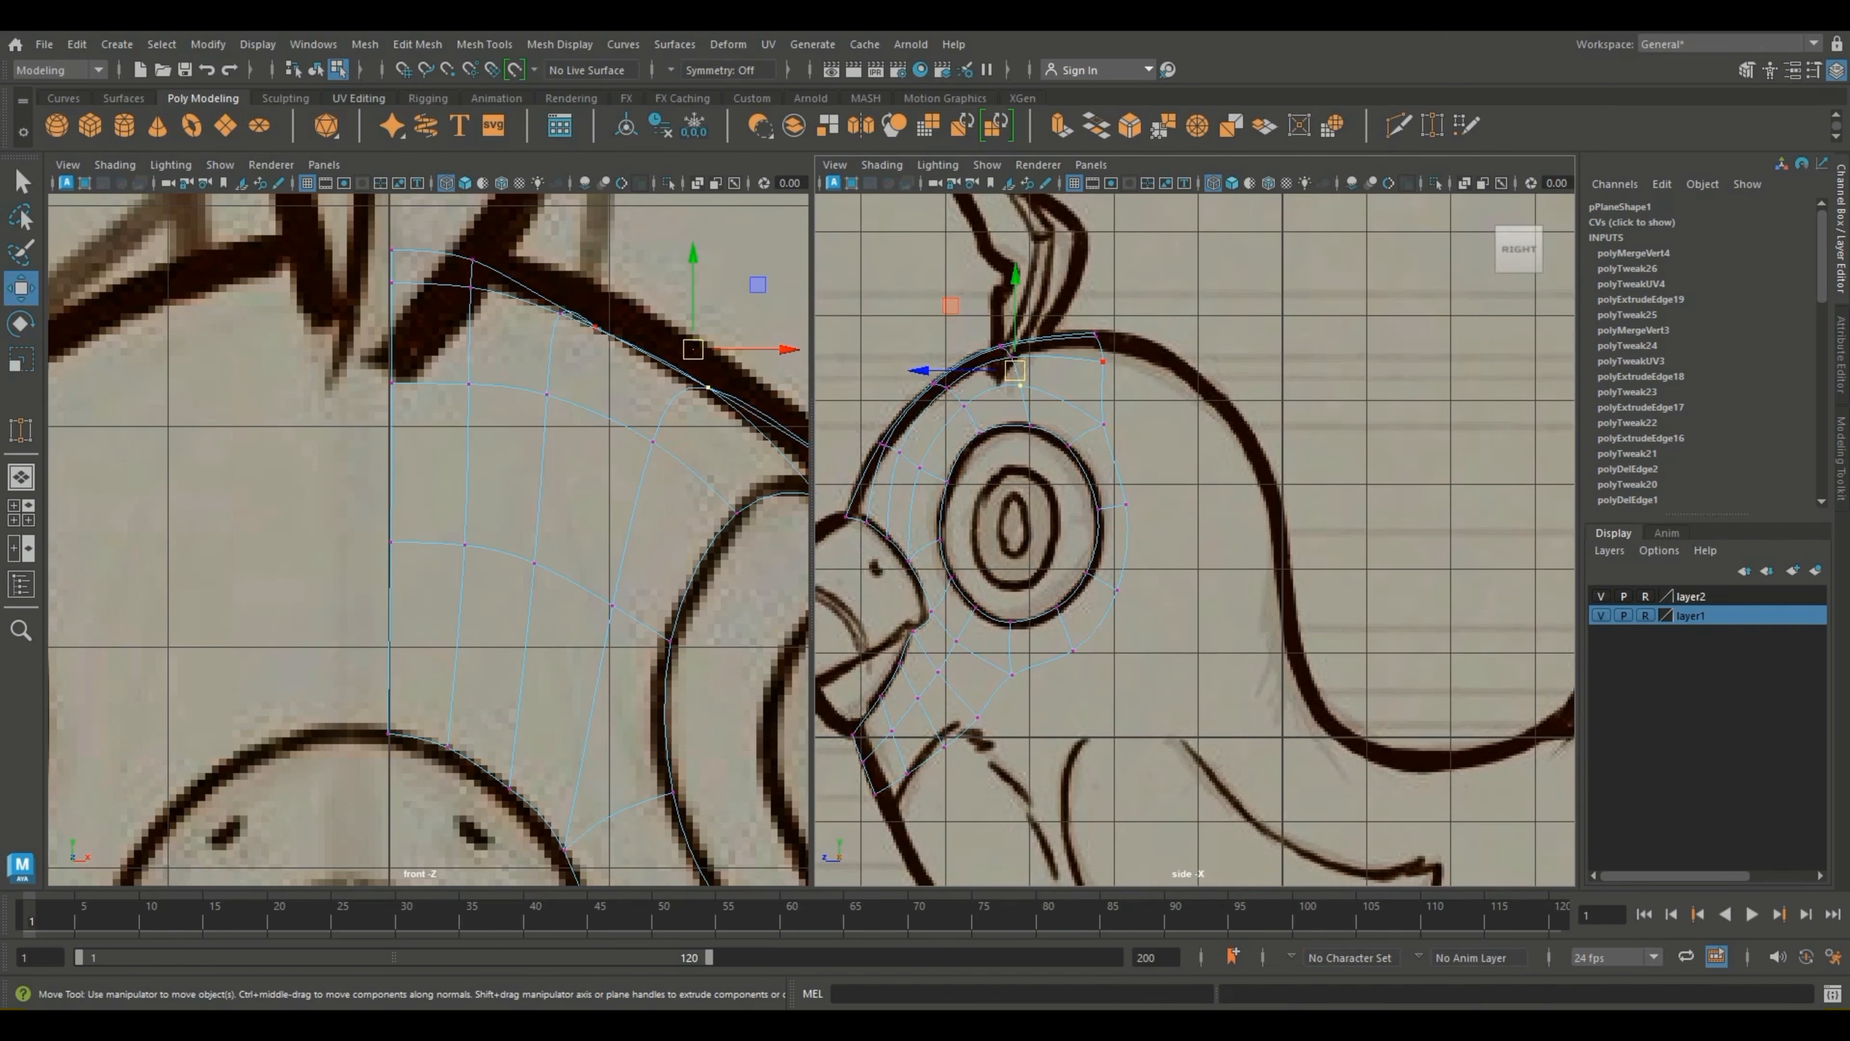
left_click(1103, 361)
left_click_drag(1107, 355, 1095, 347)
left_click(1158, 307)
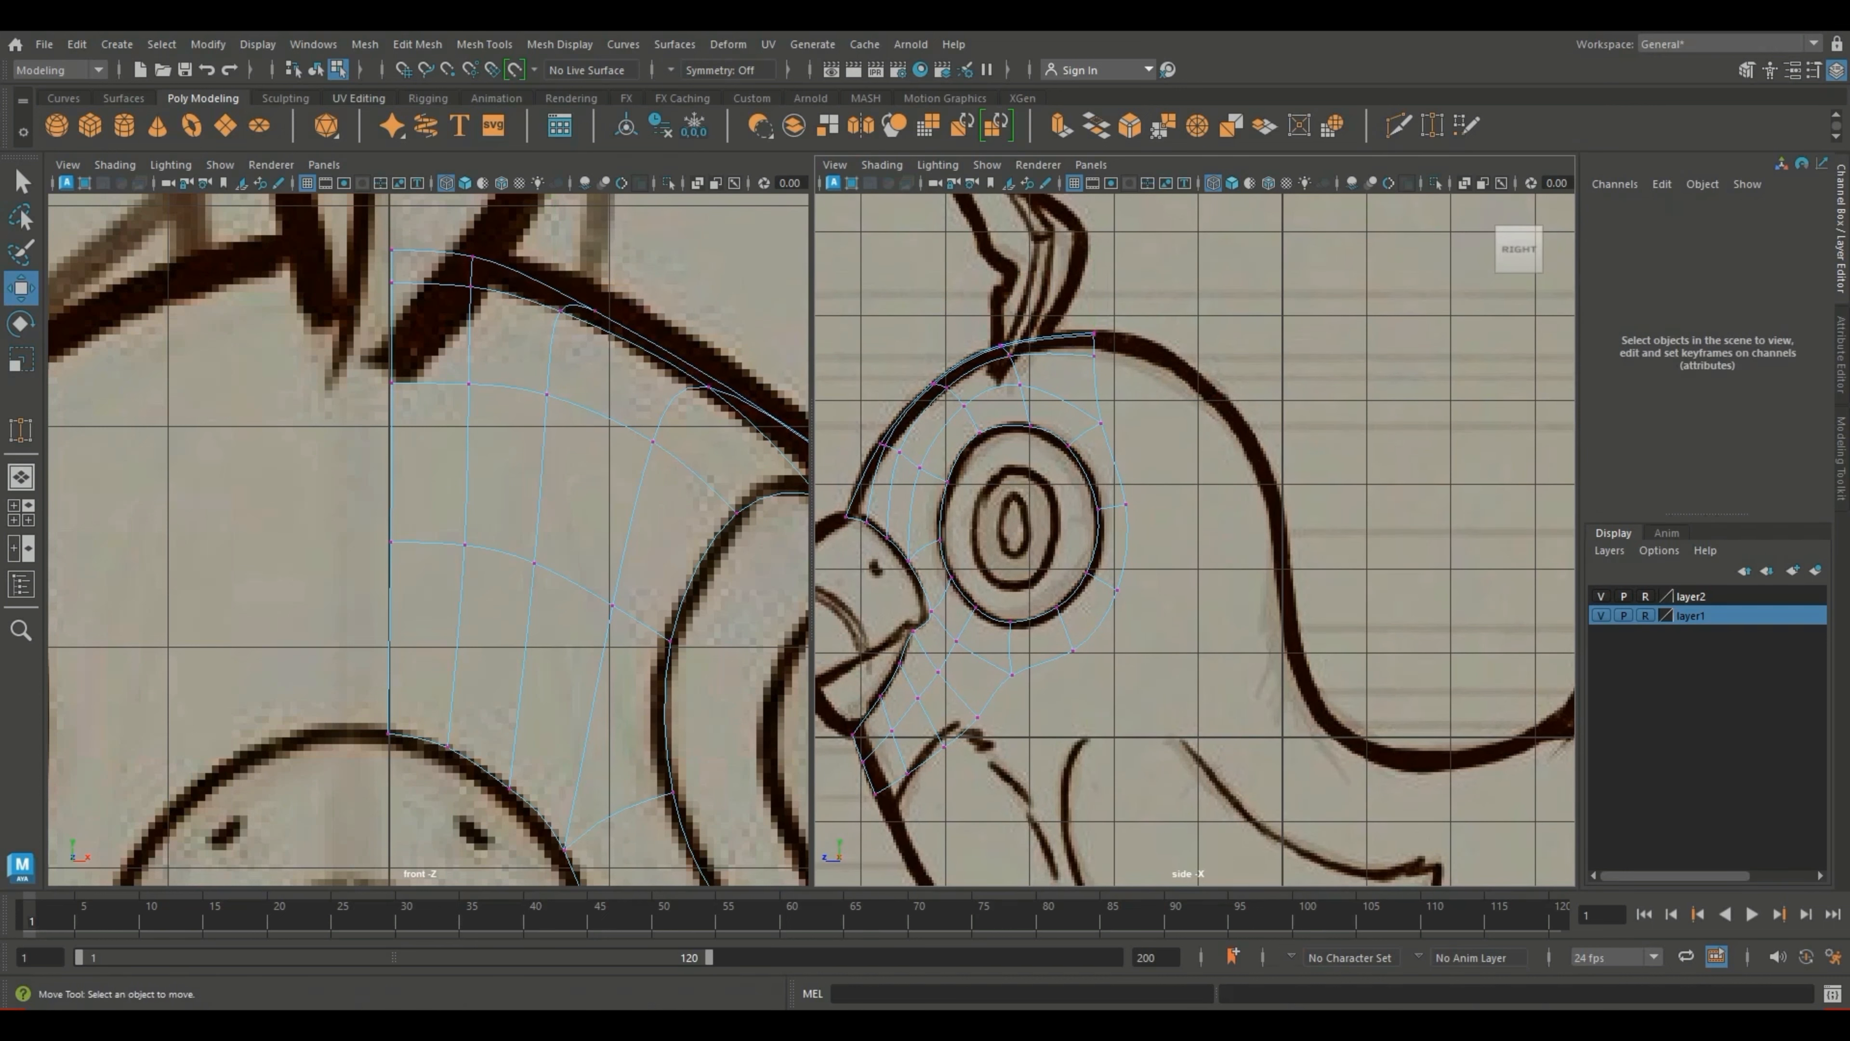
Step: Return to the unsmoothed mesh and adjust the crown's rear vertices and the vertex above the eye in the front view
middle_click_drag(583, 452, 564, 481, "alt")
key("1")
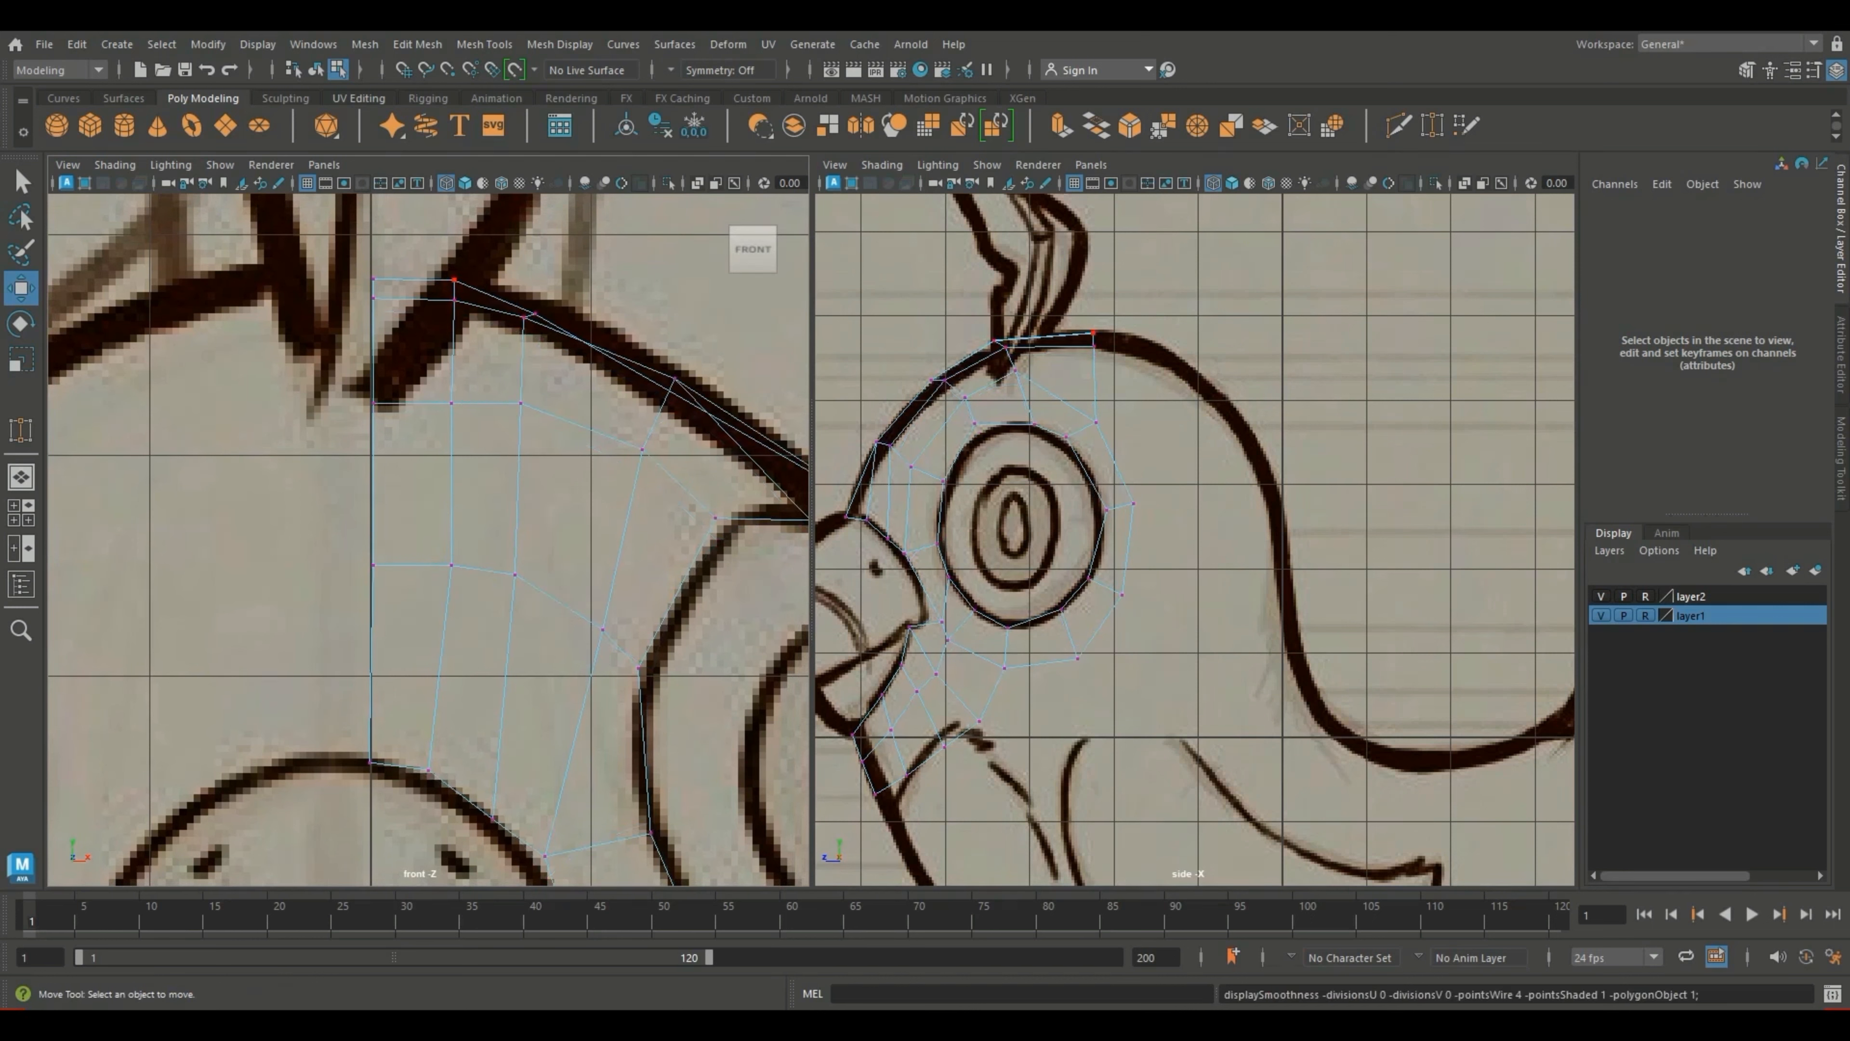
left_click(454, 280)
left_click_drag(453, 280, 372, 279)
left_click(374, 278)
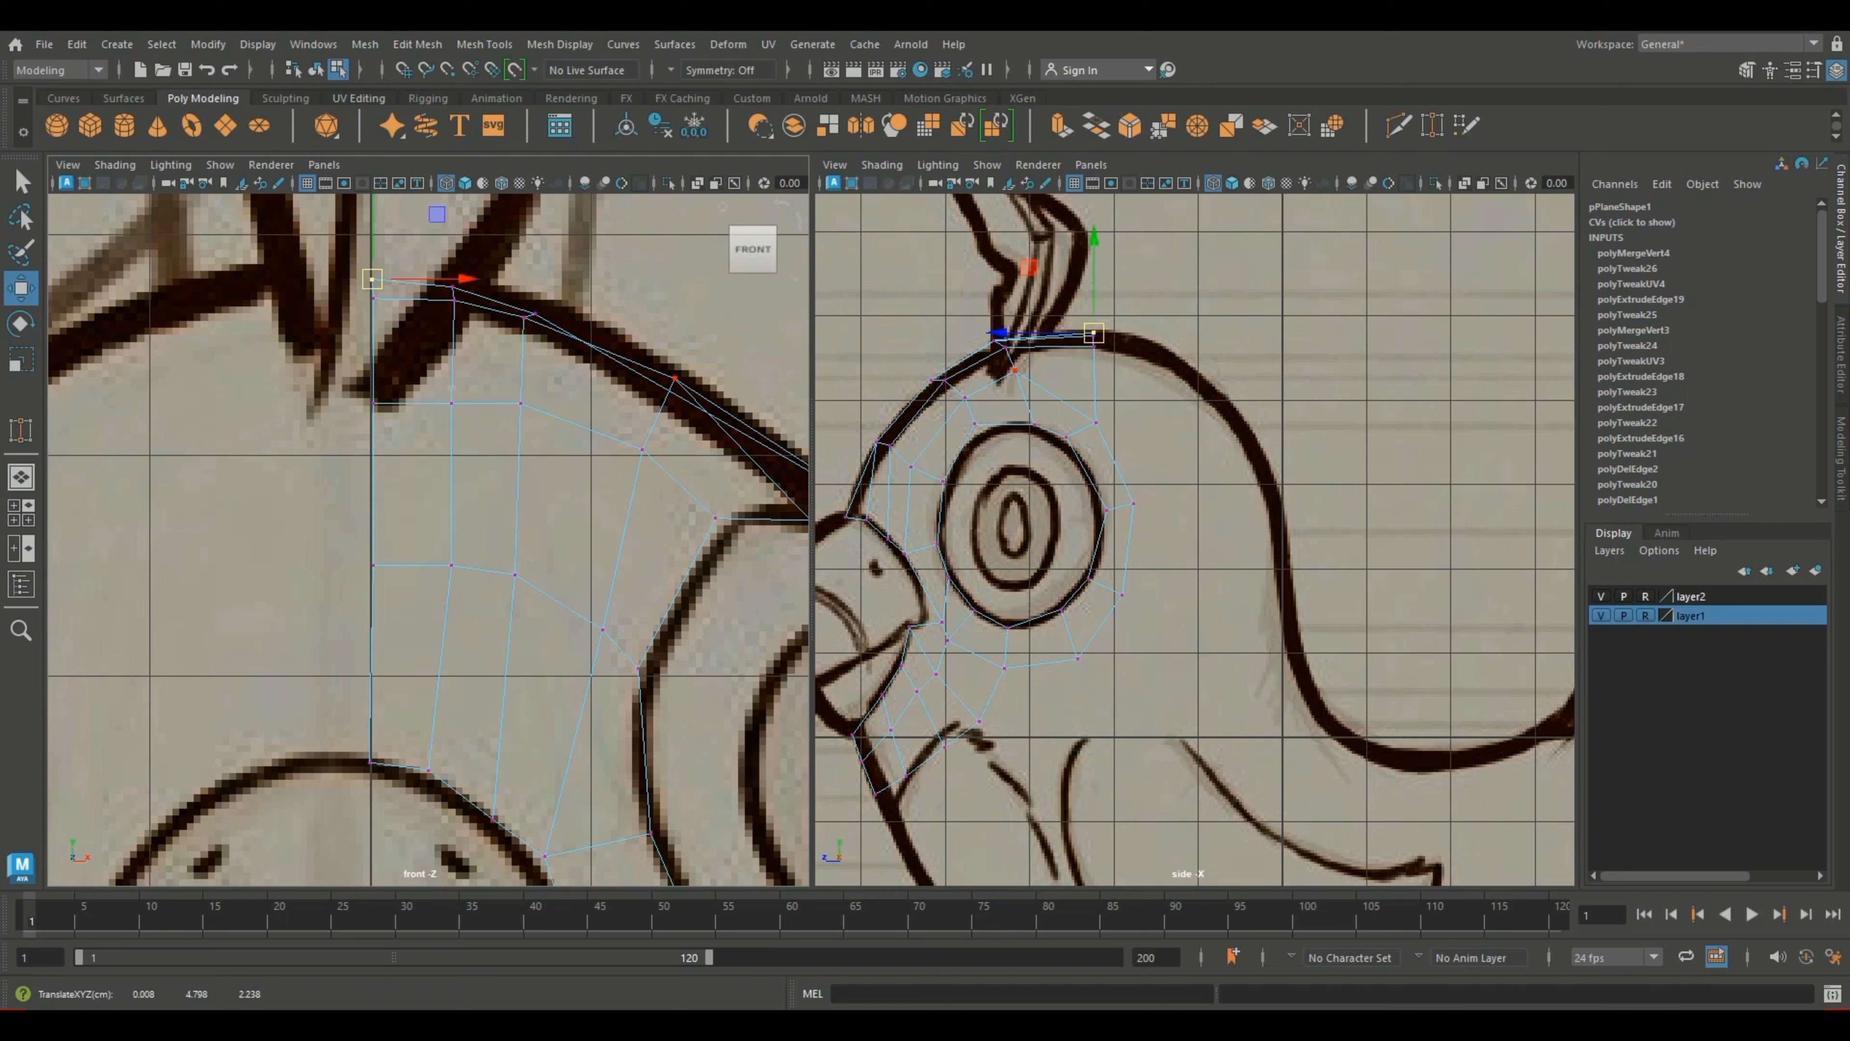
left_click(675, 378)
left_click_drag(674, 378, 656, 387)
left_click(685, 438)
left_click(653, 393)
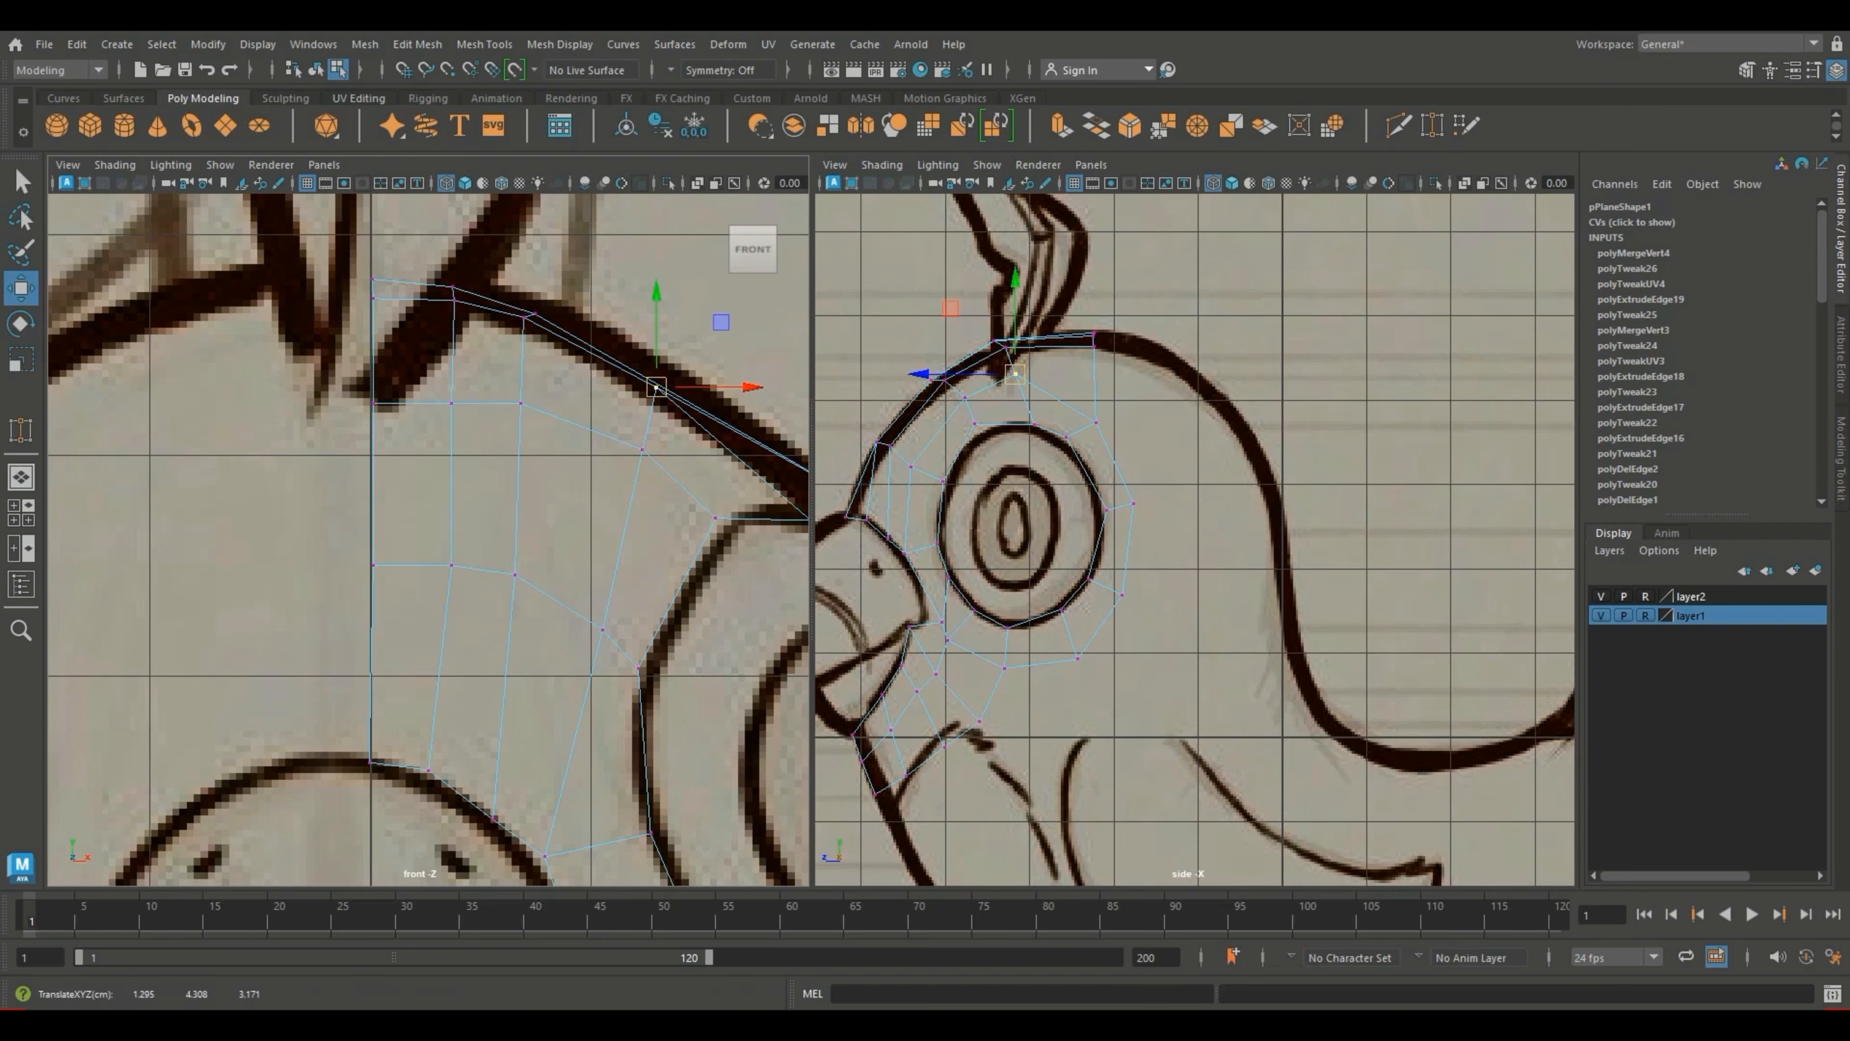
Step: Extrude the crown strip's rear edges and move them back and down along the head outline in the side view
key("a")
scroll(1193, 542, "up", 3)
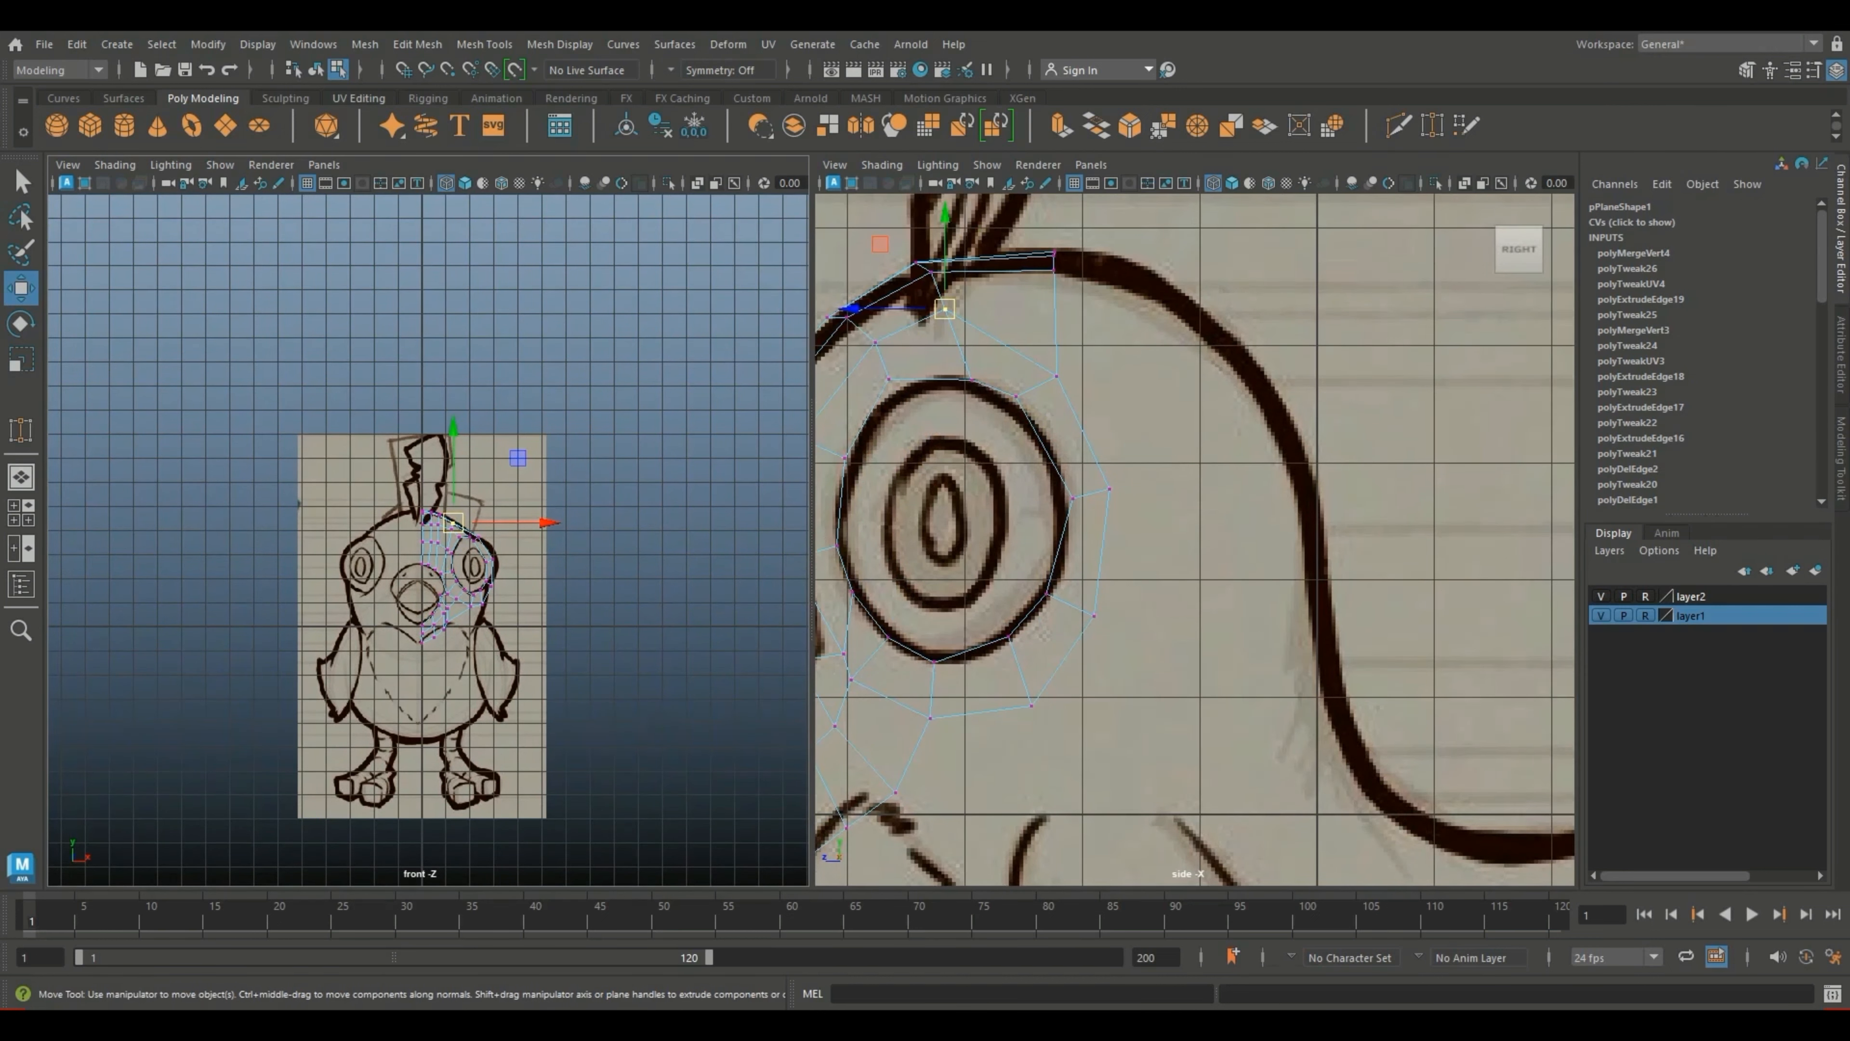
right_click_drag(1058, 343, 1057, 290)
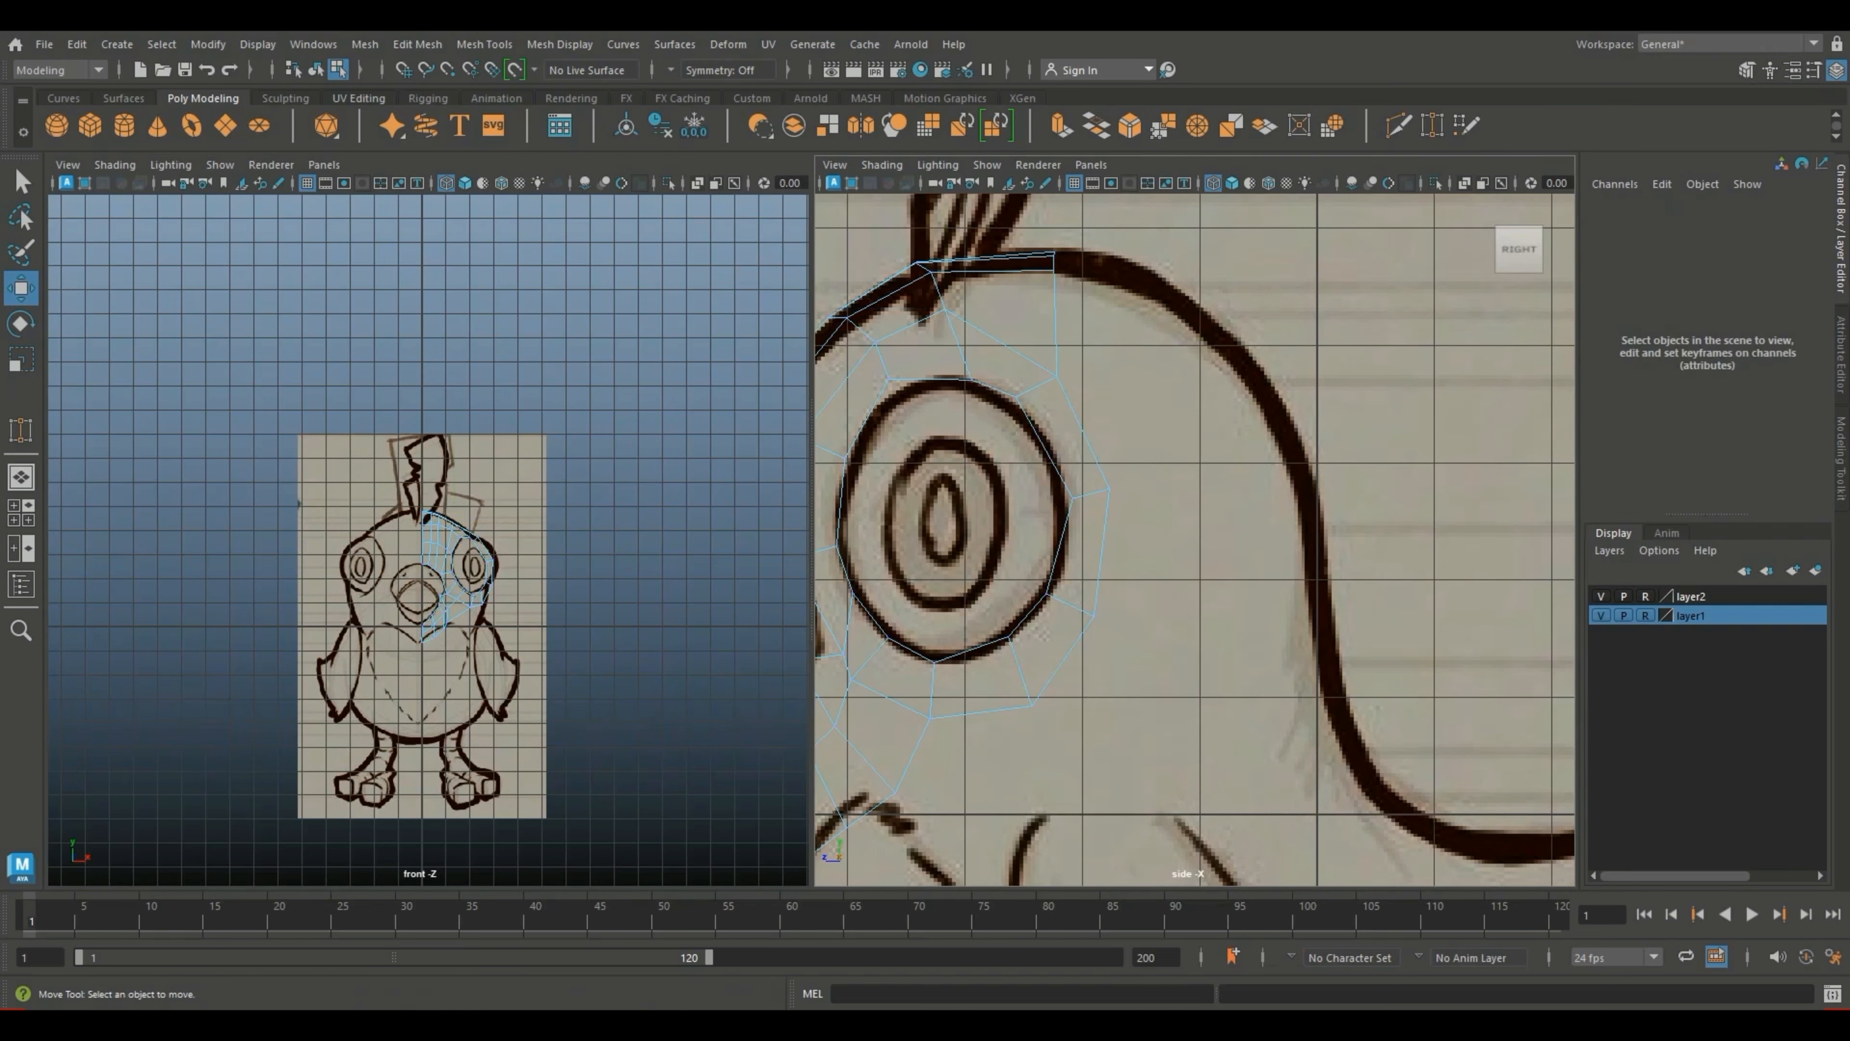
left_click(1042, 260)
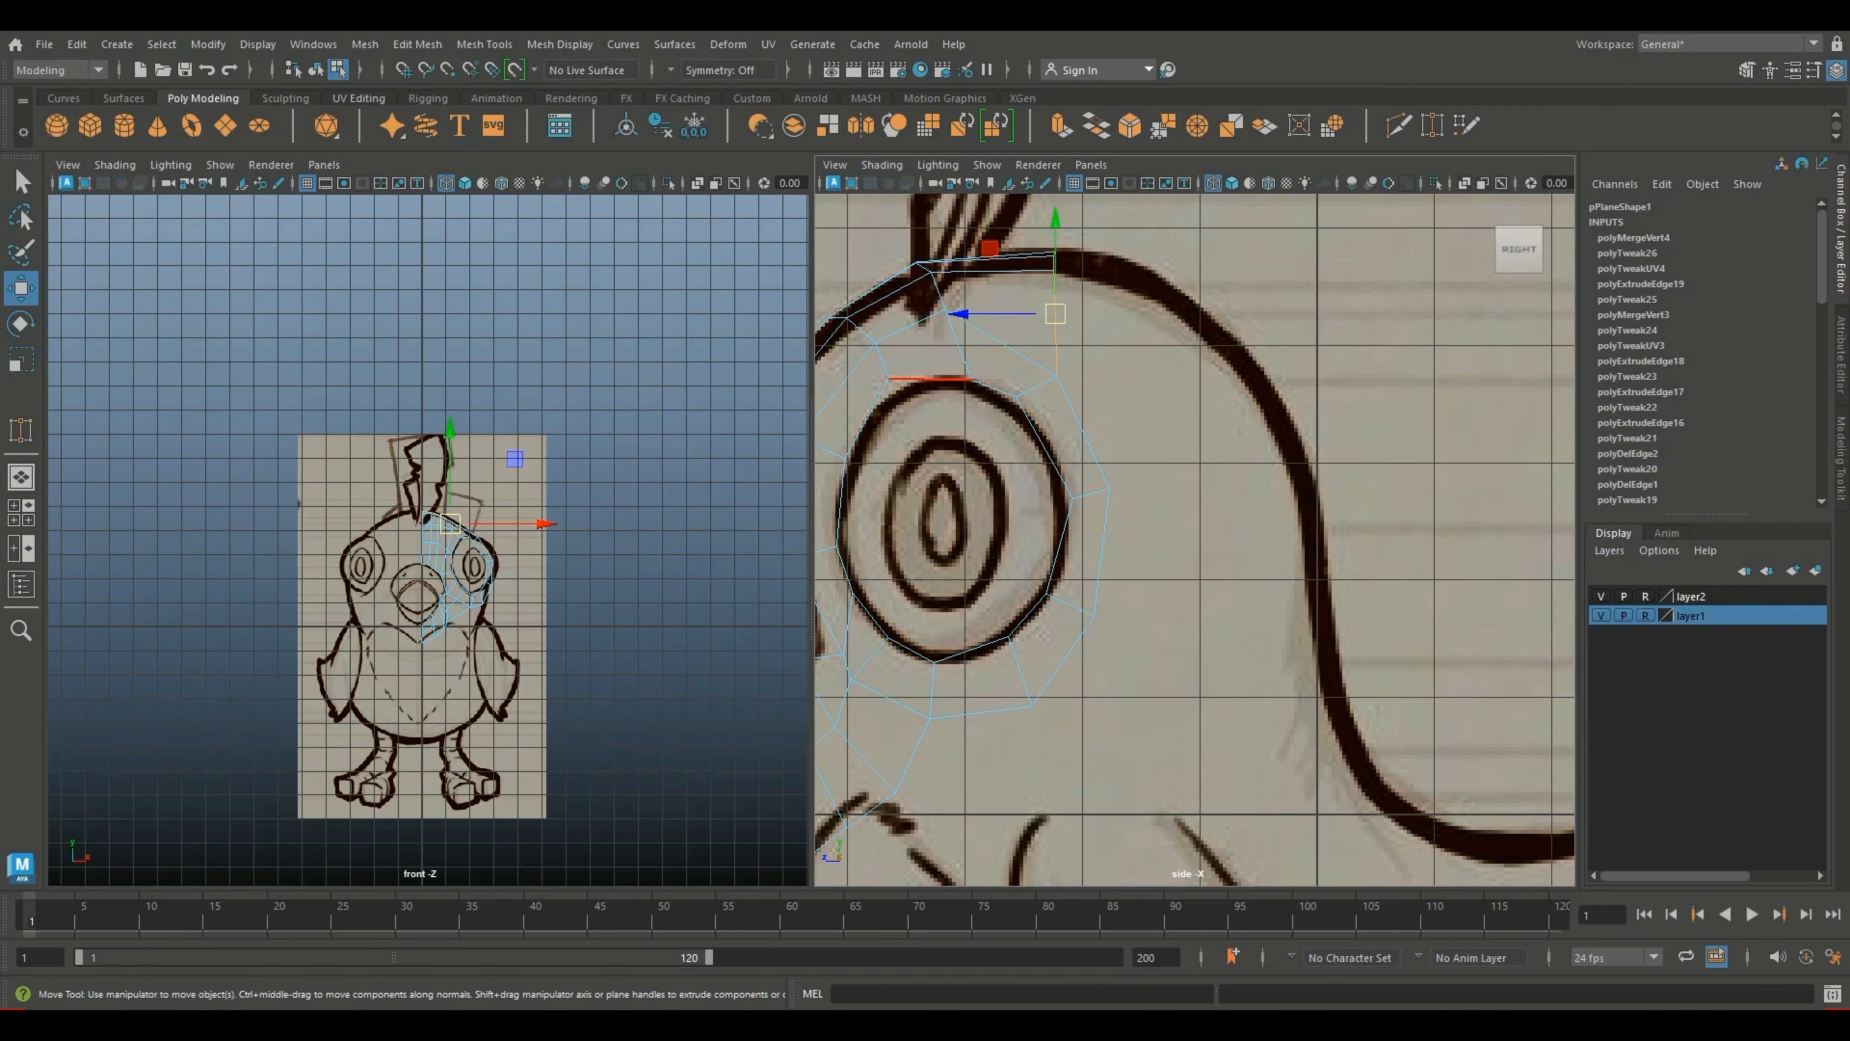
scroll(1200, 539, "up", 2)
scroll(1232, 591, "down", 5)
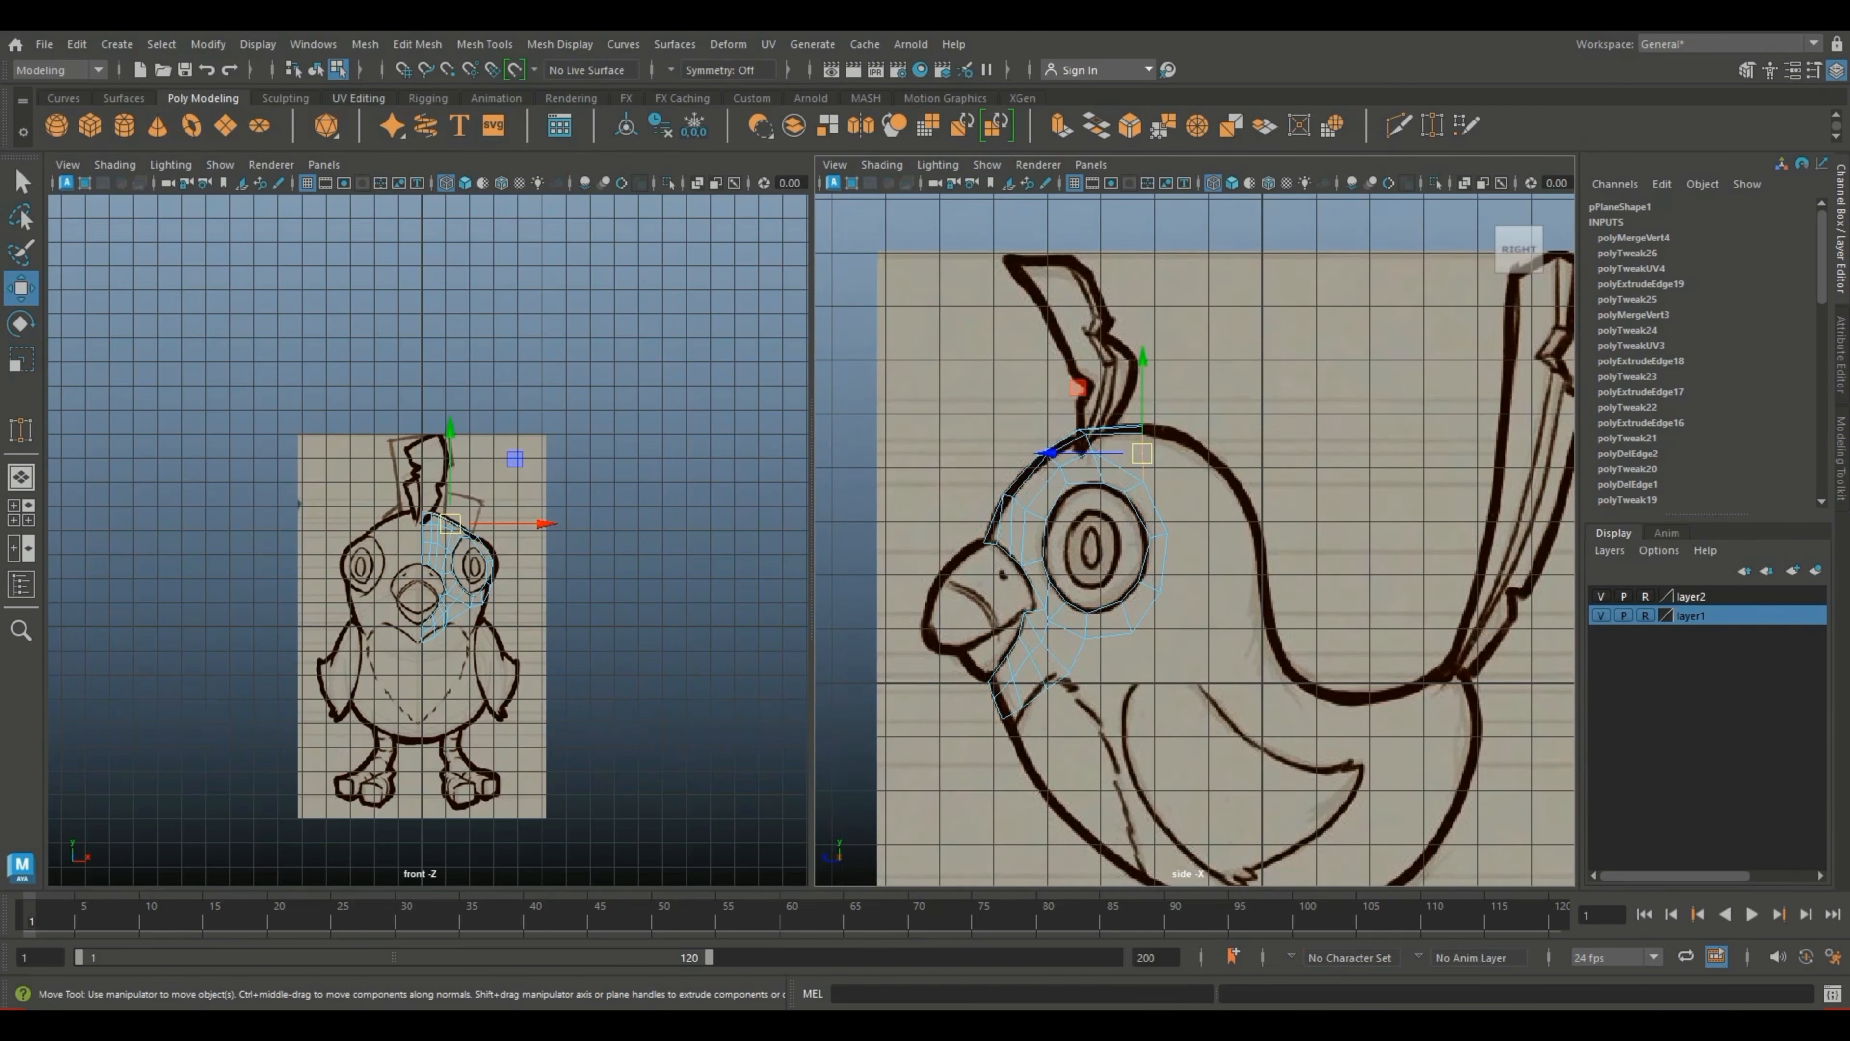
key("ctrl+e")
scroll(1209, 521, "up", 5)
key("w")
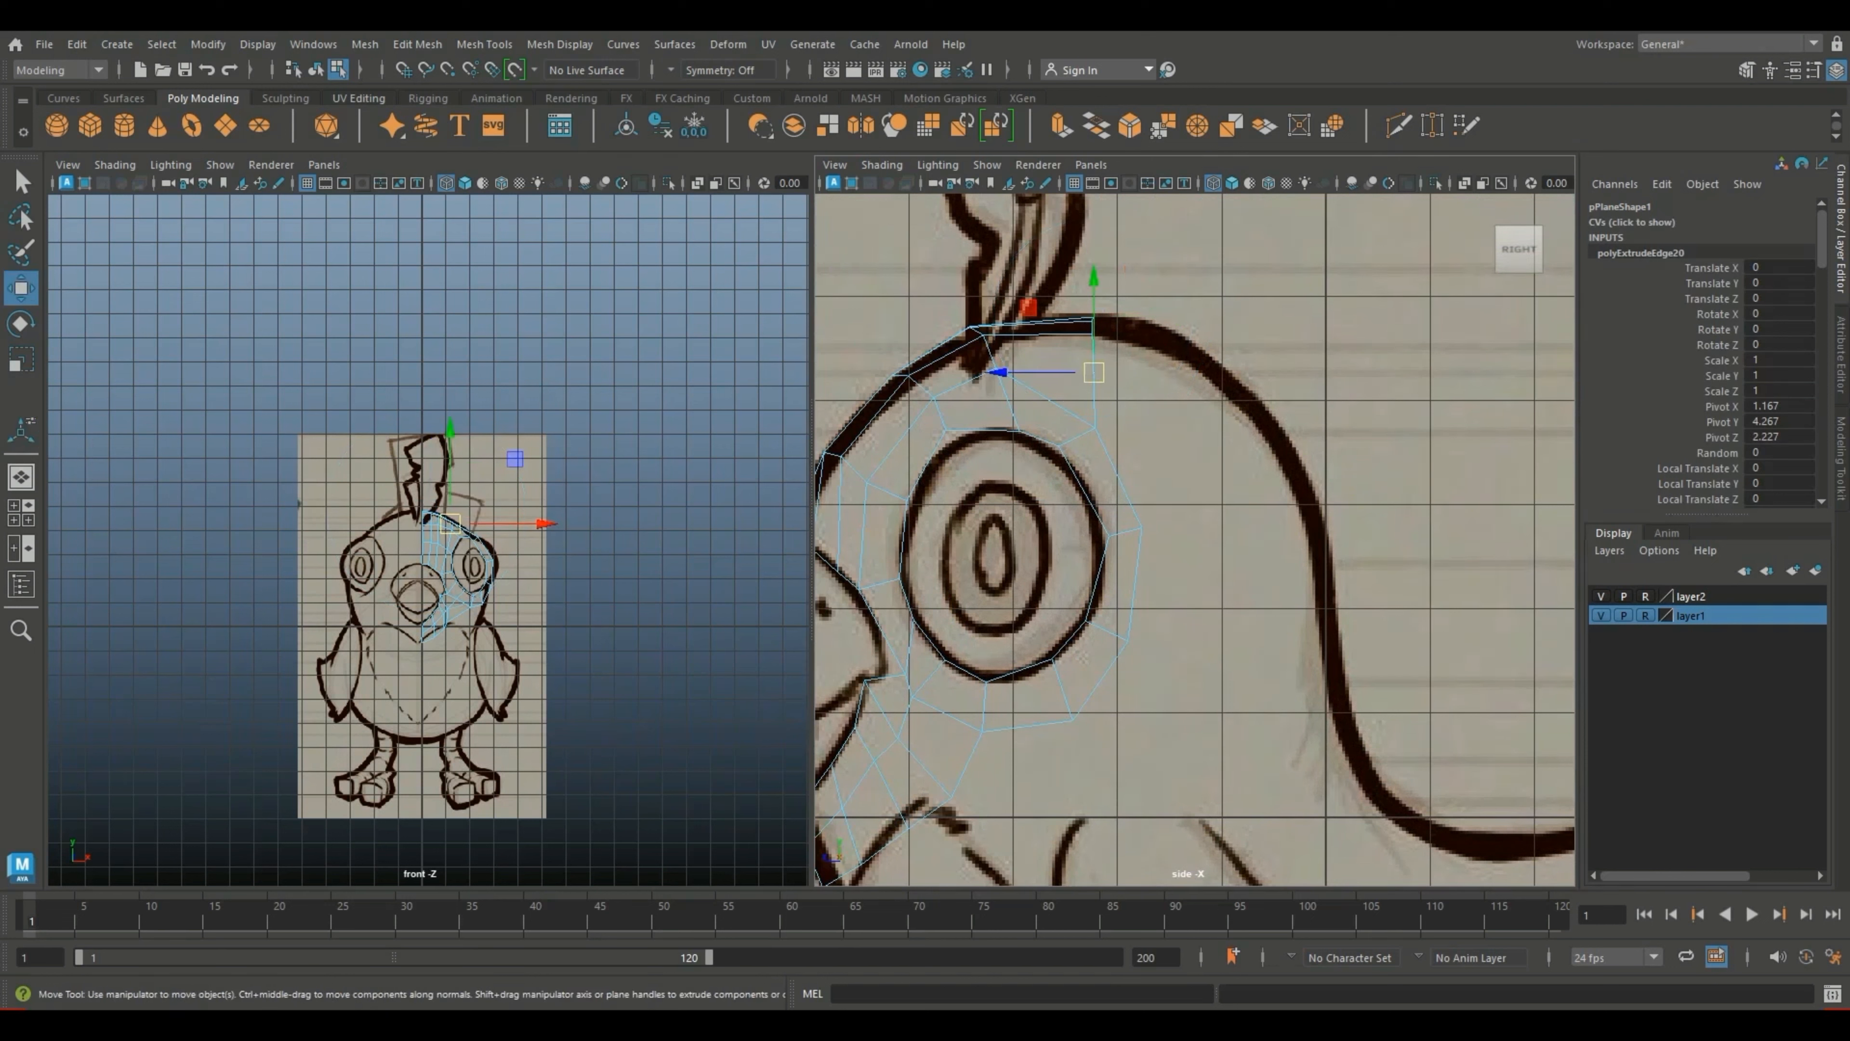
left_click_drag(1092, 321, 1195, 410)
Step: Rotate the extruded rear edges to follow the curve at the back of the head in the side view
key("e")
mouse_move(1269, 363)
left_mouse_down()
mouse_move(1281, 428)
mouse_move(1162, 390)
left_mouse_up()
key("w")
scroll(1162, 390, "up", 1)
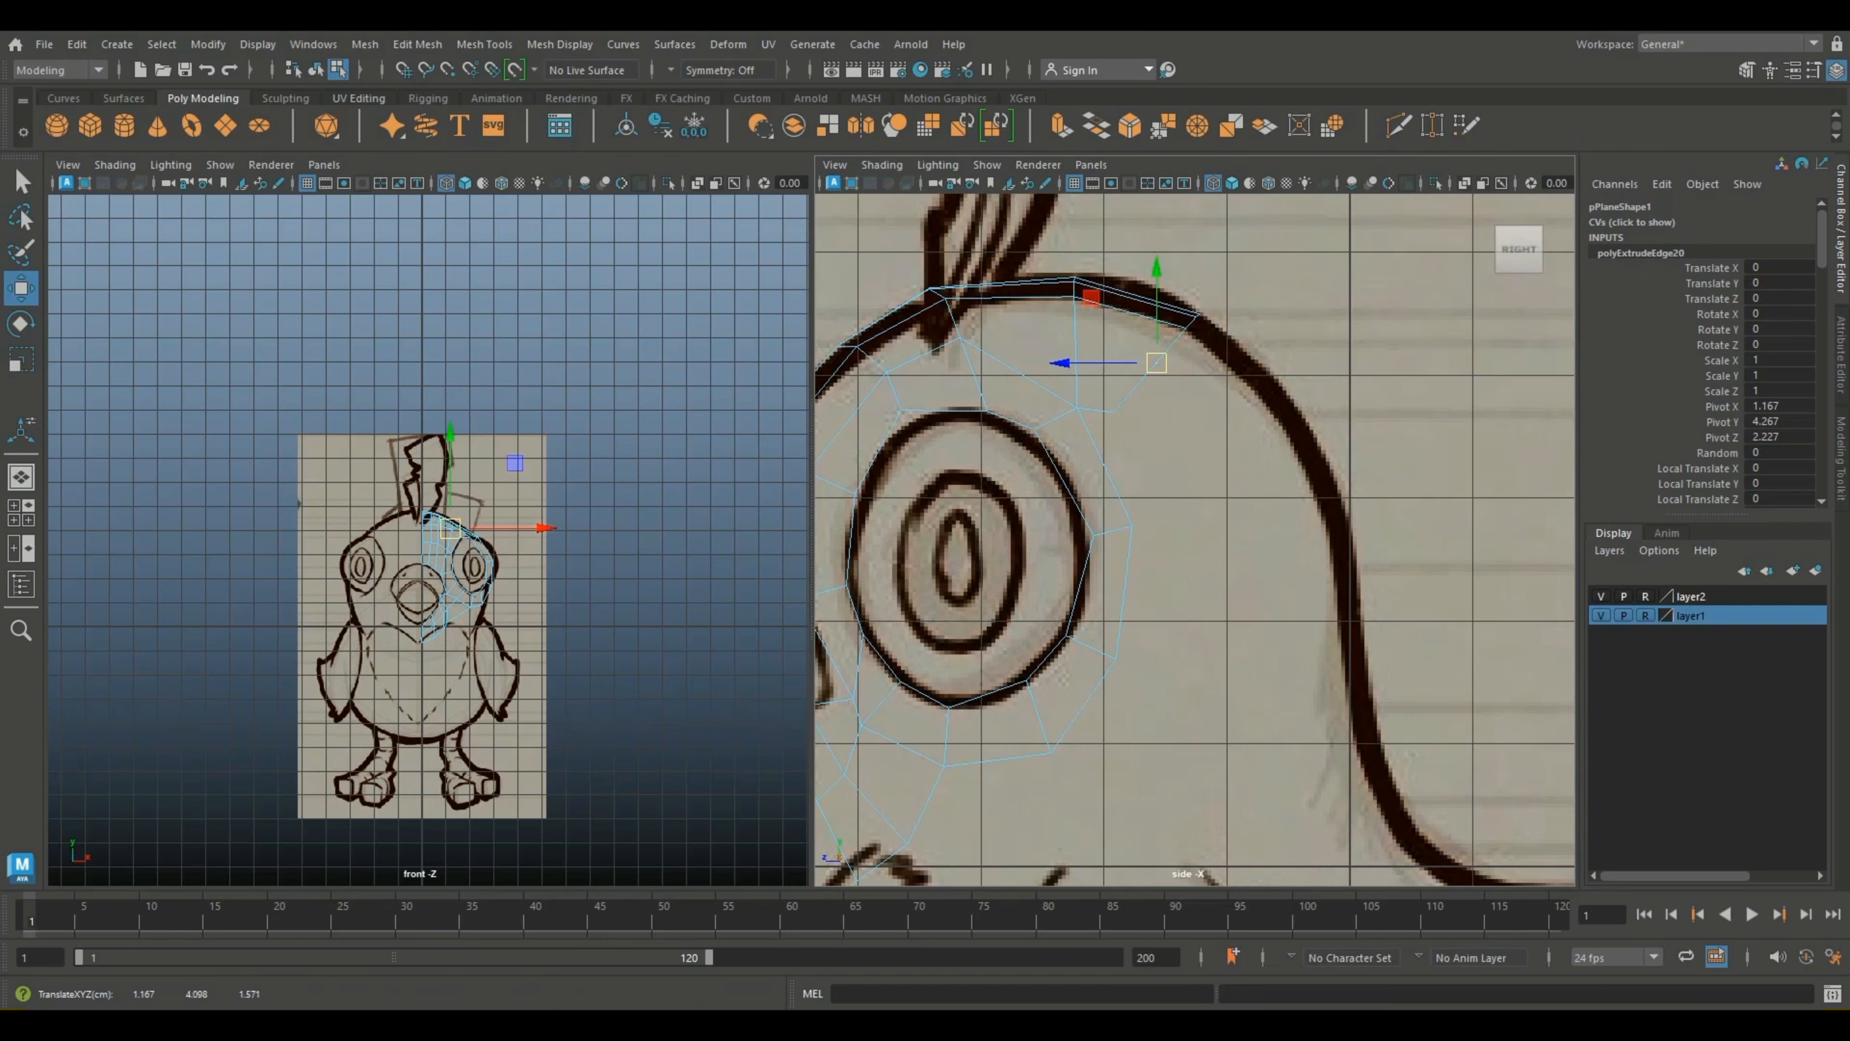
Step: Insert an edge loop across the upper rear section of the eye ring
left_click(559, 44)
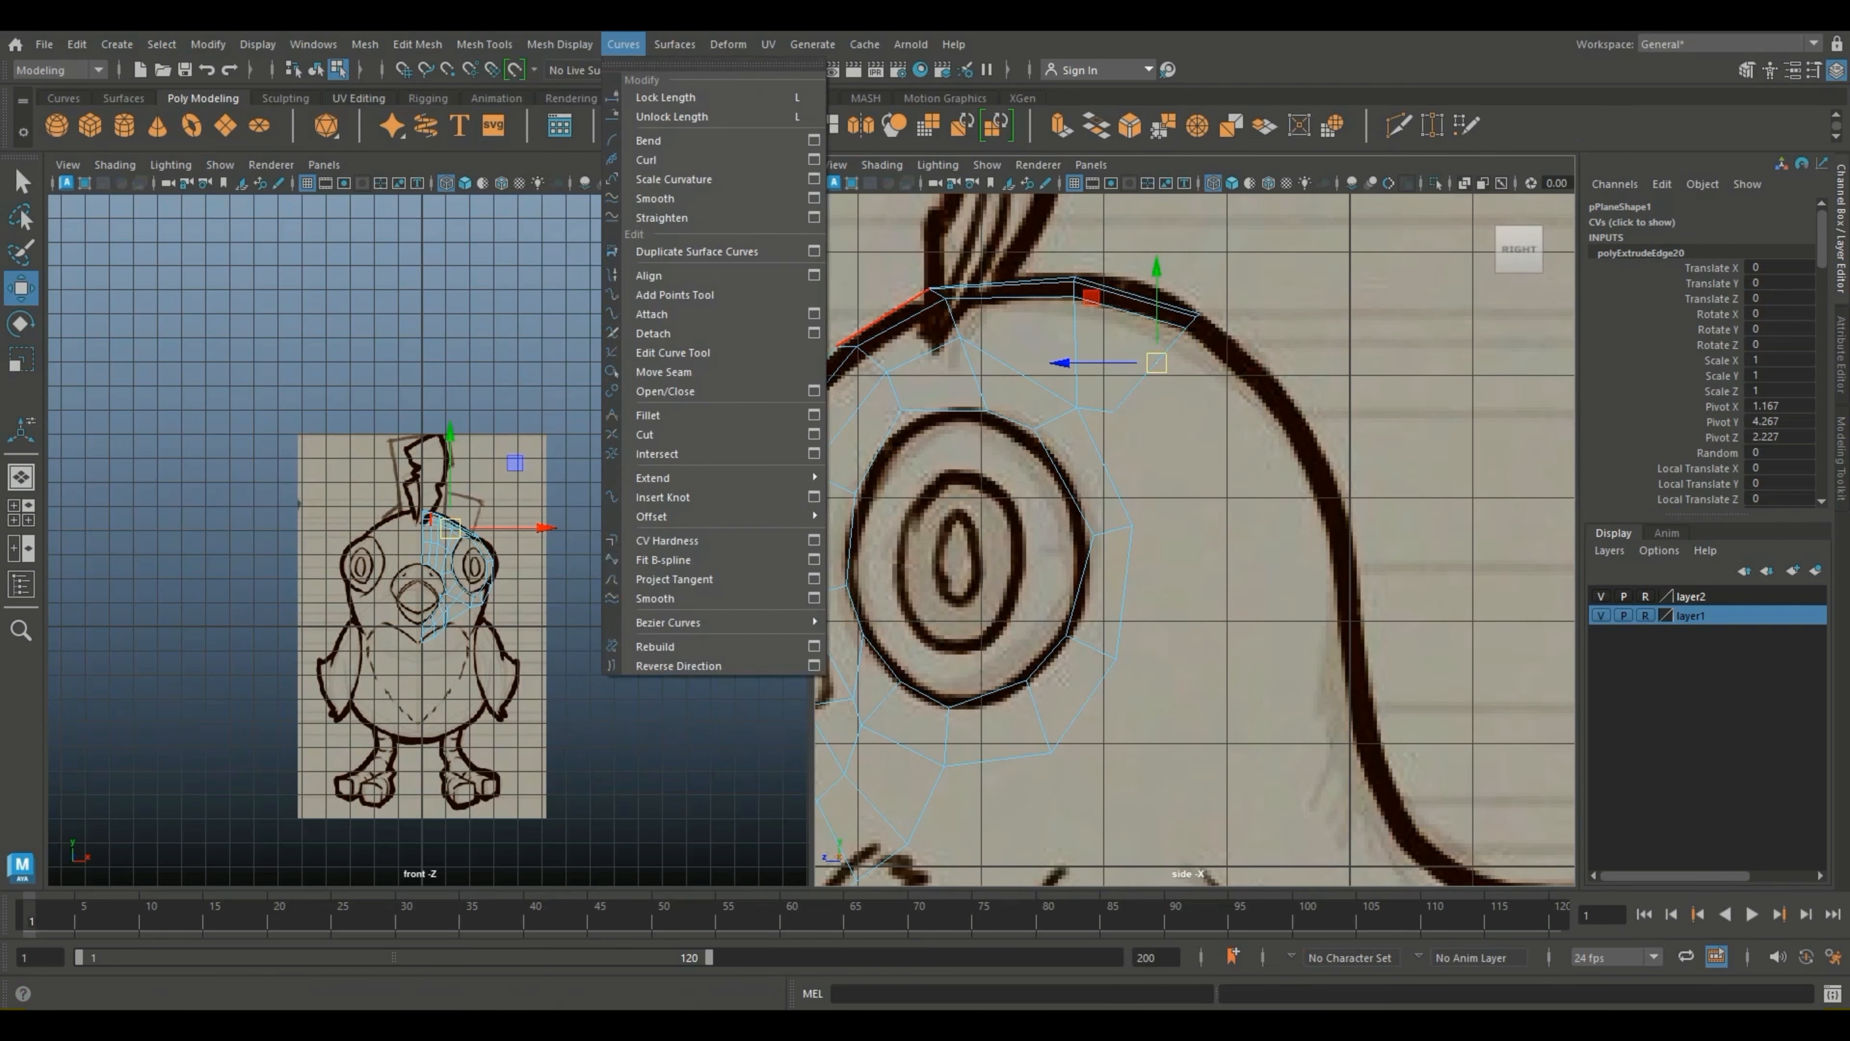
mouse_move(484, 44)
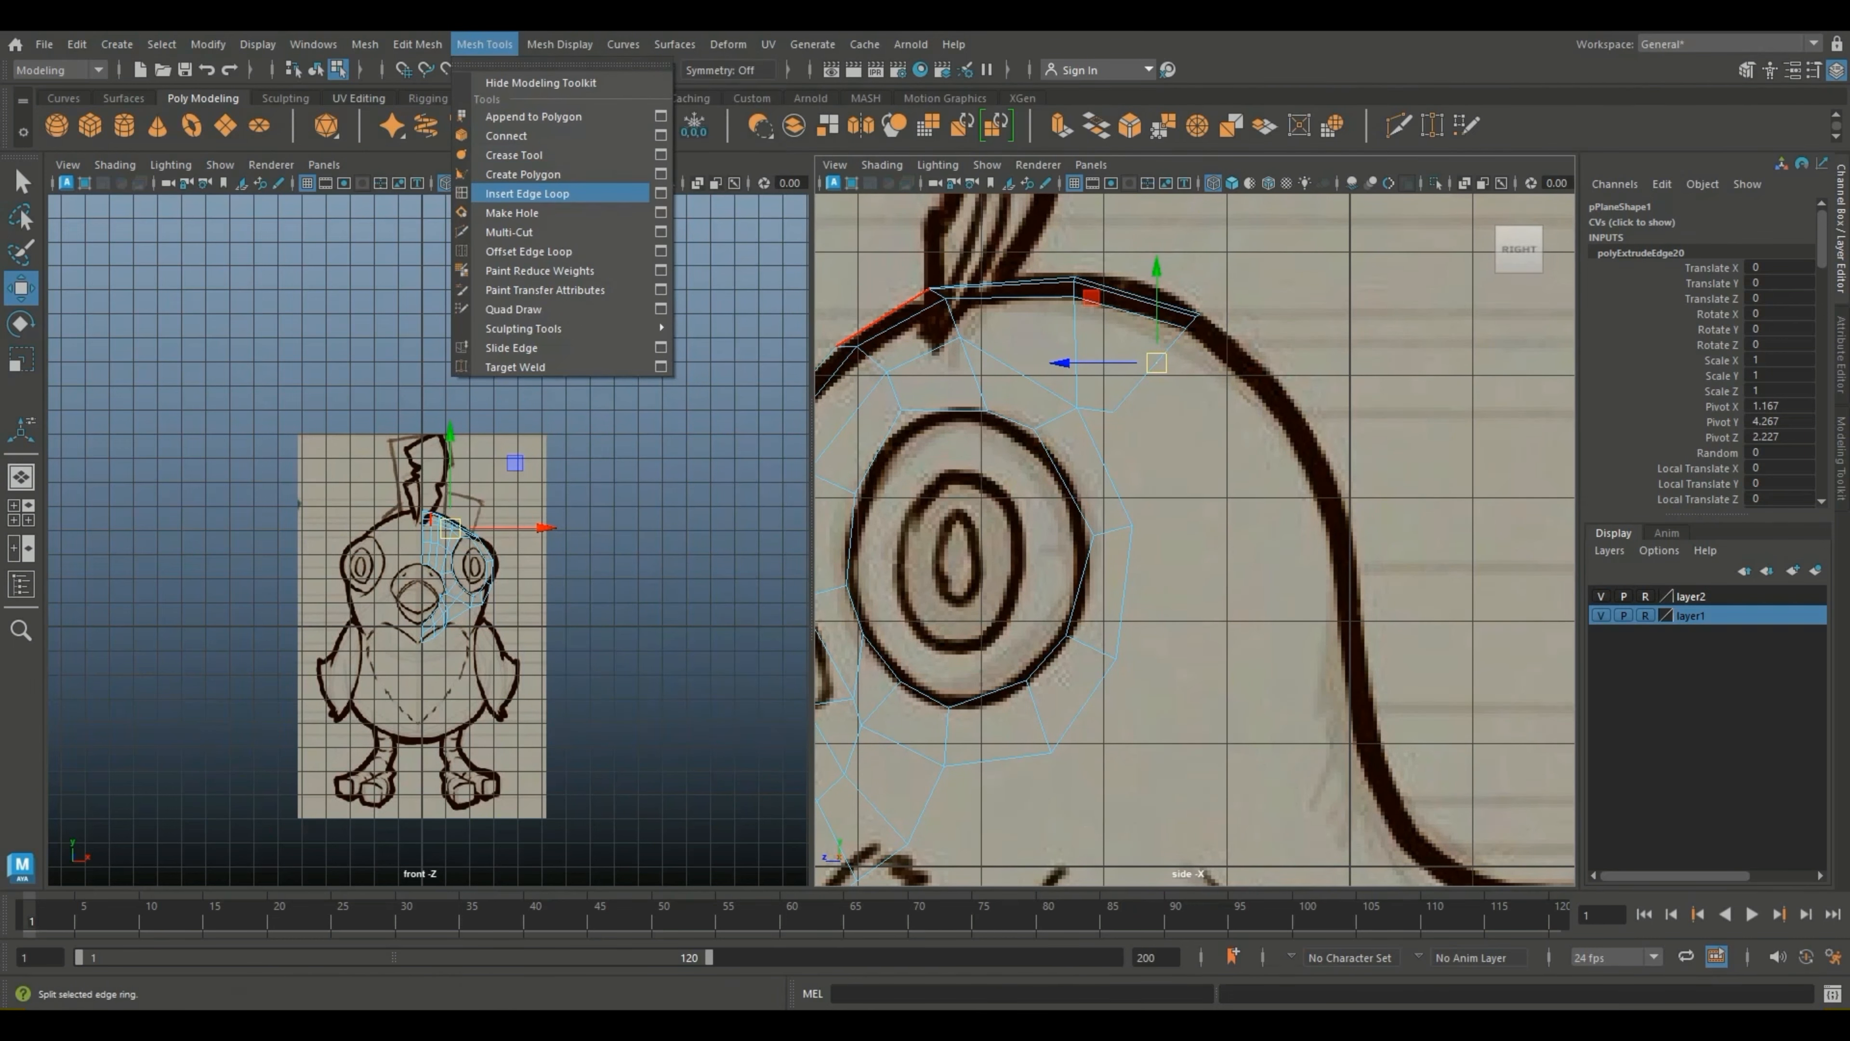
left_click(527, 193)
key("w")
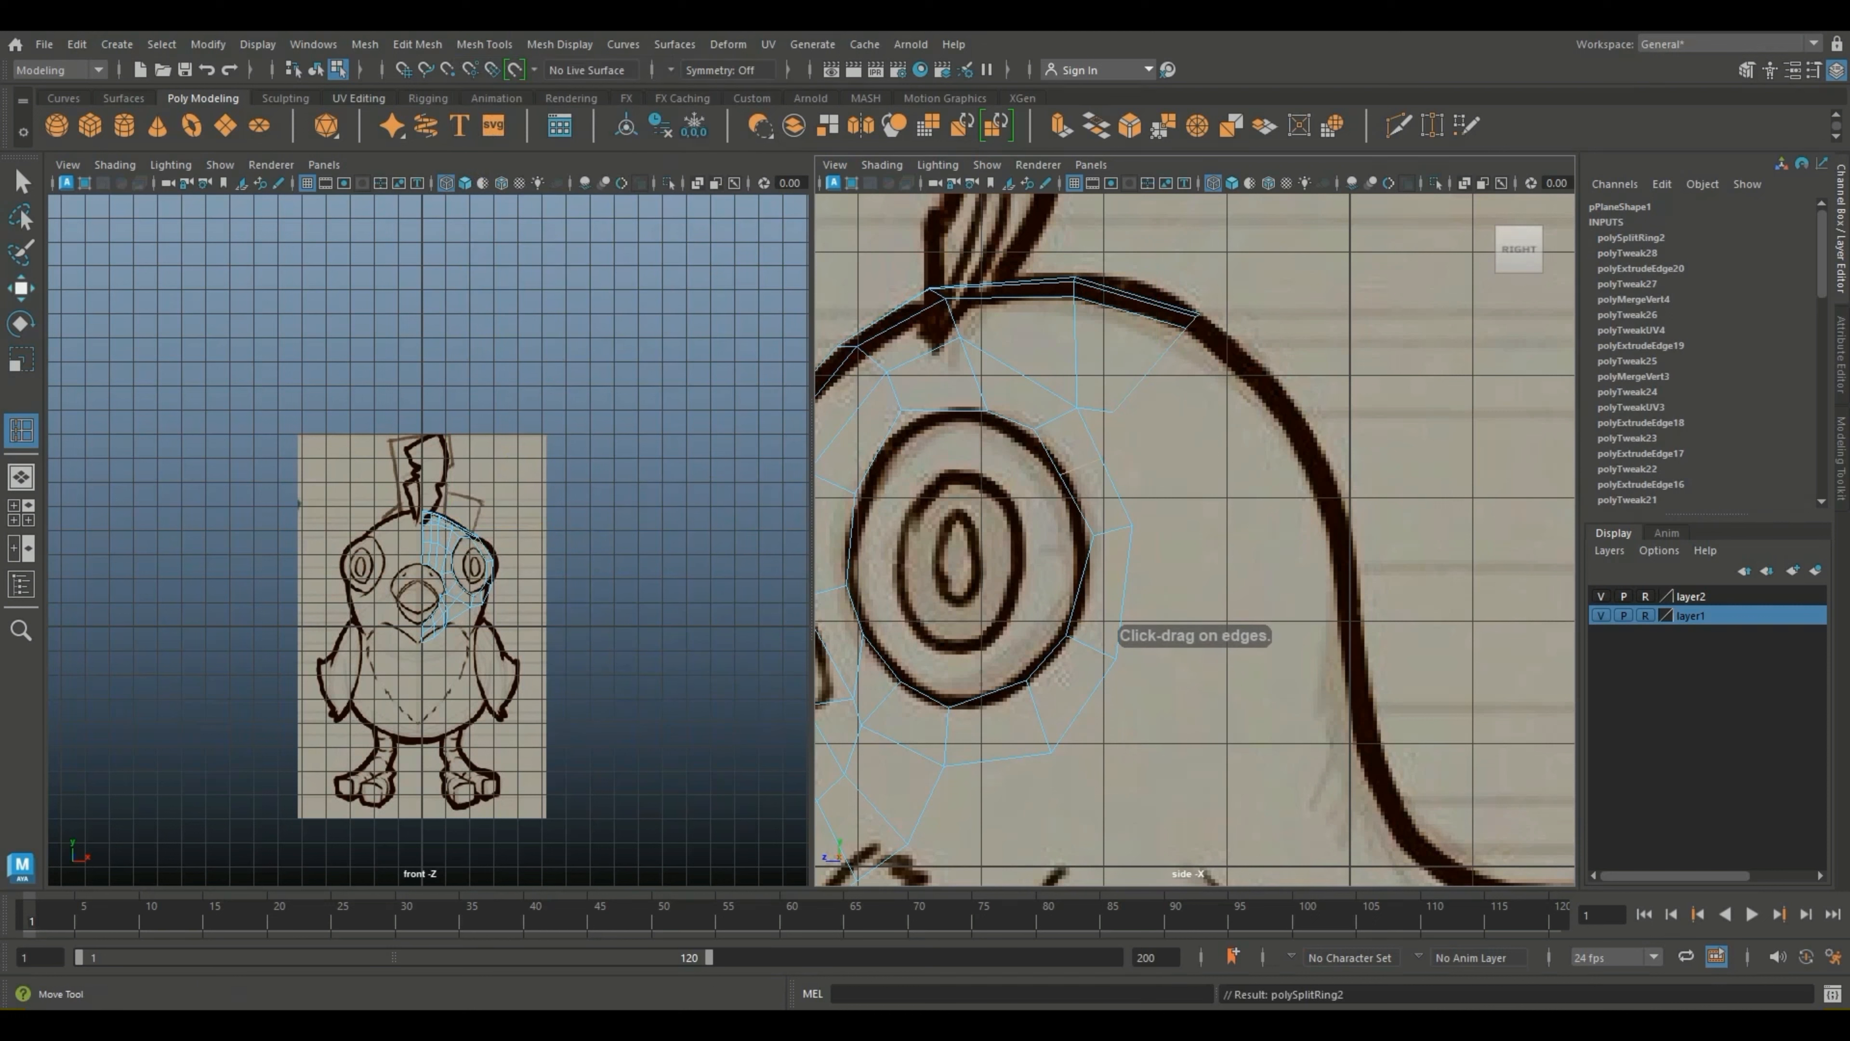
Step: Weld the new crown strip's outer end vertex to the eye ring's inserted upper rear vertex with Target Weld
right_click(1119, 403)
left_click(1026, 402)
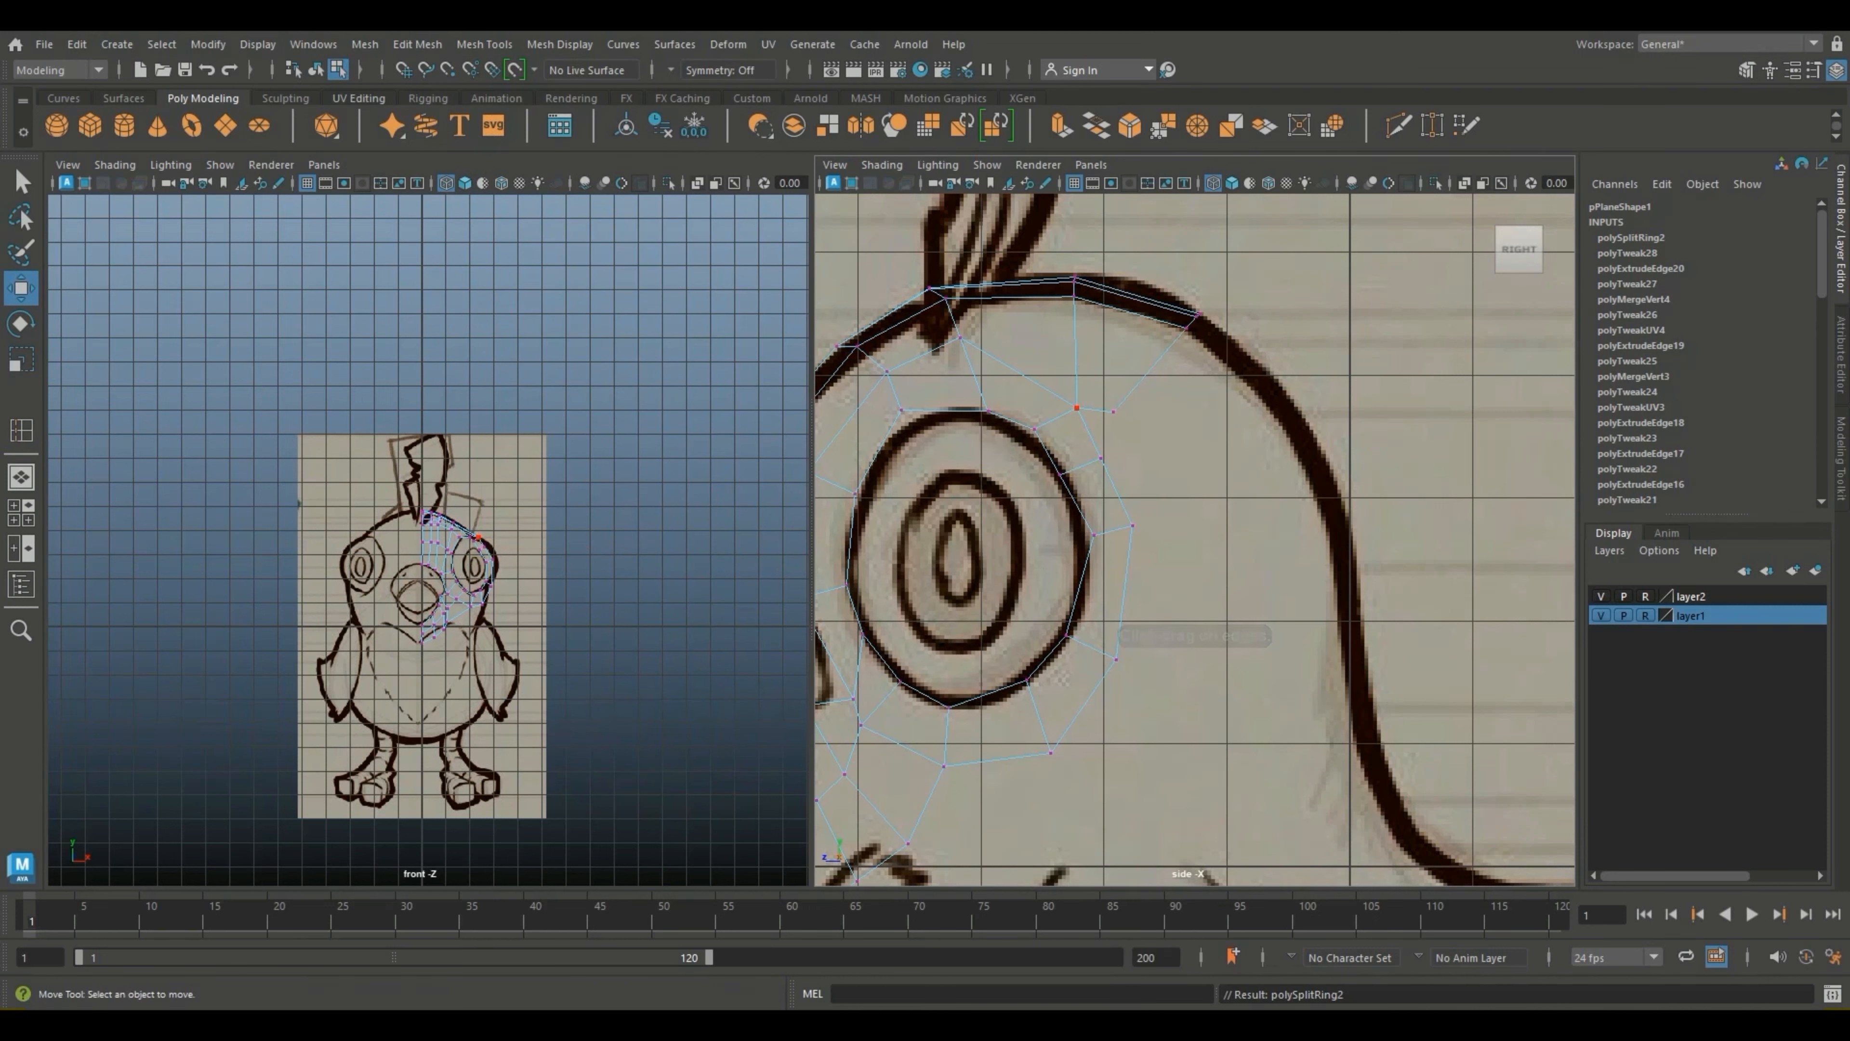
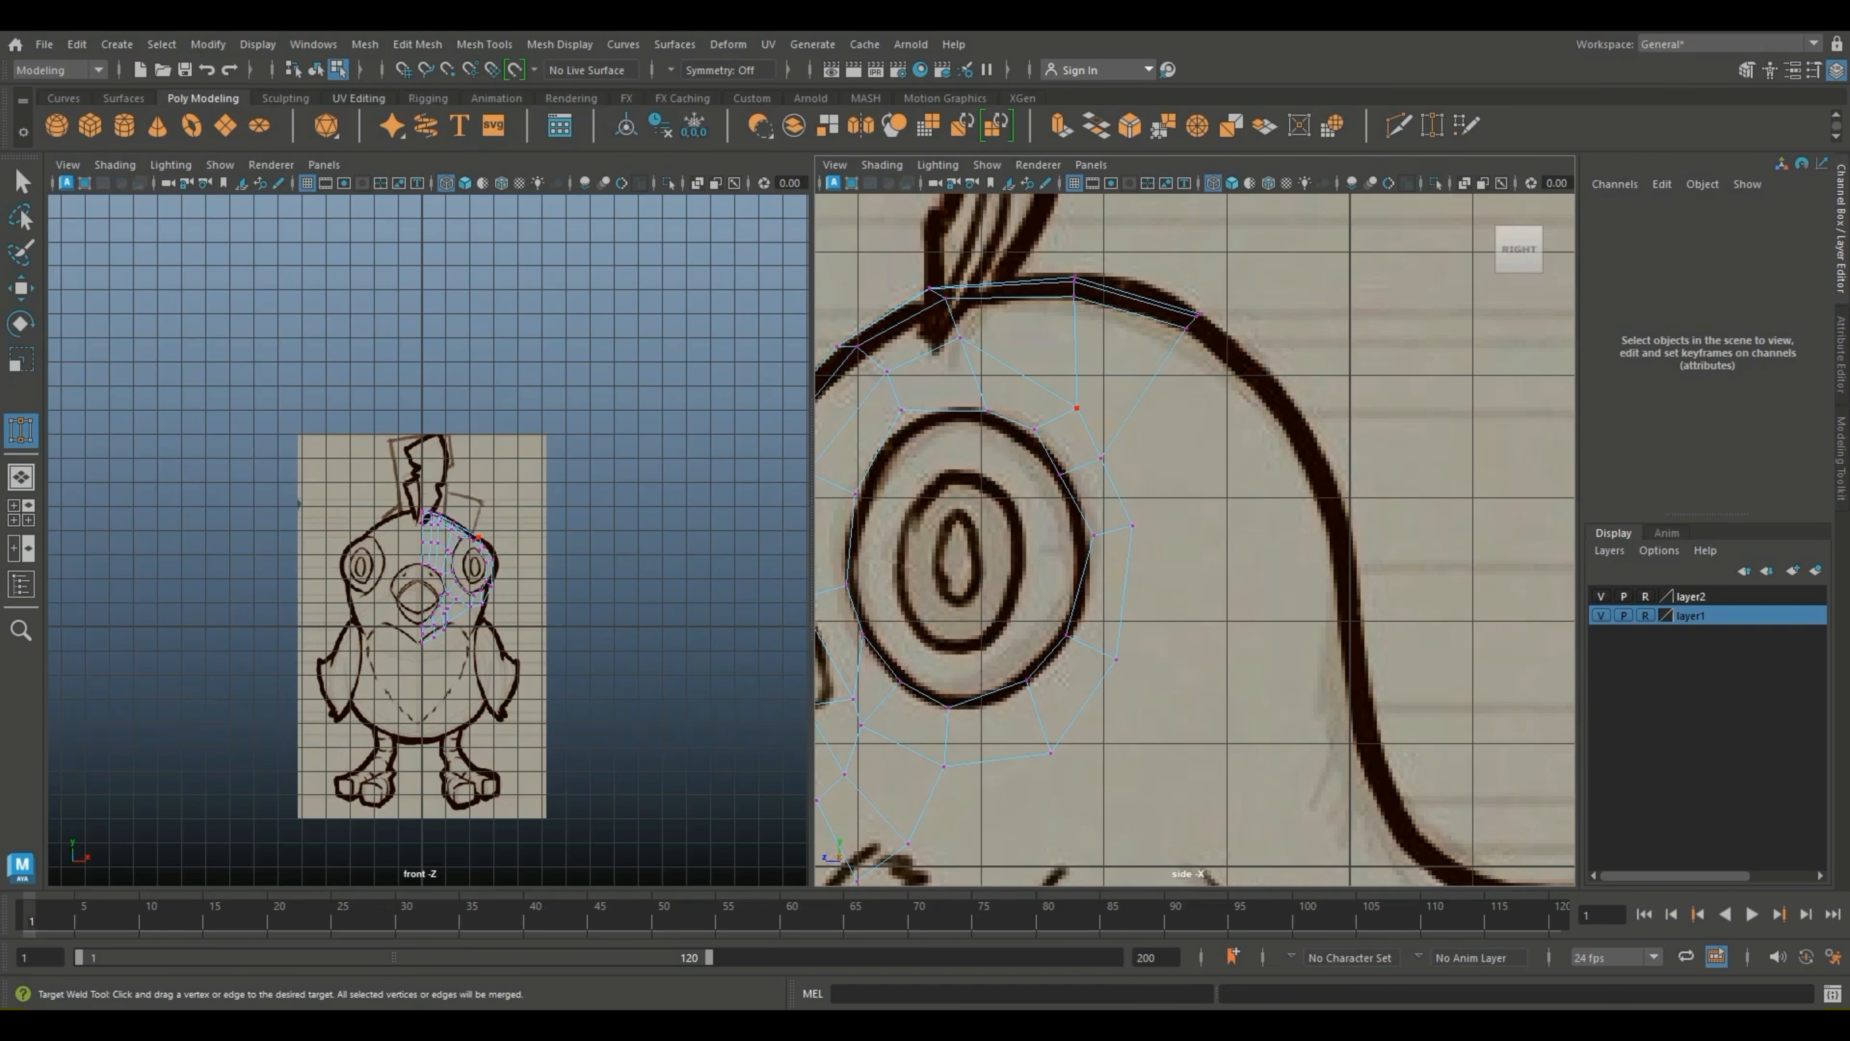
key("w")
Step: Move the welded eye ring vertex up and away from the eye in the side view
scroll(1071, 423, "up", 2)
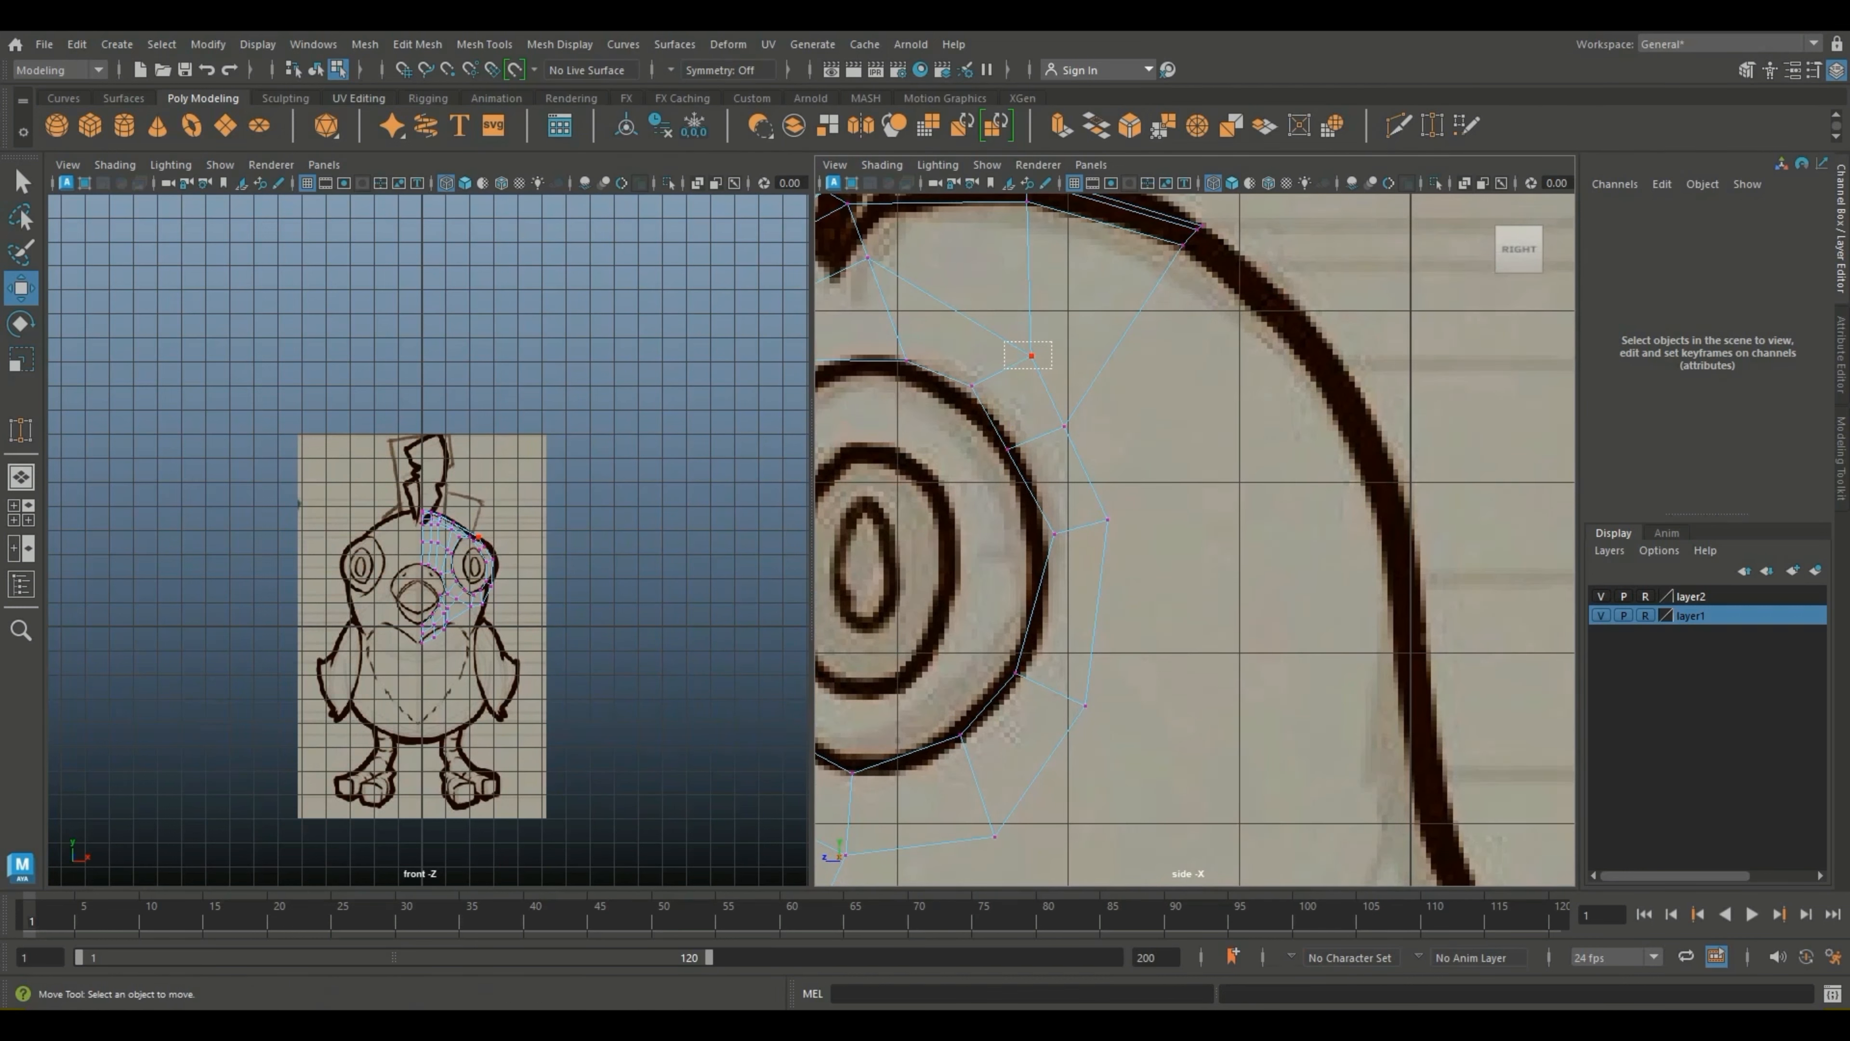
left_click_drag(1005, 342, 1052, 369)
left_click_drag(1031, 355, 1090, 439)
left_click_drag(1065, 427, 1089, 398)
middle_click_drag(1088, 399, 1190, 533, "alt")
scroll(1136, 471, "up", 2)
scroll(429, 505, "up", 1)
scroll(503, 545, "up", 5)
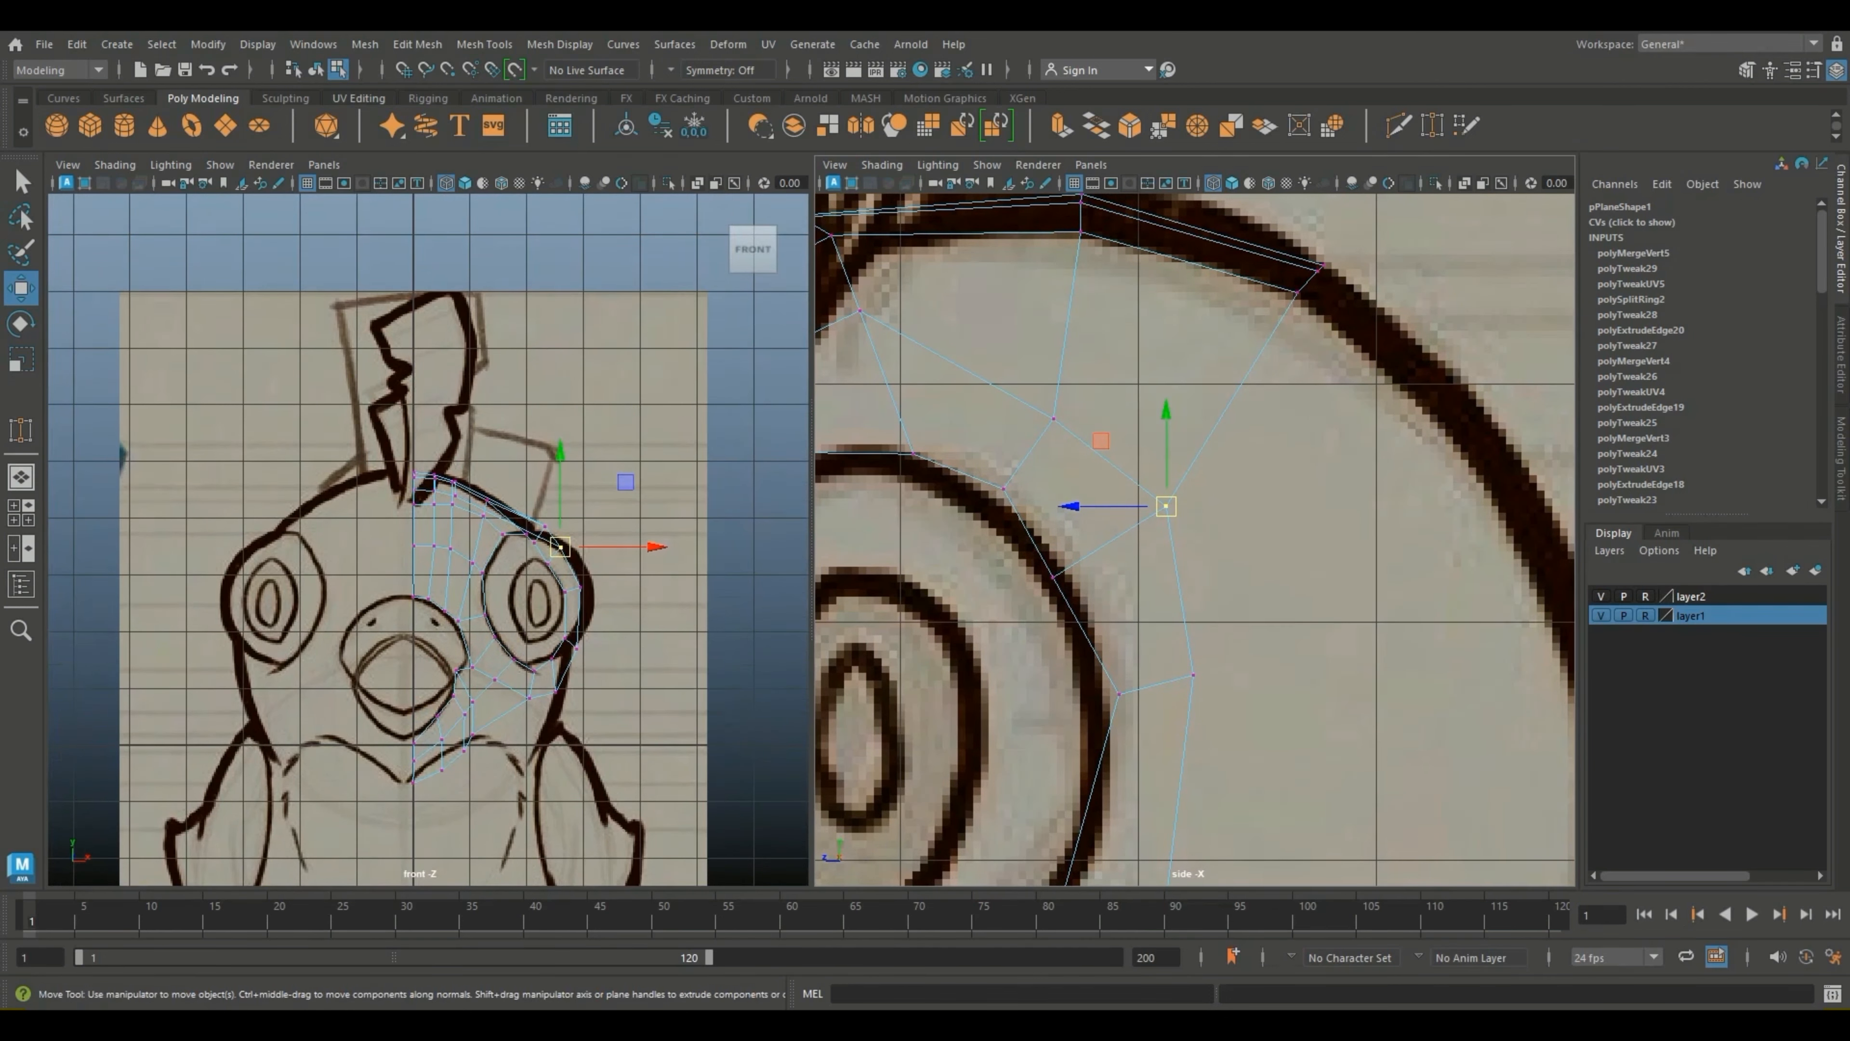
Step: Move the vertices at the crown strip's rear end slightly down and forward in the side view
left_click_drag(1022, 401, 1098, 438)
left_click_drag(1277, 246, 1365, 350)
left_click_drag(1310, 279, 1281, 298)
scroll(1194, 539, "down", 4)
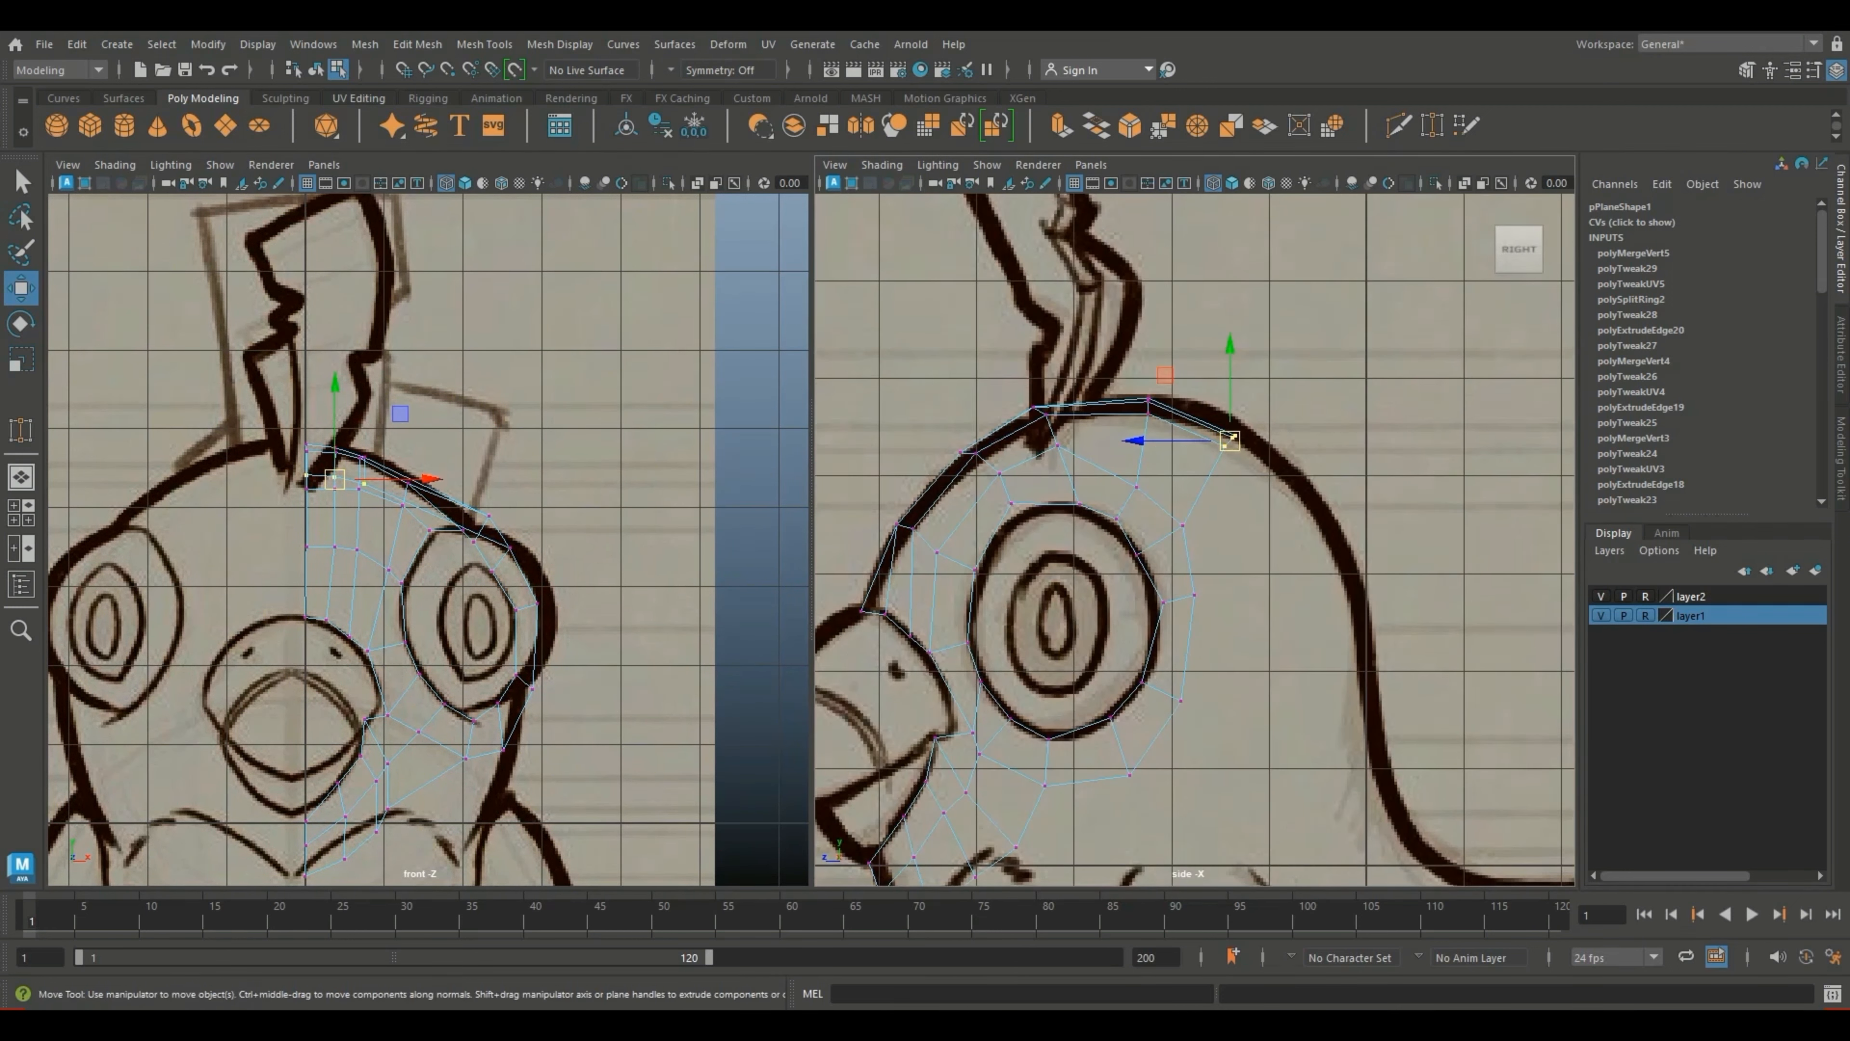
Step: Preview the mesh smoothed and fit the crown's centre-line vertices to the head outline in the side view
key("3")
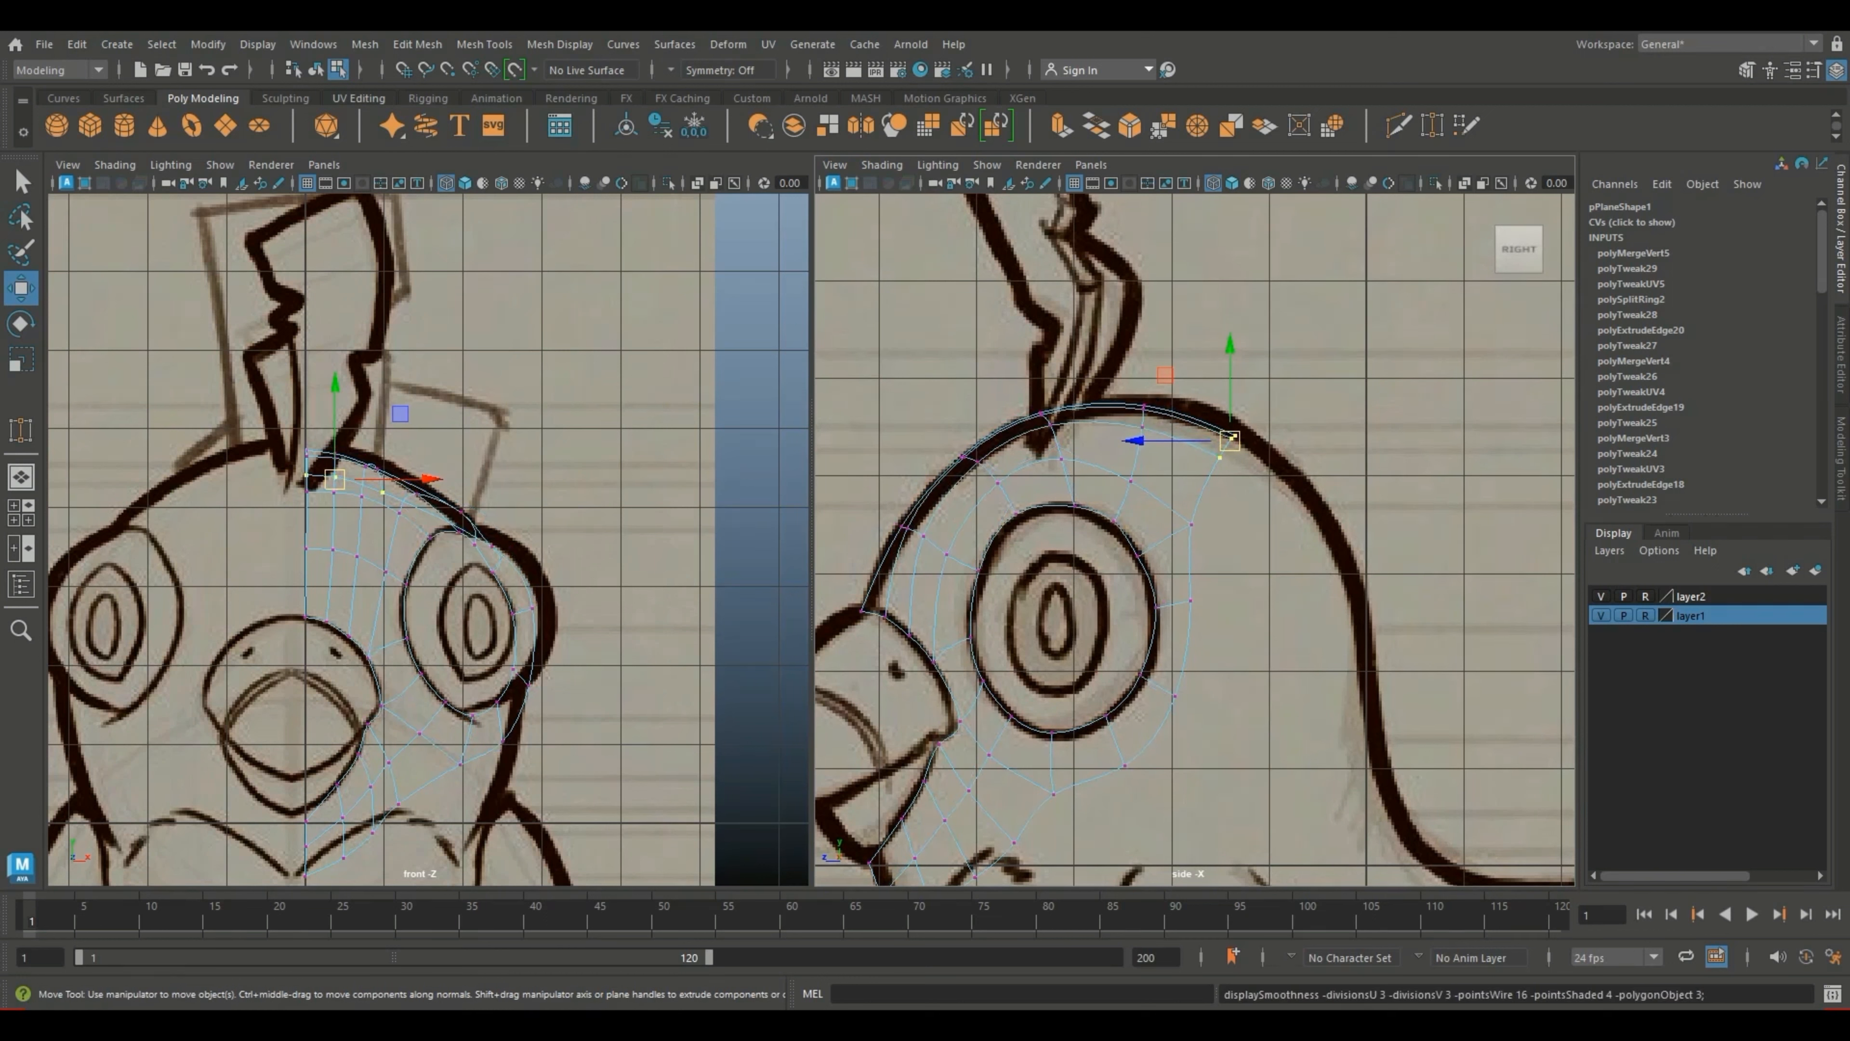
left_click_drag(1248, 489, 1125, 385)
left_click(1254, 480)
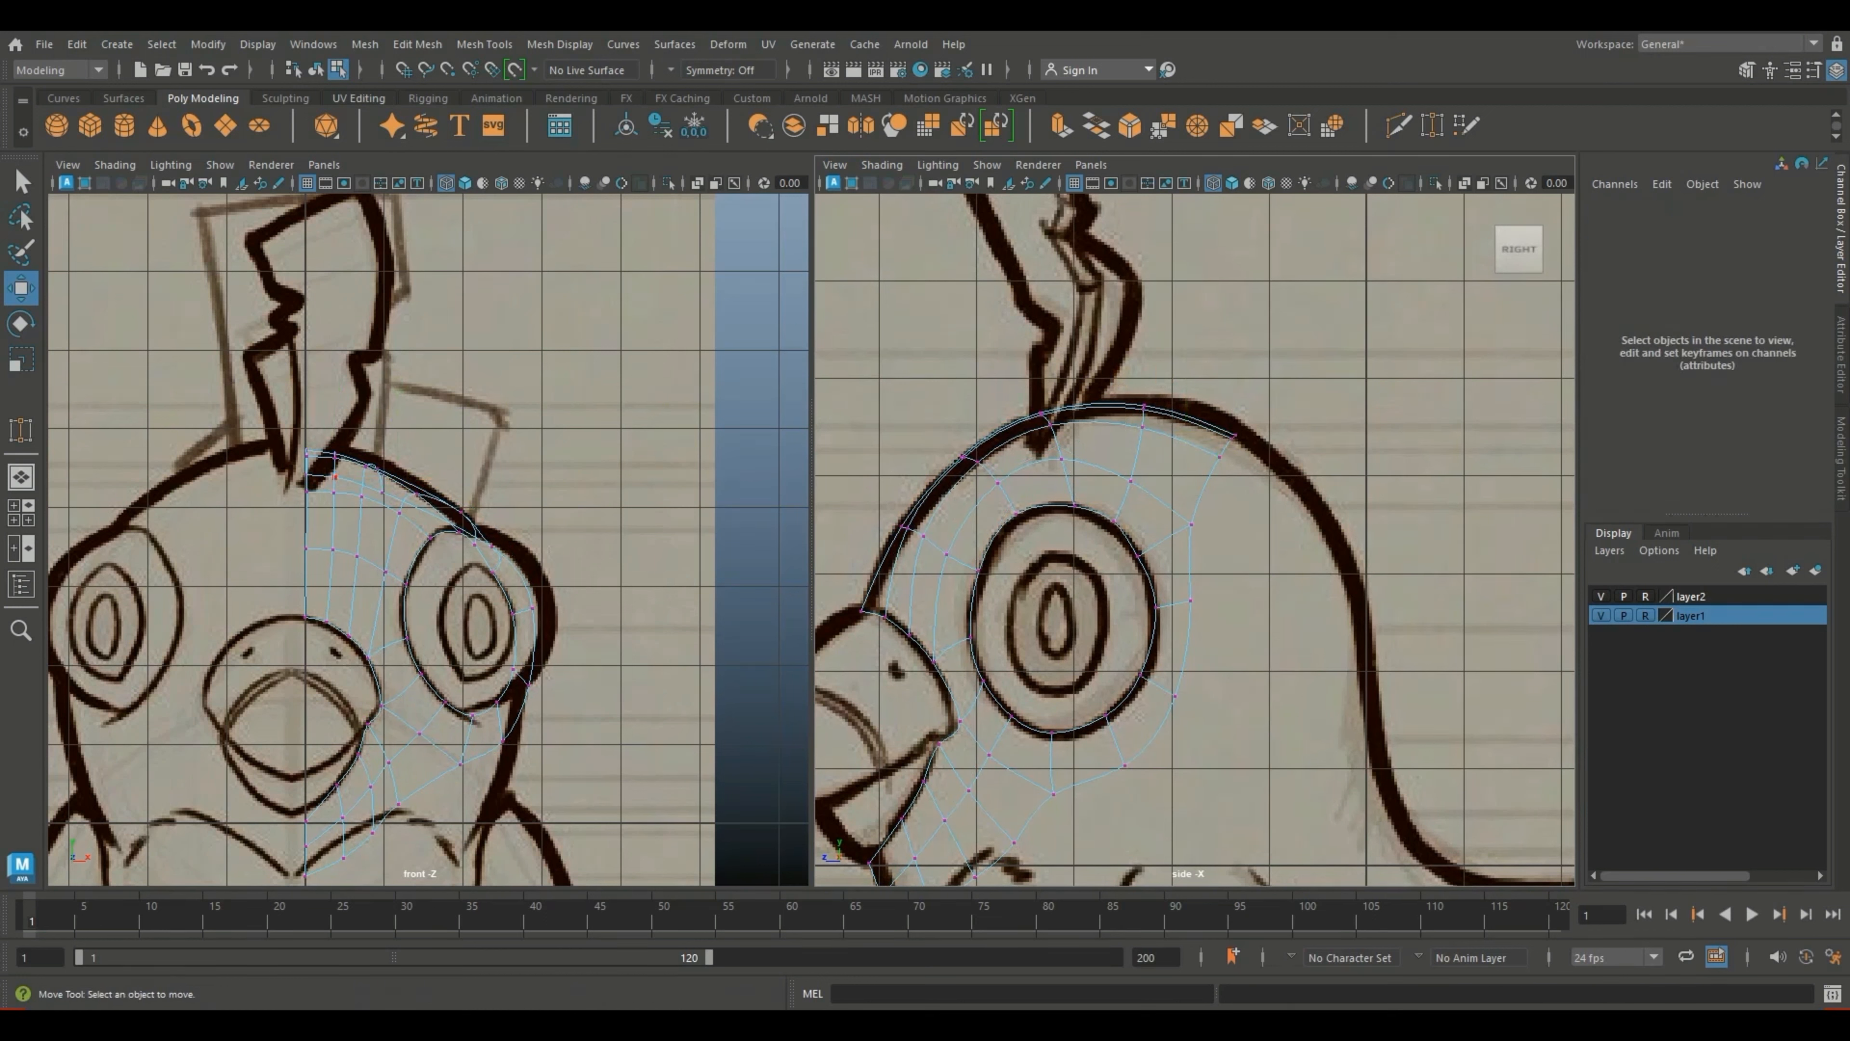
left_click_drag(1254, 481, 1117, 373)
left_click_drag(1192, 421, 1197, 416)
left_click_drag(1075, 443, 1022, 390)
left_click_drag(1041, 412, 966, 452)
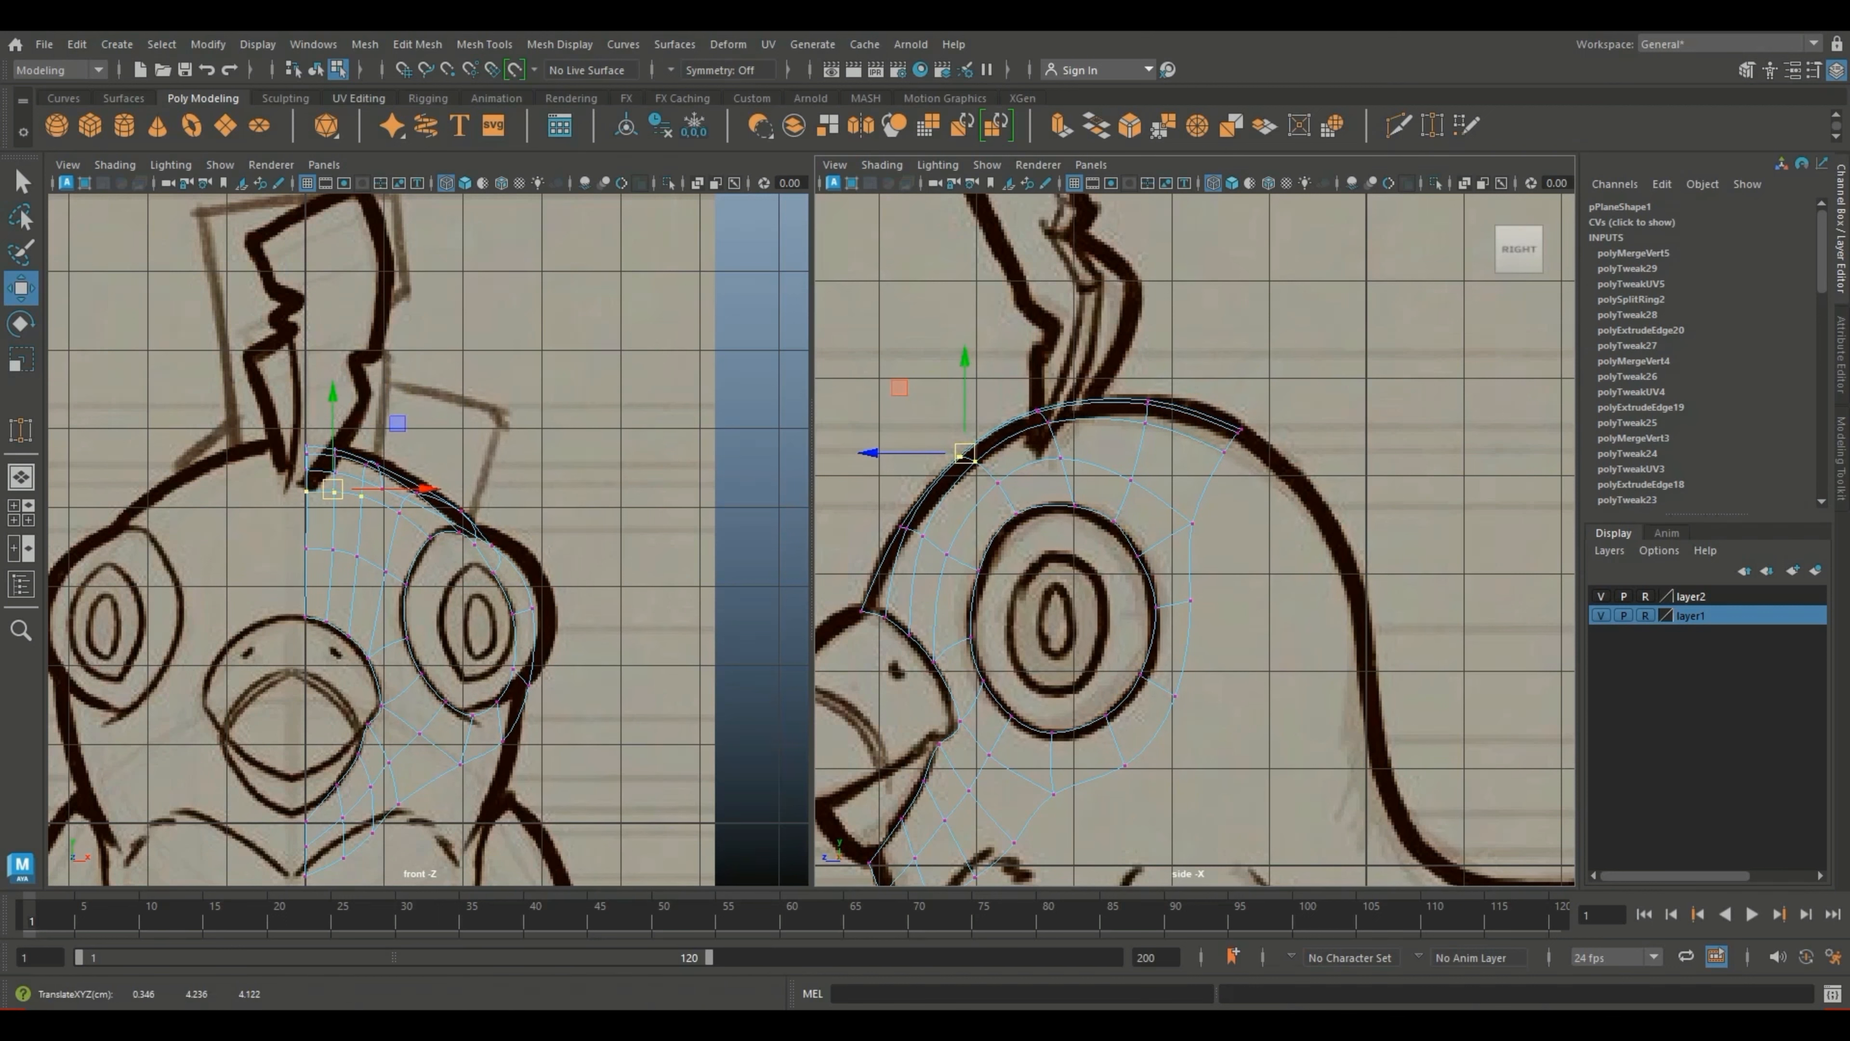
Step: Adjust the vertex at the eye's upper front edge in the side view
middle_click_drag(1188, 604, 1134, 542, "alt")
scroll(1129, 539, "up", 3)
left_click(1039, 479)
left_click_drag(1039, 479, 1000, 419)
left_click_drag(1008, 428, 863, 412)
Step: Save the scene, then extrude the unsmoothed crown strip's rear edges back and down along the head outline in the side view
scroll(1195, 541, "down", 12)
middle_click_drag(1195, 540, 1119, 532, "alt")
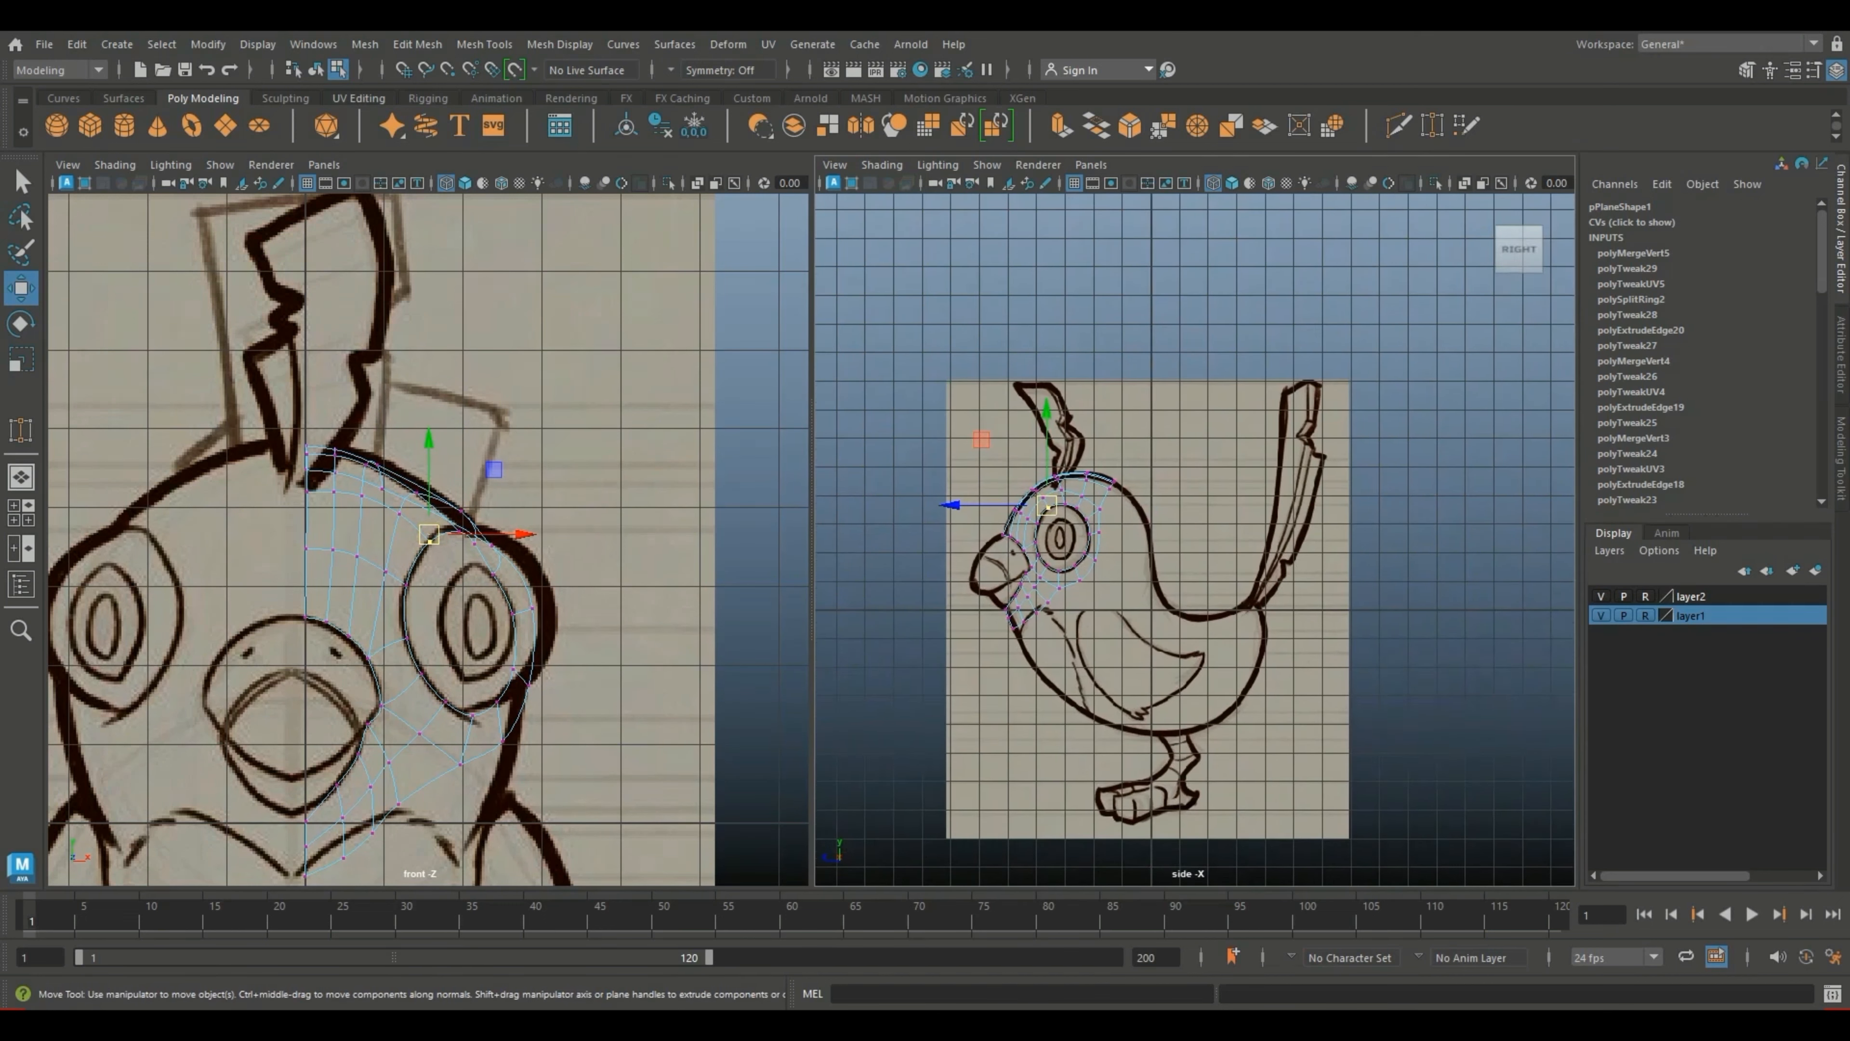
scroll(1195, 541, "up", 7)
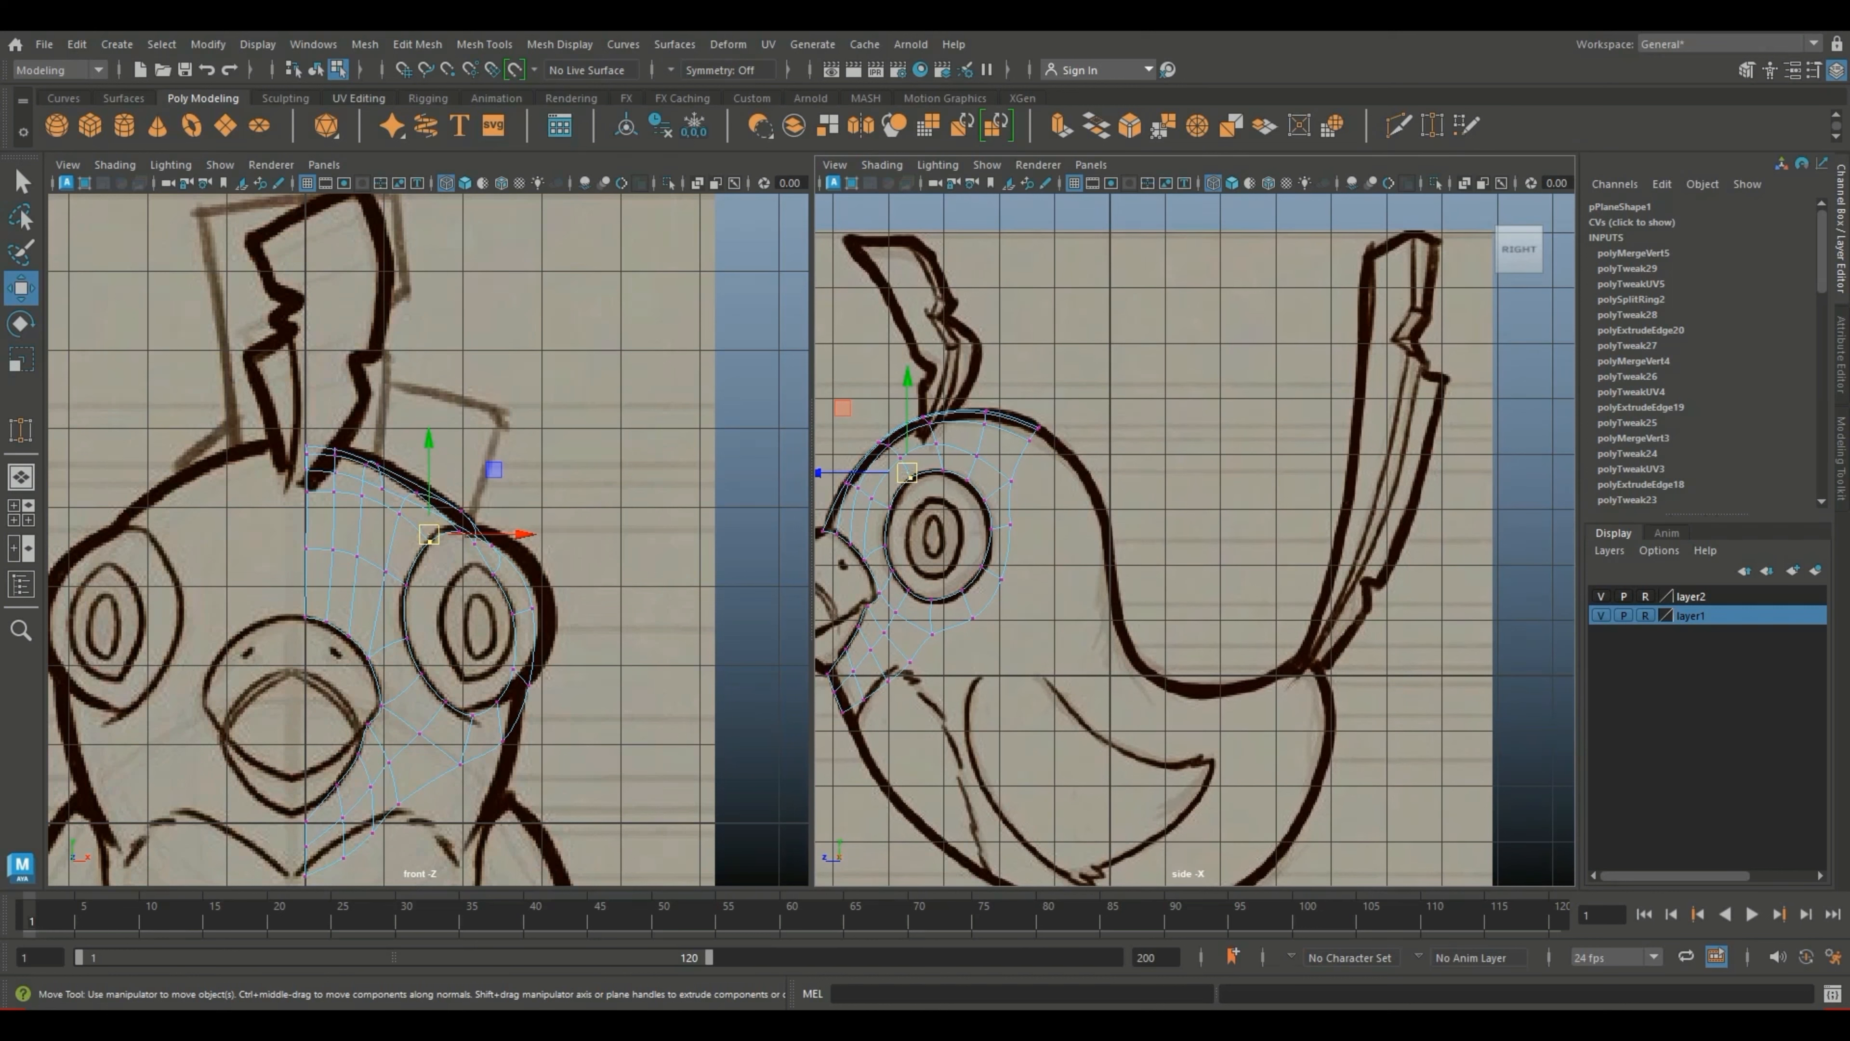
scroll(1195, 540, "up", 3)
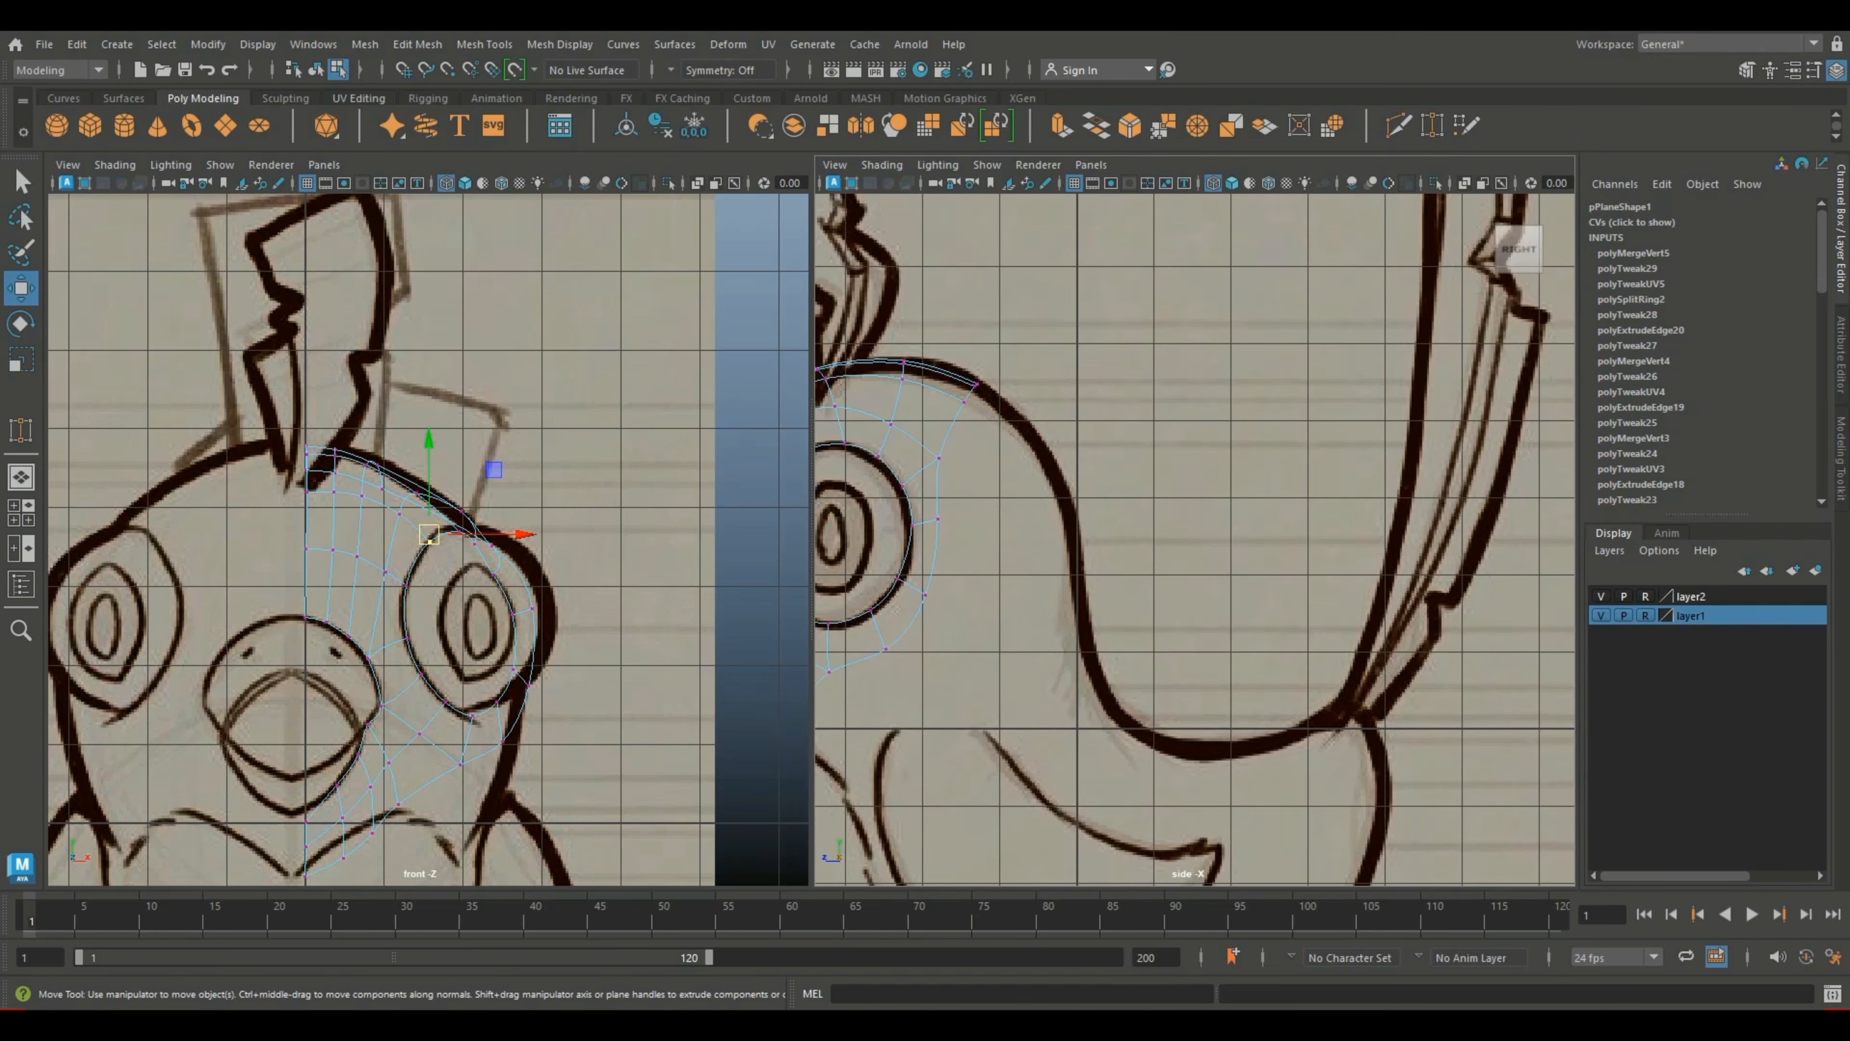
middle_click_drag(1114, 539, 1278, 541, "alt")
scroll(1195, 540, "up", 3)
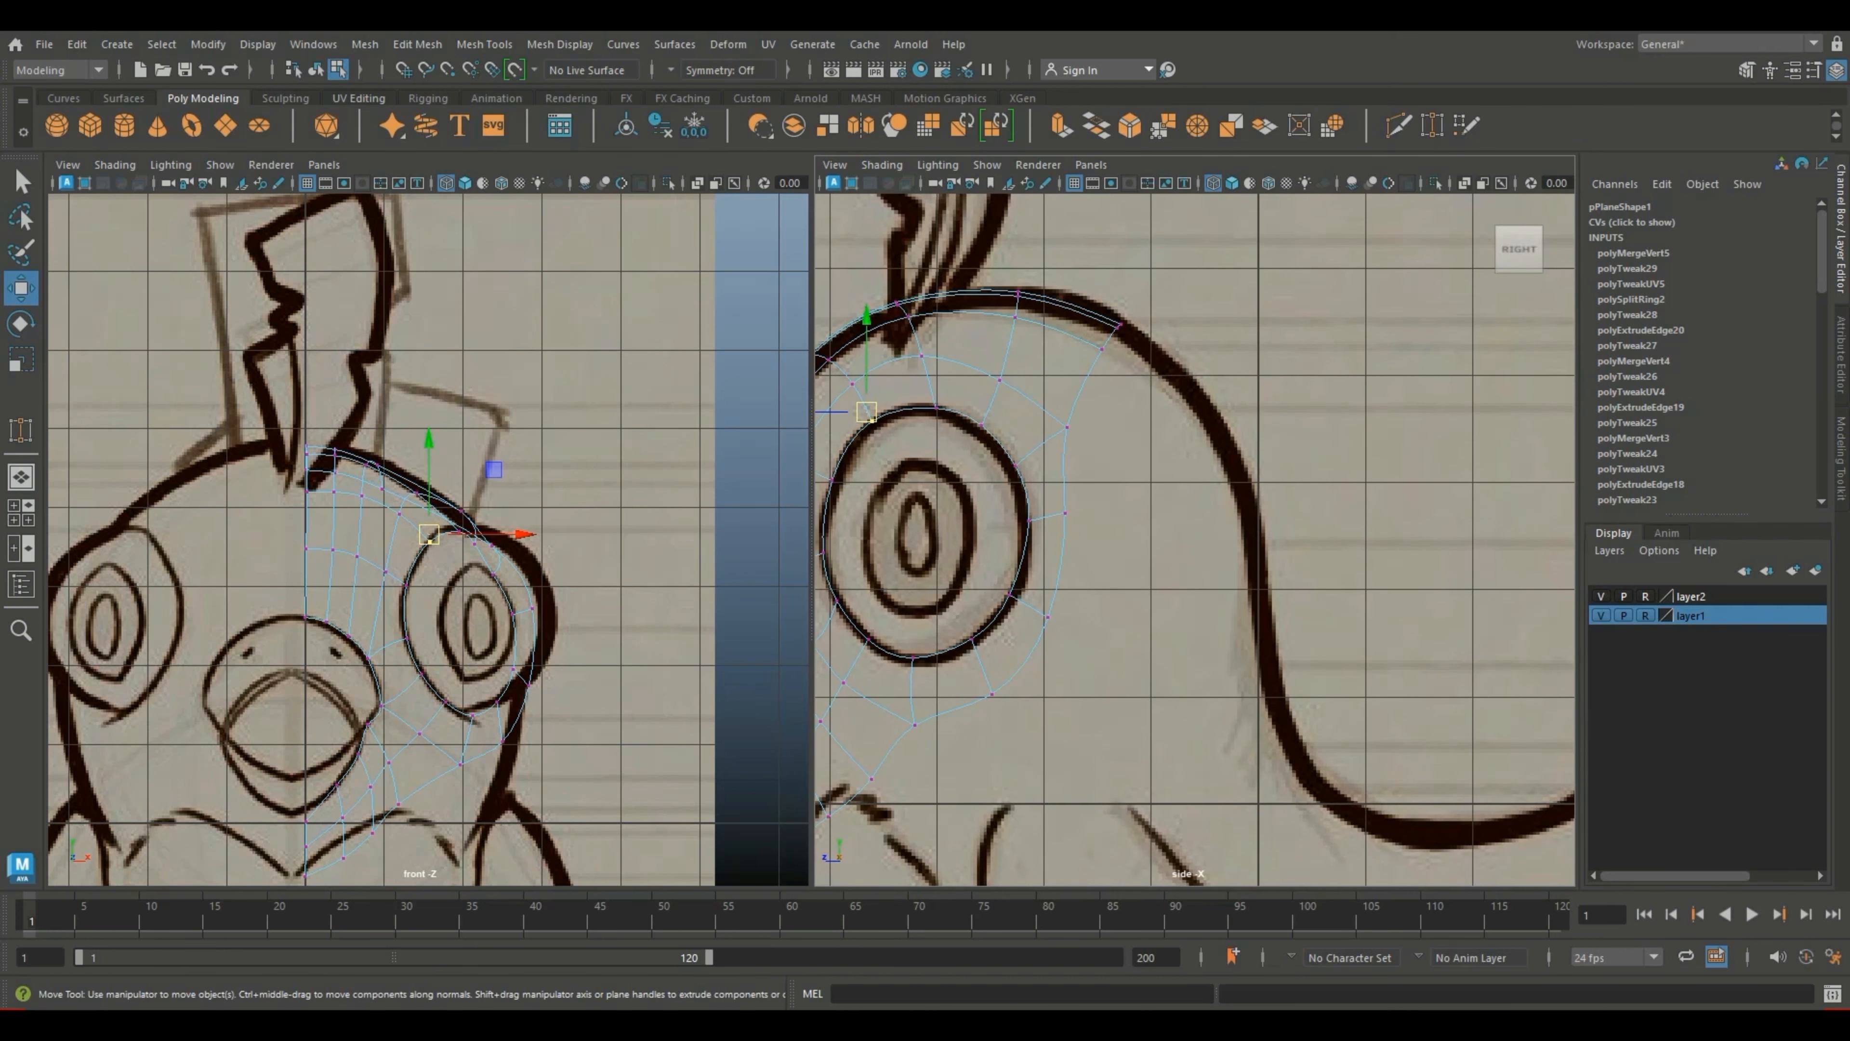
right_click_drag(1069, 458, 1088, 425)
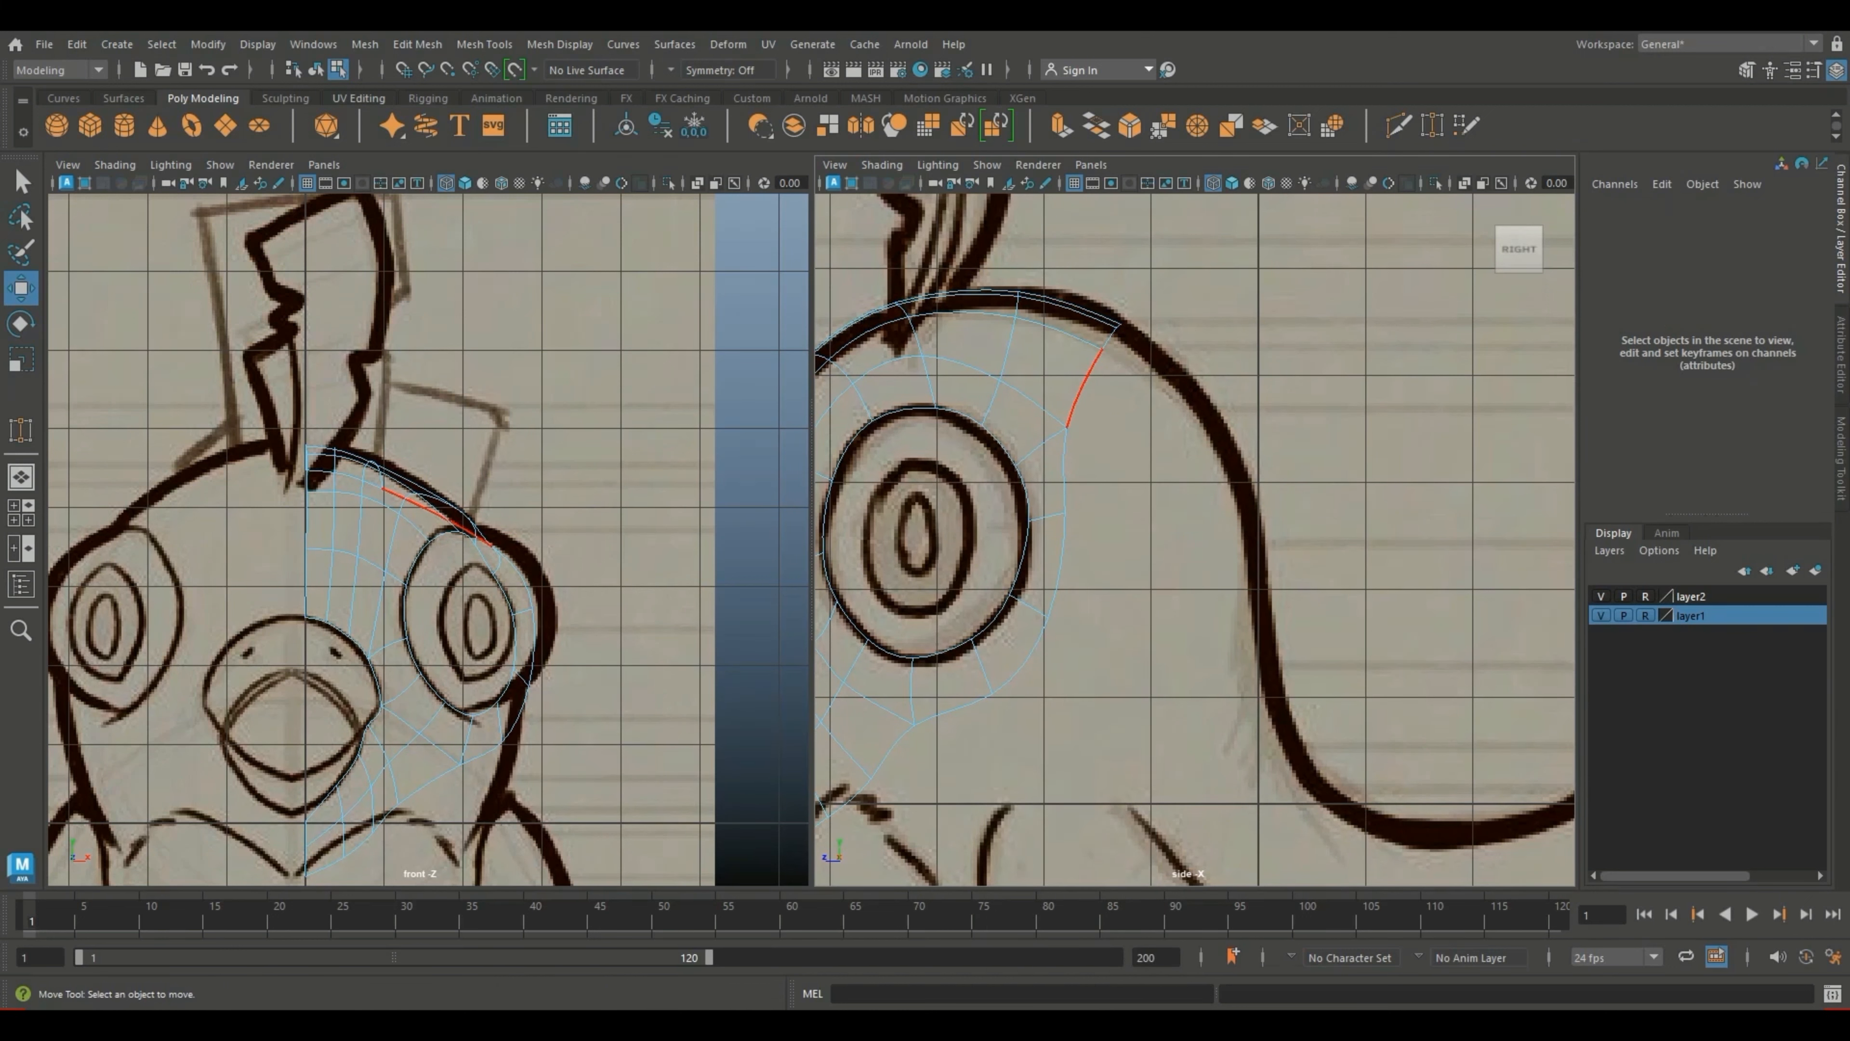
key("1")
left_click_drag(1149, 309, 1087, 405)
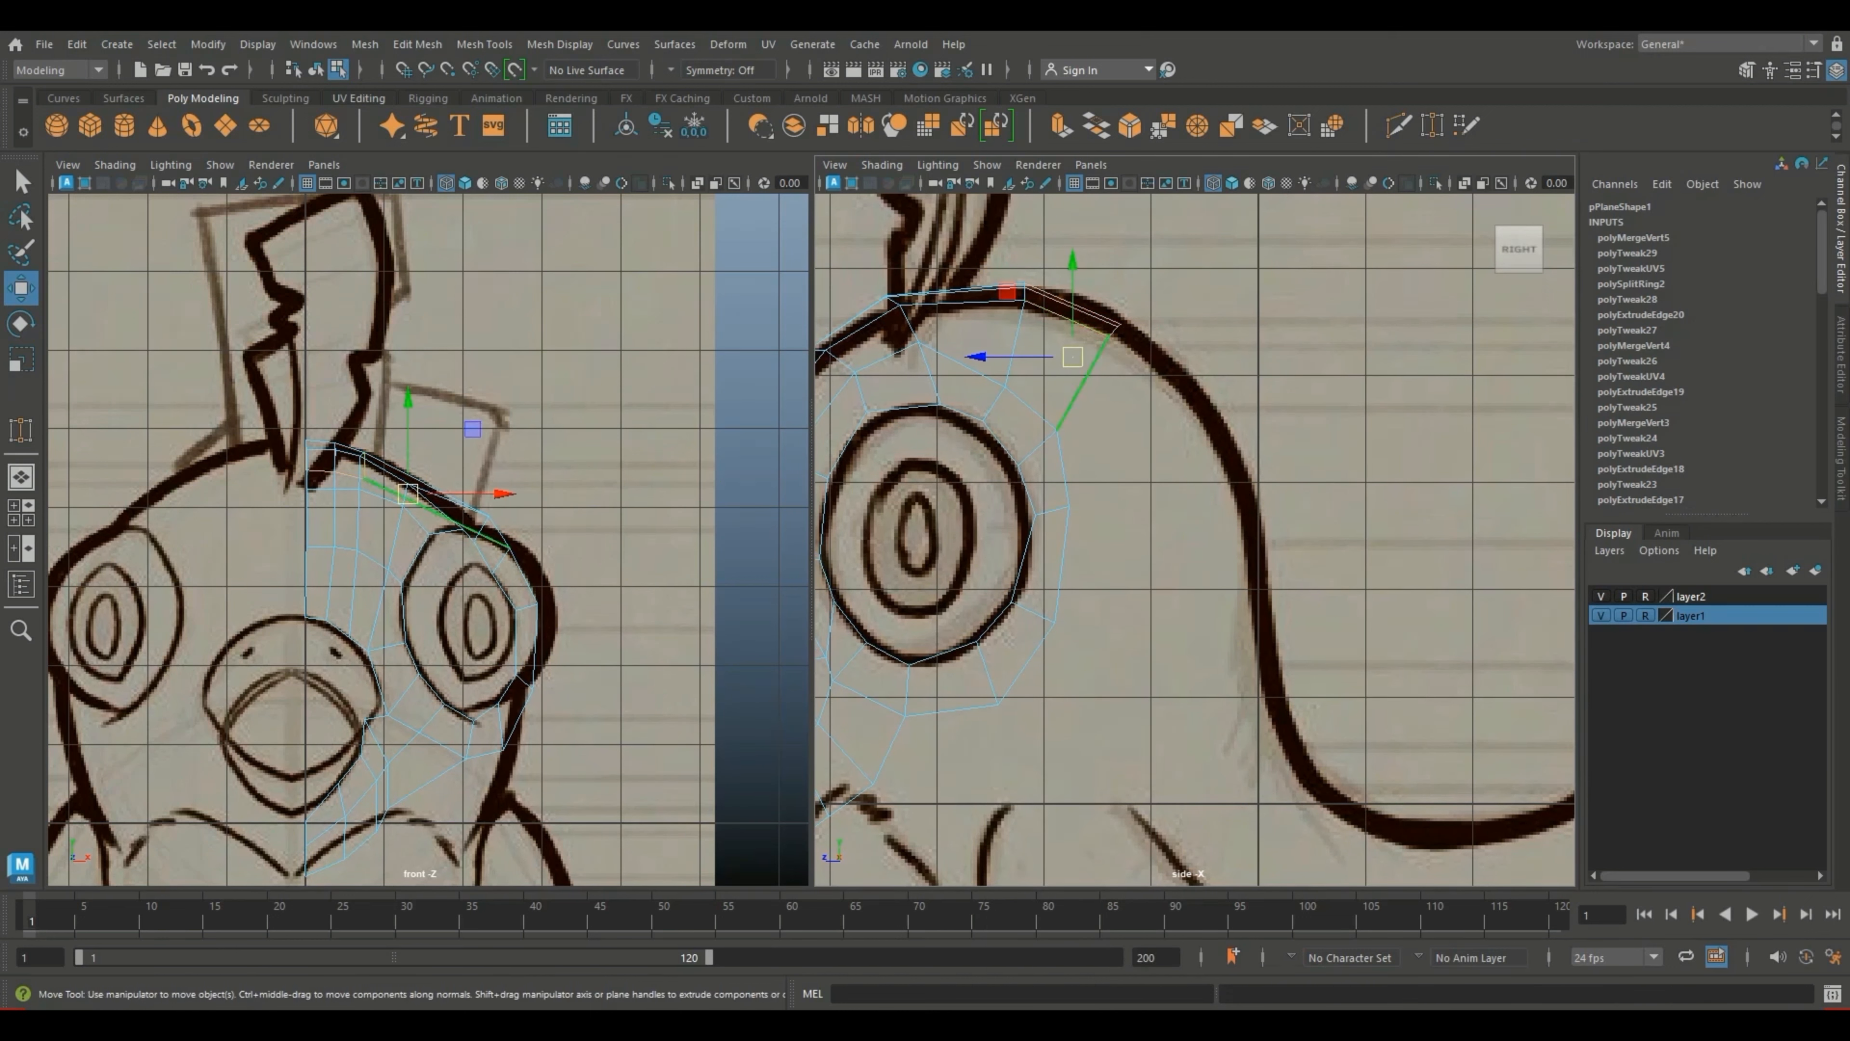
middle_click_drag(1093, 510, 1253, 543, "alt")
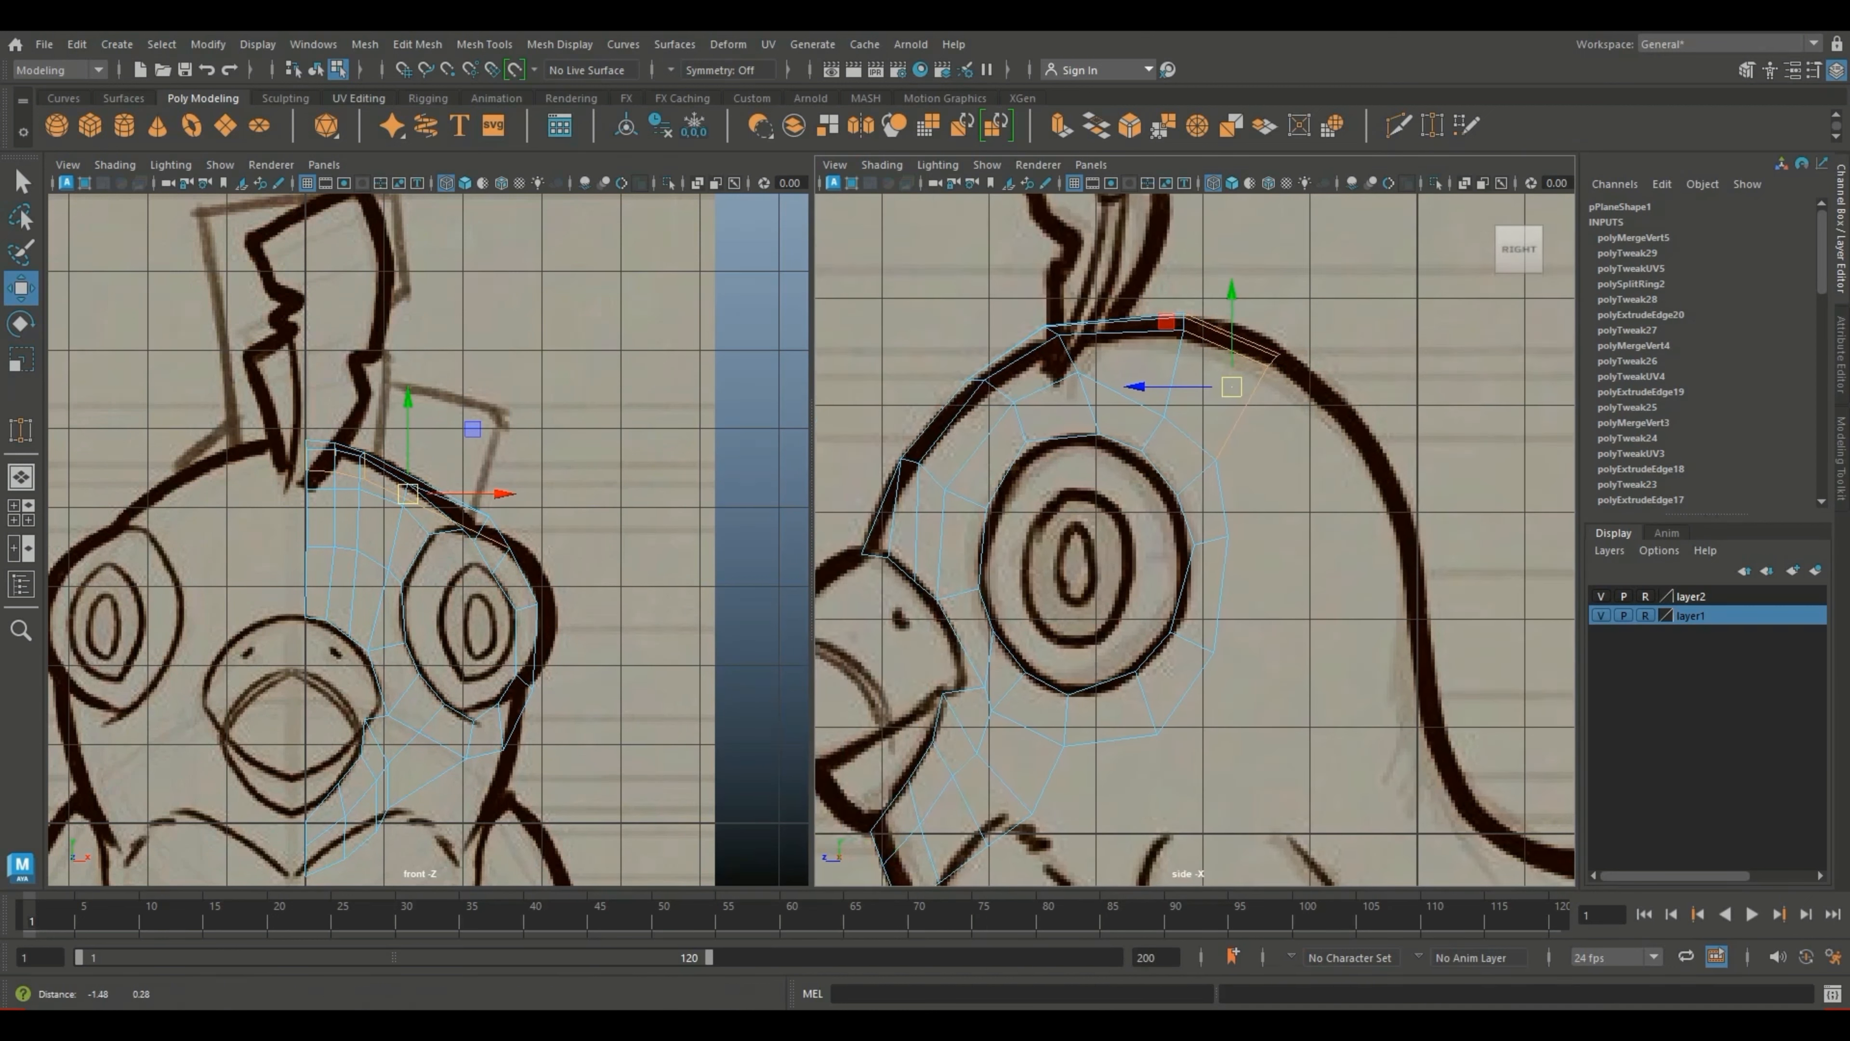
key("ctrl+s")
left_click_drag(1142, 289, 1220, 363, "ctrl")
left_click(1062, 125)
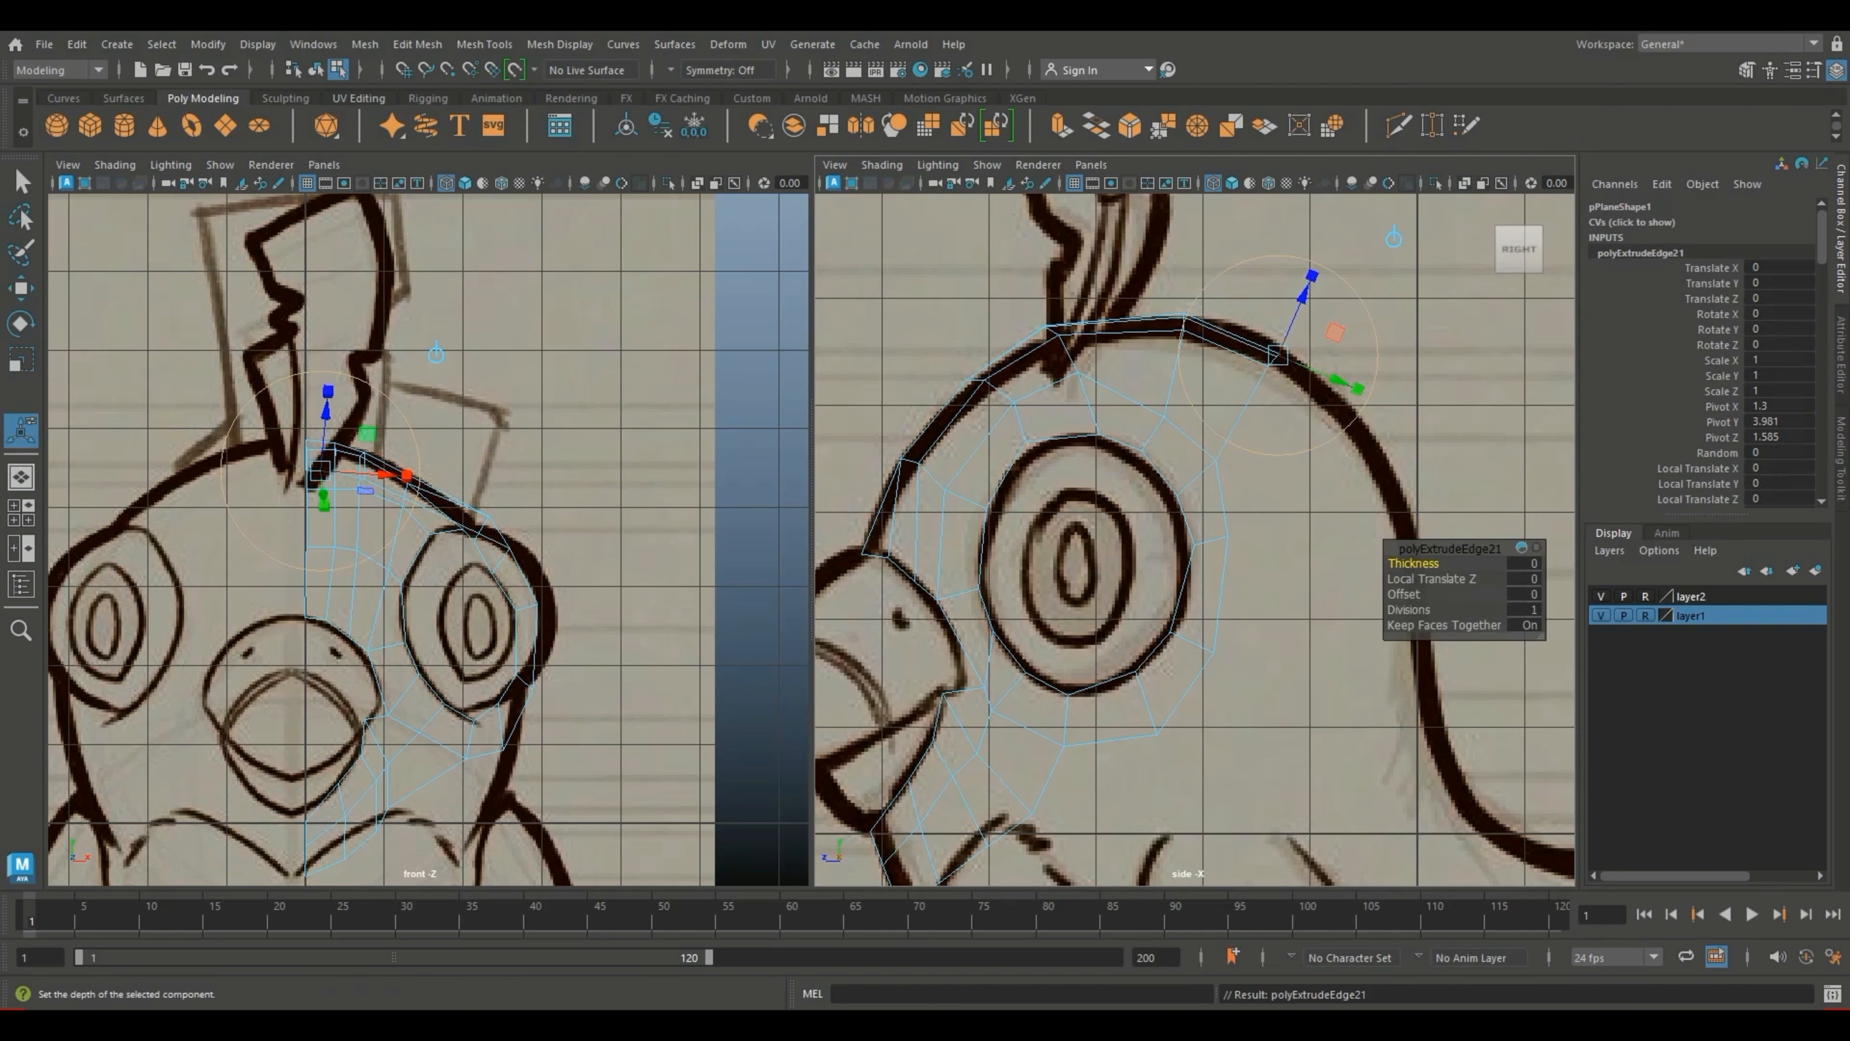
key("w")
left_click_drag(1248, 407, 1310, 490)
Step: Rotate and move the crown strip's newly extruded rear vertices onto the back of the head outline in the side view
right_click_drag(1301, 467, 1212, 460)
left_click_drag(1395, 583, 1273, 421)
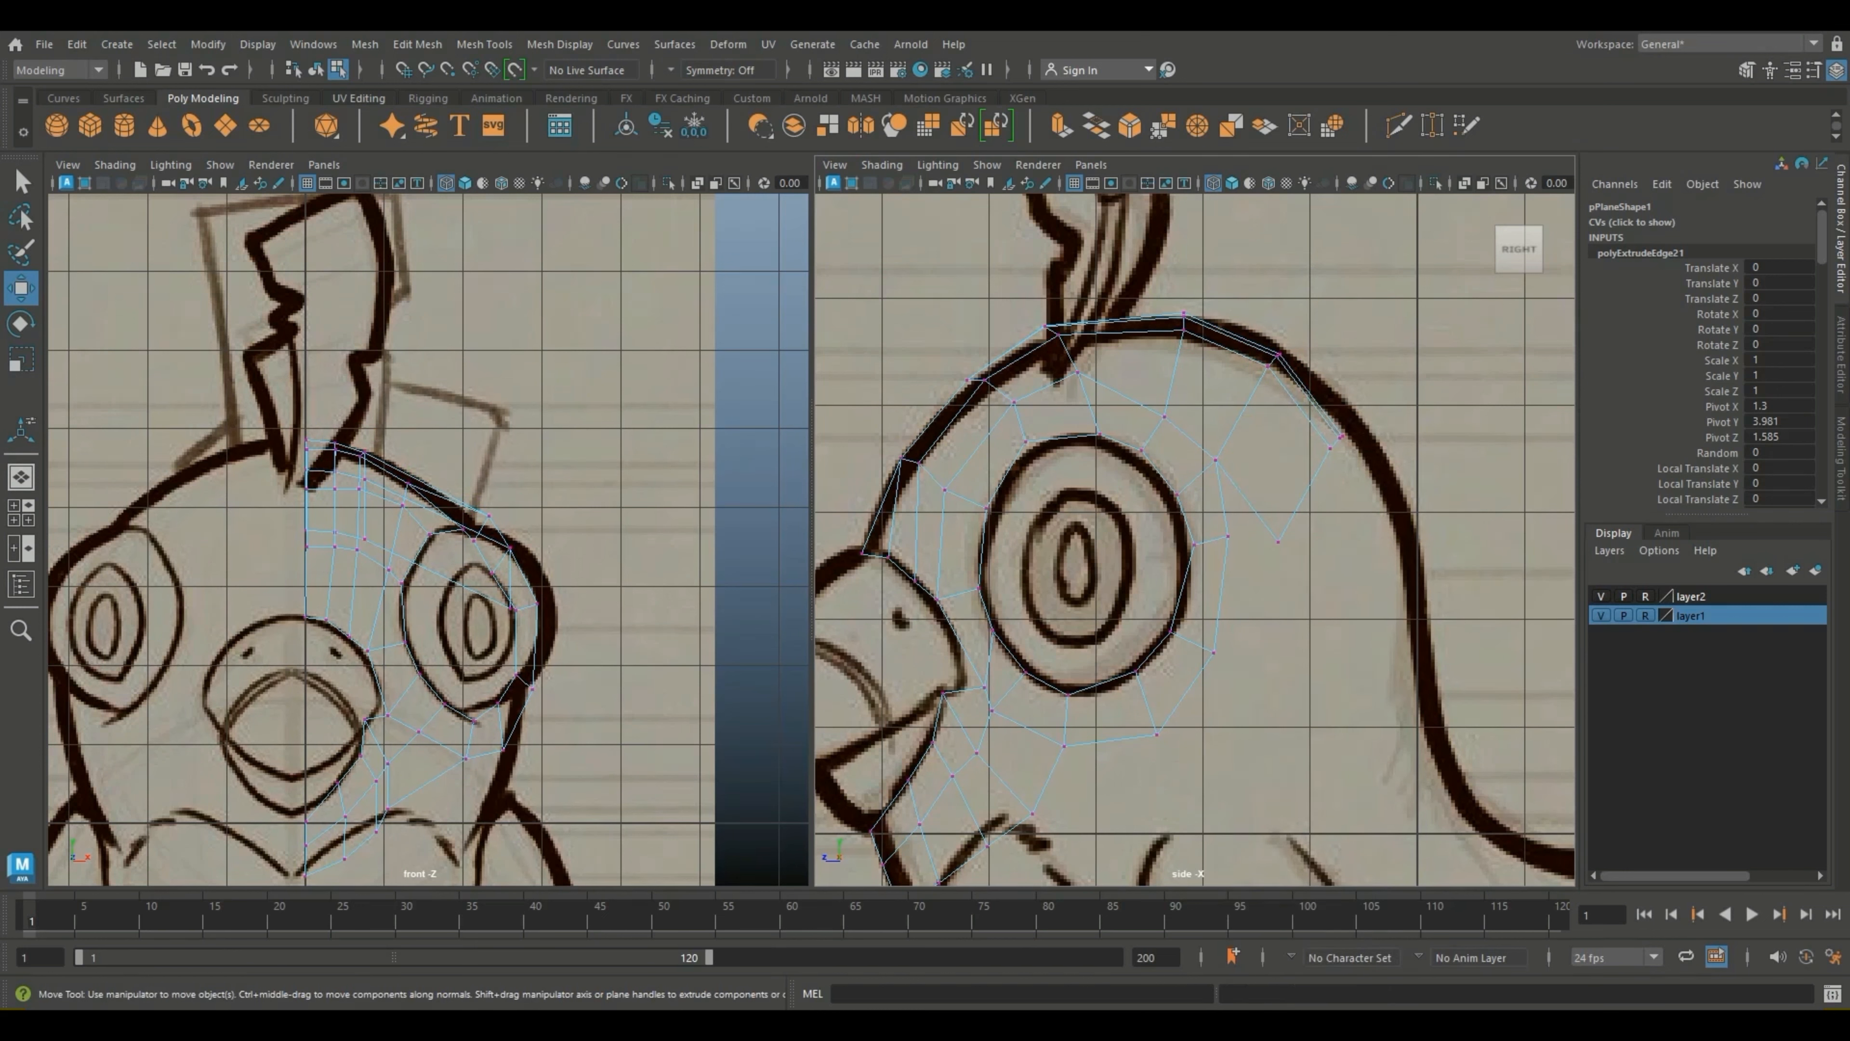
key("e")
left_click_drag(1380, 439, 1319, 466)
key("w")
Step: Weld the extruded strip's lower outer vertex to the vertex at the eye ring's rear in the side view
right_click(1284, 460)
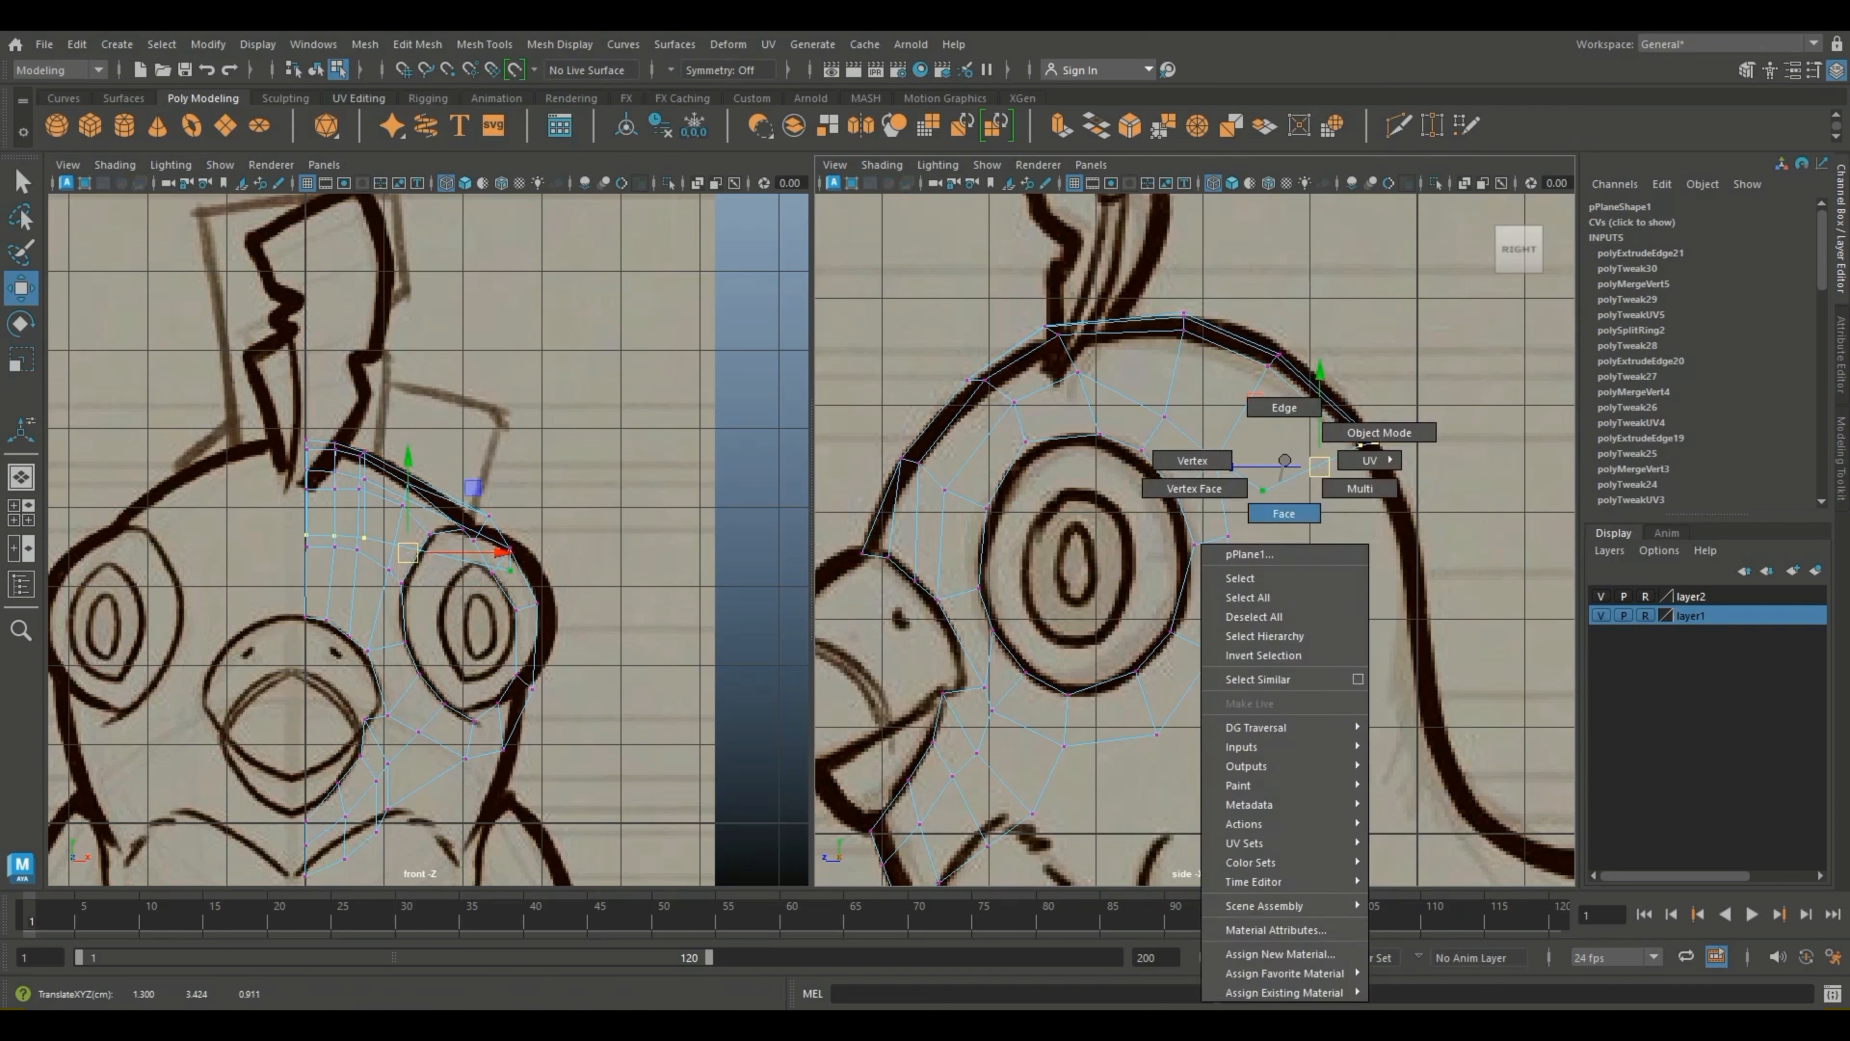
right_click_drag(1284, 460, 1192, 461)
left_click(1432, 125)
left_click_drag(1263, 489, 1228, 537)
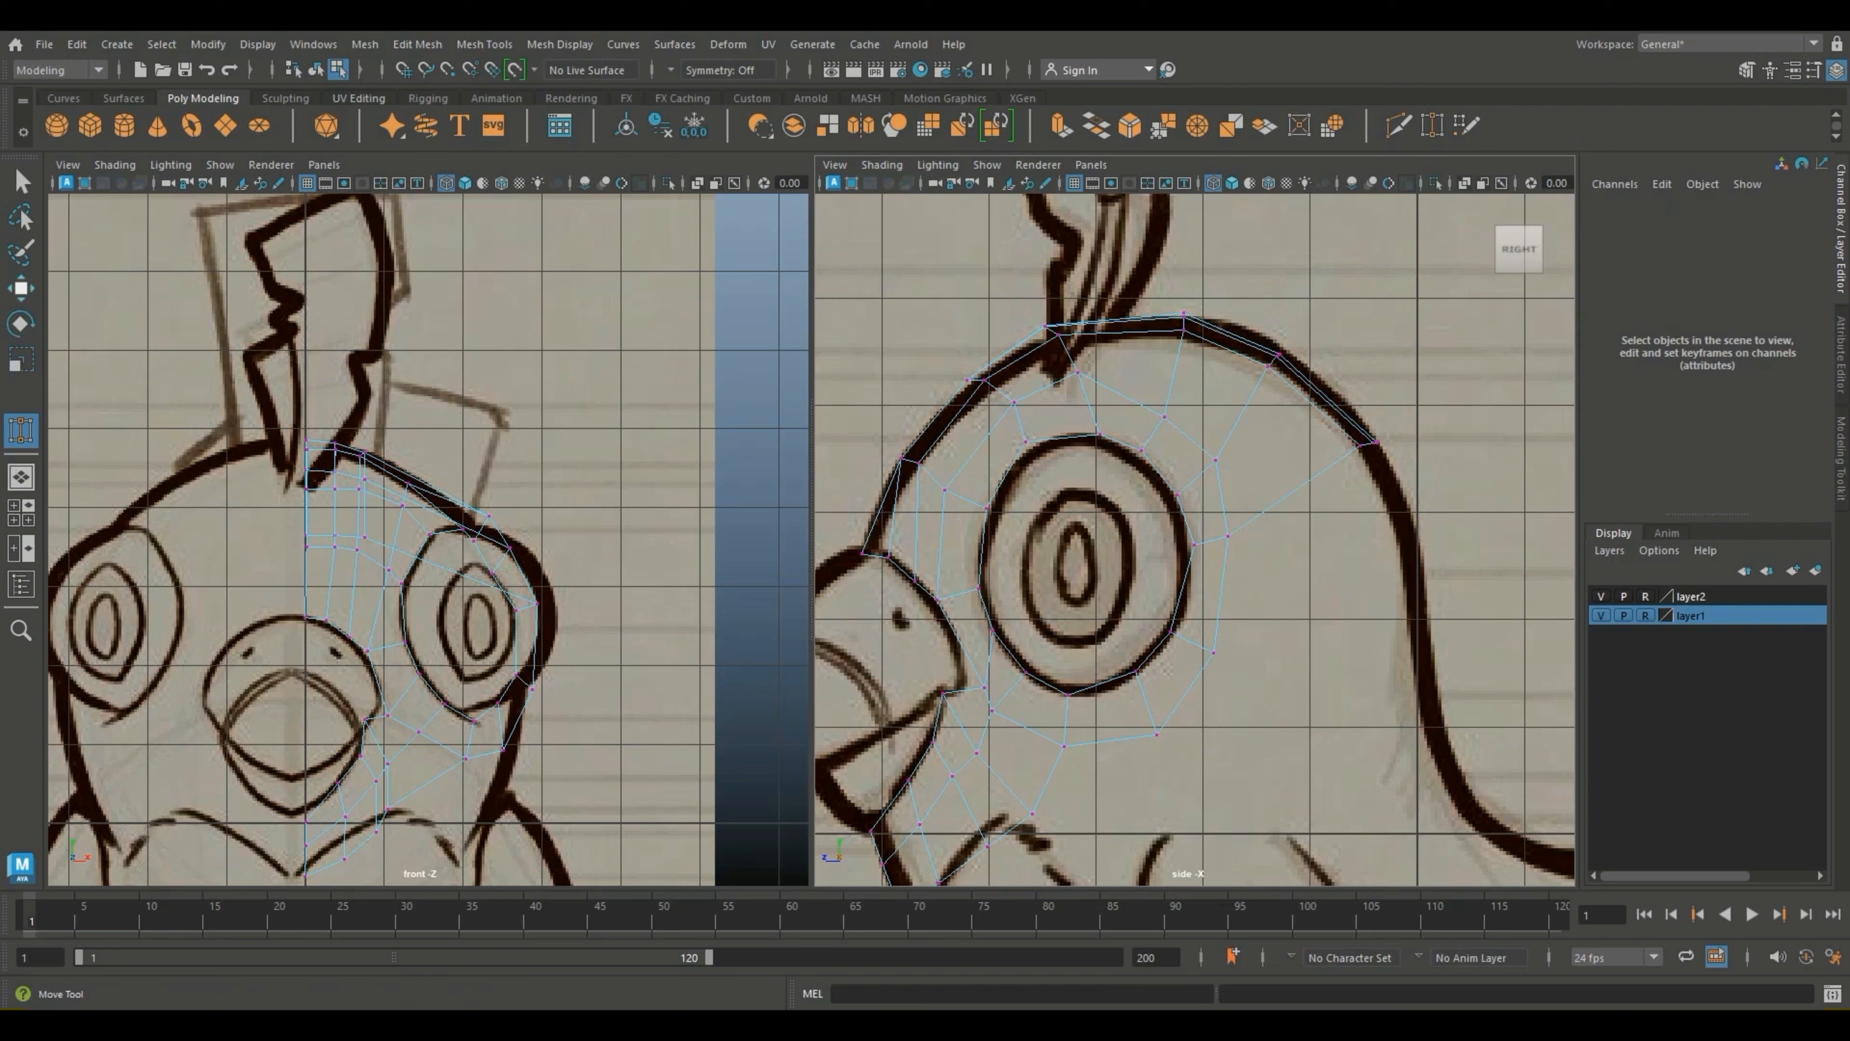
Step: Fit the crown strip's rear vertices to the head outline in the side view with the mesh displayed smoothed
left_click(21, 288)
left_click(1372, 441)
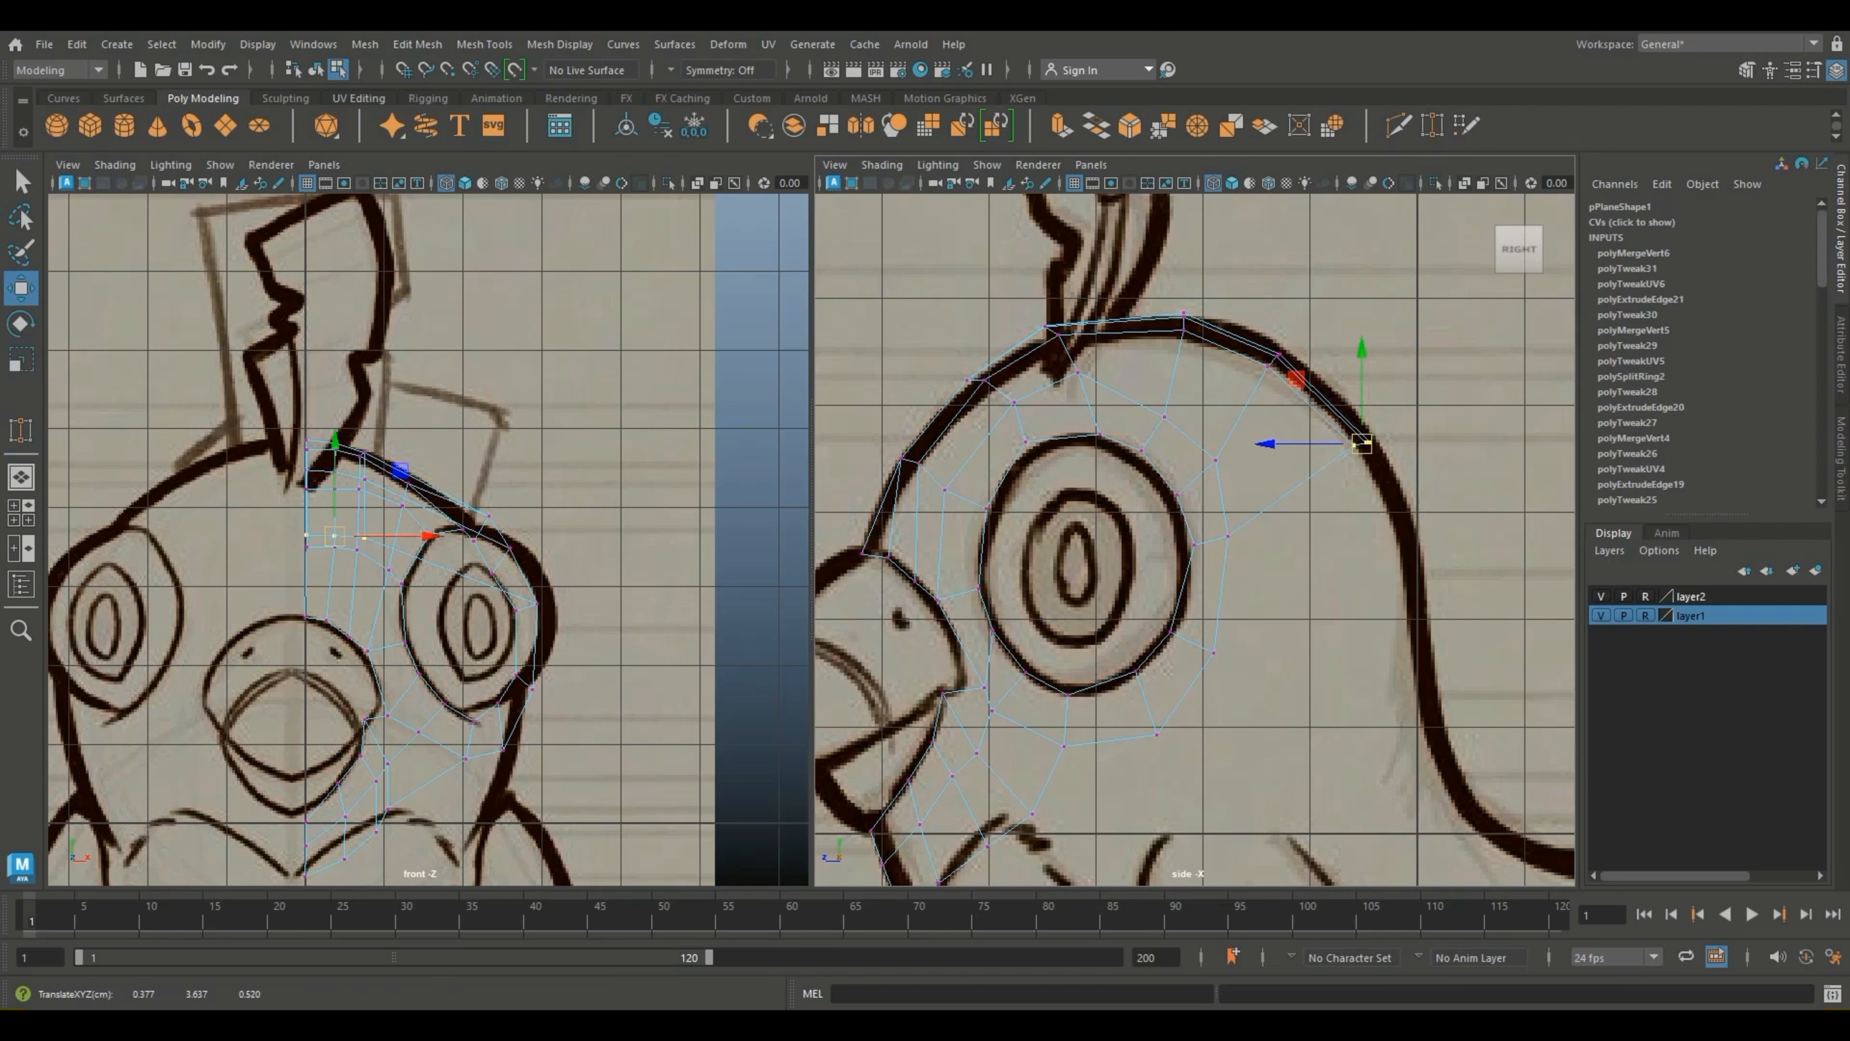
left_click(1274, 359)
left_click_drag(1273, 359, 1285, 362)
key("3")
left_click_drag(1296, 435, 1292, 355)
left_click_drag(1412, 471, 1311, 419)
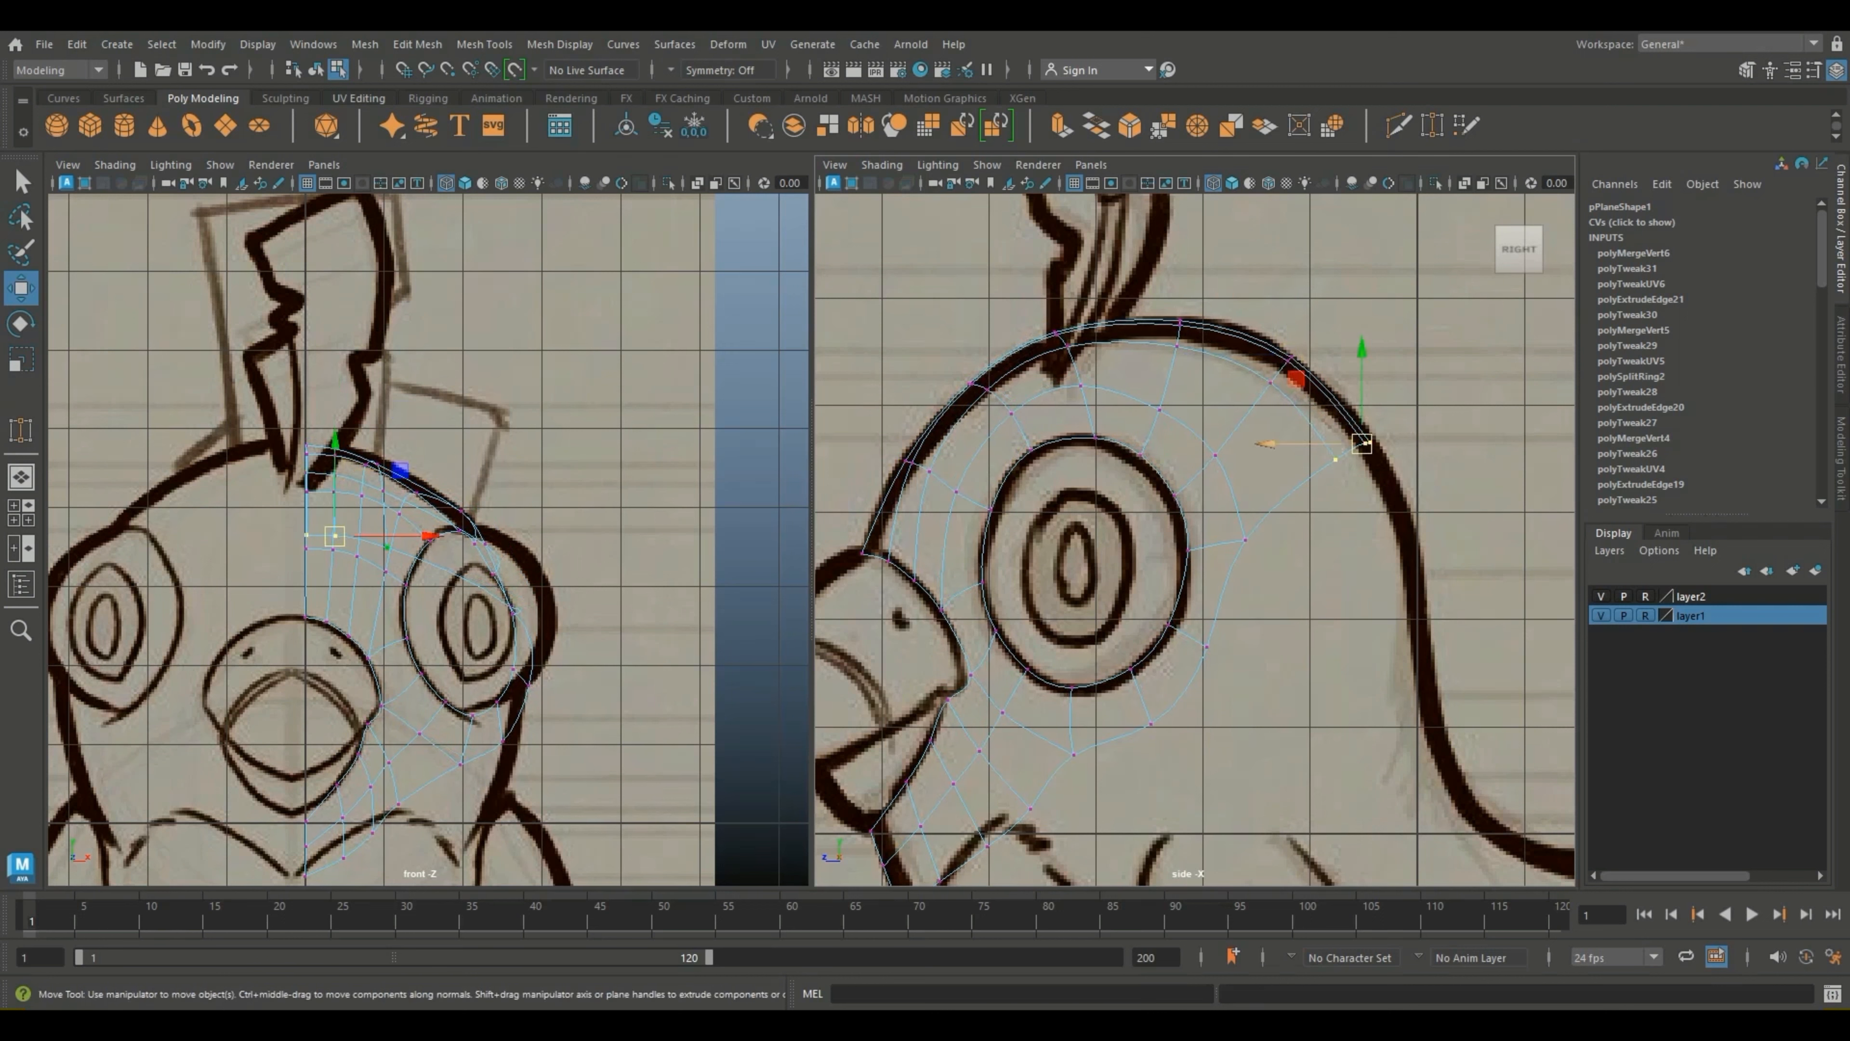
Step: Return the mesh to unsmoothed display and insert an edge loop lengthwise through the strip between the crown's centre line and the eye
middle_click_drag(1311, 420, 1199, 282, "alt")
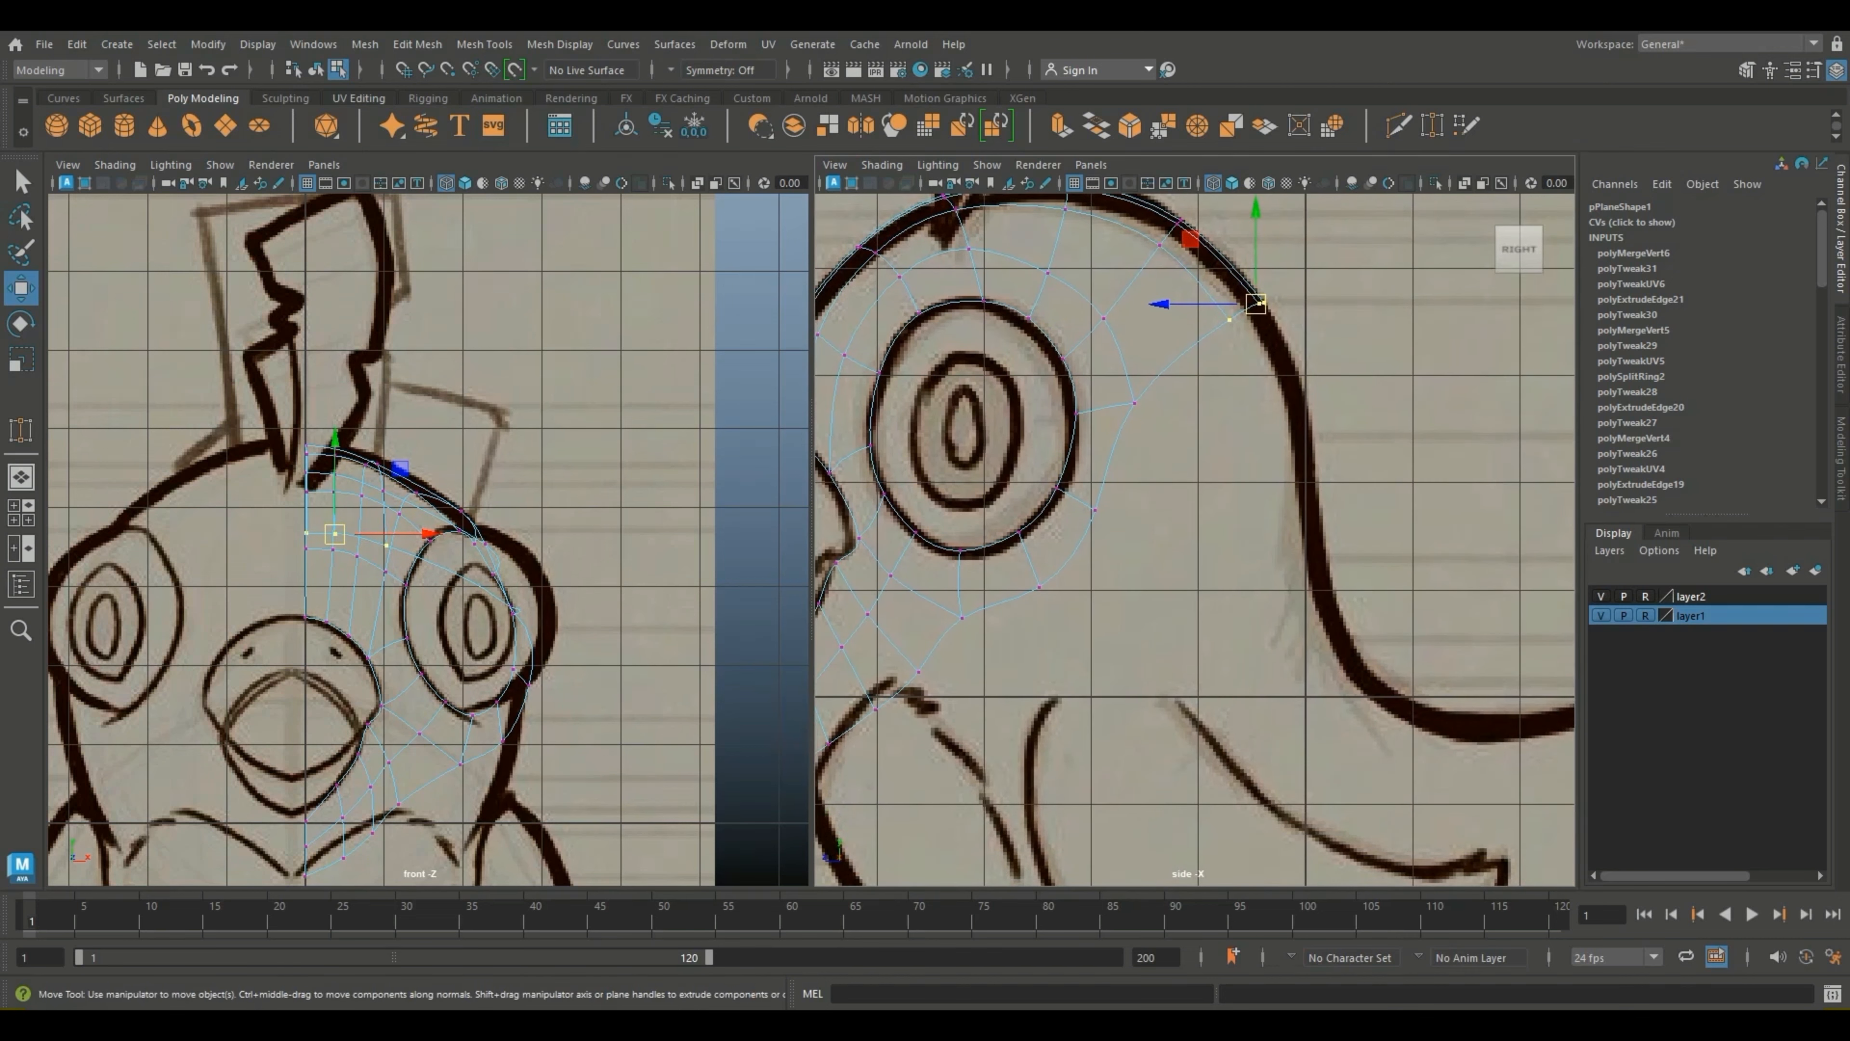
right_click_drag(1177, 364, 1177, 325)
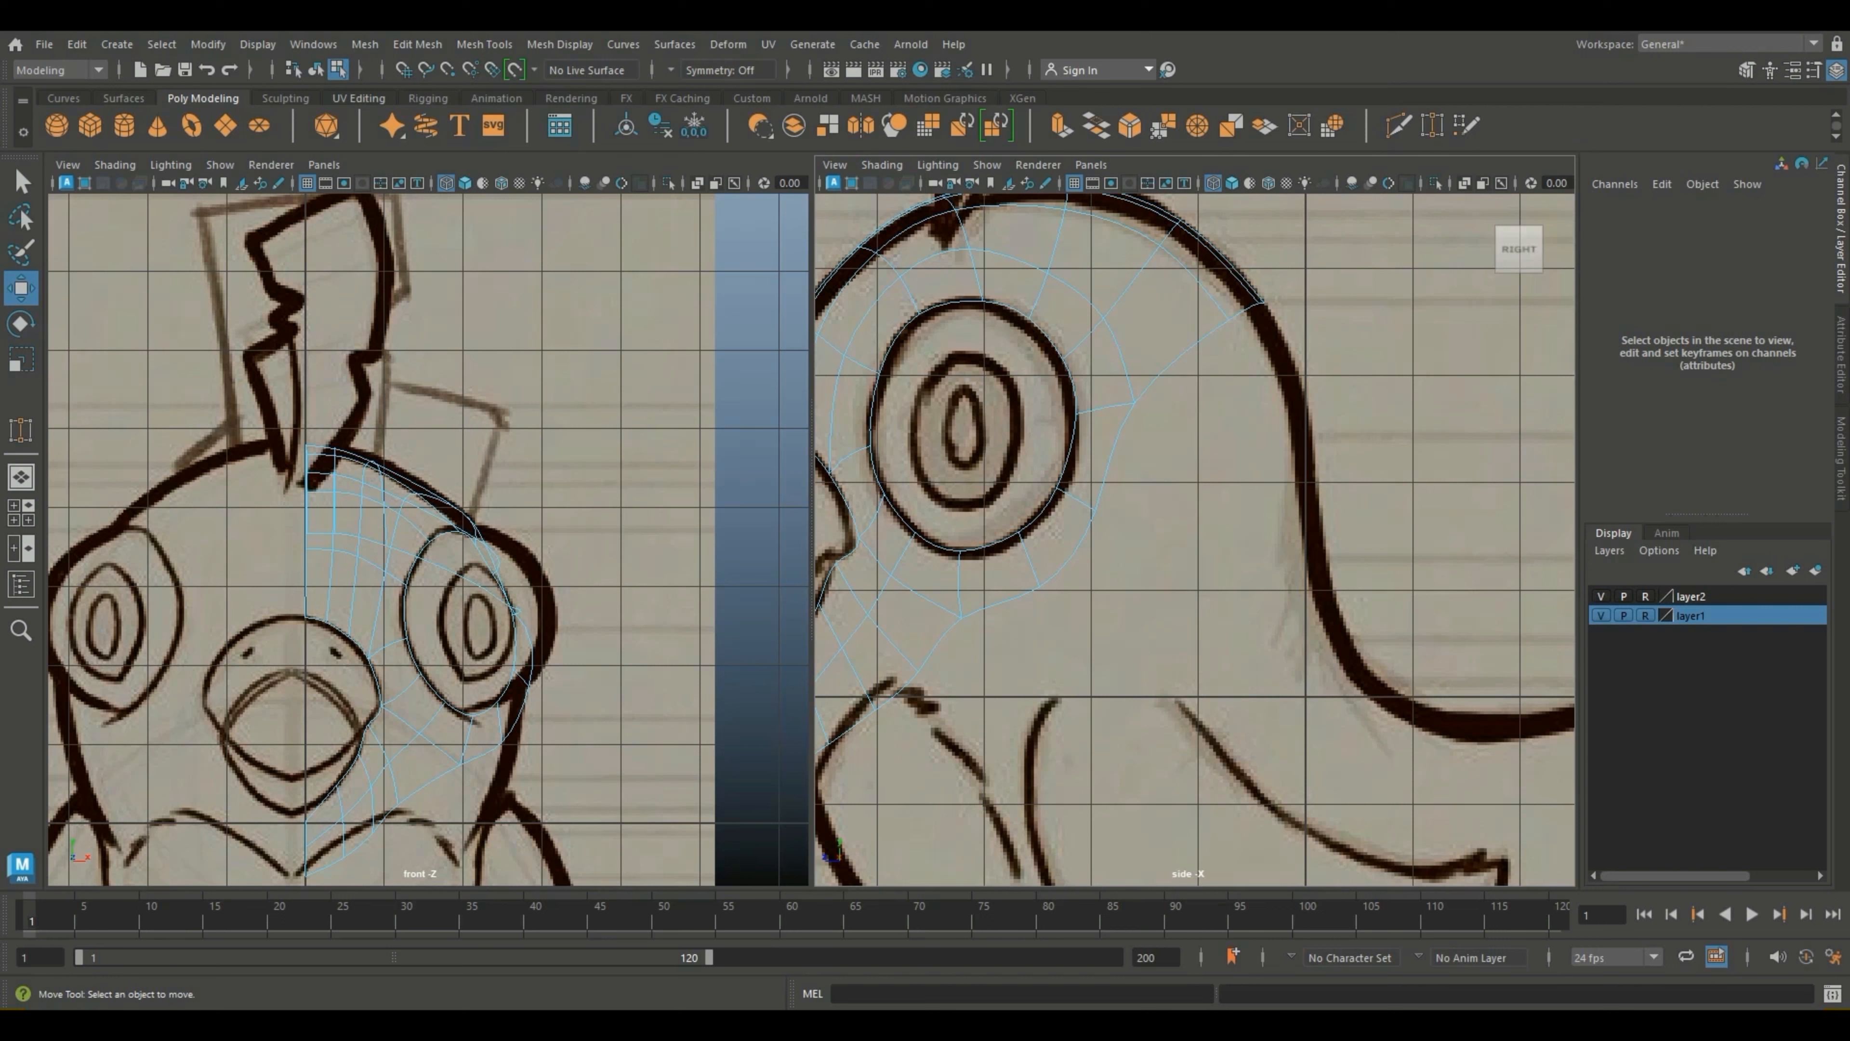
key("1")
left_click_drag(1280, 392, 1364, 445)
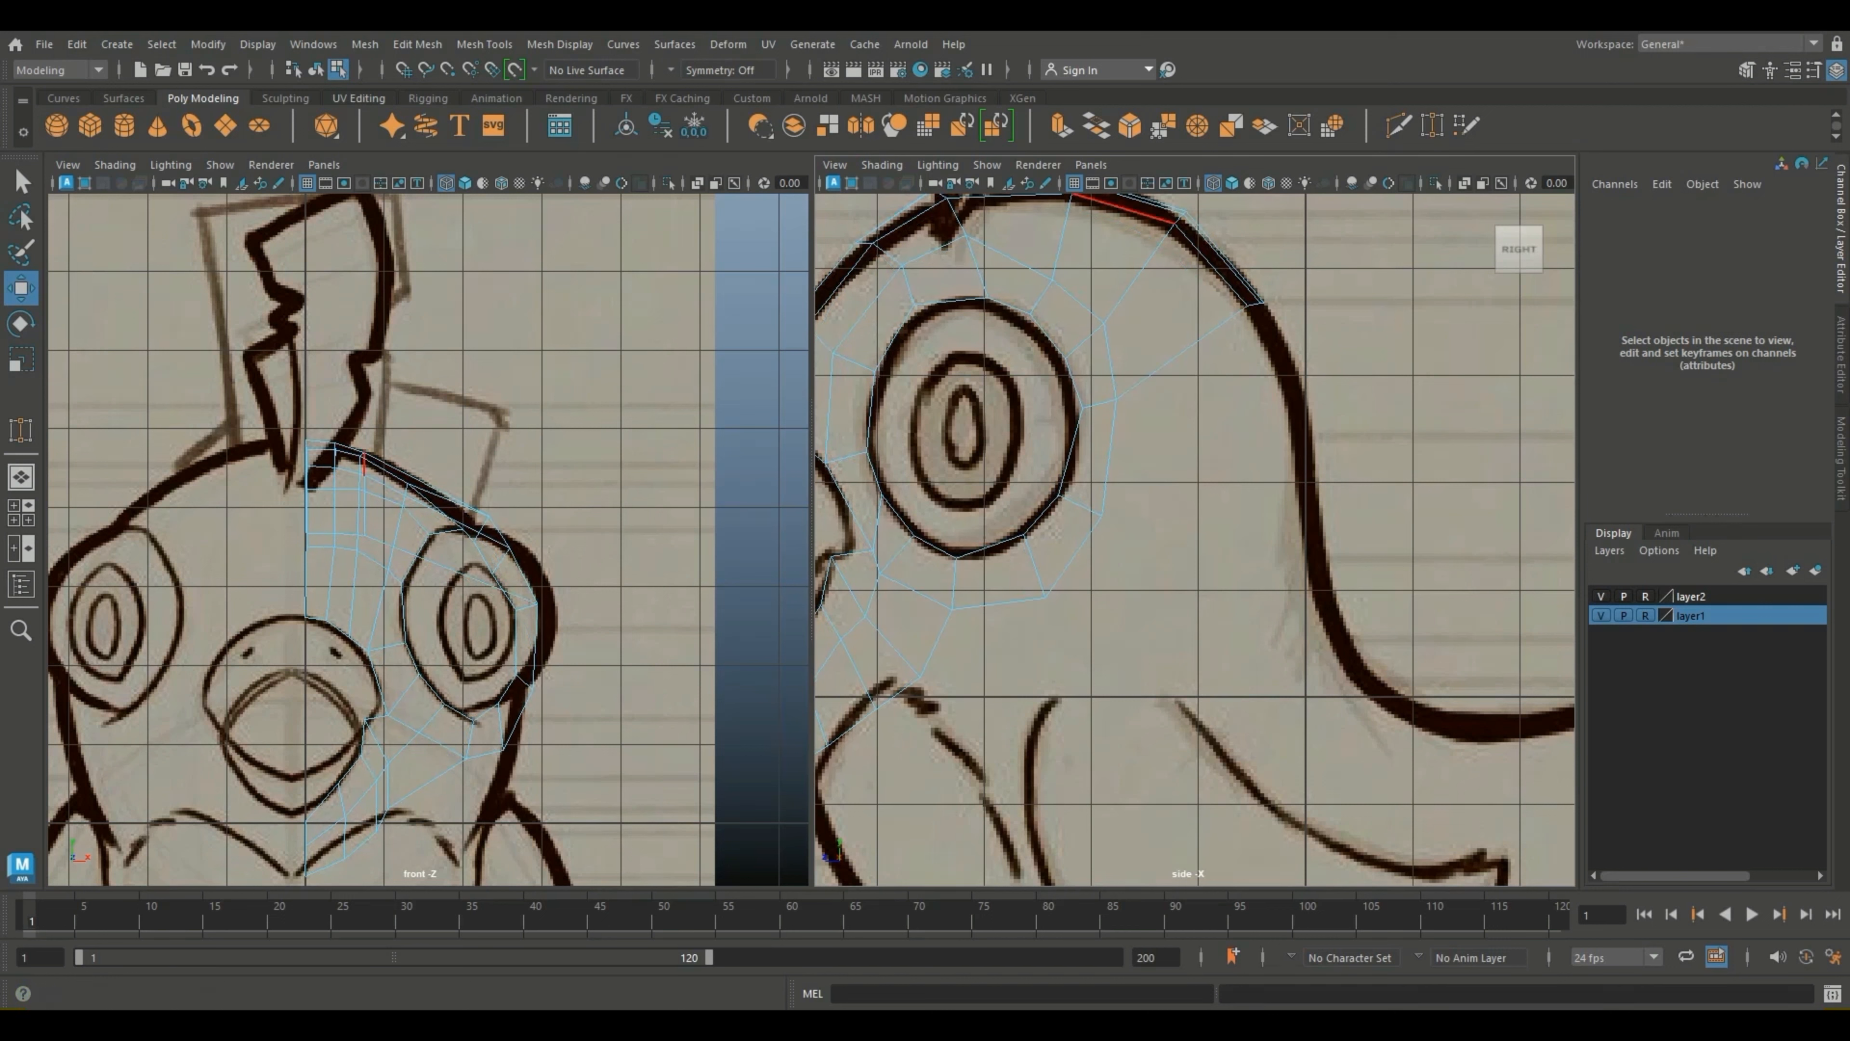
left_click(768, 43)
mouse_move(484, 44)
left_click(523, 192)
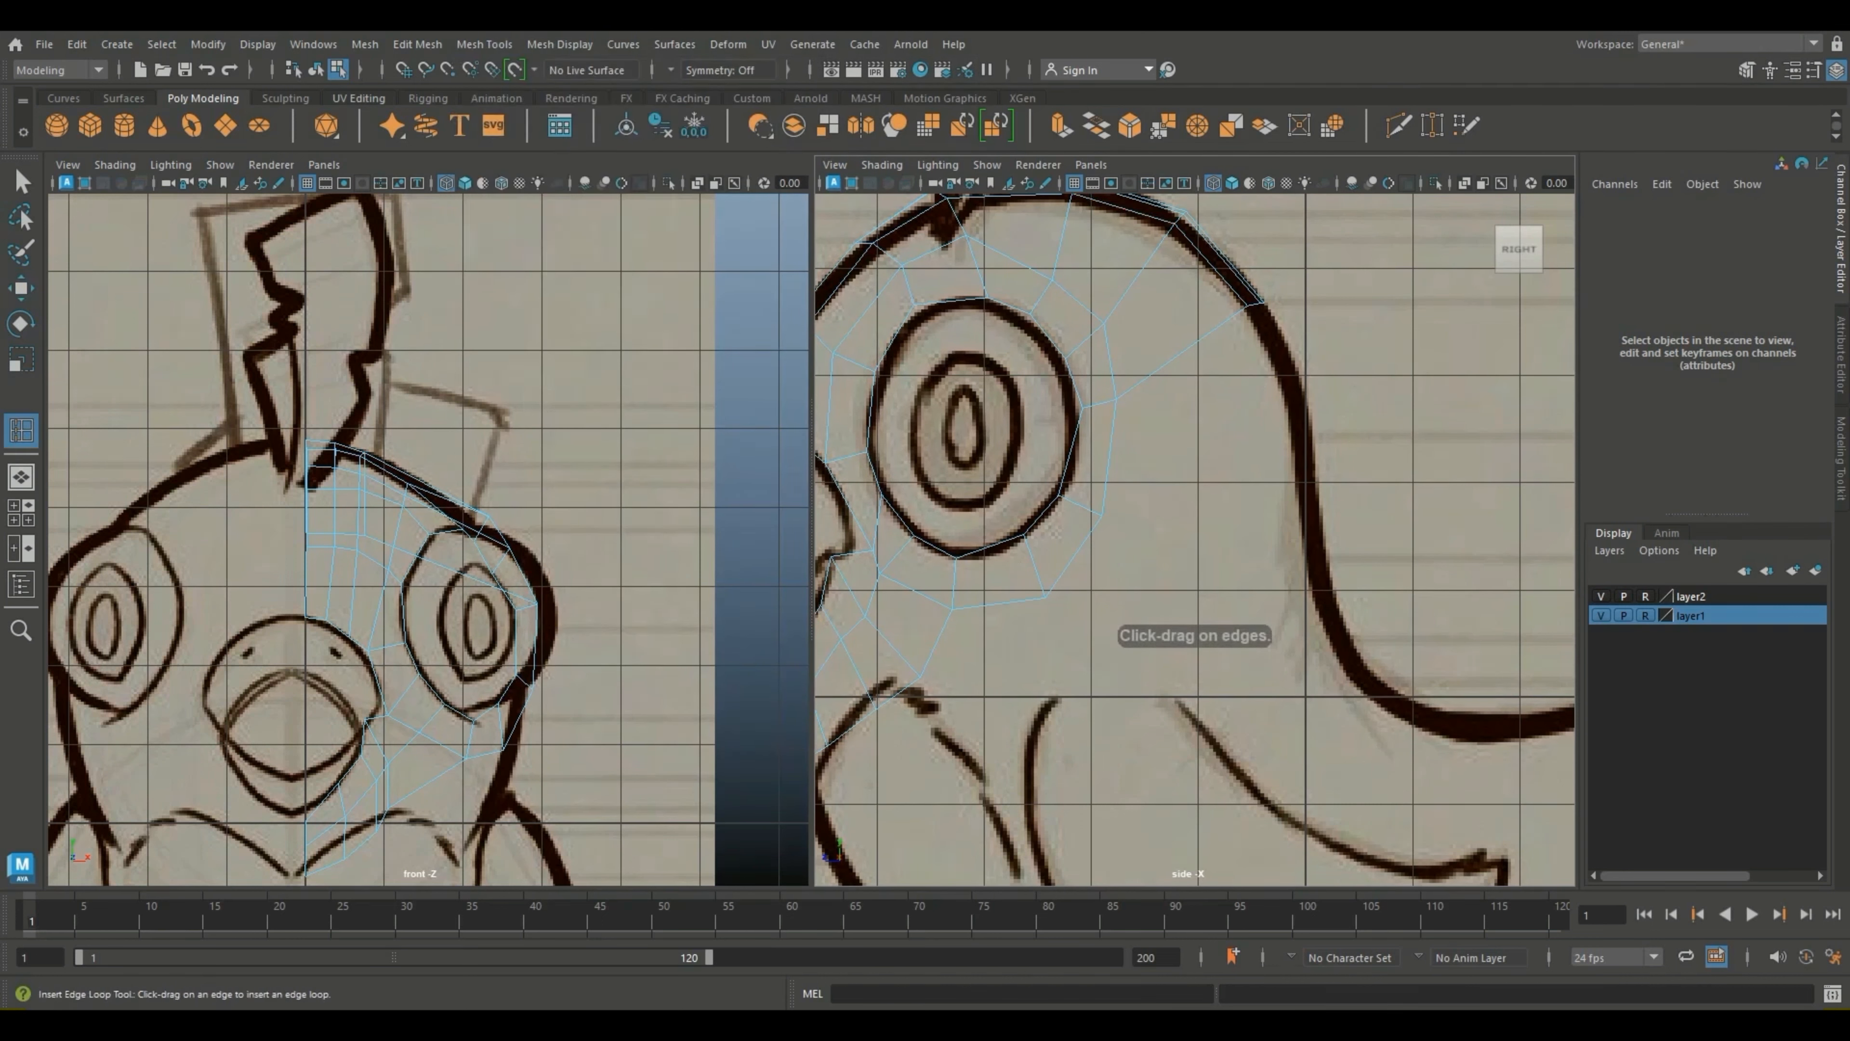
left_click(1181, 352)
key("w")
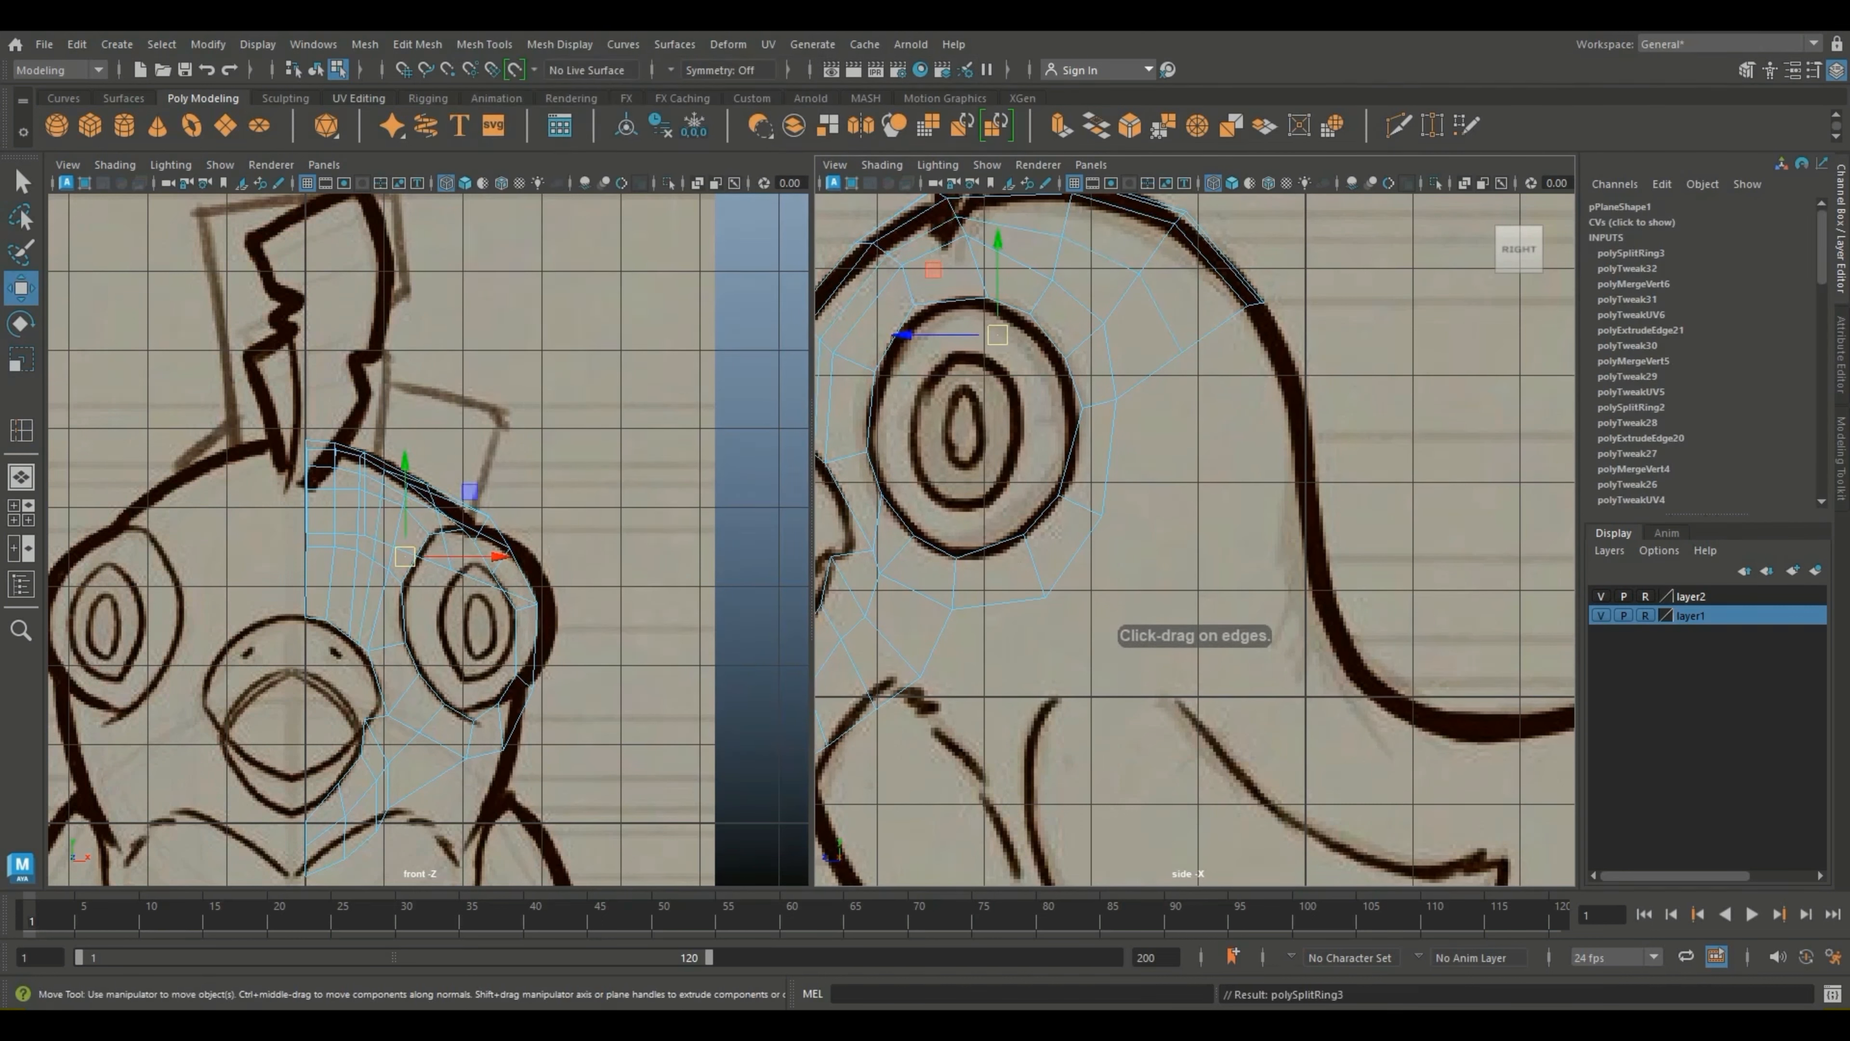
Step: Preview the head mesh smoothed in the front and side views, then restore its unsmoothed display
scroll(302, 418, "up", 2)
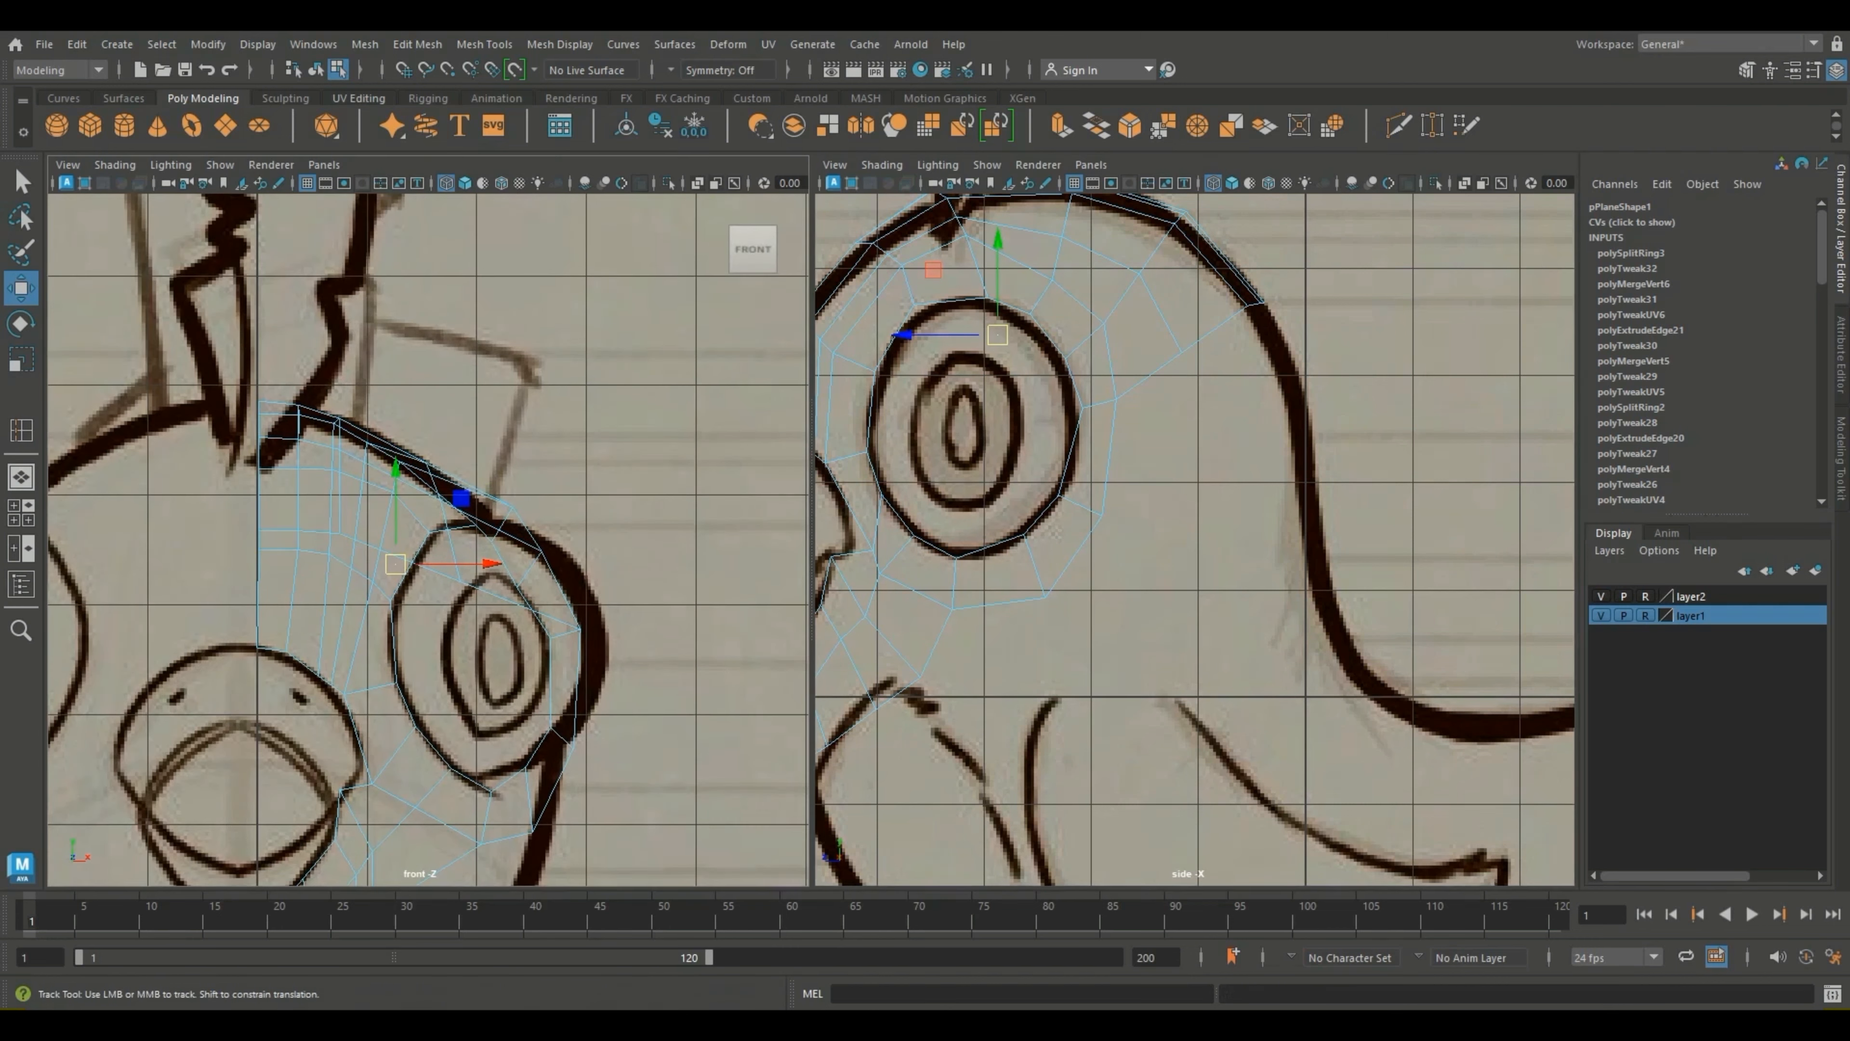
middle_click_drag(302, 418, 426, 386, "alt")
middle_click_drag(1195, 539, 1480, 533, "alt")
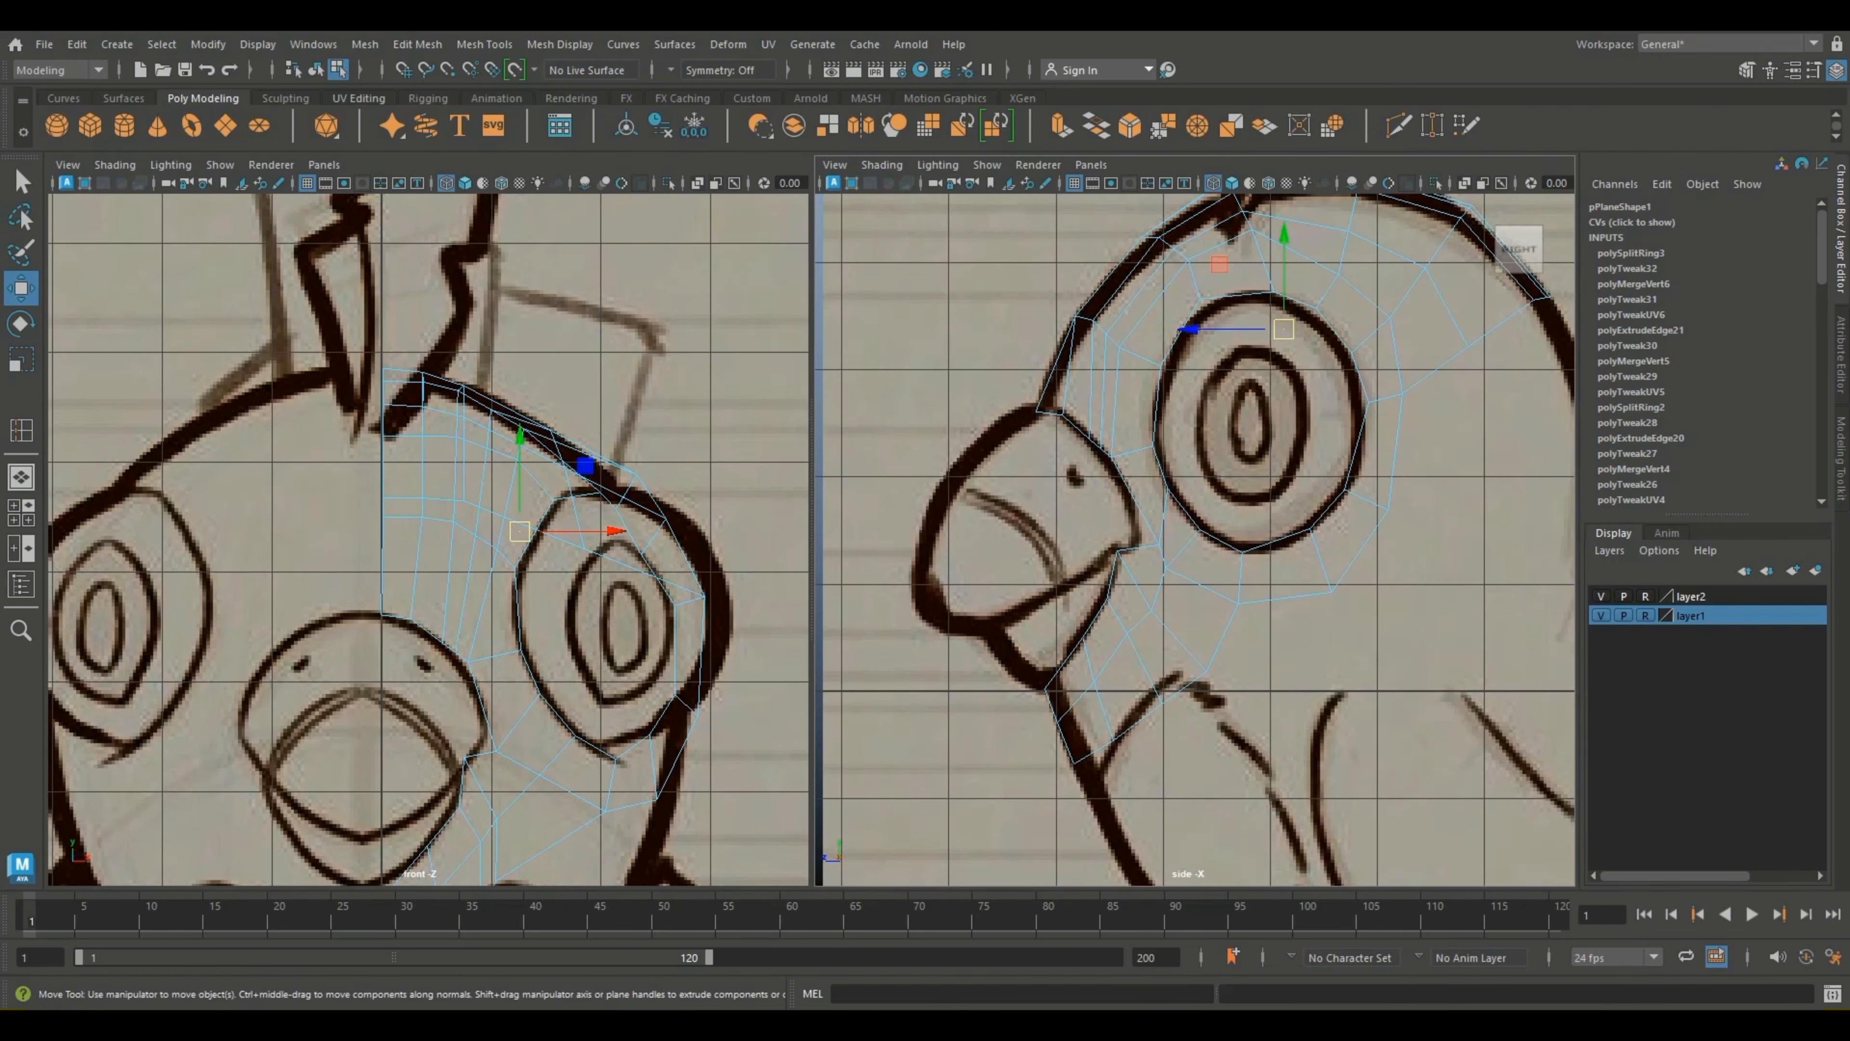
key("2")
key("3")
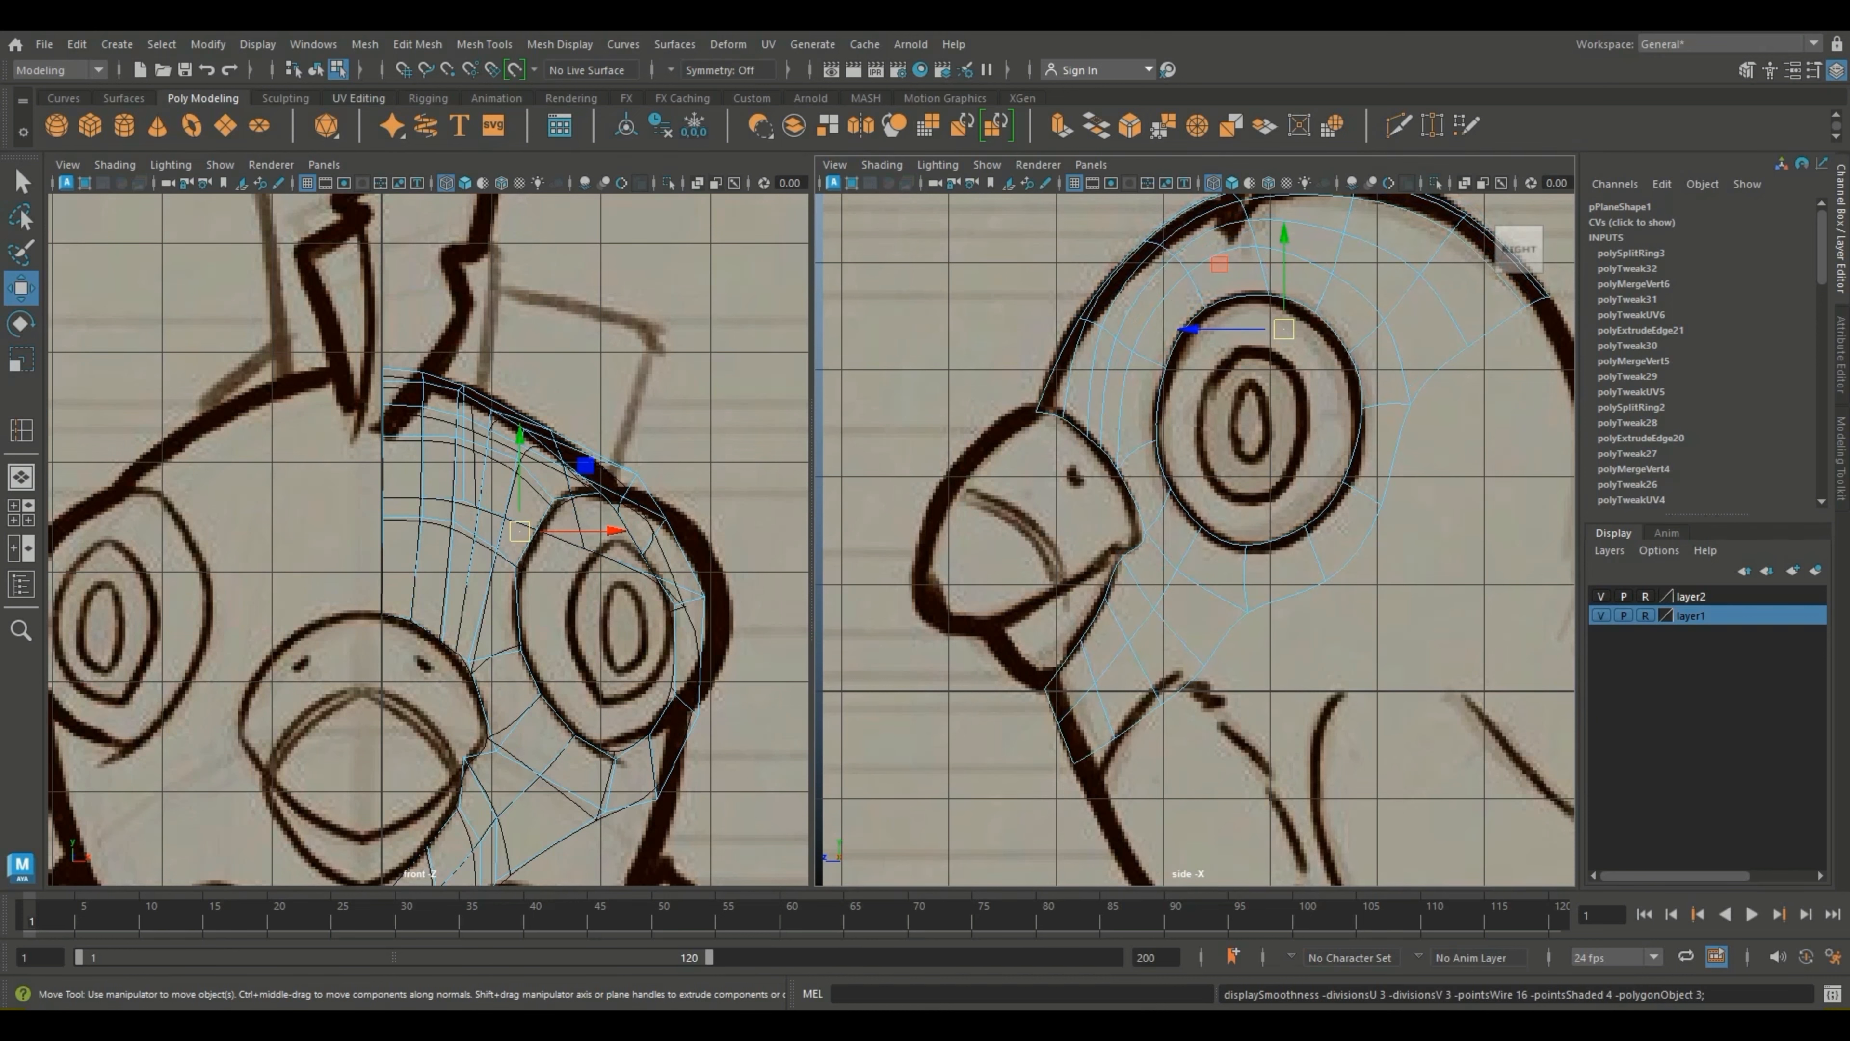
middle_click_drag(1247, 583, 957, 624, "alt")
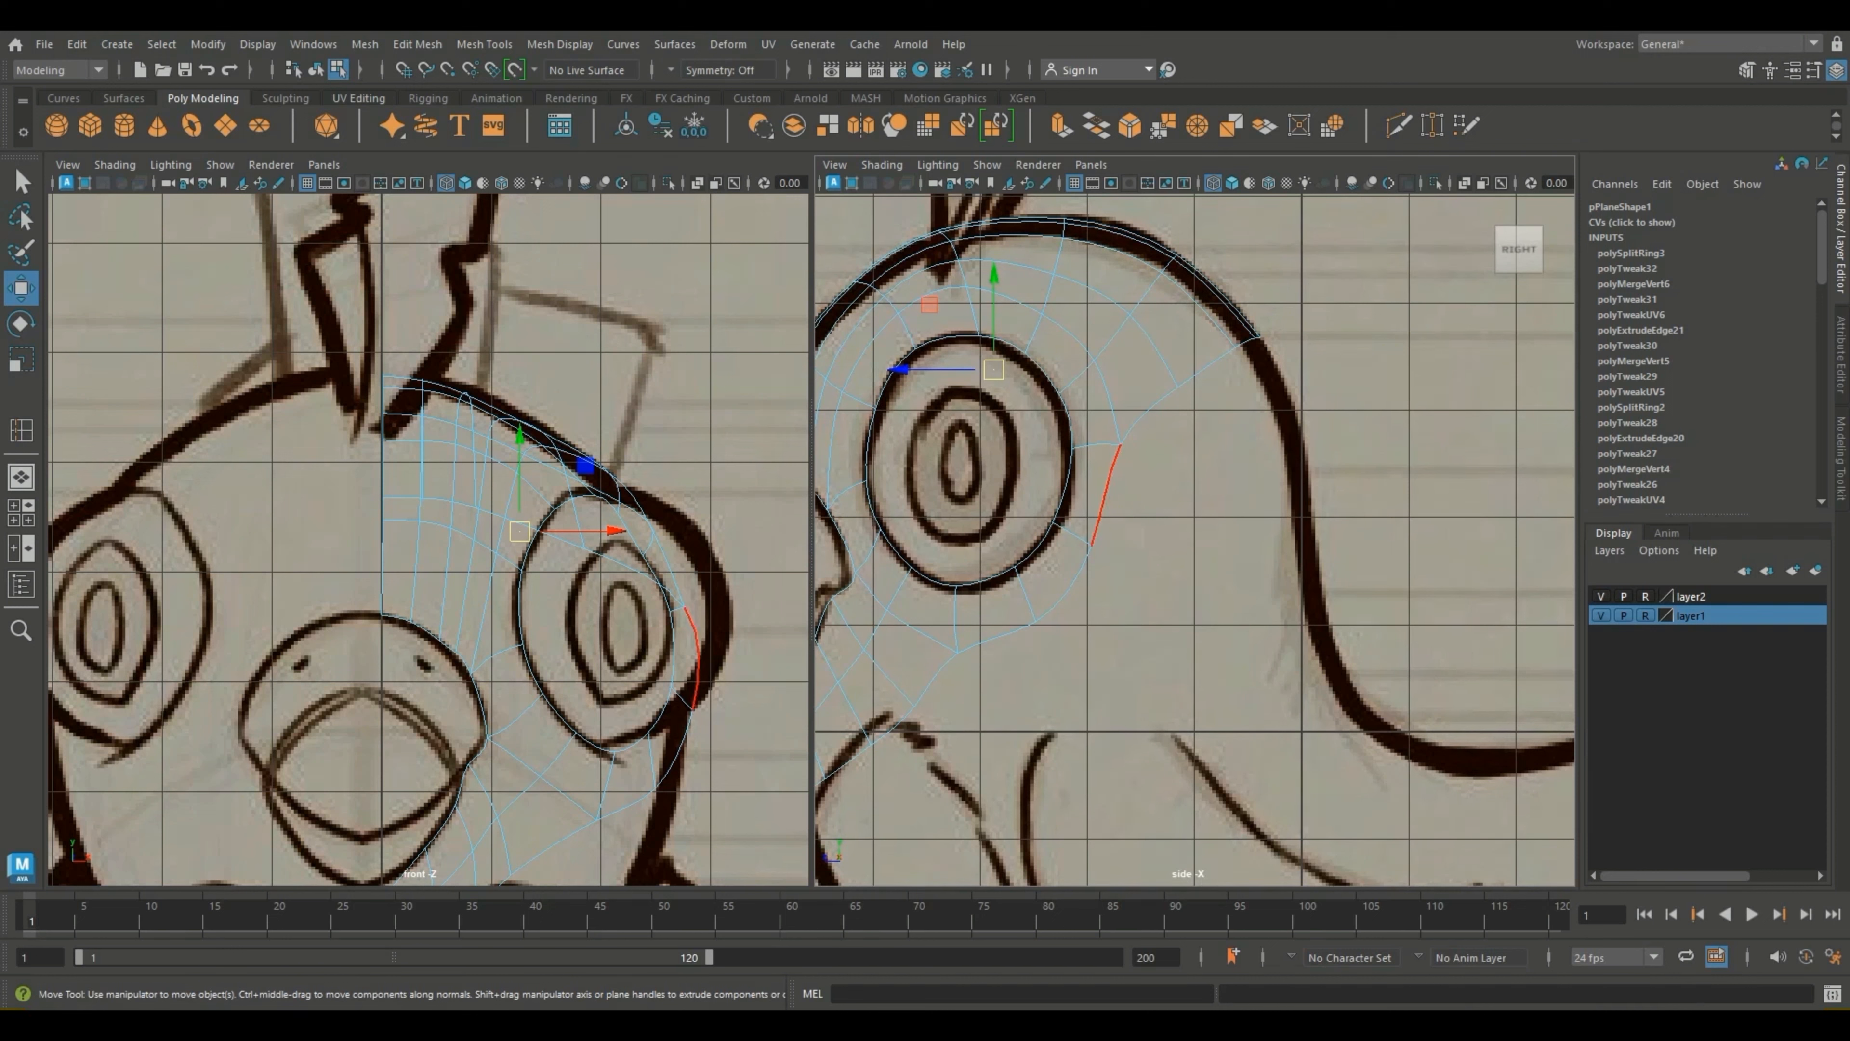
key("1")
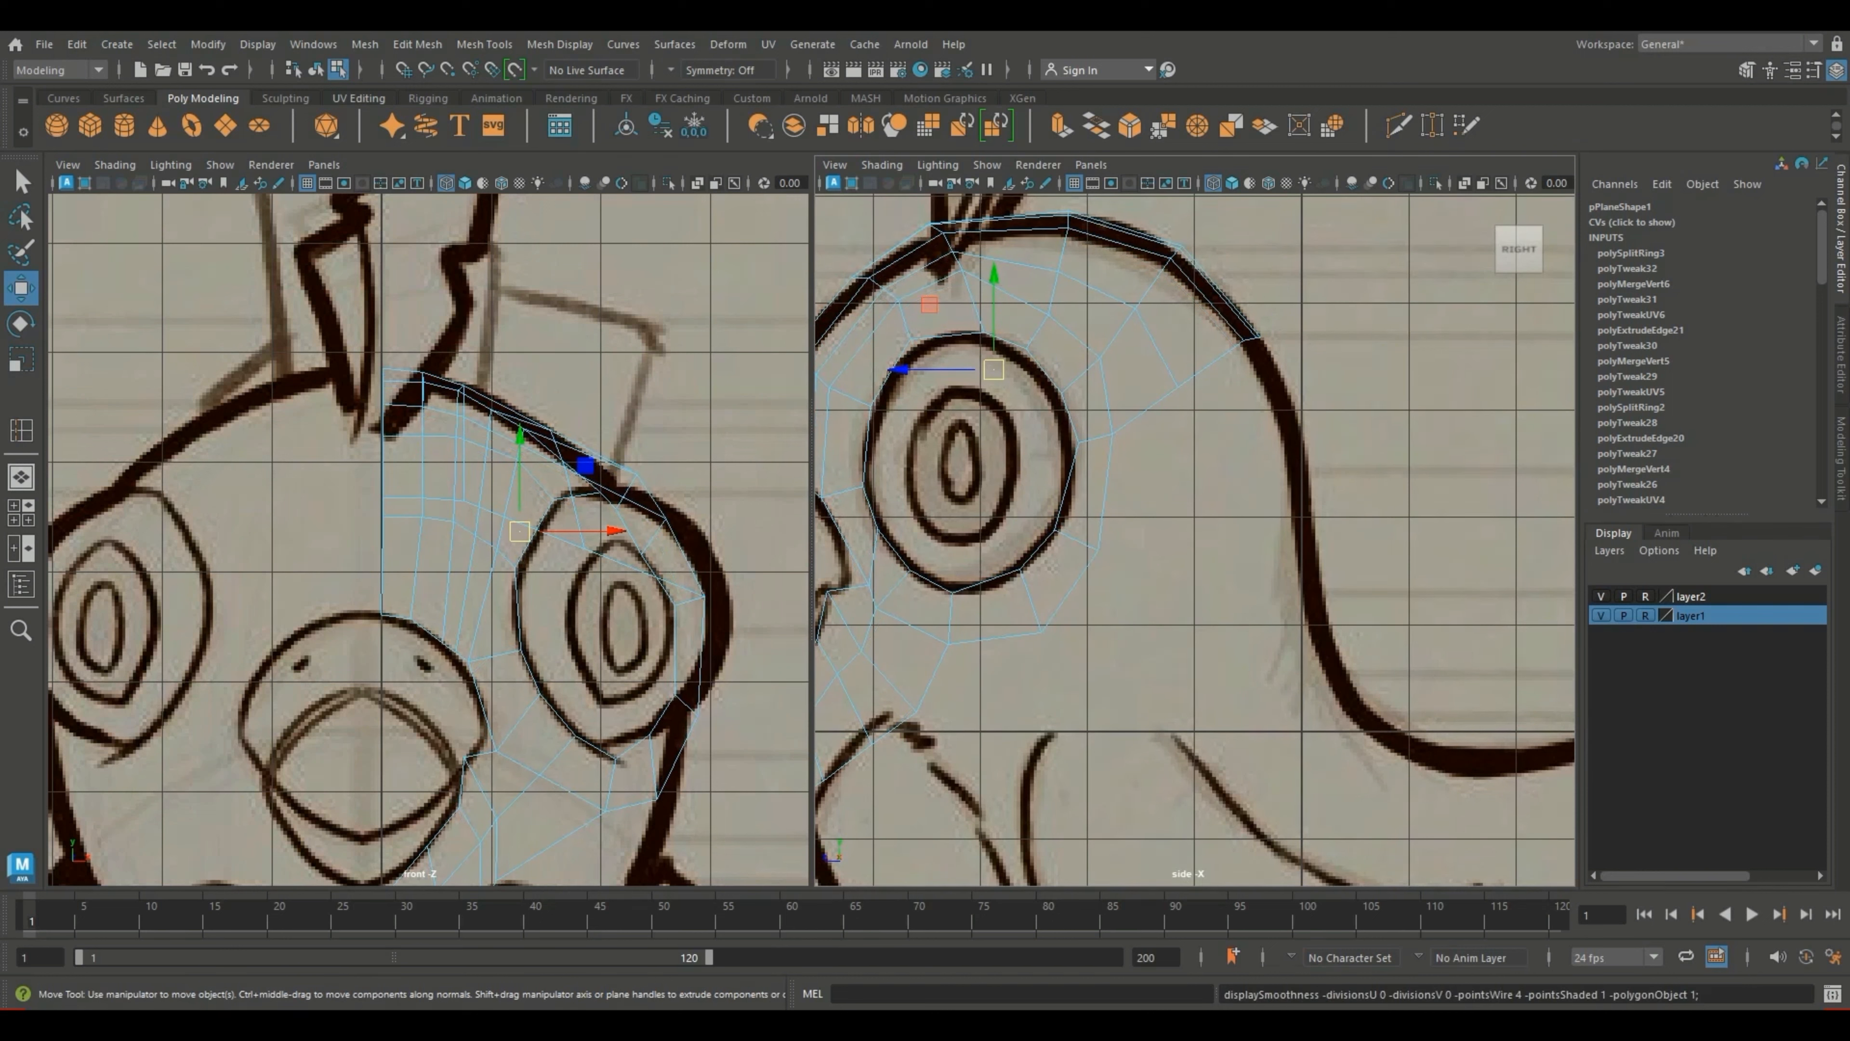
Step: Extrude the edge directly behind the eye ring backward toward the rear of the head in the side view
left_click(1181, 510)
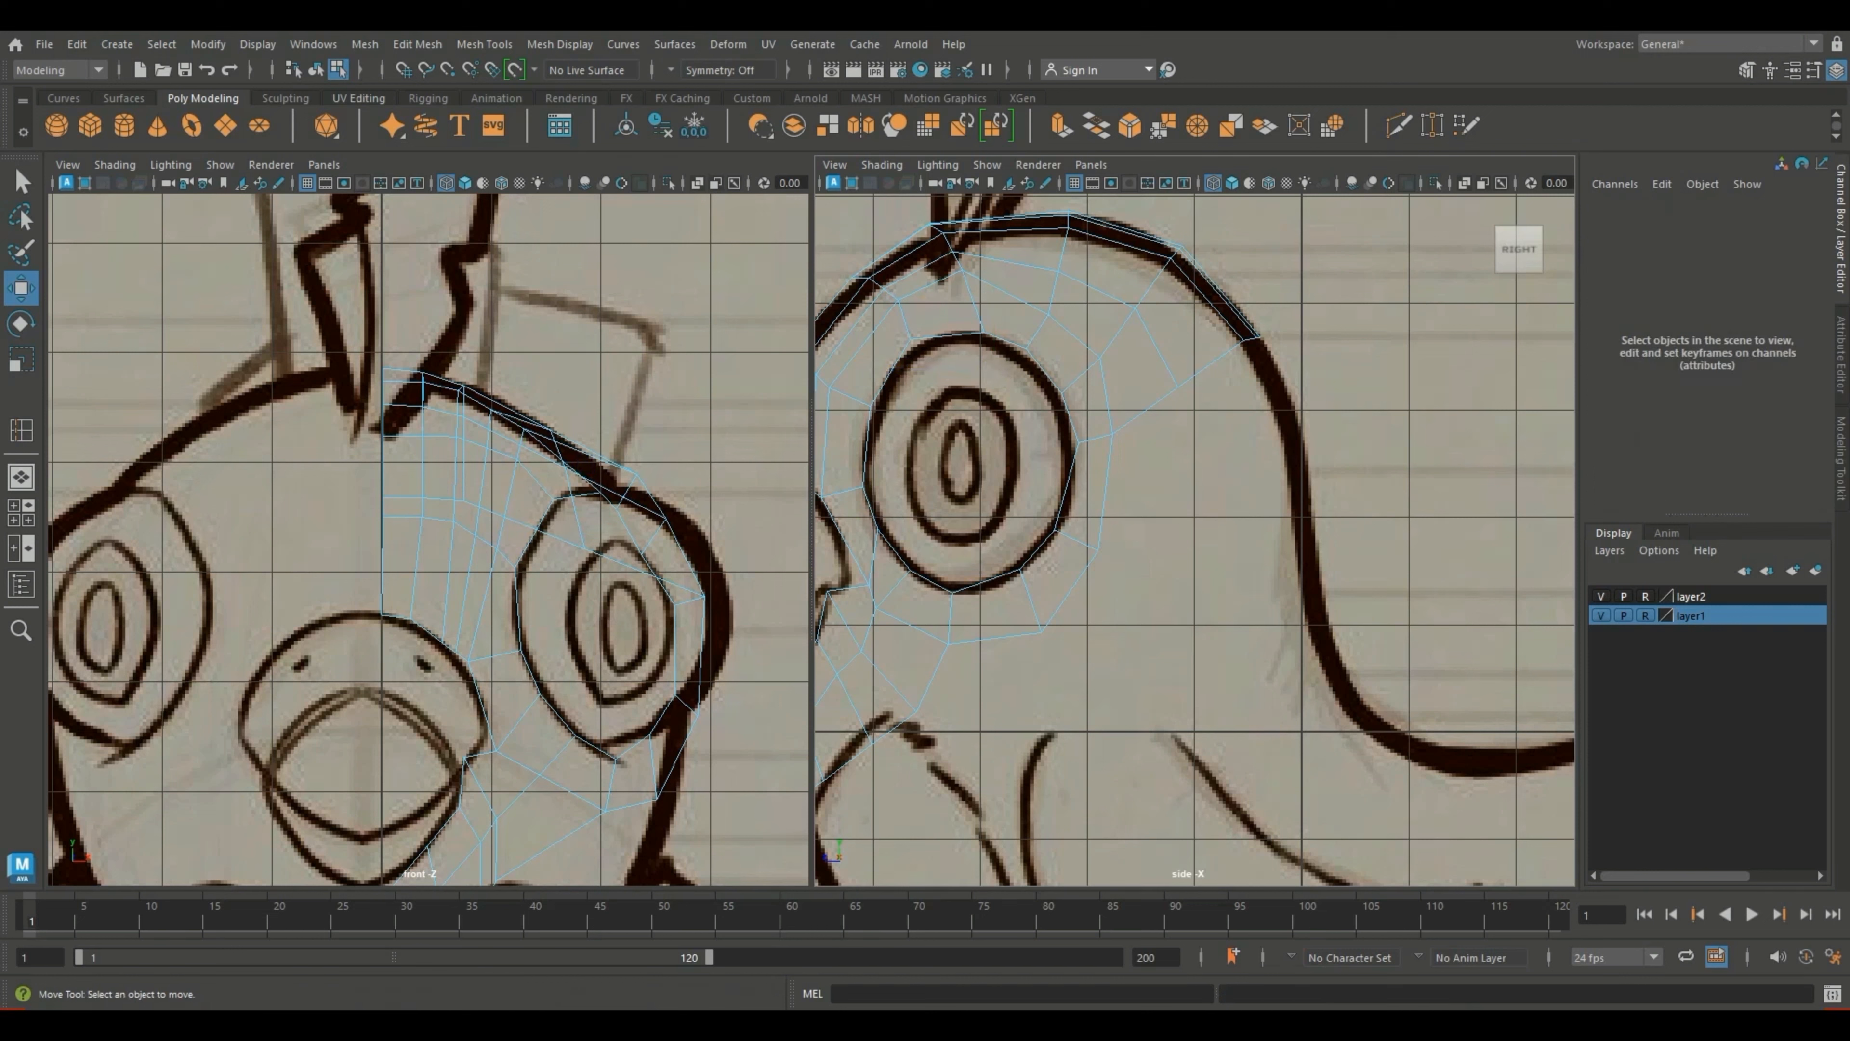
left_click(1103, 452)
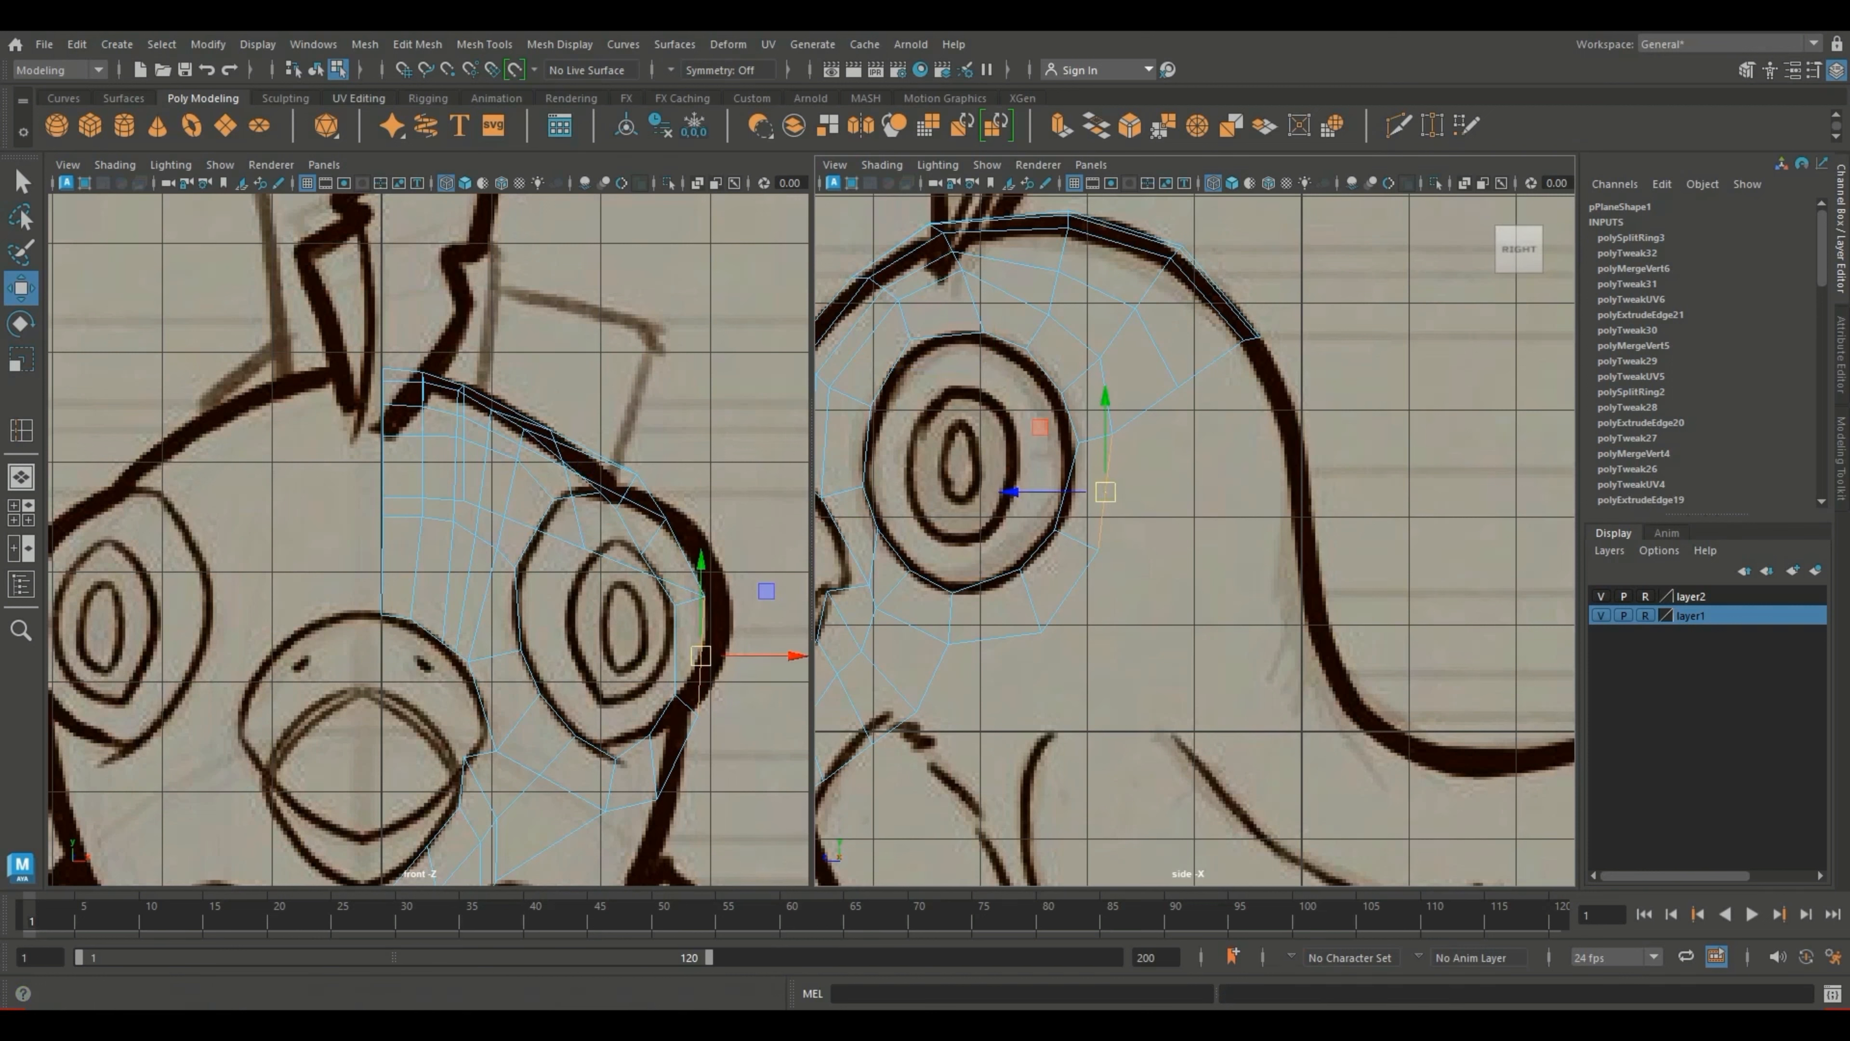
left_click(1062, 125)
key("w")
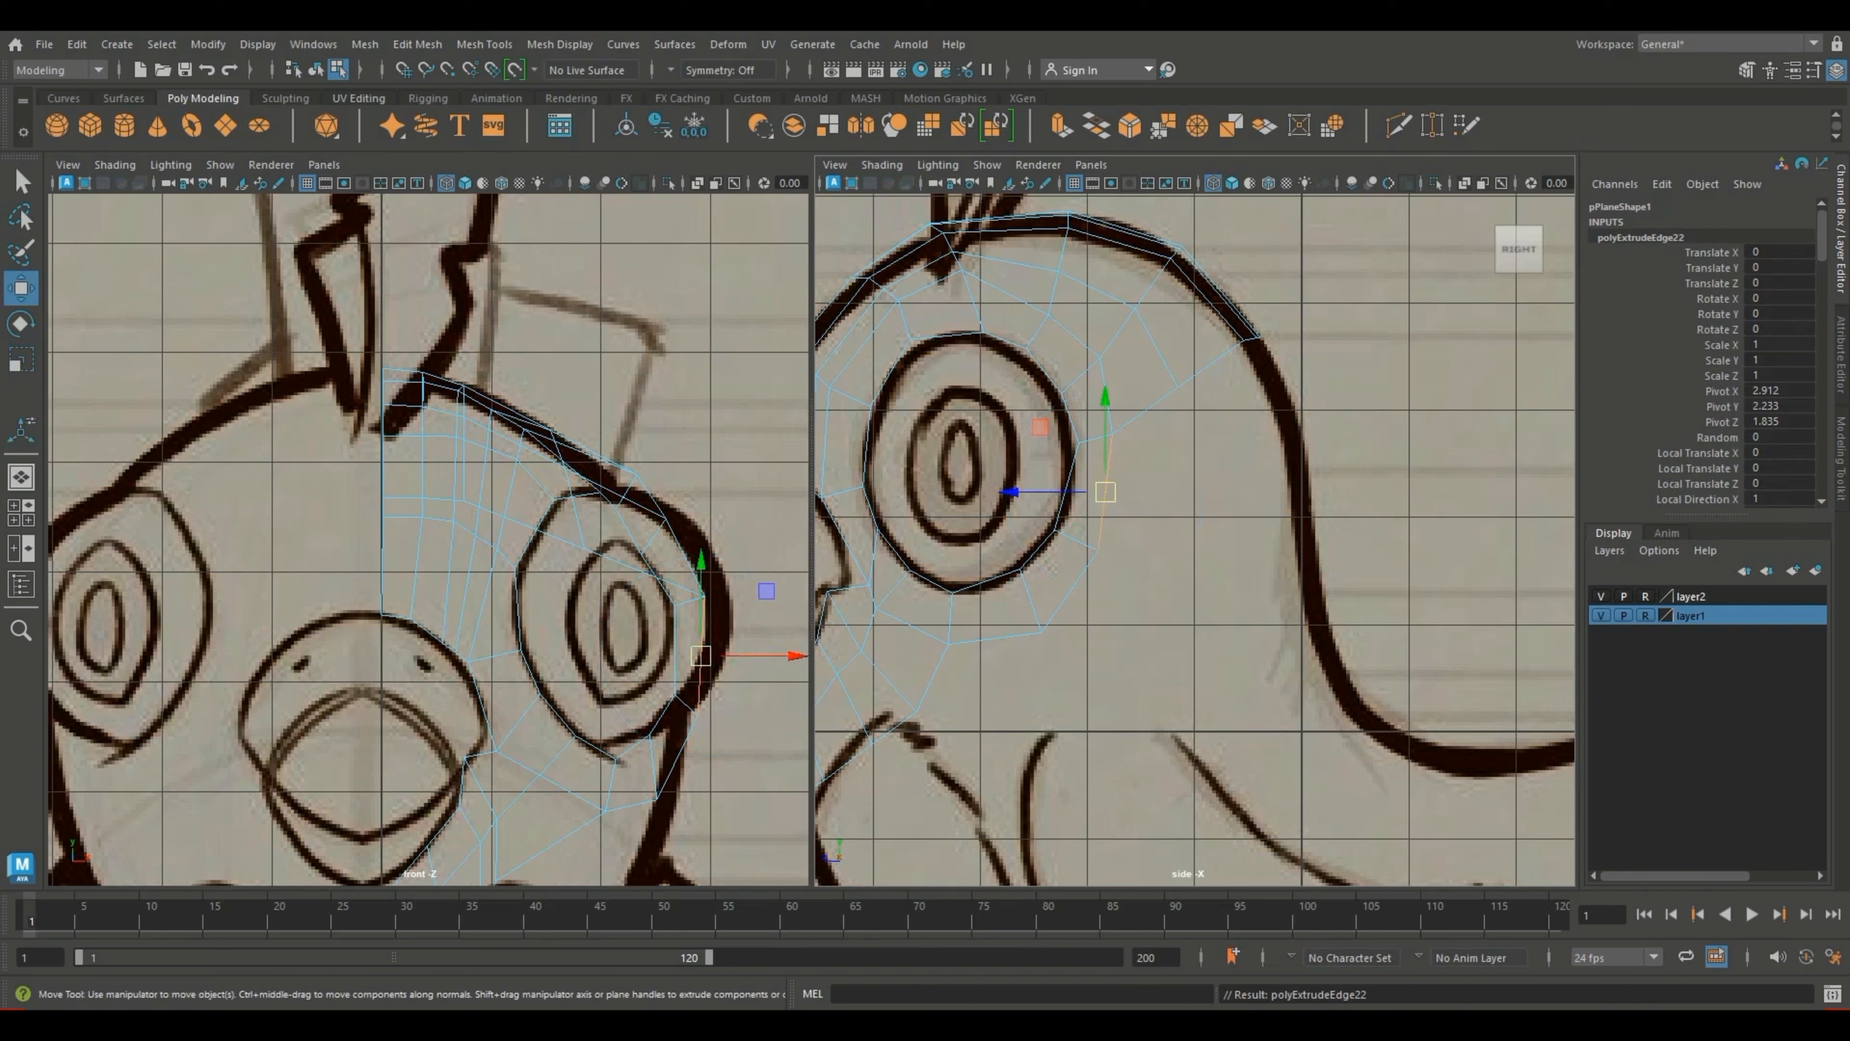
right_click(1205, 460)
right_click_drag(1206, 459, 1113, 460)
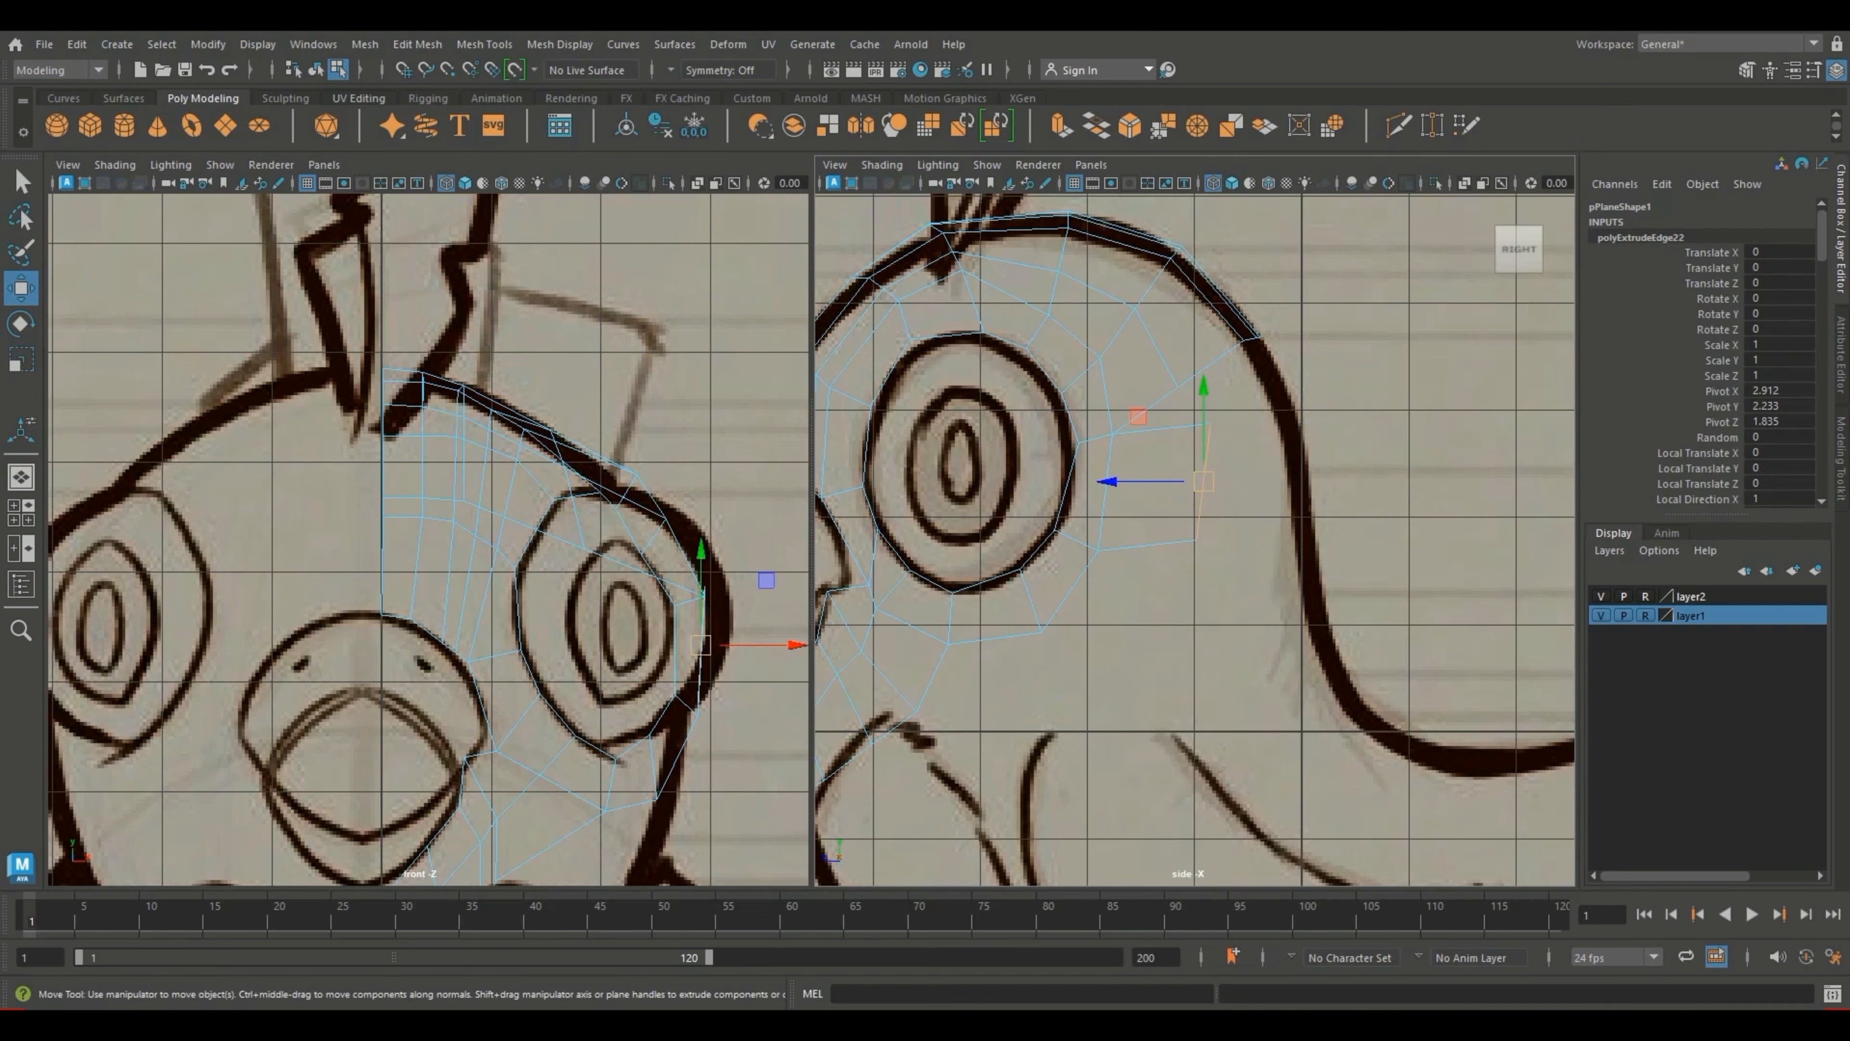
Step: Position the extruded edge's vertices behind the eye and weld its upper vertex to the adjacent crown strip vertex
left_click(704, 562)
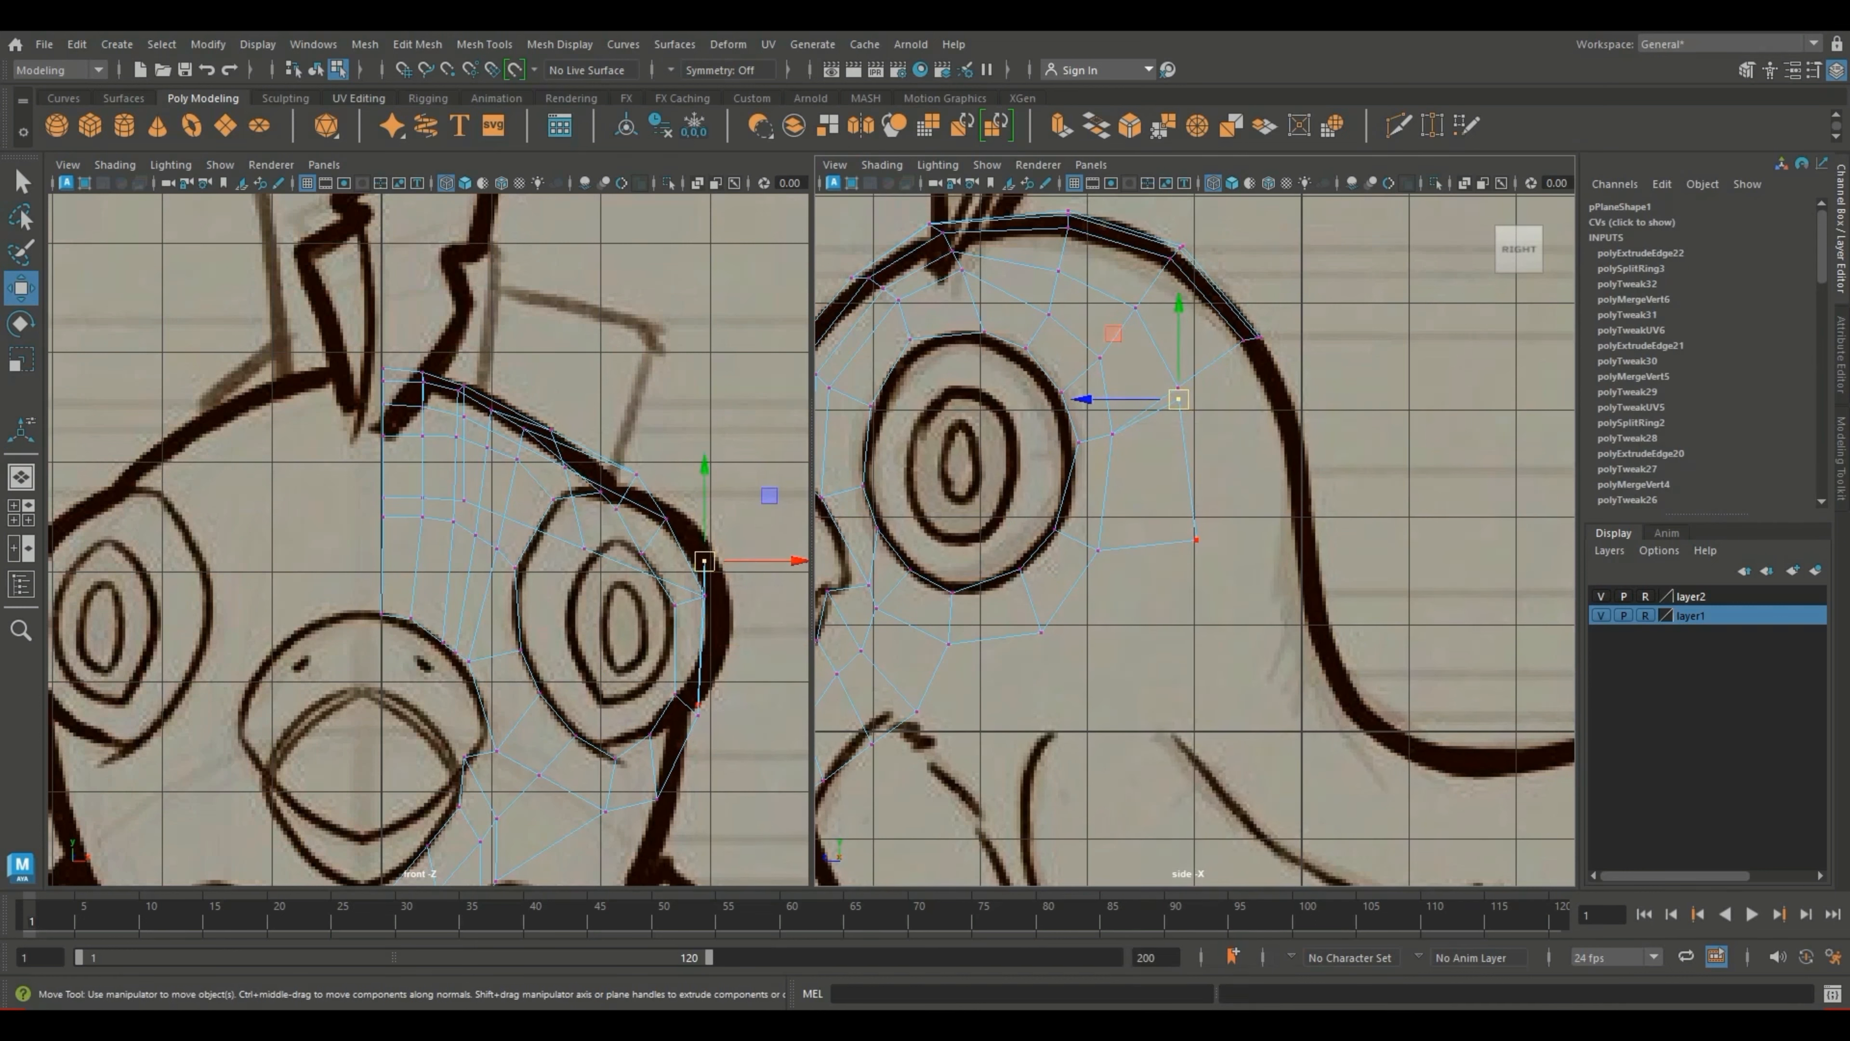
left_click_drag(704, 561, 698, 702)
mouse_move(1159, 394)
left_mouse_down()
mouse_move(1238, 437)
mouse_move(1184, 397)
left_mouse_up()
left_click(1370, 328)
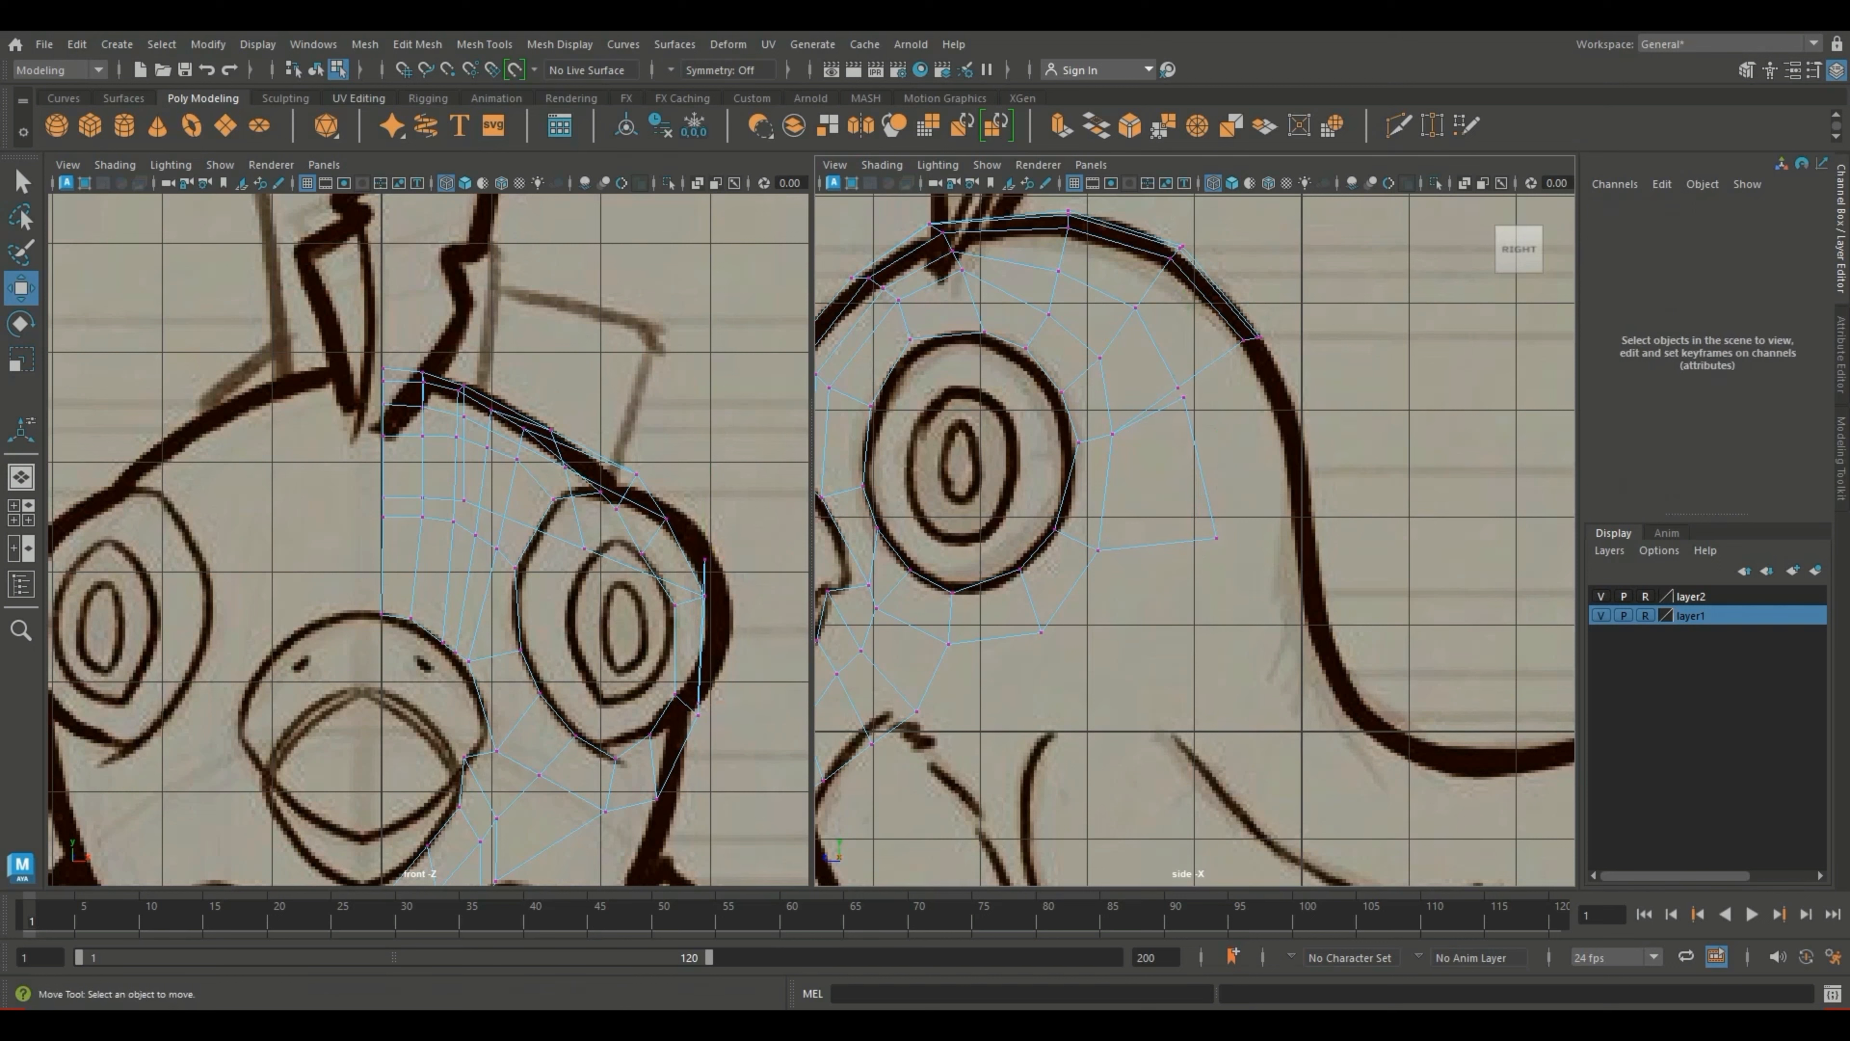
left_click(1432, 125)
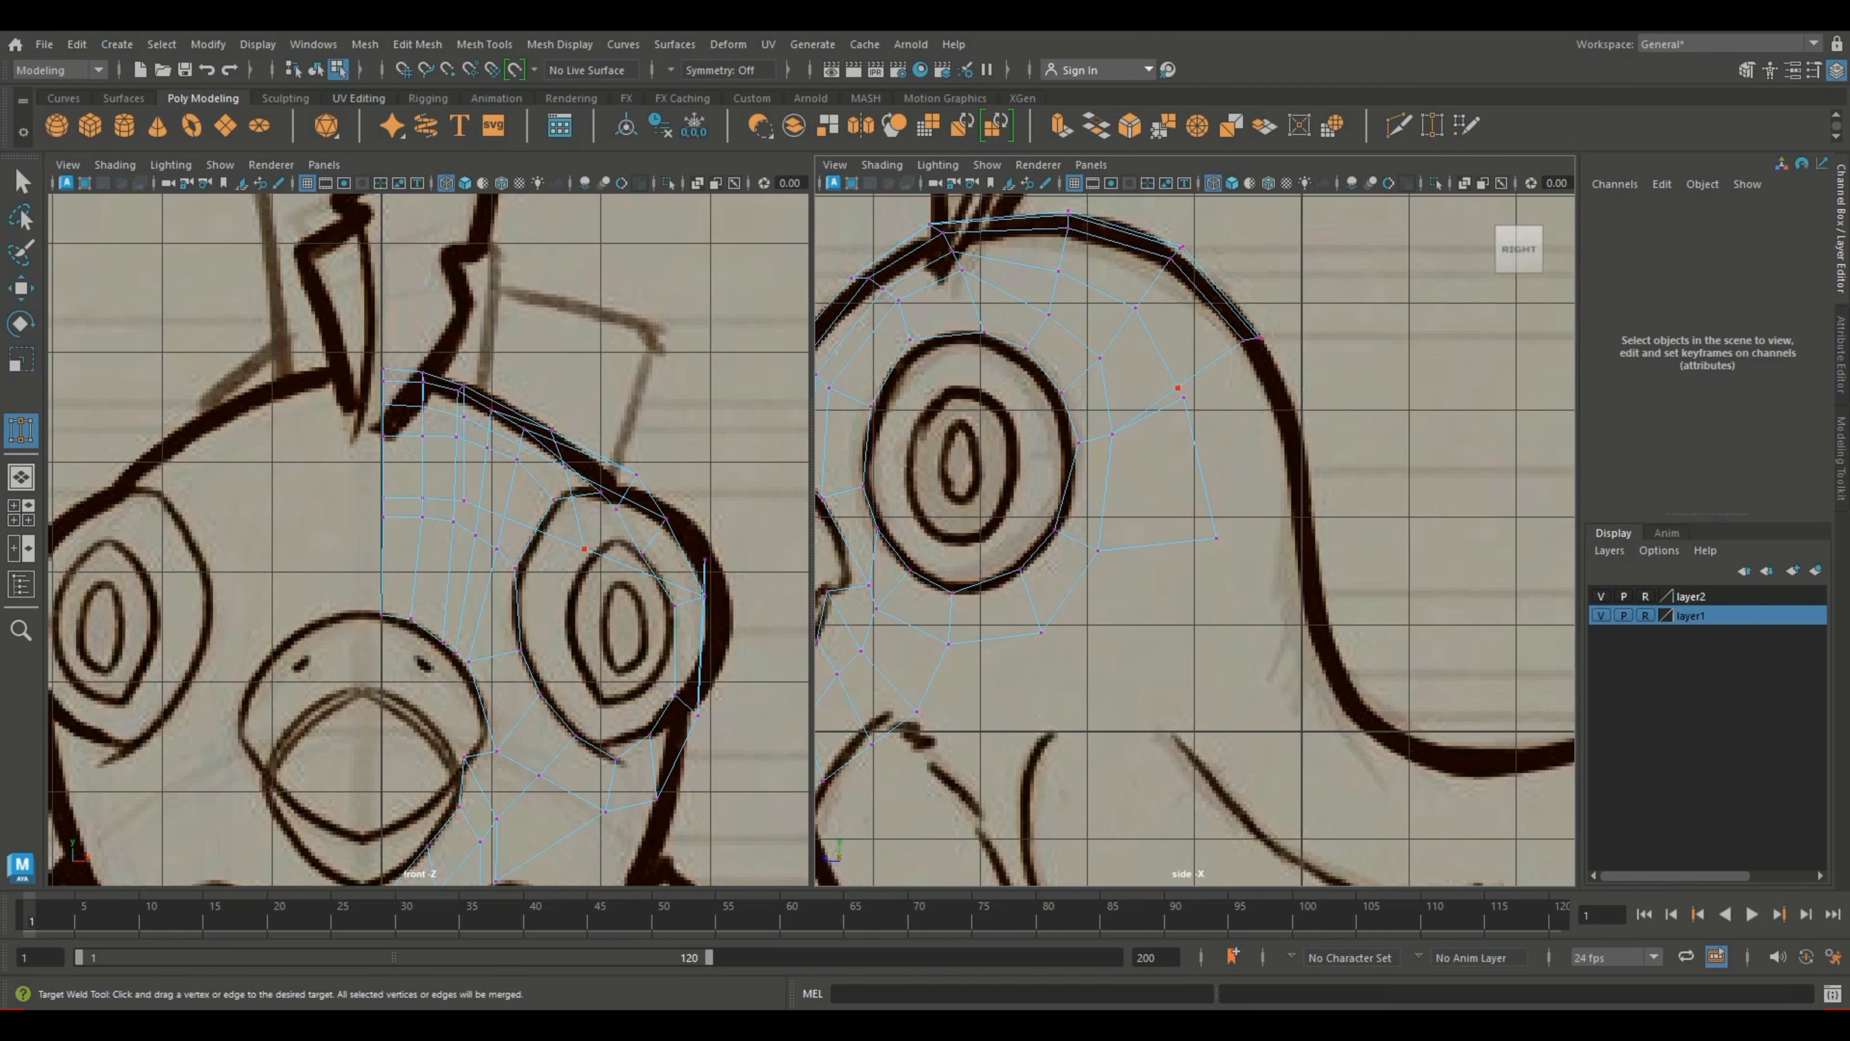
left_click_drag(705, 559, 705, 561)
key("w")
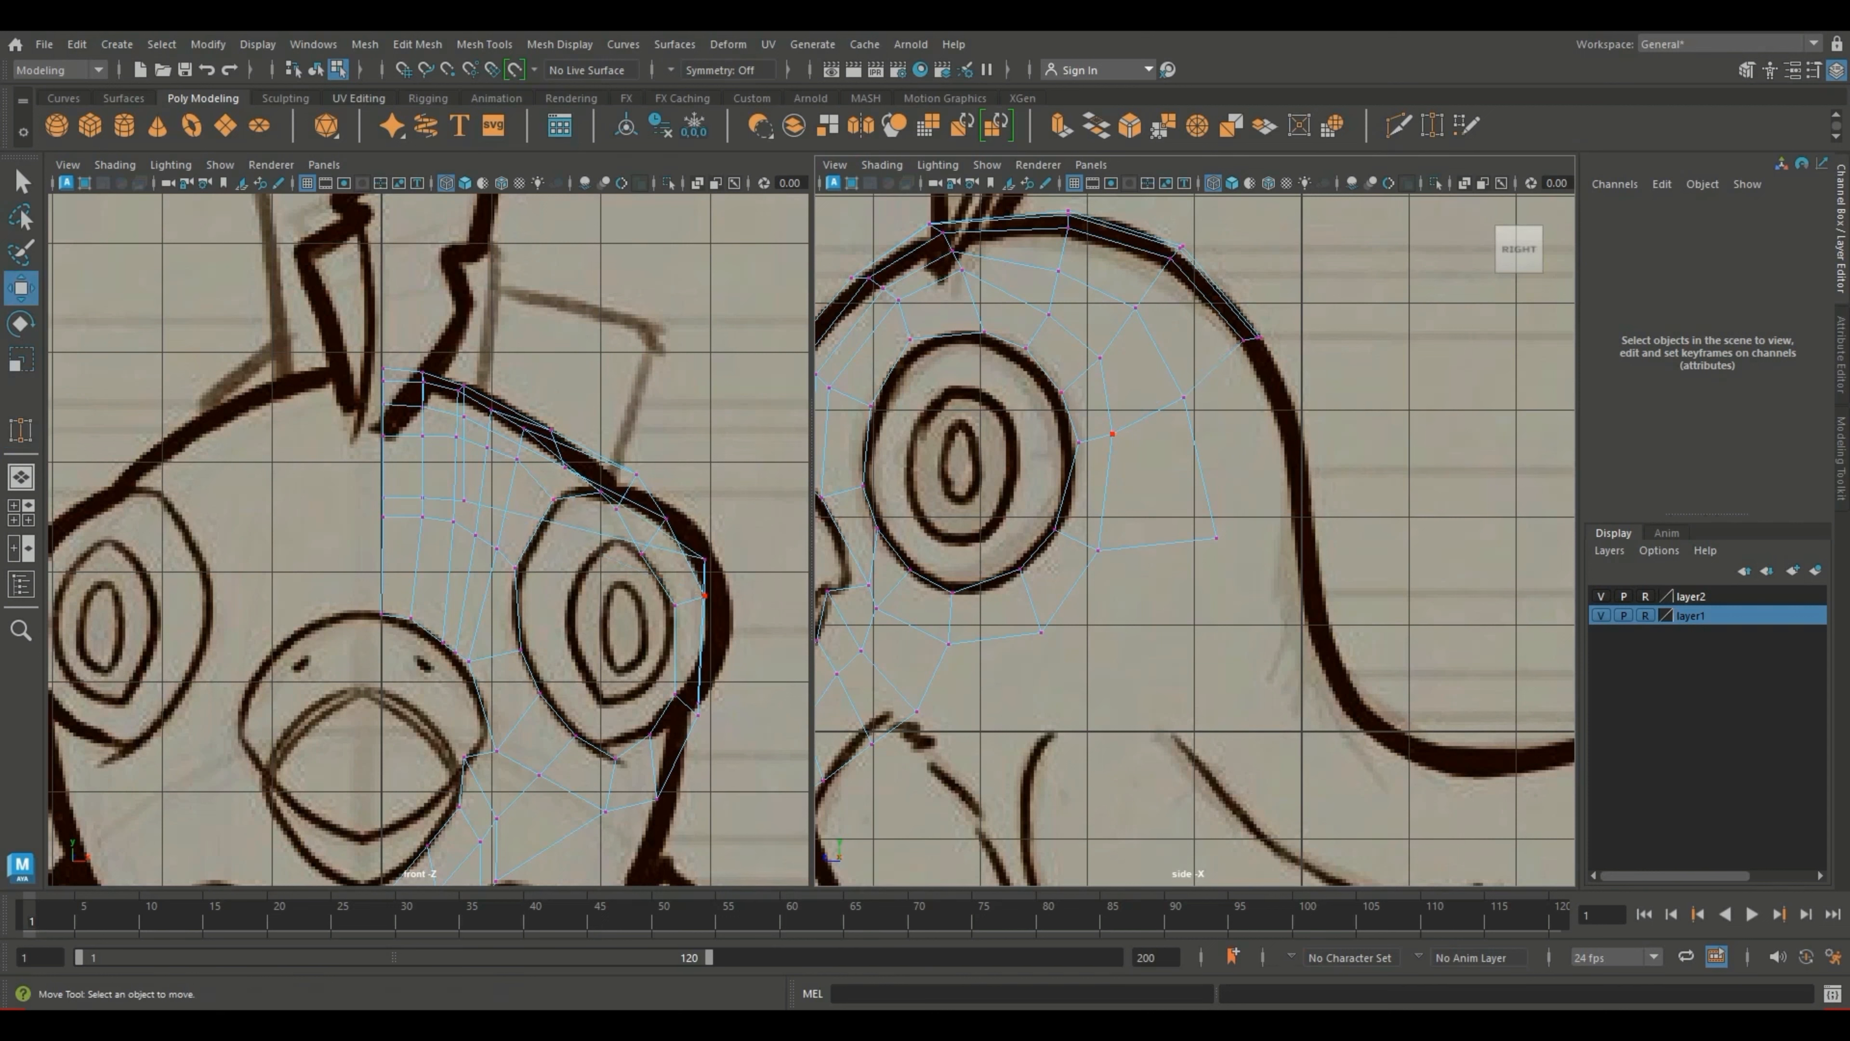
Step: Extrude the crown strip's rear edges down along the back of the head outline and tilt them to follow it
right_click_drag(1217, 359, 1218, 310)
left_click_drag(1306, 401, 1188, 323)
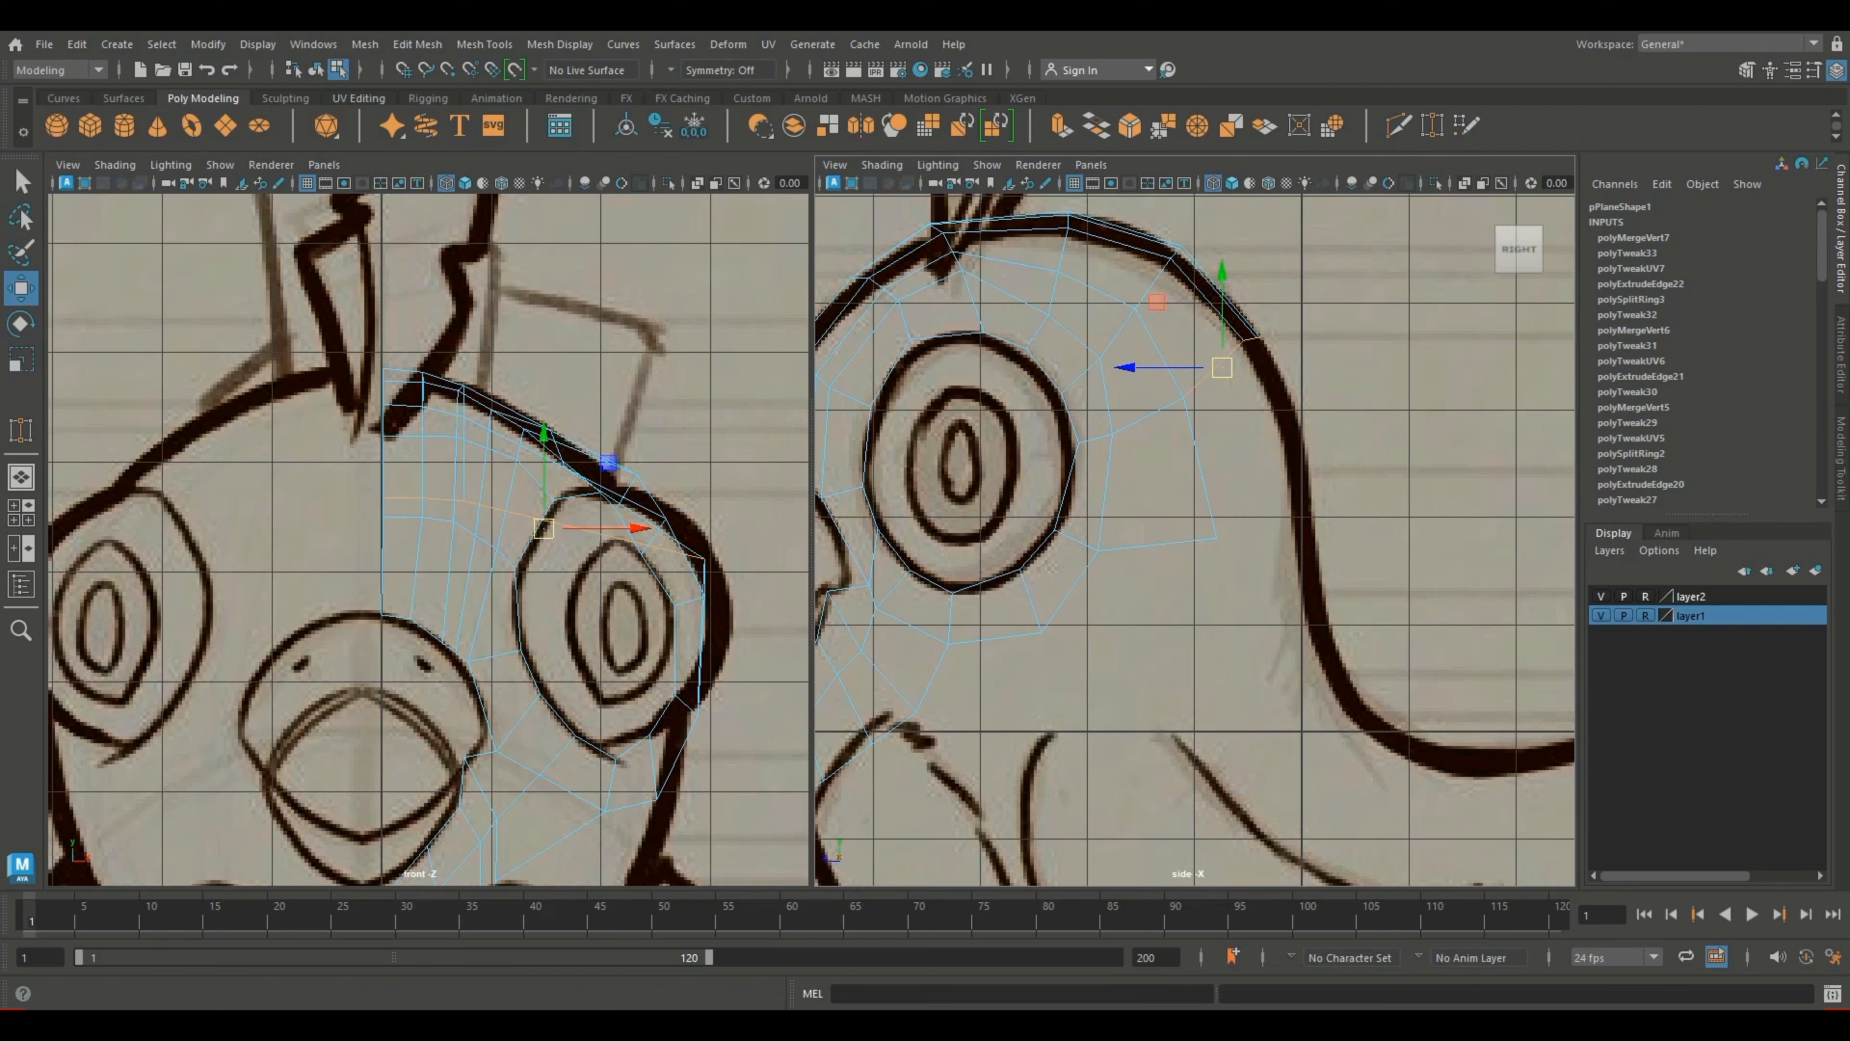
left_click(1062, 126)
key("w")
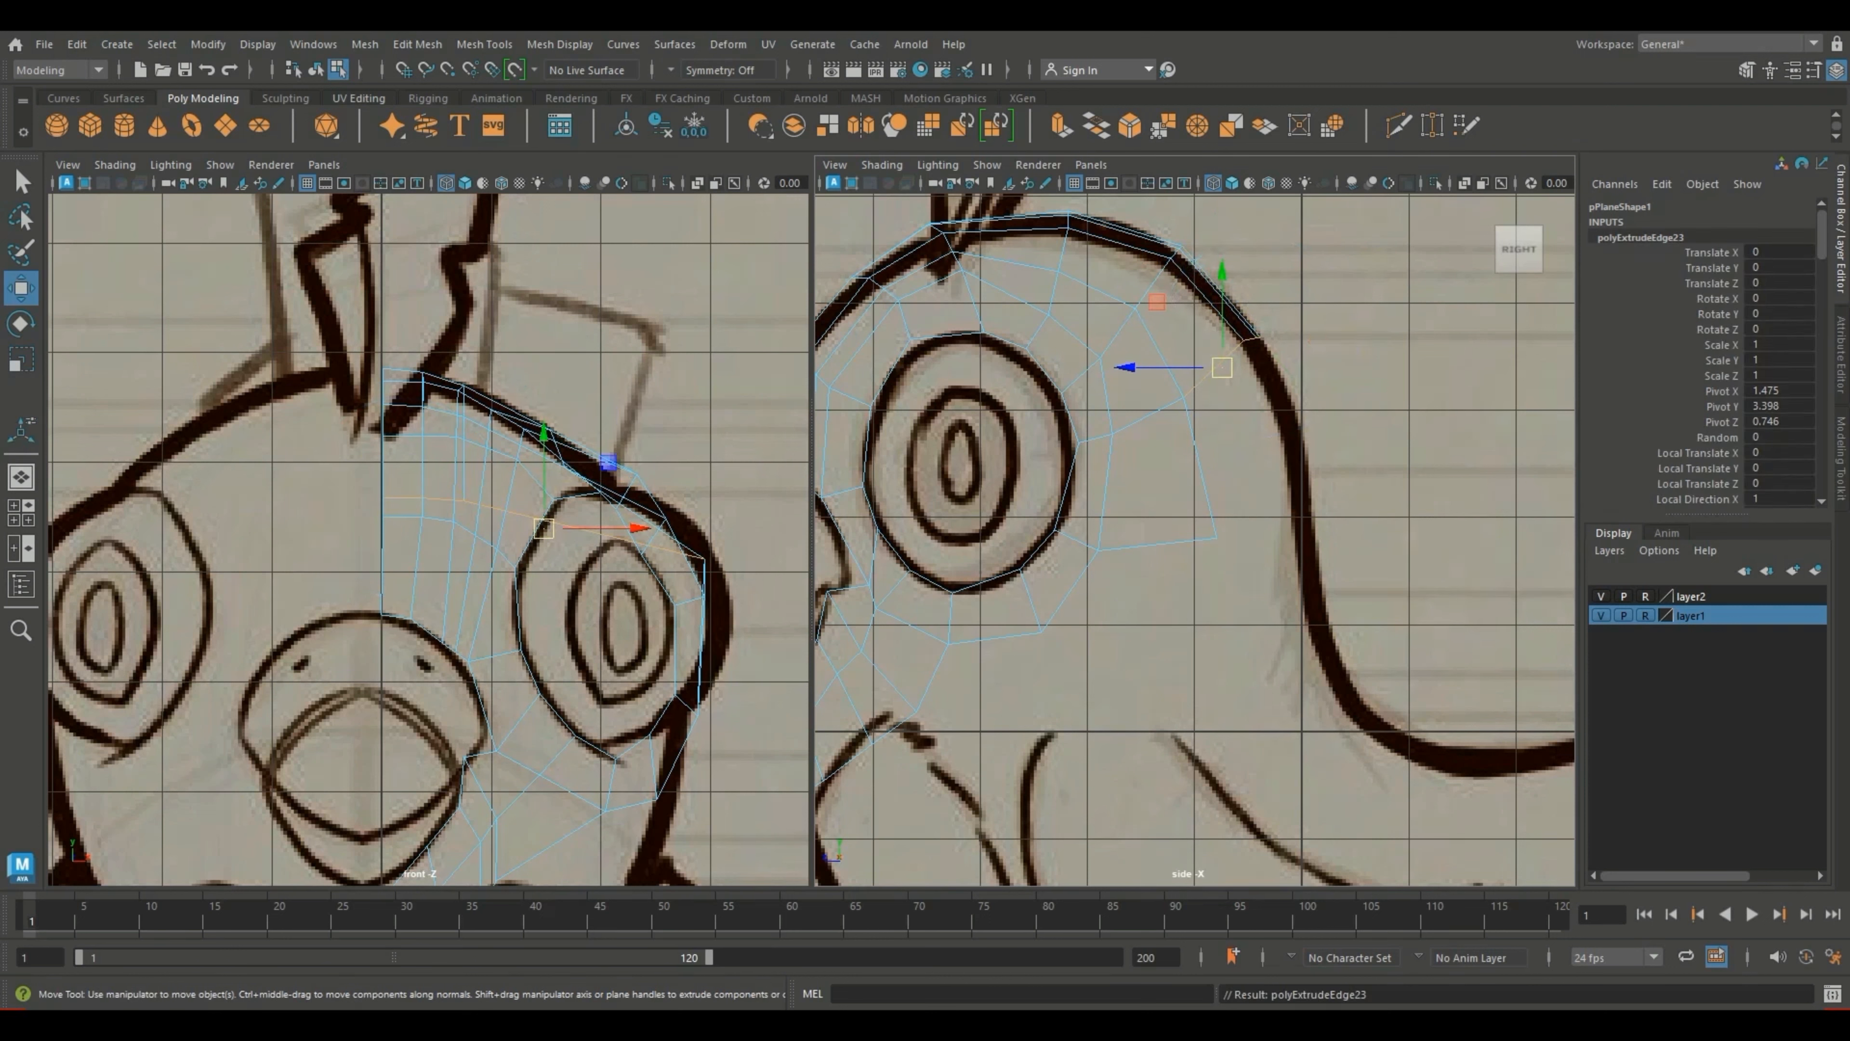
left_click_drag(1222, 367, 1270, 514)
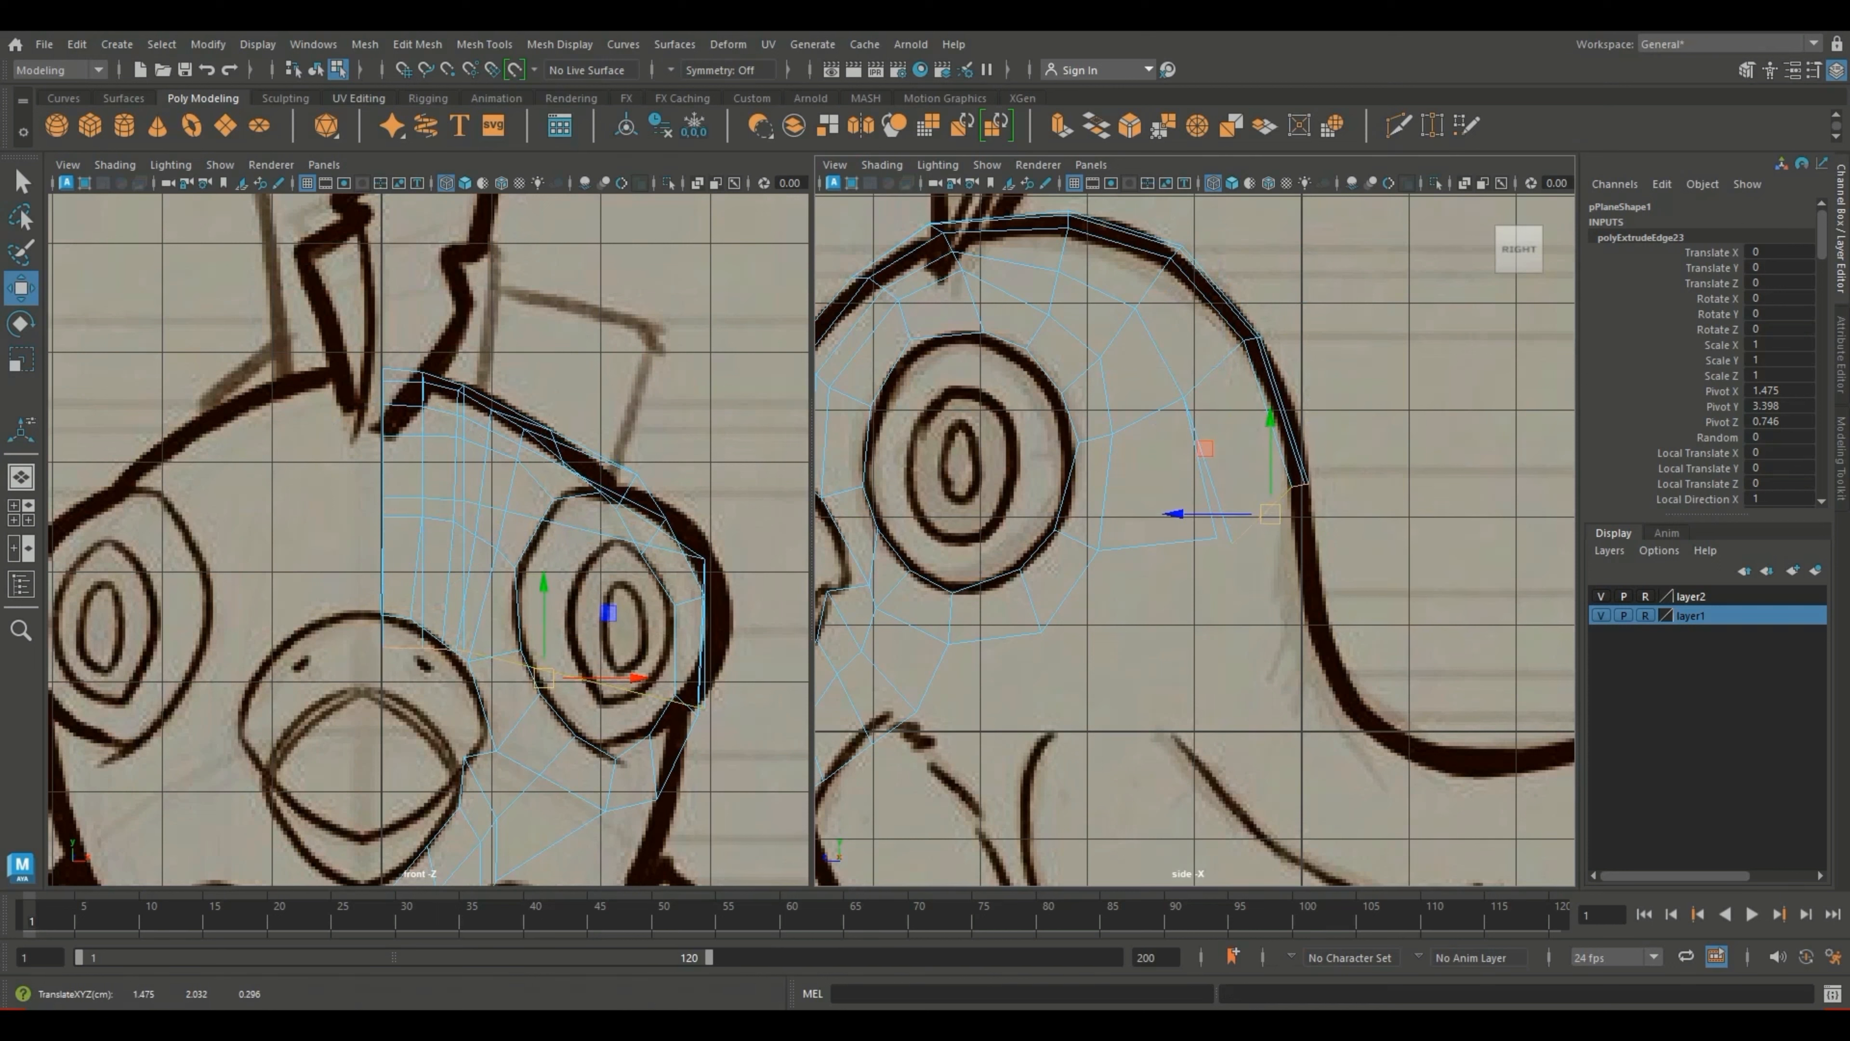
key("e")
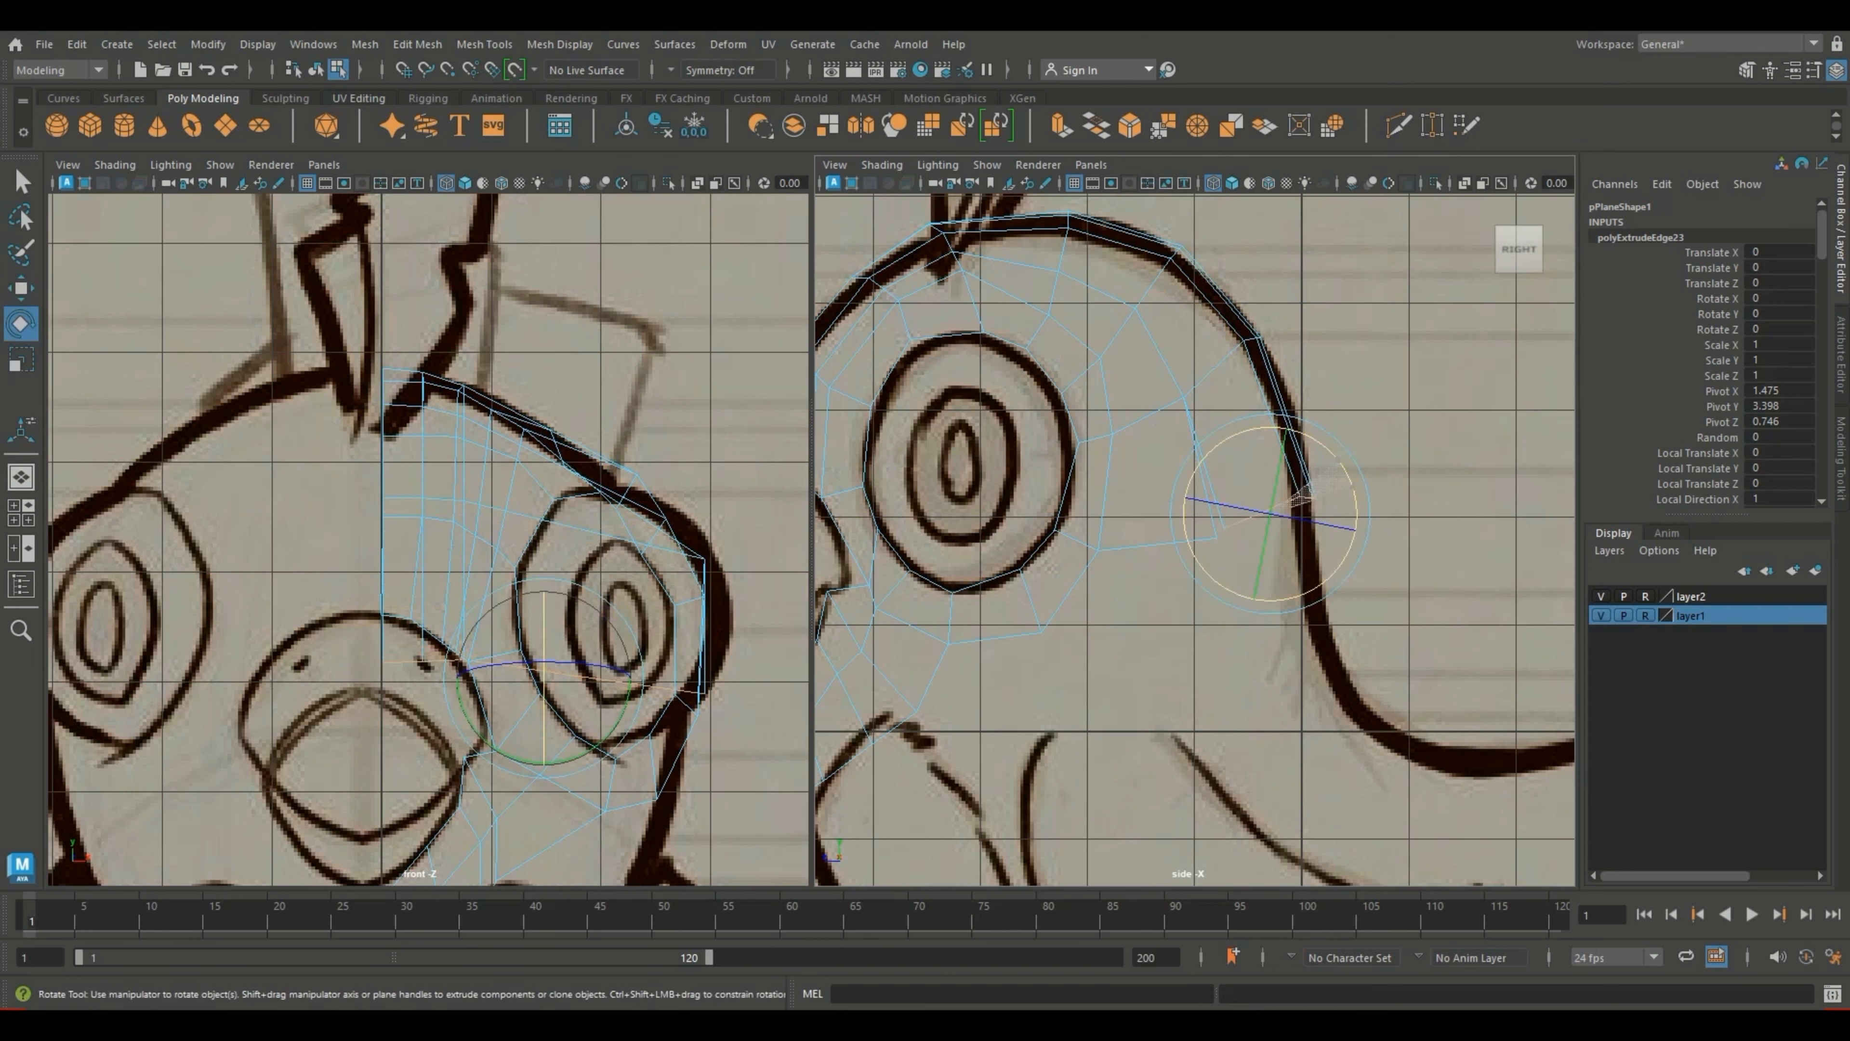
key("w")
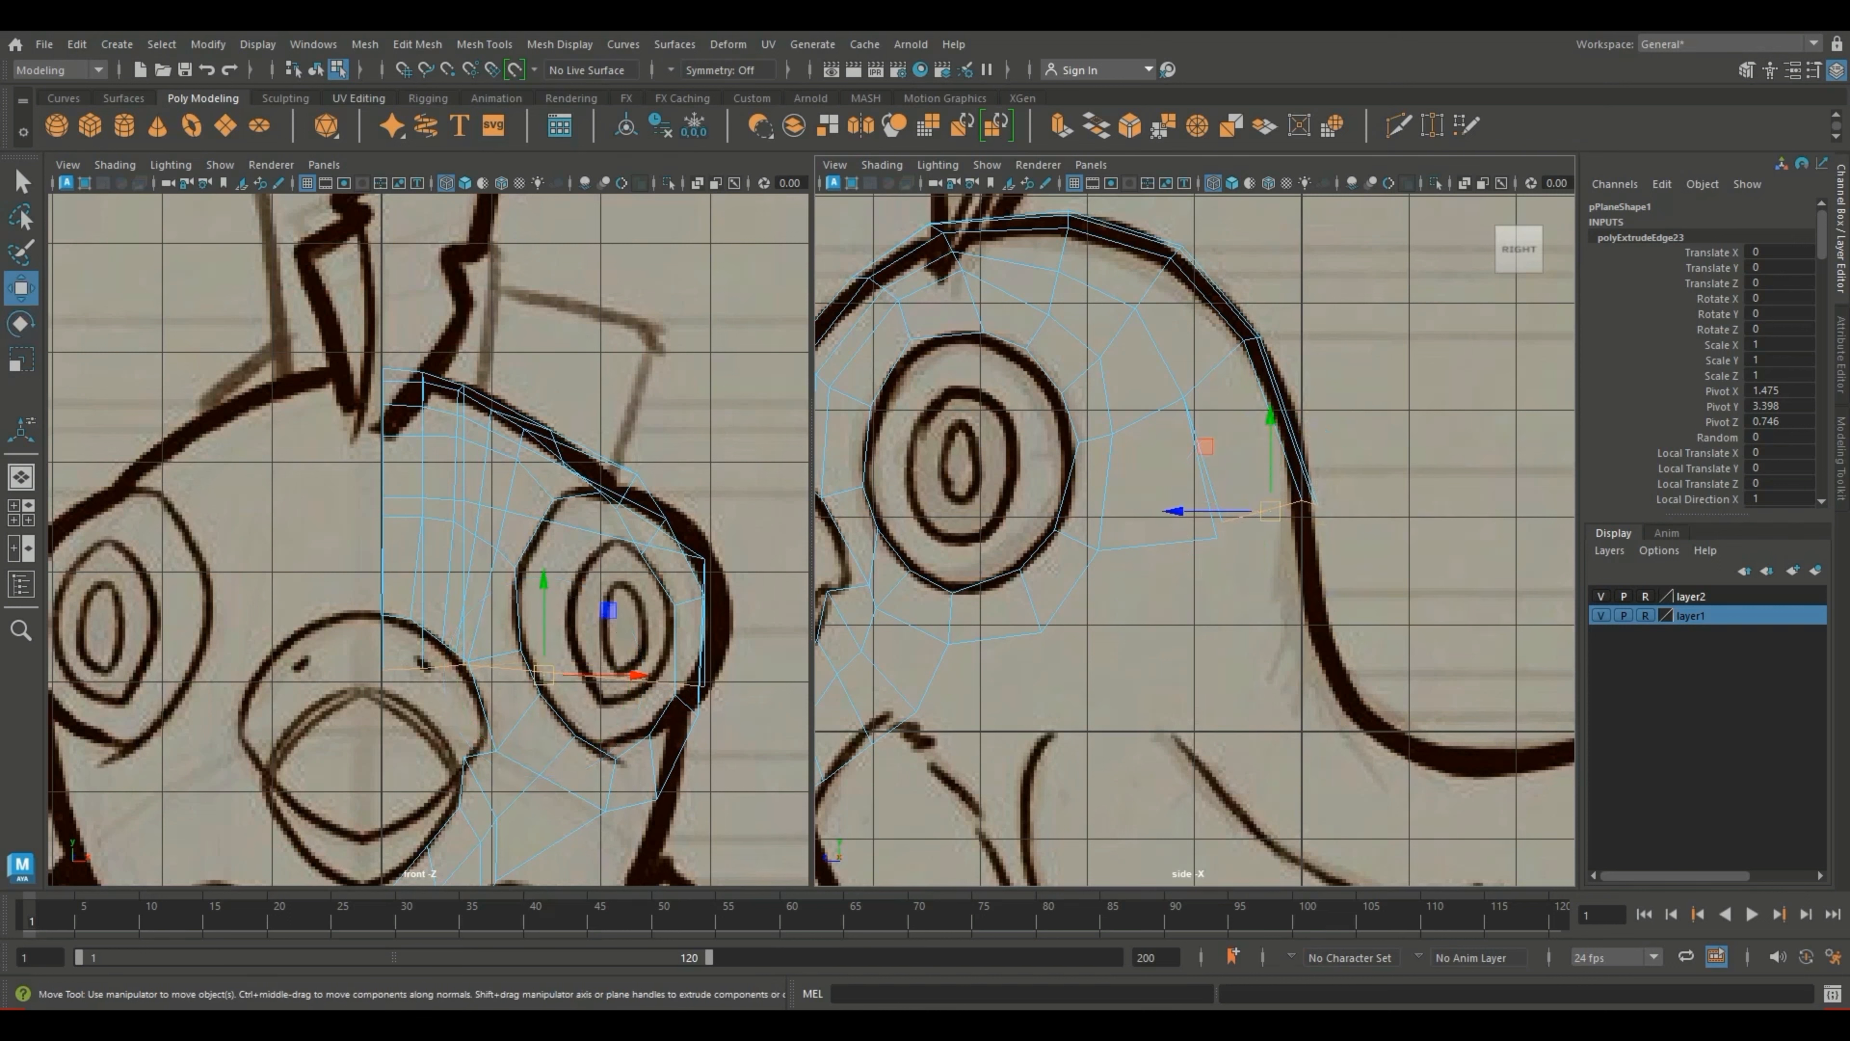
left_click_drag(1271, 510, 1266, 527)
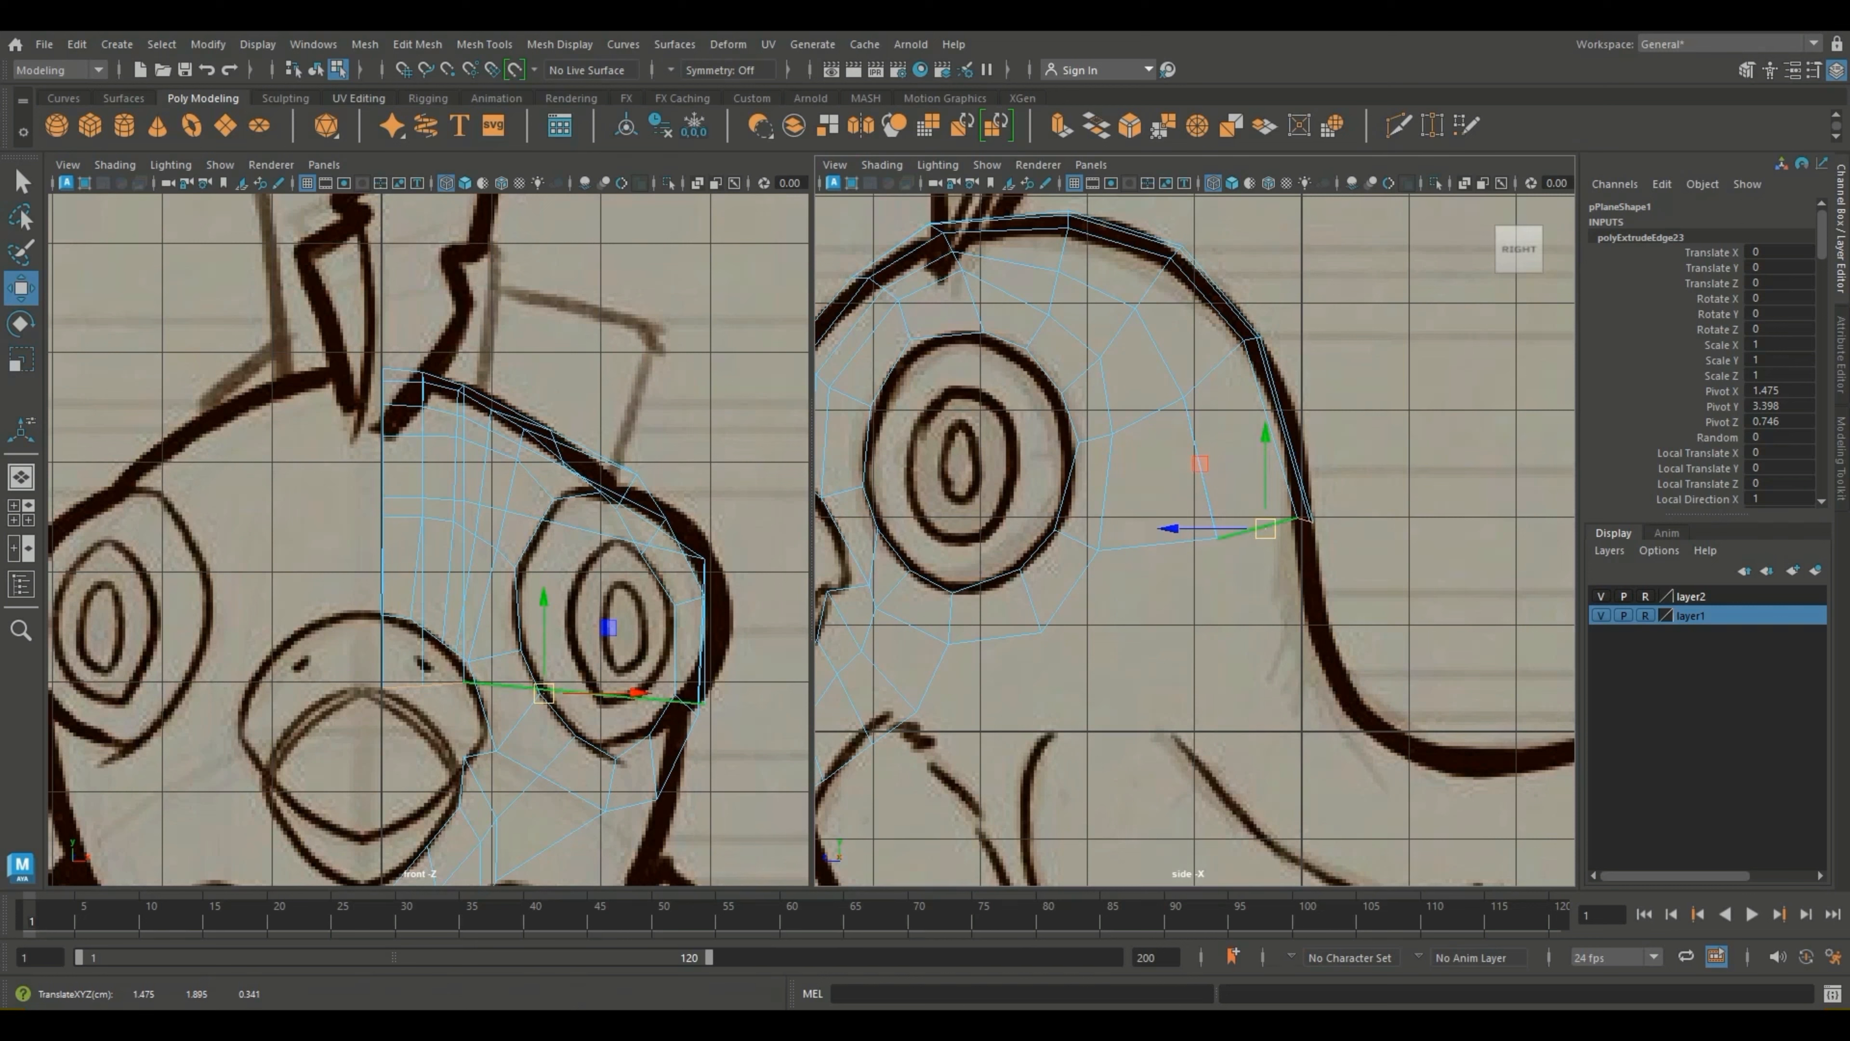
Step: Weld the extruded strip's lower outer vertex to the lower vertex of the face behind the eye
right_click_drag(1239, 459, 1148, 459)
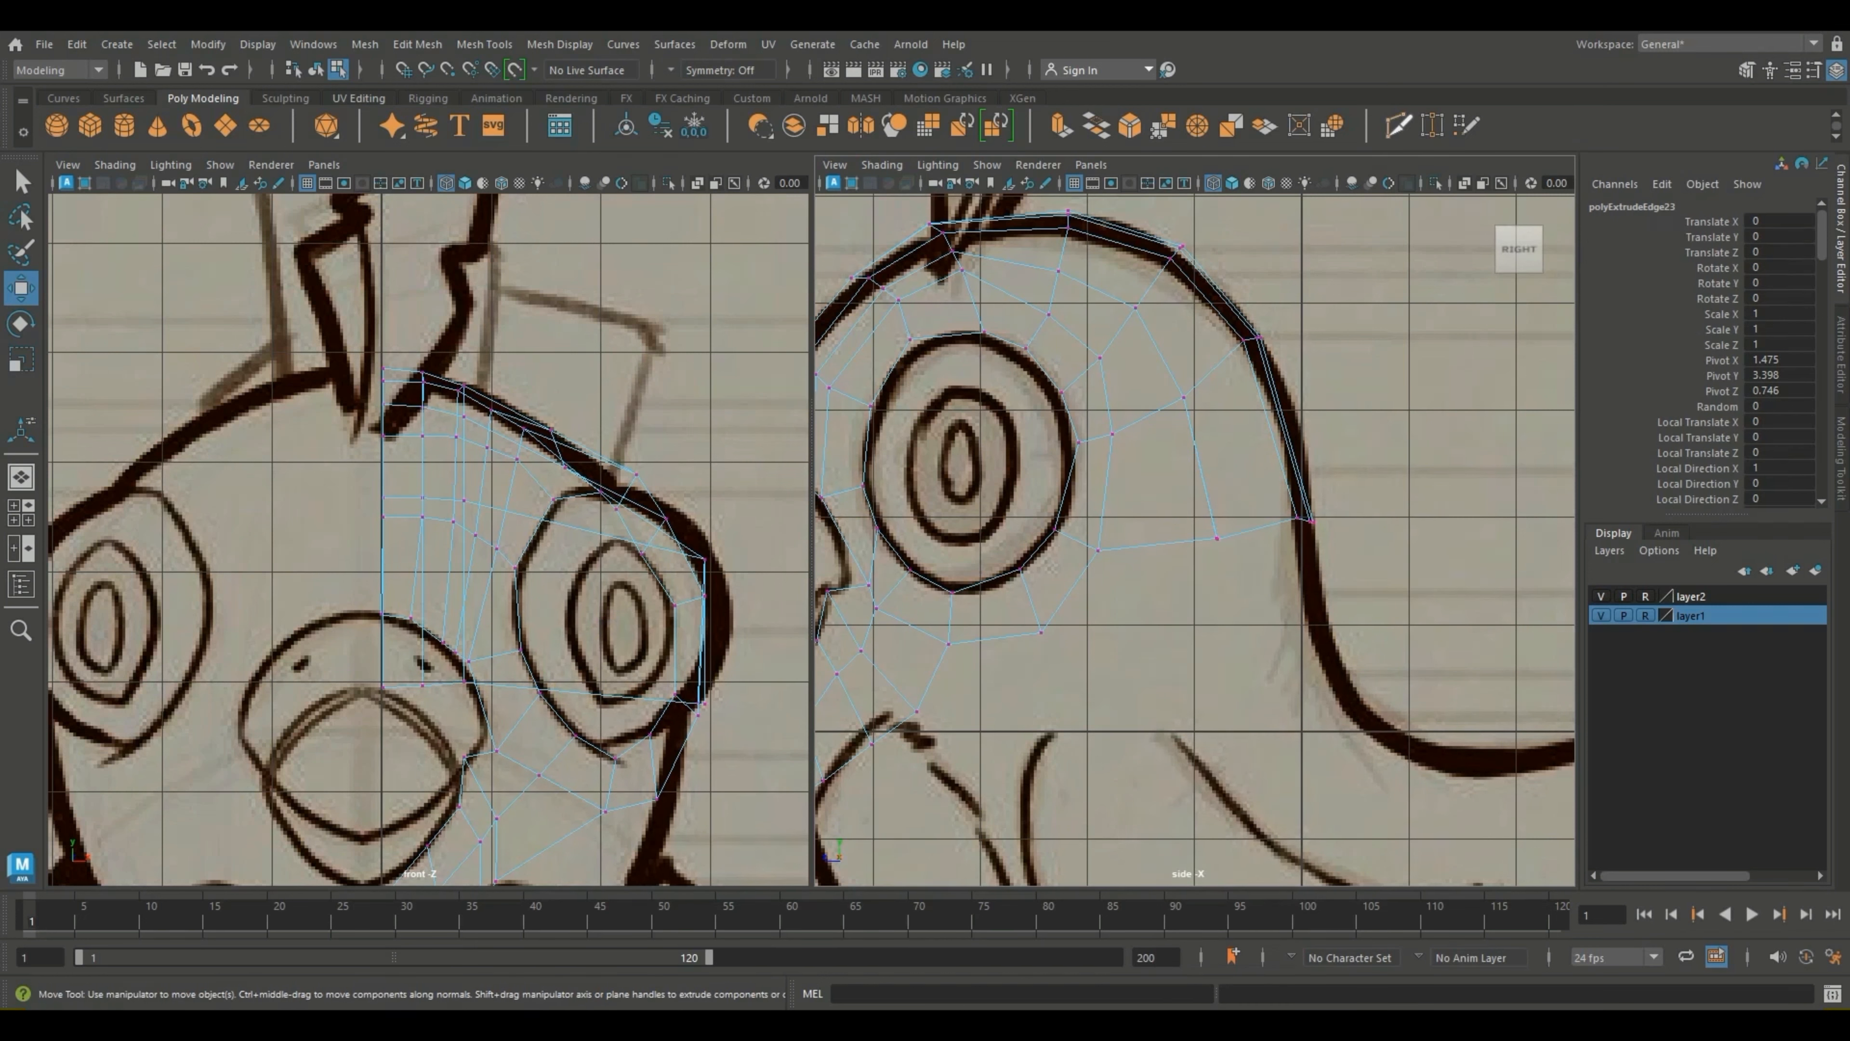
left_click(1432, 126)
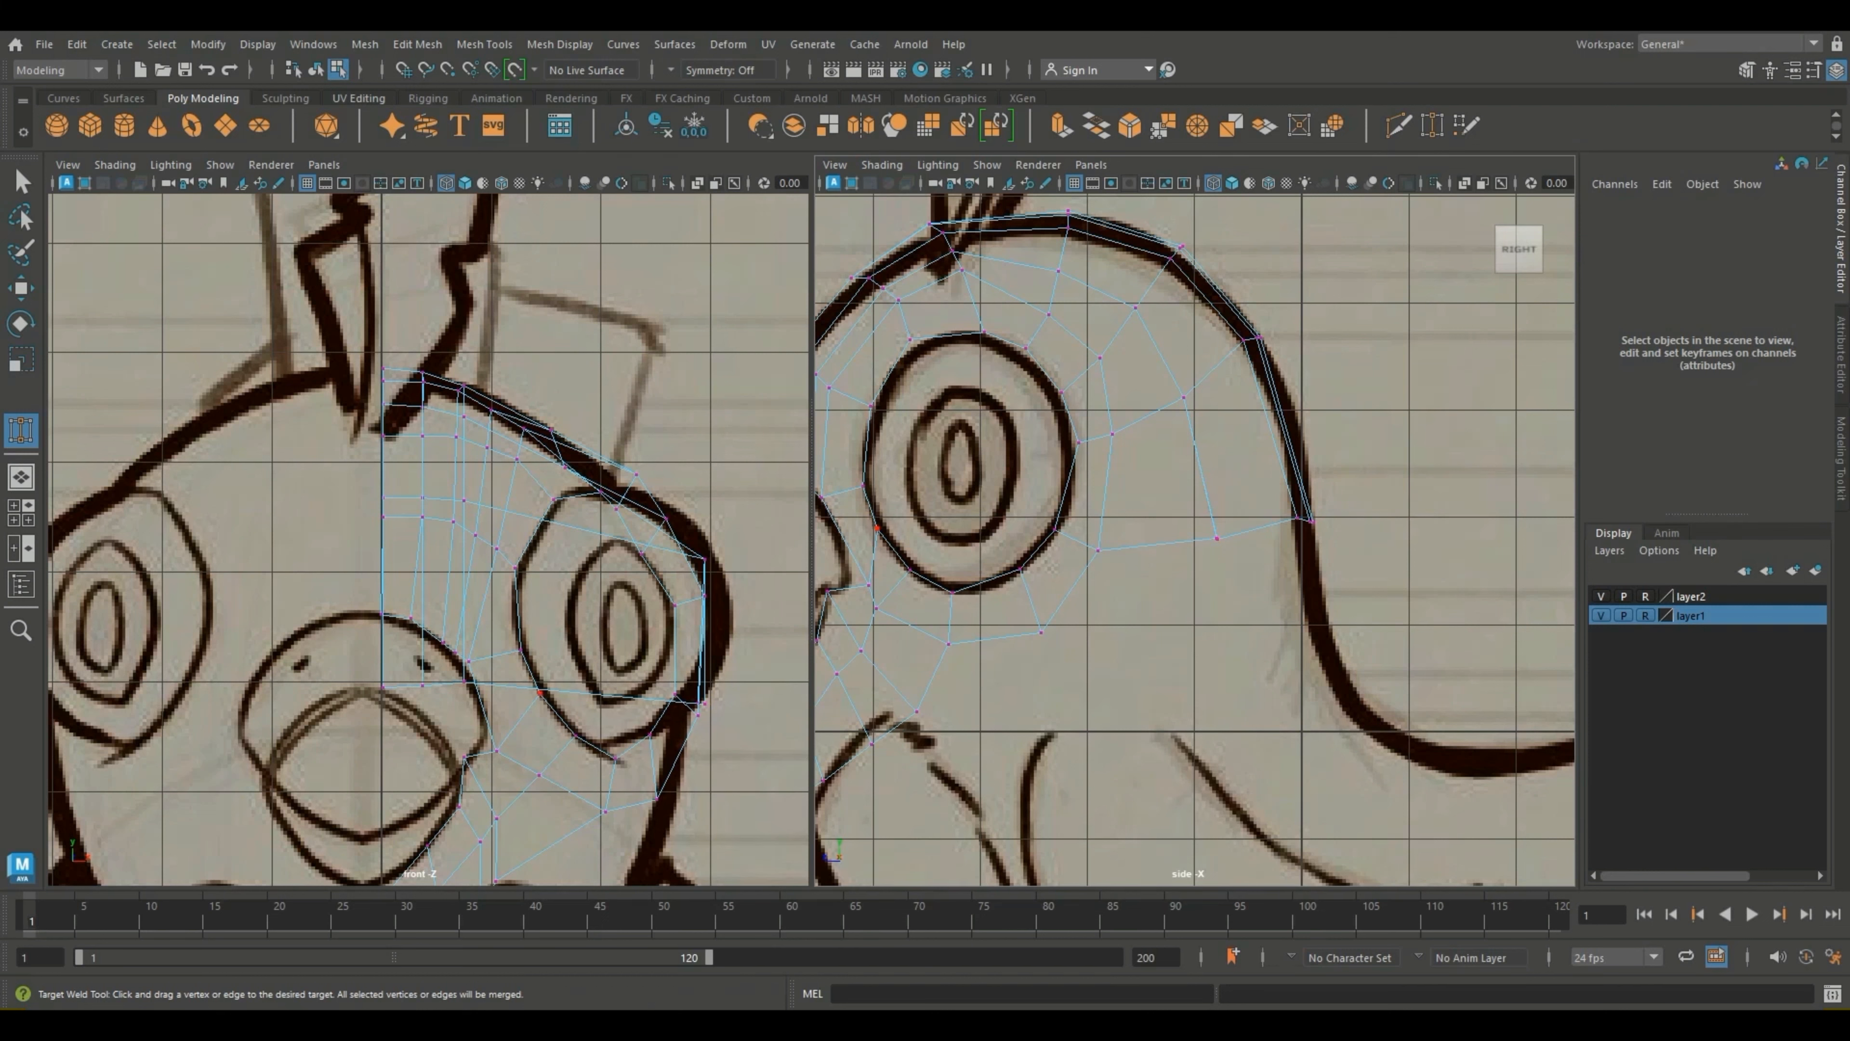
scroll(1206, 540, "up", 10)
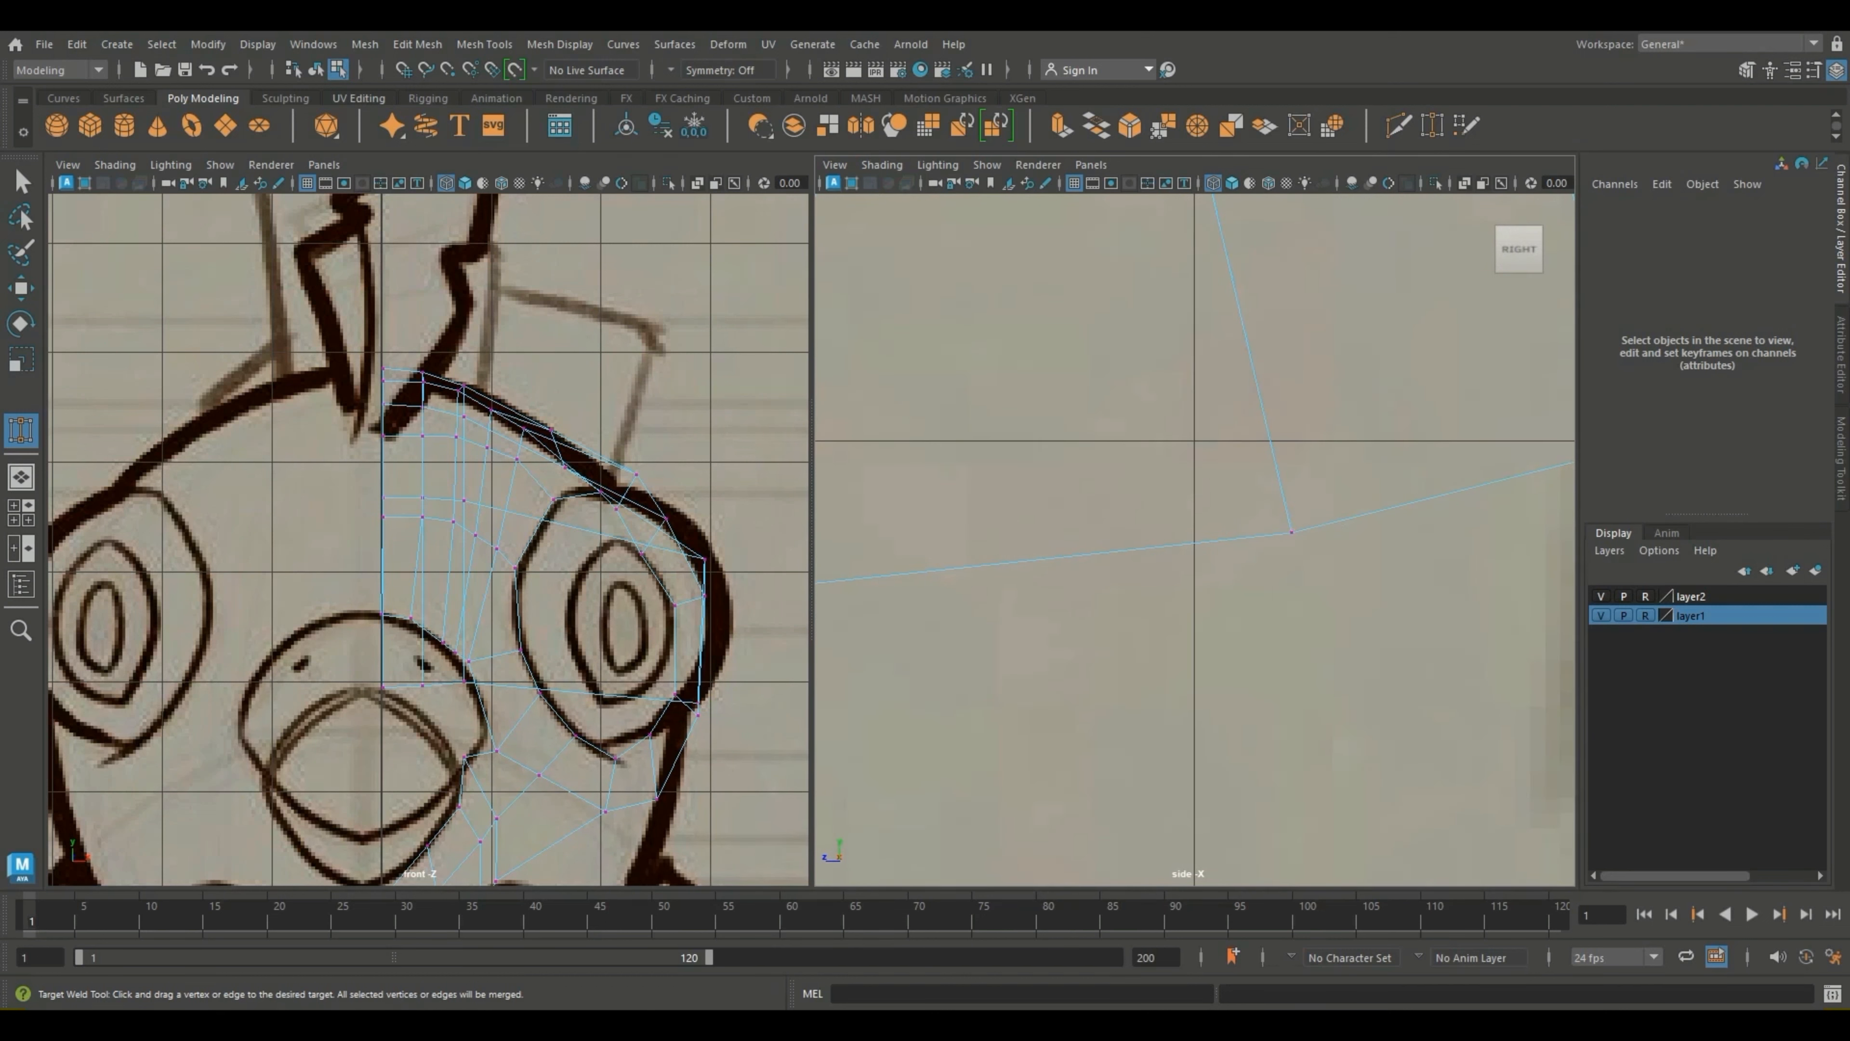
key("w")
key("f")
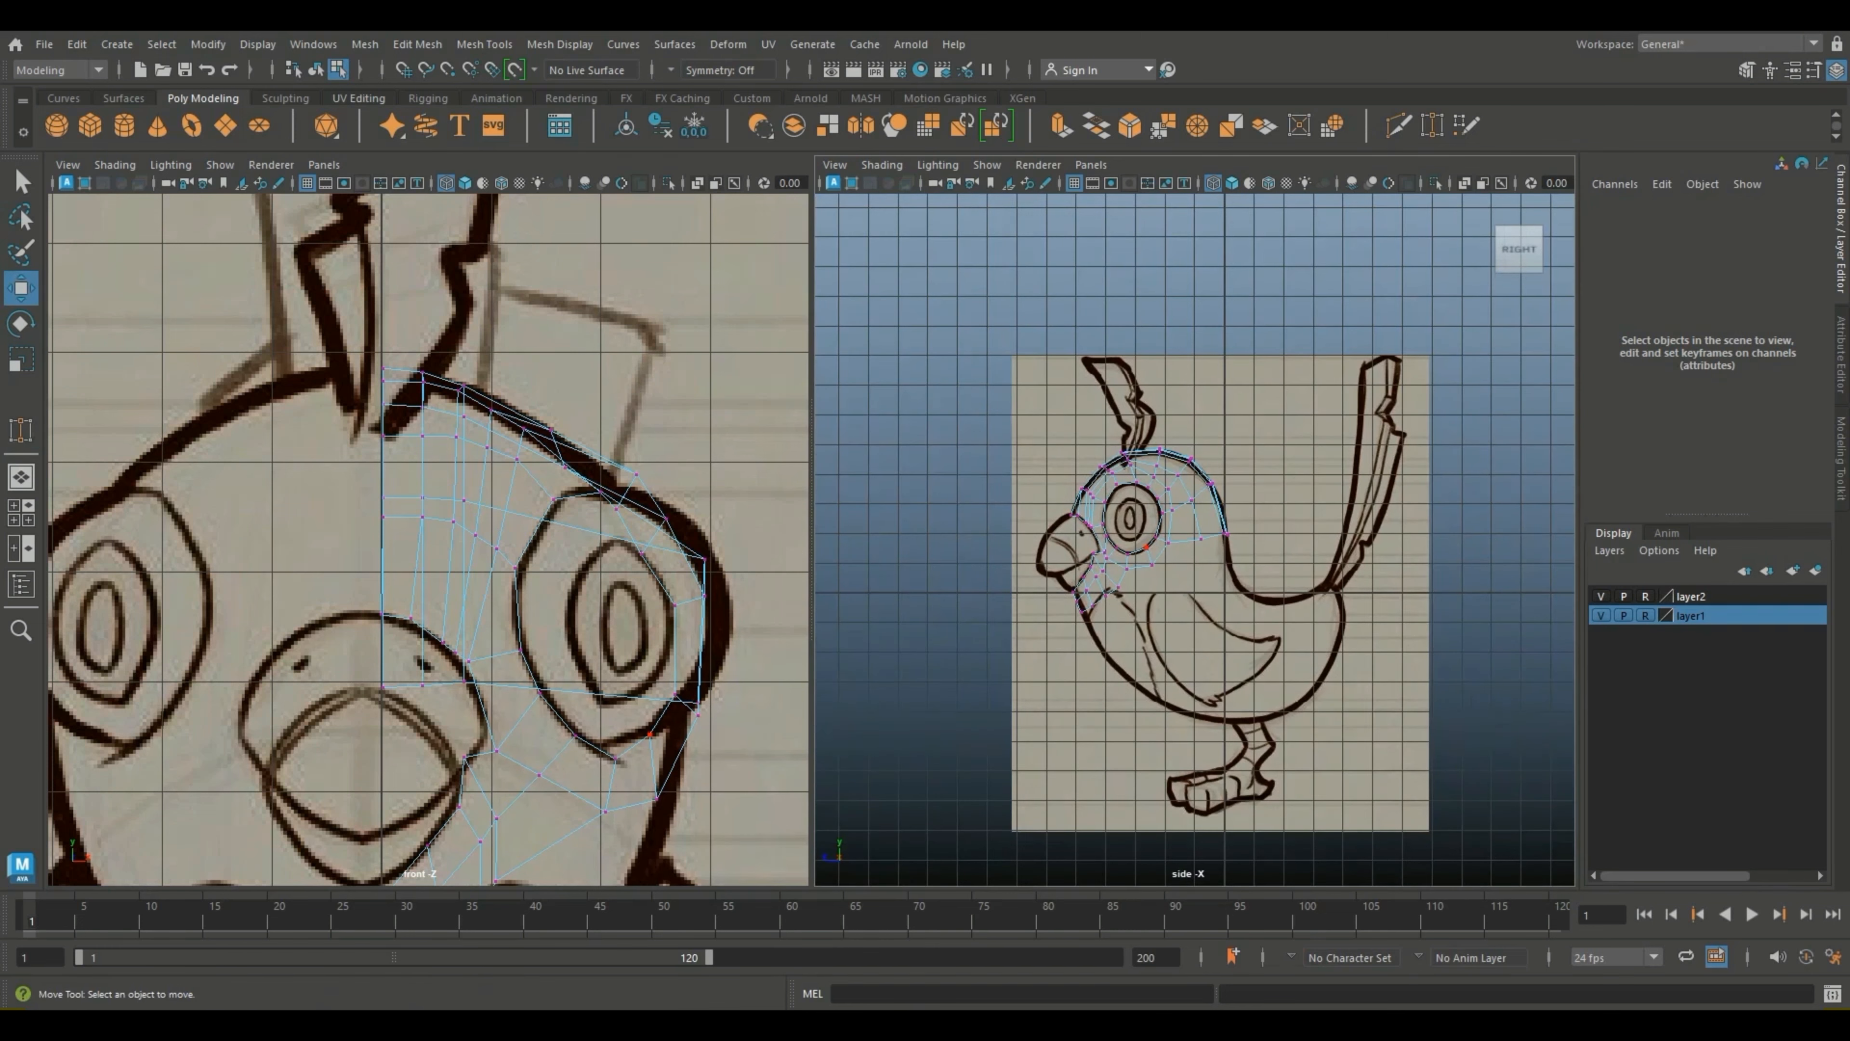
Step: Insert an edge loop across the strip behind the eye and move its rear vertices onto the back-of-head outline
scroll(1195, 539, "up", 4)
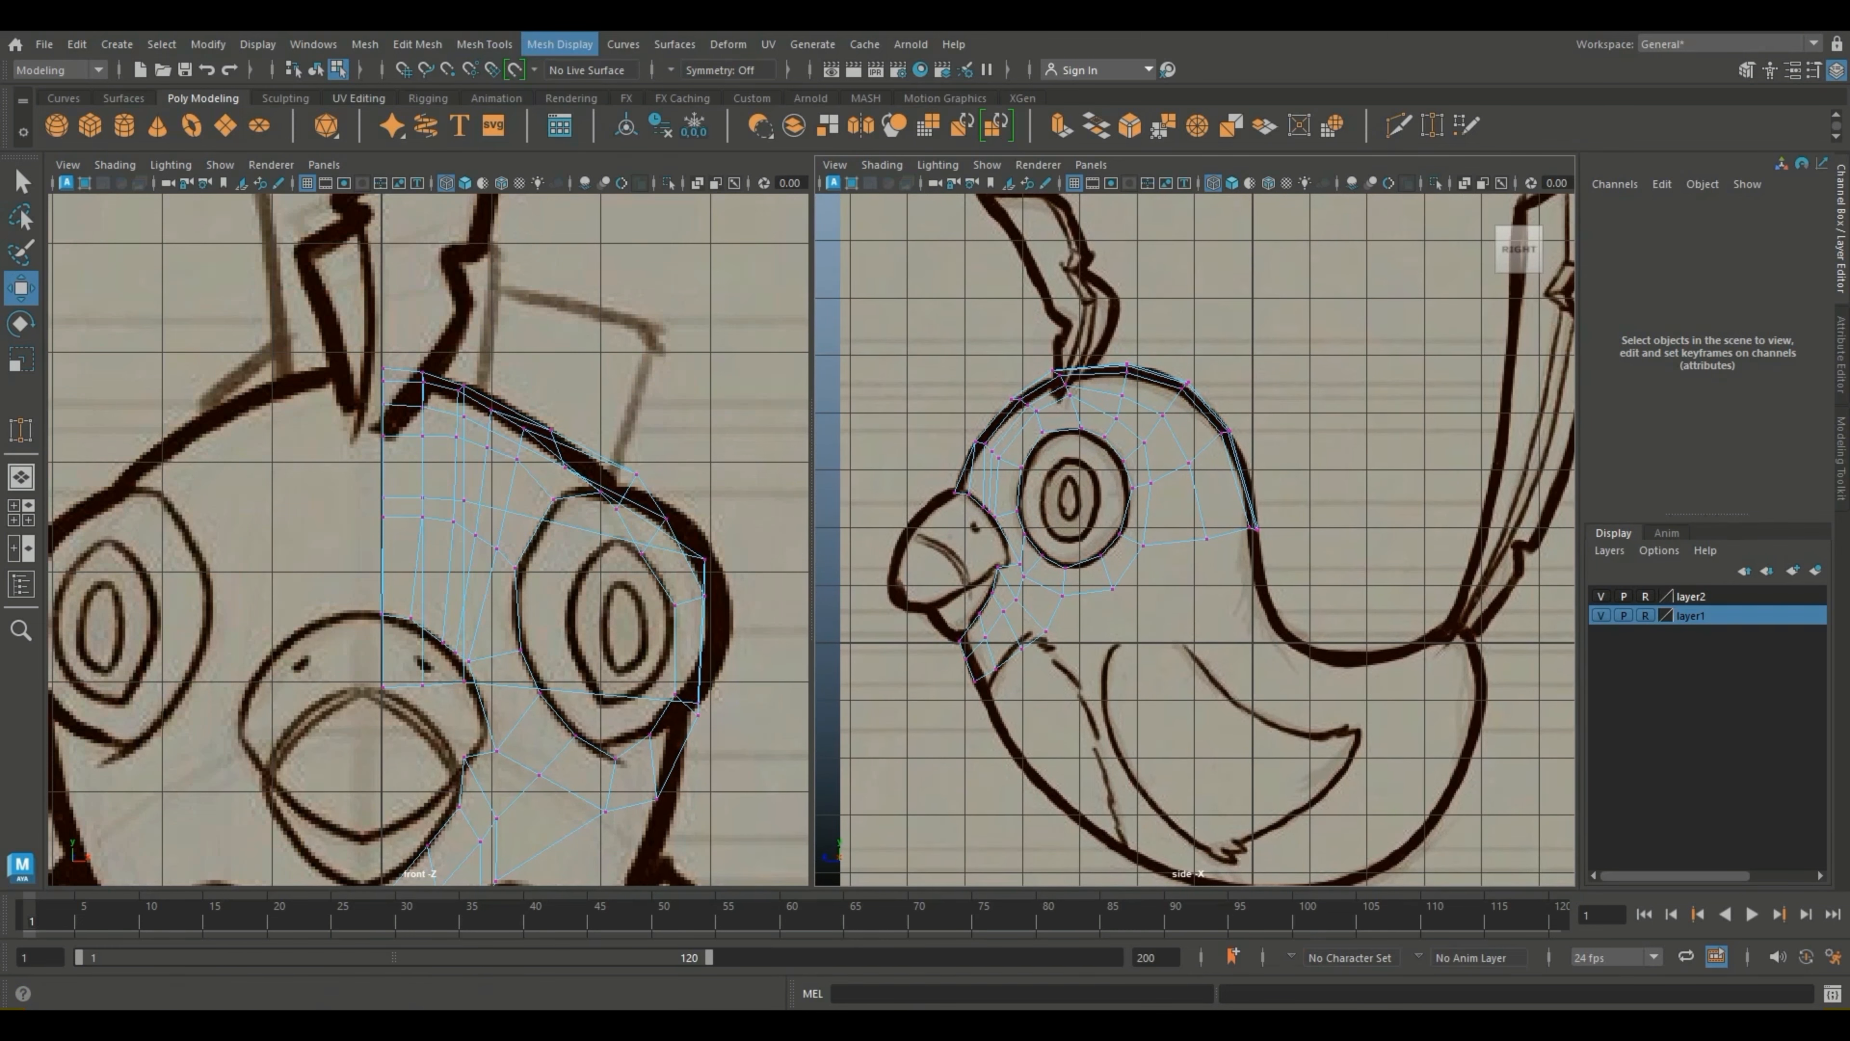
left_click(484, 43)
left_click(510, 183)
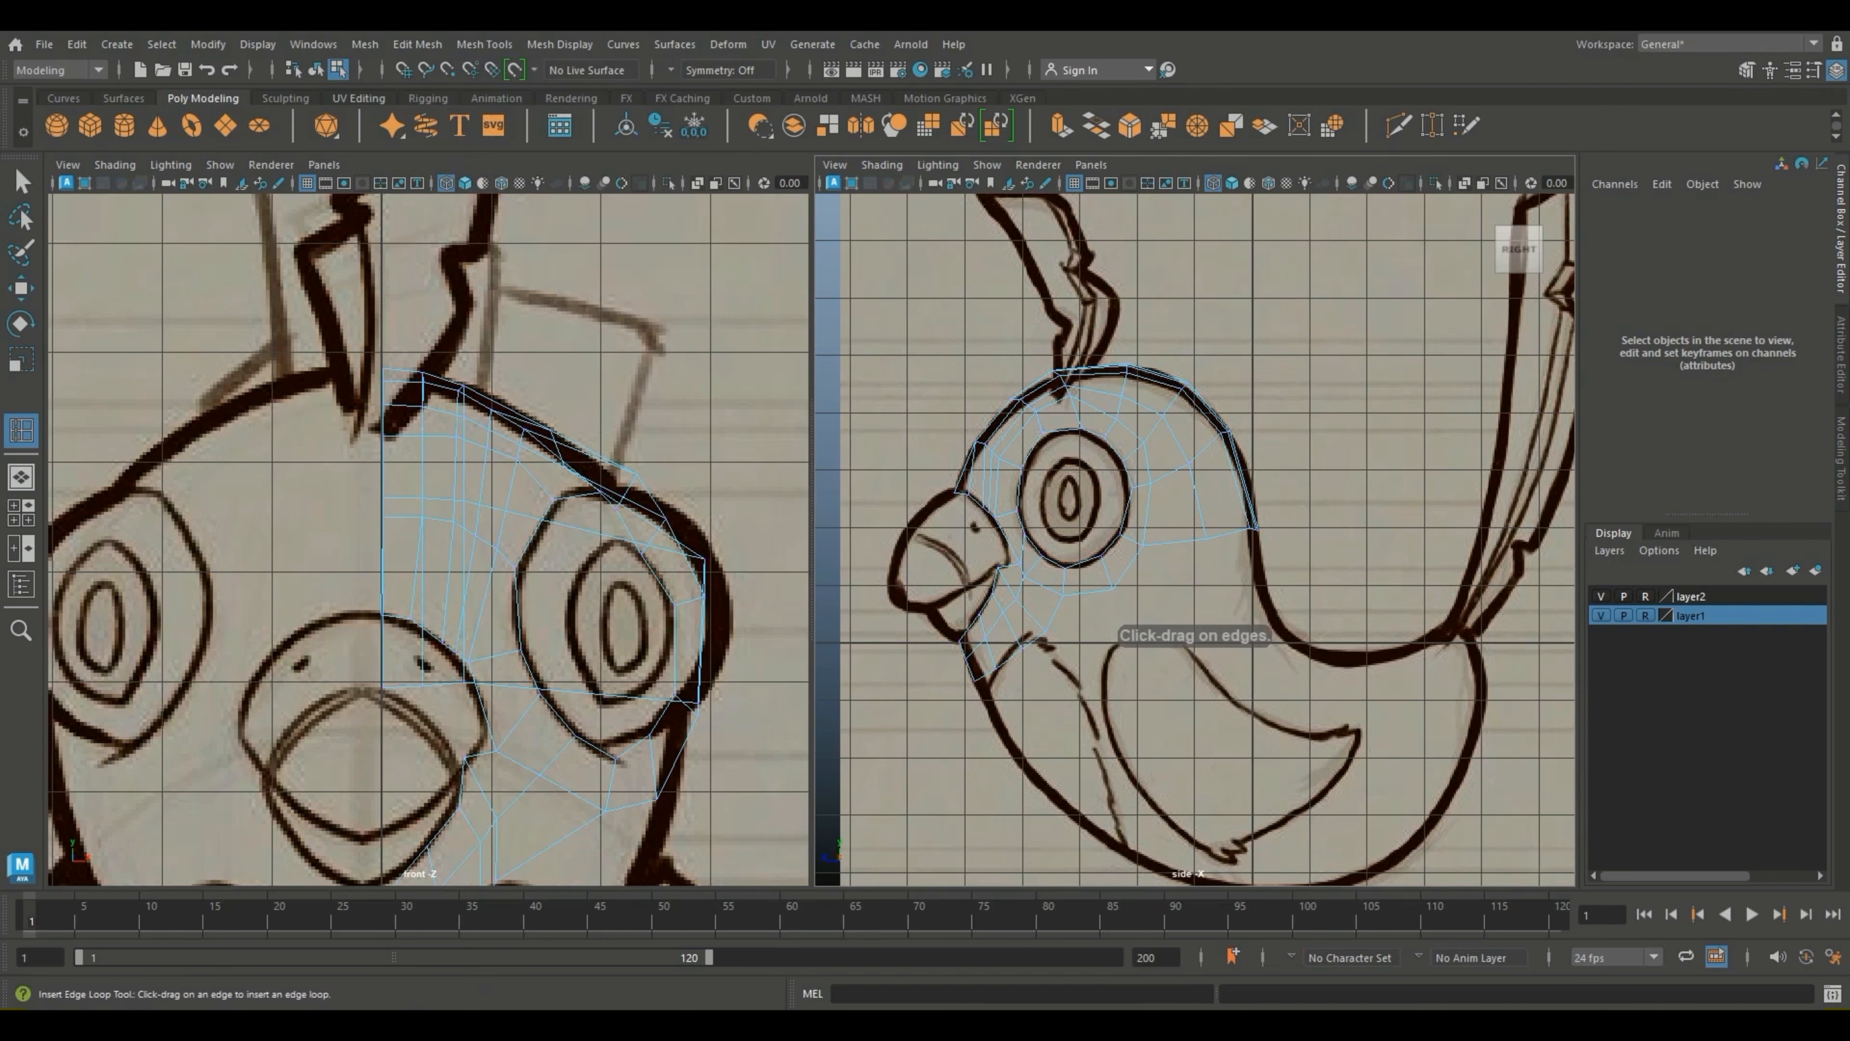
left_click(1198, 500)
key("w")
scroll(1195, 540, "up", 3)
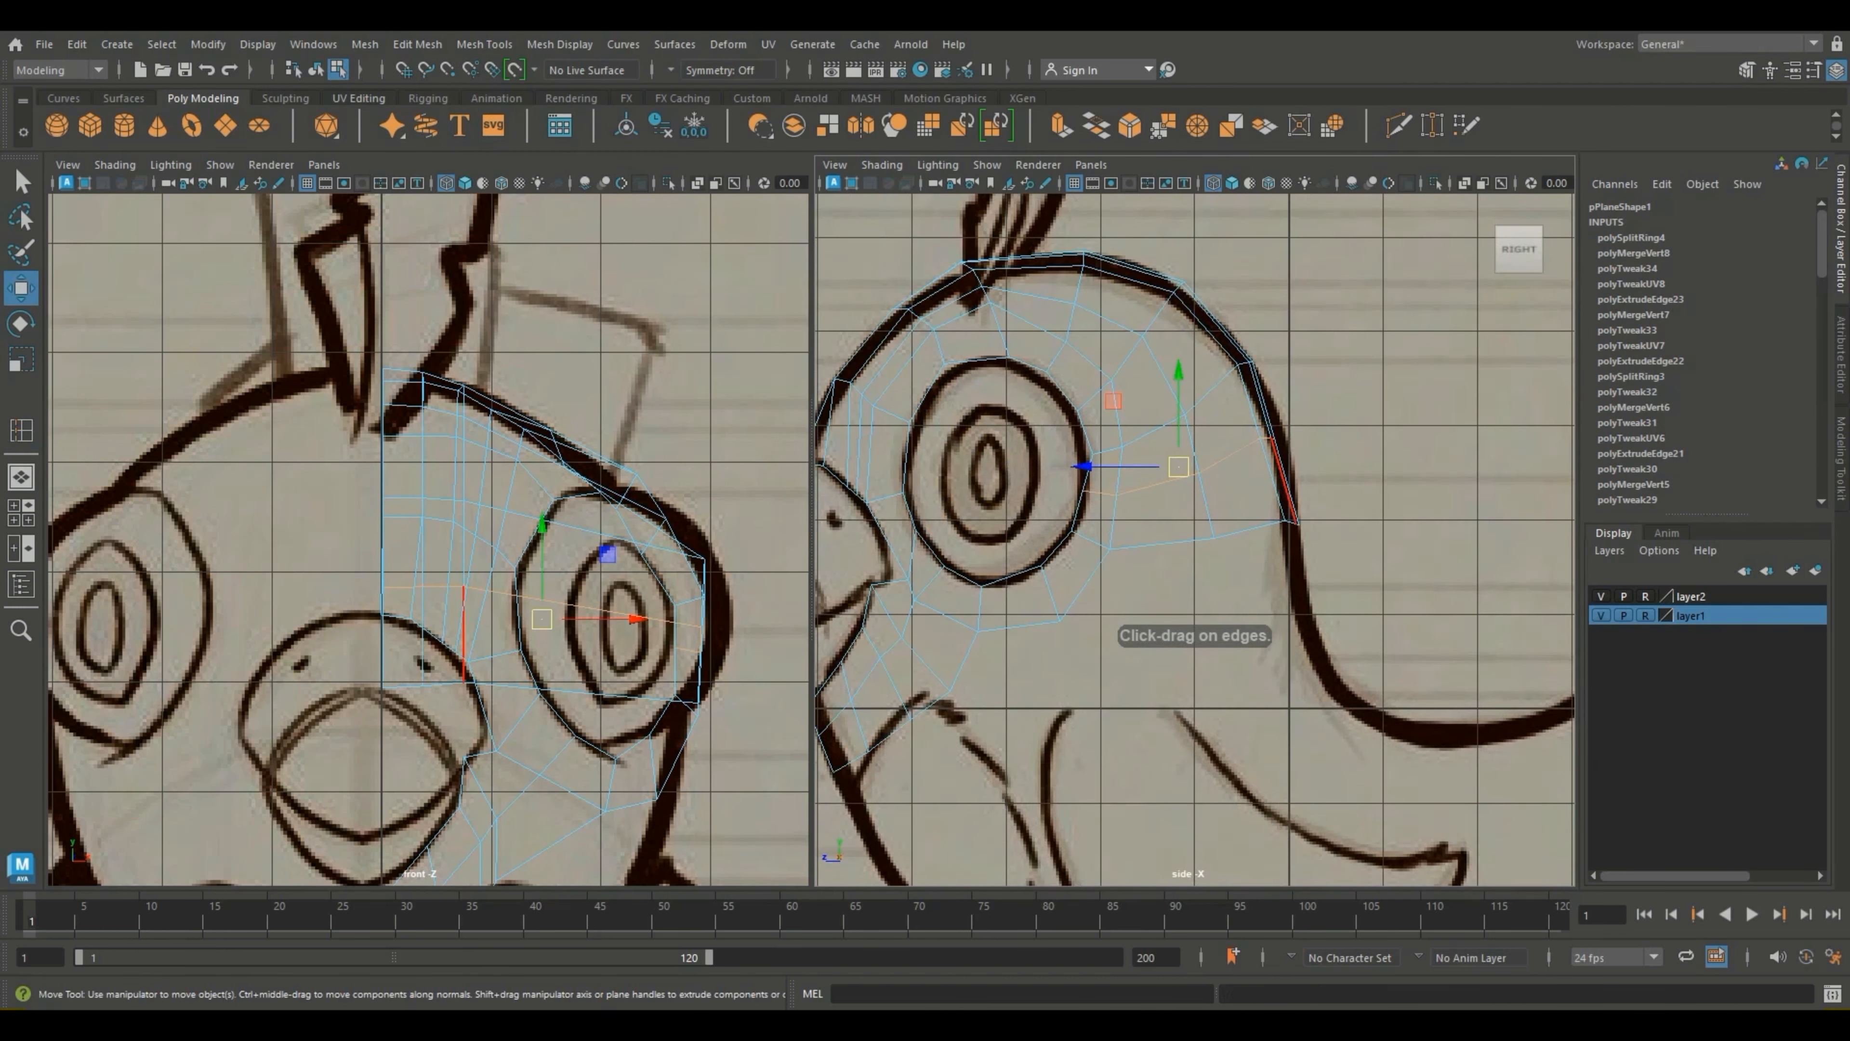
right_click_drag(1268, 451, 1180, 450)
left_click_drag(1313, 472, 1278, 433)
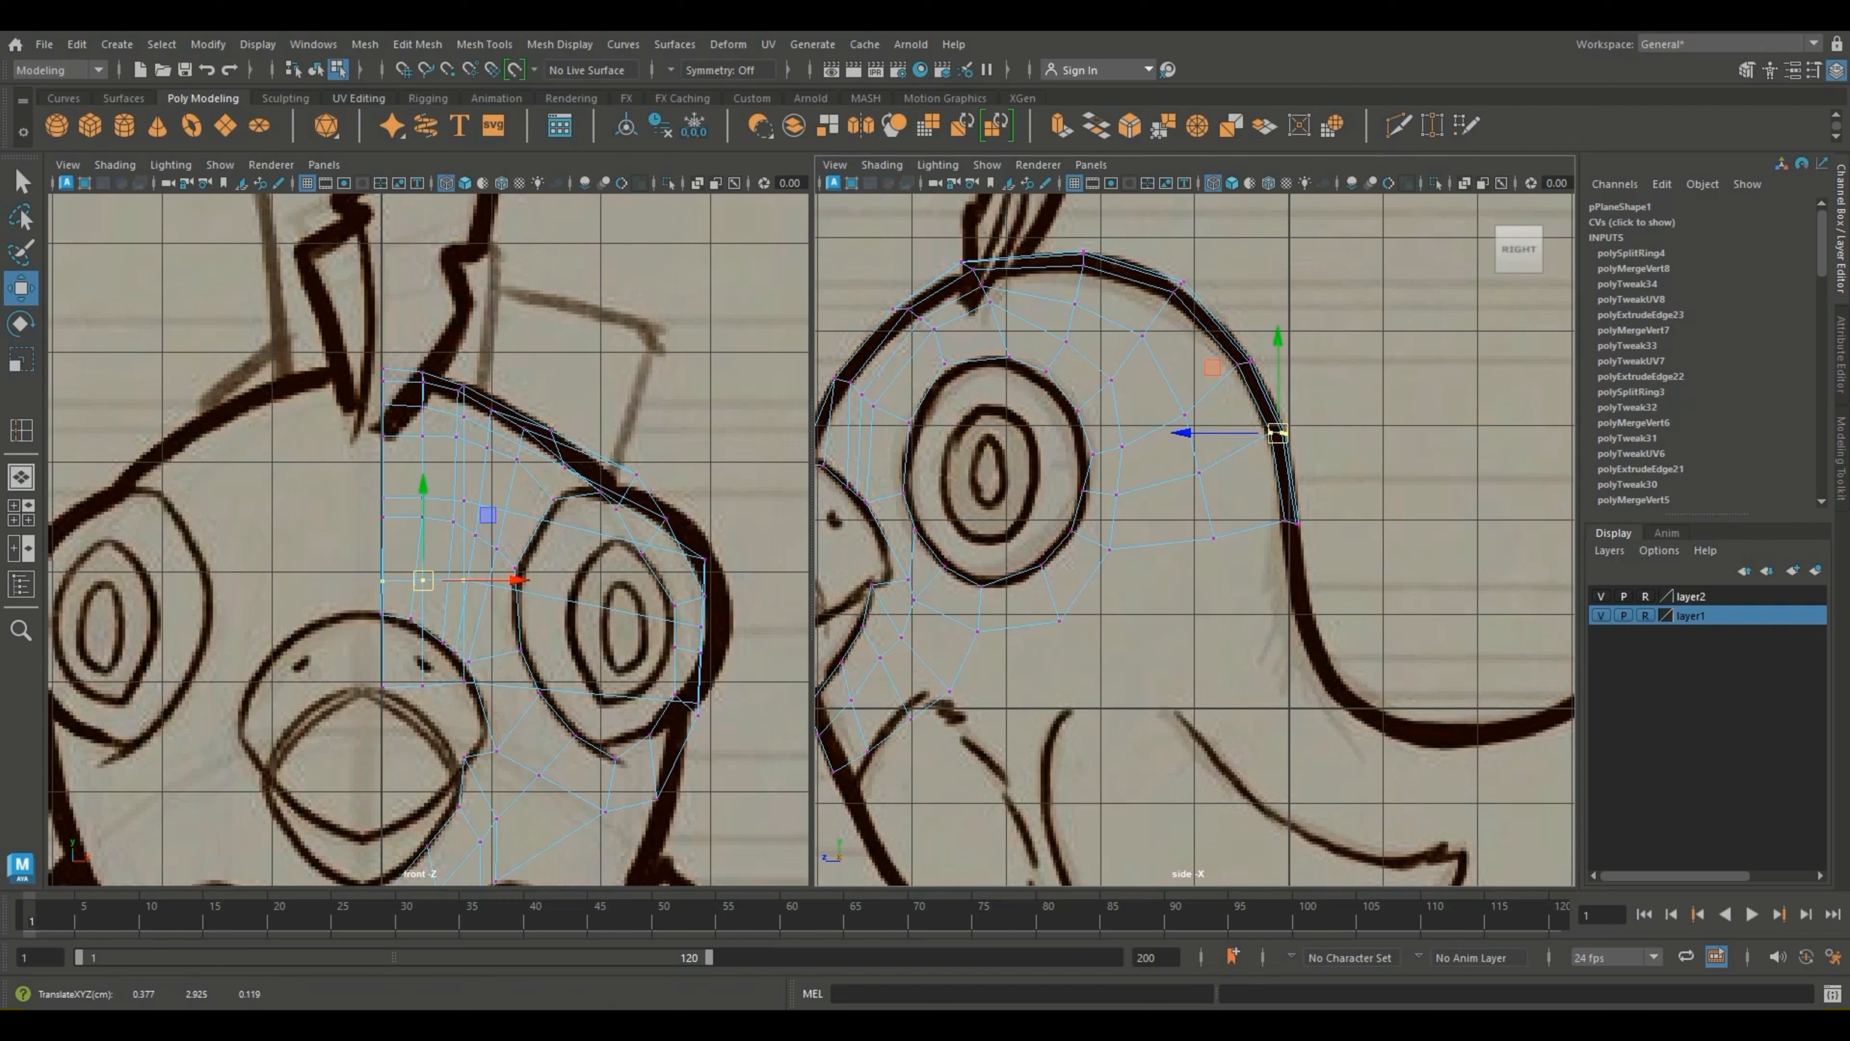
Step: Preview the head mesh smoothed, adjust the vertex directly behind the eye, and return to the unsmoothed display
key("3")
left_click(1083, 491)
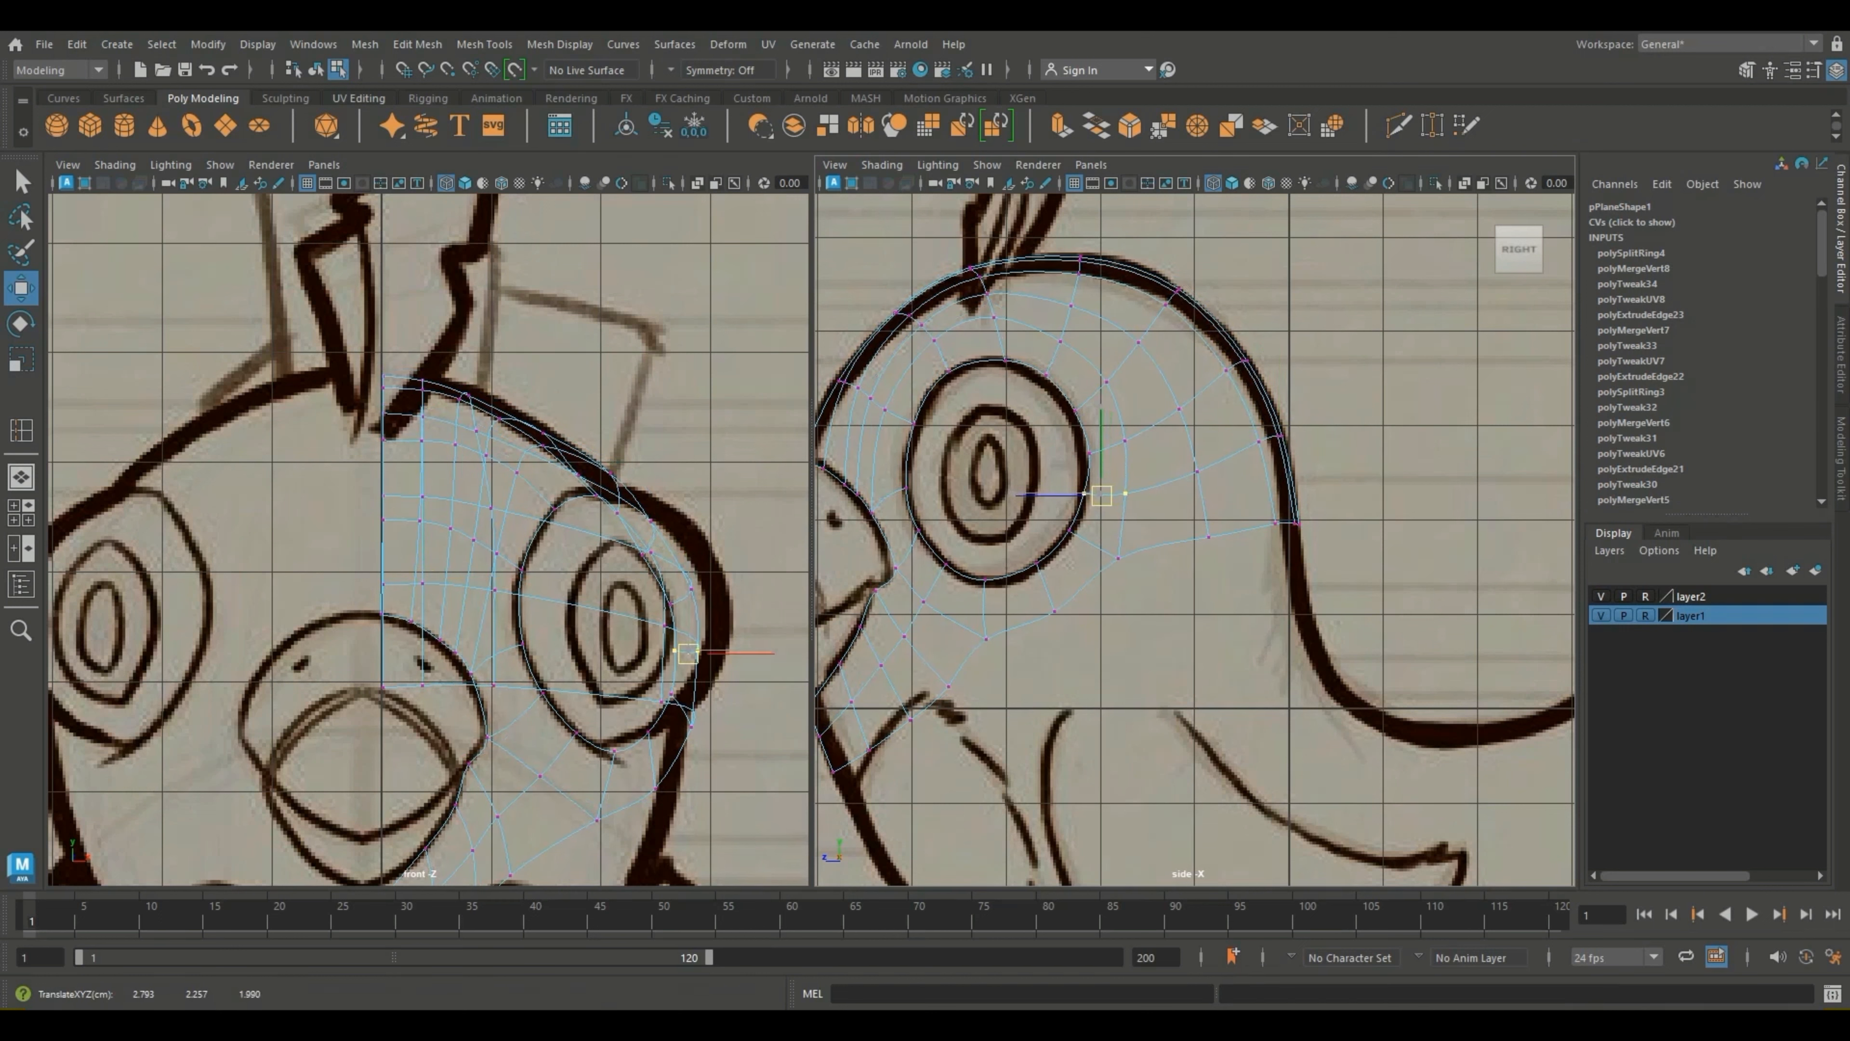
left_click(1180, 641)
left_click(1281, 434)
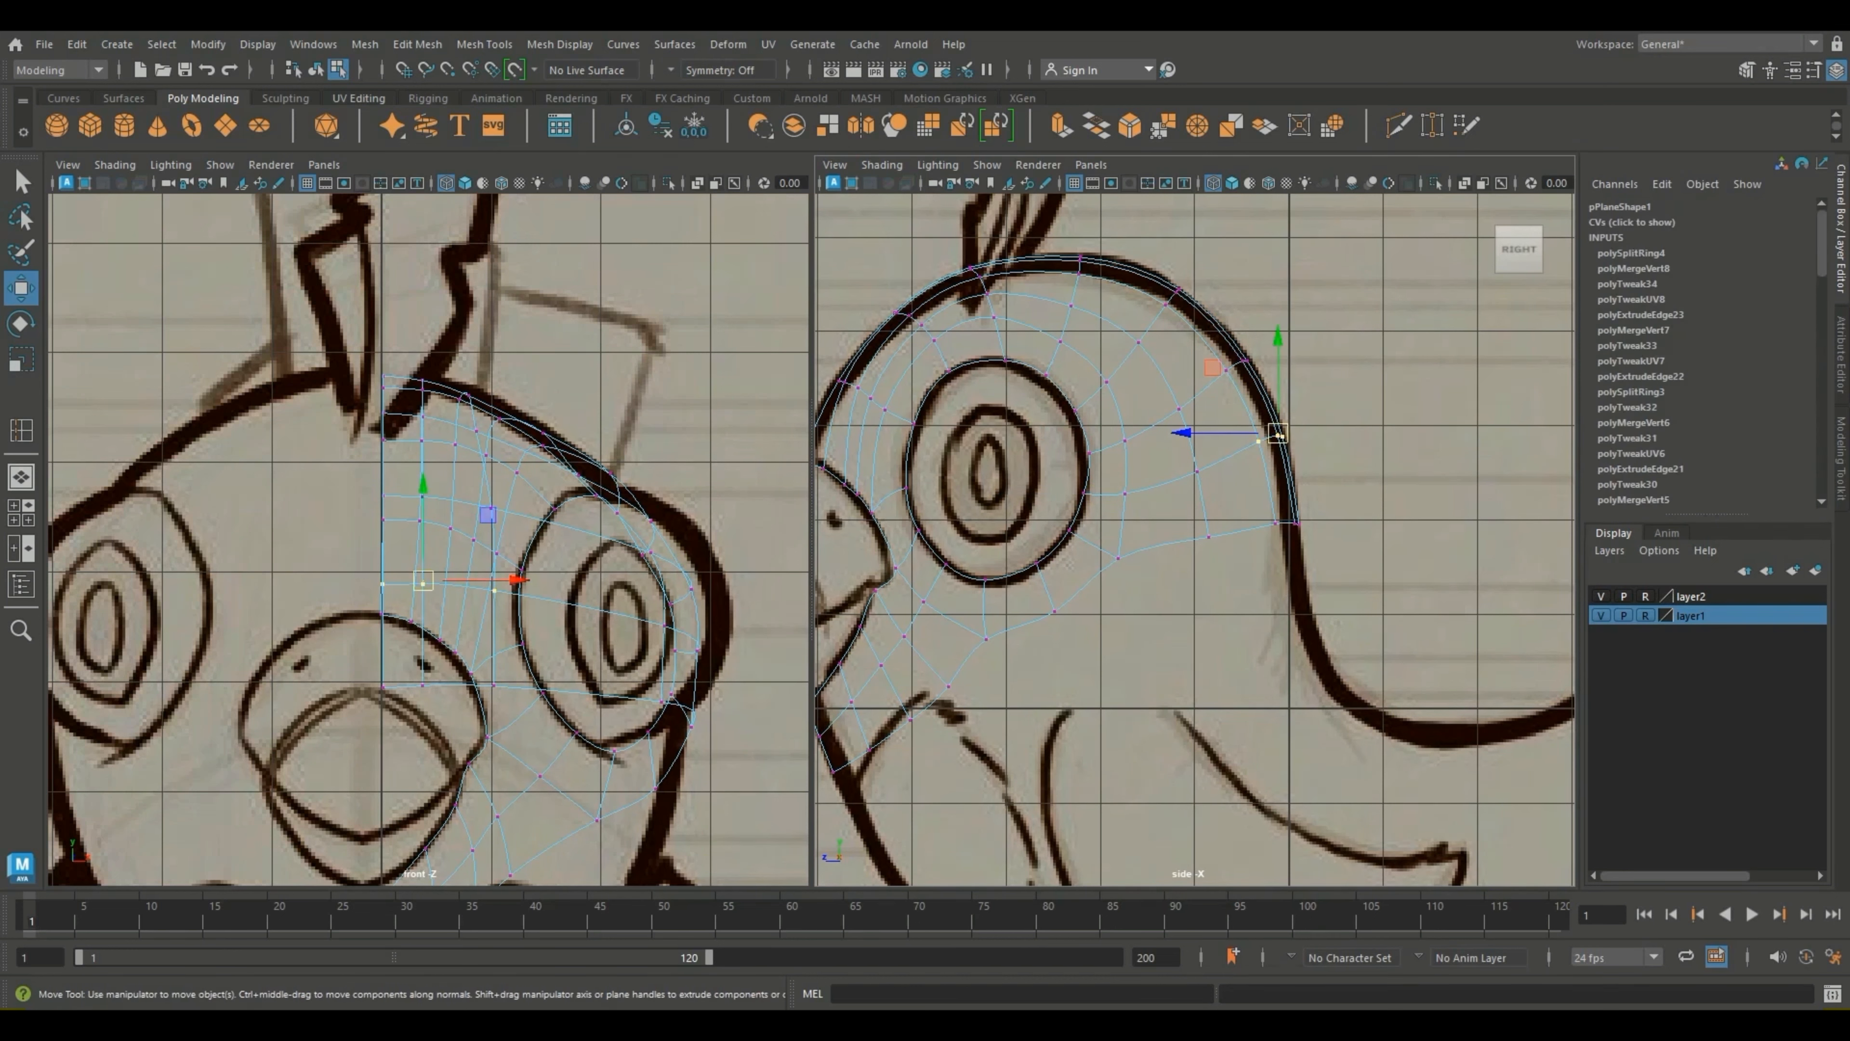
scroll(1242, 441, "down", 5)
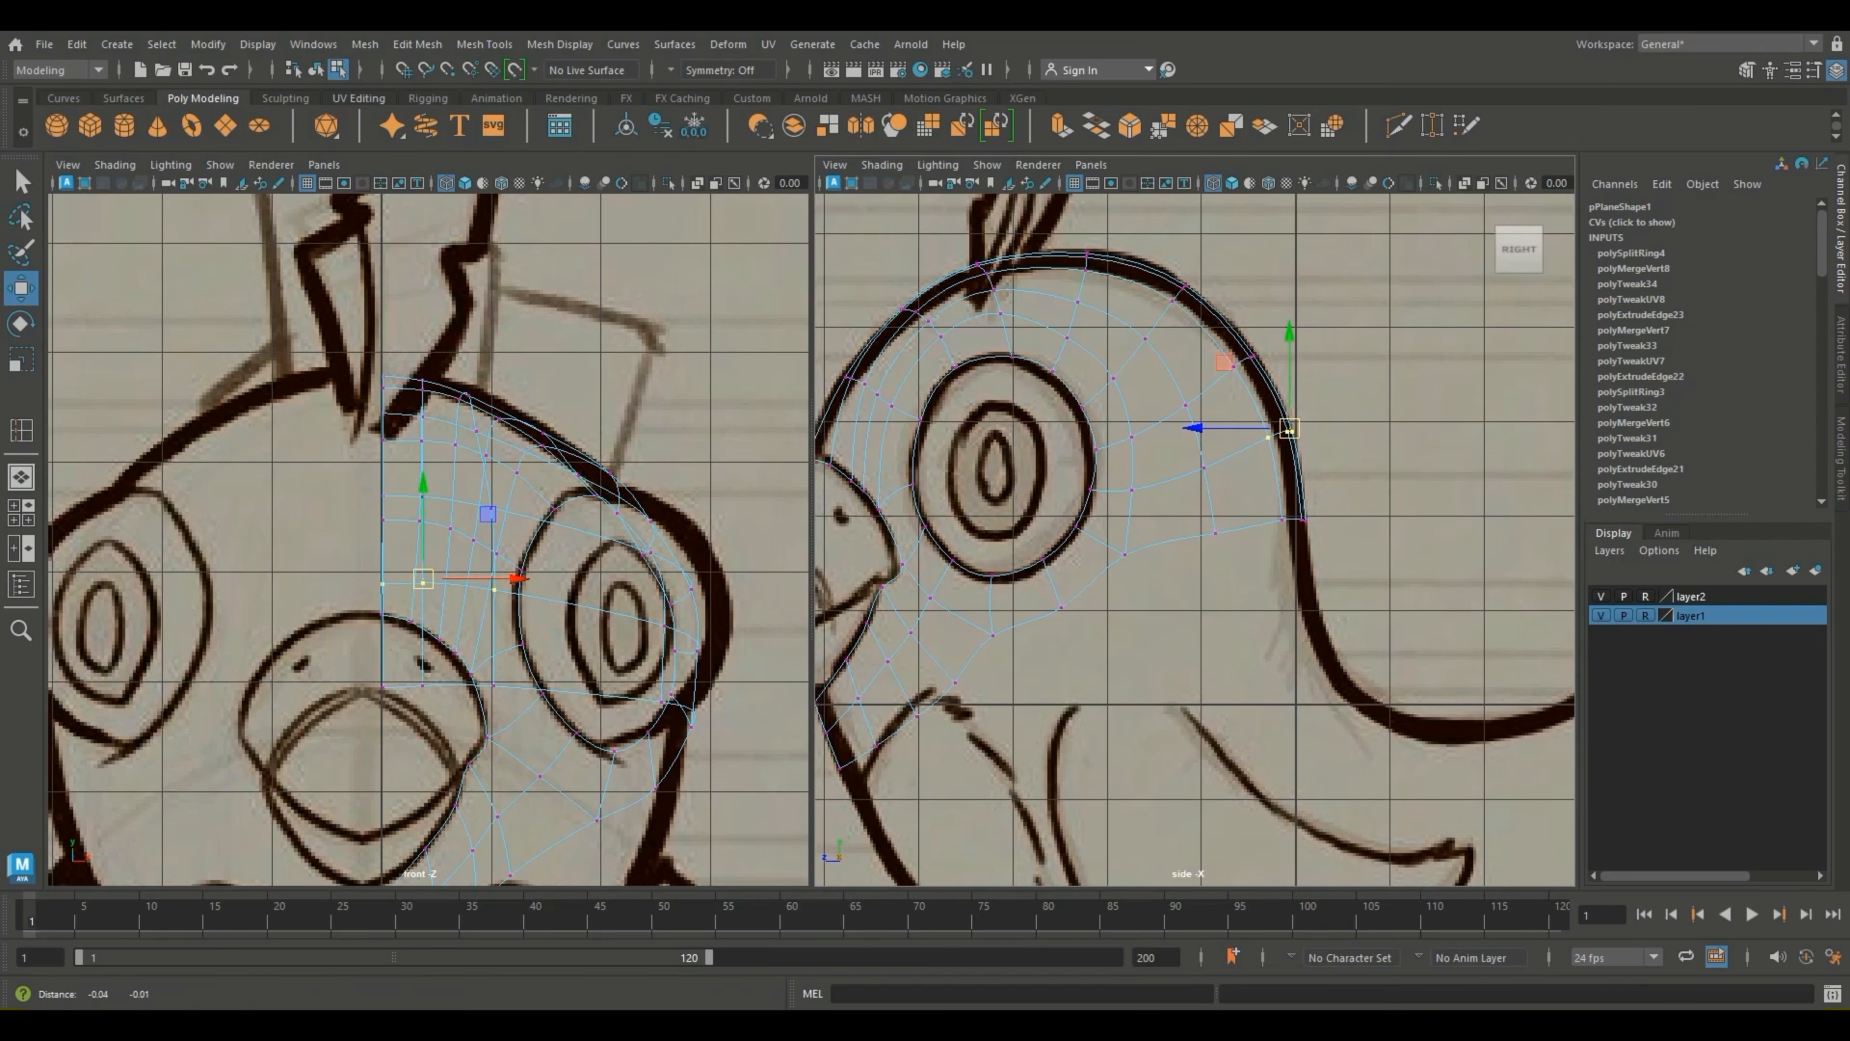
key("1")
scroll(1250, 643, "up", 4)
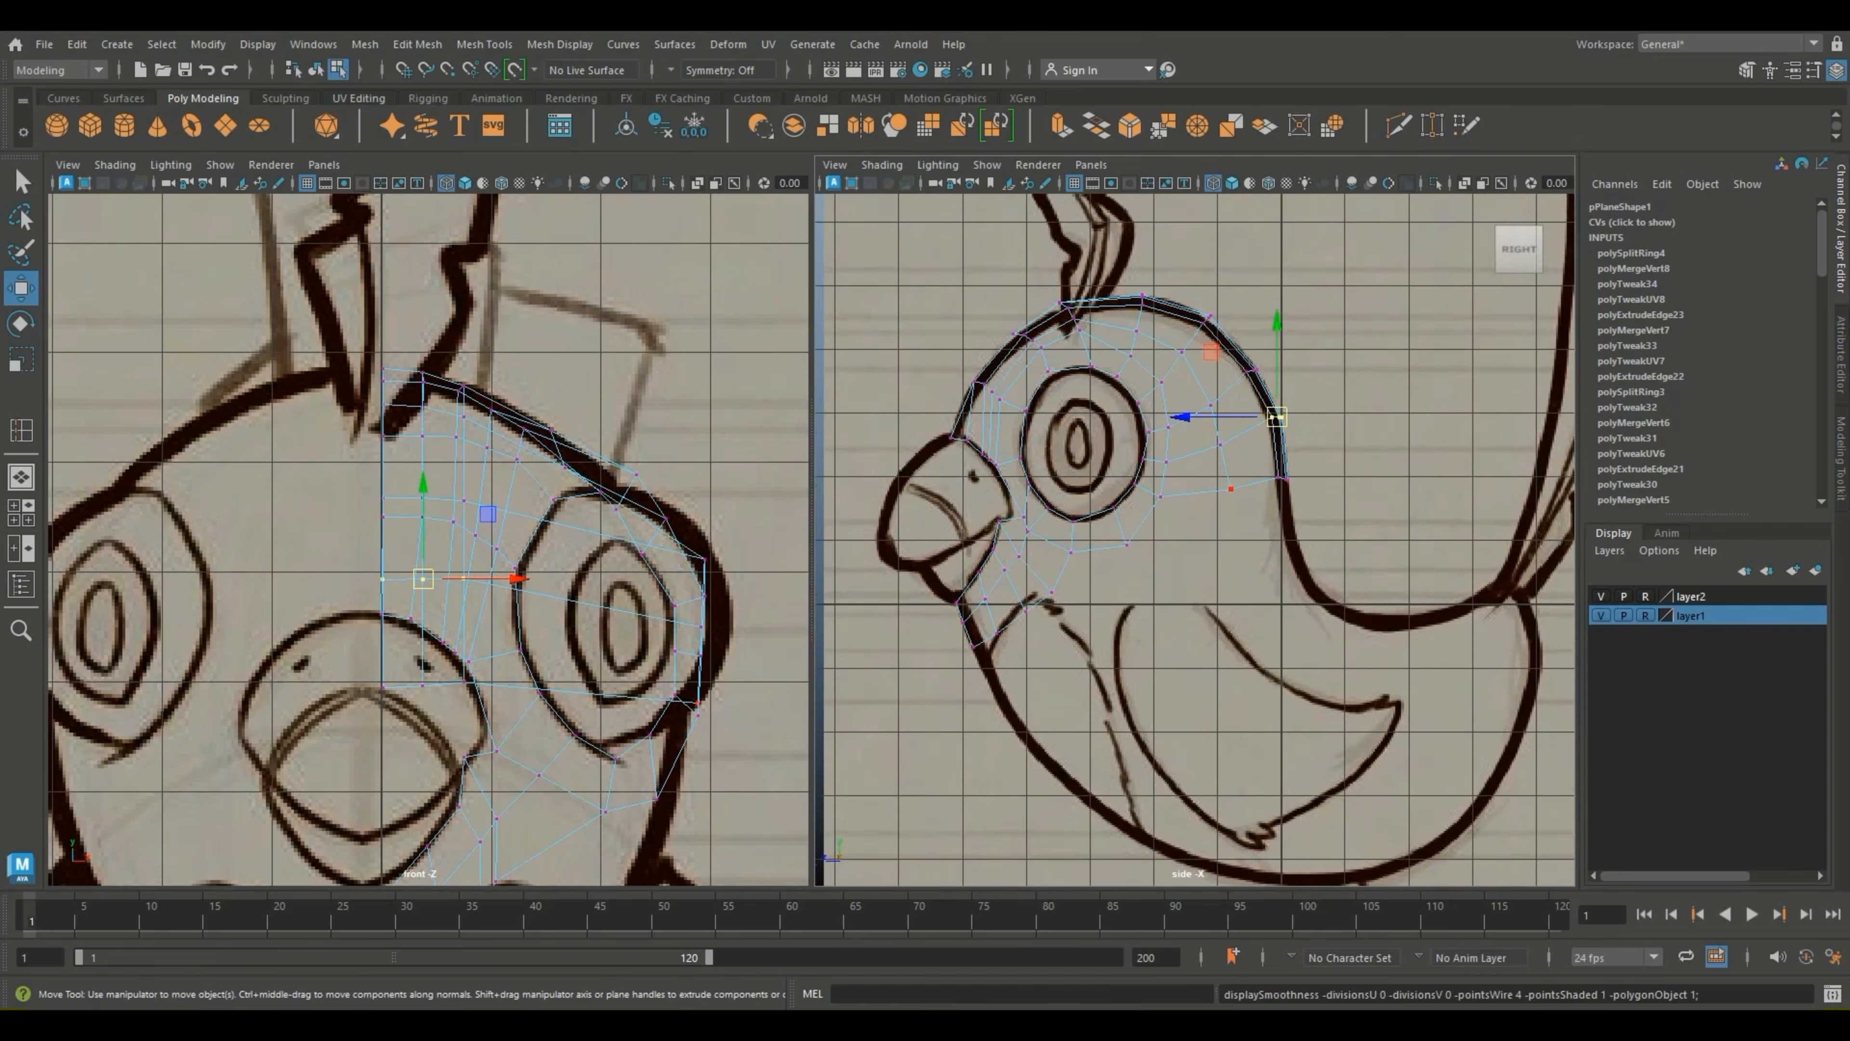
Step: Extrude the lower edges of the strip behind the eye straight down in the side view
right_click(1170, 397)
left_click(1170, 345)
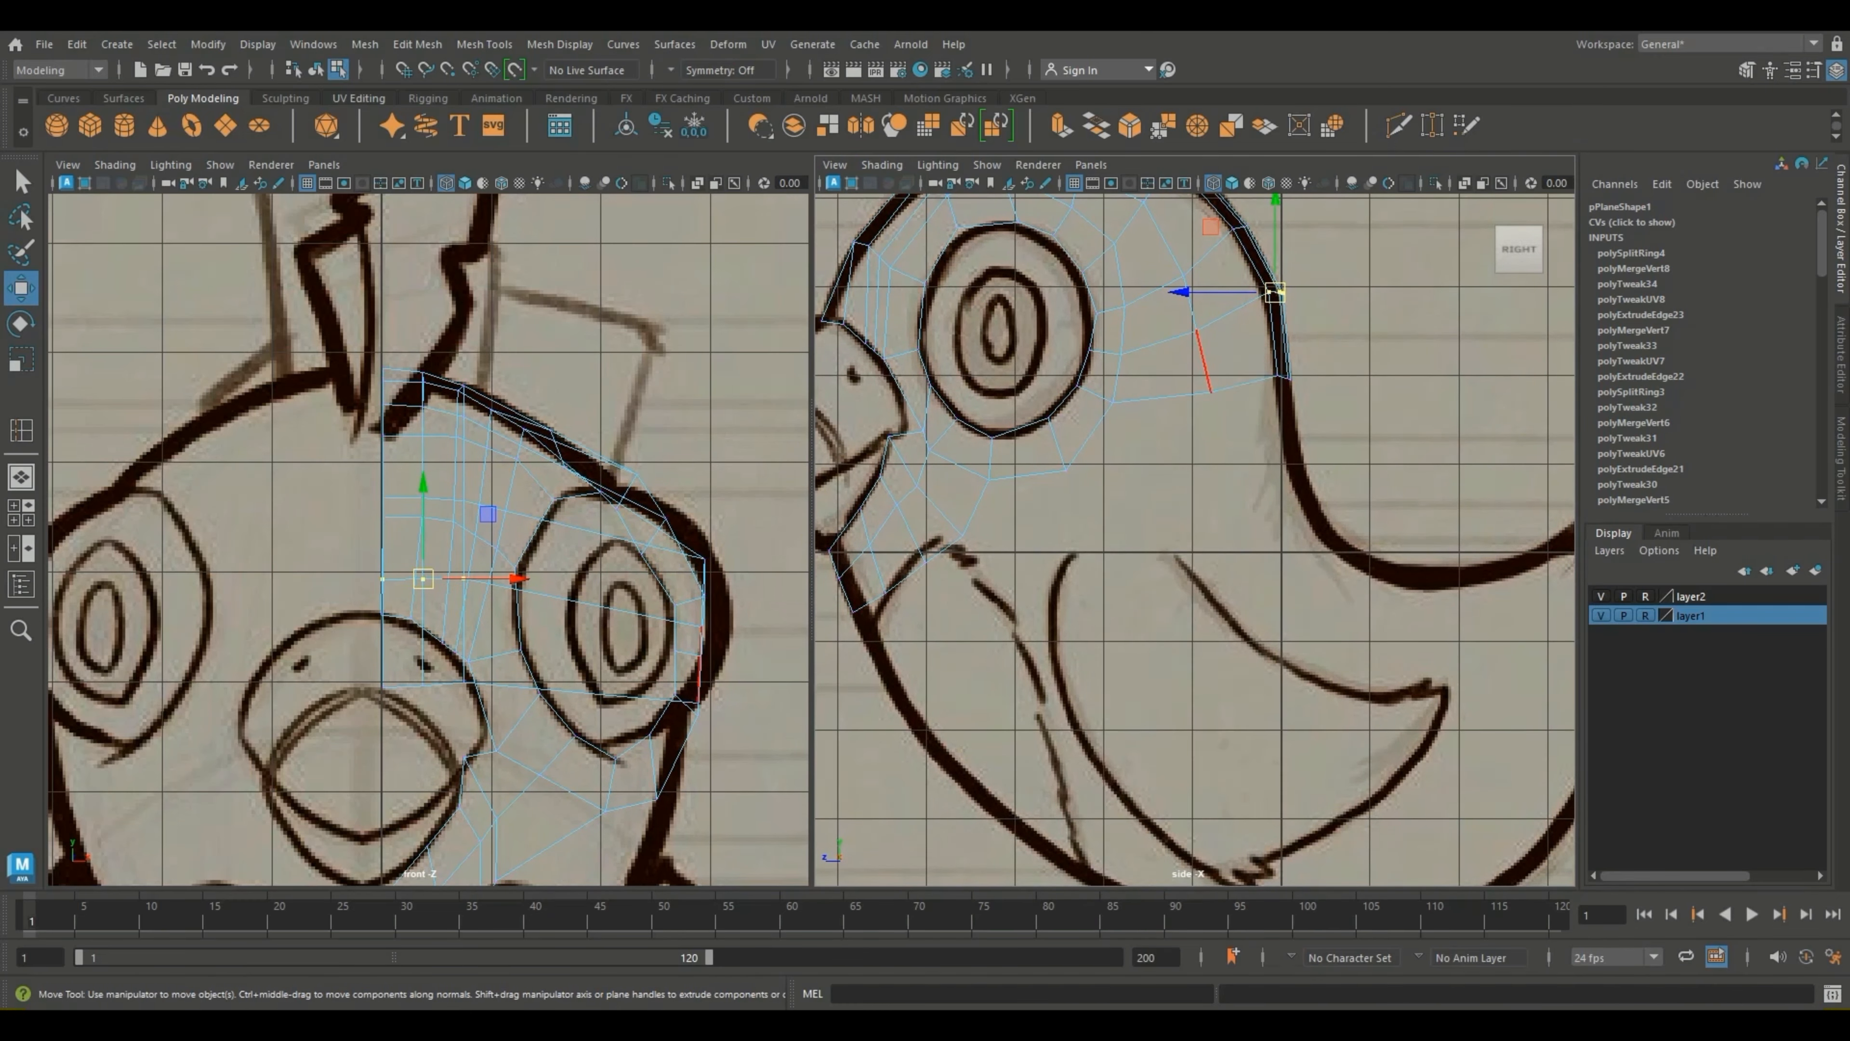
left_click_drag(1320, 413, 1133, 371)
left_click_drag(1347, 336, 1109, 314)
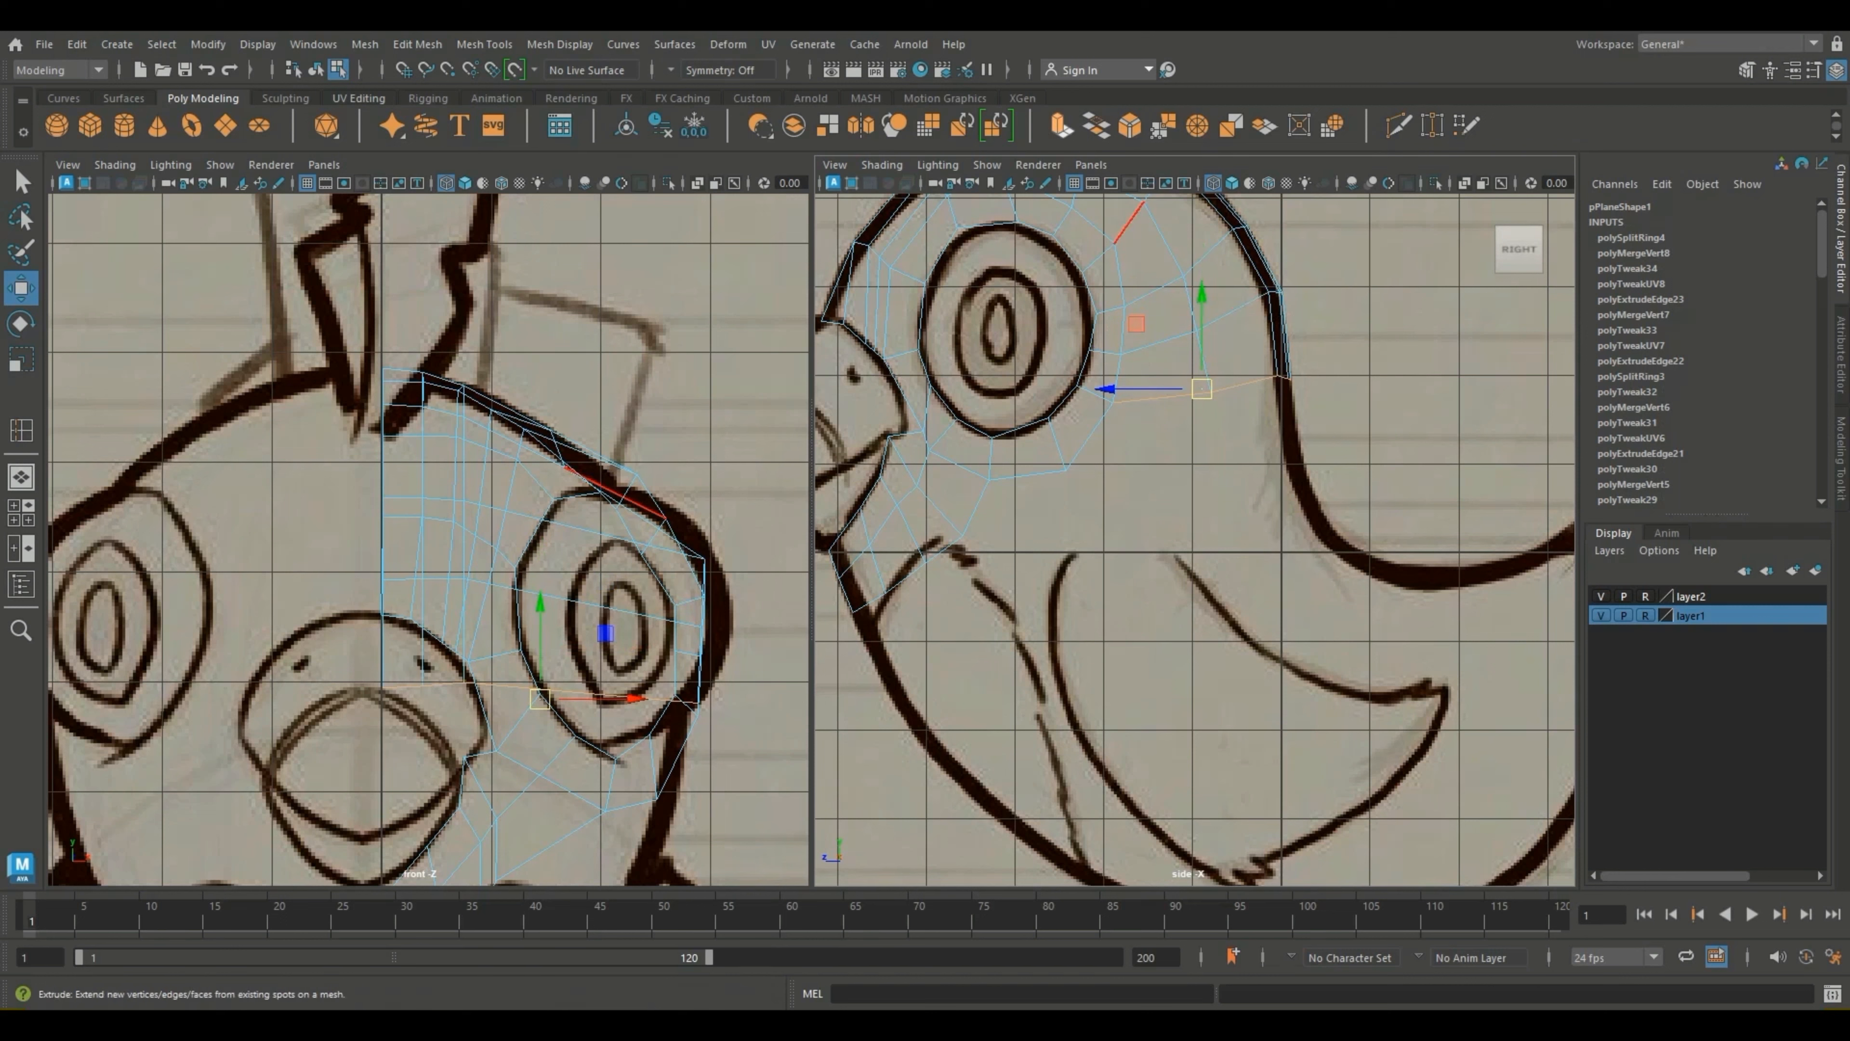
key("ctrl+e")
key("w")
left_click_drag(1187, 397, 1187, 470)
Step: Move the extruded strip's vertices onto the back outline and toward the lower face vertex below the eye
right_click_drag(1187, 474, 1100, 488)
left_click(1288, 450)
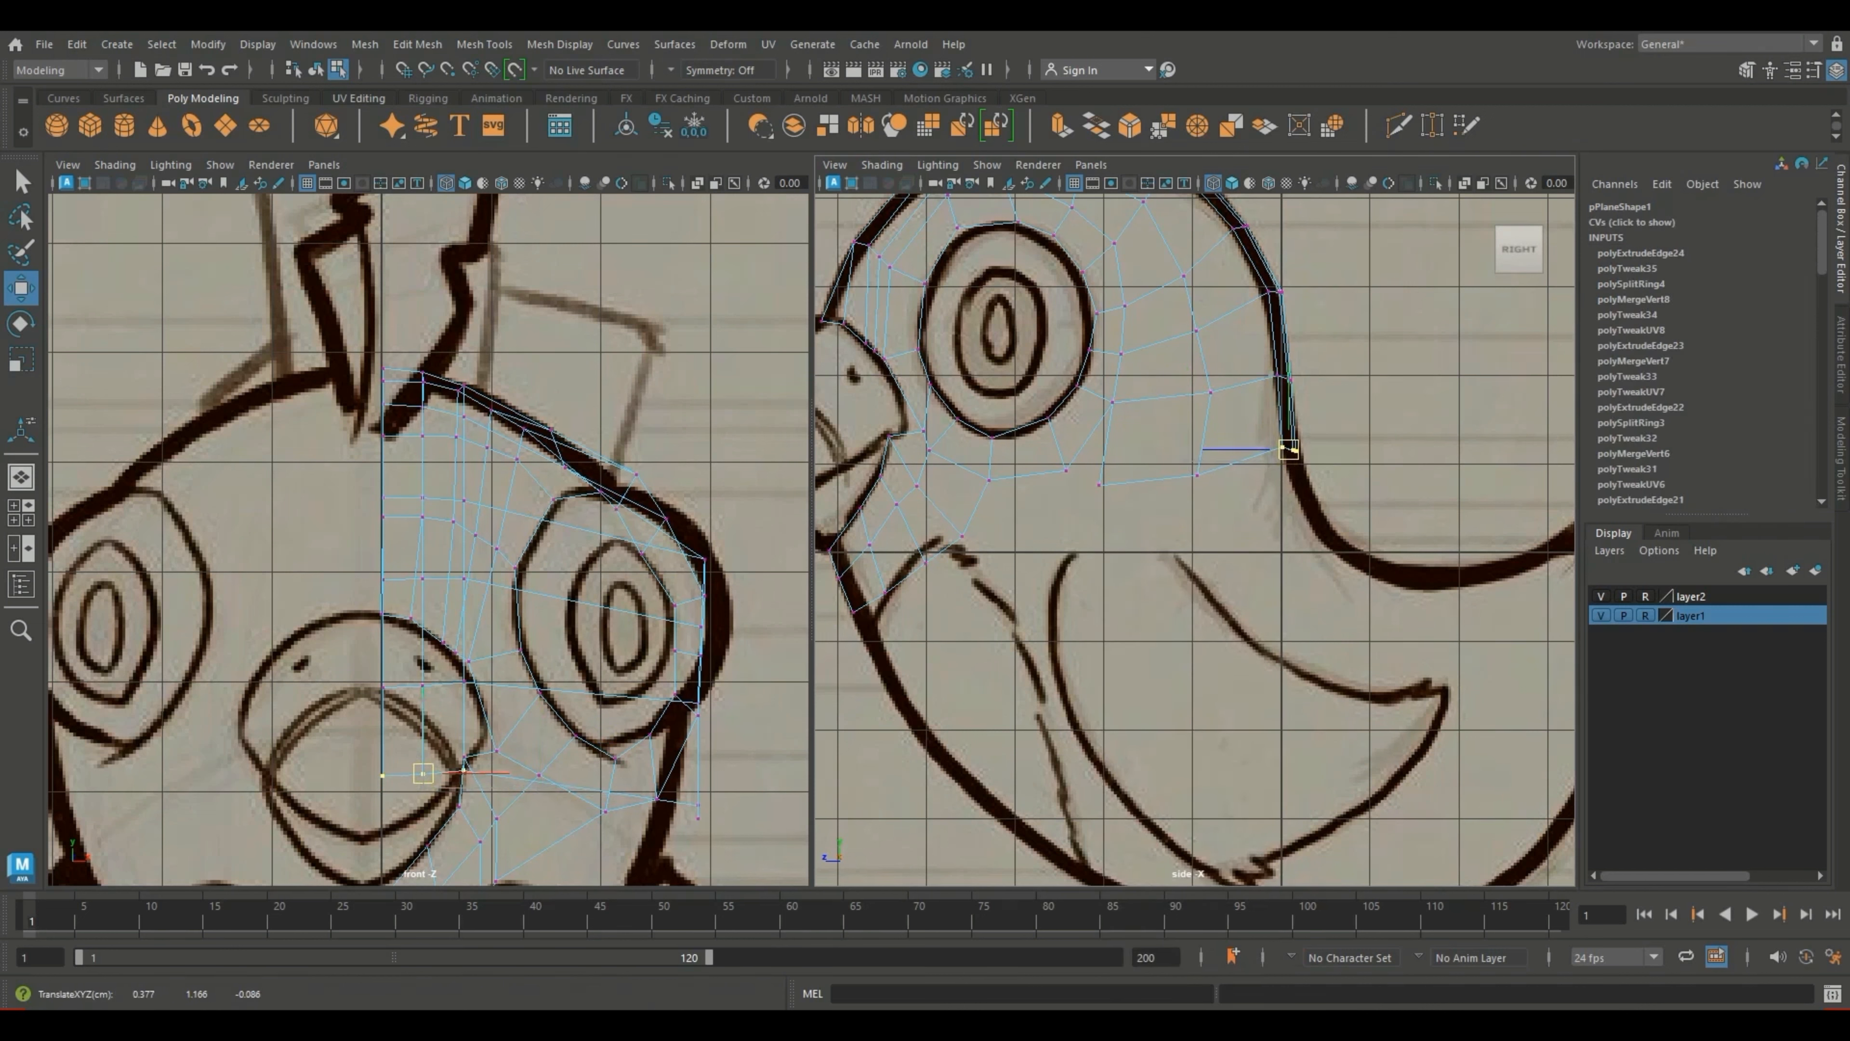
left_click(1197, 475)
mouse_move(1197, 475)
left_mouse_down()
mouse_move(1211, 391)
mouse_move(1103, 438)
mouse_move(1079, 472)
left_mouse_up()
left_click(1211, 391)
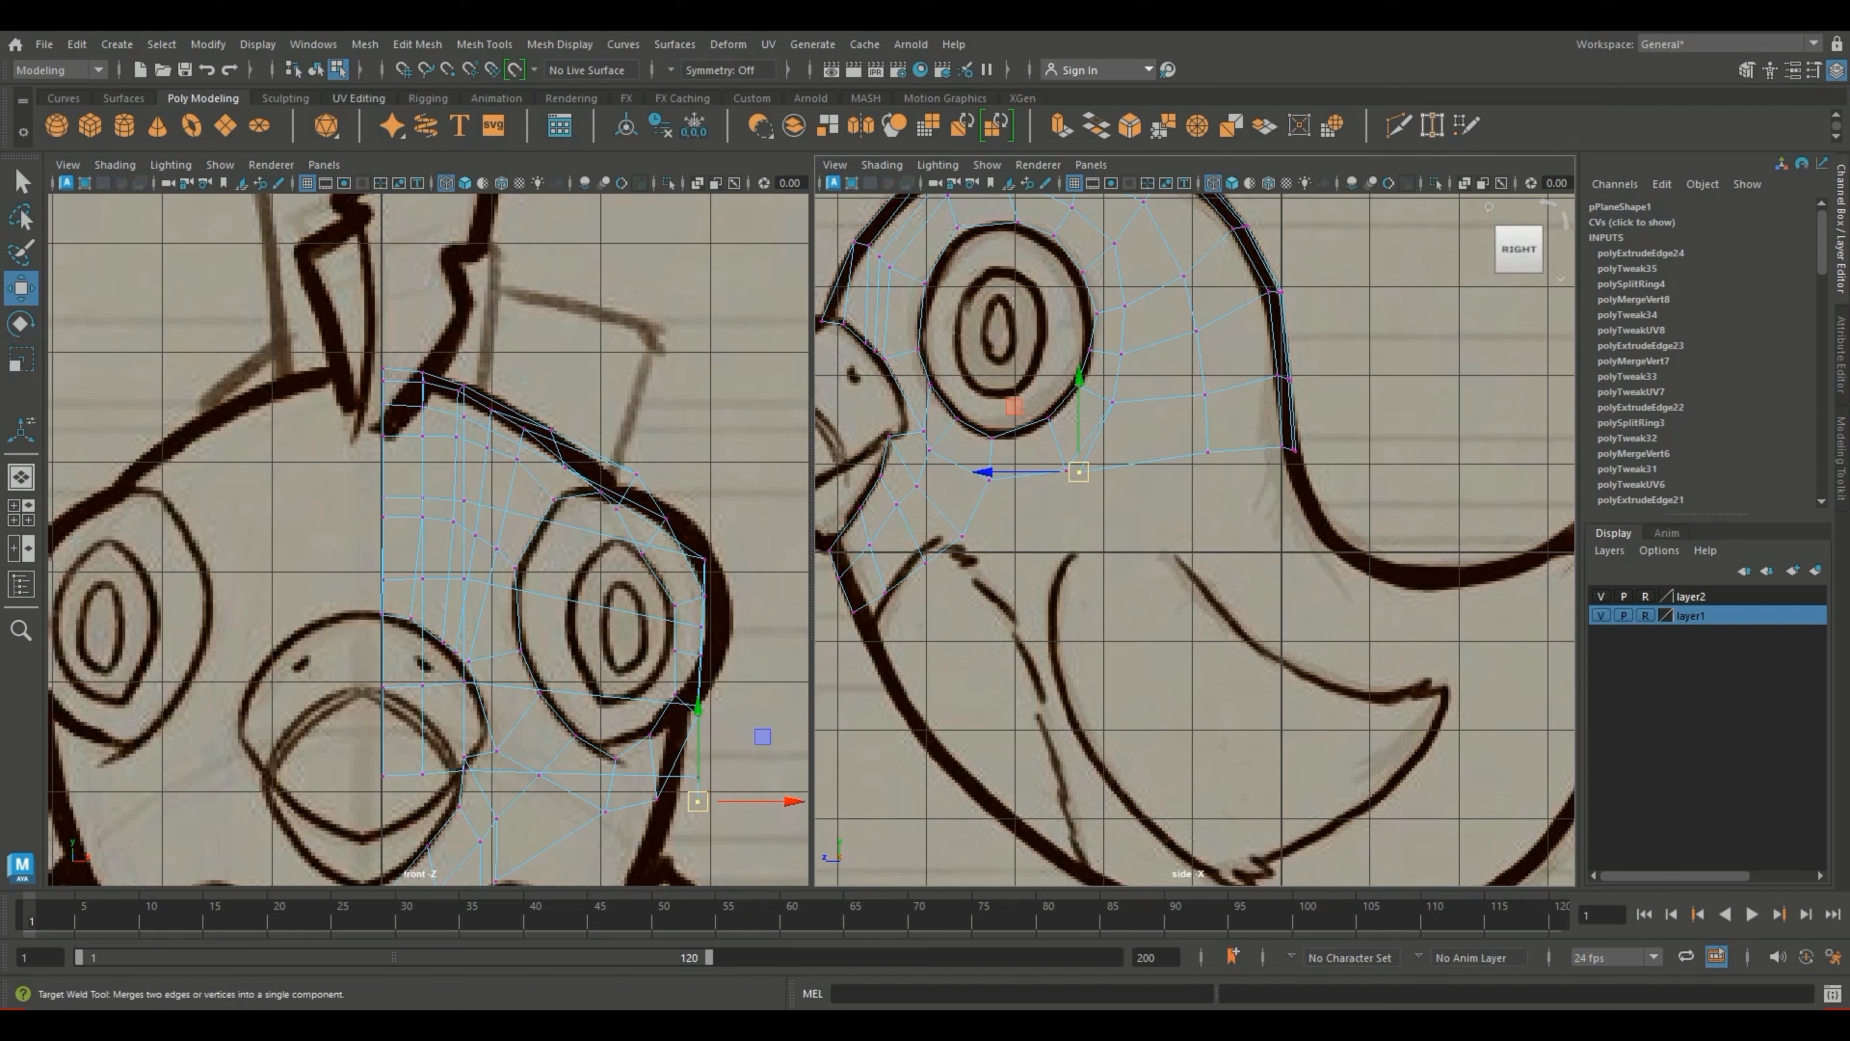
Step: Weld the strip's front lower vertex to the face vertex below the eye, nudge it, and preview the mesh smoothed
left_click(1432, 126)
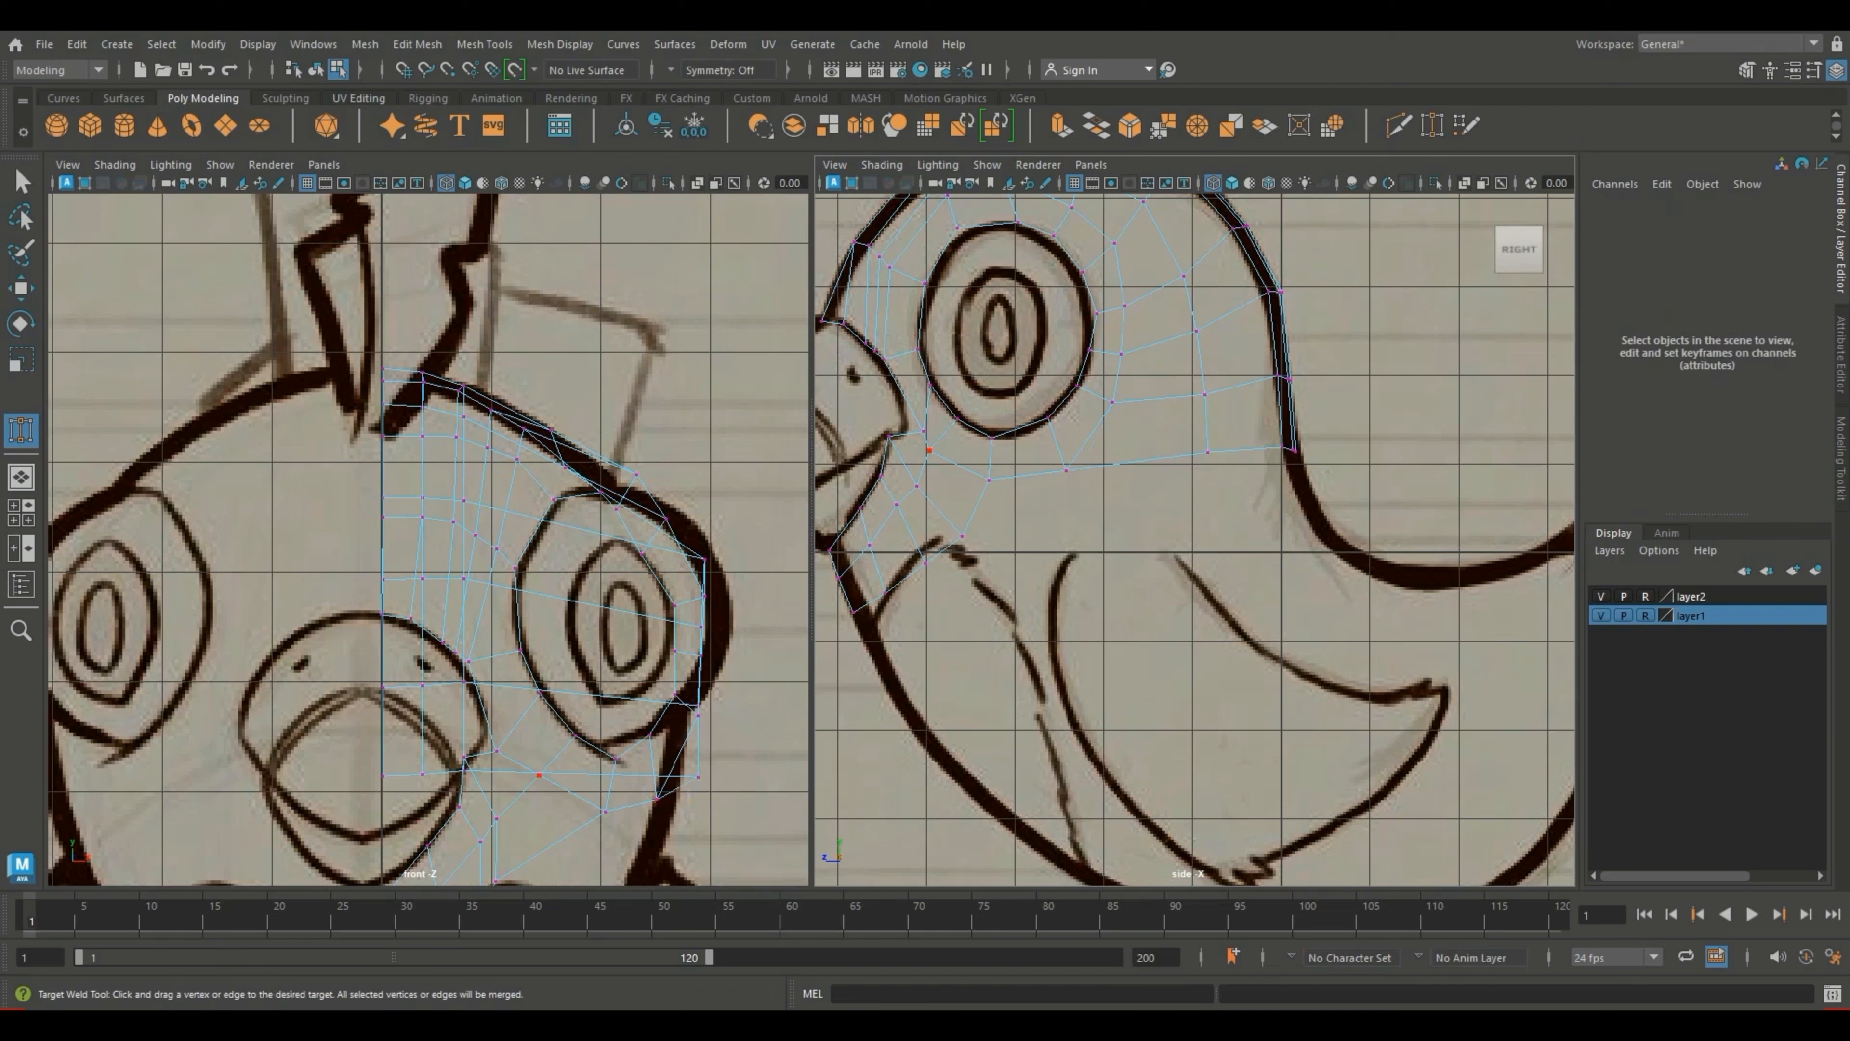
key("w")
left_click(1070, 471)
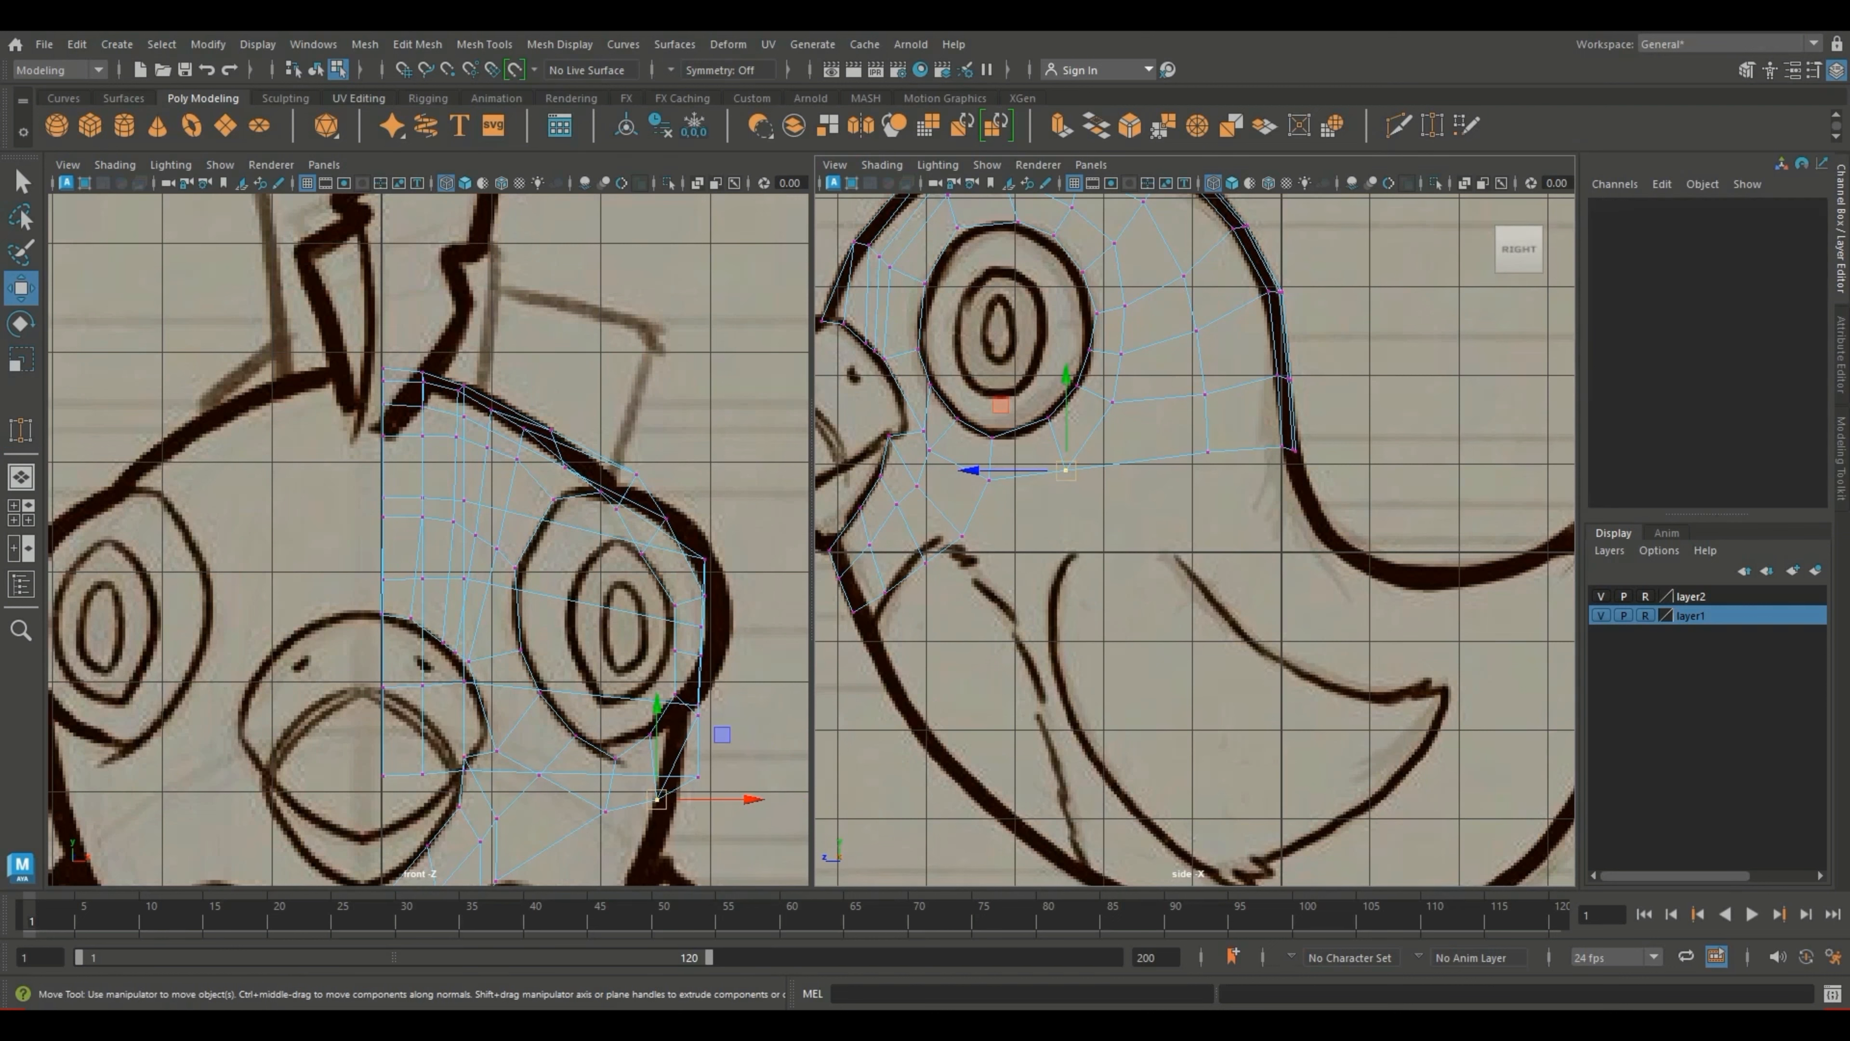
left_click_drag(1072, 471, 1075, 469)
left_click(1093, 528)
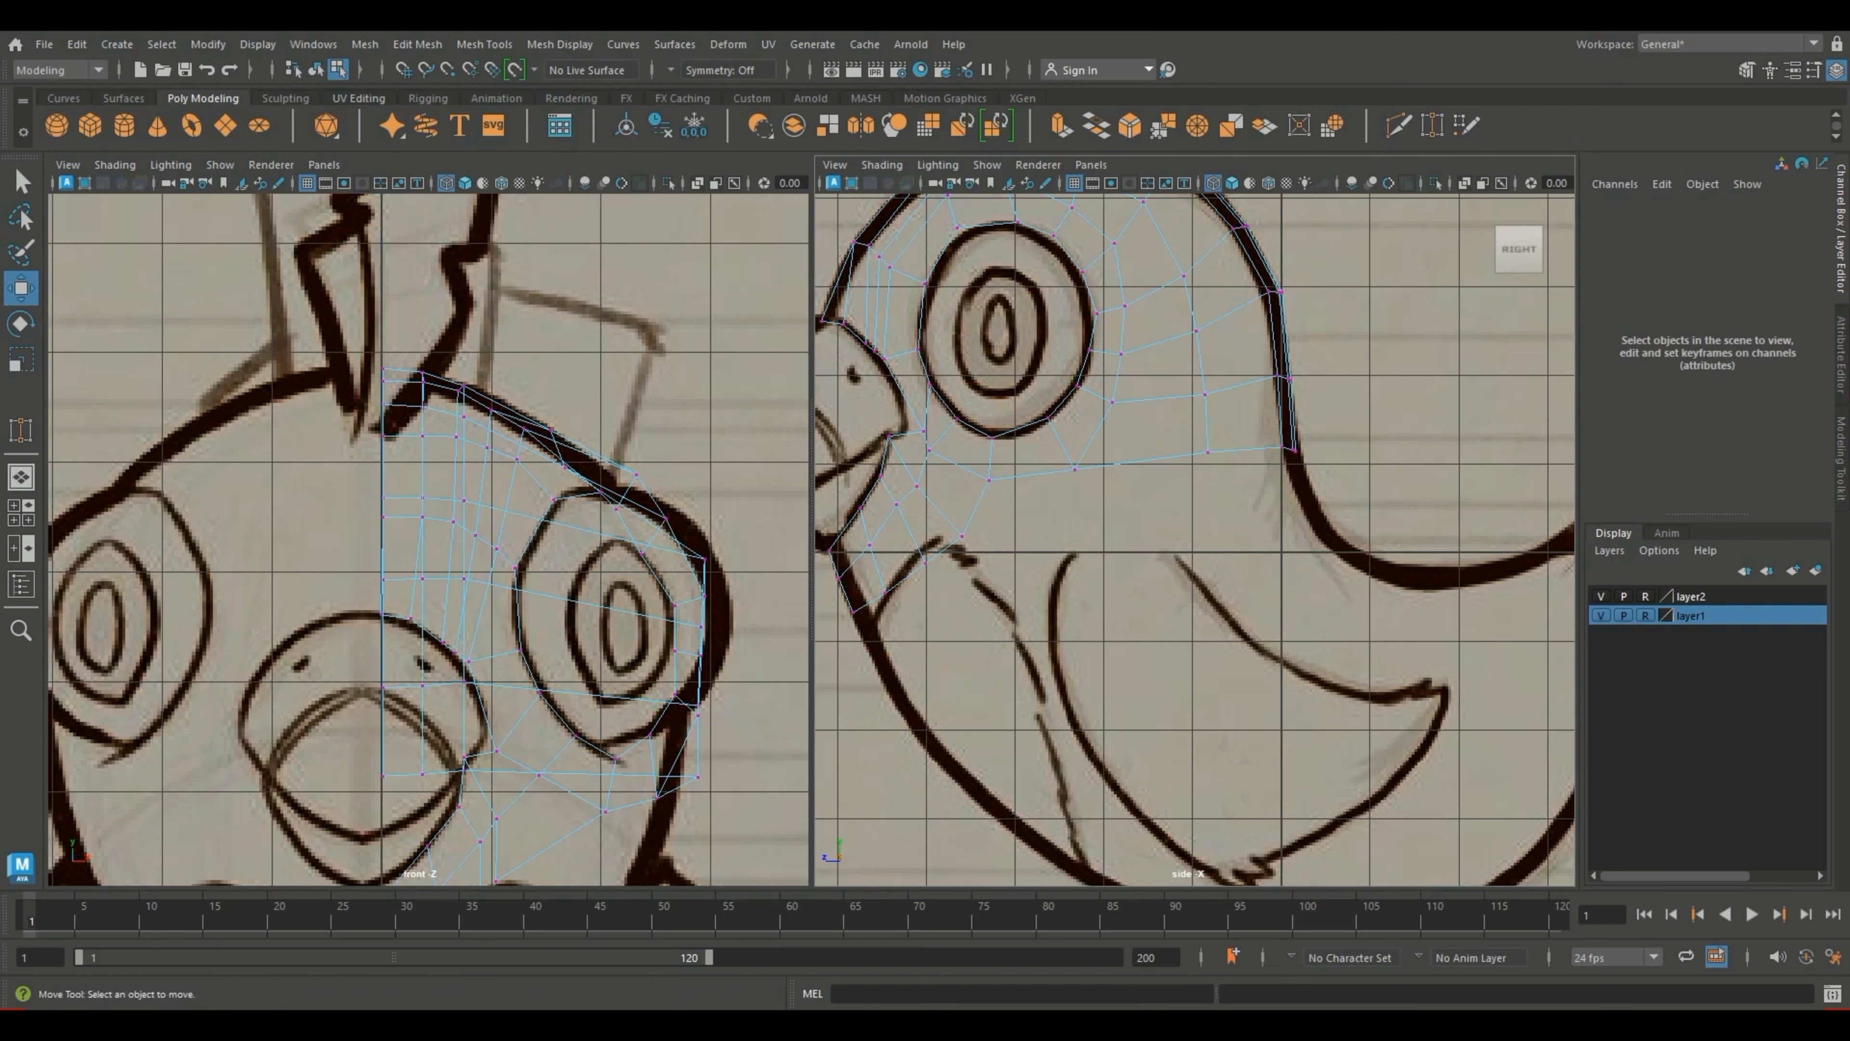
key("3")
scroll(1194, 539, "down", 8)
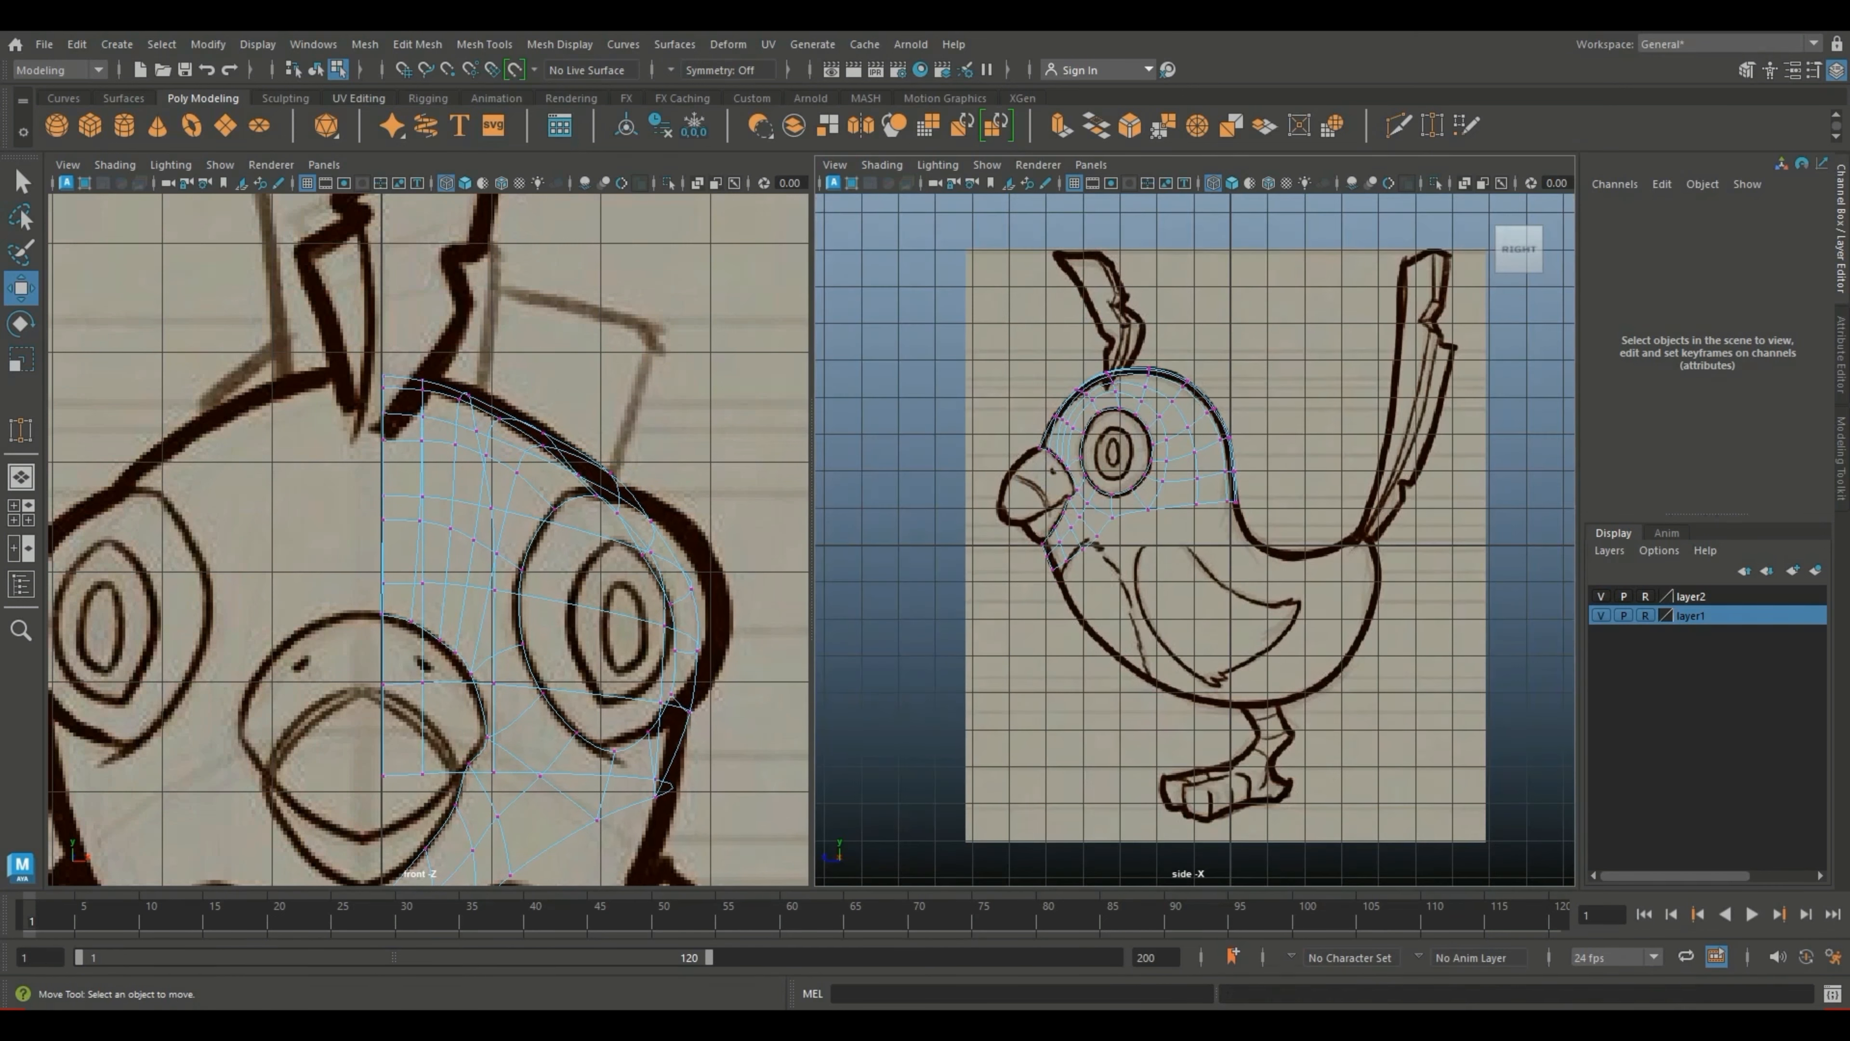
Step: Extrude the unsmoothed mesh's lower border edges, from below the eye to the back of the head, downward in the side view
scroll(1194, 539, "up", 9)
middle_click_drag(1195, 539, 1209, 525, "alt")
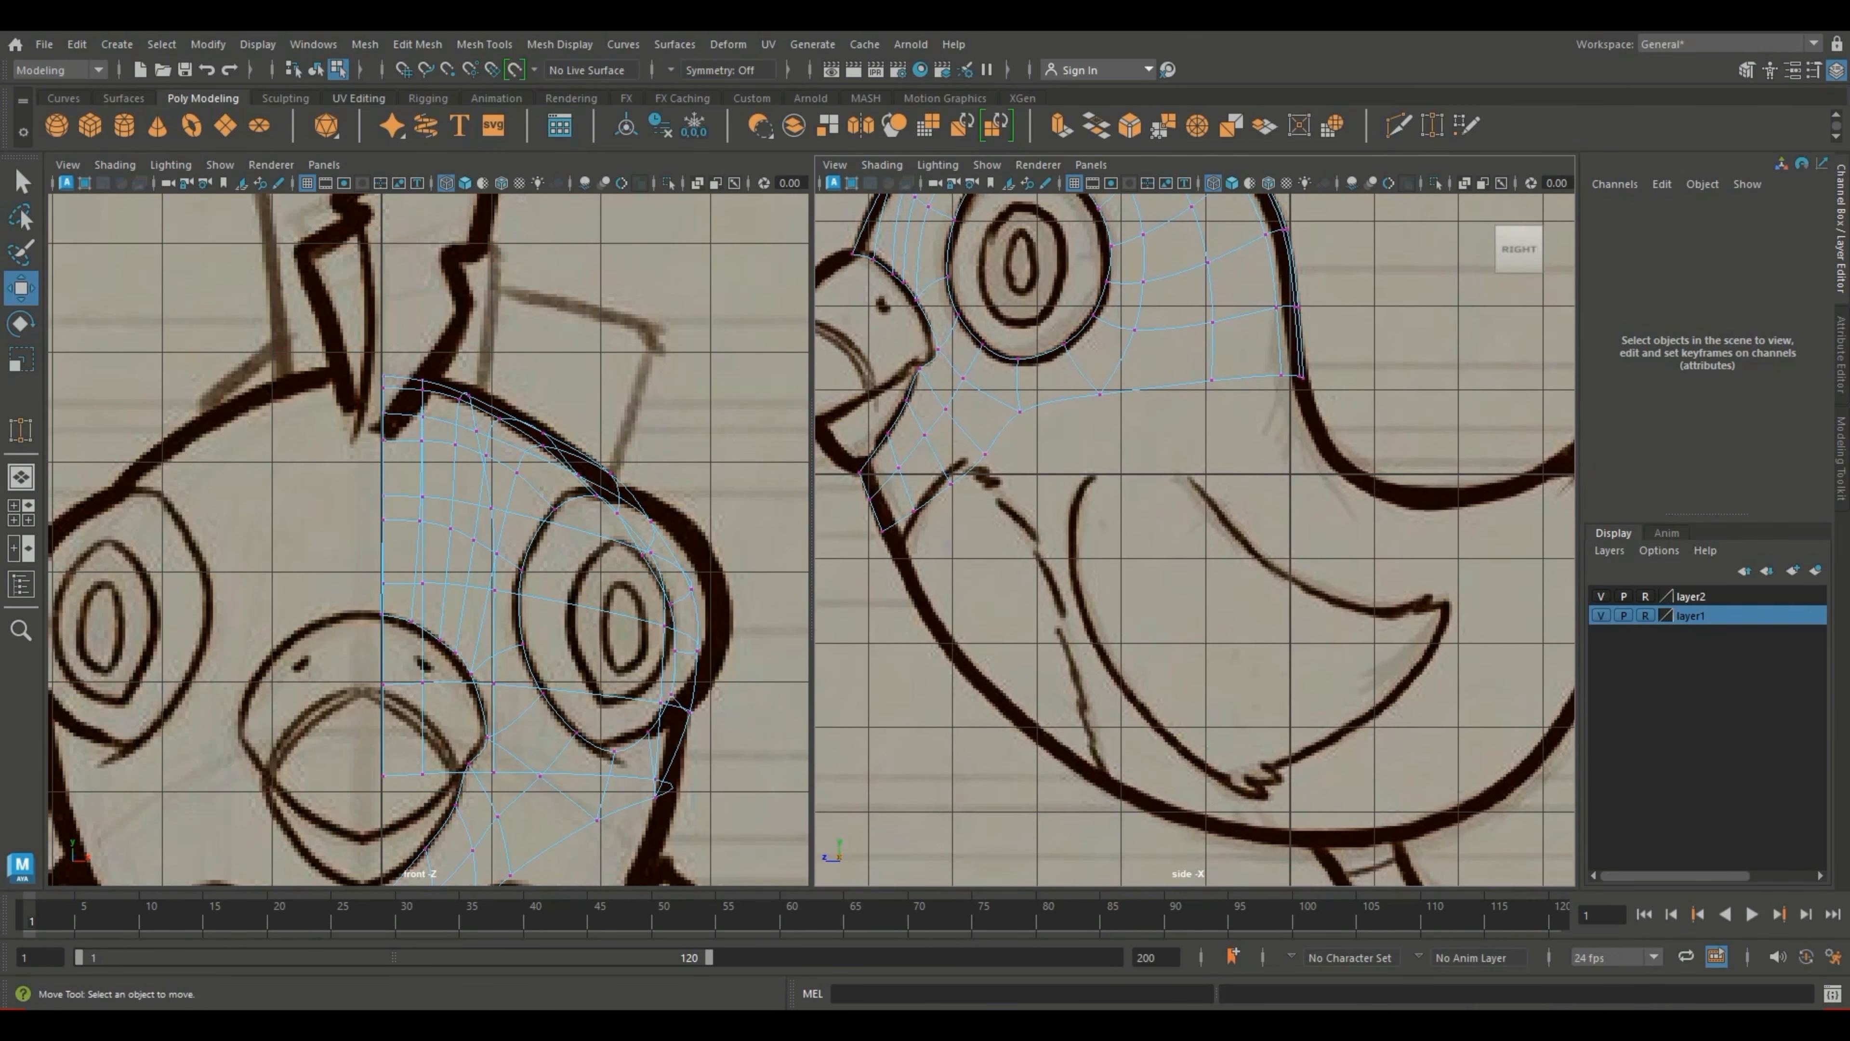
scroll(1195, 474, "up", 2)
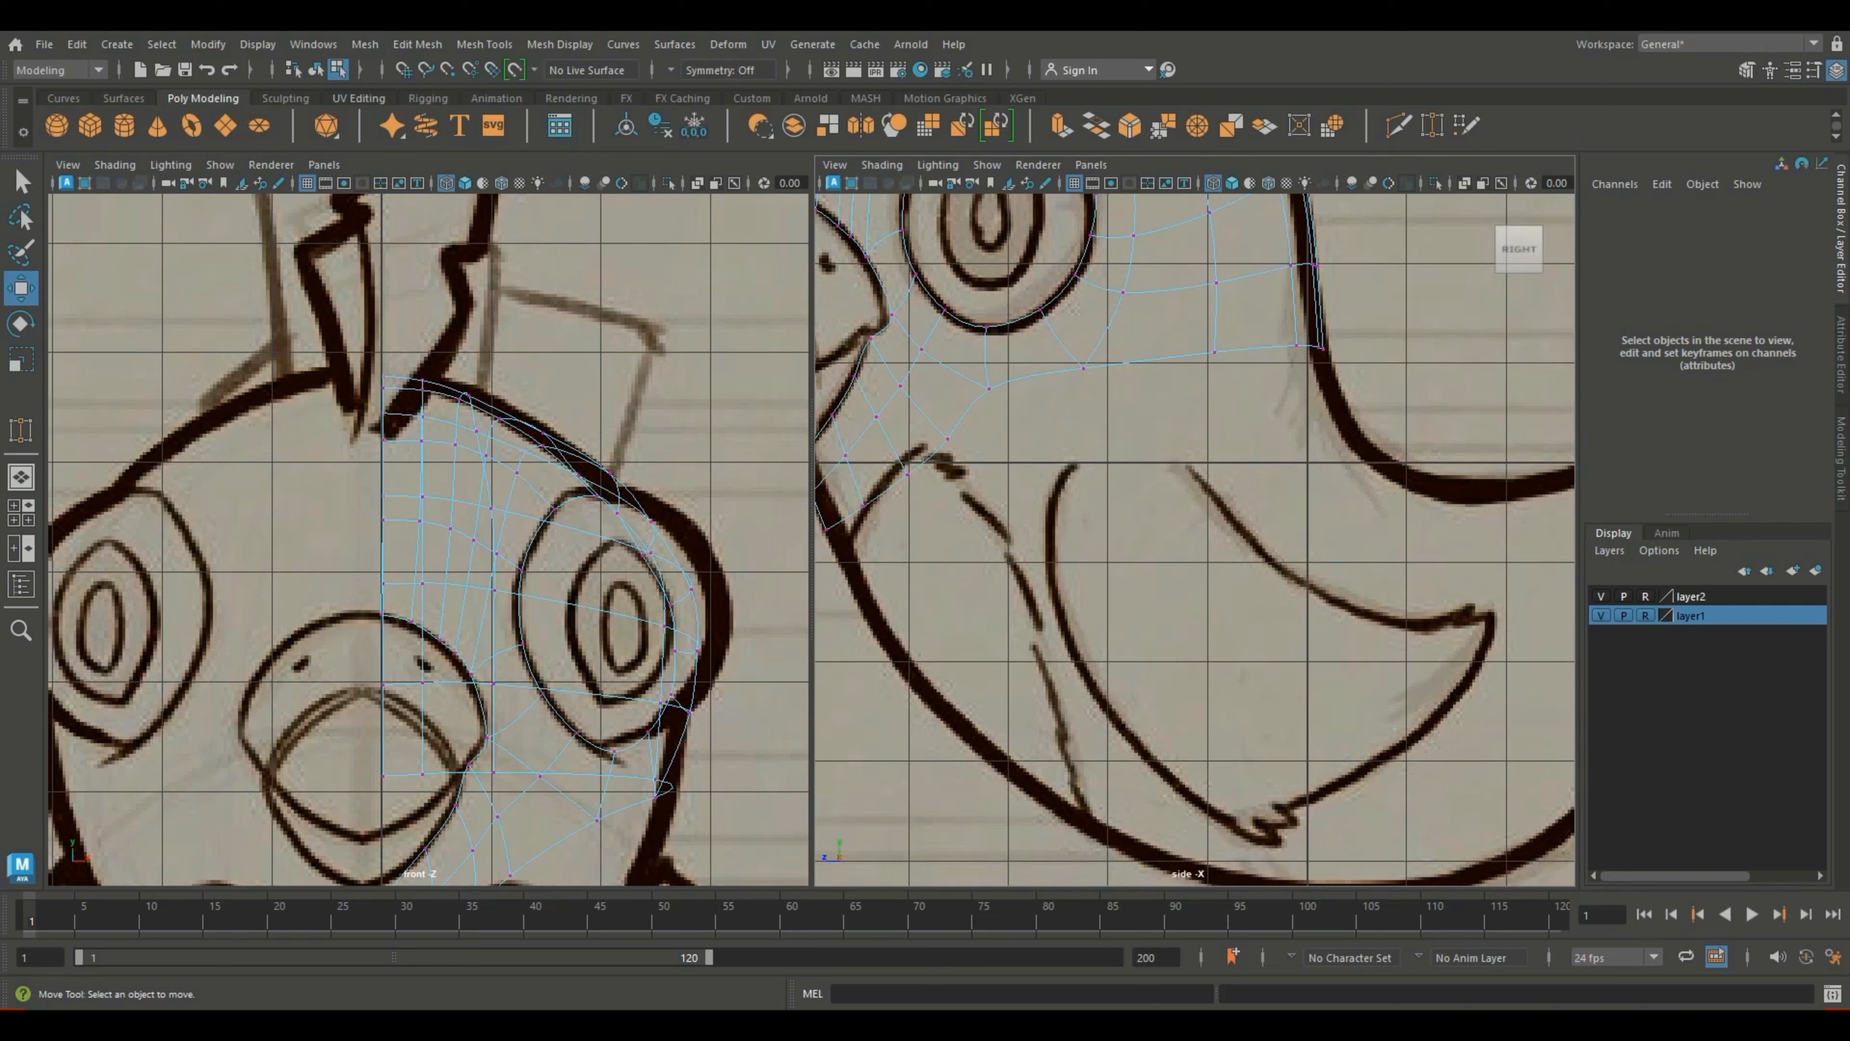
key("1")
key("F10")
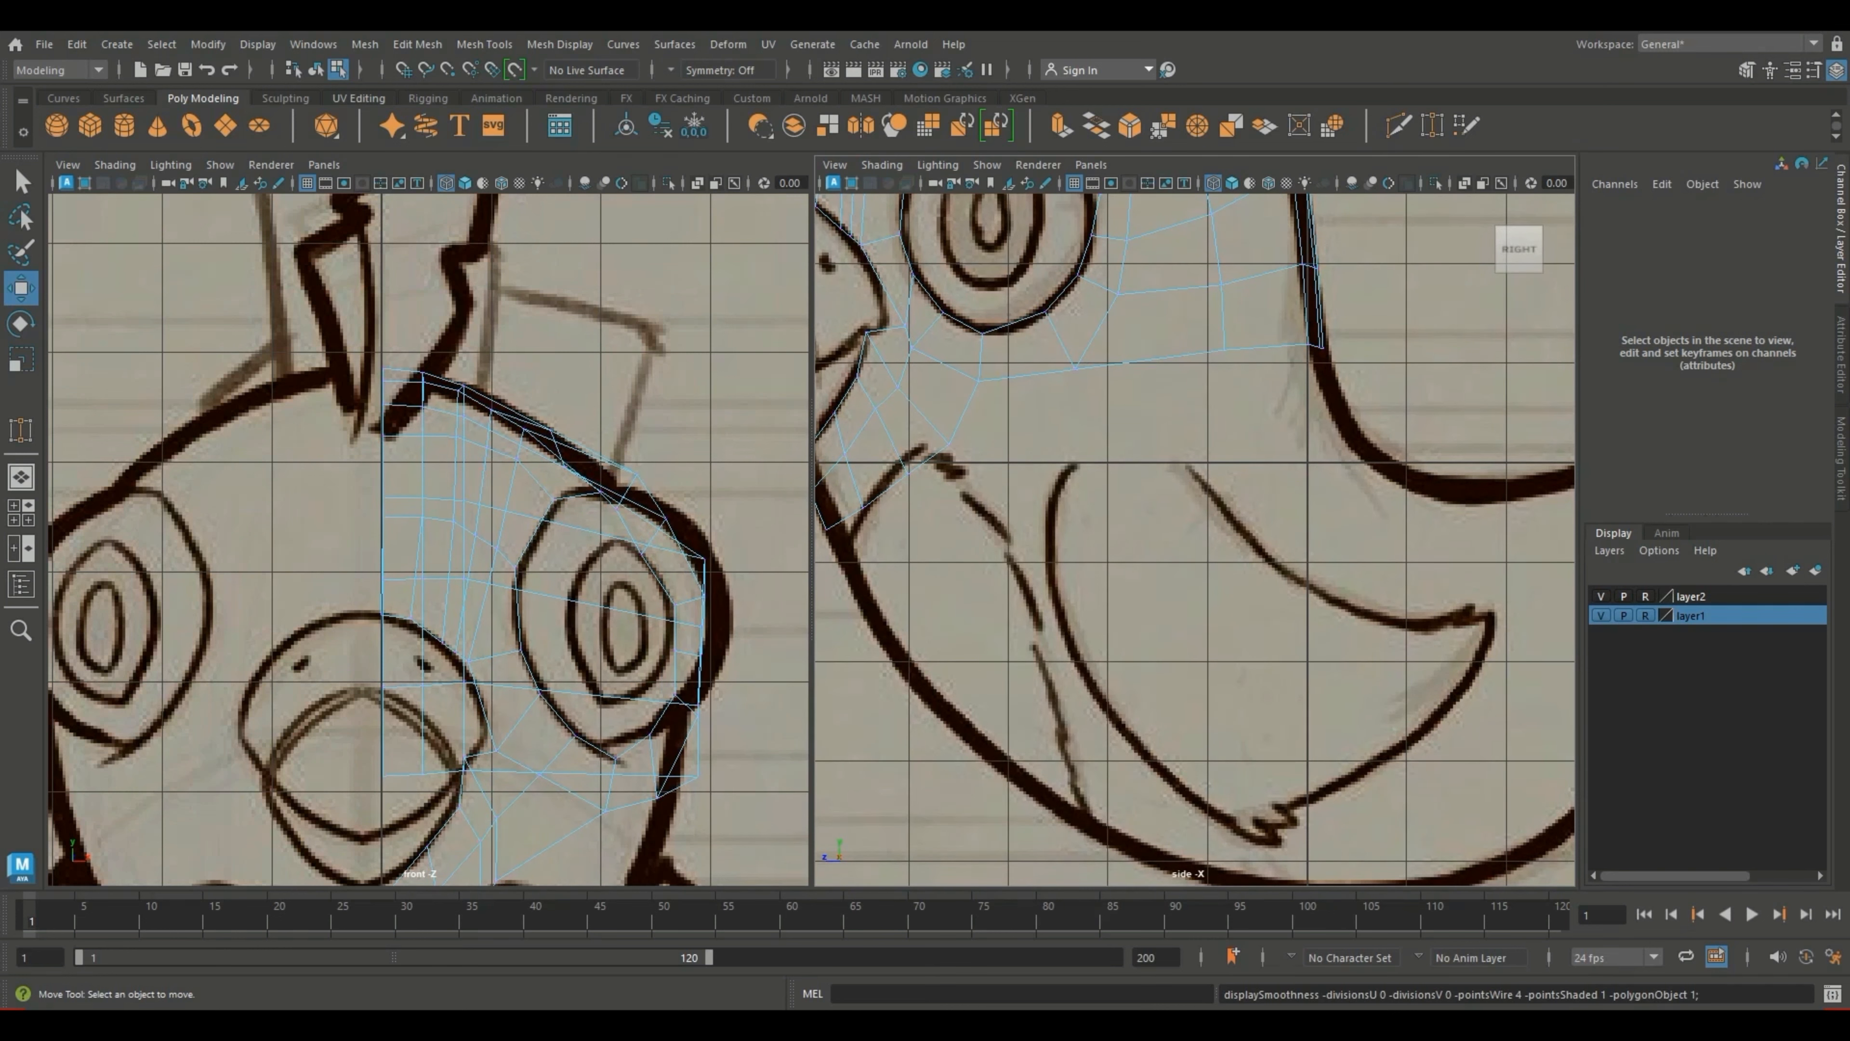
double_click(1027, 373)
left_click(1269, 348, "shift")
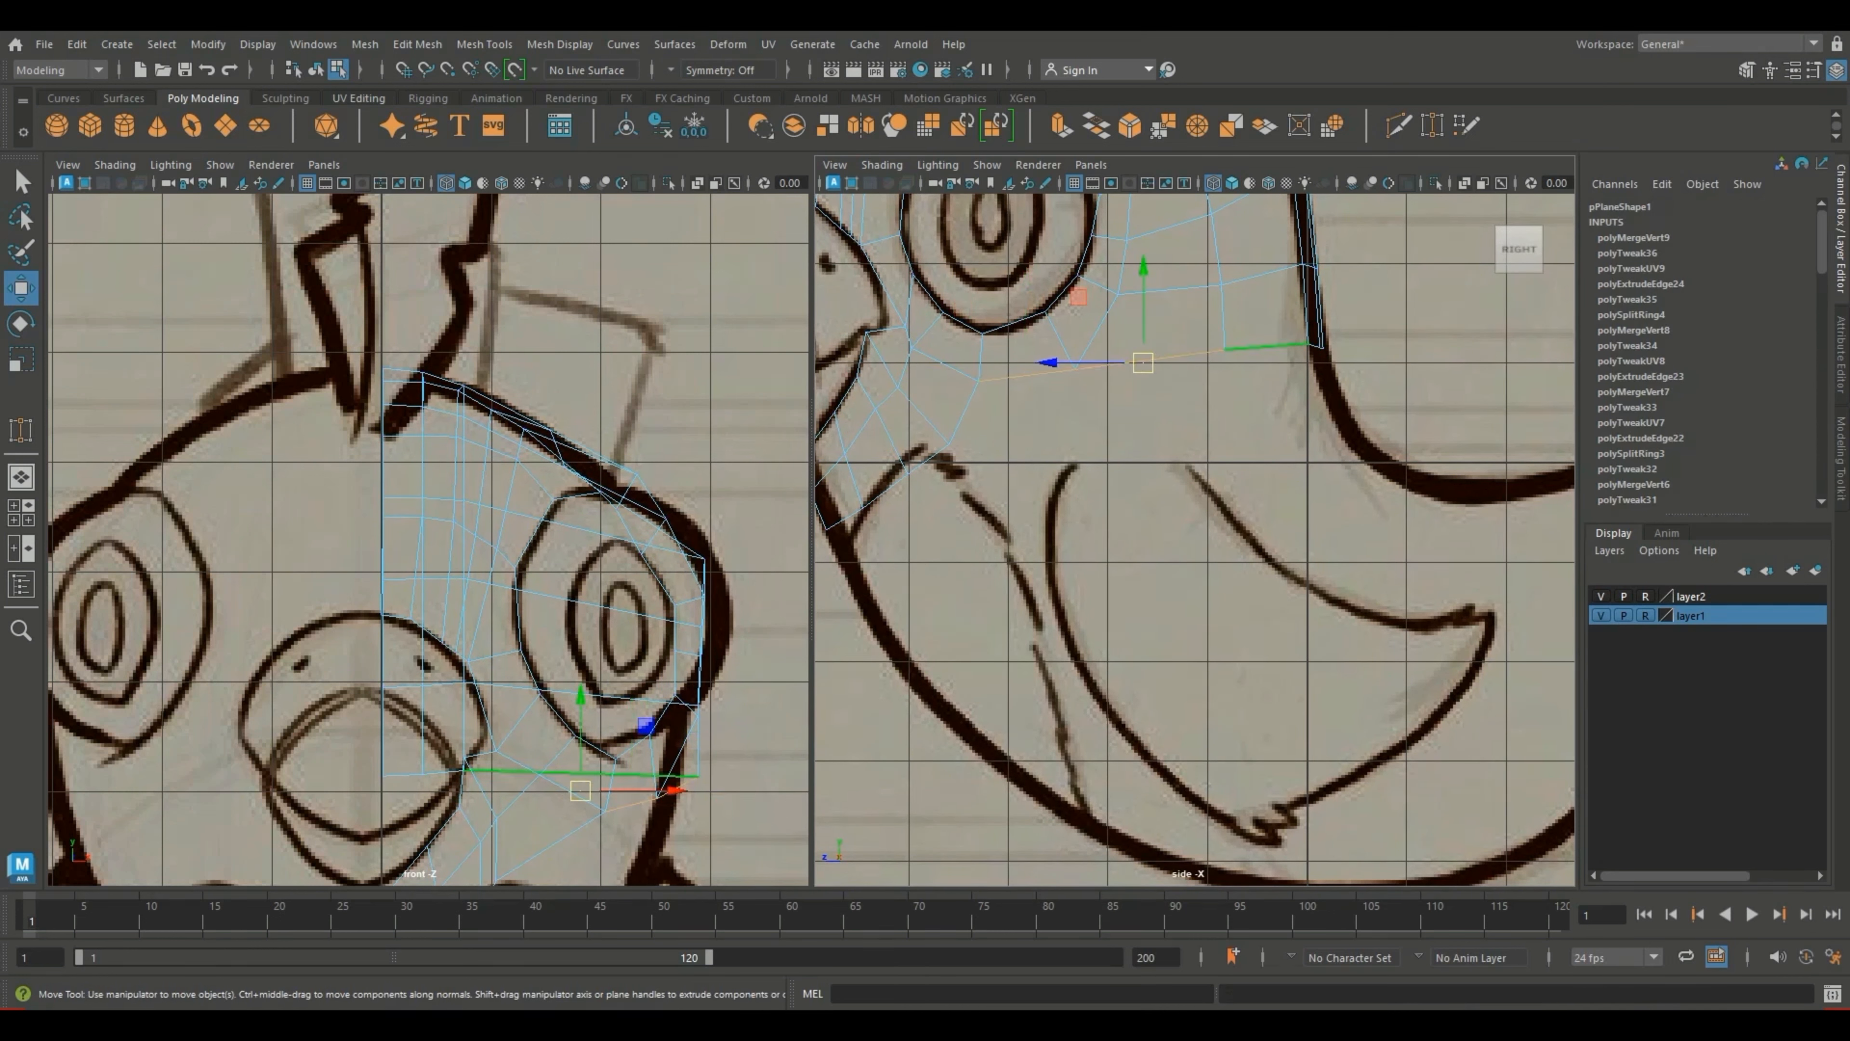
left_click_drag(1396, 411, 1302, 330)
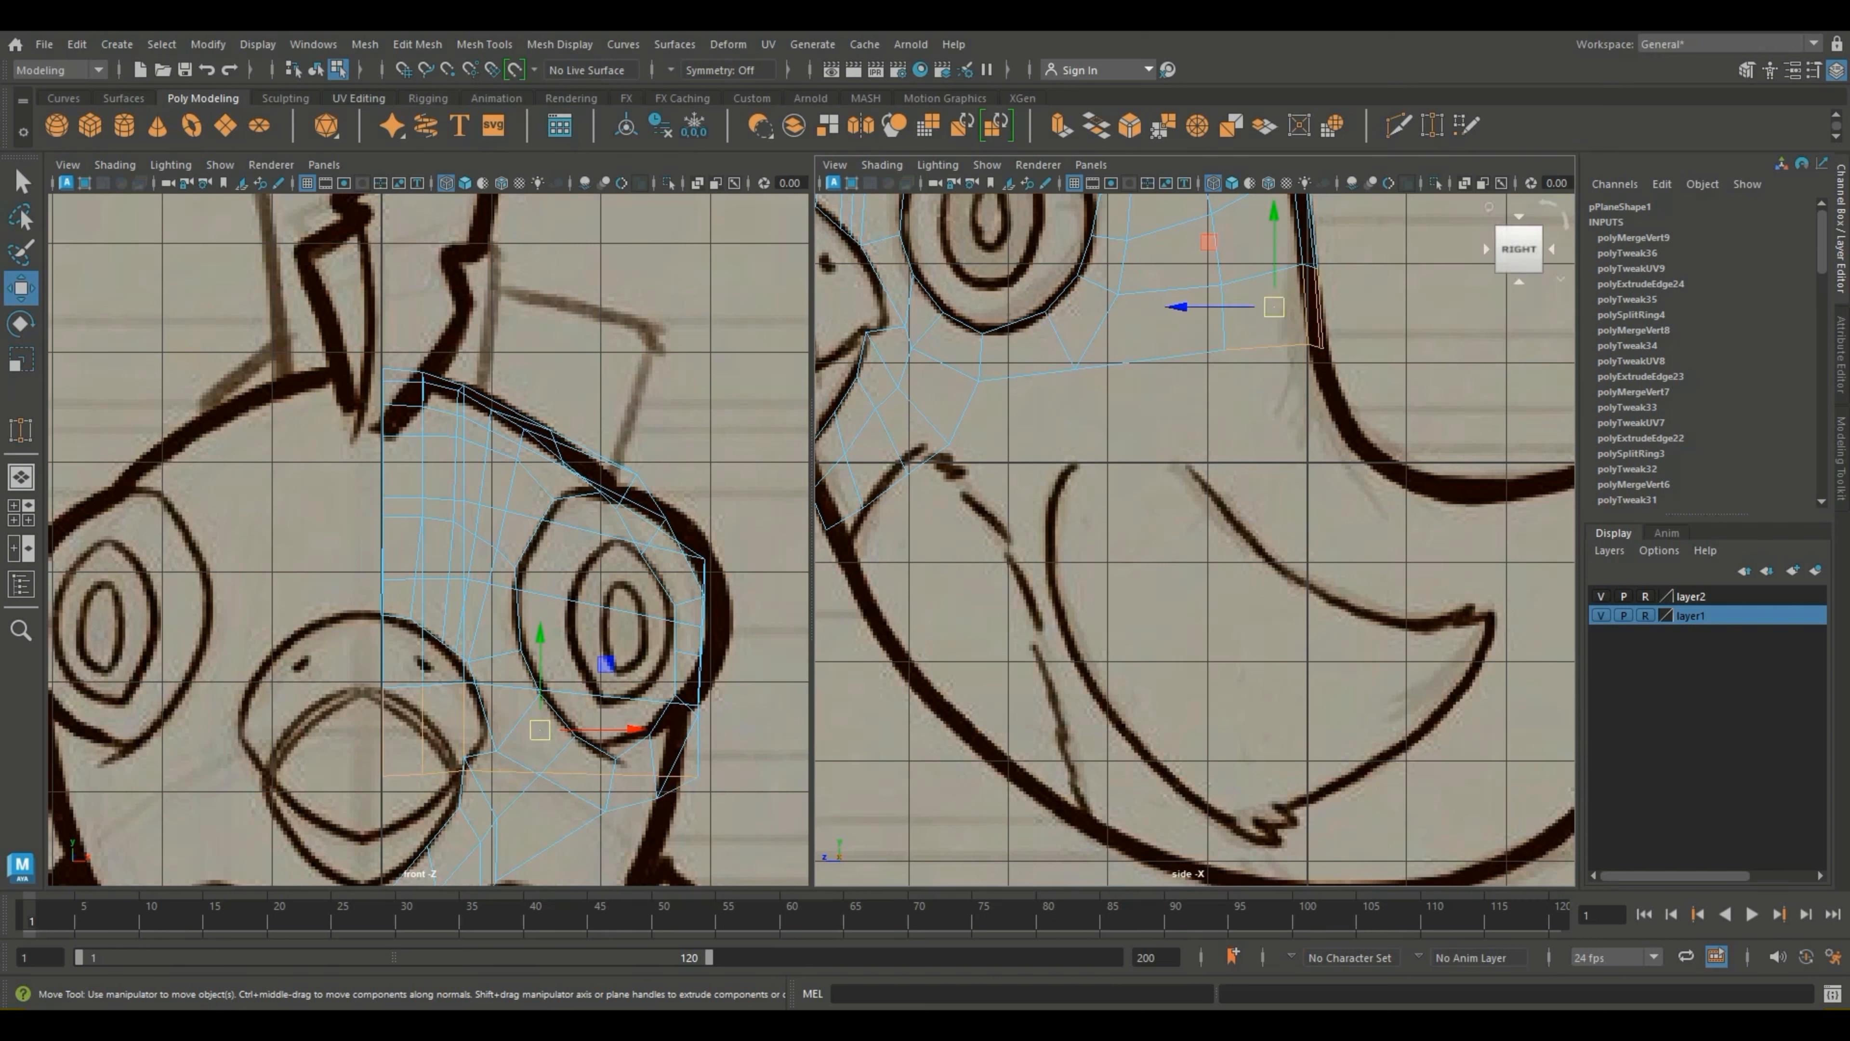
left_click(1152, 360, "shift")
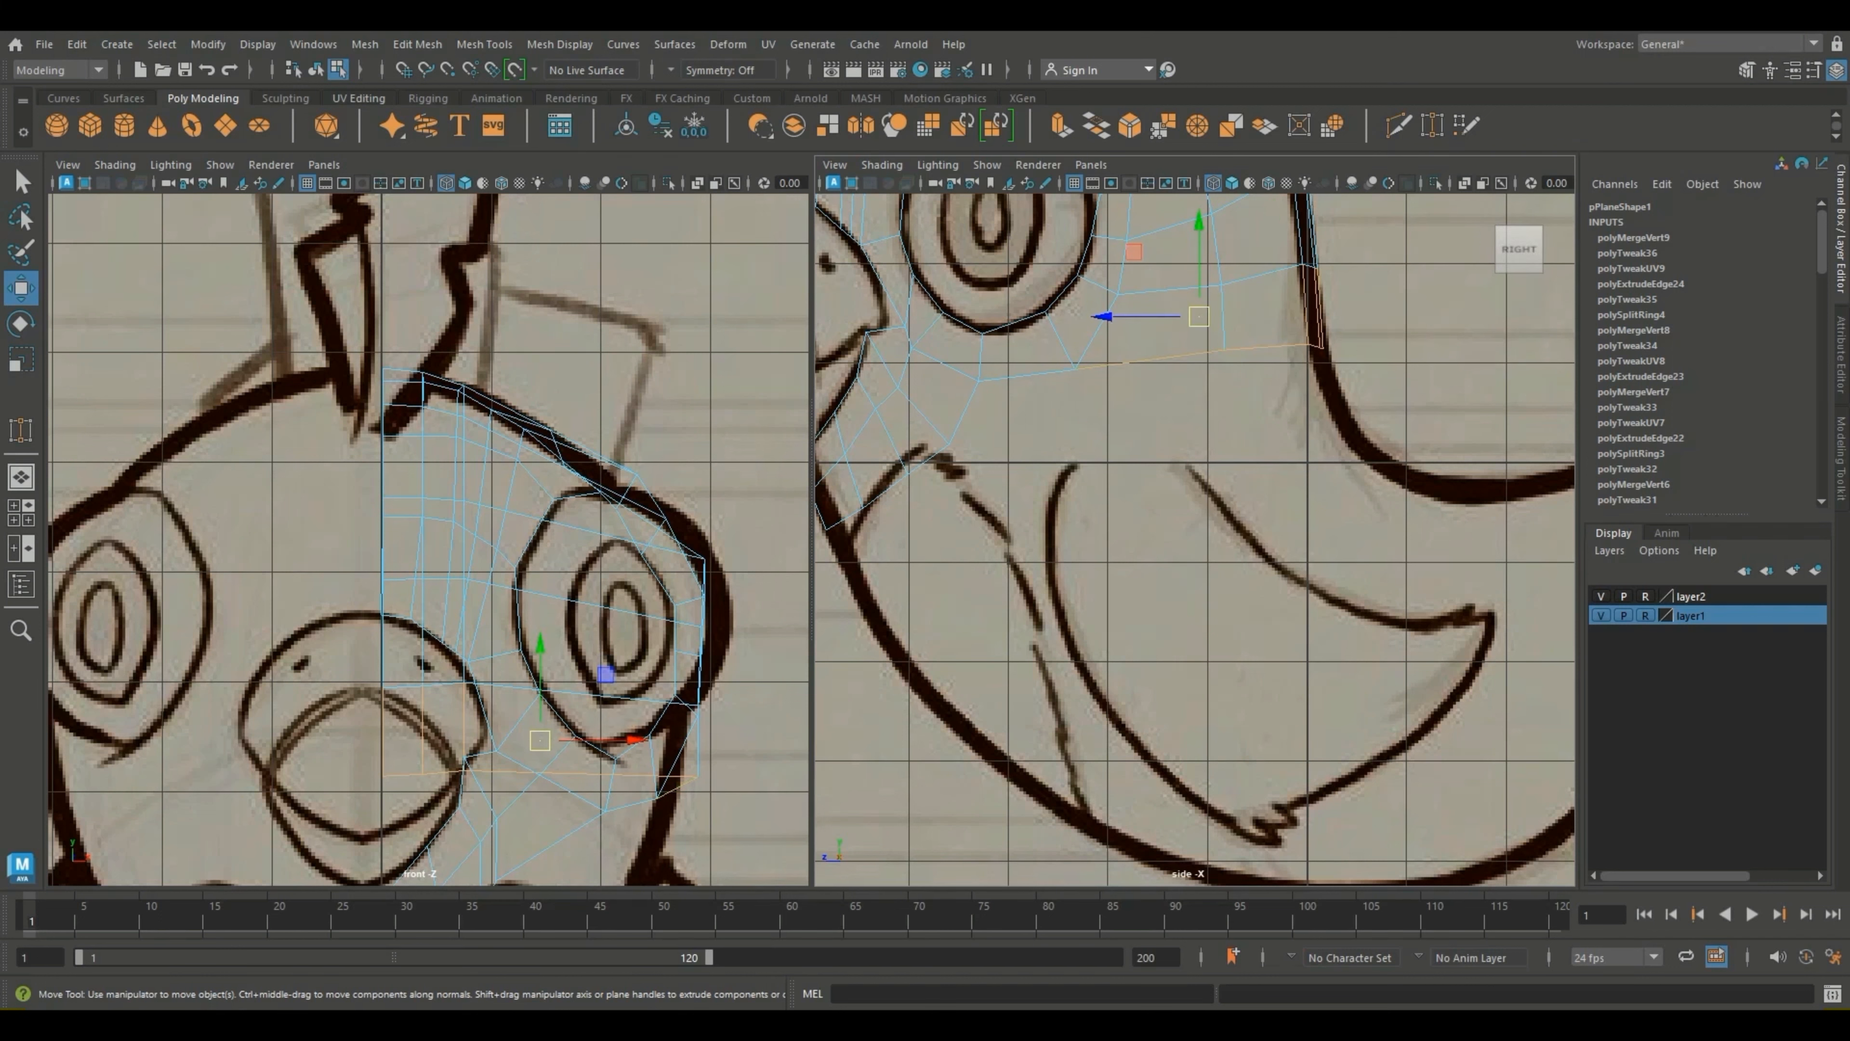
left_click(1029, 375, "shift")
left_click_drag(1377, 299, 1296, 309, "ctrl")
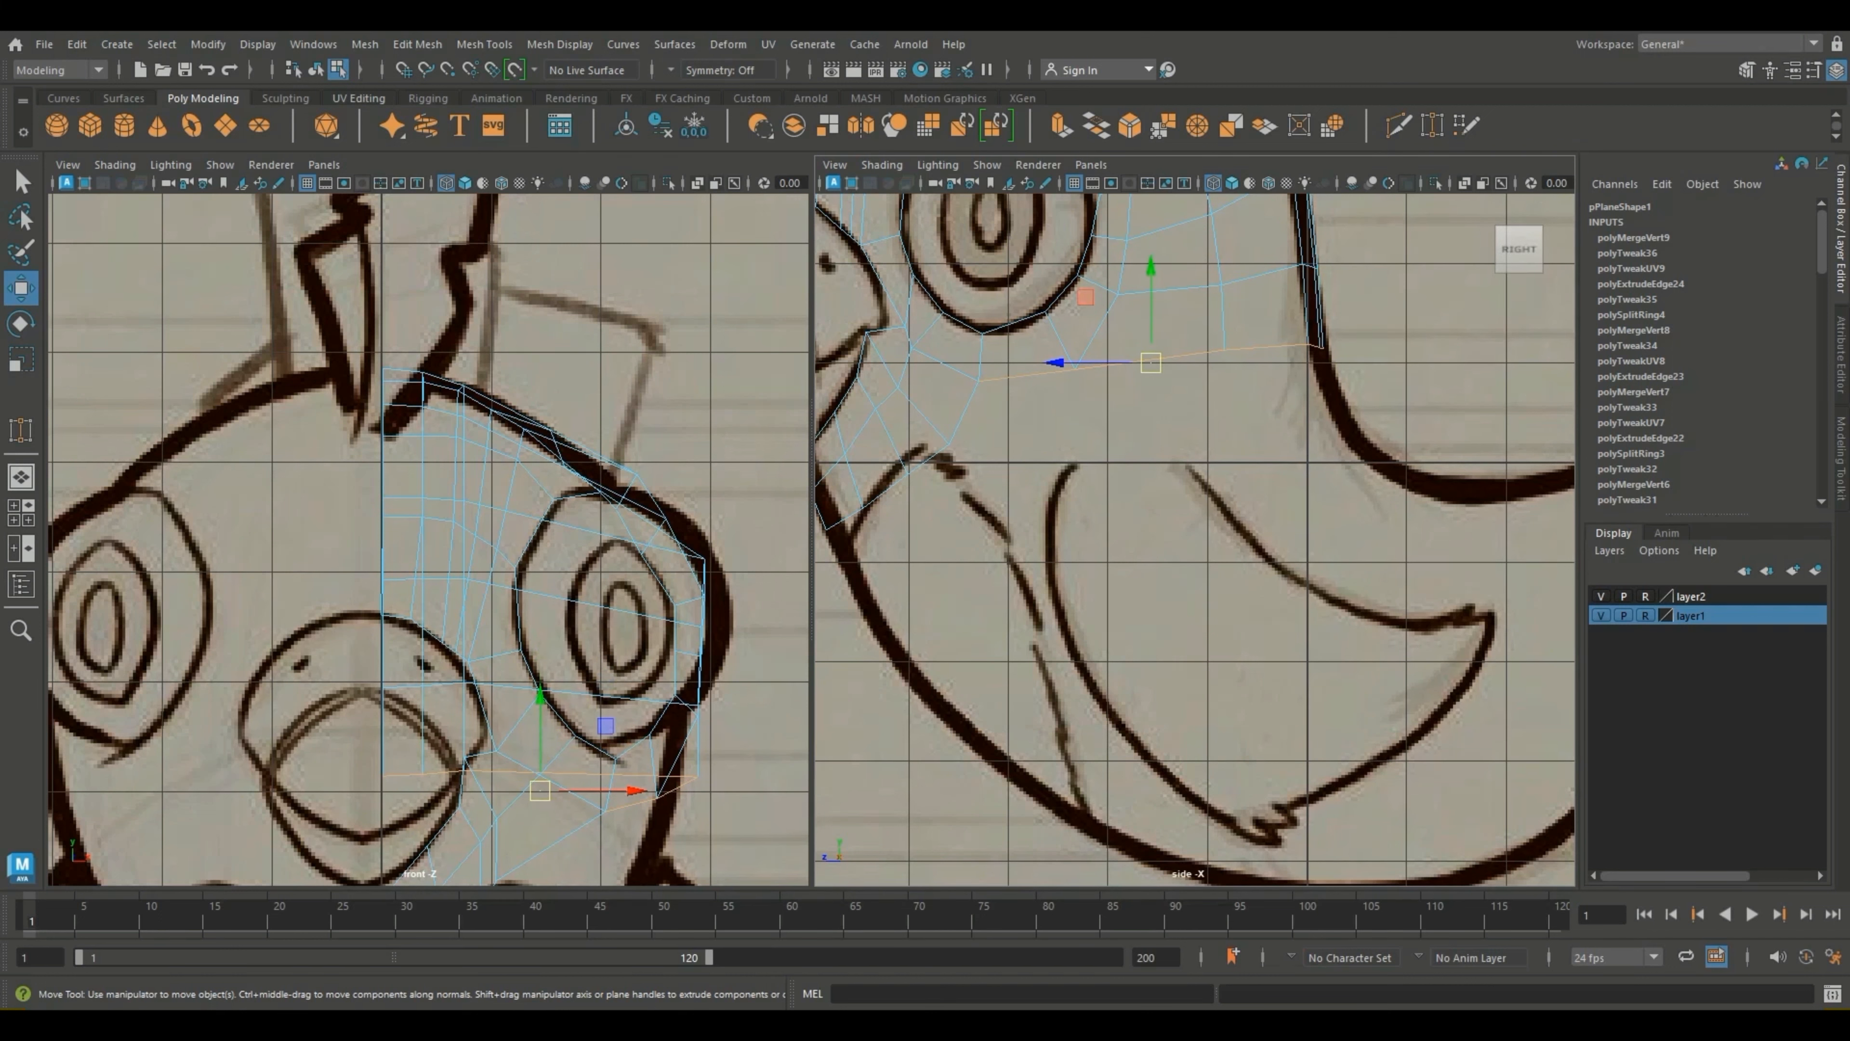
scroll(1195, 540, "down", 5)
scroll(1195, 540, "up", 3)
key("ctrl+e")
key("w")
left_click_drag(1160, 402, 1163, 448)
scroll(1195, 541, "up", 2)
Step: Weld the new strip's front lower vertex to the adjacent throat vertex and move the merged vertex slightly up and forward
key("F9")
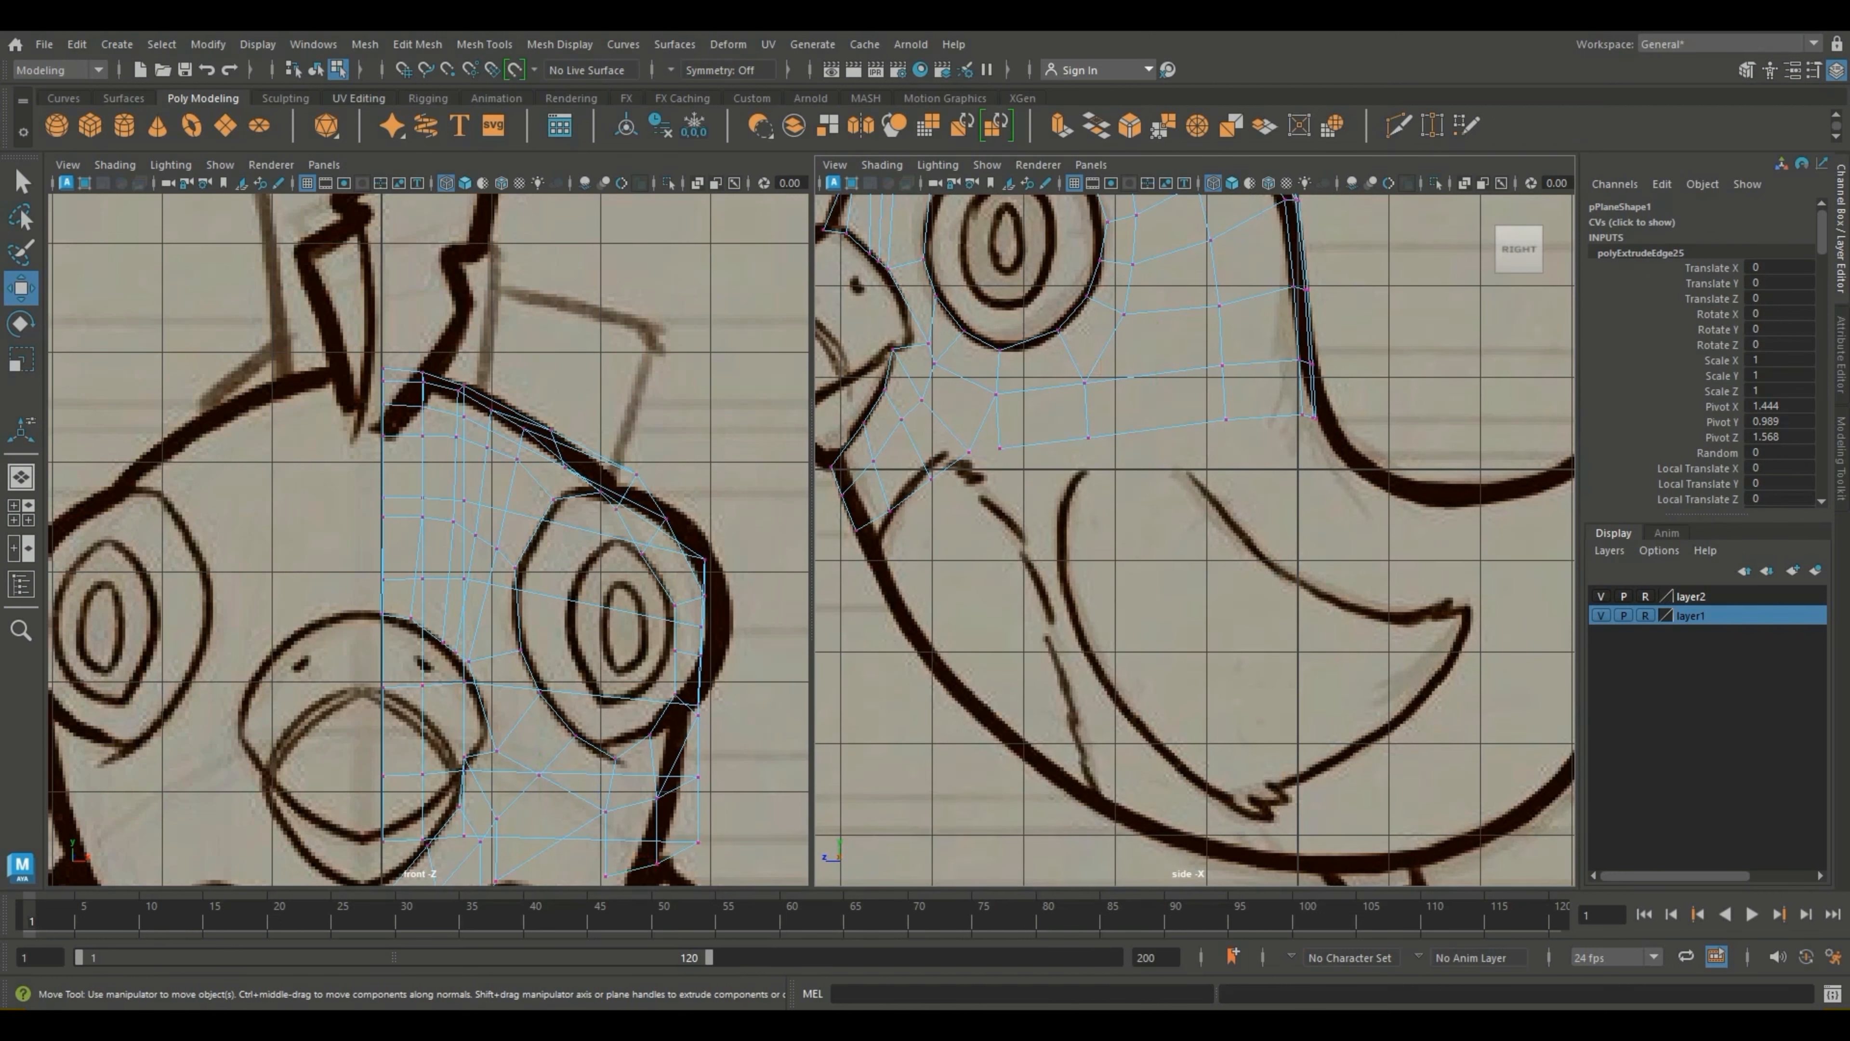
left_click(1433, 125)
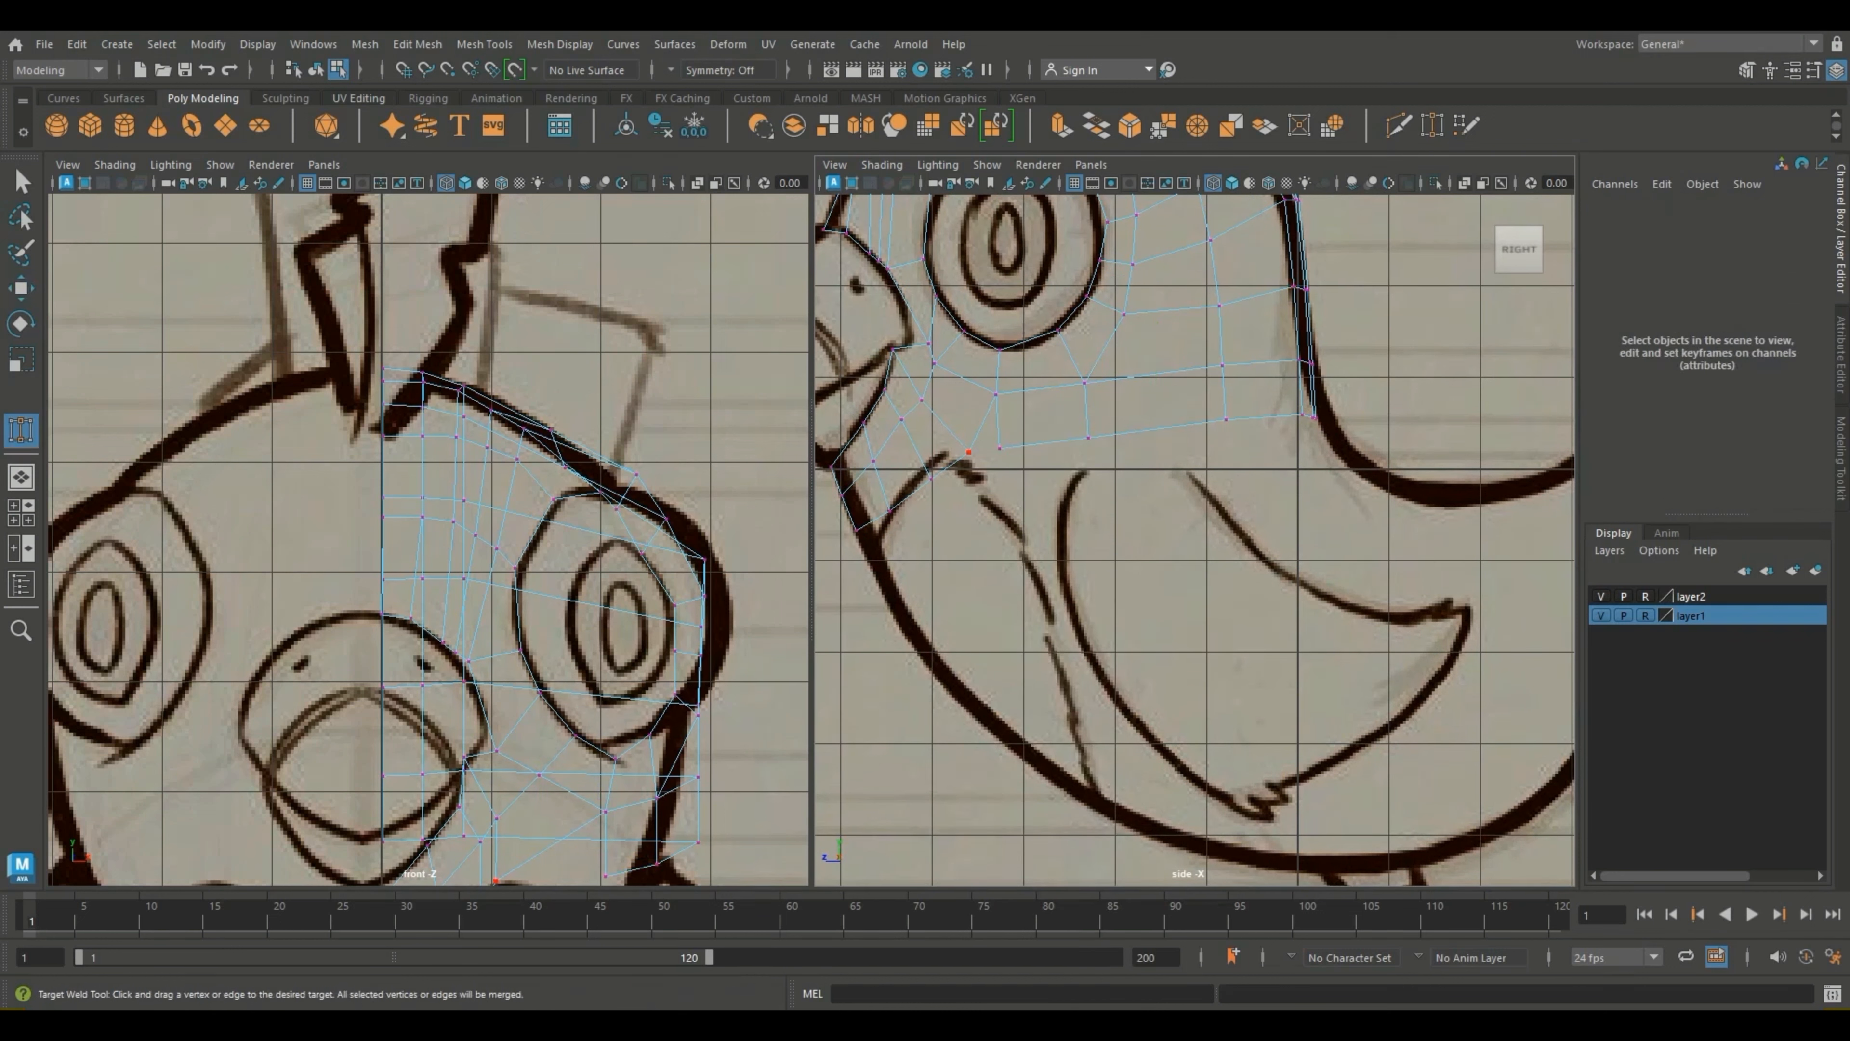
key("w")
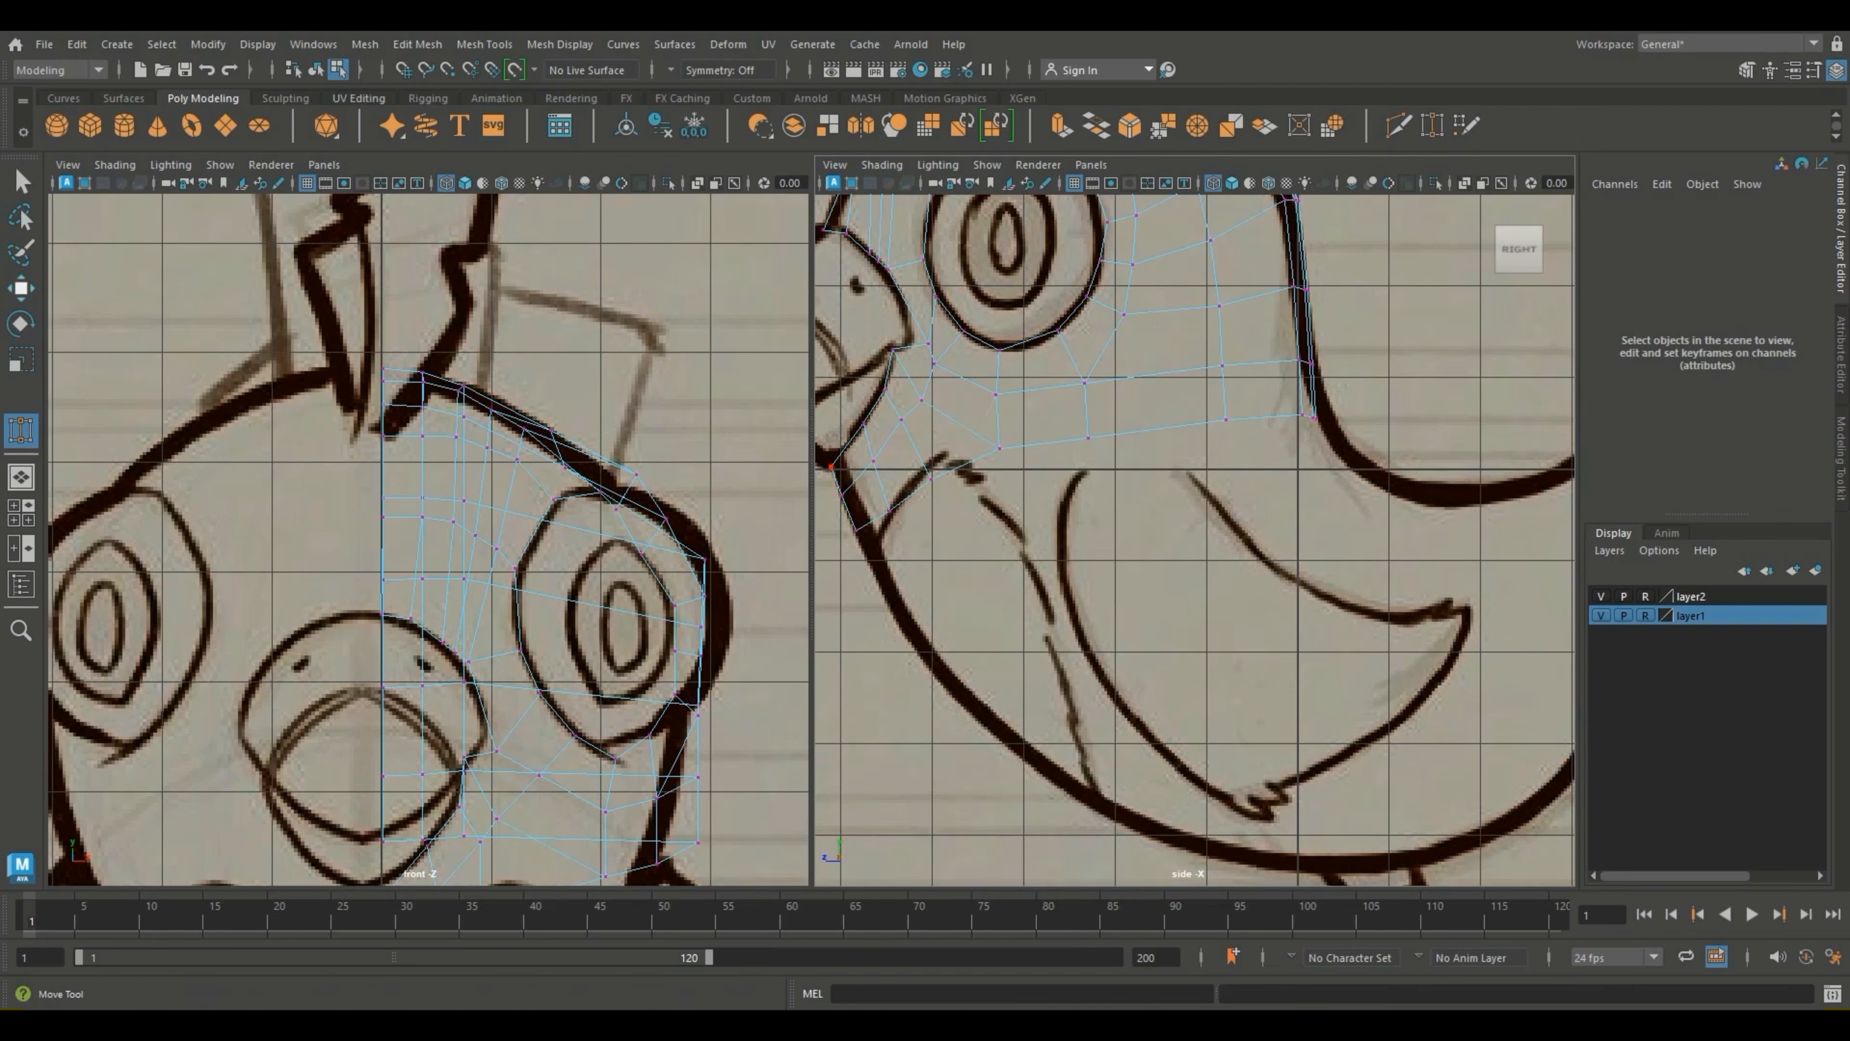
left_click_drag(980, 428, 1020, 467)
left_click_drag(999, 448, 976, 440)
Step: Fit the new strip's rear vertices to the nape outline and pull its outer vertices inward to the front-view neck outline
middle_click_drag(583, 765, 536, 535, "alt")
left_click_drag(581, 587, 723, 663)
mouse_move(1297, 400)
left_mouse_down()
mouse_move(1385, 472)
mouse_move(1326, 408)
left_mouse_up()
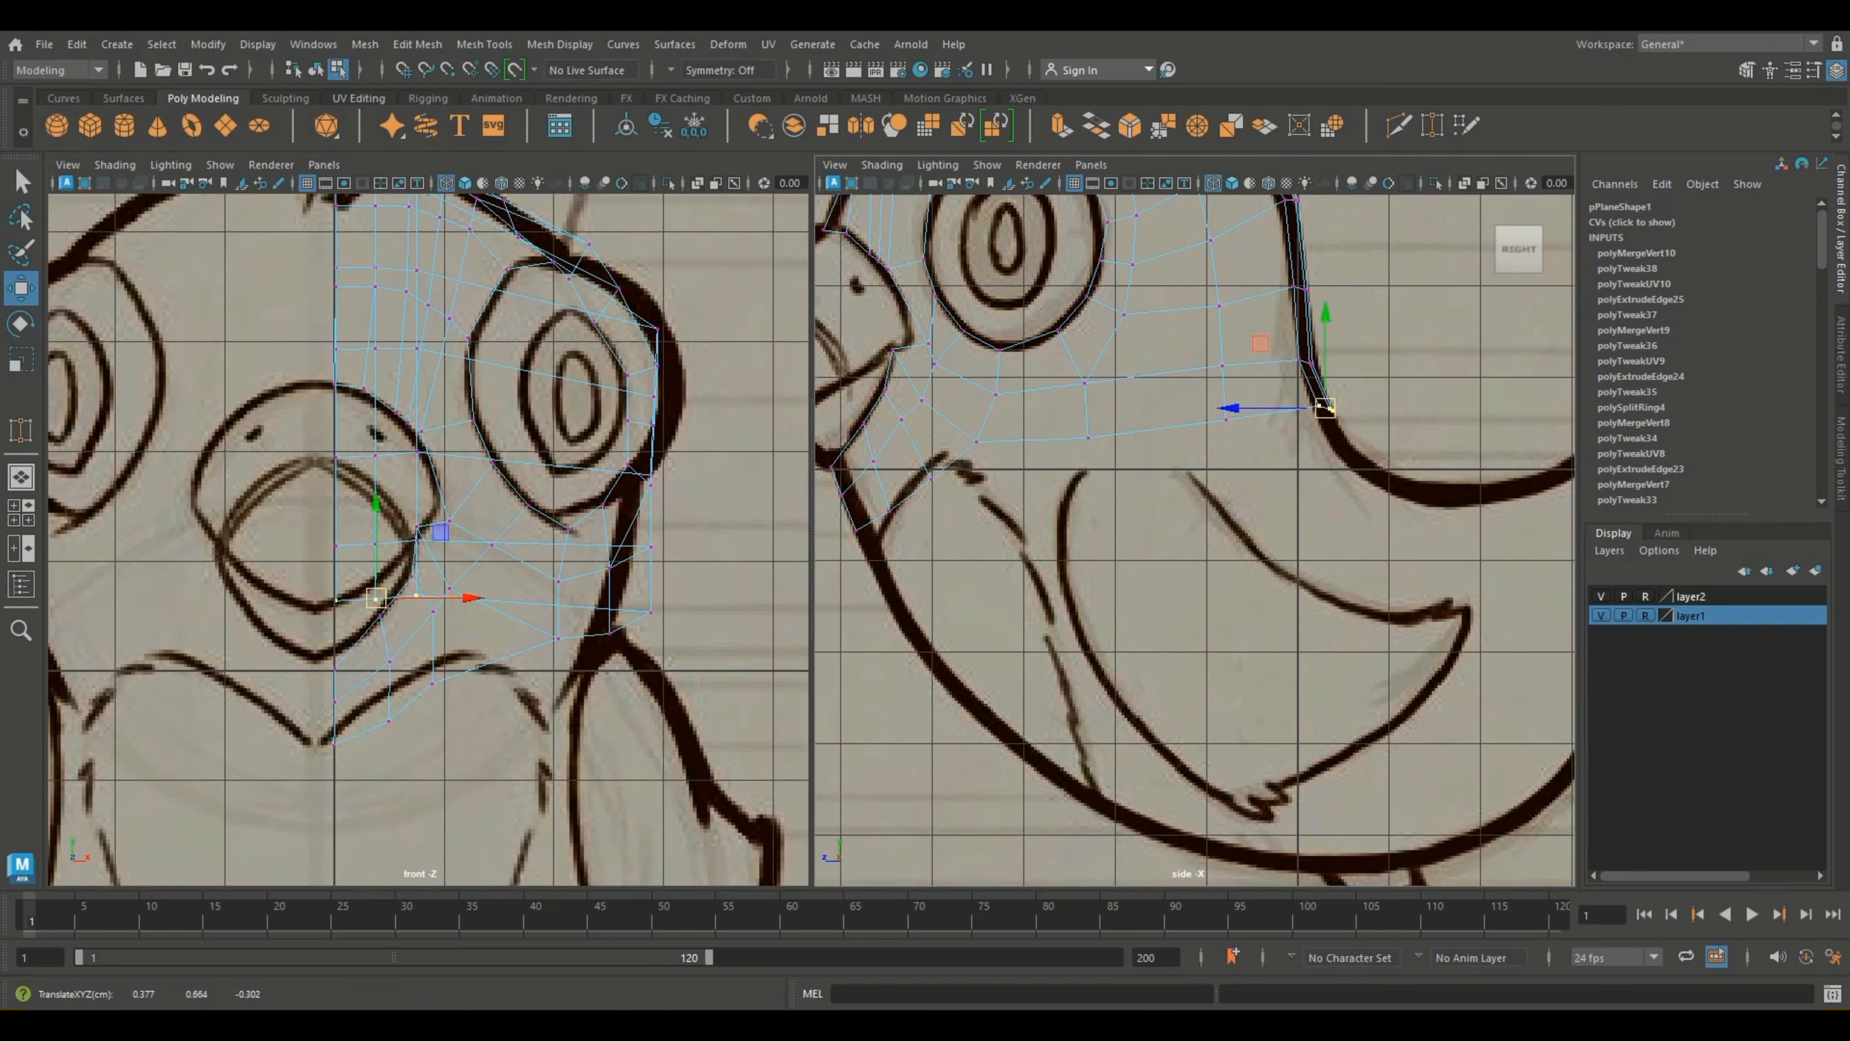
left_click_drag(538, 600, 697, 668)
left_click_drag(604, 625, 565, 632)
left_click_drag(687, 576, 614, 557)
Step: Refine the outer cheek and neck vertices against the front-view outline while toggling the smoothed preview
key("3")
scroll(1231, 408, "down", 8)
scroll(1166, 583, "up", 4)
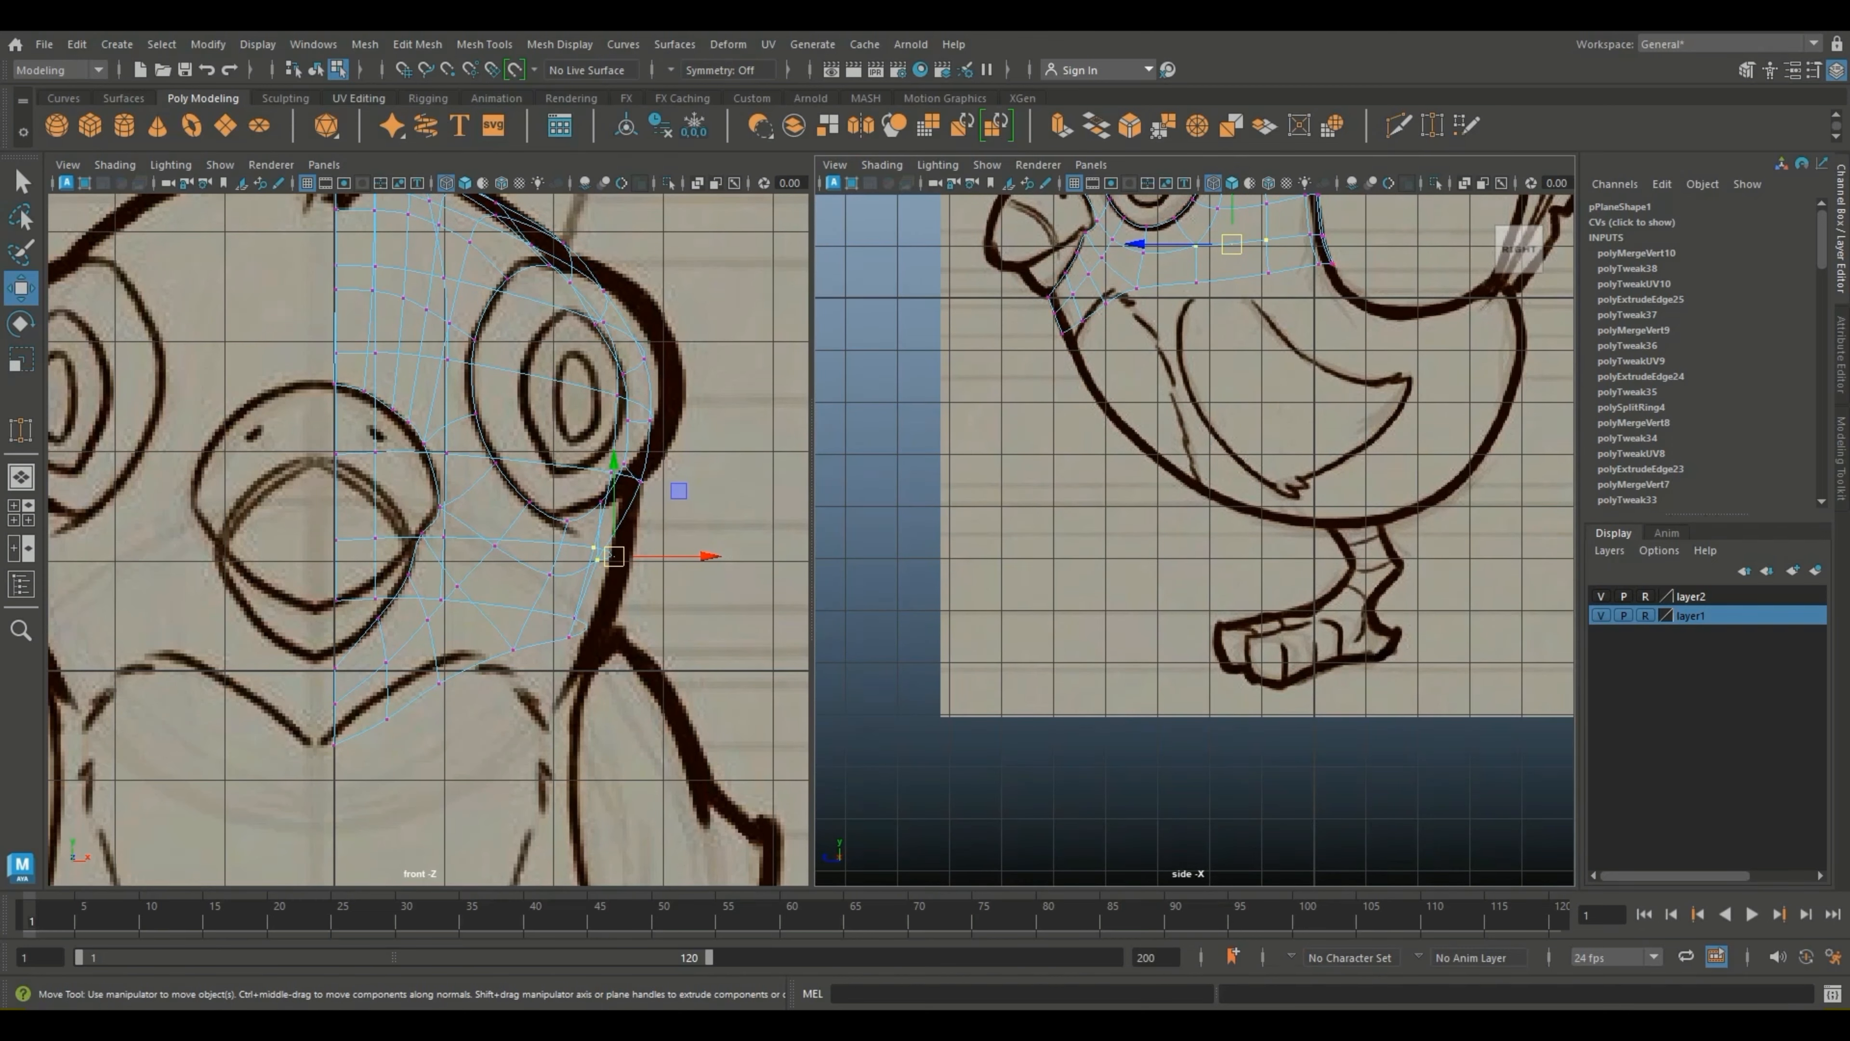
scroll(428, 540, "up", 1)
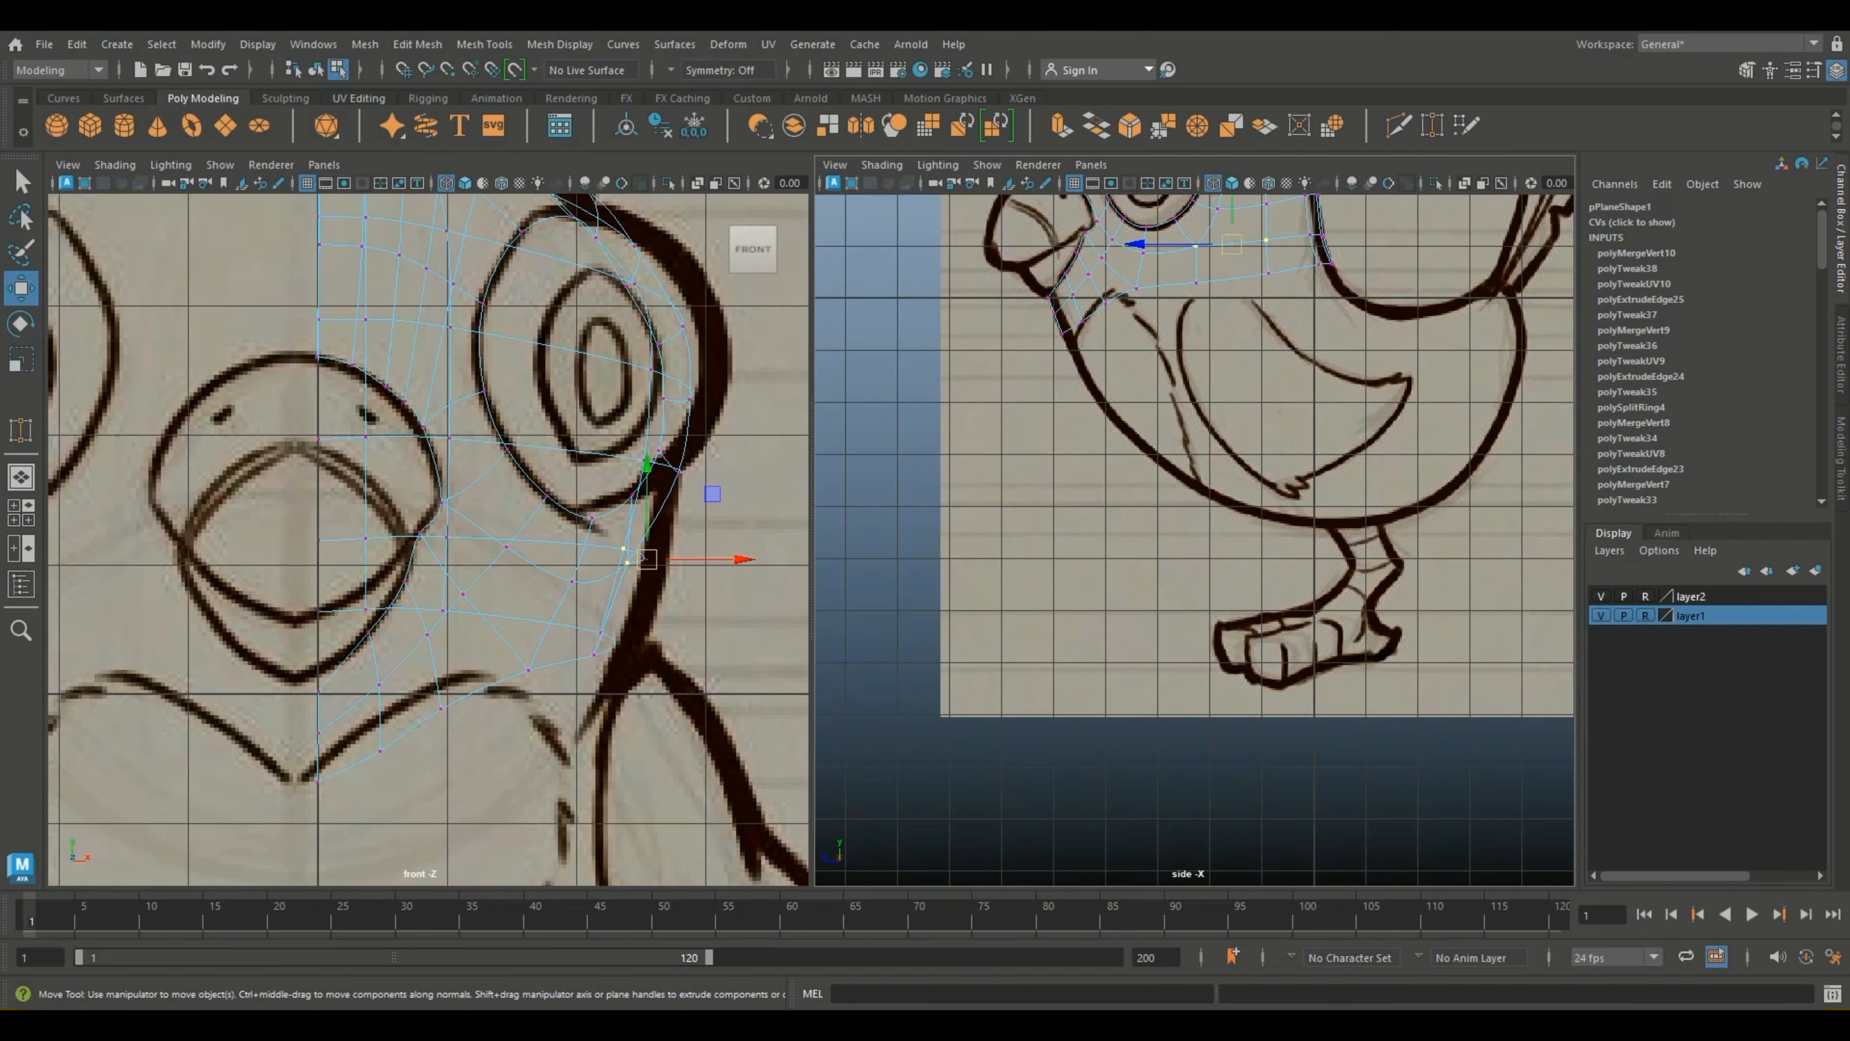
left_click_drag(647, 559, 679, 556)
key("1")
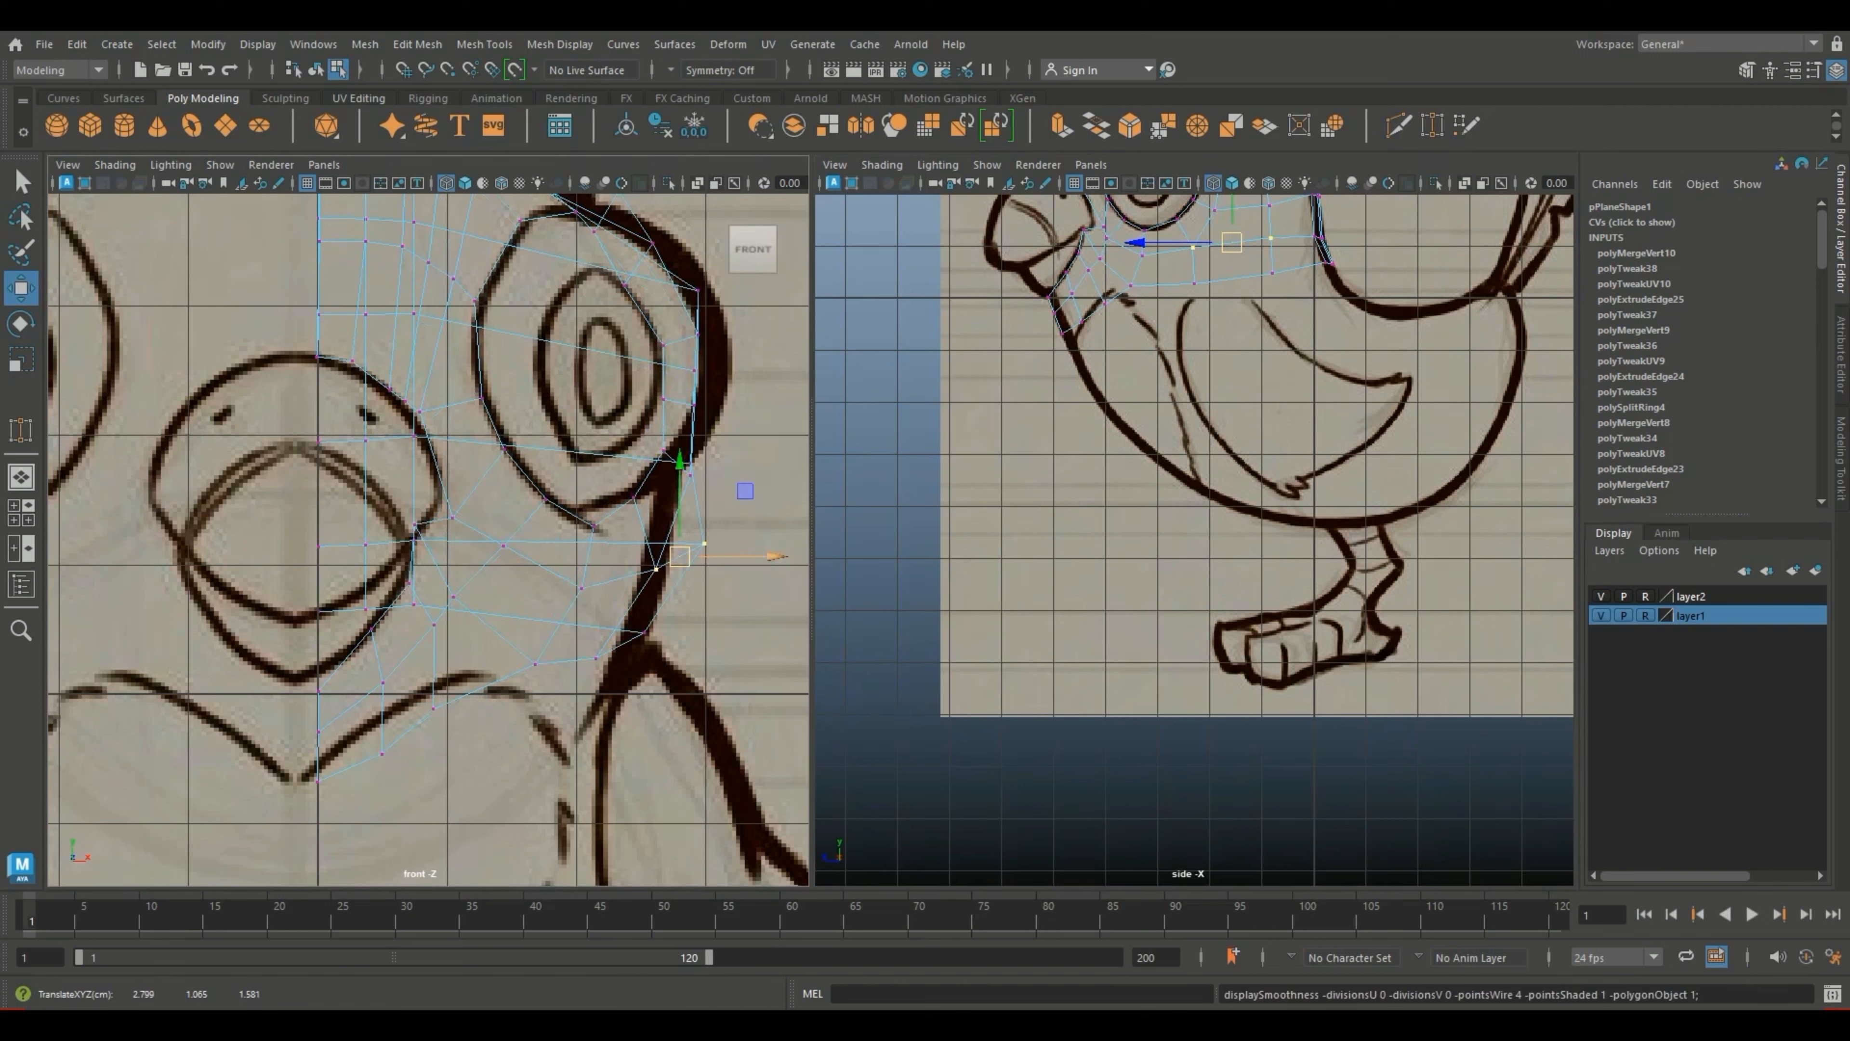
left_click(643, 633)
left_click_drag(683, 612, 644, 649)
key("3")
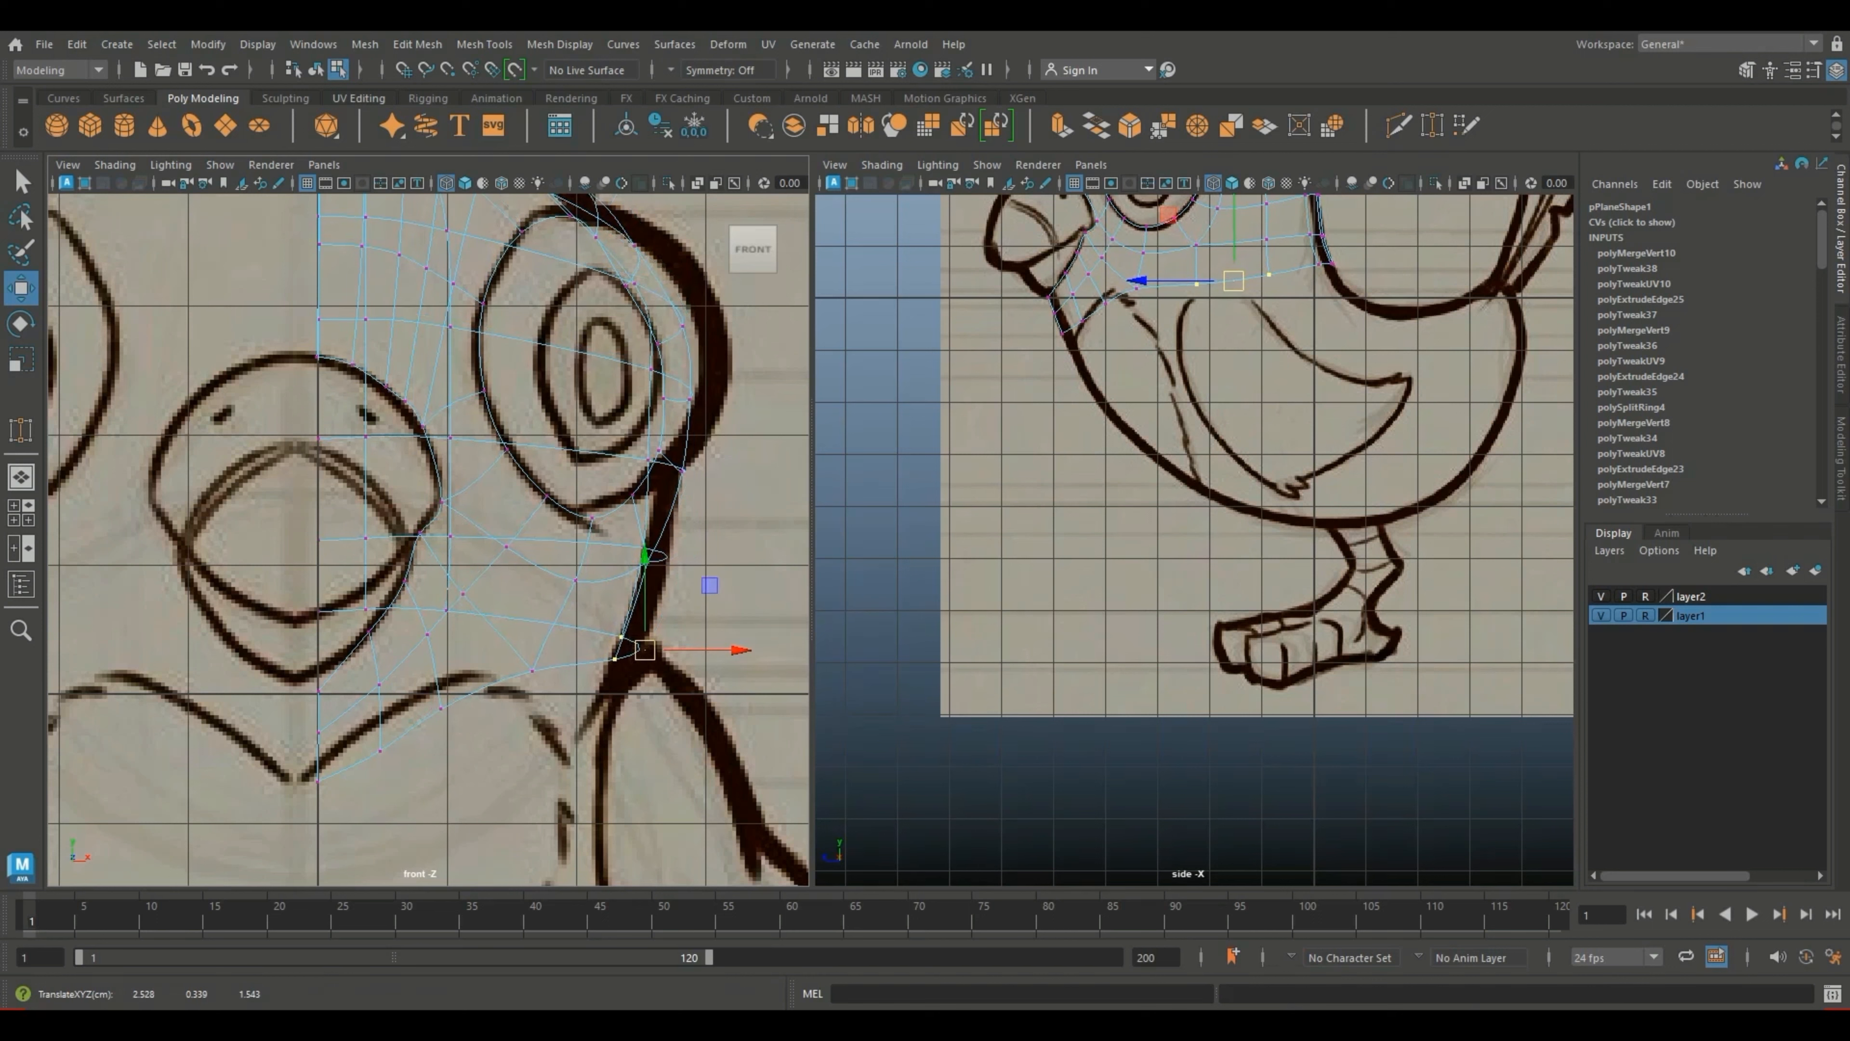
mouse_move(690, 534)
left_mouse_down()
mouse_move(632, 583)
mouse_move(702, 559)
left_mouse_up()
mouse_move(659, 622)
left_mouse_down()
mouse_move(601, 674)
mouse_move(653, 651)
left_mouse_up()
Step: Extrude the mesh's lower border edges from the throat to the nape down and backward into the chest area in the side view
scroll(1224, 452, "down", 3)
middle_click_drag(1224, 452, 1186, 516, "alt")
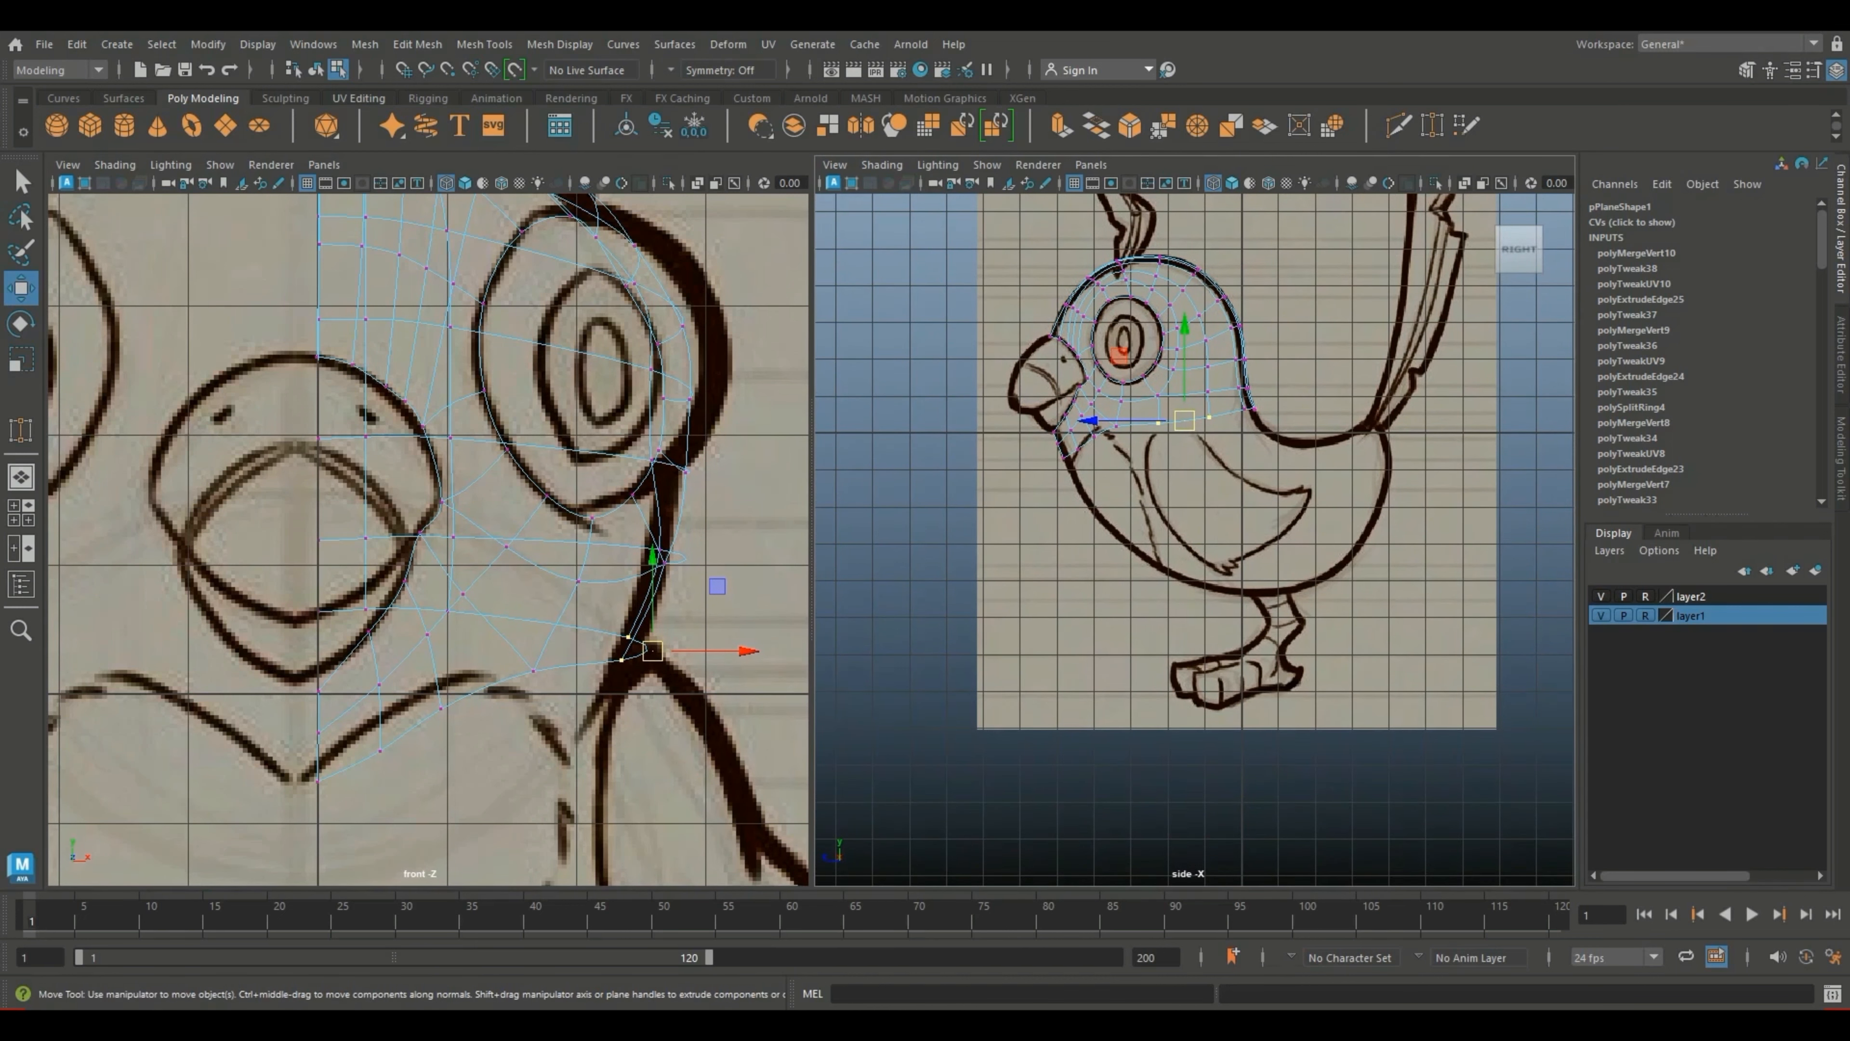
right_click_drag(1206, 418, 1209, 370)
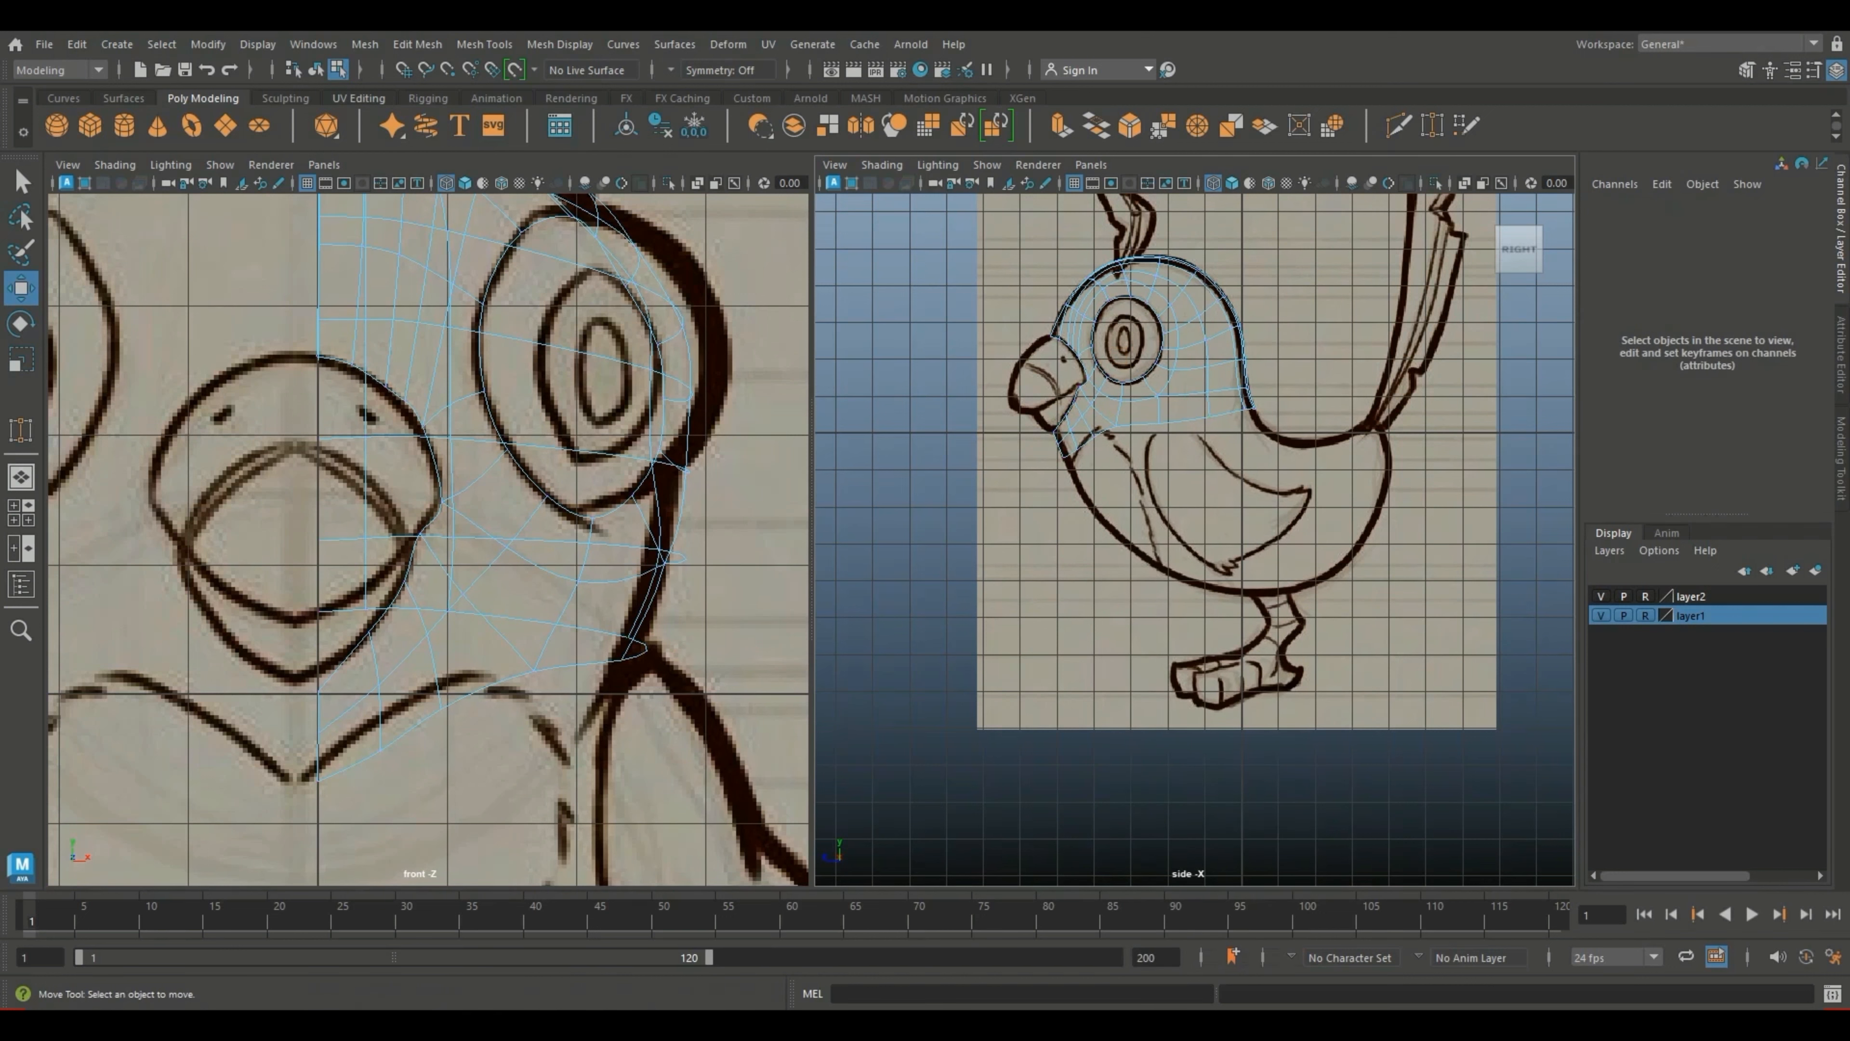
scroll(1208, 379, "up", 3)
left_click(992, 398)
left_click(1016, 380, "shift")
left_click(1049, 360, "shift")
left_click(1101, 351, "shift")
left_click(1177, 343, "shift")
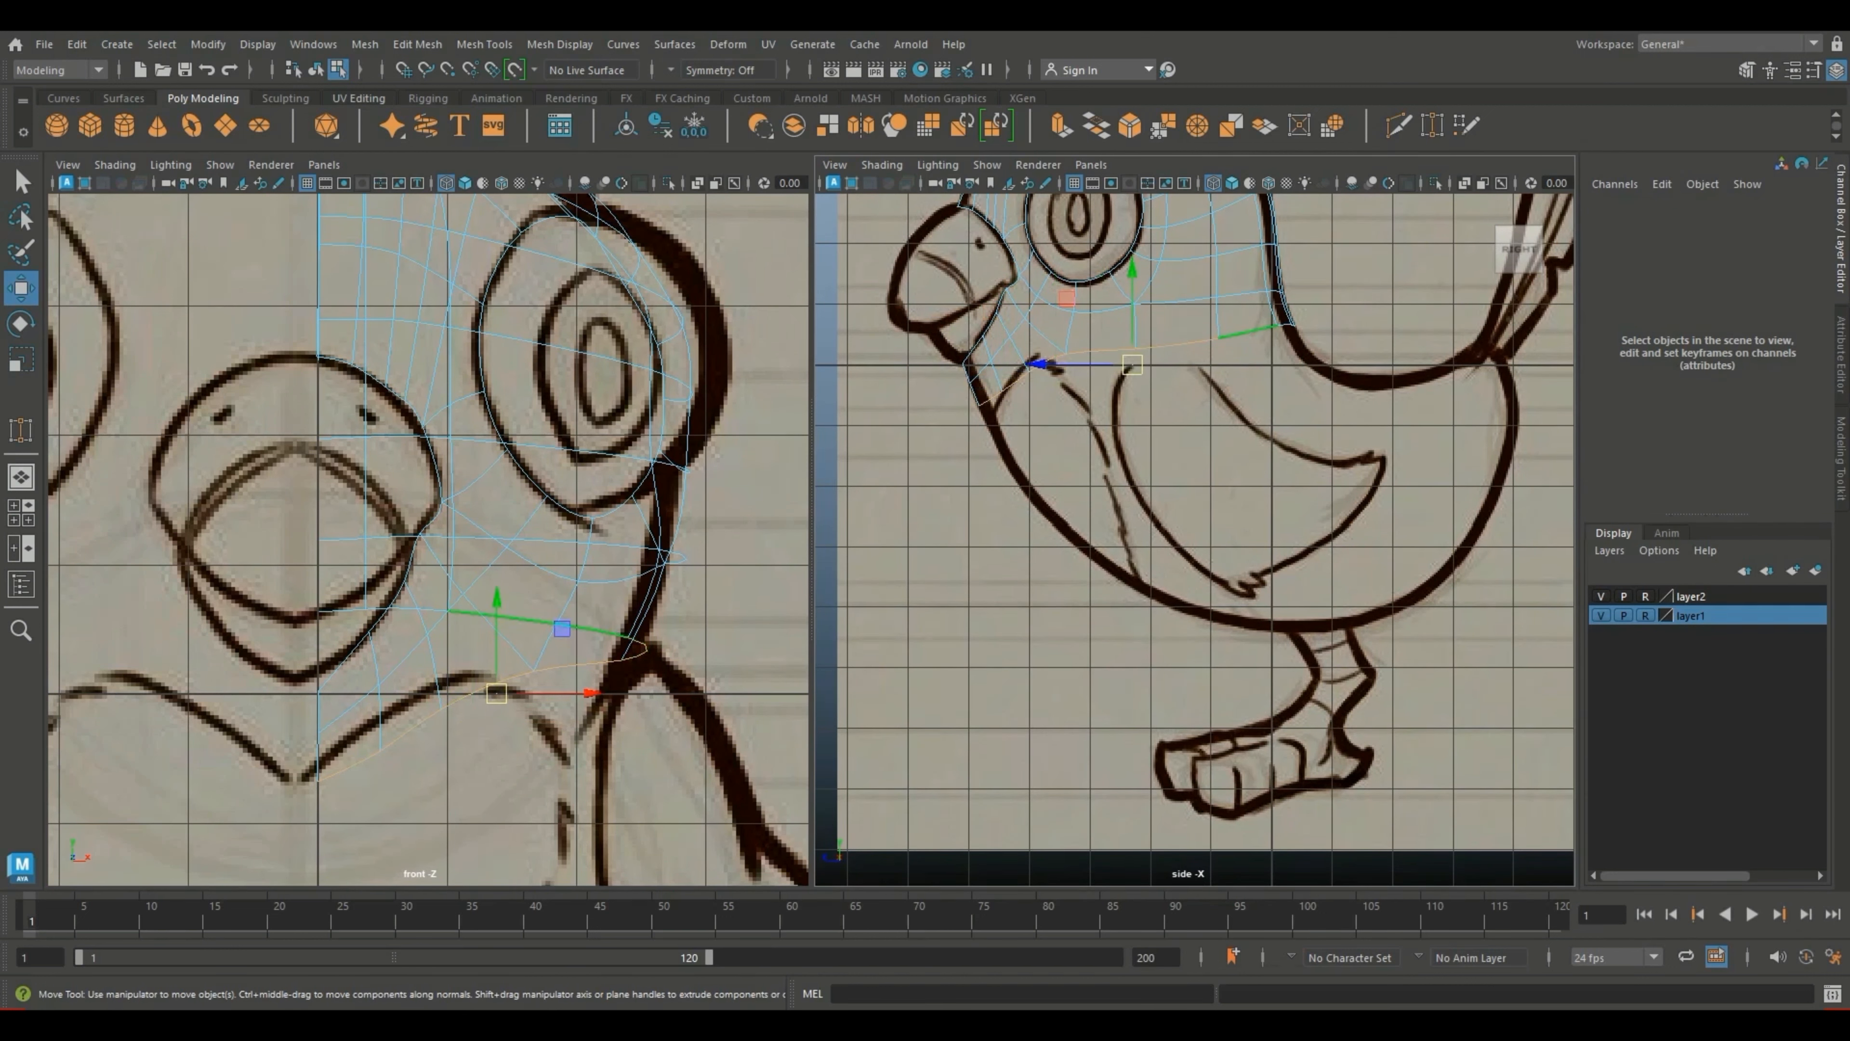
left_click_drag(1132, 364, 1136, 349)
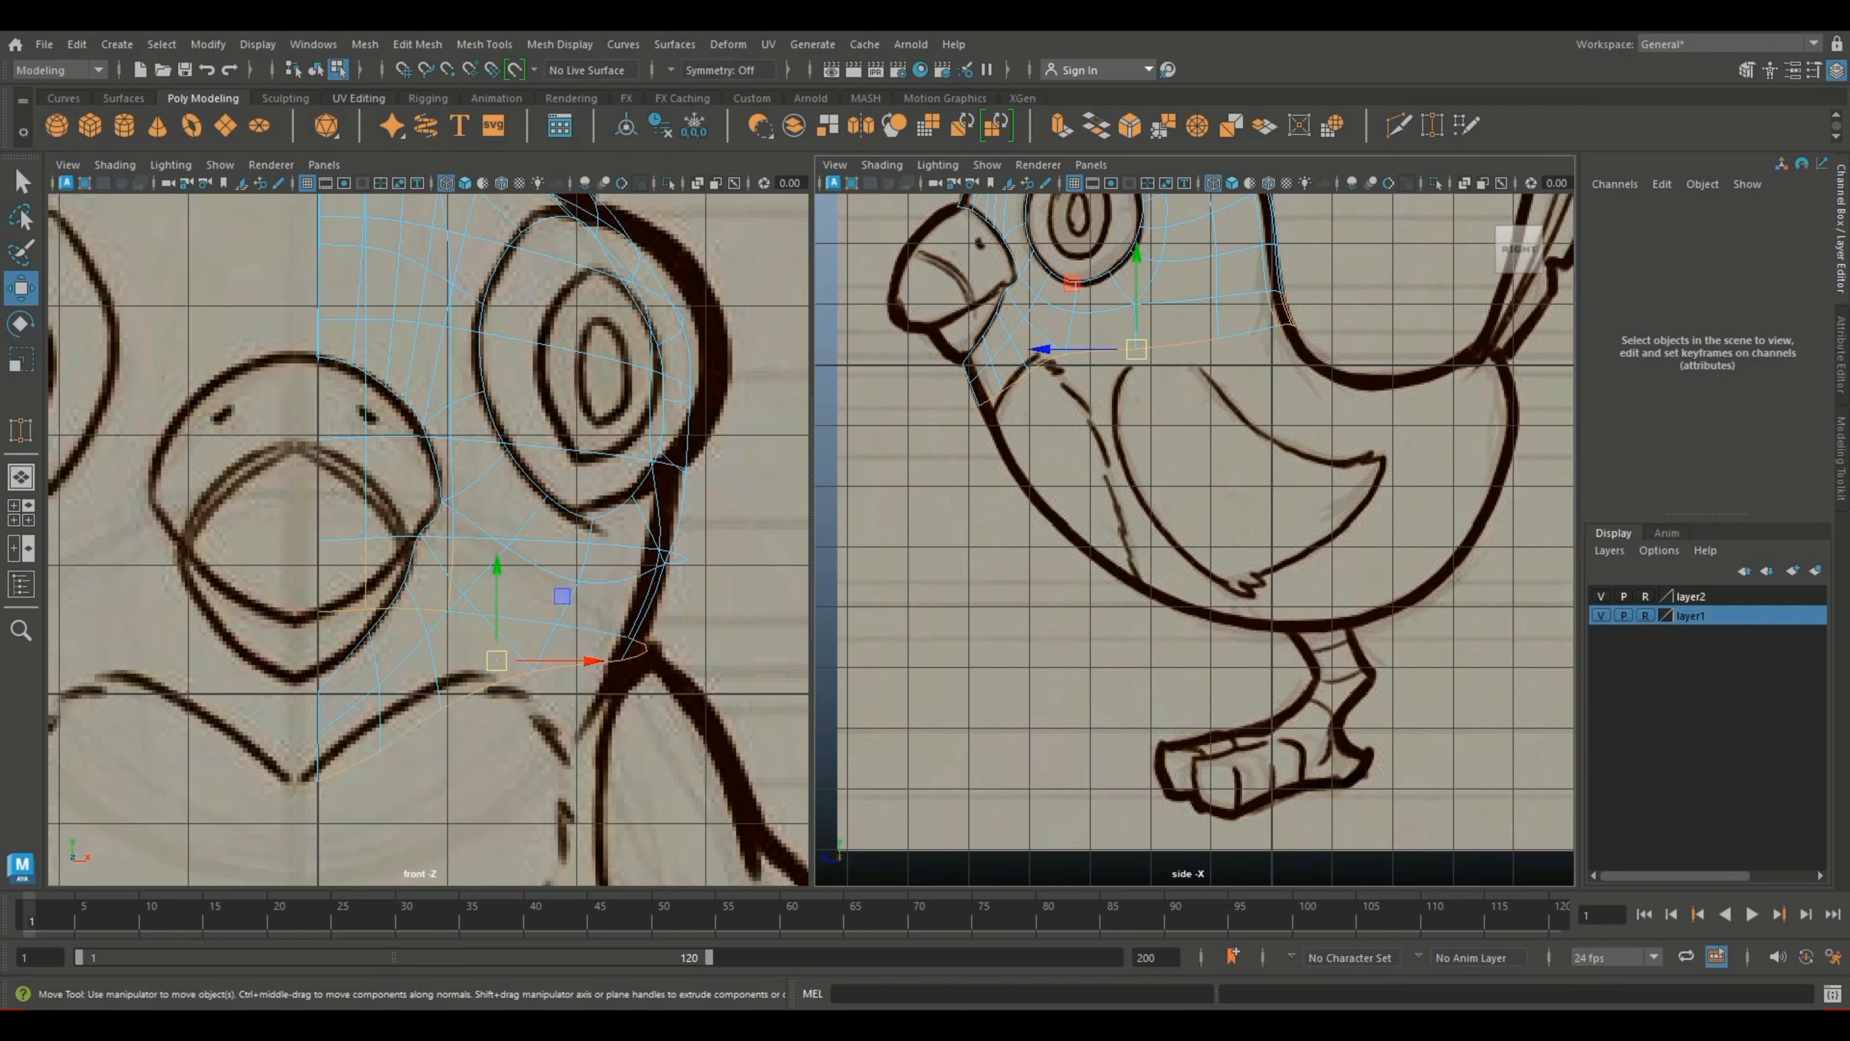
middle_click_drag(1180, 438, 1108, 530, "alt")
left_click_drag(1252, 386, 1194, 391, "ctrl")
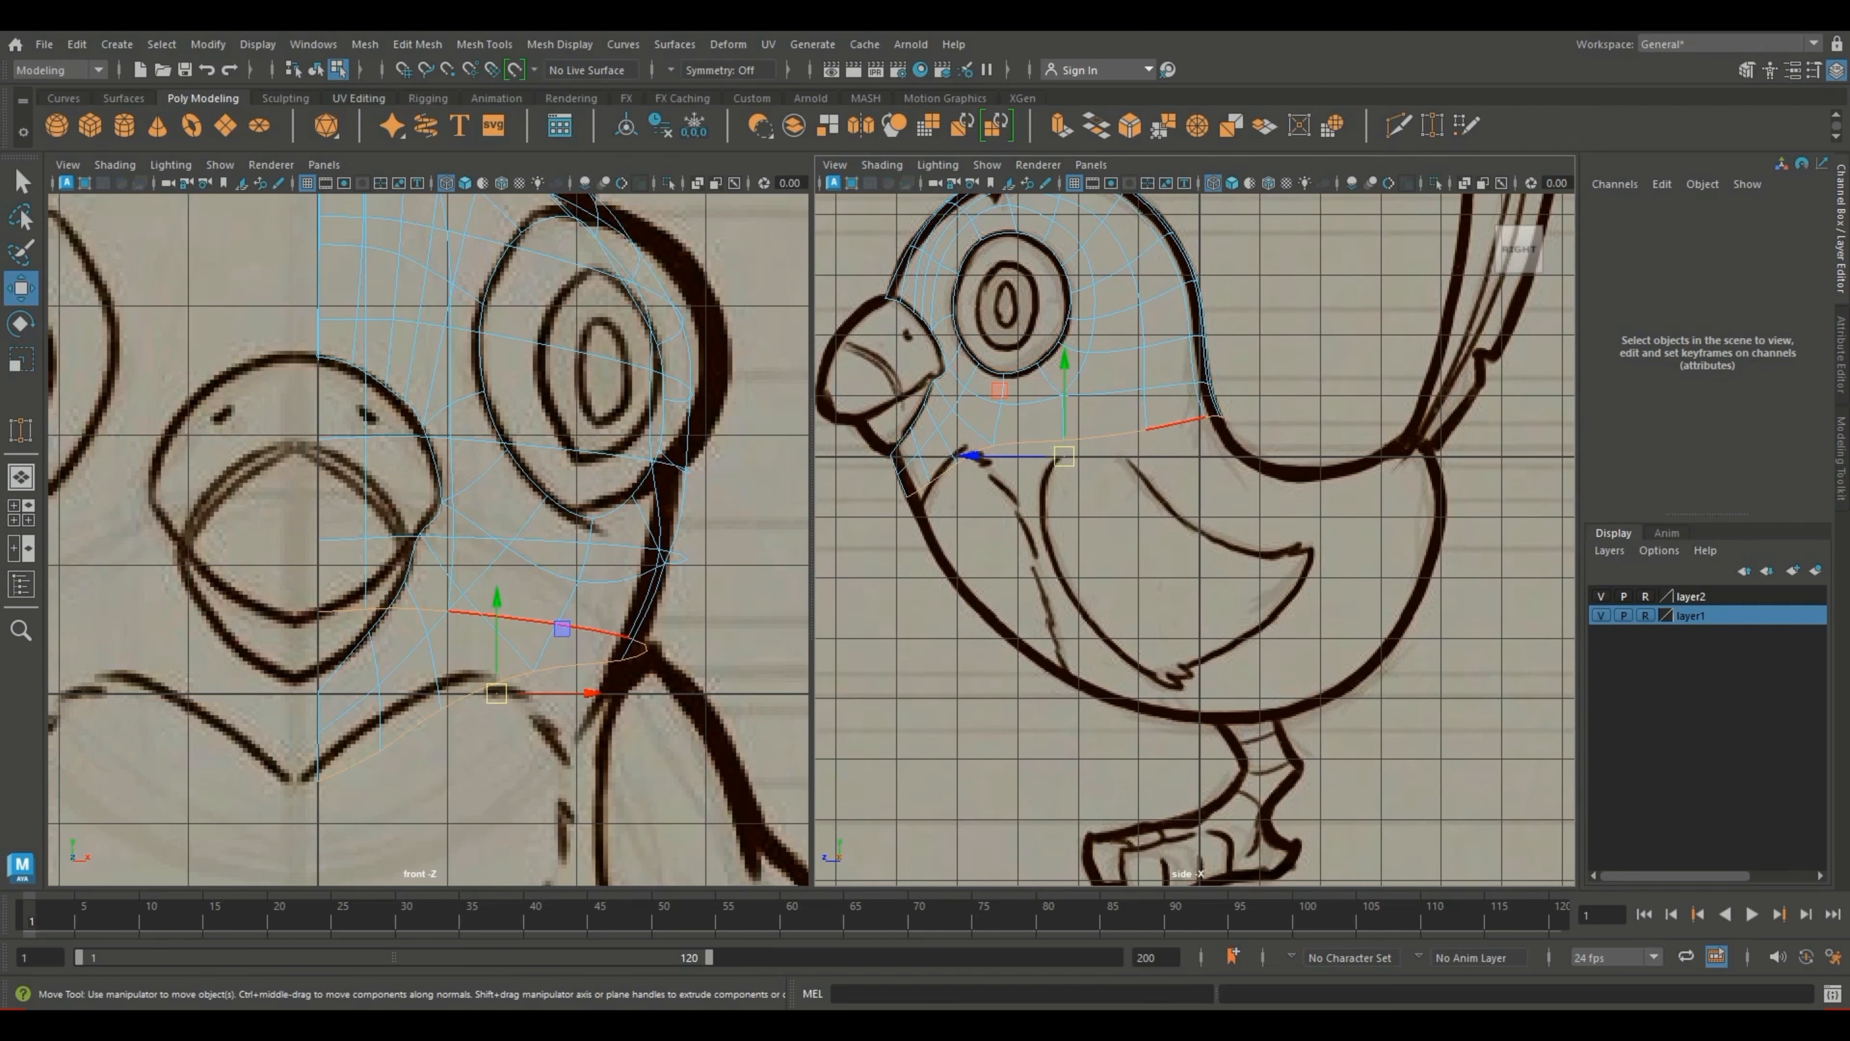
left_click(1177, 424, "shift")
scroll(1194, 452, "down", 3)
middle_click_drag(1195, 452, 1143, 430, "alt")
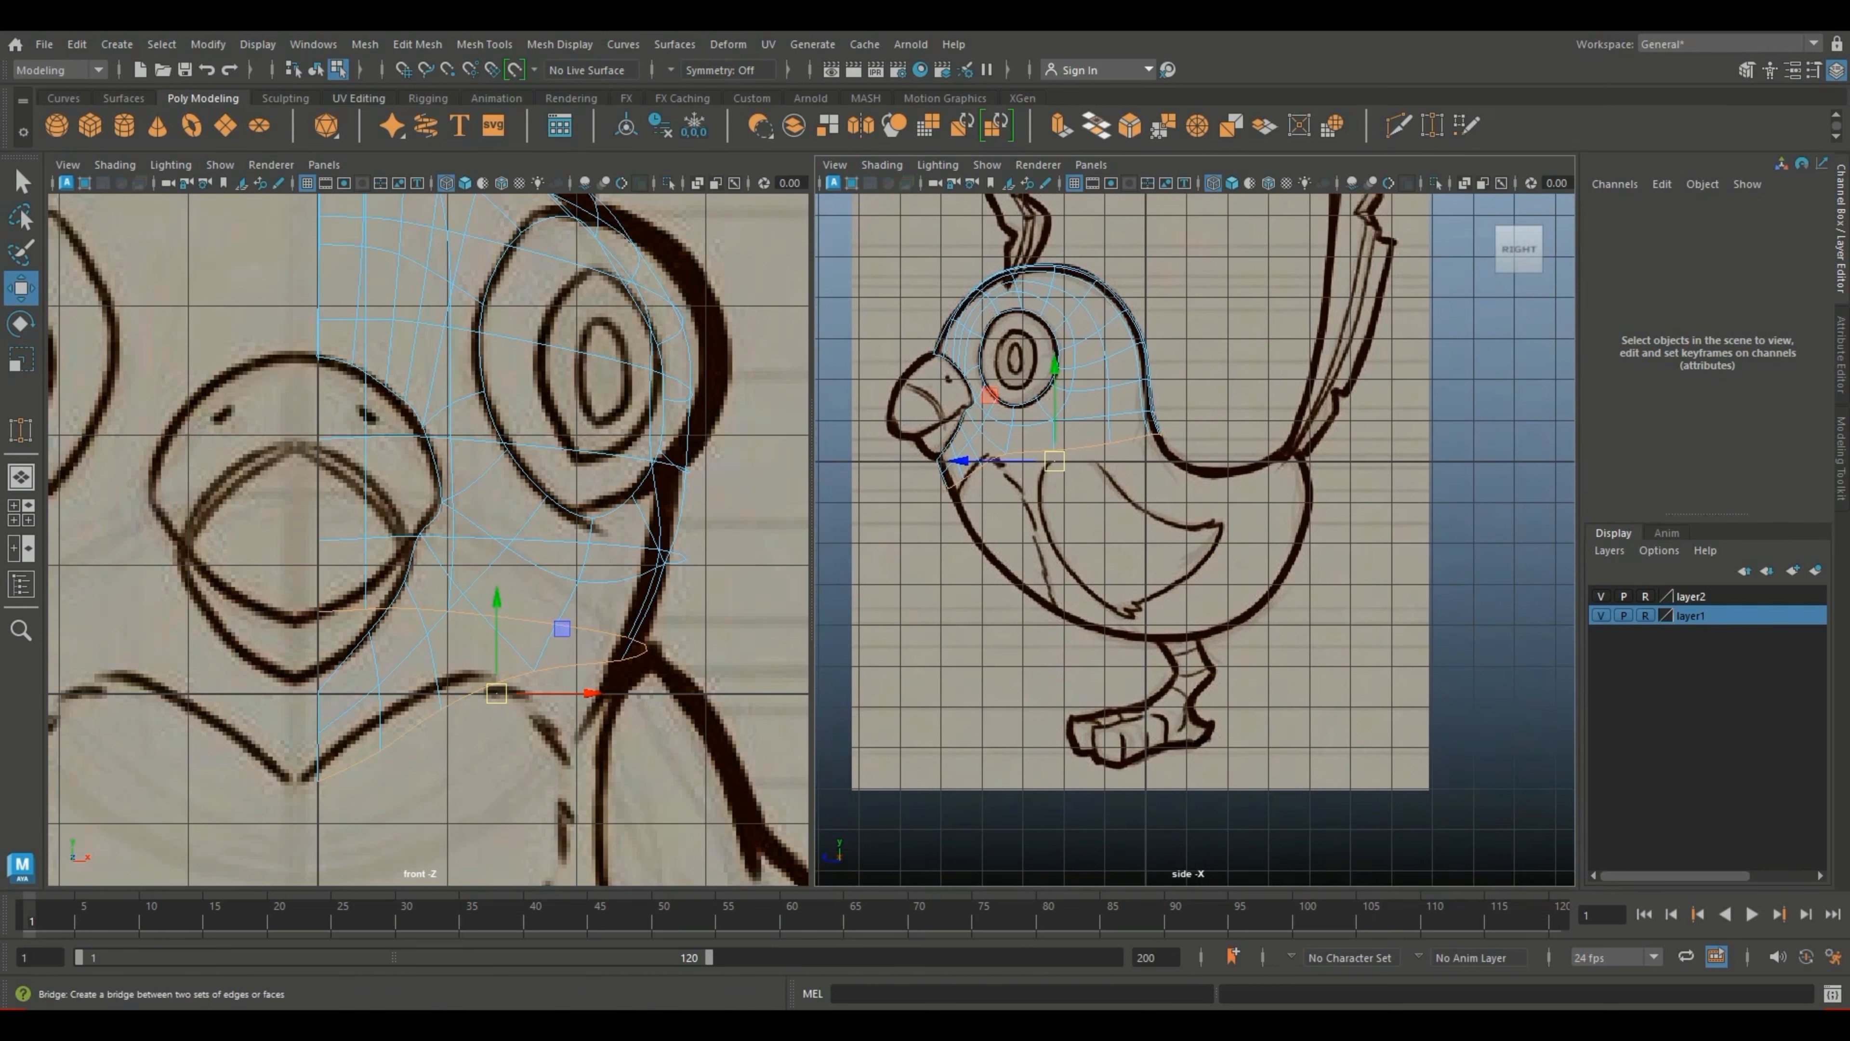
left_click(1061, 125)
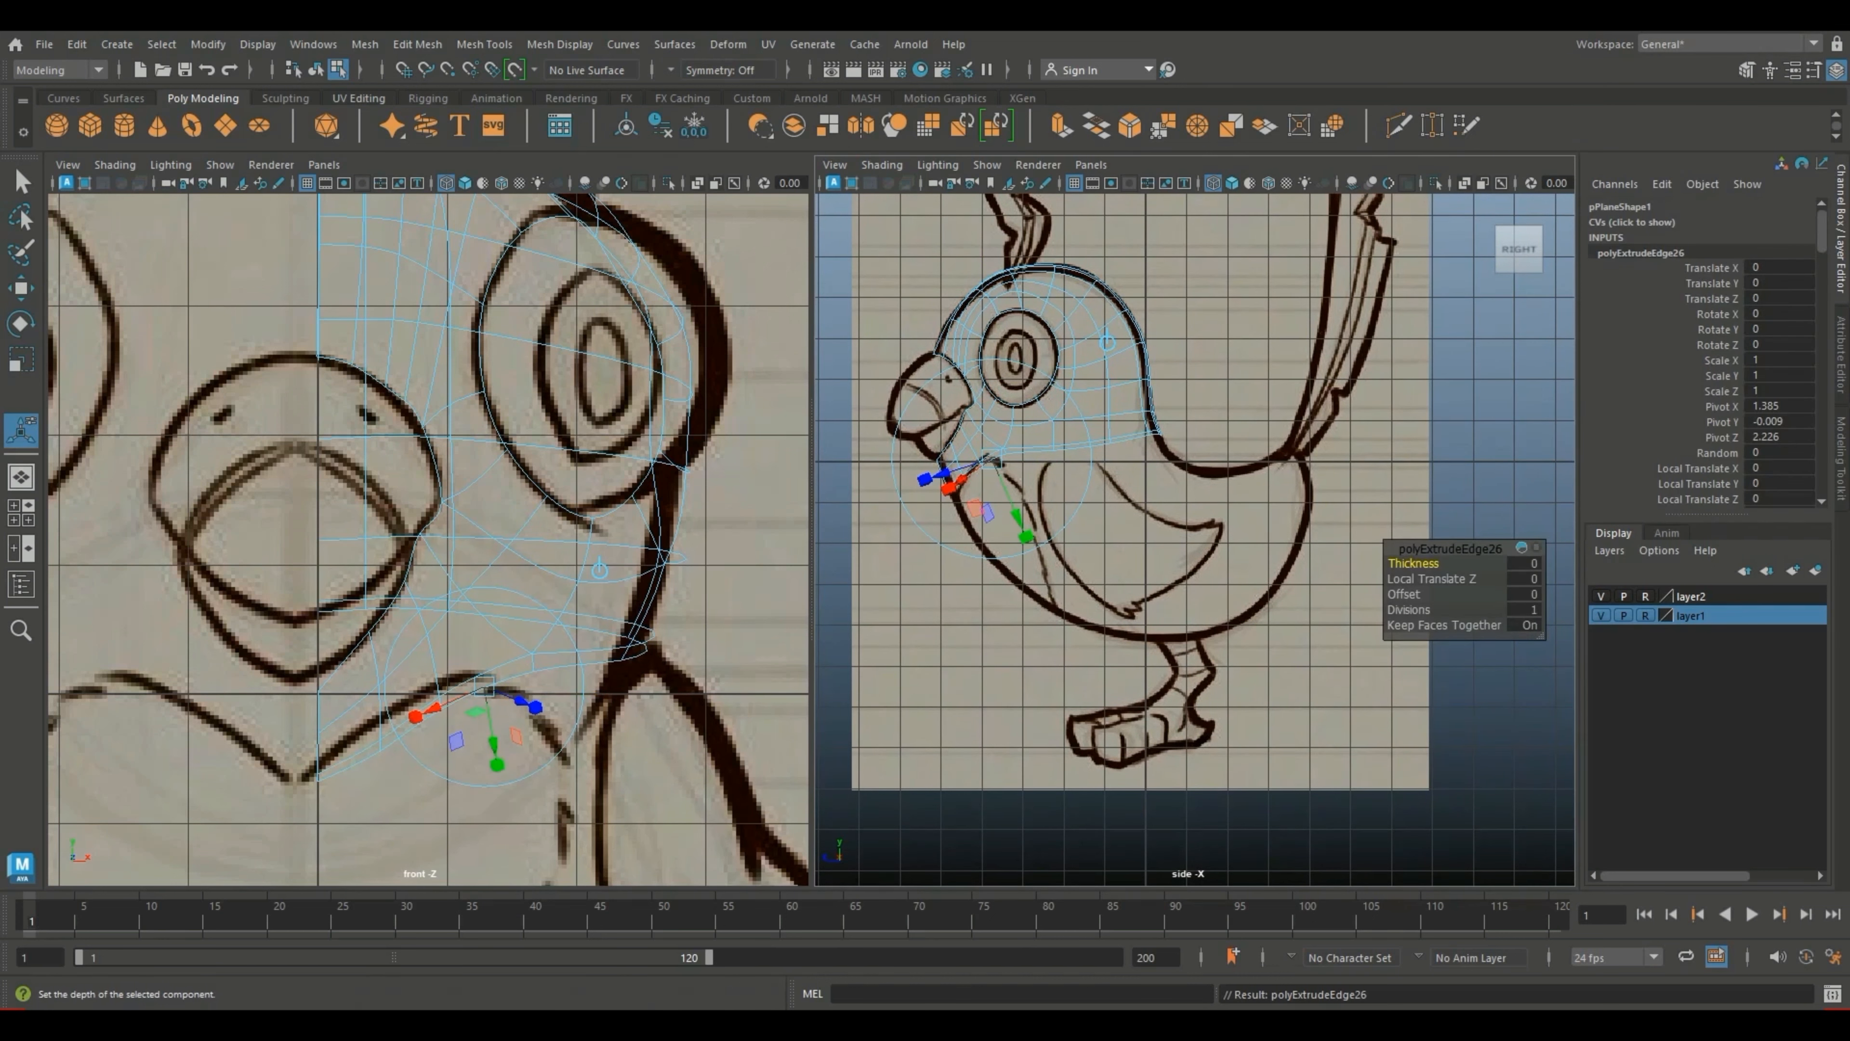
key("w")
left_click_drag(977, 466, 1089, 525)
Step: Rotate the extruded edge row so its chest end drops and its nape end rises, and shift the row slightly up and forward
scroll(1089, 525, "down", 3)
middle_click_drag(536, 773, 564, 548, "alt")
scroll(510, 547, "down", 5)
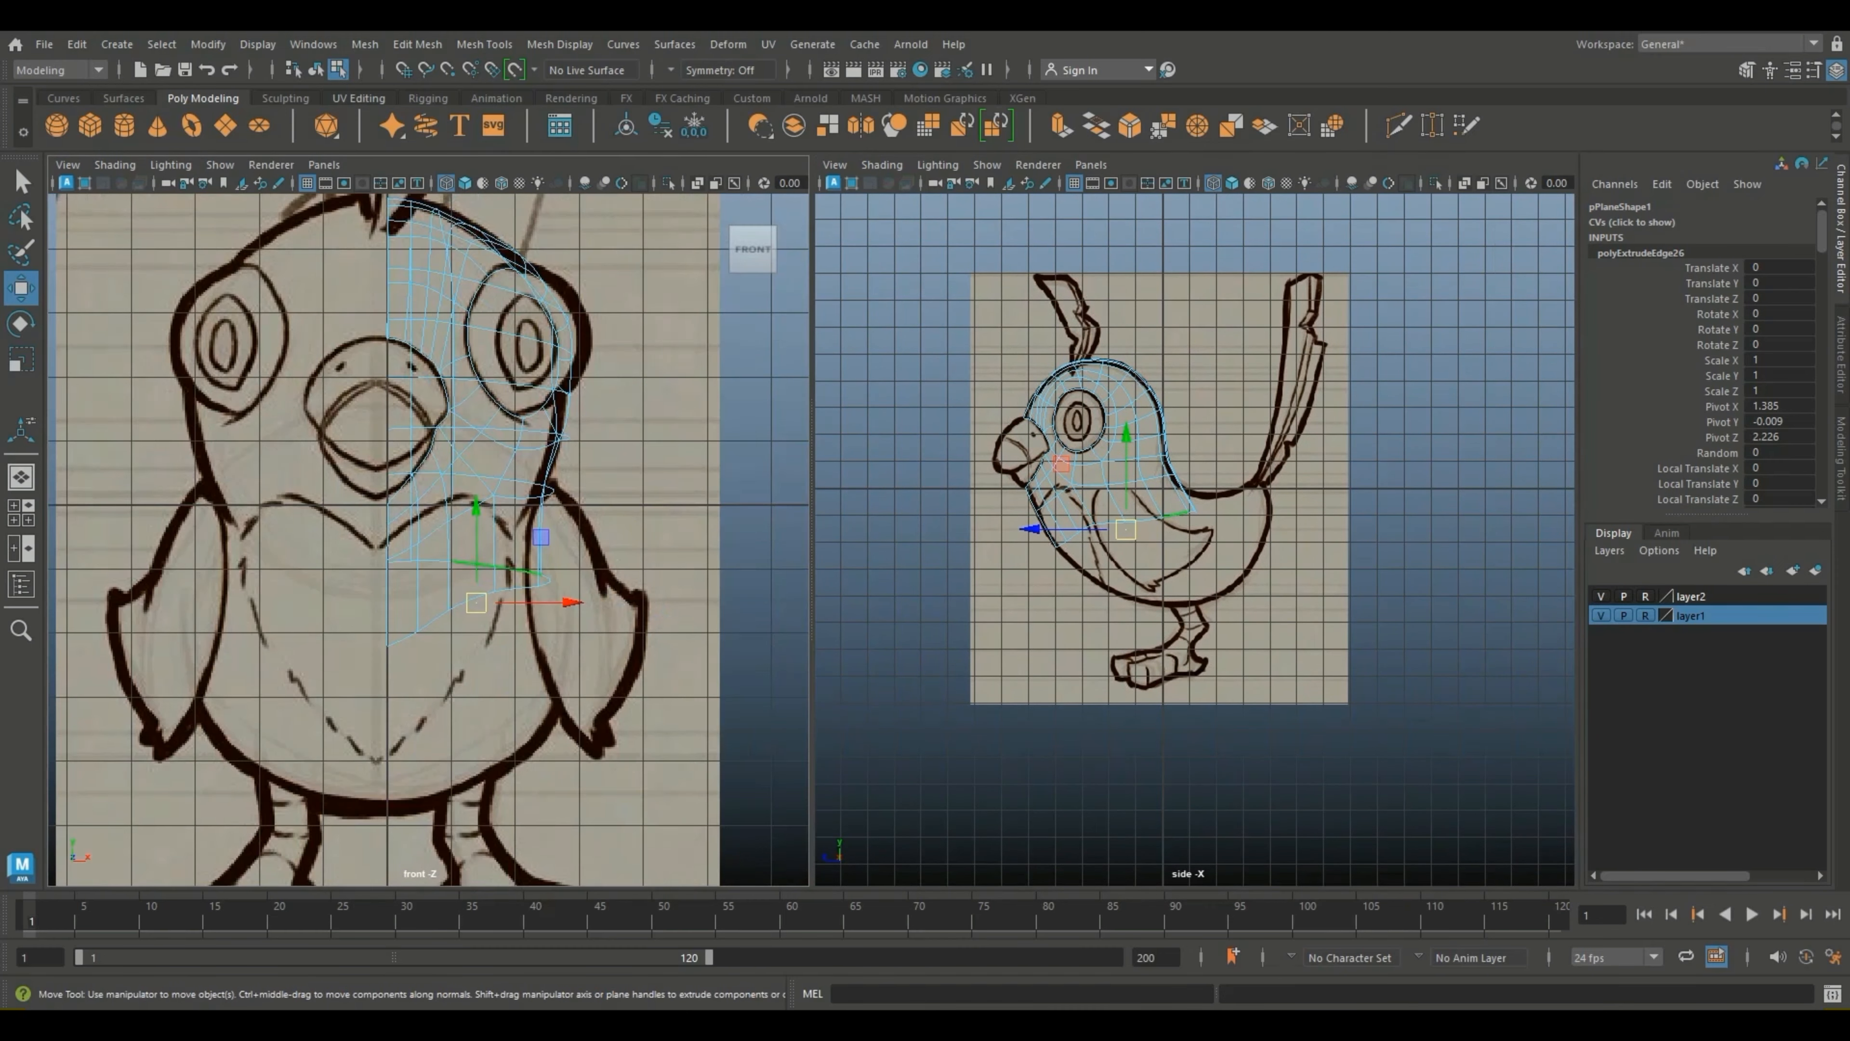
scroll(510, 546, "up", 4)
scroll(1194, 549, "up", 2)
scroll(1178, 539, "up", 2)
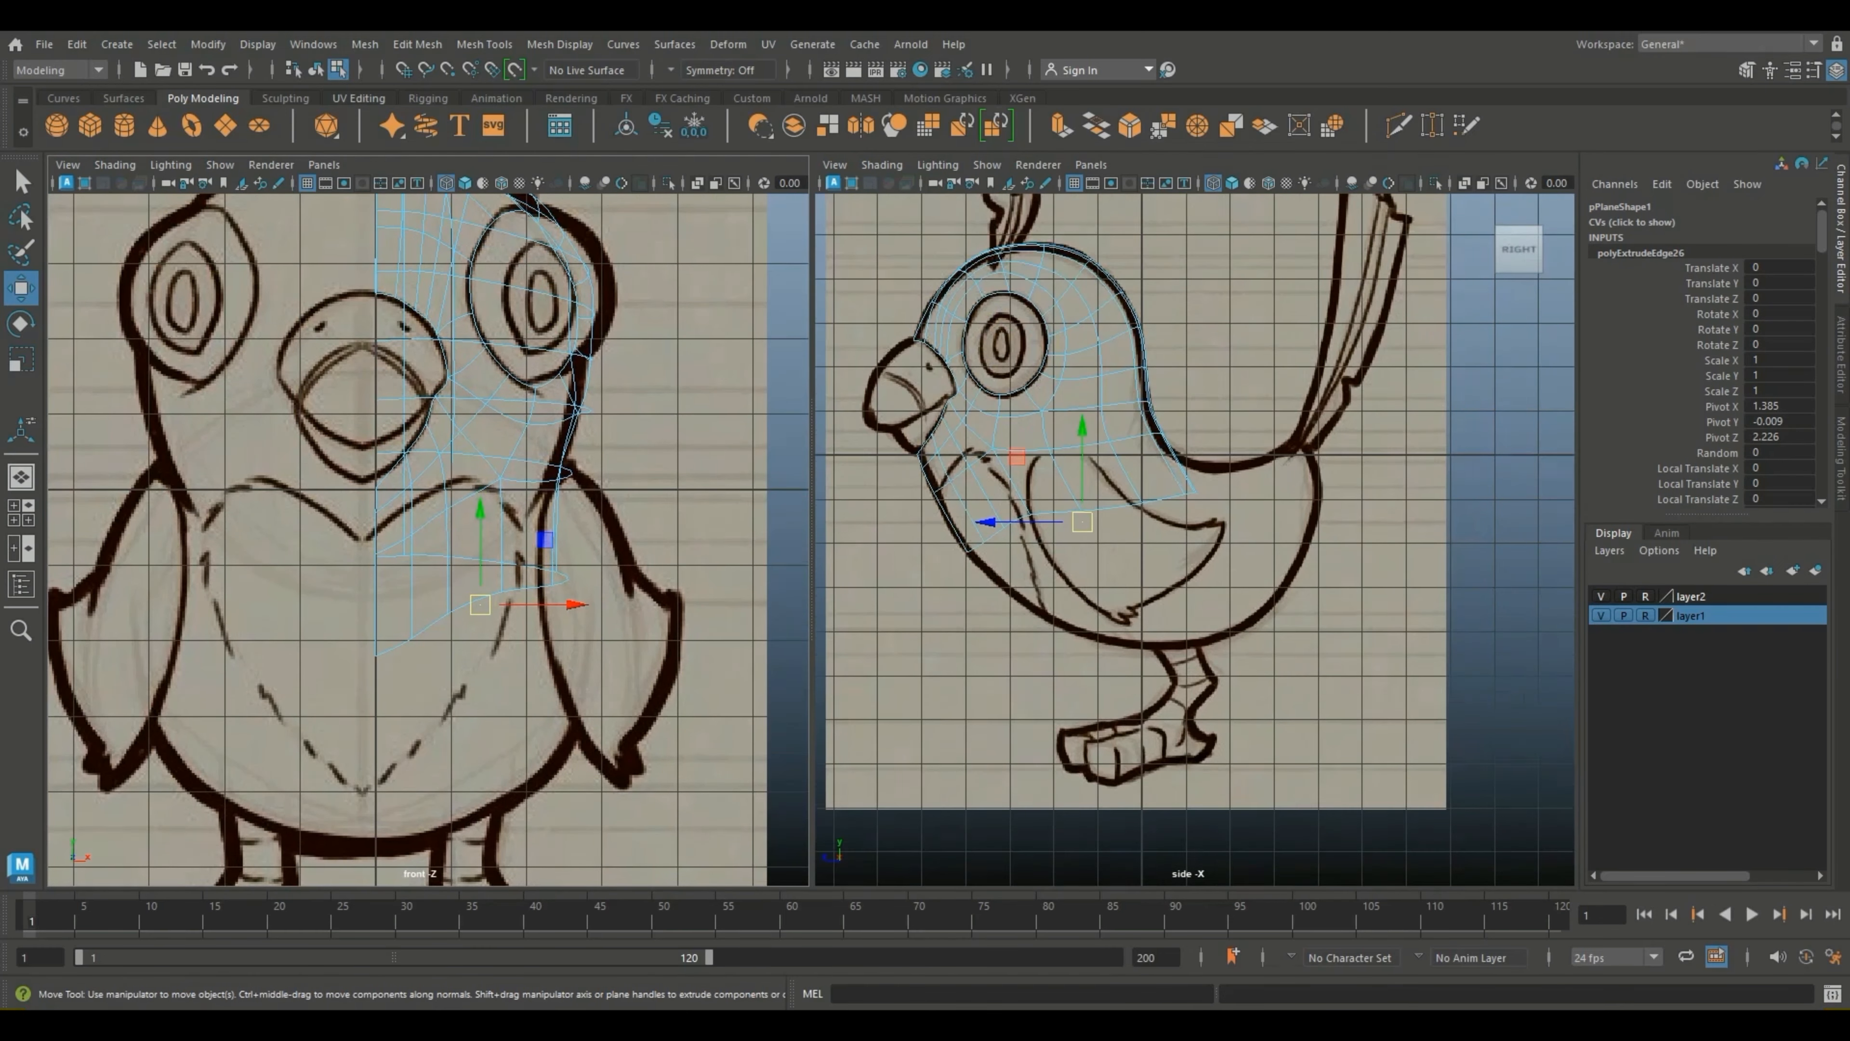
key("e")
left_click_drag(1182, 526, 1174, 484)
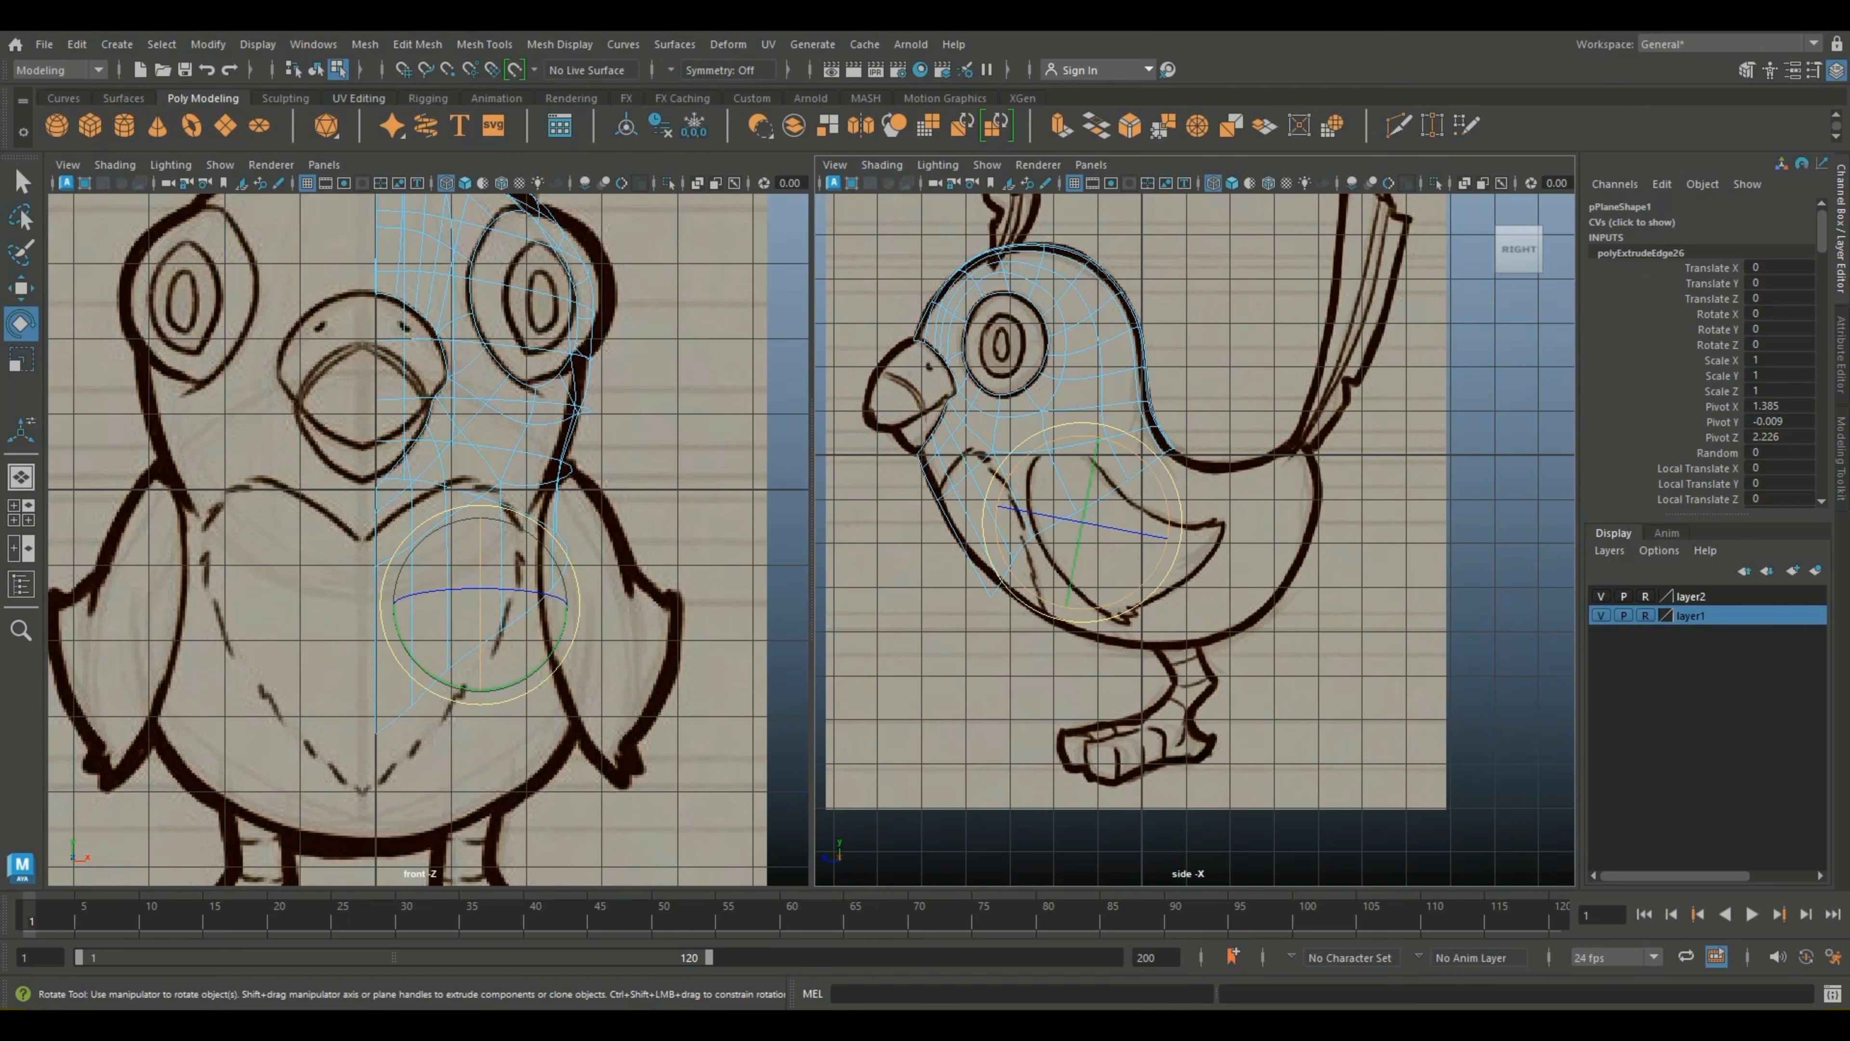
key("w")
left_click_drag(1082, 523, 1071, 513)
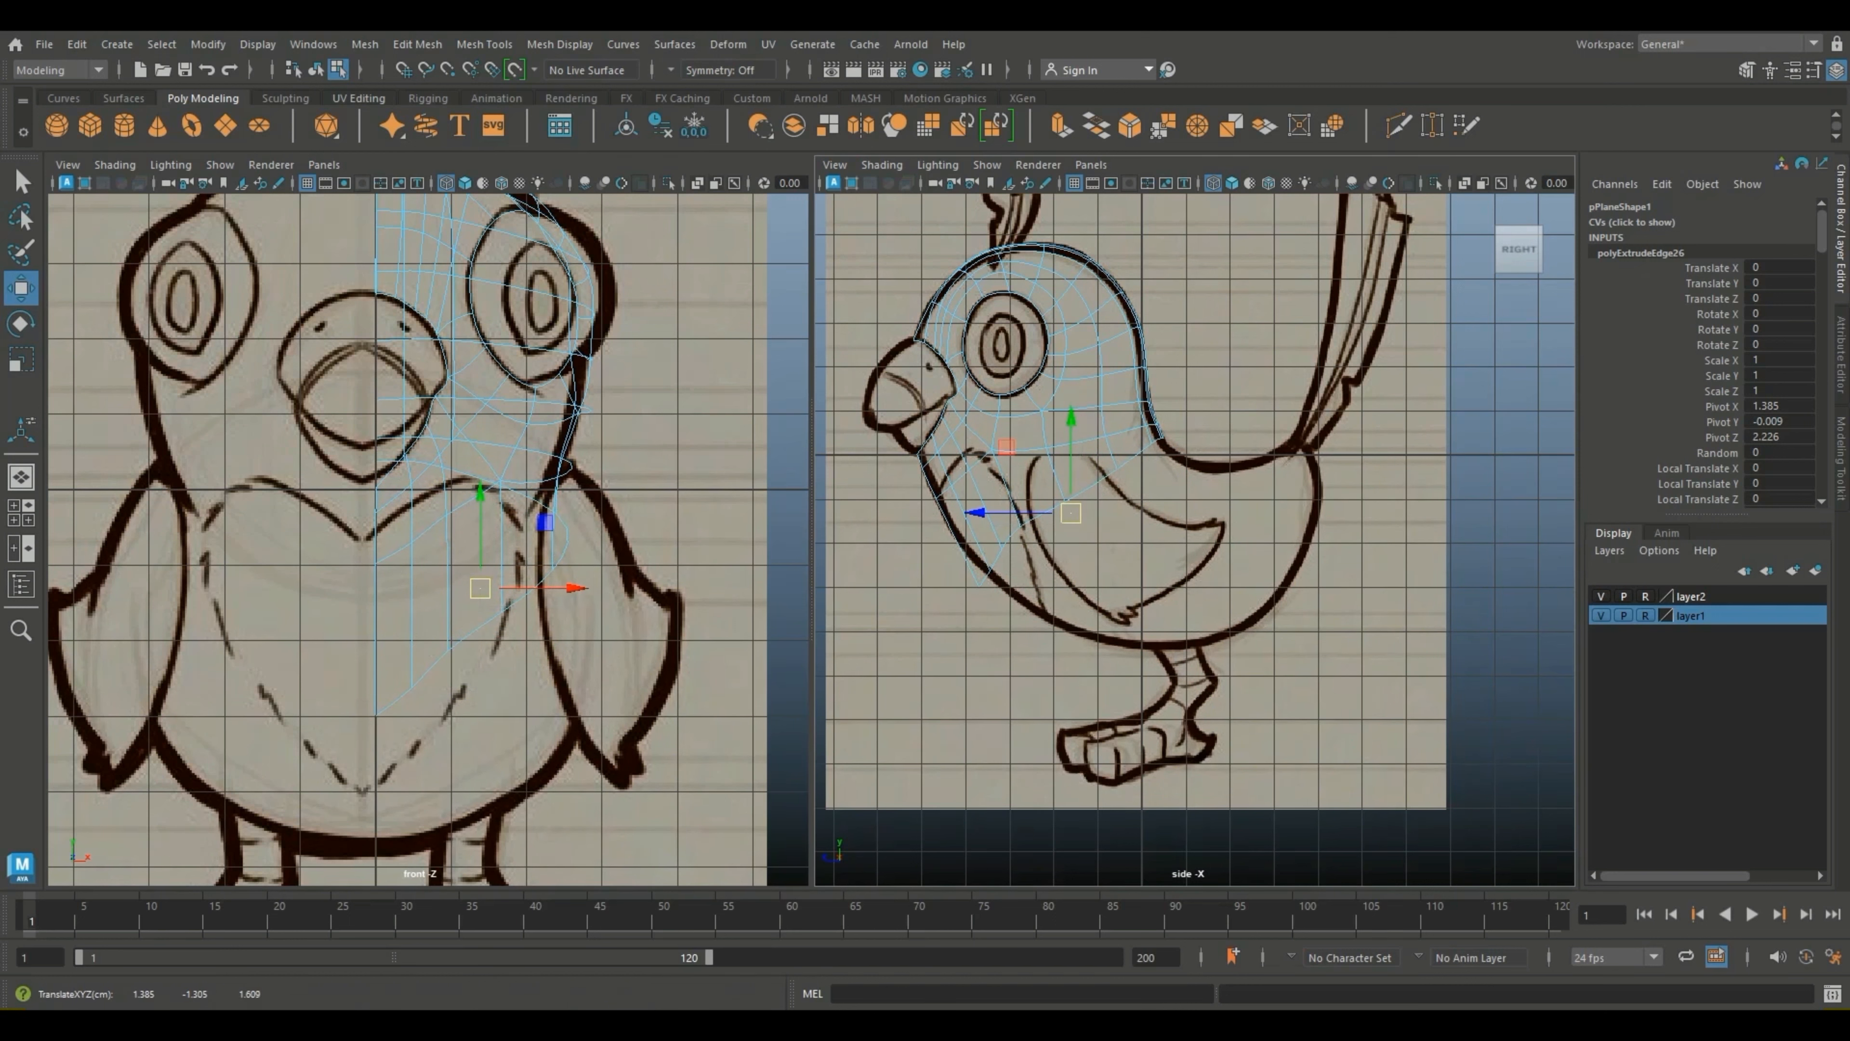
Step: Raise the new strip's lower front vertices toward the chest outline in the side view
scroll(1071, 513, "up", 2)
middle_click_drag(1020, 510, 1285, 483, "alt")
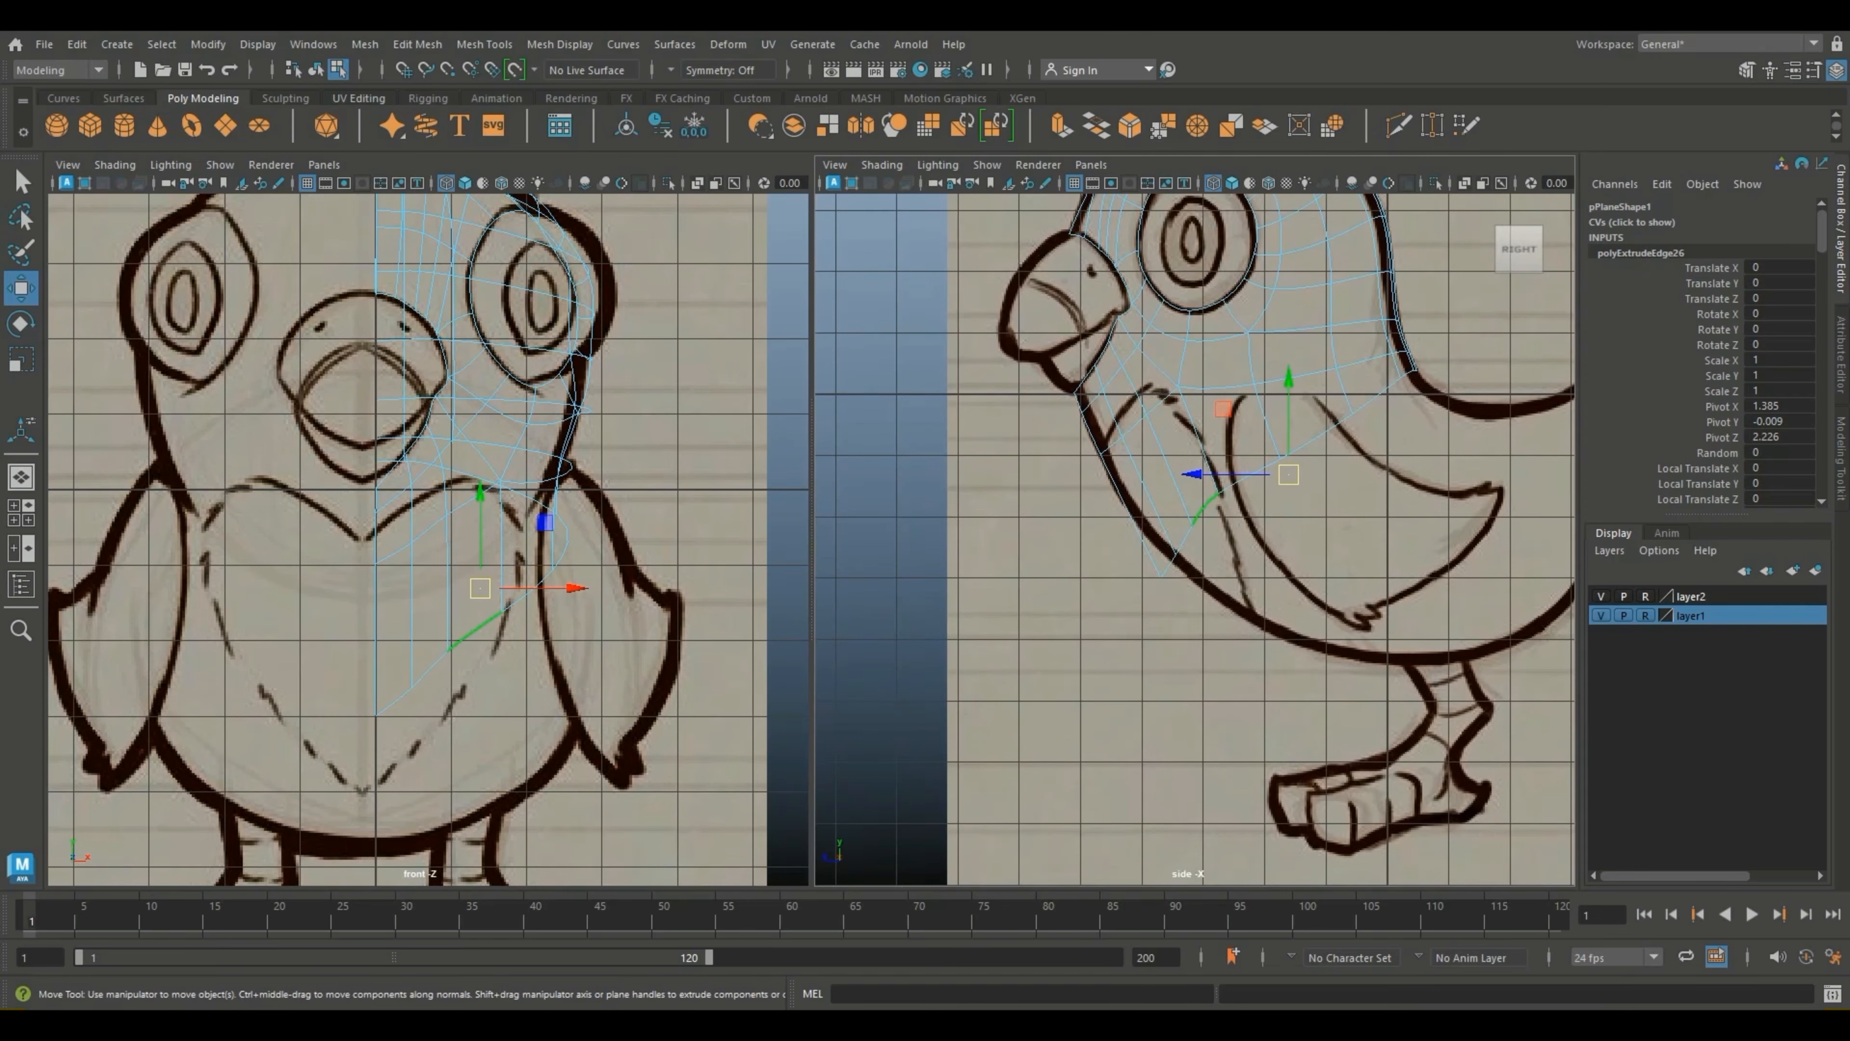
right_click_drag(1194, 463, 1106, 464)
scroll(1105, 466, "up", 3)
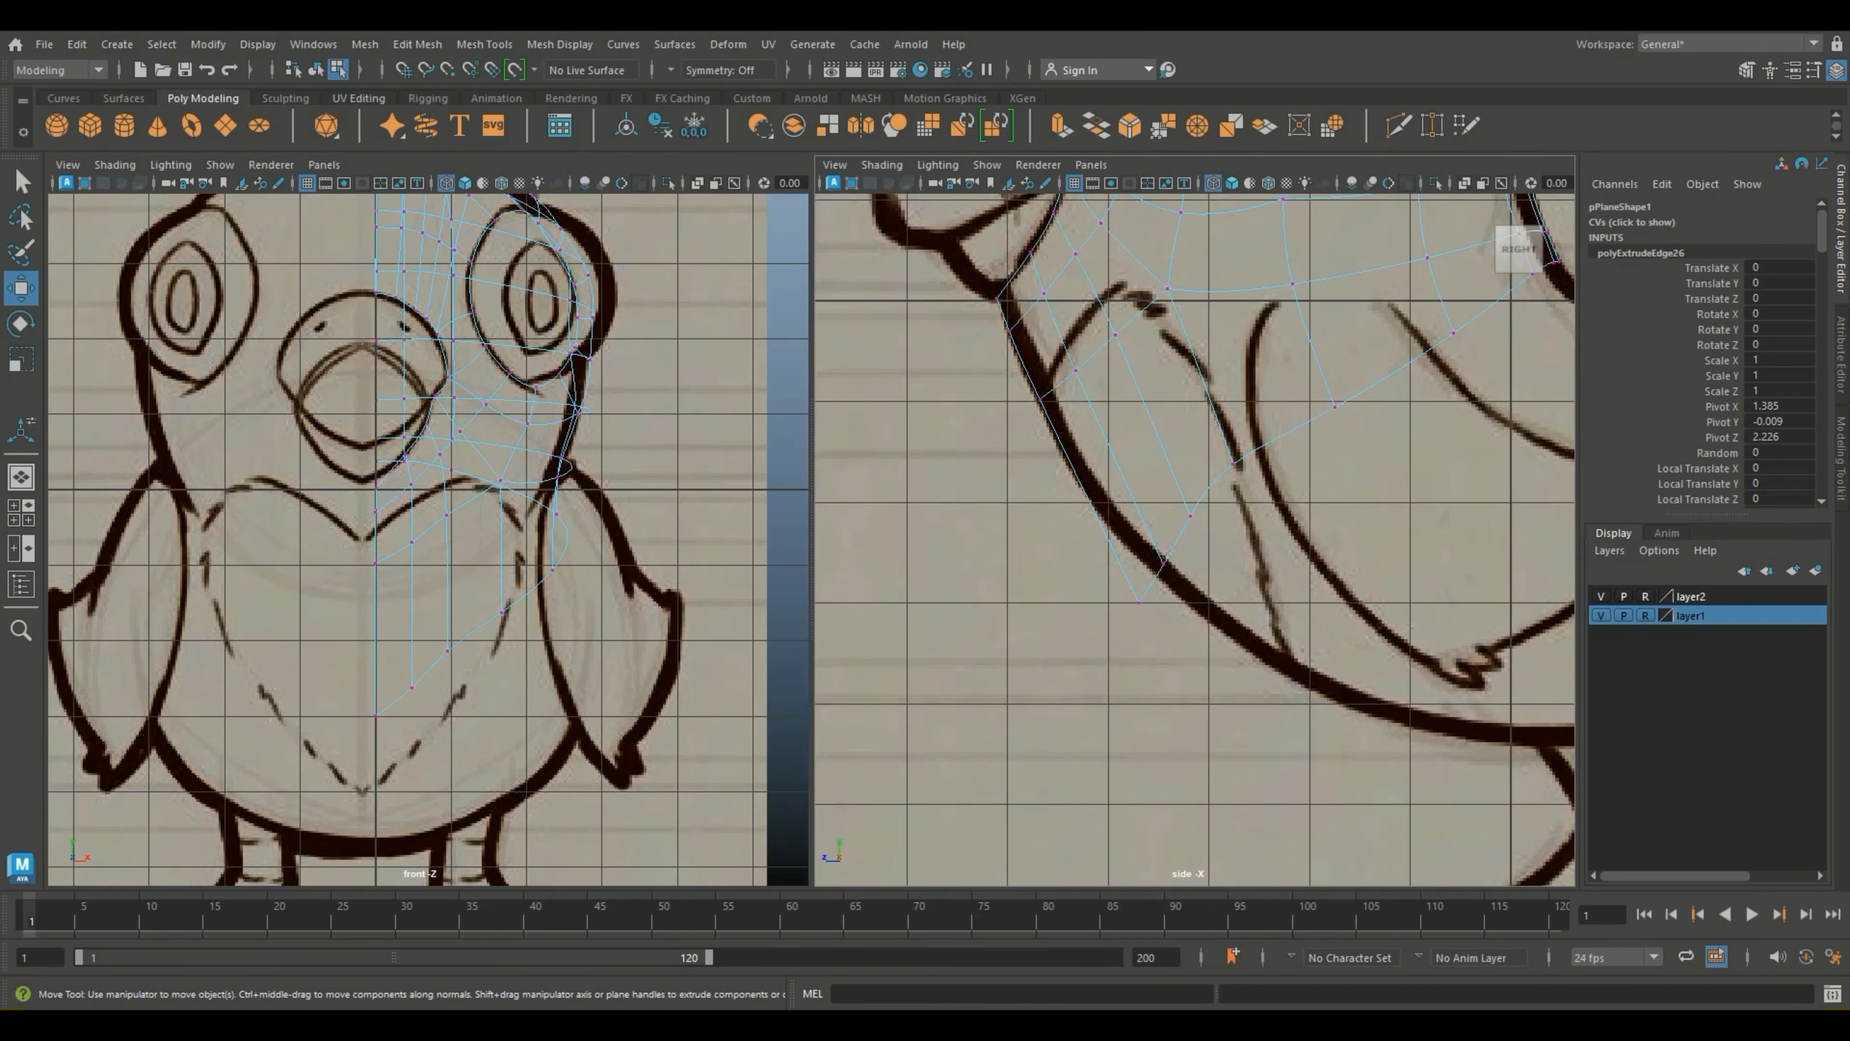
left_click_drag(1192, 620, 1185, 484)
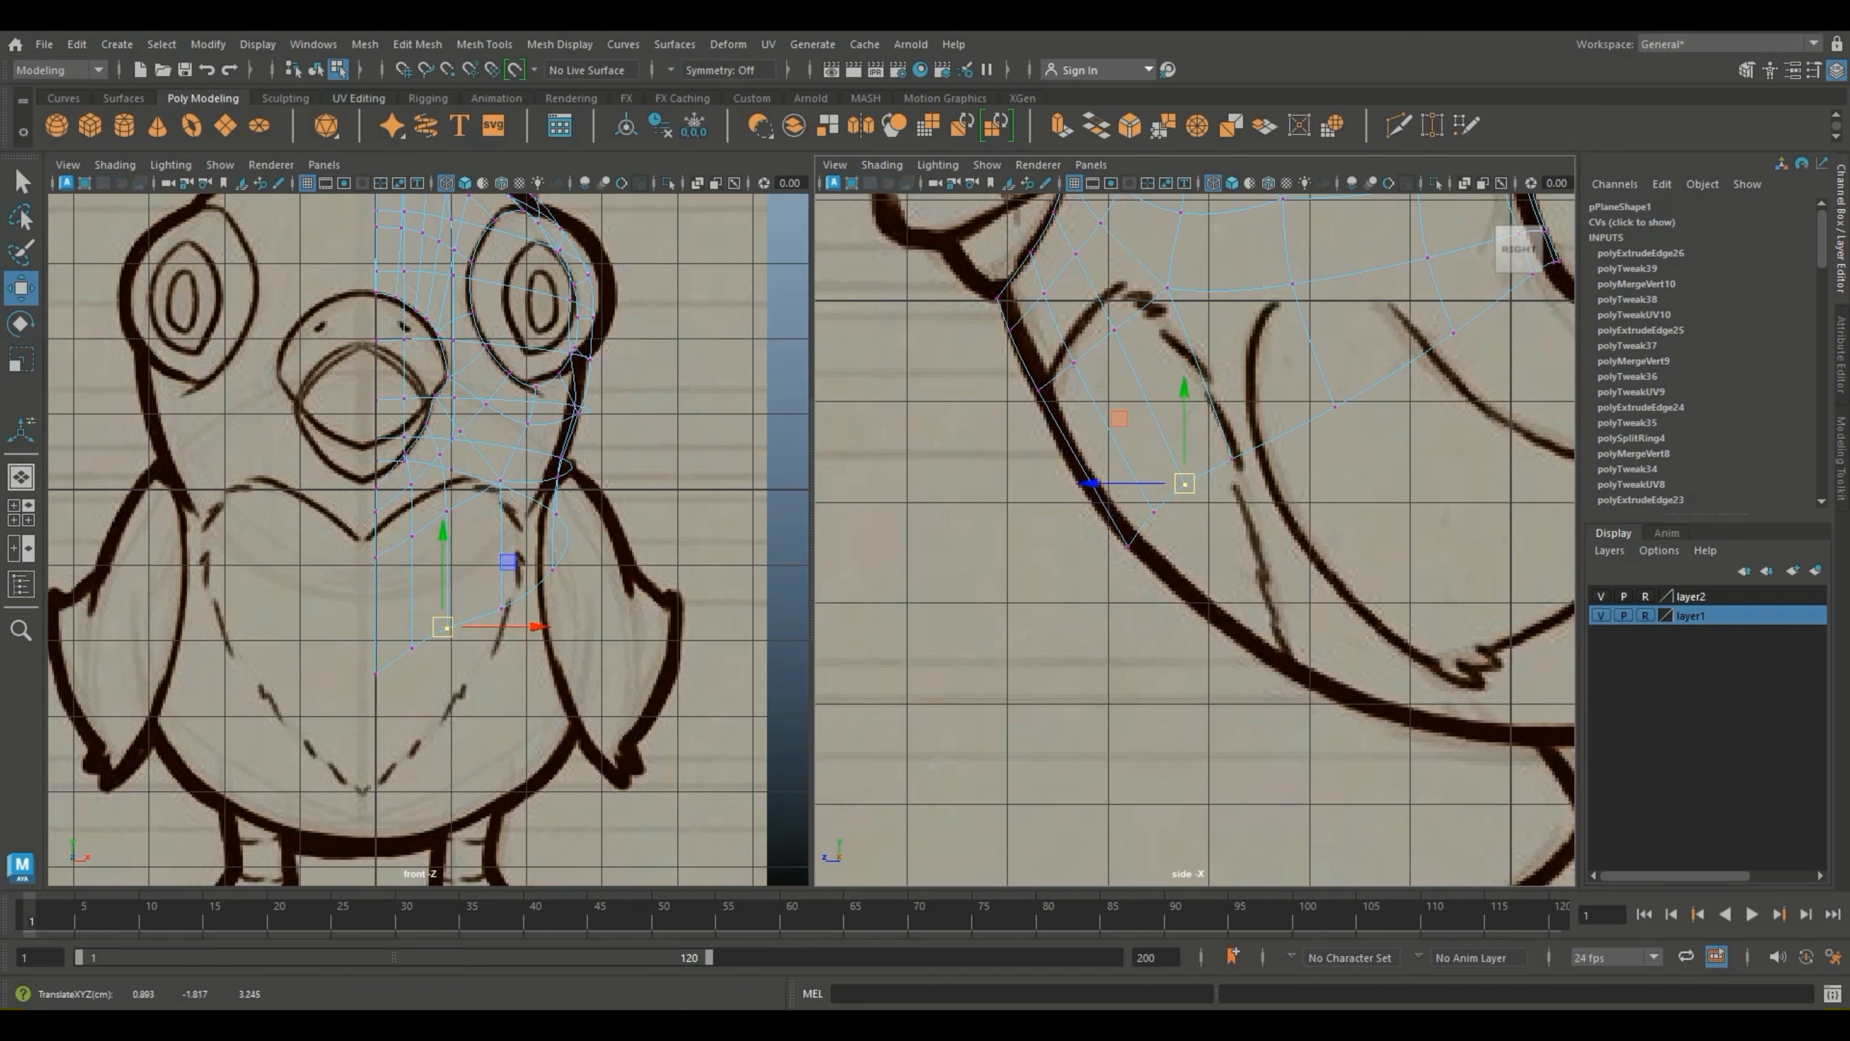
middle_click_drag(1185, 484, 979, 557, "alt")
scroll(1108, 467, "up", 2)
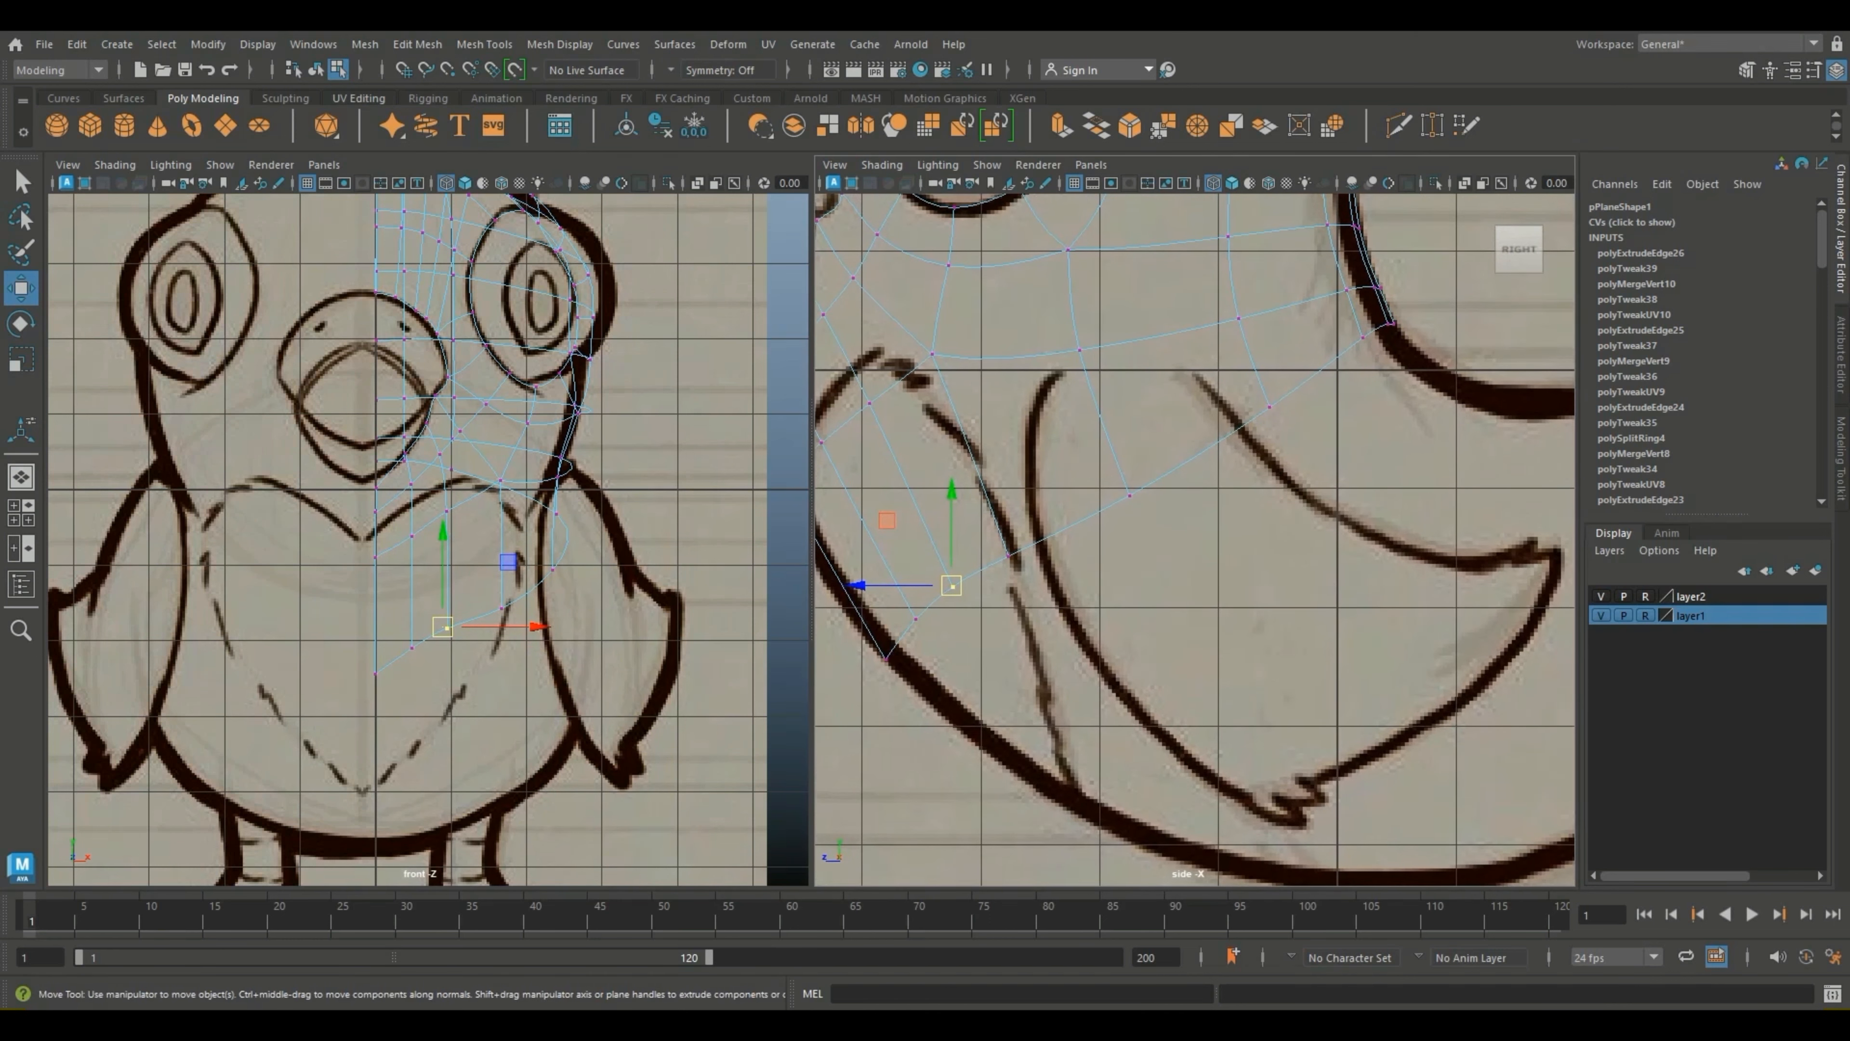
Step: Even out the strip's remaining lower vertices below the chest marking and move its rearmost vertices onto the nape outline
middle_click_drag(1104, 575, 1201, 602, "alt")
left_click_drag(1205, 620, 1140, 574)
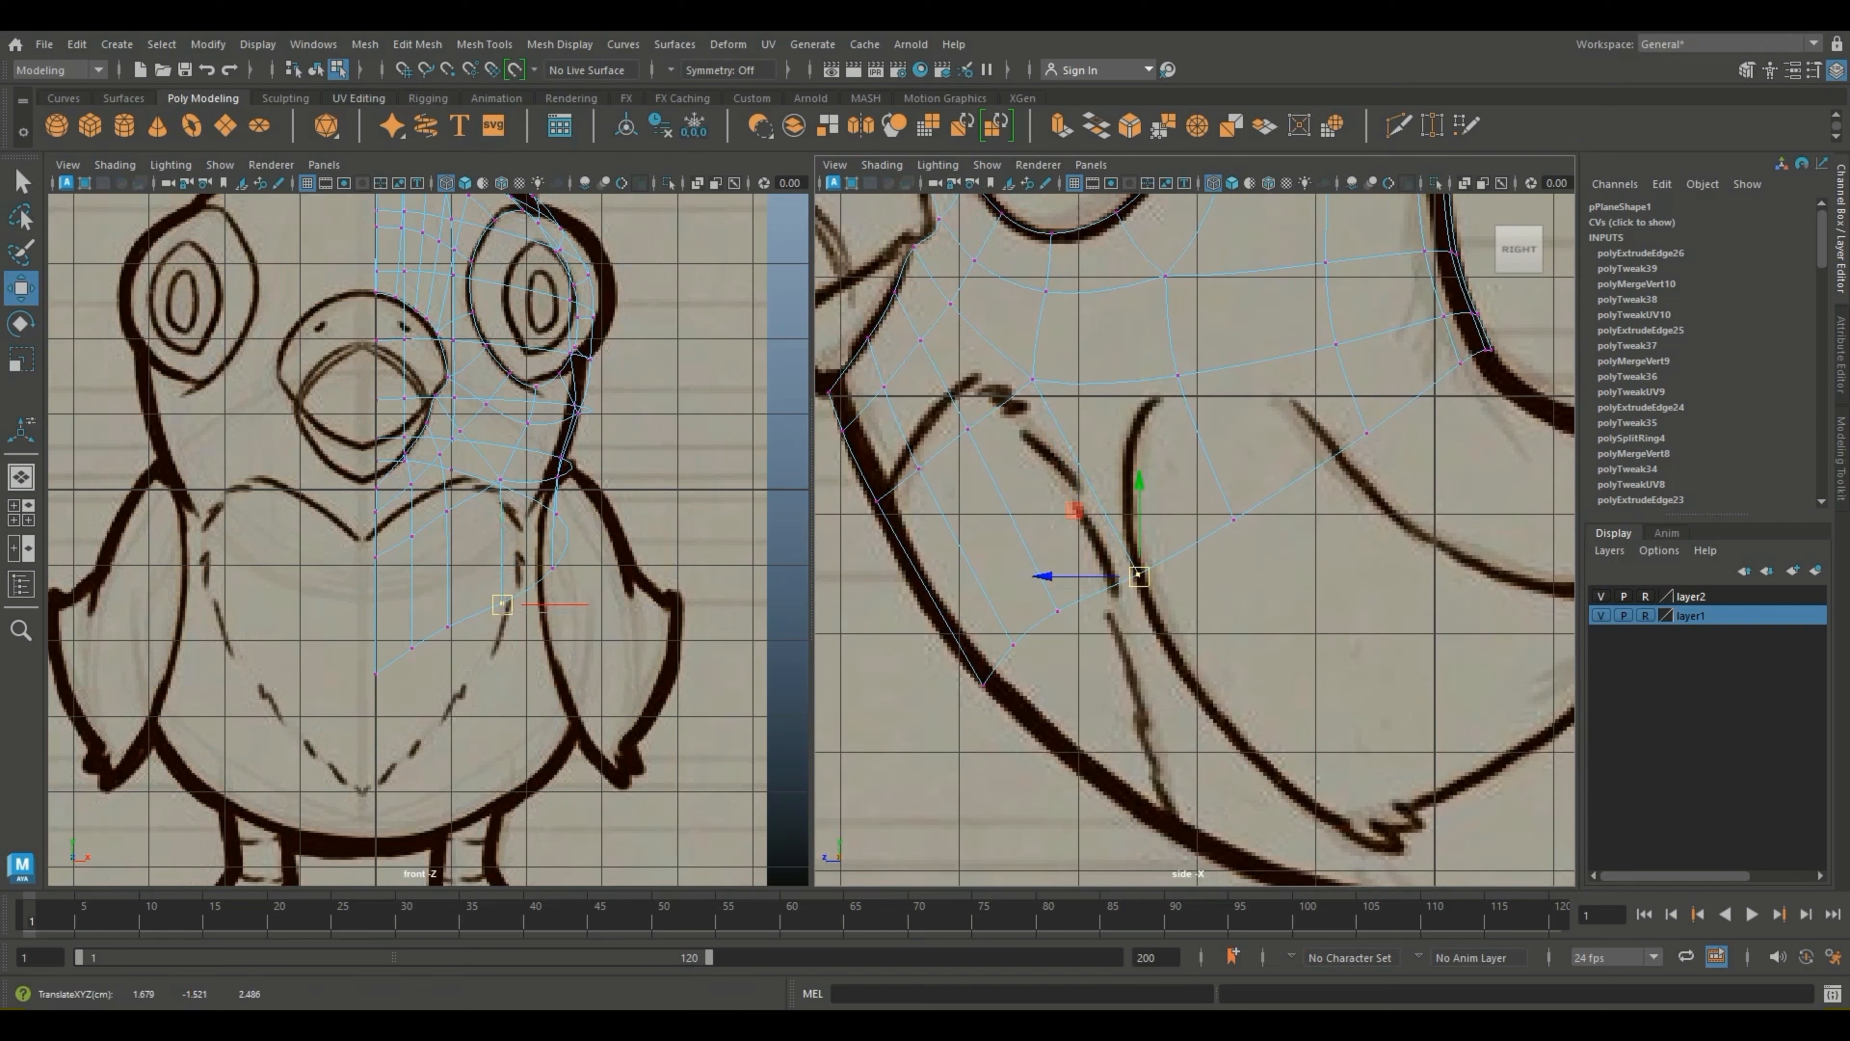
left_click_drag(1081, 630, 1028, 586)
left_click_drag(1050, 612, 1031, 650)
middle_click_drag(1031, 649, 932, 697, "alt")
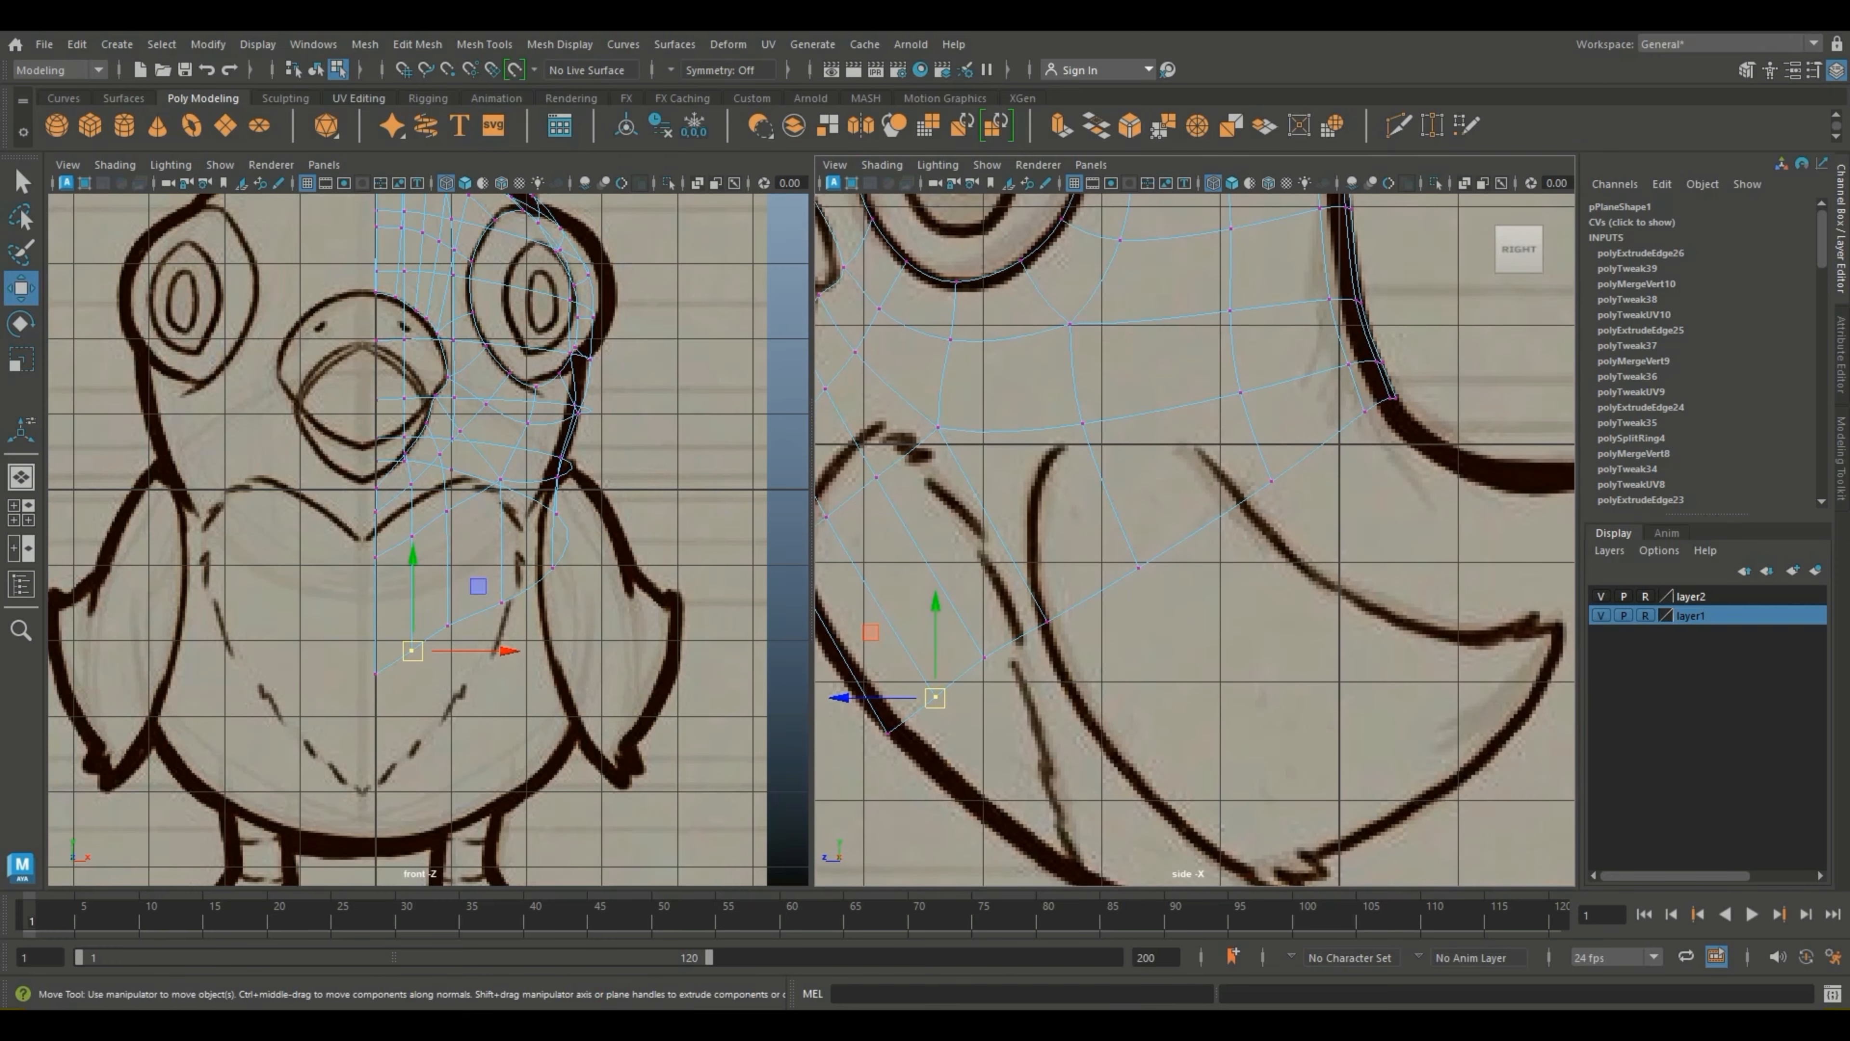
left_click_drag(1411, 440, 1398, 404)
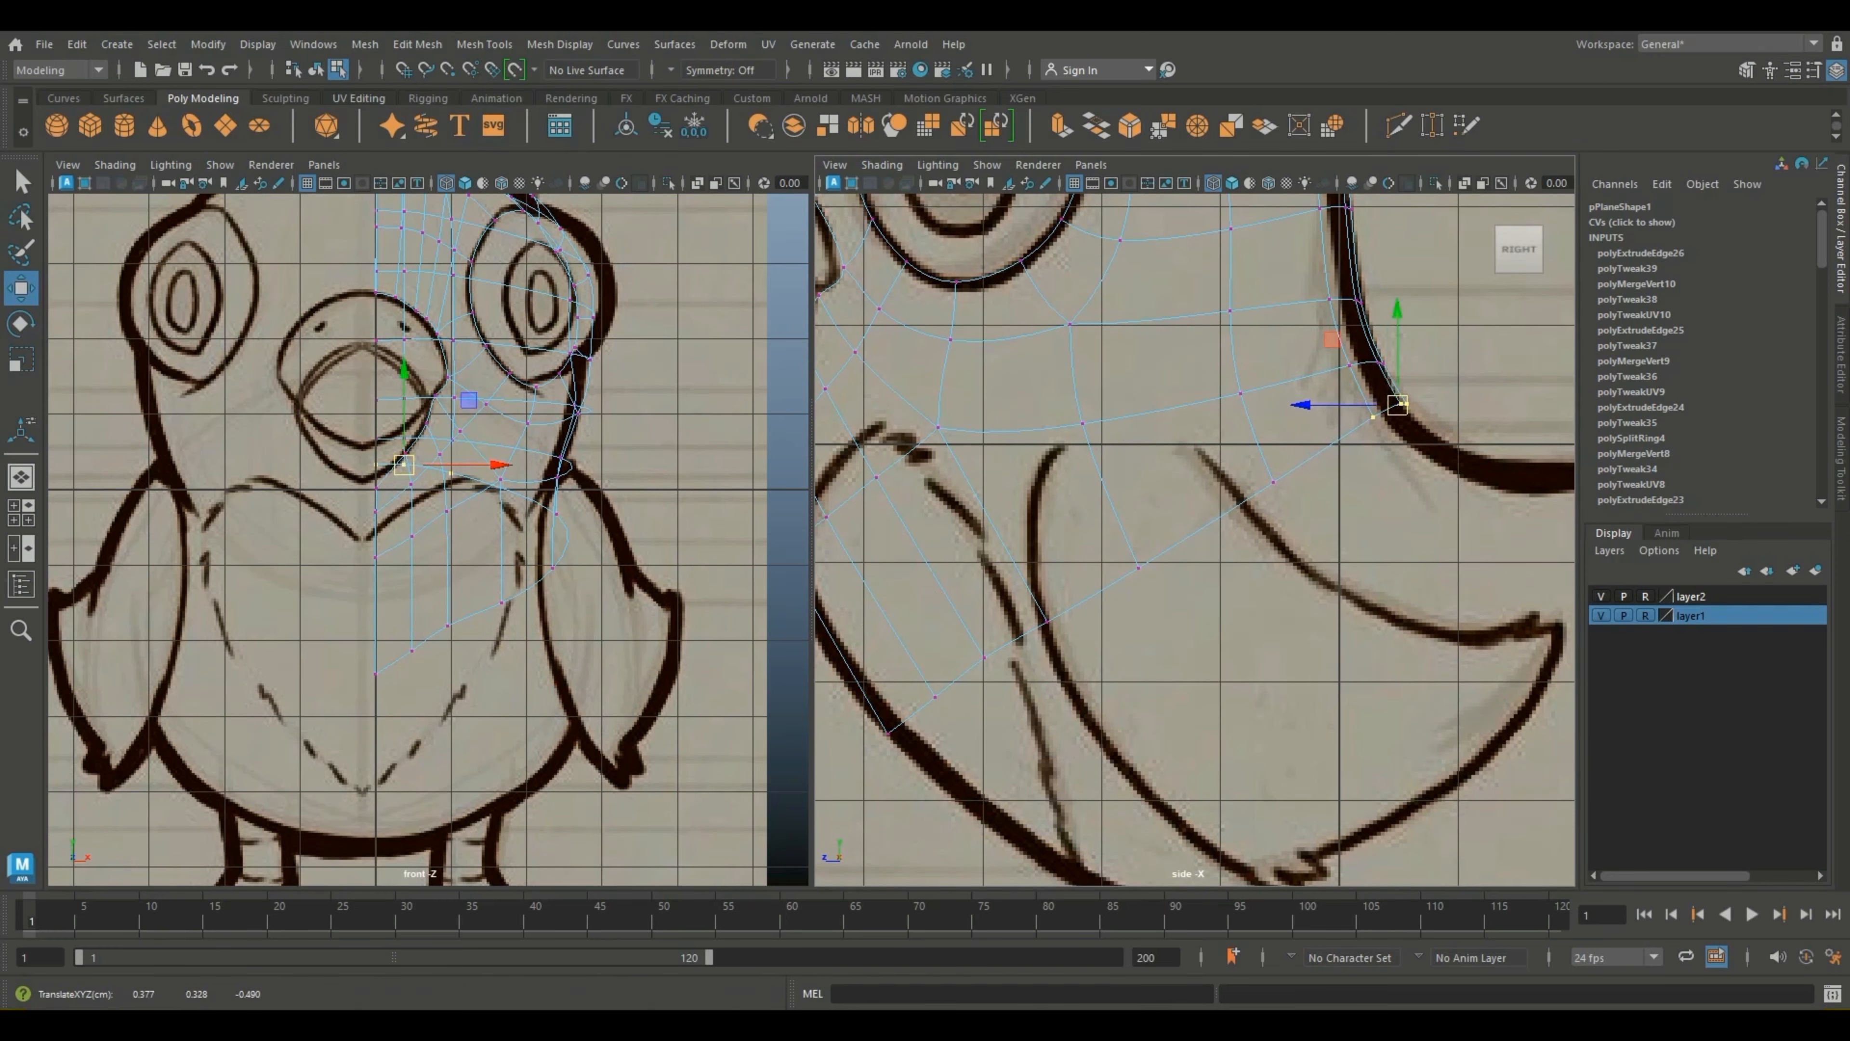
Step: Insert an edge loop across the new chest strip, roughly midway between its upper and lower edges
middle_click_drag(826, 517, 1022, 495, "alt")
right_click_drag(976, 524, 1078, 427)
left_click(559, 44)
mouse_move(484, 44)
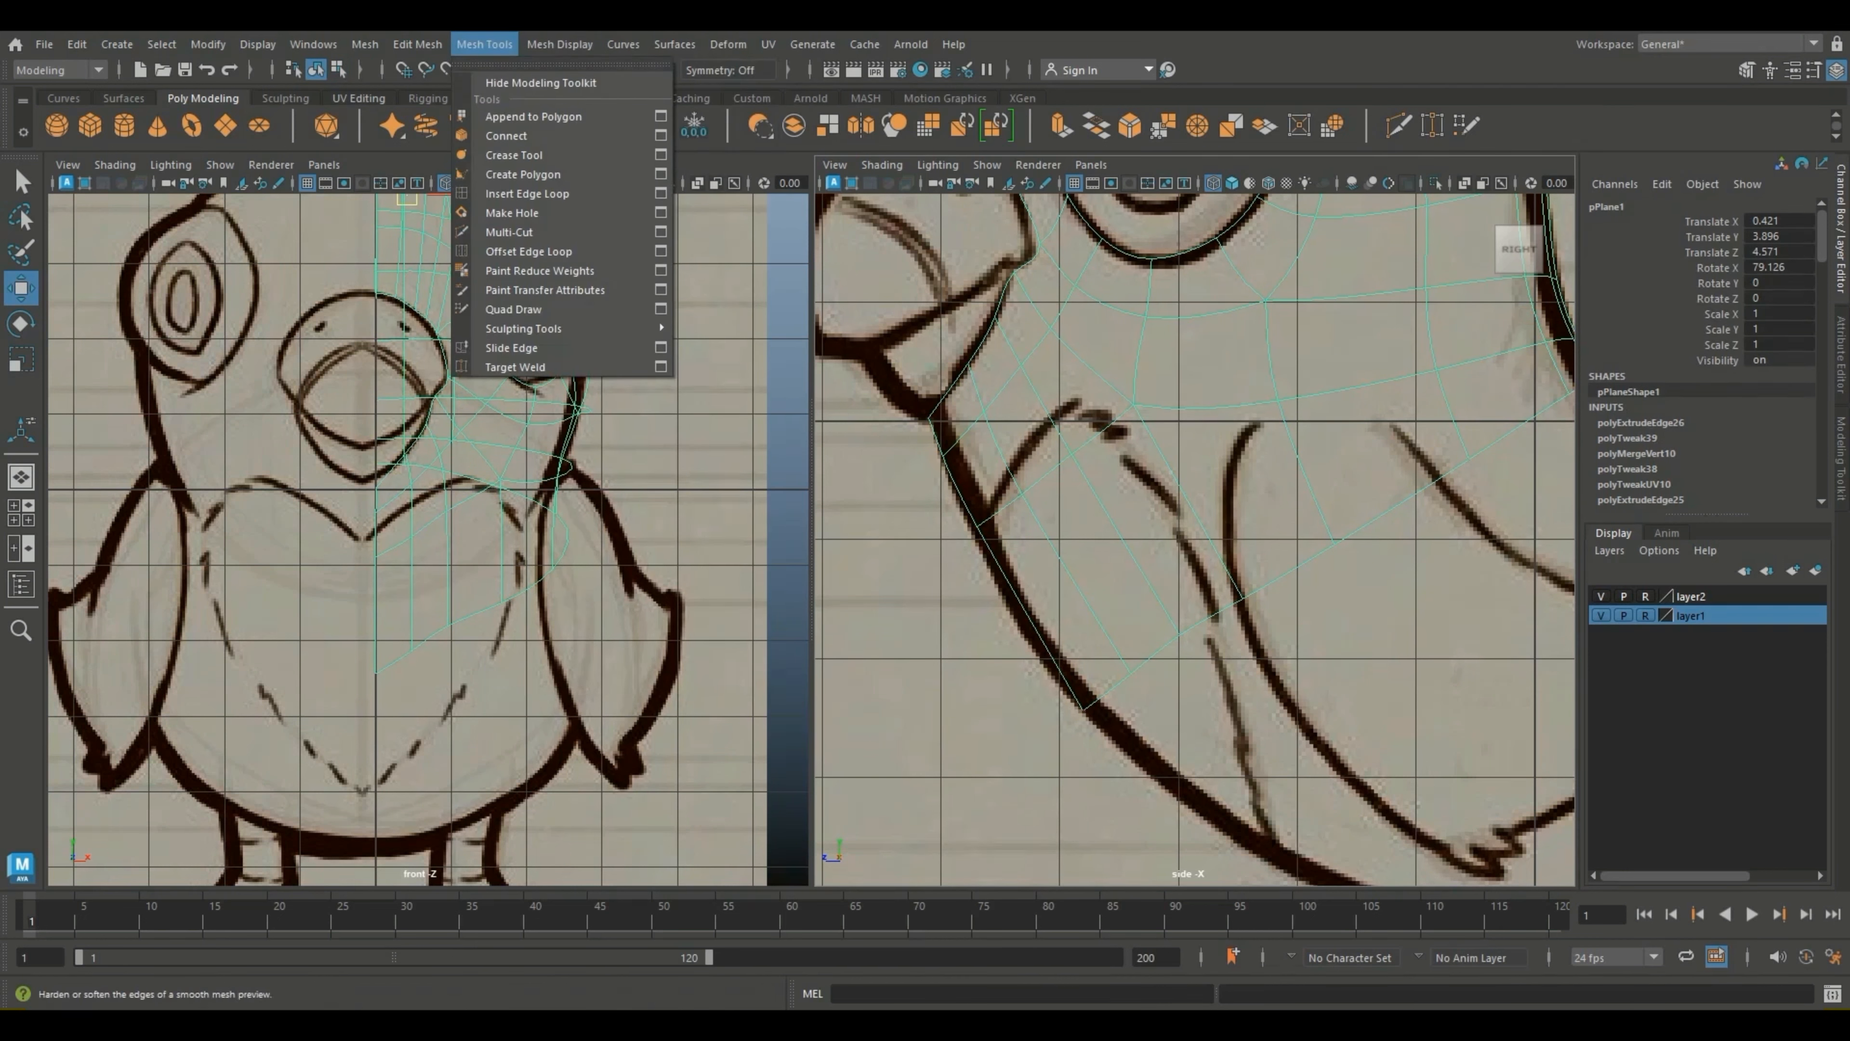
left_click(575, 192)
left_click(1119, 531)
key("w")
Step: Adjust the new loop's front vertices and the strip's lowest front vertex to follow the chest outline in the side view
right_click(1069, 460)
right_click_drag(1069, 460, 977, 460)
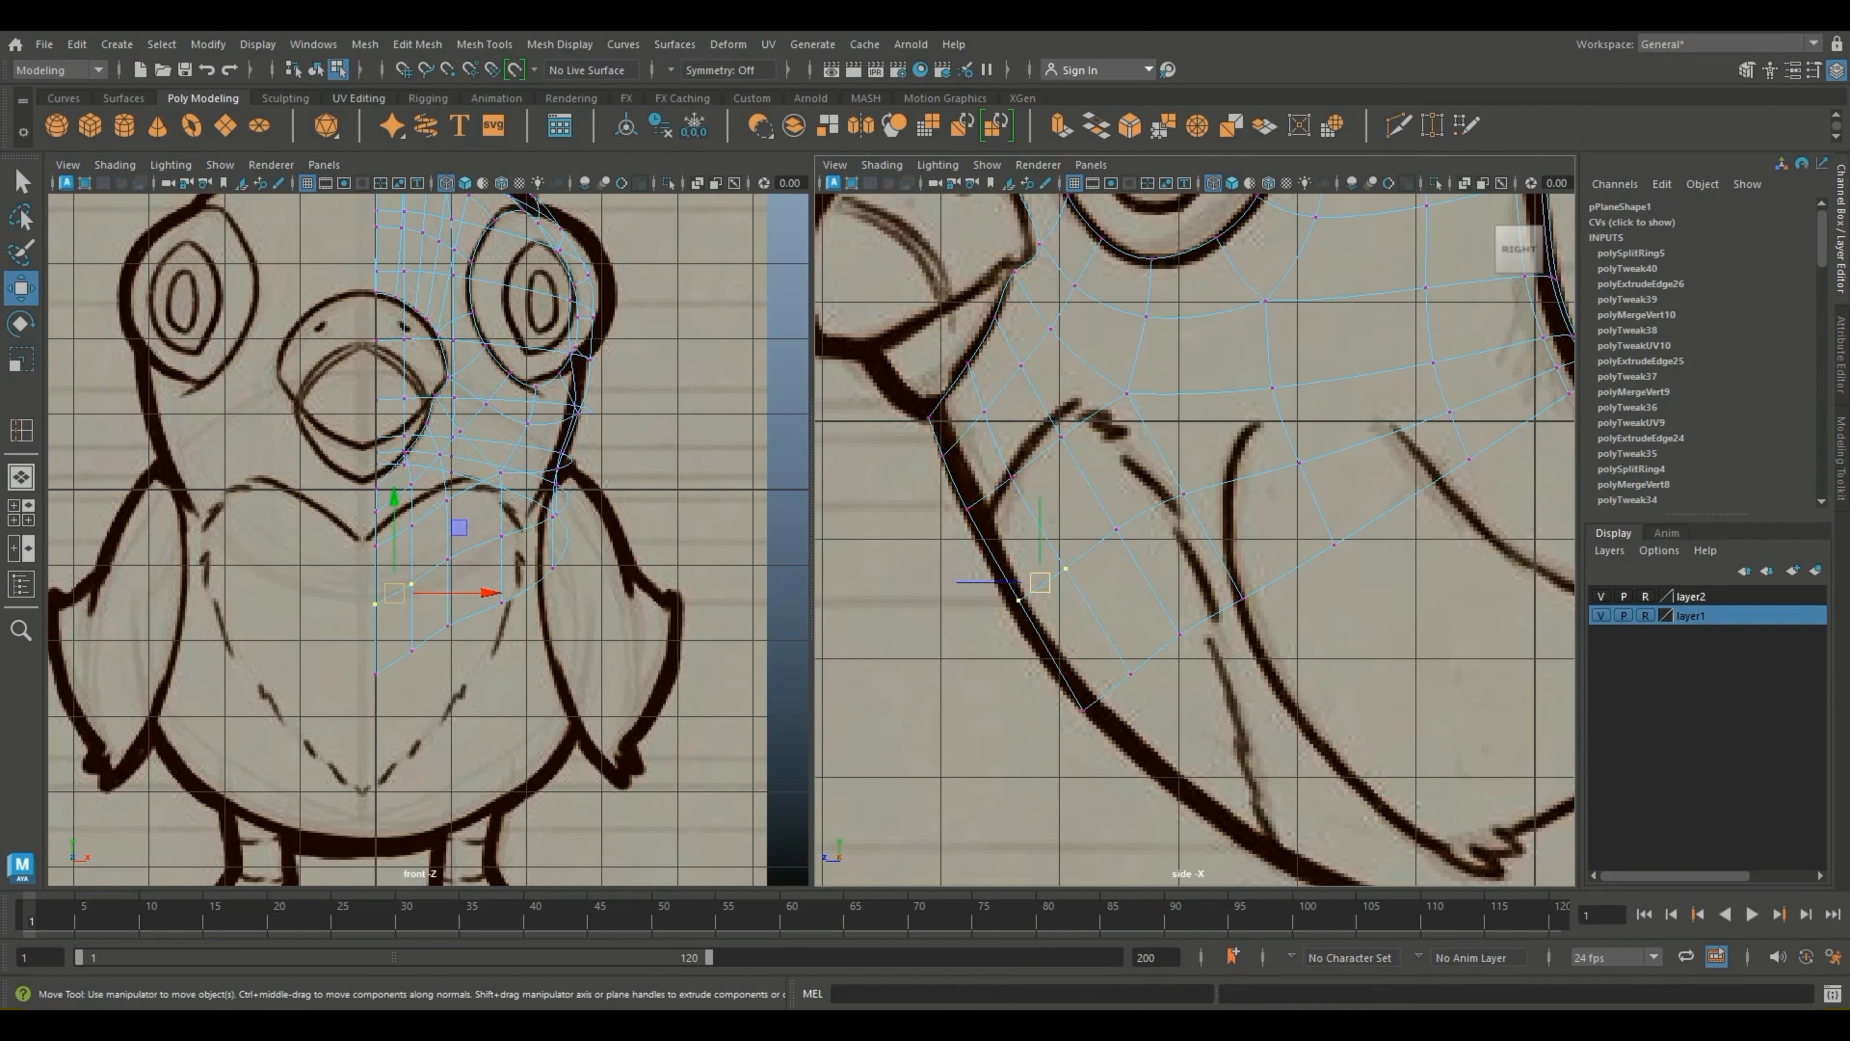
left_click_drag(1040, 583, 1023, 598)
mouse_move(1221, 534)
left_mouse_down()
mouse_move(1081, 499)
mouse_move(1079, 479)
mouse_move(1127, 524)
left_mouse_up()
middle_click_drag(1432, 368, 1216, 383, "alt")
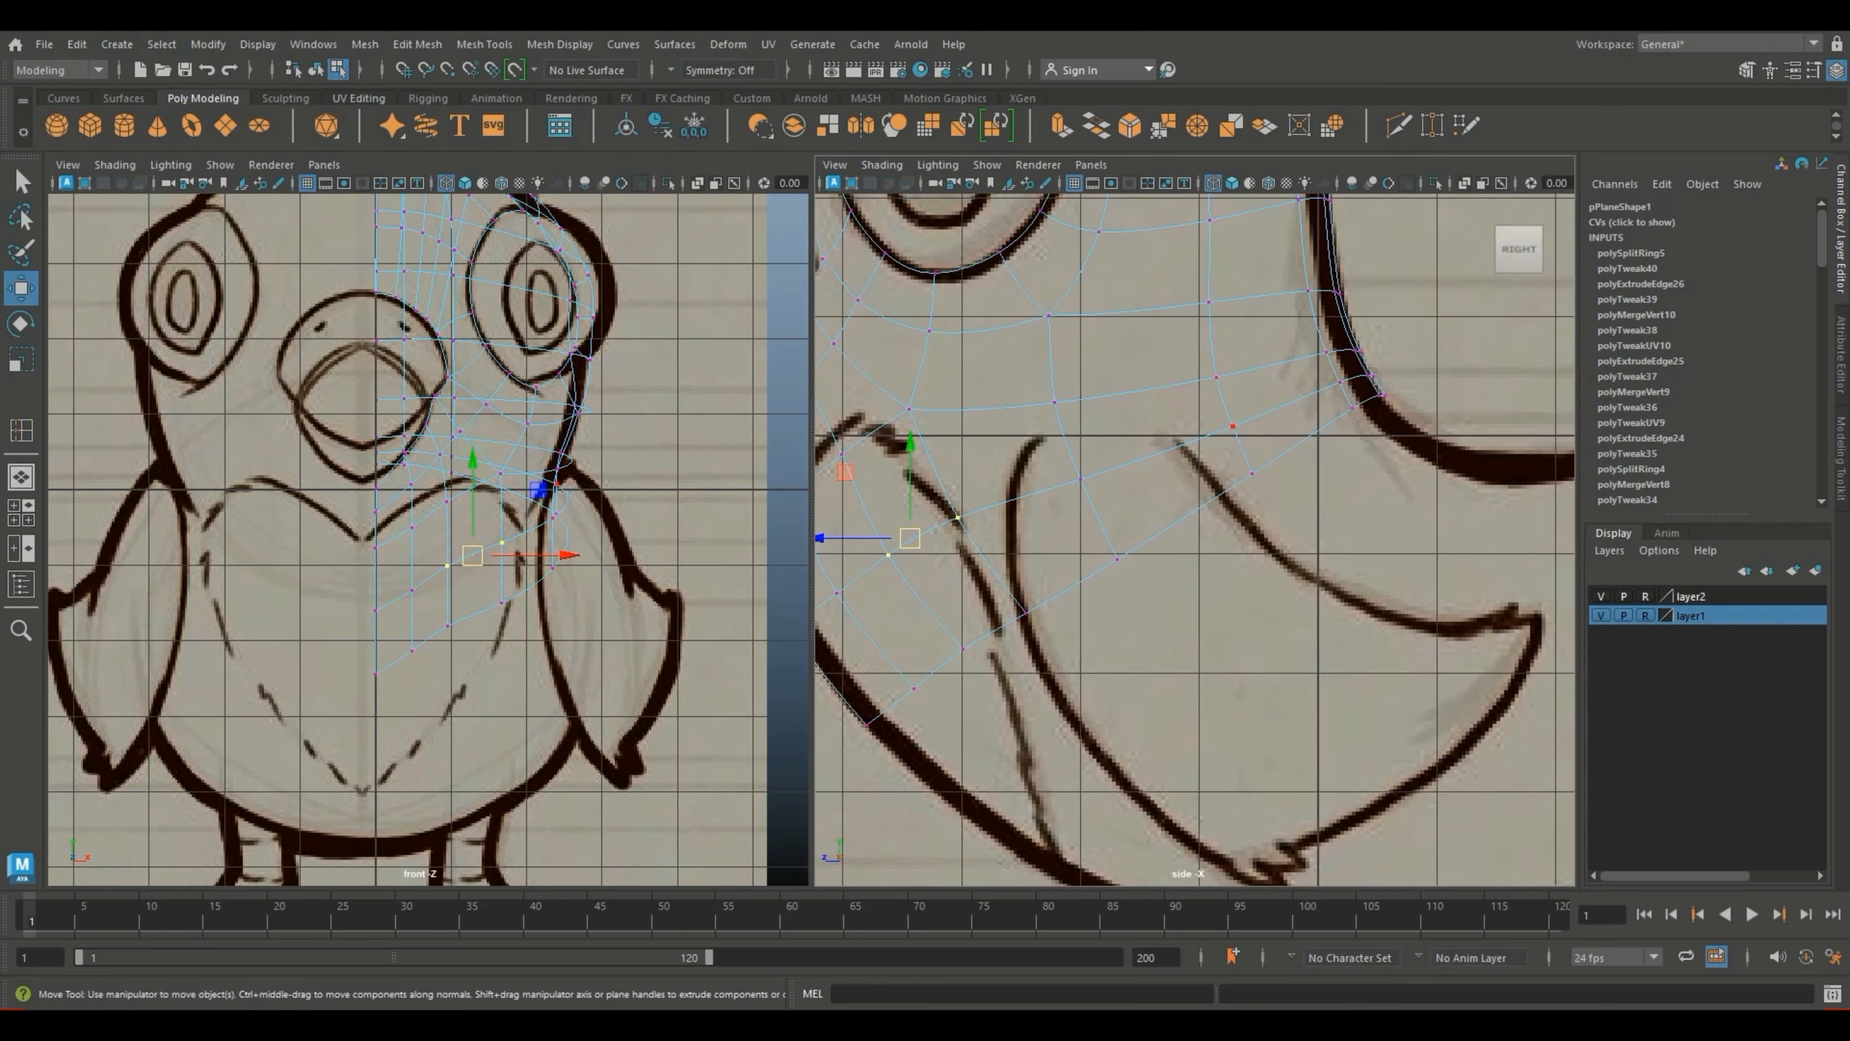
scroll(1194, 540, "down", 8)
scroll(1195, 540, "up", 5)
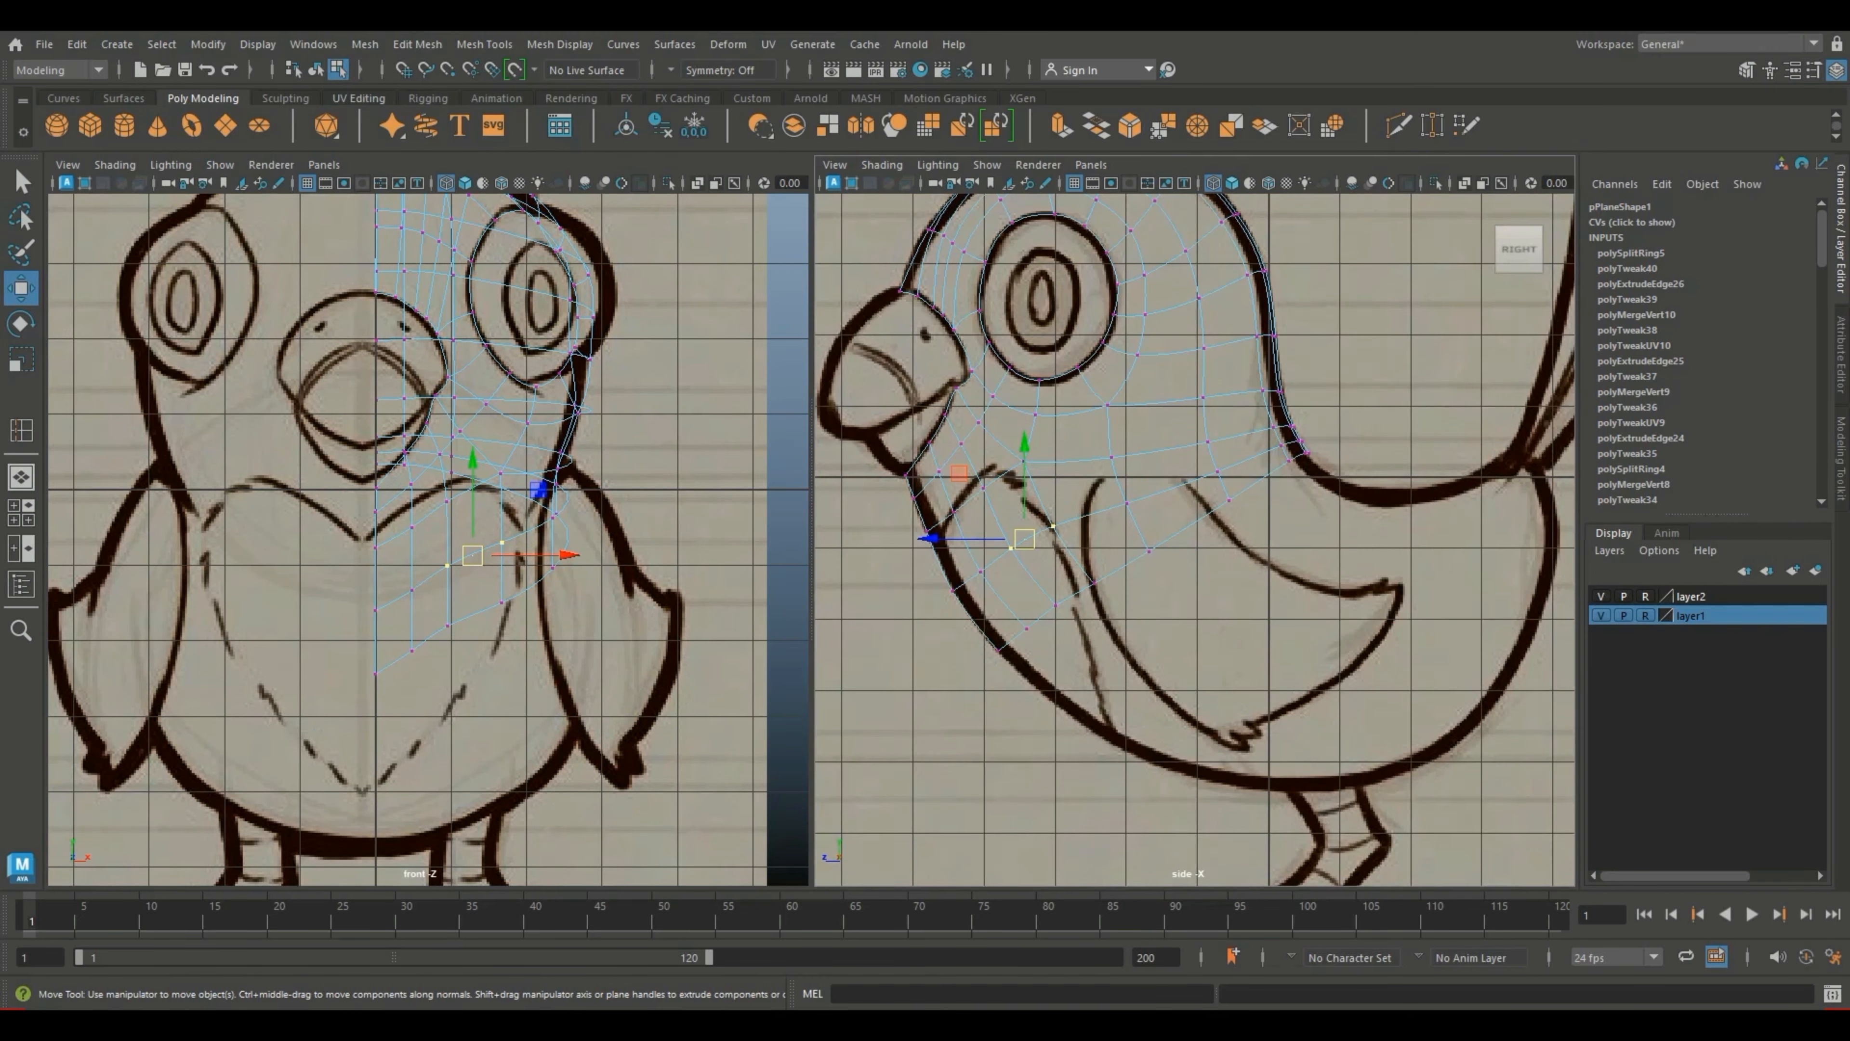
scroll(1210, 540, "up", 2)
mouse_move(939, 718)
left_mouse_down()
mouse_move(905, 687)
mouse_move(919, 700)
left_mouse_up()
scroll(425, 558, "down", 3)
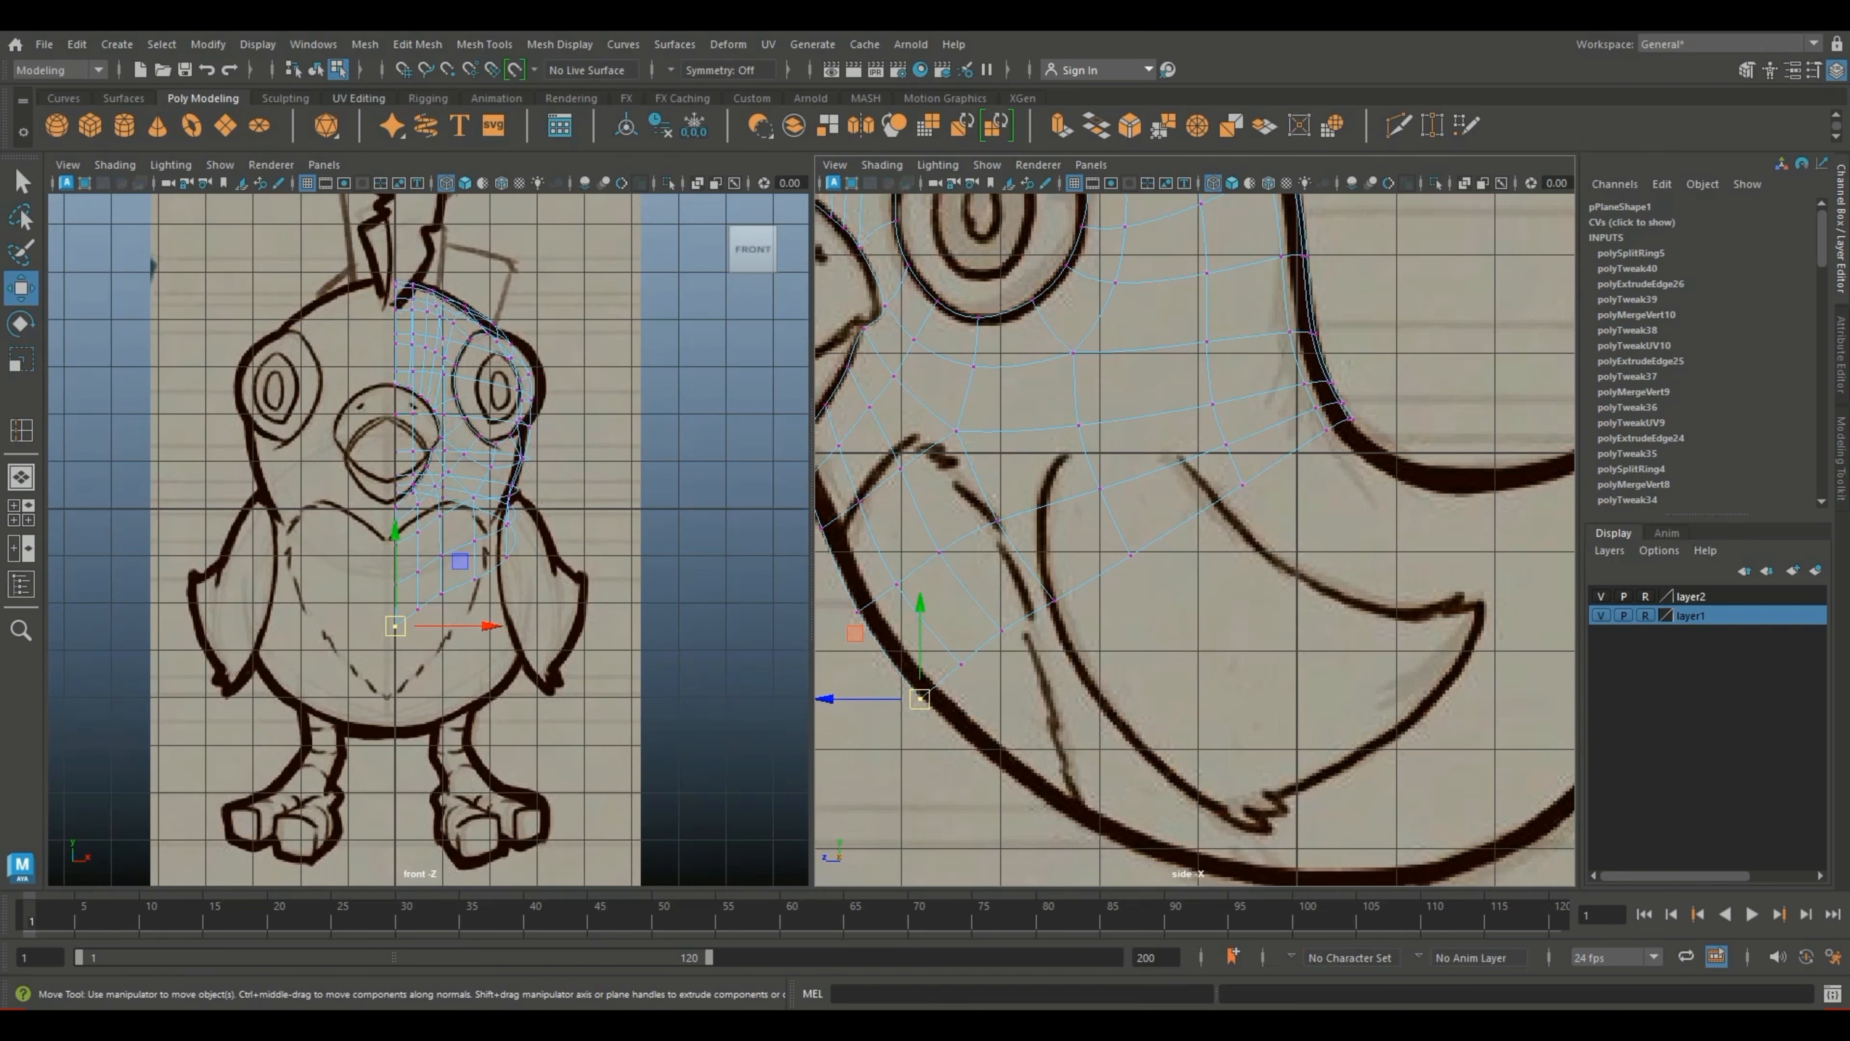
Step: Save the scene
scroll(1194, 540, "down", 6)
scroll(1195, 540, "up", 3)
middle_click_drag(1195, 540, 1092, 396, "alt")
scroll(1195, 541, "up", 3)
scroll(1188, 467, "down", 5)
scroll(1092, 396, "up", 2)
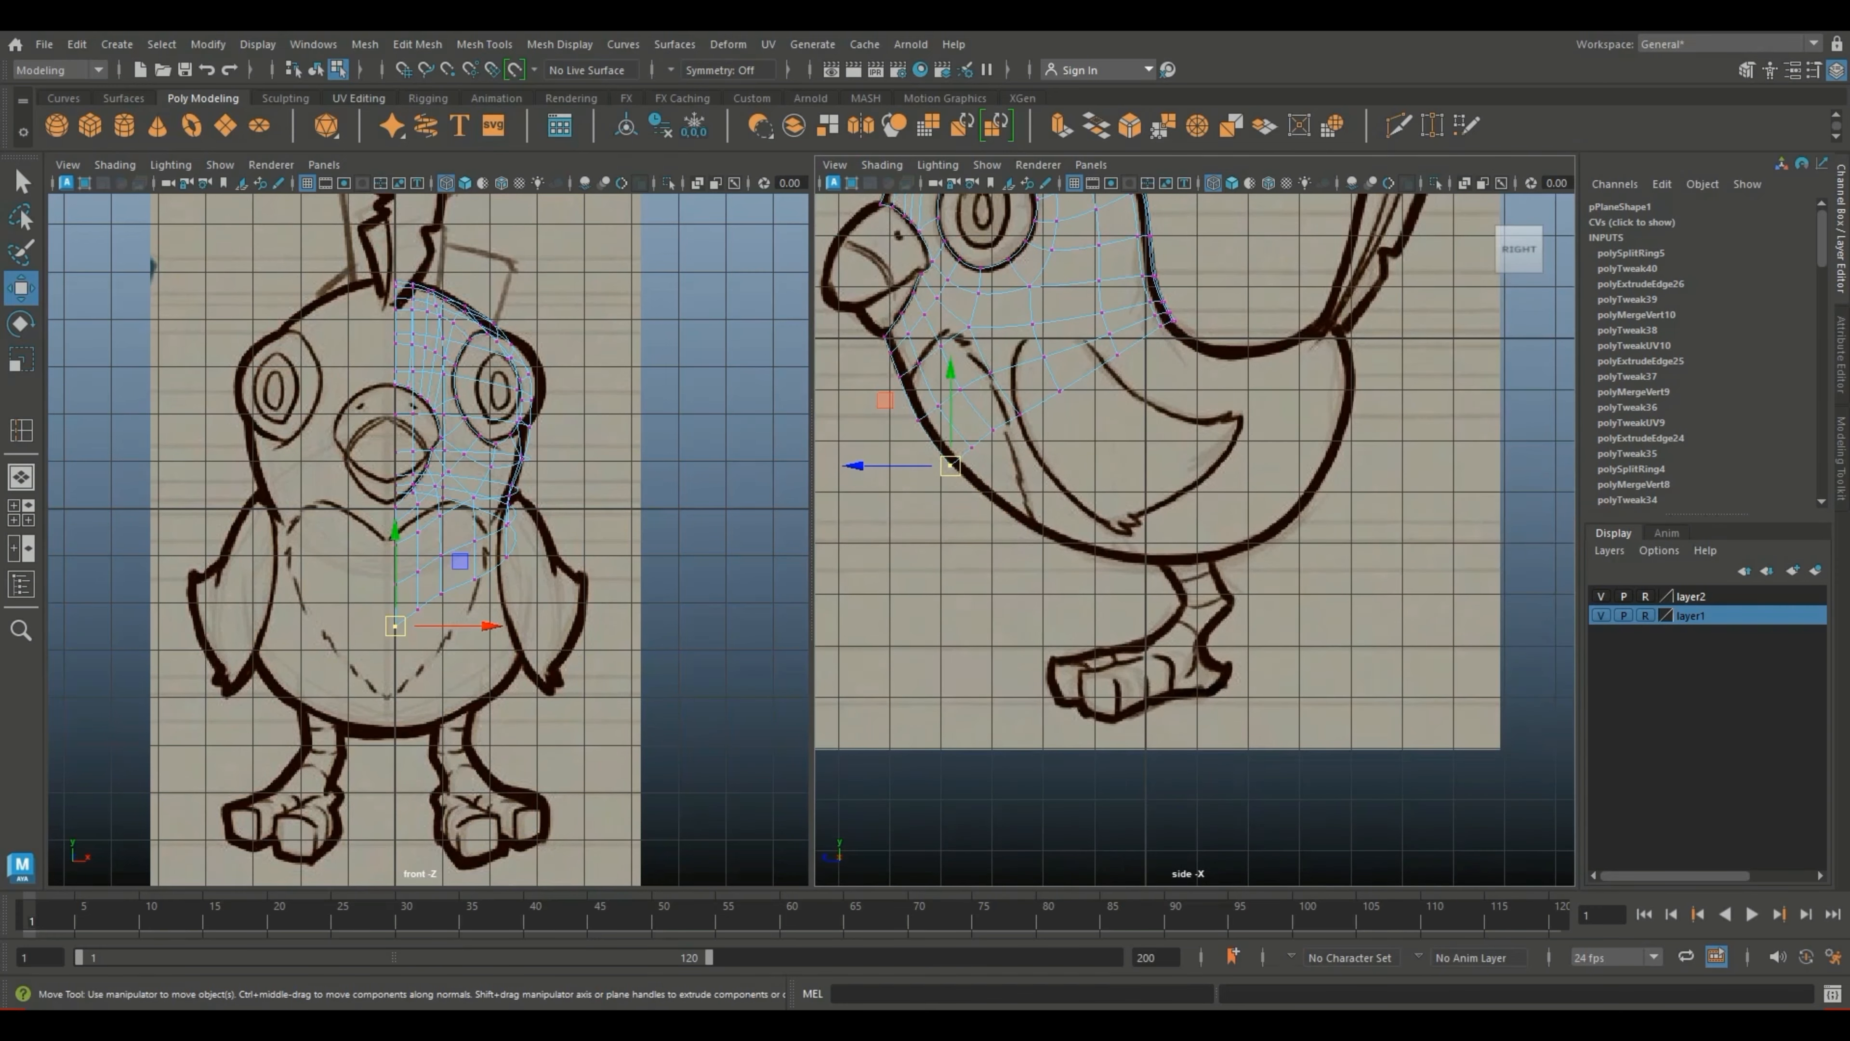
key("ctrl+s")
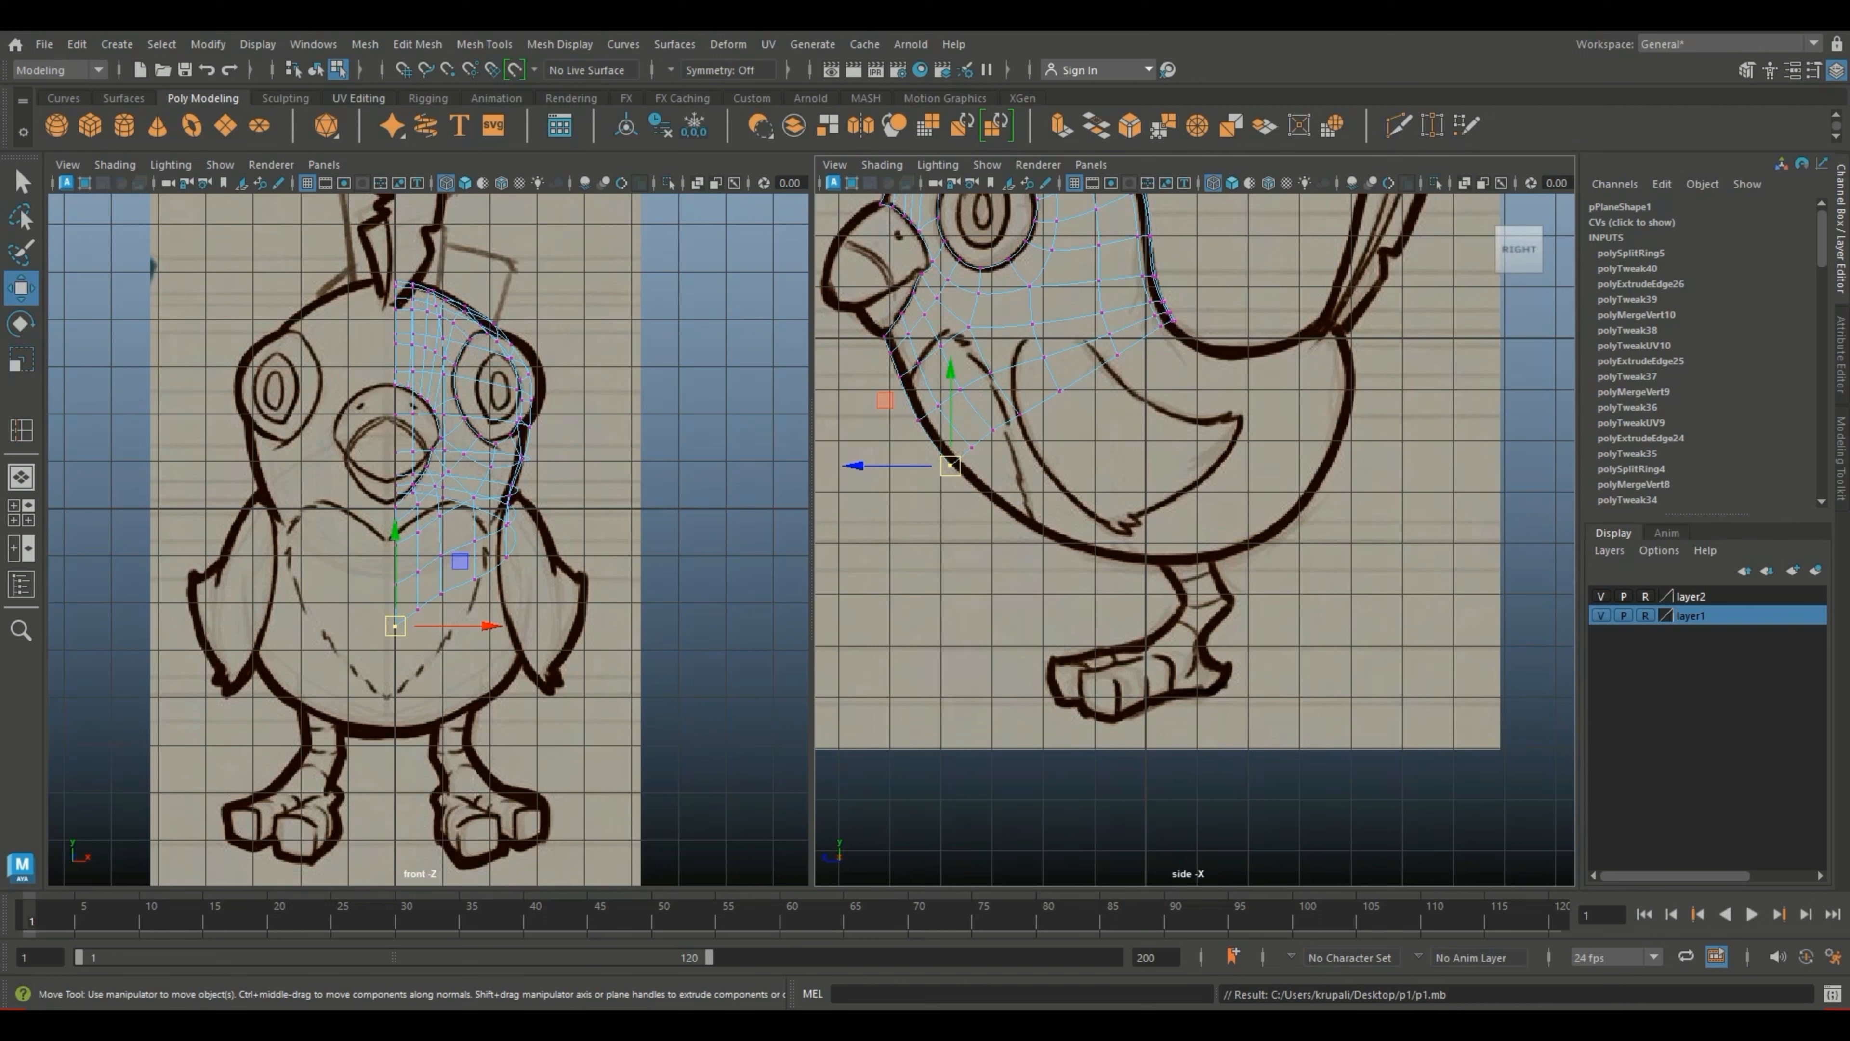
Step: Extrude the chest strip's lower border edges from the breast to the nape down and backward toward the belly in the side view
right_click_drag(1061, 392, 1061, 341)
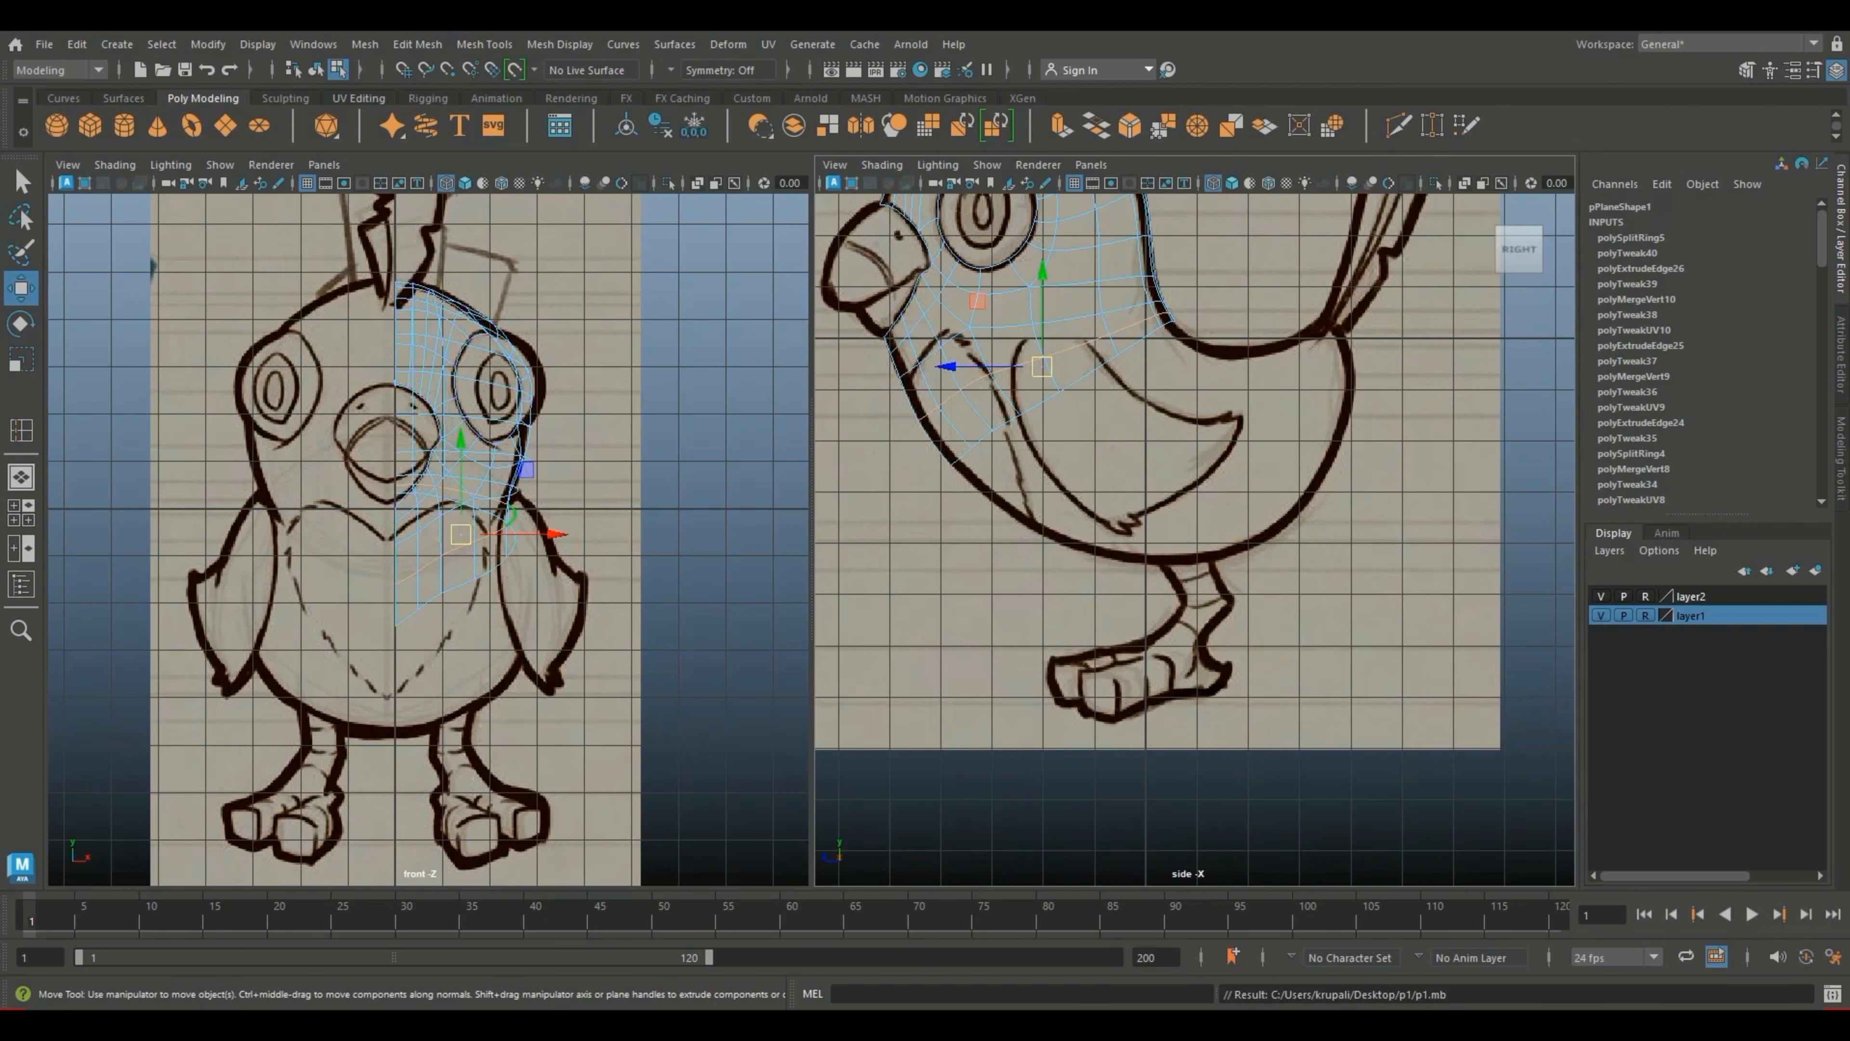
left_click(962, 456)
scroll(962, 457, "up", 1)
left_click(944, 420, "shift")
left_click(973, 402, "shift")
left_click(1012, 379, "shift")
left_click(1068, 344, "shift")
left_click(1129, 305, "shift")
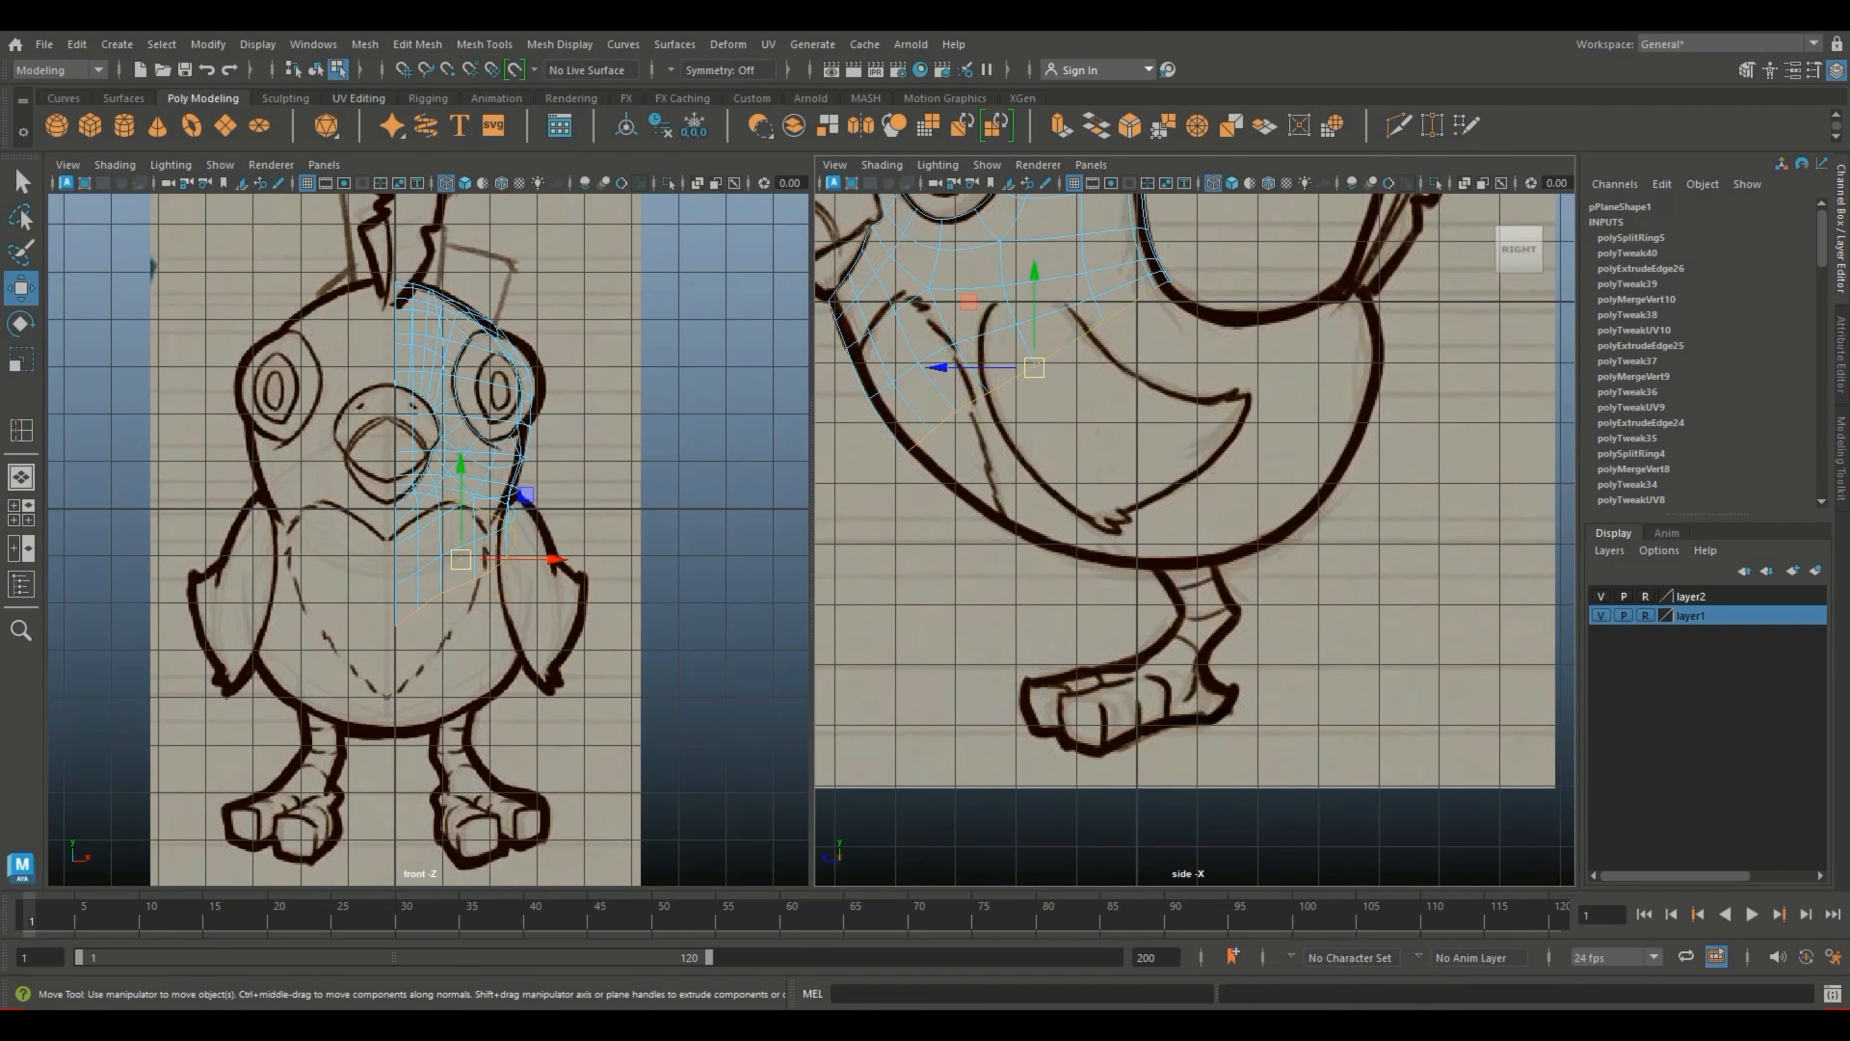
scroll(1129, 305, "up", 2)
middle_click_drag(1129, 305, 1129, 455, "alt")
scroll(1122, 467, "up", 3)
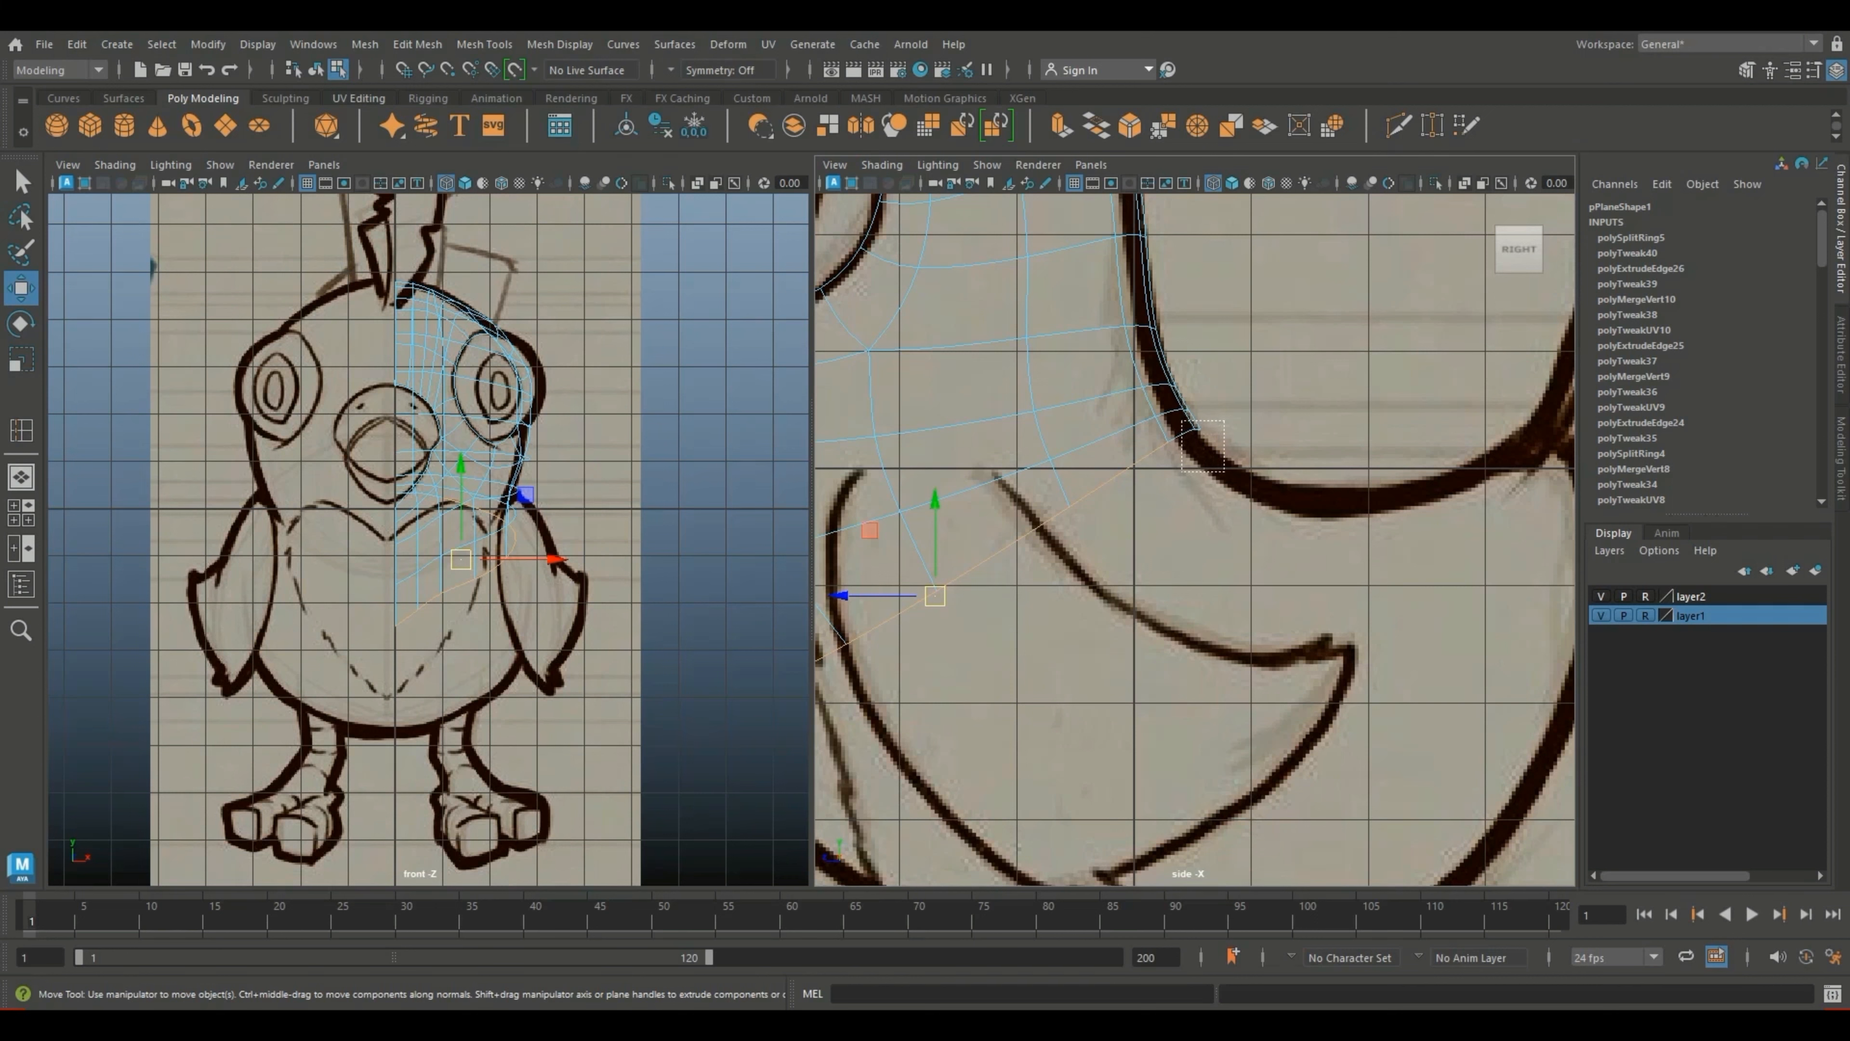
mouse_move(1181, 421)
left_mouse_down("shift")
mouse_move(1225, 472)
mouse_move(1202, 412)
left_mouse_up("shift")
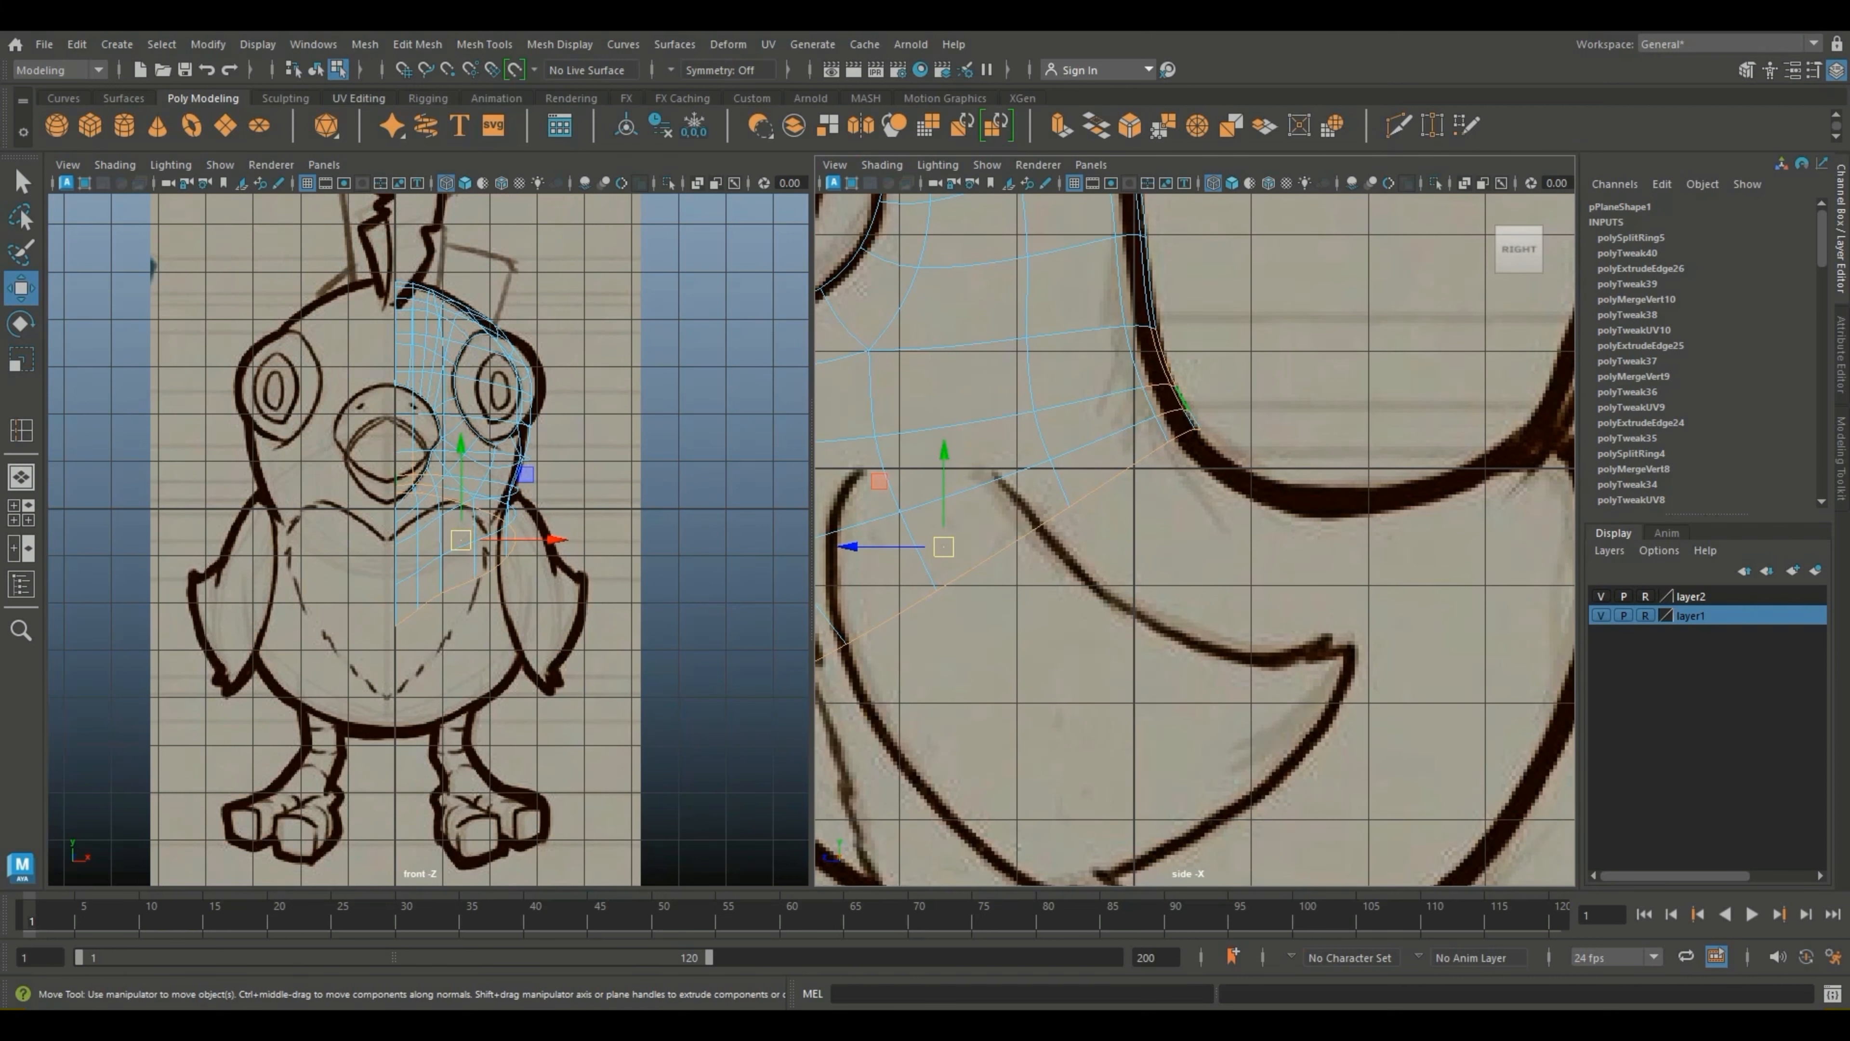
key("ctrl+z")
scroll(1194, 539, "down", 6)
middle_click_drag(1166, 511, 1117, 423, "alt")
scroll(1244, 405, "up", 3)
scroll(1002, 376, "up", 2)
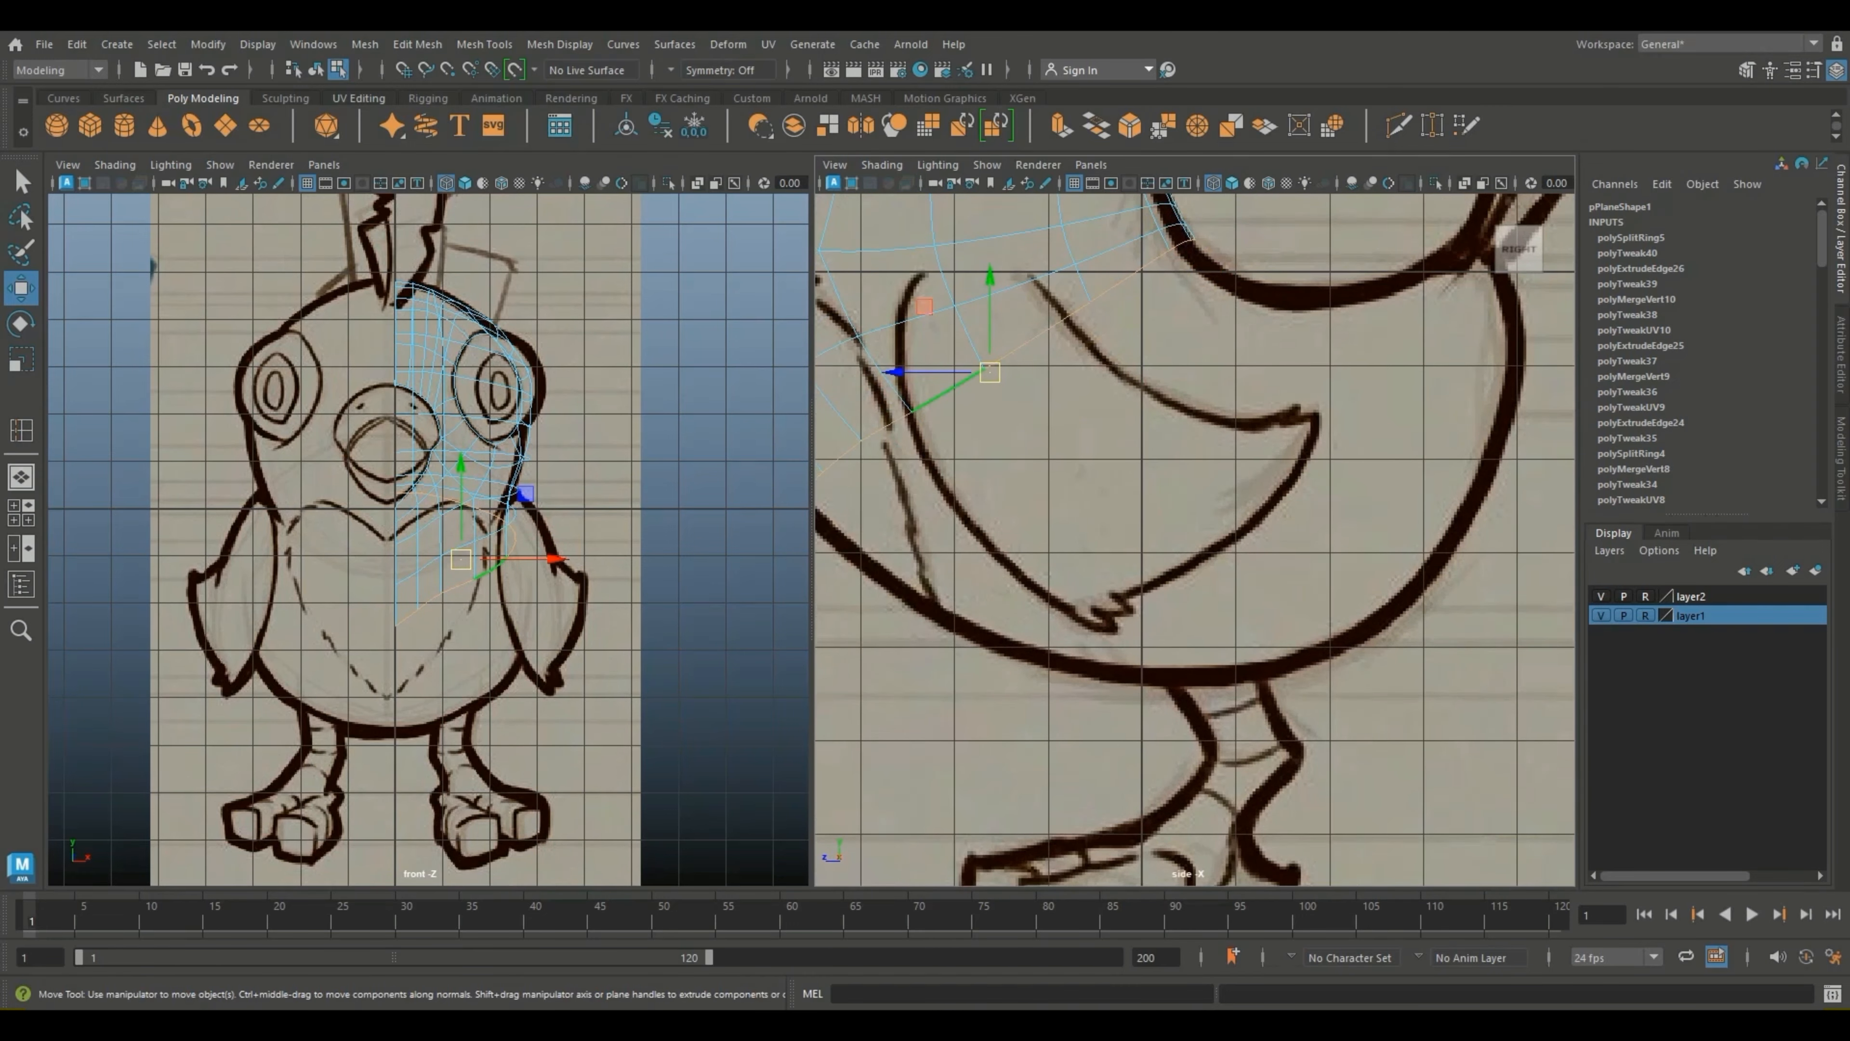
scroll(424, 529, "up", 2)
key("ctrl+e")
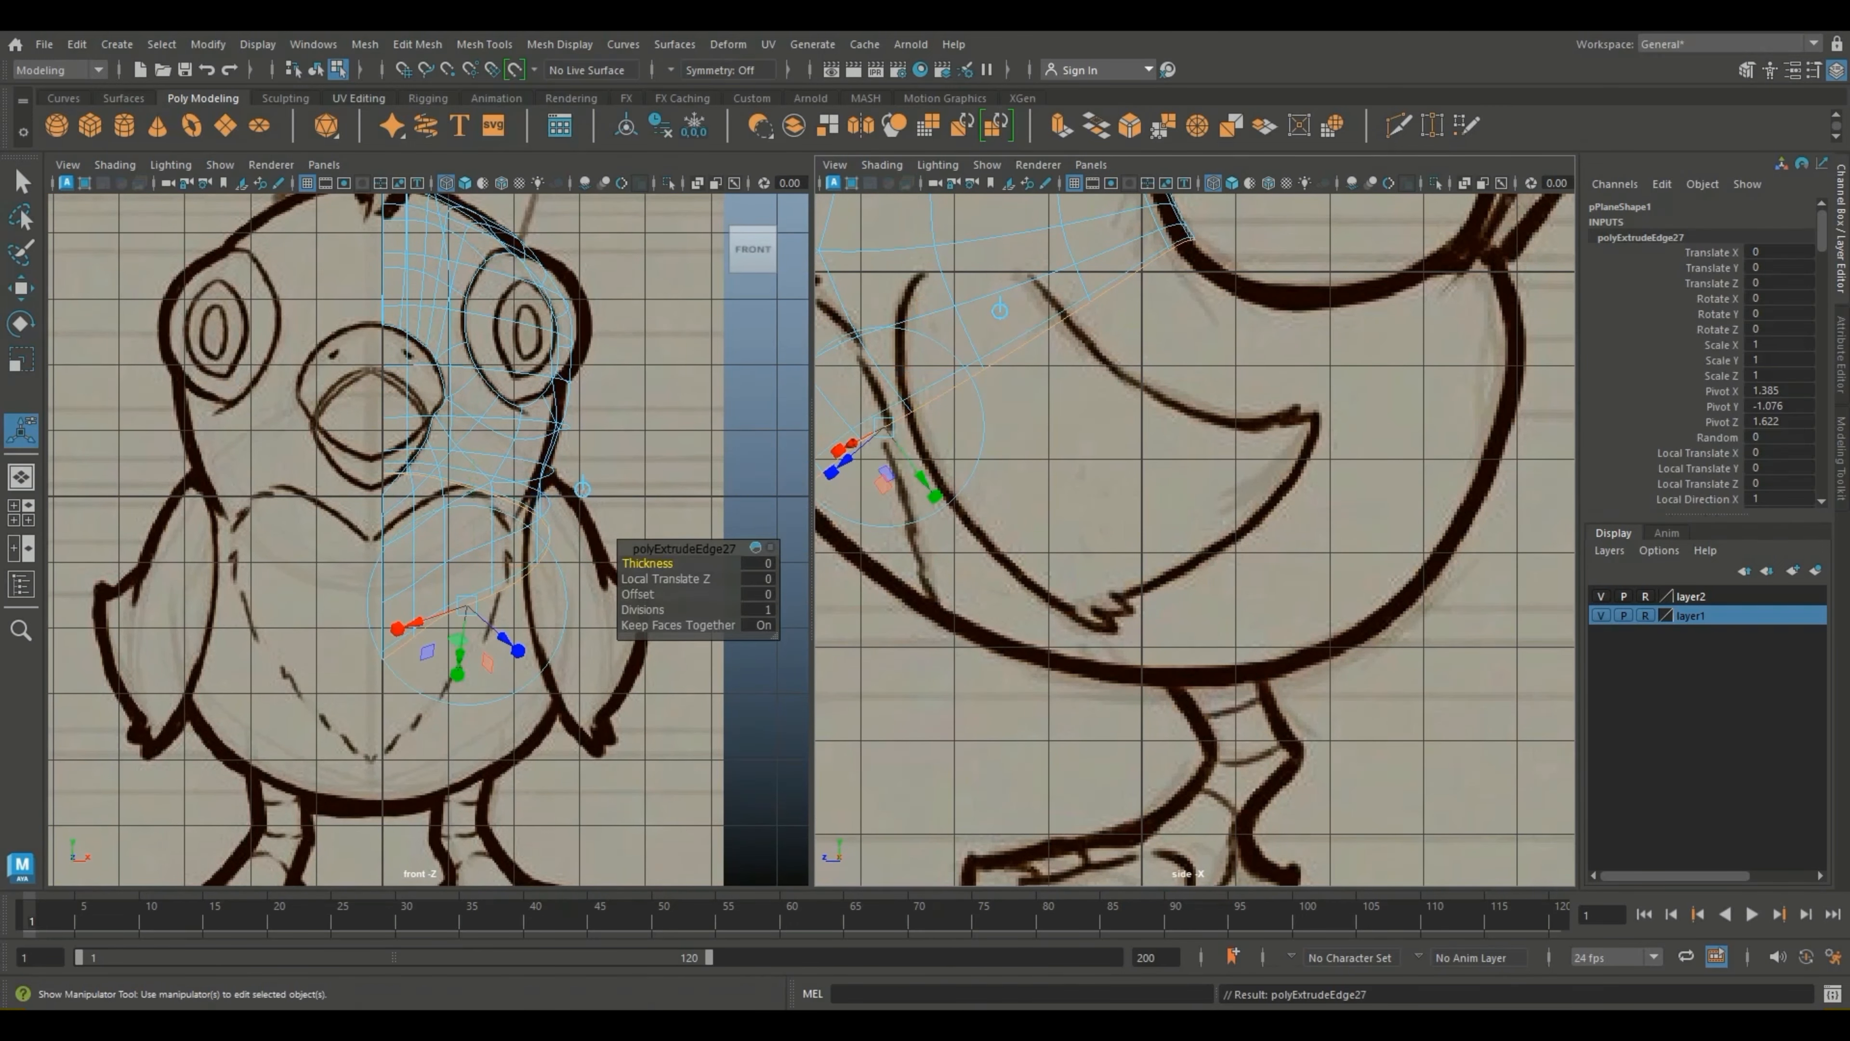
key("w")
left_click_drag(1020, 408, 1109, 463)
Step: Rotate the extruded belly edge row to a steeper slope and nudge it slightly forward and down
key("e")
left_click_drag(1136, 379, 1169, 401)
key("w")
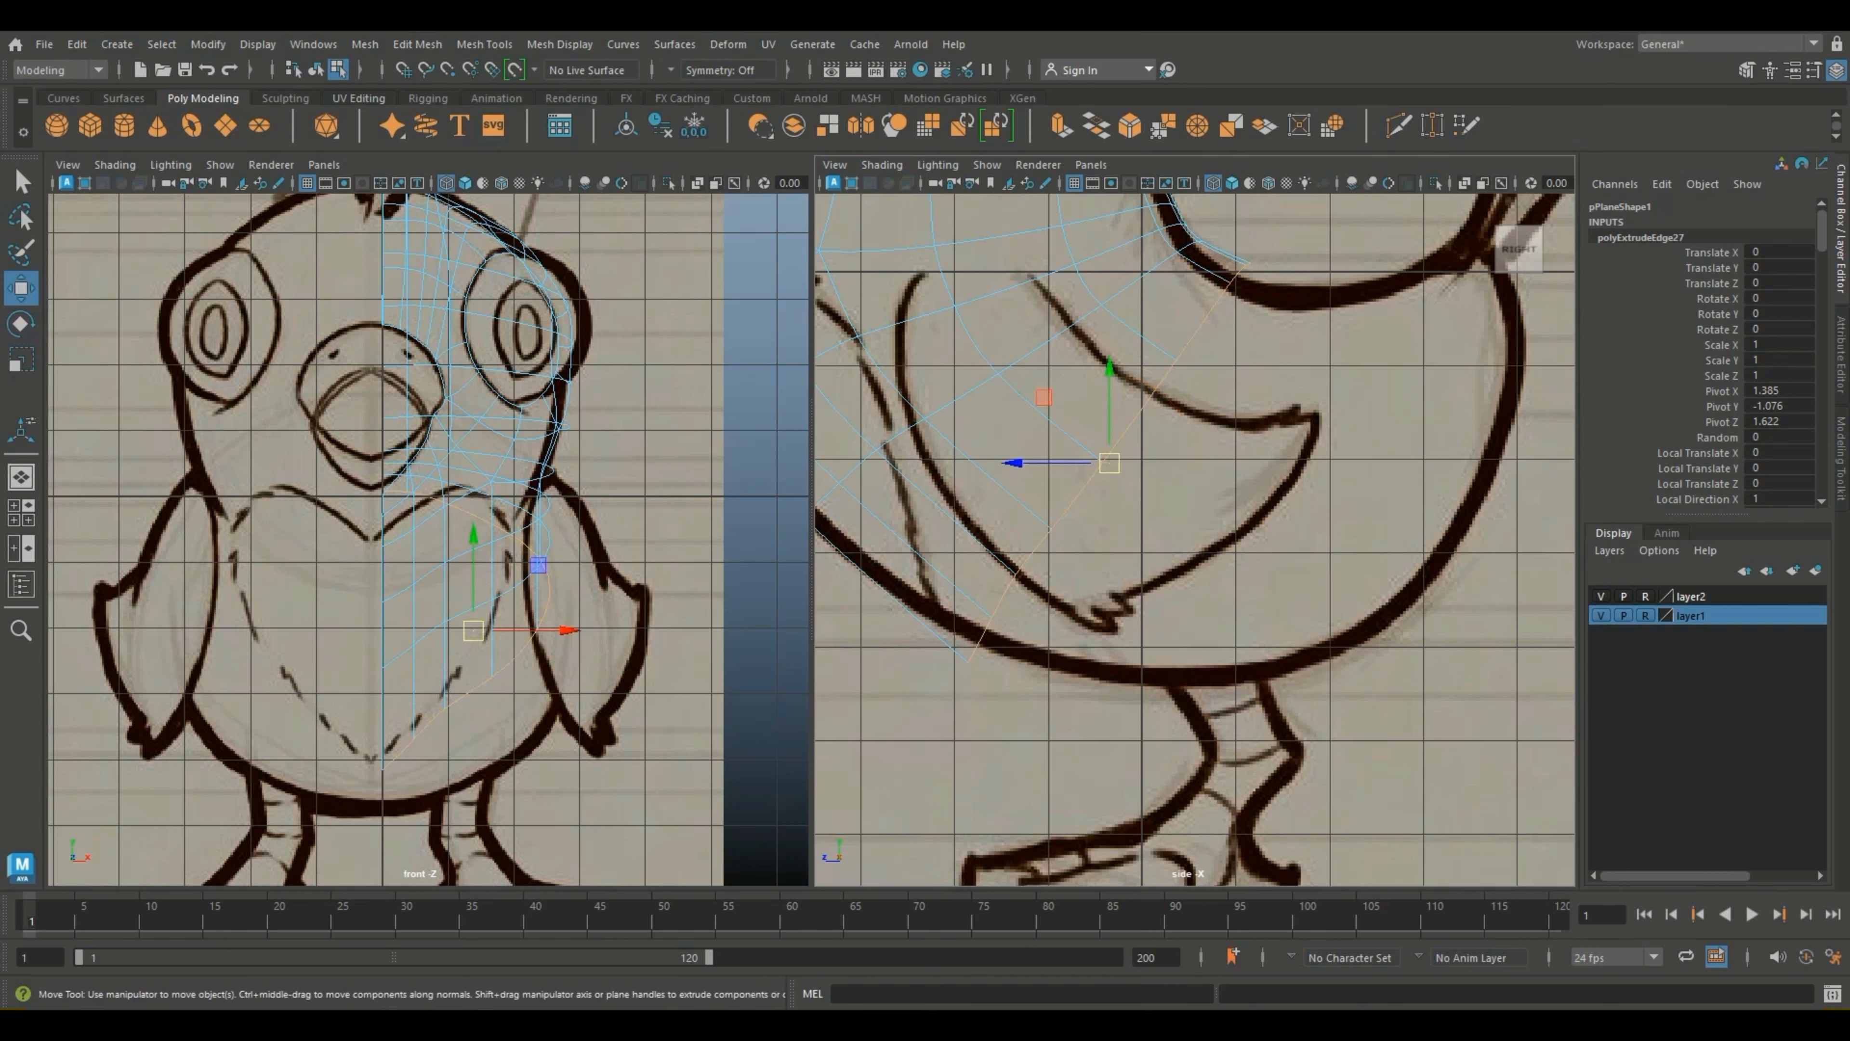
left_click_drag(1110, 464, 1092, 469)
Step: Raise the lowest front vertices of the belly border onto the belly outline in the side view and lift the neighbouring border vertices
middle_click_drag(1093, 510, 1323, 427, "alt")
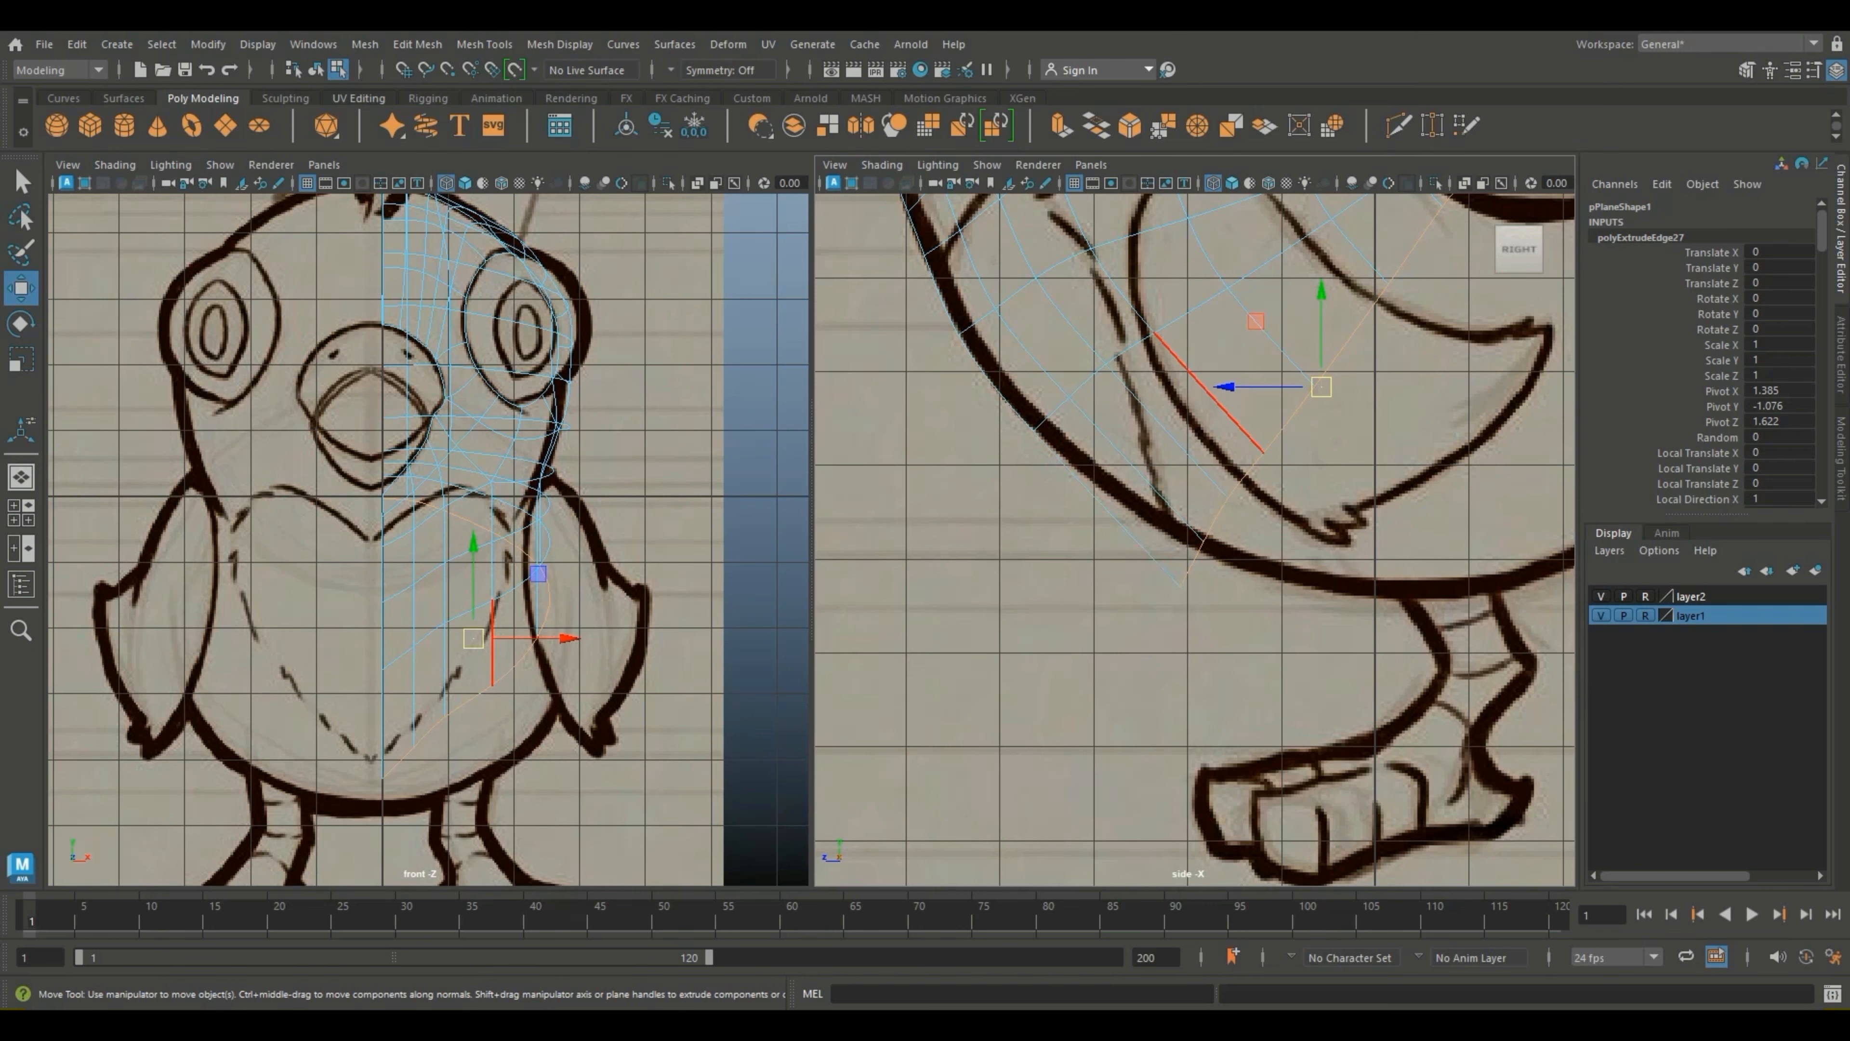
middle_click_drag(1195, 539, 1080, 602, "alt")
right_click_drag(1086, 443, 1005, 444)
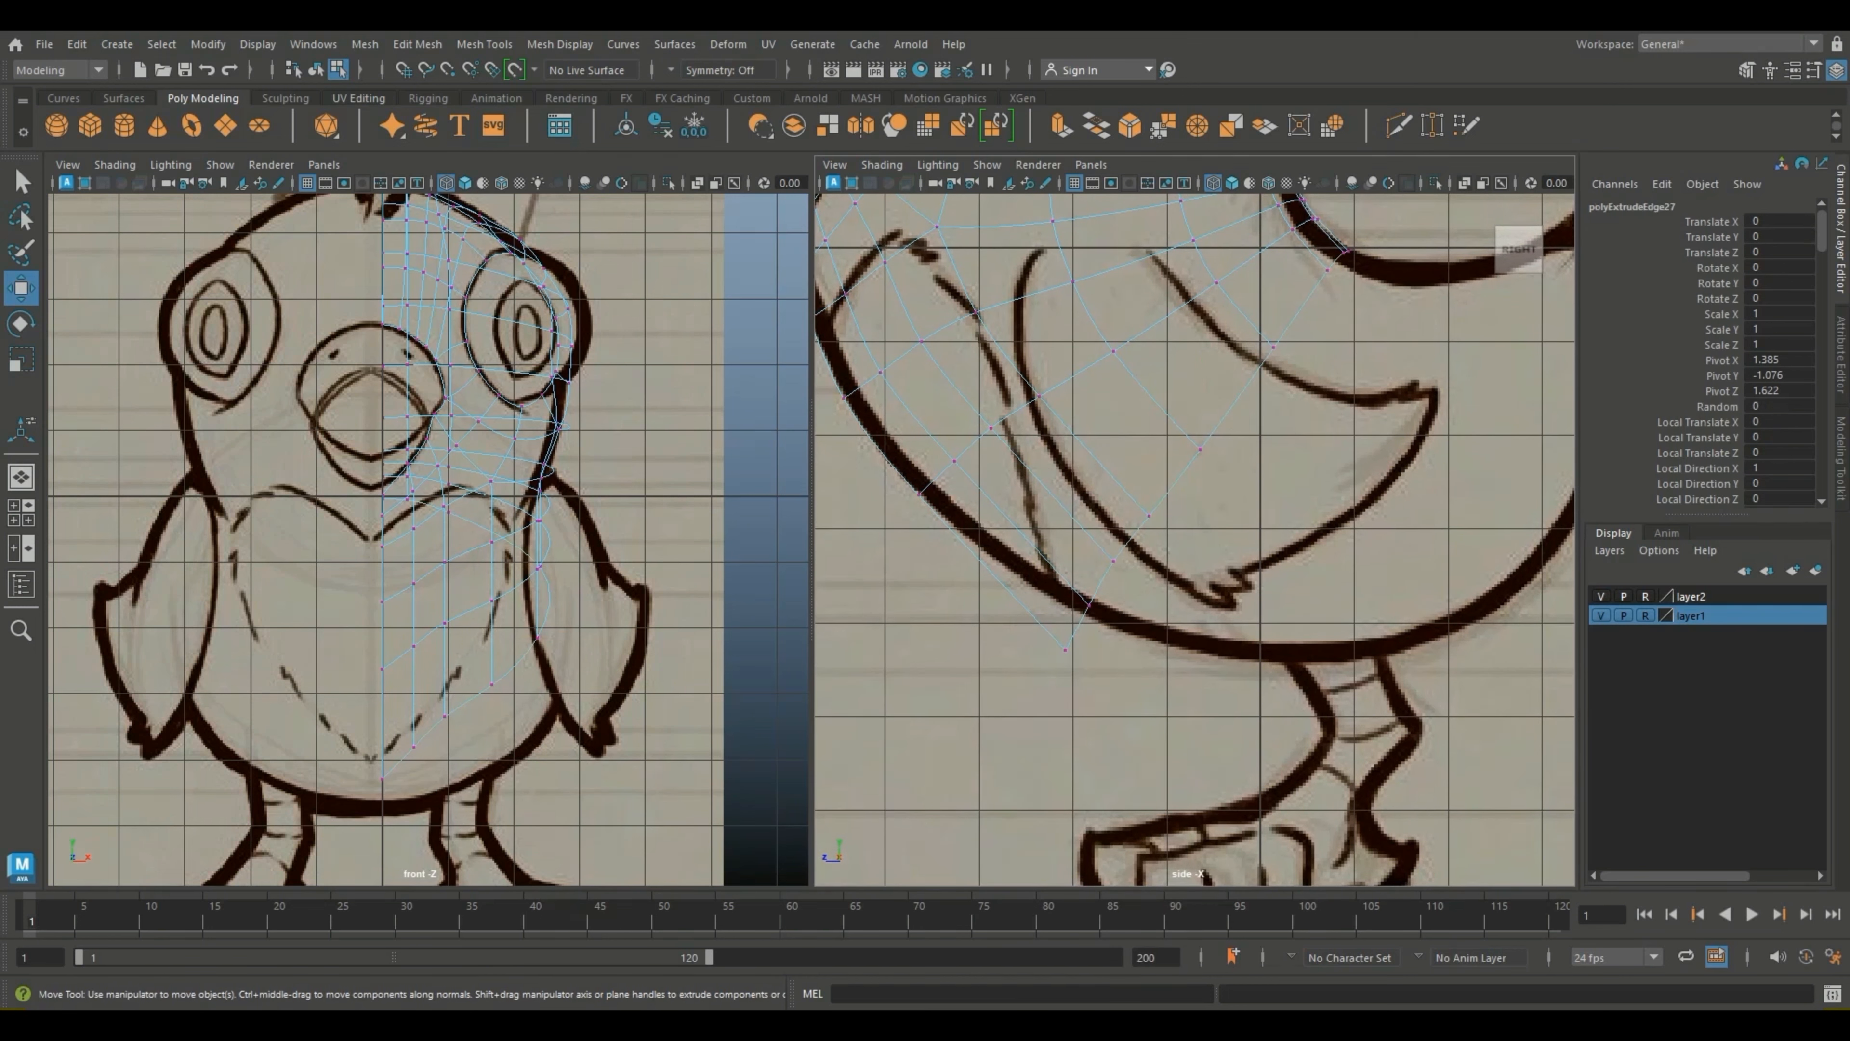
left_click_drag(1034, 543, 1136, 674)
left_click_drag(1089, 605, 1075, 554)
left_click_drag(1197, 550, 1183, 438)
left_click_drag(1193, 464, 1178, 408)
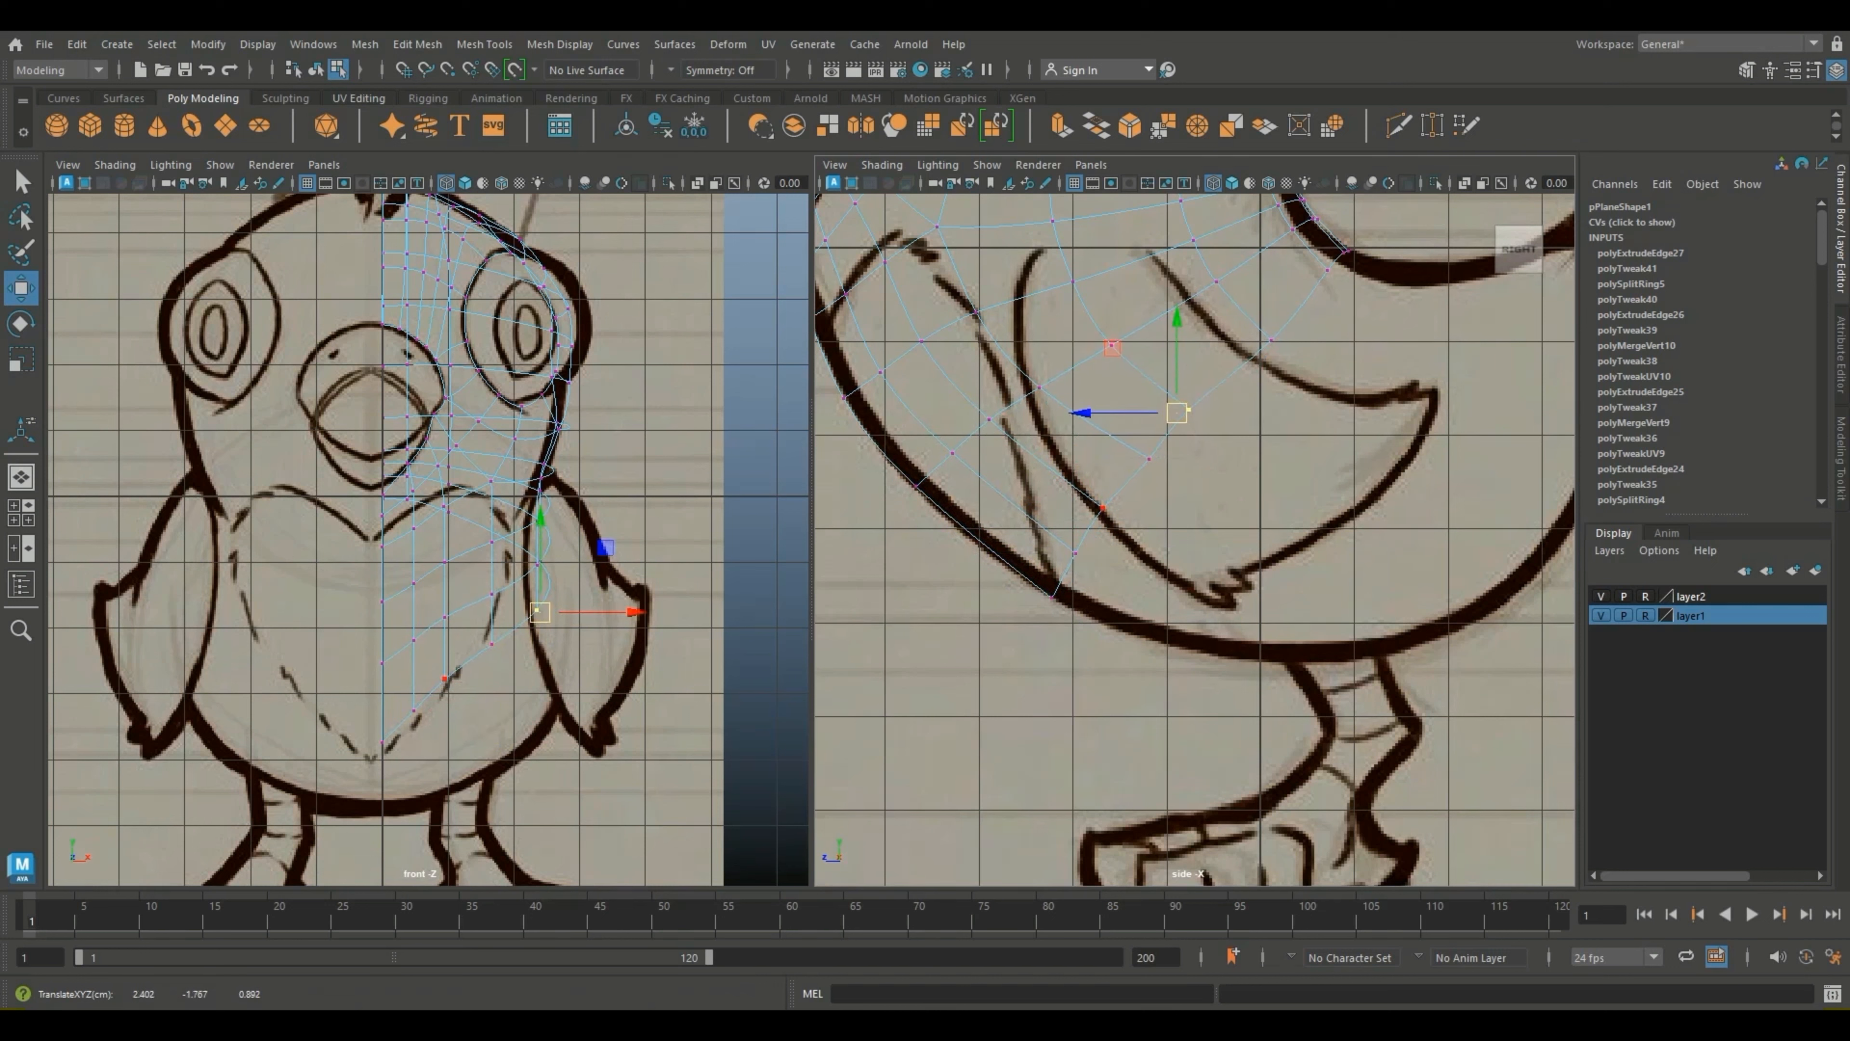
Step: Shift the belly border vertices across the wing area up and forward in the side view to even out the row
left_click_drag(1086, 616, 1033, 556)
middle_click_drag(1195, 540, 1151, 603, "alt")
left_click_drag(1031, 549, 1096, 501)
key("1")
left_click_drag(1097, 501, 1130, 463)
left_click(1233, 408)
left_click_drag(1232, 408, 1218, 395)
Step: Rotate and nudge the lowest nape vertices onto the nape outline in the side view, including the row just above them
left_click_drag(1344, 361, 1273, 312)
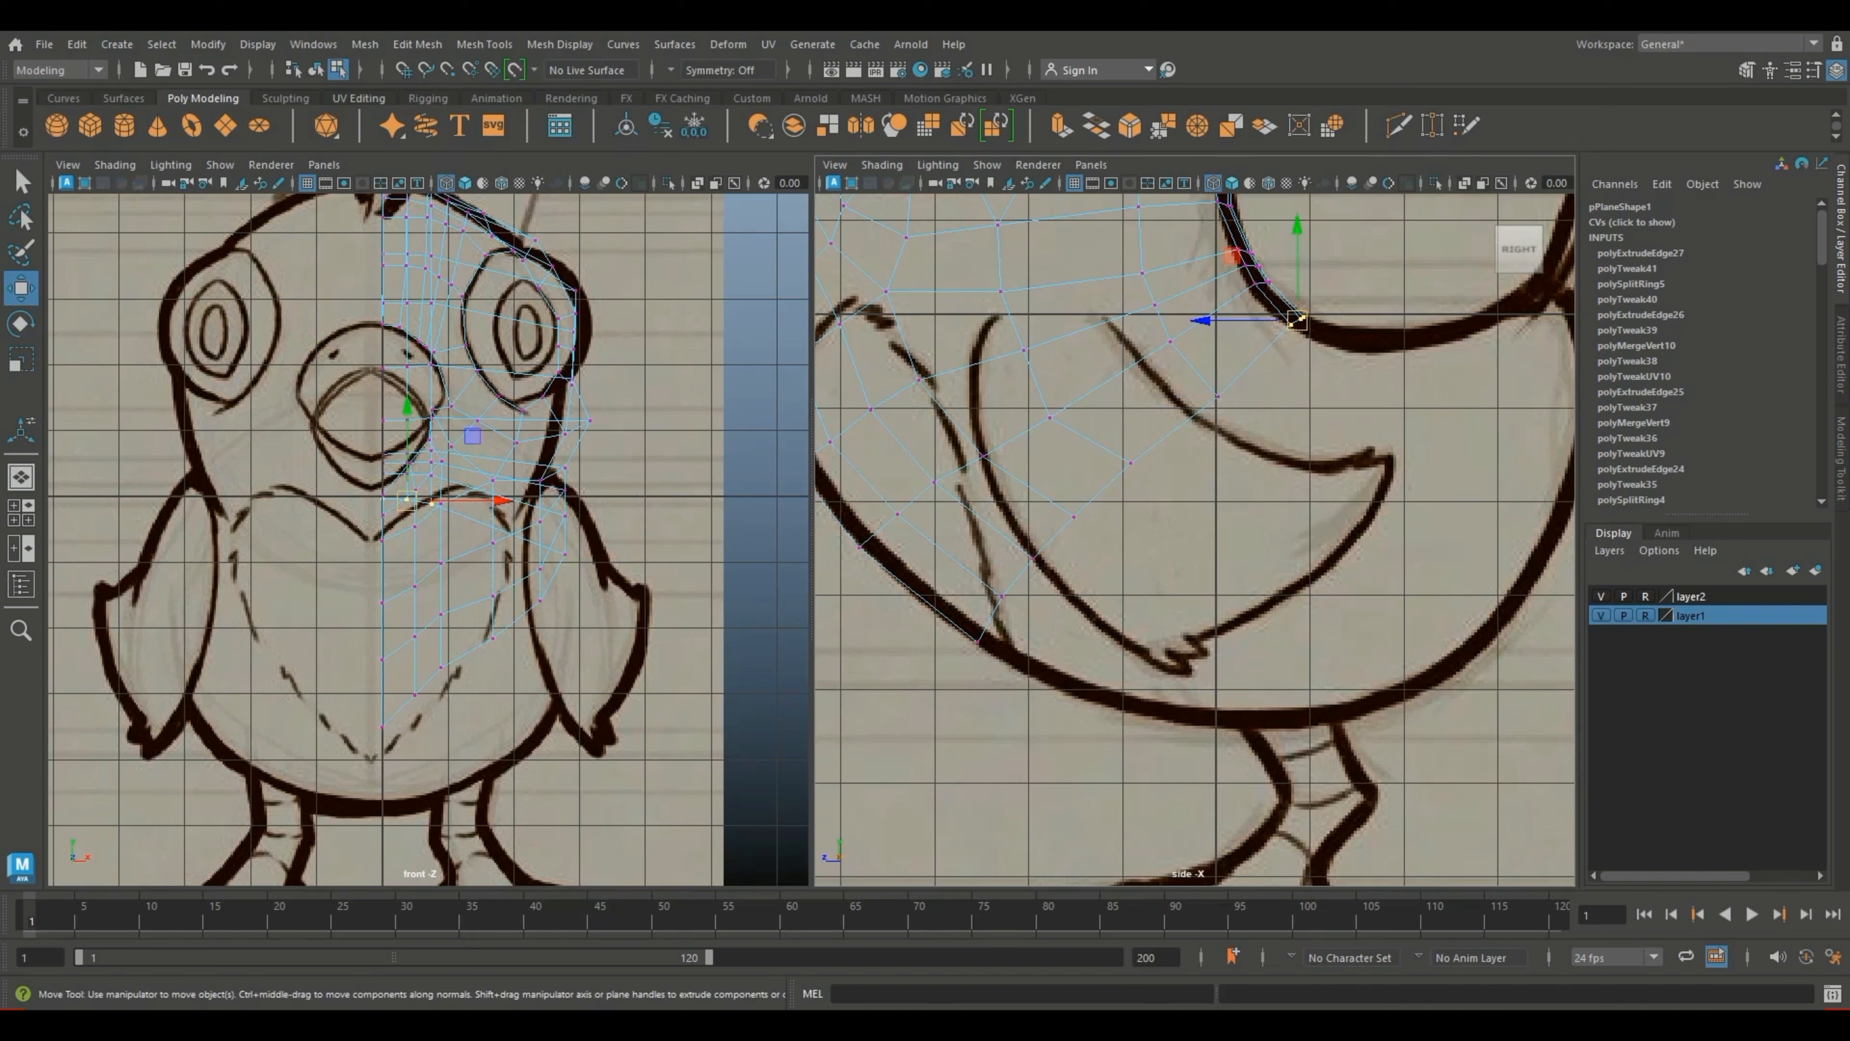
key("e")
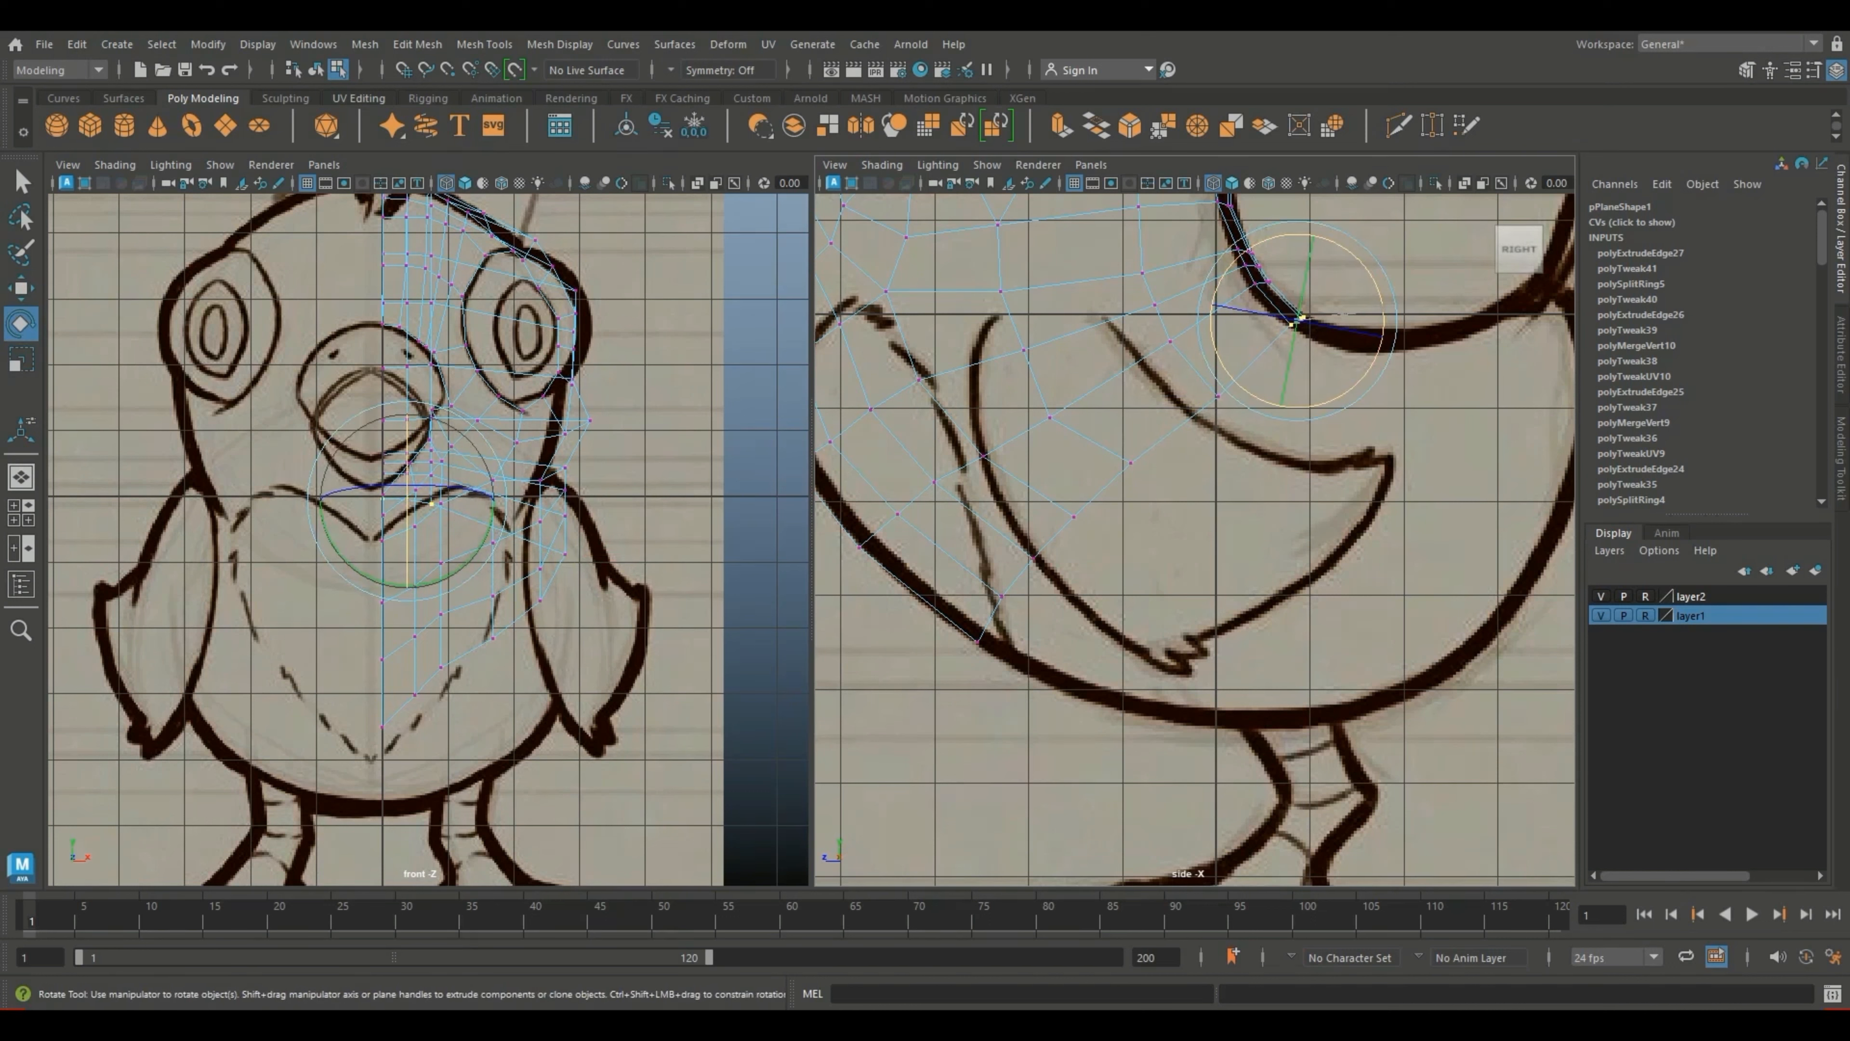
left_click_drag(1379, 298, 1383, 314)
key("w")
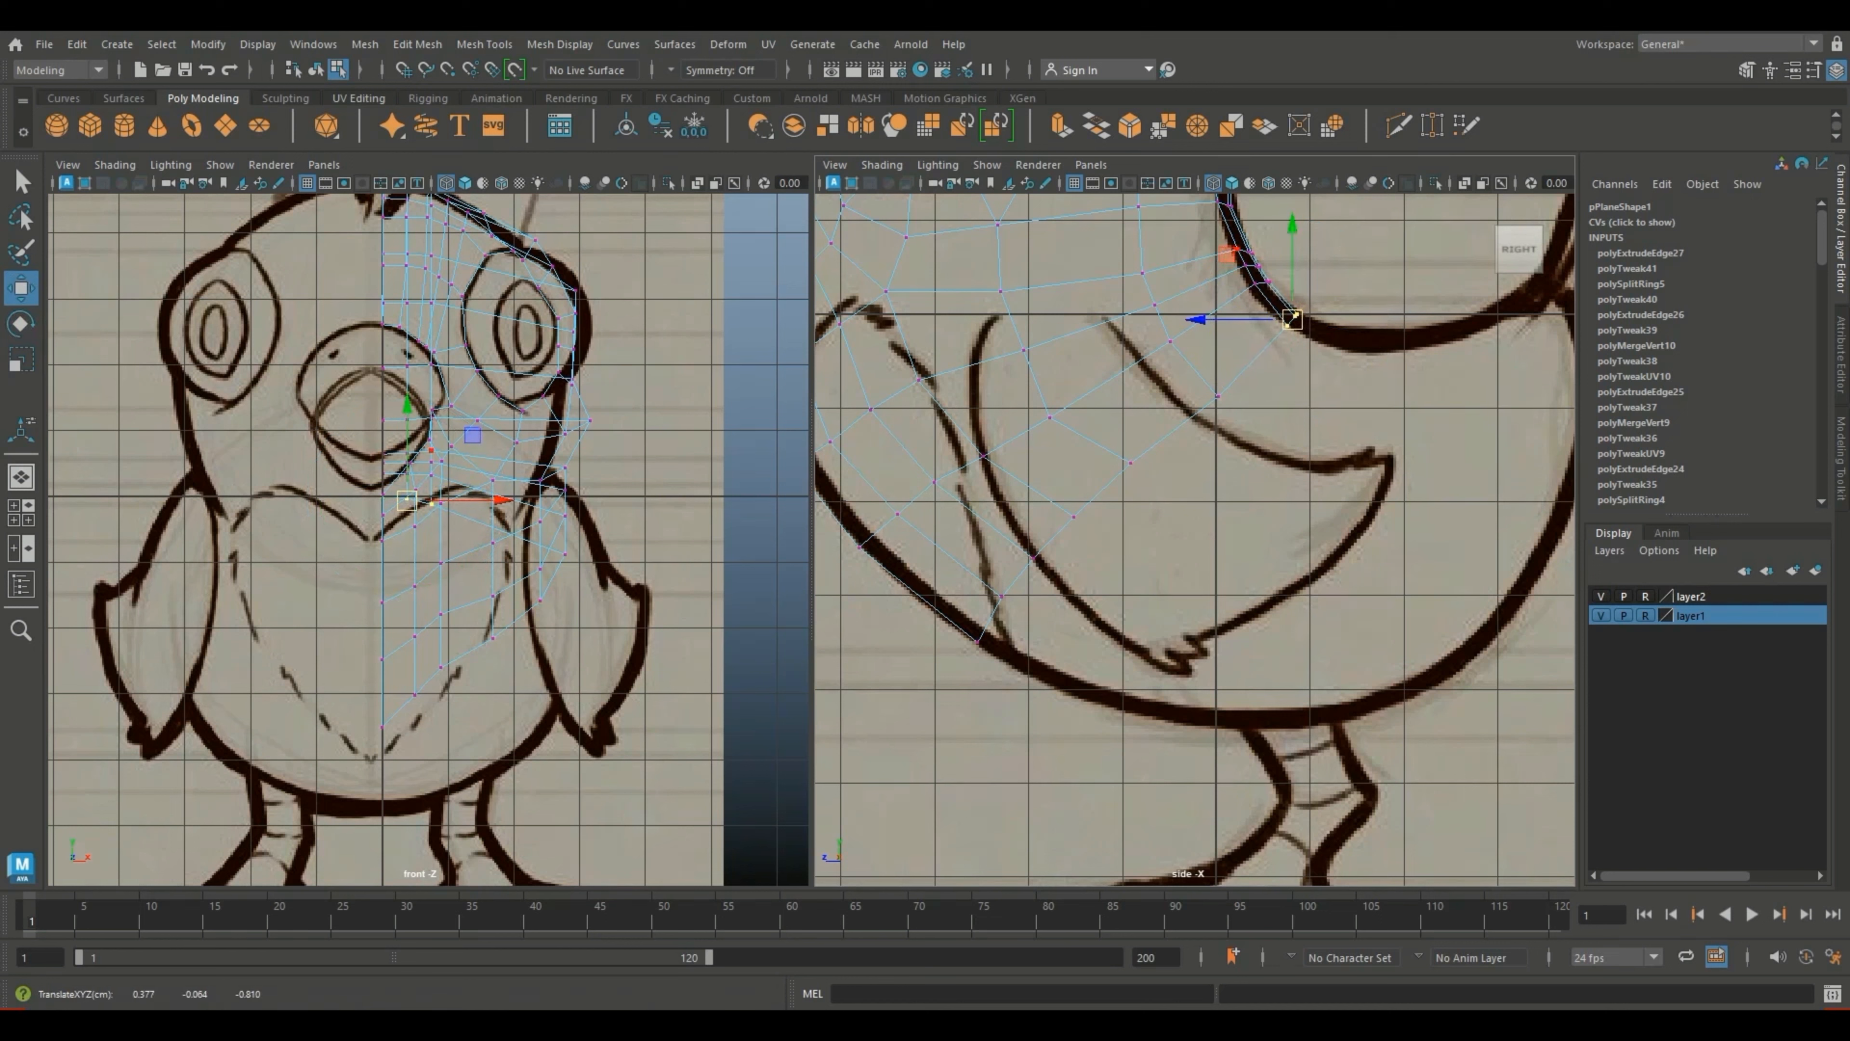
left_click_drag(1291, 318, 1249, 270)
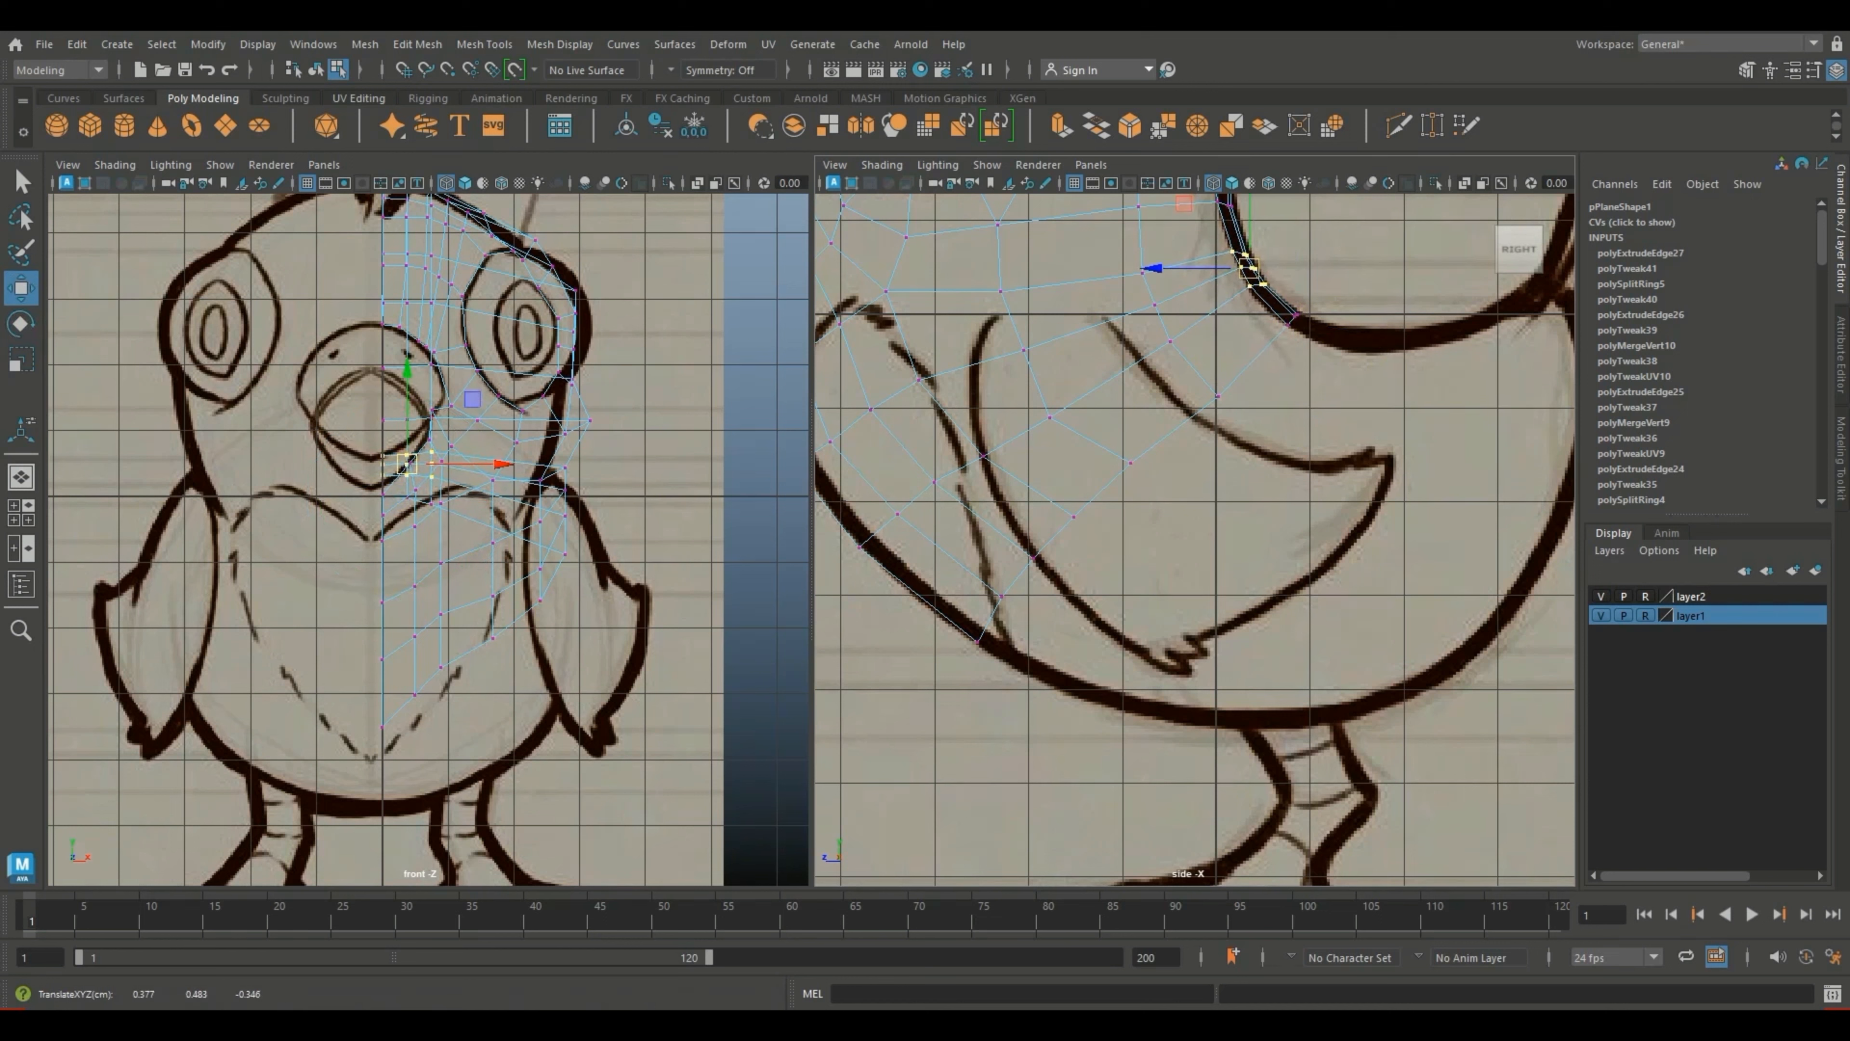
Step: Move the belly border's two vertices beside the centre line down and outward toward the dashed heart outline in the front view
middle_click_drag(1249, 270, 1493, 269, "alt")
scroll(428, 539, "up", 3)
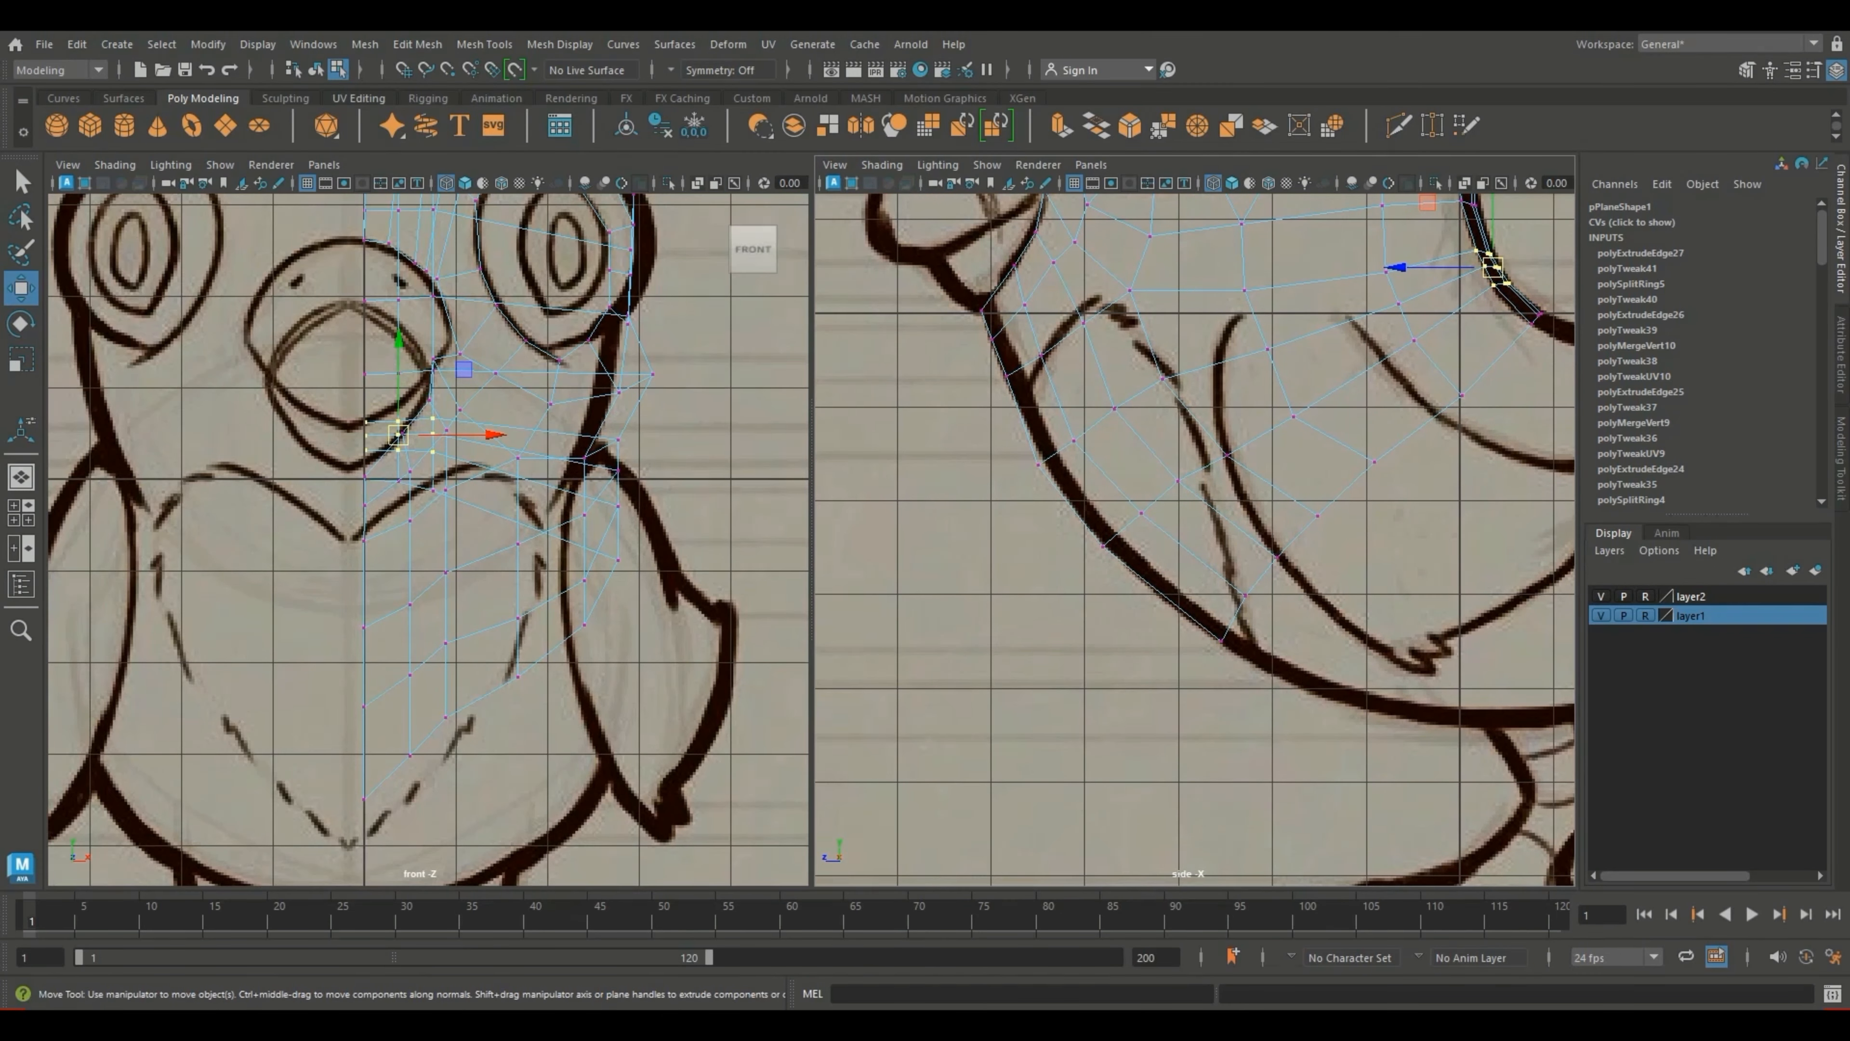
left_click(446, 718)
left_click_drag(446, 718, 417, 767)
left_click(410, 755)
left_click(518, 677)
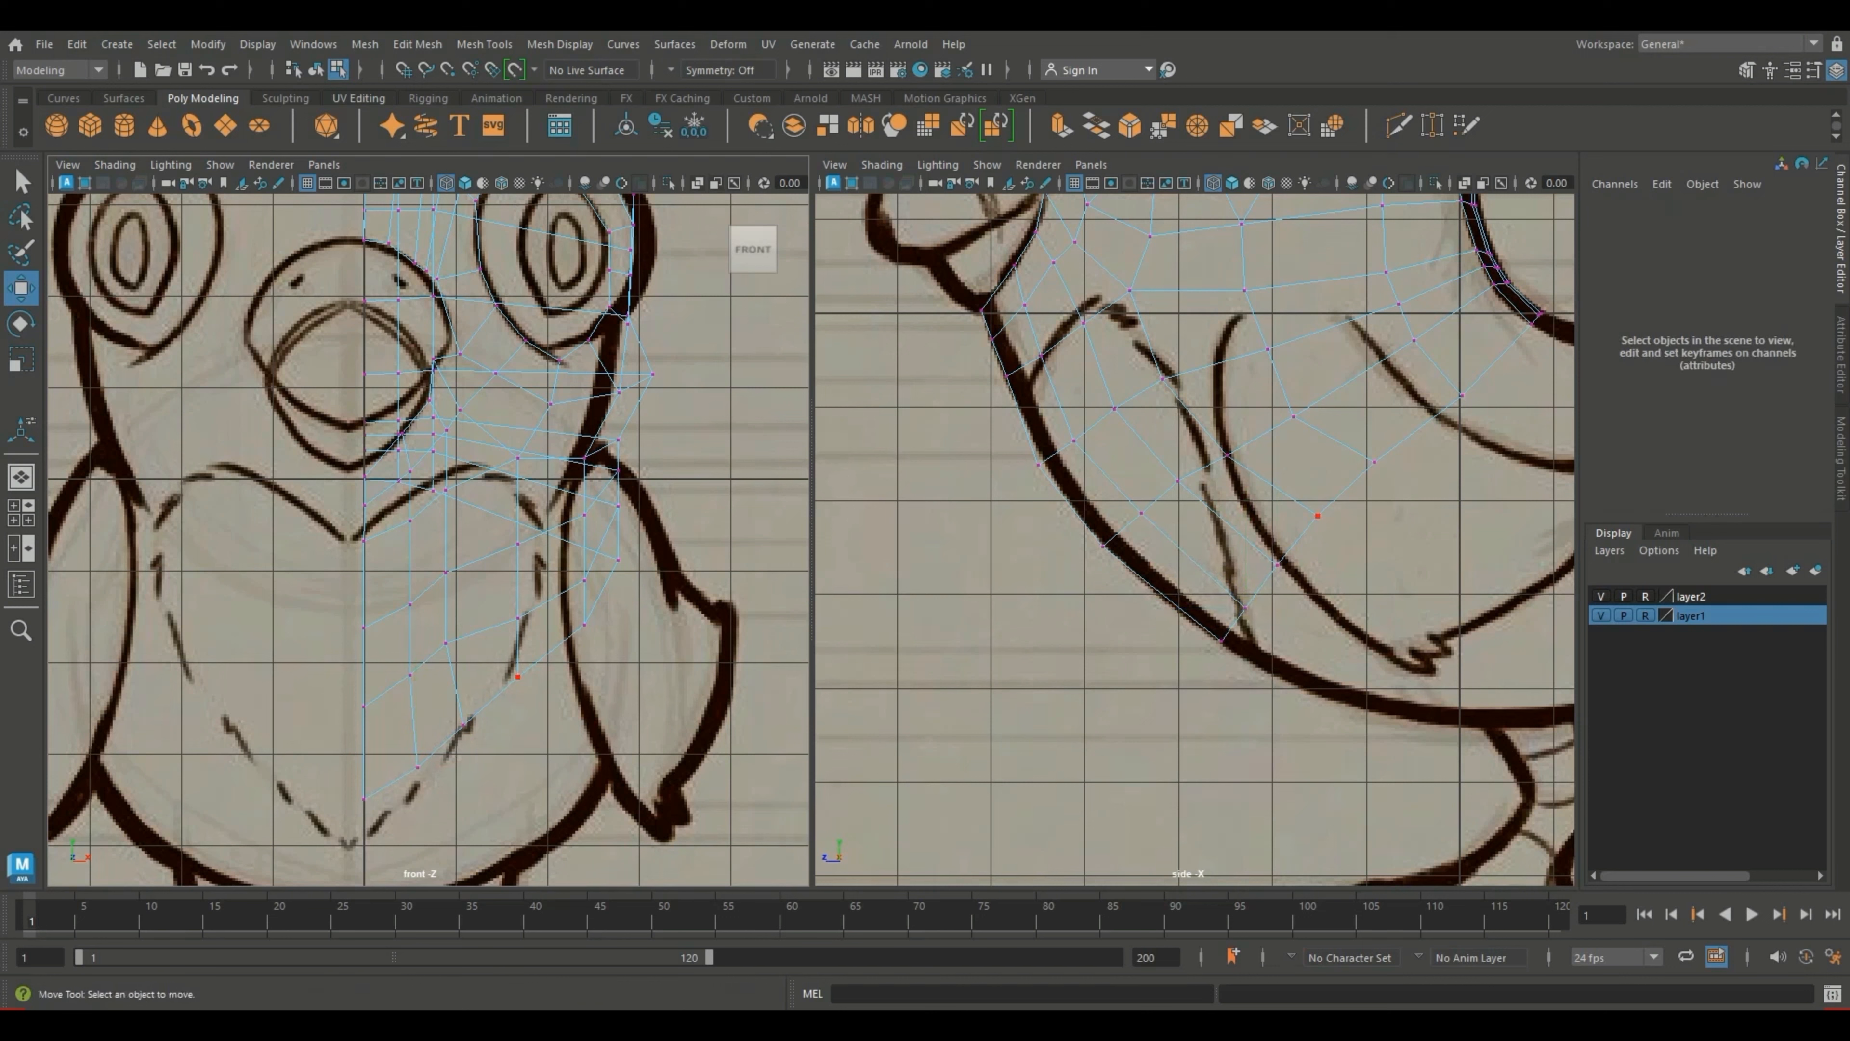
Step: Spread the inner chest vertices and the outer border vertices outward in the front view to widen the body toward the wing
left_click_drag(441, 540, 438, 540)
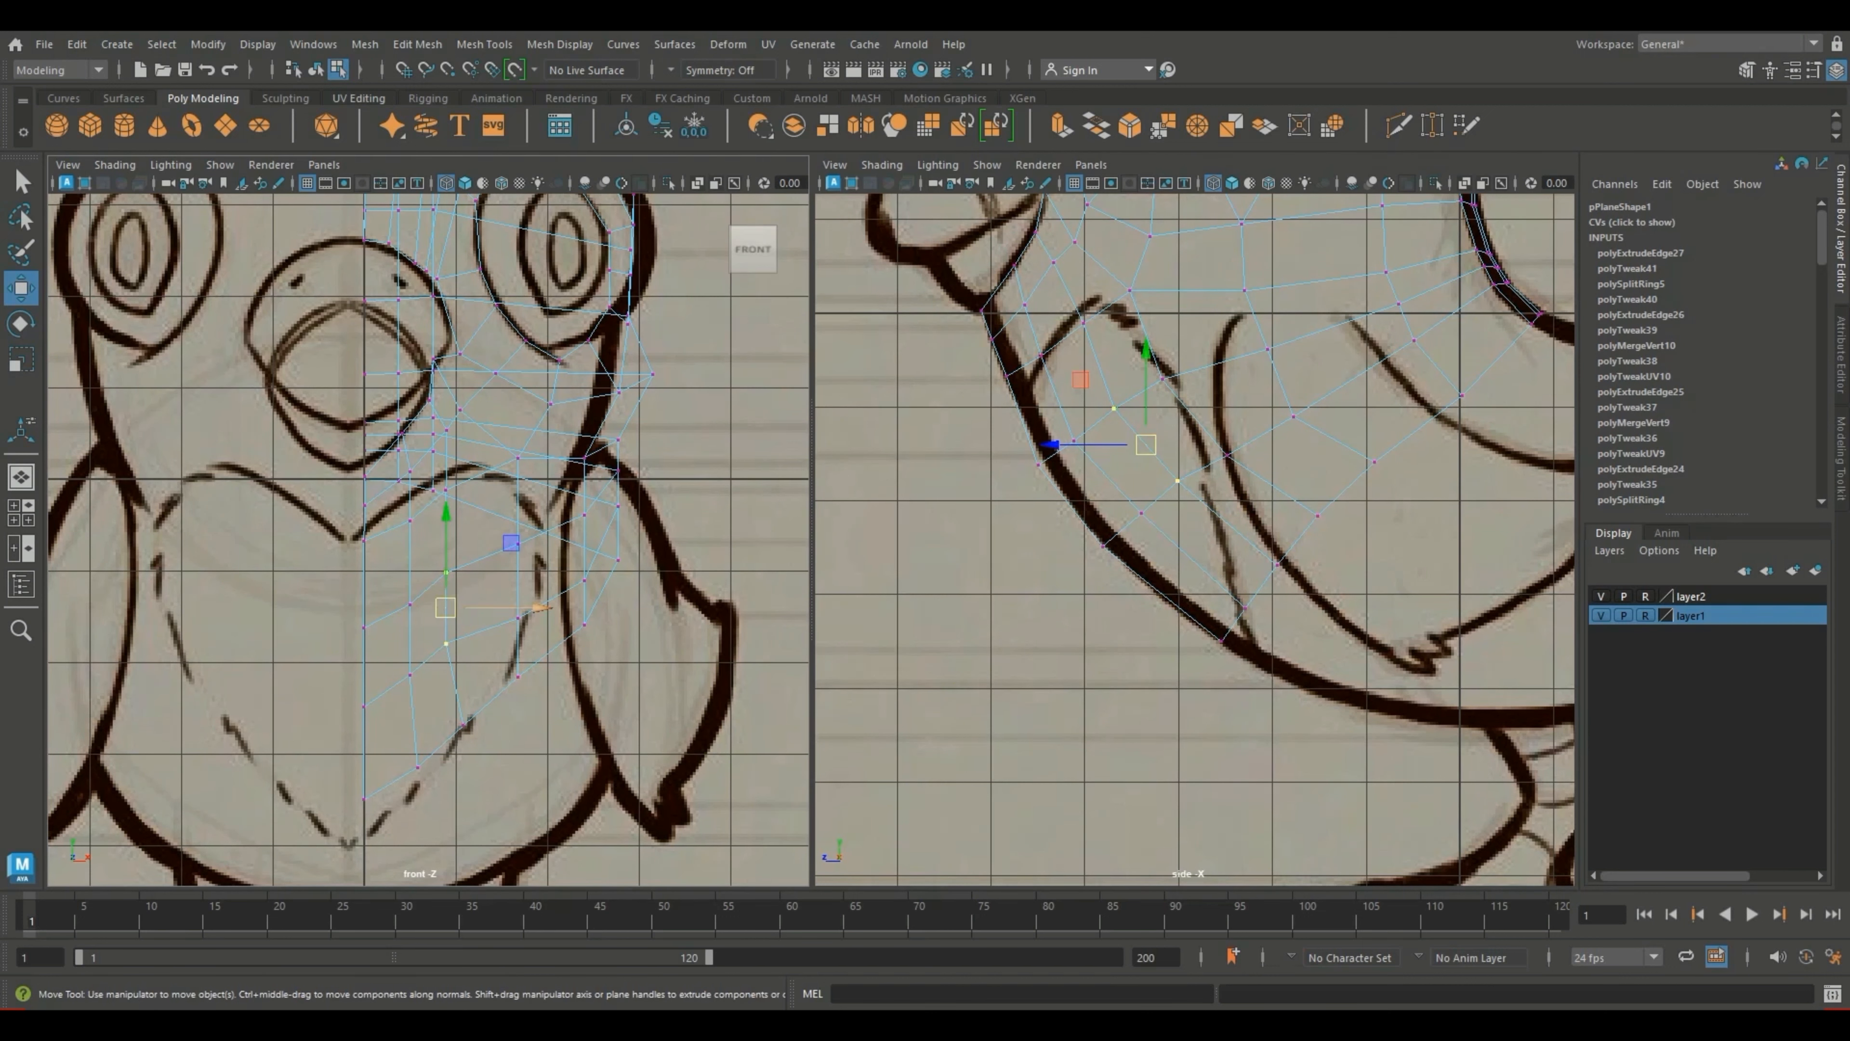
mouse_move(446, 608)
left_mouse_down()
mouse_move(481, 609)
mouse_move(461, 599)
left_mouse_up()
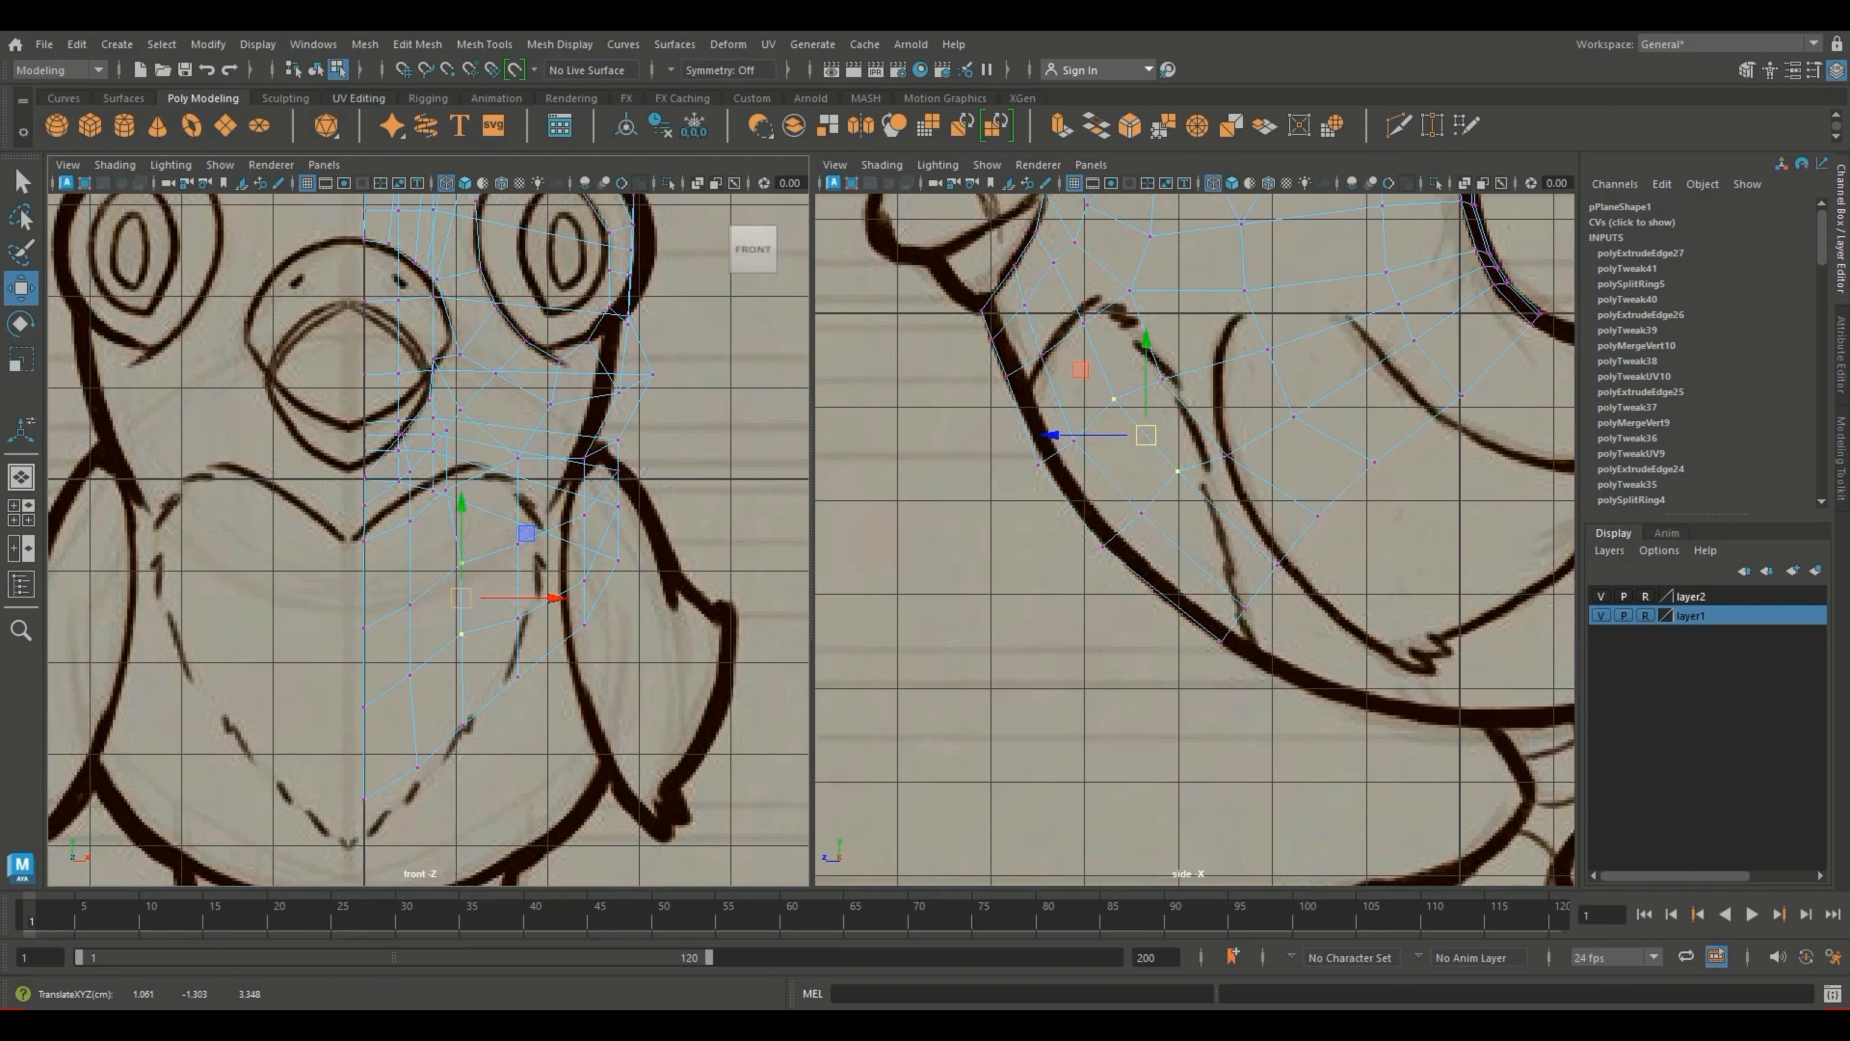
left_click_drag(505, 664, 531, 681)
left_click_drag(504, 600, 525, 624)
mouse_move(662, 671)
left_mouse_down()
mouse_move(574, 610)
mouse_move(586, 628)
mouse_move(629, 565)
left_mouse_up()
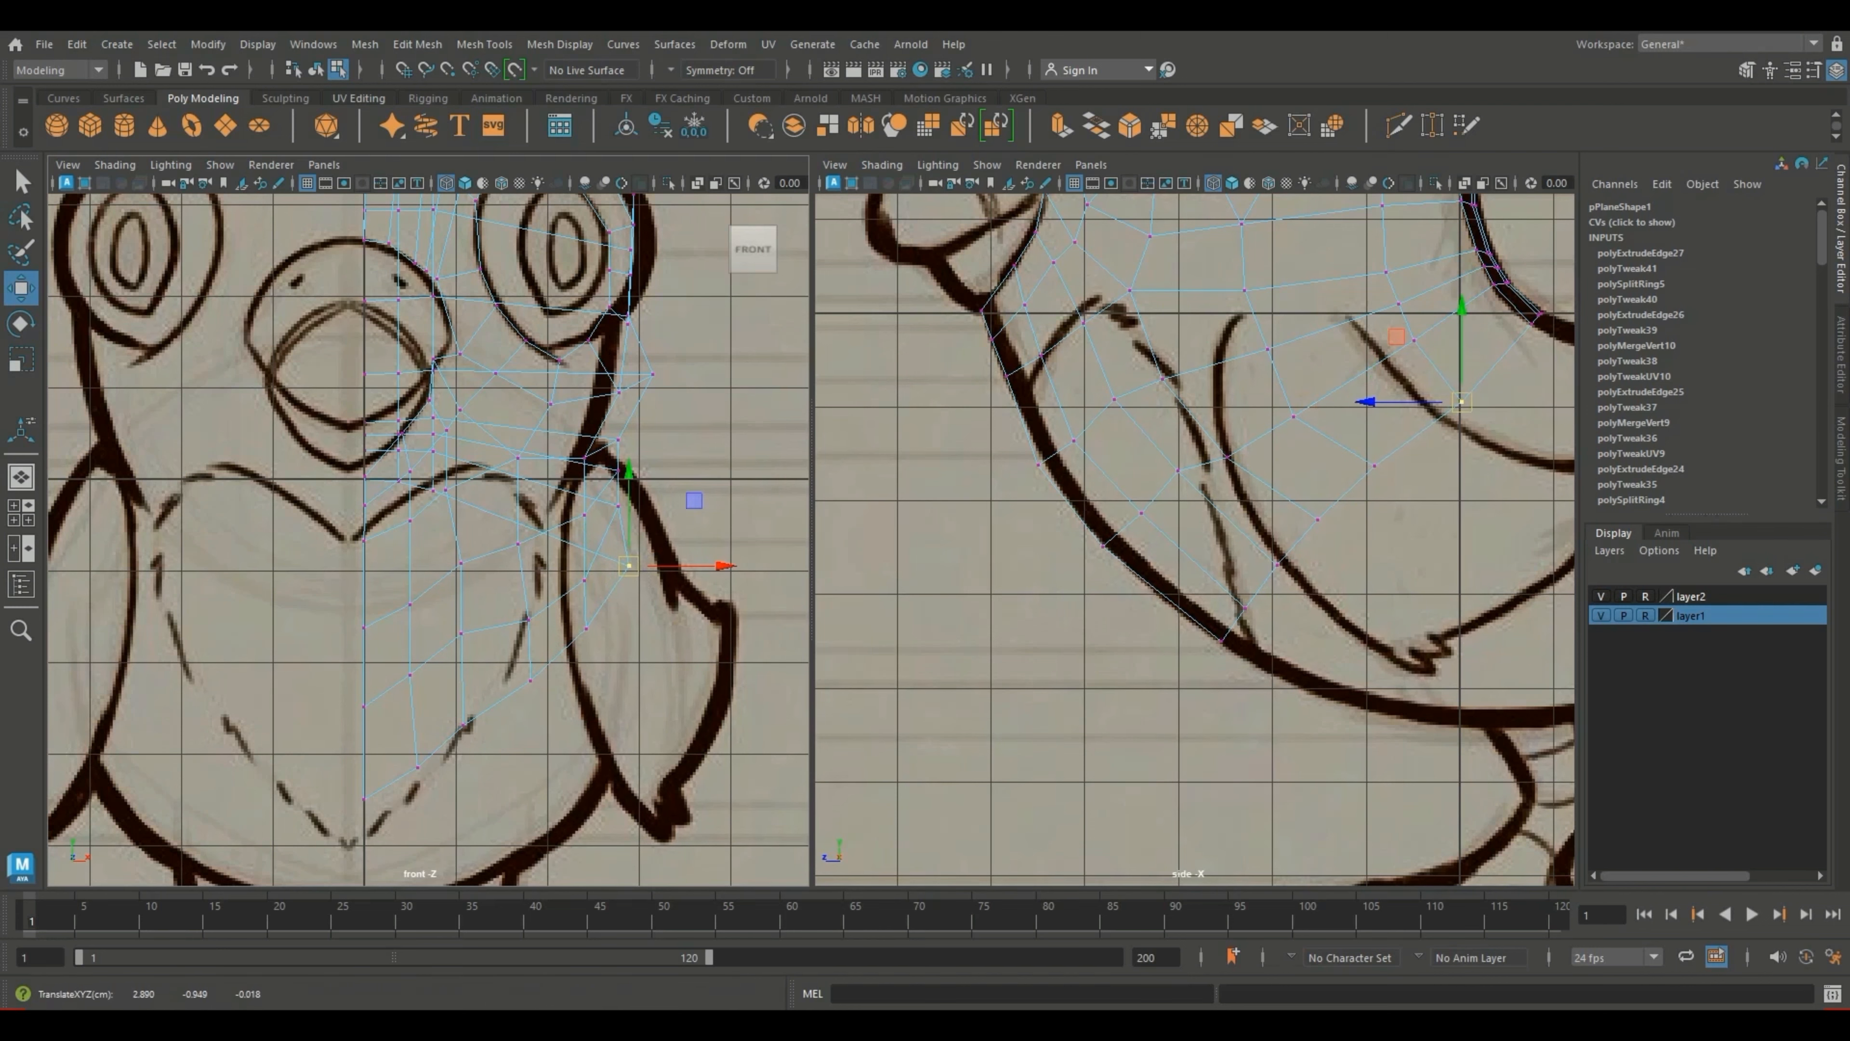
Step: Examine the shaded body mesh from several angles in a single perspective view and select a vertex on the lower chest border
left_click(22, 477)
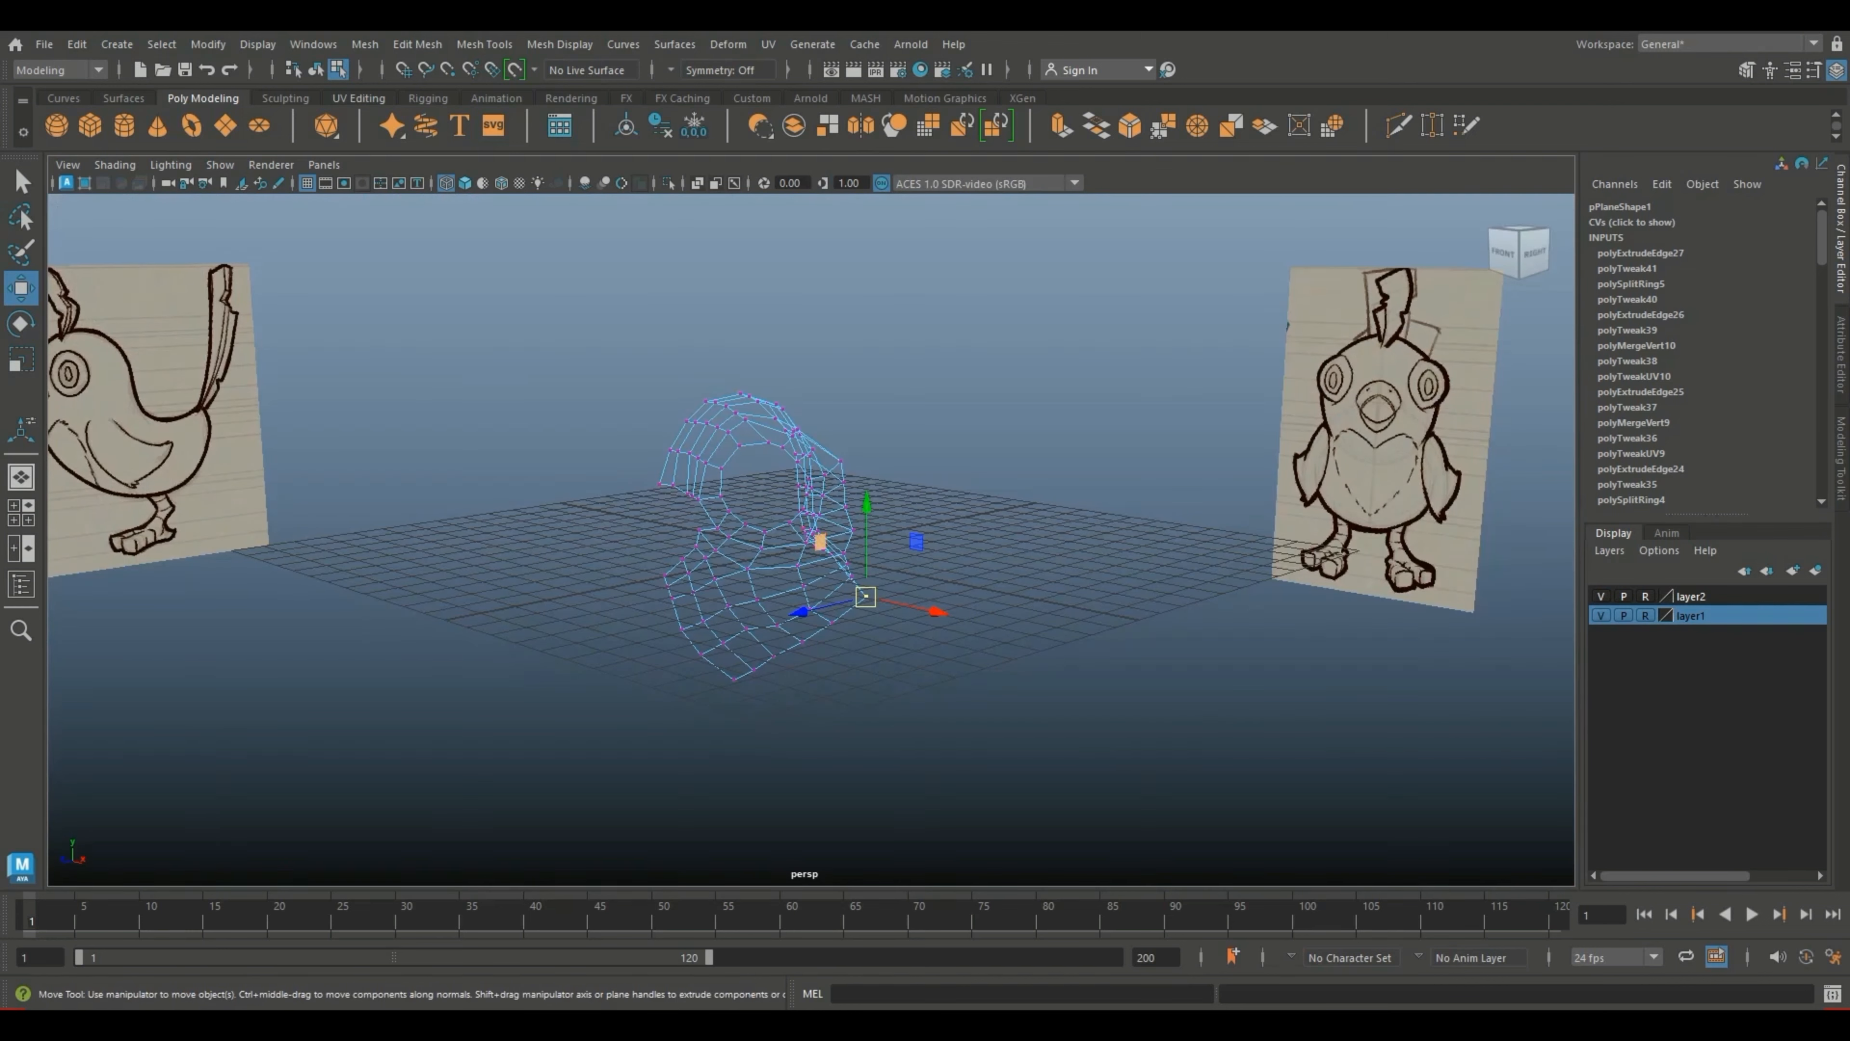
key("5")
scroll(904, 576, "up", 4)
mouse_move(904, 576)
left_mouse_down("alt")
mouse_move(740, 527)
mouse_move(776, 532)
mouse_move(698, 530)
left_mouse_up("alt")
scroll(699, 532, "up", 3)
middle_click_drag(699, 532, 900, 415, "alt")
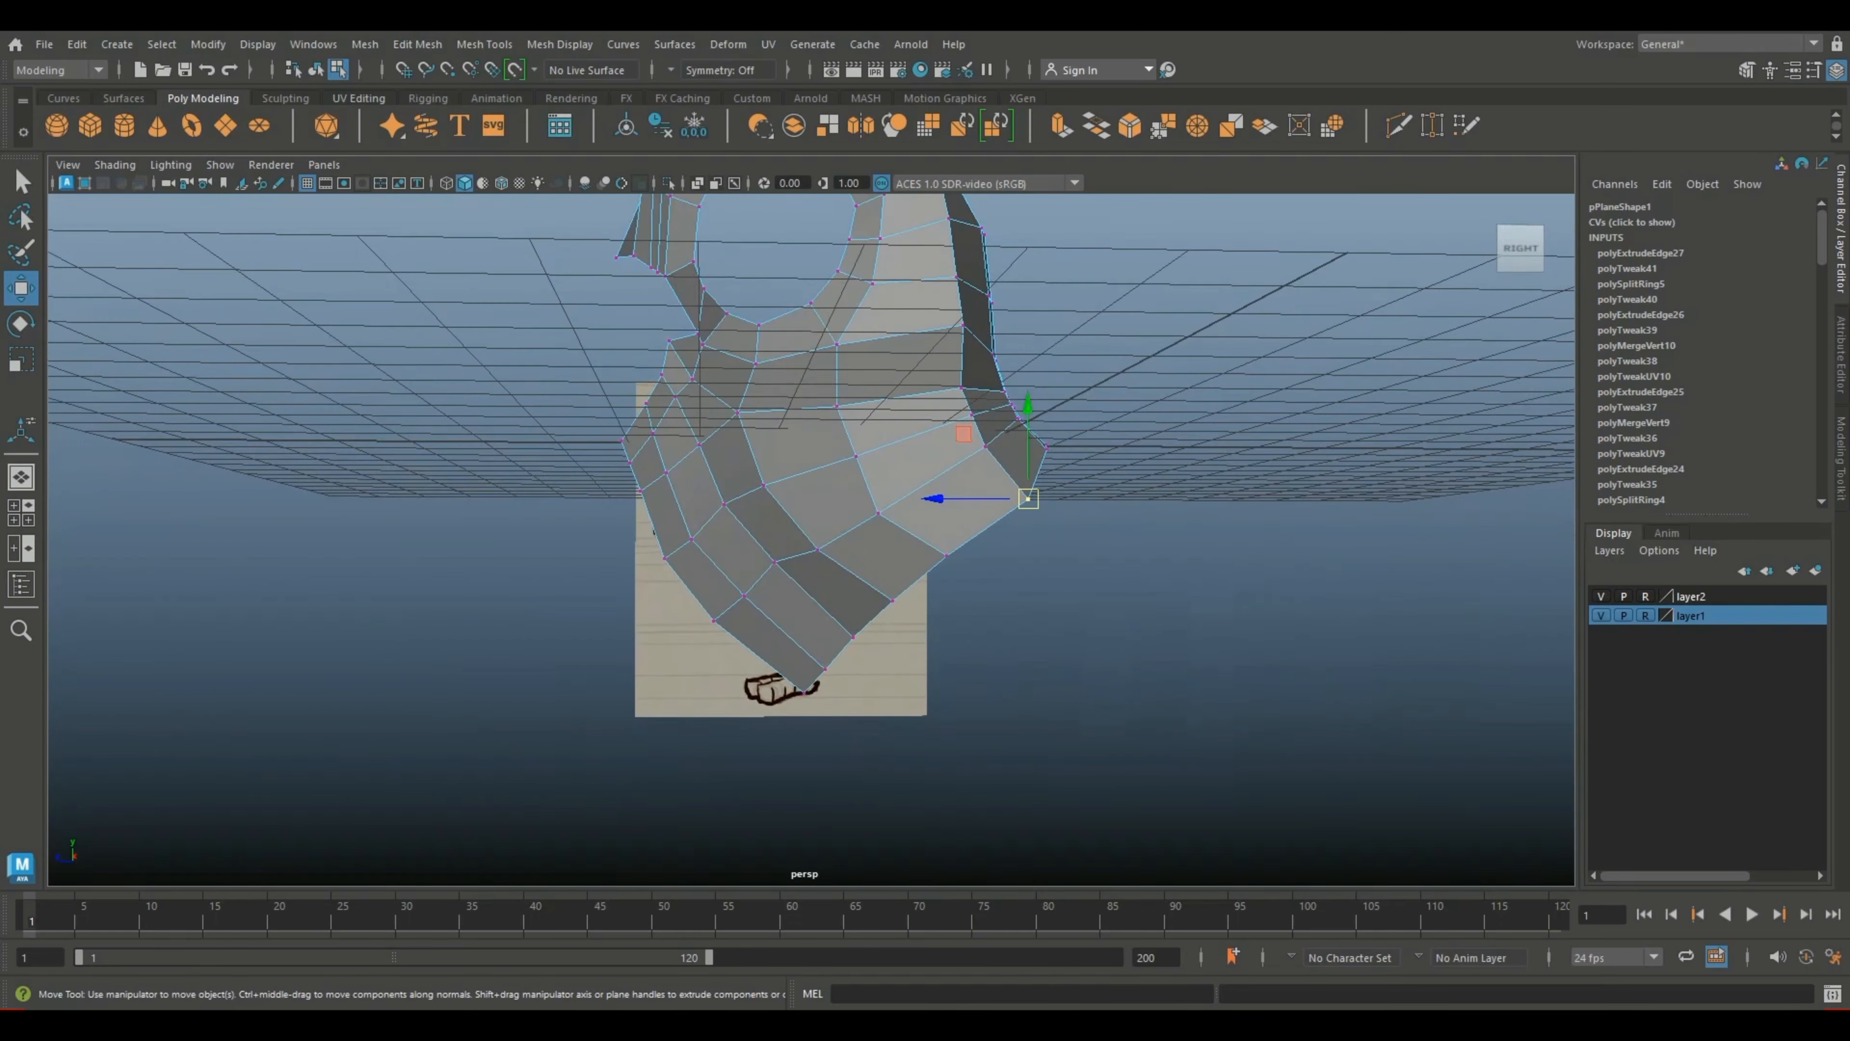
left_click_drag(900, 415, 1217, 533, "alt")
left_click(879, 583)
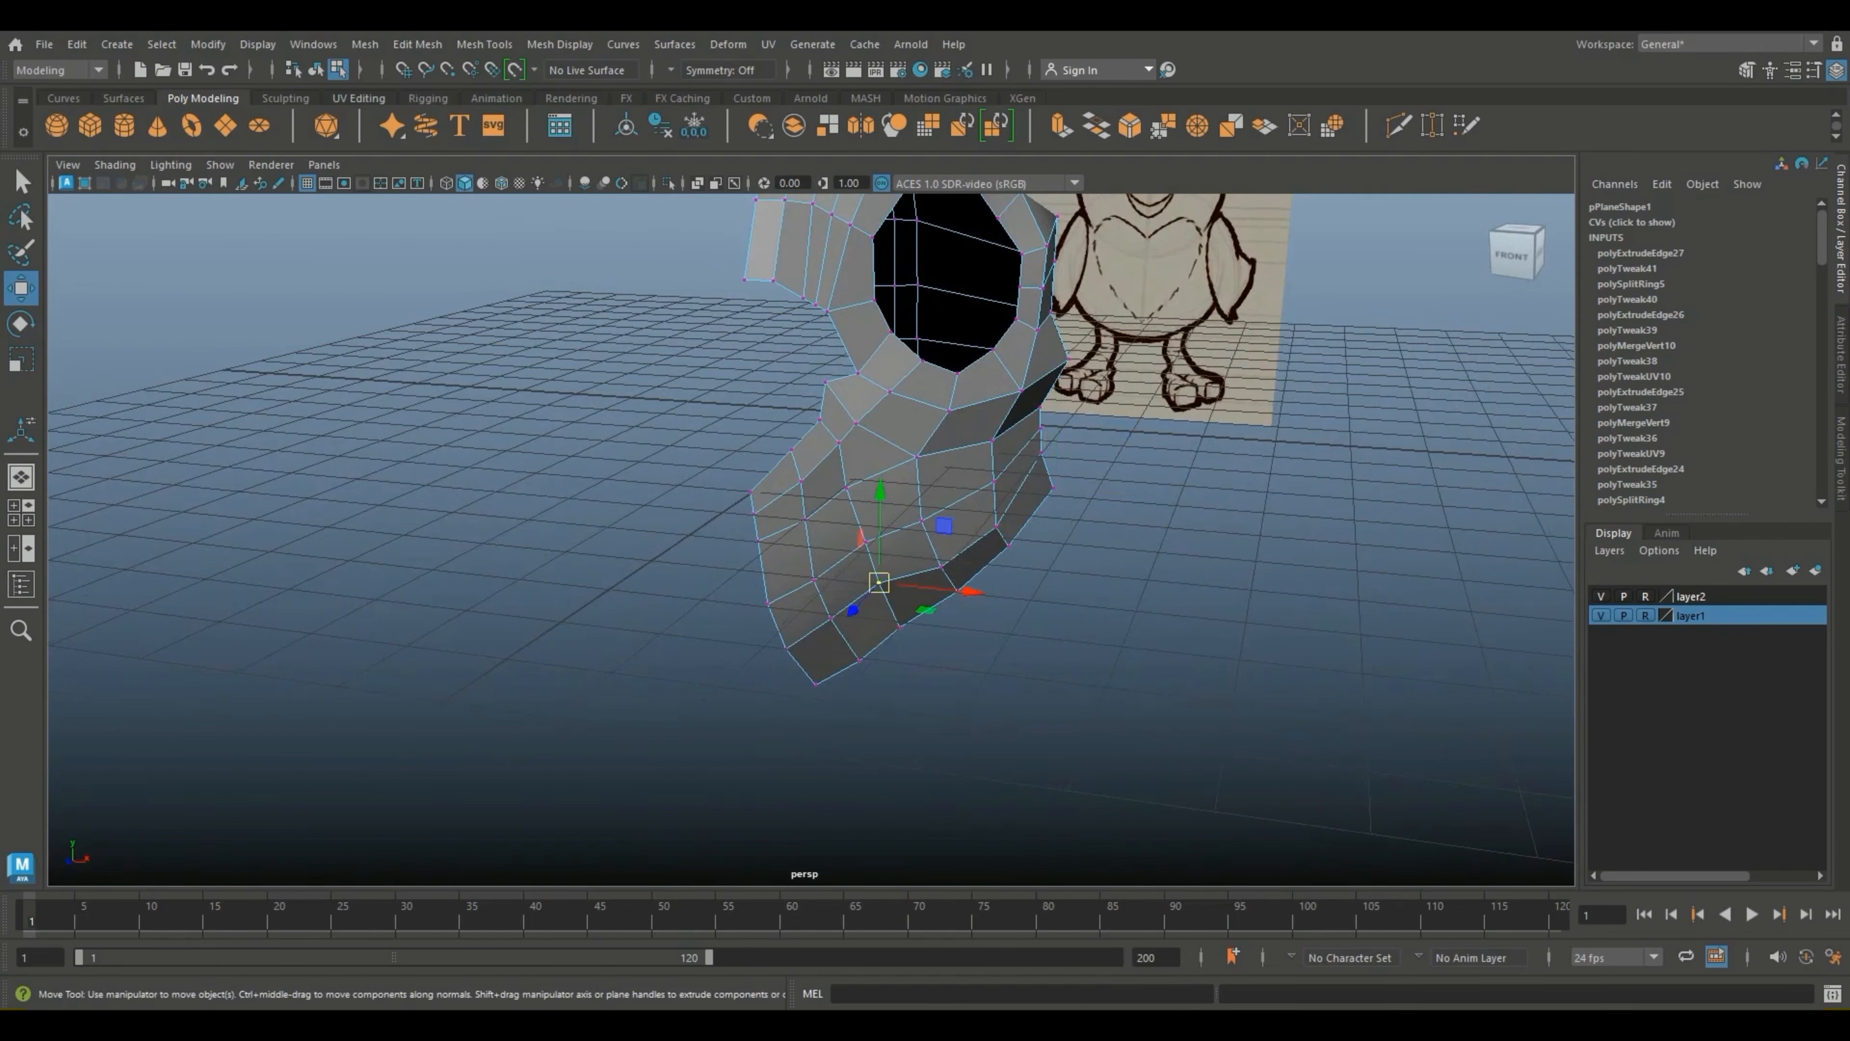
Step: Reposition the vertices around the pointed lower chest and its bottom edge on the half body mesh to even out the shape
left_click_drag(879, 587, 872, 512, "alt")
left_click(880, 551)
left_click(864, 500)
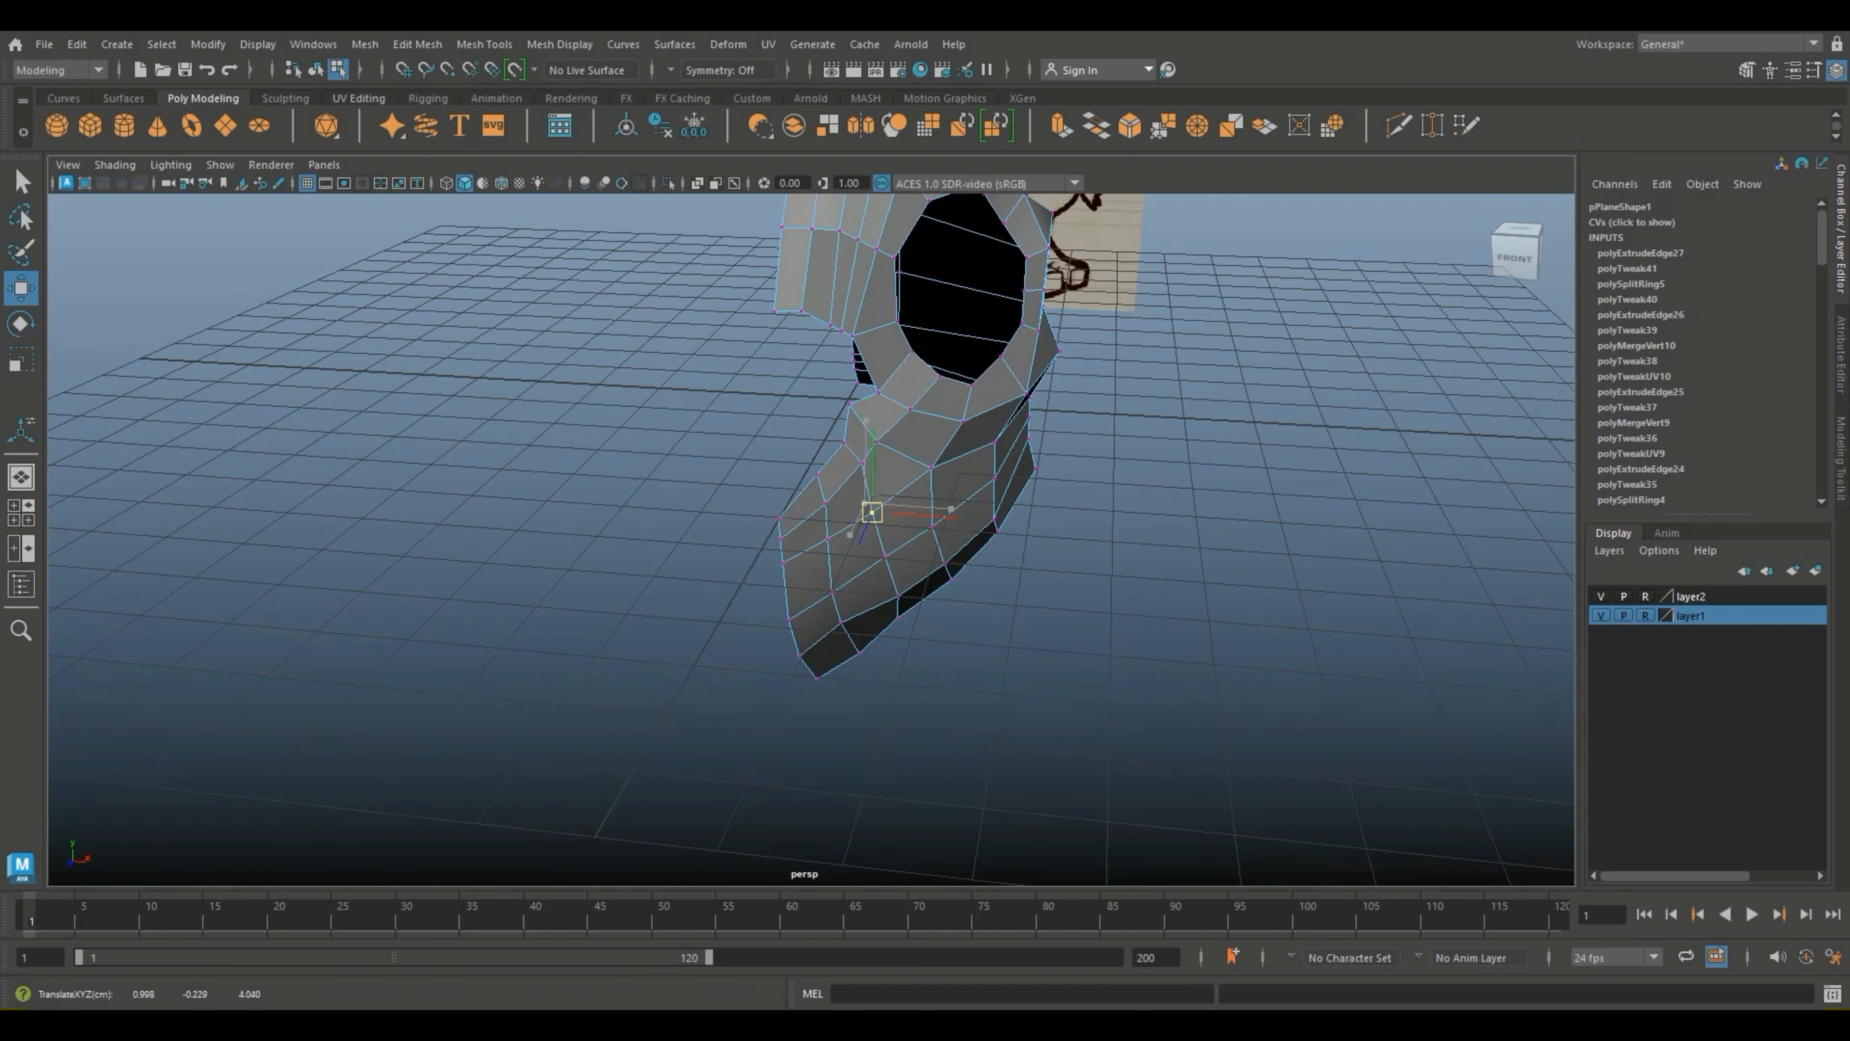
left_click_drag(833, 593, 619, 556, "alt")
left_click(851, 660)
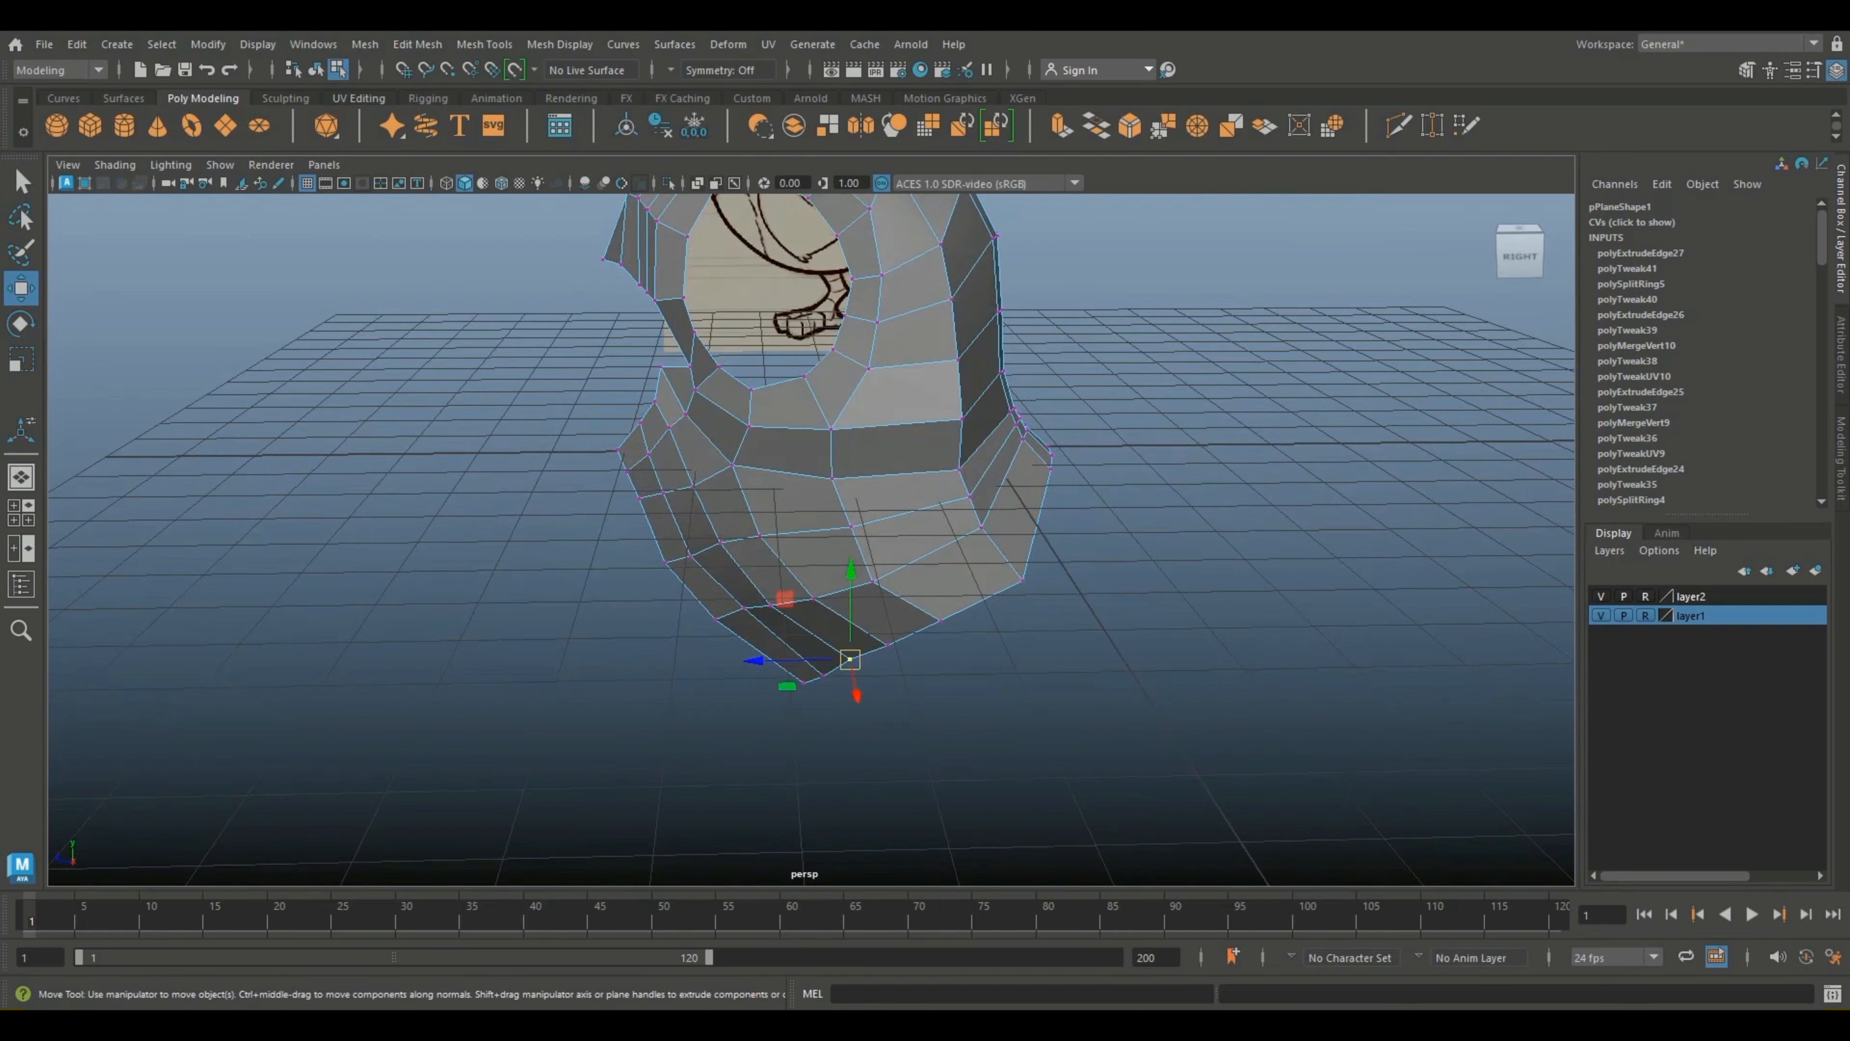
left_click_drag(851, 660, 841, 664)
left_click(744, 607)
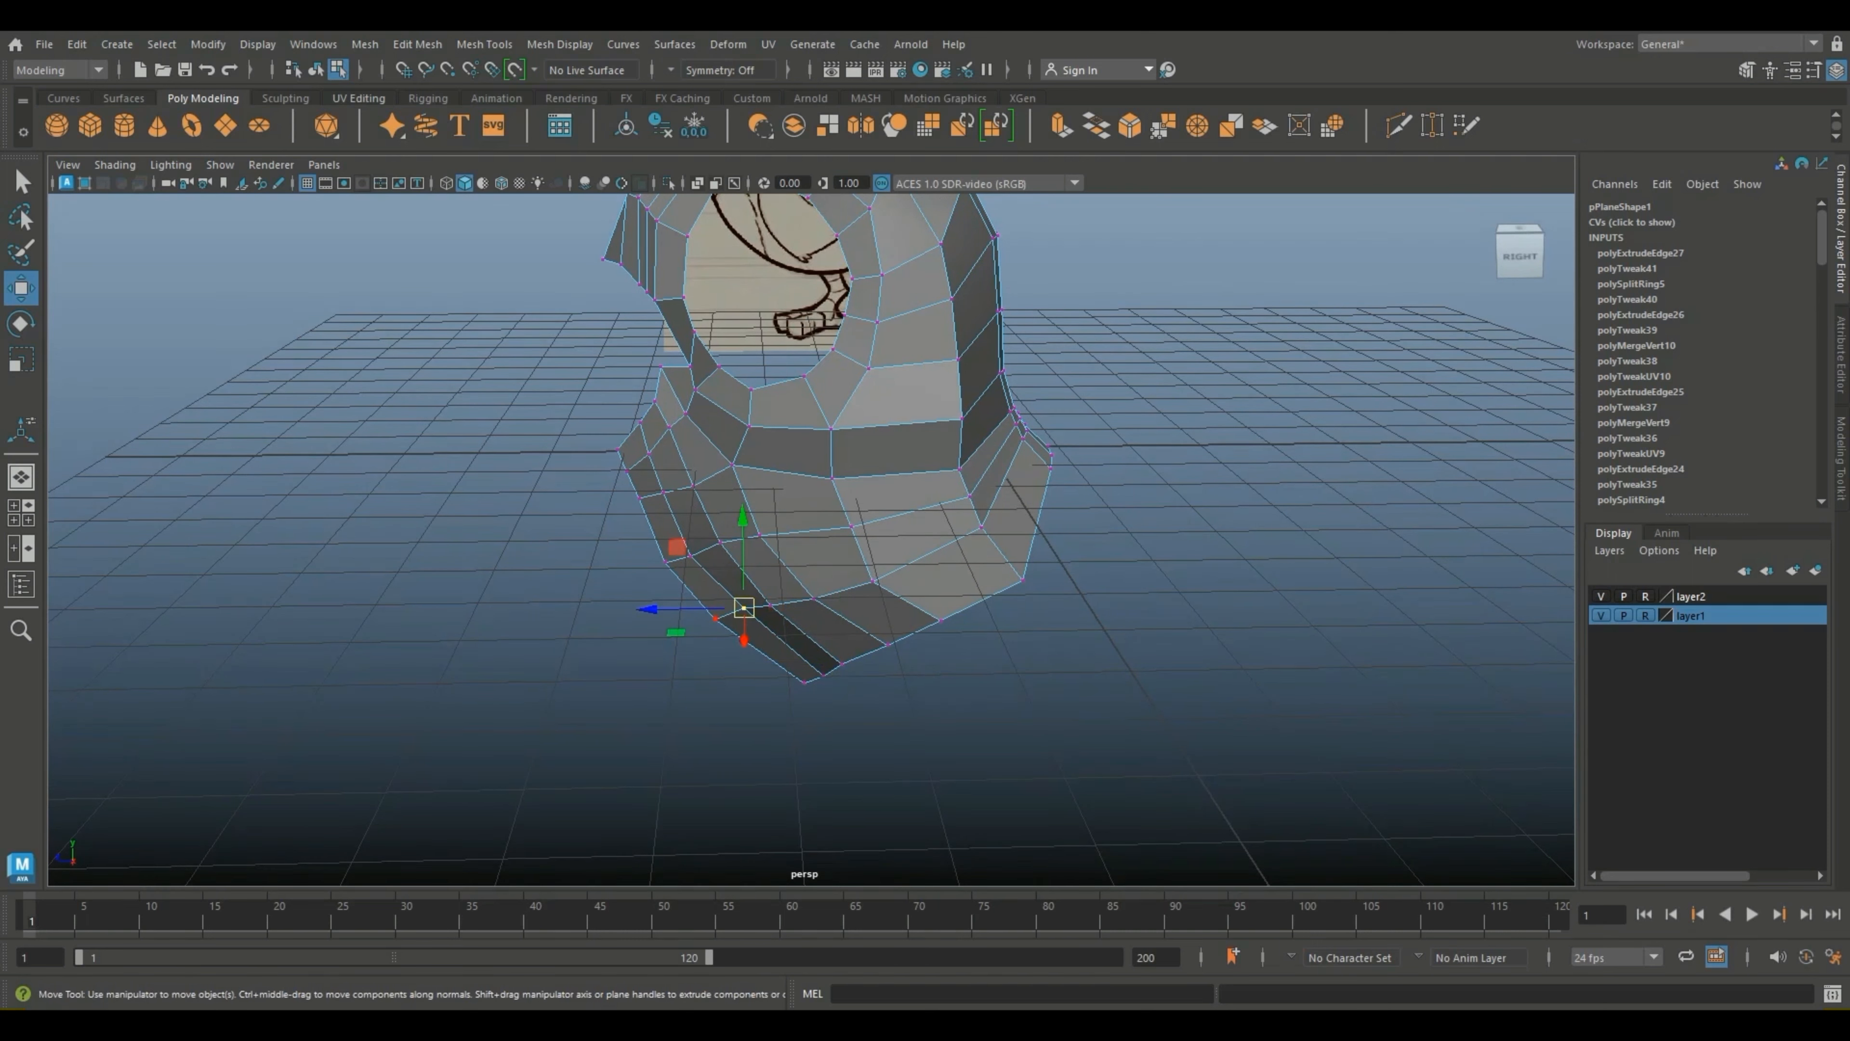
left_click_drag(744, 607, 739, 613)
left_click(823, 675)
mouse_move(824, 675)
left_mouse_down()
mouse_move(1031, 665)
mouse_move(931, 668)
mouse_move(903, 718)
mouse_move(816, 688)
mouse_move(812, 656)
mouse_move(943, 645)
mouse_move(1334, 678)
mouse_move(1060, 678)
mouse_move(1113, 646)
left_mouse_up()
key("g")
left_click(1020, 678)
Step: Set Duplicate Special to create an instance with a Scale X of -1
scroll(1021, 678, "down", 5)
left_click(77, 44)
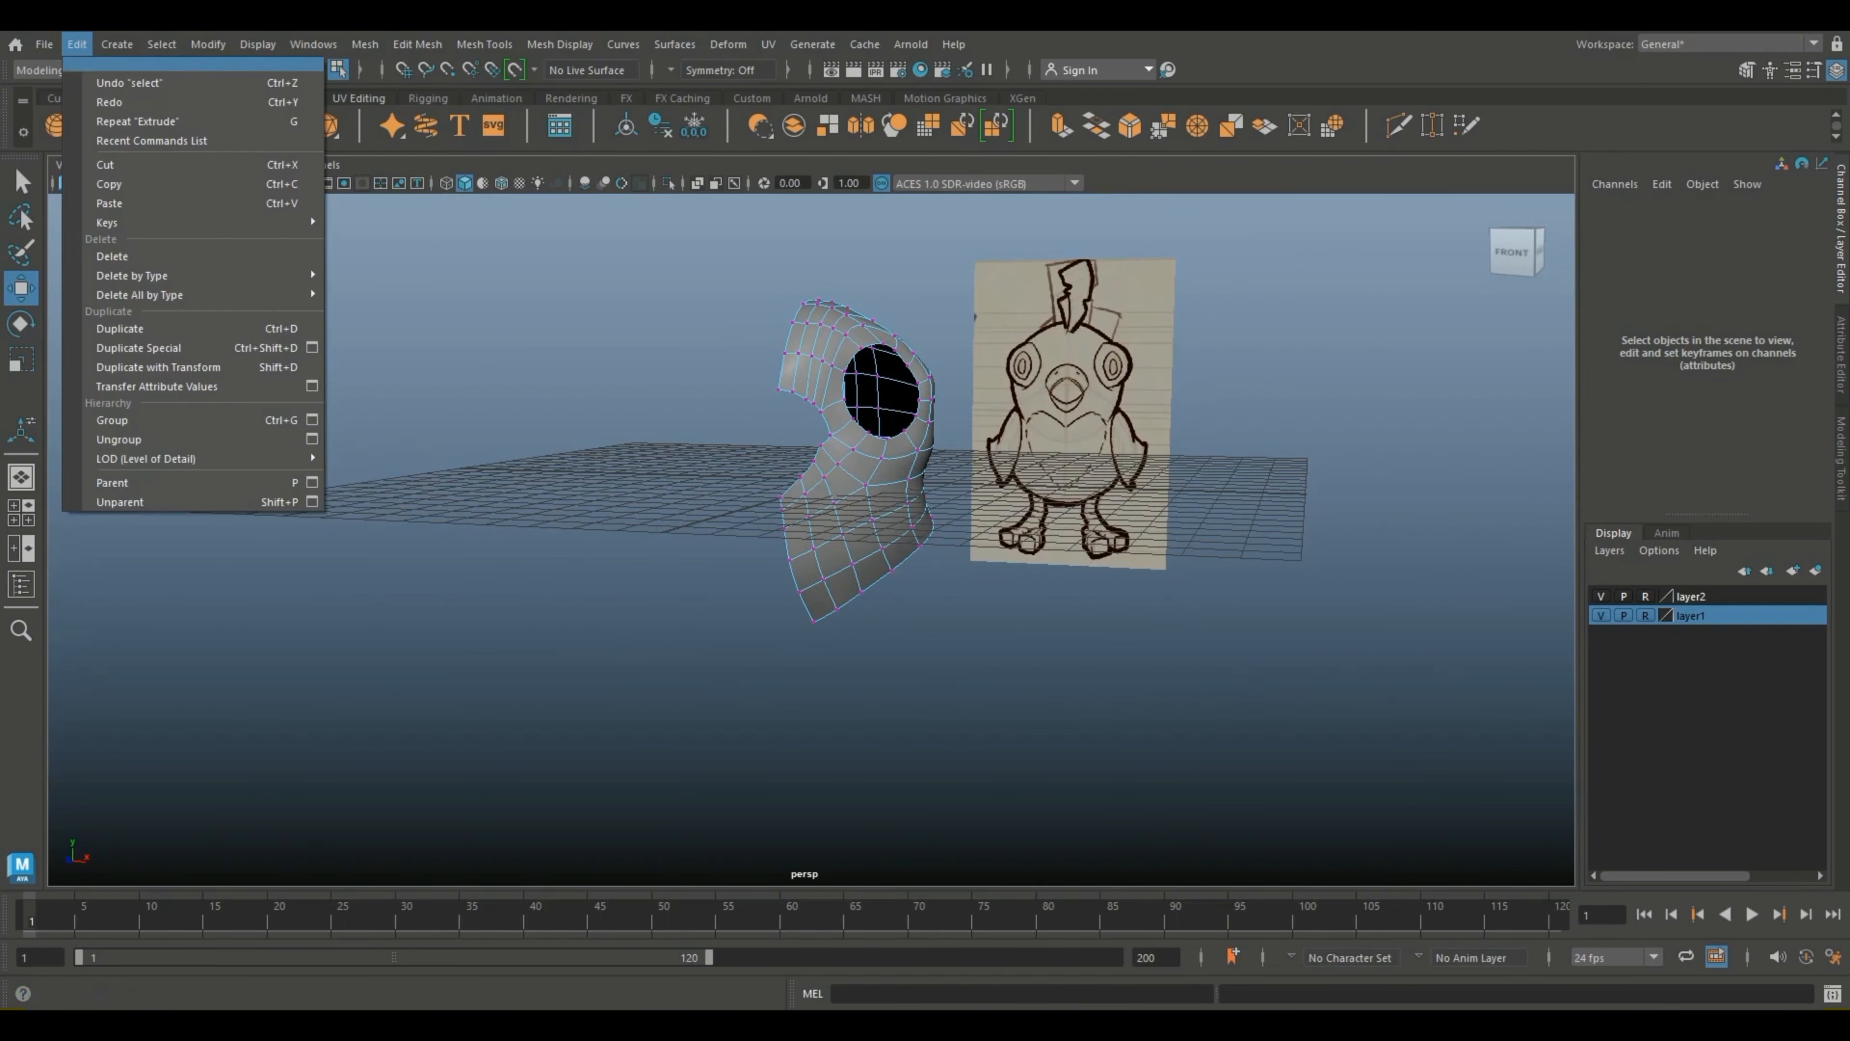
left_click(314, 348)
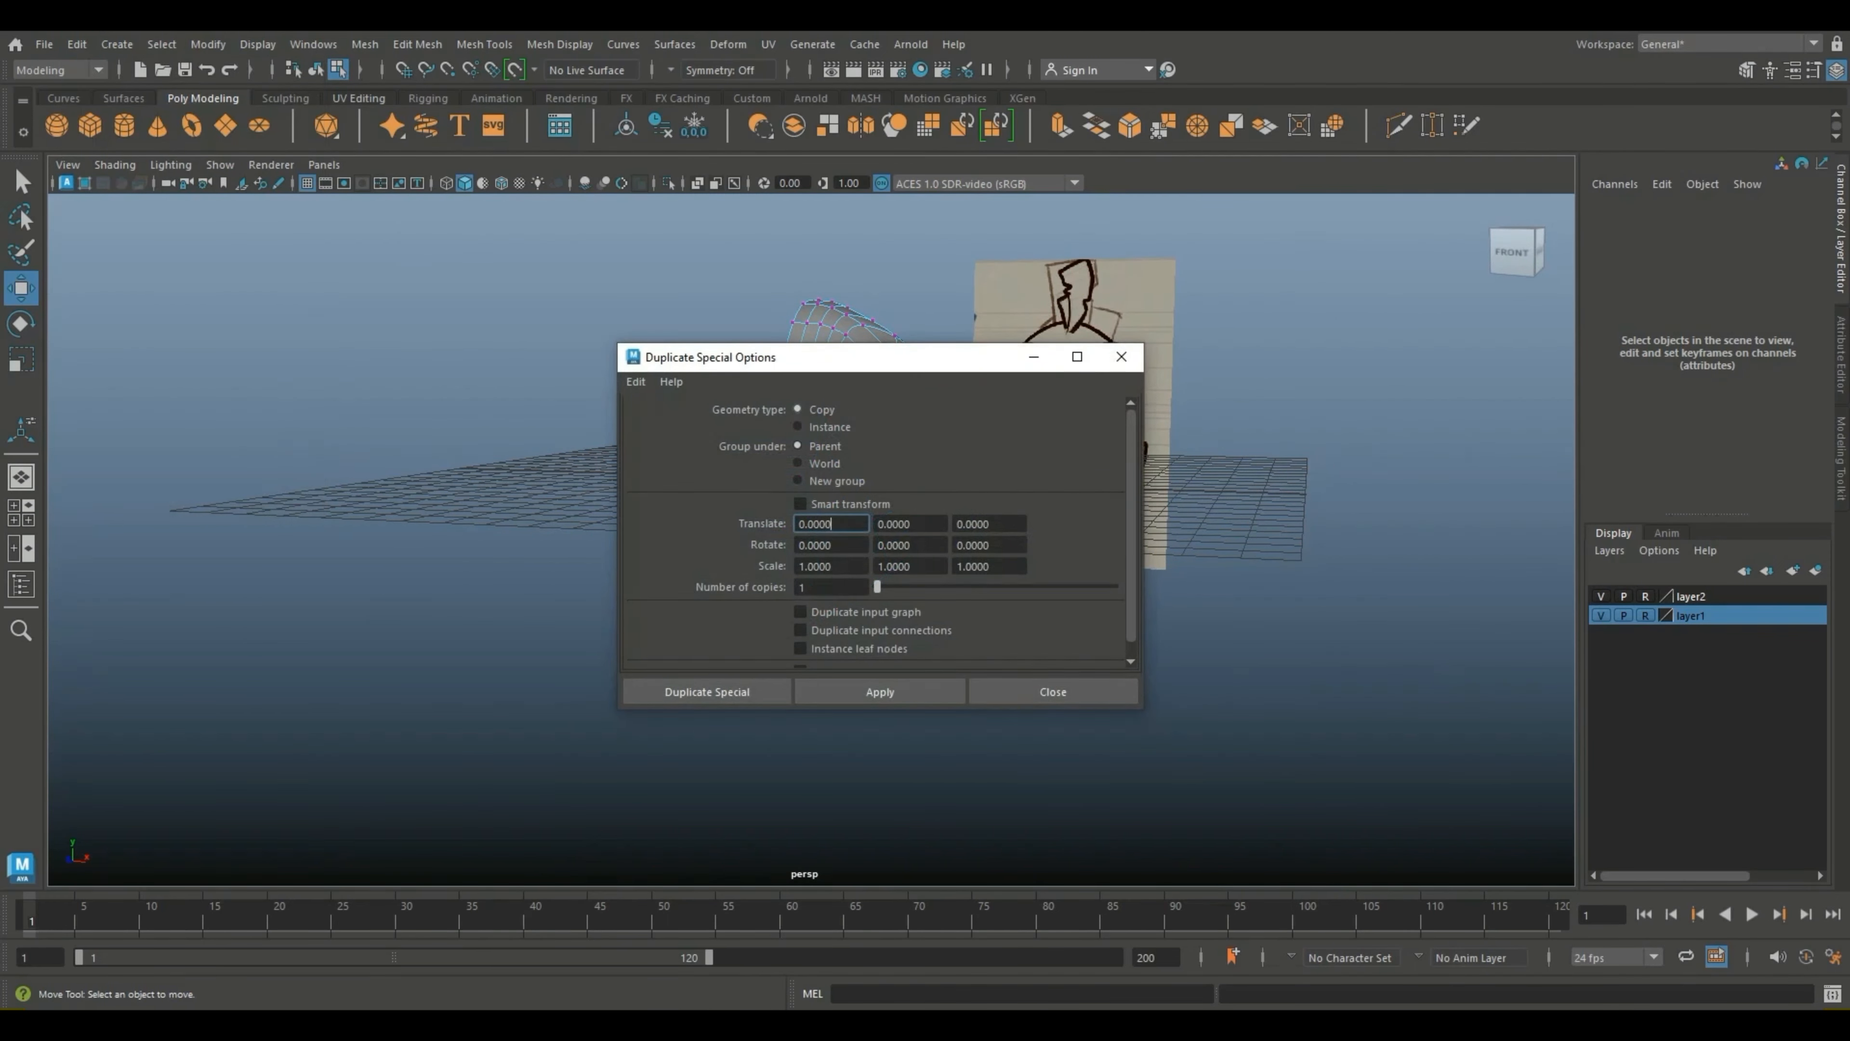
left_click(798, 427)
left_click(800, 567)
type("-")
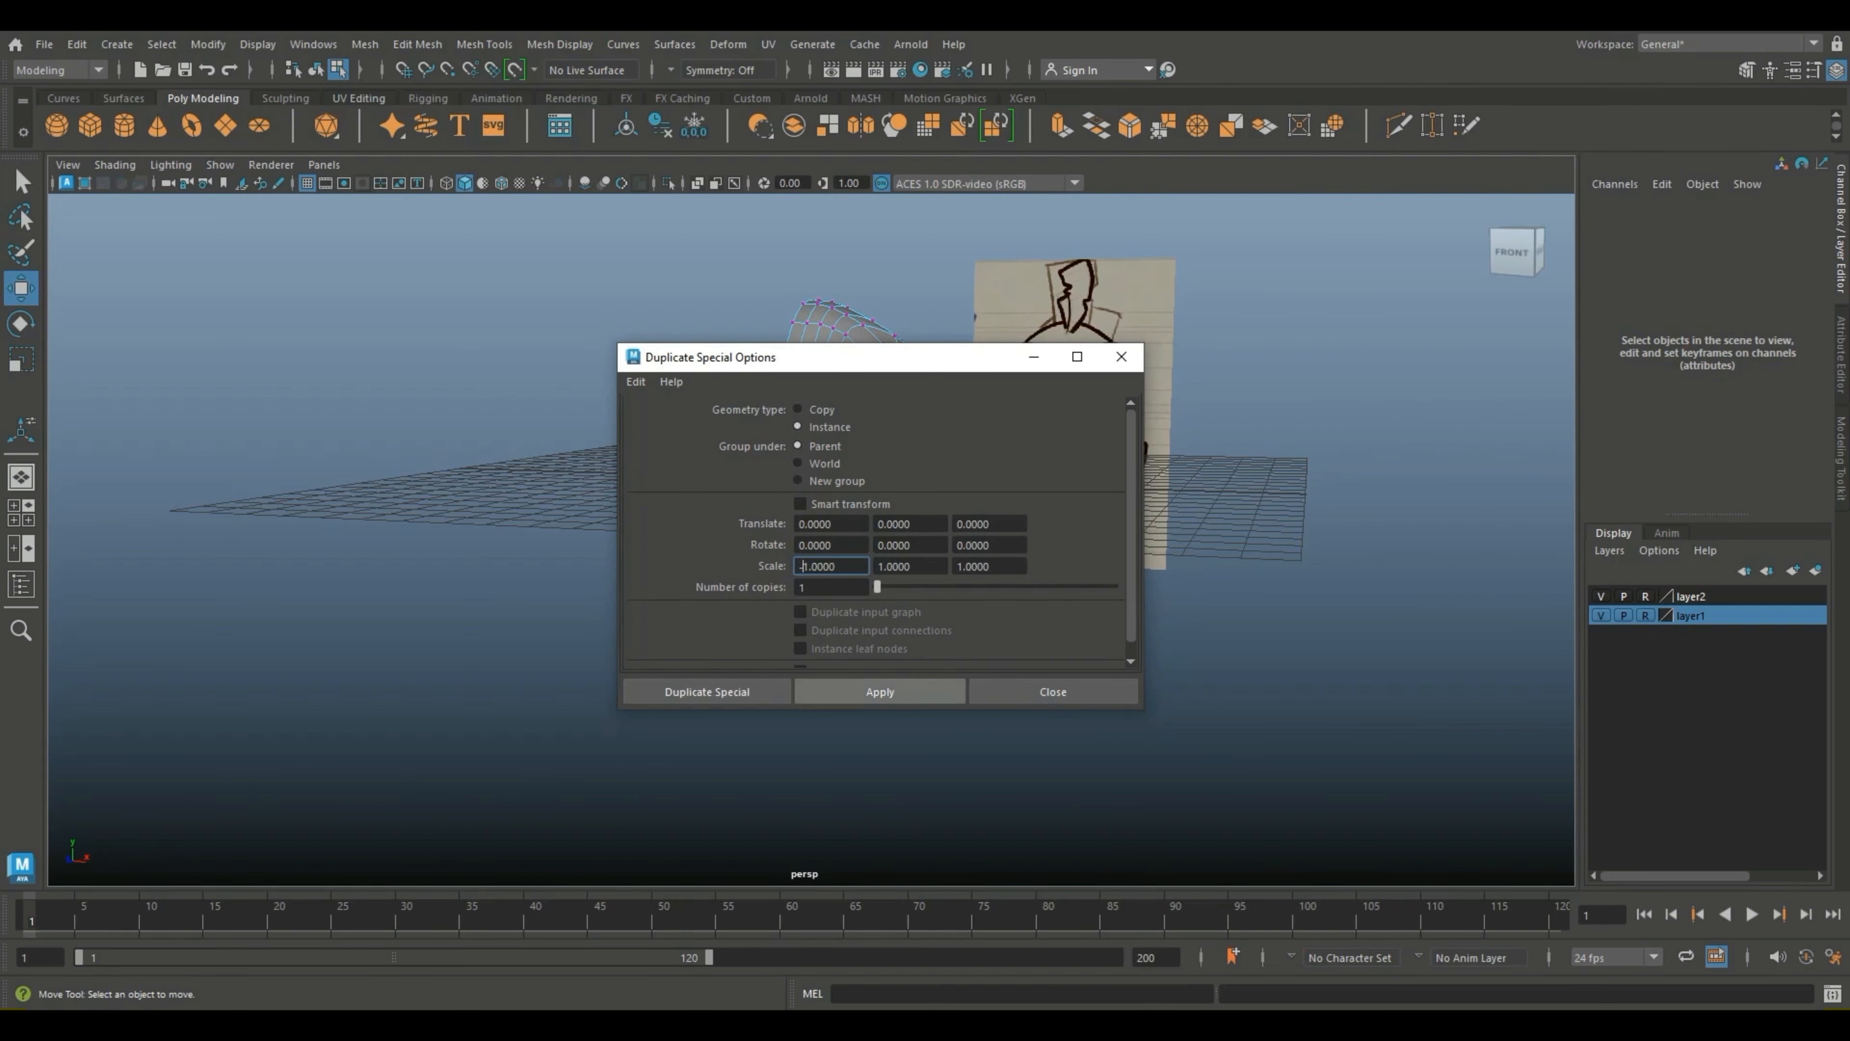
Step: Create the mirrored instance of the half body mesh with Duplicate Special, and close its options
left_click(880, 691)
left_click_drag(954, 357, 501, 418)
right_click_drag(817, 405, 861, 369)
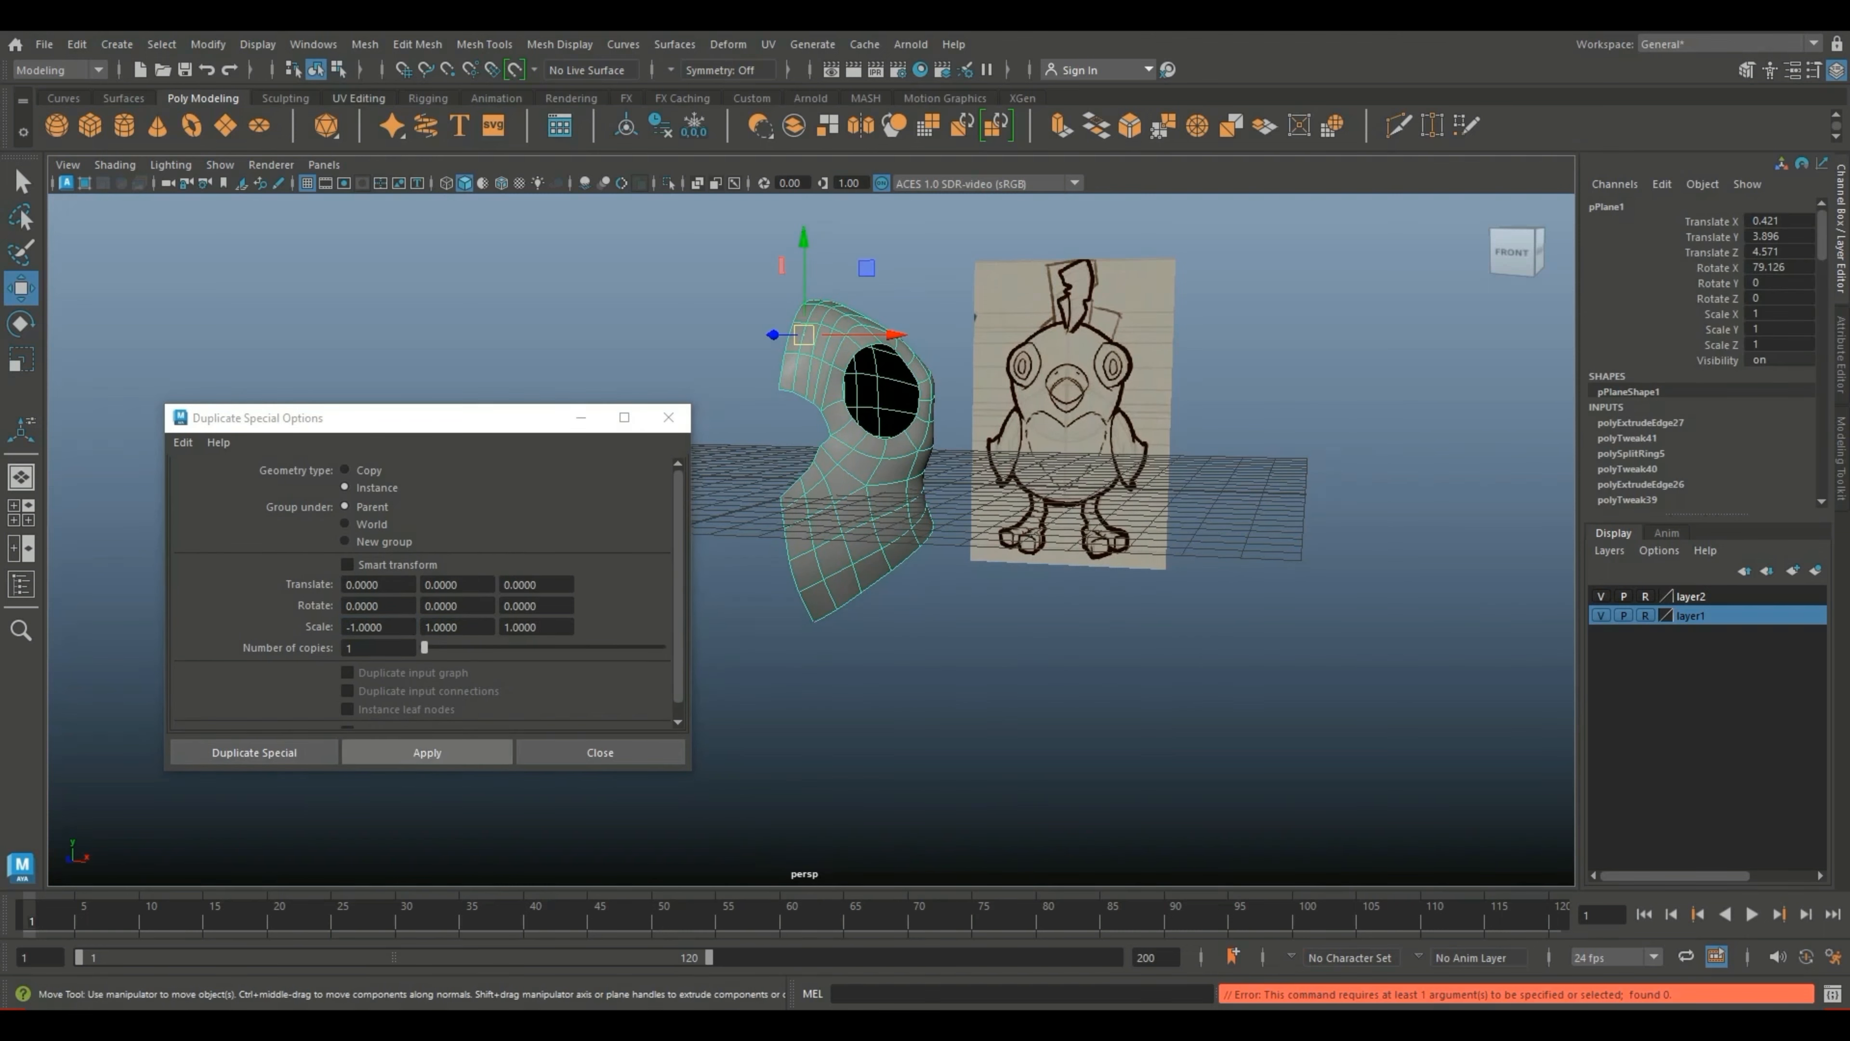
left_click(427, 753)
left_click(668, 416)
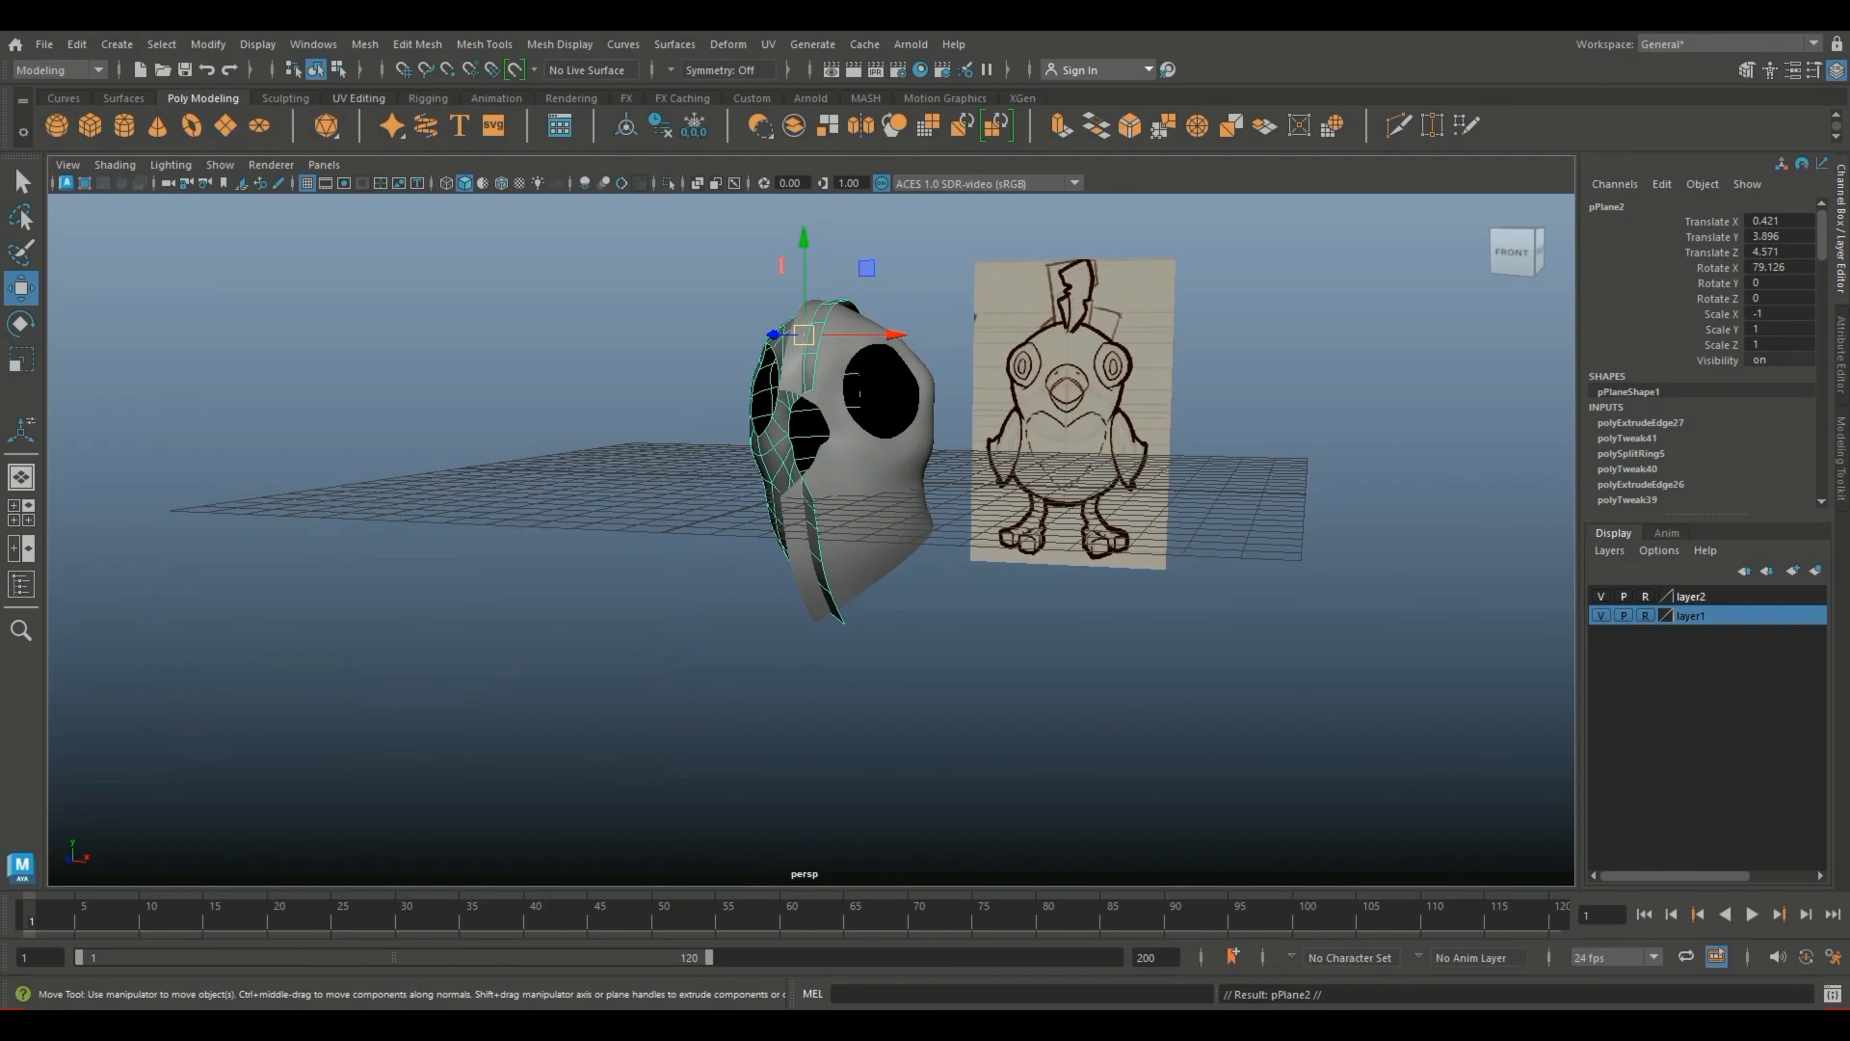
Step: Move the mirrored half along X to about -0.5 so it meets the original half at the centre line
key("space")
left_click_drag(514, 596, 489, 596)
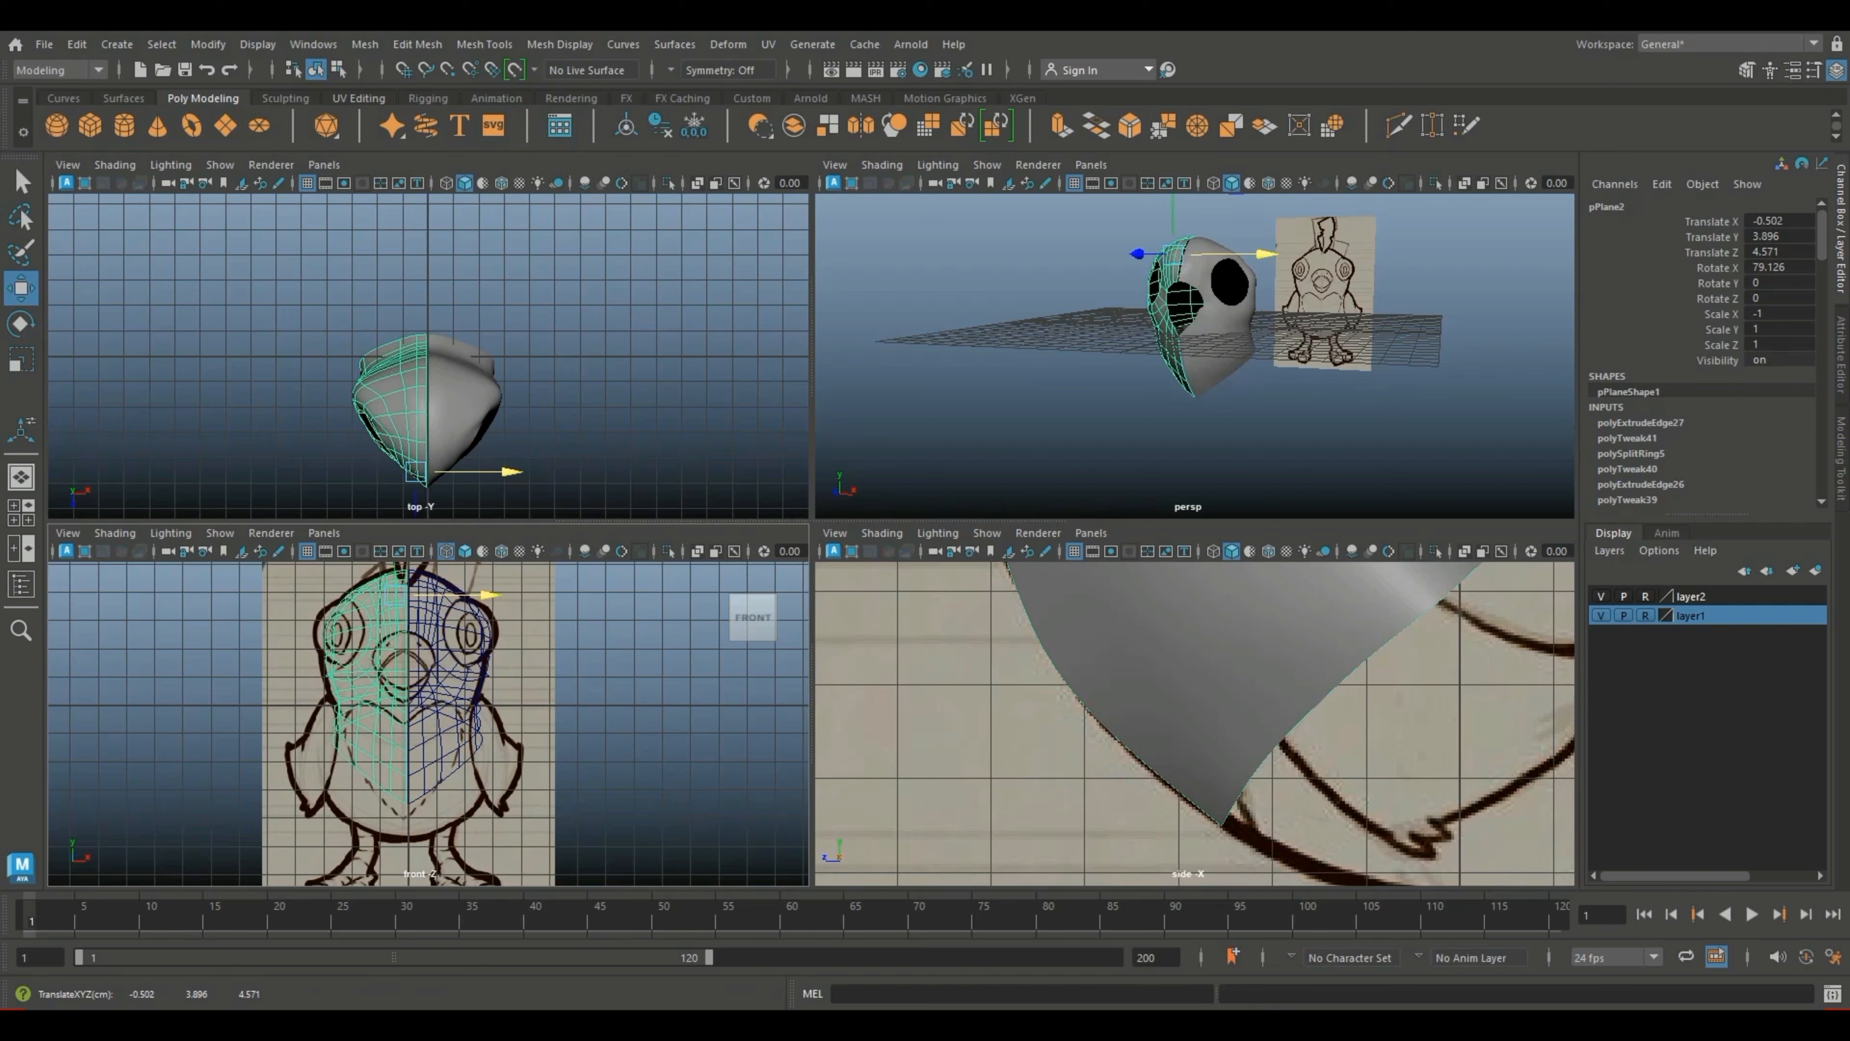
left_click(619, 365)
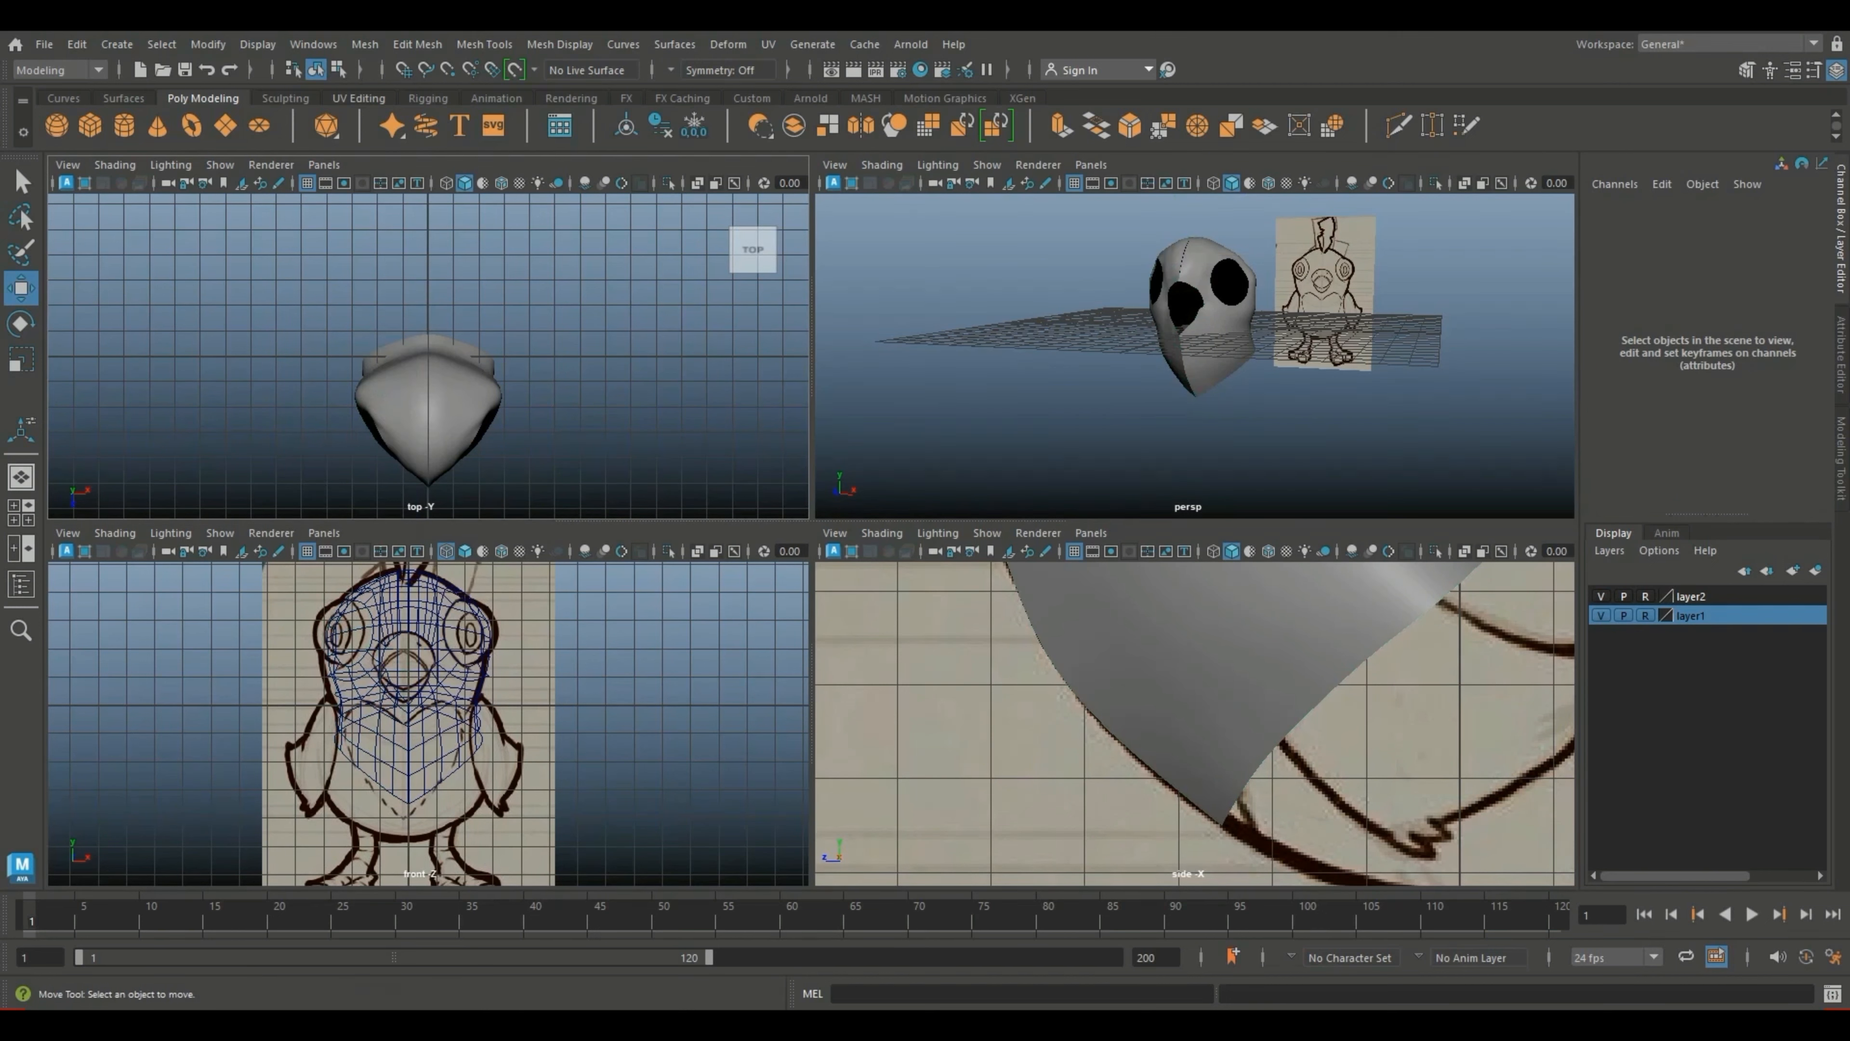
Step: Edit the original half's vertices and adjust a vertex on the bottom opening's rim along Z and X
scroll(1194, 357, "up", 3)
left_click_drag(1194, 358, 1107, 222, "alt")
scroll(1271, 342, "down", 3)
left_click(1231, 358)
key("space")
scroll(1107, 222, "up", 3)
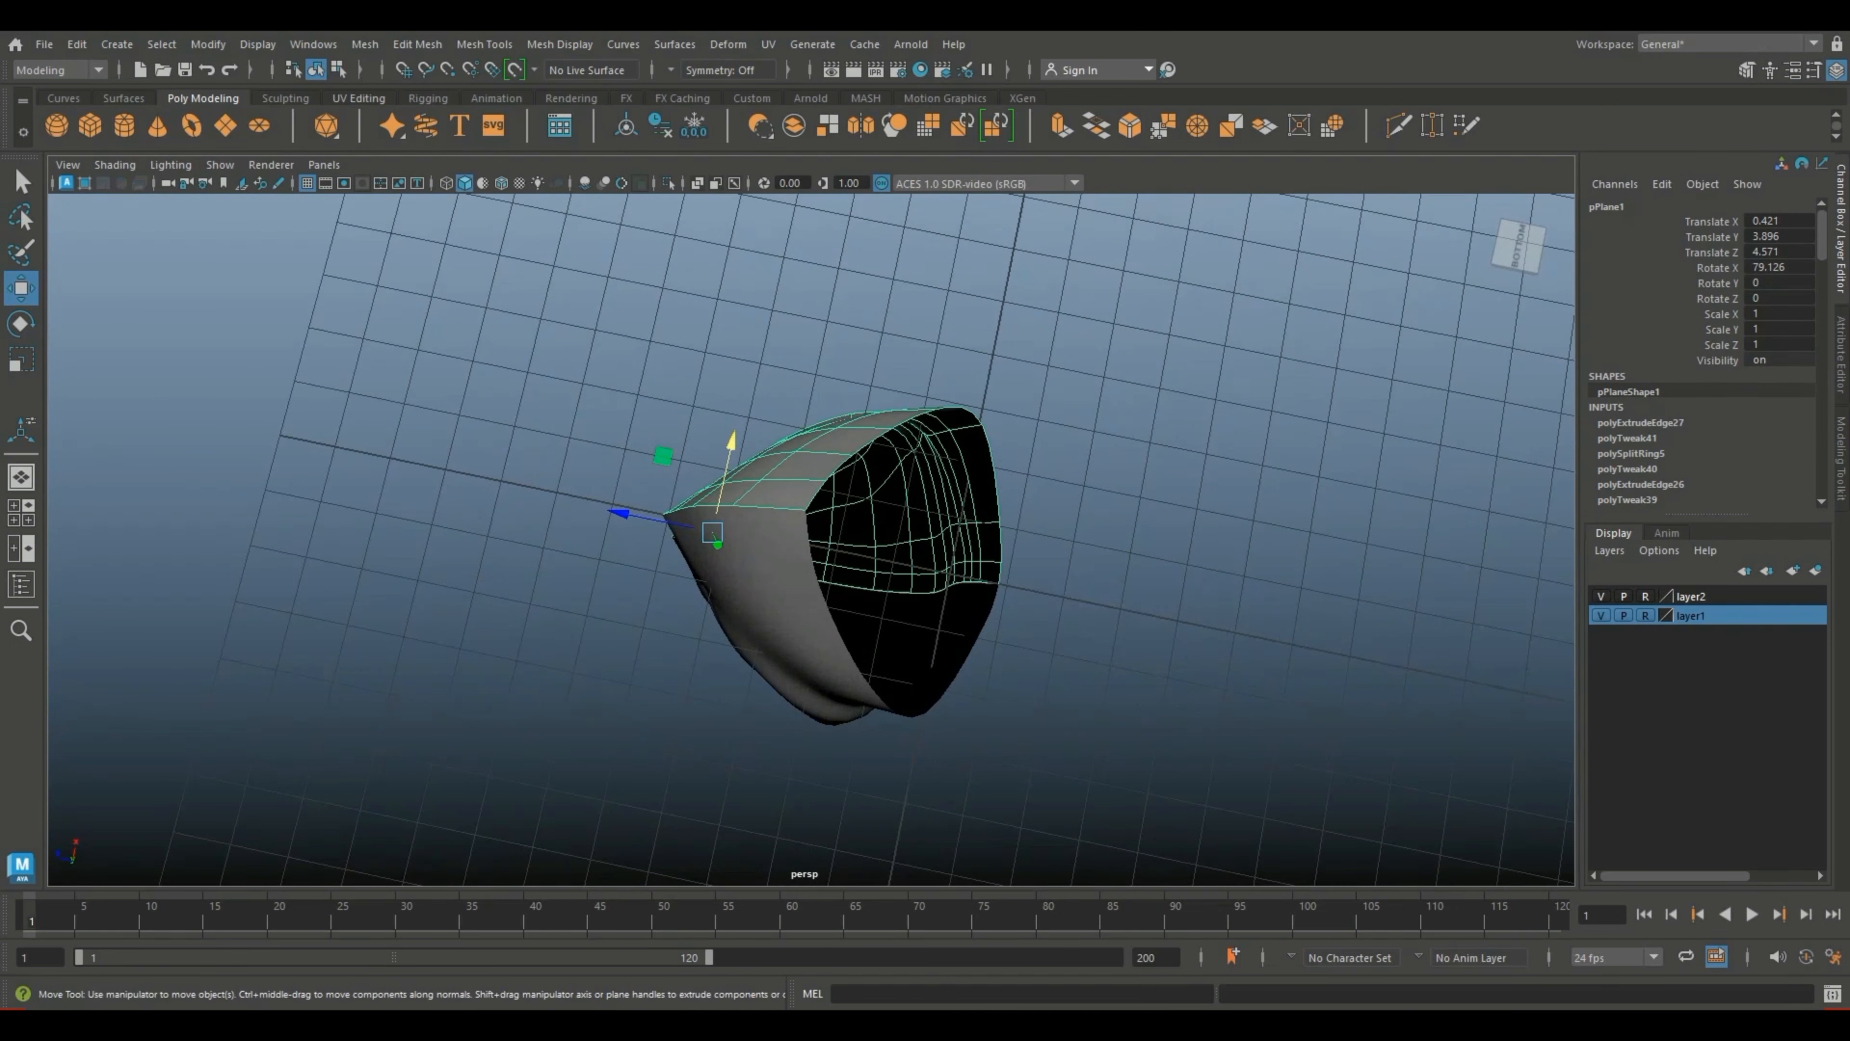
right_click_drag(816, 474, 849, 398)
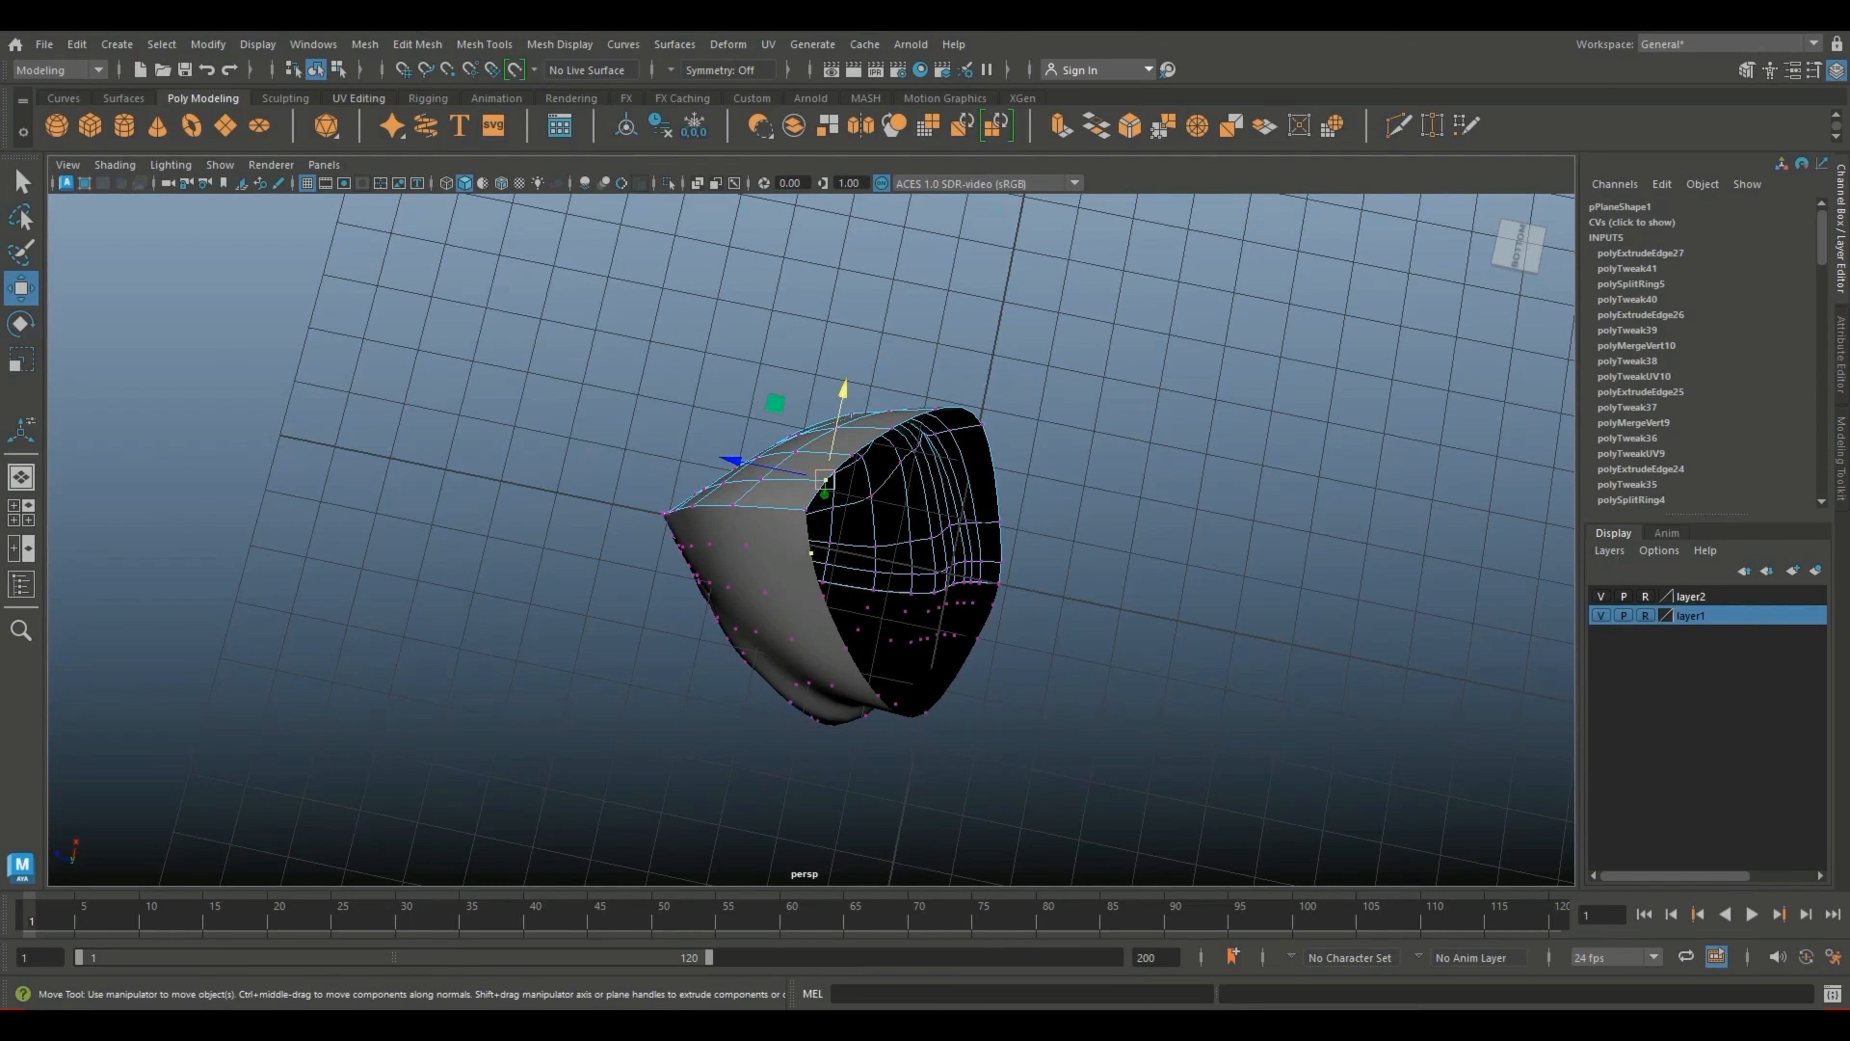
left_click_drag(852, 455, 1042, 452, "alt")
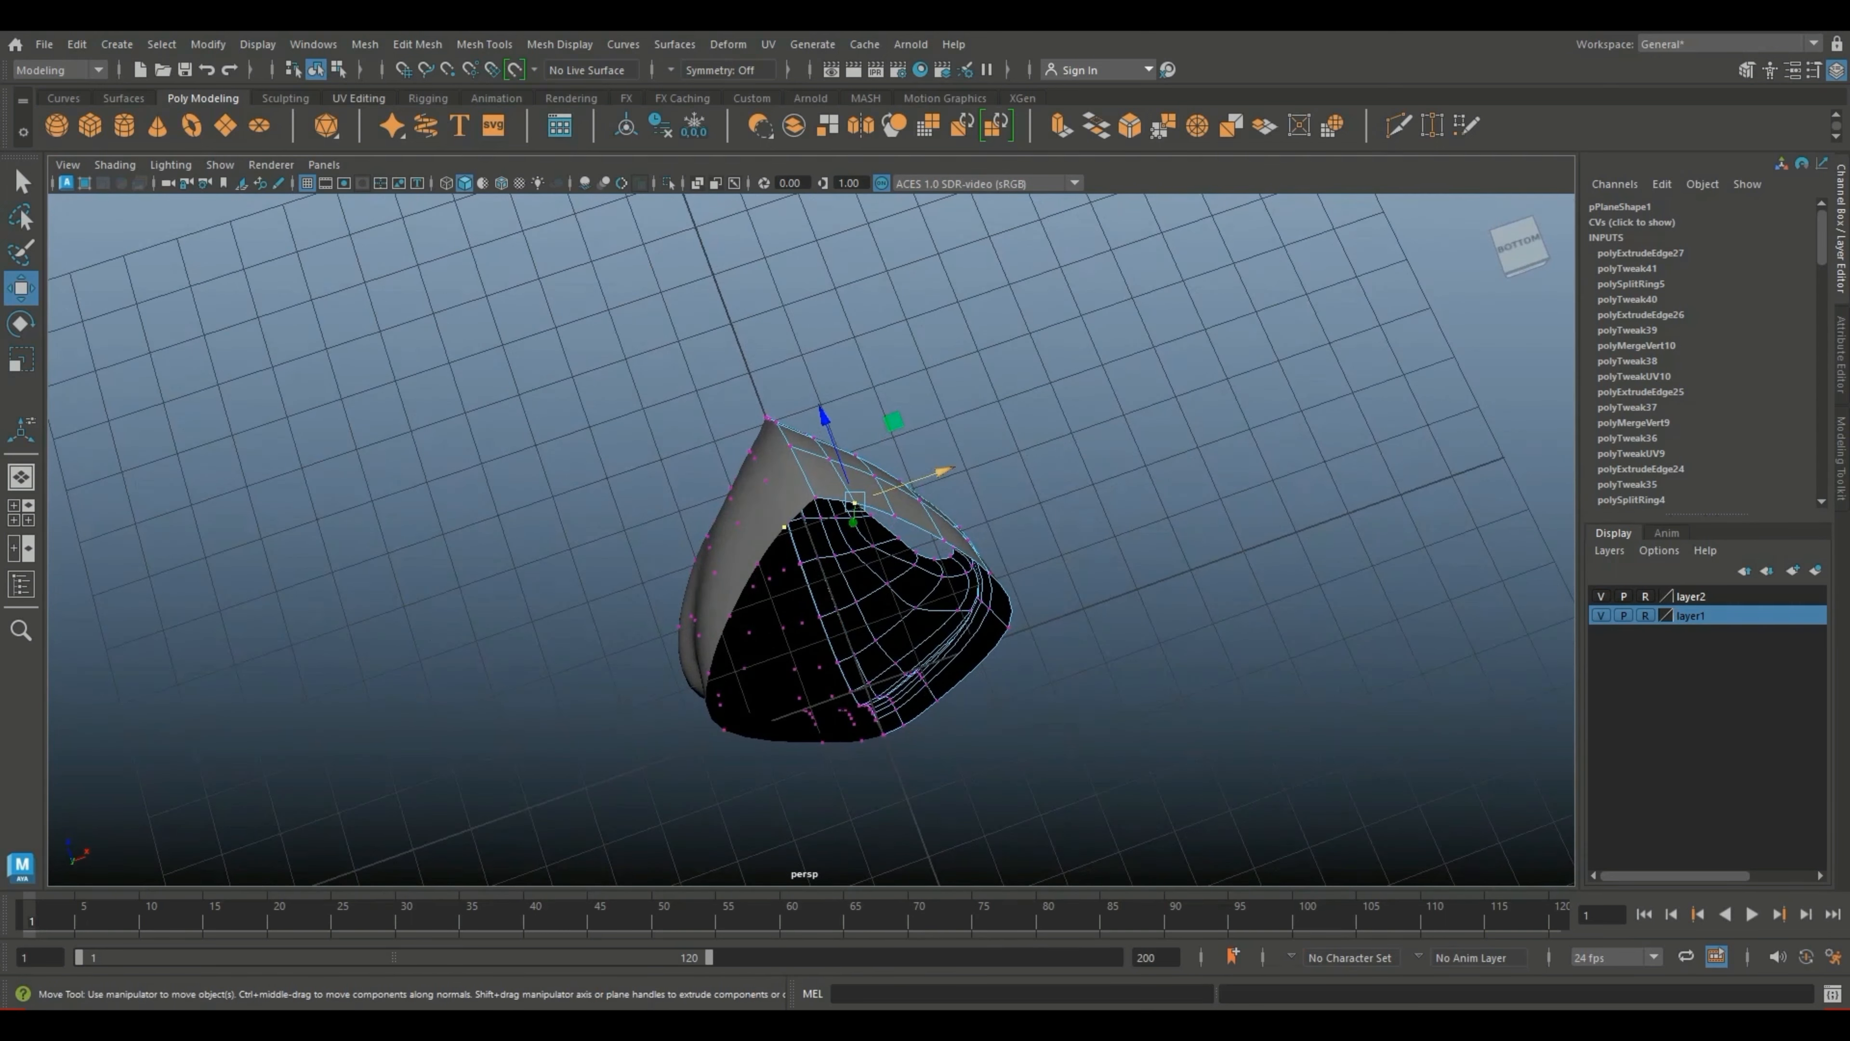
left_click_drag(902, 482, 973, 485, "alt")
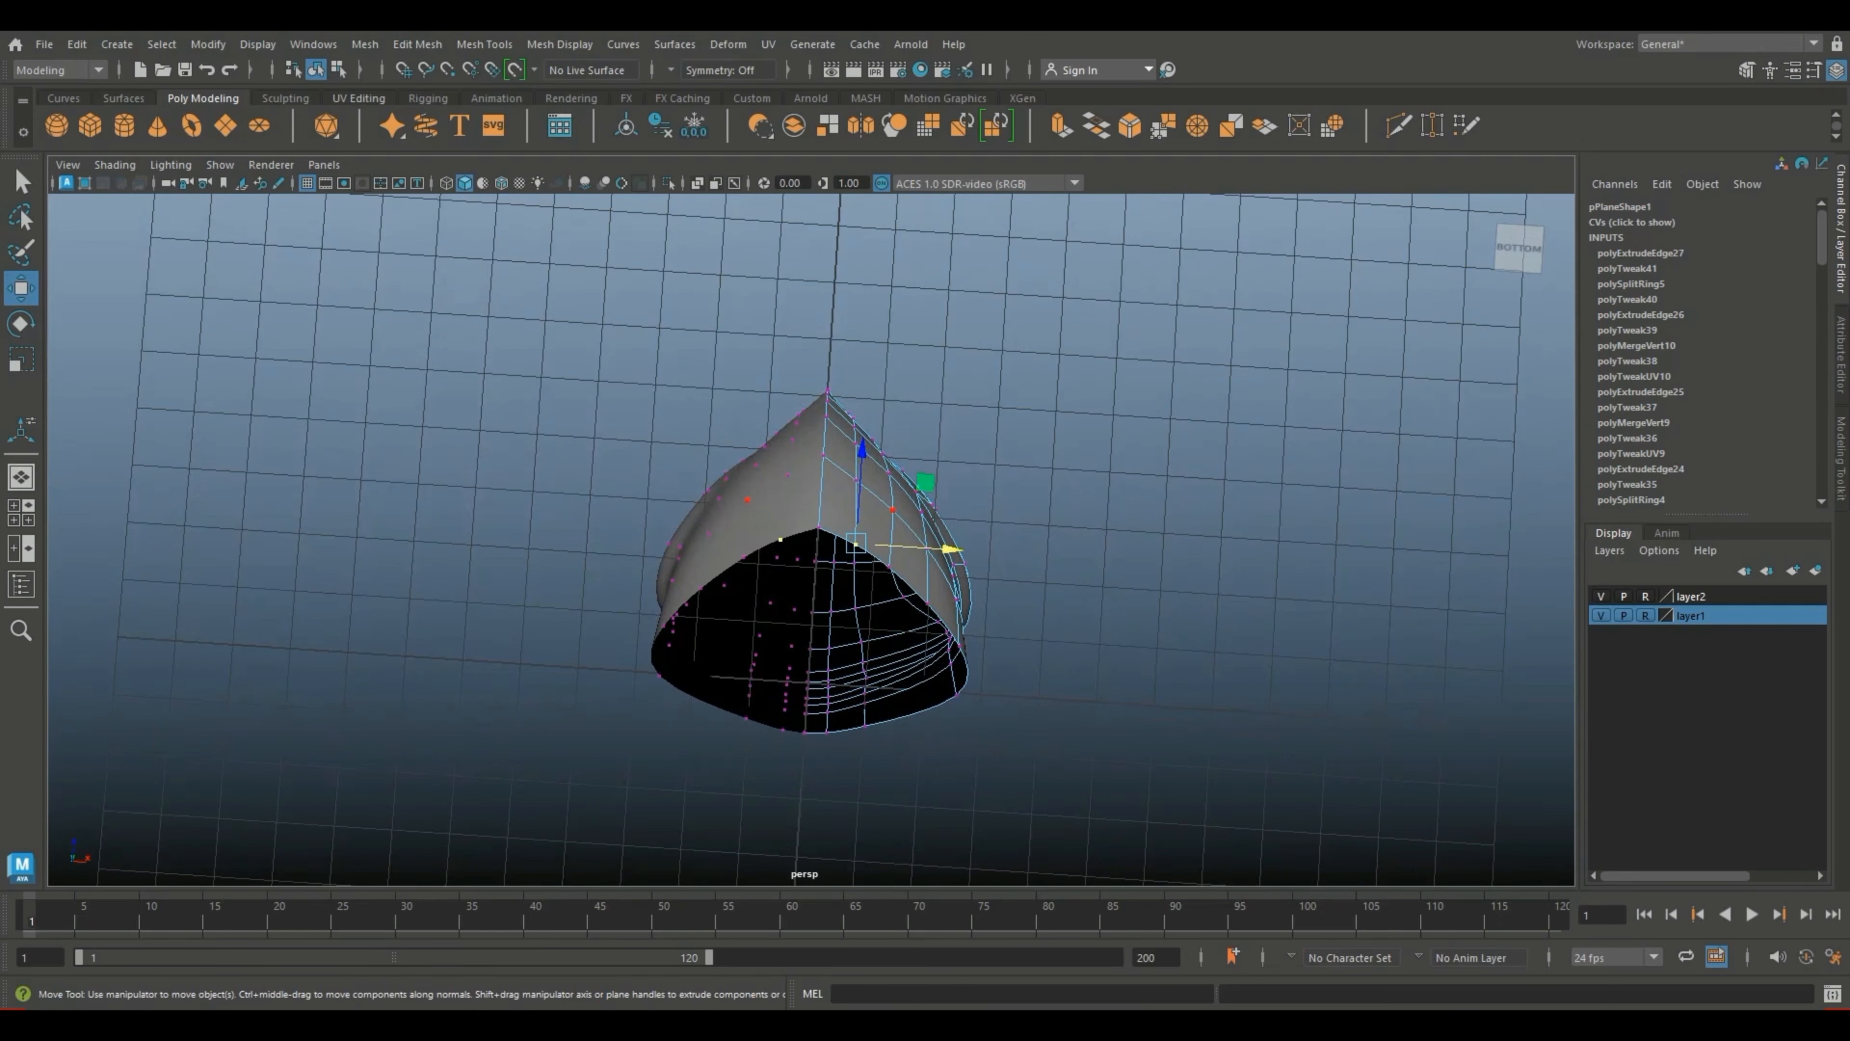
left_click_drag(860, 485, 860, 421)
left_click_drag(871, 558, 995, 551)
Step: Select neighbouring vertices on the side of the bottom rim and move them outward along X
left_click(889, 563, "shift")
left_click(822, 490)
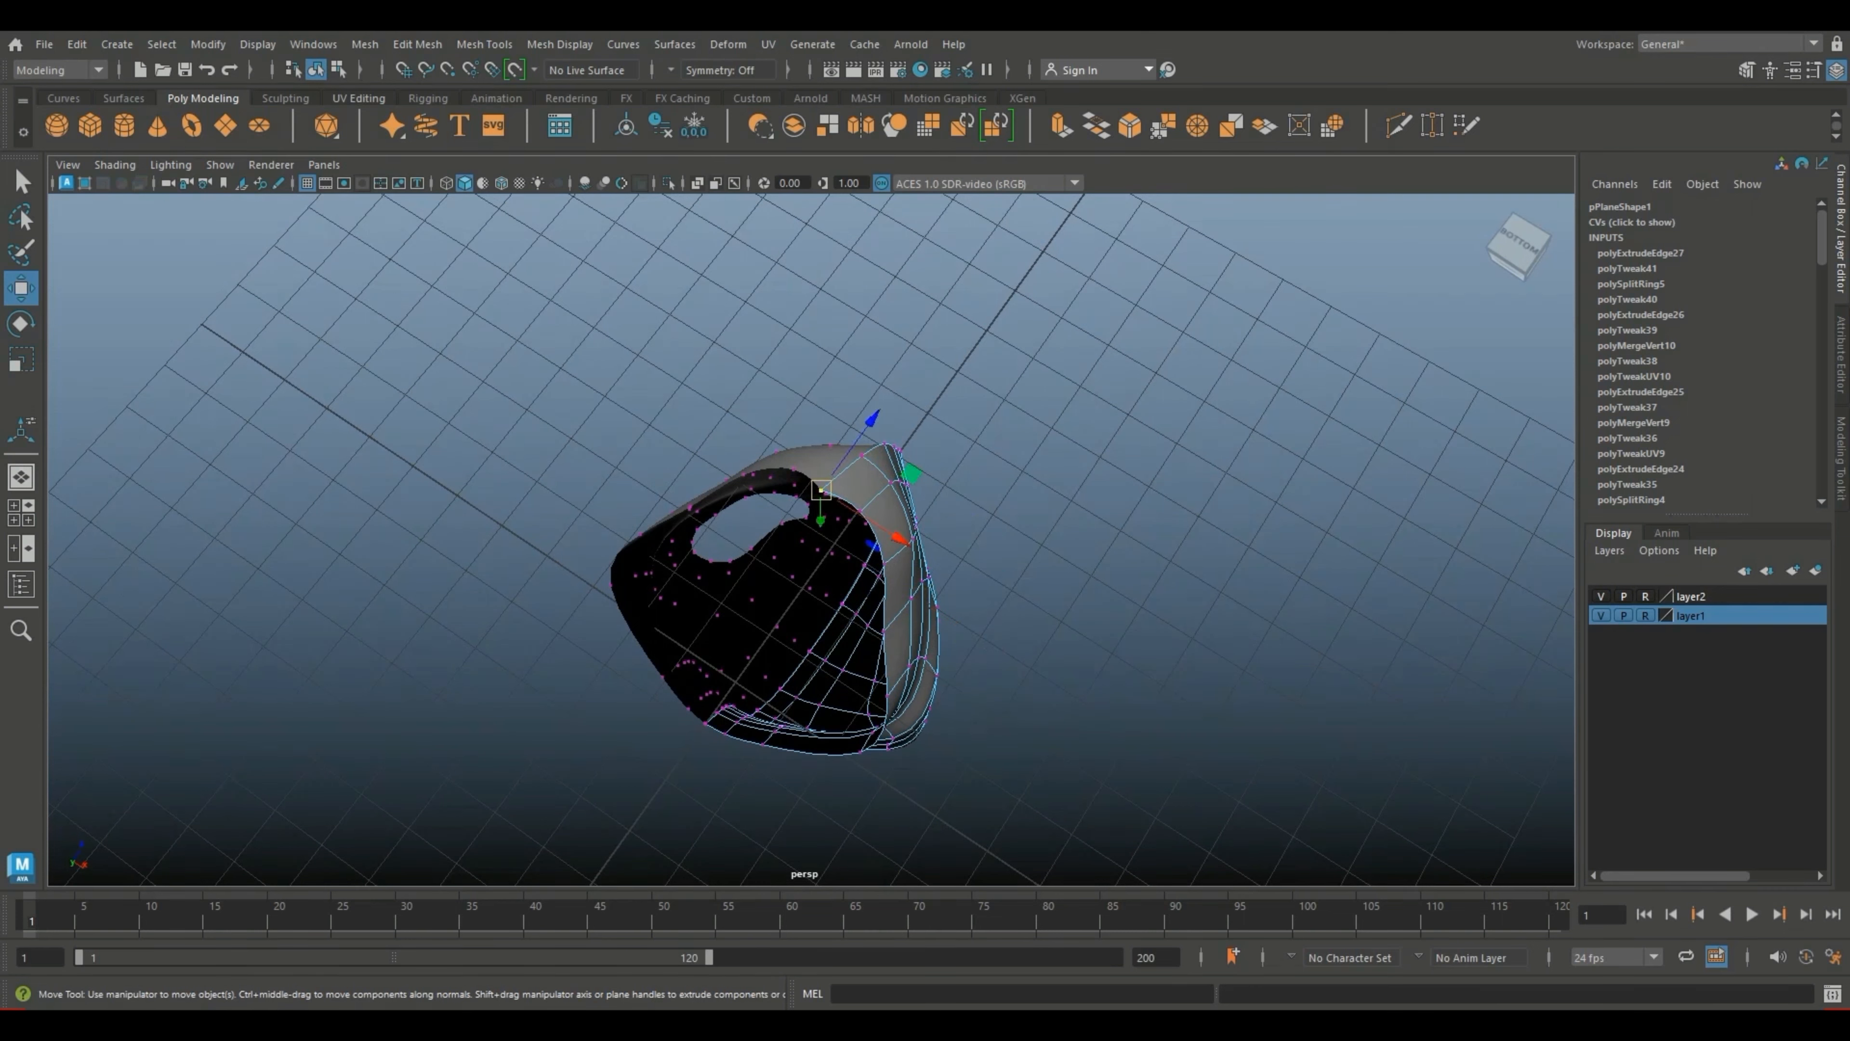
left_click_drag(821, 490, 897, 594)
left_click(866, 453)
left_click(858, 596)
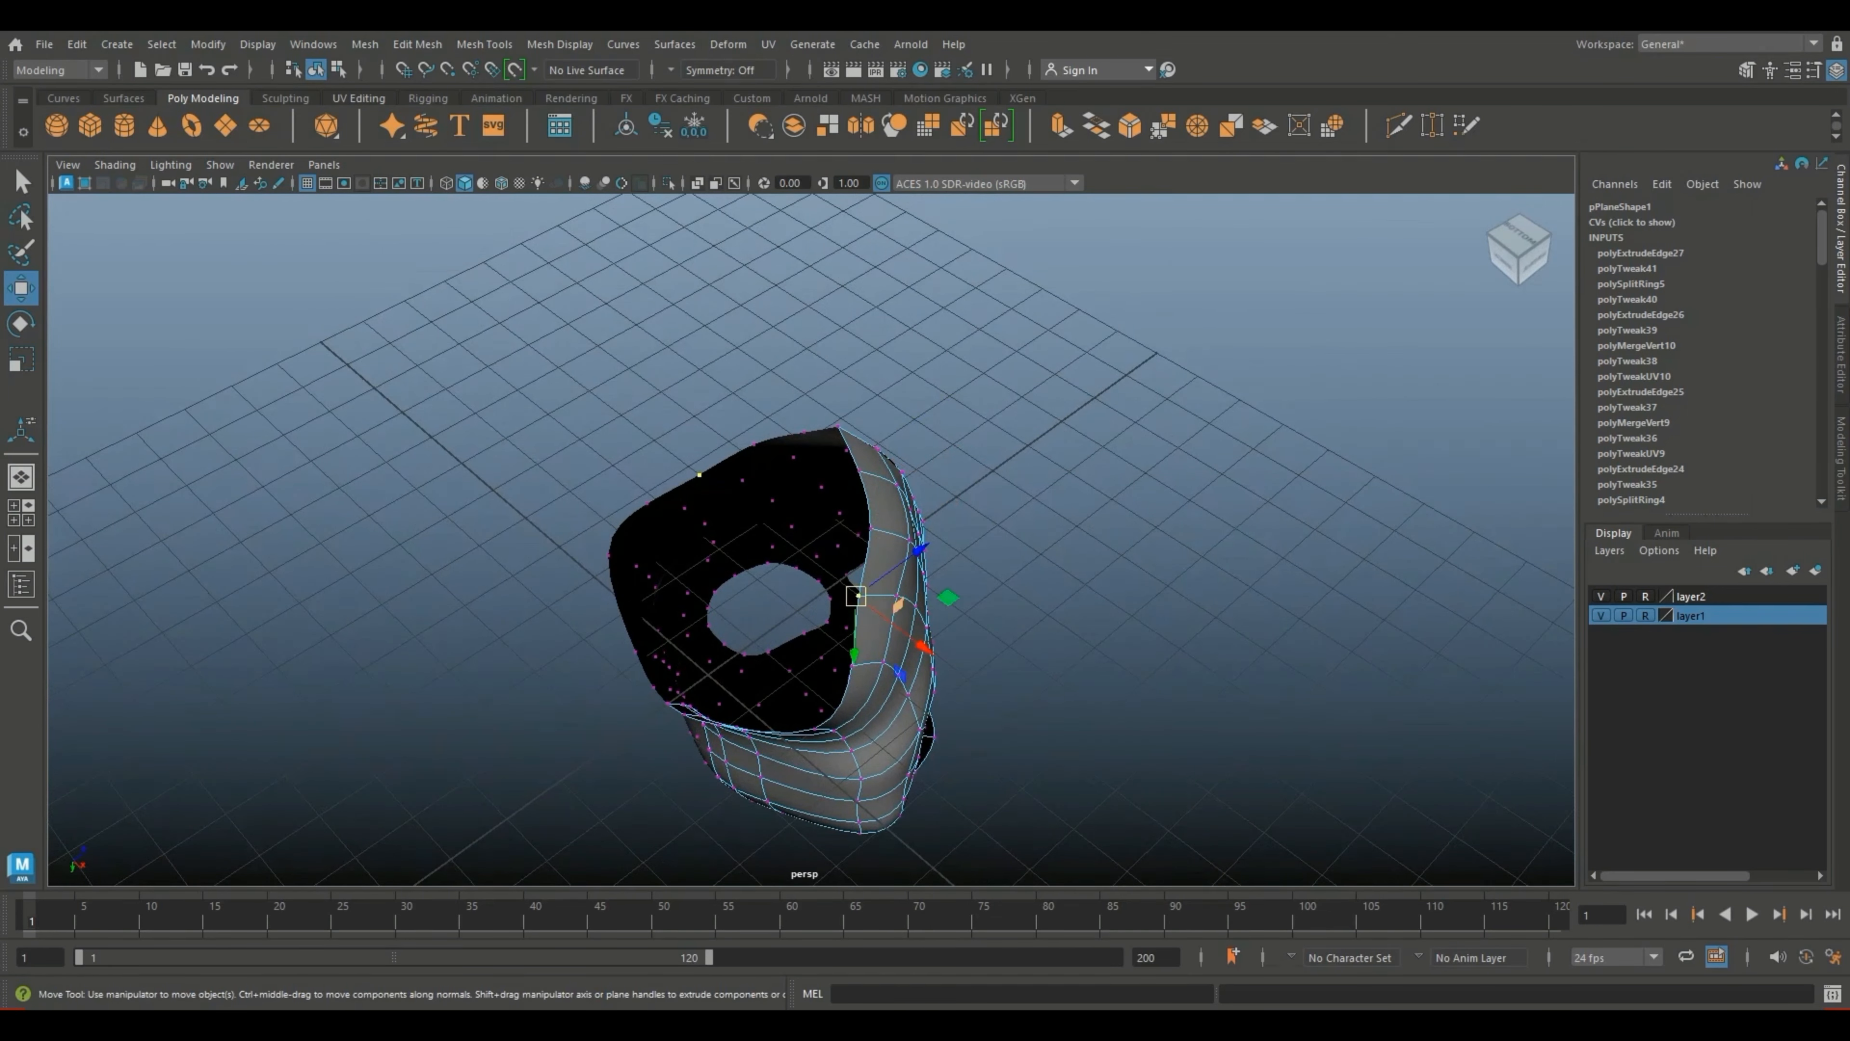
scroll(811, 539, "up", 3)
left_click(929, 617, "shift")
left_click_drag(969, 663, 1012, 696)
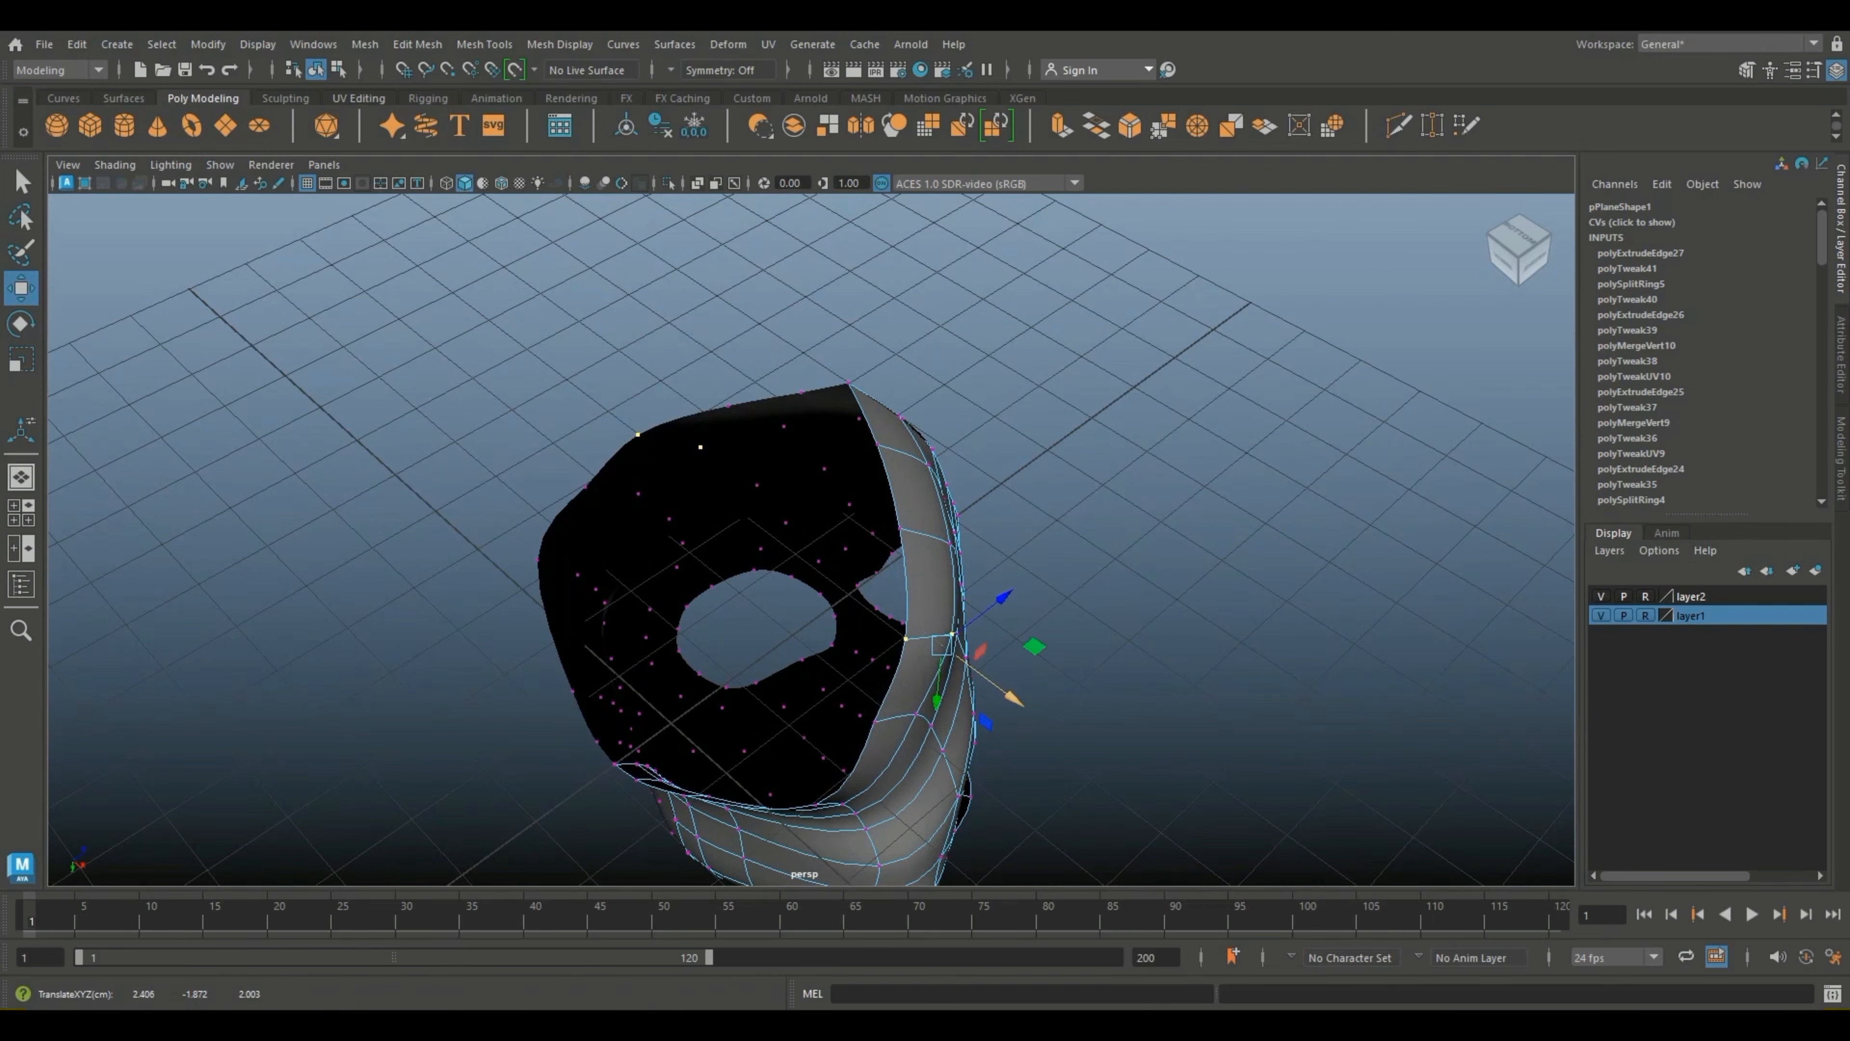
Step: Turn off the smooth preview and move only the next pair of side rim vertices along X, deselecting the ones already adjusted
key("1")
left_click(872, 714, "shift")
scroll(811, 539, "up", 3)
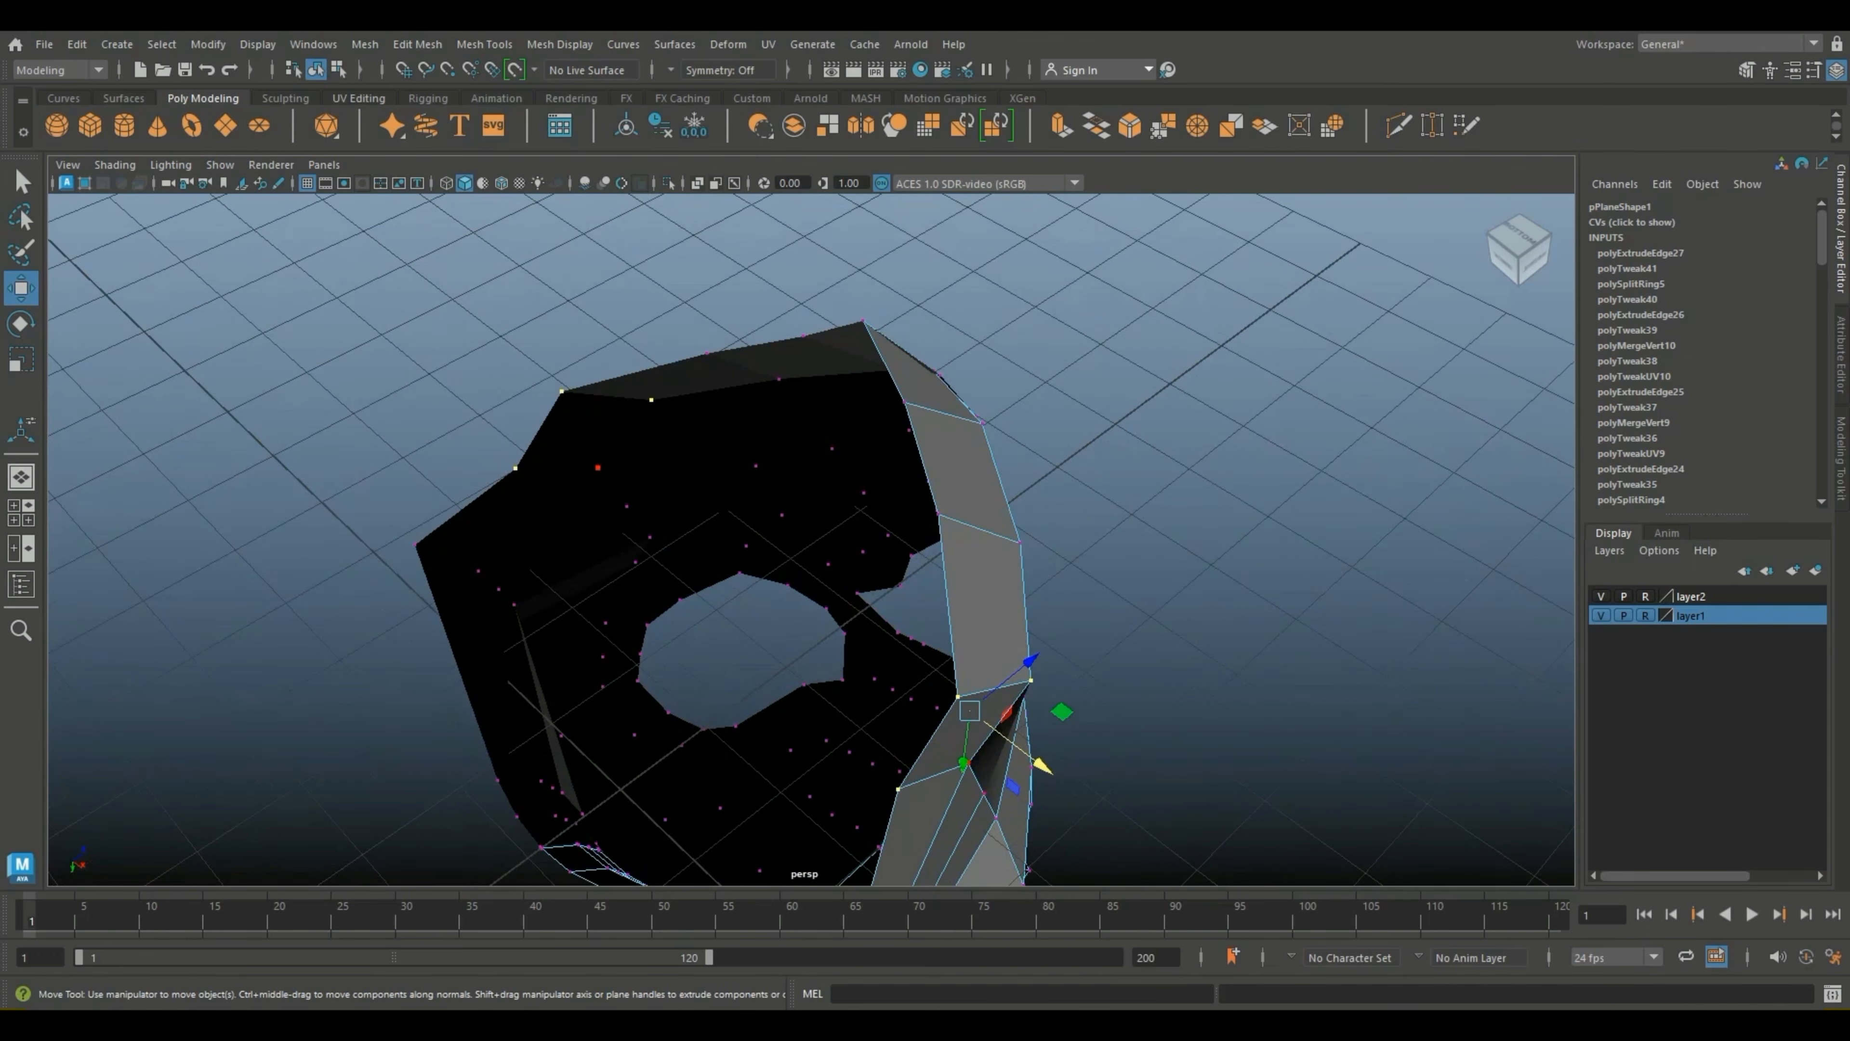
left_click(968, 765, "shift")
left_click_drag(1039, 783, 1045, 787)
key("ctrl+z")
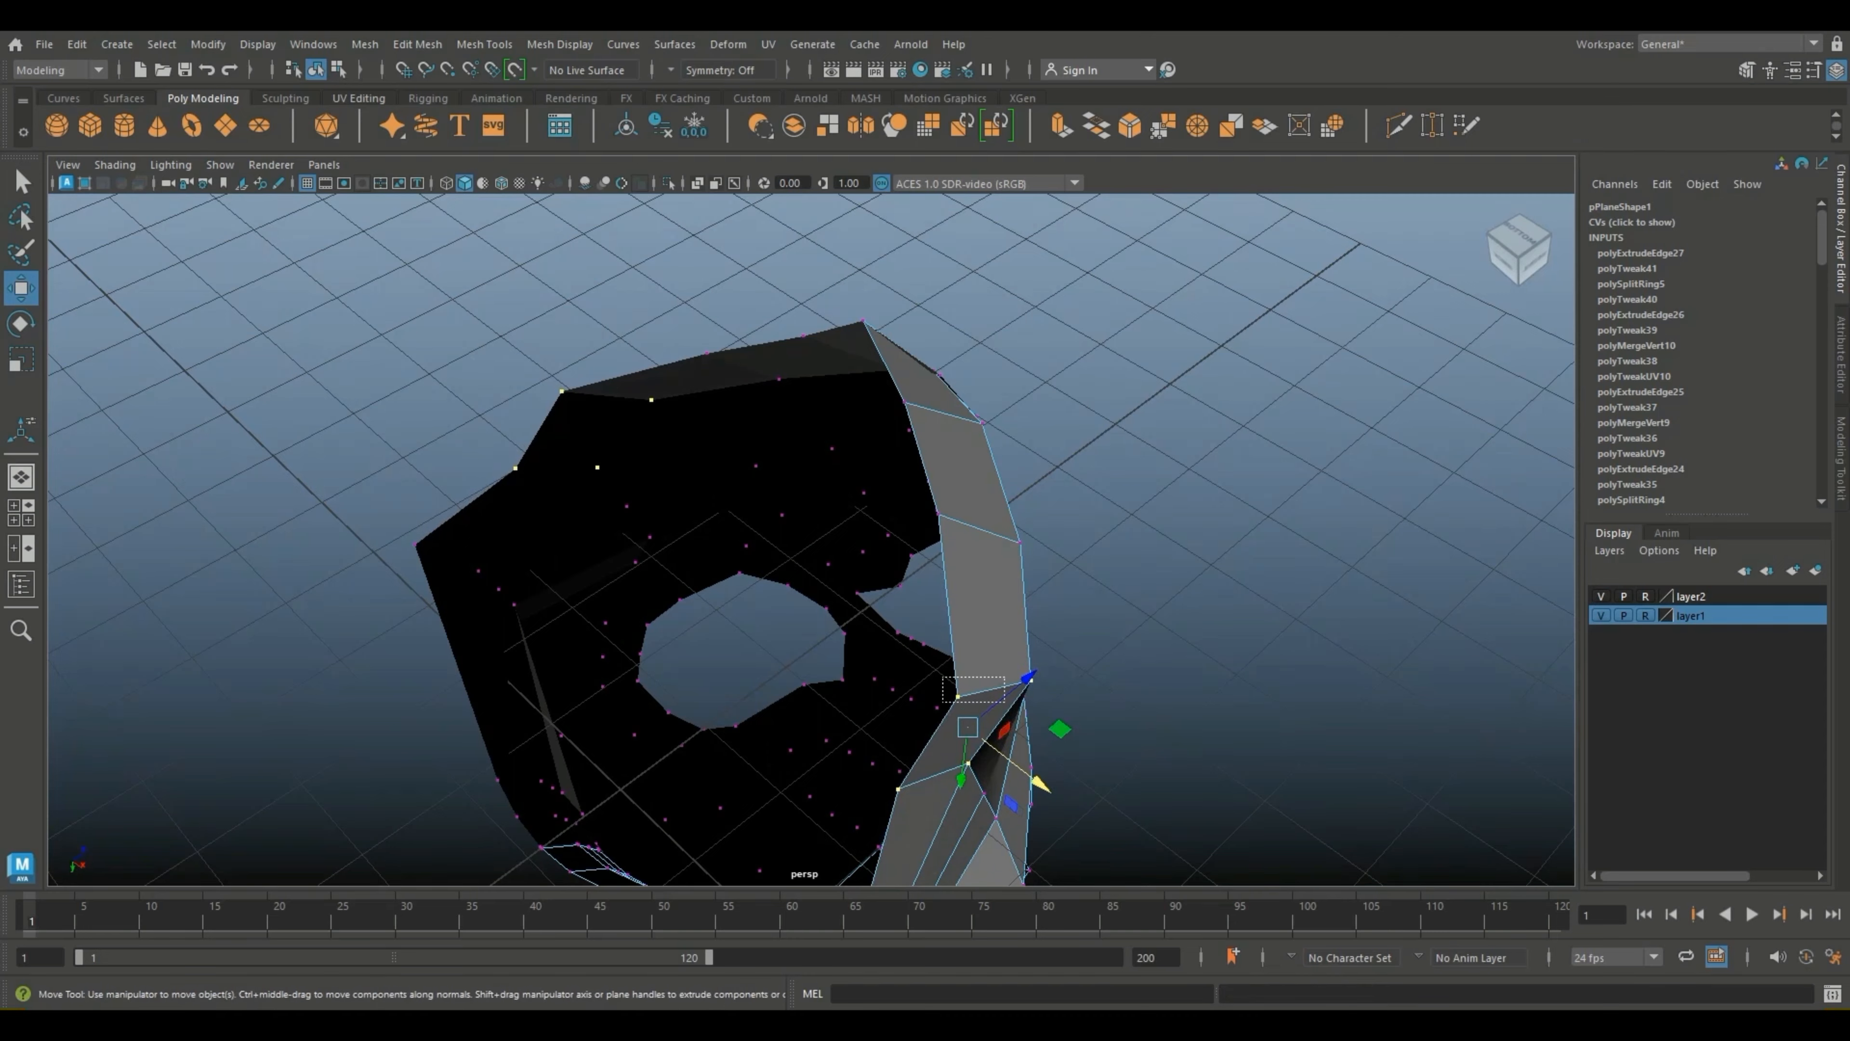
left_click_drag(943, 677, 1049, 714, "ctrl")
left_click_drag(1008, 833, 1023, 848)
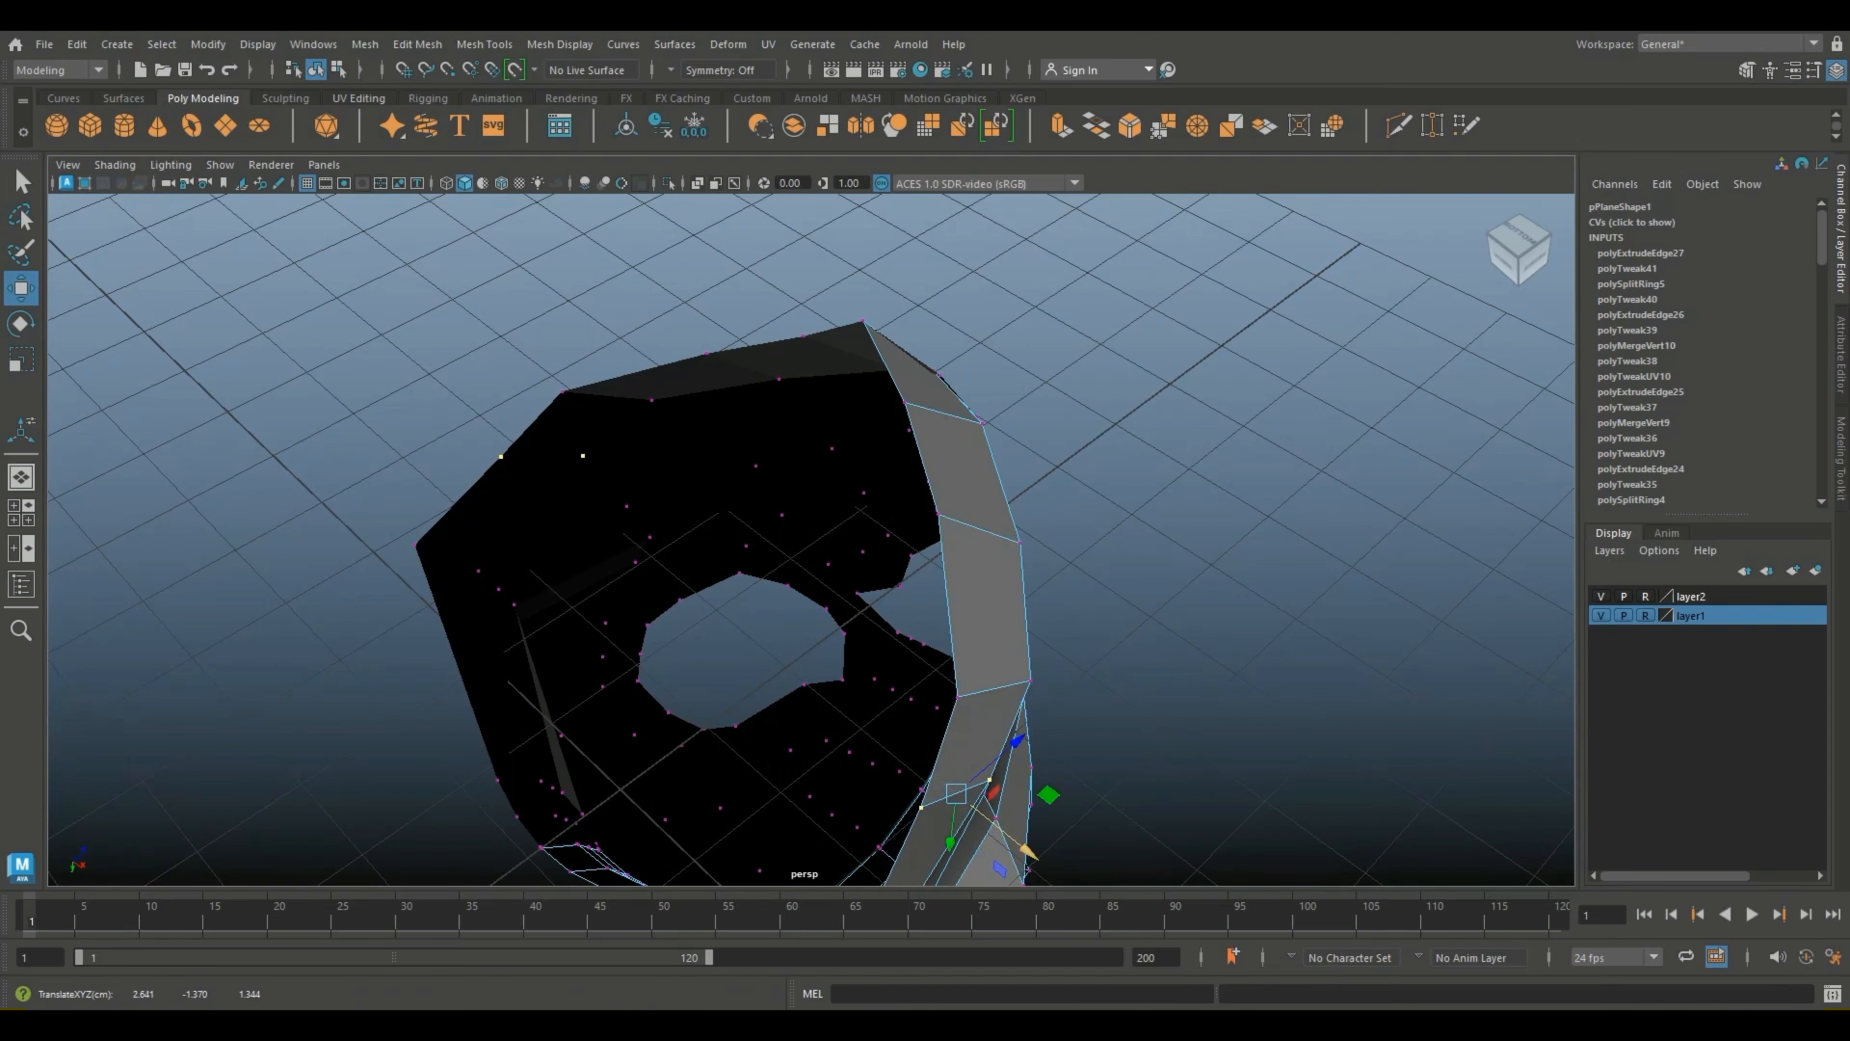
Step: Reposition the vertices along the side and front of the lower chest to round the body's outline
scroll(811, 540, "down", 4)
left_click_drag(947, 627, 558, 513, "alt")
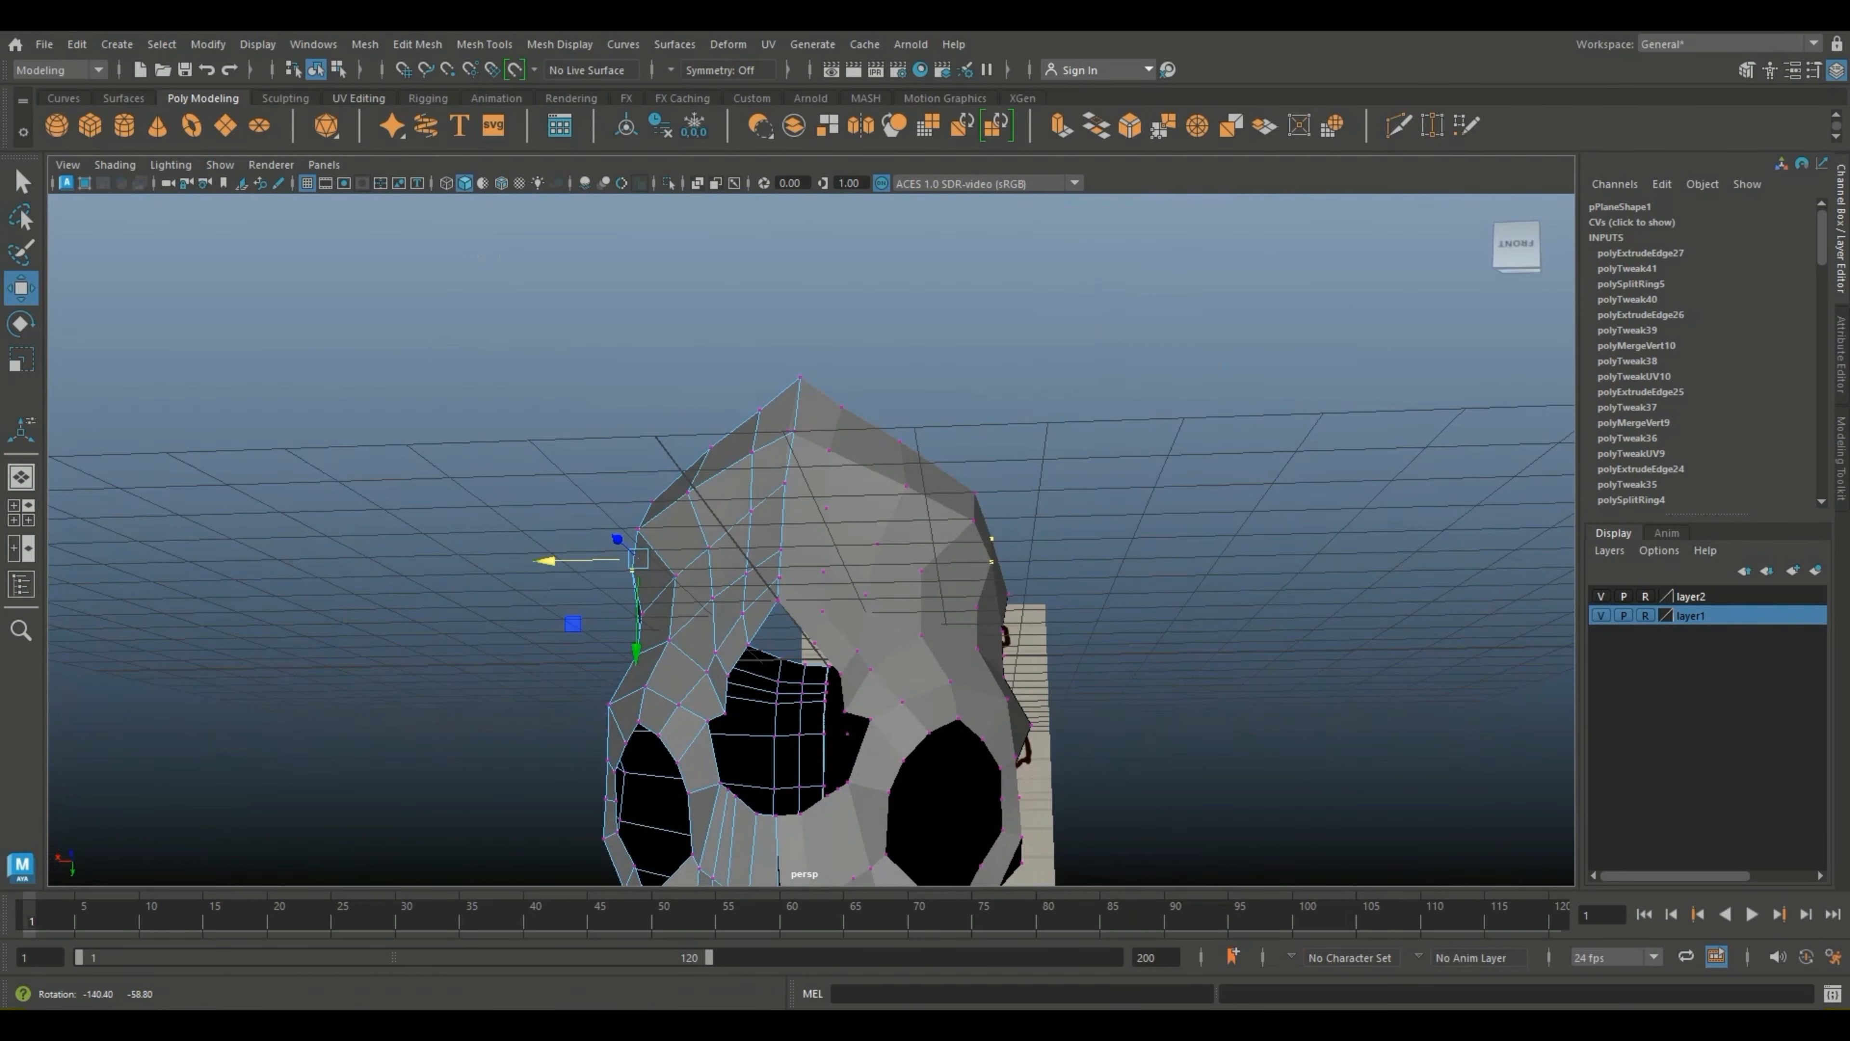
left_click_drag(638, 558, 681, 493)
left_click(816, 320)
left_click(752, 452)
left_click(751, 511)
left_click(709, 546)
left_click(687, 493)
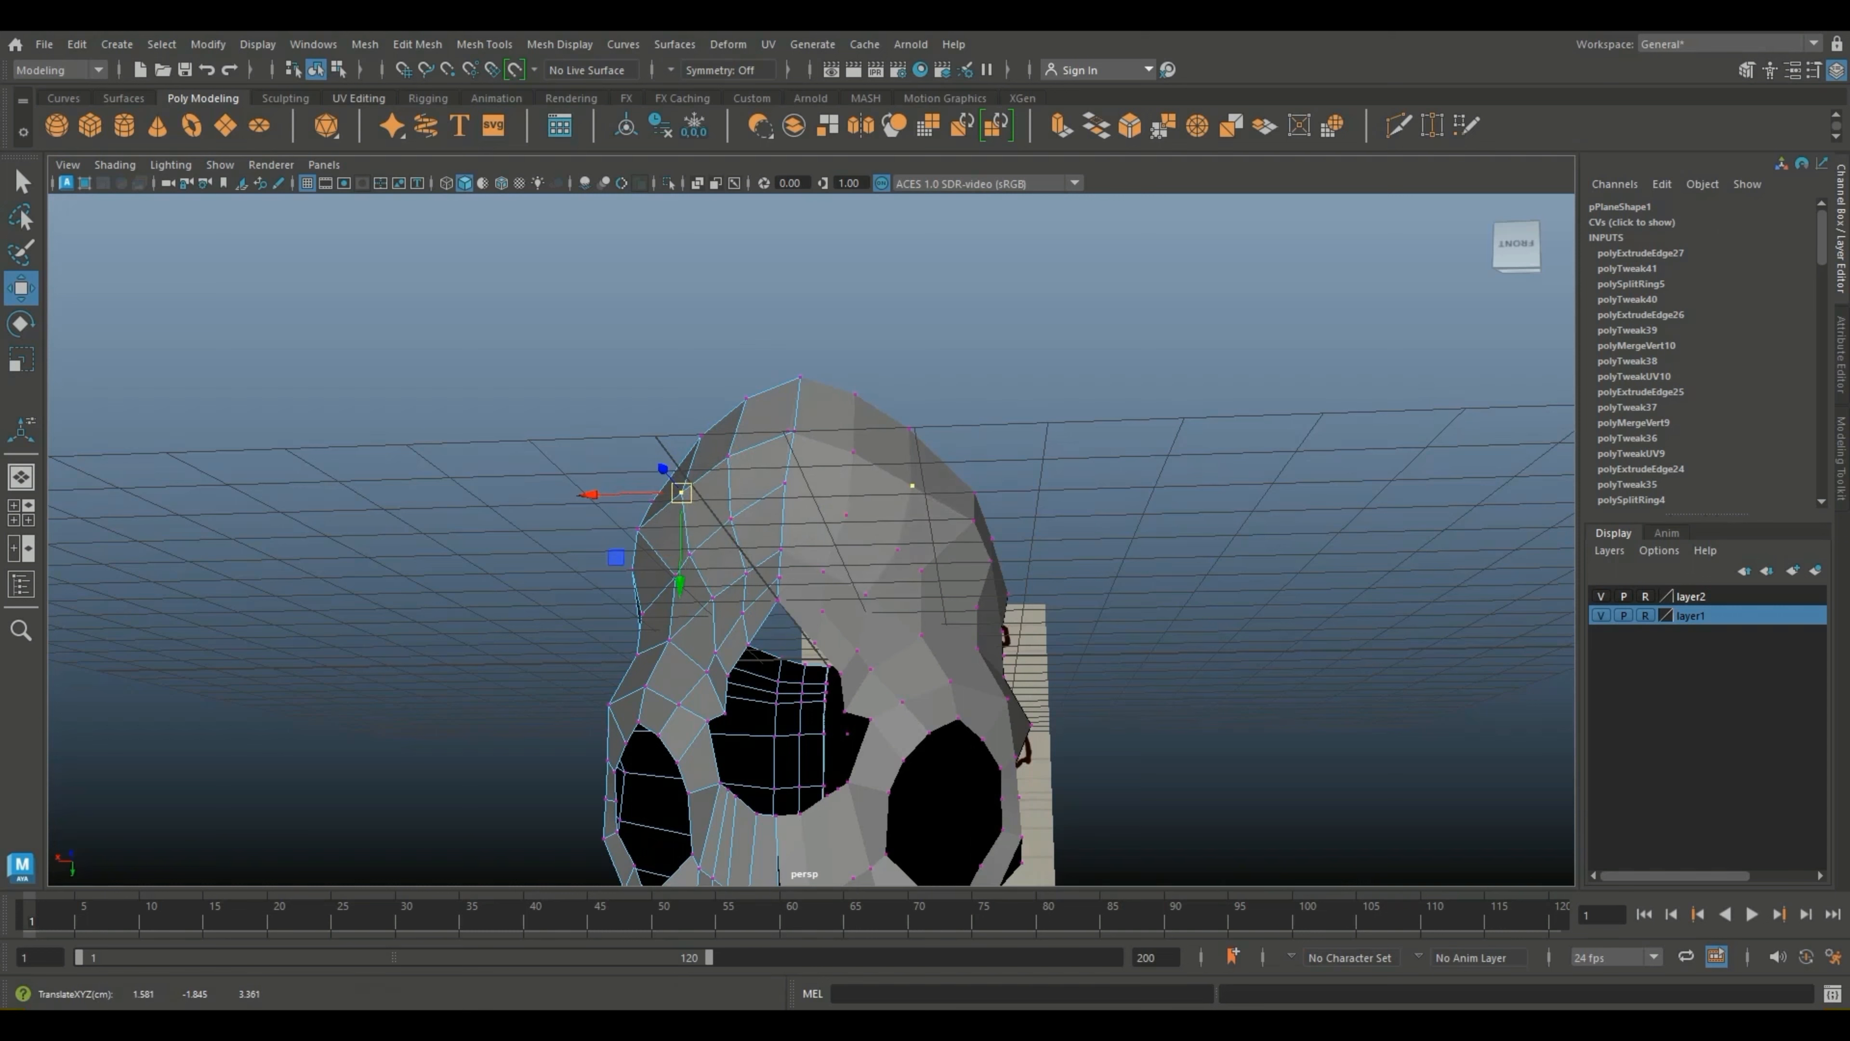
Step: Move a vertex on the lower side of the chest outward and check the body with the smooth preview
key("F8")
right_click_drag(681, 490, 595, 489)
left_click(582, 532)
left_click(675, 576)
left_click_drag(675, 576, 653, 591)
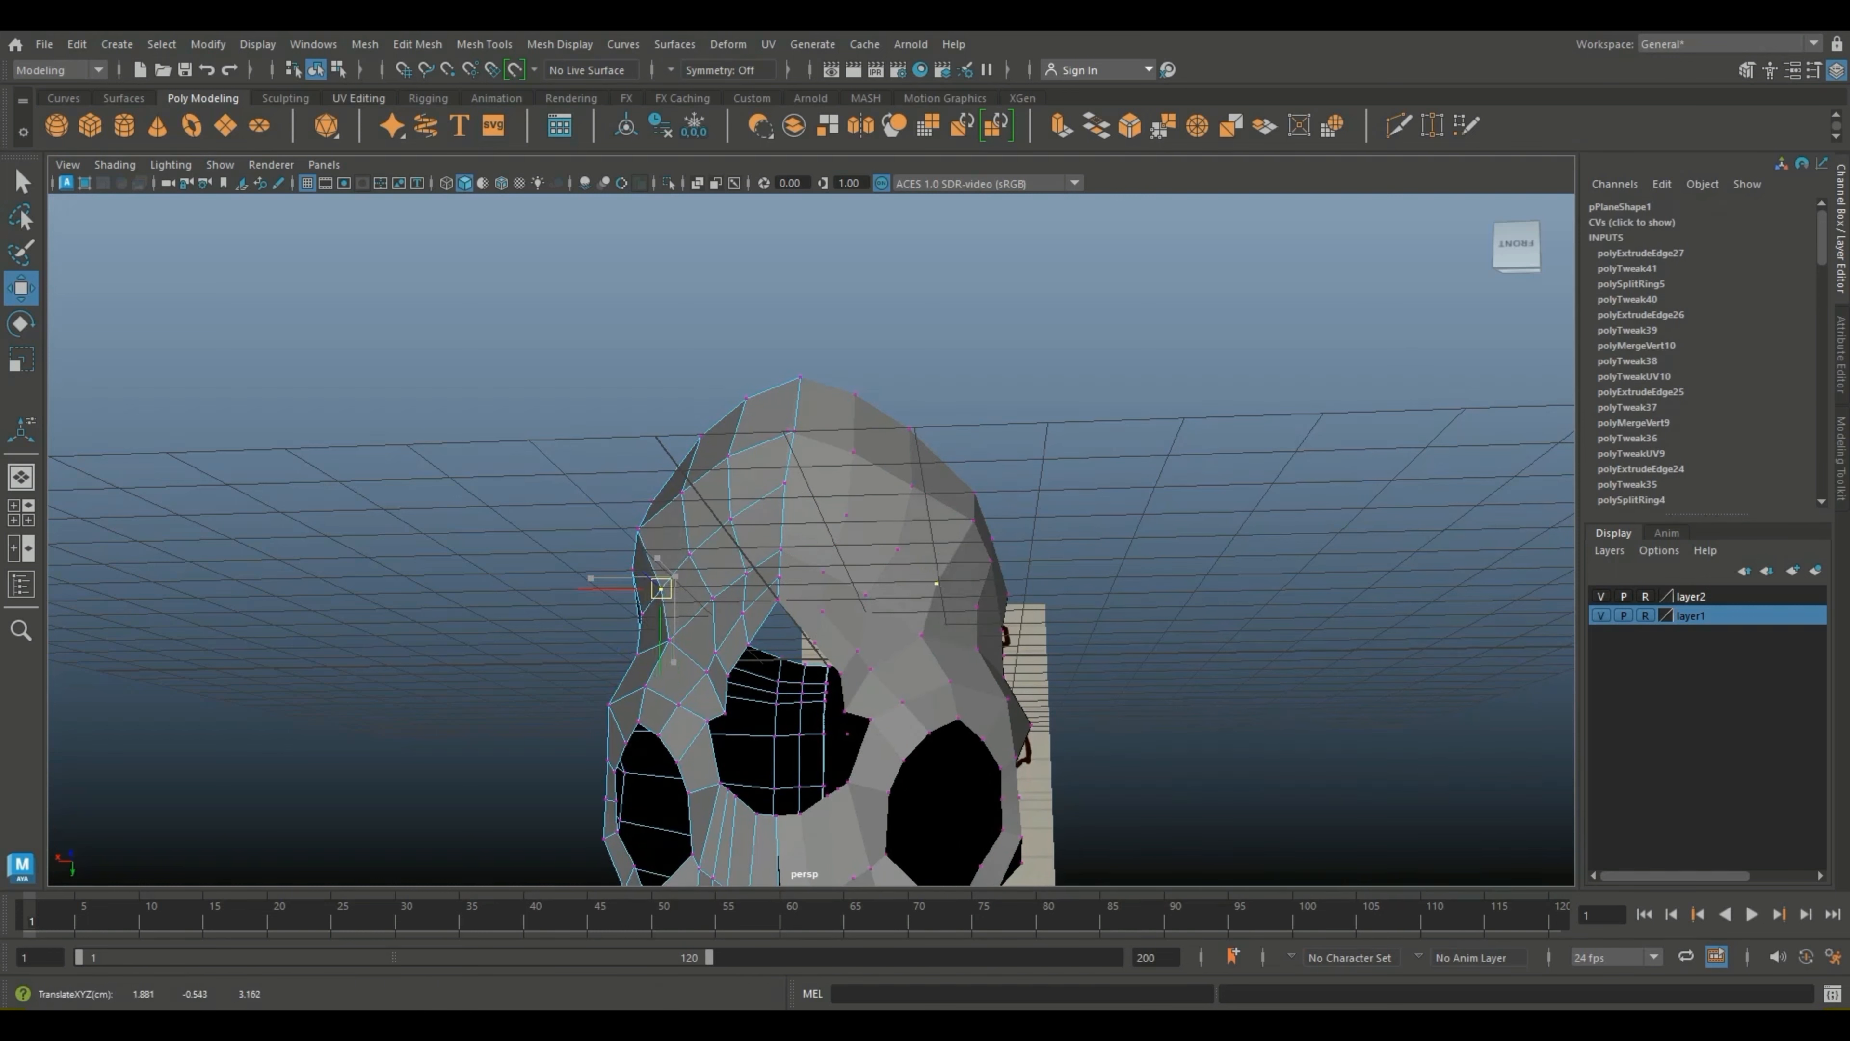
key("3")
scroll(654, 591, "down", 5)
left_click_drag(653, 591, 673, 263, "alt")
left_click_drag(862, 509, 722, 526, "alt")
key("1")
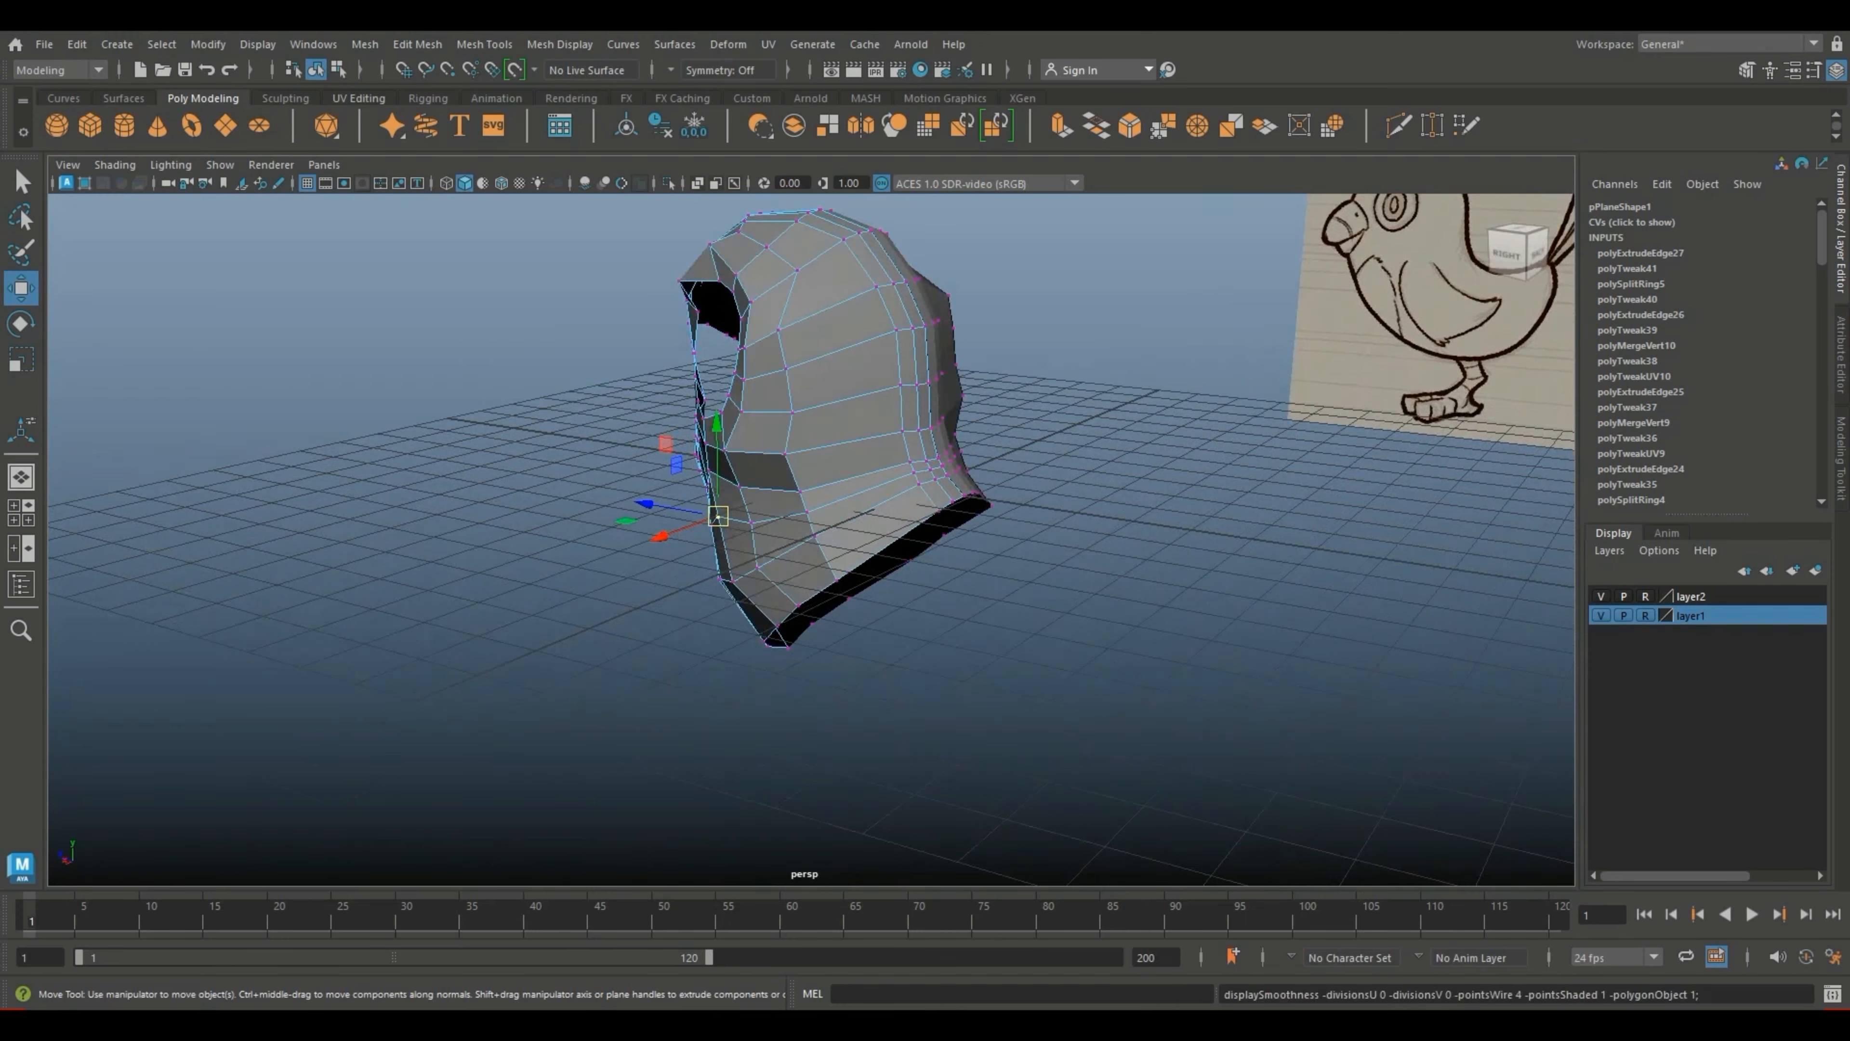
Step: Move two vertices on the side of the body toward the back to even out the edge flow
left_click_drag(911, 540, 714, 524, "alt")
middle_click_drag(802, 510, 849, 613, "alt")
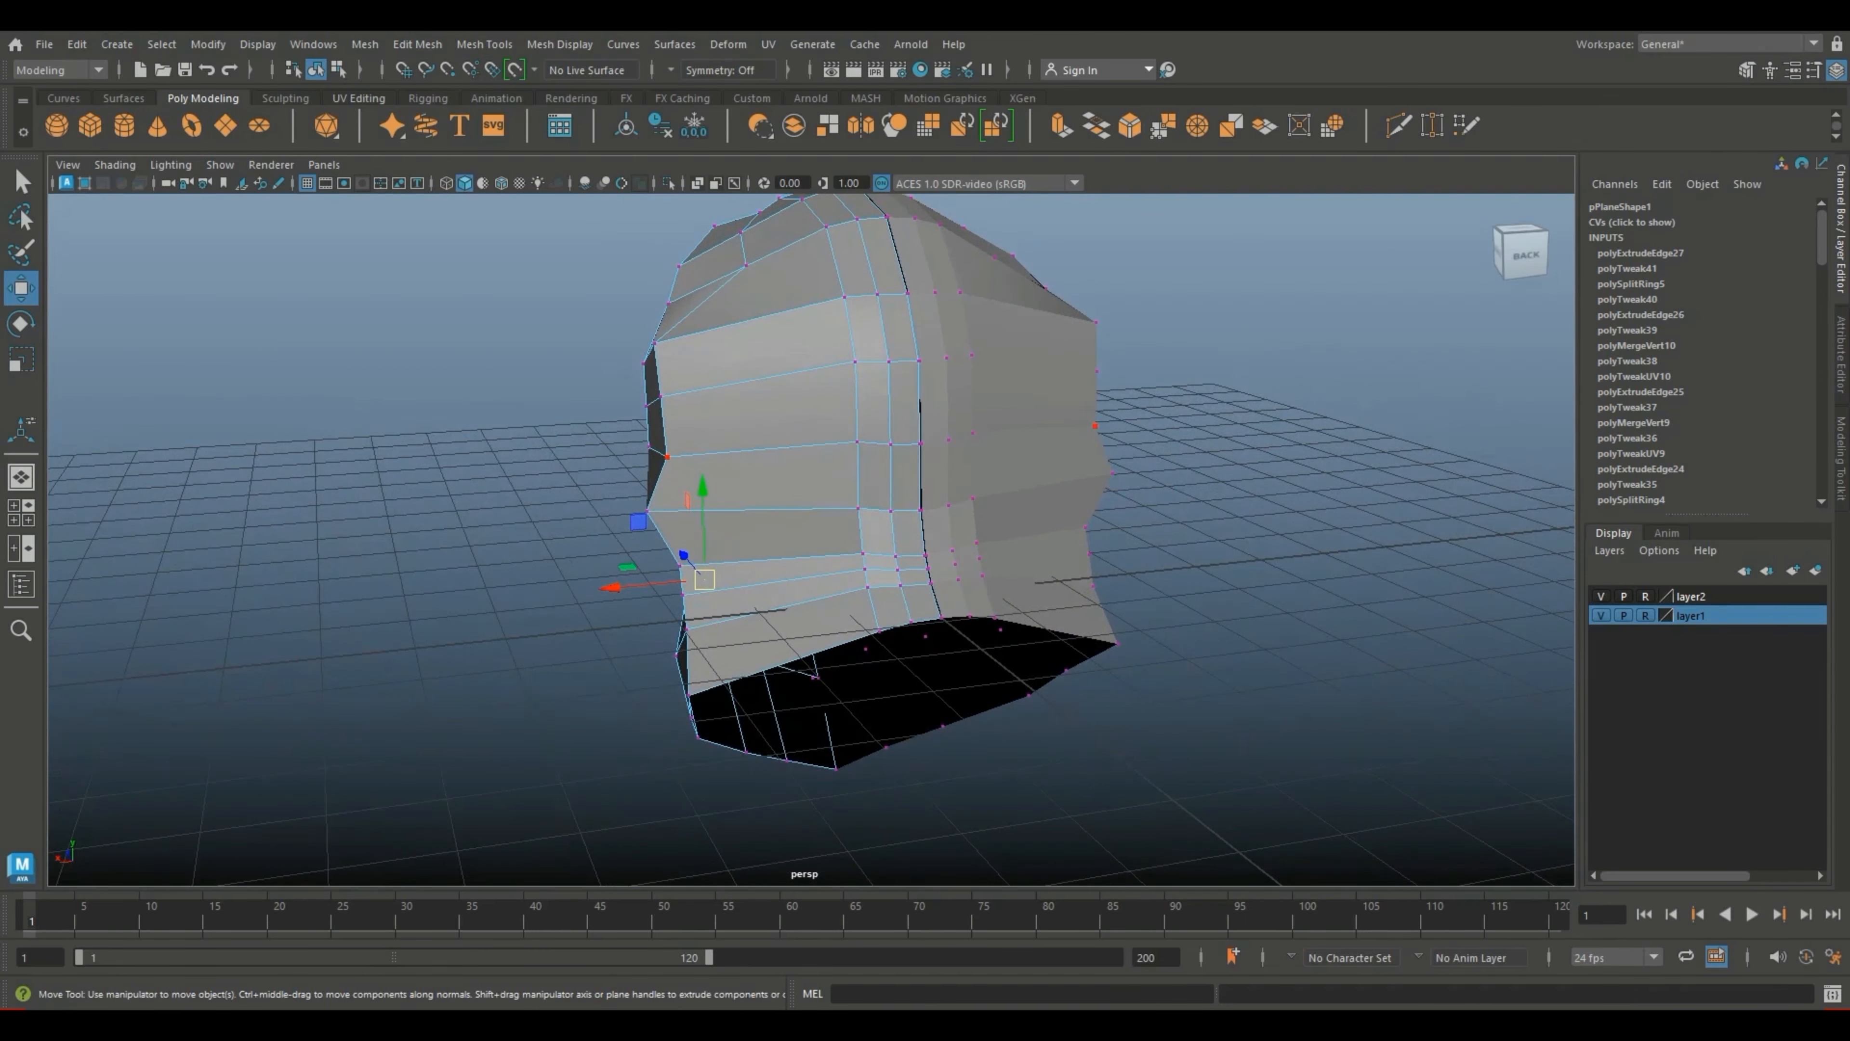
left_click_drag(649, 446, 938, 429)
left_click_drag(905, 512, 965, 474)
left_click(903, 565)
left_click_drag(904, 566, 966, 533)
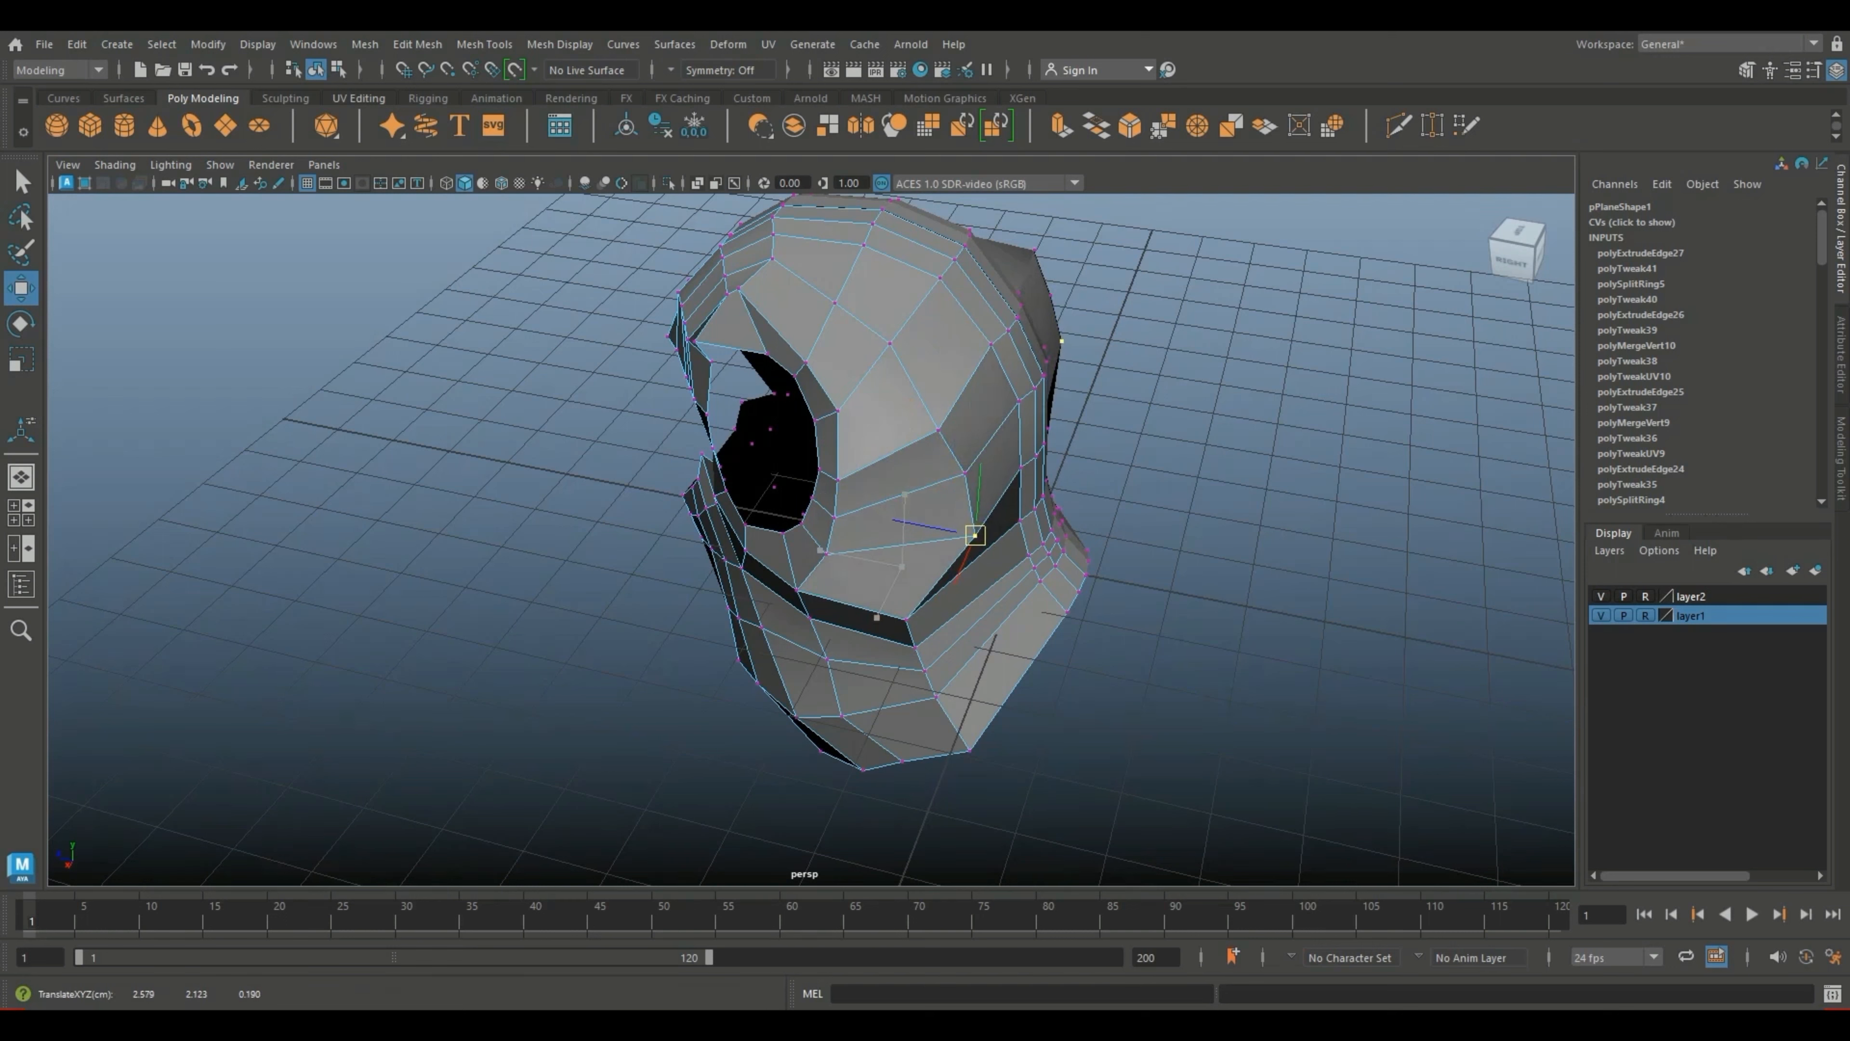
Step: Shift the vertices down the body's lower side to the bottom rim backward to straighten the vertical edge line
left_click(906, 618)
left_click_drag(907, 620, 839, 646)
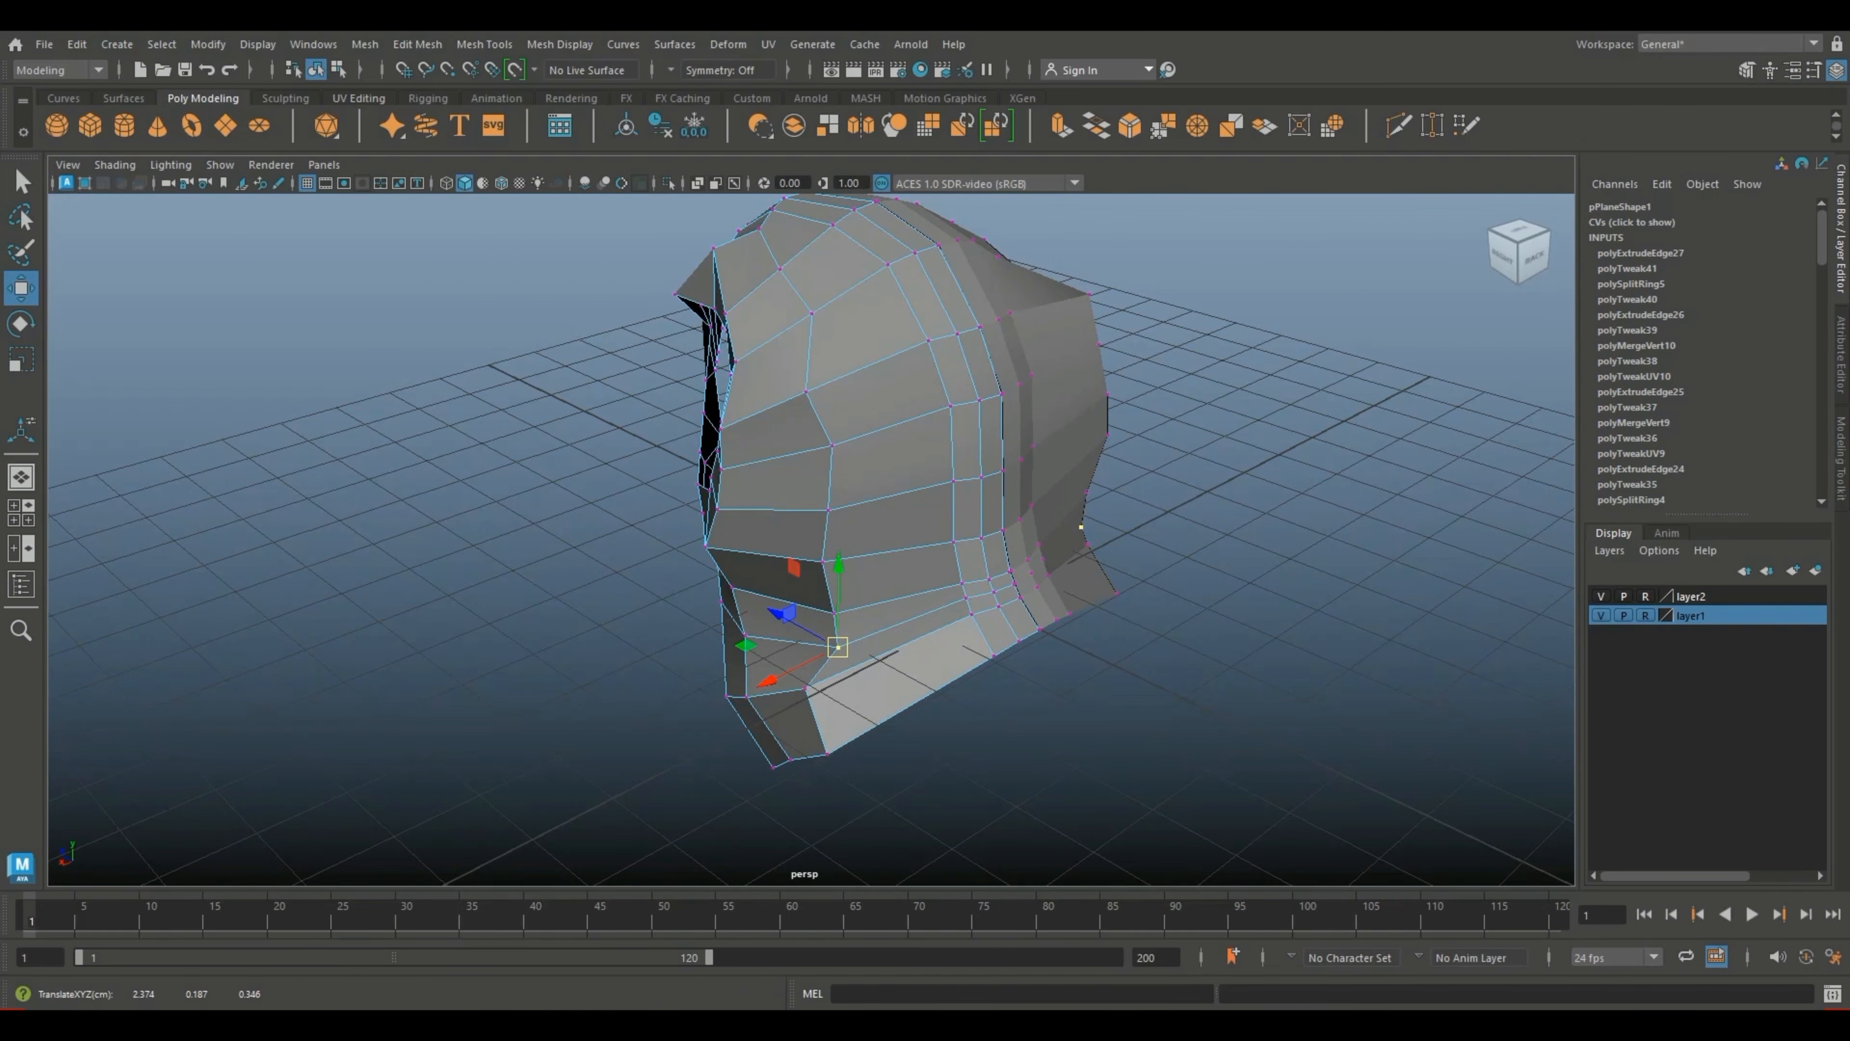
left_click_drag(805, 687, 830, 685)
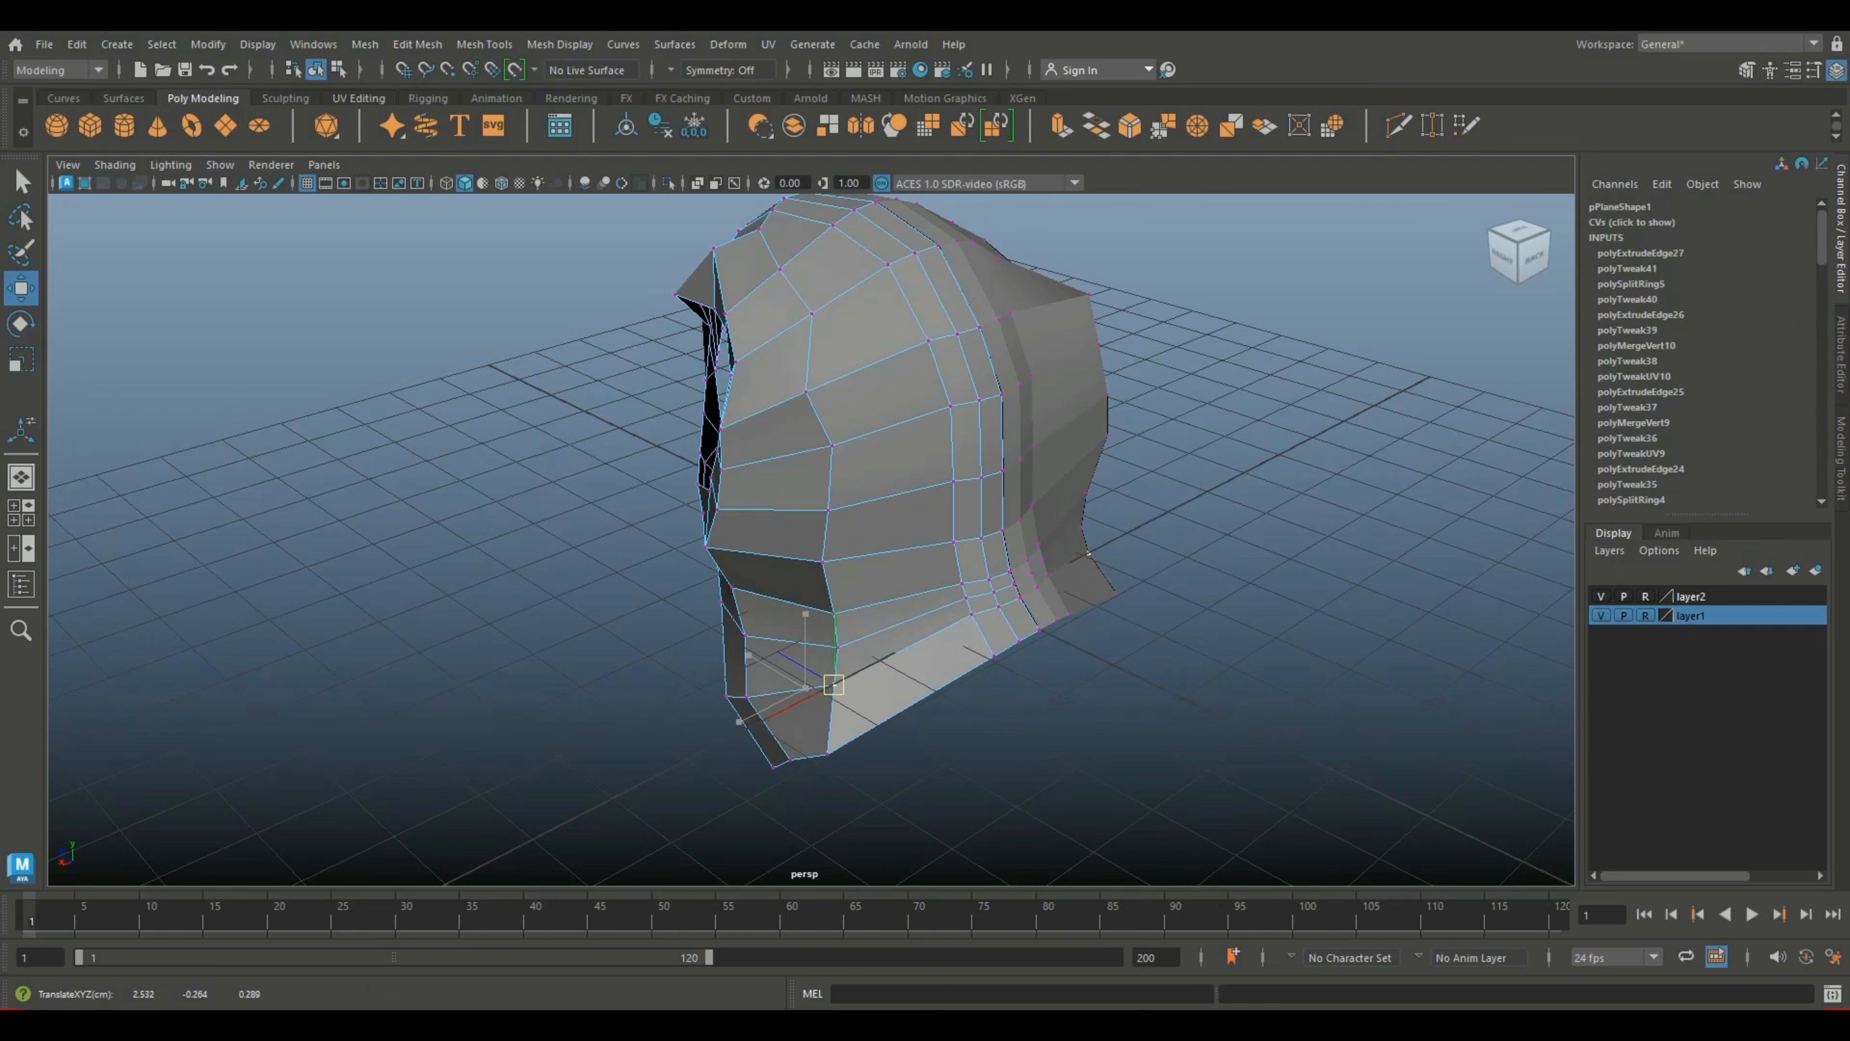
left_click_drag(827, 754, 869, 736)
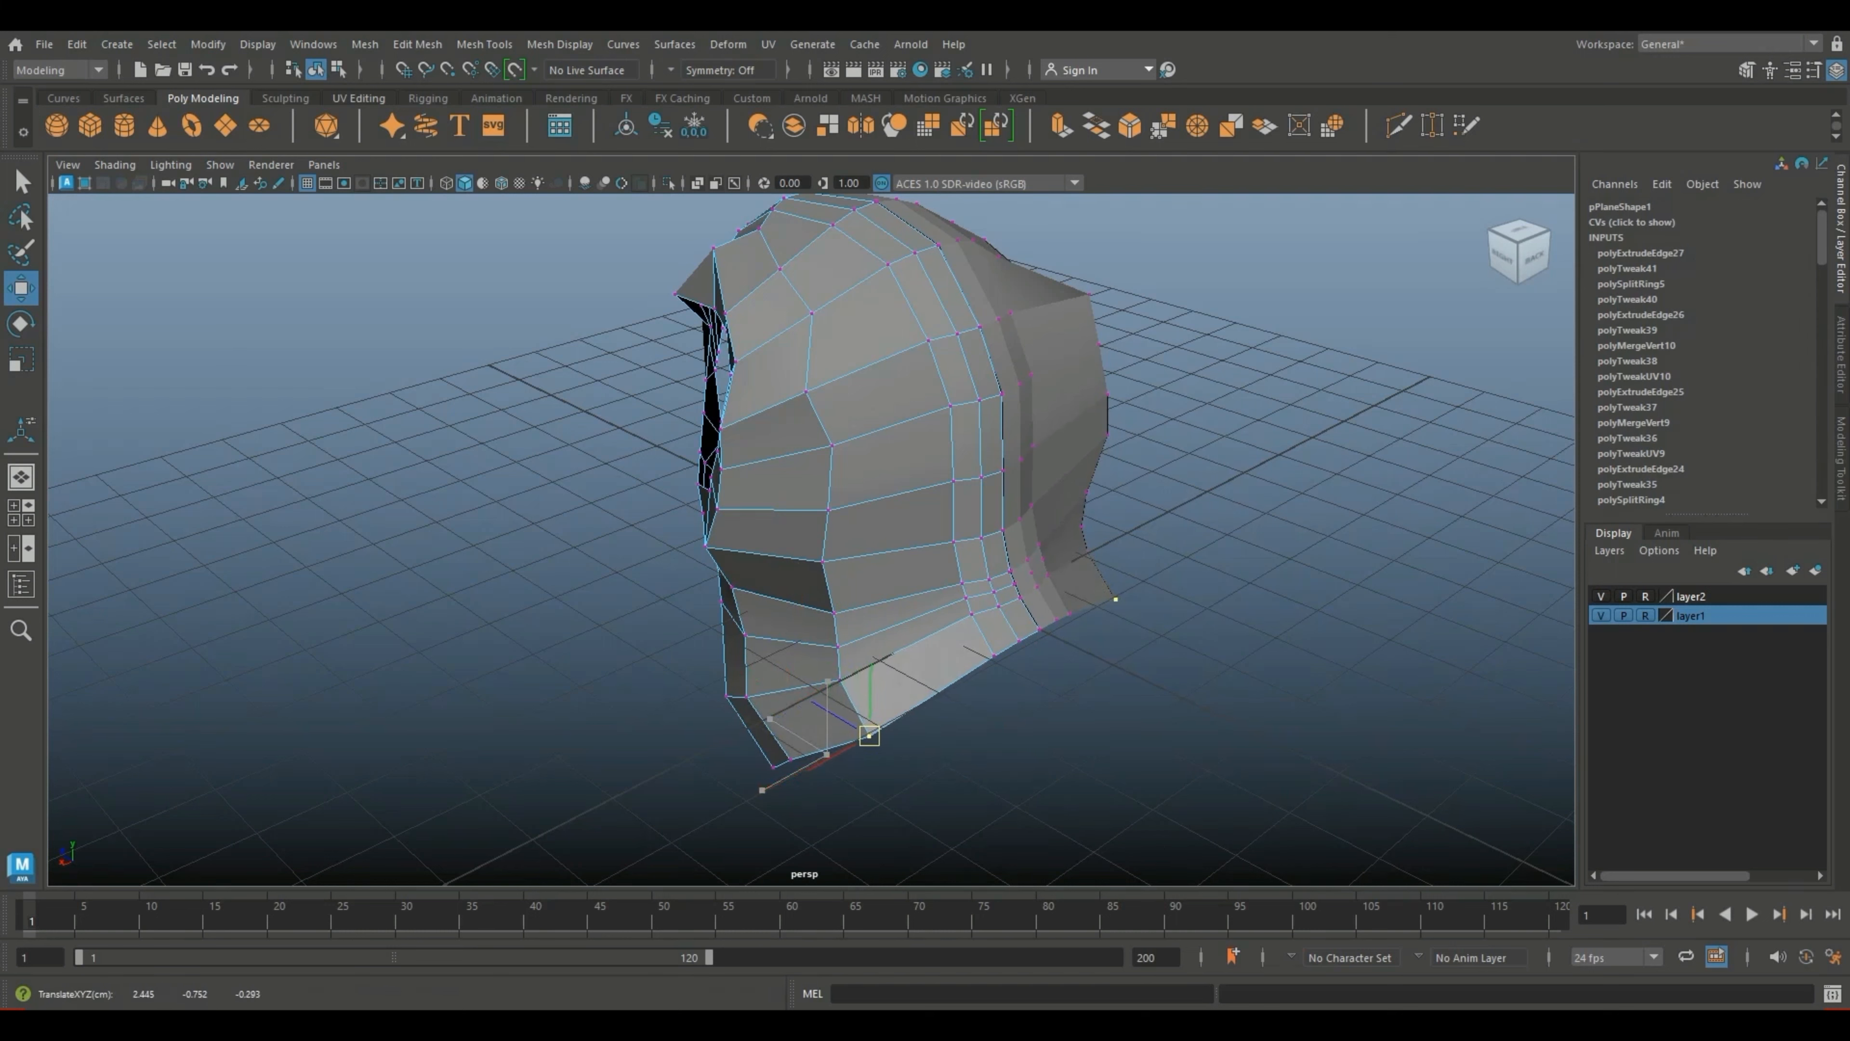
Step: Raise the vertices on the lower back near the bottom opening
left_click(993, 655)
left_click_drag(994, 656, 729, 558)
left_click_drag(979, 478, 678, 394, "alt")
left_click_drag(734, 291, 736, 253)
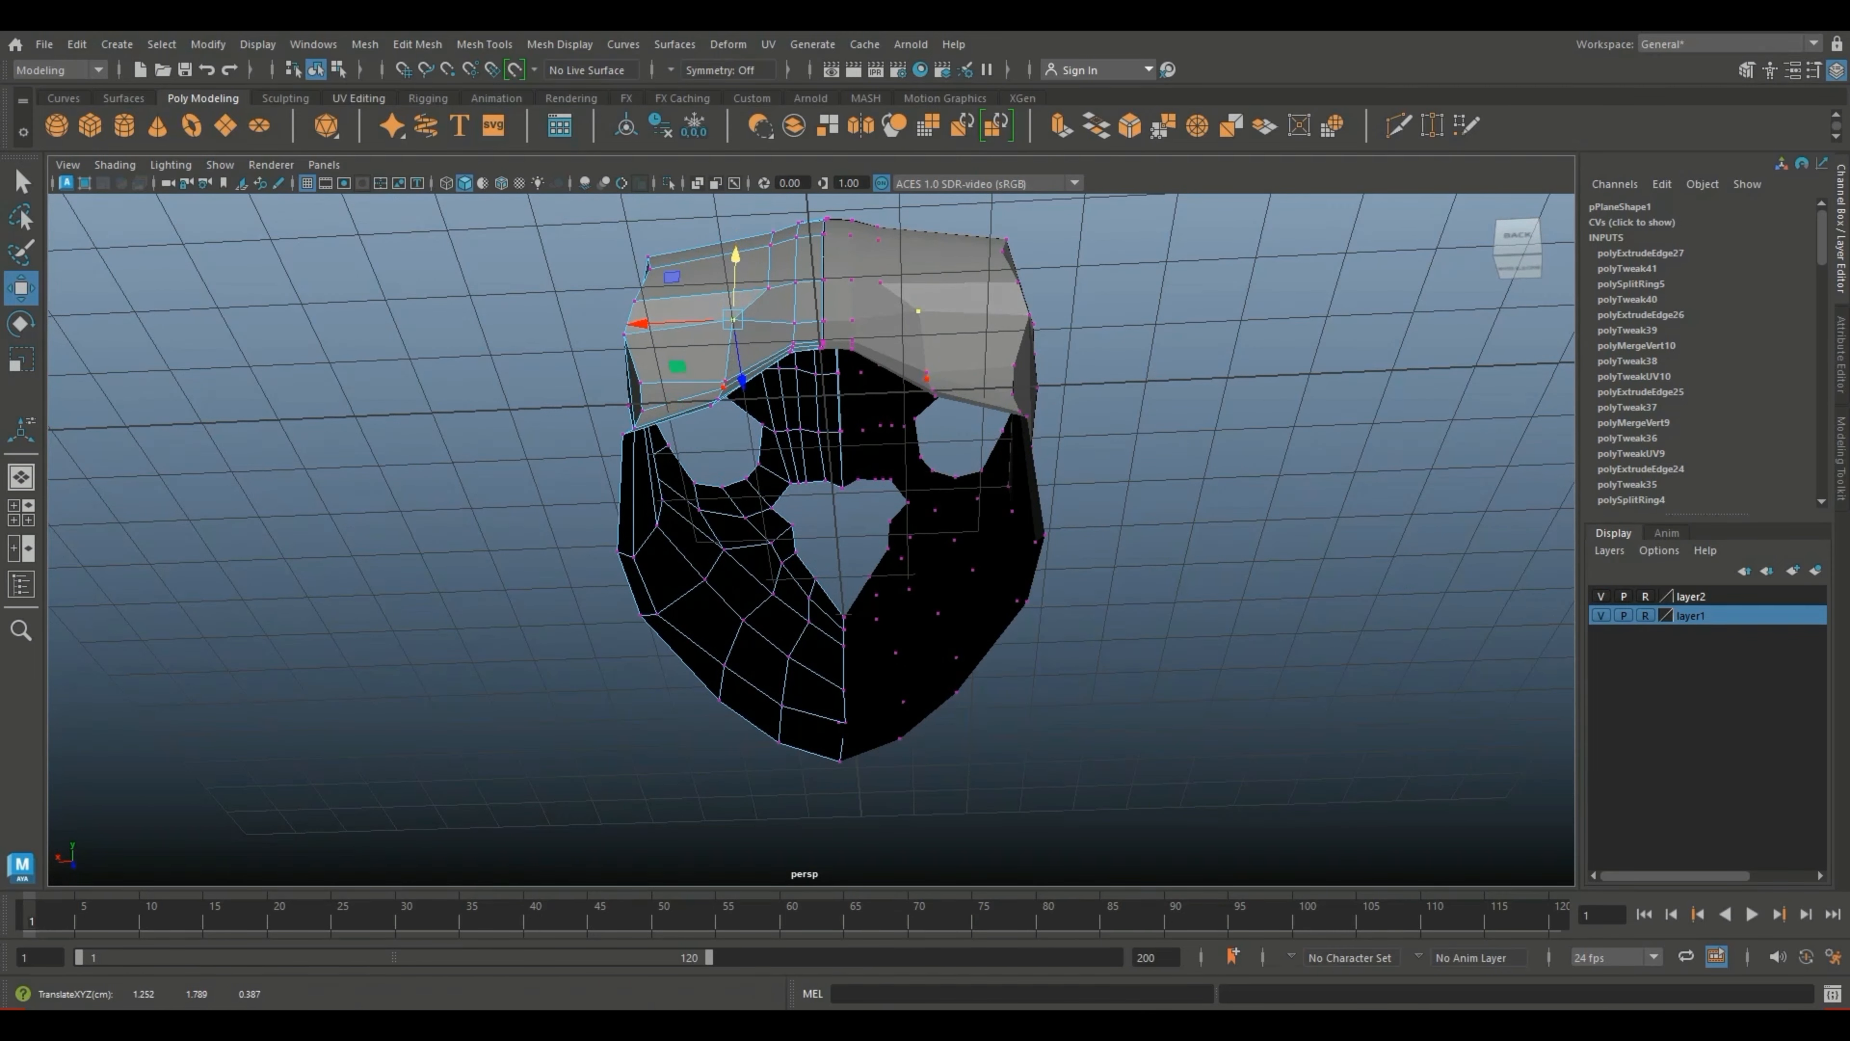
left_click_drag(733, 319, 748, 311)
Step: Deselect the stray front vertices and adjust only the back rim vertices of the bottom opening vertically
mouse_move(802, 511)
left_mouse_down("alt")
mouse_move(773, 466)
mouse_move(787, 437)
mouse_move(838, 496)
mouse_move(794, 477)
left_mouse_up("alt")
mouse_move(730, 541)
left_mouse_down()
mouse_move(754, 604)
mouse_move(732, 492)
mouse_move(743, 519)
left_mouse_up()
key("ctrl+z")
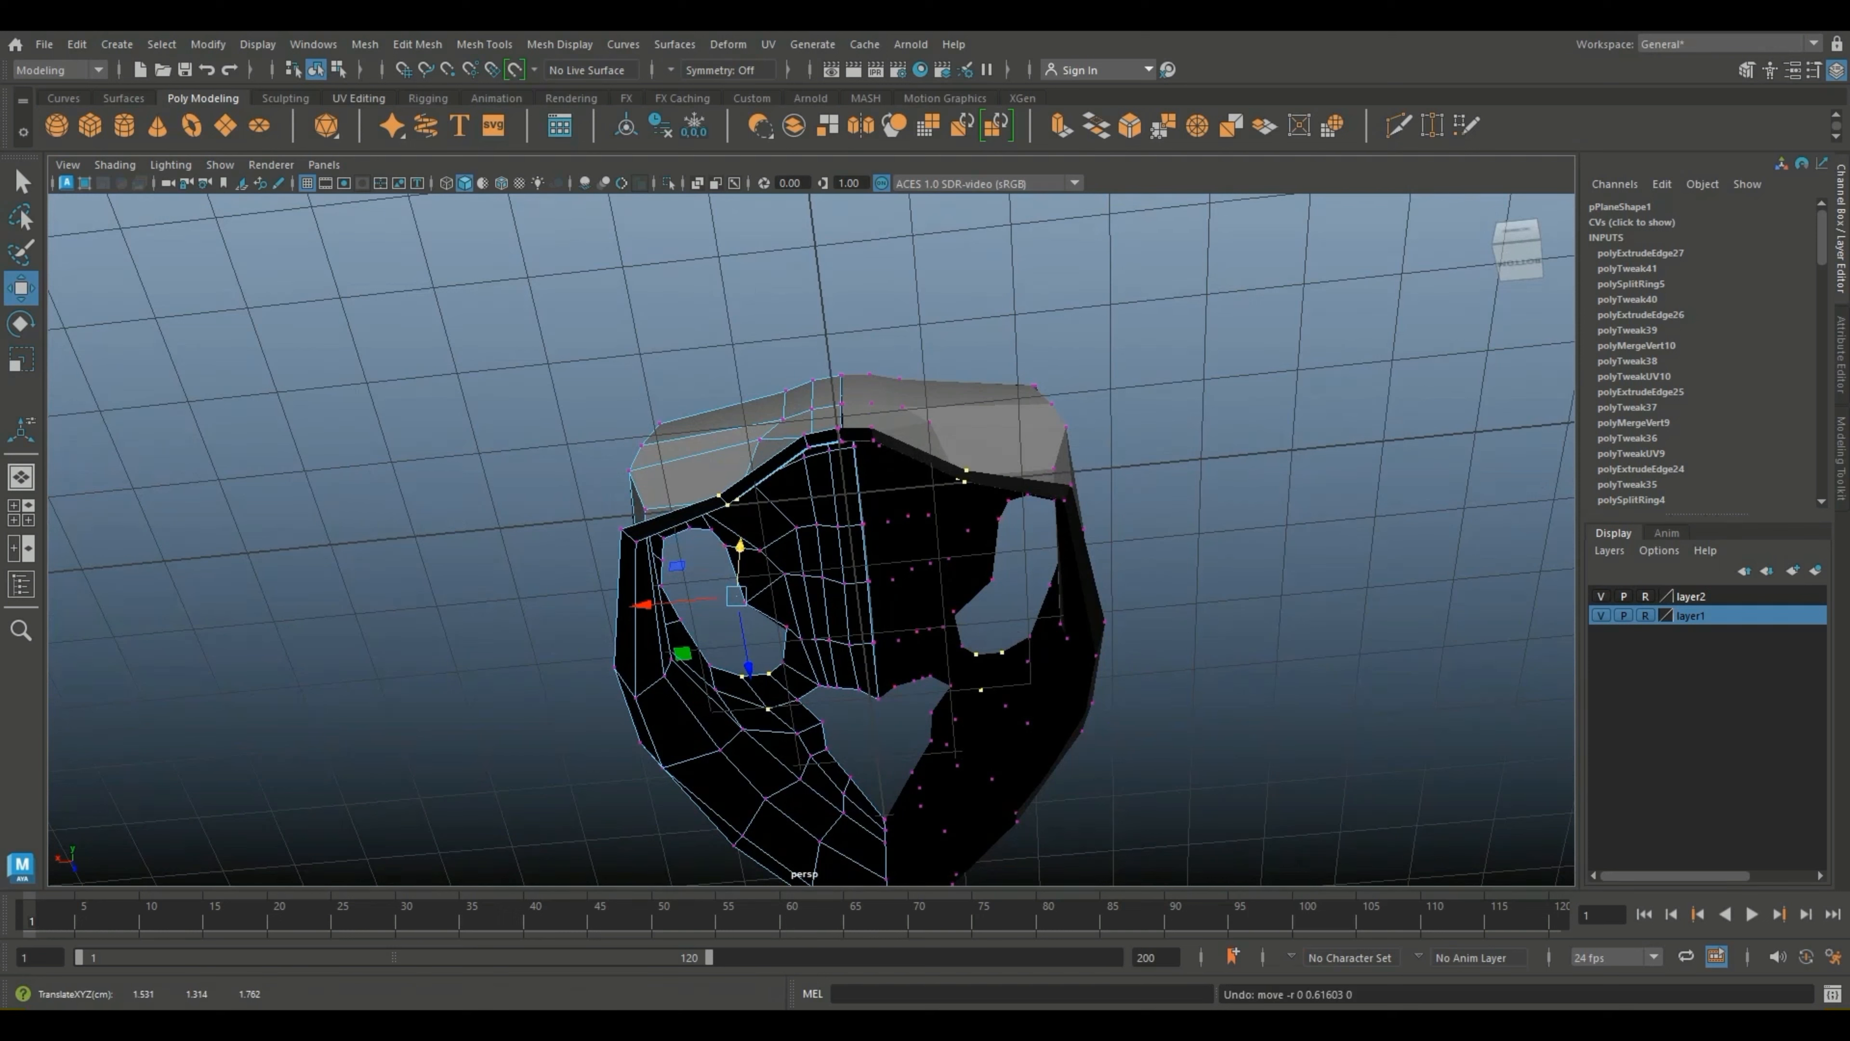
left_click_drag(960, 617, 1017, 725)
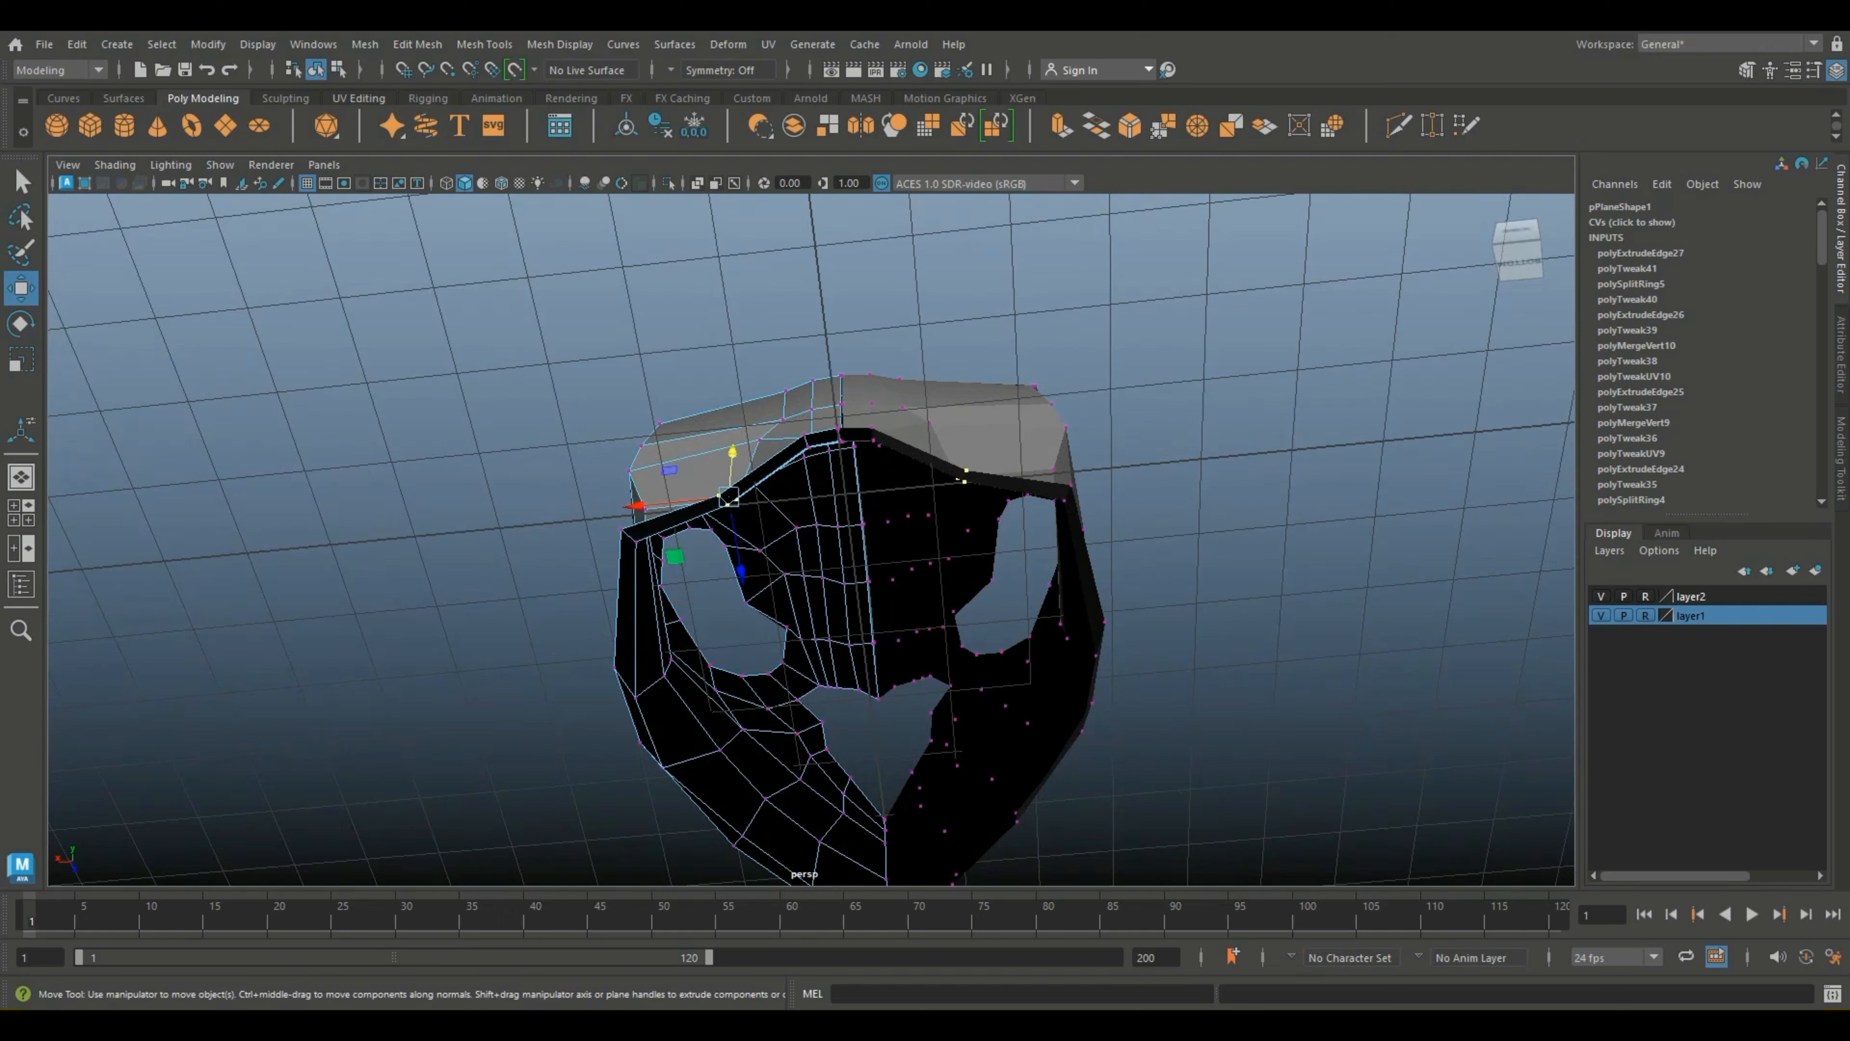
left_click_drag(735, 456, 823, 516)
Step: Move the centre vertices of the back rim slightly backward
left_click(1136, 438)
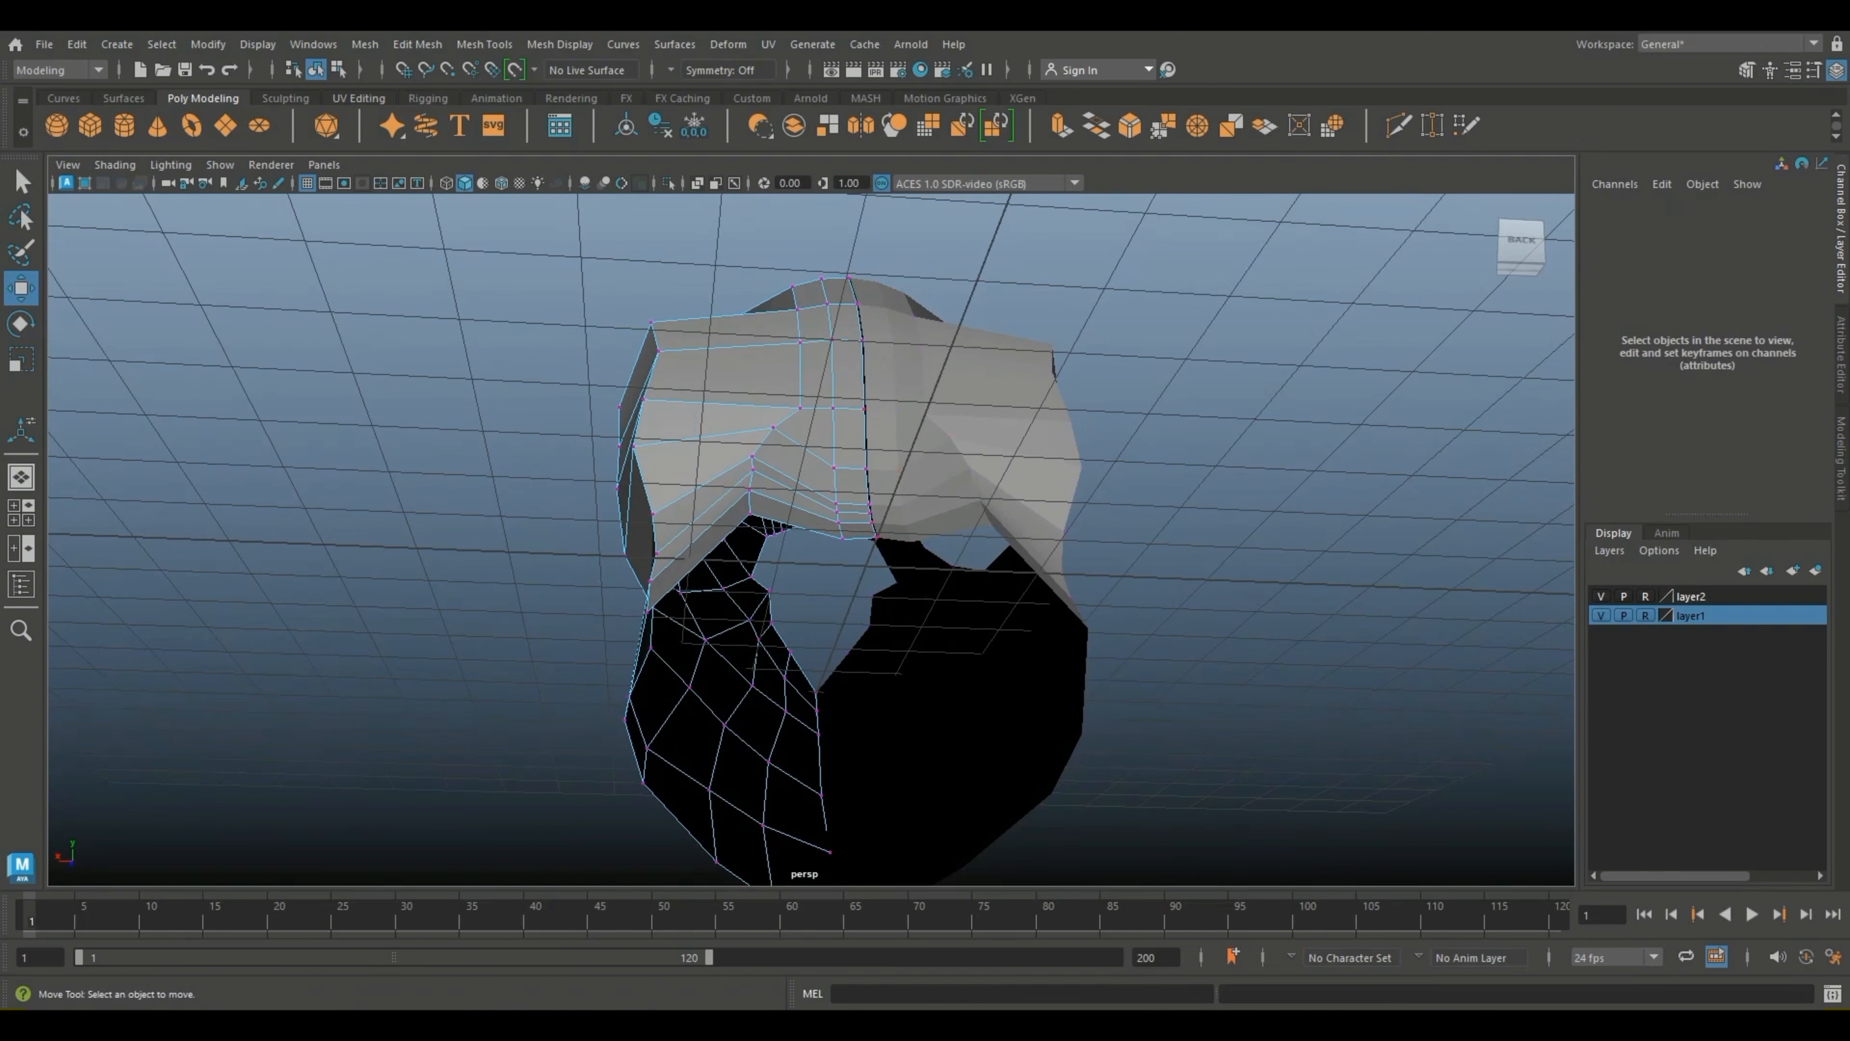
left_click_drag(1136, 438, 1140, 481, "alt")
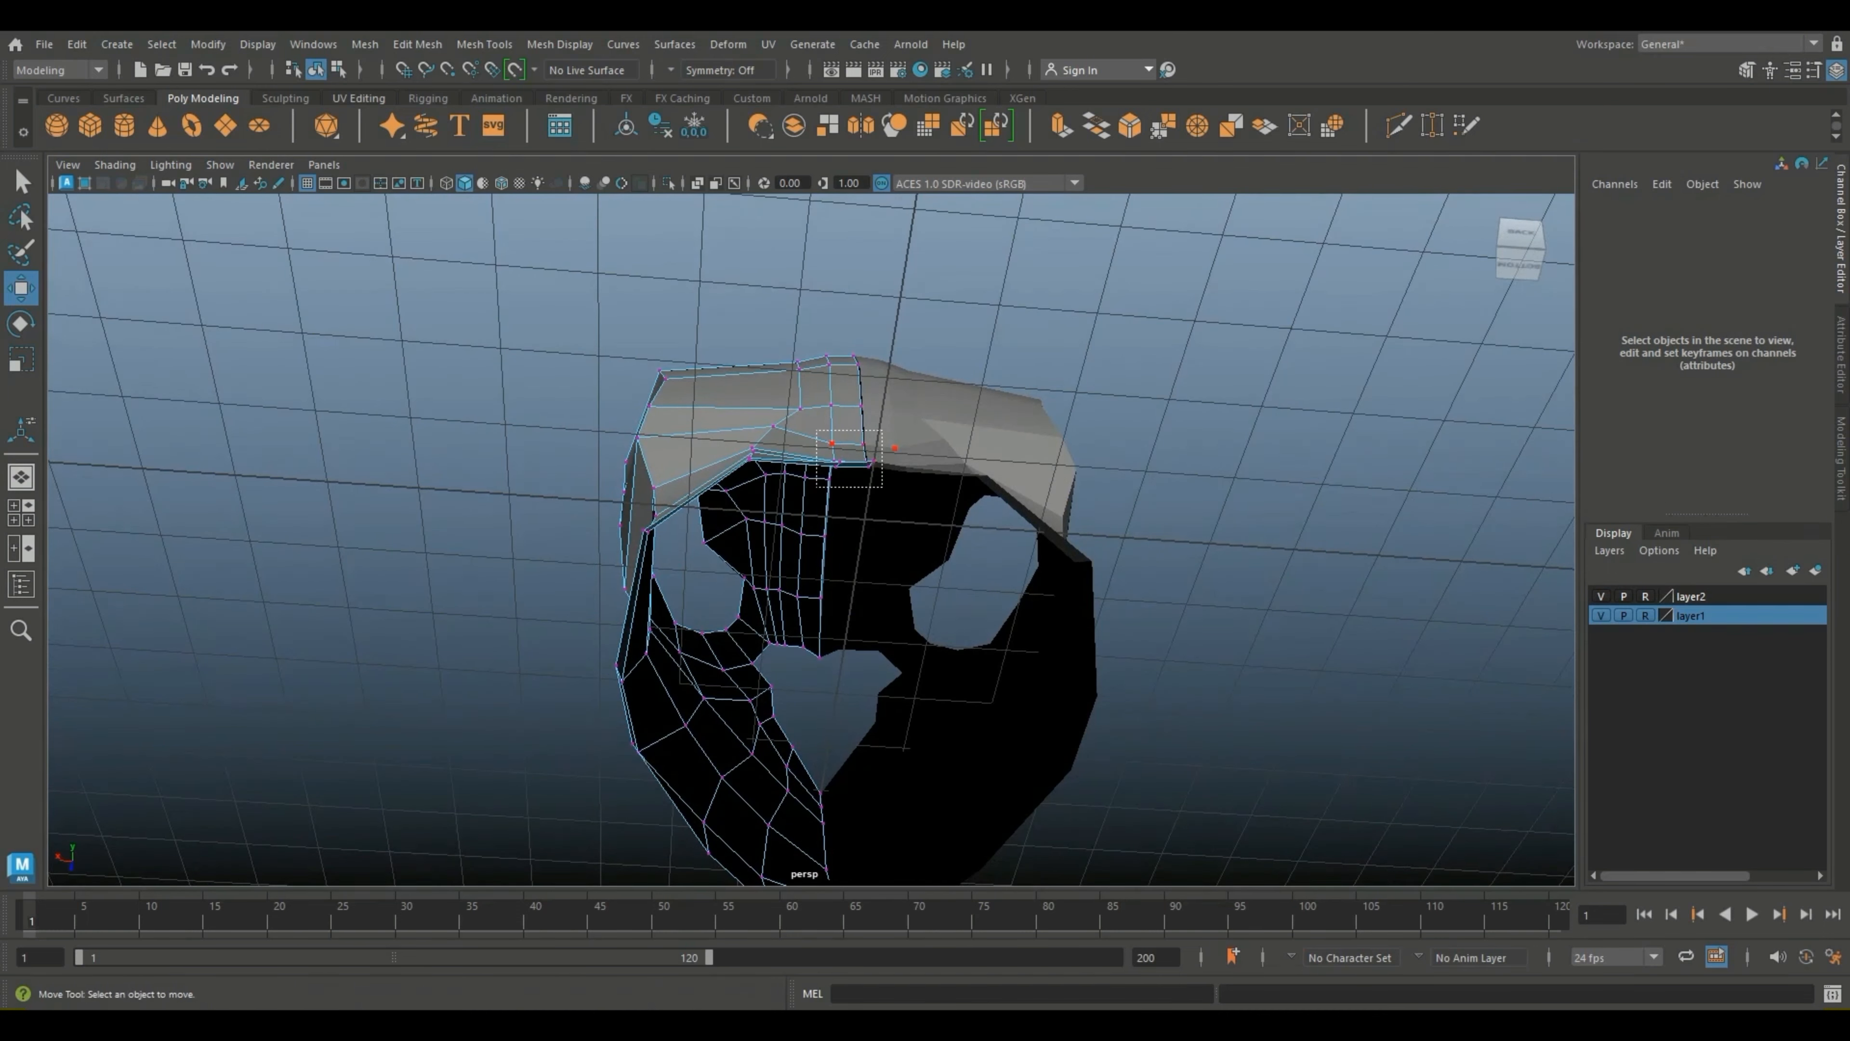
left_click_drag(816, 430, 900, 575)
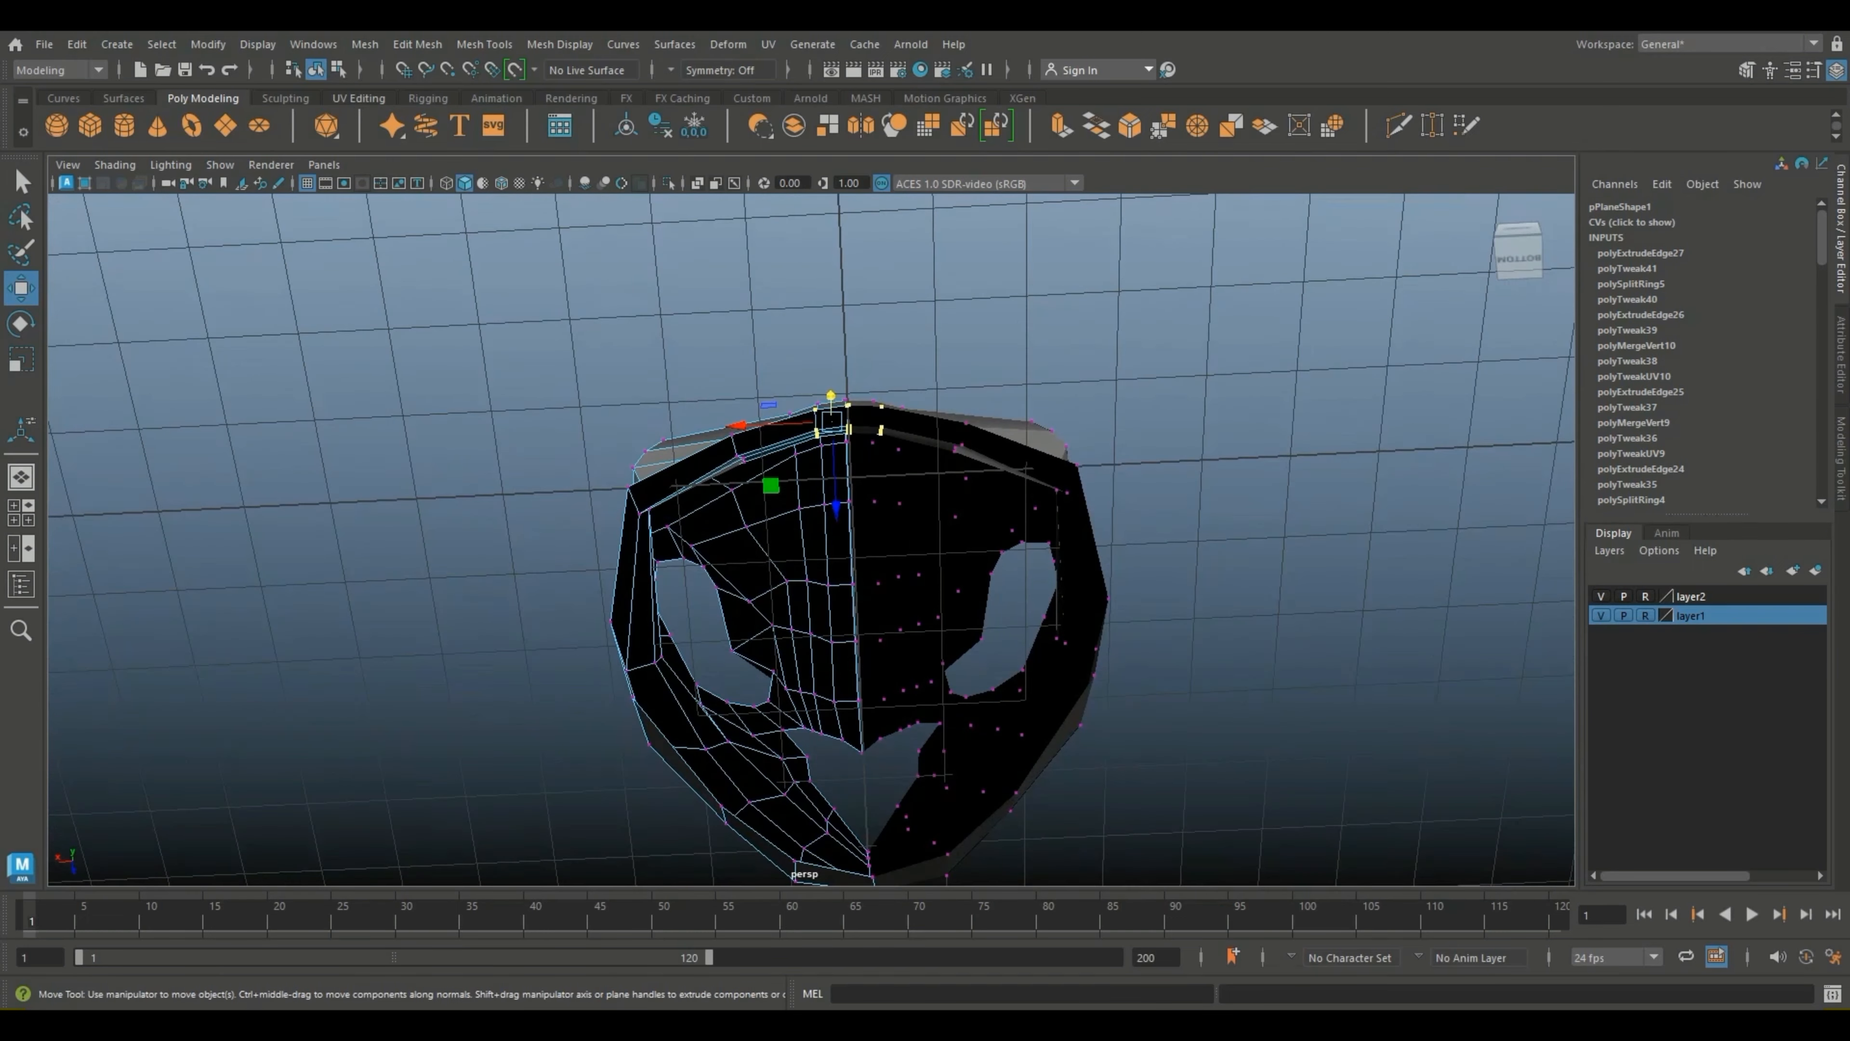
left_click_drag(835, 508, 835, 502)
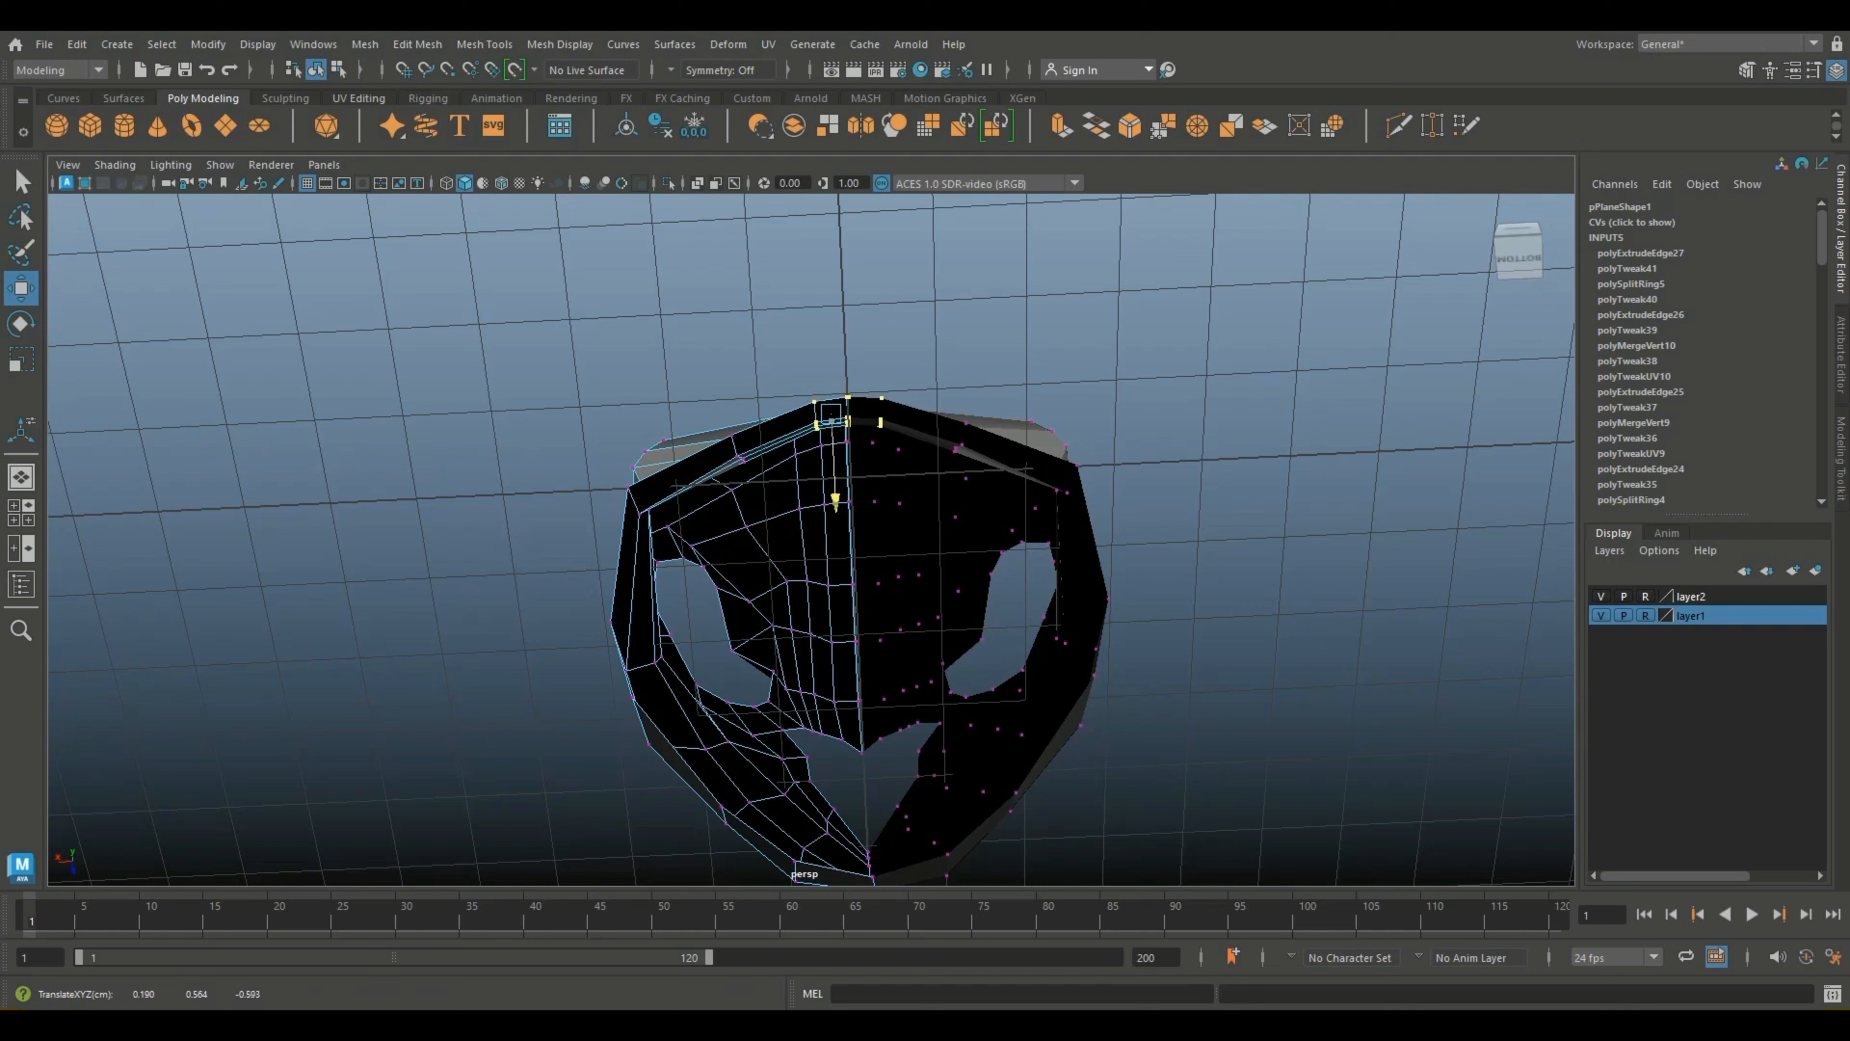
Step: Turn on soft selection with a small falloff radius and adjust the back rim vertex beside the centre vertically
left_click(732, 435)
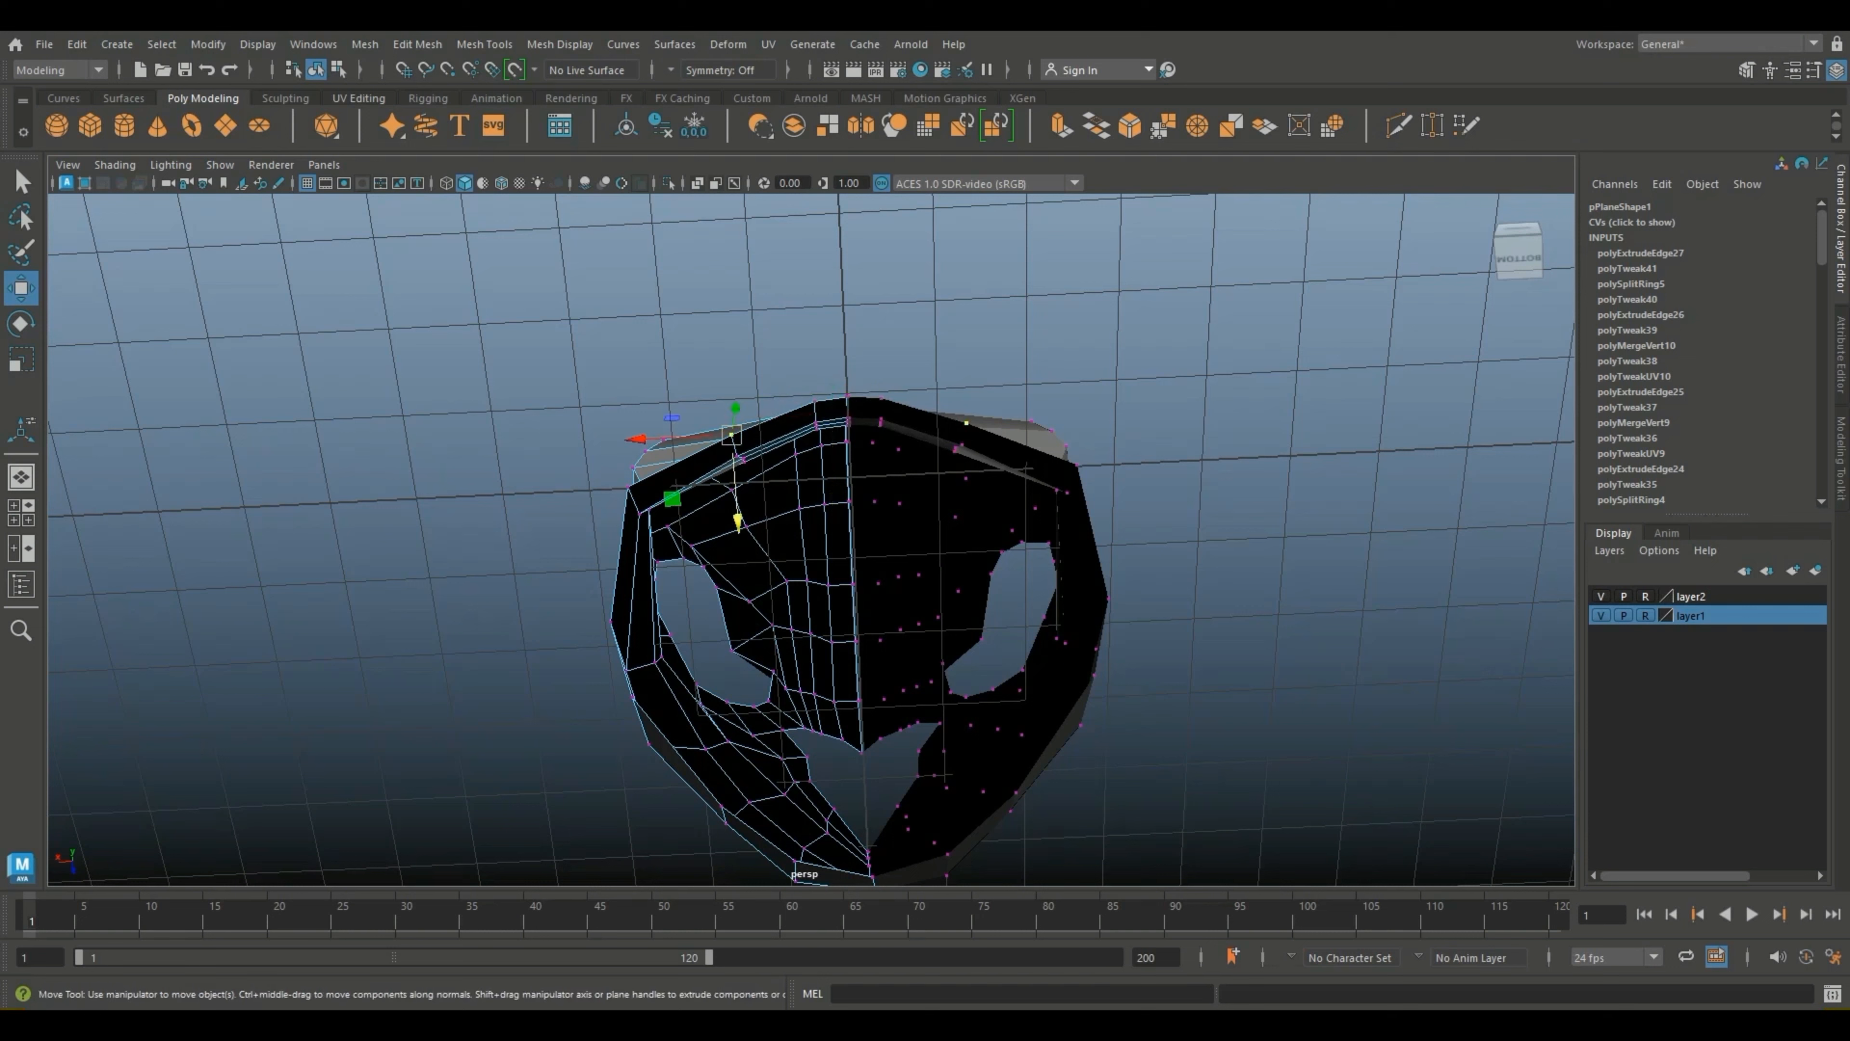
key("b")
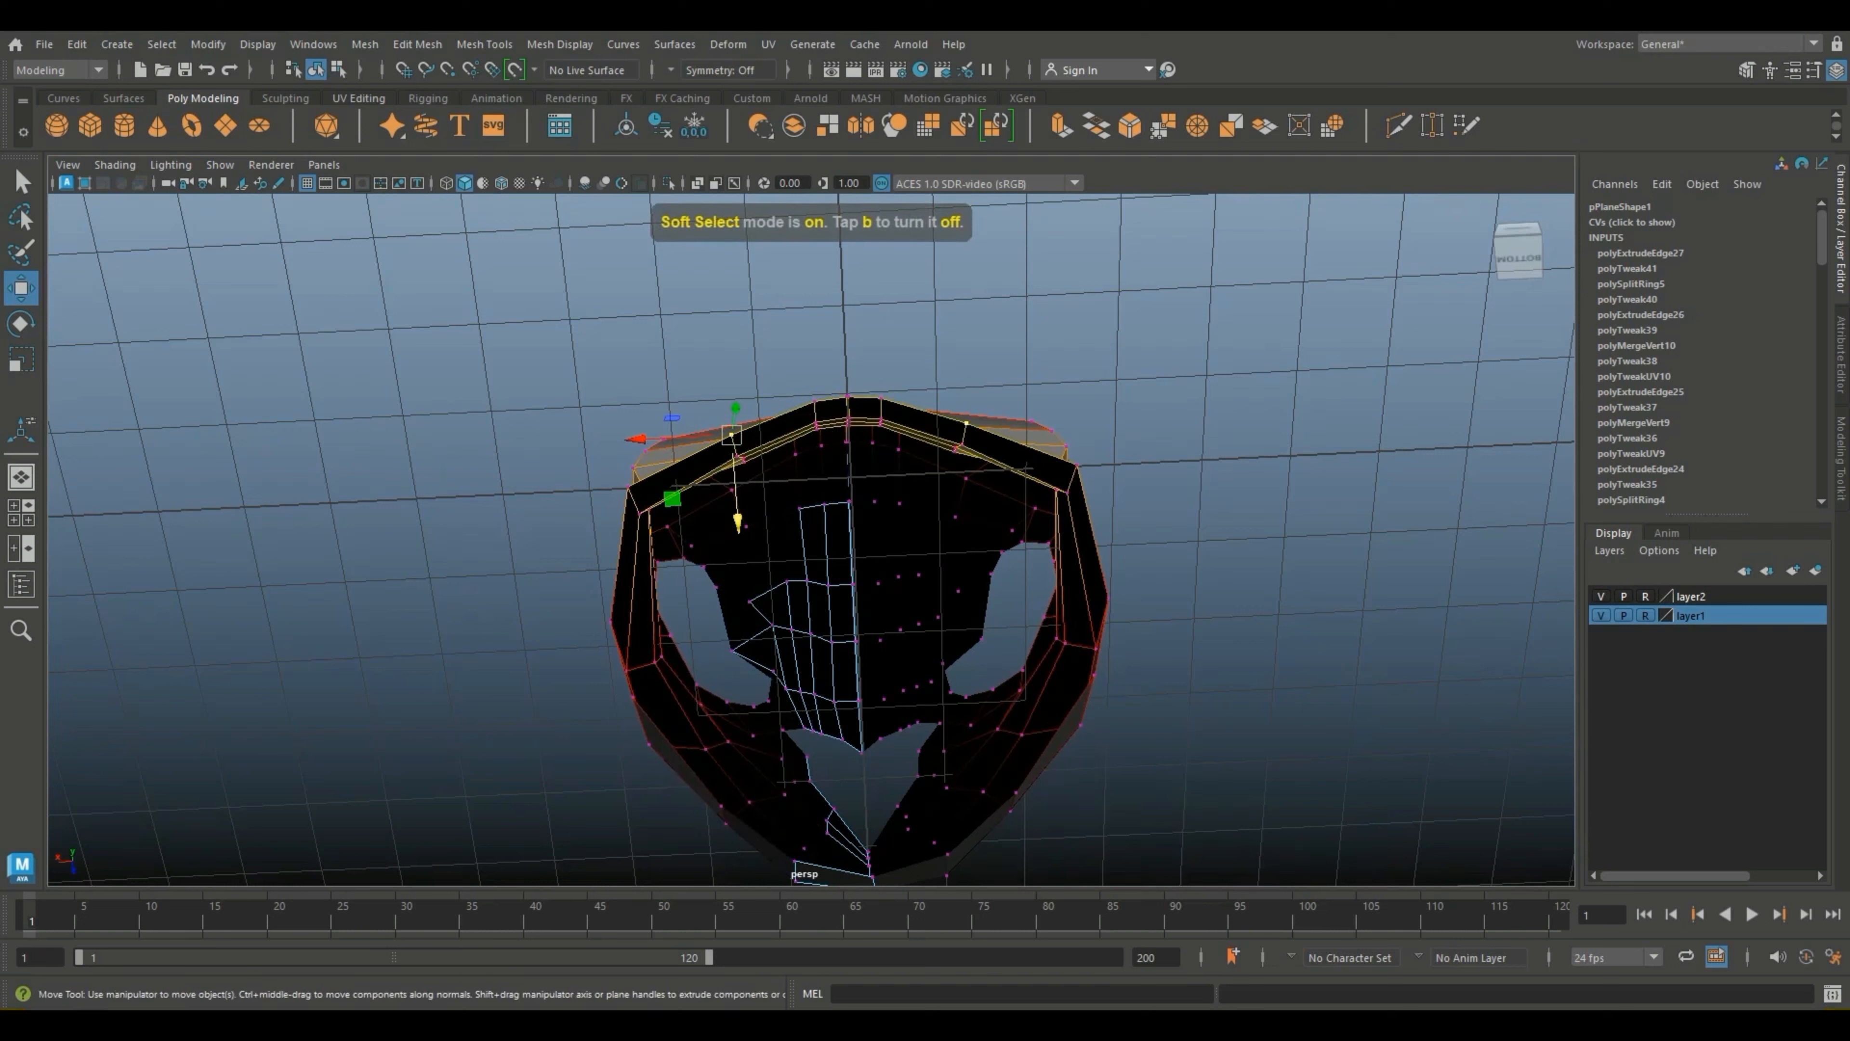
left_click_drag(743, 527, 647, 526)
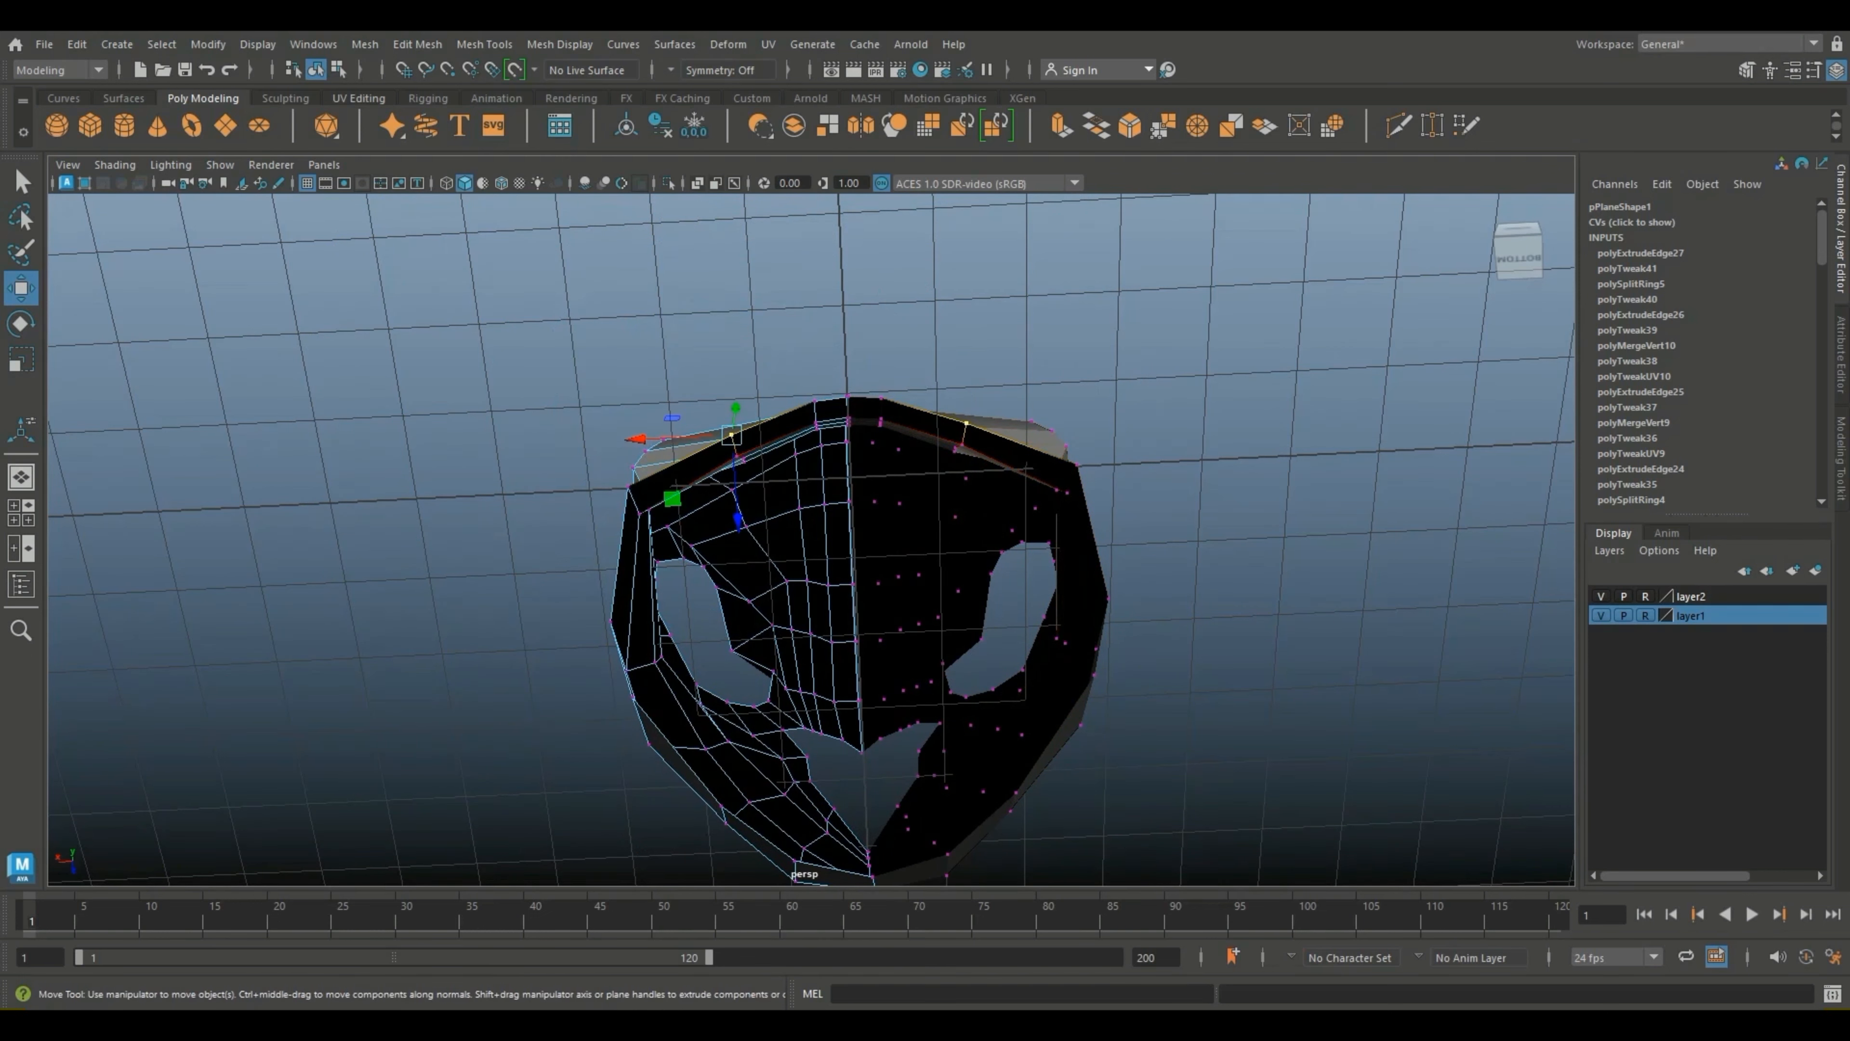
left_click_drag(874, 364, 874, 495, "alt")
left_click_drag(748, 492, 748, 496)
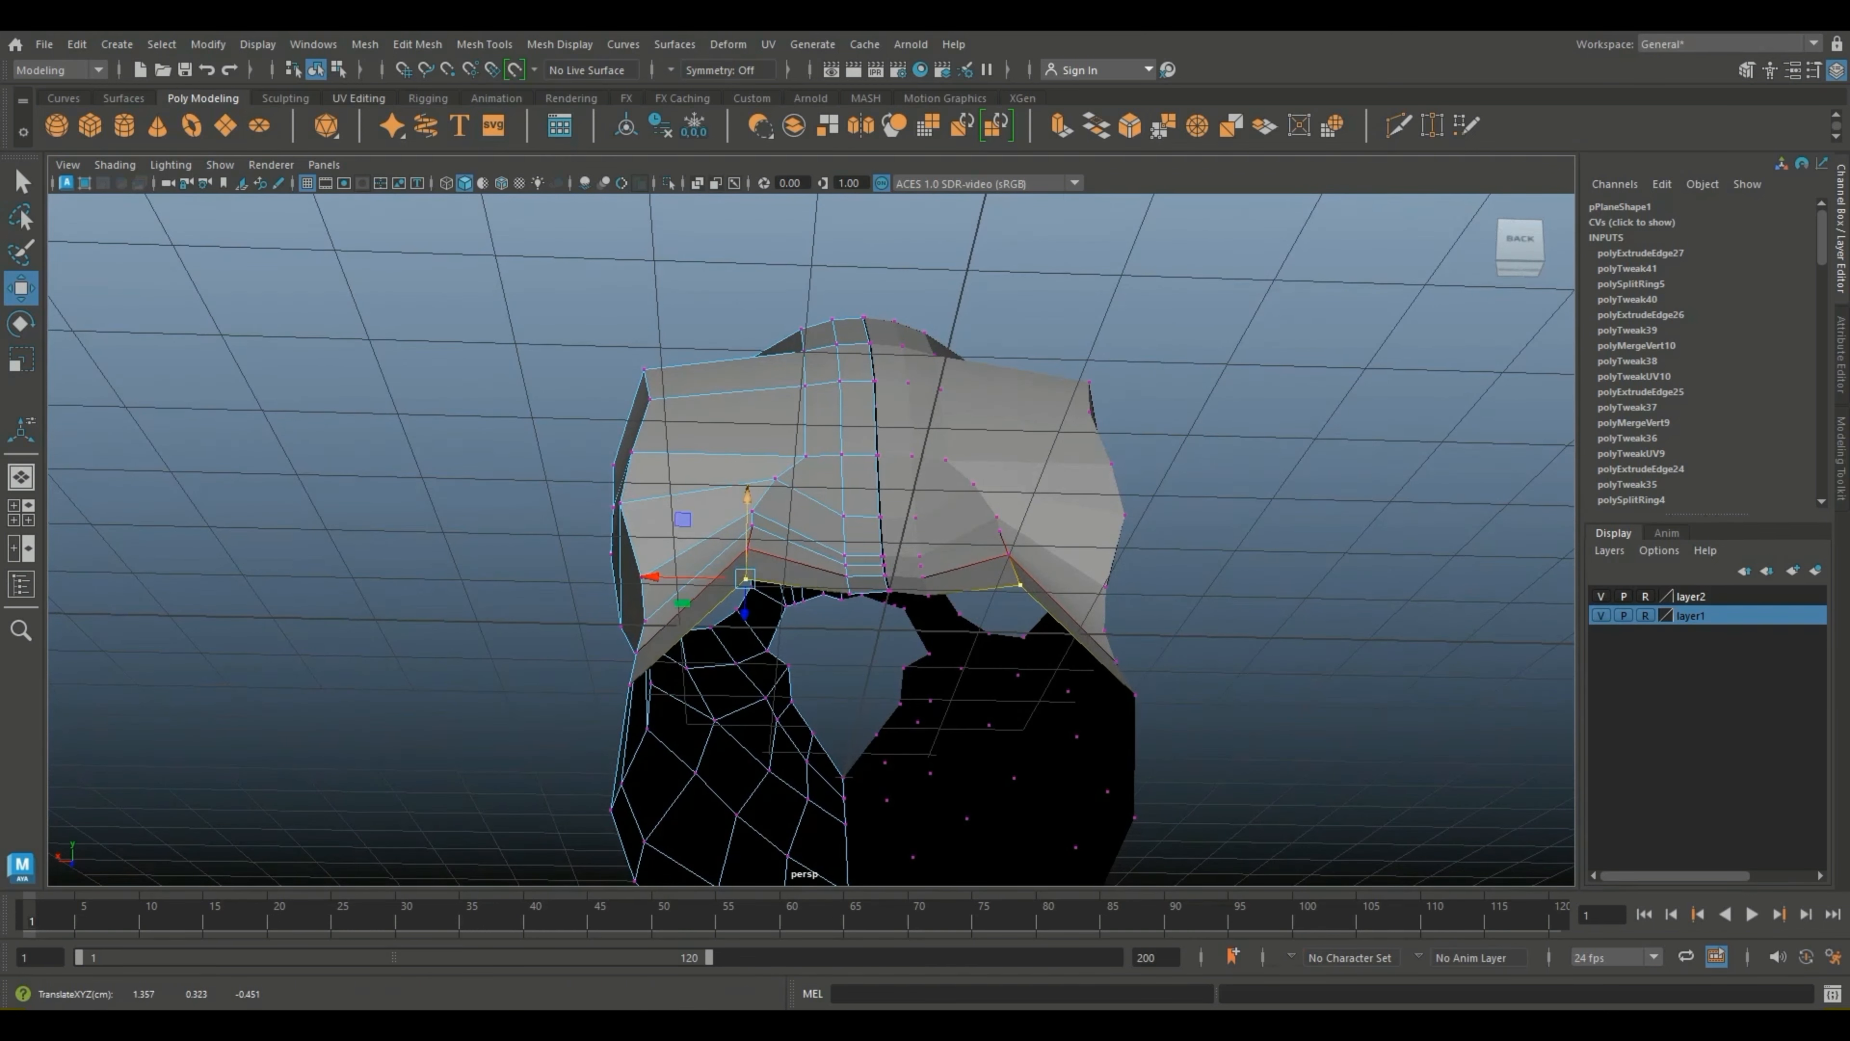
Step: Preview the body smoothed and pull the back rim vertex beside the centre downward
key("3")
left_click(553, 481)
scroll(554, 481, "down", 5)
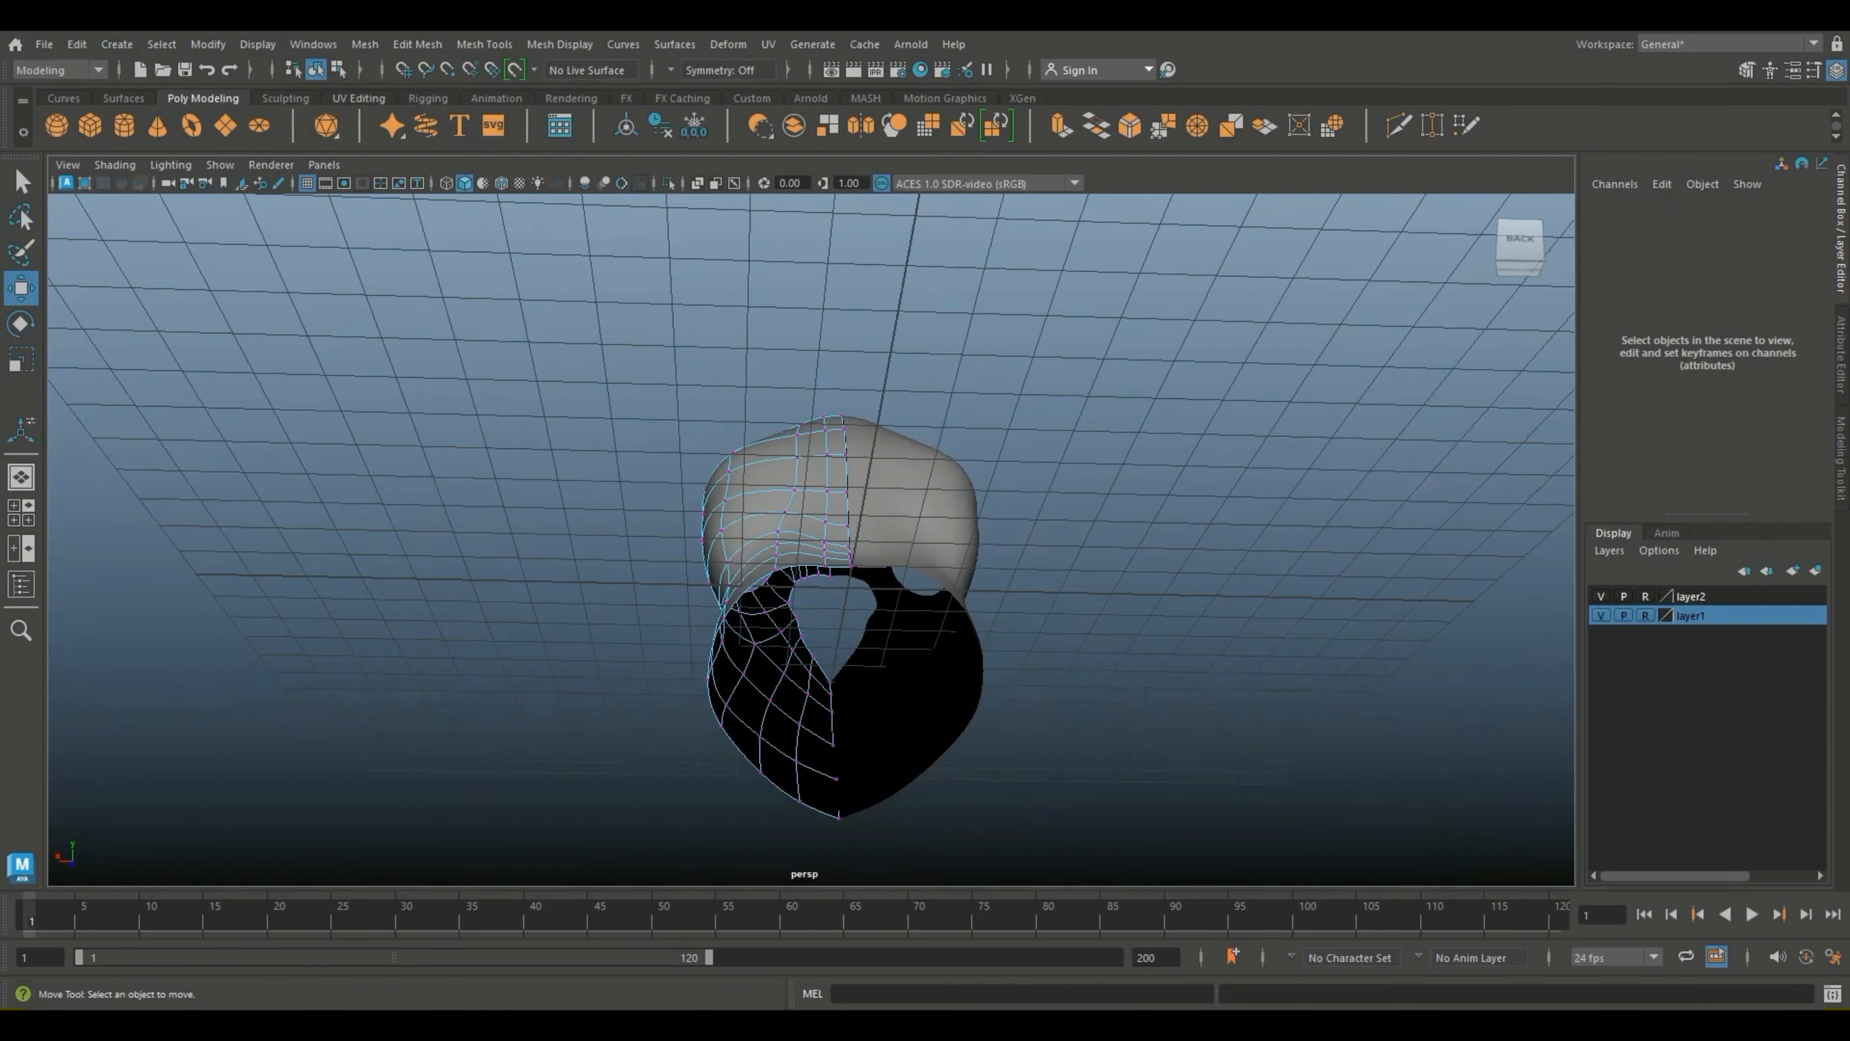
left_click_drag(553, 481, 657, 566, "alt")
left_click(817, 599)
left_click_drag(817, 588, 826, 609)
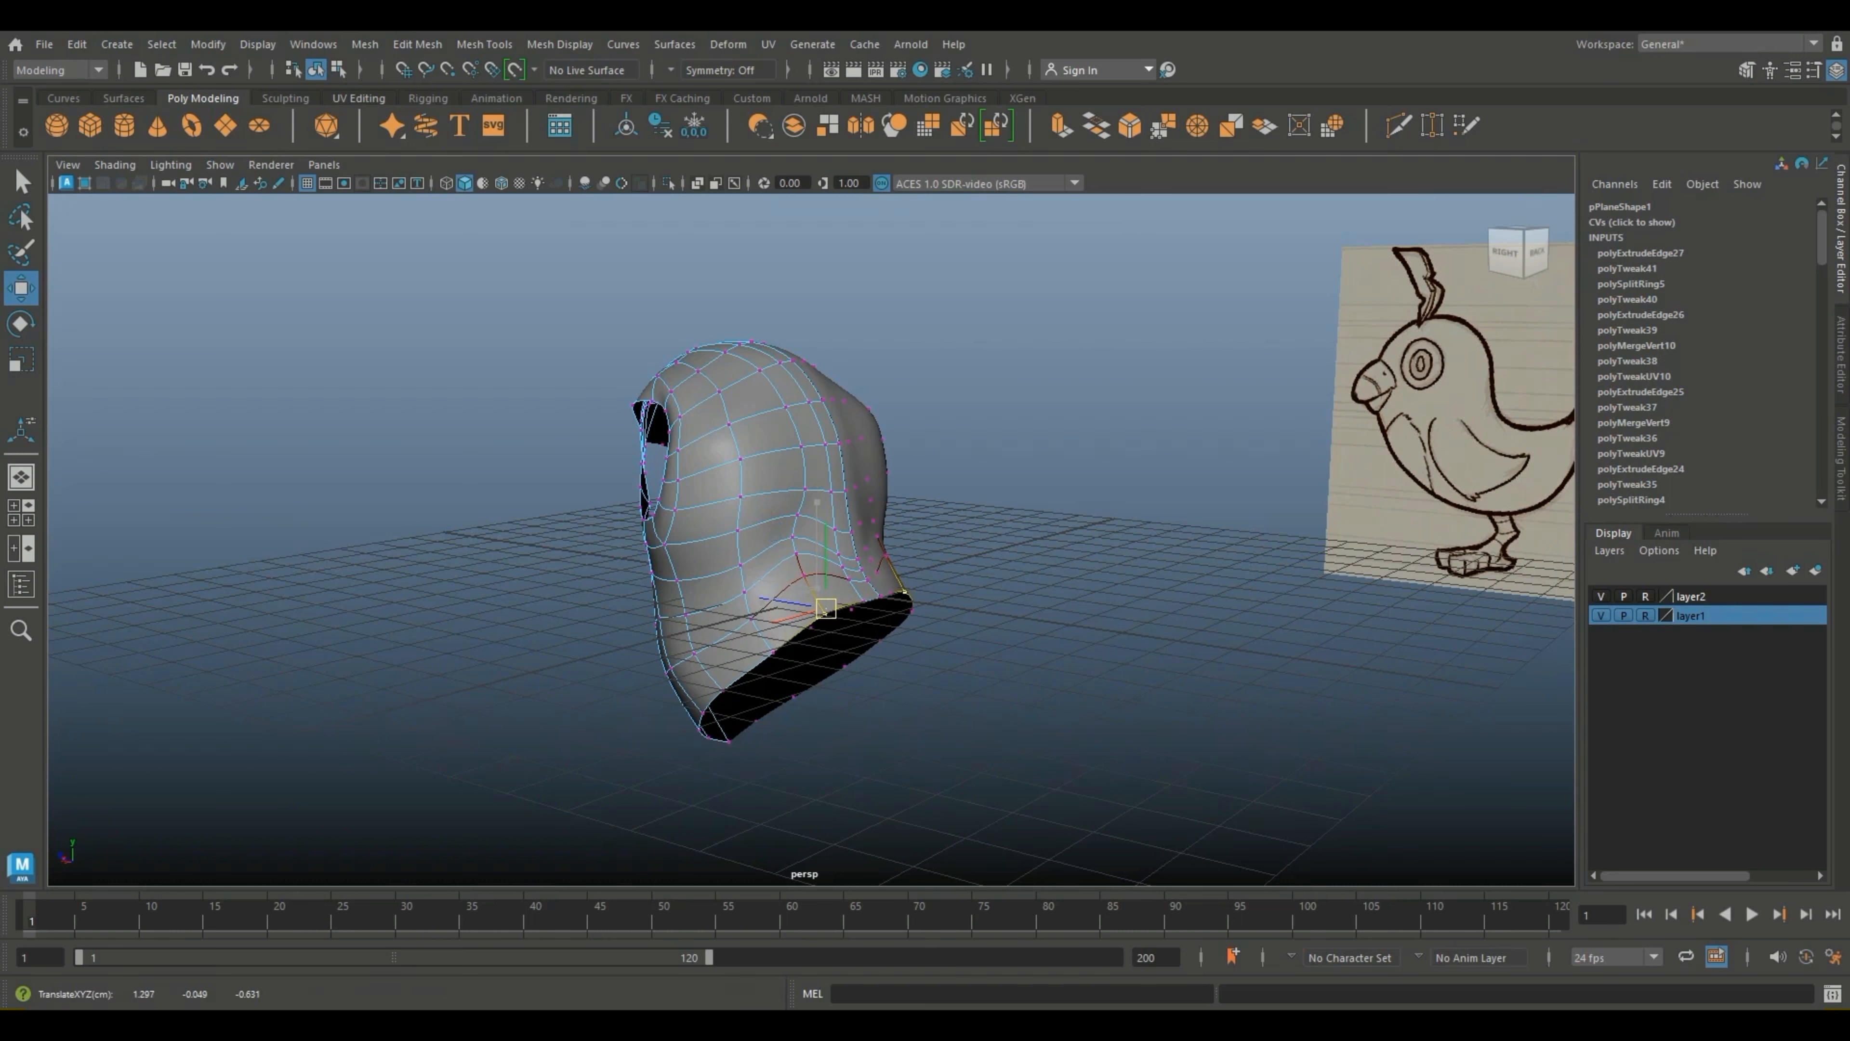
Step: Move the column of vertices above that back rim vertex downward one by one to spread the edge rows evenly
scroll(826, 608, "up", 7)
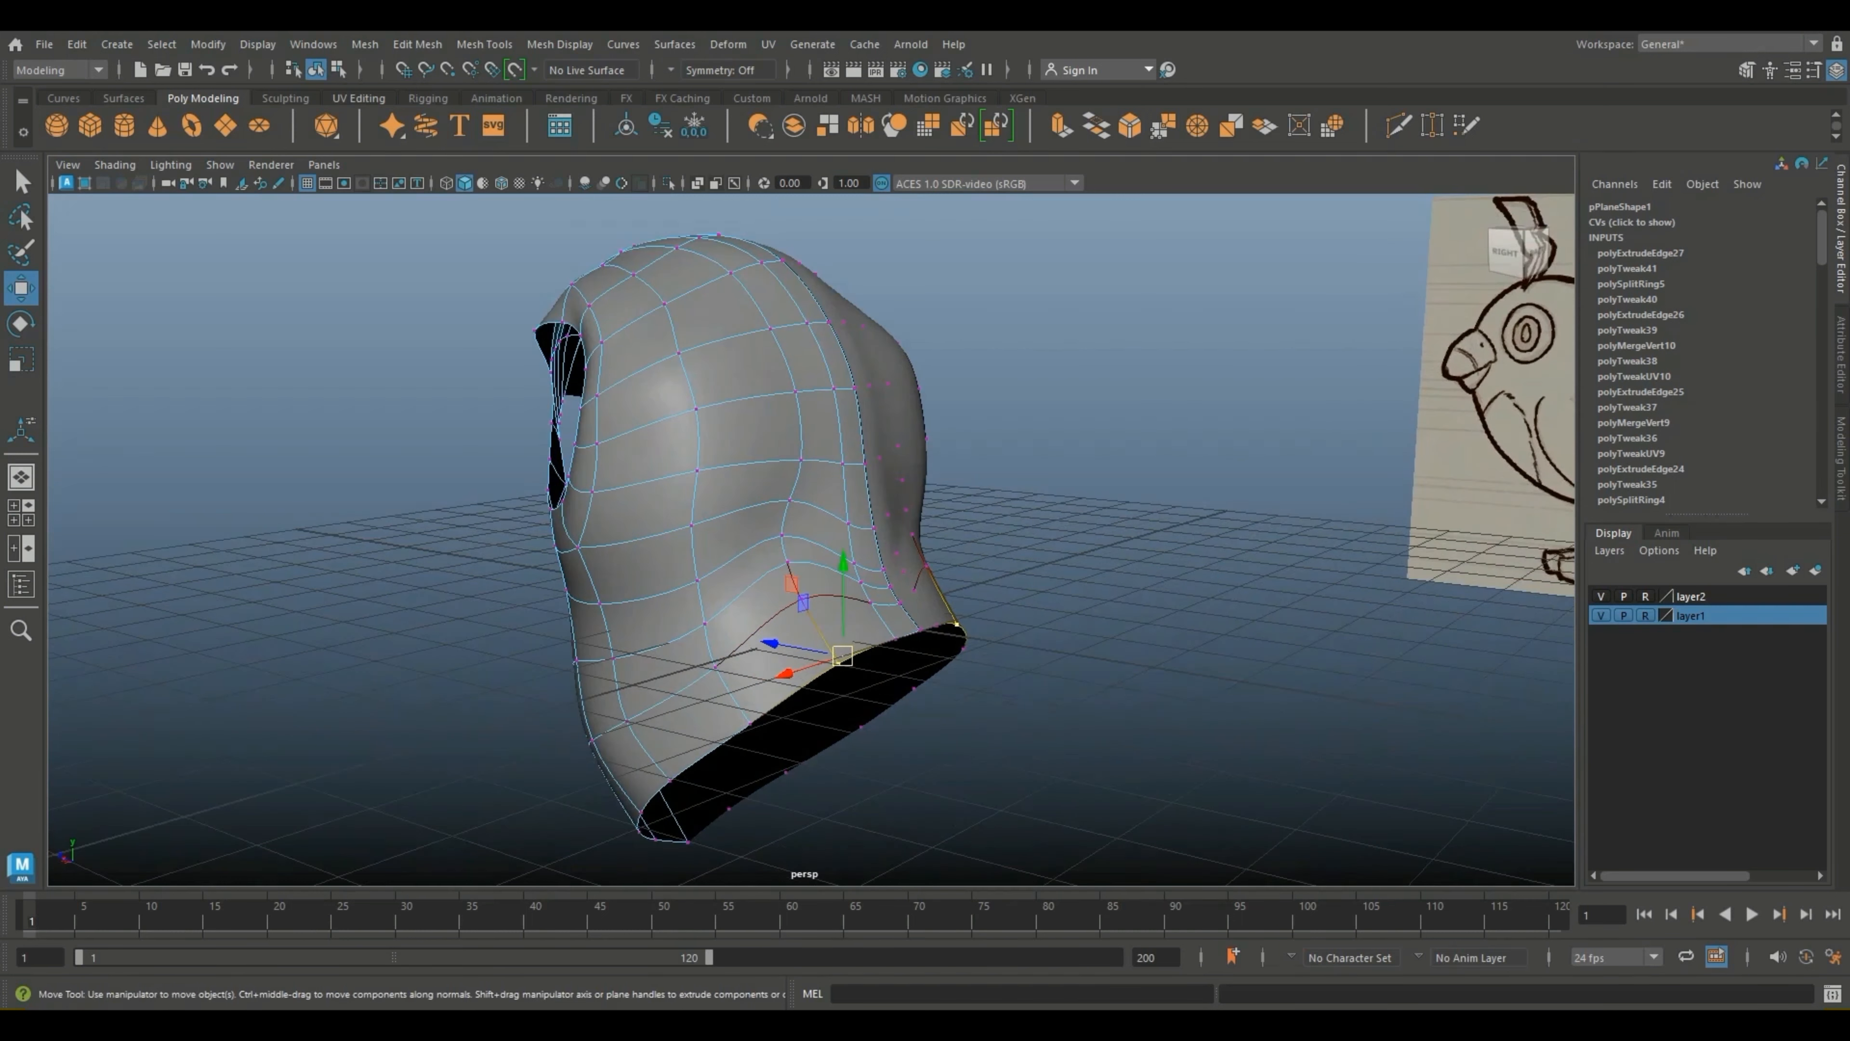
left_click(796, 620)
left_click(794, 635)
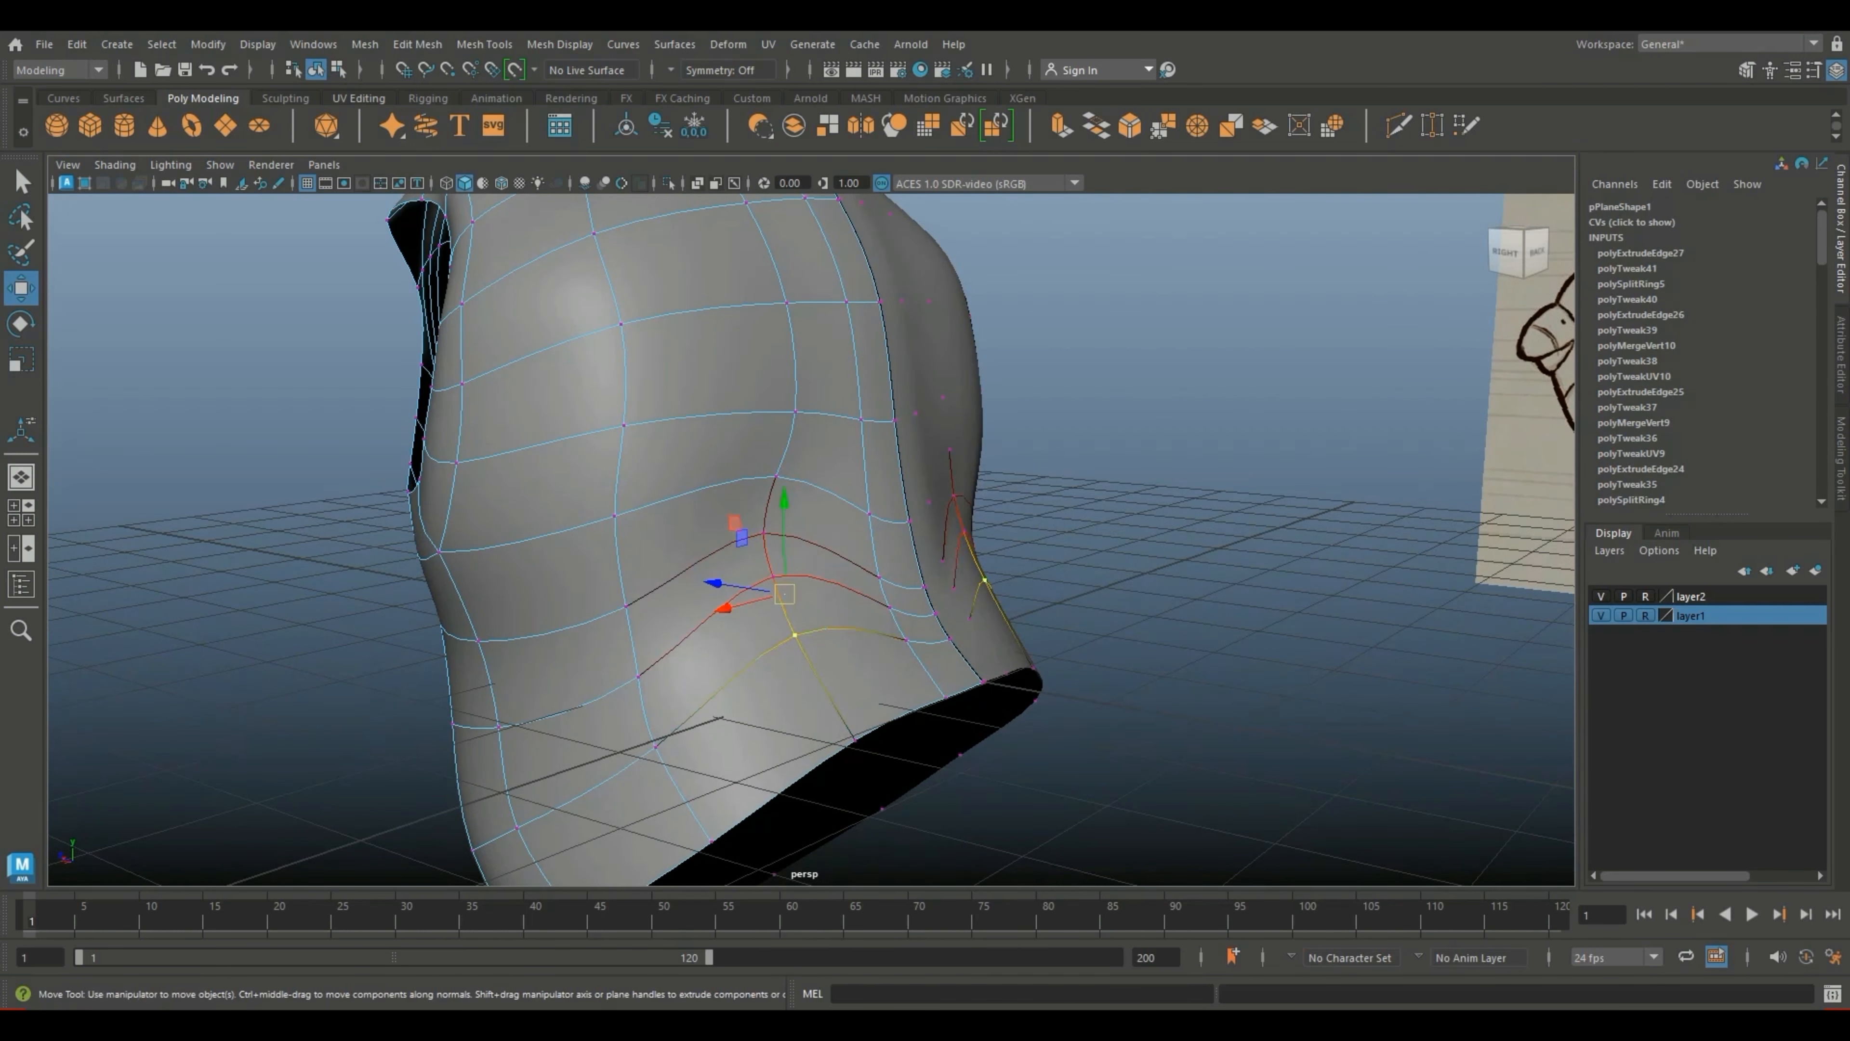
left_click_drag(784, 594, 804, 656)
left_click(781, 600)
left_click_drag(779, 572, 797, 630)
left_click(768, 545)
left_click_drag(762, 534, 779, 572)
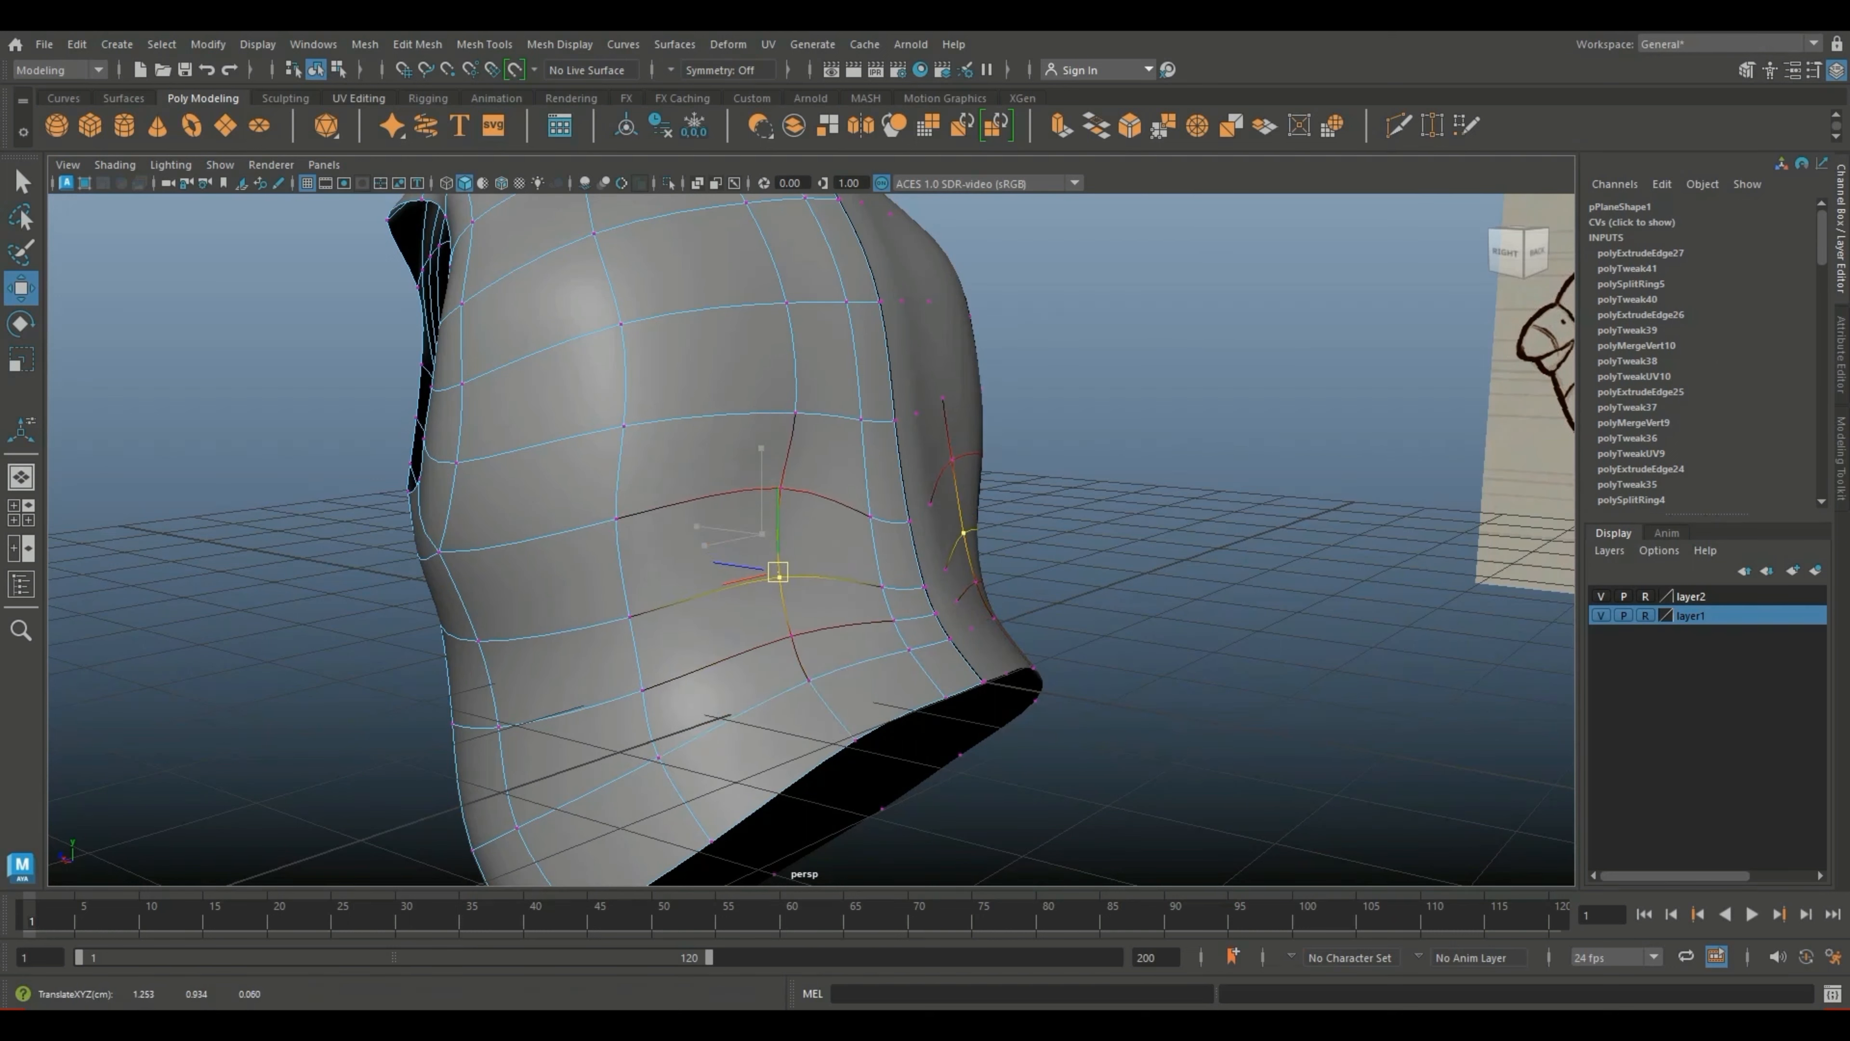
left_click(782, 479)
left_click(781, 489)
left_click_drag(785, 463, 645, 503)
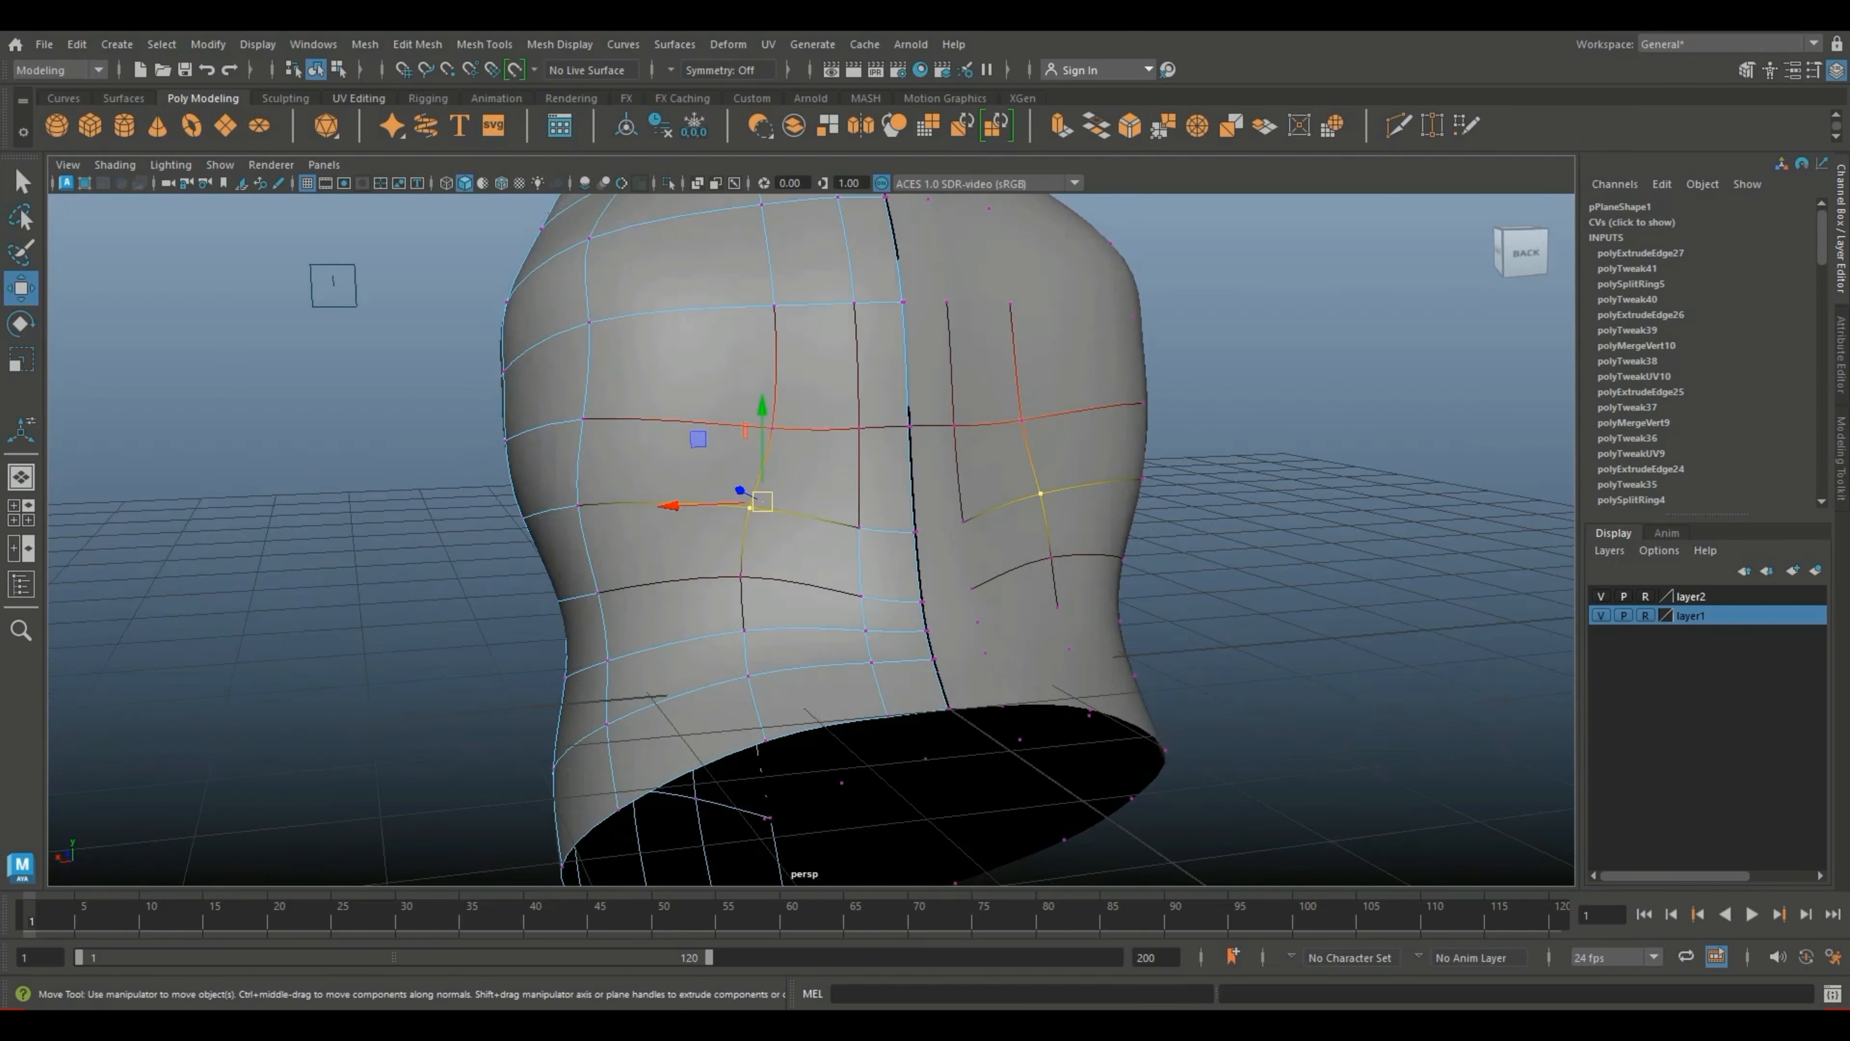
Step: Try pulling the outer vertices on the upper back outward, and undo the moves
left_click(583, 418)
mouse_move(544, 404)
left_mouse_down()
mouse_move(504, 382)
mouse_move(537, 400)
mouse_move(504, 402)
mouse_move(533, 405)
left_mouse_up()
key("ctrl+z")
left_click(587, 321)
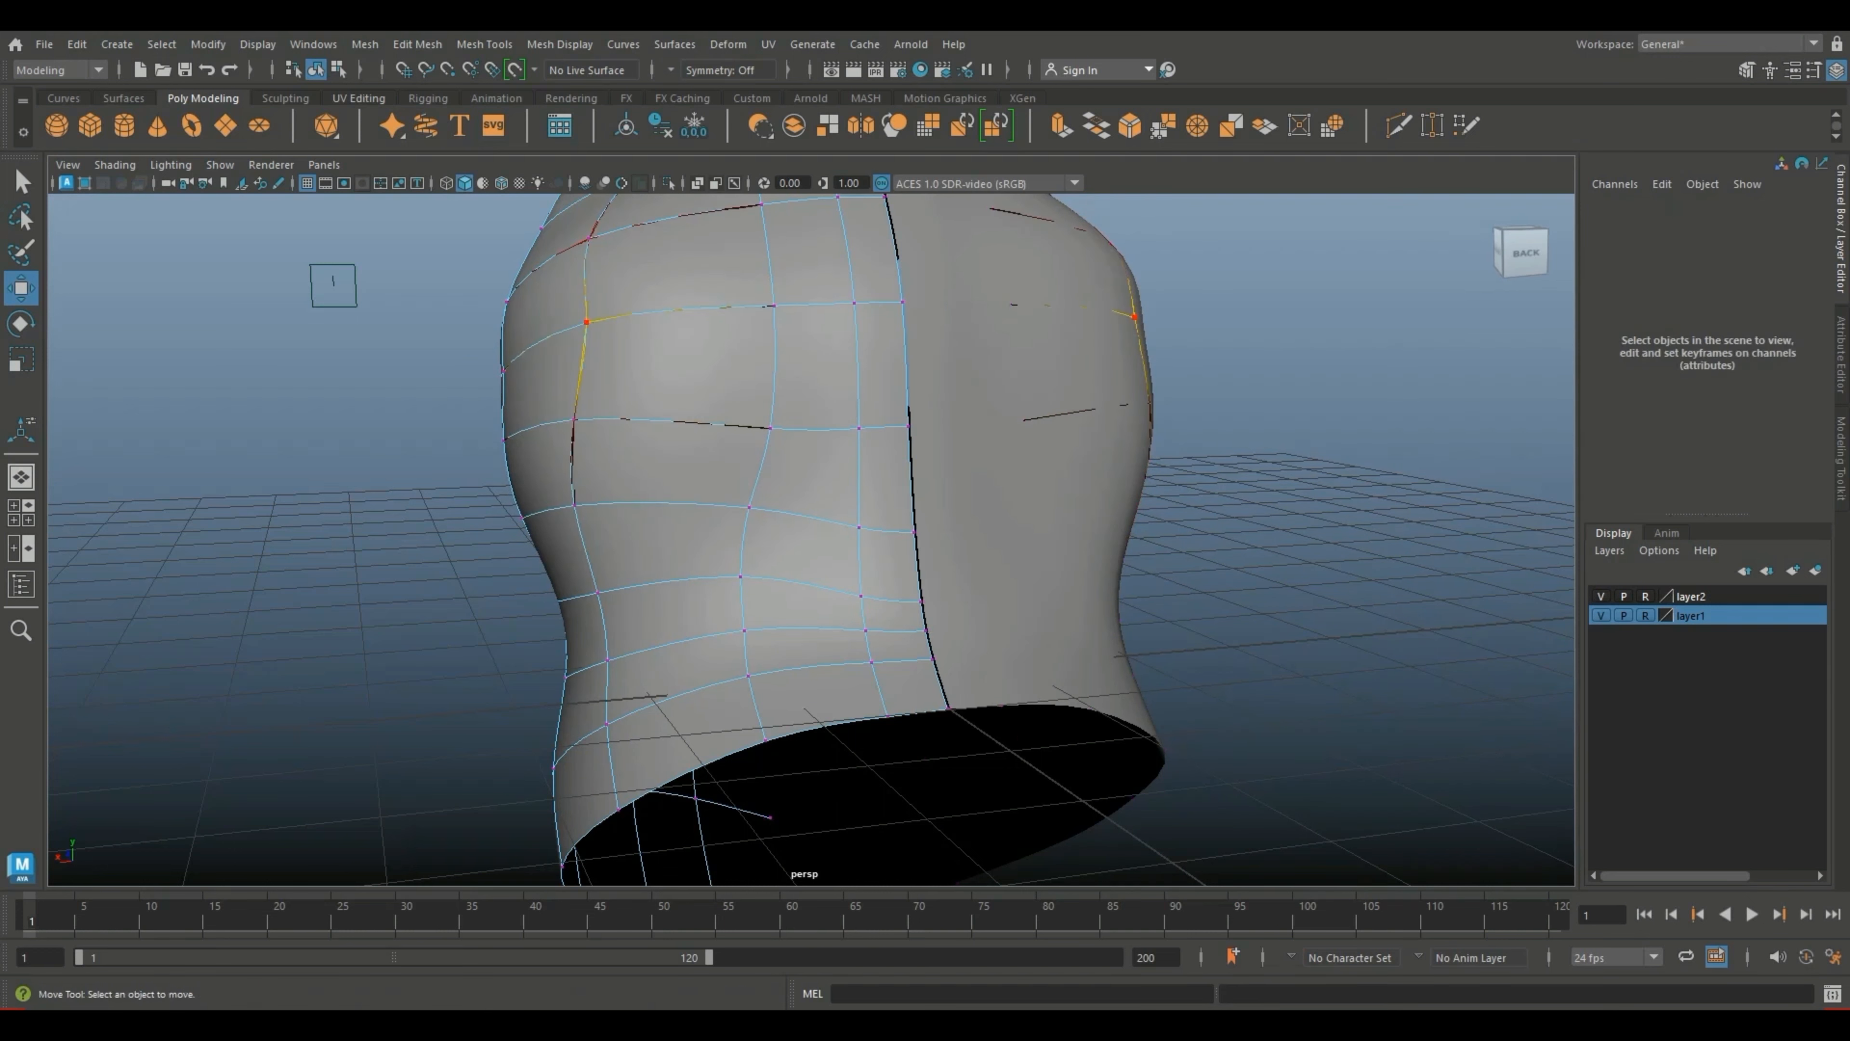
left_click(586, 322)
left_click_drag(470, 308, 395, 309)
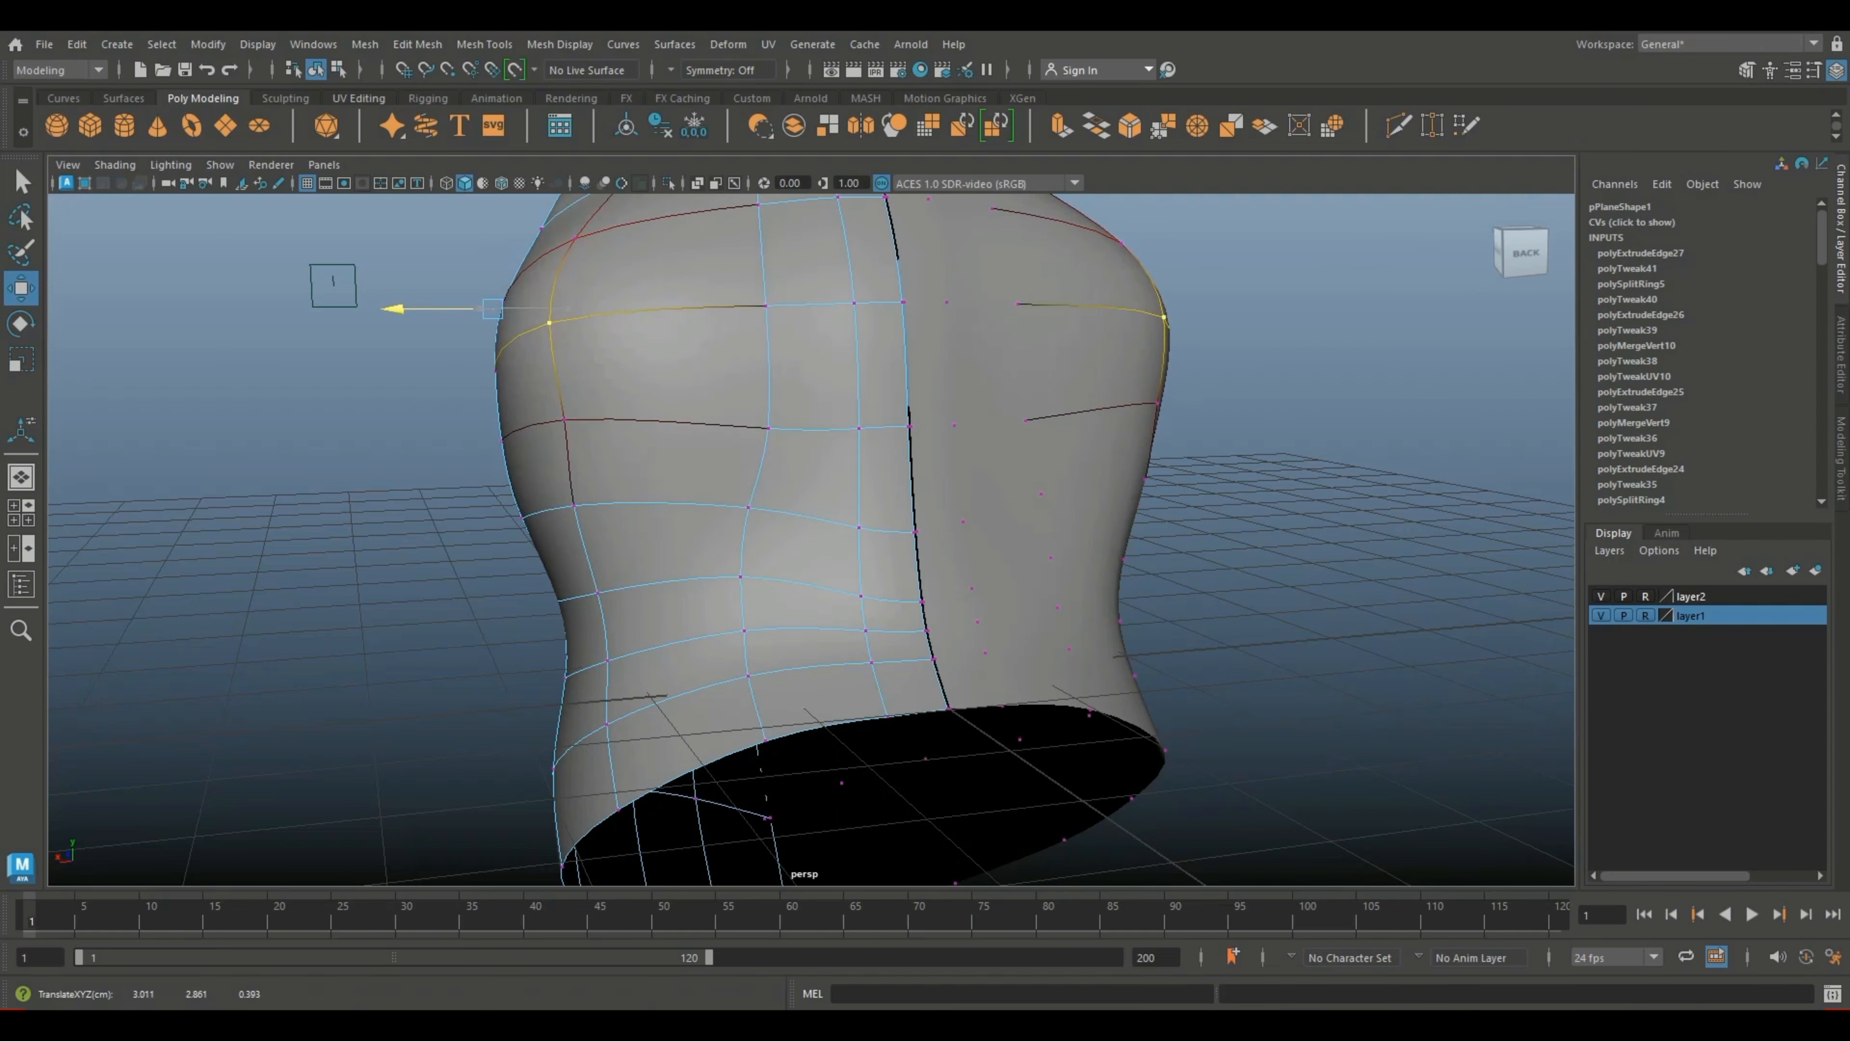
scroll(334, 286, "down", 5)
mouse_move(838, 478)
left_mouse_down("alt")
mouse_move(1121, 496)
mouse_move(899, 516)
mouse_move(809, 481)
mouse_move(813, 496)
left_mouse_up("alt")
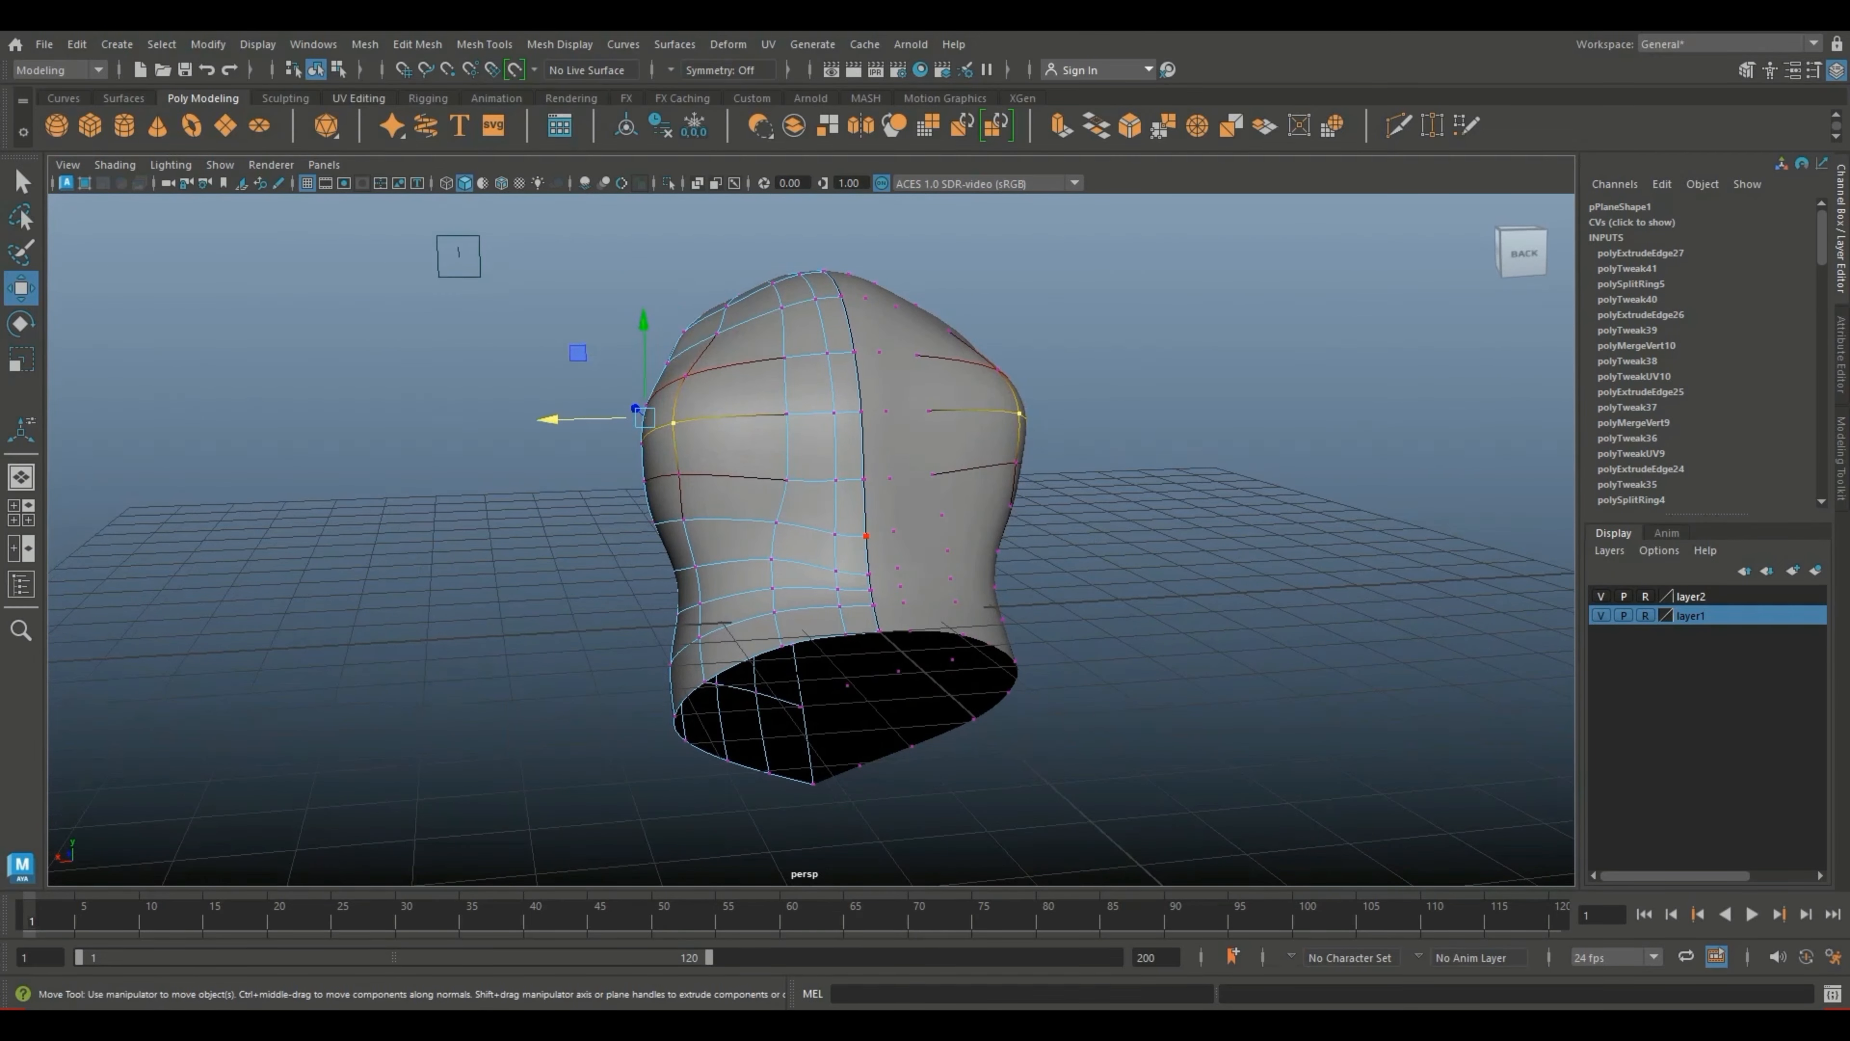
key("ctrl+z")
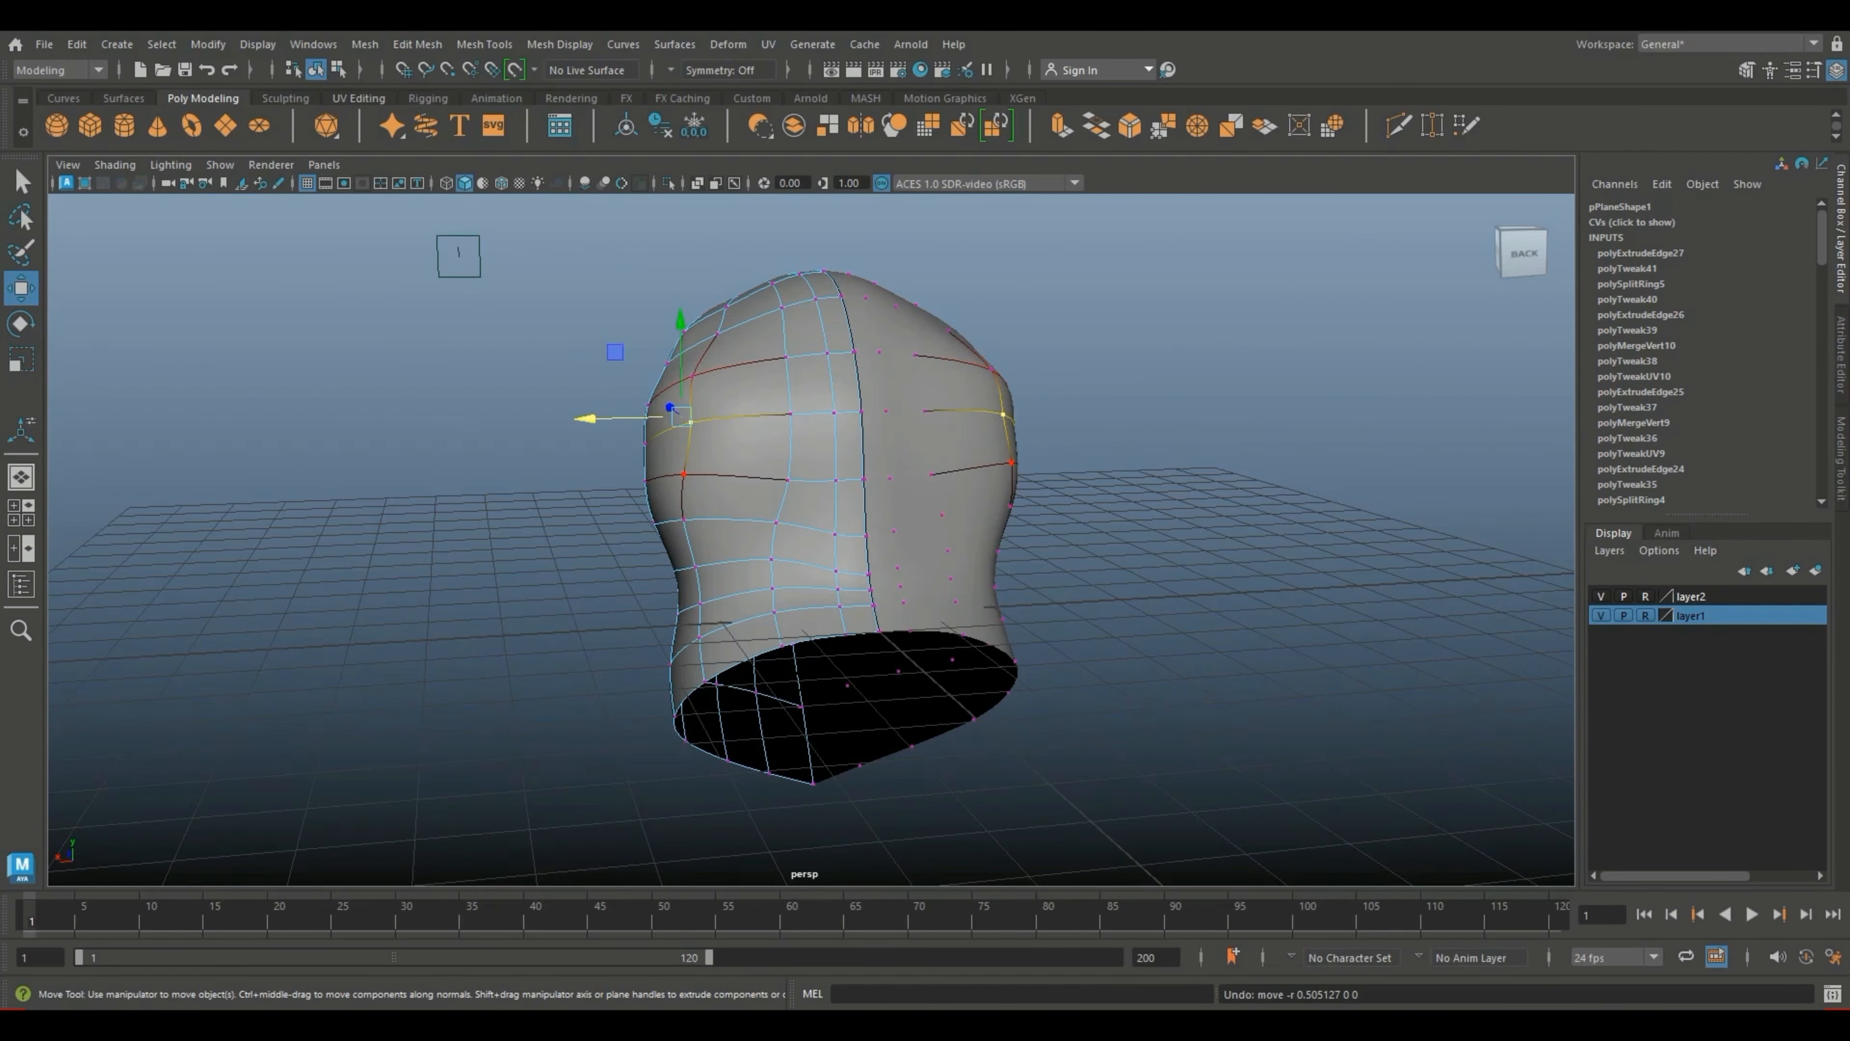
key("ctrl+z")
key("ctrl+z")
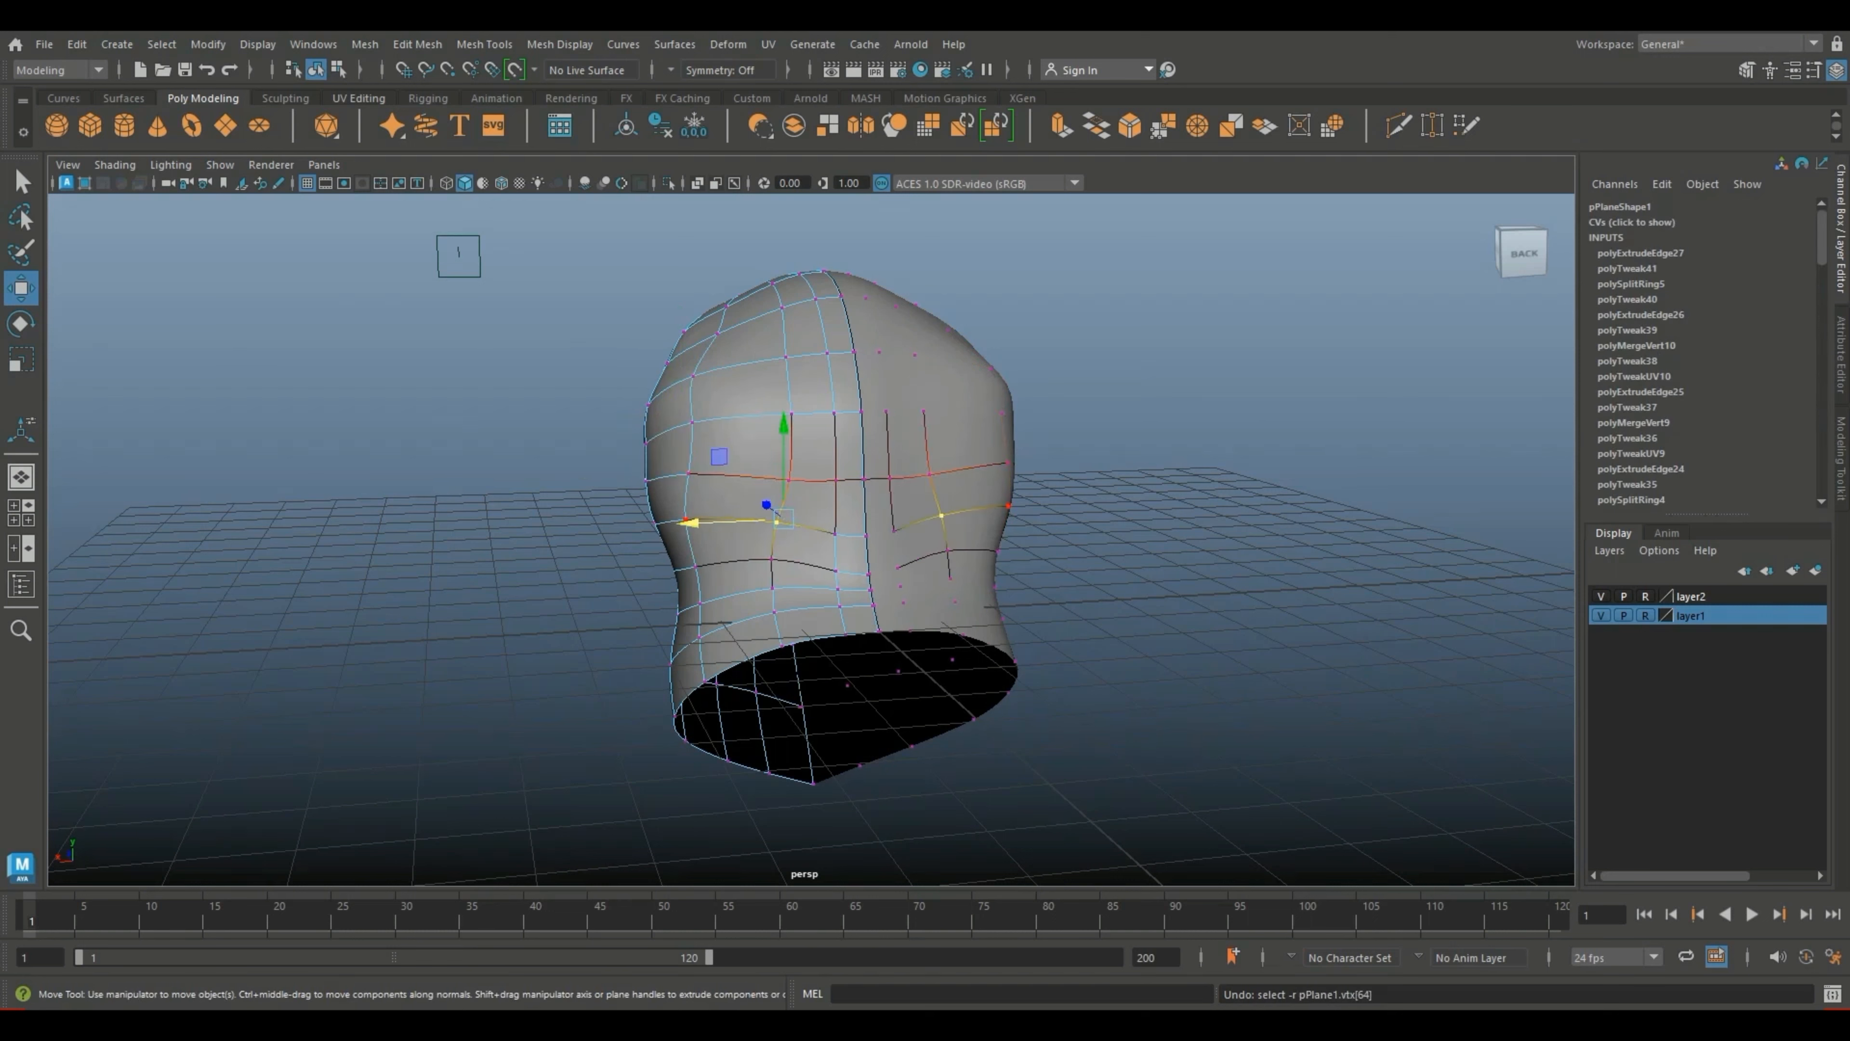
Step: Shift the outer back vertex above the waist slightly inward and return to object mode
left_click(575, 525)
left_click(686, 519)
left_click_drag(668, 515, 678, 515)
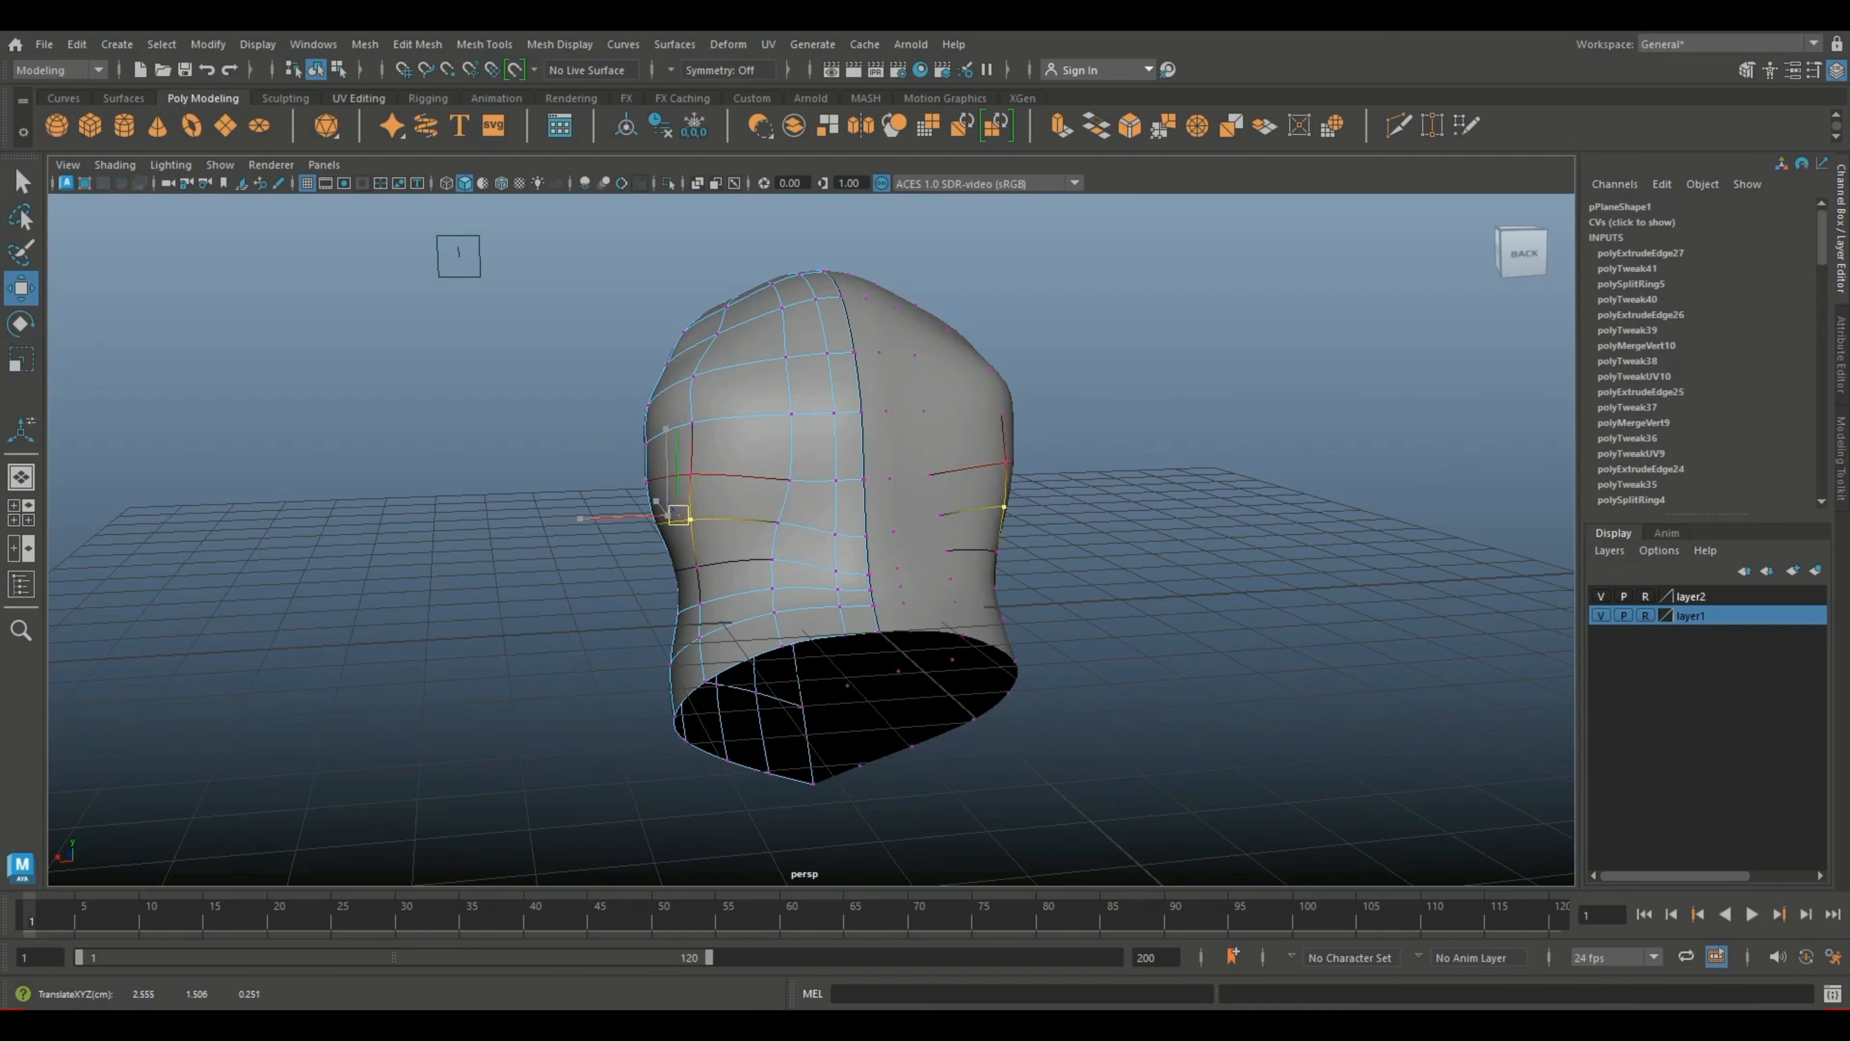
right_click_drag(793, 410, 874, 381)
left_click(1078, 380)
scroll(1020, 408, "down", 5)
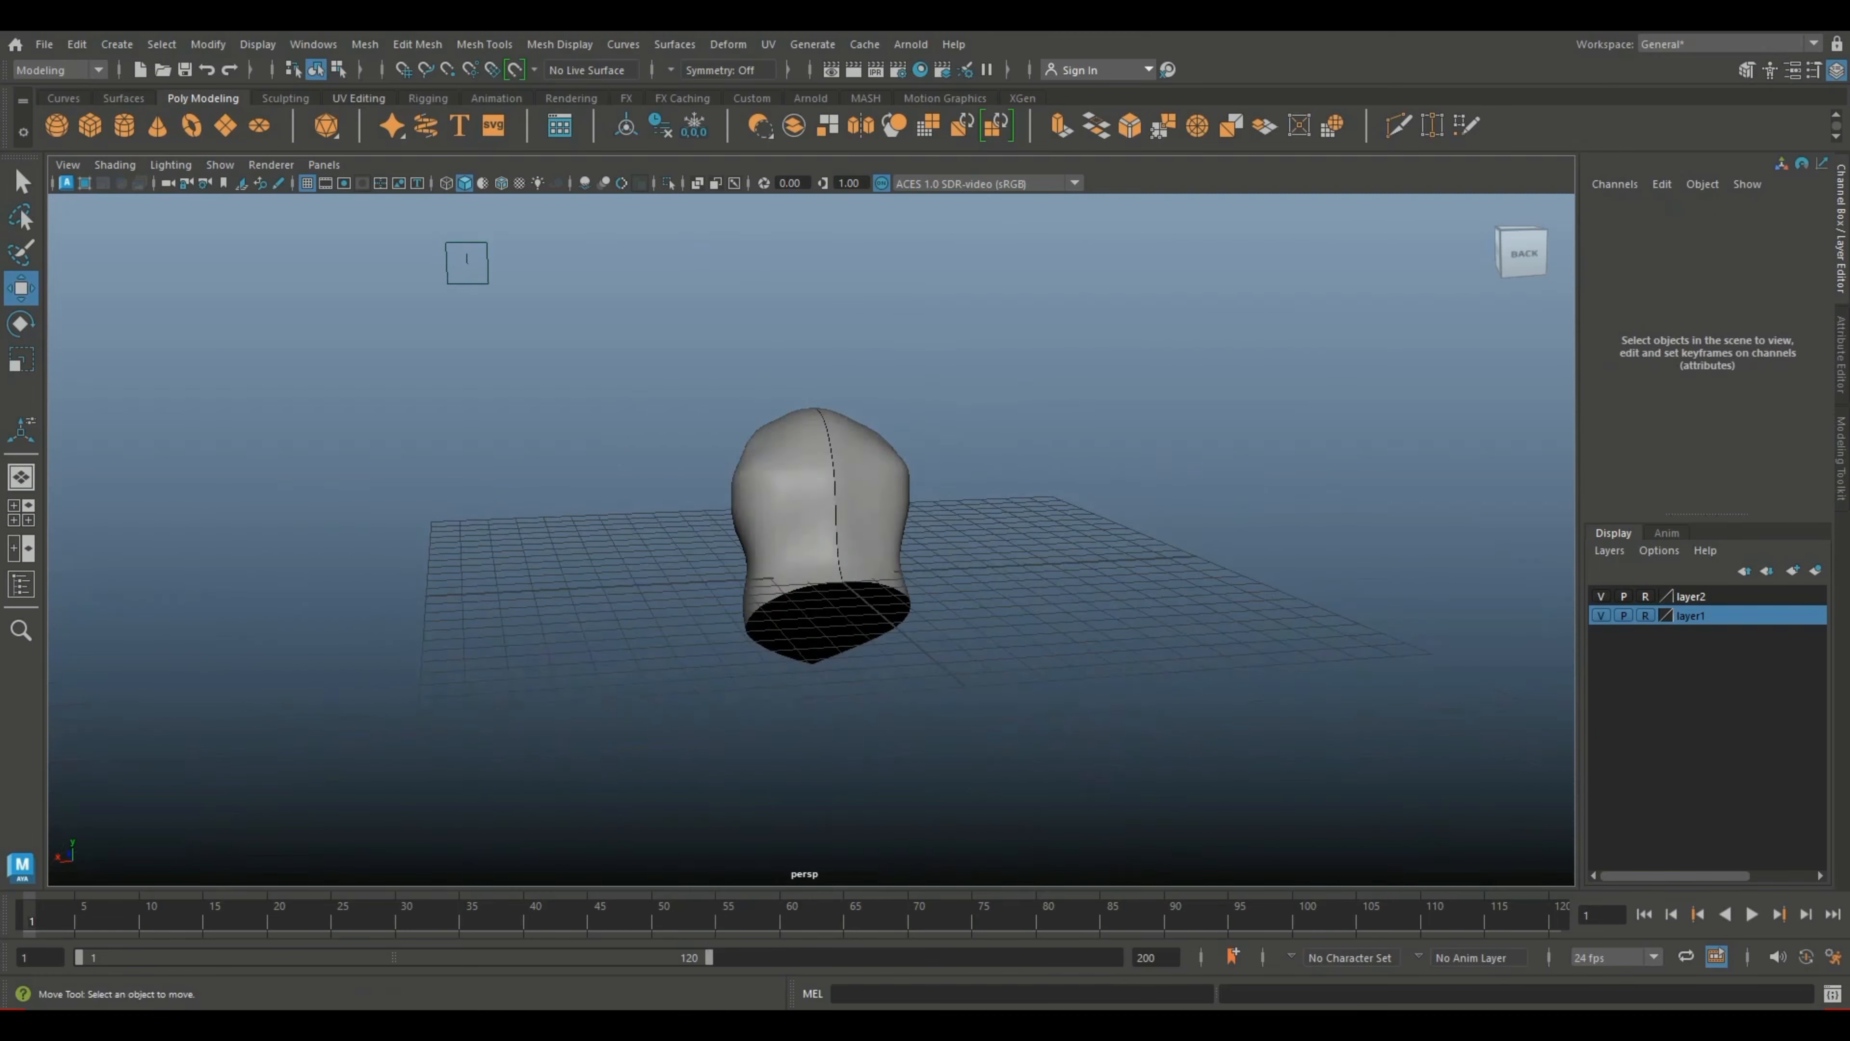
Step: Show the selected body mesh as wireframe in the side view over the bird reference drawing
left_click_drag(984, 416, 1282, 400, "alt")
left_click_drag(91, 417, 187, 442, "alt")
scroll(350, 252, "up", 4)
left_click_drag(350, 251, 211, 244, "alt")
left_click(918, 503)
scroll(918, 503, "up", 3)
left_click(21, 512)
key("space")
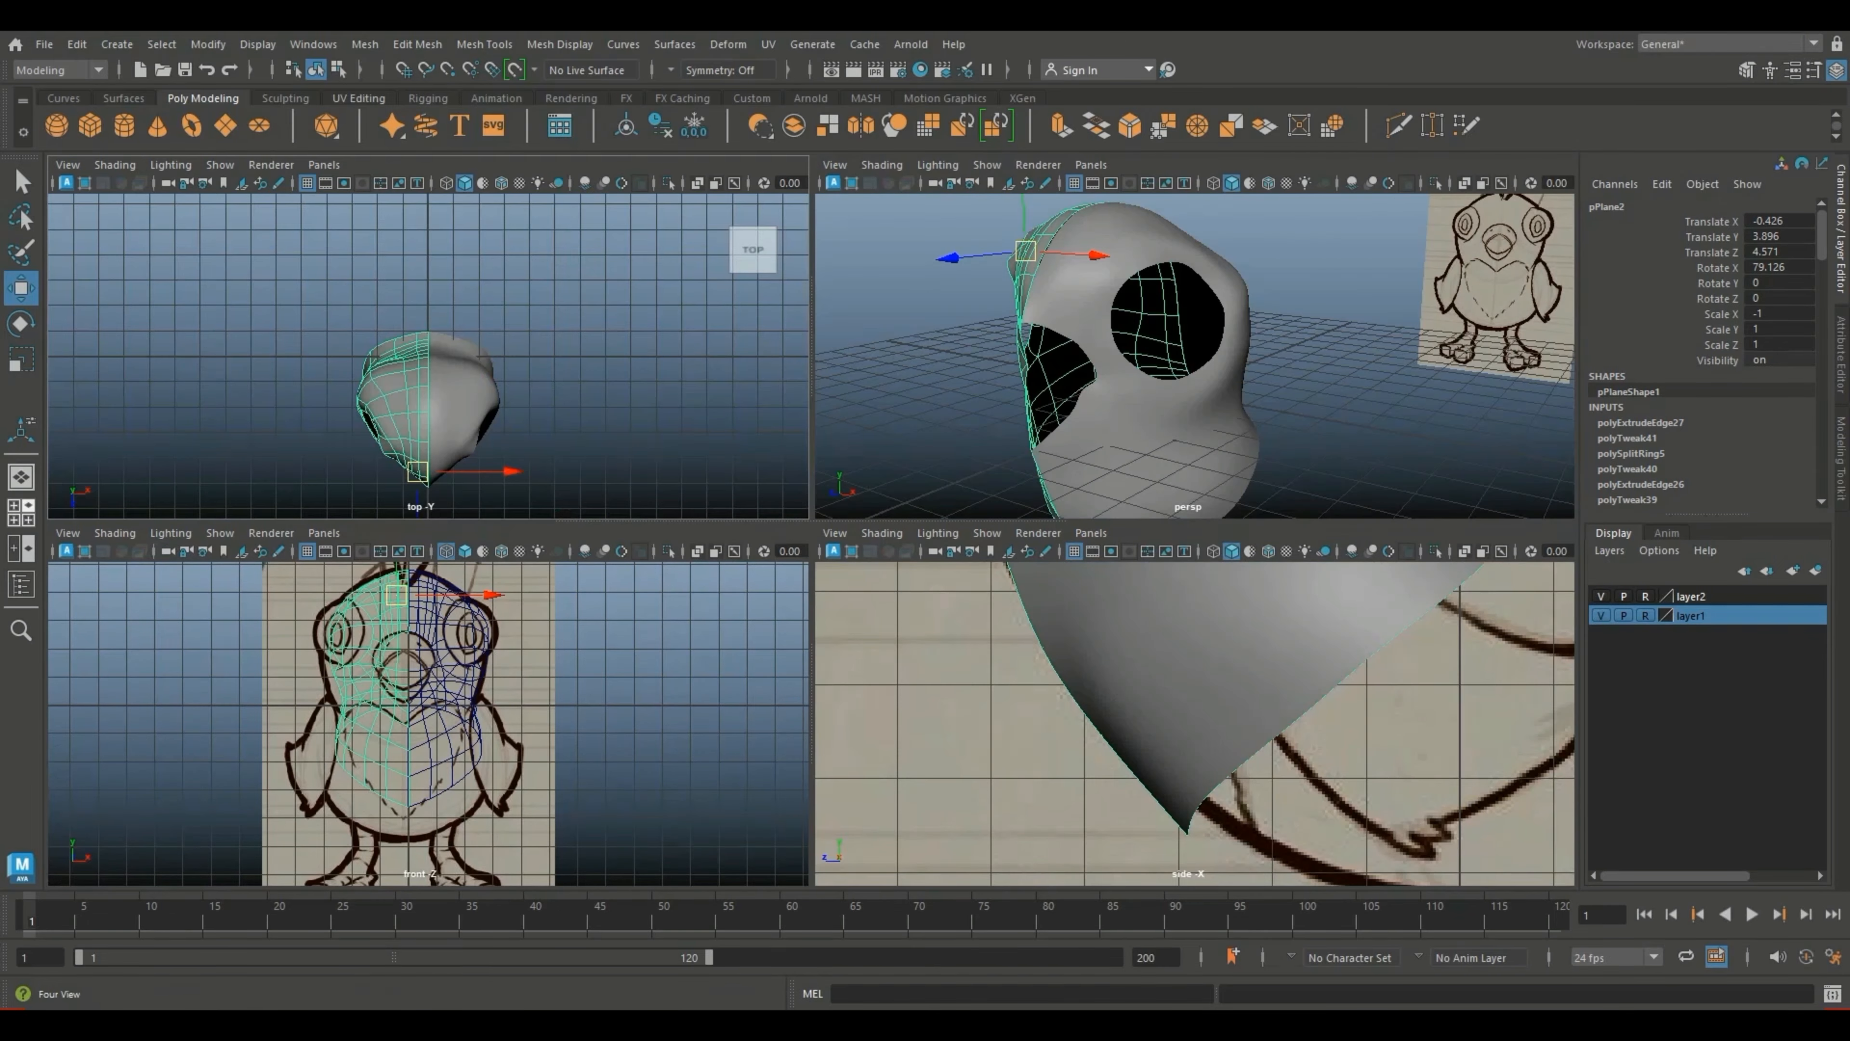
key("space")
scroll(947, 510, "down", 3)
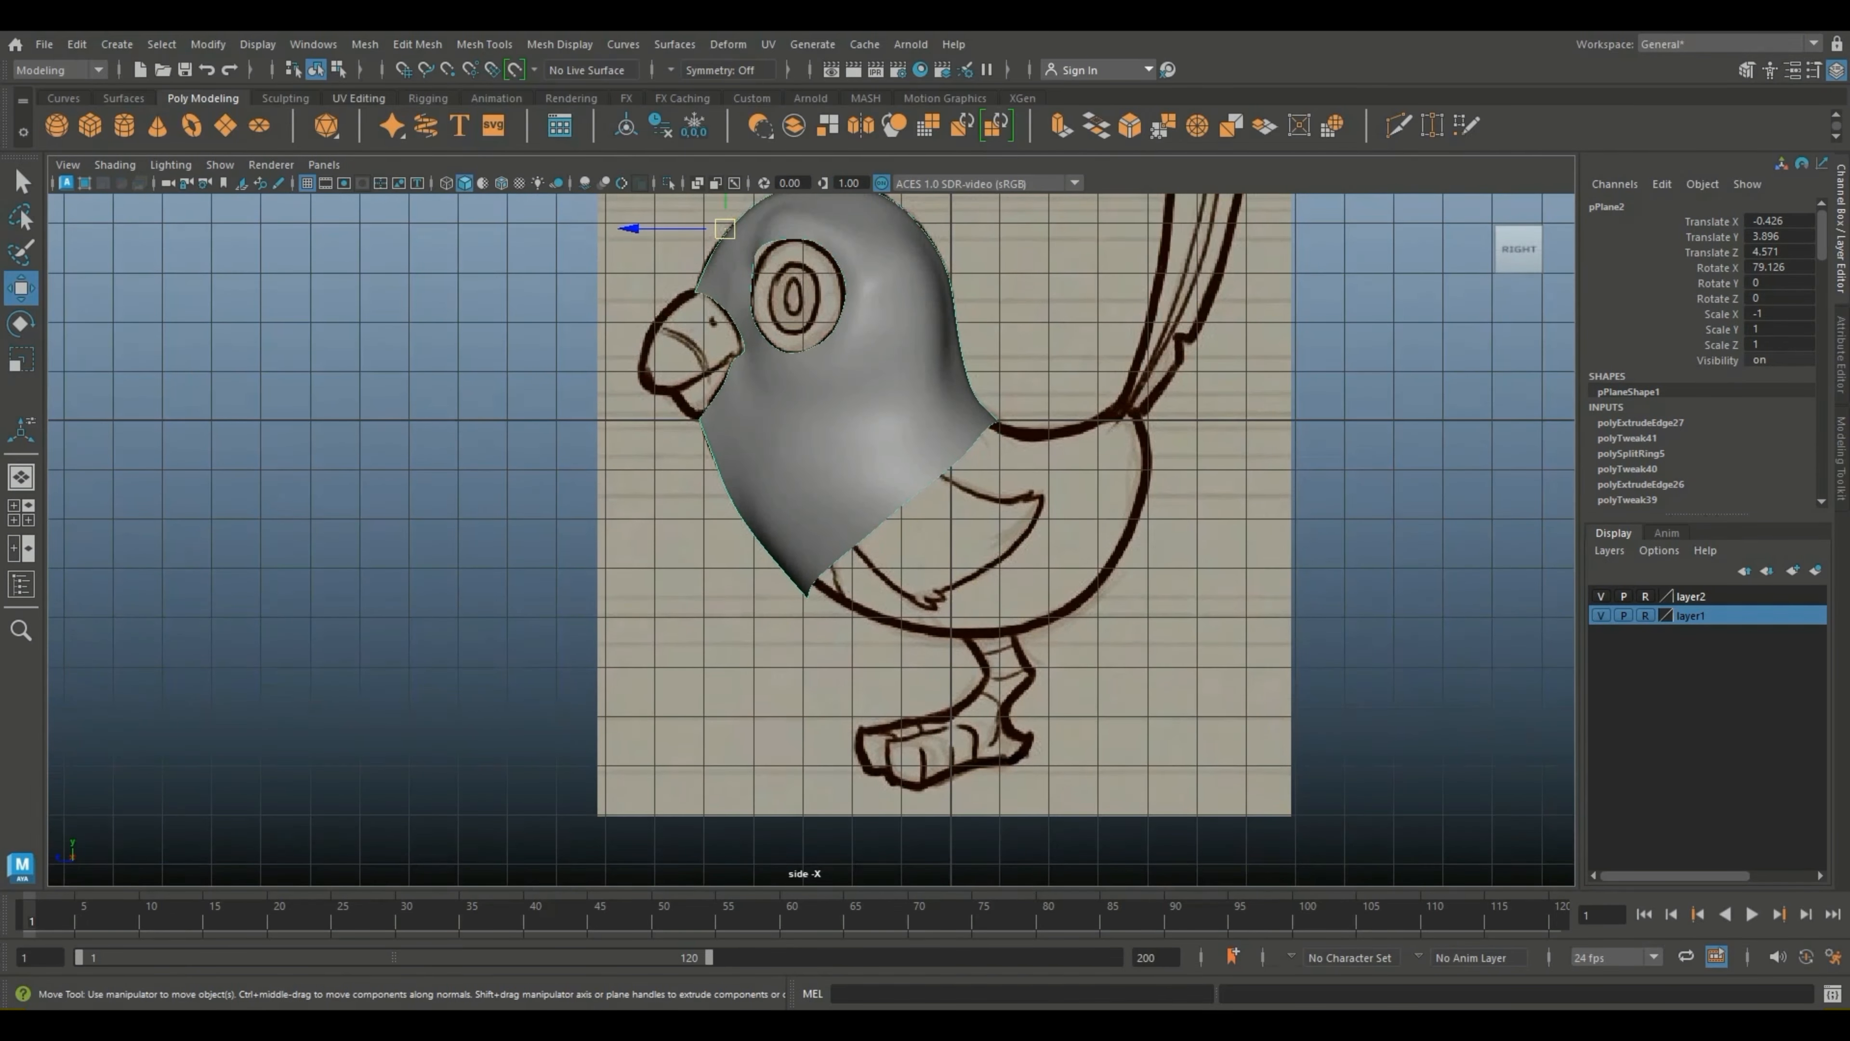
left_click(446, 183)
middle_click_drag(717, 350, 627, 518, "alt")
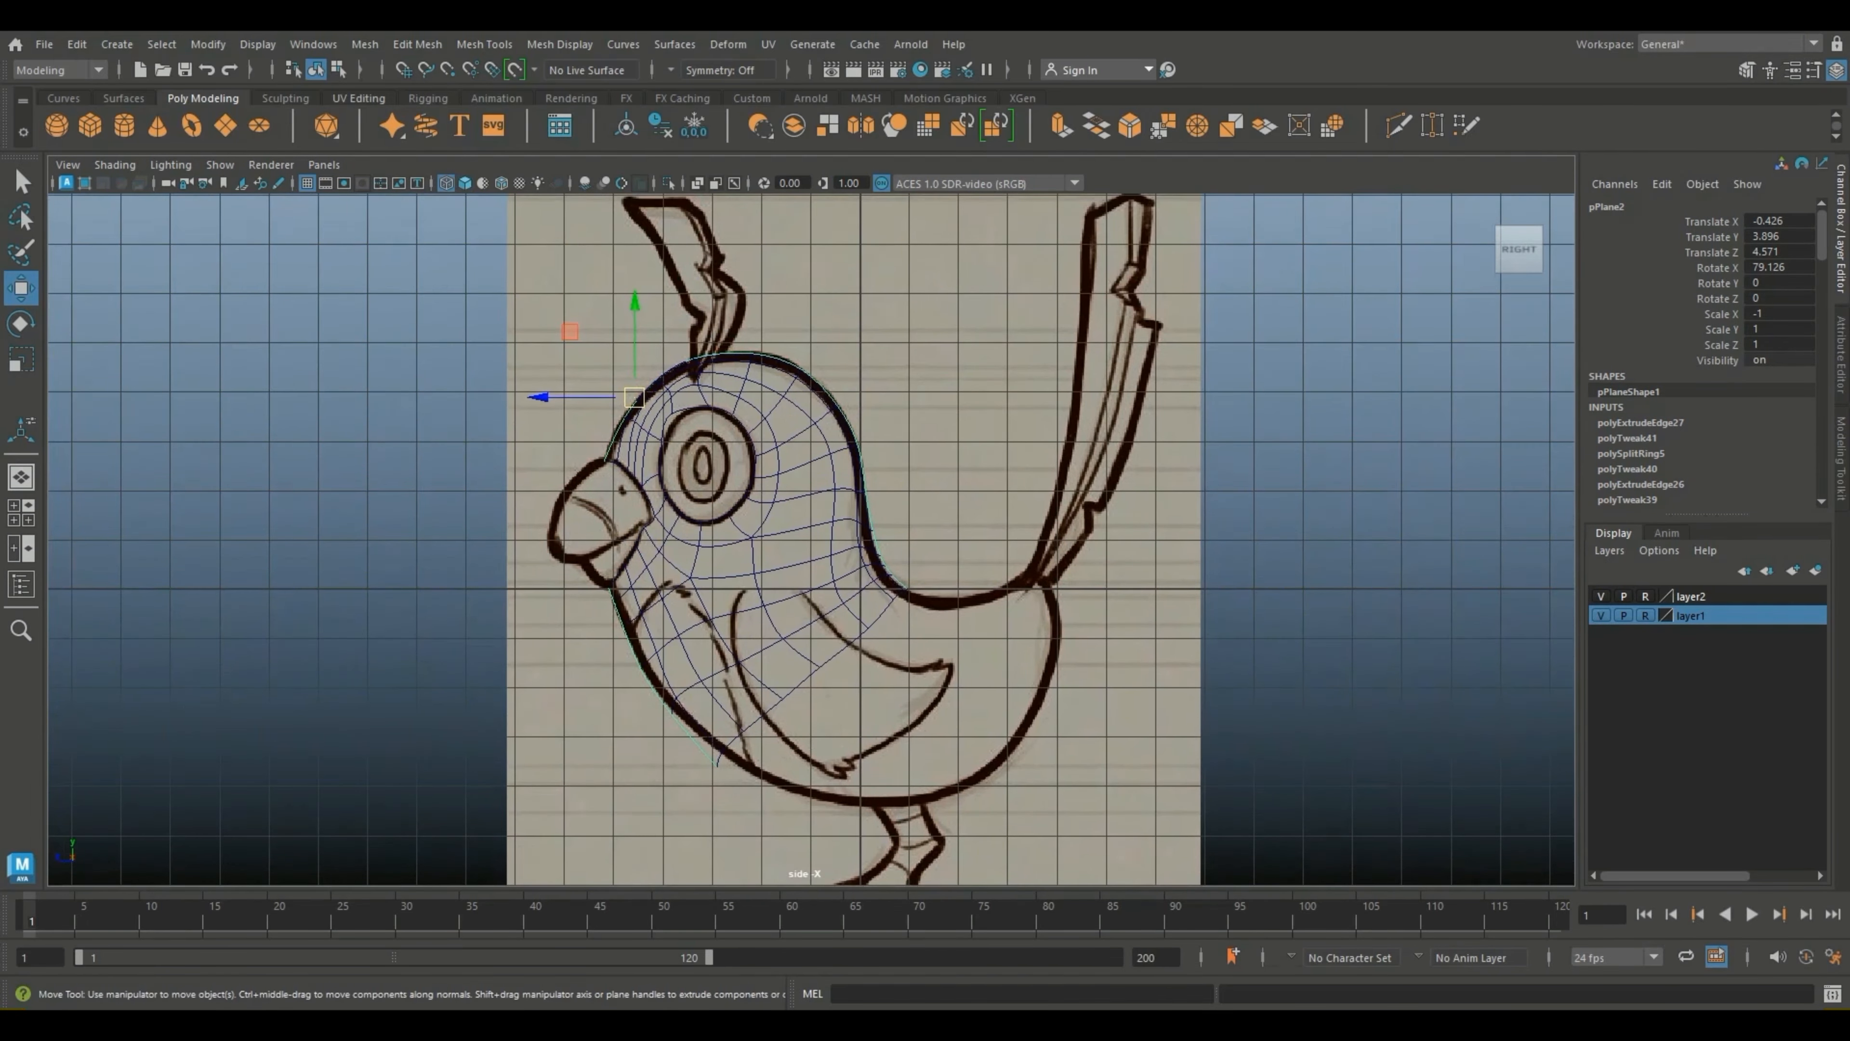
scroll(808, 539, "up", 3)
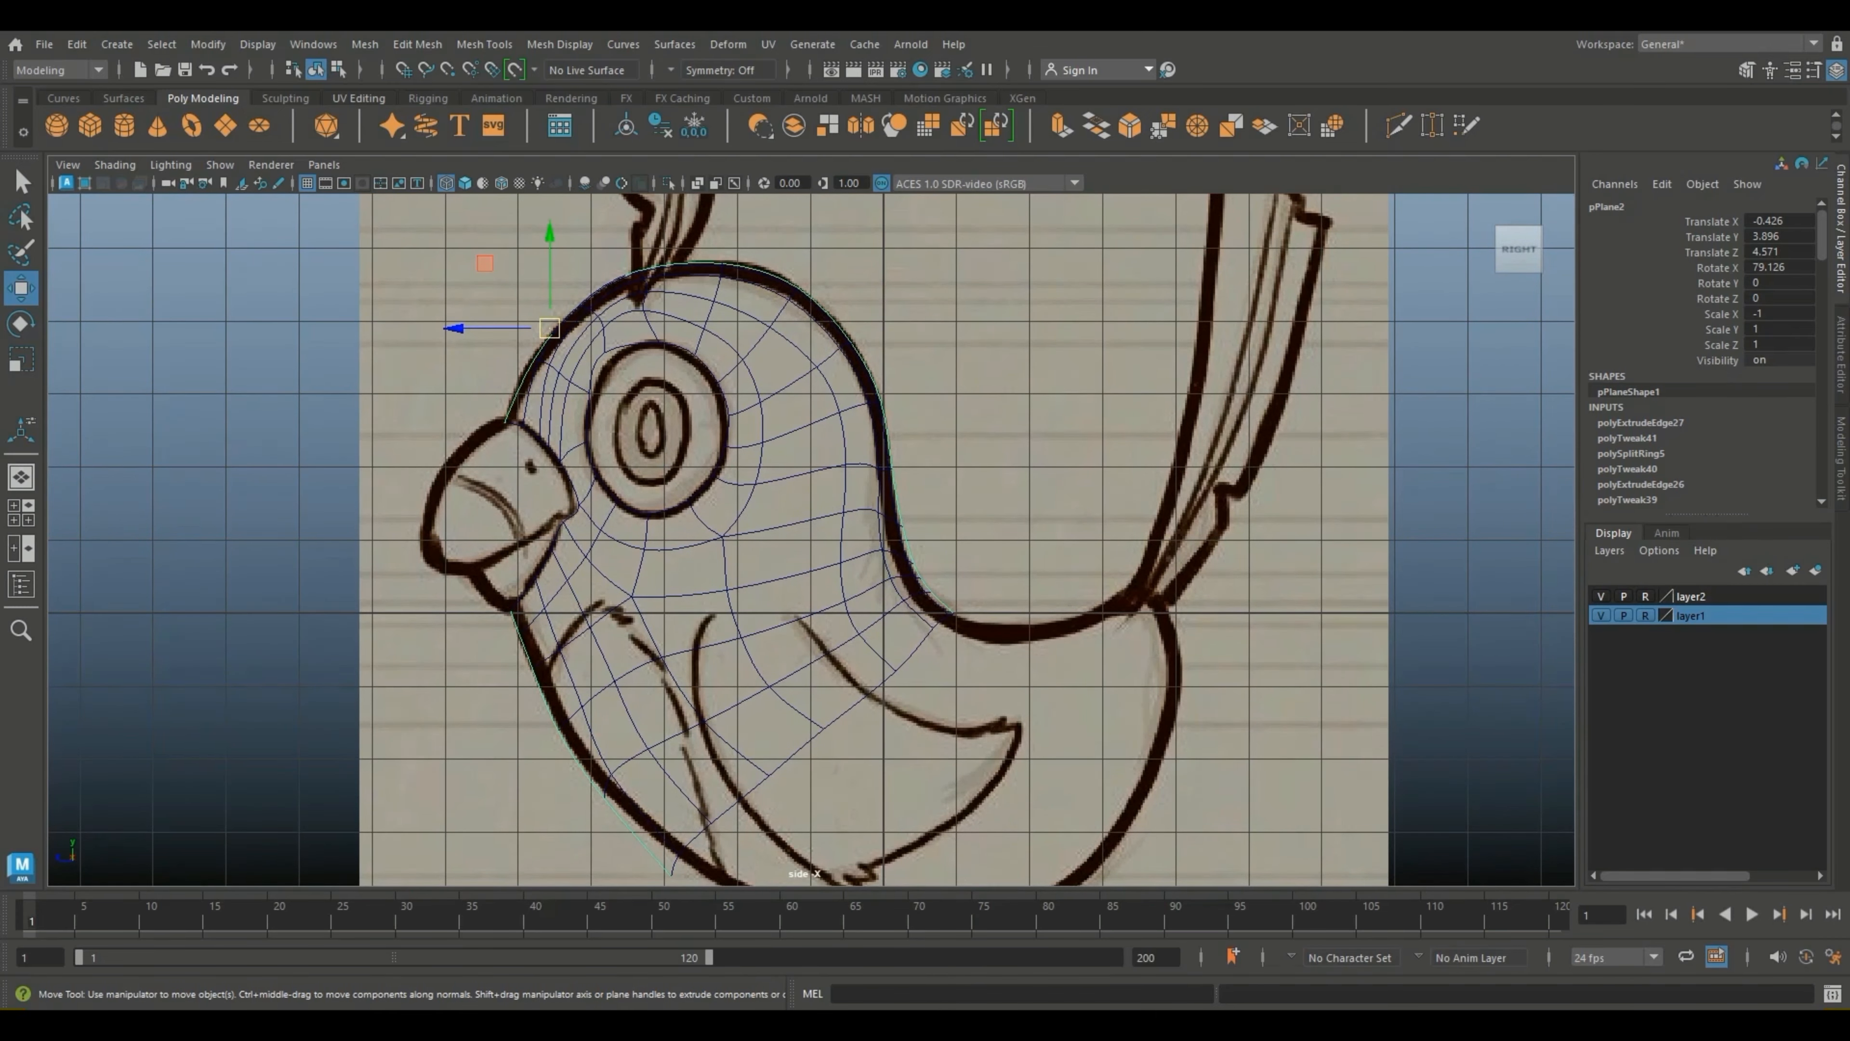
Step: Move the lower back neck vertices slightly forward and down to match the outline in the side drawing
right_click_drag(876, 463, 808, 478)
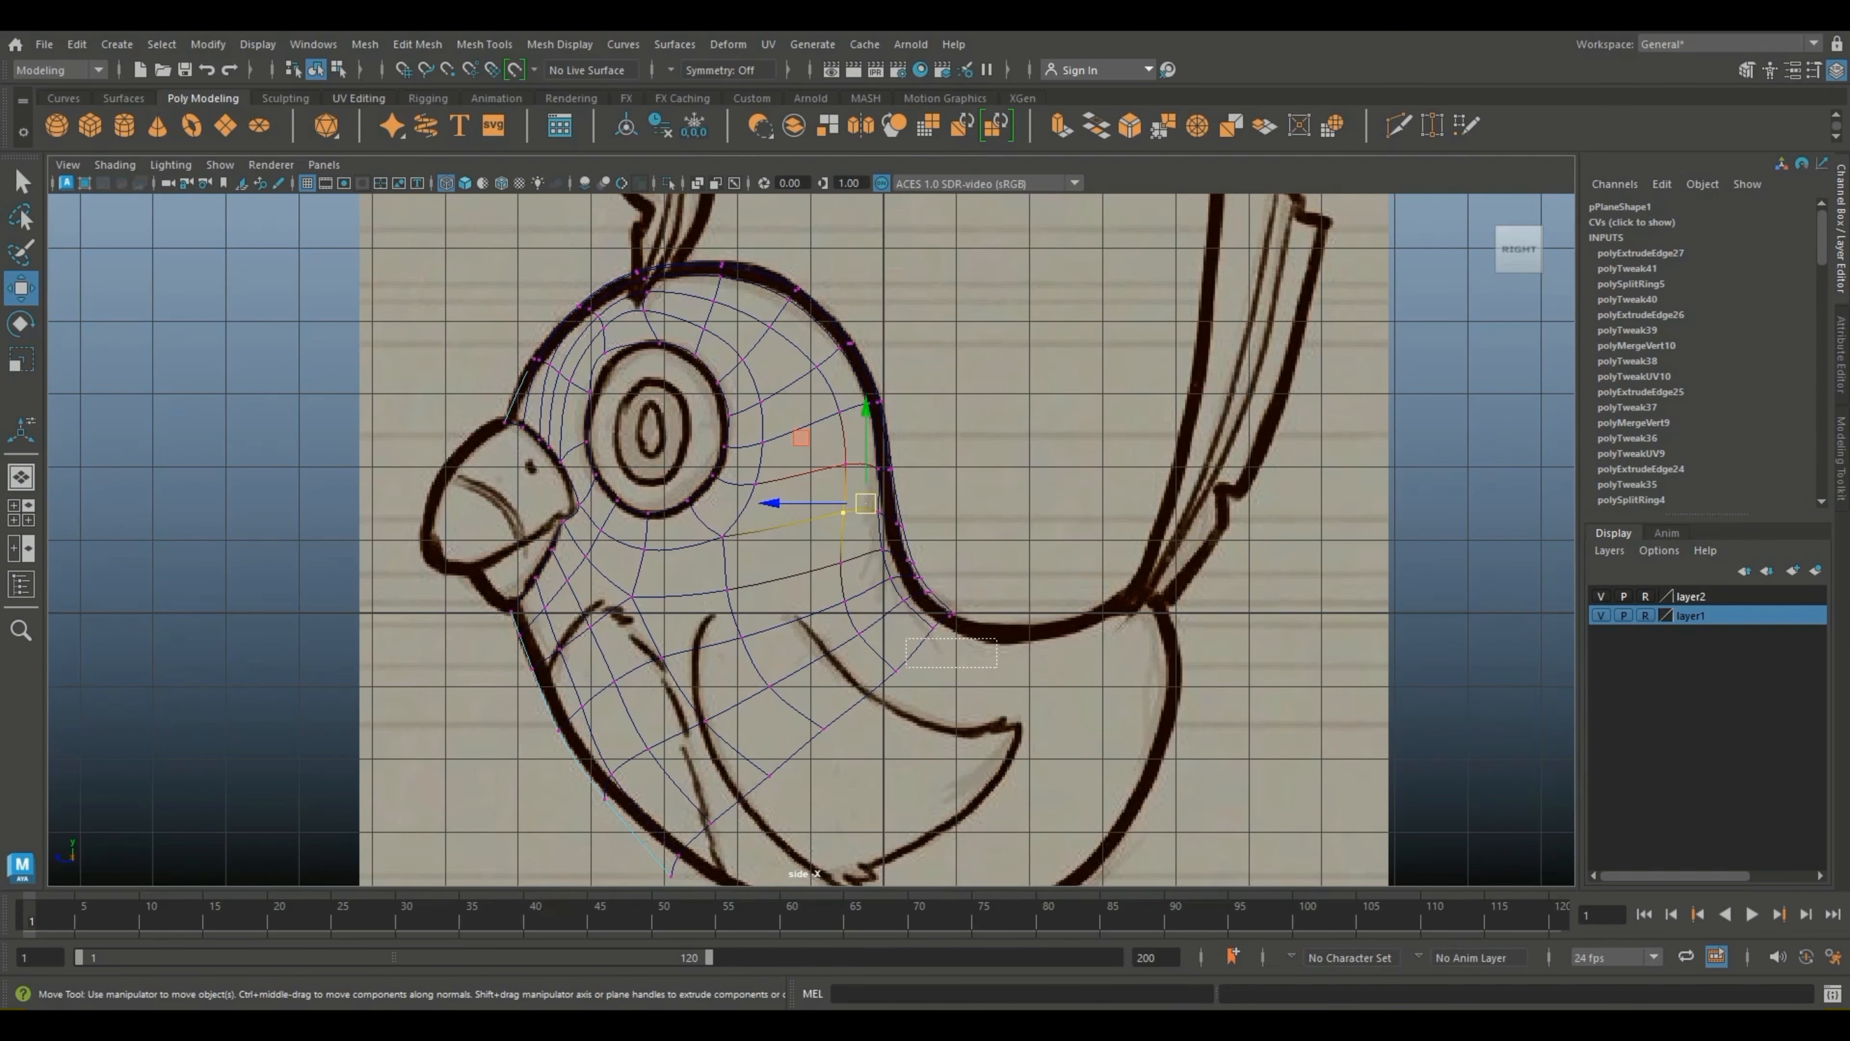
left_click_drag(997, 667, 998, 667)
left_click_drag(1042, 735, 1043, 735)
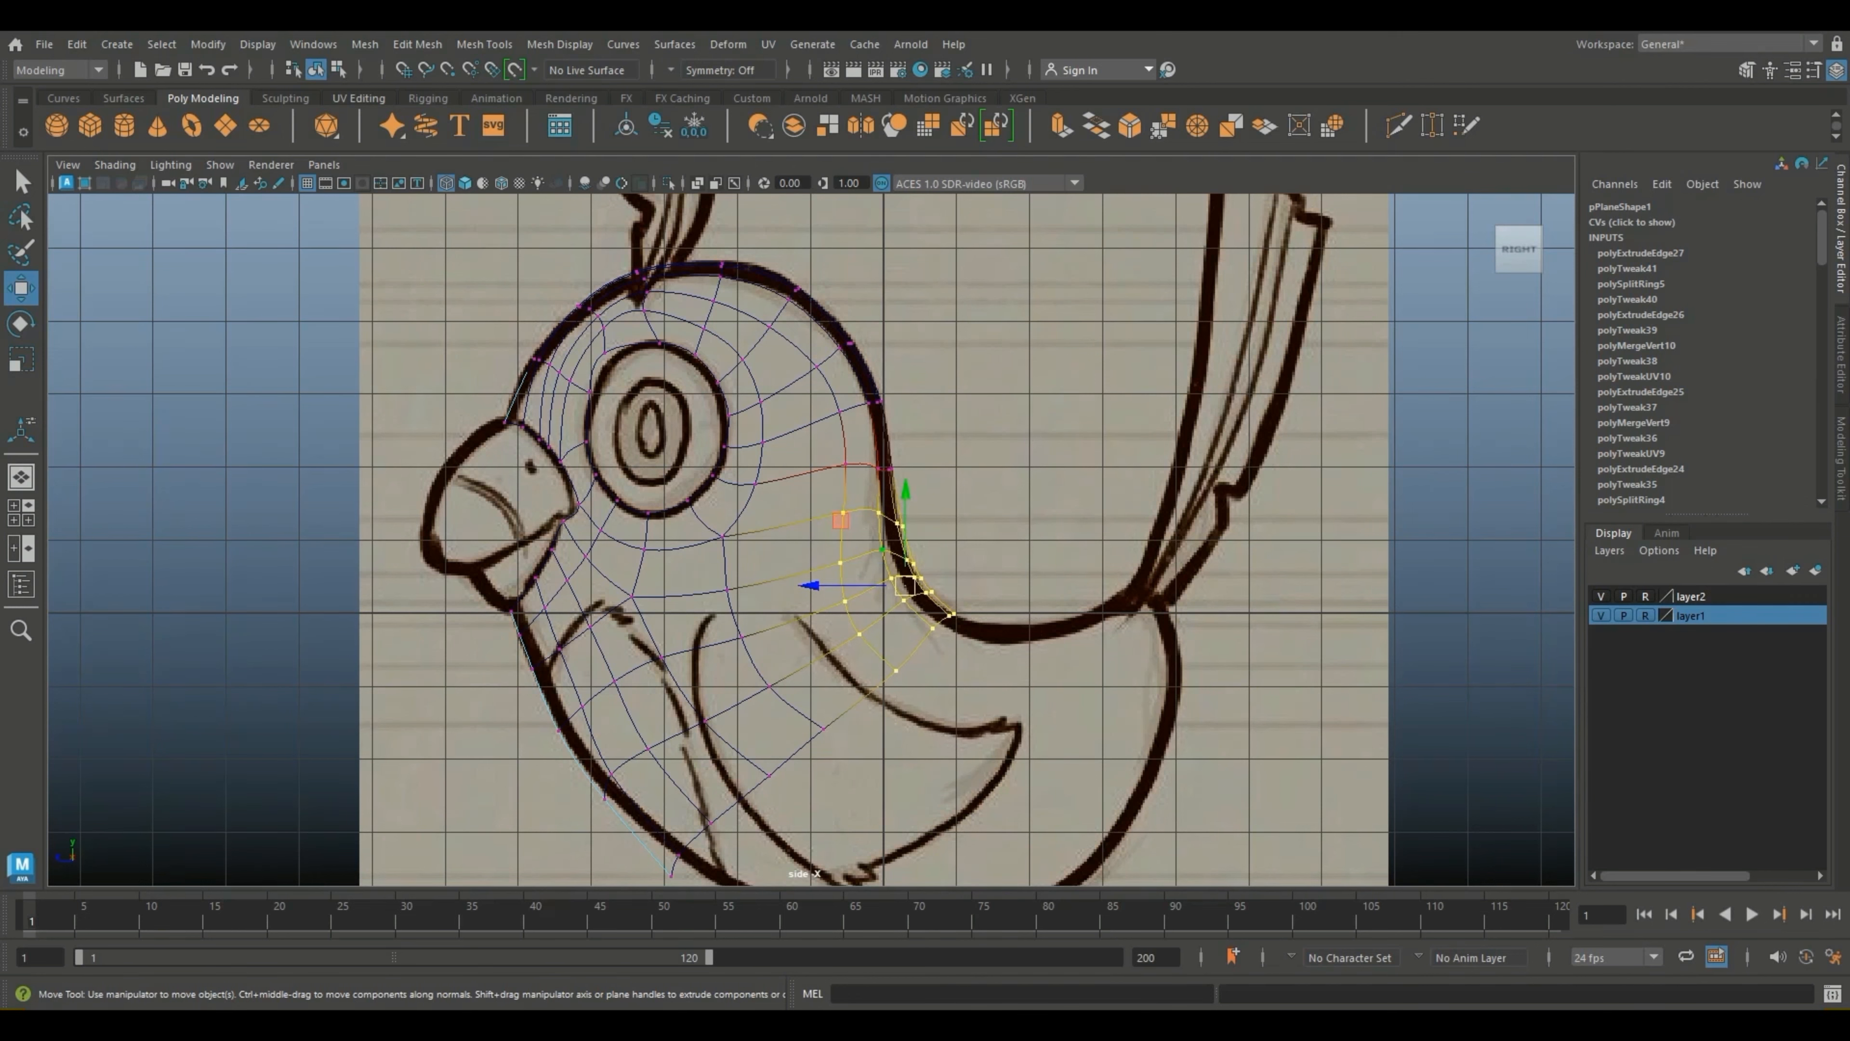
left_click_drag(904, 585, 898, 589)
left_click(1002, 554)
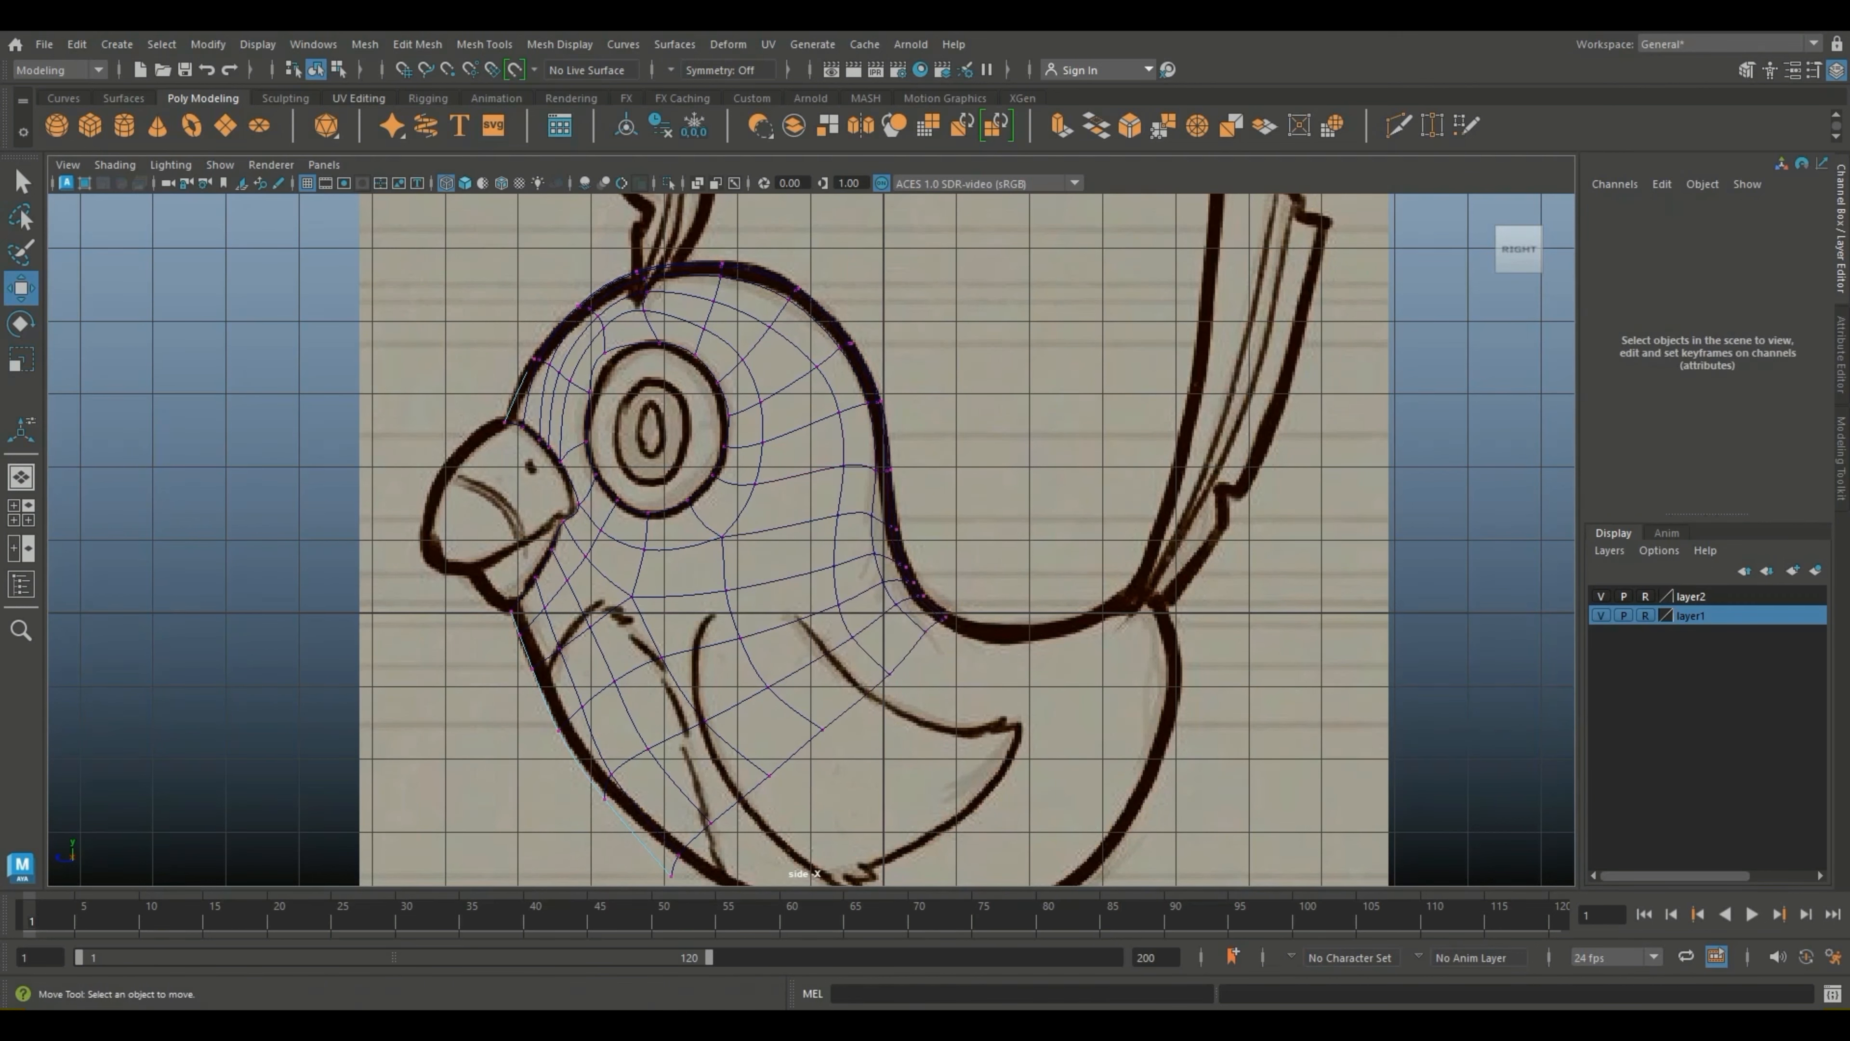
Step: Turn off smoothing in the perspective view and move two vertices in the middle of the back outward from the centre strip
left_click(20, 476)
left_click_drag(903, 554, 645, 510, "alt")
key("1")
left_click_drag(1020, 503, 973, 561, "alt")
left_click(940, 564)
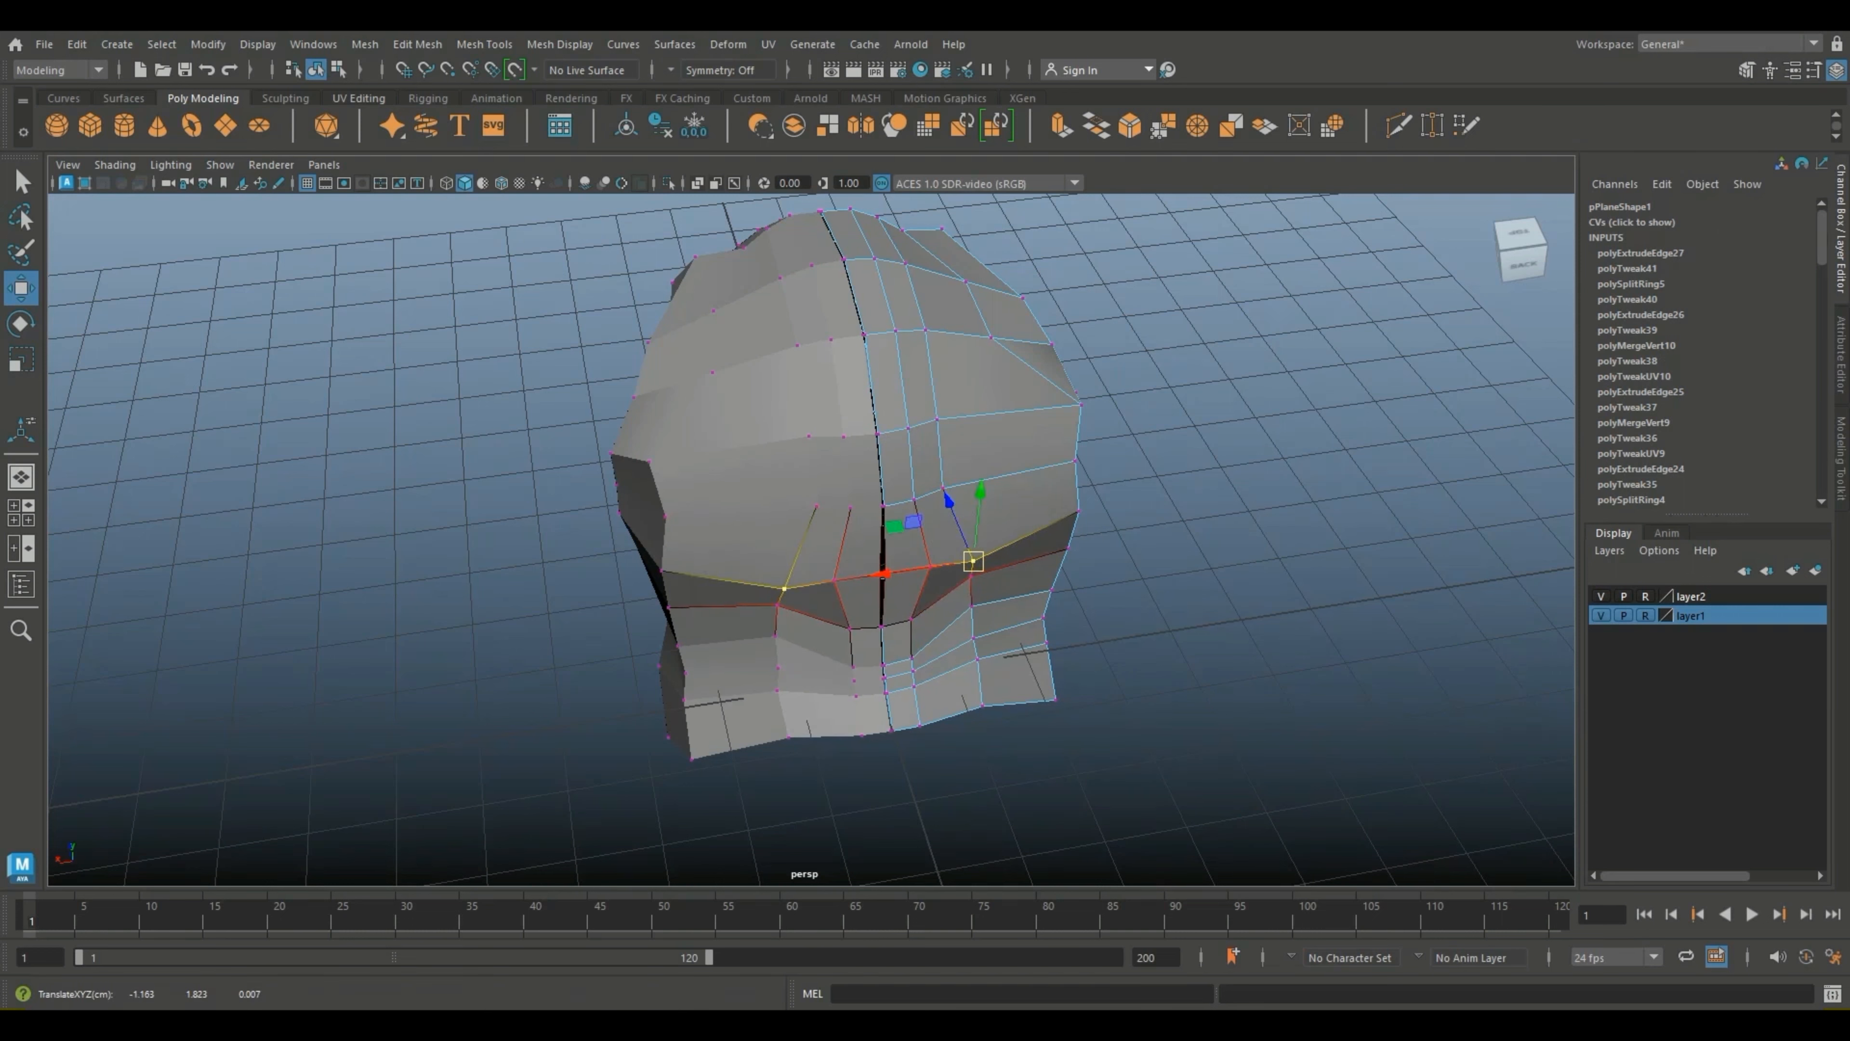
left_click(1001, 523)
left_click(942, 488)
left_click_drag(942, 488, 970, 484)
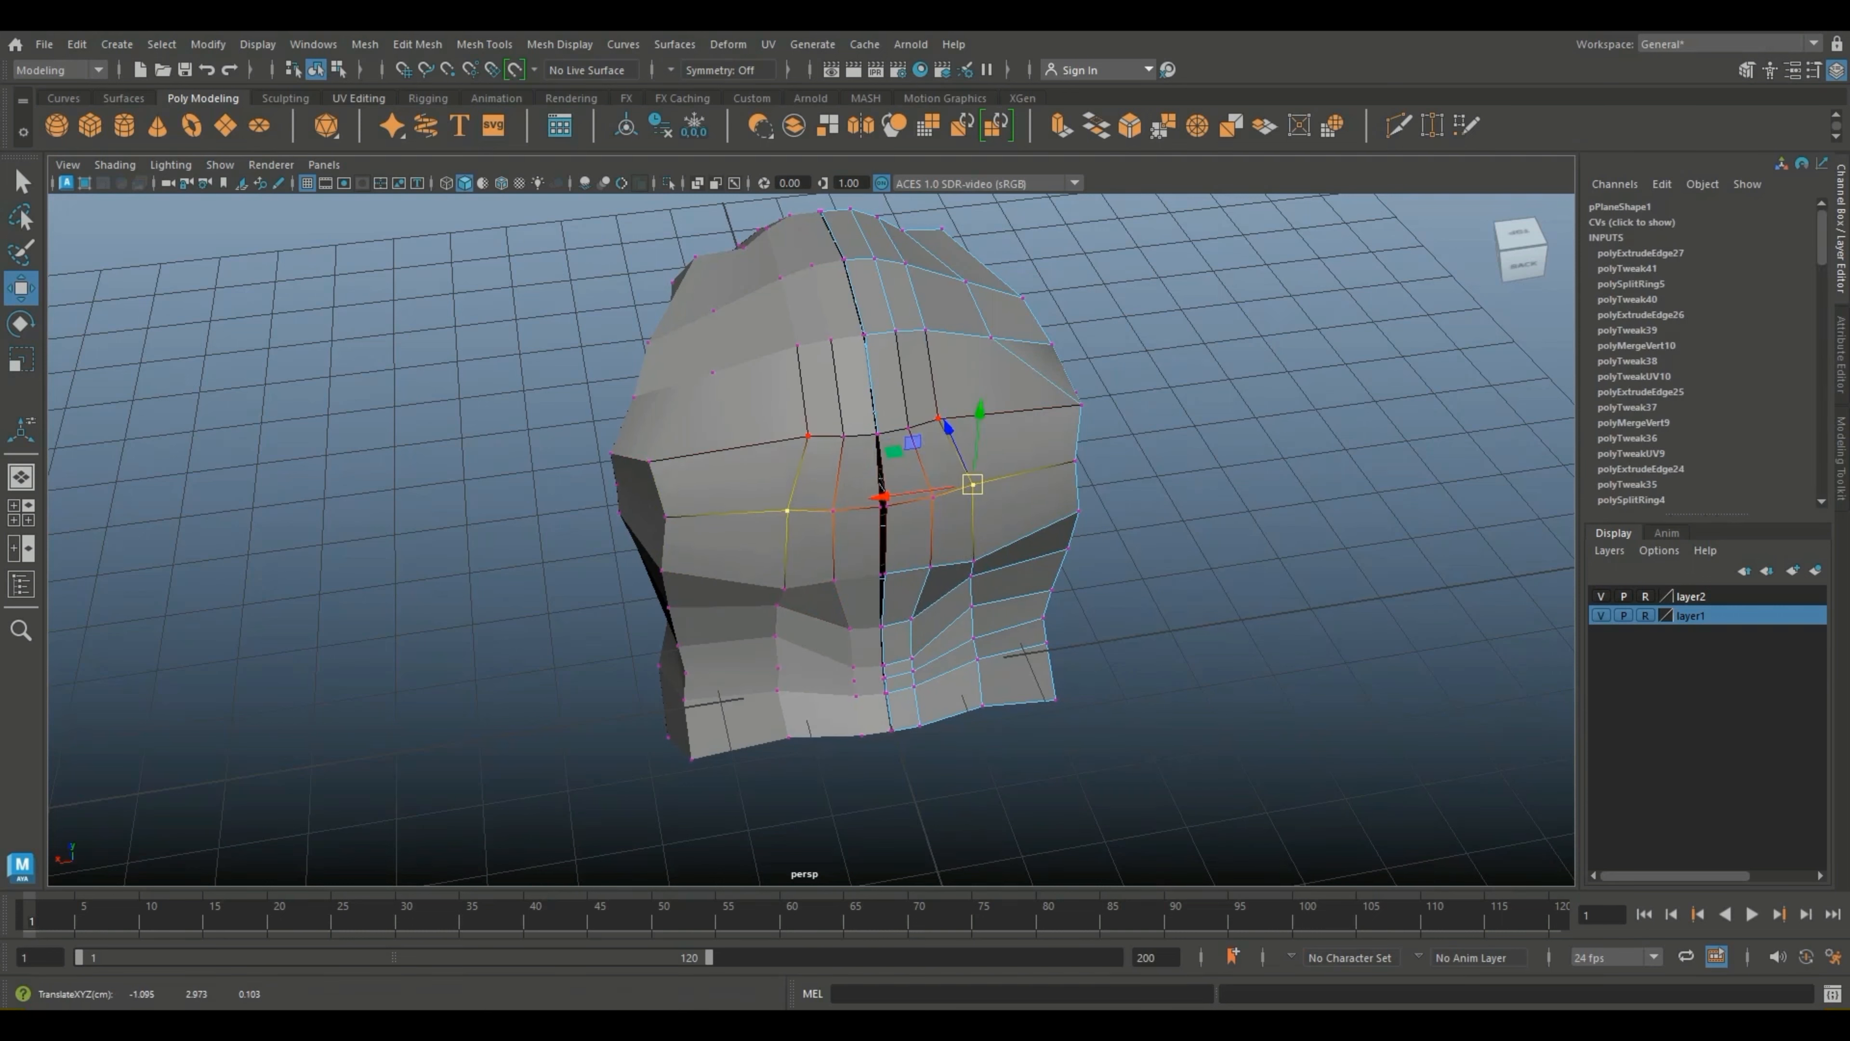
Step: Reposition the outer vertices on the side and lower back to soften the bulge and even out the edge flow
left_click(1035, 448)
left_click(1082, 405)
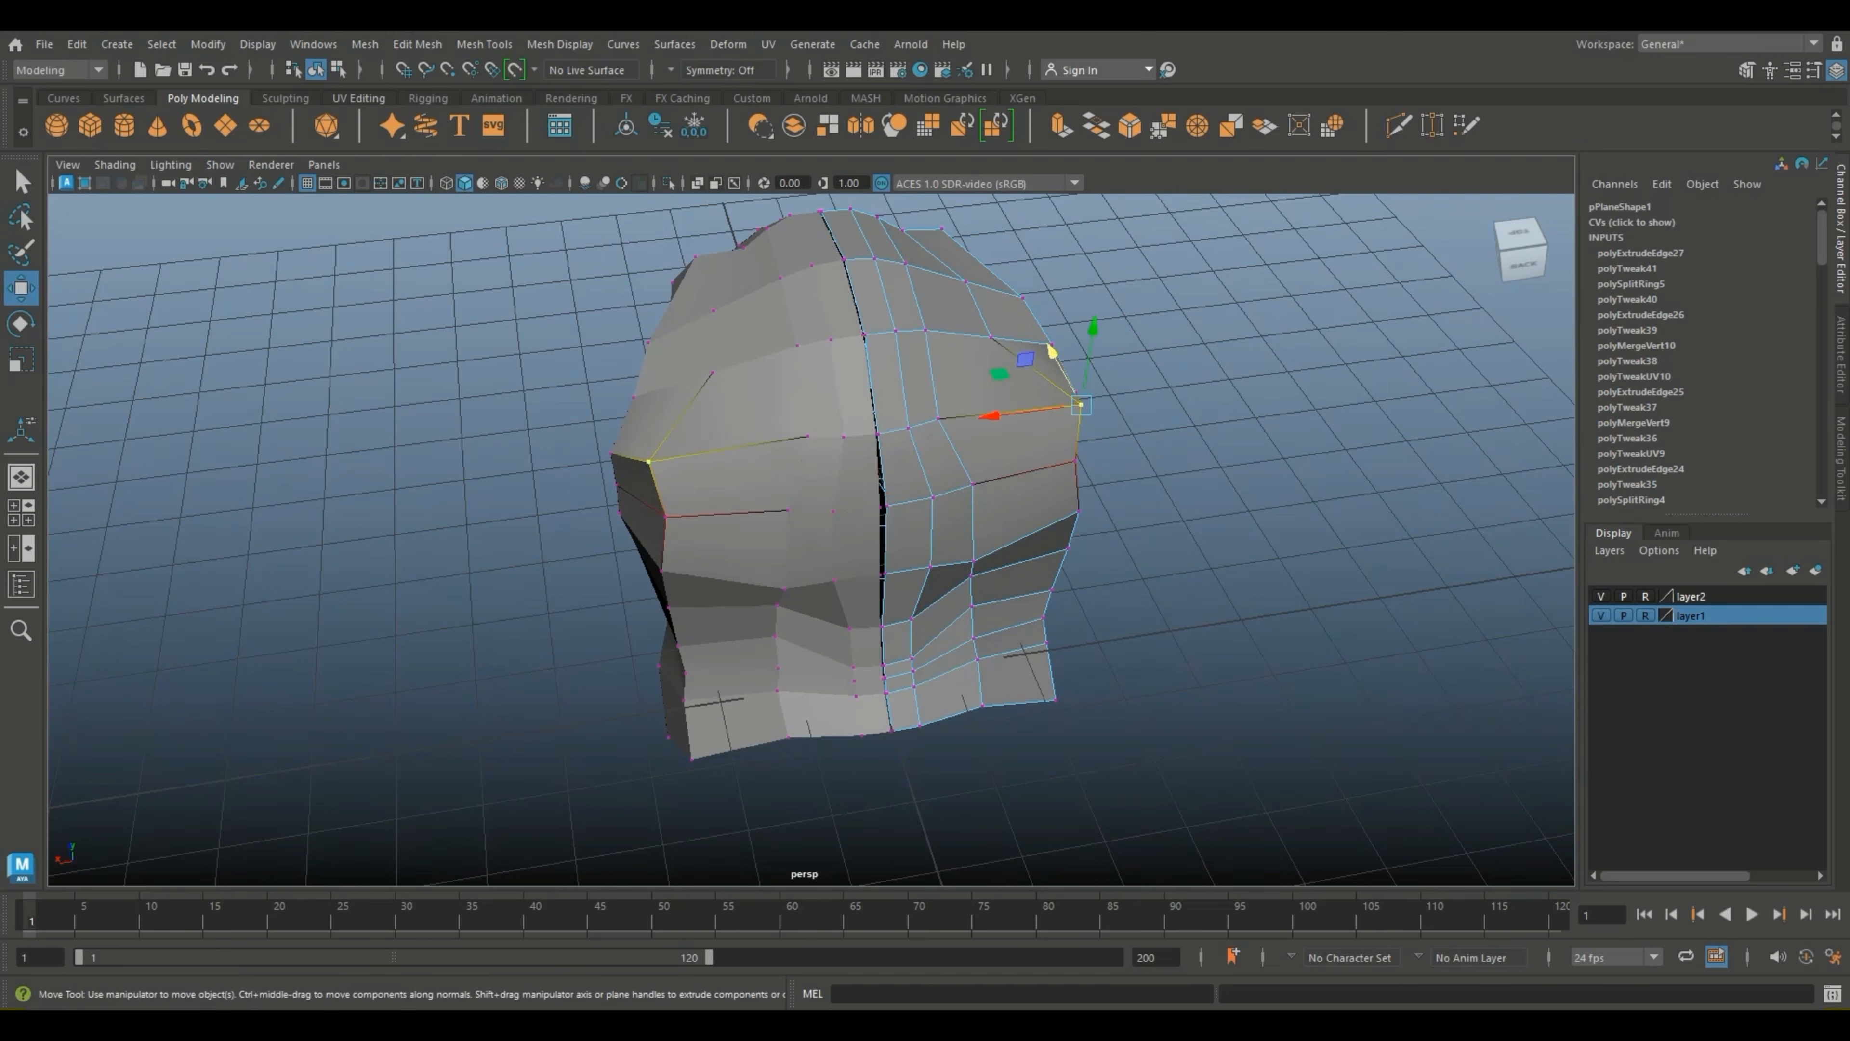
left_click_drag(1071, 437, 972, 496, "alt")
left_click_drag(1083, 548, 1045, 541)
left_click(1032, 646)
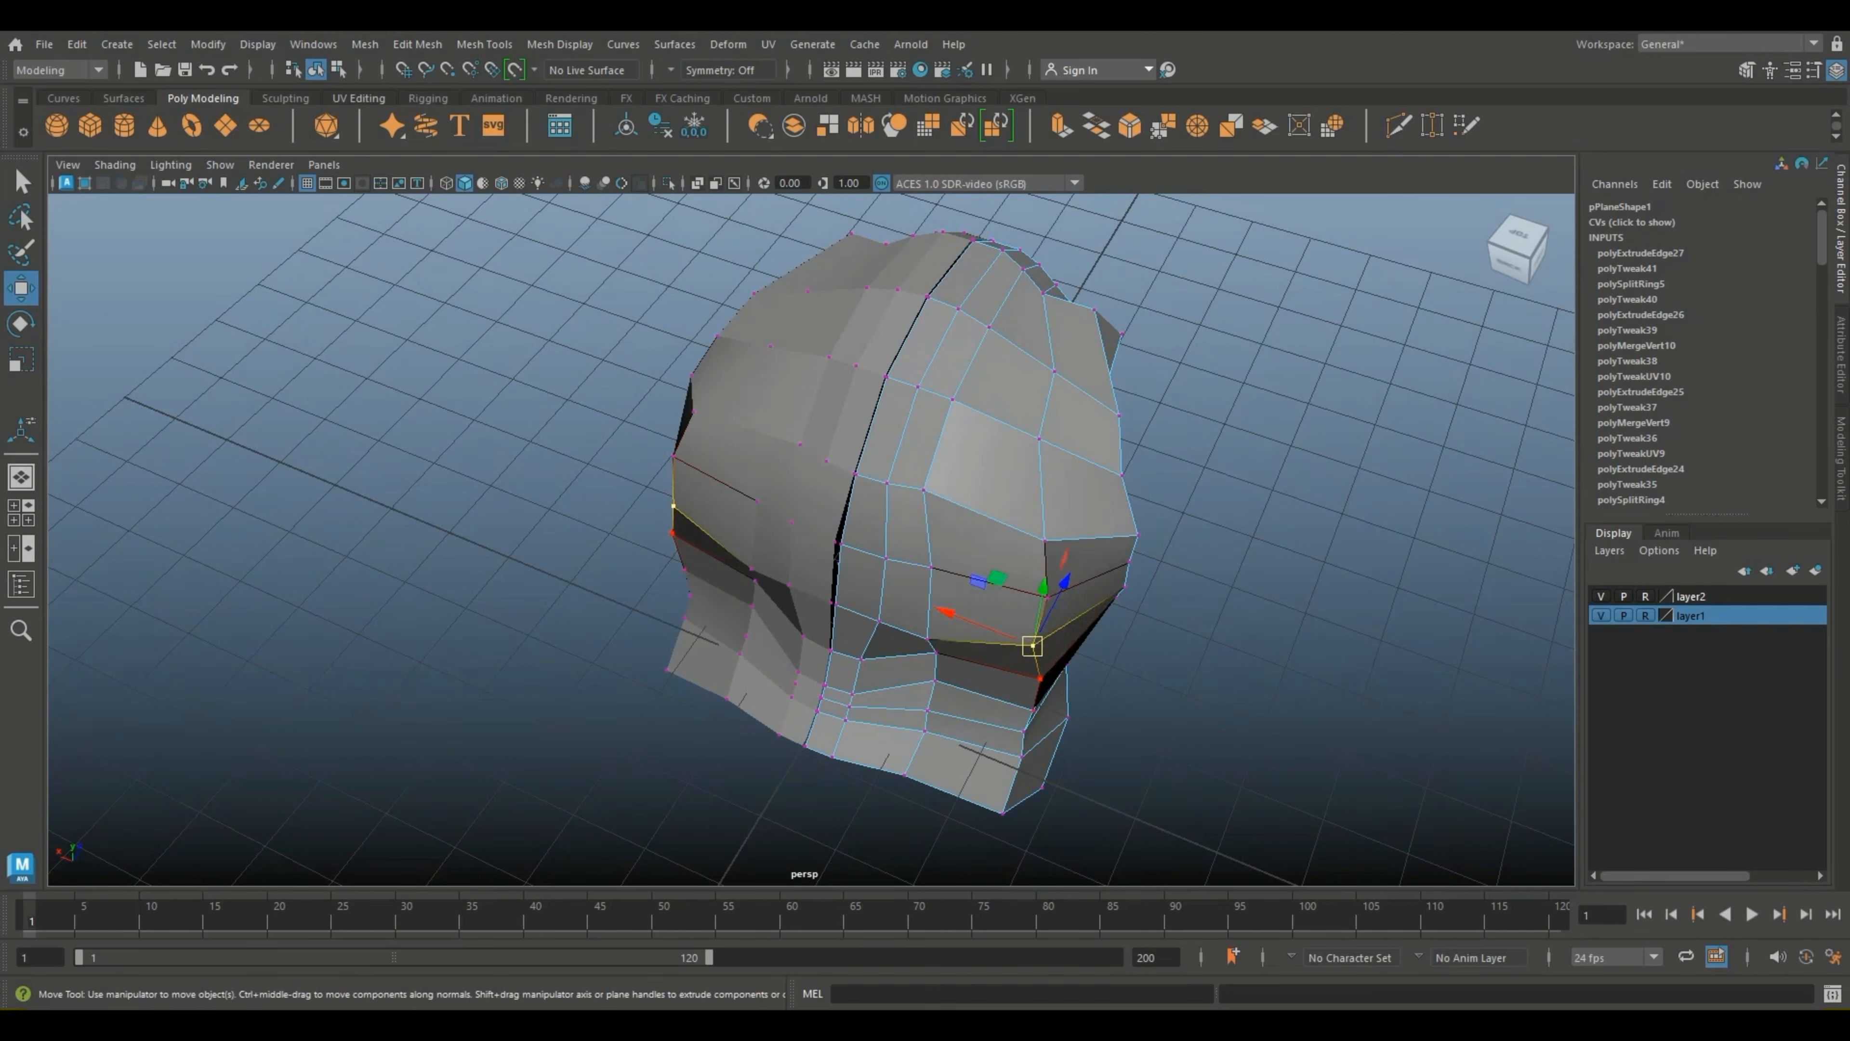
left_click_drag(1032, 646, 815, 607)
left_click(835, 604)
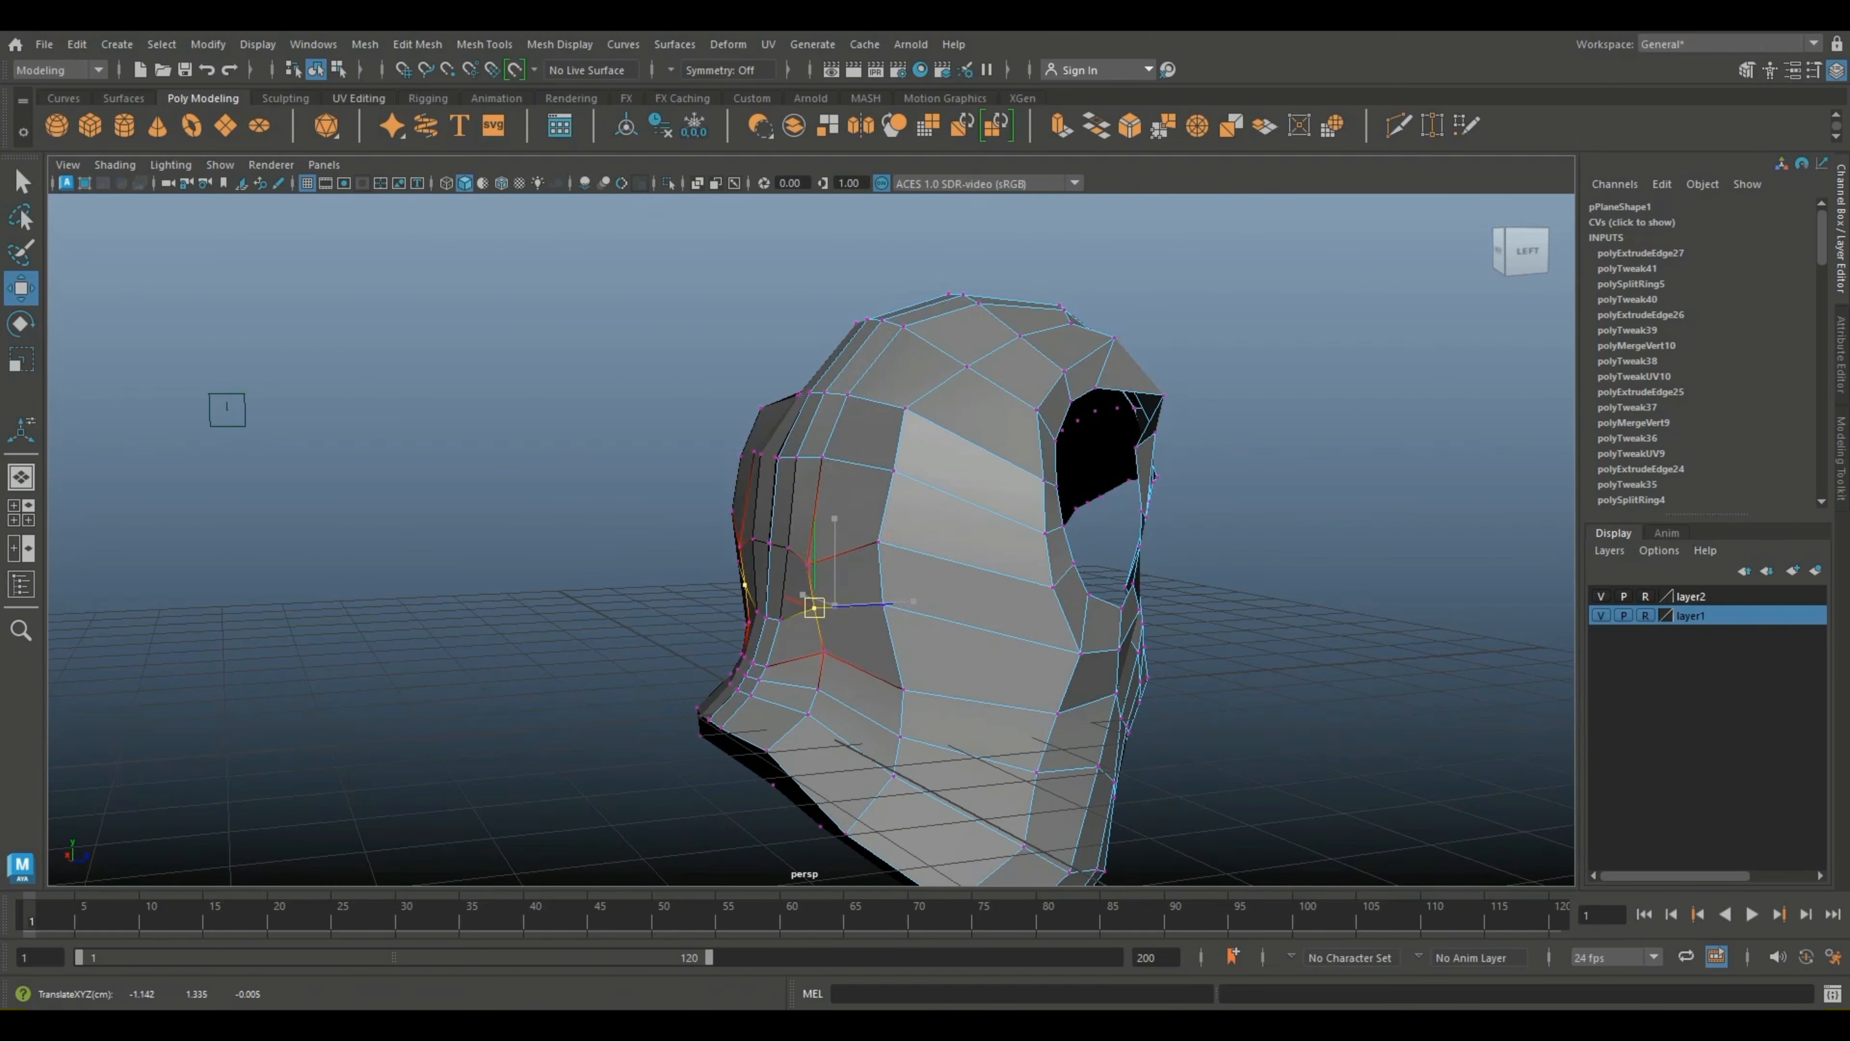
left_click(904, 689)
left_click_drag(904, 690, 985, 701, "alt")
Step: Insert a vertical edge loop through the wide faces on the side of the body with Insert Edge Loop
left_click(485, 44)
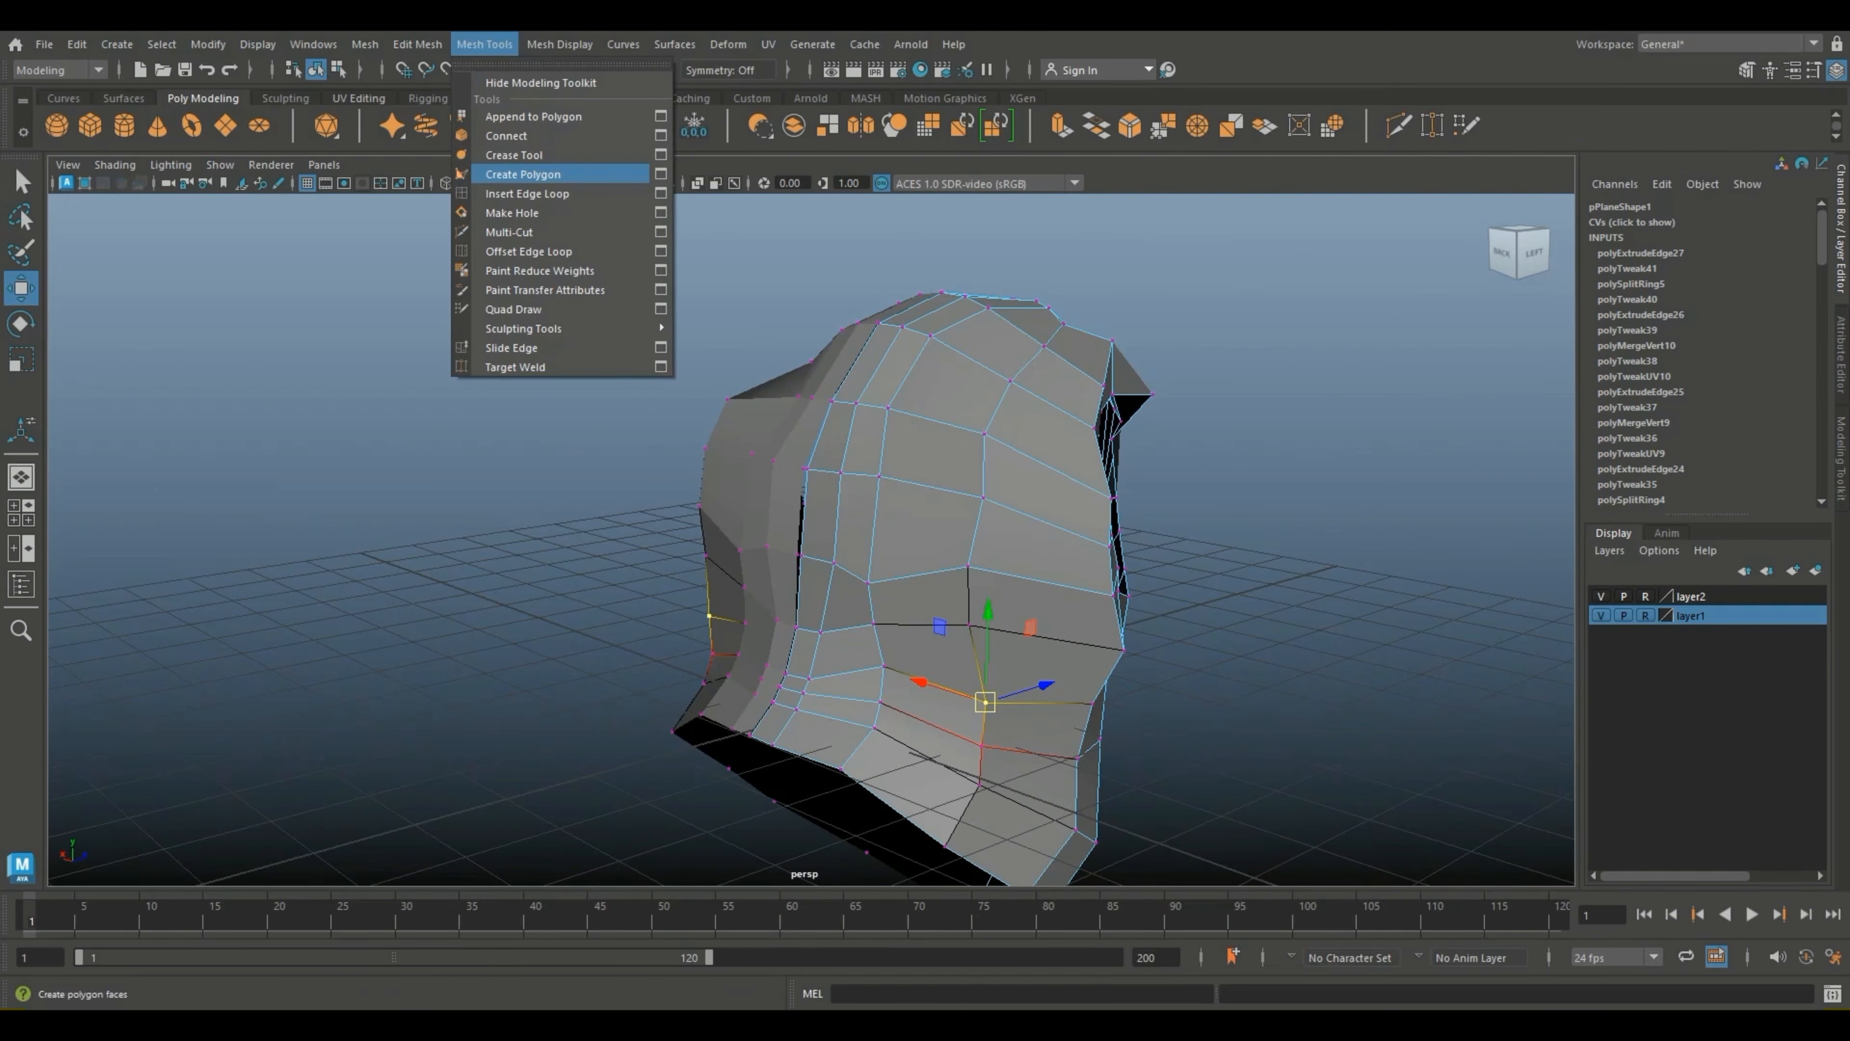
left_click(510, 193)
left_click(1037, 635)
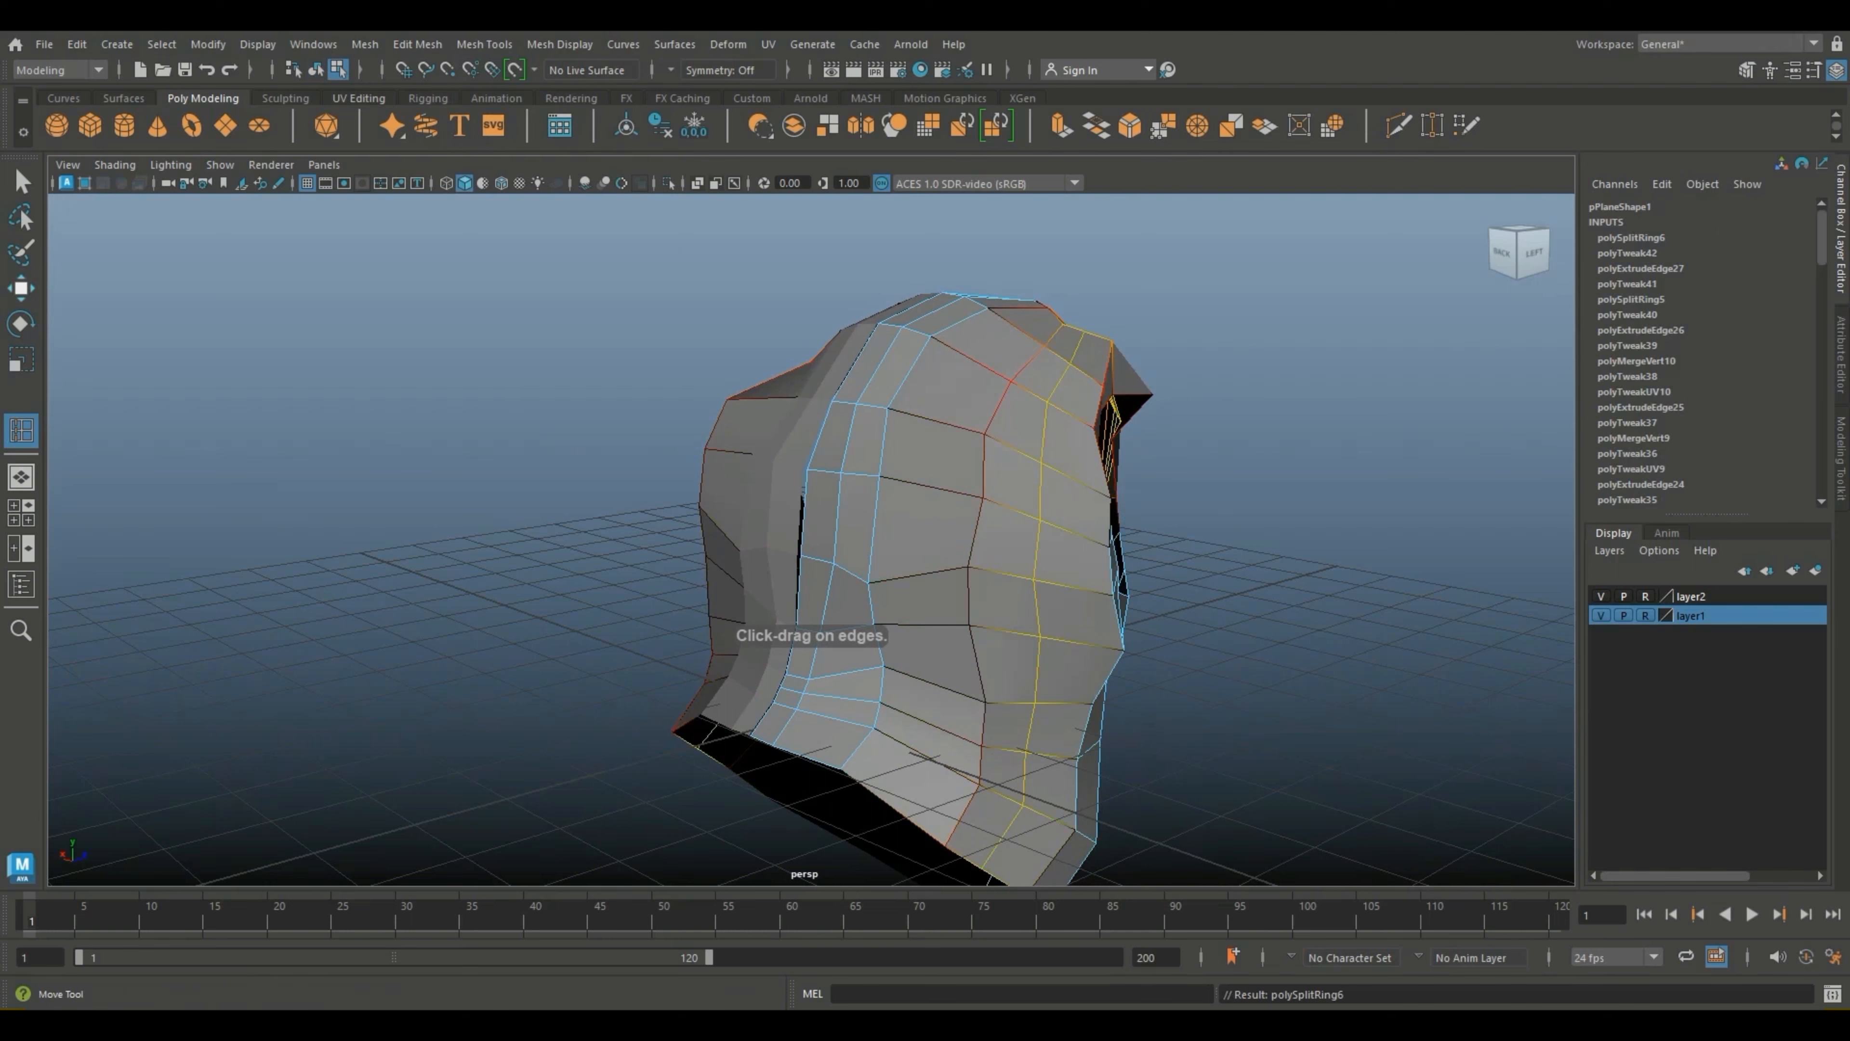
Step: Preview both body halves smoothed and examine the new edge loop and head shape from several sides
left_click(20, 289)
left_click_drag(969, 597, 758, 710, "alt")
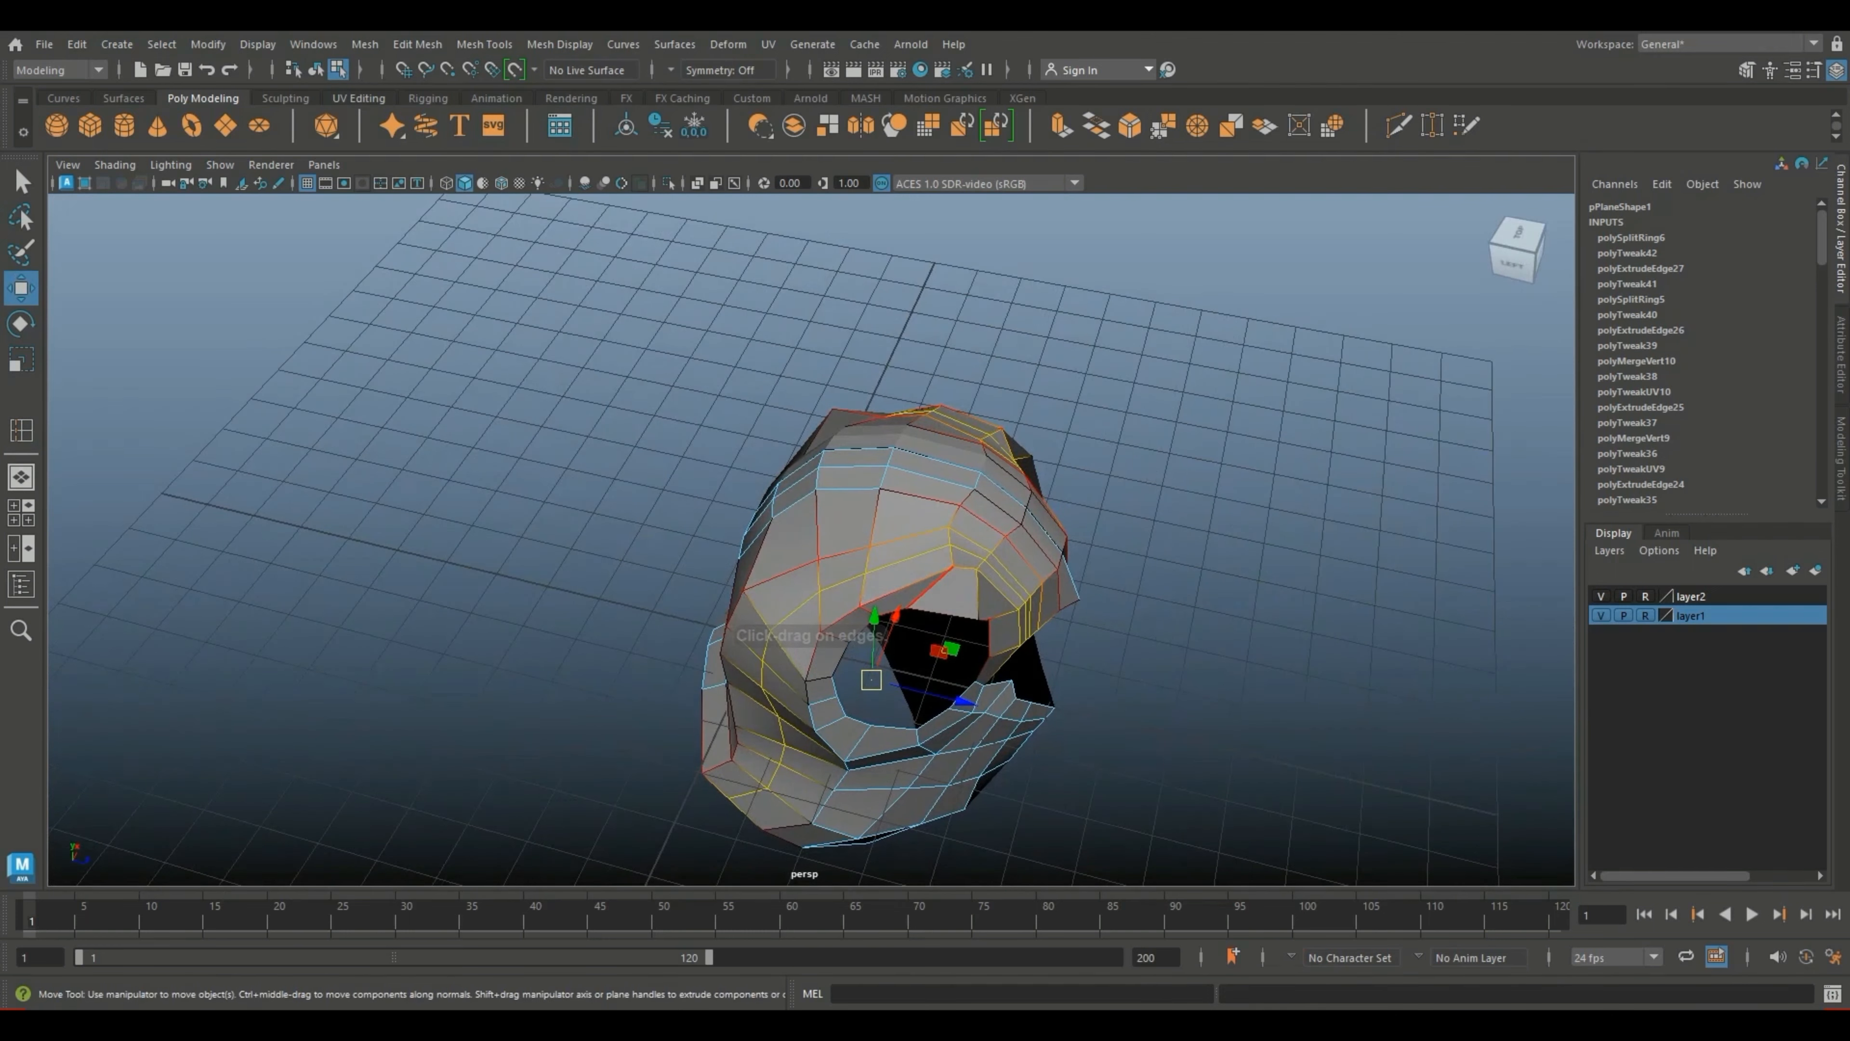
key("3")
left_click(1195, 620)
scroll(947, 583, "down", 5)
left_click_drag(874, 641, 1144, 558, "alt")
scroll(903, 478, "up", 5)
right_click_drag(901, 489, 969, 446)
left_click(1165, 583)
scroll(1137, 583, "down", 5)
left_click_drag(1166, 605, 727, 591, "alt")
left_click(838, 514)
scroll(838, 514, "up", 4)
scroll(824, 547, "up", 3)
scroll(823, 547, "up", 2)
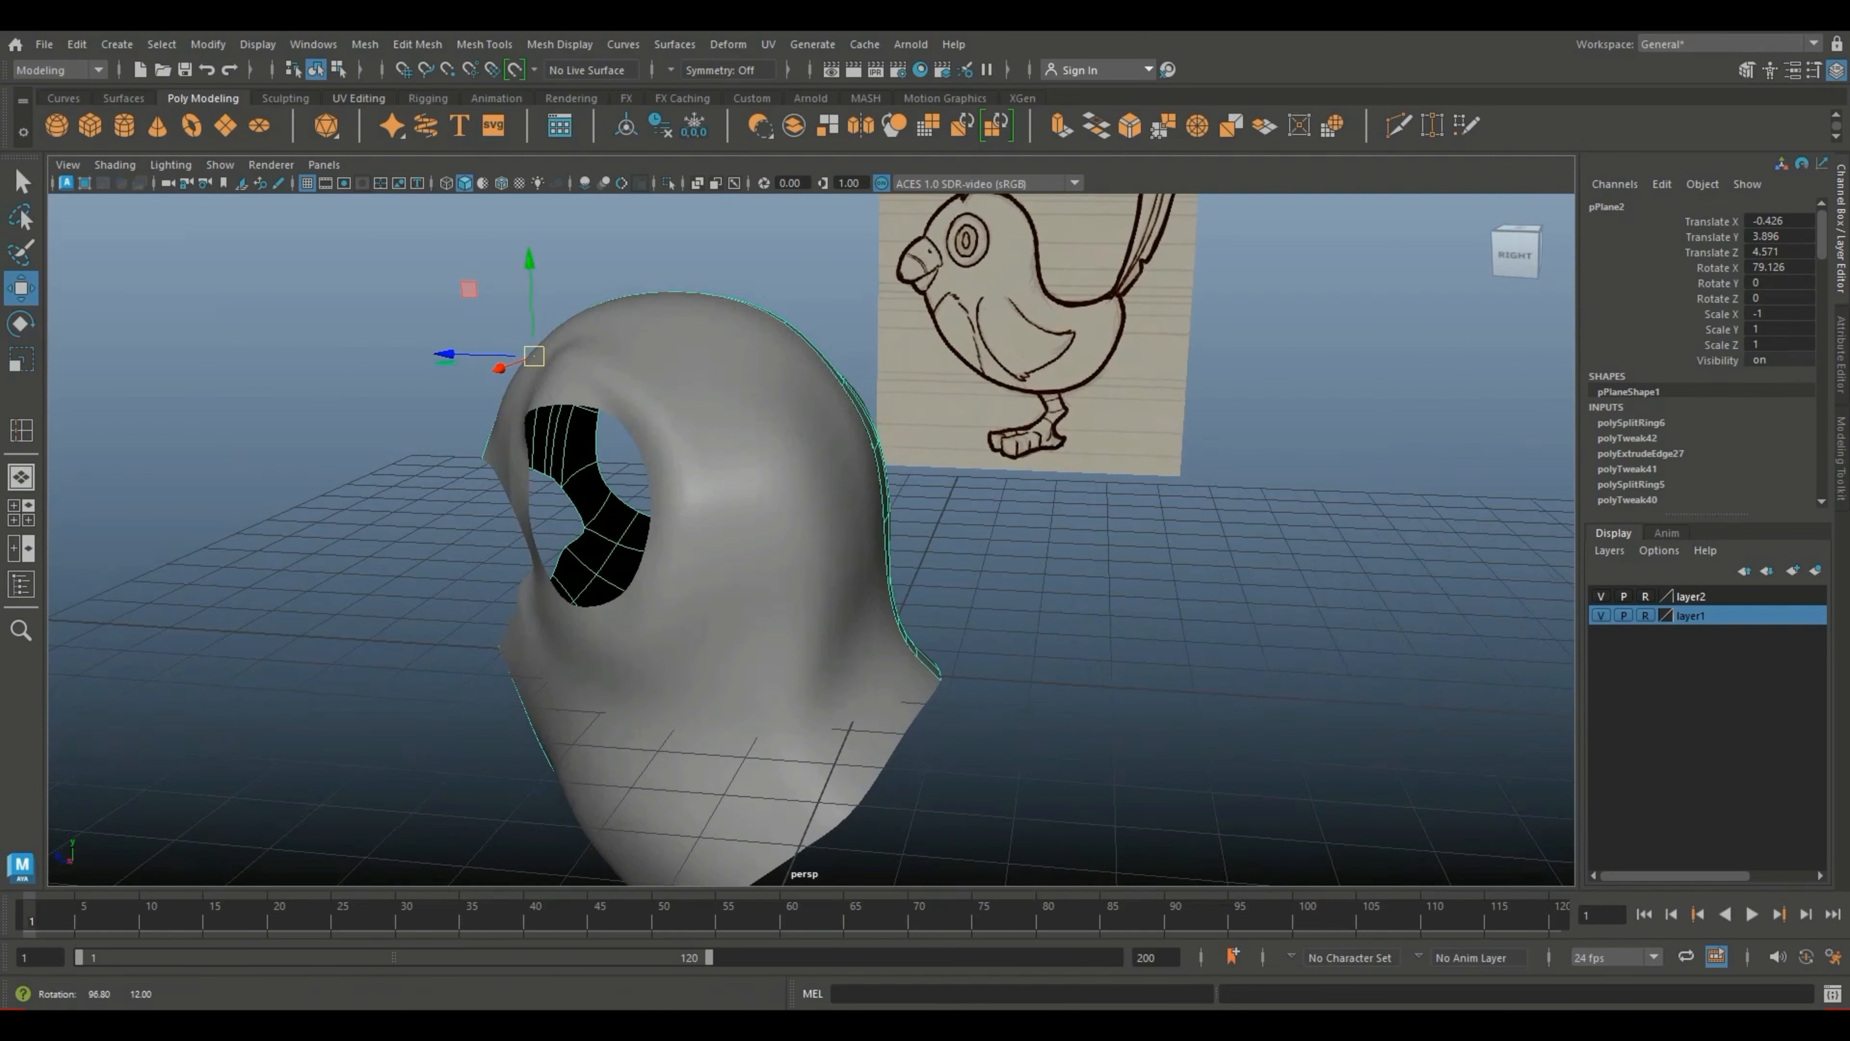
Step: Turn off smoothing on the original half and raise a vertex near the crown of the head slightly
left_click(758, 572)
key("1")
scroll(823, 547, "up", 2)
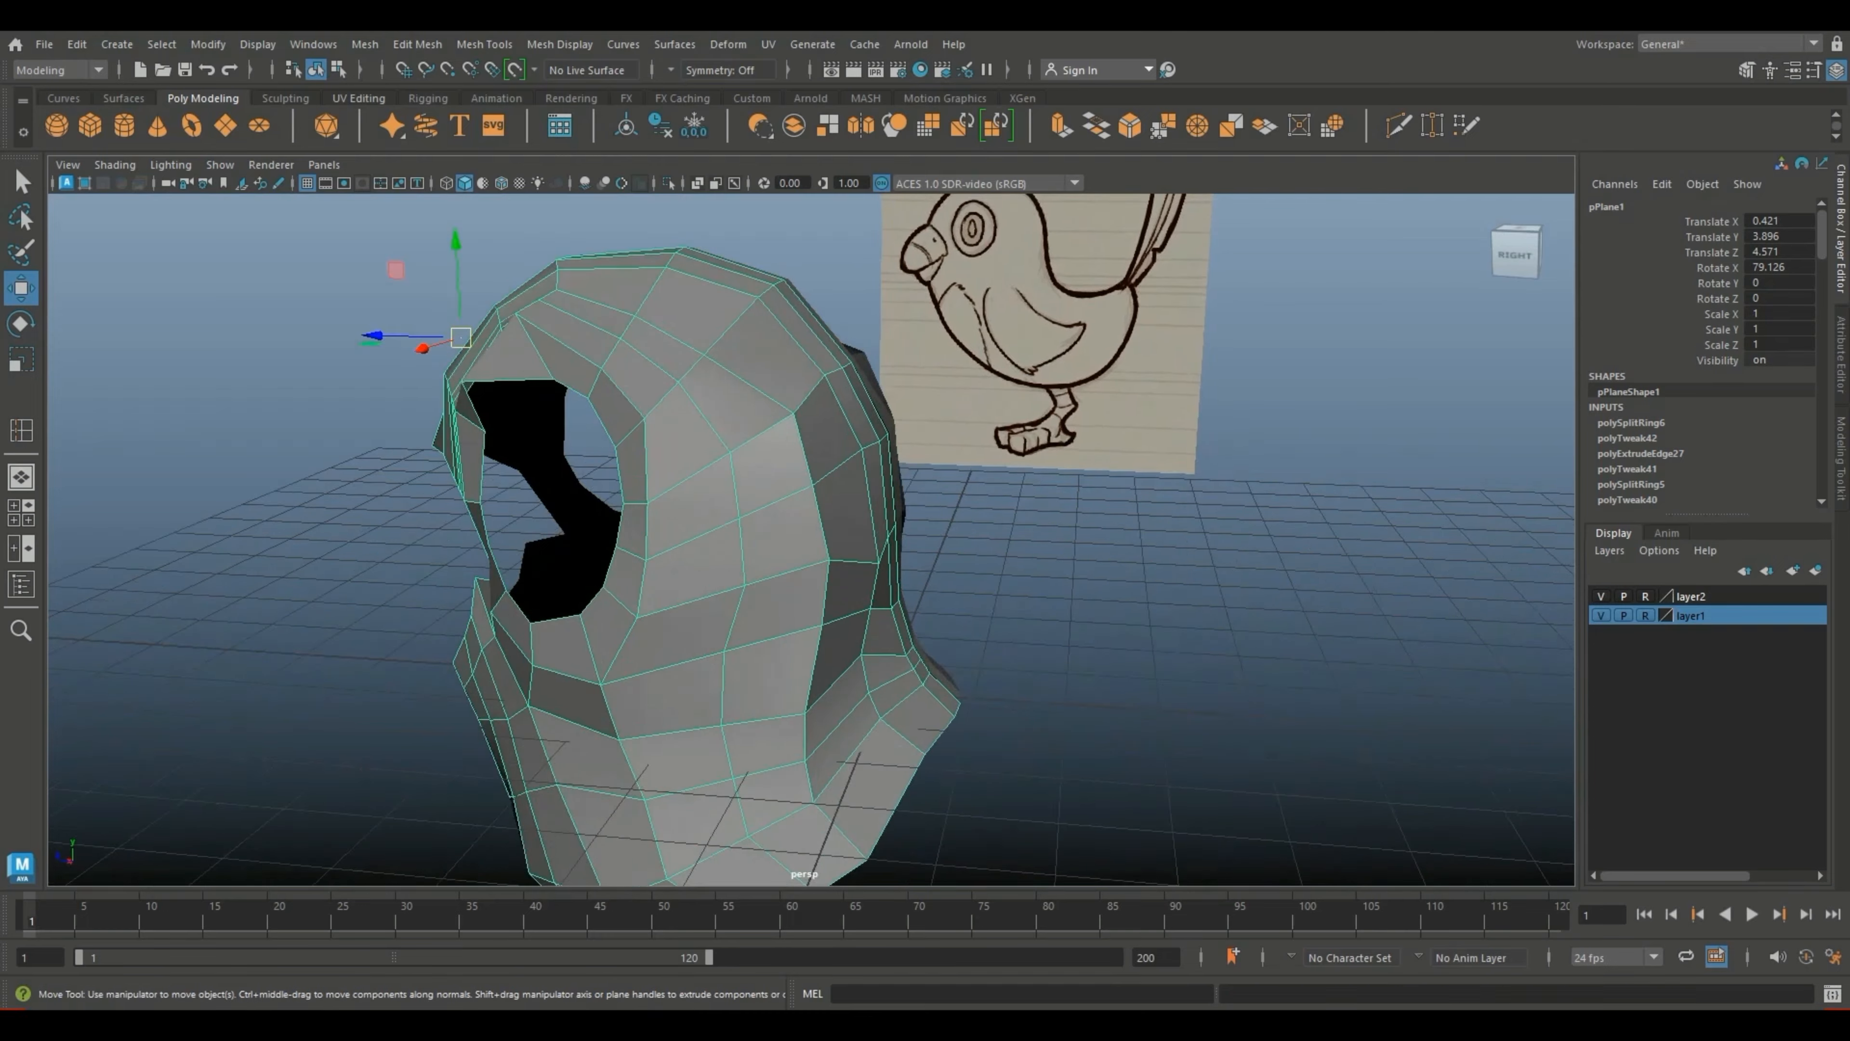
middle_click_drag(823, 510, 867, 729, "alt")
left_click_drag(867, 656, 721, 656, "alt")
right_click_drag(619, 459, 530, 460)
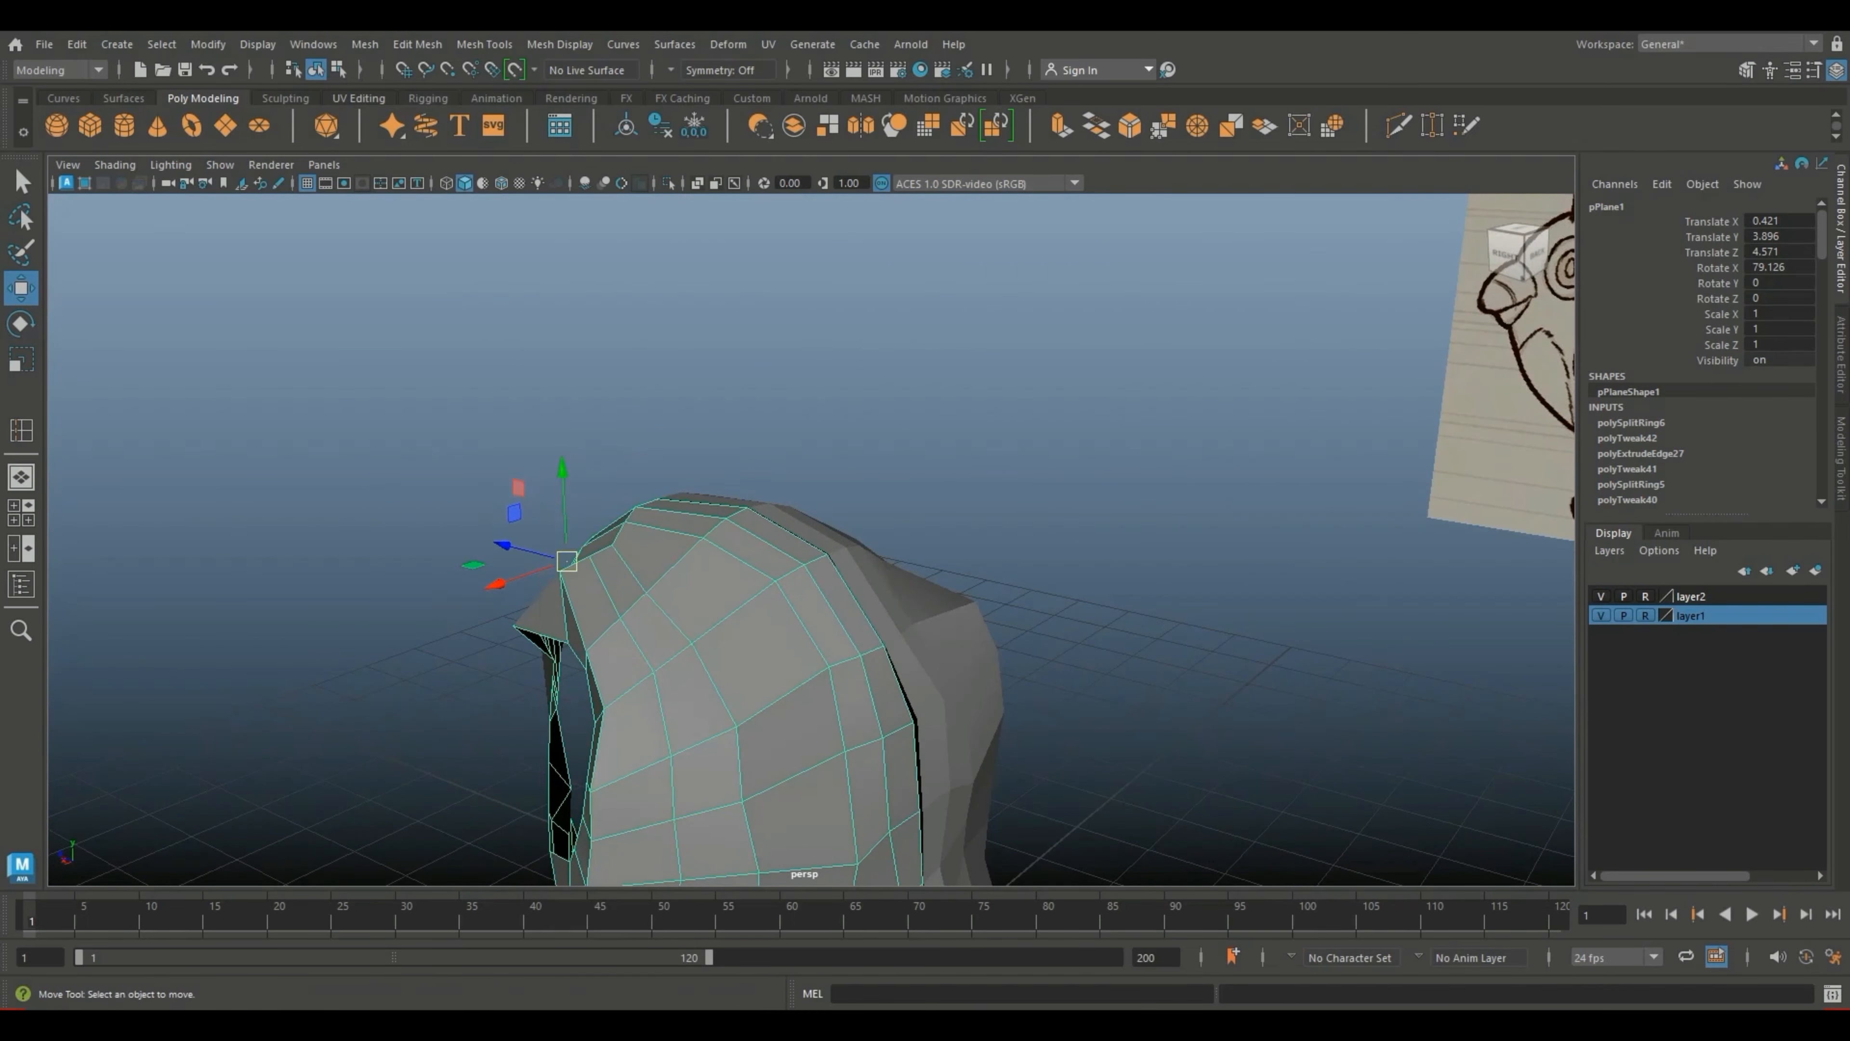
left_click(612, 544)
left_click_drag(608, 455, 608, 438)
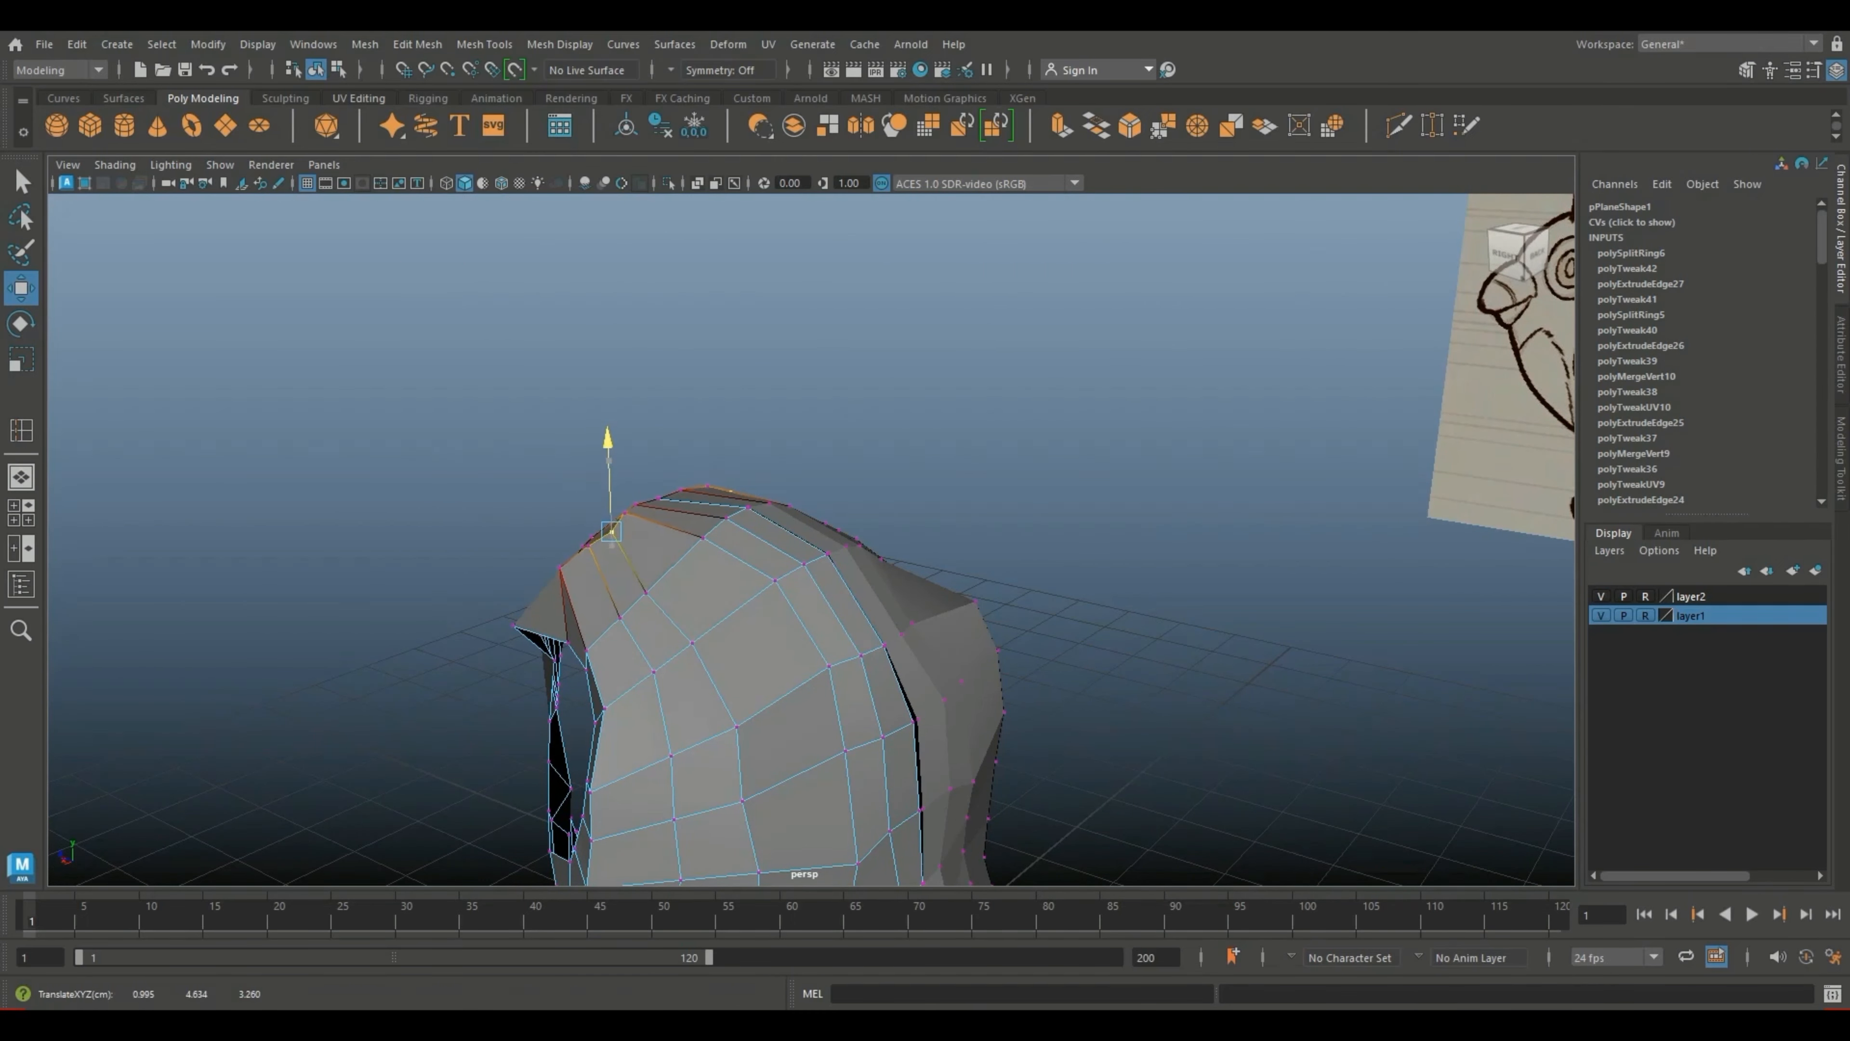
Step: Move the outer vertex at the upper back of the head up and the vertex beside the centre strip outward
left_click_drag(543, 554, 387, 581)
middle_click_drag(388, 580, 408, 534, "alt")
left_click(677, 562)
left_click_drag(677, 563, 666, 544)
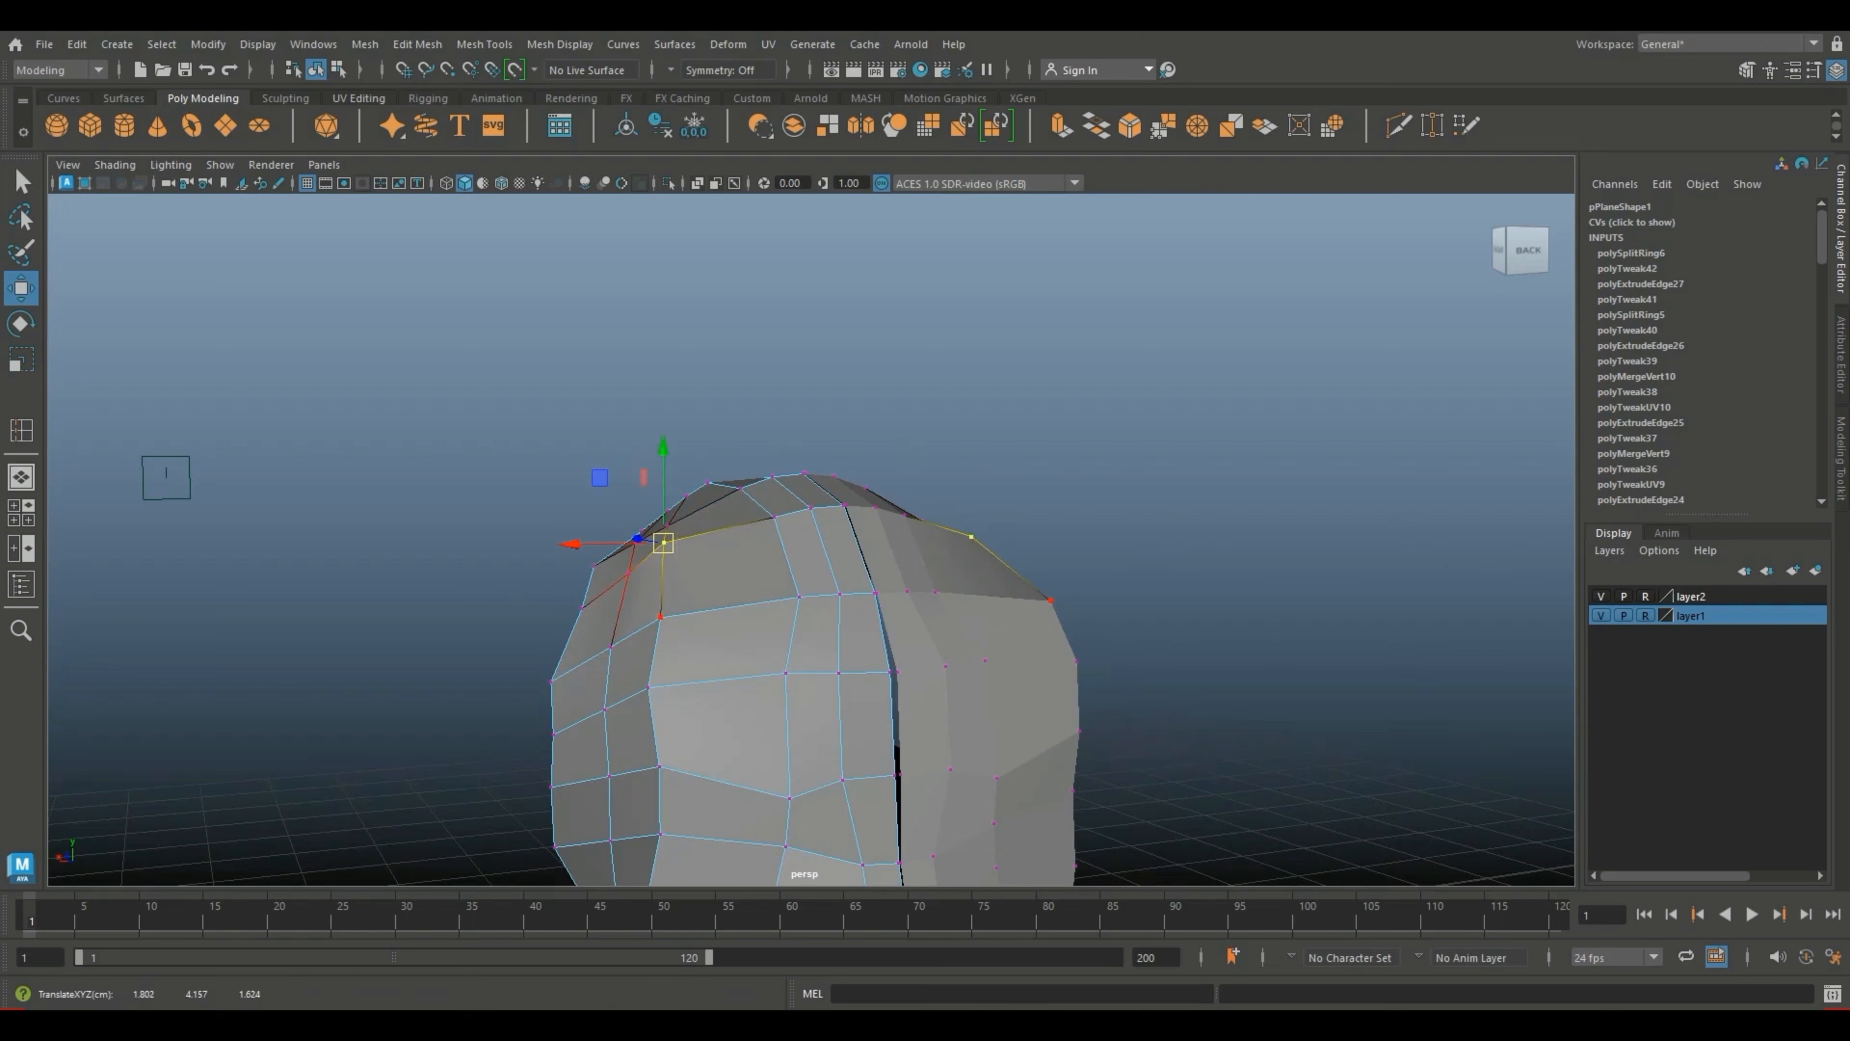
left_click(799, 597)
left_click_drag(799, 597, 754, 604)
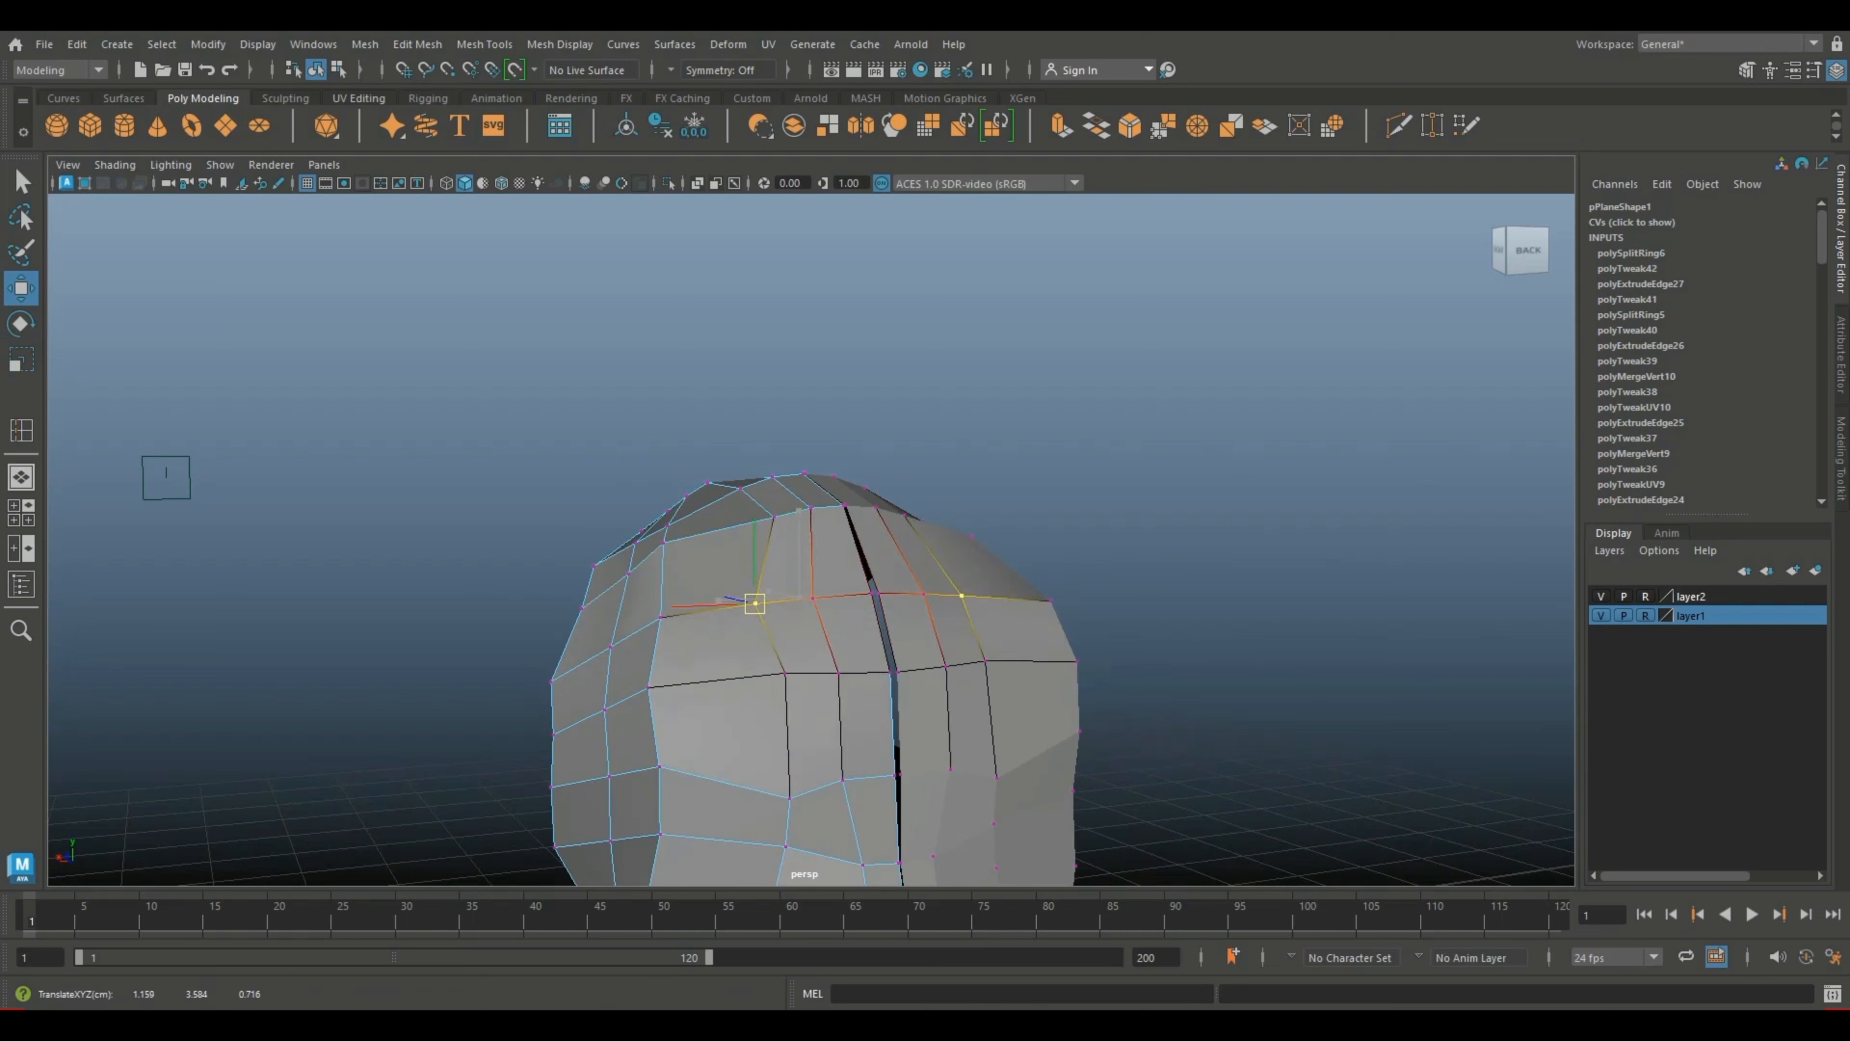
Step: Shift the vertices at the top back of the head slightly outward to even out the edge spacing
left_click(774, 517)
left_click_drag(774, 516, 801, 613)
left_click(739, 478)
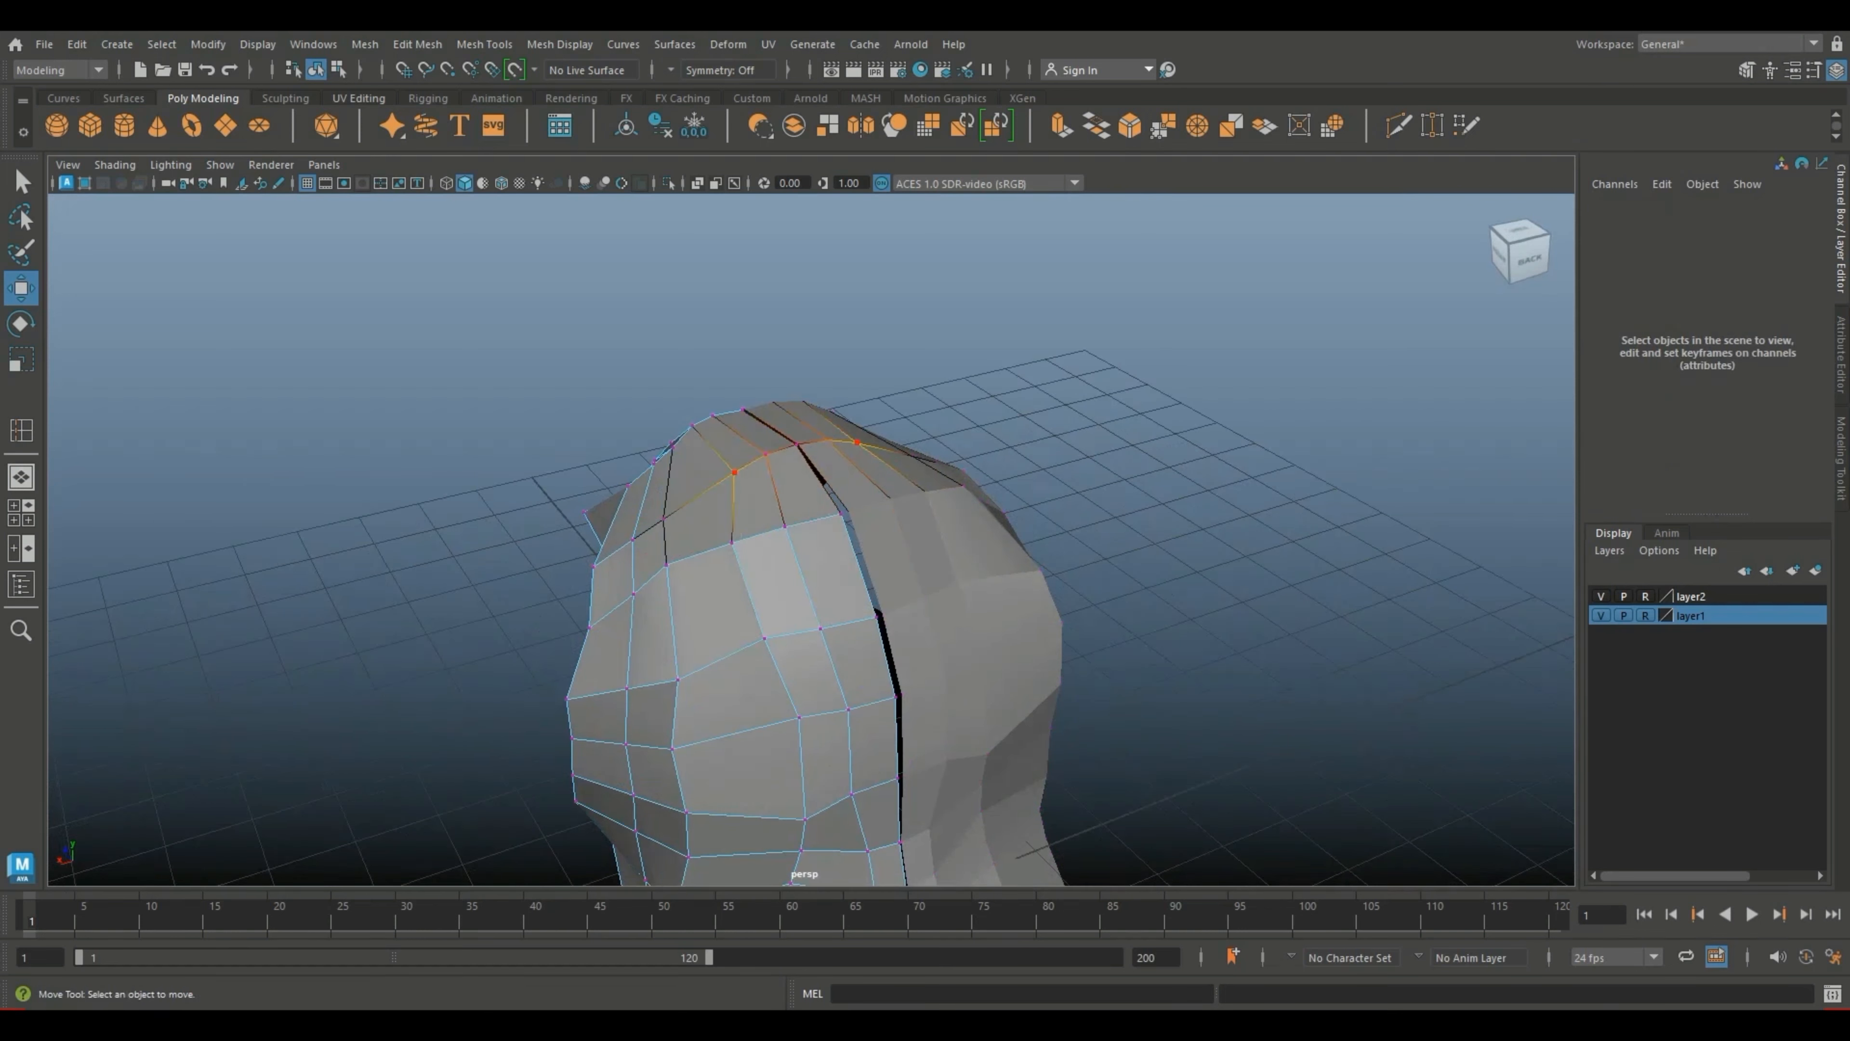
left_click(734, 472)
double_click(734, 472)
left_click(734, 473)
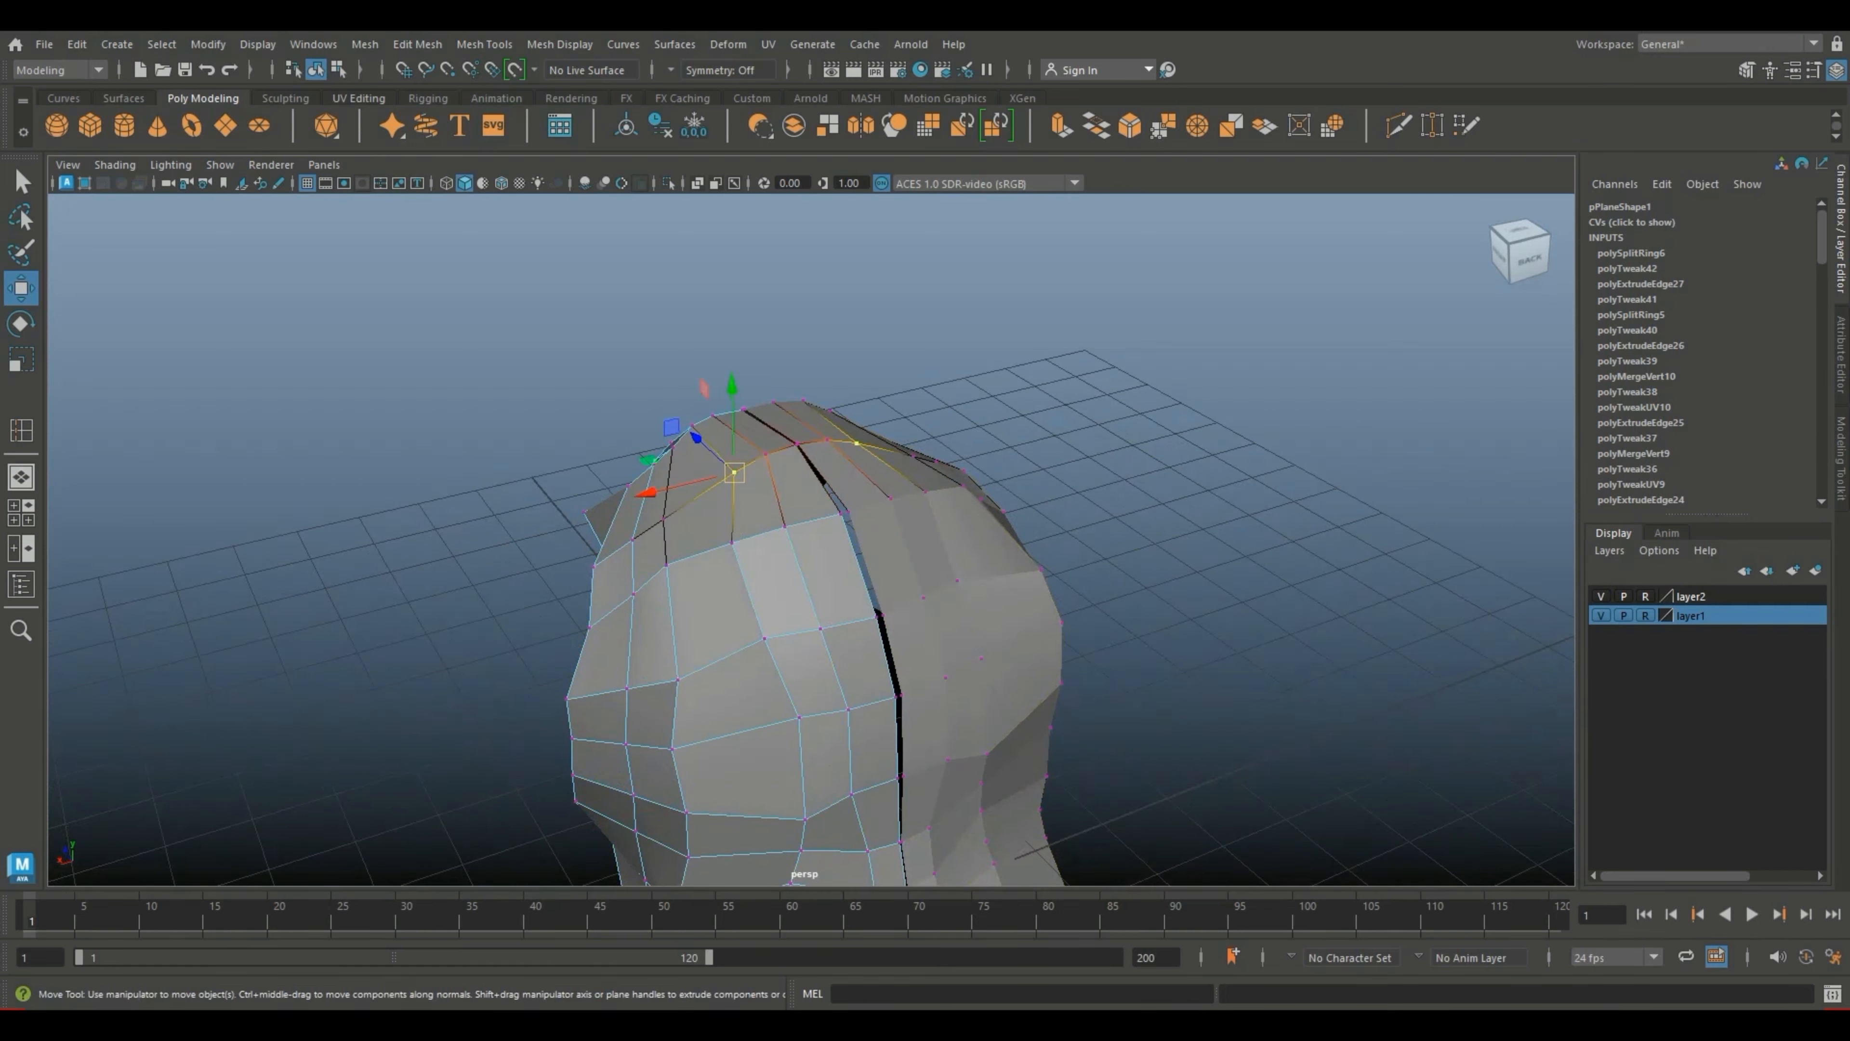
left_click_drag(734, 473, 710, 483)
Step: Reposition a vertex in the middle of the back and one on the upper back to round the silhouette
middle_click_drag(717, 492, 794, 301, "alt")
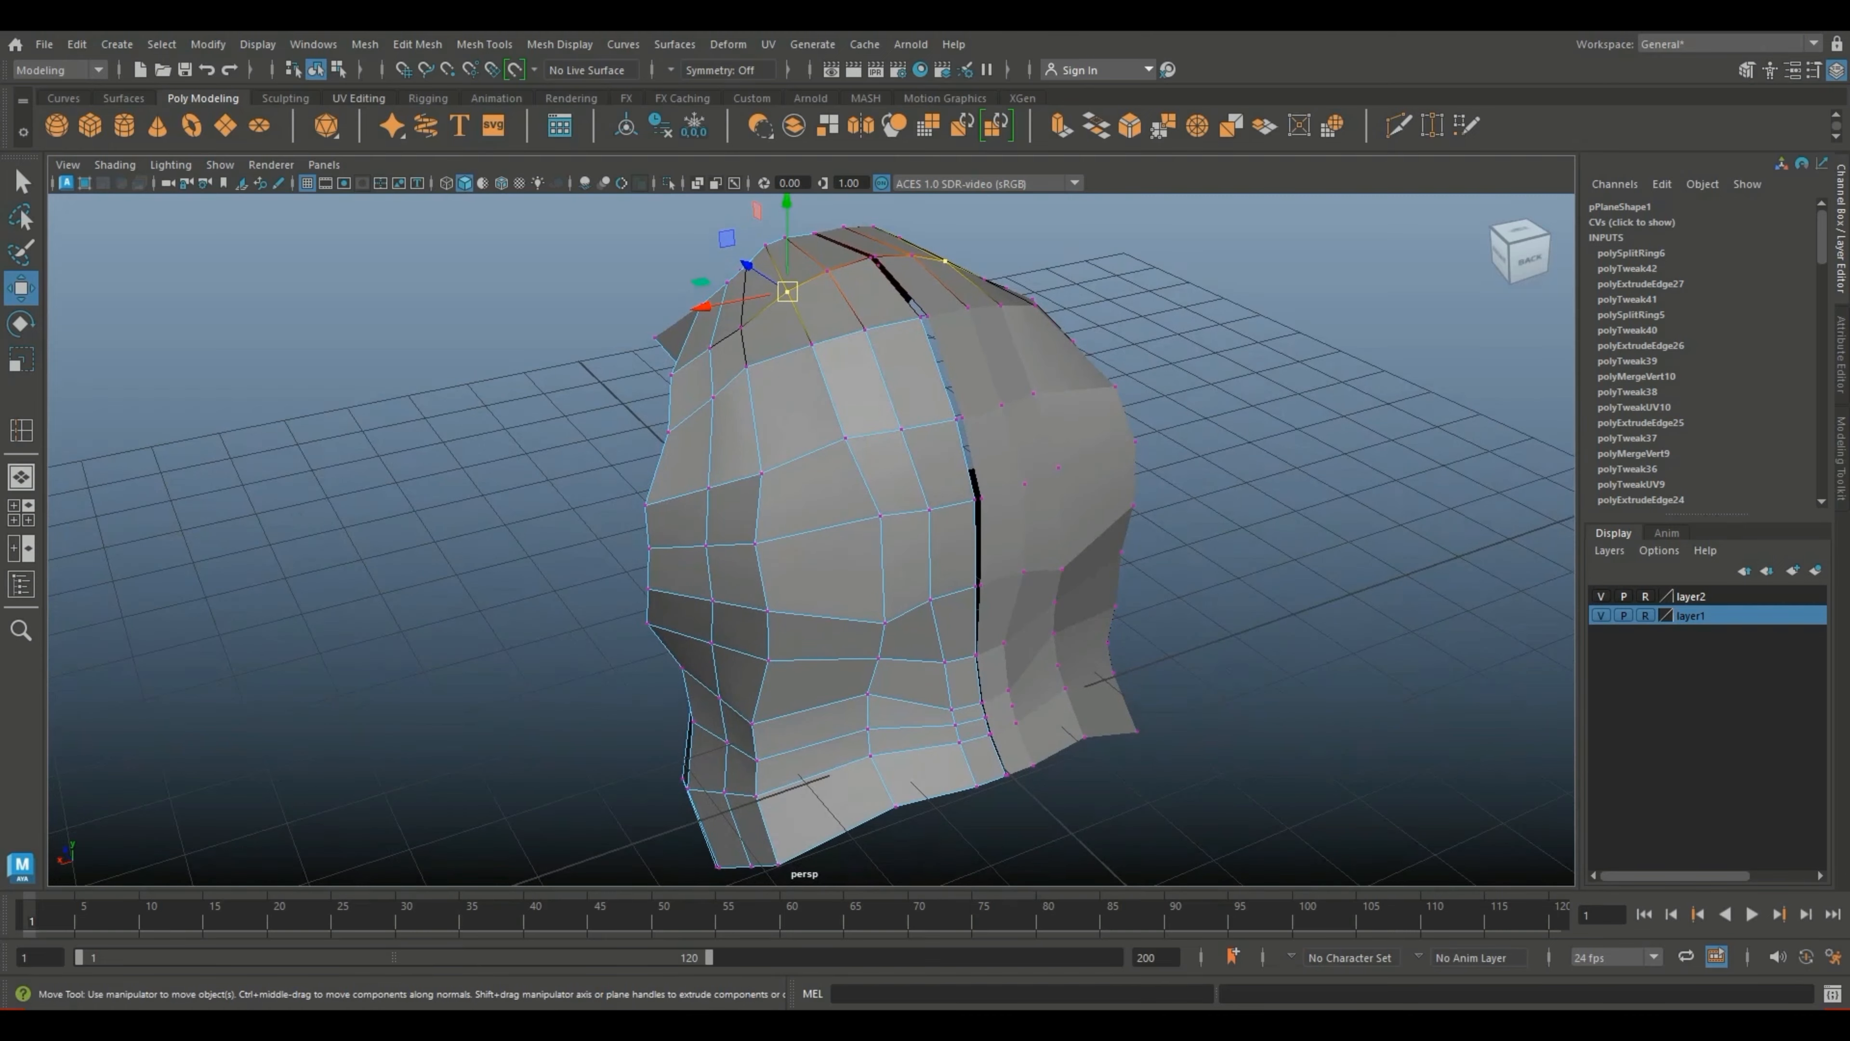
left_click(880, 516)
left_click_drag(880, 517, 1013, 503)
left_click(904, 416)
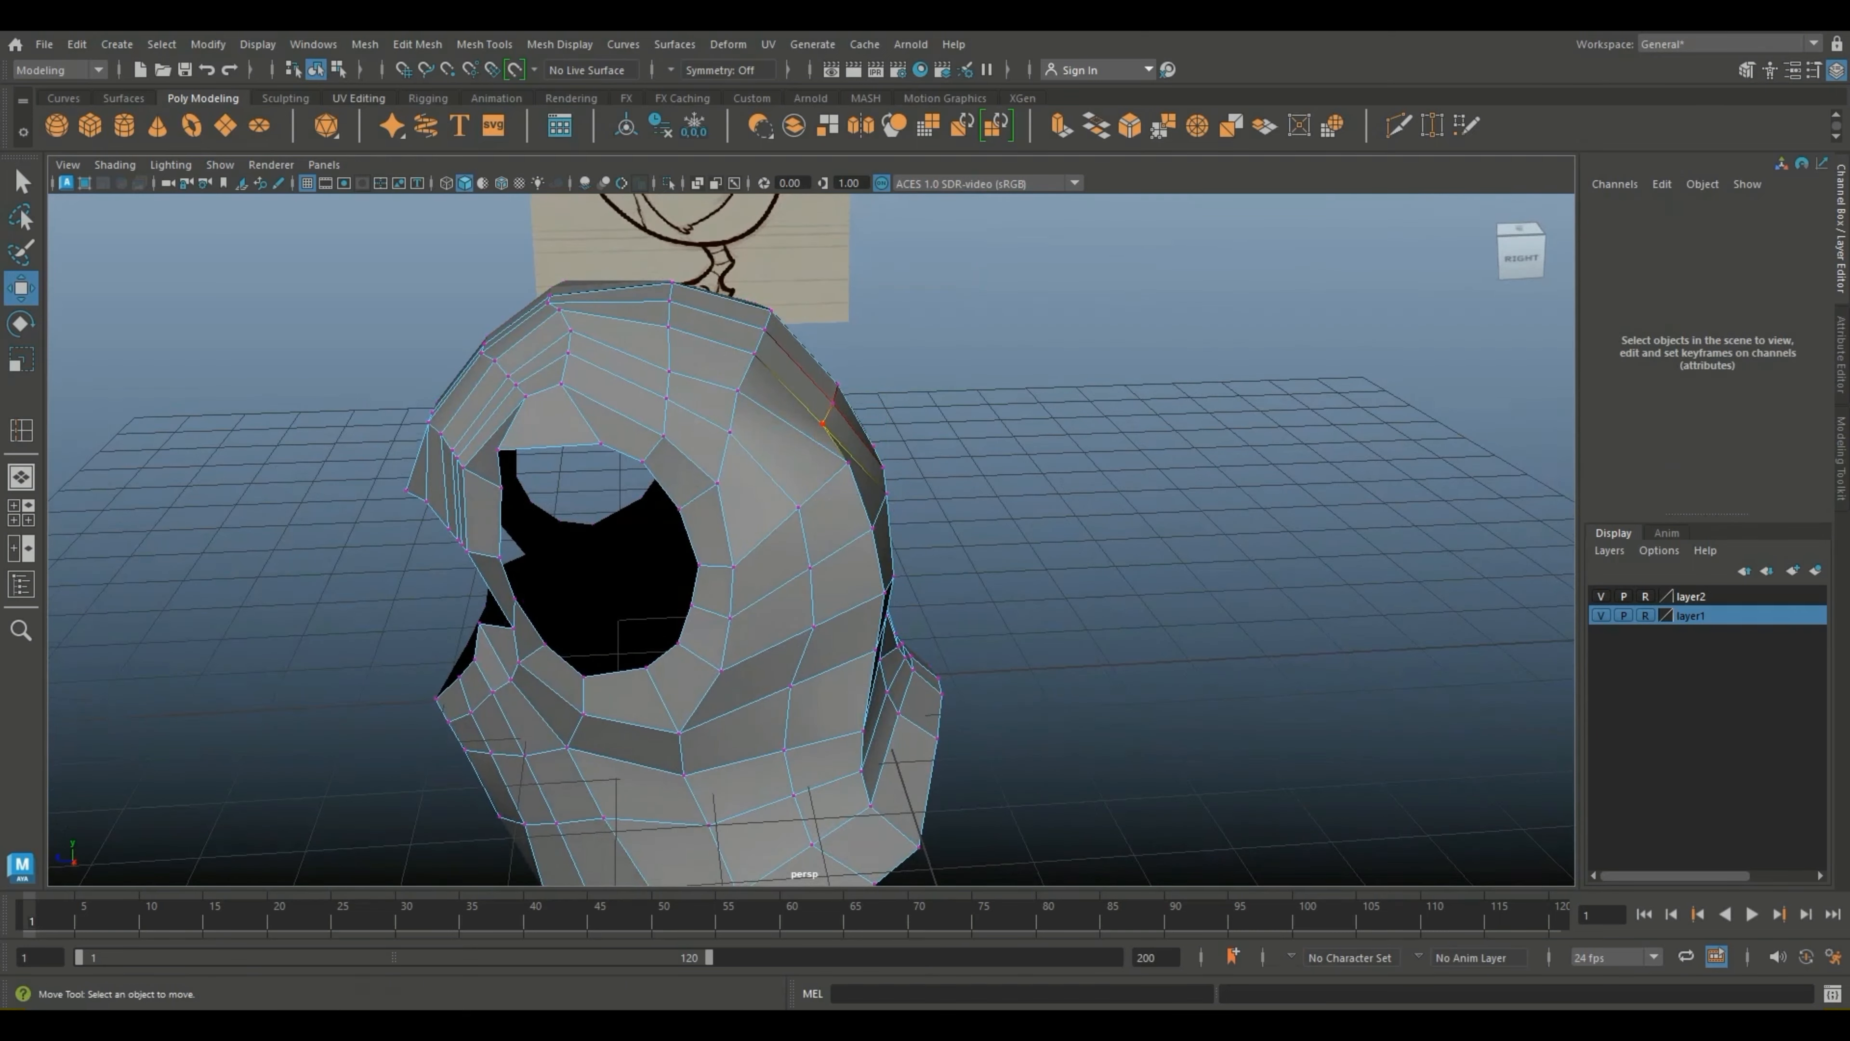
left_click(823, 424)
mouse_move(822, 424)
left_mouse_down()
mouse_move(1165, 430)
mouse_move(833, 413)
left_mouse_up()
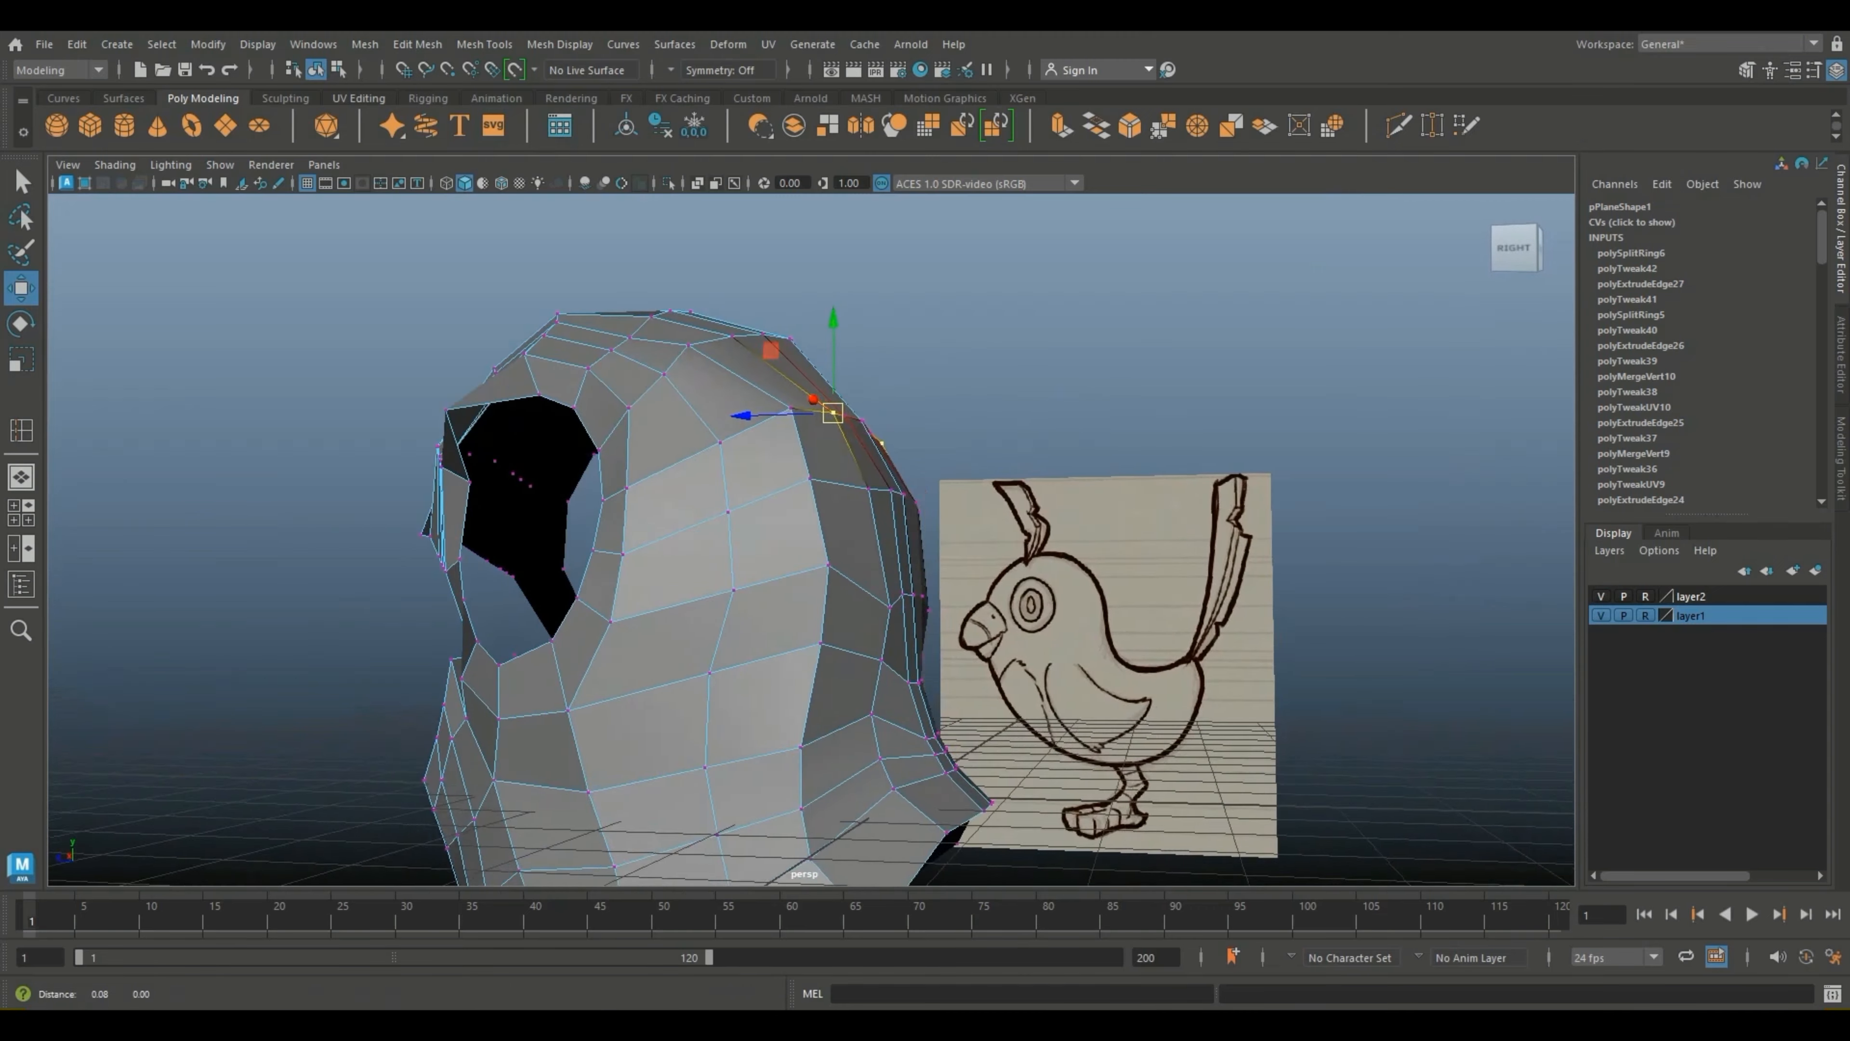
Step: Adjust the column of vertices down the middle and lower back to smooth the curve into the flared neck
middle_click_drag(833, 413, 622, 335, "alt")
left_click(676, 530)
left_click_drag(676, 530, 276, 490)
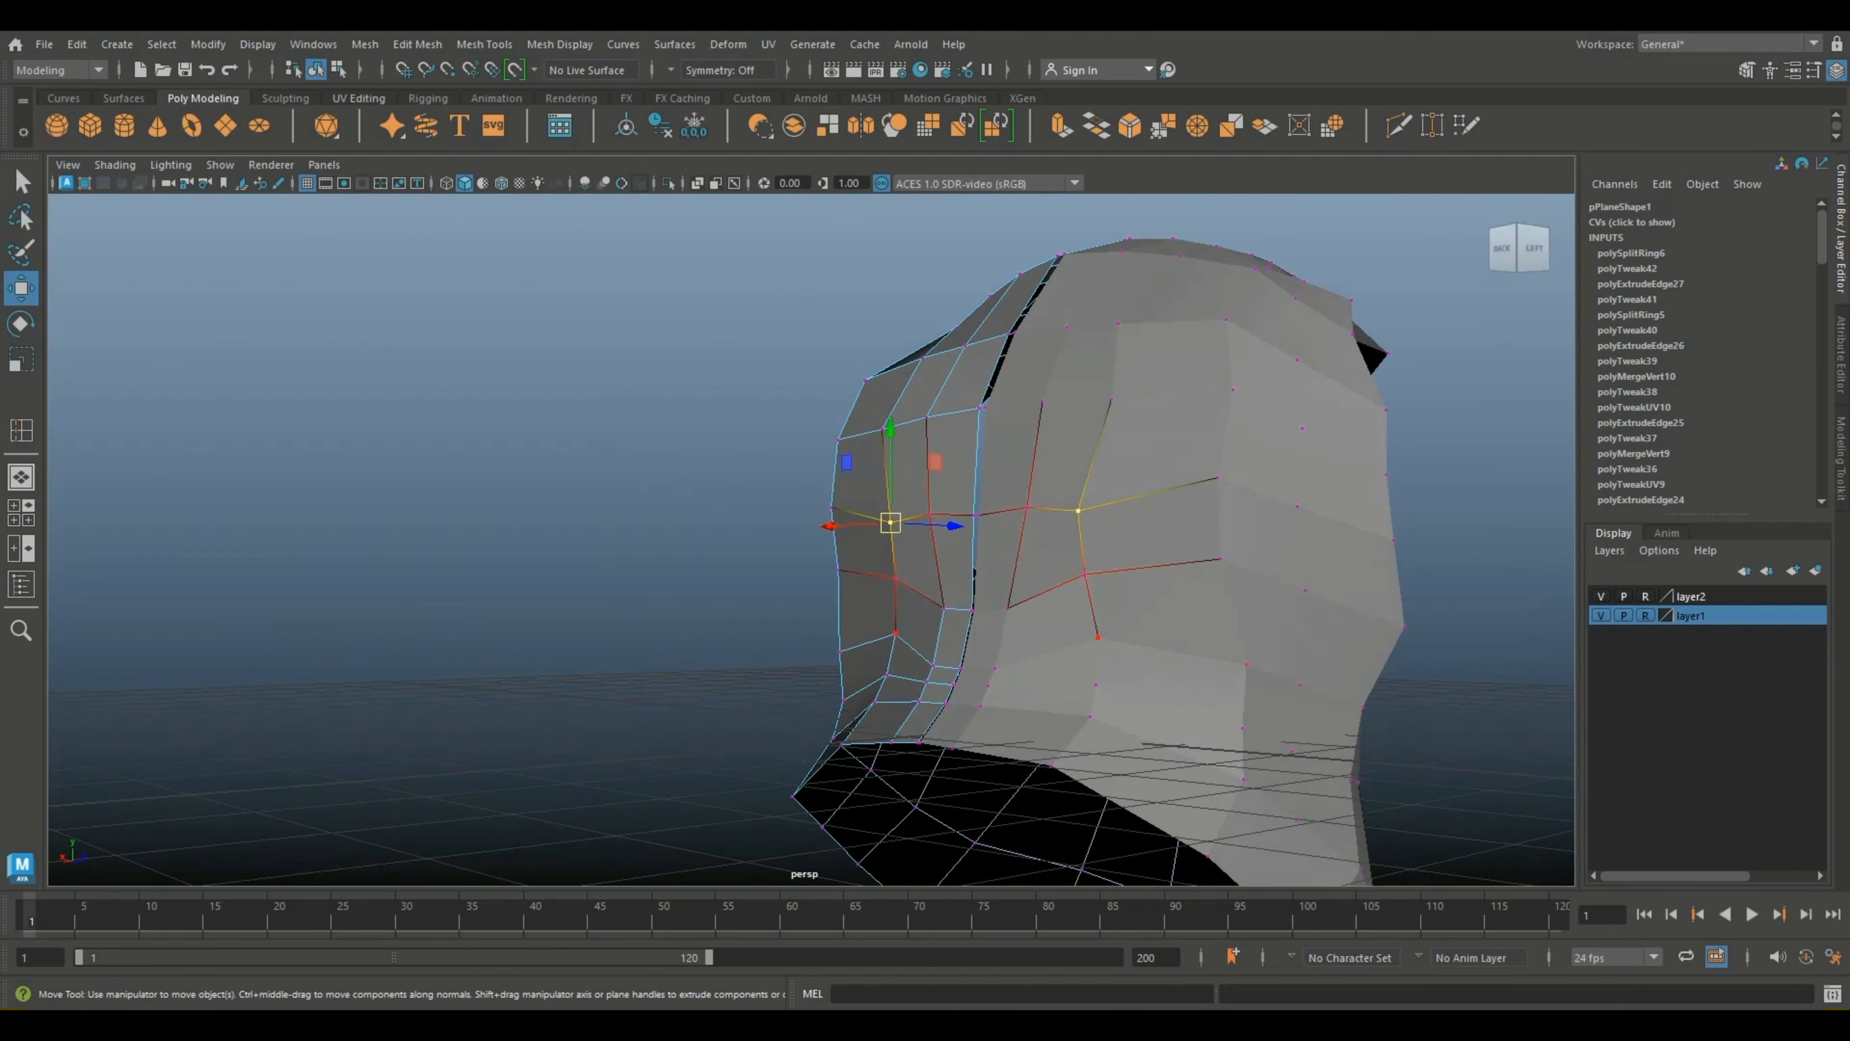
left_click(896, 577)
left_click_drag(896, 578, 729, 641)
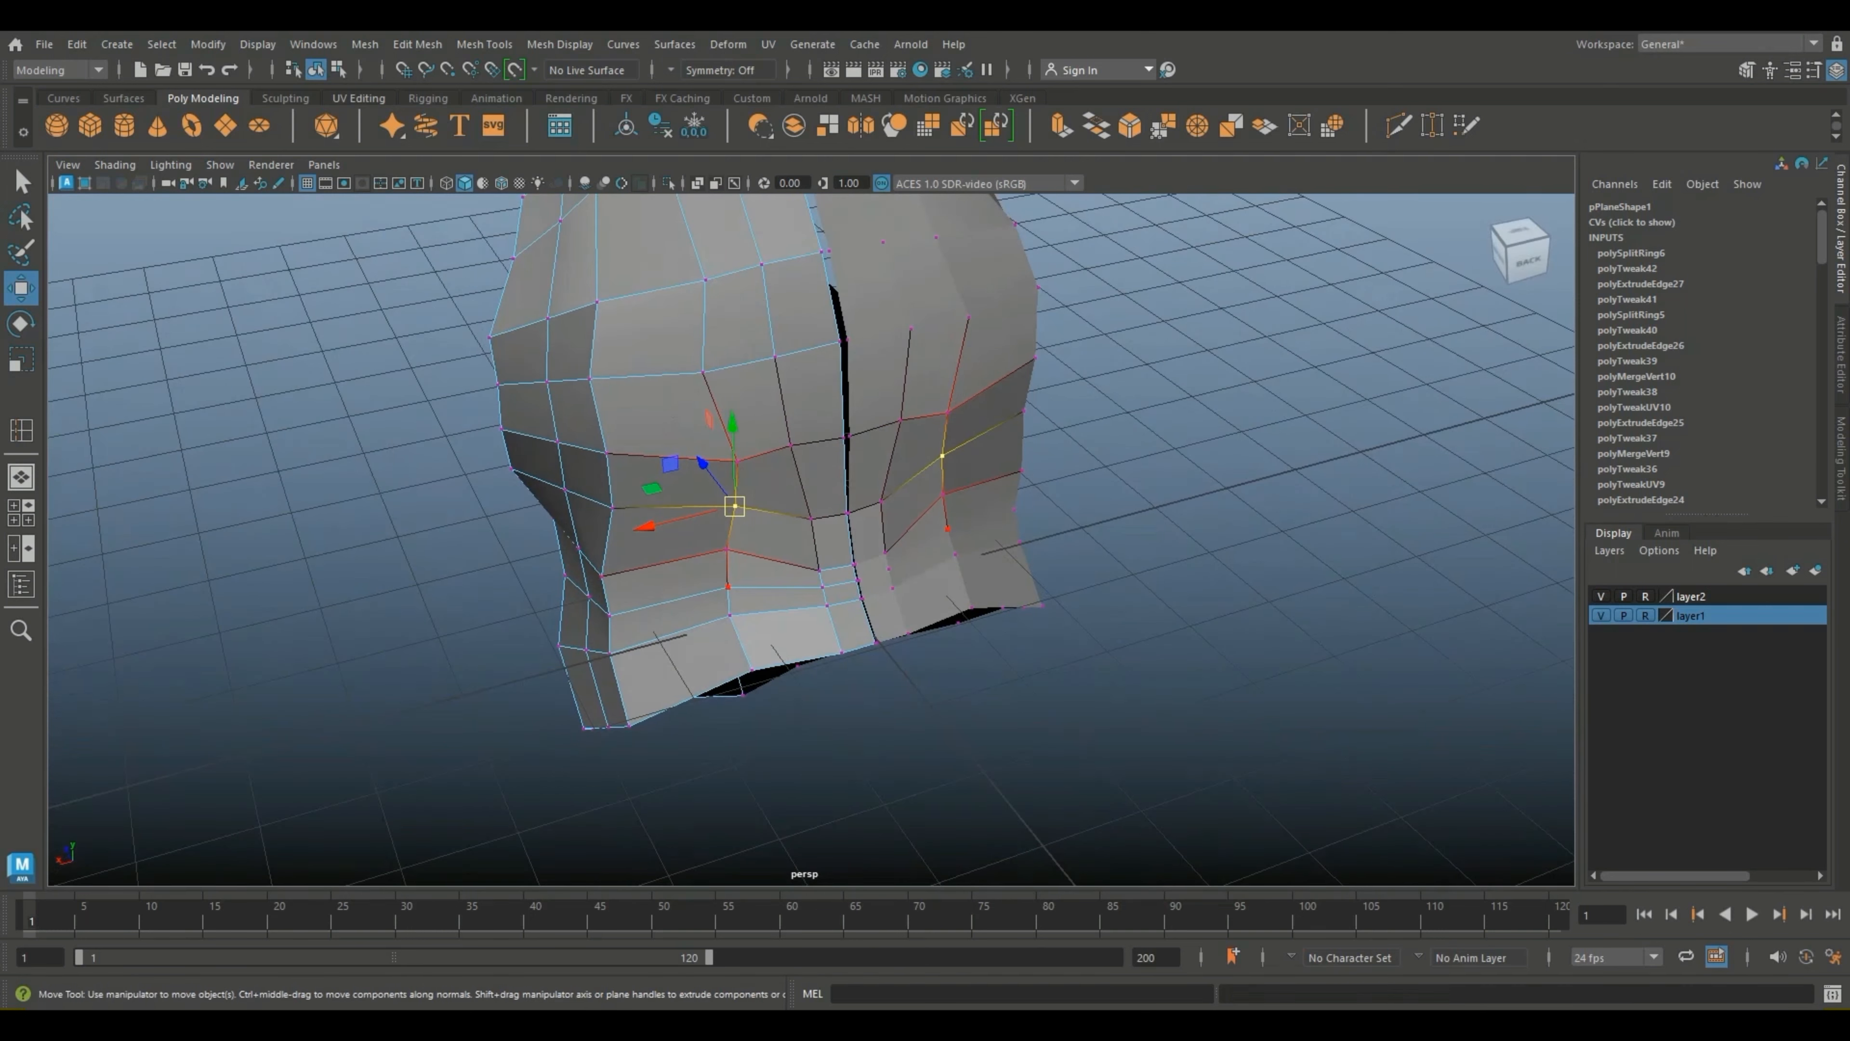
left_click_drag(663, 520, 817, 481)
left_click_drag(664, 578, 668, 578)
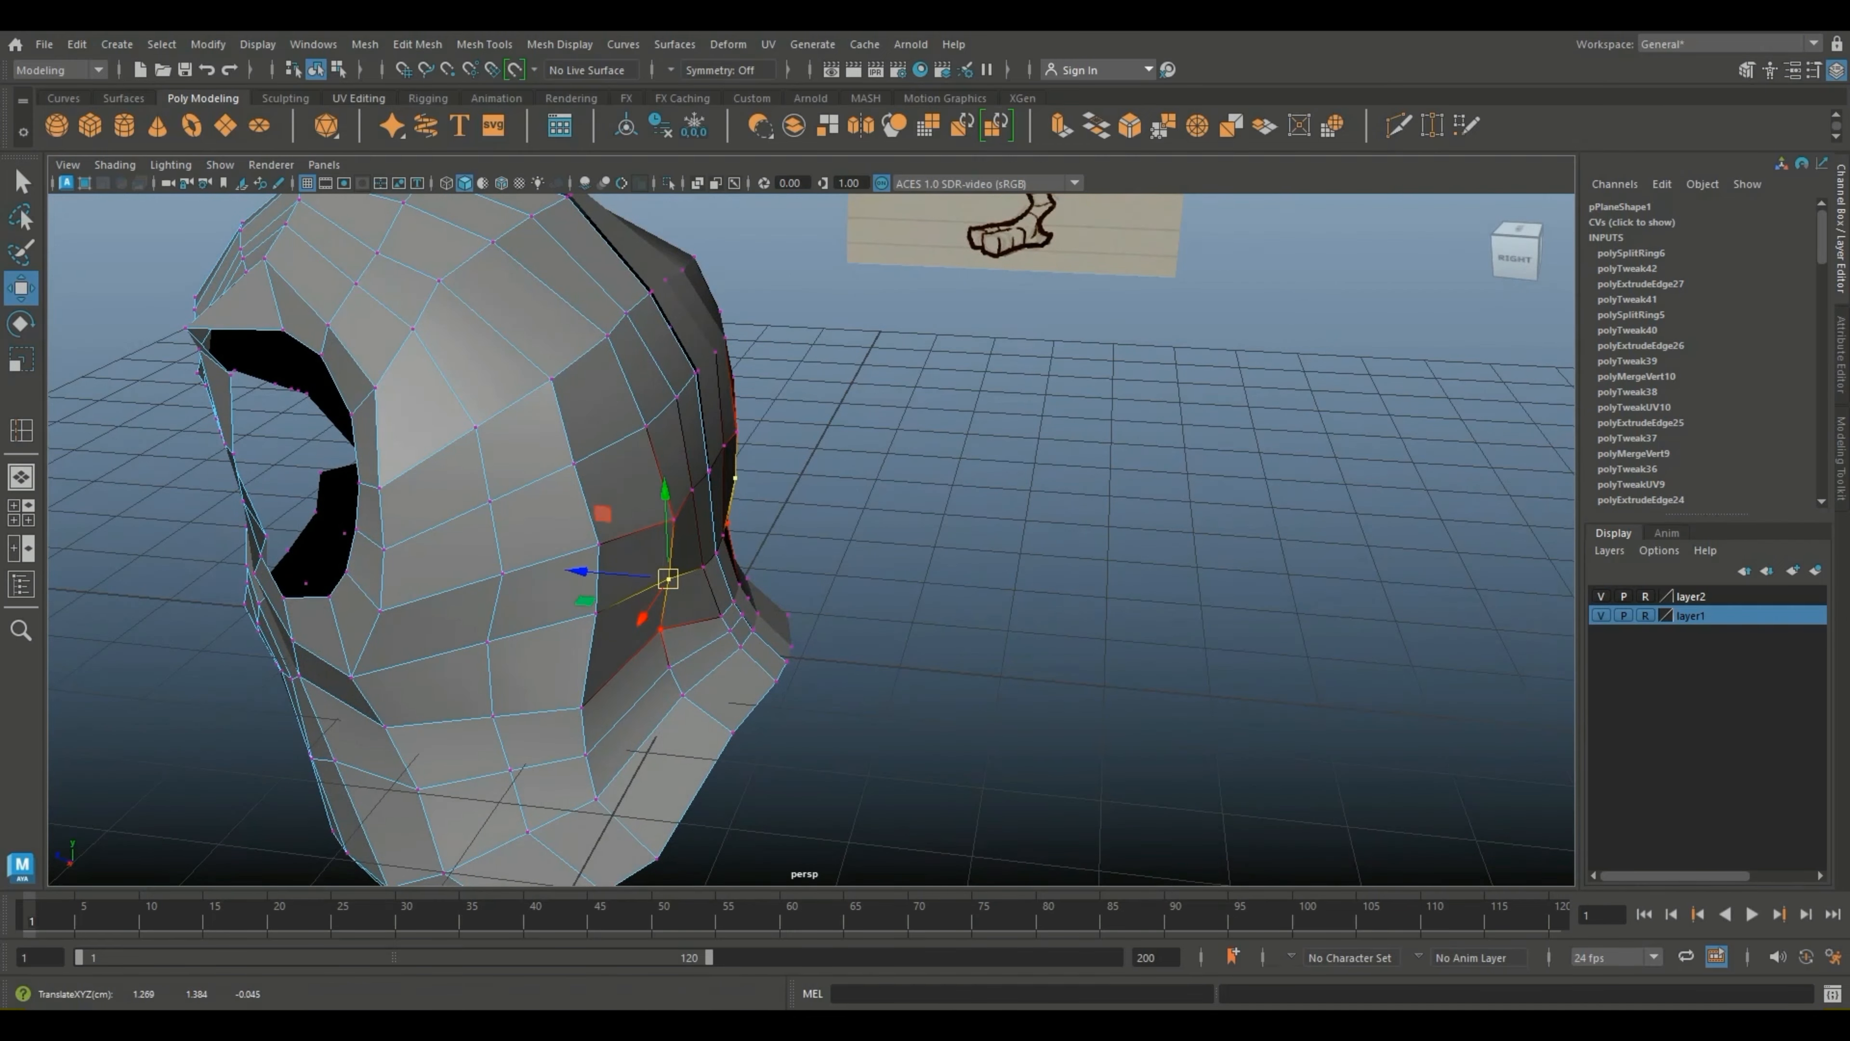
Step: Adjust the vertices where the lower back flares out toward the open bottom edge
left_click(663, 629)
left_click(674, 668)
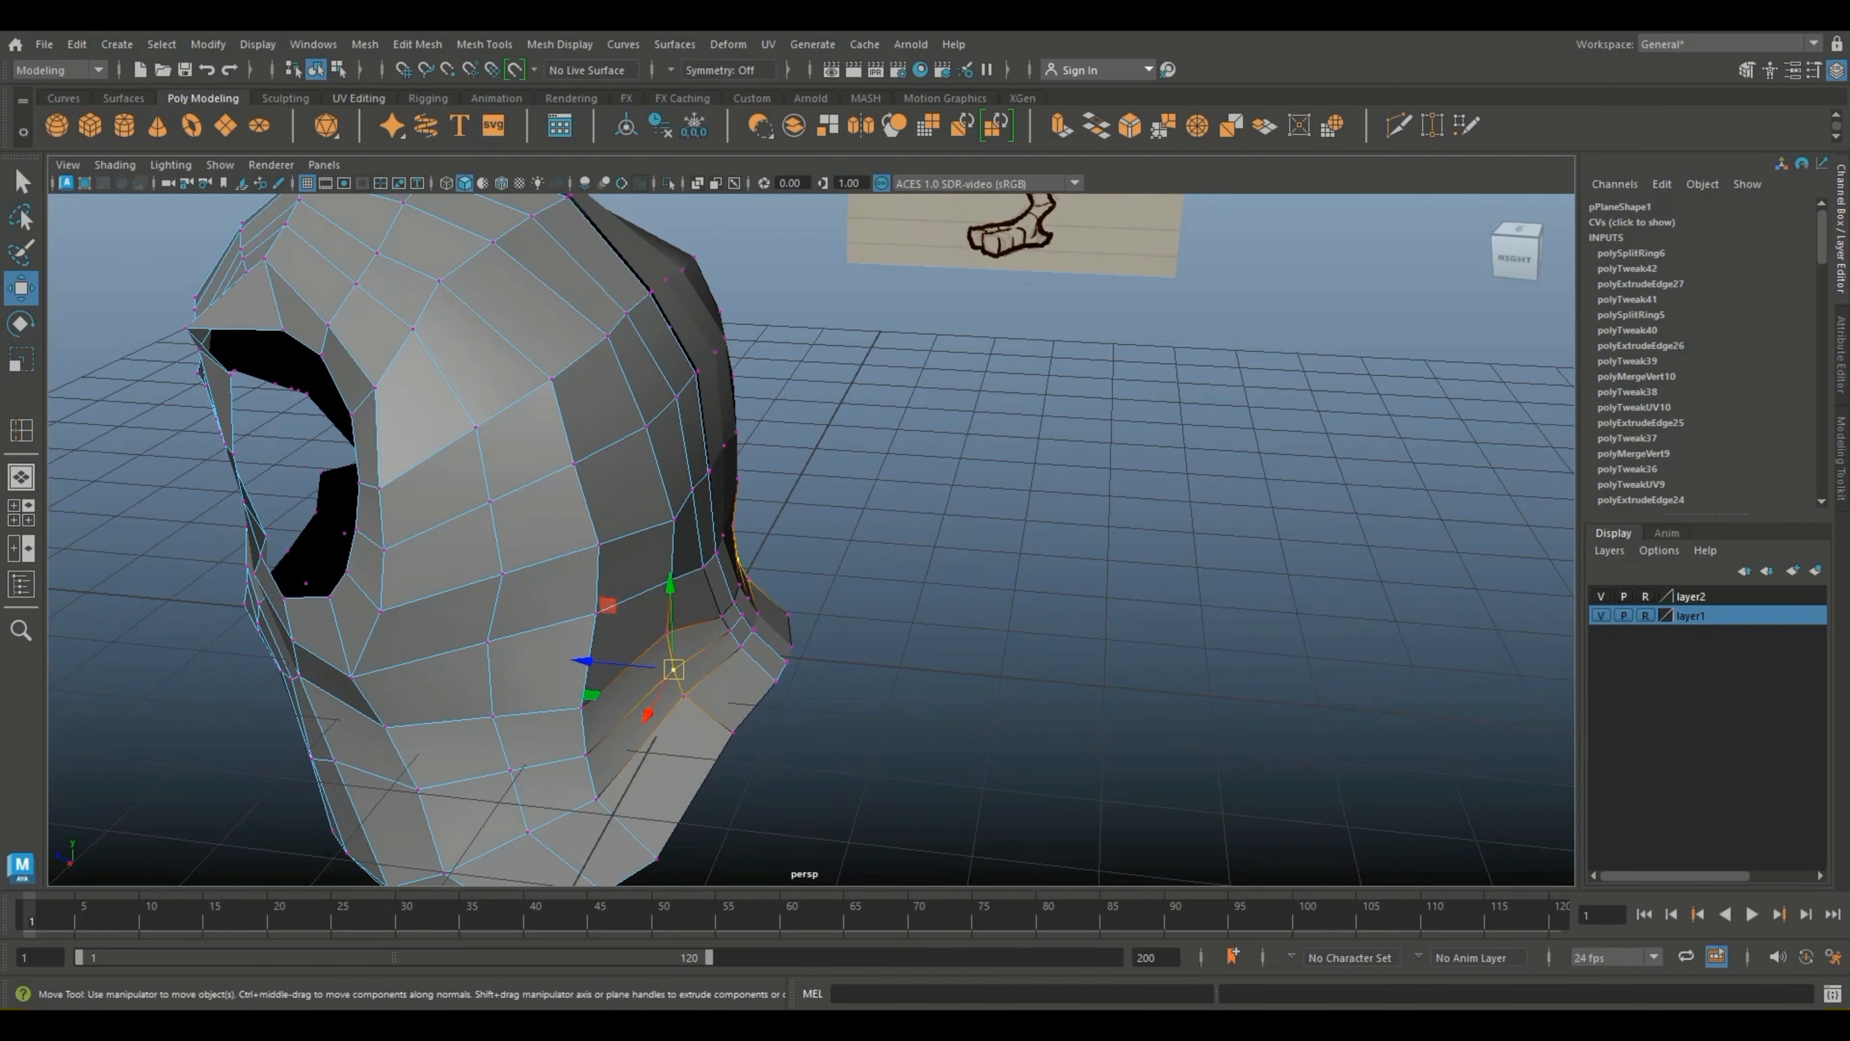
mouse_move(673, 668)
left_mouse_down()
mouse_move(741, 735)
mouse_move(1107, 650)
mouse_move(1042, 668)
left_mouse_up()
left_click(689, 697)
left_click(732, 729)
Step: Examine the smoothed head from the front, then return the original half to unsmoothed display
key("3")
scroll(741, 735, "down", 6)
left_click(757, 354)
left_click_drag(757, 352, 757, 341)
mouse_move(860, 613)
left_mouse_down("alt")
mouse_move(867, 467)
mouse_move(692, 620)
mouse_move(860, 561)
mouse_move(868, 577)
left_mouse_up("alt")
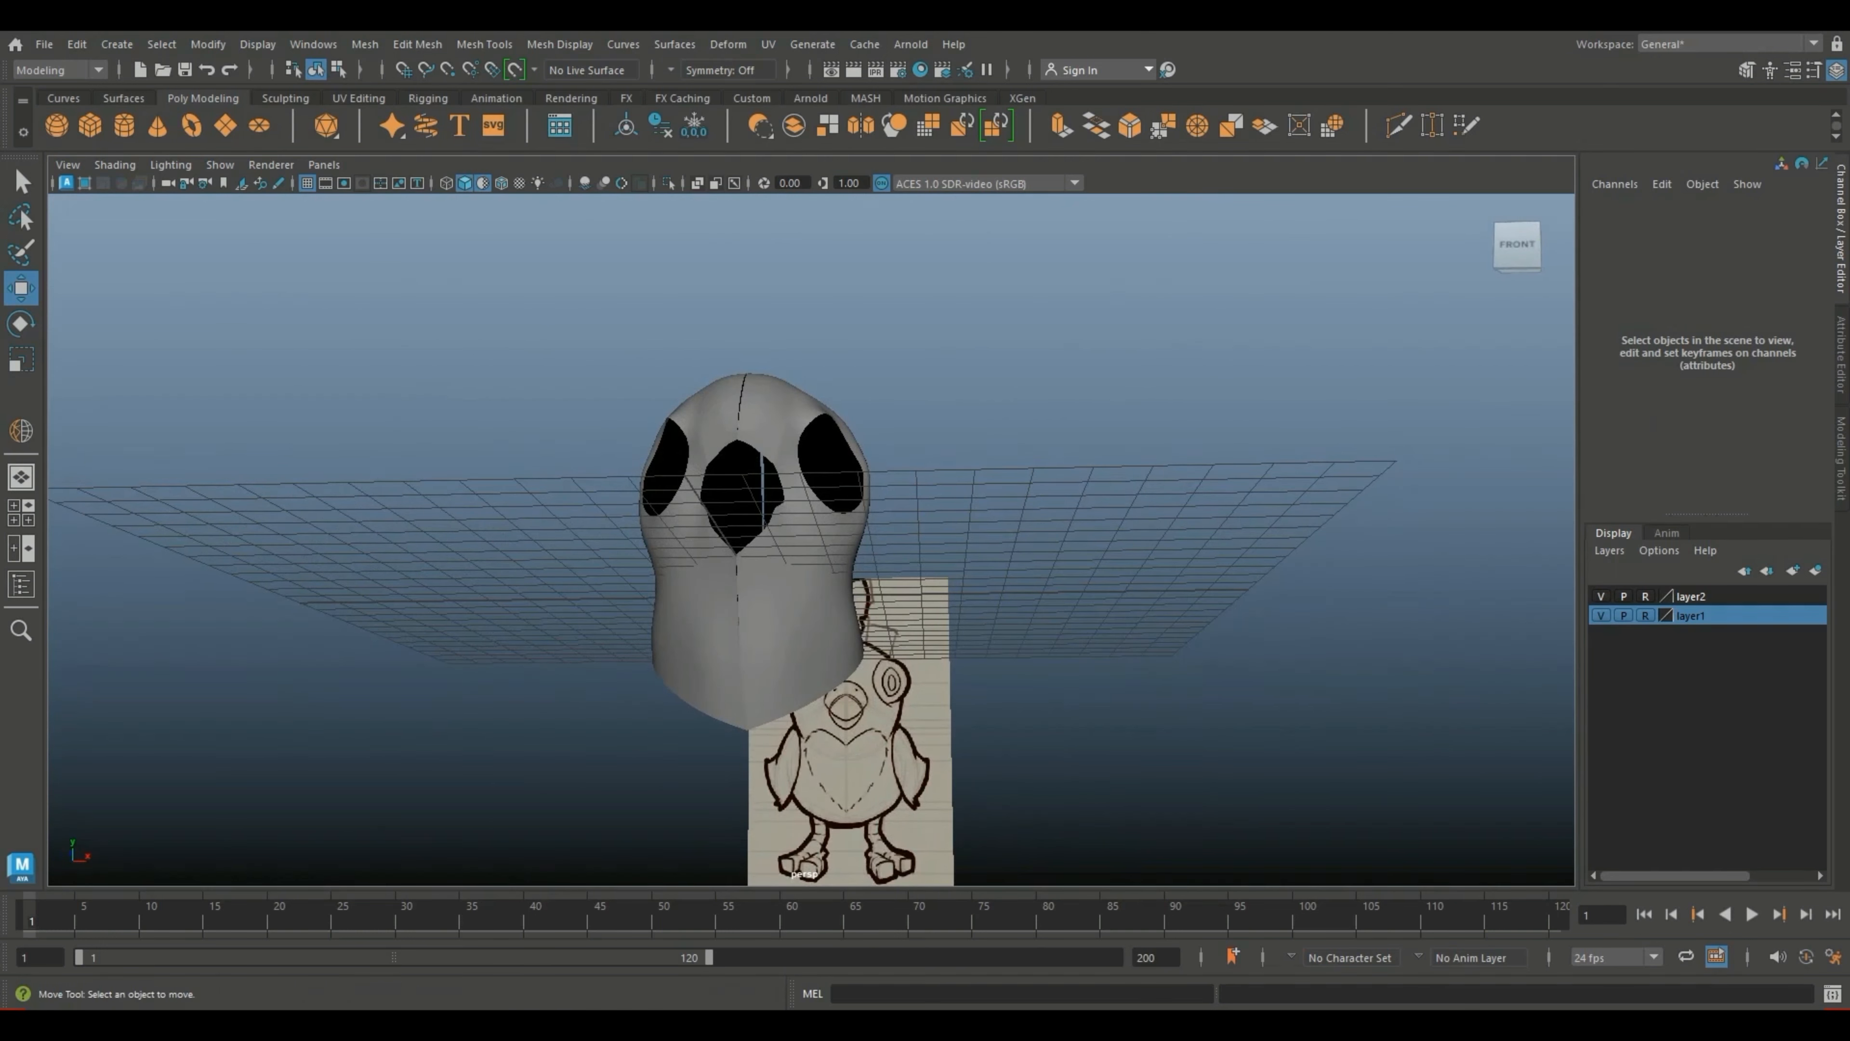
left_click(808, 612)
key("1")
scroll(809, 612, "up", 5)
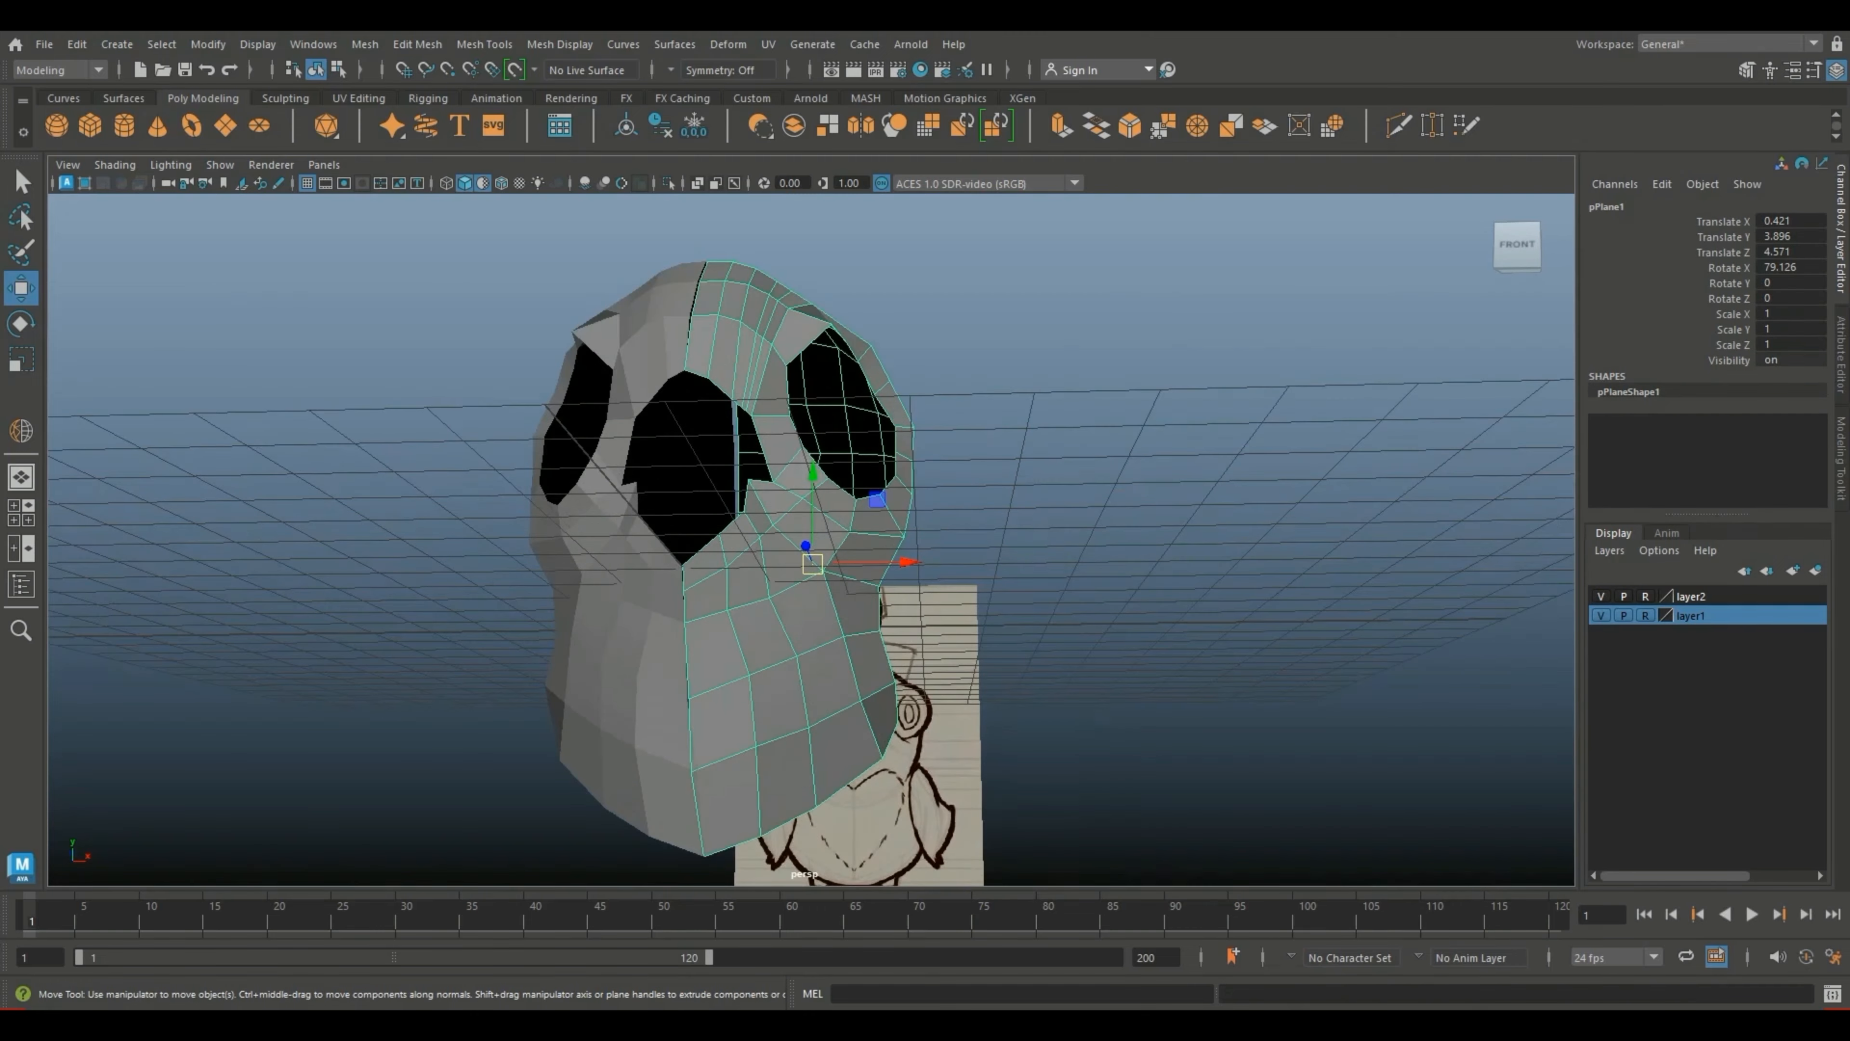
left_click_drag(809, 605, 593, 671, "alt")
scroll(593, 672, "up", 5)
left_click_drag(772, 583, 517, 583, "alt")
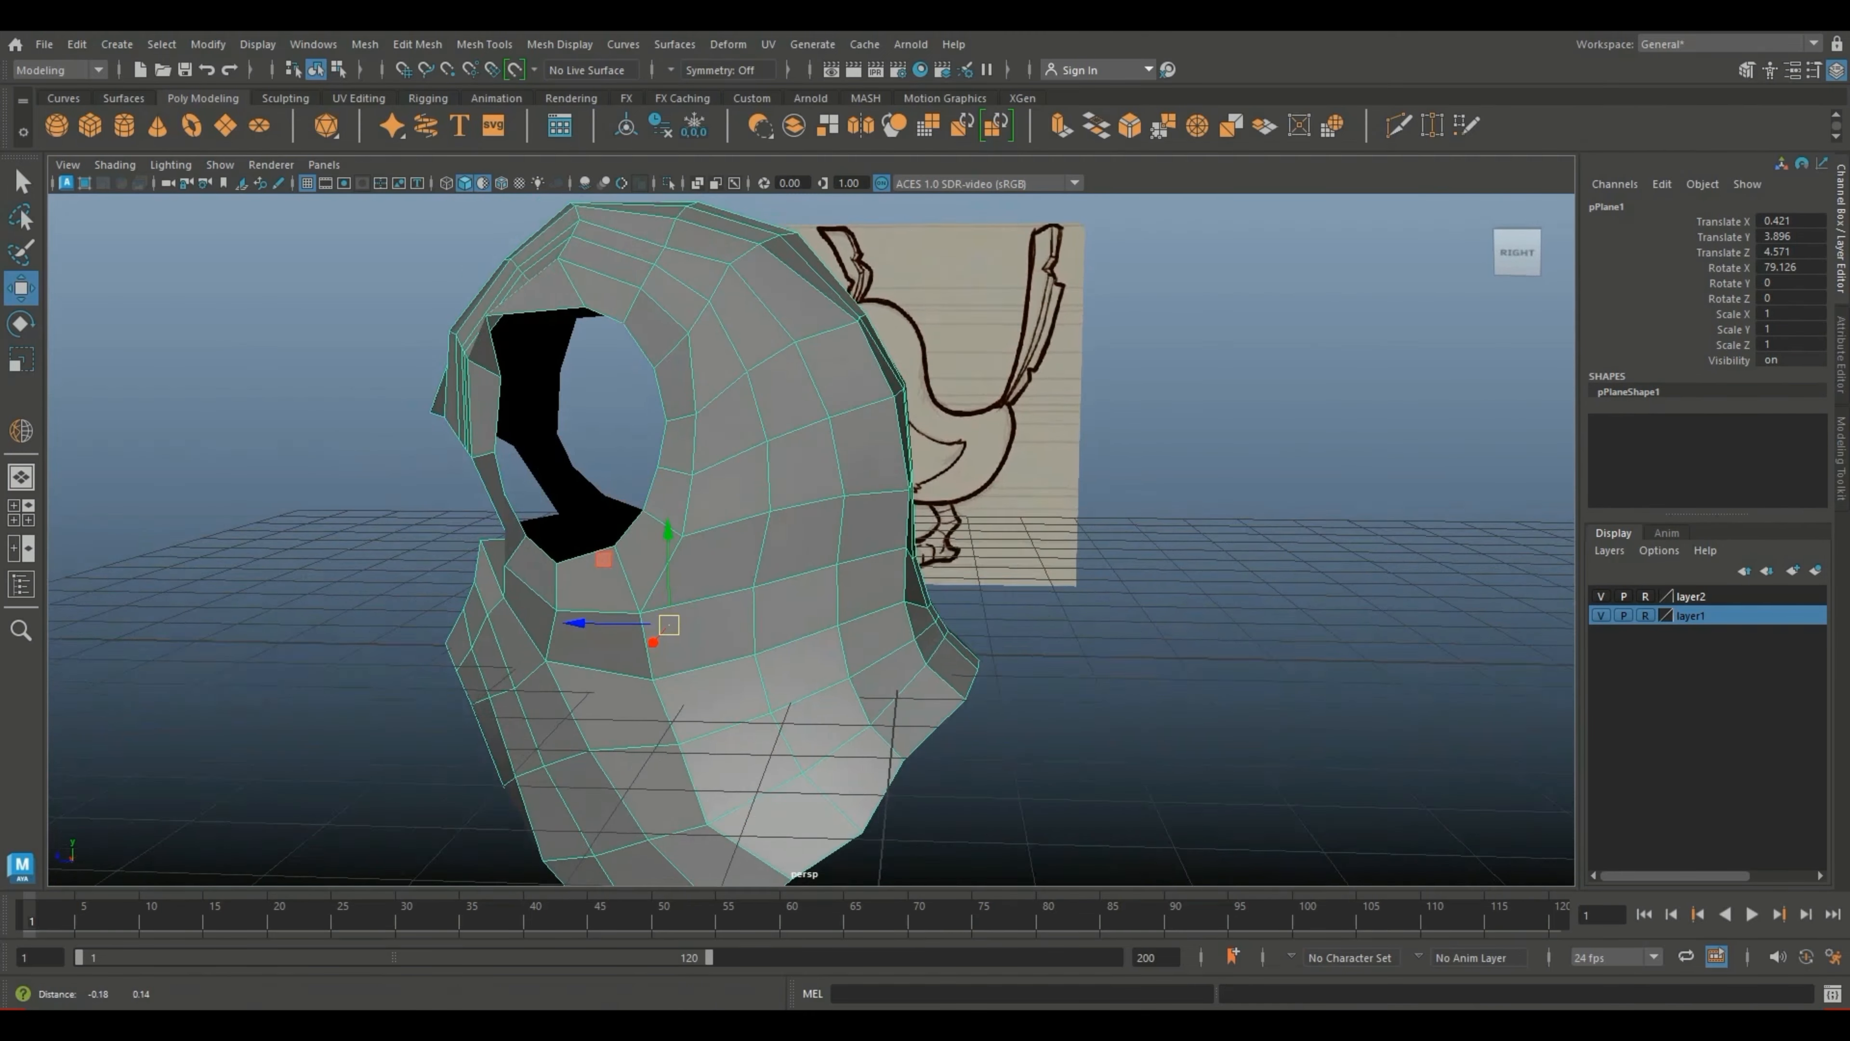
Step: Move the vertices on the top of the head above the eye opening slightly outward and down
middle_click_drag(582, 510, 852, 794, "alt")
left_click_drag(853, 729, 729, 714, "alt")
right_click_drag(711, 481, 636, 489)
left_click(734, 596)
left_click_drag(734, 598, 767, 610)
left_click_drag(768, 610, 1100, 712, "alt")
left_click(822, 567)
left_click_drag(821, 567, 836, 582)
Step: Smooth the original half, return to object mode and bring up the full-size side view
key("3")
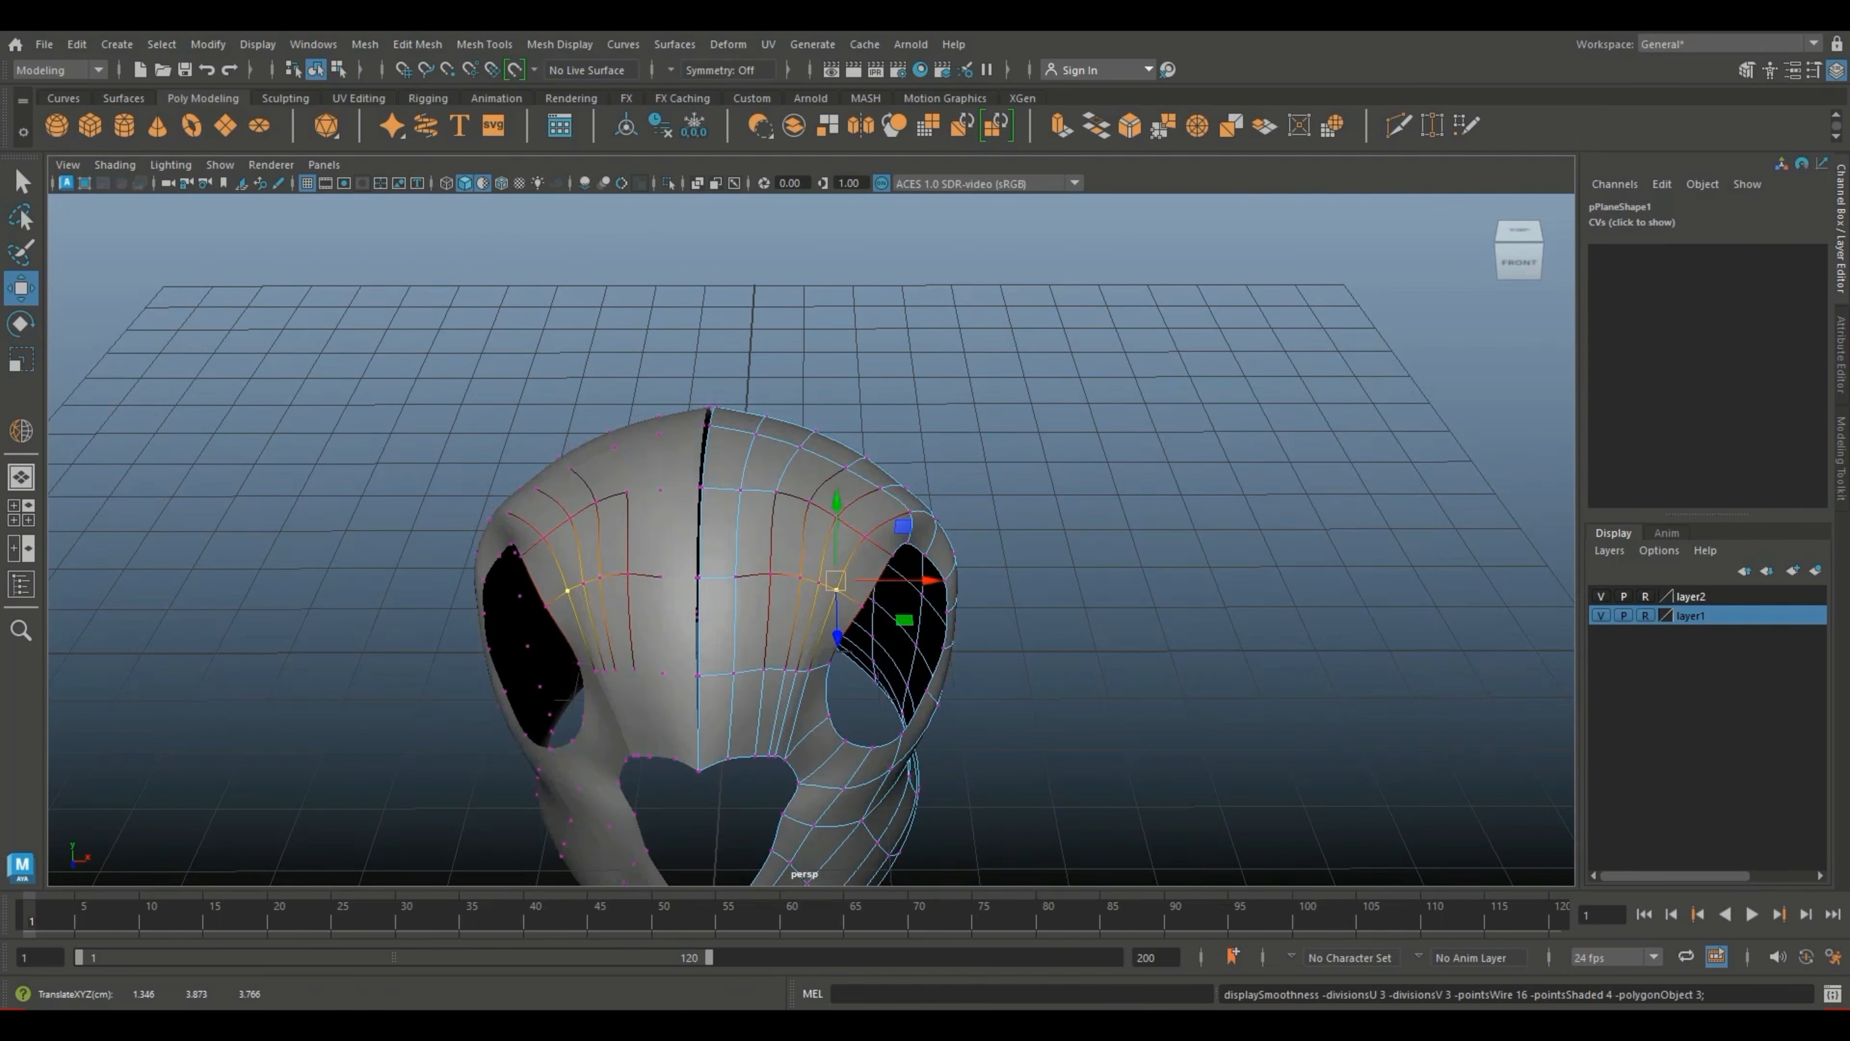
left_click(1057, 619)
left_click_drag(1057, 619, 1009, 466, "alt")
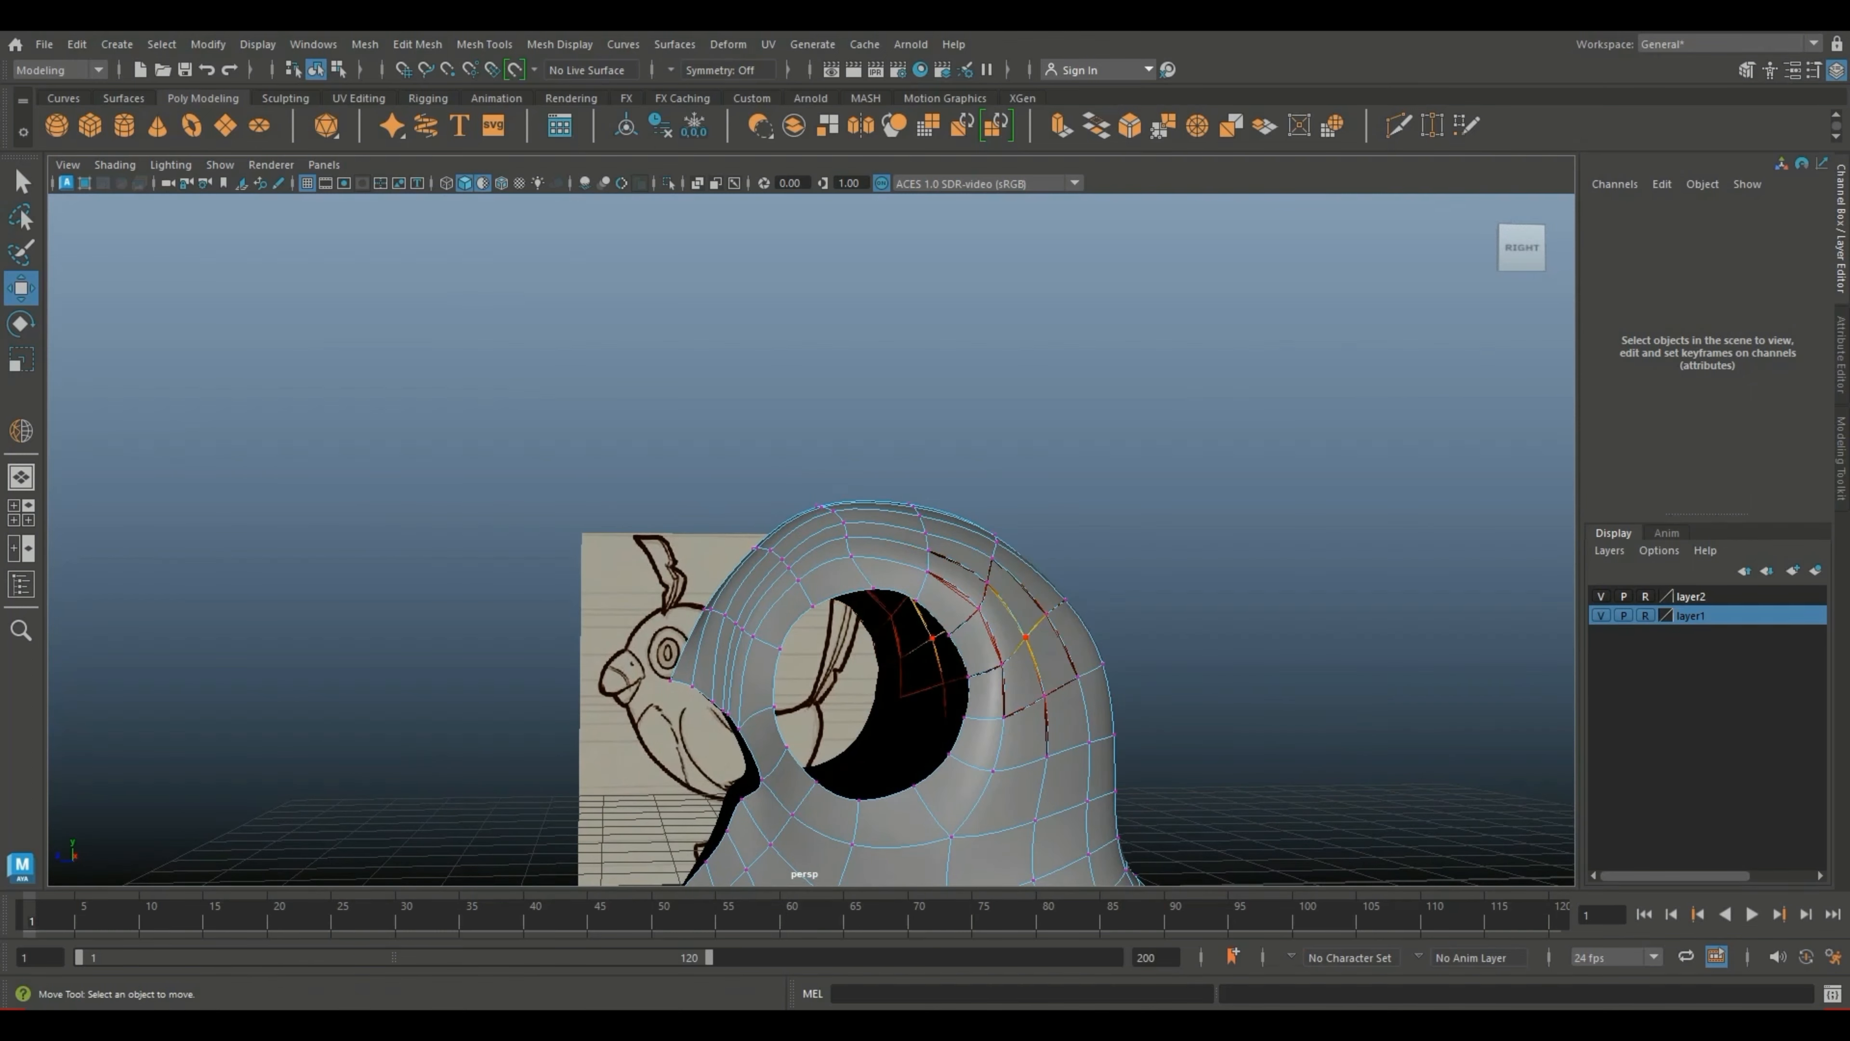
right_click(1009, 459)
left_click(1104, 432)
left_click(20, 514)
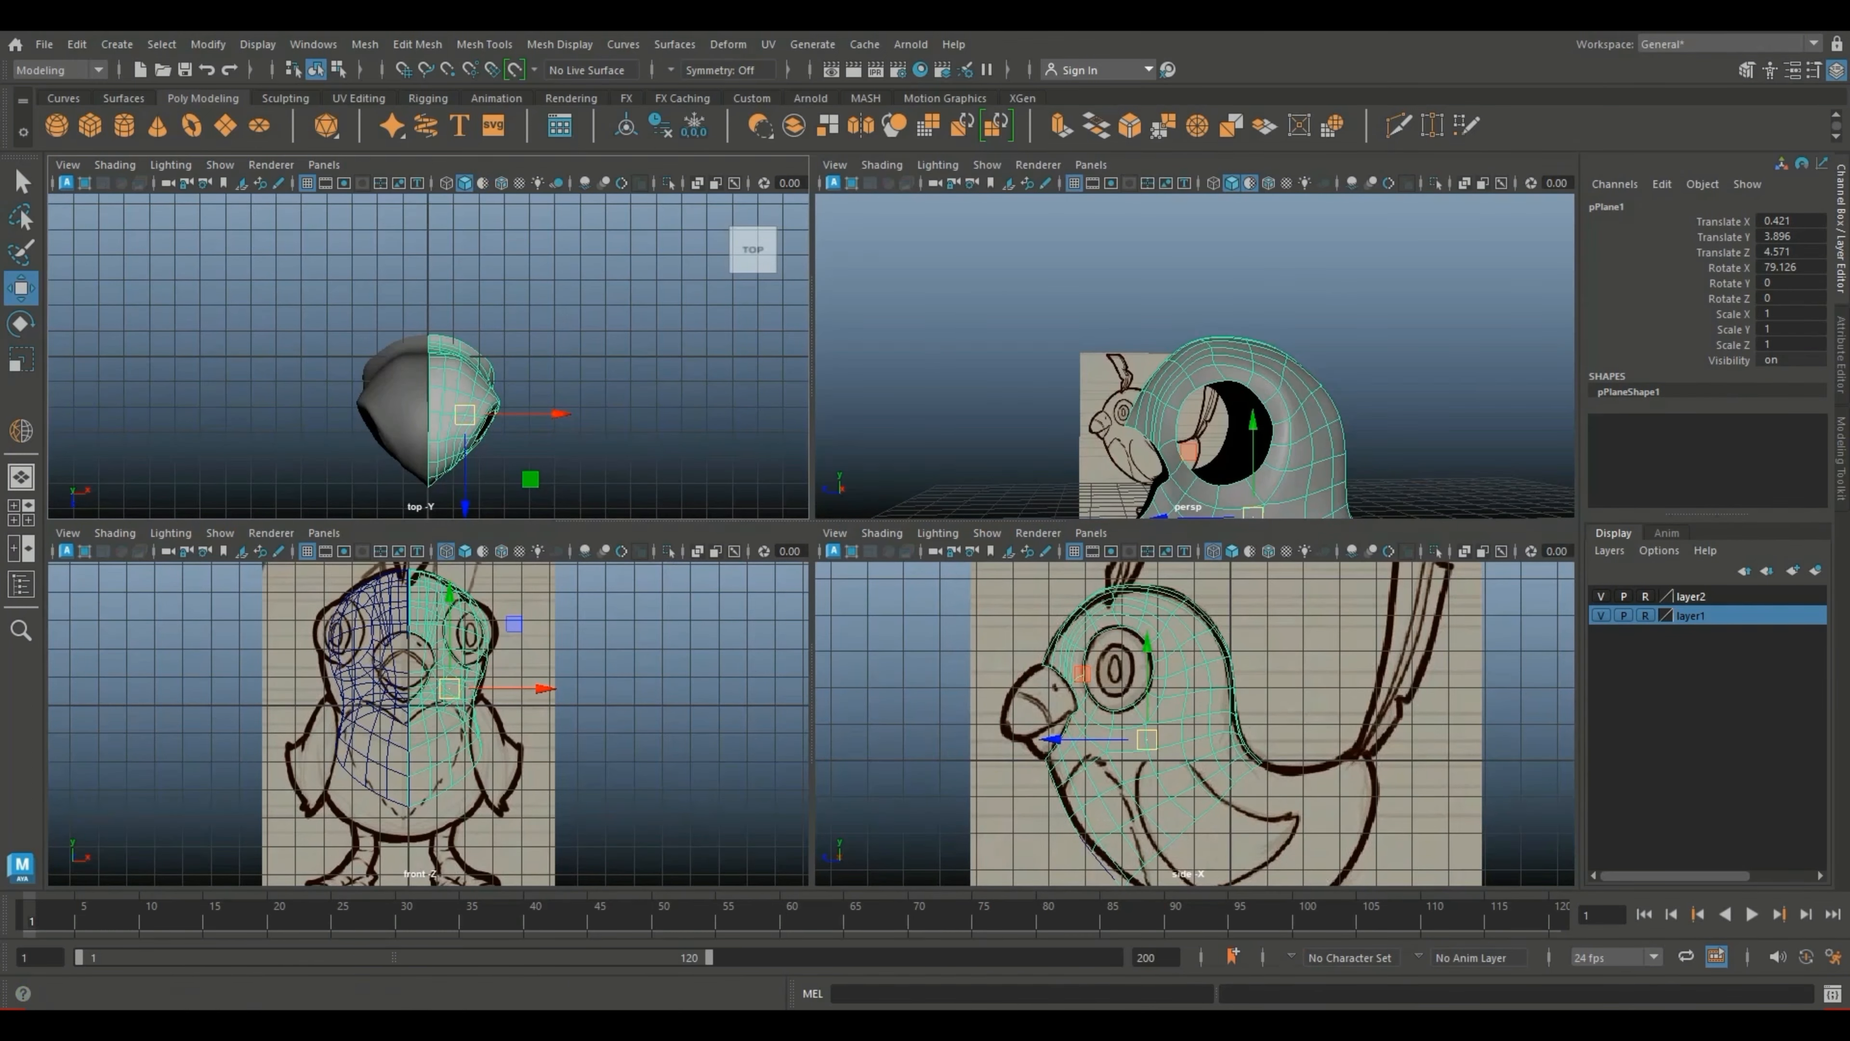
key("space")
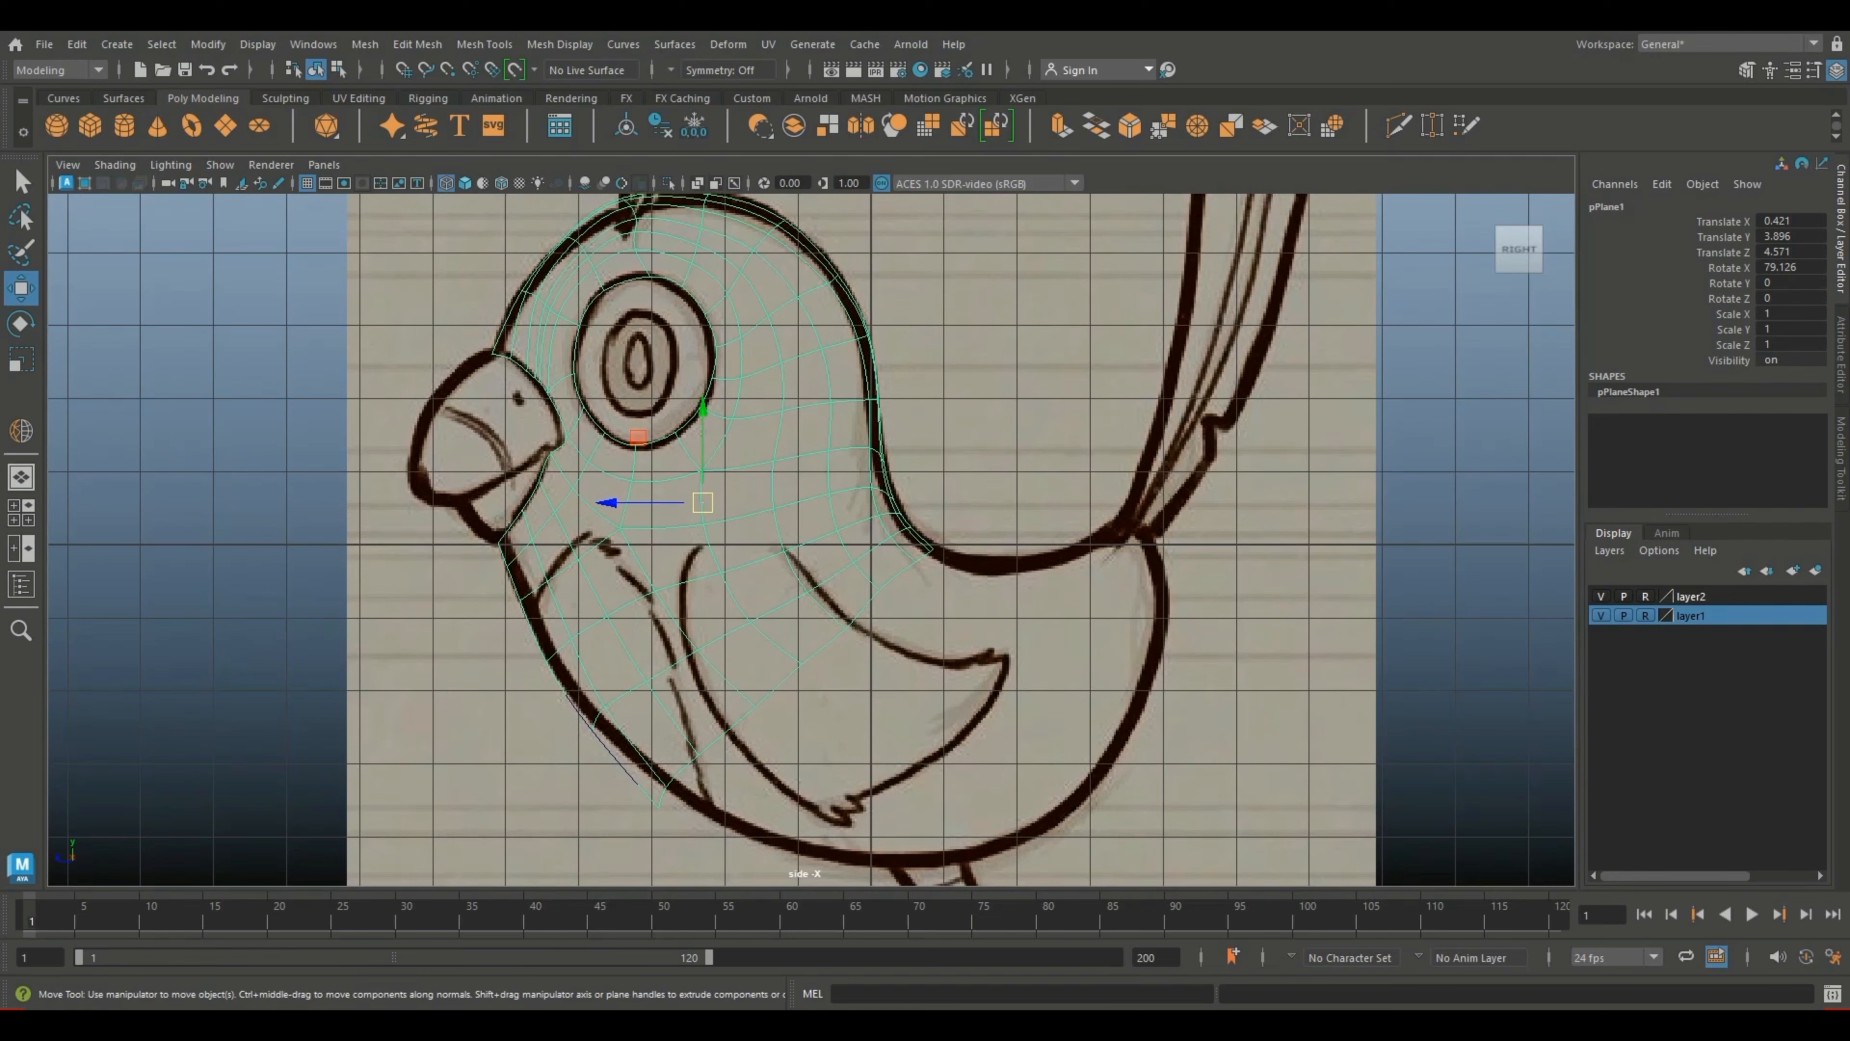
Step: Move the vertices along the mesh's lower front edge up and back to follow the belly outline in the side drawing
scroll(632, 608, "up", 3)
middle_click_drag(632, 608, 685, 458, "alt")
right_click_drag(686, 459, 595, 461)
left_click(672, 726)
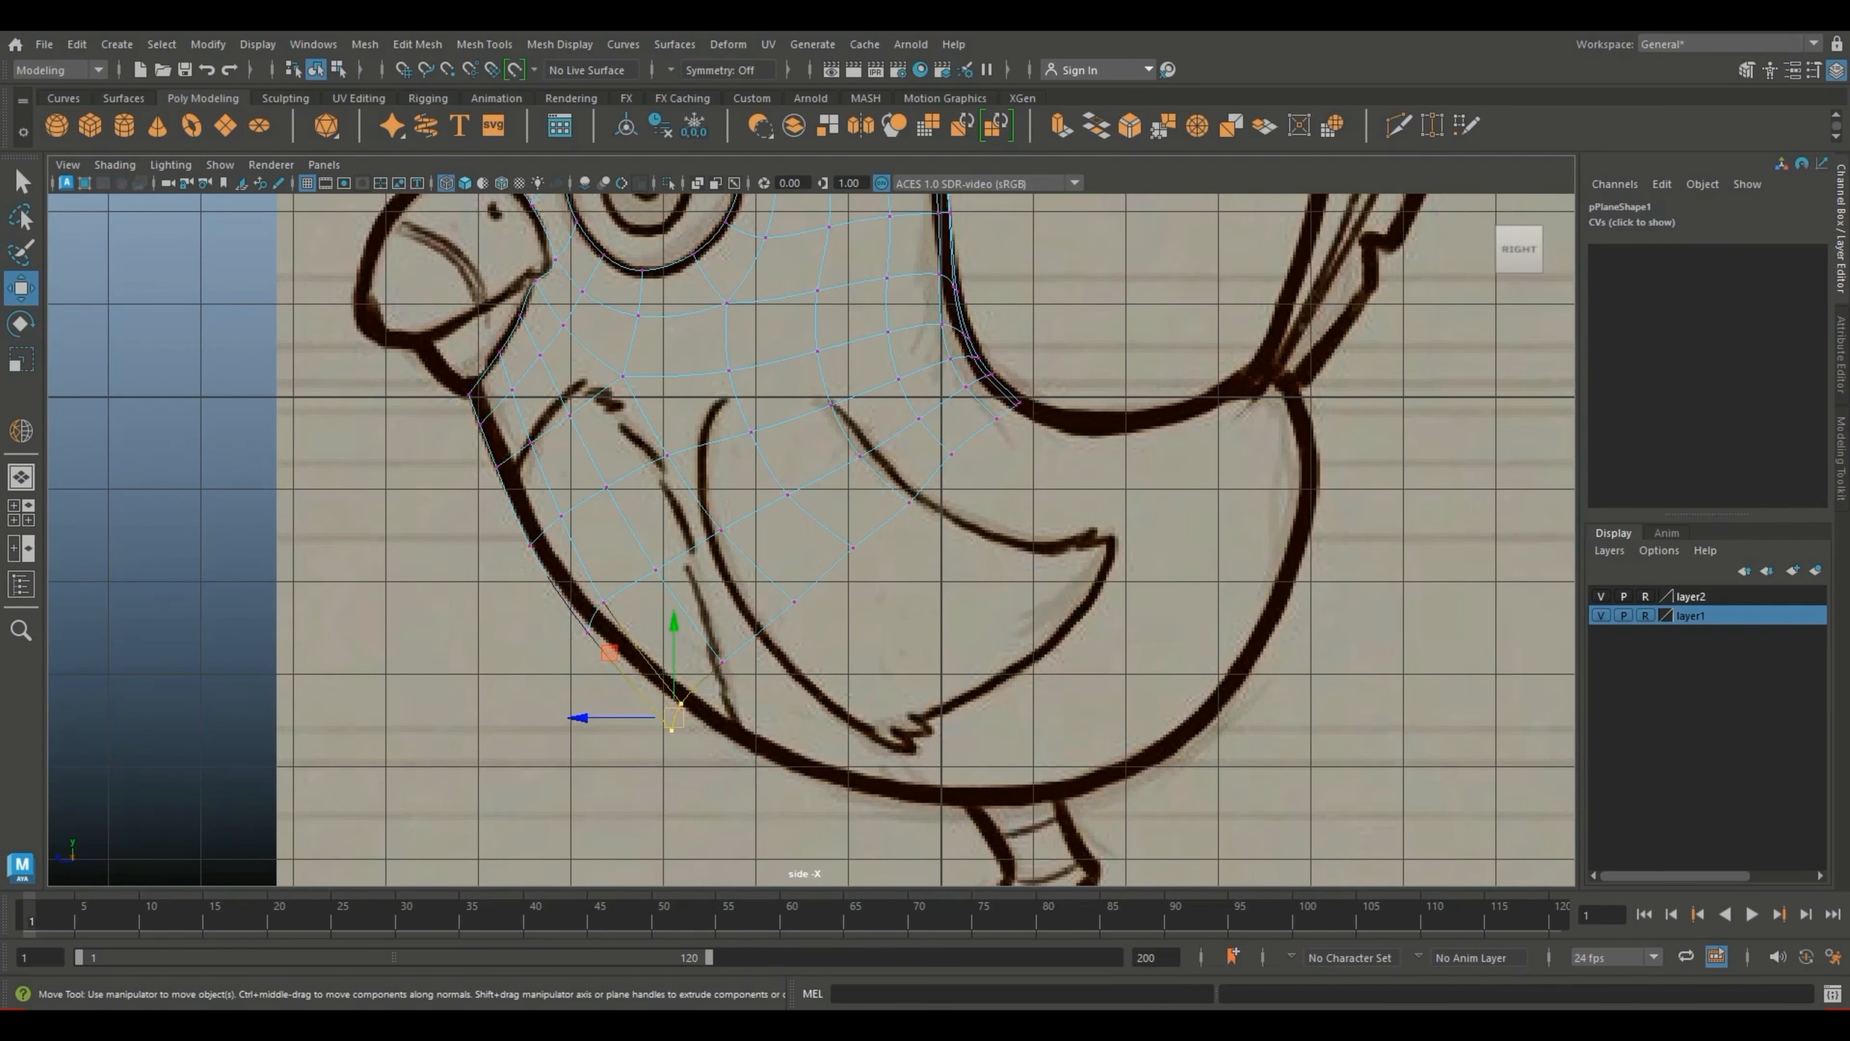
left_click_drag(674, 718, 705, 680)
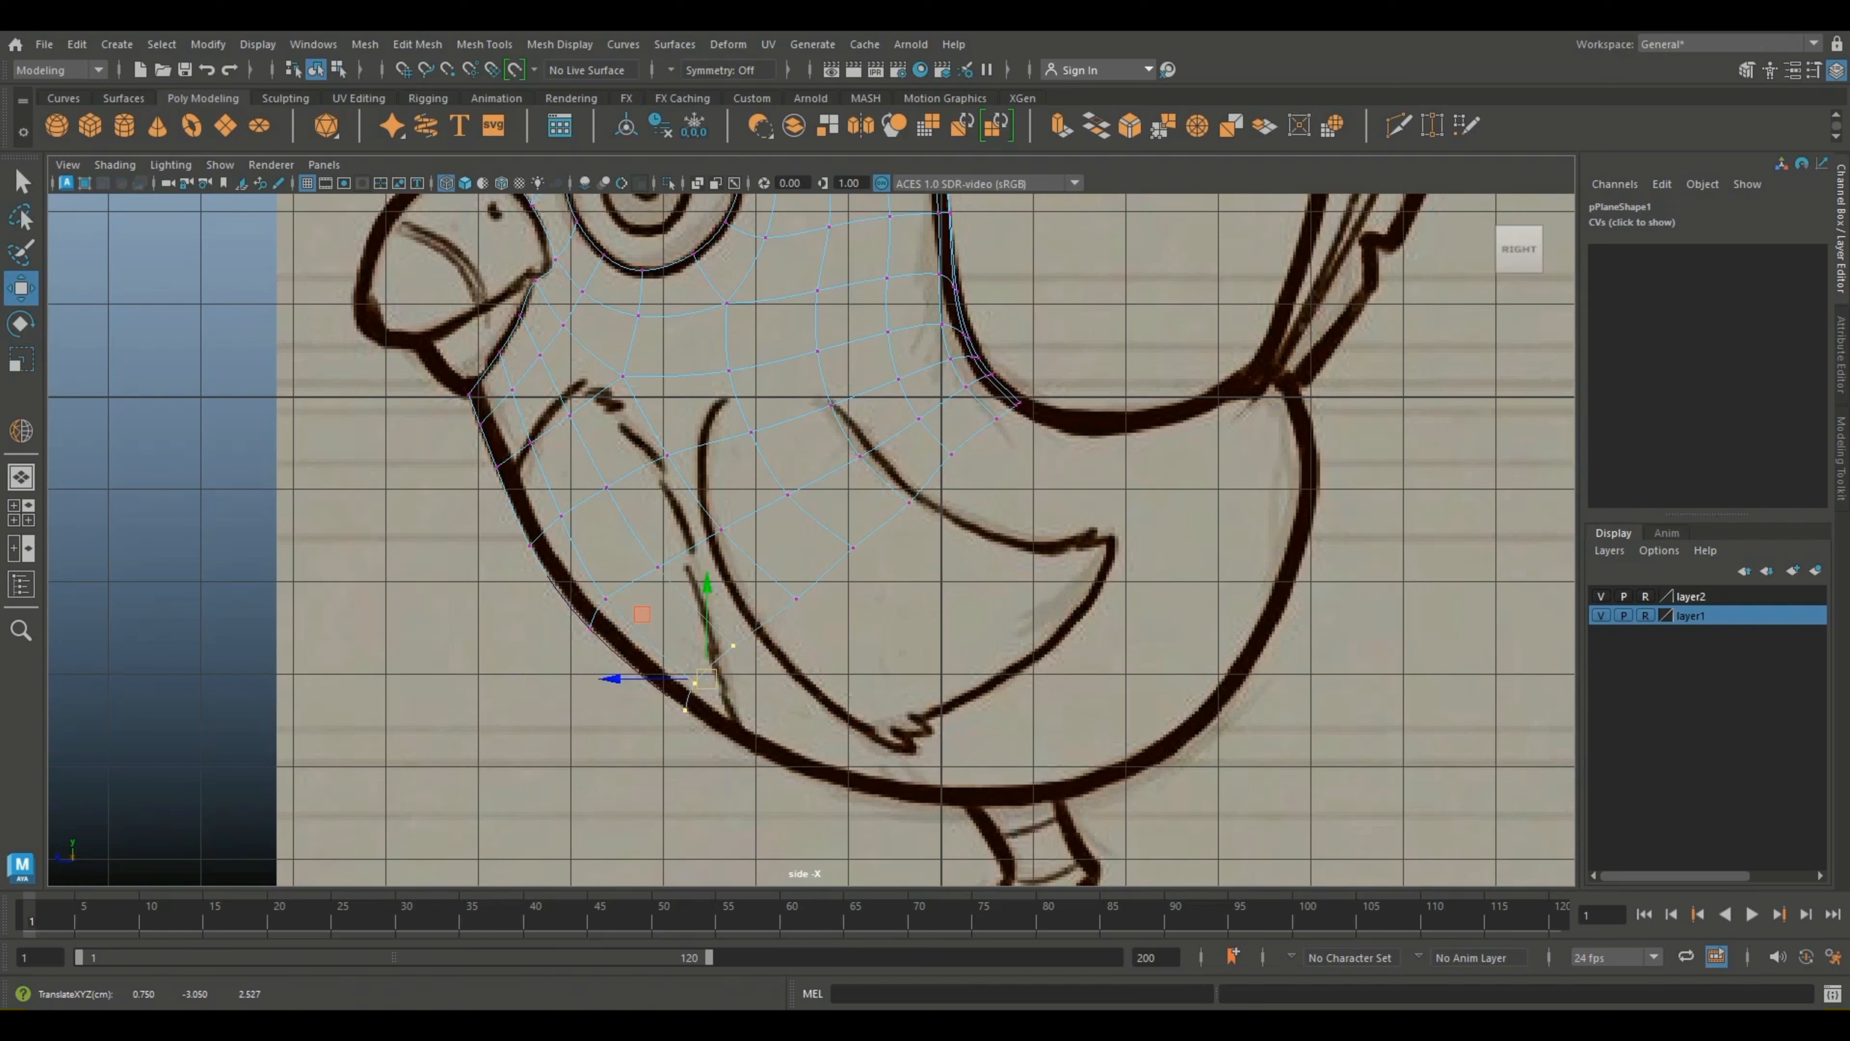
left_click(785, 599)
left_click(793, 588)
left_click(853, 545)
left_click_drag(852, 545, 899, 496)
Step: Nudge the lowest back vertices slightly up and back to match the neck outline in the side drawing
left_click(1018, 402)
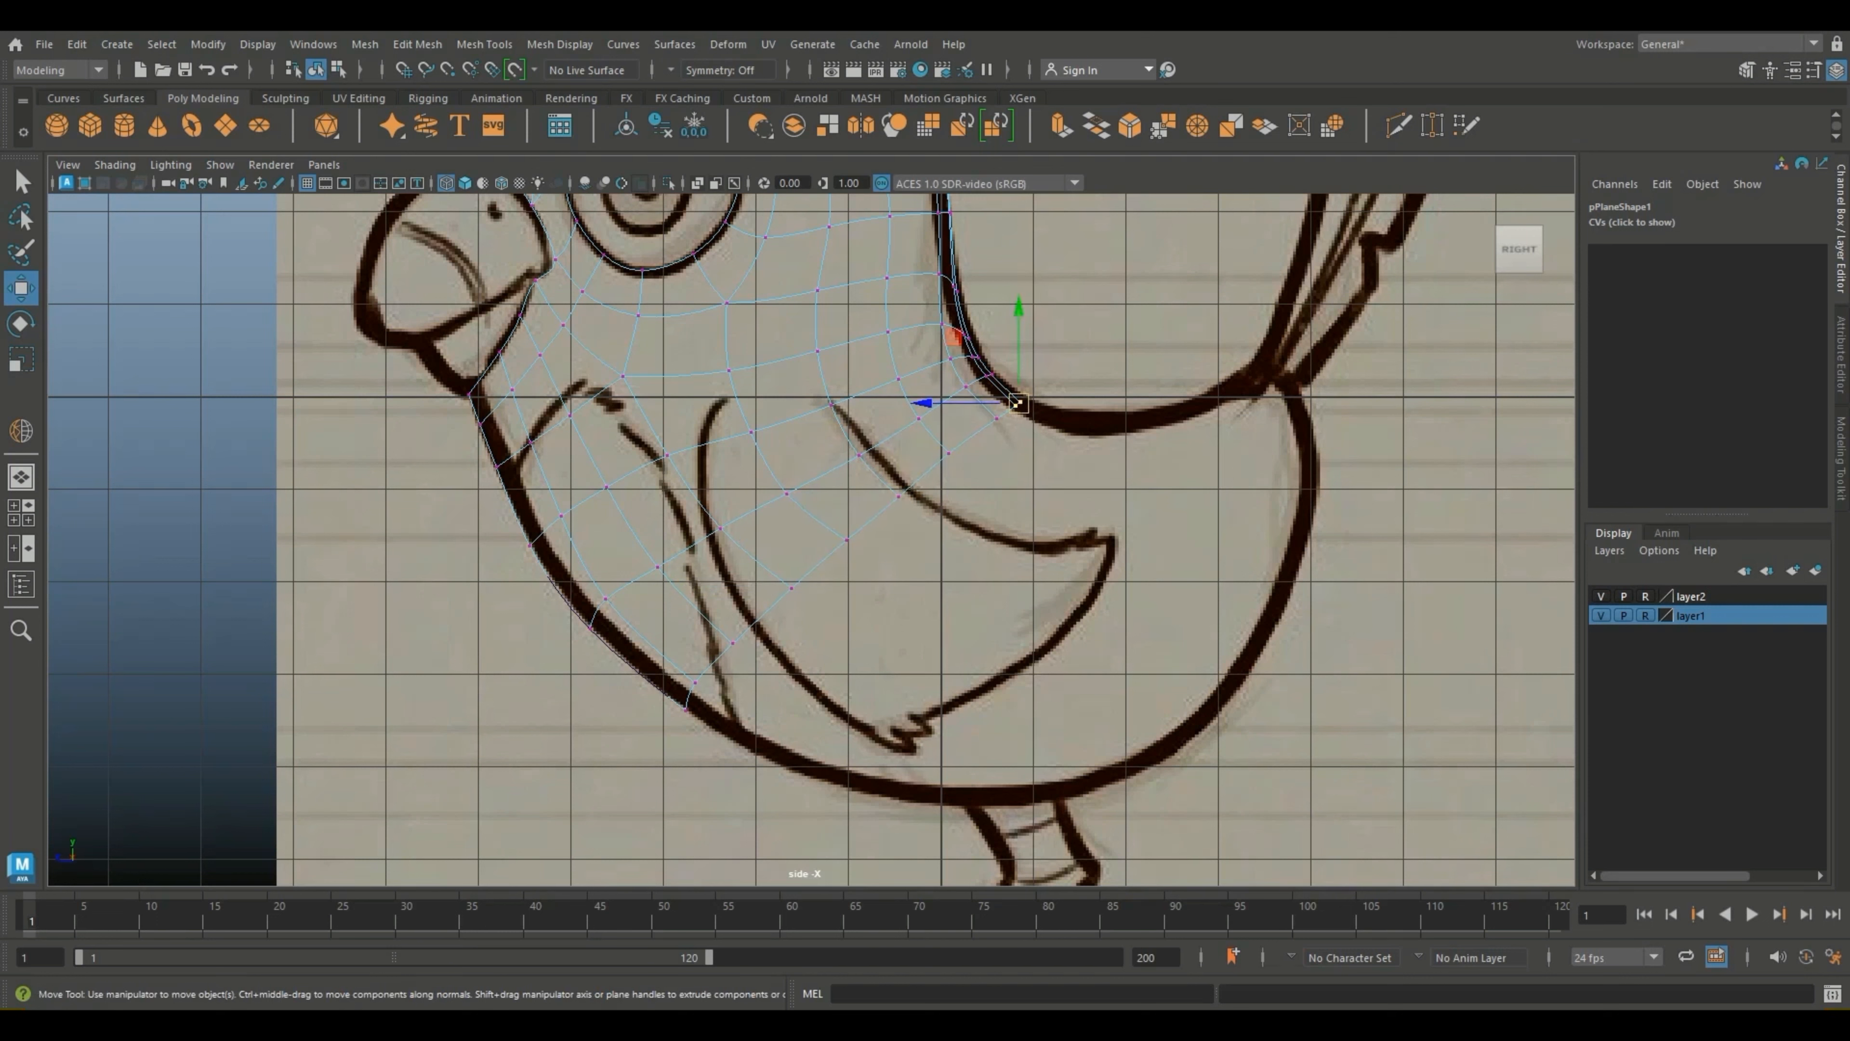
key("e")
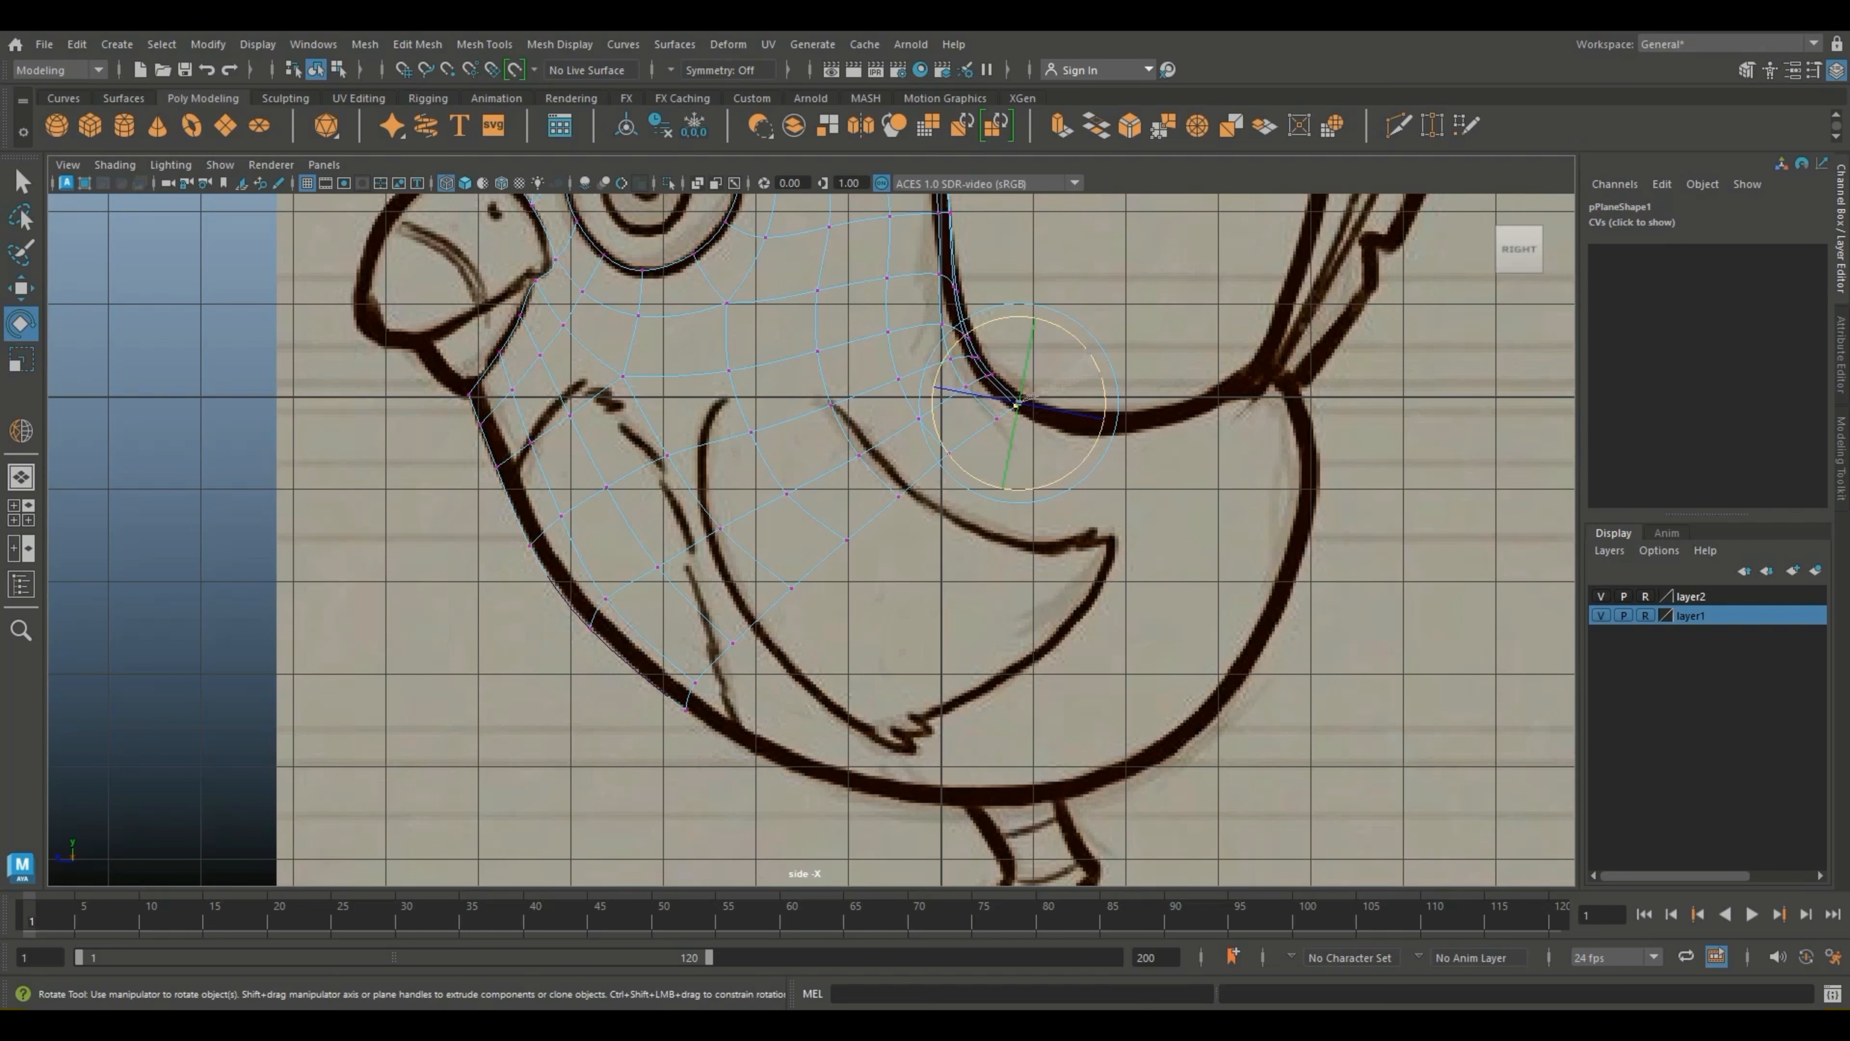
key("w")
left_click_drag(1017, 402, 1021, 398)
scroll(1020, 398, "down", 3)
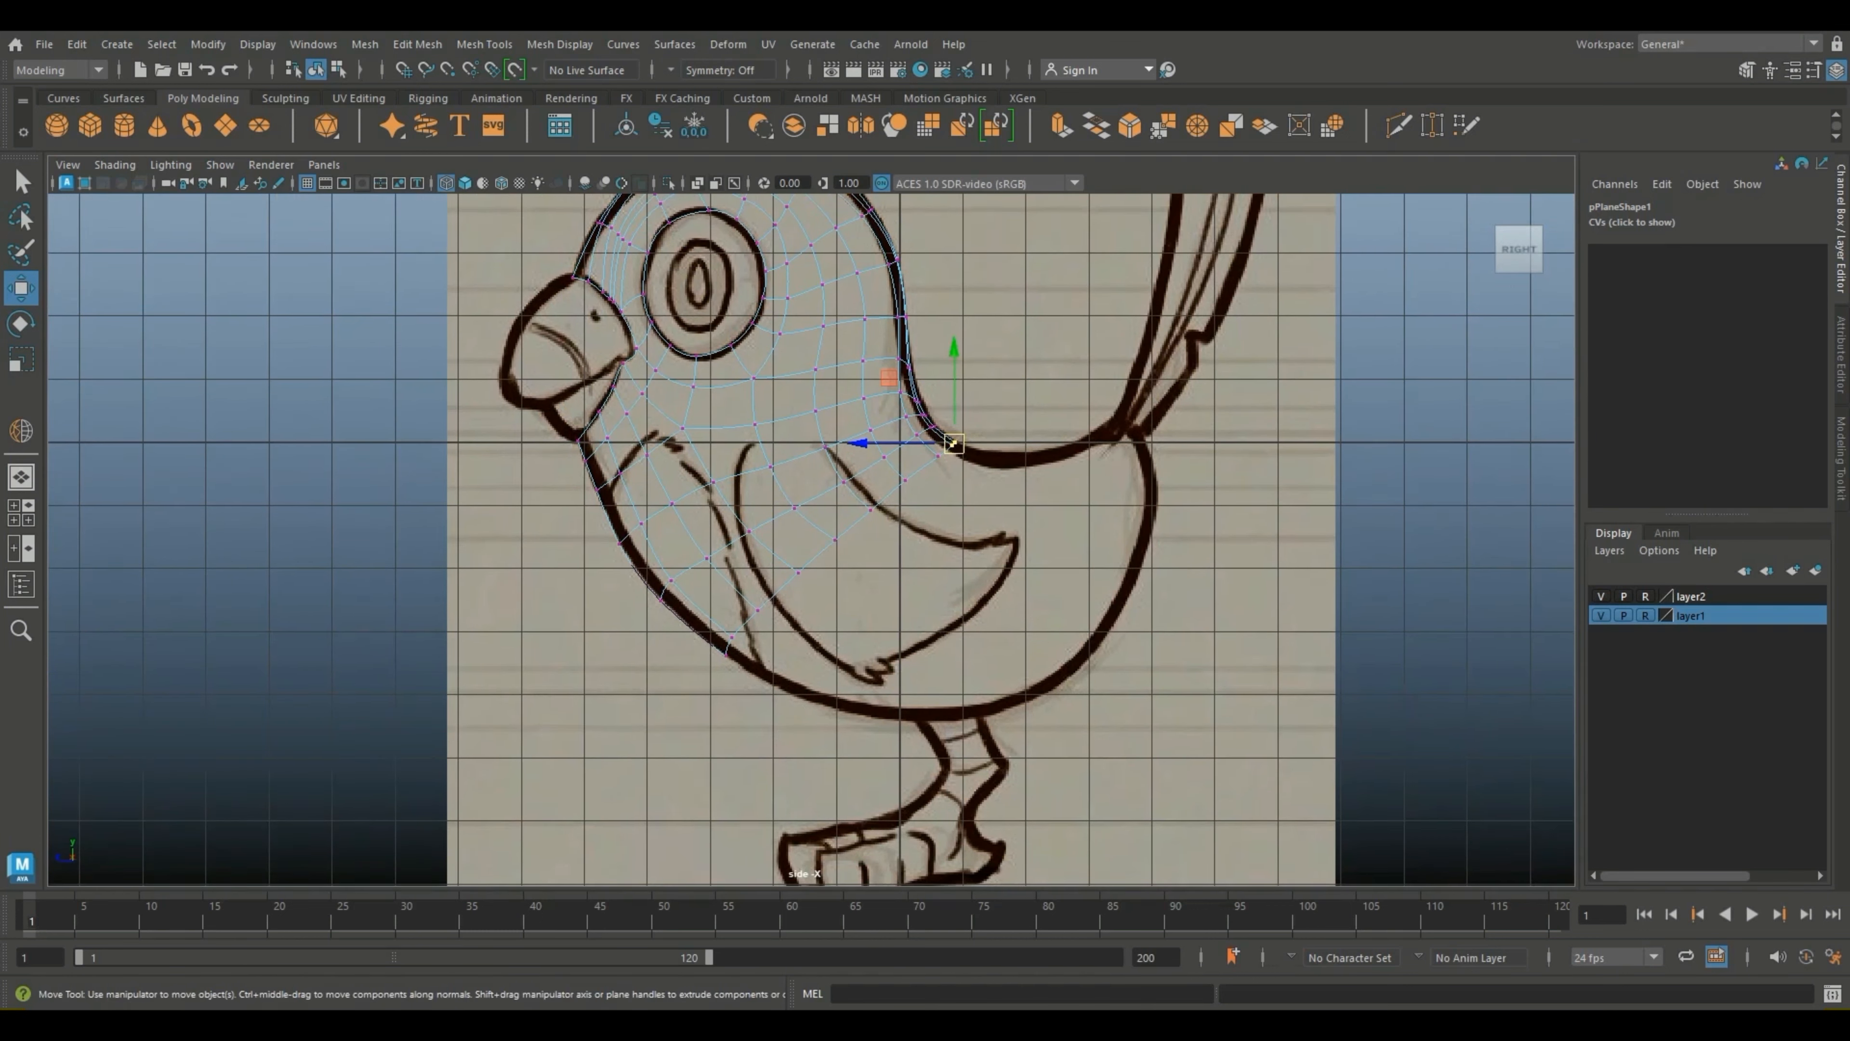
middle_click_drag(1021, 398, 892, 546, "alt")
scroll(892, 546, "down", 1)
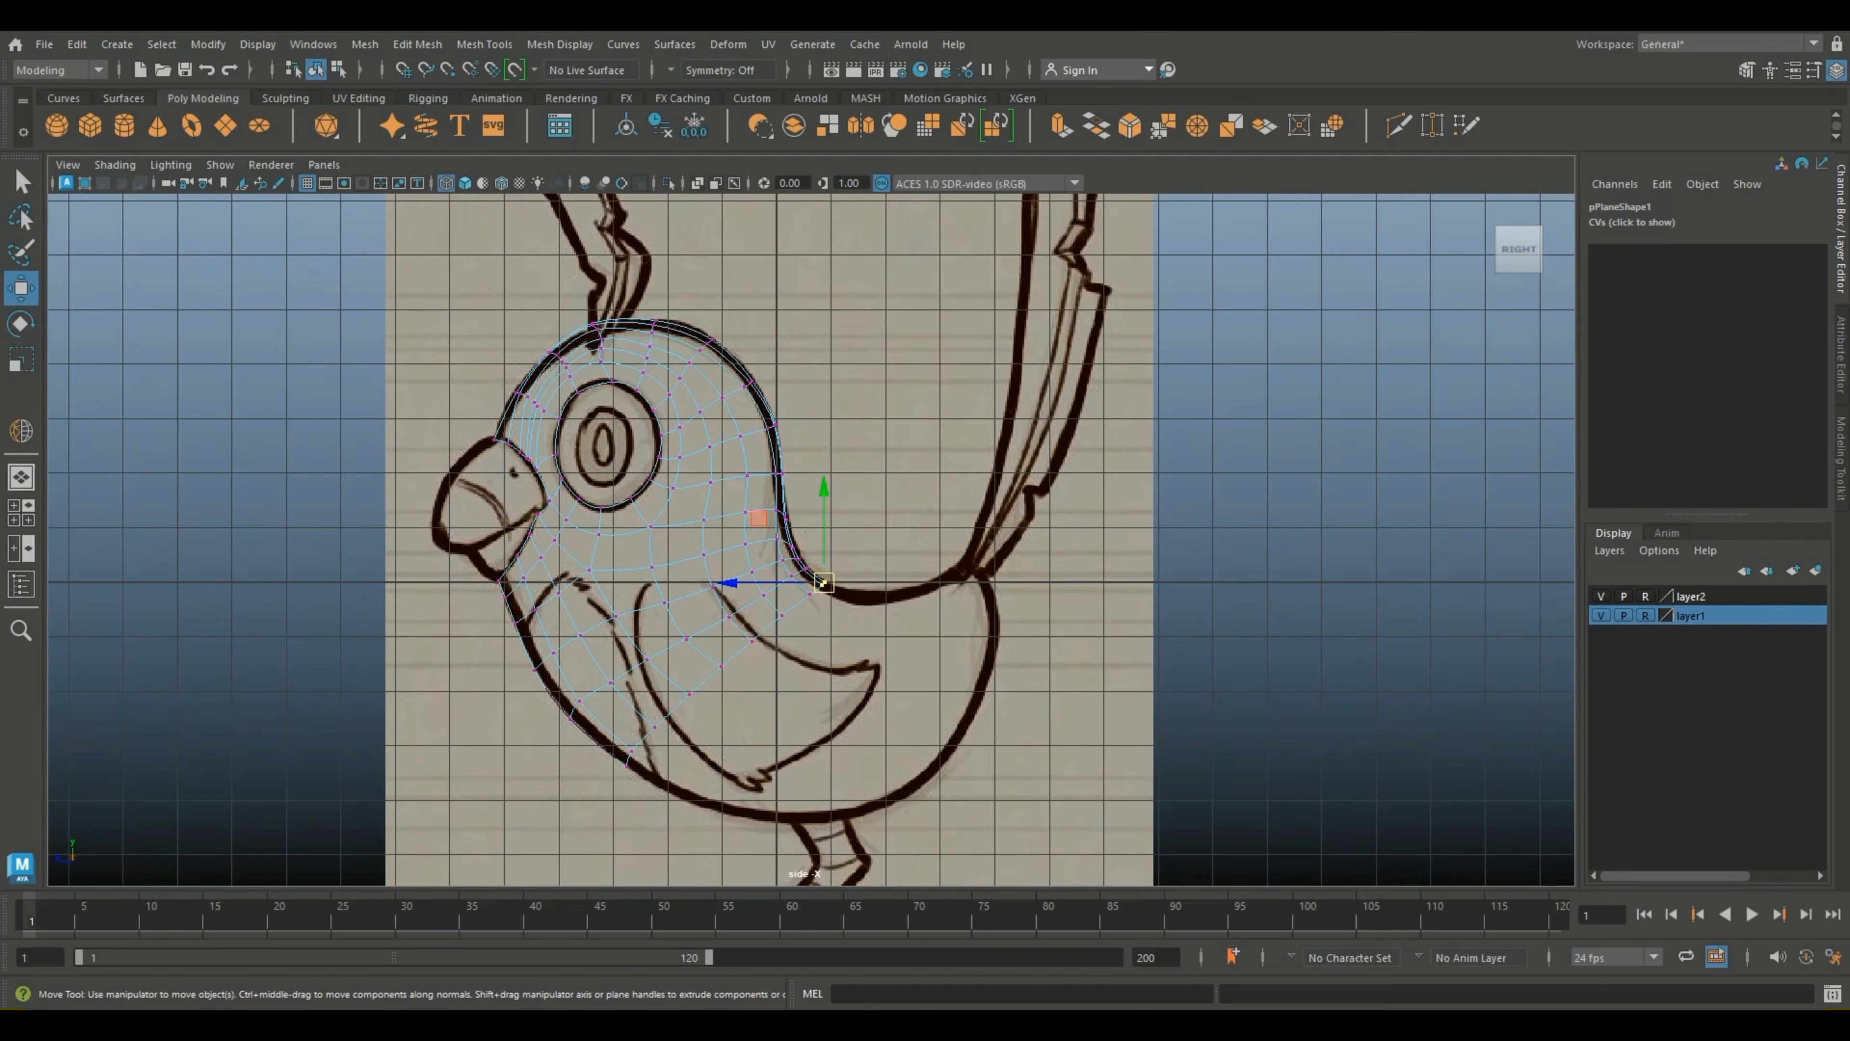
Step: Switch to edge mode in the four-view layout, select the half mesh's open border edges and frame them in the front view
right_click_drag(708, 461, 707, 407)
right_click_drag(707, 461, 708, 406)
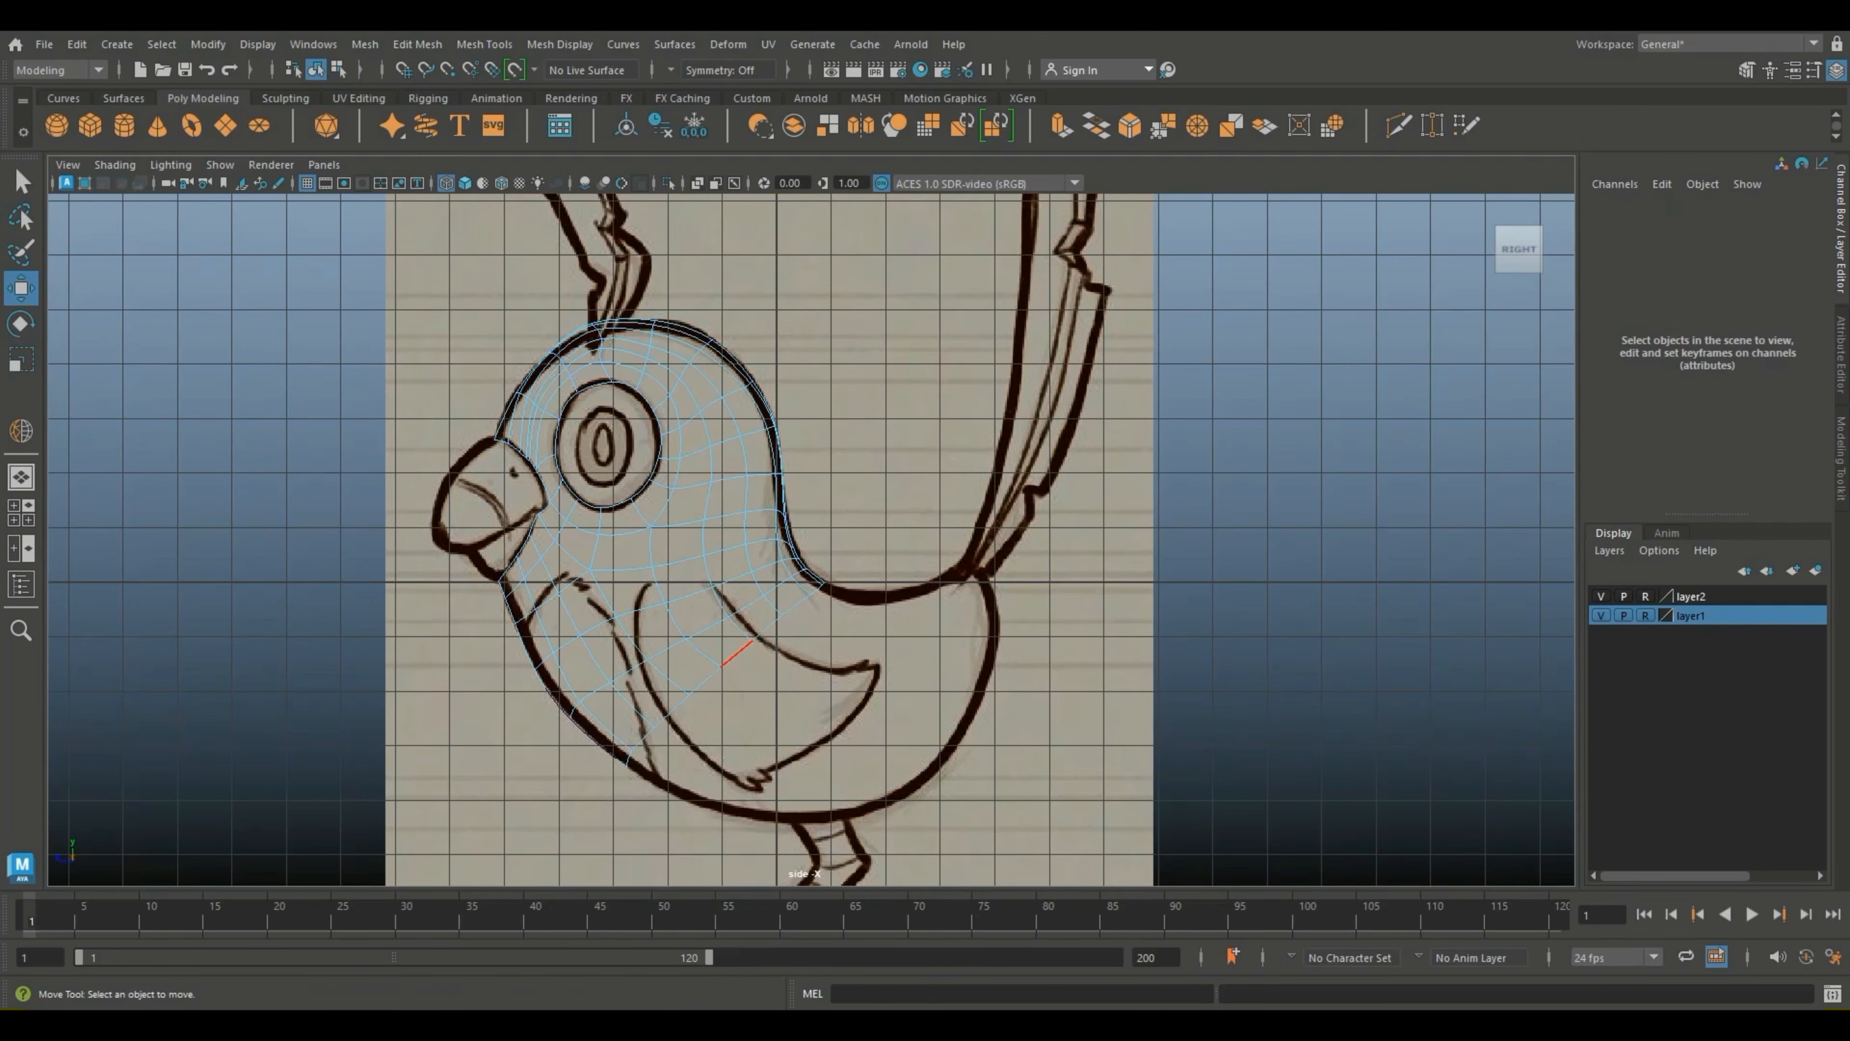
left_click(20, 510)
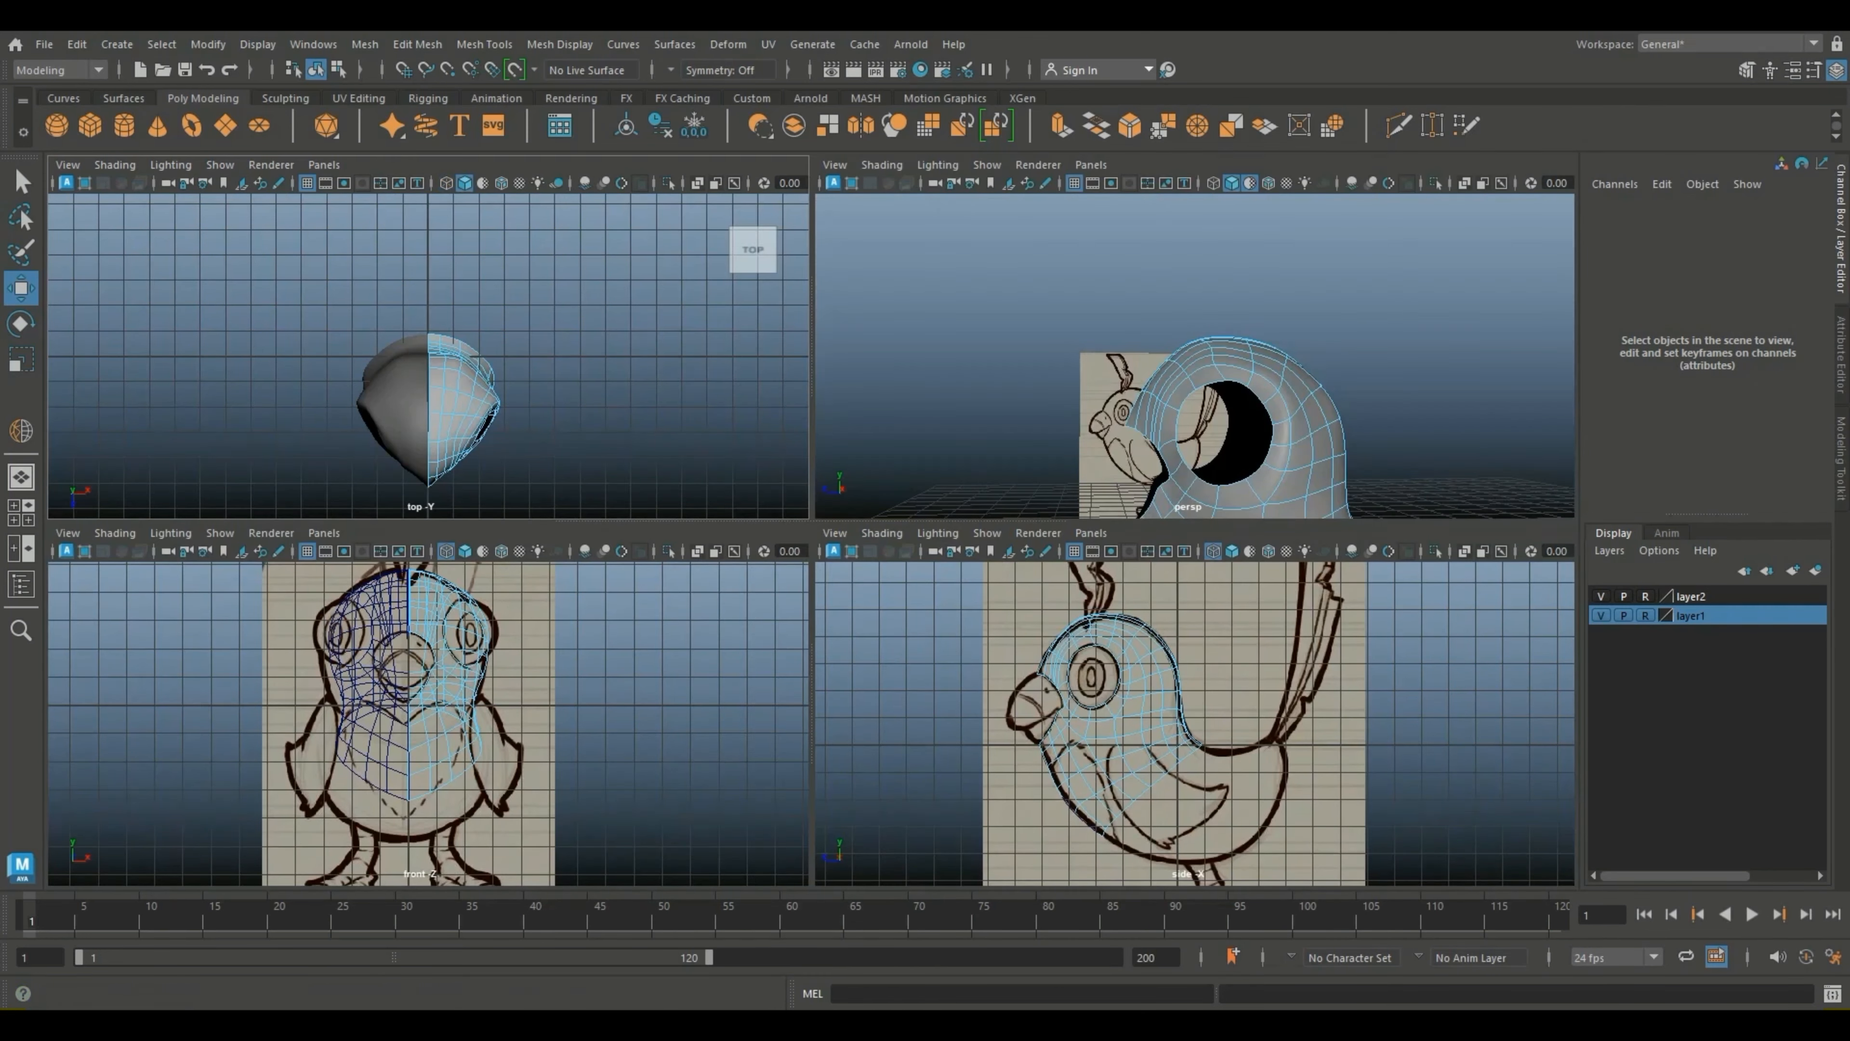
middle_click_drag(451, 736, 427, 643, "alt")
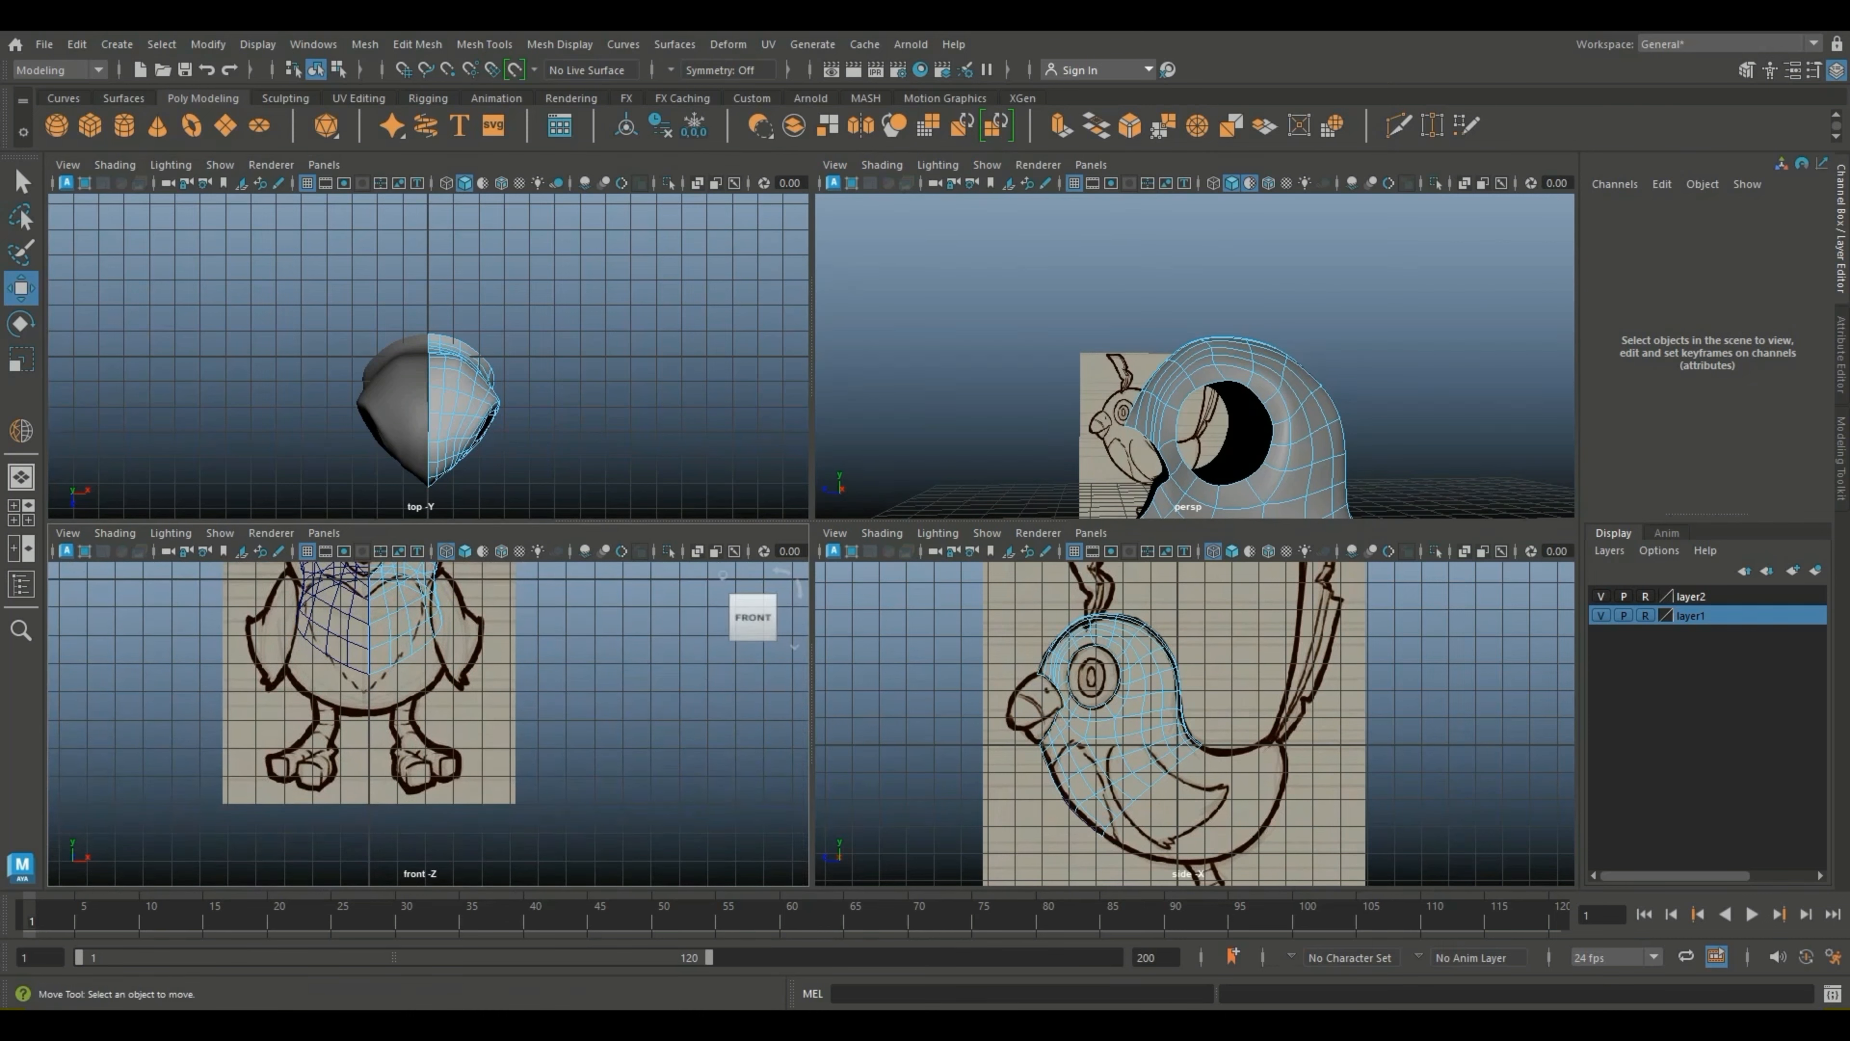
mouse_move(1195, 765)
middle_mouse_down("alt")
mouse_move(1191, 665)
mouse_move(1220, 753)
middle_mouse_up("alt")
scroll(1191, 665, "up", 4)
scroll(1191, 666, "up", 5)
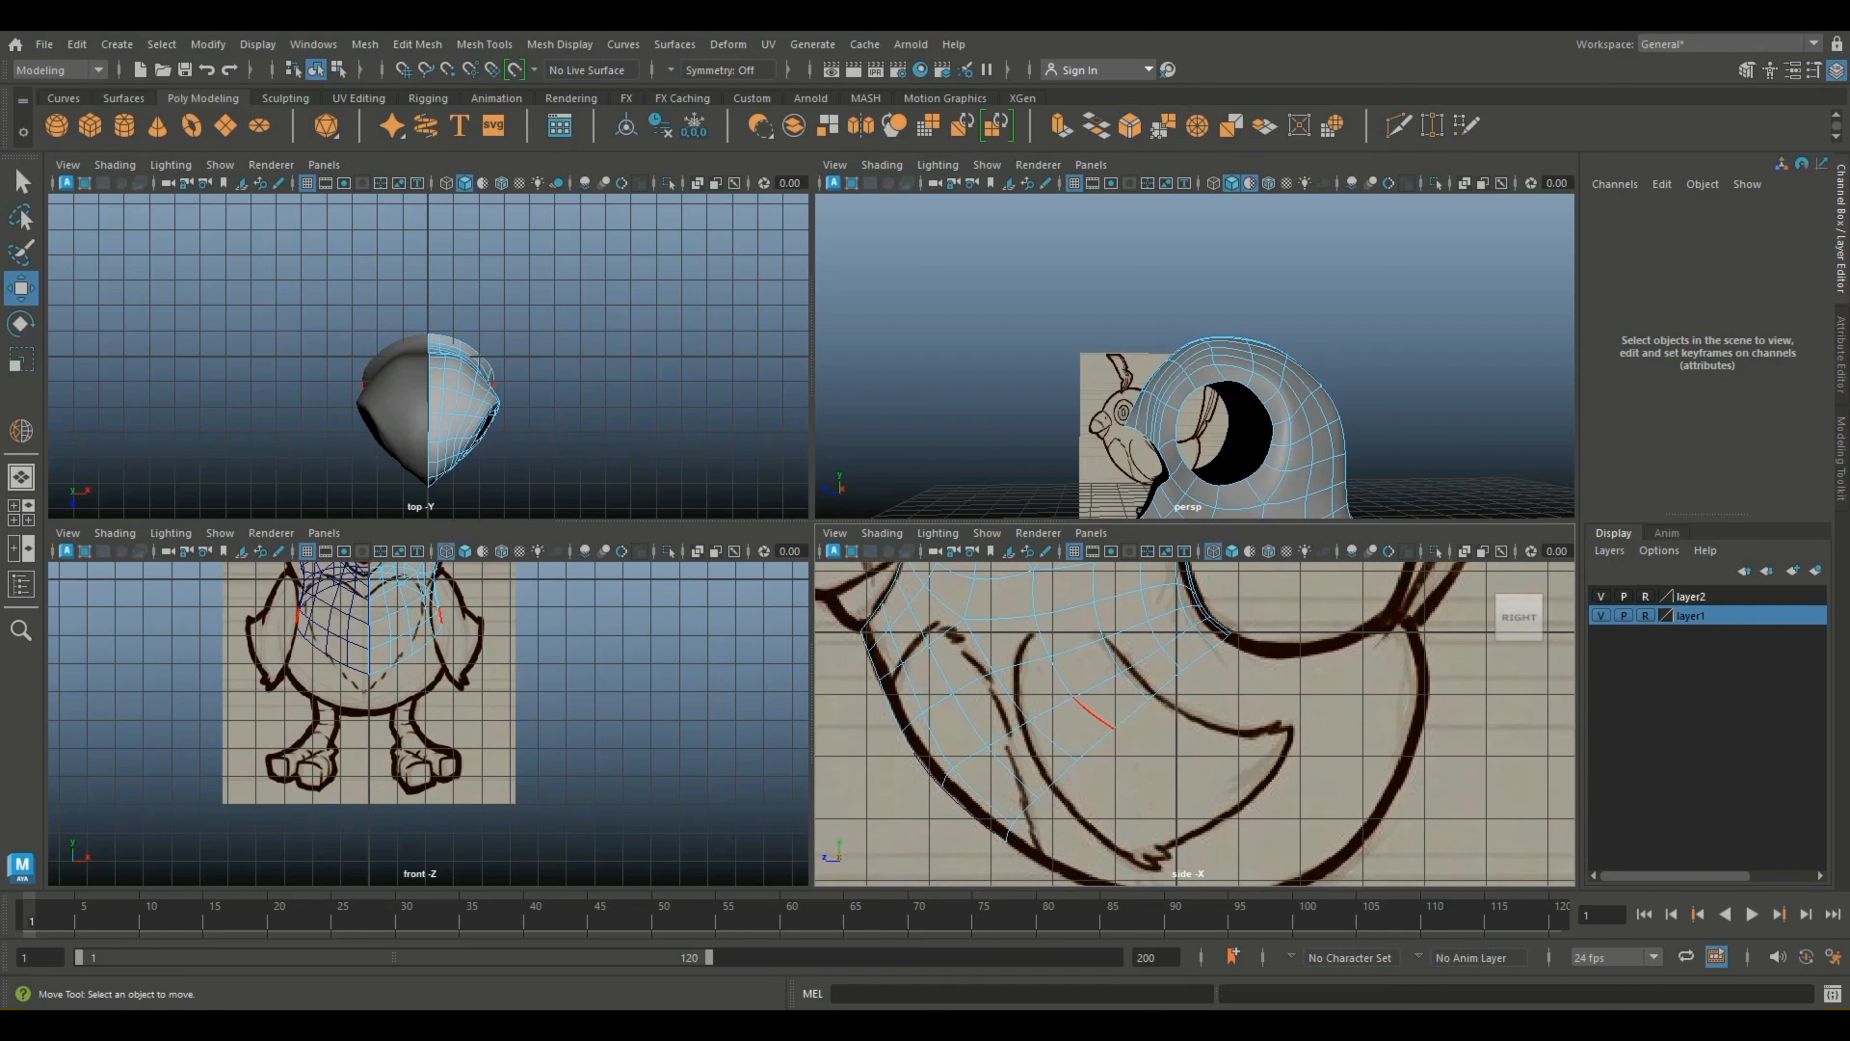
left_click(1131, 713)
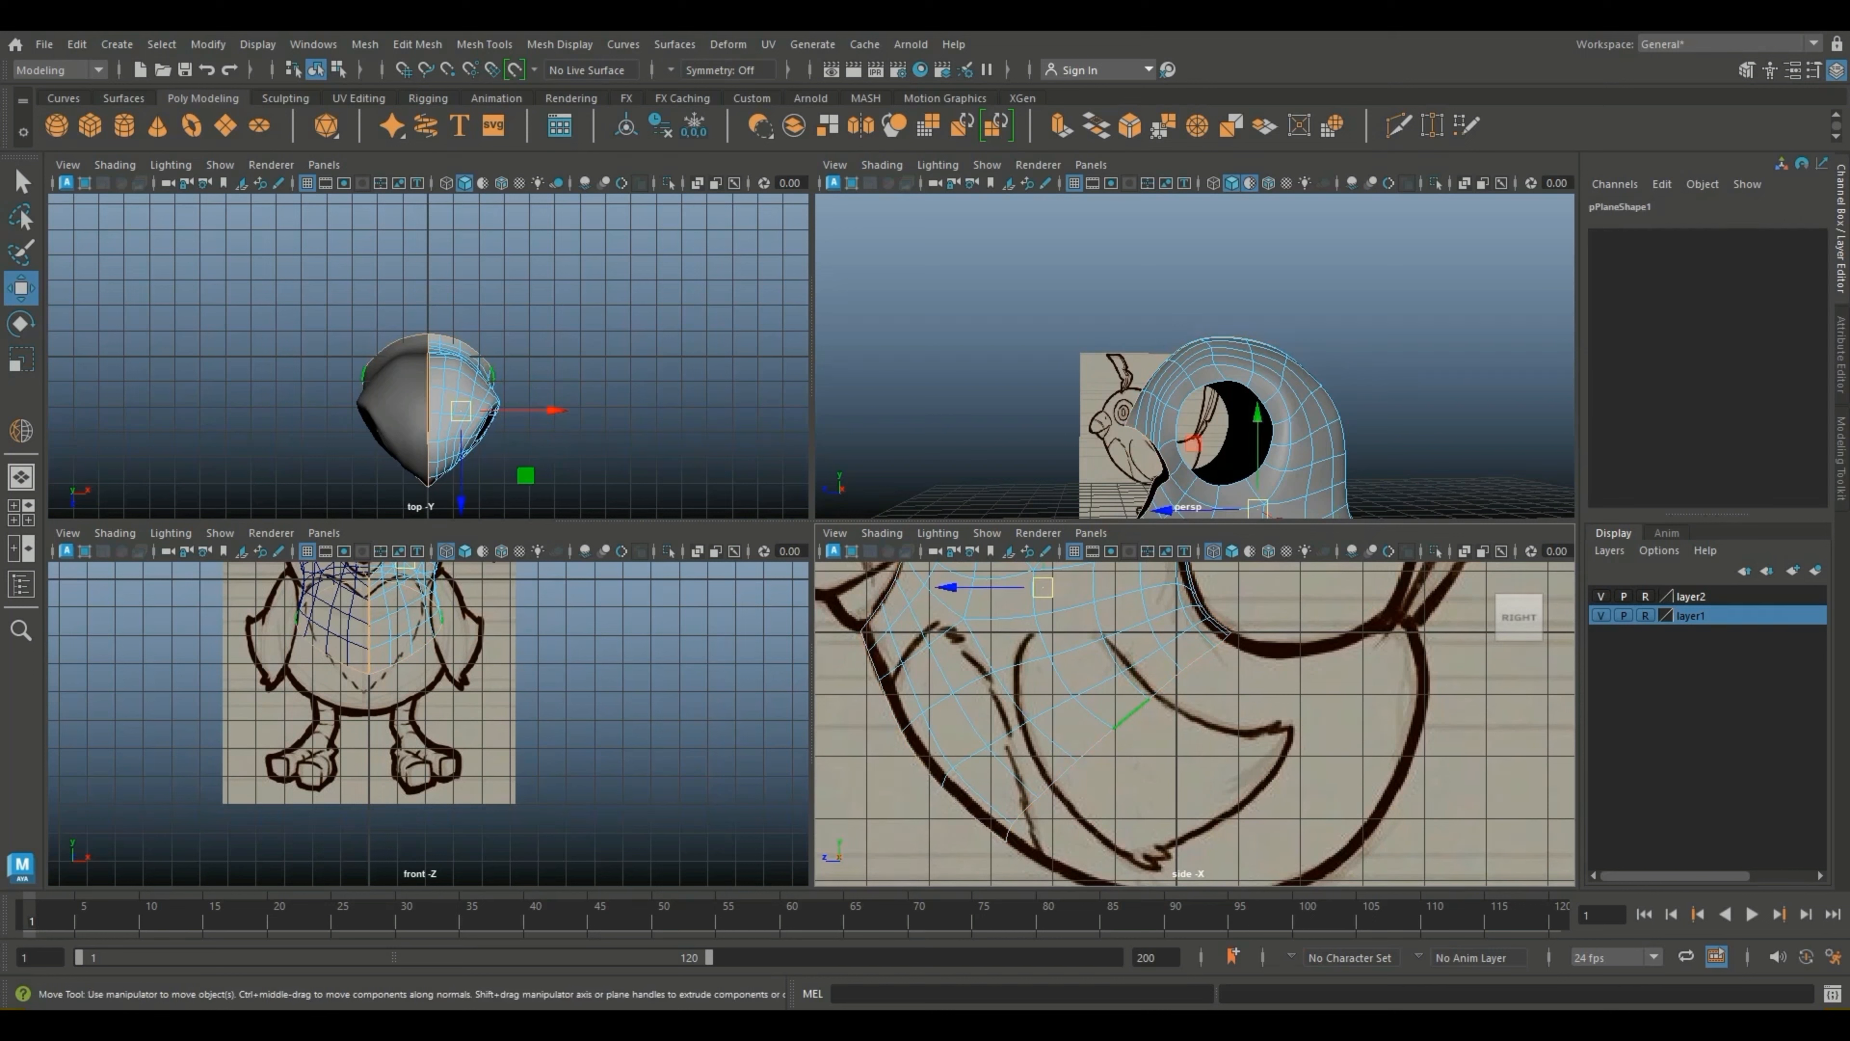
key("f")
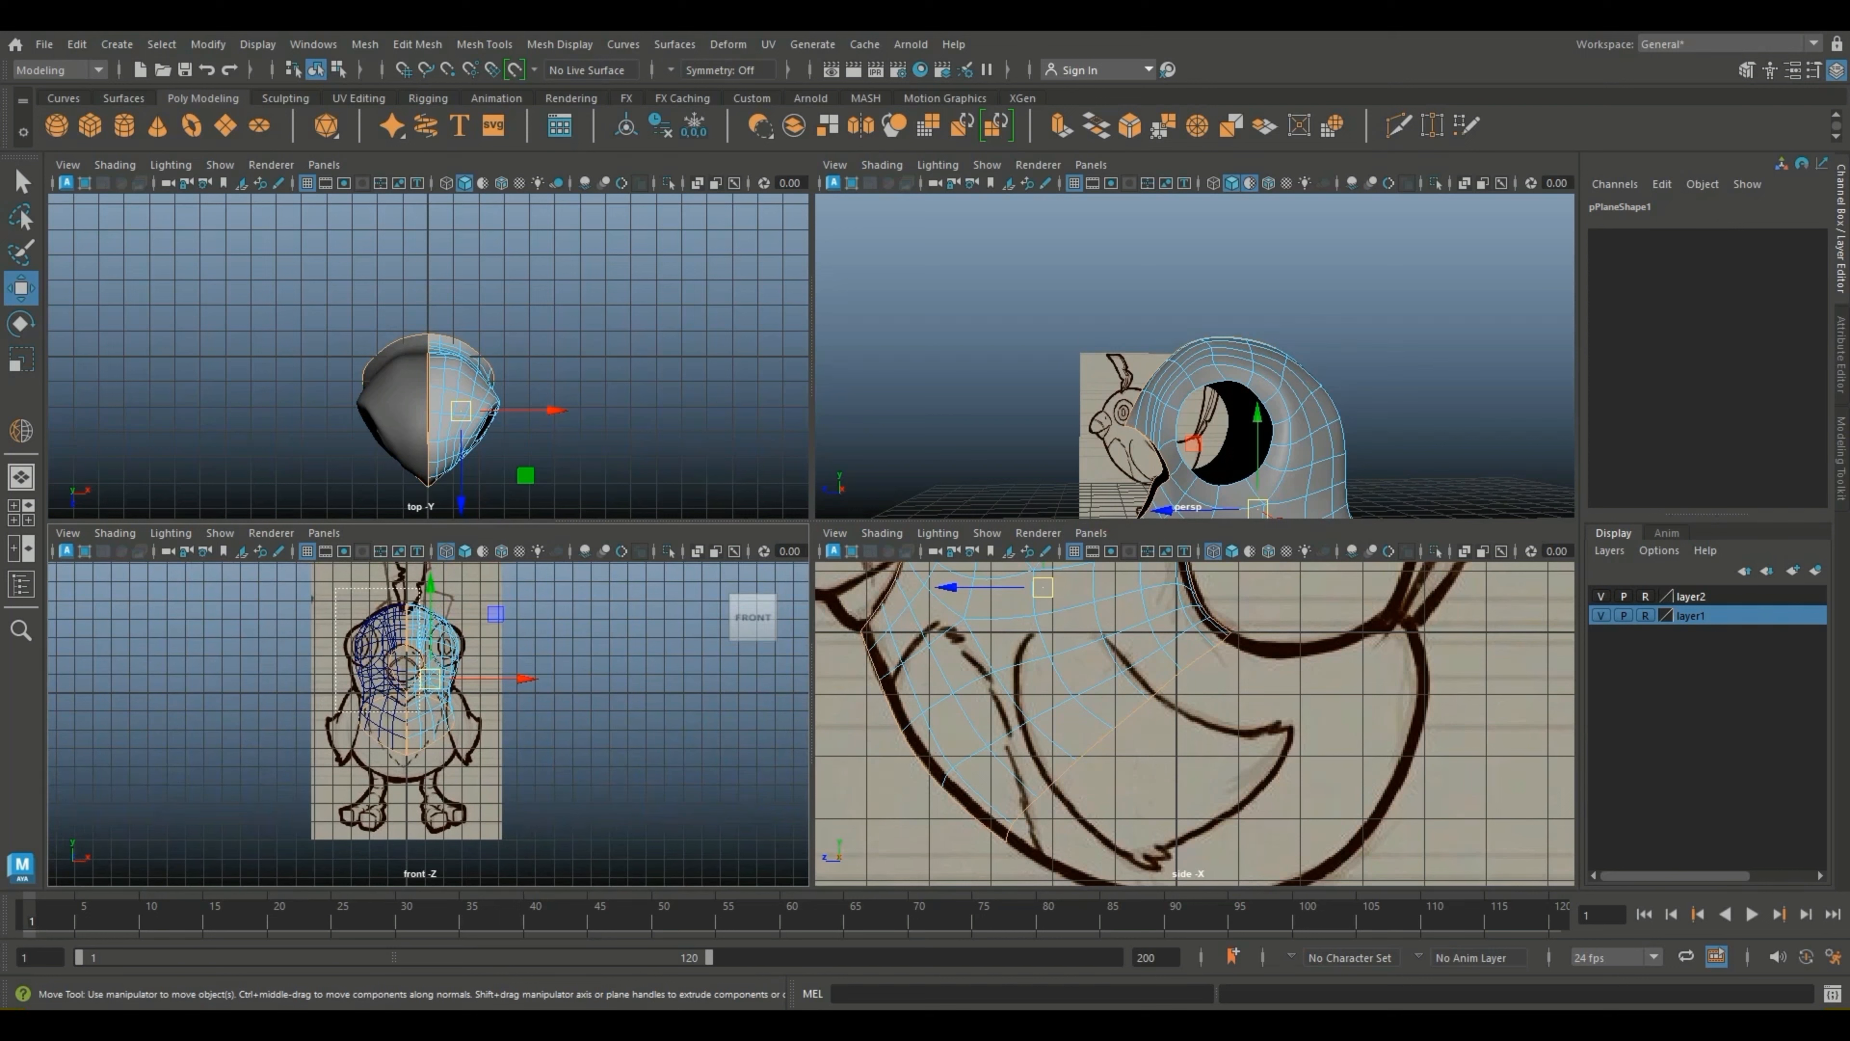
Step: Refine the border-edge selection in the front and side views, adding the last lower edges up to the back of the neck
scroll(415, 724, "up", 4)
left_click_drag(431, 716, 409, 752, "ctrl")
middle_click_drag(1115, 678, 1167, 771, "alt")
scroll(1167, 770, "up", 4)
key("space")
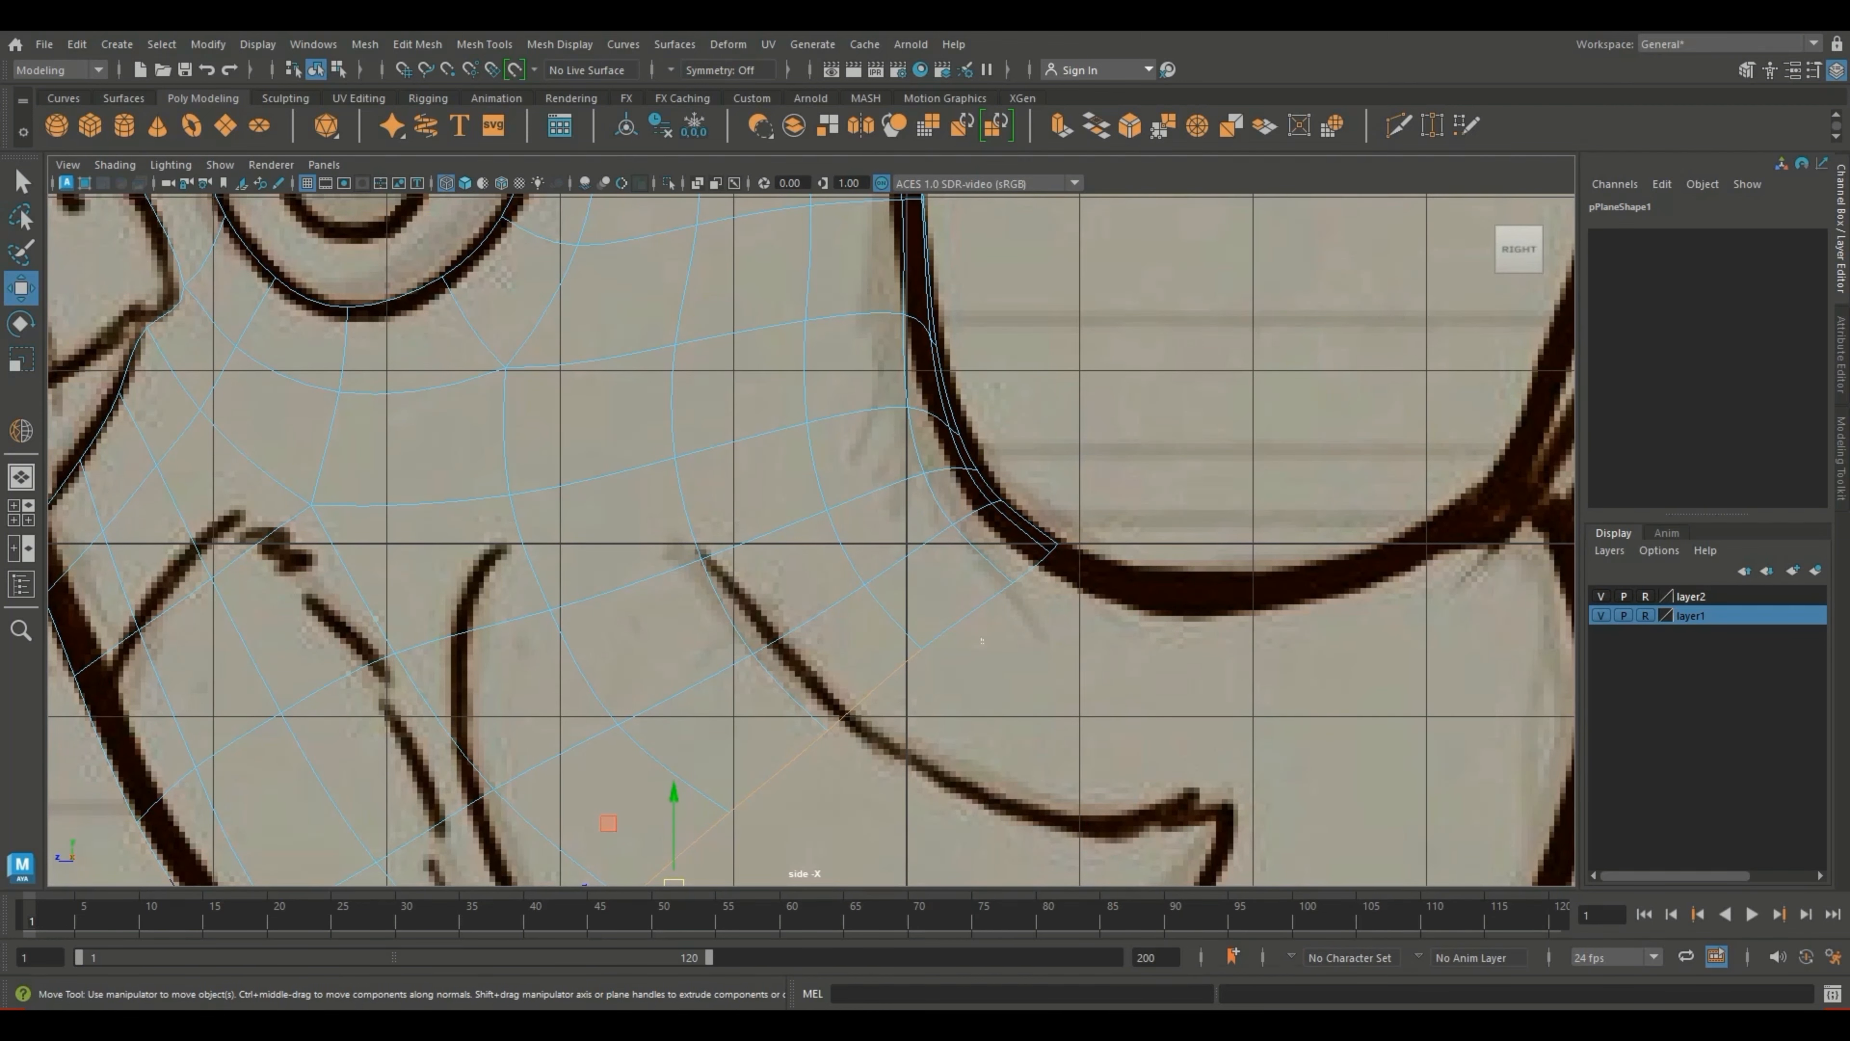
left_click(965, 621, "shift")
left_click_drag(1031, 562, 1054, 592, "shift")
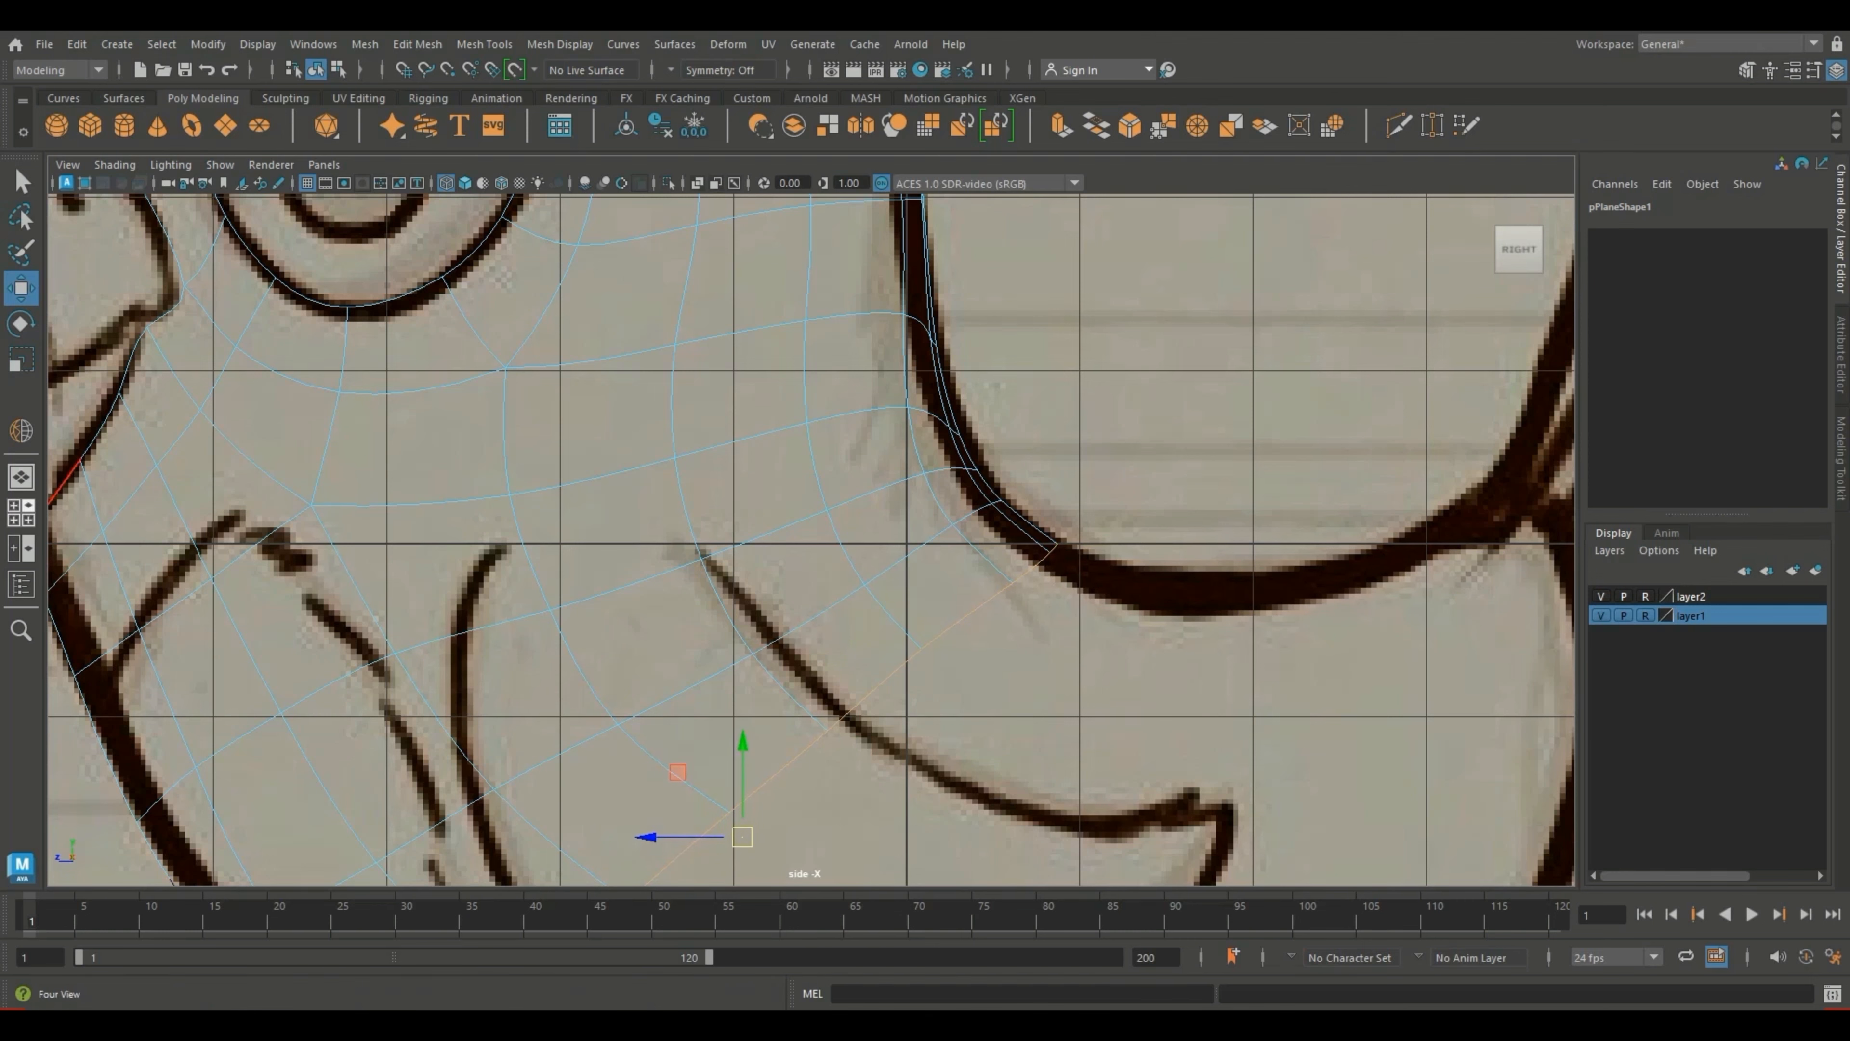
Step: Inspect the half mesh and its selected open lower border from below and from the front in the perspective view
left_click(22, 478)
left_click_drag(670, 554, 481, 430, "alt")
middle_click_drag(773, 619, 659, 466, "alt")
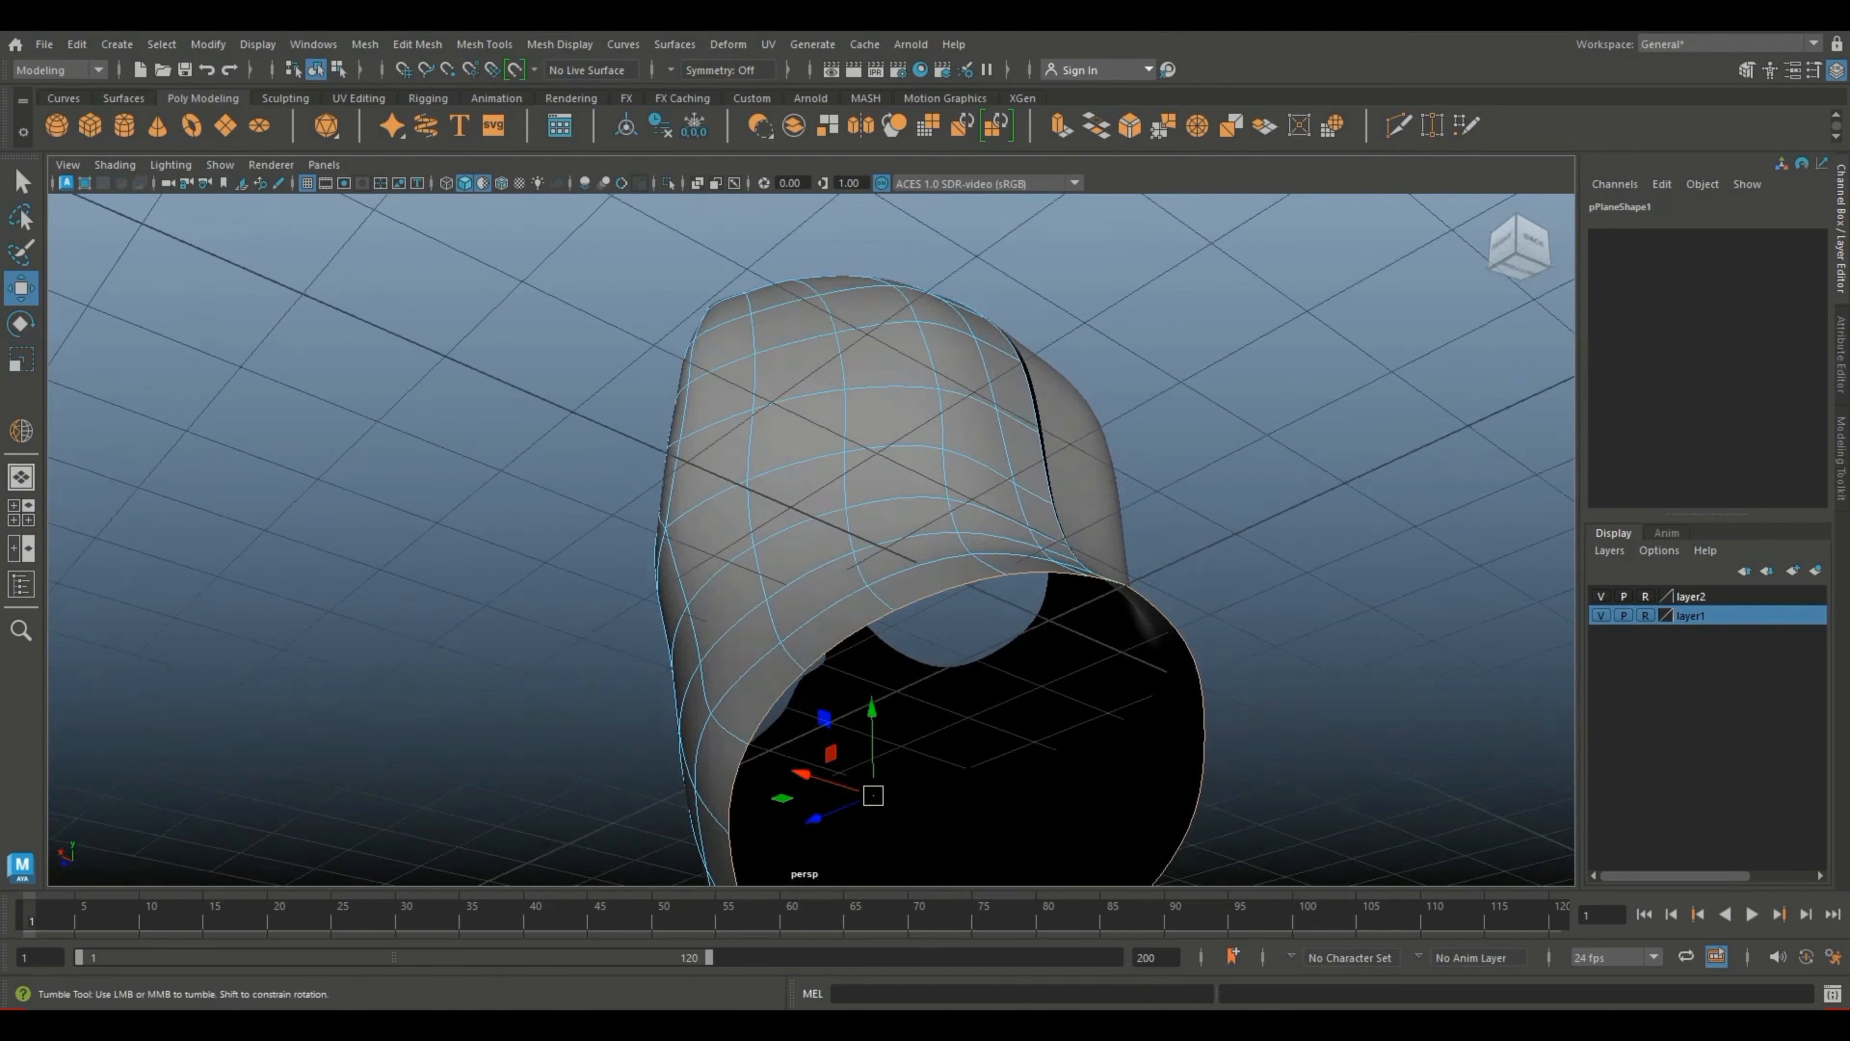
left_click_drag(659, 467, 569, 568, "alt")
middle_click_drag(656, 627, 645, 450, "alt")
left_click_drag(604, 576, 1233, 497, "alt")
Step: Arrange the front and side views side by side, display the side view in wireframe and frame the body in both
left_click(21, 512)
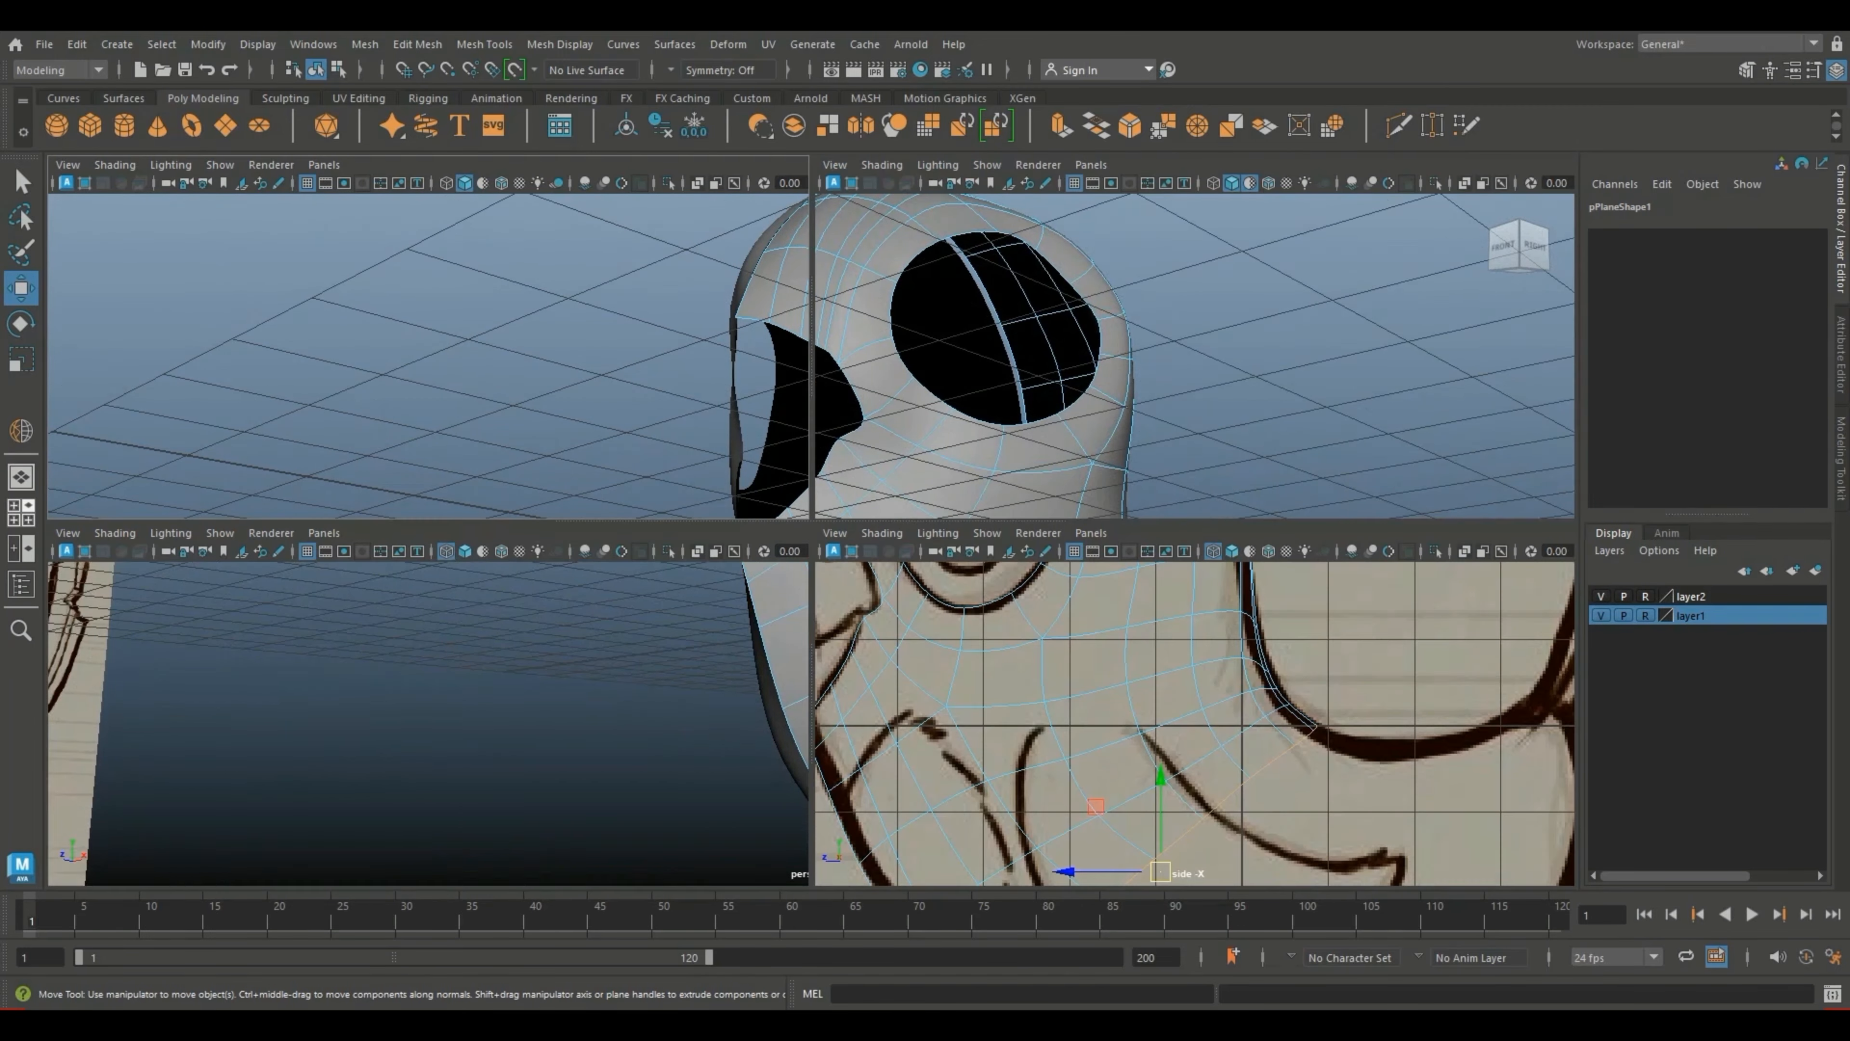
key("space")
key("space")
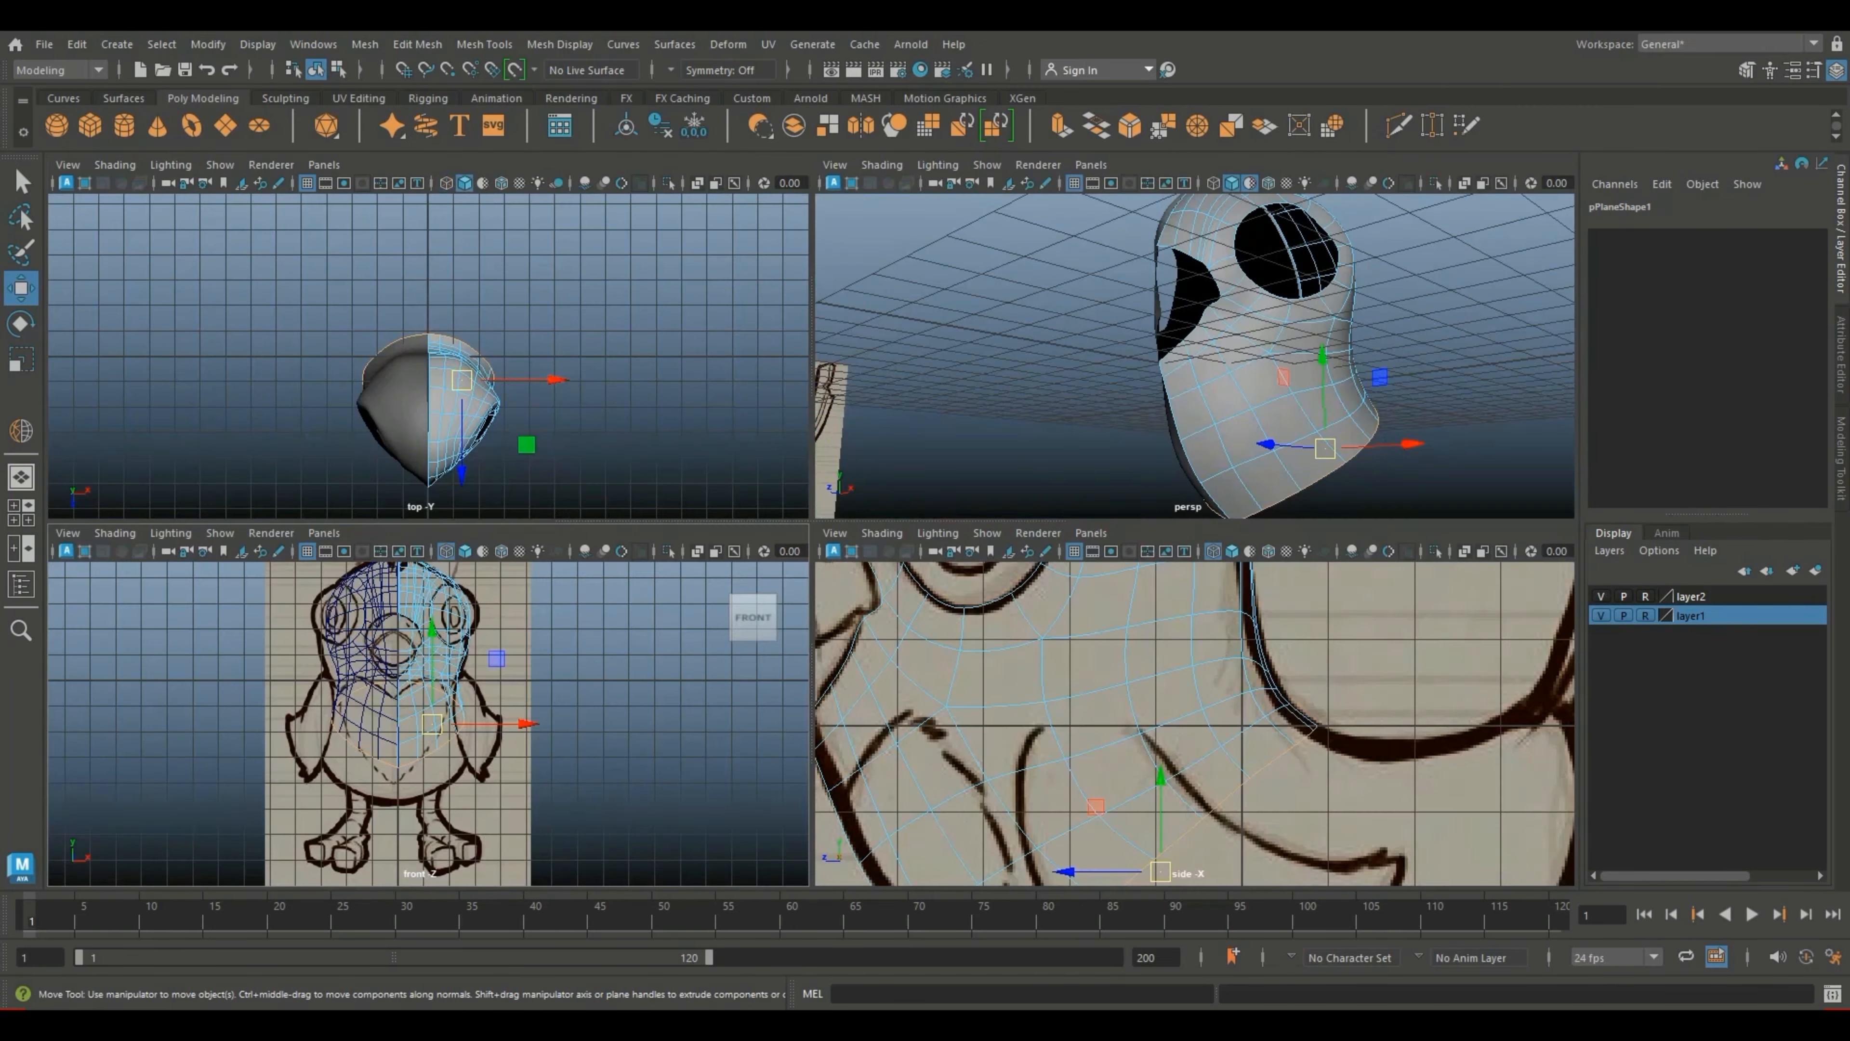
left_click(22, 546)
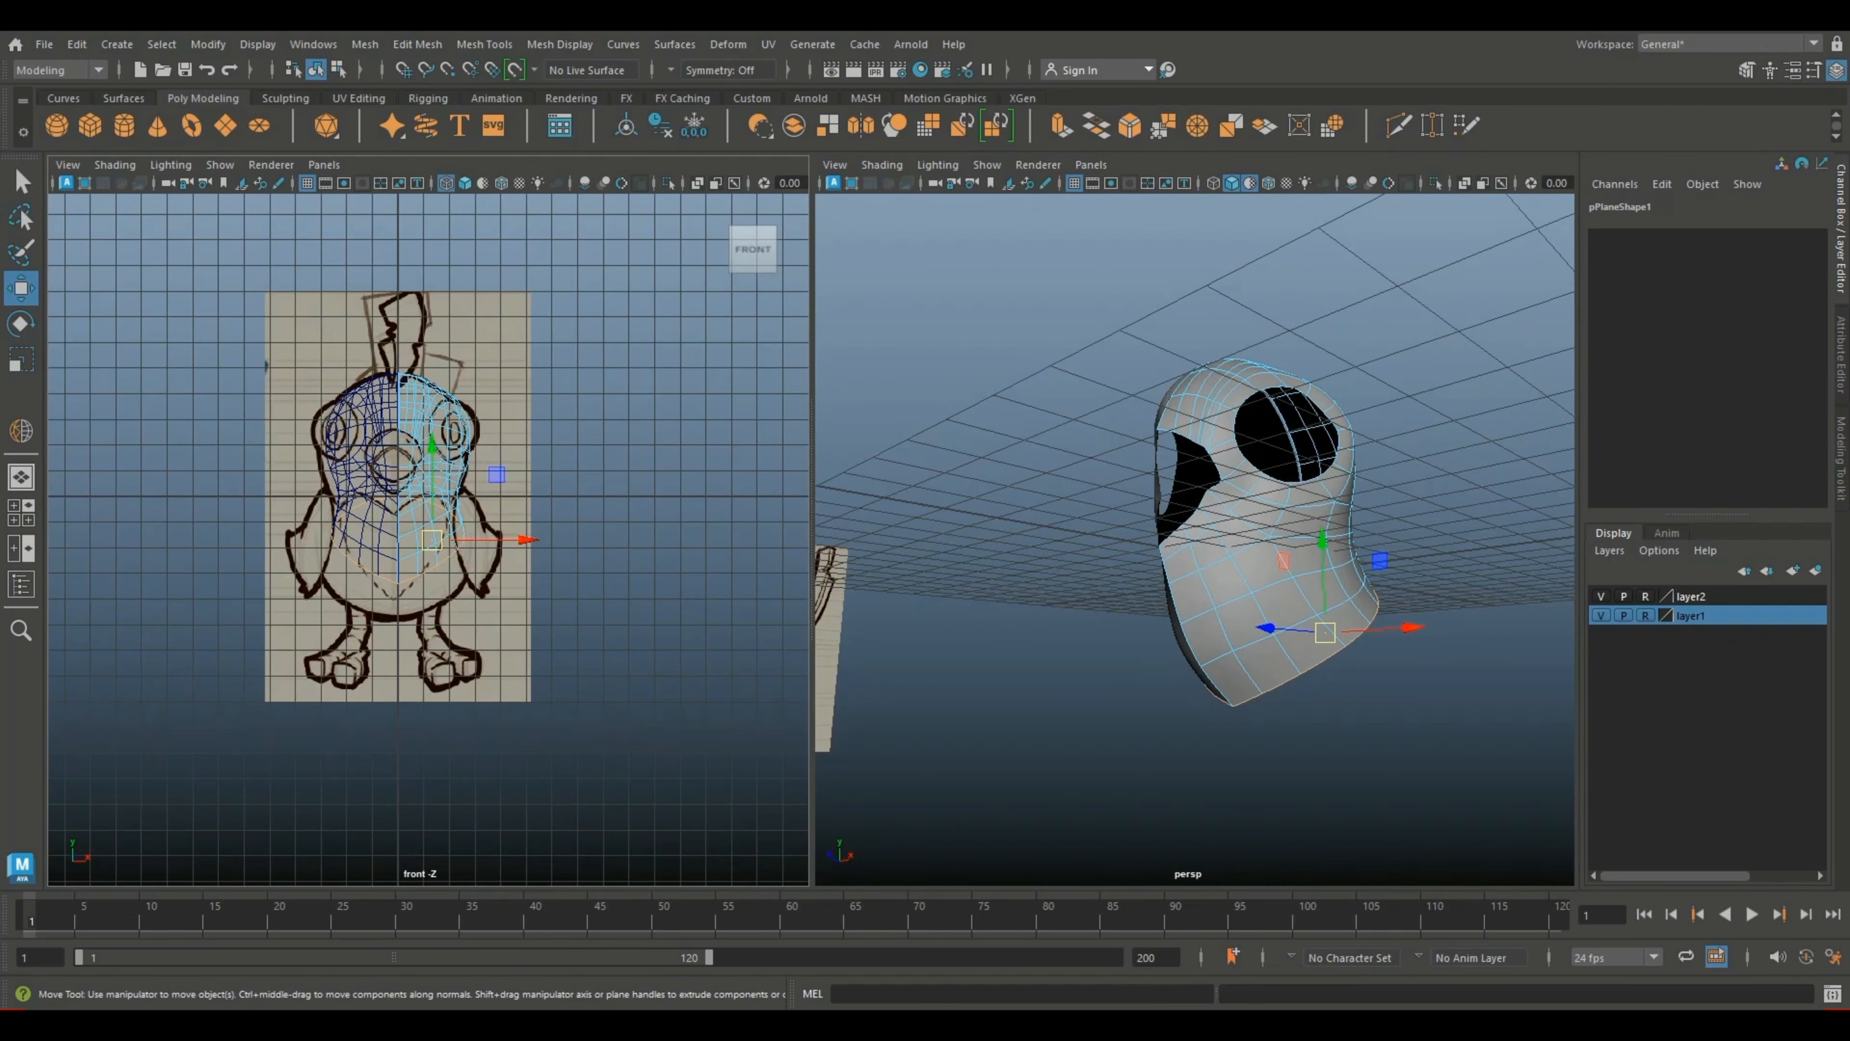
key("space")
left_click_drag(1049, 637, 1147, 637)
key("a")
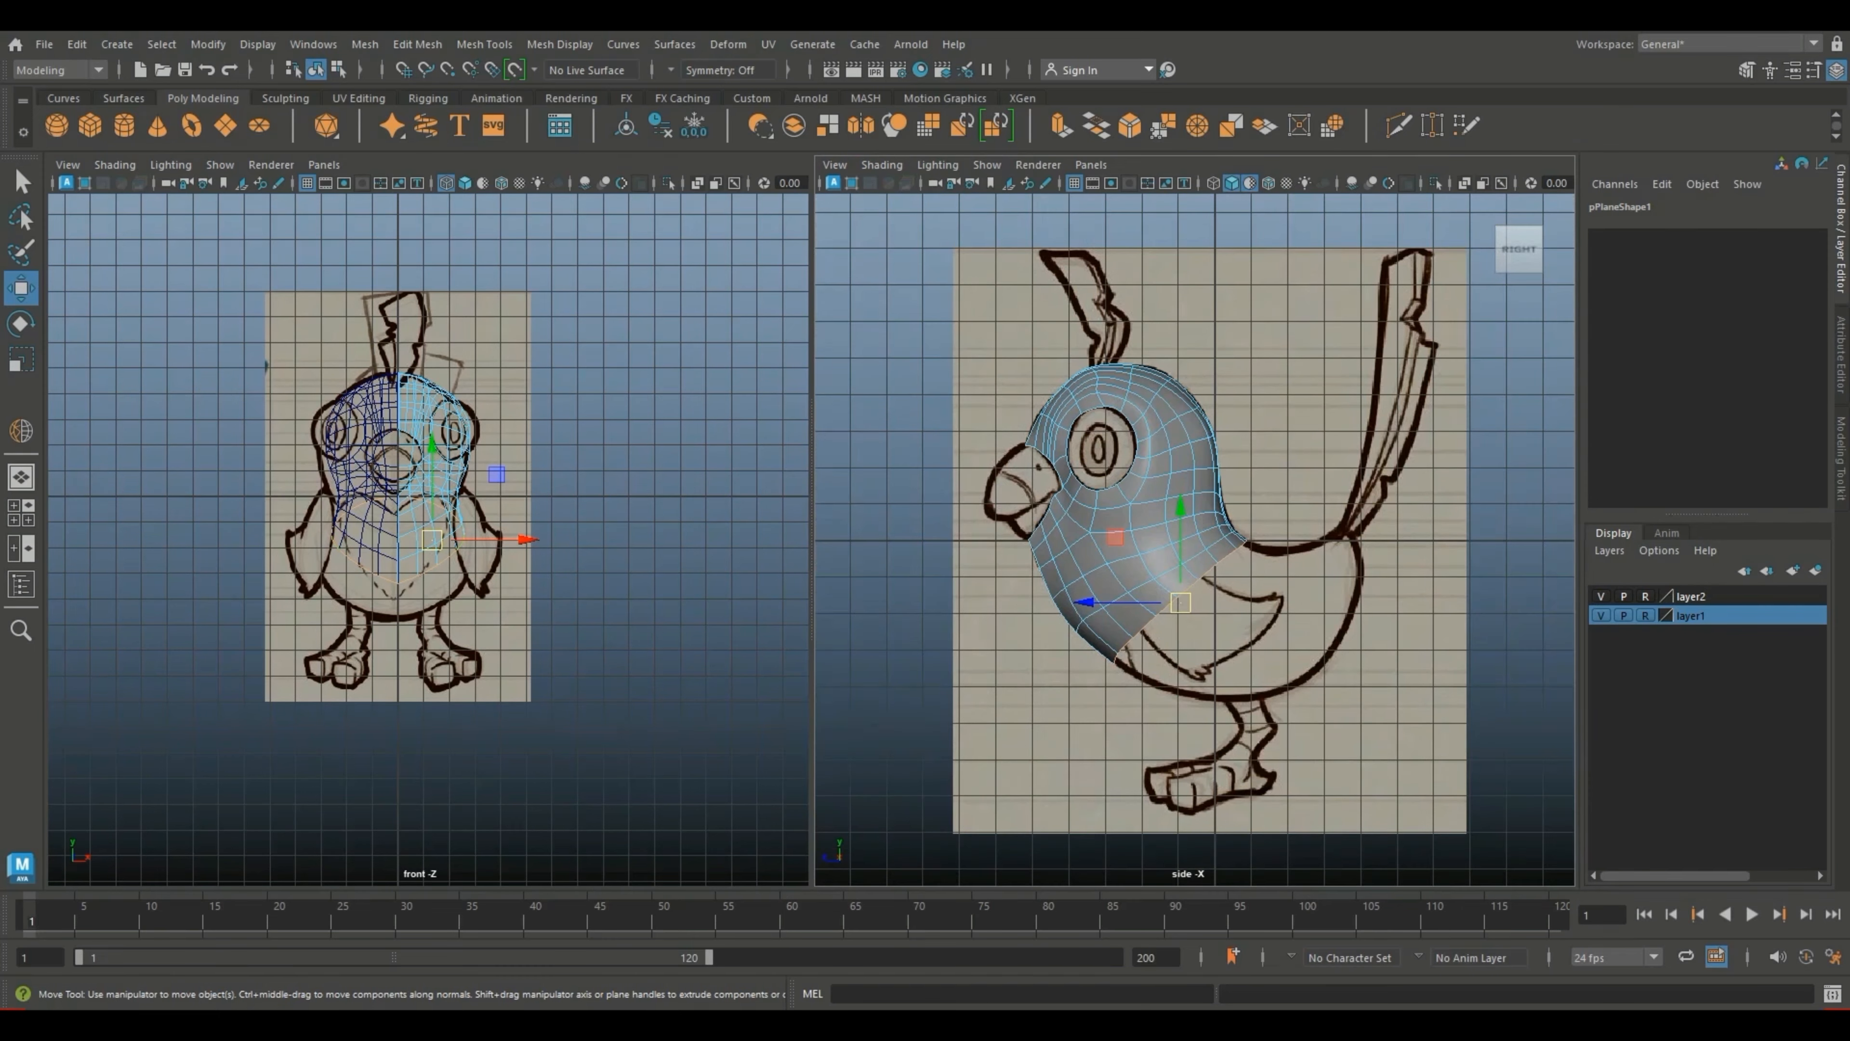
key("4")
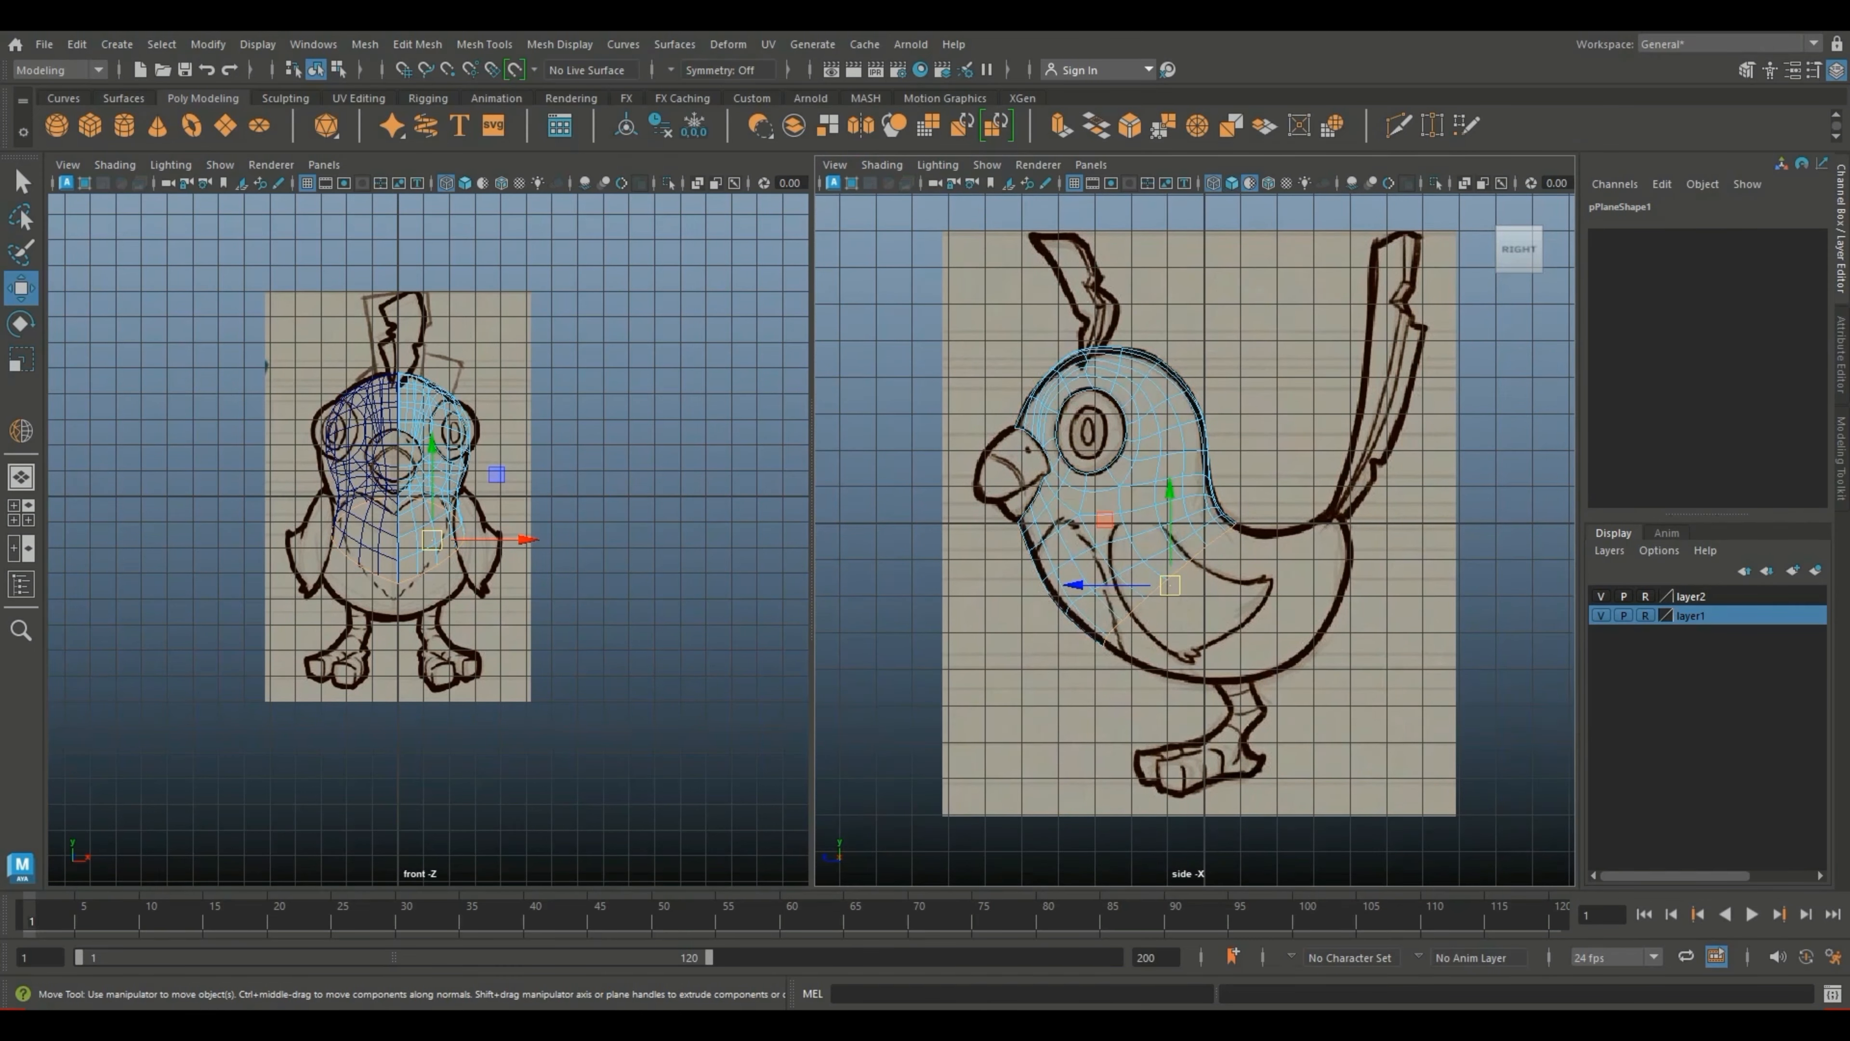
right_click_drag(1148, 620, 1202, 634, "alt")
middle_click_drag(1202, 634, 1117, 587, "alt")
scroll(1194, 540, "up", 2)
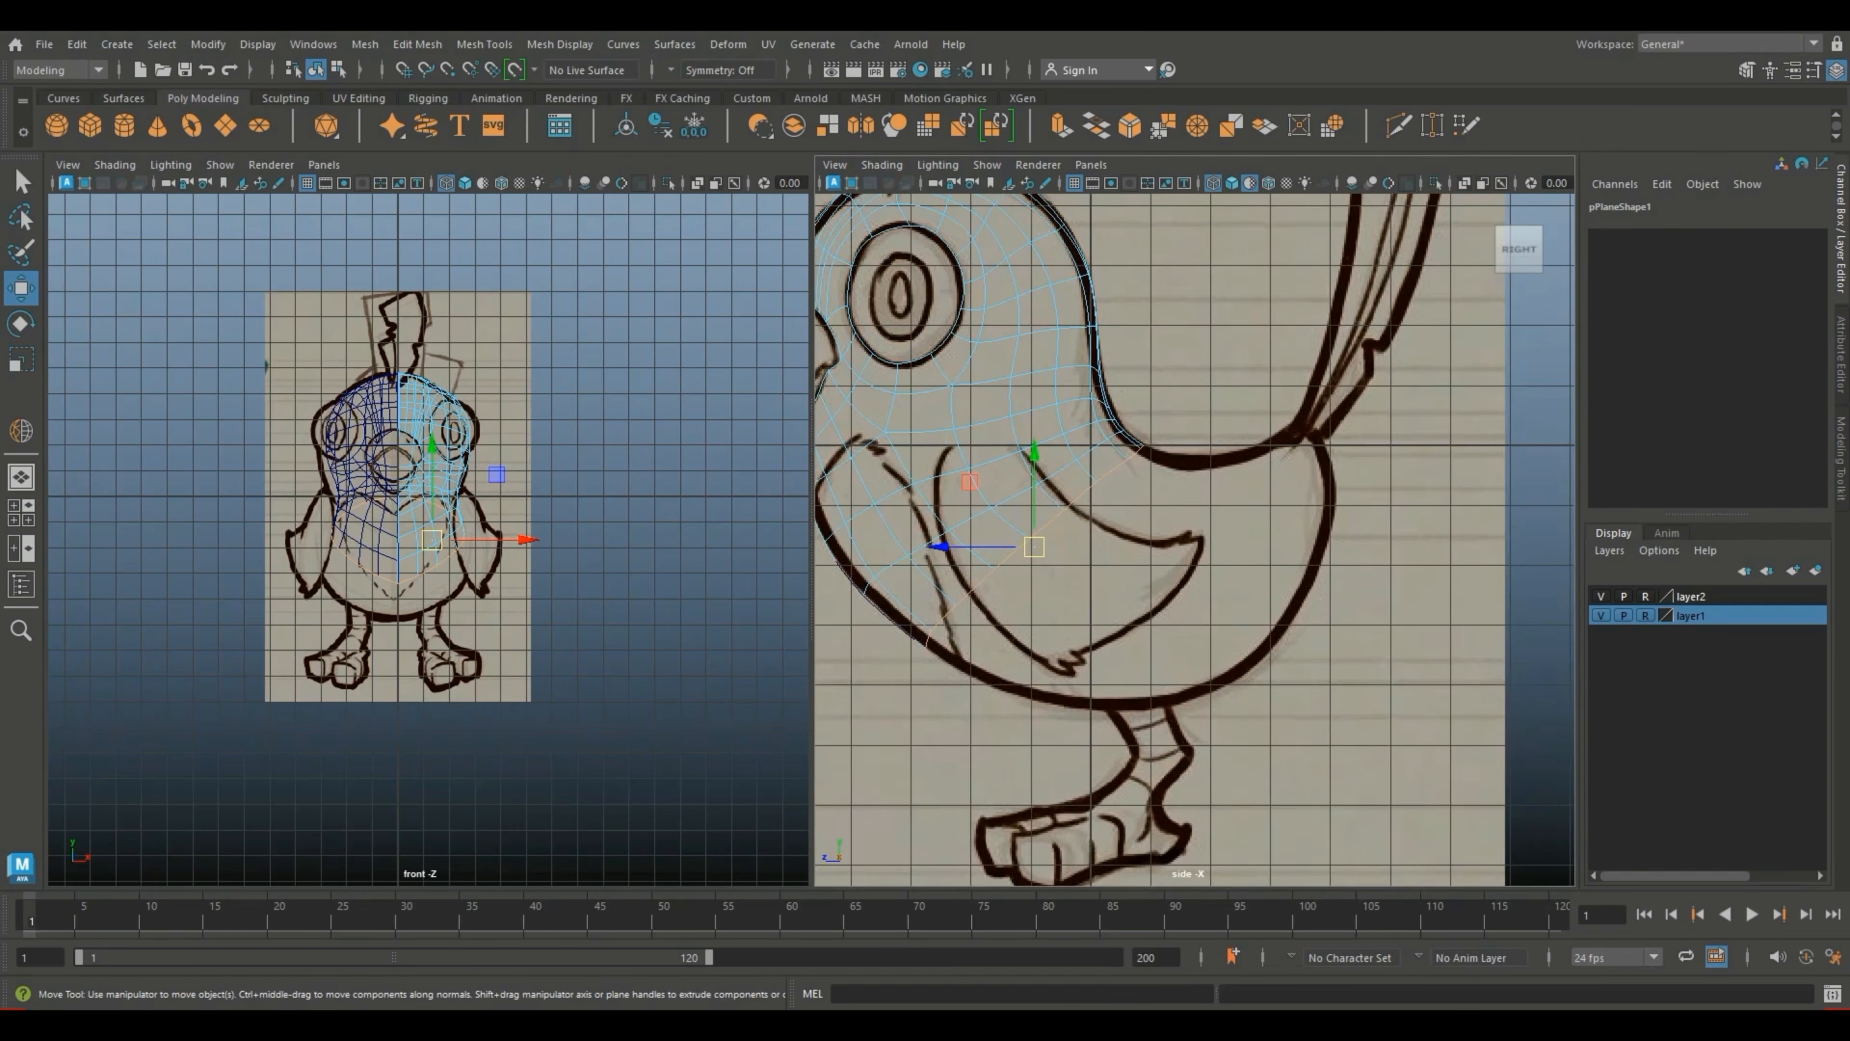
middle_click_drag(428, 540, 436, 580, "alt")
scroll(435, 580, "up", 1)
scroll(428, 539, "up", 1)
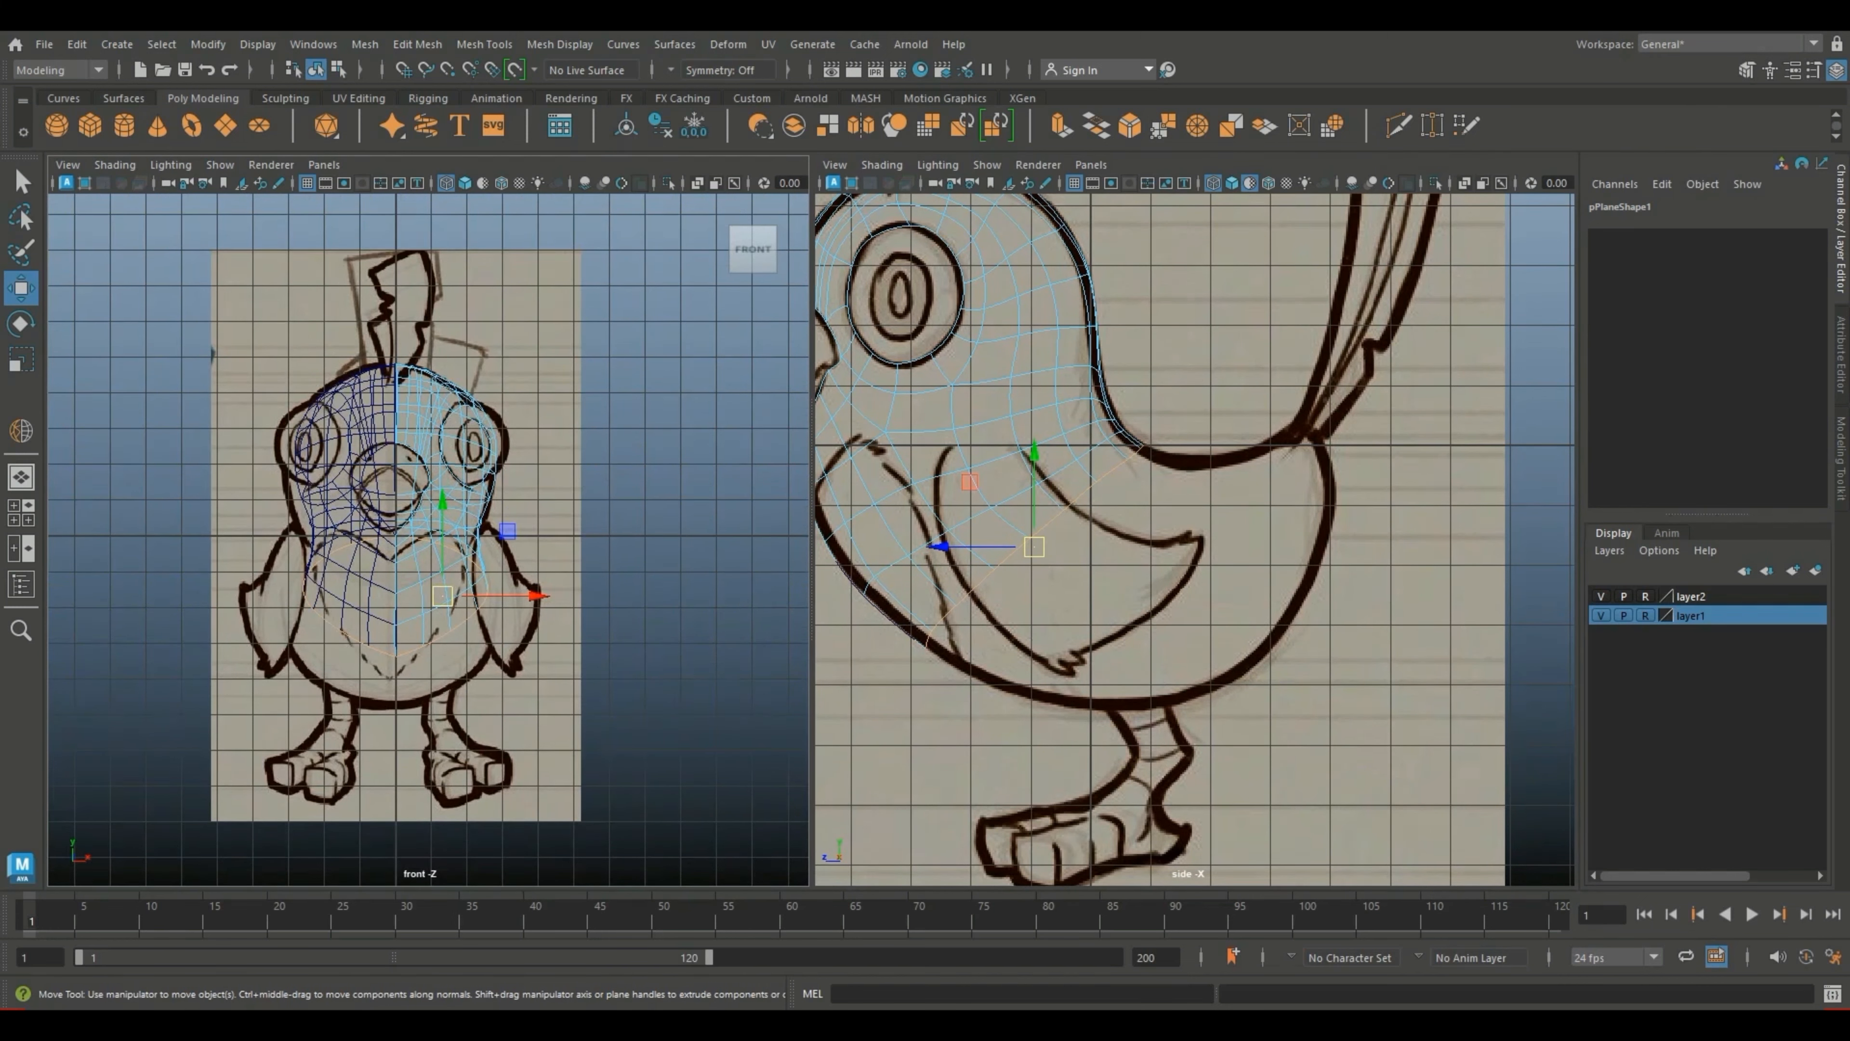
scroll(429, 547, "up", 1)
middle_click_drag(428, 539, 447, 535, "alt")
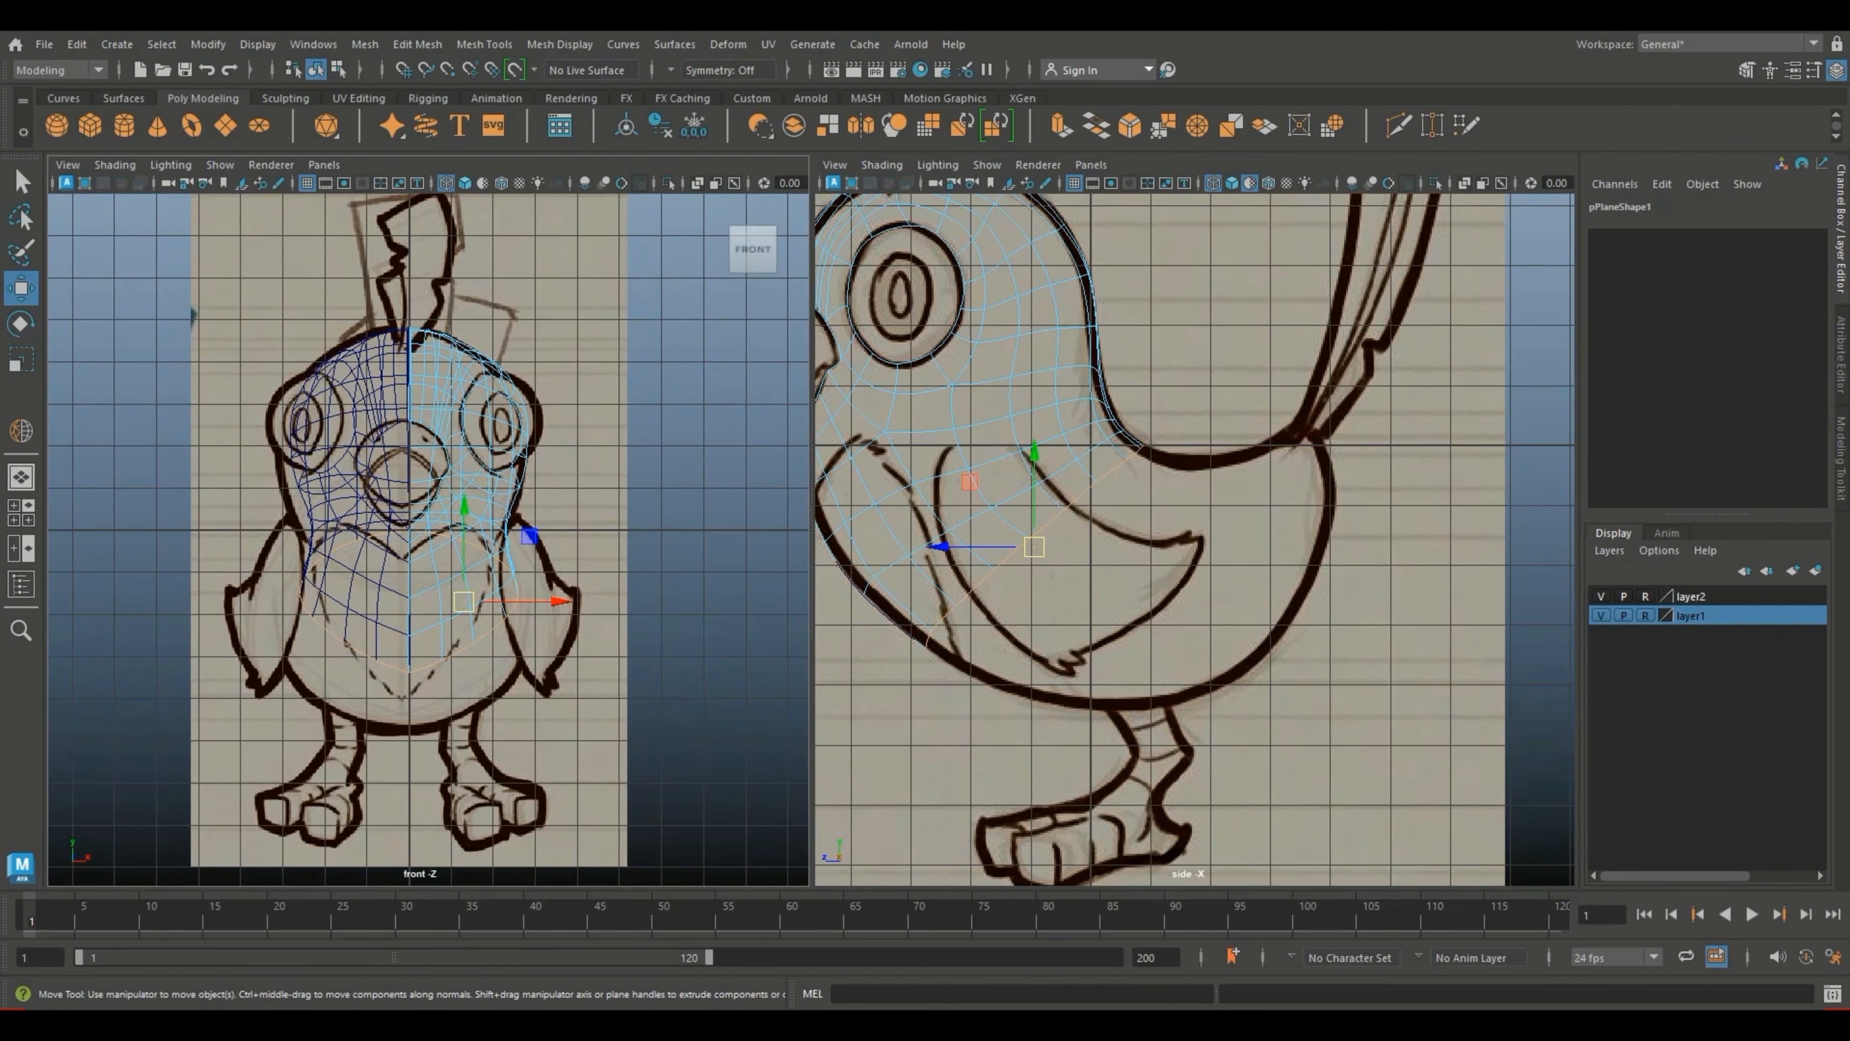
left_click(349, 570)
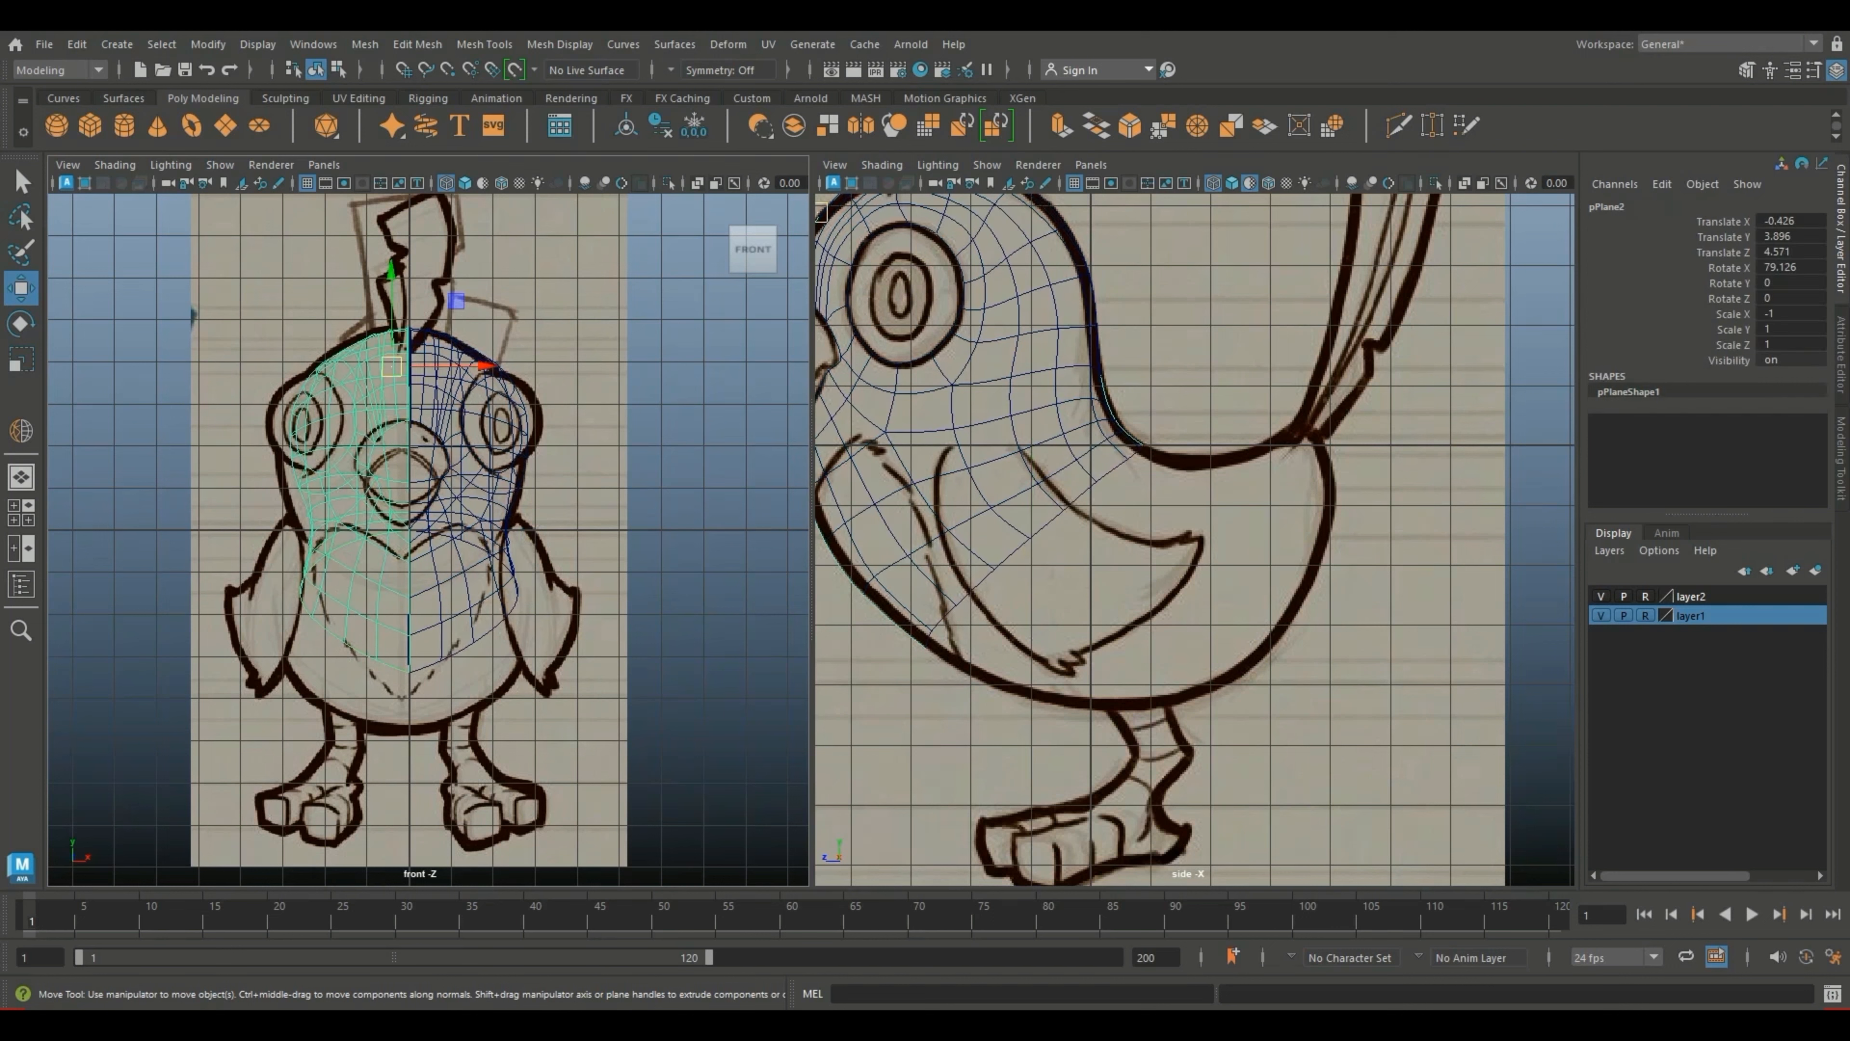
key("Delete")
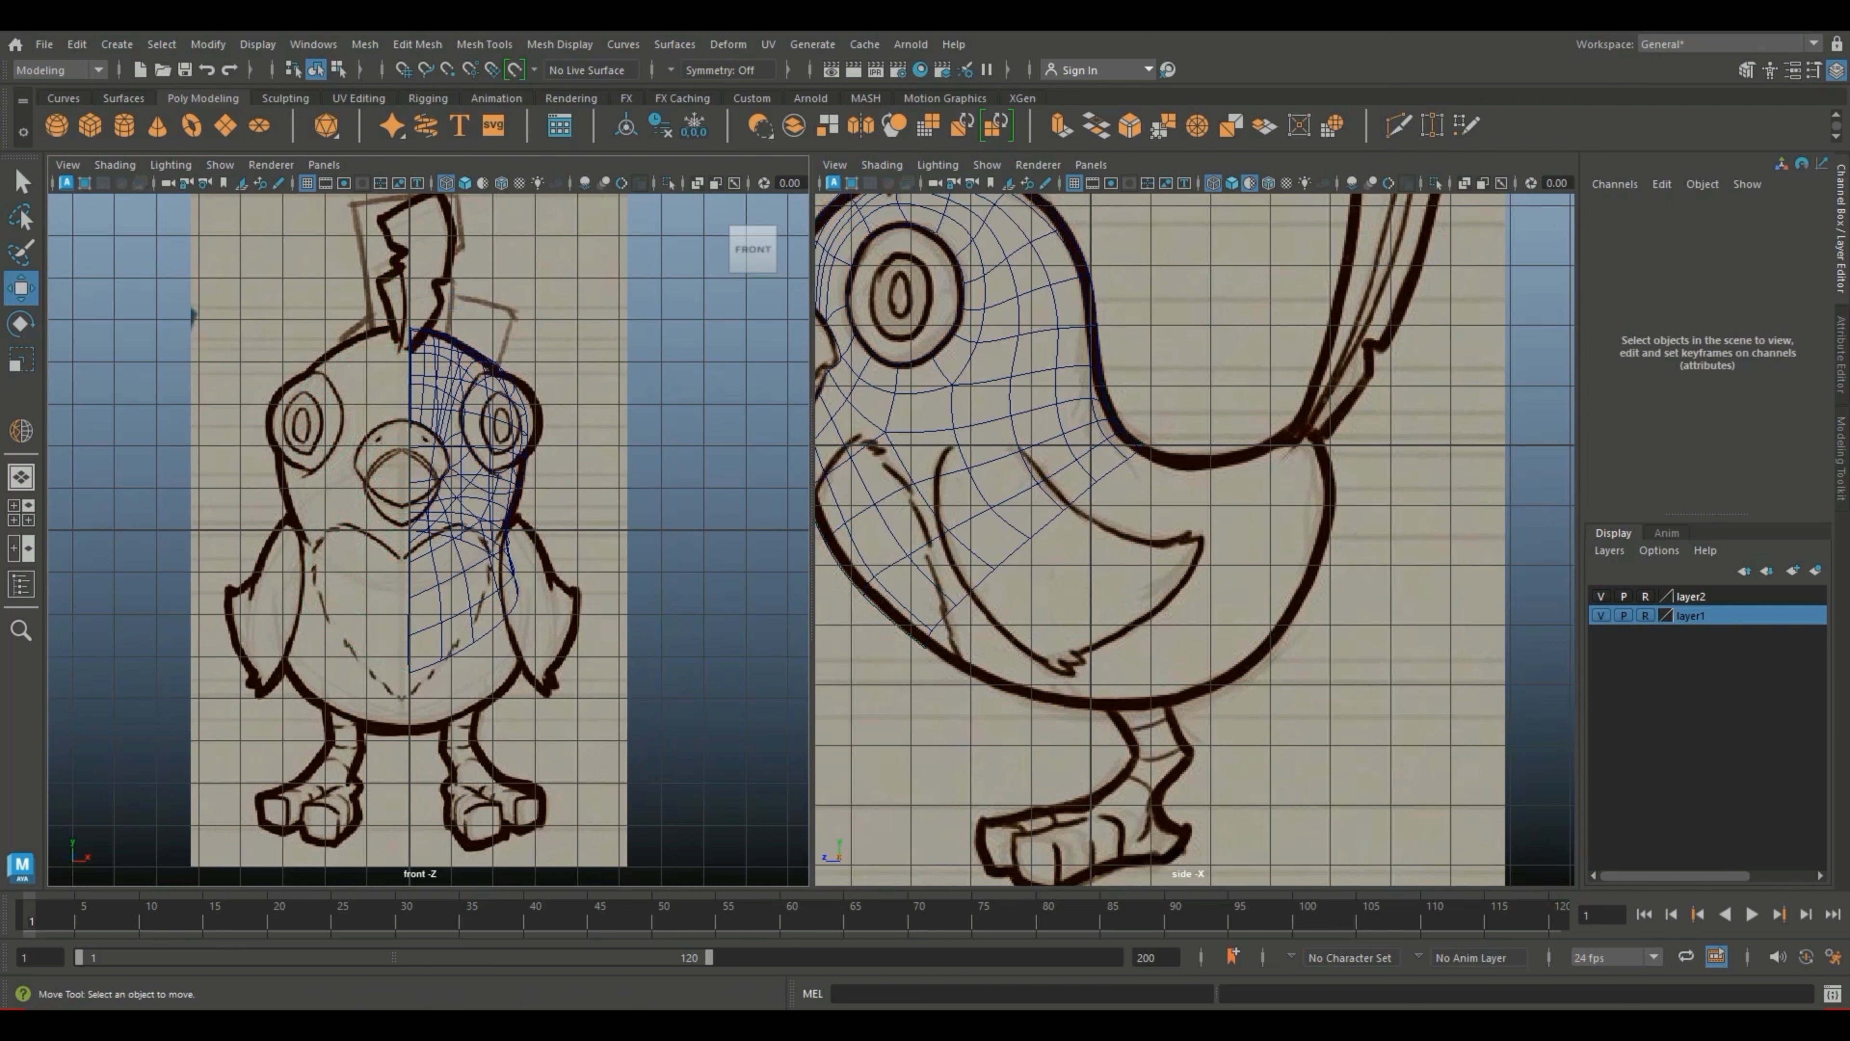
key("ctrl+z")
key("ctrl+z")
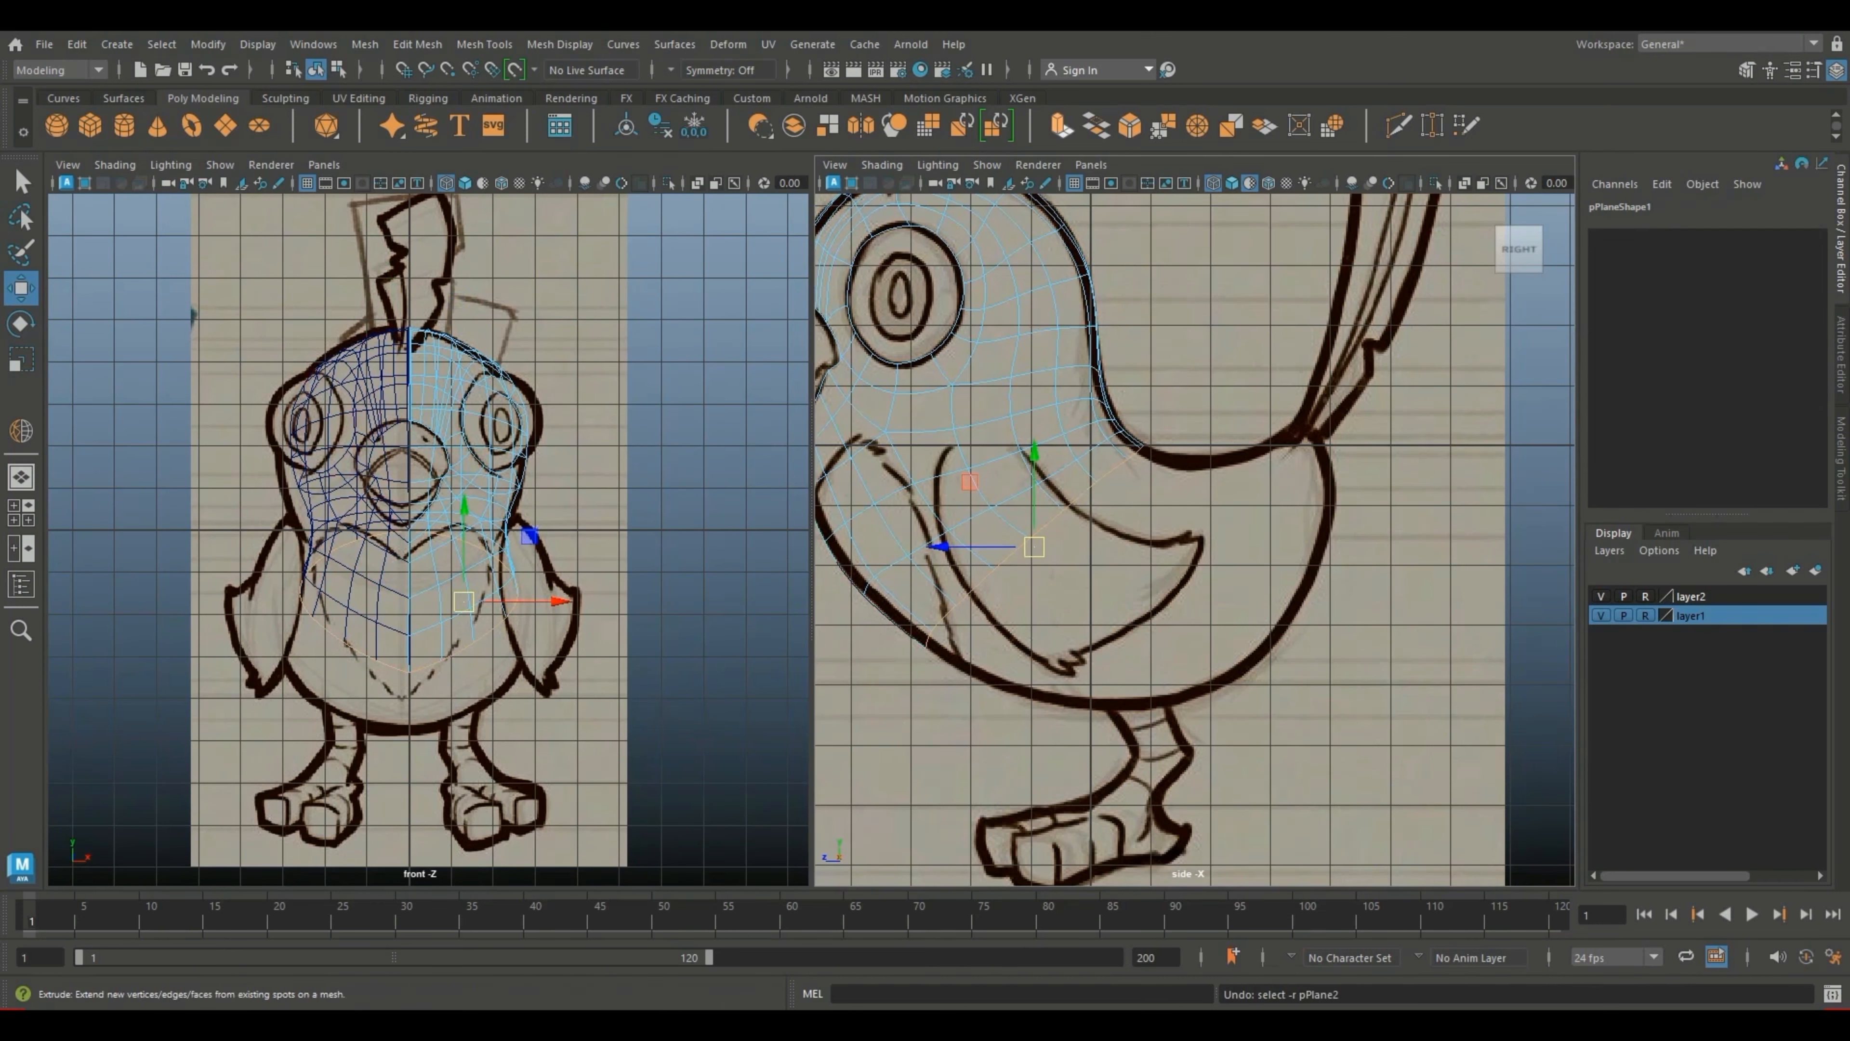
Step: Extrude the selected lower border edges, shift them down and back along the body, and rotate and scale them to fit the side drawing
key("ctrl+e")
key("w")
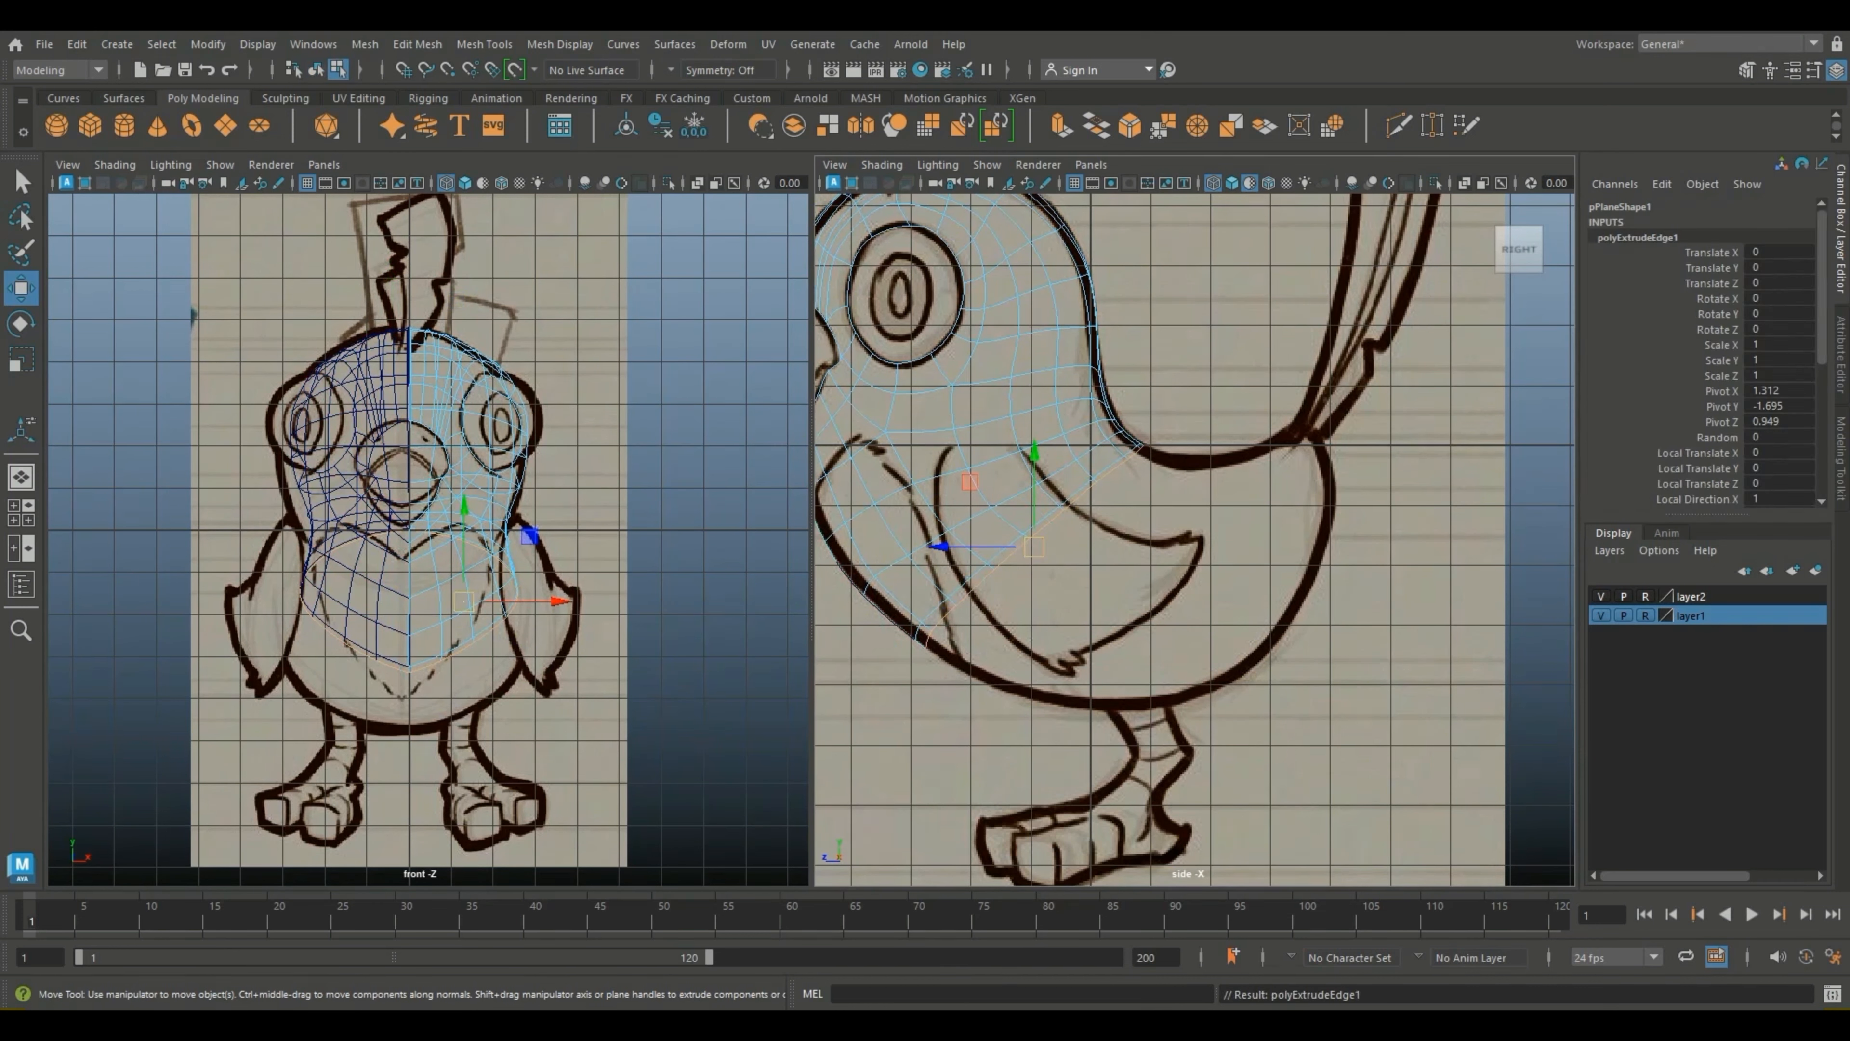
left_click_drag(1035, 546, 1098, 576)
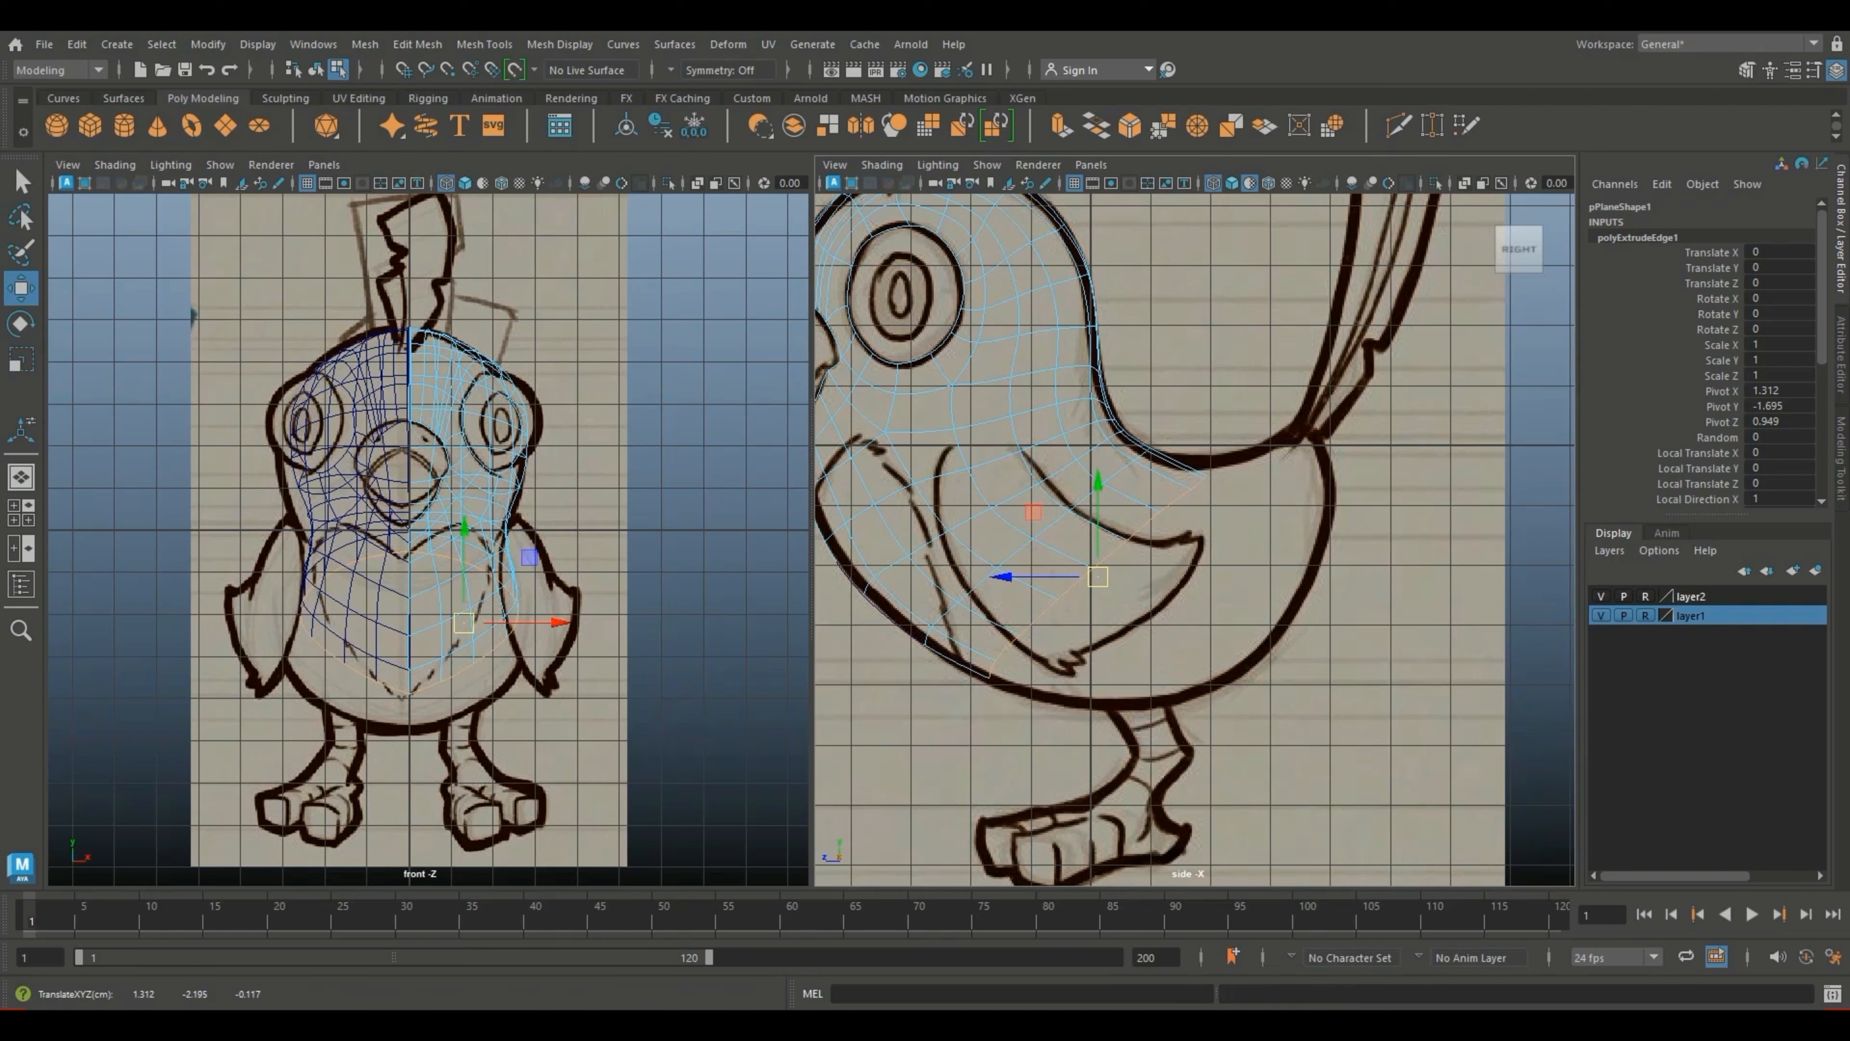
key("e")
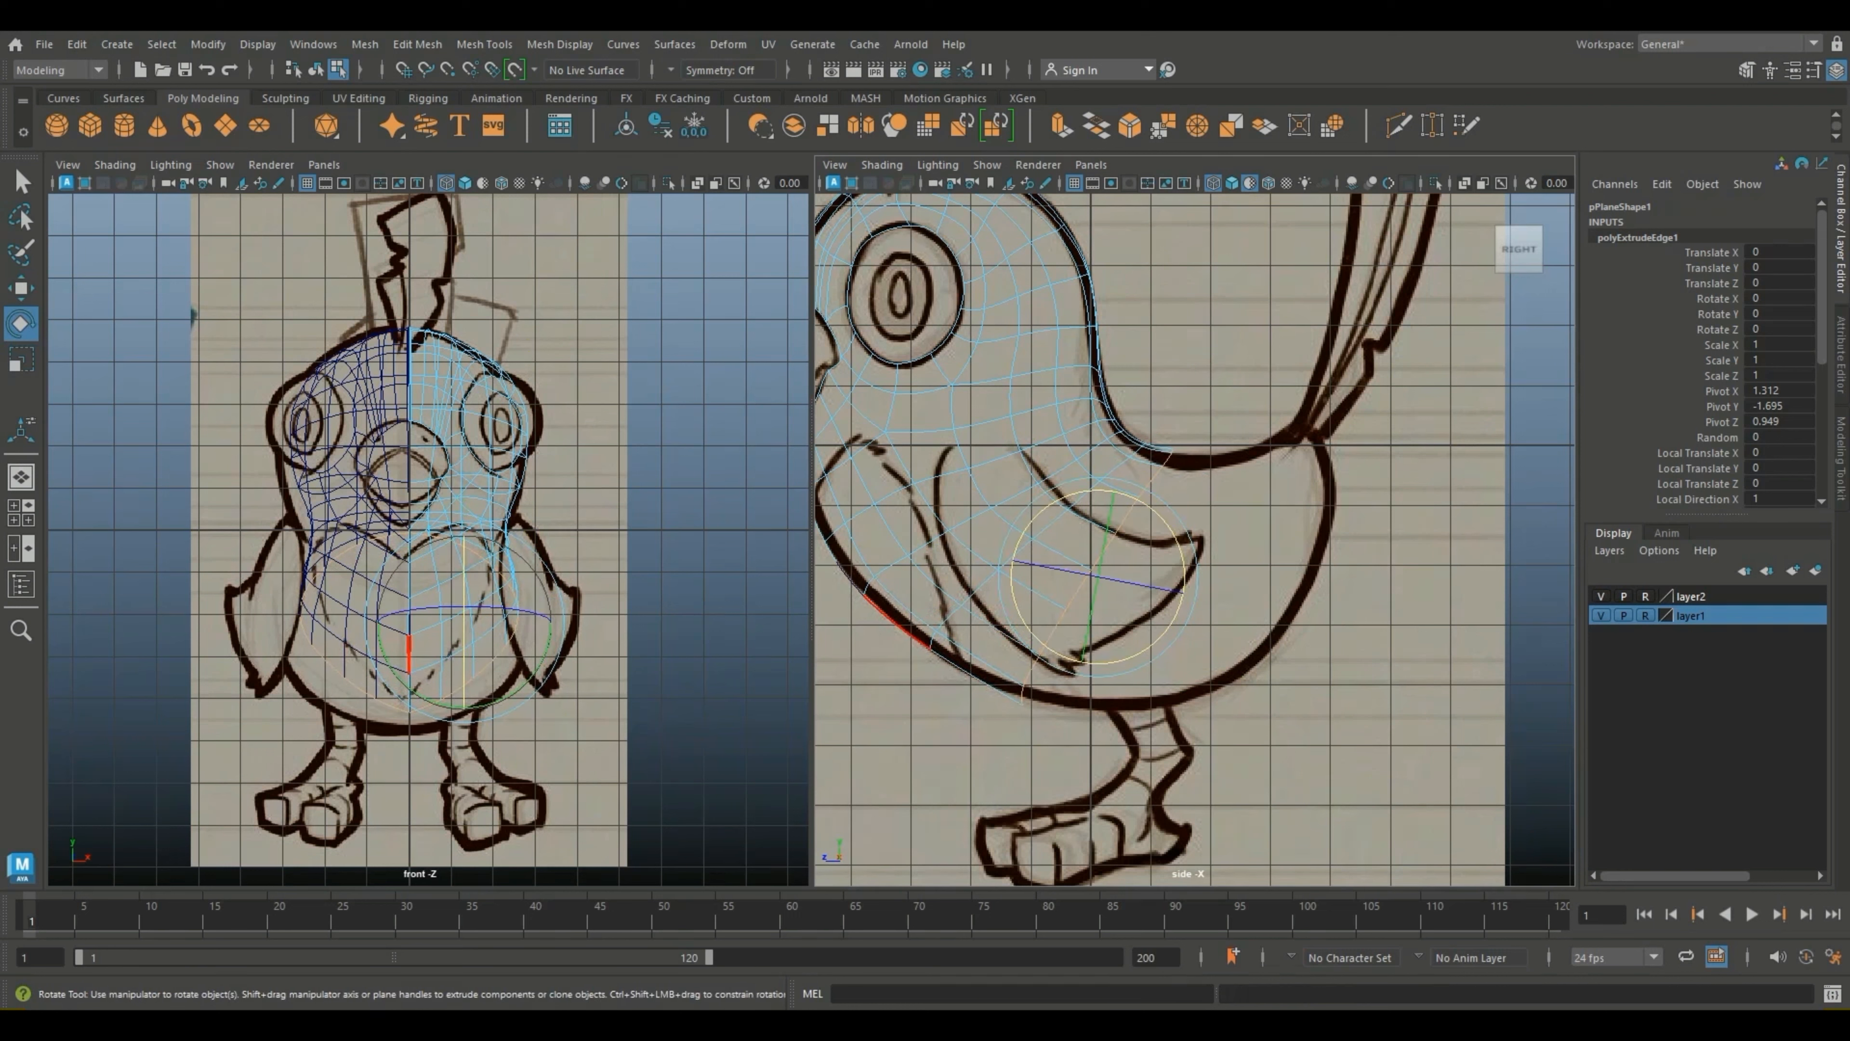
key("r")
left_click_drag(1098, 576, 1093, 577)
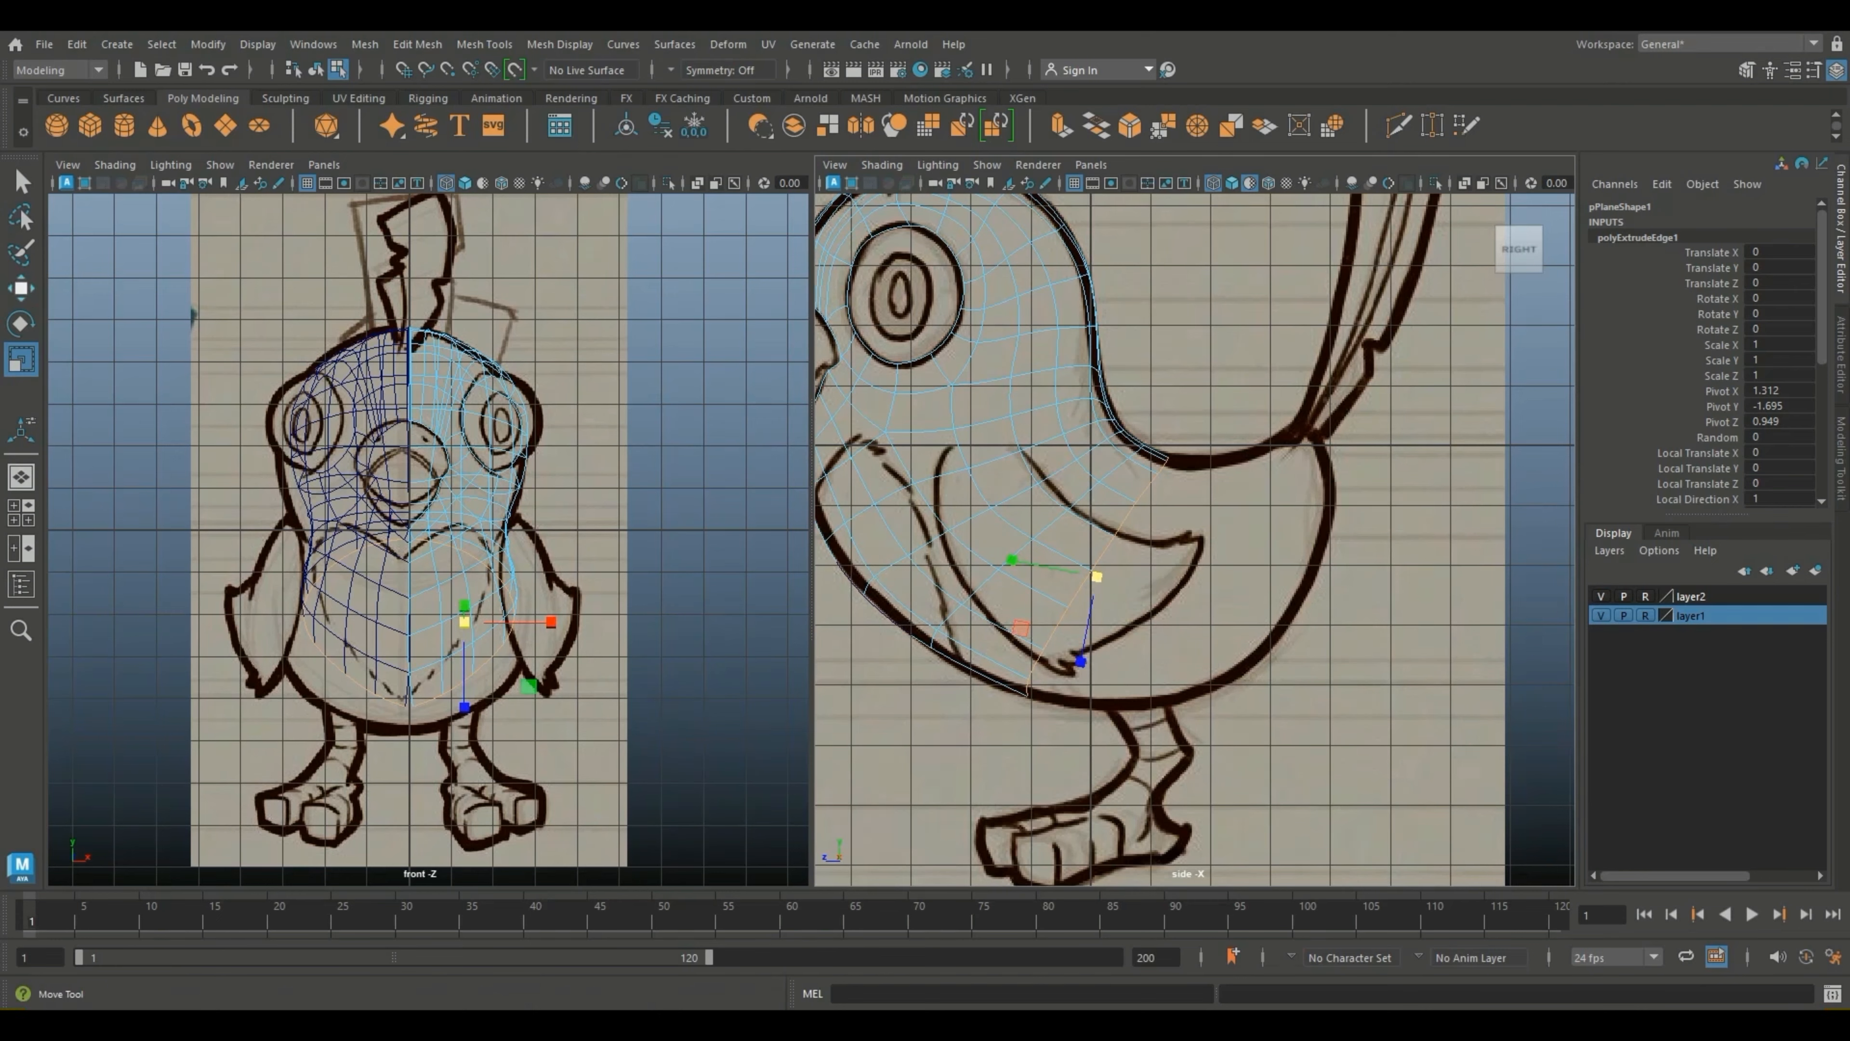
Step: In vertex mode, align the extruded row in the front view with the centre line and the rounded outline of the lower body
left_click(21, 287)
scroll(1195, 539, "up", 3)
scroll(408, 466, "up", 3)
right_click(394, 459)
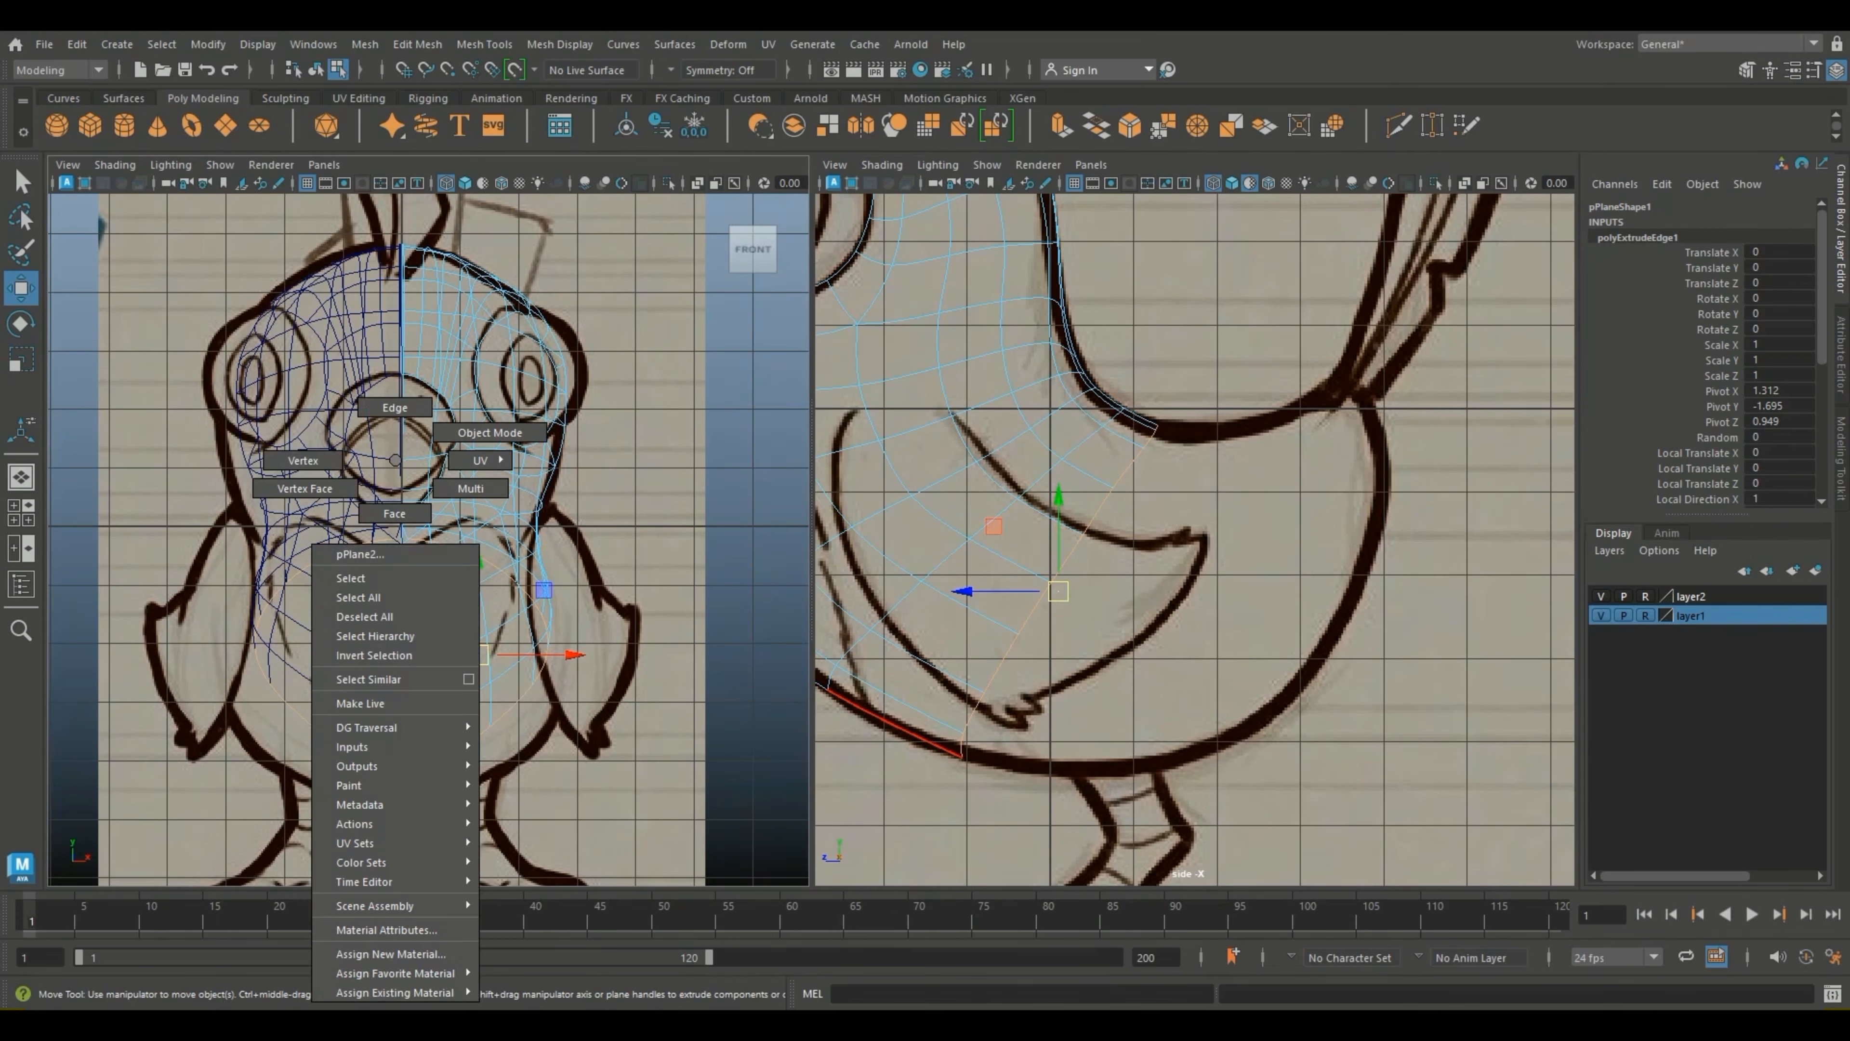
left_click(304, 460)
left_click_drag(408, 772, 397, 765)
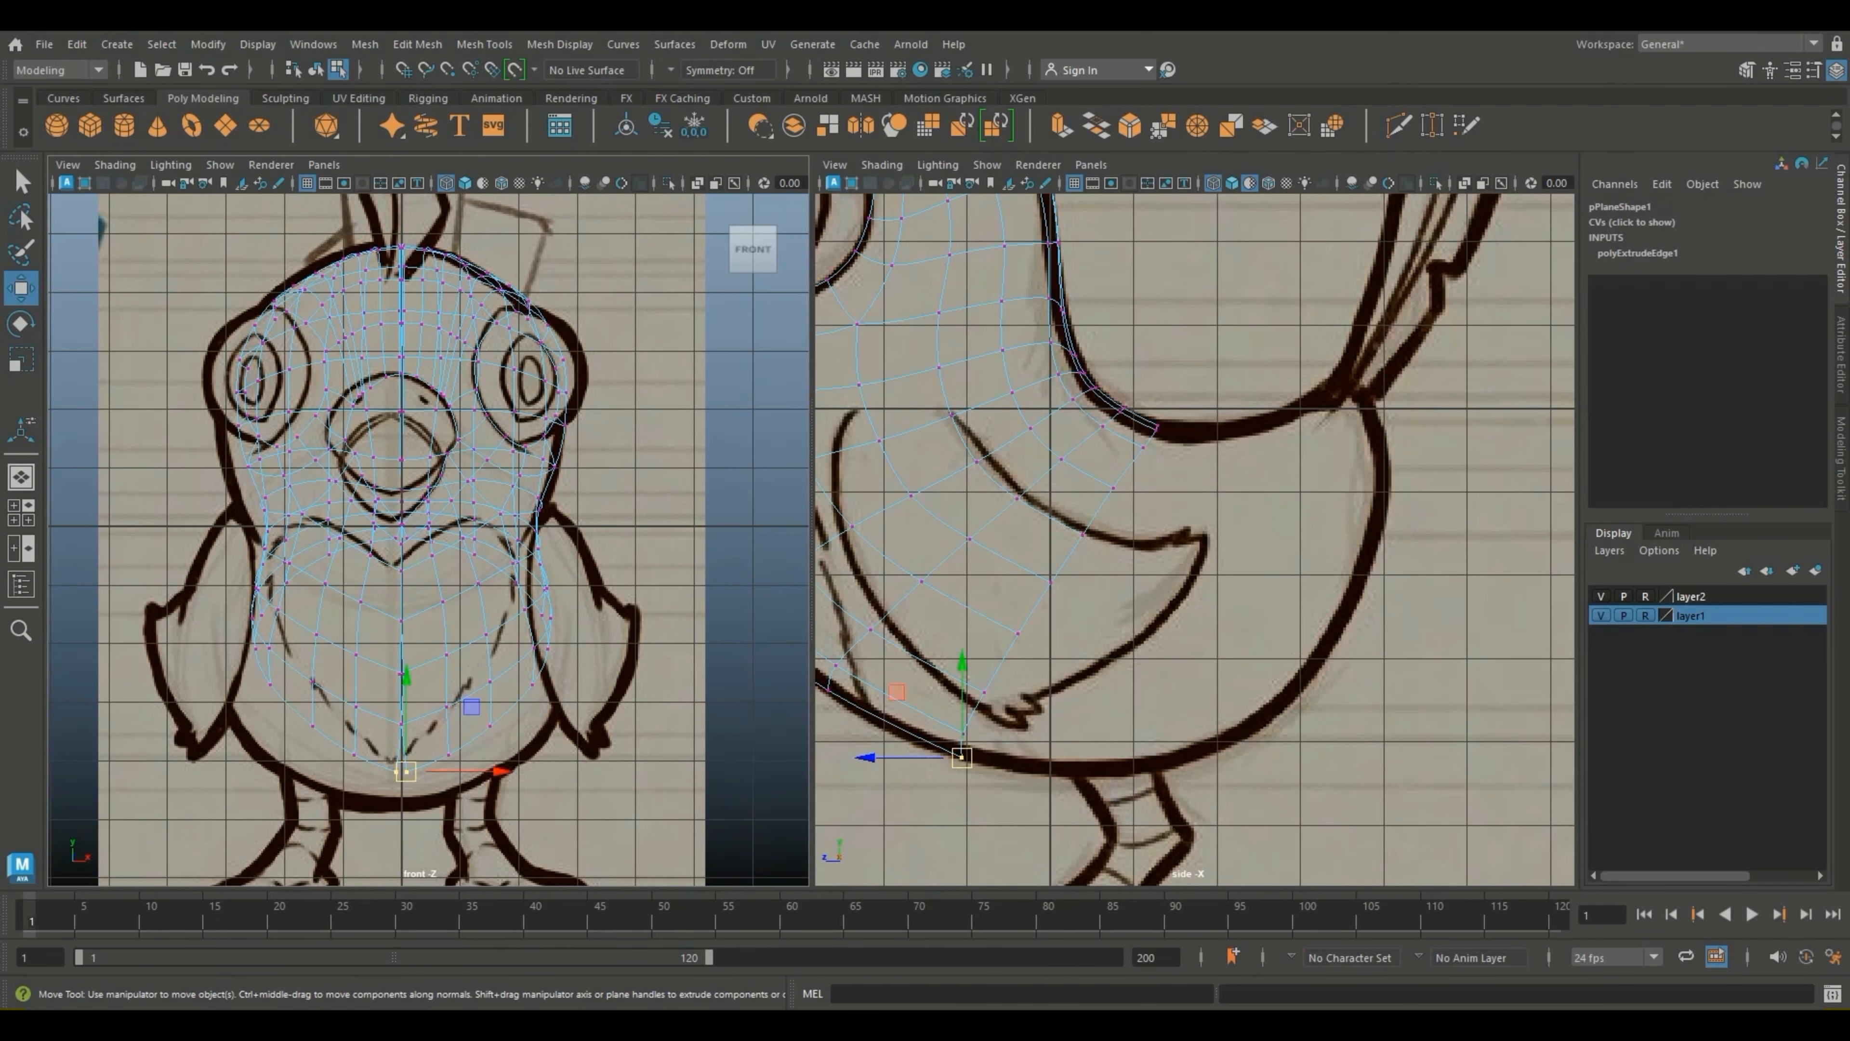
left_click_drag(537, 777, 484, 745)
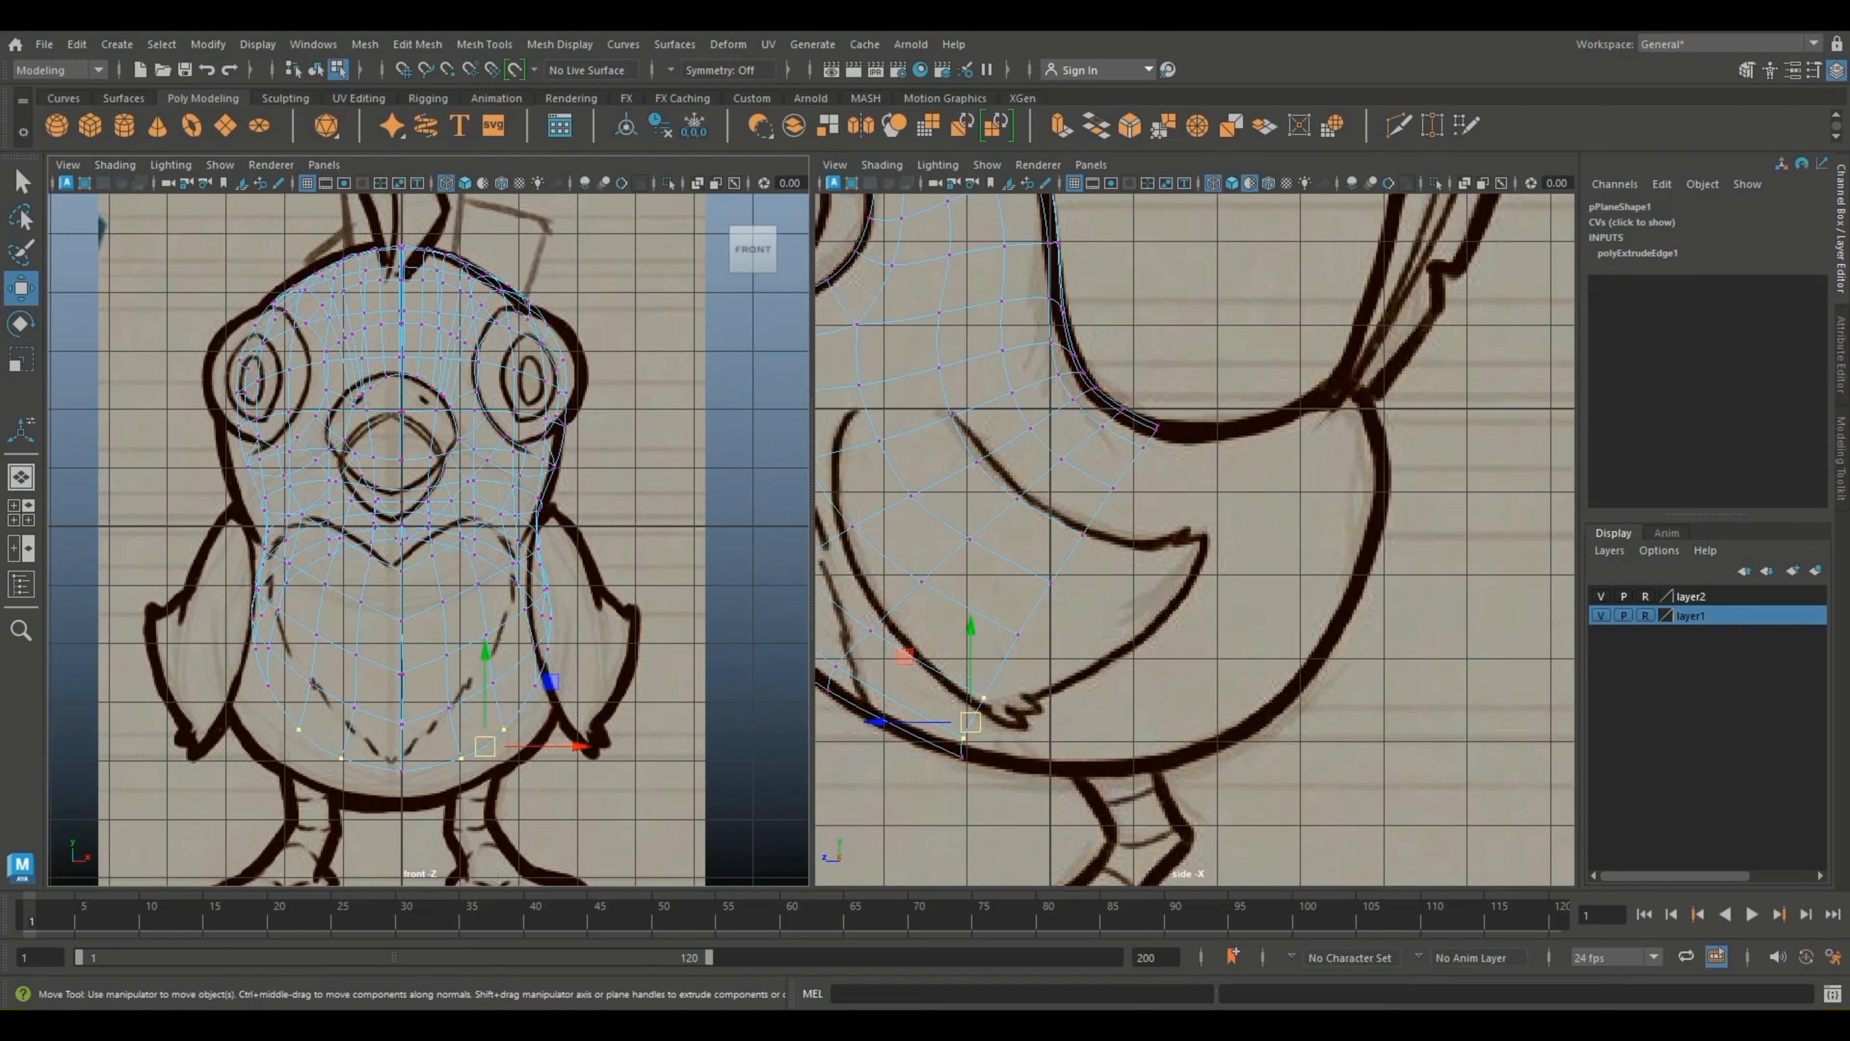
left_click(536, 685)
left_click_drag(535, 686, 546, 684)
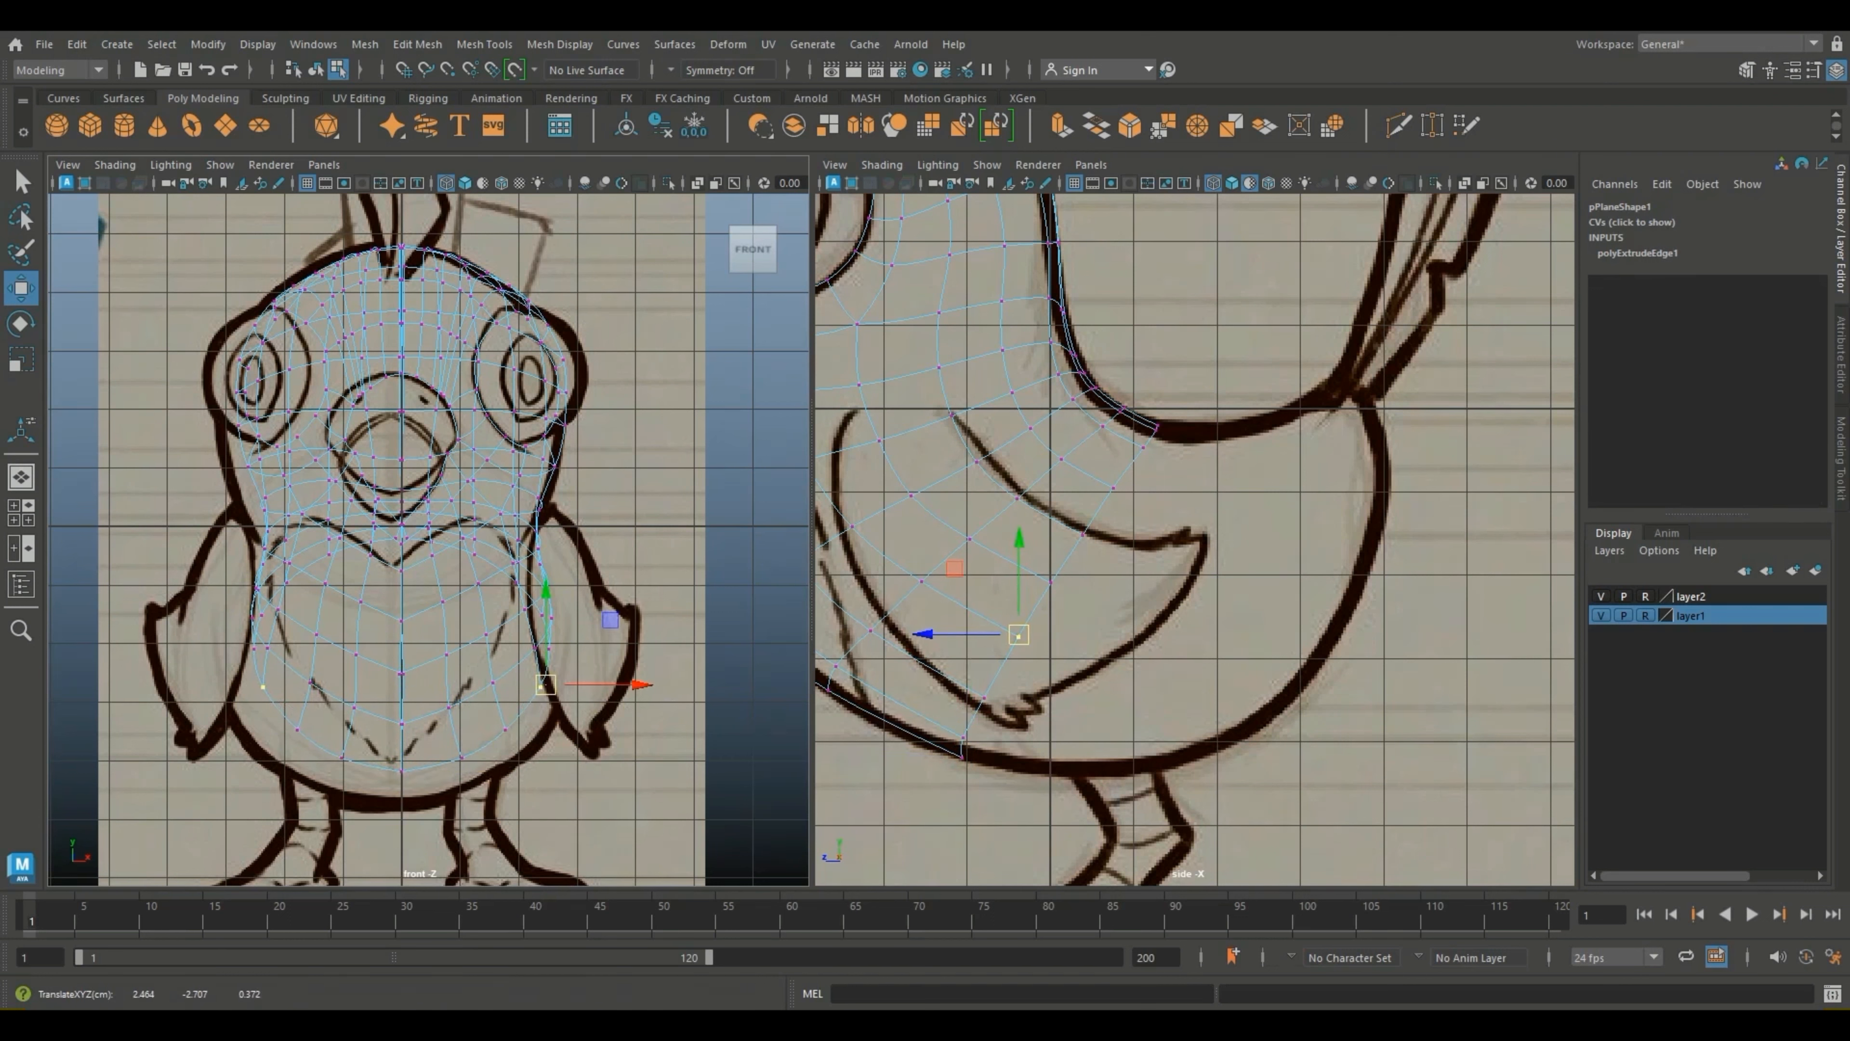
Step: Turn off the smooth preview and reposition the extruded row's lower vertices in the side view to even out the new faces
middle_click_drag(1057, 583, 1282, 562, "alt")
left_click_drag(1175, 714, 1224, 697)
key("1")
left_click_drag(1206, 675, 1186, 656)
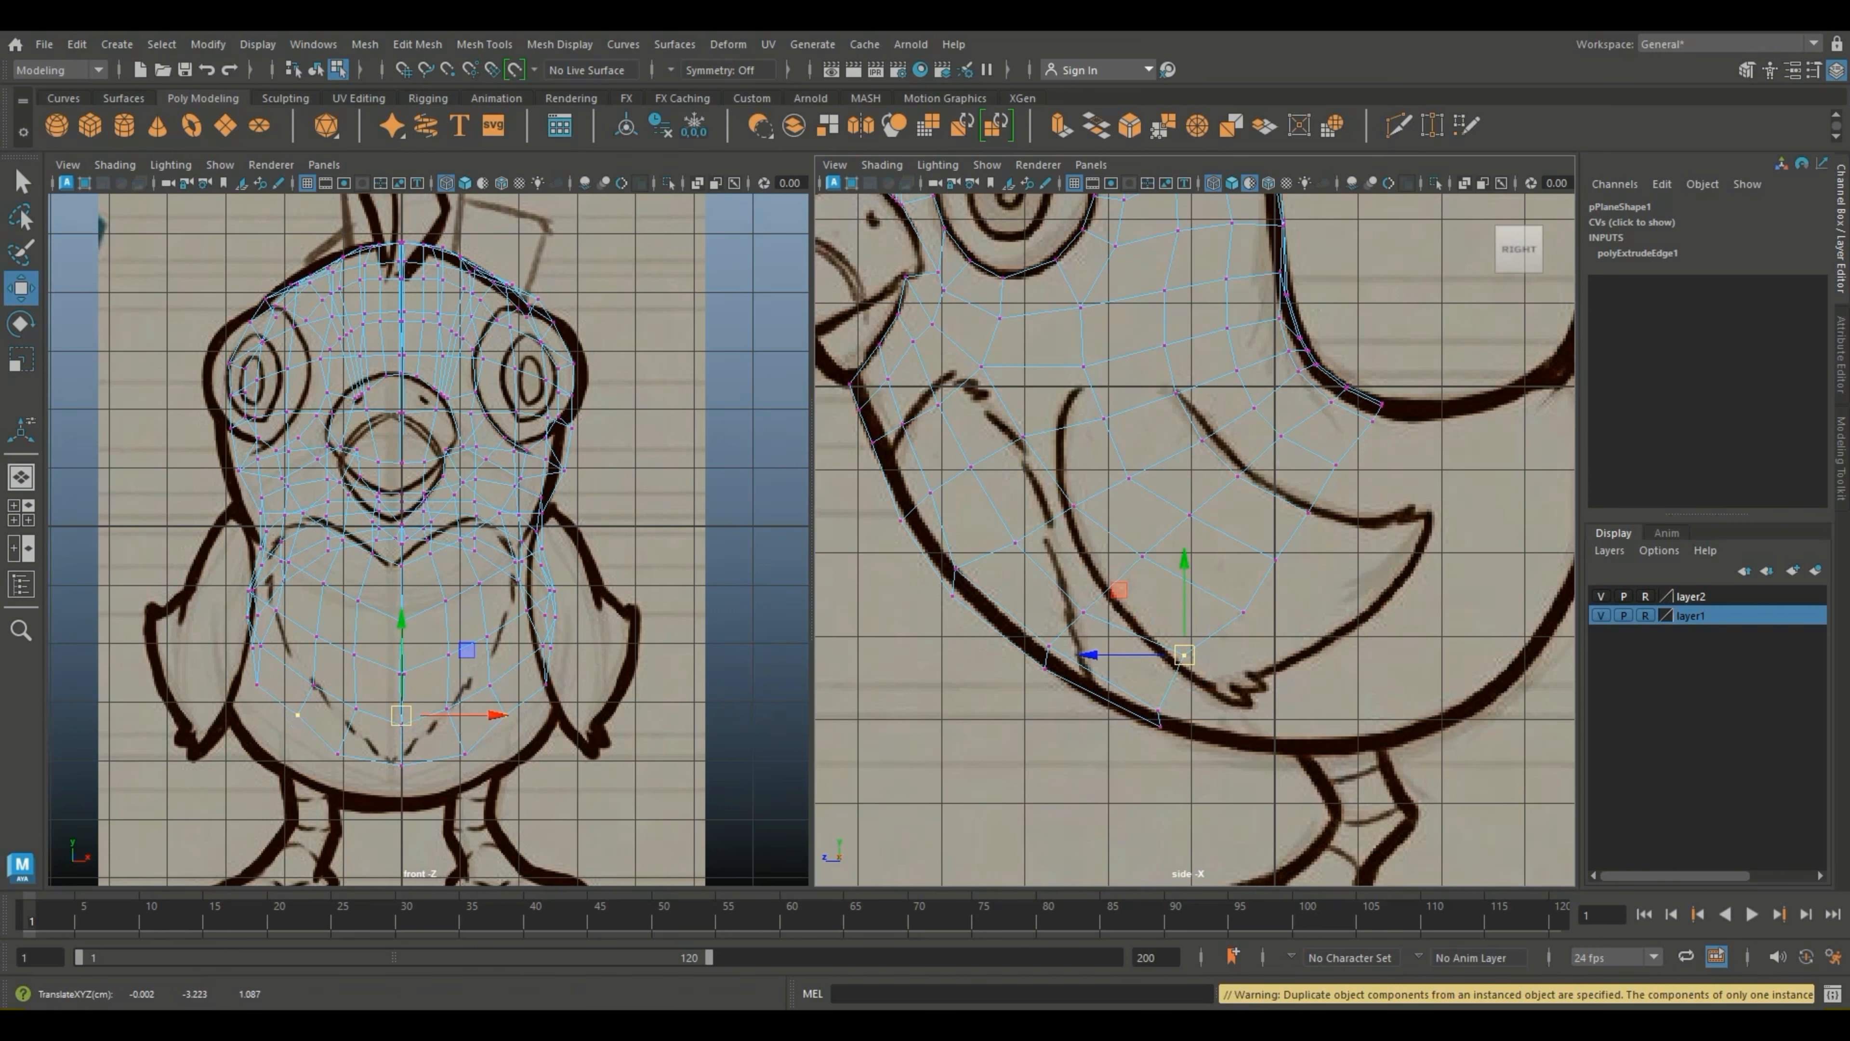
left_click(1149, 748)
left_click_drag(1187, 725, 1154, 707)
middle_click_drag(1194, 674, 1155, 718, "alt")
left_click_drag(1194, 711, 1151, 709)
middle_click_drag(1195, 656, 1153, 699, "alt")
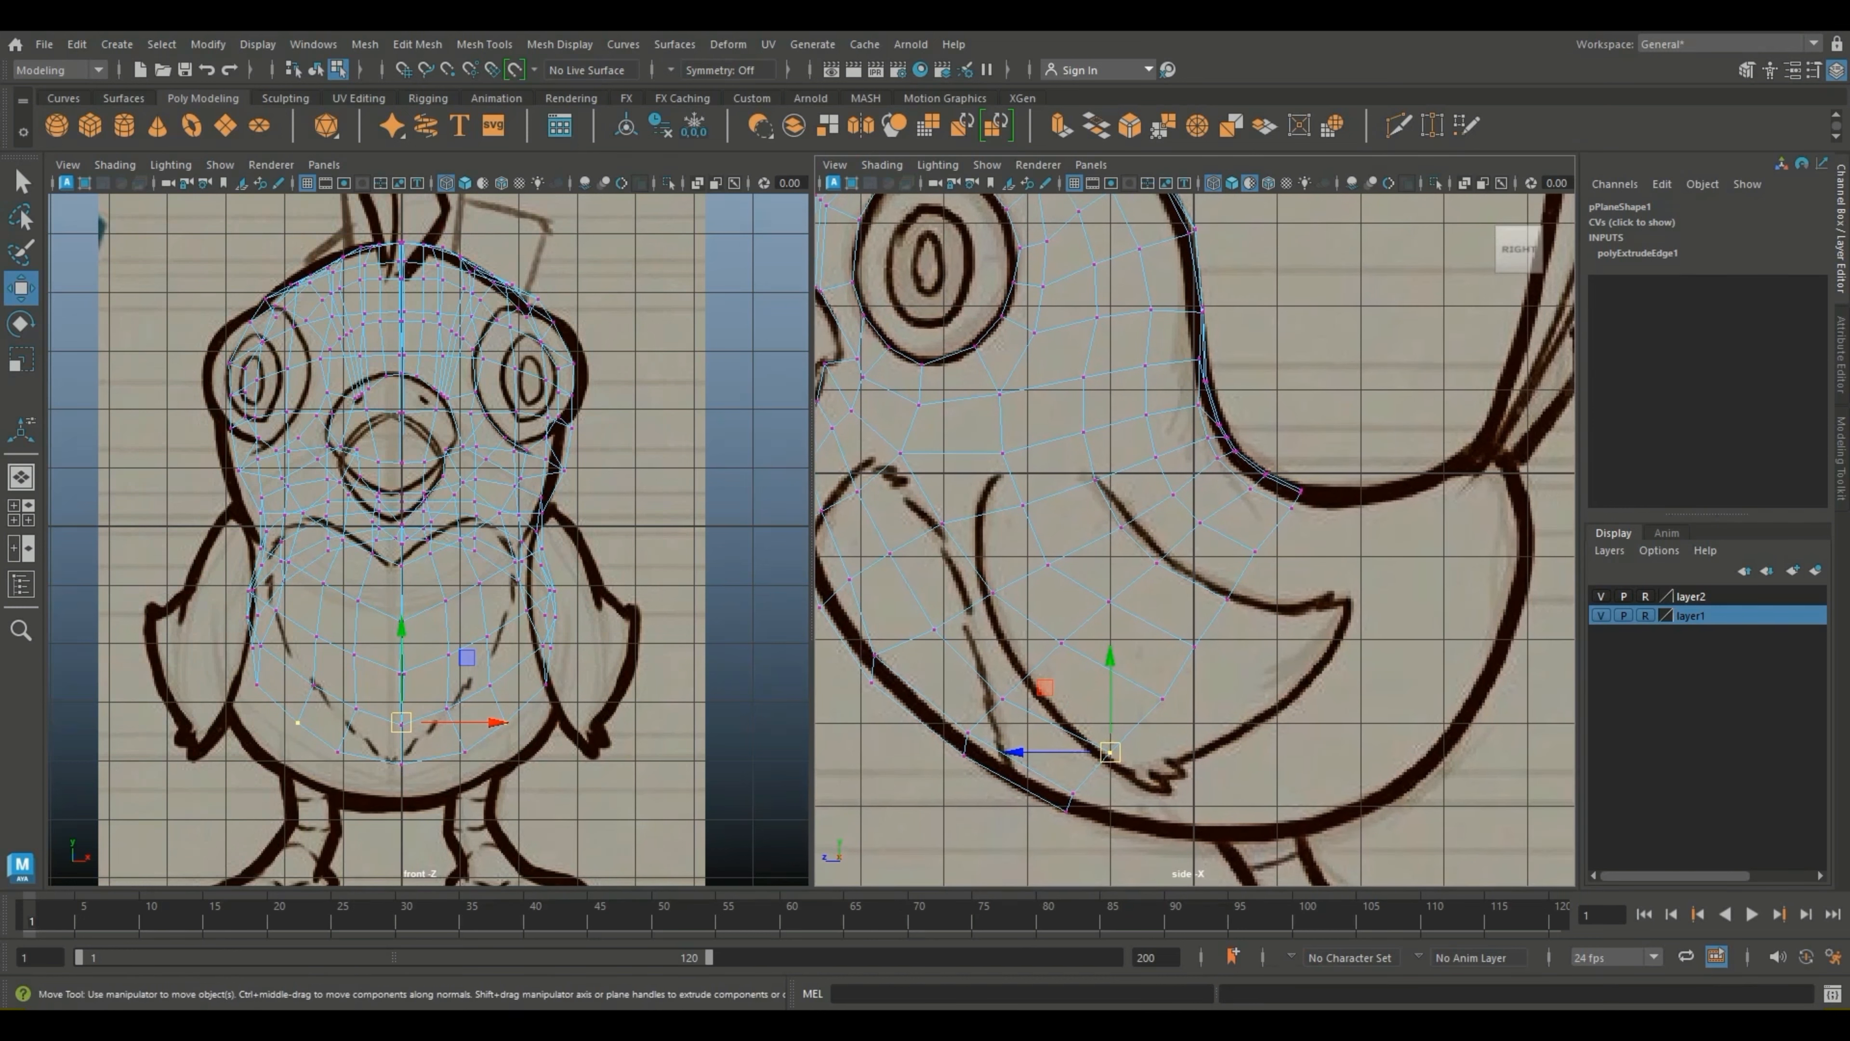
Step: Nudge the extruded row's rearmost vertices onto the back outline and its lowest vertex onto the belly outline
left_click_drag(1286, 598, 1287, 597)
left_click_drag(1326, 470, 1297, 506)
mouse_move(1301, 491)
left_mouse_down()
mouse_move(1282, 521)
mouse_move(1292, 499)
left_mouse_up()
left_click_drag(1129, 735, 1095, 769)
left_click_drag(1110, 753, 1062, 811)
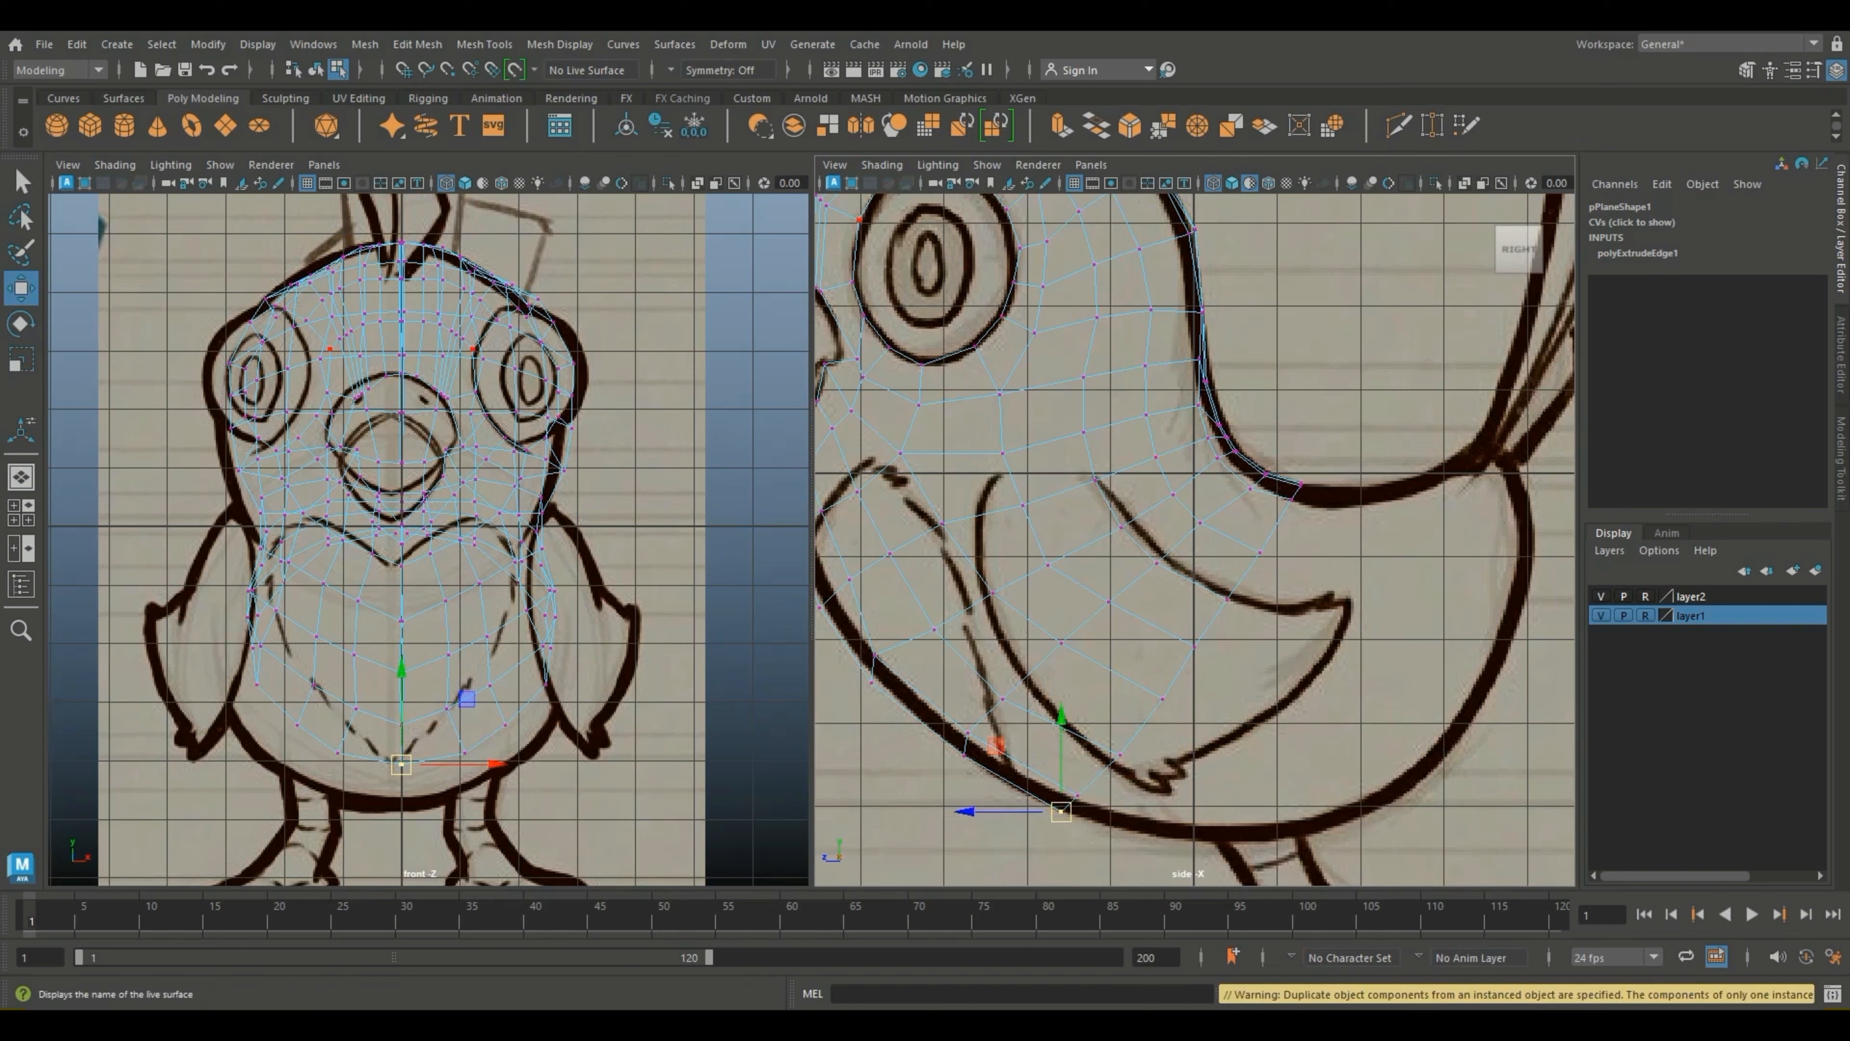
Step: Insert an edge loop in the lower body mesh and move the lowest belly vertices onto the outline in the side view
left_click(559, 44)
left_click(525, 192)
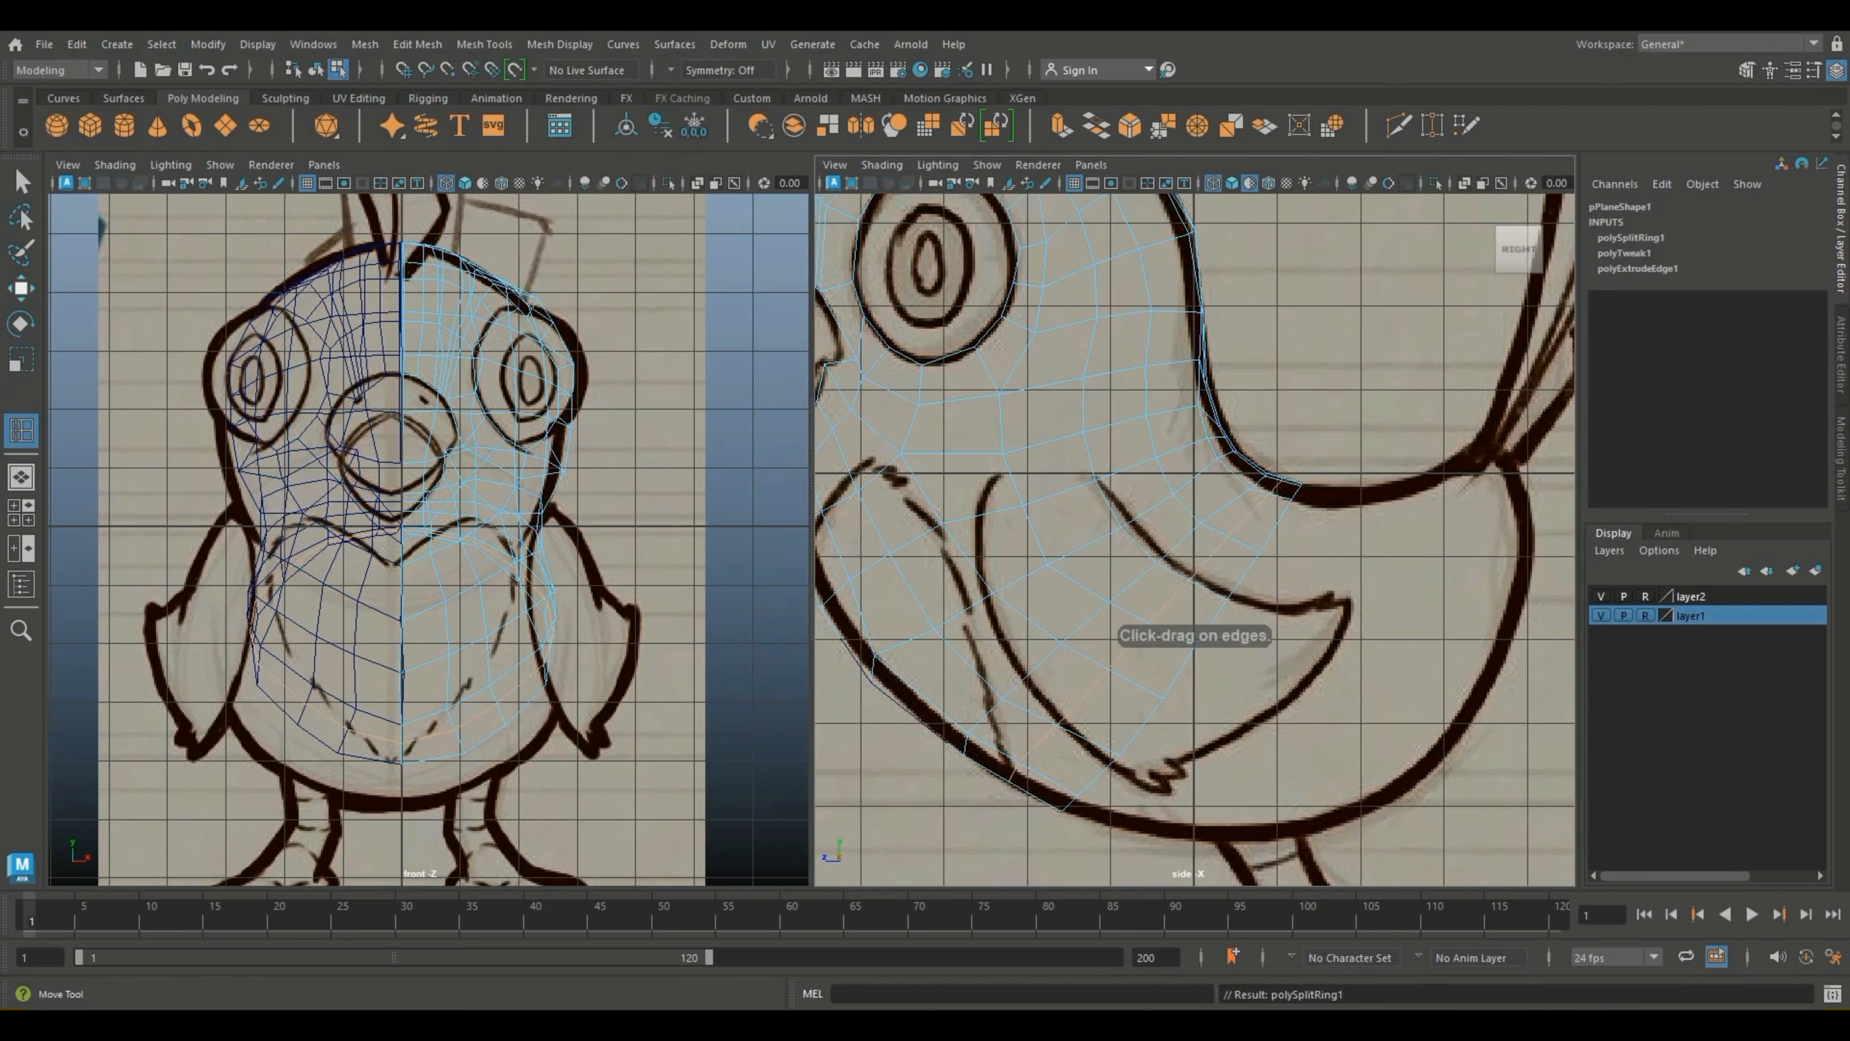
left_click(21, 289)
right_click(1017, 771)
left_click(925, 460)
left_click(1009, 782)
left_click_drag(1009, 782, 1076, 801)
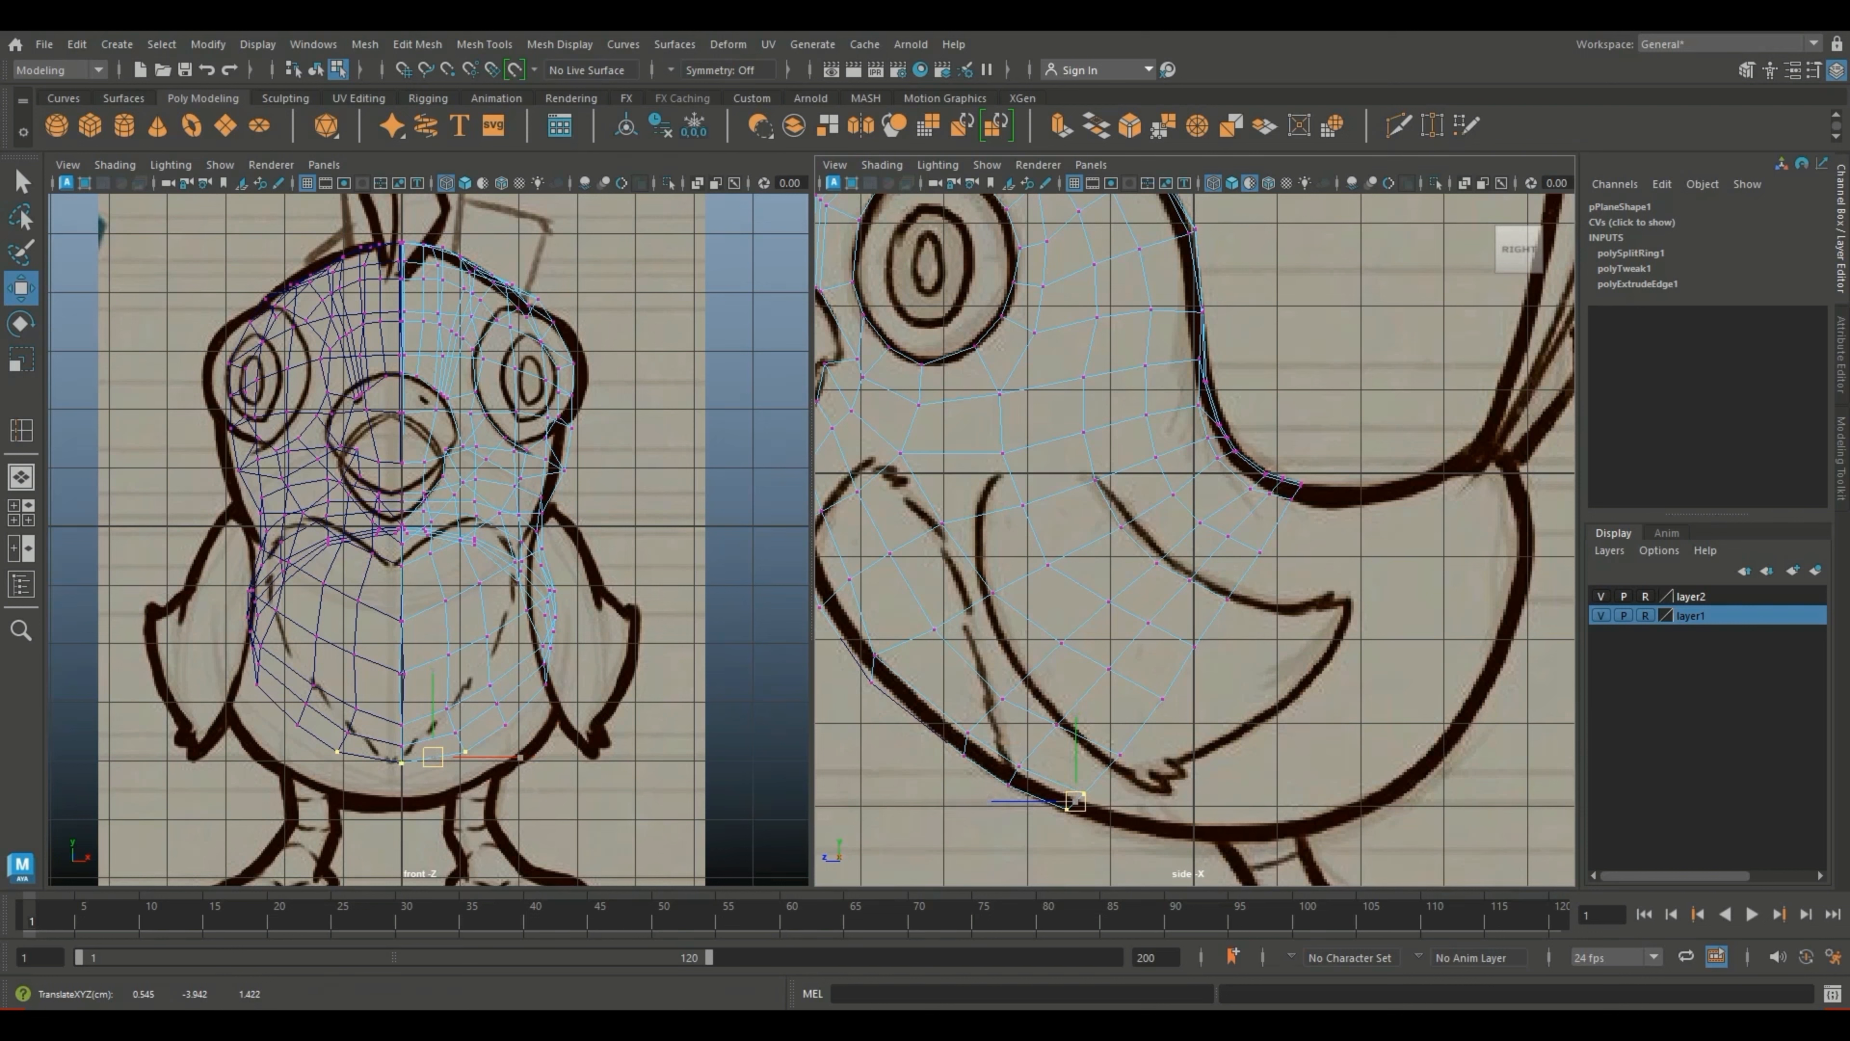
left_click_drag(1076, 801, 1074, 802)
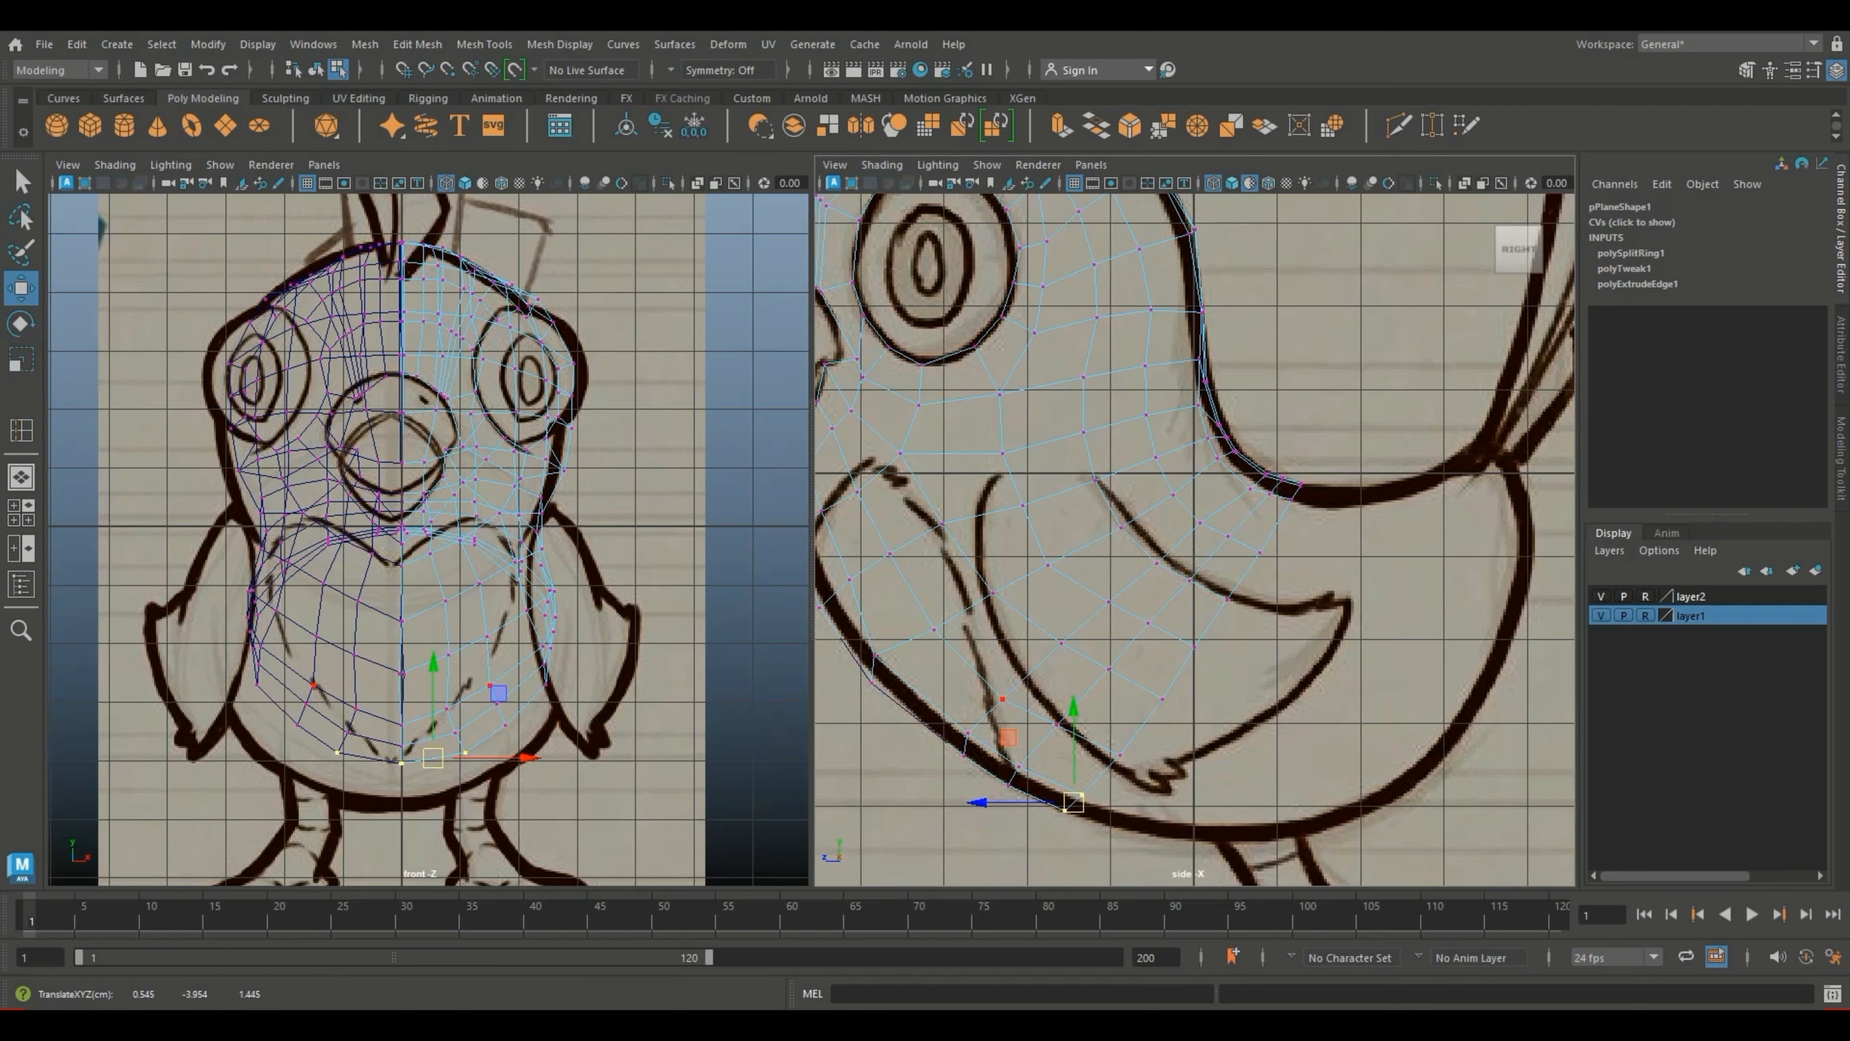
Step: Turn on the smooth preview for the half mesh and compare its shape with the full bird in the side drawing
middle_click_drag(1195, 540, 1272, 560, "alt")
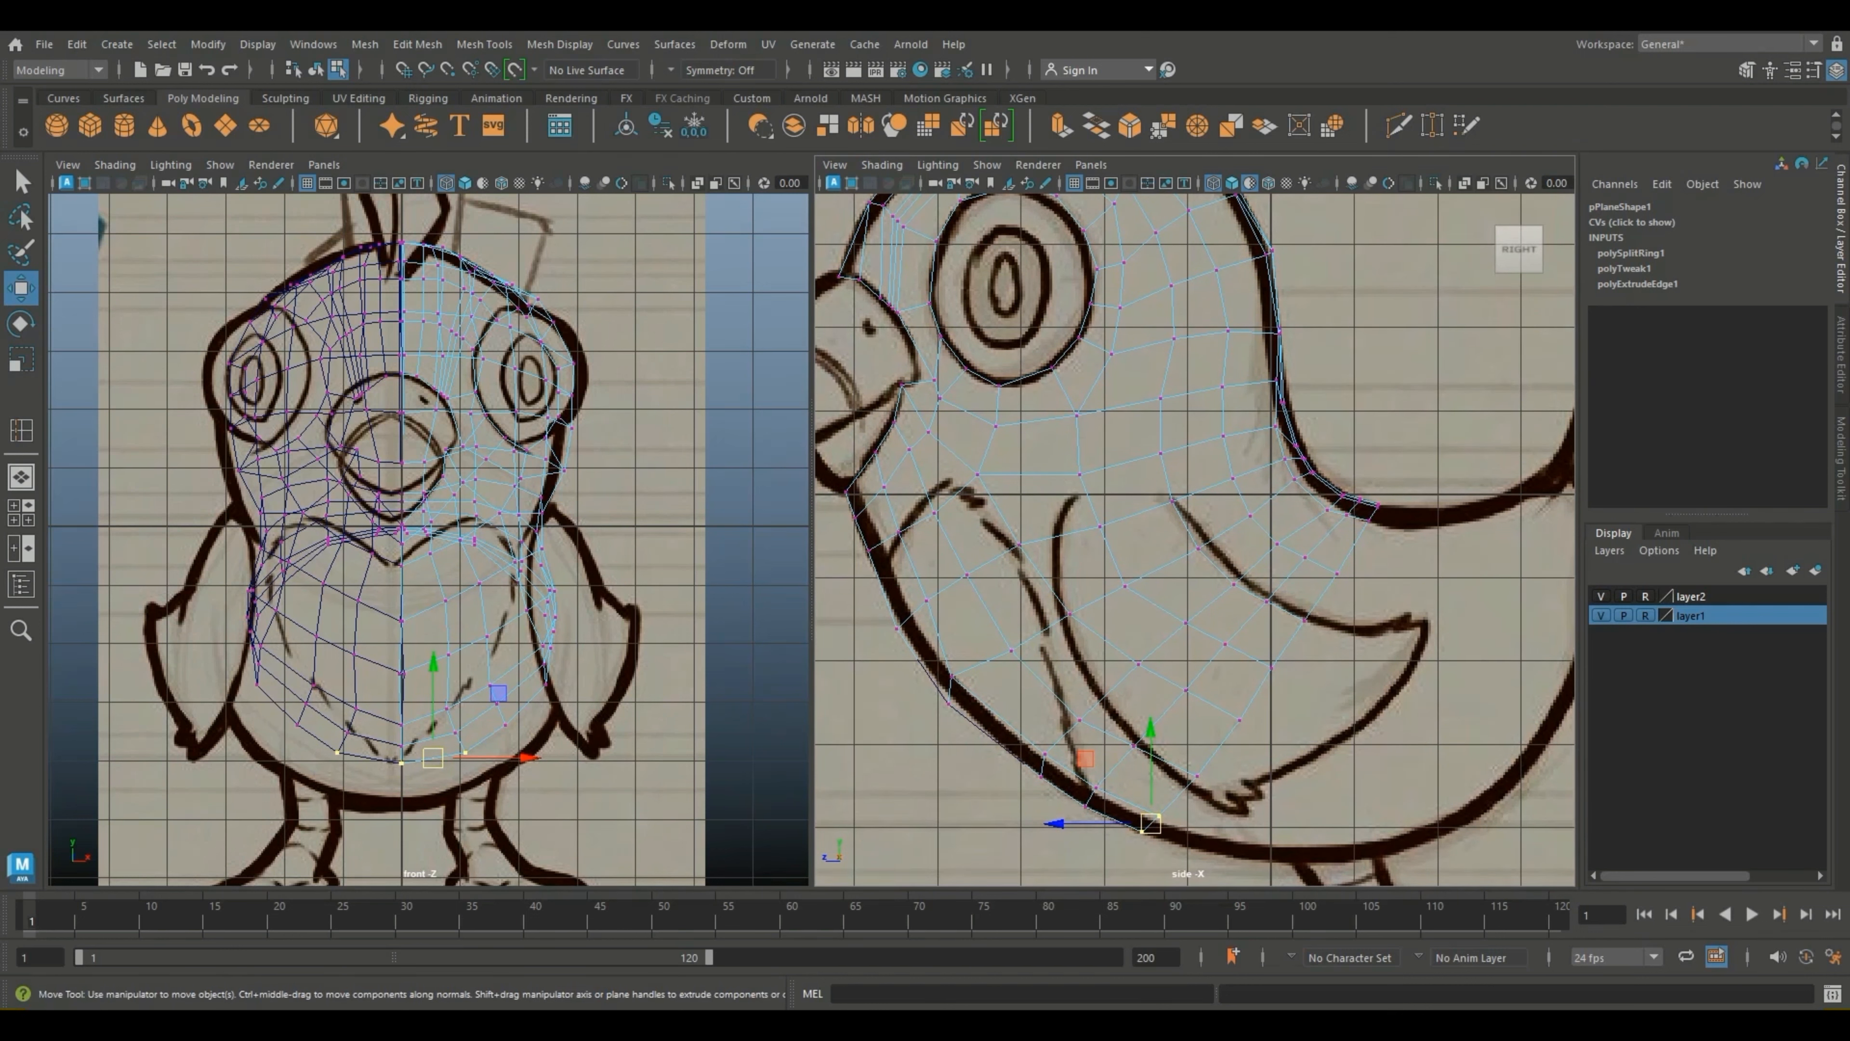
key("3")
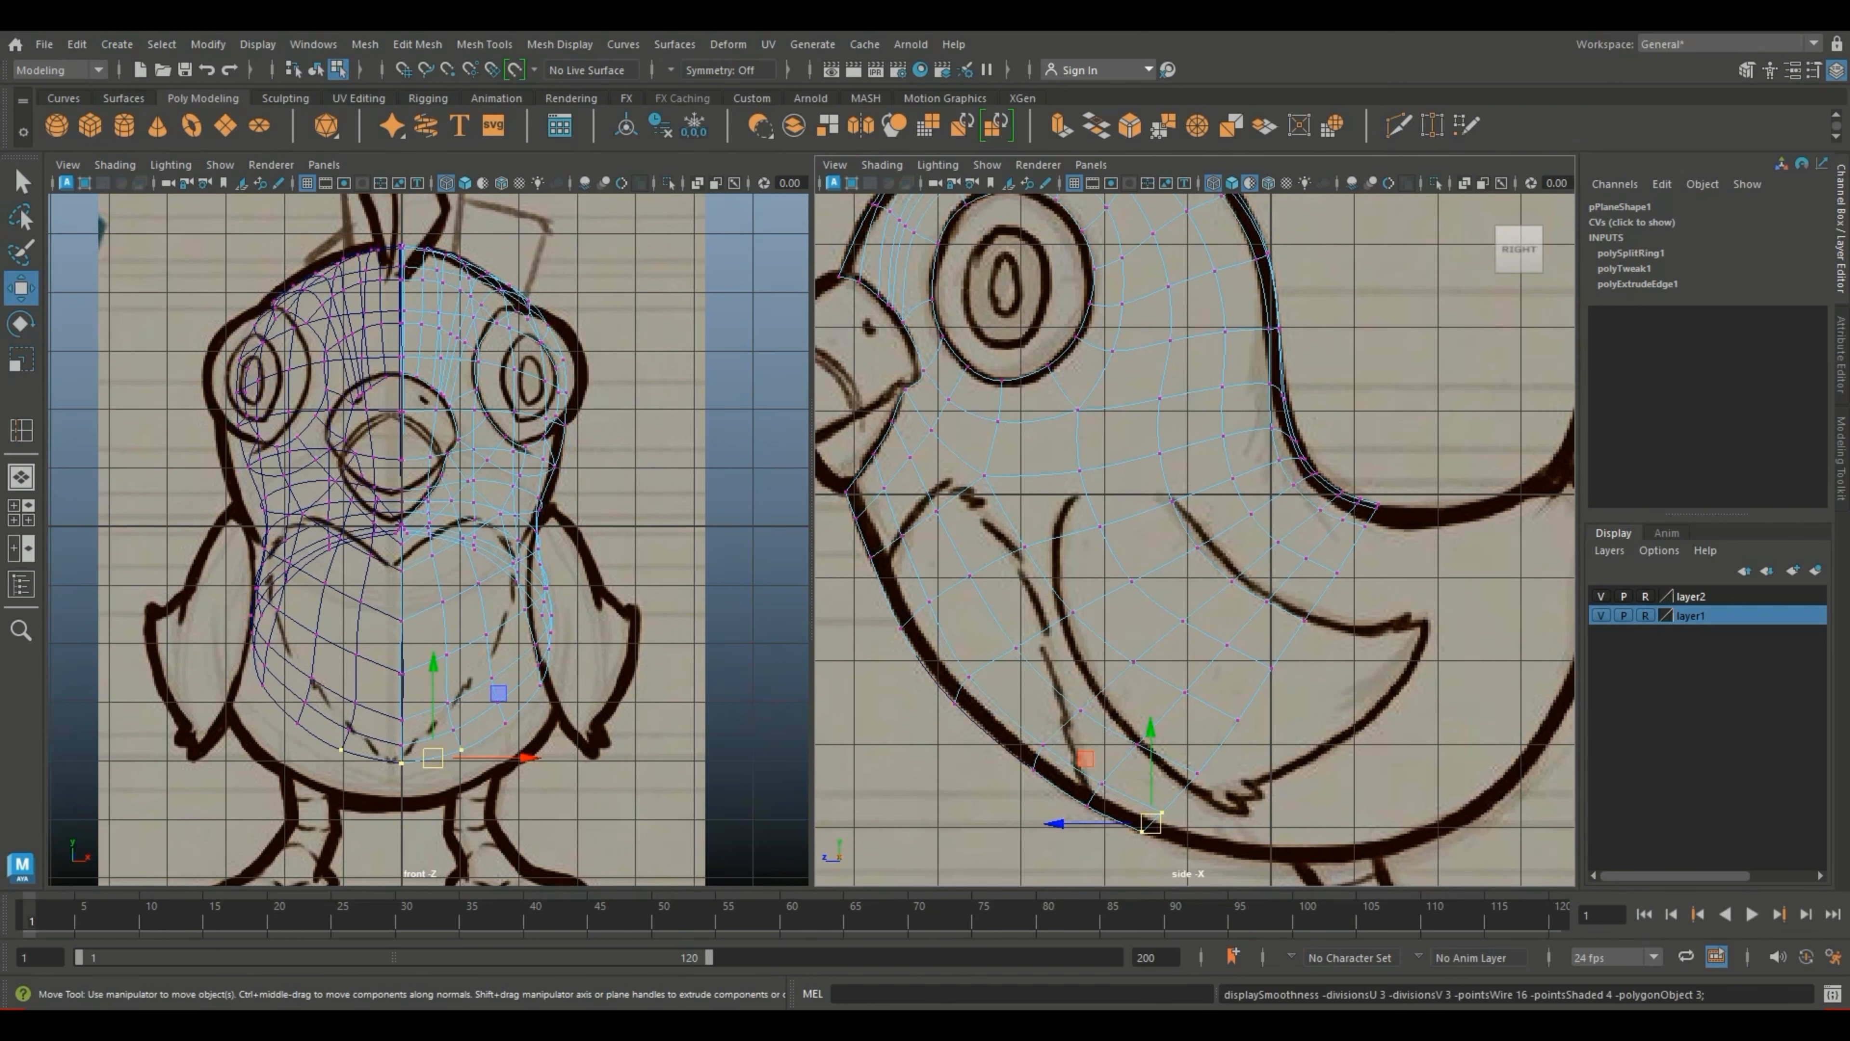
scroll(1194, 539, "down", 10)
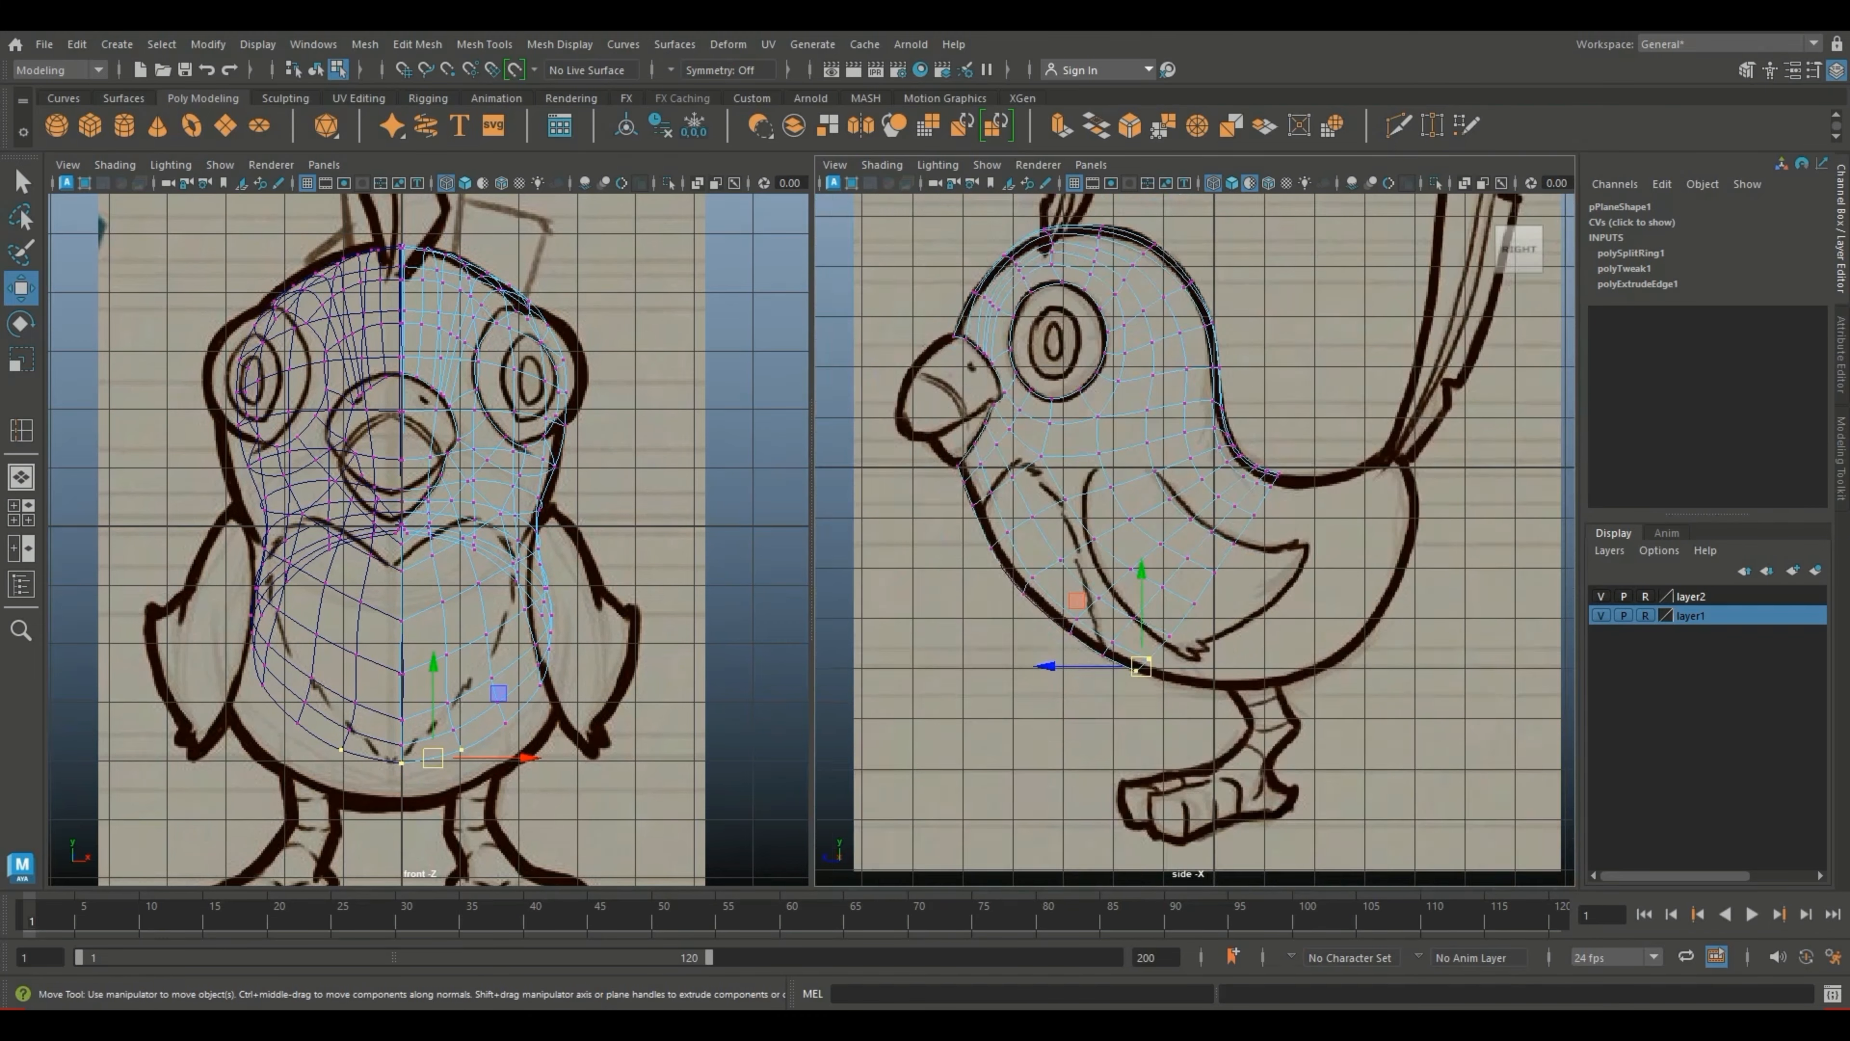
Step: Select the half mesh's lower border edges in the side view, extrude them, and move the new row toward the tail
scroll(1333, 541, "up", 5)
right_click_drag(1108, 543, 1096, 408)
scroll(1197, 538, "up", 3)
left_click_drag(921, 750, 1028, 600)
scroll(1200, 543, "up", 3)
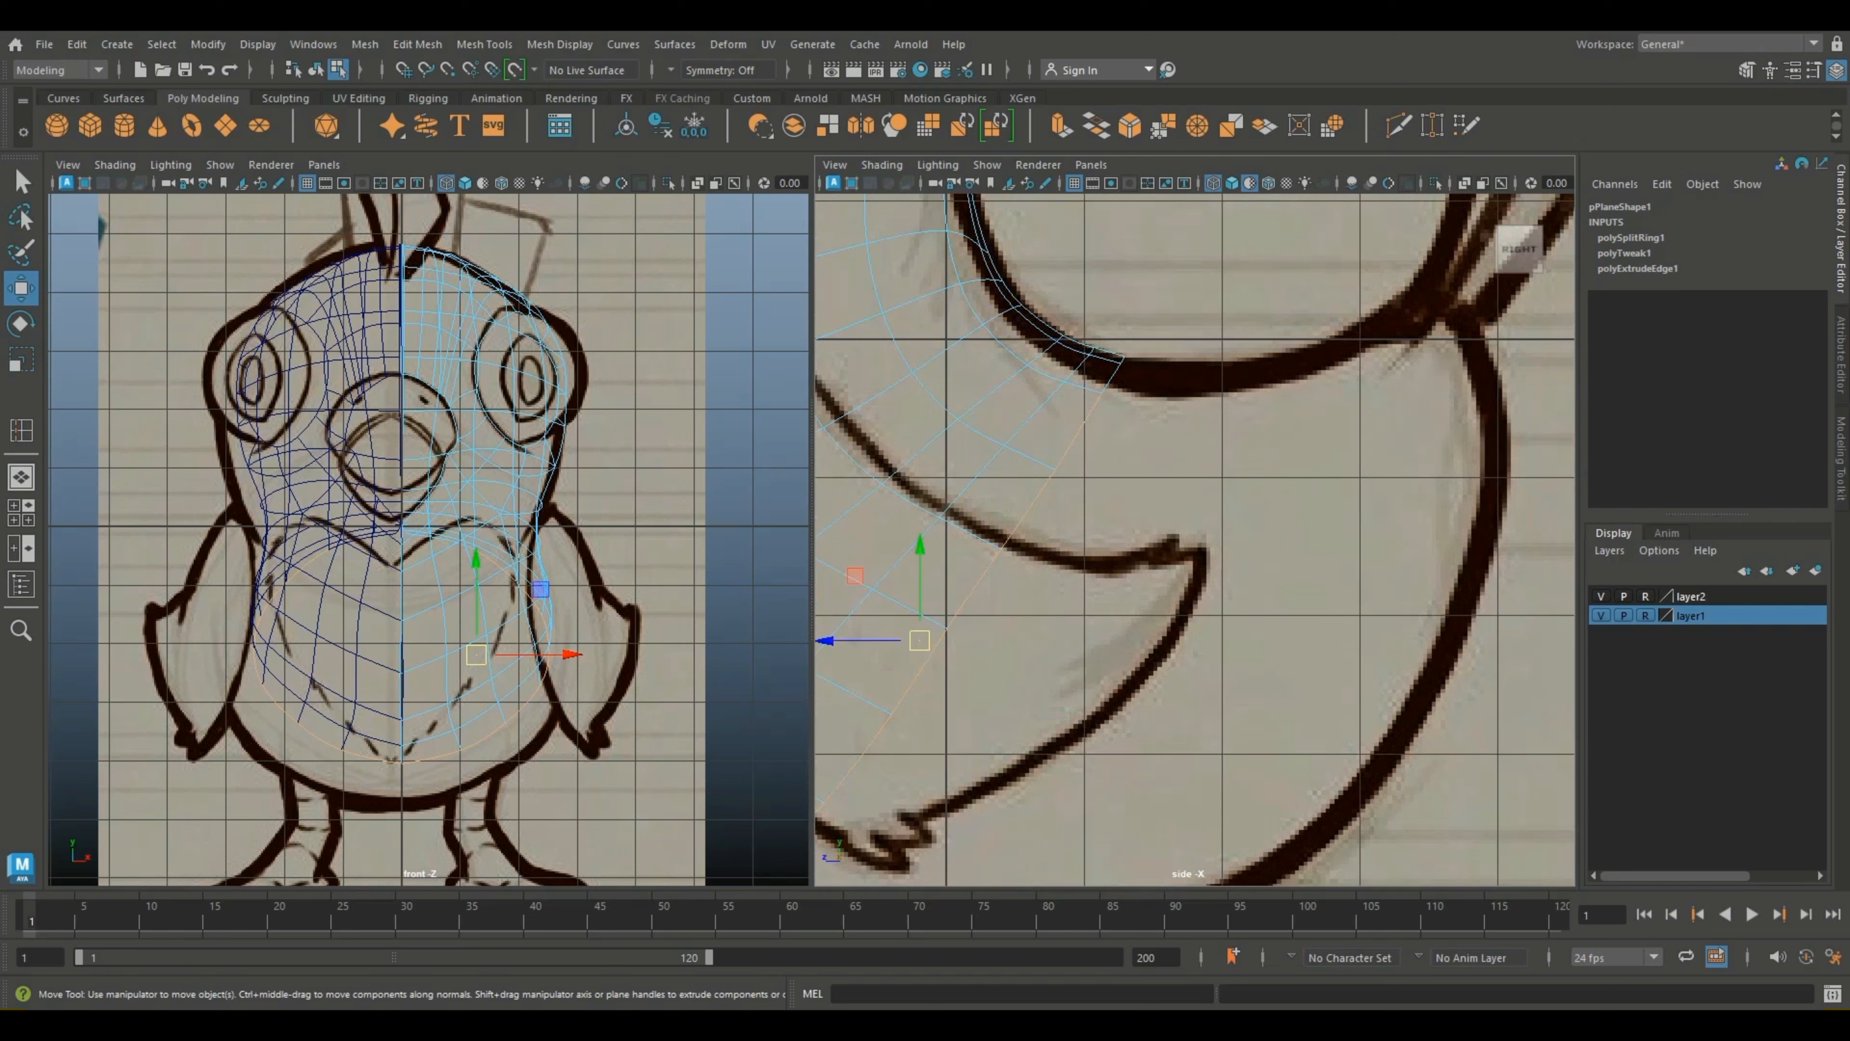
left_click_drag(1154, 388, 1155, 388, "shift")
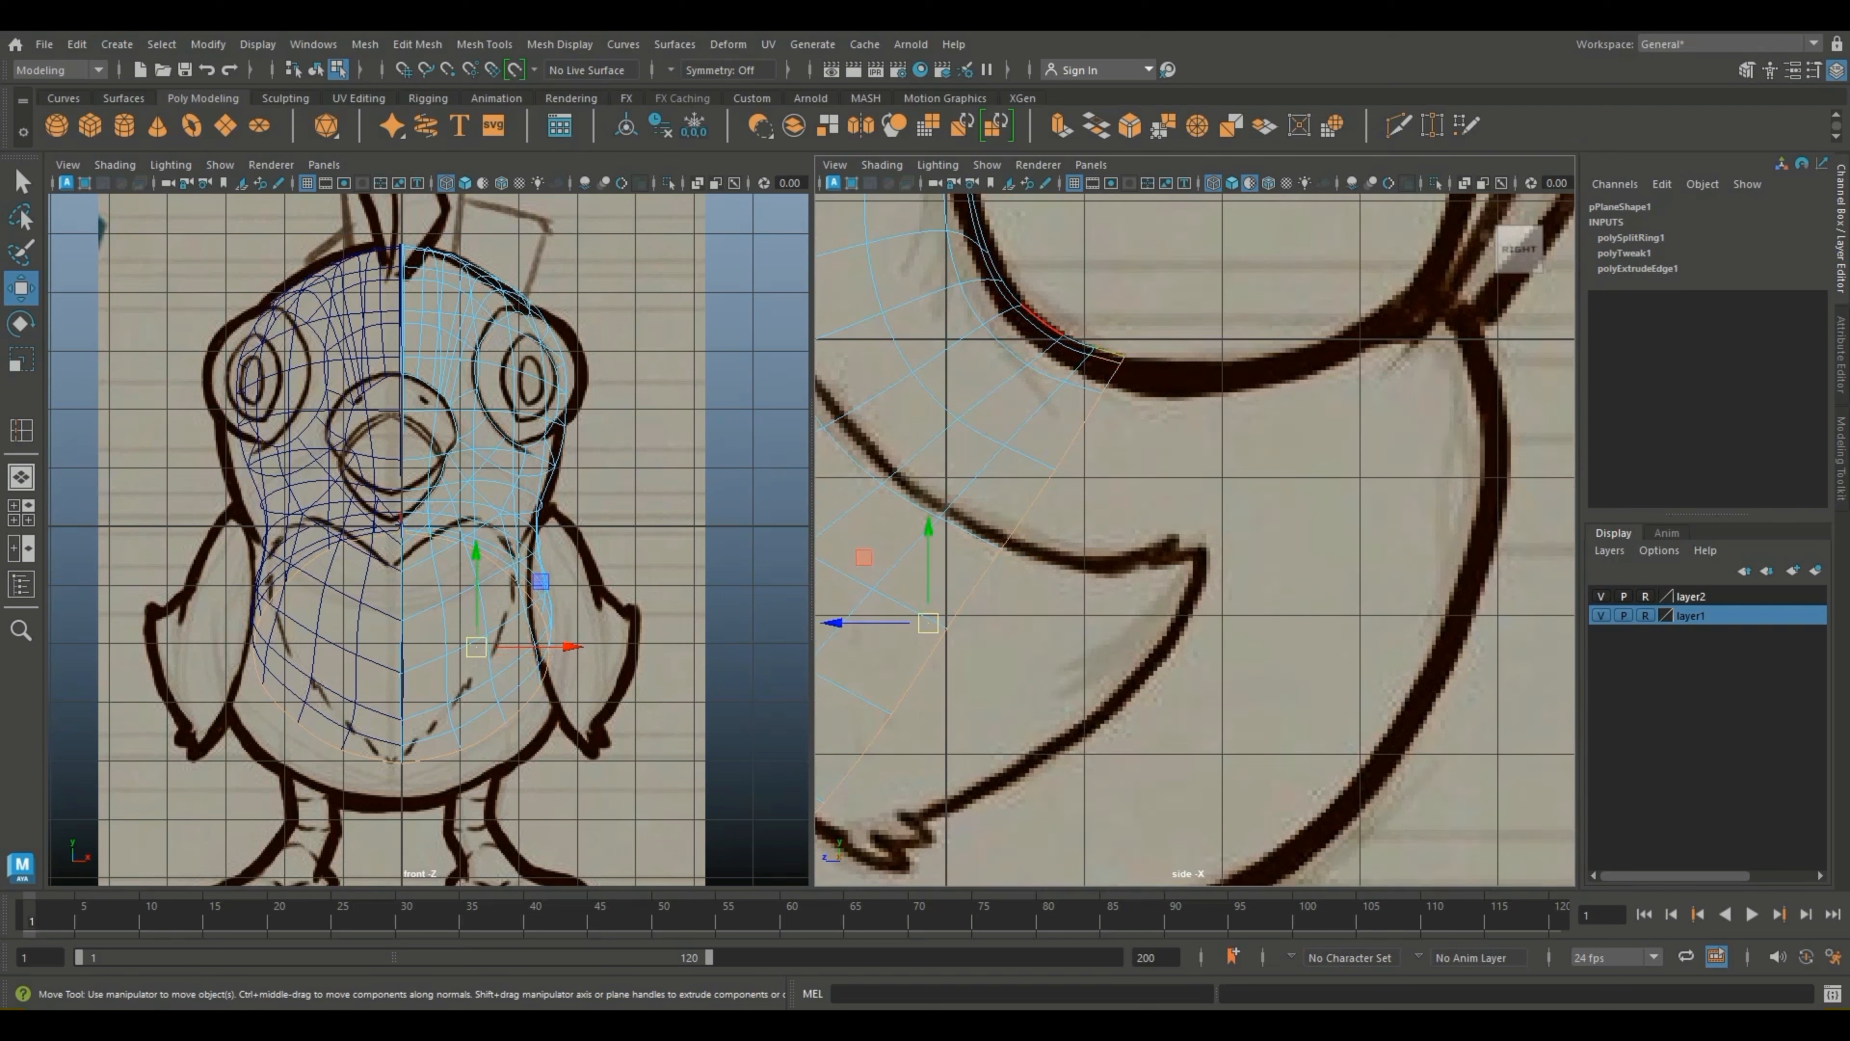
left_click_drag(1057, 322, 1057, 322, "shift")
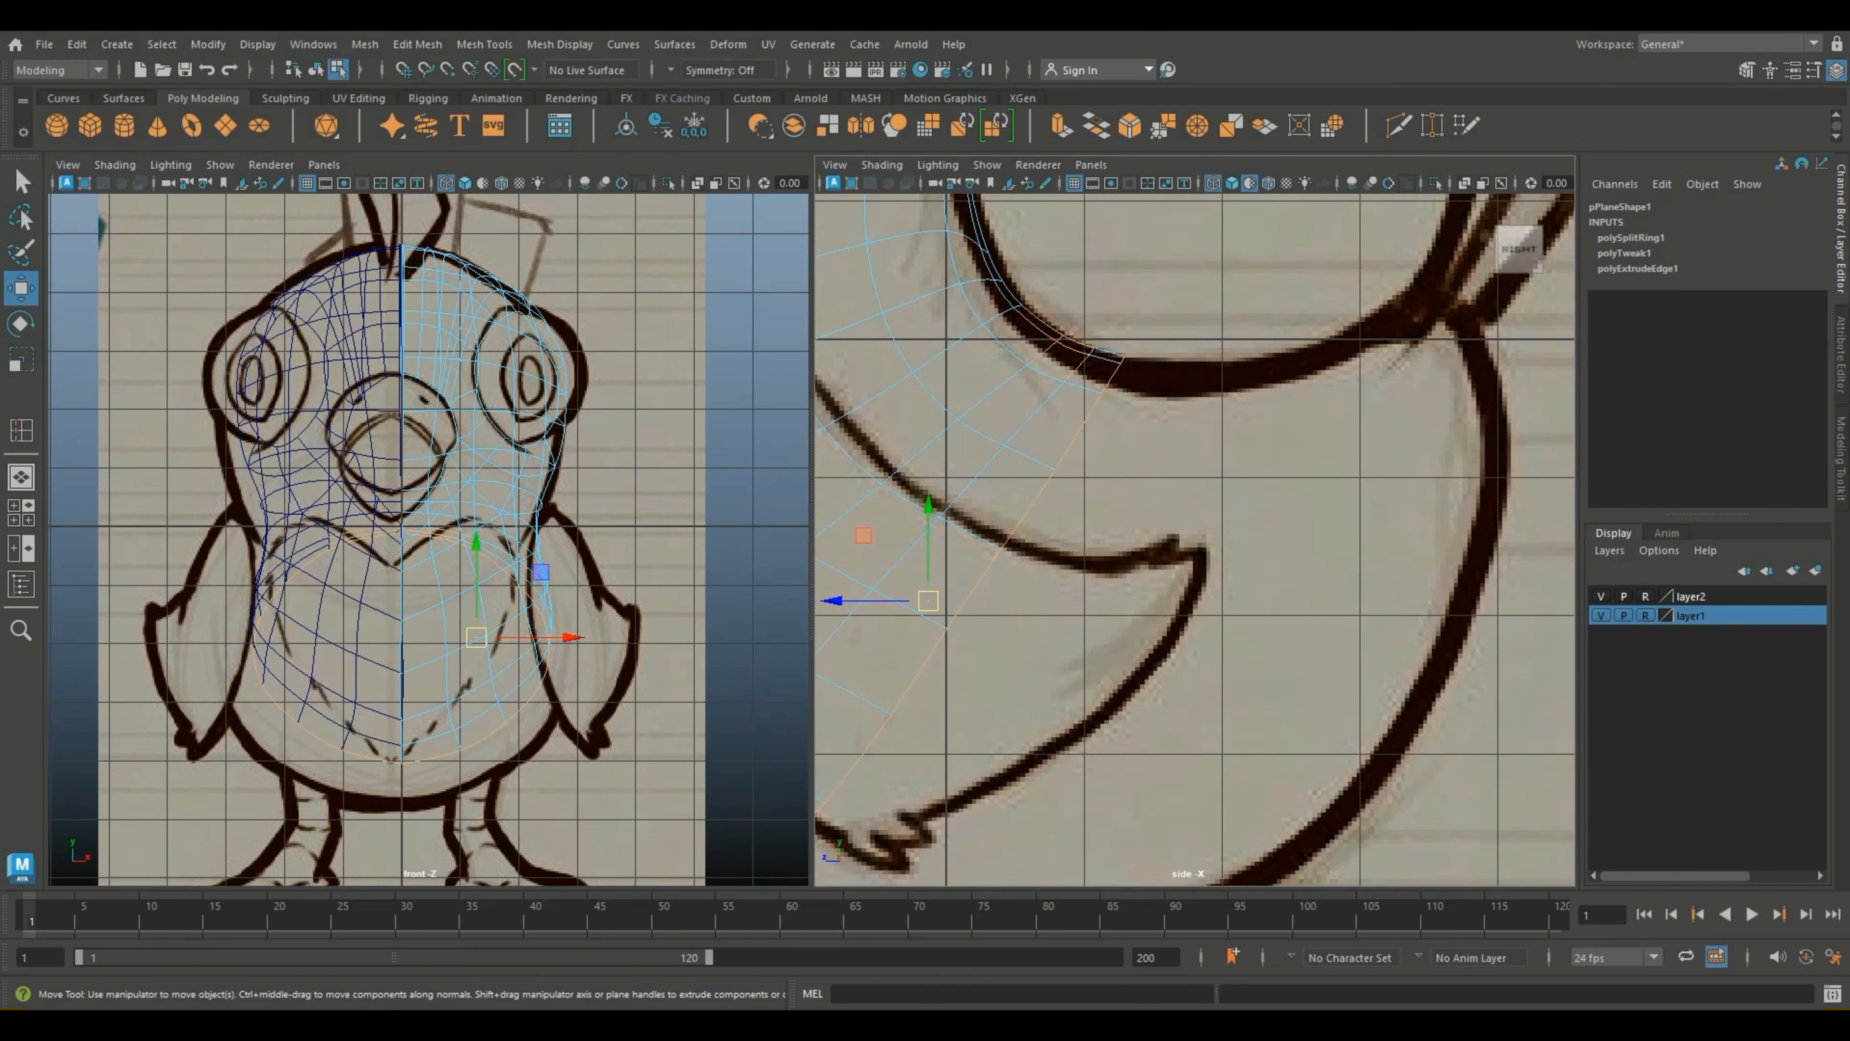
key("ctrl+z")
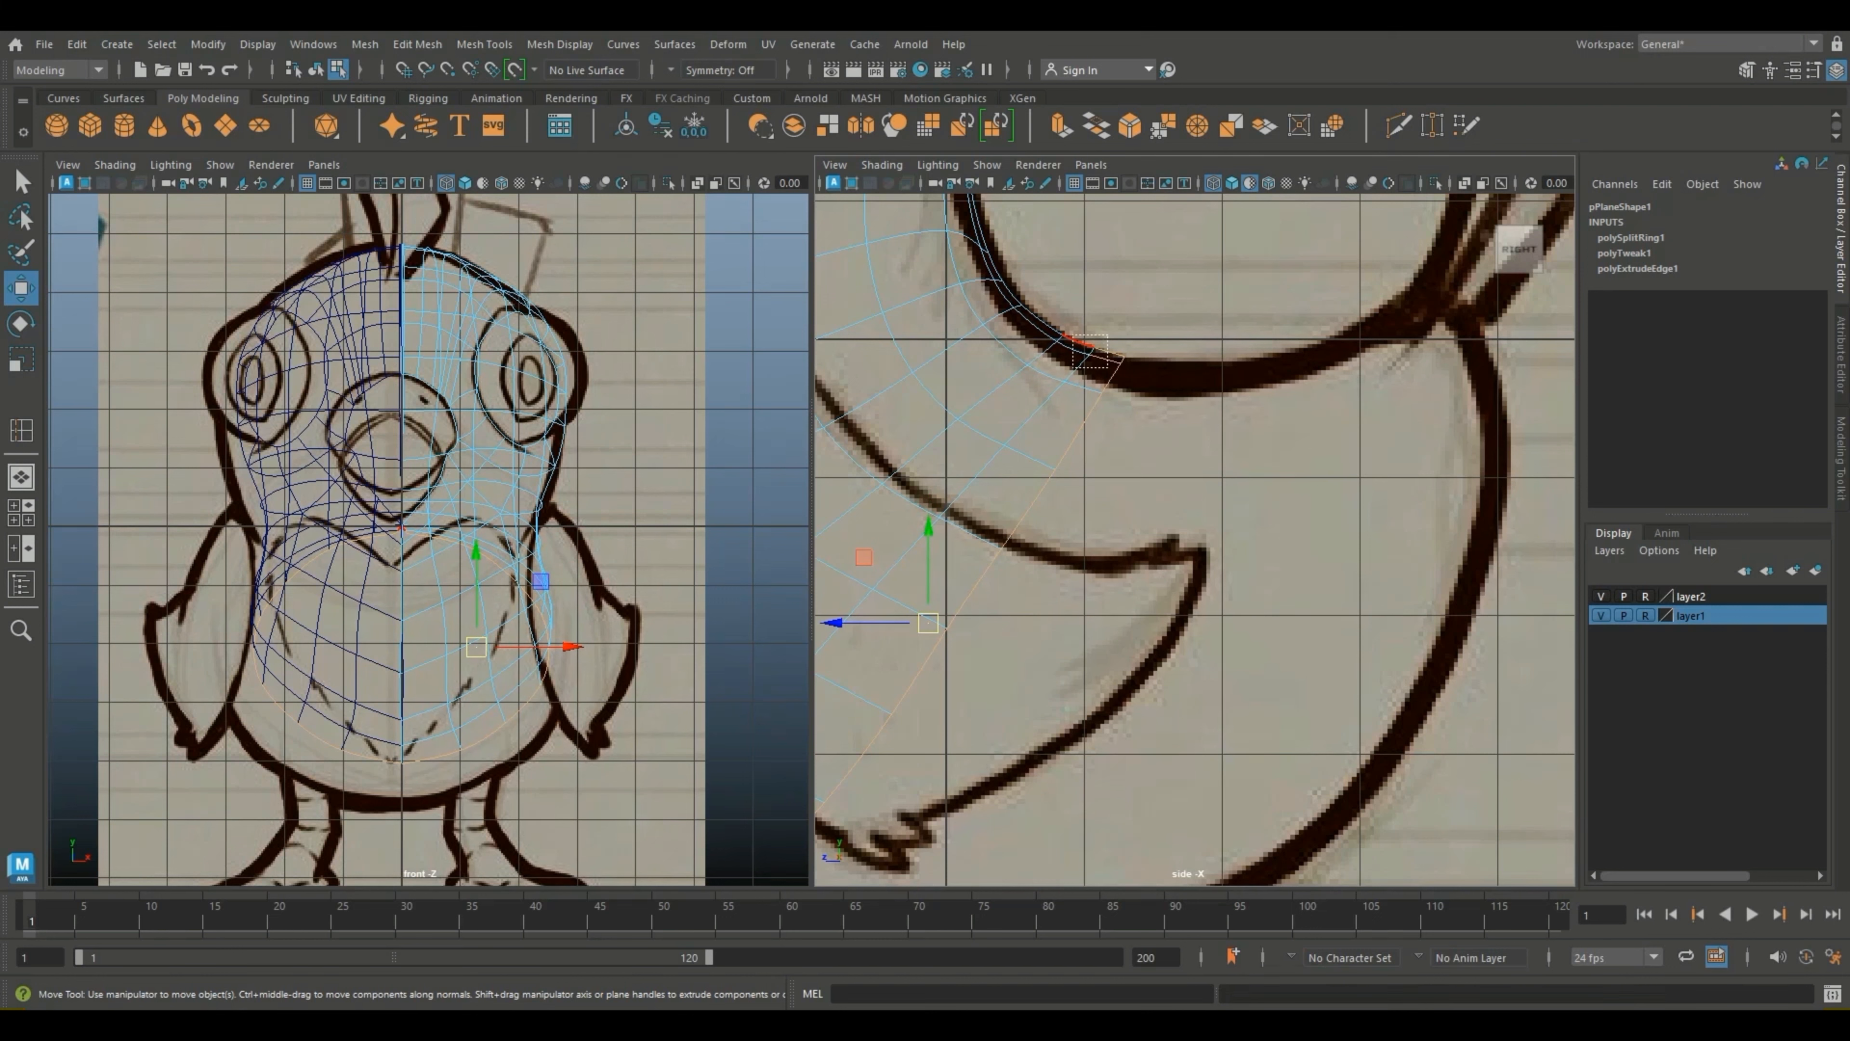
scroll(1195, 539, "down", 5)
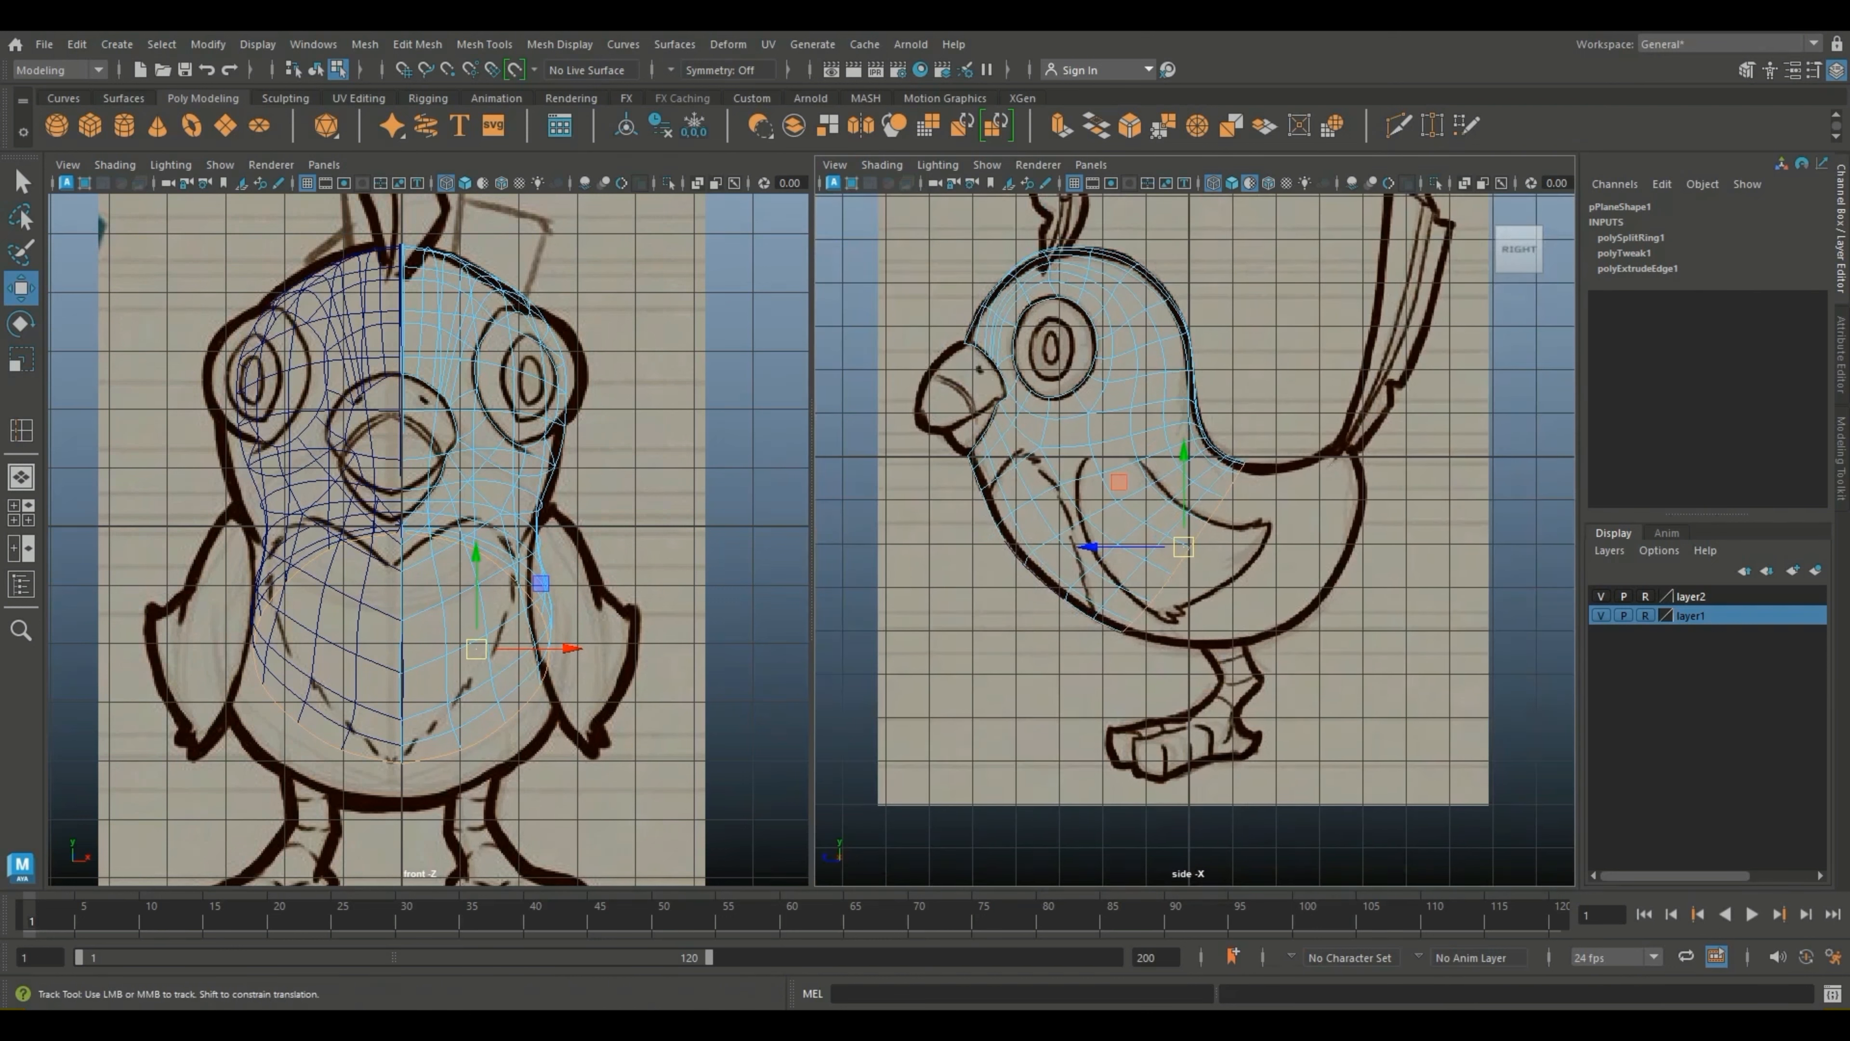
middle_click_drag(1194, 539, 1127, 542, "alt")
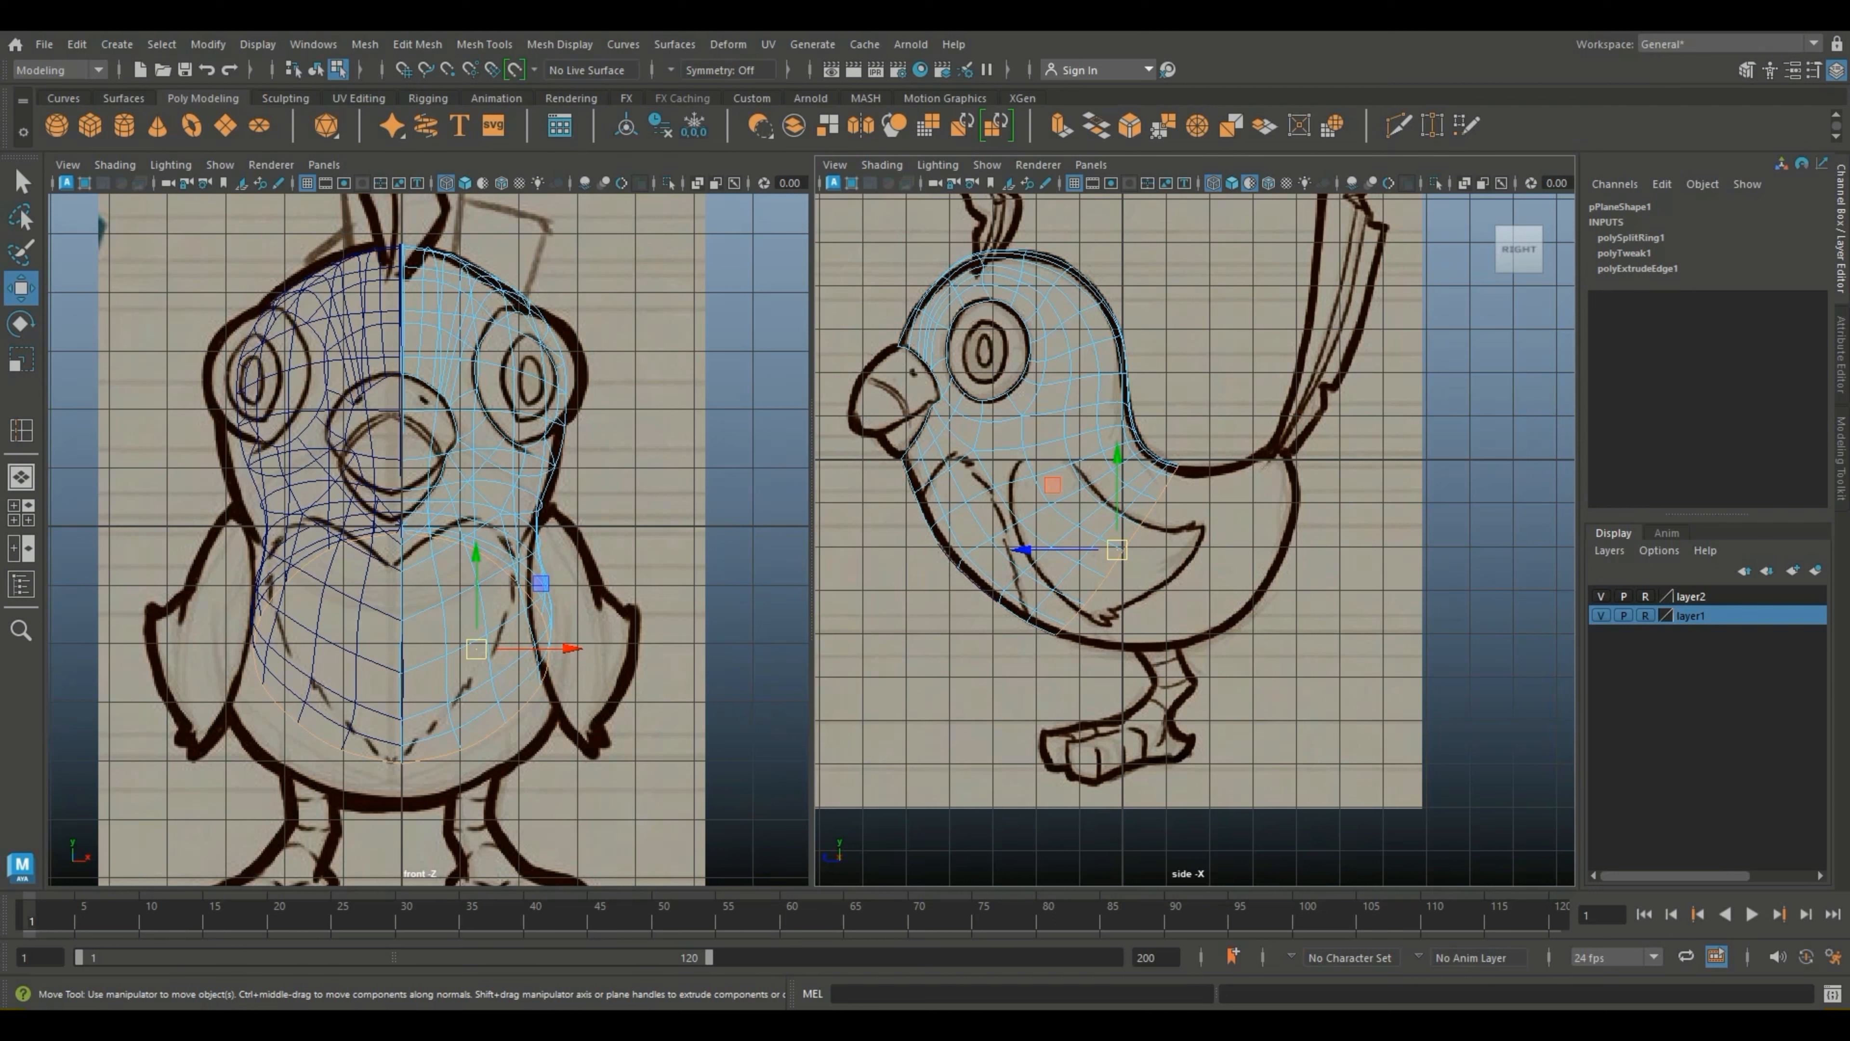
left_click(1062, 125)
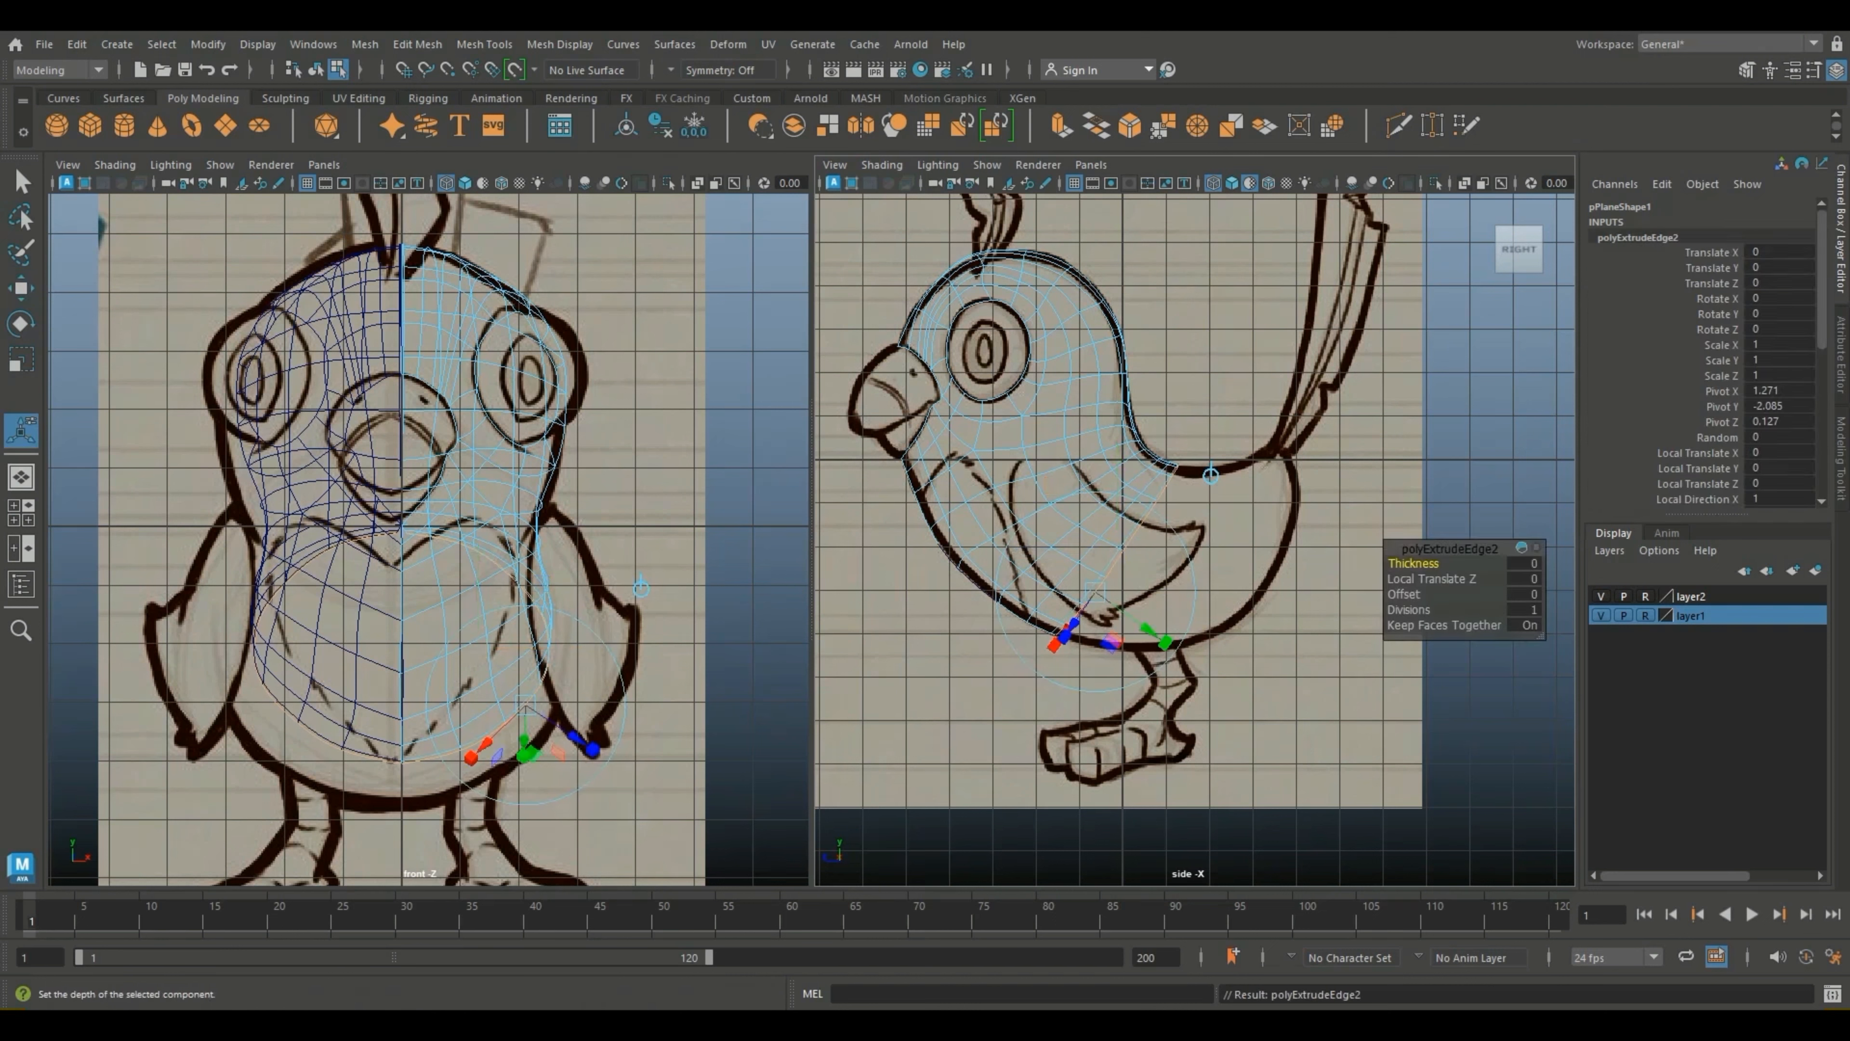
key("w")
left_click_drag(1117, 549, 1178, 563)
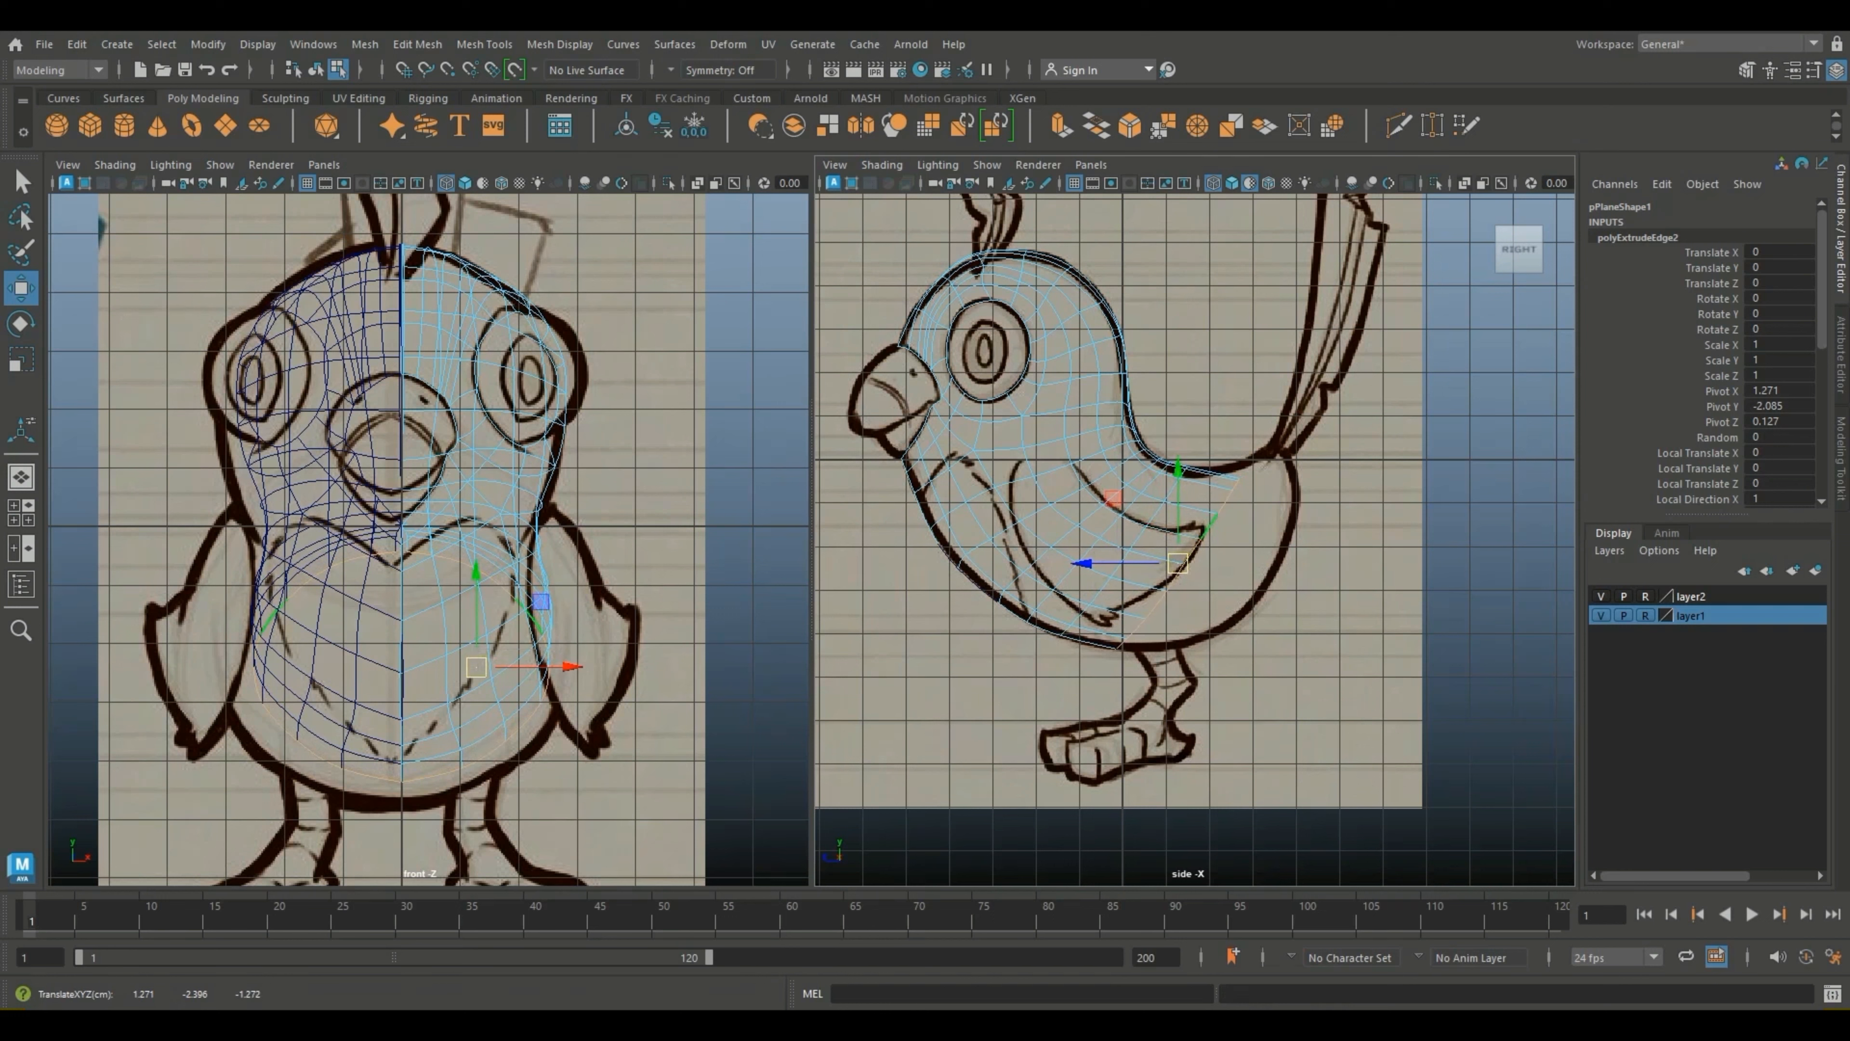
Step: Rotate the extruded edge row to a steeper angle and shift it between the back and belly outlines
key("e")
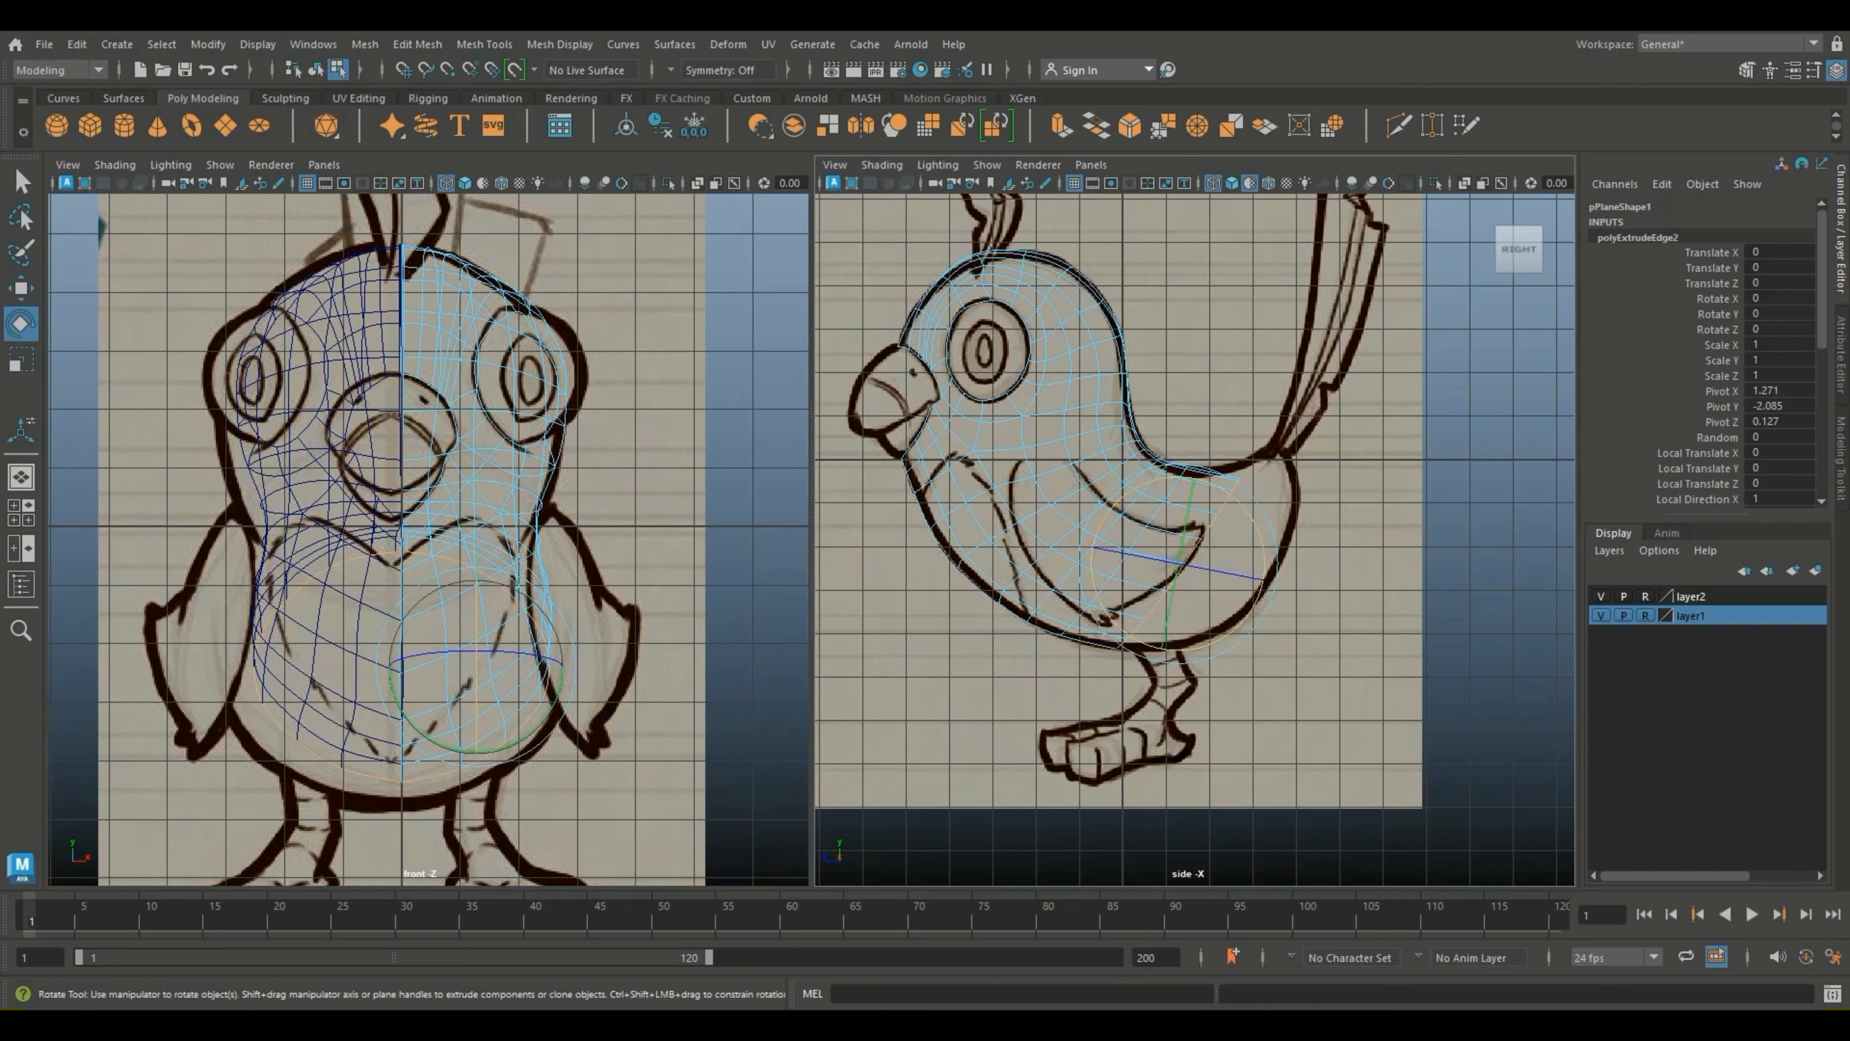
key("r")
left_click_drag(1178, 564, 1162, 564)
key("ctrl+z")
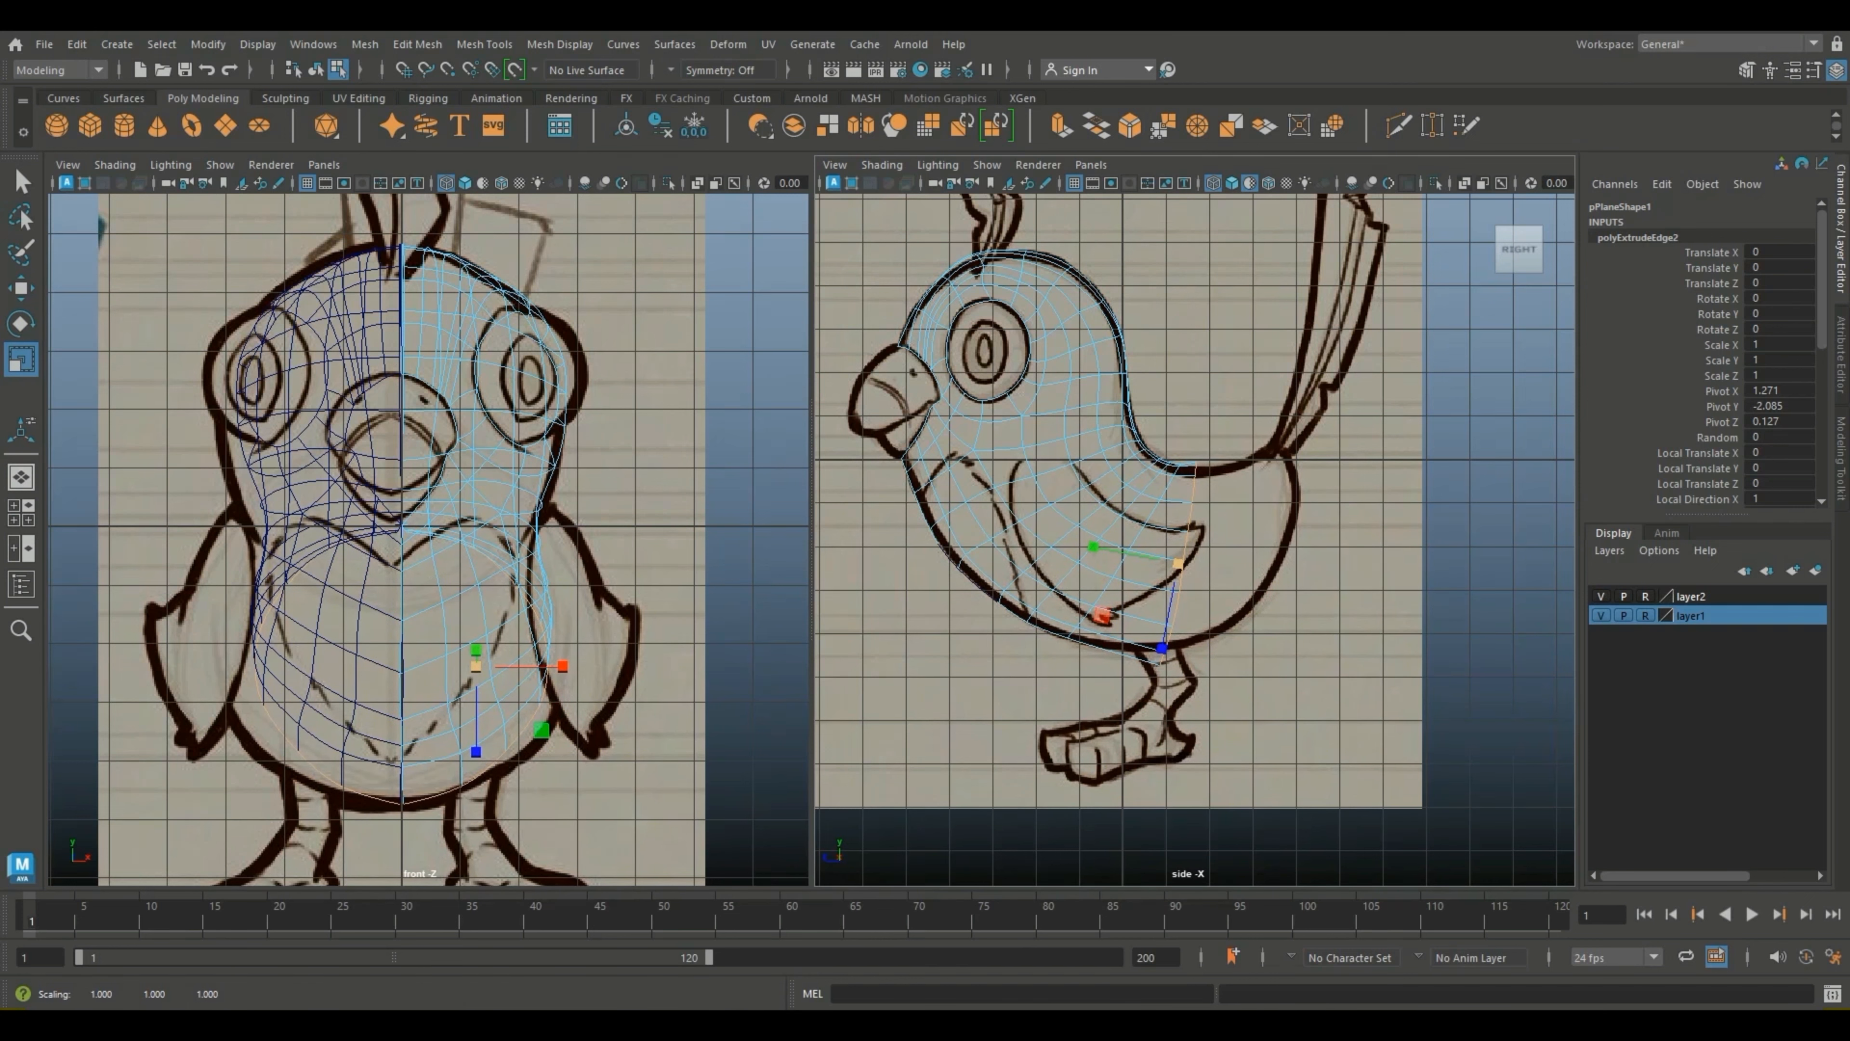
scroll(1195, 565, "up", 3)
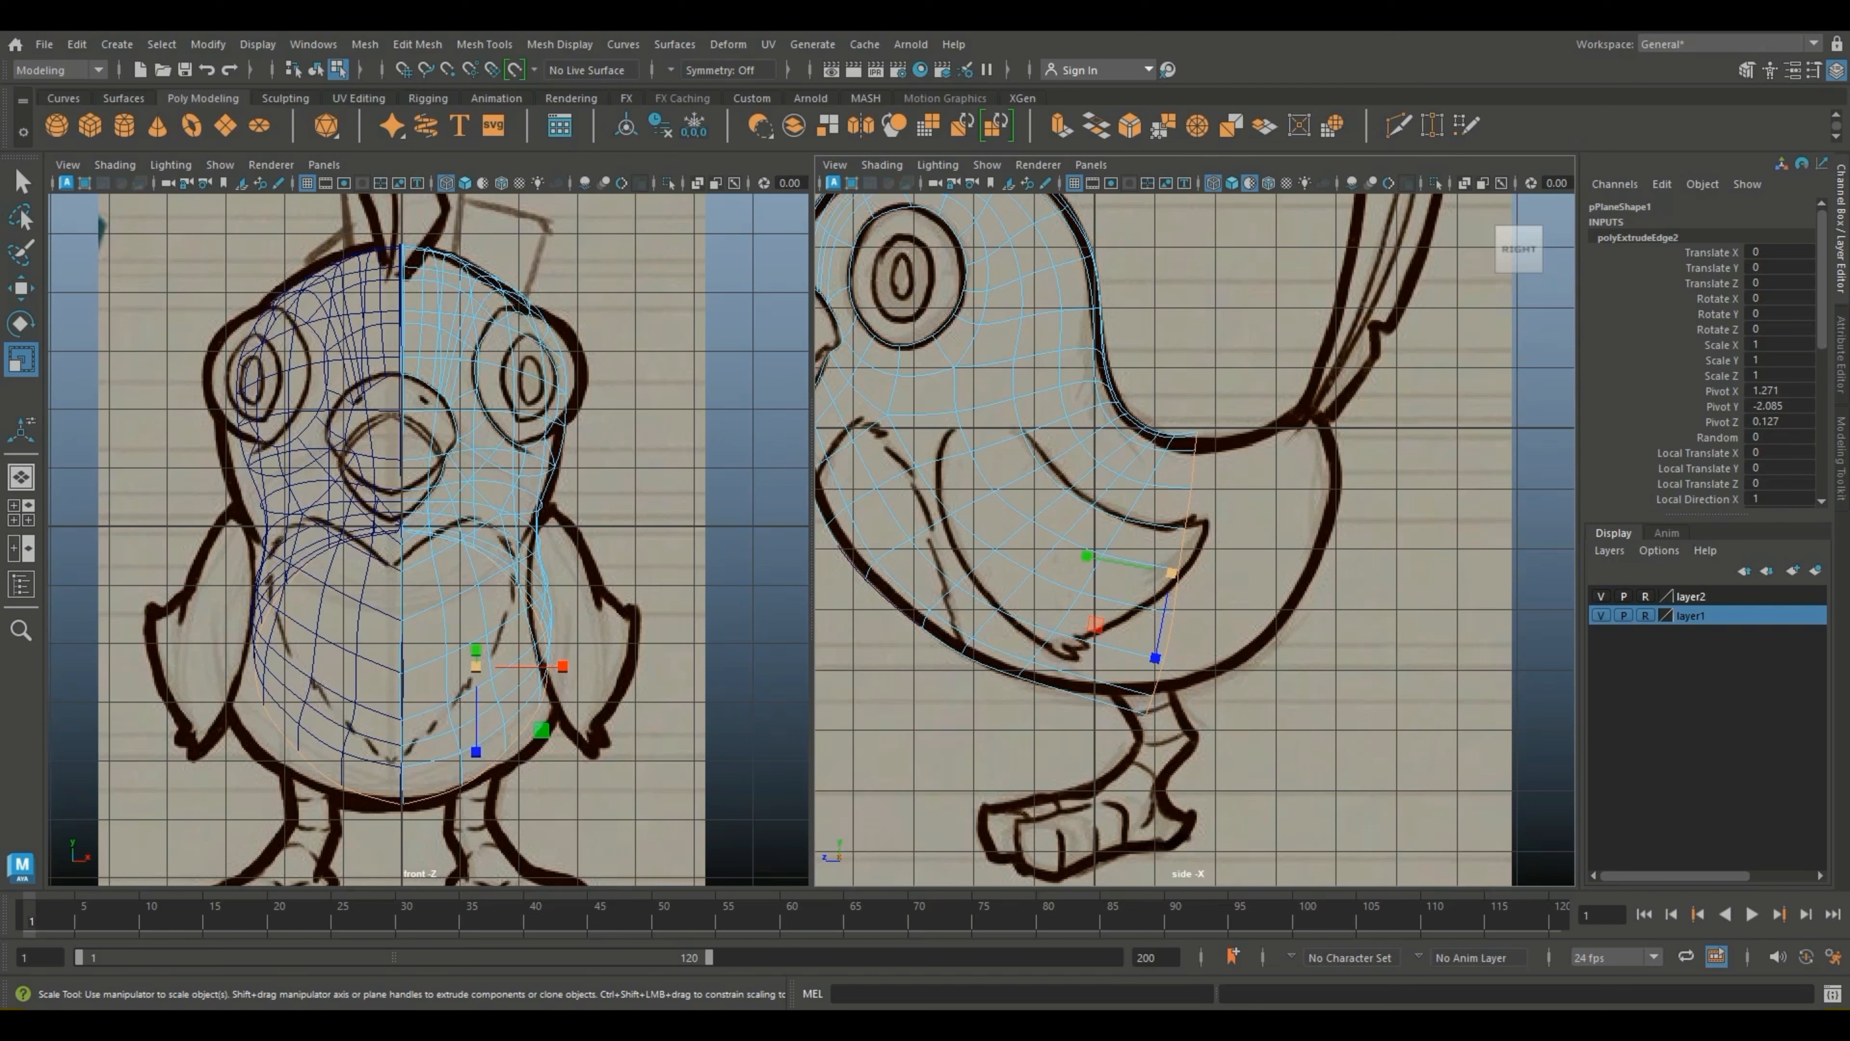
left_click_drag(1172, 573, 1160, 574)
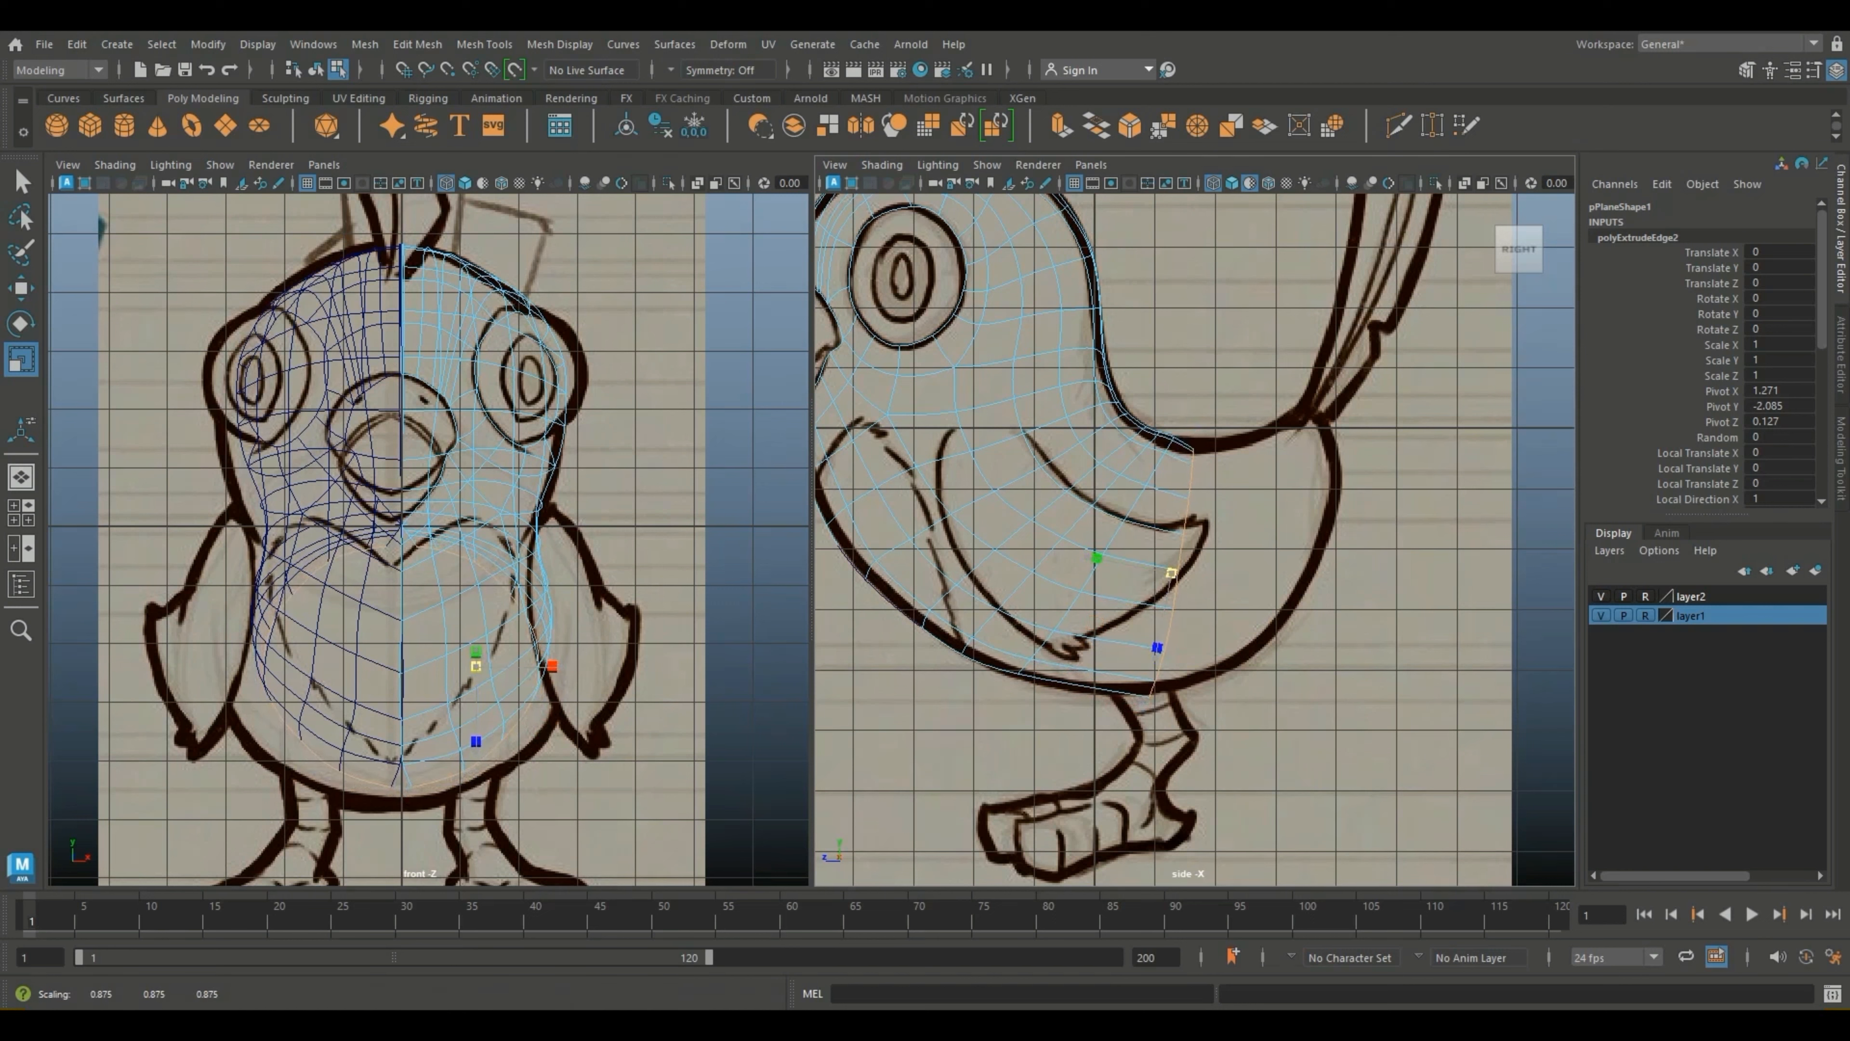
key("ctrl+z")
key("w")
left_click_drag(1171, 573, 1151, 567)
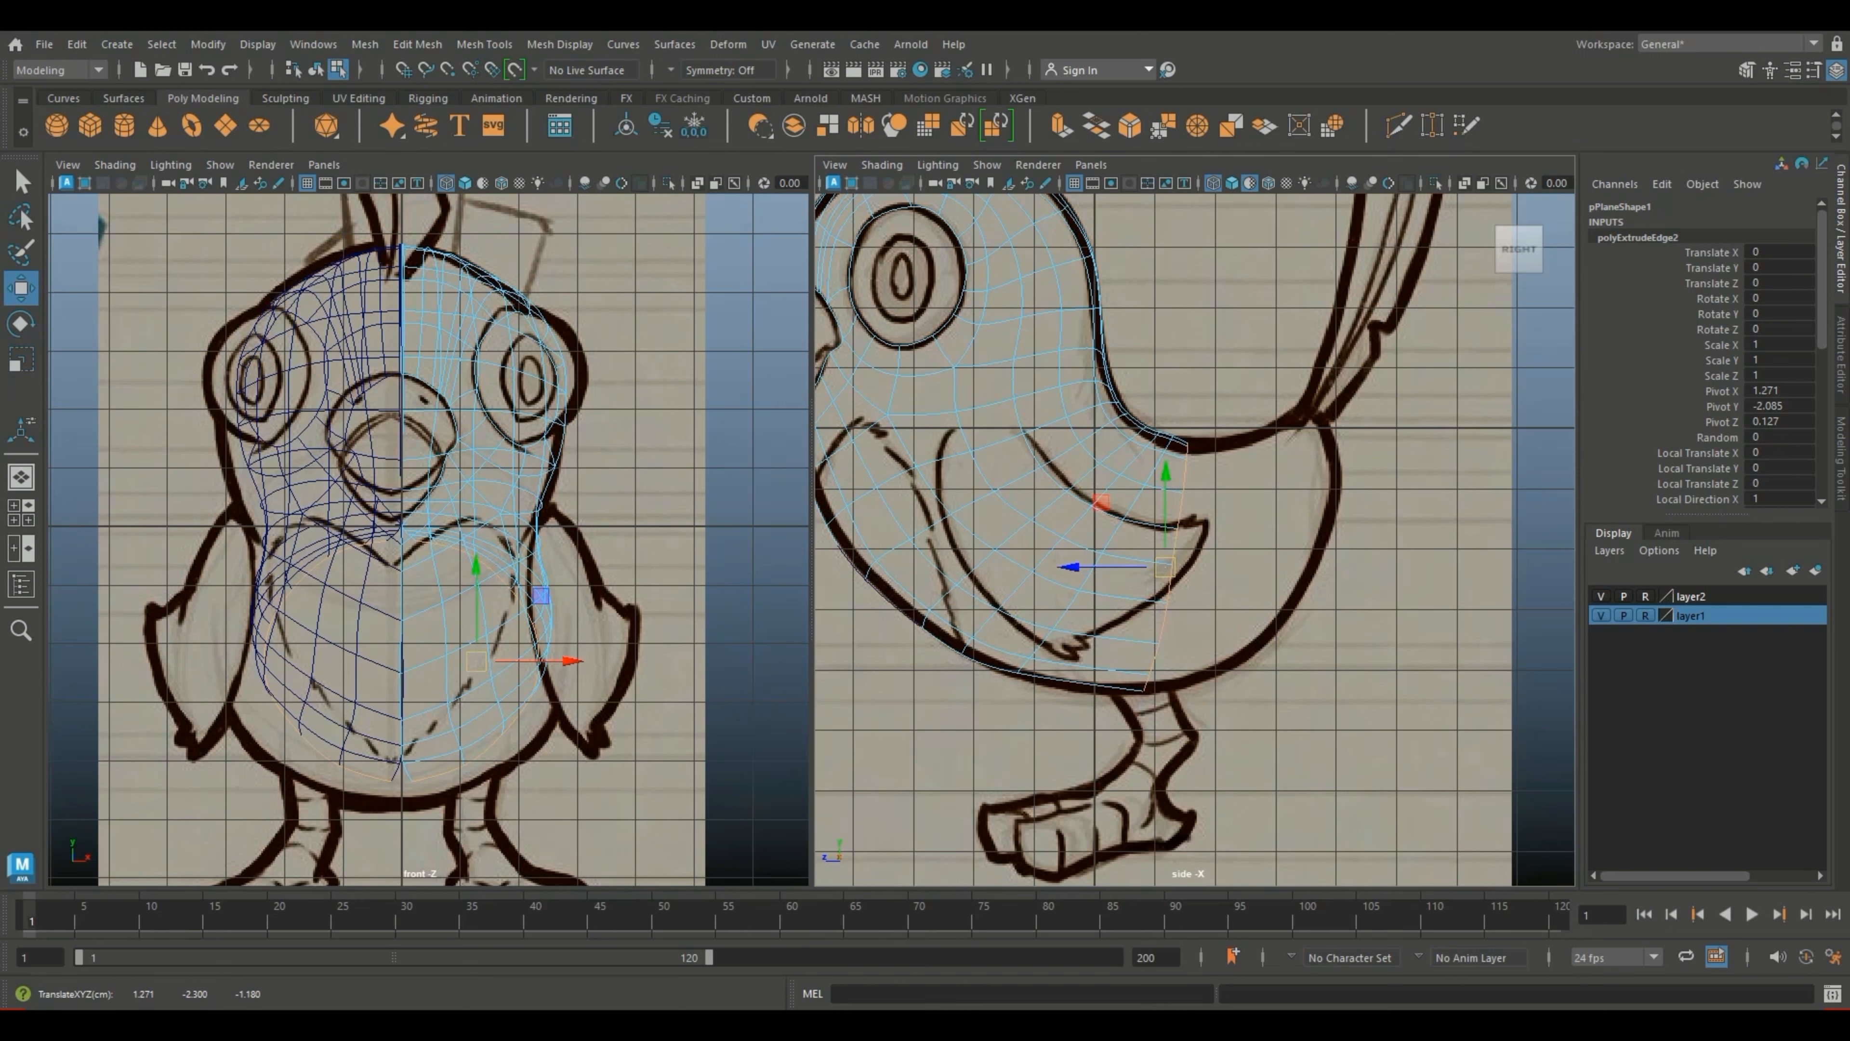
Step: Move the new row's uppermost vertices onto the back outline and its lowest vertex onto the belly outline
scroll(1155, 568, "up", 2)
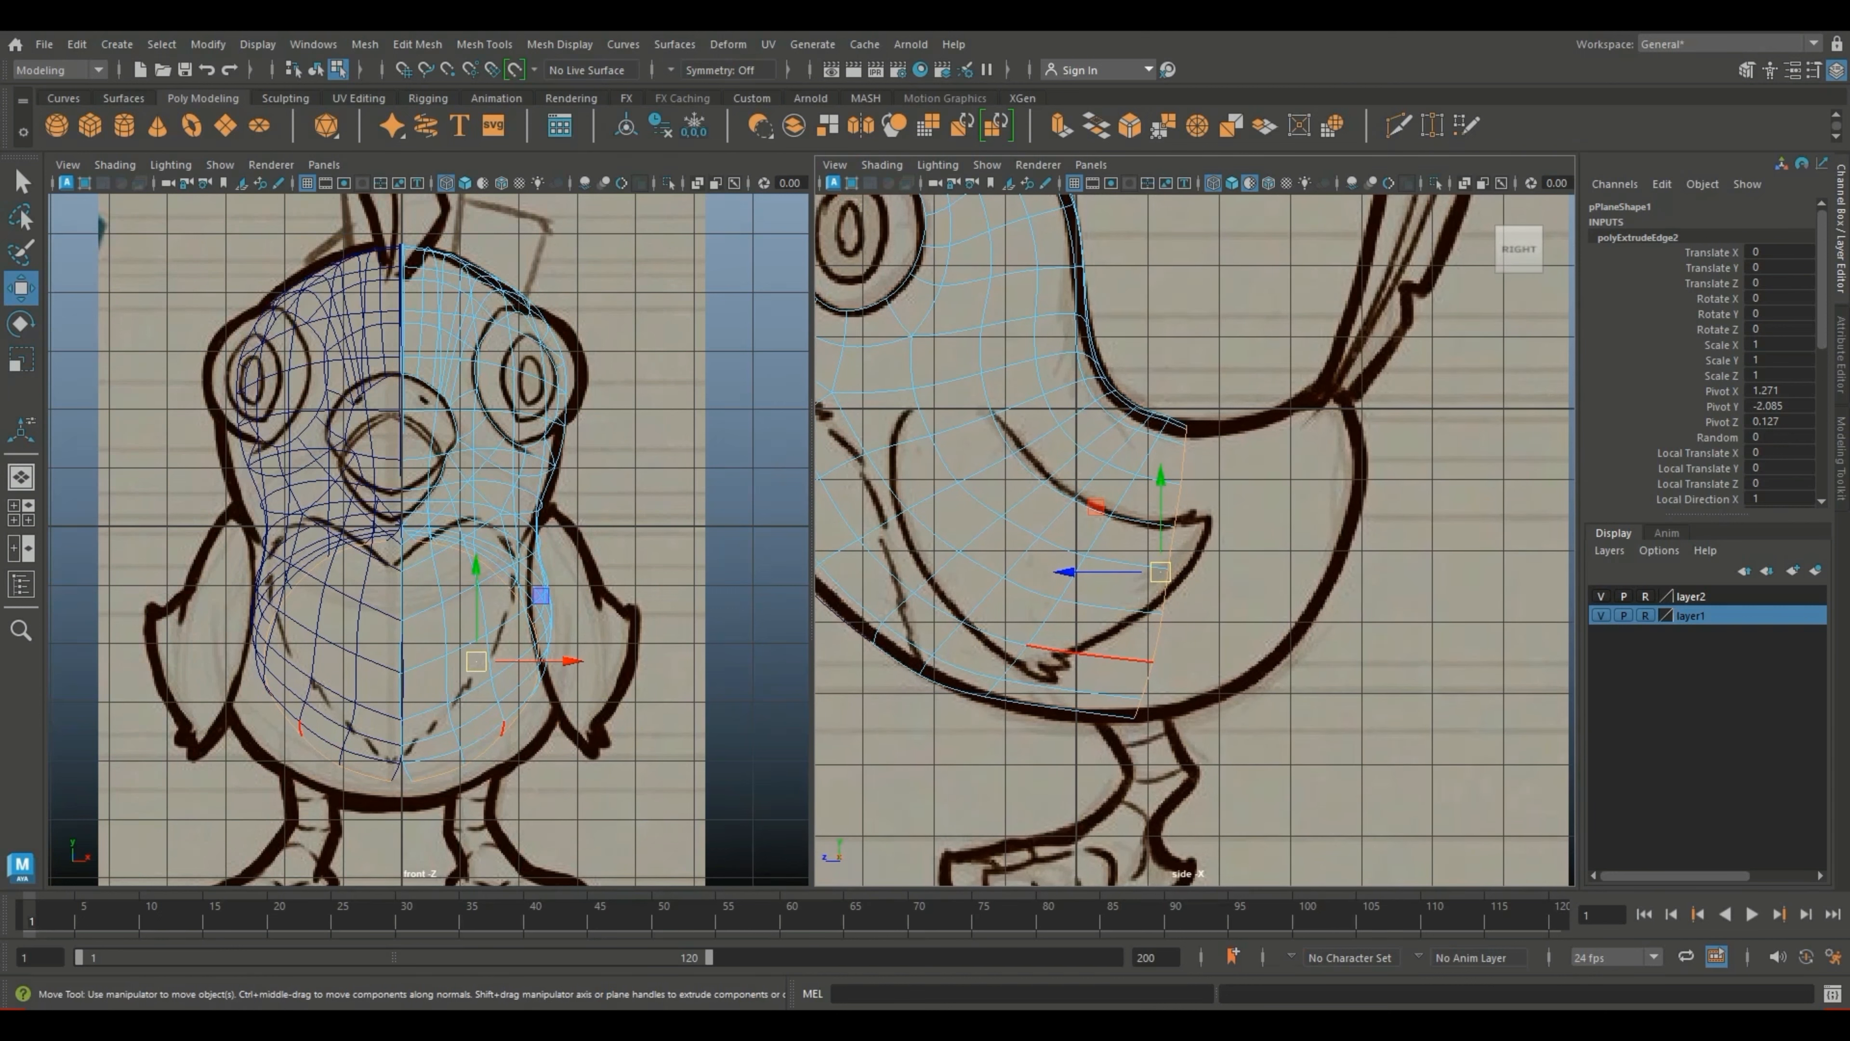
scroll(1151, 536, "up", 2)
right_click_drag(1175, 481, 1093, 461)
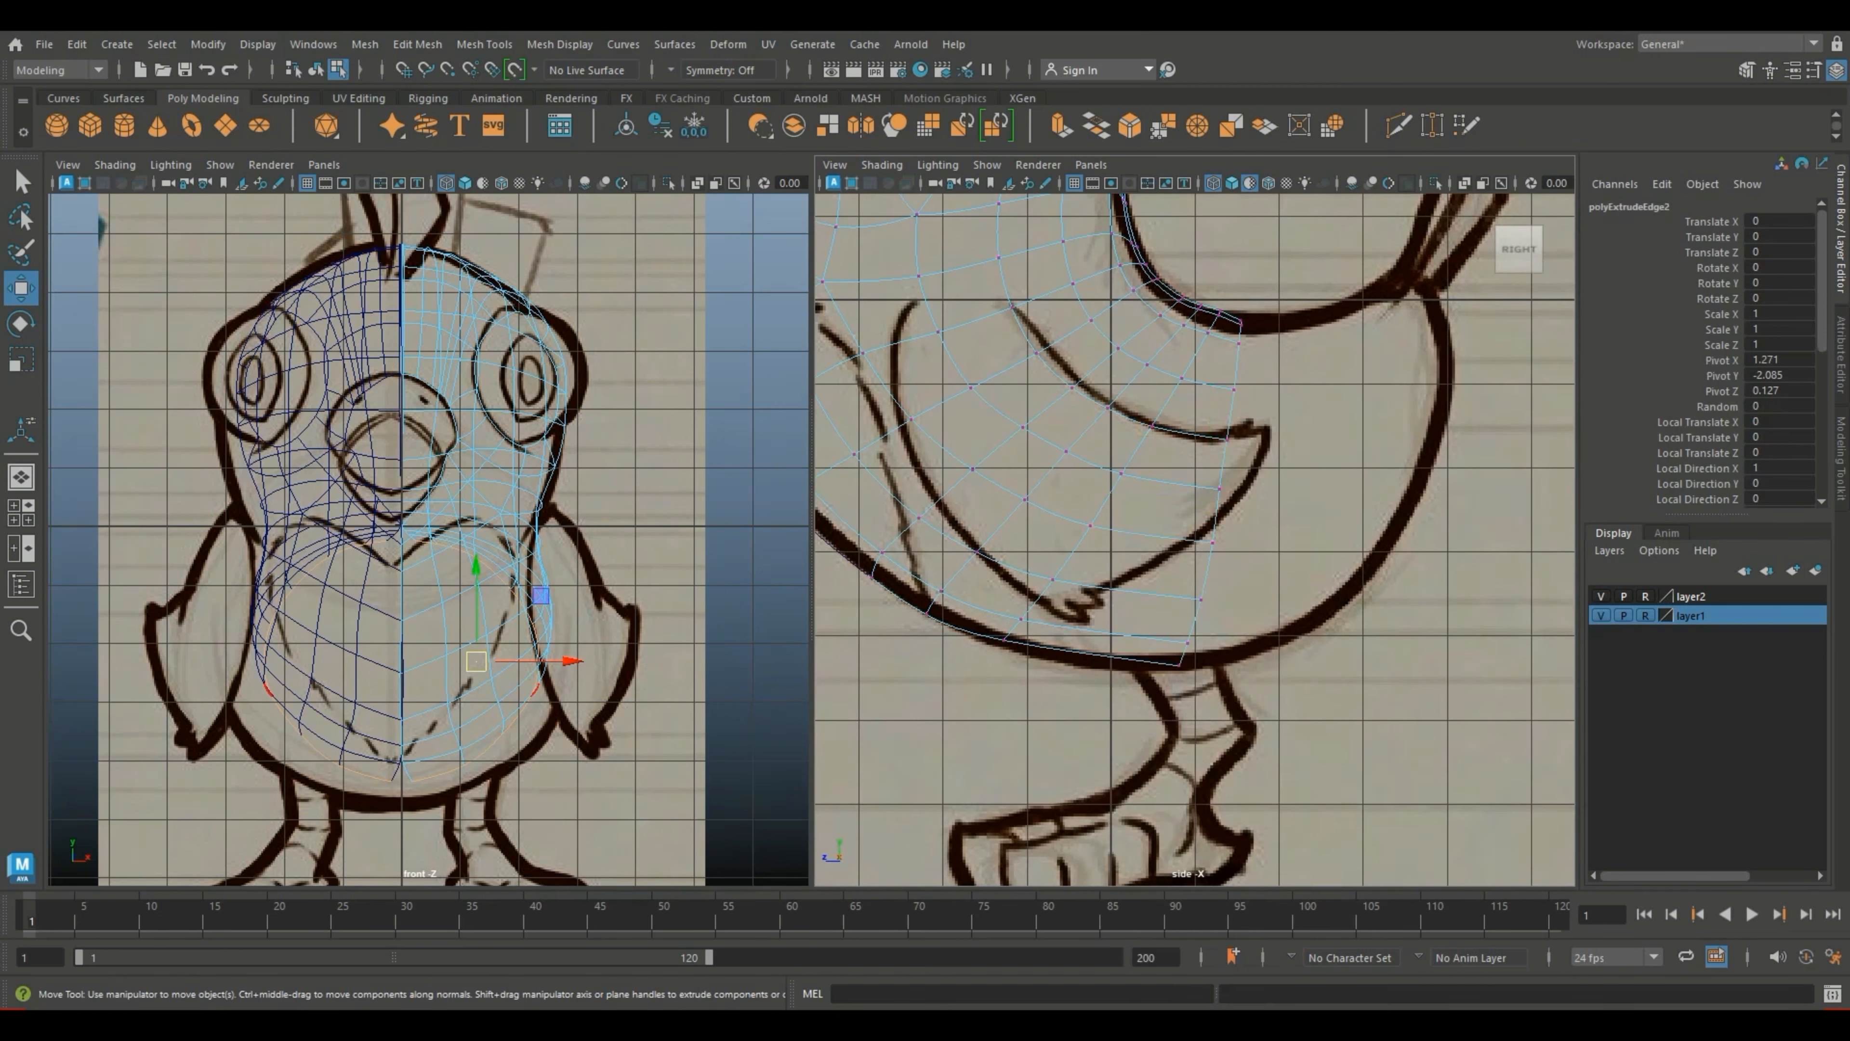
left_click_drag(1244, 312, 1262, 342)
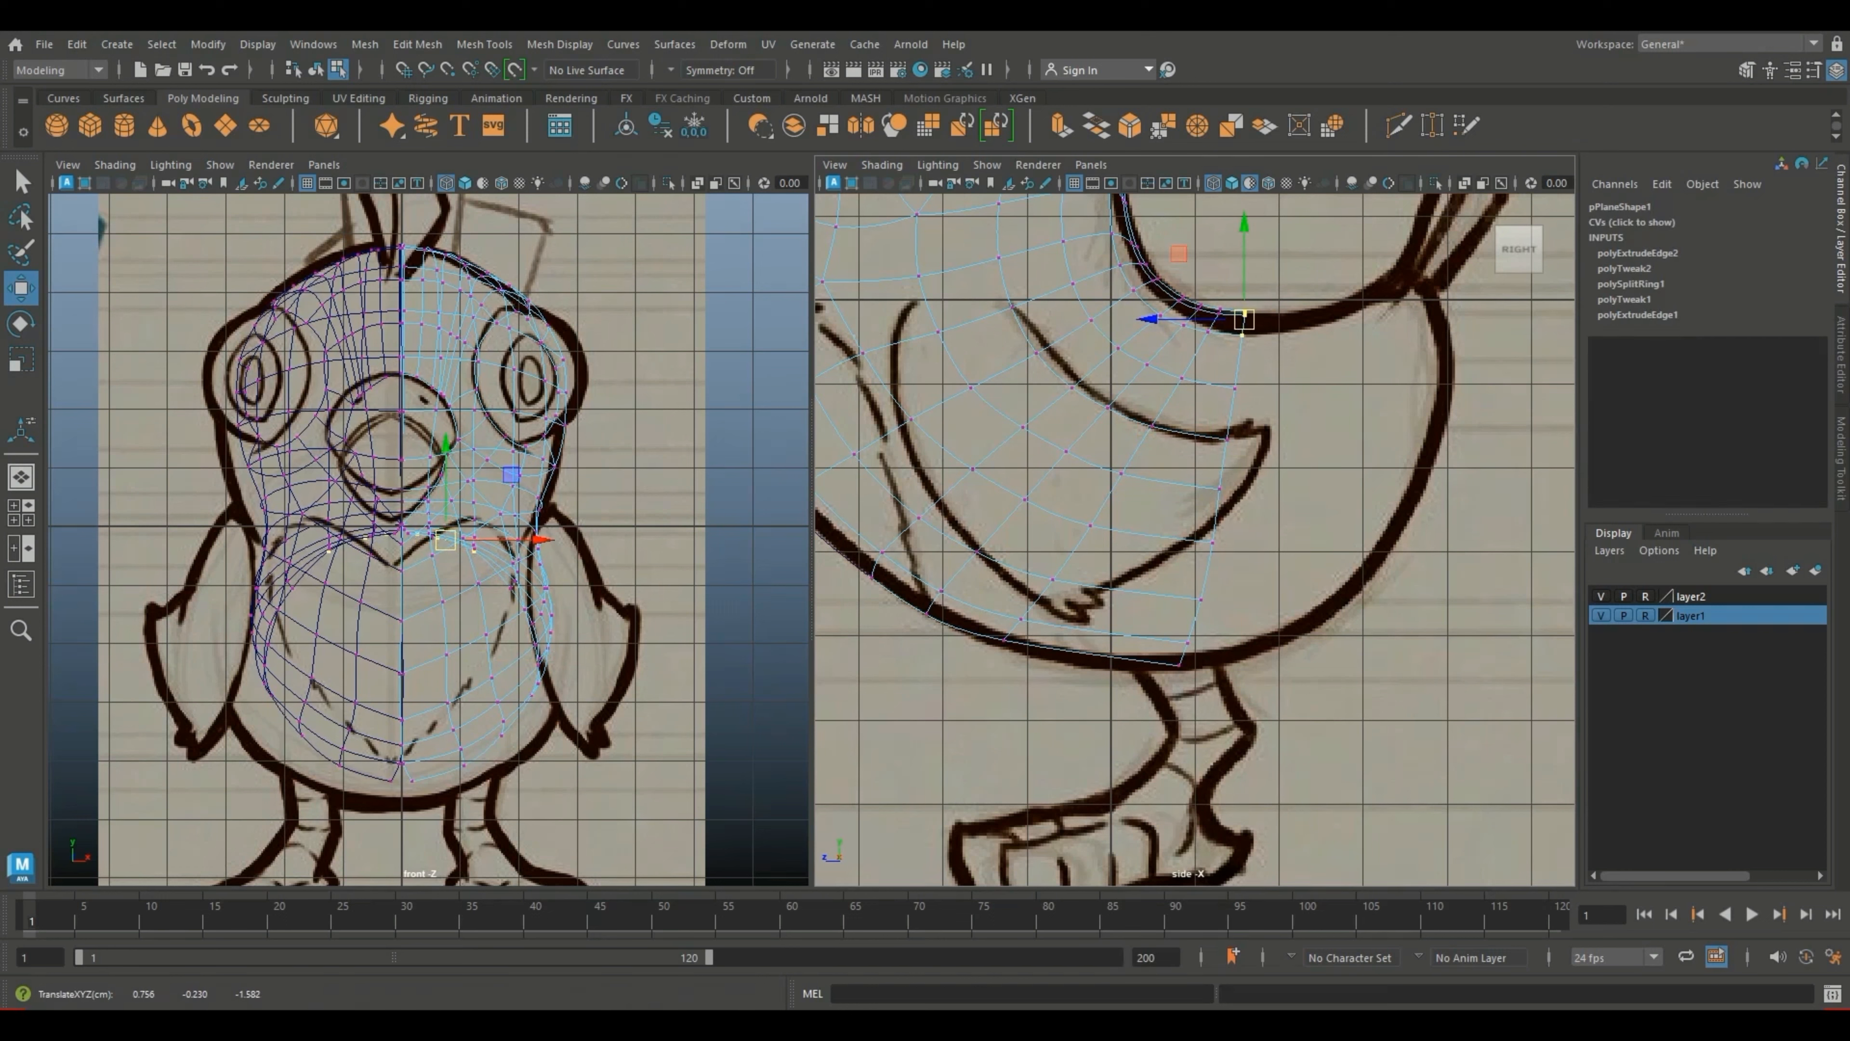
left_click_drag(1157, 688, 1173, 639)
mouse_move(399, 804)
left_mouse_down()
mouse_move(429, 773)
mouse_move(399, 786)
left_mouse_up()
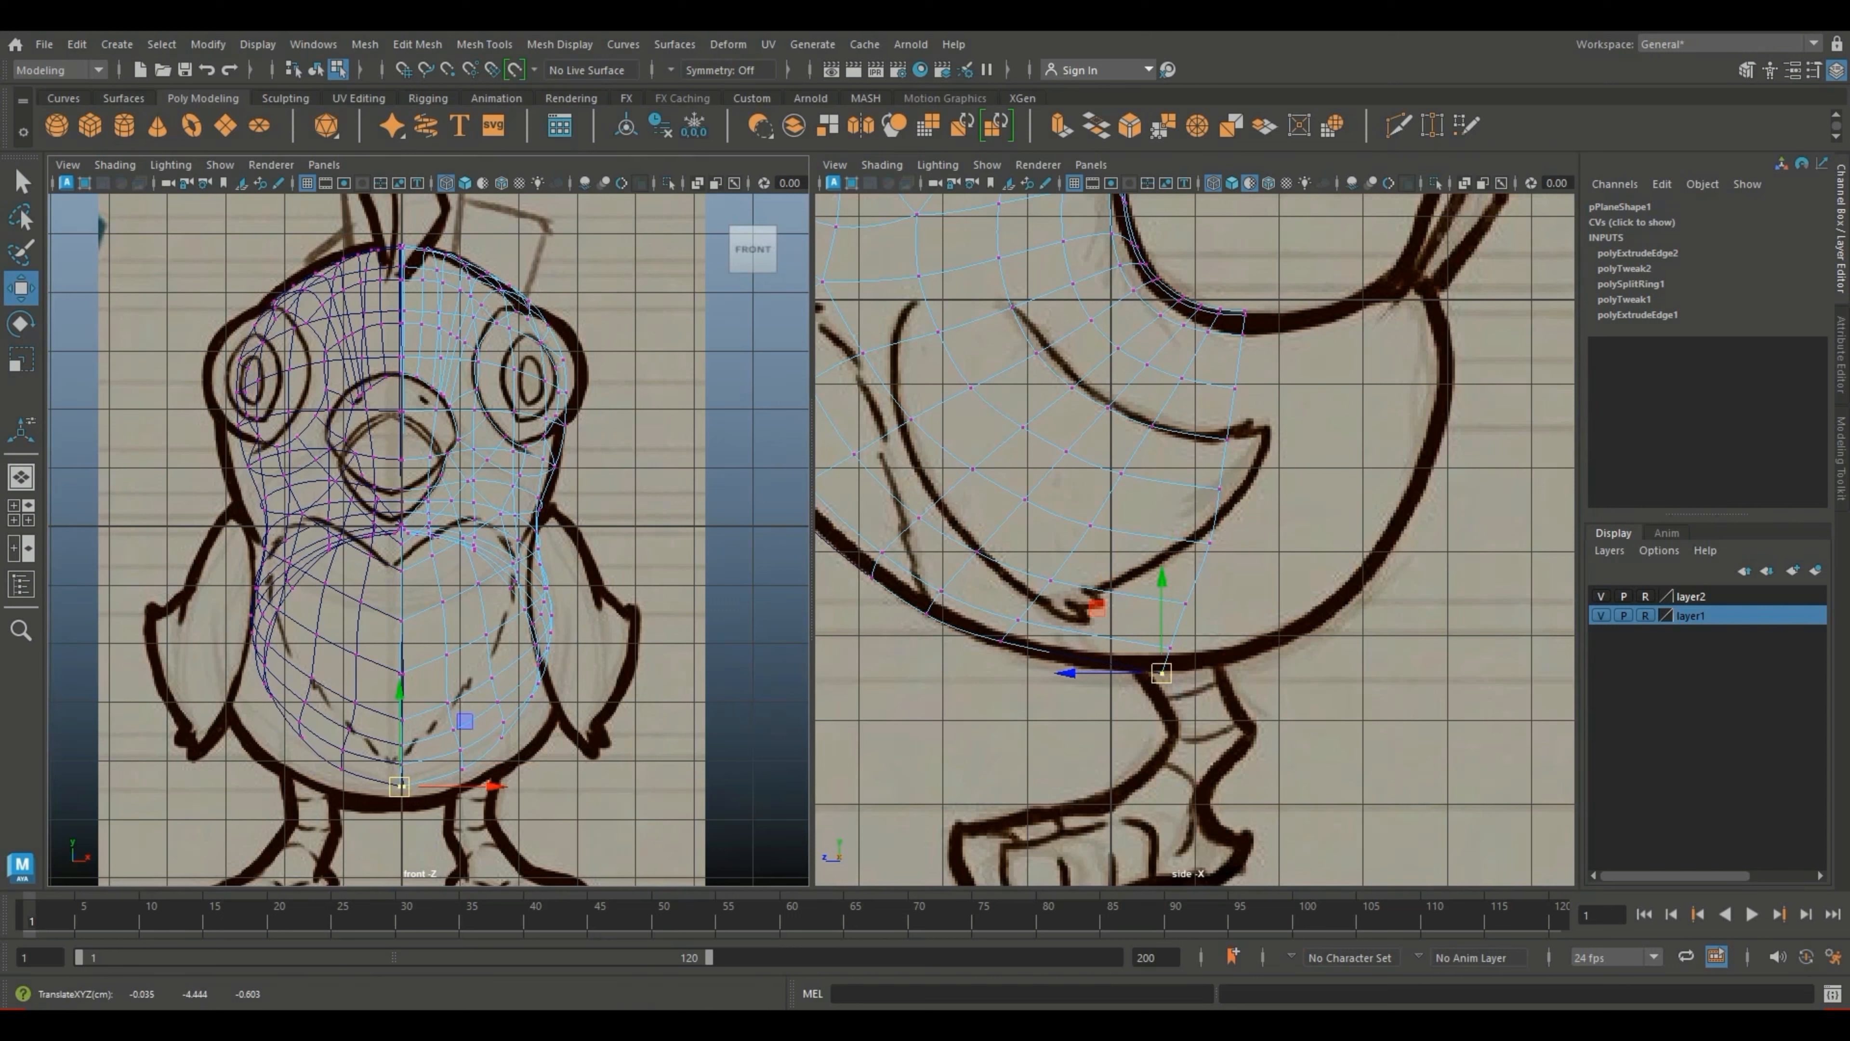
Step: Reposition the new row's remaining lower and side vertices in the side view to even out the faces
mouse_move(1200, 661)
left_mouse_down()
mouse_move(1160, 634)
mouse_move(1182, 652)
left_mouse_up()
left_click_drag(1229, 624, 1175, 586)
left_click_drag(1189, 606, 1256, 354)
left_click_drag(1057, 675, 1010, 617)
left_click_drag(1215, 701, 1093, 635)
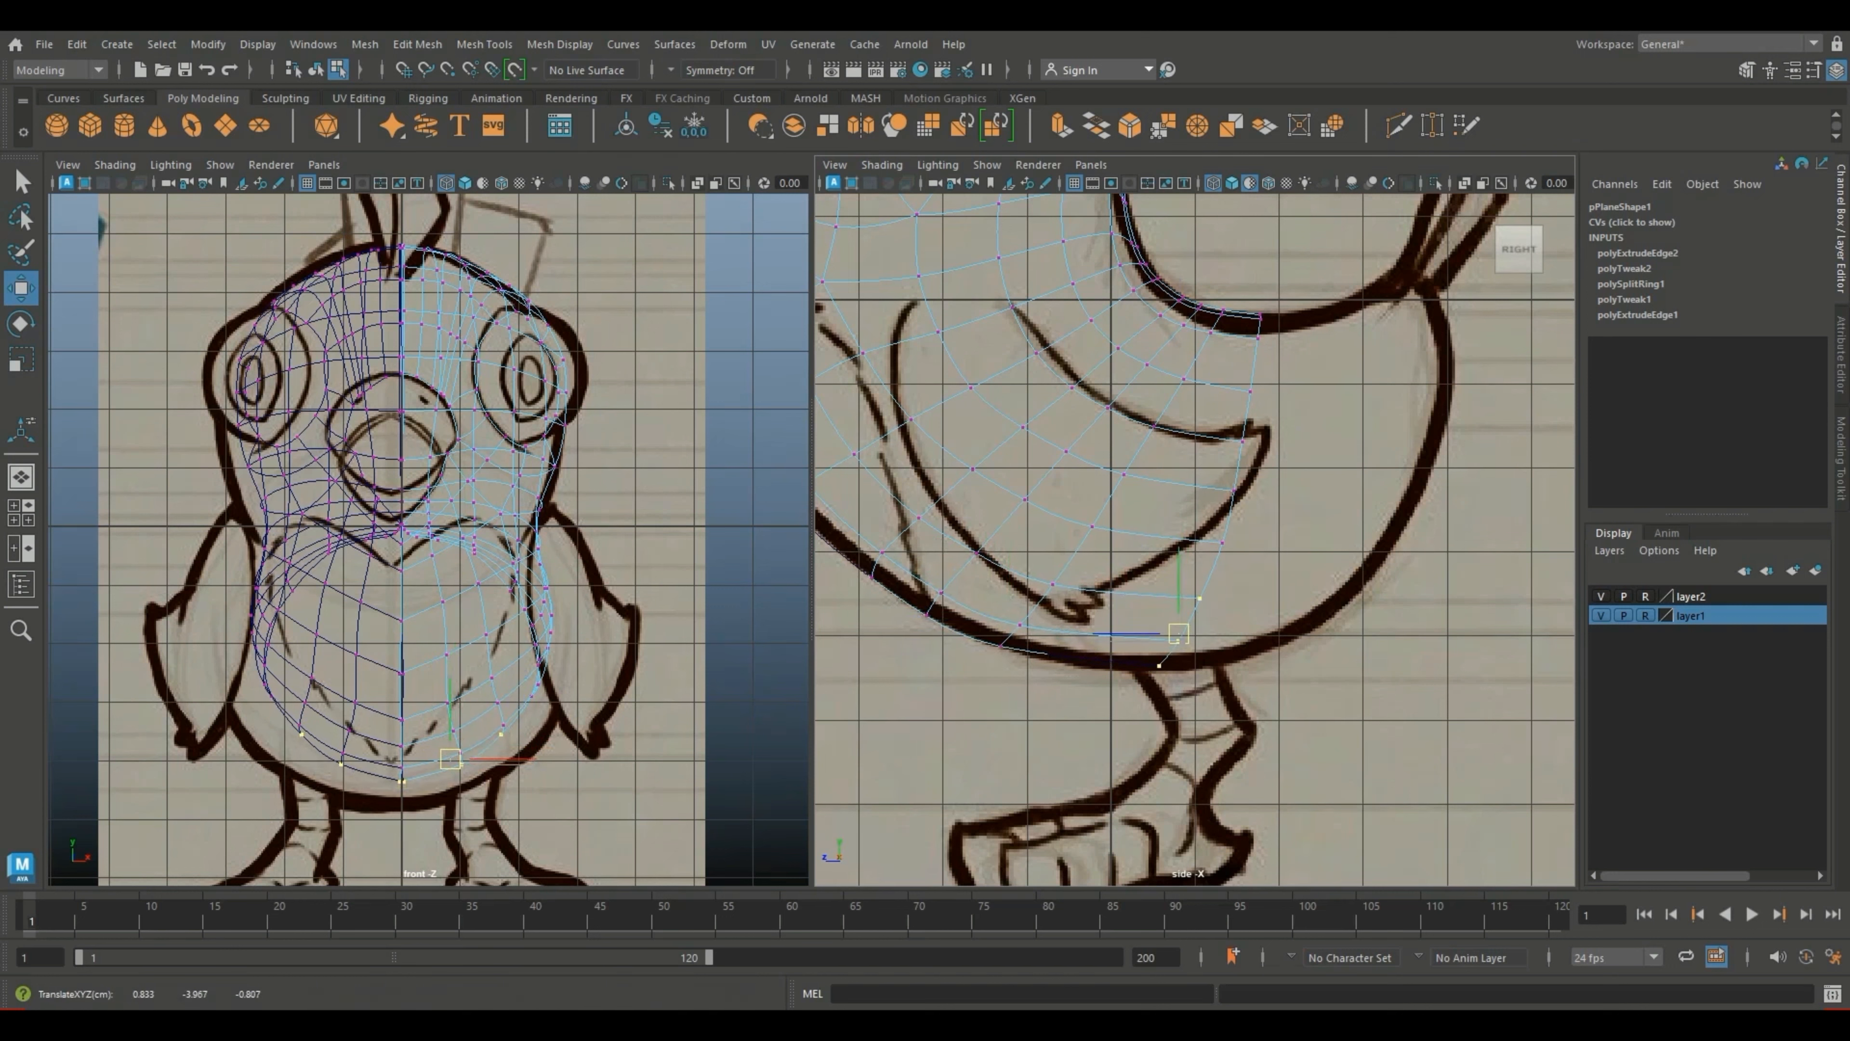
Step: Insert an edge loop through the newly extruded faces and fit its end vertices to the belly and back outlines
left_click(559, 43)
mouse_move(484, 44)
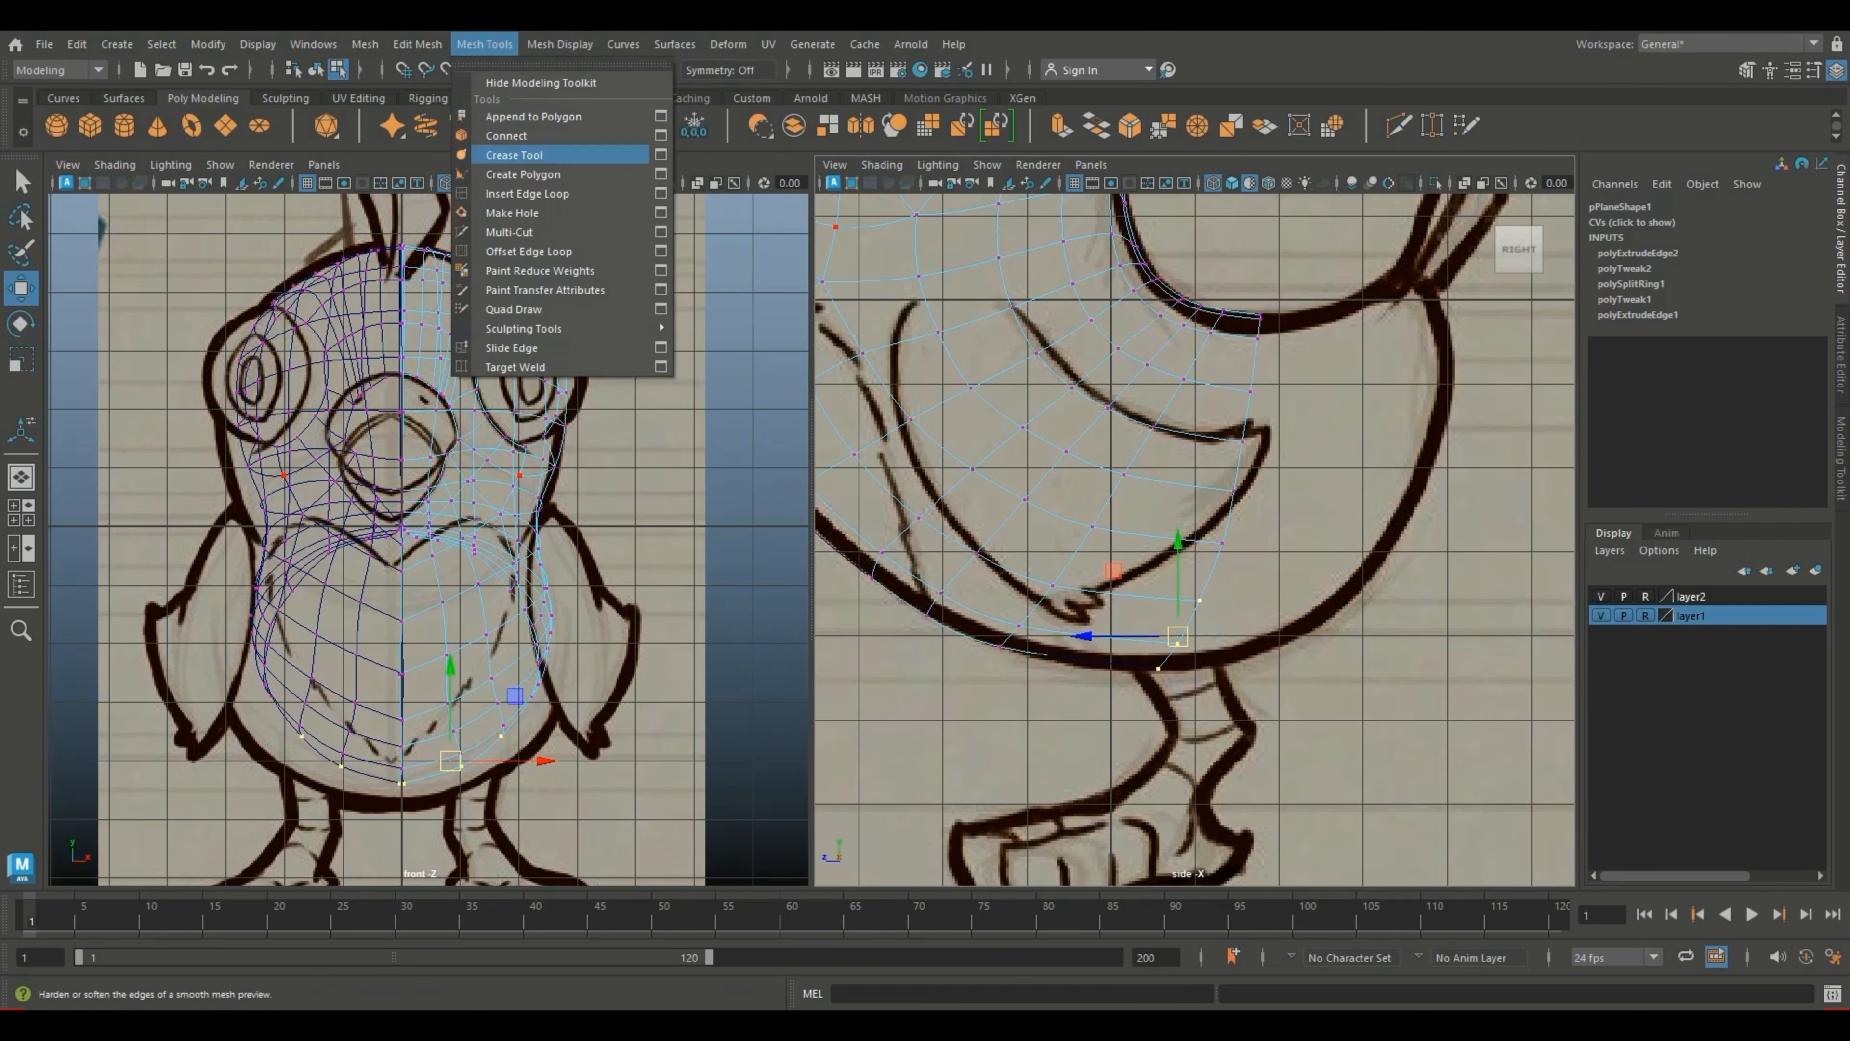
left_click(527, 194)
left_click(1108, 635)
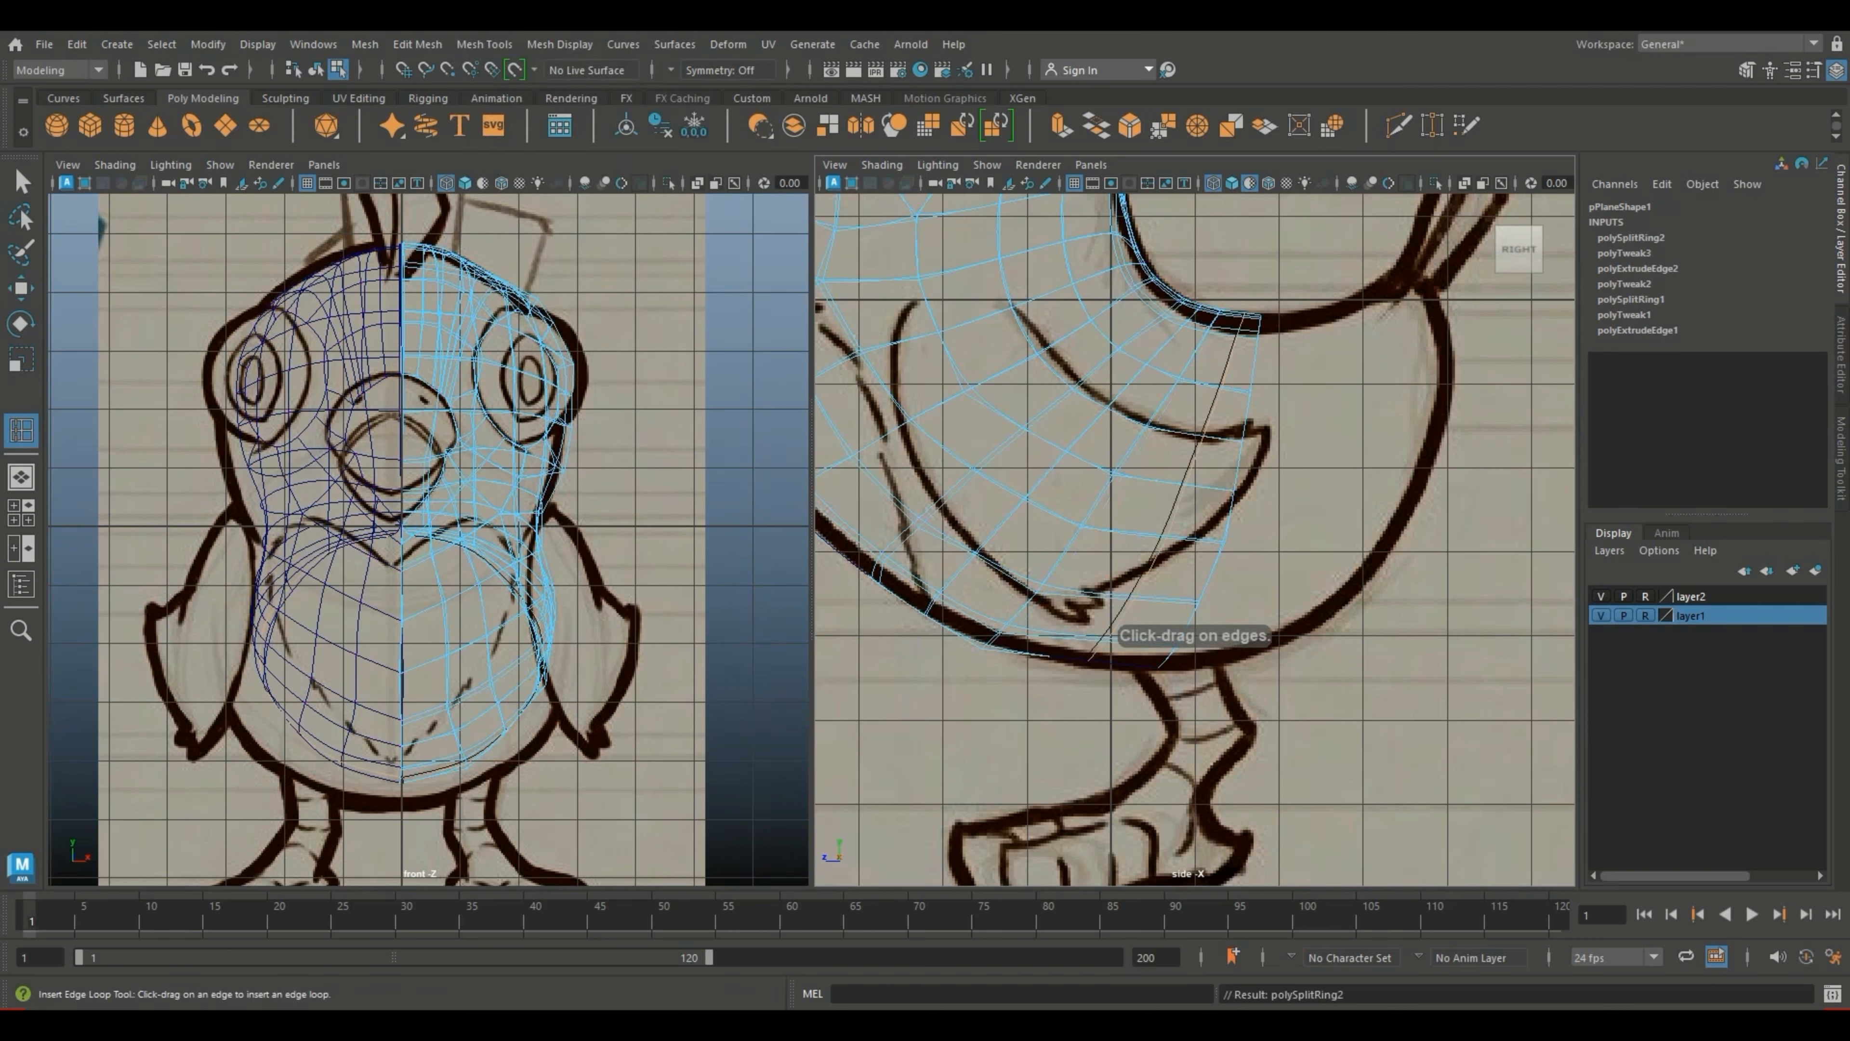
key("w")
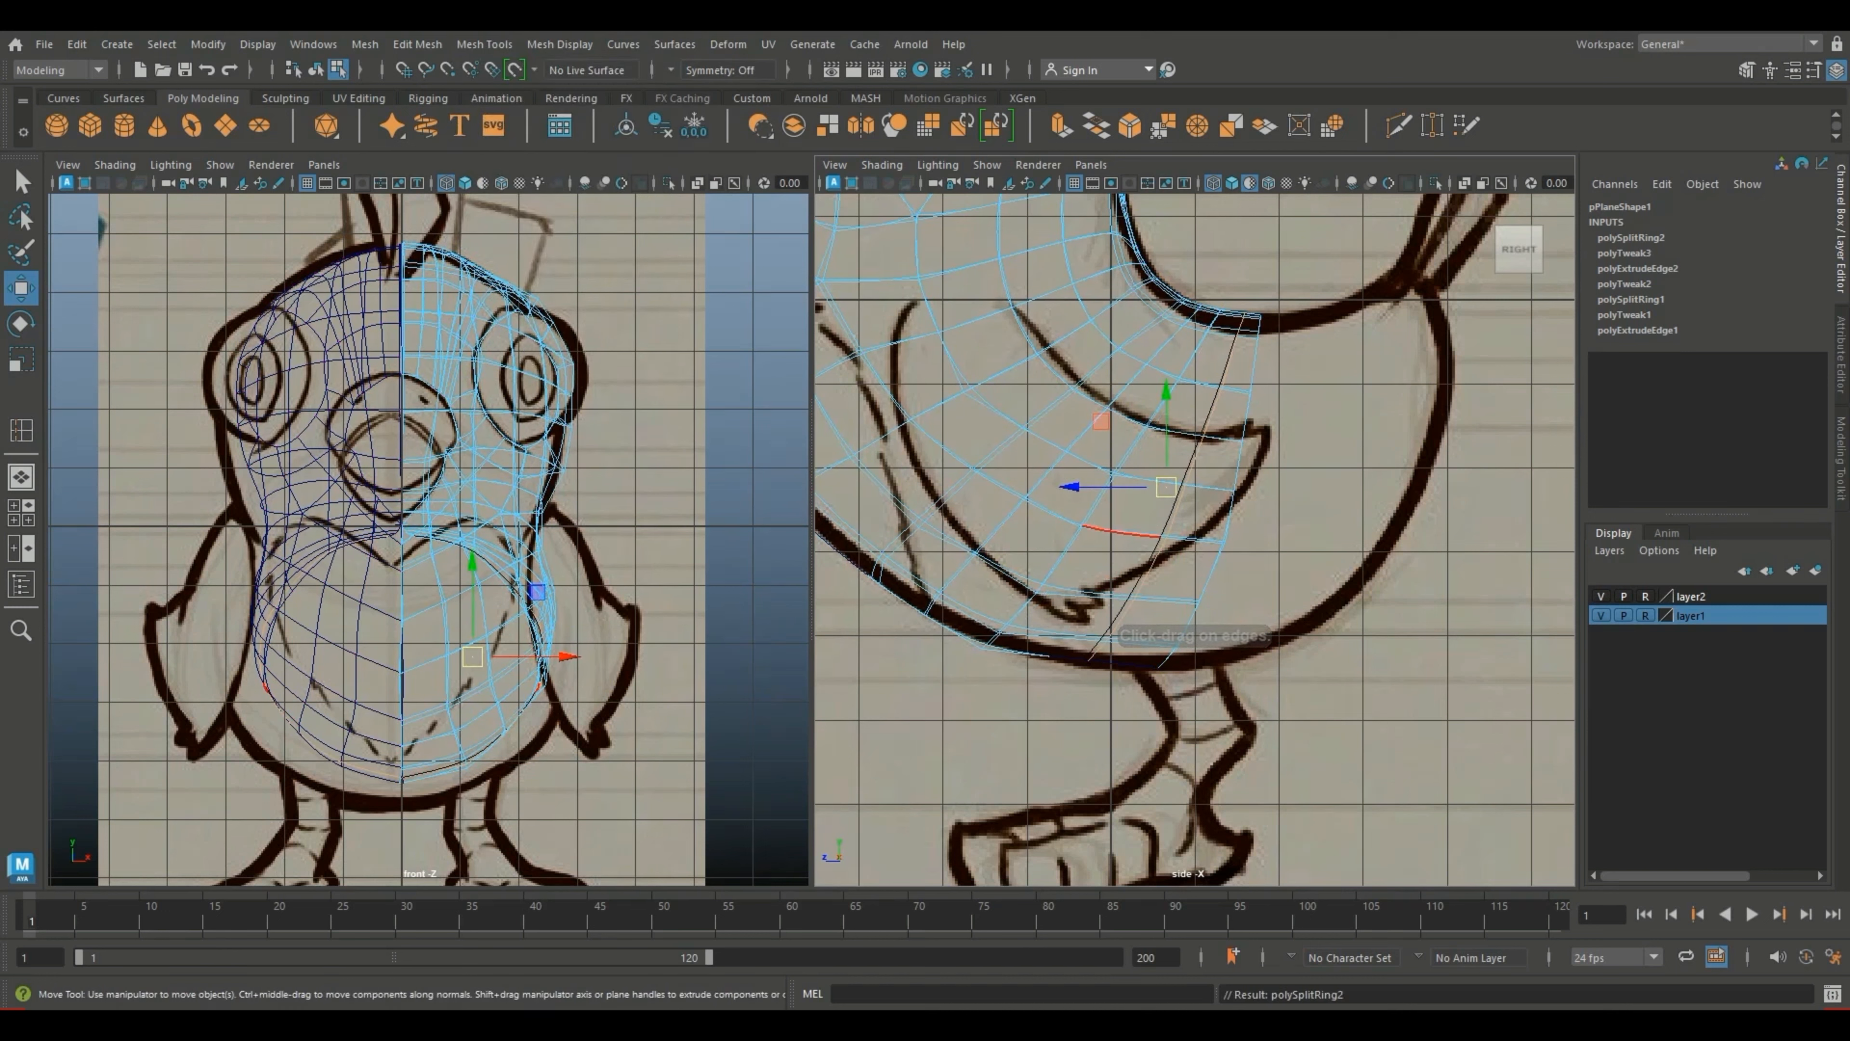
right_click_drag(1136, 463, 1043, 461)
left_click_drag(1086, 640, 1116, 684)
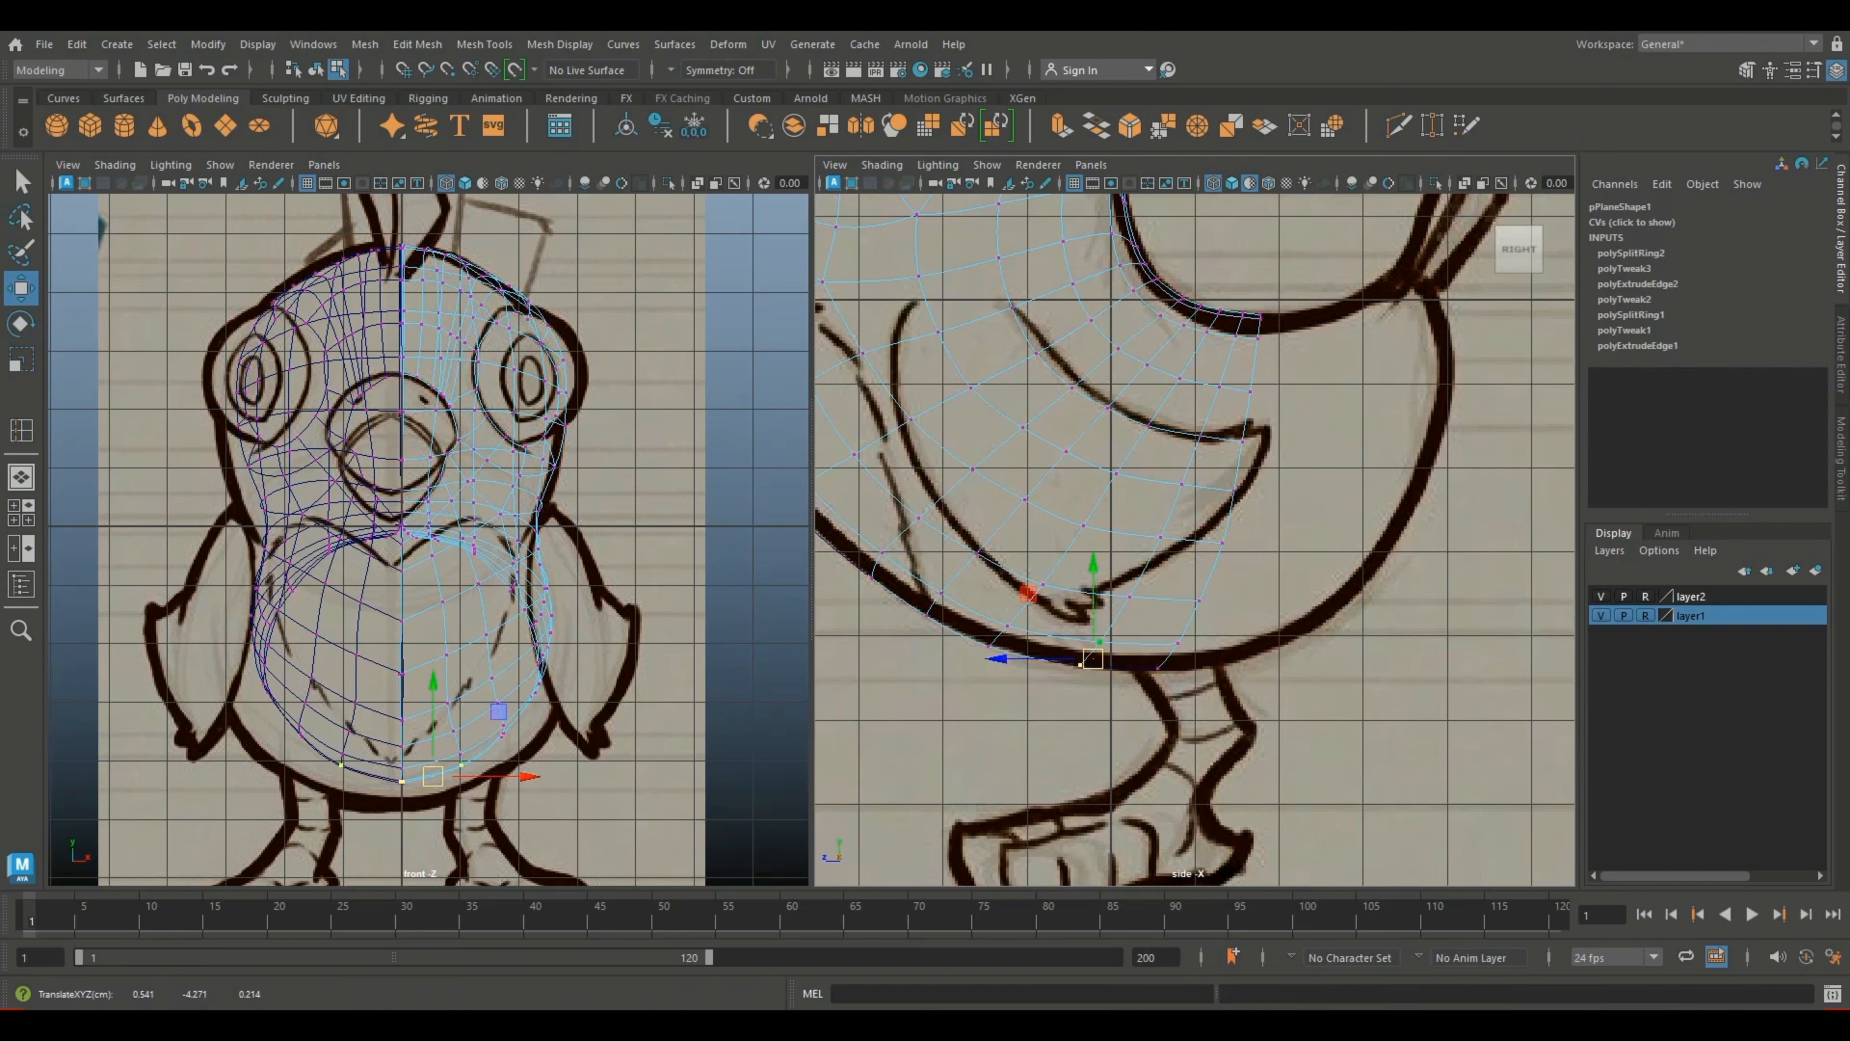
mouse_move(1280, 302)
left_mouse_down()
mouse_move(1249, 361)
mouse_move(1259, 322)
left_mouse_up()
Step: Turn on the smooth preview and inspect the shaded body mesh from several angles in the perspective view
key("3")
right_click_drag(1078, 437, 1078, 397)
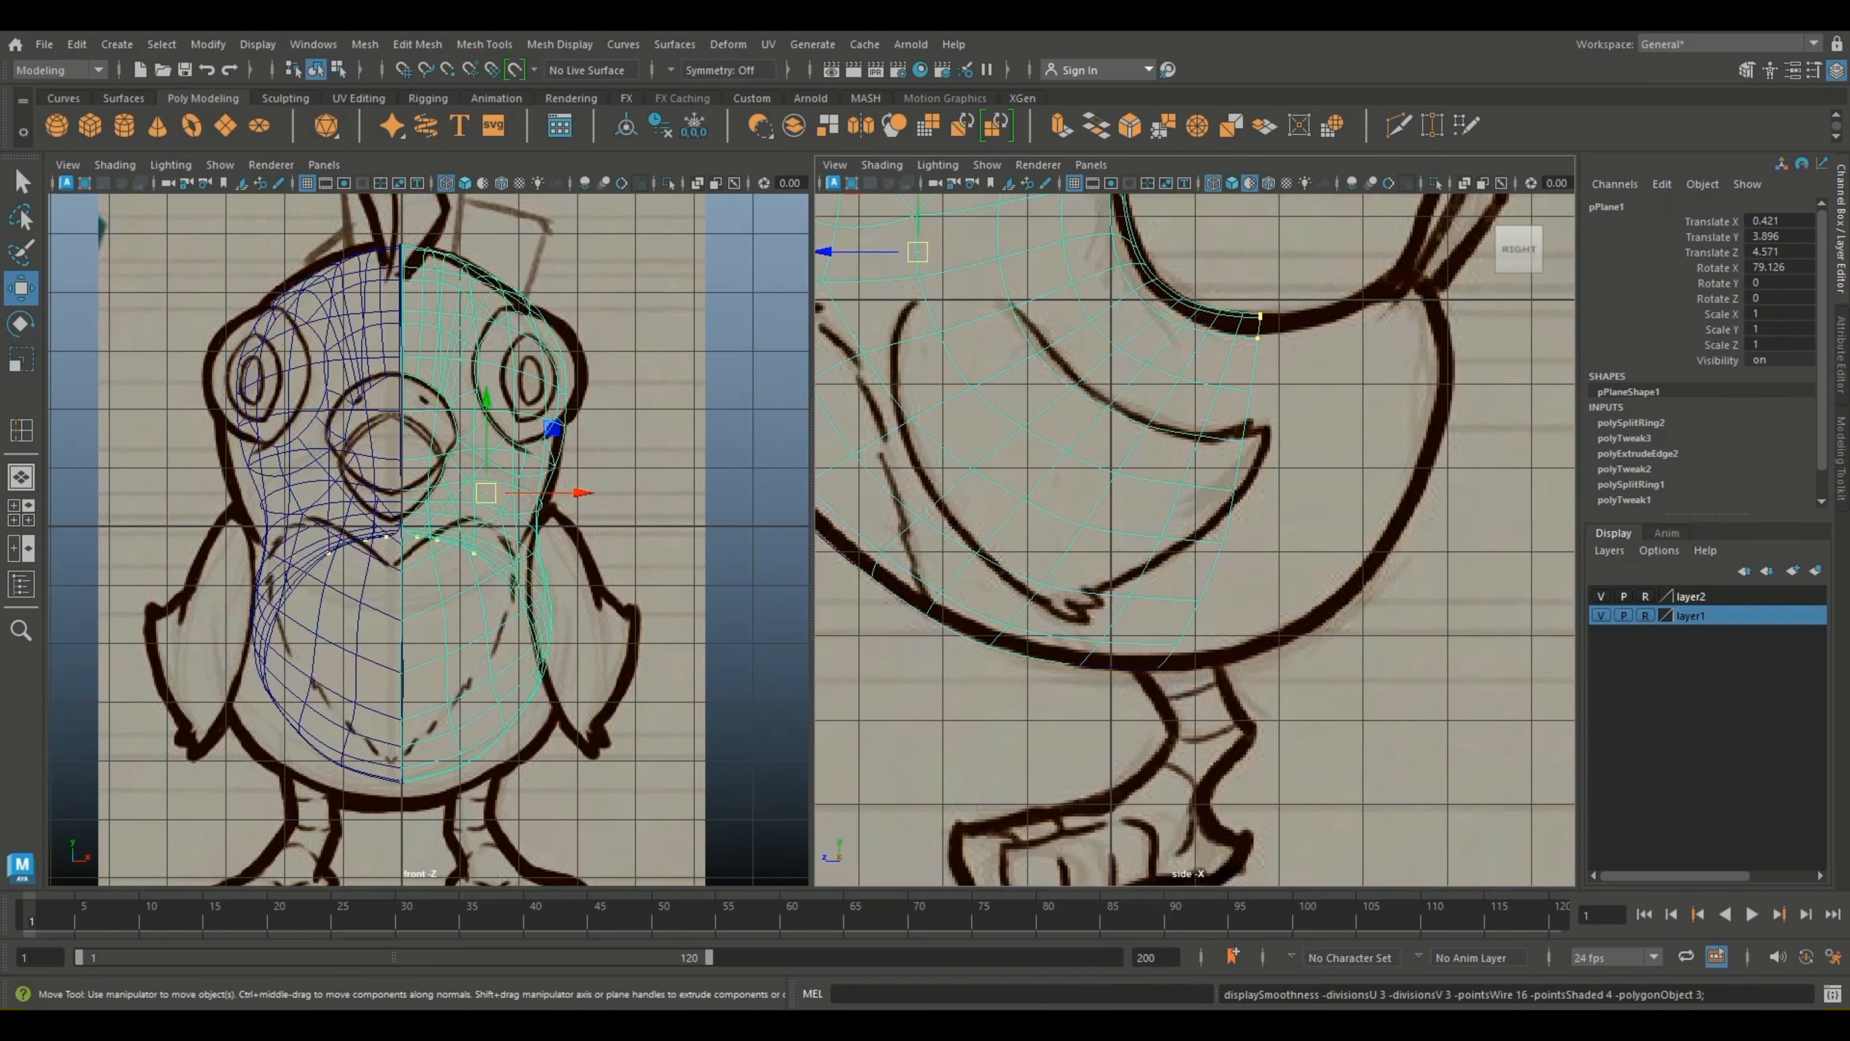
key("a")
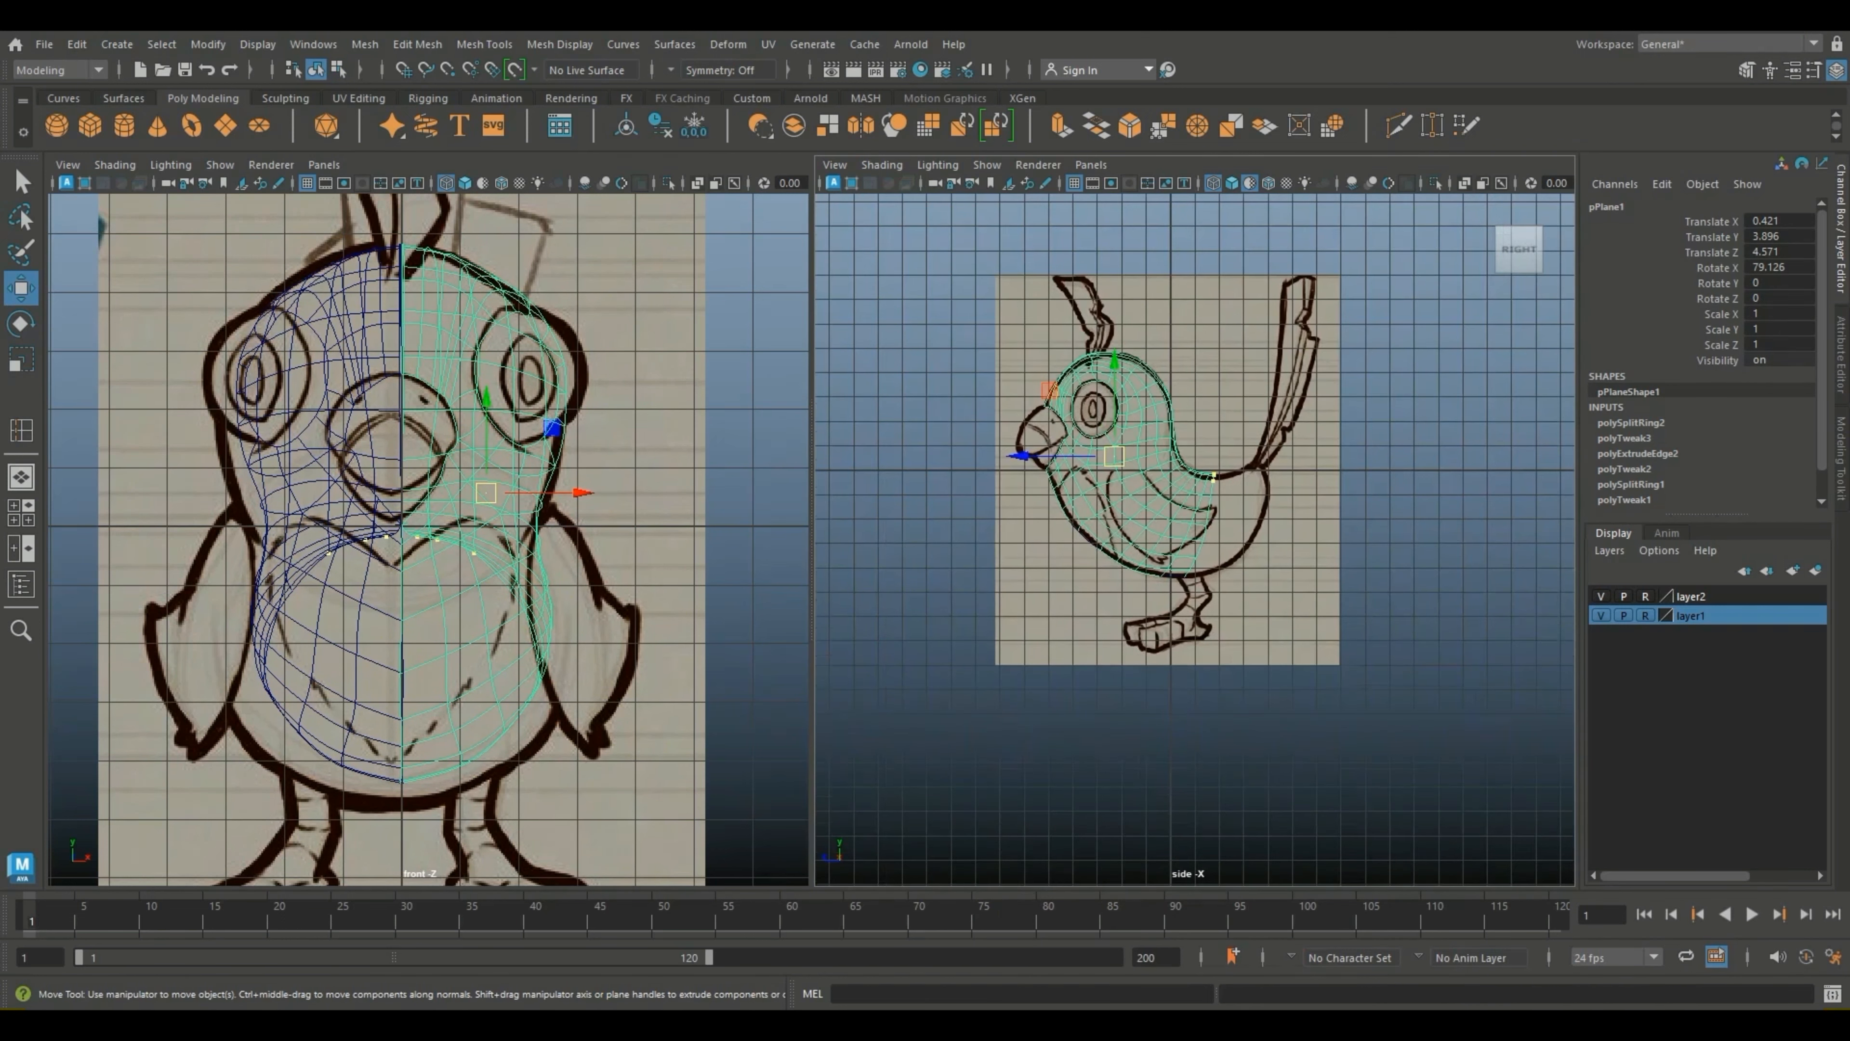
scroll(1195, 539, "up", 4)
left_click(21, 477)
scroll(812, 540, "up", 3)
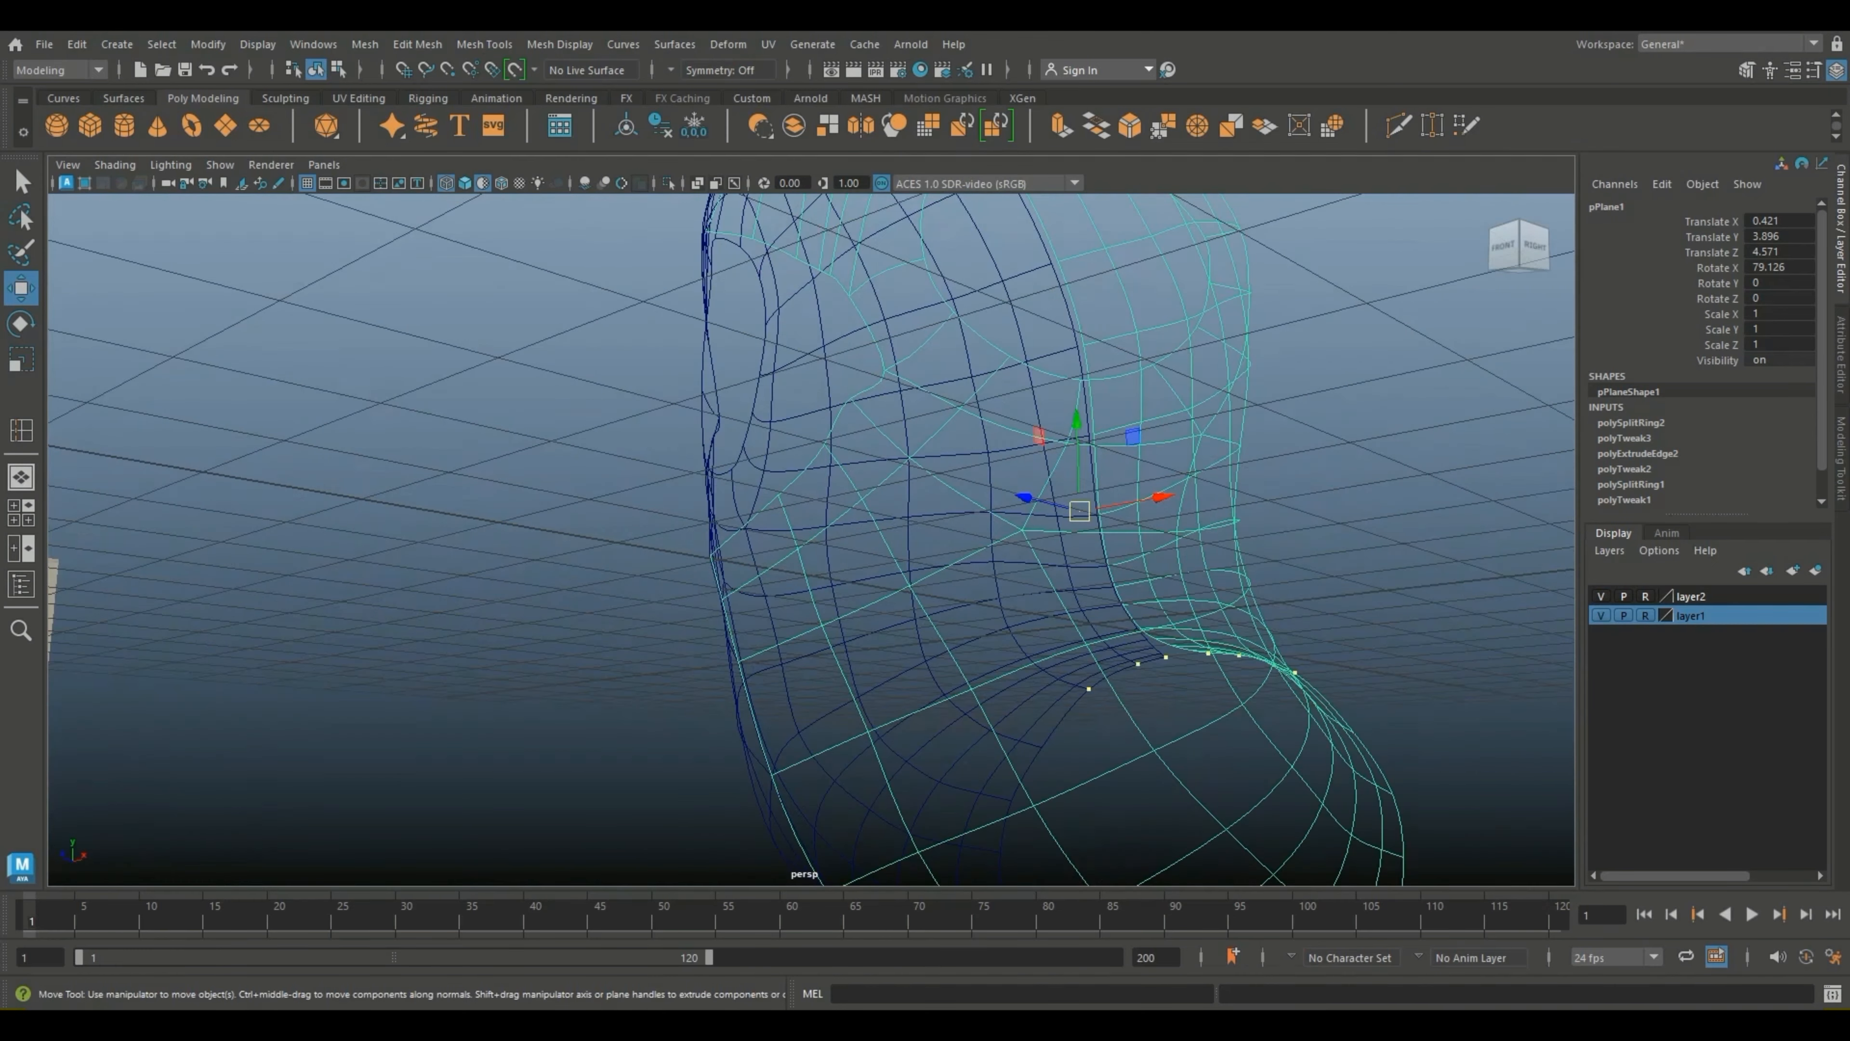
scroll(812, 539, "down", 3)
left_click_drag(811, 540, 815, 597, "alt")
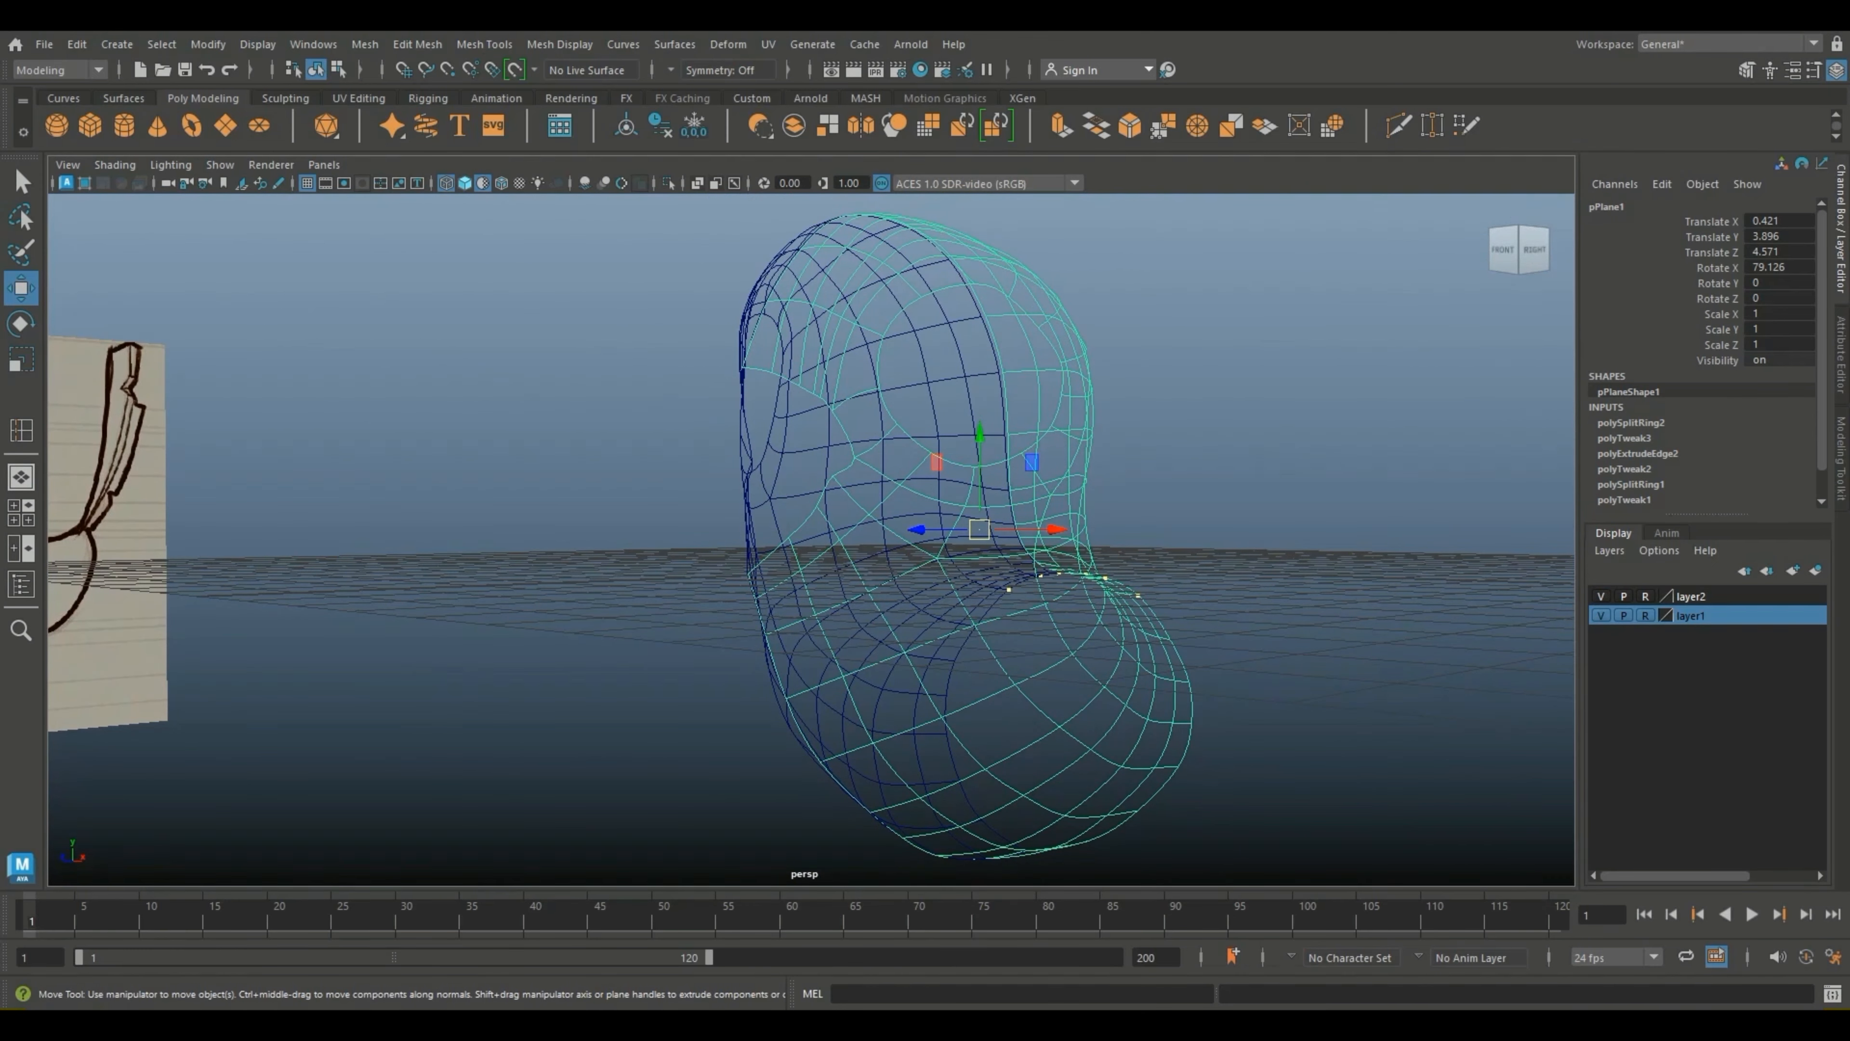
key("5")
left_click(1311, 467)
scroll(812, 540, "down", 4)
mouse_move(1093, 539)
left_mouse_down("alt")
mouse_move(889, 543)
mouse_move(991, 473)
mouse_move(921, 466)
left_mouse_up("alt")
left_click(881, 569)
scroll(811, 539, "up", 3)
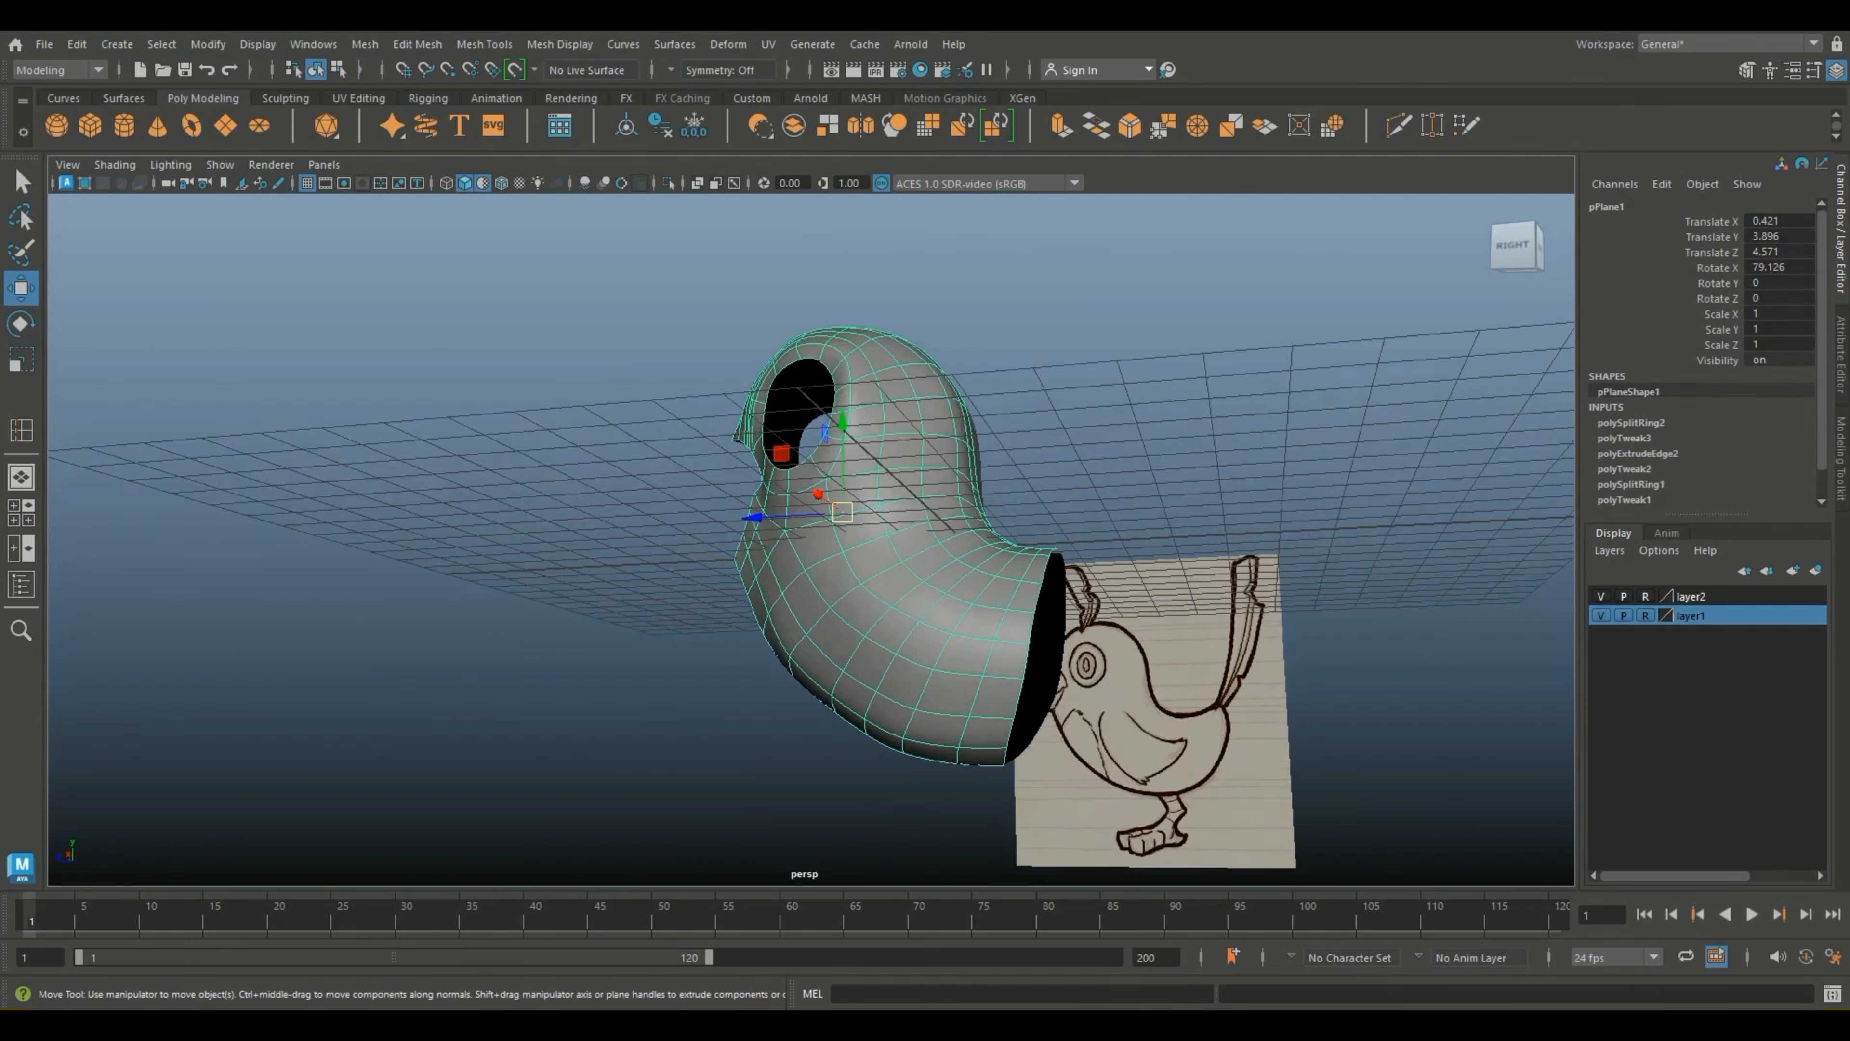
Step: Turn off the smooth preview to pick vertices along the centre seam on the back, and restore the preview
key("1")
left_click_drag(991, 525, 1002, 357, "alt")
right_click_drag(763, 466, 719, 460)
left_click_drag(769, 602, 714, 714, "alt")
left_click(832, 625)
left_click(841, 568)
key("3")
Step: Move the half mesh's back centre-seam vertices sideways along X to close the gap between the mirrored halves
scroll(831, 562, "down", 5)
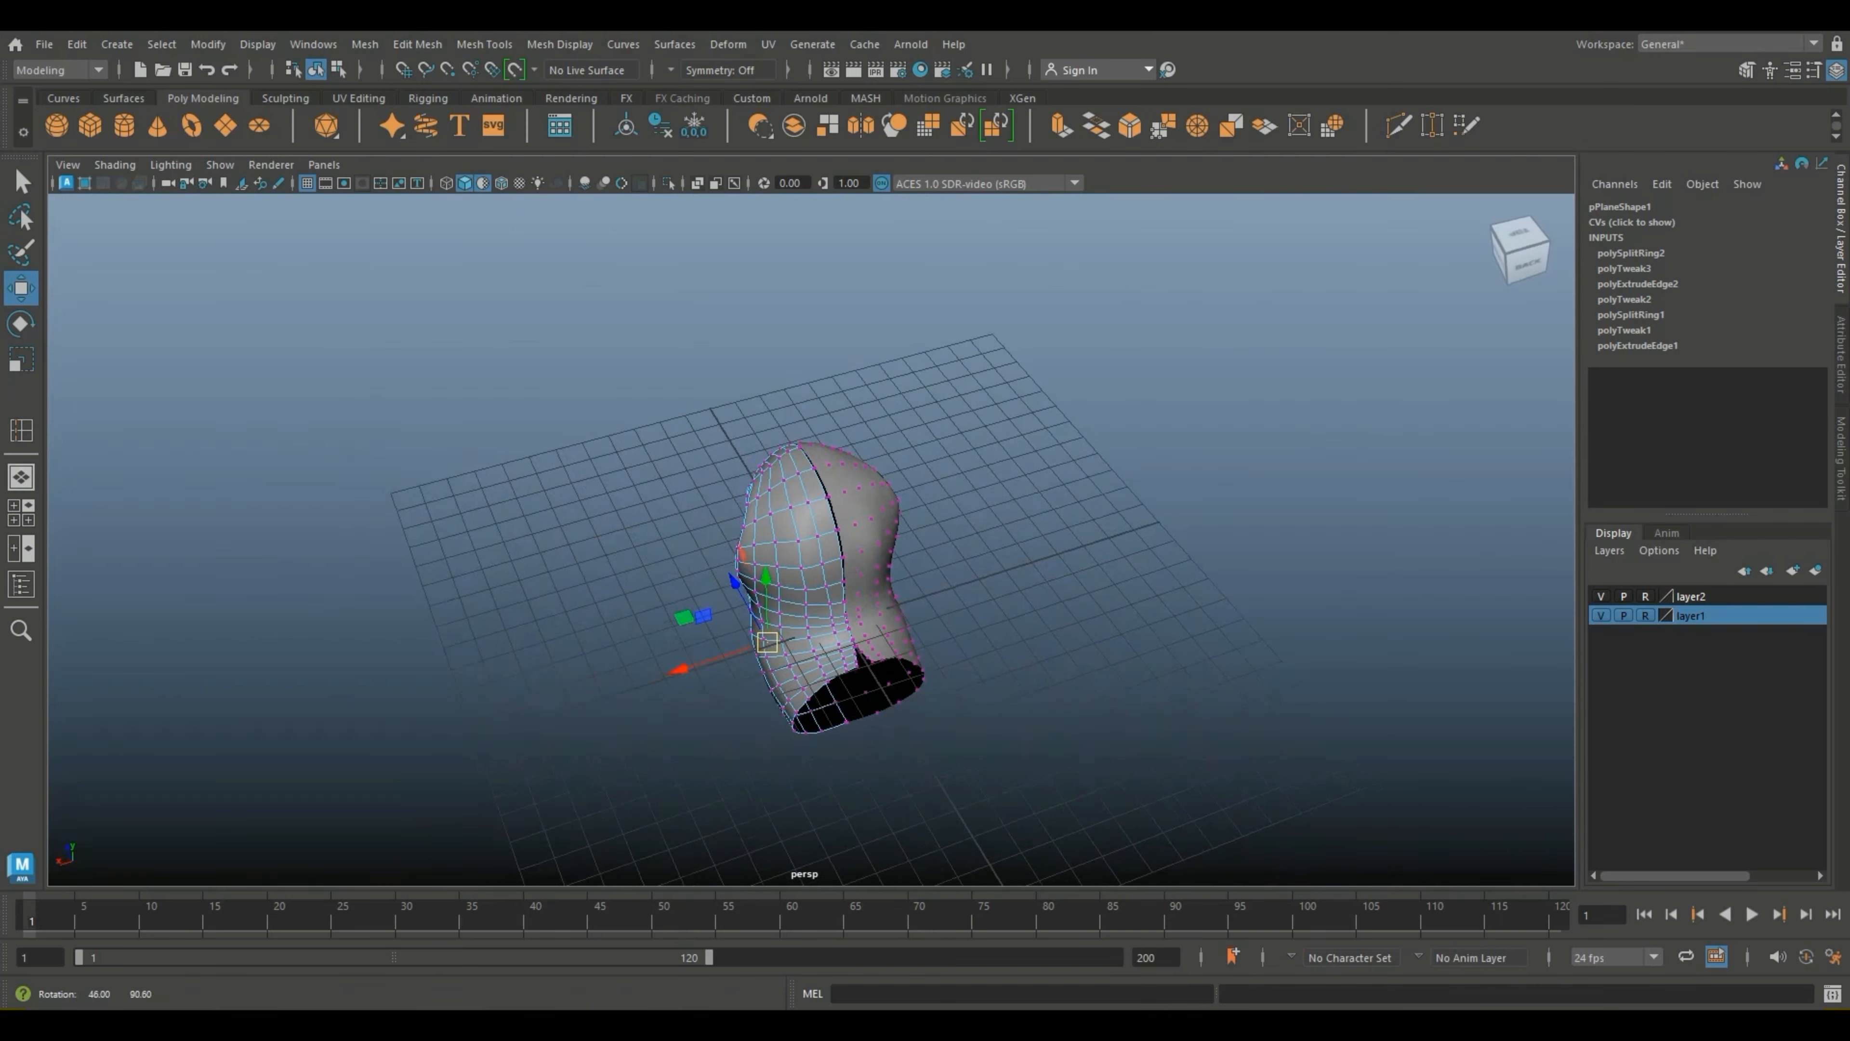
scroll(714, 714, "up", 3)
scroll(811, 539, "up", 5)
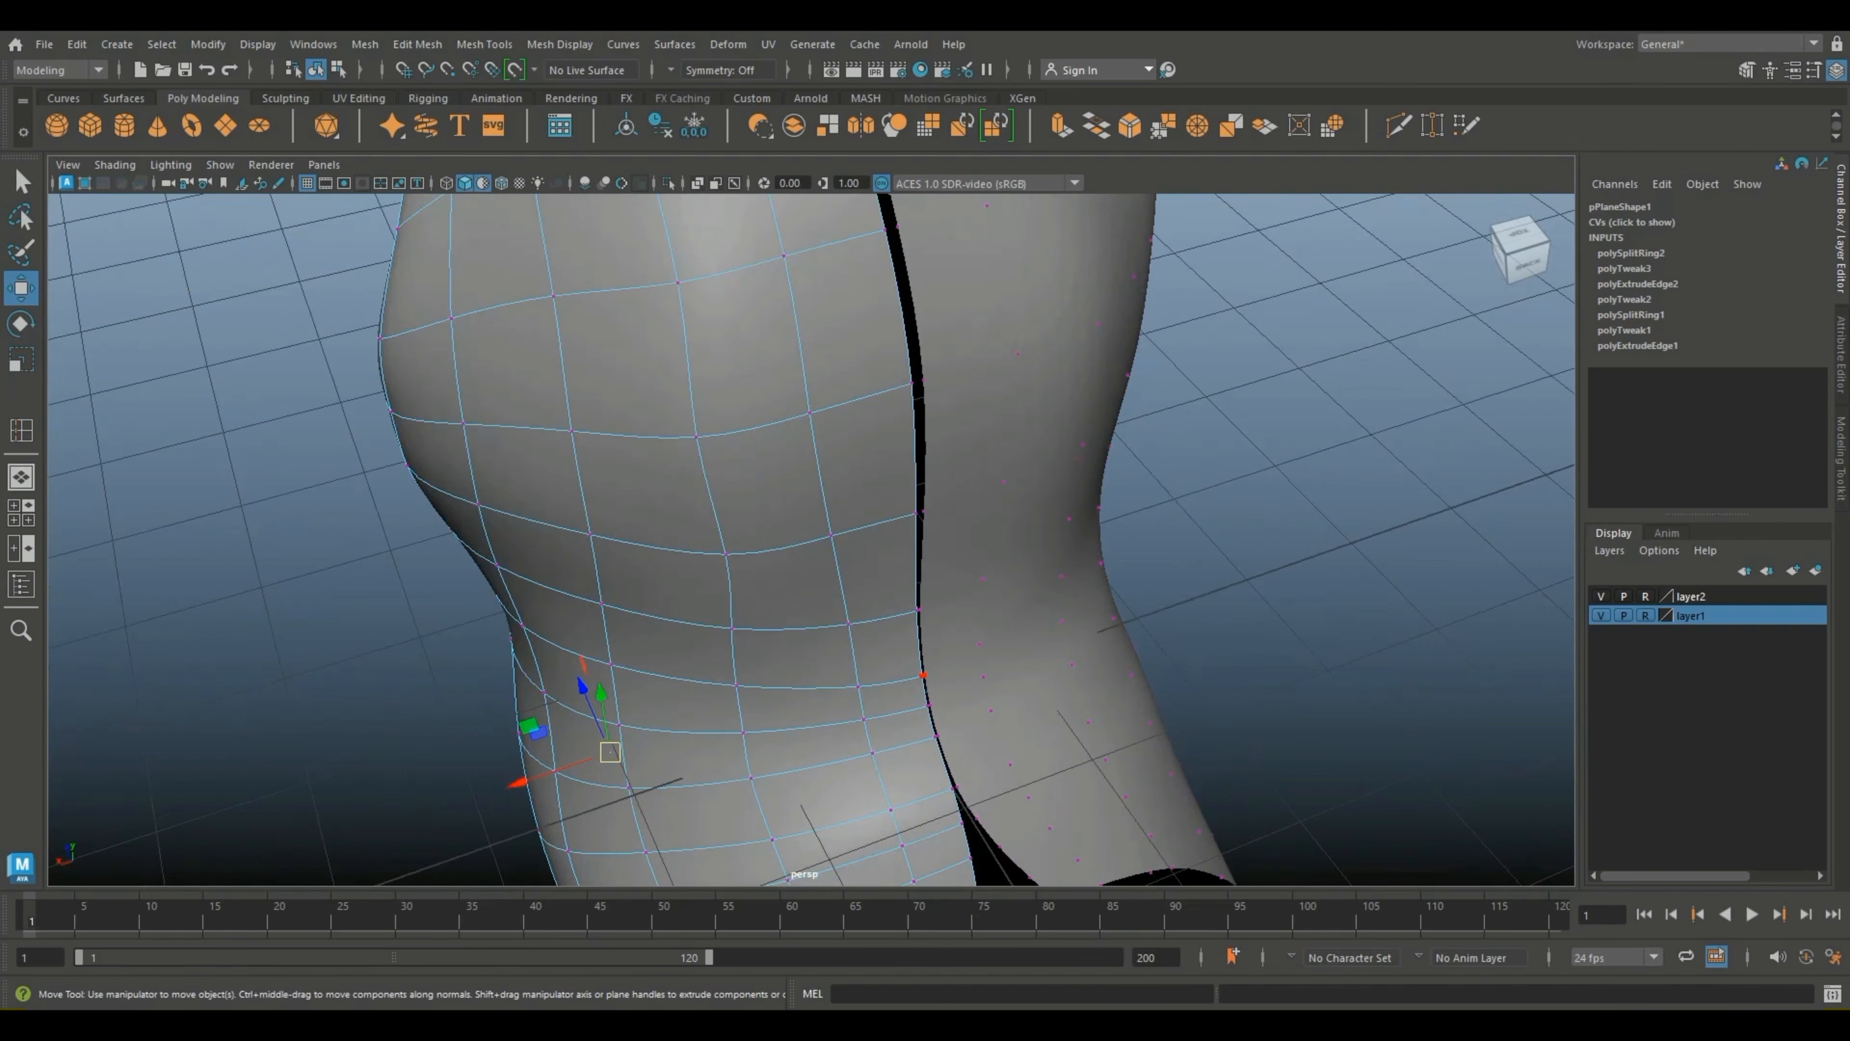
middle_click_drag(845, 671, 733, 390, "alt")
left_click_drag(835, 520, 877, 550)
left_click_drag(768, 563, 1036, 555)
left_click(859, 568)
left_click(865, 603)
left_click(866, 630)
scroll(814, 646, "down", 5)
scroll(811, 539, "down", 3)
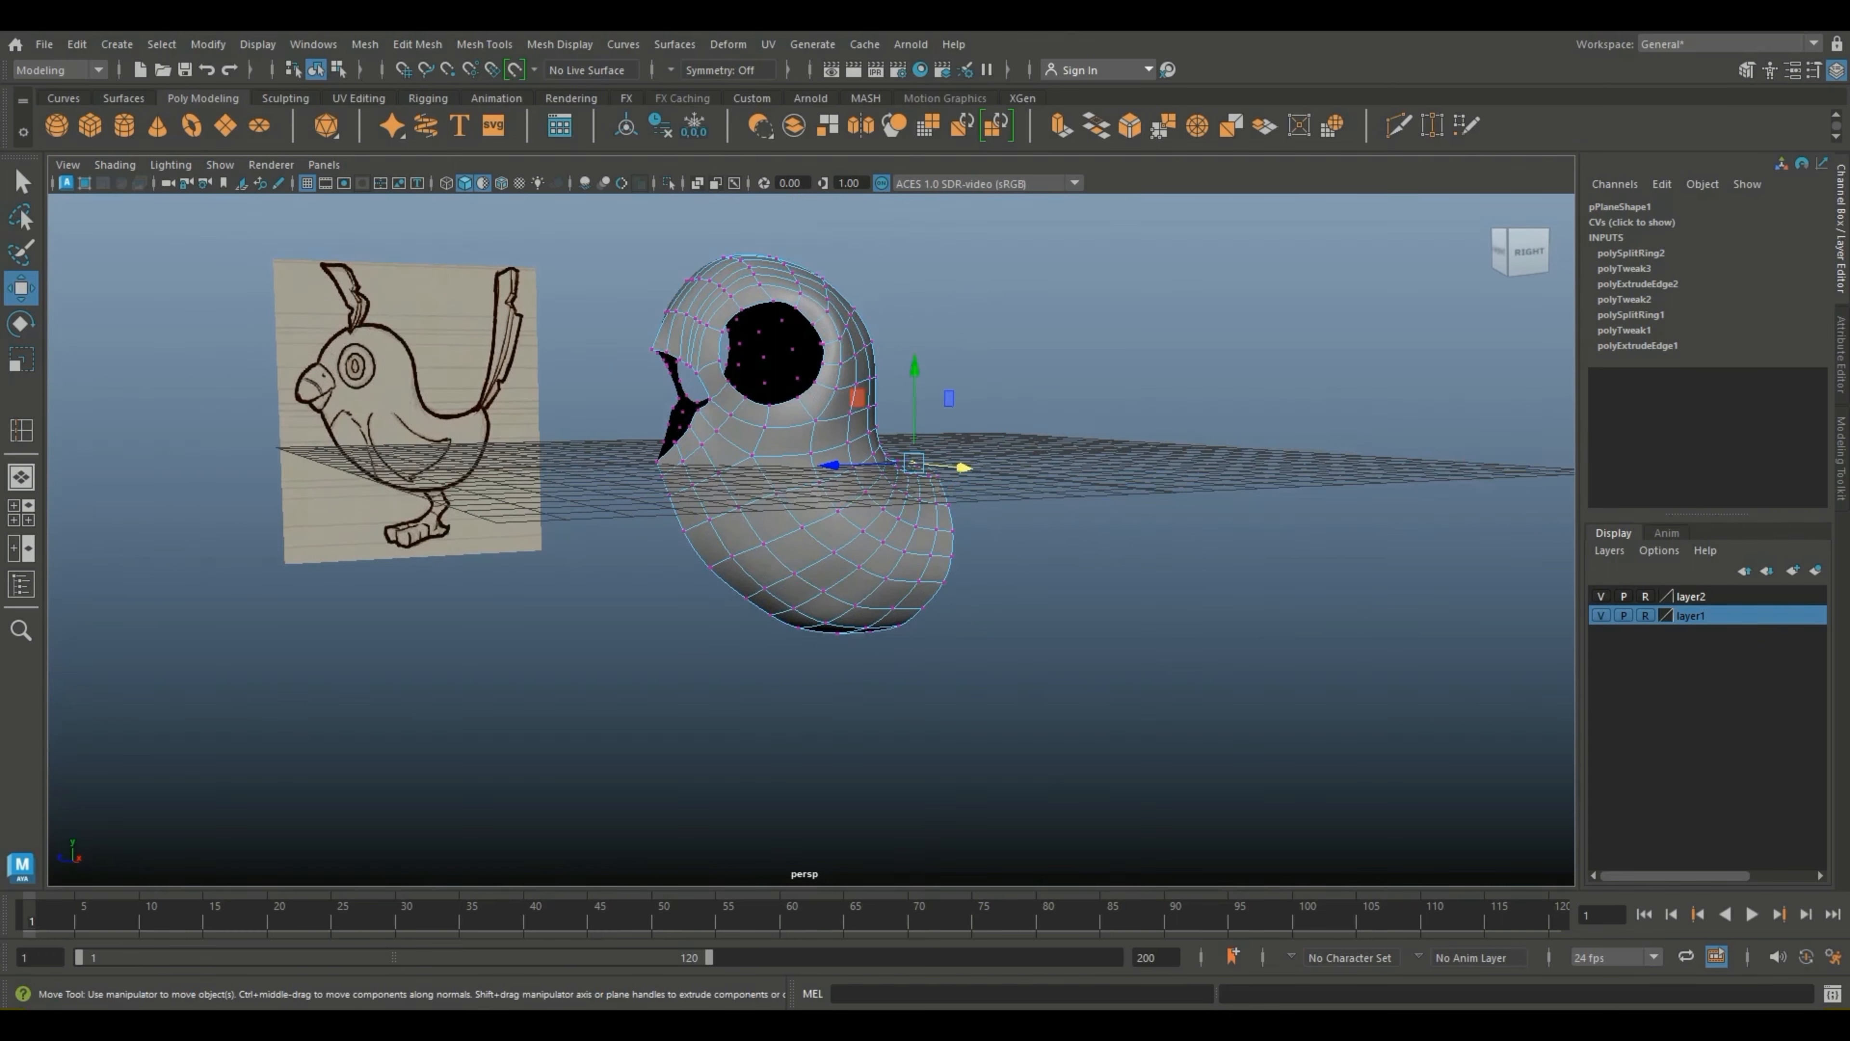
Step: Show all four views, return the mesh to object mode, clear the selection, and save the scene
left_click(21, 513)
scroll(1195, 723, "down", 4)
middle_click_drag(1194, 723, 1194, 723, "alt")
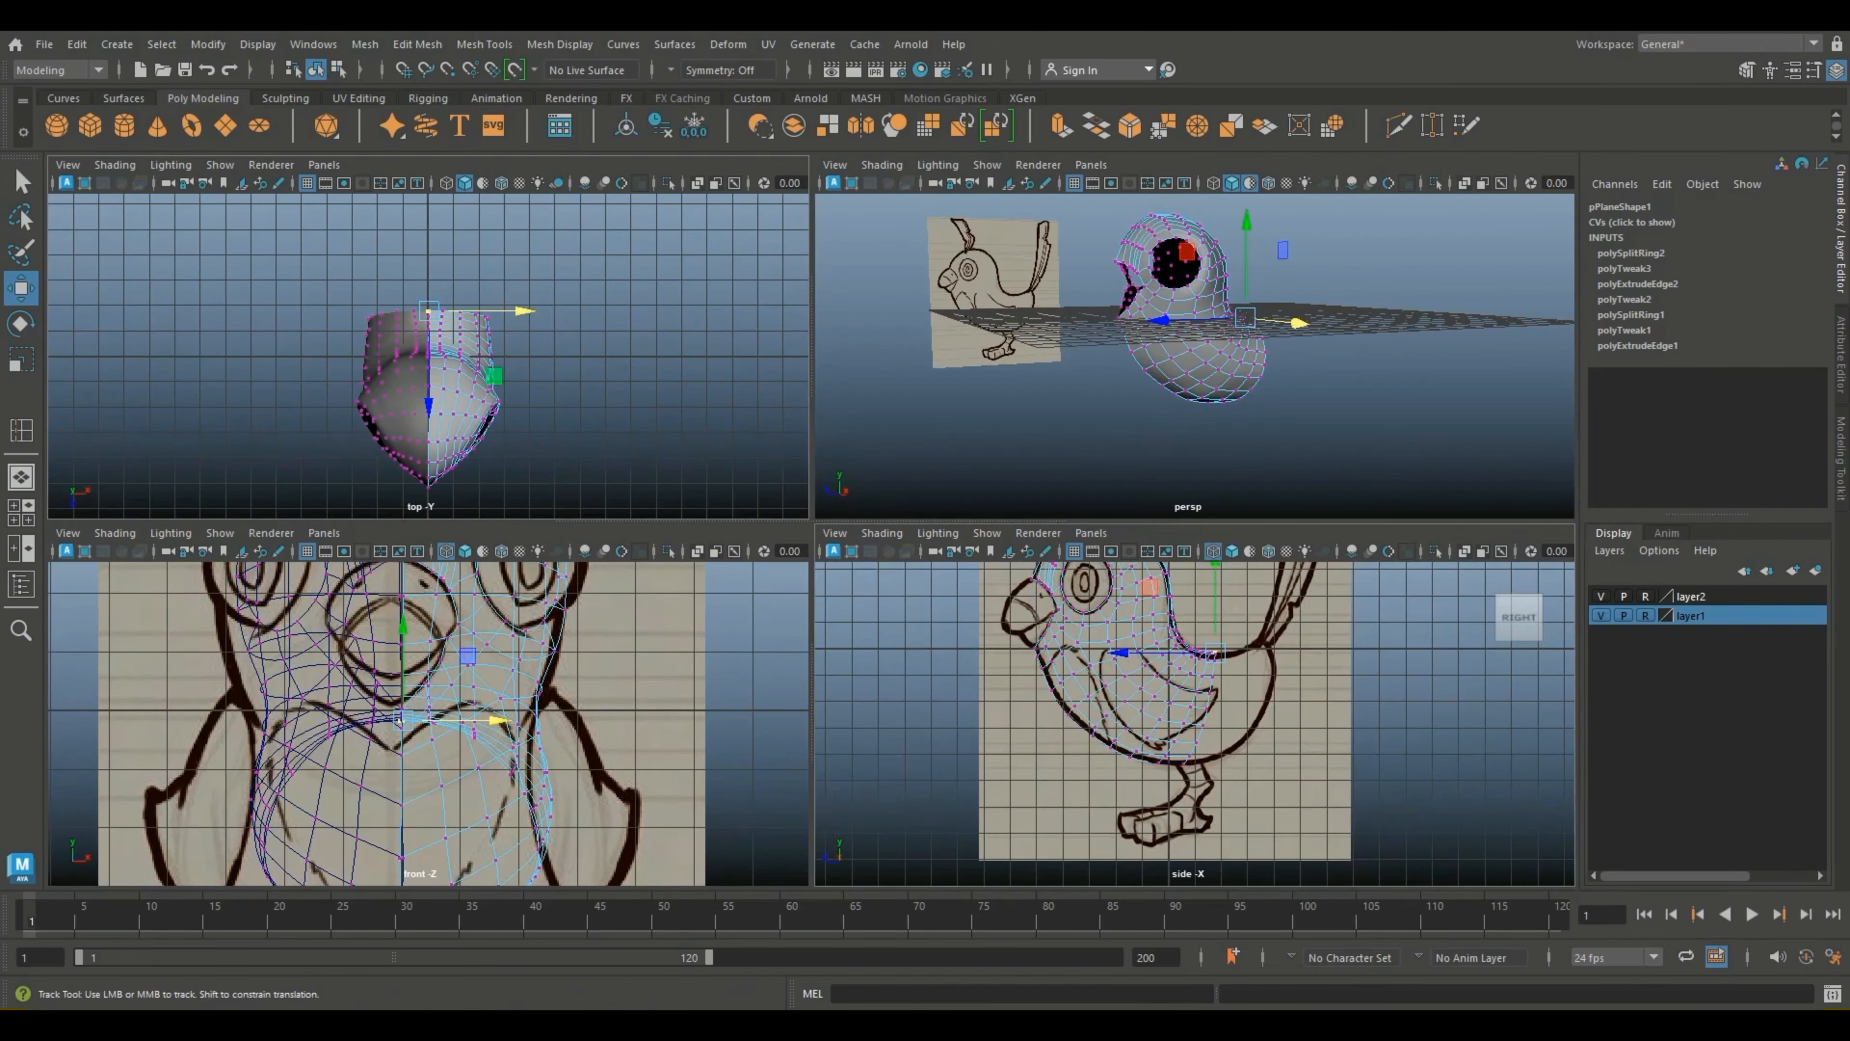
scroll(1235, 681, "up", 4)
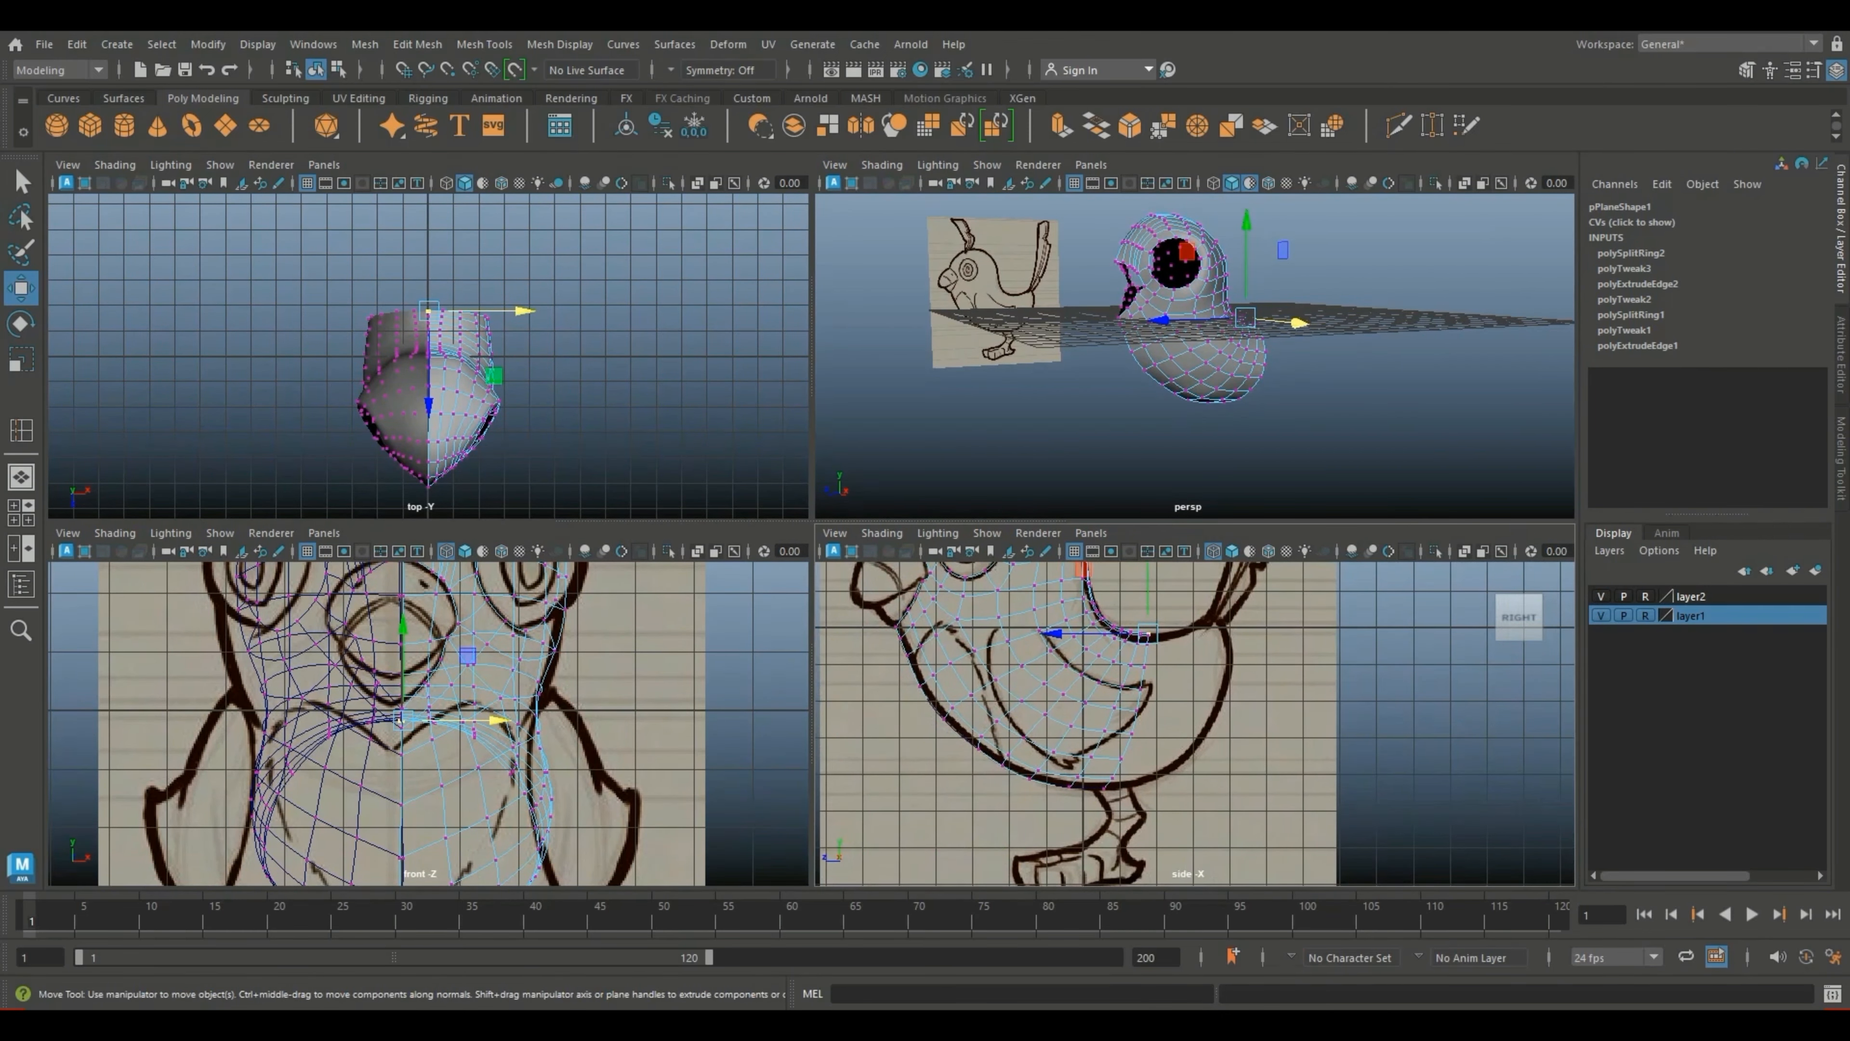
scroll(1194, 723, "down", 5)
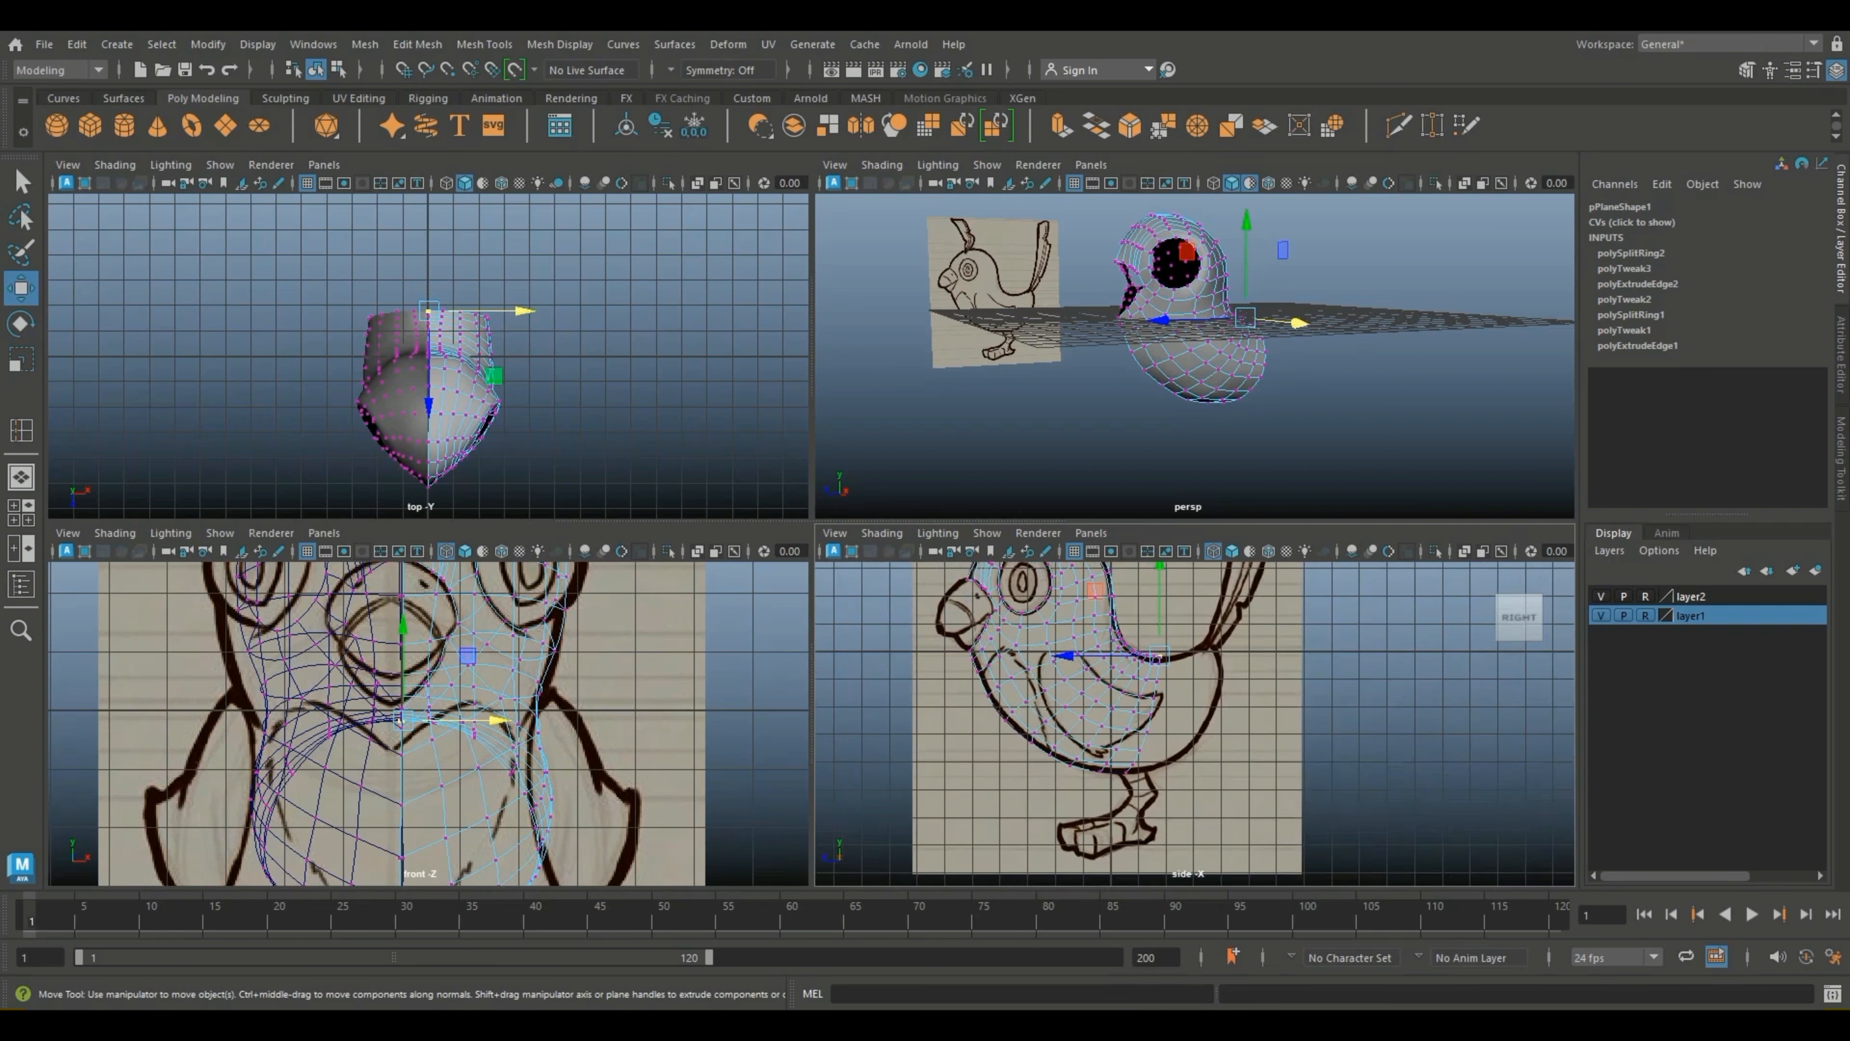
right_click(1202, 380)
right_click_drag(1202, 380, 1294, 305)
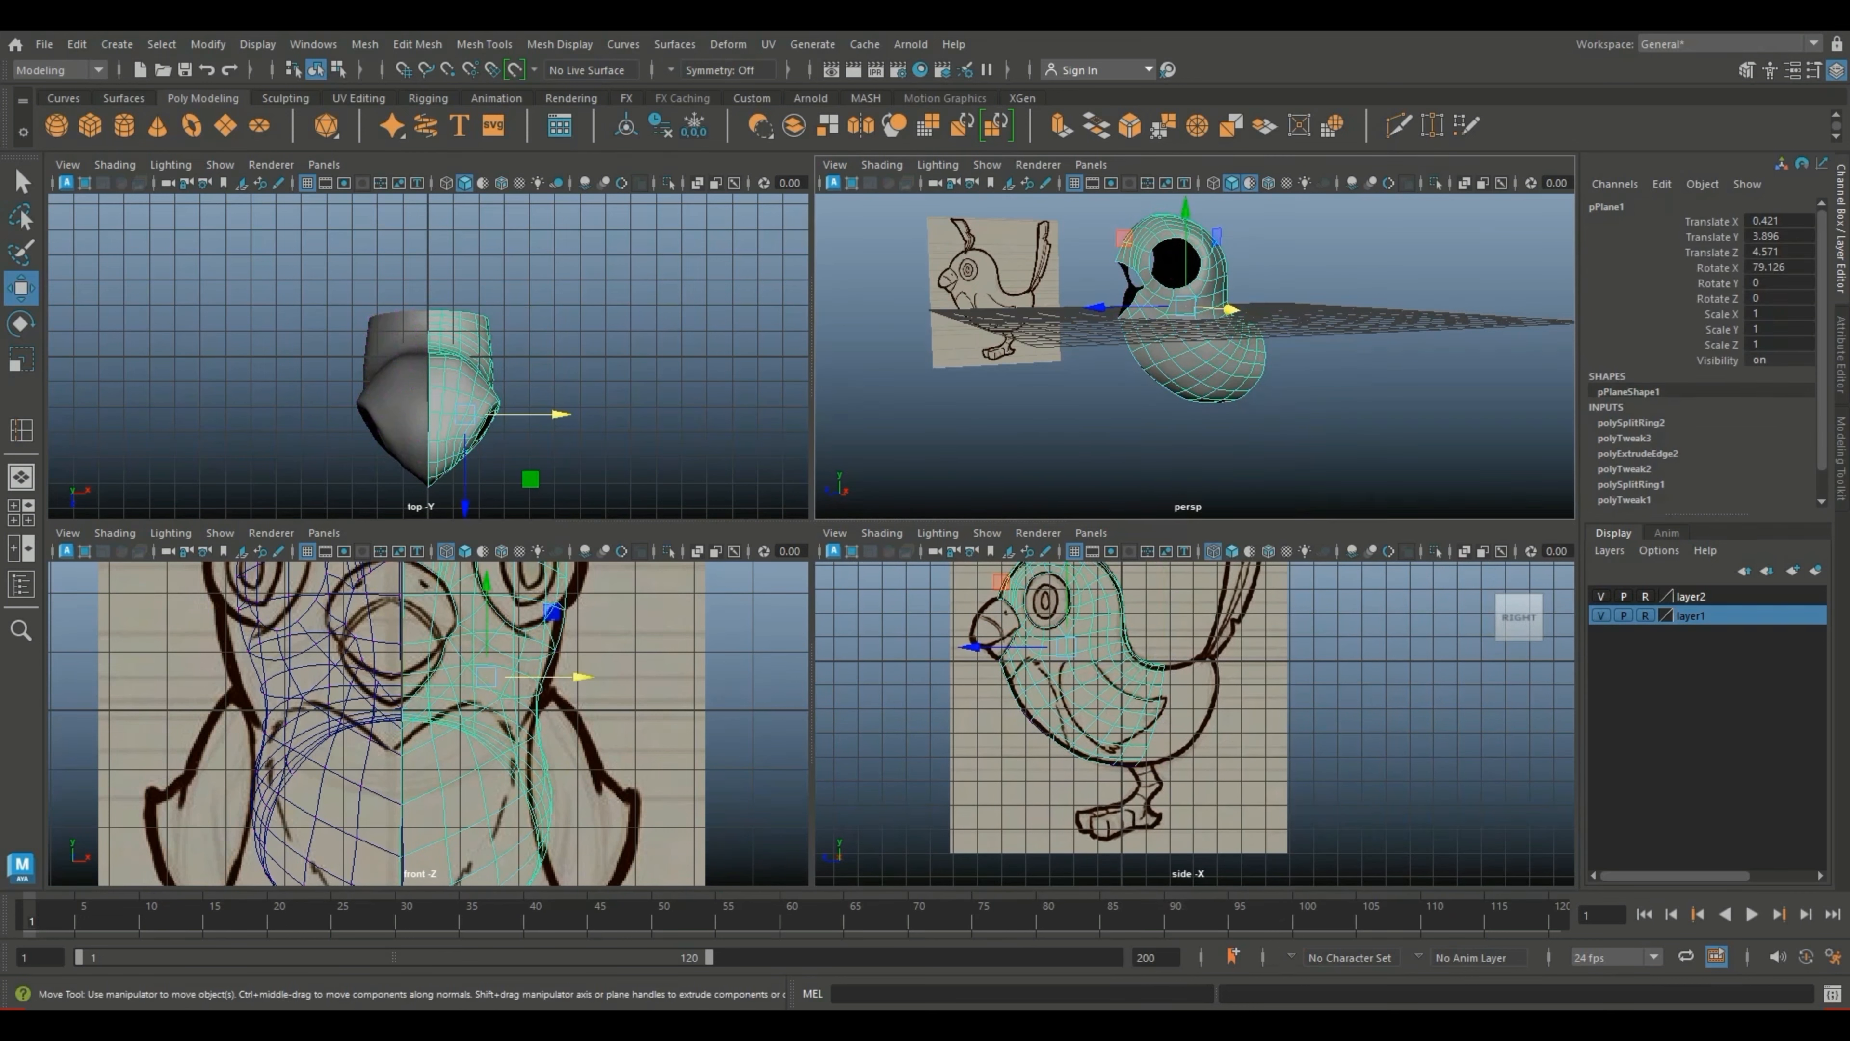
left_click(1348, 350)
key("ctrl+s")
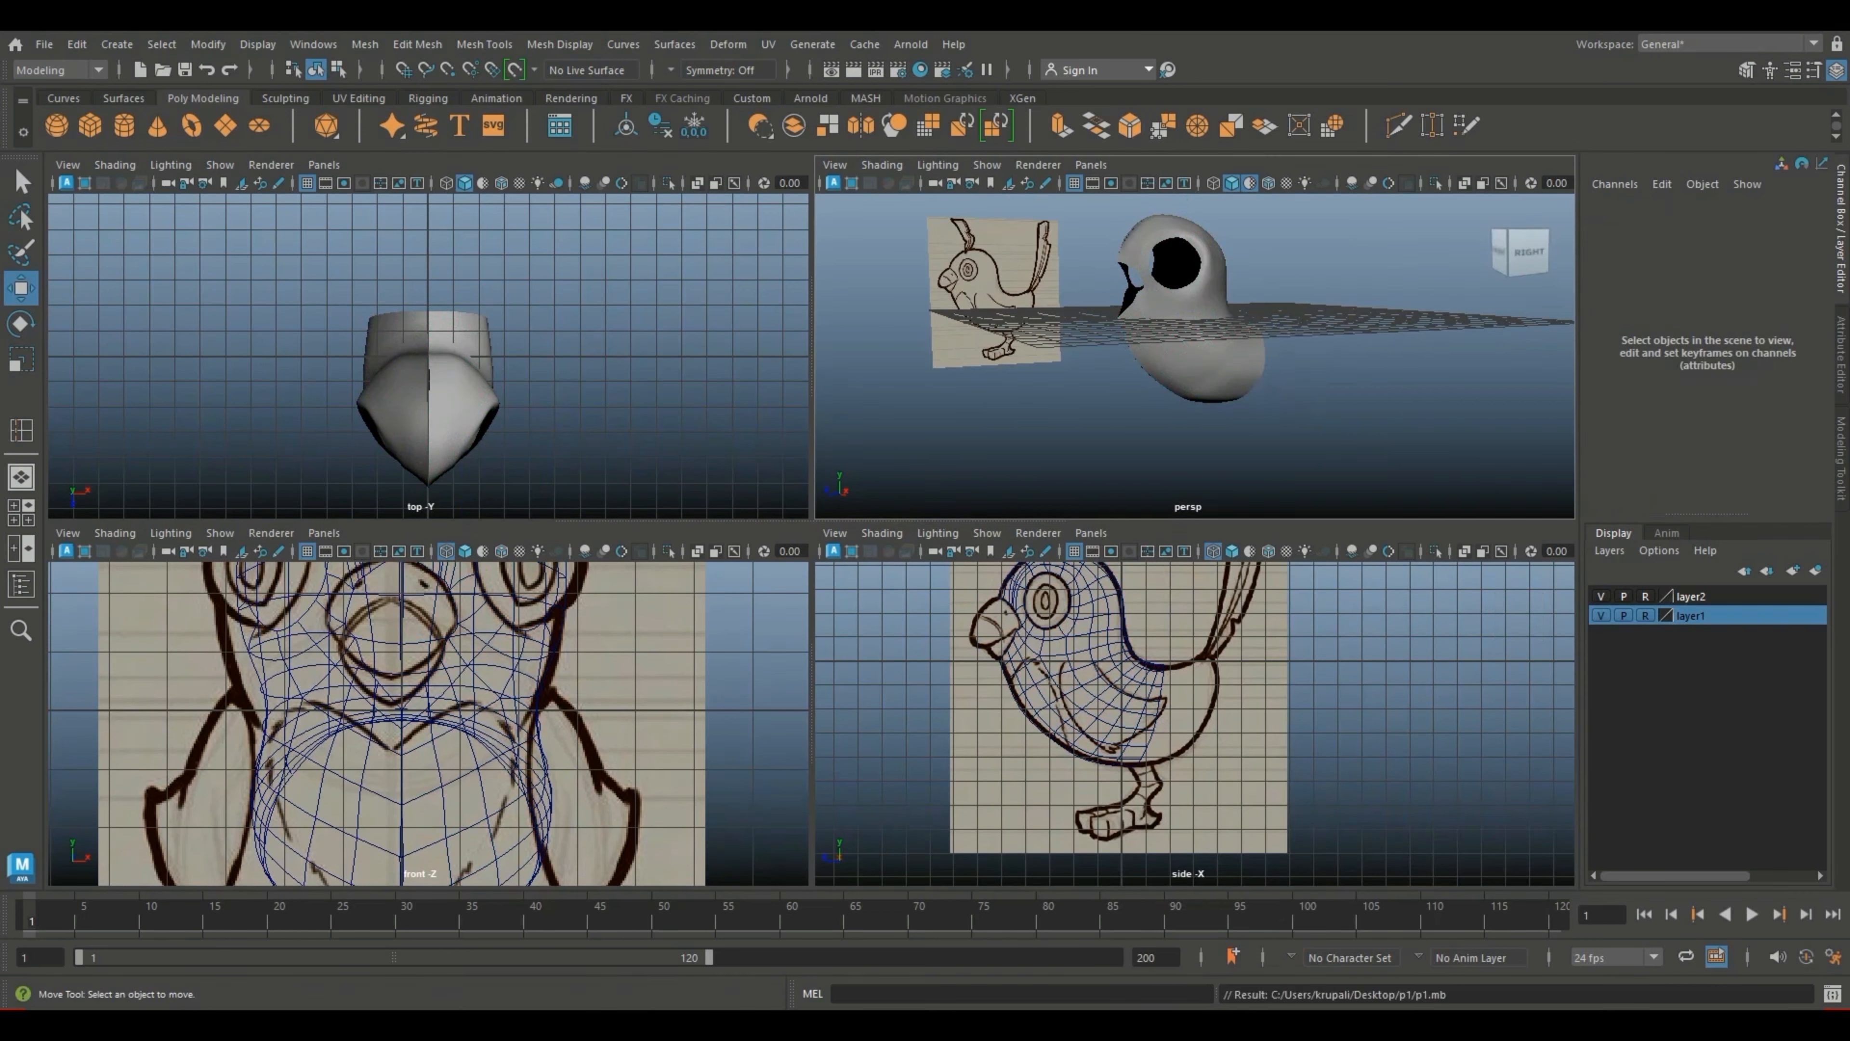
Step: Examine the smoothed body mesh in perspective and against the side reference drawing, especially around the head and eye
scroll(1195, 356, "down", 5)
left_click_drag(1195, 356, 1395, 359, "alt")
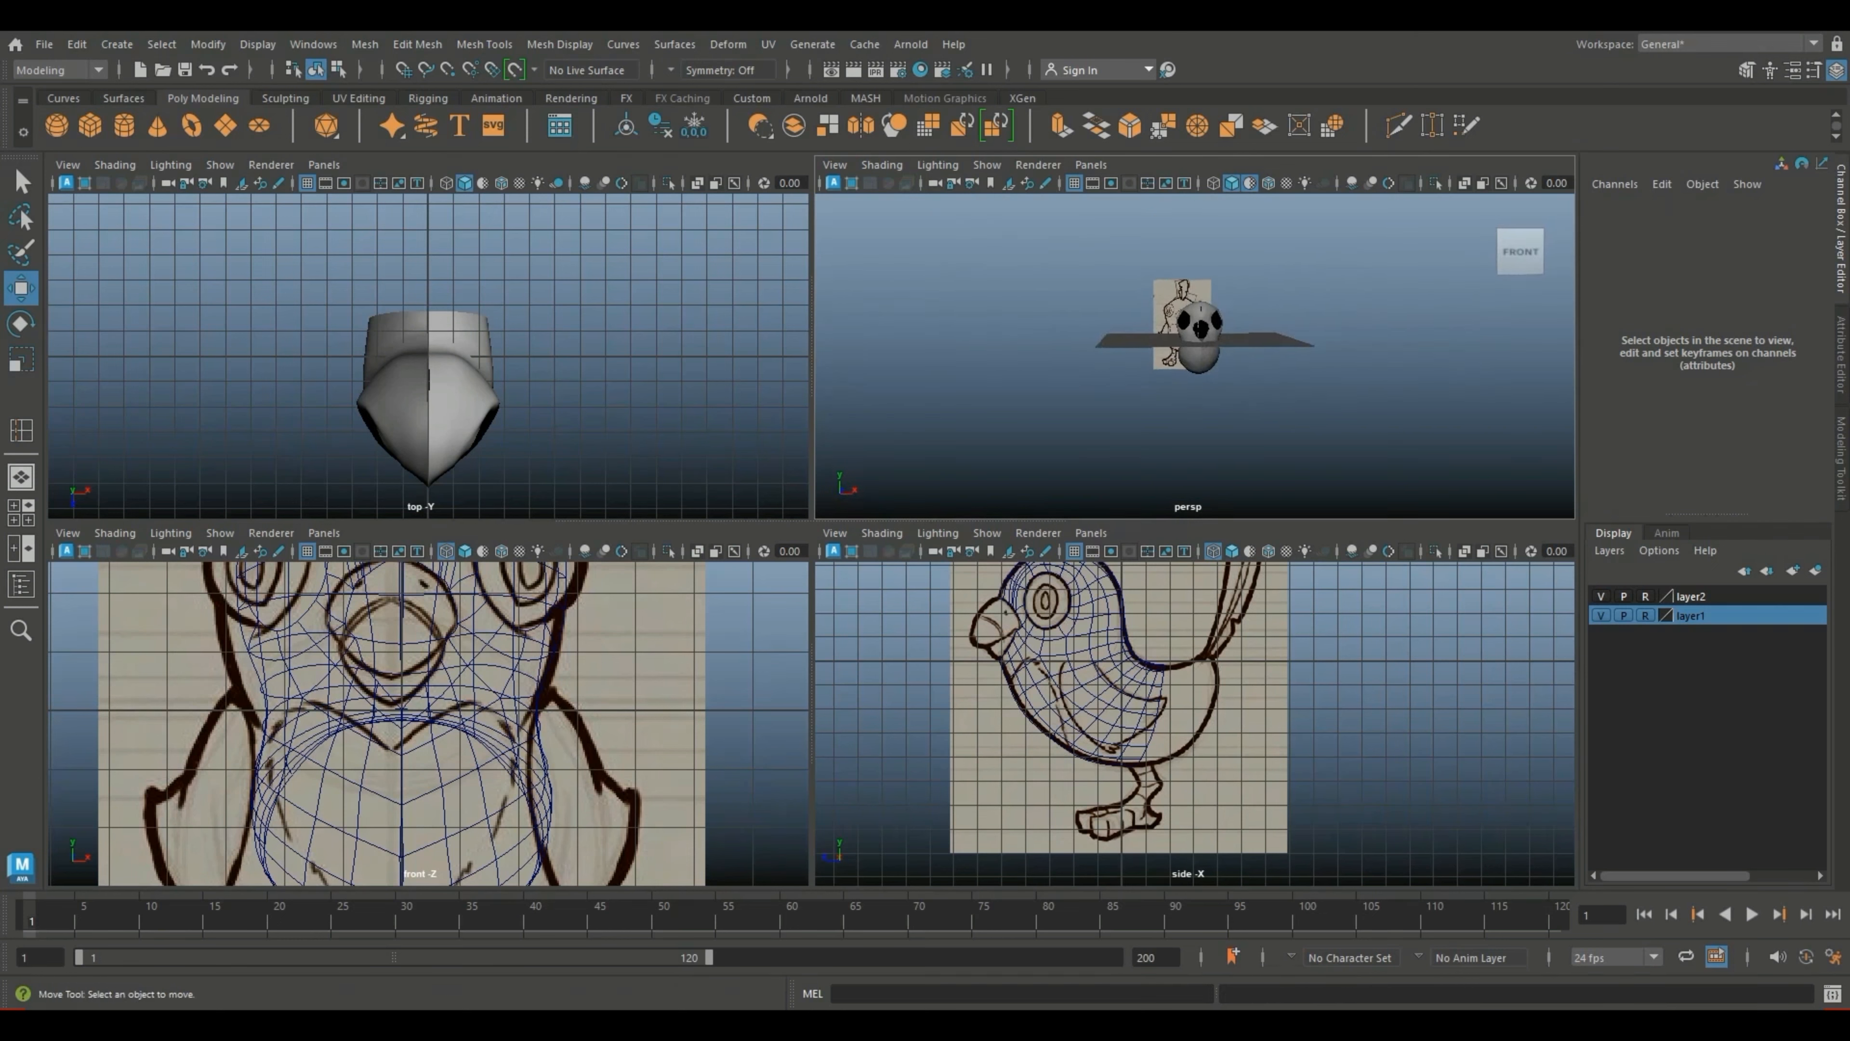
scroll(1195, 356, "up", 4)
middle_click_drag(1195, 355, 1148, 401, "alt")
scroll(1148, 401, "up", 6)
left_click_drag(1148, 401, 1024, 428, "alt")
key("space")
scroll(1101, 673, "up", 2)
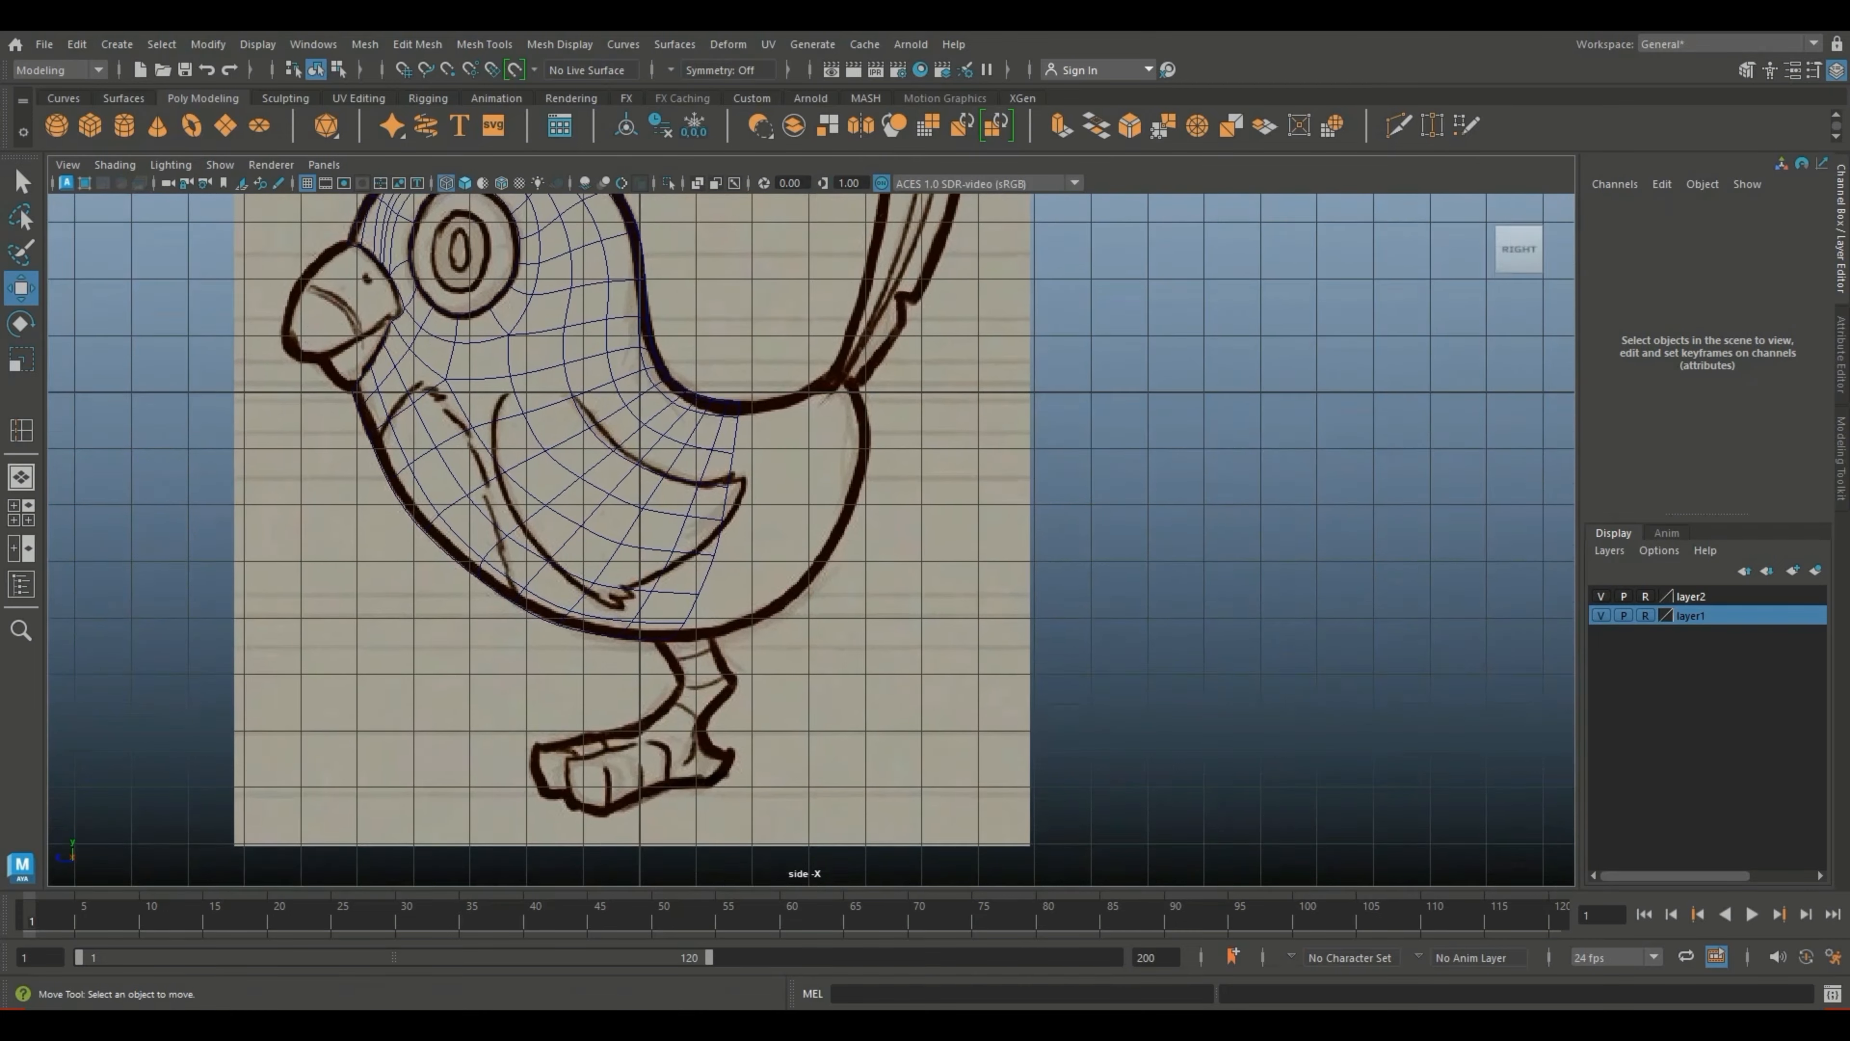
middle_click_drag(860, 437, 1206, 714, "alt")
scroll(1207, 714, "up", 4)
scroll(822, 533, "up", 3)
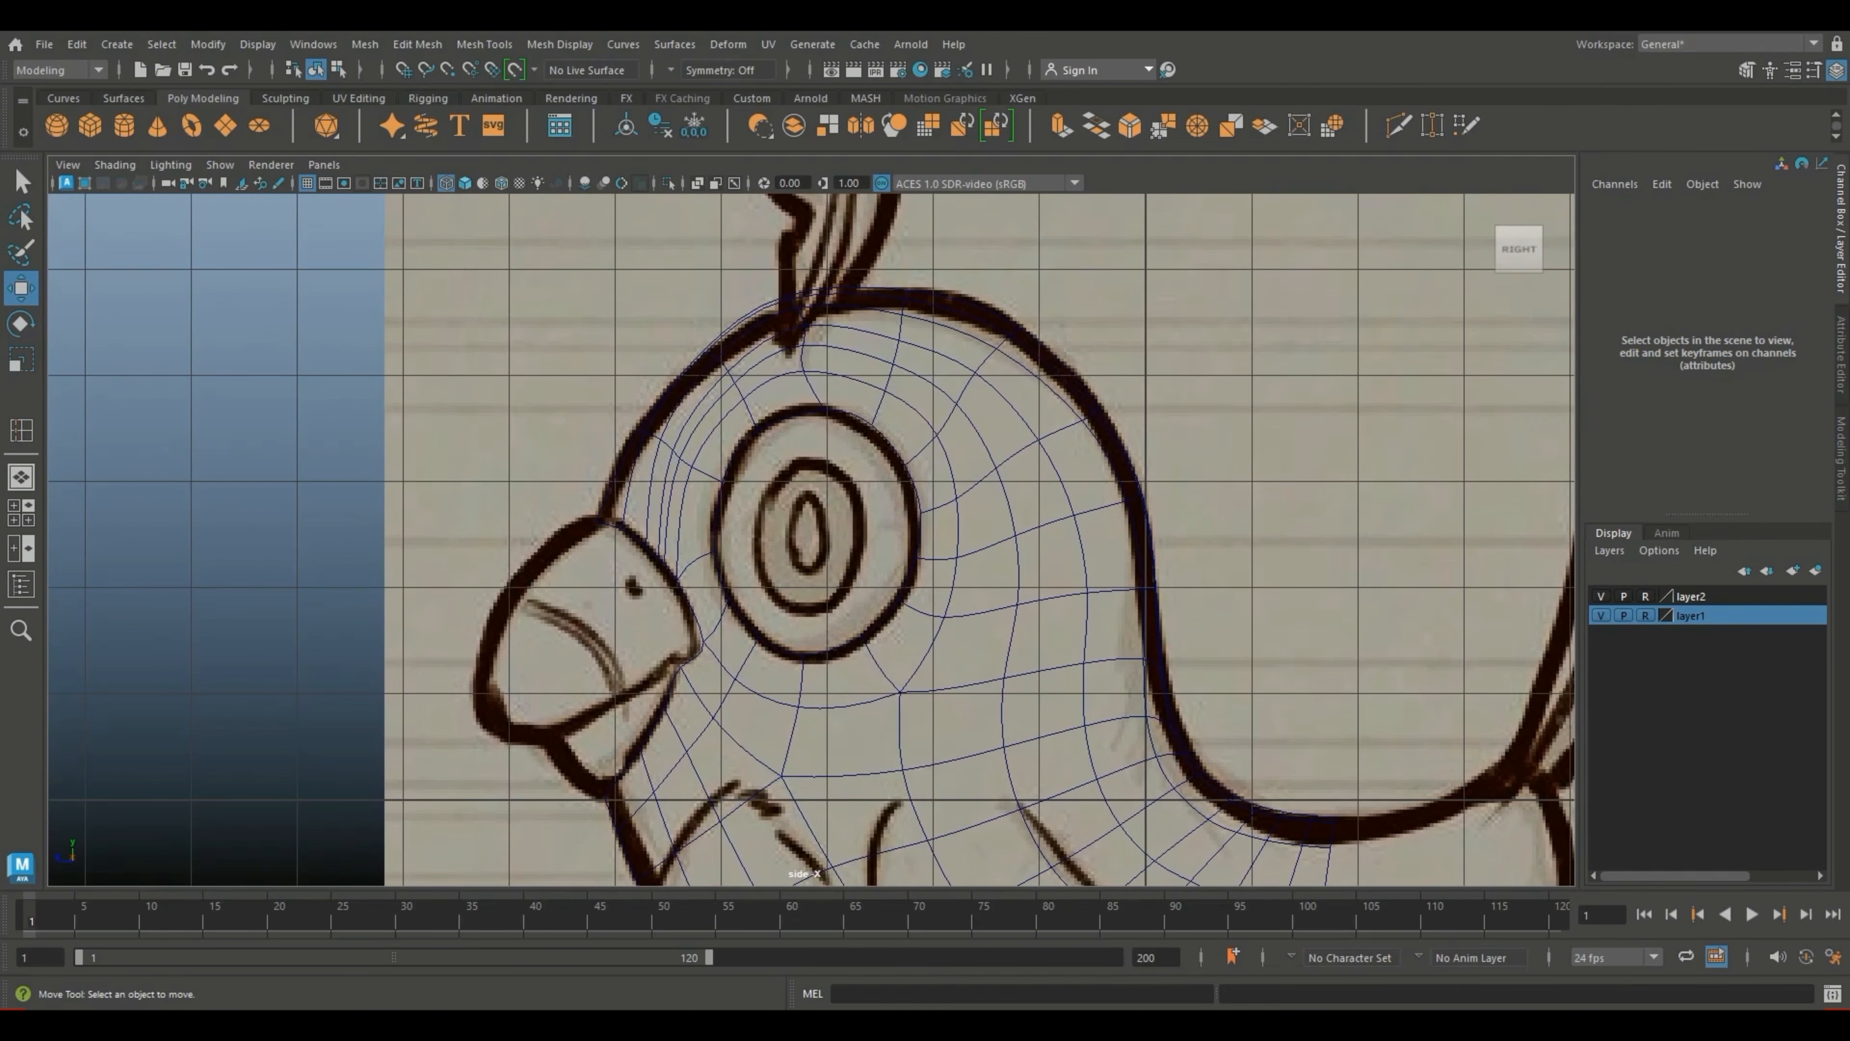
Step: Reposition the vertices around the eye opening in the side view so the hole follows the drawn eye outline
right_click_drag(814, 401, 732, 401)
scroll(732, 402, "up", 2)
left_click_drag(726, 392, 760, 436)
left_click_drag(736, 398, 884, 394)
left_click(698, 467)
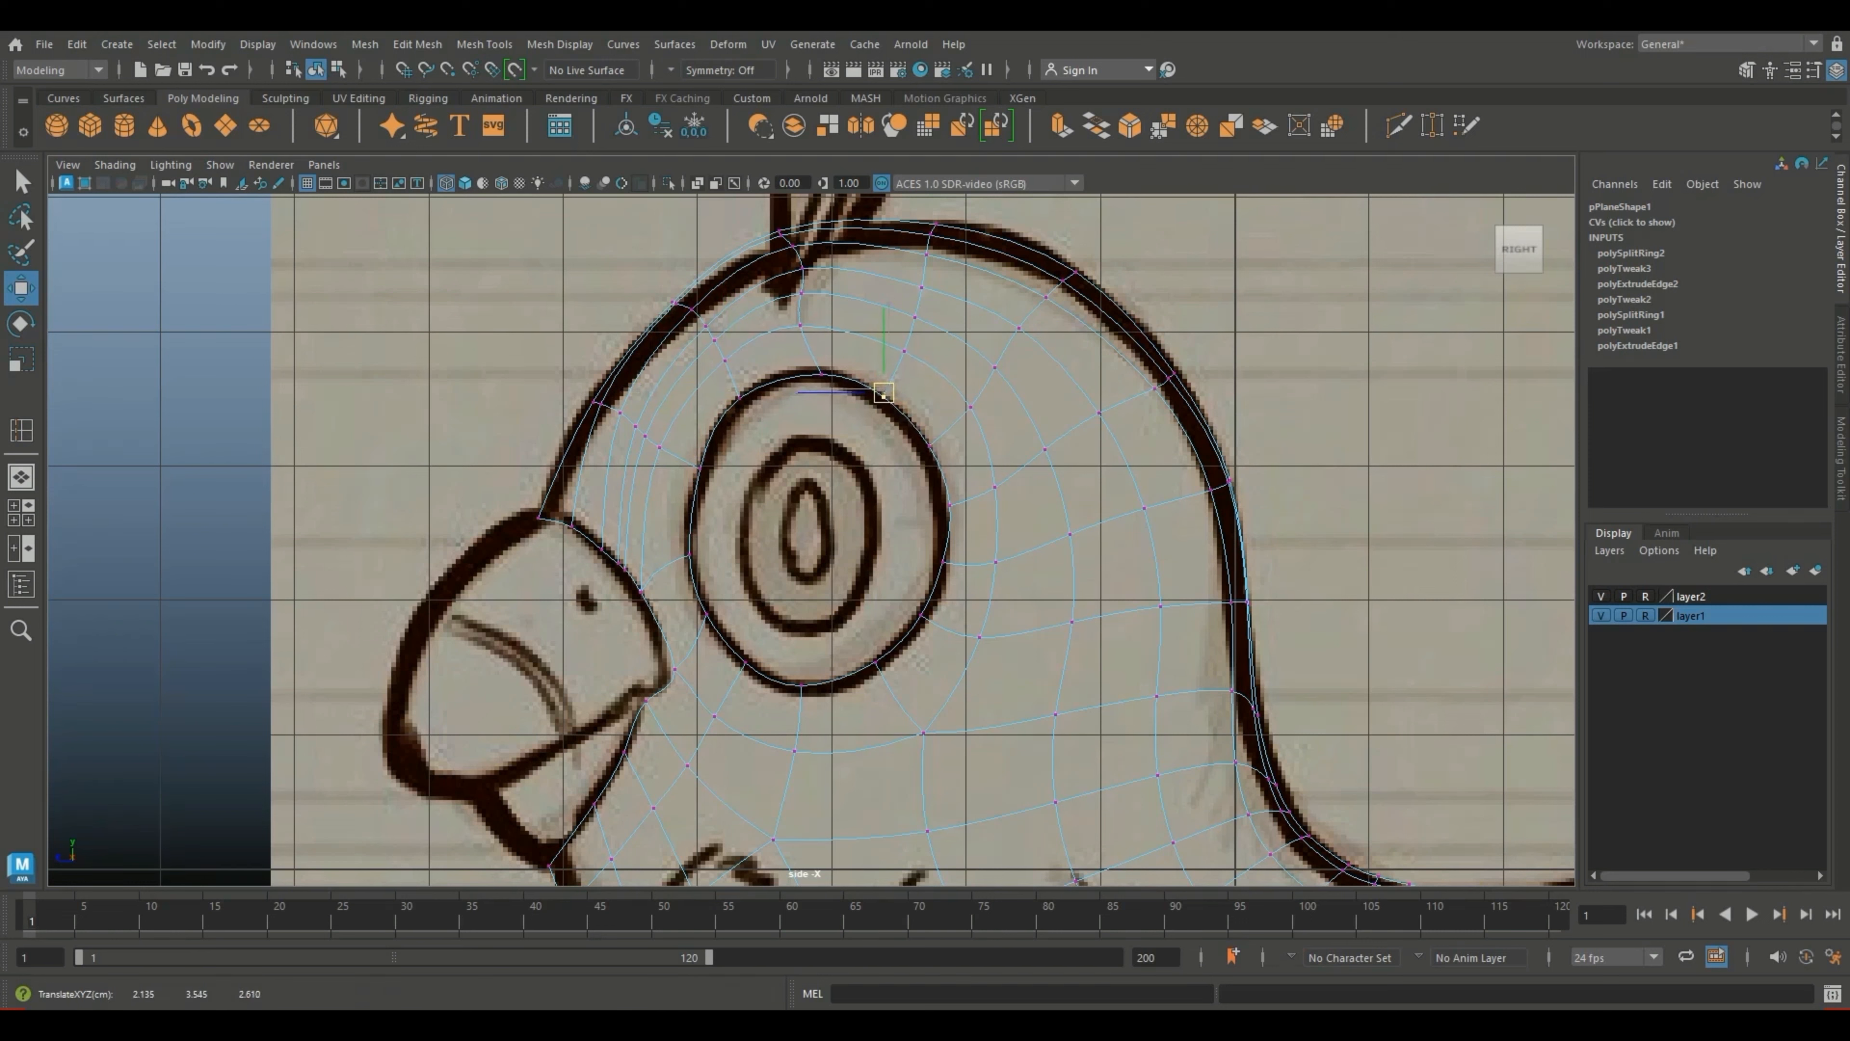
mouse_move(937, 487)
left_mouse_down()
mouse_move(968, 525)
mouse_move(947, 503)
left_mouse_up()
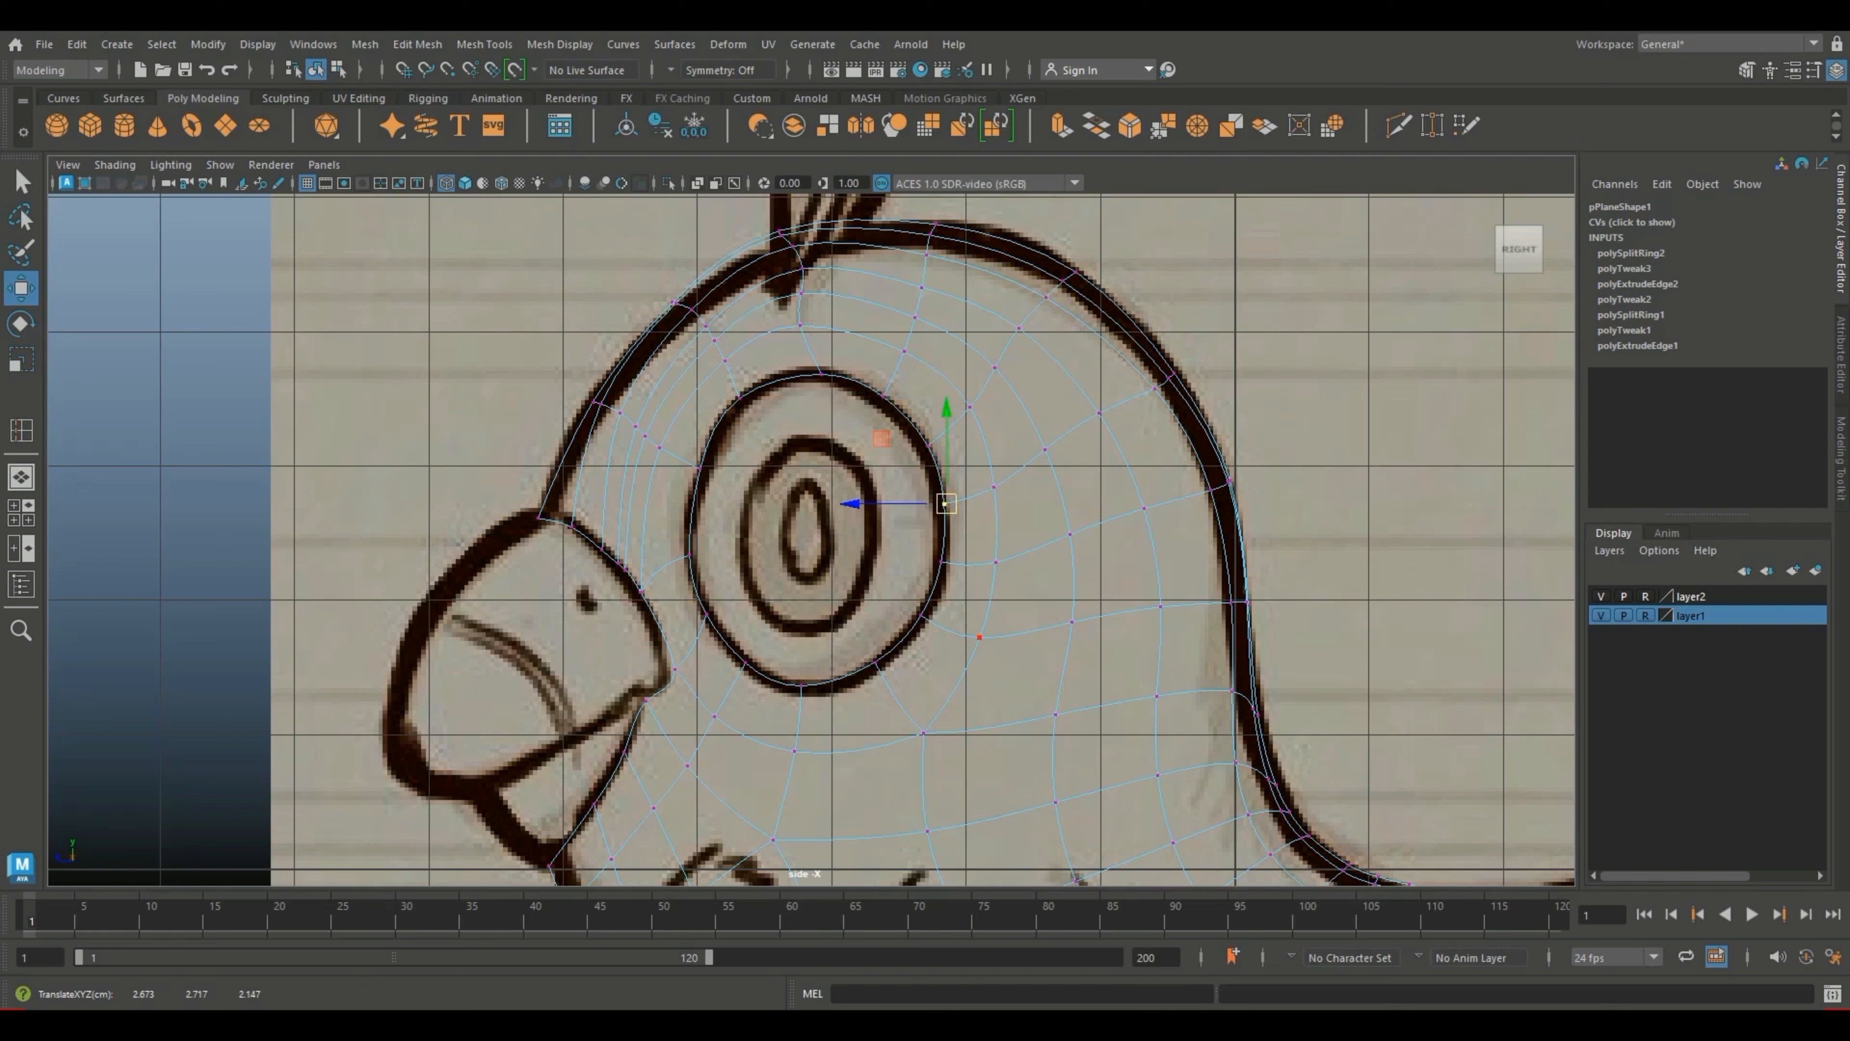
left_click_drag(838, 560, 906, 647)
left_click_drag(826, 697, 770, 682)
left_click(669, 665)
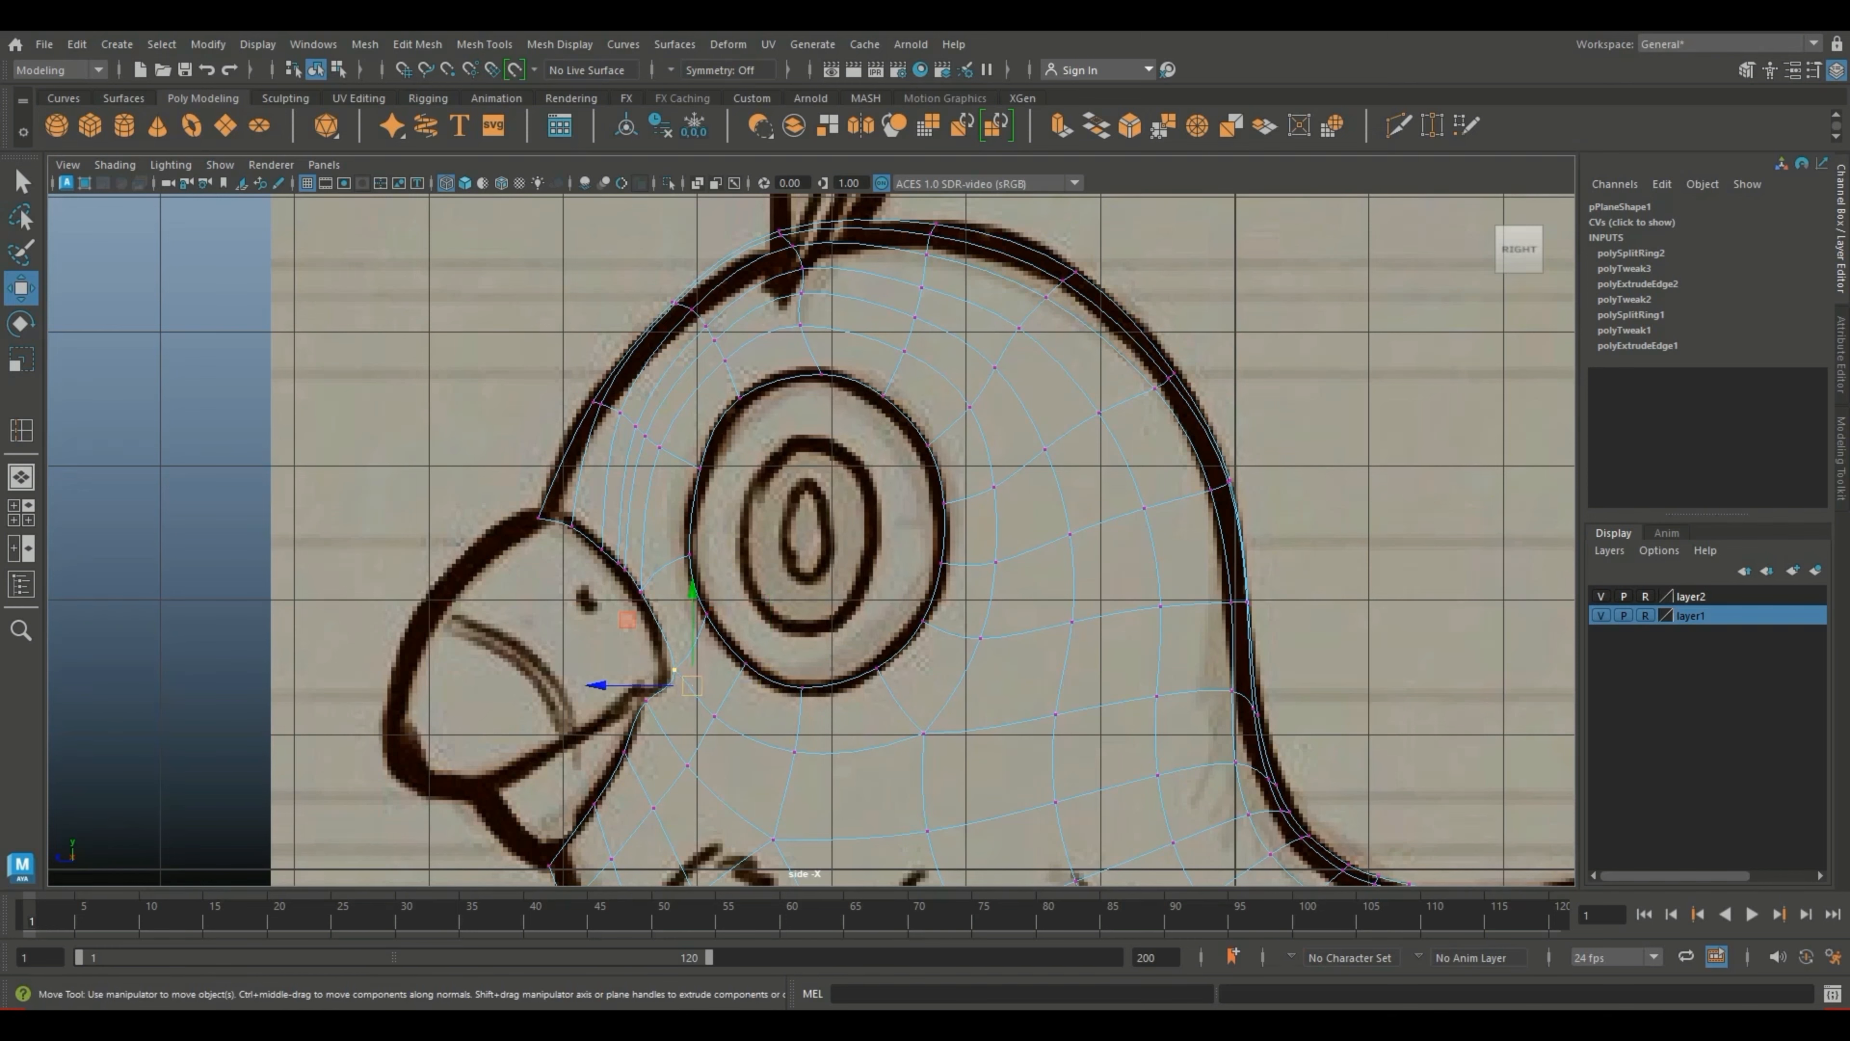
Step: Return the half mesh to object mode and clear the selection
scroll(755, 681, "down", 5)
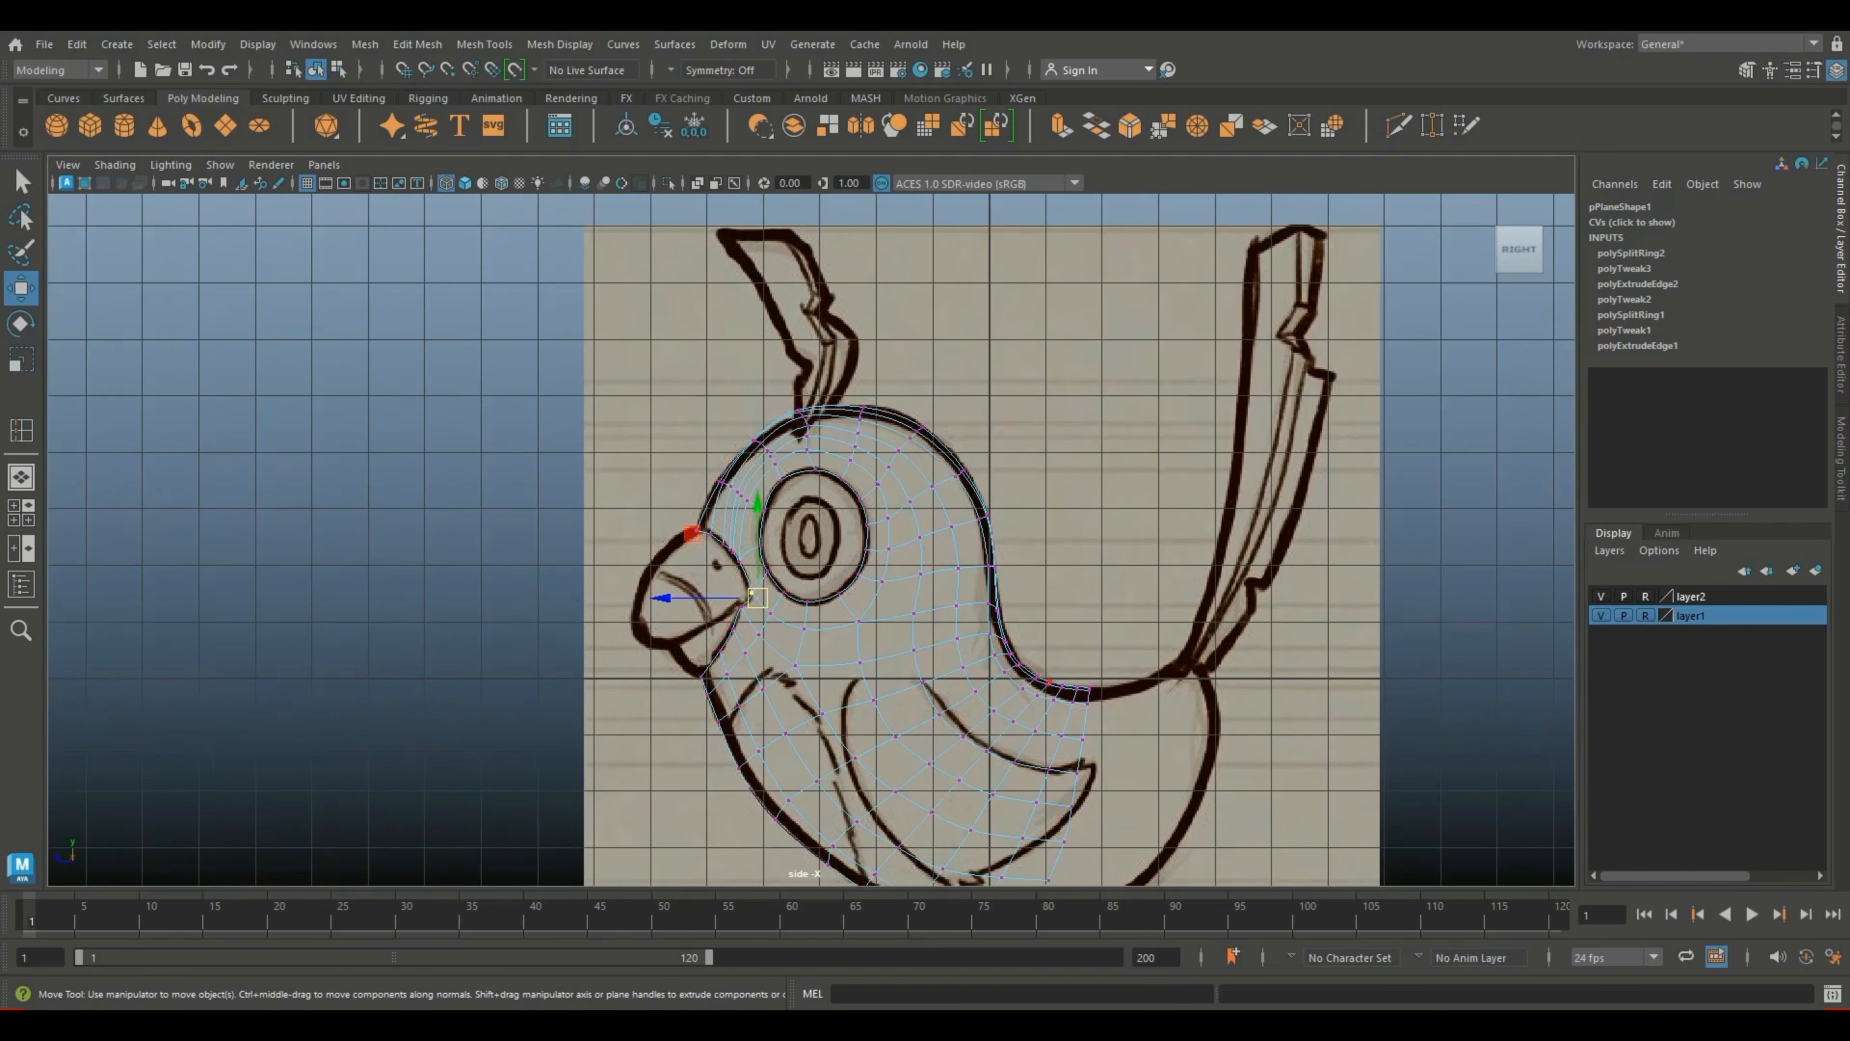
scroll(690, 533, "down", 4)
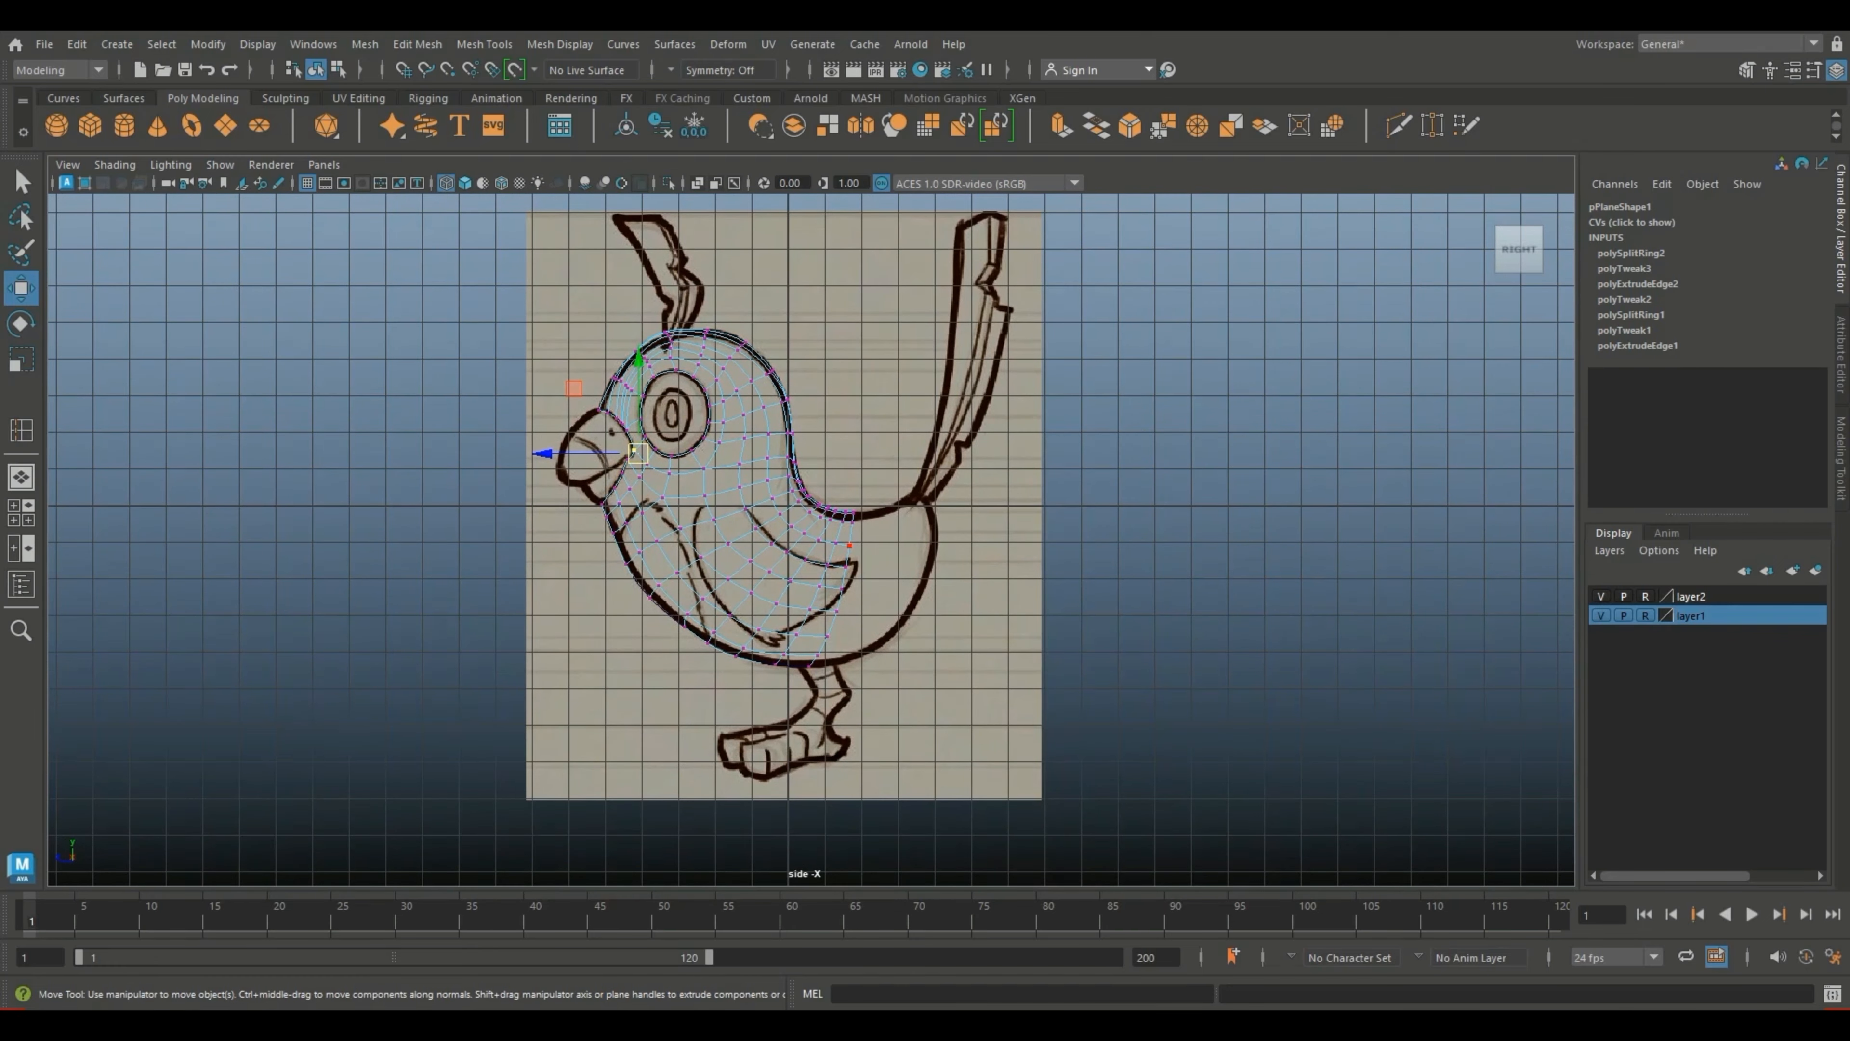
right_click_drag(857, 539, 894, 475)
left_click(1231, 606)
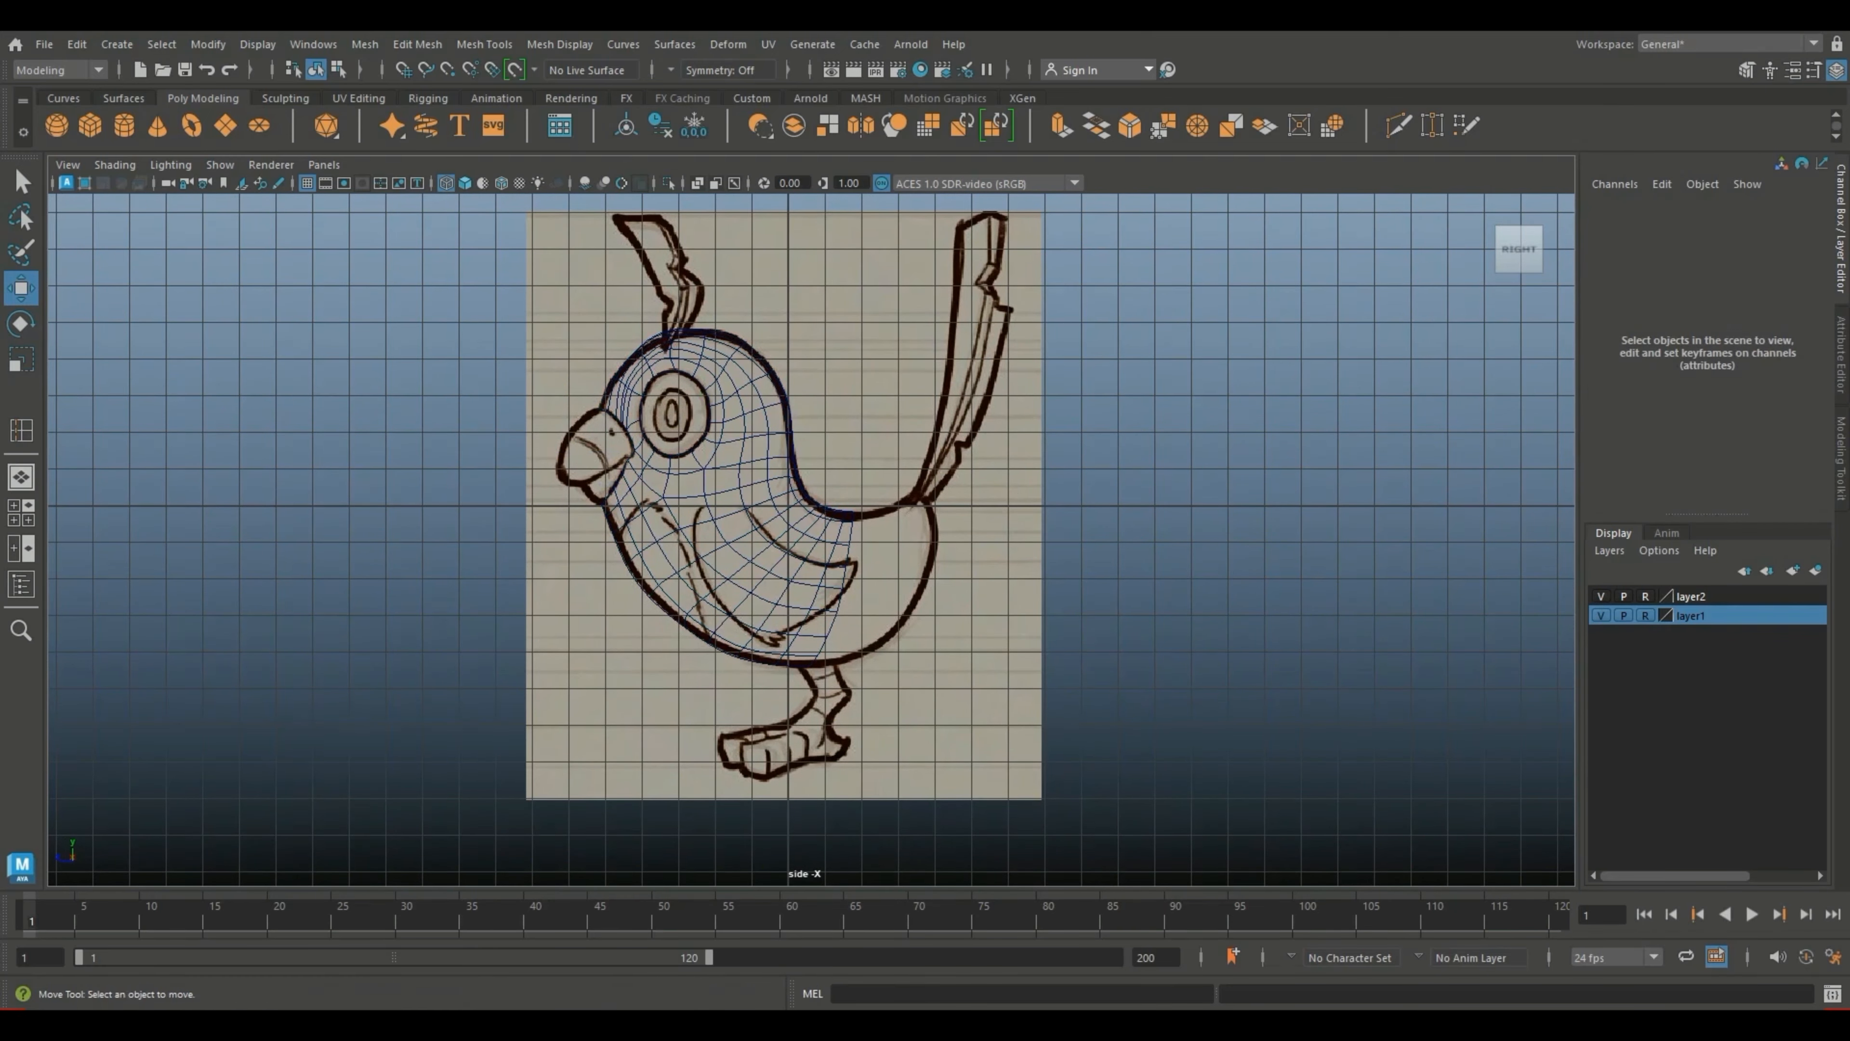
Step: Extrude the half mesh's open rear border edges from back to belly and move the new row toward the tail
scroll(1231, 606, "down", 1)
scroll(1285, 711, "up", 5)
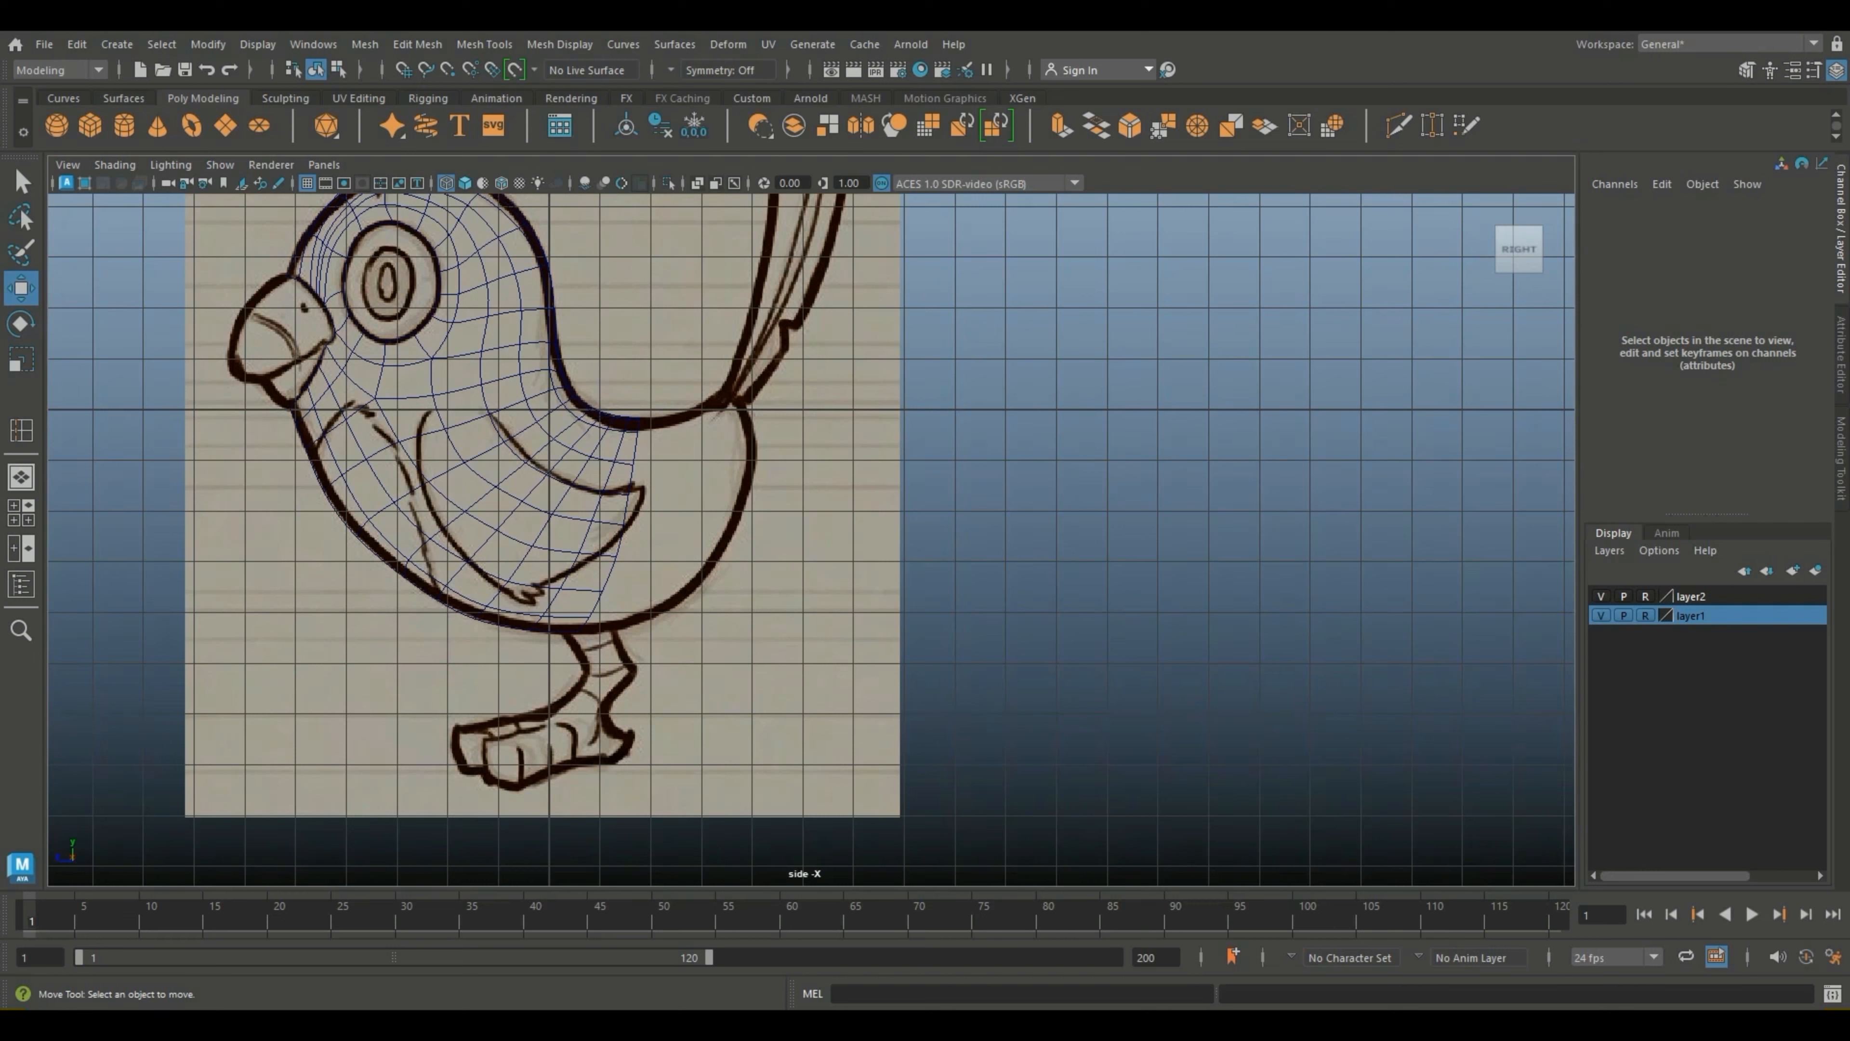
right_click_drag(625, 458, 624, 408)
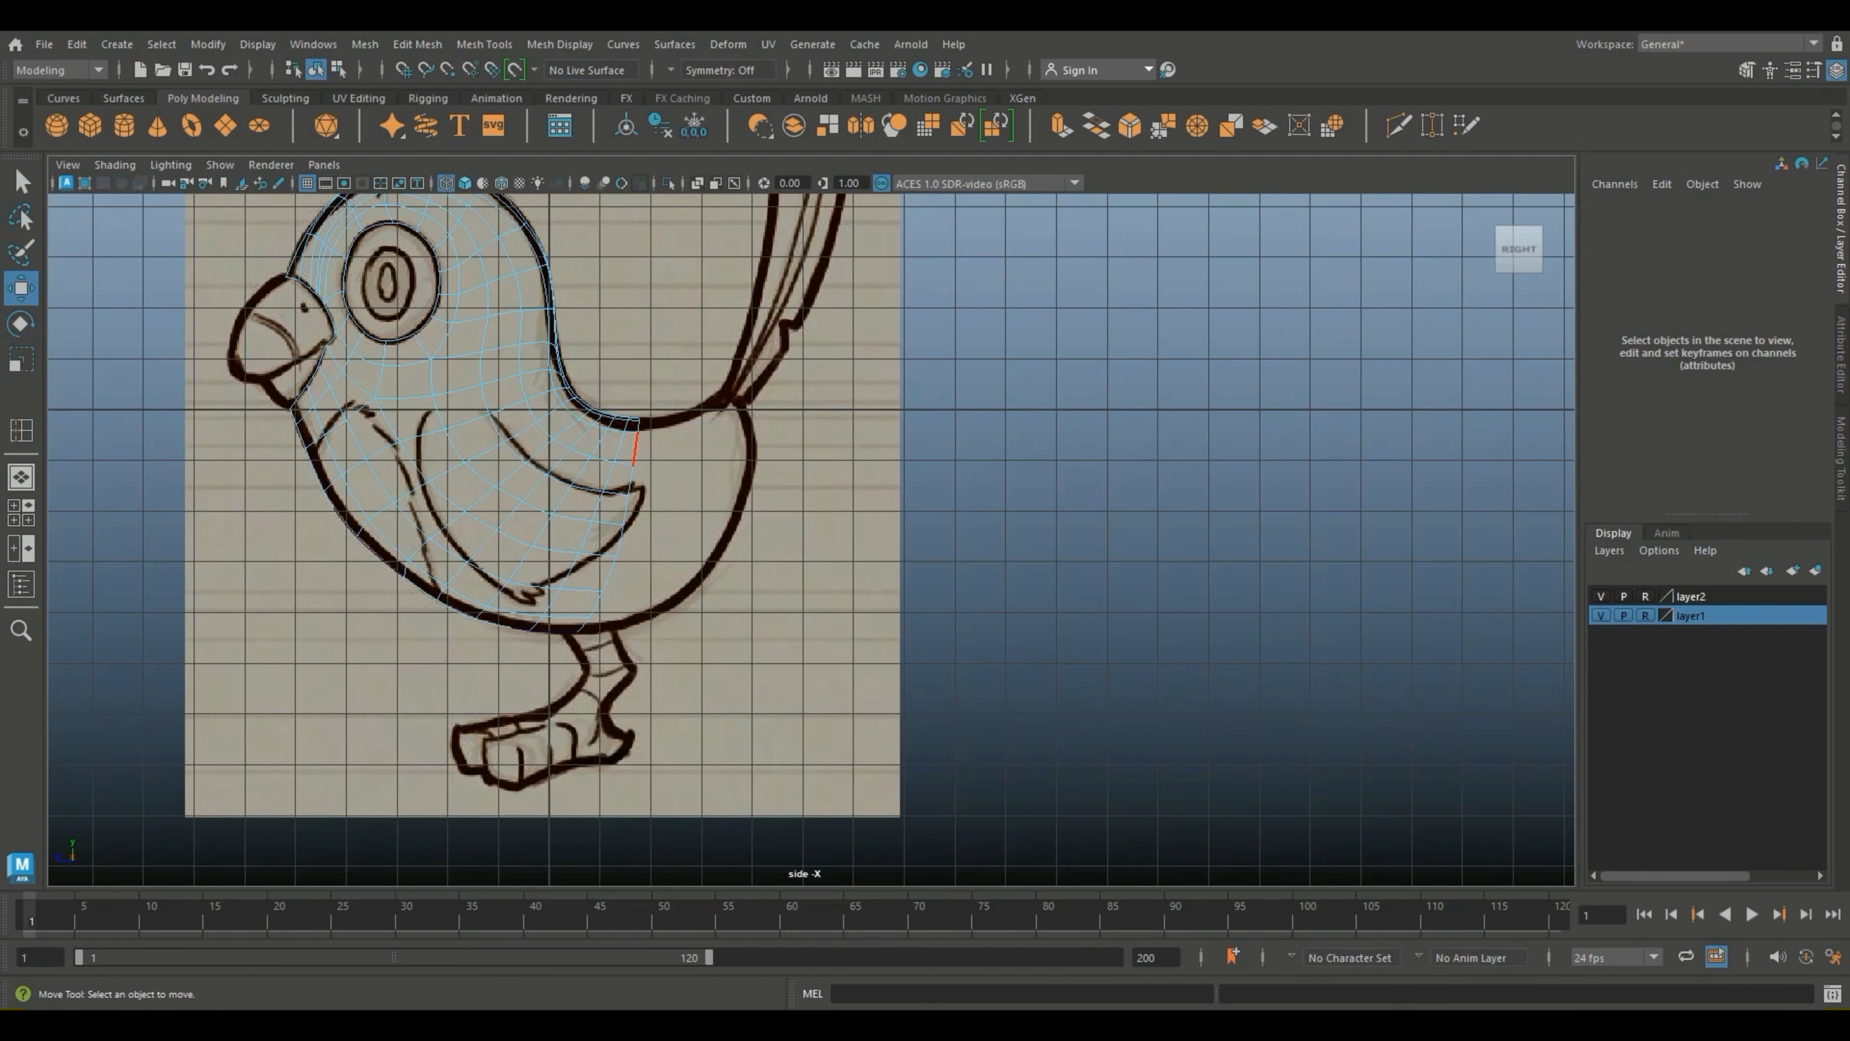
left_click(631, 478)
scroll(816, 524, "up", 2)
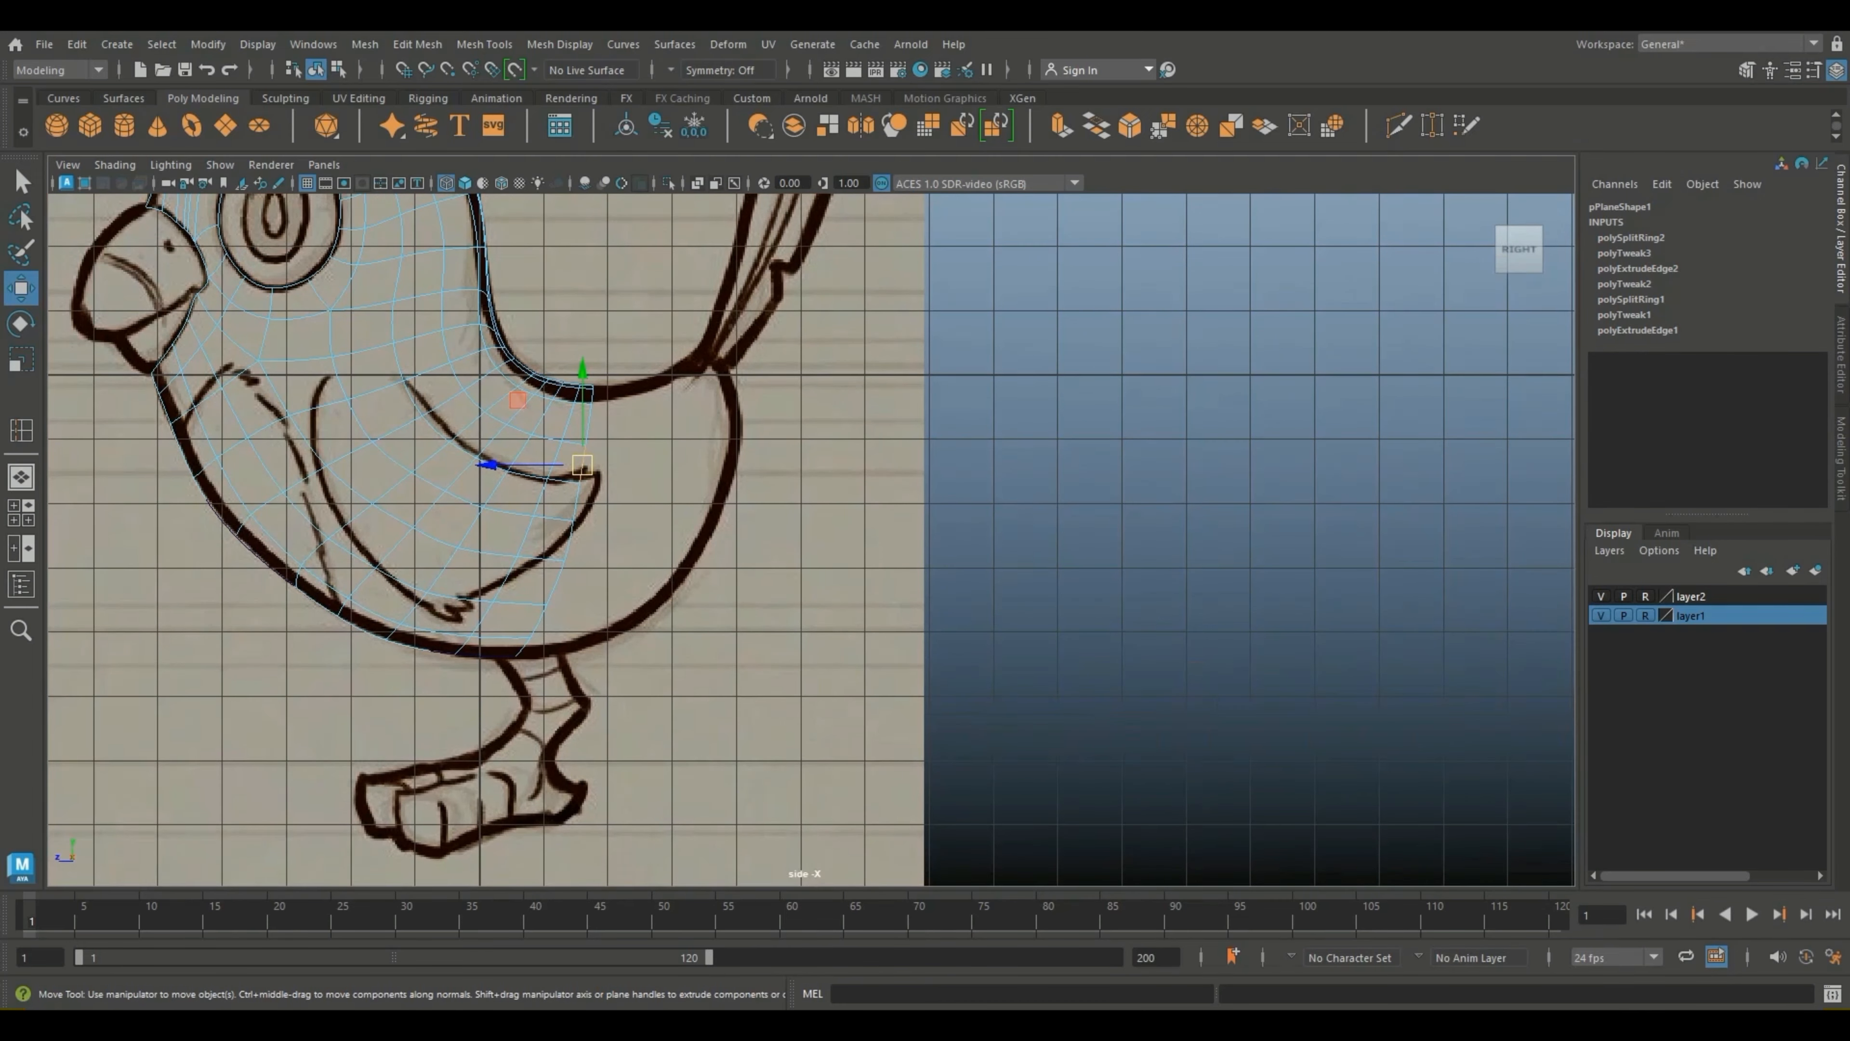
left_click(523, 647, "shift")
left_click(538, 623, "shift")
left_click(589, 424, "shift")
left_click(592, 396, "shift")
scroll(592, 395, "up", 3)
middle_click_drag(592, 395, 911, 614, "alt")
scroll(811, 534, "up", 3)
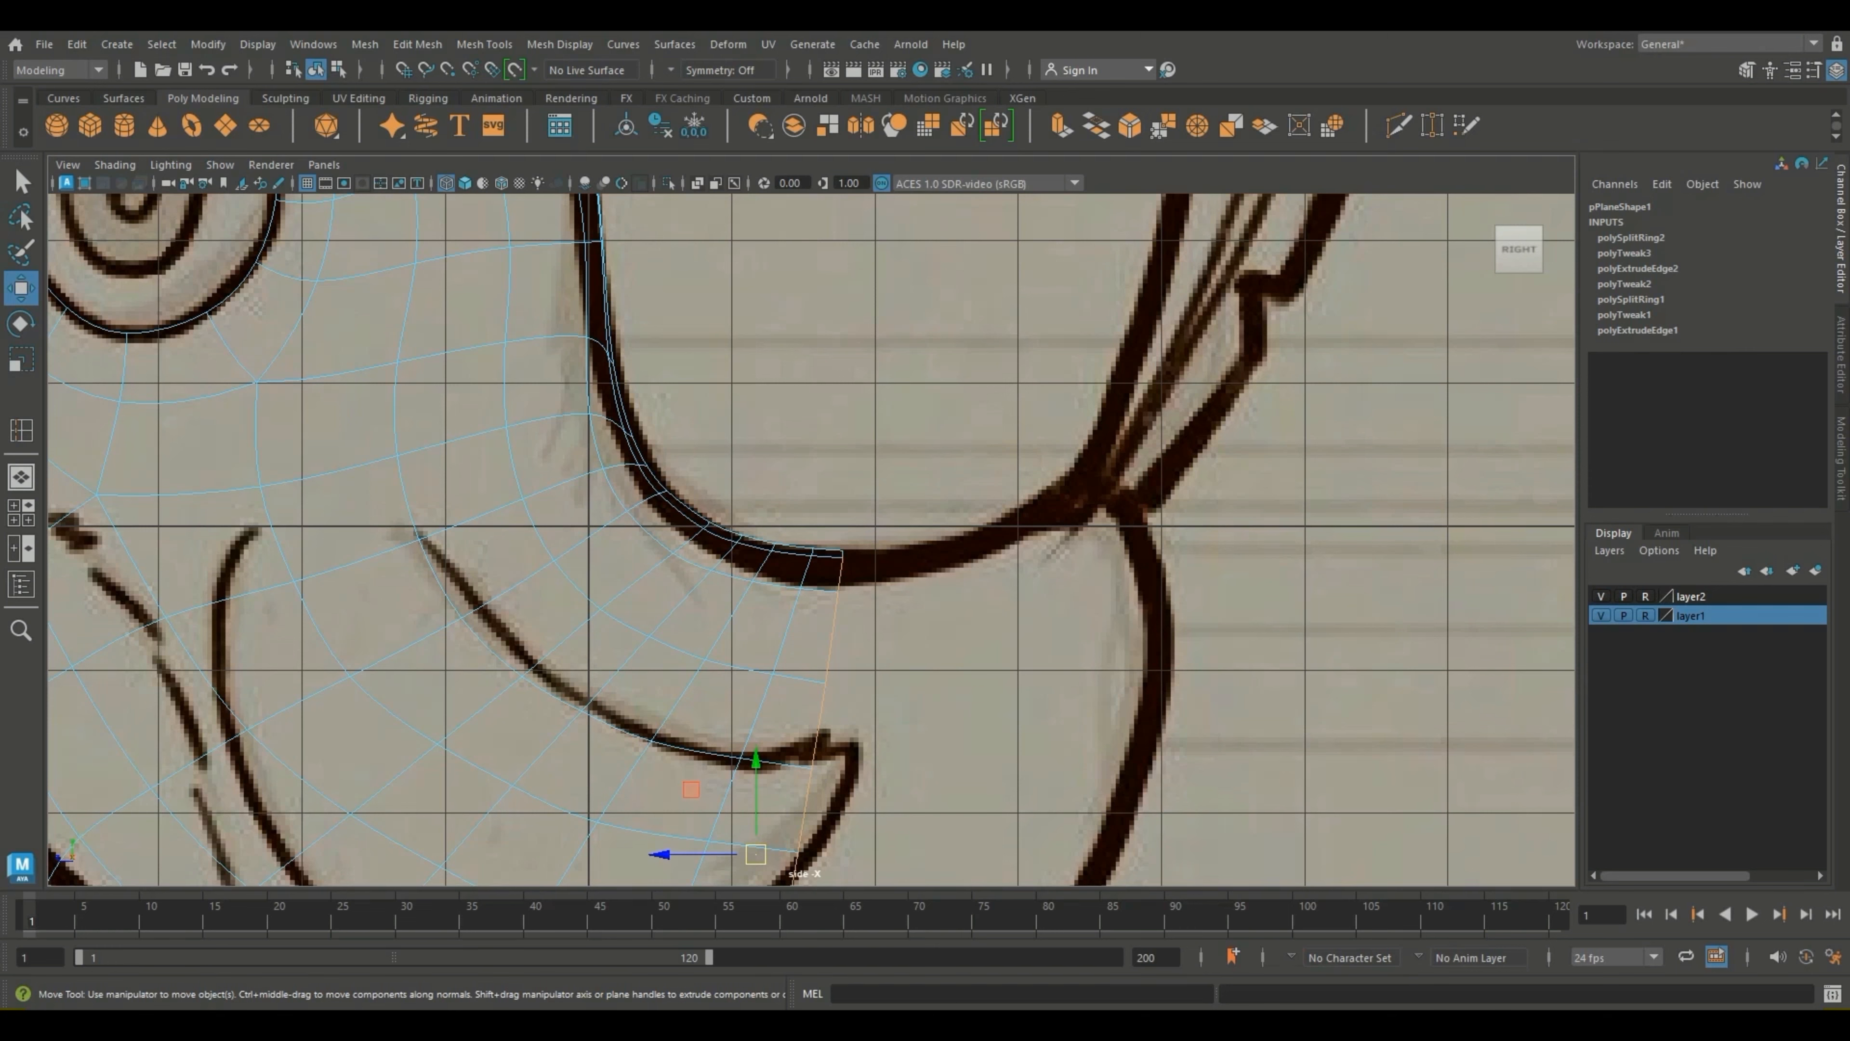
left_click(847, 549, "shift")
scroll(810, 539, "down", 5)
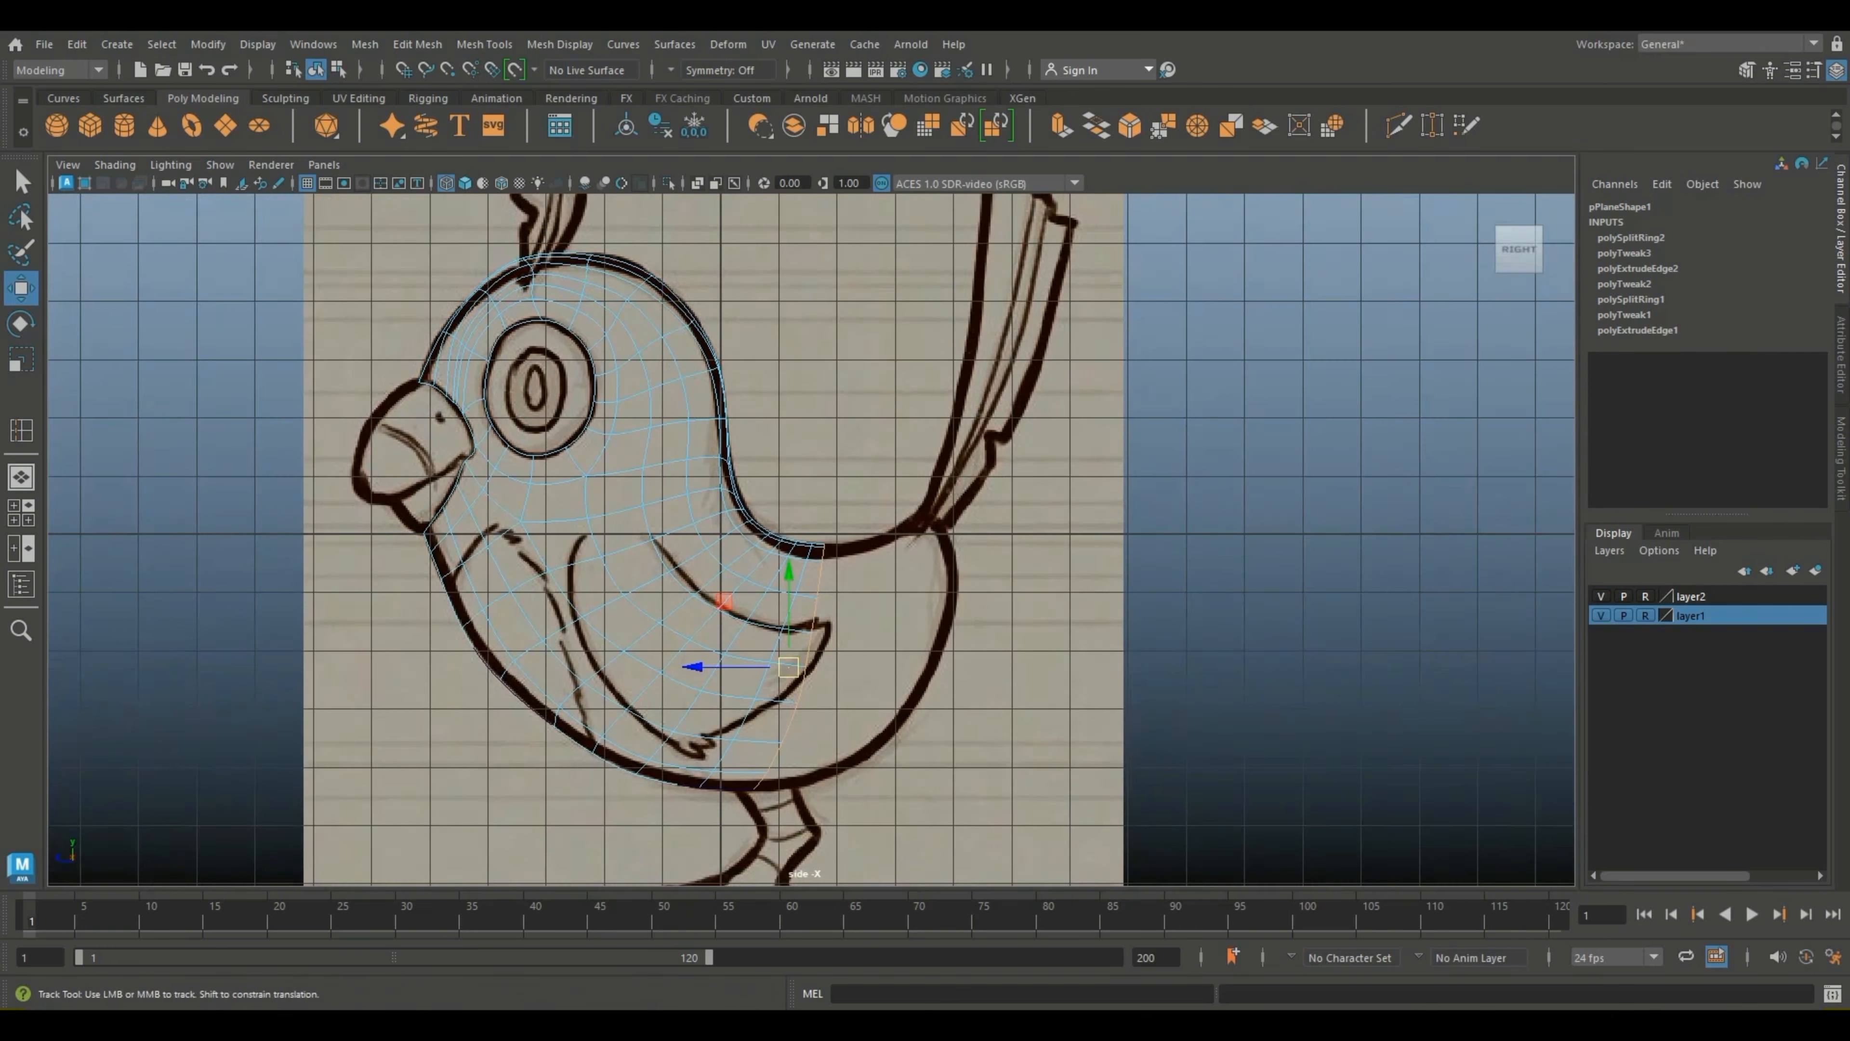
scroll(810, 539, "up", 4)
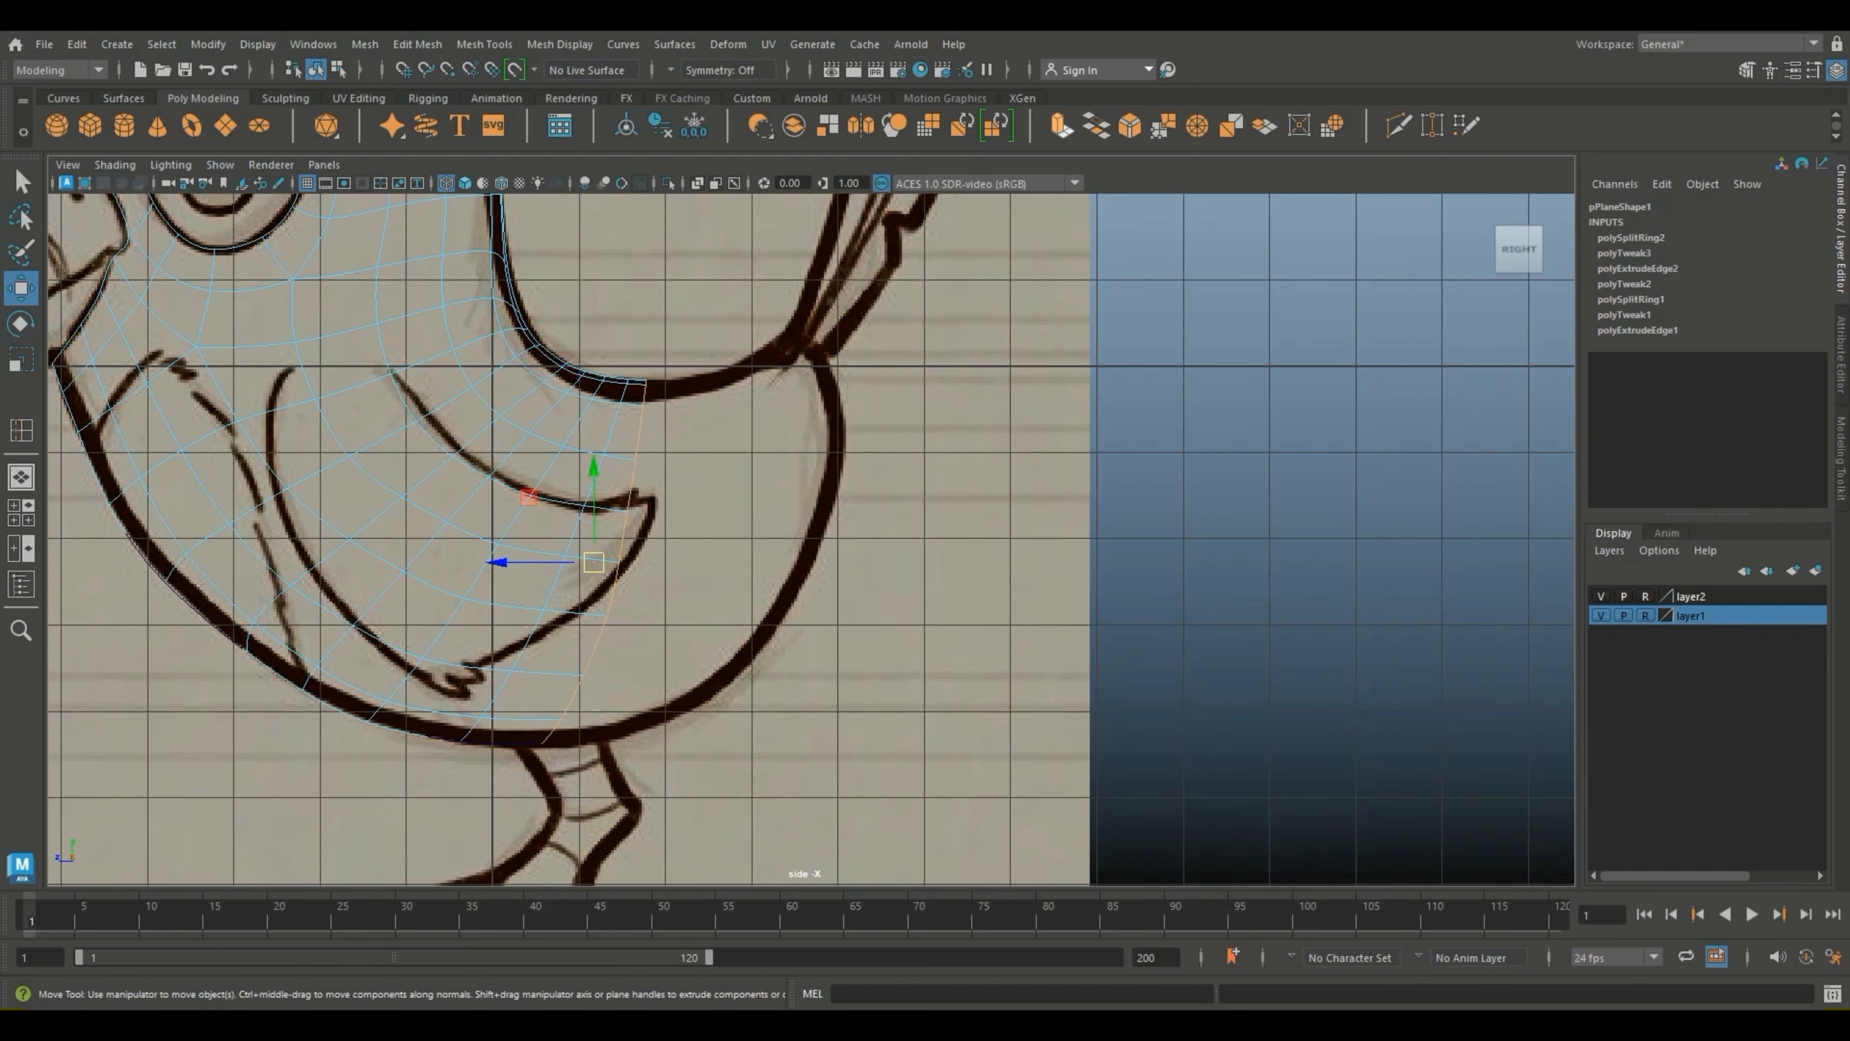
left_click(1062, 125)
key("w")
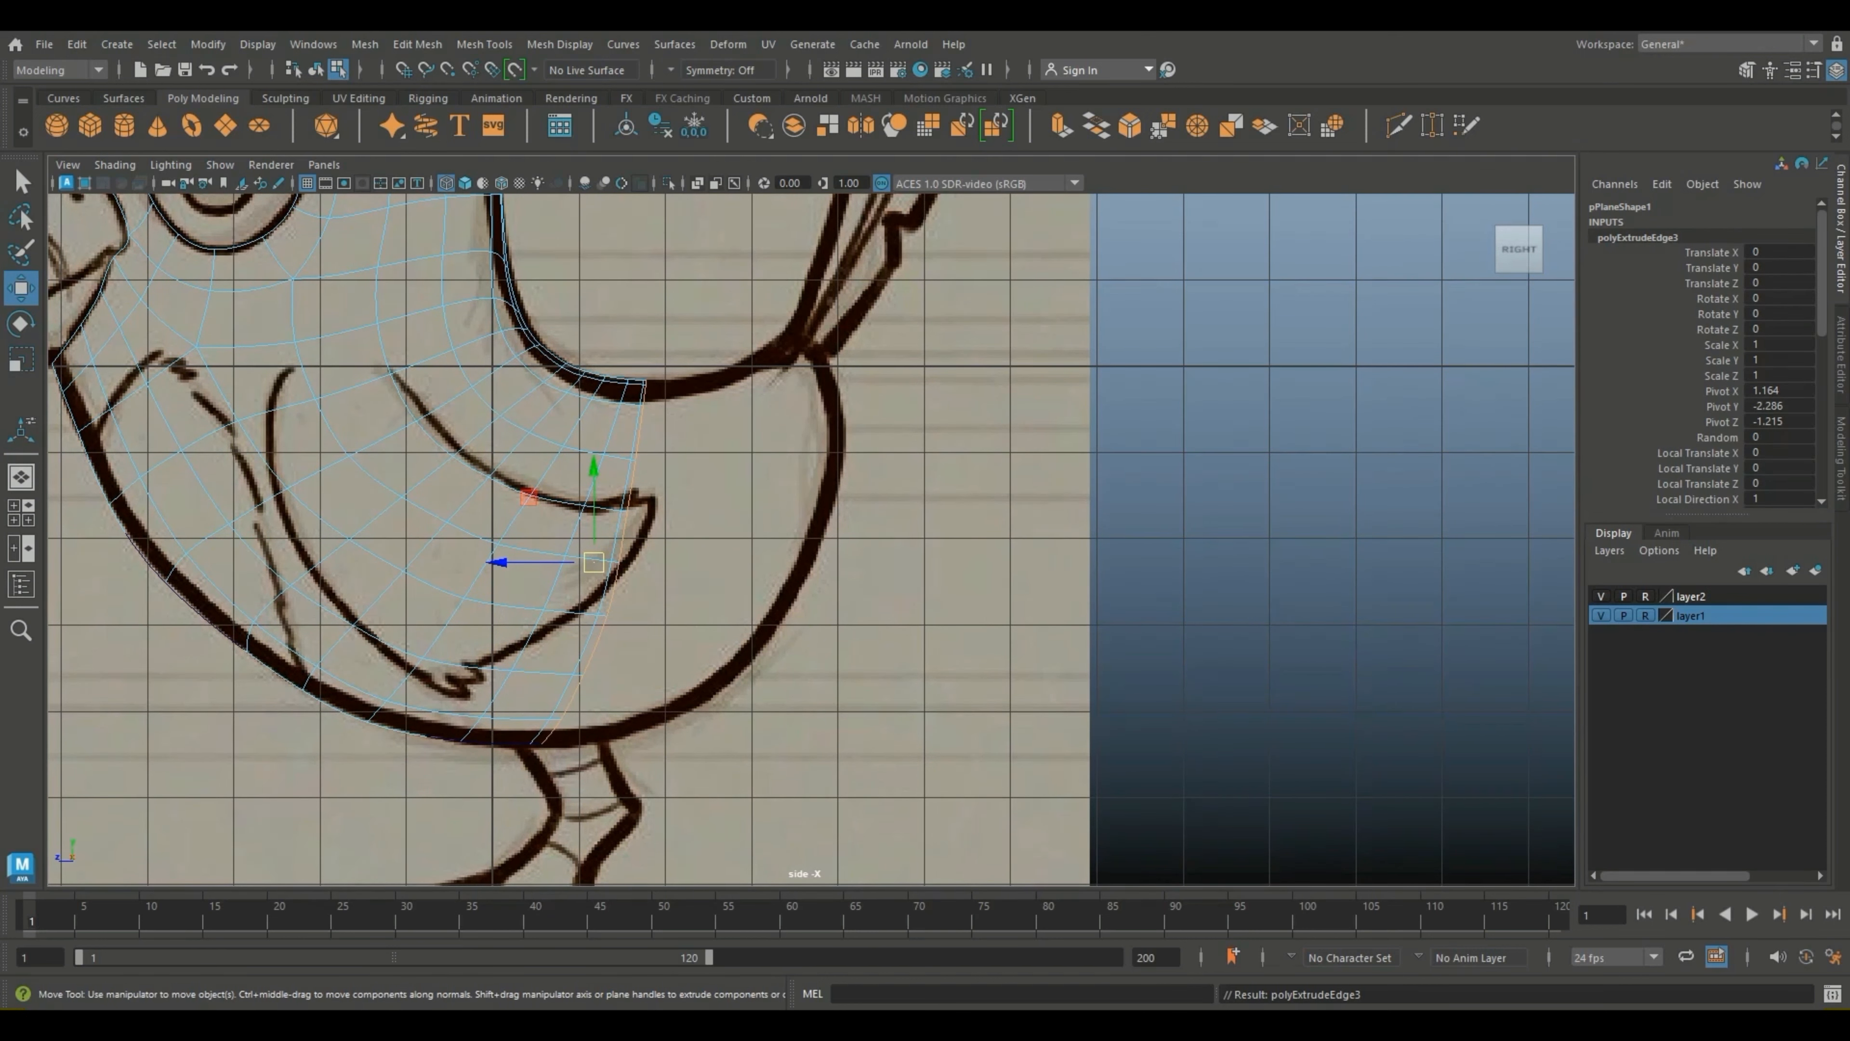
left_click_drag(593, 562, 757, 515)
Step: Rotate the extruded edge row to follow the rump's curve, nudge it toward the tail, and check it in all four views
key("e")
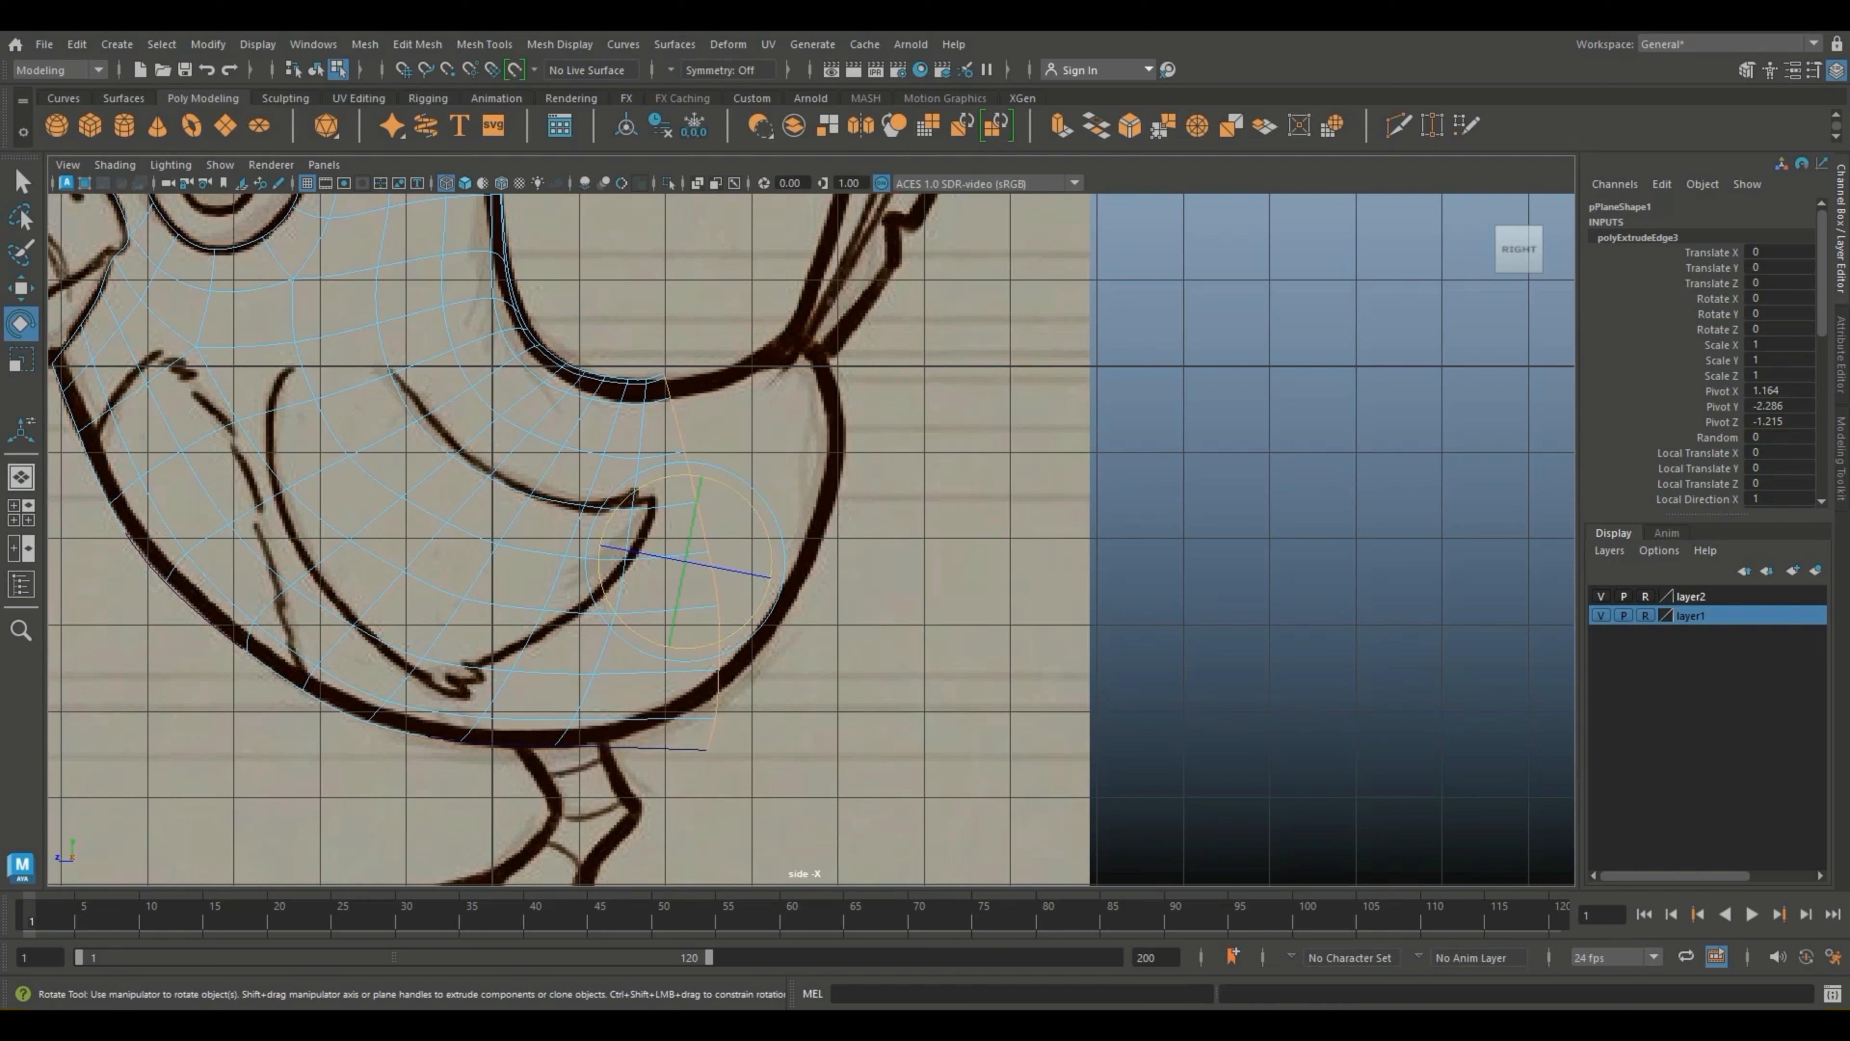
key("r")
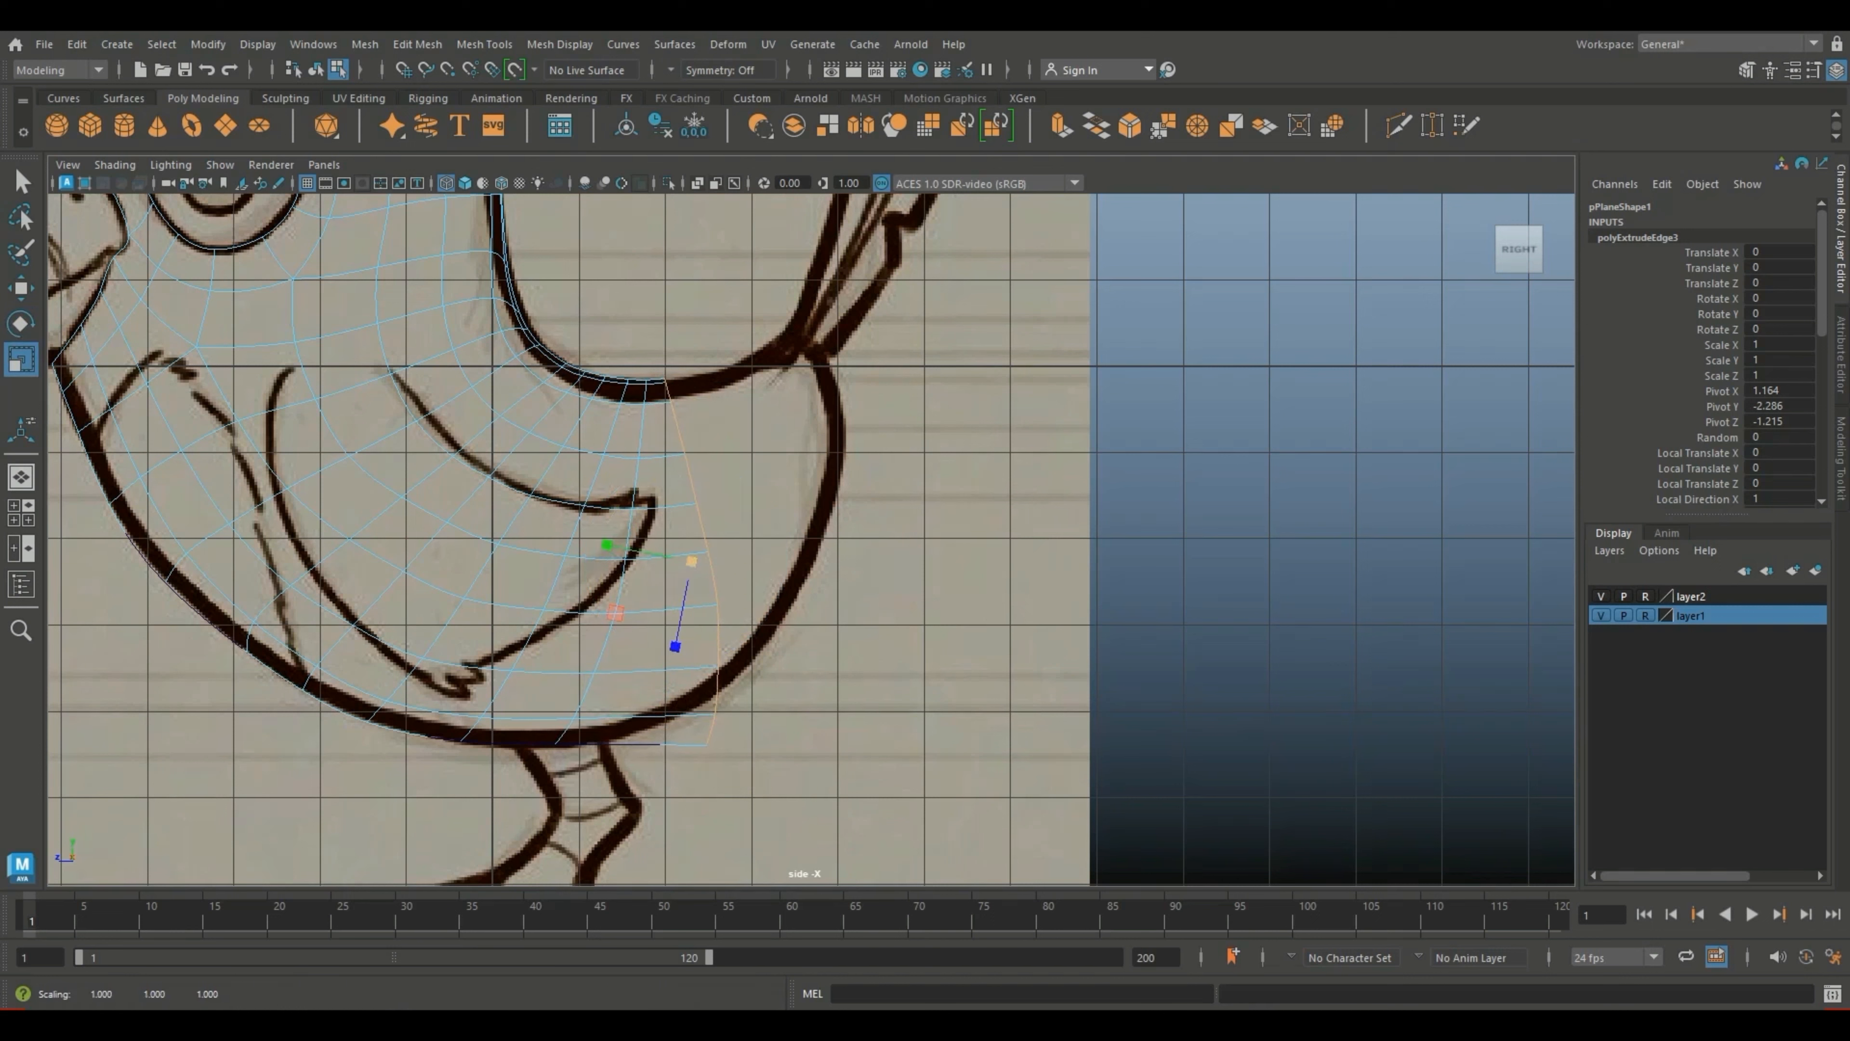
key("w")
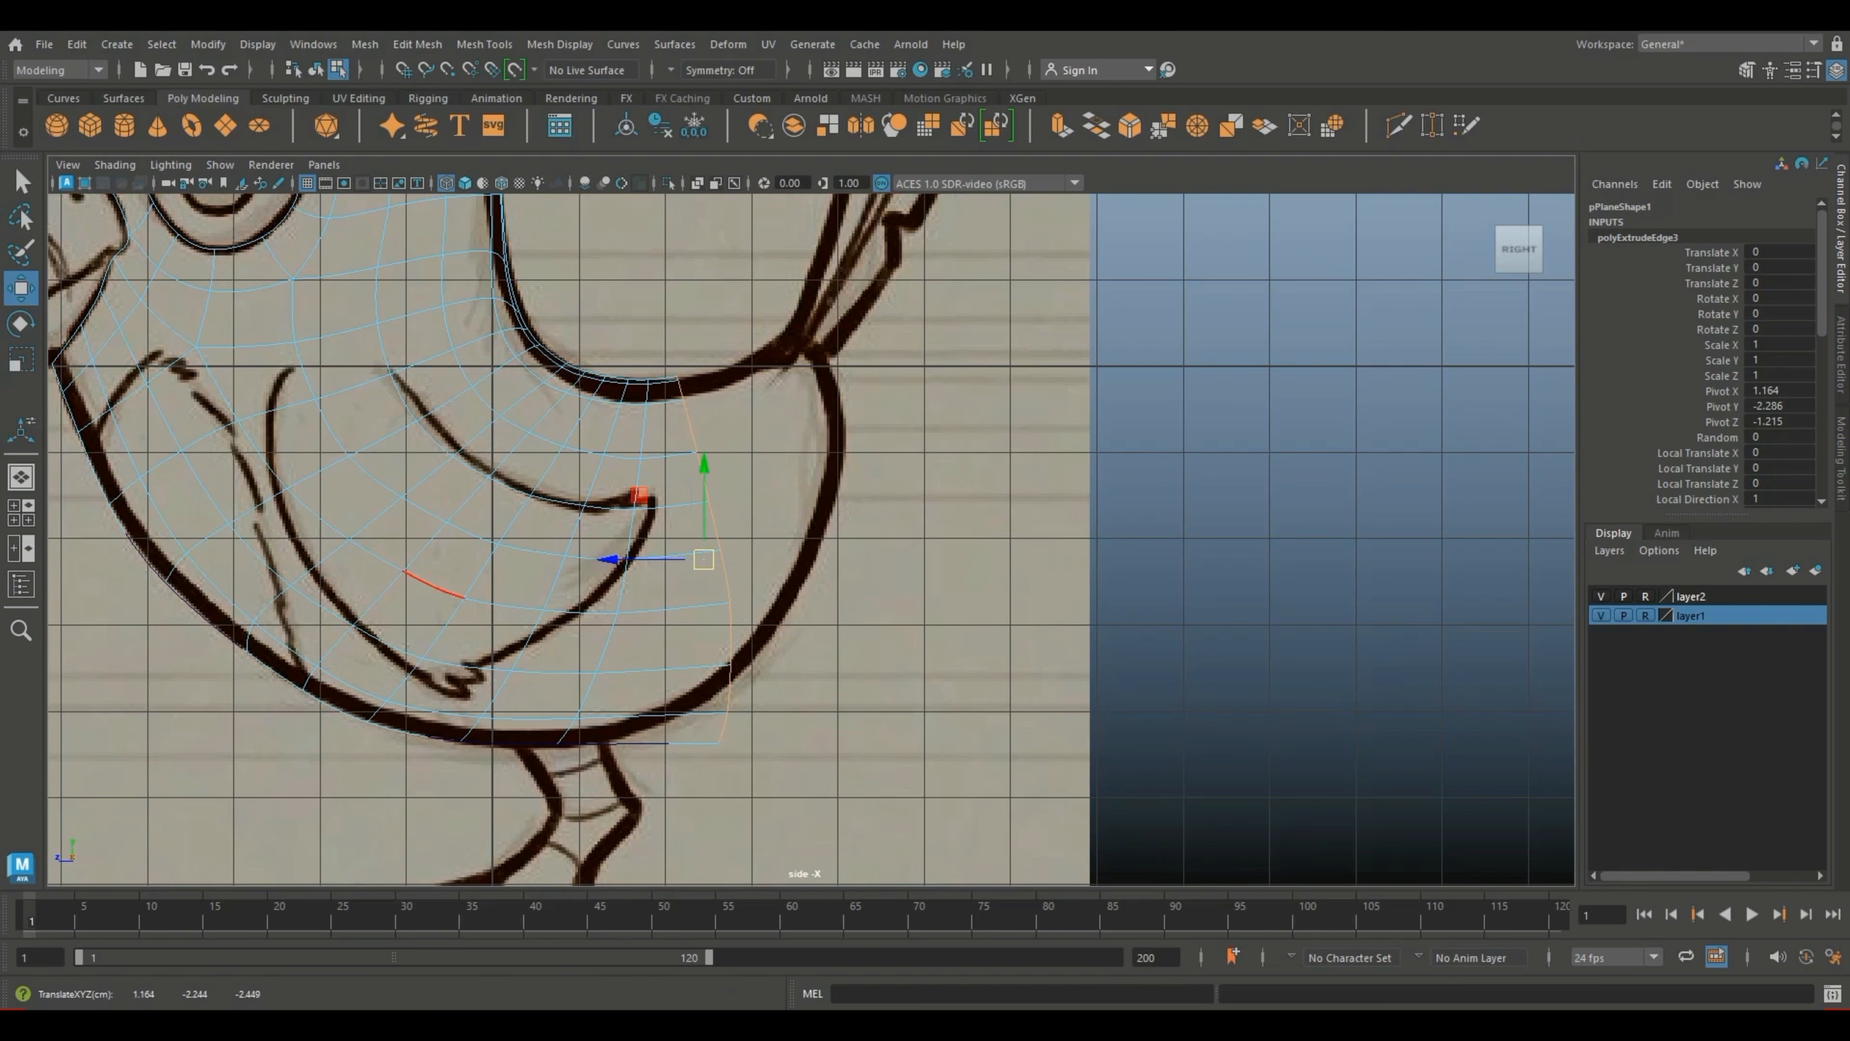
key("space")
scroll(1147, 731, "down", 3)
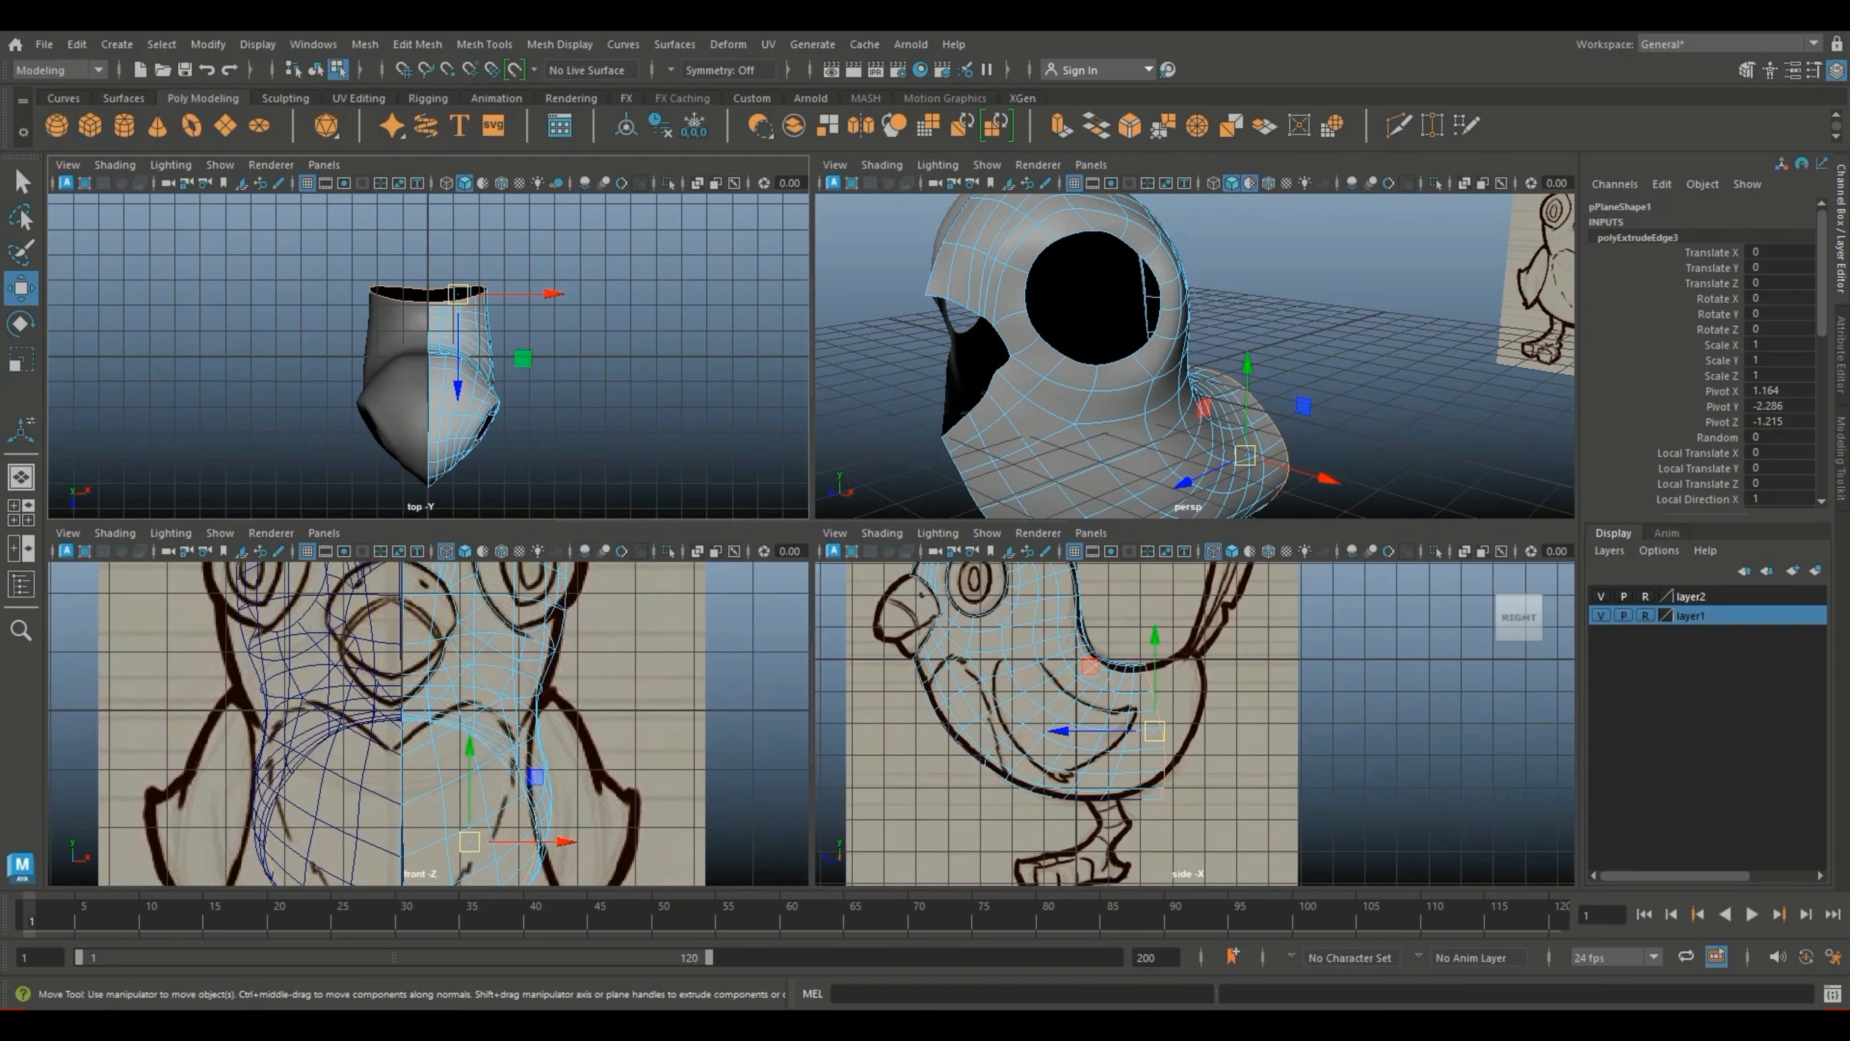
middle_click_drag(466, 802, 433, 614, "alt")
scroll(880, 696, "up", 2)
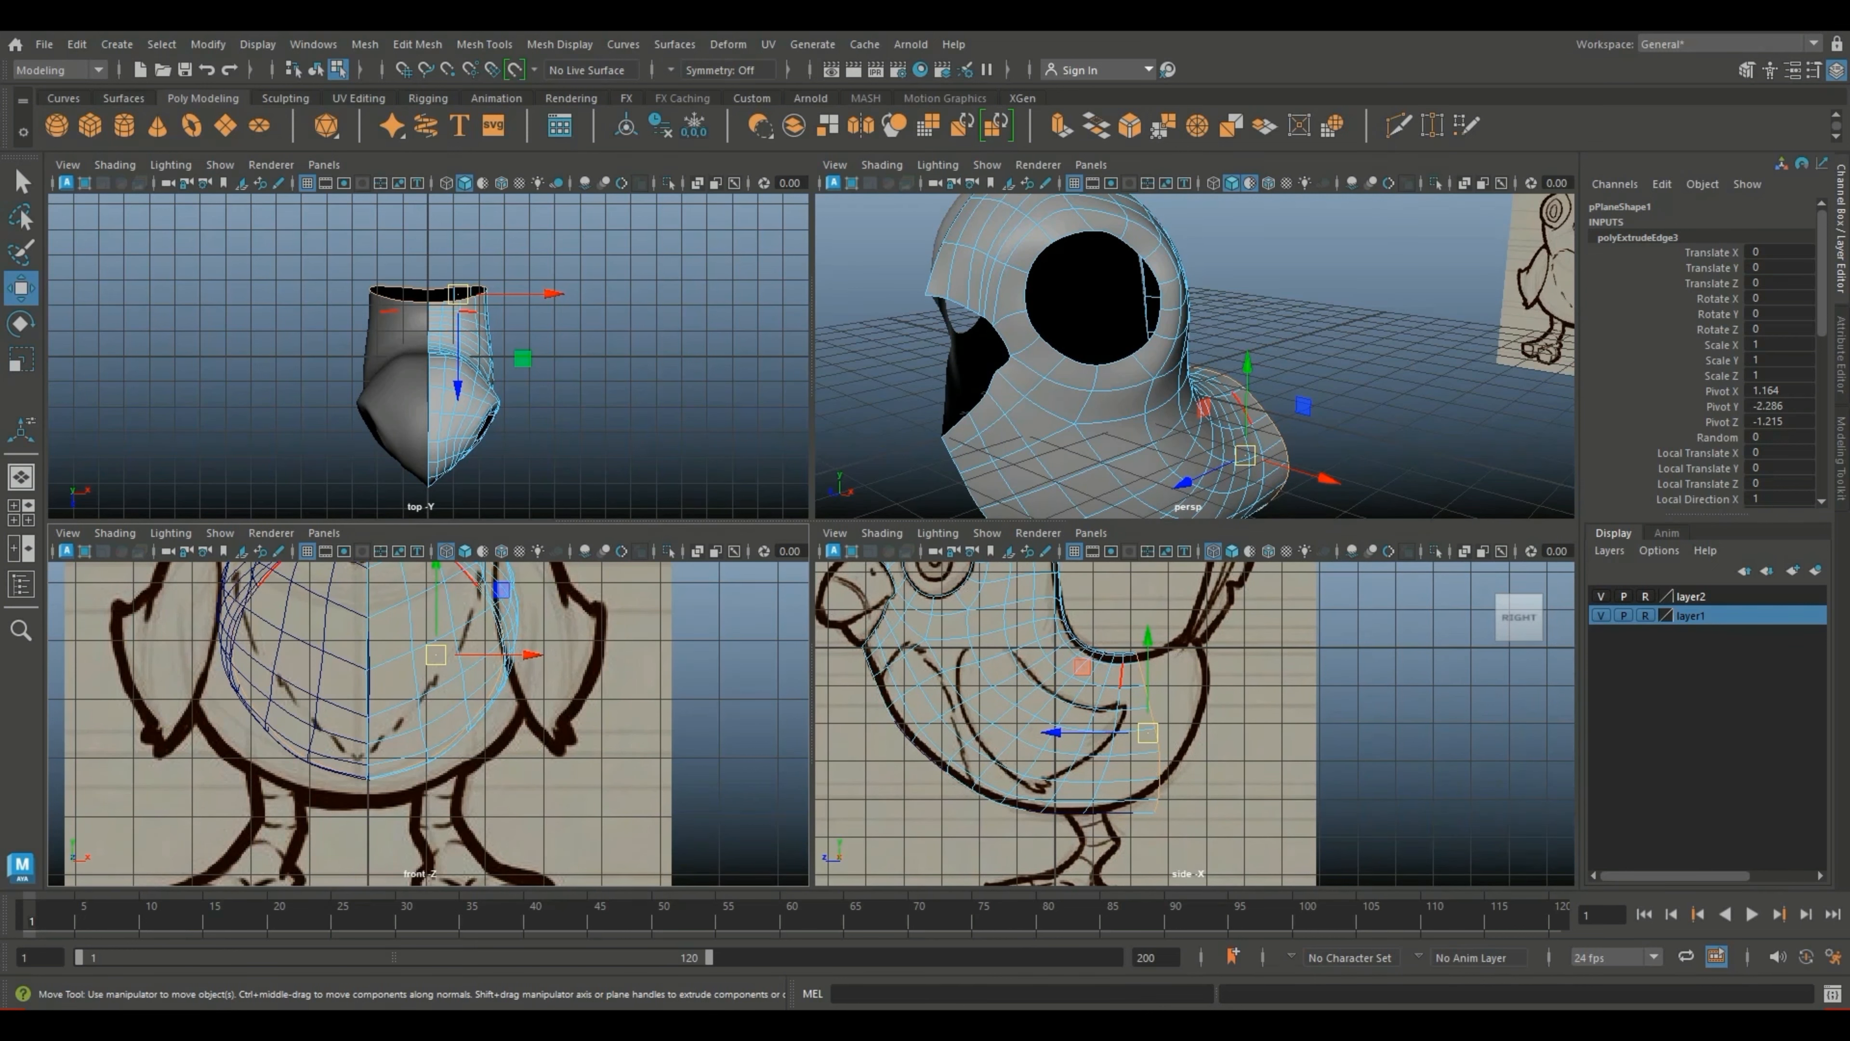
key("space")
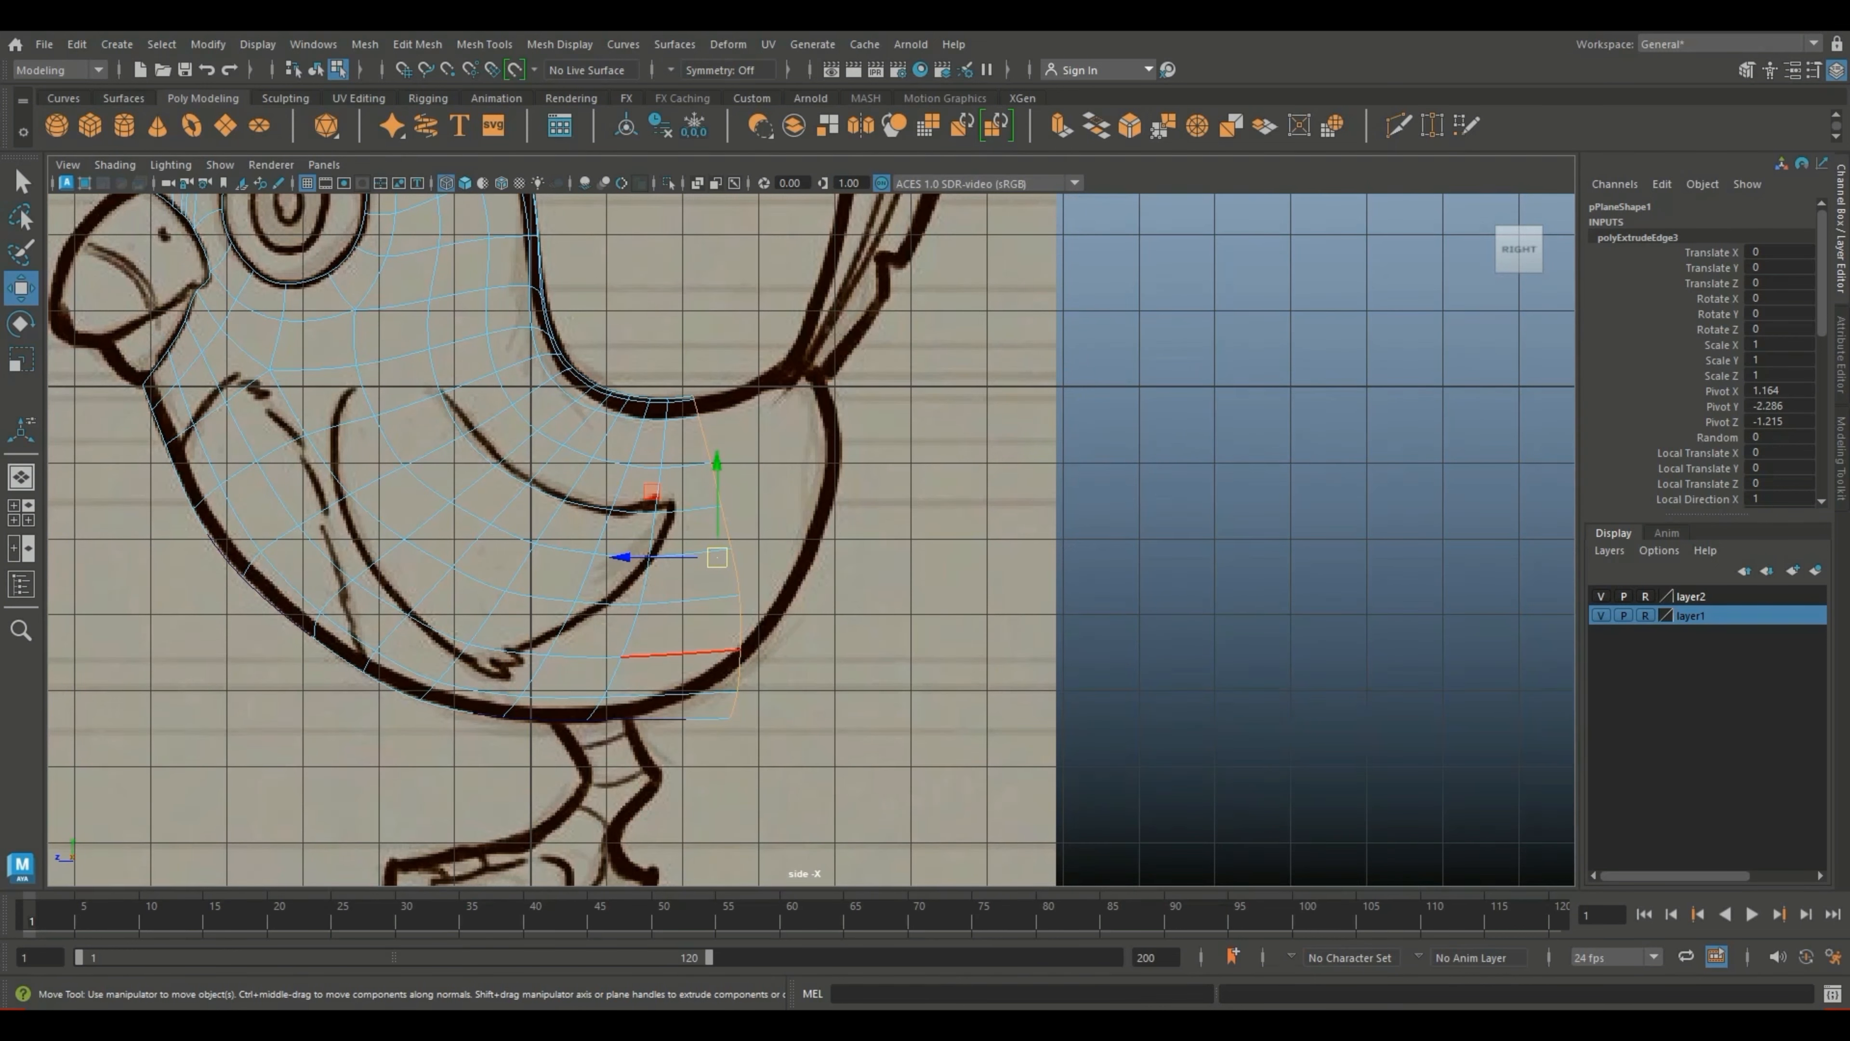
Step: Shift the extruded row's lower vertices forward and up to the belly outline, and align its upper vertices under the back
scroll(810, 540, "up", 1)
right_click_drag(715, 481, 632, 487)
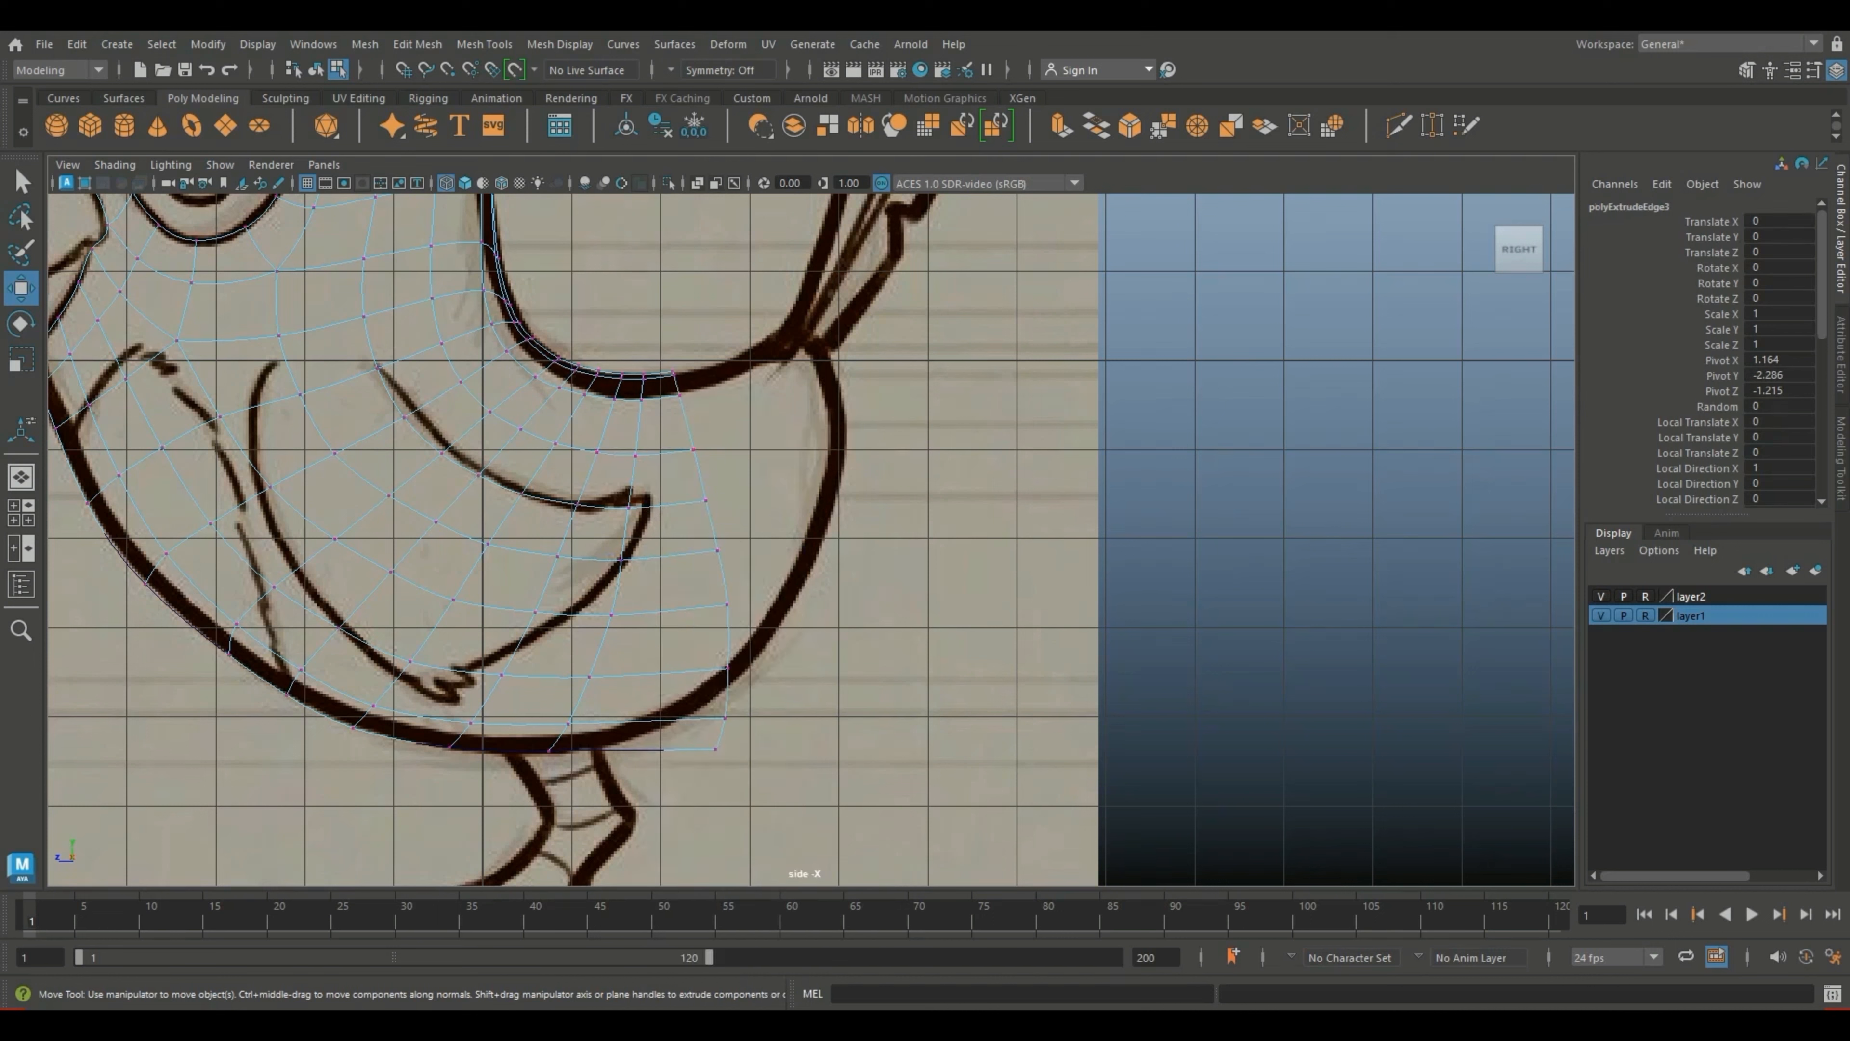
left_click_drag(774, 486, 677, 766)
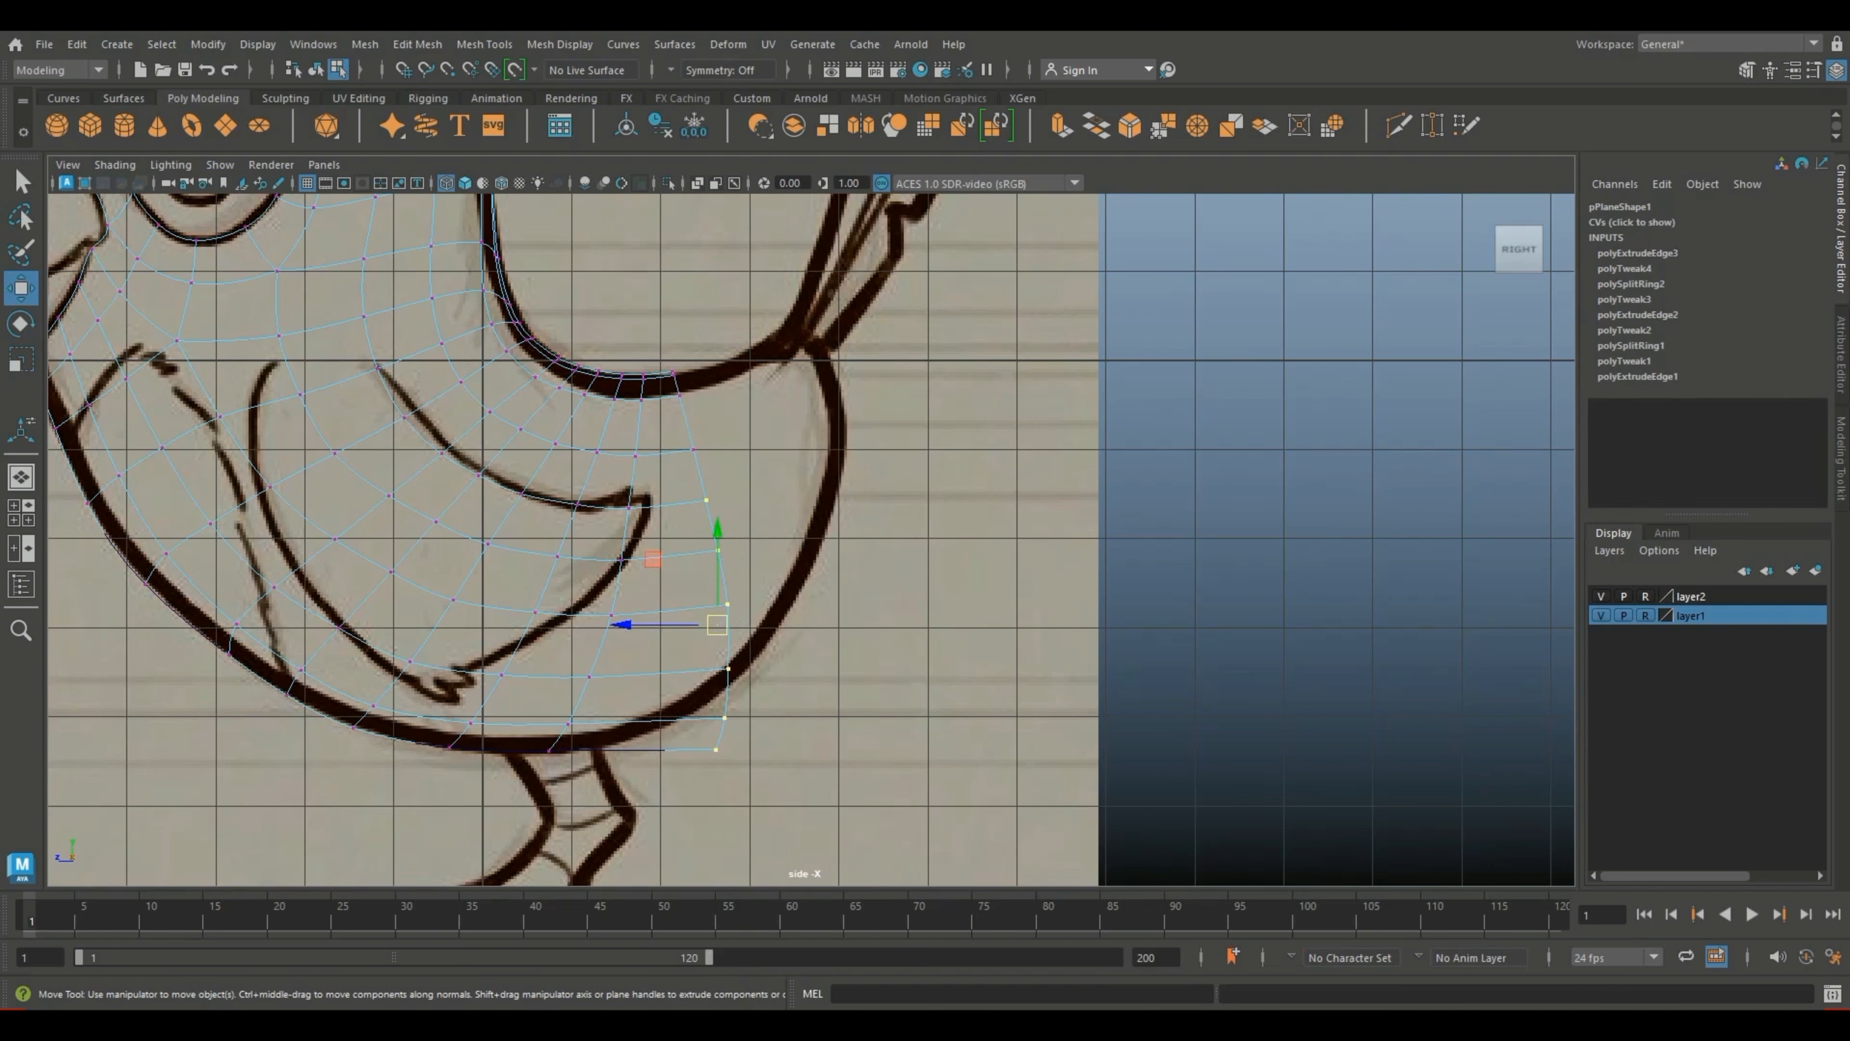
left_click_drag(717, 625, 672, 607)
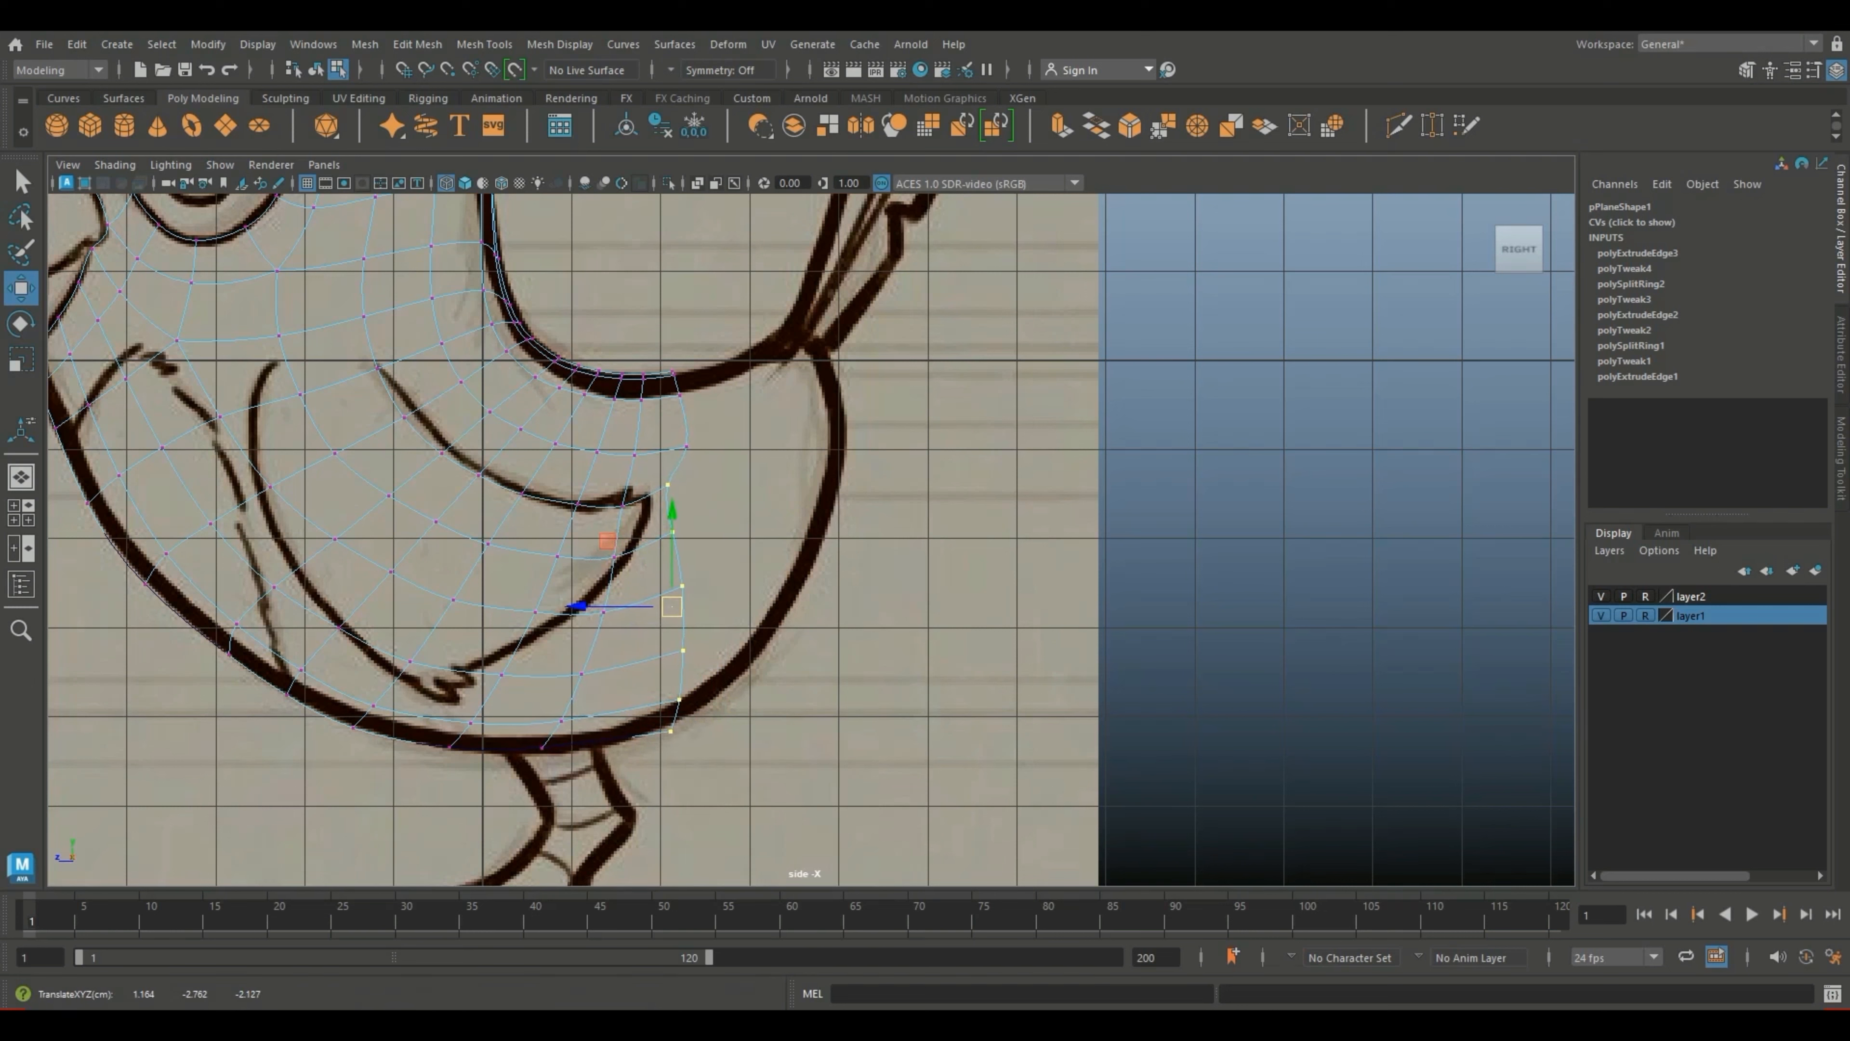
left_click_drag(660, 351, 687, 483)
left_click(685, 455)
left_click(722, 487)
left_click(674, 482)
left_click(682, 655)
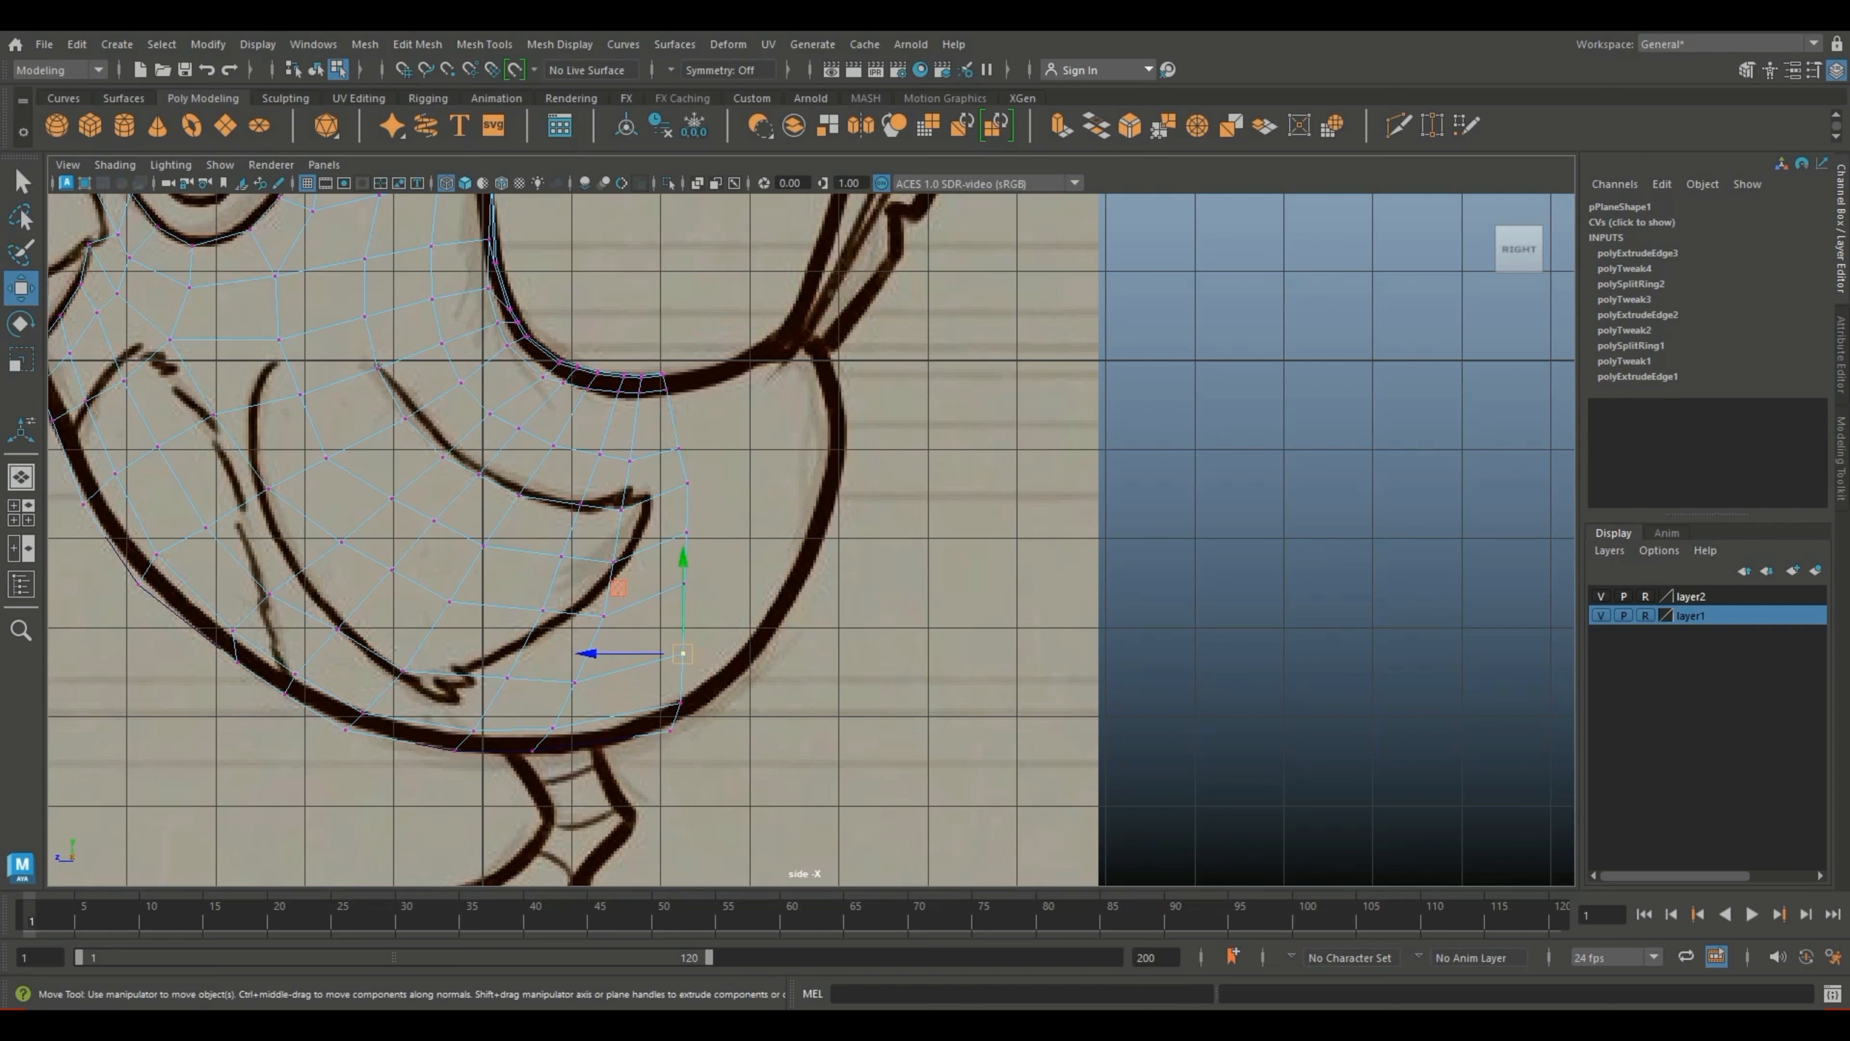
Step: Space the rear border vertices evenly between back and belly, and pull the stray belly vertices onto the side outline
left_click_drag(683, 655, 692, 582)
left_click(728, 620)
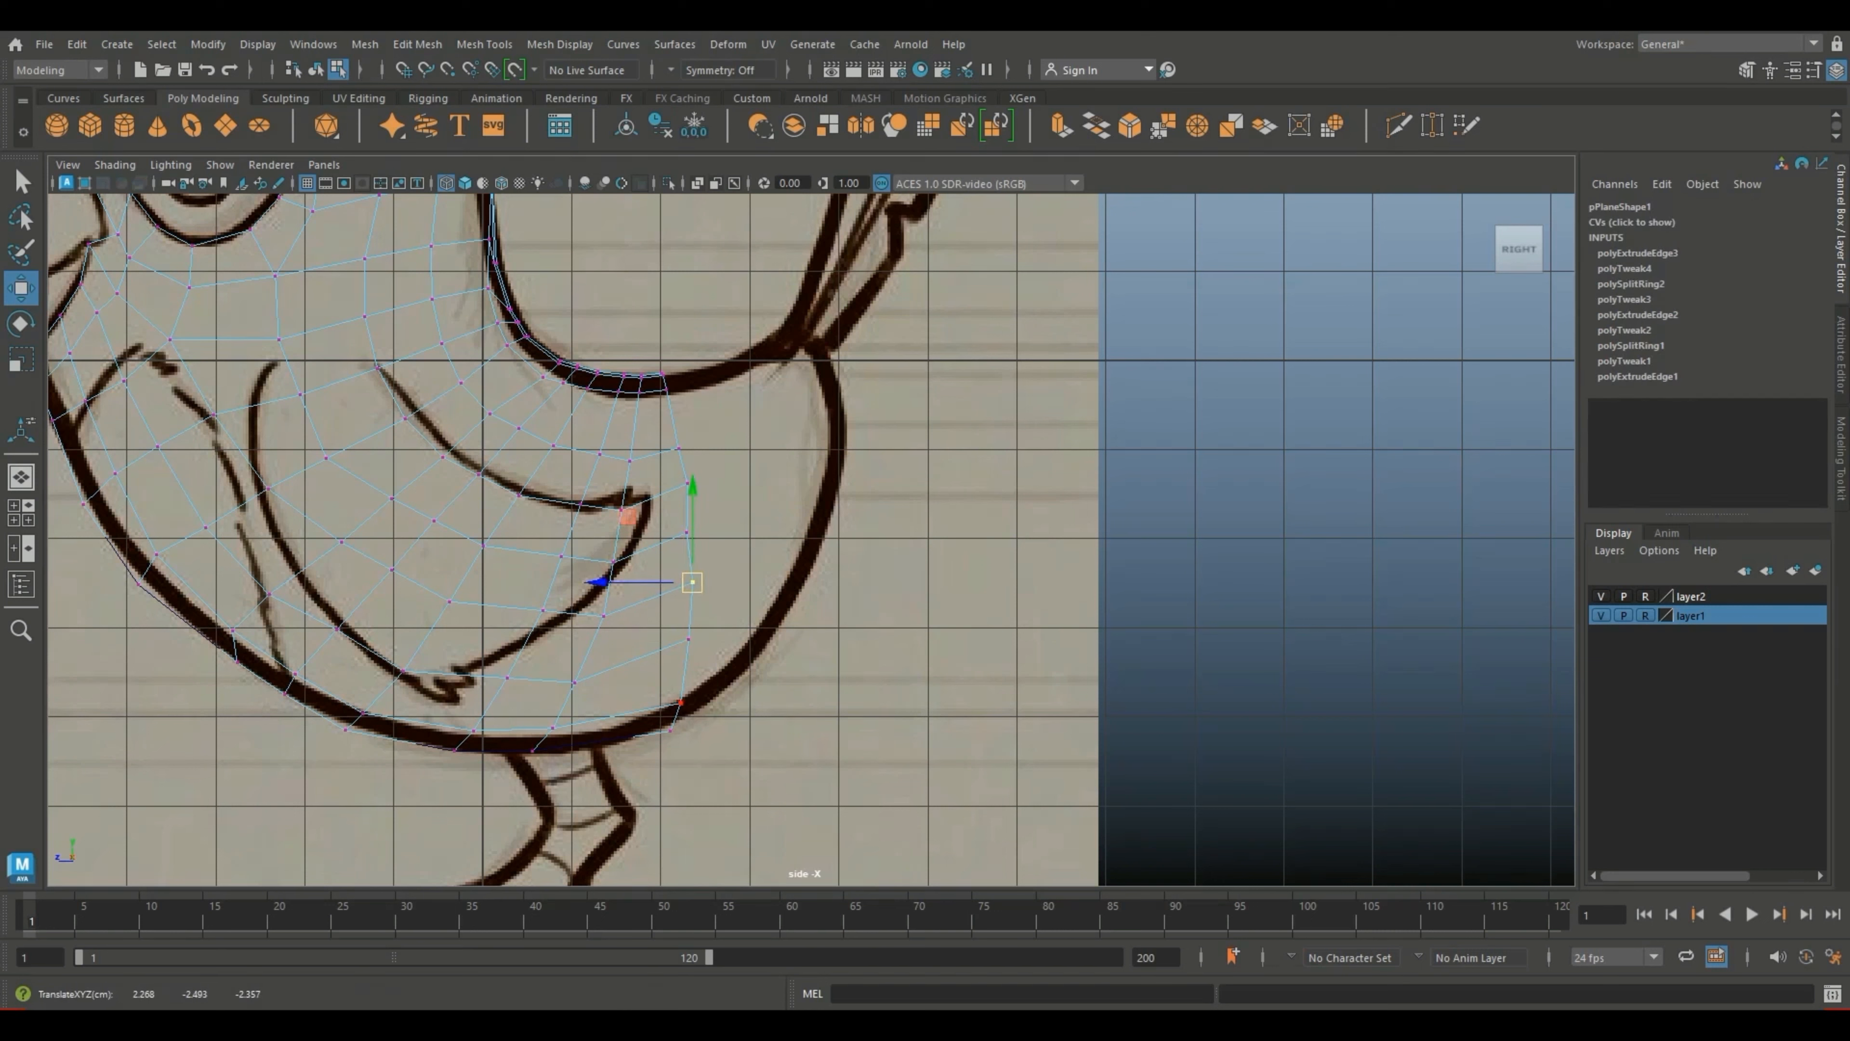
left_click(681, 702)
mouse_move(681, 702)
left_mouse_down()
mouse_move(692, 675)
mouse_move(685, 719)
mouse_move(702, 708)
mouse_move(700, 674)
left_mouse_up()
left_click(671, 731)
left_click(692, 675)
left_click_drag(720, 599, 683, 568)
left_click_drag(692, 582, 672, 512)
left_click_drag(712, 455, 669, 451)
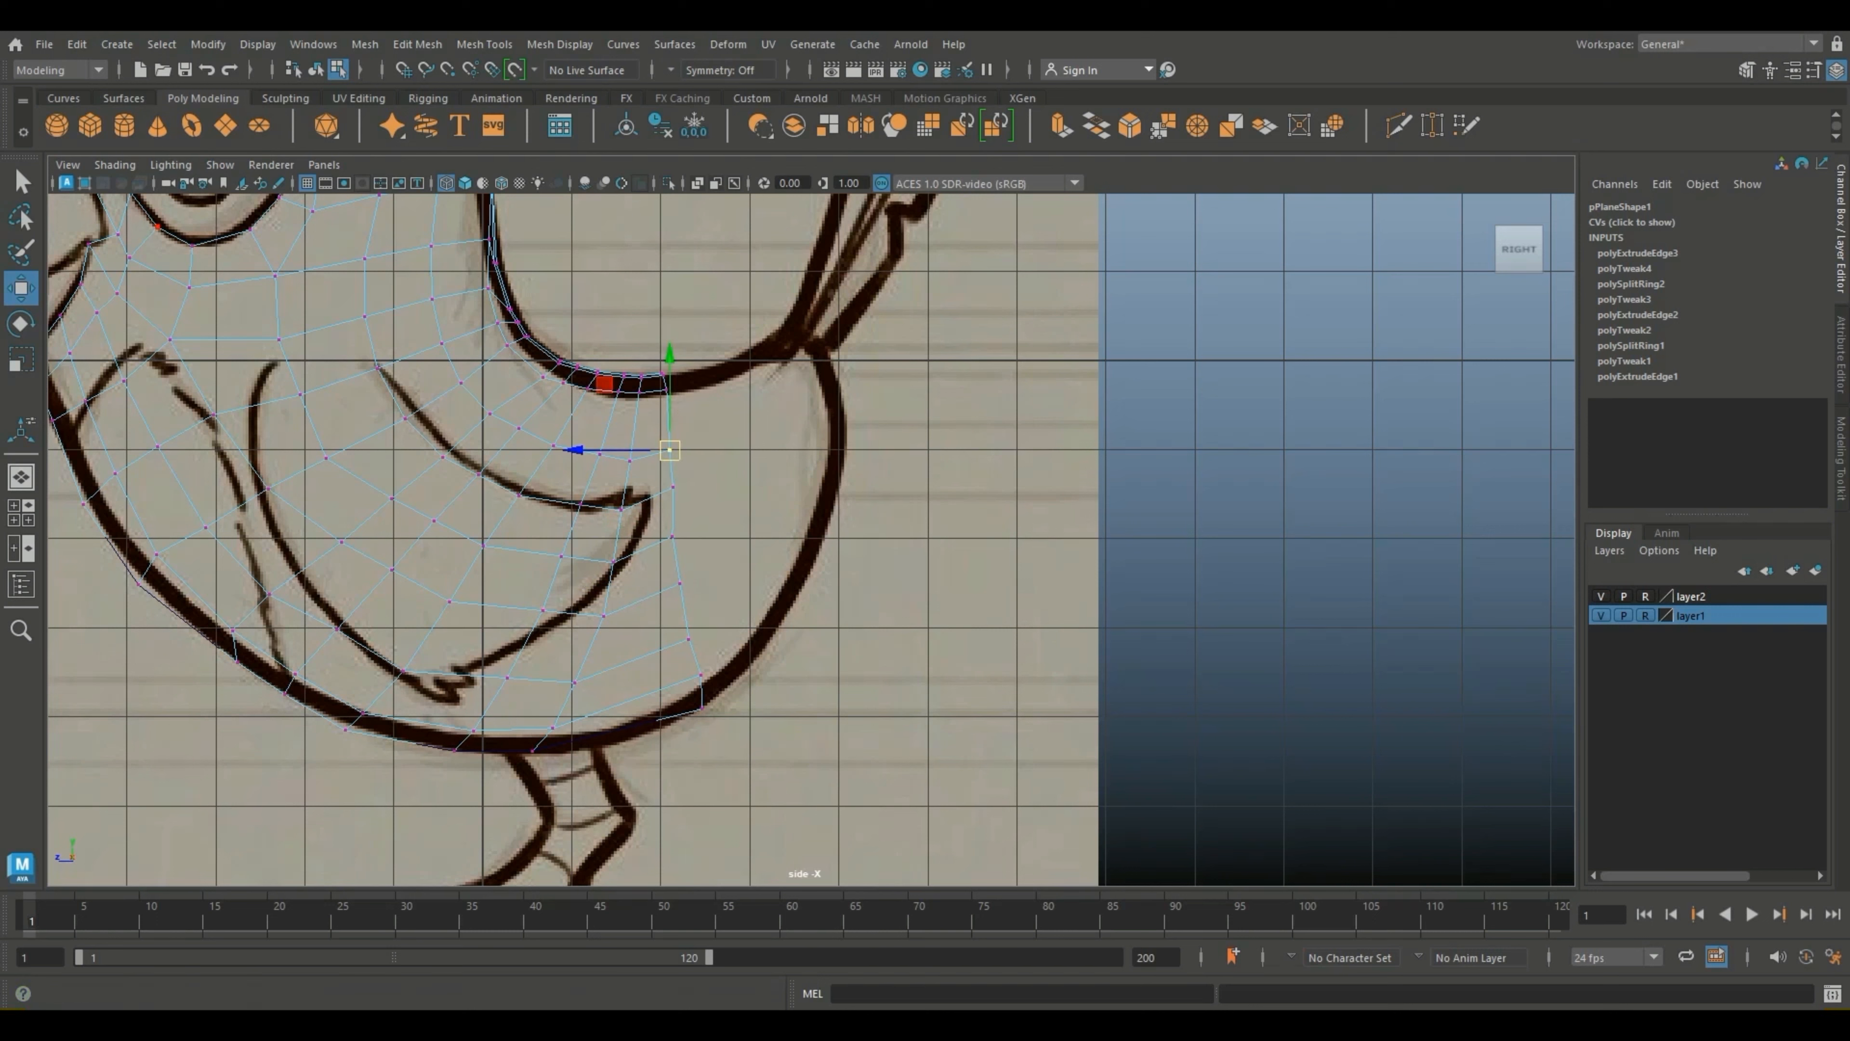
mouse_move(546, 749)
left_mouse_down()
mouse_move(519, 720)
mouse_move(554, 738)
left_mouse_up()
Step: Insert an edge loop through the newly extruded rear row from back to belly
left_click(484, 44)
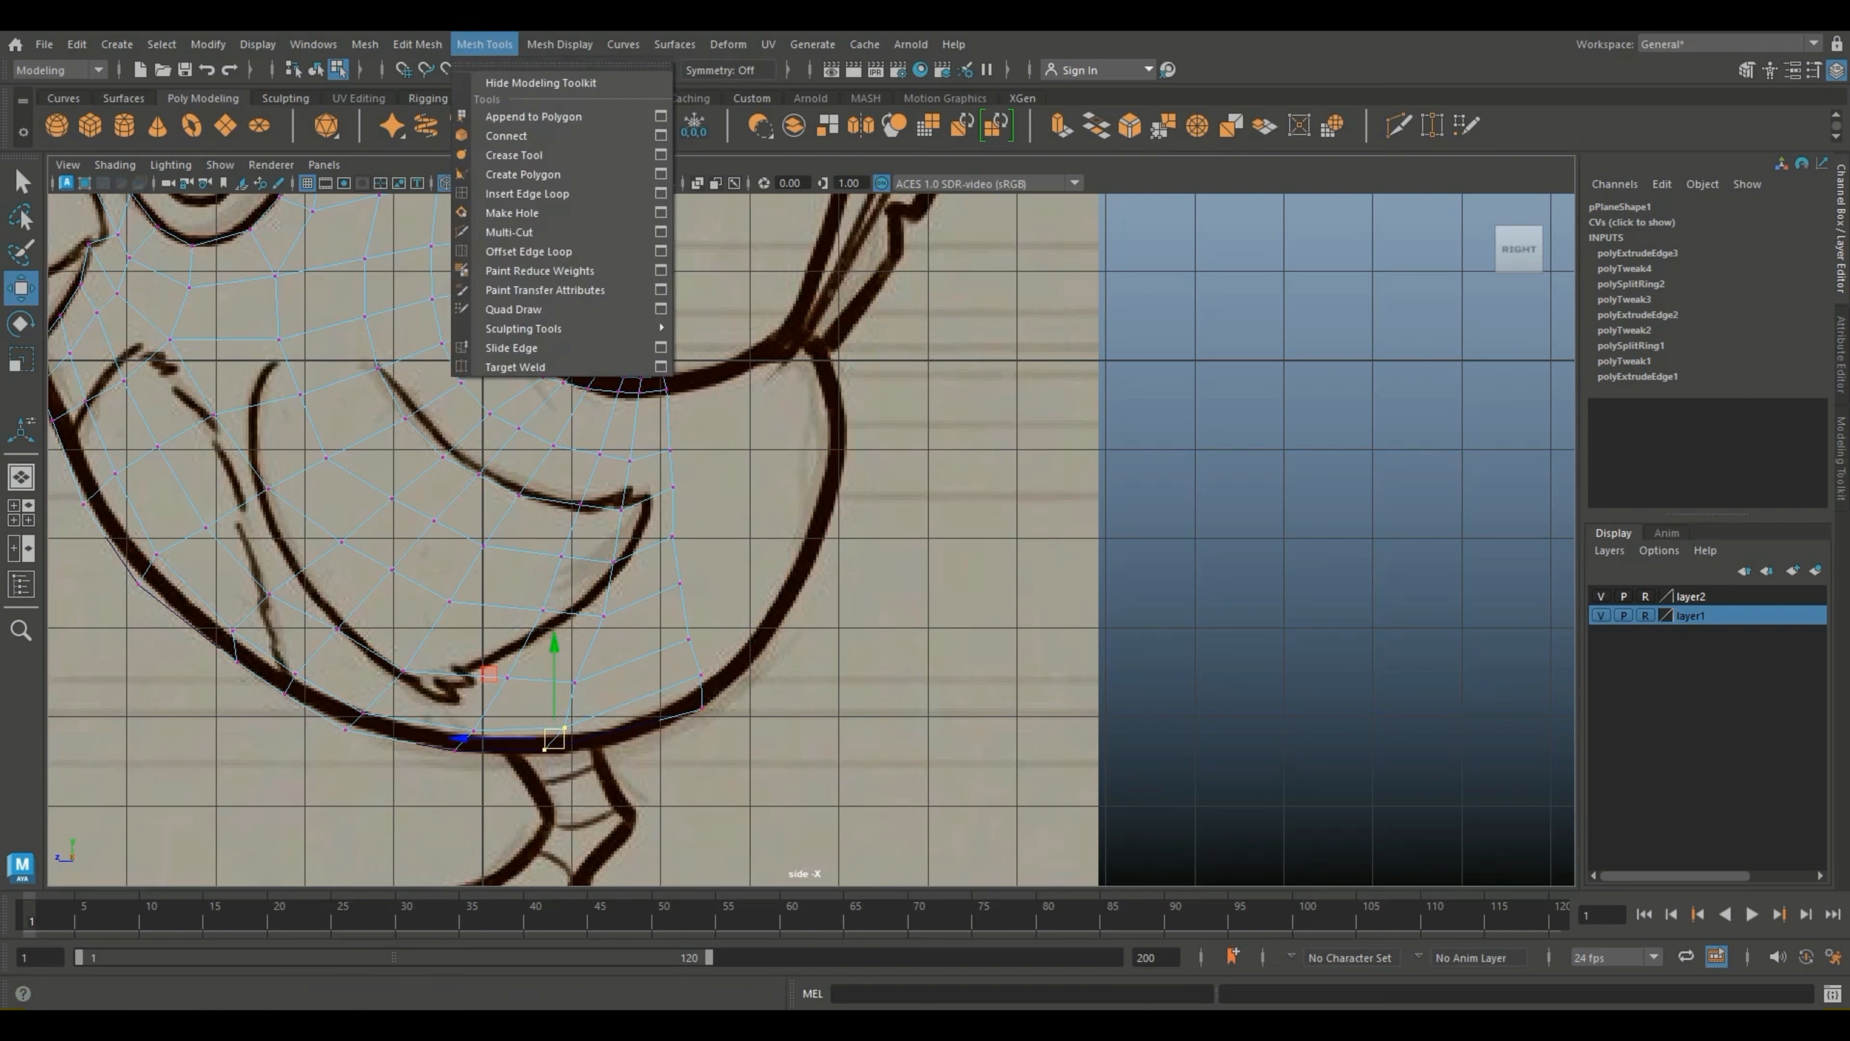
left_click(510, 192)
left_click(640, 599)
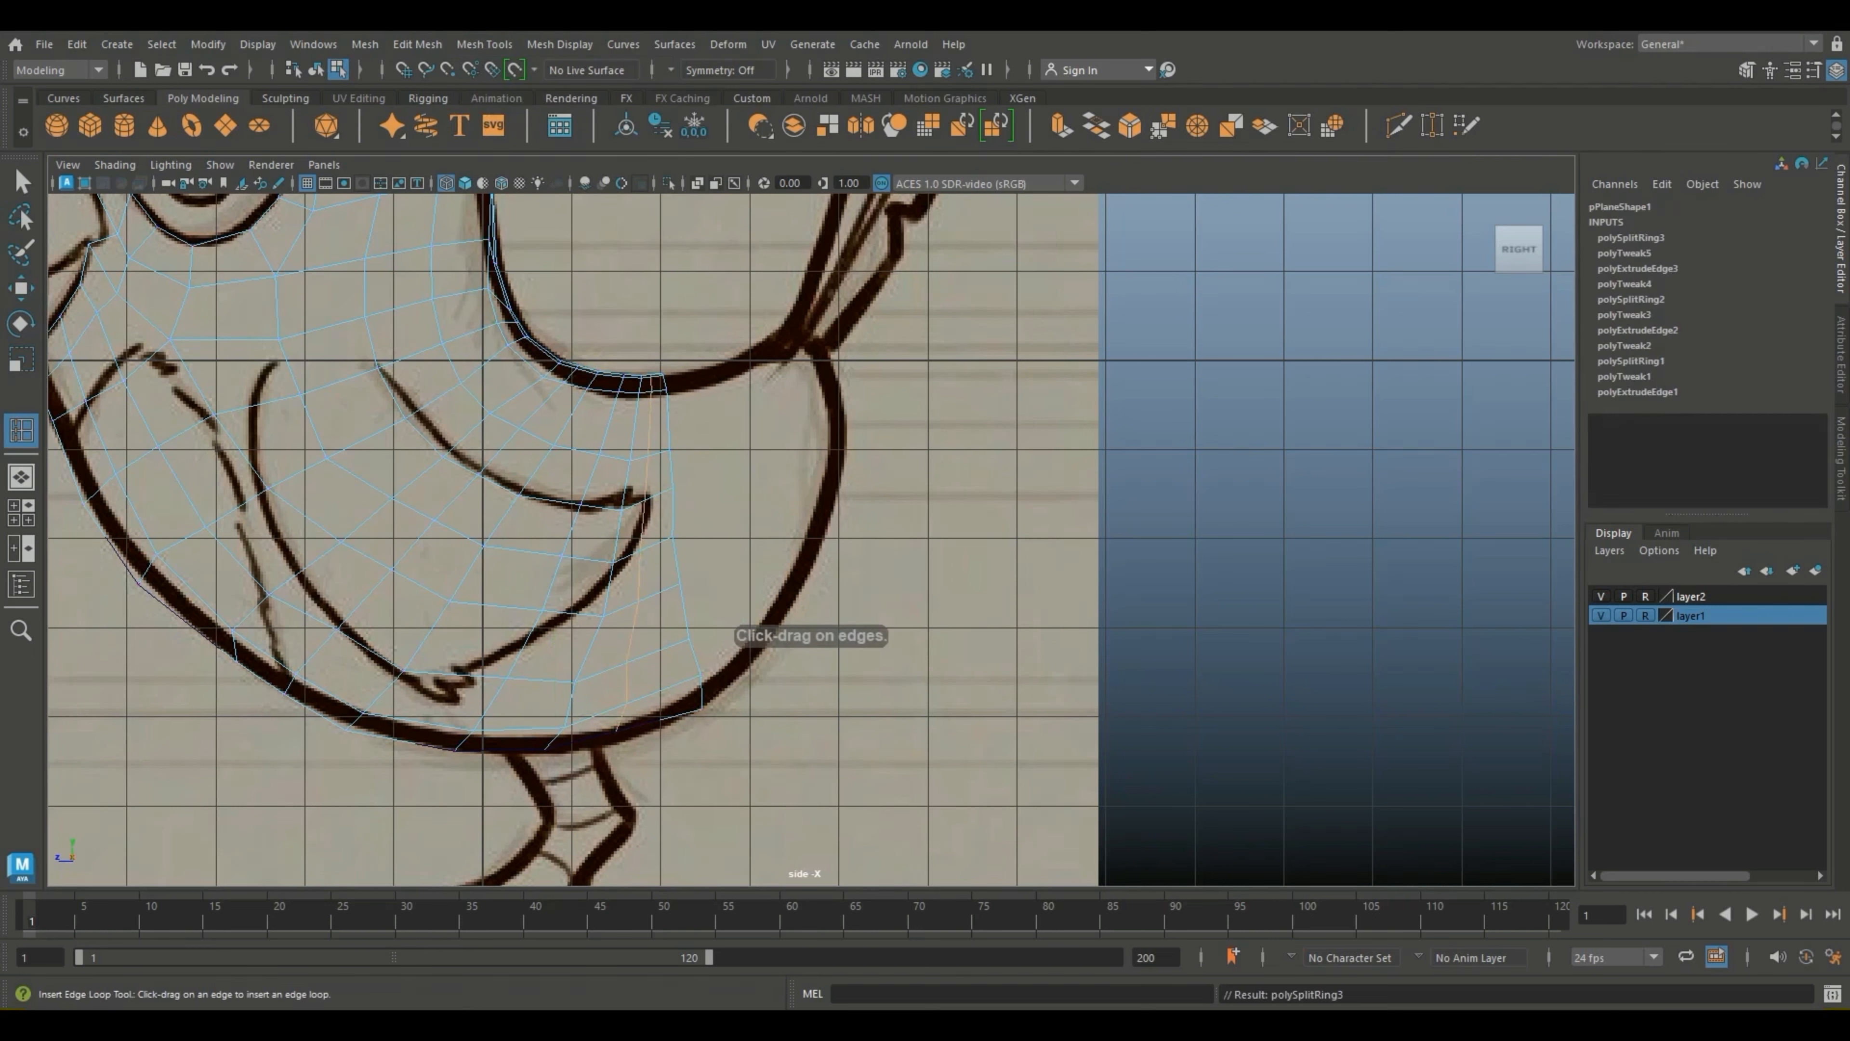
key("w")
Step: Move the inserted loop's lower vertices into line with the neighbouring rows, down to the belly outline
right_click_drag(620, 531, 553, 496)
left_click_drag(652, 691, 627, 720)
left_click(634, 669)
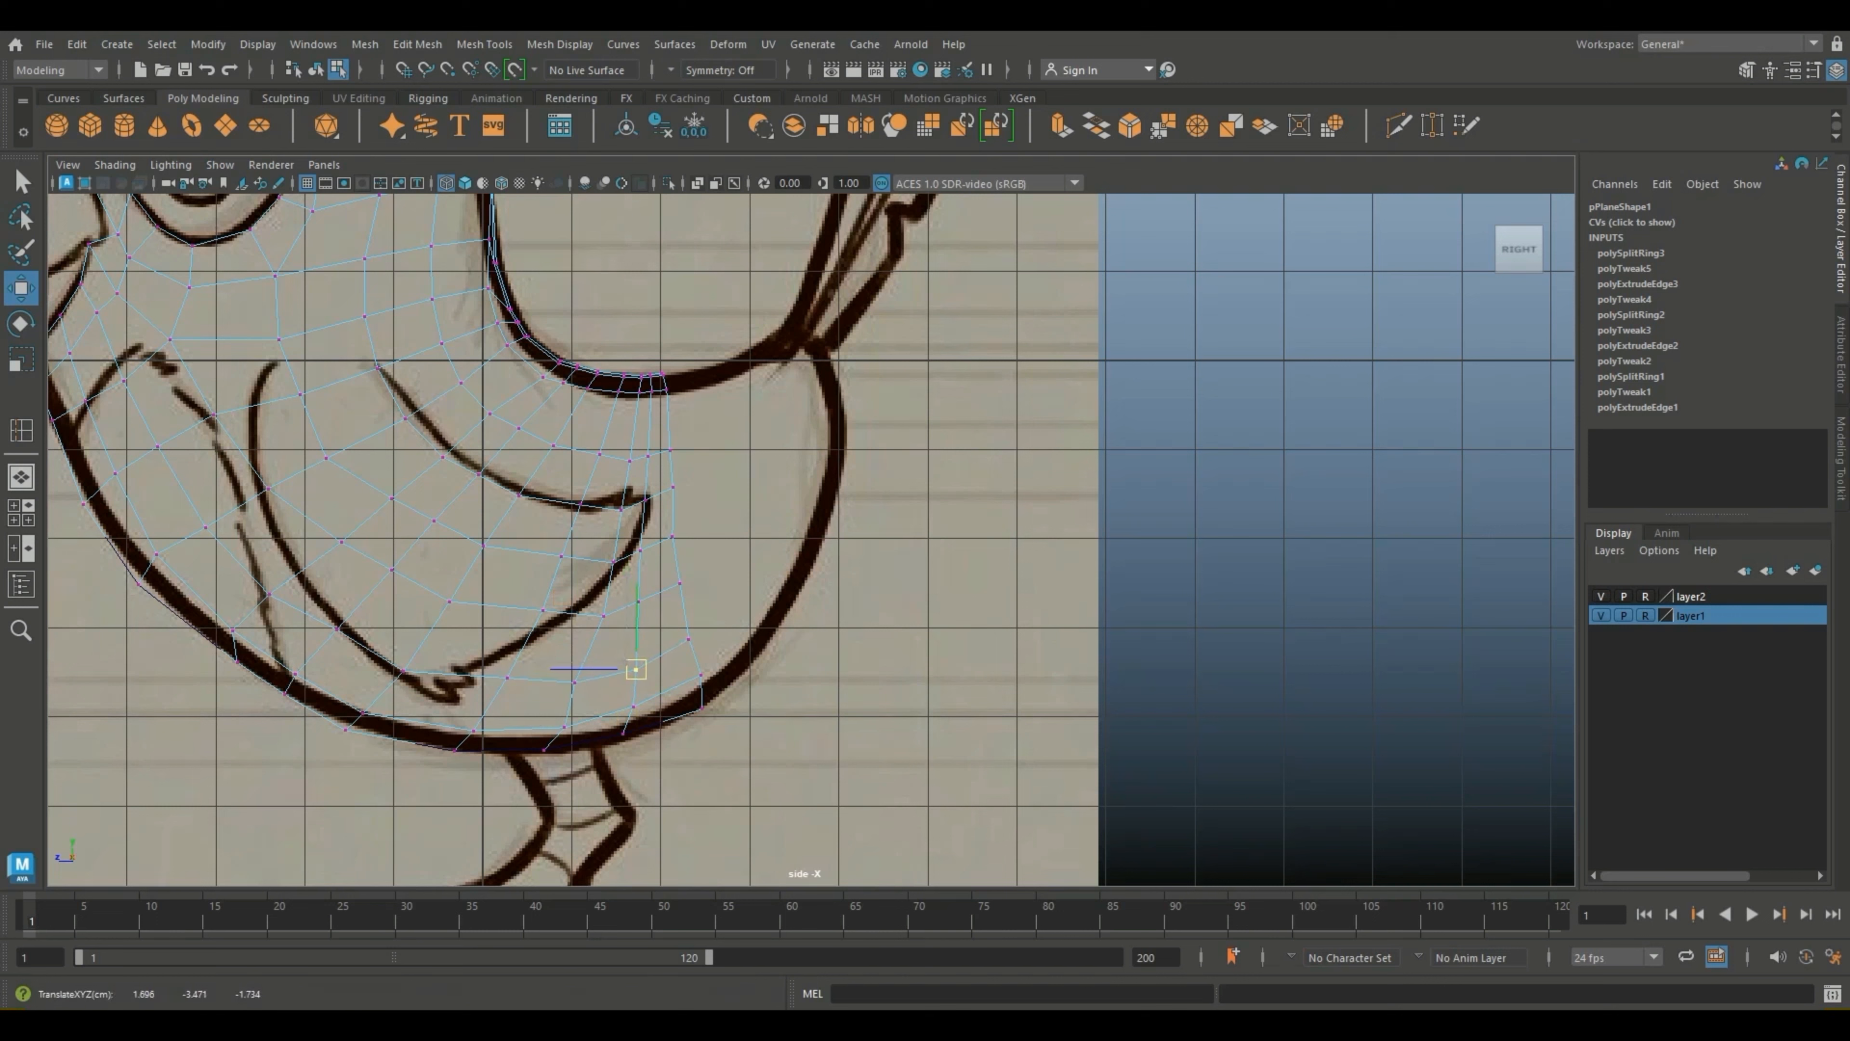
left_click(603, 615)
left_click_drag(603, 616, 638, 735)
left_click(638, 601)
Step: Line up the inserted loop's lower vertices with the neighbouring rows near the belly outline, and turn on the smooth mesh preview
left_click(689, 640)
left_click(701, 675)
left_click(702, 705)
left_click(623, 733)
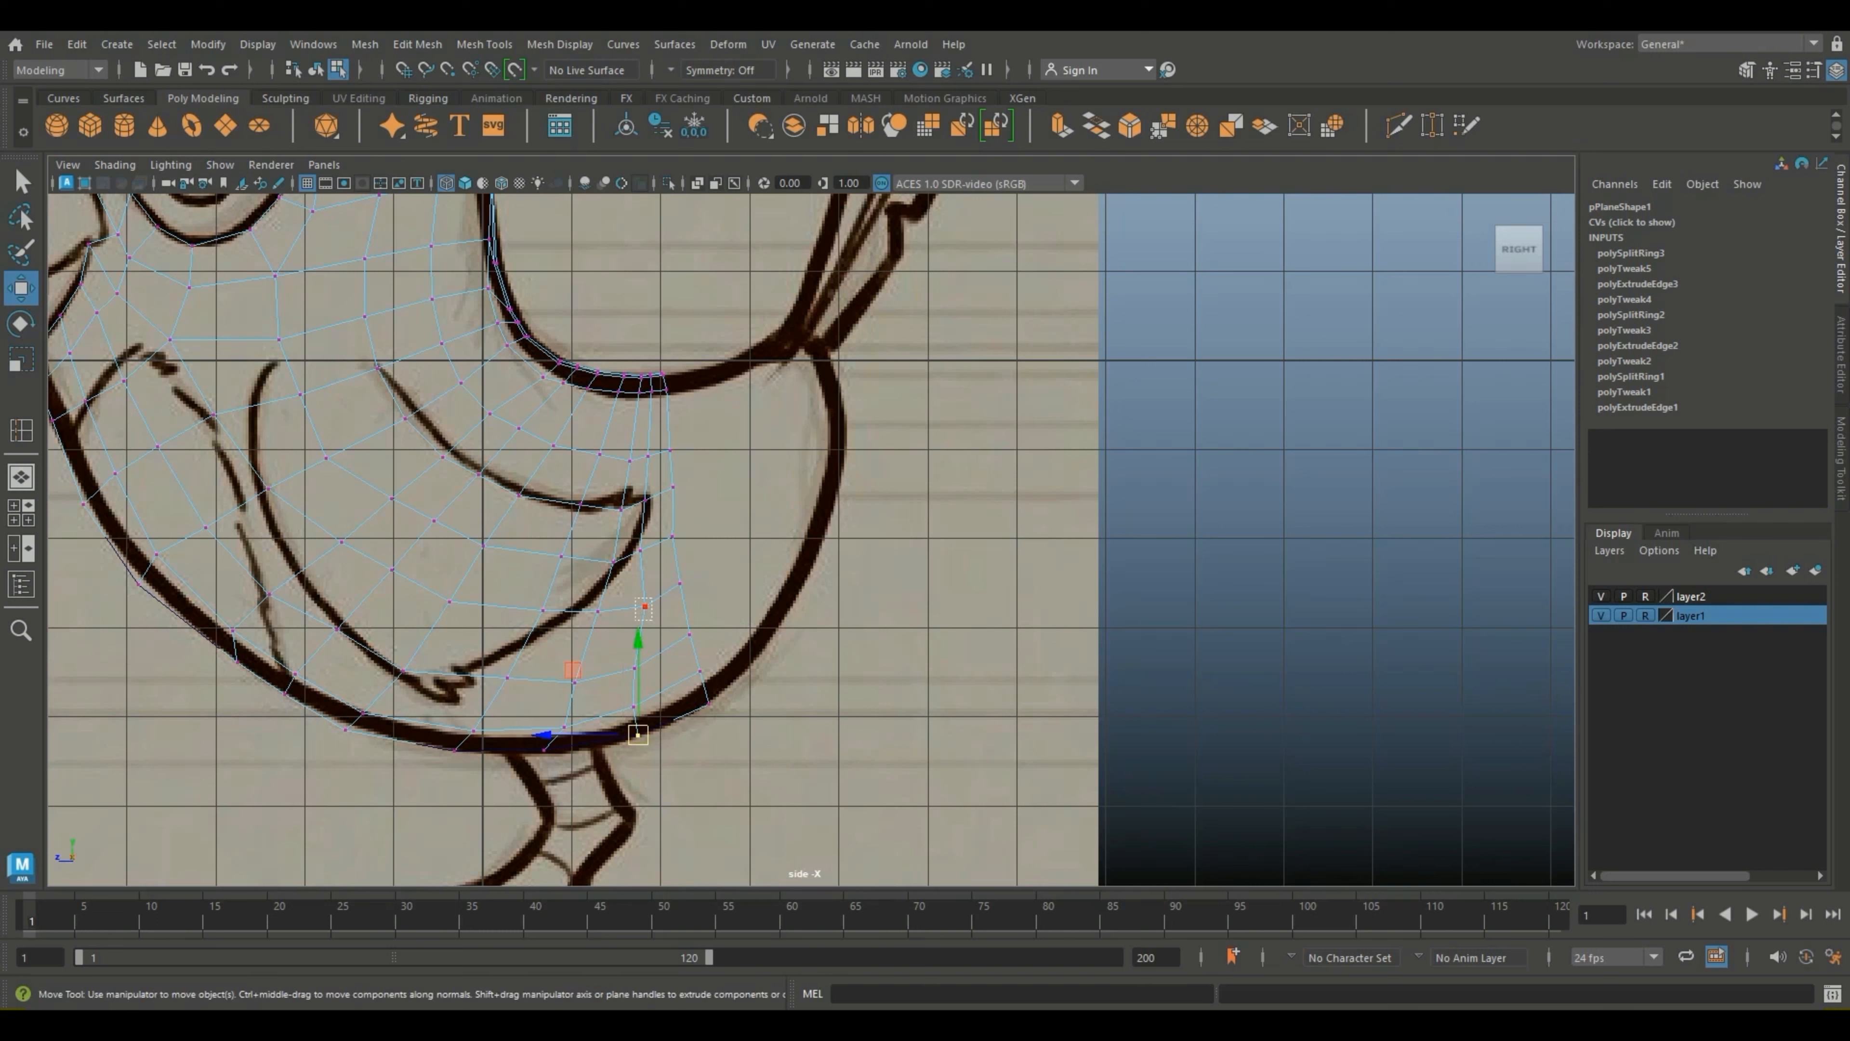
left_click(645, 606)
left_click_drag(645, 606, 633, 602)
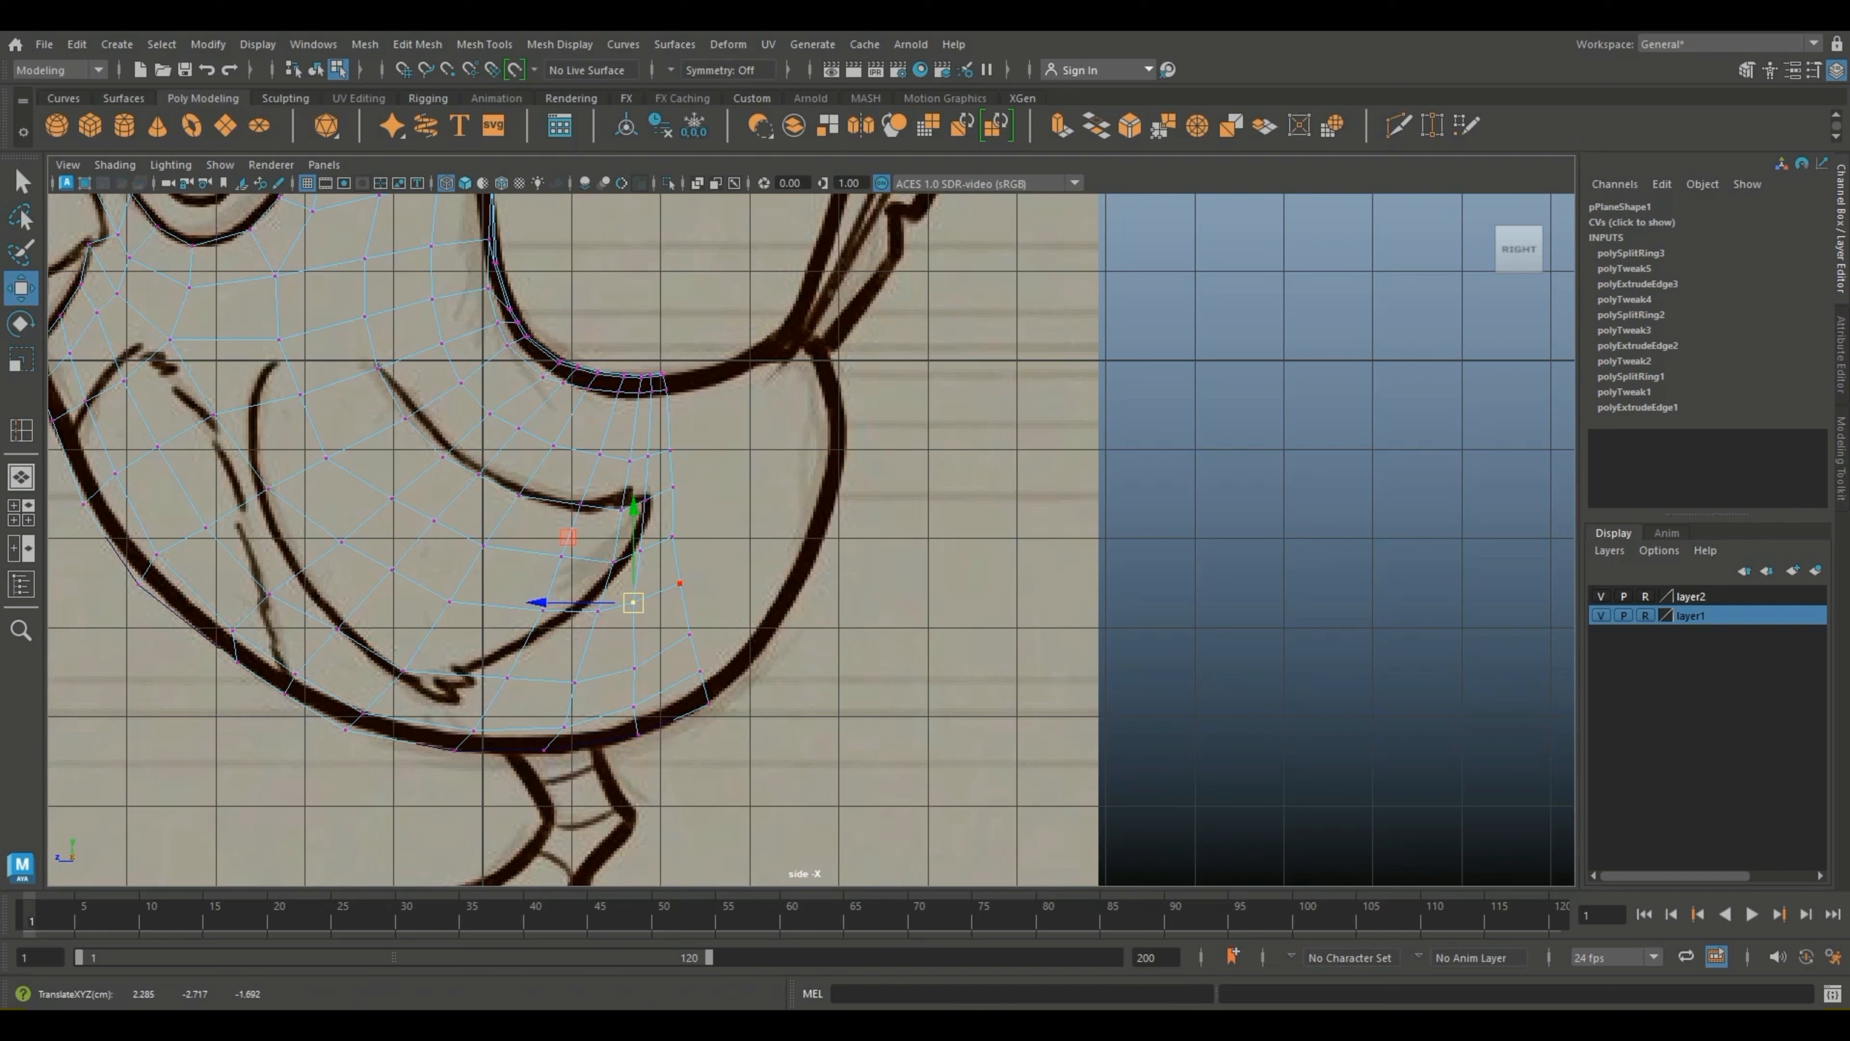
key("3")
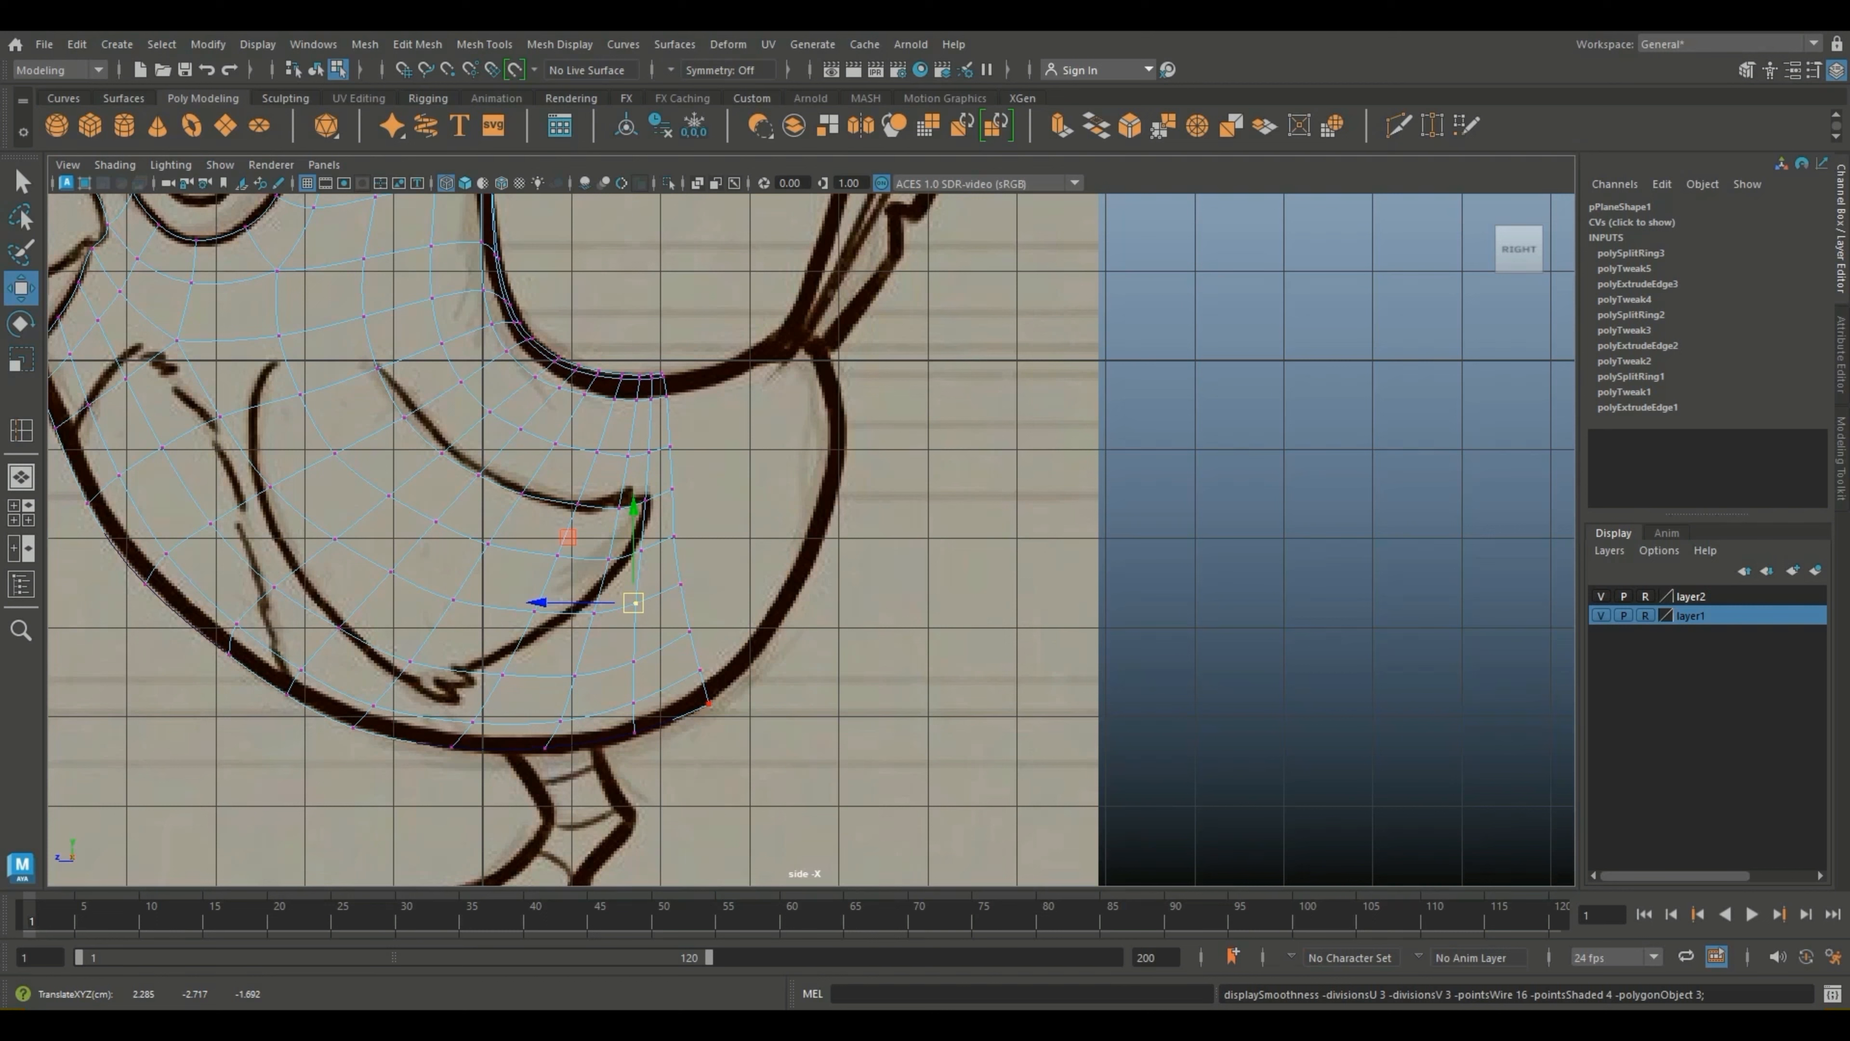
left_click(634, 706)
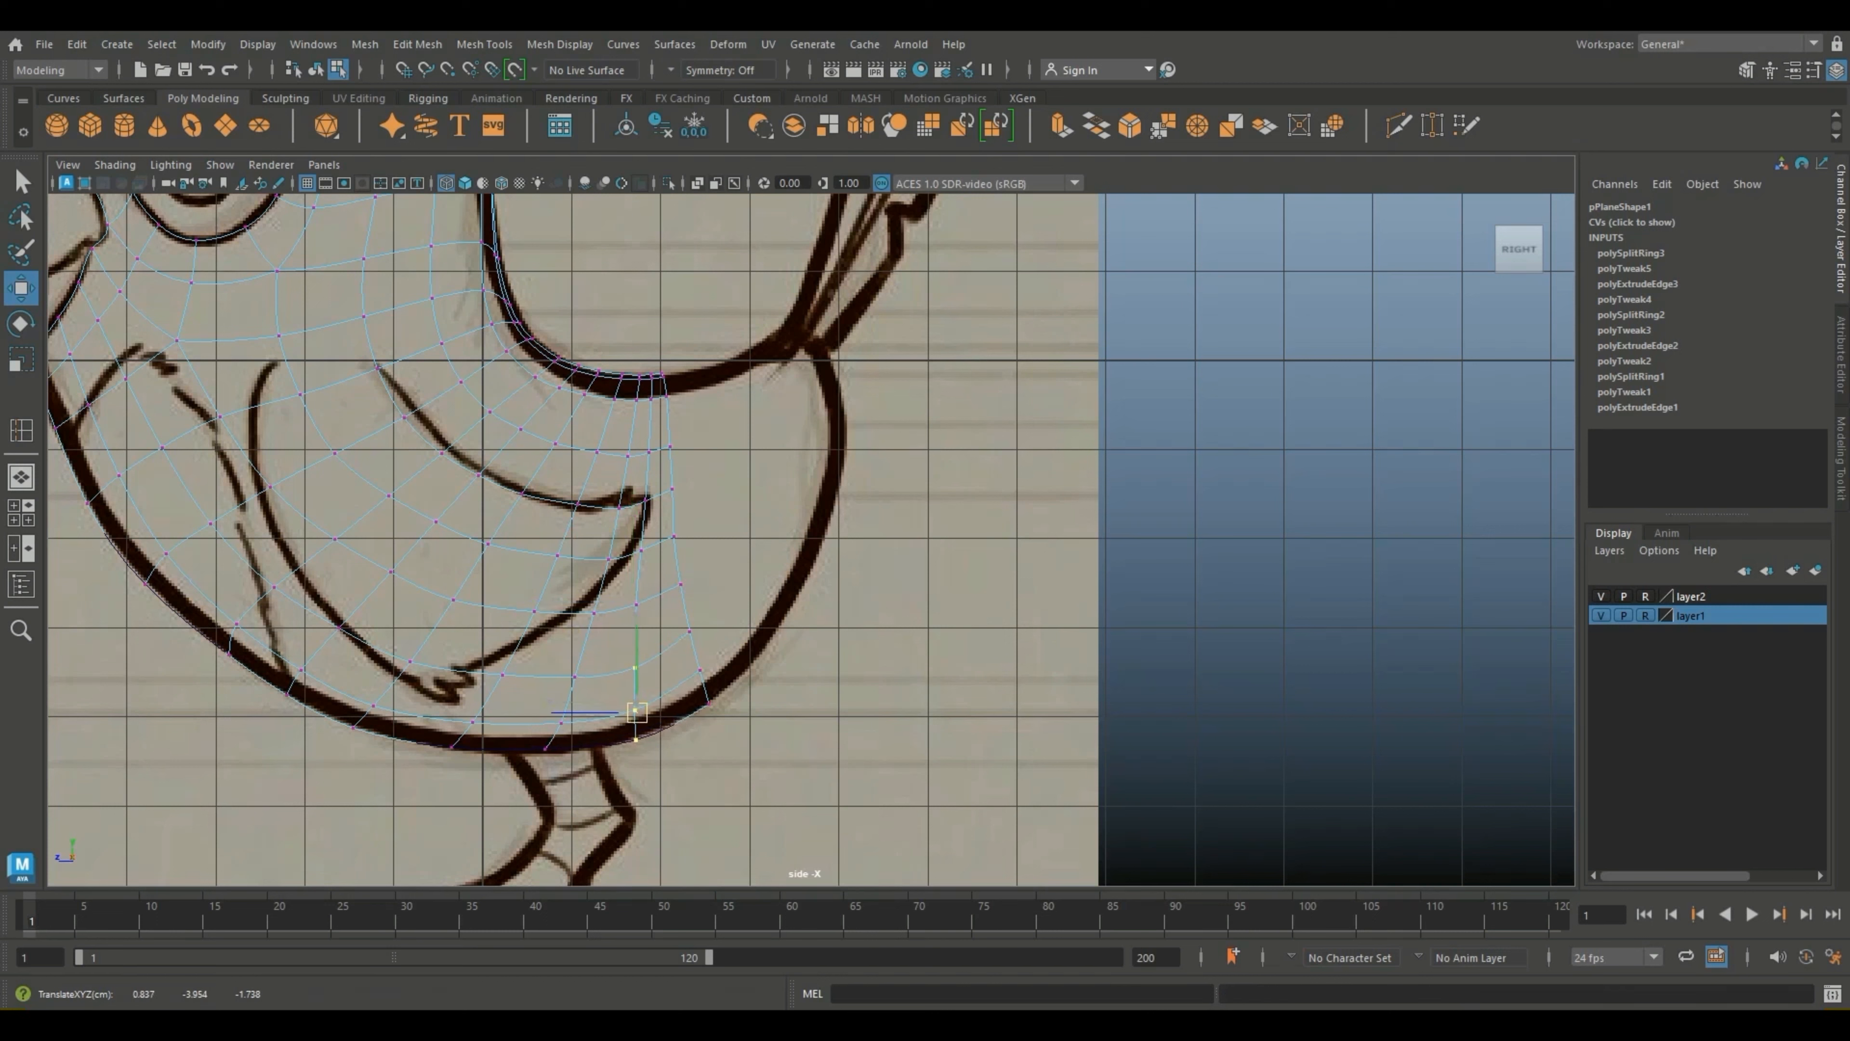
Step: Adjust the rear border's lower and middle vertices to follow the belly outline and keep an even spacing
left_click_drag(737, 739, 703, 662)
left_click(732, 583)
left_click(674, 536)
left_click_drag(674, 536, 678, 536)
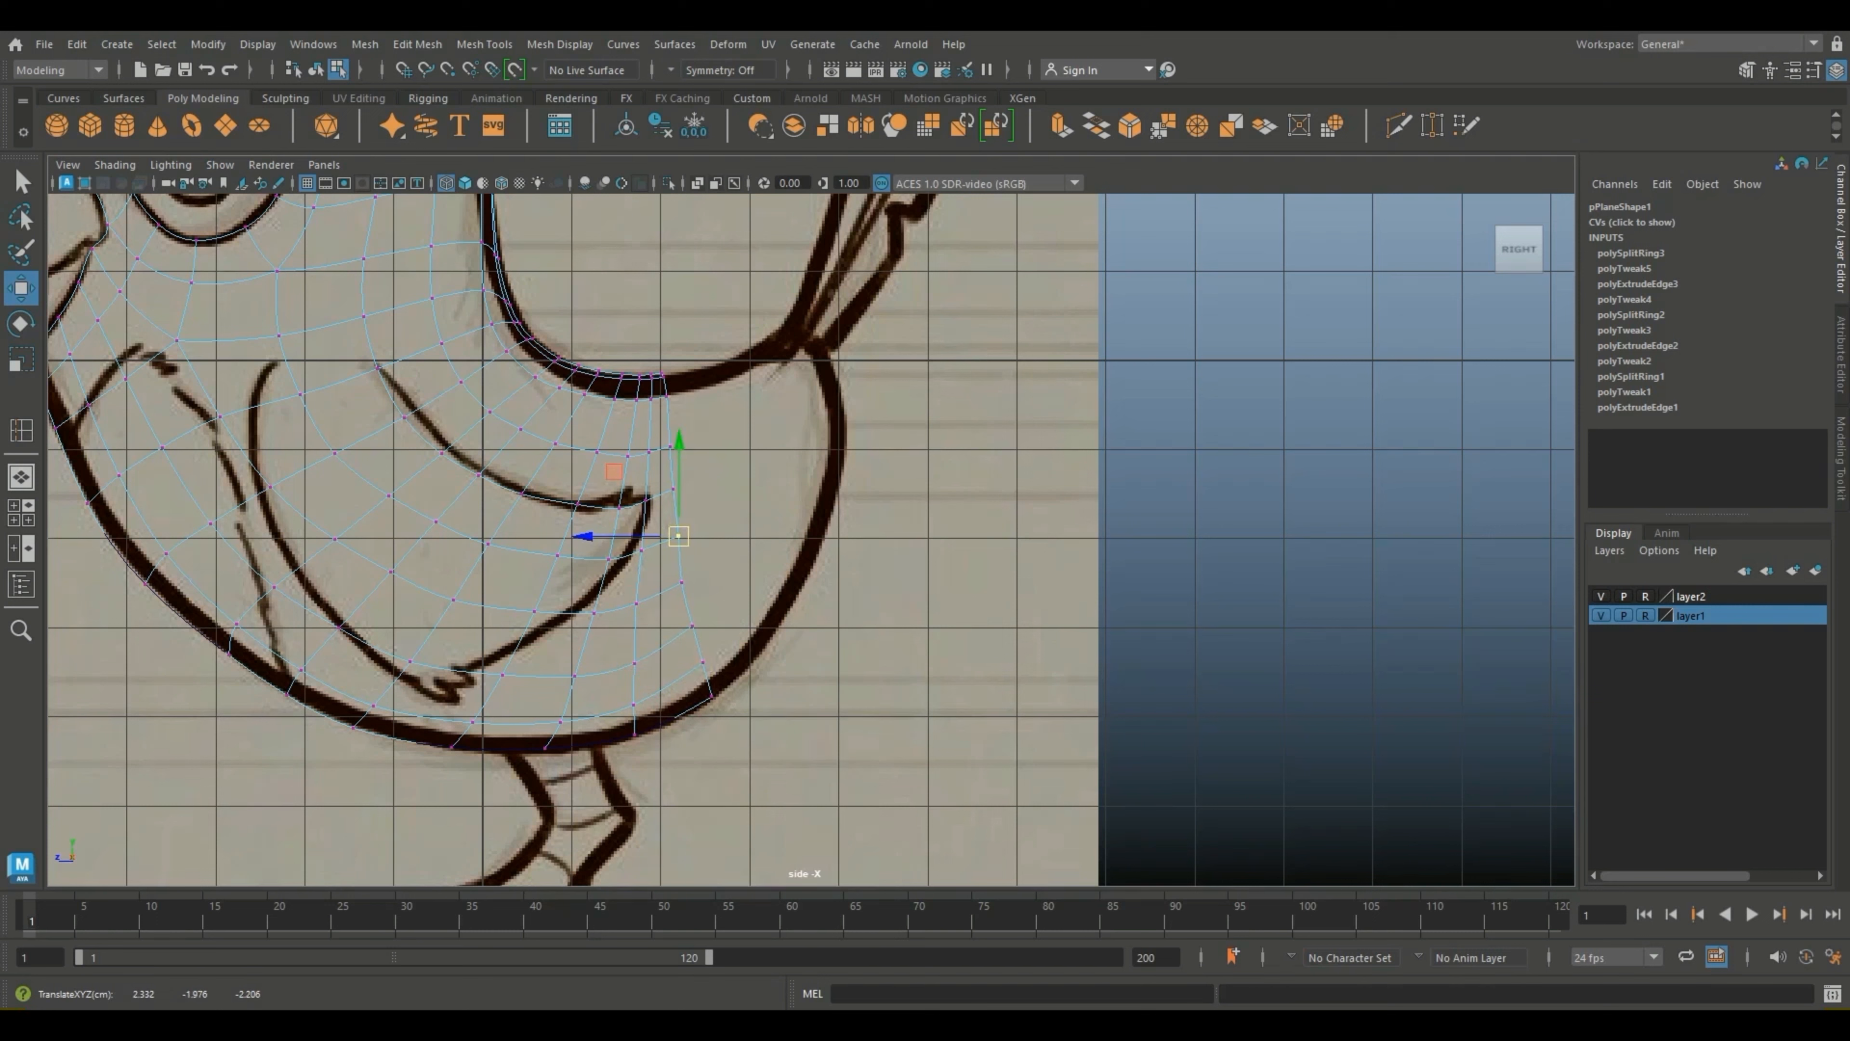
Step: In the perspective view, move the back's centre-line vertices at the rear opening onto the mirror seam to close the gap
right_click_drag(665, 413, 665, 361)
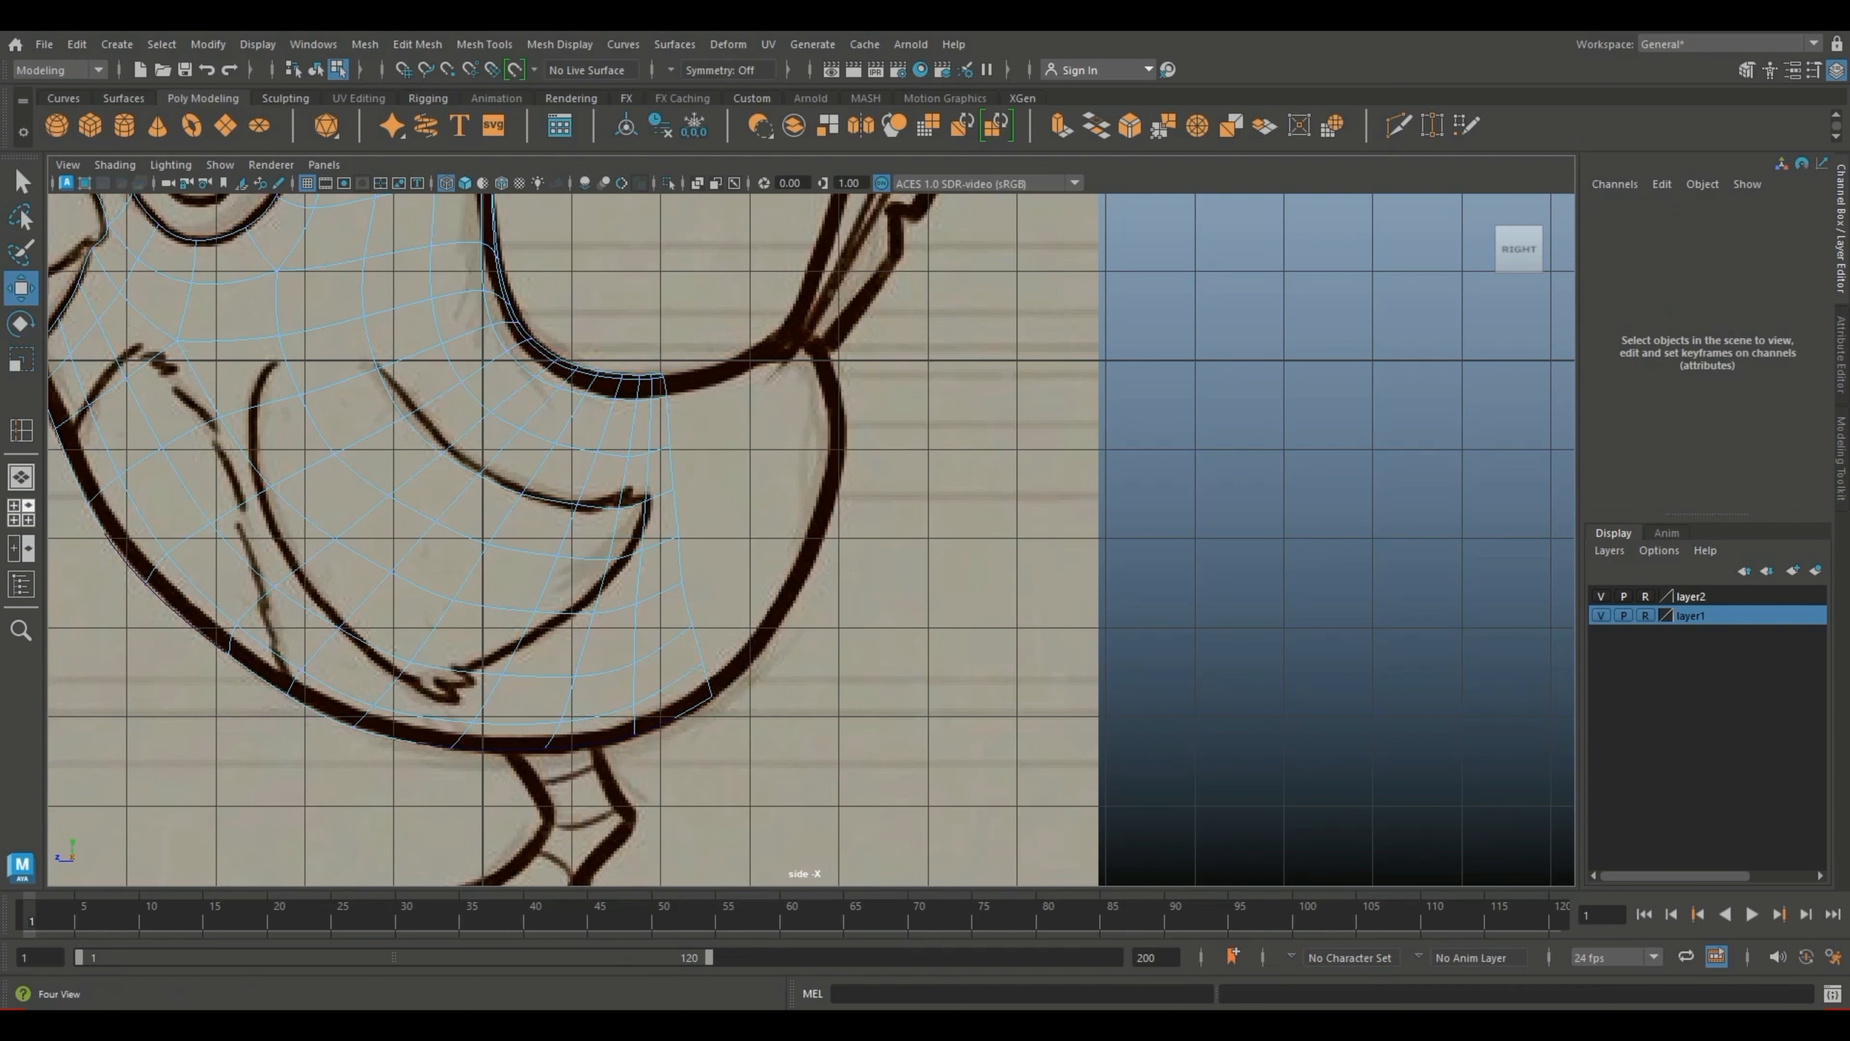
left_click(22, 512)
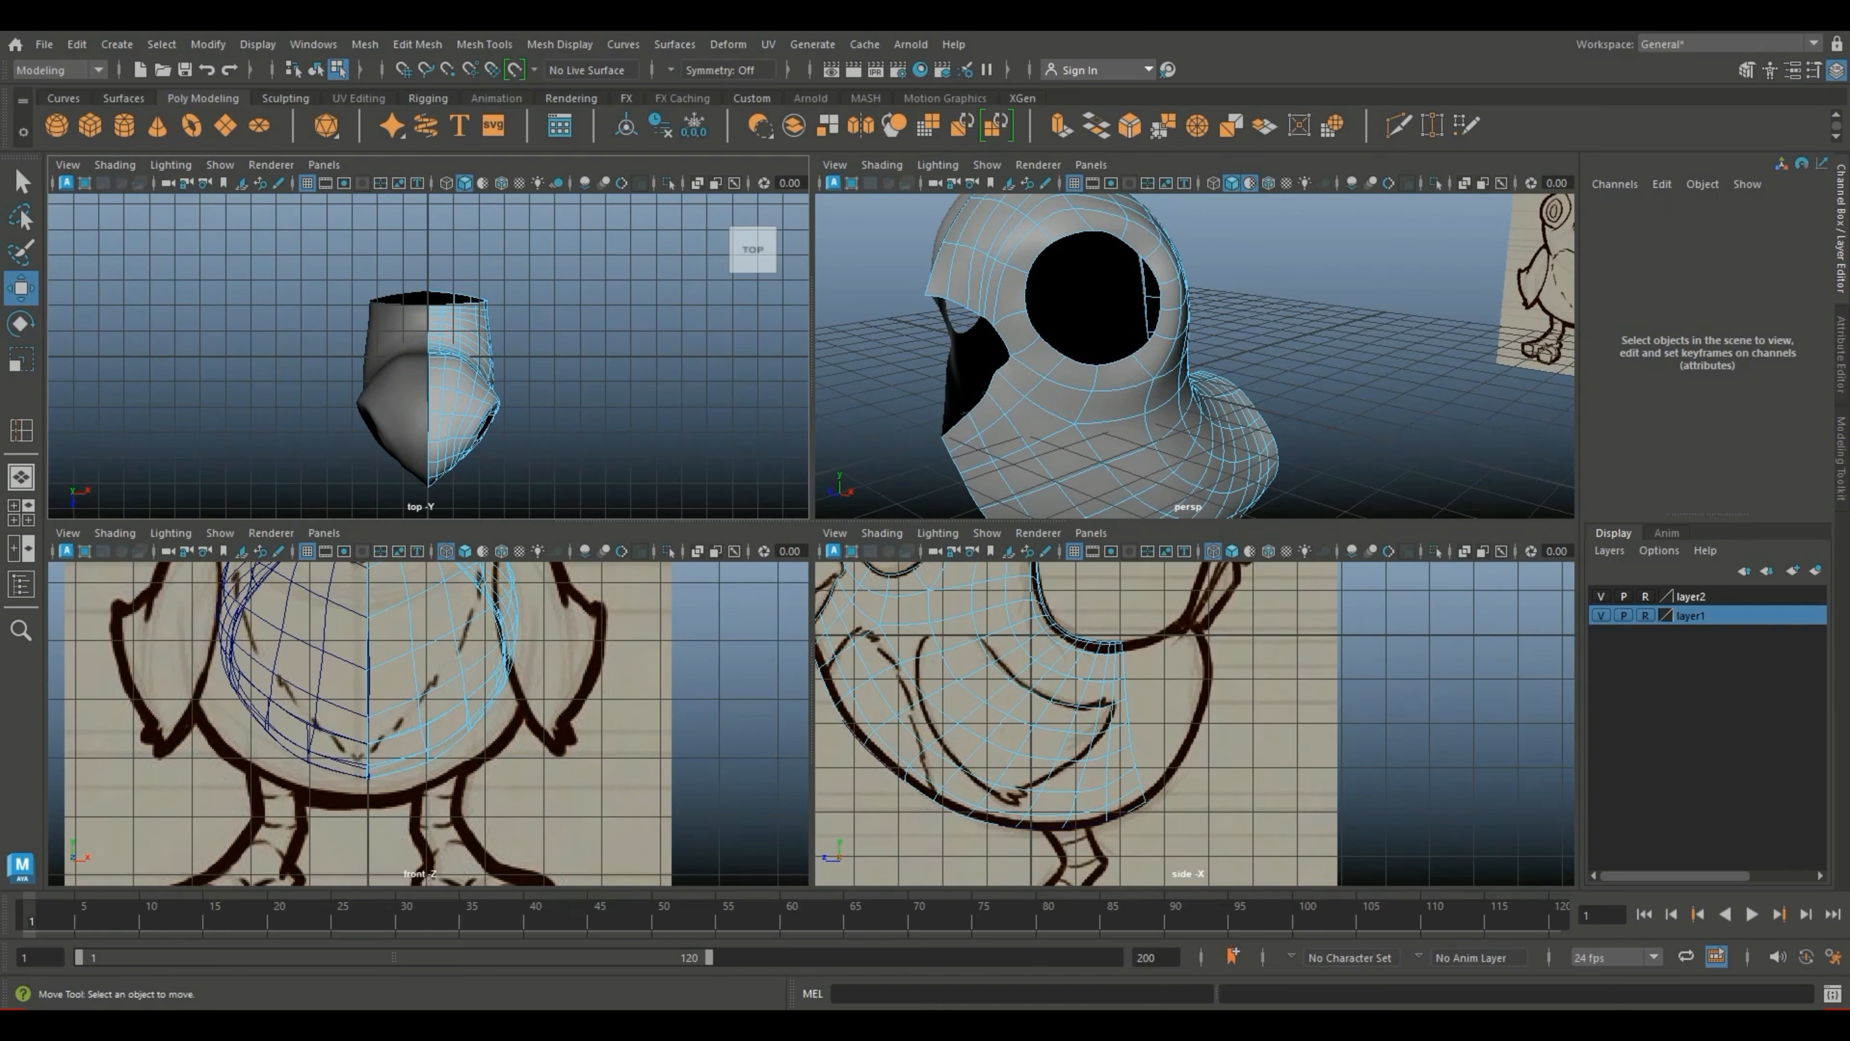
left_click_drag(1283, 343, 1078, 423, "alt")
middle_click_drag(1238, 408, 1034, 321, "alt")
left_click_drag(1093, 379, 1137, 354, "alt")
right_click_drag(1120, 352, 1034, 350)
scroll(1050, 351, "up", 3)
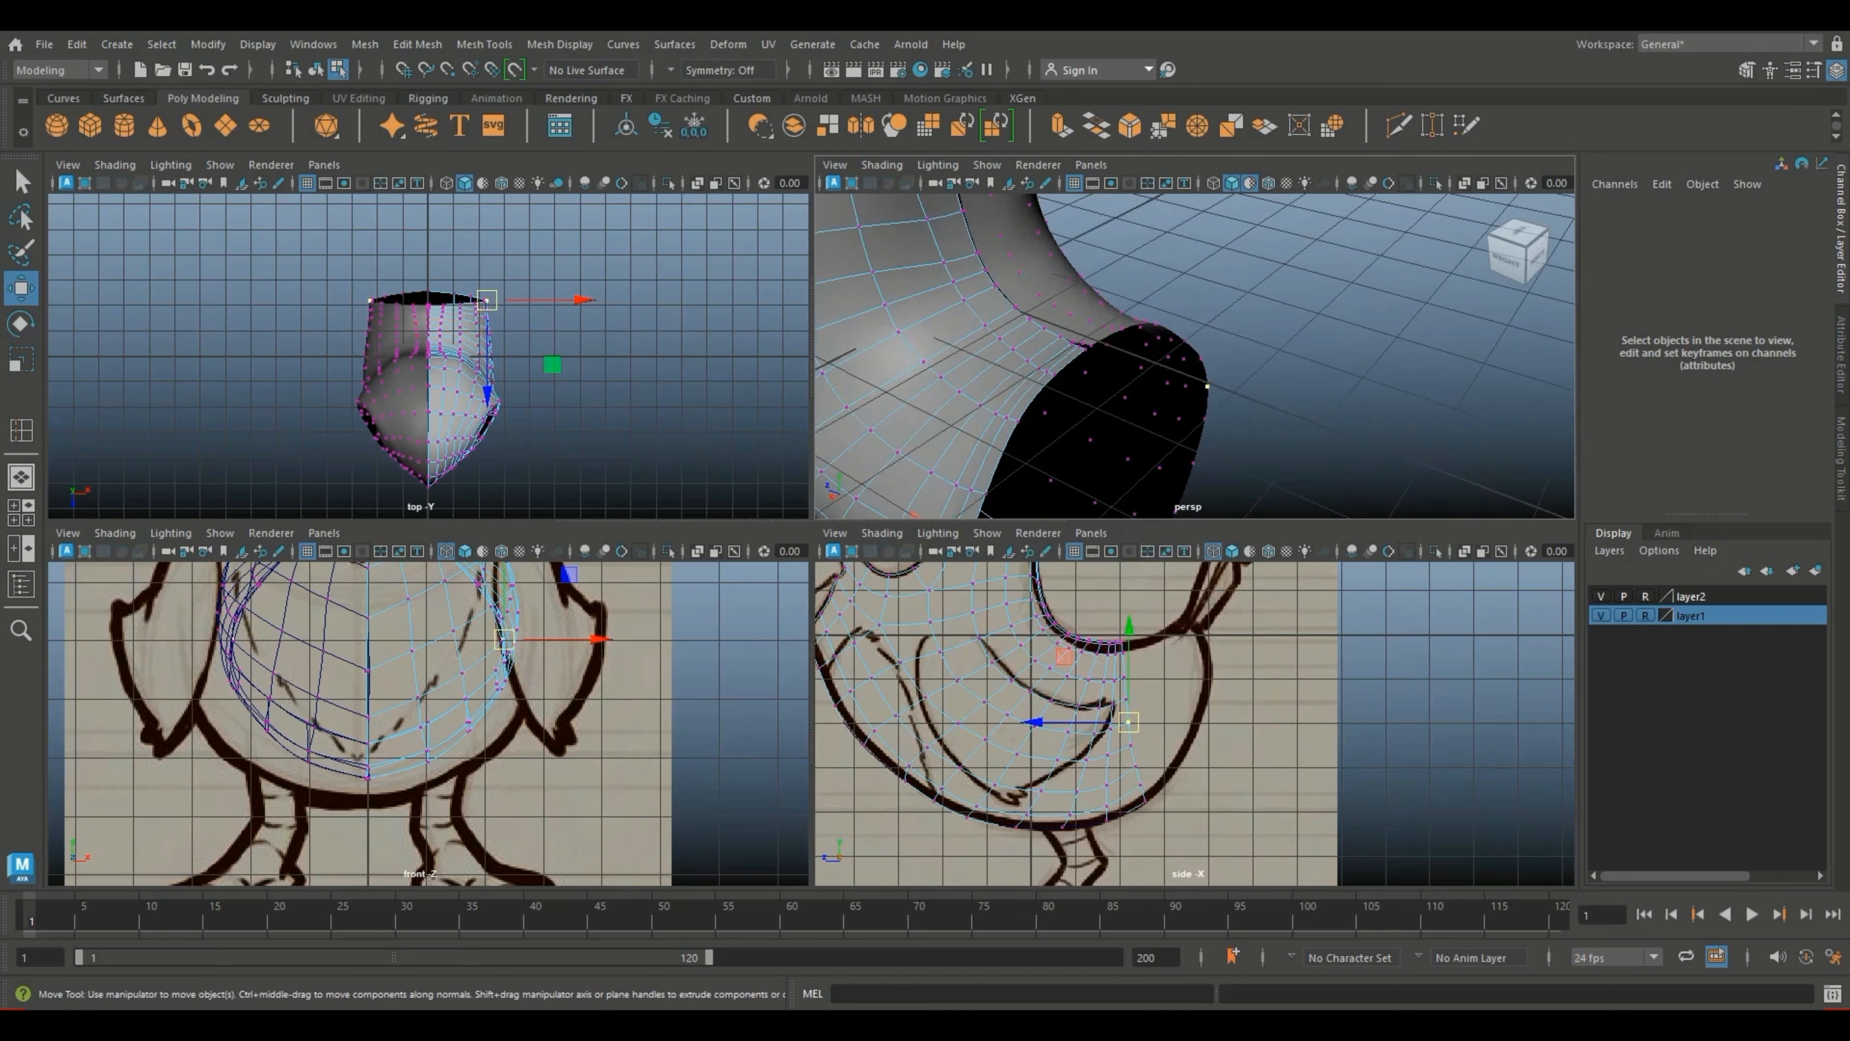
scroll(1049, 351, "up", 2)
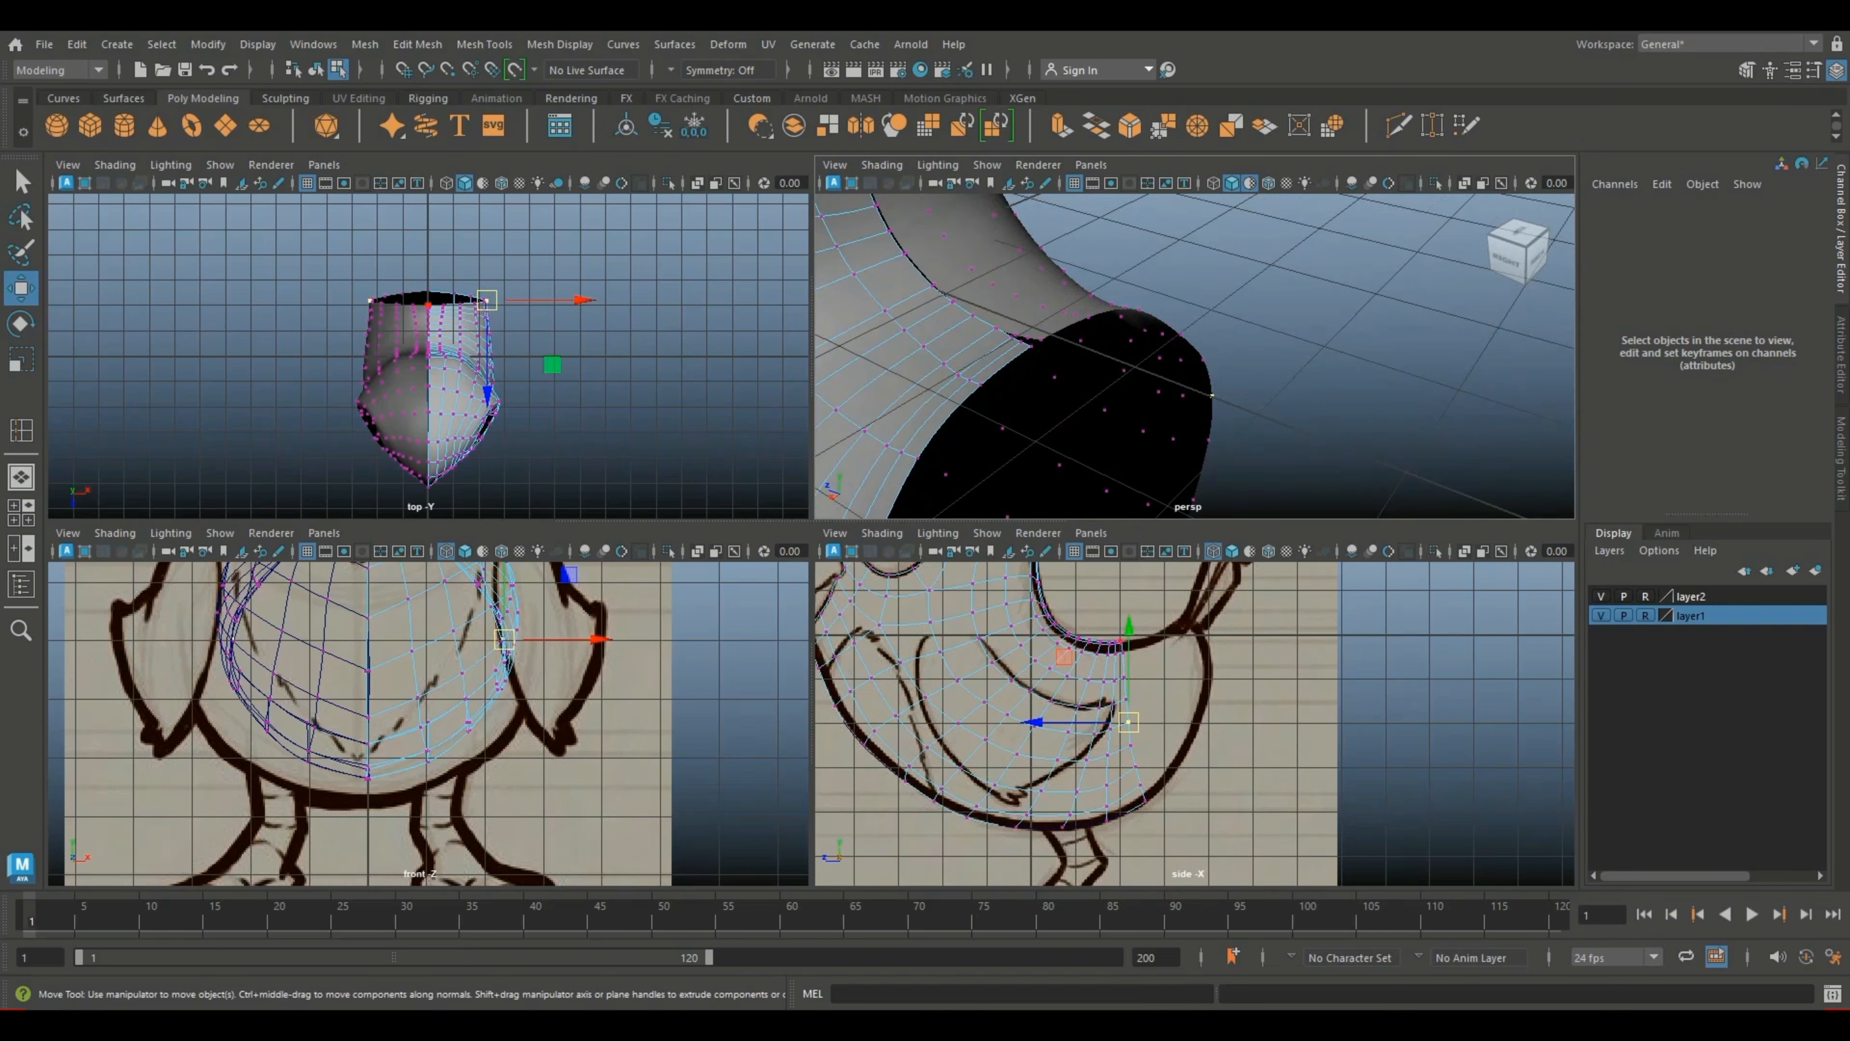
left_click(1023, 341)
scroll(1023, 340, "up", 2)
left_click_drag(1023, 342, 1042, 357, "alt")
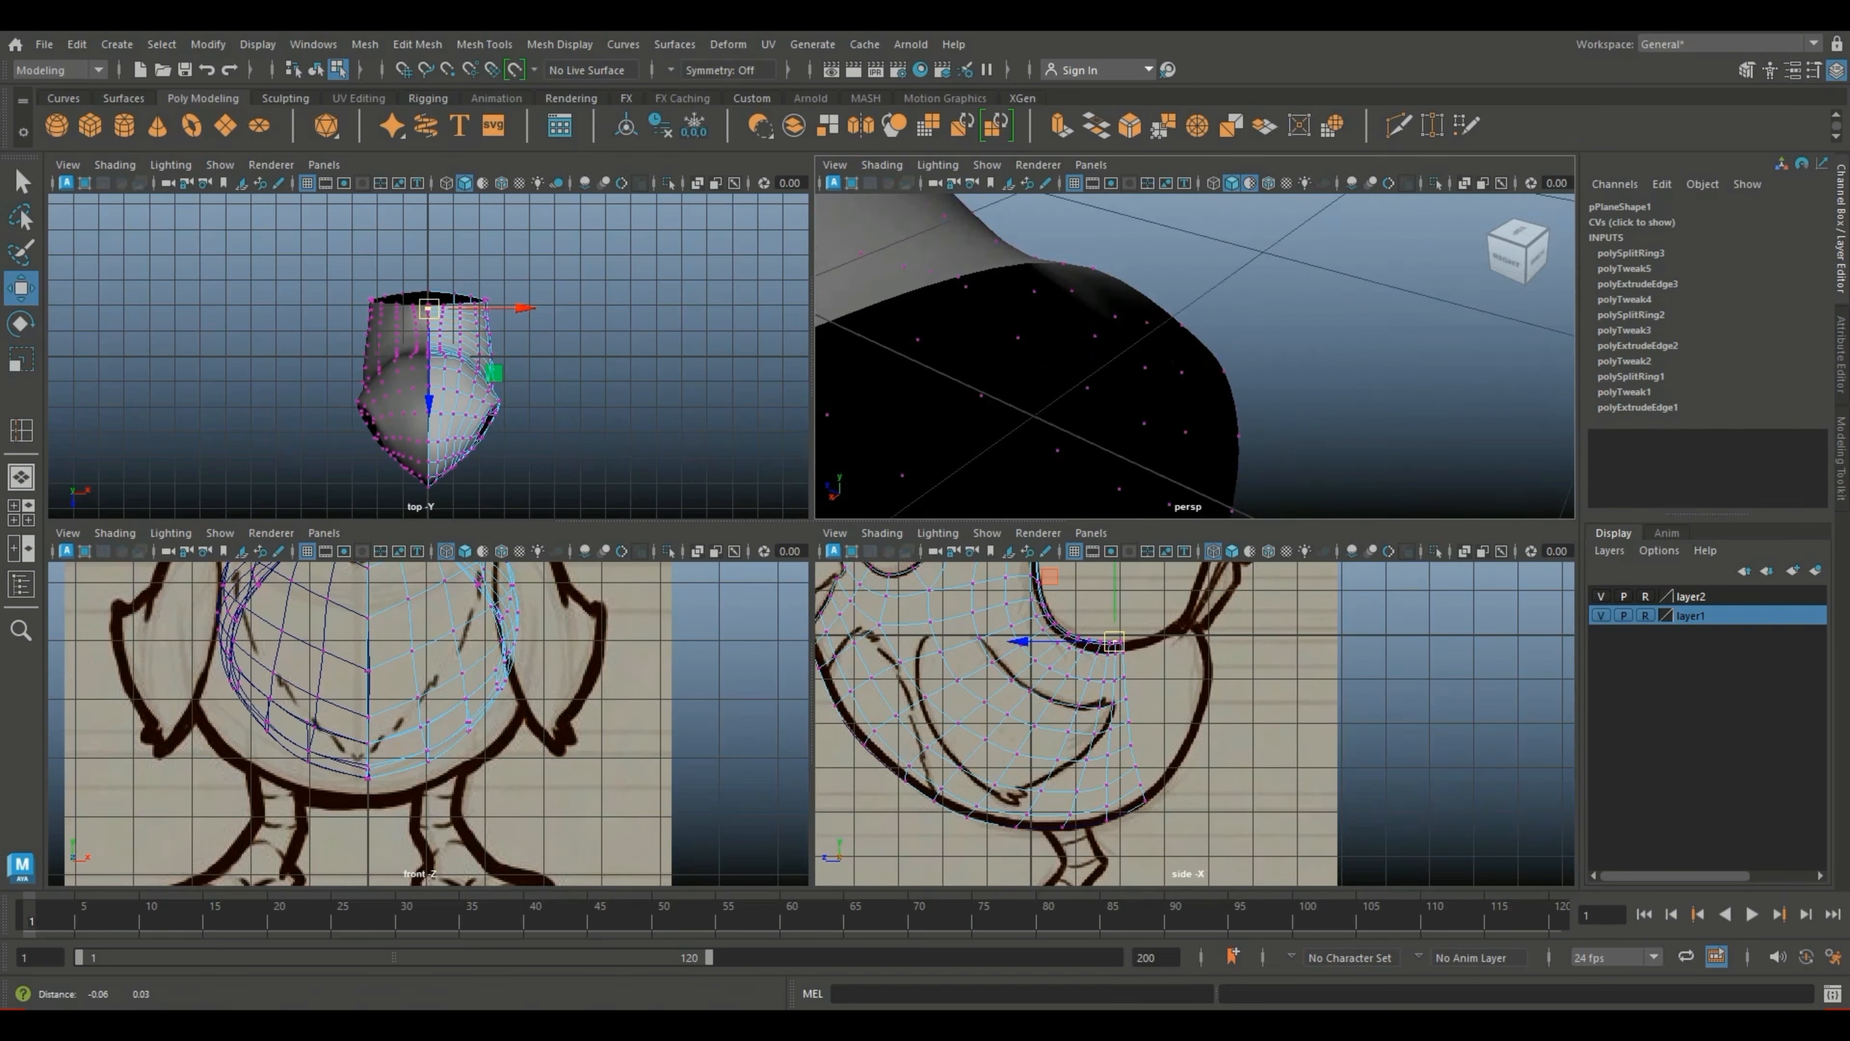
middle_click_drag(947, 357, 1093, 408, "alt")
left_click(1024, 467)
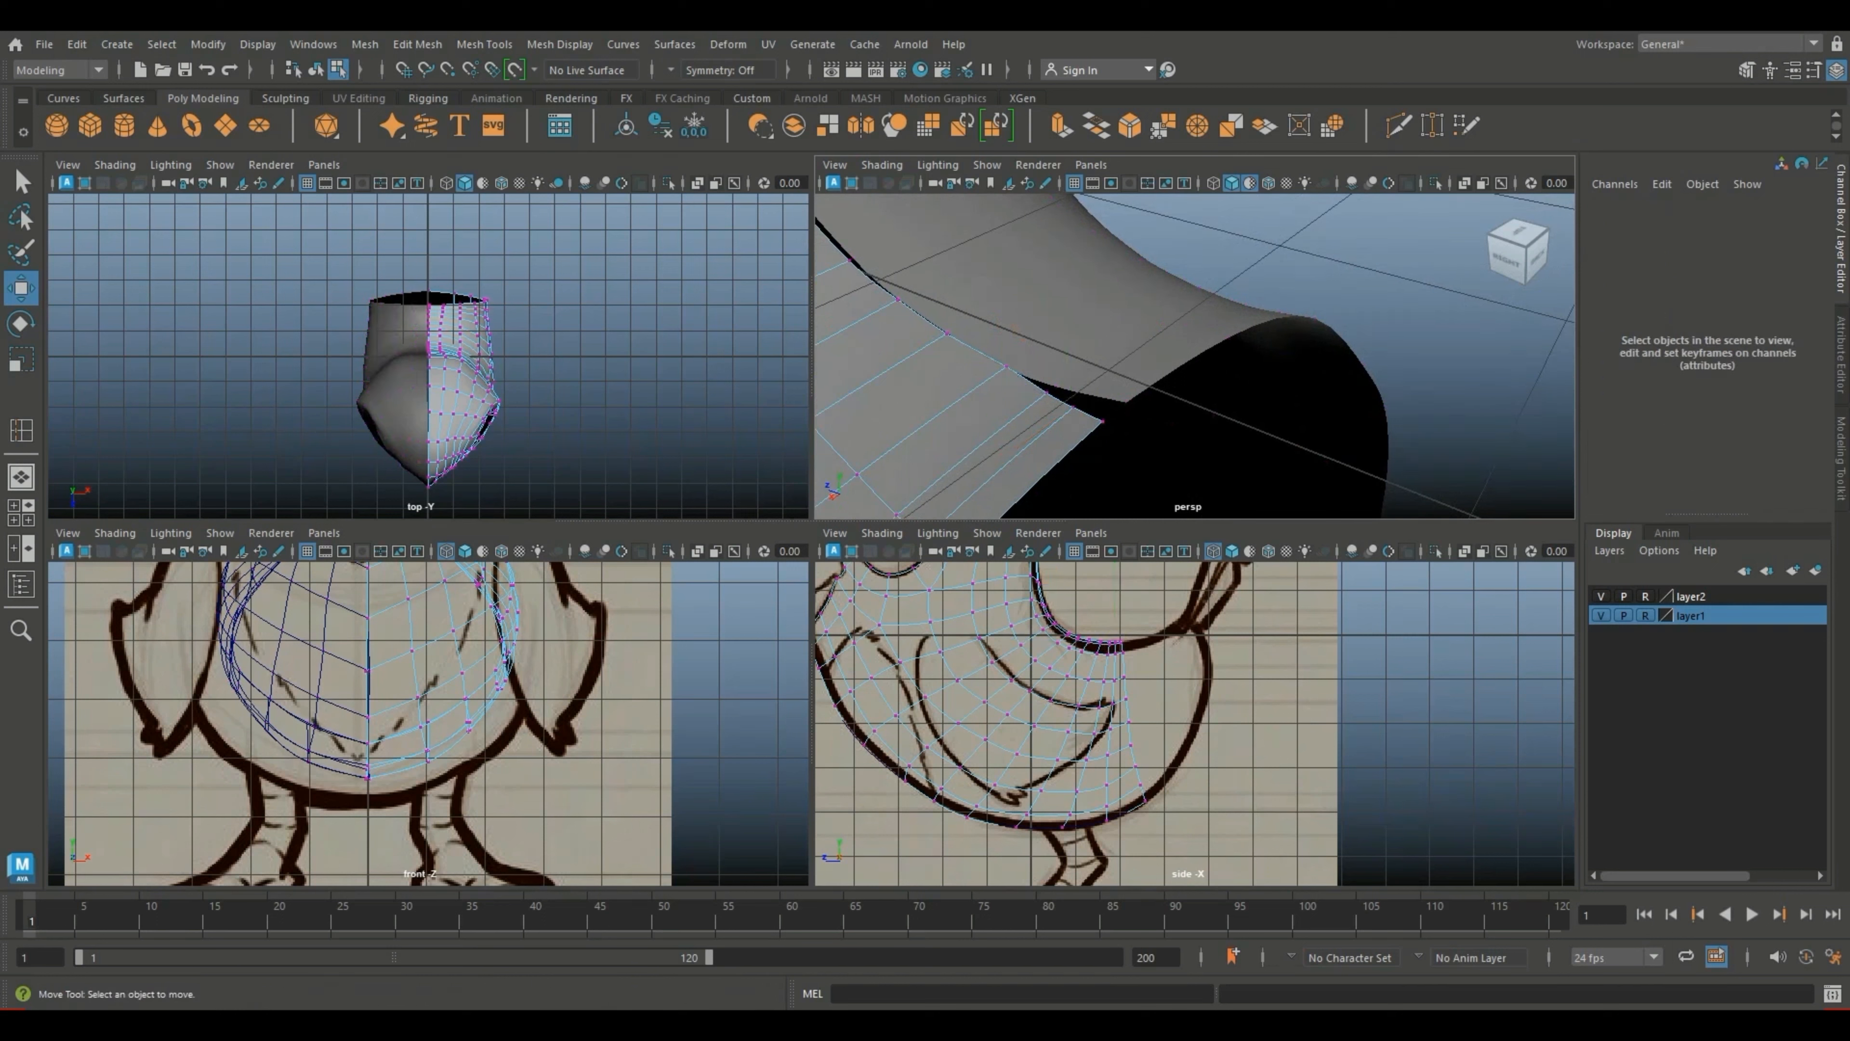
left_click(1071, 403)
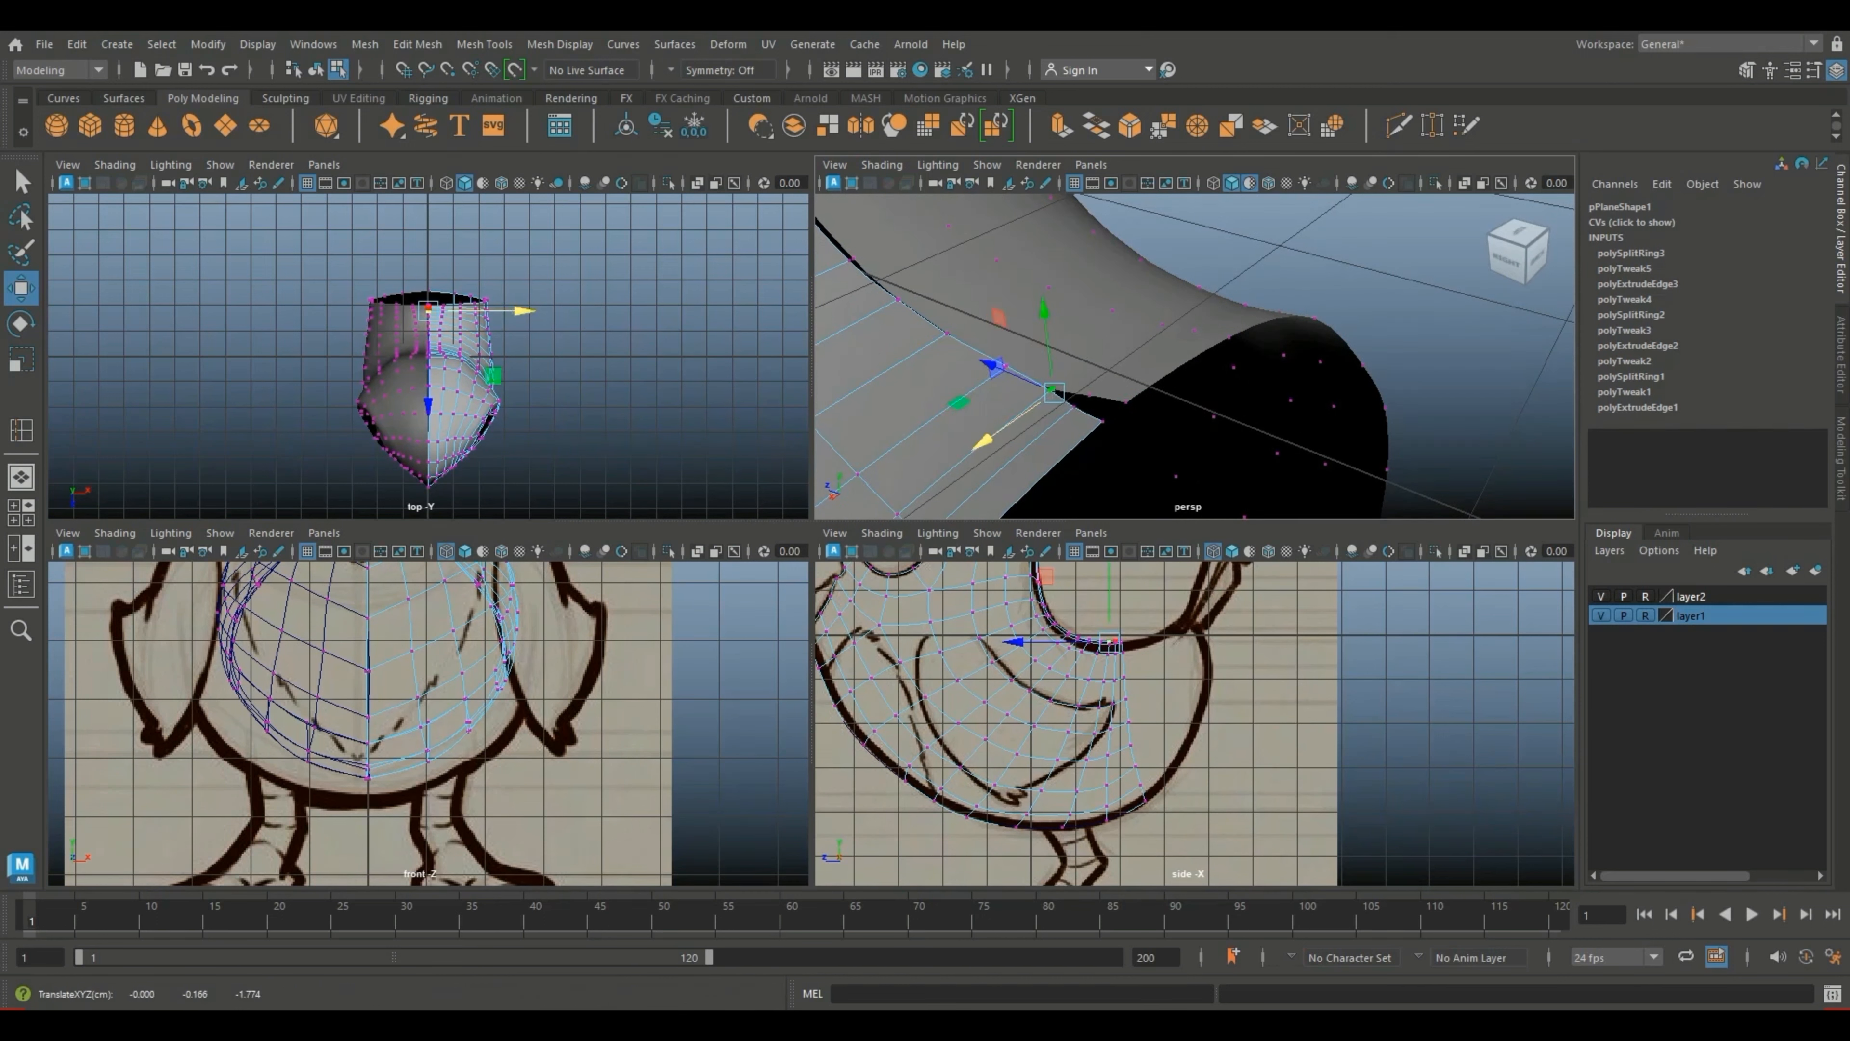
left_click_drag(1004, 458, 1049, 463)
left_click(1102, 421)
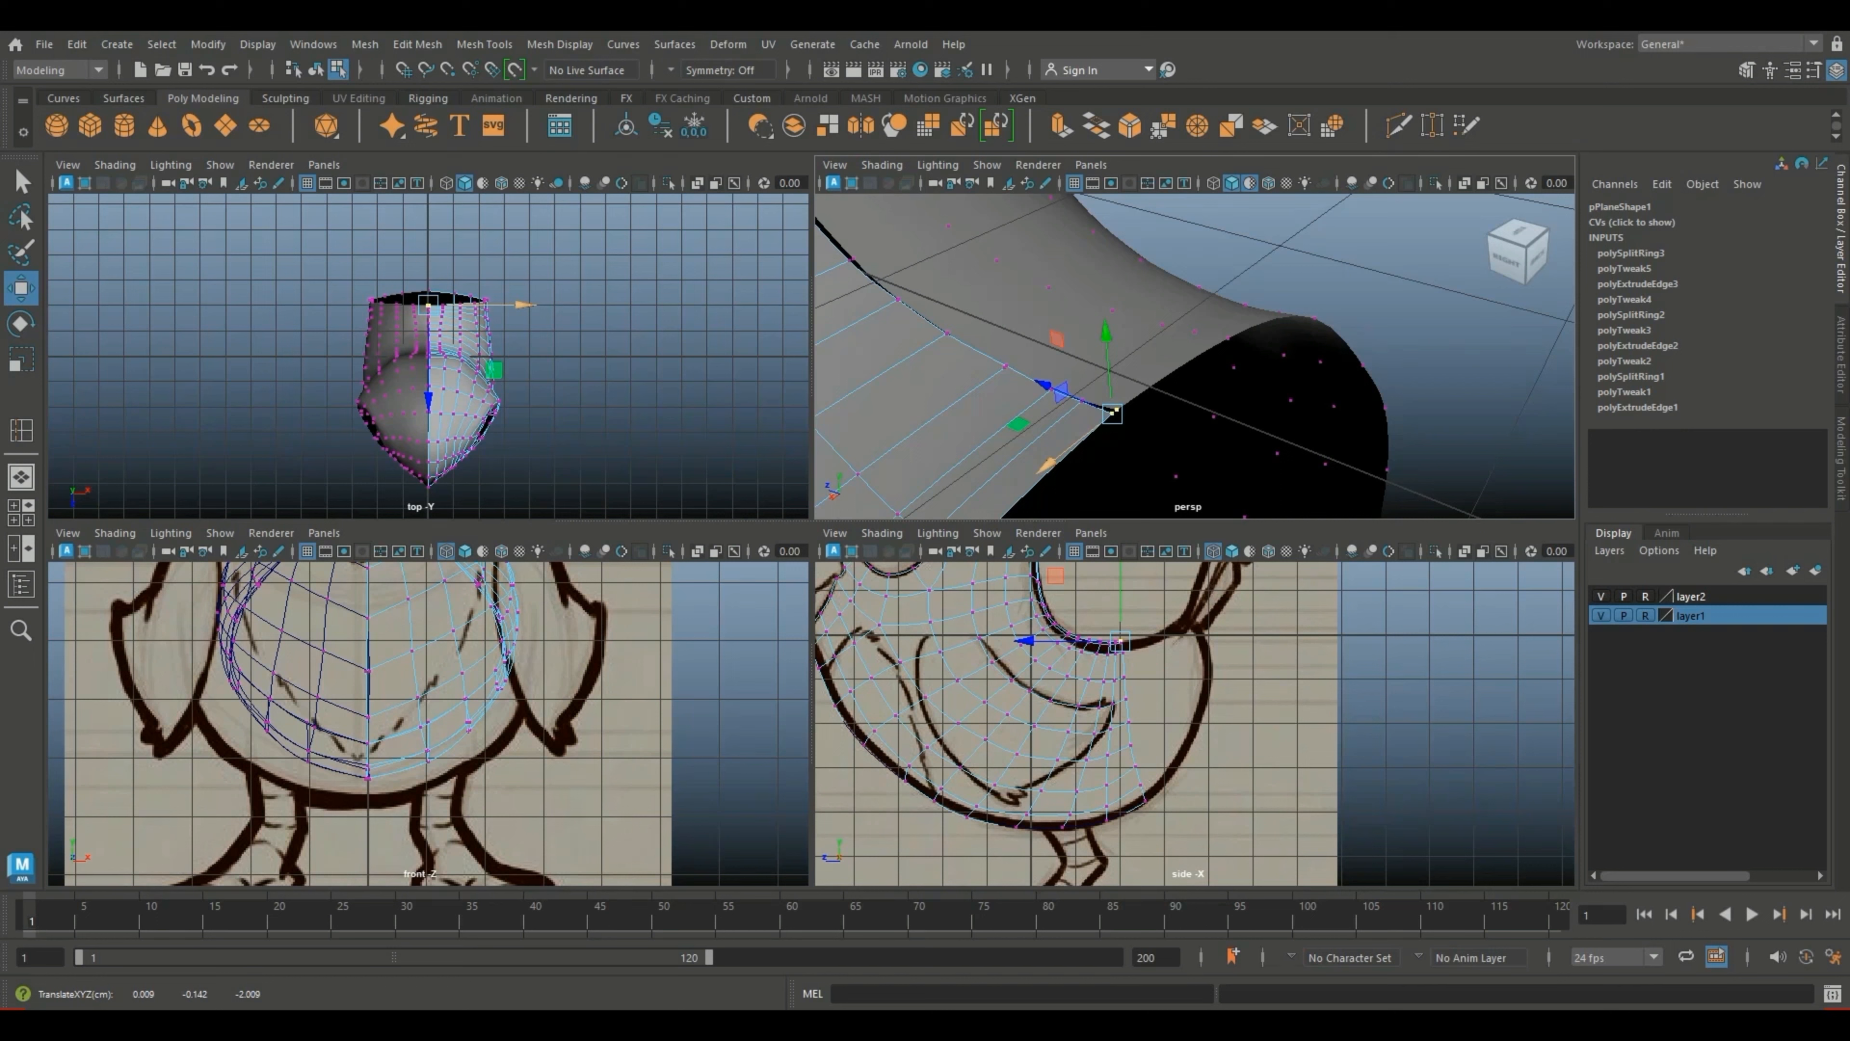
Step: Turn on soft selection in the front view, set its falloff radius, and try to pull a lower belly vertex outward
scroll(1195, 724, "down", 5)
scroll(427, 721, "up", 3)
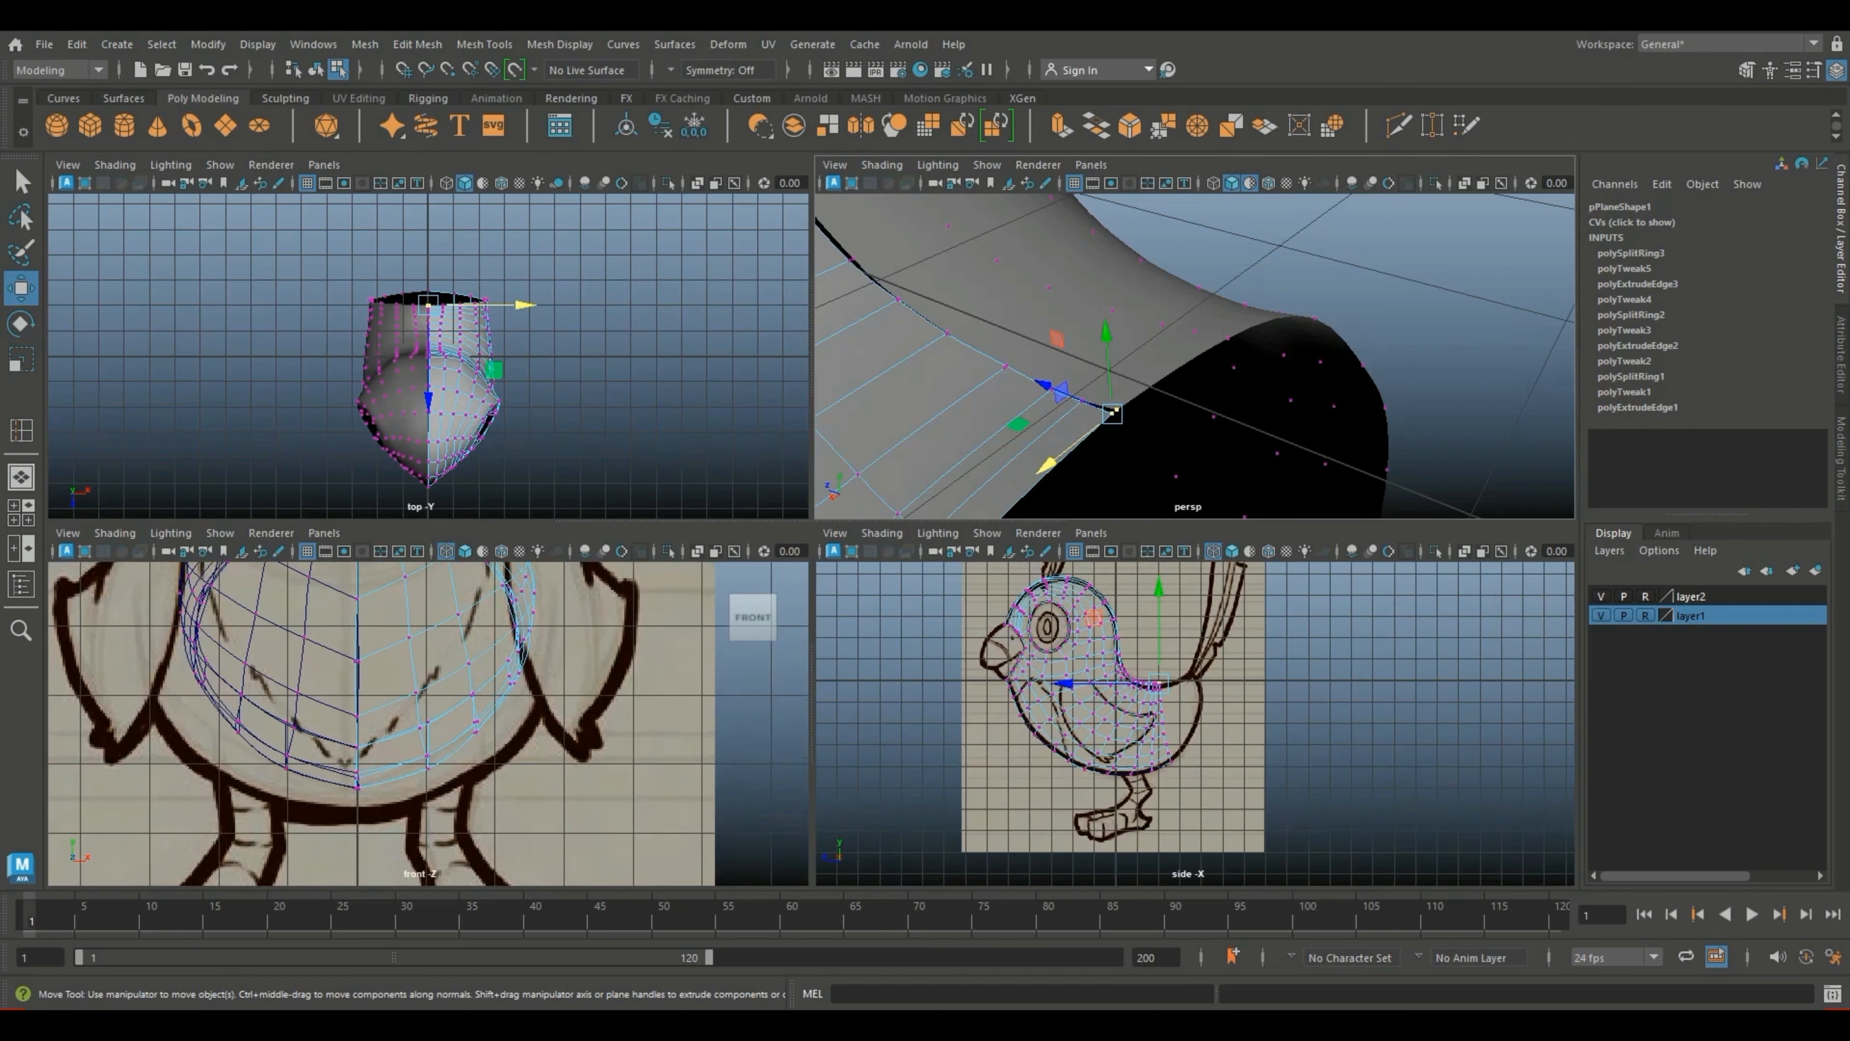
key("space")
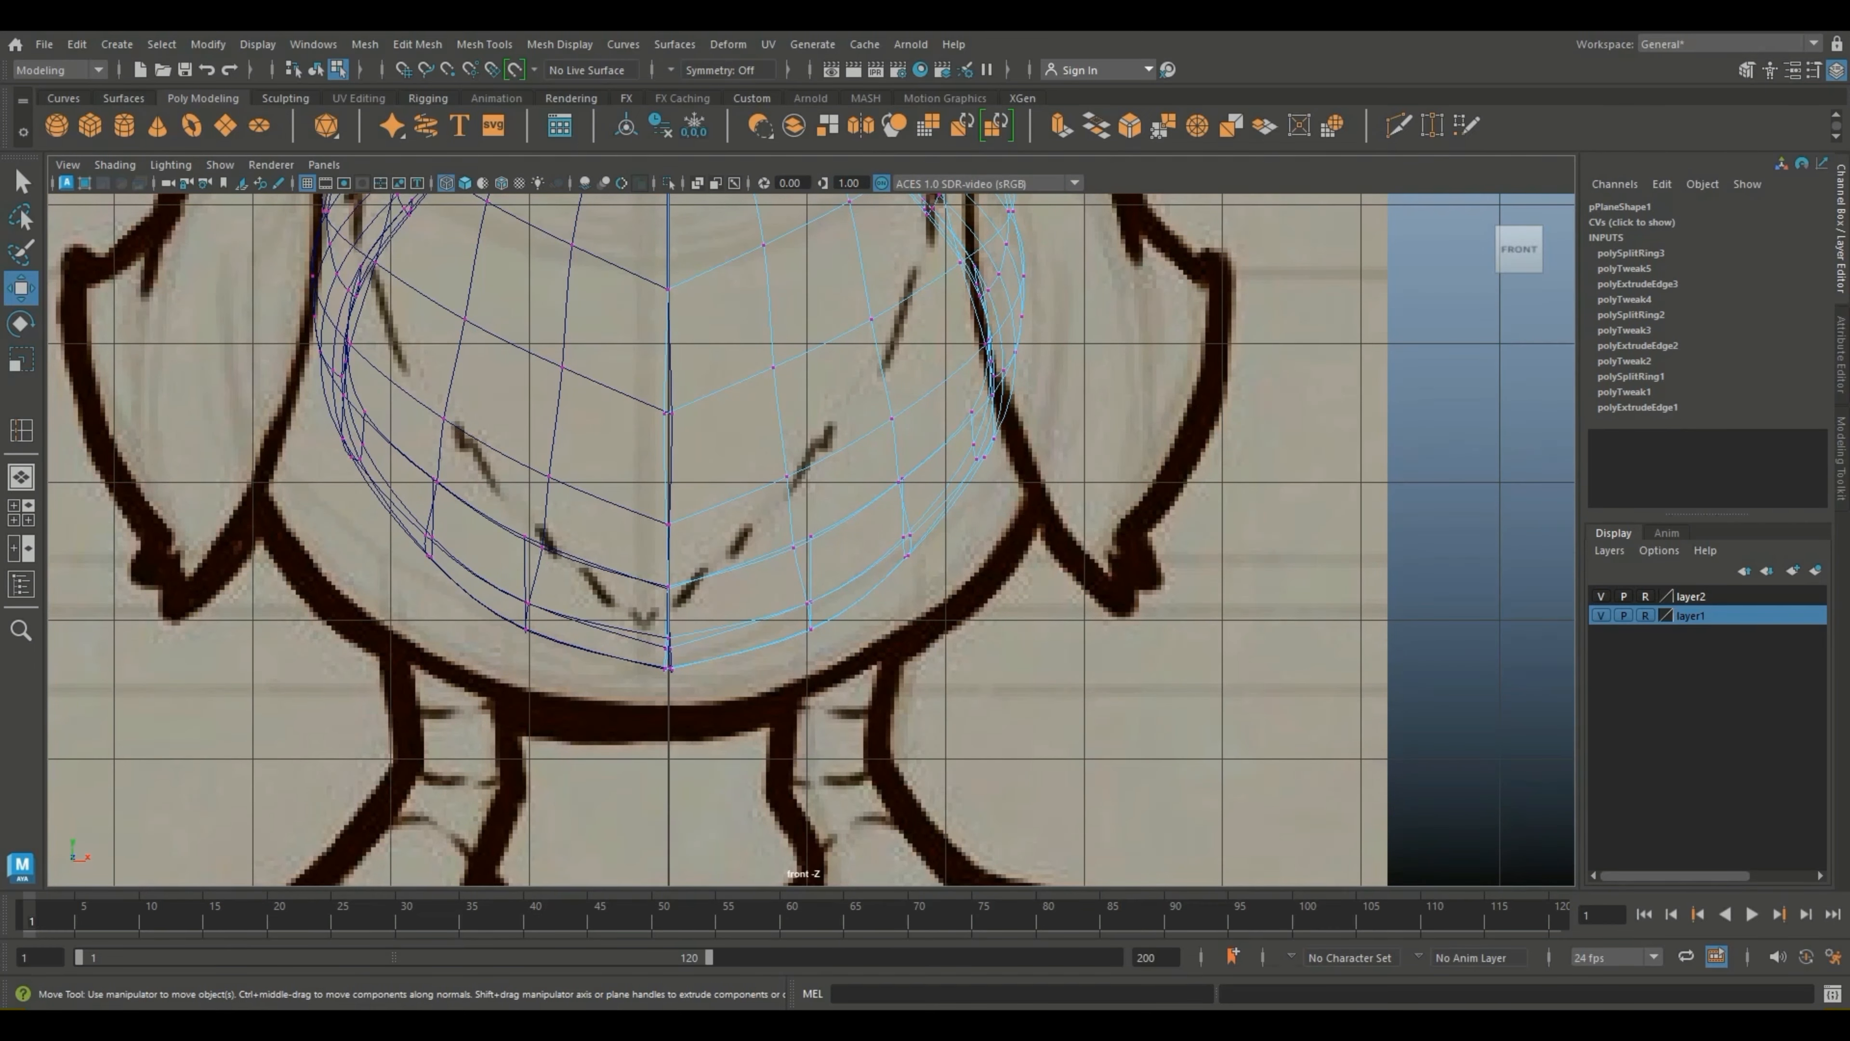
left_click(911, 536)
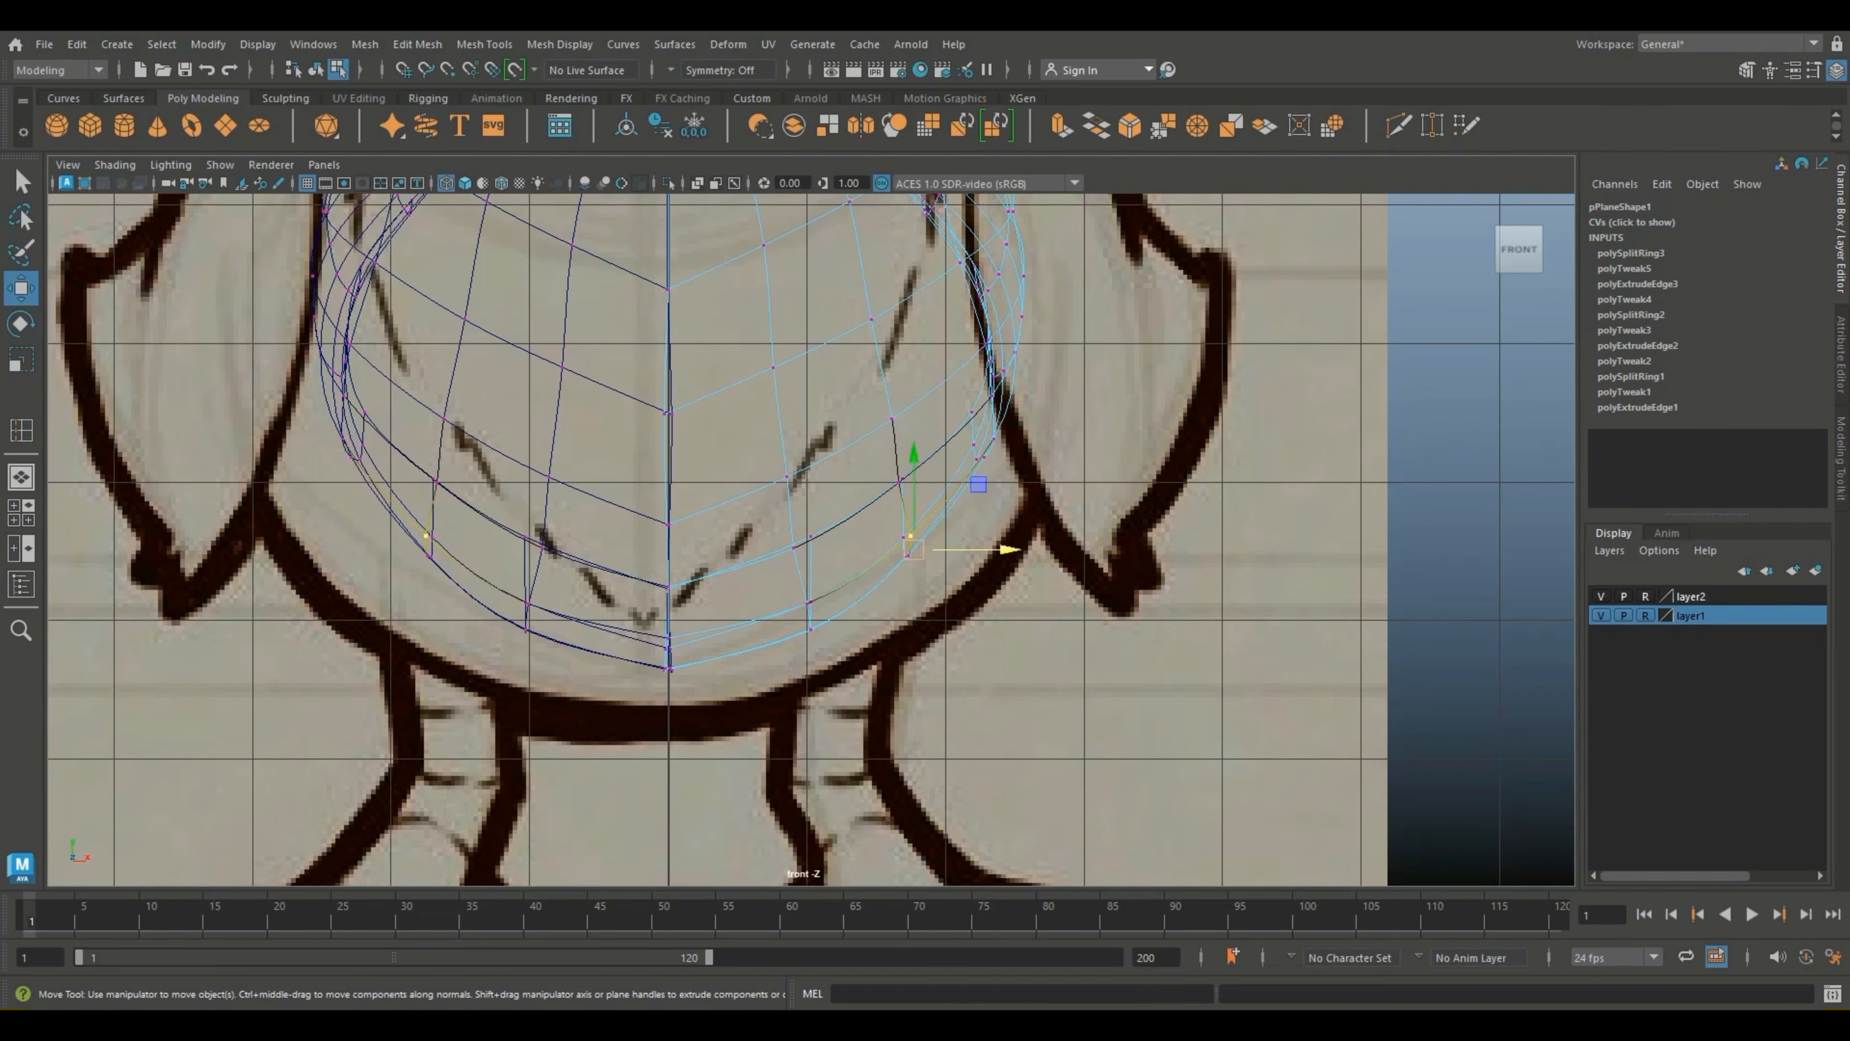
key("b")
left_click_drag(913, 543, 1078, 544)
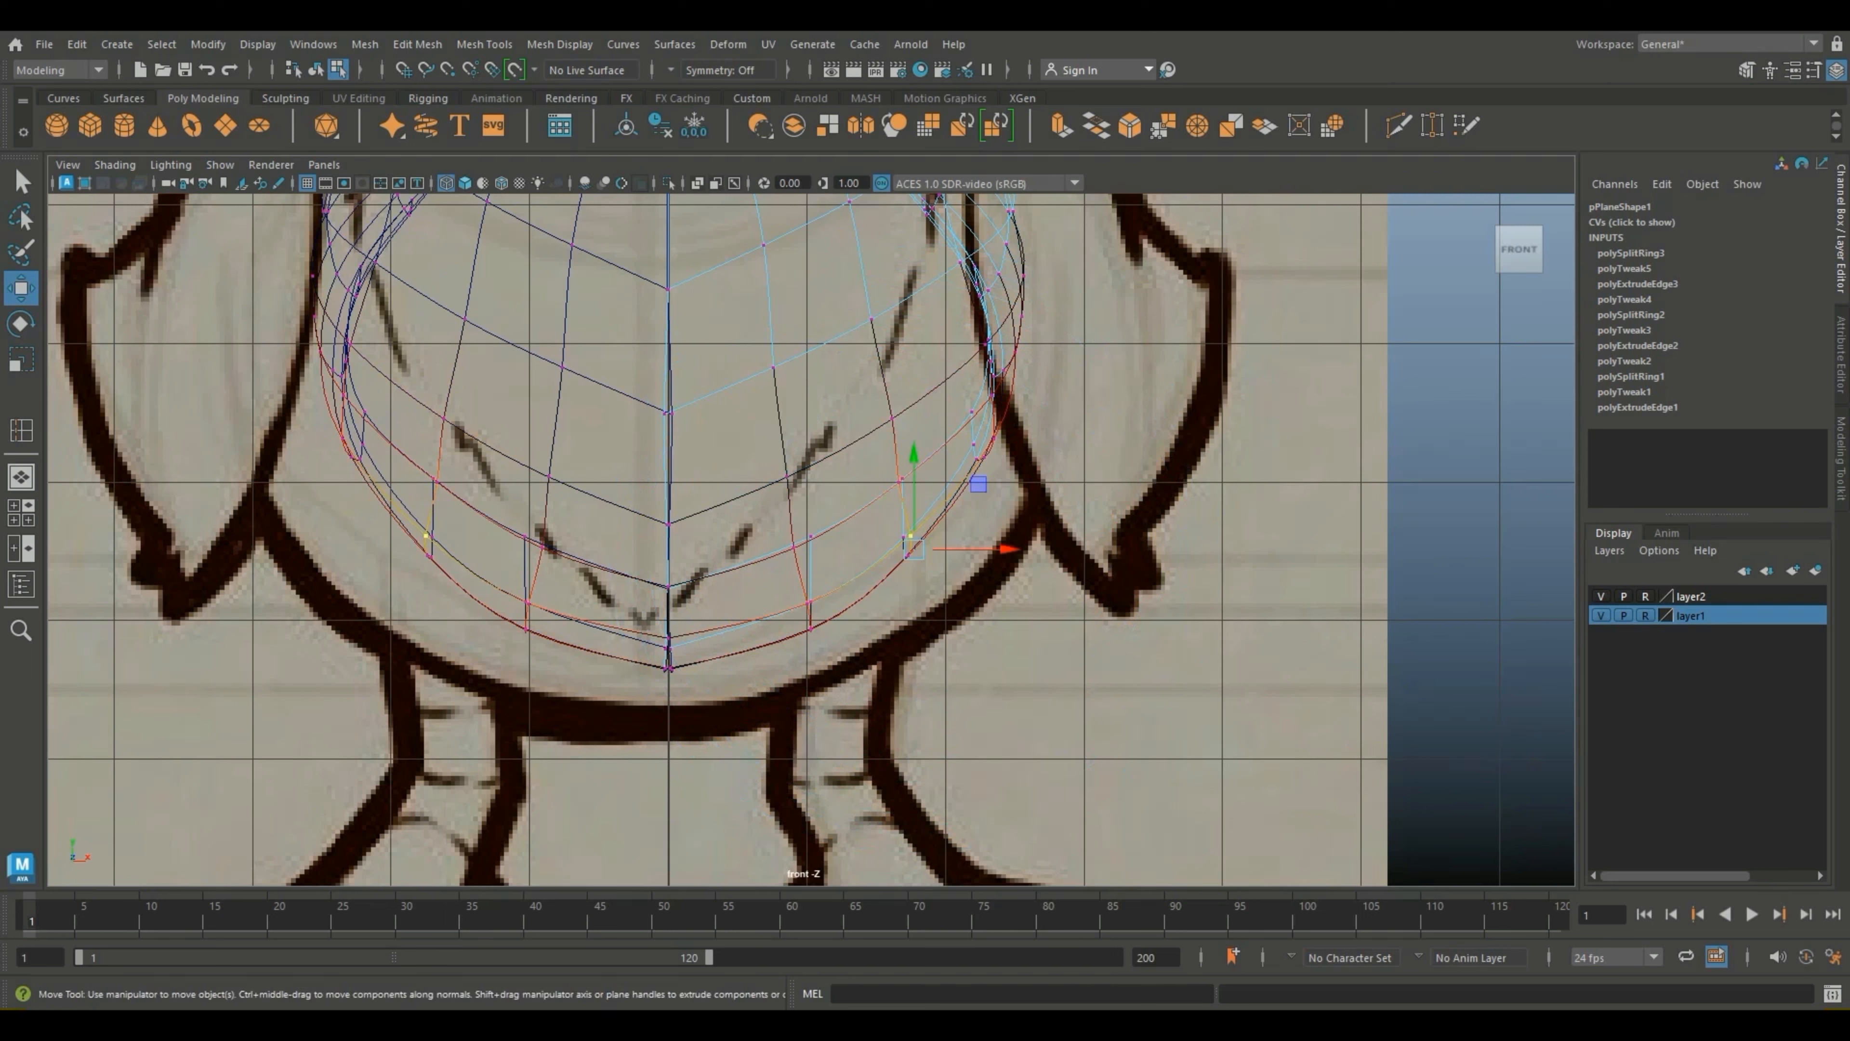
left_click_drag(914, 548, 937, 581)
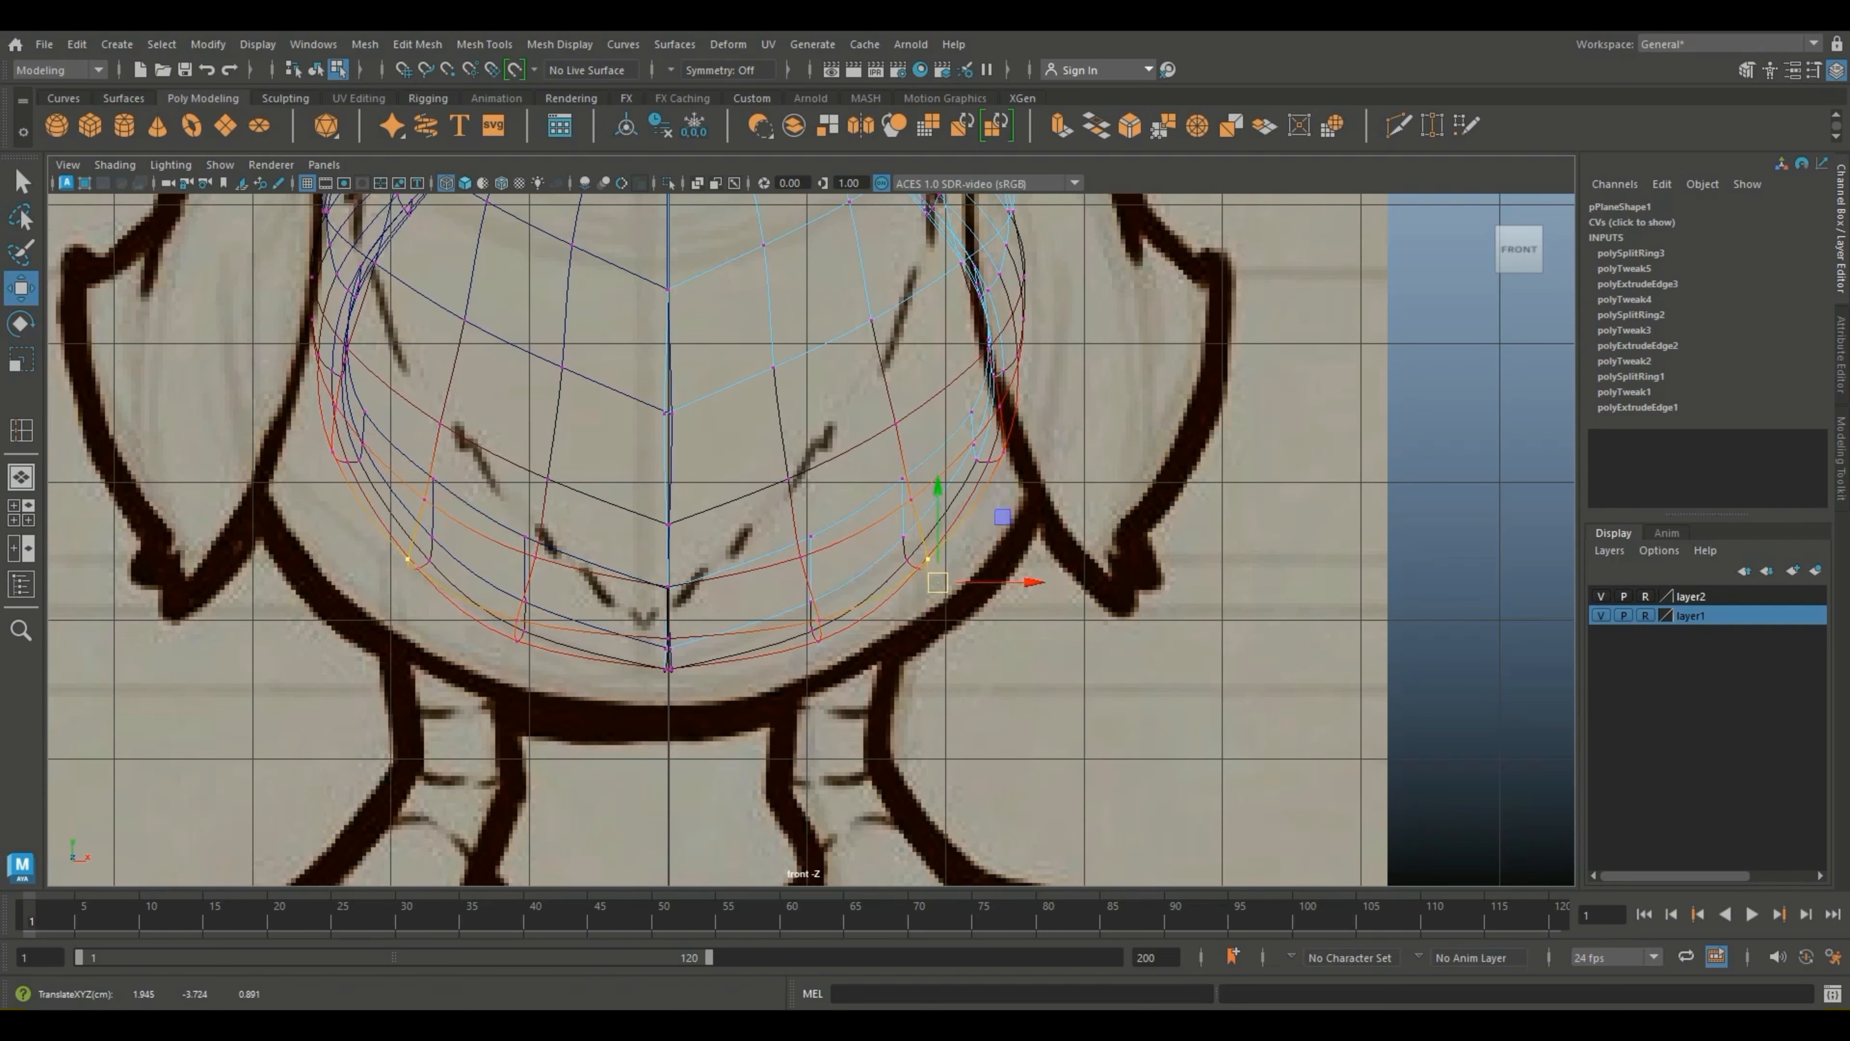
key("ctrl+z")
Step: Lower the belly's bottom vertices and centre column with soft falloff to meet the front view's belly outline
left_click_drag(1006, 689, 760, 405)
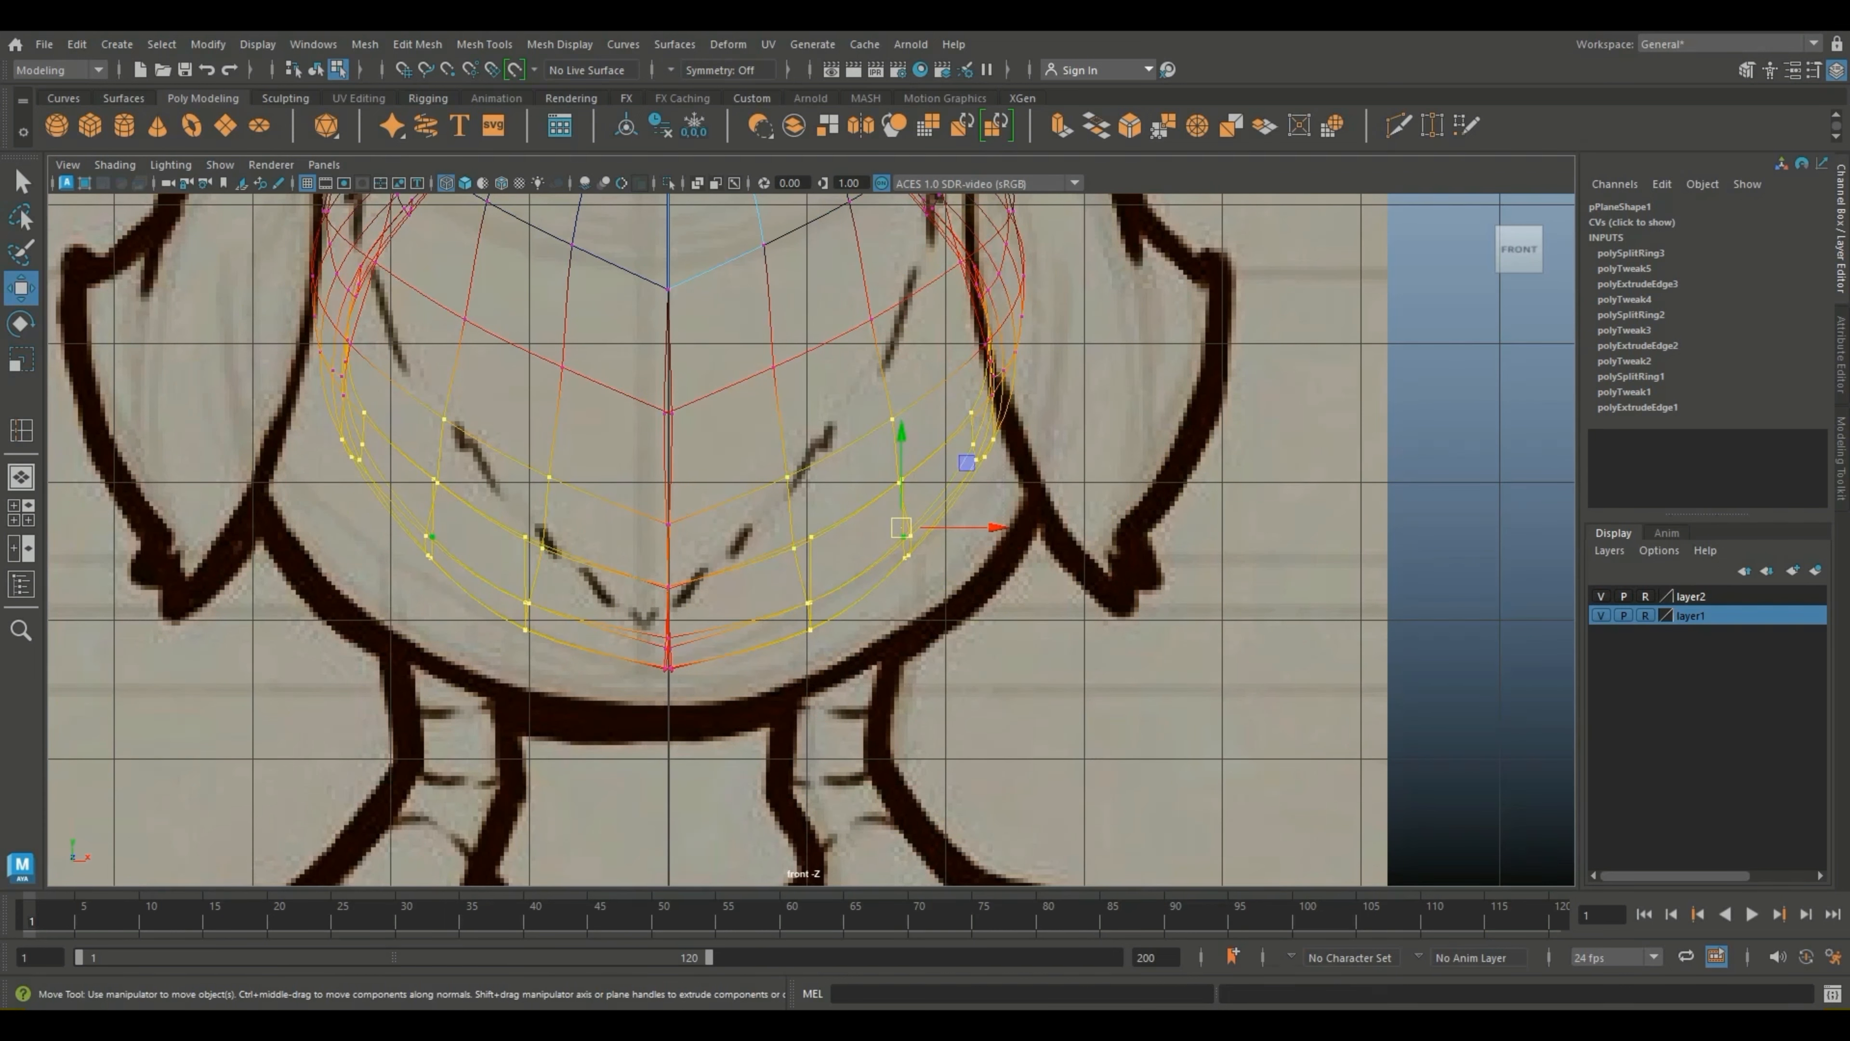
left_click_drag(902, 529, 925, 621)
left_click_drag(709, 769, 645, 541)
left_click_drag(678, 654, 671, 688)
left_click(925, 632)
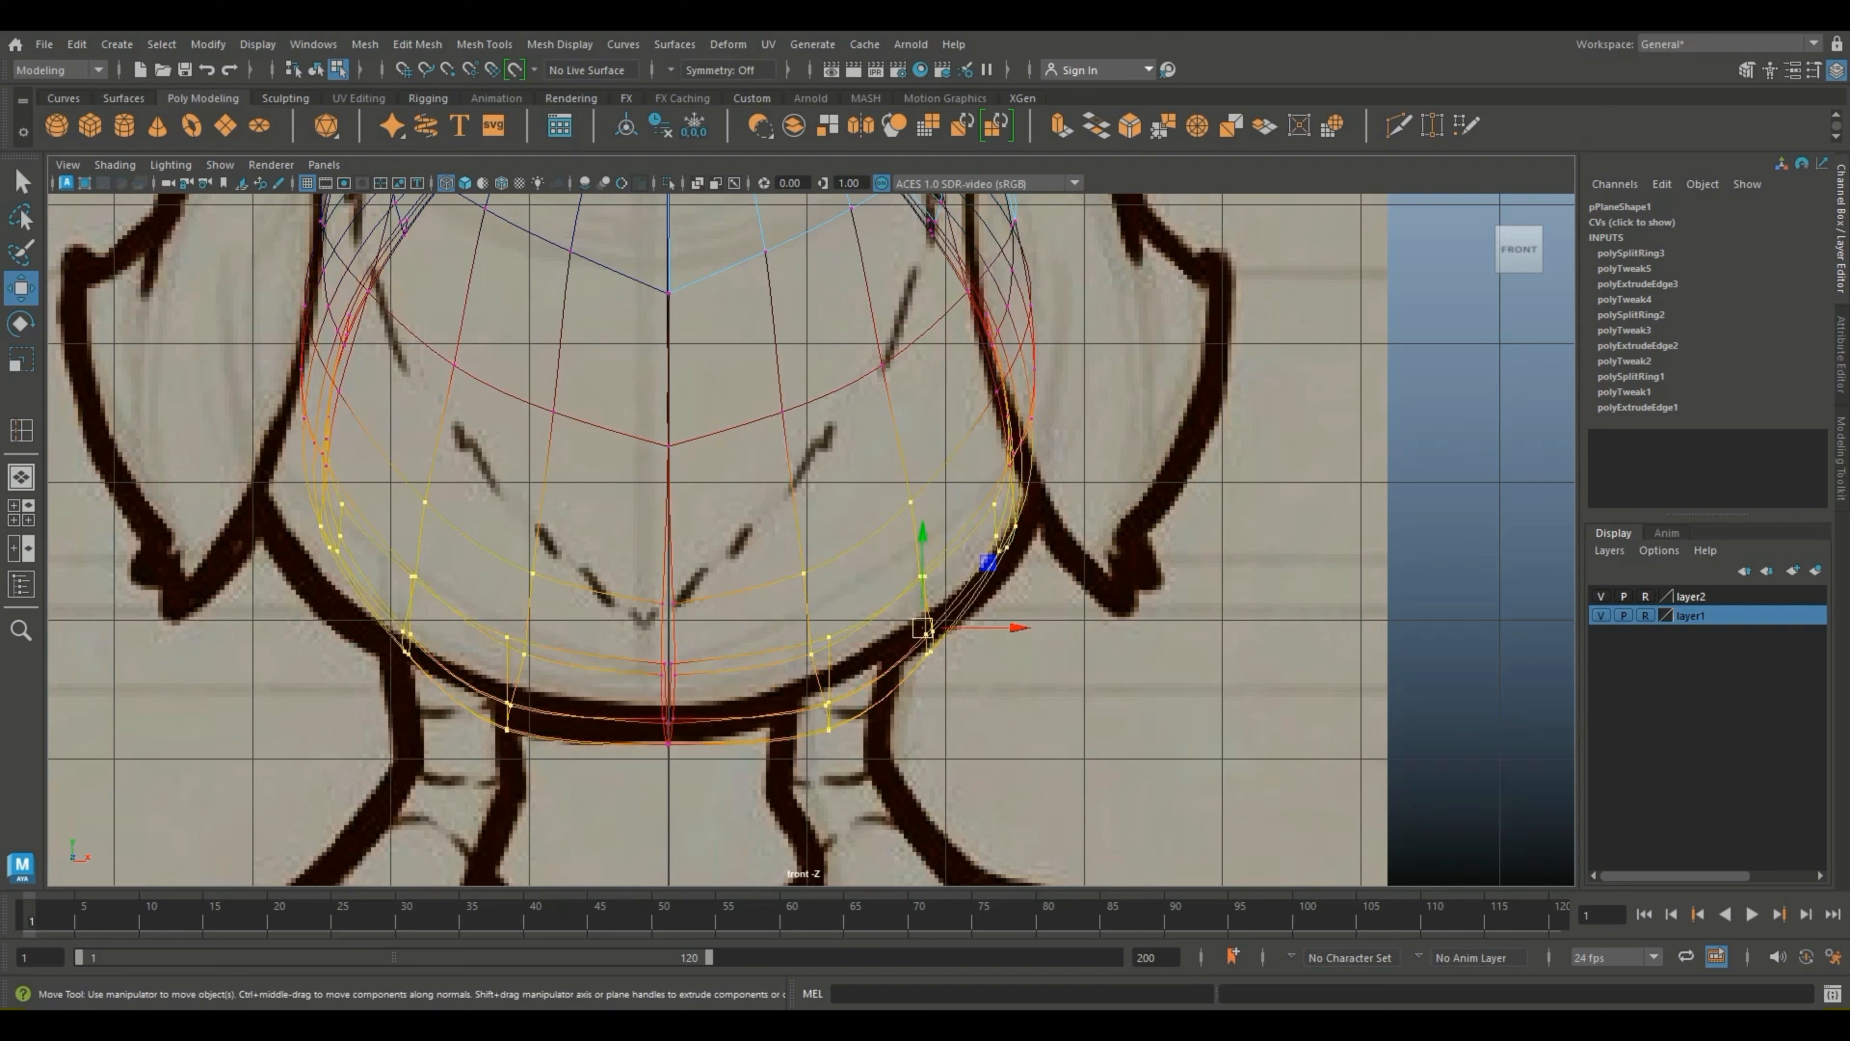
left_click_drag(923, 628, 921, 599)
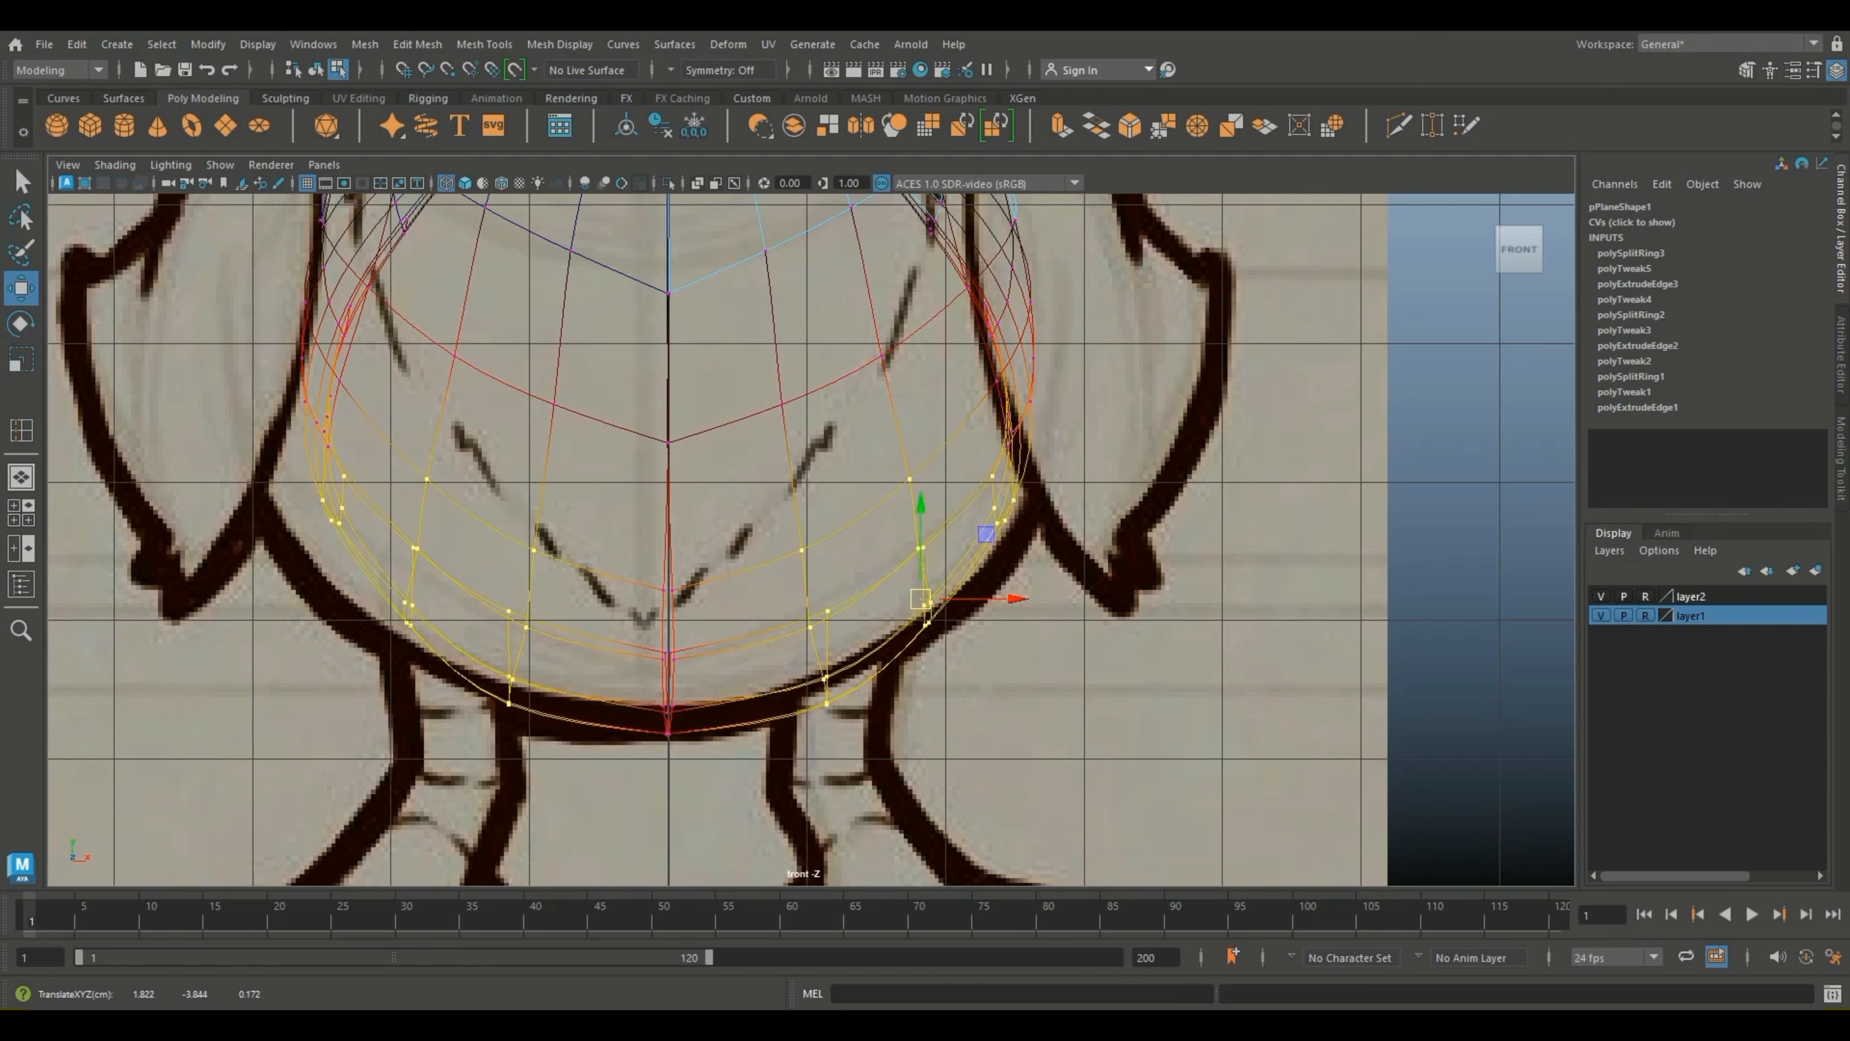
Step: Widen the body's side vertices to the front outline, then adjust the heights of the bottom centre and adjacent columns
left_click_drag(1102, 623, 911, 340)
left_click_drag(977, 493, 1016, 488)
left_click_drag(630, 570, 731, 763)
left_click_drag(625, 546, 716, 778)
left_click_drag(670, 582, 670, 590)
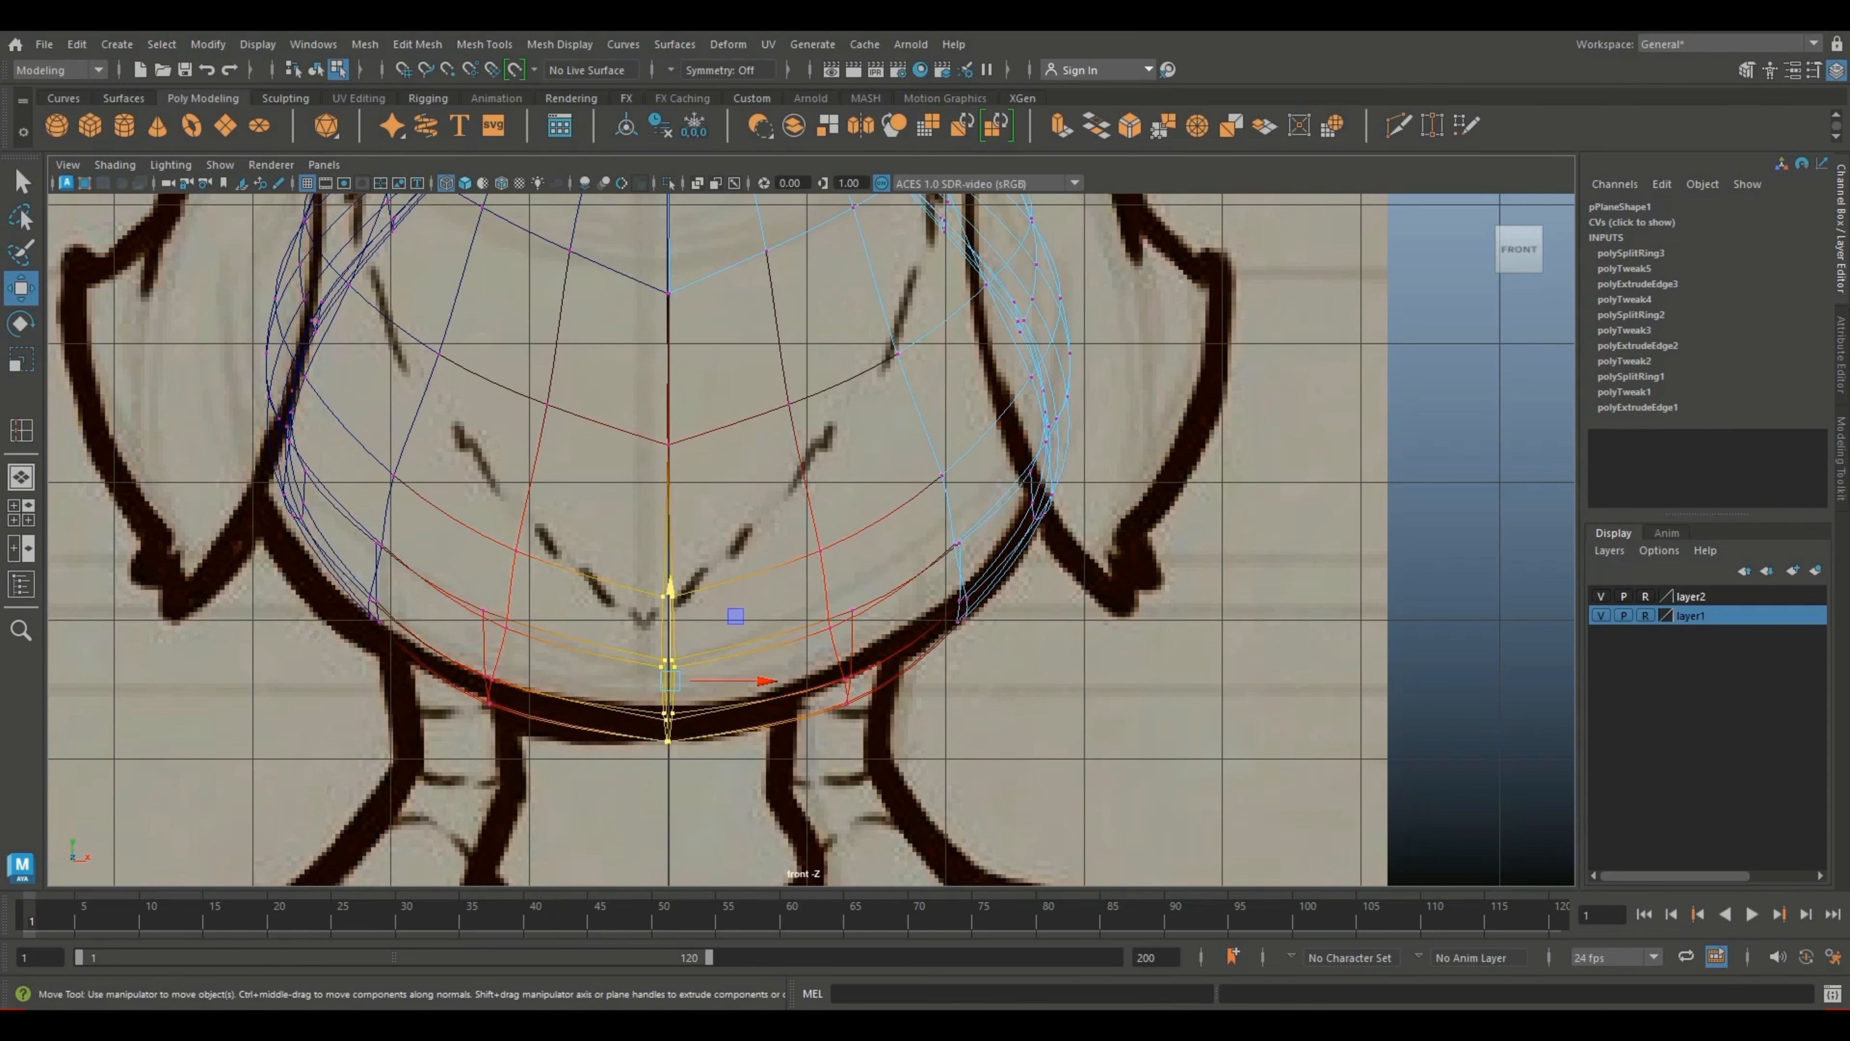
left_click(922, 743)
left_click_drag(923, 744, 795, 470)
left_click_drag(850, 645, 847, 634)
scroll(847, 634, "down", 6)
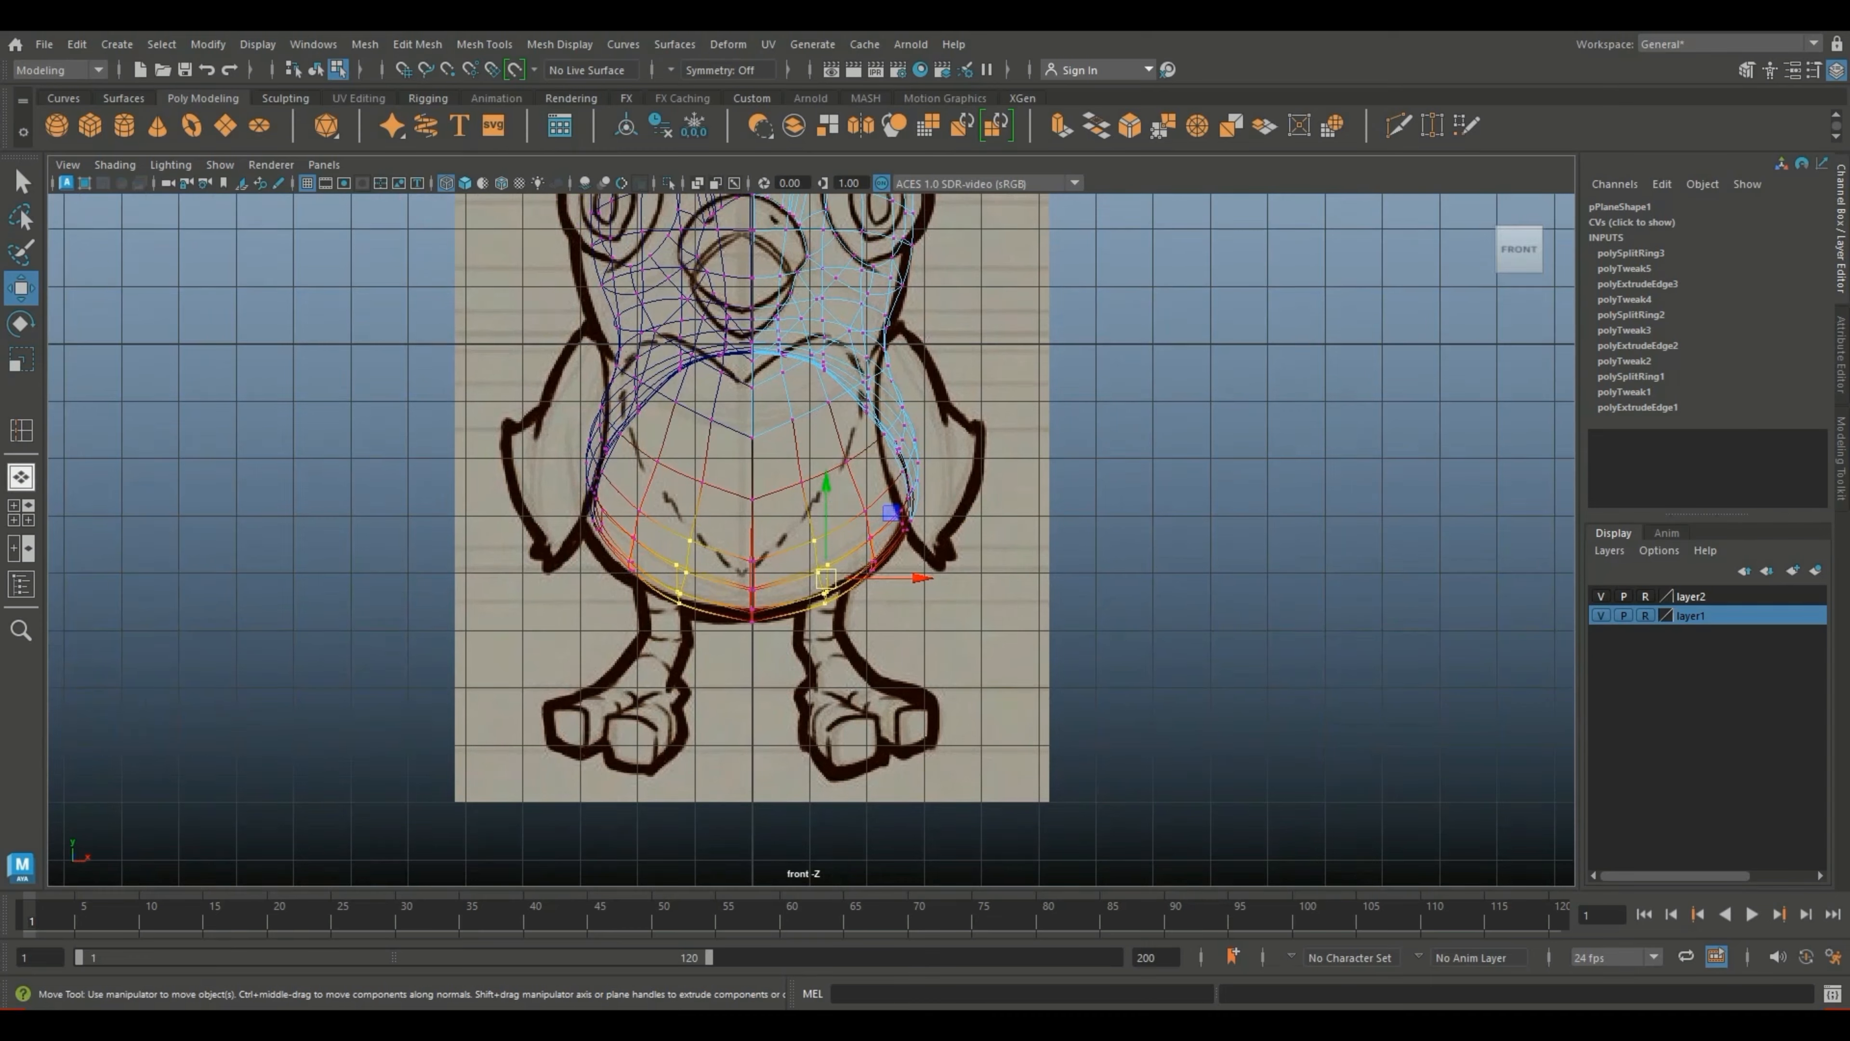
Step: Check the widened body in perspective, then raise its lower vertices with soft falloff to the side view's belly outline
left_click(20, 477)
scroll(811, 539, "down", 7)
scroll(811, 540, "down", 5)
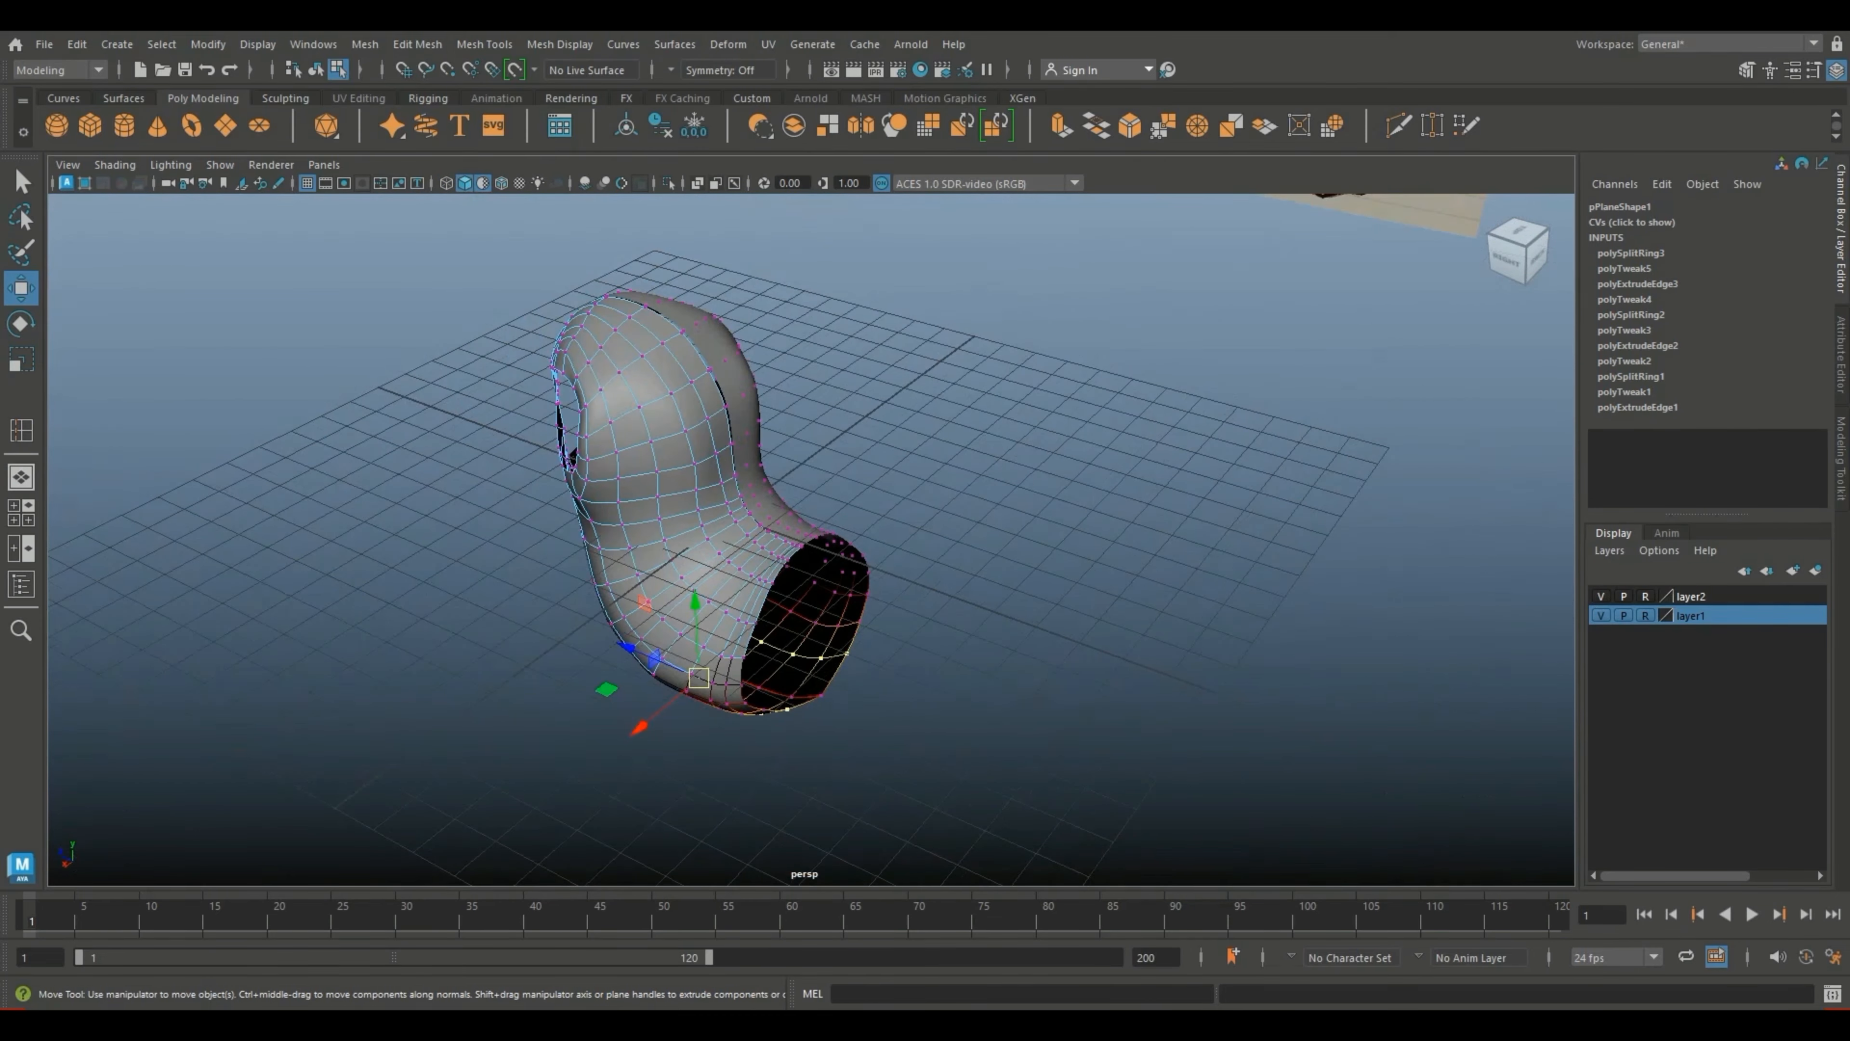
mouse_move(811, 539)
left_mouse_down("alt")
mouse_move(925, 474)
mouse_move(1100, 452)
left_mouse_up("alt")
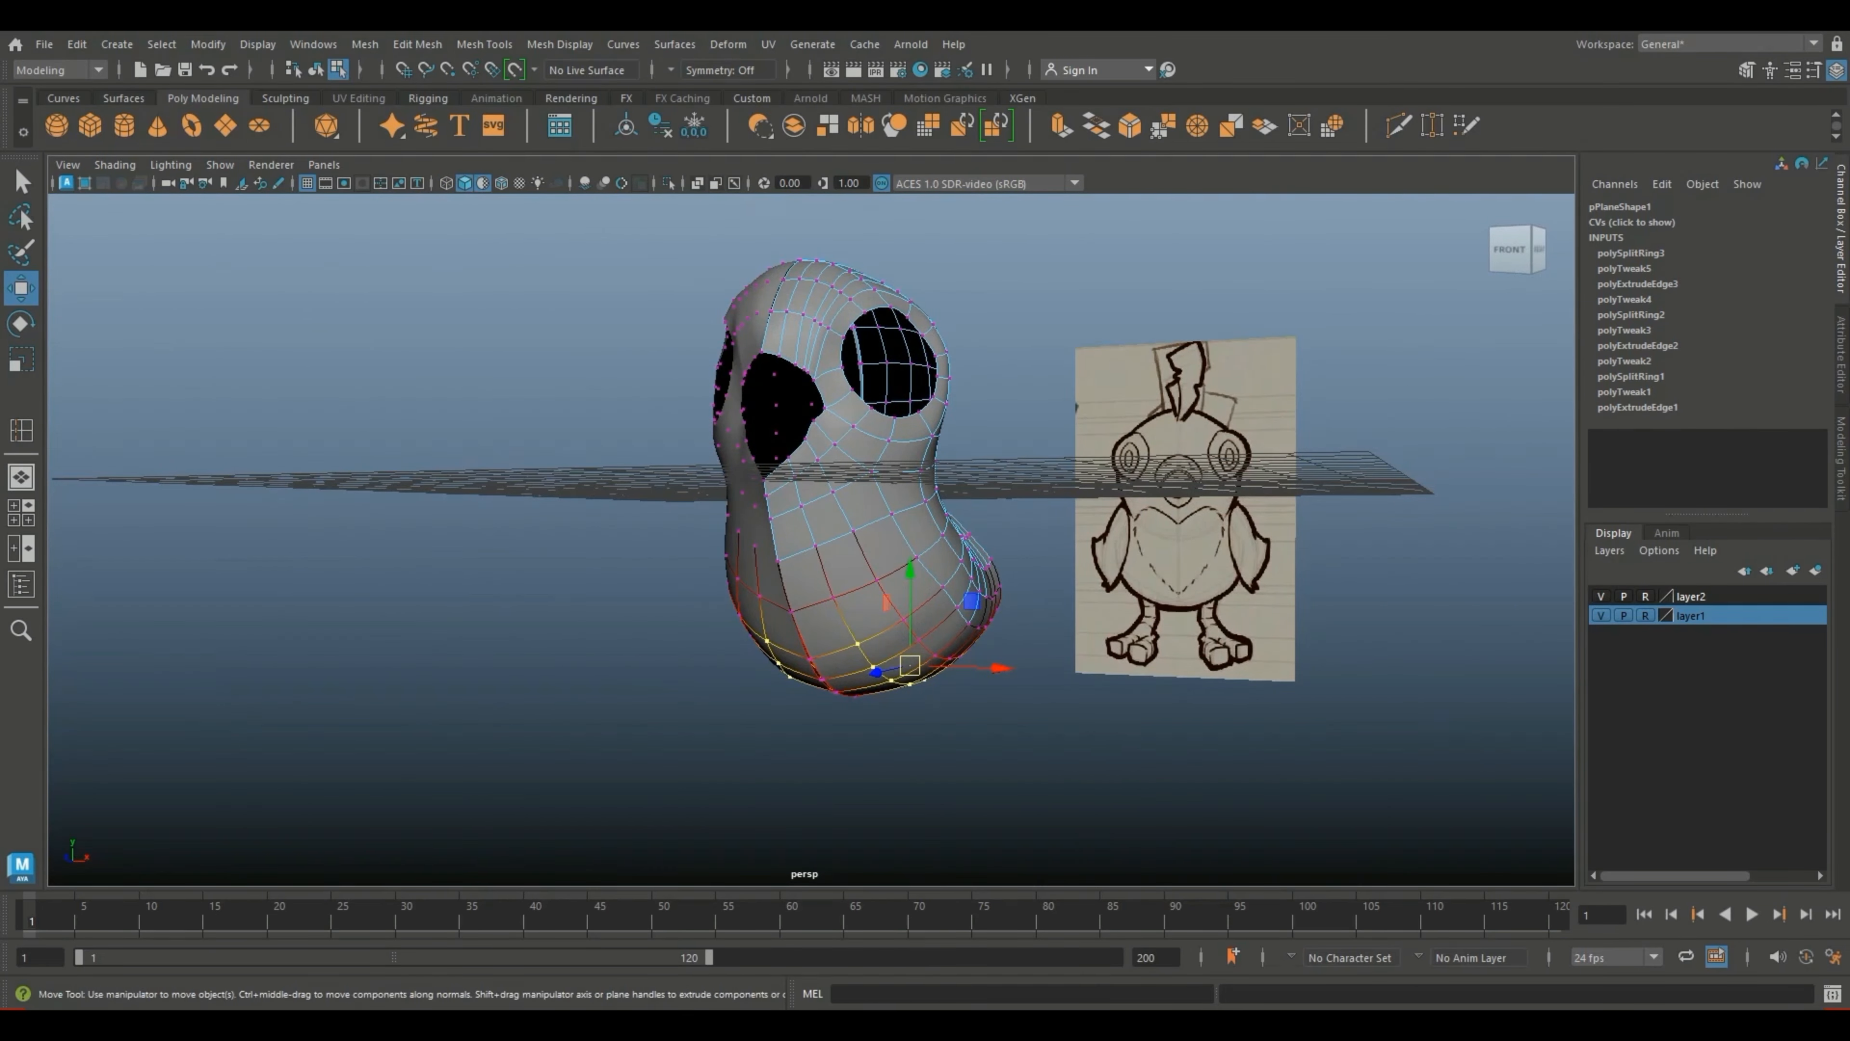
left_click(21, 512)
key("space")
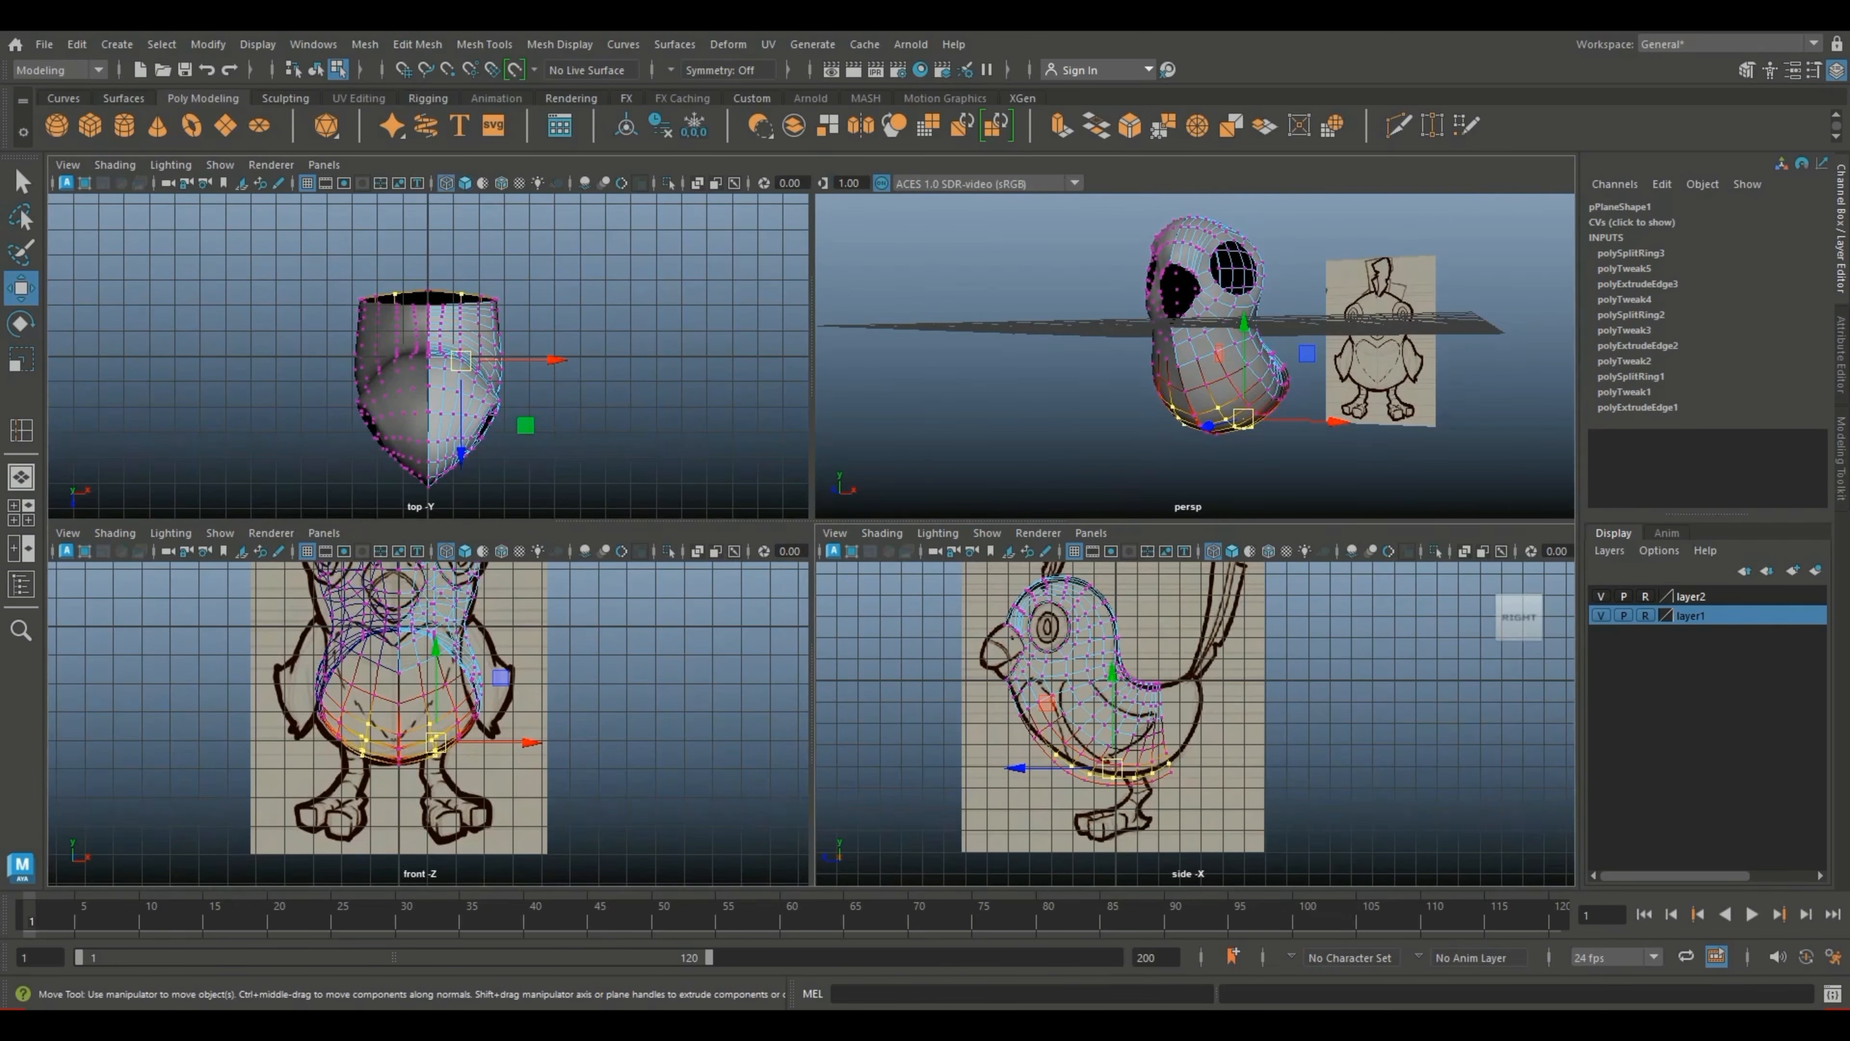
scroll(811, 540, "up", 5)
middle_click_drag(811, 539, 1025, 440, "alt")
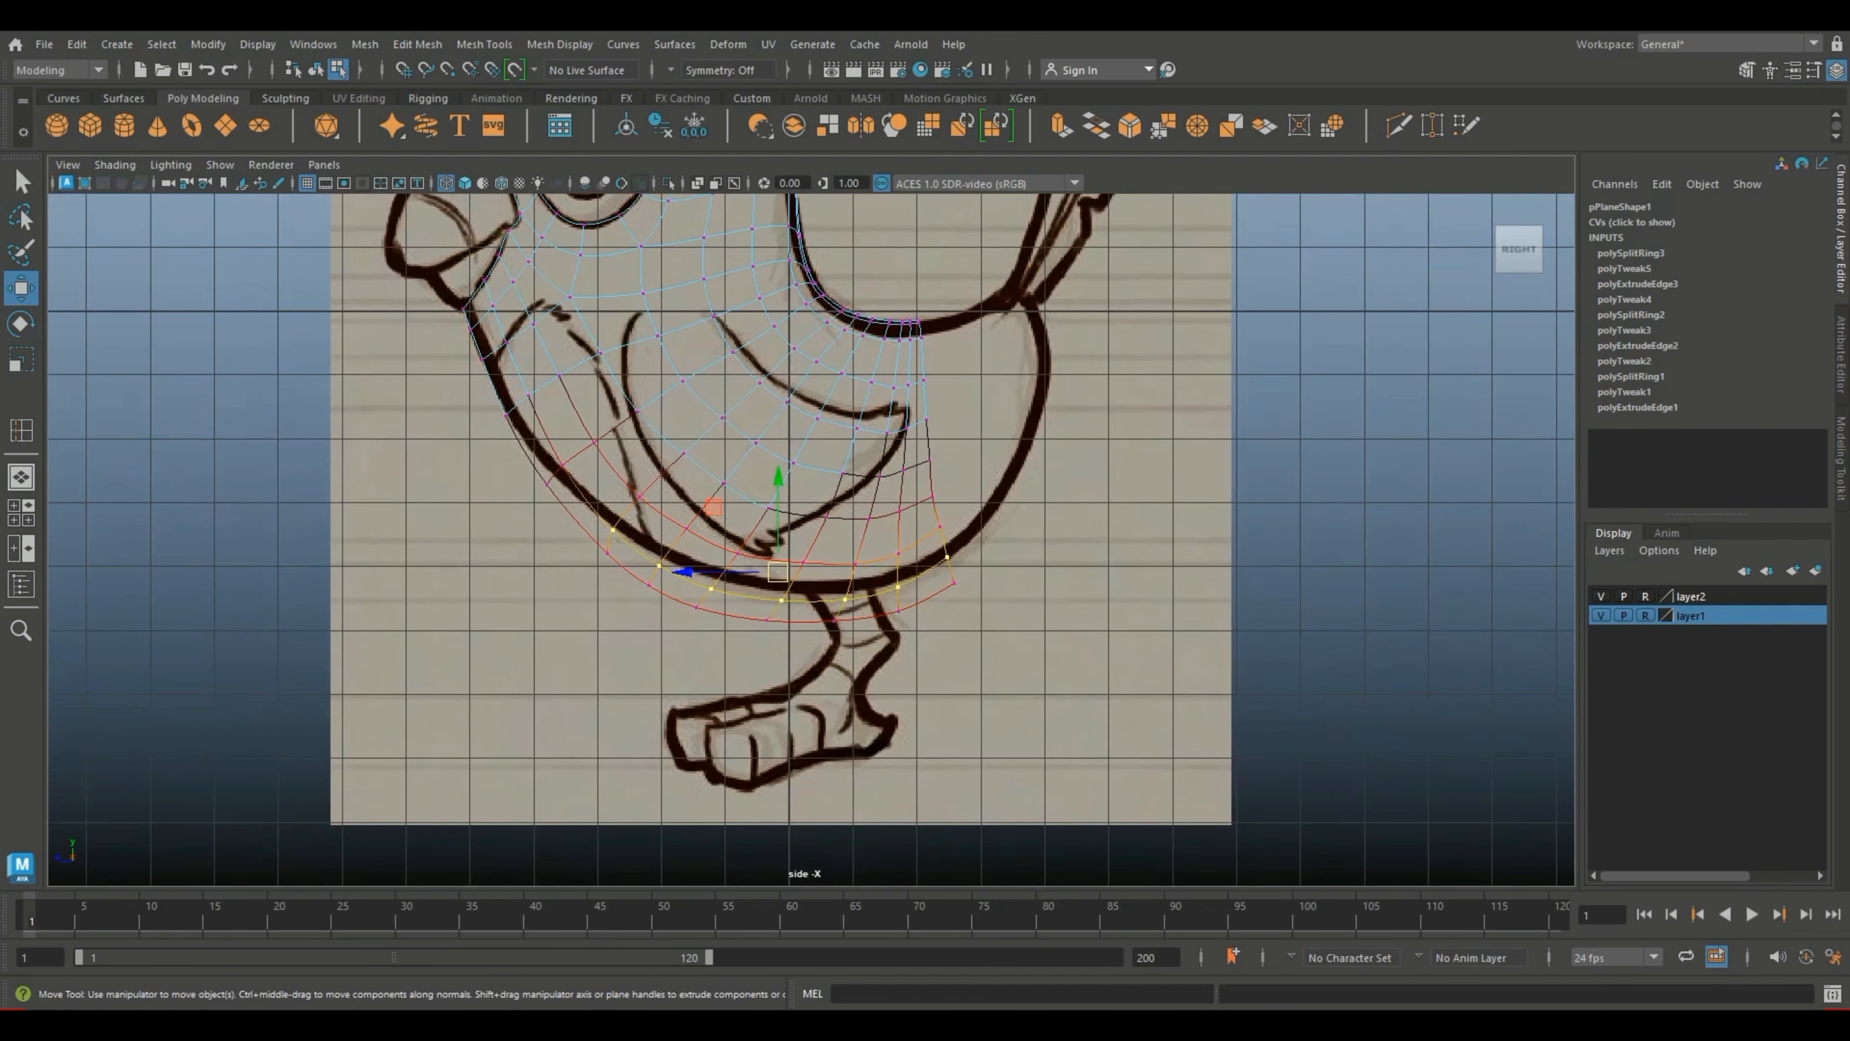
scroll(811, 539, "up", 1)
left_click_drag(774, 577, 788, 526)
key("ctrl+z")
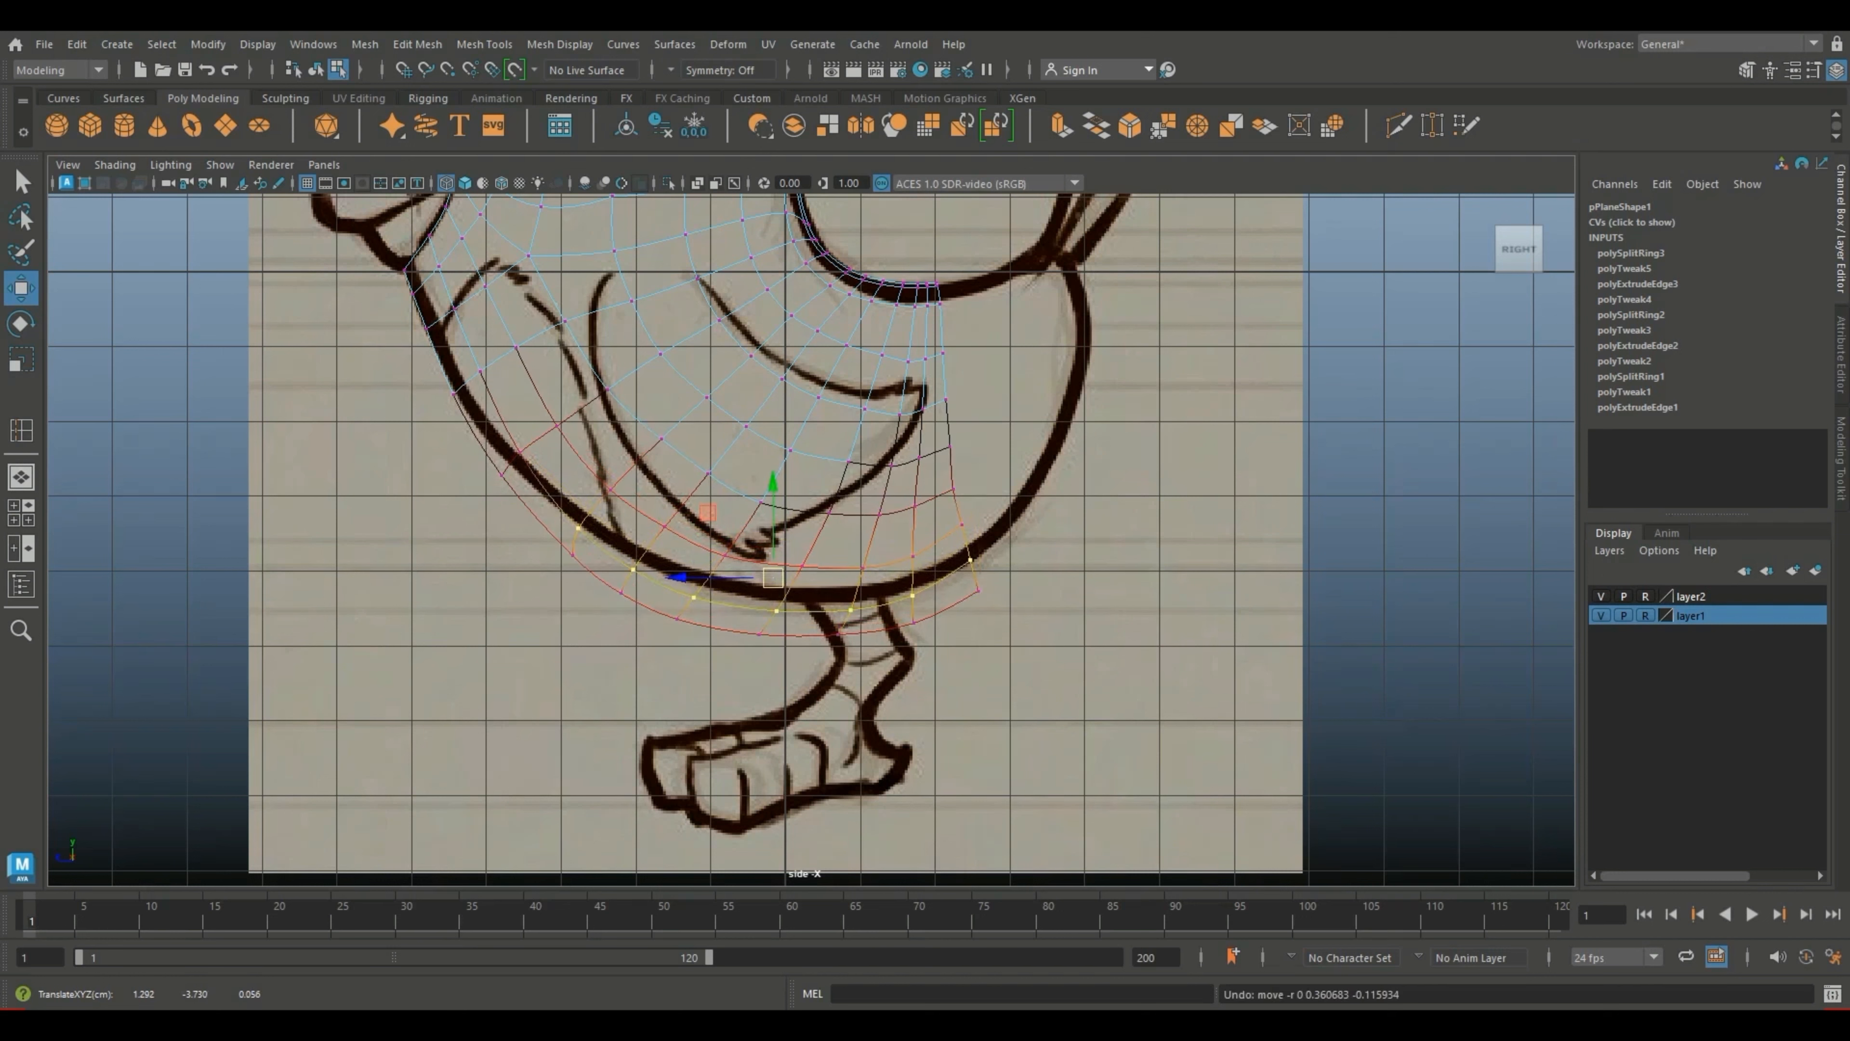
left_click_drag(1092, 394, 482, 697)
left_click_drag(738, 518, 747, 476)
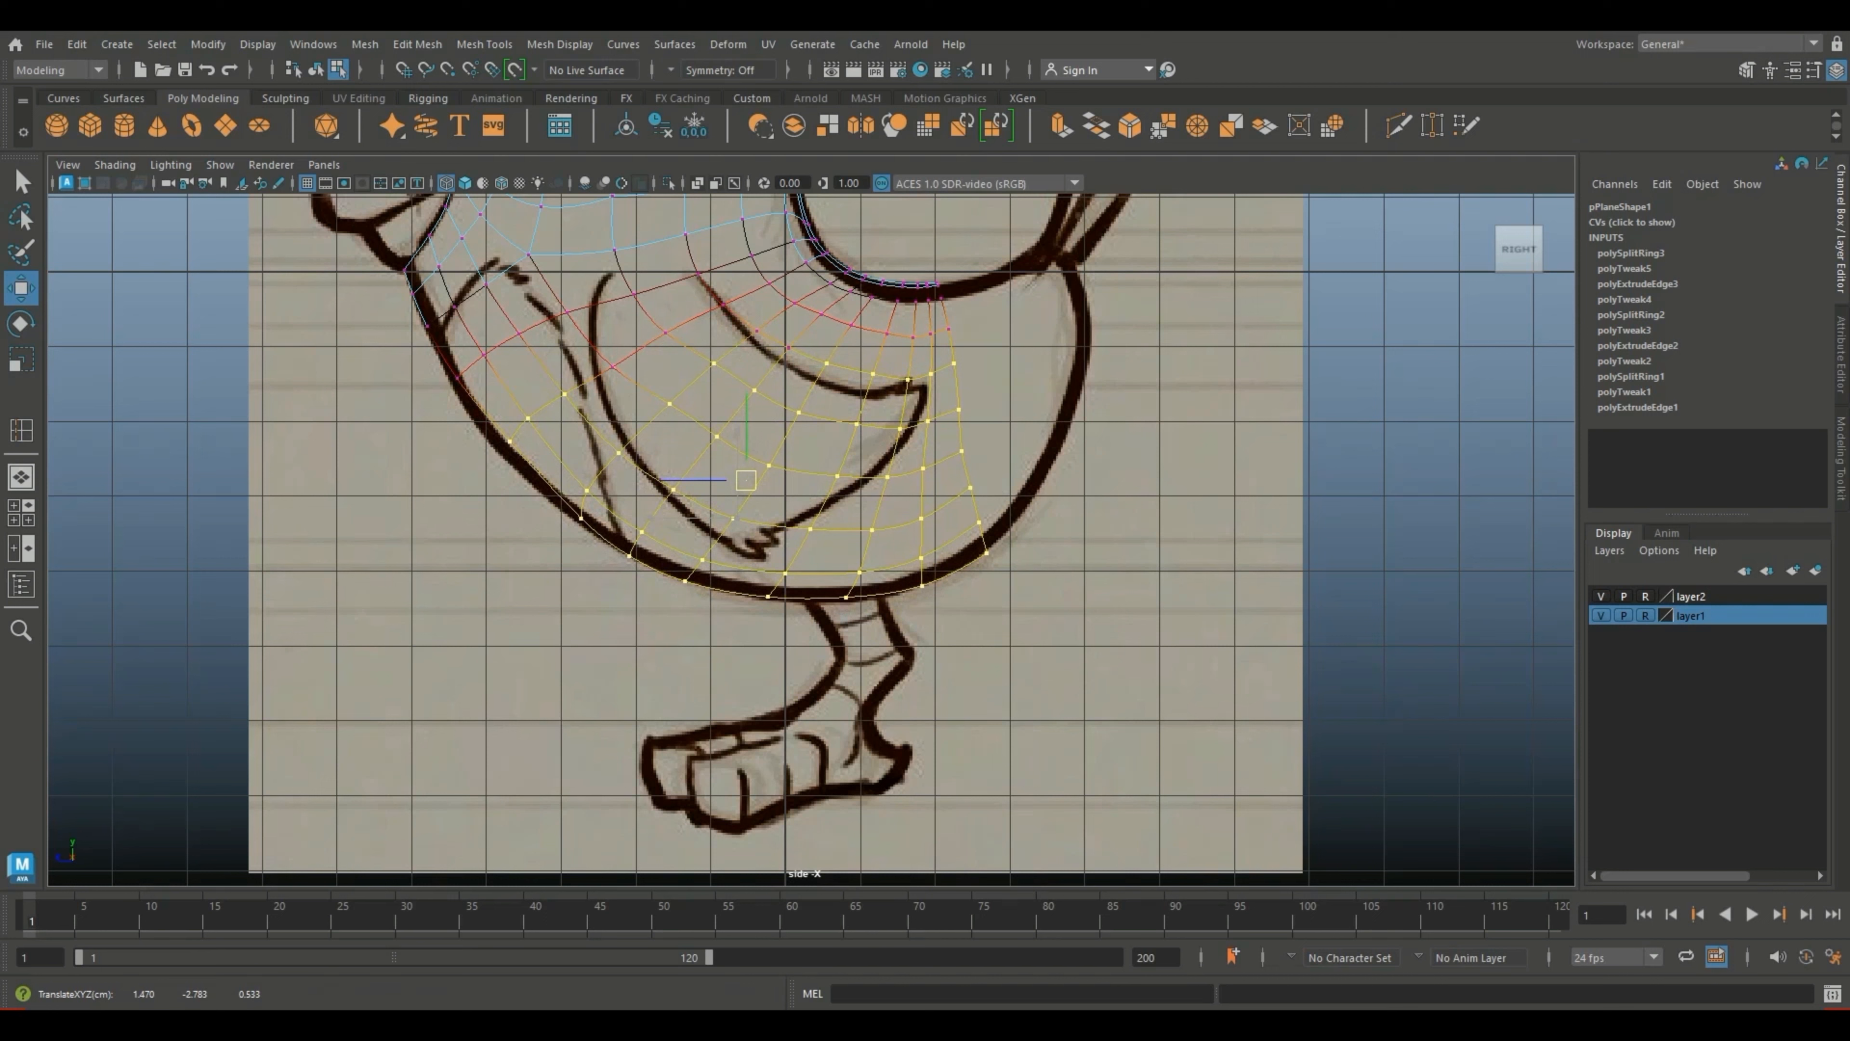
Step: Fit the front belly vertices to the side outline and shift the flank vertex under the wing using a smaller soft falloff
left_click_drag(566, 407, 504, 442)
left_click_drag(609, 480, 577, 519)
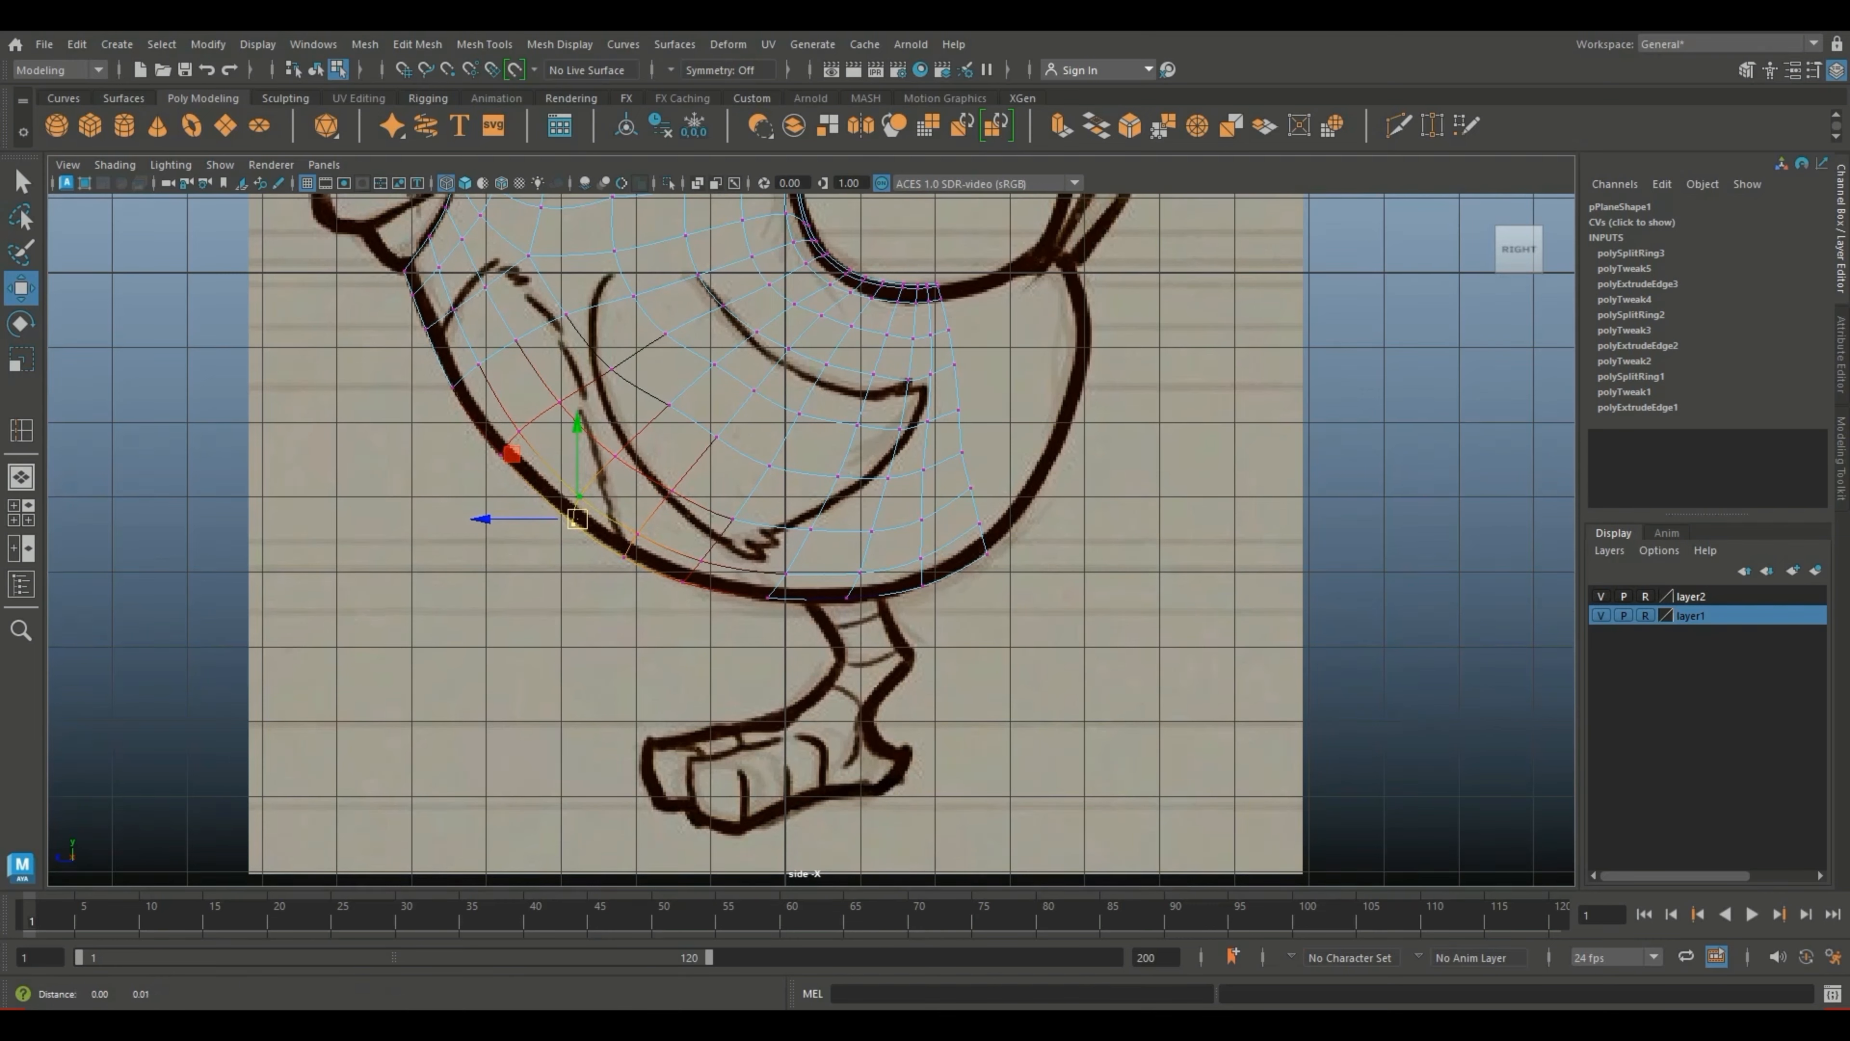
middle_click_drag(577, 519, 641, 634, "alt")
left_click(731, 520)
left_click_drag(732, 522, 766, 563)
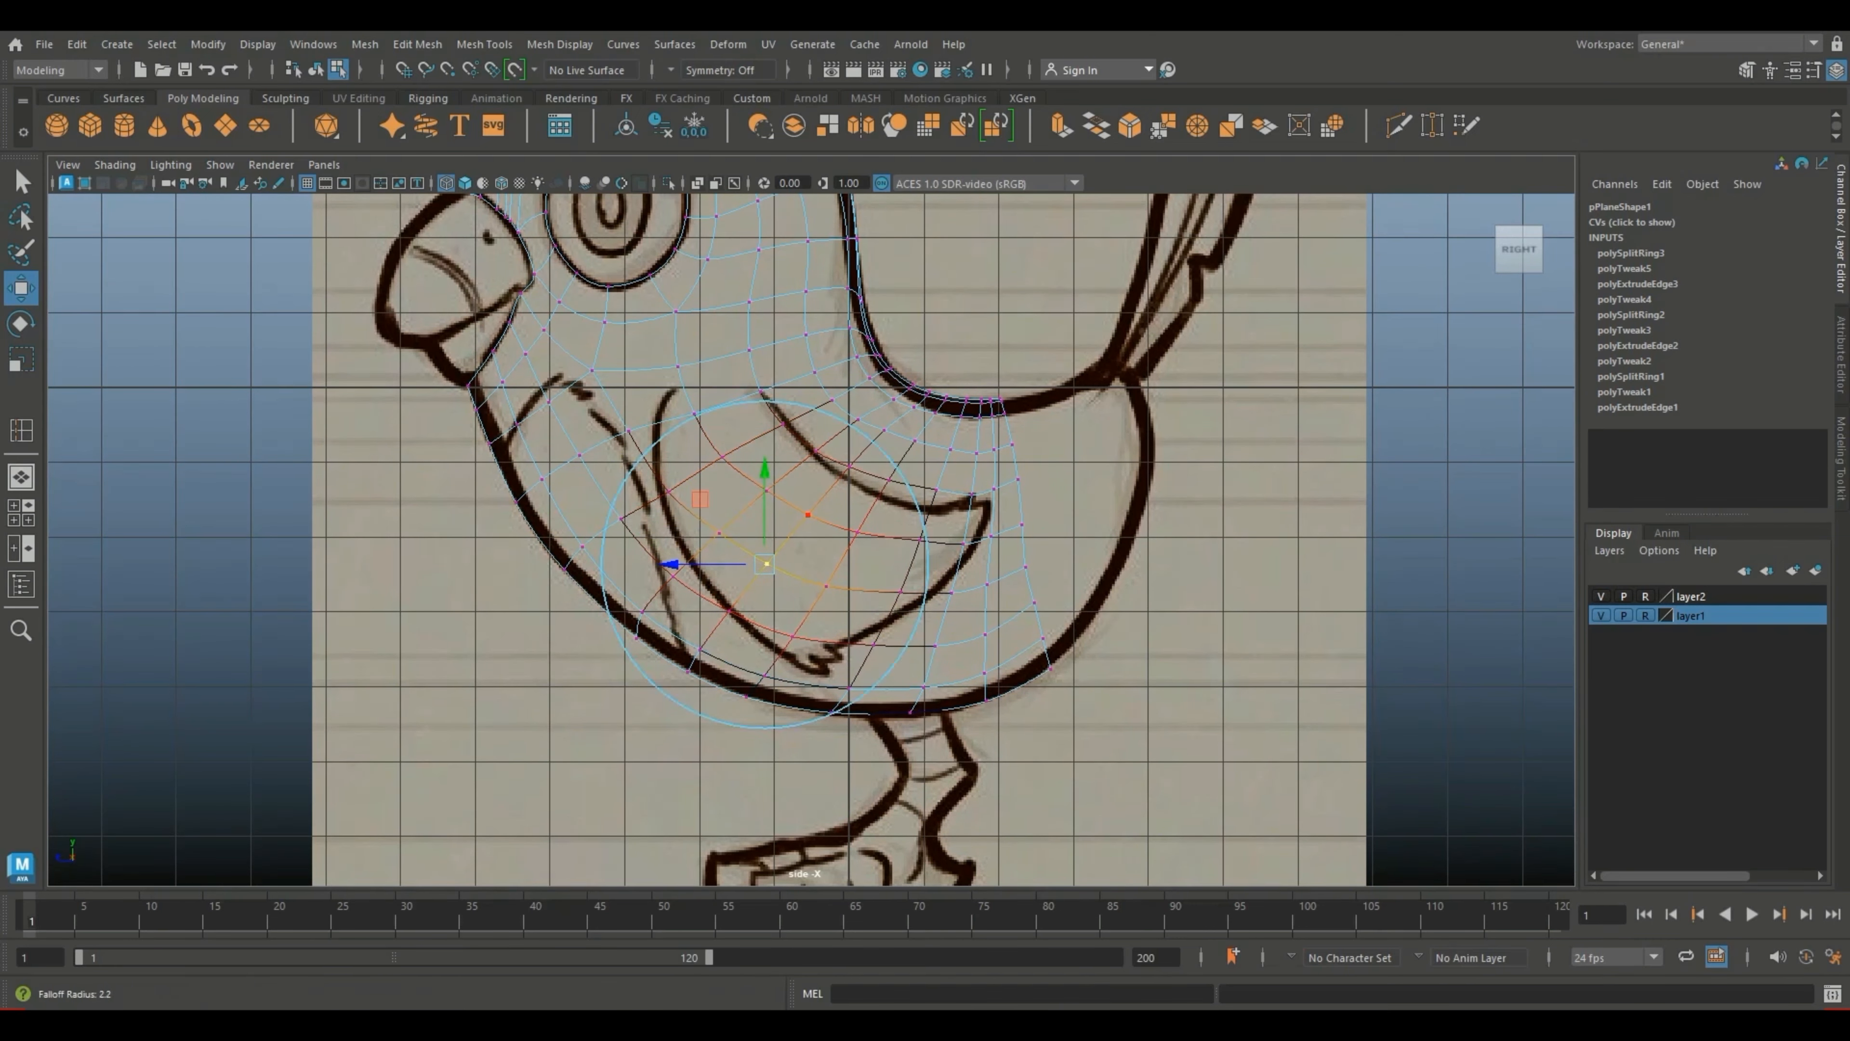
mouse_move(699, 500)
left_mouse_down()
mouse_move(730, 549)
mouse_move(716, 516)
left_mouse_up()
scroll(716, 516, "up", 2)
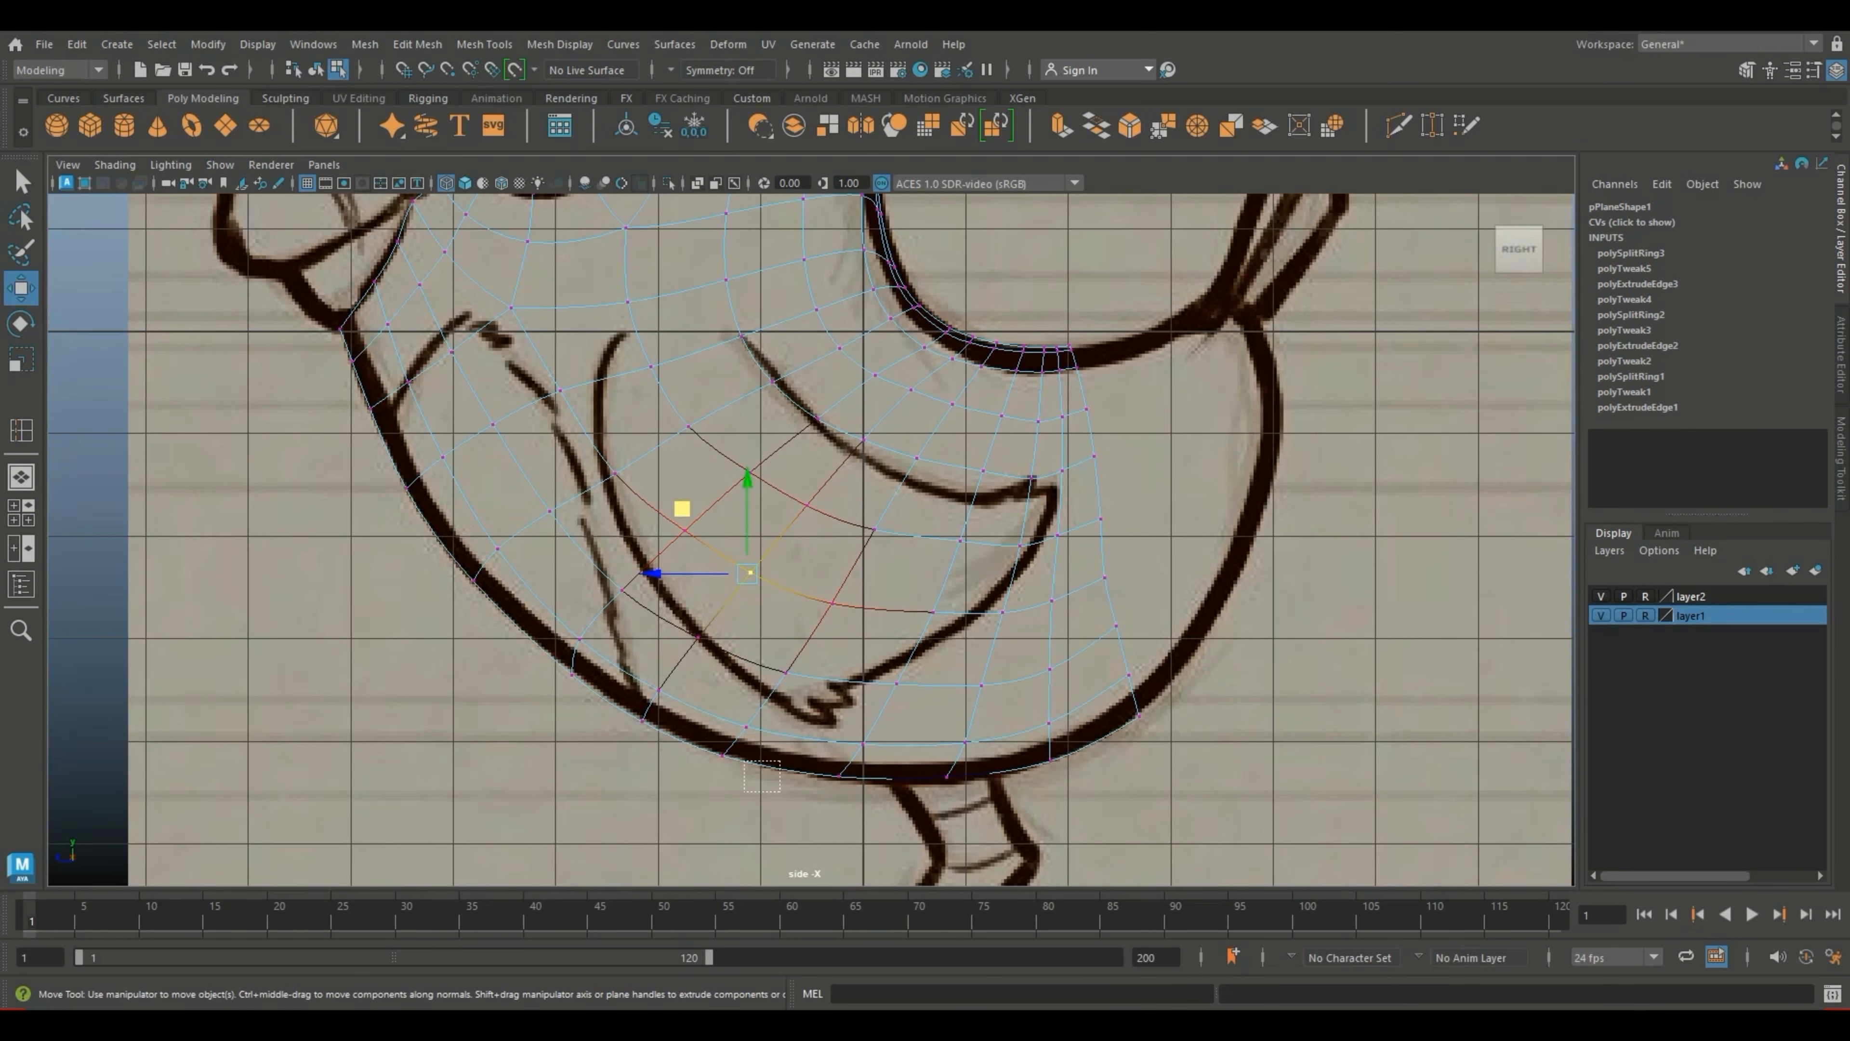
left_click_drag(744, 761, 697, 727)
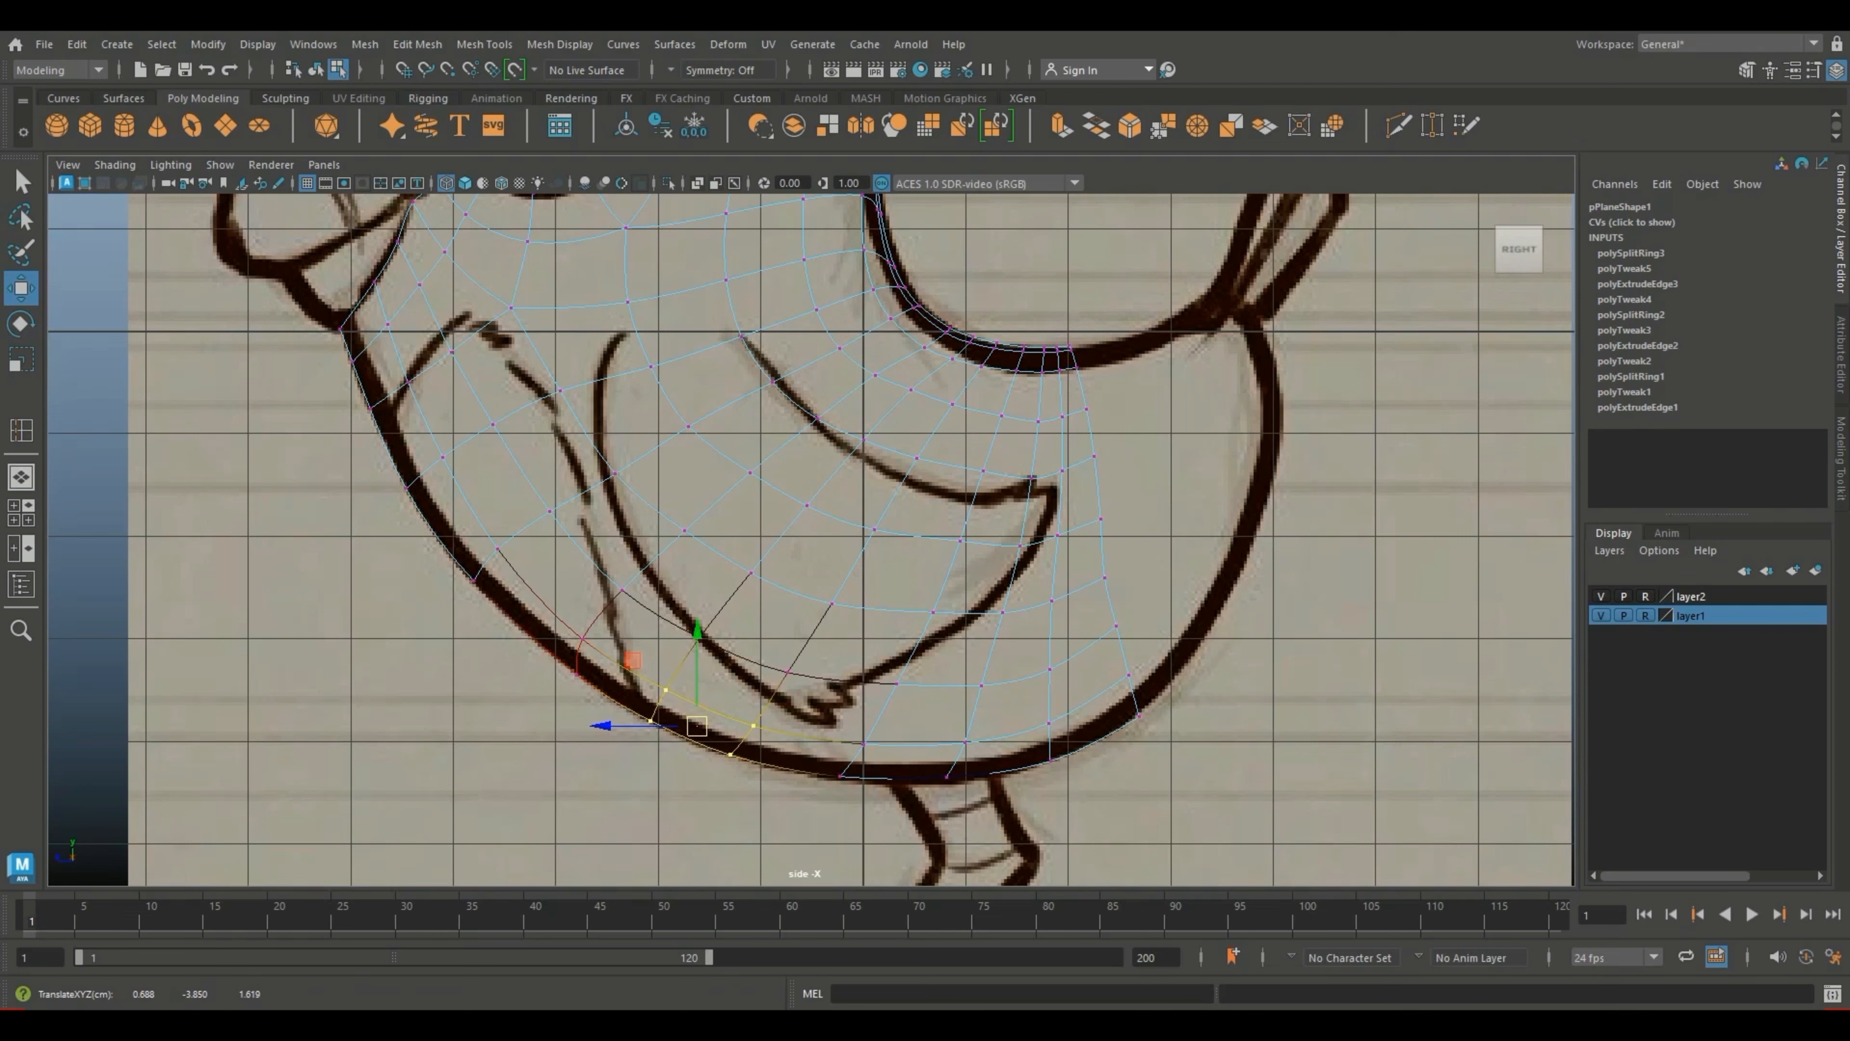
scroll(239, 573, "down", 3)
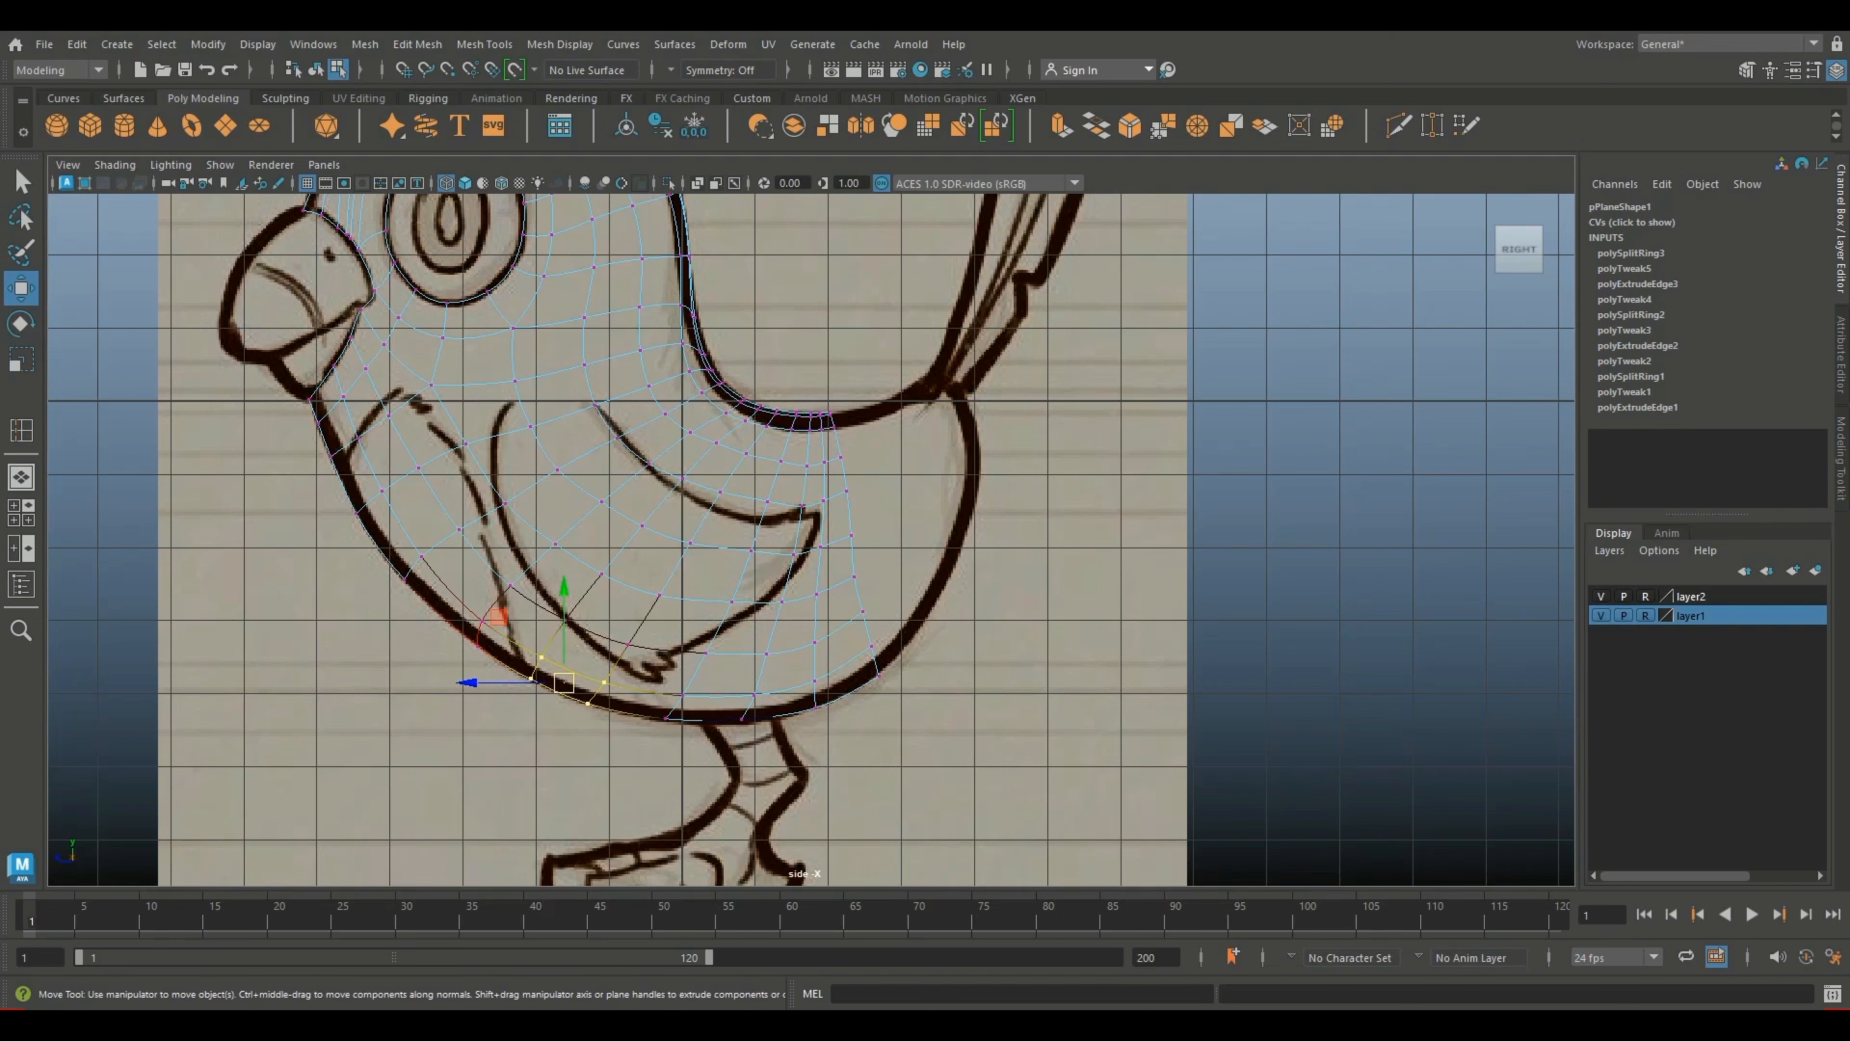
Step: Select the open rear border edges of the half body in the side view, leaving out the edges ahead of them
right_click_drag(826, 455, 897, 460)
scroll(810, 552, "up", 2)
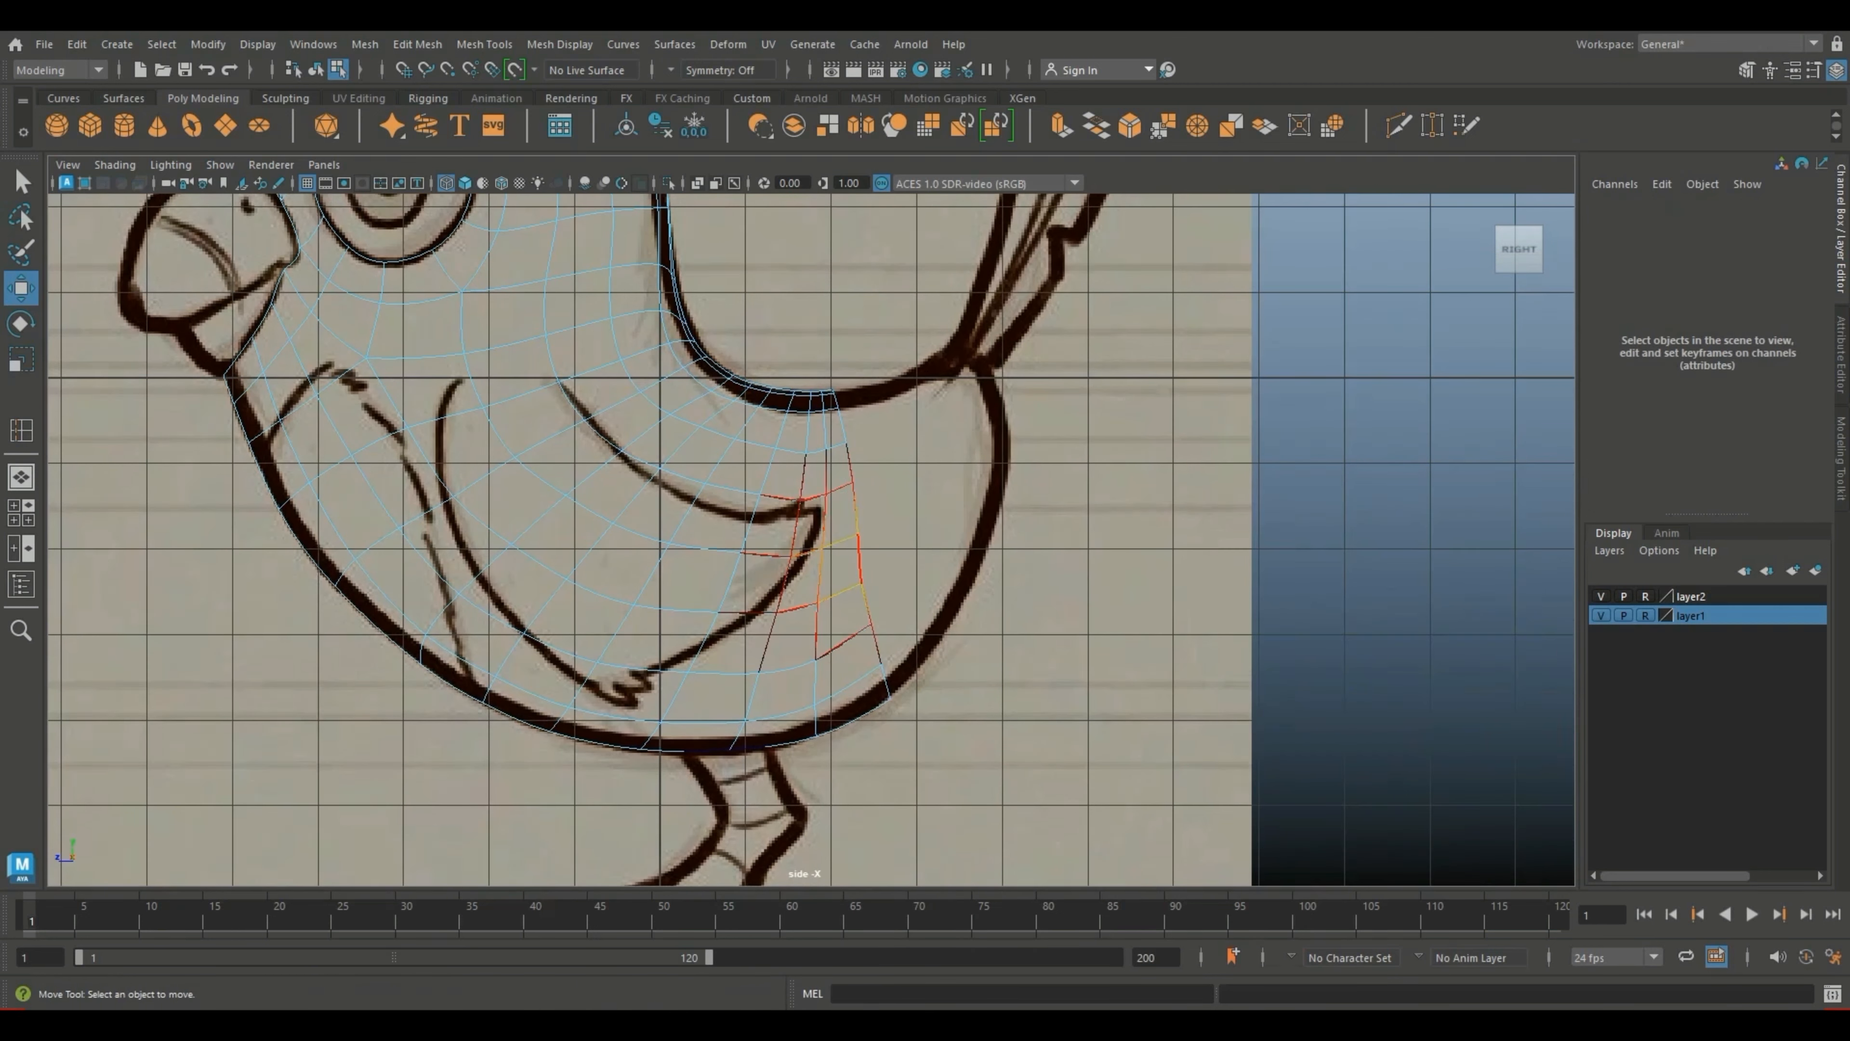
mouse_move(824, 376)
left_mouse_down()
mouse_move(874, 436)
mouse_move(977, 748)
left_mouse_up()
left_click_drag(753, 330, 835, 685, "ctrl")
scroll(812, 543, "up", 2)
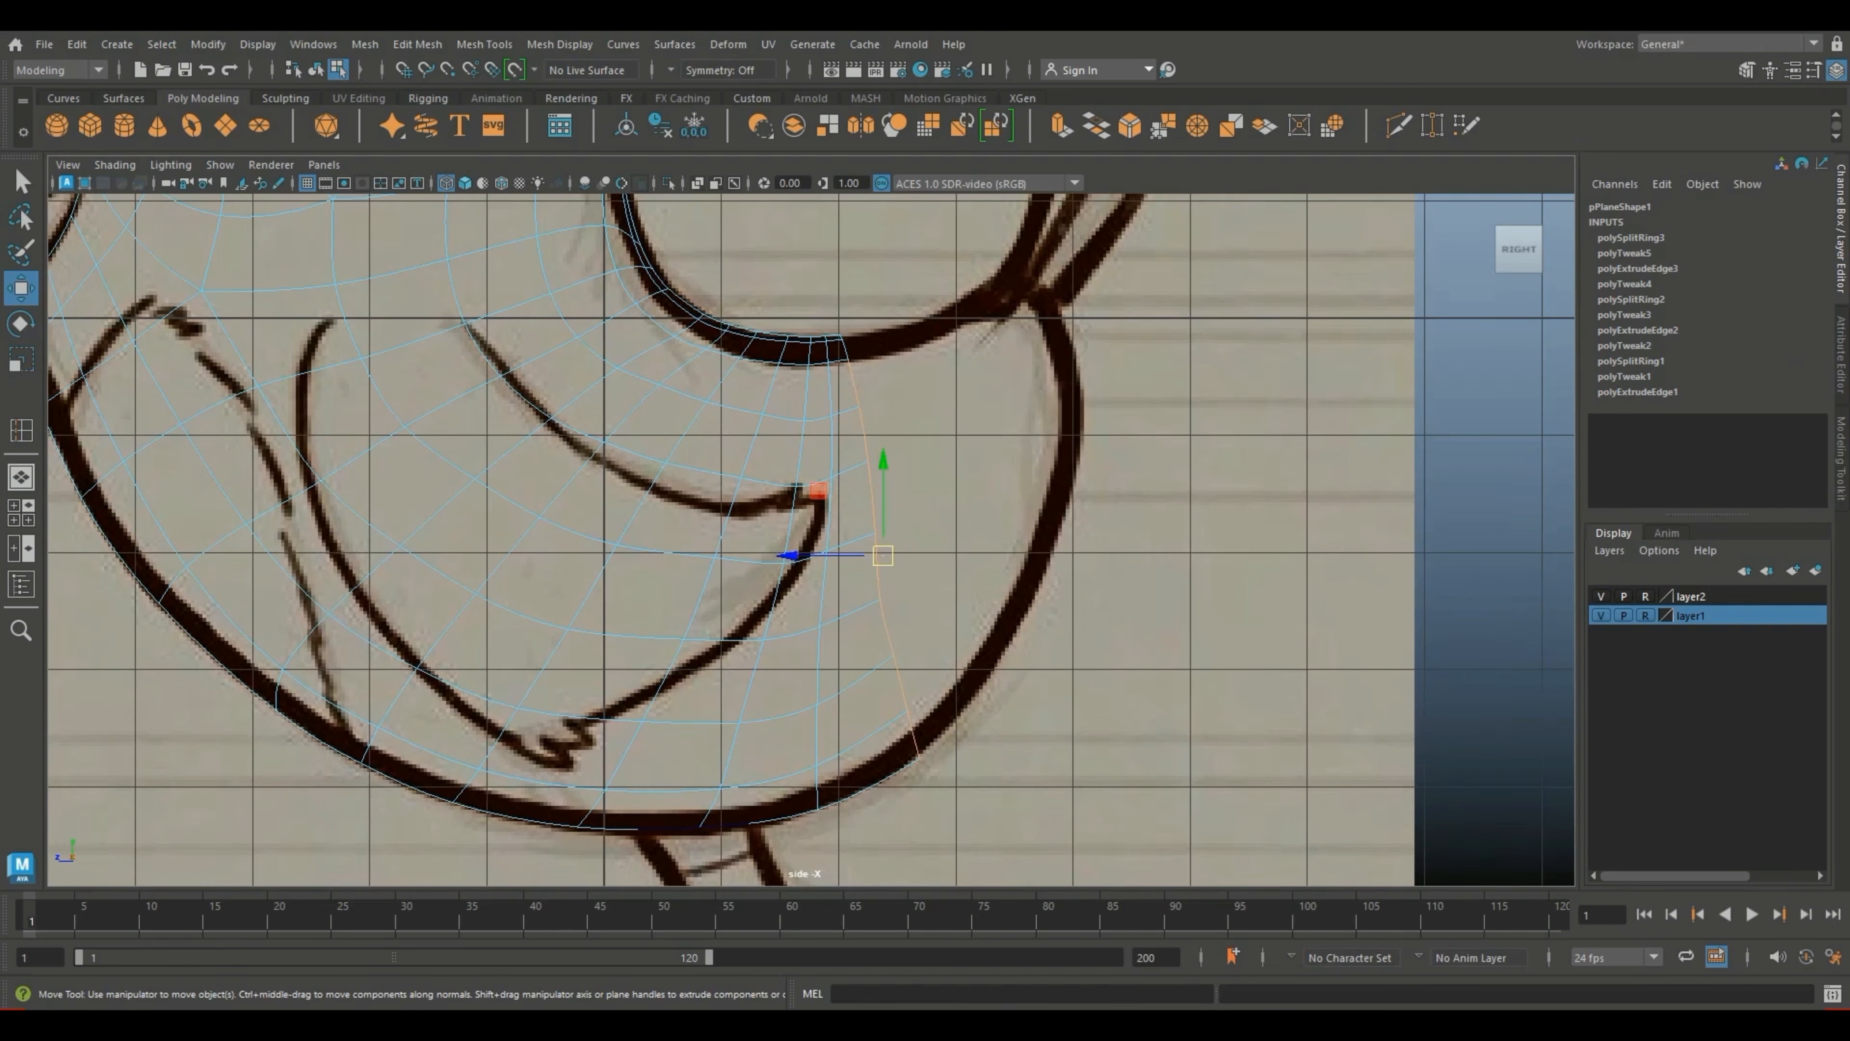
scroll(811, 542, "up", 1)
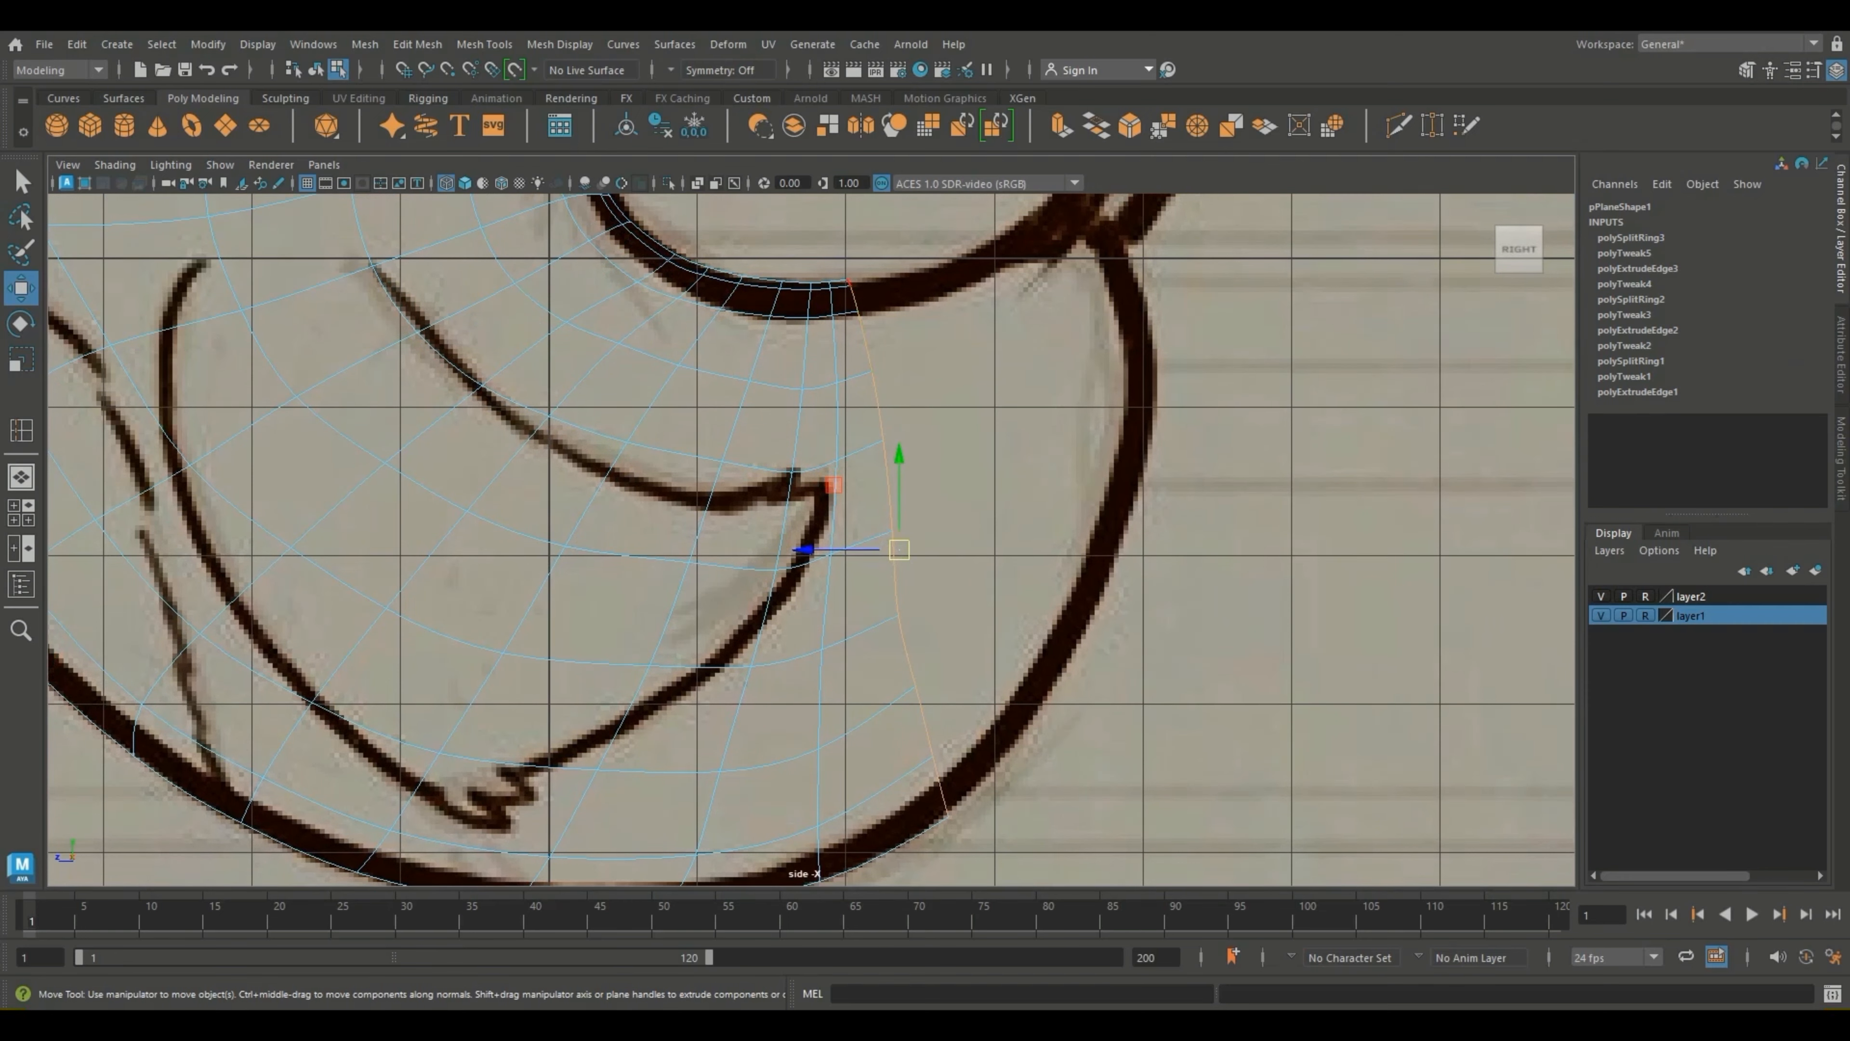
scroll(807, 538, "down", 3)
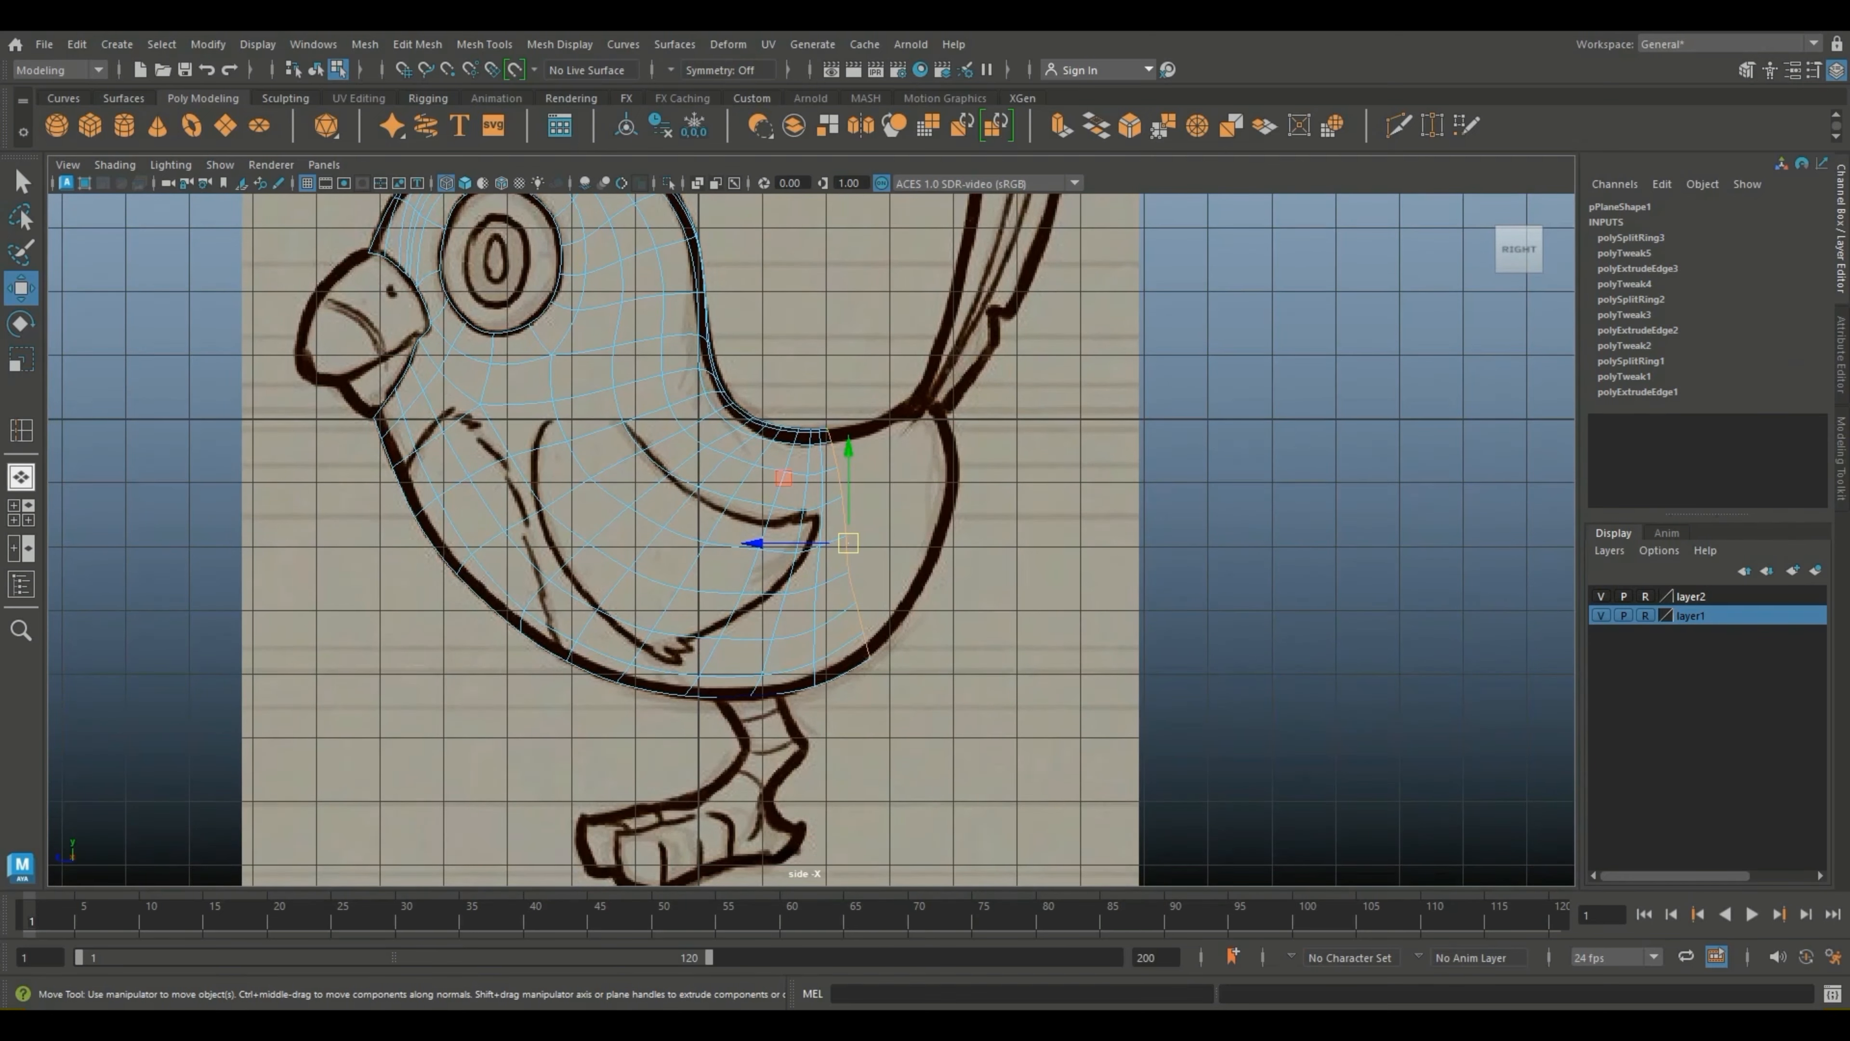
Step: Inspect the body's selected rear opening in the perspective view, then return to the full side view
left_click(21, 477)
mouse_move(911, 554)
left_mouse_down("alt")
mouse_move(852, 532)
mouse_move(612, 583)
mouse_move(794, 565)
left_mouse_up("alt")
left_click(22, 512)
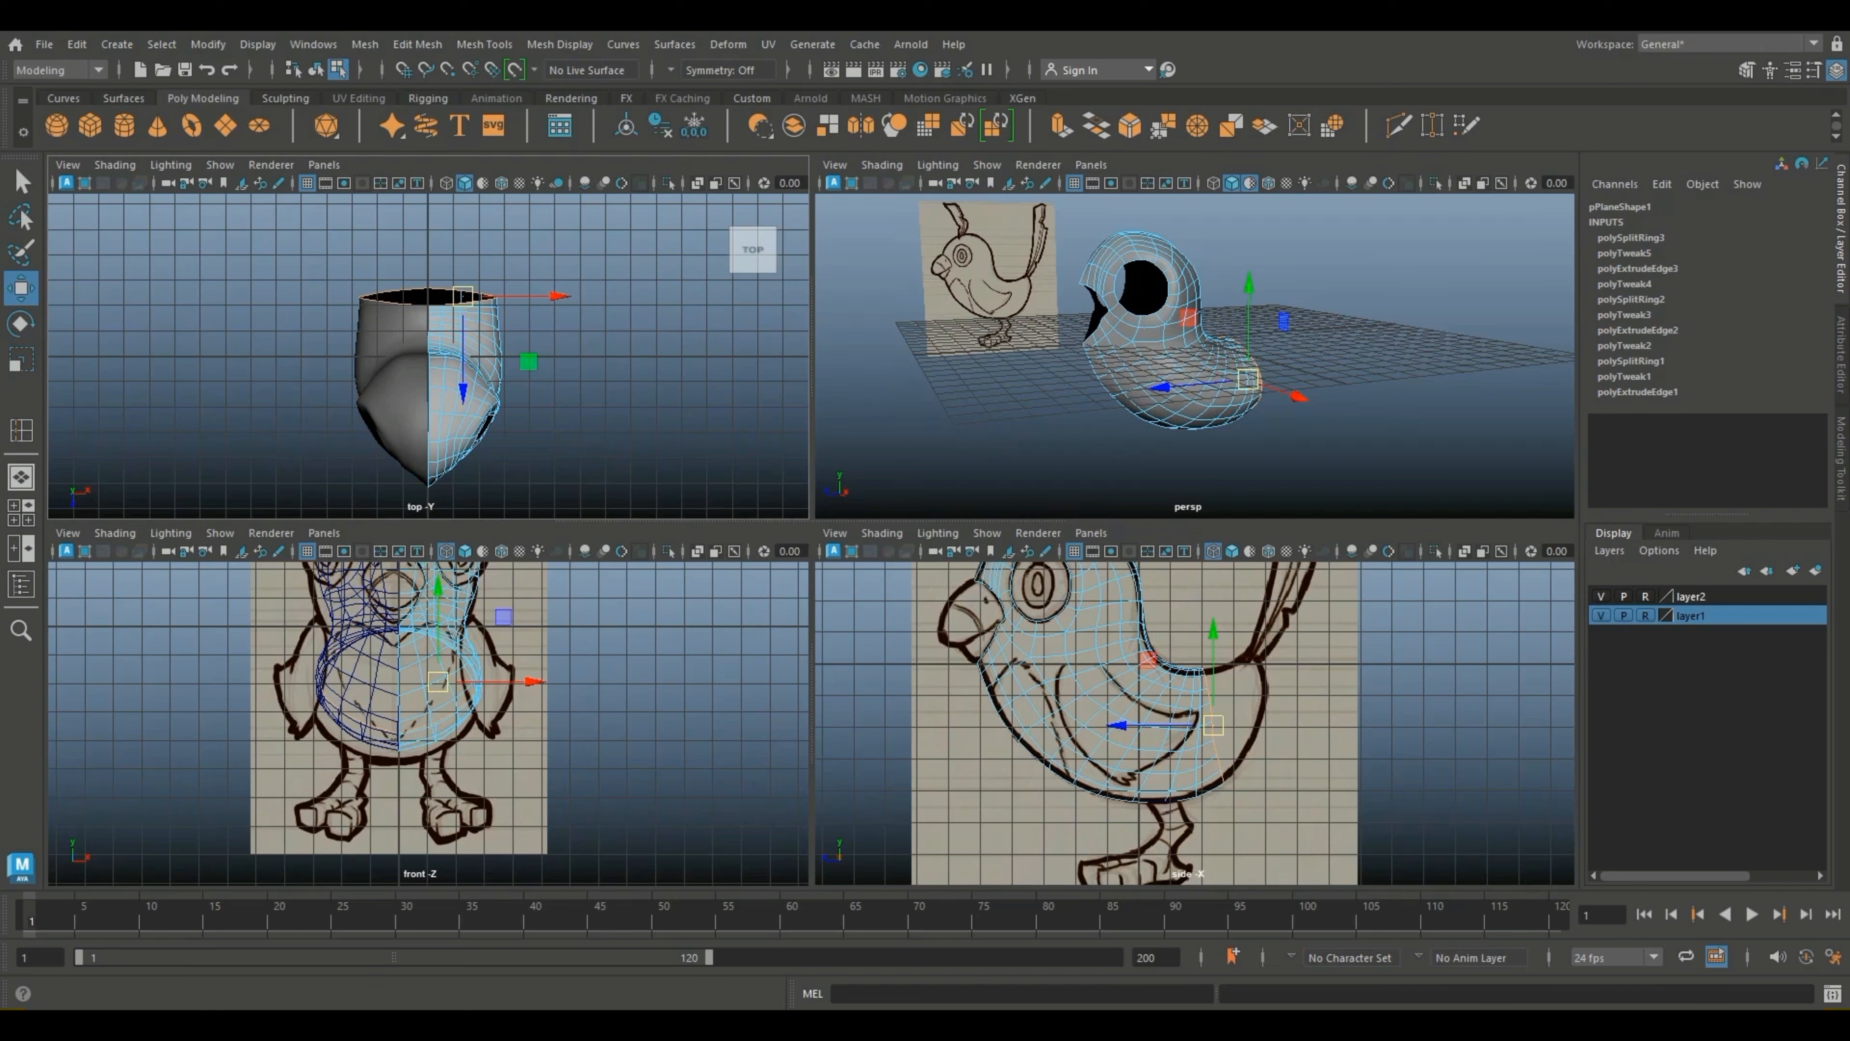
scroll(1319, 436, "up", 3)
key("space")
left_click(1320, 436)
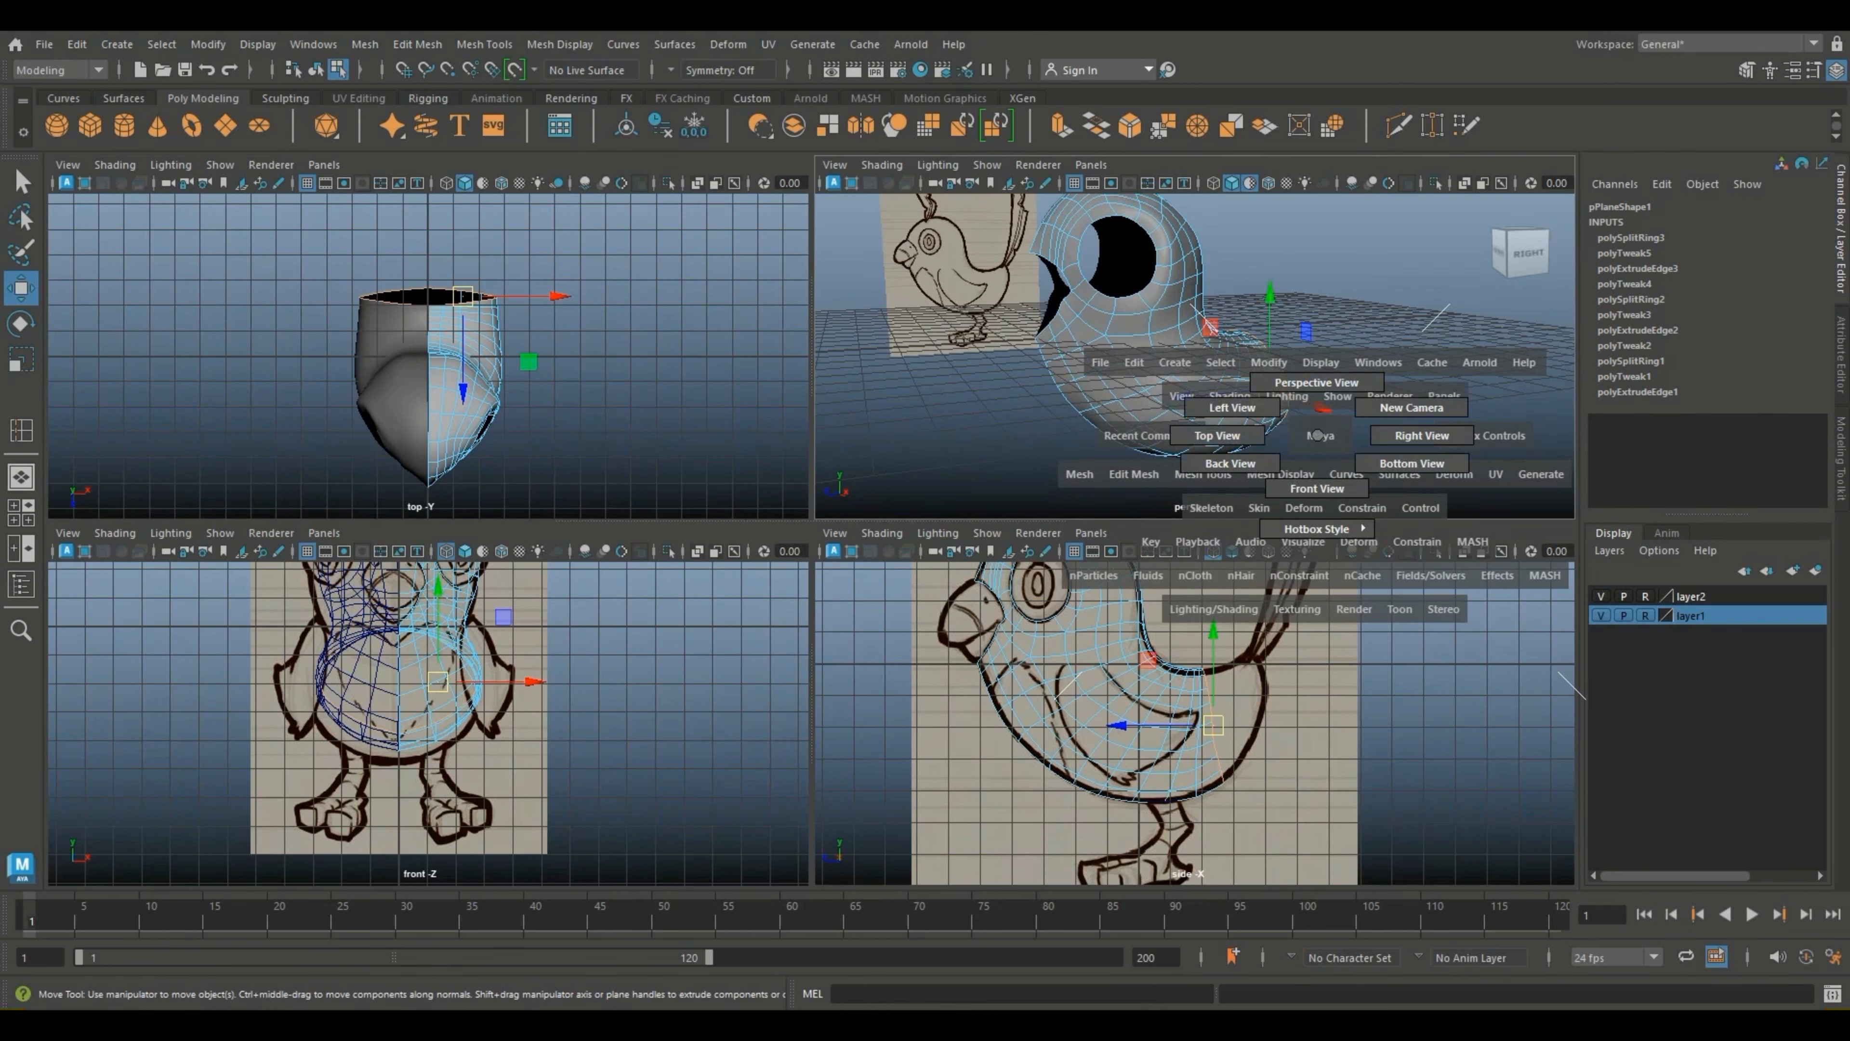
scroll(1320, 436, "up", 3)
middle_click_drag(1320, 436, 1247, 442, "alt")
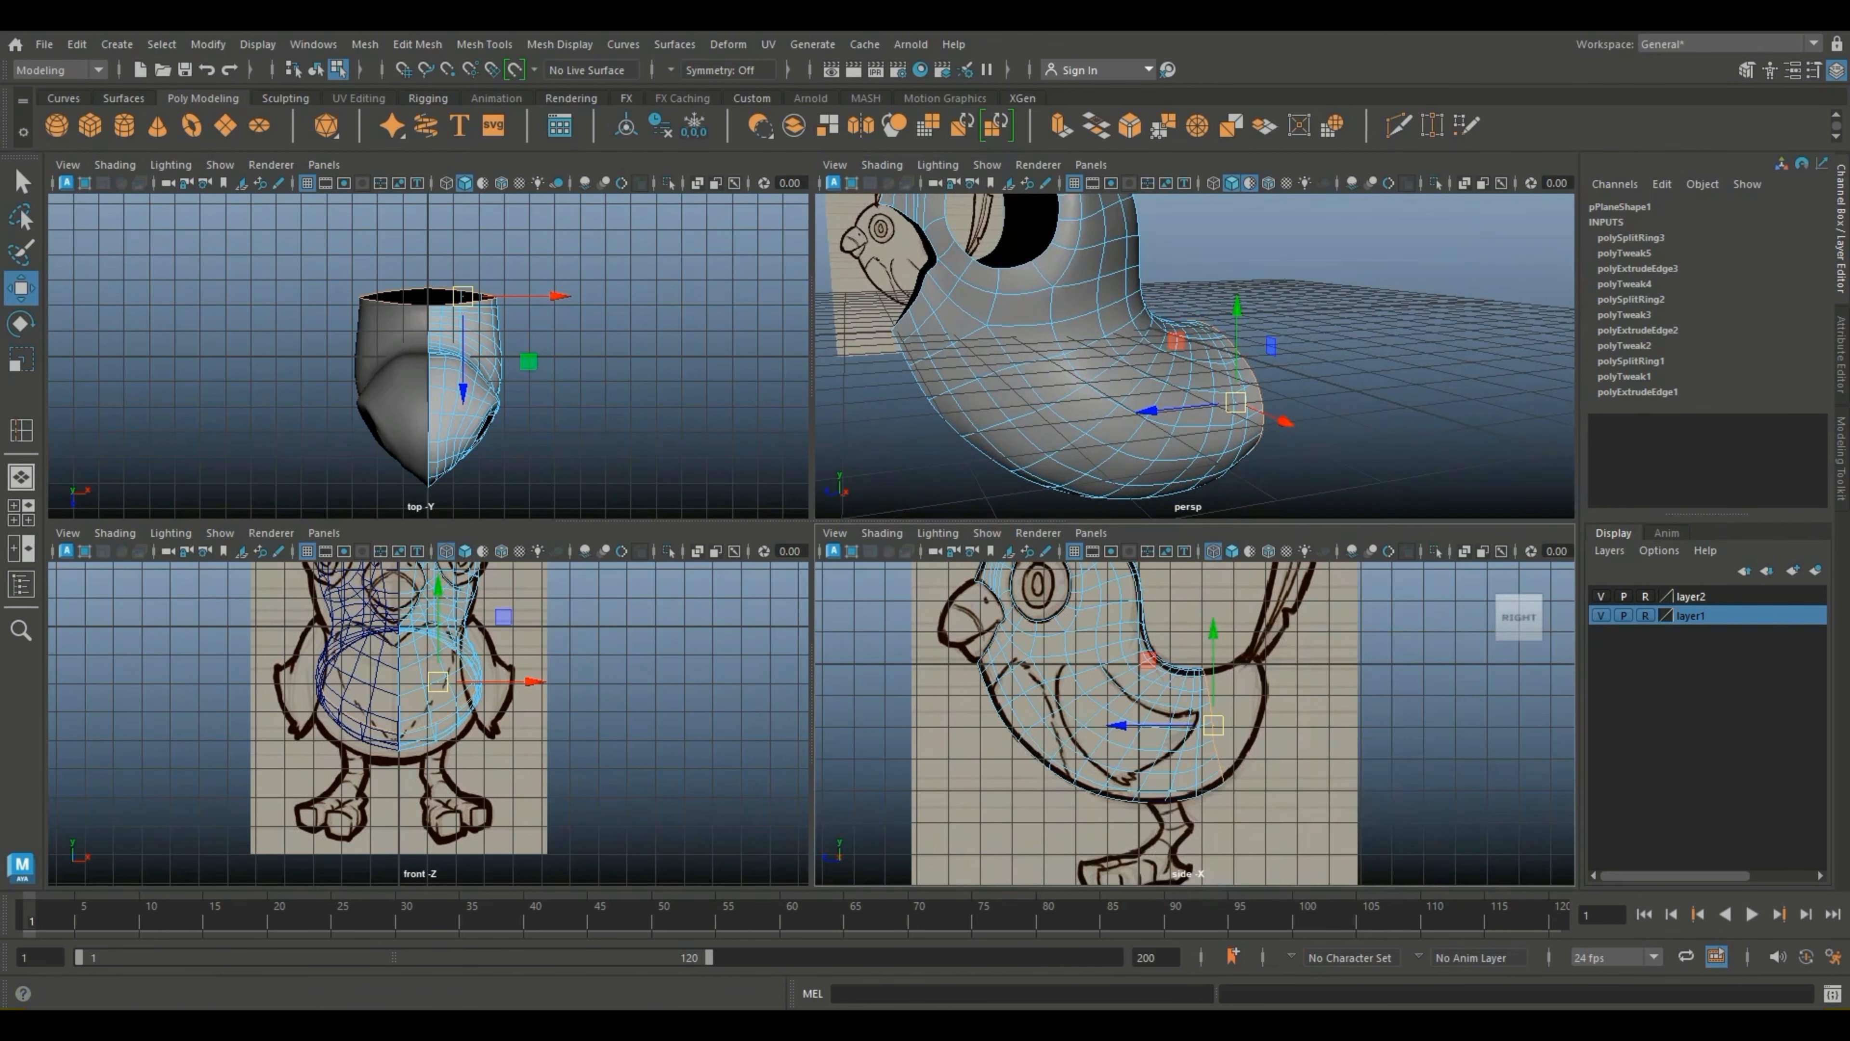
key("space")
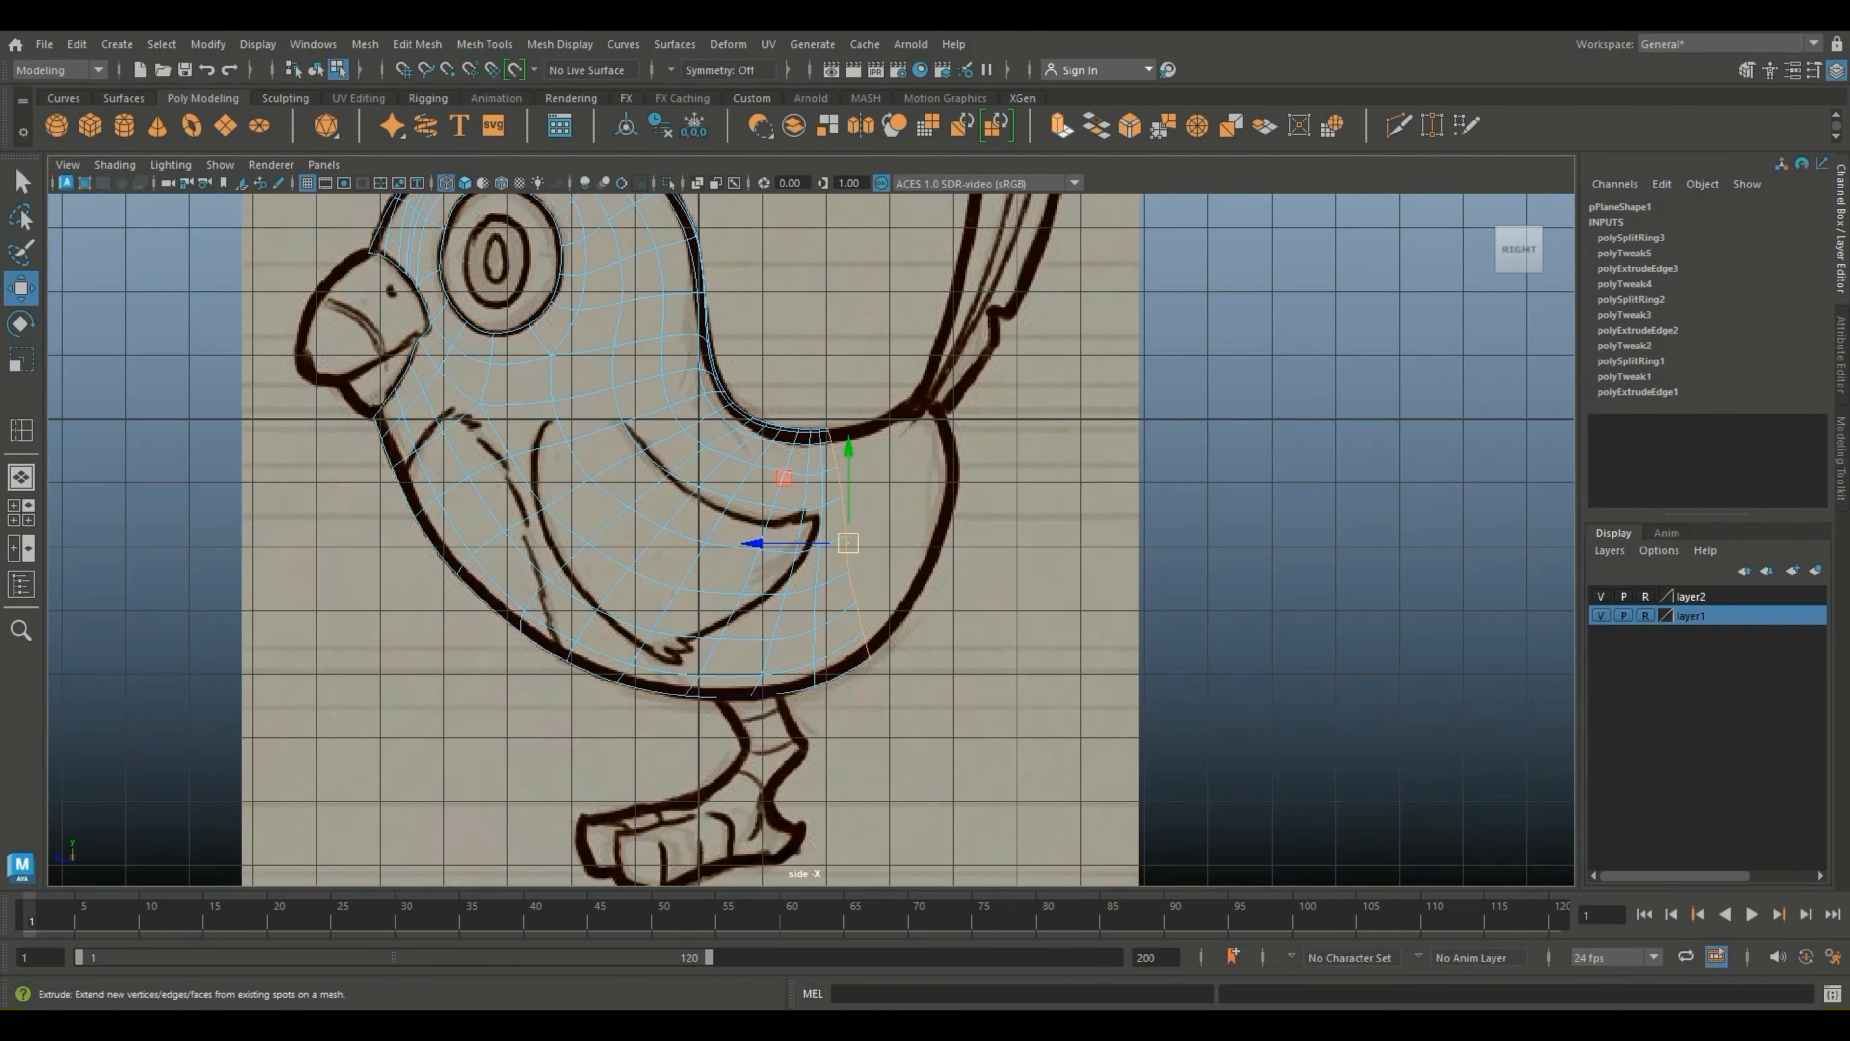
Step: Extrude the rear border edges toward the tail and rotate the new border to follow the side drawing
key("ctrl+e")
key("w")
left_click_drag(849, 544, 885, 511)
key("r")
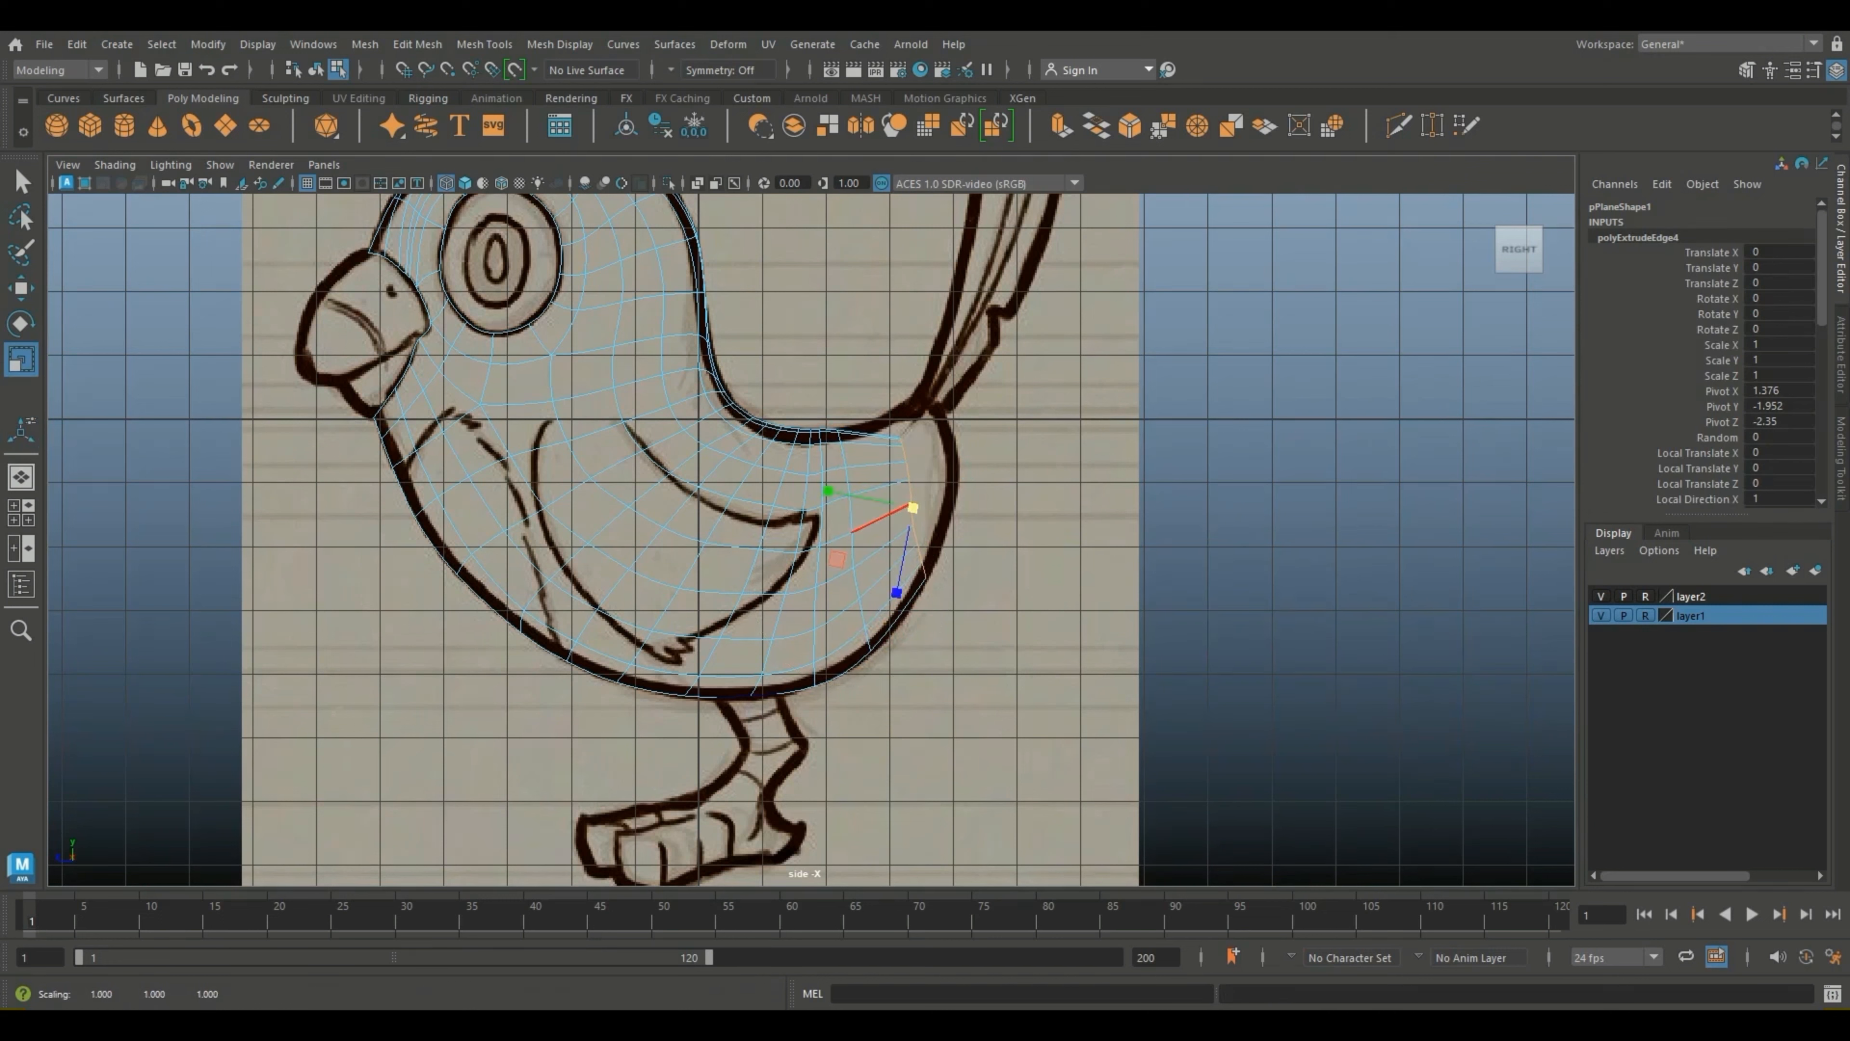
key("e")
left_click_drag(993, 471, 906, 508)
key("w")
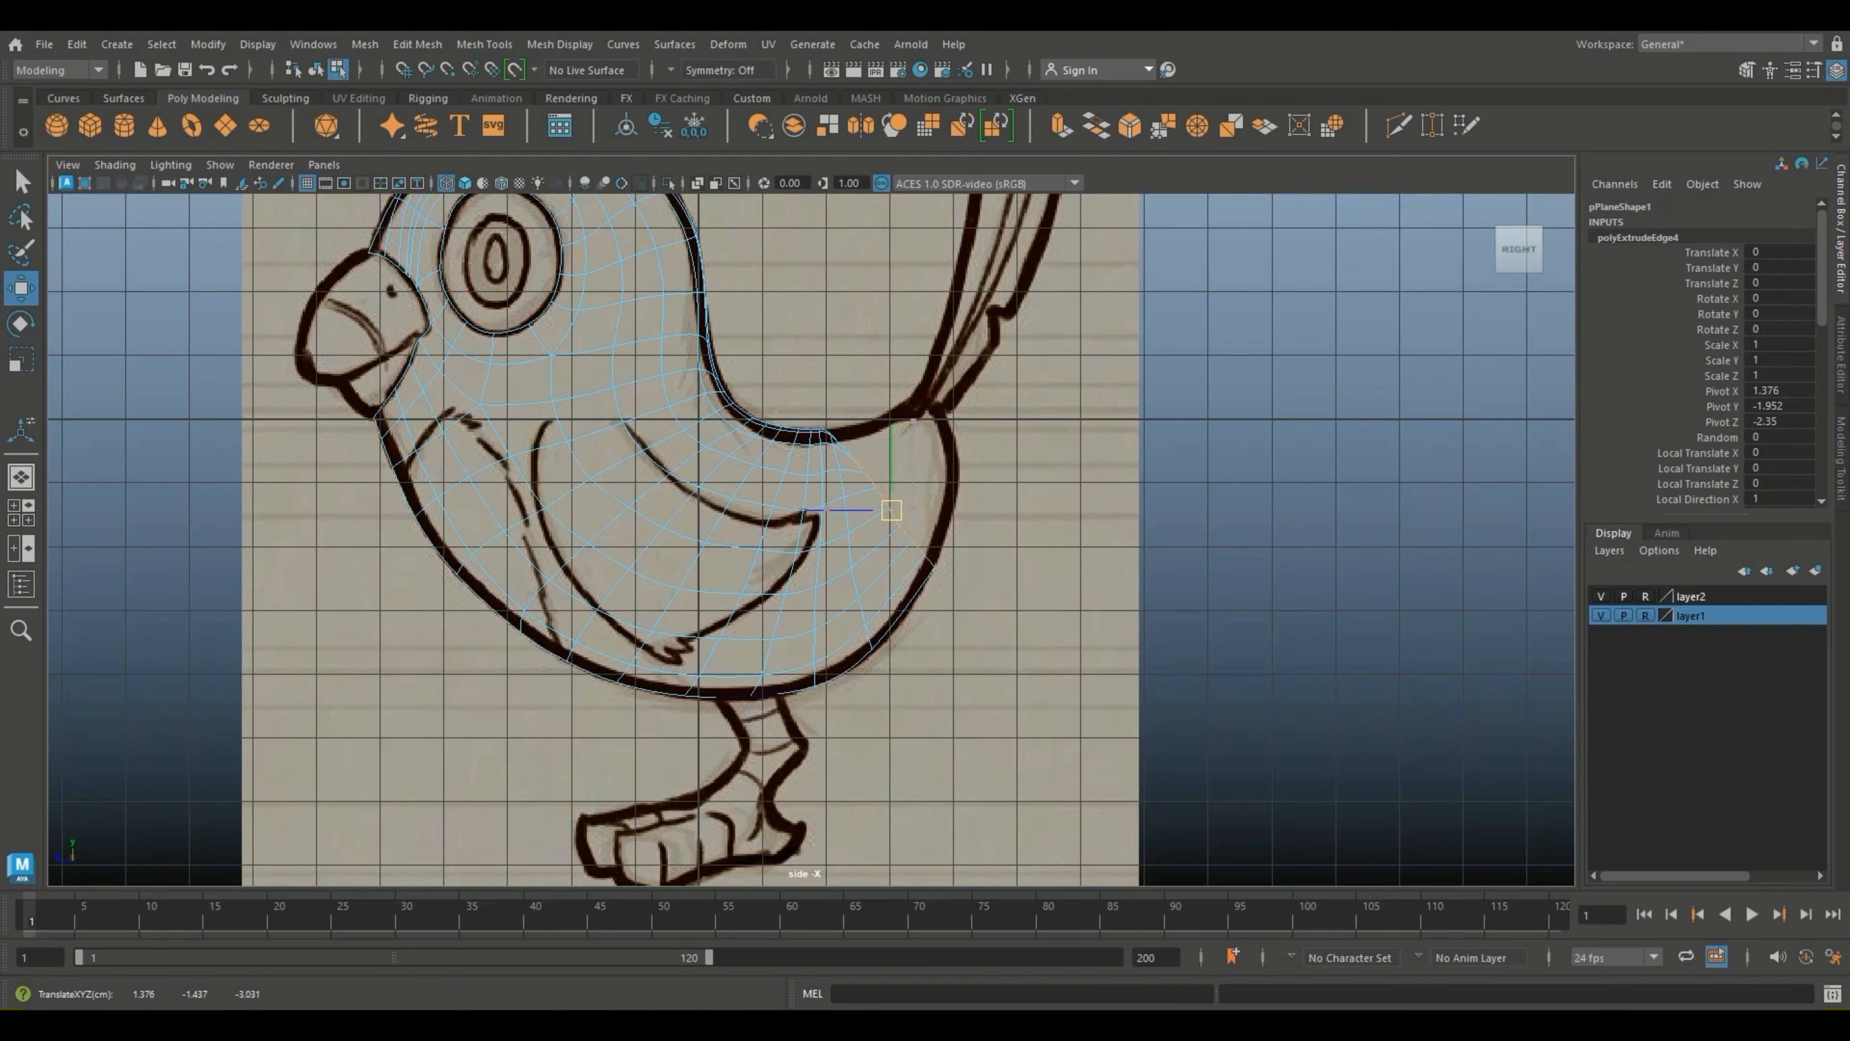
Step: Turn off smooth preview and fit the extruded strip's top vertices to the back outline in the side view
scroll(810, 517, "up", 1)
key("1")
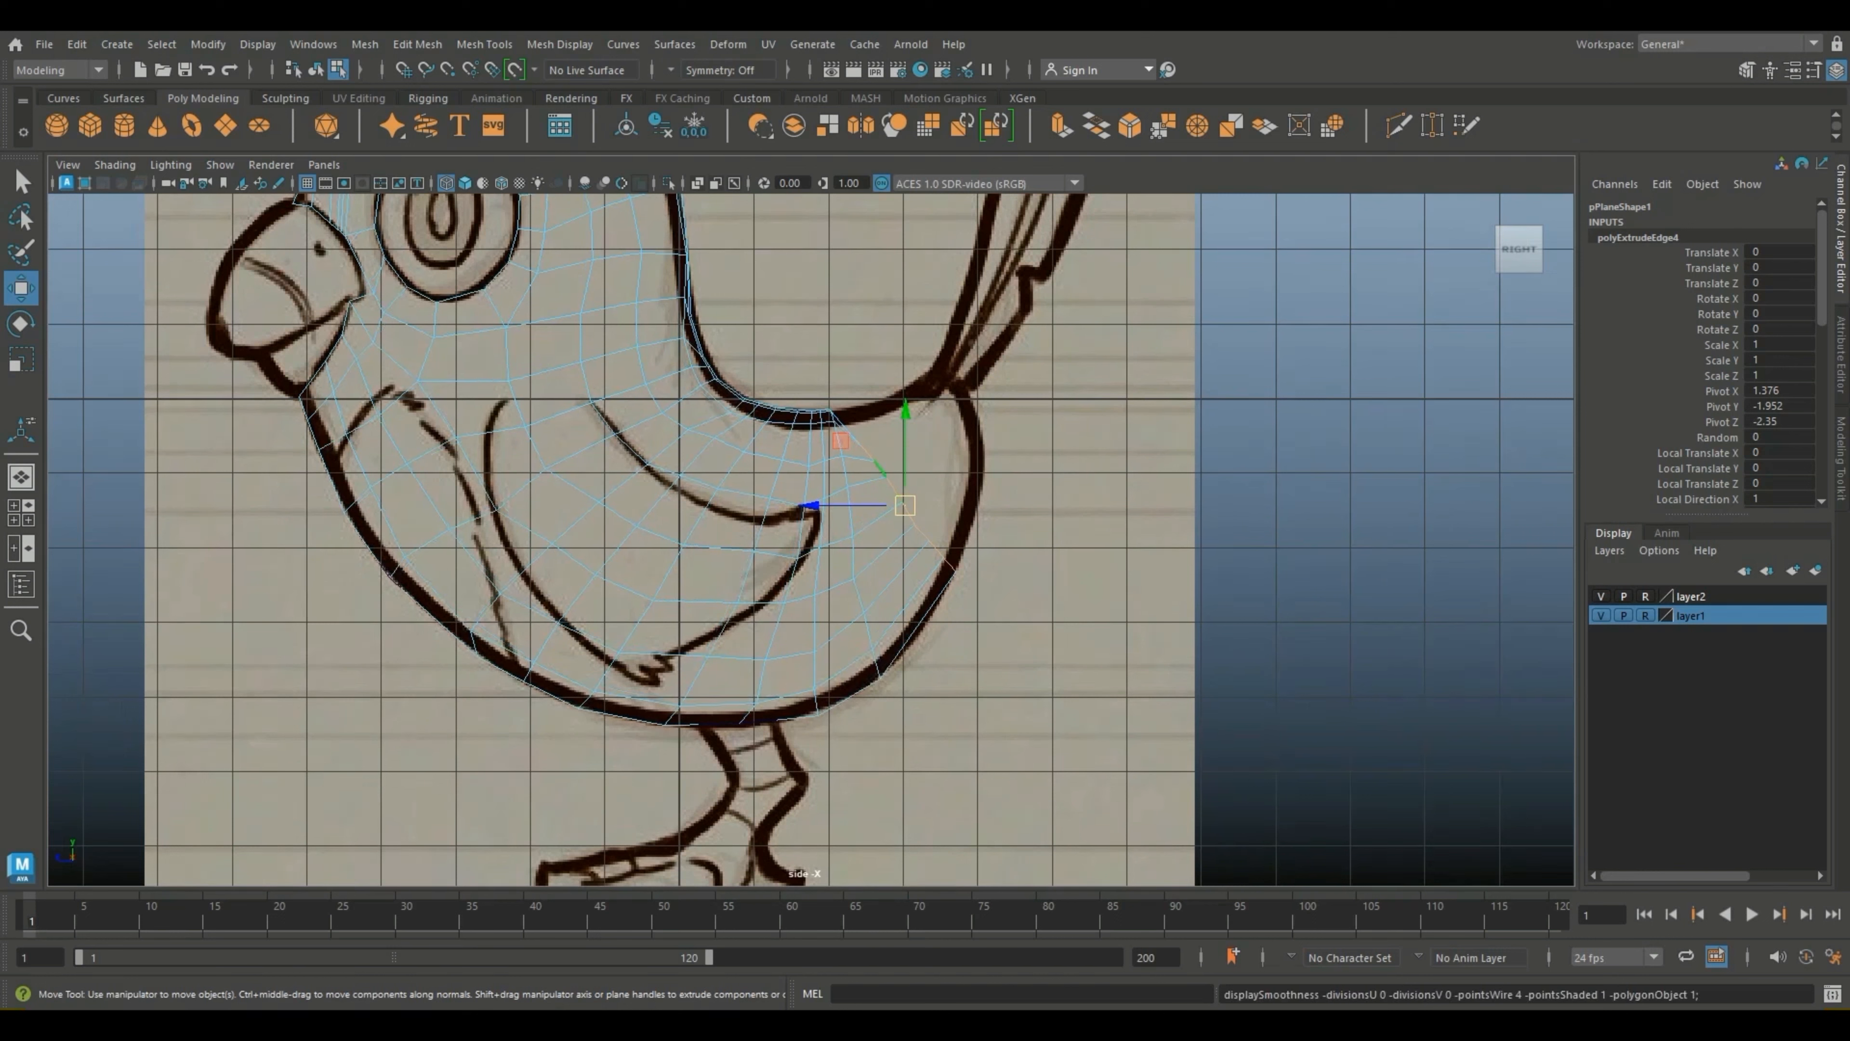
right_click_drag(877, 489, 805, 489)
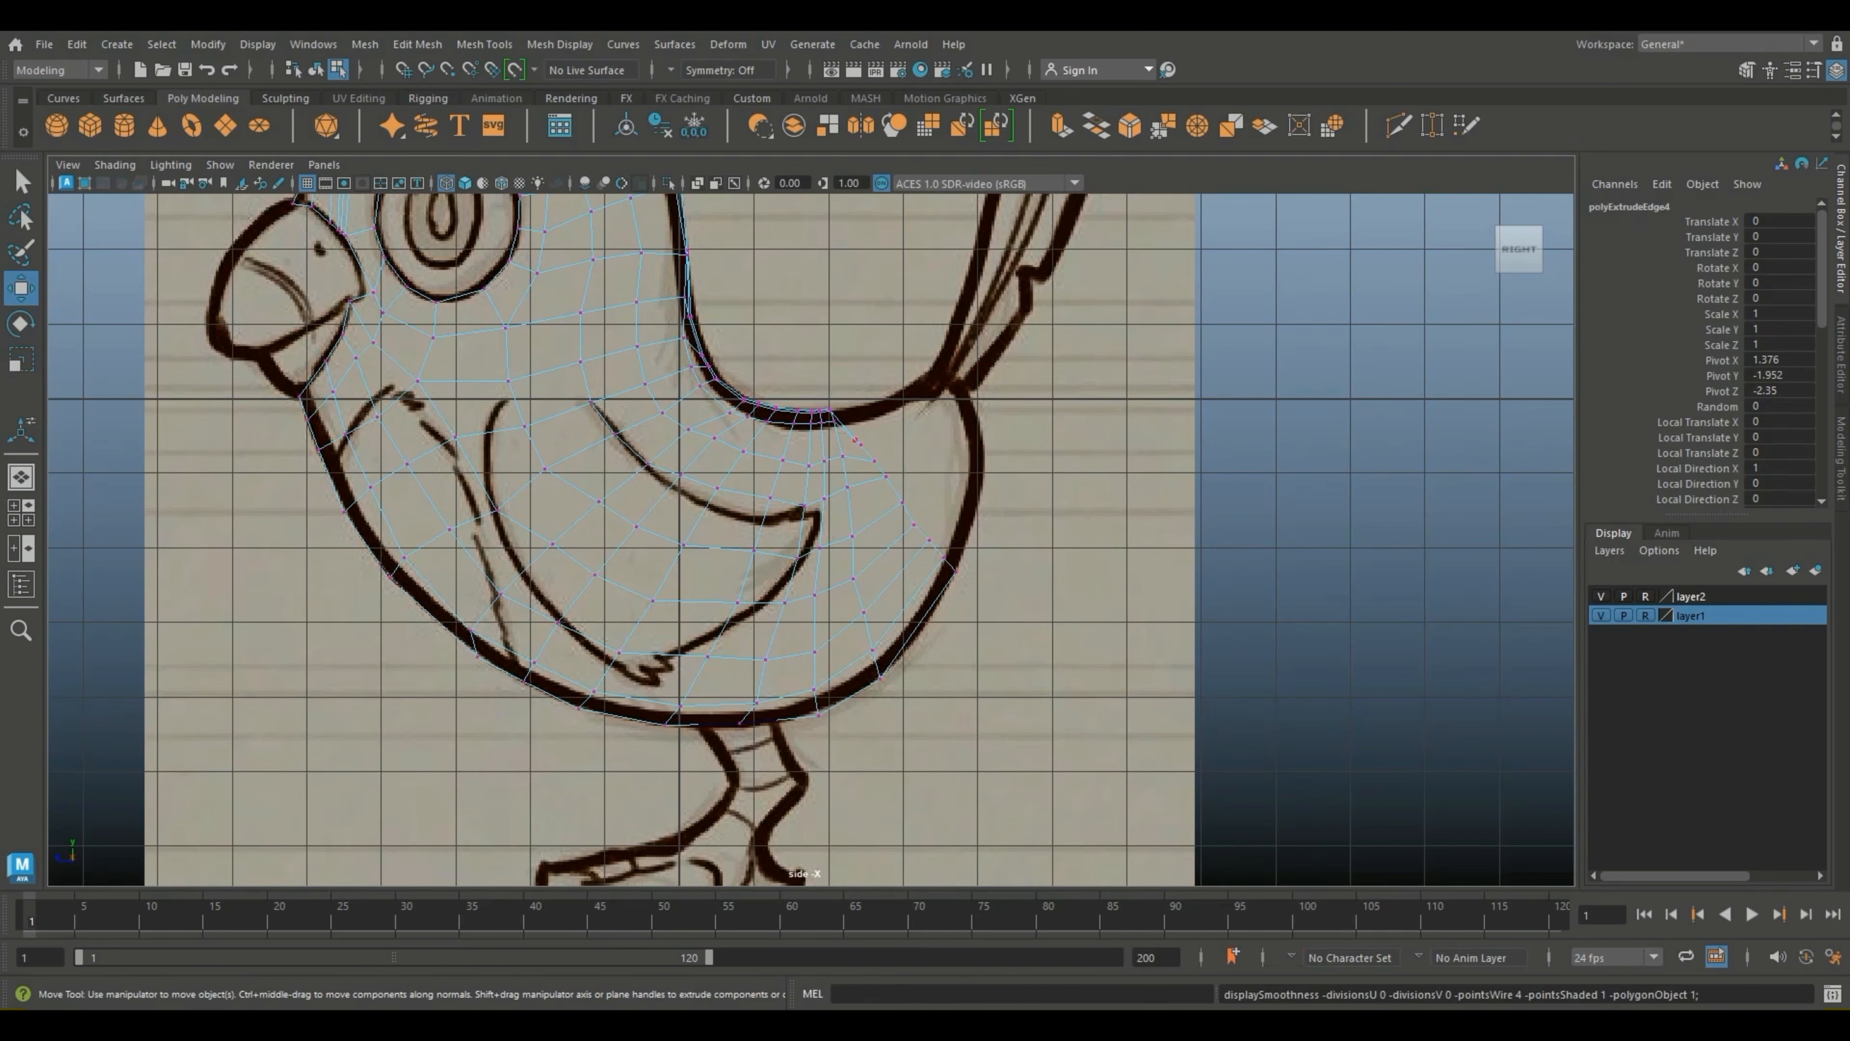
left_click(848, 409)
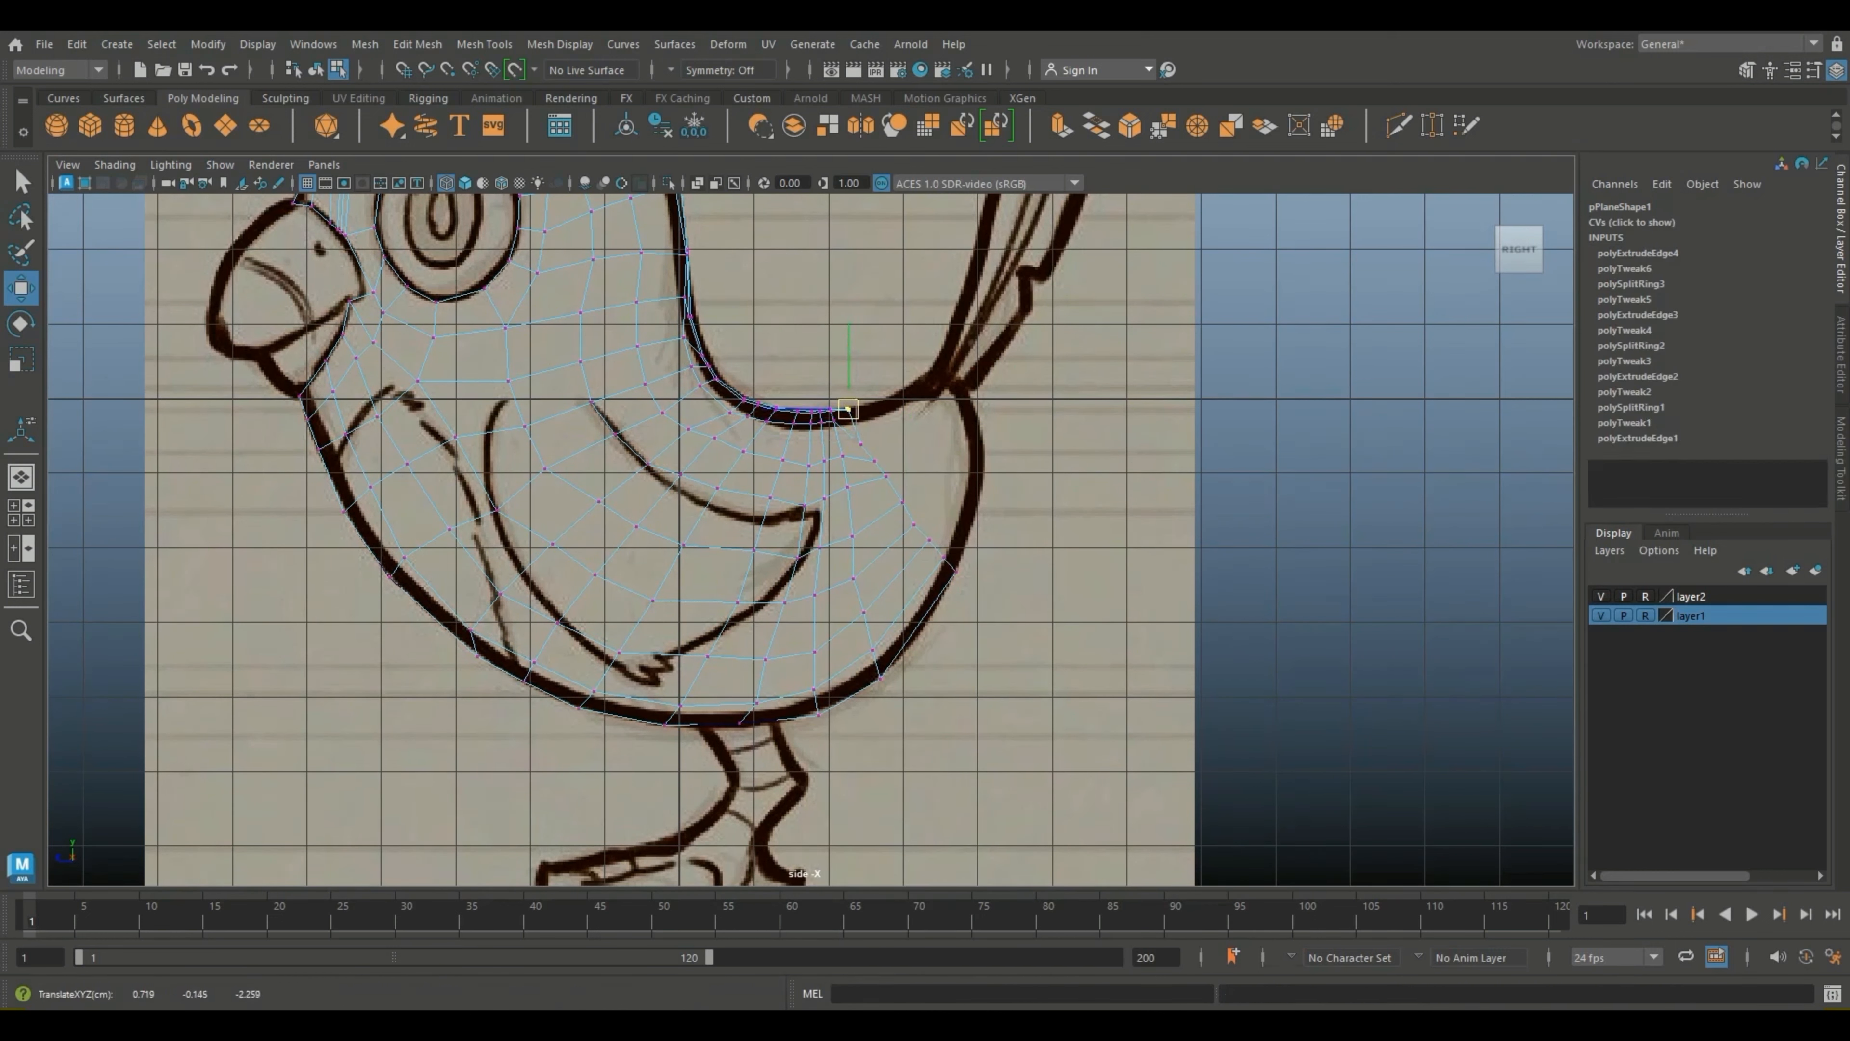
left_click_drag(849, 410, 857, 418)
left_click(861, 444)
scroll(863, 349, "up", 5)
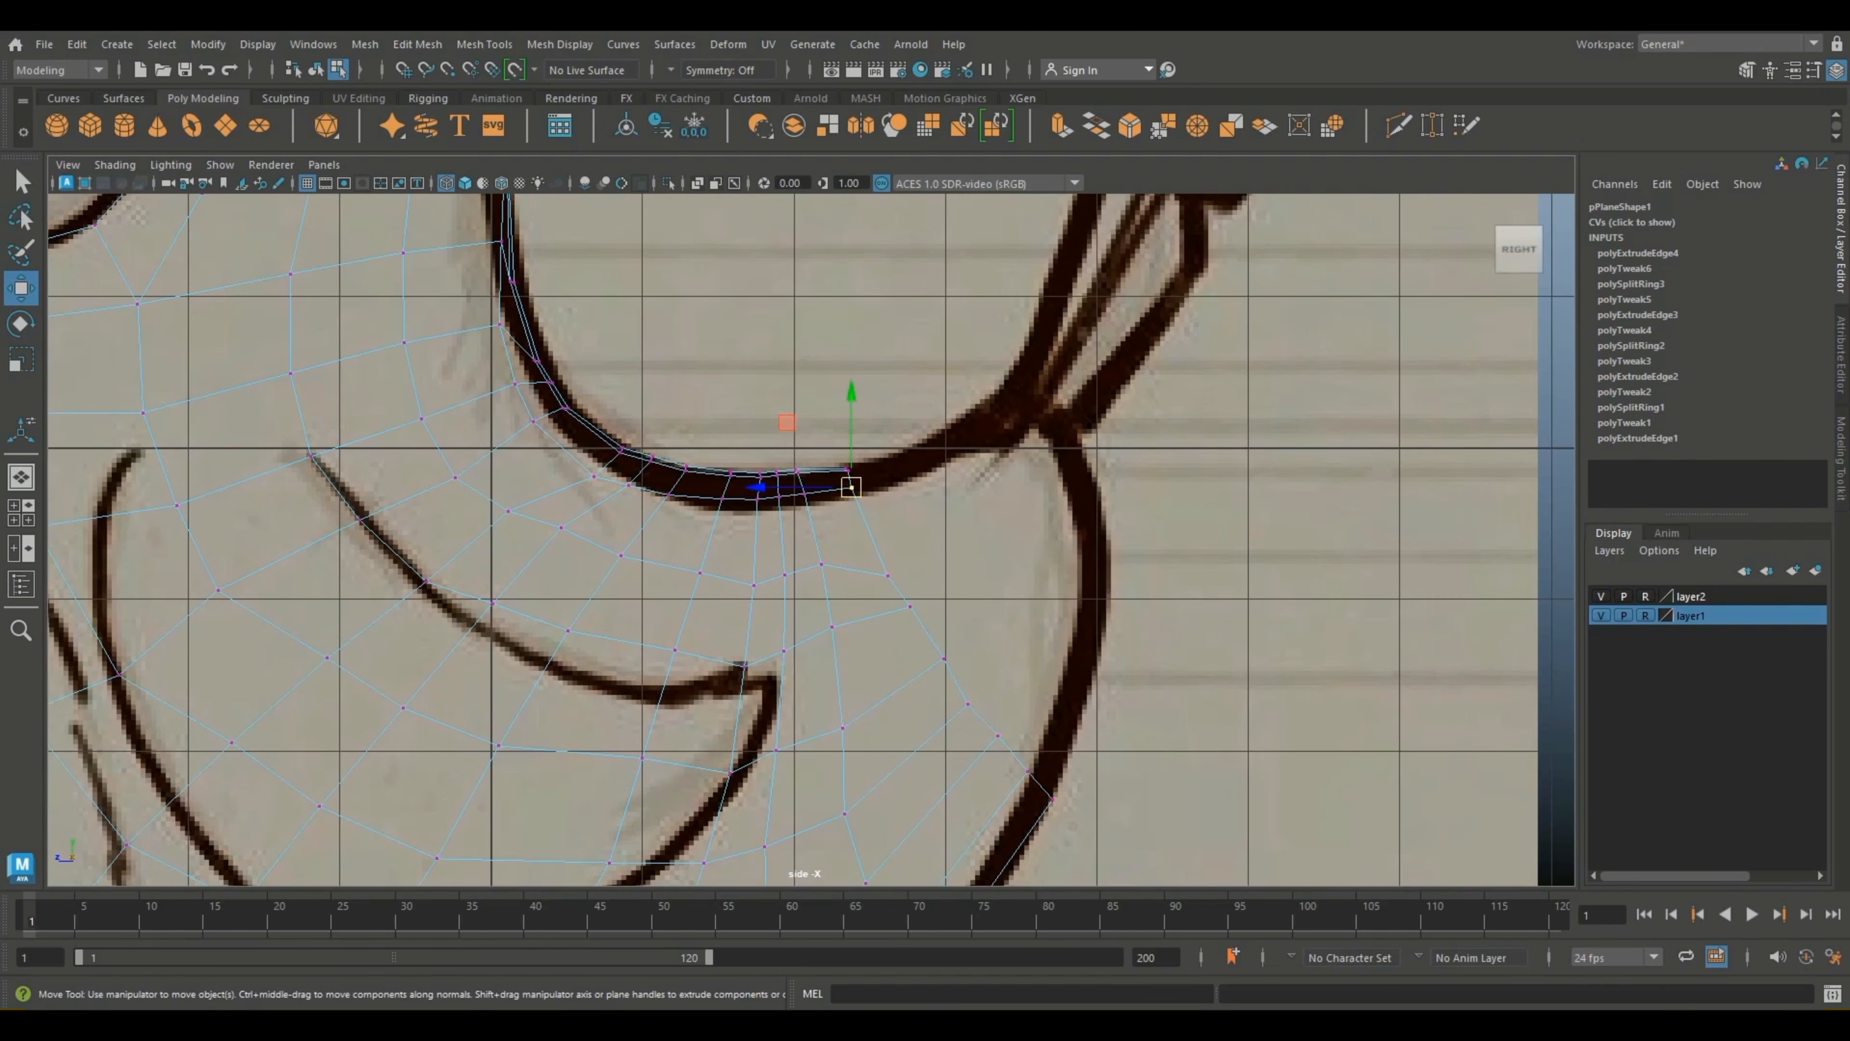
mouse_move(772, 499)
left_mouse_down()
mouse_move(750, 484)
mouse_move(855, 493)
mouse_move(755, 438)
mouse_move(818, 479)
mouse_move(780, 474)
left_mouse_up()
left_click(845, 467)
Step: Reposition the vertices below the back outline and behind the wing tip to even out the columns' spacing
left_click(888, 575)
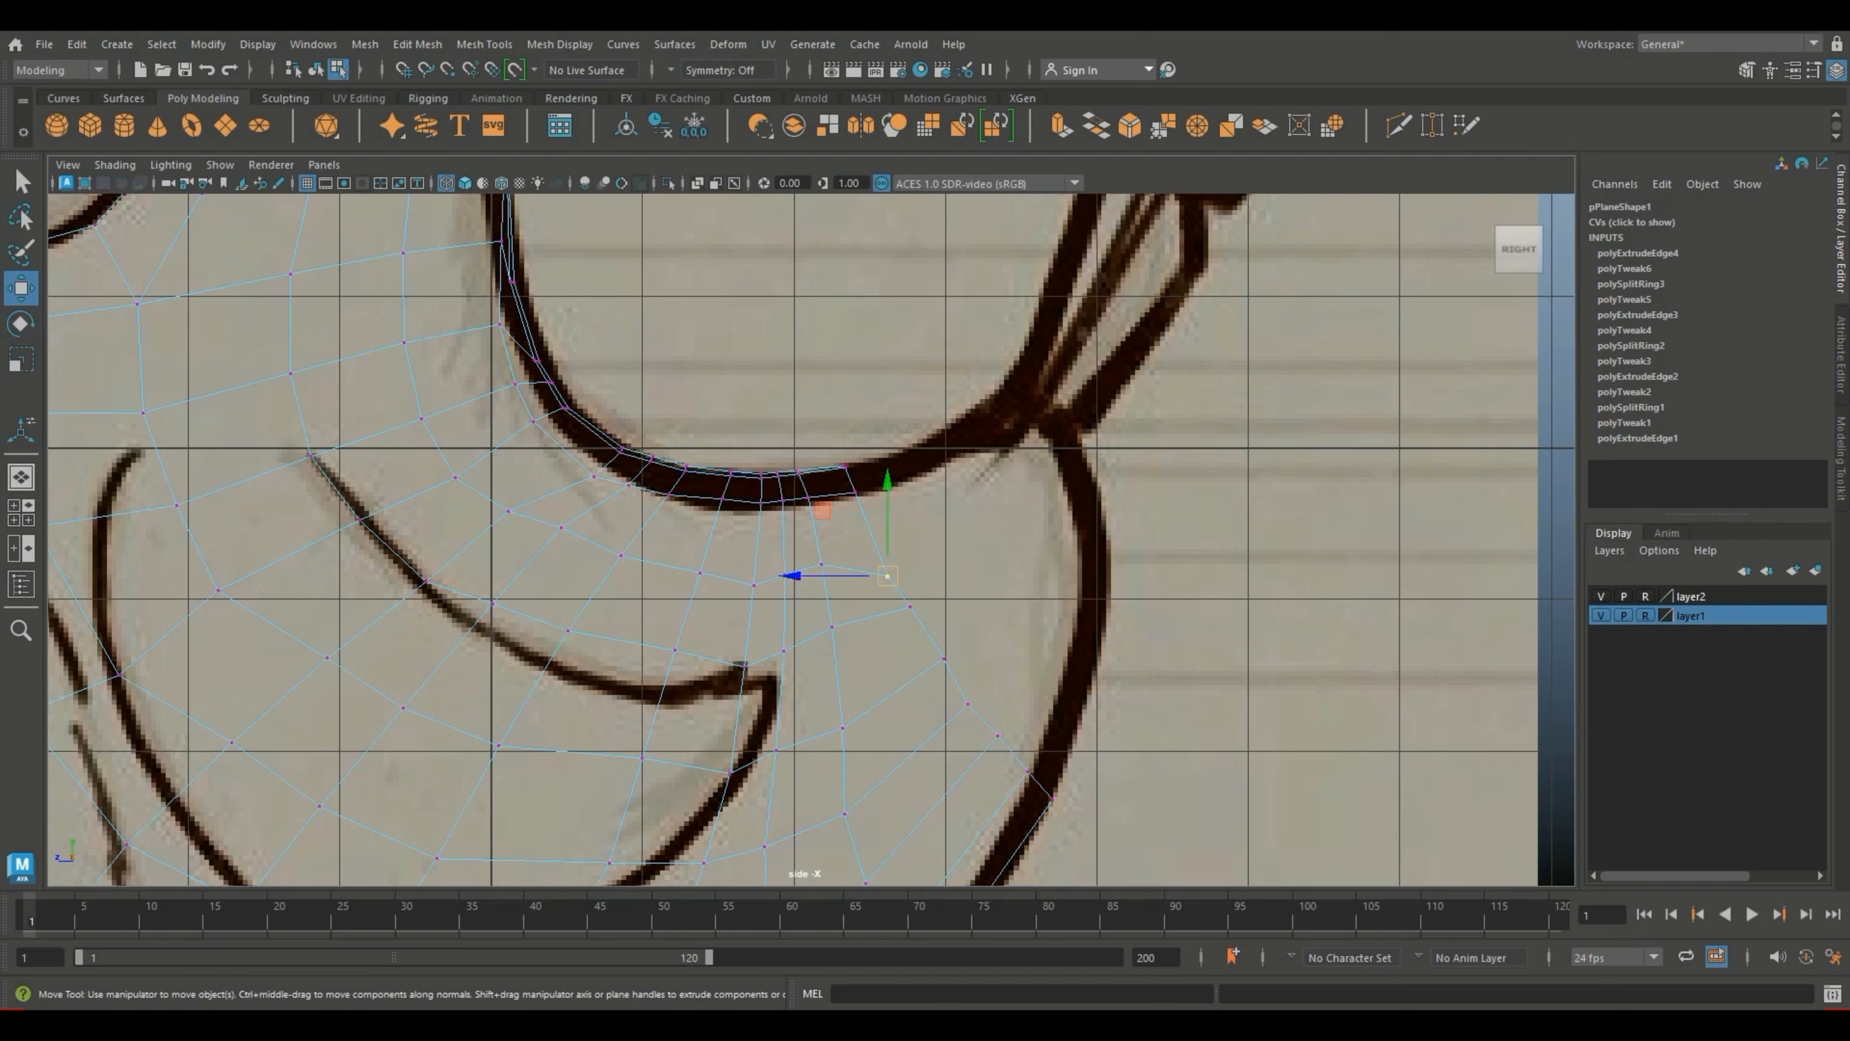
left_click_drag(889, 575, 727, 564)
middle_click_drag(727, 564, 699, 441, "alt")
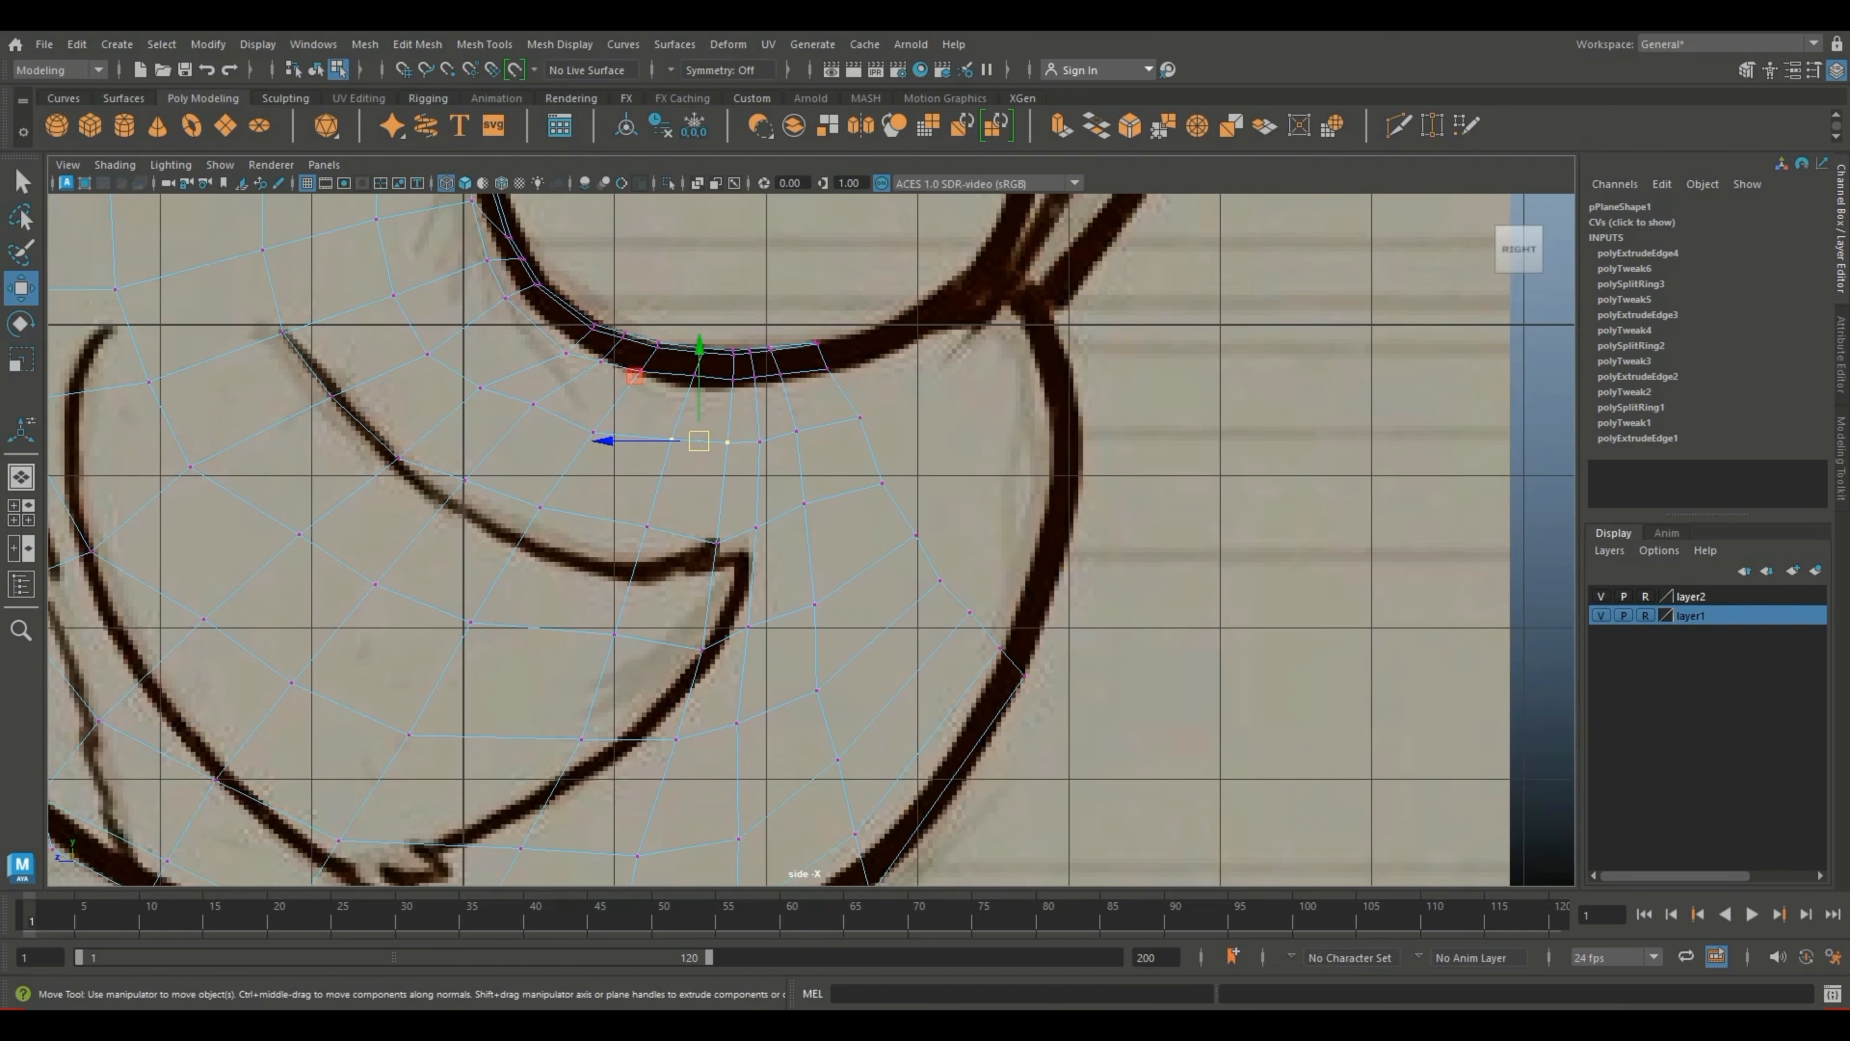
left_click_drag(913, 504, 880, 471)
left_click_drag(839, 550, 783, 493)
mouse_move(811, 555)
left_mouse_down()
mouse_move(736, 497)
mouse_move(791, 523)
left_mouse_up()
middle_click_drag(791, 523, 761, 353, "alt")
scroll(760, 352, "up", 1)
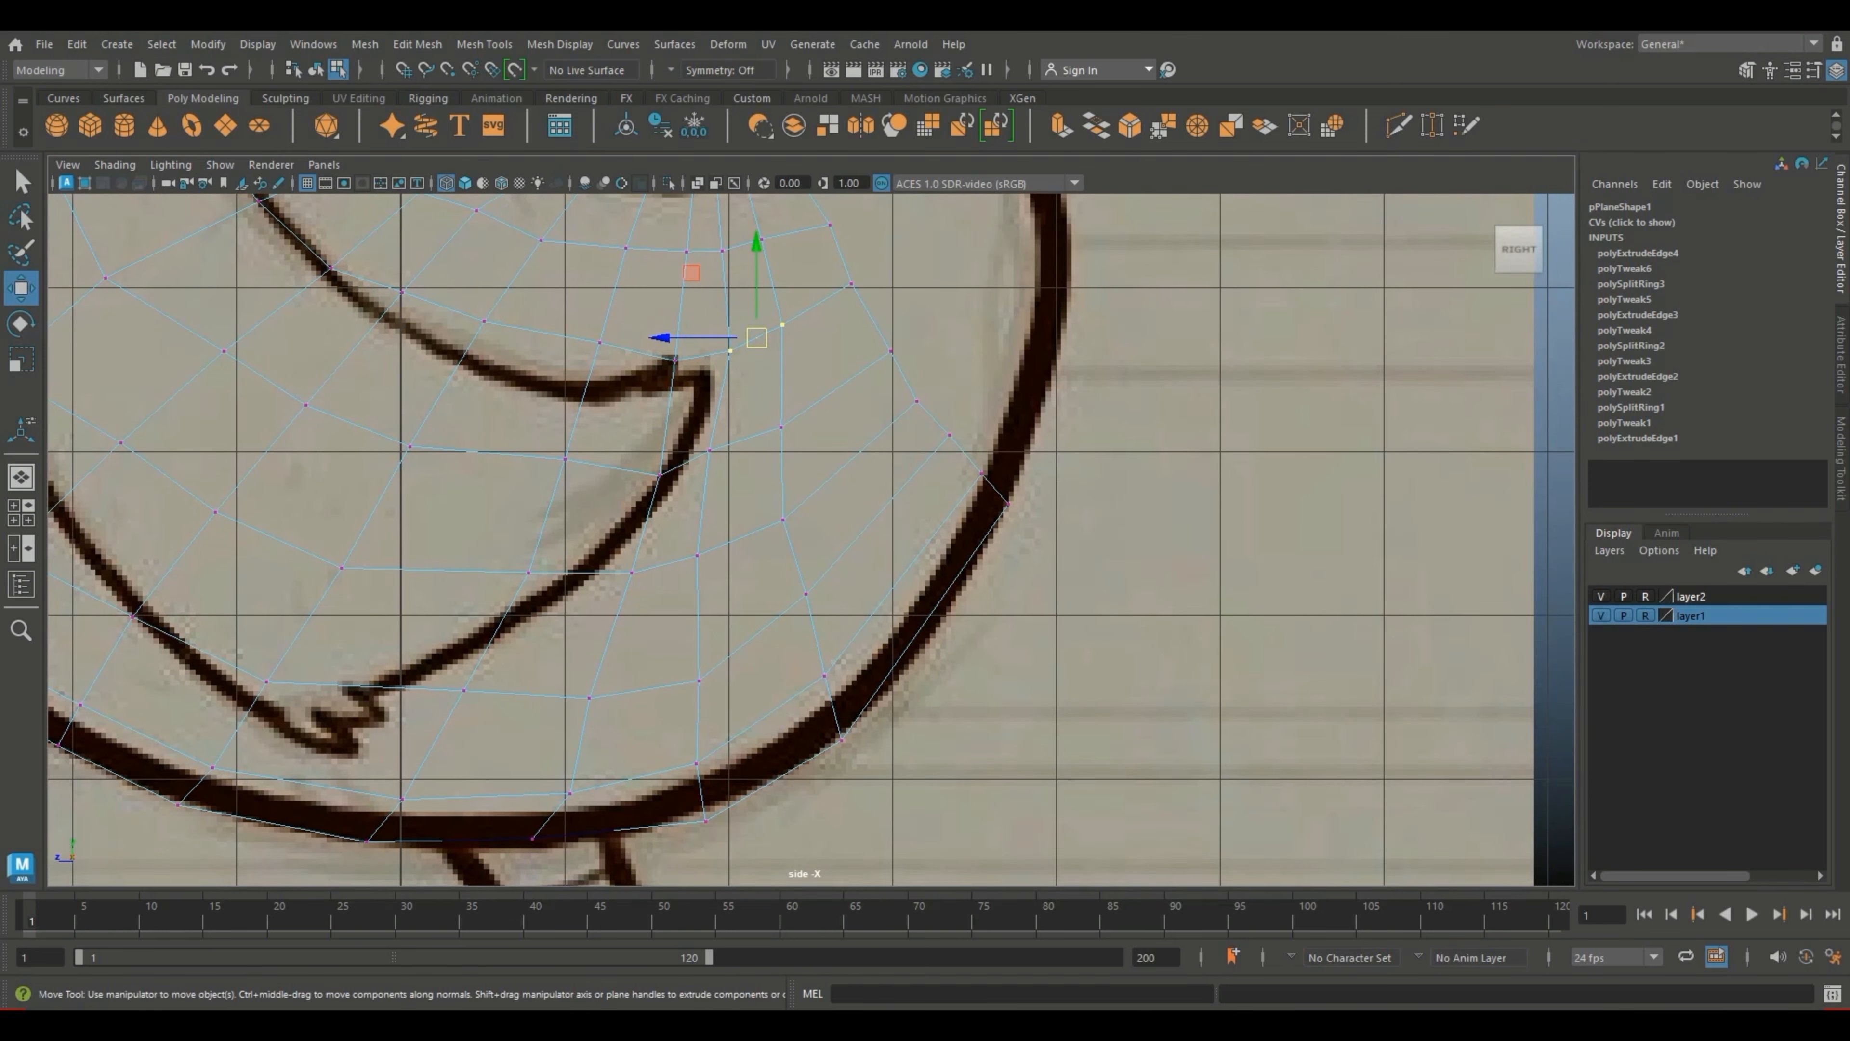
Step: Move the lower rear vertices of the extruded strip to fit the rump outline in the side view
left_click_drag(861, 815, 762, 640)
left_click_drag(1045, 614, 947, 449)
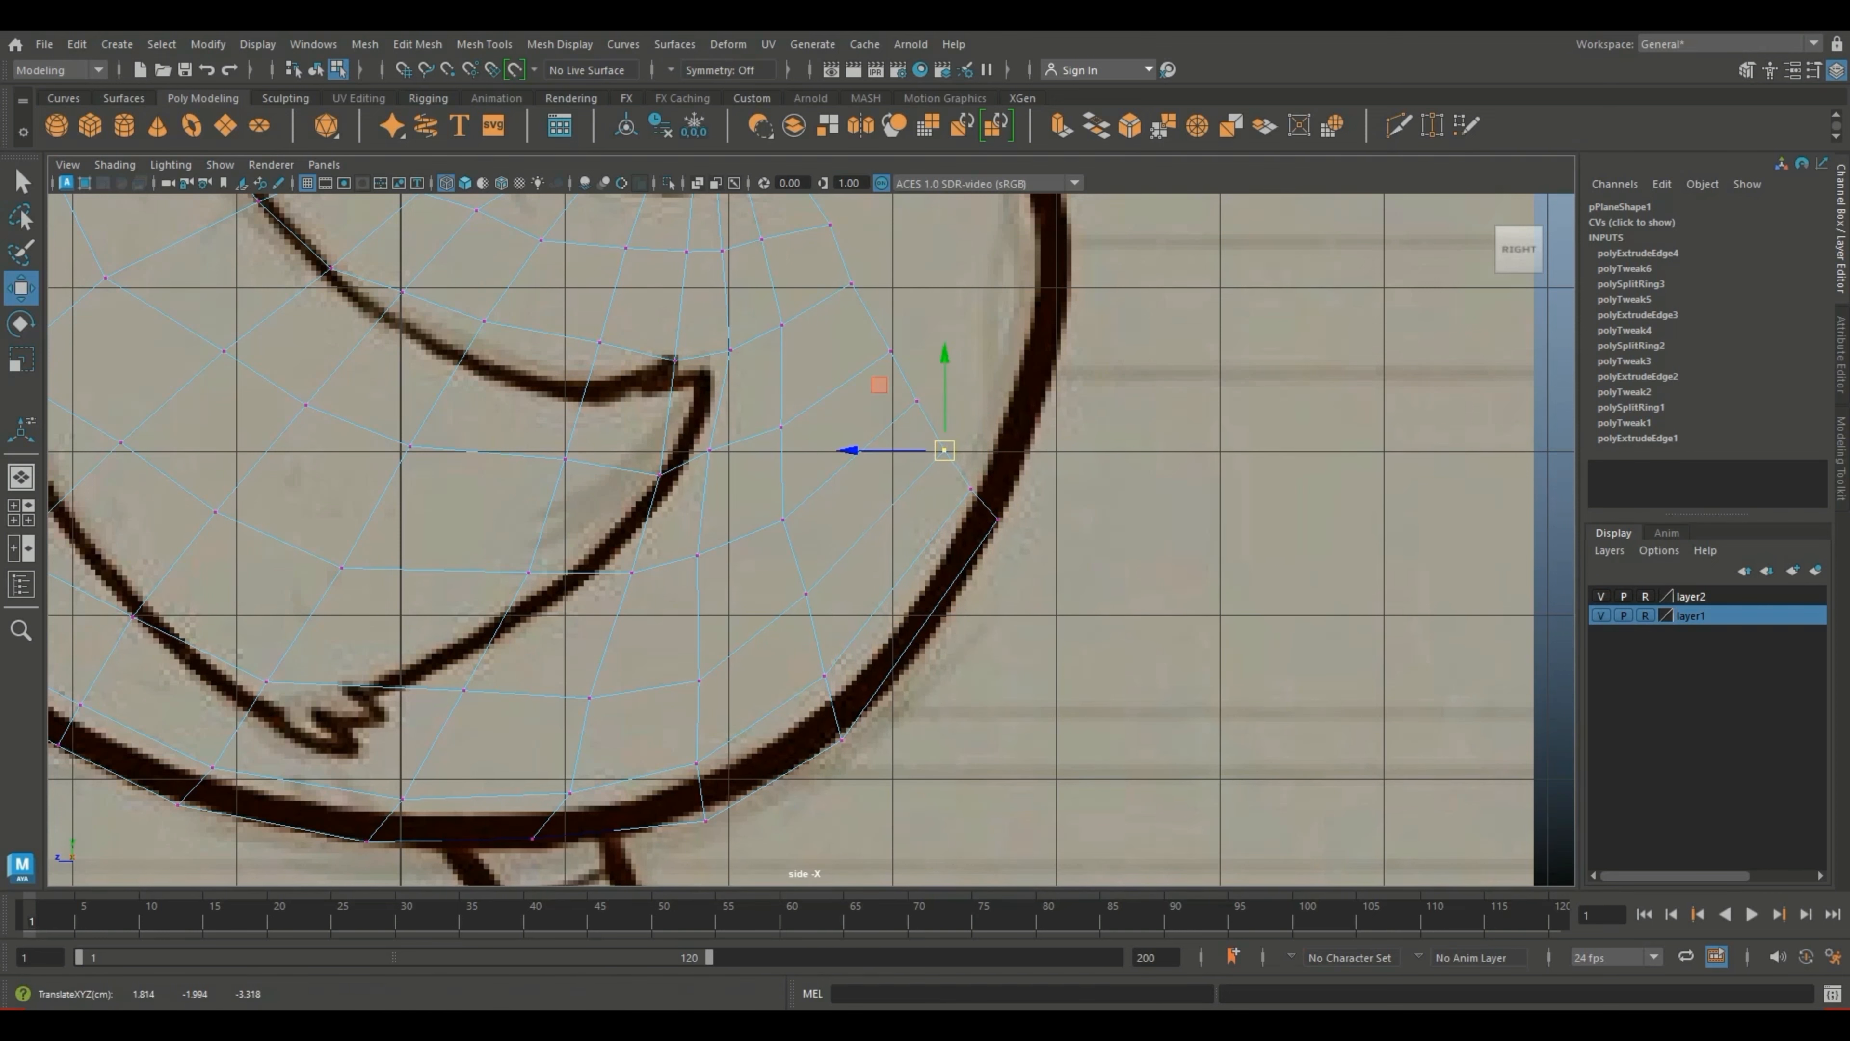
scroll(945, 451, "down", 6)
middle_click_drag(945, 450, 929, 480, "alt")
scroll(929, 479, "up", 3)
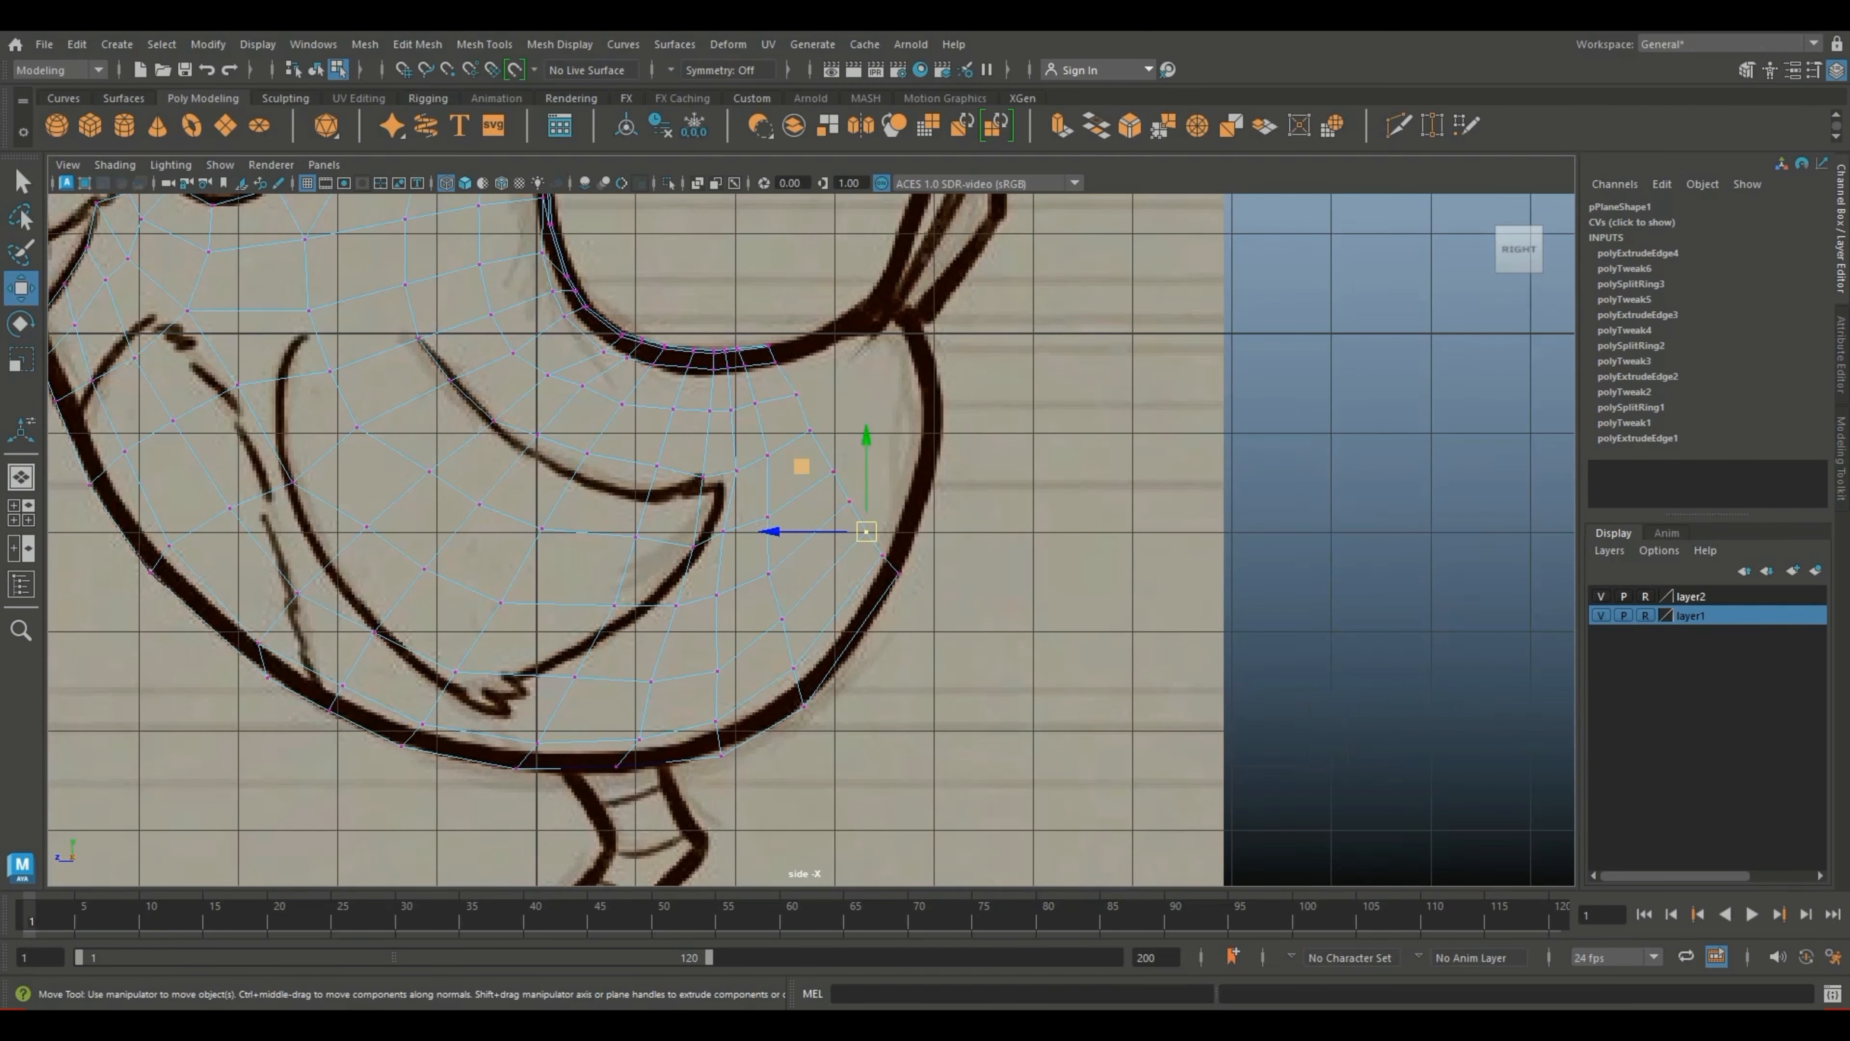
scroll(816, 521, "up", 1)
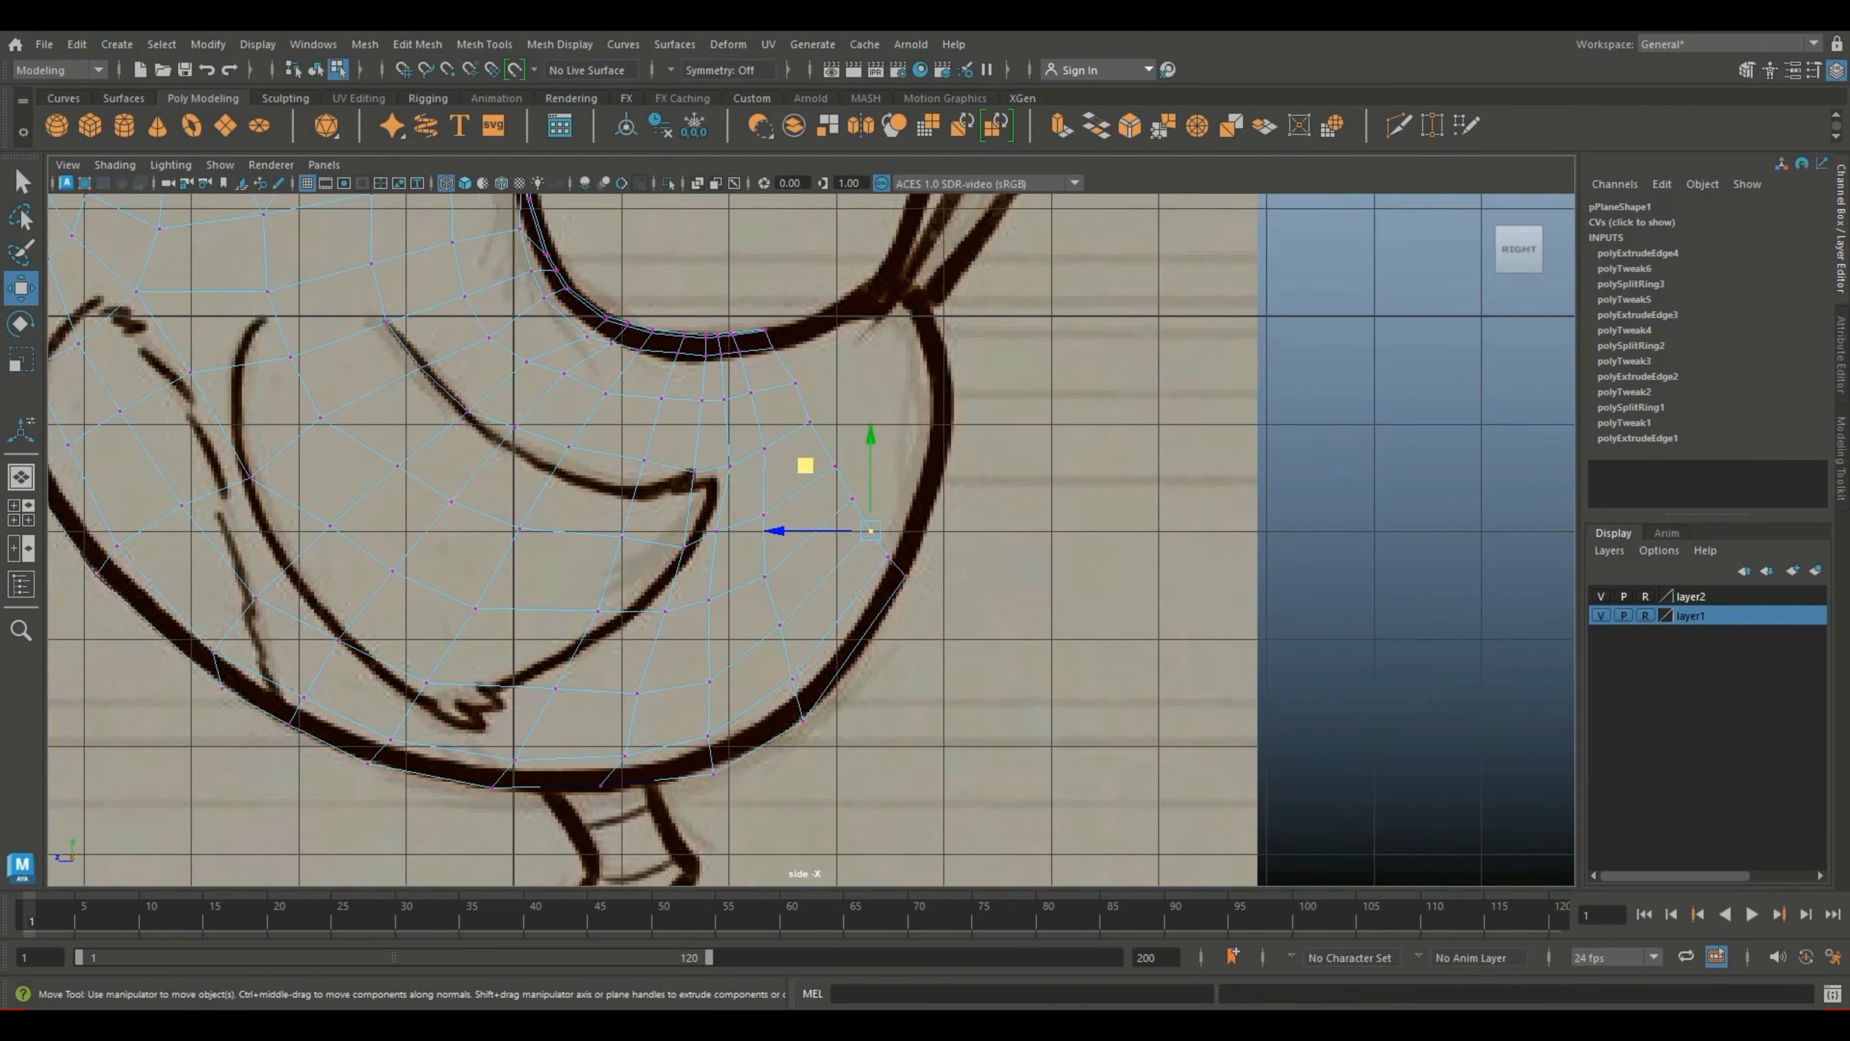
scroll(811, 522, "up", 1)
Step: Adjust the upper rear border vertices below the back outline, undoing the extra upward move
mouse_move(831, 389)
left_mouse_down()
mouse_move(805, 419)
mouse_move(814, 403)
left_mouse_up()
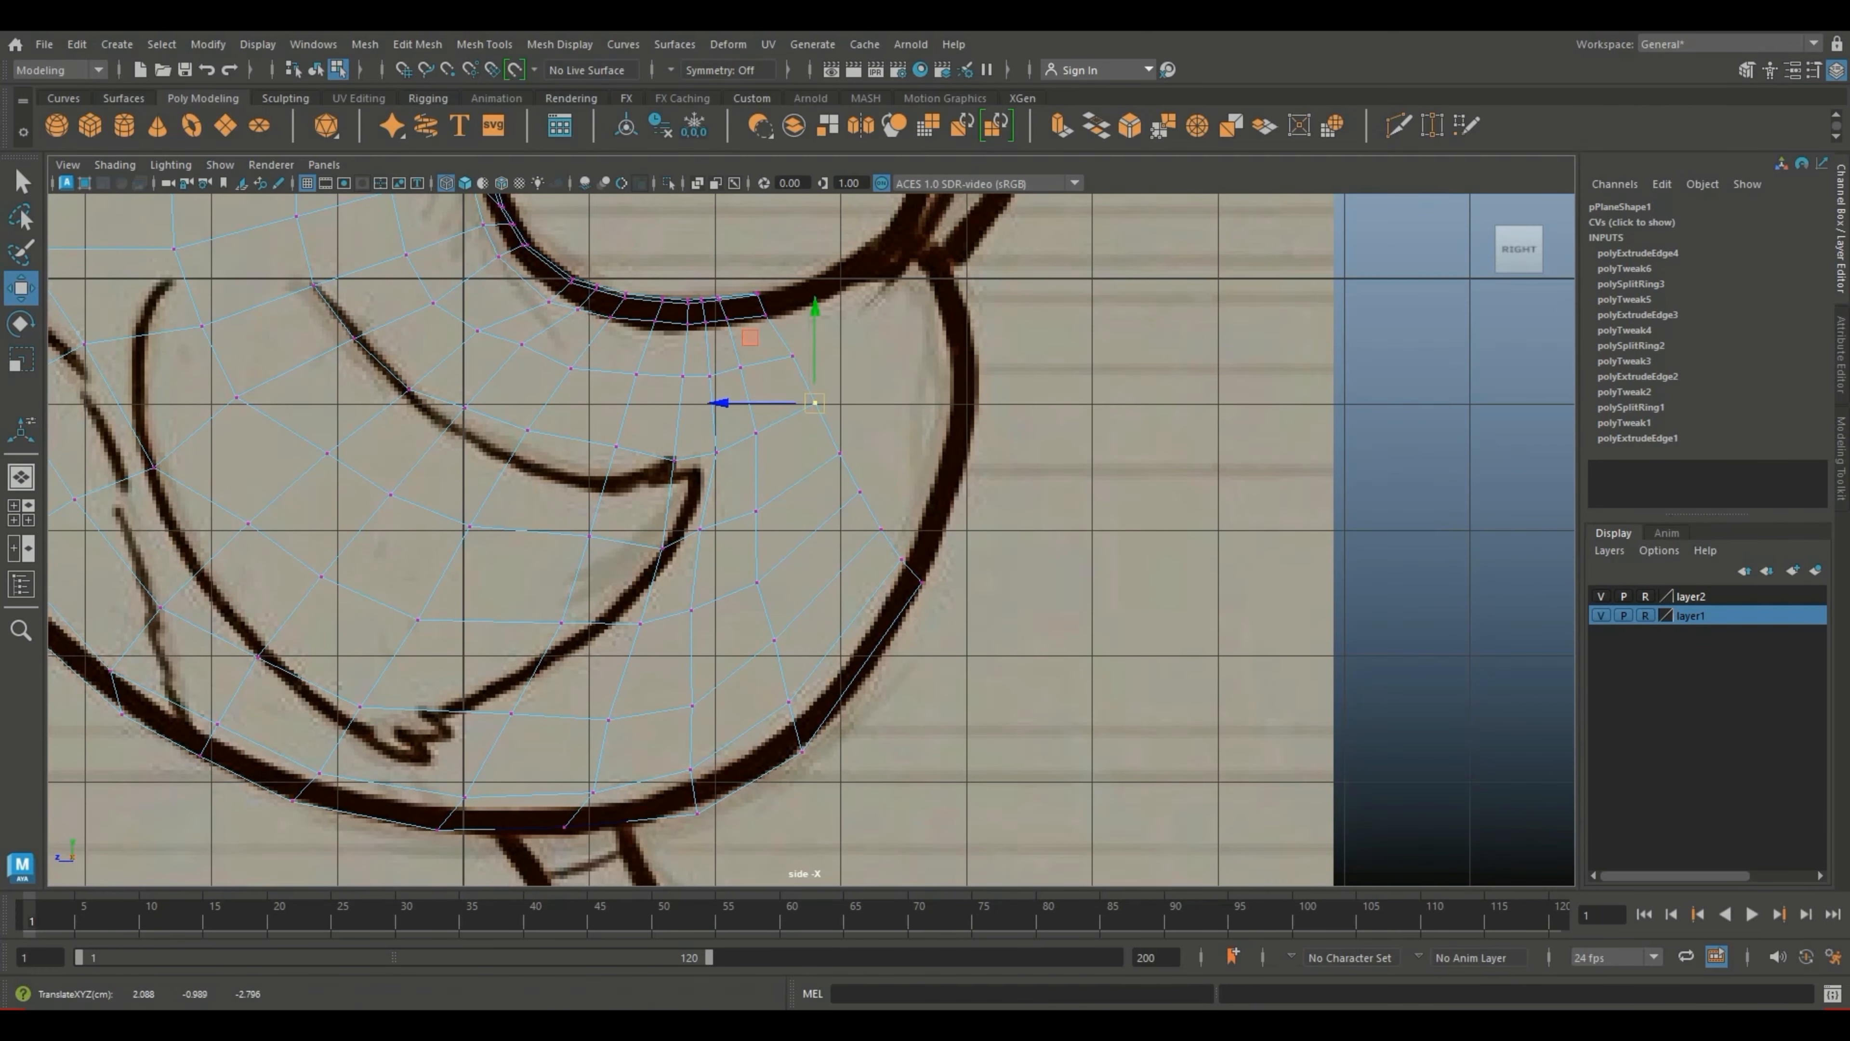
left_click_drag(814, 312, 815, 294)
key("ctrl+z")
scroll(794, 332, "up", 1)
left_click(788, 322)
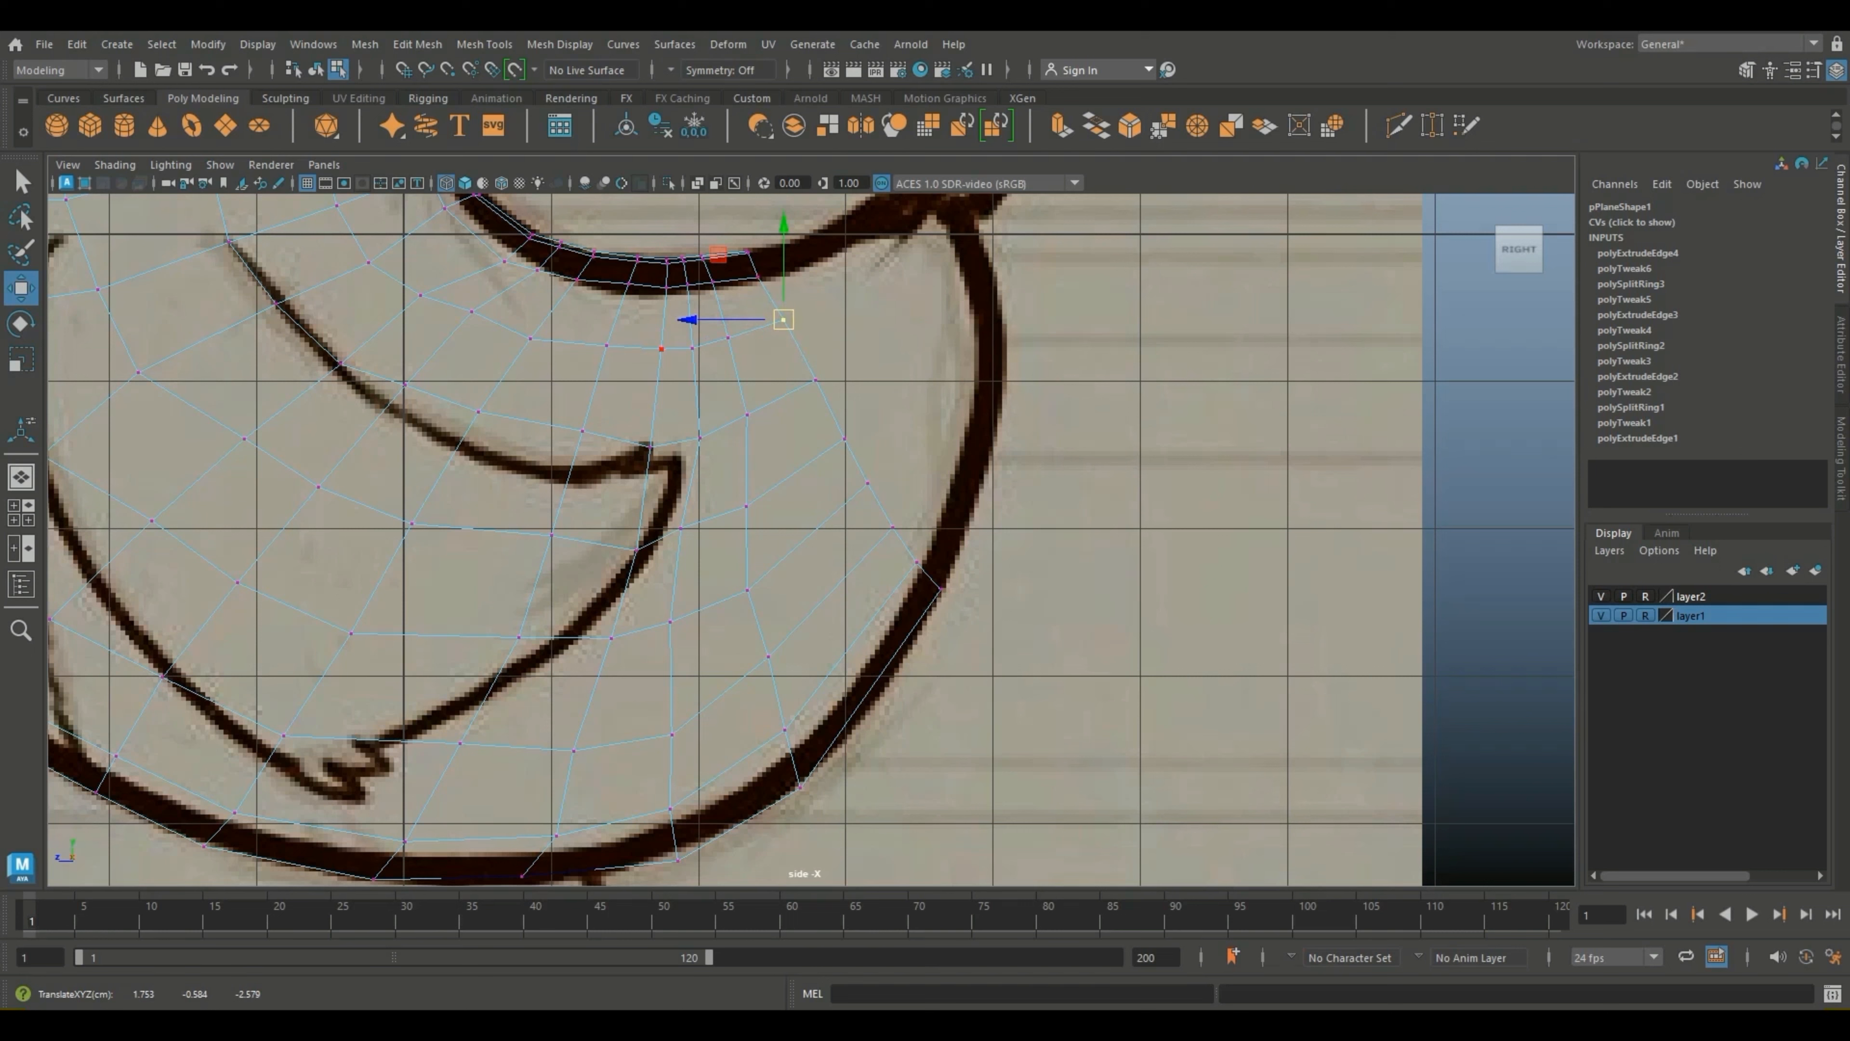
Step: Insert an edge loop through the extruded rear strip and shift its lower vertices near the rump outline
left_click(560, 43)
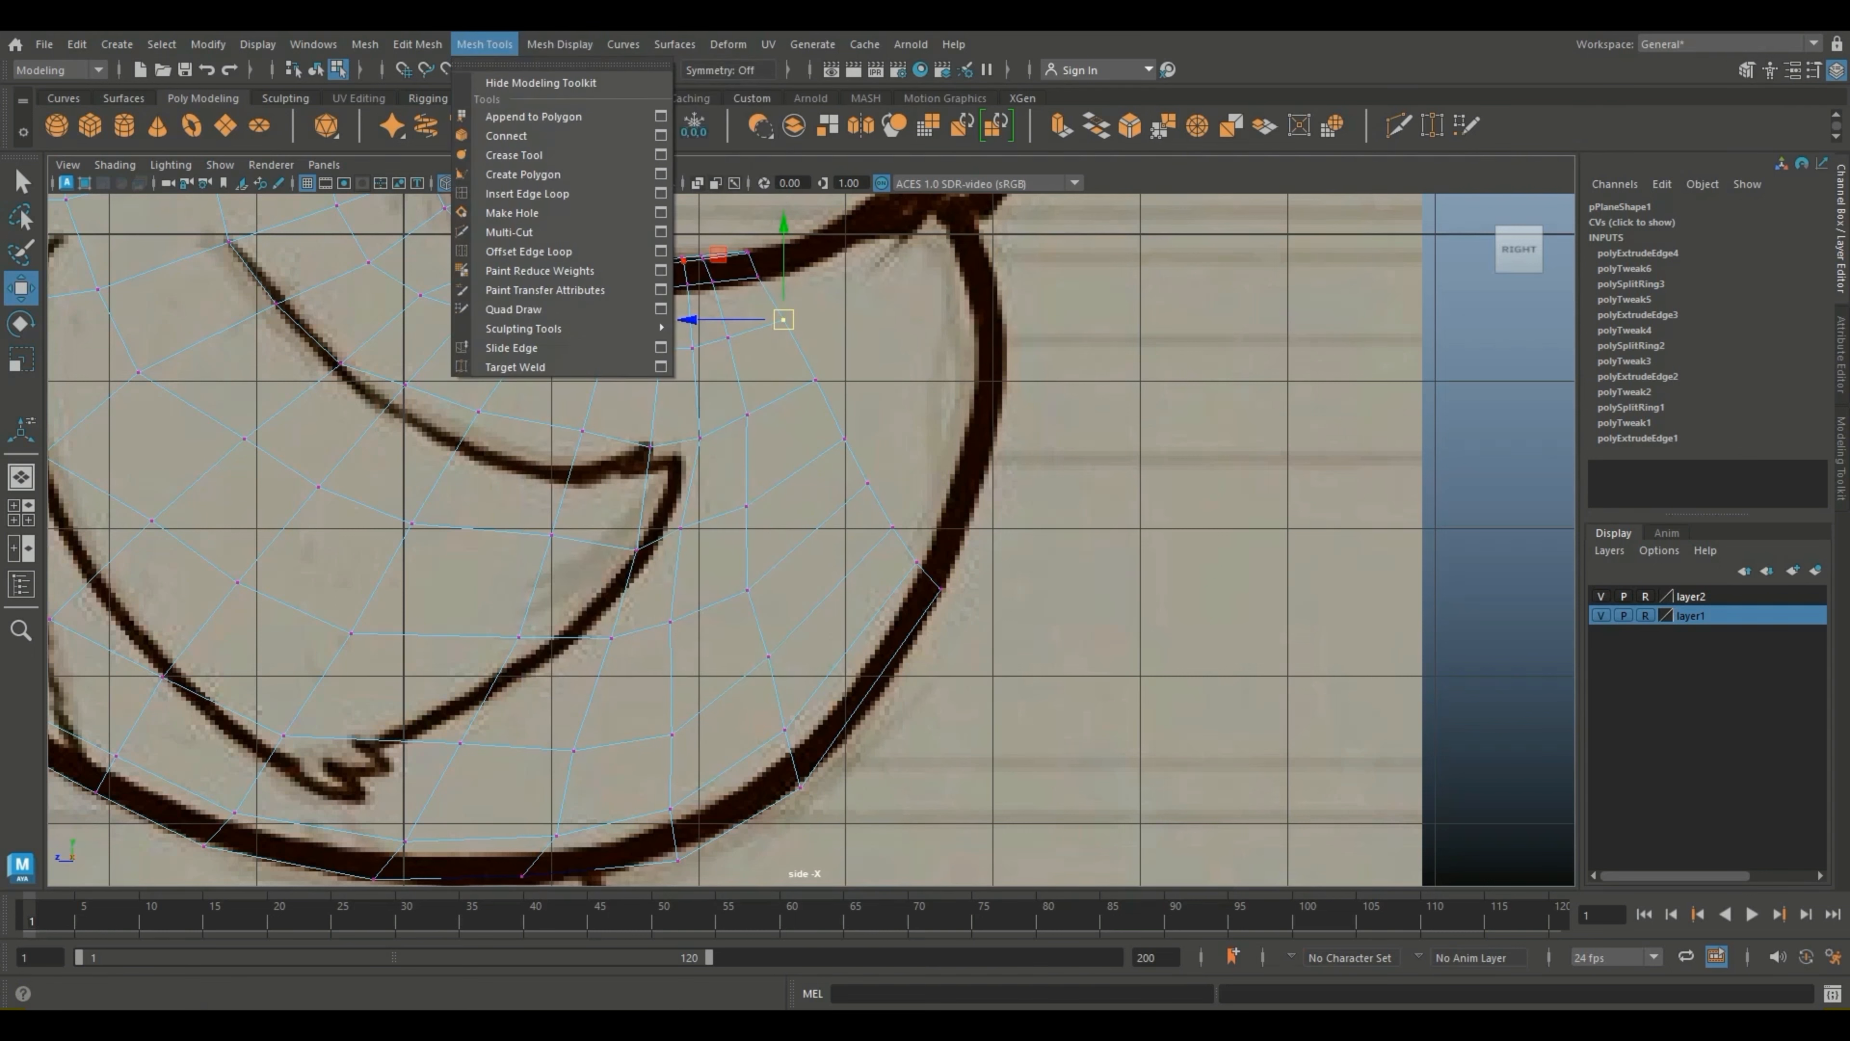
left_click(510, 190)
left_click(796, 472)
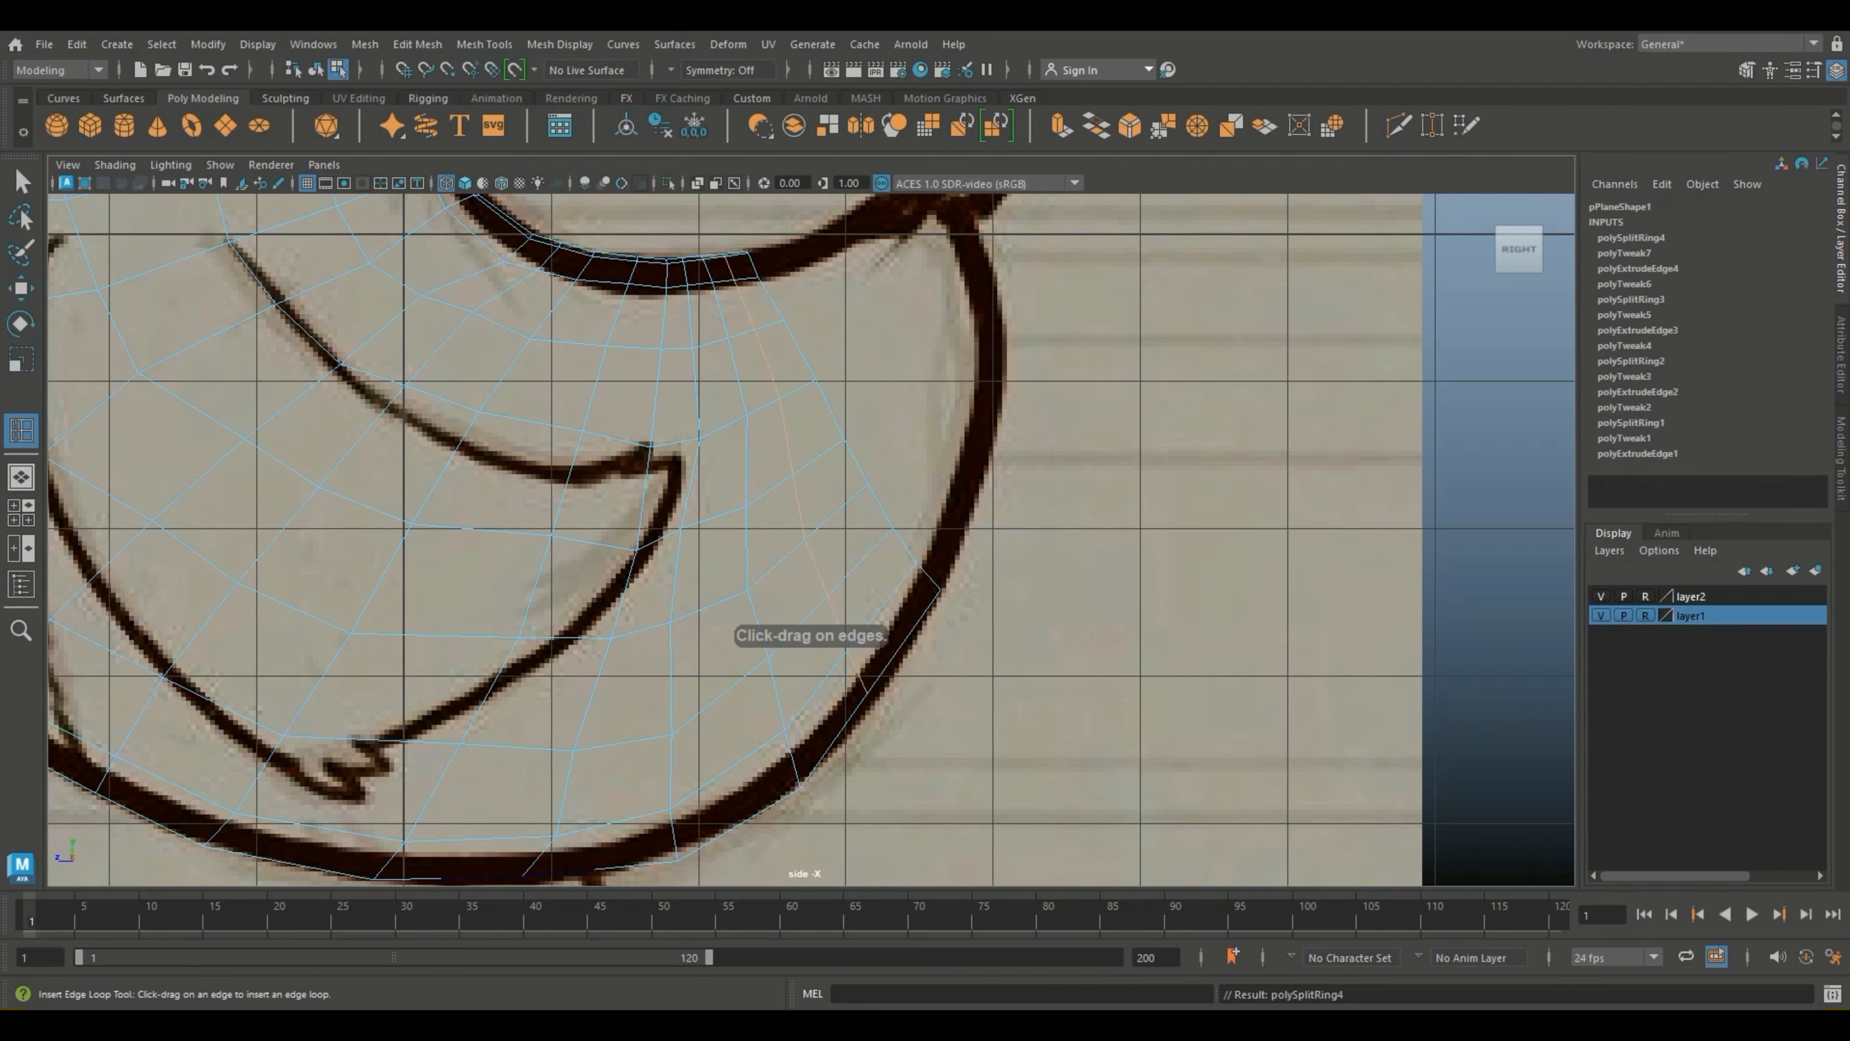
left_click(21, 289)
scroll(867, 625, "up", 2)
right_click_drag(858, 631, 807, 630)
mouse_move(823, 597)
left_mouse_down()
mouse_move(917, 729)
mouse_move(810, 592)
left_mouse_up()
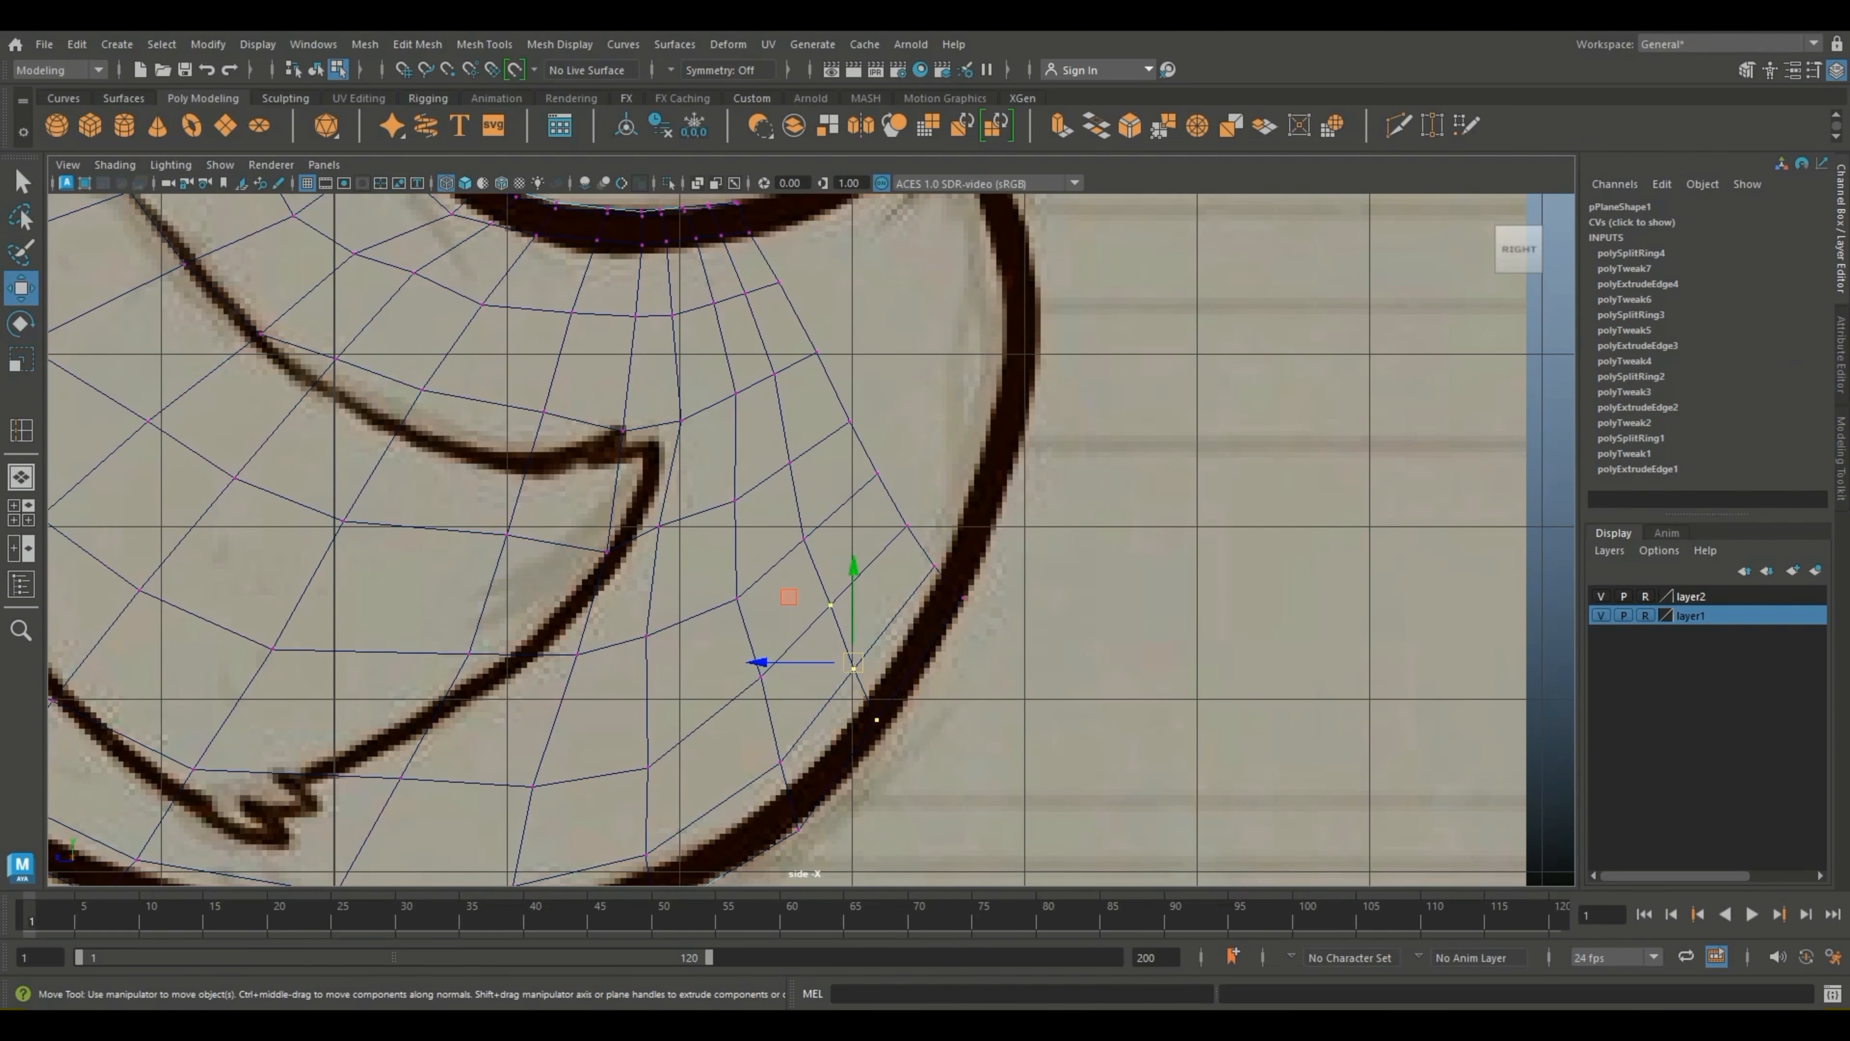
Step: Return the body mesh to vertex editing and move the new loop's lower vertices to the rump outline
right_click_drag(830, 605, 774, 540)
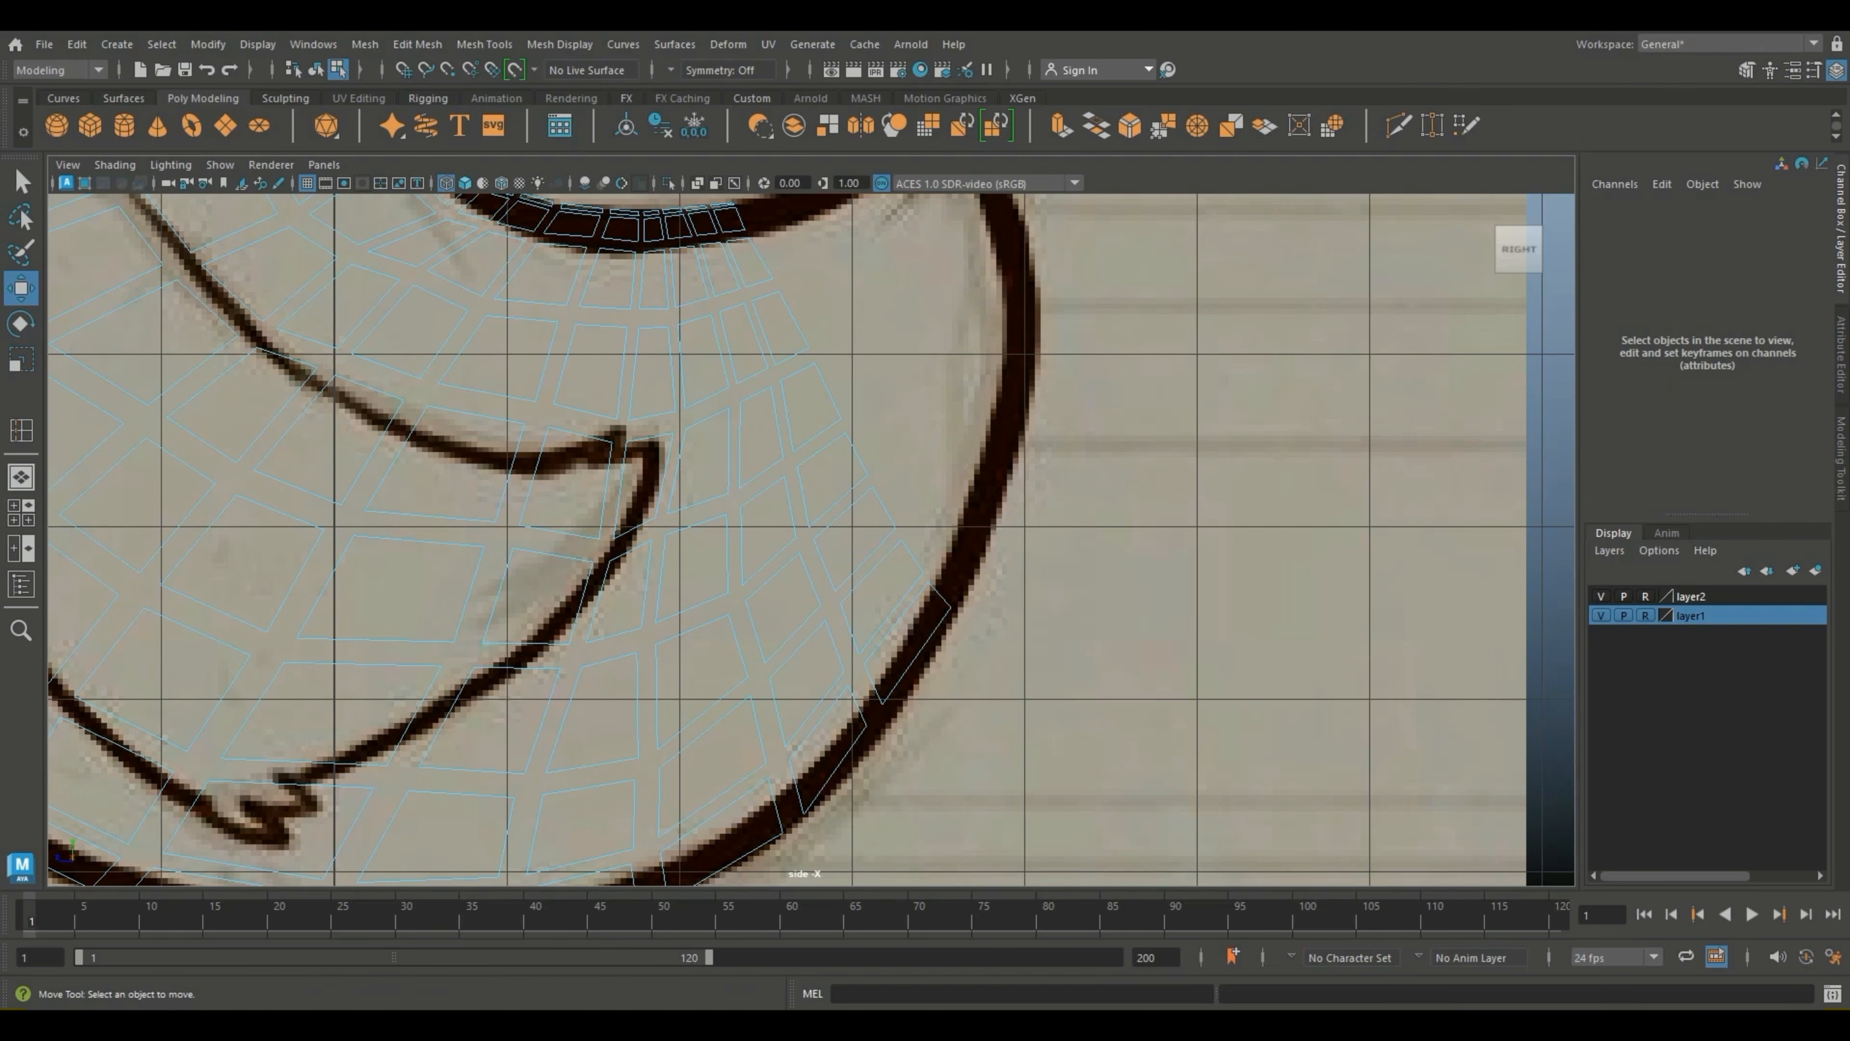
scroll(808, 538, "down", 6)
left_click(809, 537)
right_click_drag(808, 538, 813, 427)
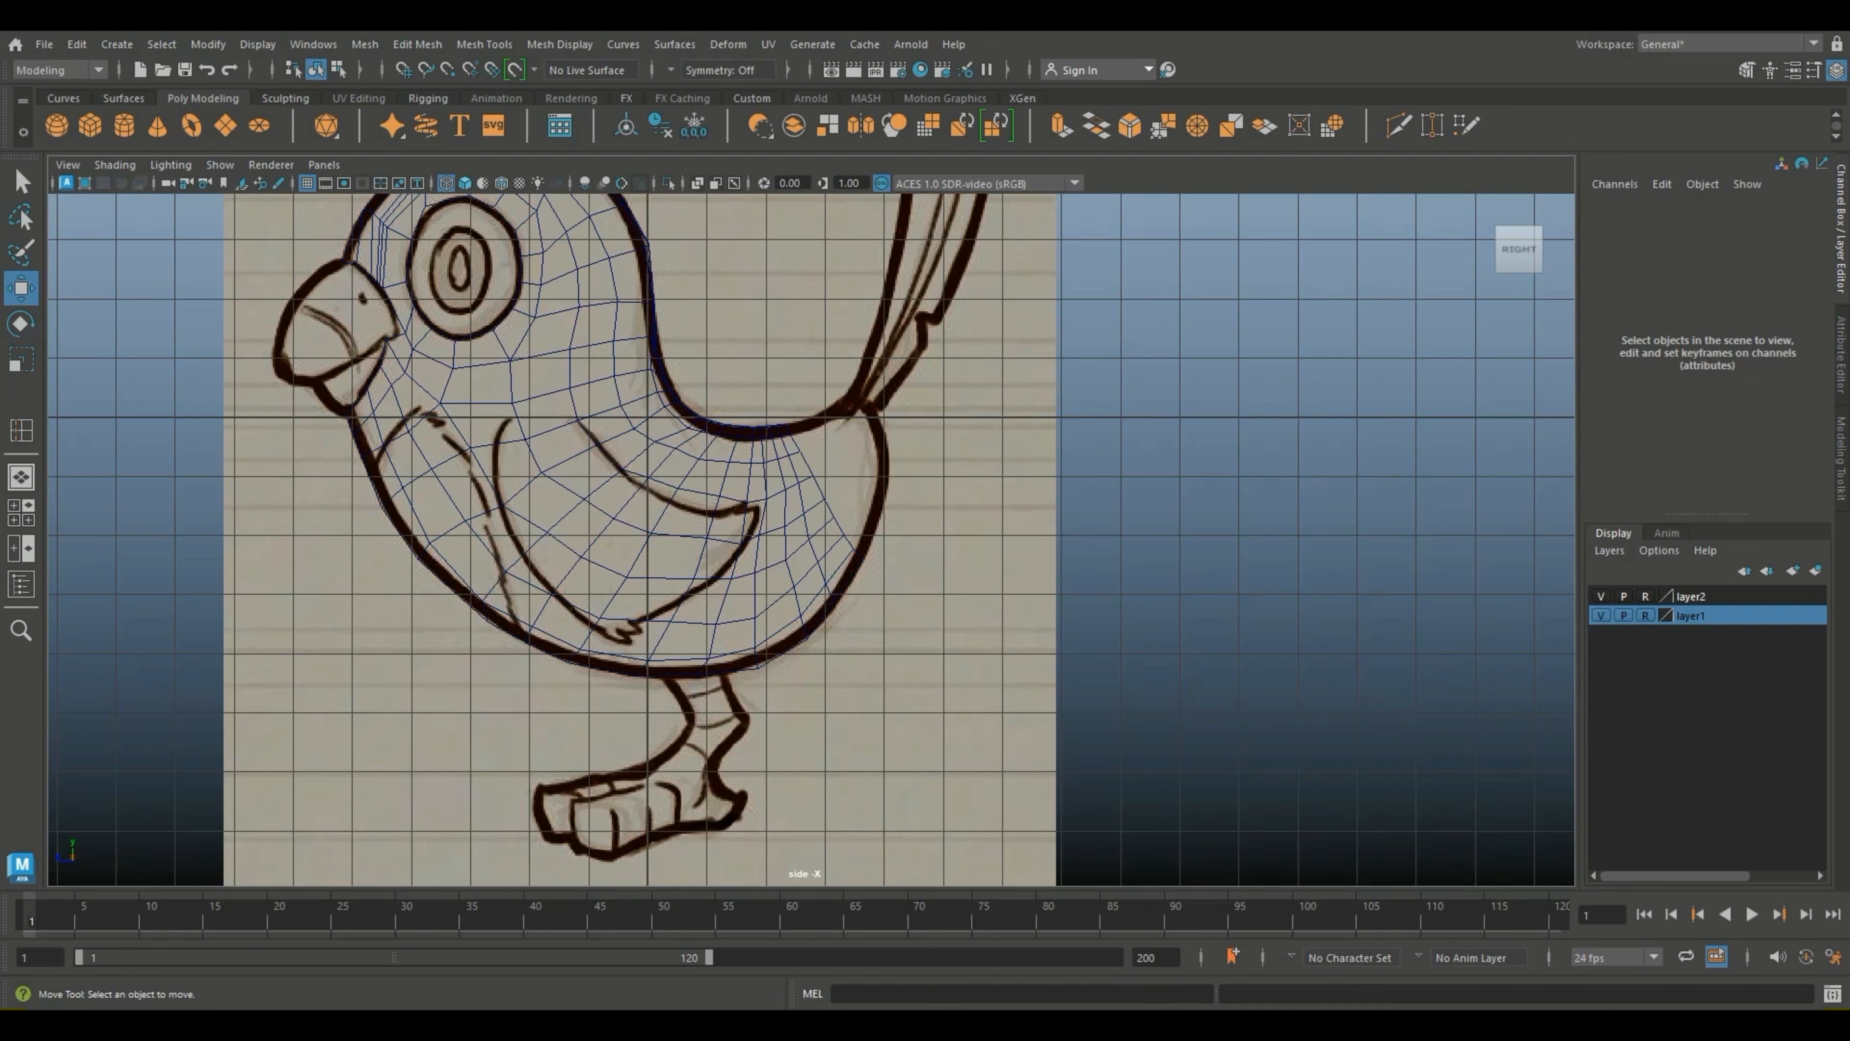
left_click(809, 538)
right_click_drag(789, 459, 705, 461)
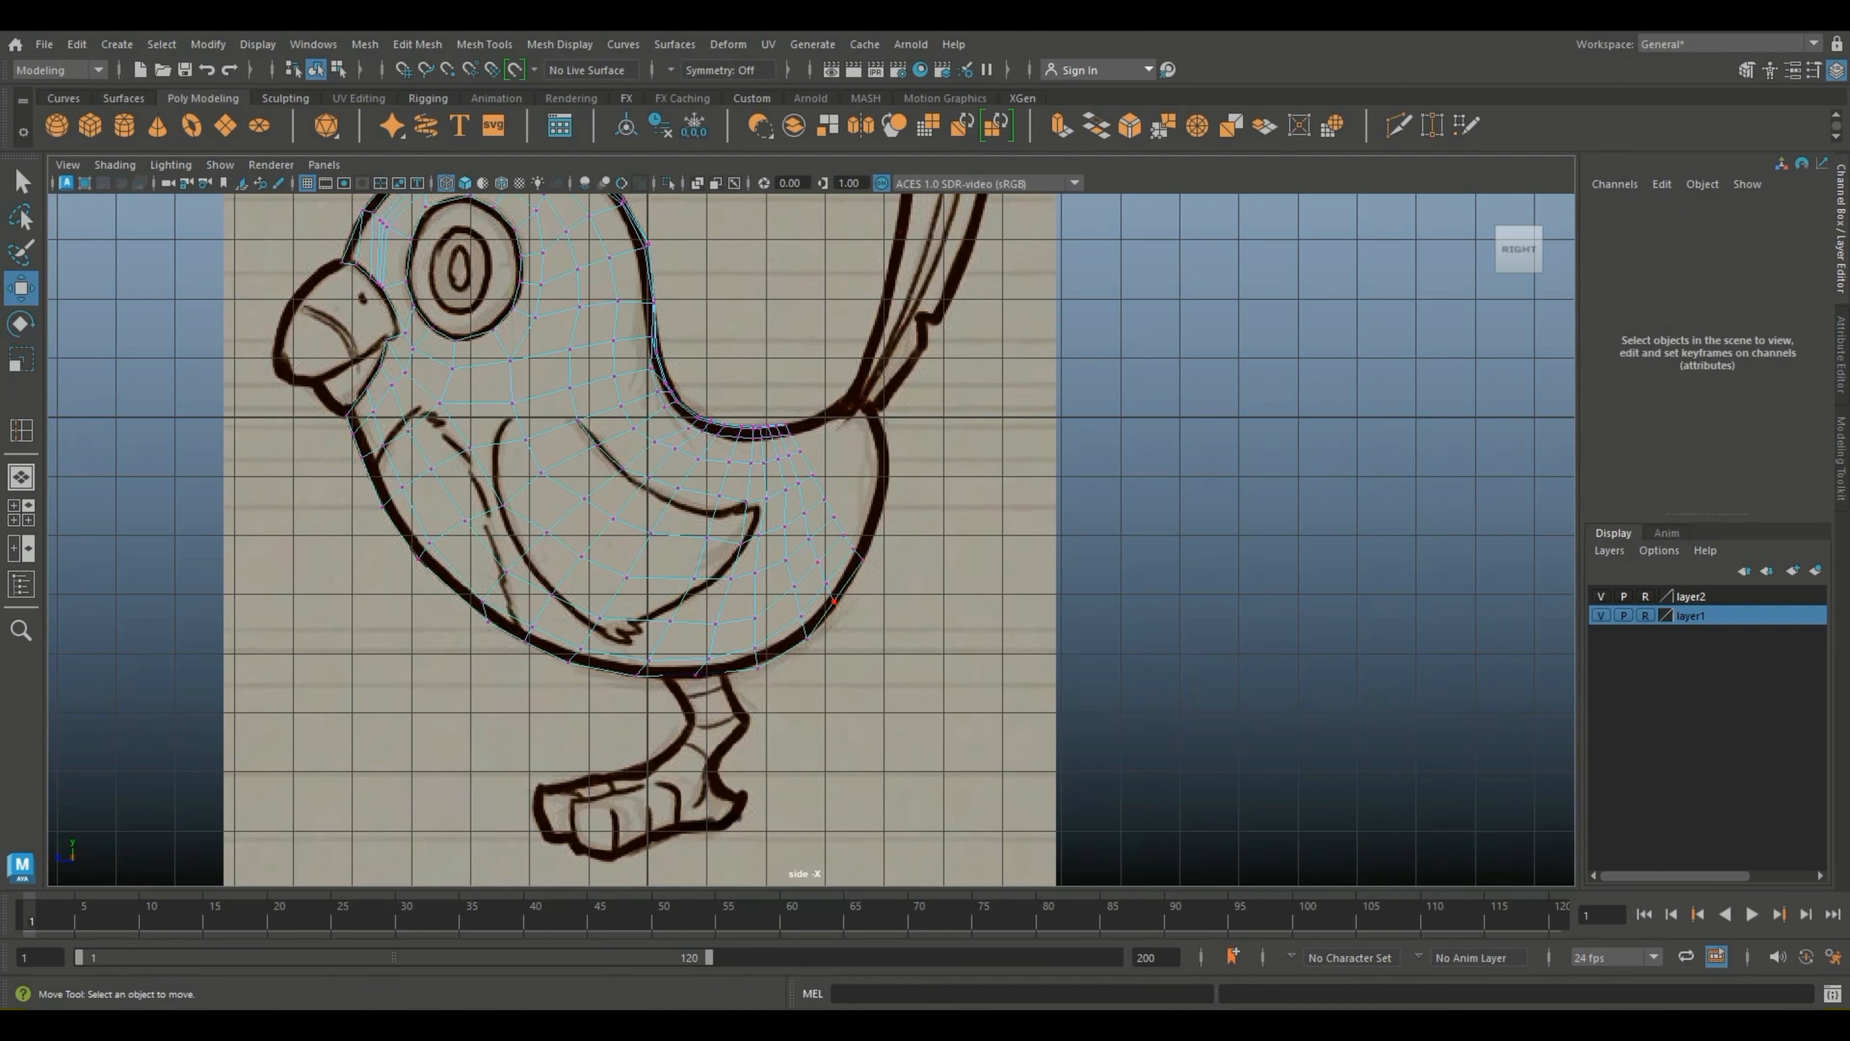
scroll(811, 540, "up", 3)
mouse_move(869, 644)
left_mouse_down()
mouse_move(816, 560)
mouse_move(843, 624)
left_mouse_up()
scroll(811, 540, "up", 2)
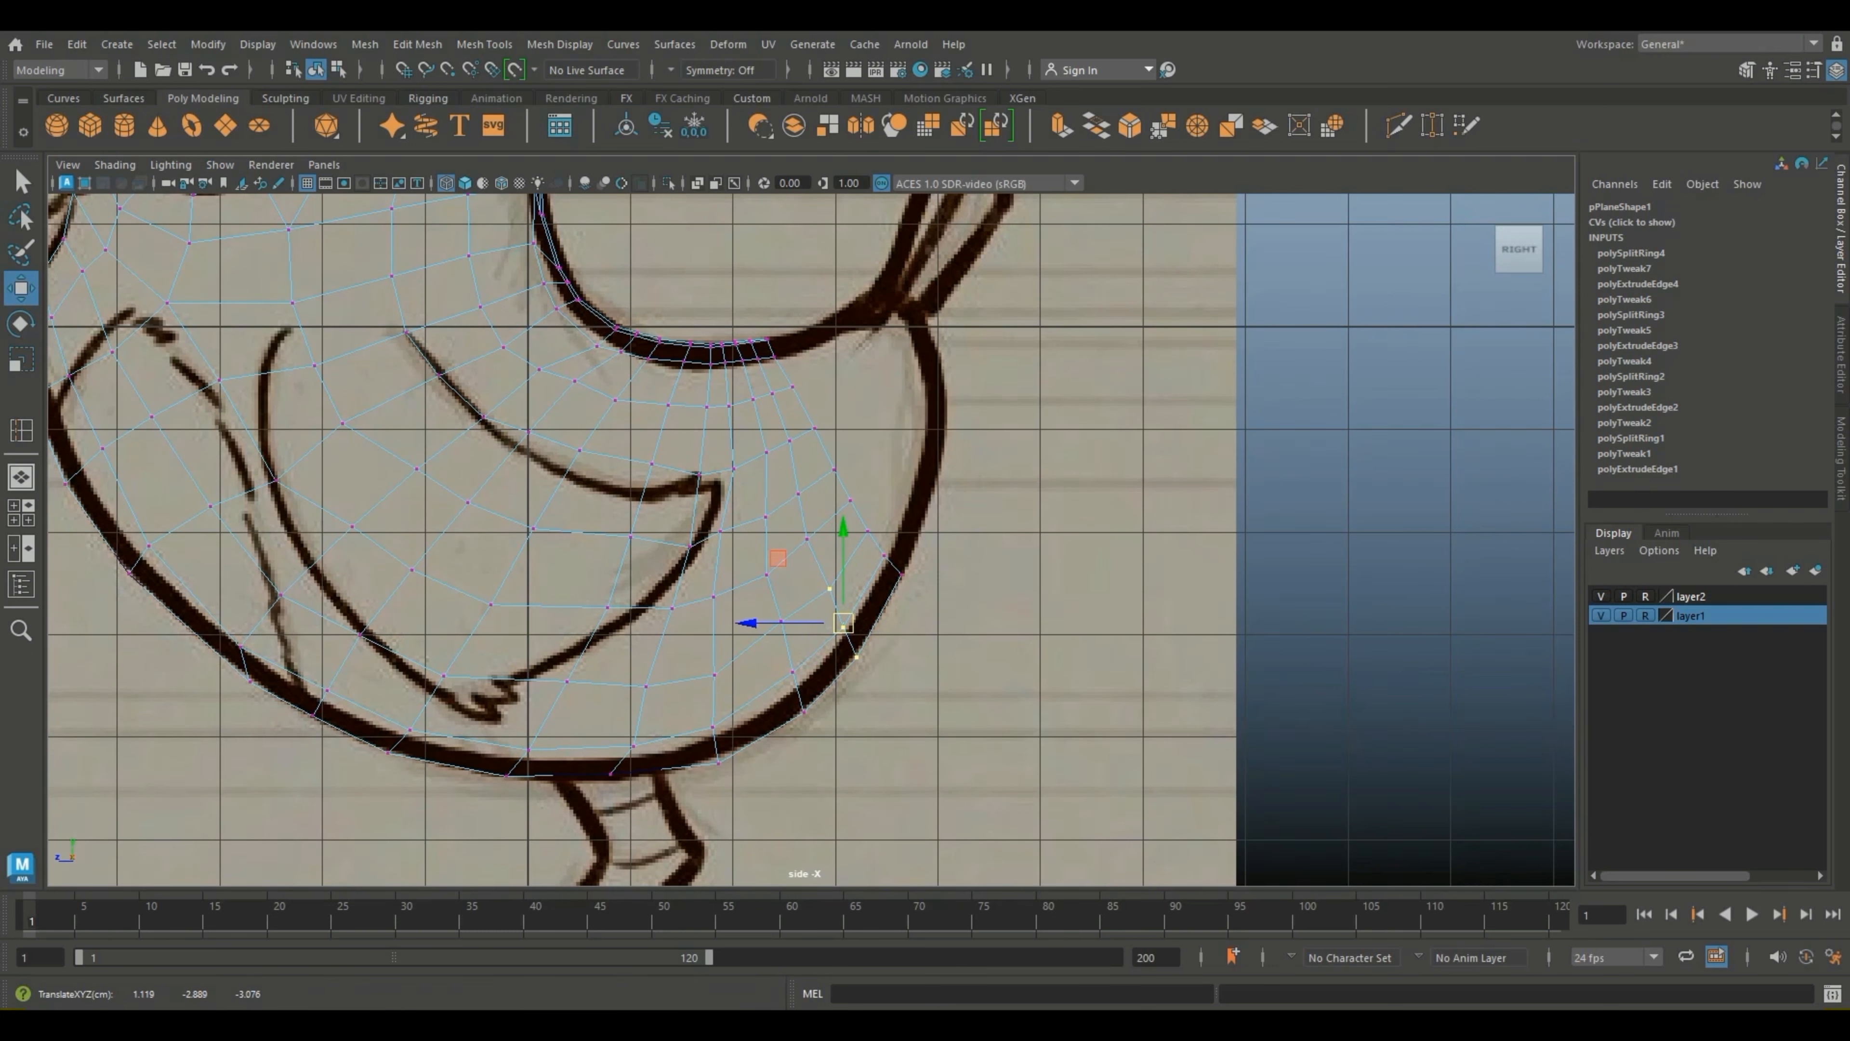
Step: Even out the flank vertices around the wing tip, turning smooth preview on to judge the spacing
scroll(811, 540, "up", 2)
left_click_drag(610, 420, 677, 458)
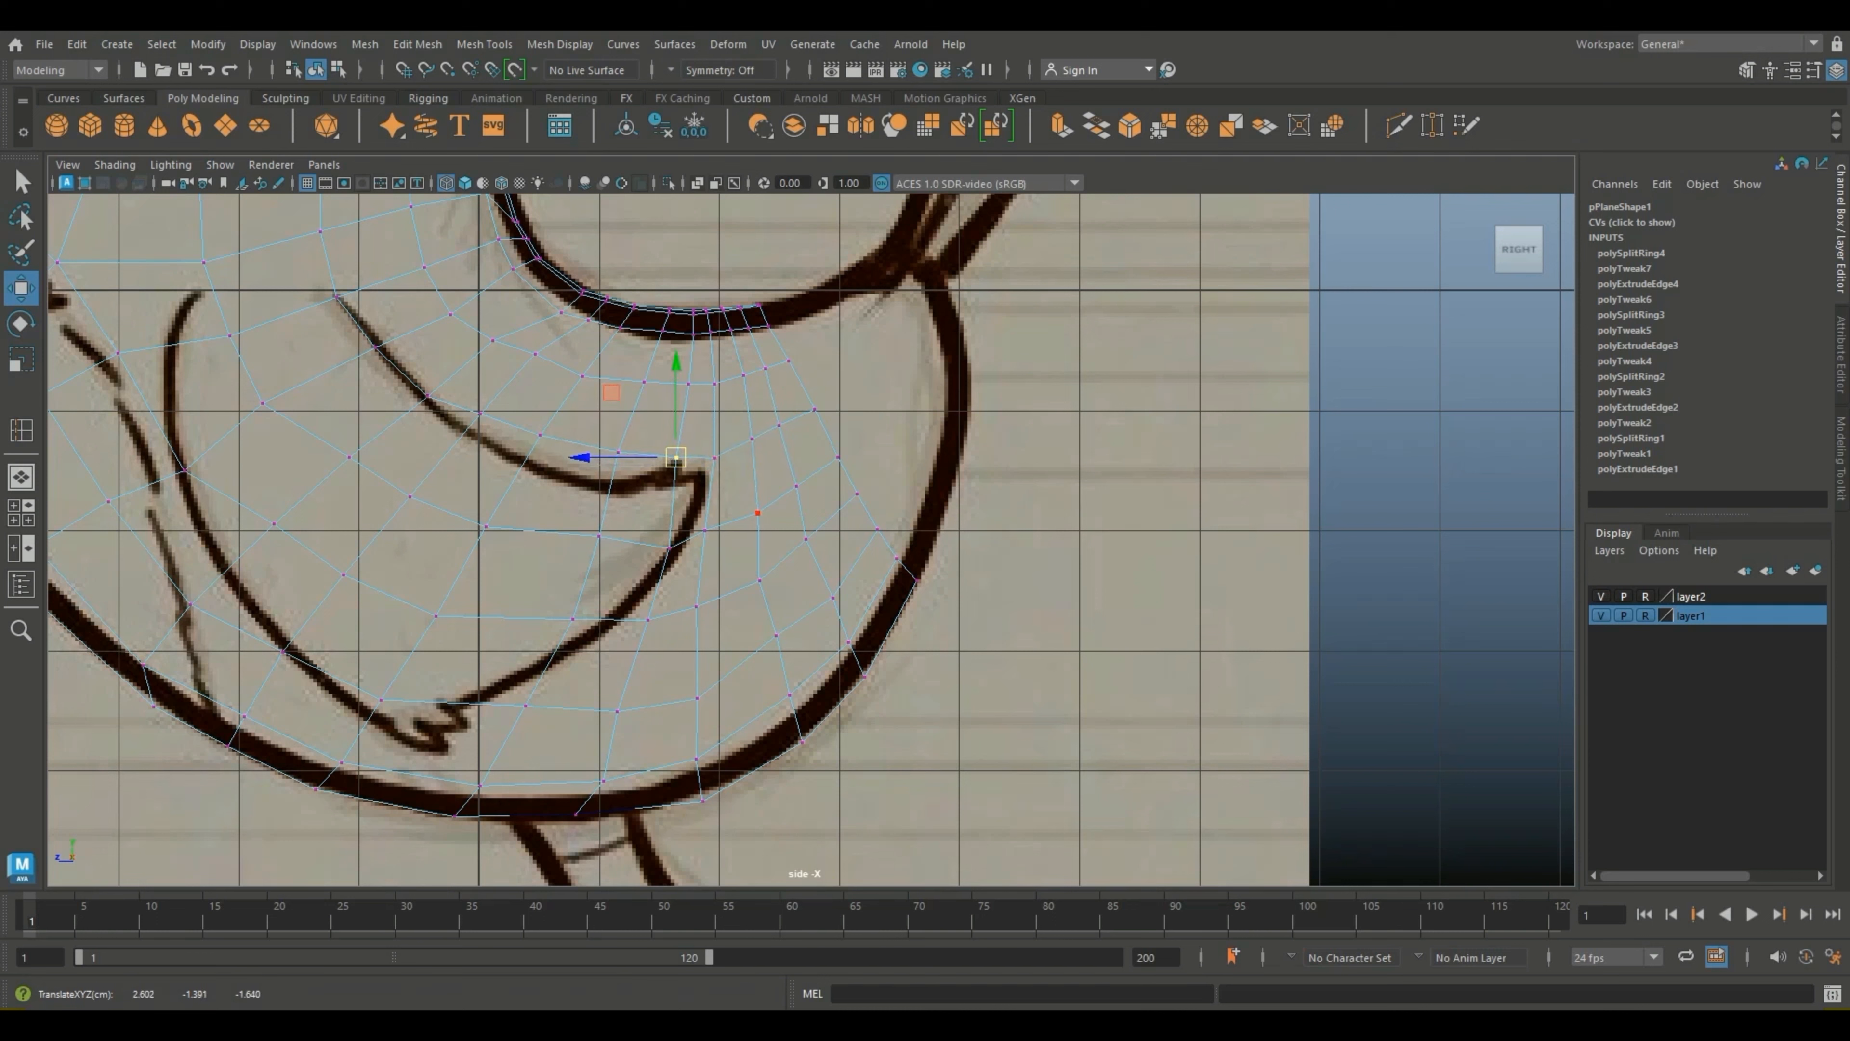
key("3")
scroll(810, 538, "up", 2)
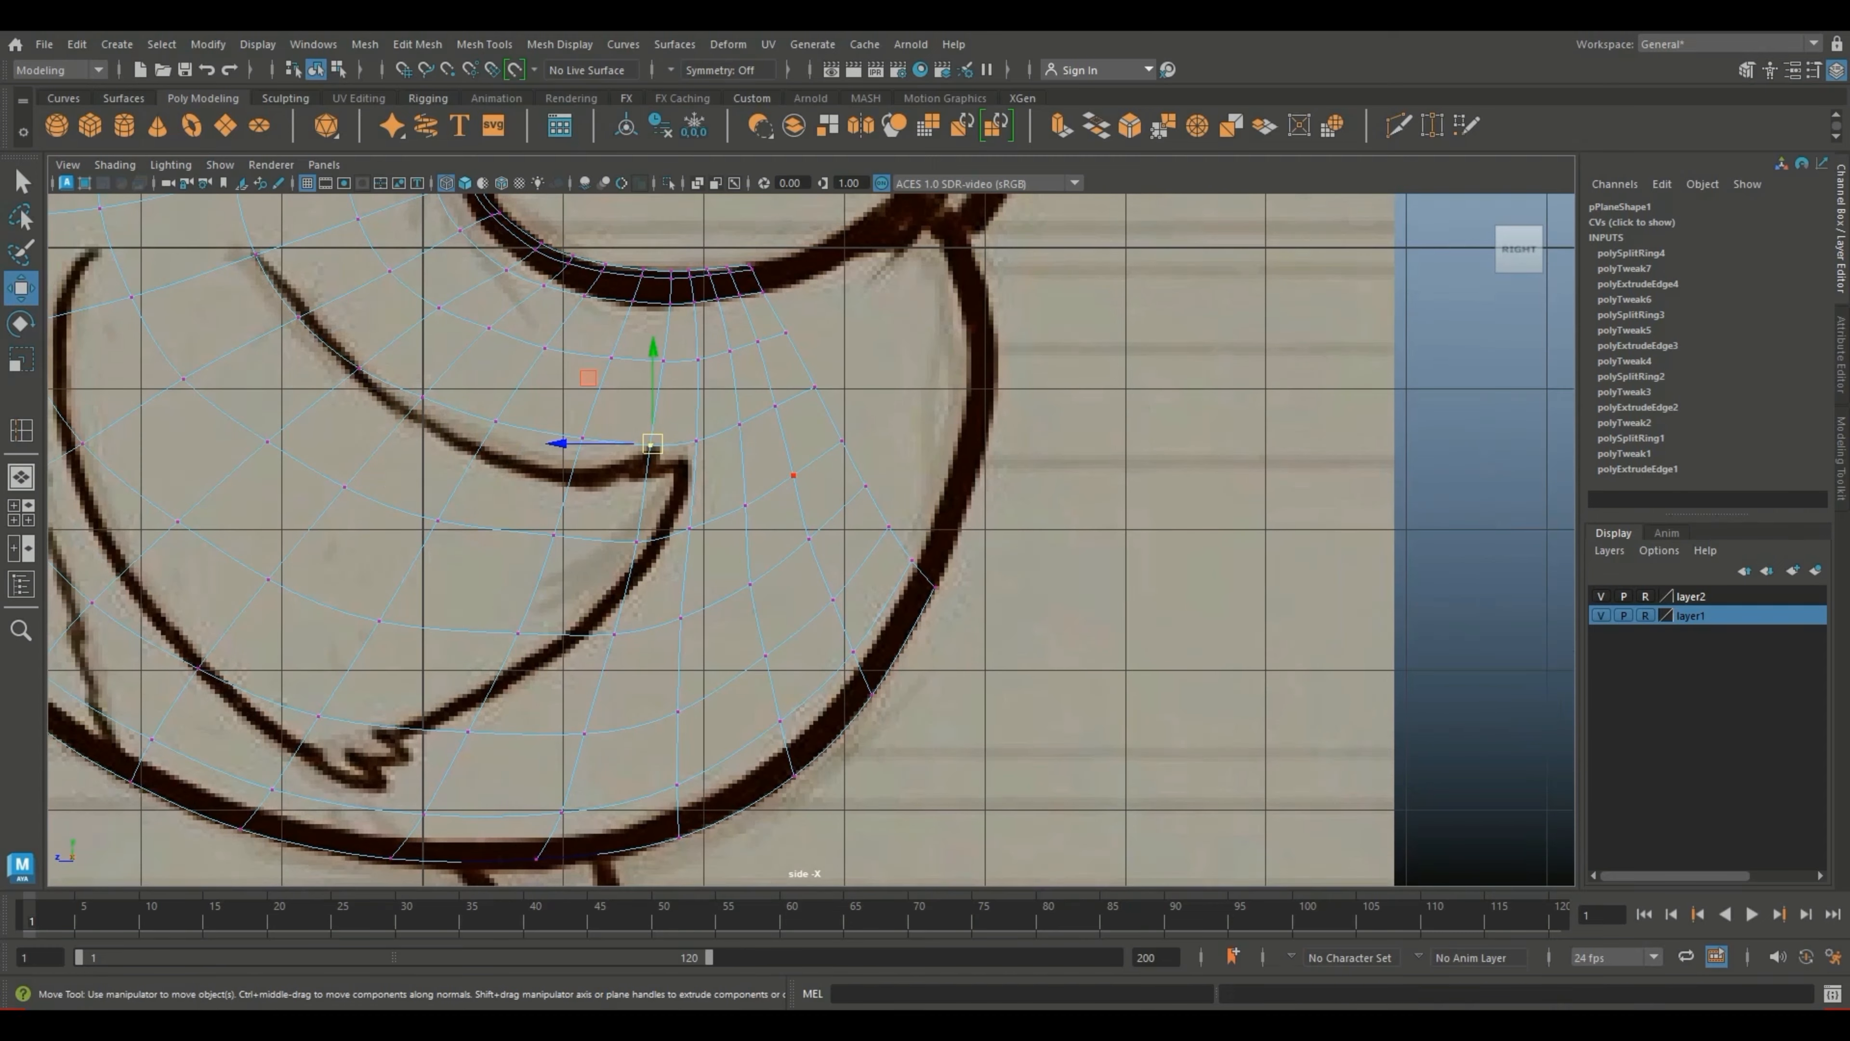
mouse_move(767, 430)
left_mouse_down()
mouse_move(720, 398)
mouse_move(762, 426)
left_mouse_up()
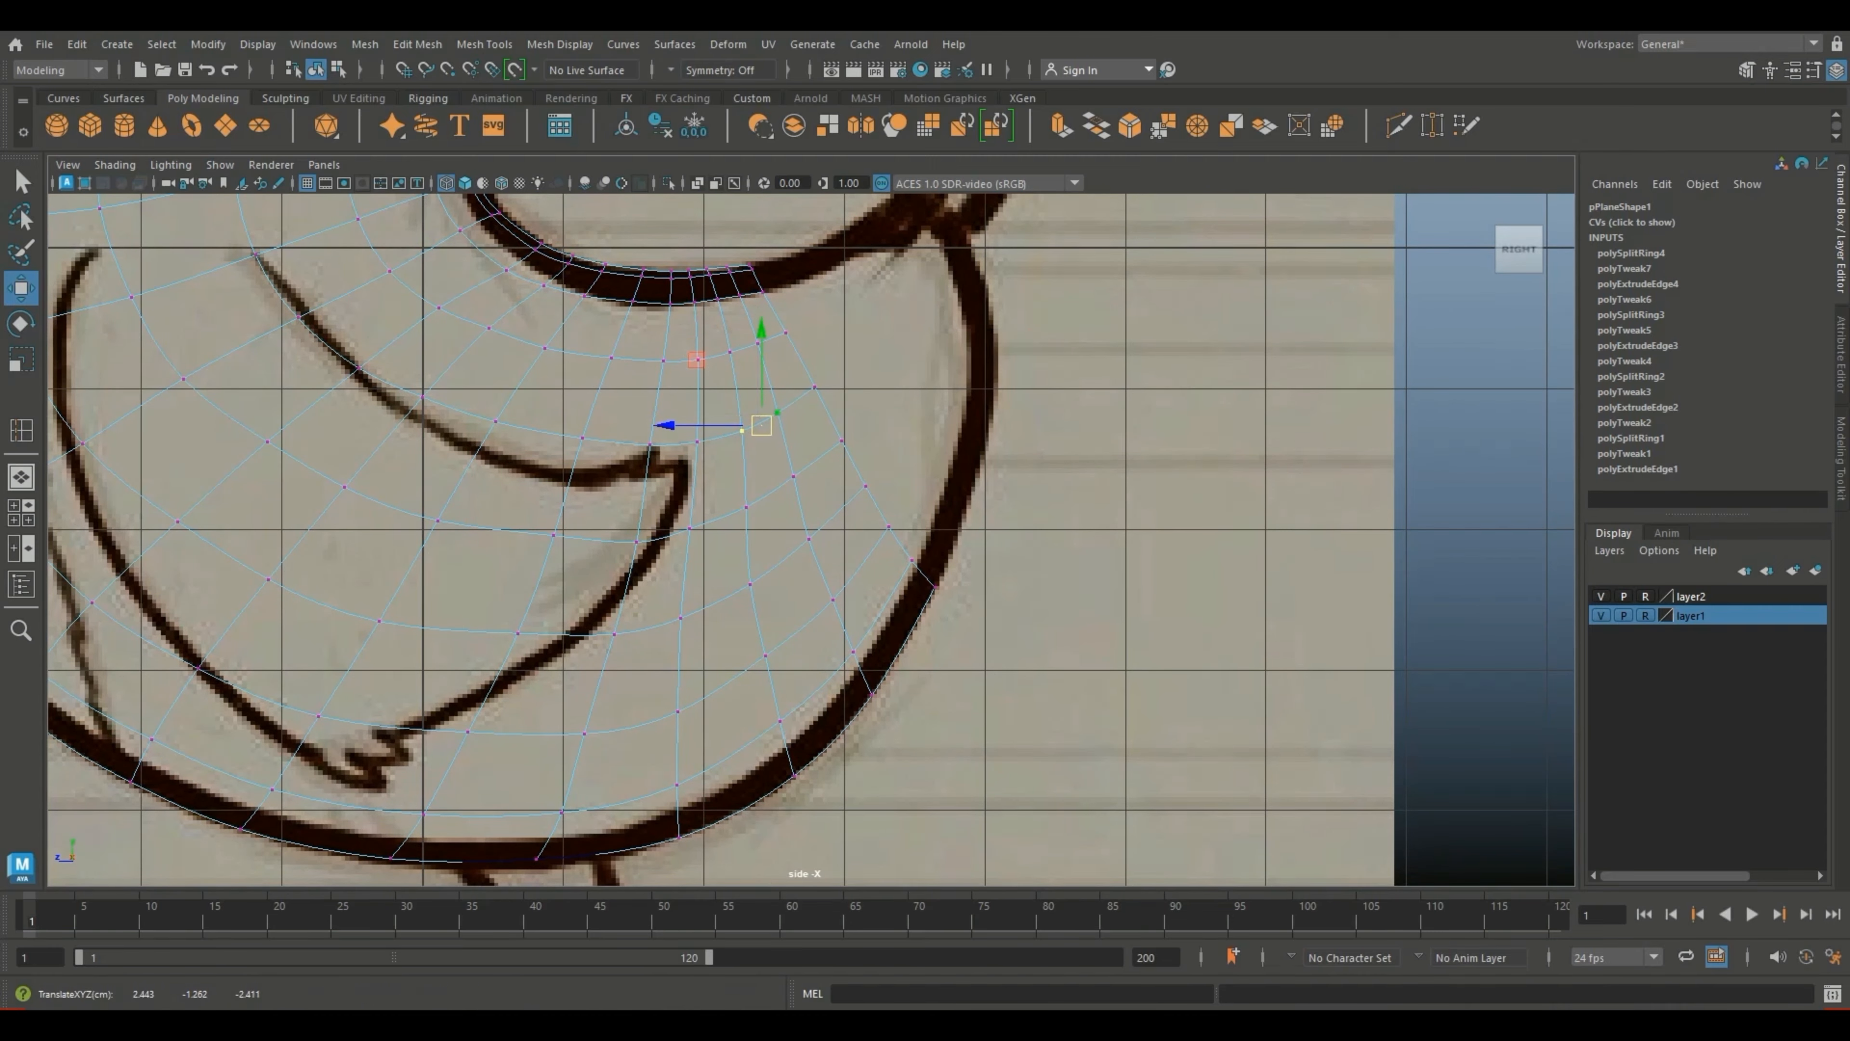
scroll(762, 426, "down", 5)
middle_click_drag(765, 514, 653, 542, "alt")
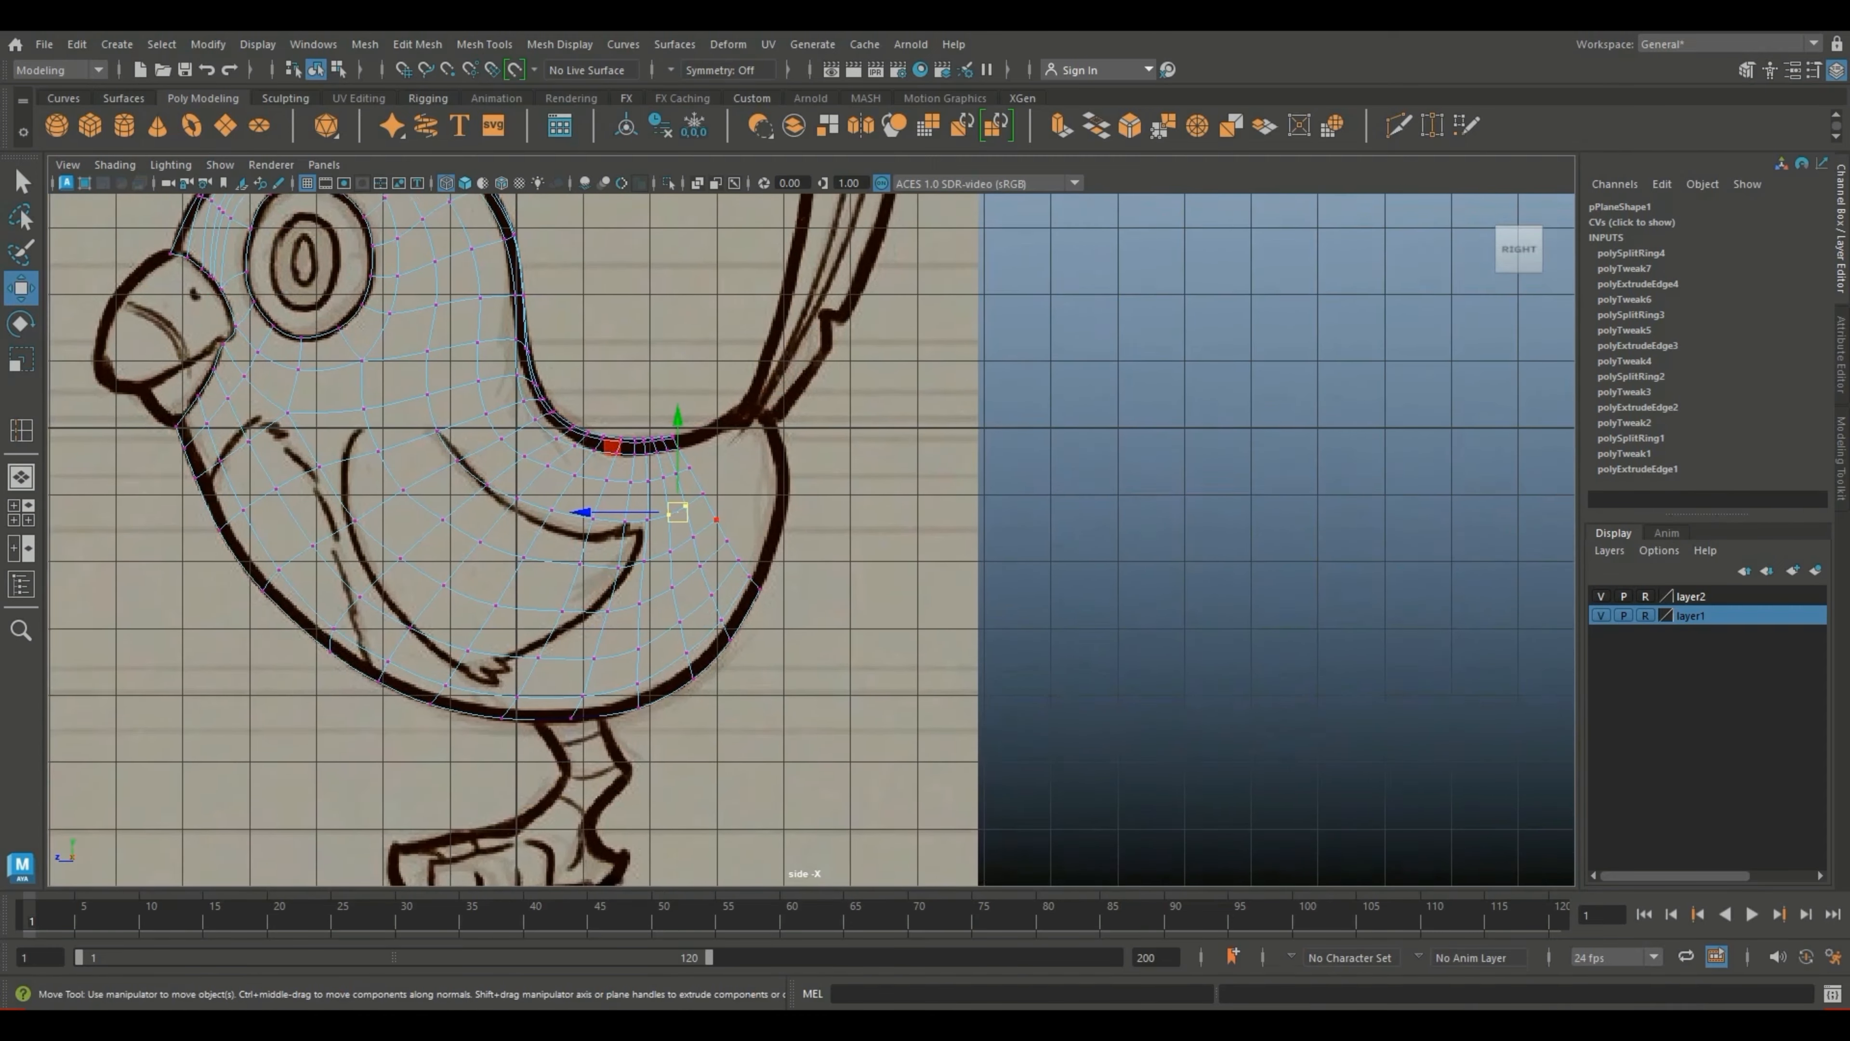
Step: Extrude the body's open rear border edges toward the tail in the side view, keeping the strip's ends on the back and rump outlines
scroll(653, 542, "up", 4)
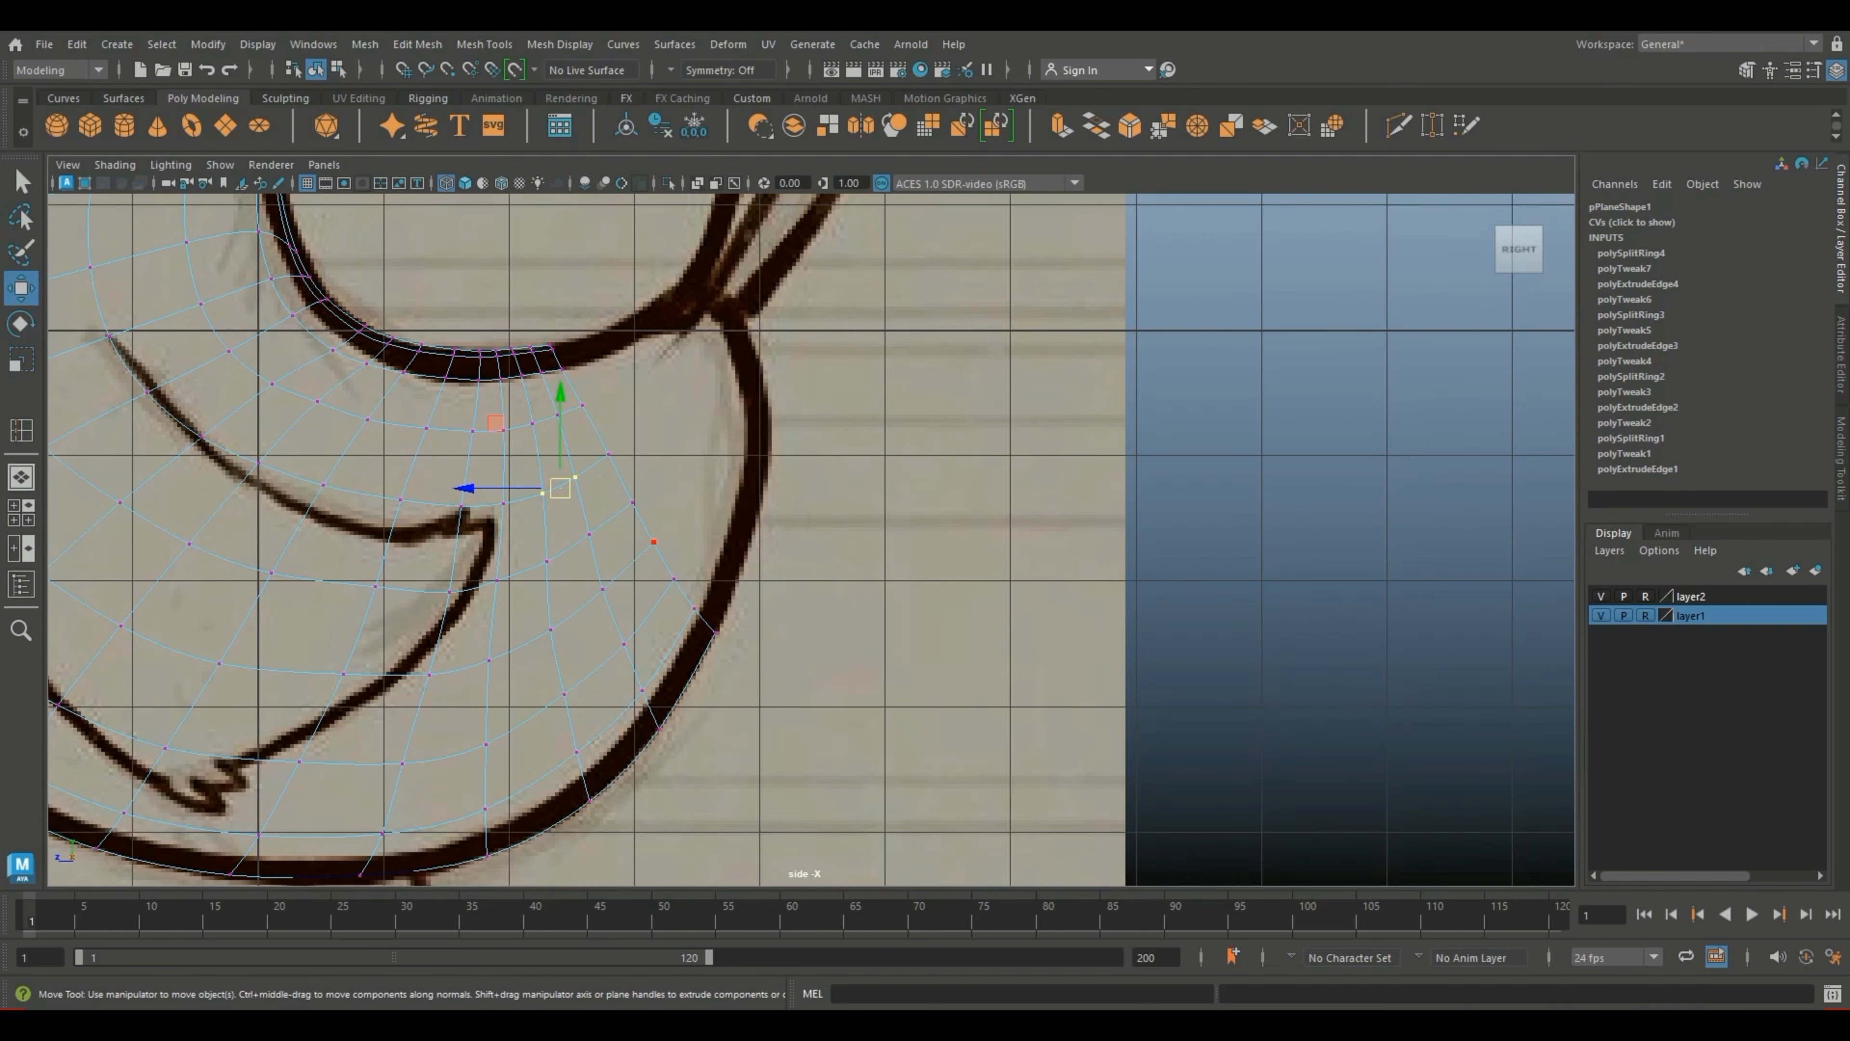
right_click_drag(636, 460, 636, 412)
right_click_drag(636, 460, 620, 511)
scroll(634, 503, "up", 2)
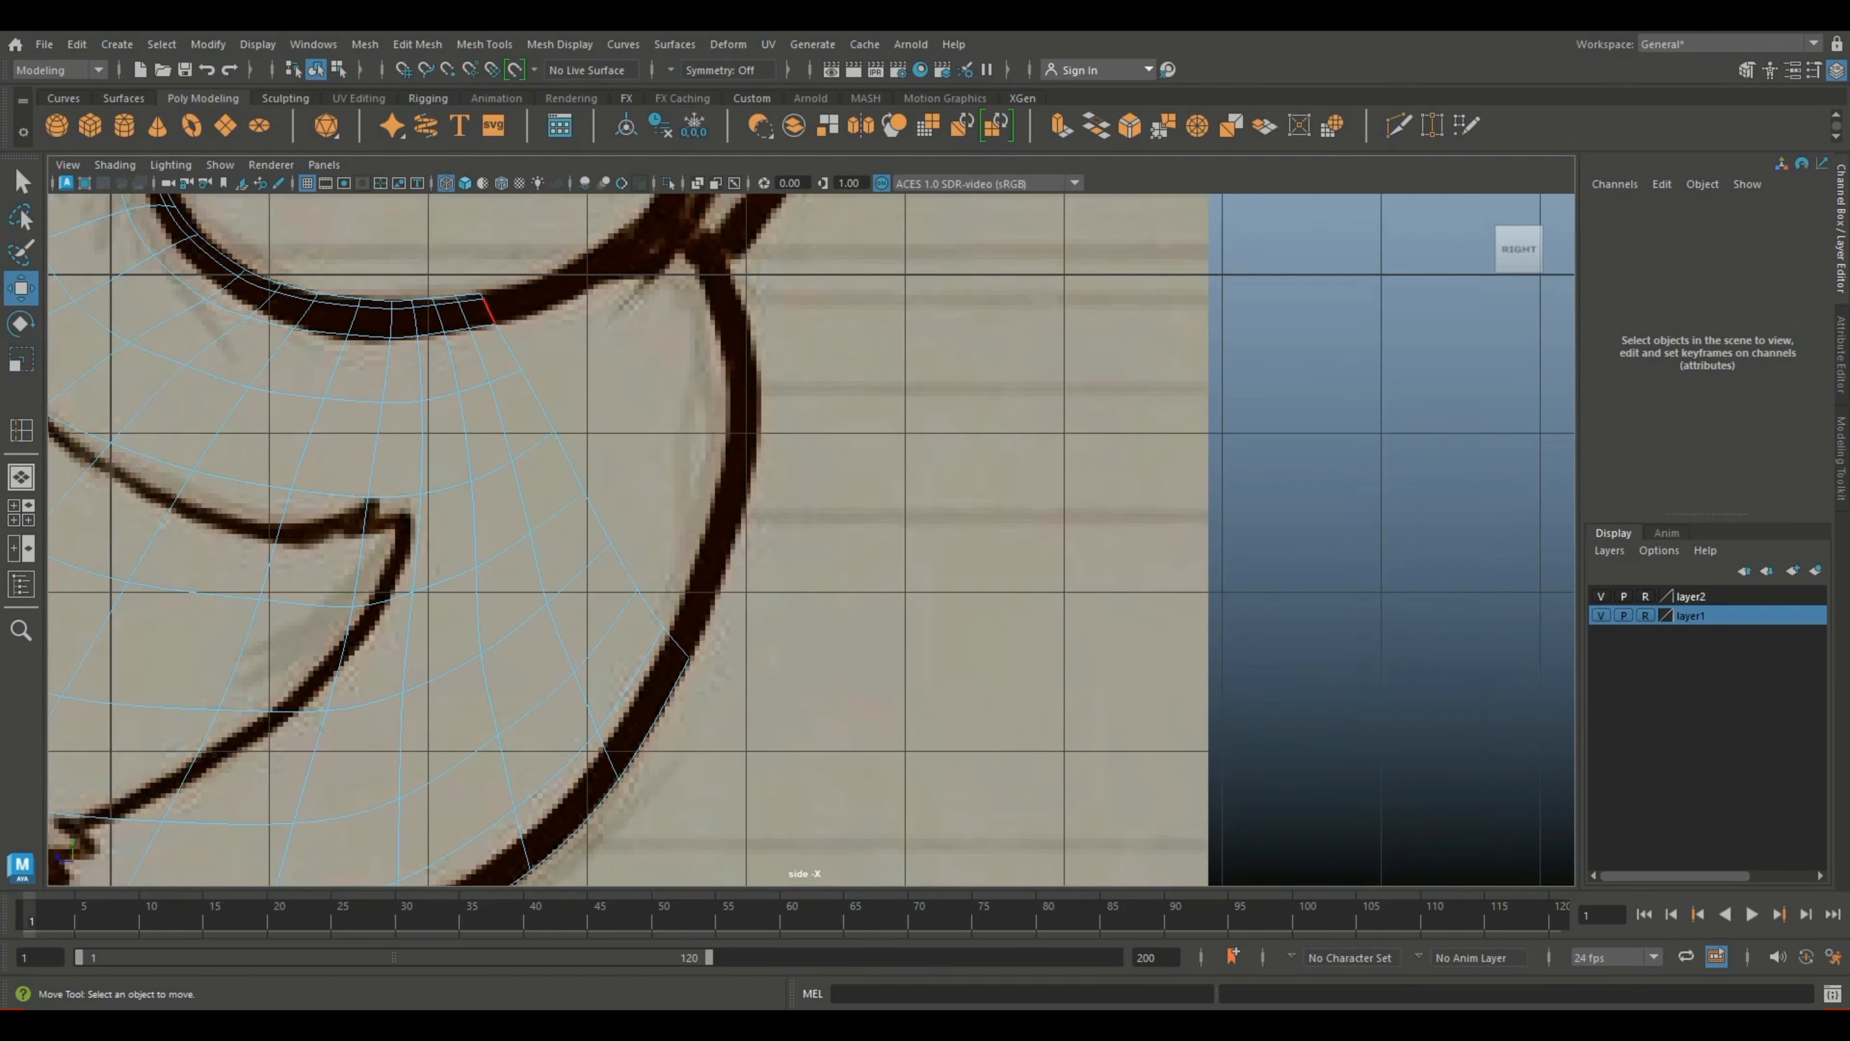
left_click(489, 311)
left_click(510, 348, "shift")
left_click(539, 402, "shift")
left_click(570, 464, "shift")
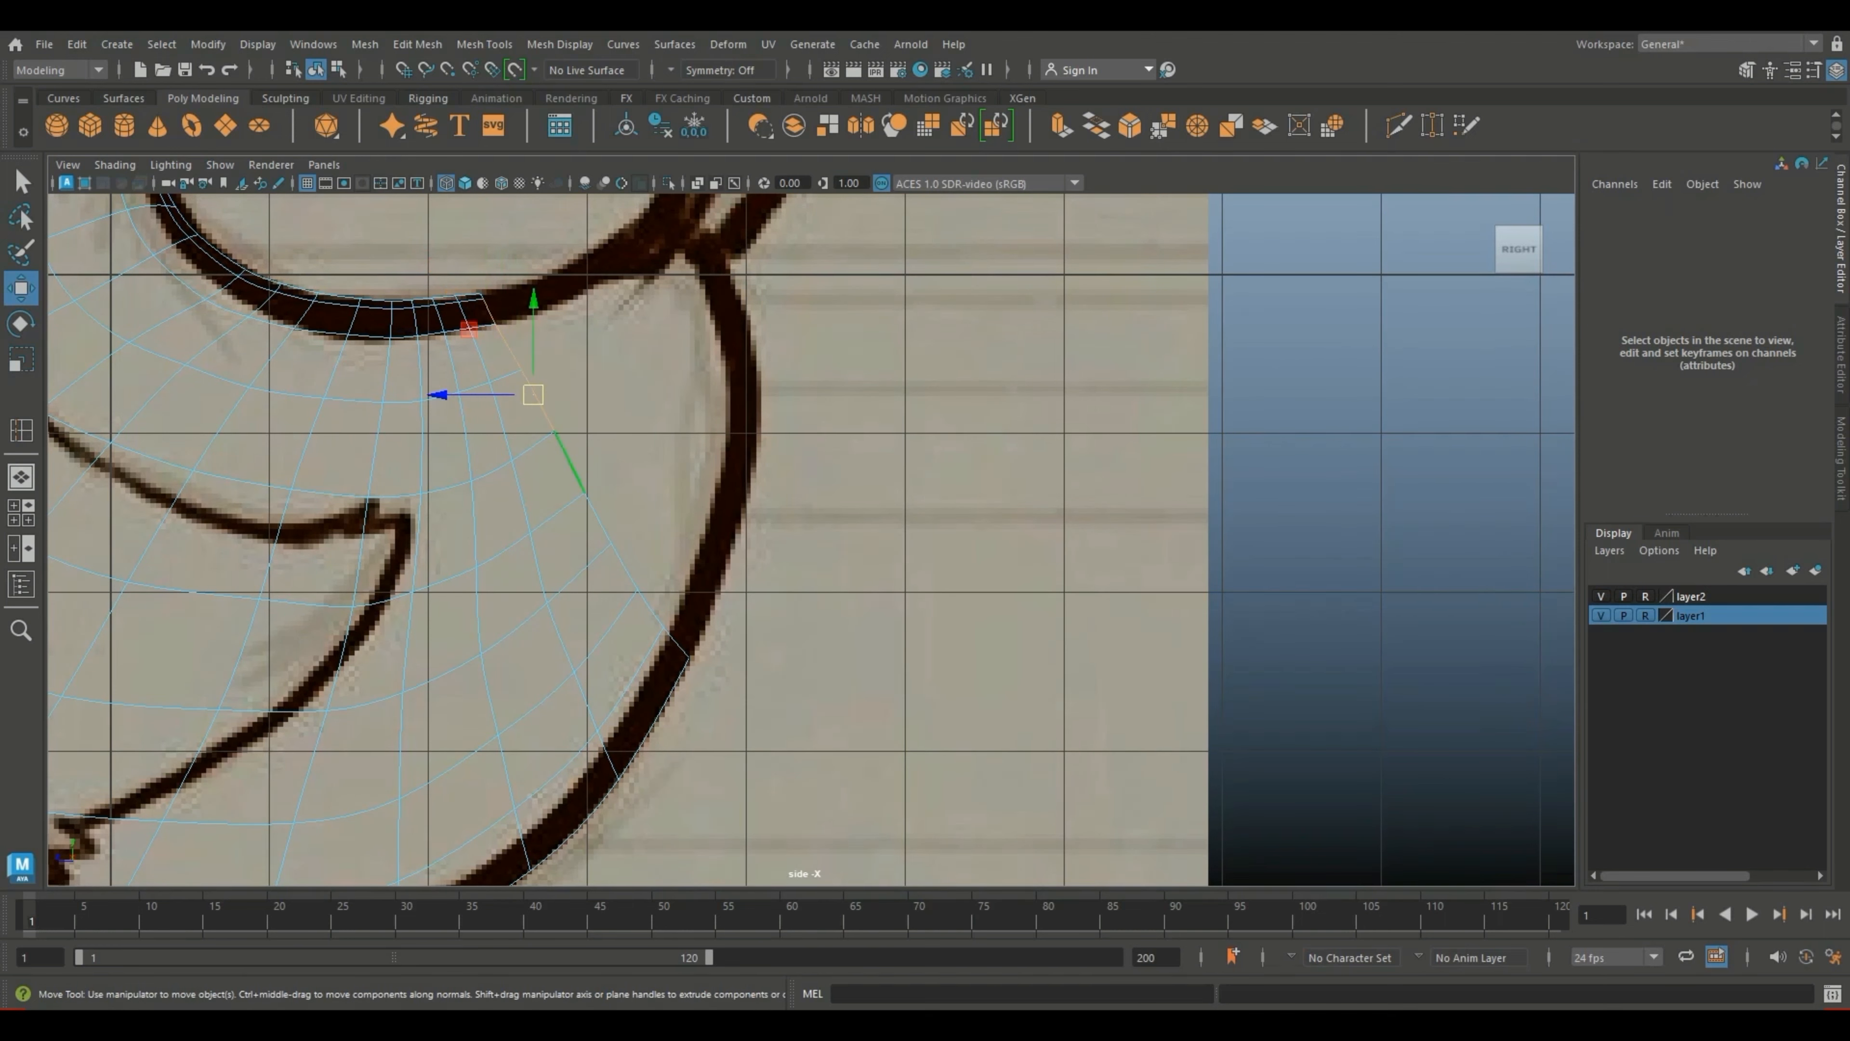
left_click(598, 517, "shift")
left_click(624, 566, "shift")
left_click(651, 610, "shift")
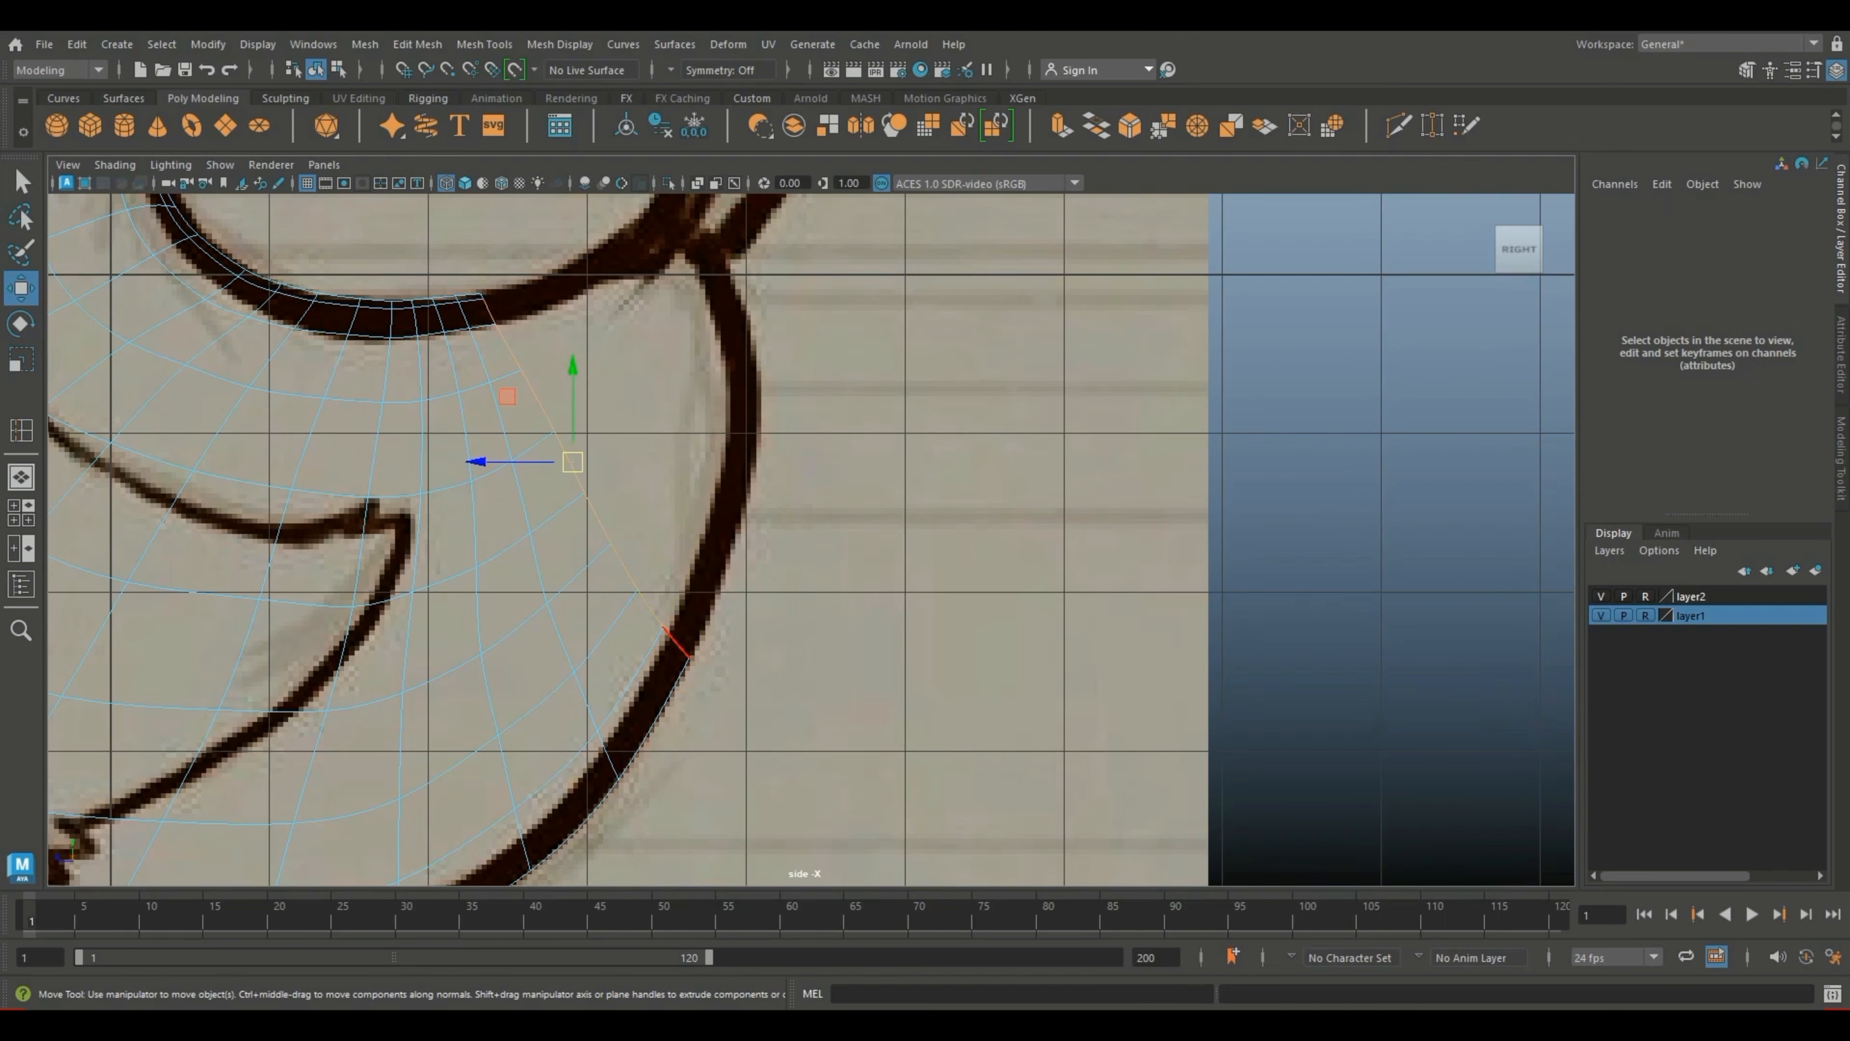
left_click(676, 643, "shift")
scroll(676, 627, "up", 1)
middle_click_drag(656, 510, 1297, 849, "alt")
scroll(1296, 849, "up", 3)
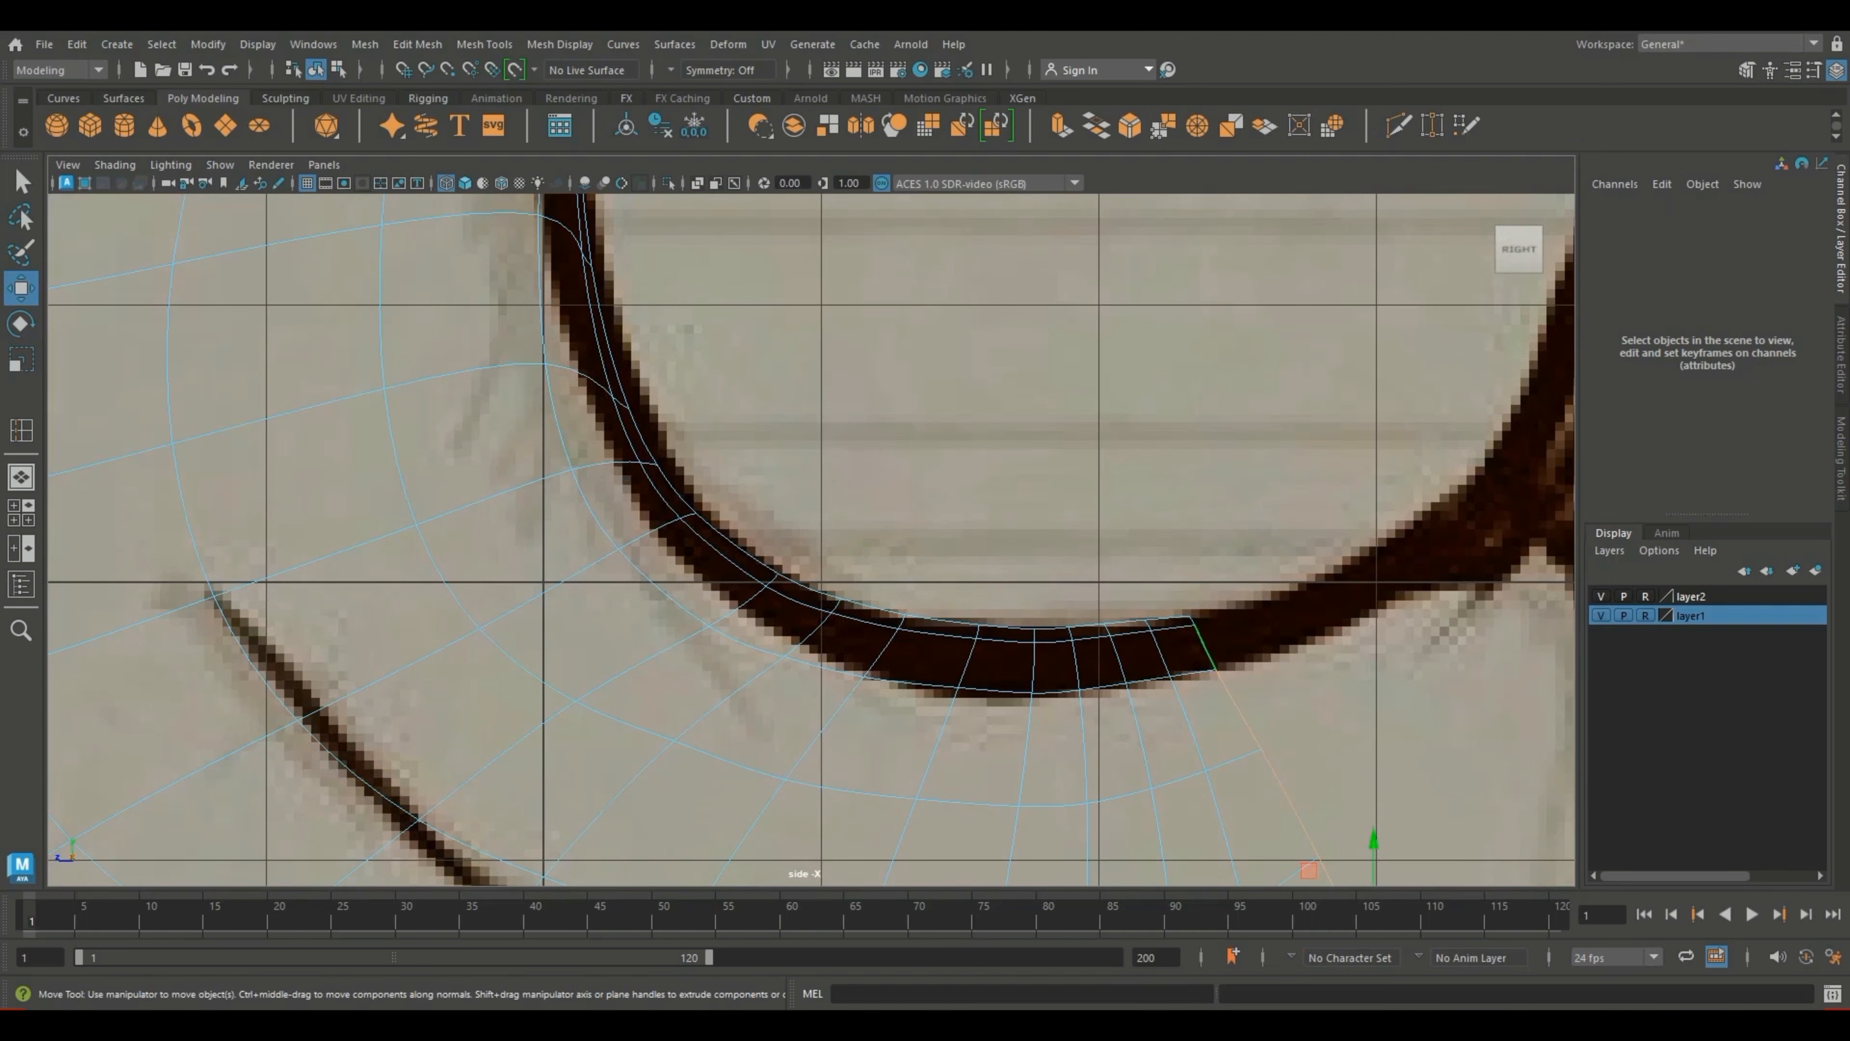
scroll(1077, 726, "down", 5)
middle_click_drag(1078, 727, 767, 527, "alt")
scroll(768, 527, "up", 2)
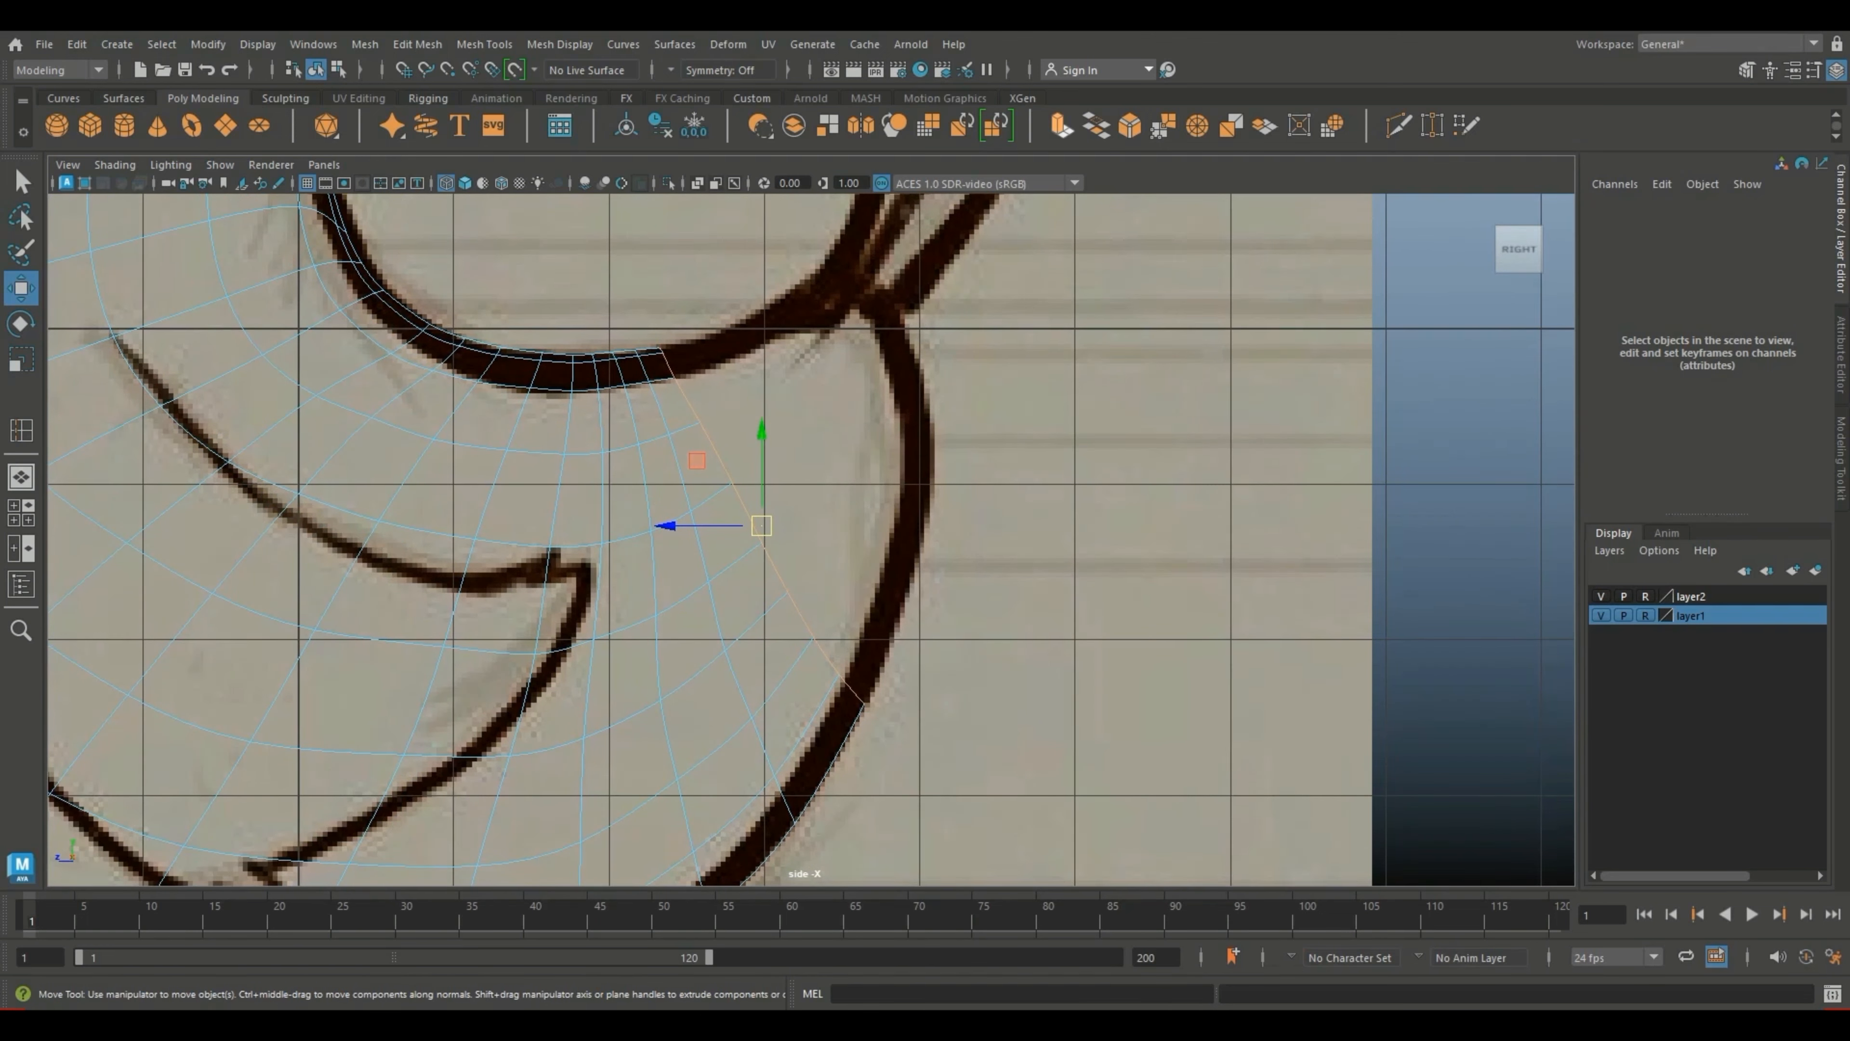
left_click(1061, 125)
key("w")
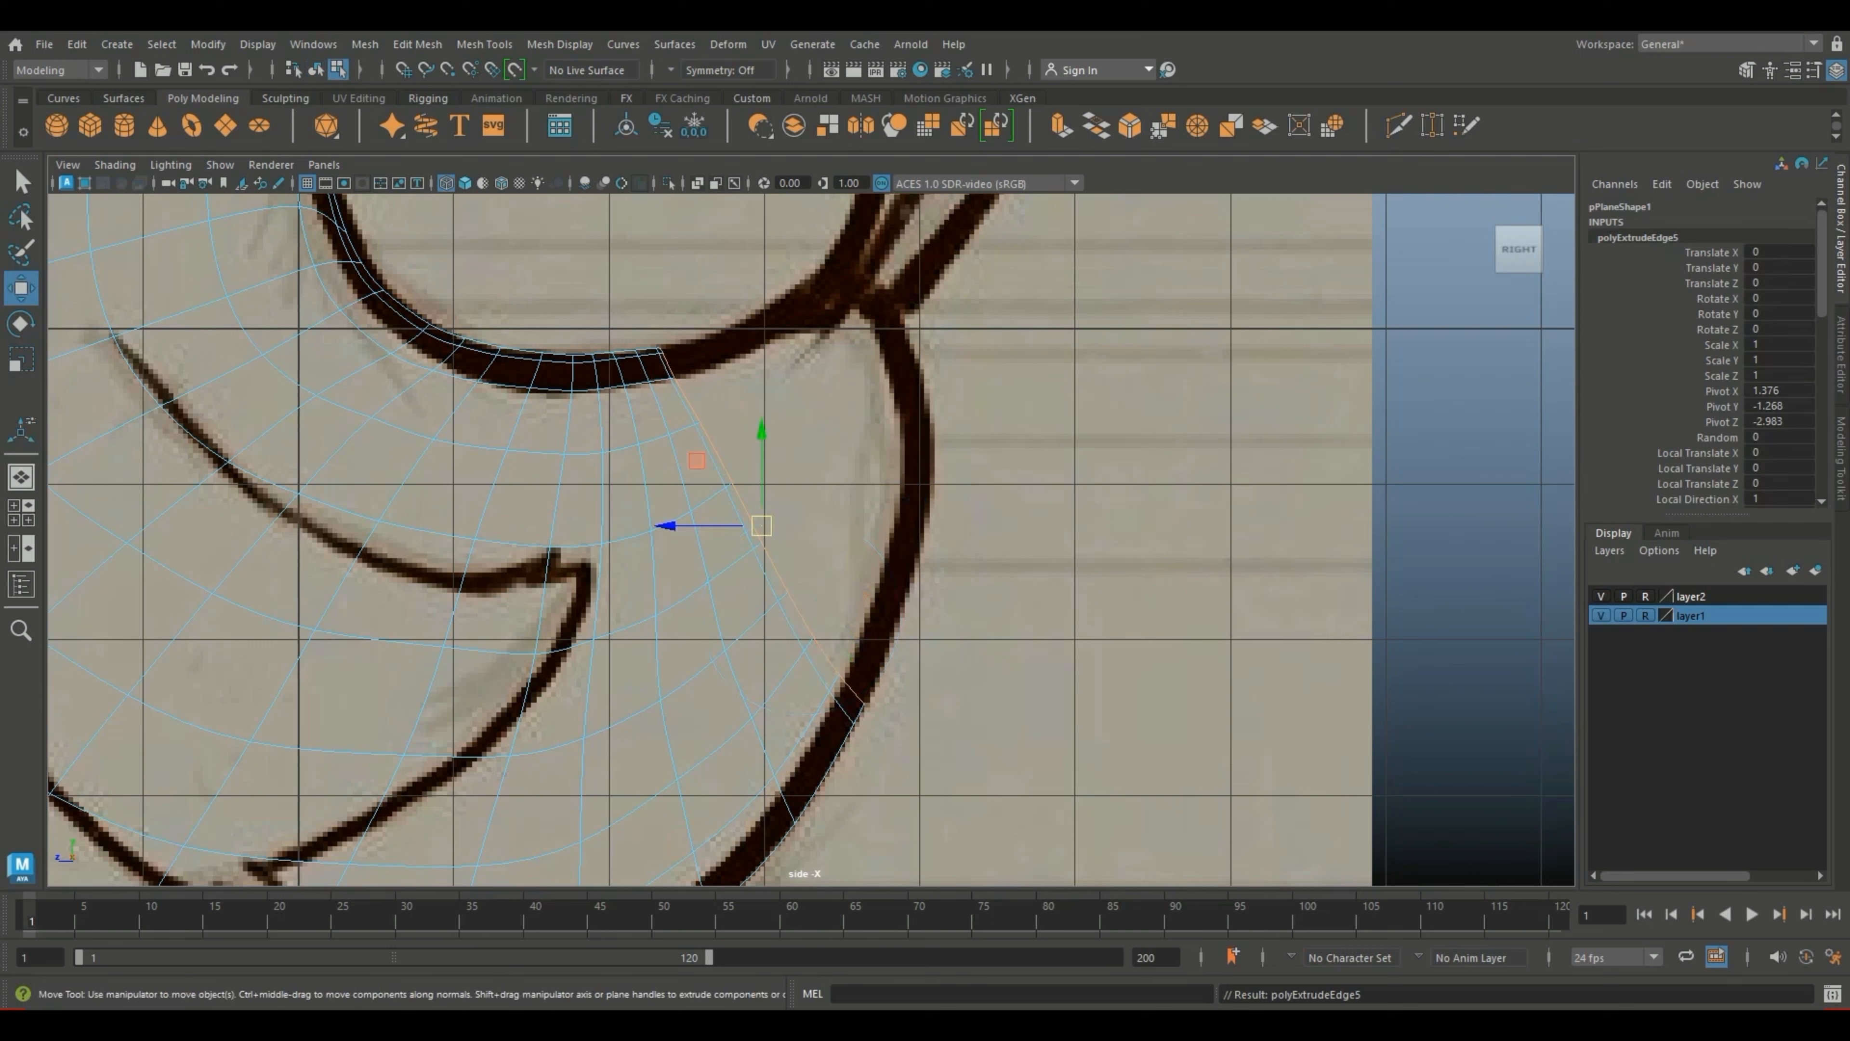
left_click_drag(761, 523, 849, 446)
key("r")
key("w")
key("r")
Step: Extrude the rear border edges again up to the tail base and scale the new border to span the outlines
key("ctrl+e")
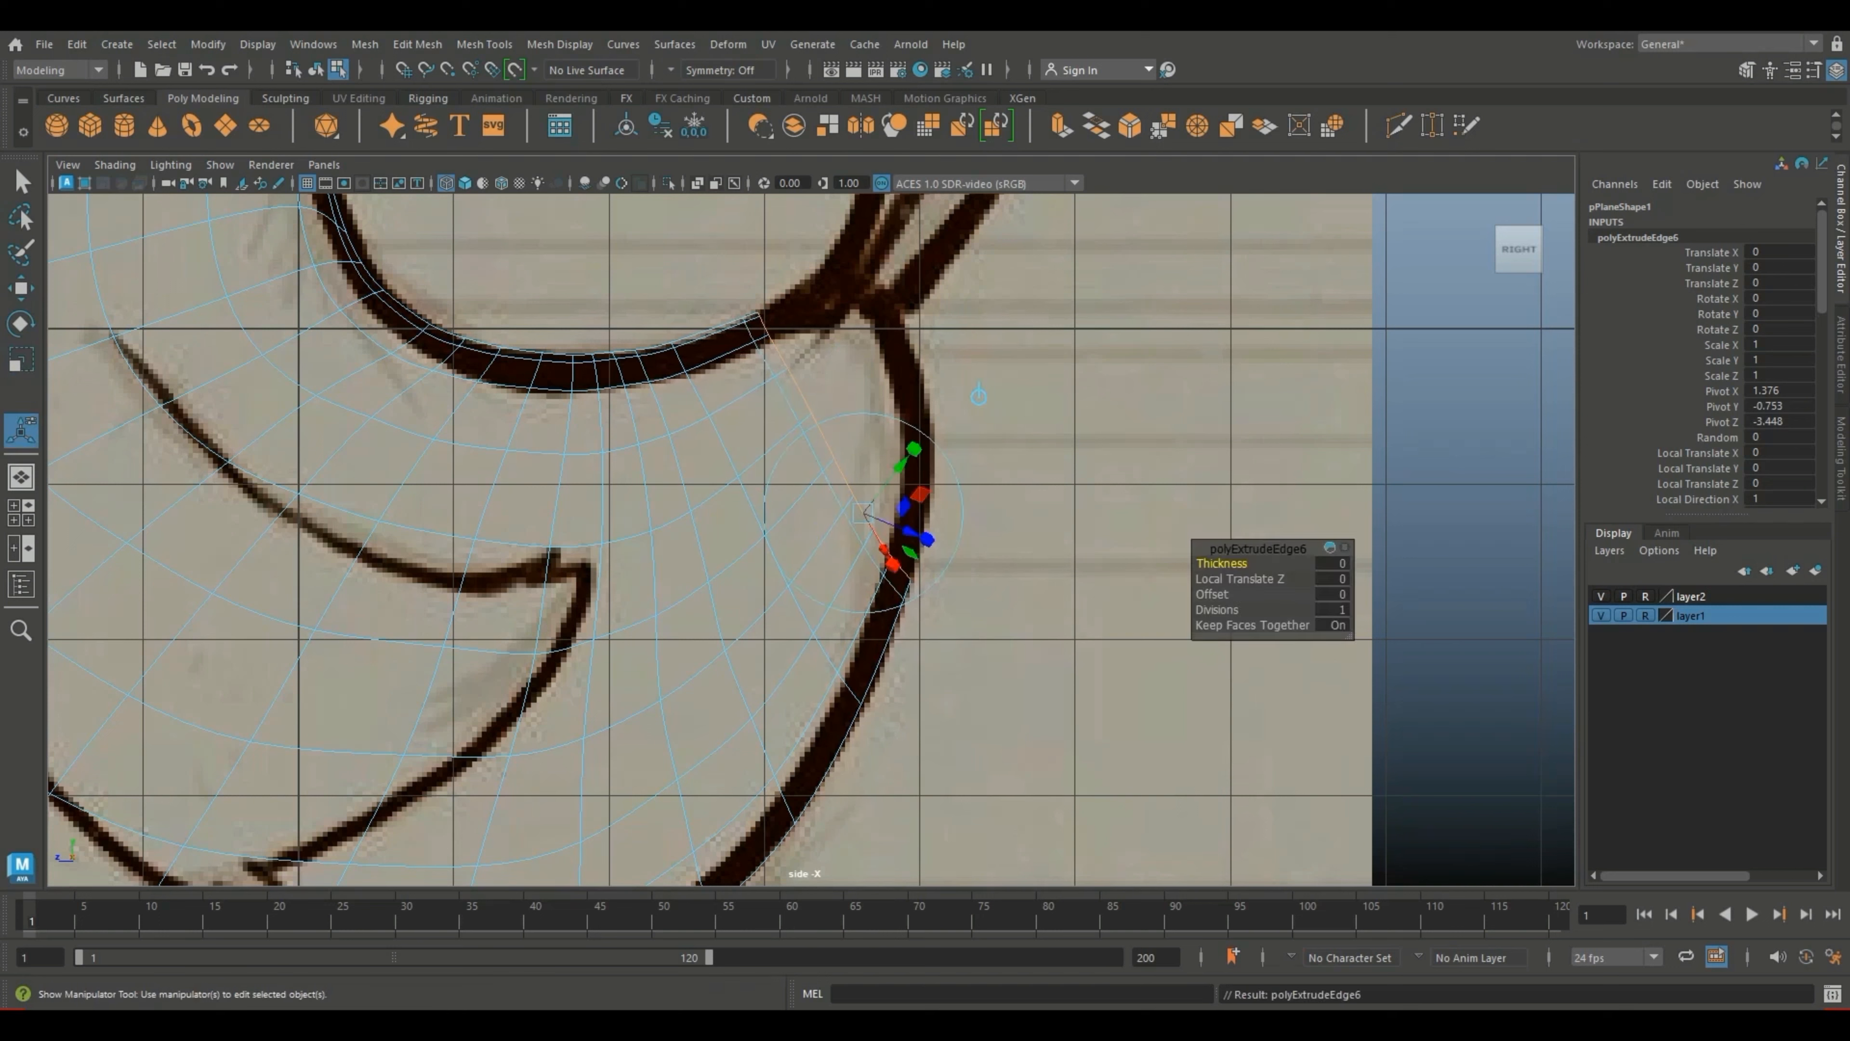
key("w")
left_click_drag(834, 447, 846, 369)
key("r")
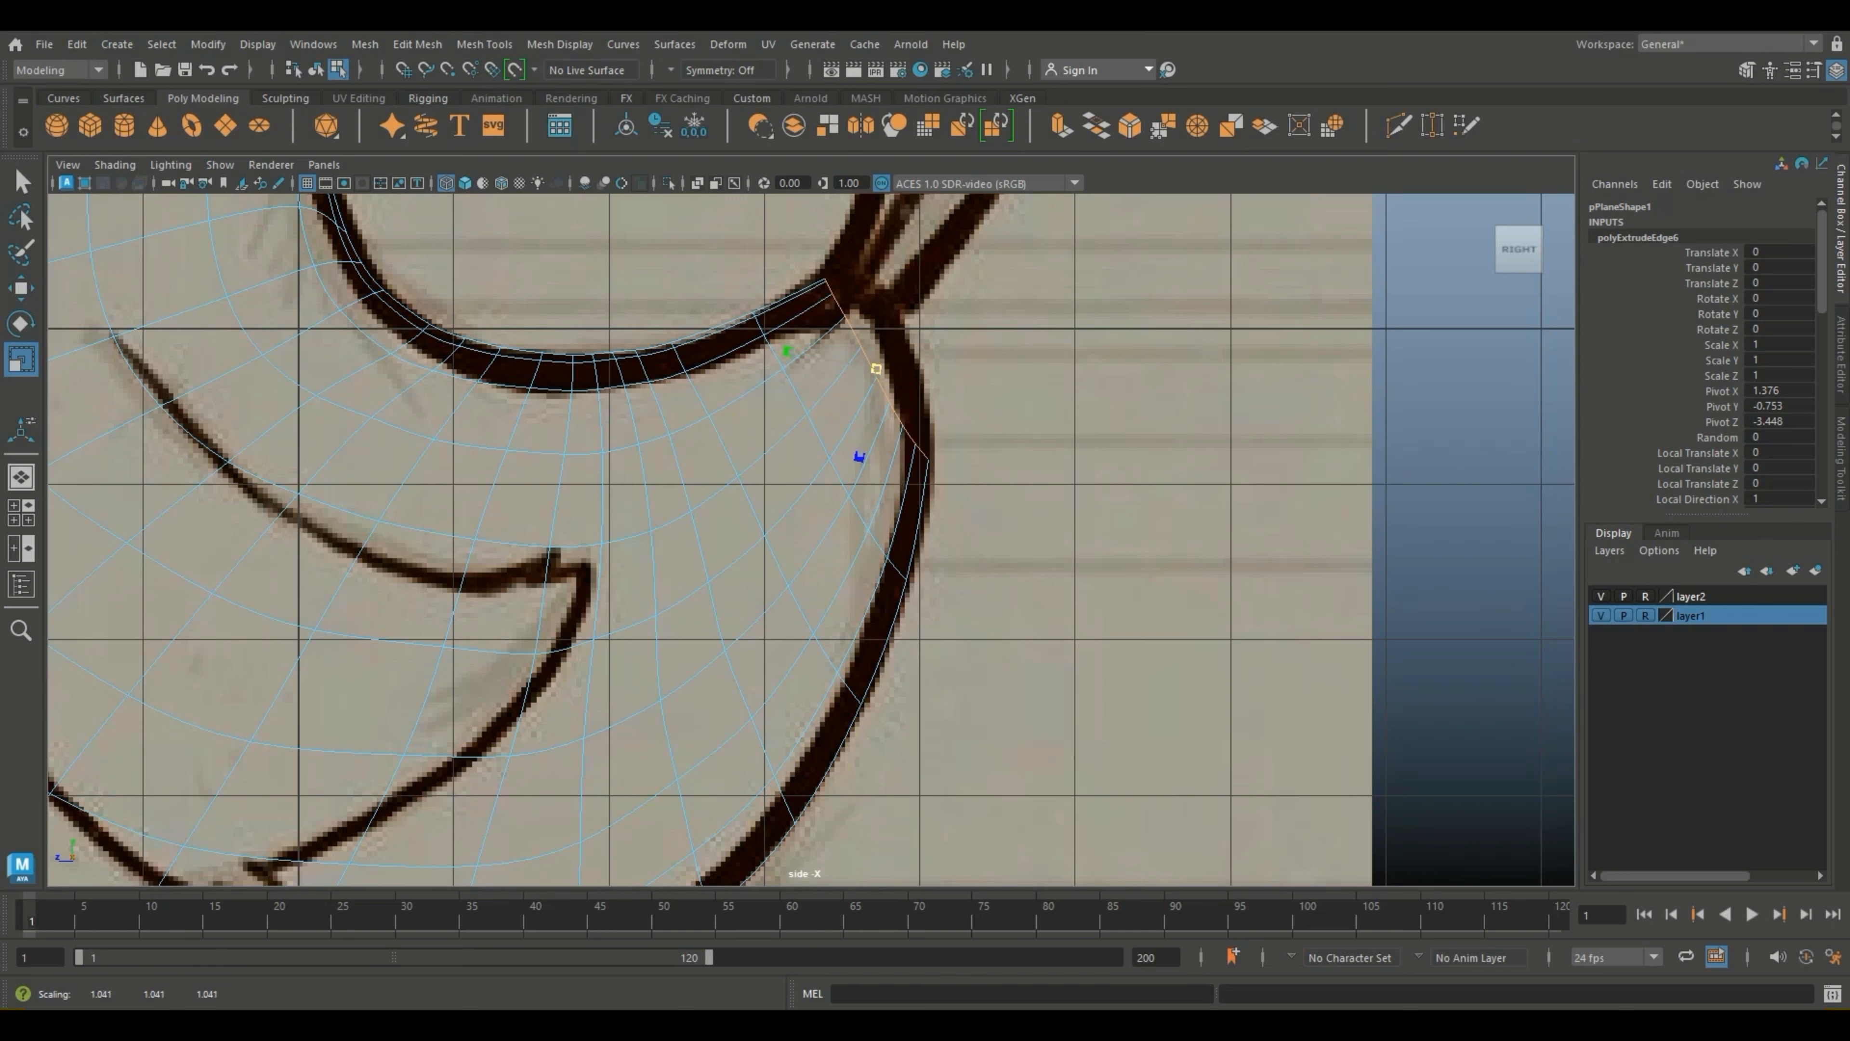
Step: In perspective view, move the first stray back vertex at the rear opening onto the centre line and turn smooth preview off
left_click(21, 478)
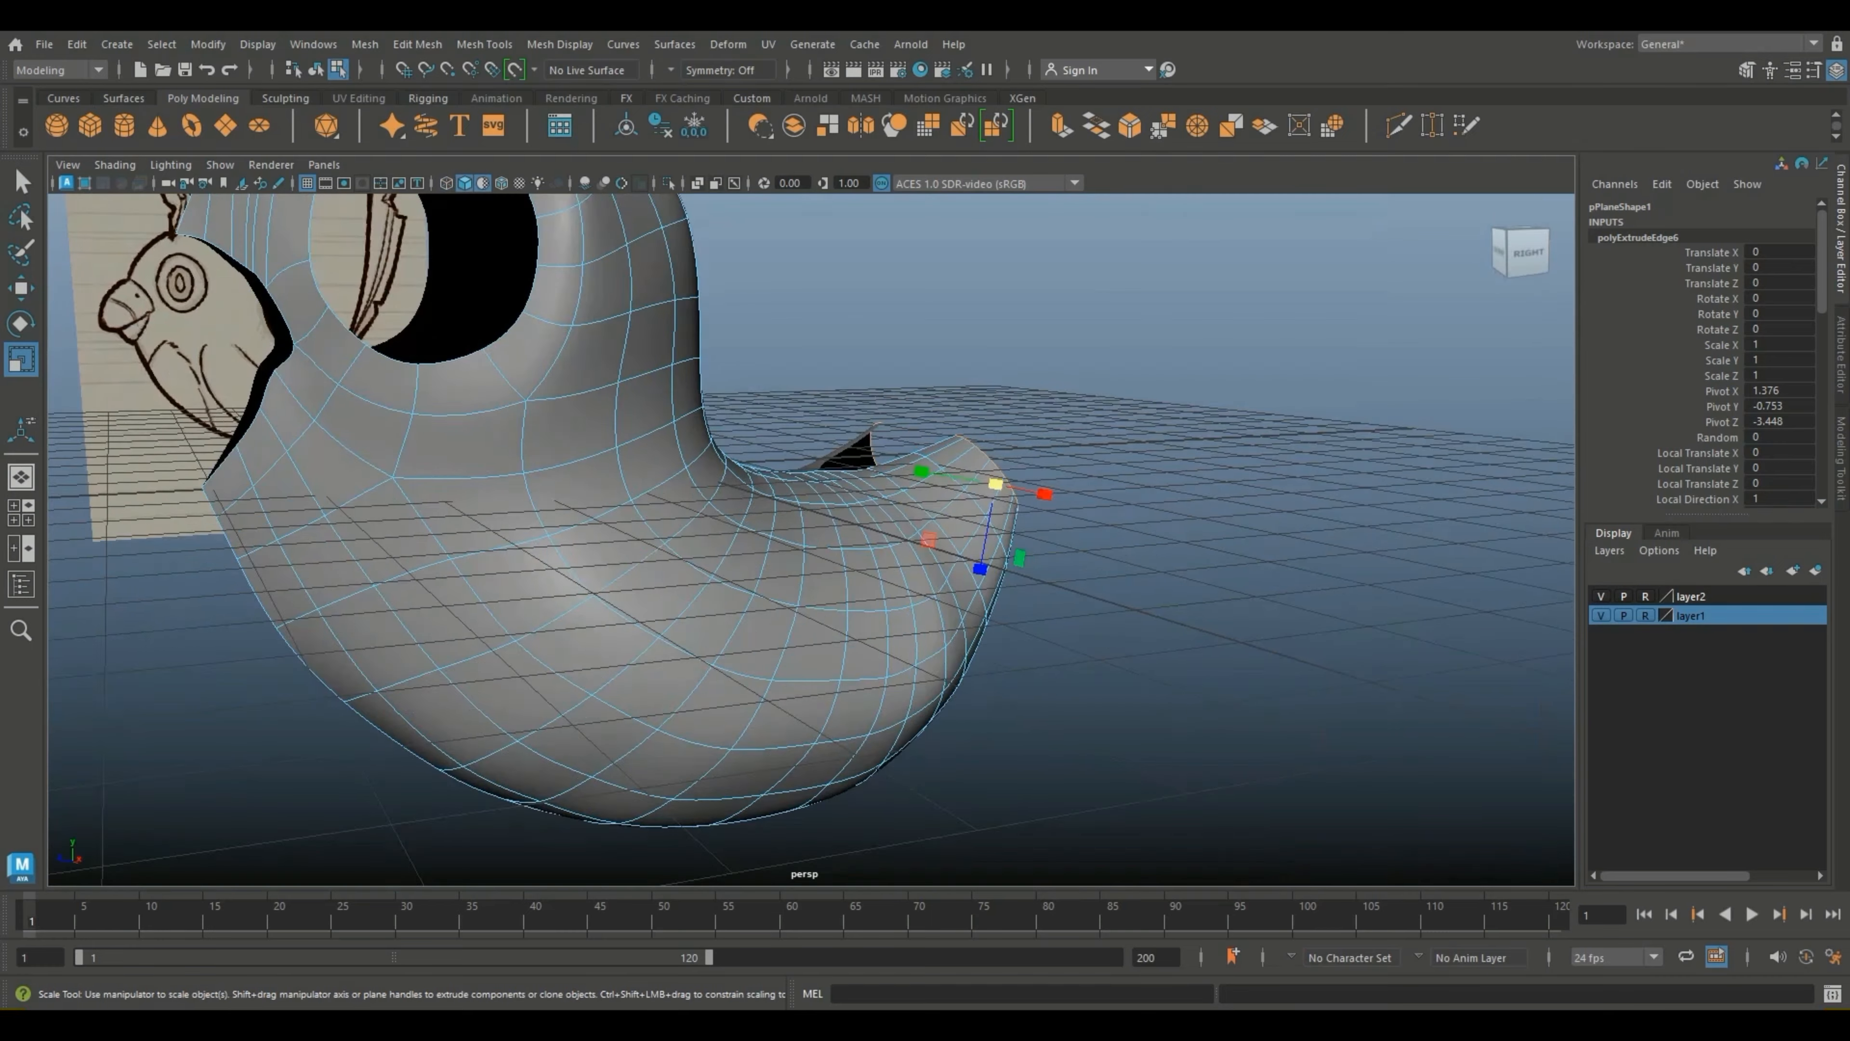
scroll(874, 510, "down", 5)
left_click_drag(874, 511, 627, 627, "alt")
left_click_drag(557, 572, 792, 571, "alt")
right_click_drag(794, 572, 705, 461)
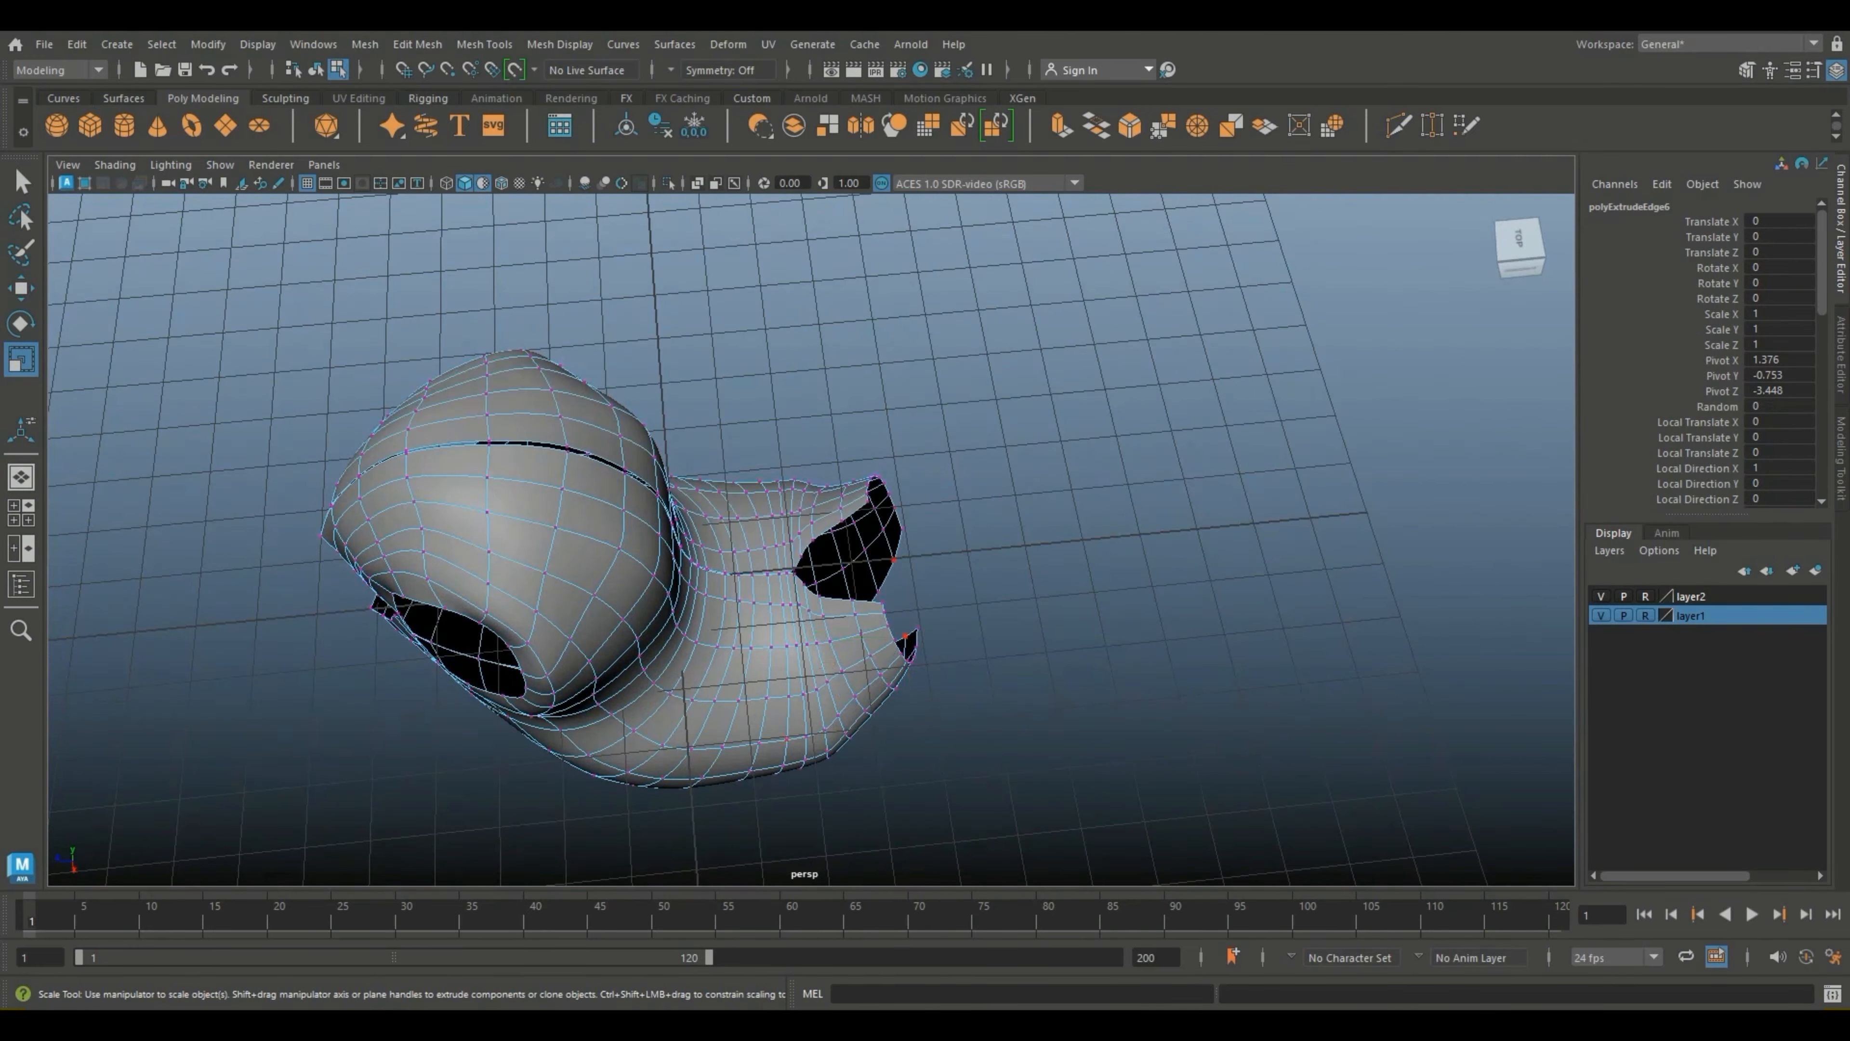
scroll(815, 613, "up", 5)
left_click(792, 571)
scroll(792, 572, "up", 2)
middle_click_drag(794, 572, 811, 406, "alt")
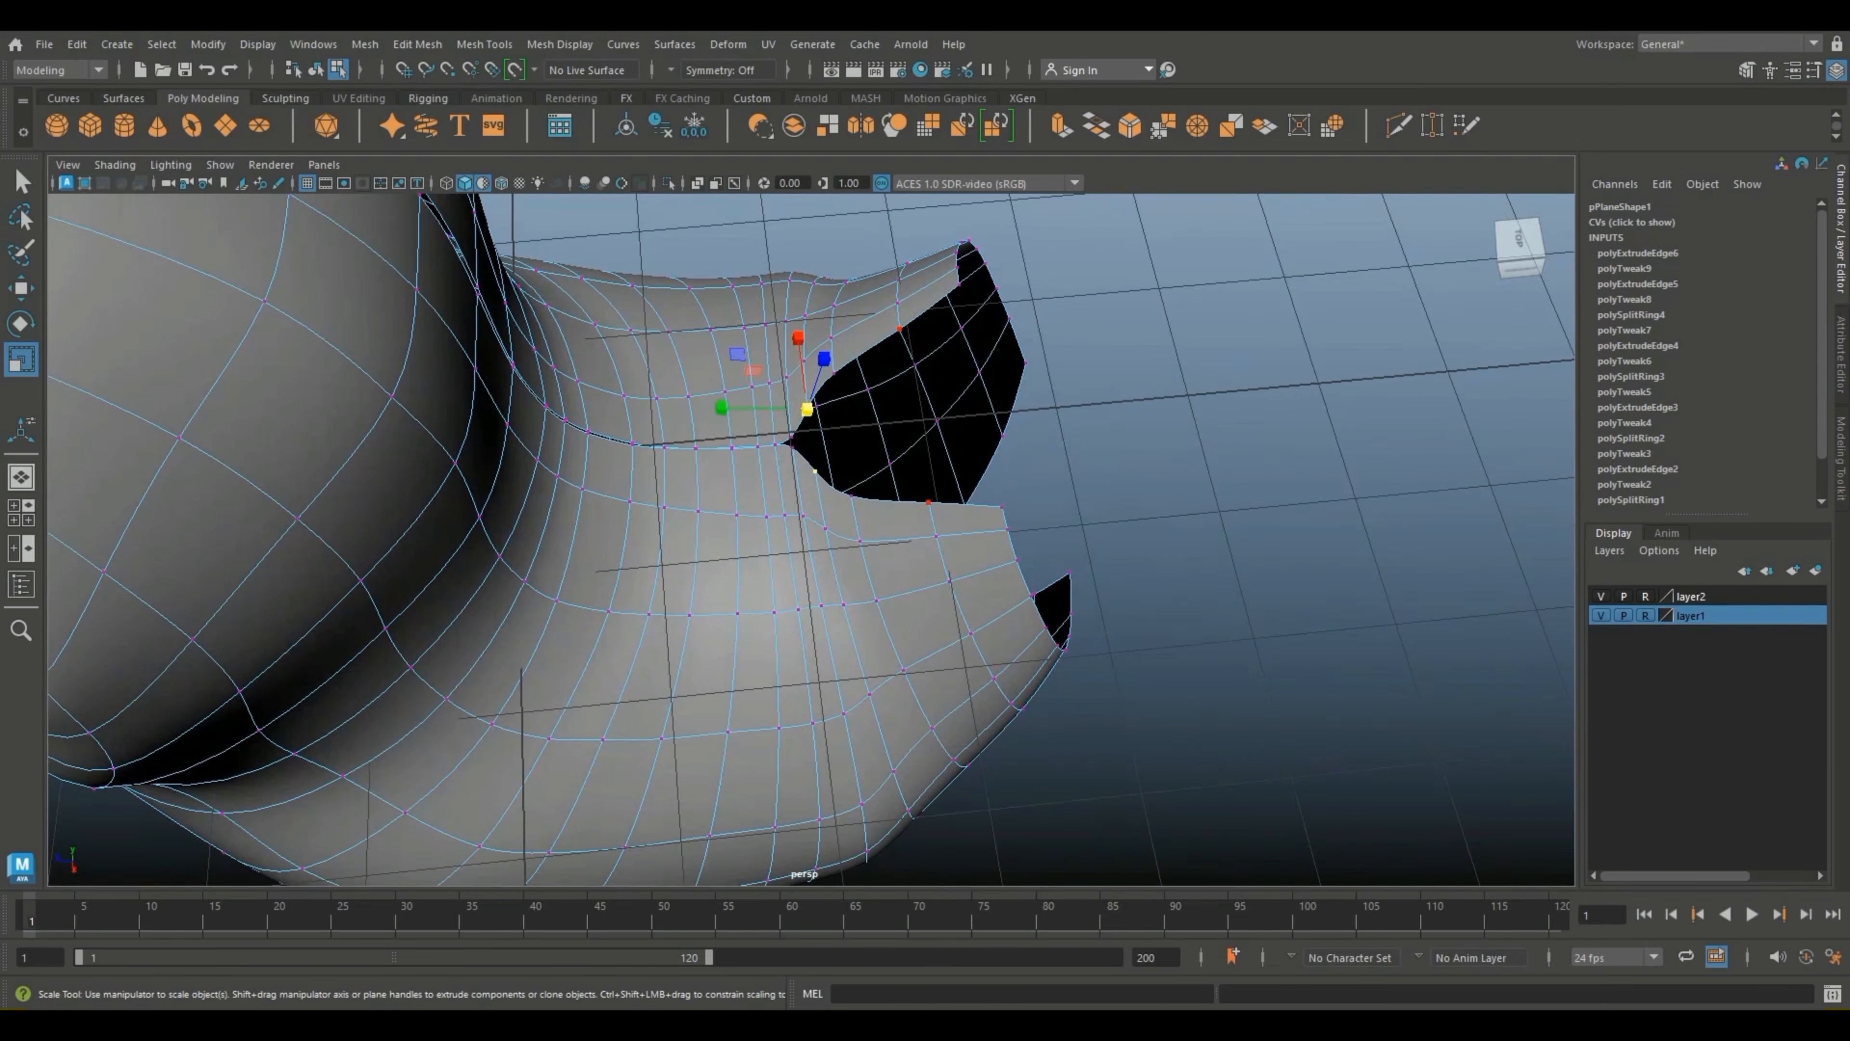
key("w")
scroll(830, 357, "up", 5)
left_click_drag(814, 394, 822, 452)
key("1")
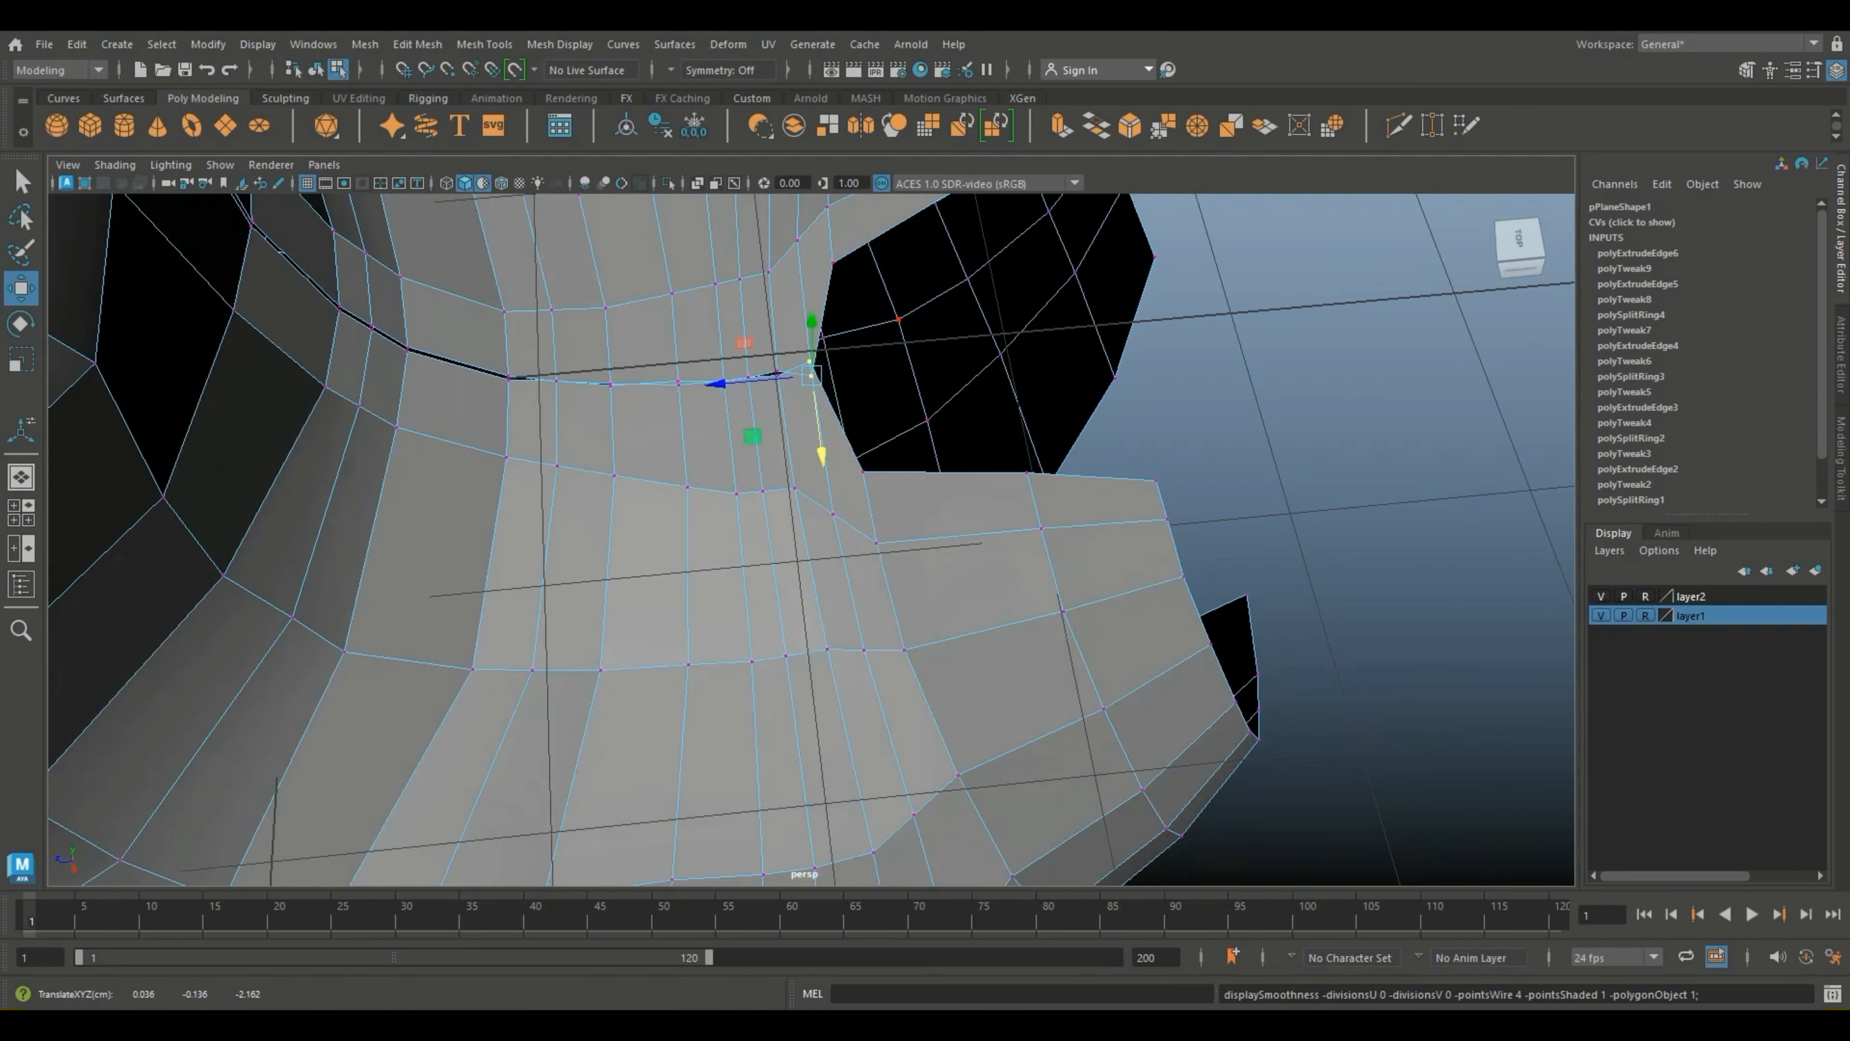
Step: Move the remaining back seam vertices along the rear opening sideways onto the centre line
left_click(832, 265)
left_click_drag(842, 337, 858, 445)
scroll(858, 446, "down", 3)
middle_click_drag(858, 446, 796, 505, "alt")
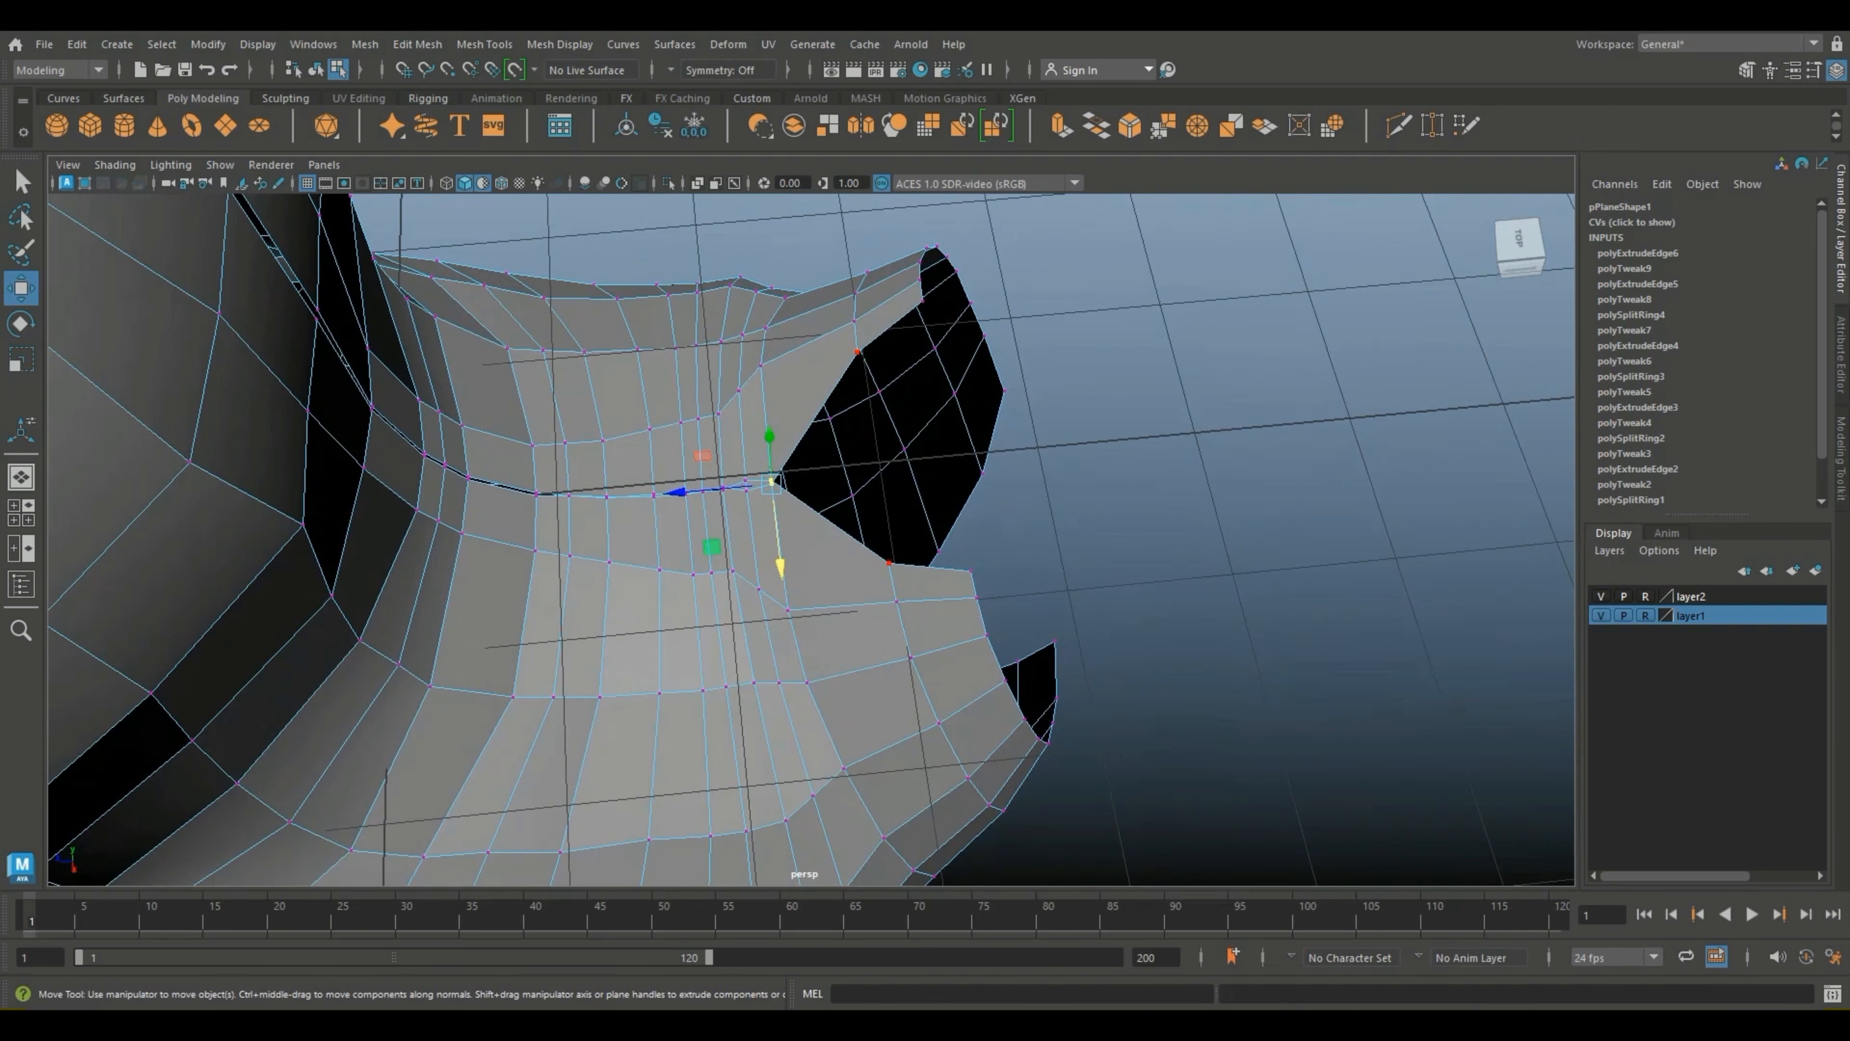
left_click(858, 353)
left_click_drag(869, 431, 881, 537)
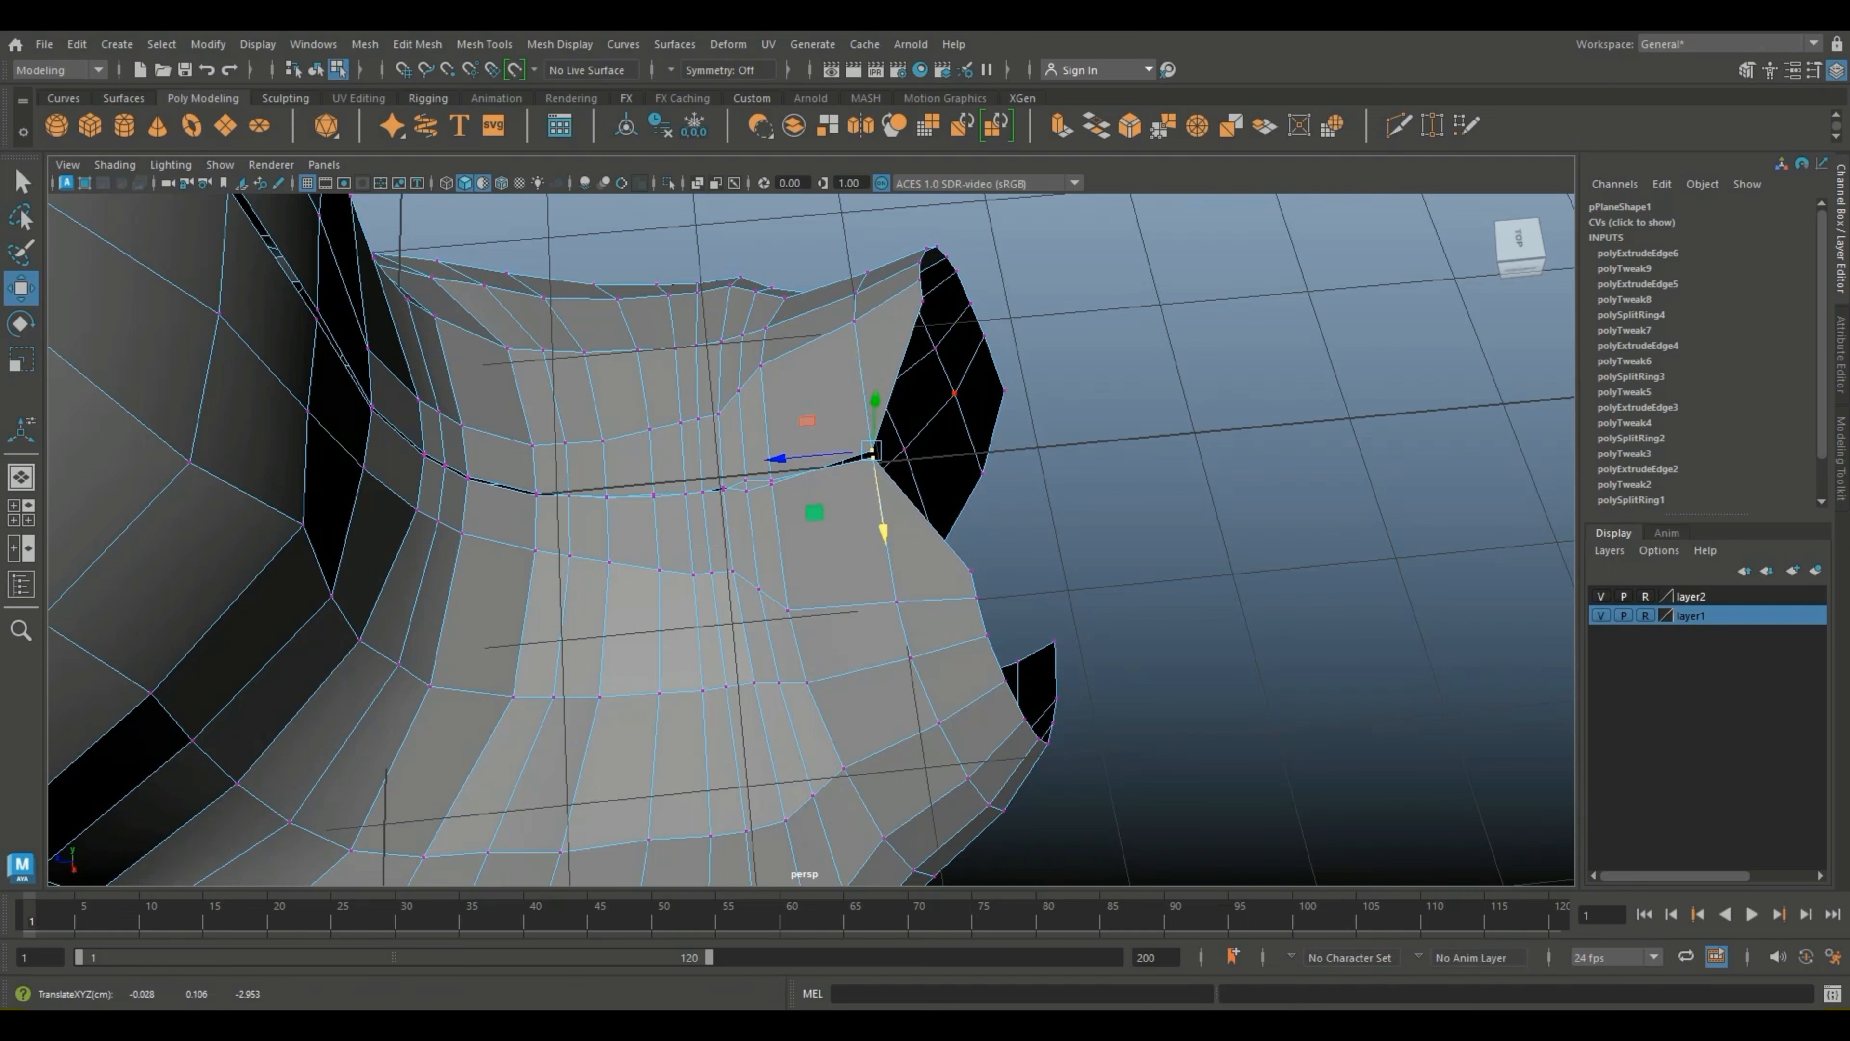
left_click(923, 300)
left_click_drag(935, 378, 853, 306)
Step: Move the rump seam vertices below the rear opening sideways onto the centre line to close the gap between the halves
left_click(696, 572)
left_click_drag(641, 581, 684, 573)
left_click(651, 466)
left_click_drag(651, 466, 741, 457)
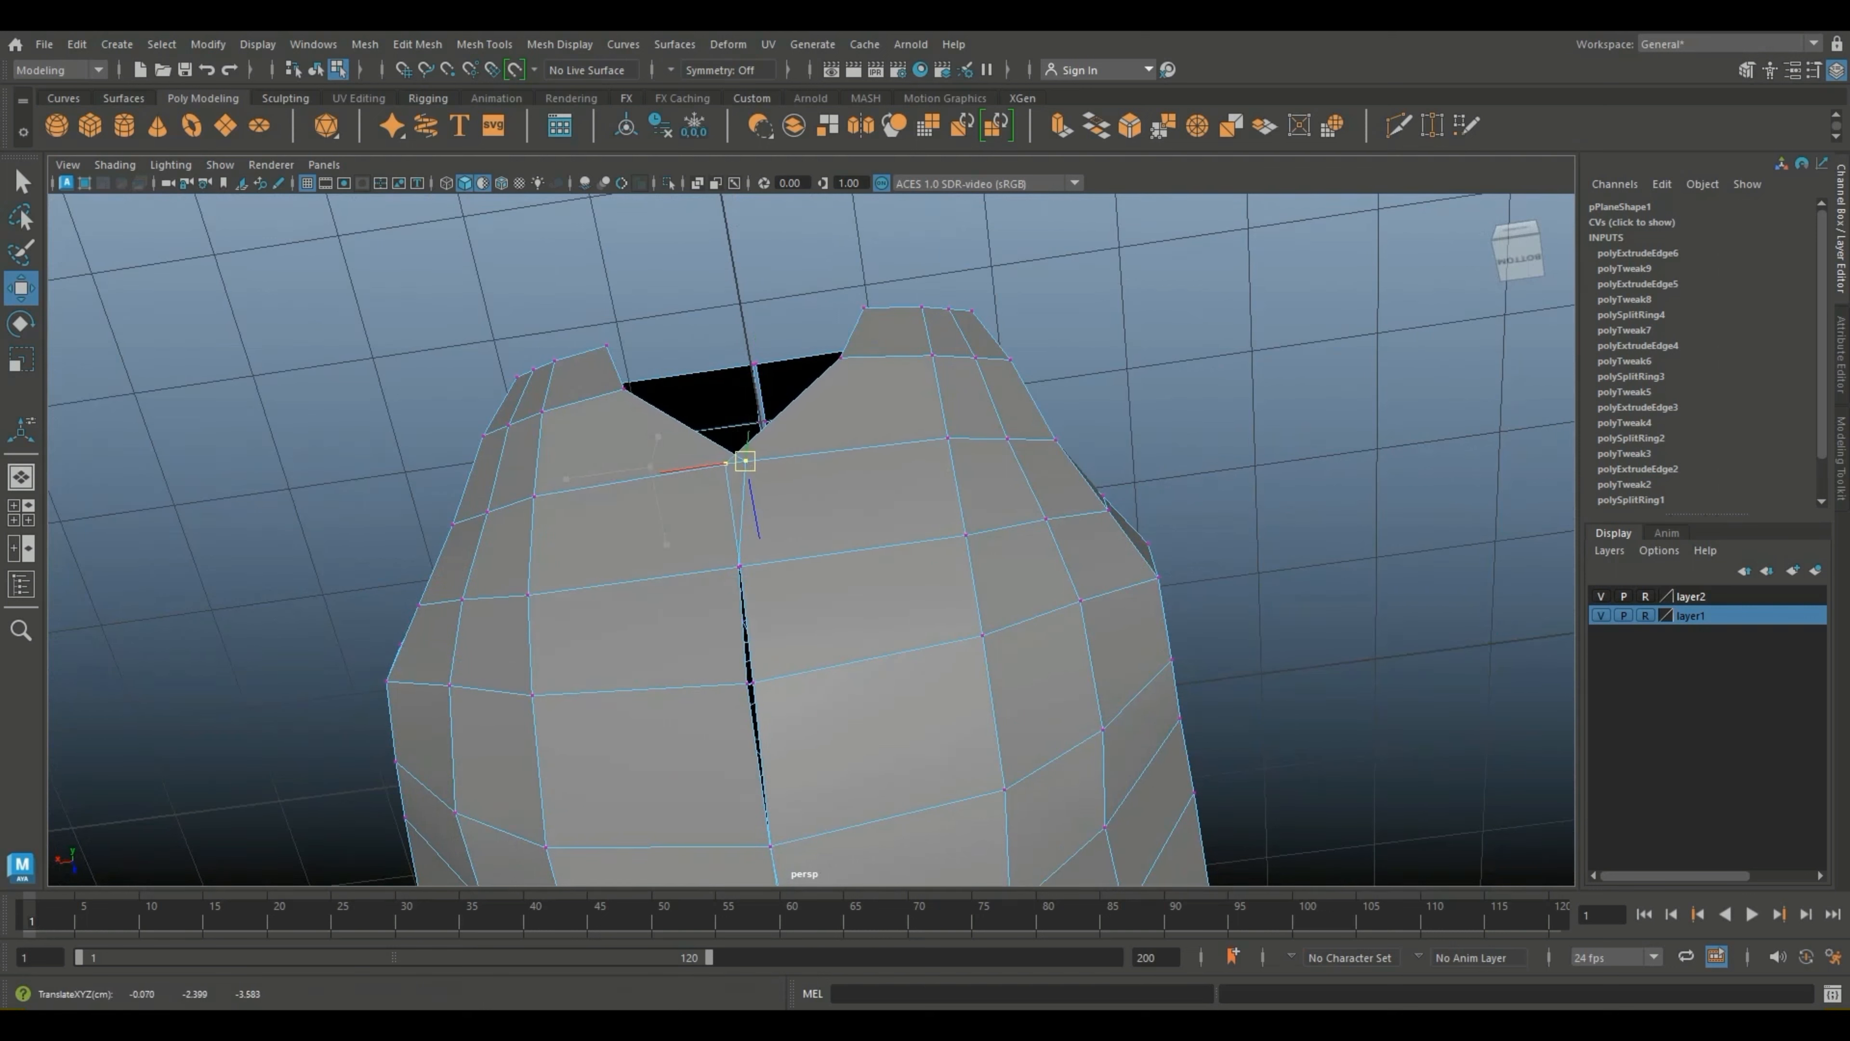
left_click(623, 389)
left_click_drag(539, 394, 637, 387)
left_click(606, 345)
left_click_drag(522, 358, 642, 339)
left_click(726, 464)
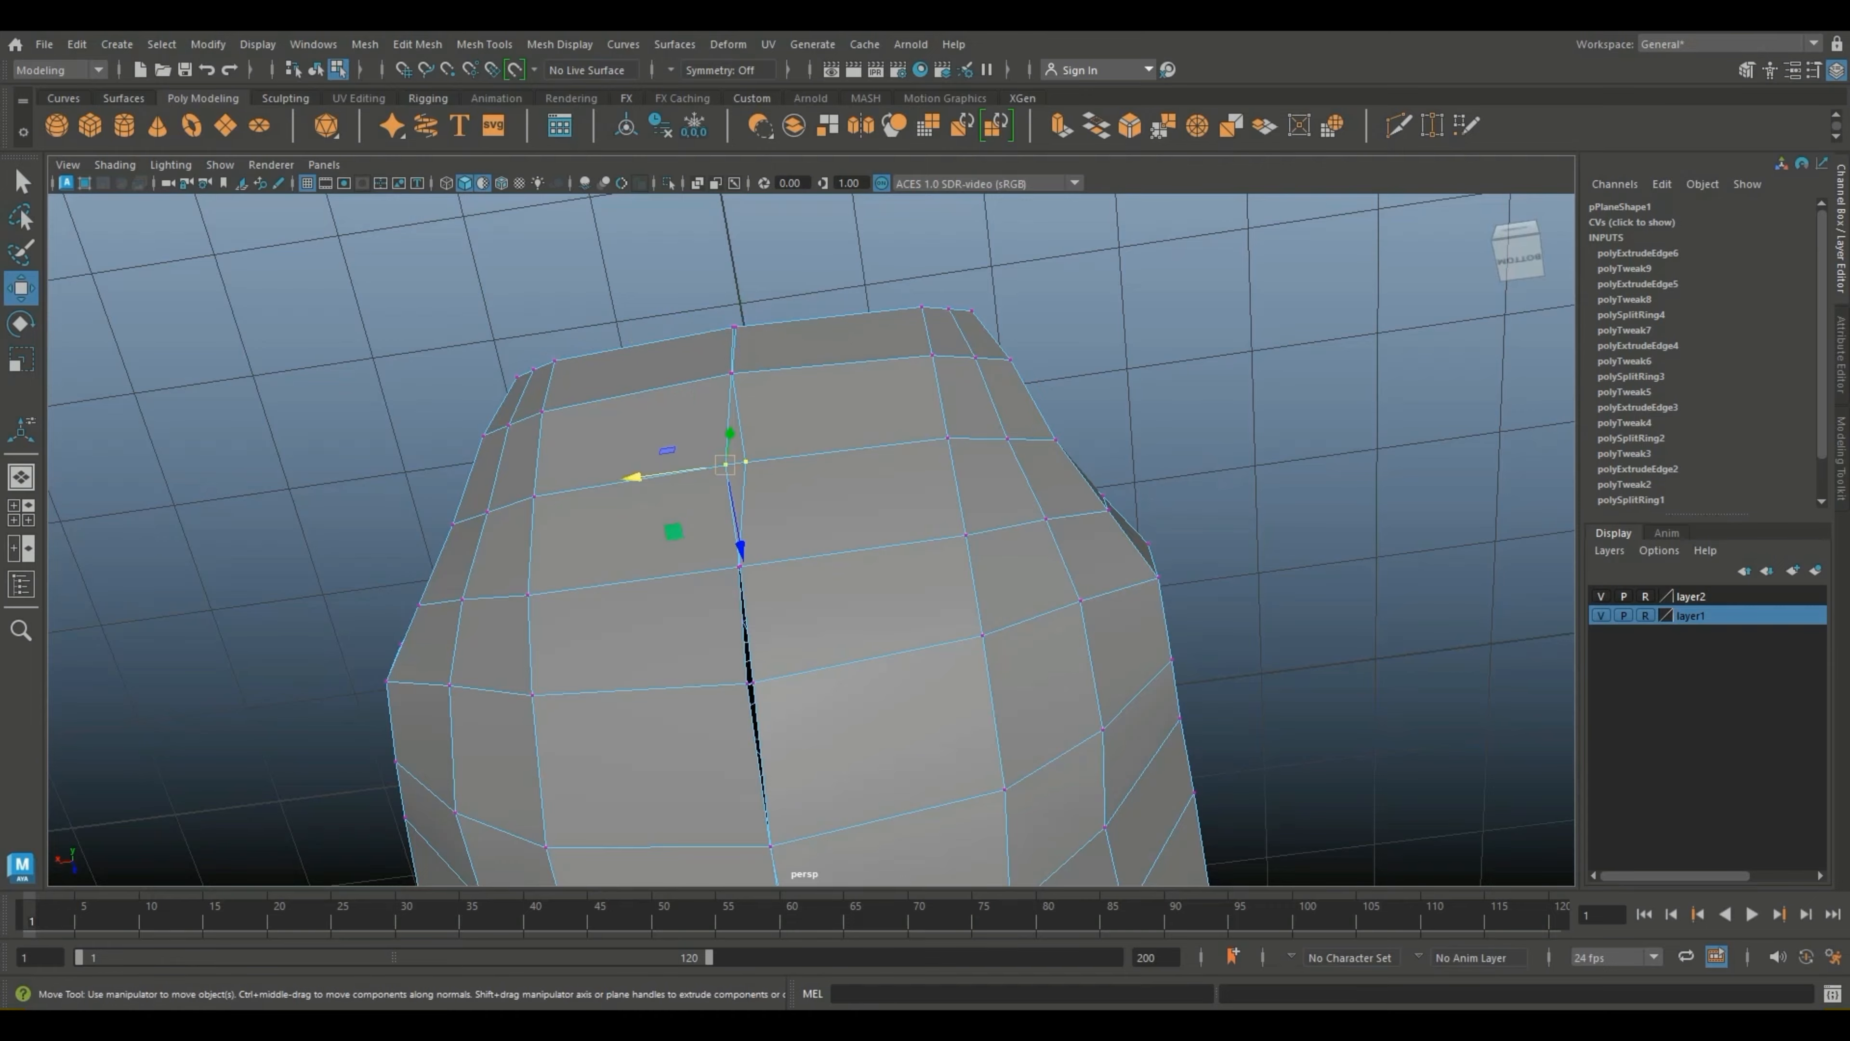
mouse_move(633, 478)
left_mouse_down()
mouse_move(650, 475)
mouse_move(477, 445)
mouse_move(320, 496)
mouse_move(638, 423)
left_mouse_up()
scroll(641, 476, "down", 3)
scroll(811, 540, "up", 4)
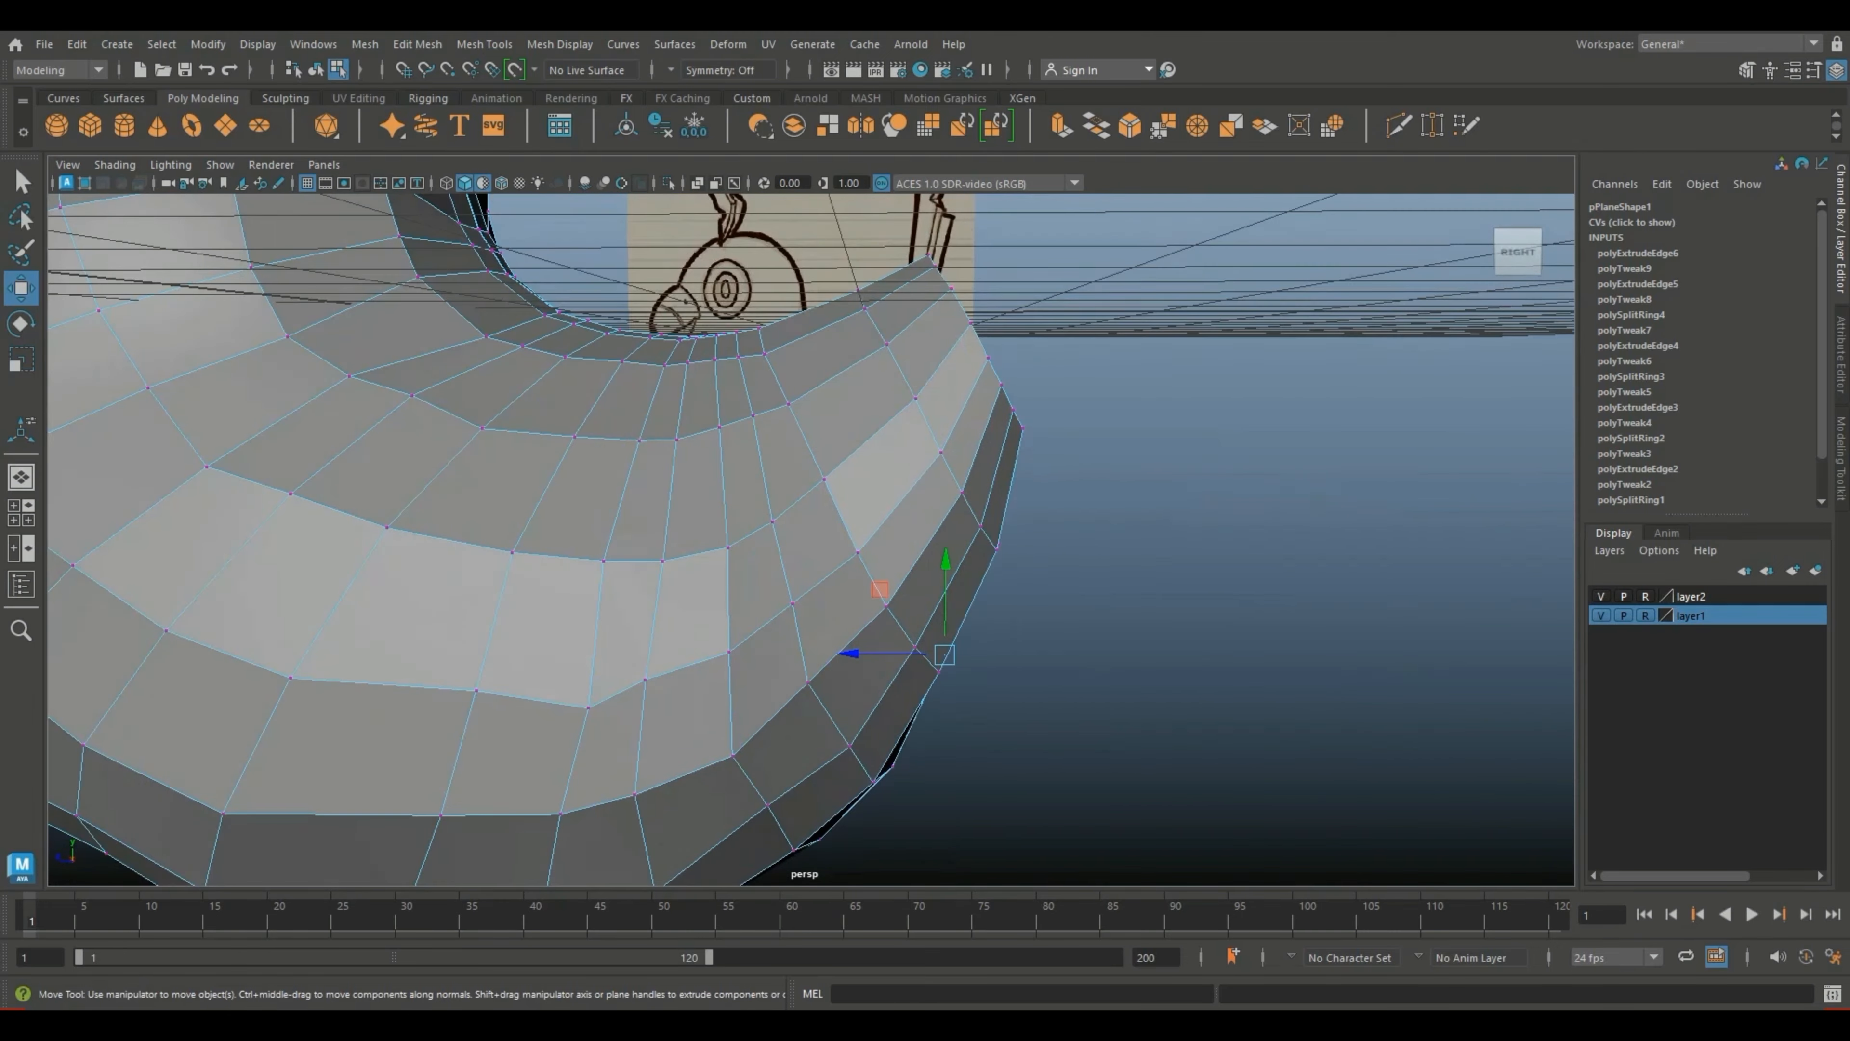
Step: Return to object selection and delete the mirrored half of the body
left_click_drag(811, 541, 736, 536, "alt")
right_click_drag(969, 431, 972, 364)
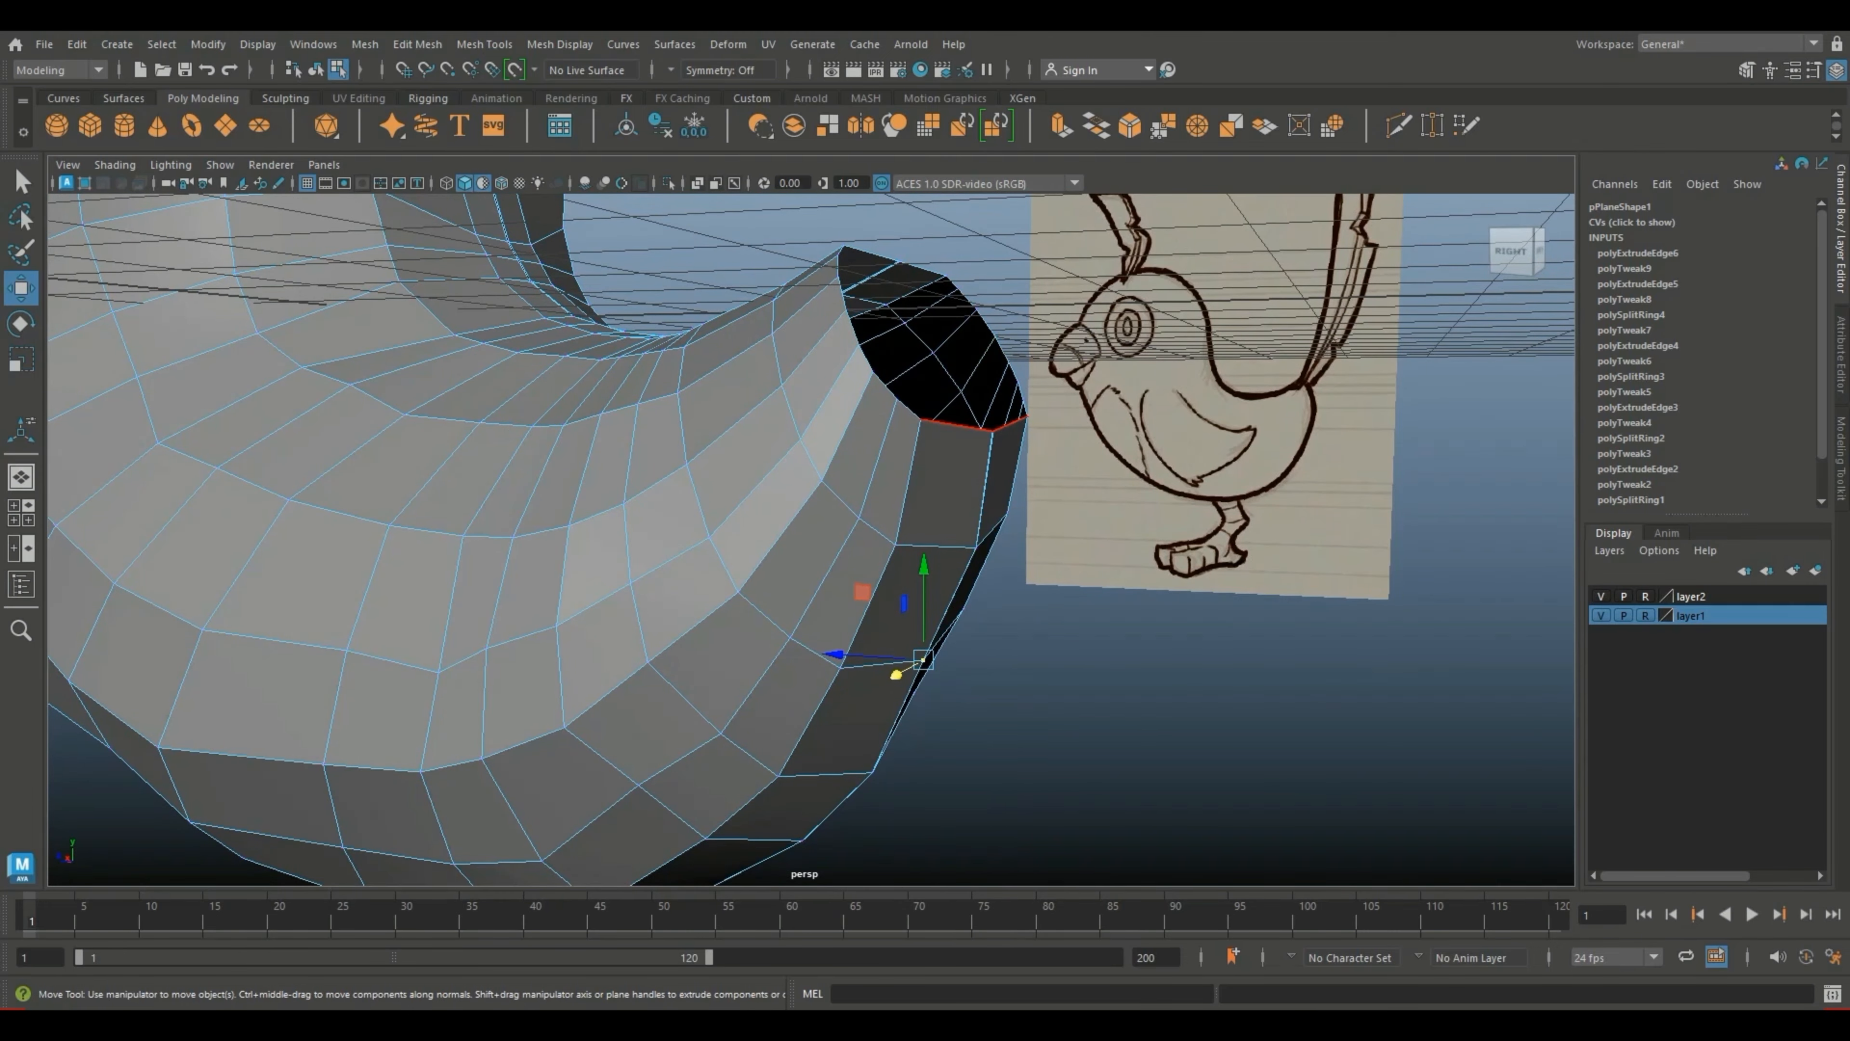
left_click_drag(972, 364, 619, 387, "alt")
left_click_drag(1000, 611, 1001, 619, "alt")
key("ctrl+z")
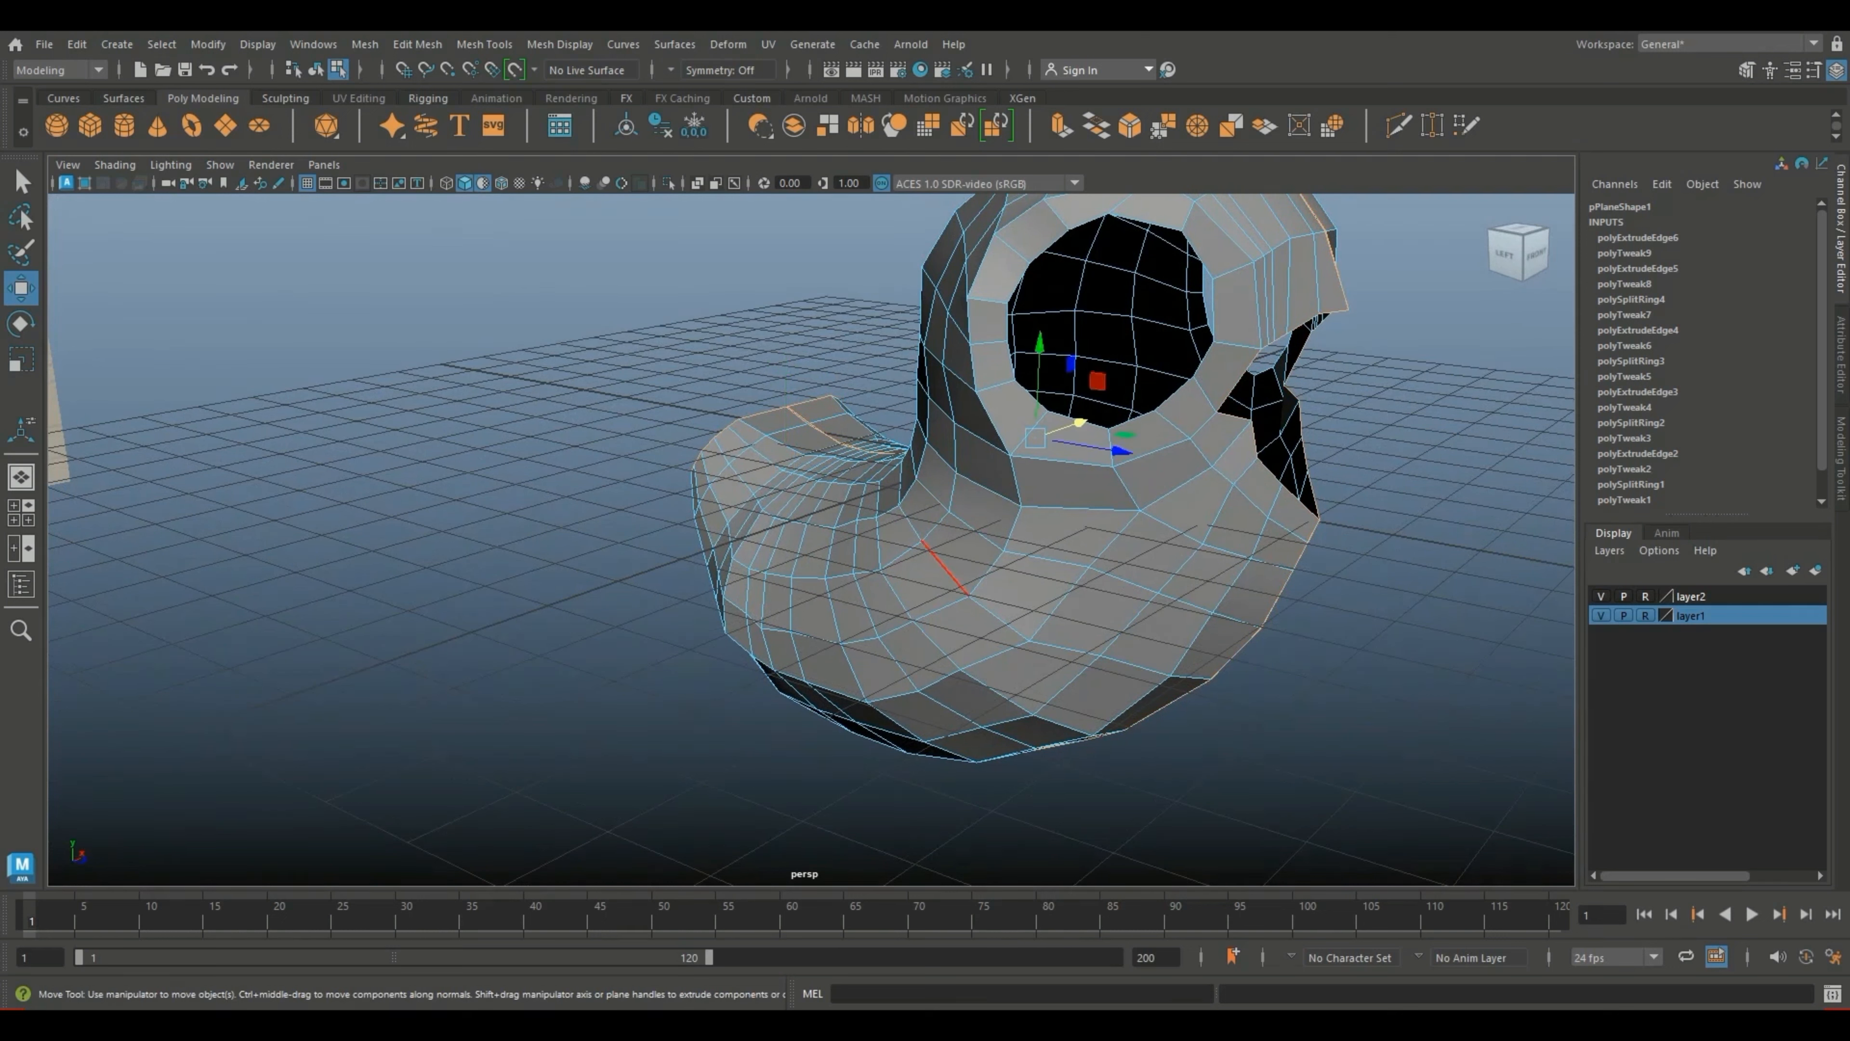
left_click(941, 606)
right_click(1014, 443)
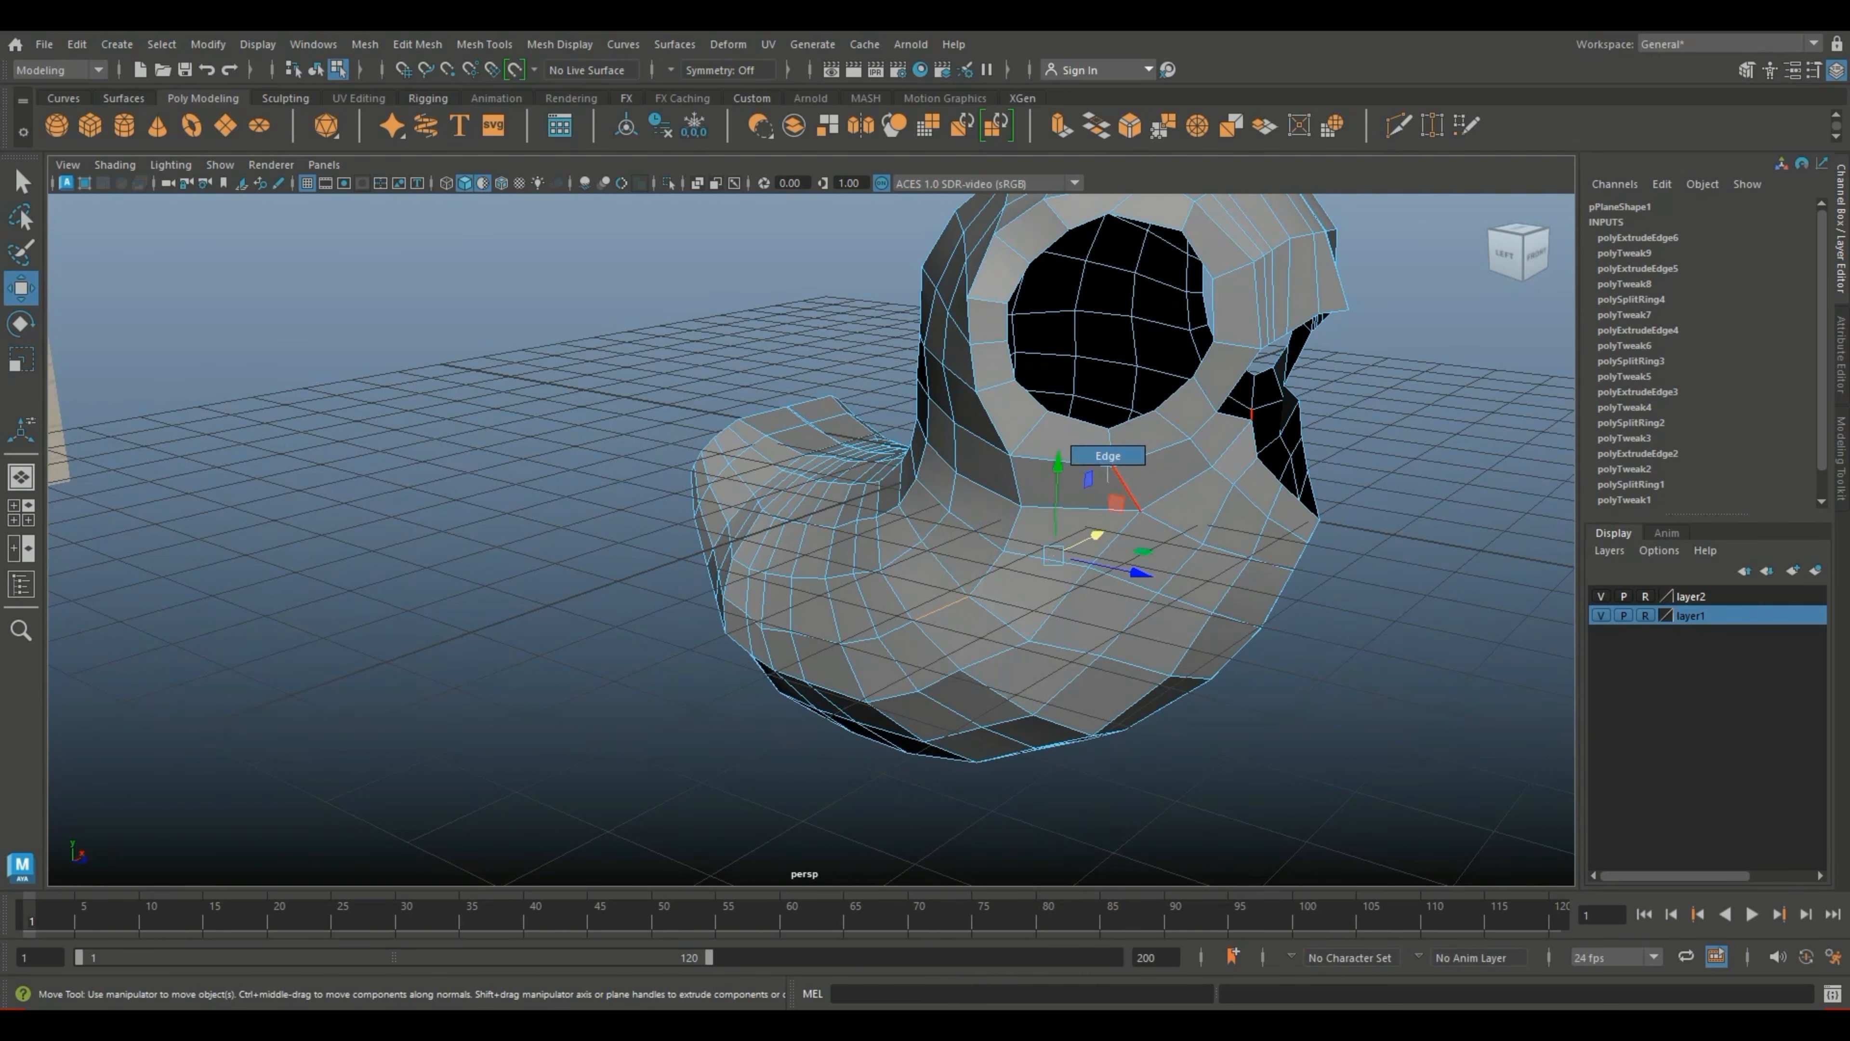
right_click_drag(904, 460, 969, 433)
scroll(969, 432, "down", 10)
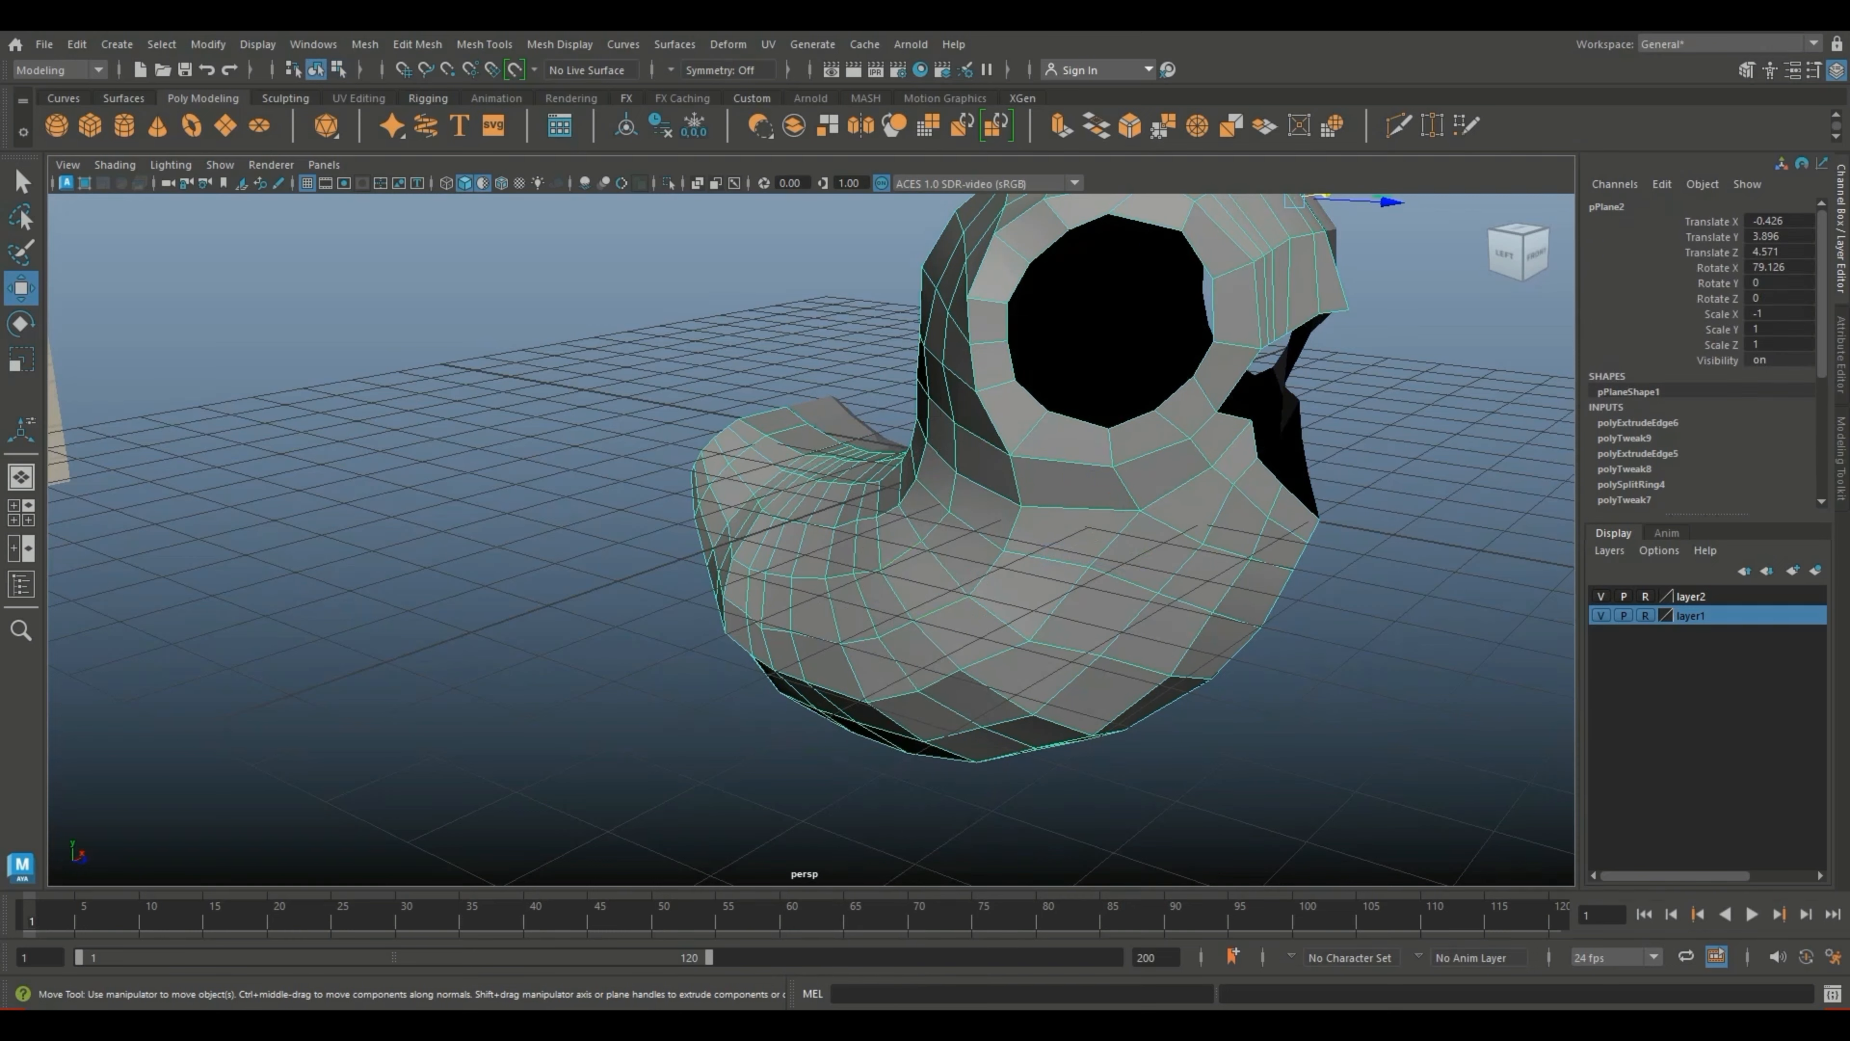
key("Delete")
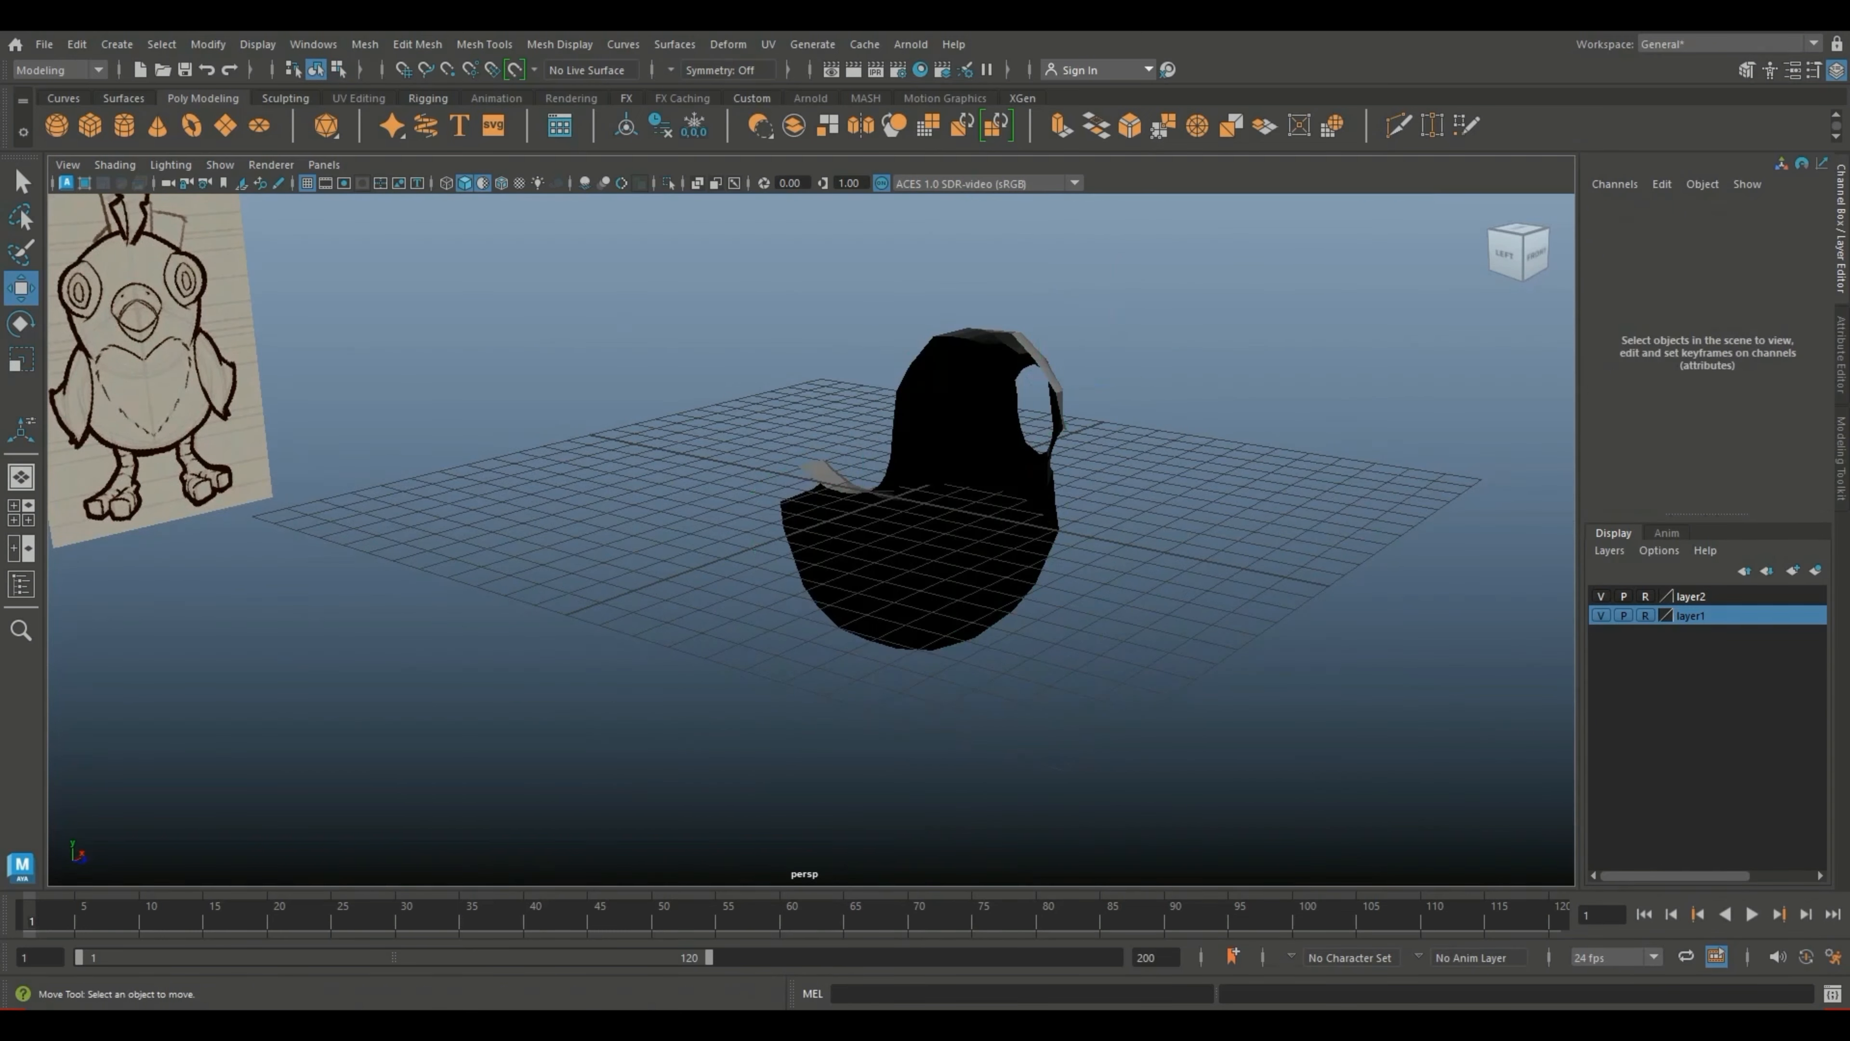
Step: Put the remaining body half in vertex editing and move a rear flank vertex closer to the rump seam
left_click_drag(976, 452, 656, 467, "alt")
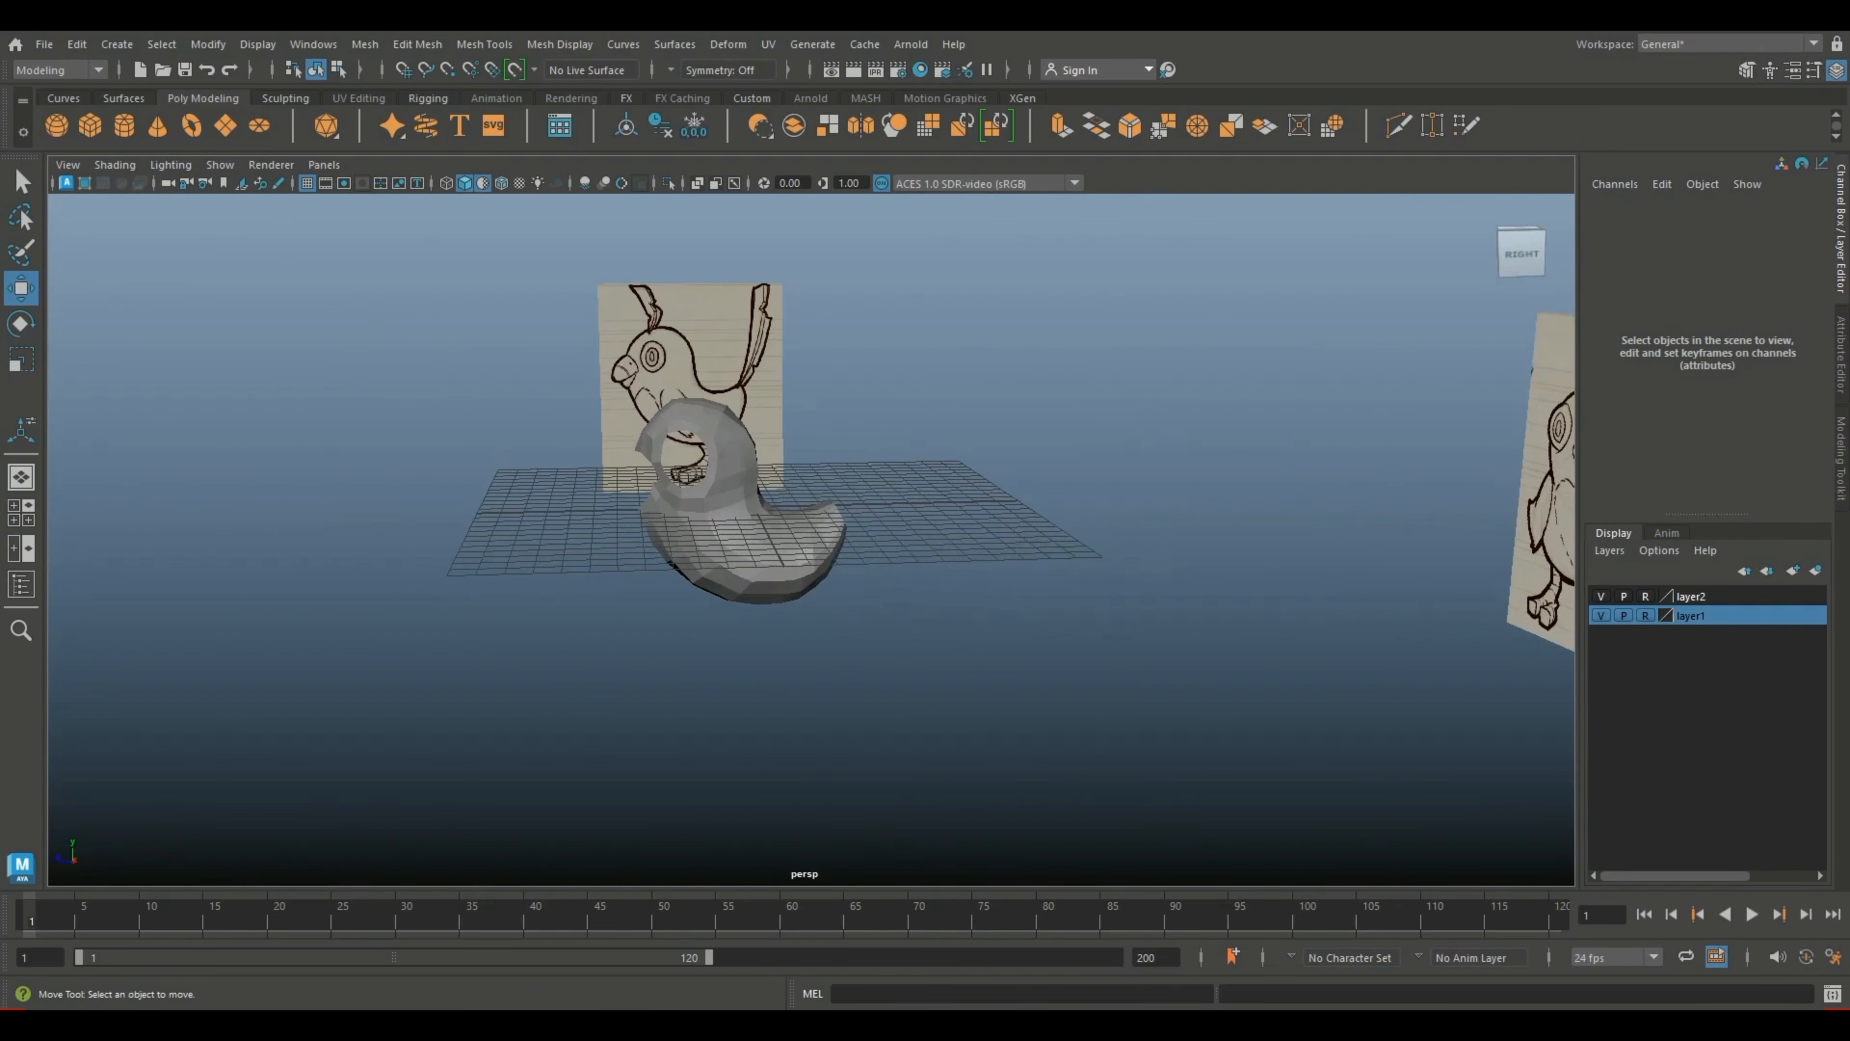
left_click(729, 522)
scroll(729, 521, "up", 5)
key("space")
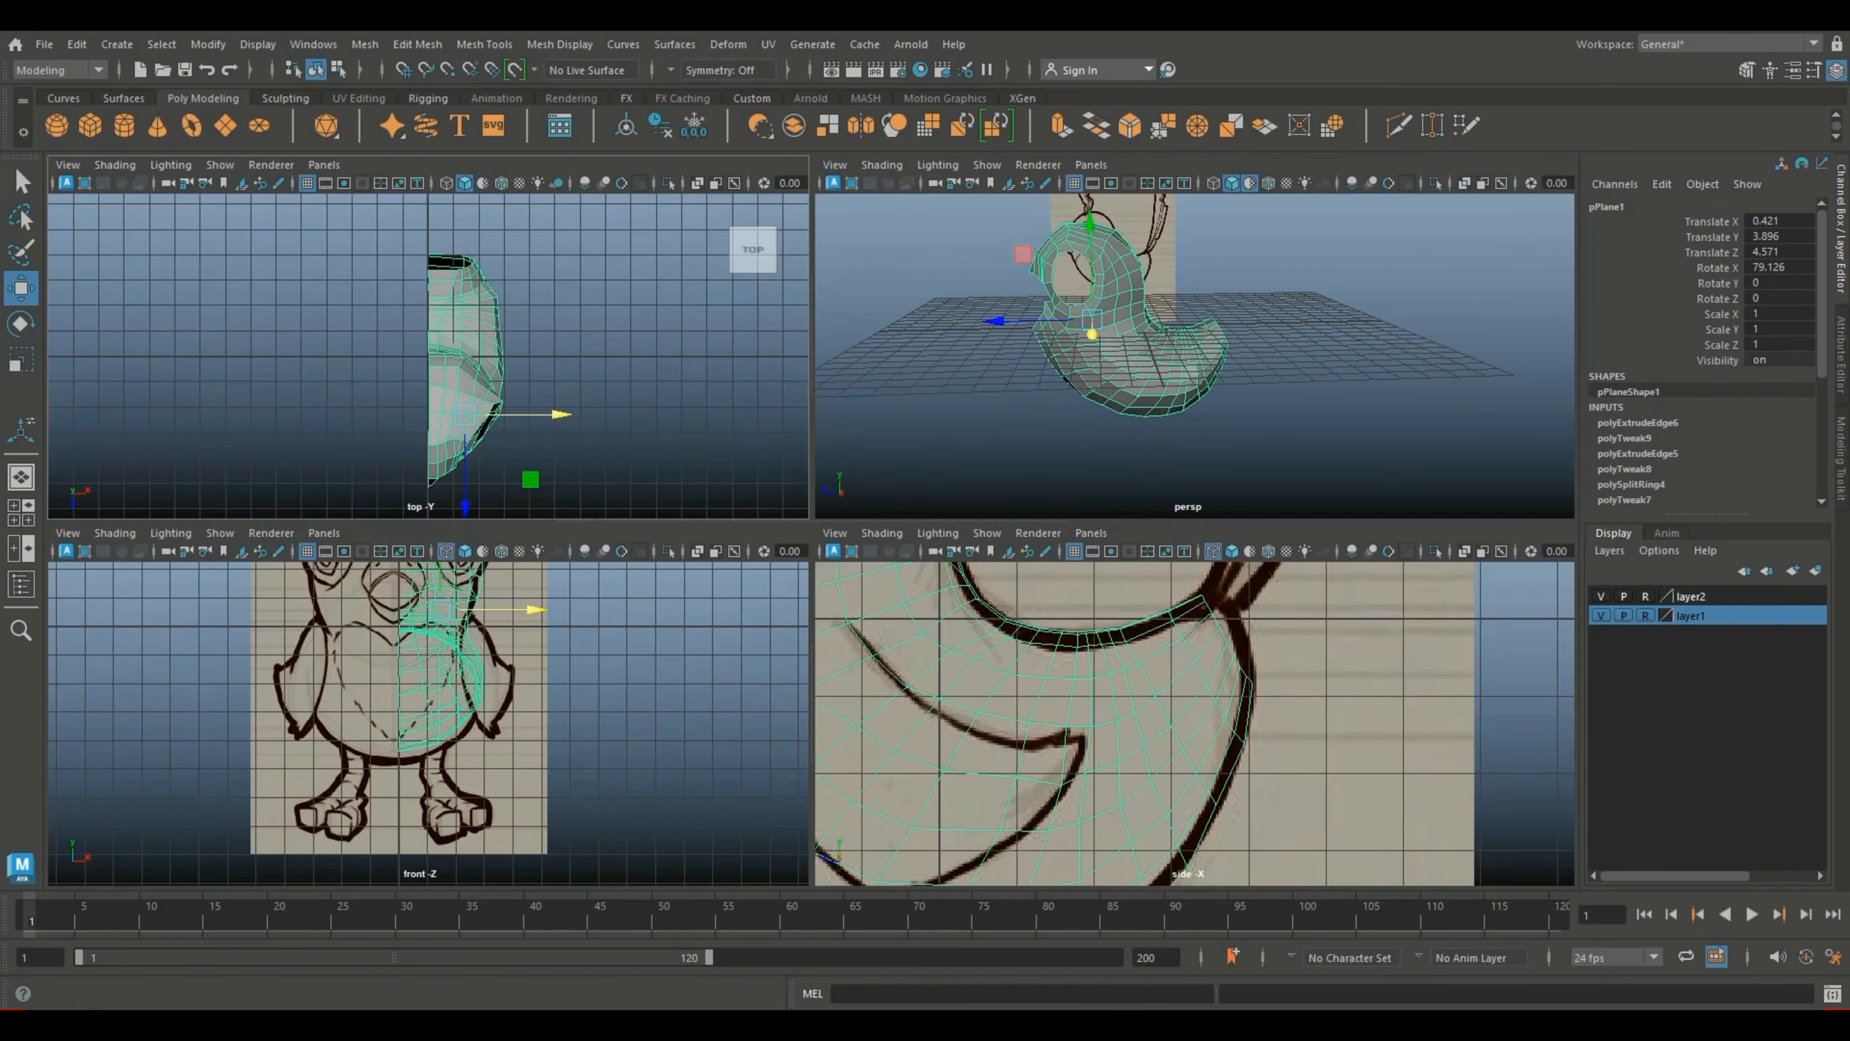
scroll(1194, 724, "up", 3)
left_click_drag(1239, 408, 1042, 338, "alt")
scroll(1078, 343, "up", 5)
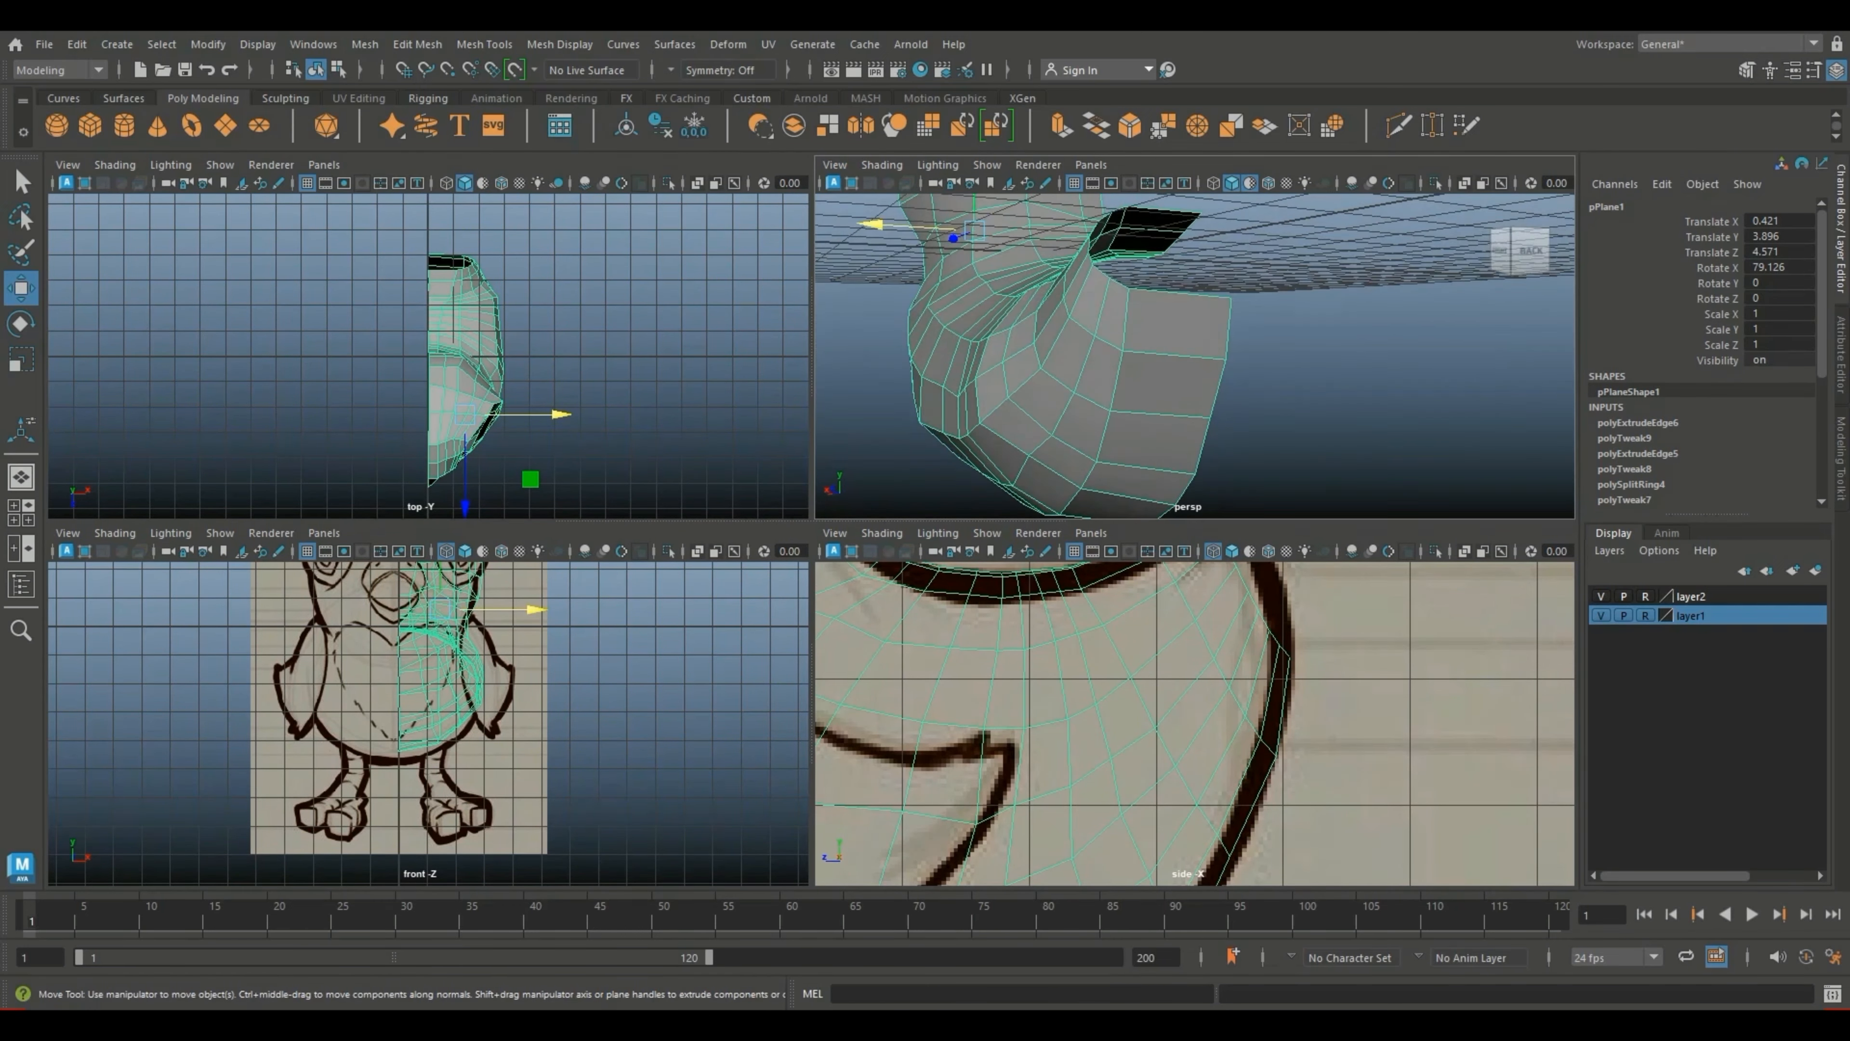
key("space")
left_click_drag(699, 408, 760, 460, "alt")
right_click_drag(760, 460, 679, 463)
left_click(733, 486)
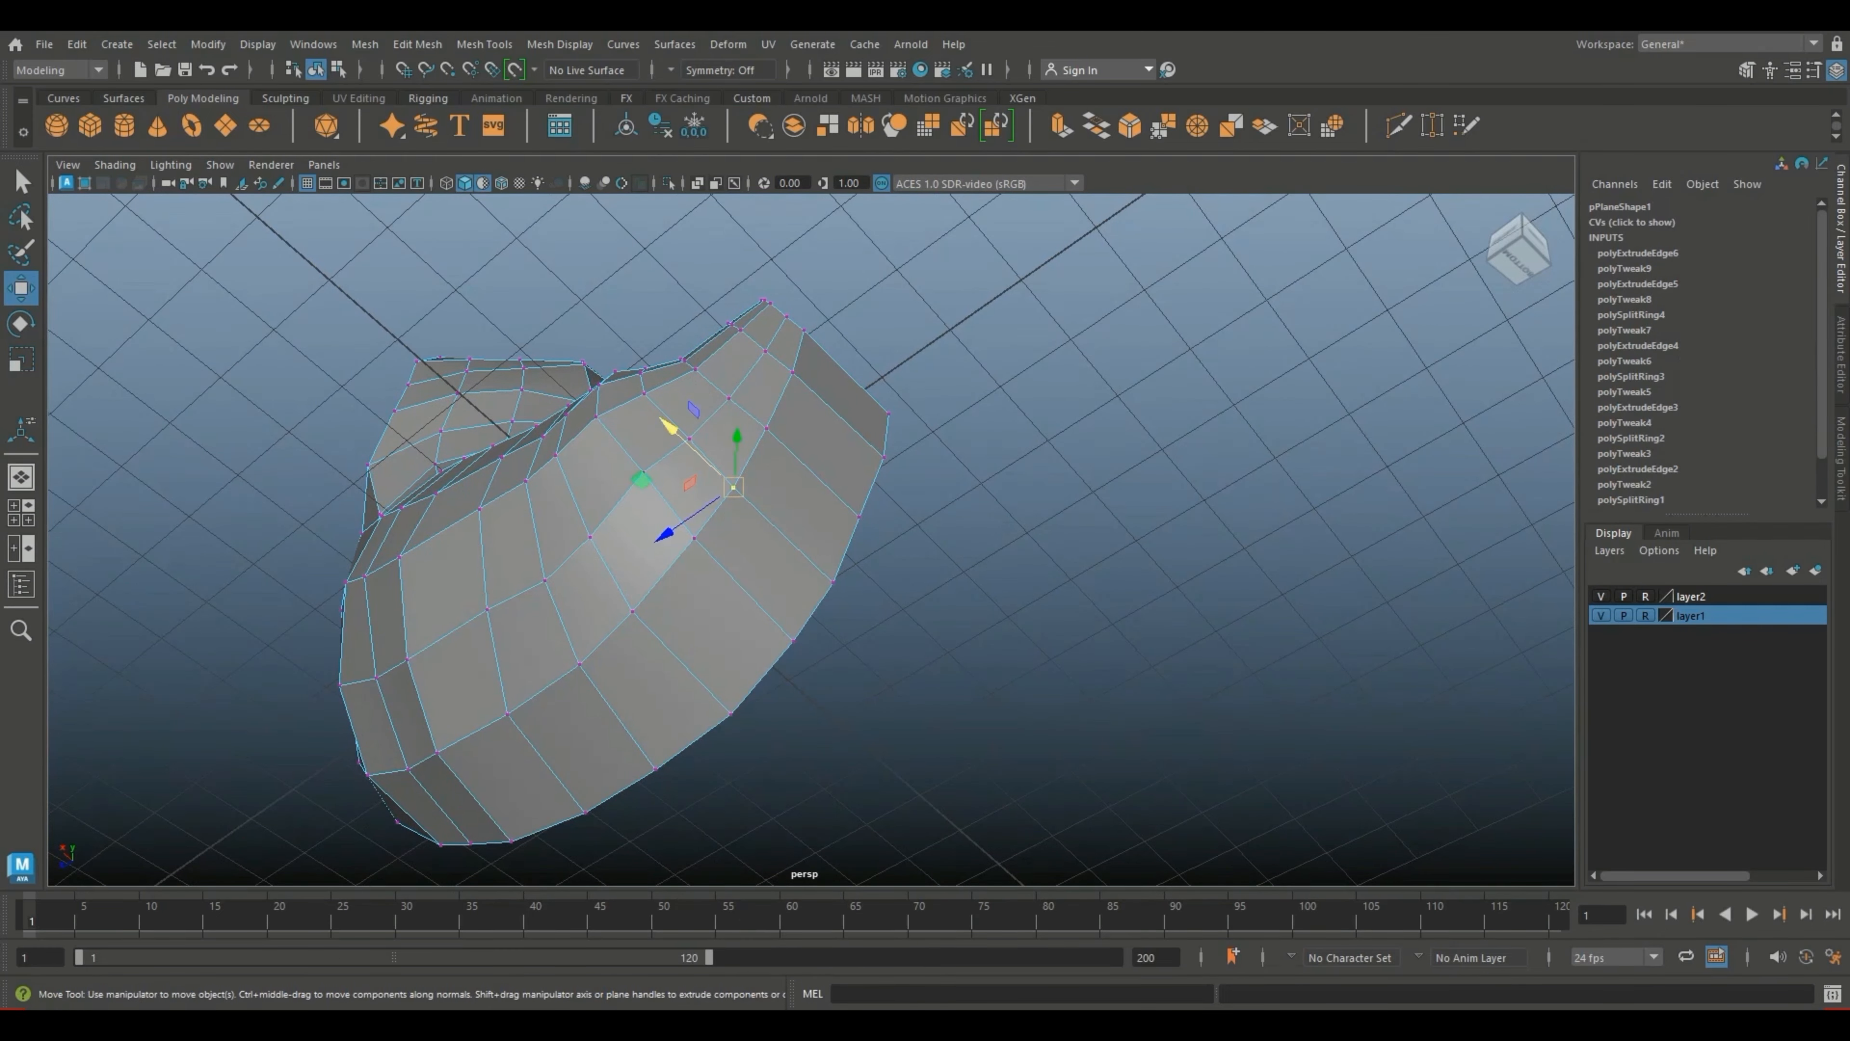
left_click_drag(733, 486, 778, 529)
Step: Turn on soft selection and move the vertices of the row beside the belly seam toward the seam
key("b")
left_click(580, 664)
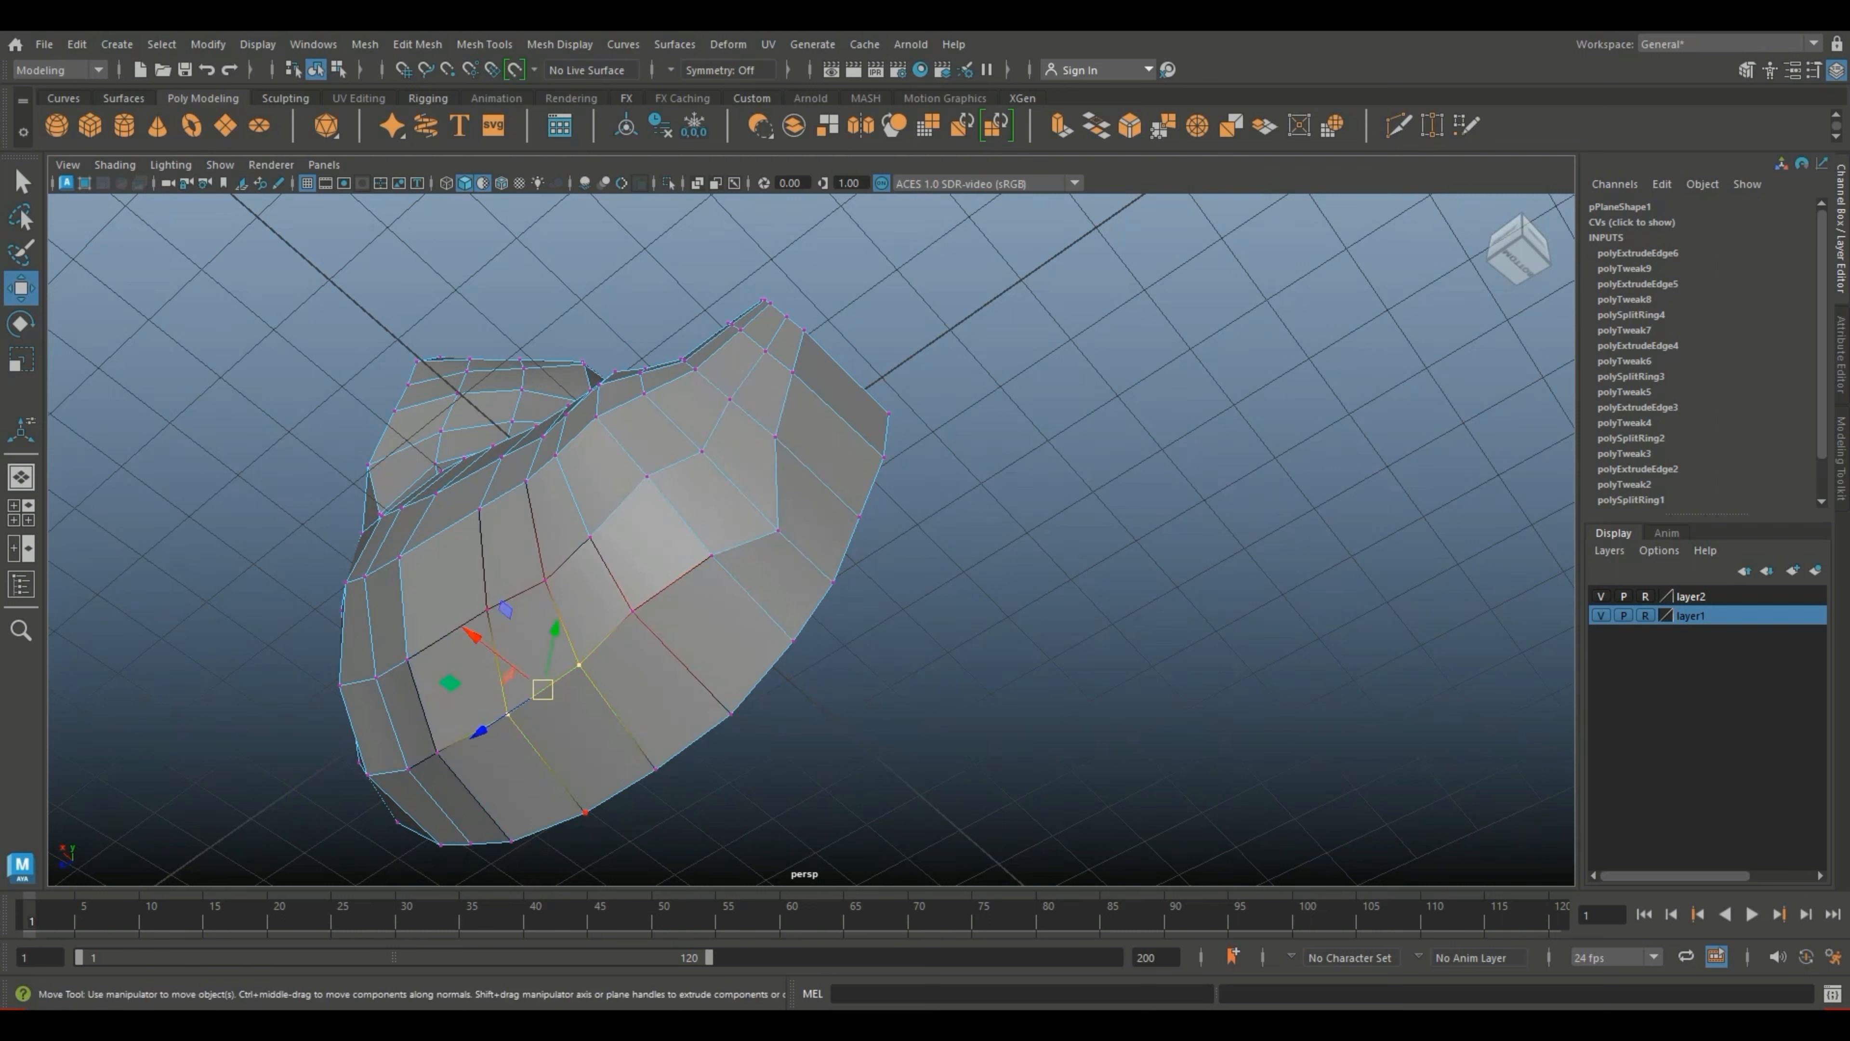
left_click(508, 714)
left_click_drag(508, 714, 661, 644)
left_click(714, 558)
left_click_drag(715, 558, 769, 517)
left_click(784, 538)
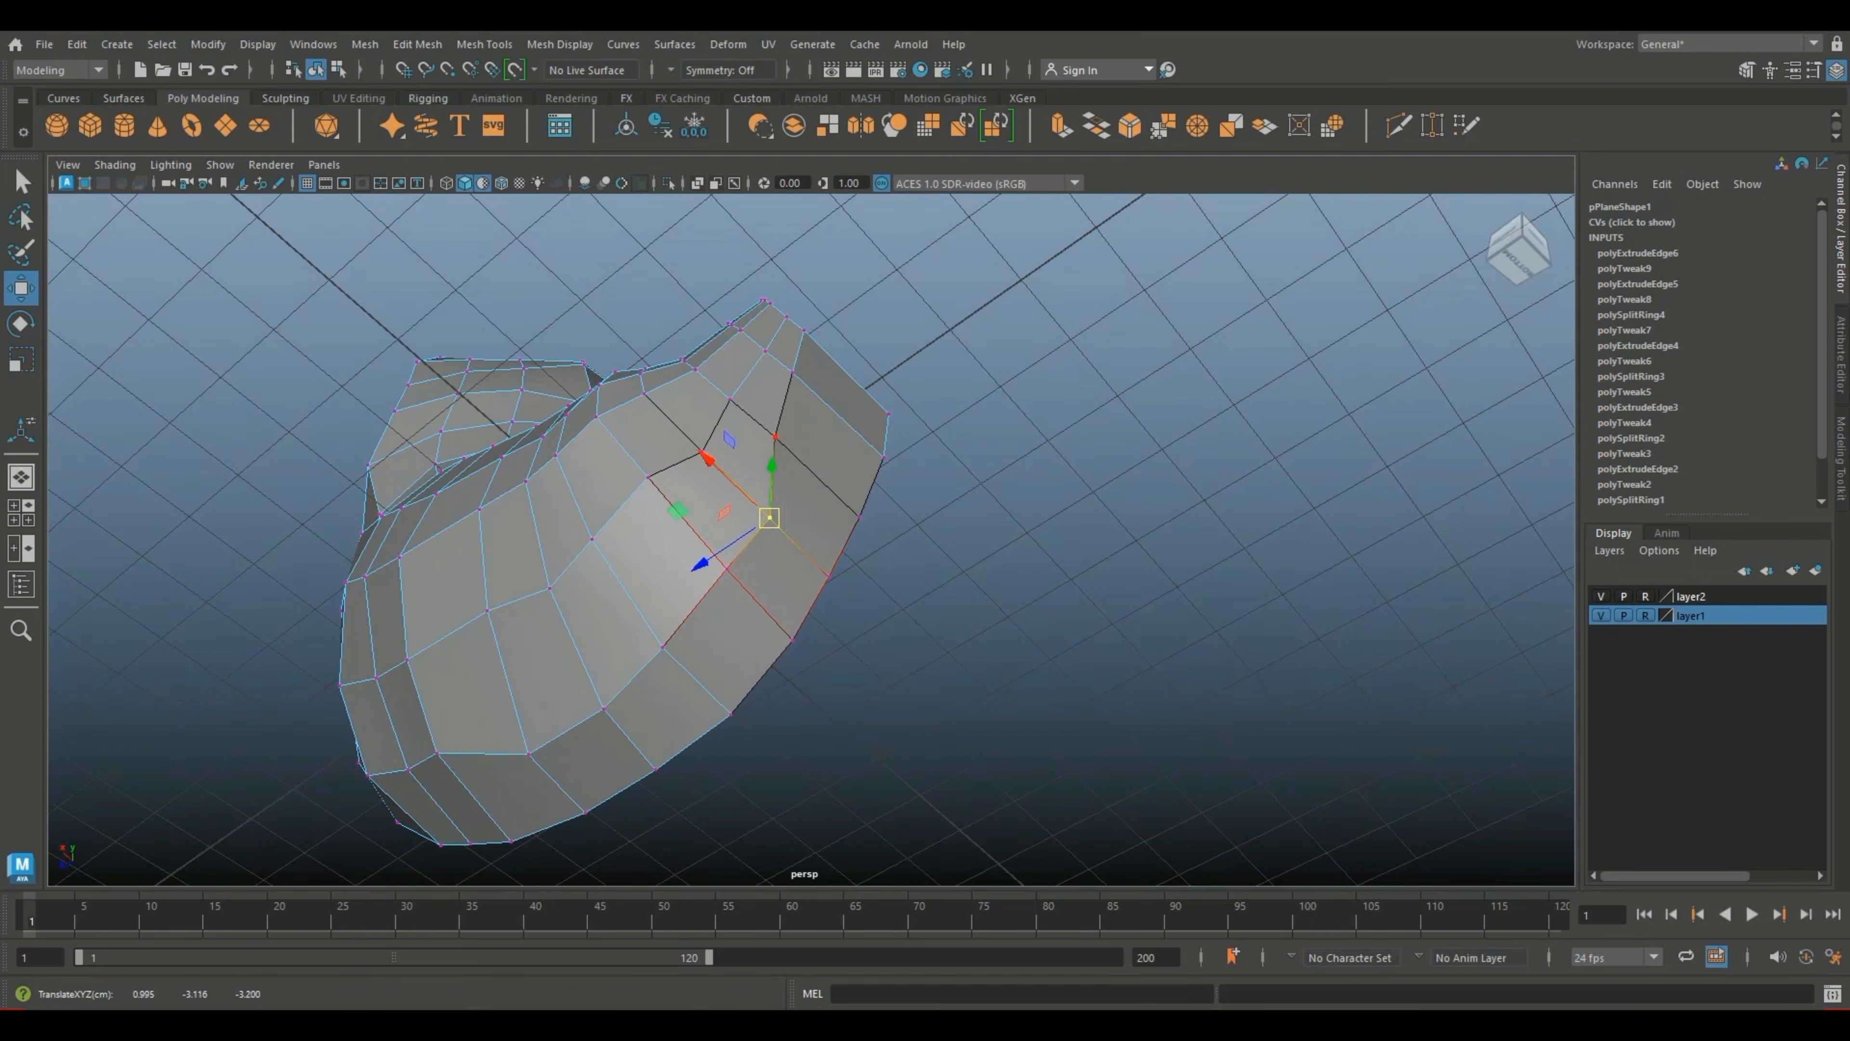
Step: Move the vertices beside the rump seam toward it, continuing the even row up to the rear border
left_click(778, 435)
left_click(776, 435)
scroll(776, 435, "up", 3)
left_click_drag(761, 393, 800, 426)
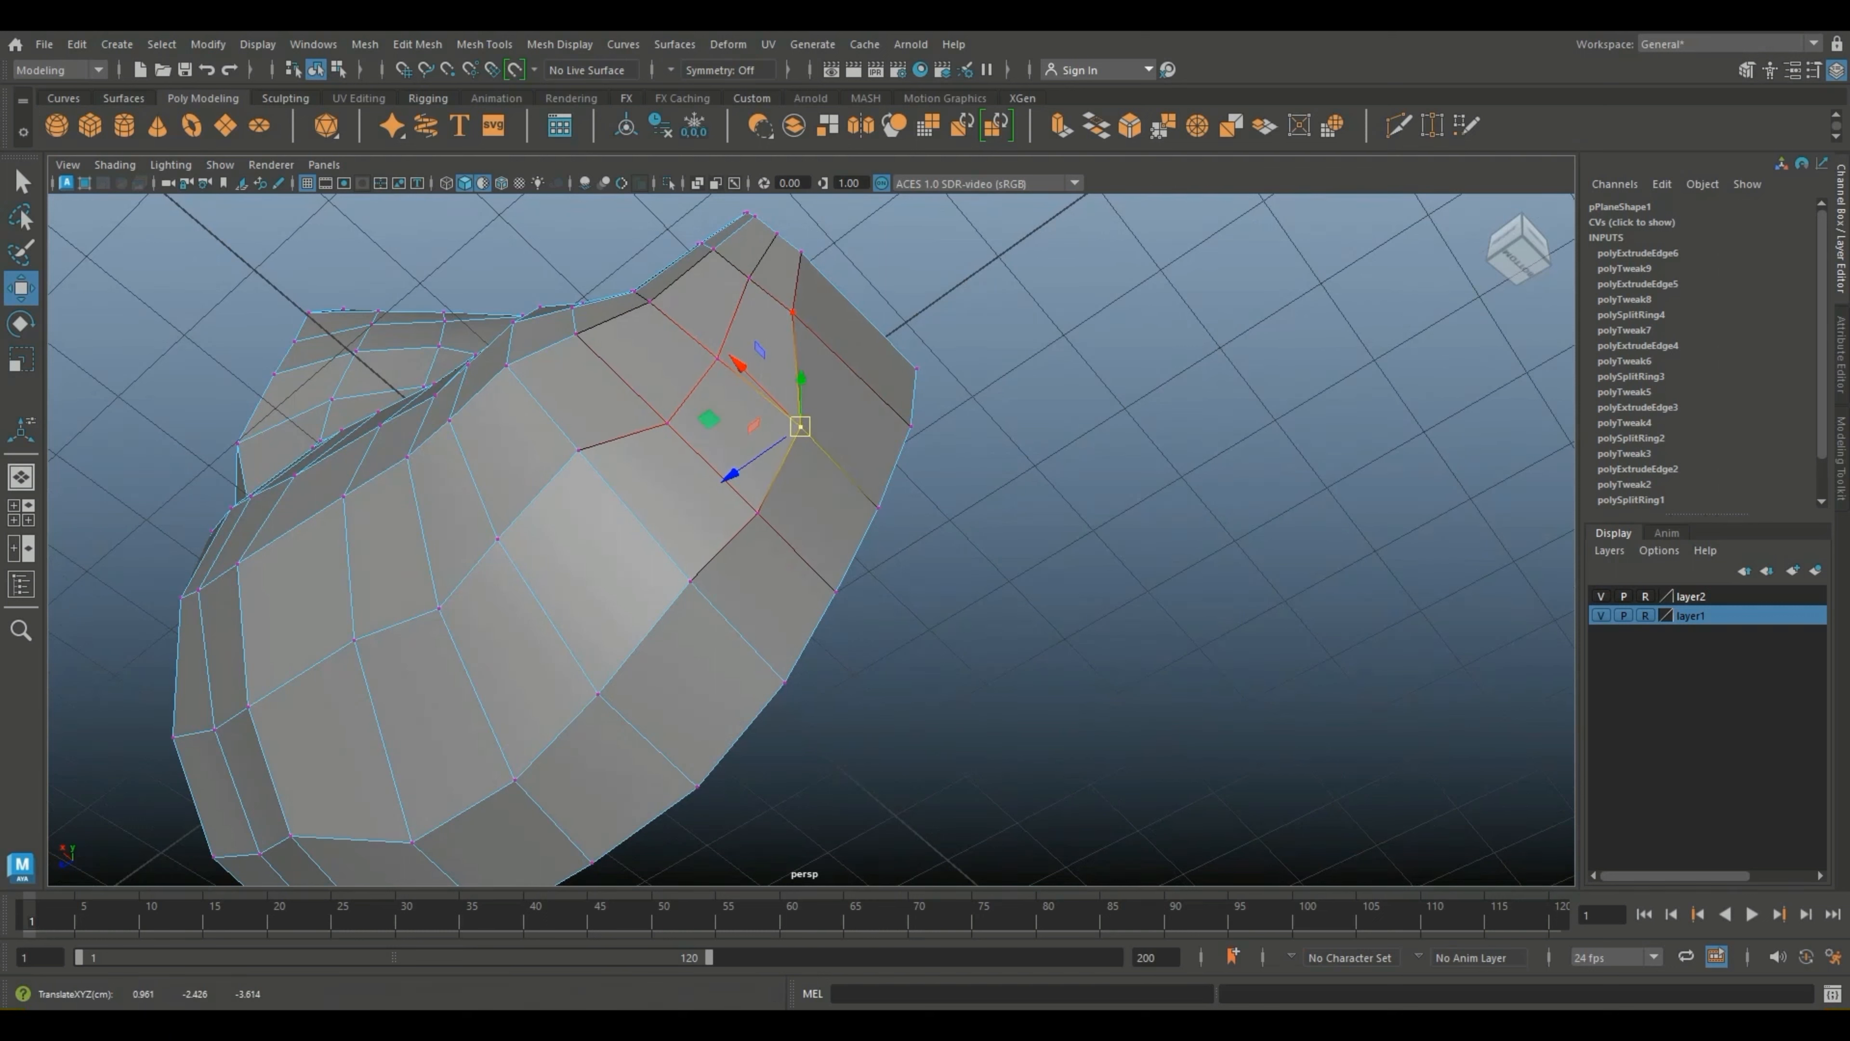
left_click(793, 312)
left_click_drag(793, 311, 845, 379)
left_click(816, 271)
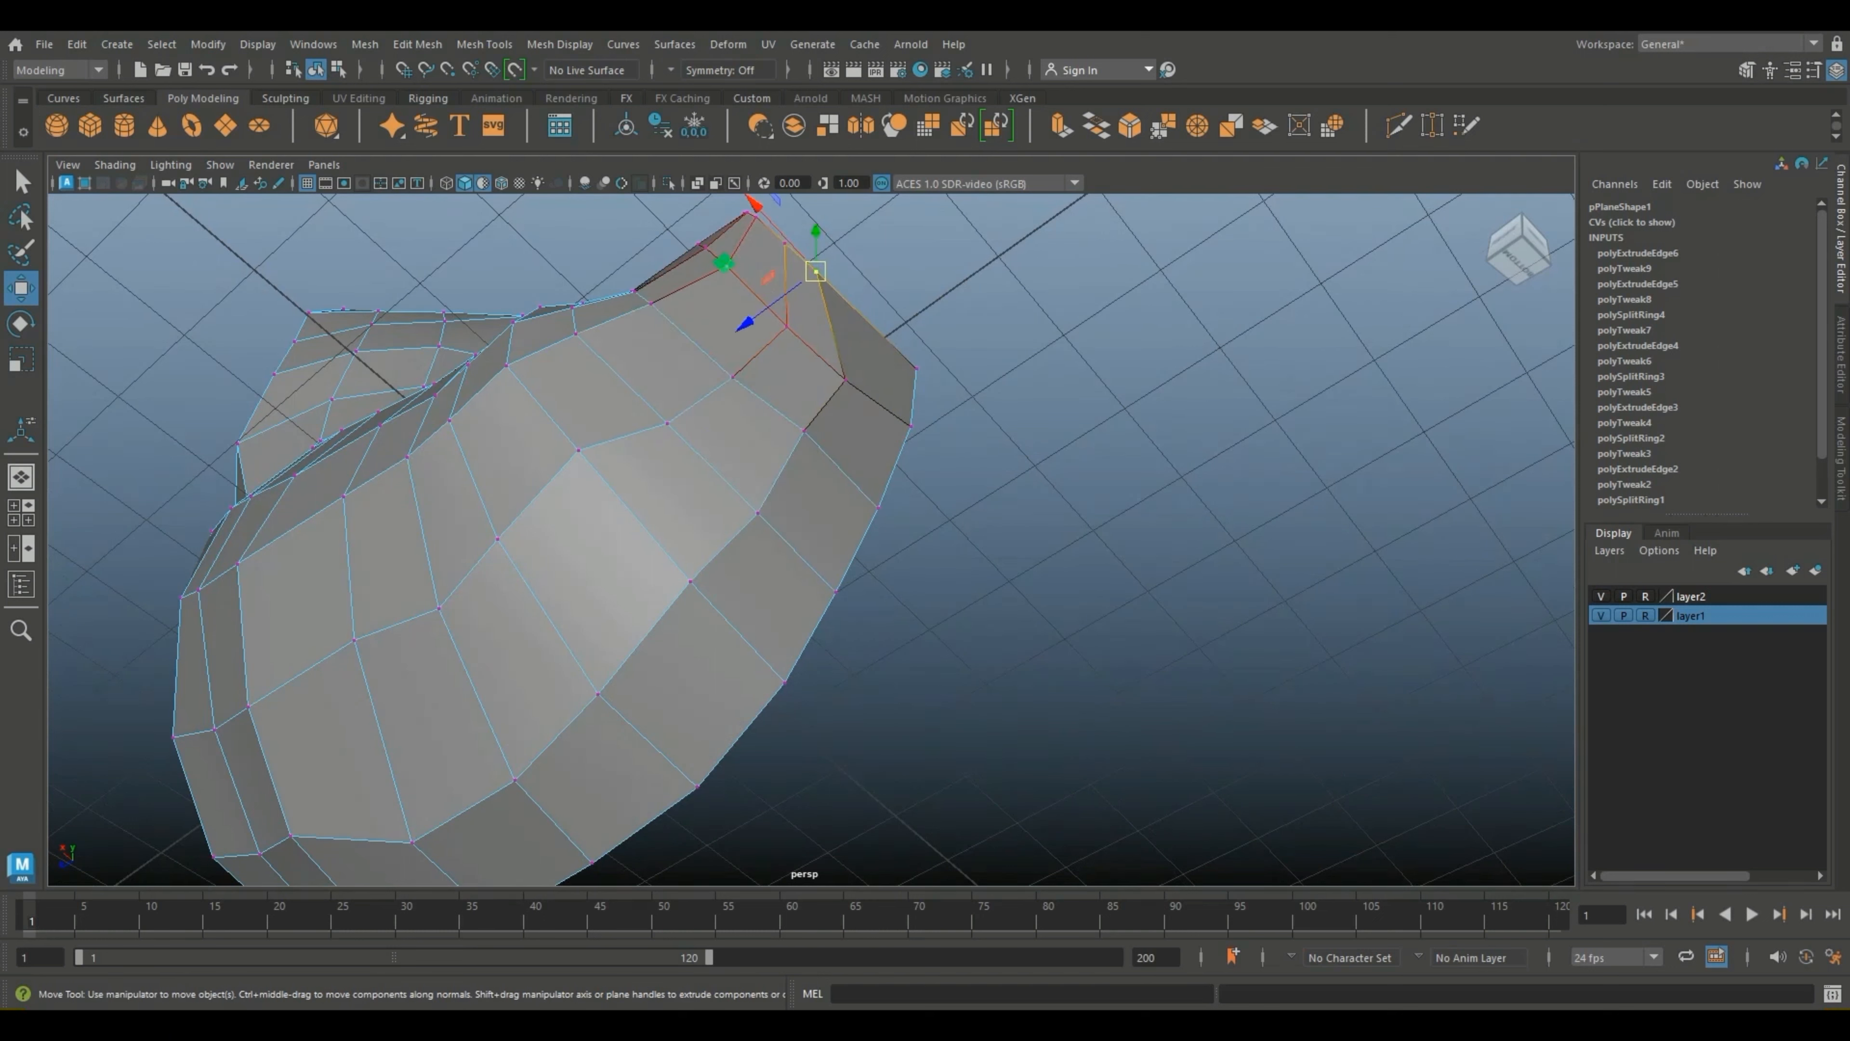
left_click_drag(816, 272, 869, 321)
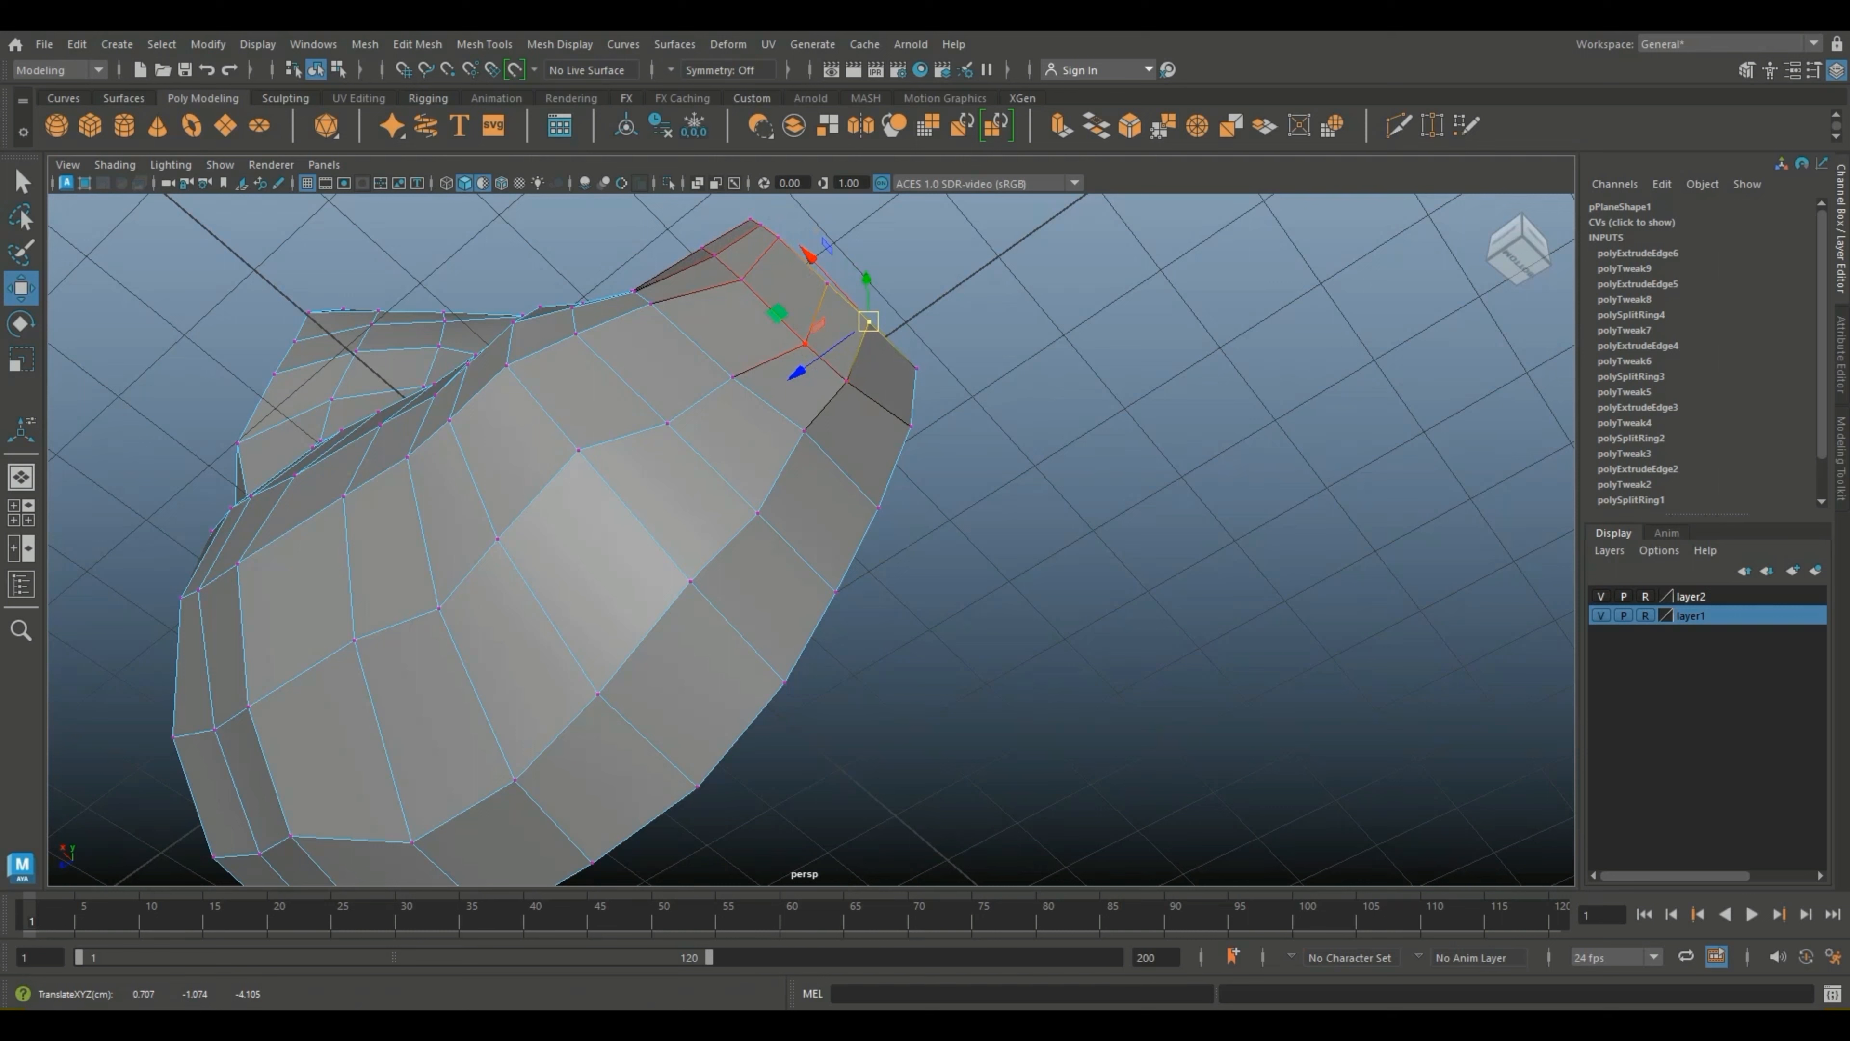
Step: Even out the spacing of the inner vertices just below the rear border
left_click(806, 344)
left_click(836, 373)
left_click(805, 344)
left_click_drag(805, 344, 785, 325)
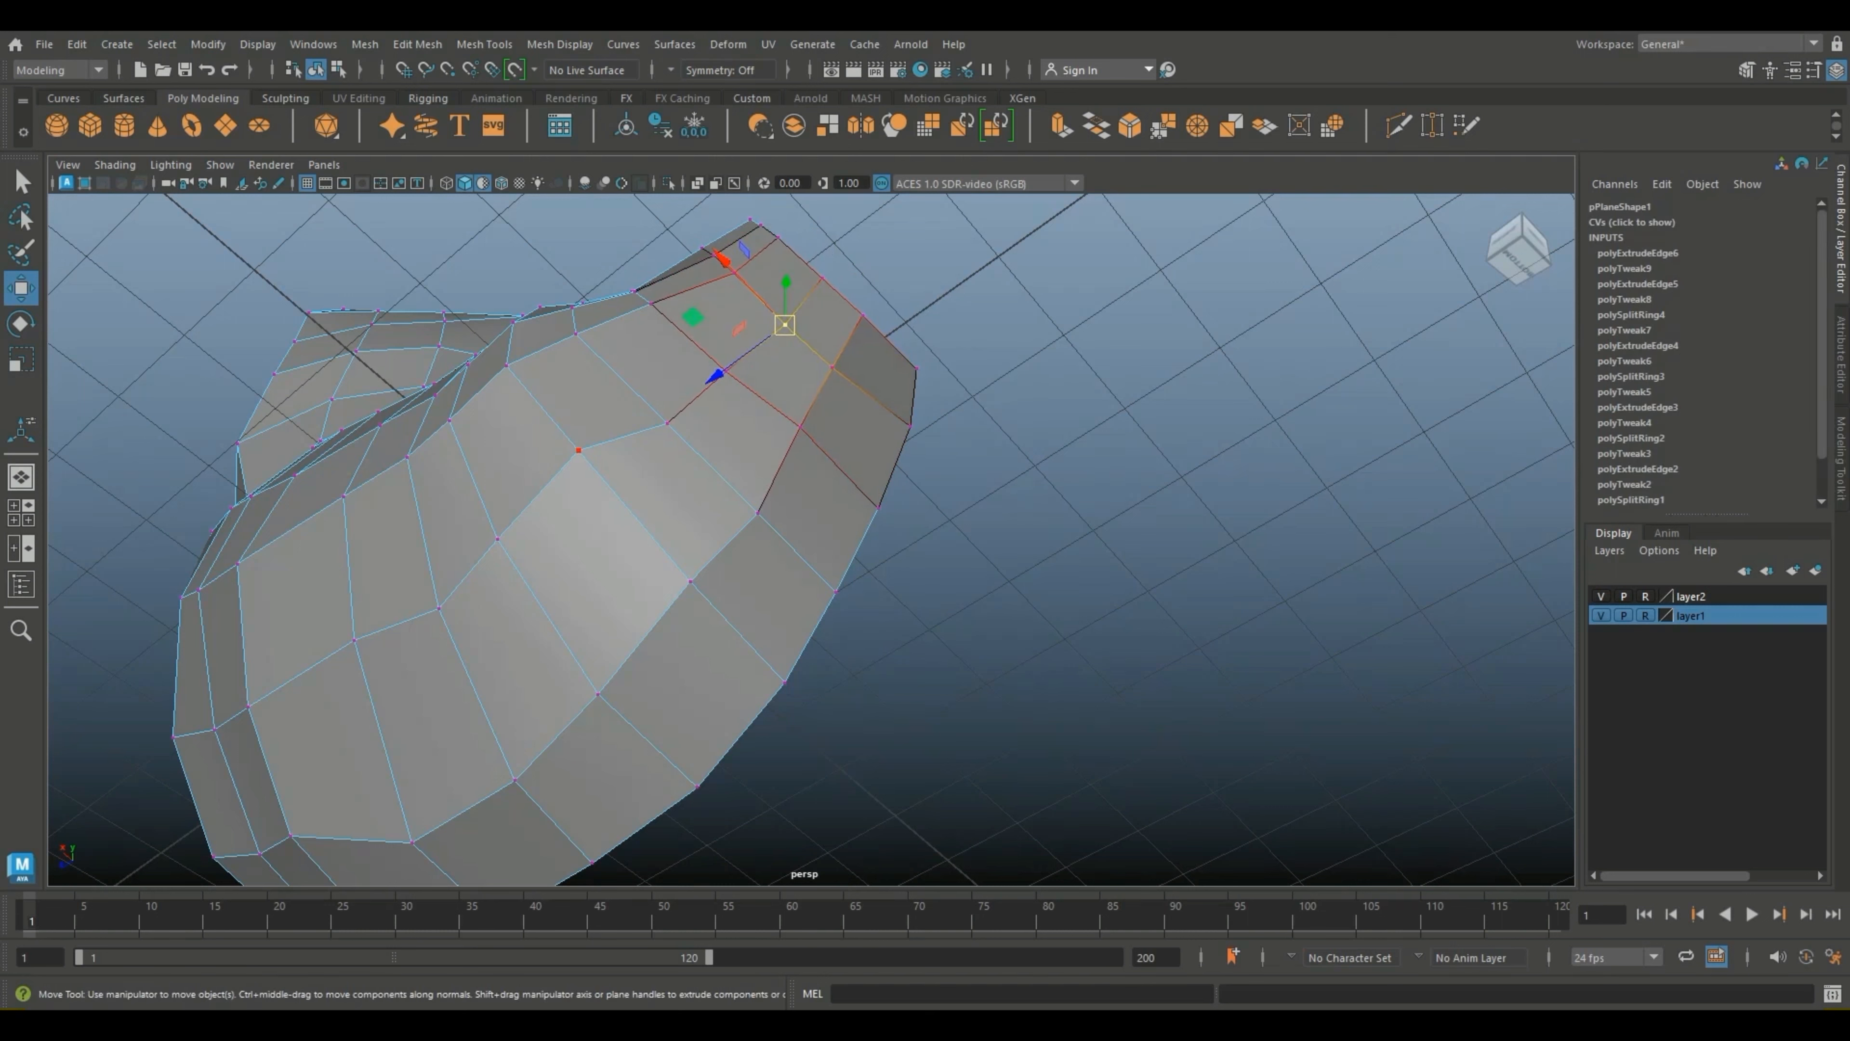
Step: Shift the mid-flank vertices slightly toward the belly so their row runs in a smooth curve
left_click(579, 449)
left_click_drag(578, 450, 611, 502)
left_click(506, 550)
left_click_drag(506, 551, 512, 578)
left_click(354, 640)
left_click_drag(355, 640, 360, 688)
Step: Try to reposition the upper flank vertex, and undo the move
left_click(344, 498)
mouse_move(344, 499)
left_mouse_down()
mouse_move(348, 549)
mouse_move(340, 500)
left_mouse_up()
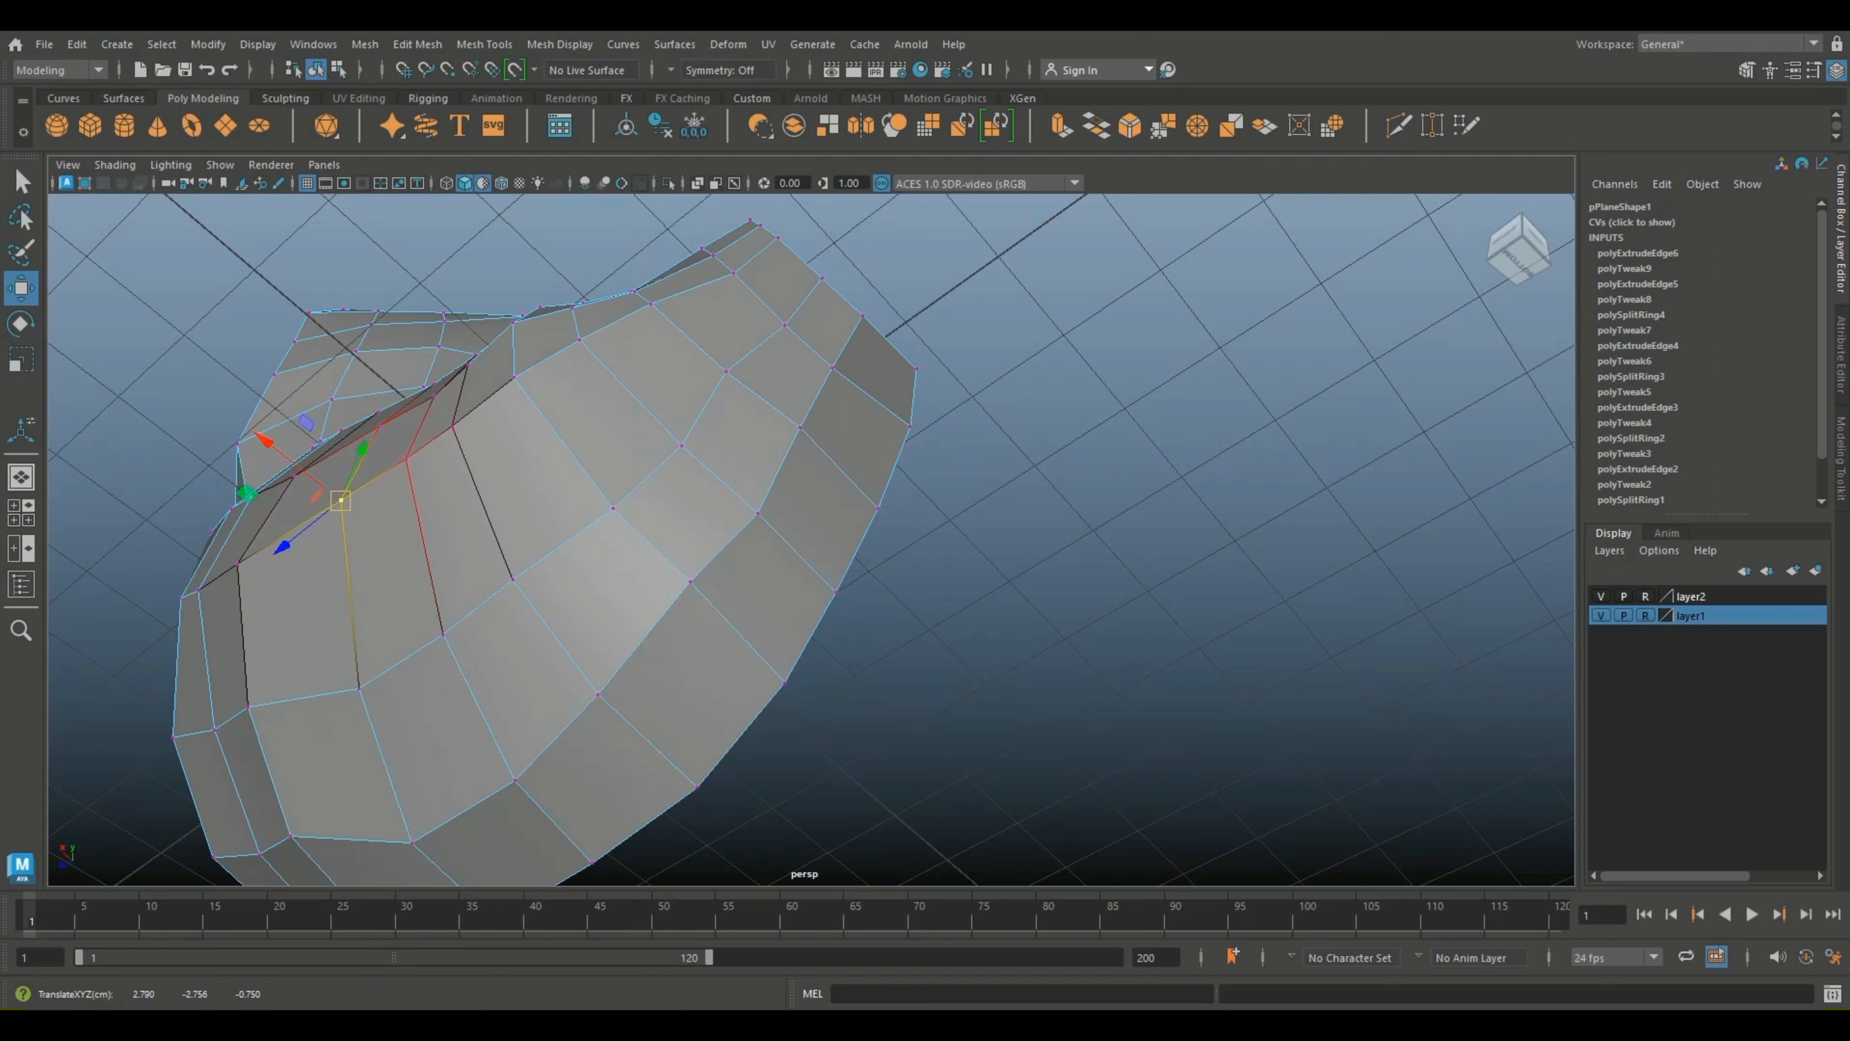
key("ctrl+z")
key("ctrl+z")
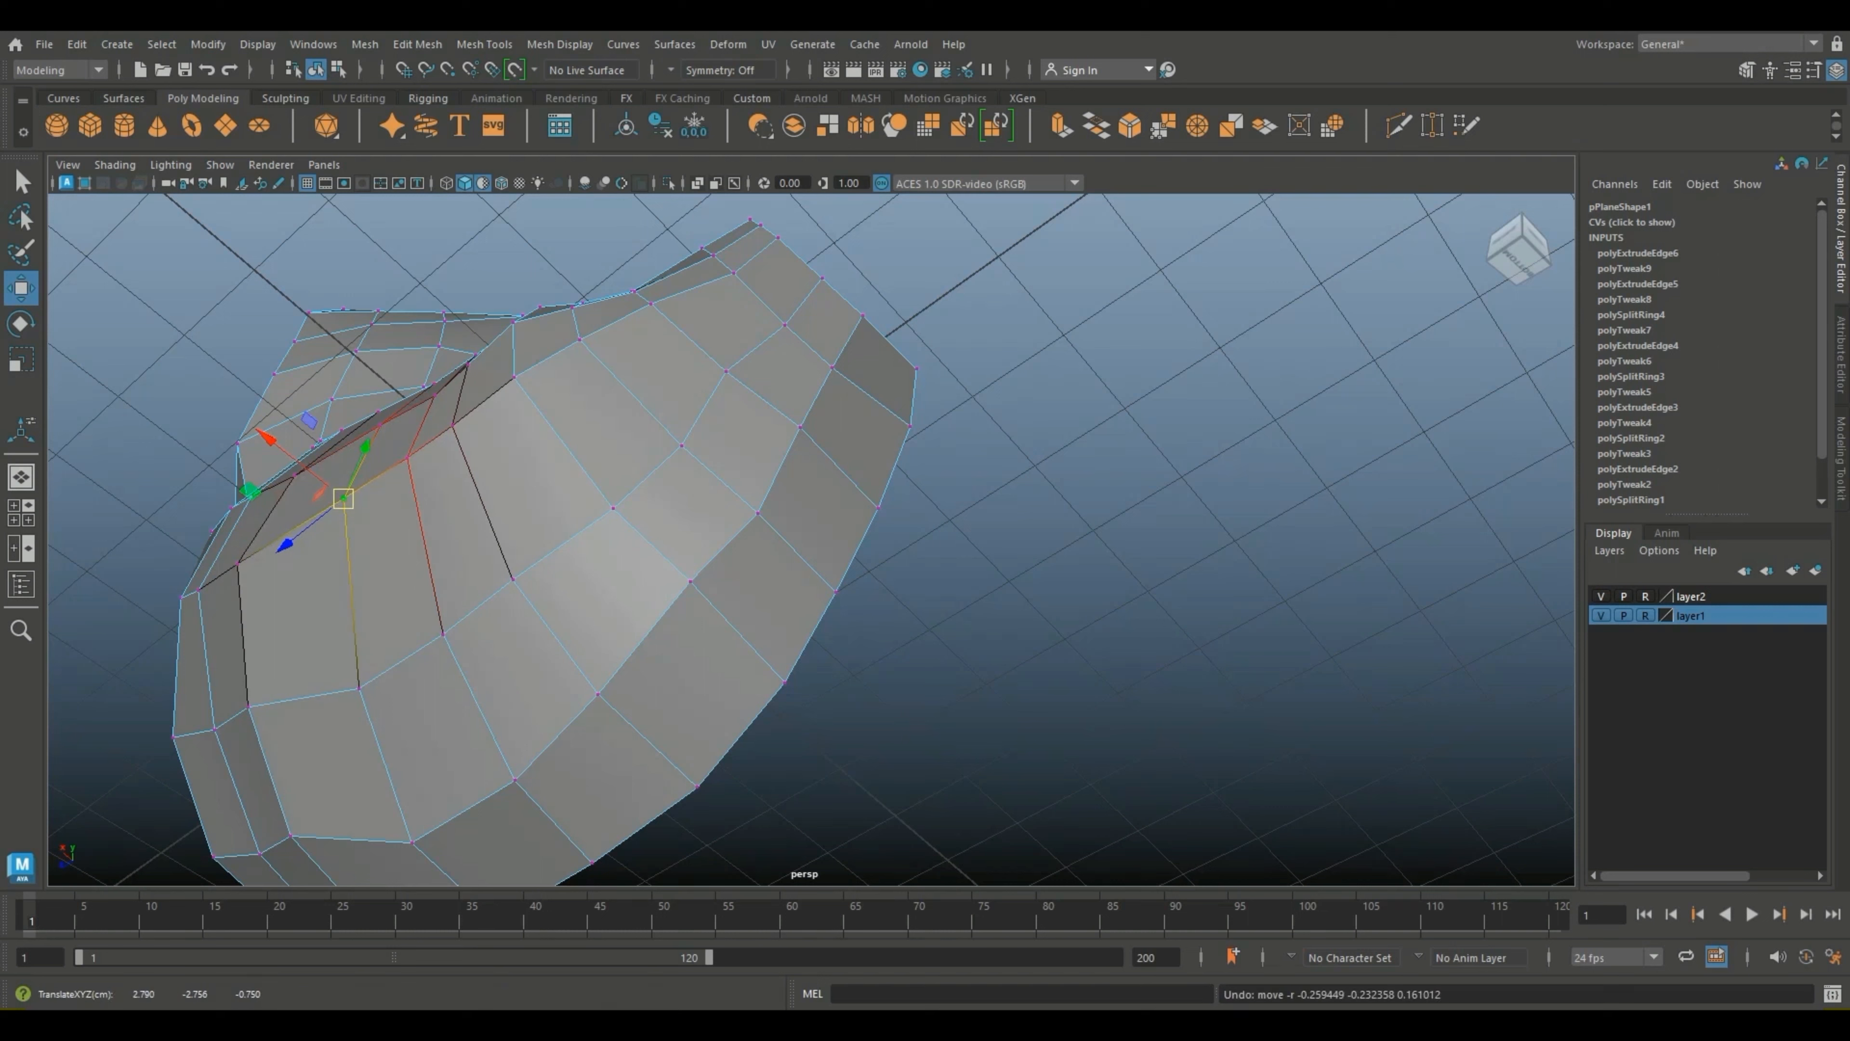
Step: Raise the selected upper flank vertex slightly using its soft falloff, and turn soft selection off
key("3")
scroll(809, 539, "down", 5)
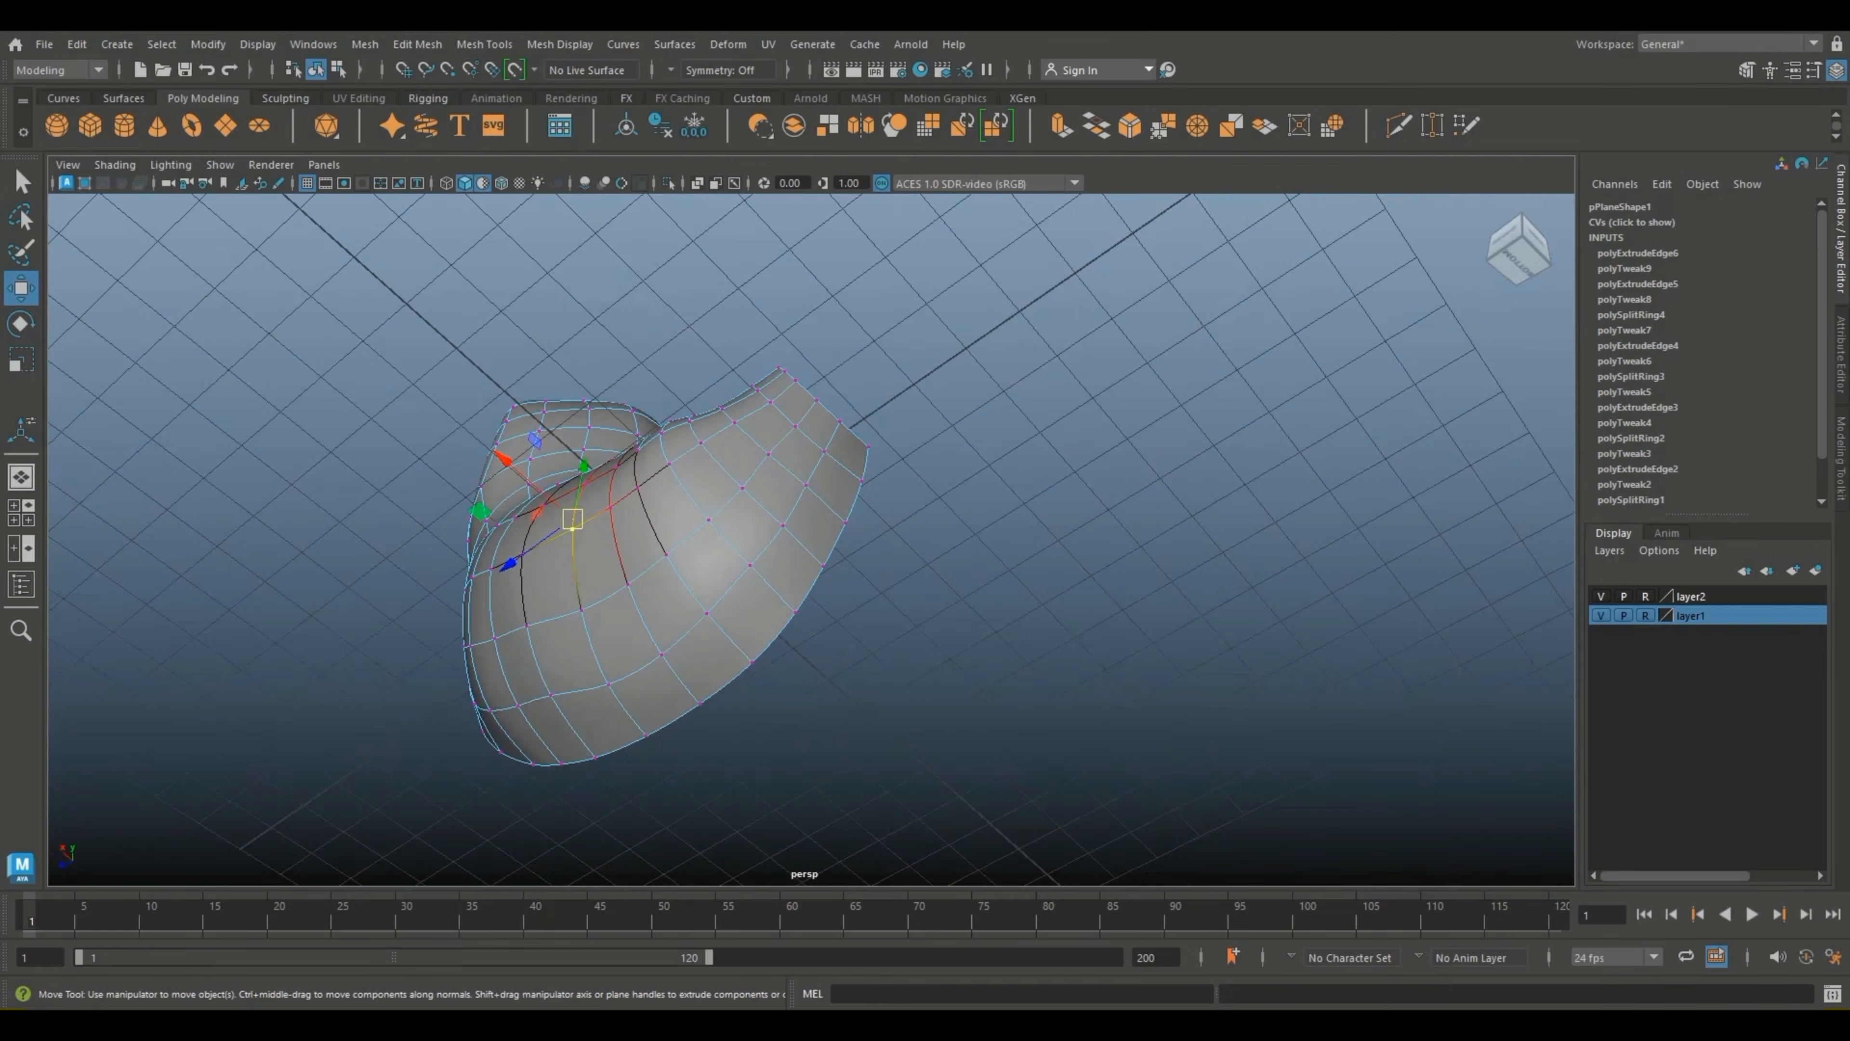
left_click_drag(729, 466, 678, 648, "alt")
key("1")
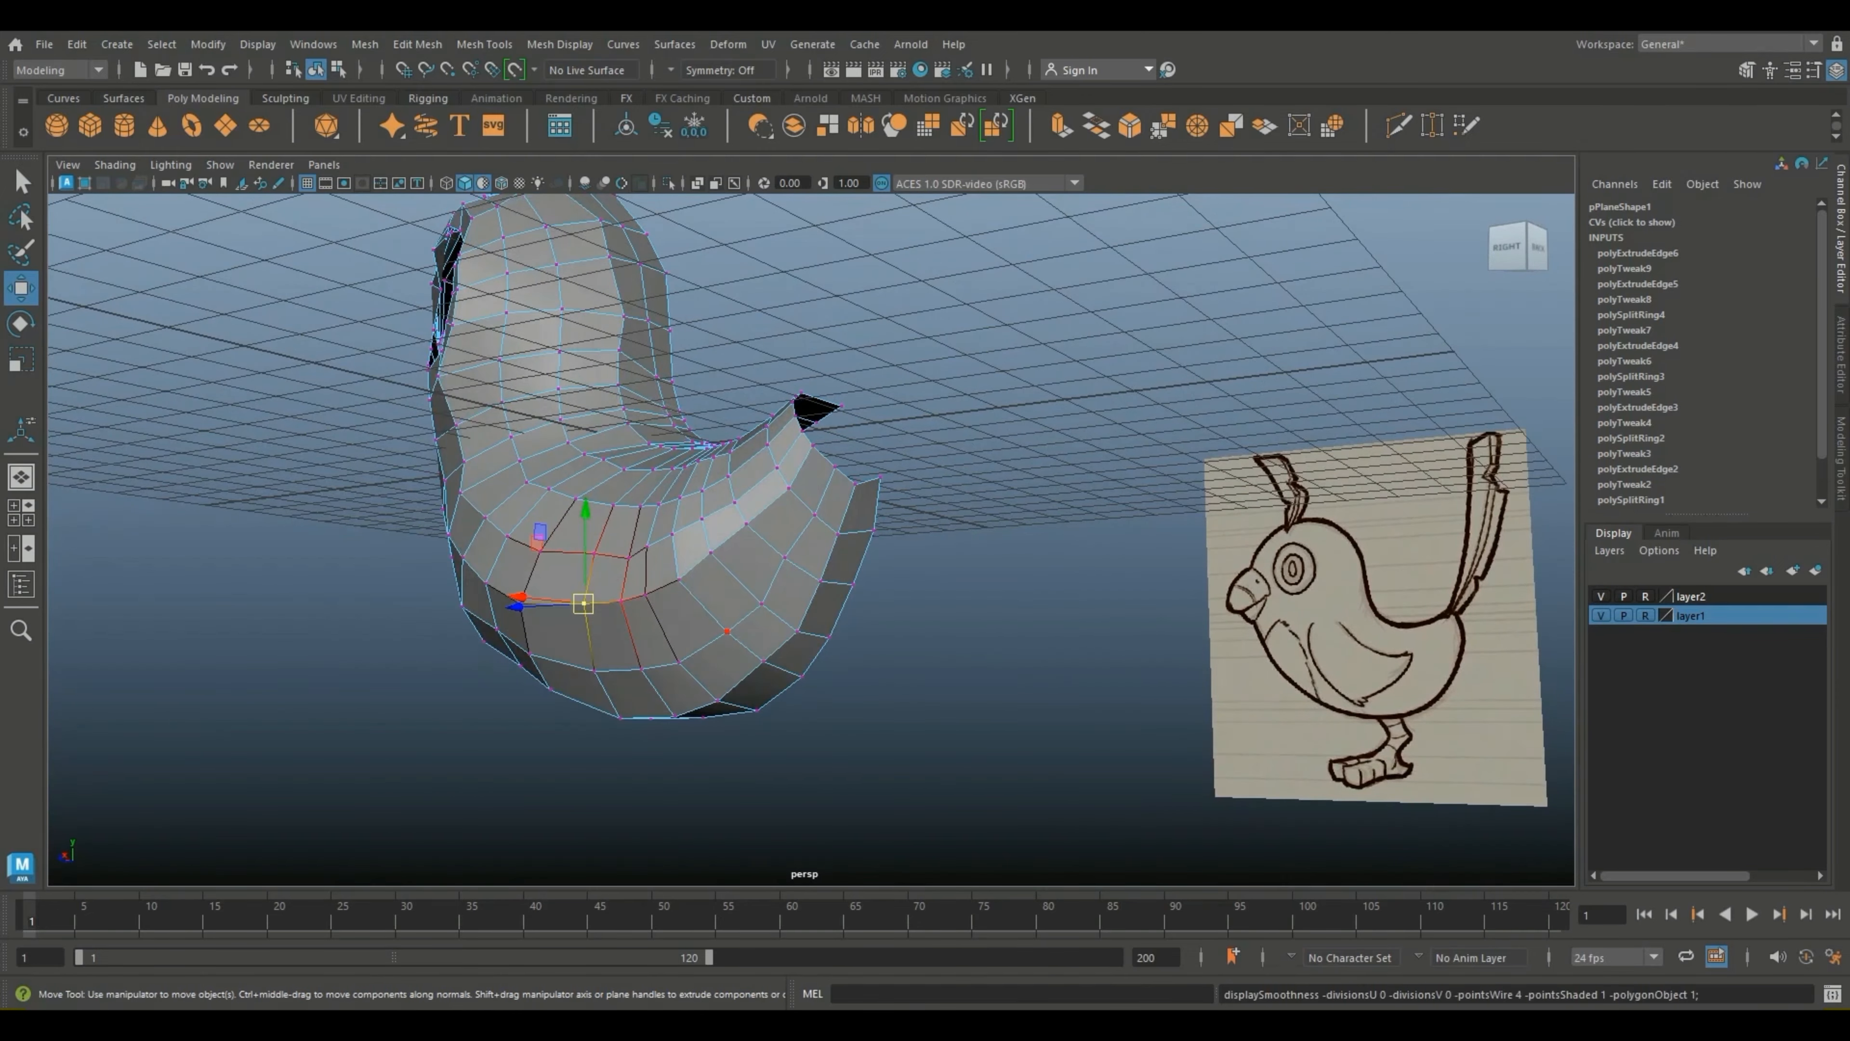
scroll(809, 539, "up", 5)
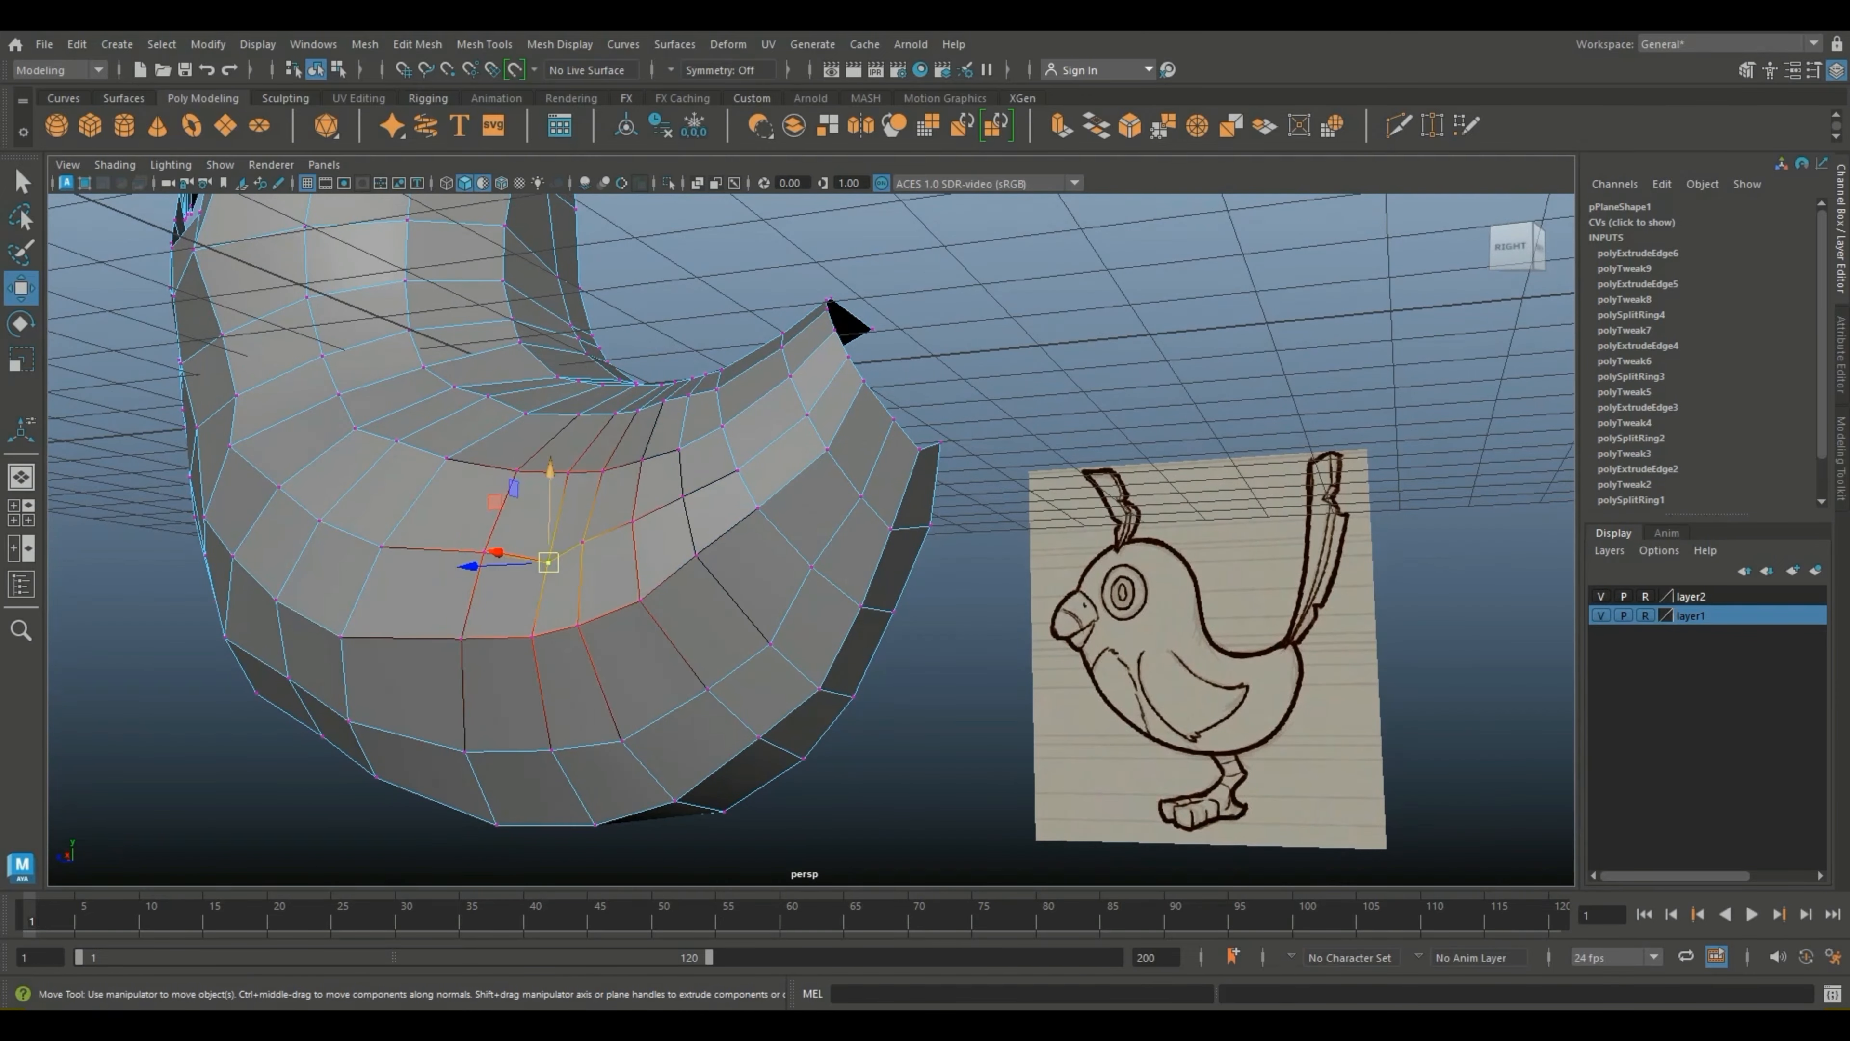
left_click_drag(548, 562, 548, 552)
key("b")
left_click_drag(550, 460, 444, 466)
scroll(405, 492, "up", 5)
left_click_drag(231, 471, 135, 412)
scroll(231, 446, "down", 5)
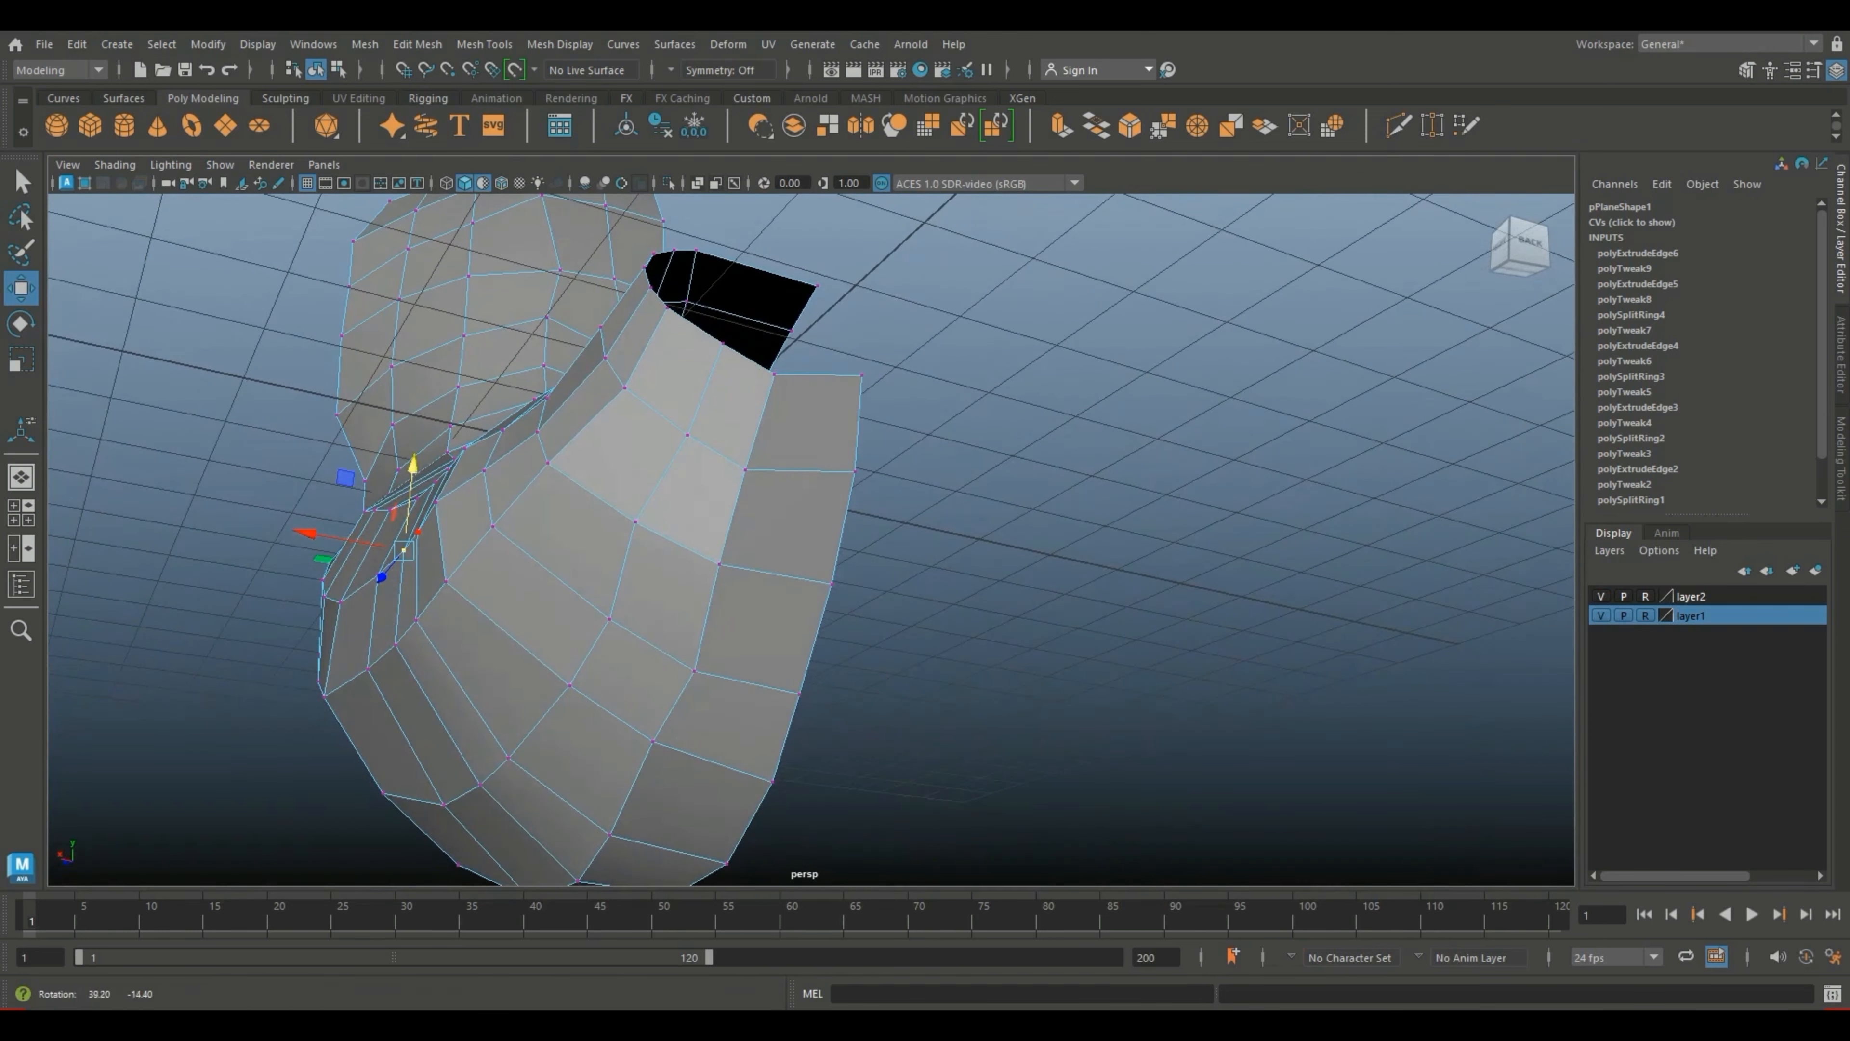
Step: Reposition two vertices of the upper flank row near the rump crease so the row bends more evenly
left_click(436, 502)
left_click_drag(437, 502, 500, 676)
scroll(532, 618, "up", 5)
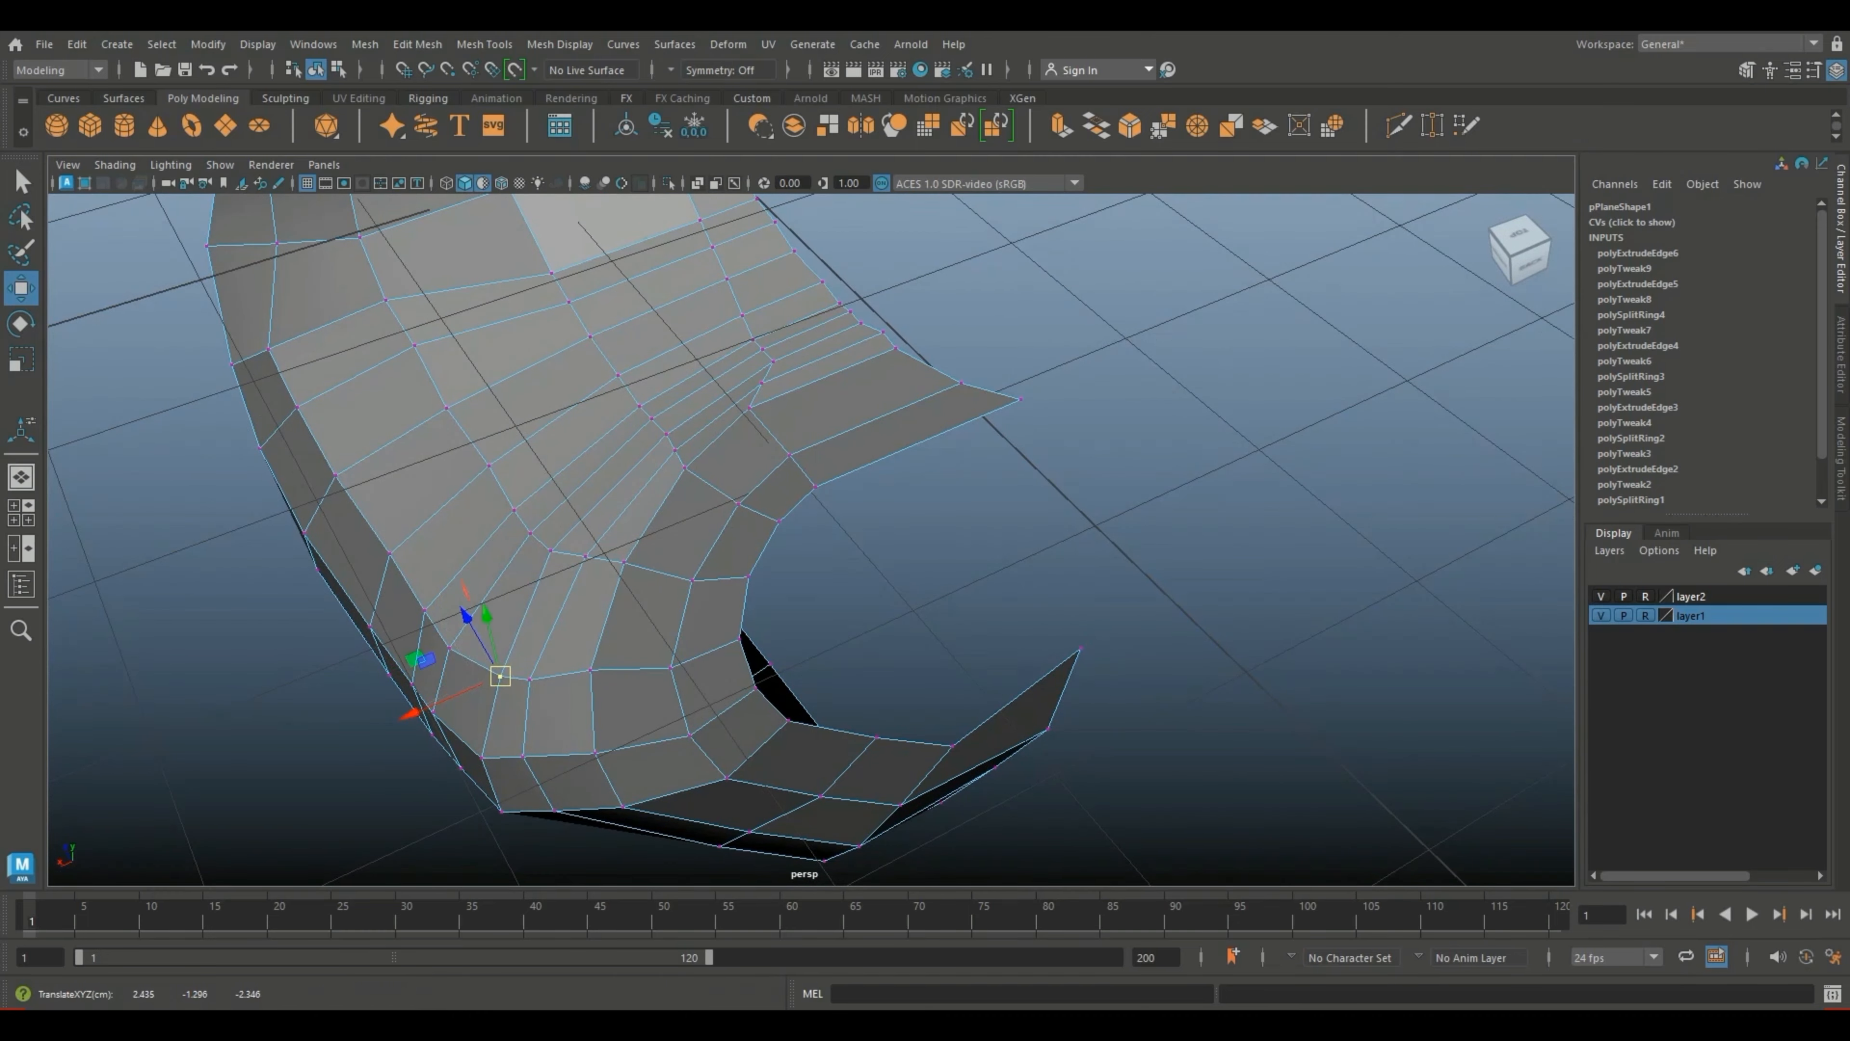
left_click_drag(672, 668, 984, 587, "alt")
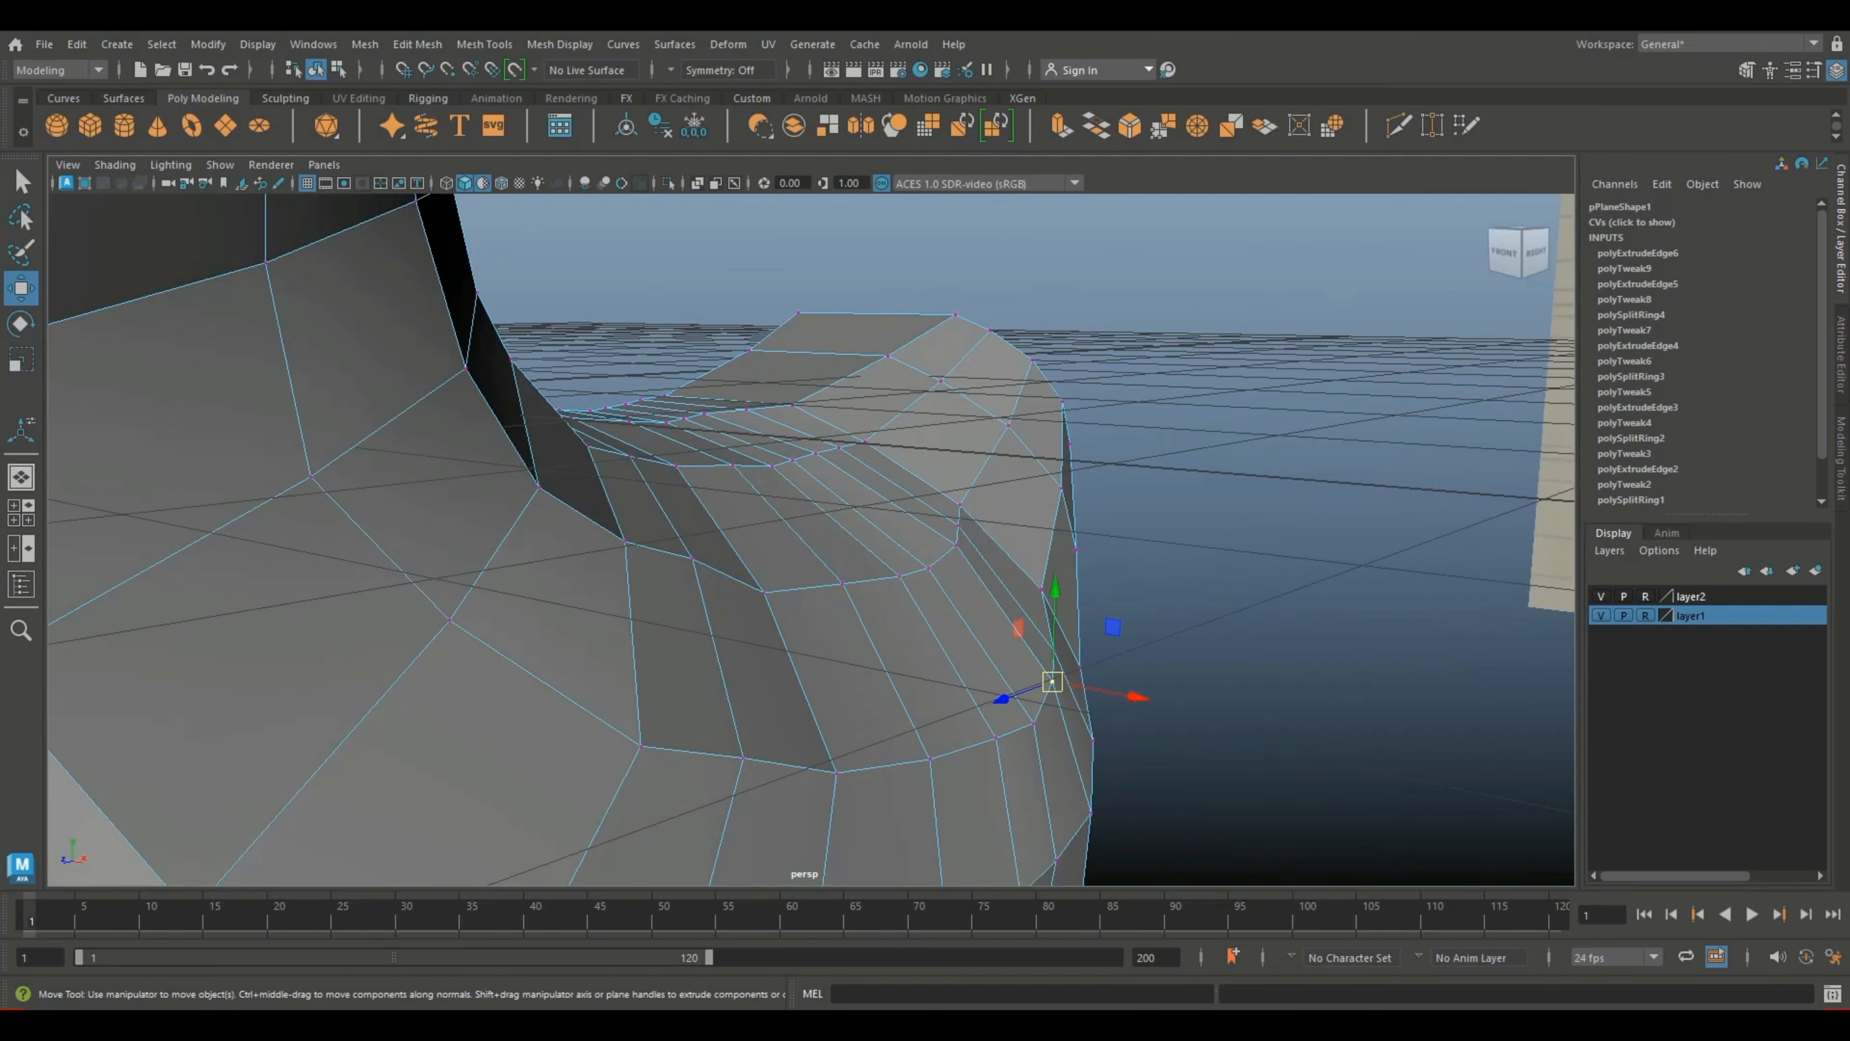
left_click(960, 503)
left_click_drag(1020, 510, 1052, 535)
key("ctrl+z")
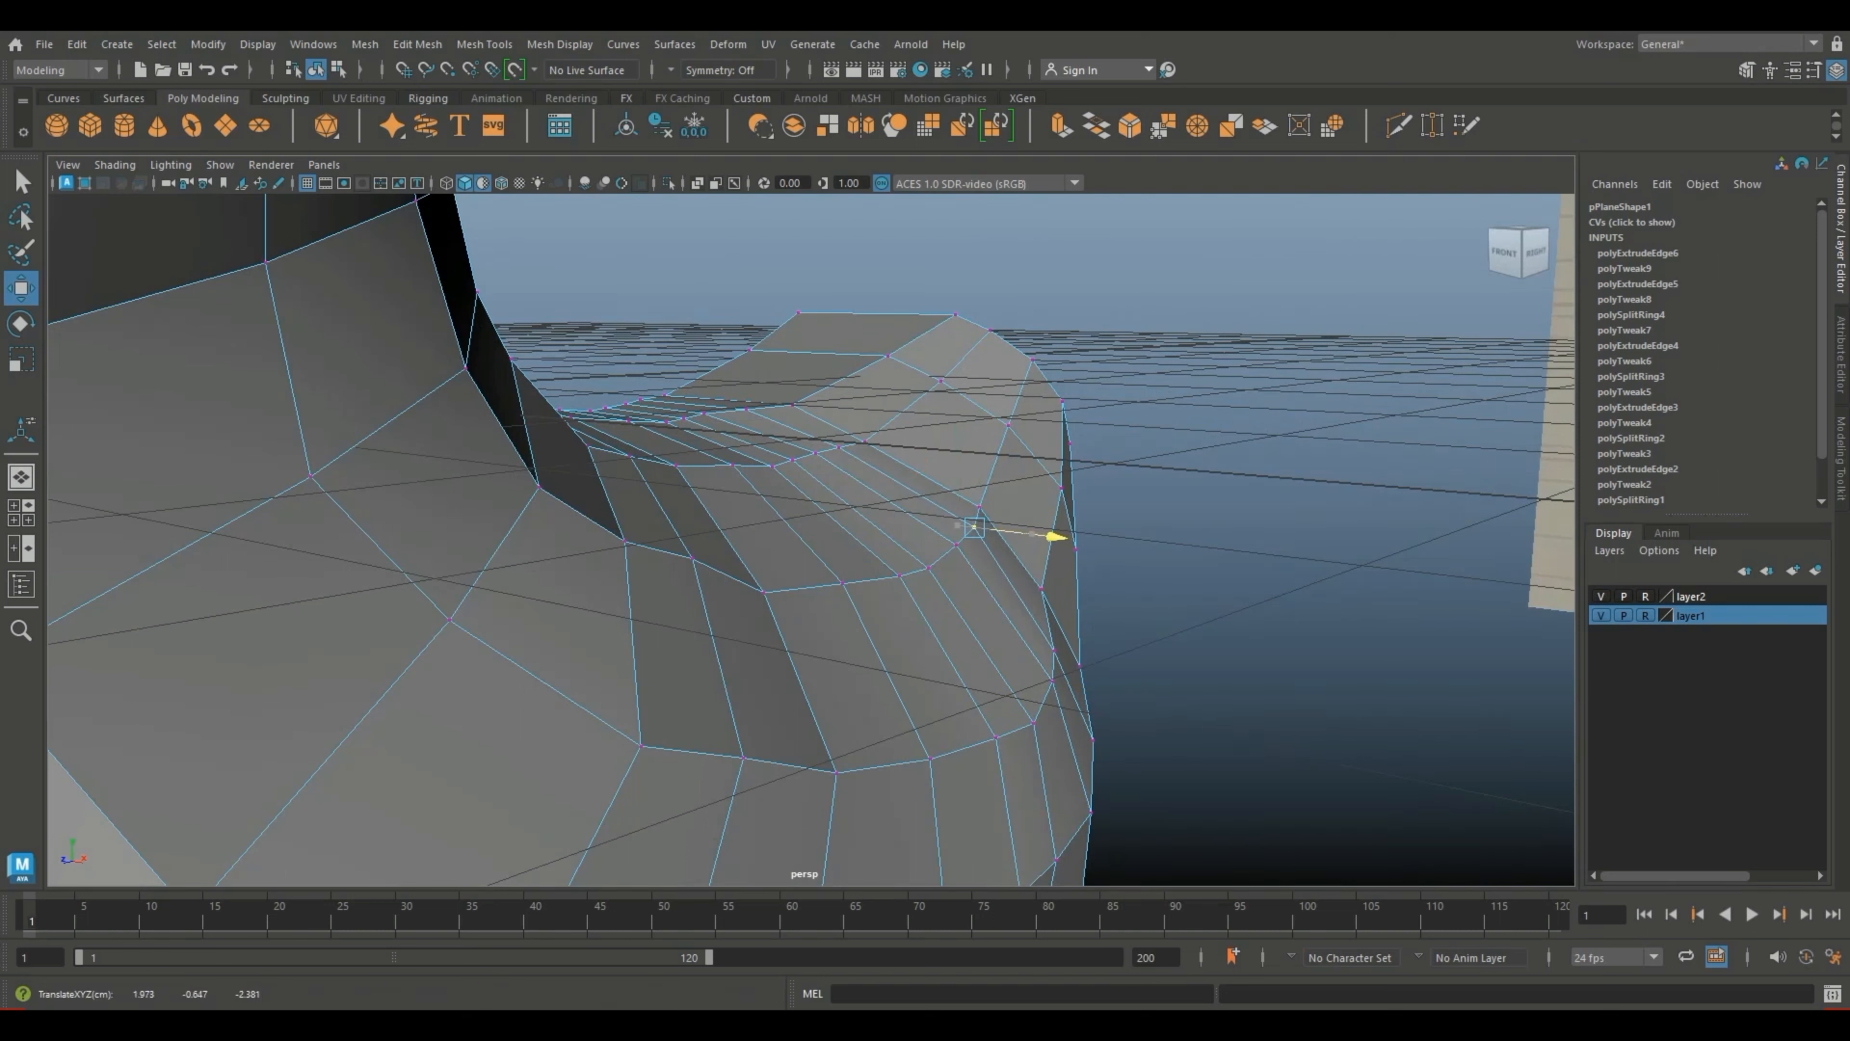
Step: Nudge the vertex just below the rump crease slightly and preview the smoothed rear of the body
left_click(1008, 425)
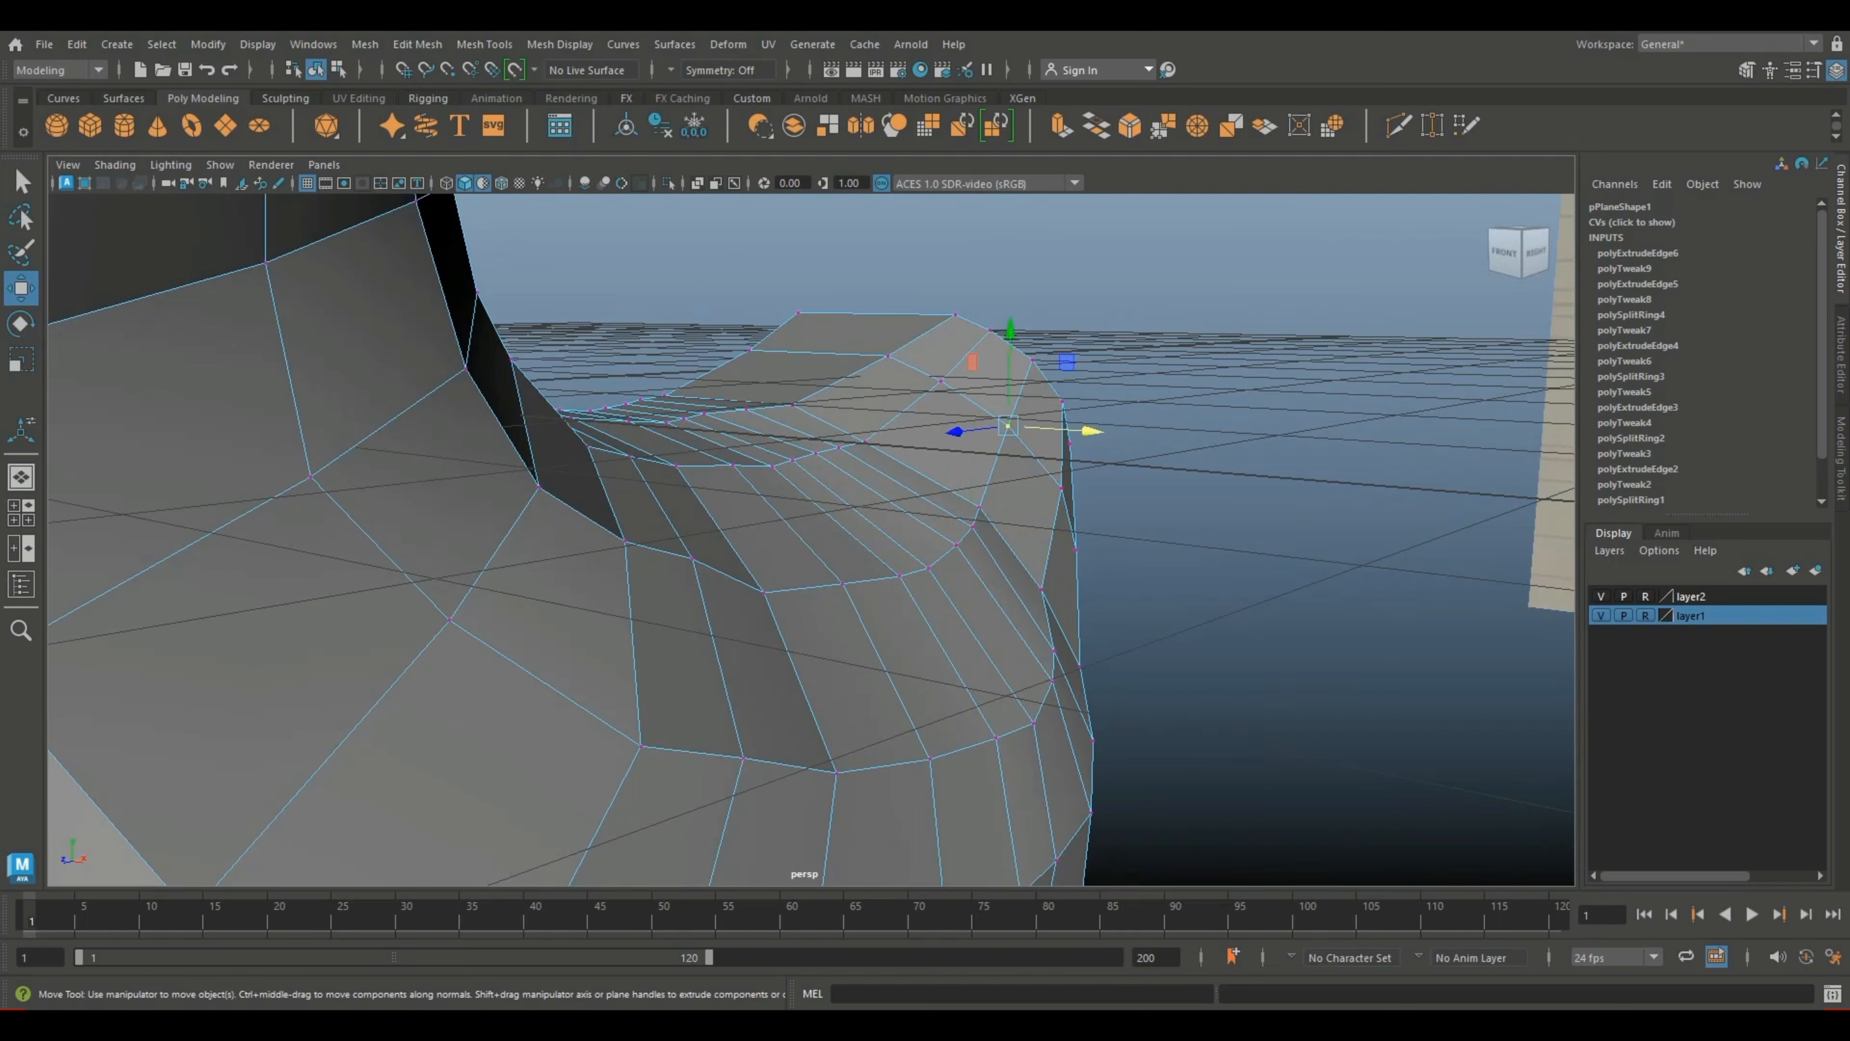
left_click(1238, 546)
scroll(1238, 547, "down", 4)
left_click_drag(1239, 546, 947, 532, "alt")
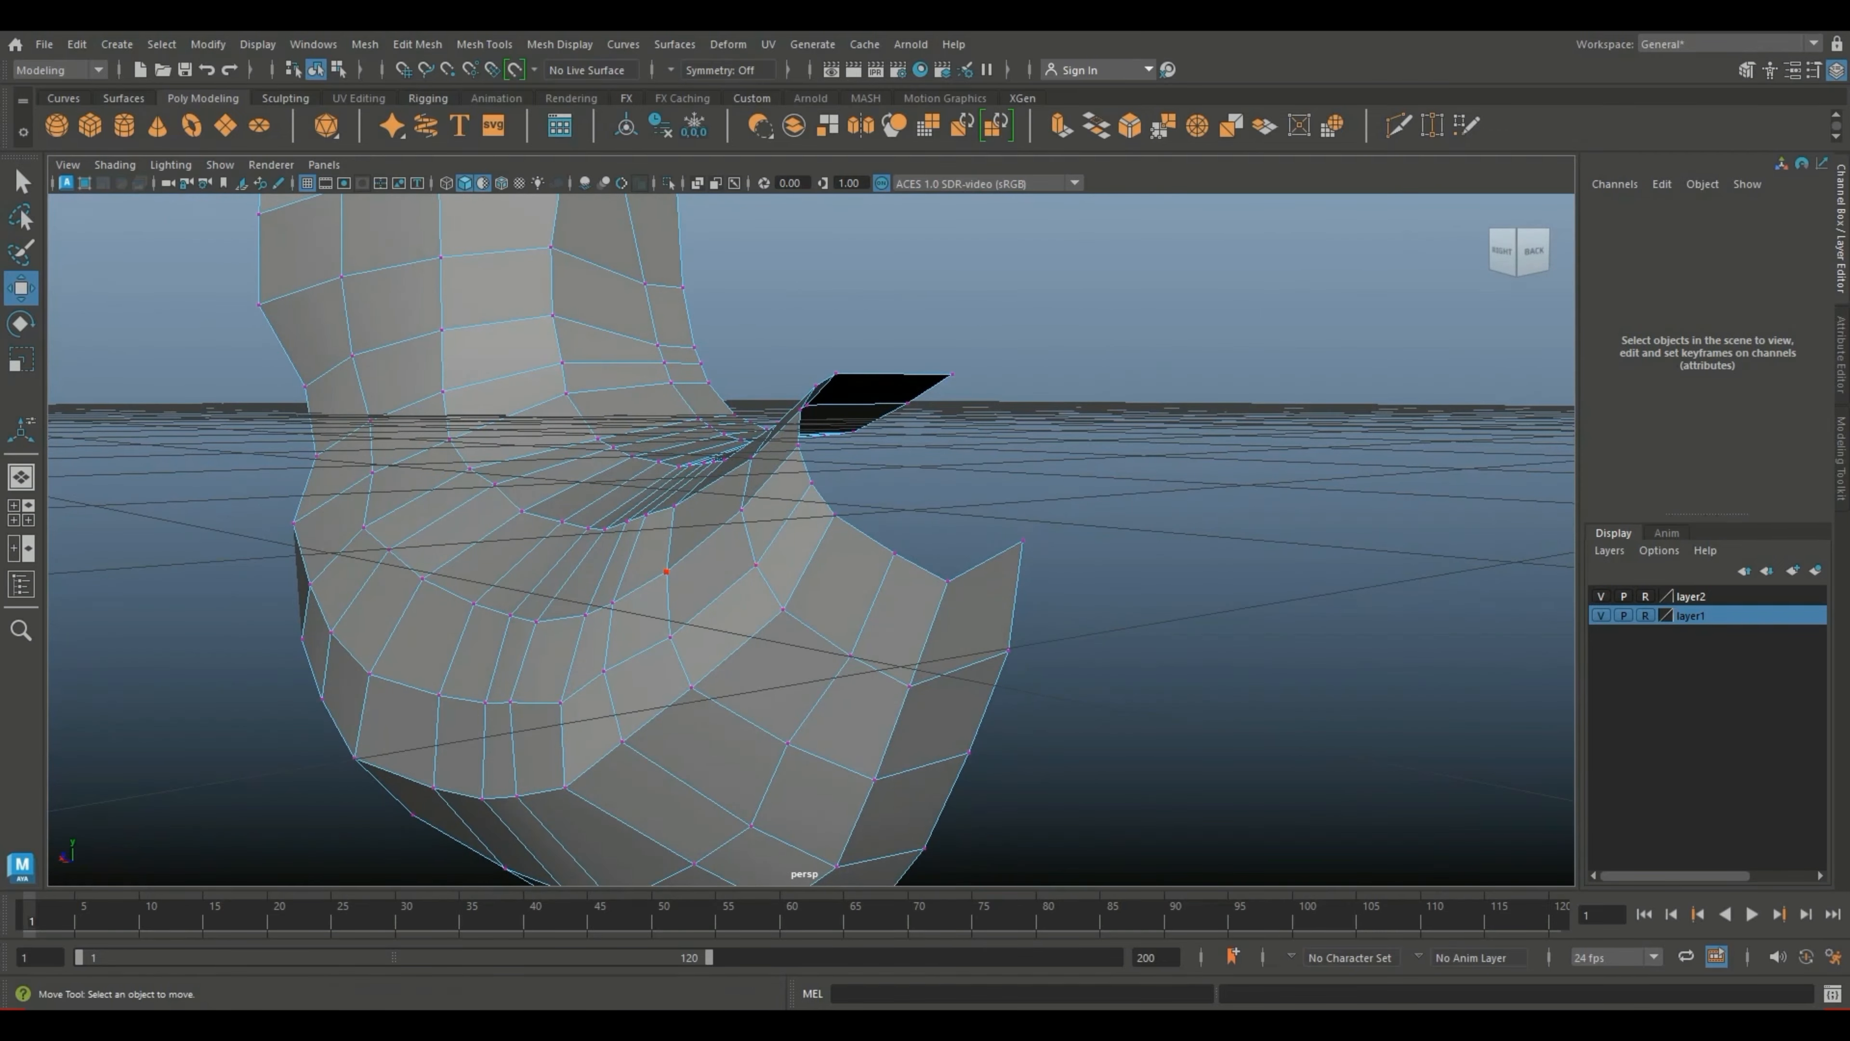
left_click(666, 572)
left_click(663, 567)
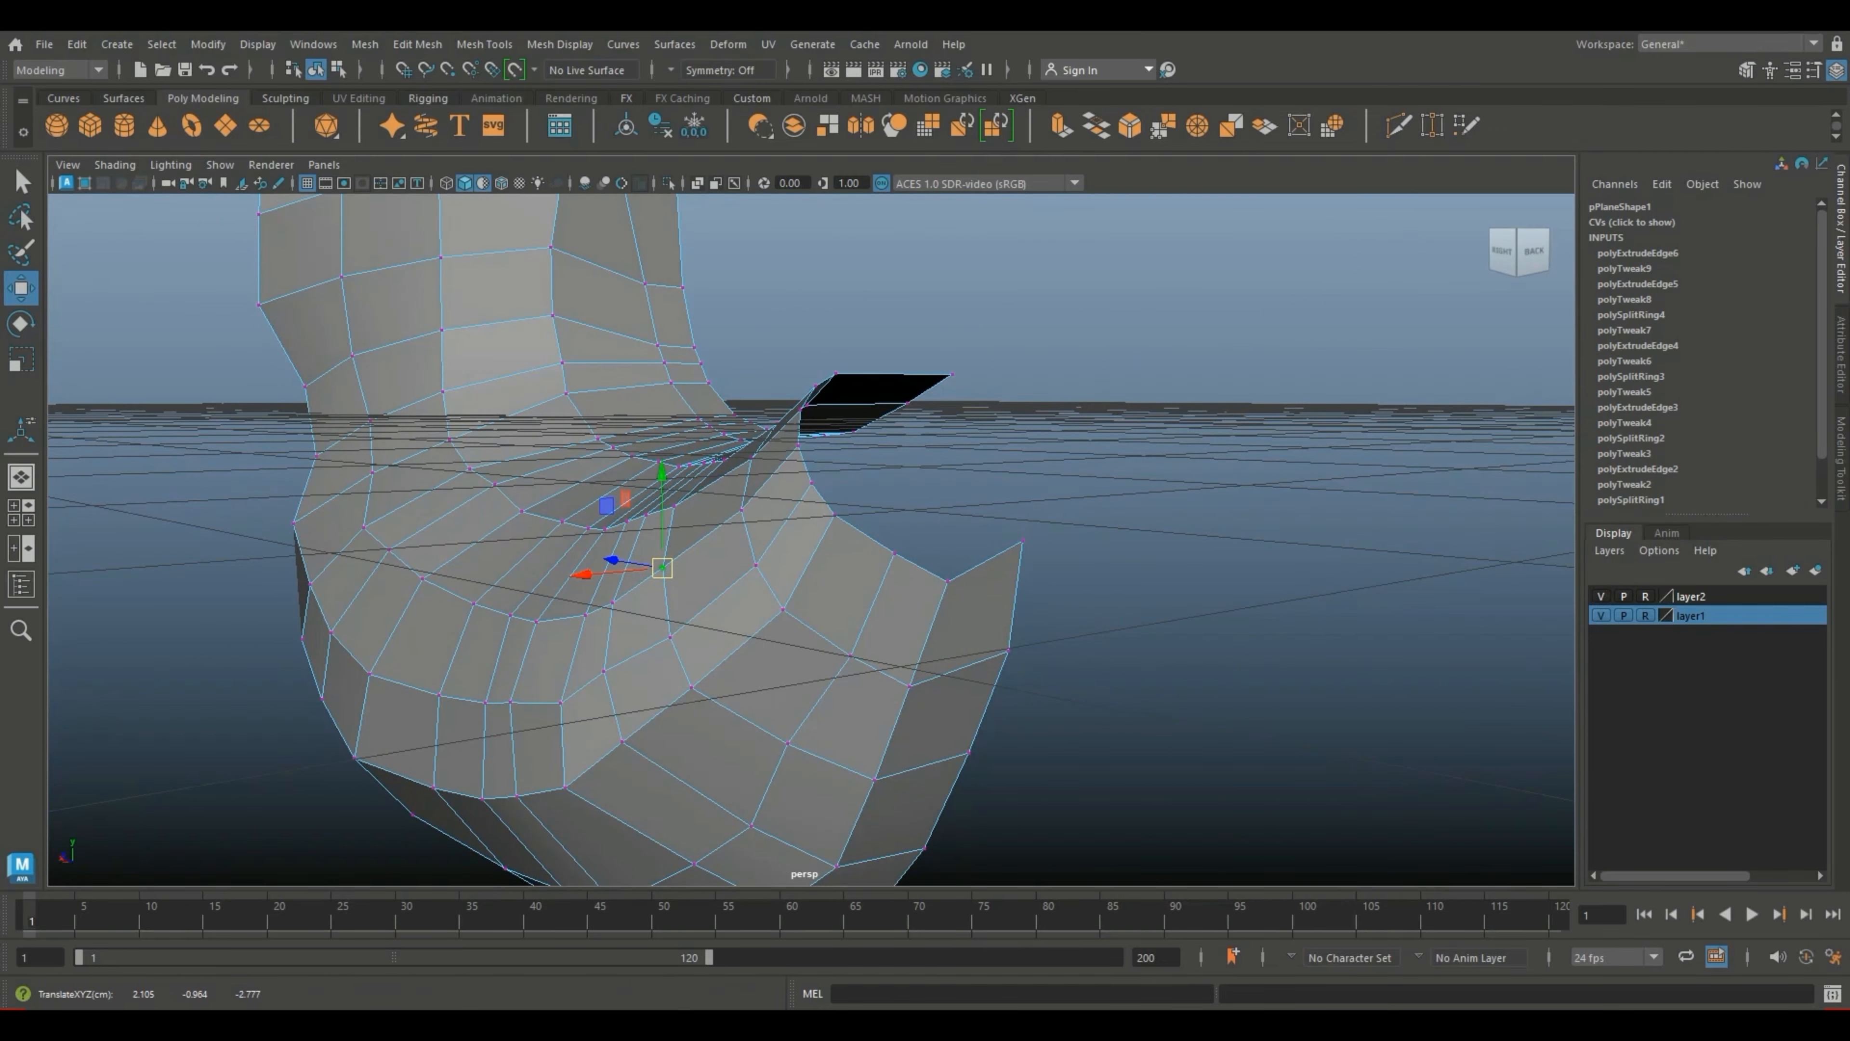
key("3")
scroll(662, 567, "down", 4)
left_click_drag(662, 567, 729, 641, "alt")
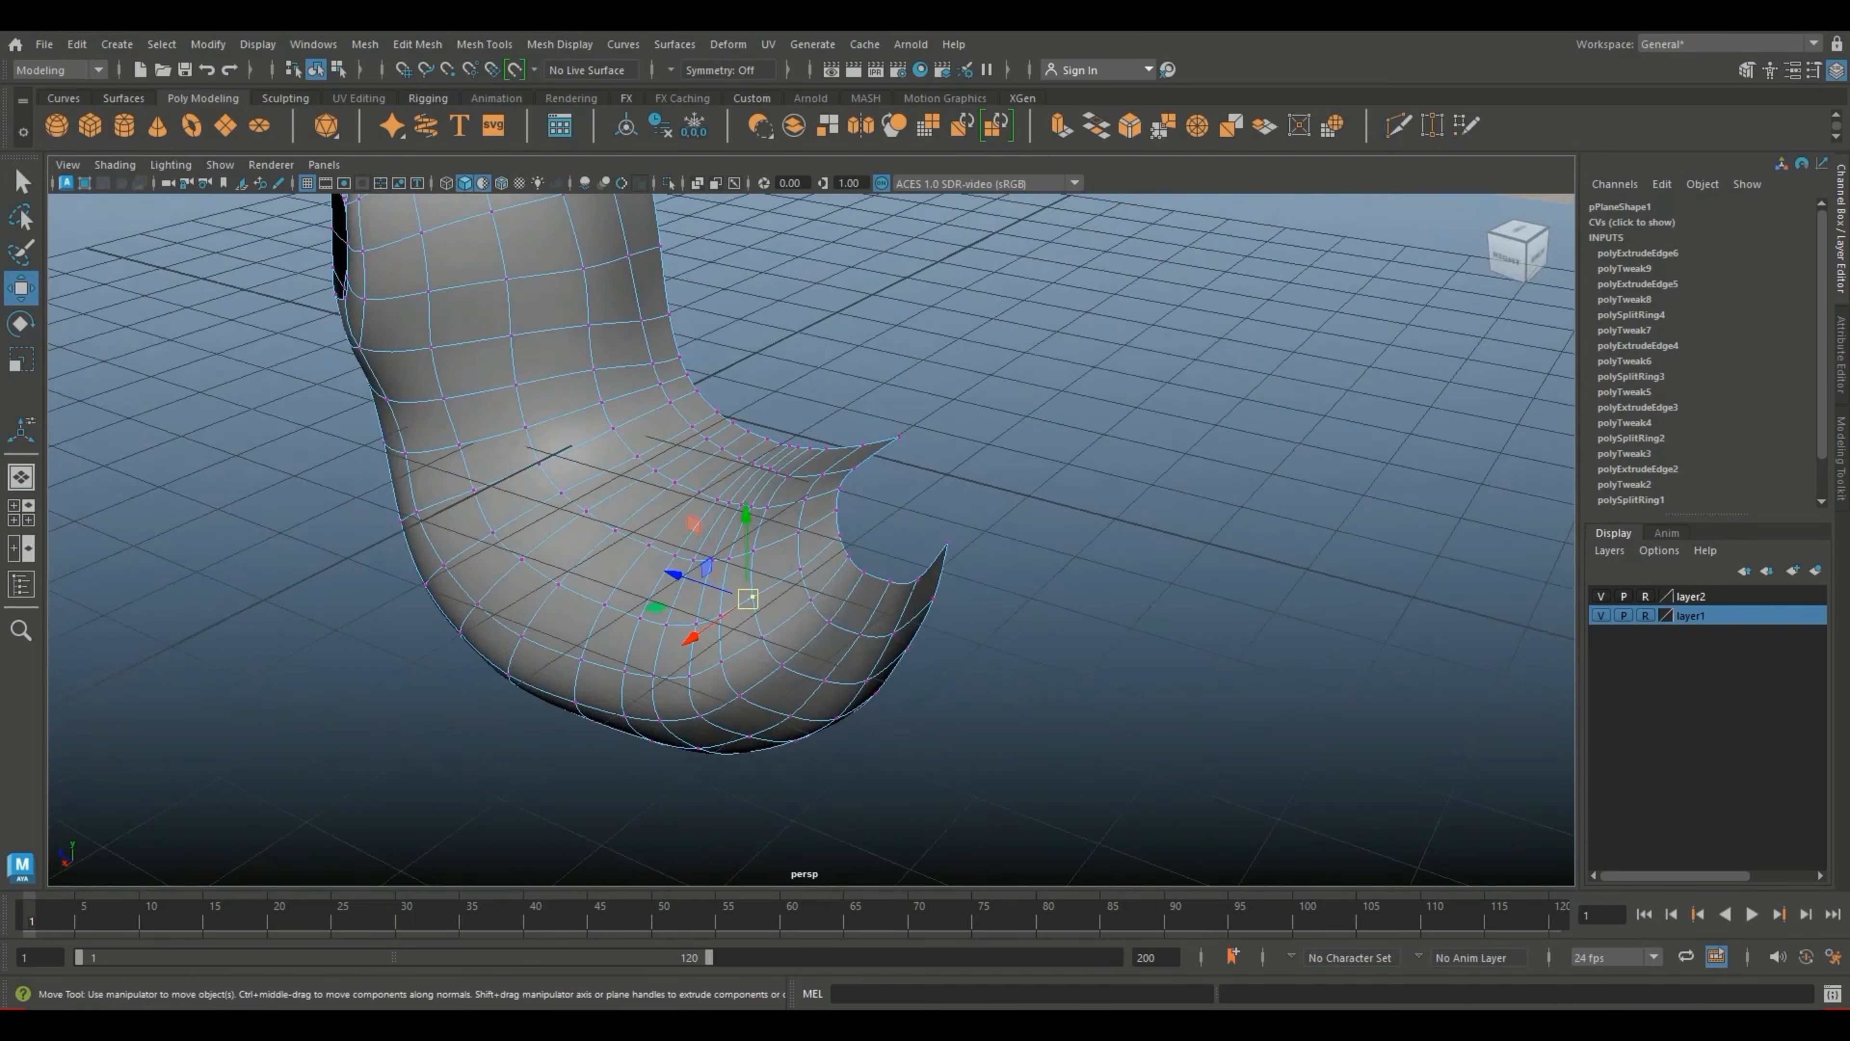
Step: Extrude the short border edge at the tip of the rump twice, curving the new strip backward and down
scroll(811, 540, "up", 4)
right_click_drag(996, 460, 997, 513)
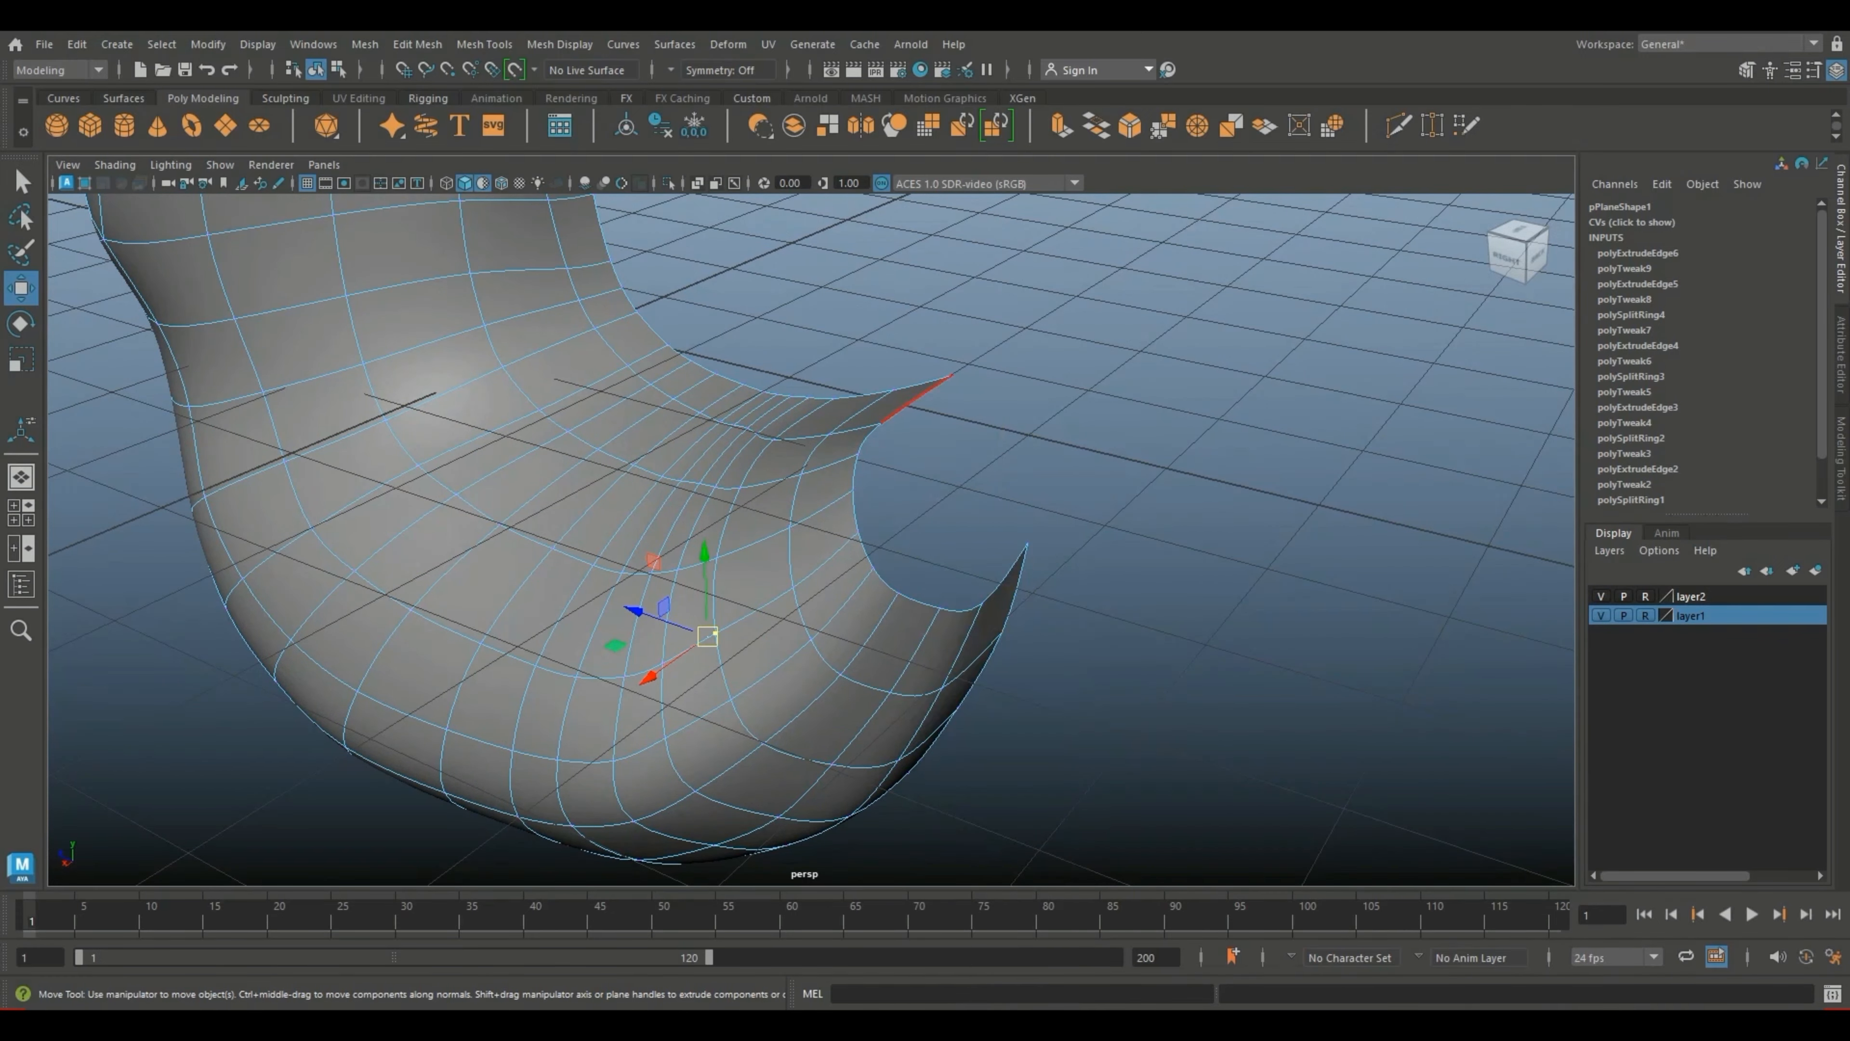
left_click(917, 397)
key("ctrl+e")
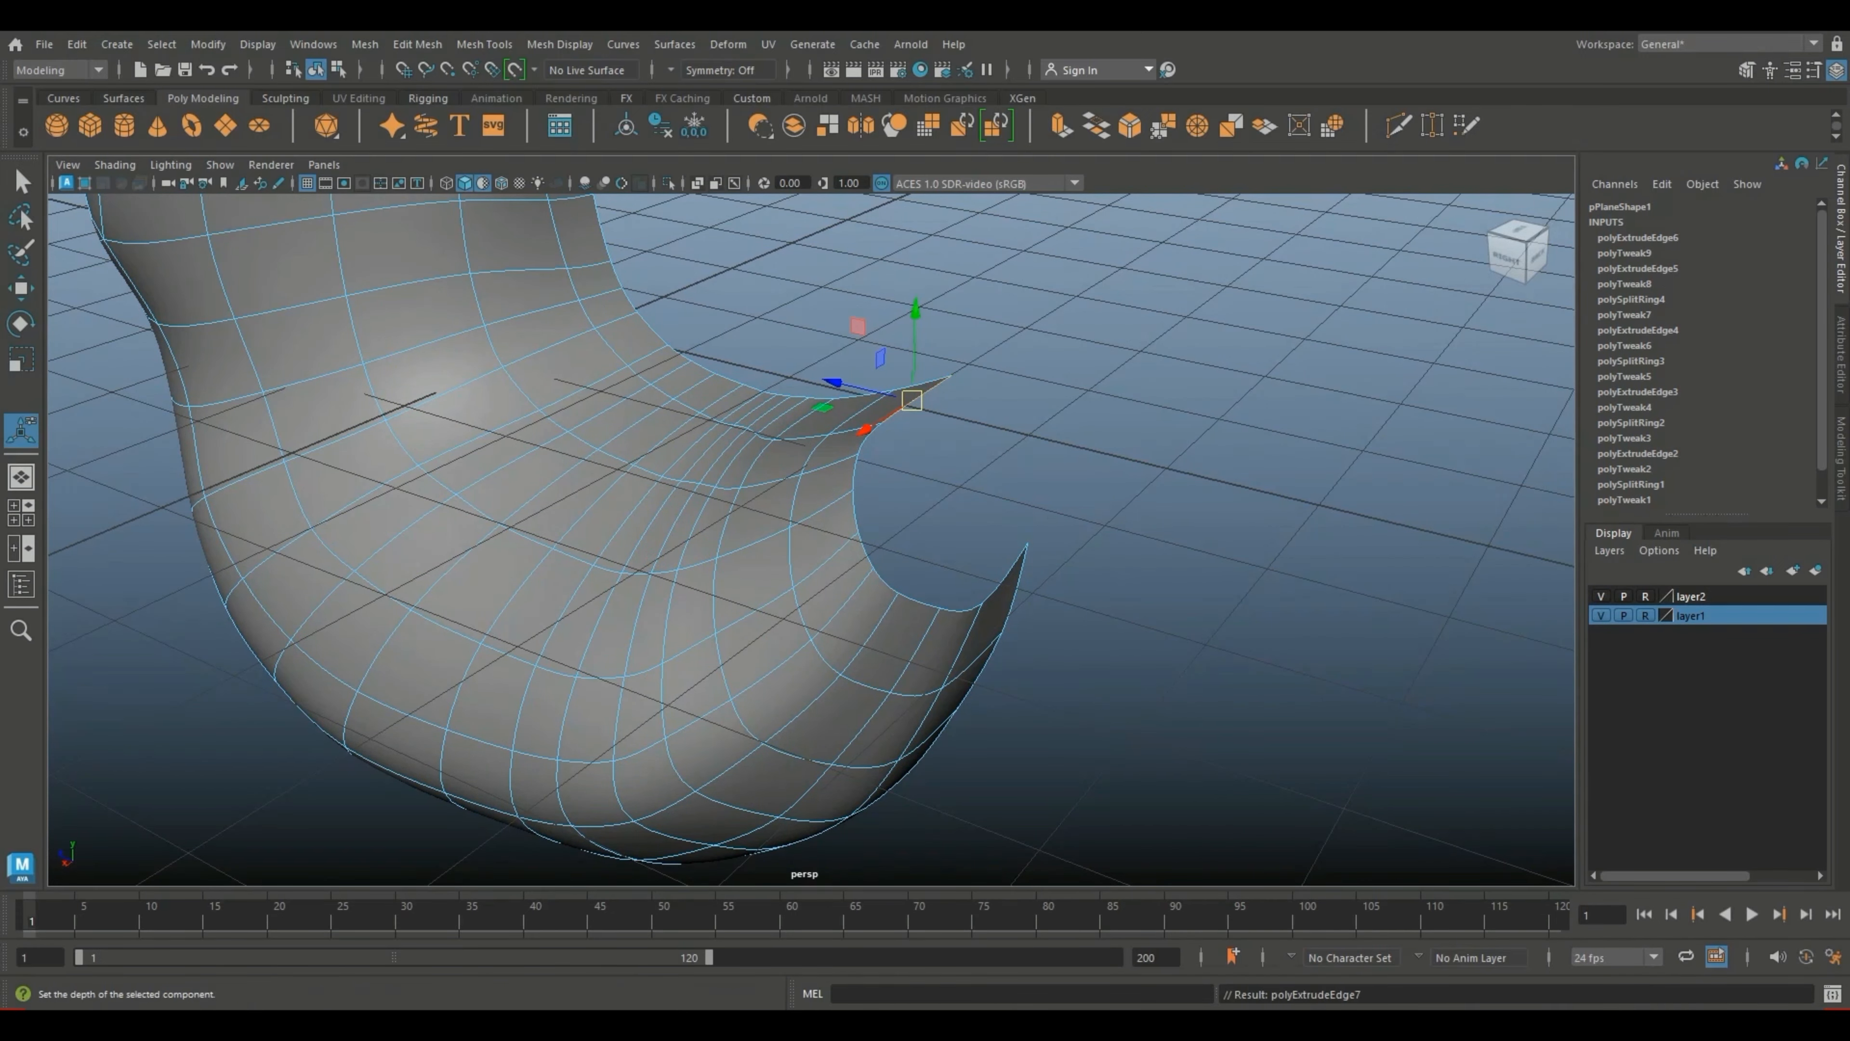
key("w")
left_click_drag(912, 401, 967, 438)
key("ctrl+e")
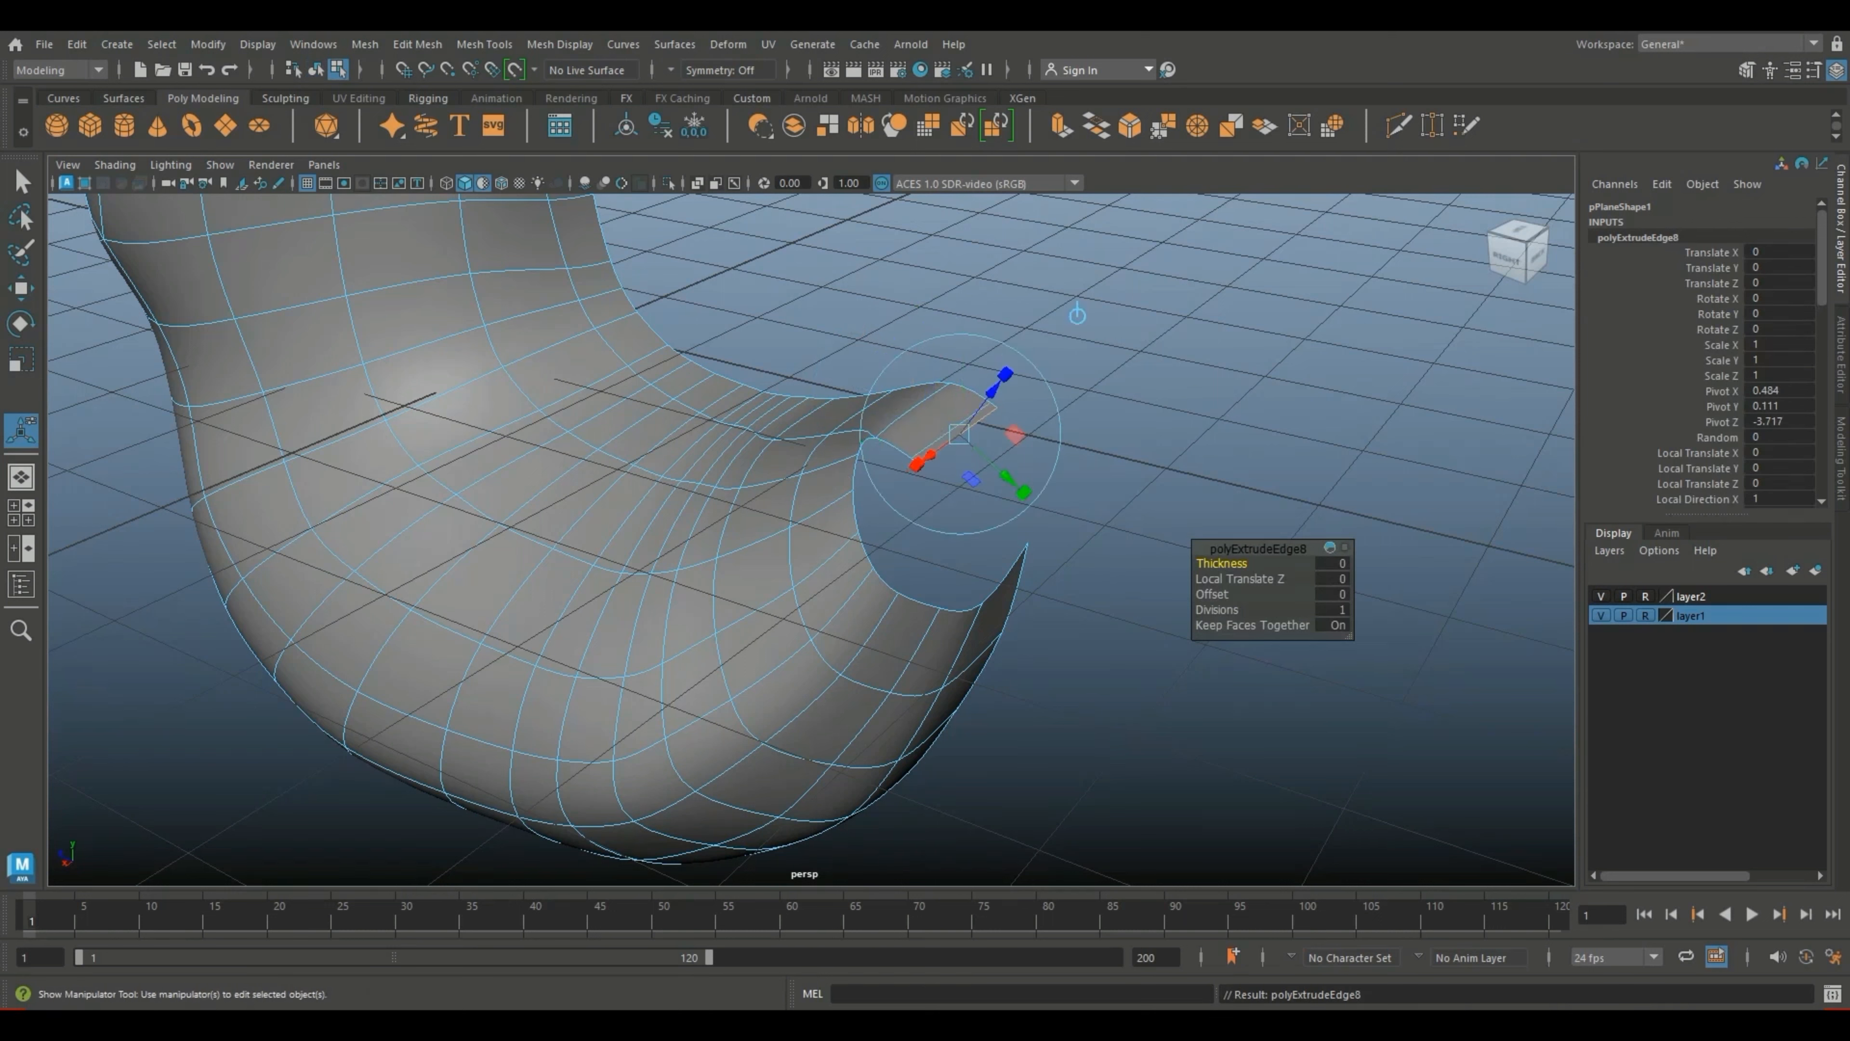
key("w")
left_click_drag(959, 434, 980, 465)
Step: In the side view, adjust the strip's end vertices to the reference outline below the tail base
left_click(20, 510)
key("space")
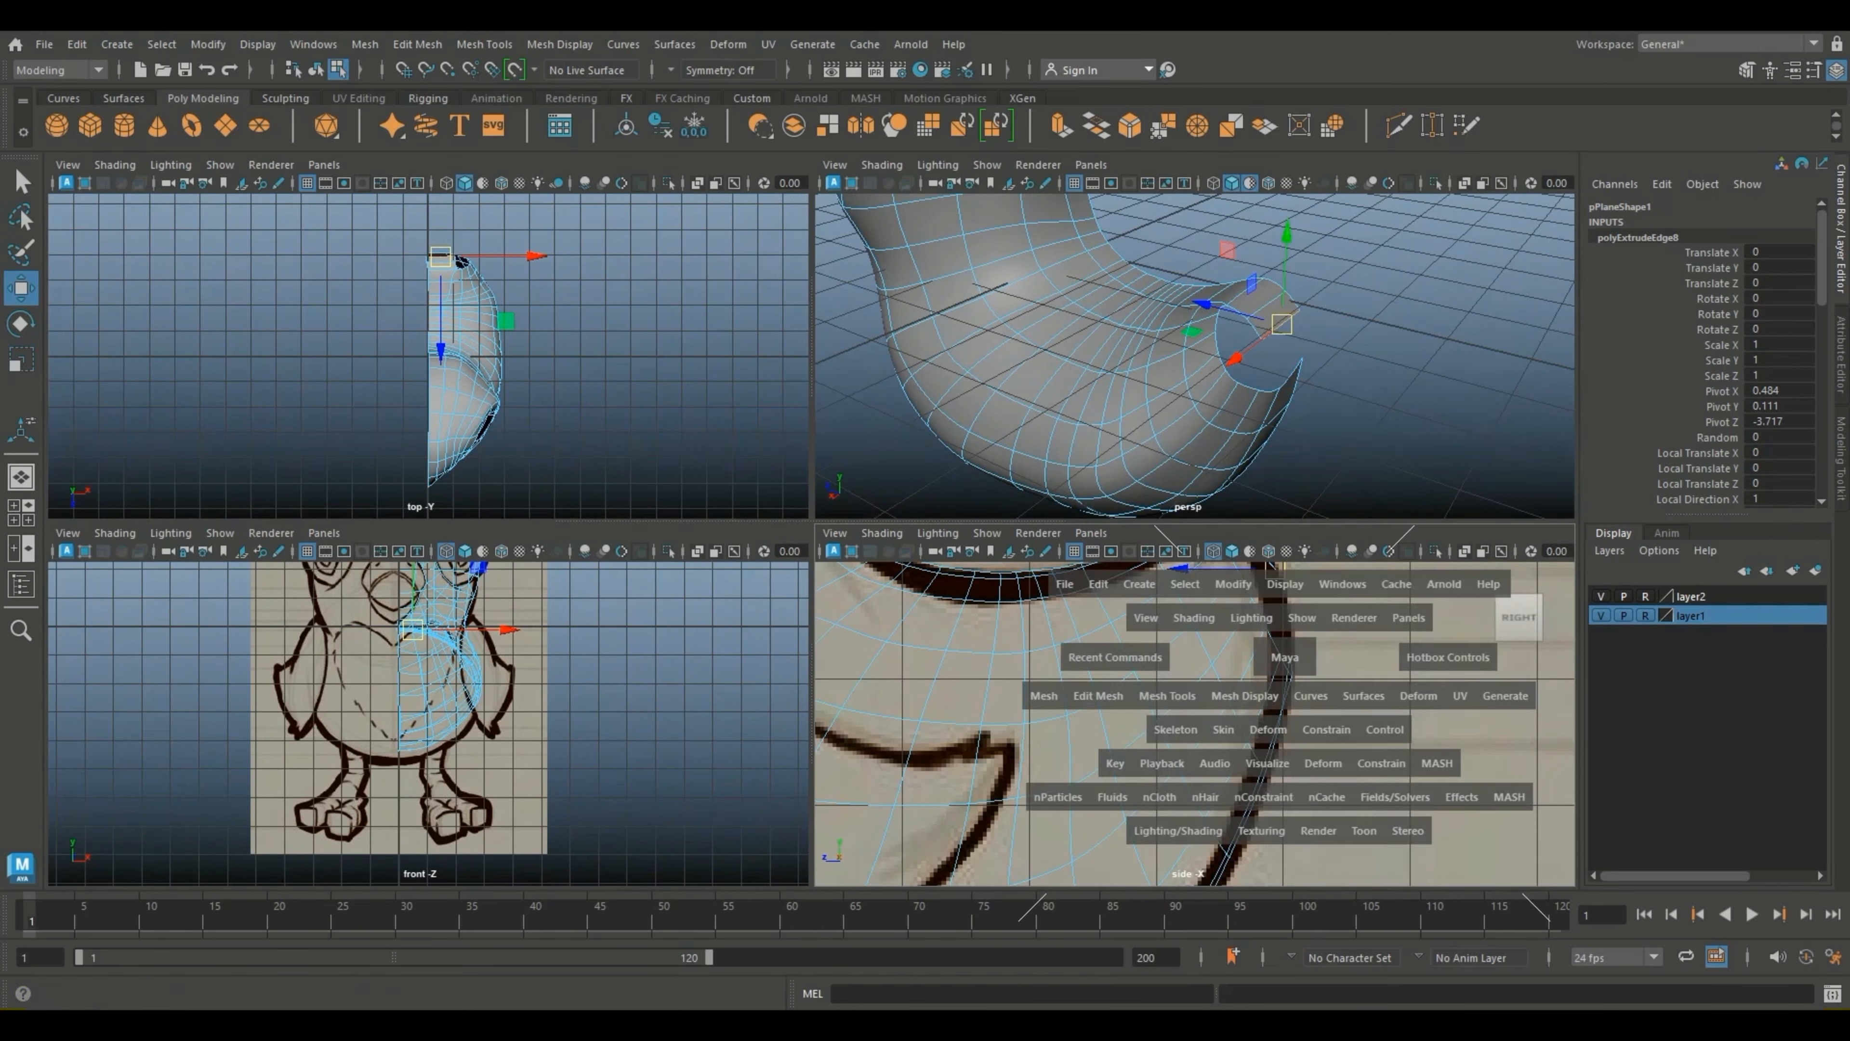
scroll(811, 539, "up", 3)
right_click_drag(802, 461, 714, 462)
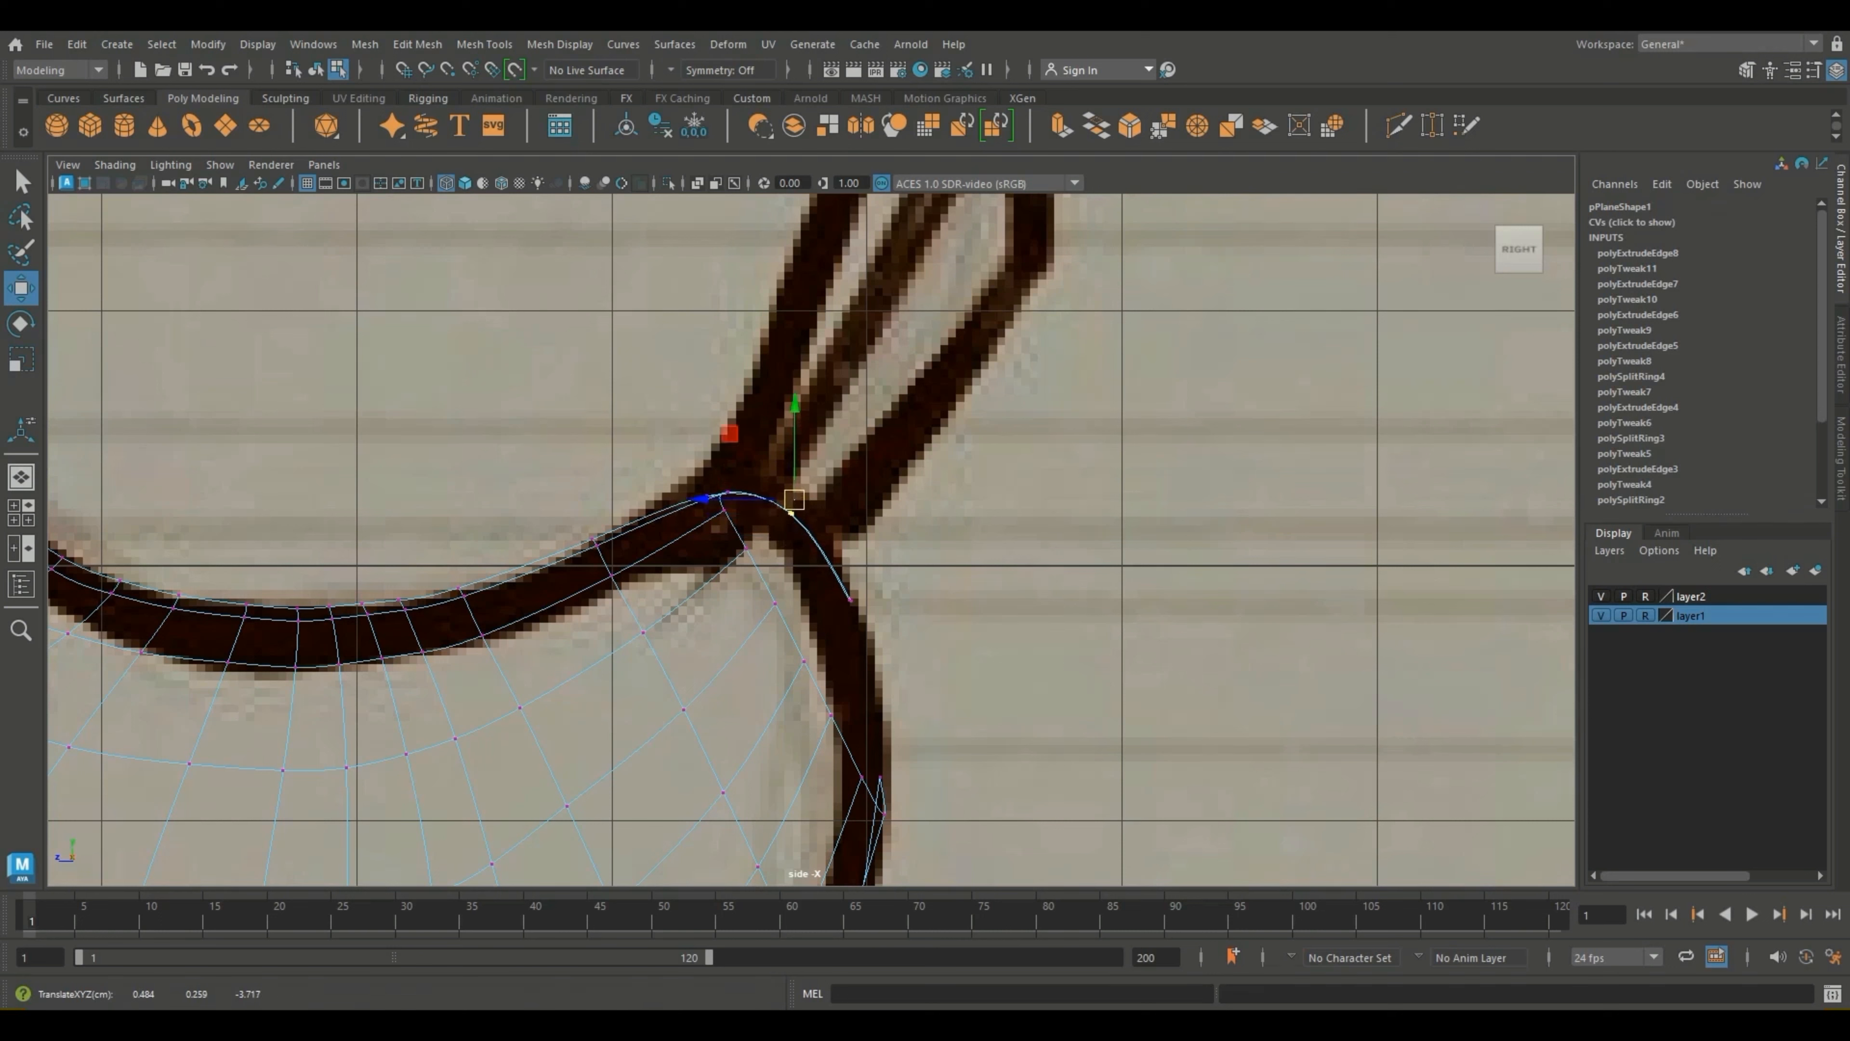
left_click(850, 599)
left_click_drag(850, 599, 851, 594)
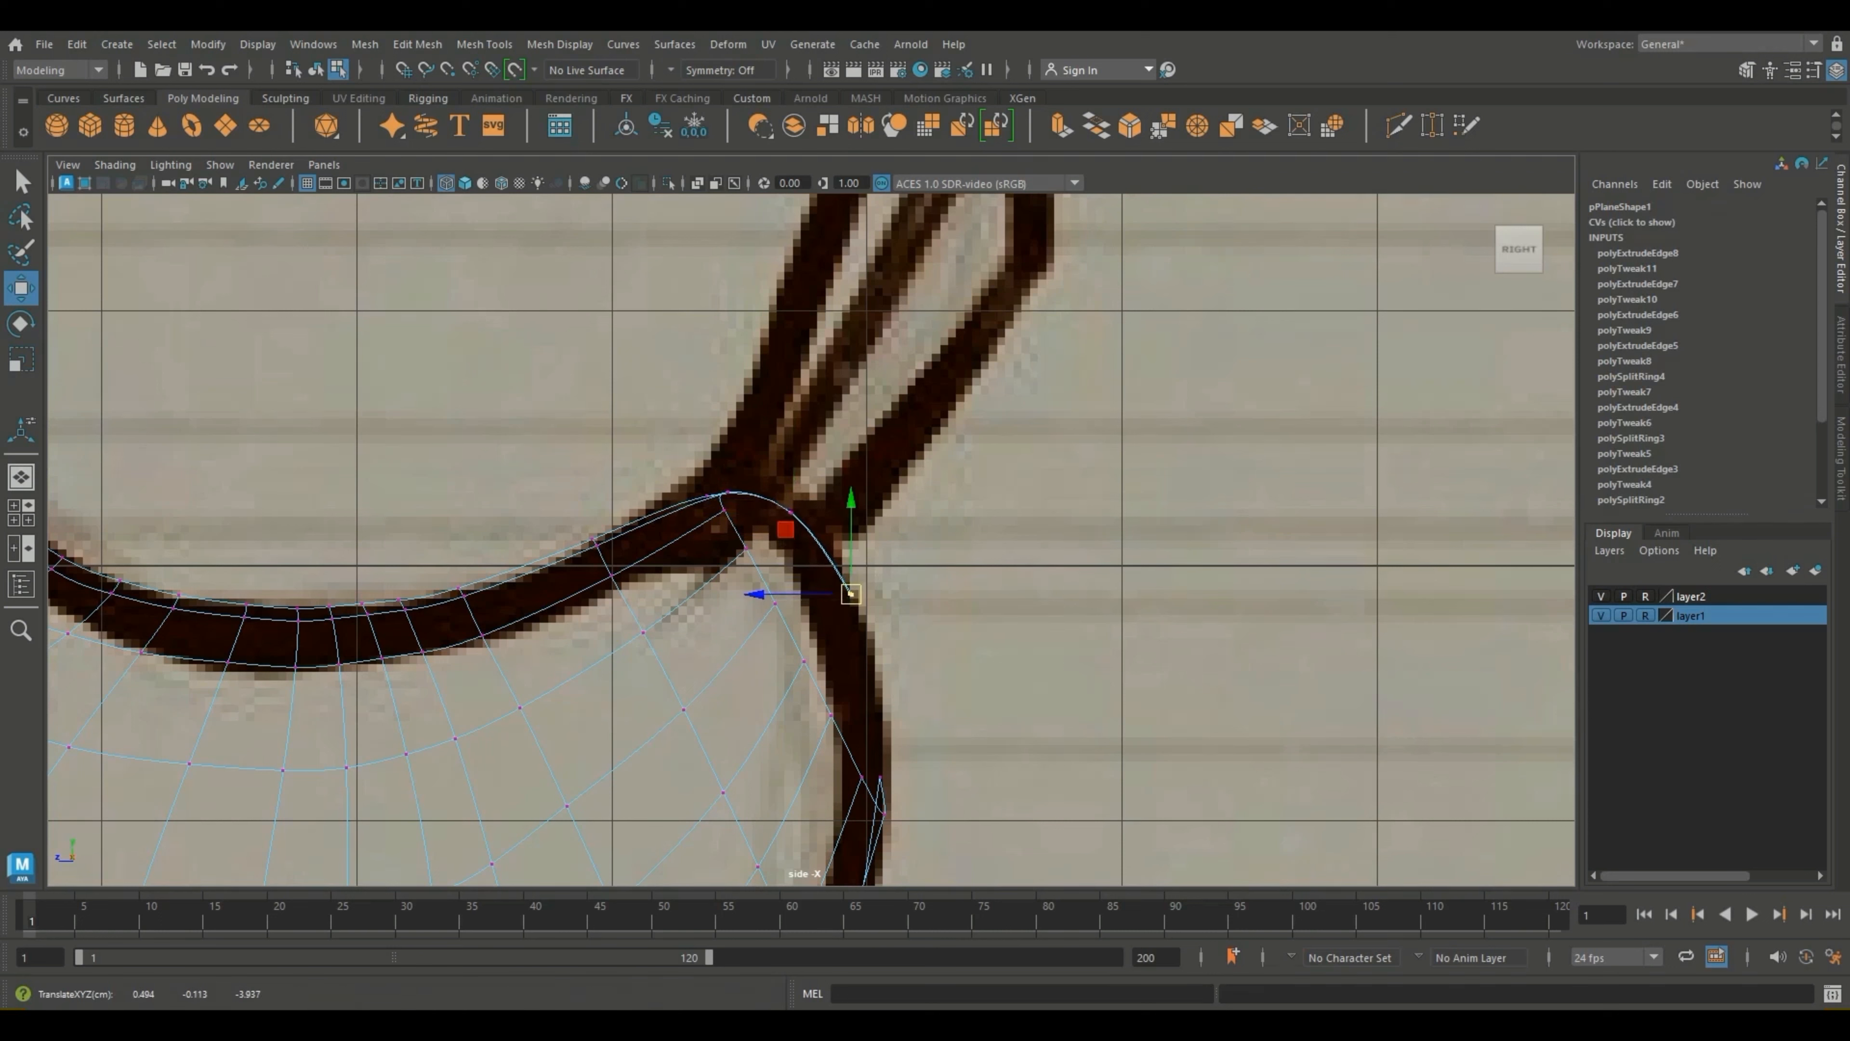
Step: Extrude the strip's end edge twice more, following the reference's rear outline down to the lower border of the opening
key("ctrl+e")
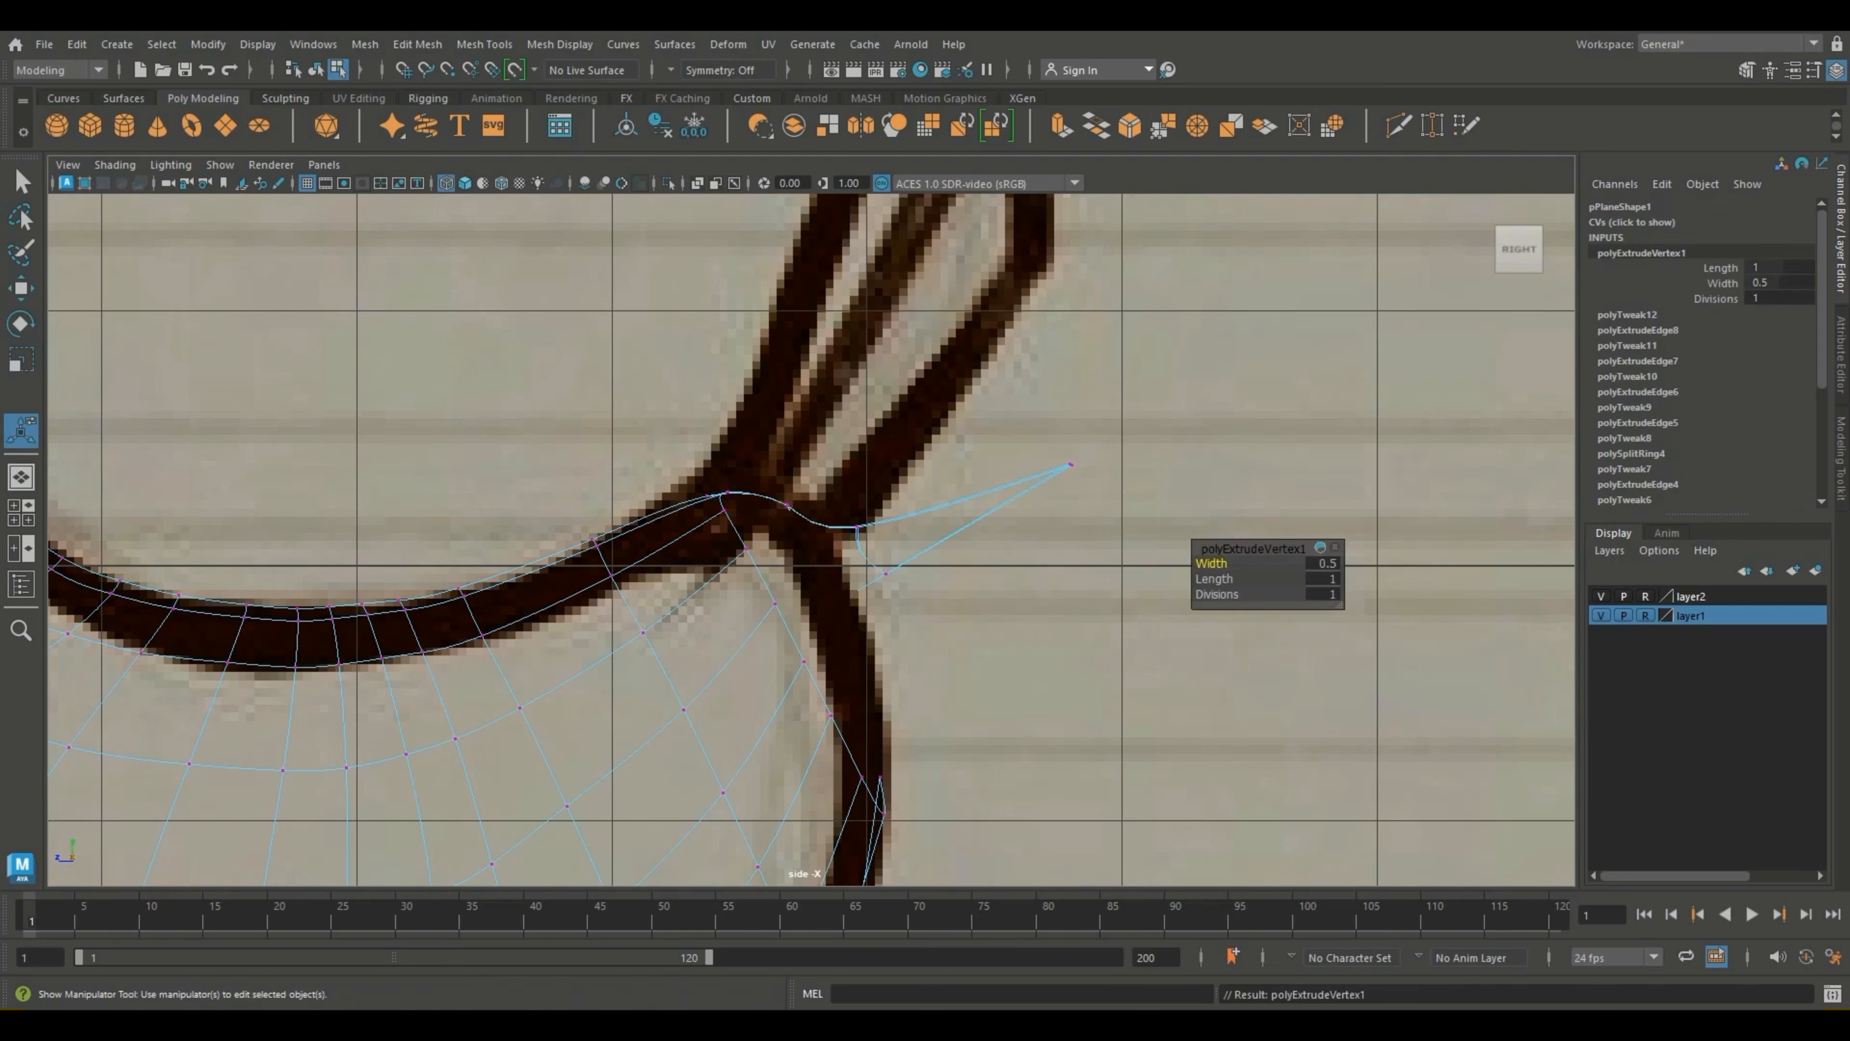
key("ctrl+z")
right_click_drag(855, 583, 856, 406)
left_click_drag(878, 617, 816, 554)
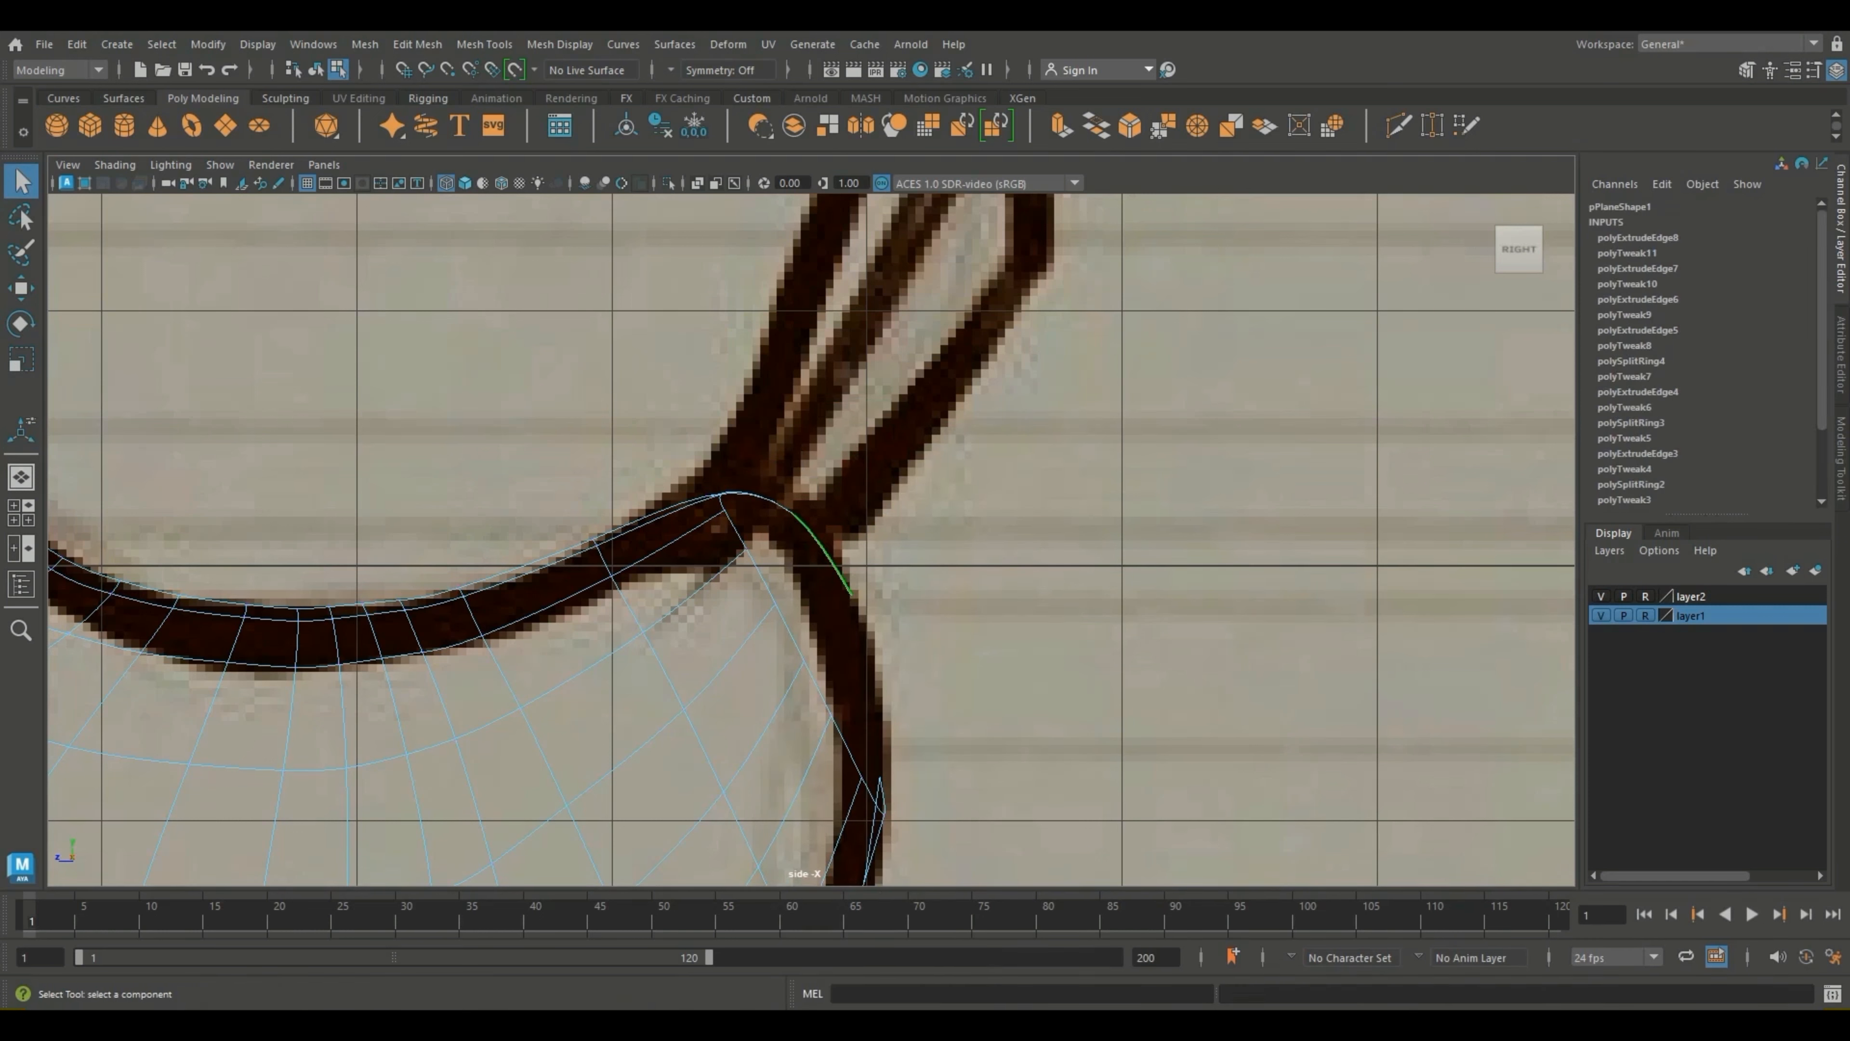
key("ctrl+e")
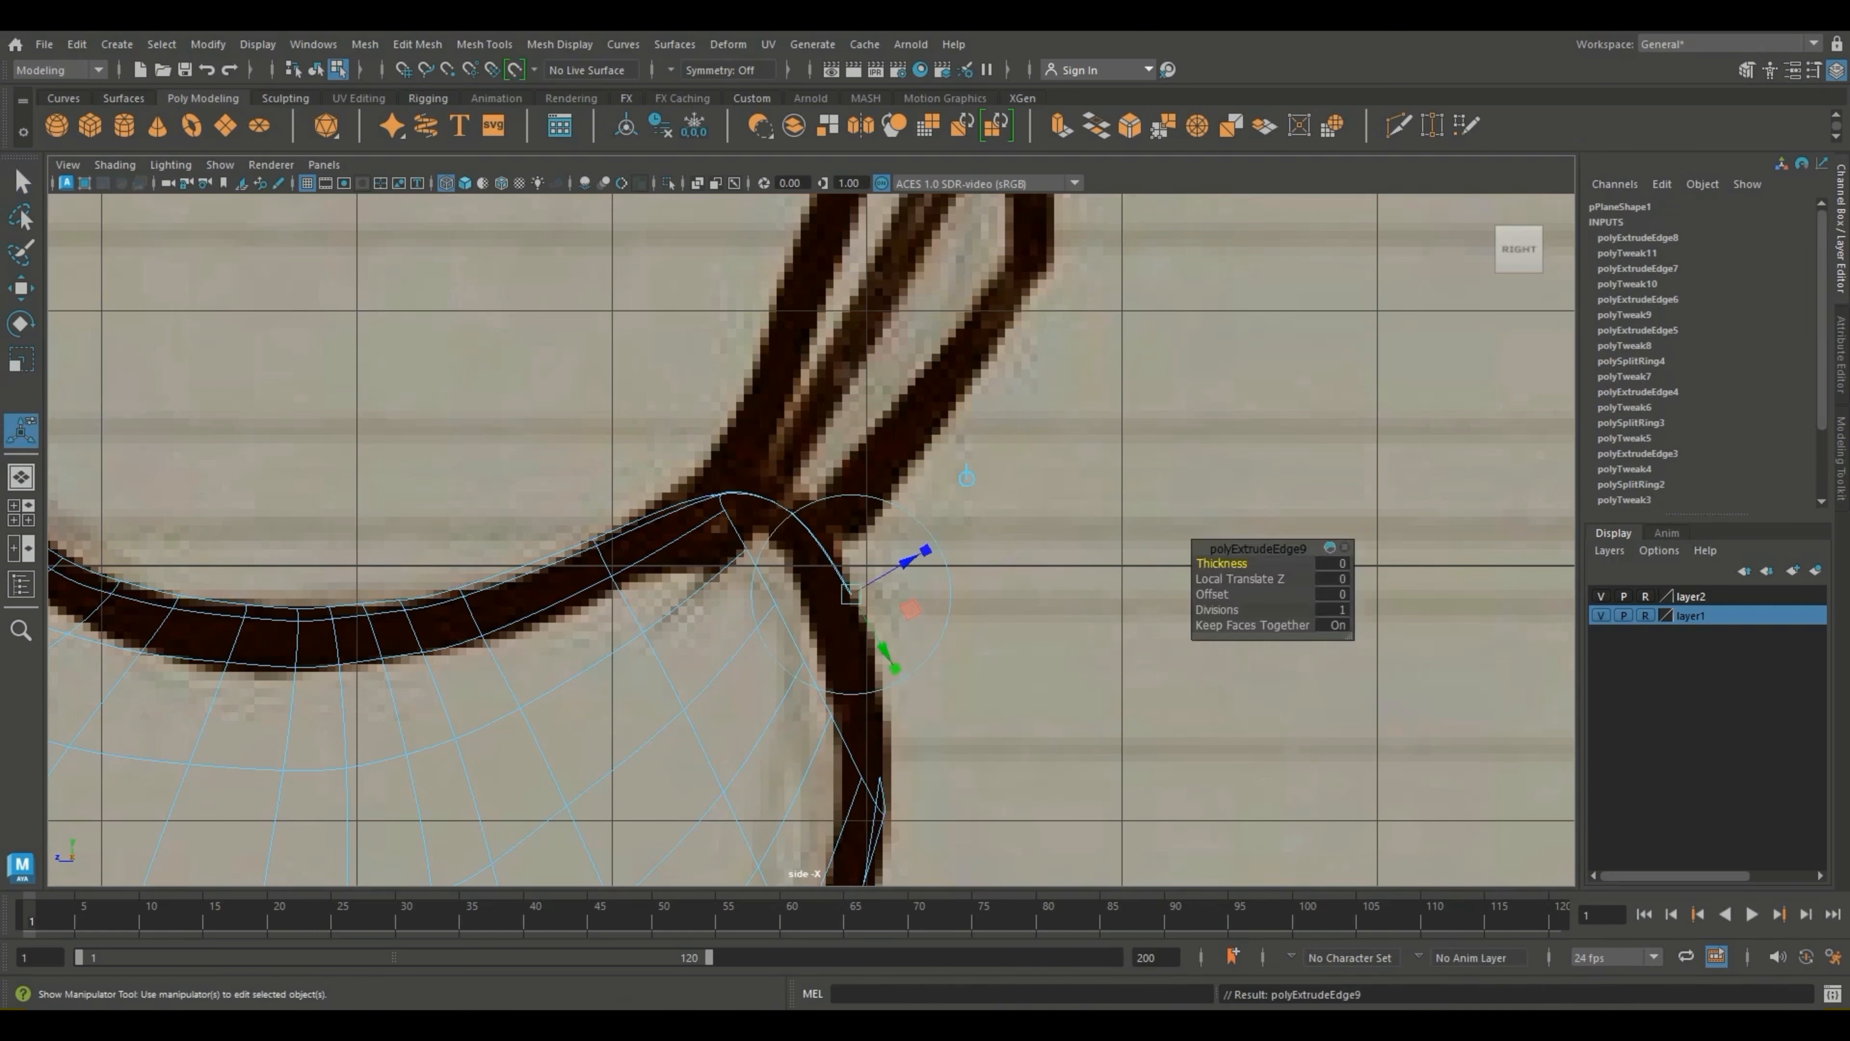
key("w")
left_click_drag(851, 594, 880, 783)
key("ctrl+e")
key("w")
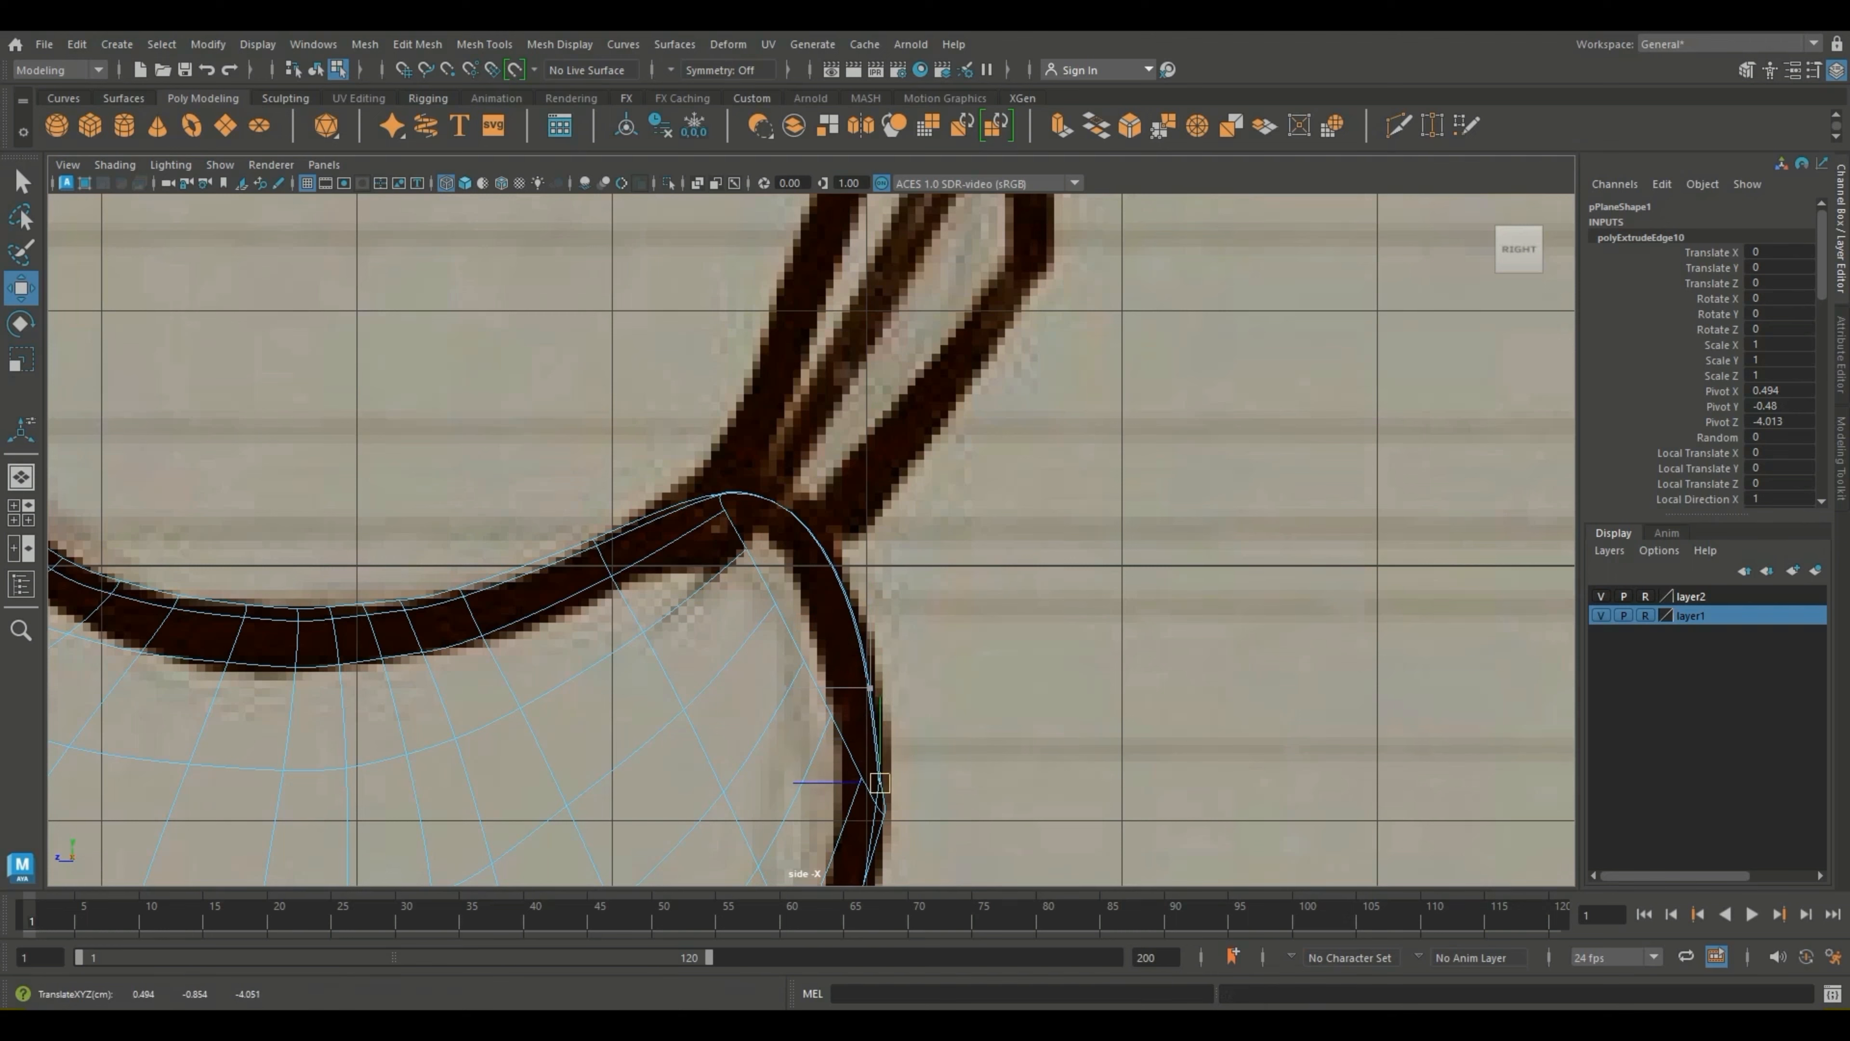
Step: In the perspective view, align the strip's end edge and shift its inner border vertices sideways onto the body's centre line
key("space")
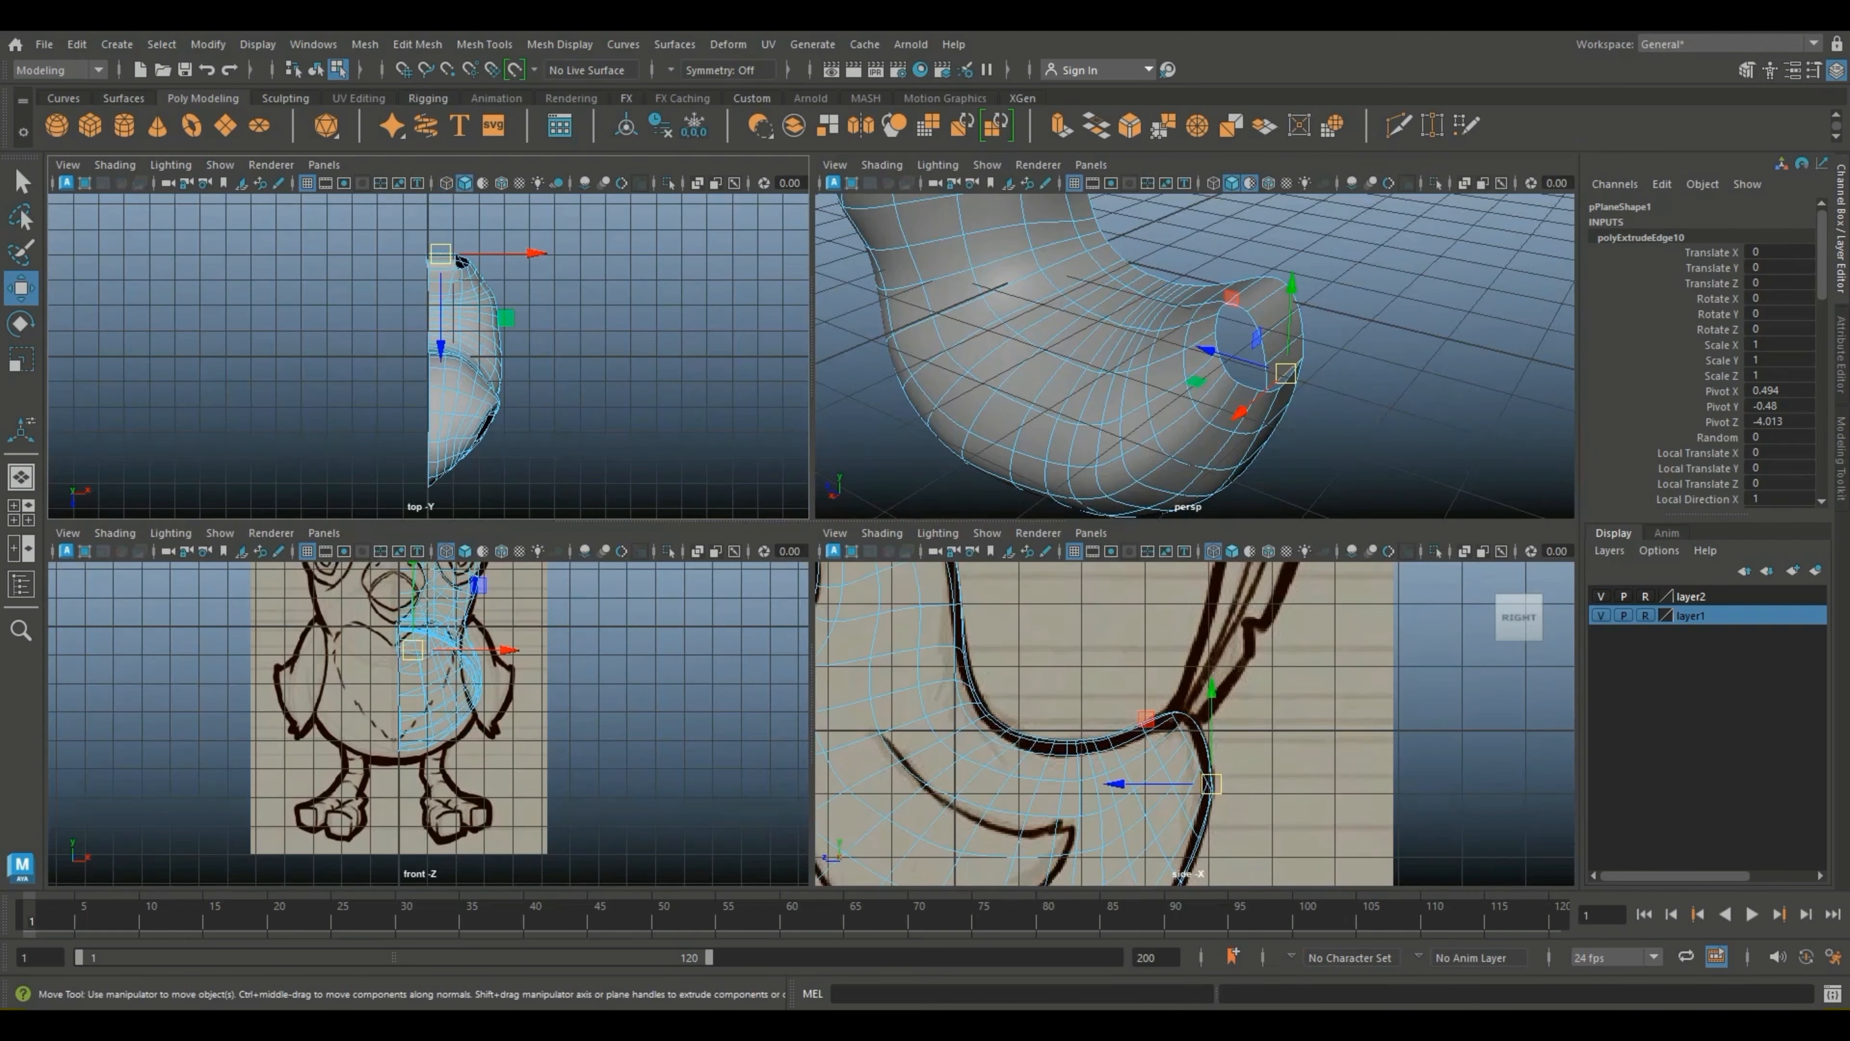
key("space")
left_click_drag(1107, 525, 965, 510, "alt")
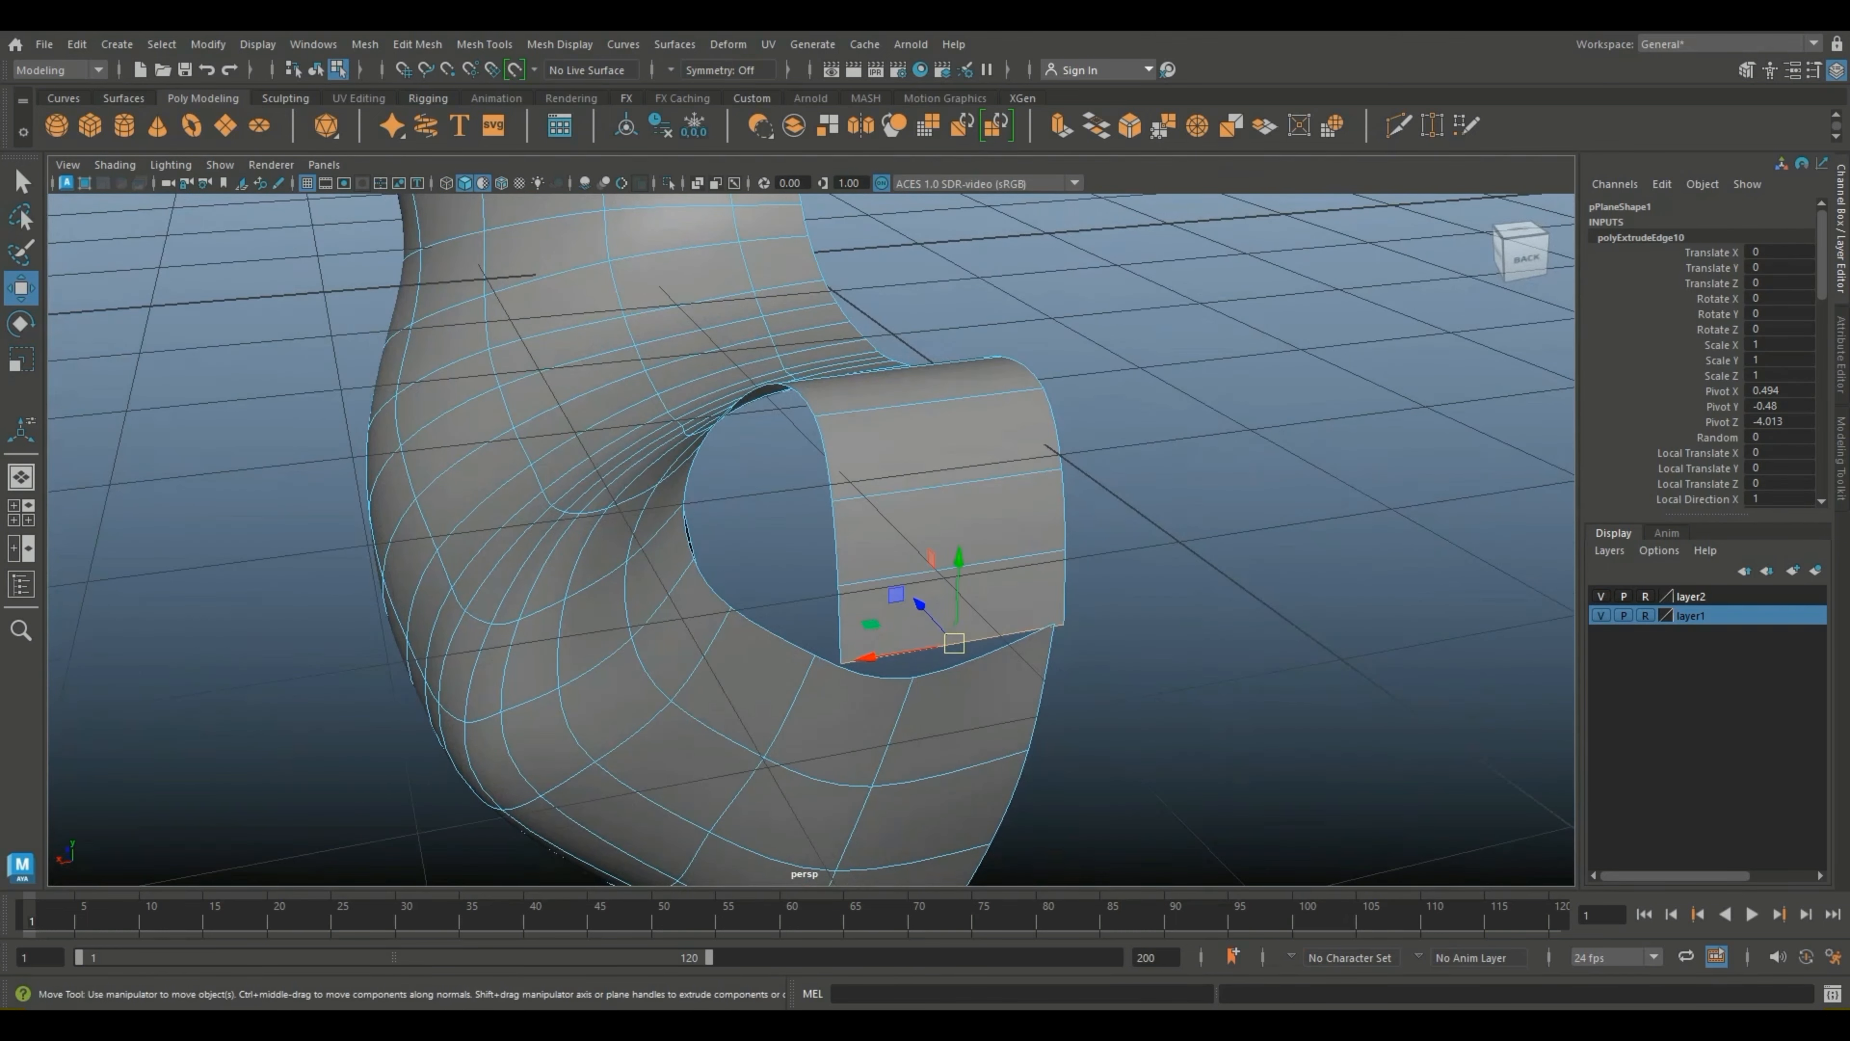
left_click_drag(954, 642, 960, 640)
right_click_drag(1015, 458, 932, 485)
left_click_drag(1045, 607, 975, 637)
left_click(1104, 640)
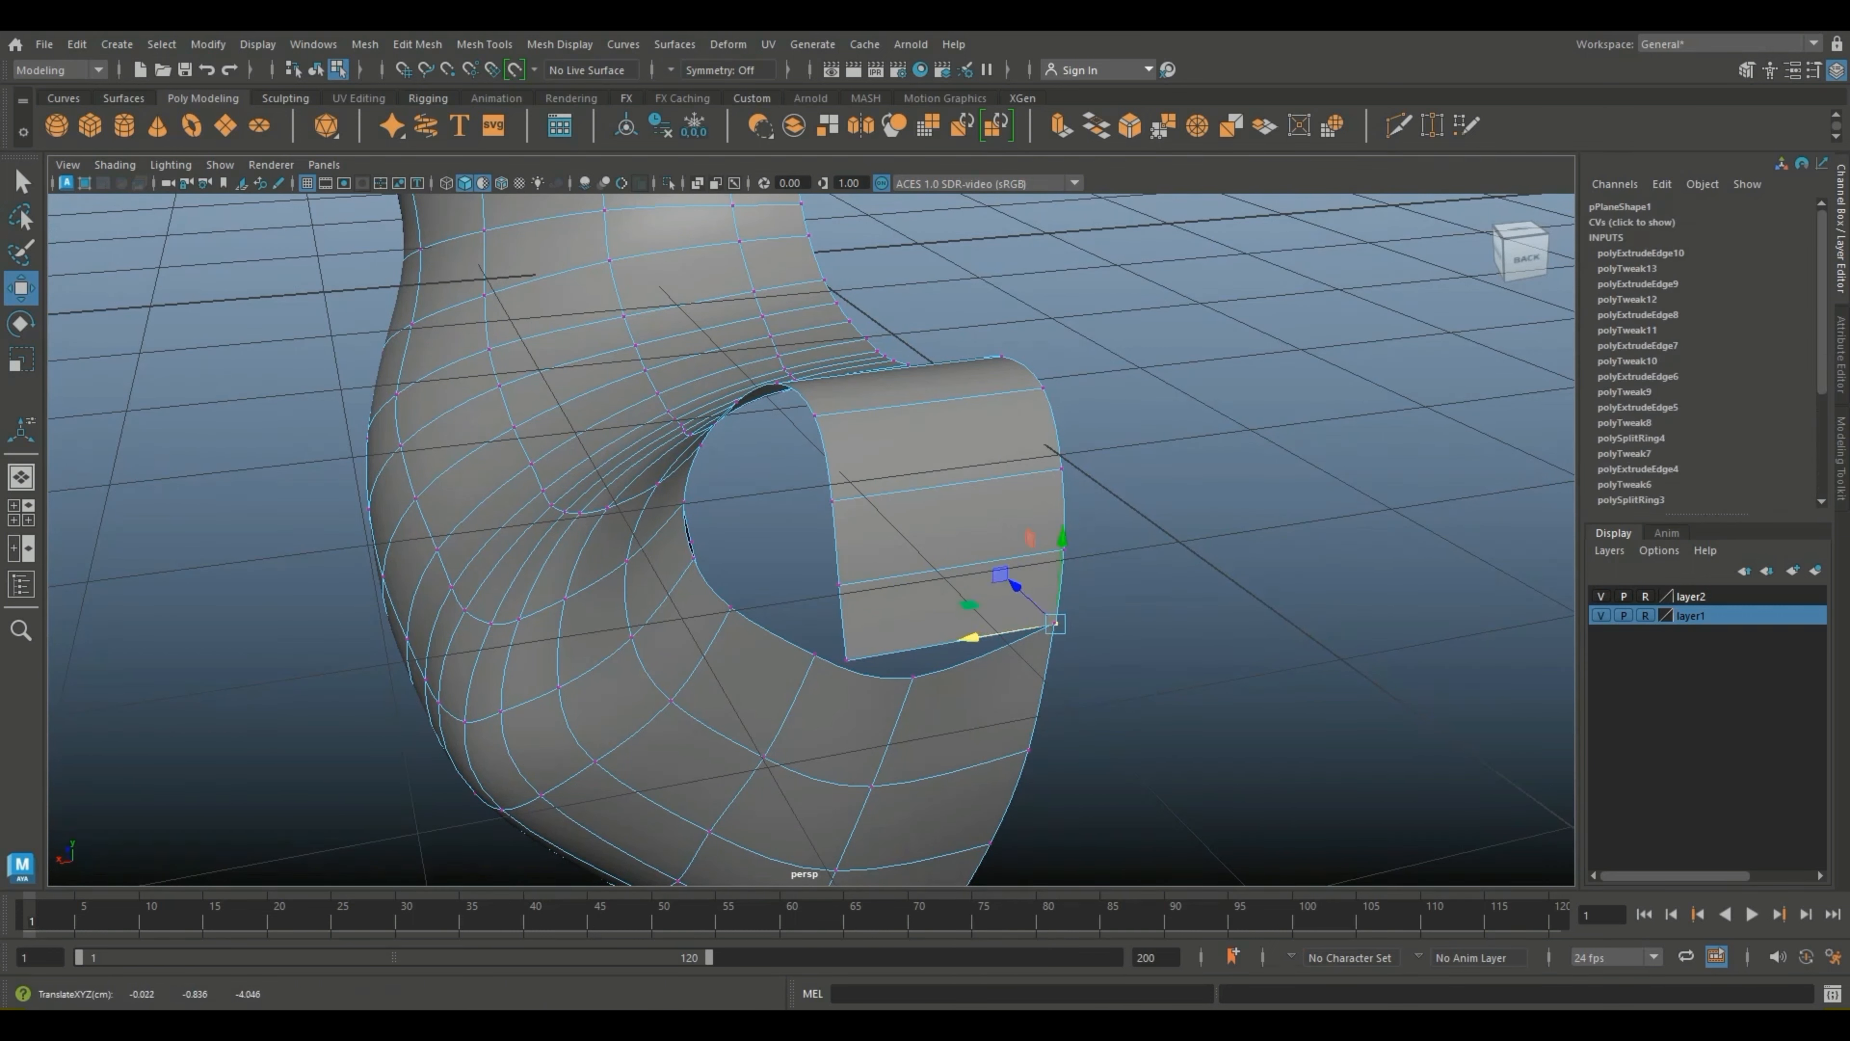
left_click_drag(1110, 567, 1015, 356)
mouse_move(972, 475)
left_mouse_down()
mouse_move(1093, 620)
mouse_move(1118, 557)
mouse_move(985, 447)
left_mouse_up()
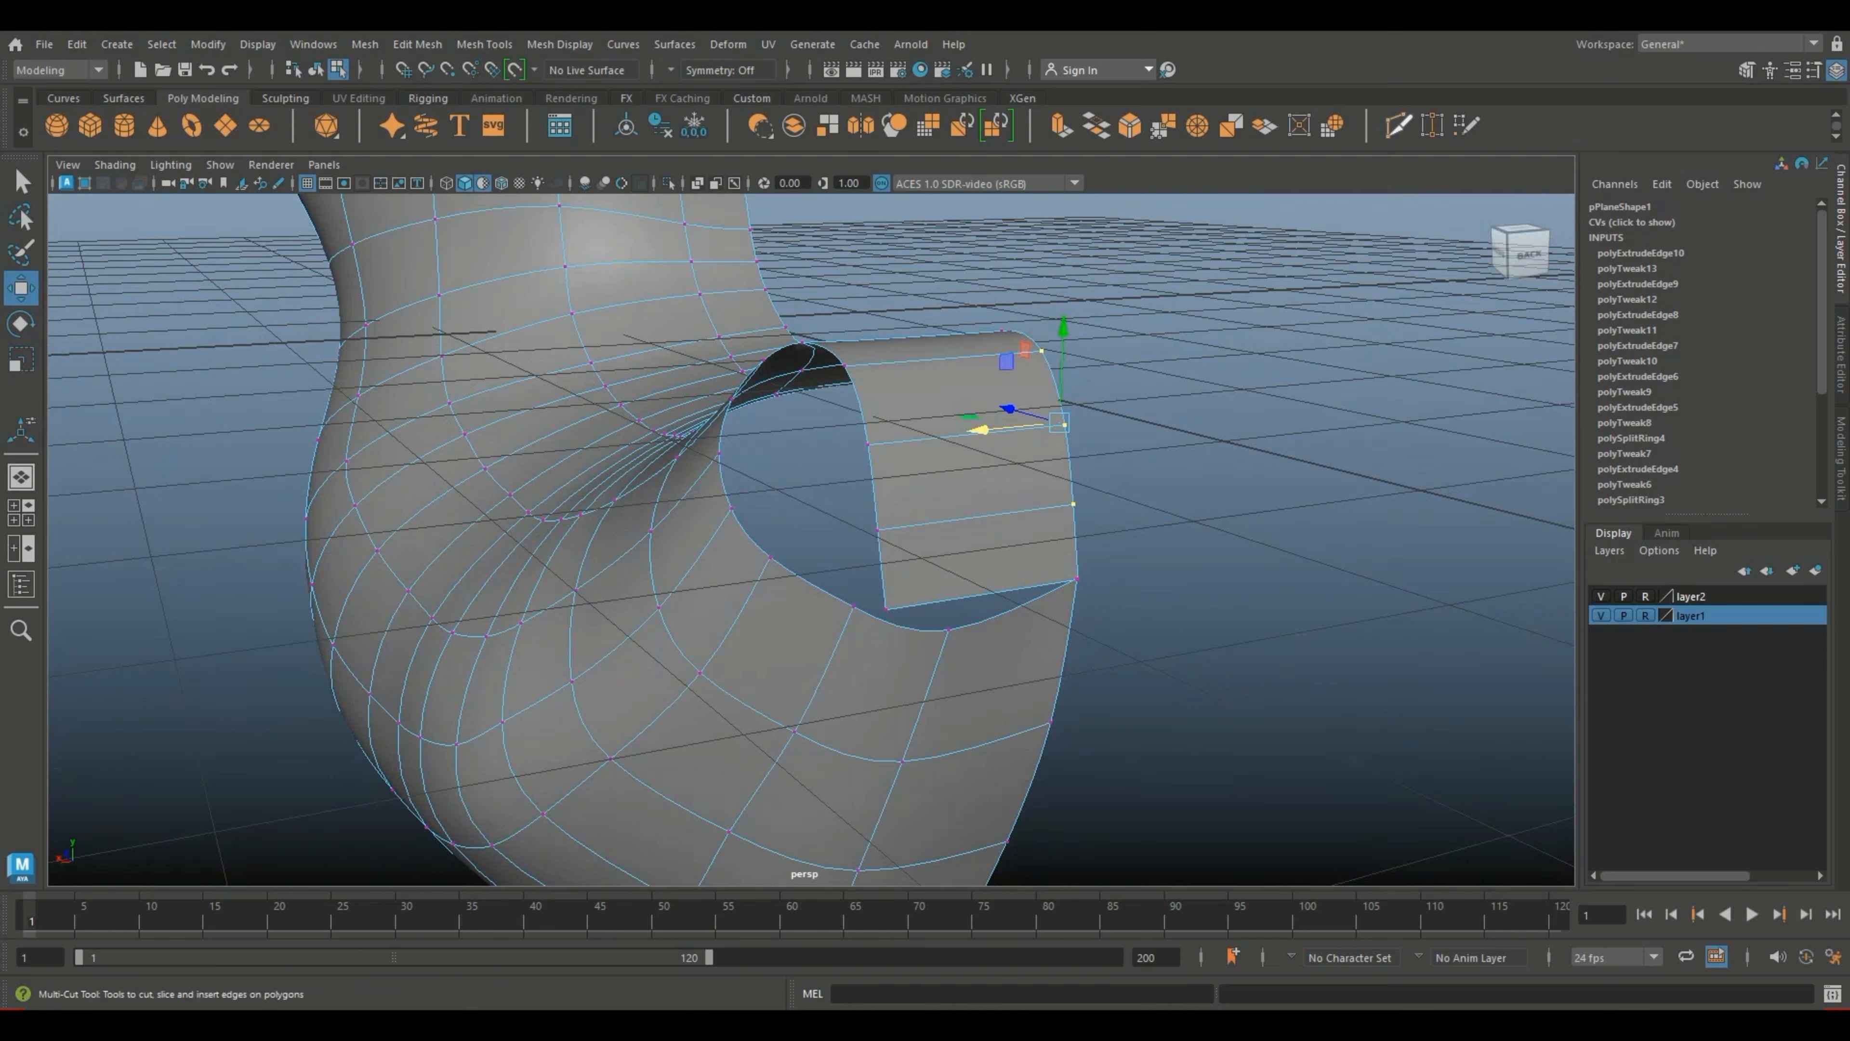
Step: Target-weld the strip's lower outer corner vertex to the body's border vertex directly beneath it
left_click(1433, 125)
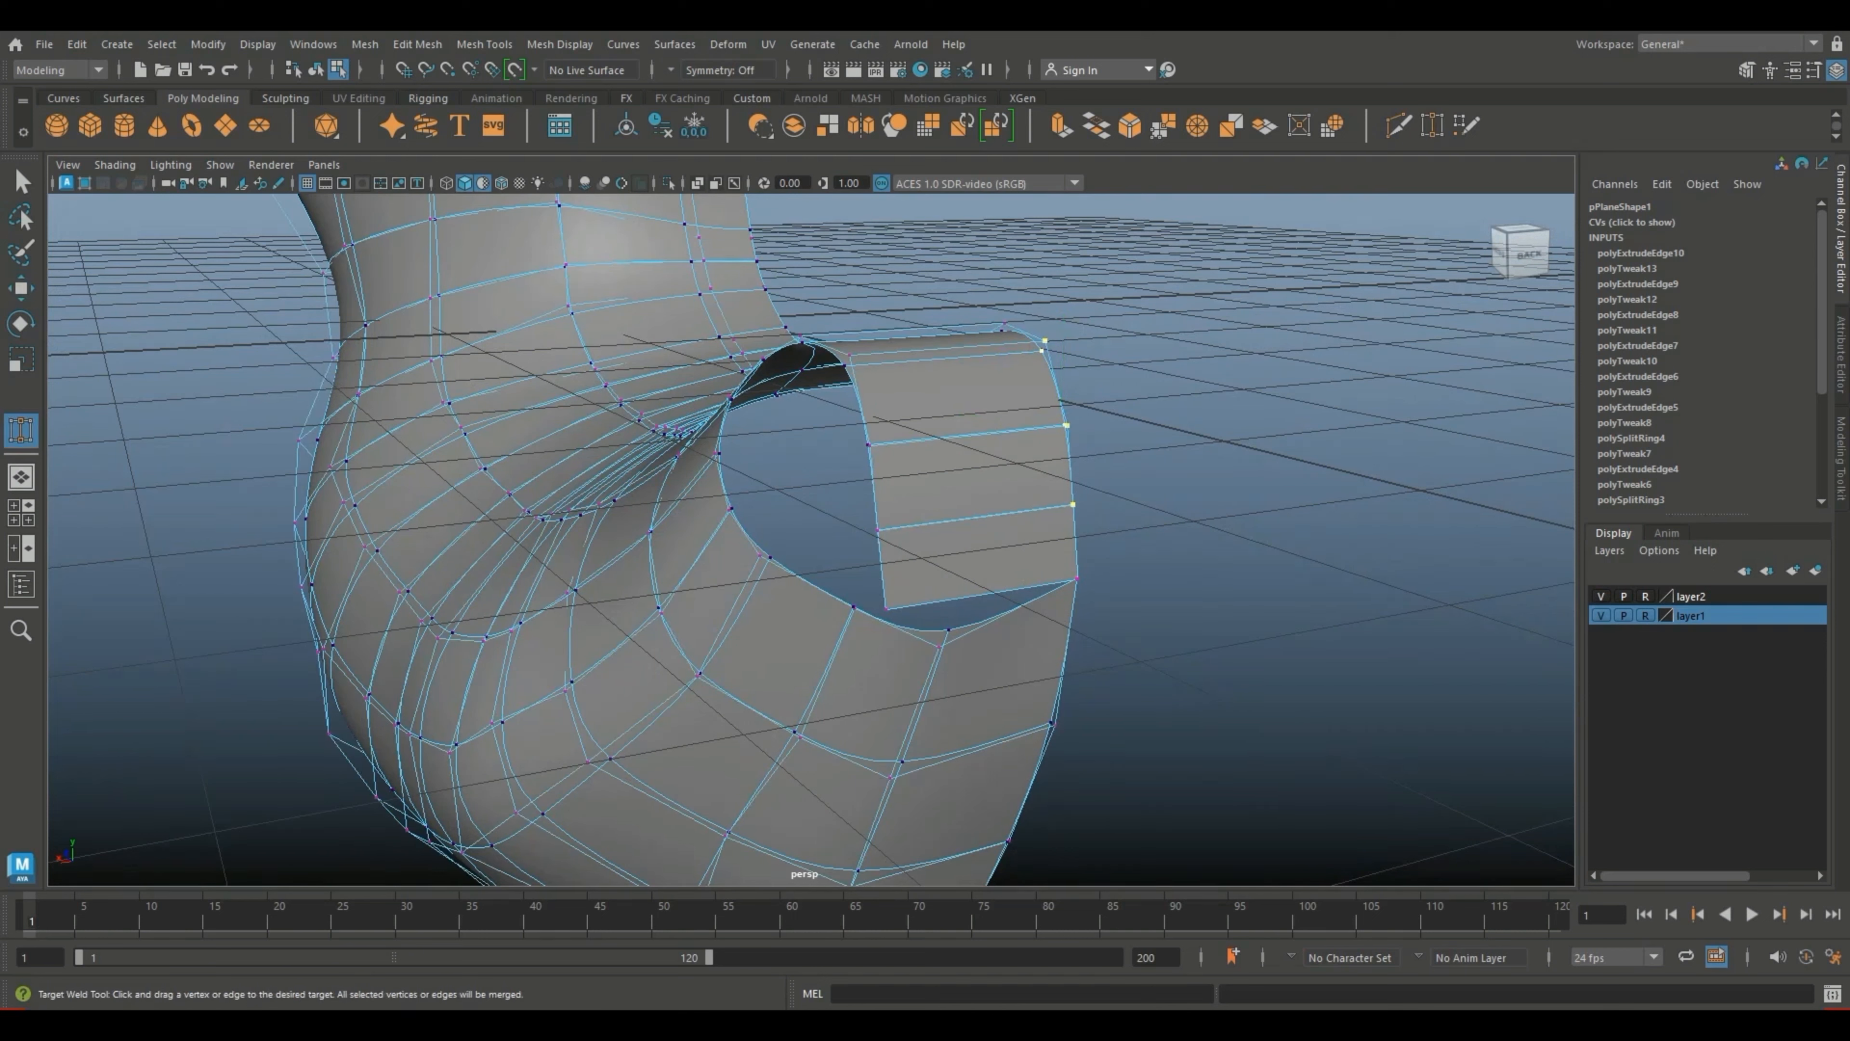
left_click_drag(887, 609, 940, 645)
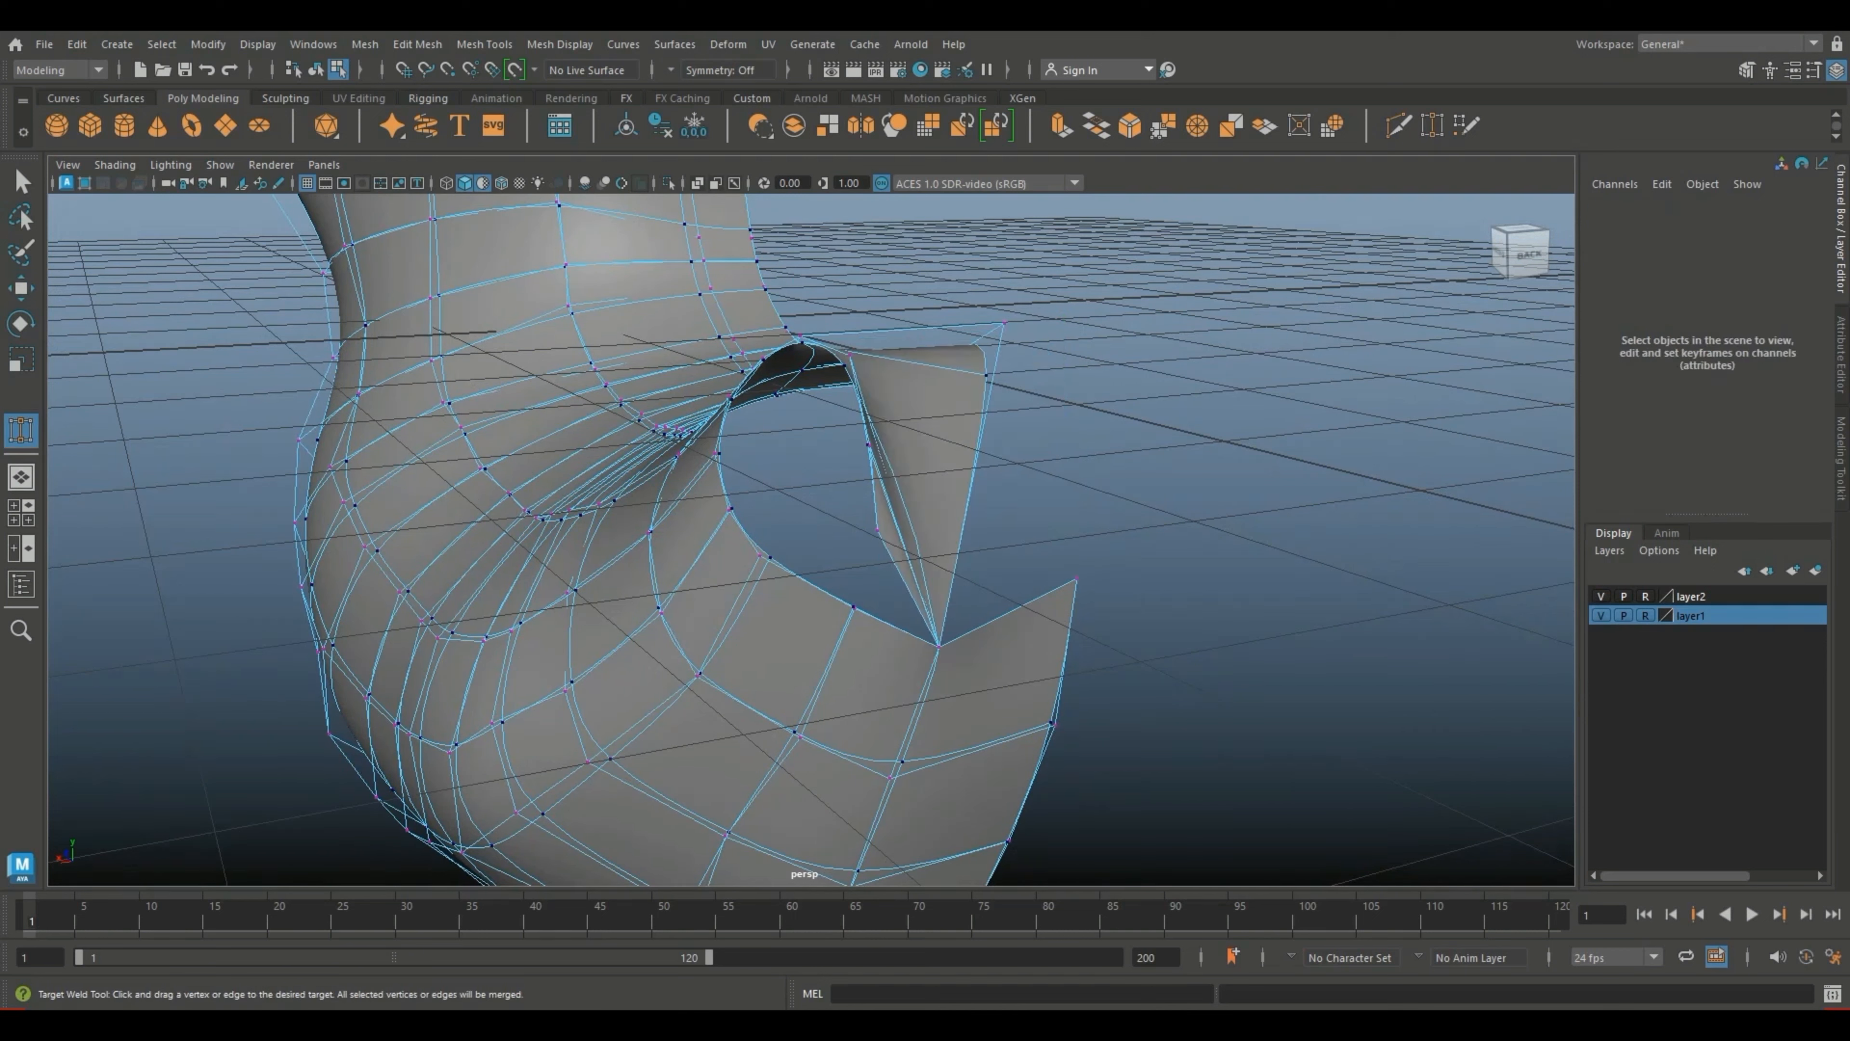
key("ctrl+z")
key("ctrl+z")
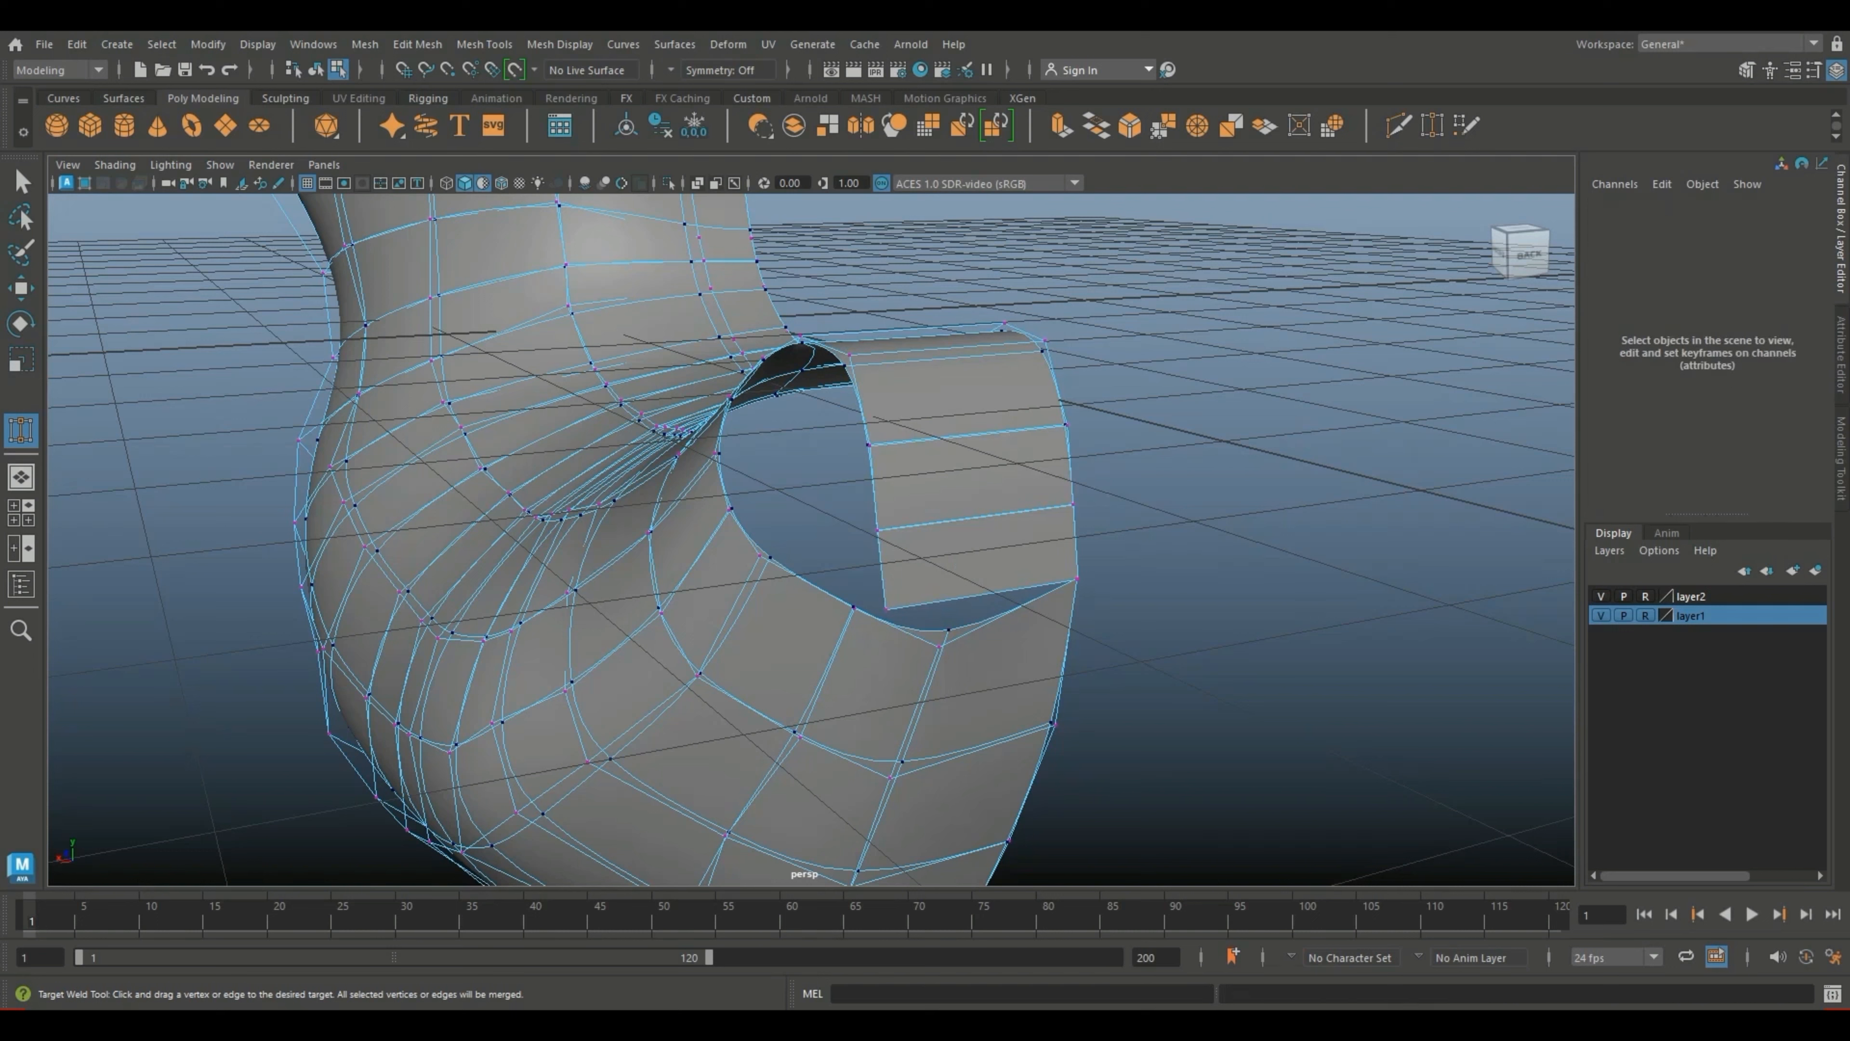
left_click_drag(886, 608, 939, 645)
key("w")
key("3")
Step: Move the strip's outer border vertices toward the centre line to widen and round the tail opening
left_click(886, 536)
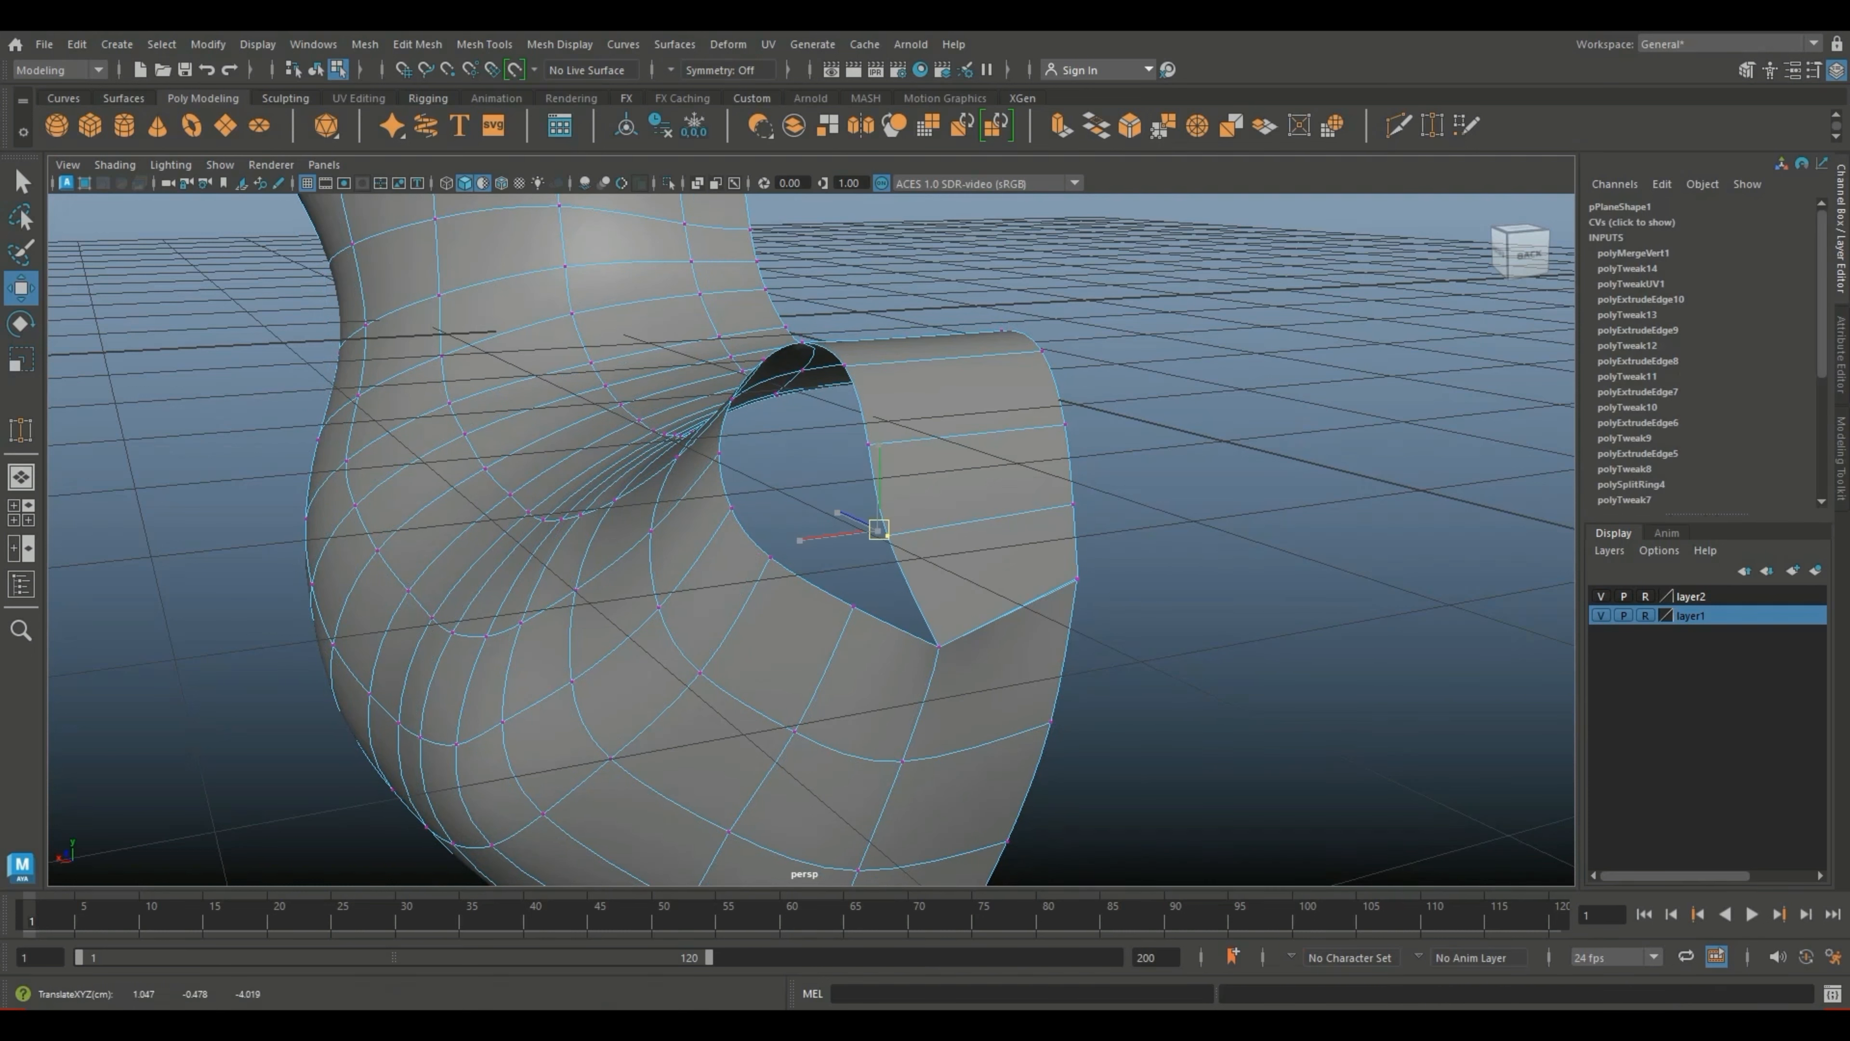
left_click_drag(885, 535, 954, 511)
left_click(880, 442)
left_click_drag(869, 445, 991, 511)
left_click_drag(923, 539, 931, 531)
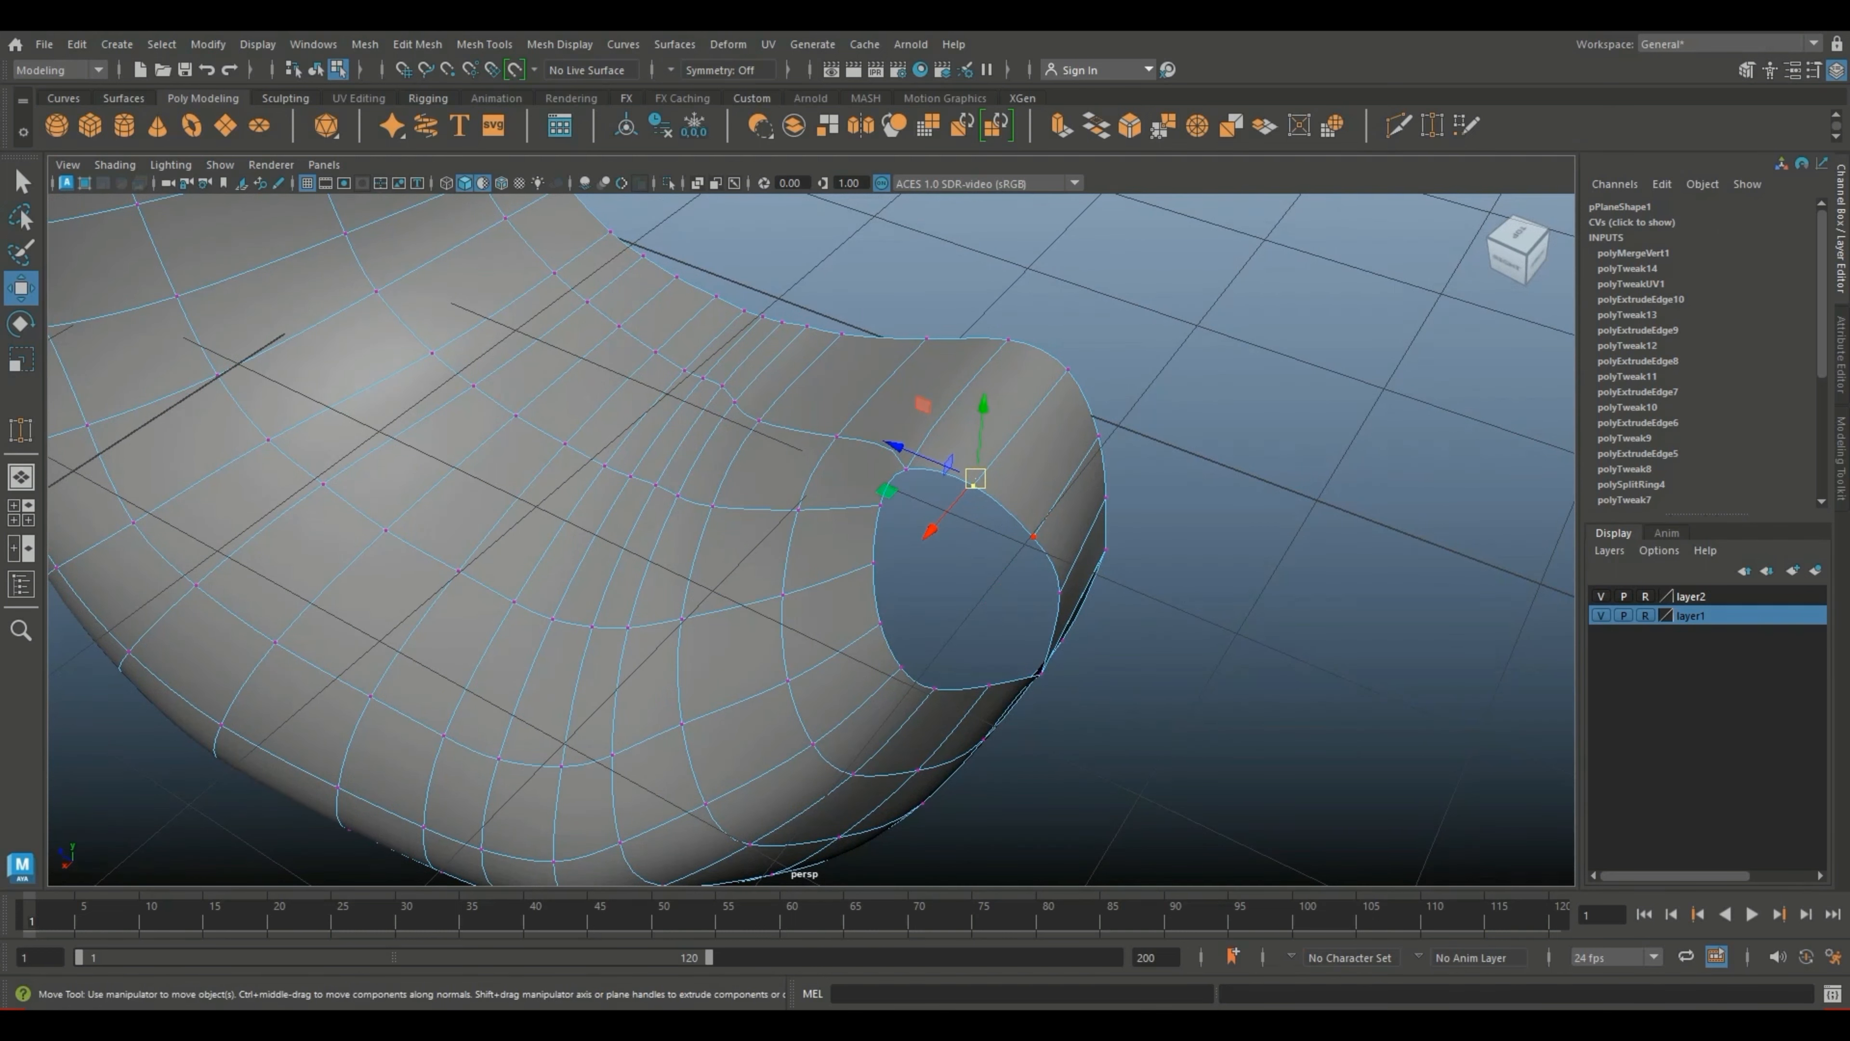
Step: Select the border edges around the tail opening in the unsmoothed mesh to check whether they form a separate closed loop
key("1")
right_click(947, 467)
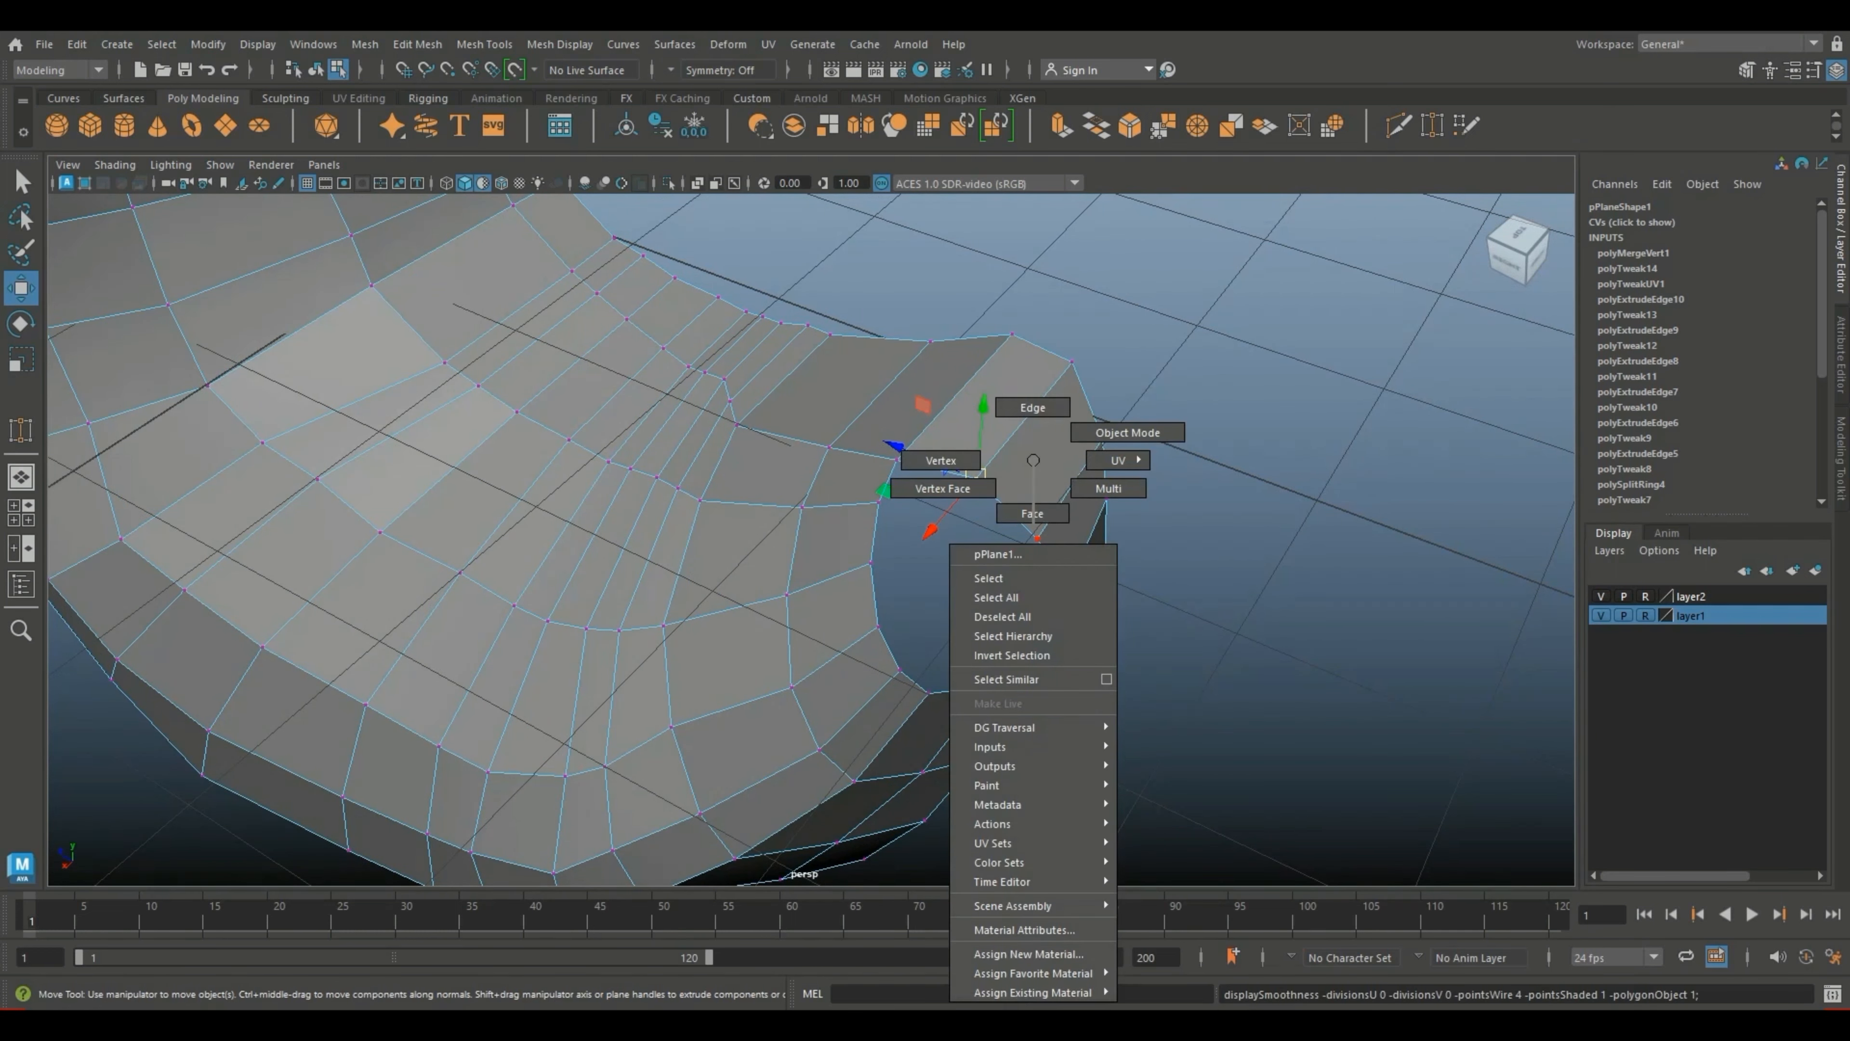
double_click(1006, 508)
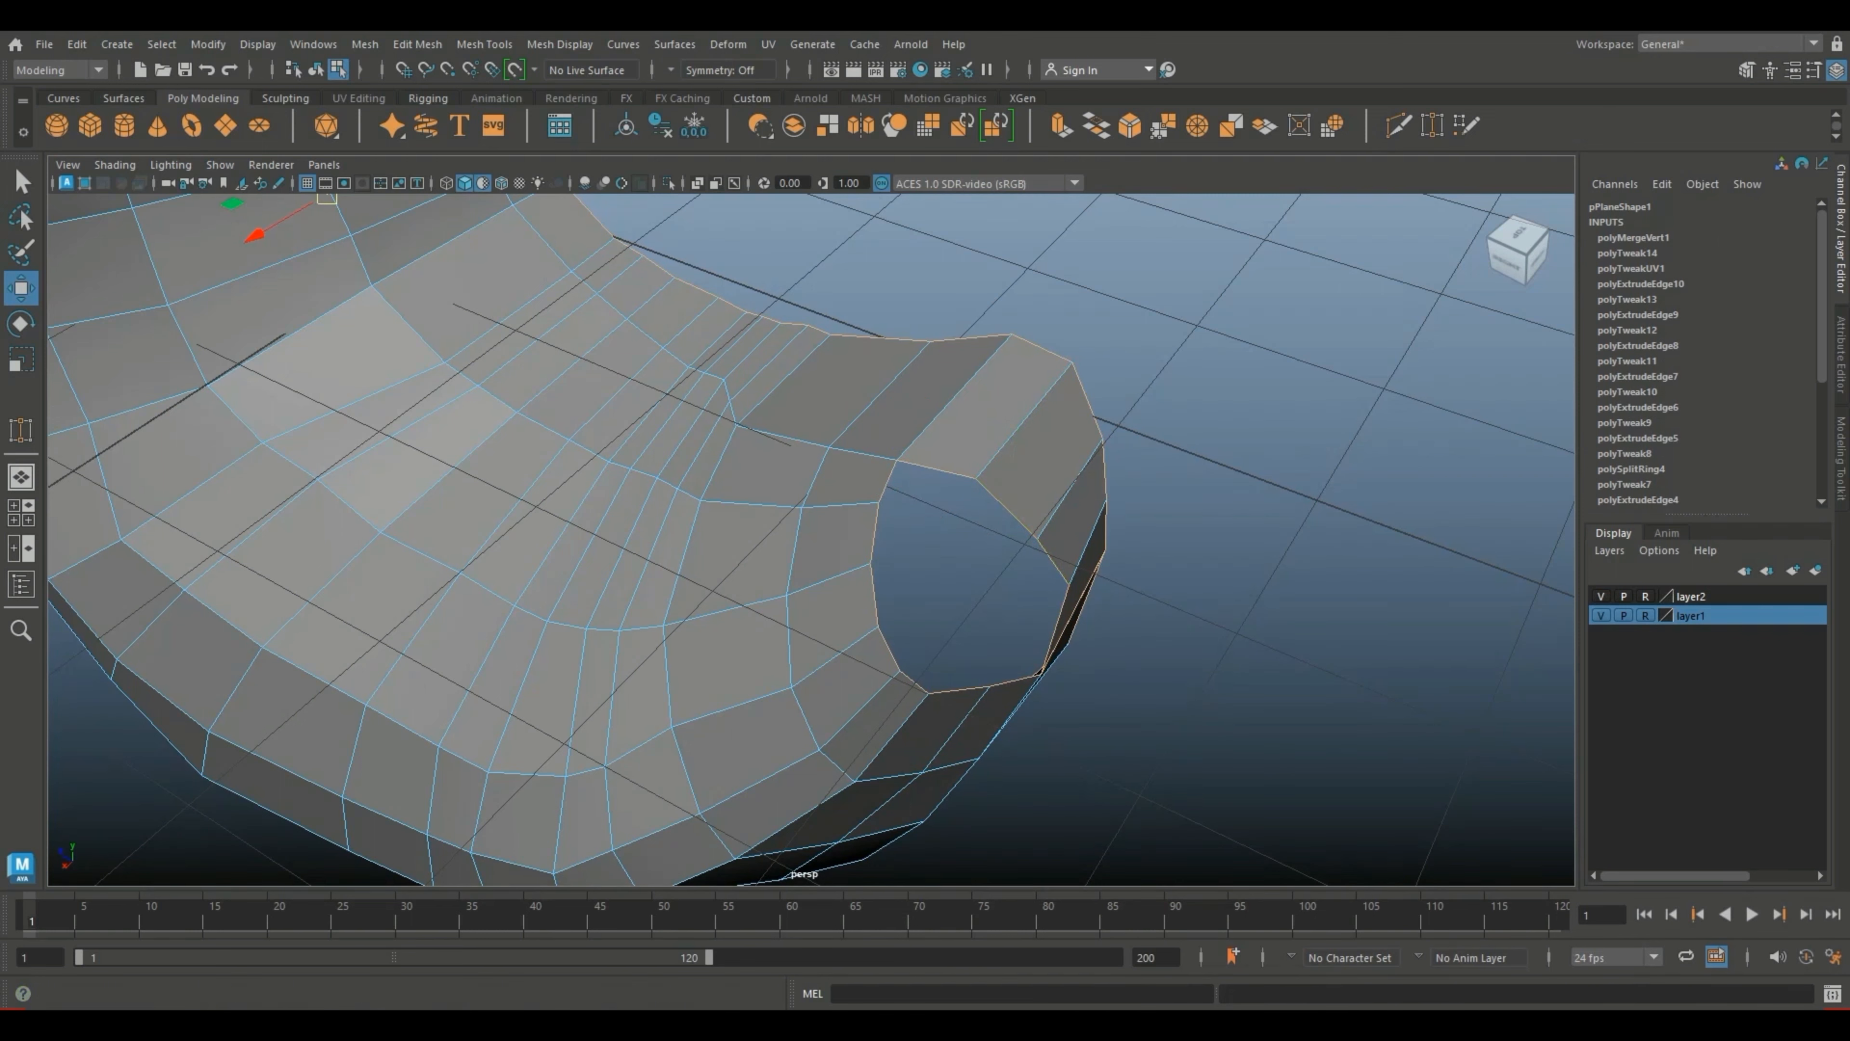
left_click(980, 569)
scroll(980, 568, "down", 3)
scroll(1020, 584, "up", 5)
left_click_drag(1224, 721, 1093, 667, "alt")
left_click(1006, 636)
double_click(993, 519)
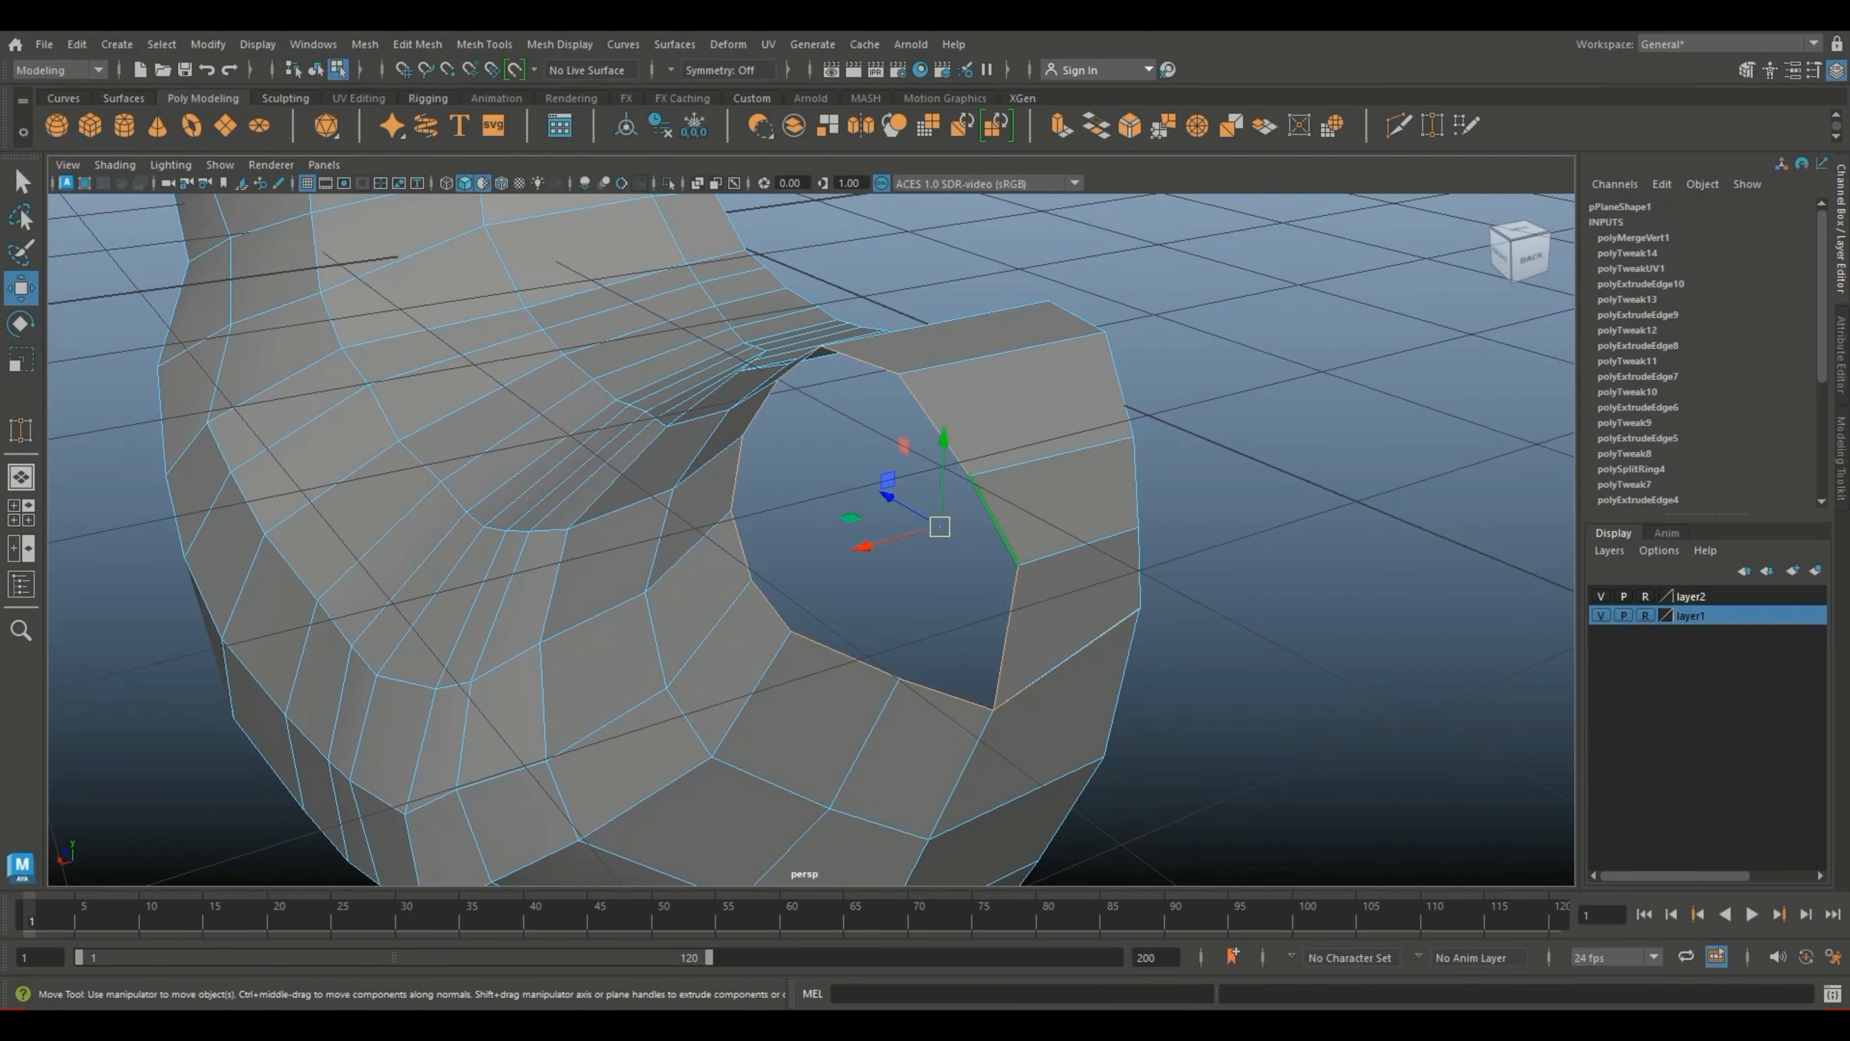
Step: Target-weld the strip's lower corner vertex on the centre line to the body vertex beneath it, closing the leftover seam
scroll(1078, 642, "up", 4)
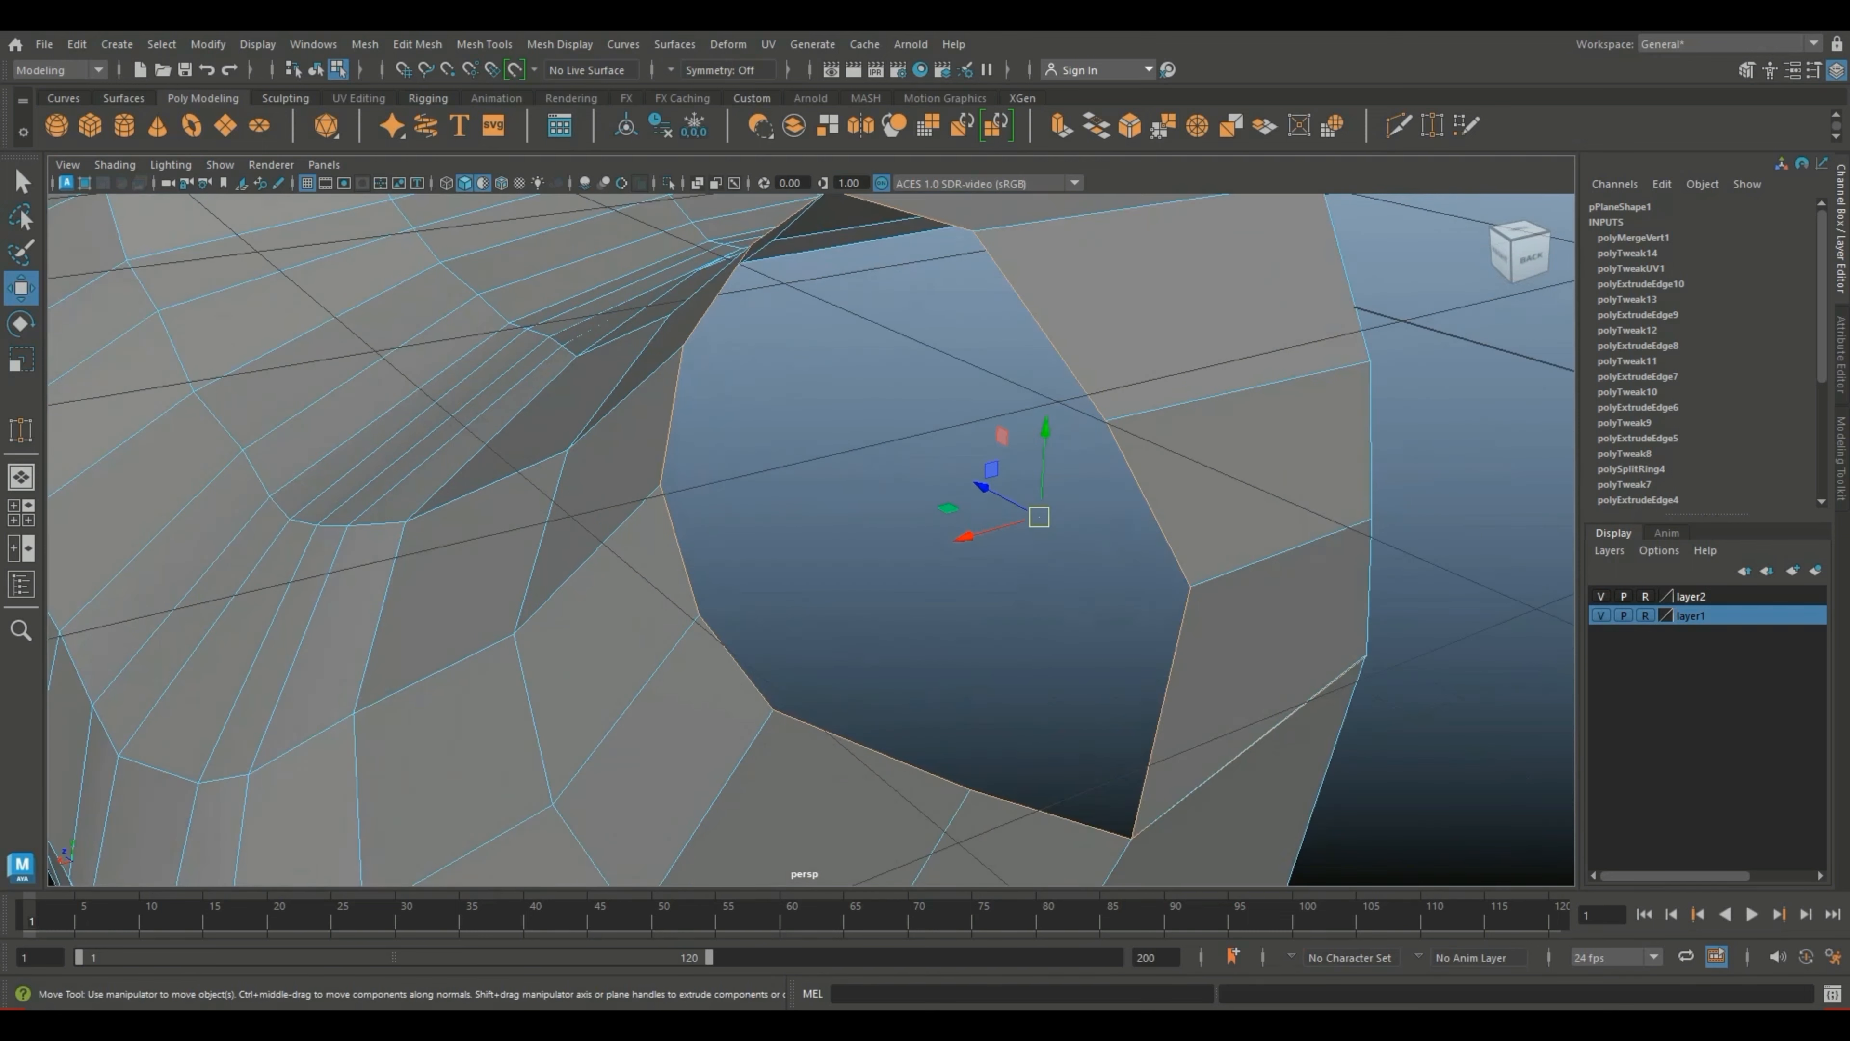
left_click_drag(1078, 649, 947, 576, "alt")
right_click_drag(1138, 656, 1140, 554)
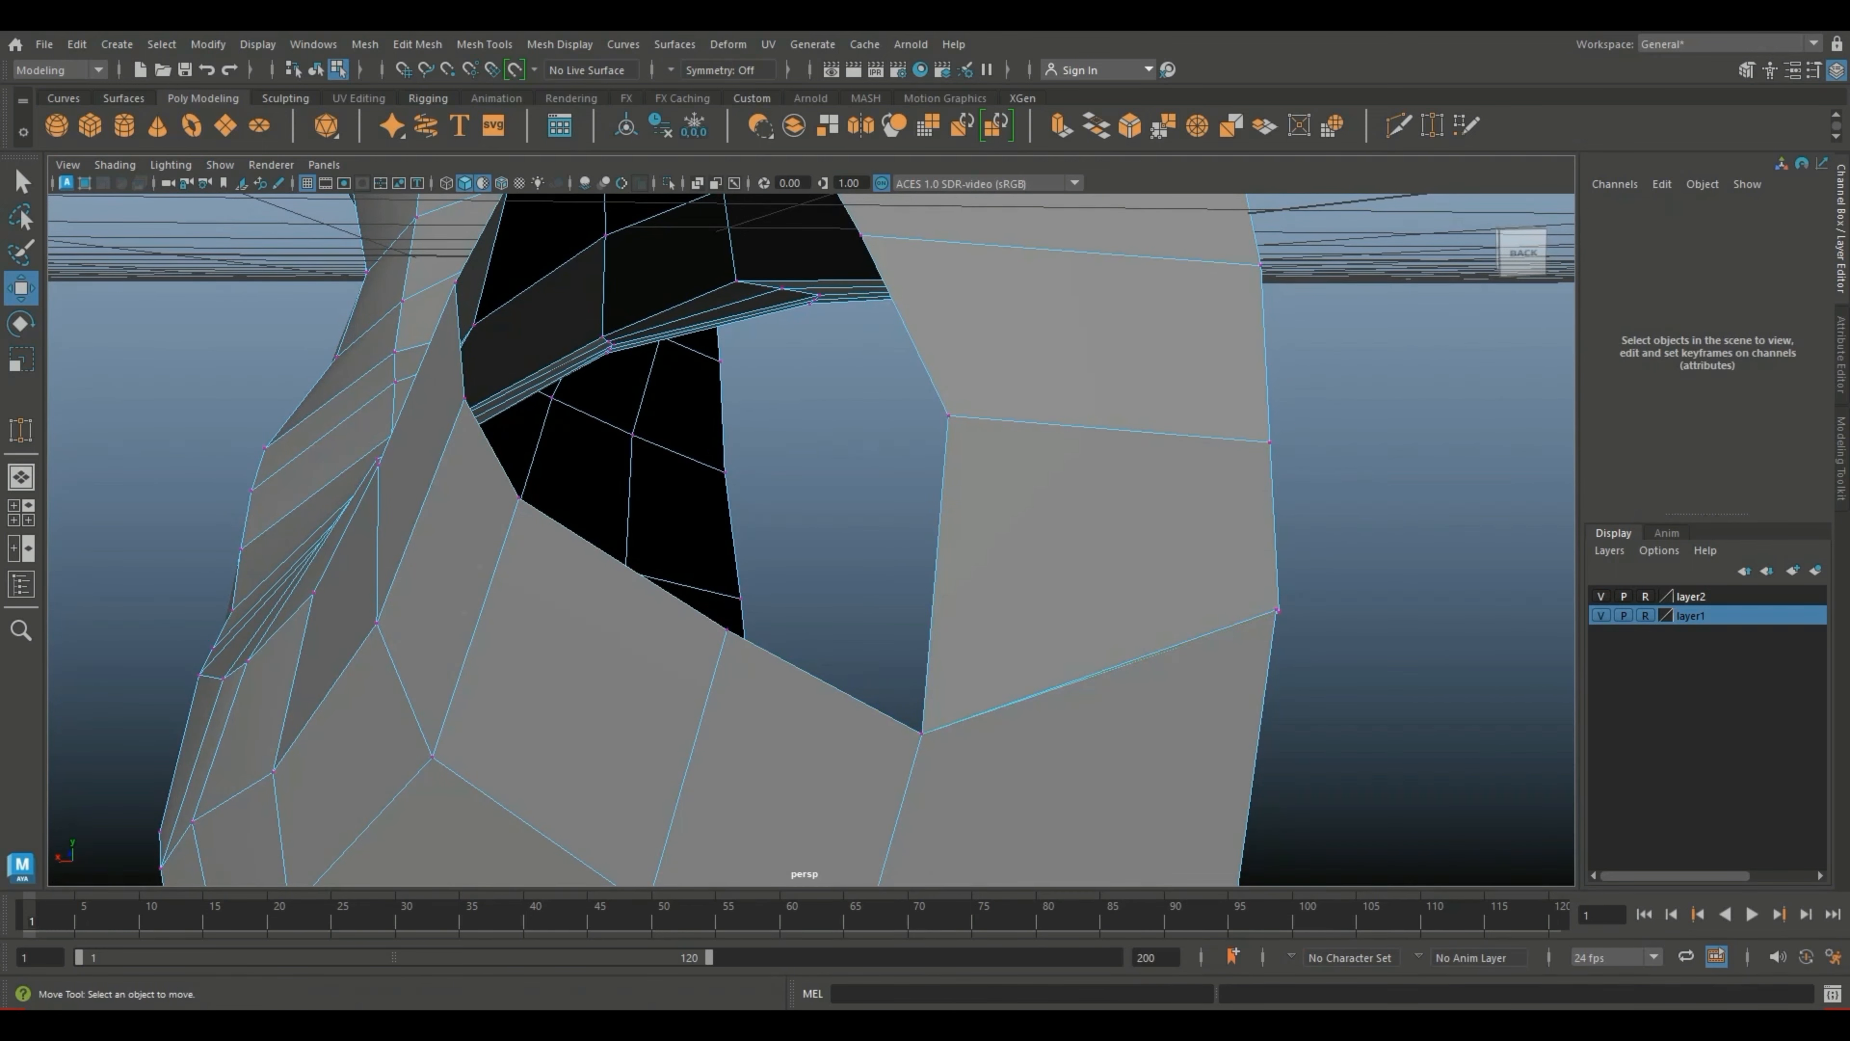
left_click(1433, 125)
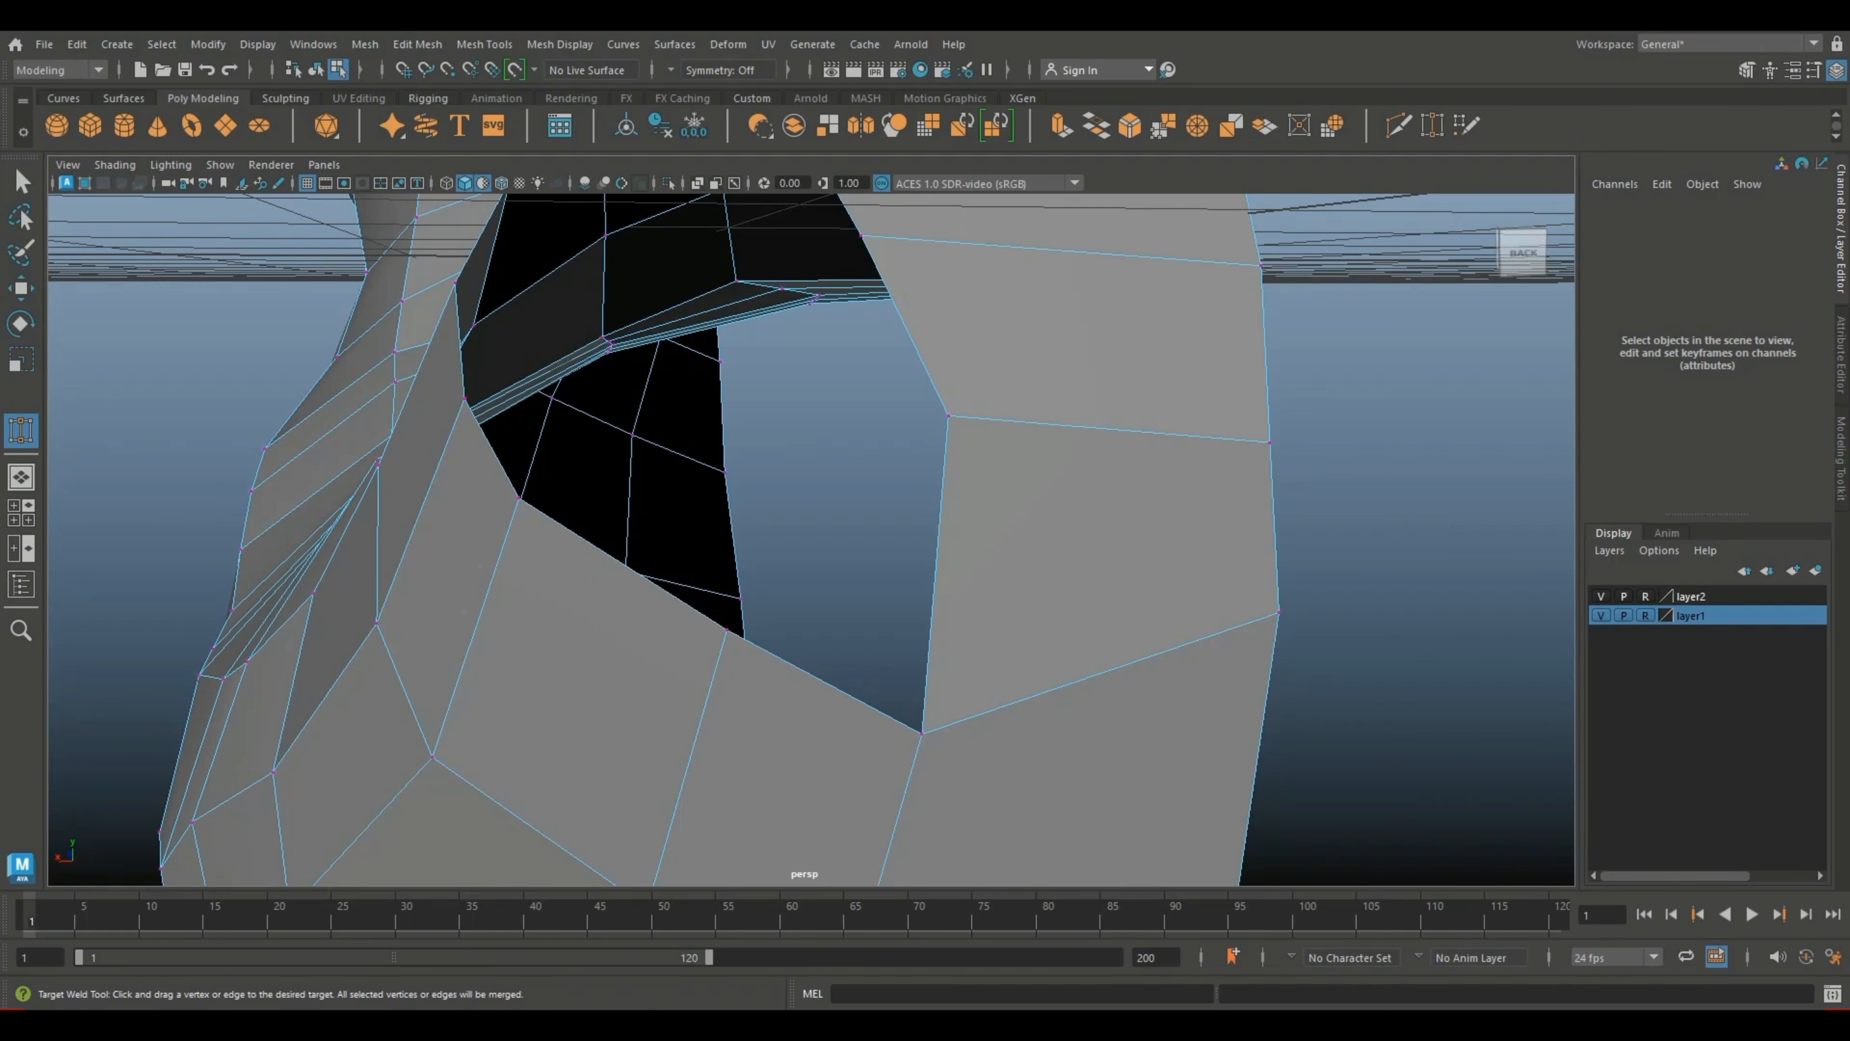
key("w")
Step: Select the border edge loop around the tail opening and close it with Fill Hole
right_click_drag(945, 458, 946, 407)
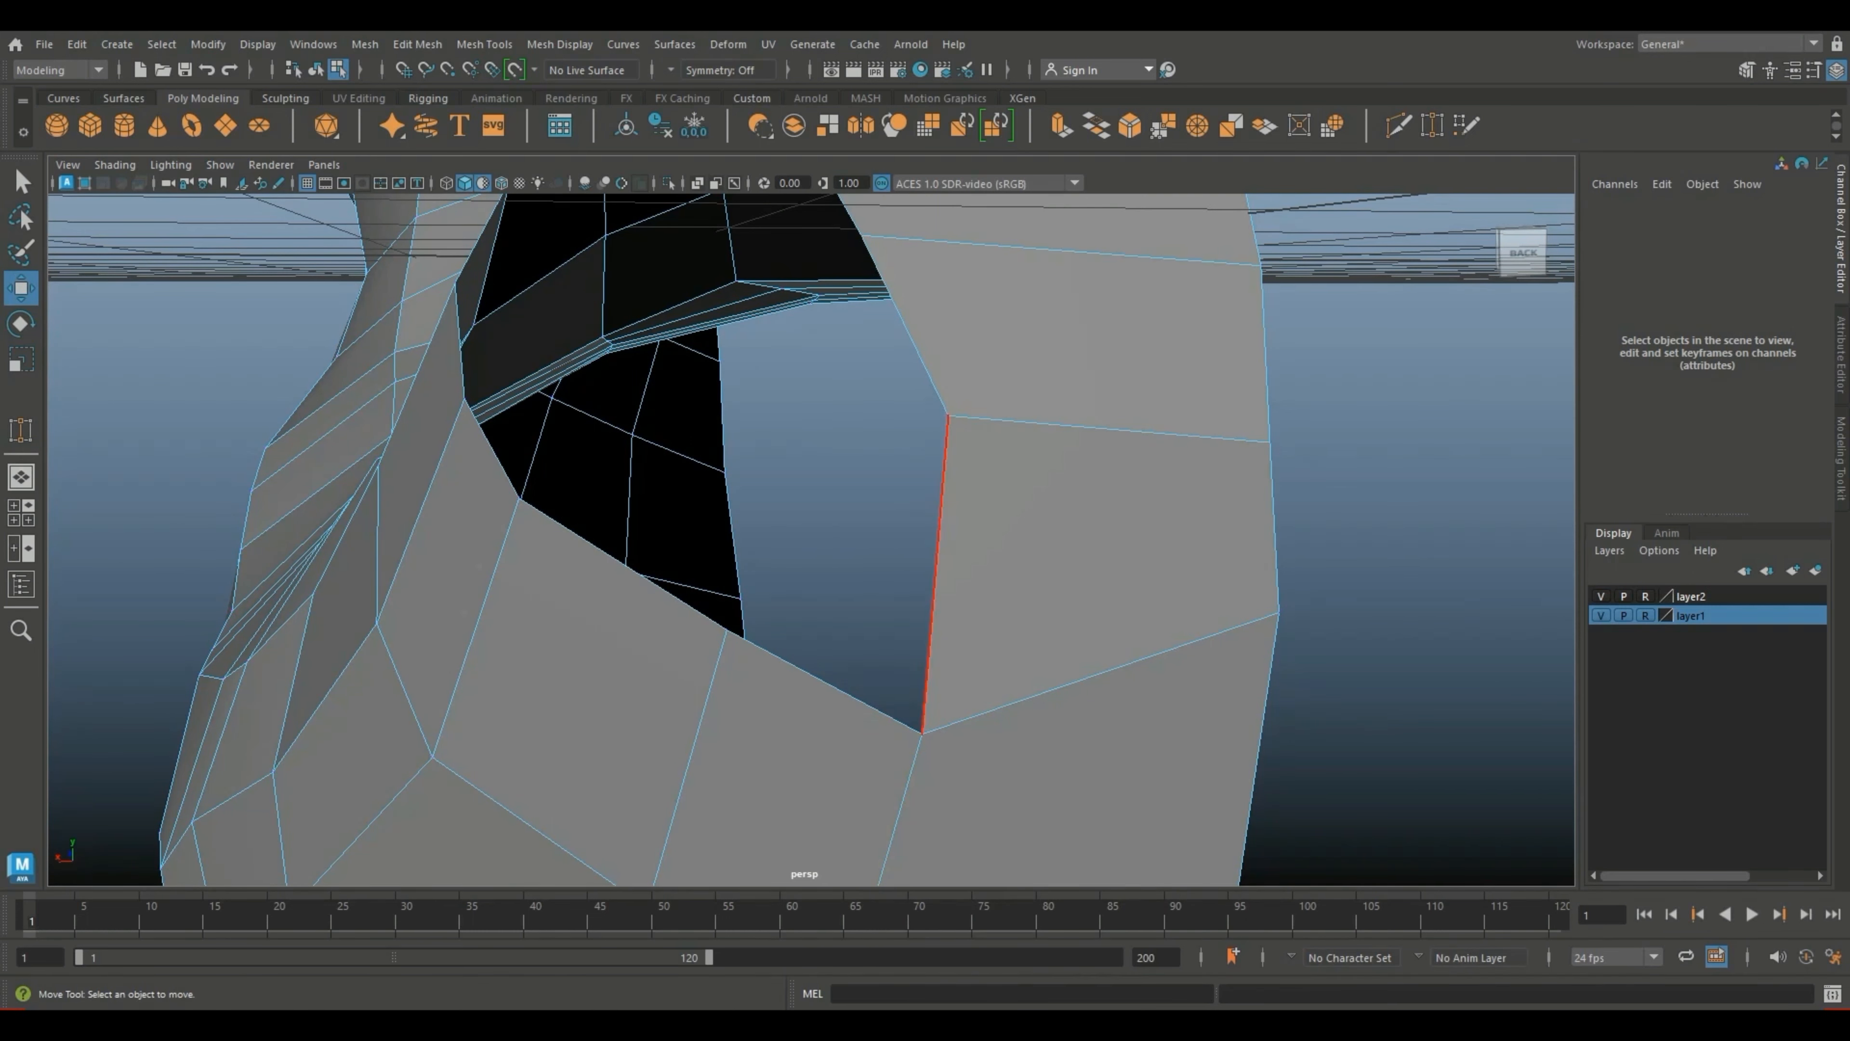
double_click(940, 514)
scroll(939, 510, "down", 5)
left_click_drag(939, 503, 1078, 569, "alt")
scroll(1078, 569, "up", 5)
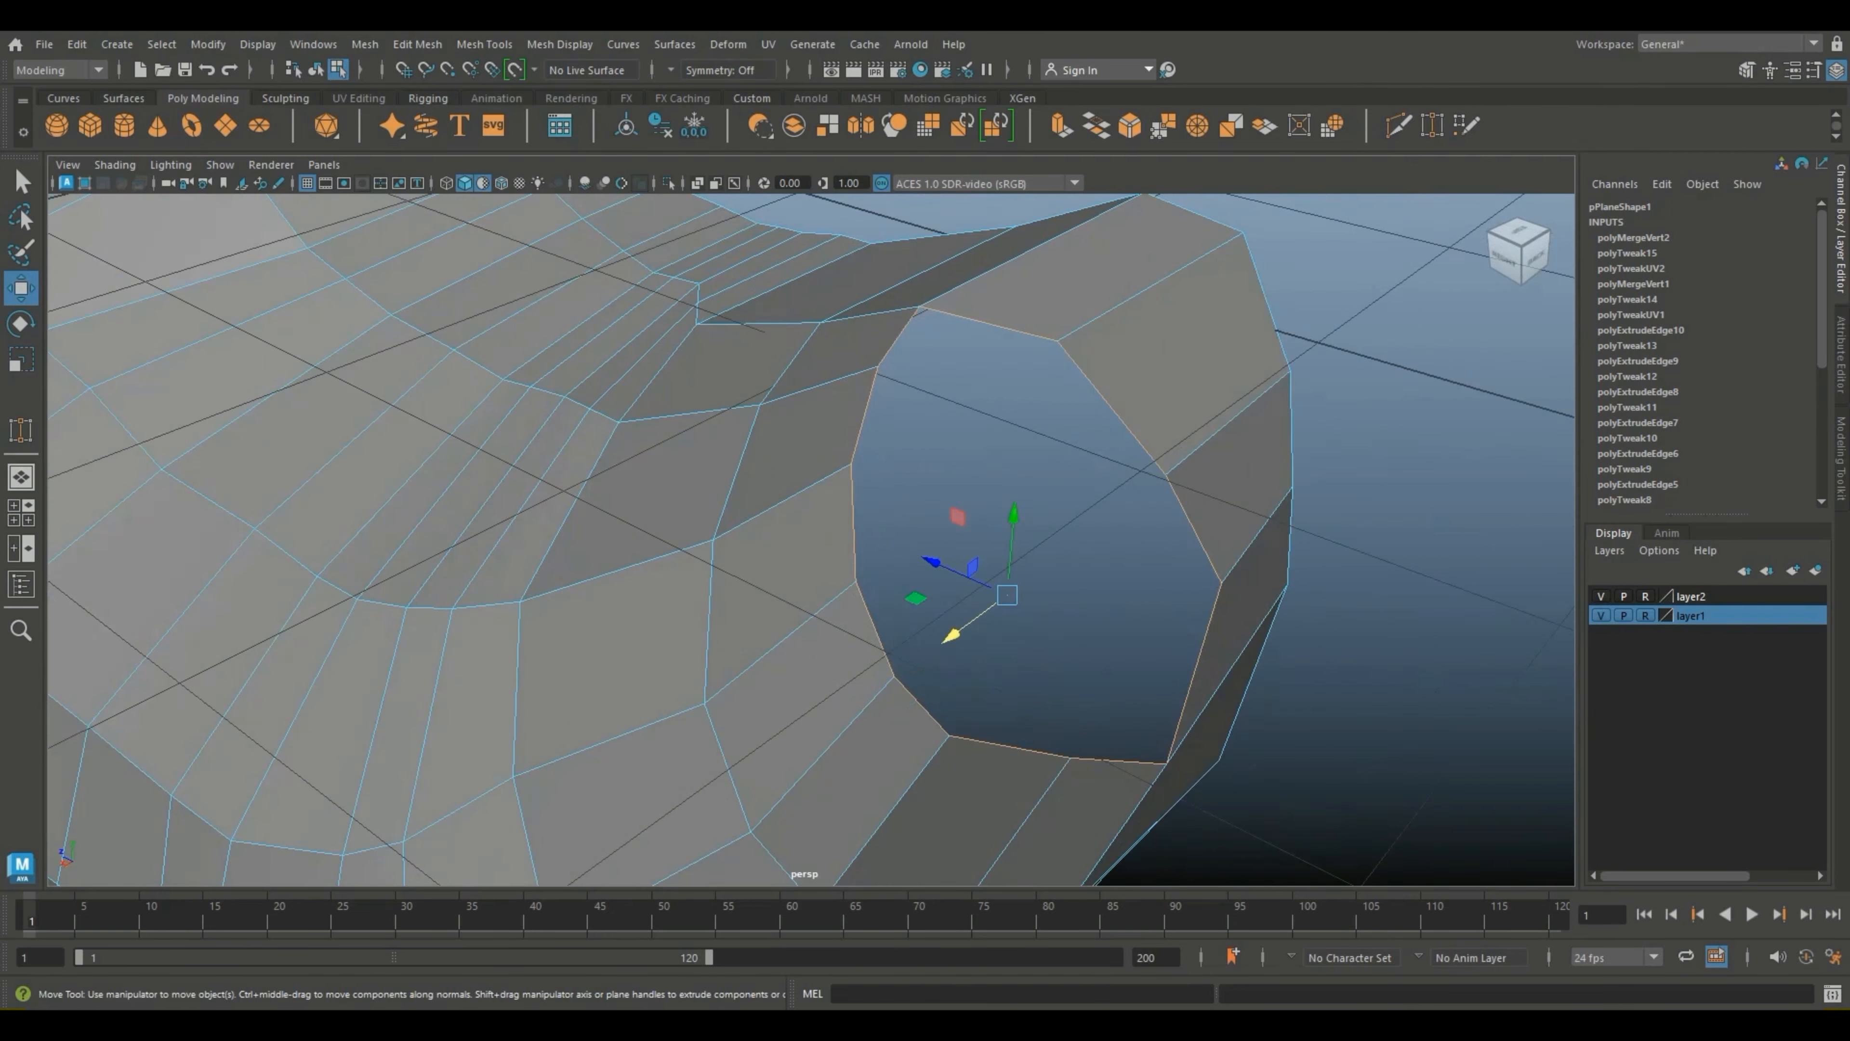
middle_click_drag(1078, 569, 826, 461, "alt")
left_click(364, 43)
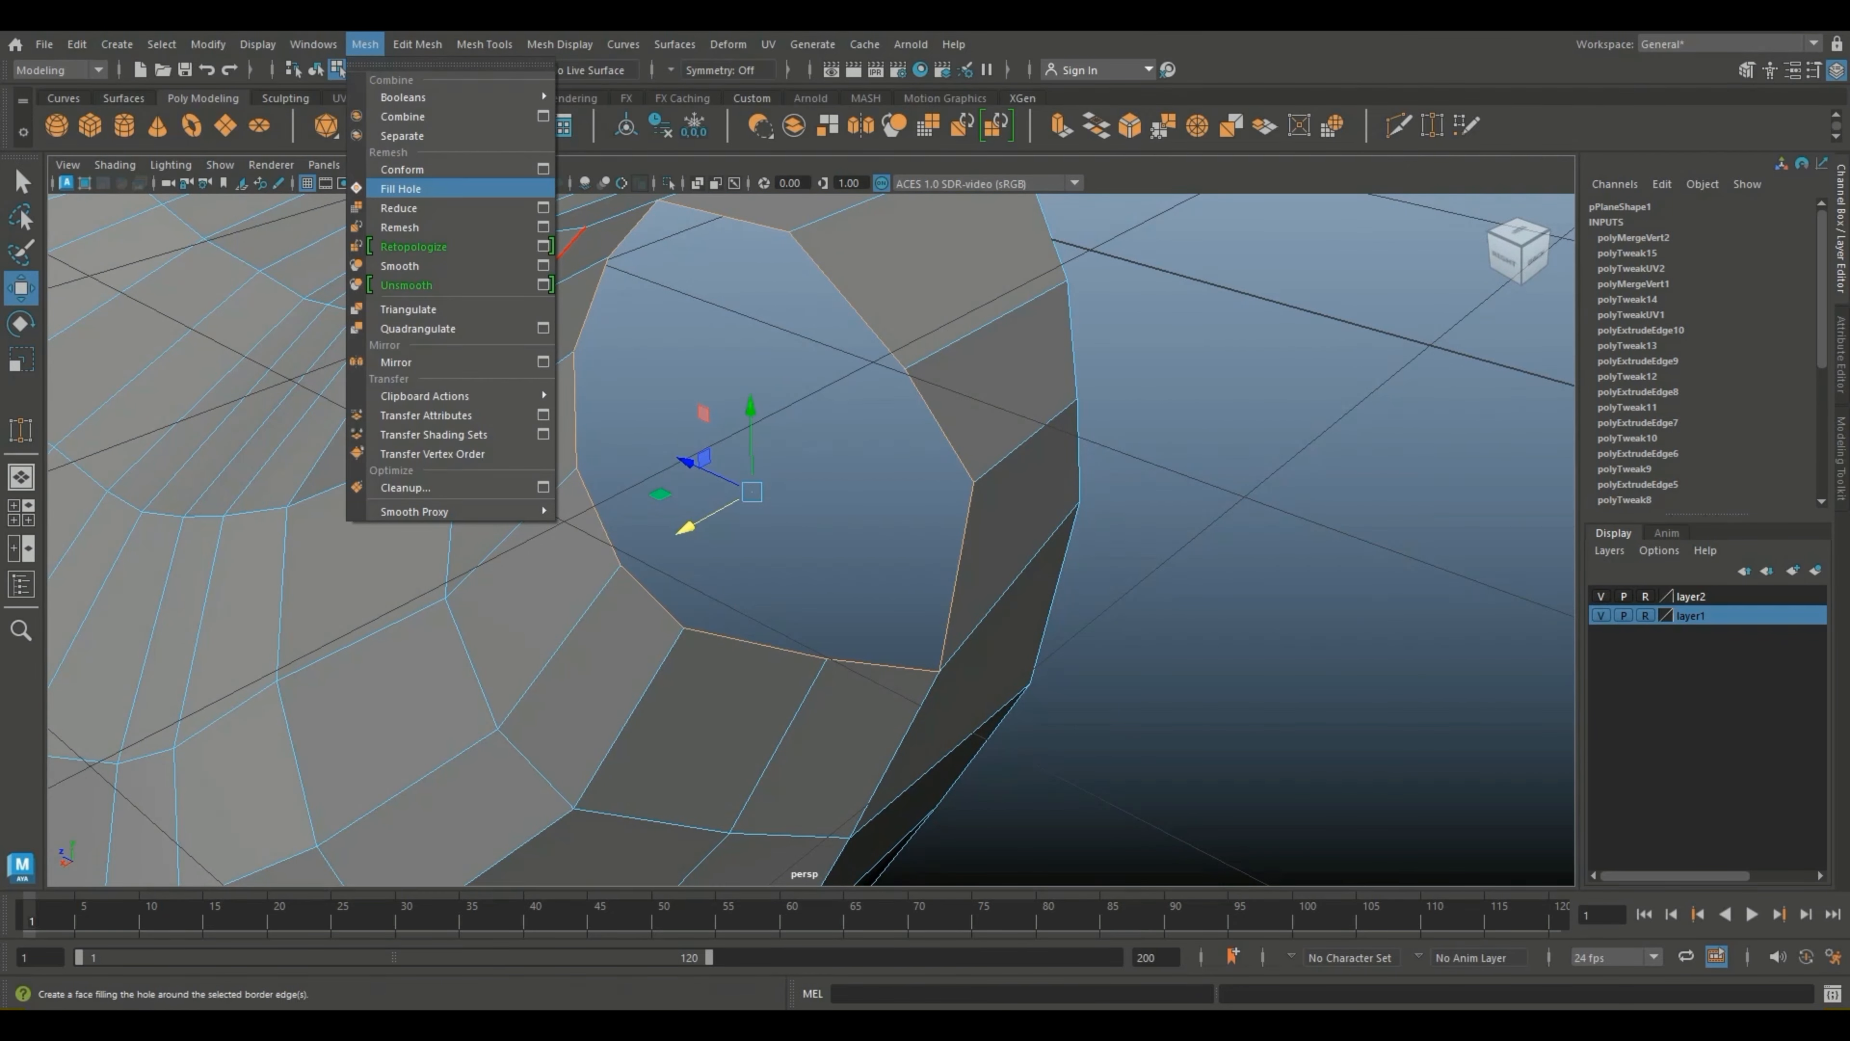
left_click(452, 182)
left_click_drag(619, 434, 729, 423, "alt")
left_click_drag(958, 474, 1038, 521, "alt")
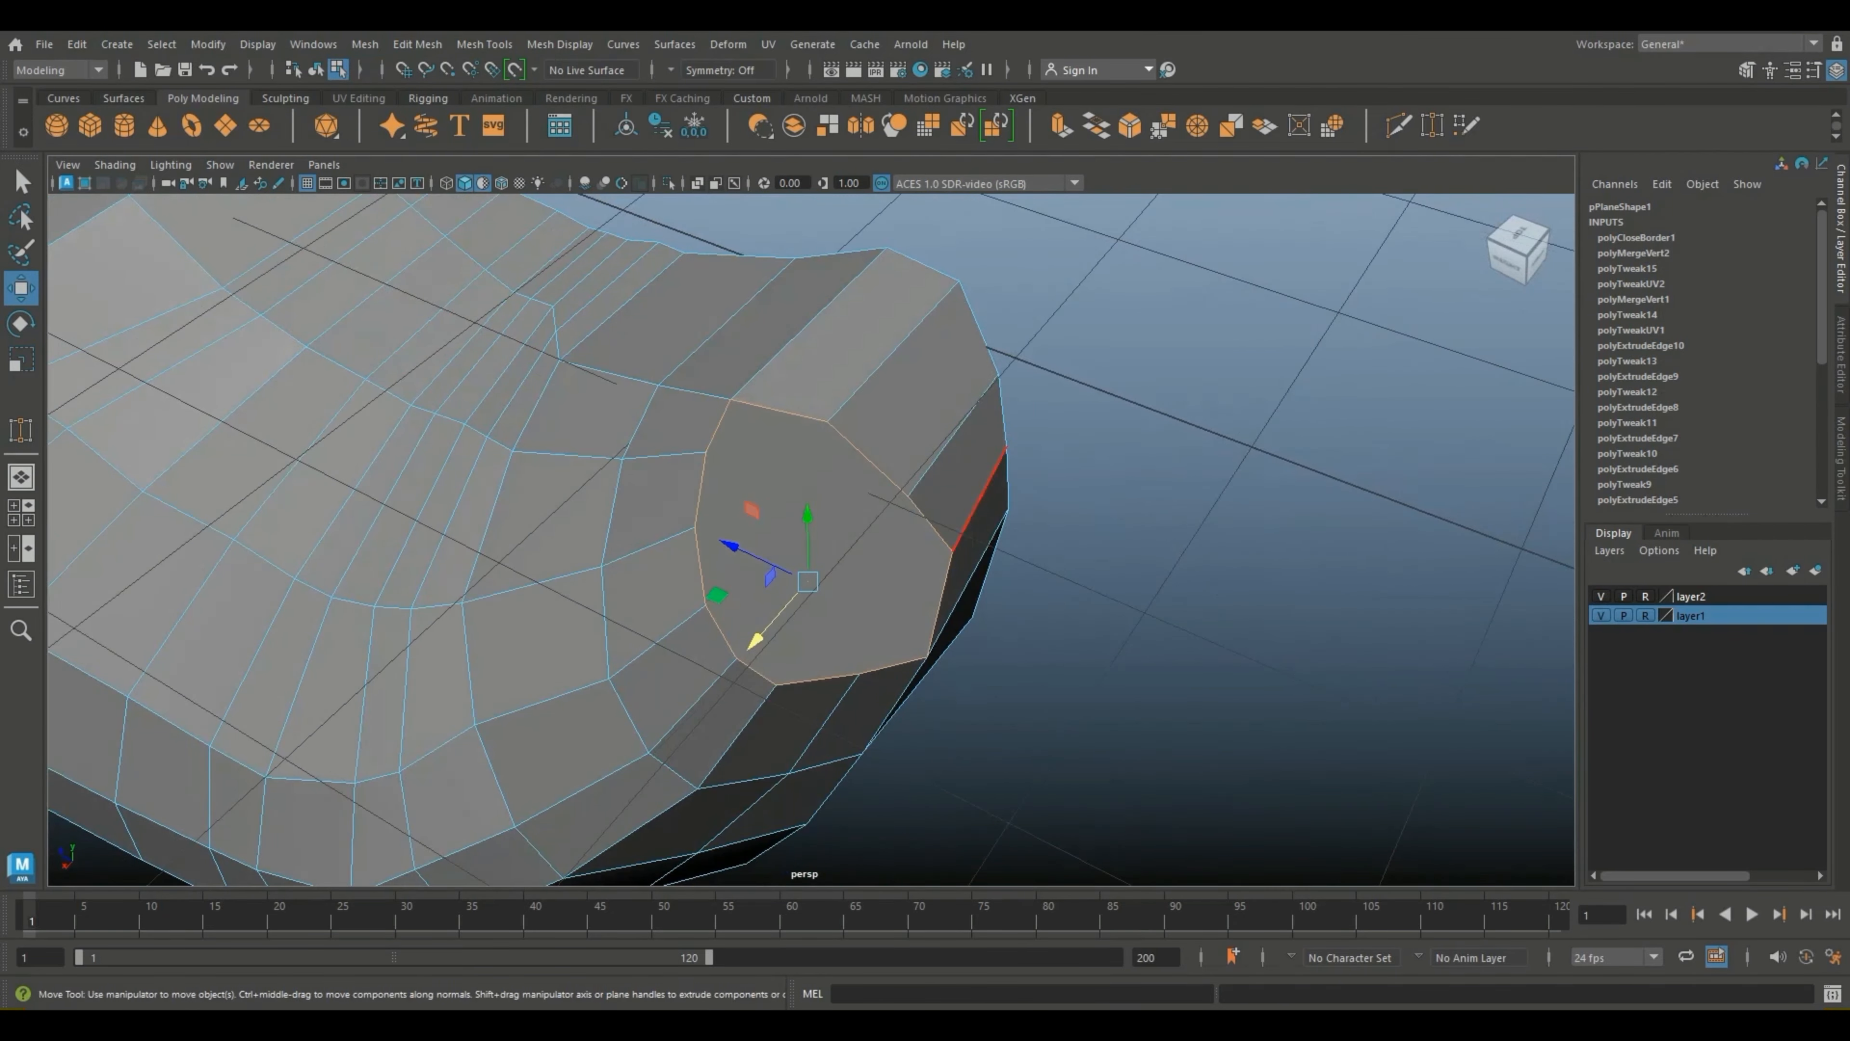
Step: Multi-Cut a lengthwise edge across the filled tail cap, from a lower border vertex to the upper outer border vertex
left_click_drag(802, 510, 743, 481, "alt")
right_click_drag(789, 459, 880, 429)
left_click(1136, 408)
left_click(802, 547)
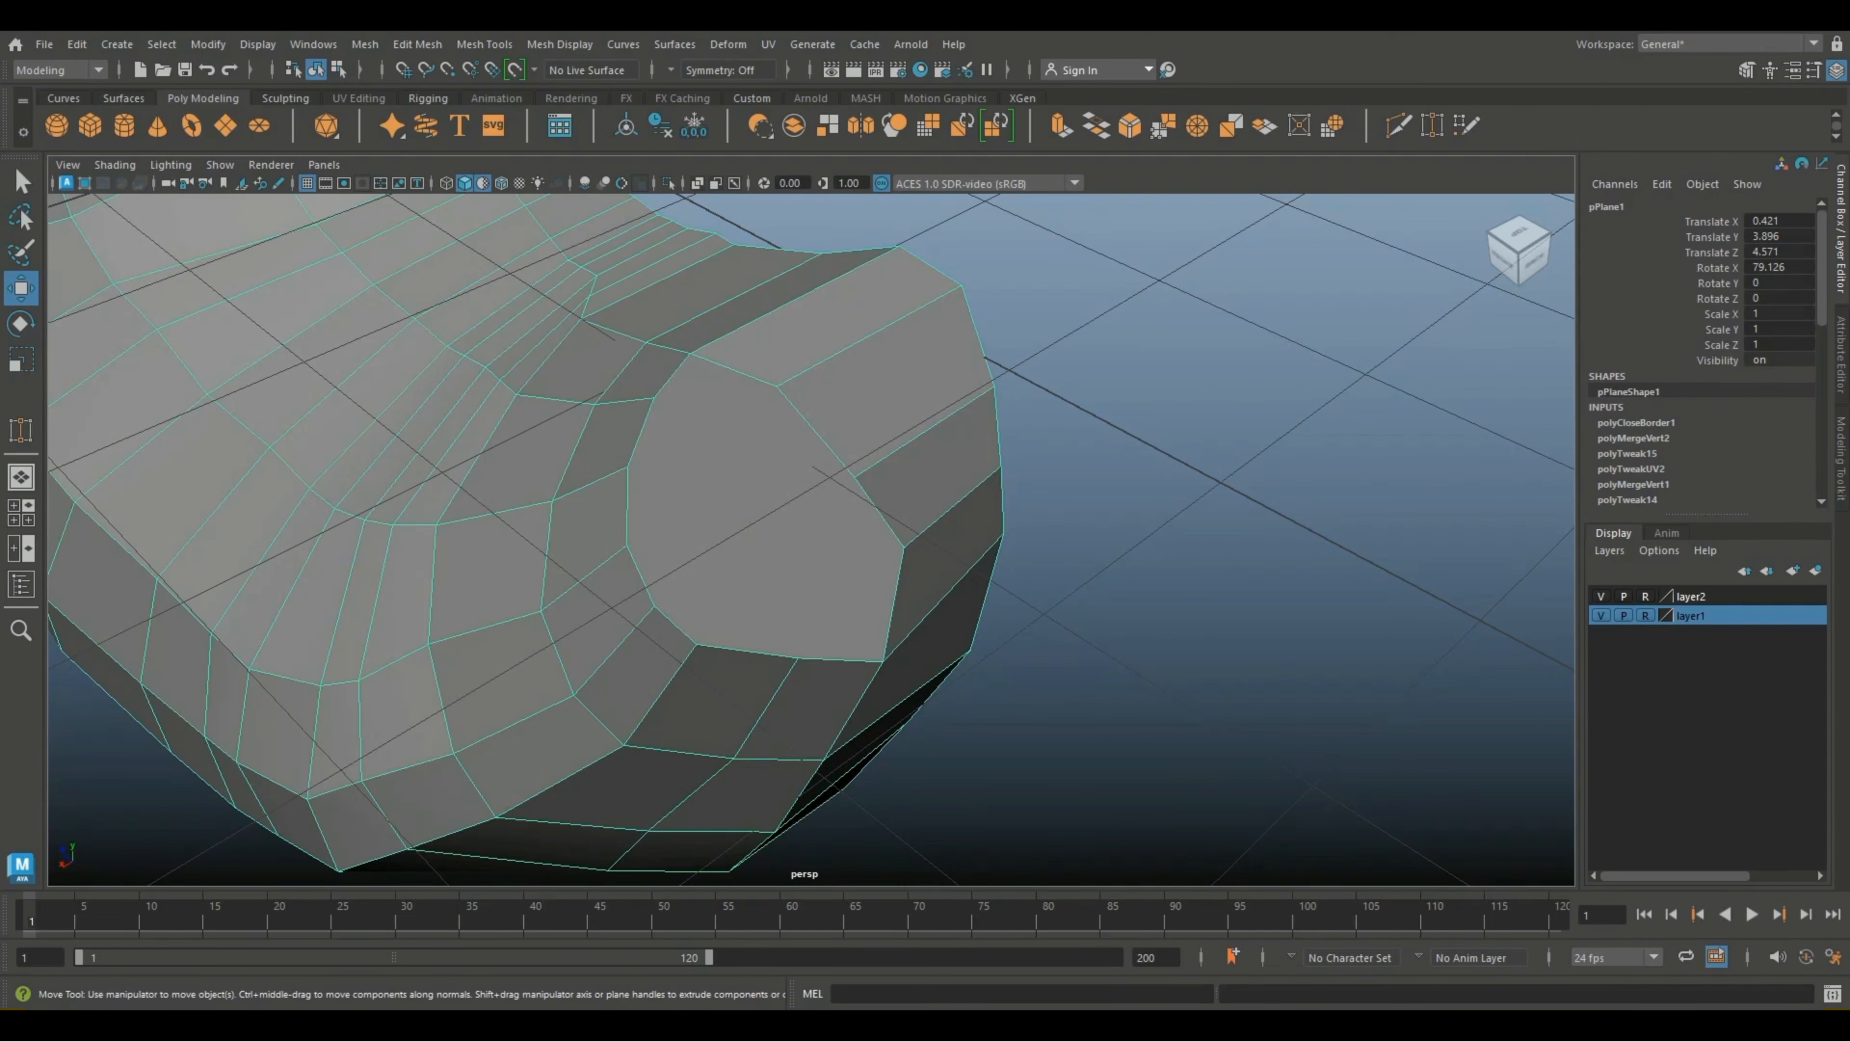
left_click(559, 44)
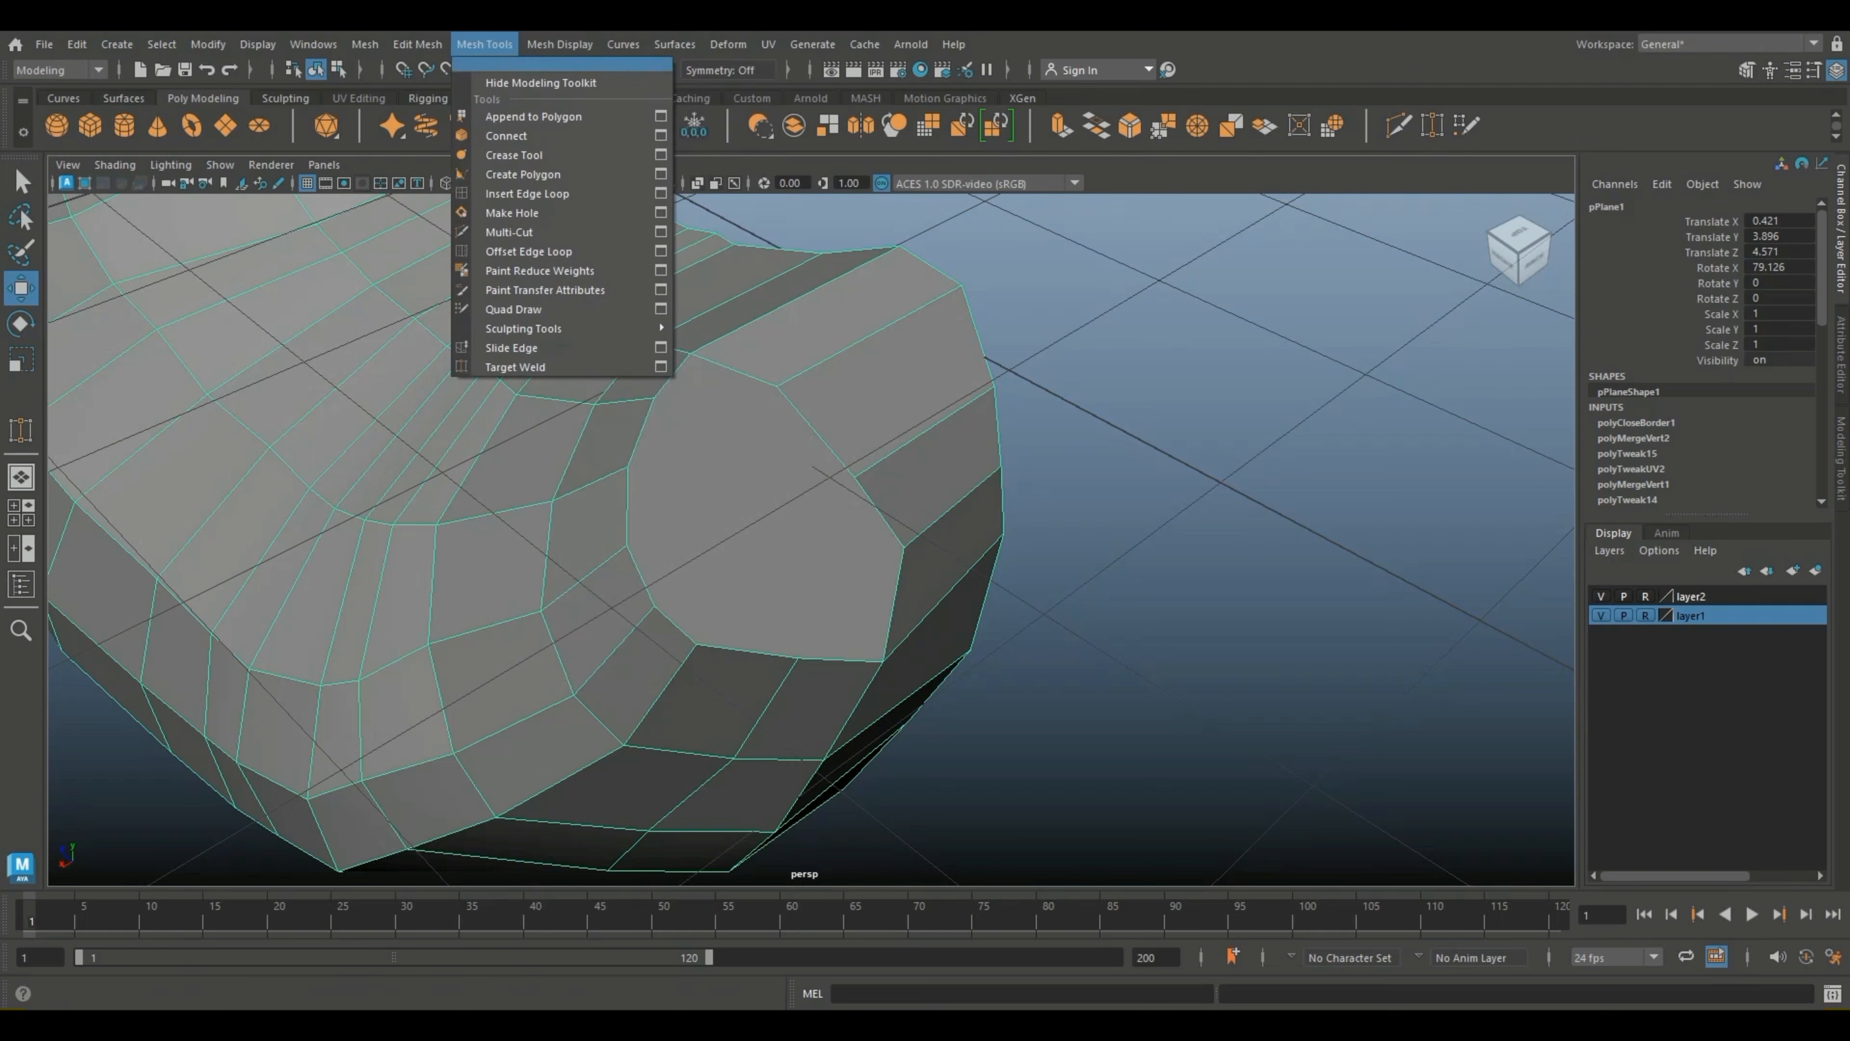
left_click(568, 231)
left_click(798, 658)
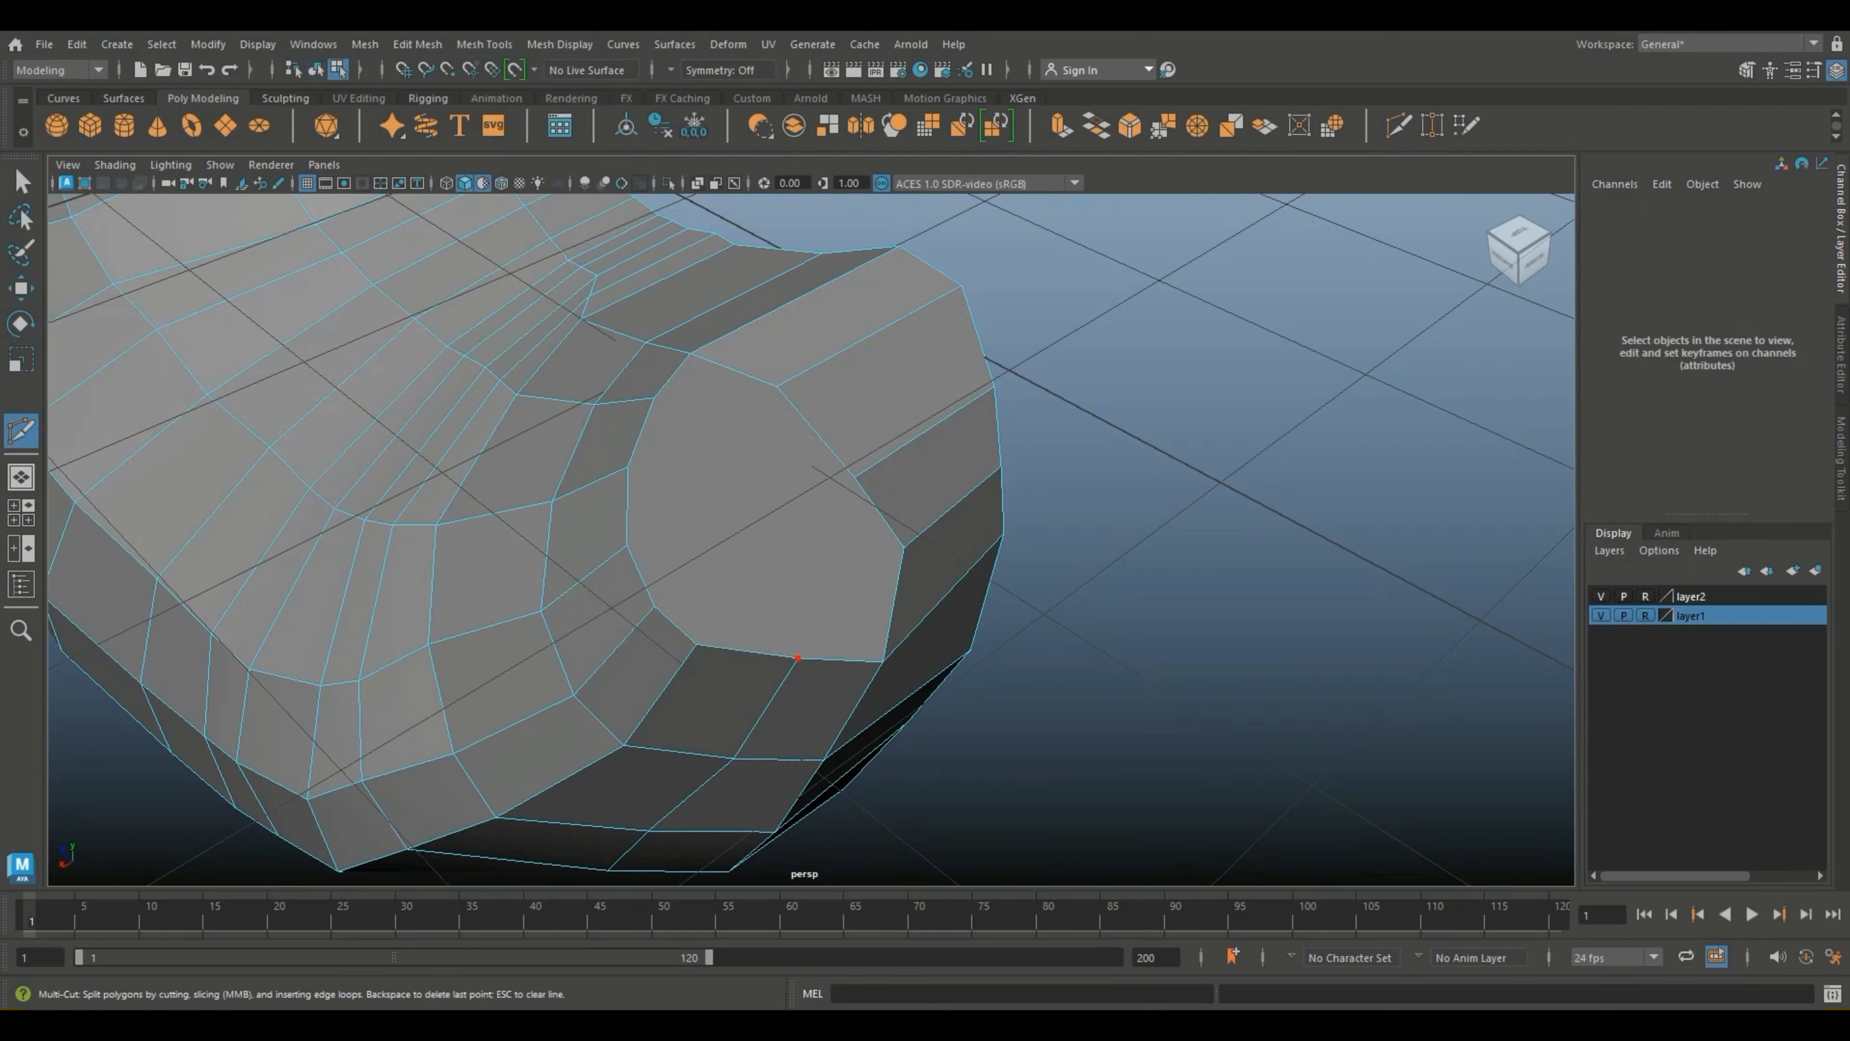
left_click(655, 398)
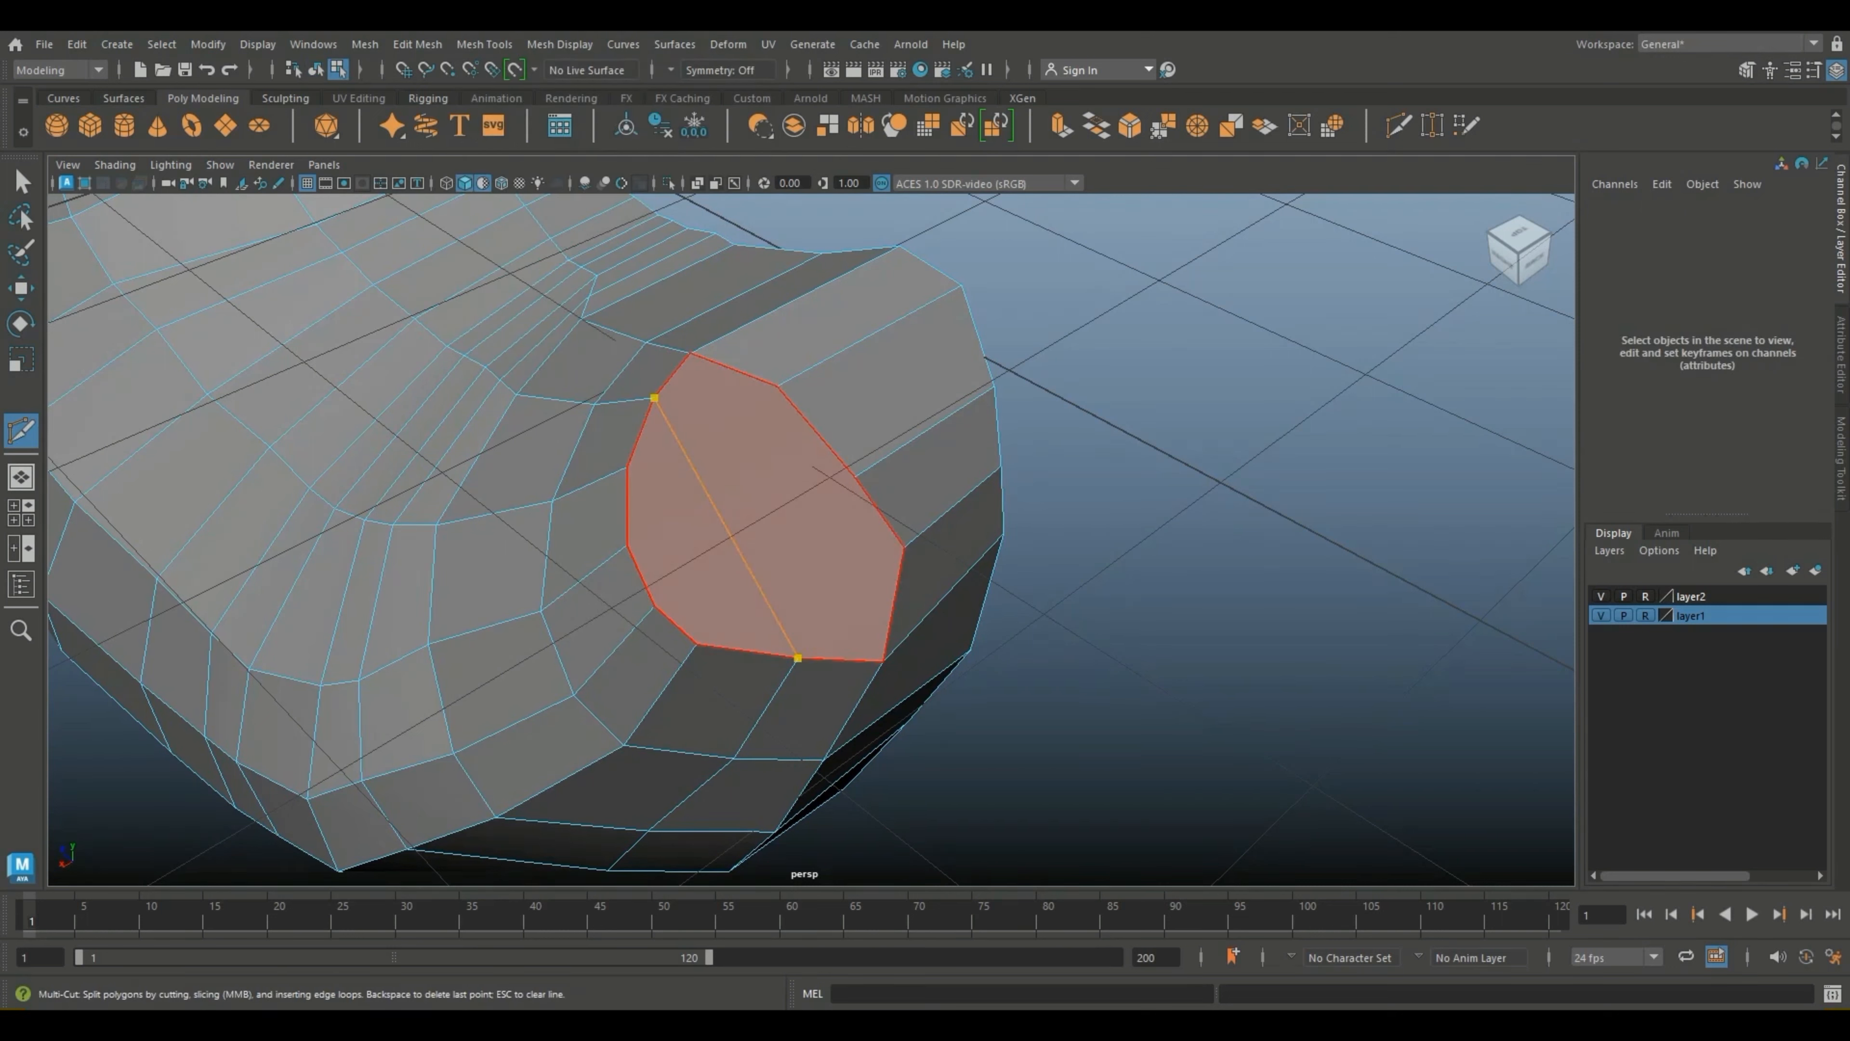
key("Return")
Step: Multi-Cut a second lengthwise edge along the cap's outer side and an upper crosswise edge, joining opposite border vertices
left_click(654, 398)
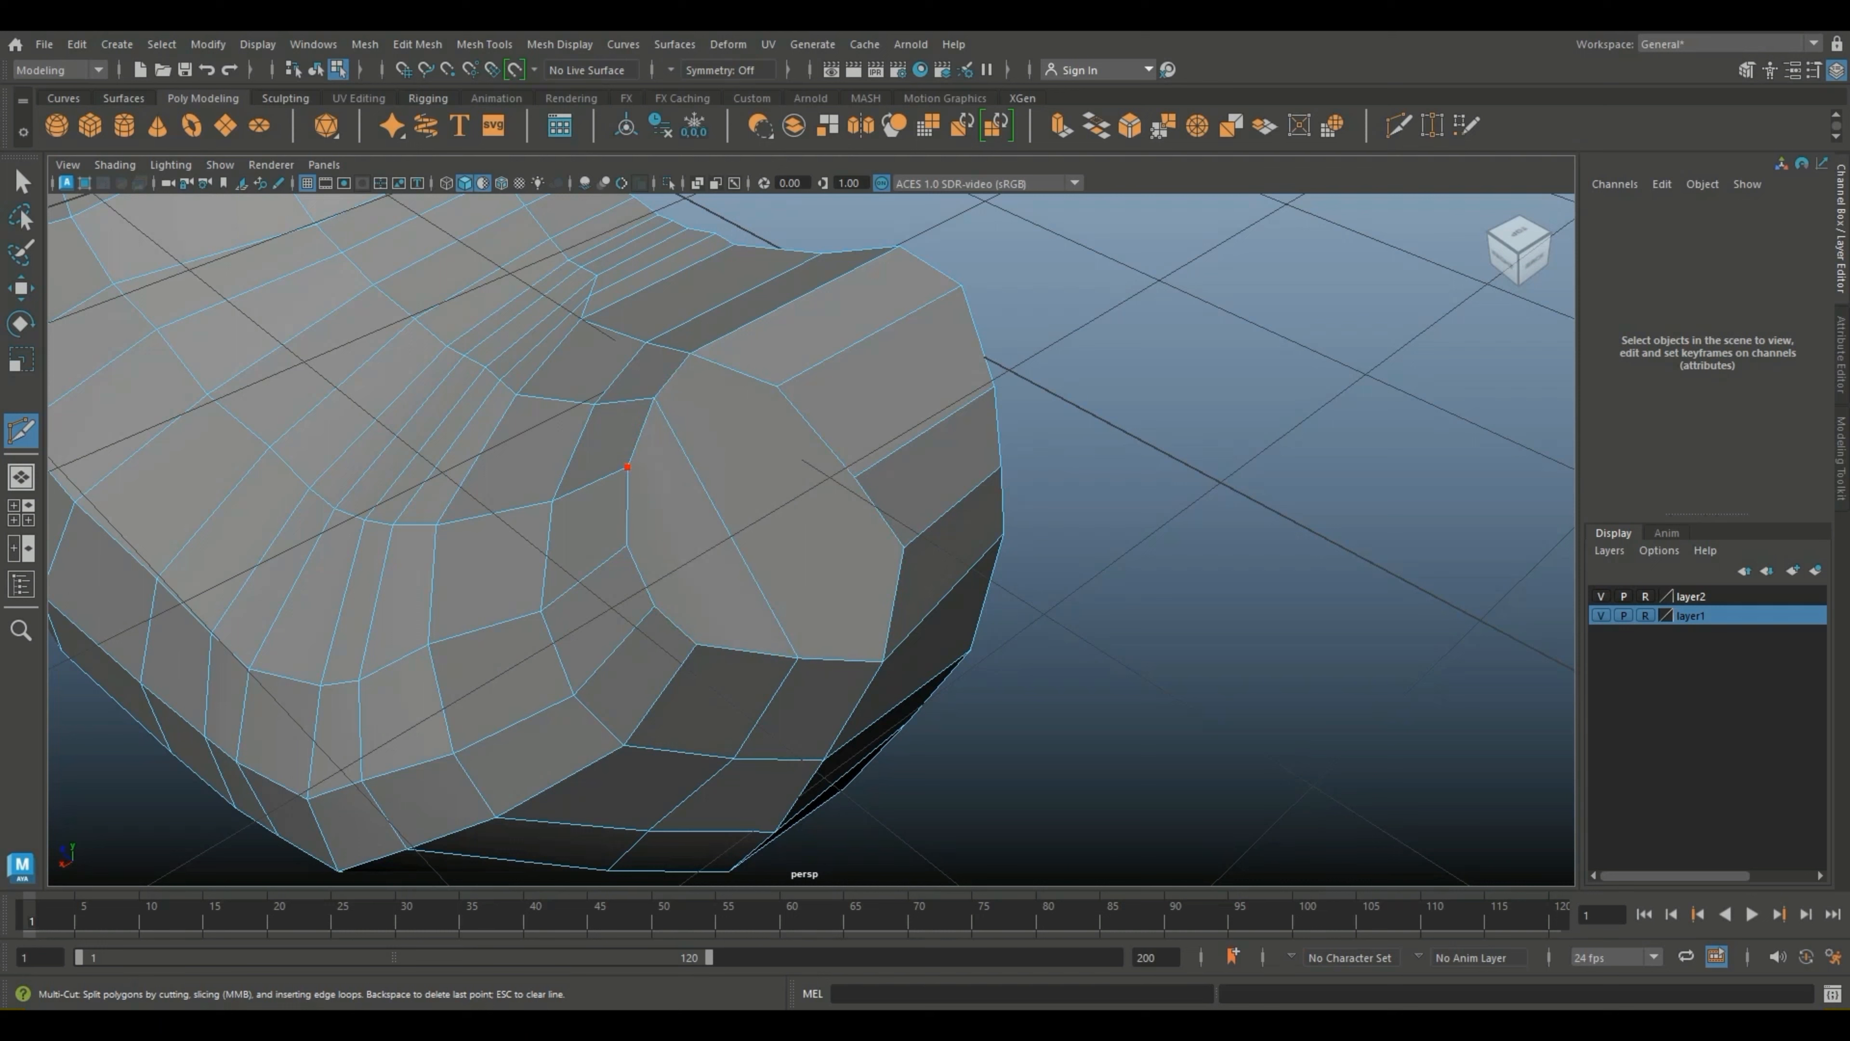
left_click(628, 466)
left_click(627, 545)
left_click(777, 385)
key("Return")
Step: Multi-Cut a lower crosswise edge through both lengthwise cuts, between the next pair of opposite cap border vertices
left_click(854, 477)
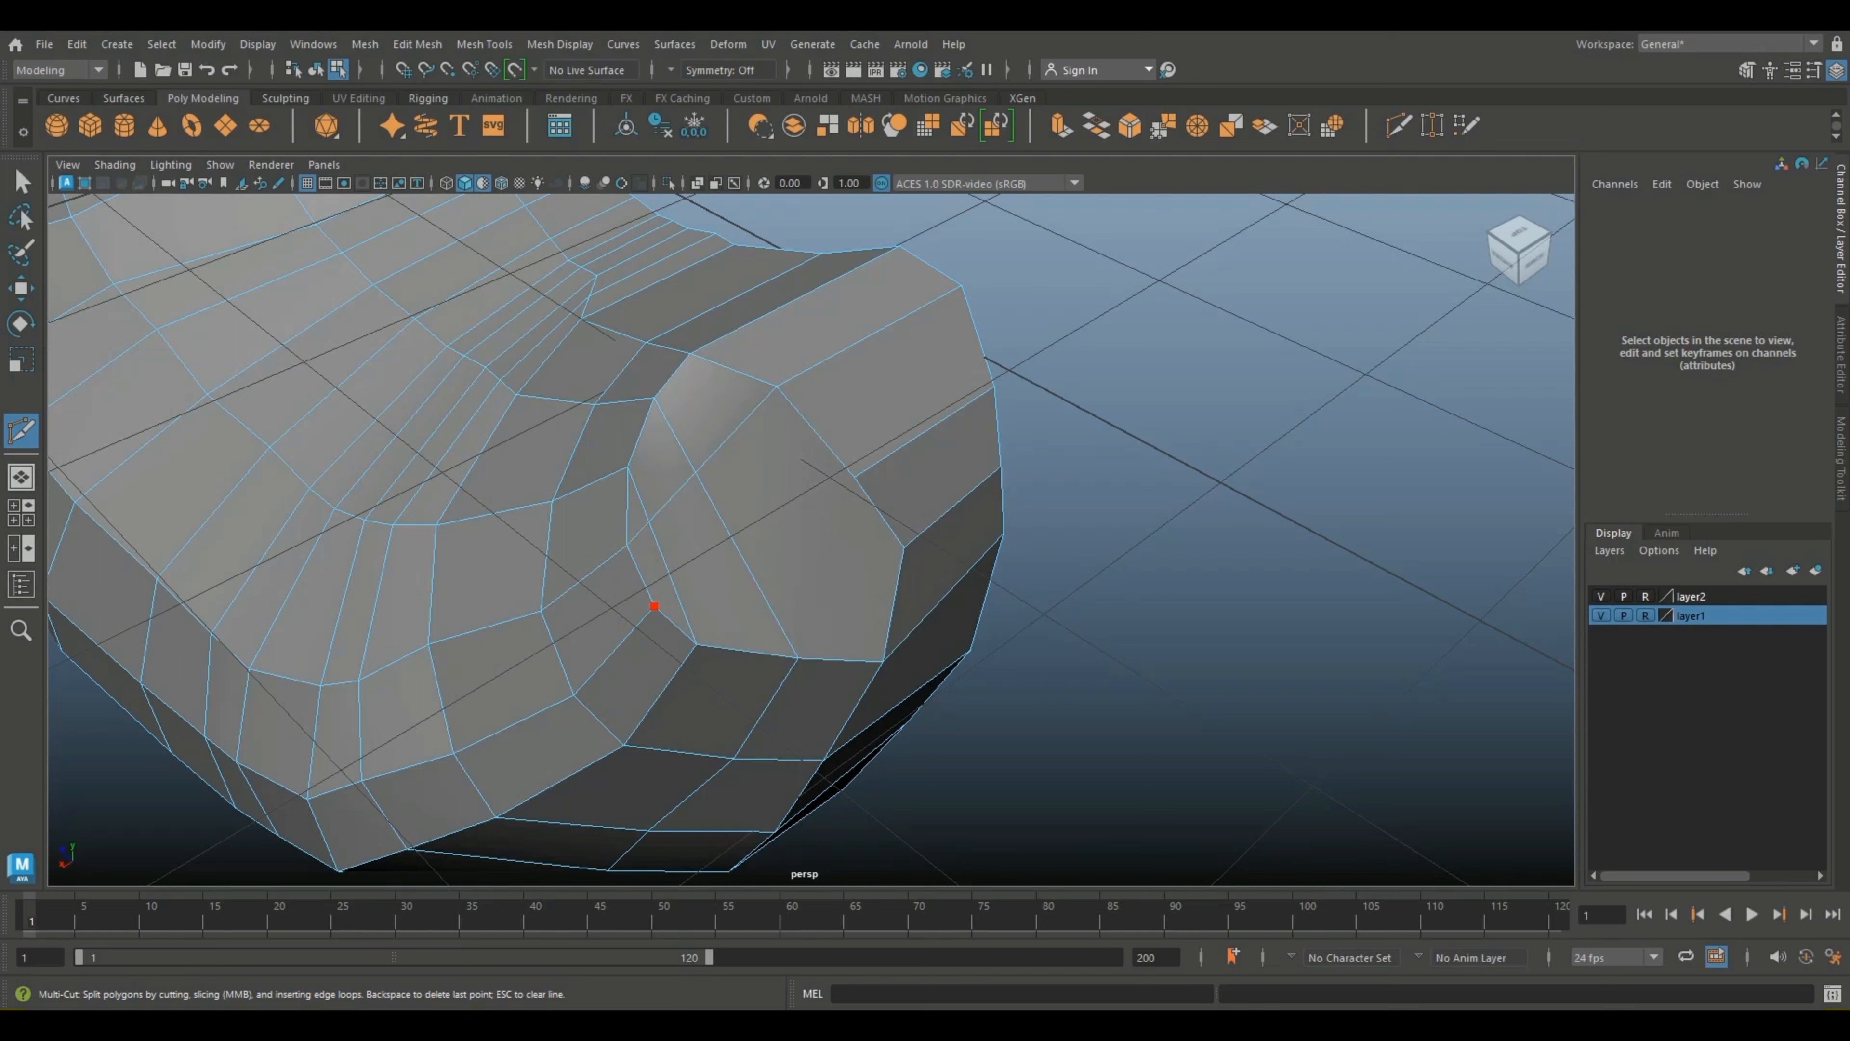
left_click(854, 477)
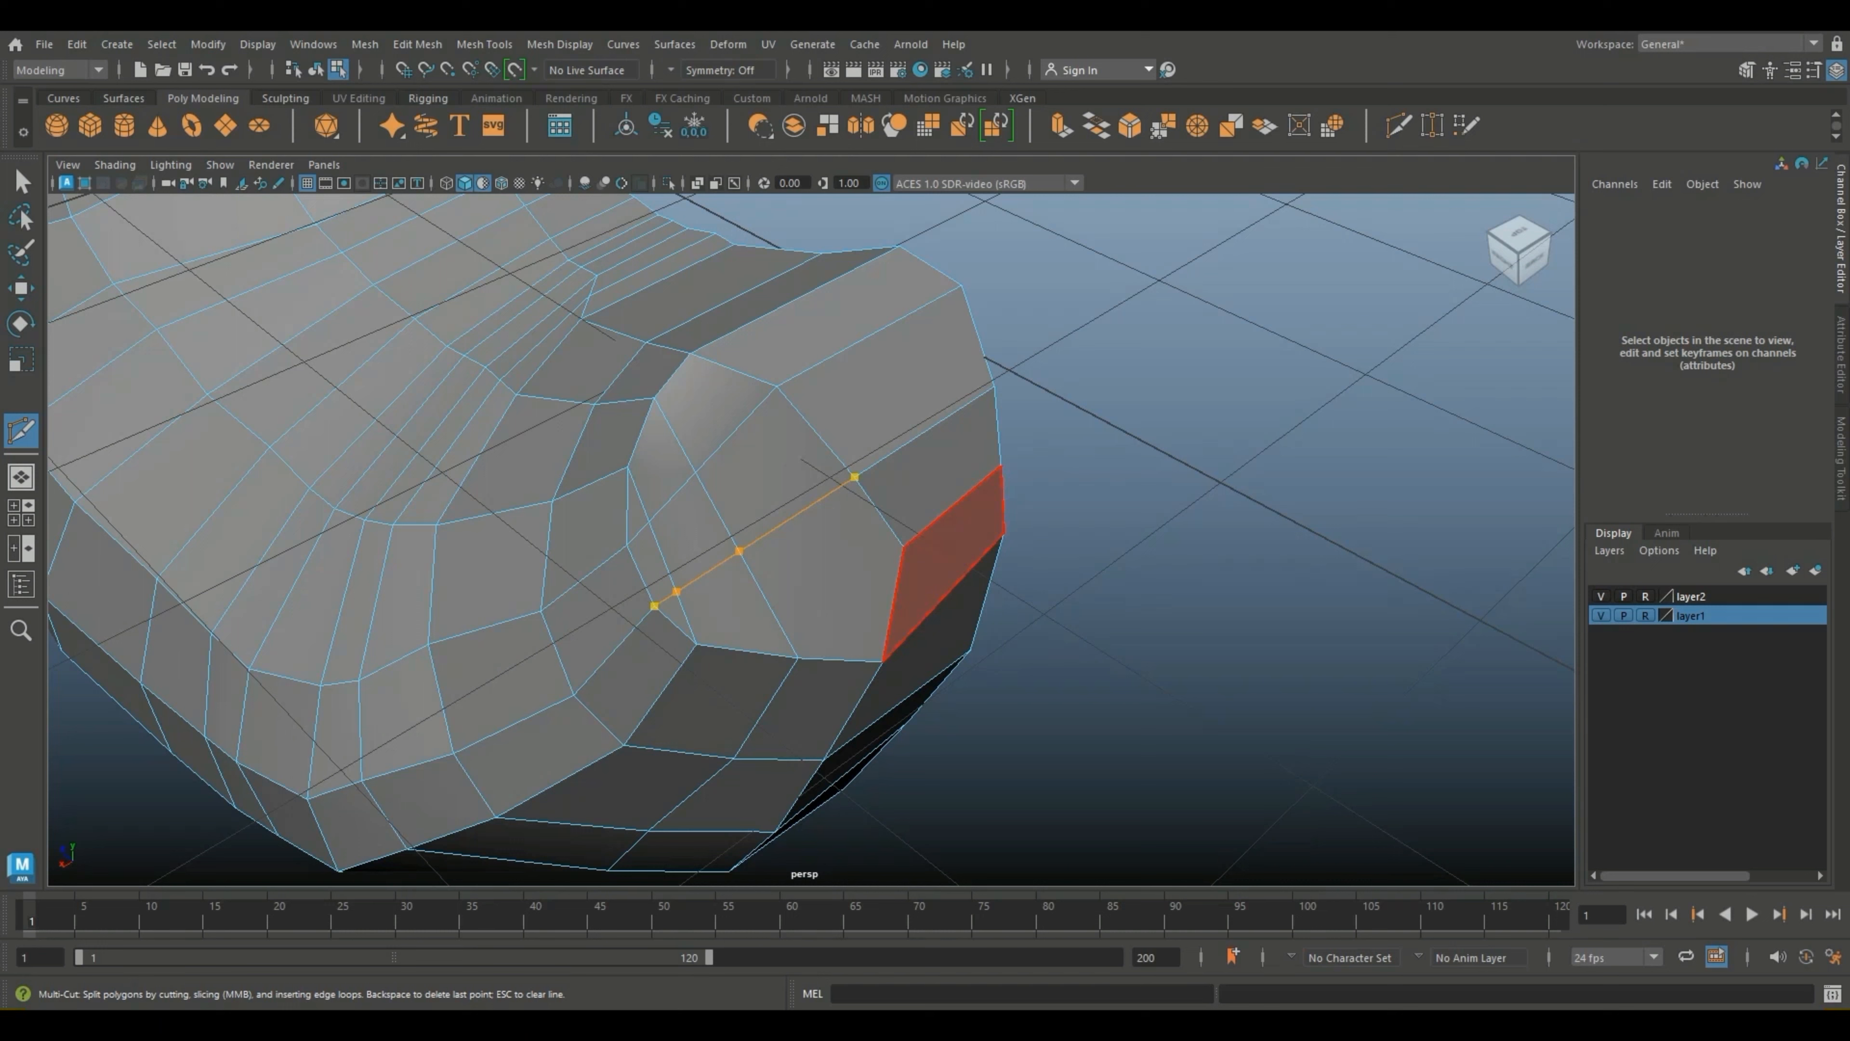
key("Return")
left_click(904, 547)
key("w")
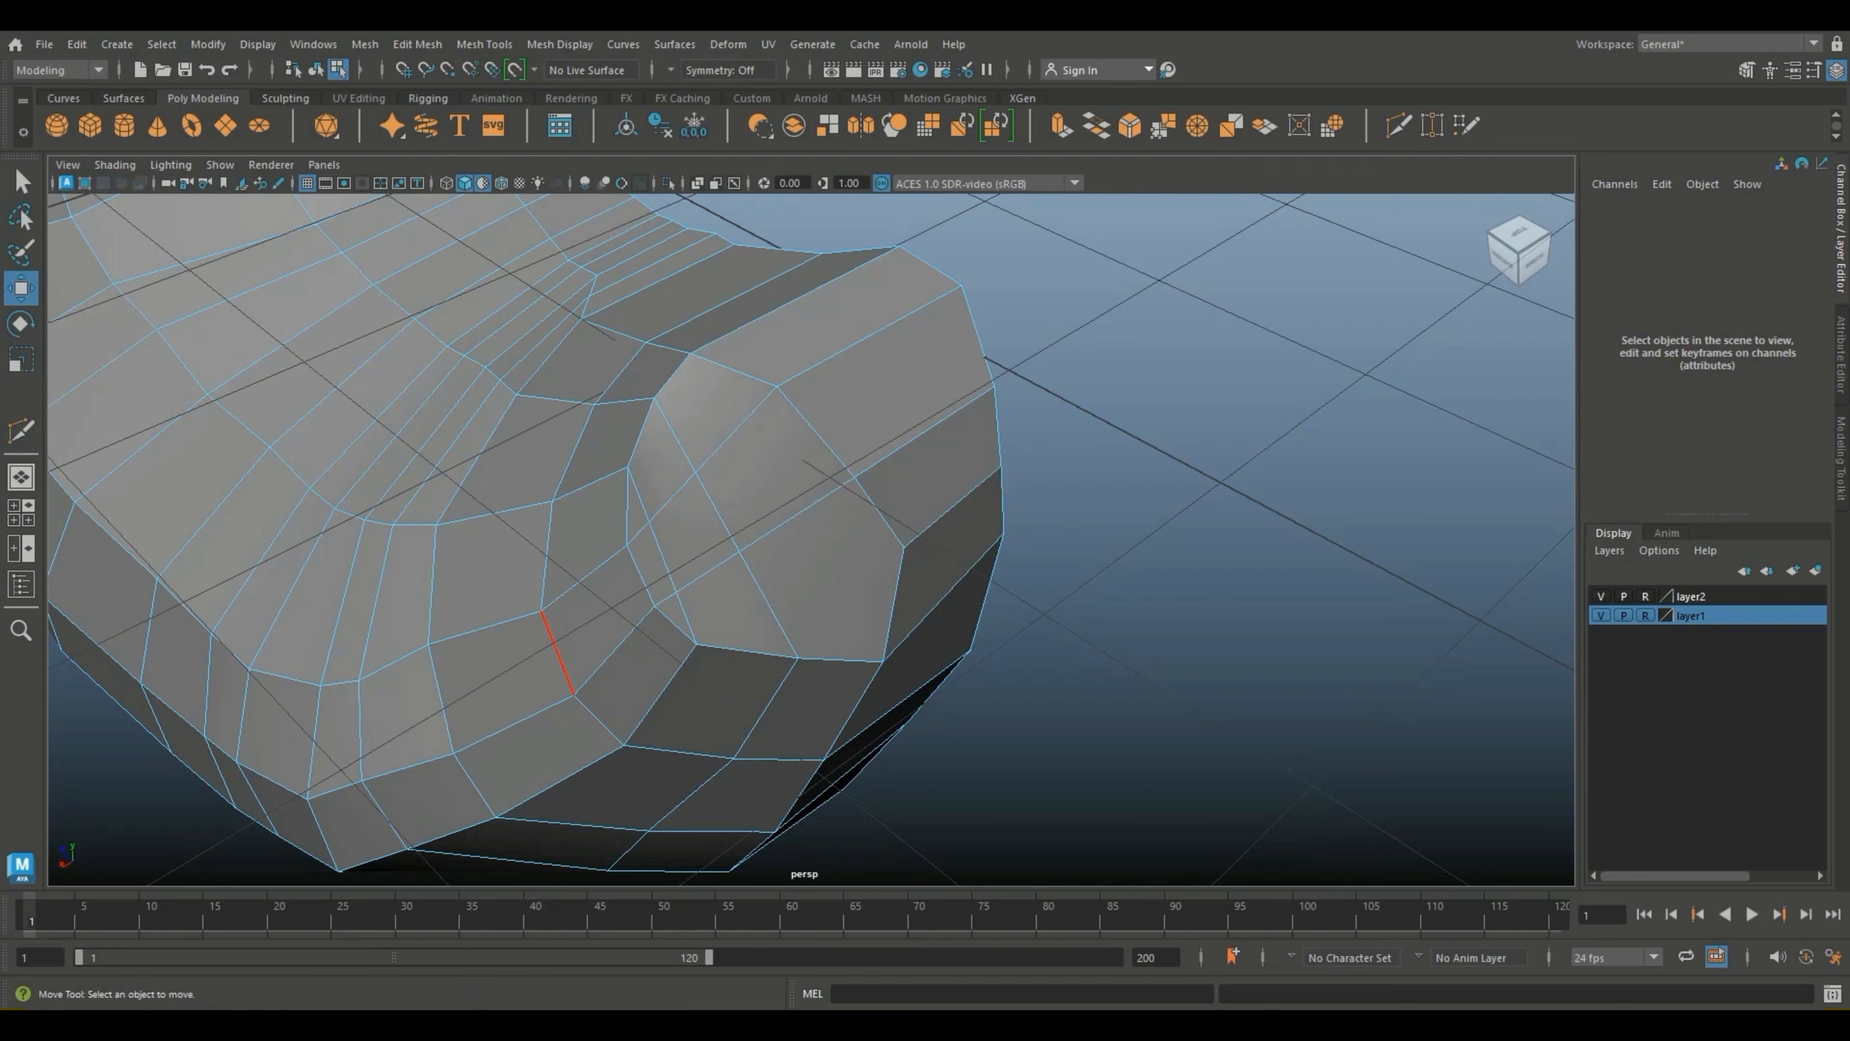
Step: Delete the short cut segment at the cap's lower outer corner and insert an edge loop through the faces beneath it
left_click(686, 616)
right_click_drag(645, 615, 703, 652, "shift")
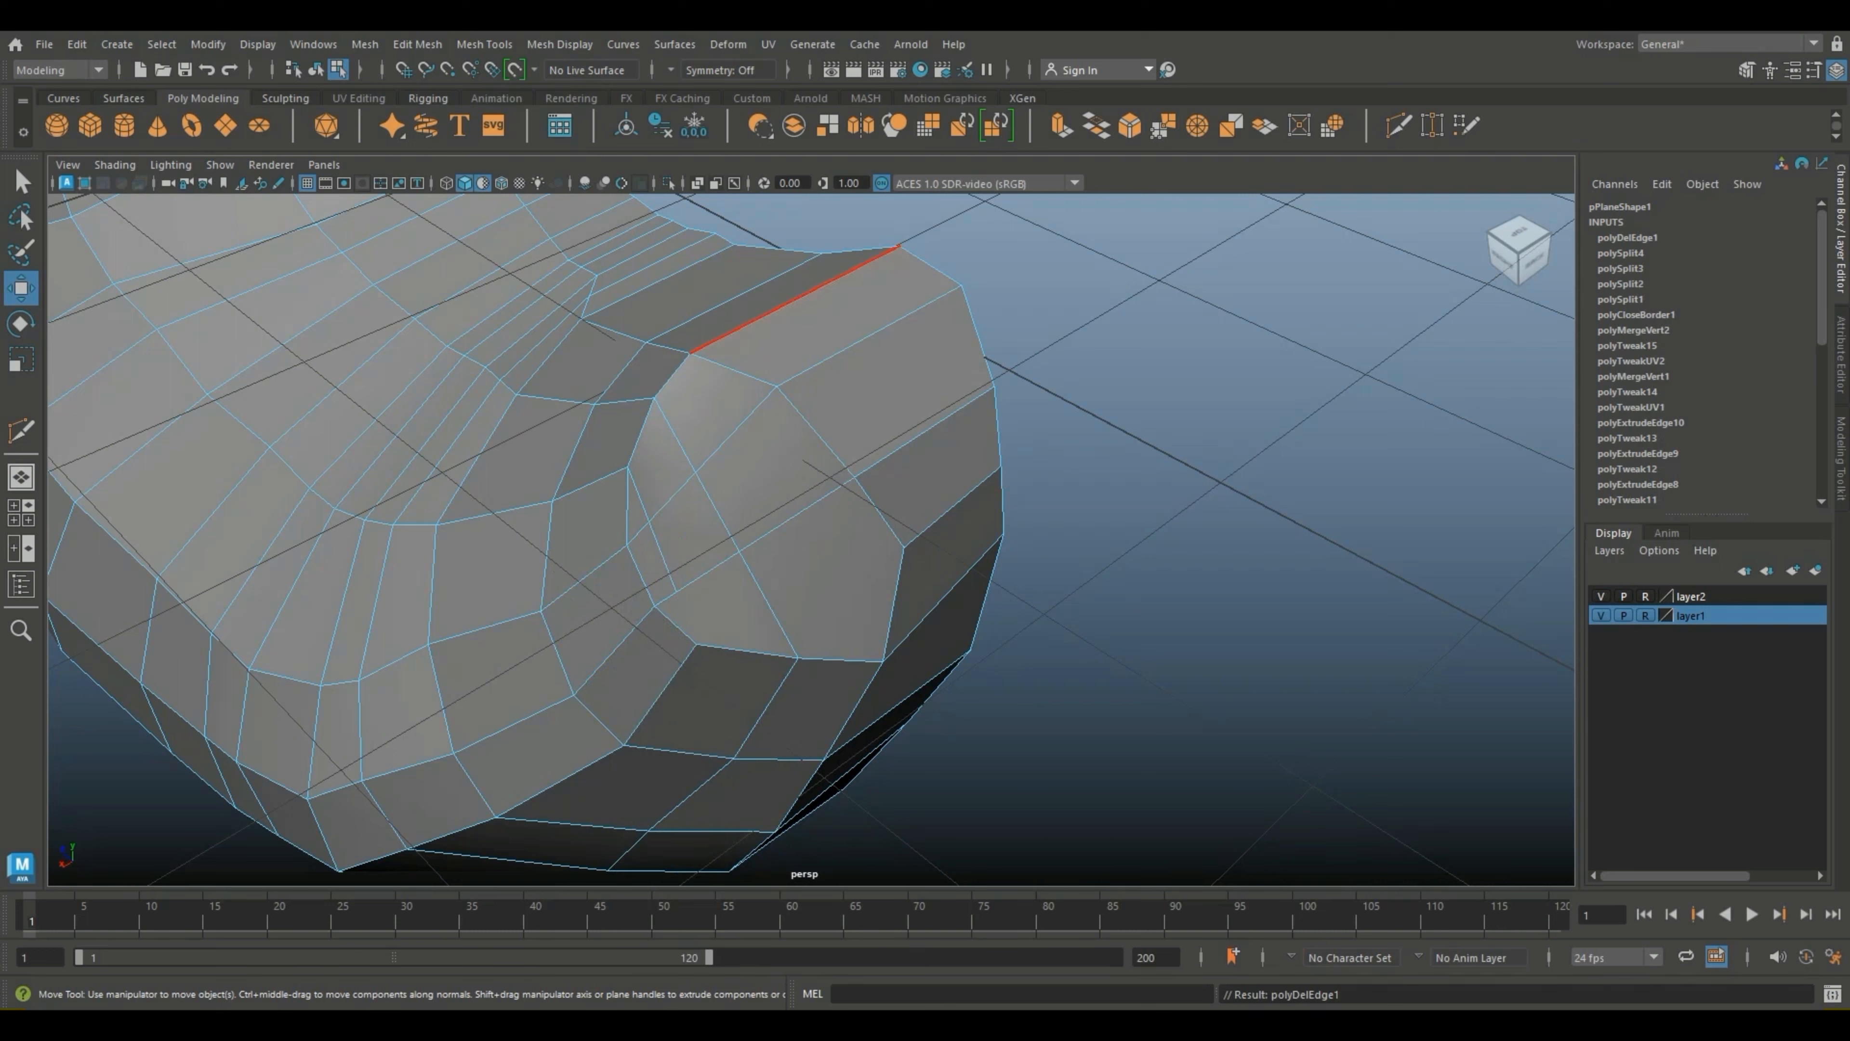
left_click(560, 44)
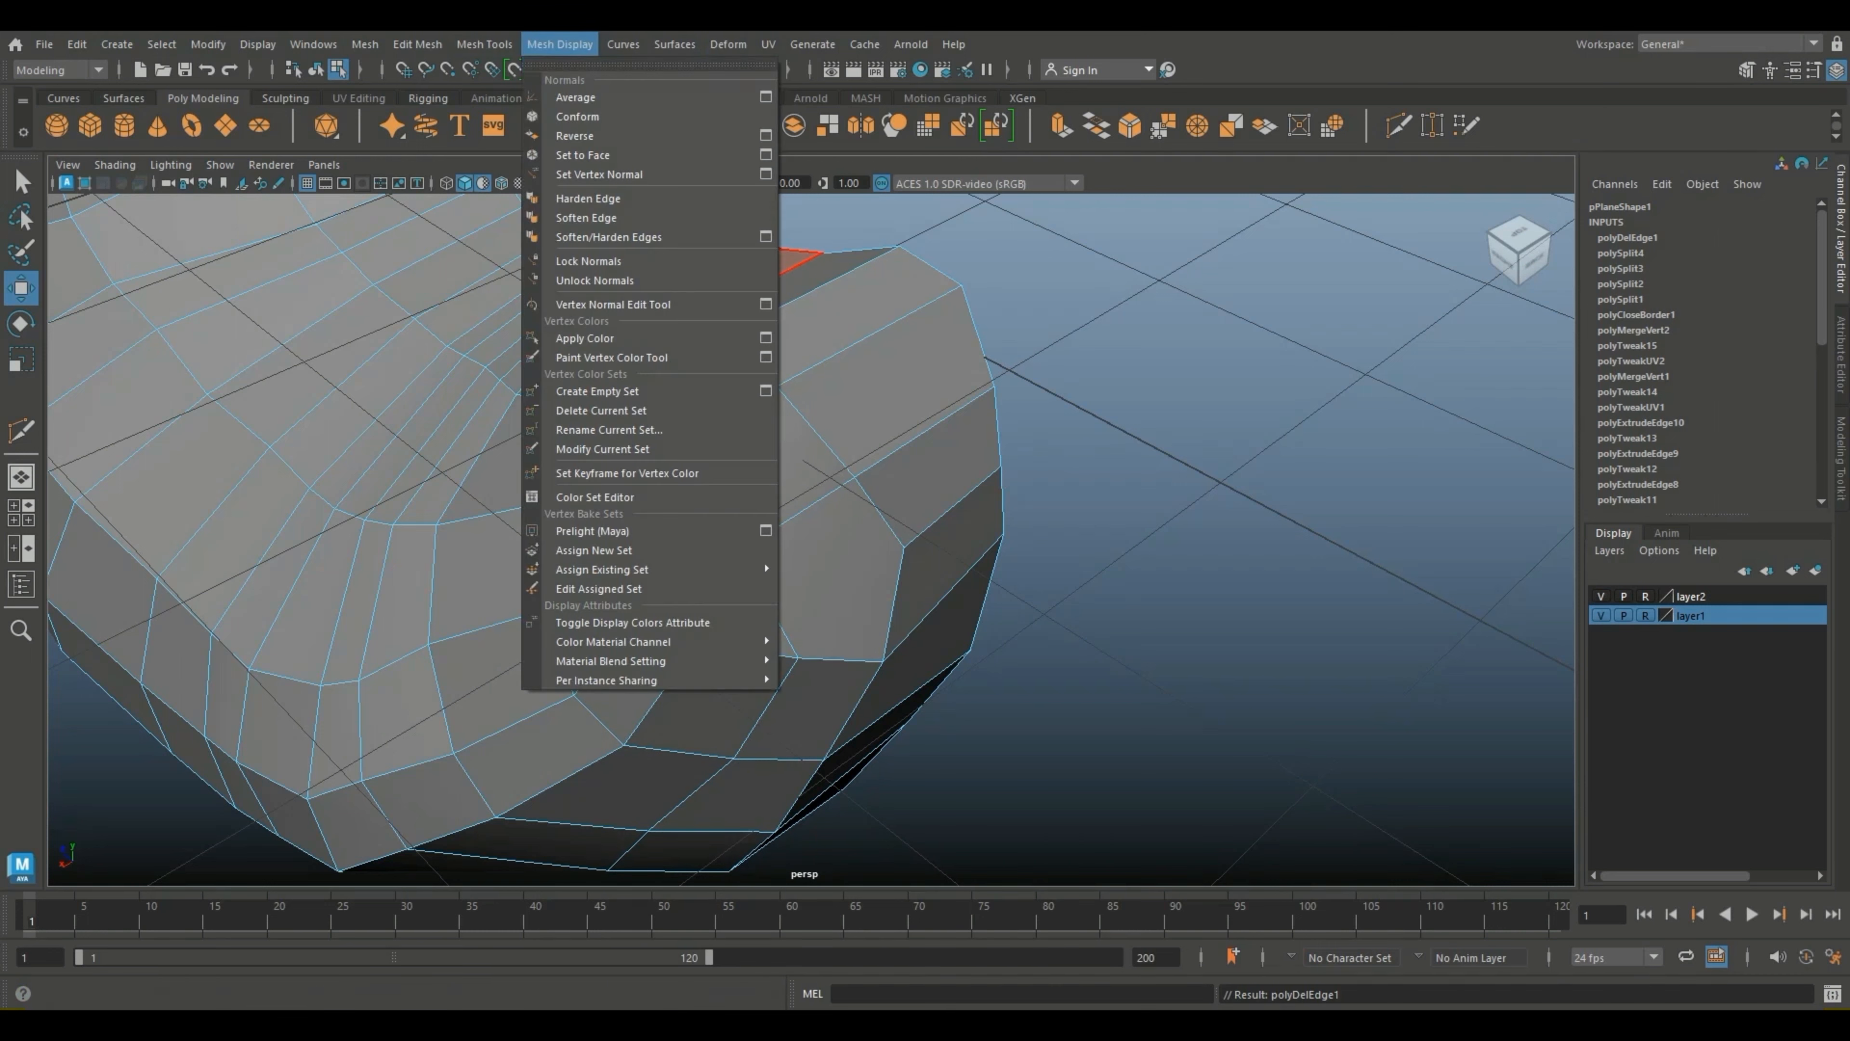
left_click(525, 192)
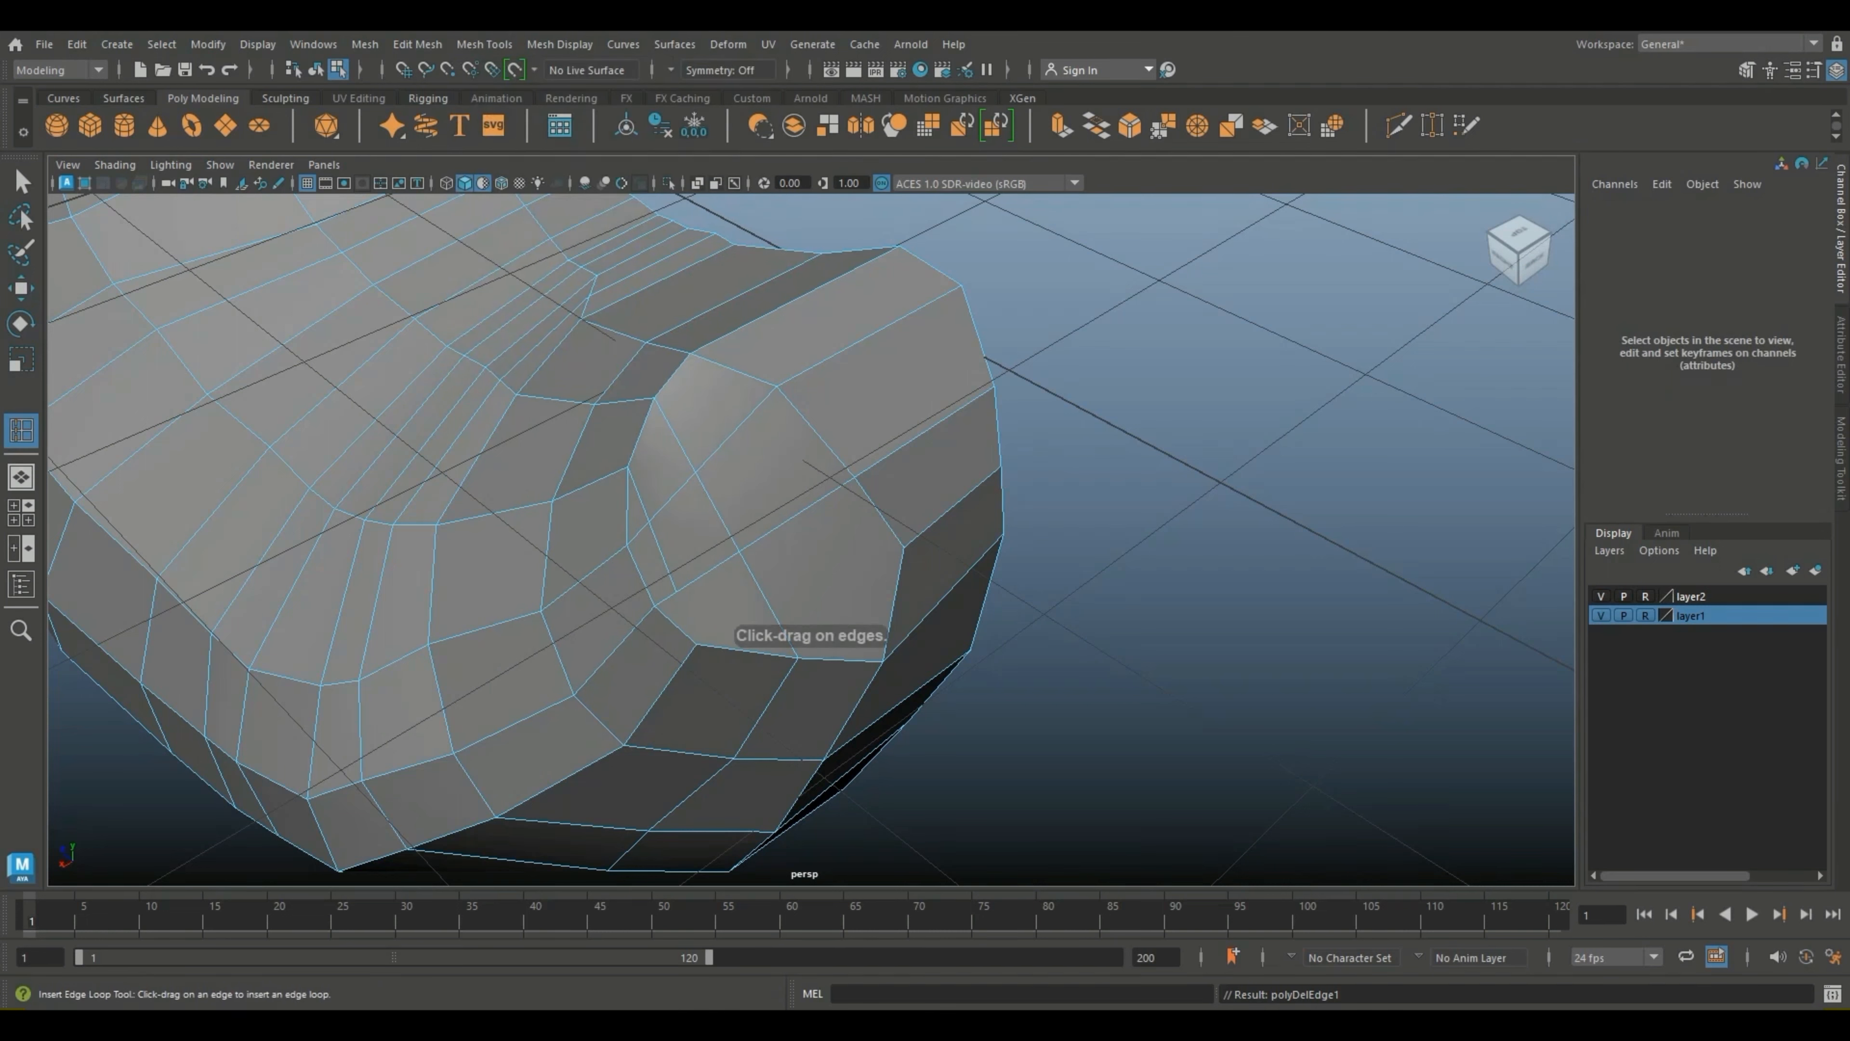
left_click_drag(656, 749, 658, 749)
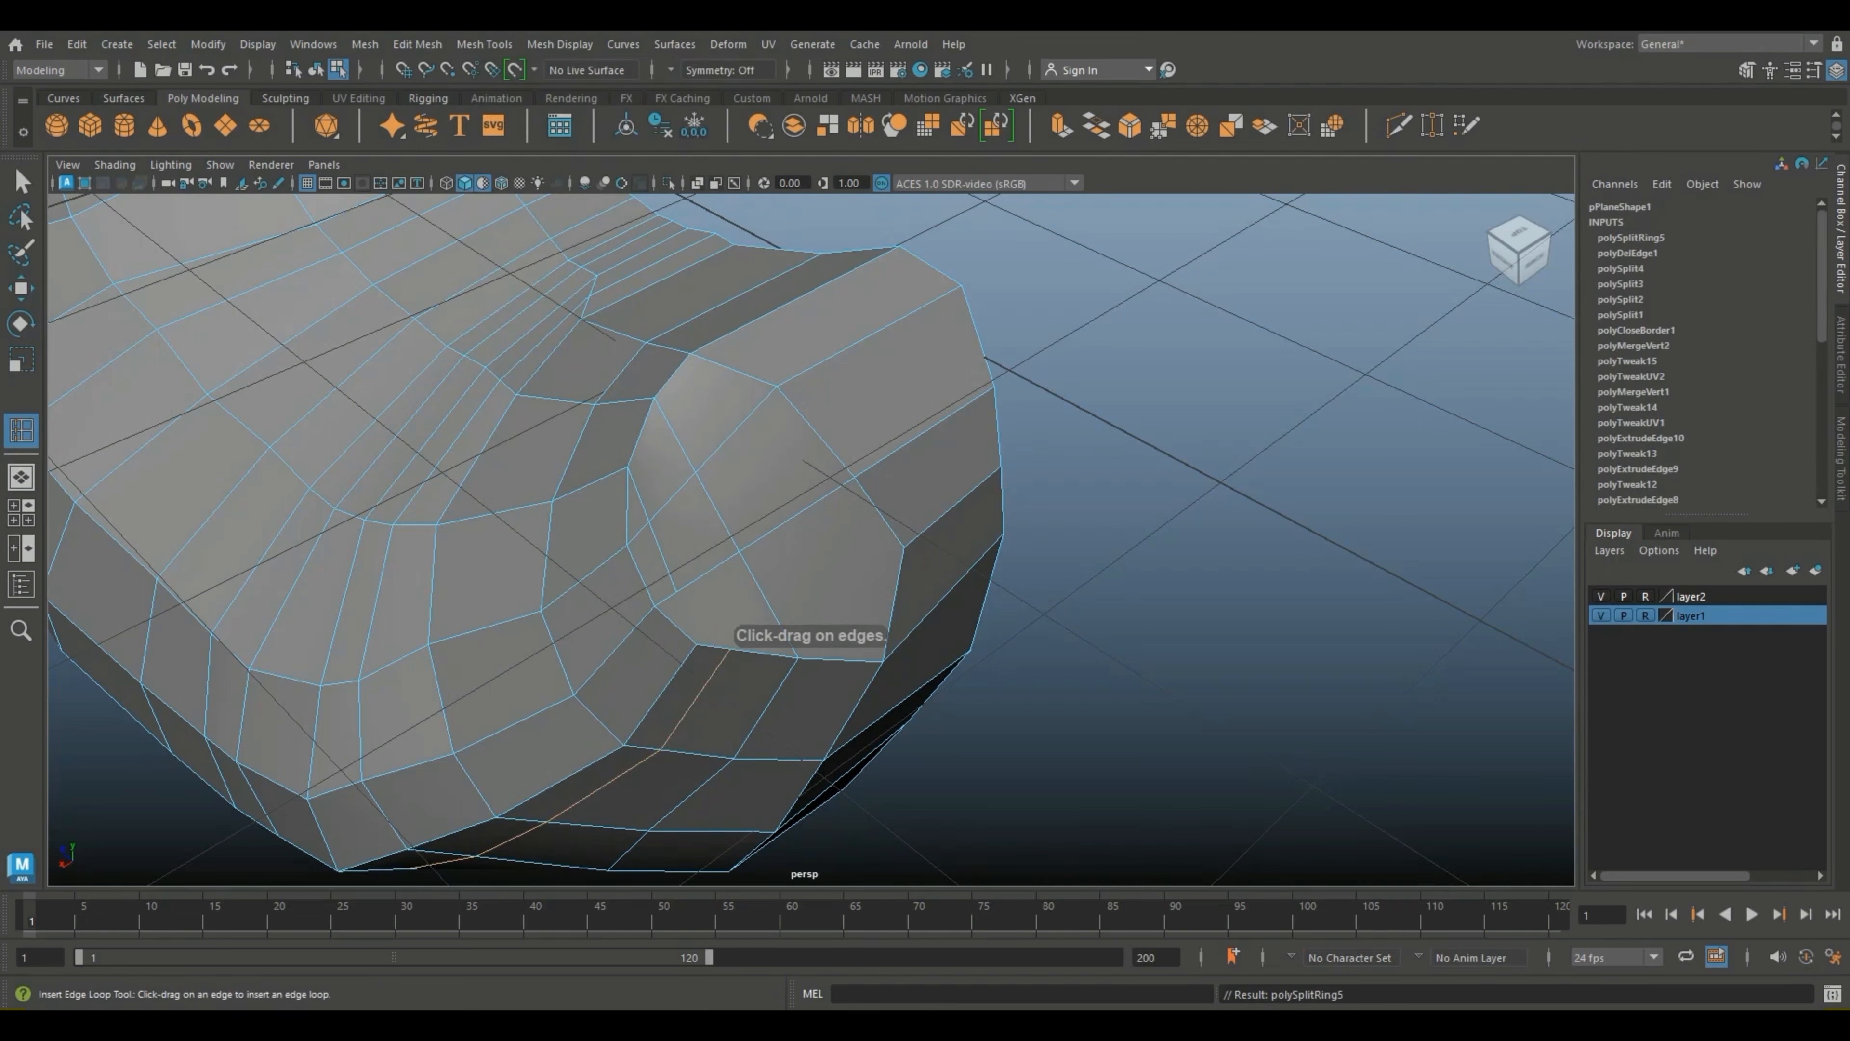
key("w")
Step: Multi-Cut an edge from the inserted loop's upper end to the lower outer intersection inside the cap
left_click(560, 44)
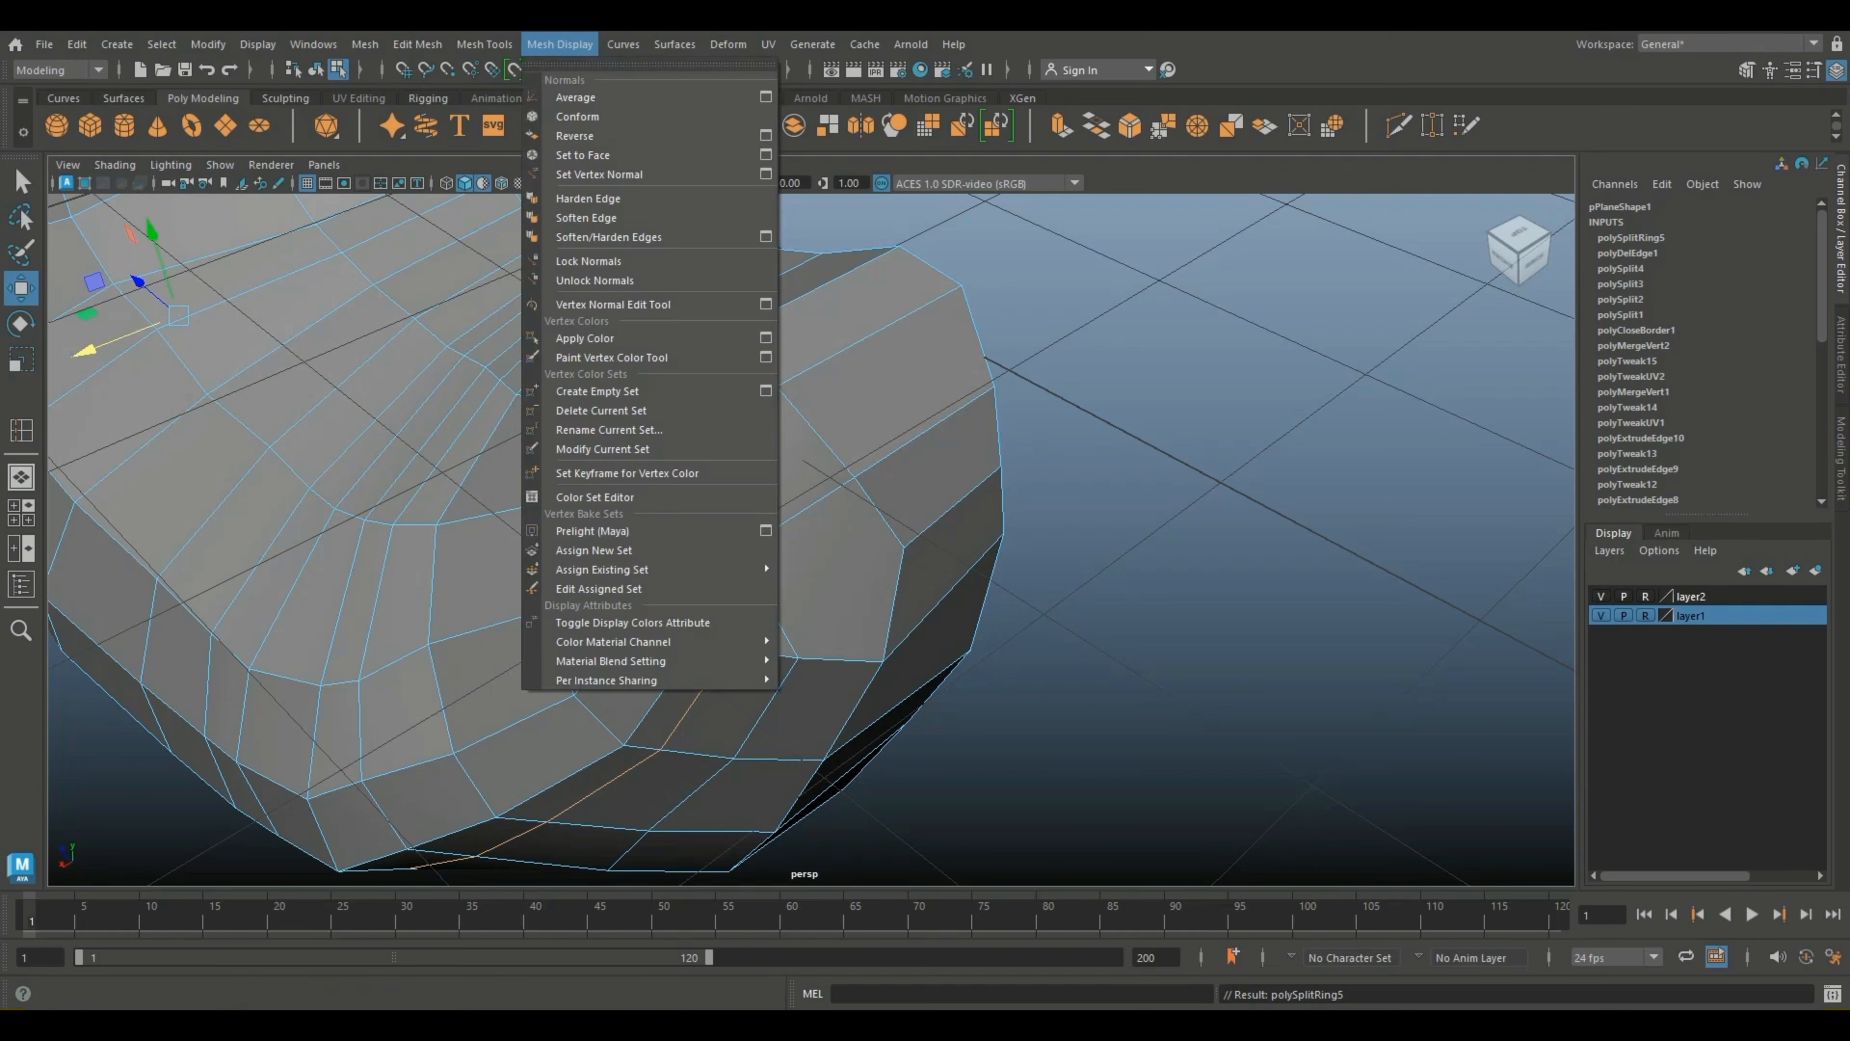
left_click(575, 227)
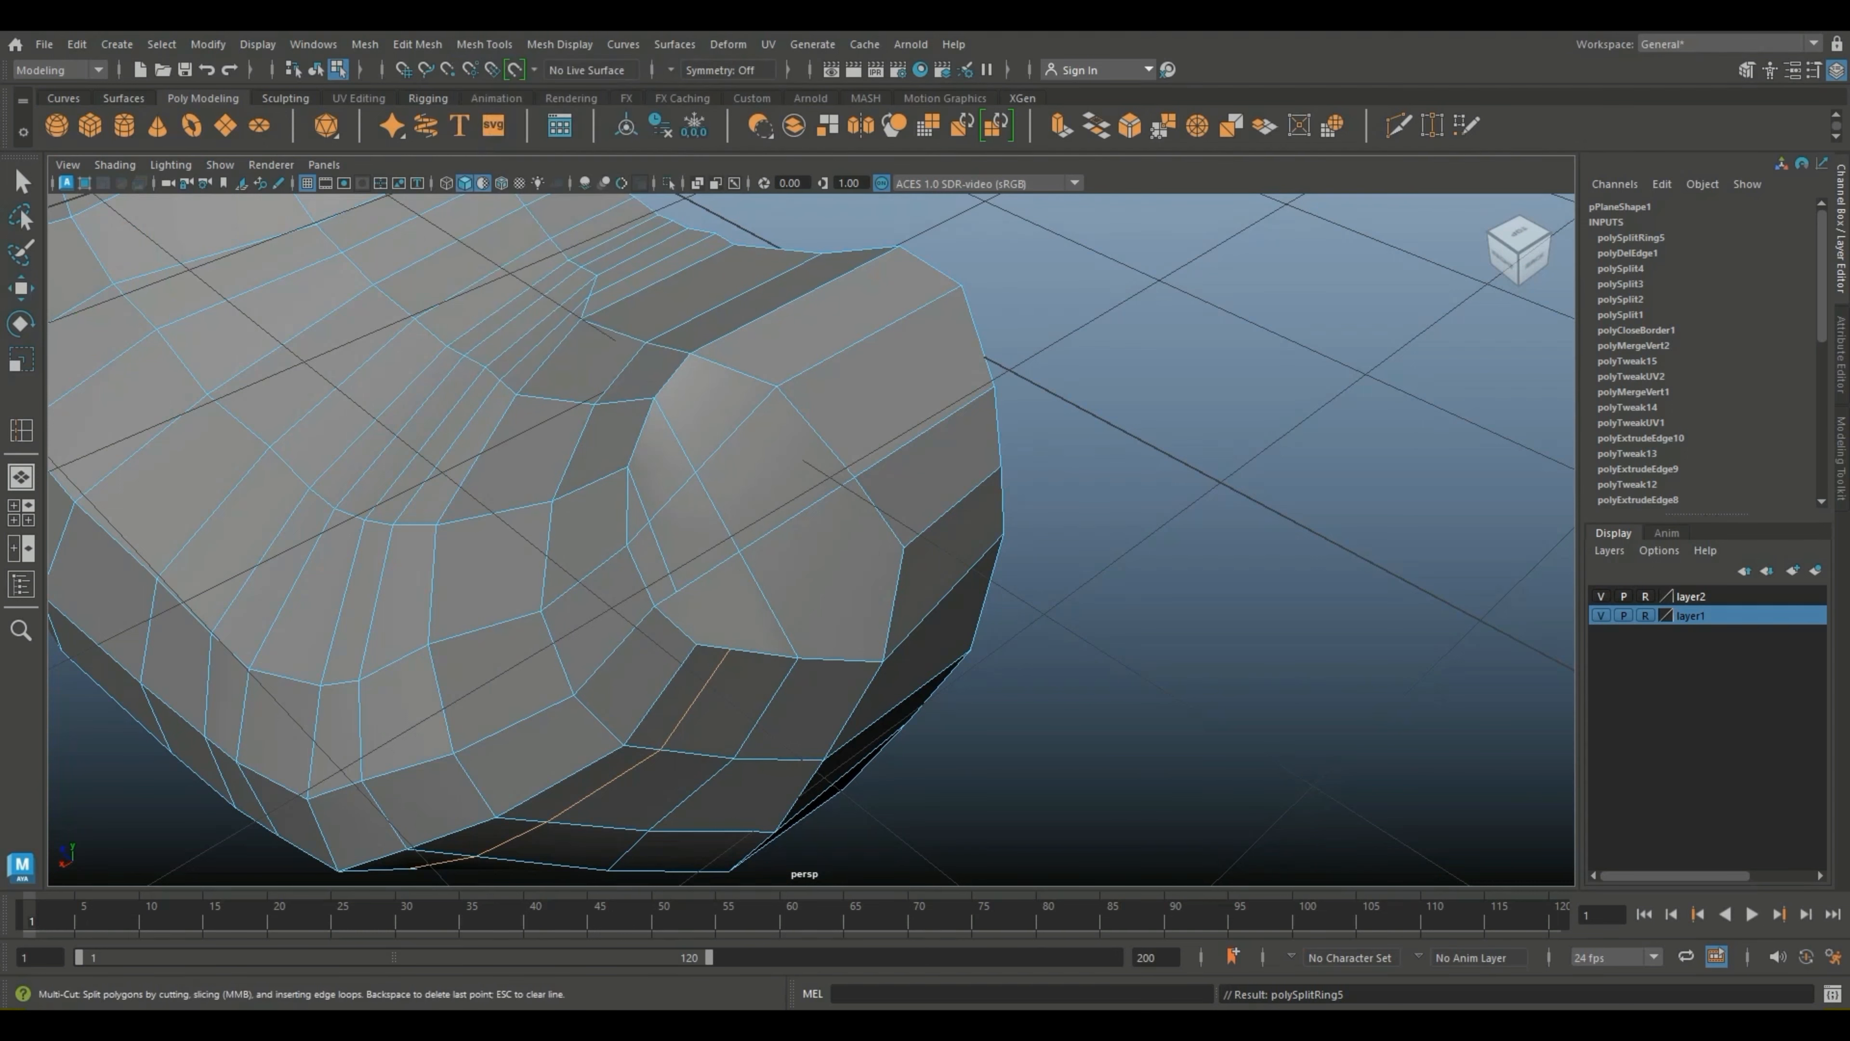
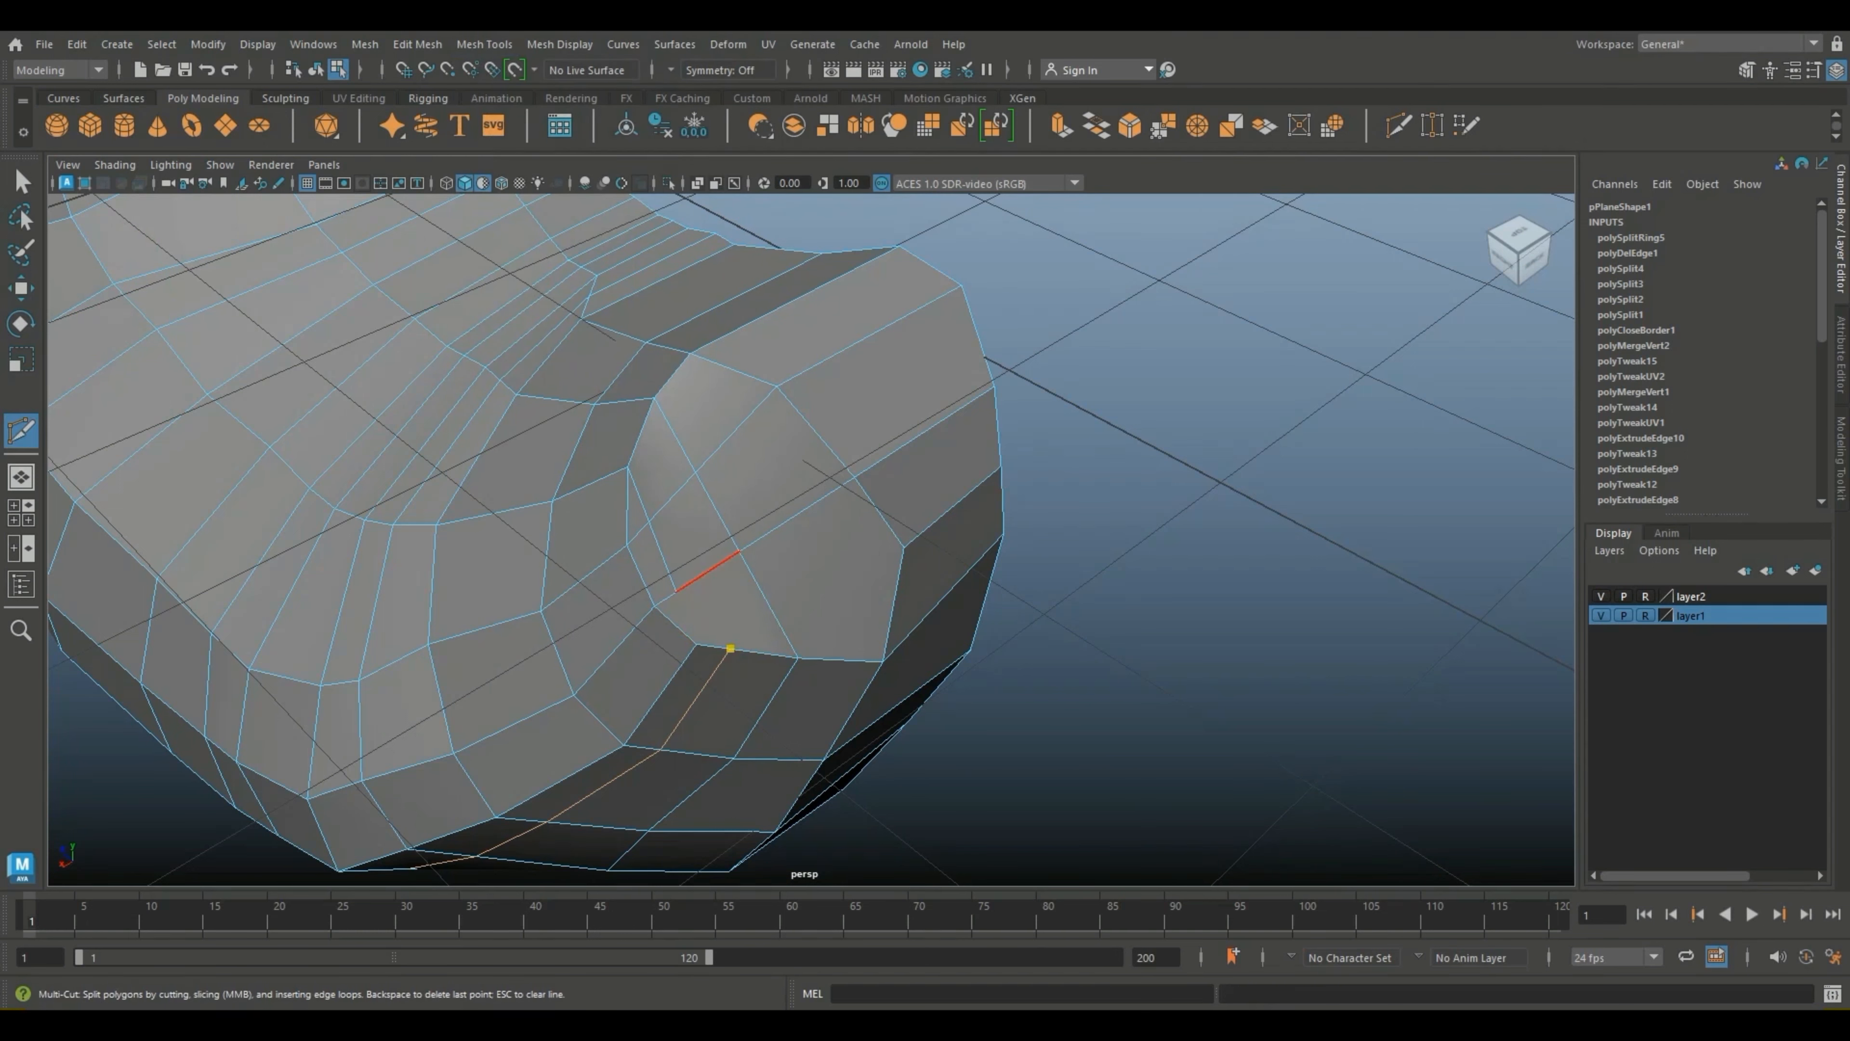
key("Return")
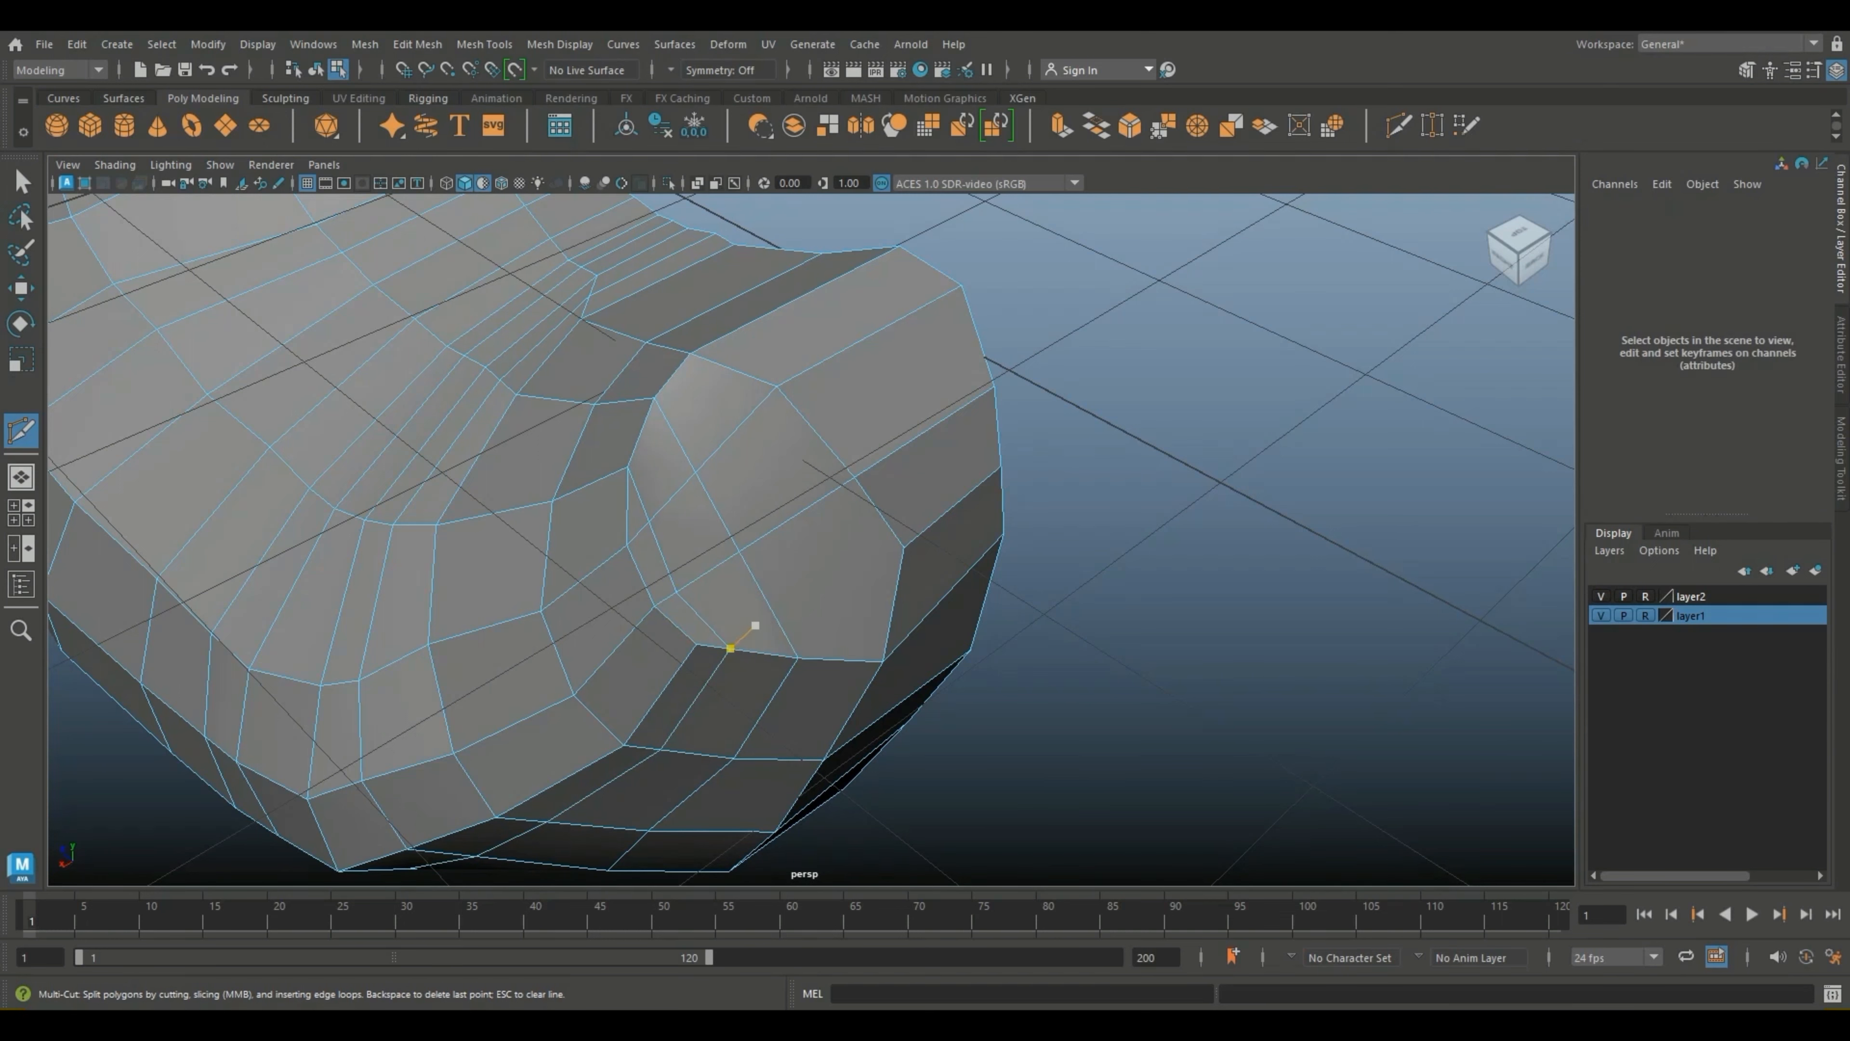
key("q")
key("w")
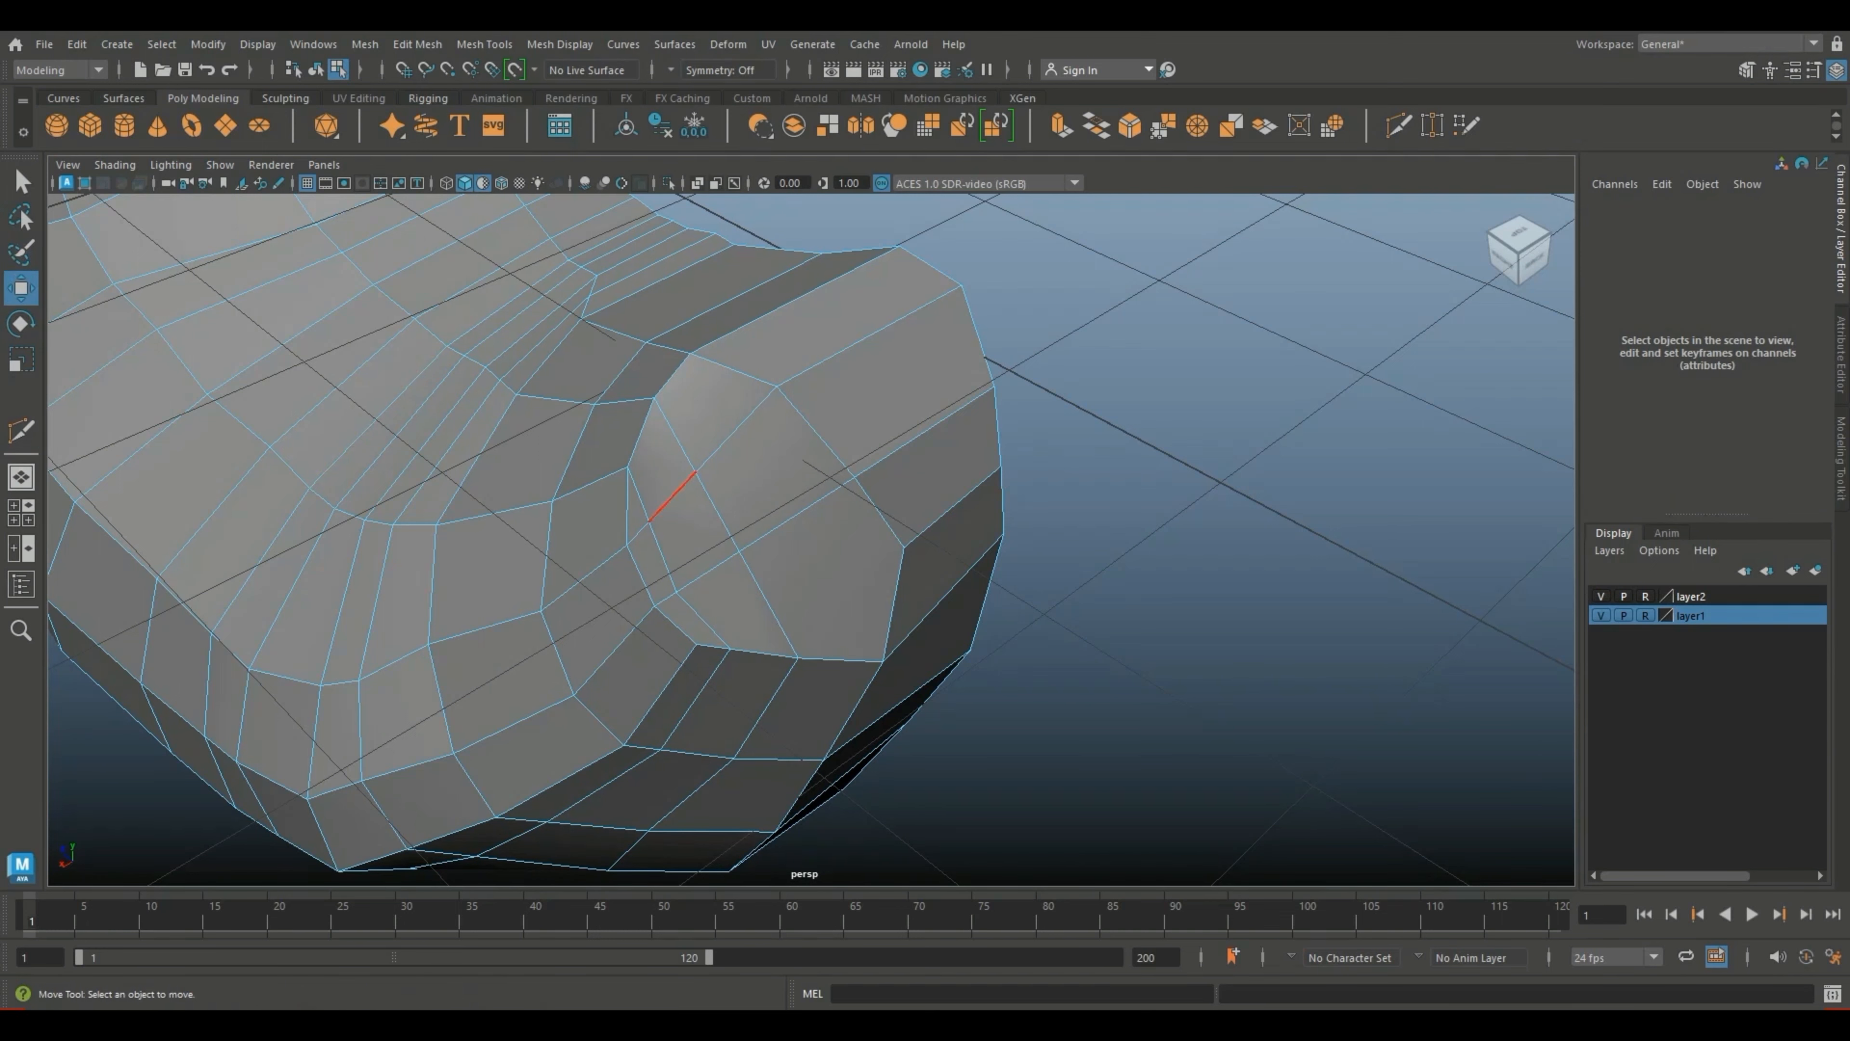
Step: Check the smoothed cap, and pull the two interior vertices of its first lengthwise cut outward in the unsmoothed mesh
key("3")
scroll(867, 557, "down", 4)
left_click_drag(874, 569, 807, 484, "alt")
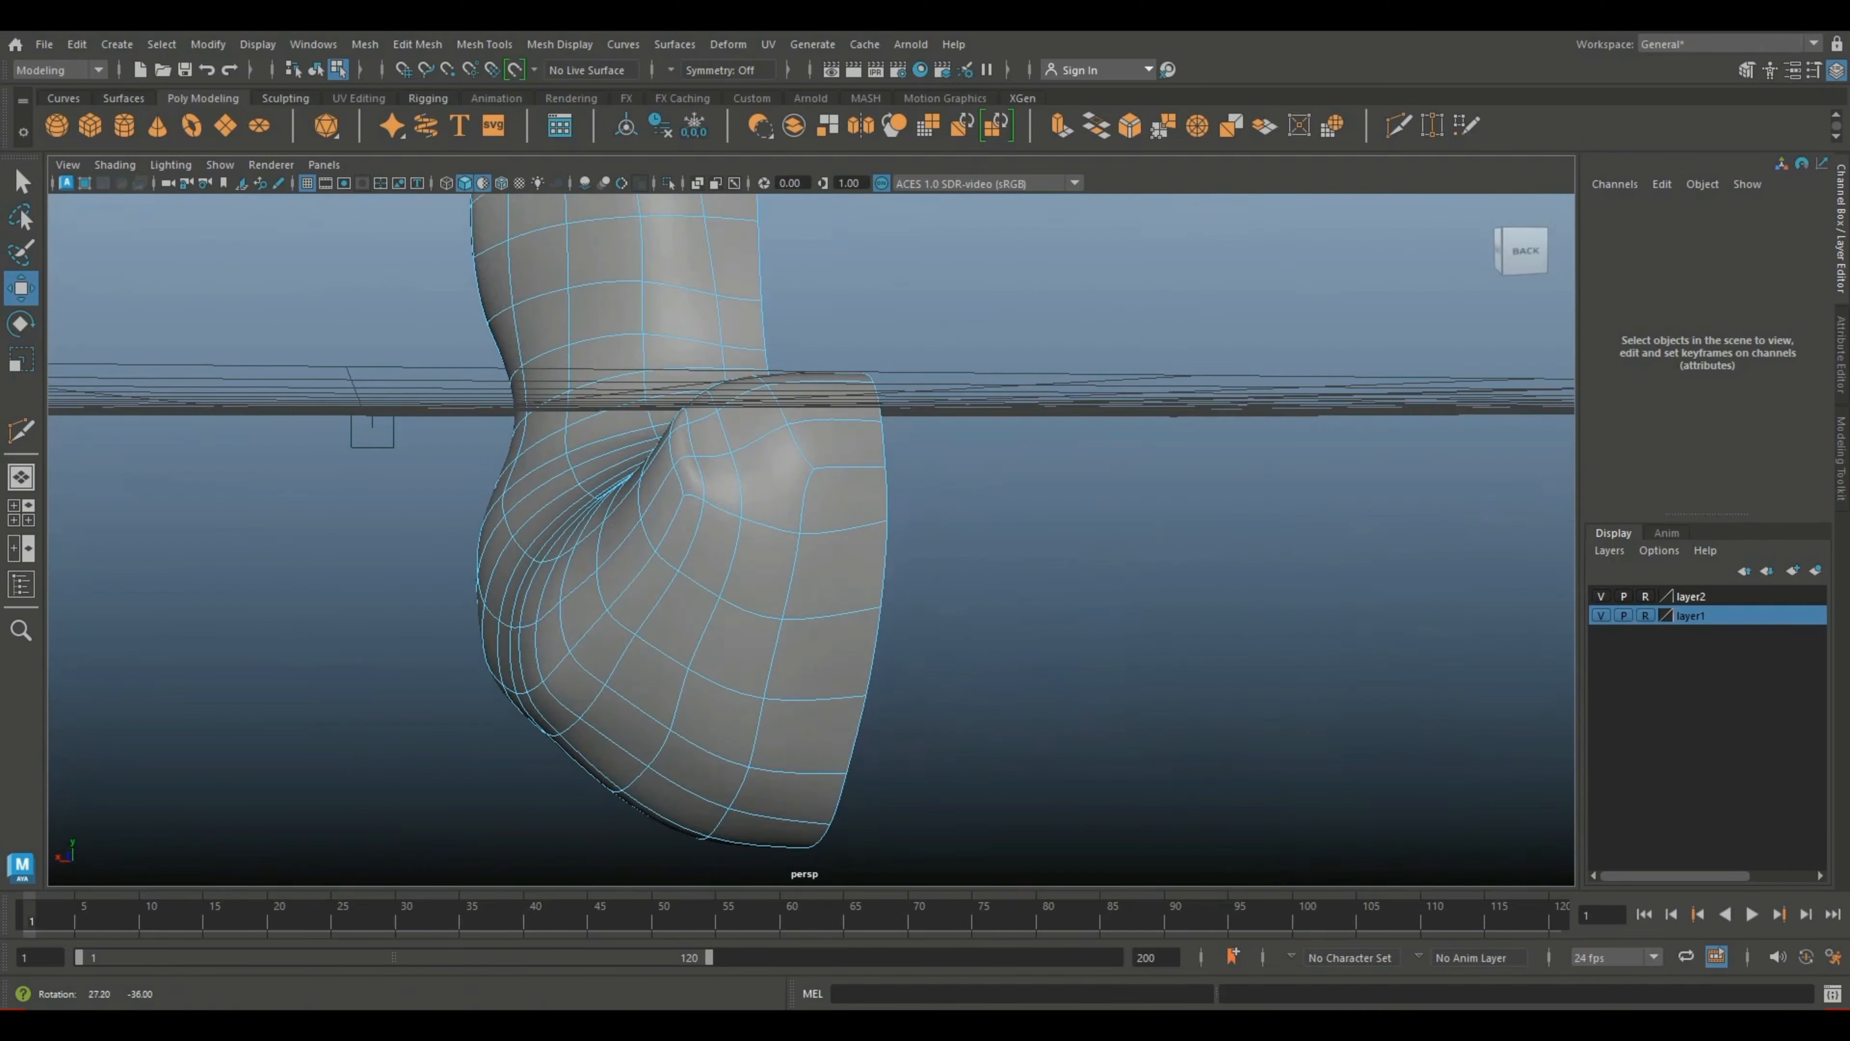
key("1")
left_click_drag(830, 613, 1043, 591, "alt")
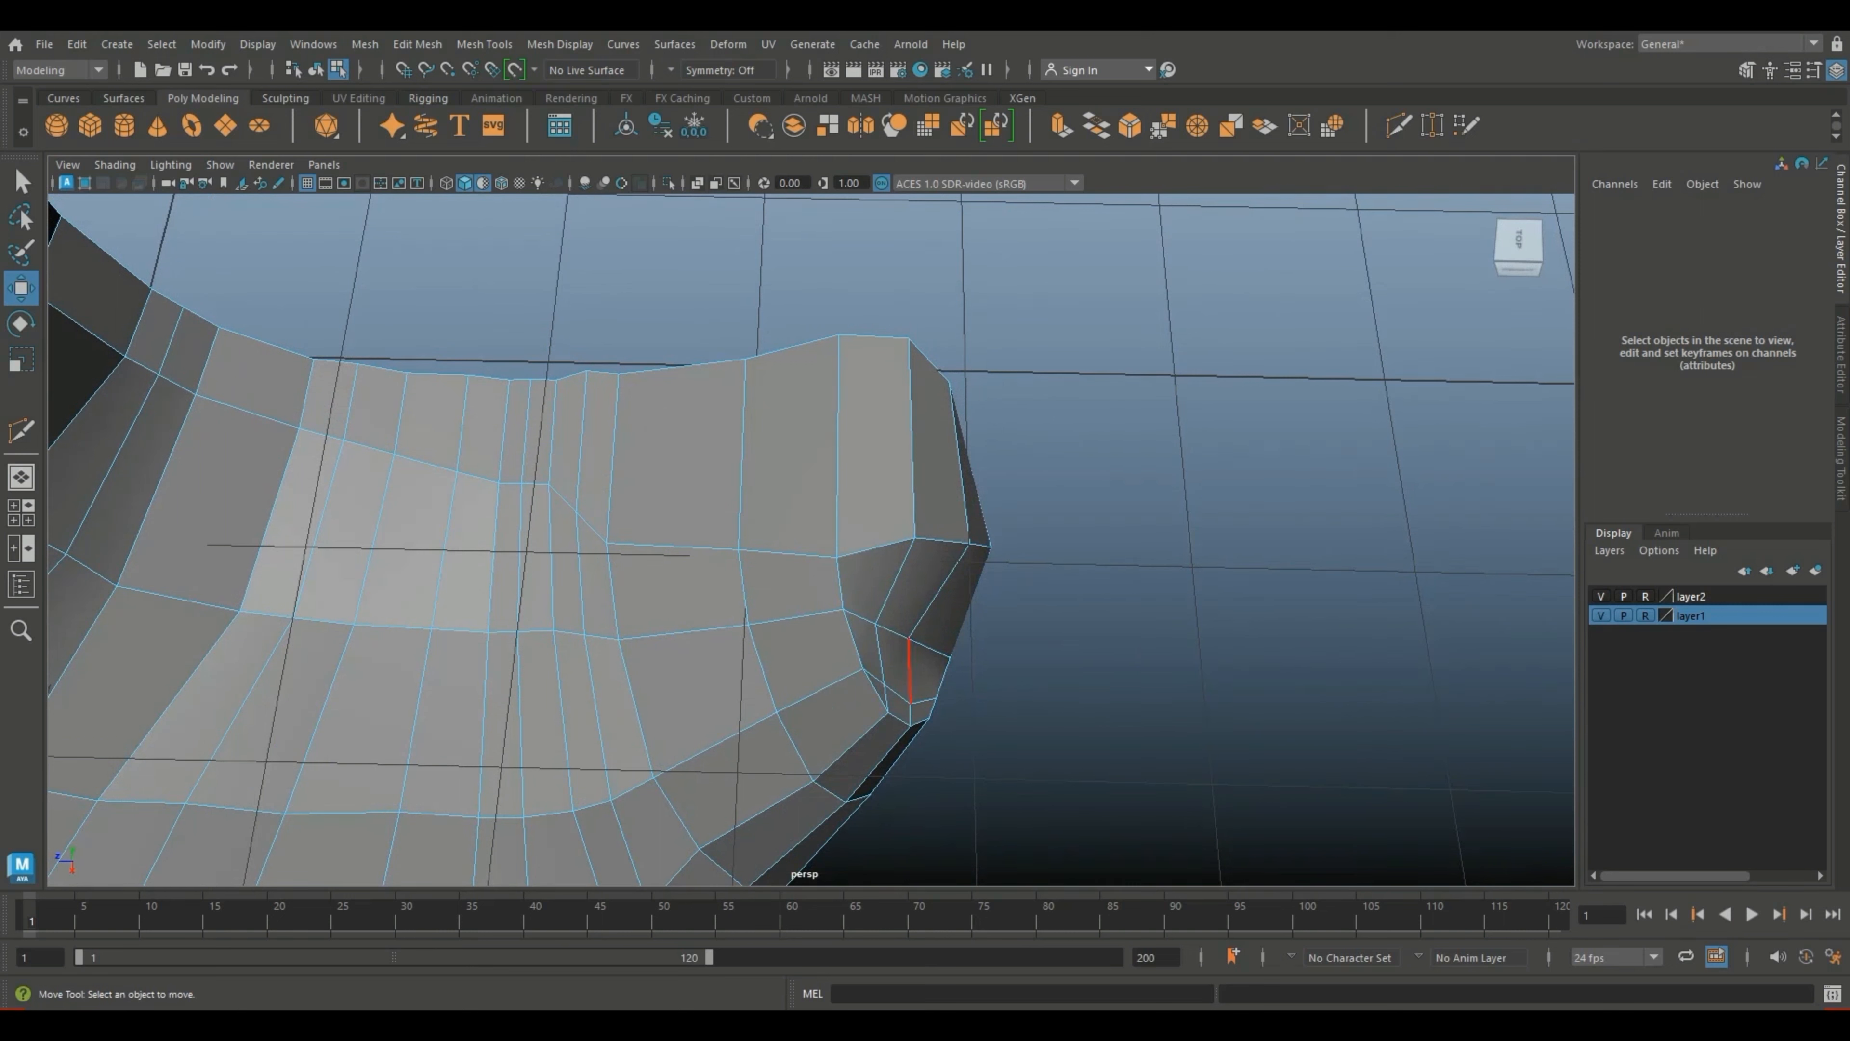
left_click(875, 623)
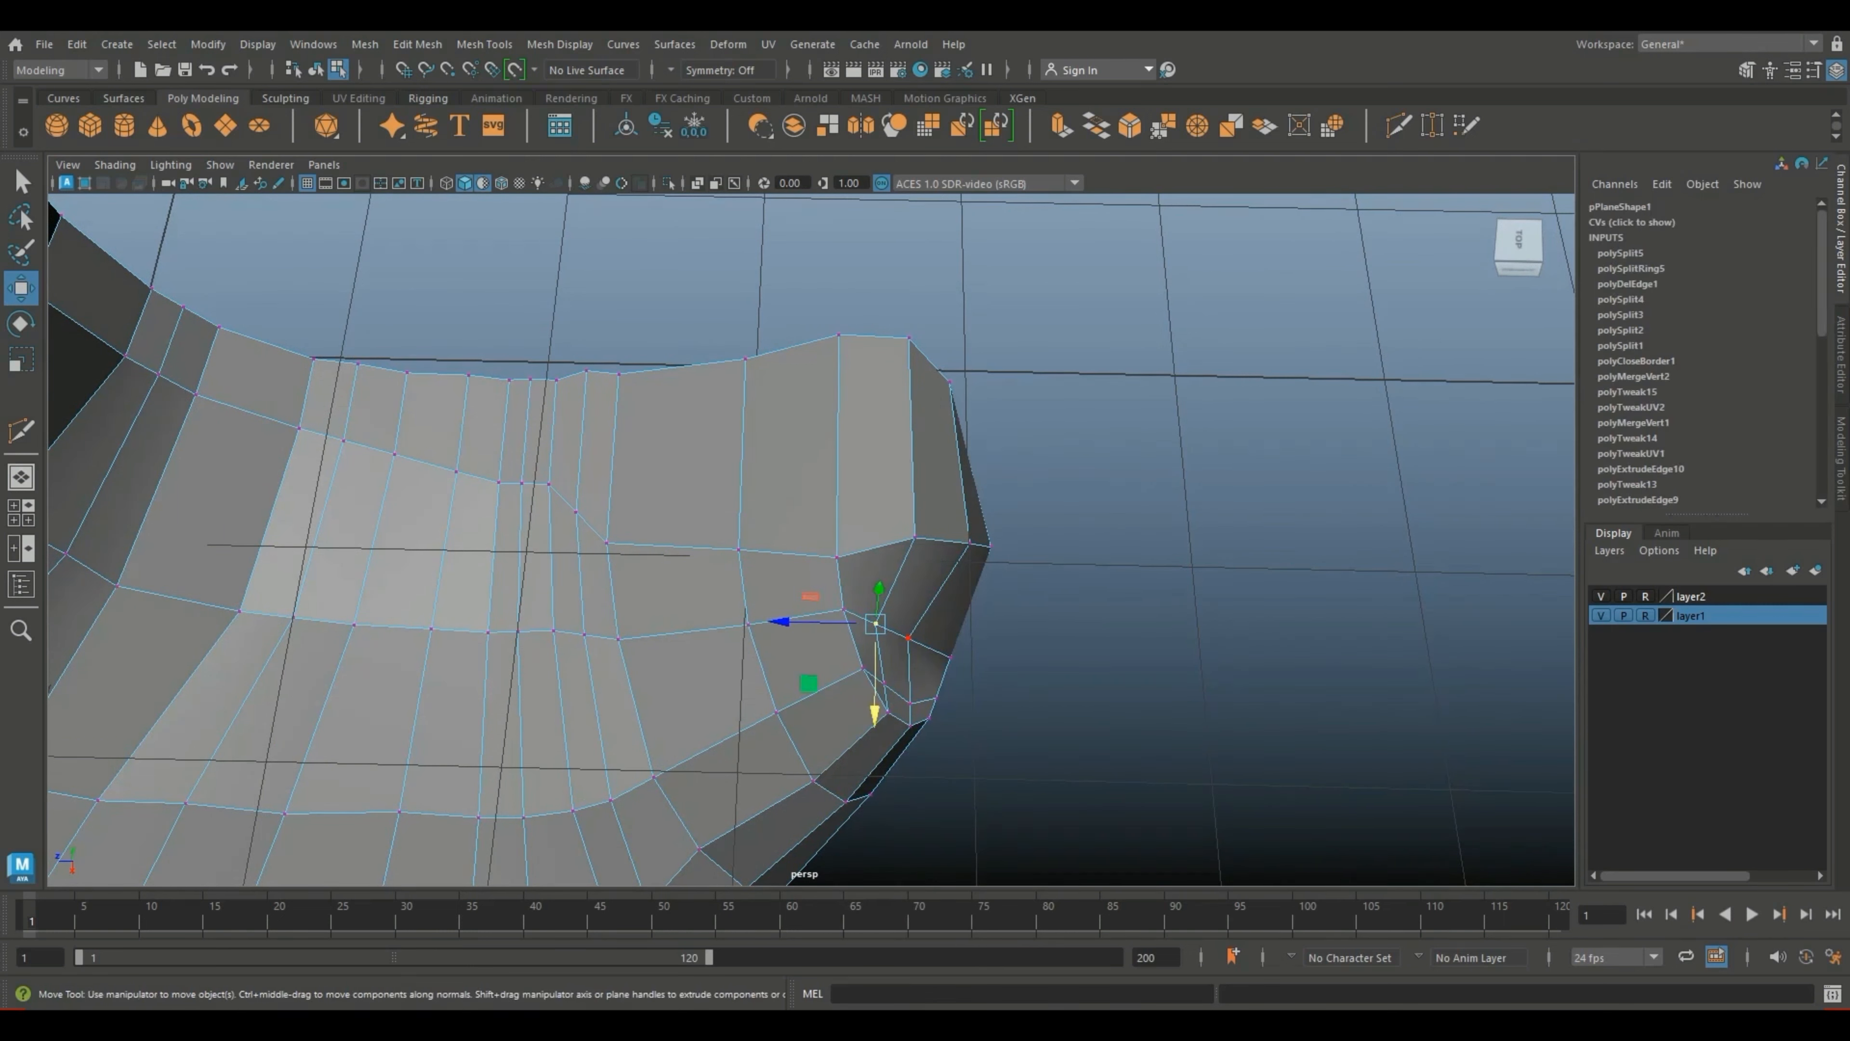
left_click(909, 638, "shift")
left_click_drag(891, 631, 939, 629)
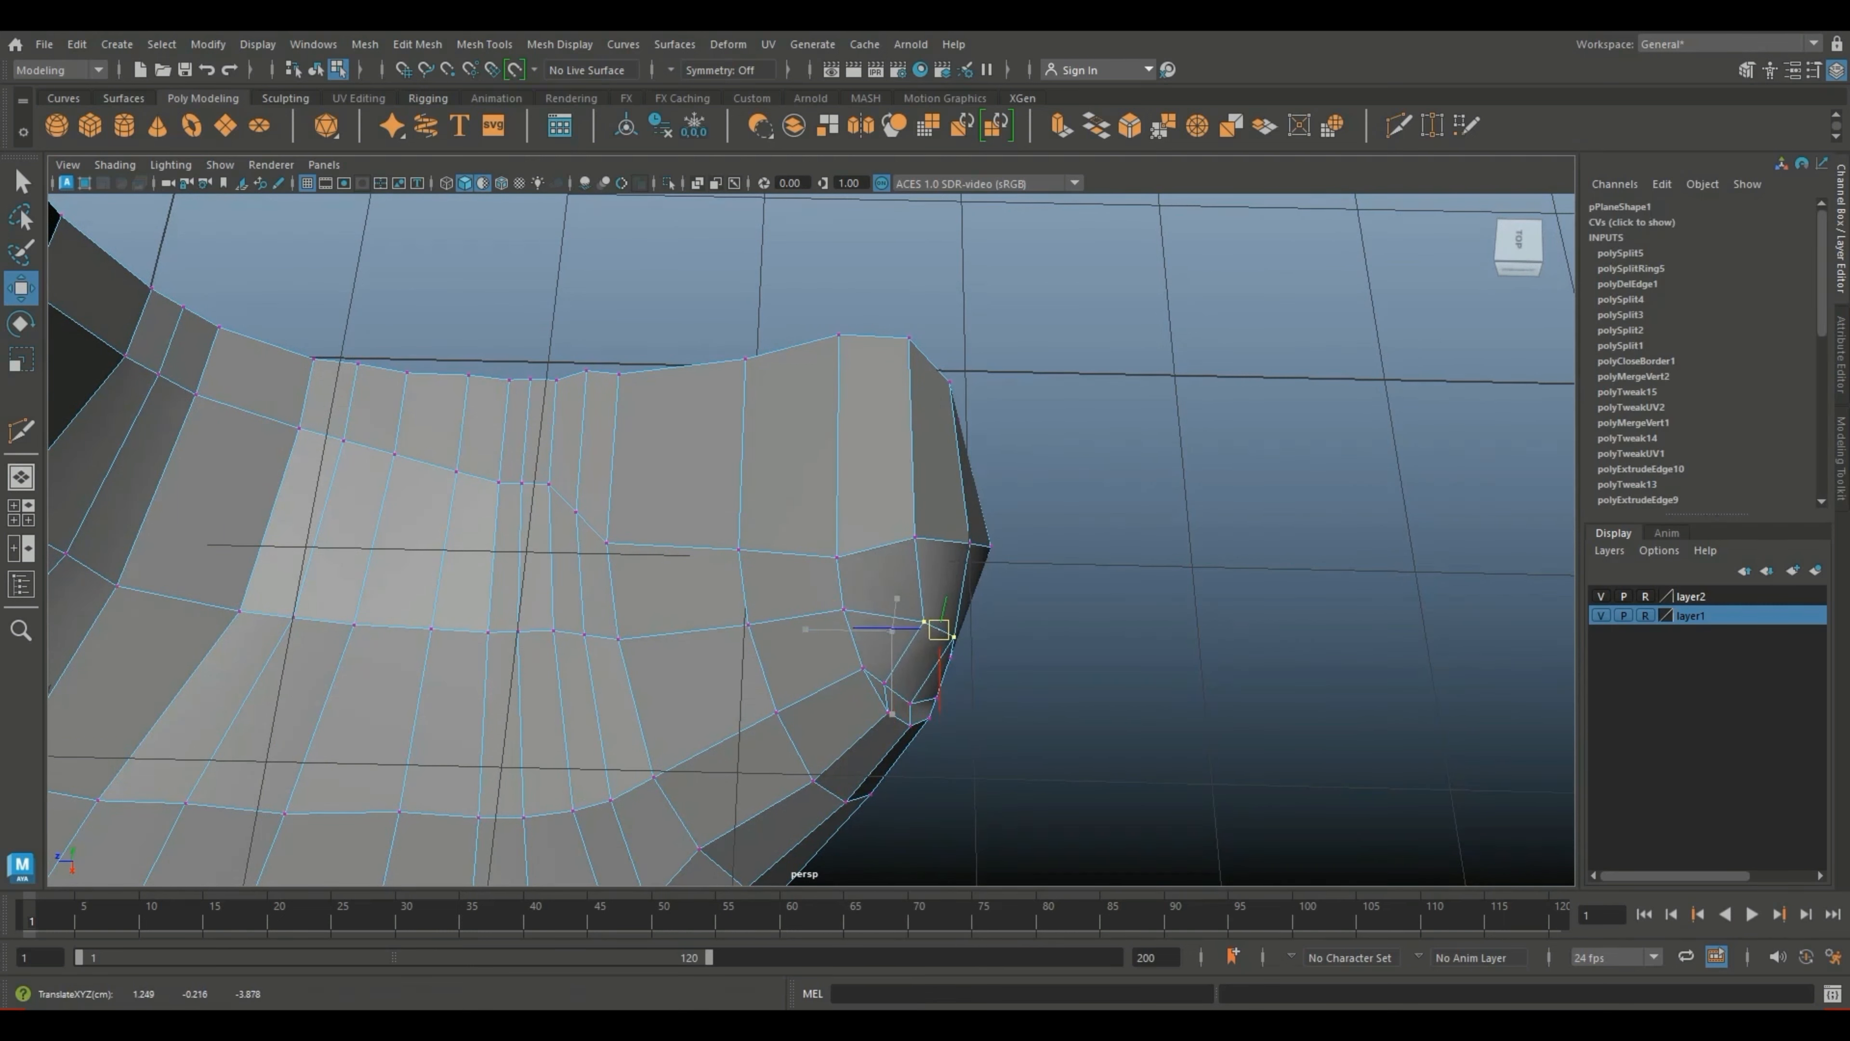
left_click_drag(940, 539, 685, 467, "alt")
Step: Move the two interior vertices of the cap's outer lengthwise cut to match the rounded cap
left_click(481, 467)
left_click(563, 425)
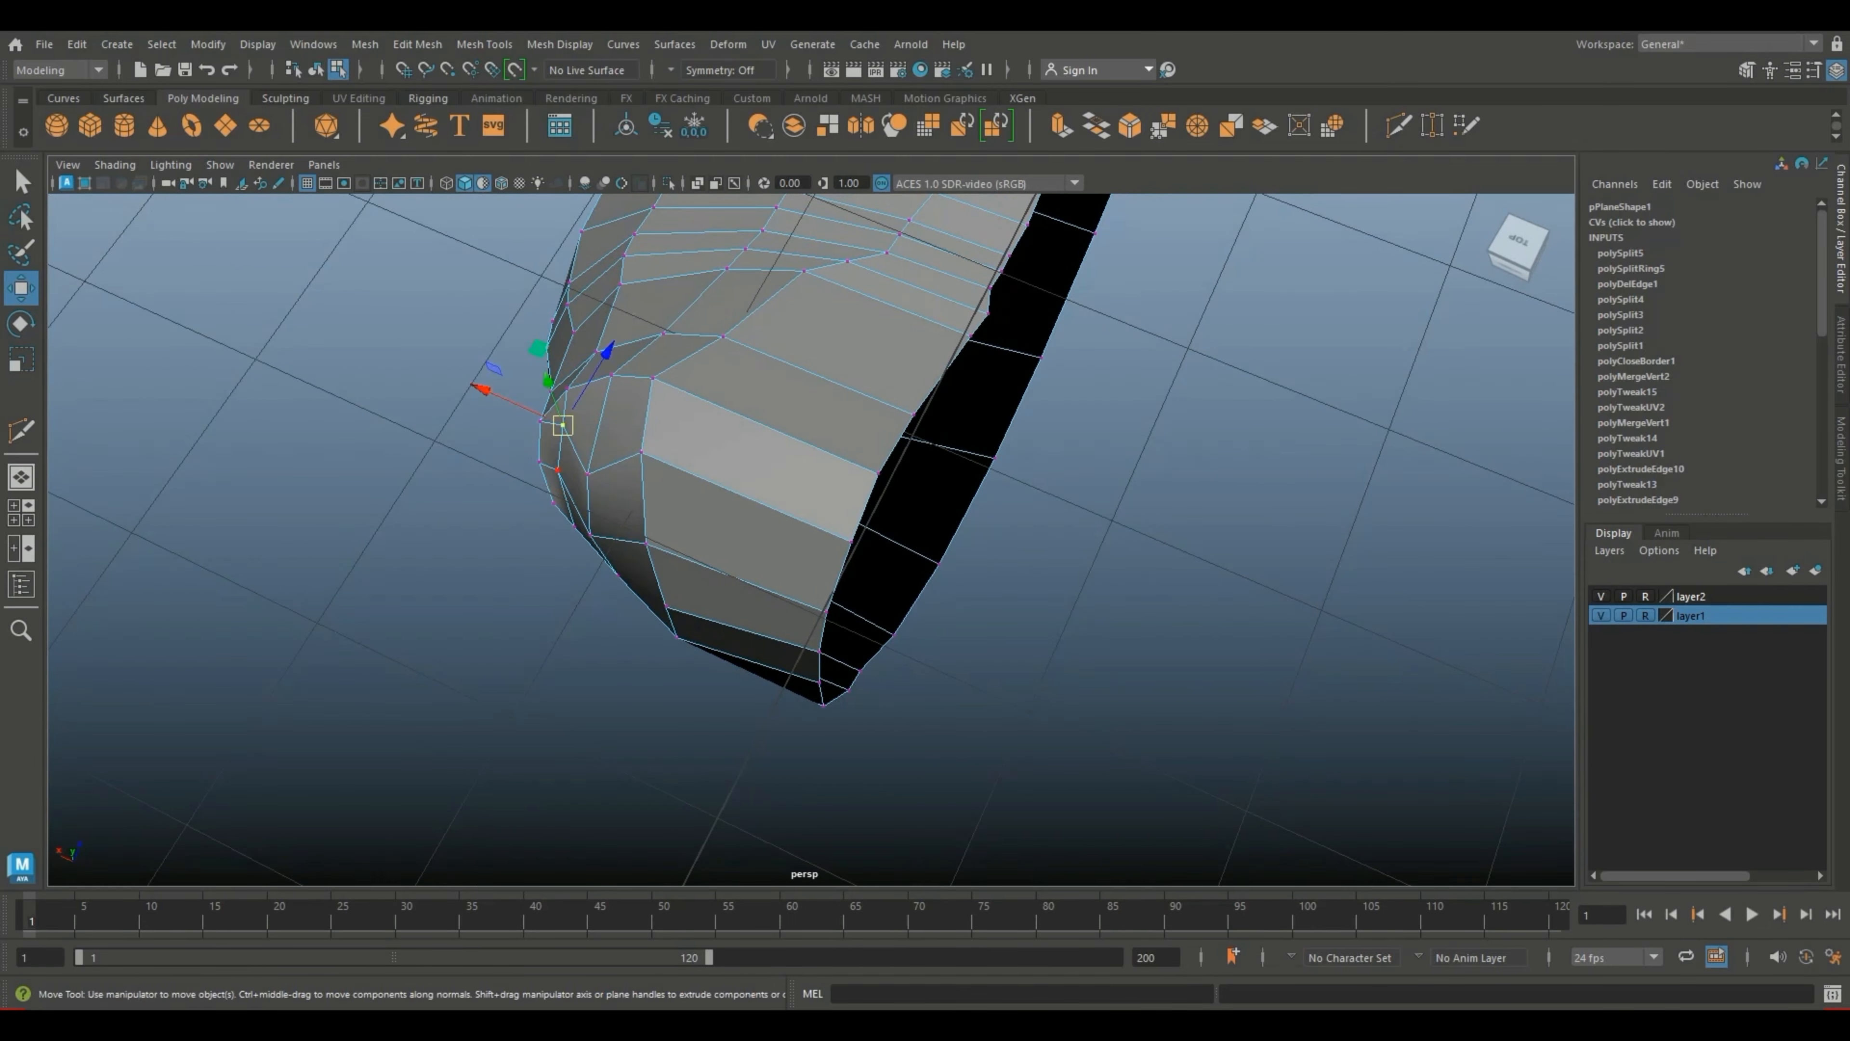
left_click(574, 527, "shift")
left_click_drag(568, 478, 885, 288)
Step: In the smoothed preview, delete the edge loop running between the cap's two outer interior vertices
key("3")
scroll(568, 482, "down", 5)
scroll(940, 255, "up", 5)
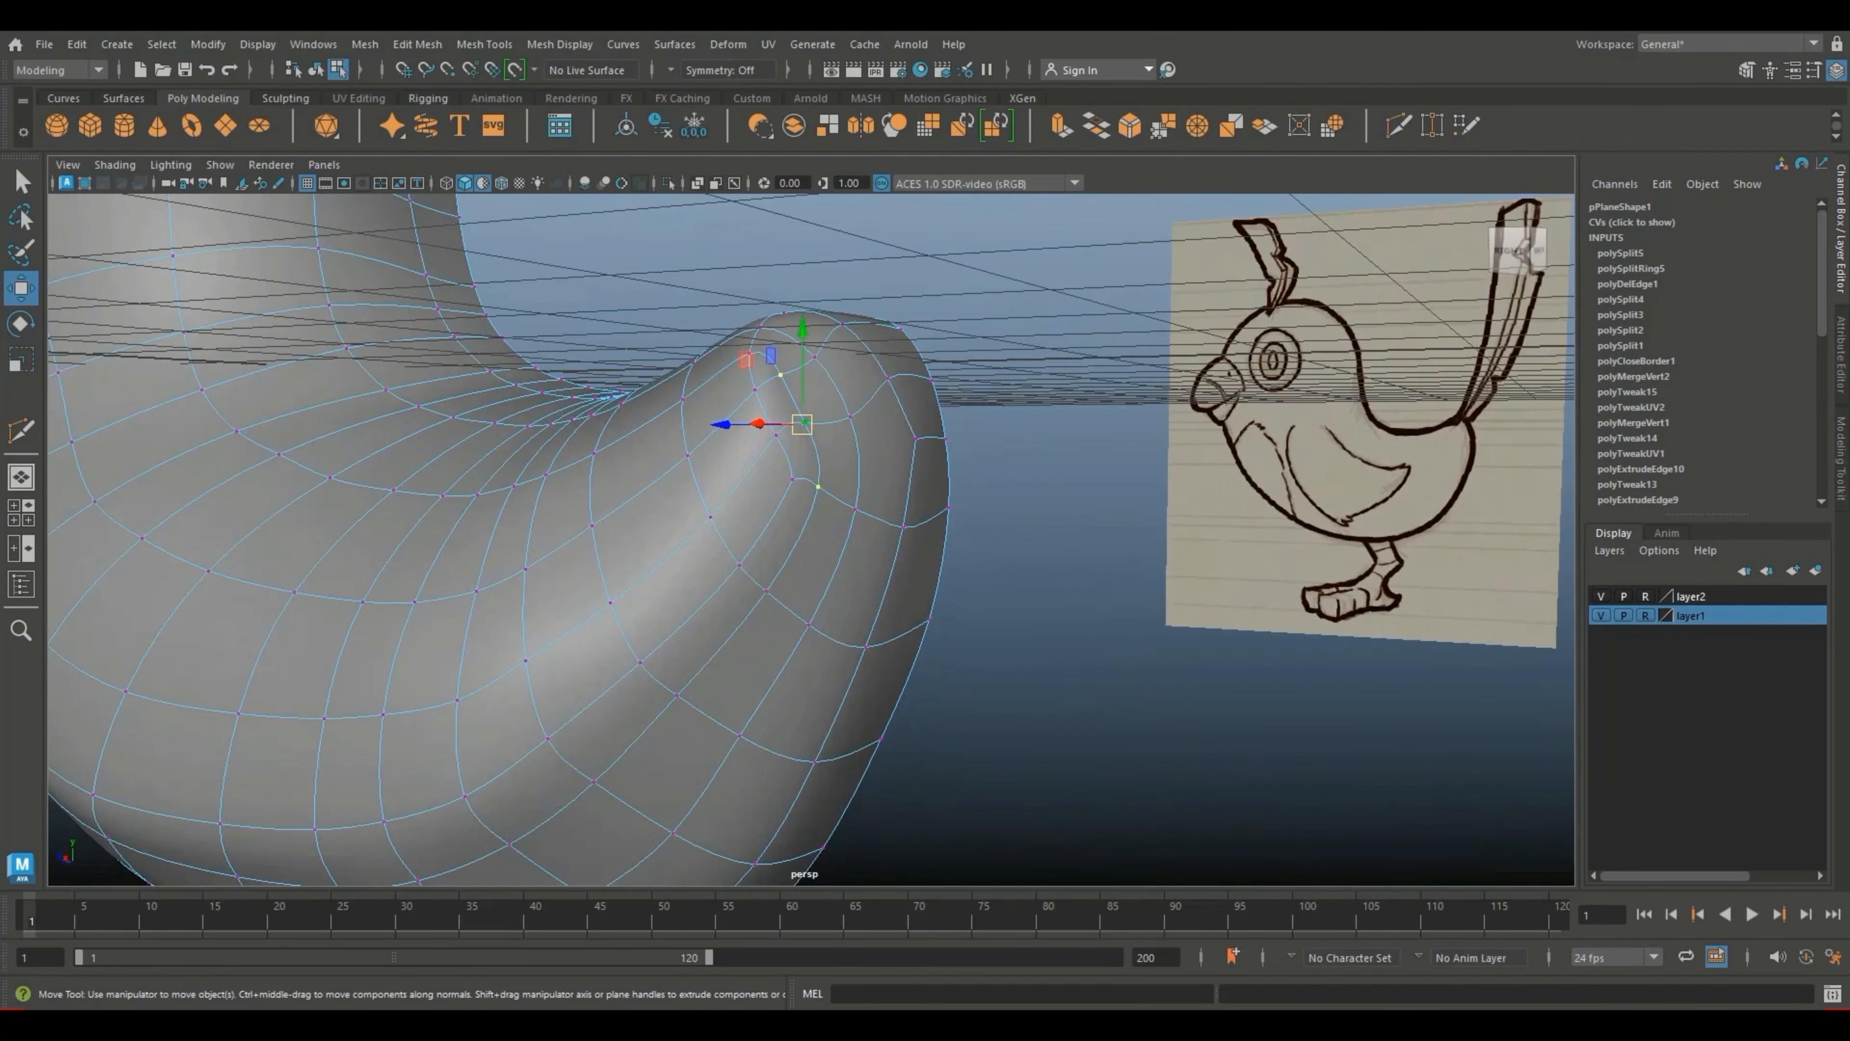
right_click_drag(813, 453, 813, 400)
double_click(817, 456)
right_click_drag(808, 460, 751, 474, "shift")
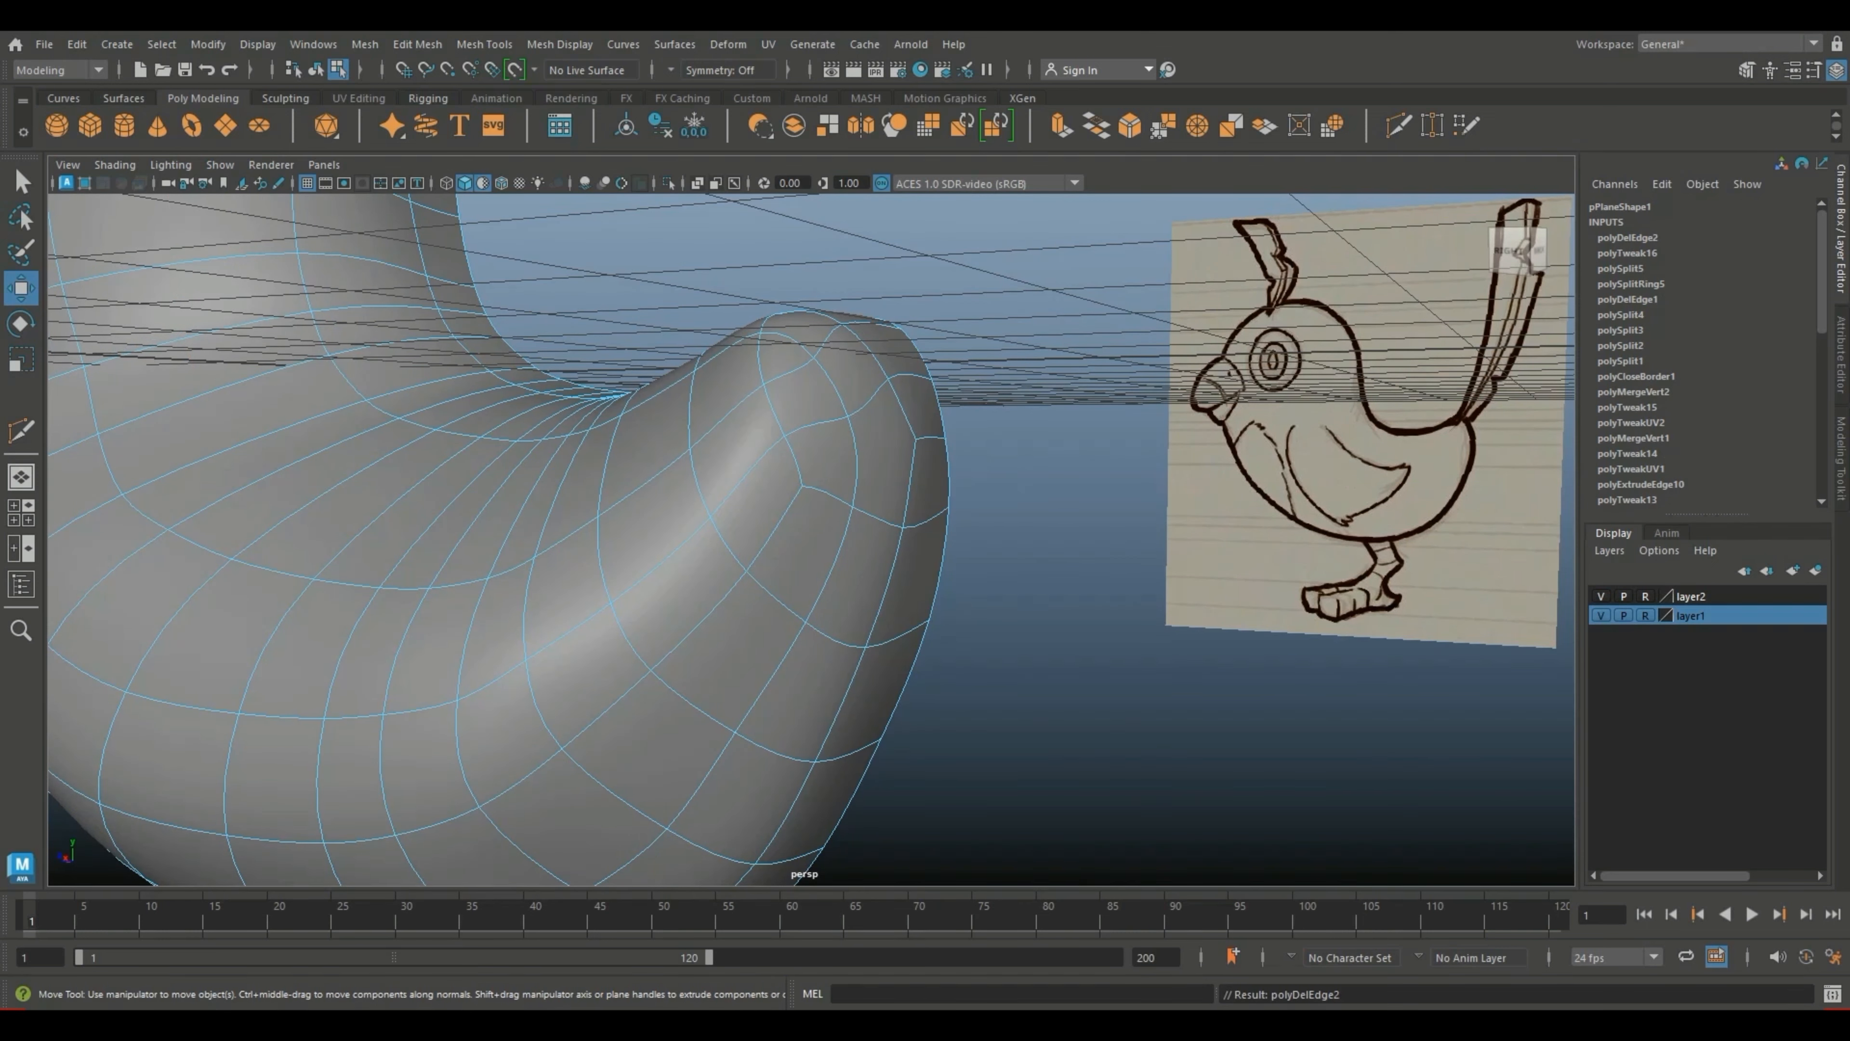
Step: Return to the unsmoothed mesh and shift the cap's two remaining interior vertices to even out its shape
key("1")
left_click_drag(873, 396, 692, 328, "alt")
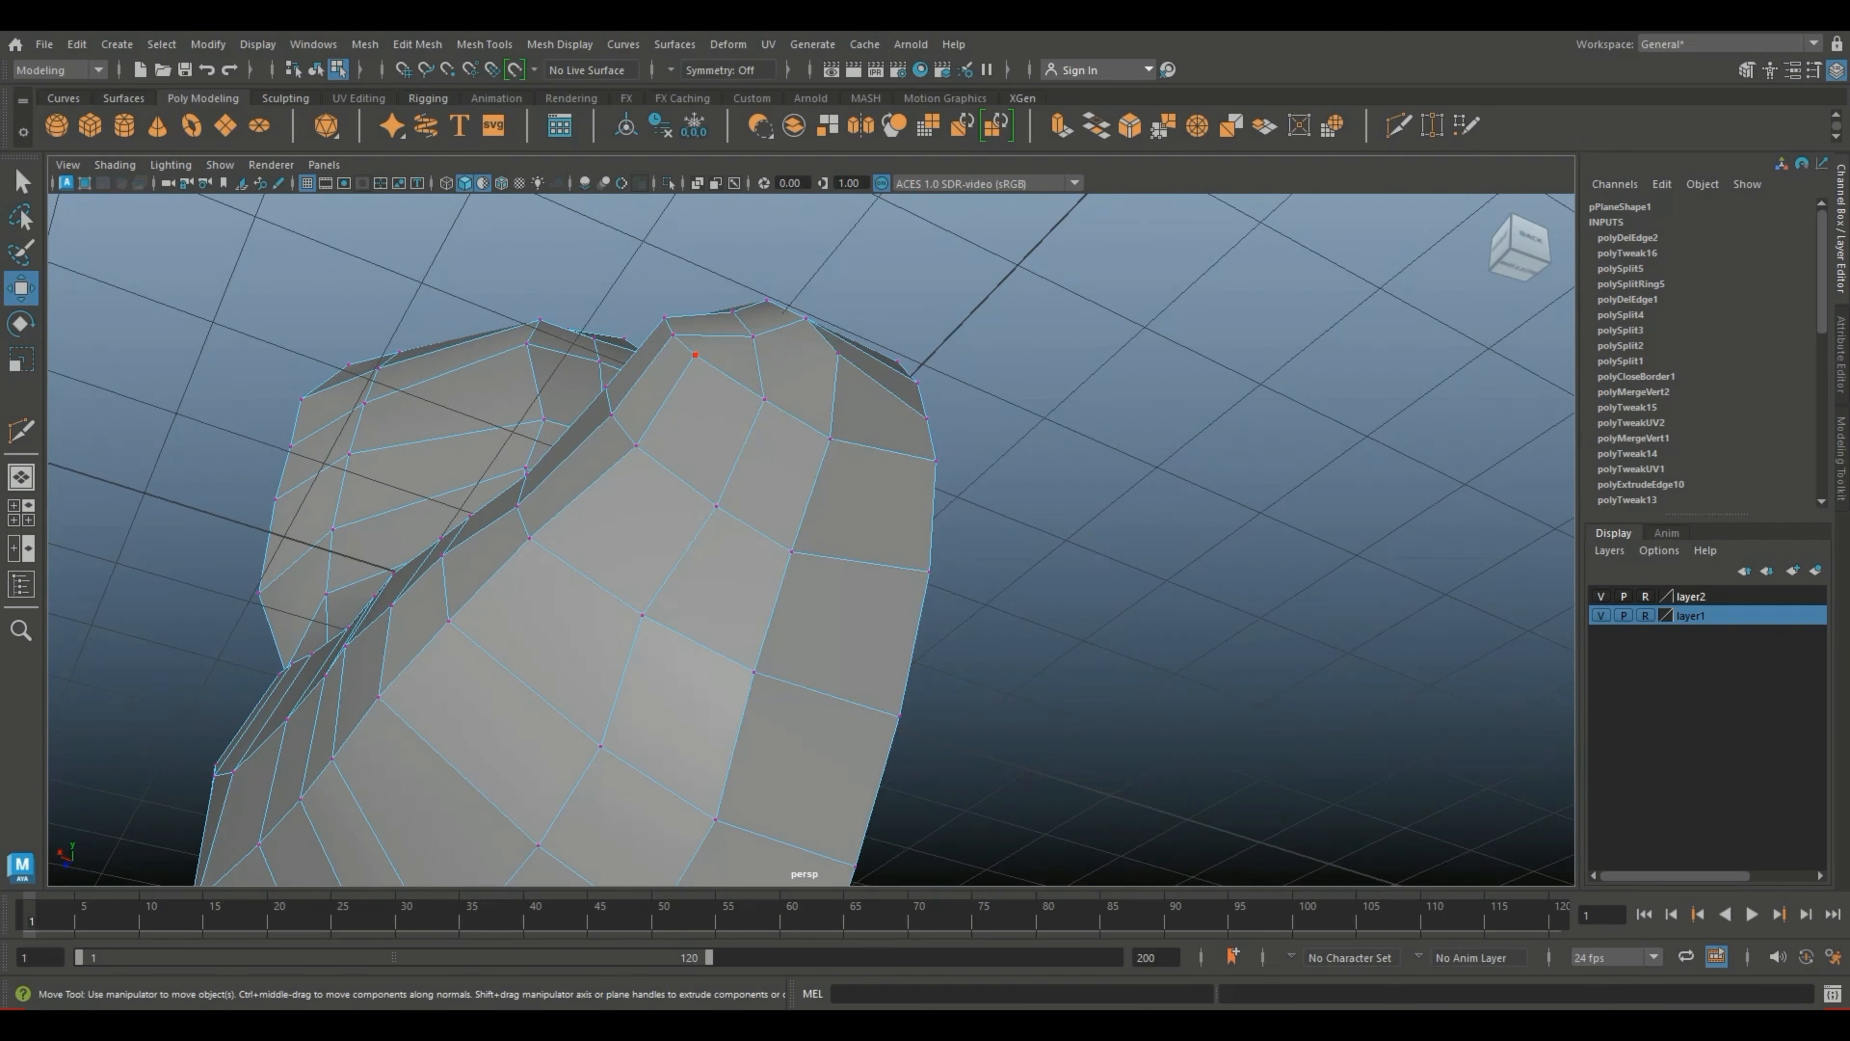
left_click(754, 335)
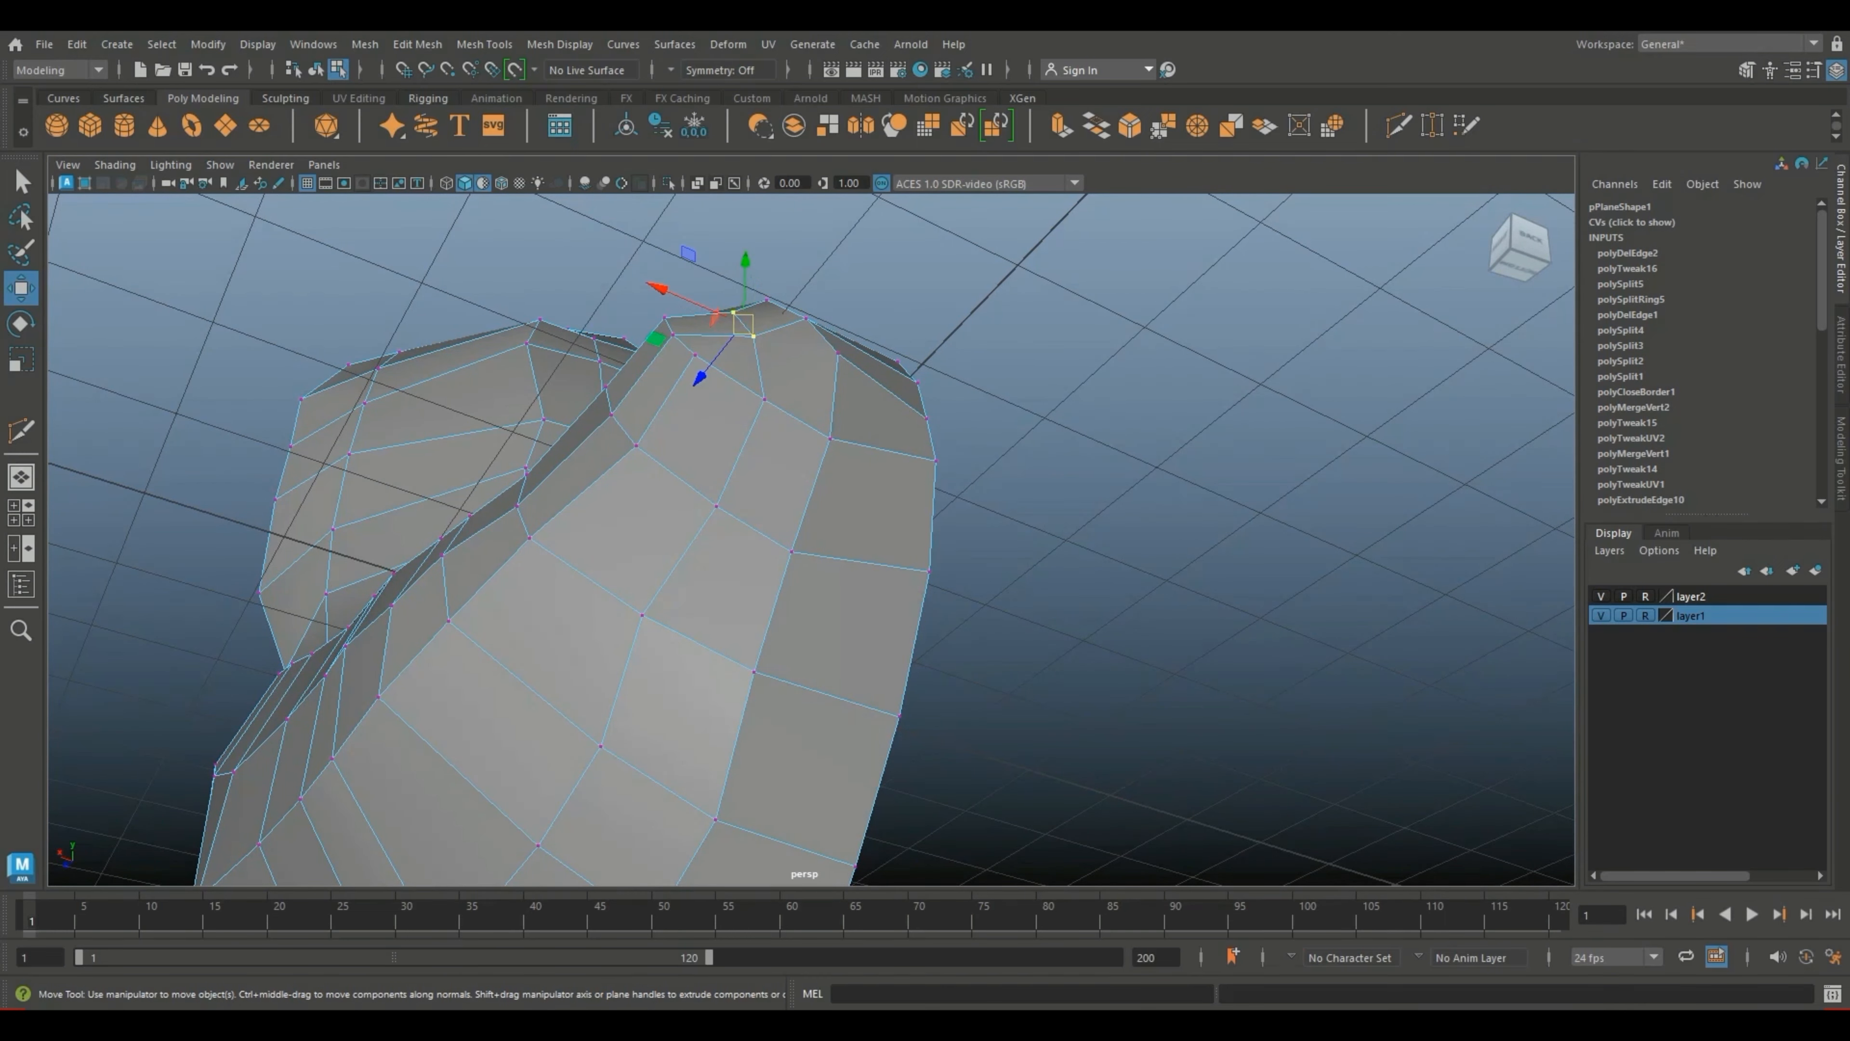
left_click_drag(753, 336, 757, 403)
Step: Return the body mesh to object selection and add a Multi-Cut edge on the lower part of the tail cap
right_click(757, 403)
left_click(851, 375)
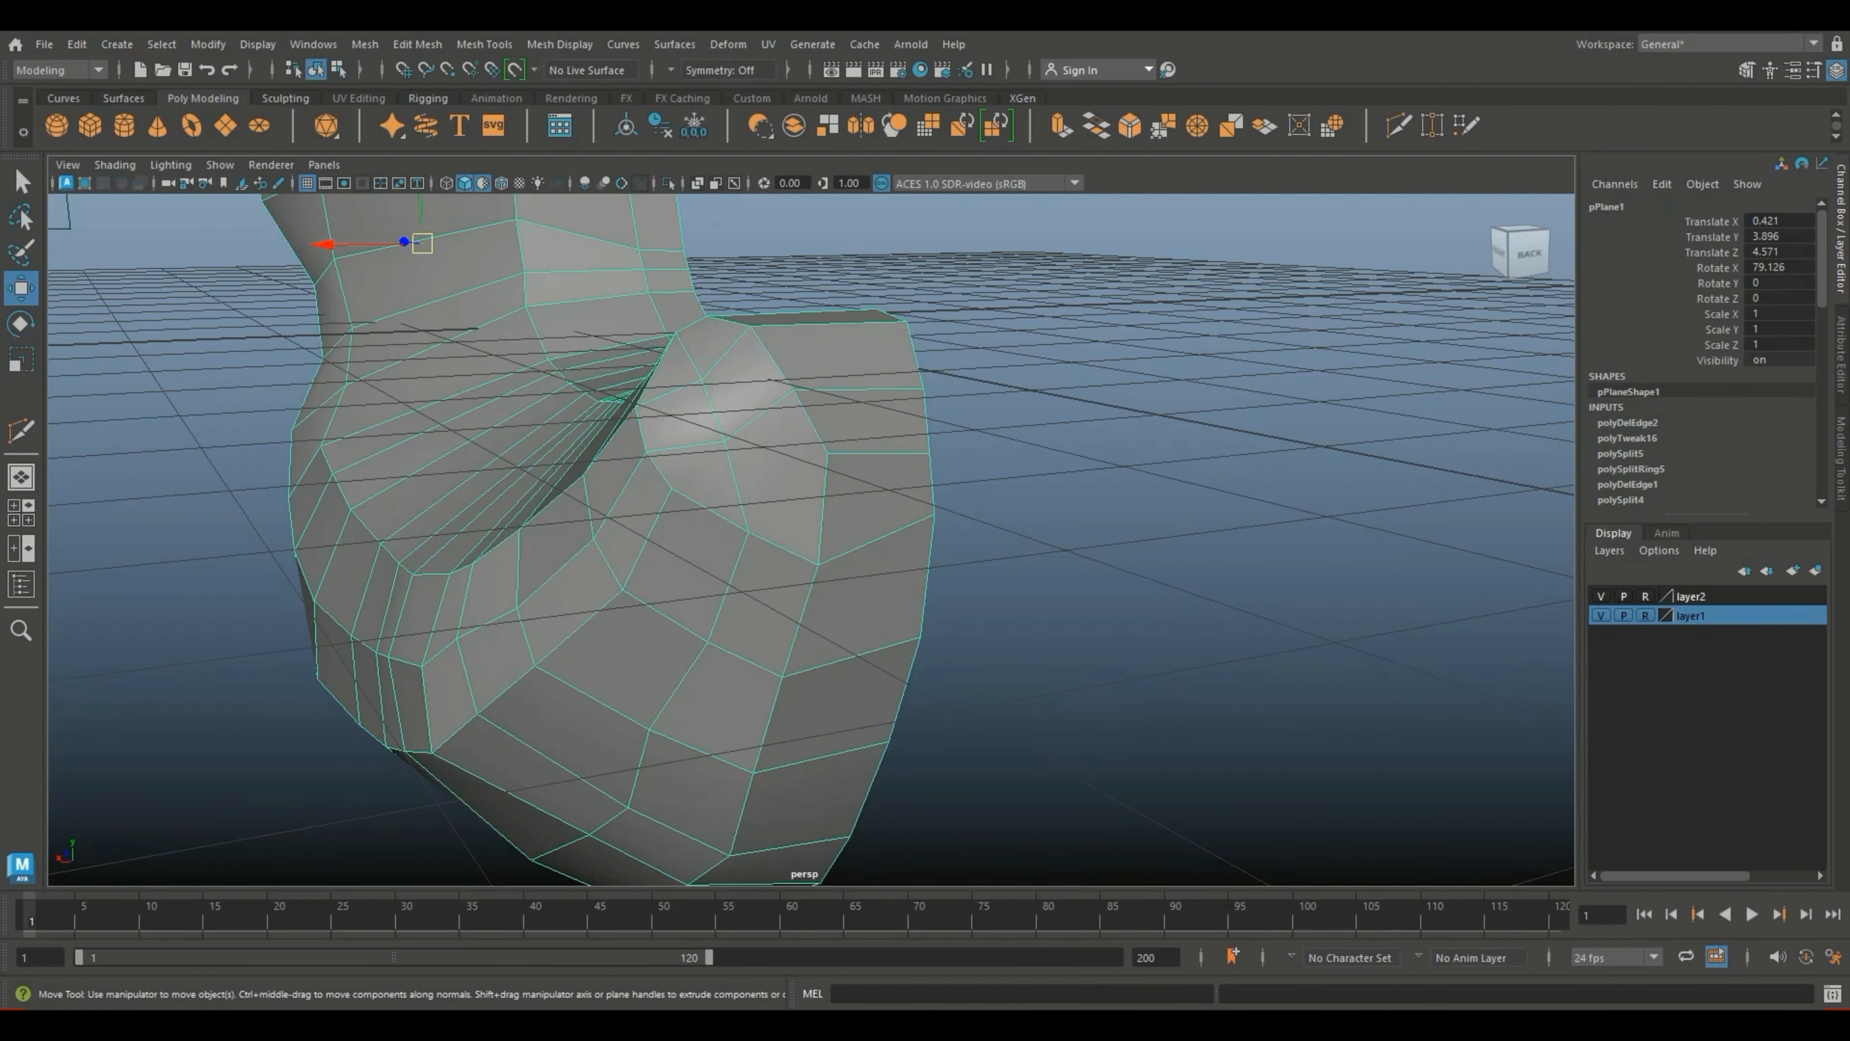
left_click(1034, 423)
left_click(795, 452)
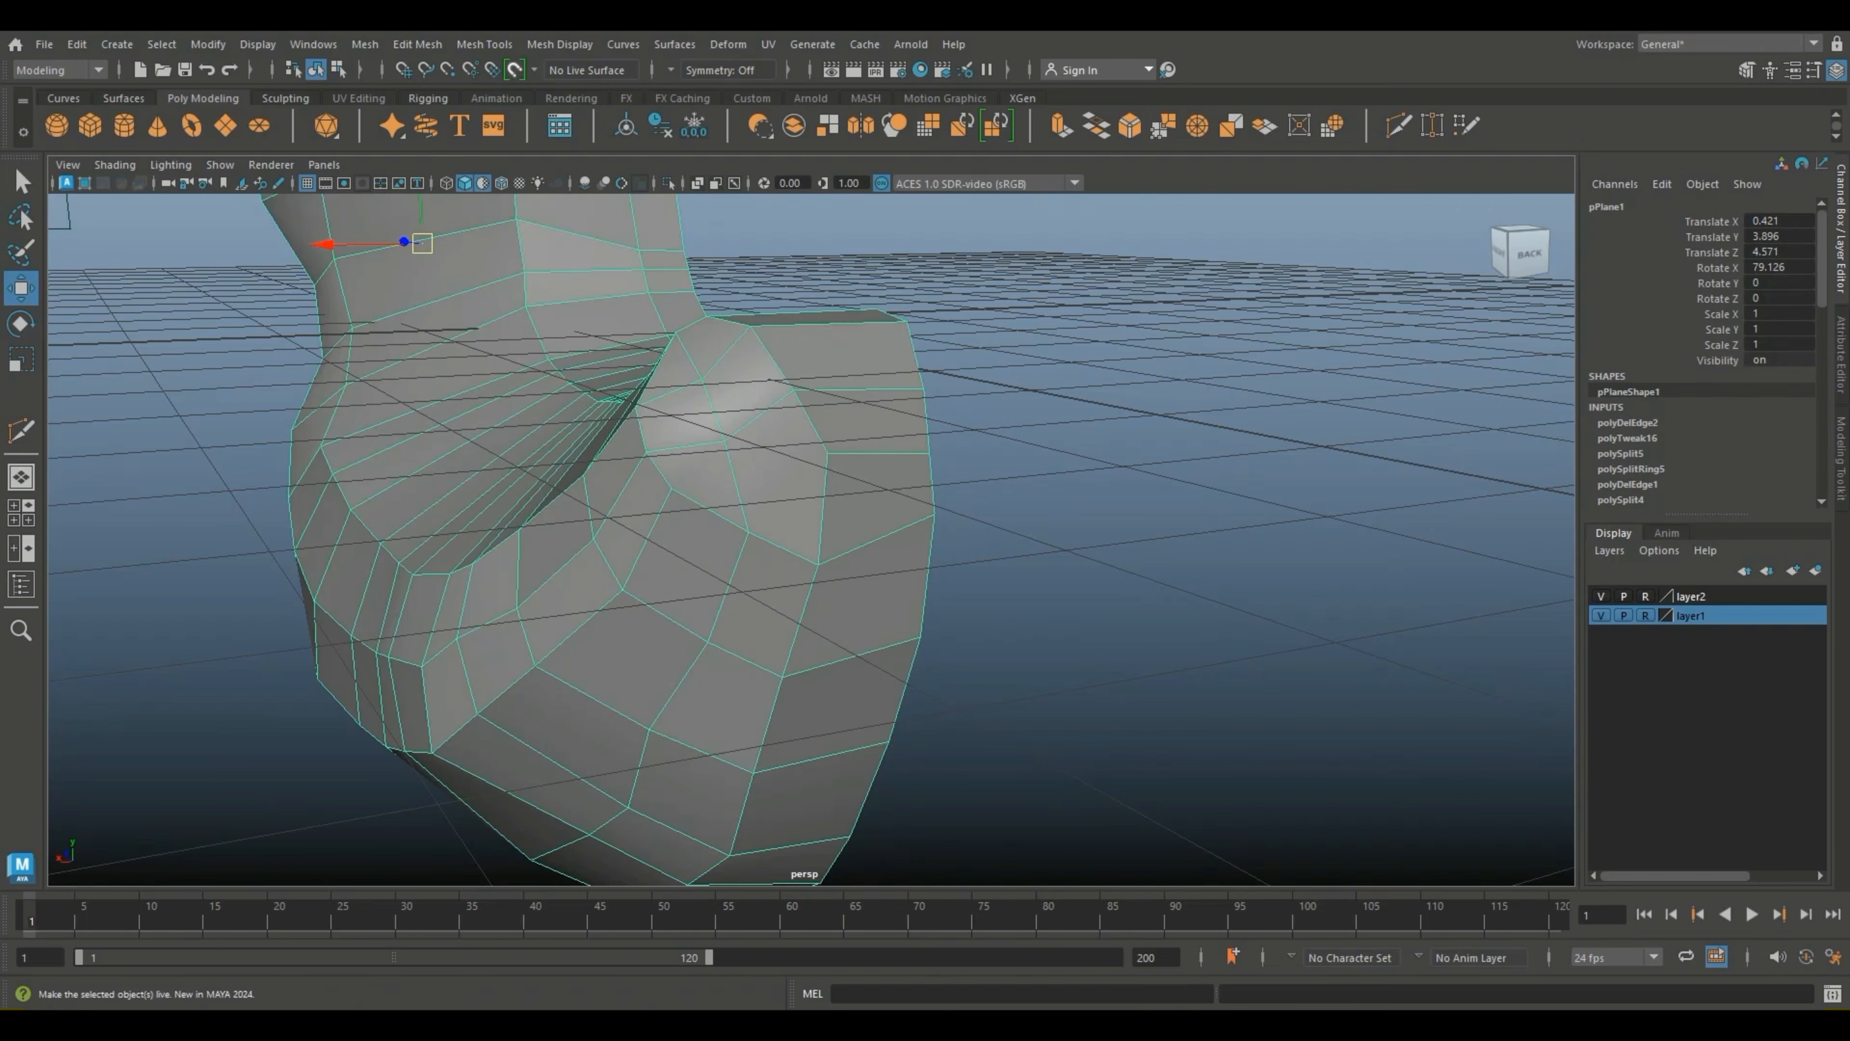
left_click(485, 44)
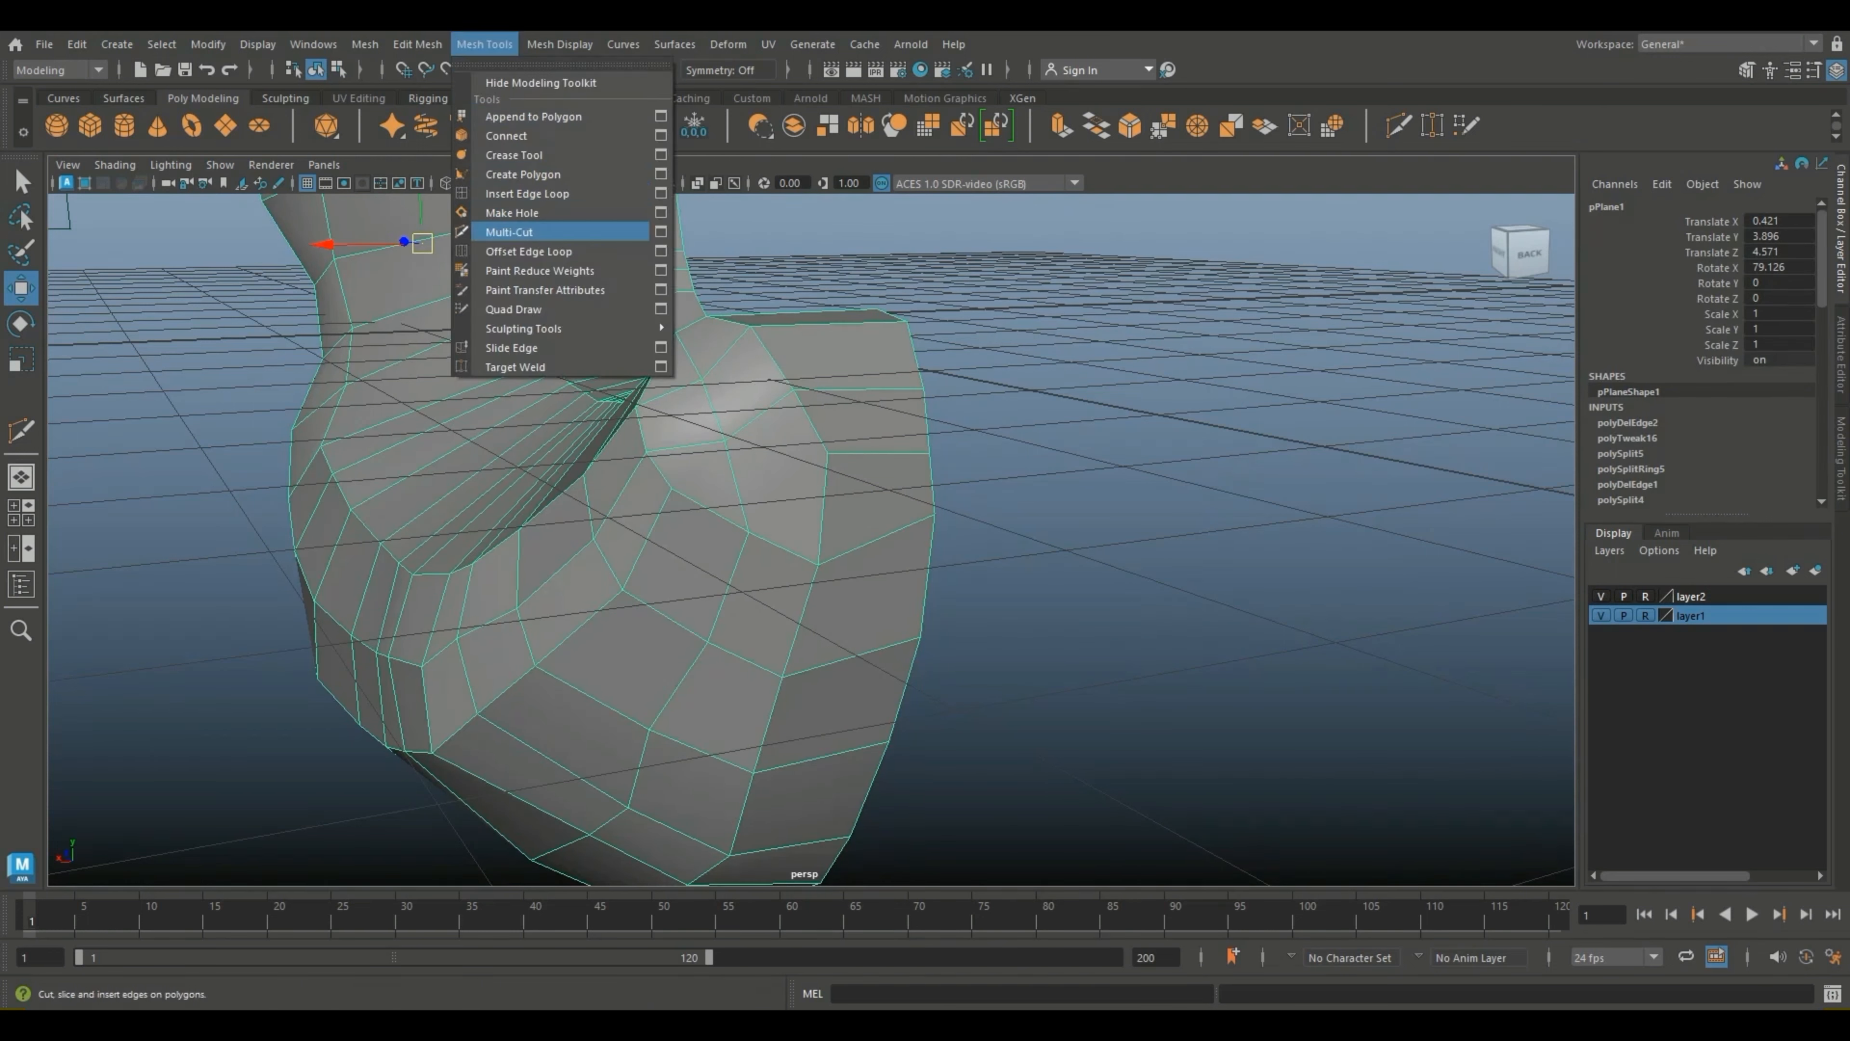
left_click(525, 231)
left_click(672, 488)
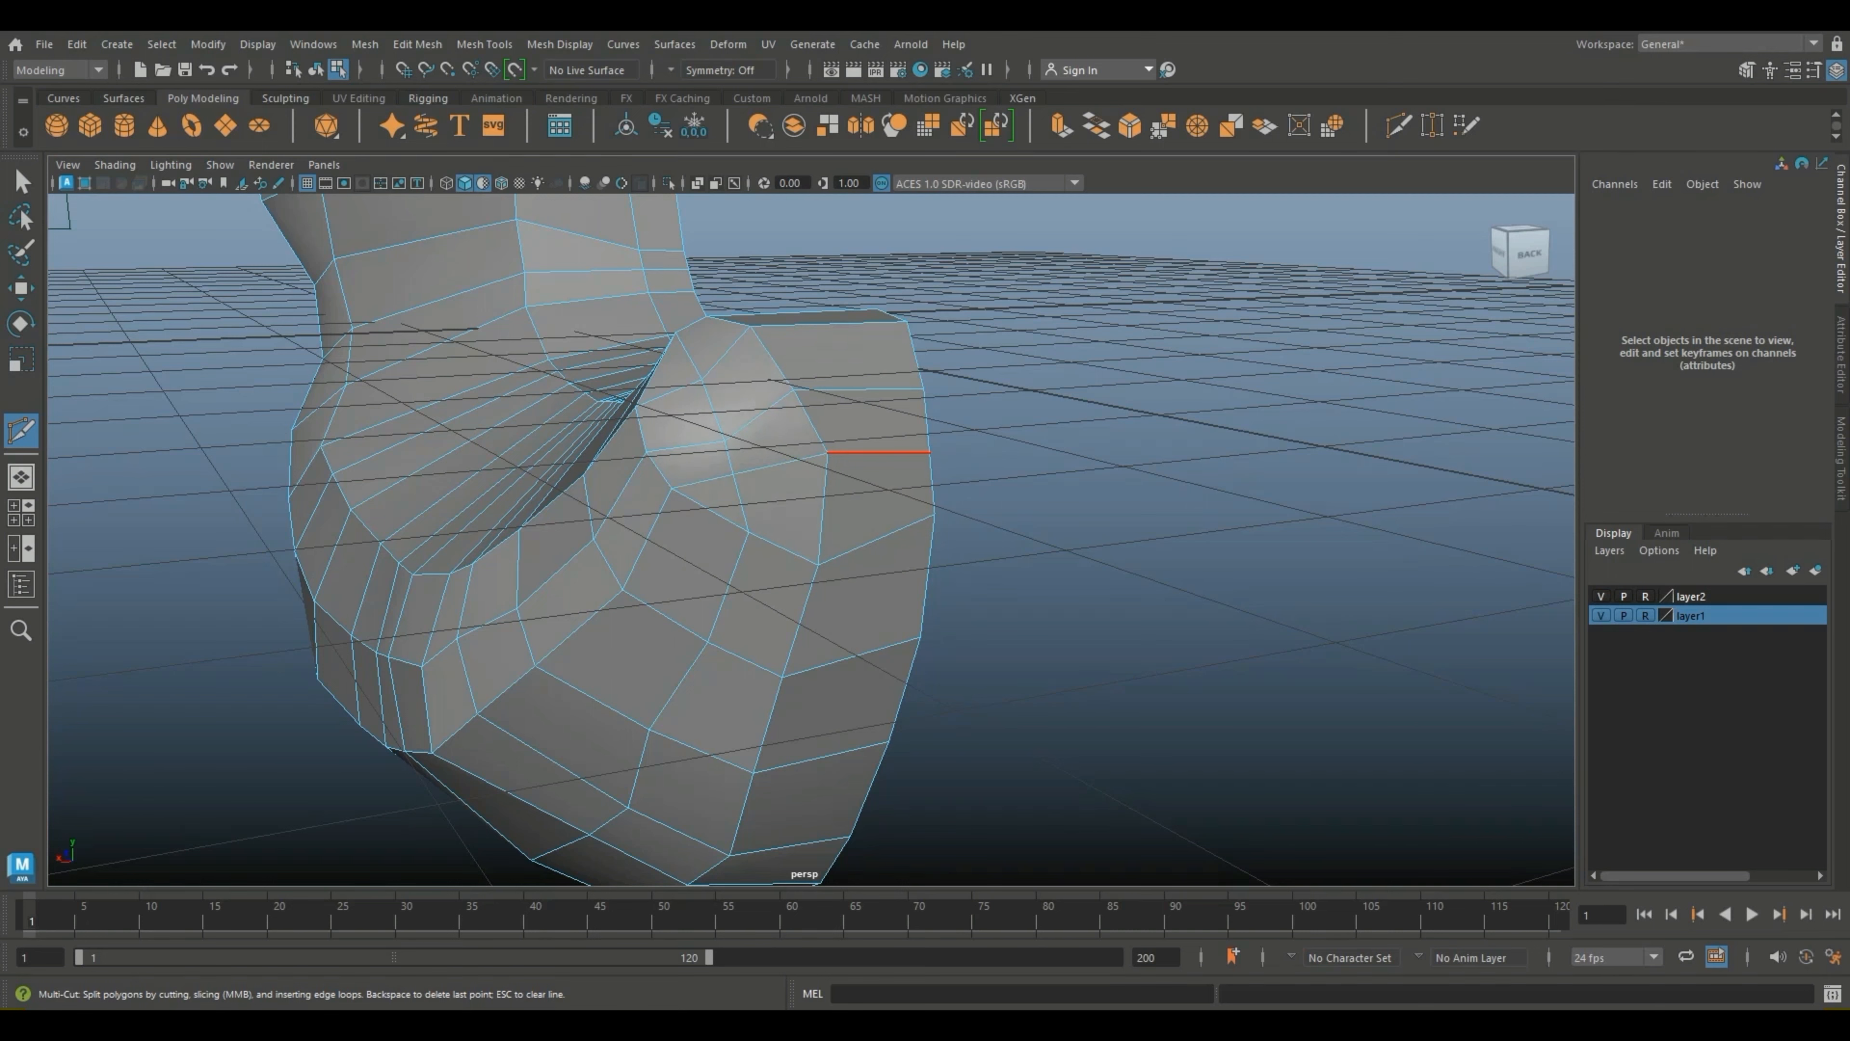
left_click_drag(878, 459, 936, 524, "alt")
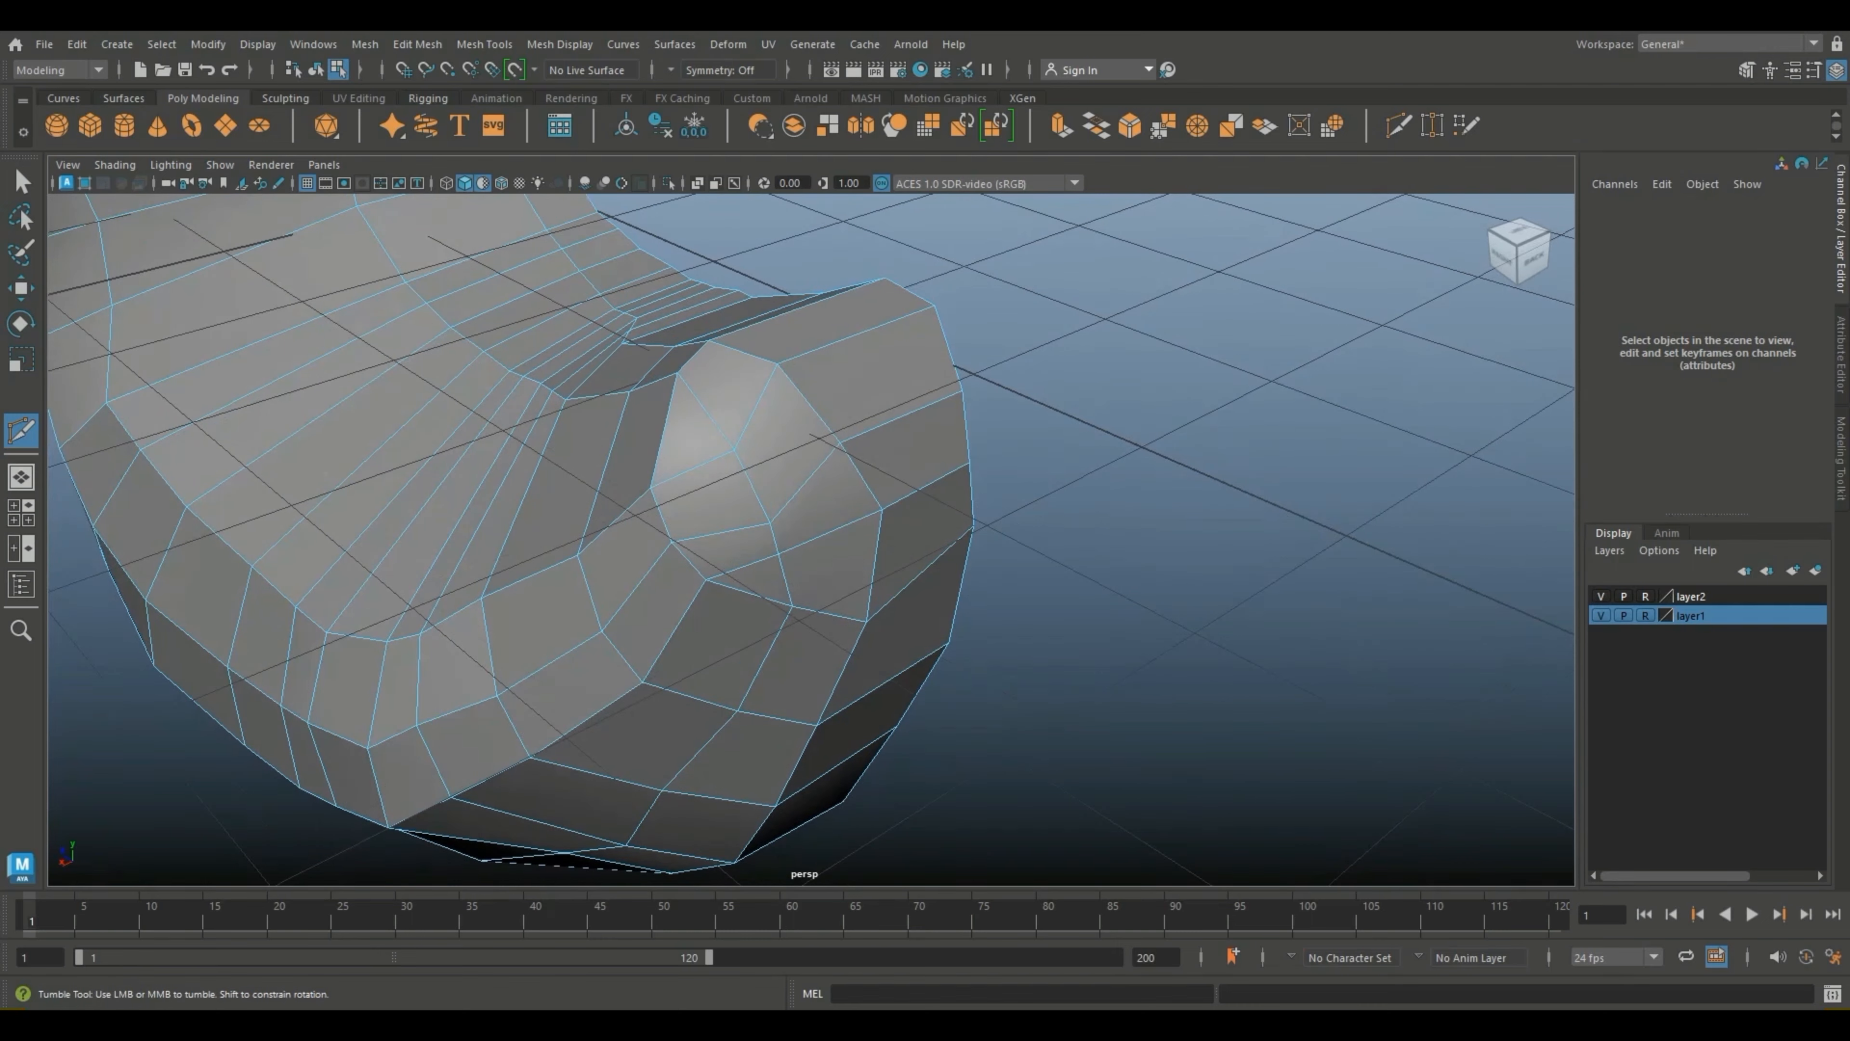
key("w")
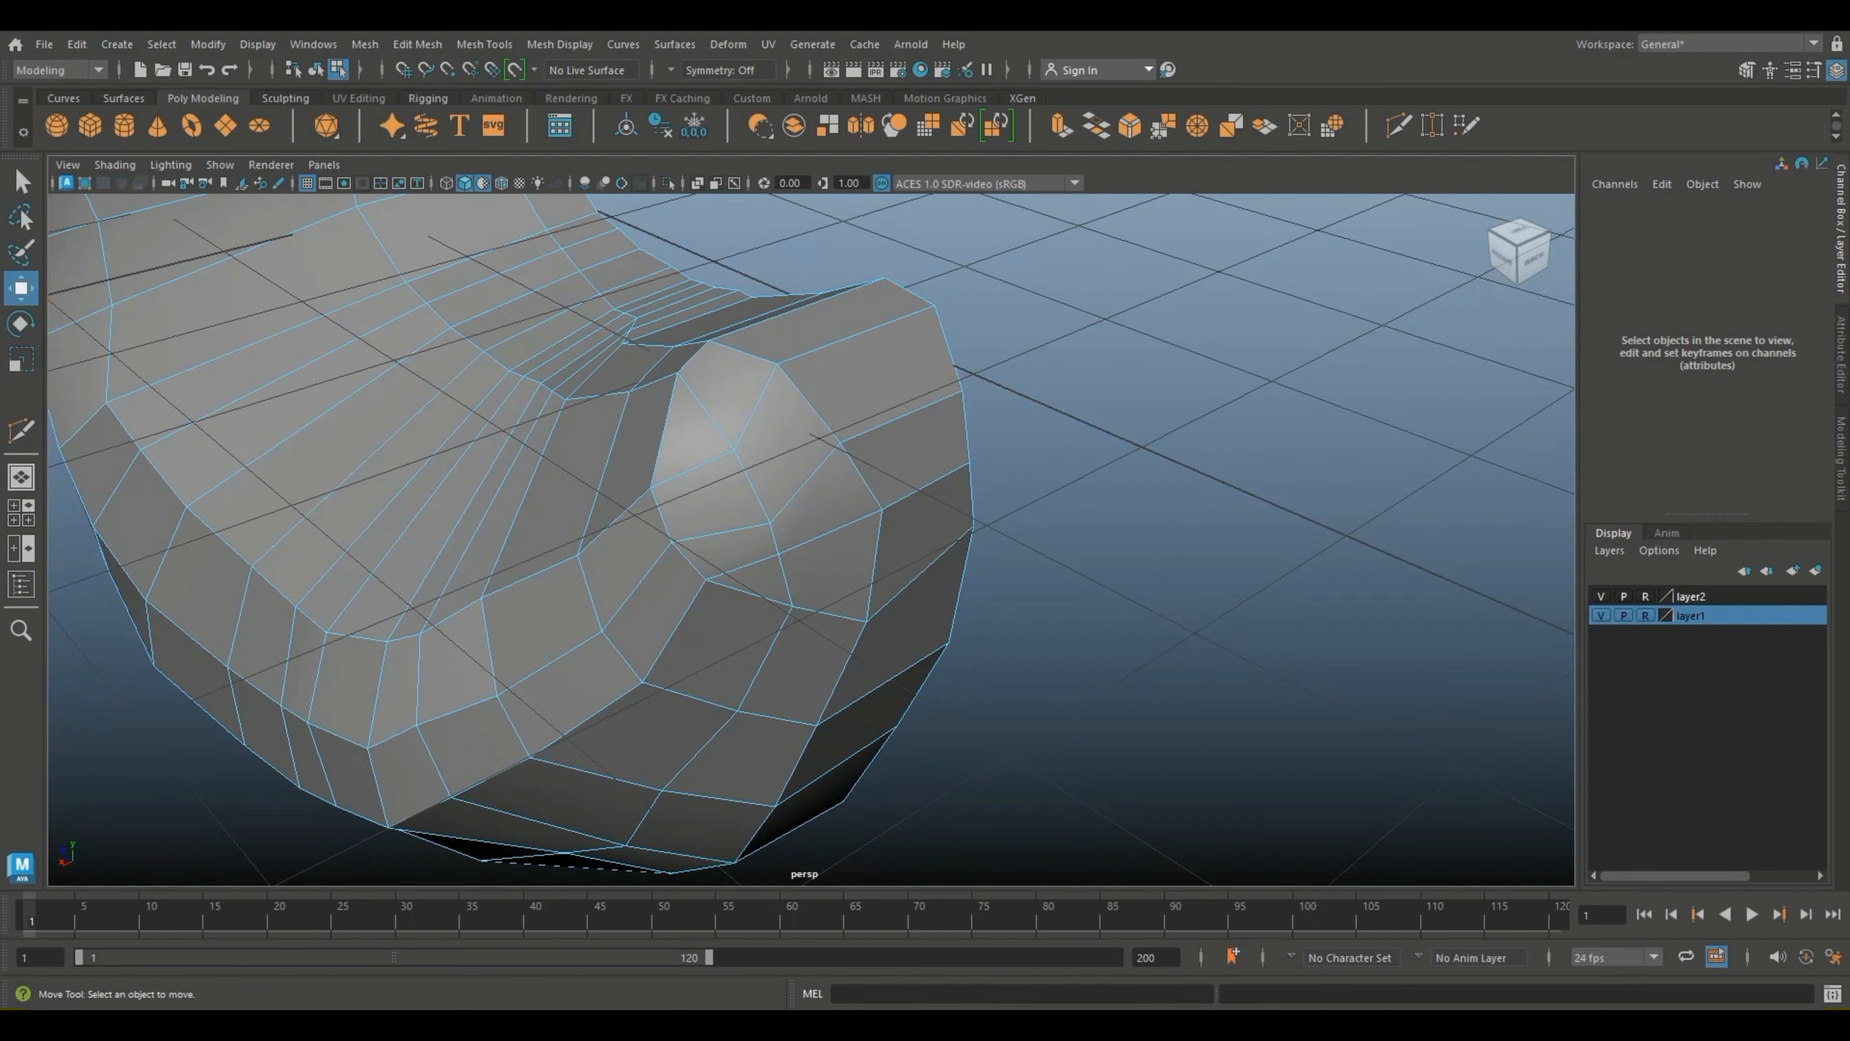
Step: Show the body in smoothed preview, select it as a whole object, and activate the Smooth sculpting brush for the tail area
key("3")
scroll(883, 506, "down", 10)
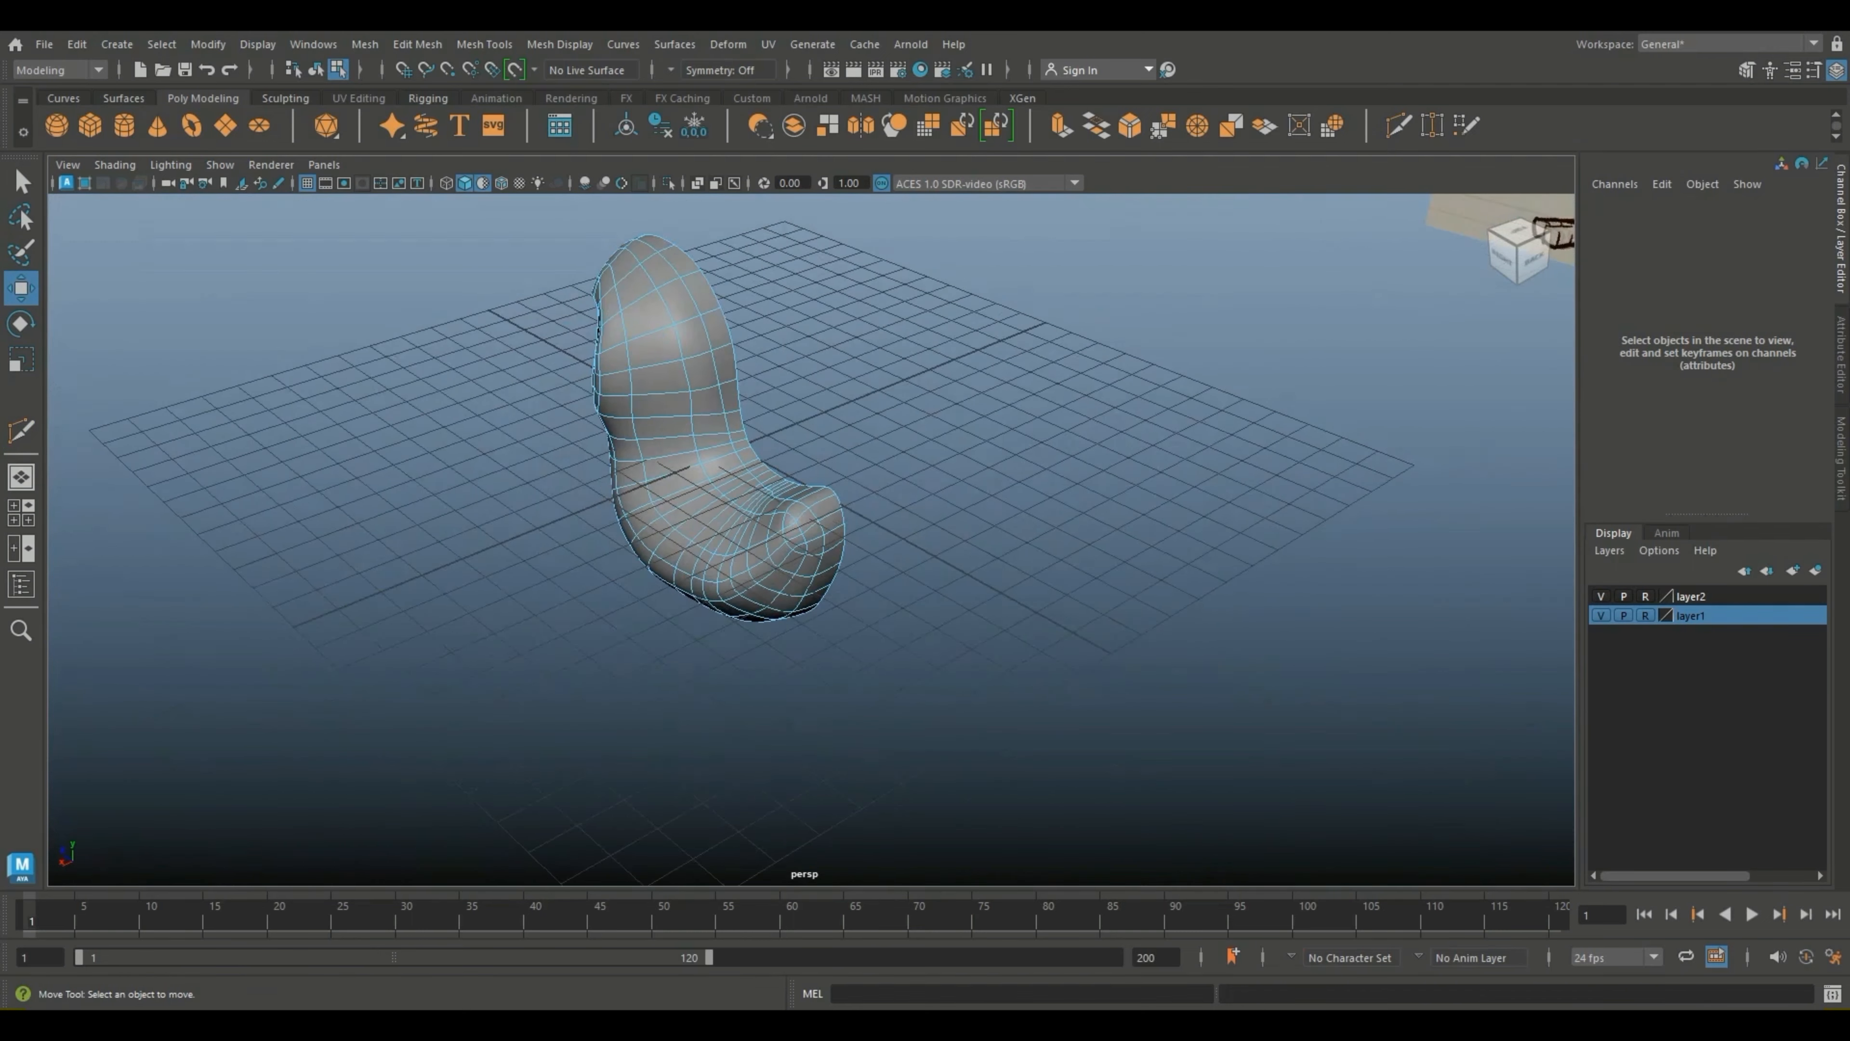
left_click_drag(882, 506, 969, 387, "alt")
scroll(816, 459, "up", 6)
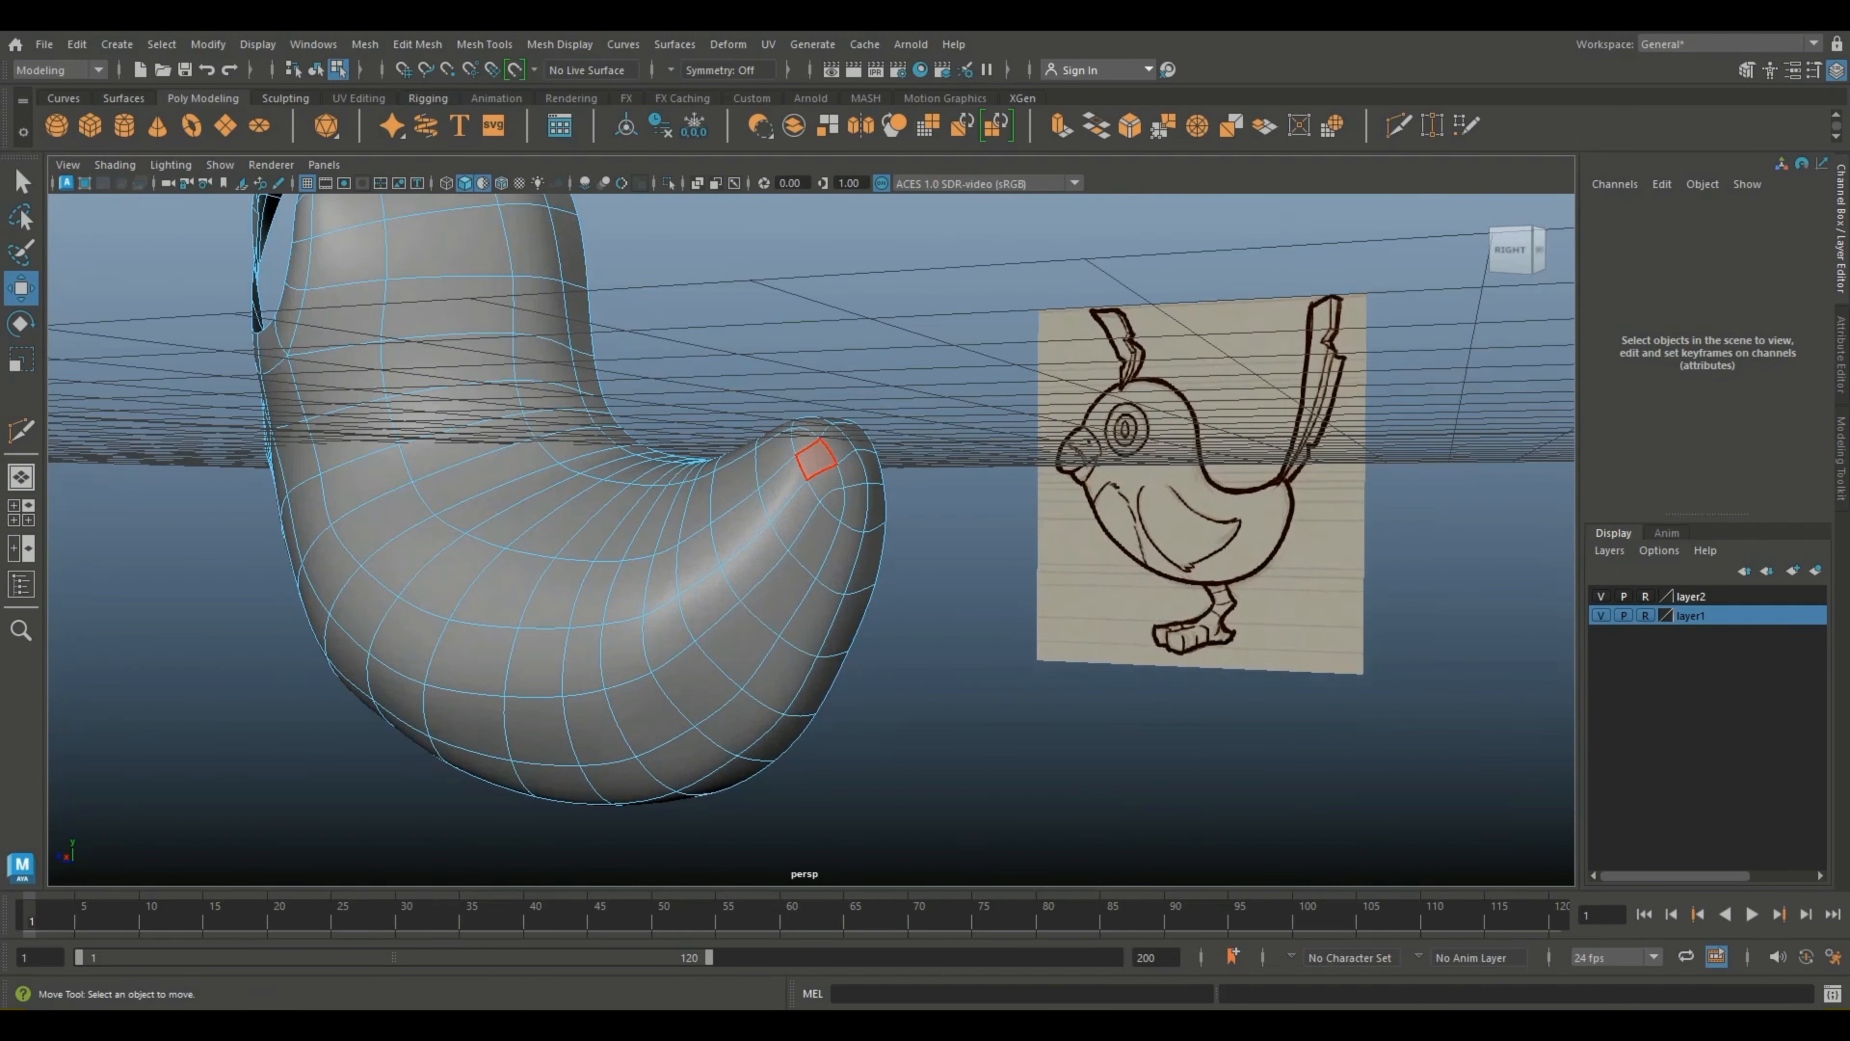
right_click_drag(811, 458, 874, 417)
scroll(875, 417, "up", 3)
left_click(285, 98)
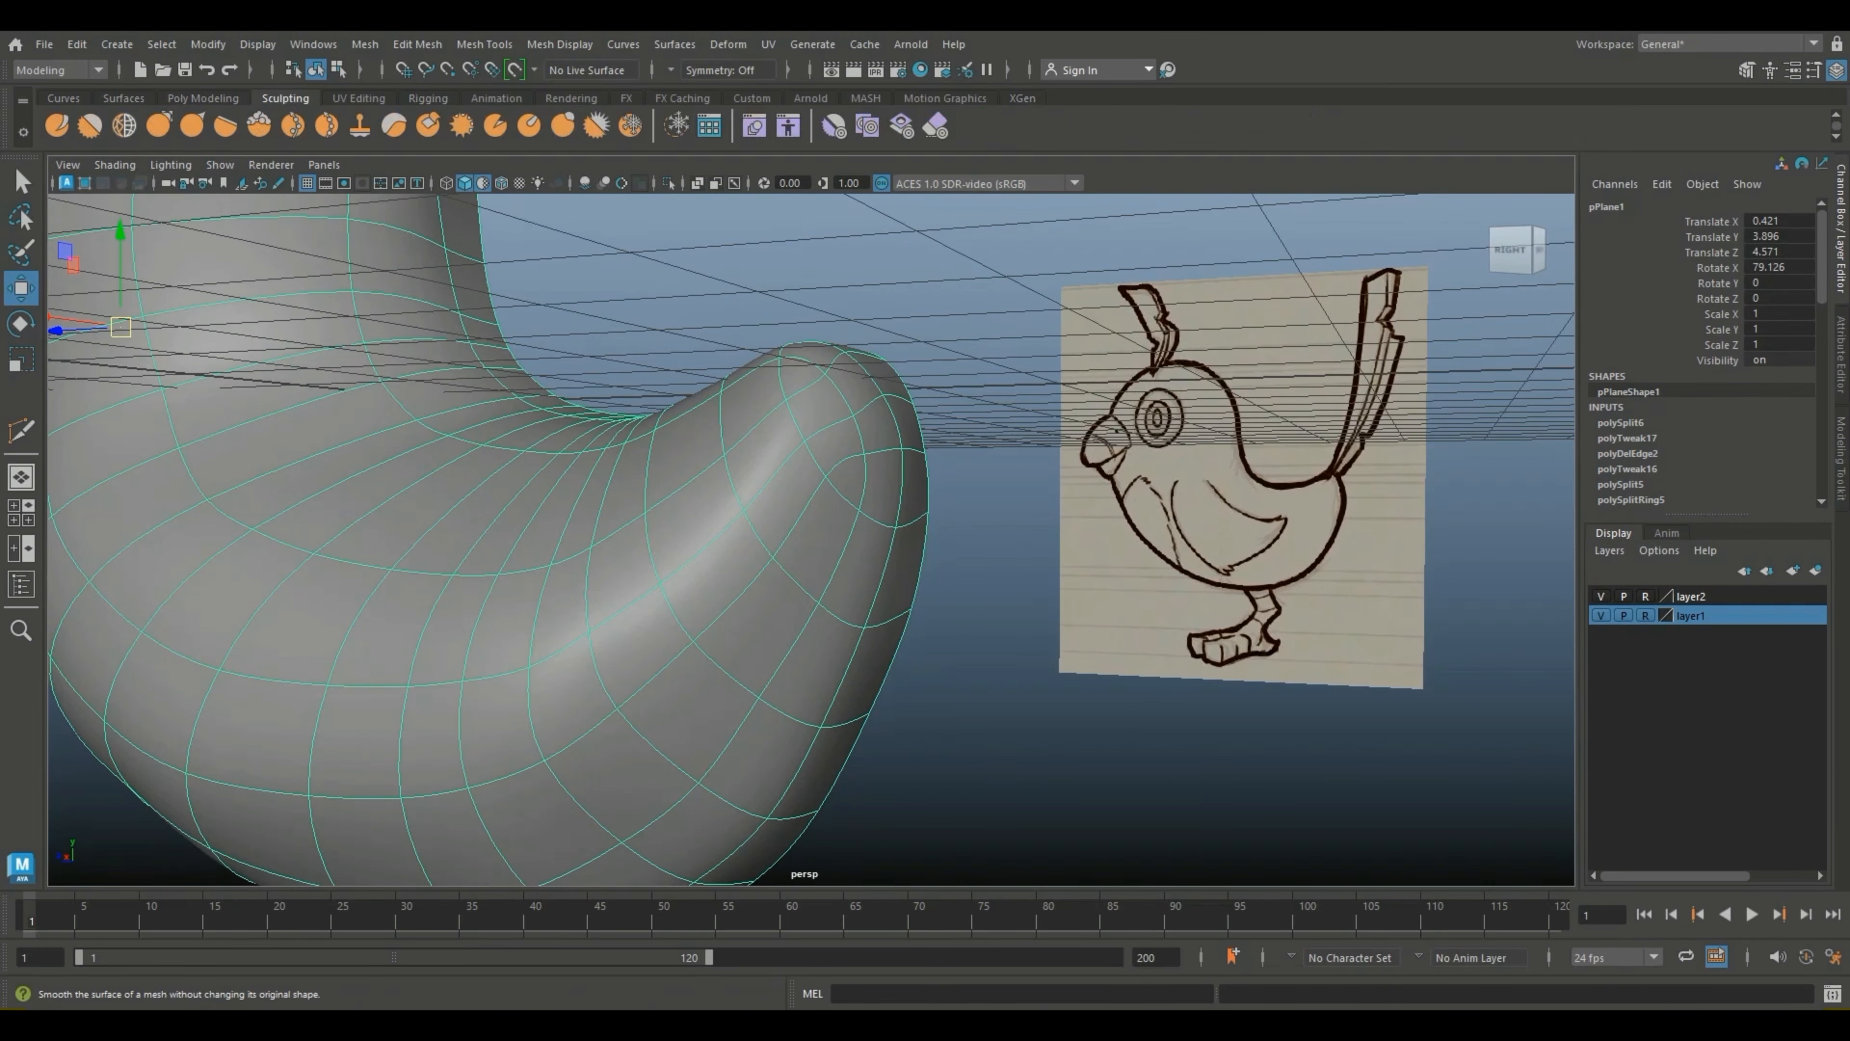
left_click(124, 125)
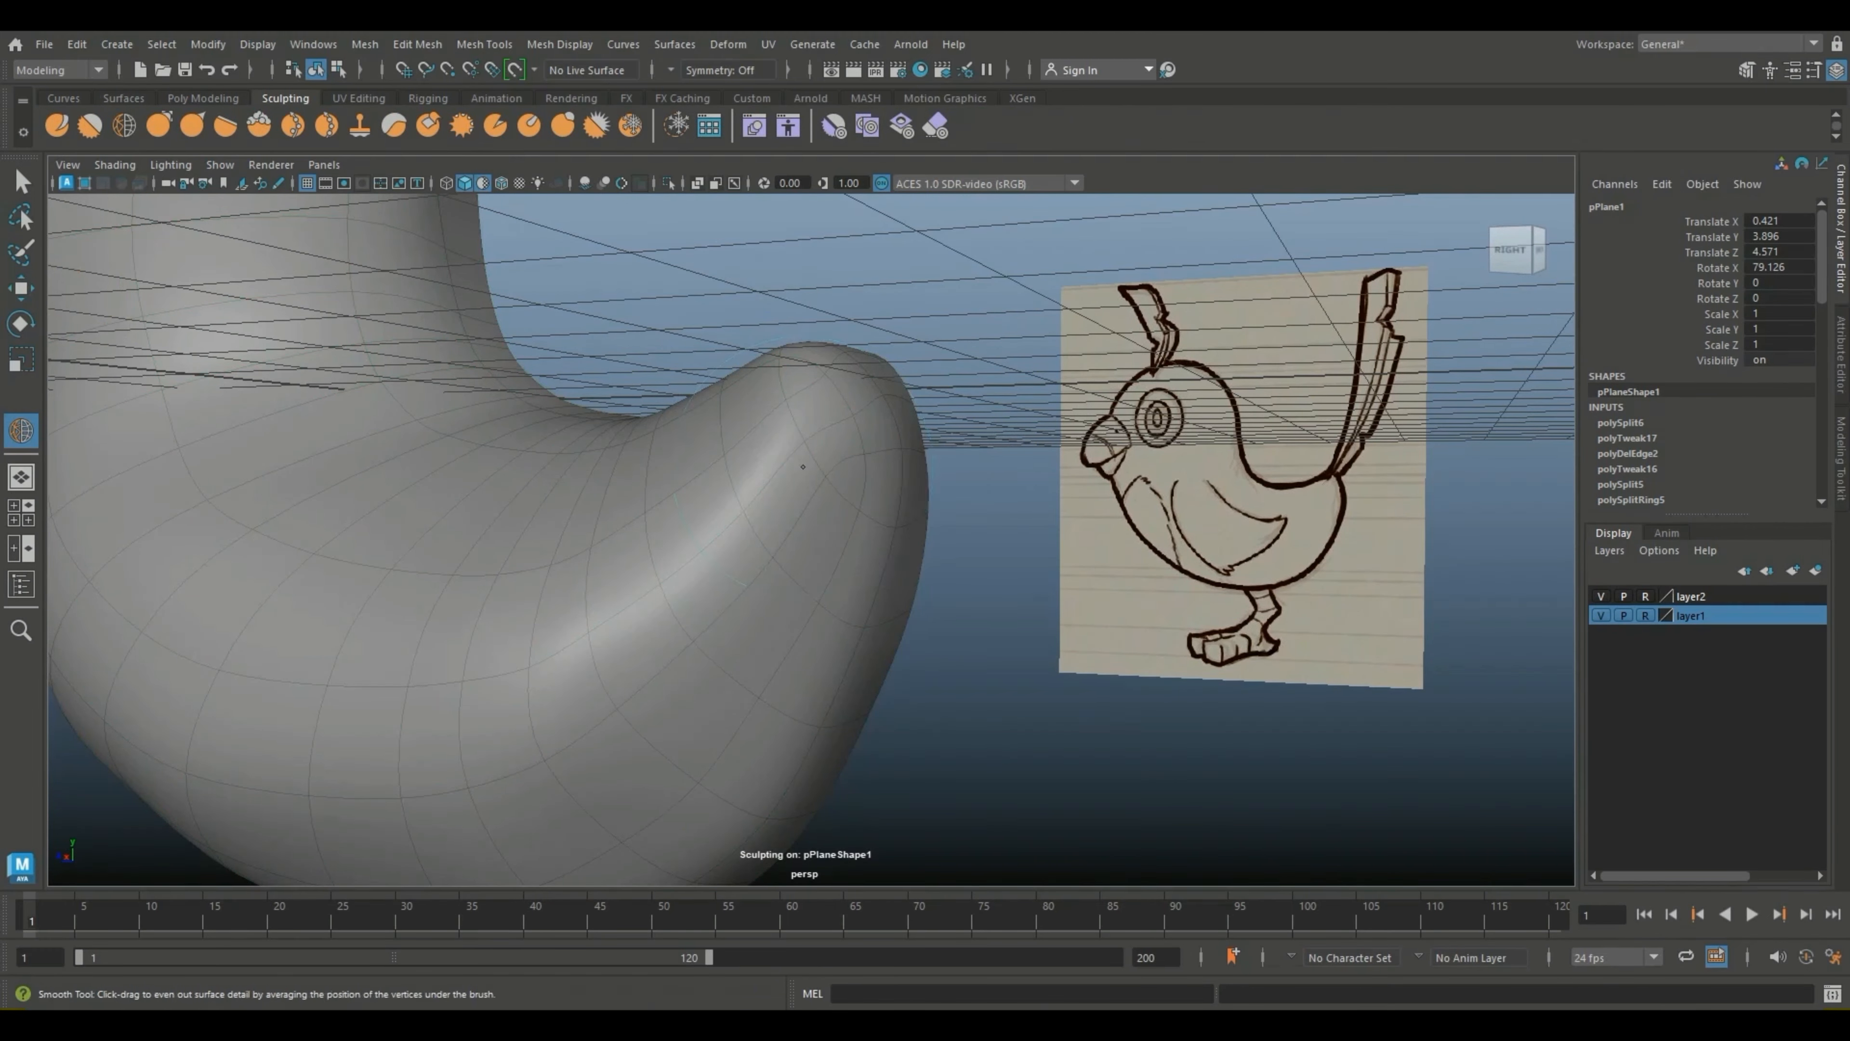
Step: Smooth out the ridge on the rounded tail tip of the bird's body mesh with the Smooth brush
mouse_move(808, 488)
left_mouse_down("shift")
mouse_move(793, 446)
mouse_move(849, 466)
mouse_move(800, 378)
mouse_move(817, 406)
left_mouse_up("shift")
left_click_drag(892, 510, 863, 466, "shift")
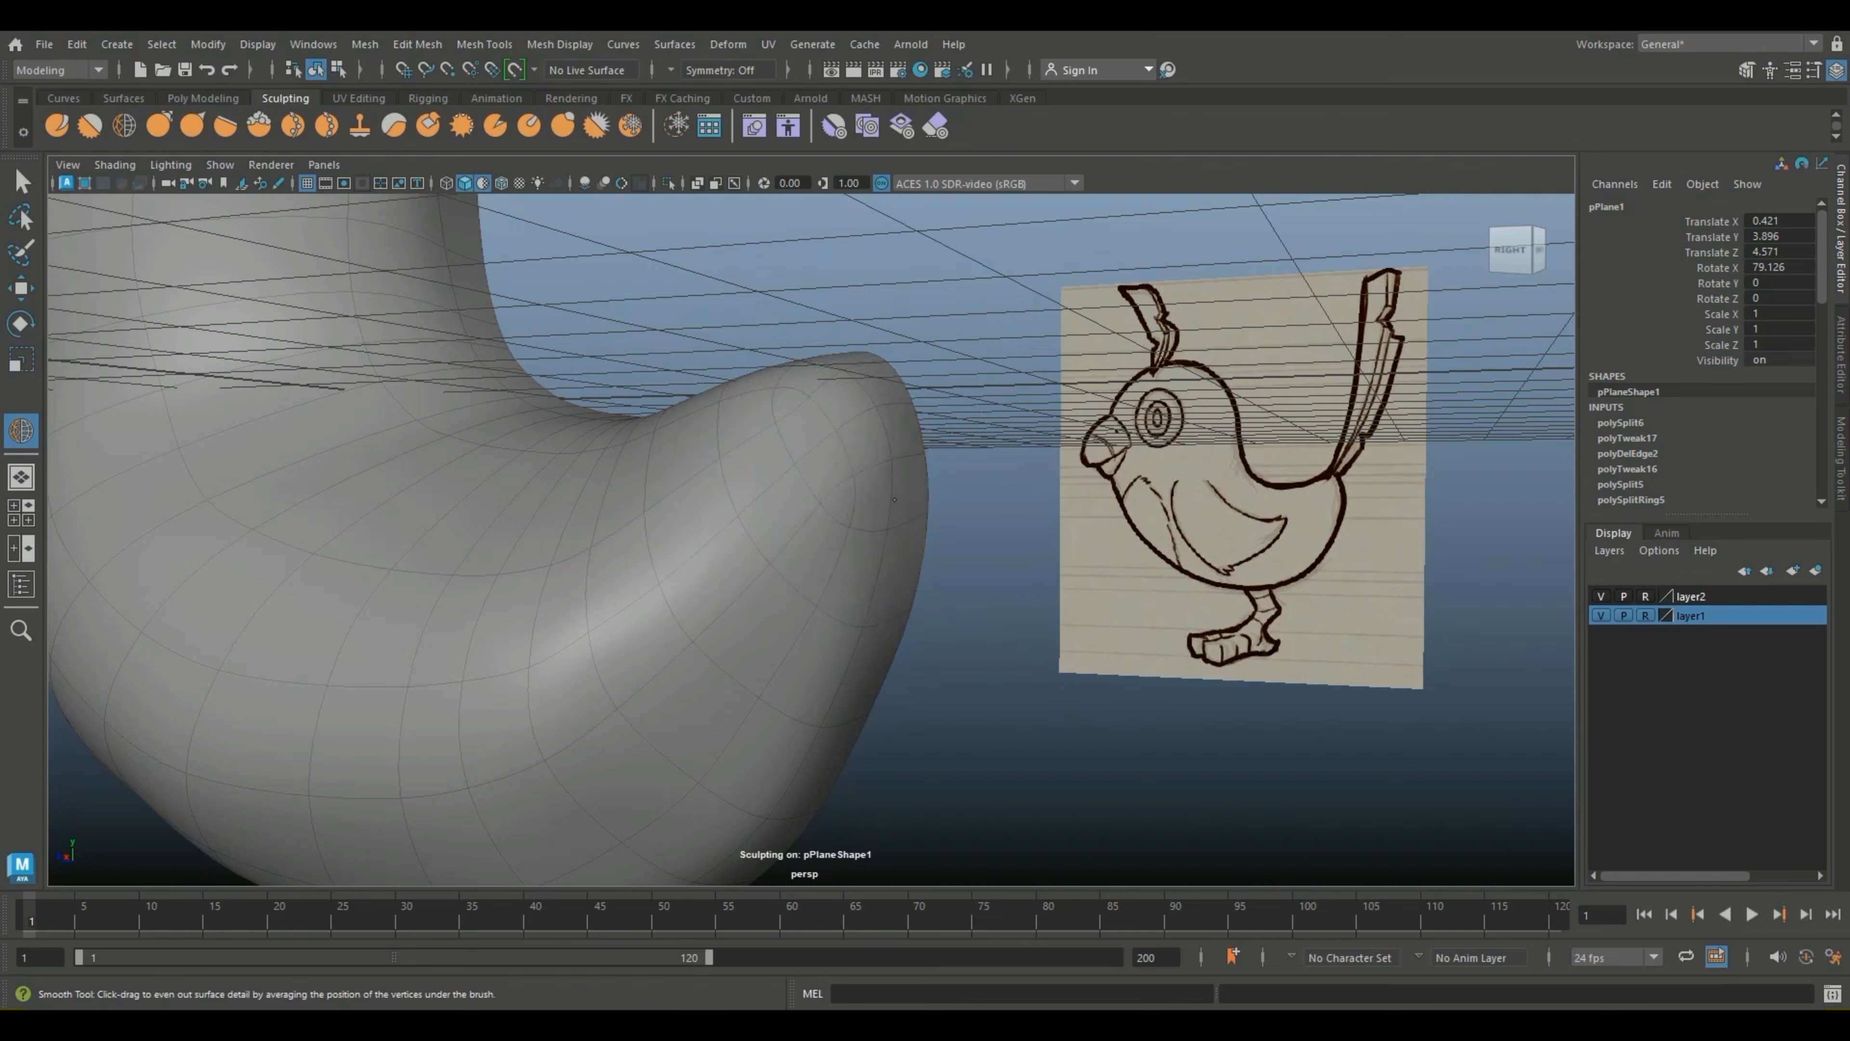
Step: Compare the body and tail profile with the bird reference drawing in the side view
left_click(158, 126)
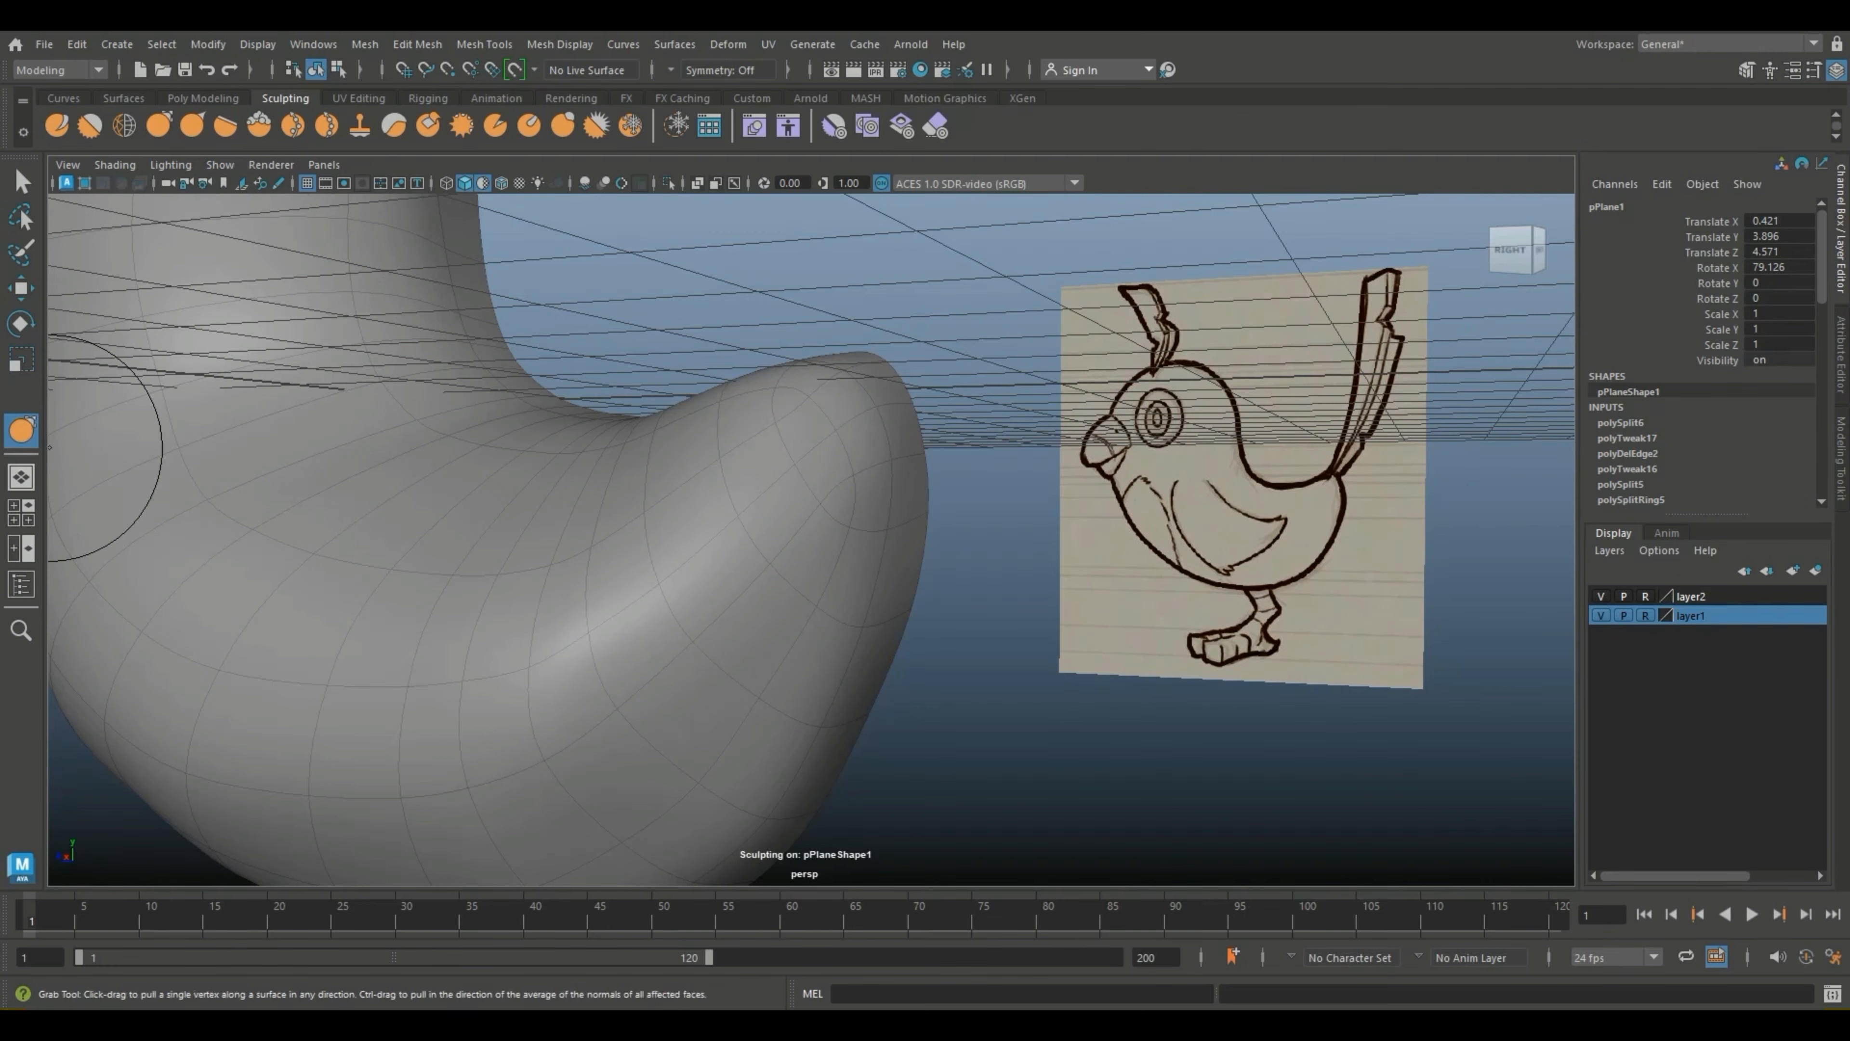
left_click(21, 513)
key("space")
scroll(777, 641, "up", 3)
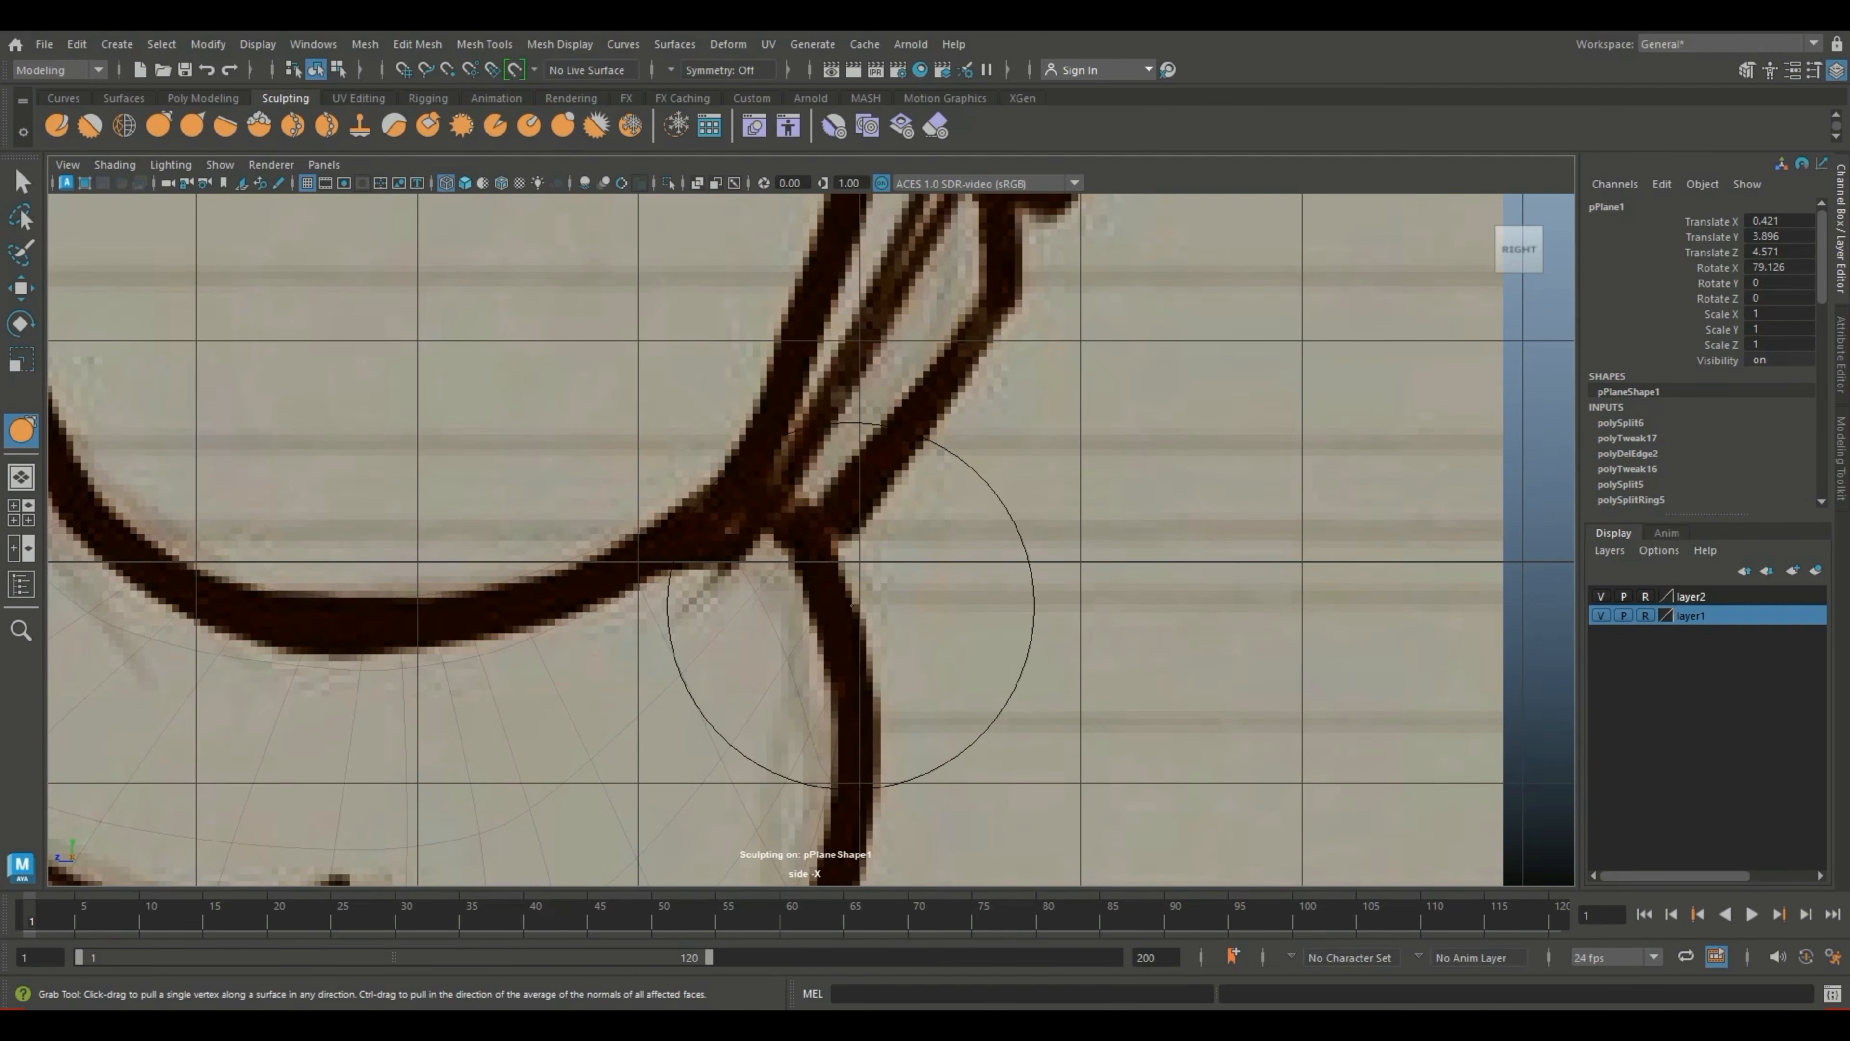
scroll(875, 642, "down", 7)
middle_click_drag(917, 702, 929, 584, "alt")
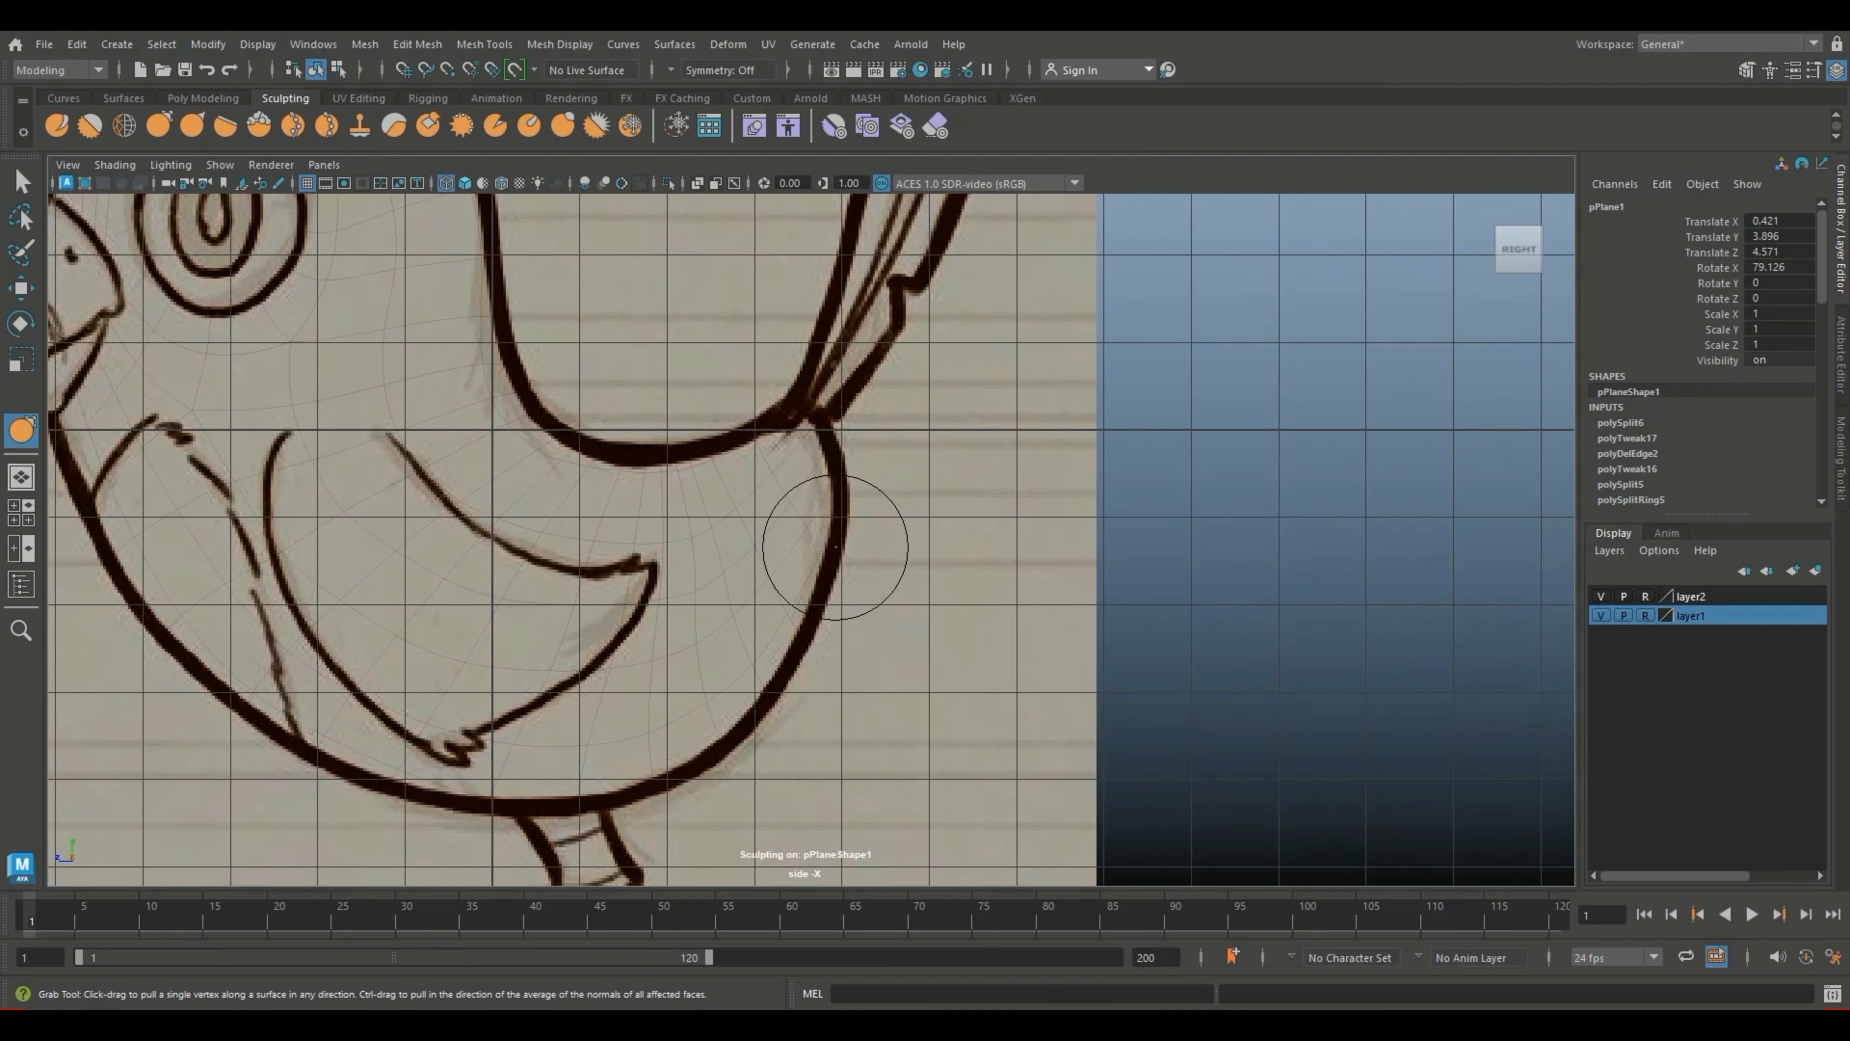
scroll(862, 604, "down", 3)
left_click(21, 477)
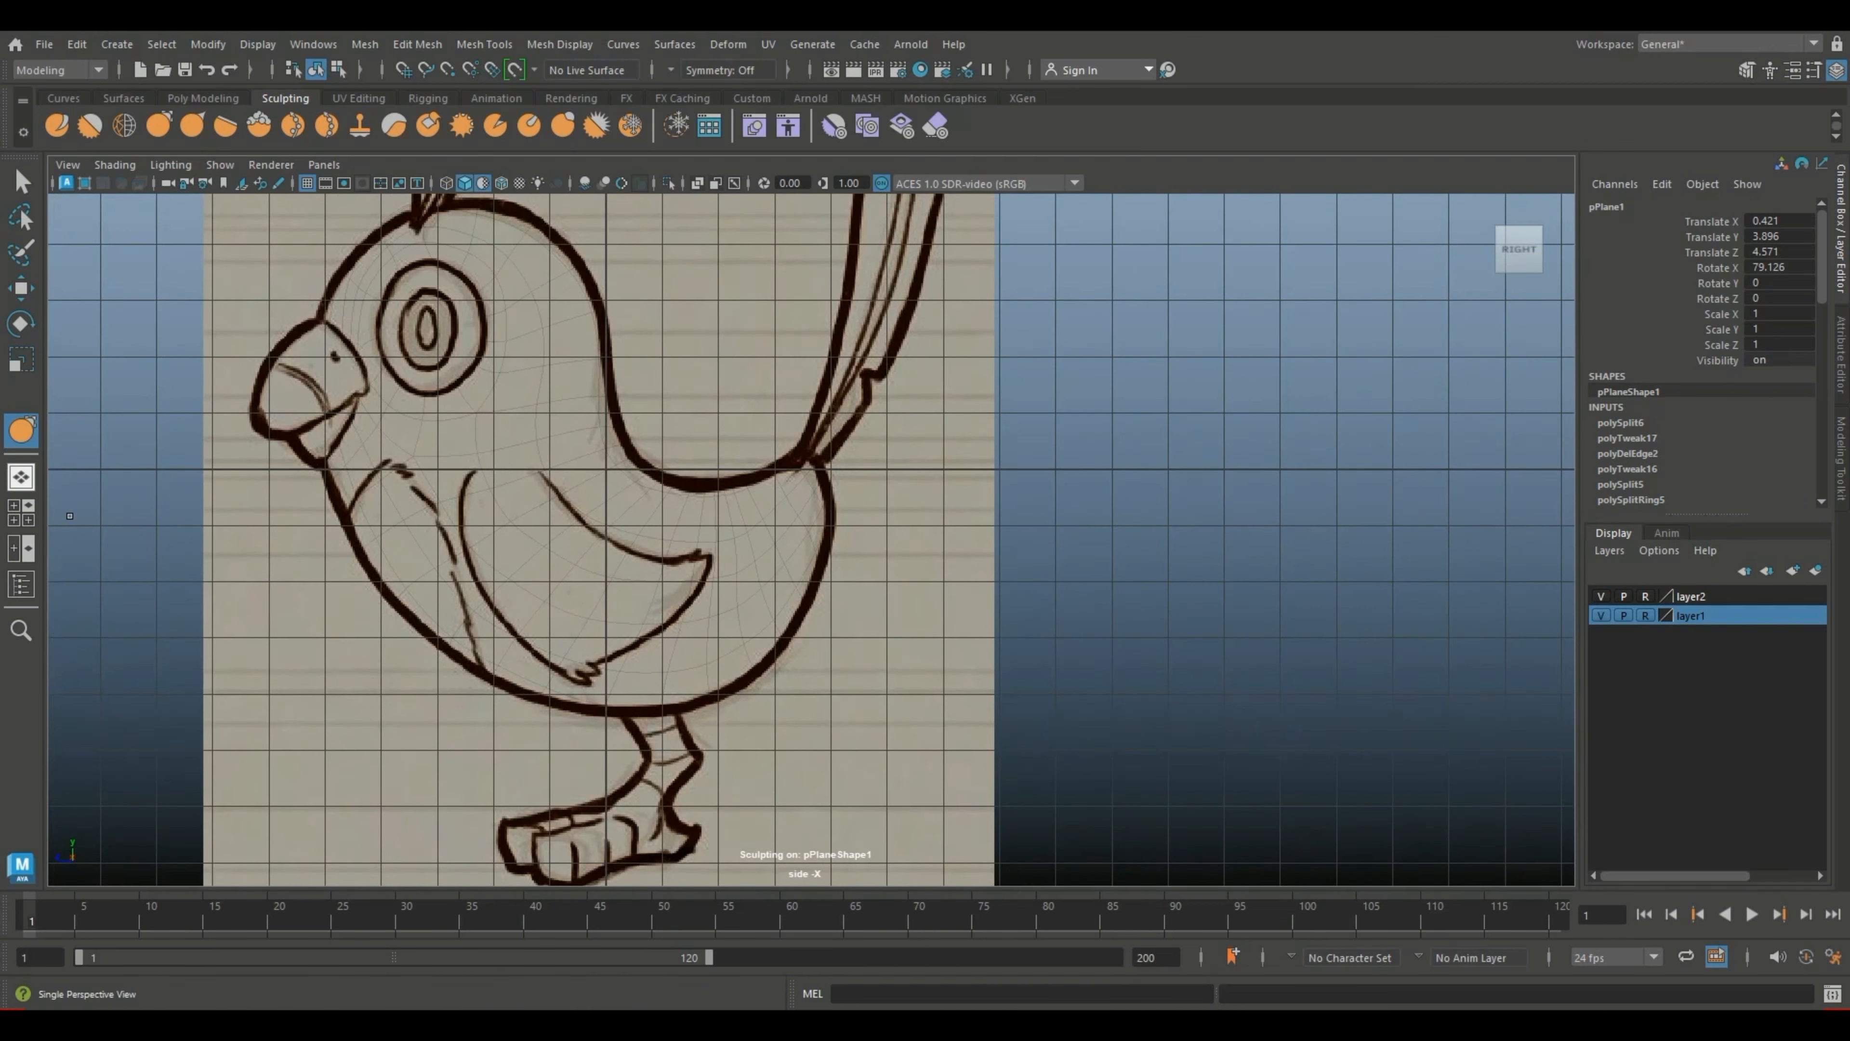
scroll(908, 539, "down", 5)
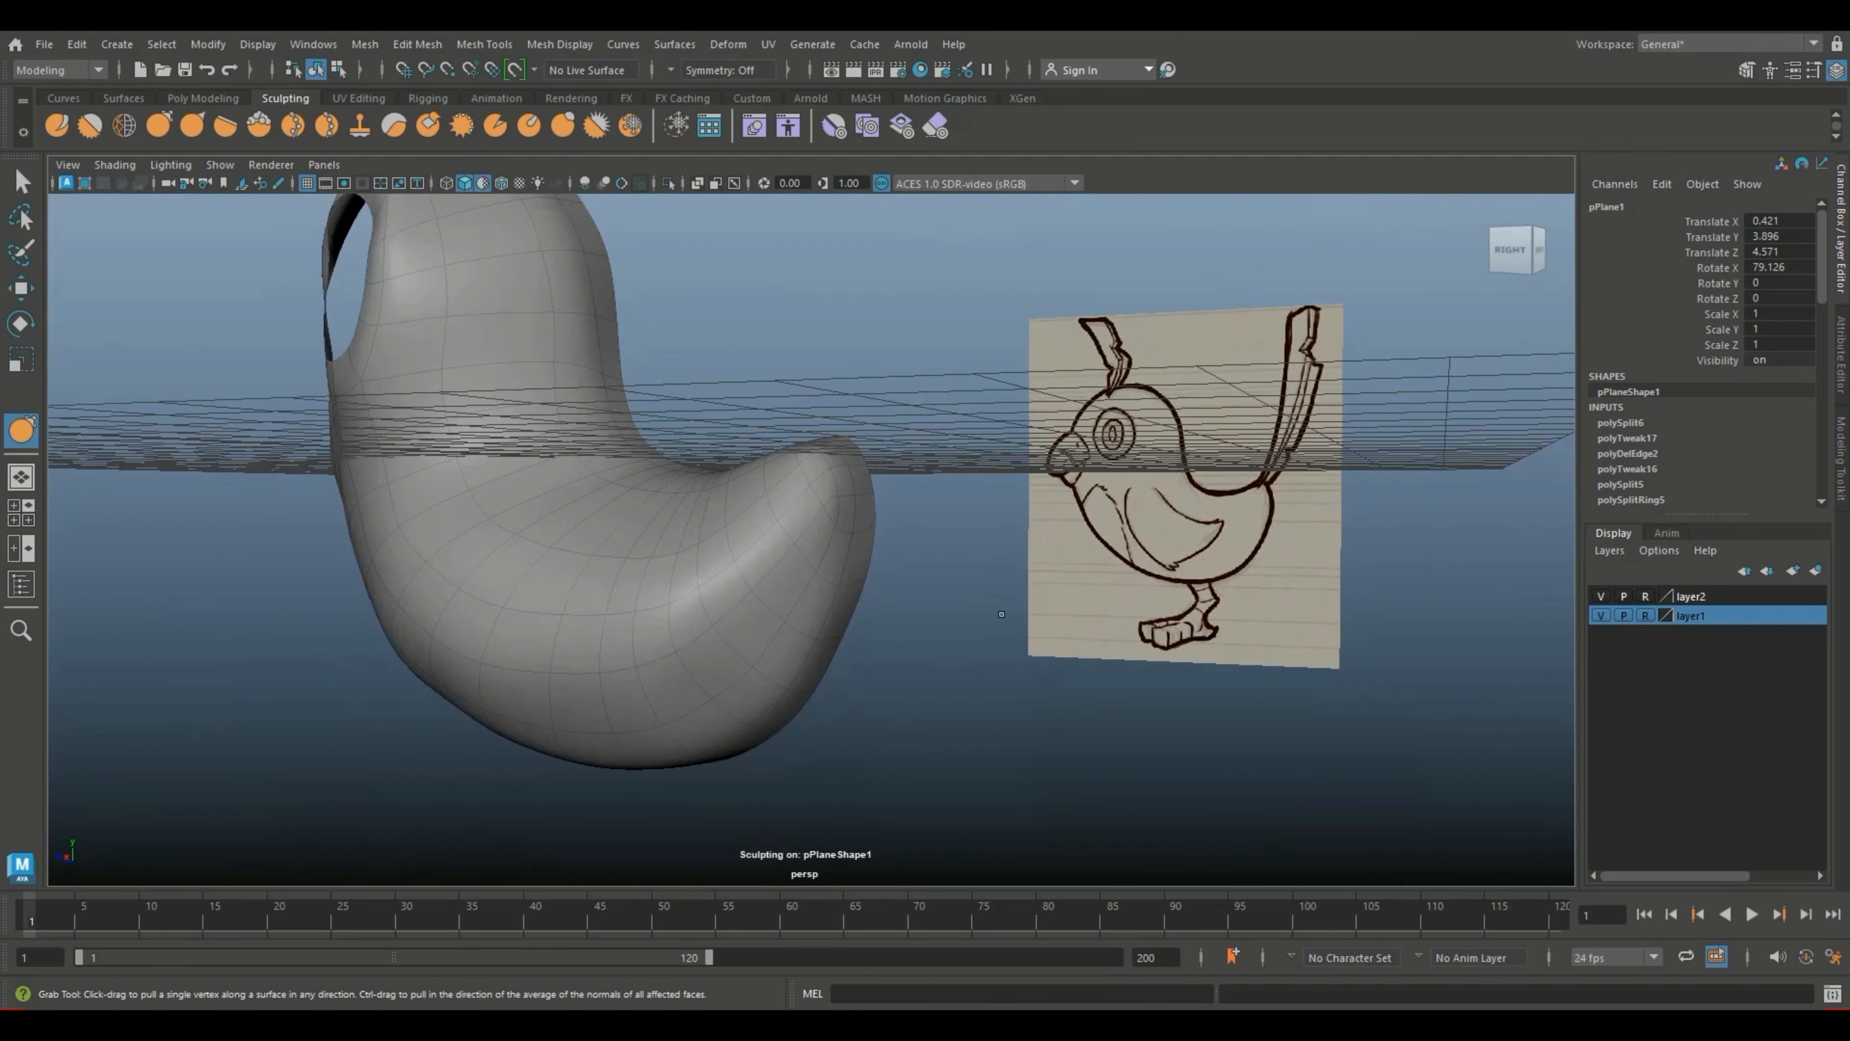
Step: Try to reshape the body's side near the tail from below with the Grab brush, and undo the stroke
key("space")
mouse_move(949, 669)
left_mouse_down()
mouse_move(903, 615)
mouse_move(951, 670)
mouse_move(797, 620)
mouse_move(896, 692)
mouse_move(641, 587)
mouse_move(607, 552)
left_mouse_up()
scroll(972, 682, "up", 2)
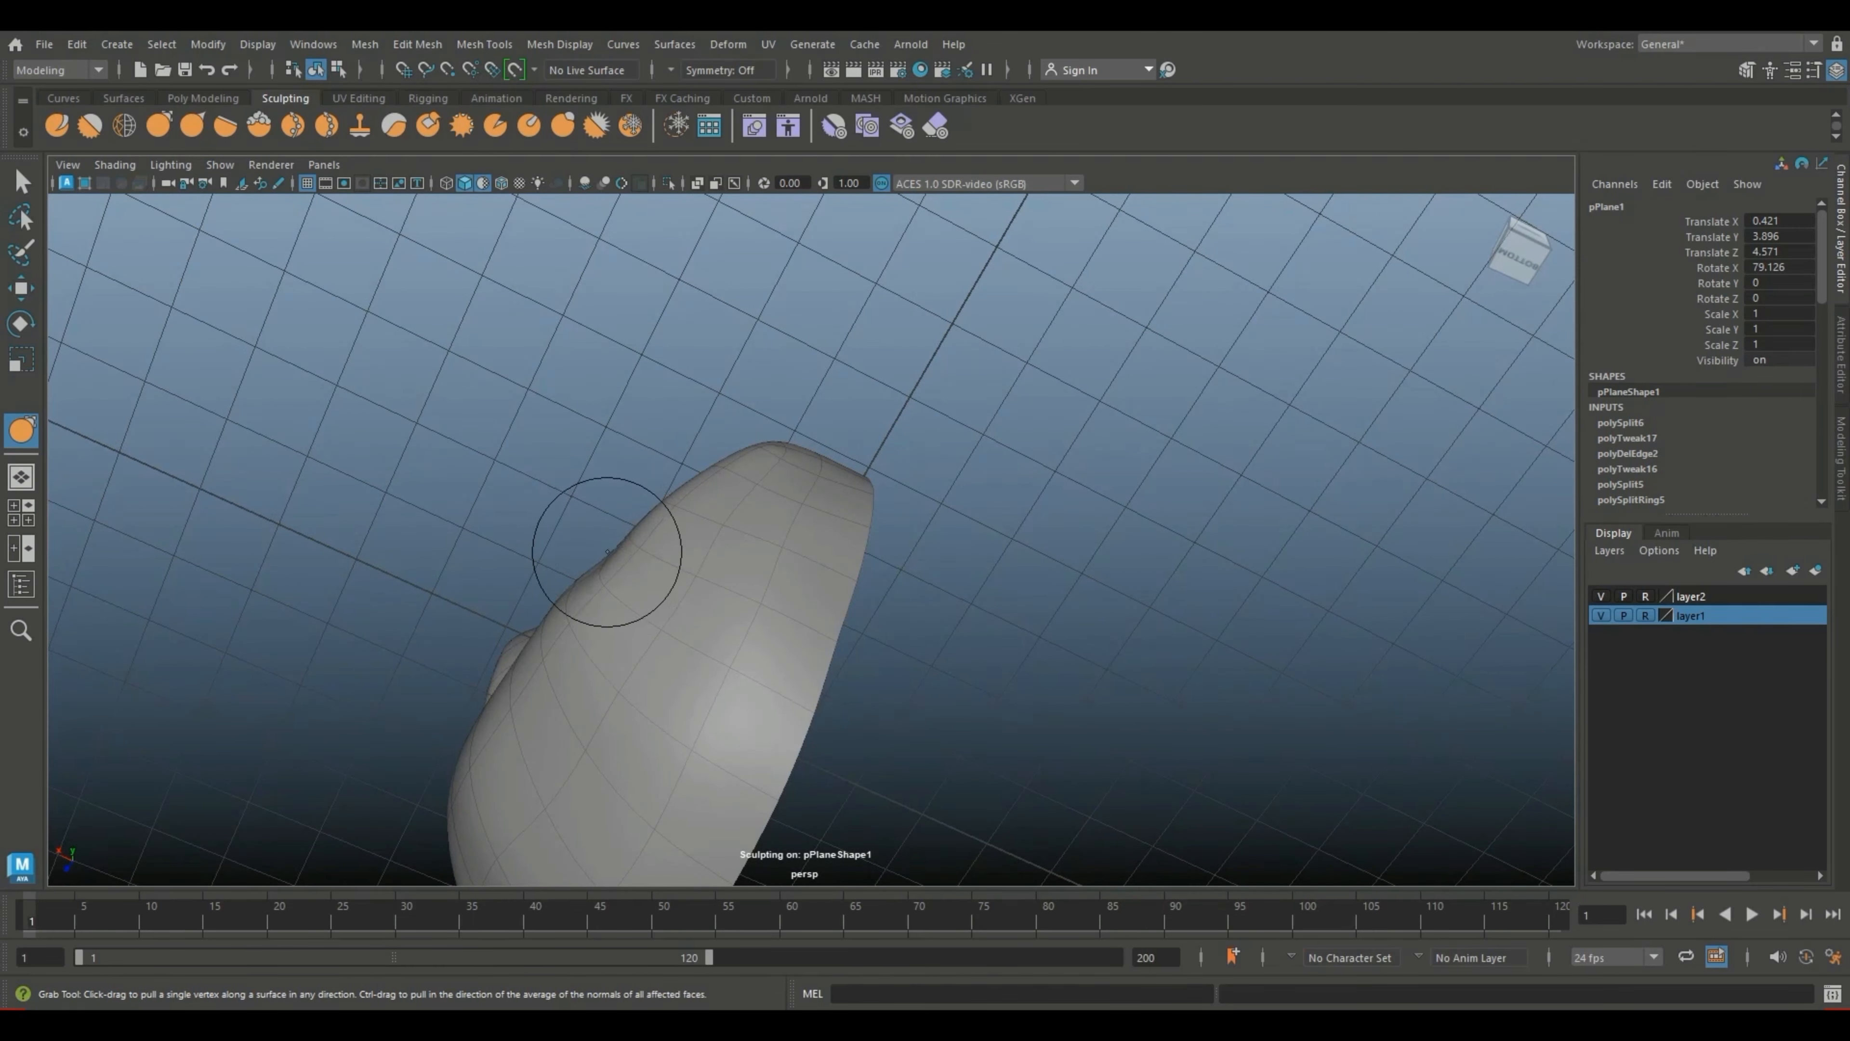
key("ctrl+z")
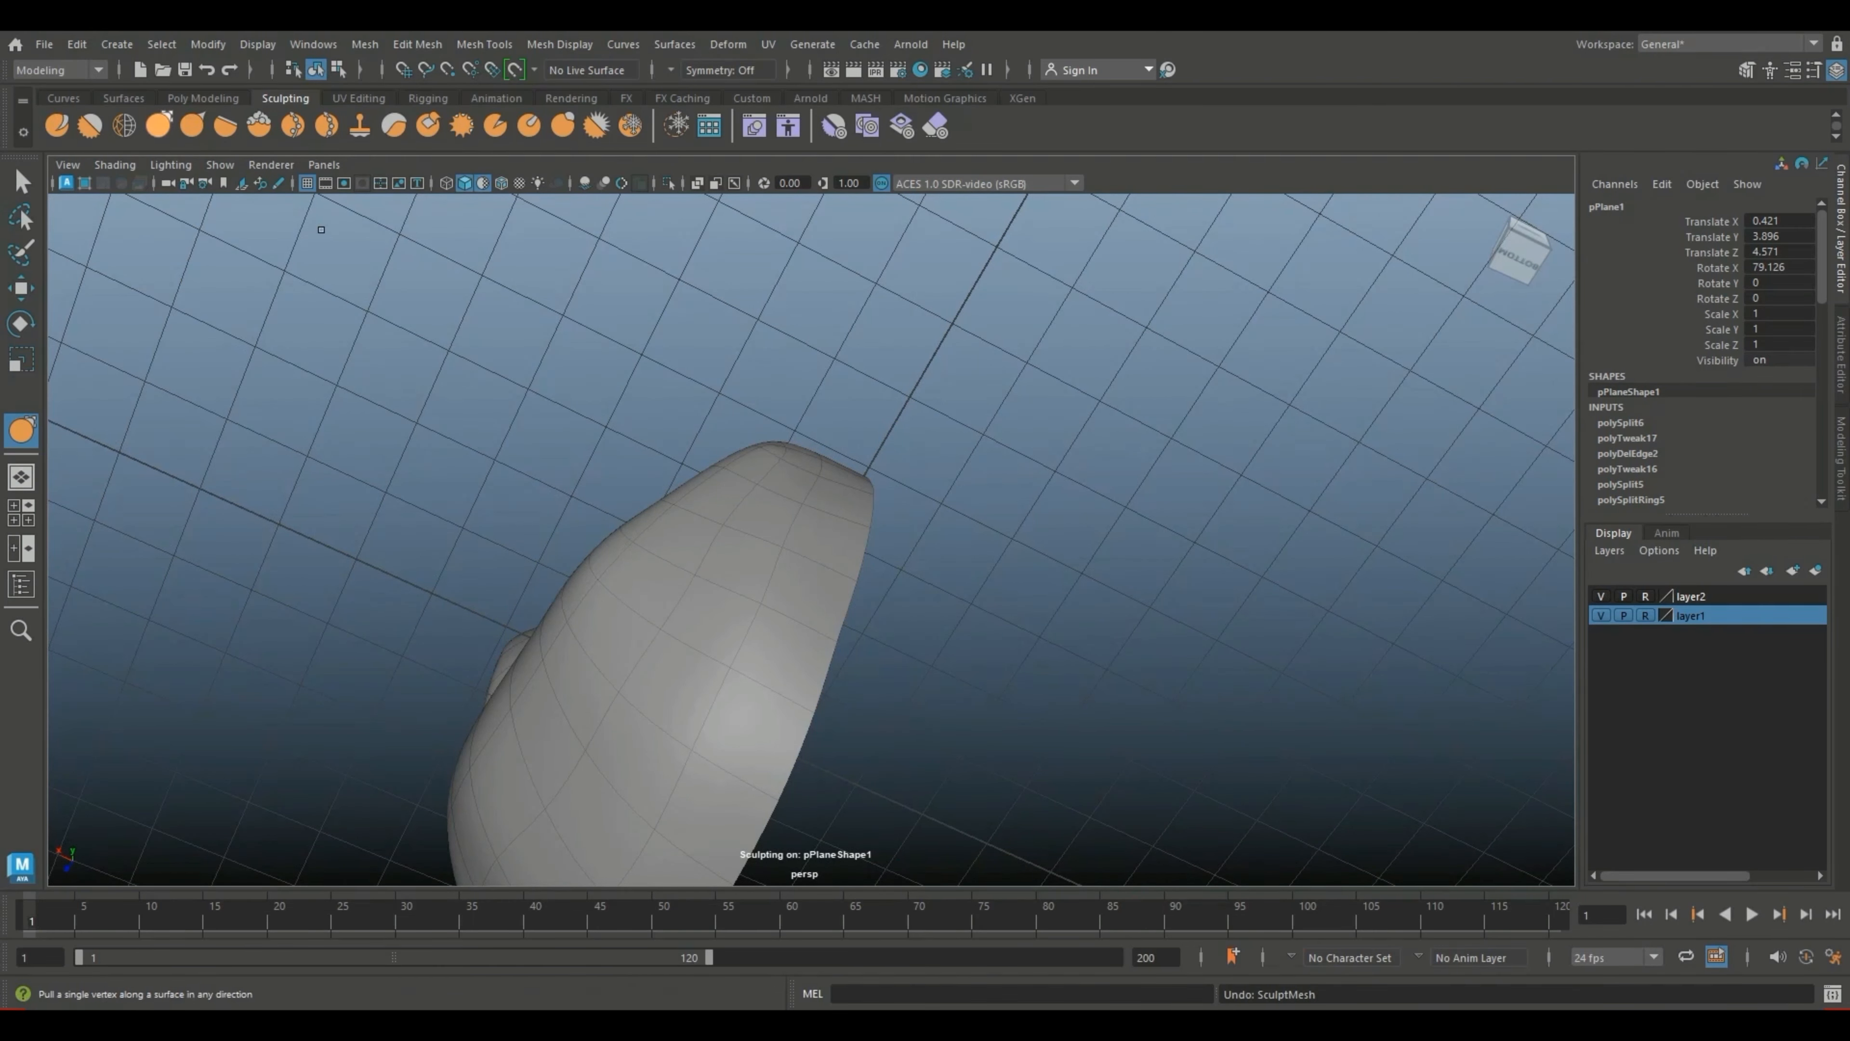
Step: Try to even out the body's side near the tail with the Smooth brush, and undo the stroke
left_click(125, 126)
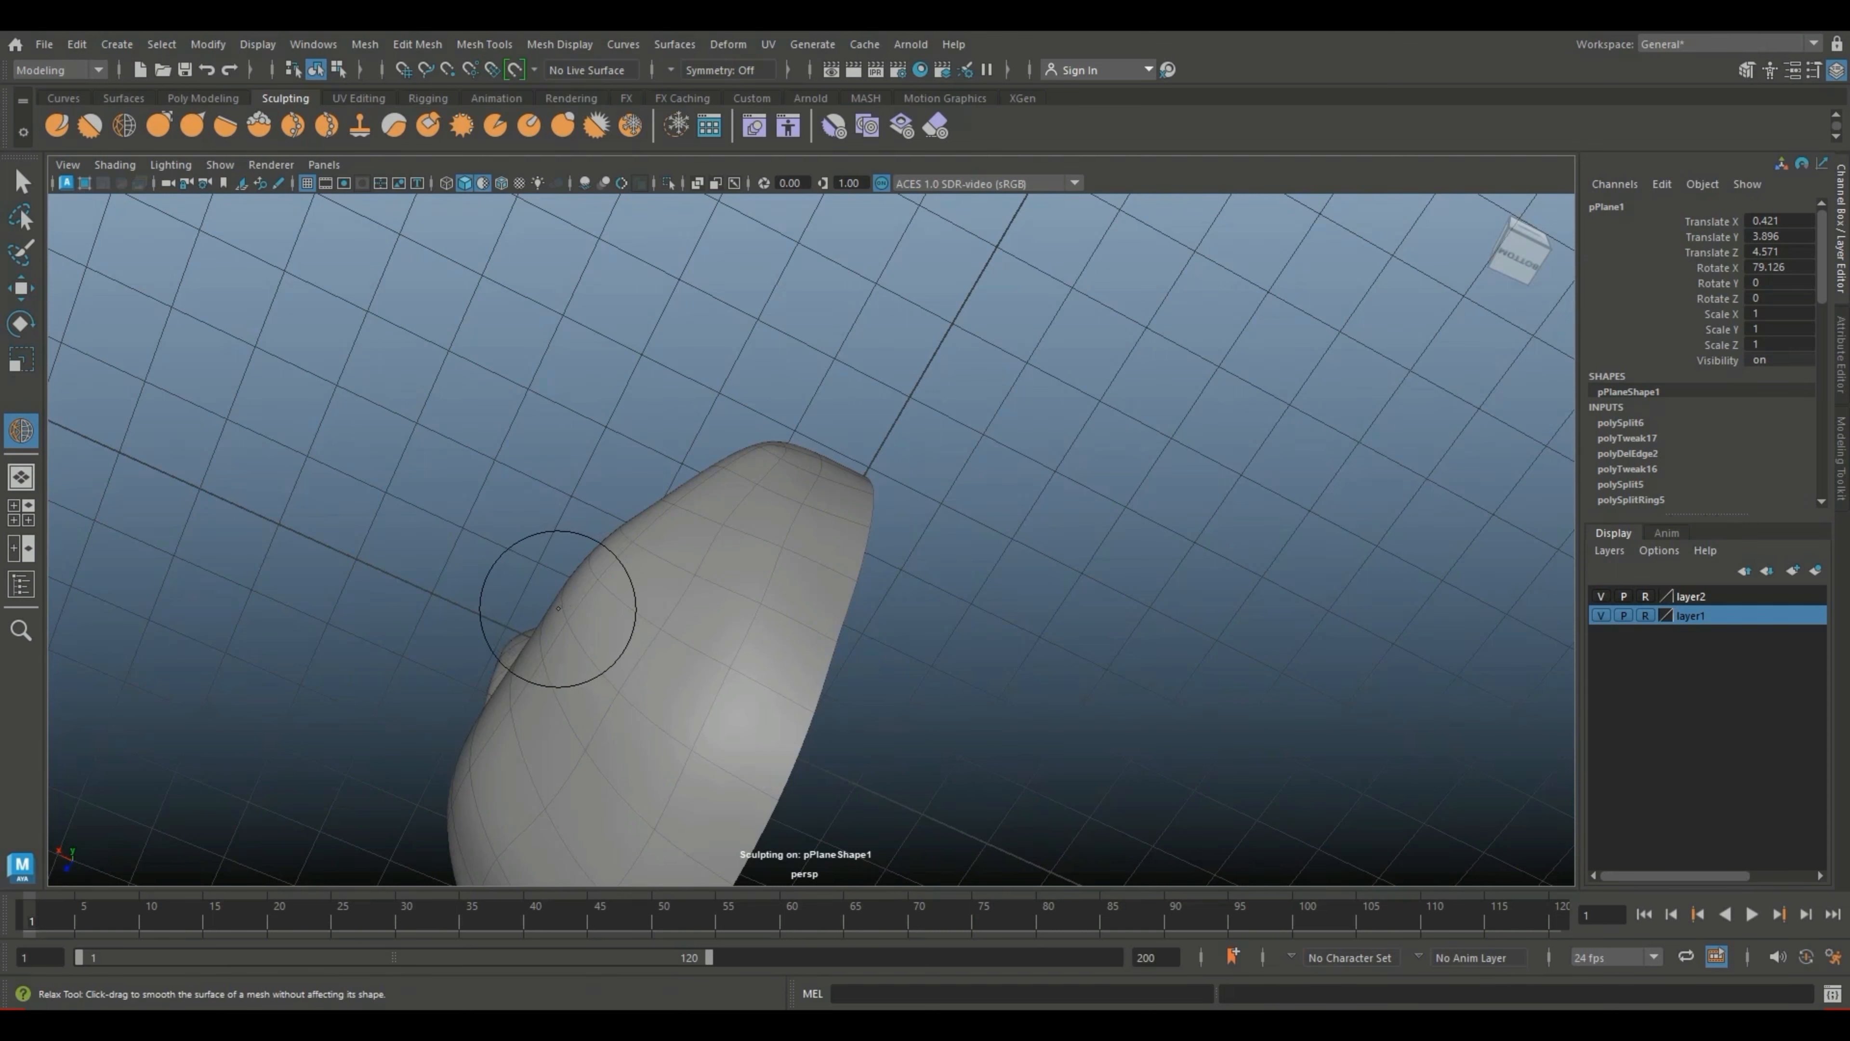
left_click_drag(611, 552, 615, 530, "shift")
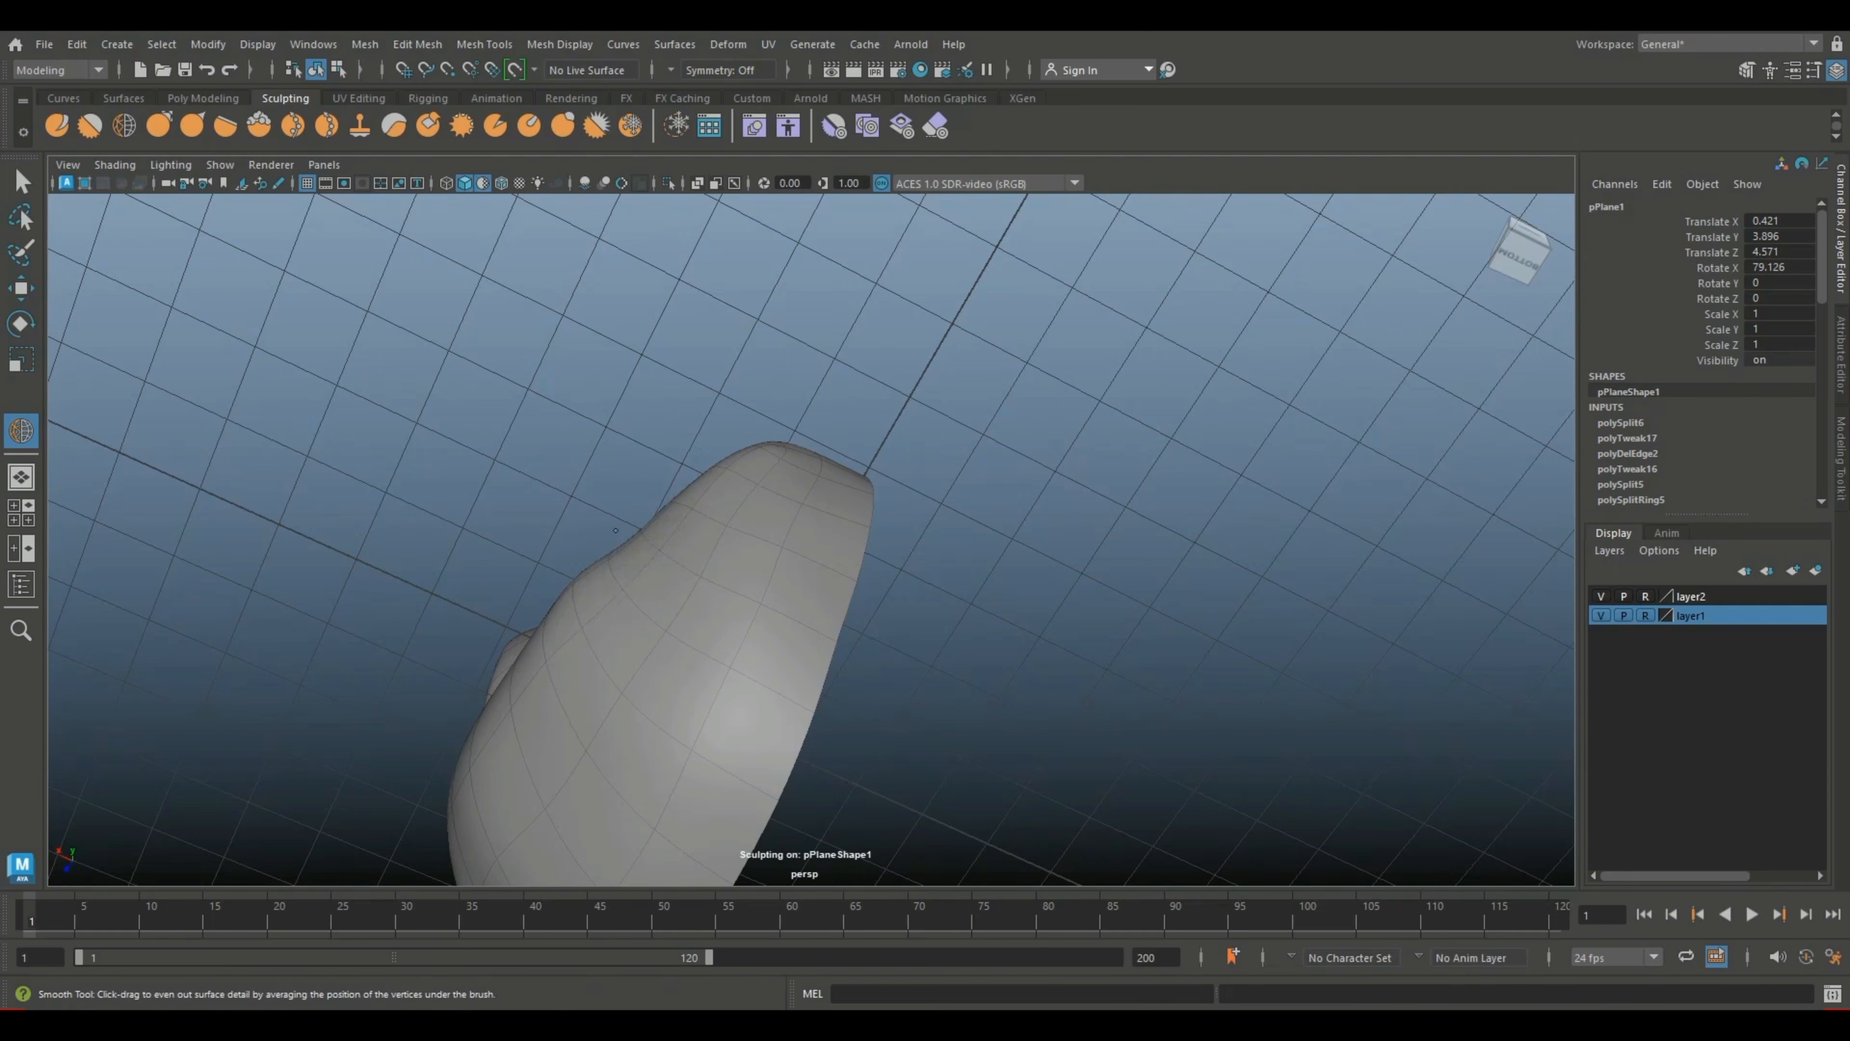
left_click_drag(558, 587, 1127, 660, "alt")
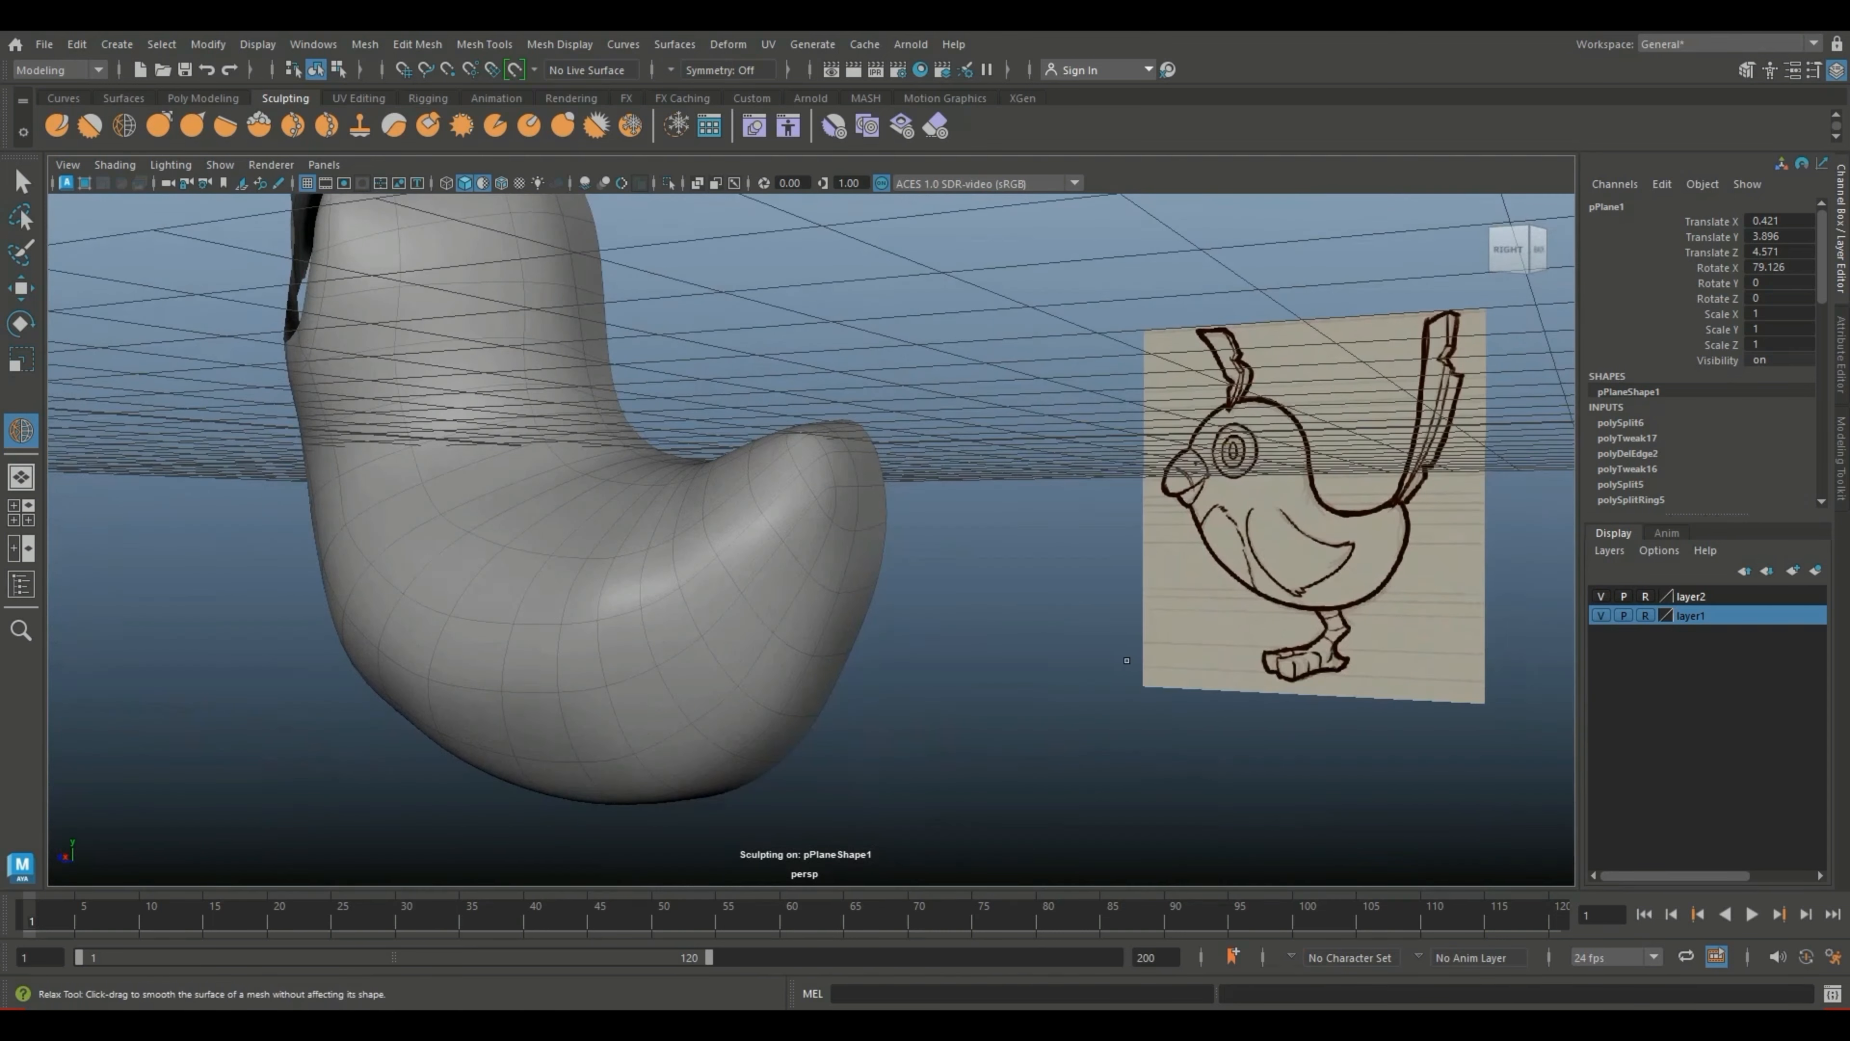
key("ctrl+z")
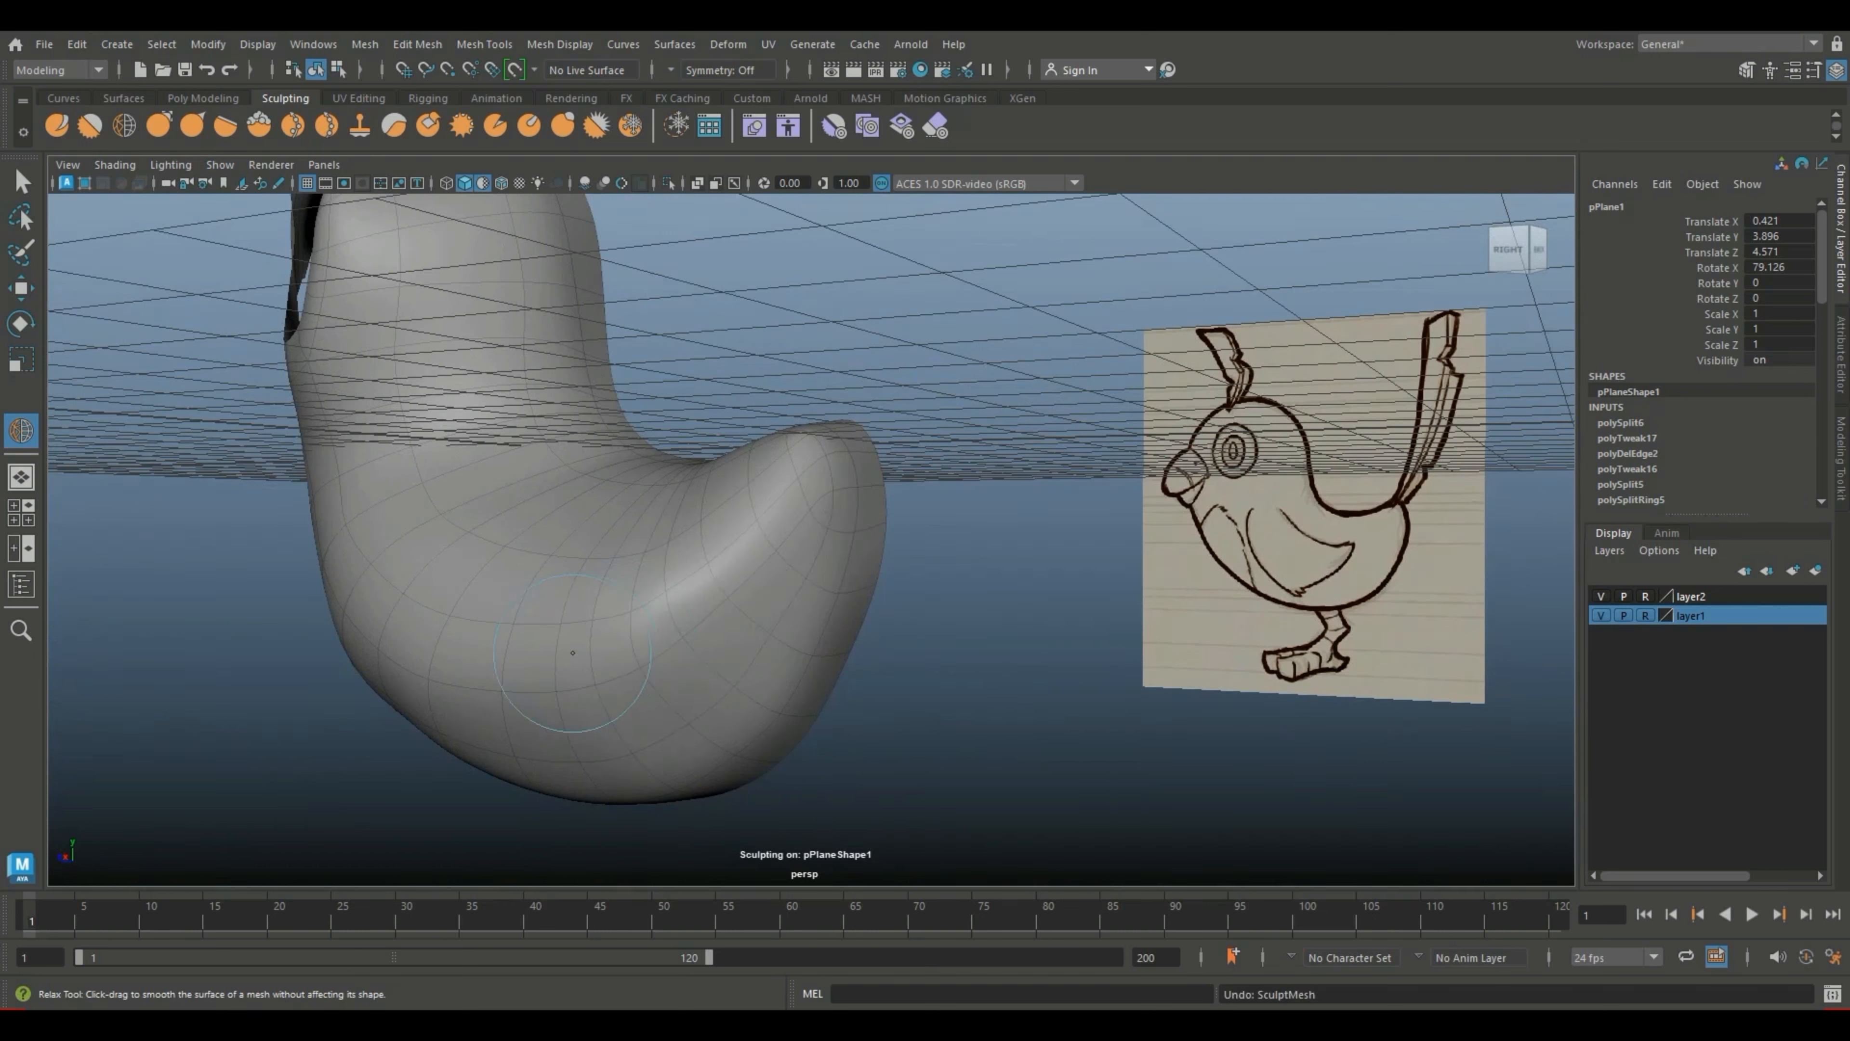
Step: Try smoothing the lower body surface towards the tail, undo the recent sculpt strokes and inspect the underside
mouse_move(613, 647)
left_mouse_down("shift")
mouse_move(773, 507)
mouse_move(692, 627)
mouse_move(619, 667)
mouse_move(591, 587)
mouse_move(673, 543)
left_mouse_up("shift")
mouse_move(1248, 629)
left_mouse_down("alt")
mouse_move(984, 445)
mouse_move(824, 414)
left_mouse_up("alt")
key("ctrl+z")
key("ctrl+z")
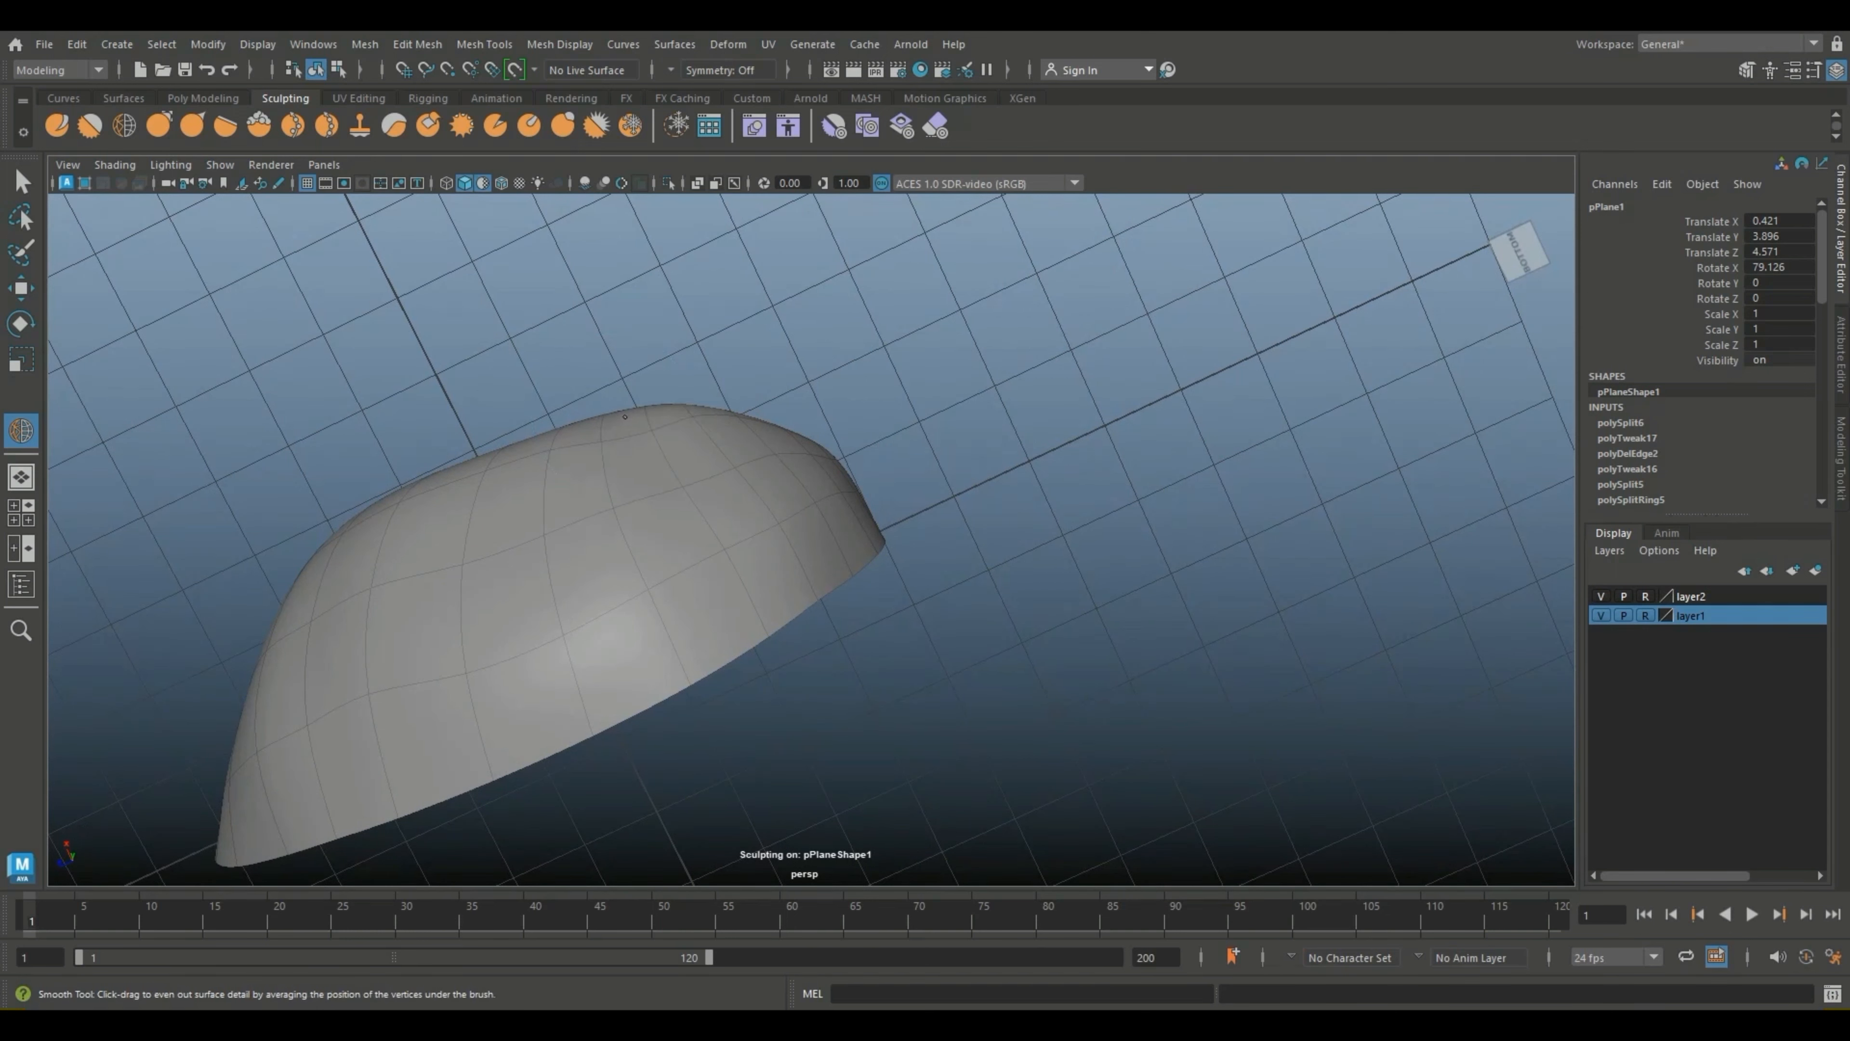
key("ctrl+z")
key("b")
mouse_move(899, 429)
left_mouse_down()
mouse_move(980, 430)
mouse_move(713, 610)
mouse_move(619, 626)
mouse_move(644, 641)
mouse_move(1131, 610)
mouse_move(591, 616)
mouse_move(658, 616)
mouse_move(809, 499)
mouse_move(777, 461)
left_mouse_up()
scroll(634, 583, "down", 3)
left_click_drag(567, 613, 406, 537, "alt")
scroll(405, 537, "up", 4)
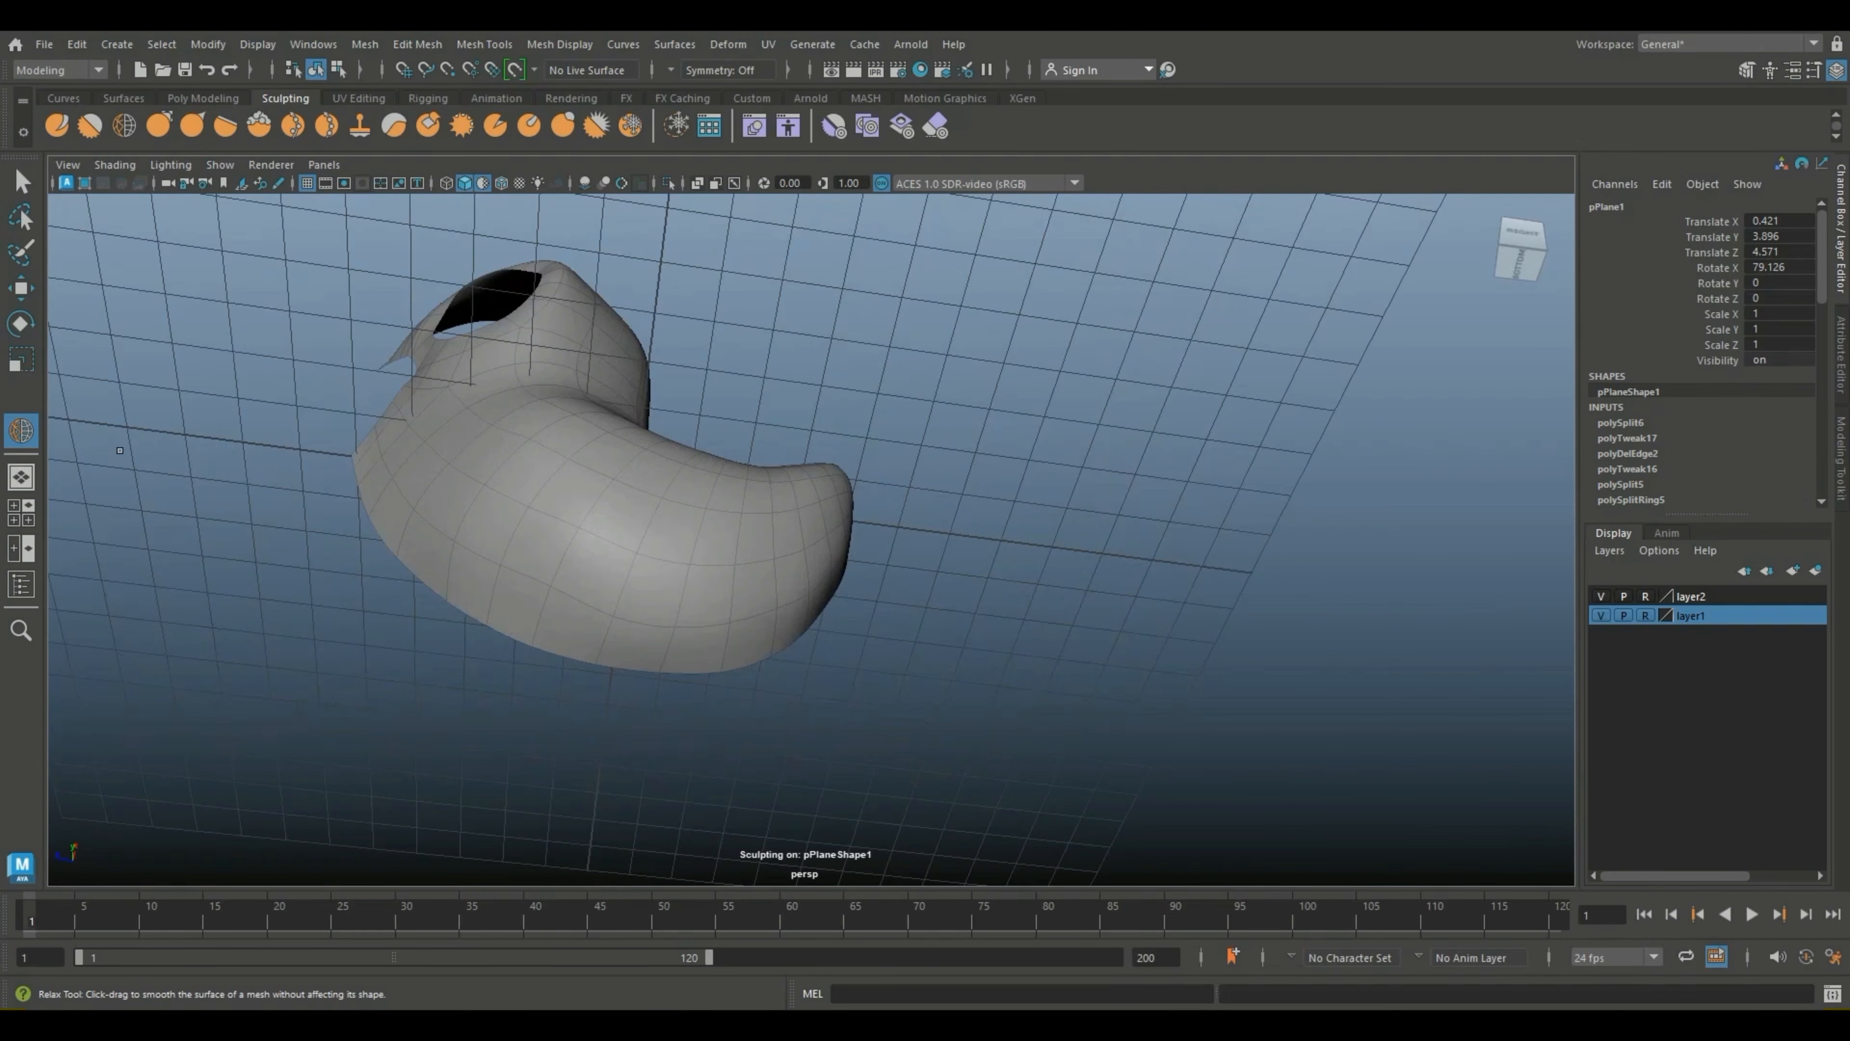
Step: Return to the unsmoothed mesh in vertex mode and pull a lower belly vertex downward with the Move tool
key("w")
key("3")
right_click_drag(532, 455, 448, 463)
key("1")
left_click_drag(500, 564, 397, 597, "alt")
left_click(387, 712)
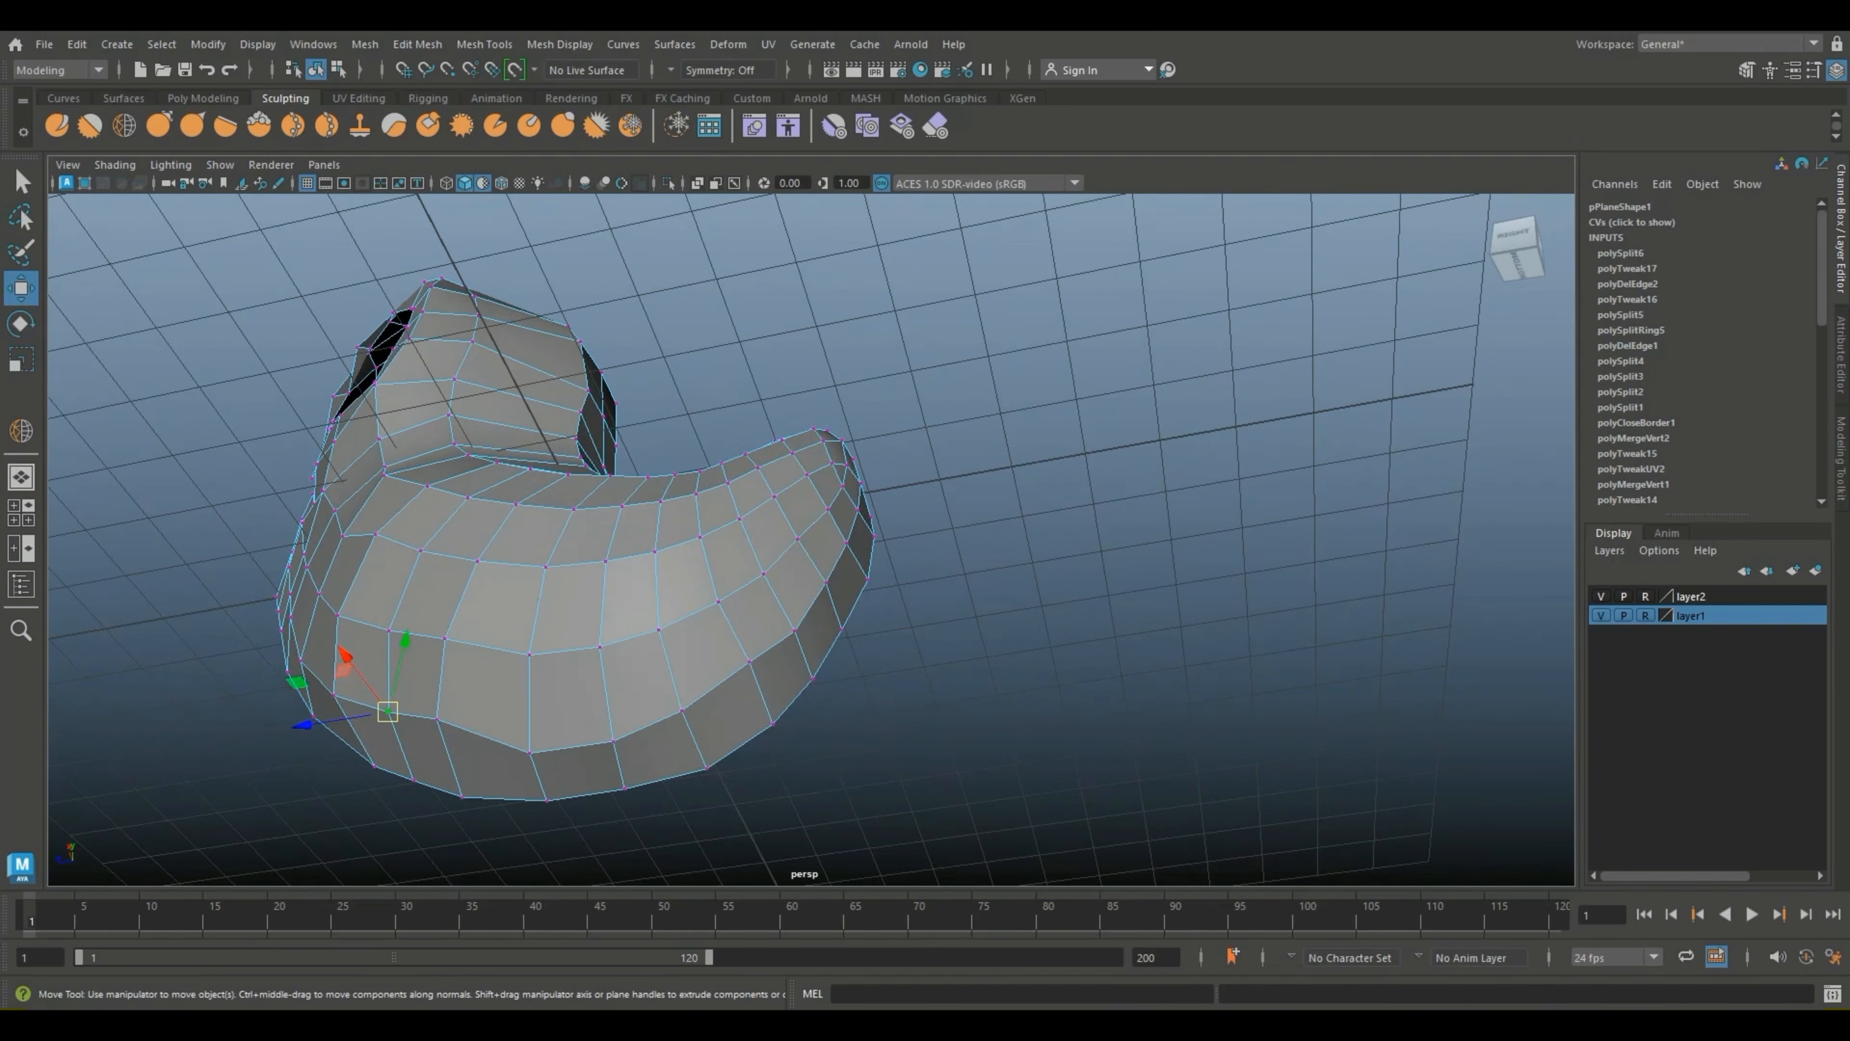
left_click_drag(388, 711, 383, 751)
Step: Nudge a vertex on the outer side of the lower belly slightly outward to even the contour
scroll(435, 738, "down", 2)
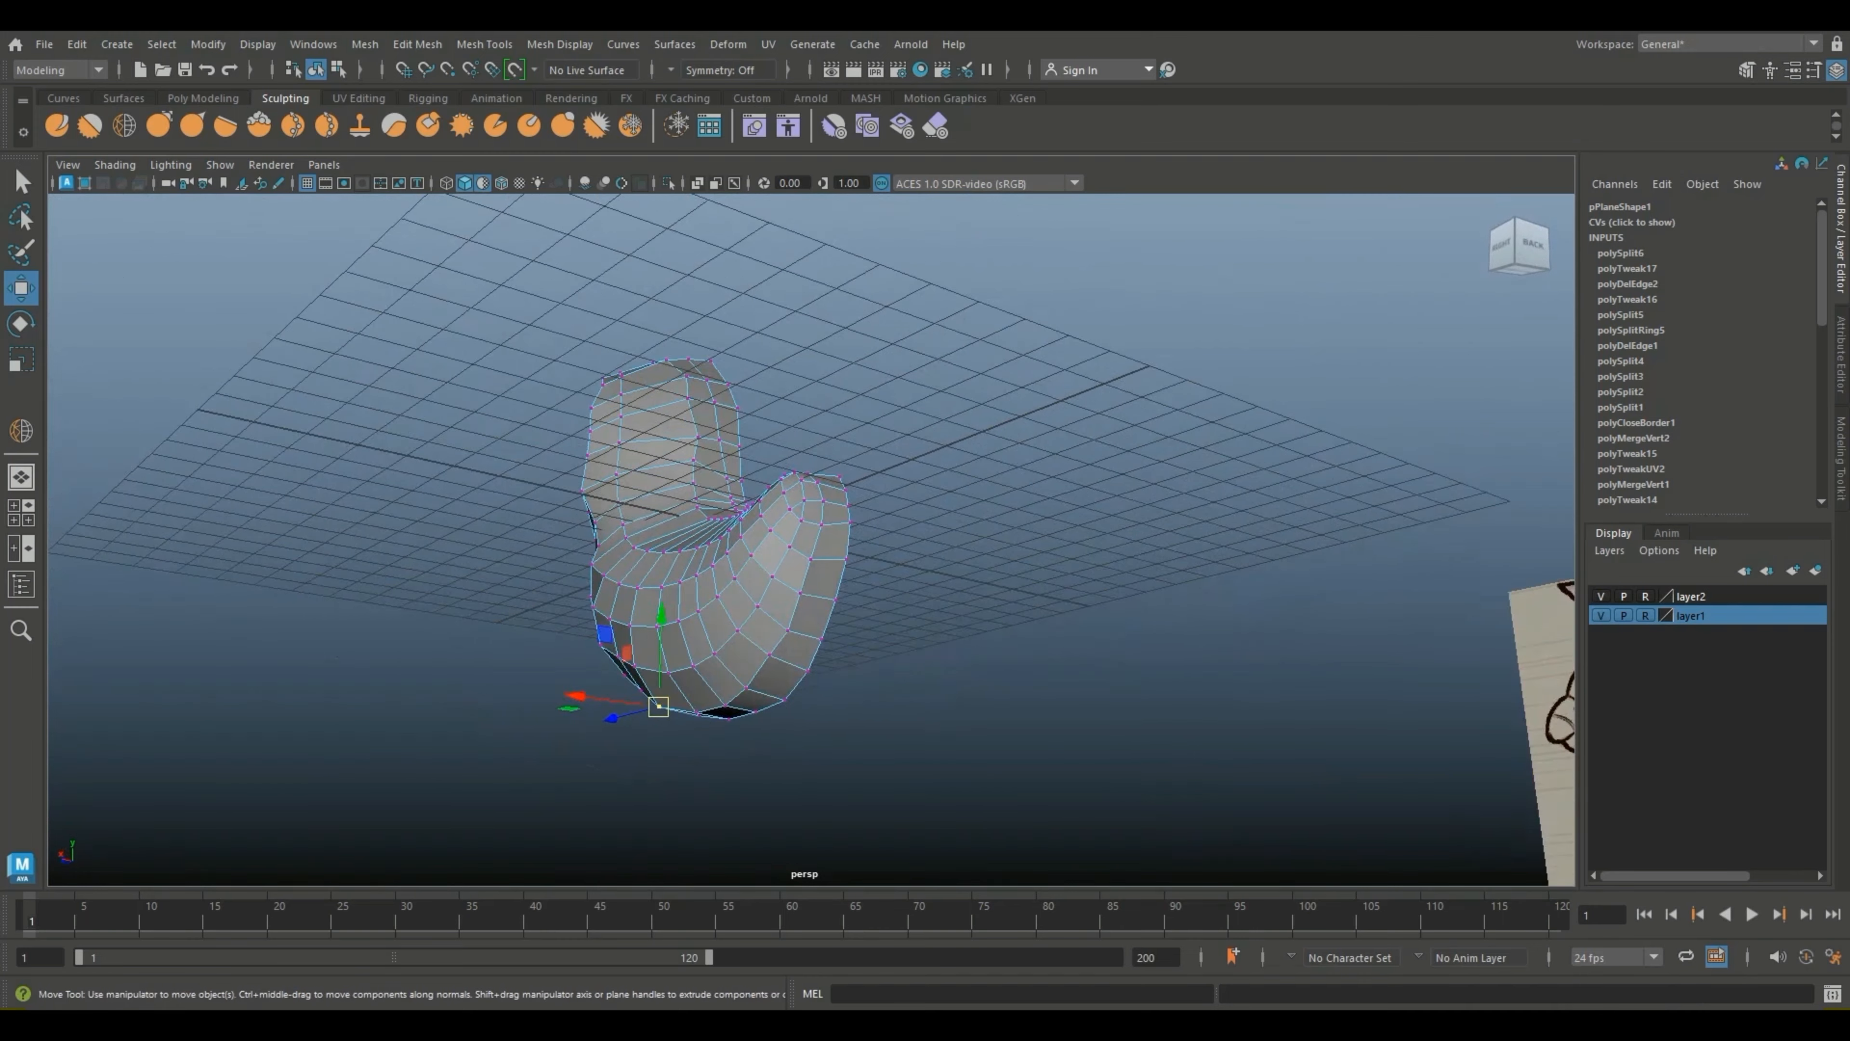
scroll(708, 774, "up", 4)
left_click(791, 706)
left_click_drag(783, 696, 807, 682, "alt")
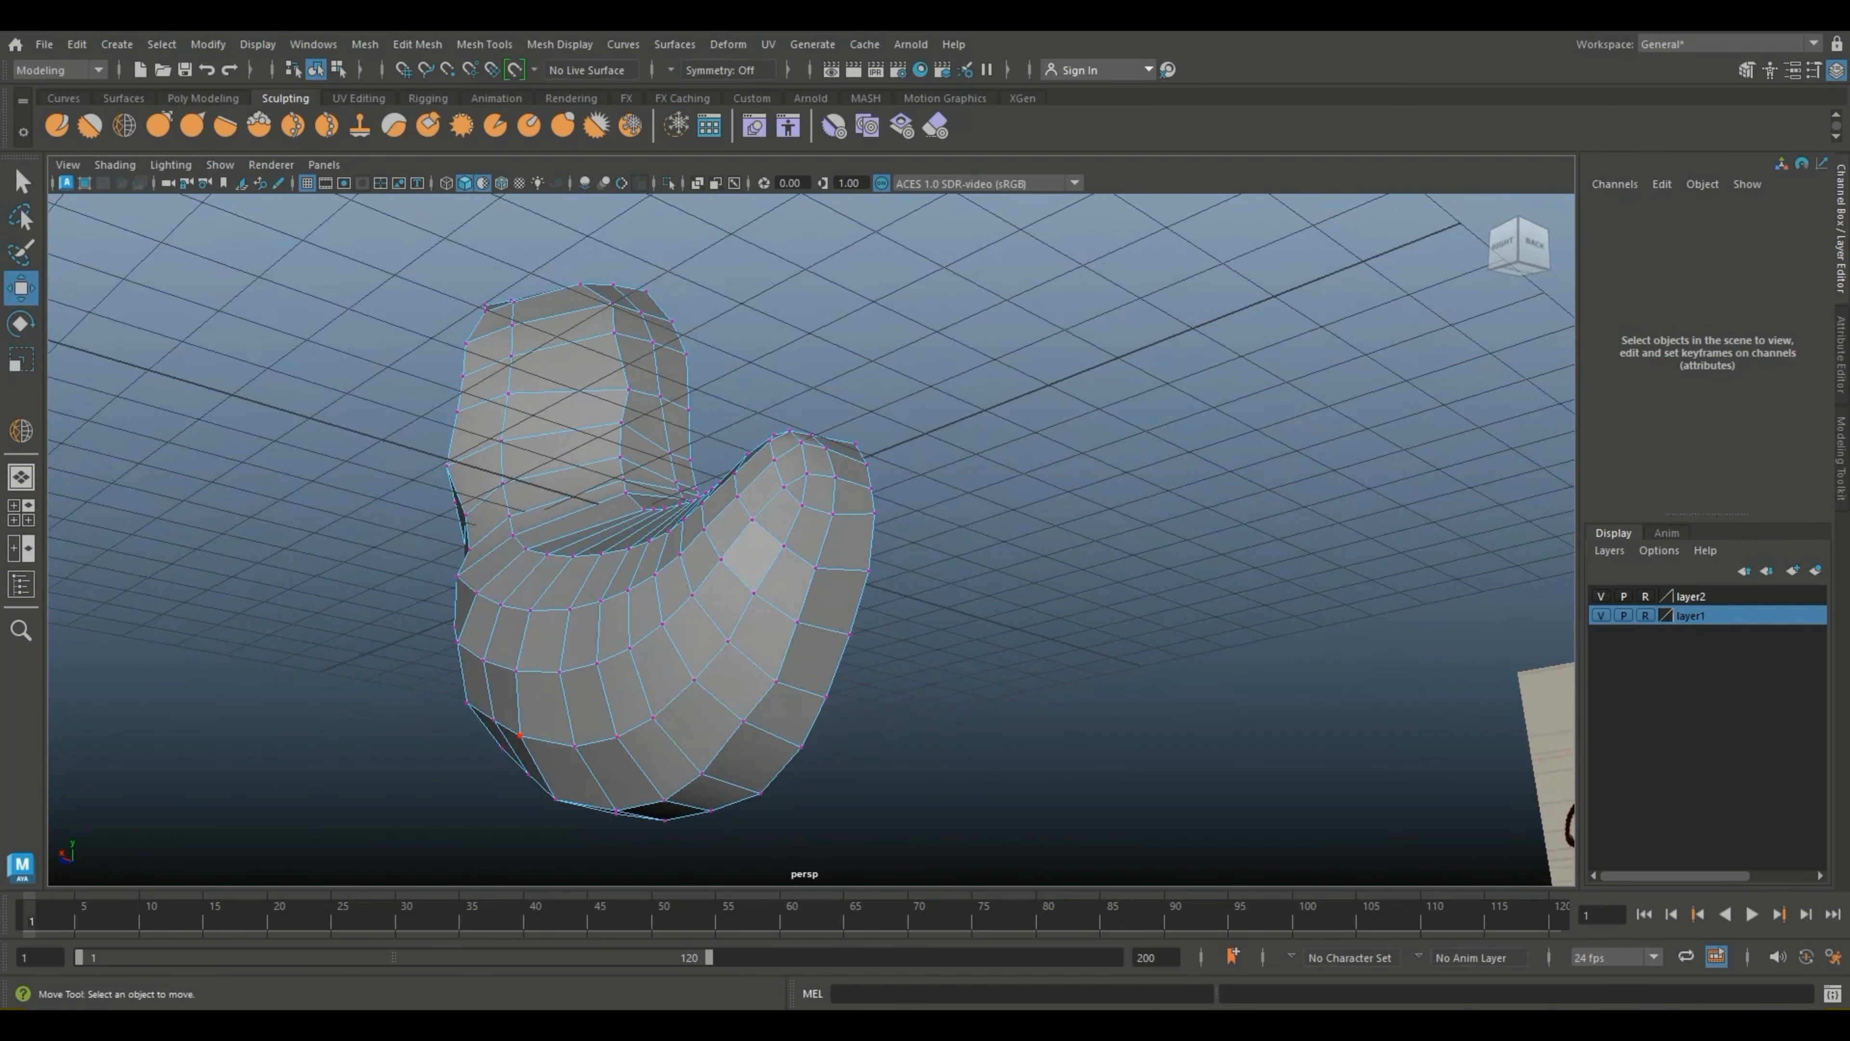
left_click(494, 721)
left_click_drag(494, 721, 488, 724)
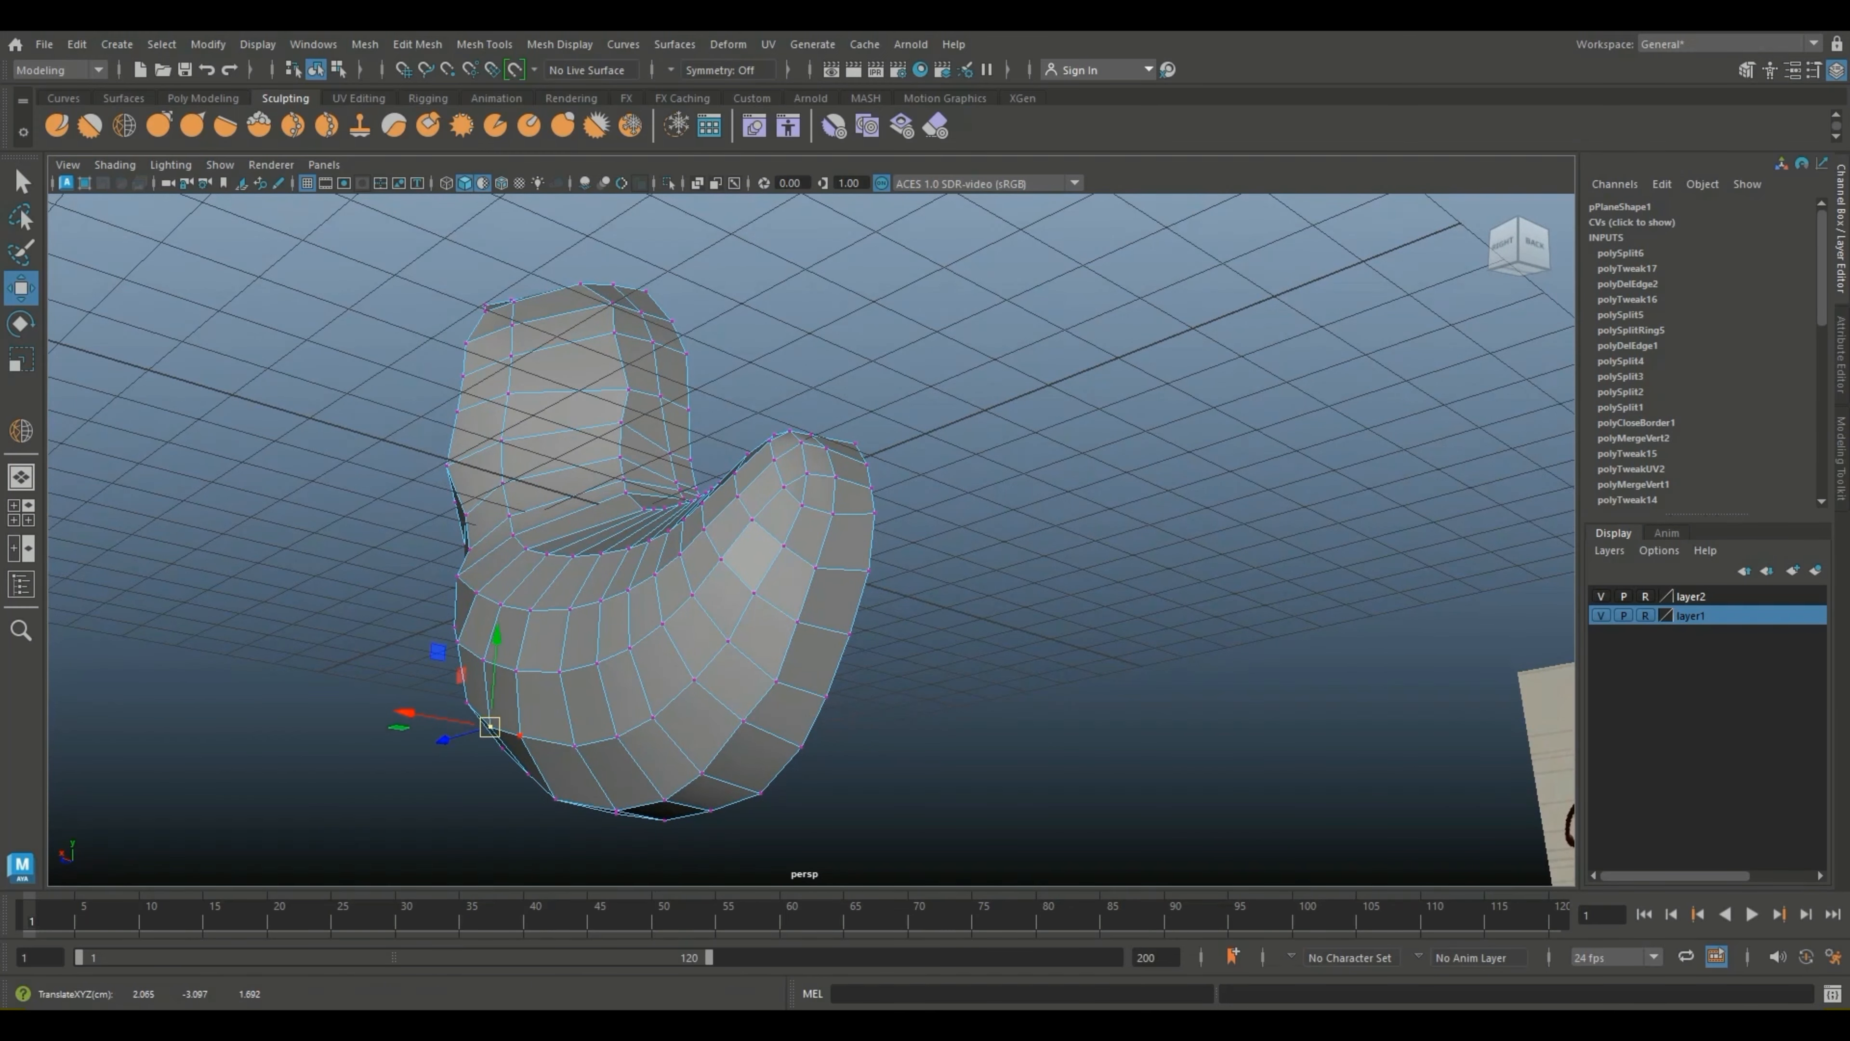
Step: Adjust vertices along the outer side of the belly from below to round the curve towards the tail
left_click_drag(728, 583, 803, 477, "alt")
left_click(579, 719)
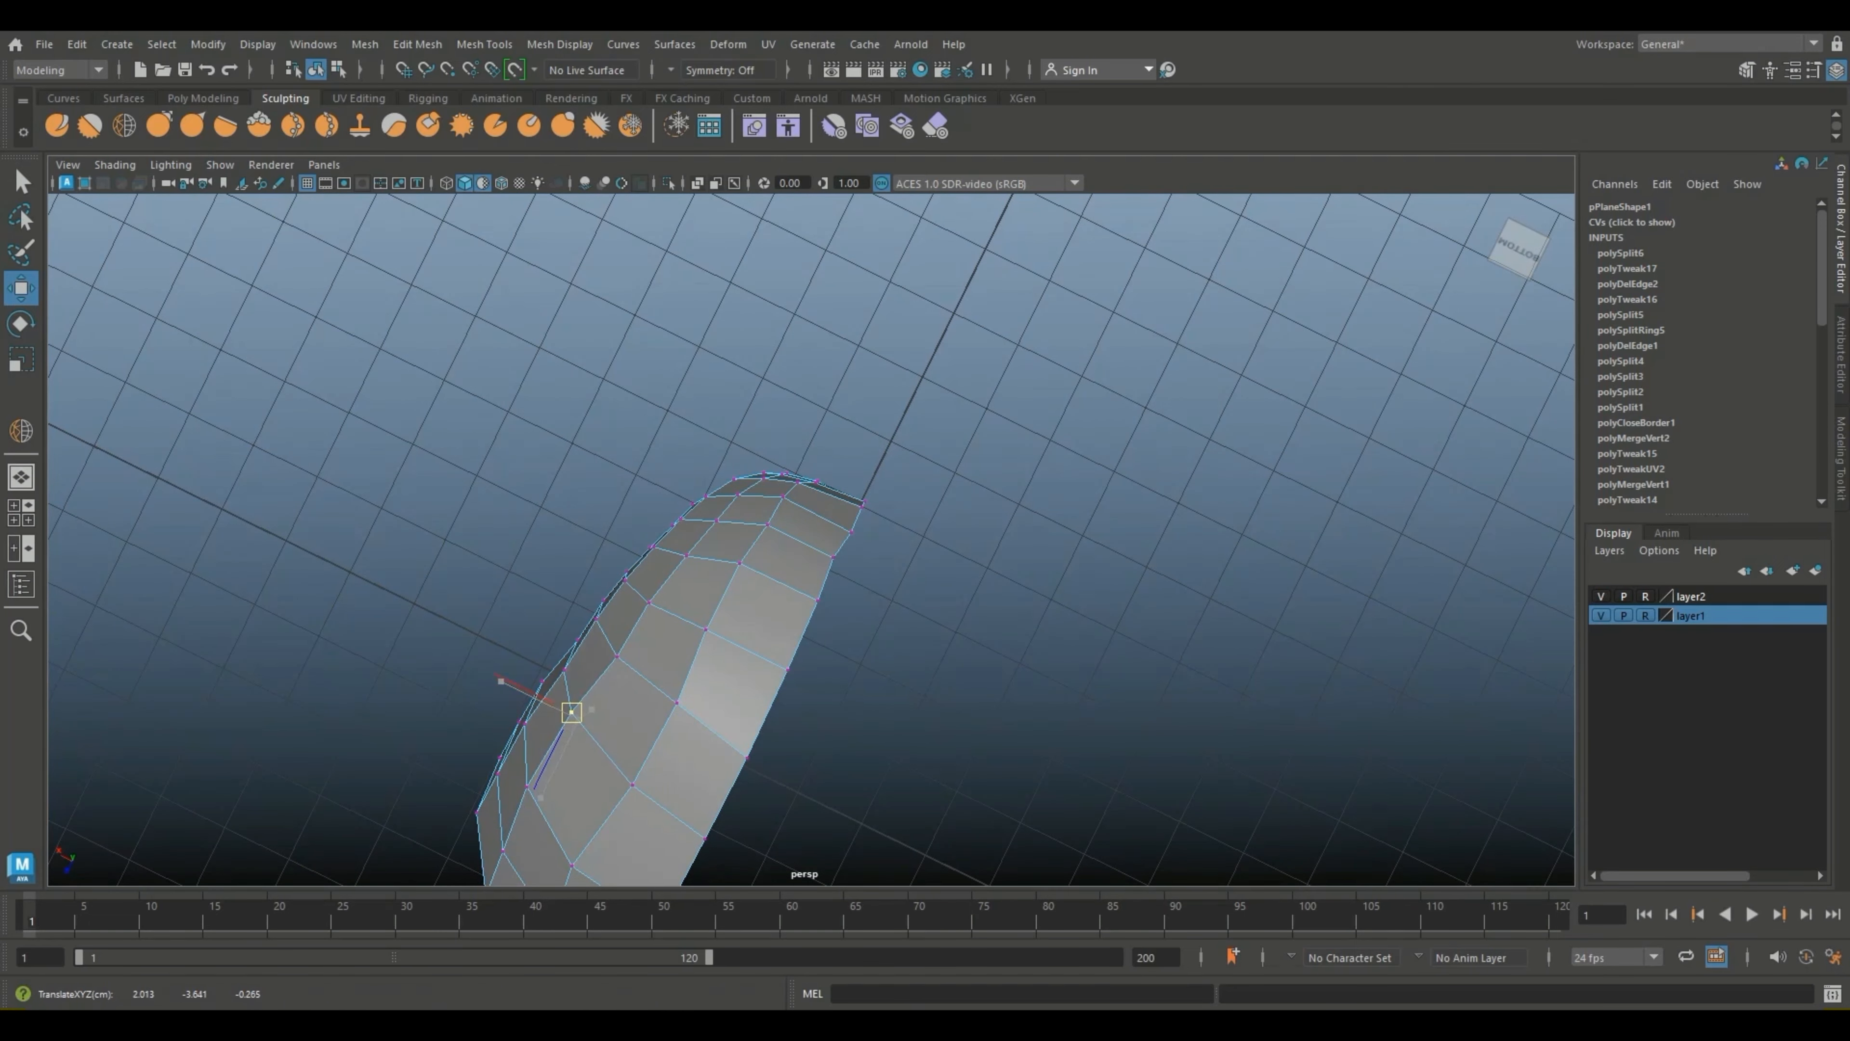
left_click(573, 637)
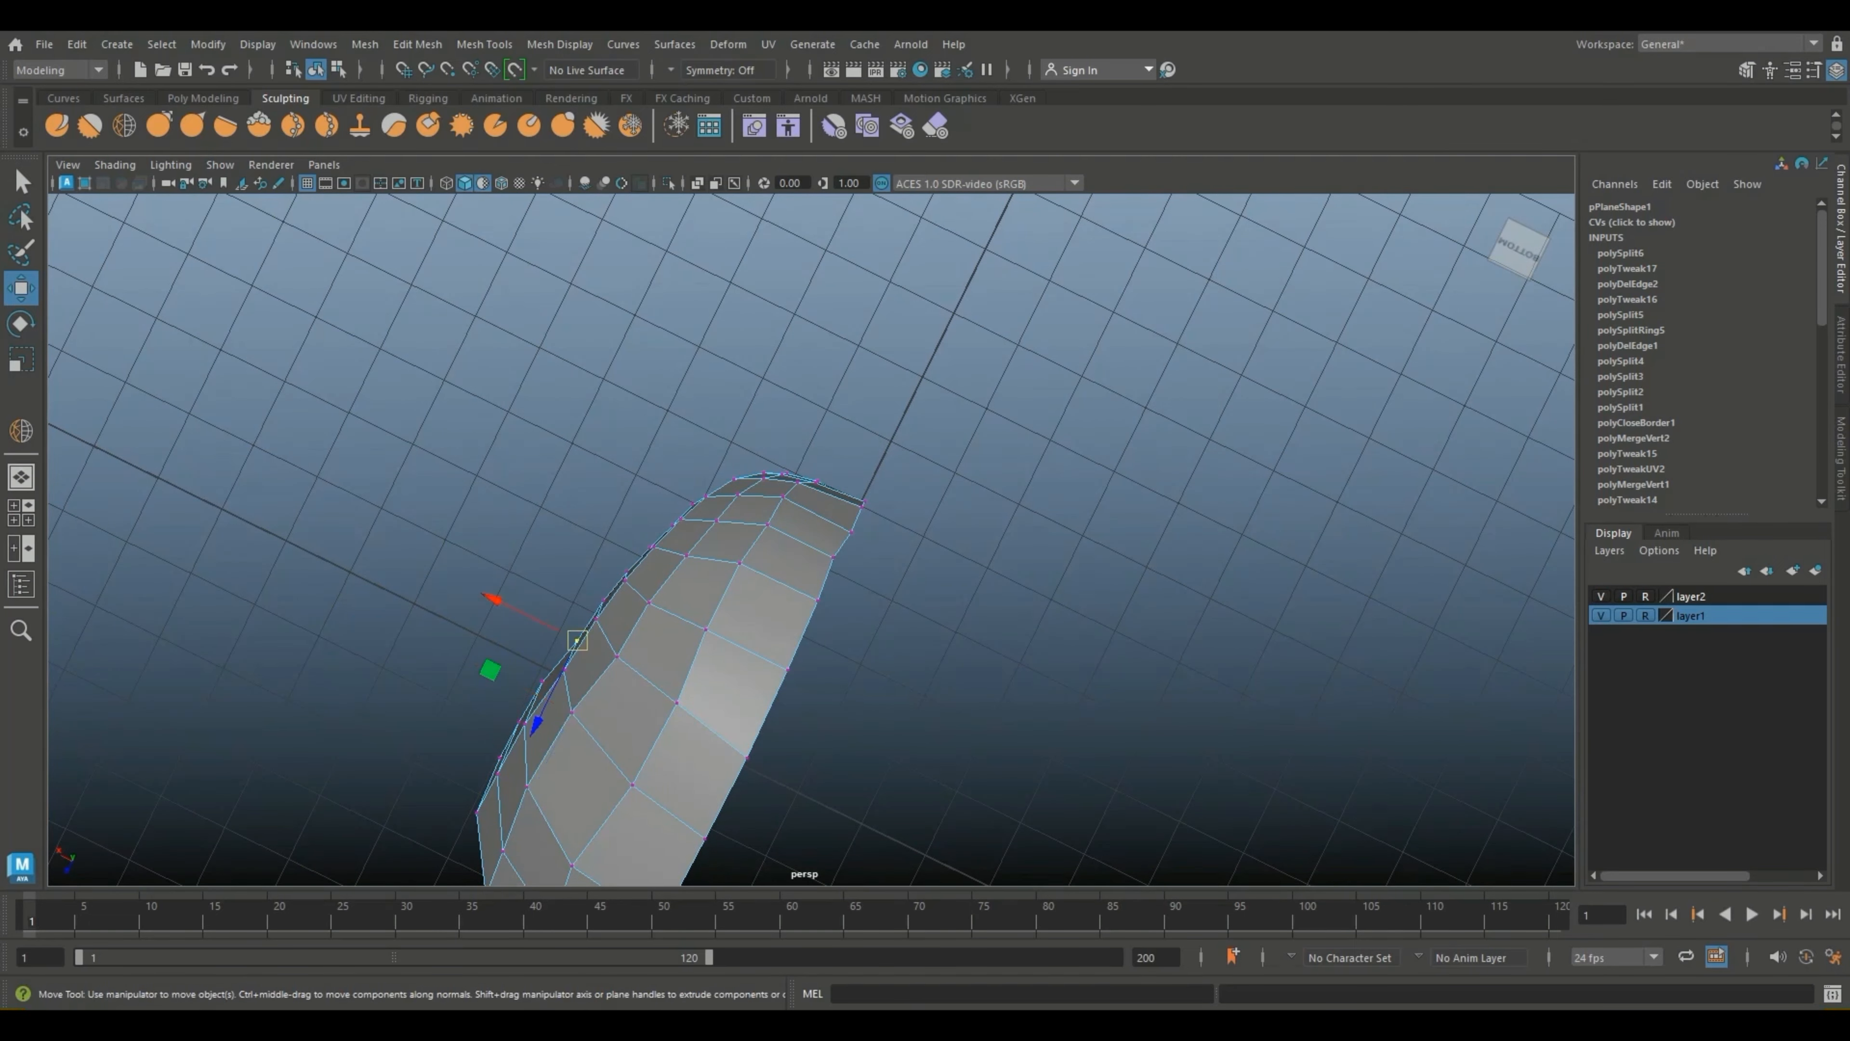
scroll(574, 637, "down", 5)
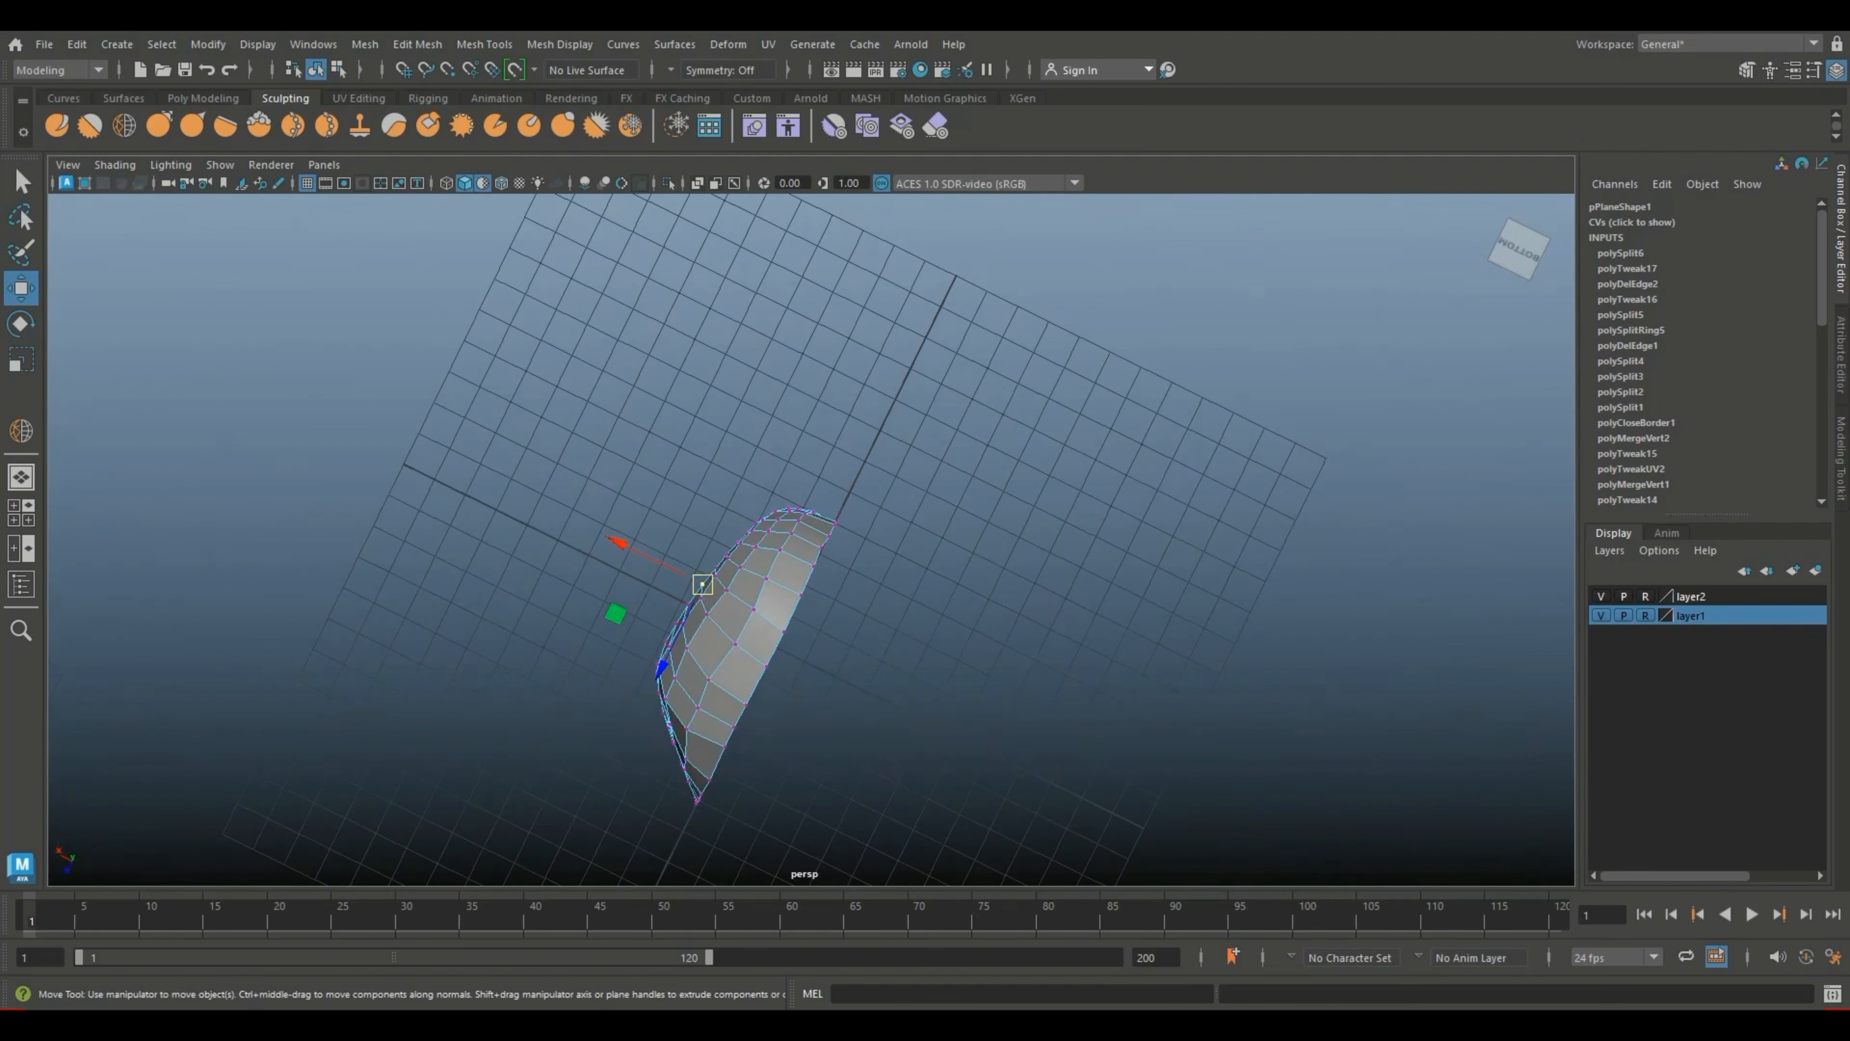
left_click_drag(574, 637, 321, 503, "alt")
scroll(299, 474, "up", 5)
left_click(299, 474)
Step: Raise the pair of vertices at the centre edge of the lower back and select the pair below them
scroll(300, 474, "up", 3)
left_click(808, 323)
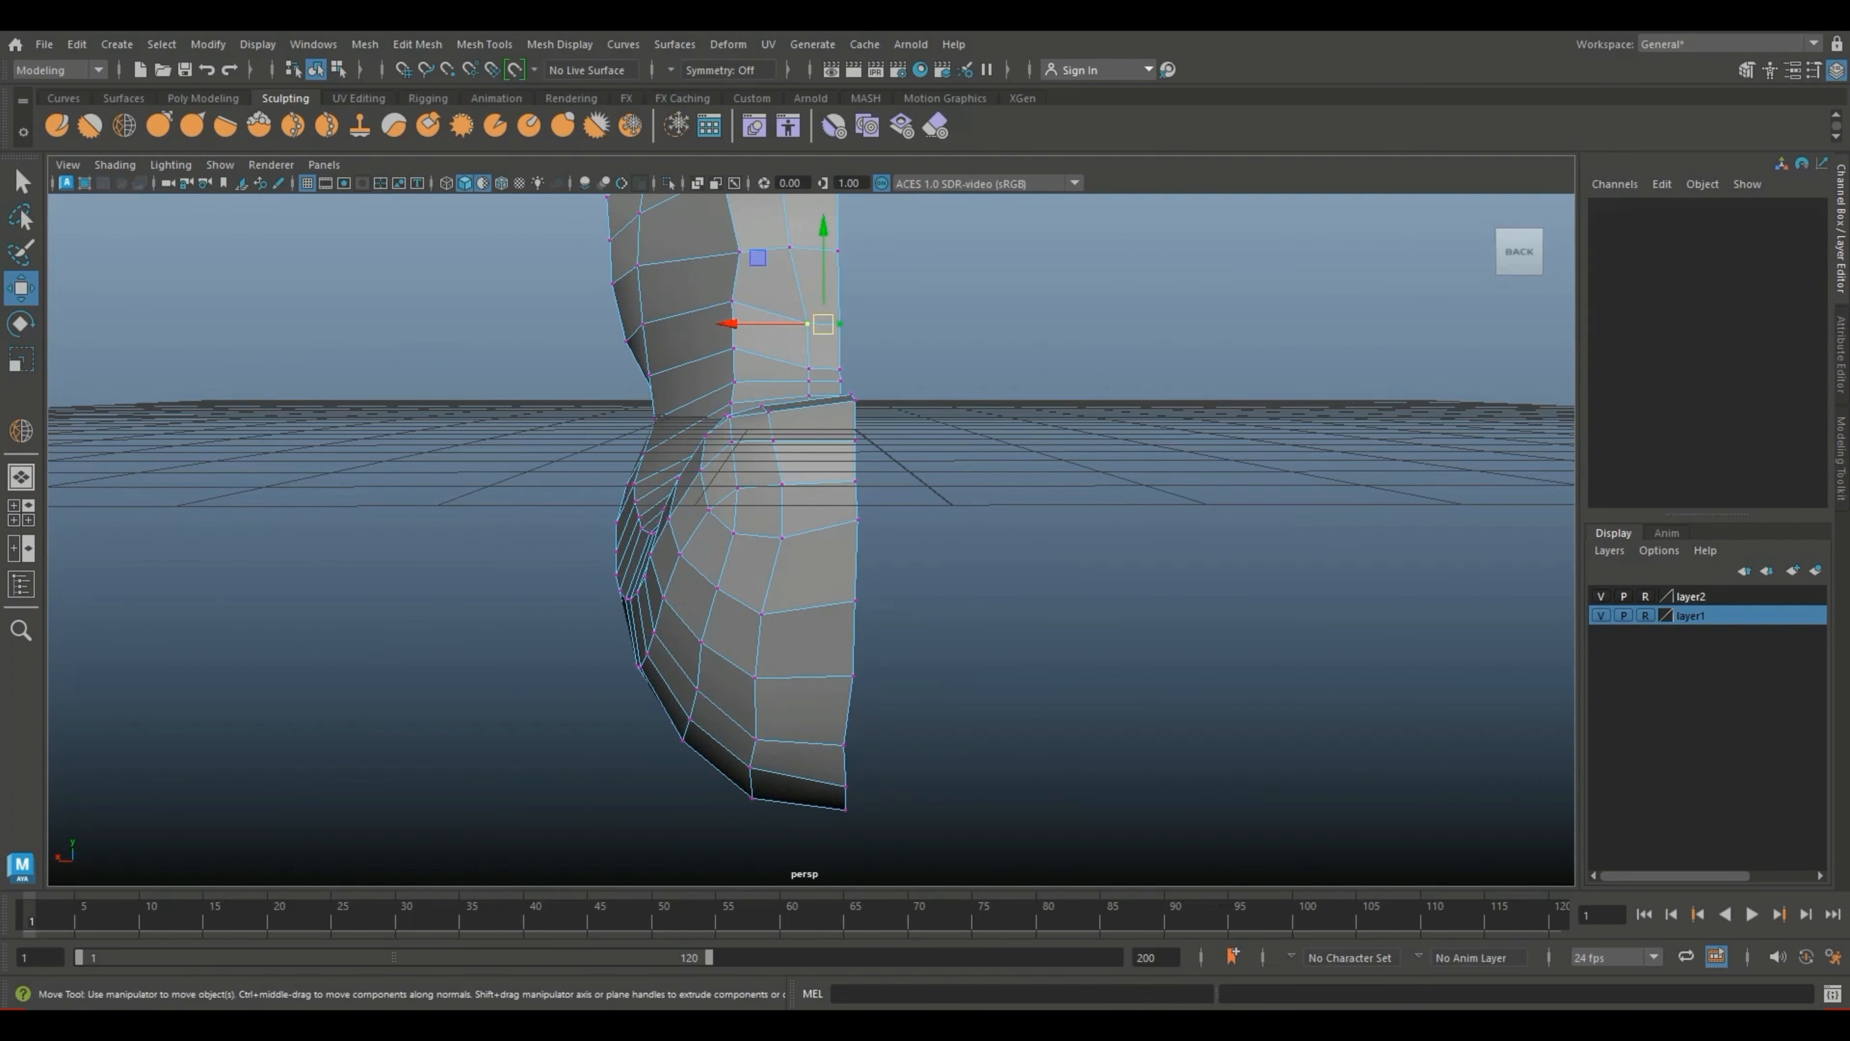
left_click(839, 323, "shift")
left_click_drag(823, 270, 824, 256)
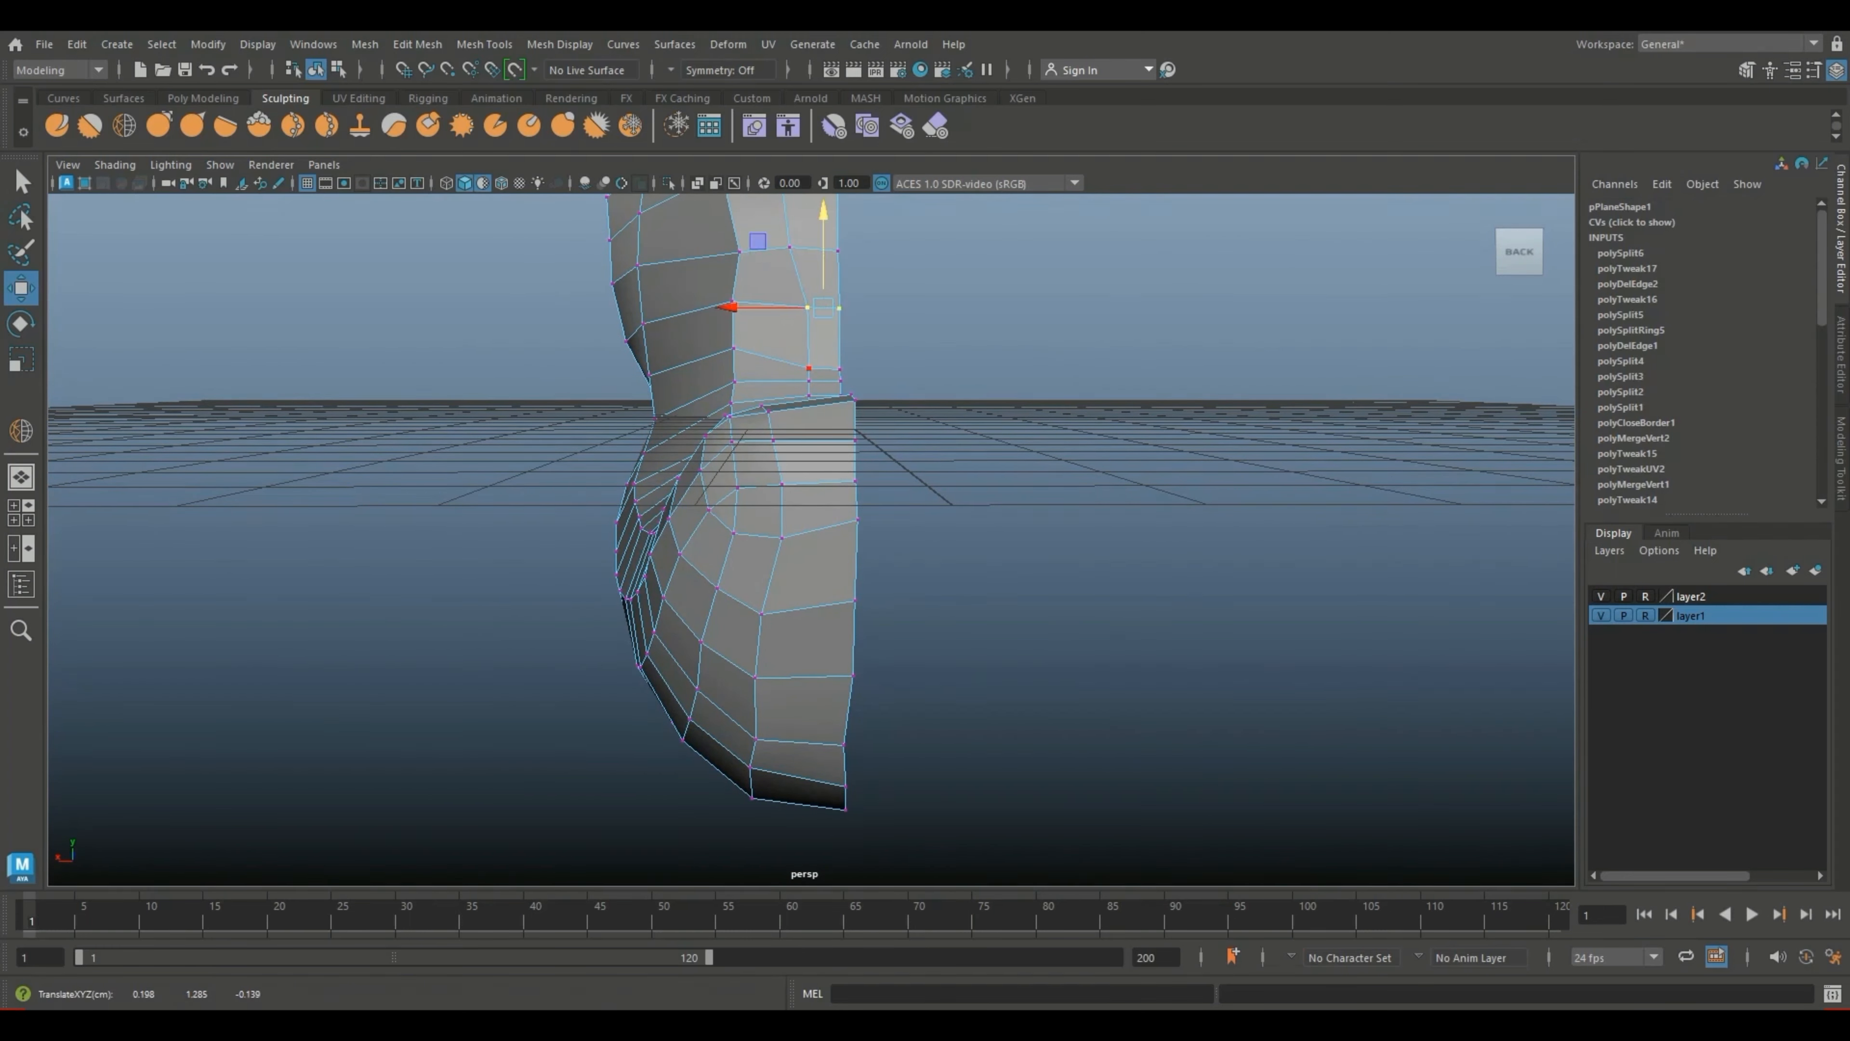
left_click(809, 368)
left_click(840, 368, "shift")
Step: Turn on the smooth mesh preview, return to object mode and deselect the body
key("3")
scroll(811, 459, "down", 4)
left_click_drag(656, 466, 801, 474, "alt")
scroll(811, 467, "down", 3)
right_click_drag(794, 481, 860, 437)
left_click(947, 583)
scroll(947, 583, "up", 3)
Step: Move the rear-edge vertices below the tail in the side view to follow the outline of the reference drawing
left_click(21, 513)
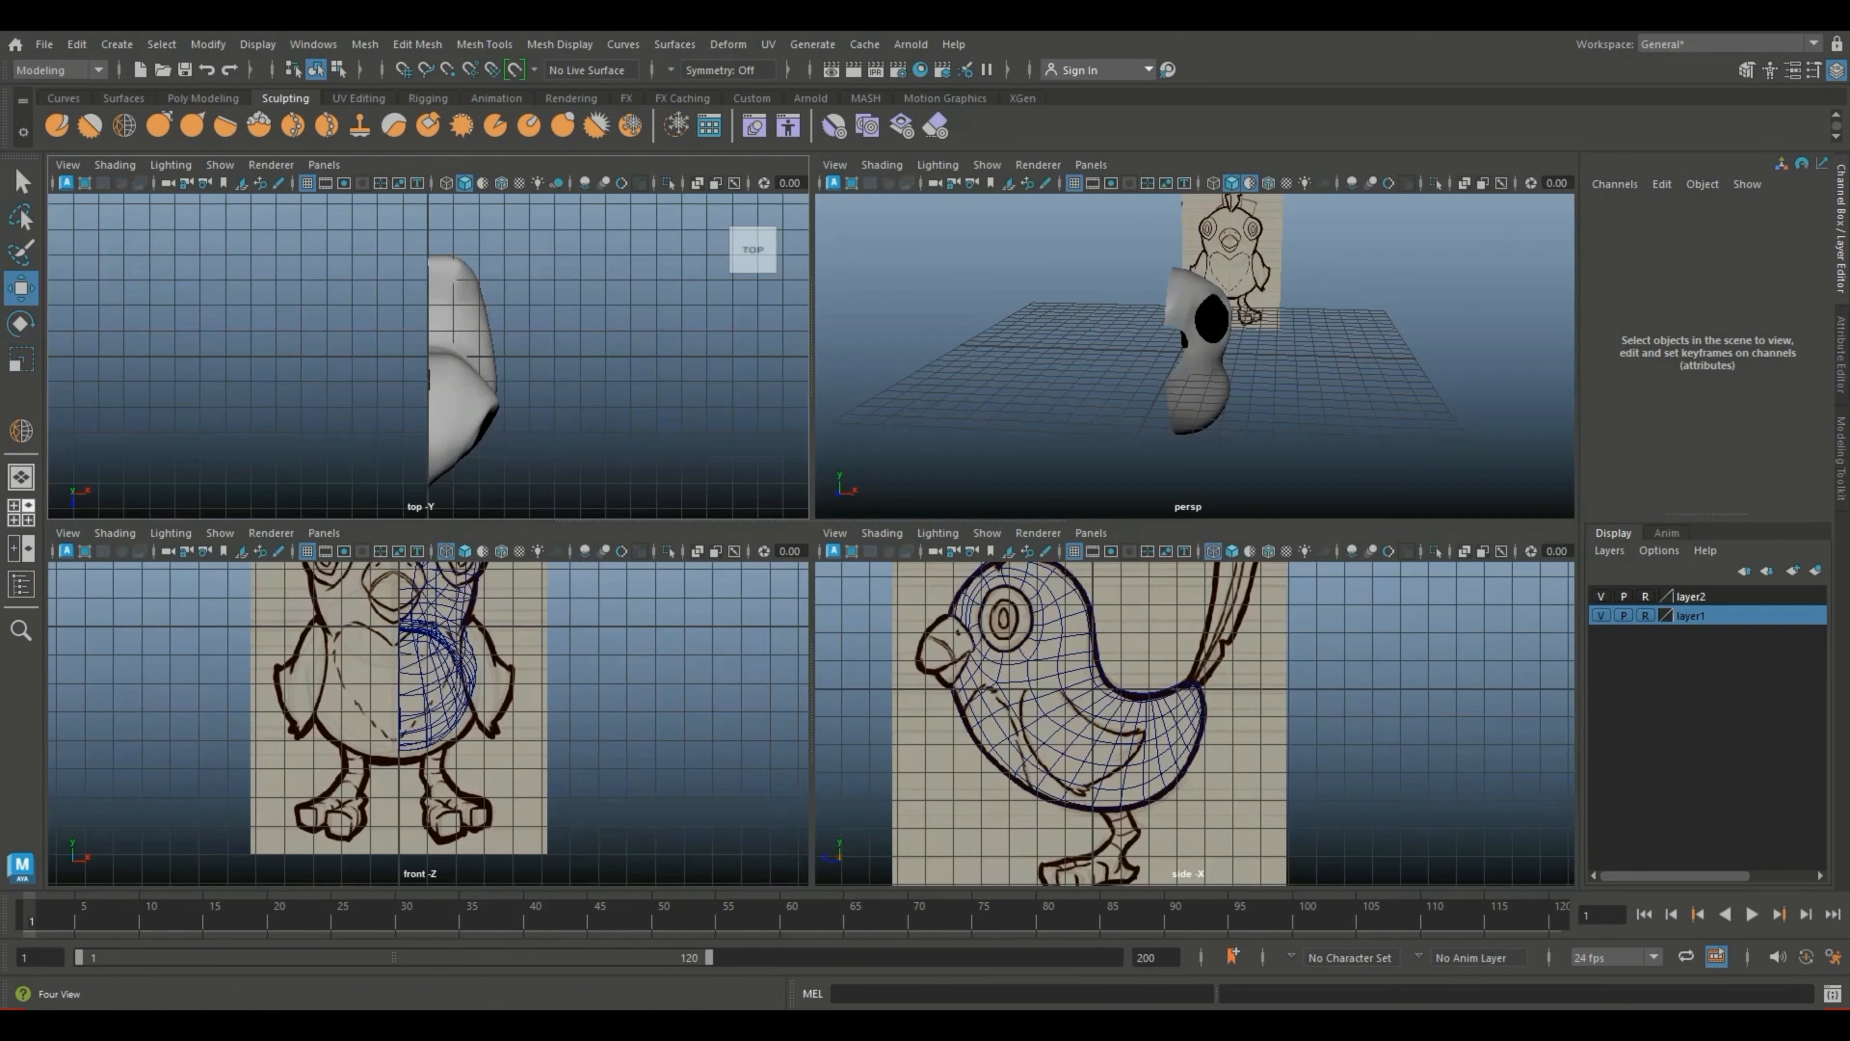
key("space")
scroll(764, 605, "up", 2)
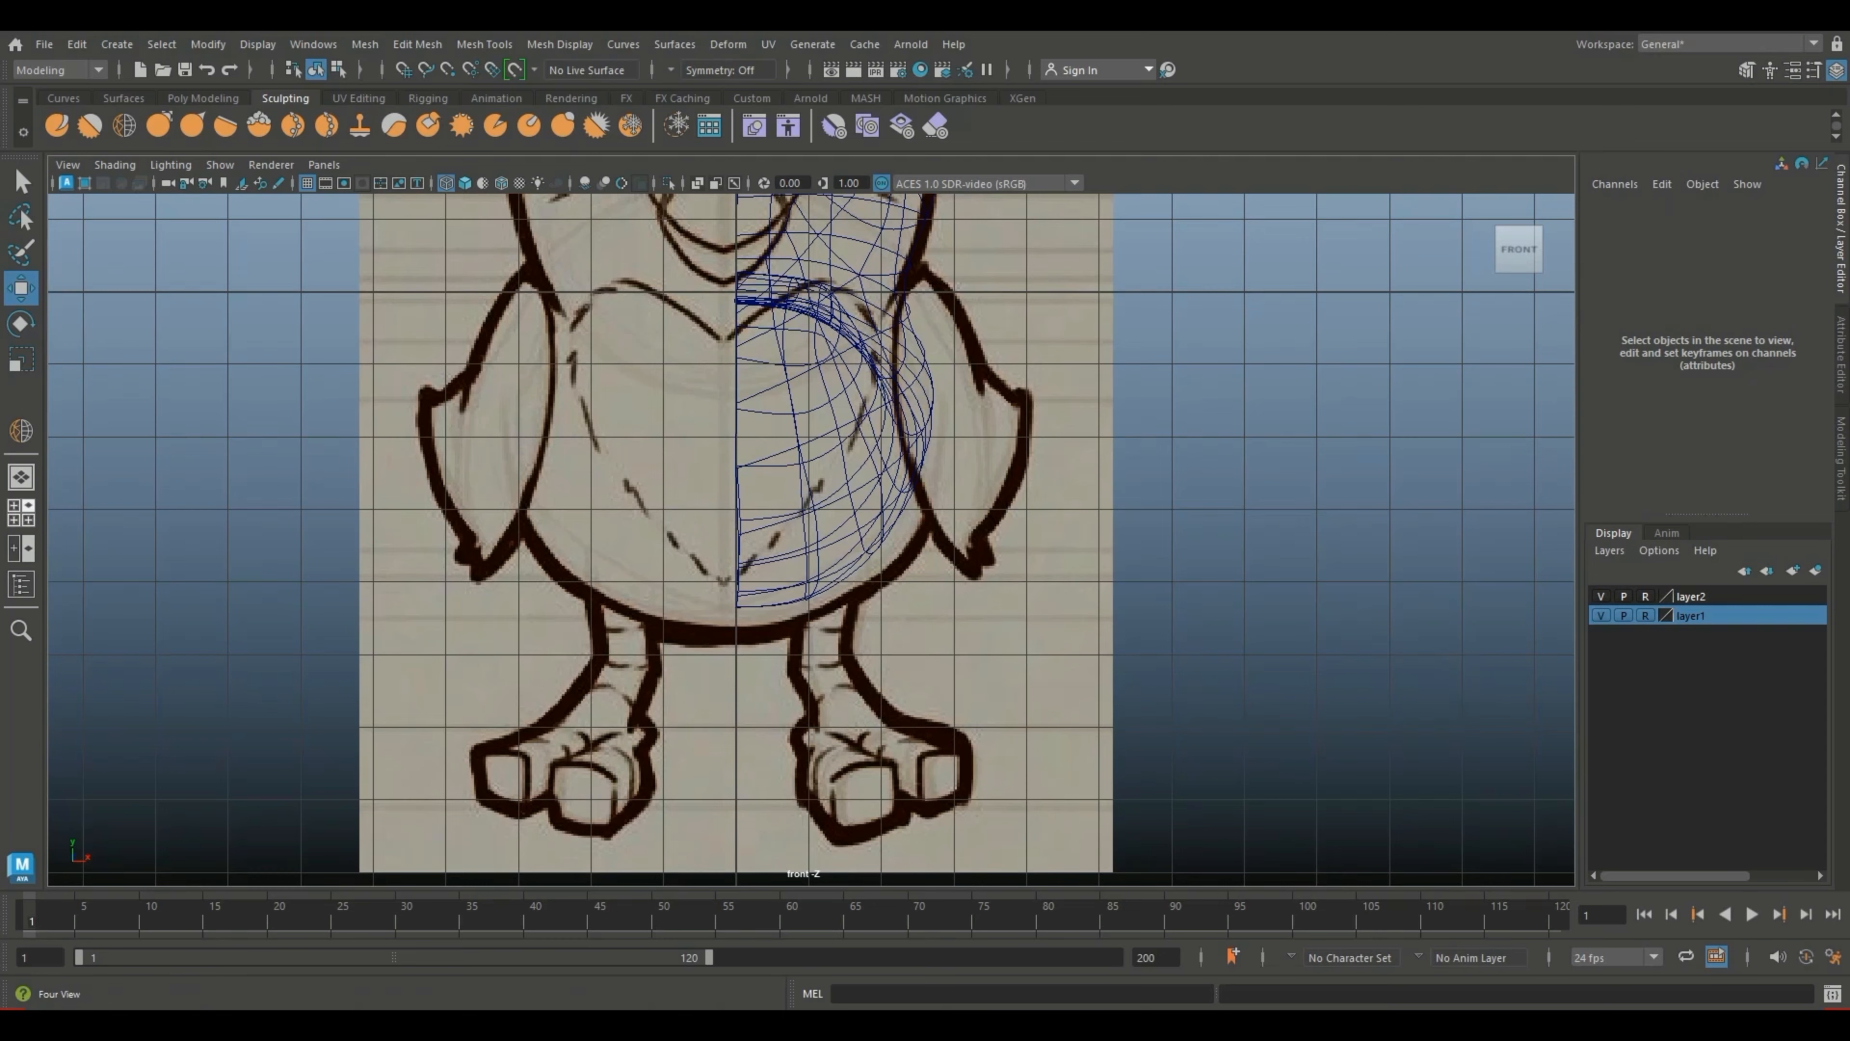
left_click(22, 513)
key("space")
scroll(802, 466, "up", 4)
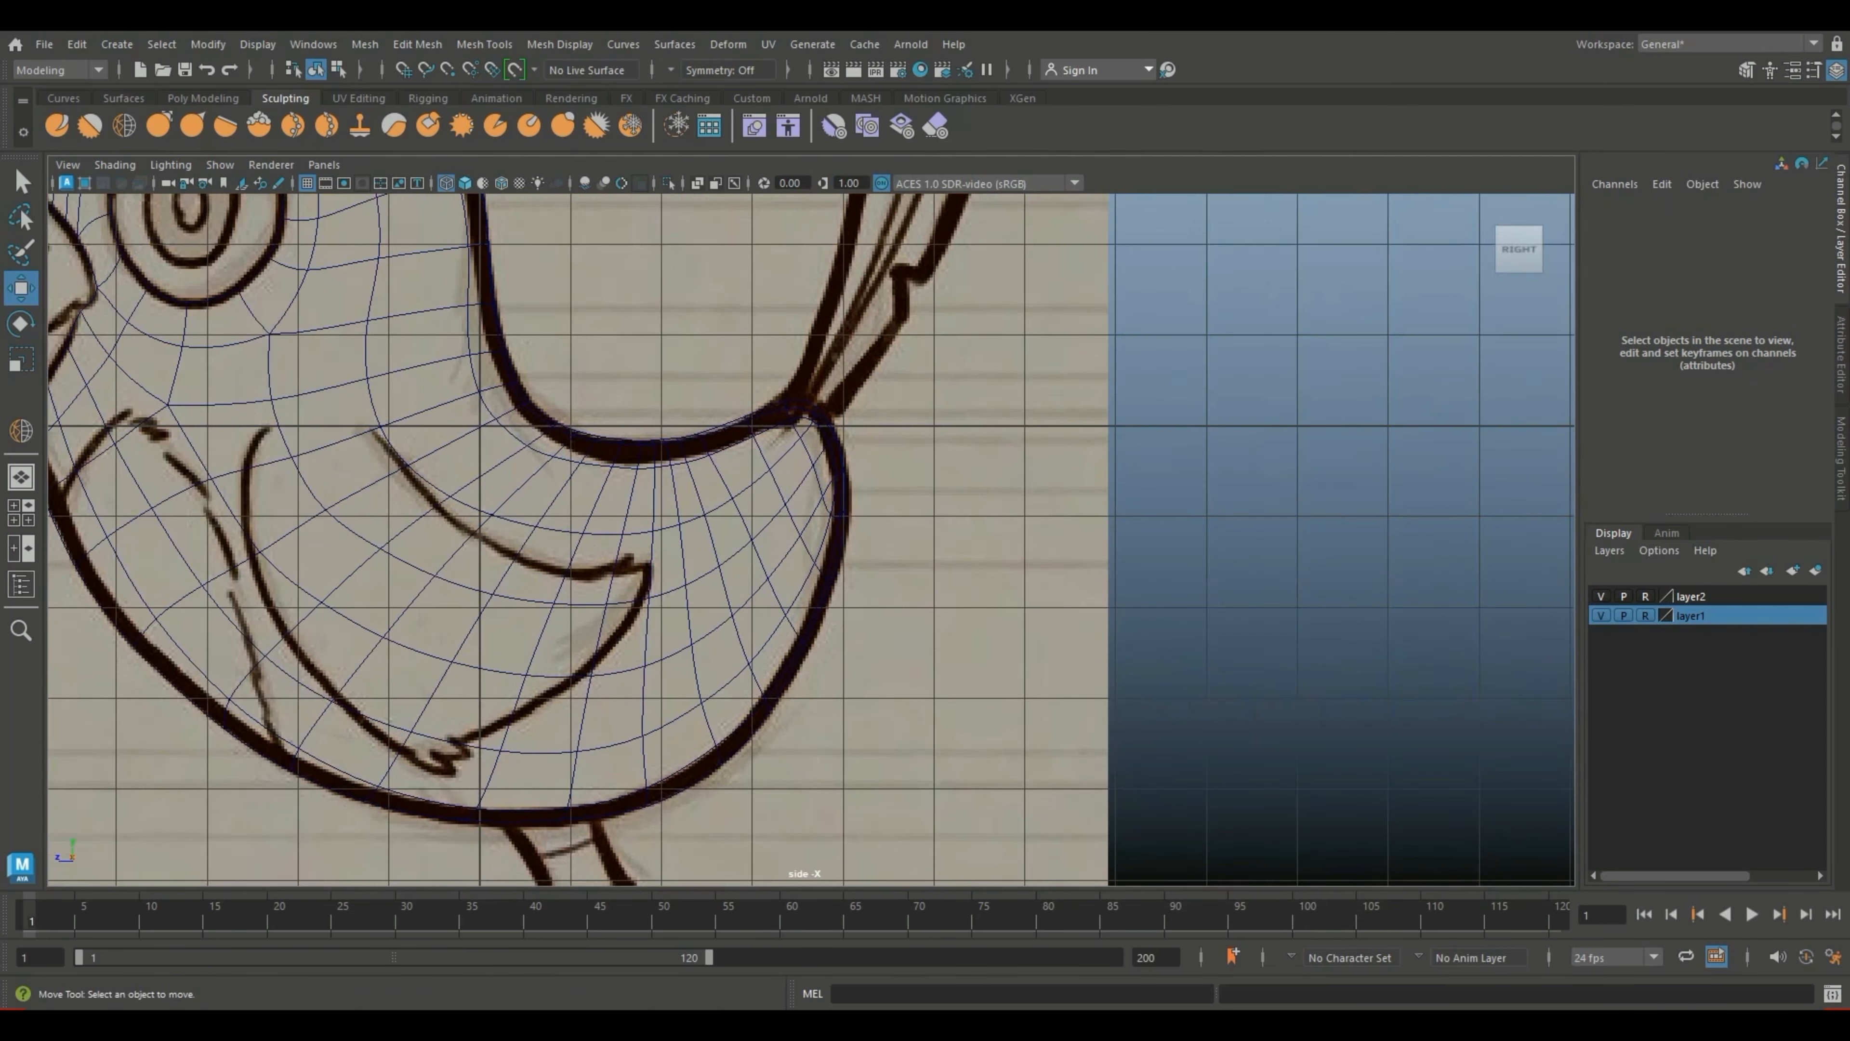
right_click_drag(823, 466, 769, 469)
scroll(809, 511, "up", 3)
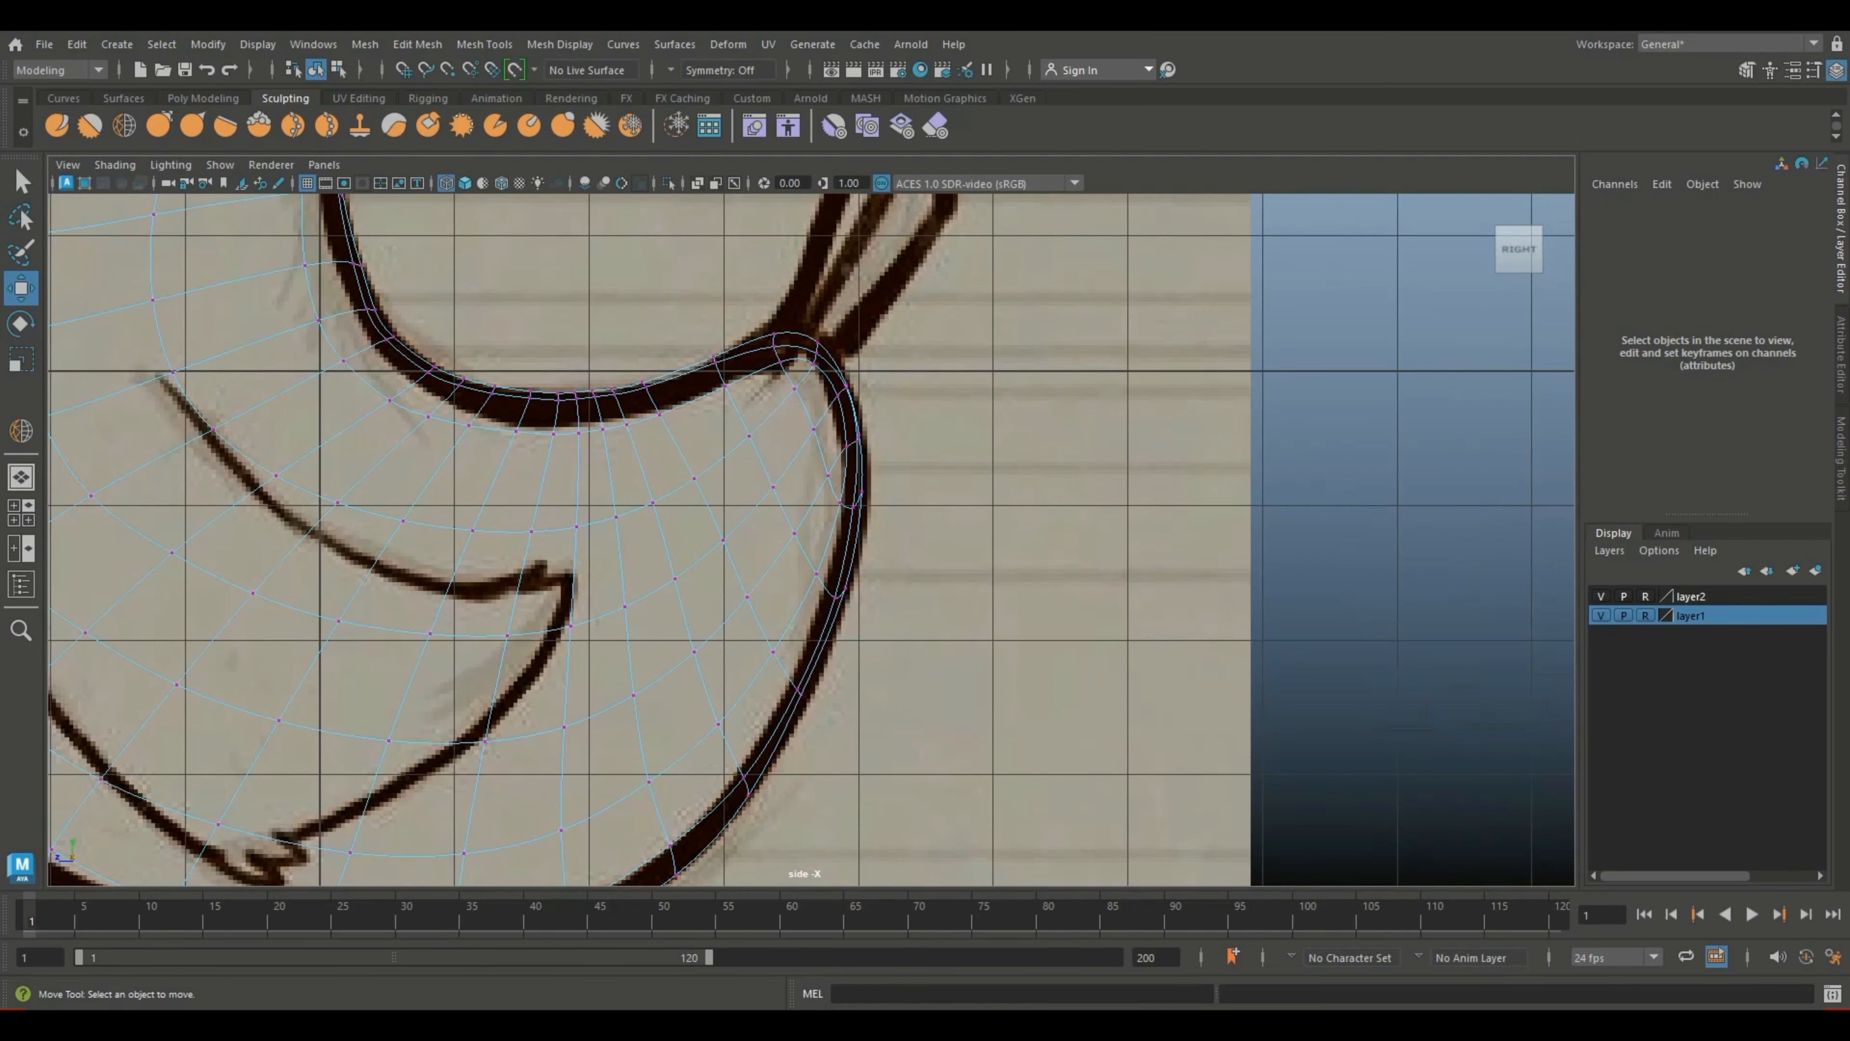
mouse_move(820, 685)
left_mouse_down()
mouse_move(792, 681)
mouse_move(762, 722)
mouse_move(797, 680)
left_mouse_up()
left_click_drag(871, 558, 852, 496)
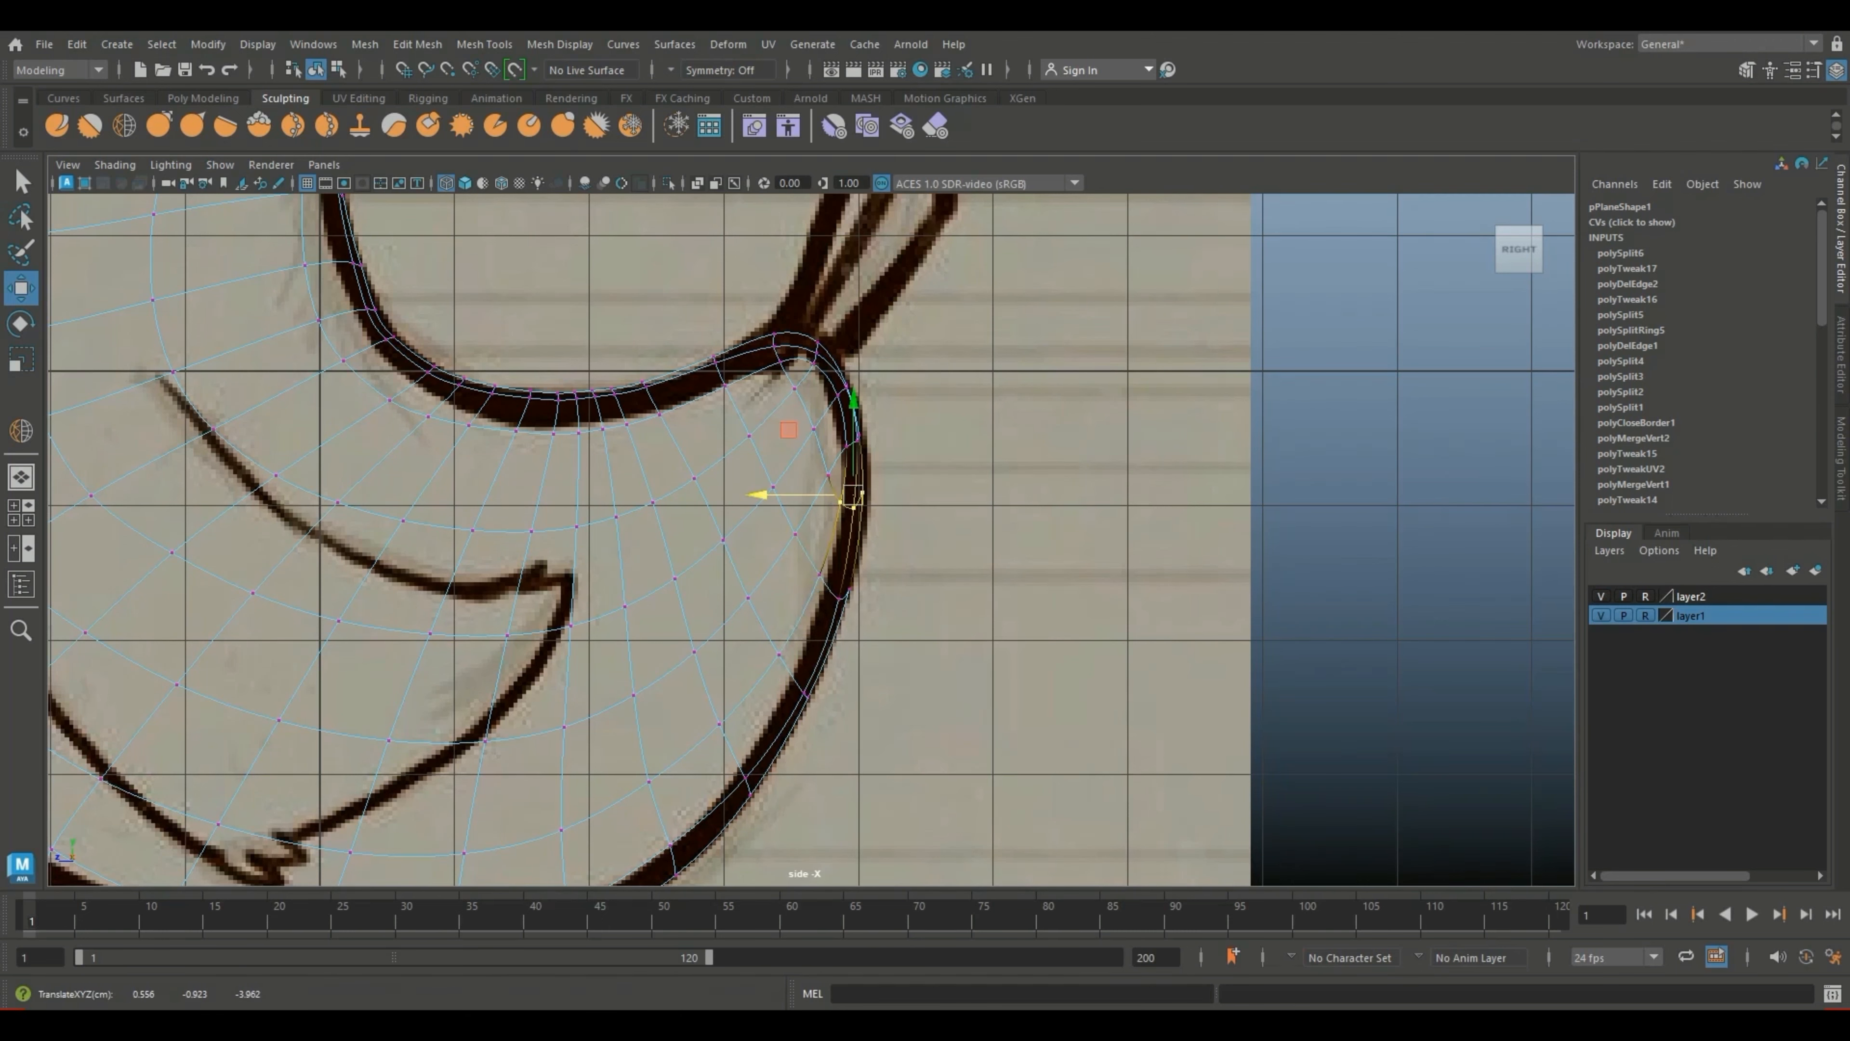
scroll(854, 497, "down", 8)
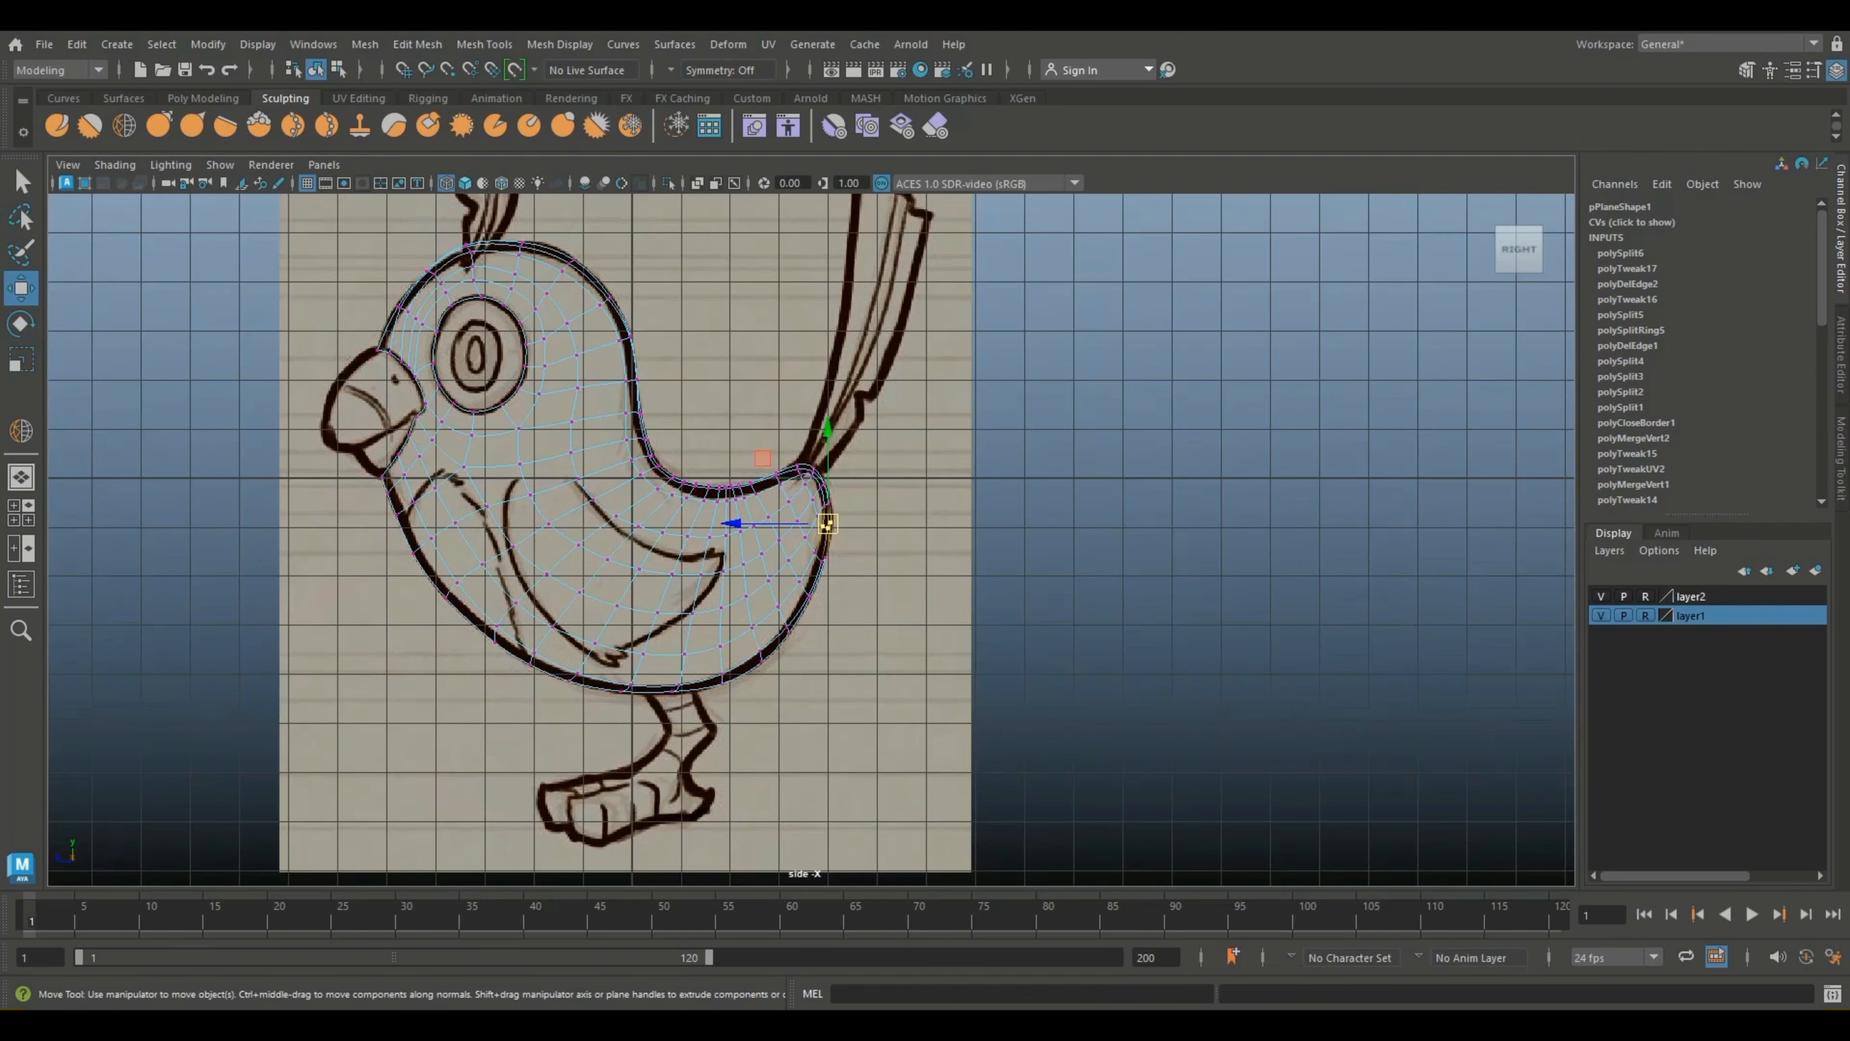
Step: Move the lower belly vertices in the front view out to the reference drawing's bottom outline
left_click(962, 569)
left_click(22, 512)
key("space")
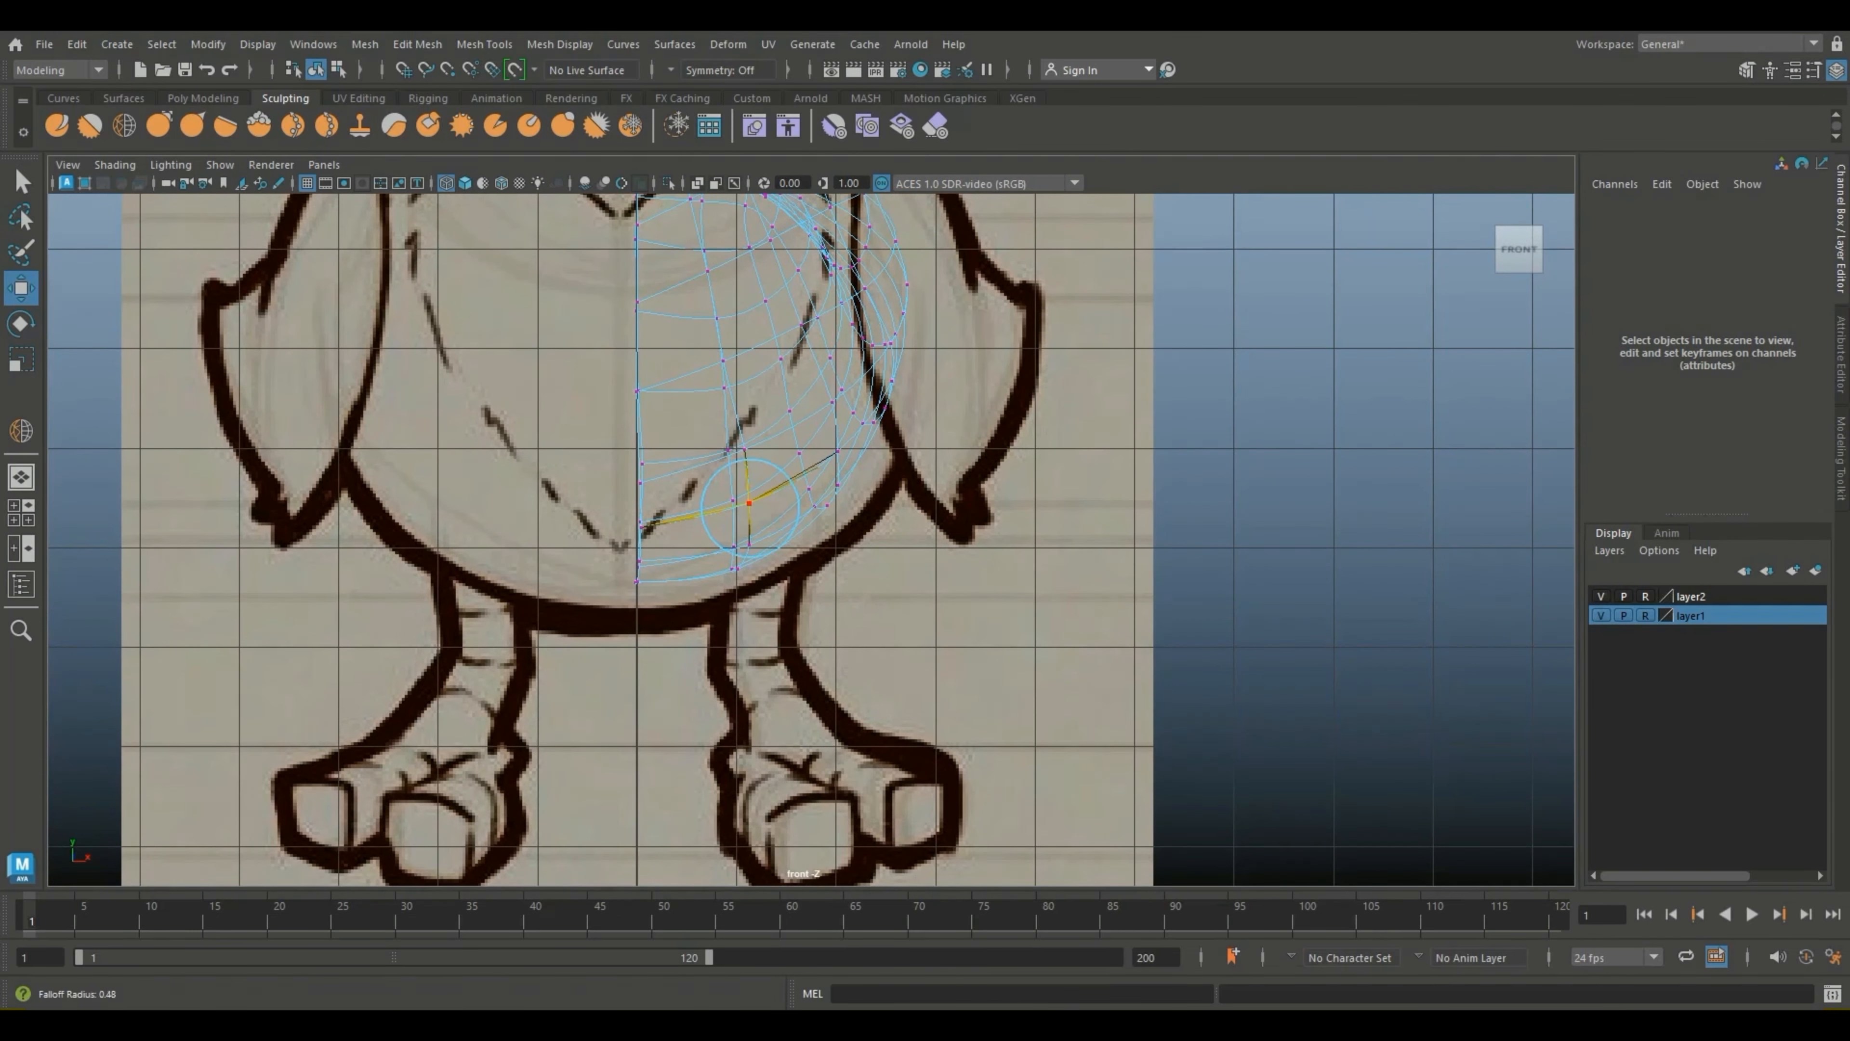
left_click_drag(750, 508, 823, 508)
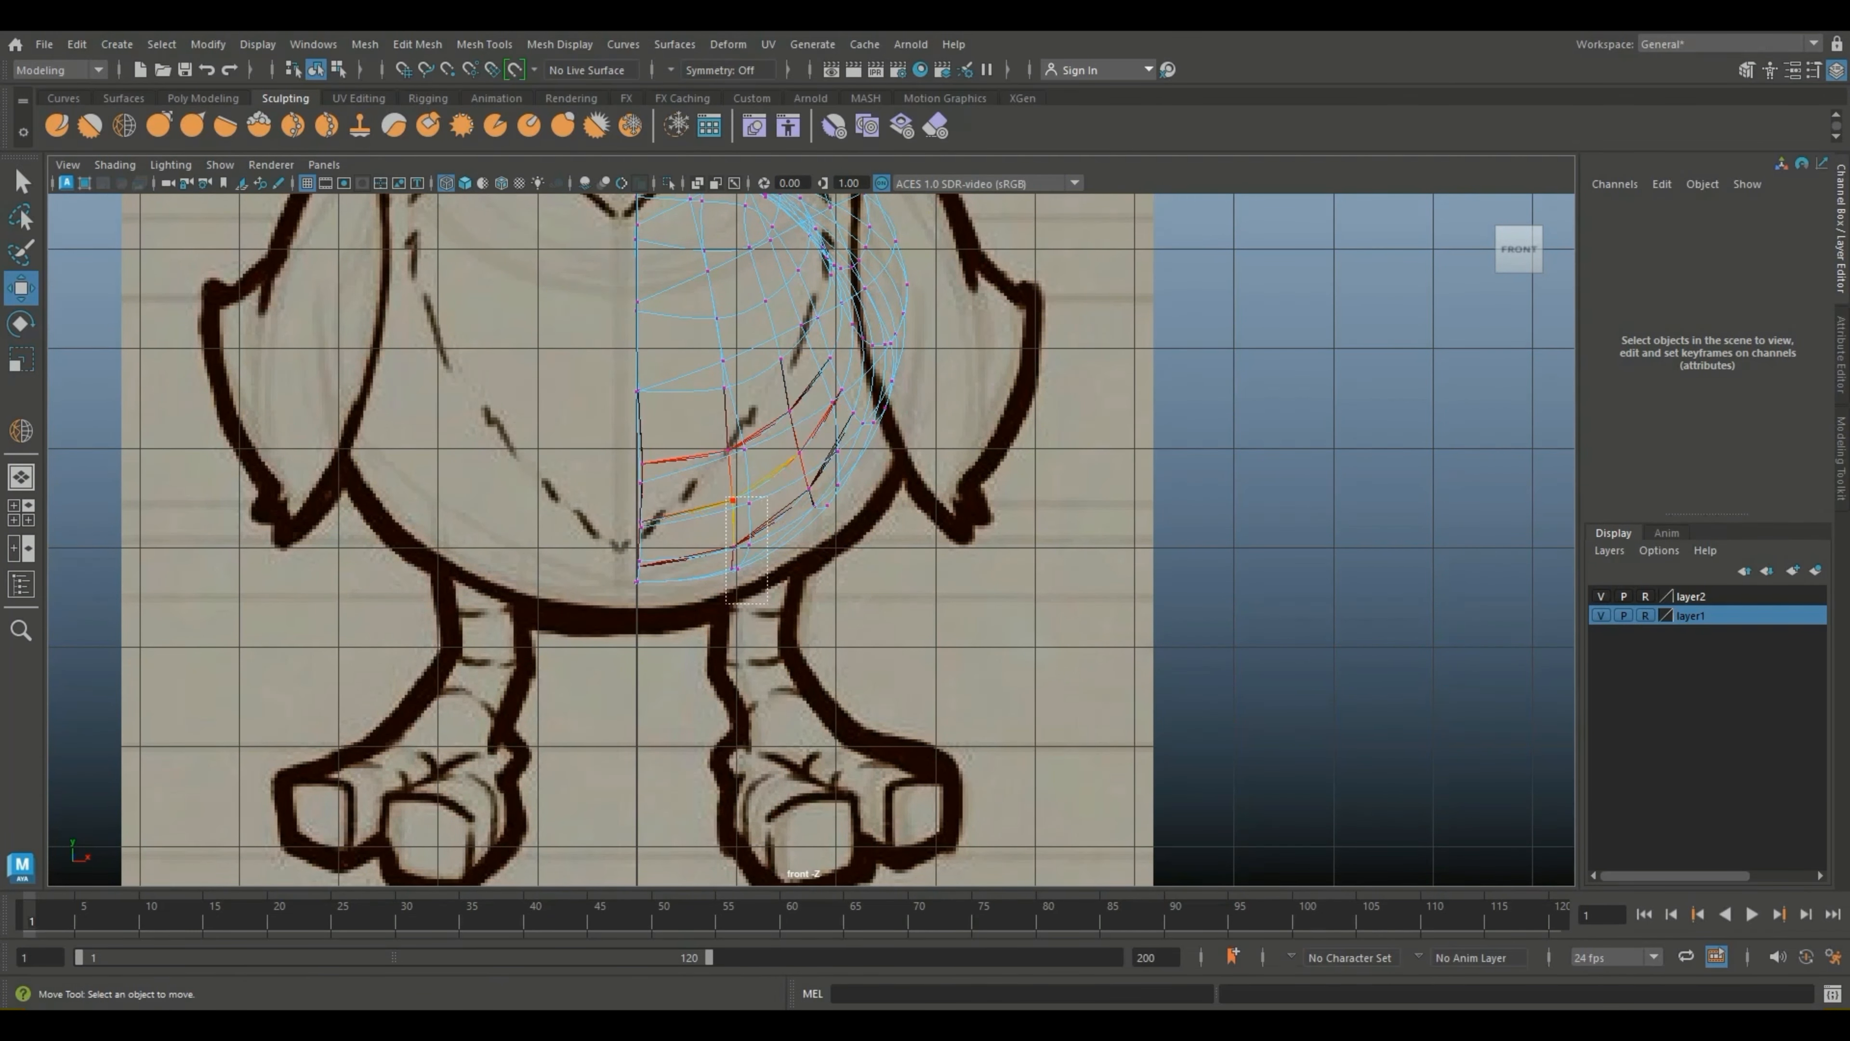
left_click_drag(766, 603, 866, 485)
Step: Fit the outer and lower side vertices to the belly outline in the front view, and lower the bottom centreline vertices
left_click_drag(852, 263, 931, 419)
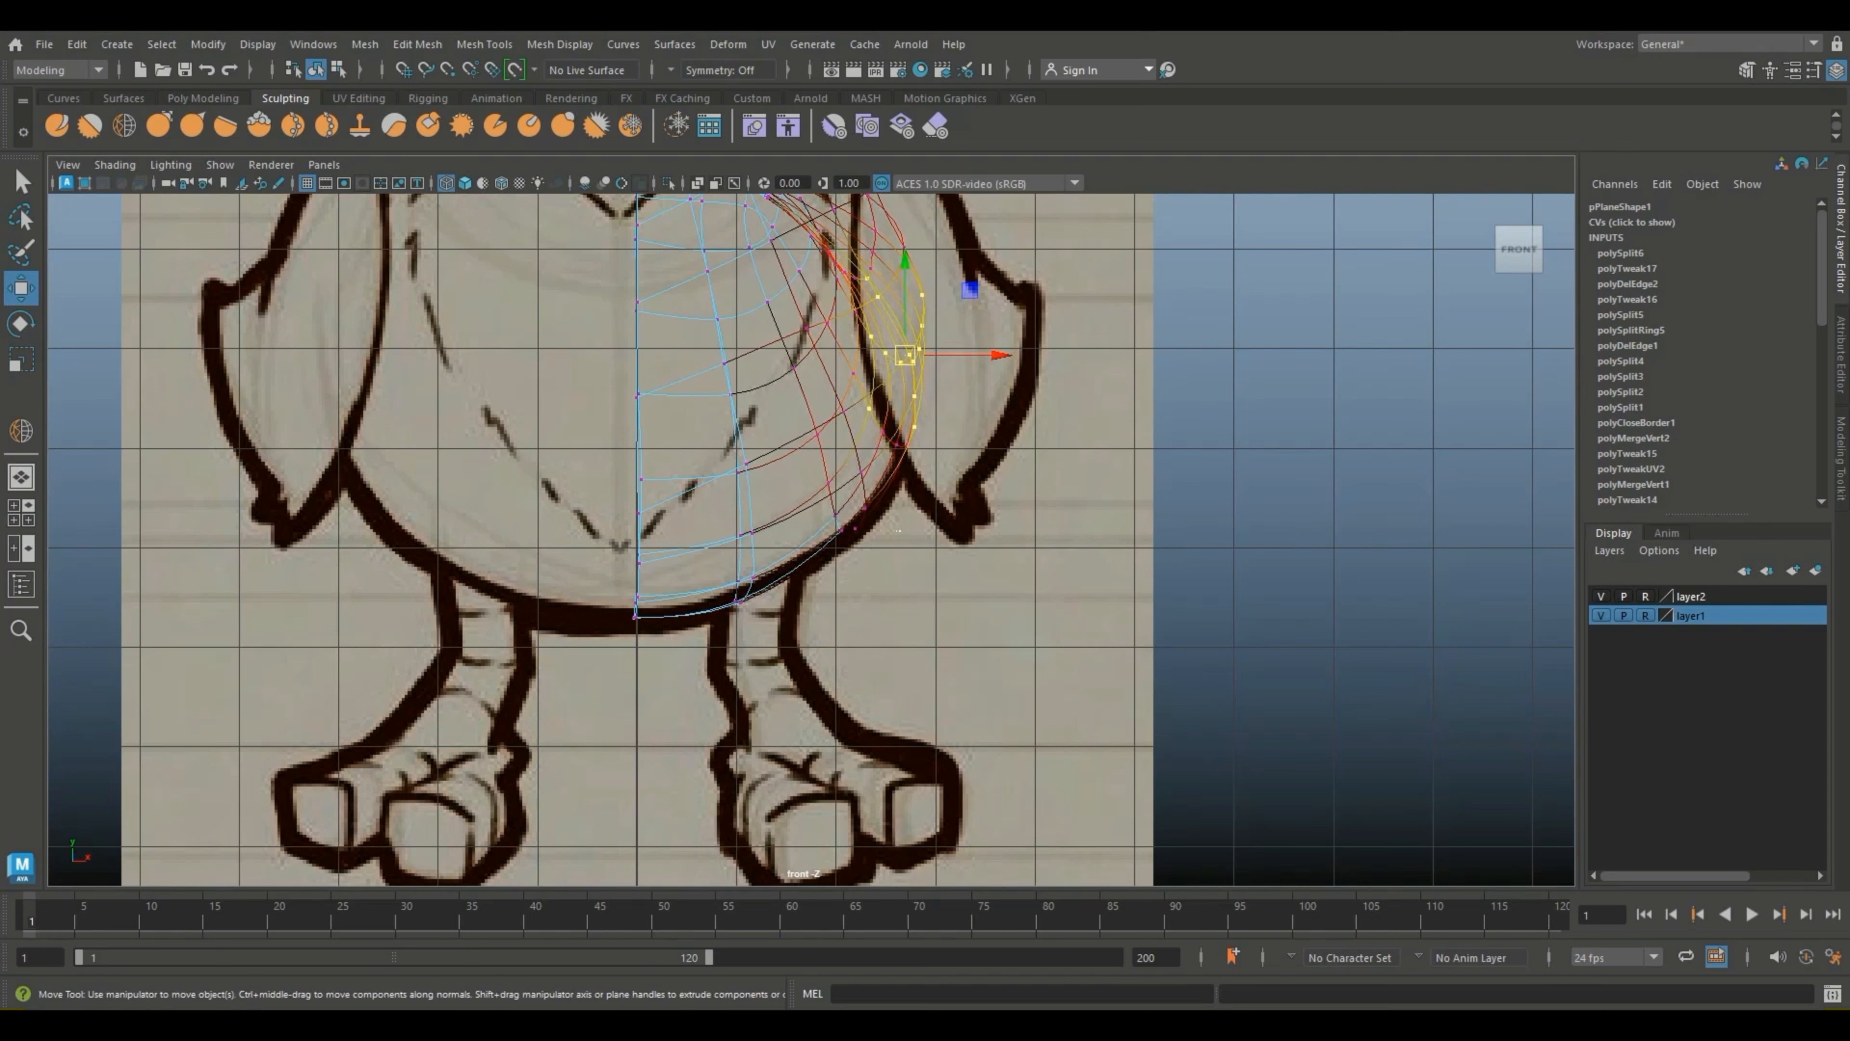
left_click_drag(901, 532, 802, 399)
left_click_drag(868, 470, 868, 477)
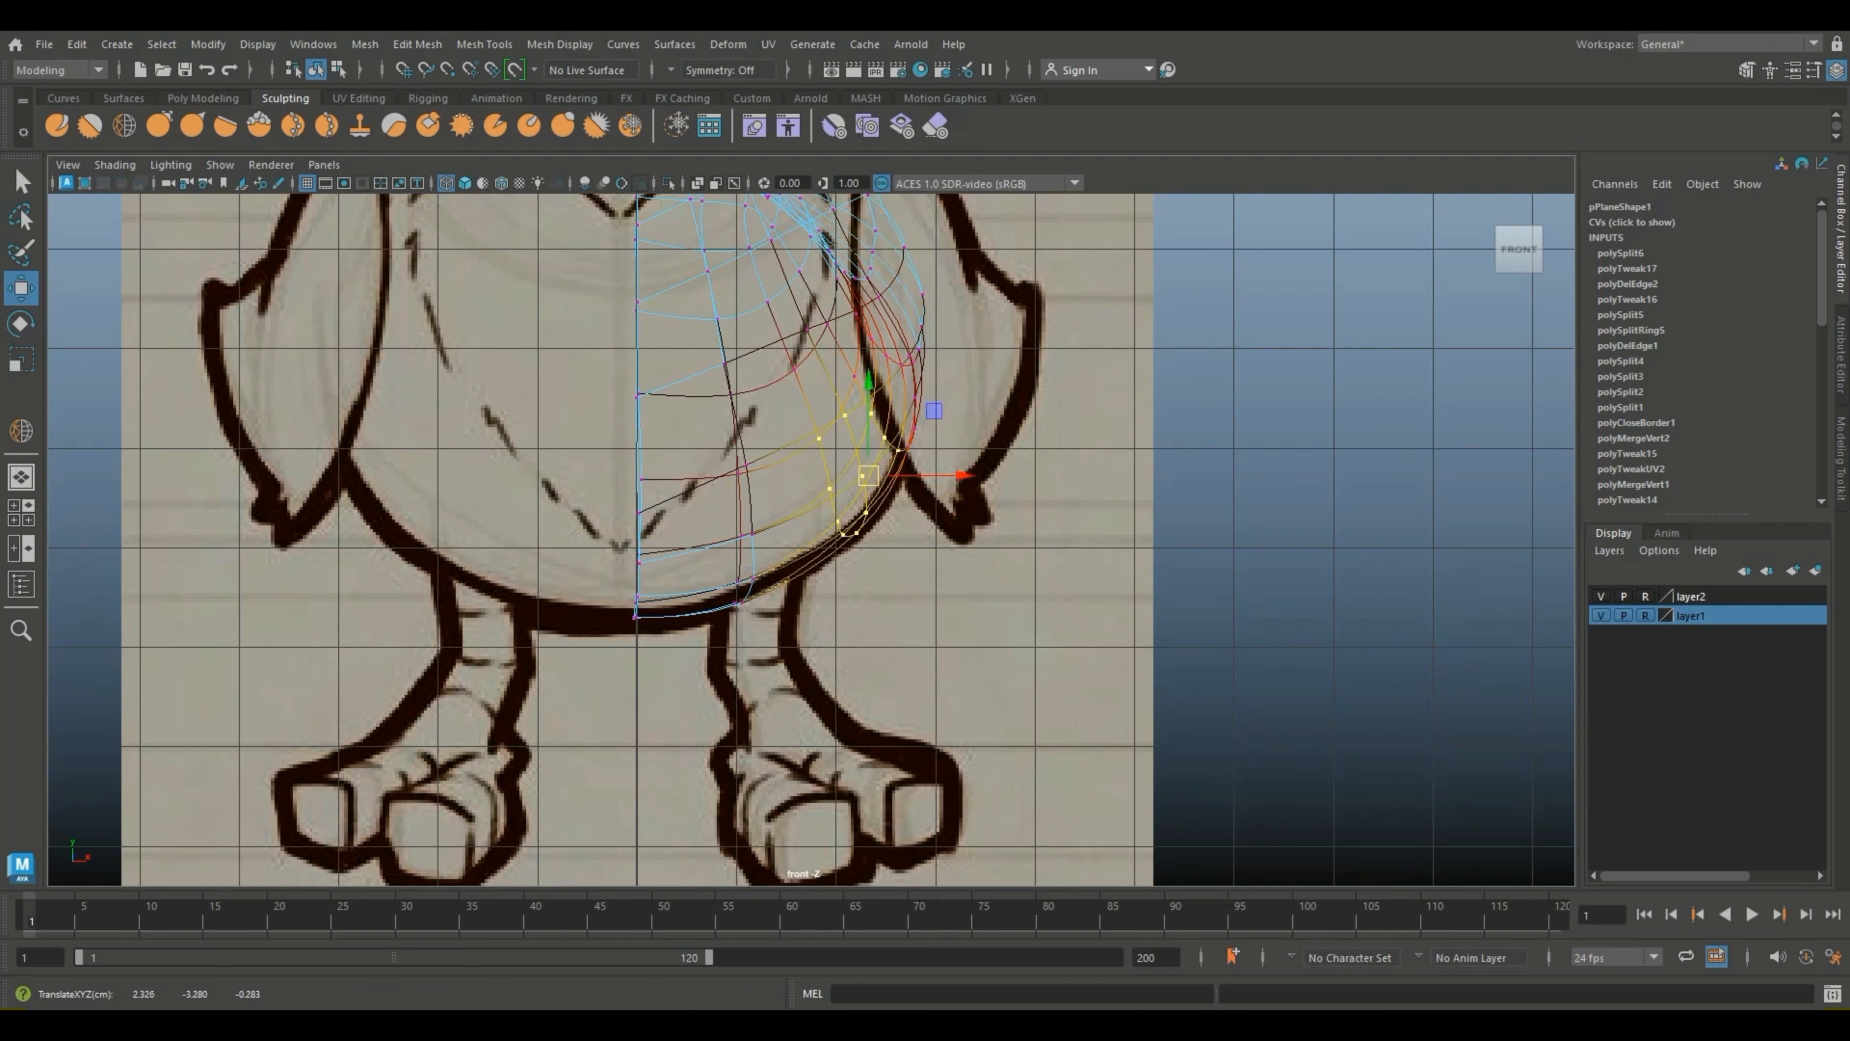
left_click_drag(627, 649, 692, 443)
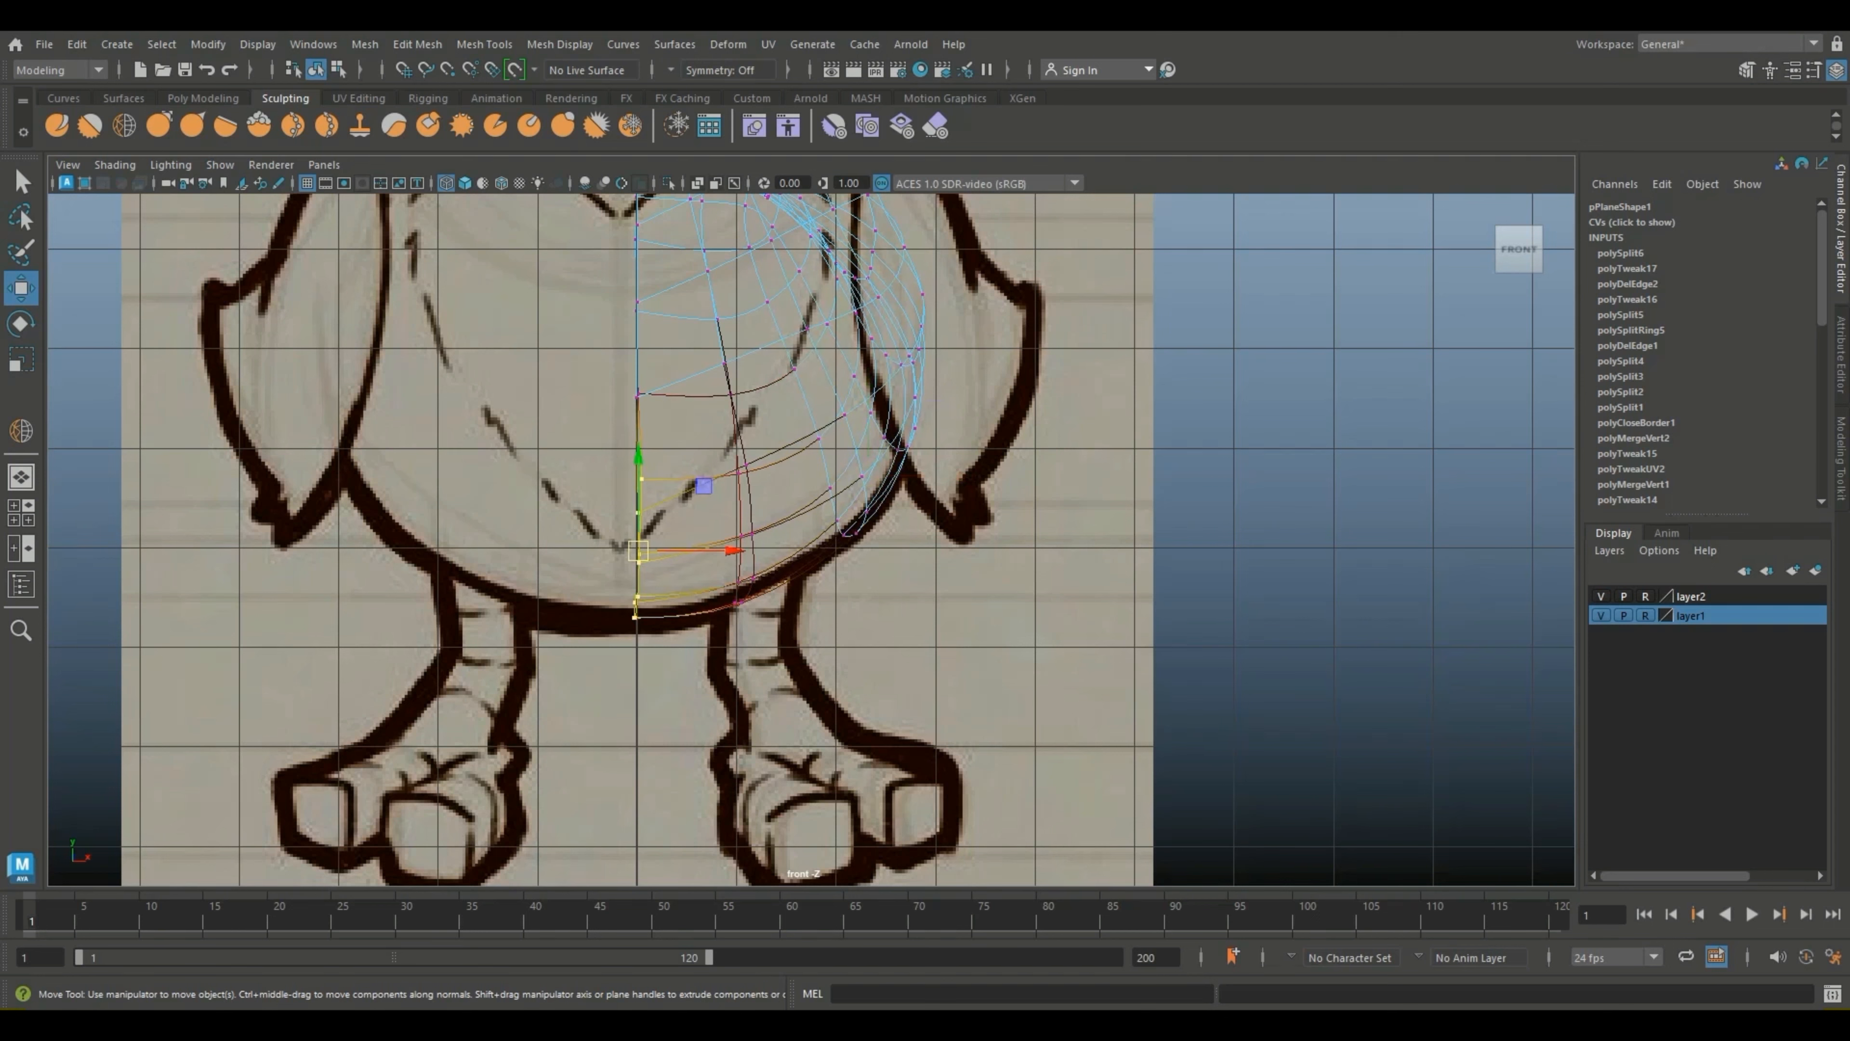
left_click_drag(638, 551, 644, 567)
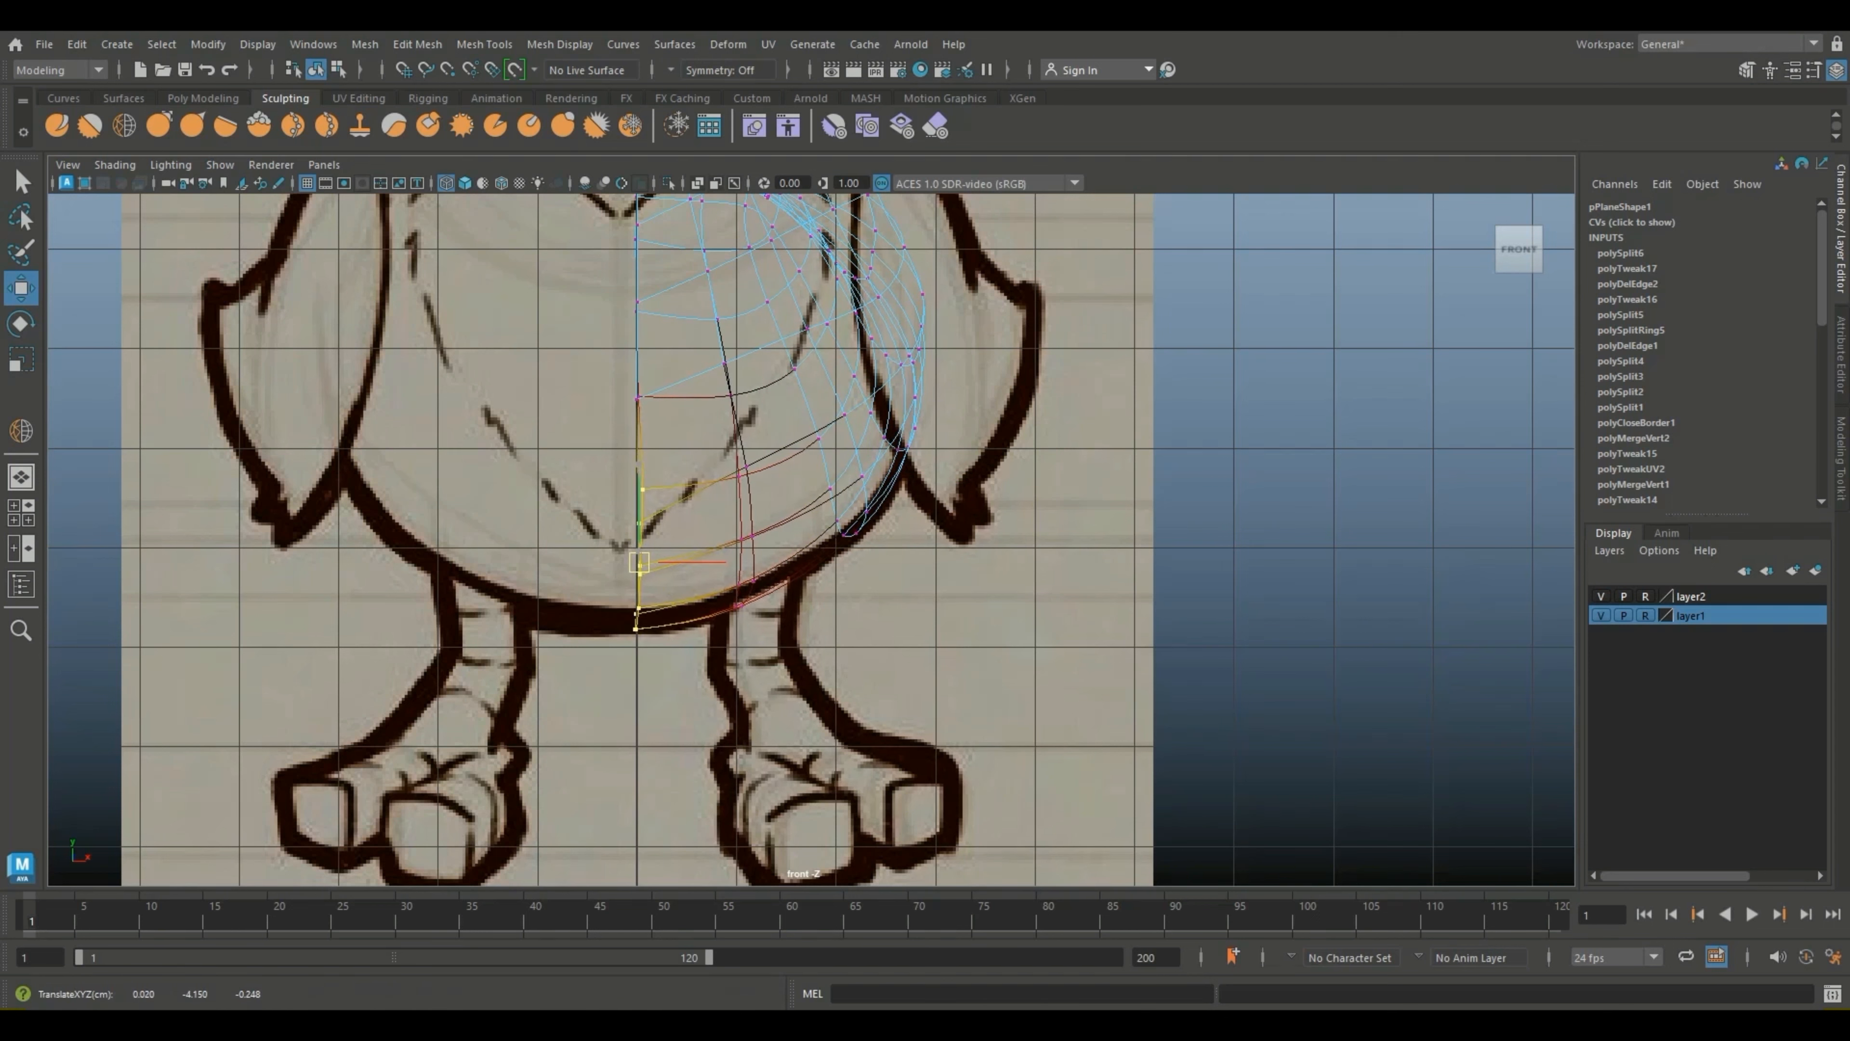
Step: Return to object mode, deselect the body and inspect its smoothed shape in perspective and against the side drawing
left_click(21, 476)
scroll(811, 539, "up", 4)
left_click_drag(904, 510, 707, 510, "alt")
right_click_drag(703, 458, 791, 433)
left_click(874, 408)
scroll(812, 539, "down", 3)
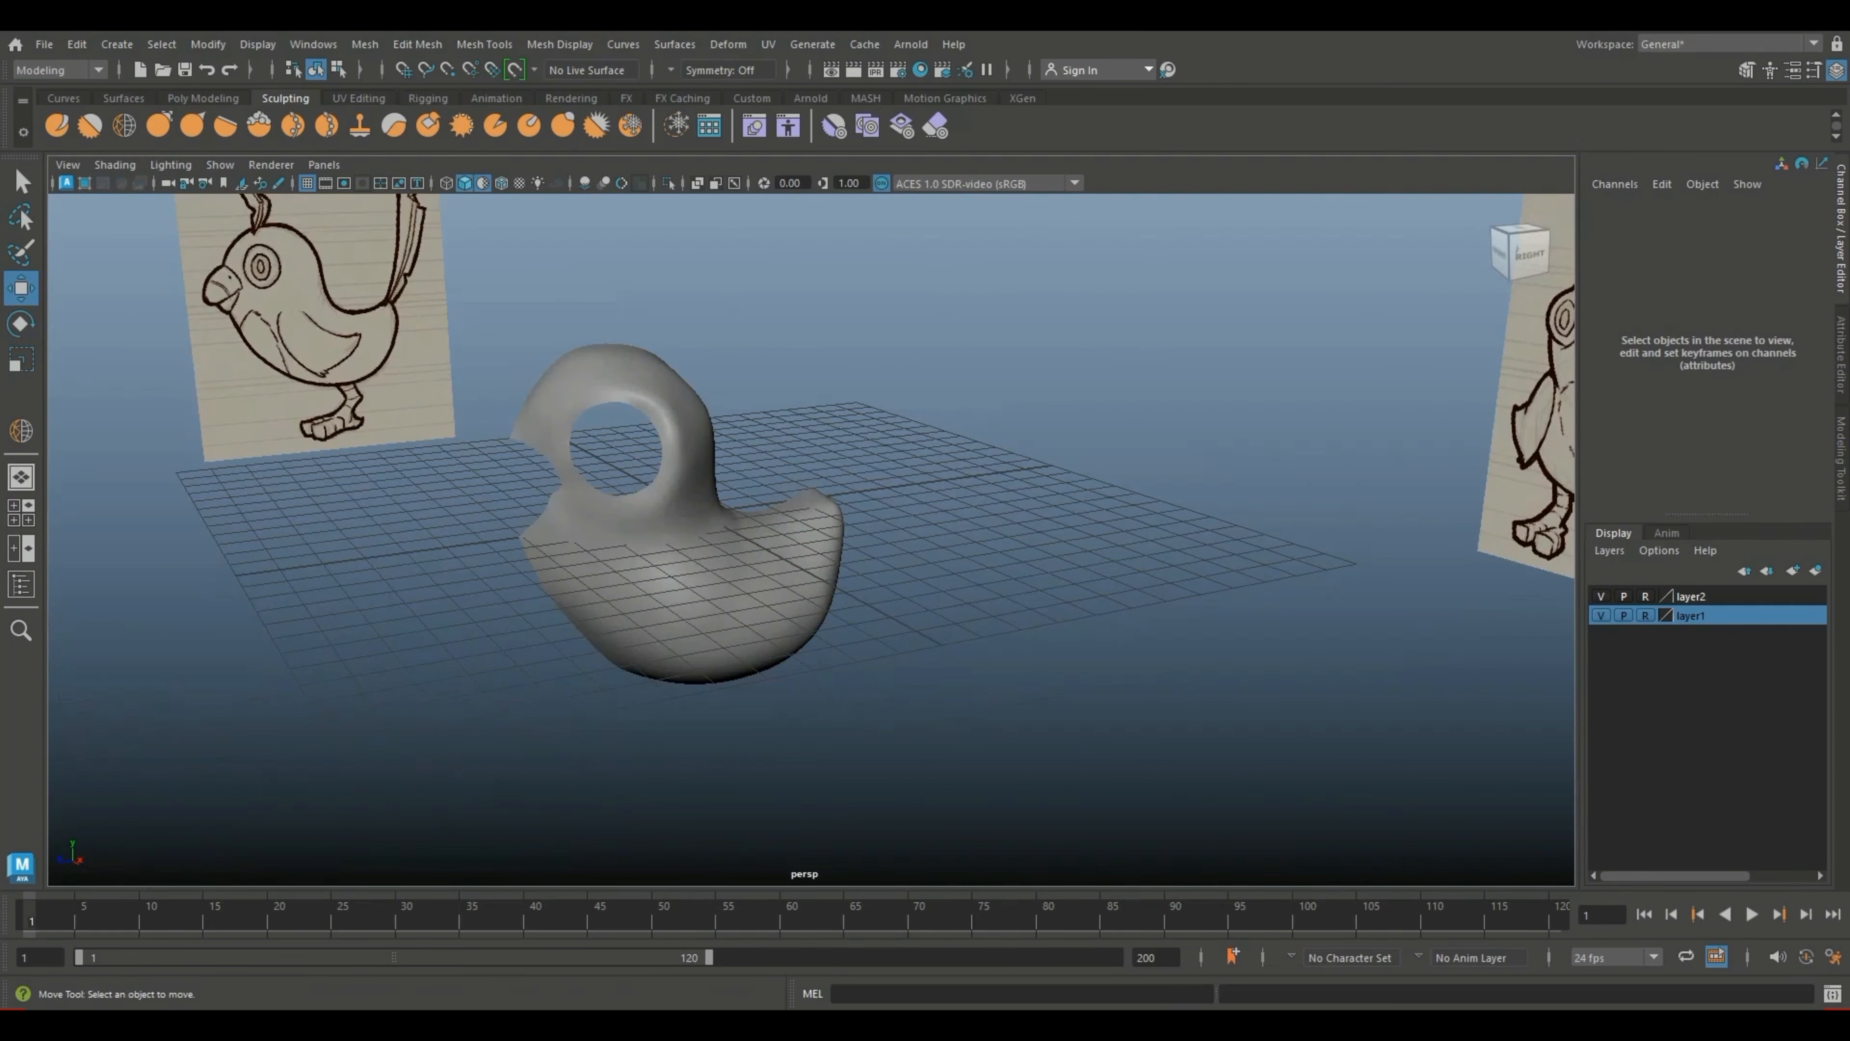
left_click(21, 512)
key("space")
scroll(619, 511, "up", 4)
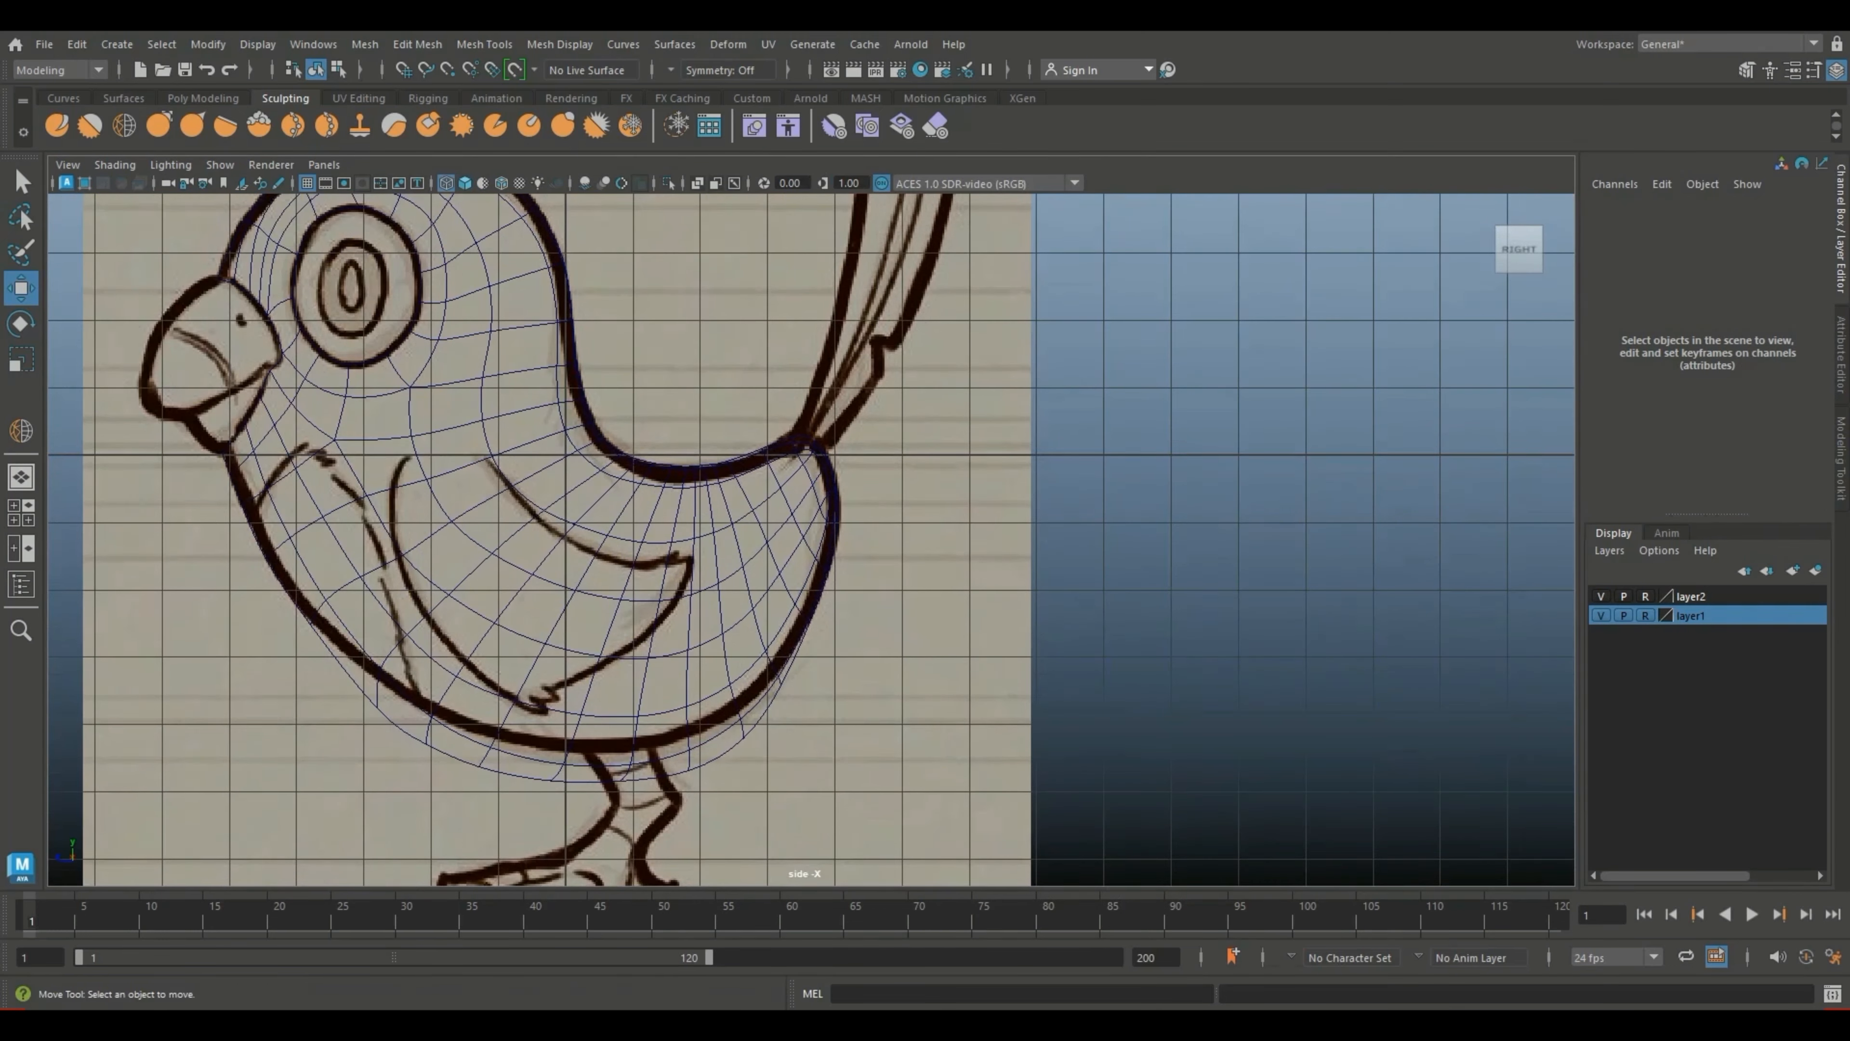
Step: Undo back through the deselection and mode change to the last belly vertex moves
key("ctrl+z")
key("ctrl+z")
key("ctrl+z")
key("ctrl+z")
key("ctrl+z")
key("ctrl+z")
key("ctrl+z")
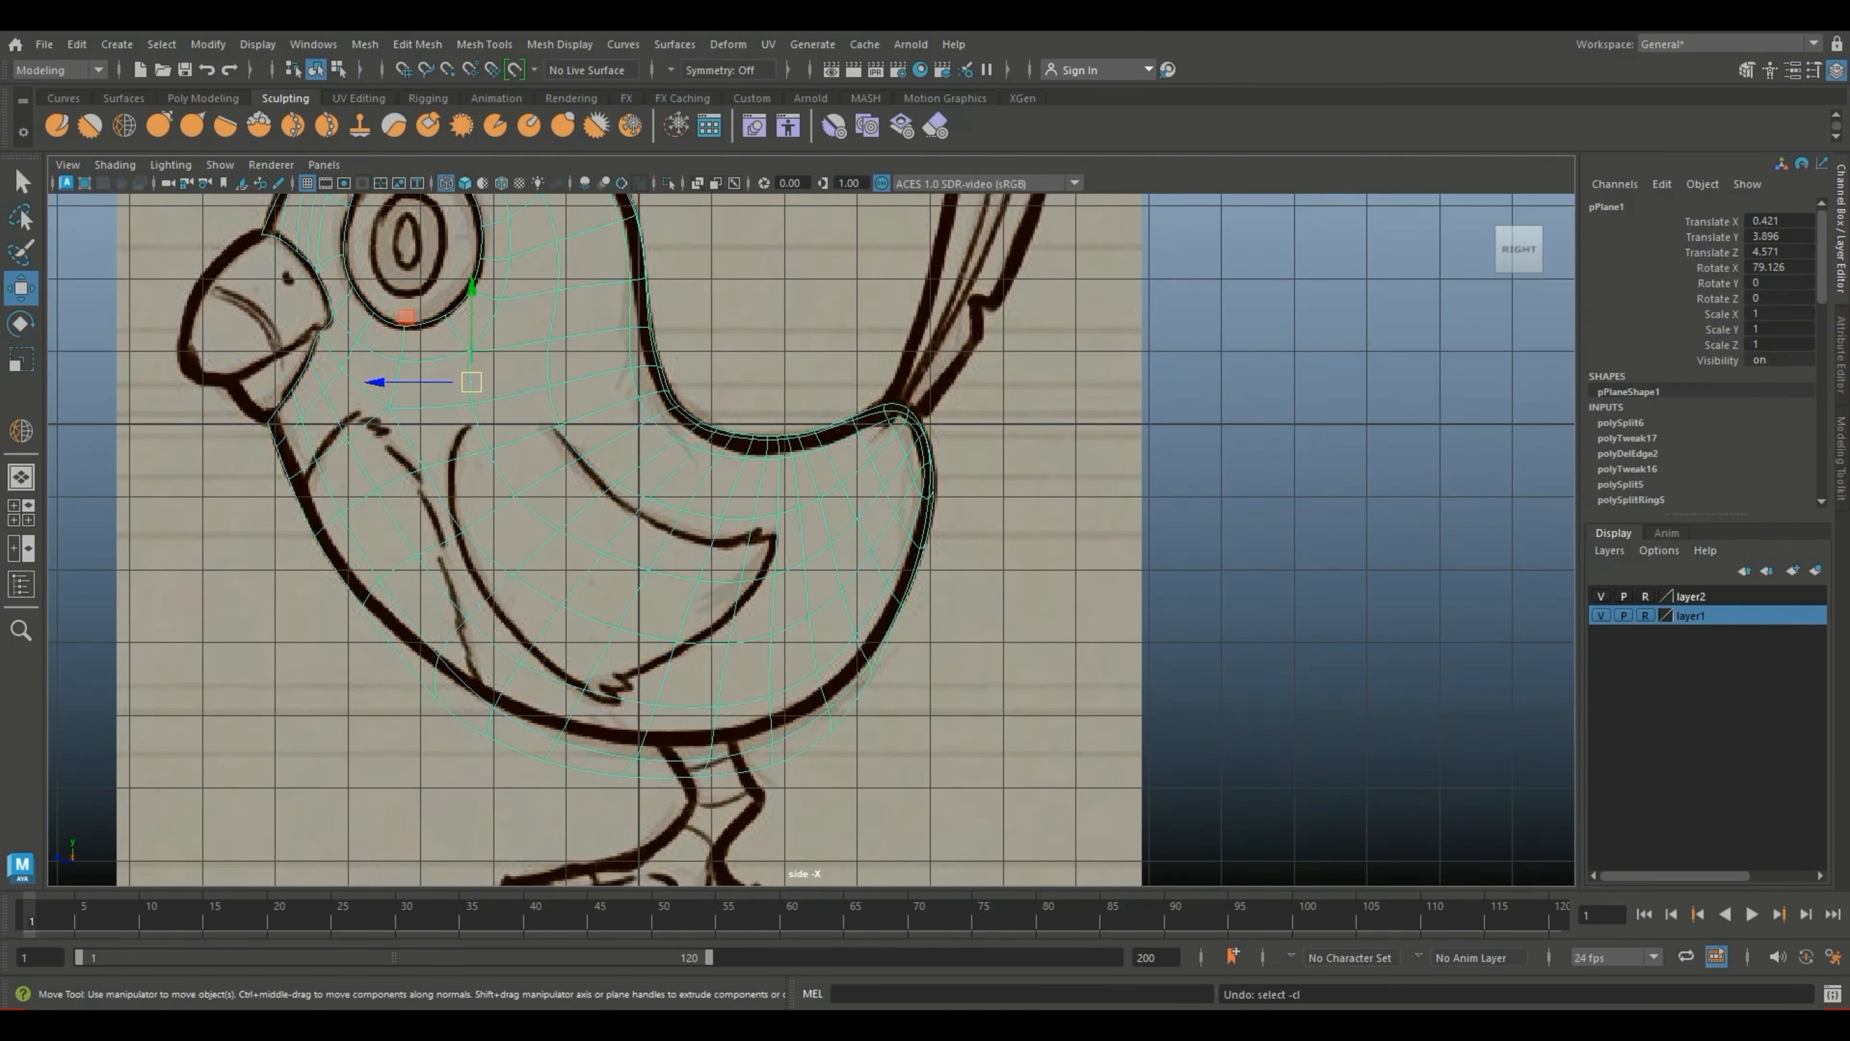
key("ctrl+z")
key("ctrl+z")
key("ctrl+z")
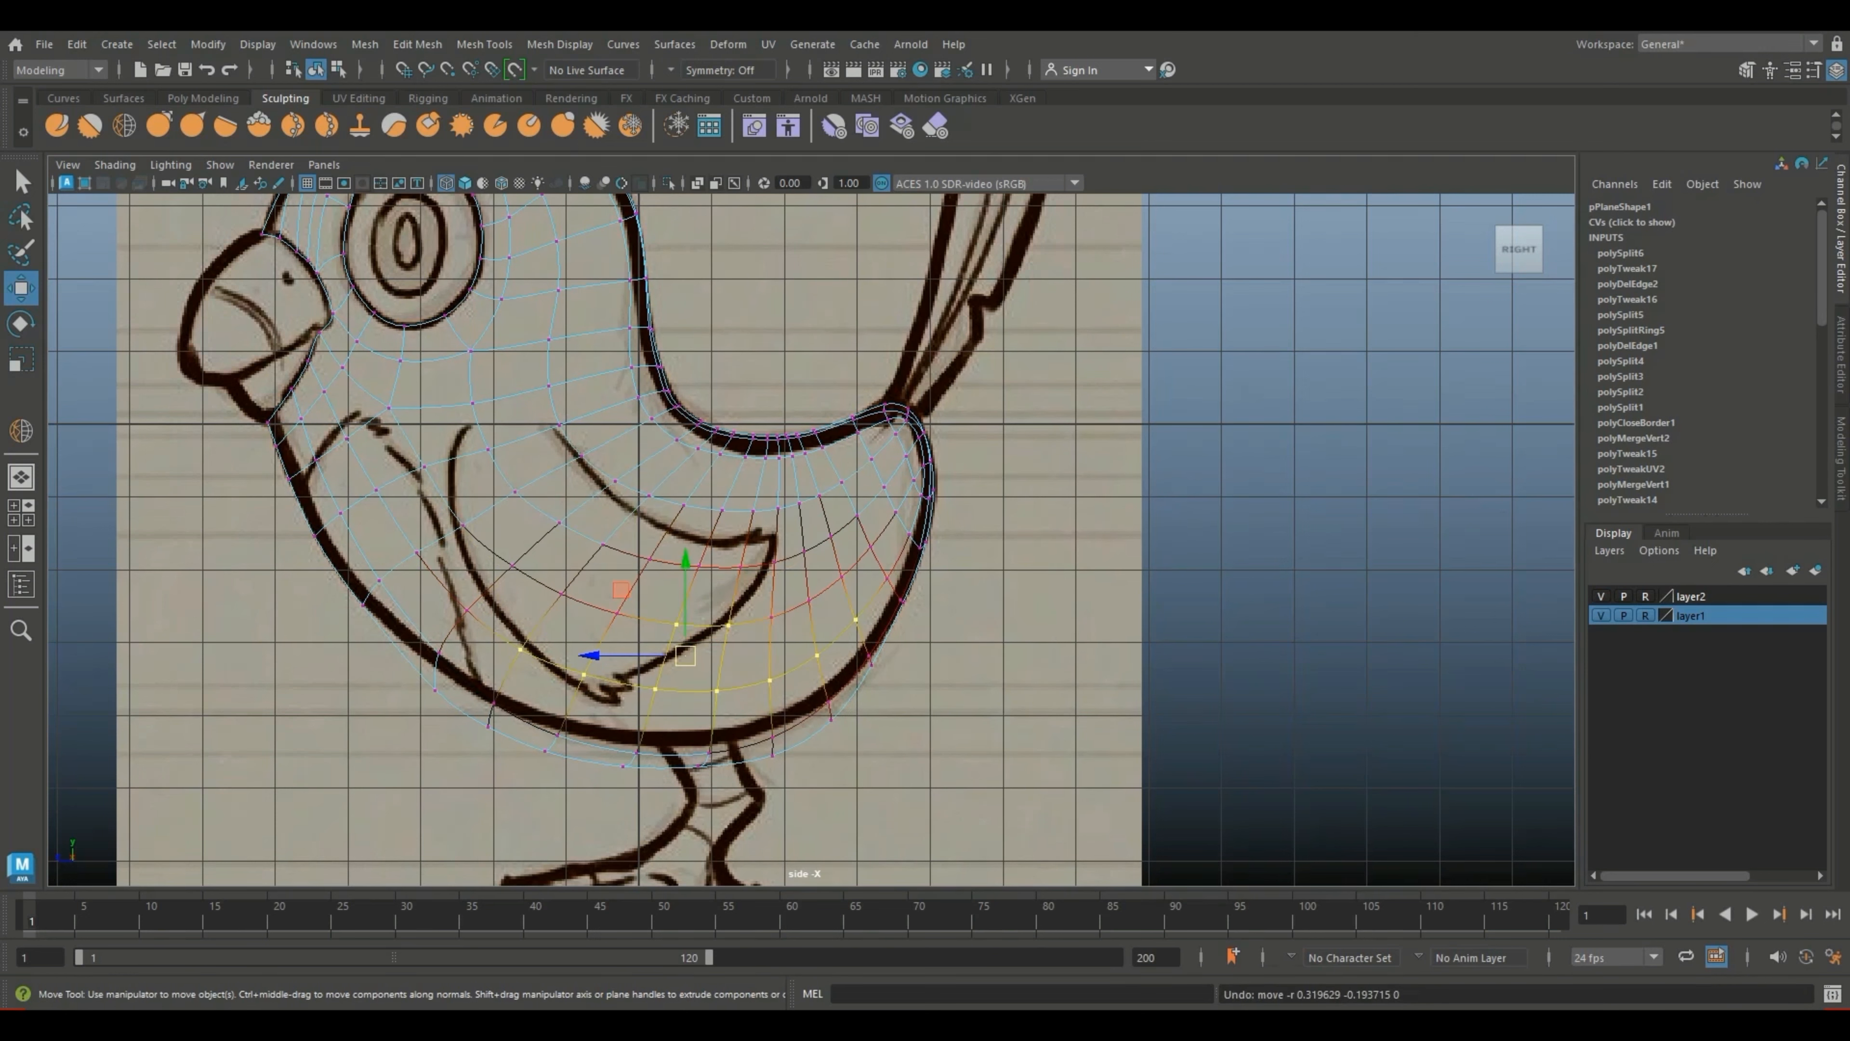
Step: Switch to face selection, turn off soft selection and select the two side faces at the drawn wing's upper end
scroll(810, 536, "up", 1)
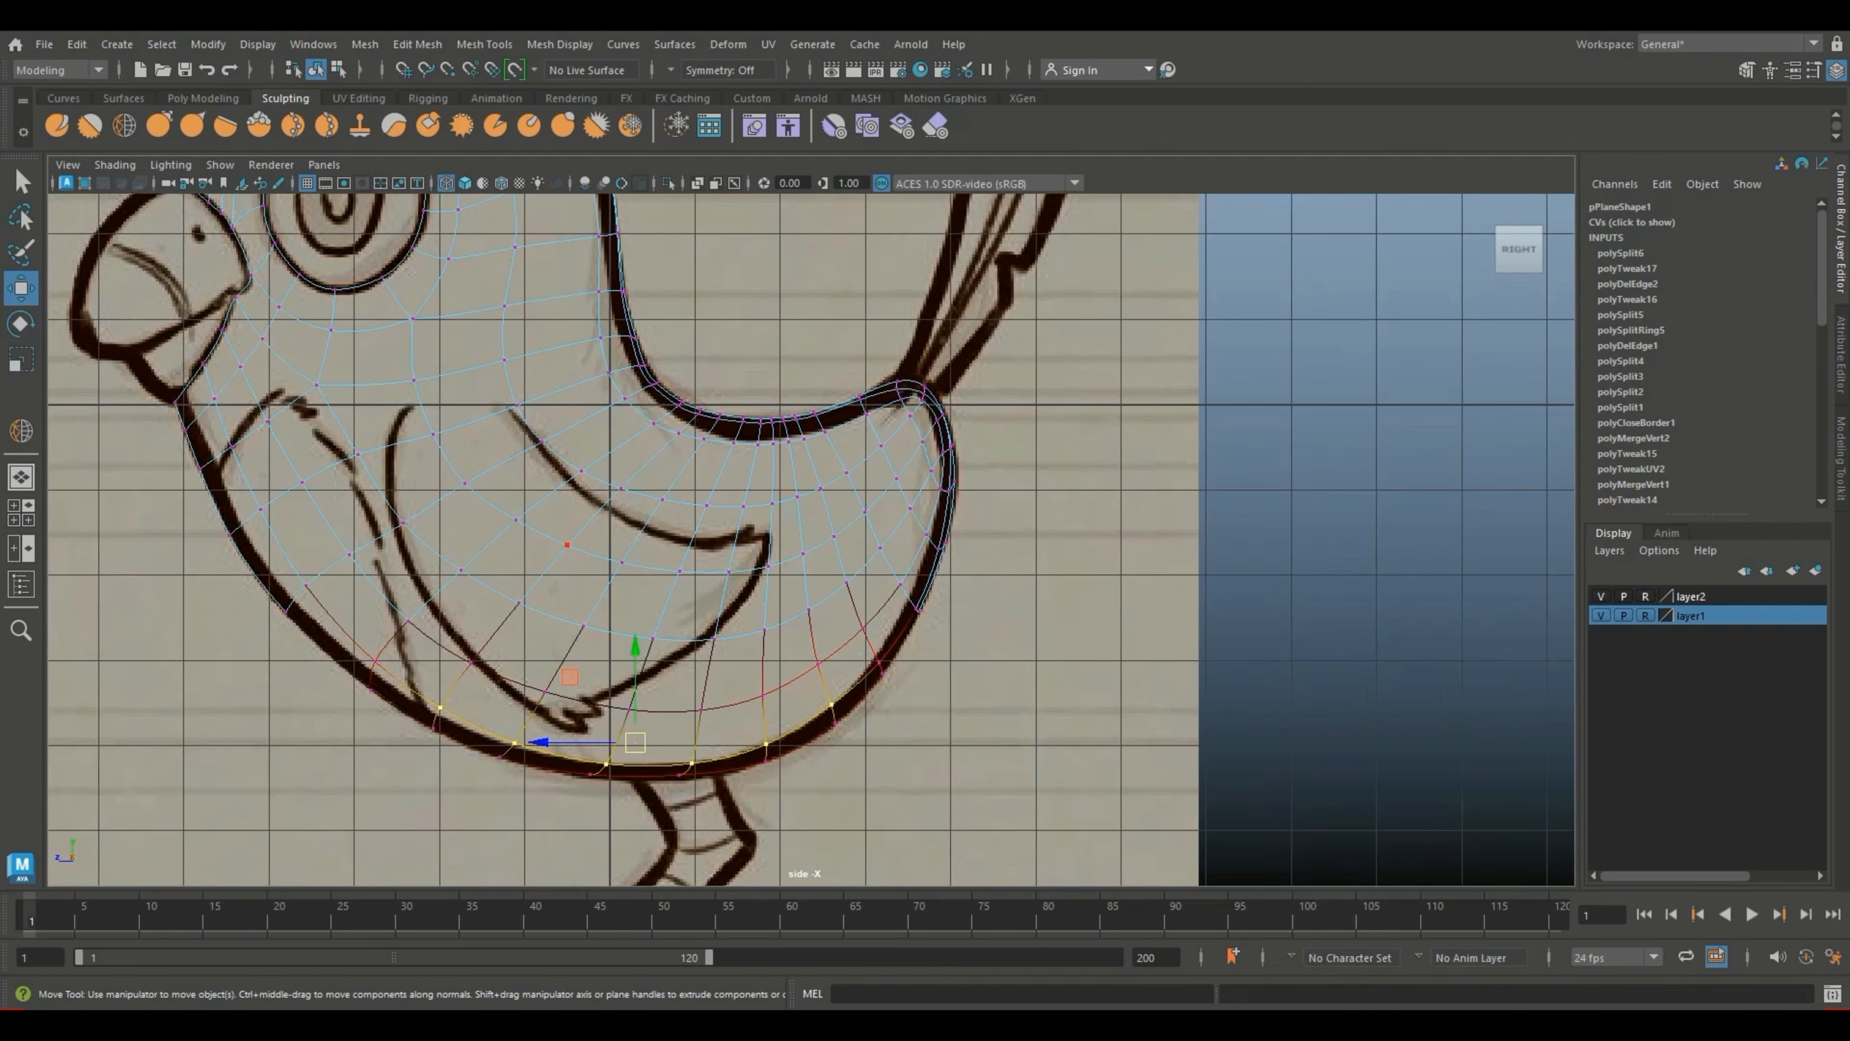
middle_click_drag(566, 545, 714, 545, "alt")
right_click_drag(591, 455, 591, 503)
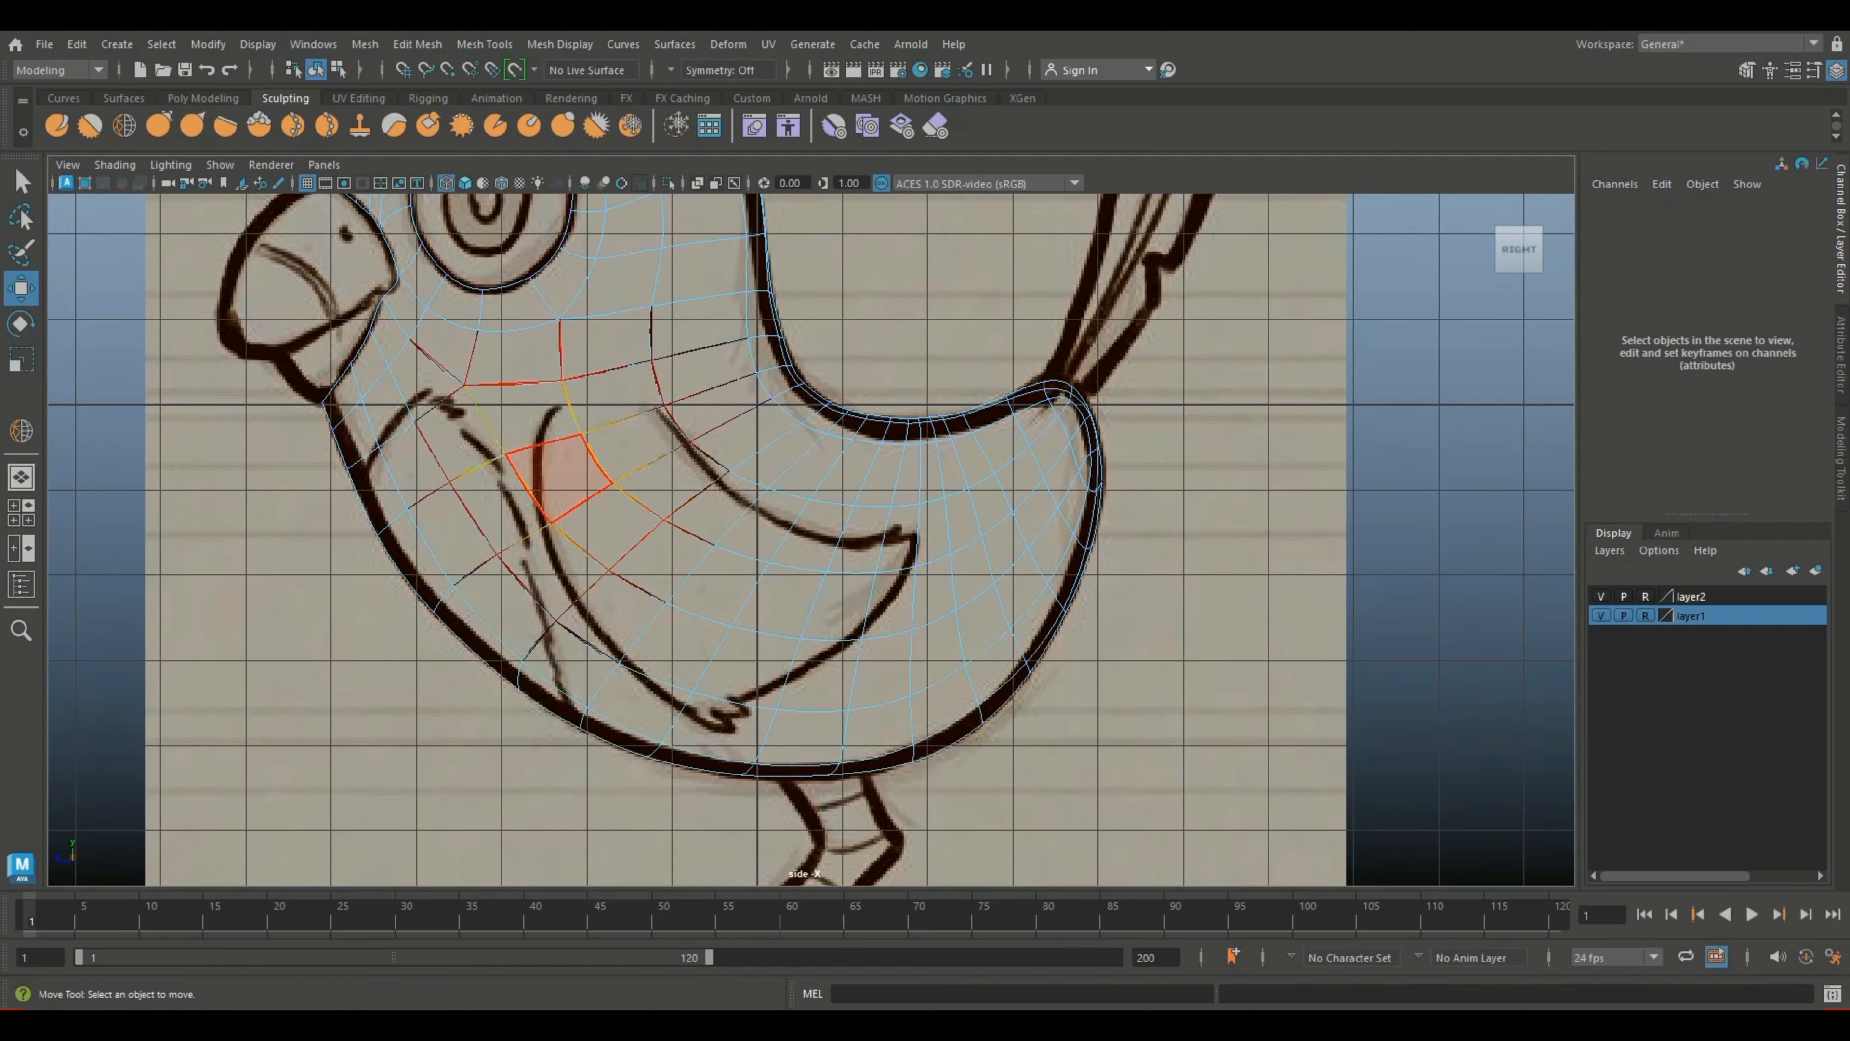
key("b")
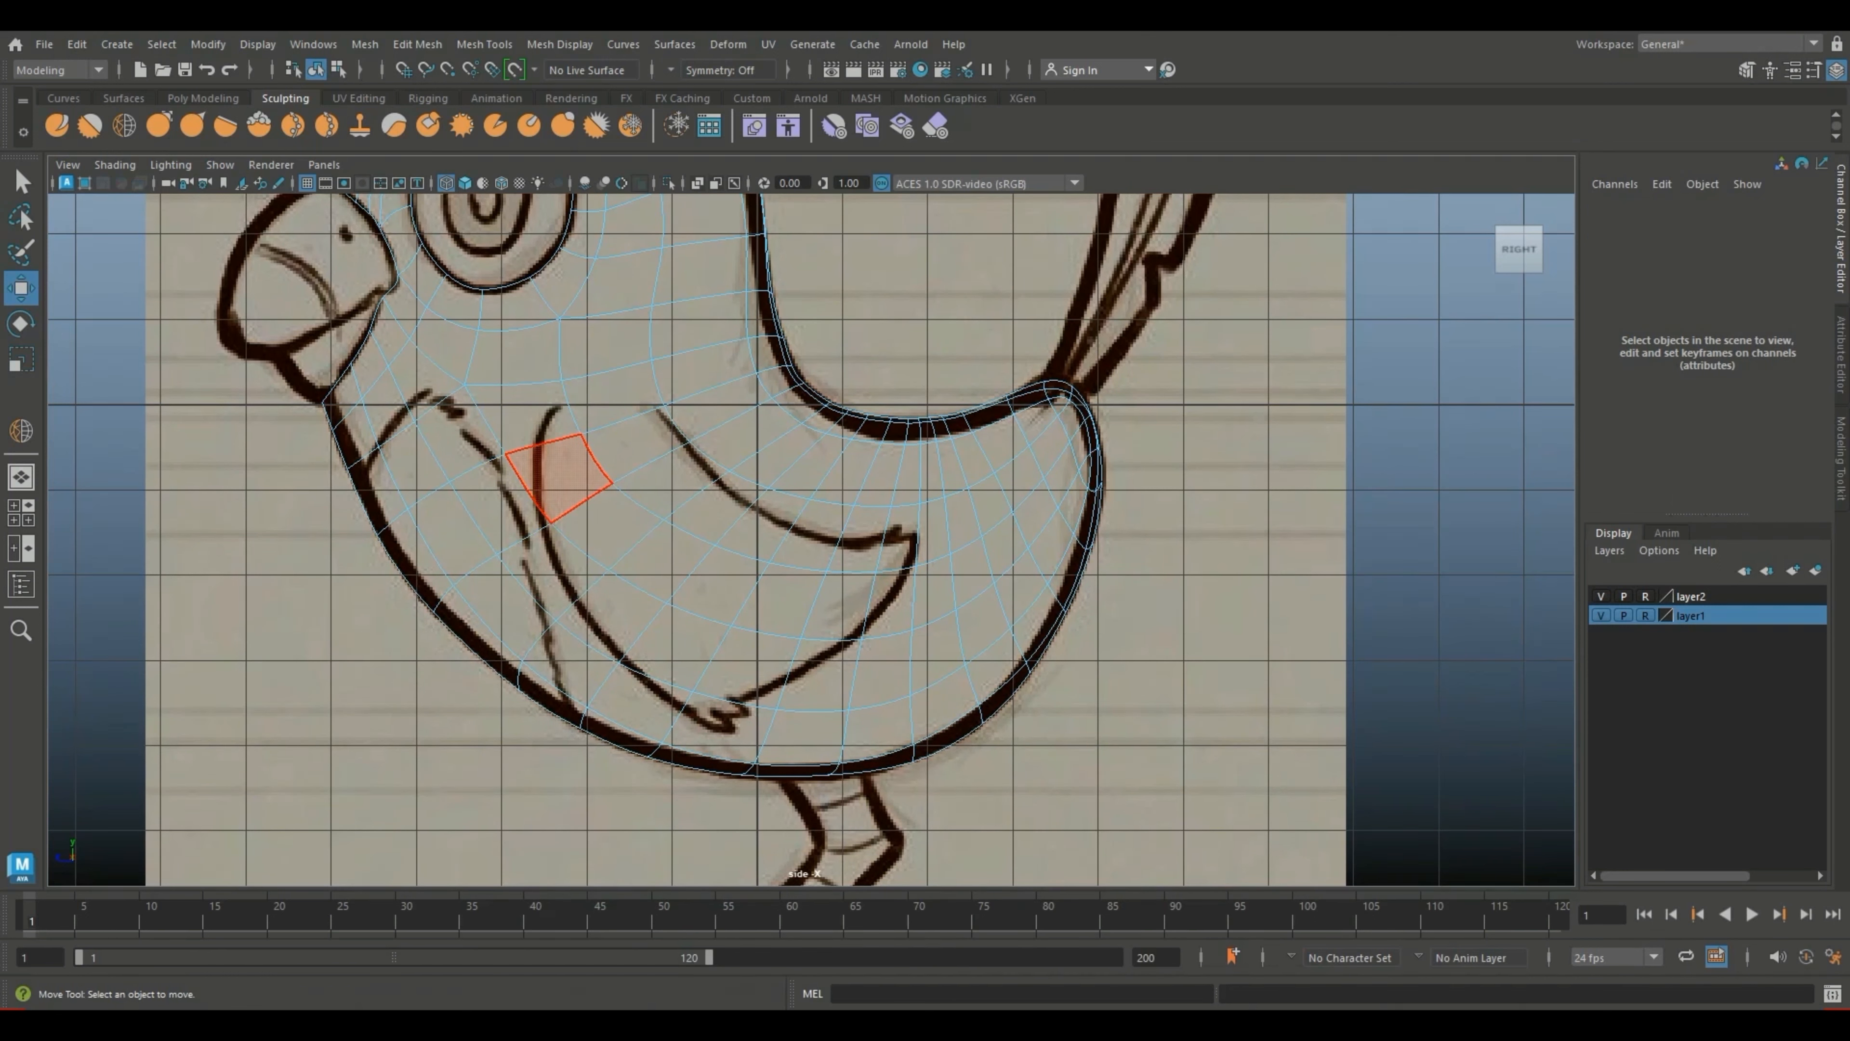
left_click(525, 415)
left_click(614, 400, "shift")
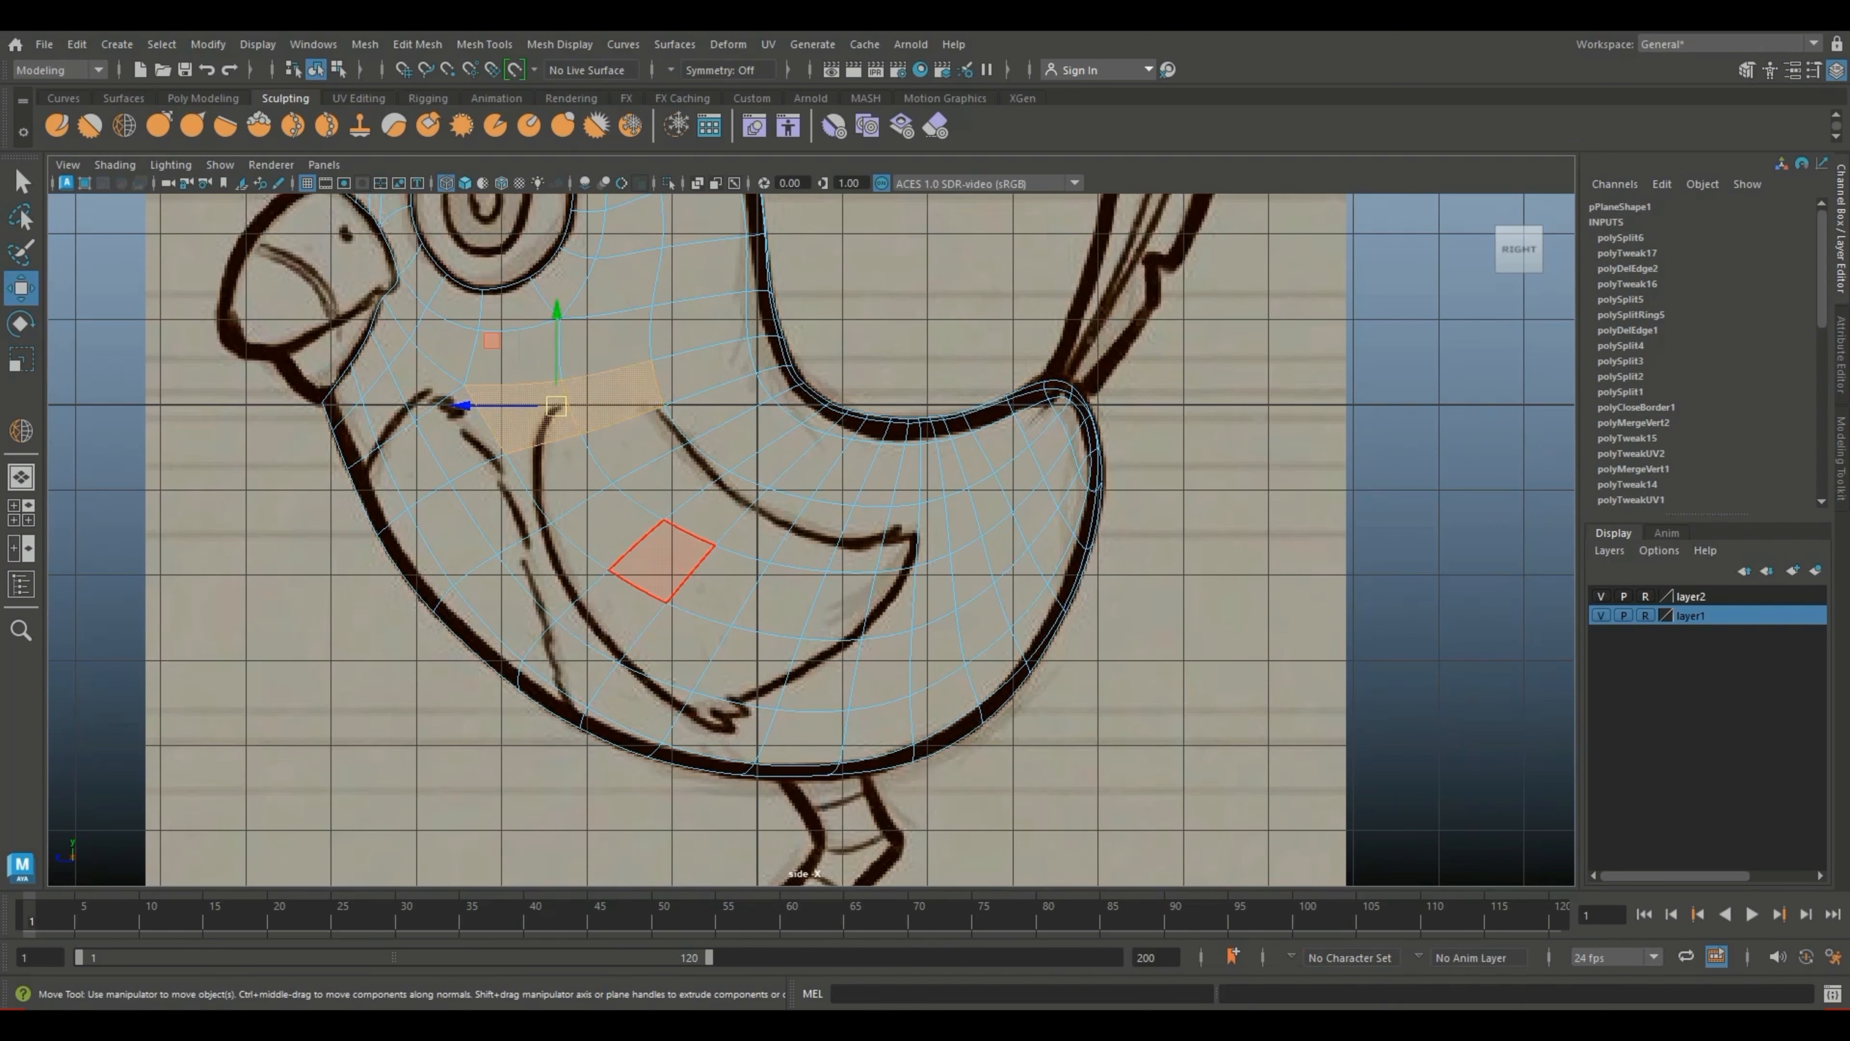
Step: Extrude the two wing-root faces and pull them outward and slightly down from the body
scroll(661, 569, "down", 2)
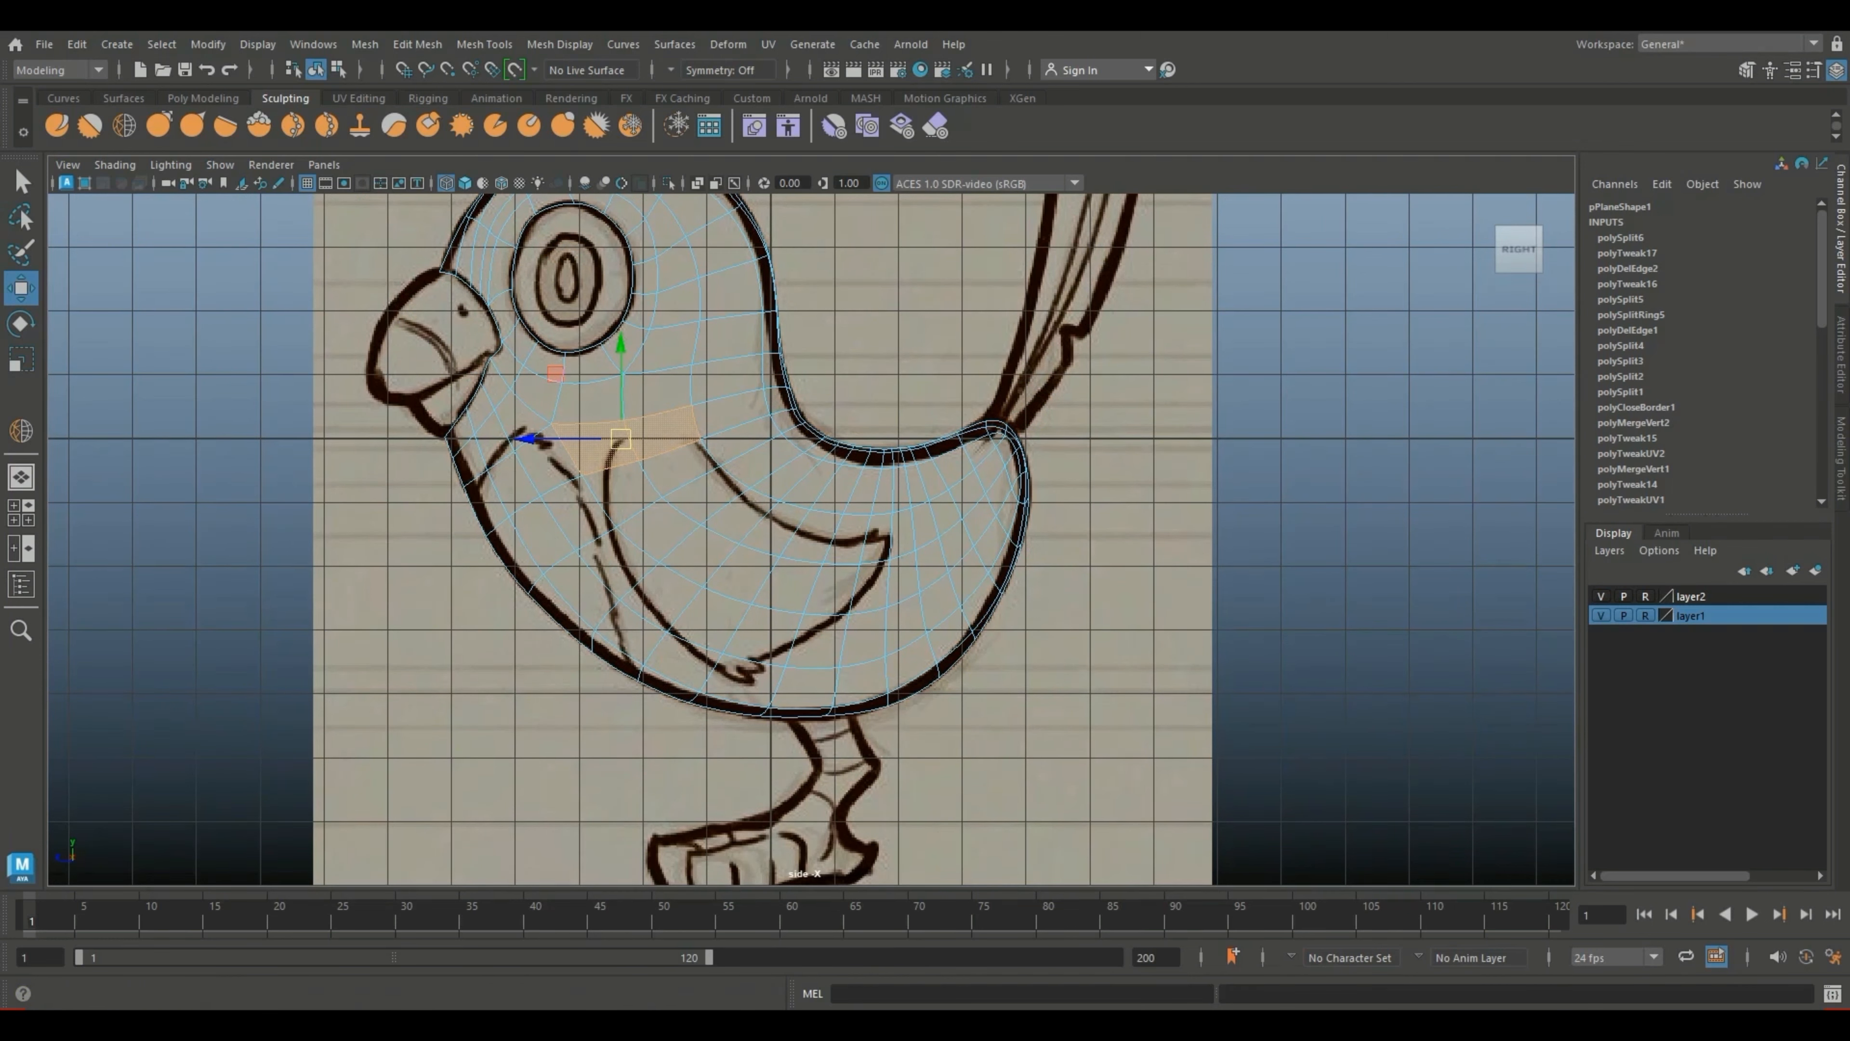
left_click(202, 98)
scroll(812, 539, "down", 1)
left_click_drag(811, 540, 838, 543, "alt")
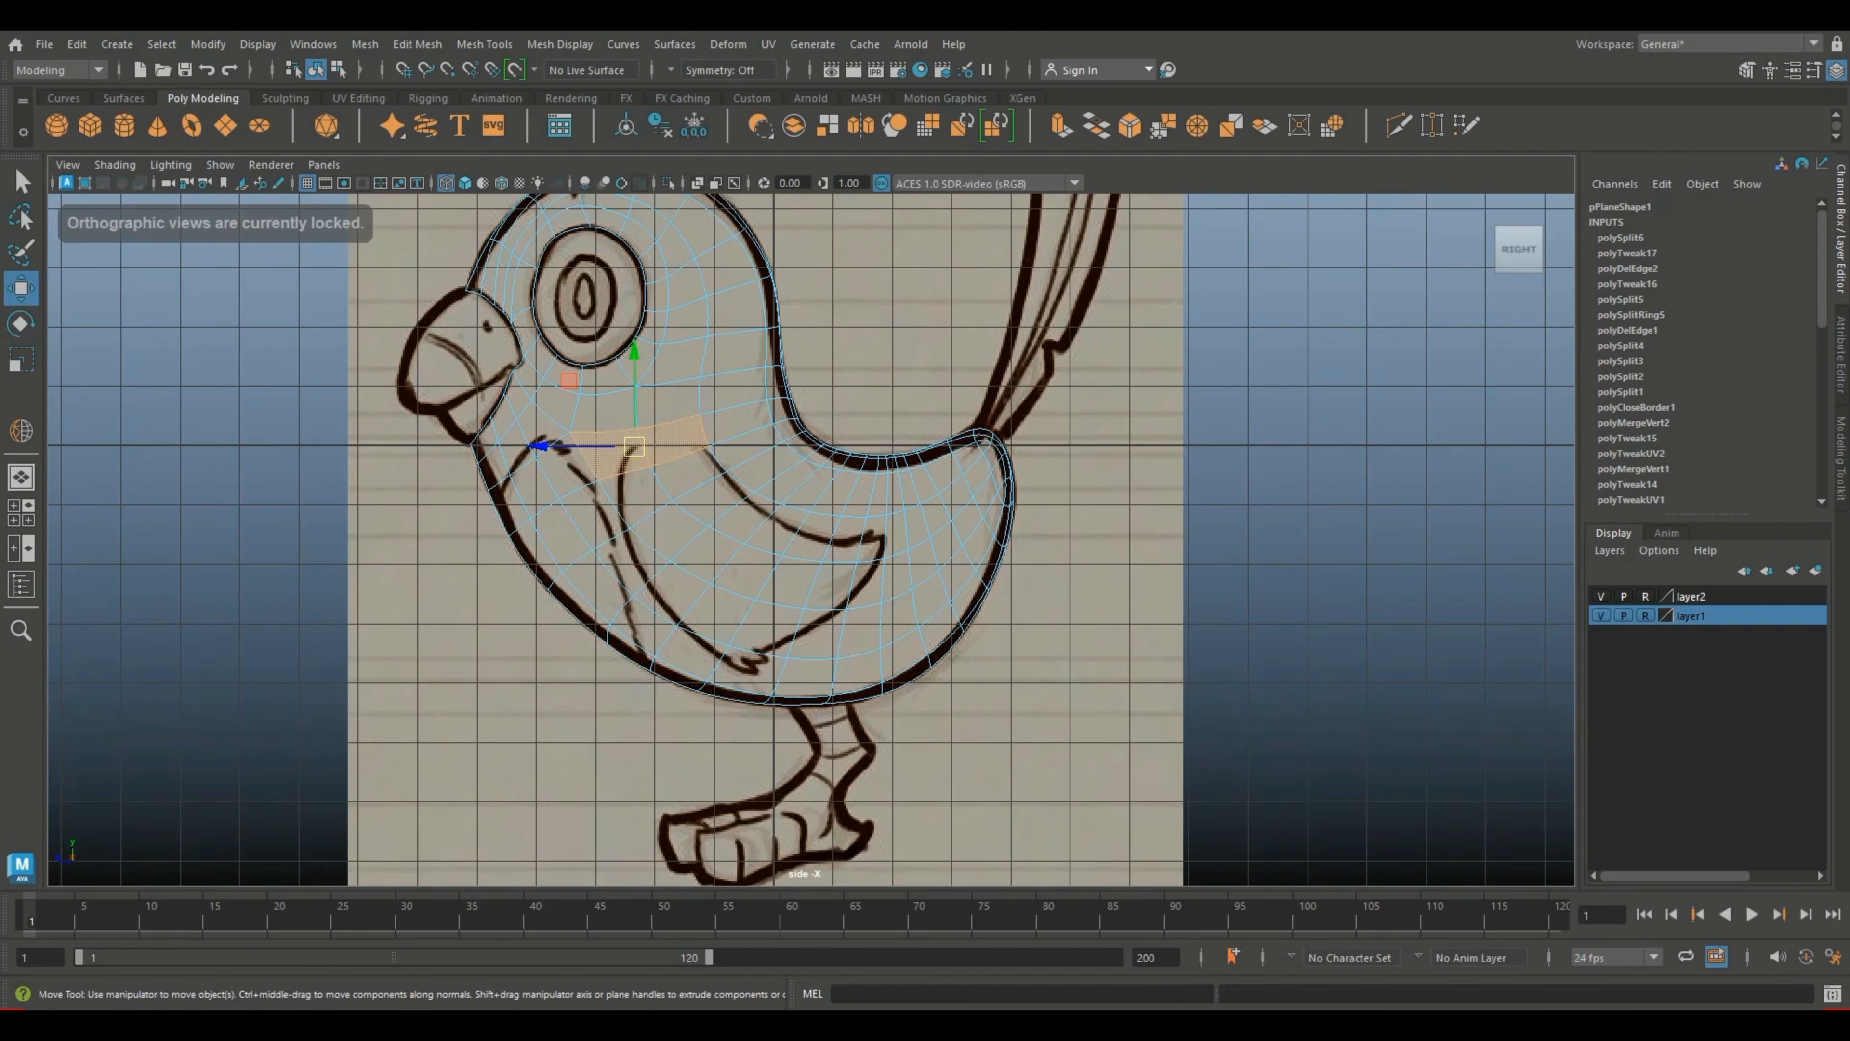
key("space")
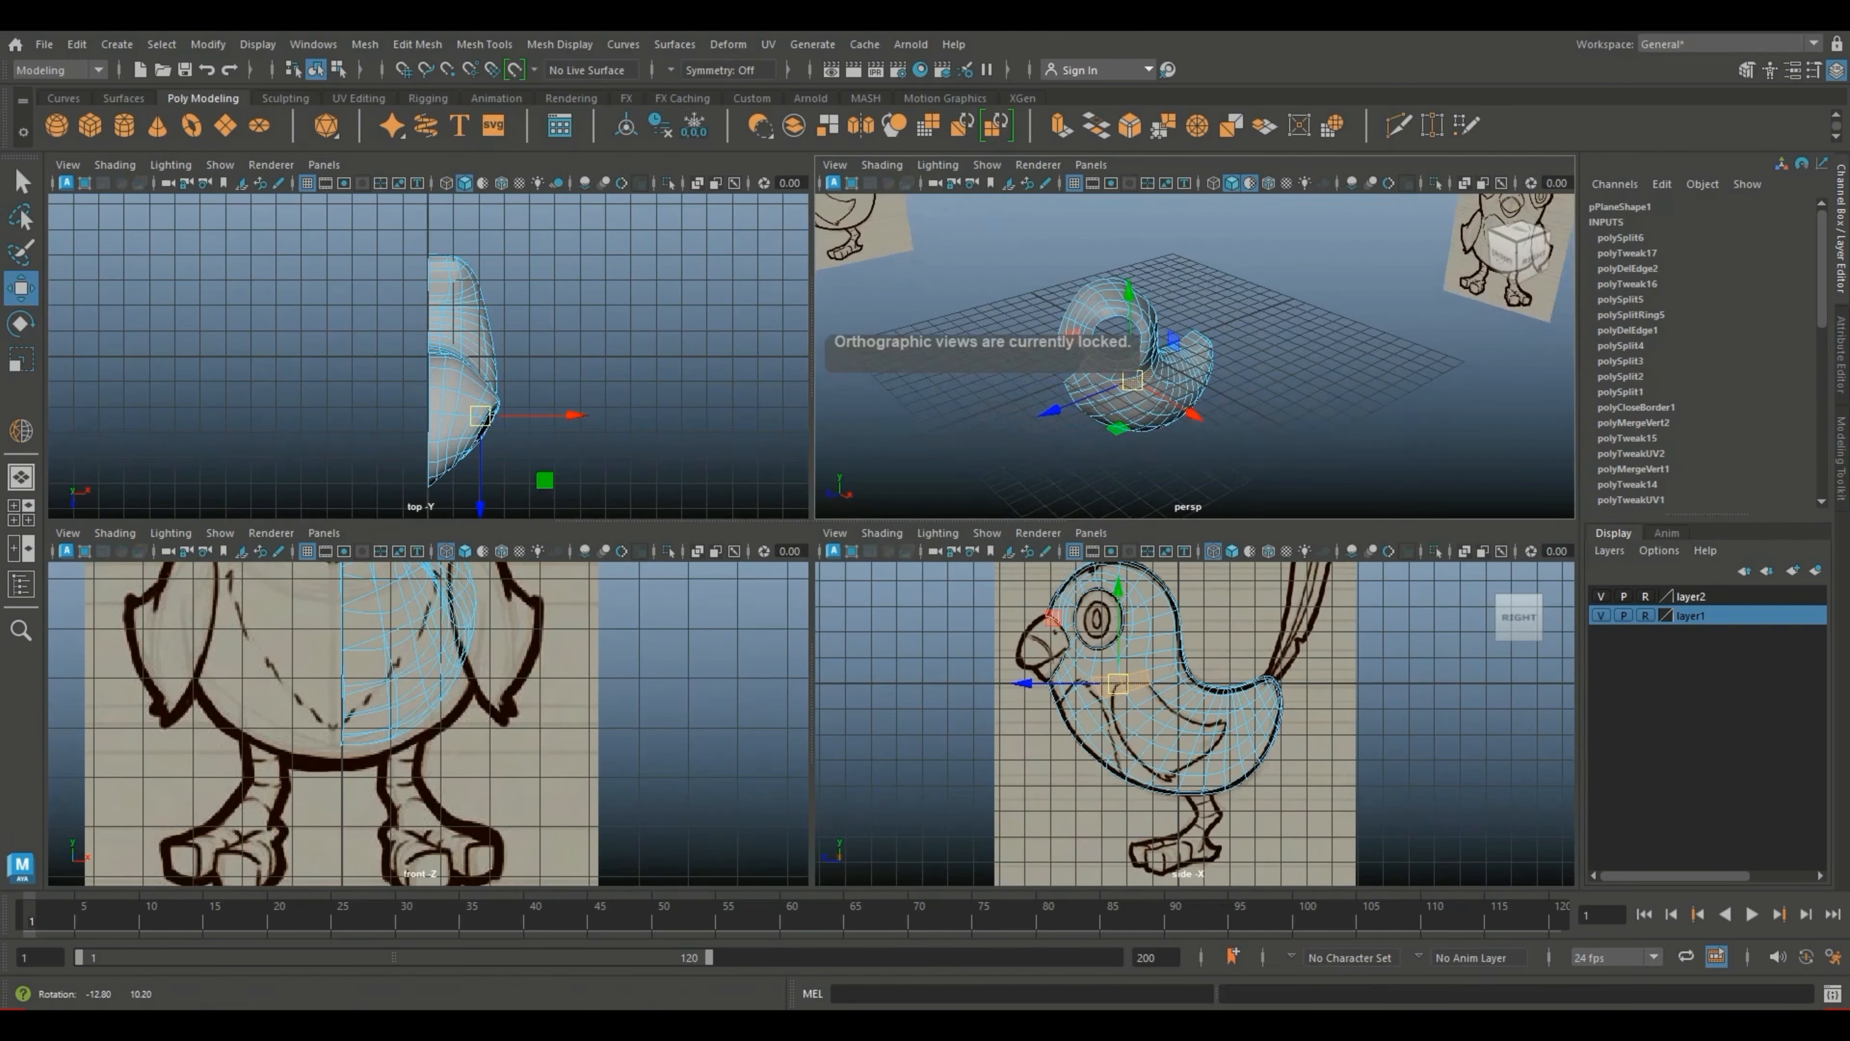
left_click_drag(1093, 408, 1090, 416, "alt")
middle_click_drag(444, 627, 414, 771, "alt")
scroll(429, 724, "up", 3)
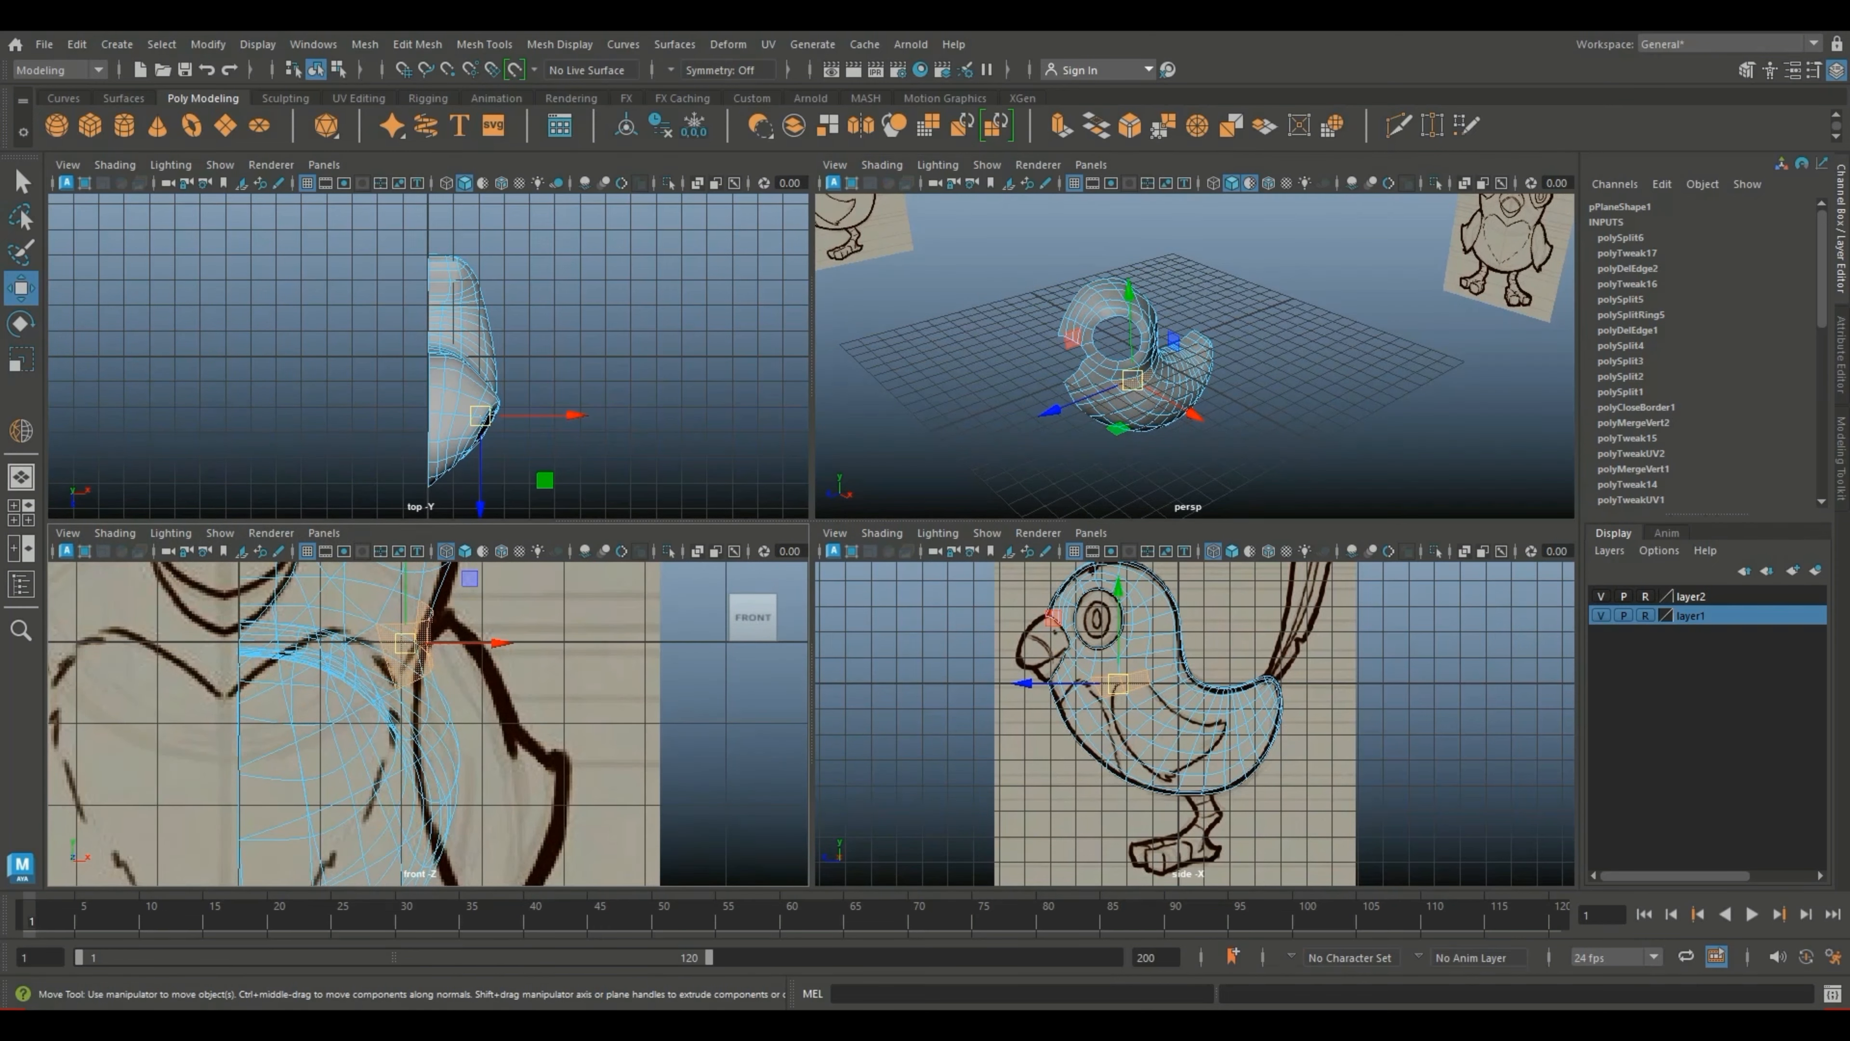
middle_click_drag(1166, 393, 1110, 330, "alt")
scroll(1111, 329, "up", 5)
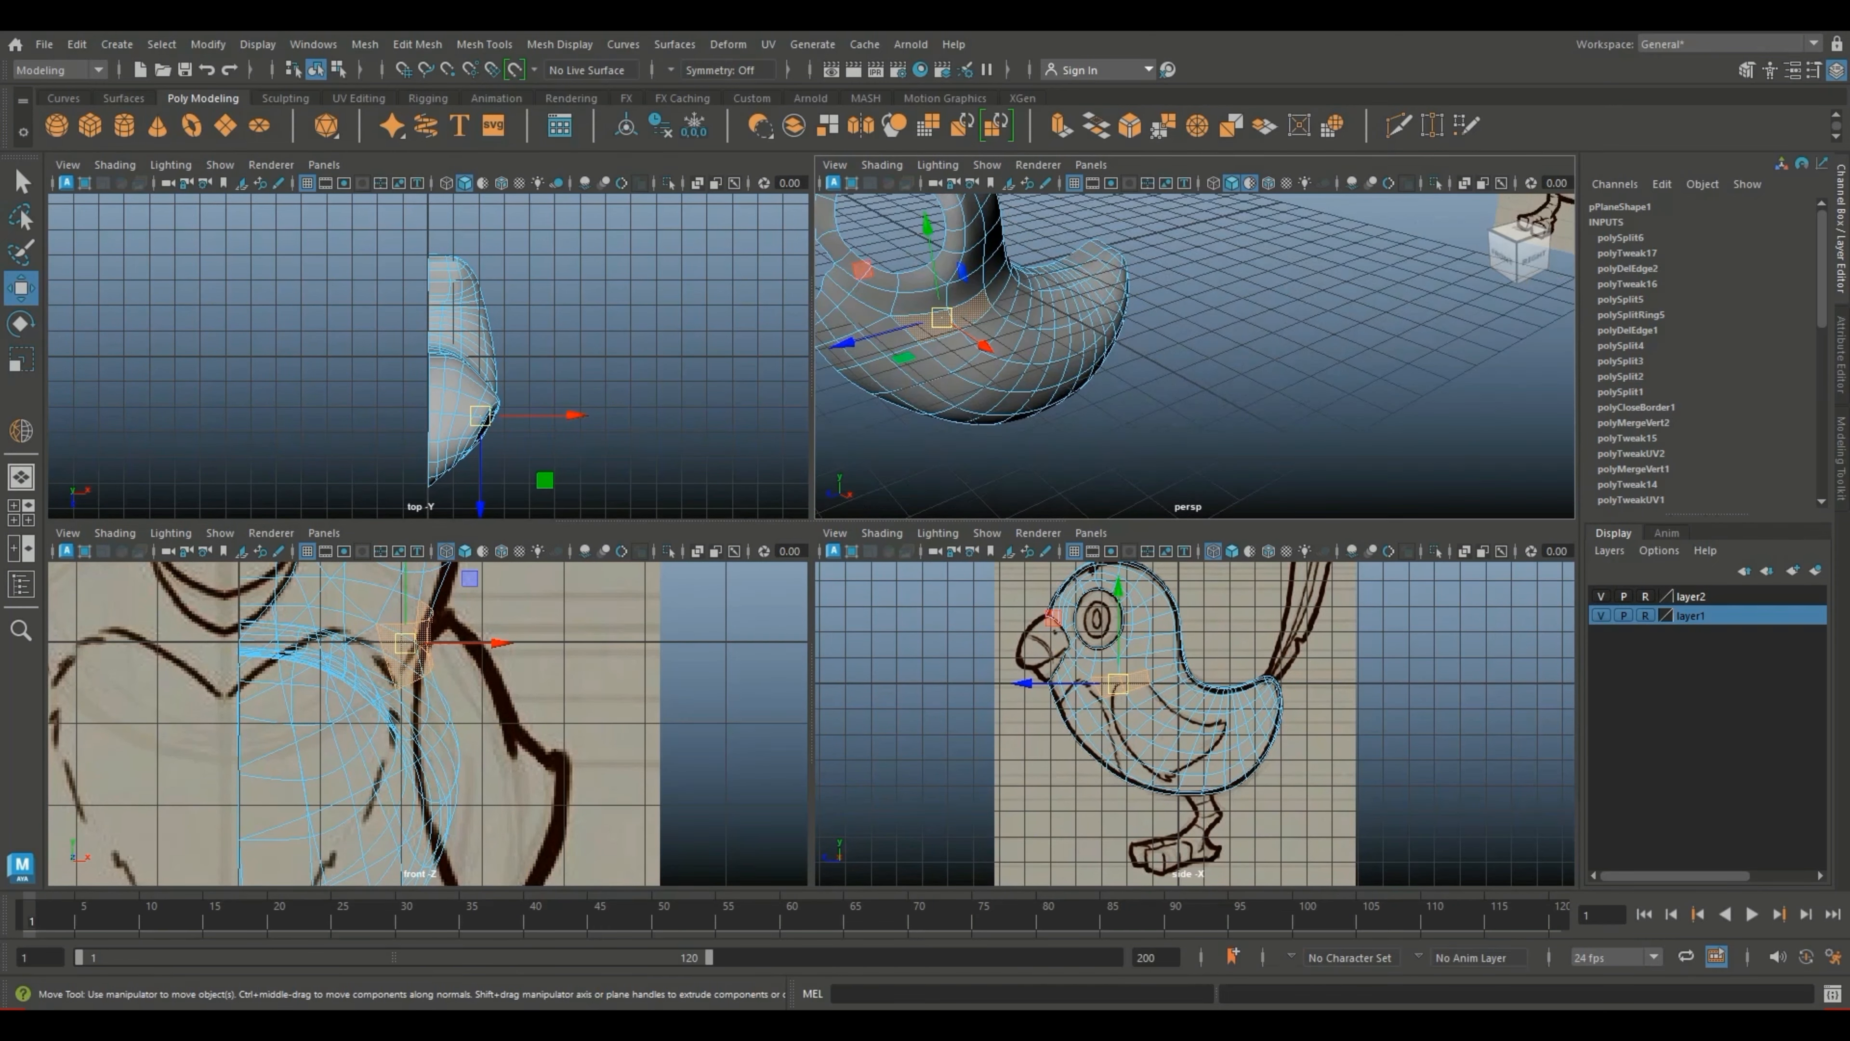
scroll(1110, 329, "down", 3)
key("ctrl+e")
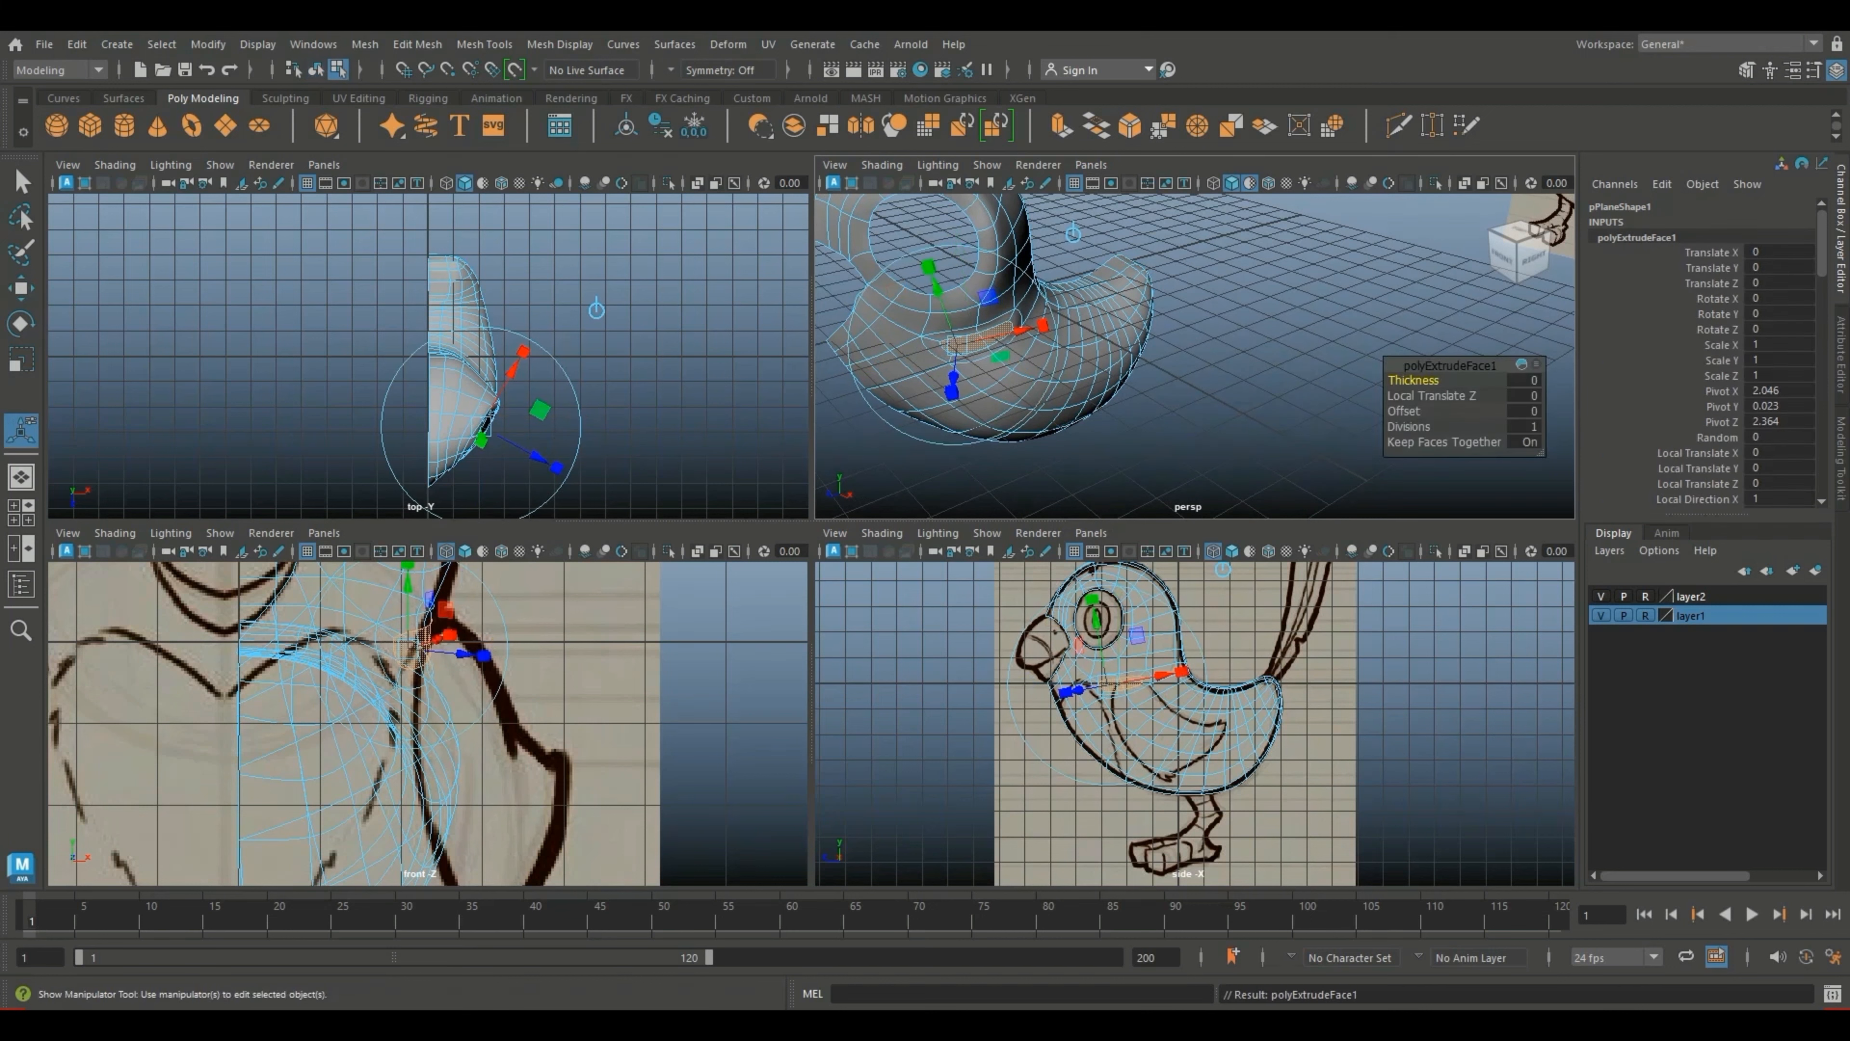
key("w")
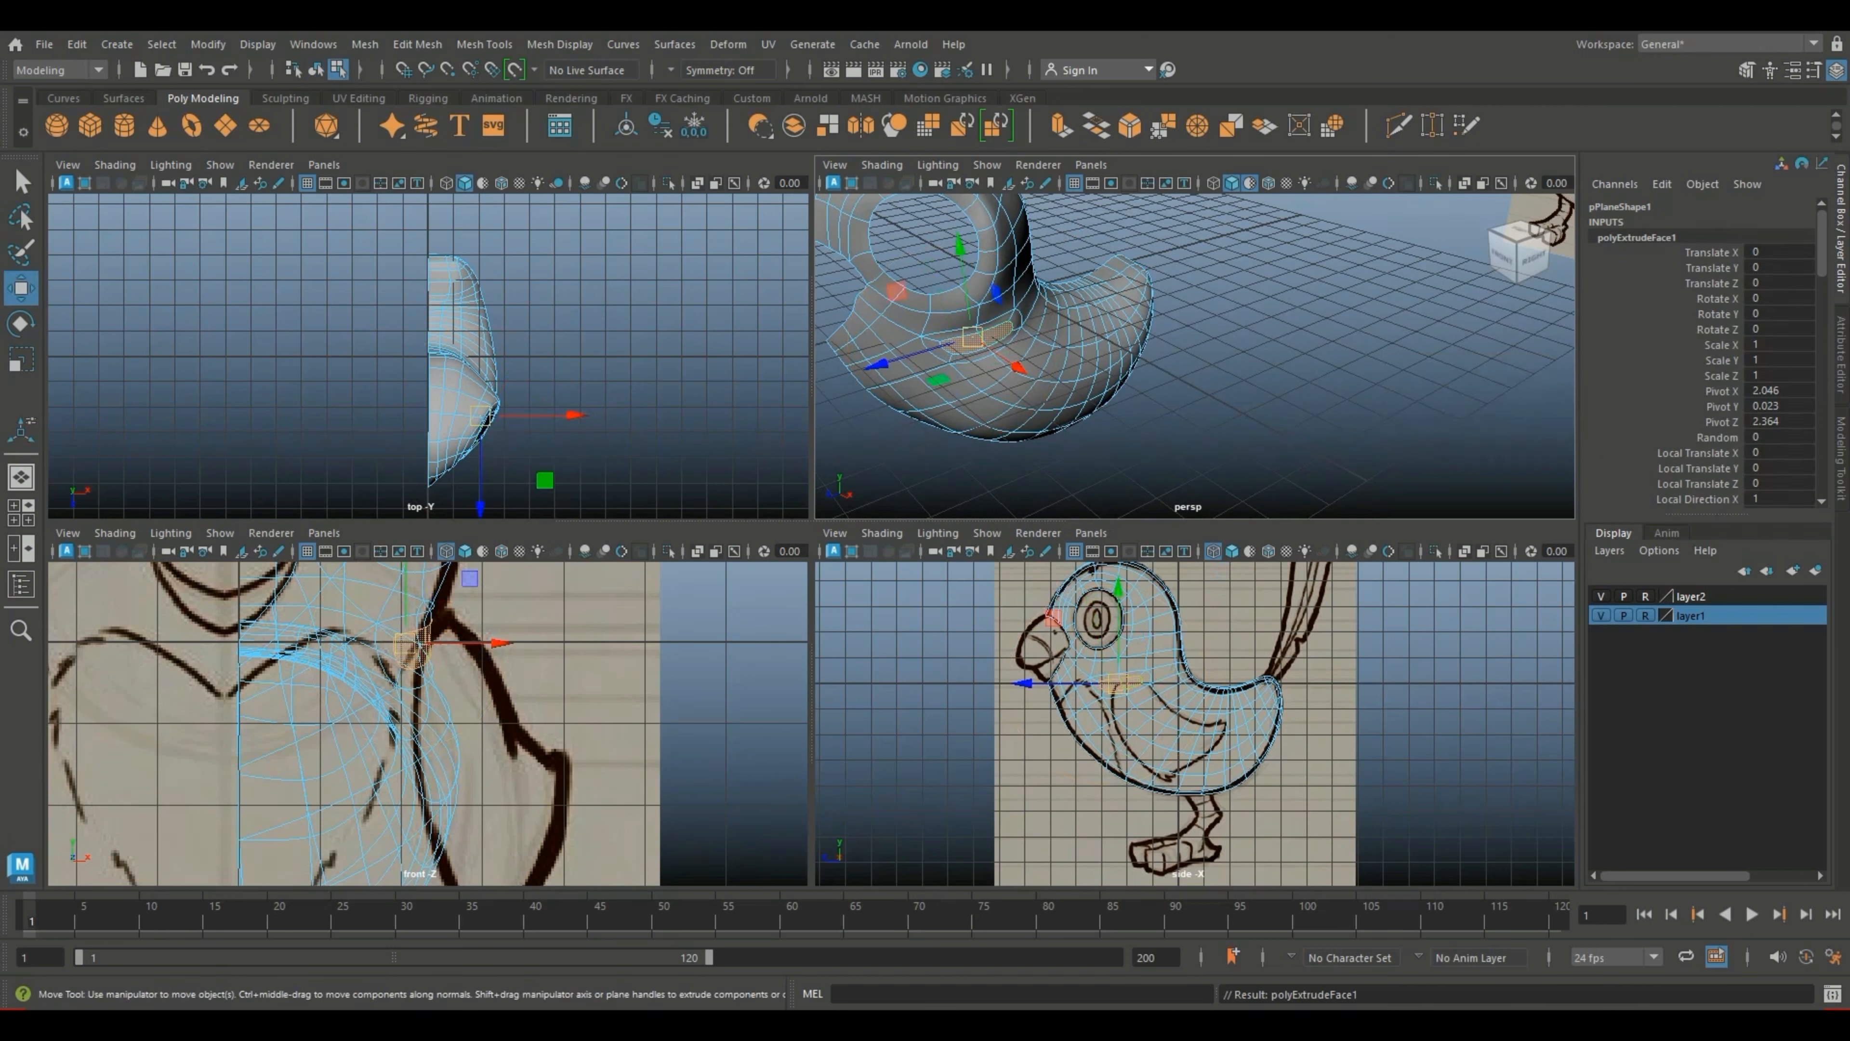
left_click_drag(972, 337, 989, 354)
Step: Turn off the smooth mesh preview and rotate the extruded wing-root faces to point downward along the wing
left_click_drag(1083, 422, 1200, 378, "alt")
key("1")
scroll(1037, 351, "up", 3)
middle_click_drag(1201, 378, 1384, 409, "alt")
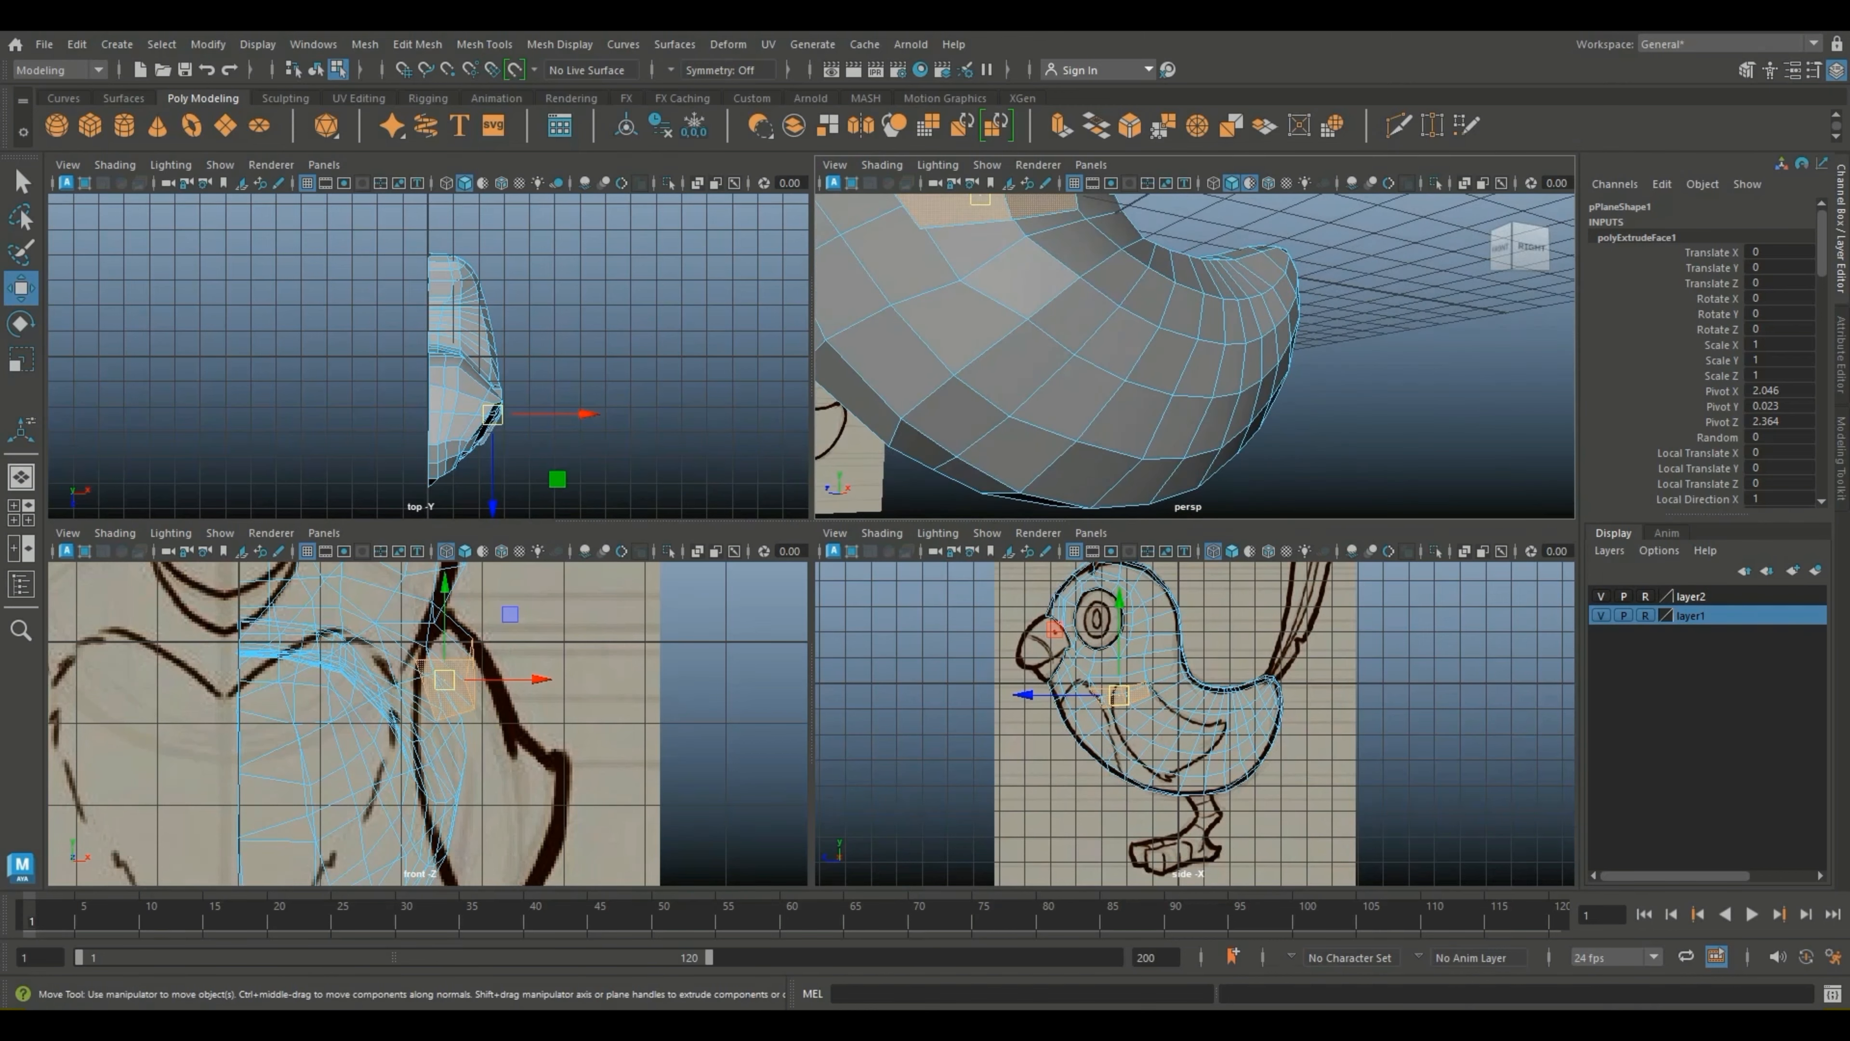
left_click_drag(1239, 397, 1304, 408, "alt")
key("e")
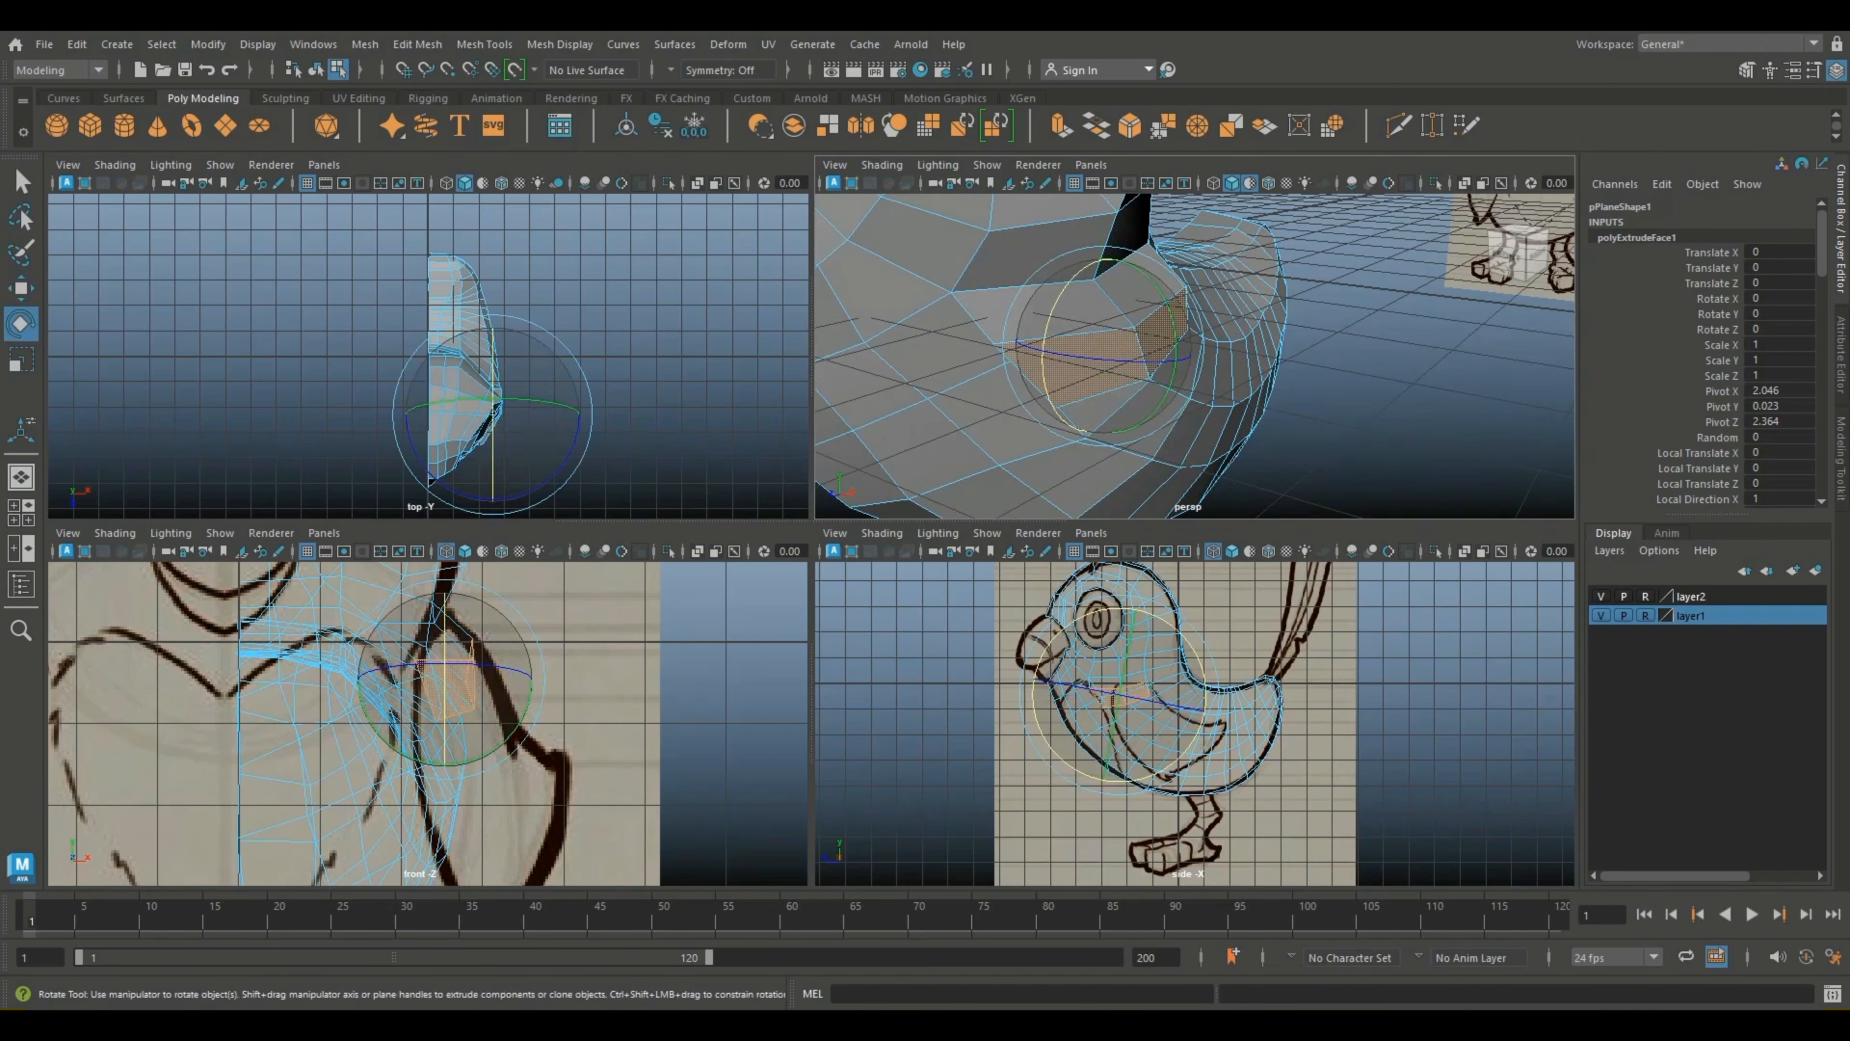
left_click_drag(1169, 311, 1174, 371)
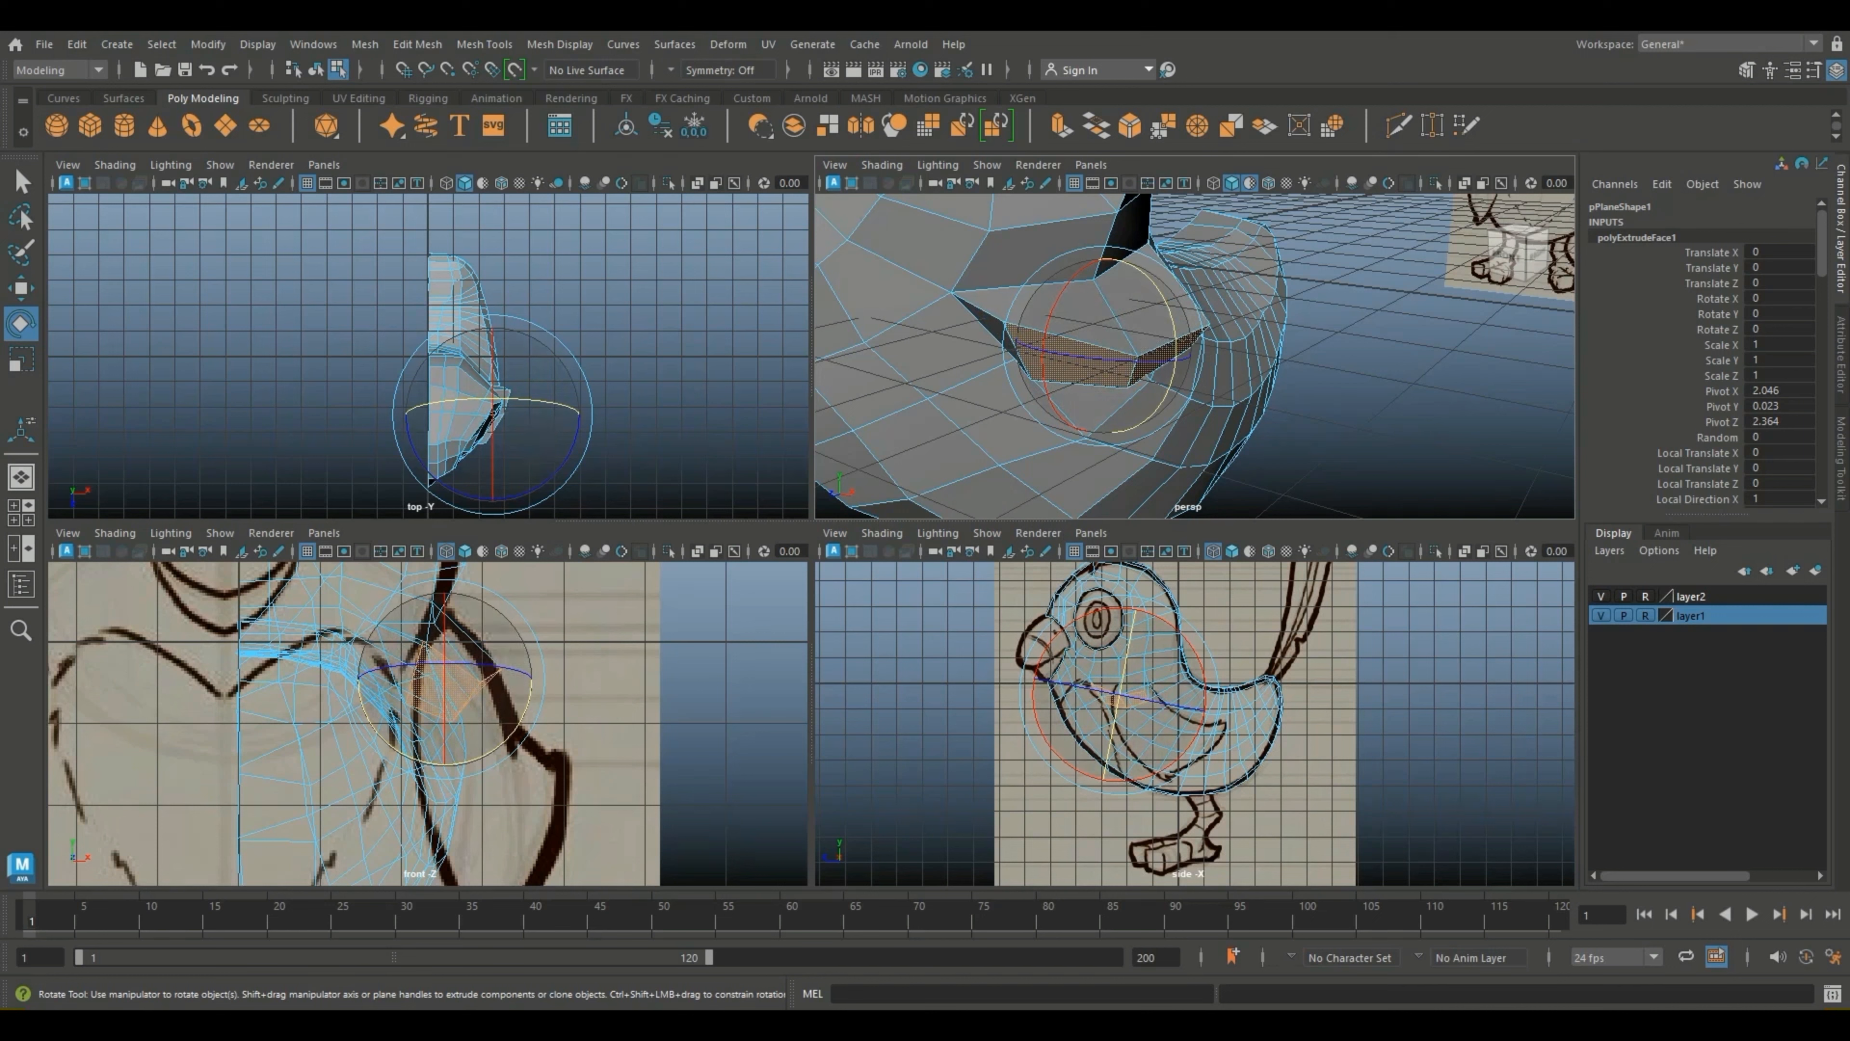
scroll(1194, 724, "up", 3)
scroll(1195, 724, "up", 1)
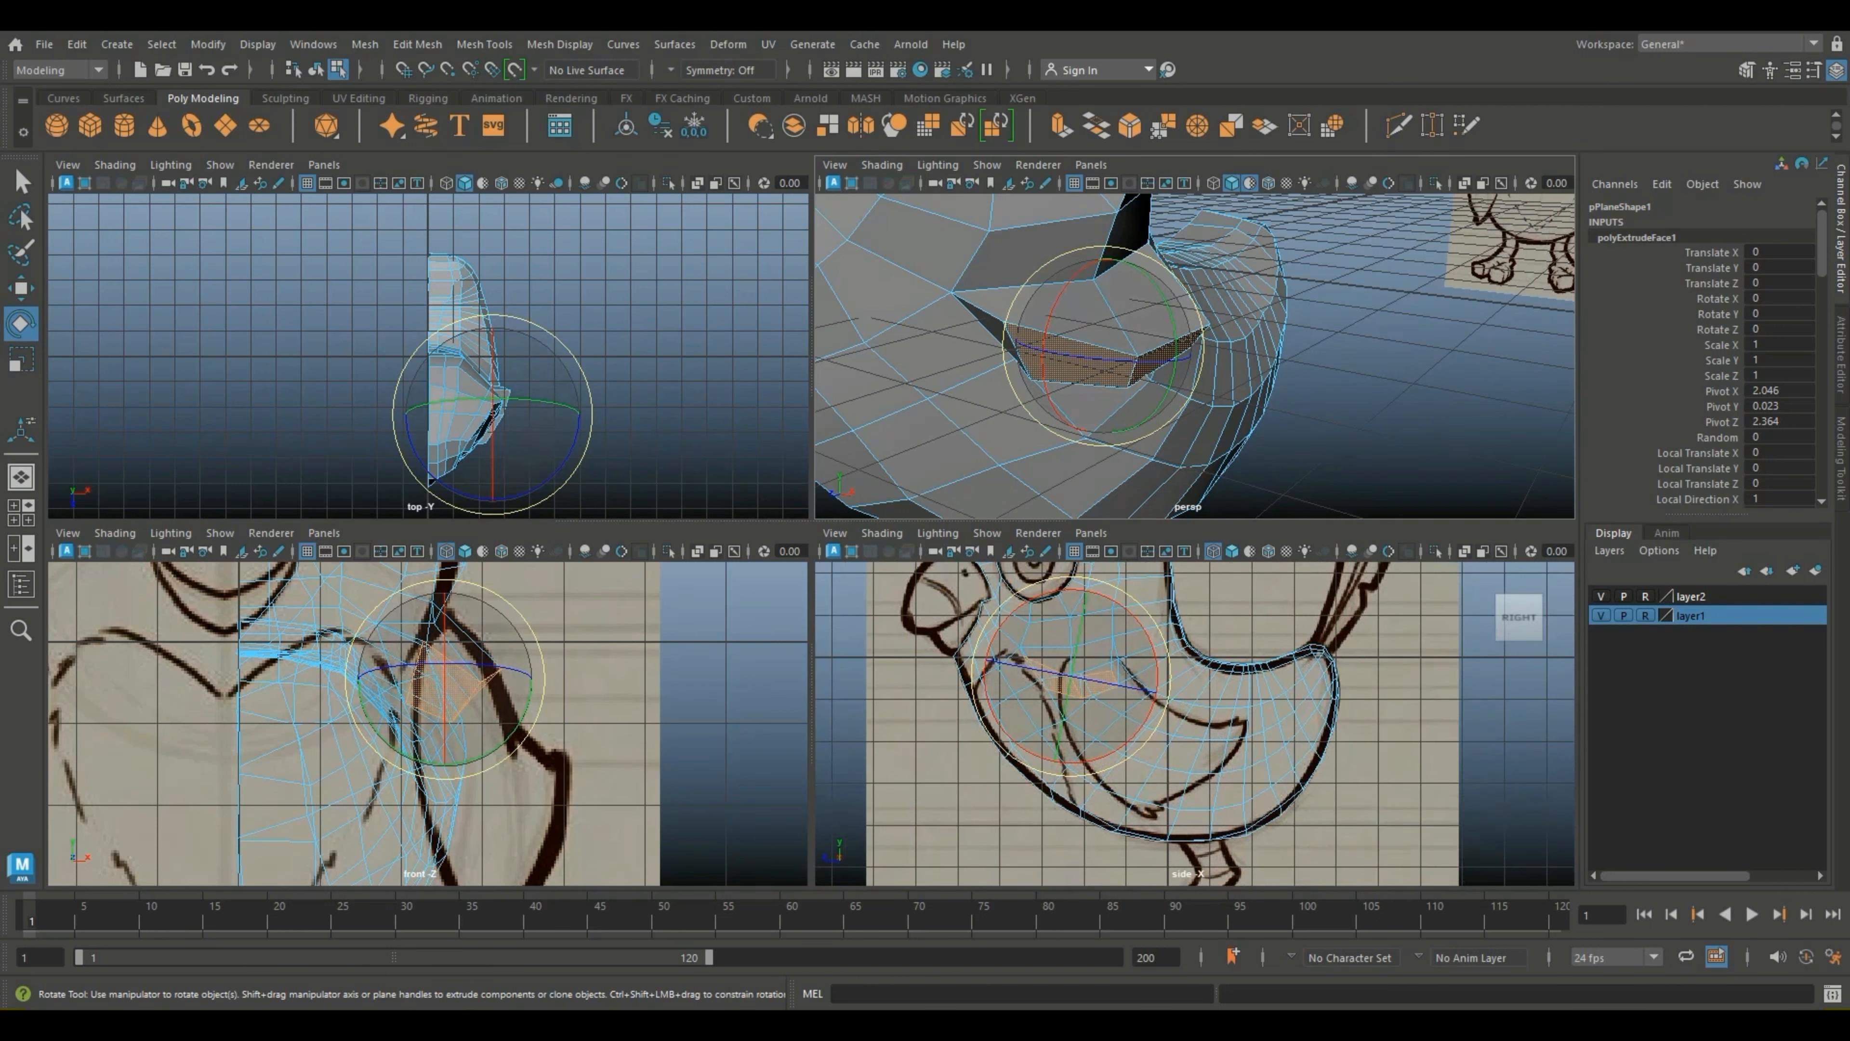
left_click_drag(1169, 657, 1159, 630)
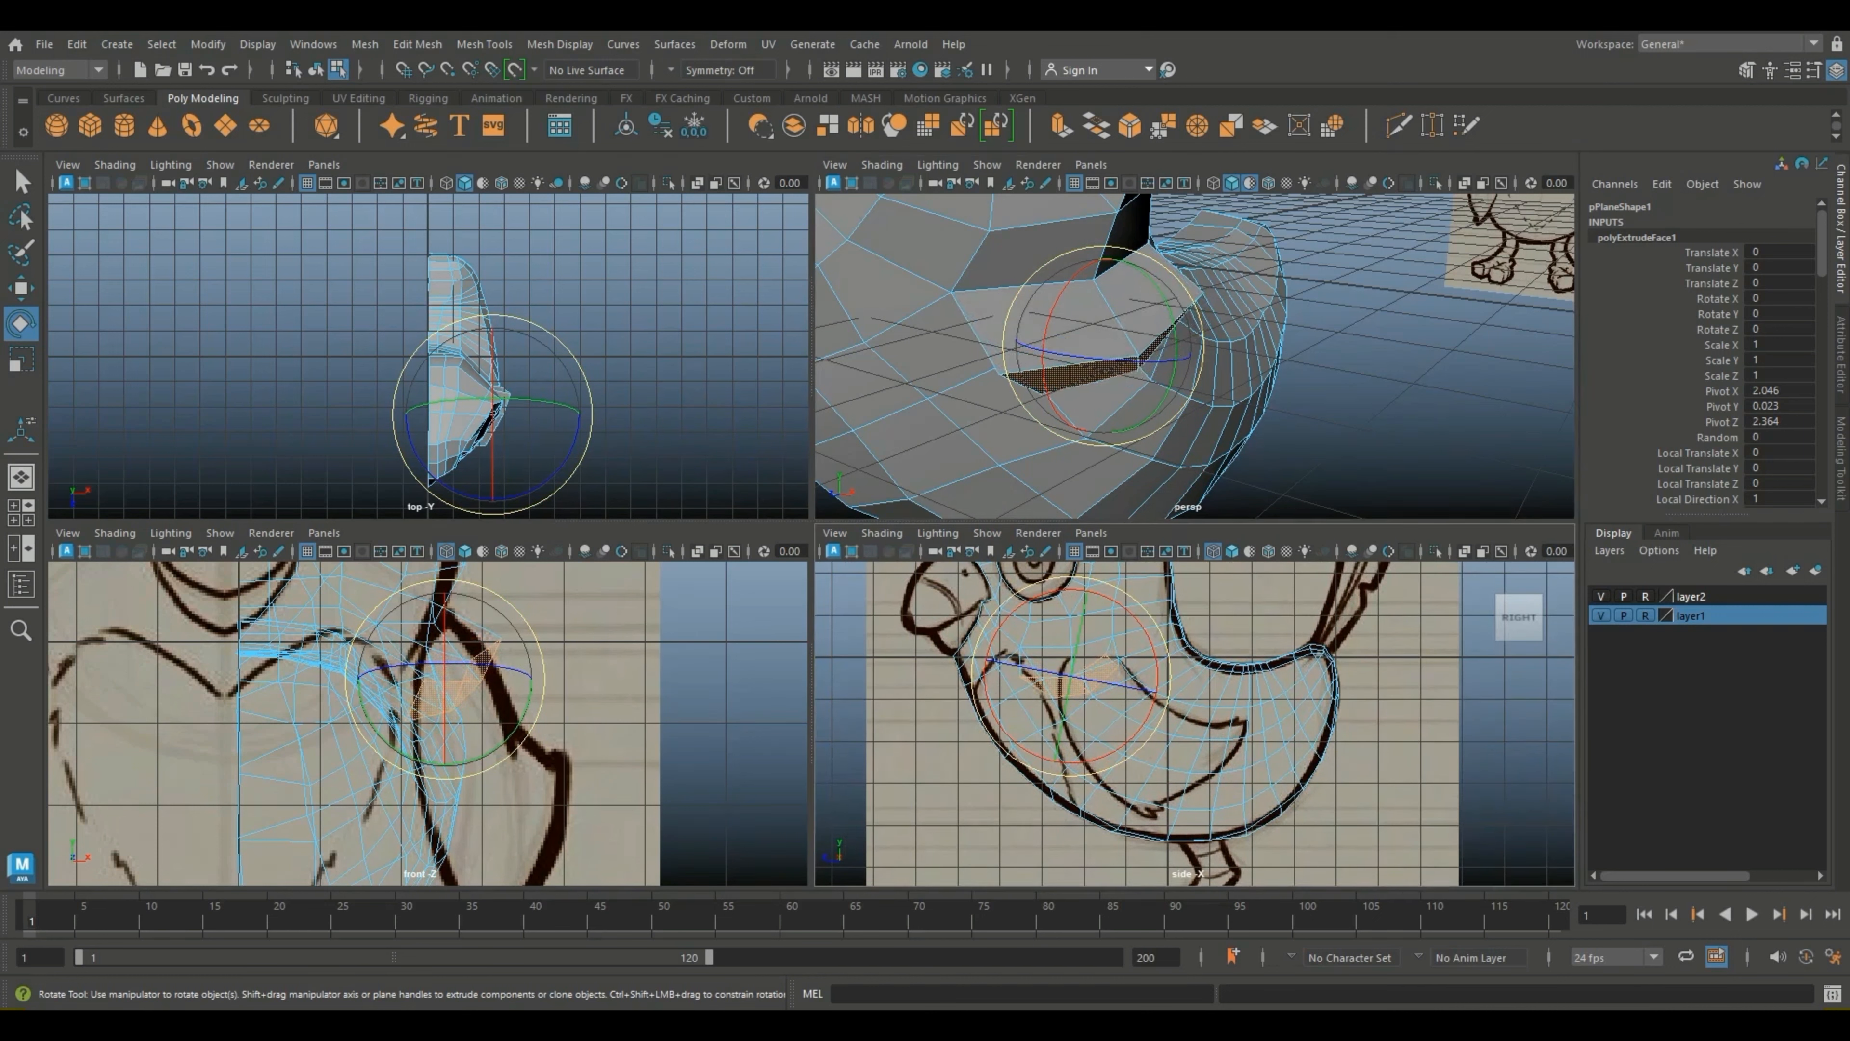
Step: Scale the wing-root faces to flatten them along their short axis
scroll(1160, 645, "up", 3)
key("r")
mouse_move(1020, 659)
left_mouse_down()
mouse_move(987, 658)
mouse_move(1023, 658)
left_mouse_up()
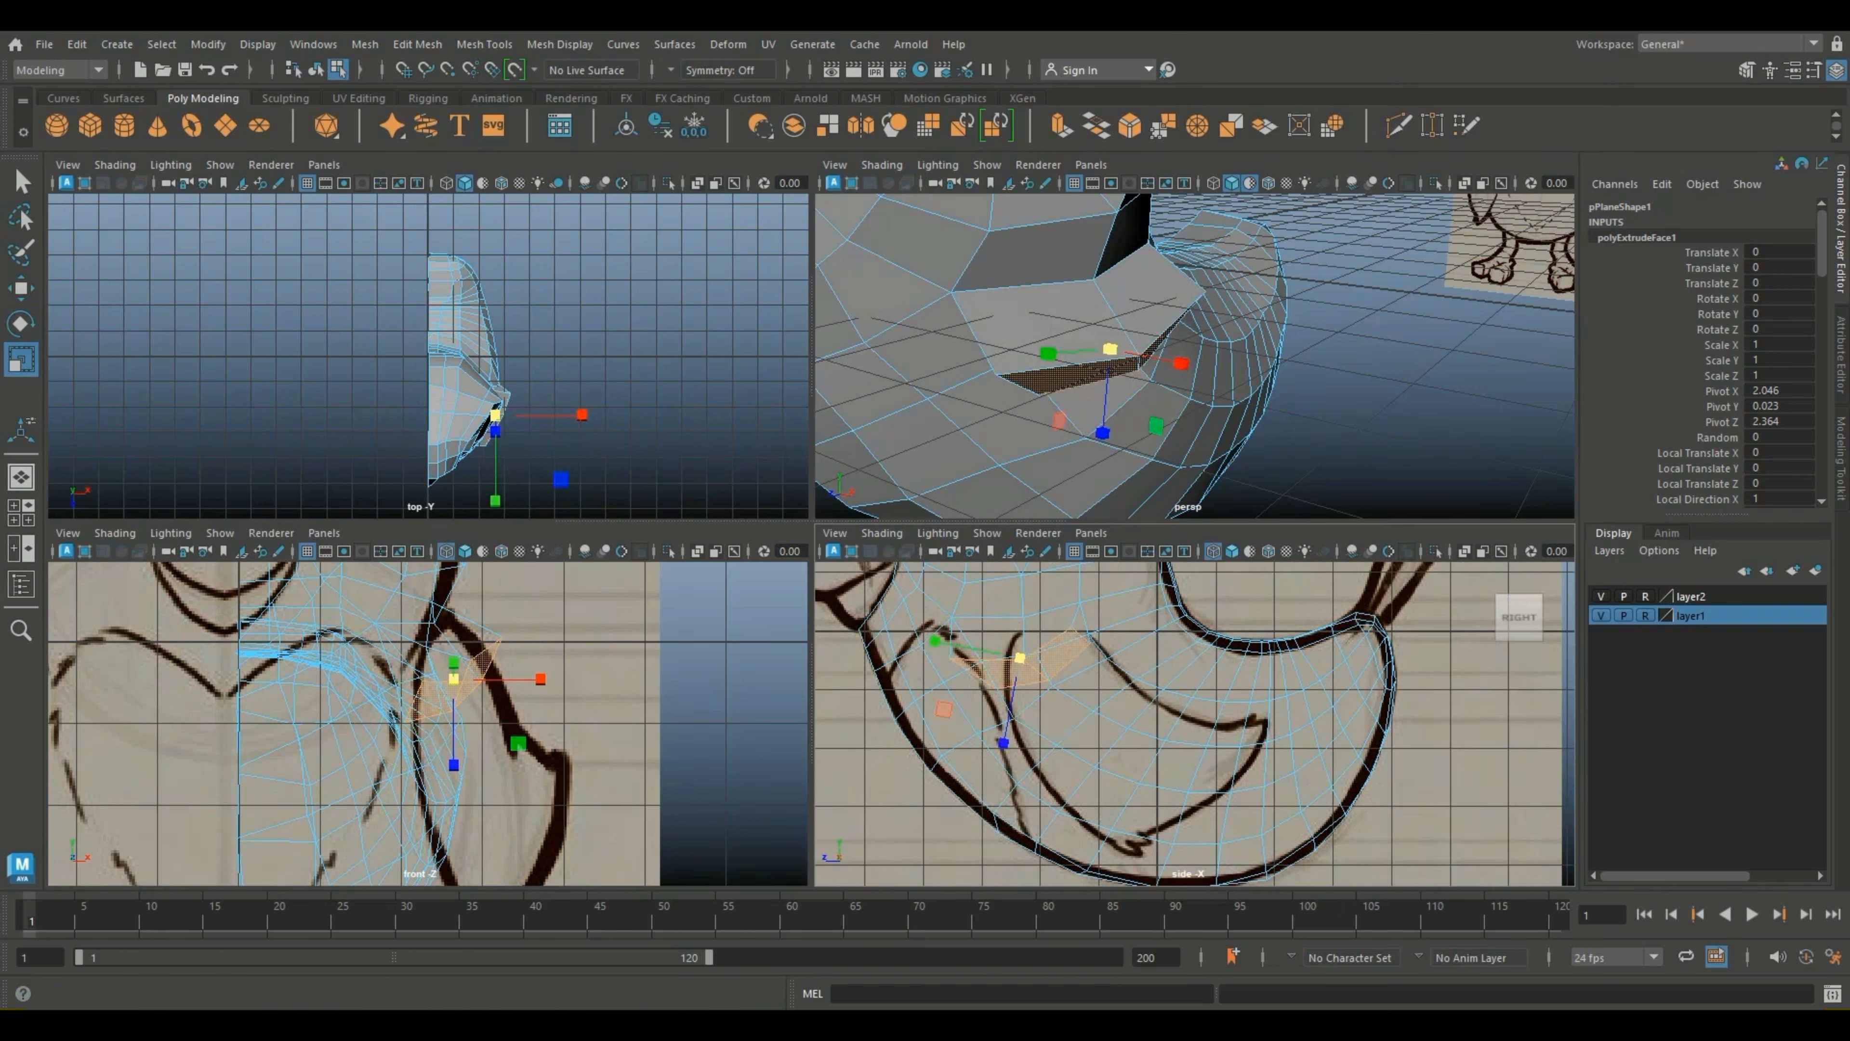
left_click_drag(1179, 408, 1173, 284, "alt")
middle_click_drag(1173, 248, 1166, 358, "alt")
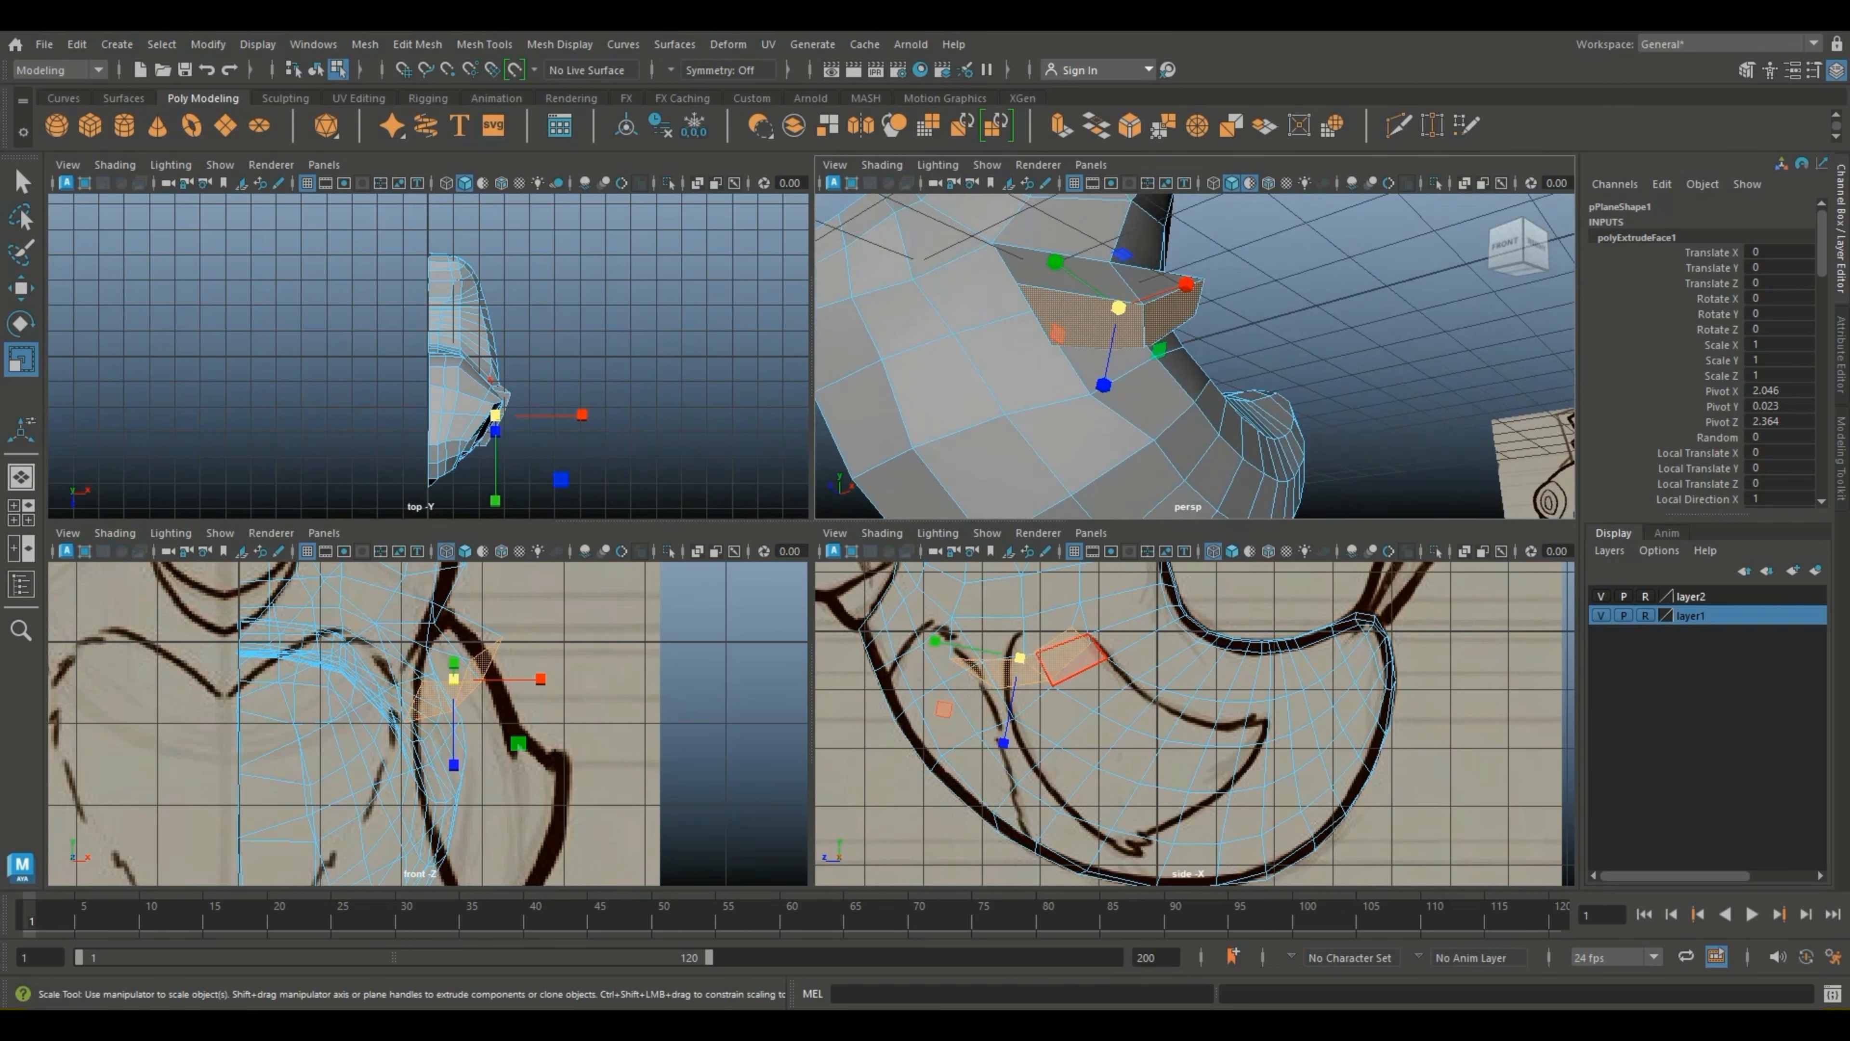
left_click_drag(1103, 385, 1112, 335)
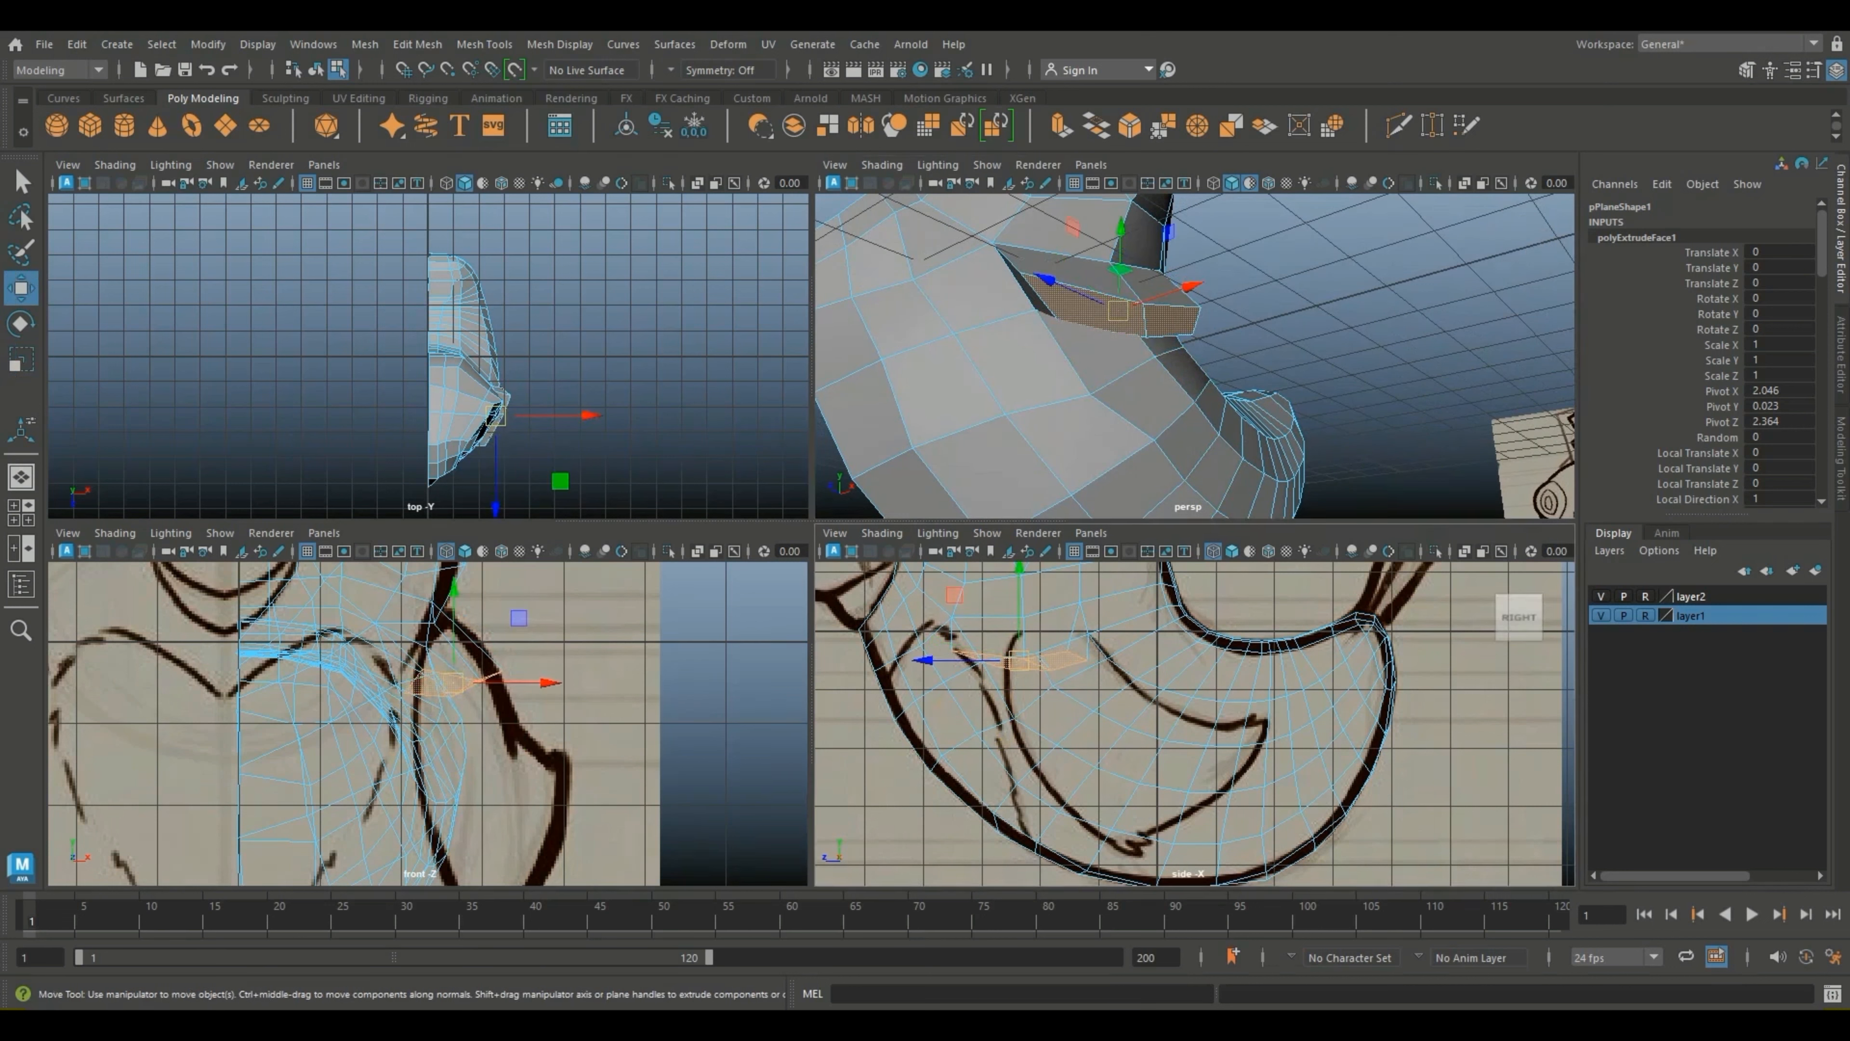
Step: Reposition, tilt and rescale the wing-root faces so they slant across the drawn wing's upper end in the side view
key("w")
key("e")
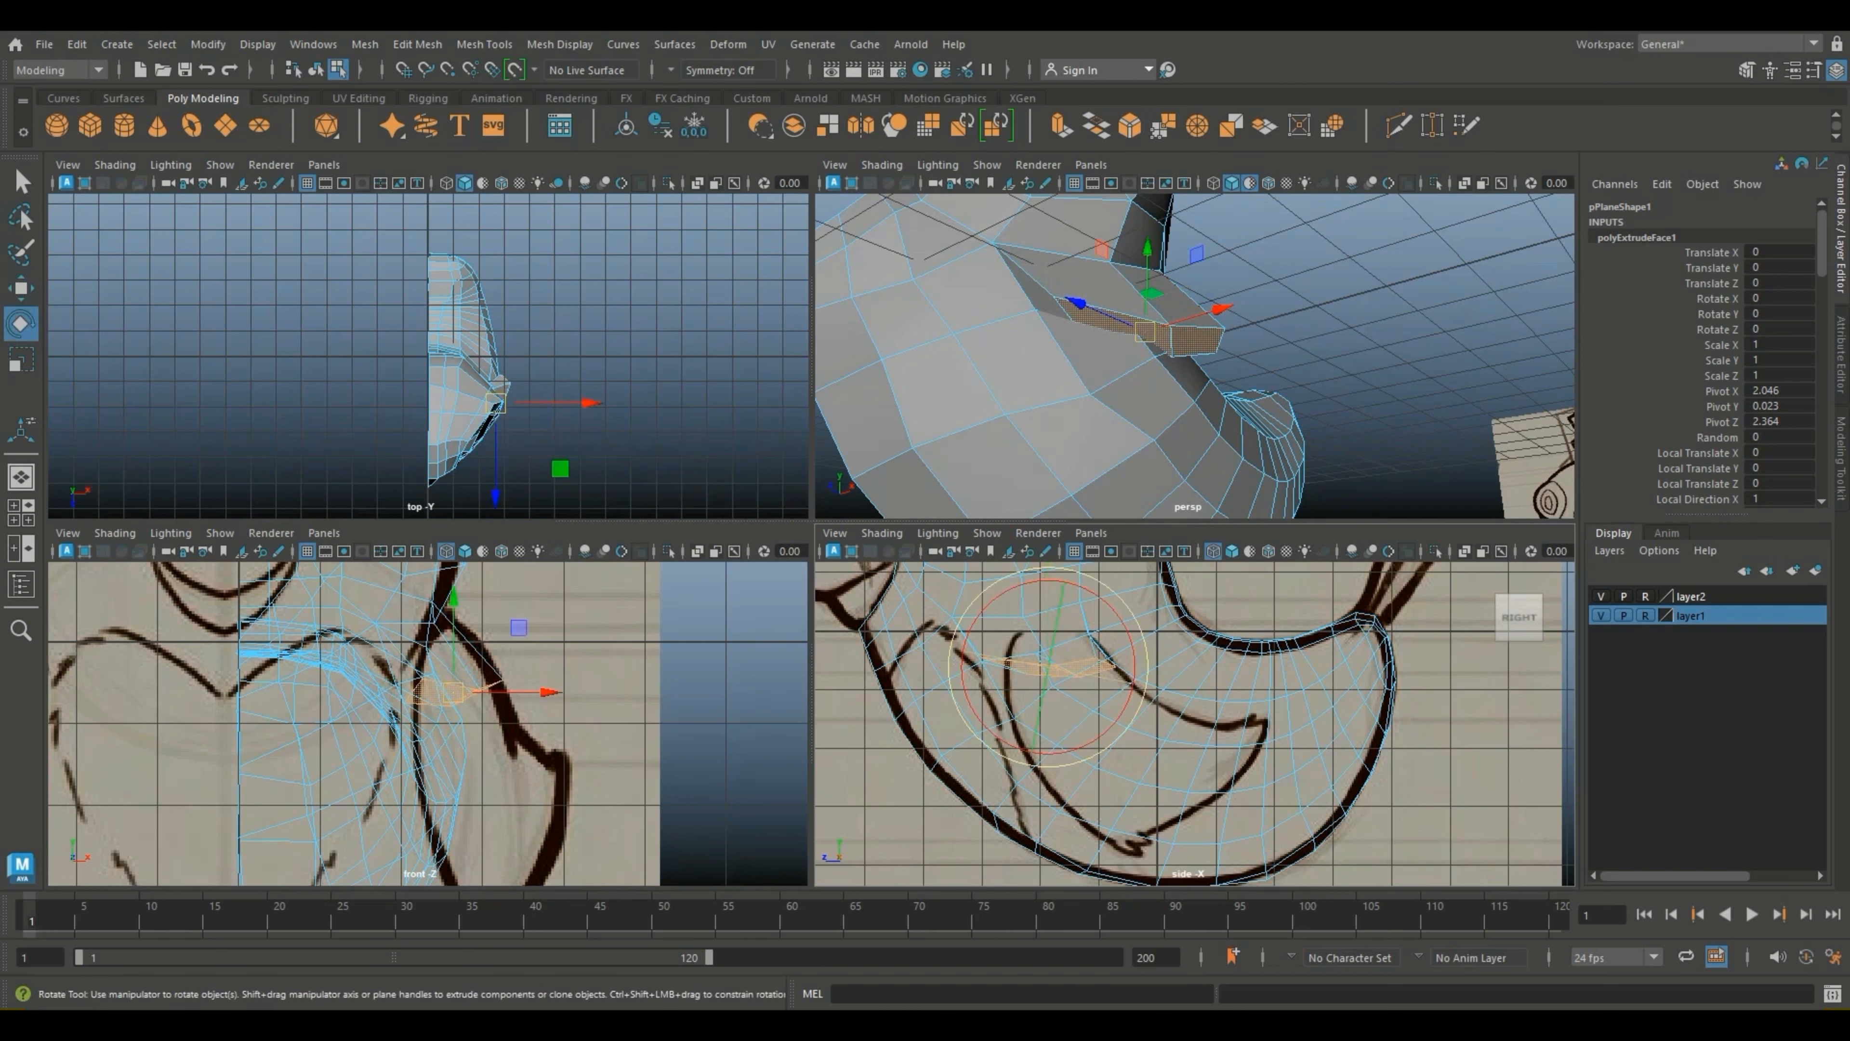
left_click_drag(1134, 652, 1130, 638)
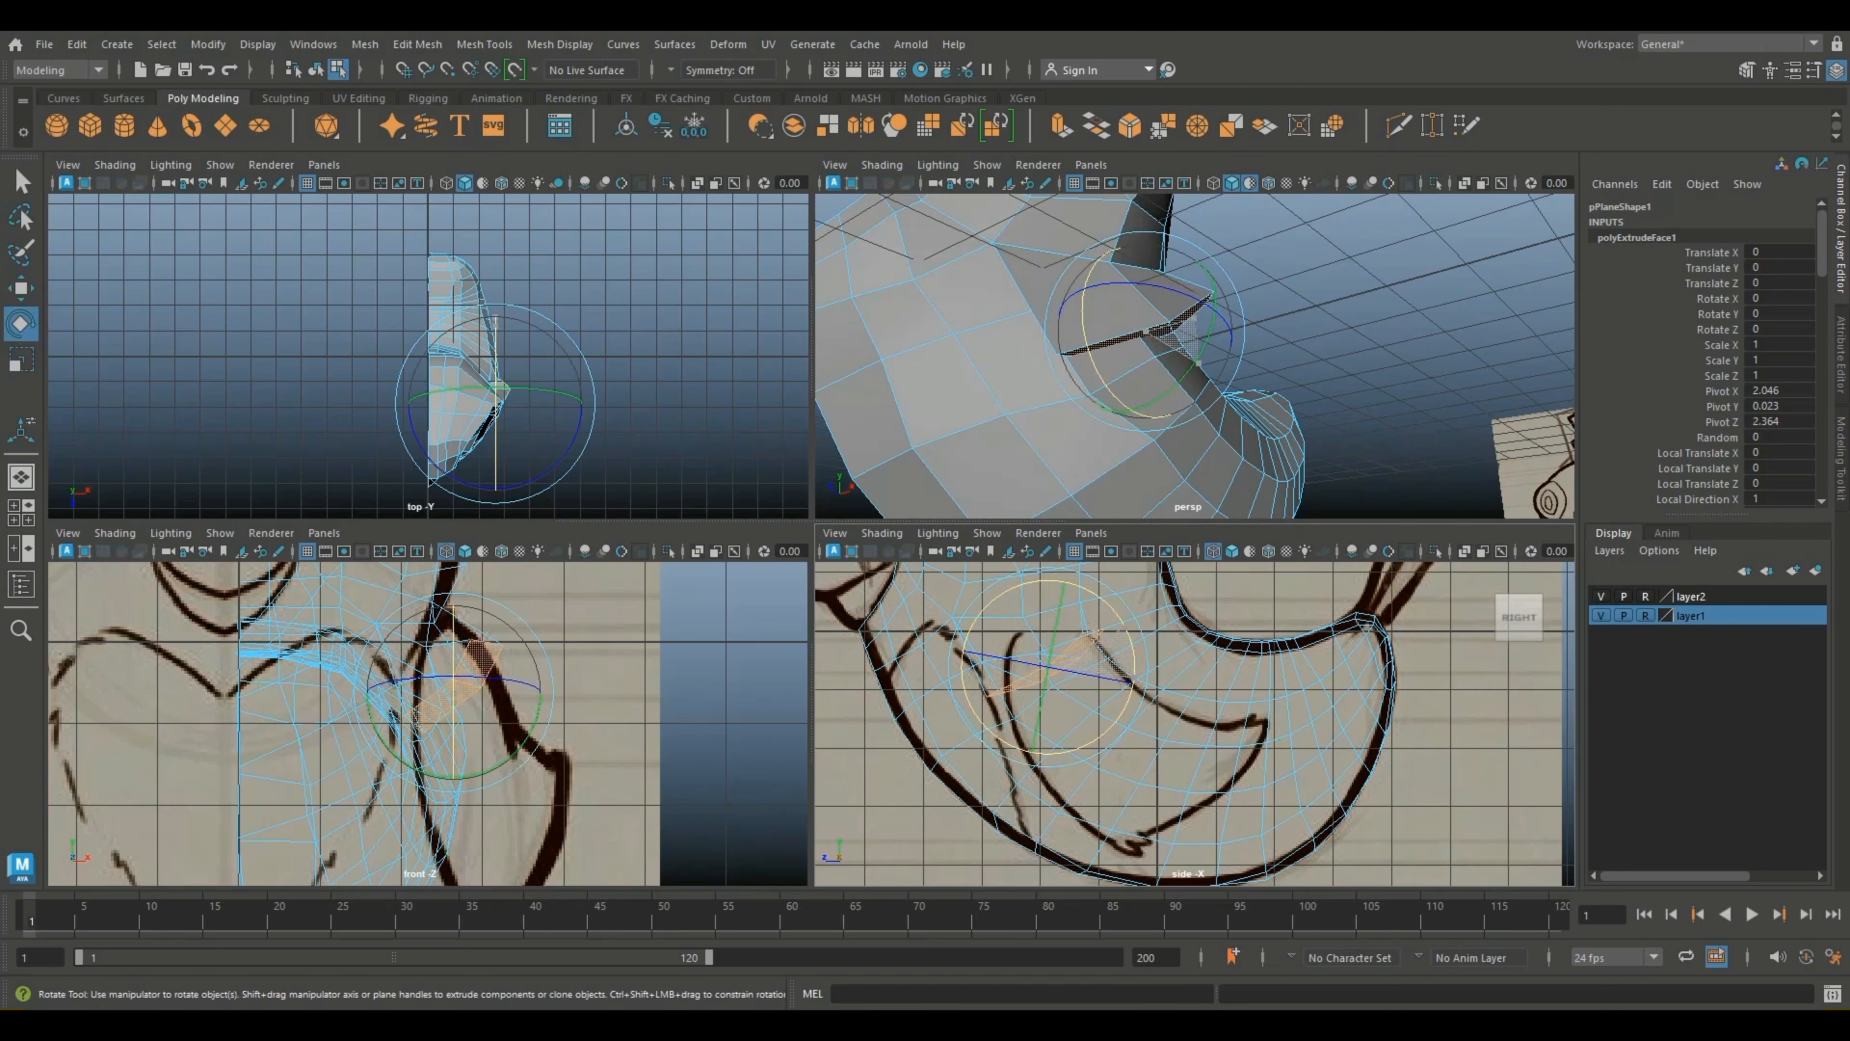
key("r")
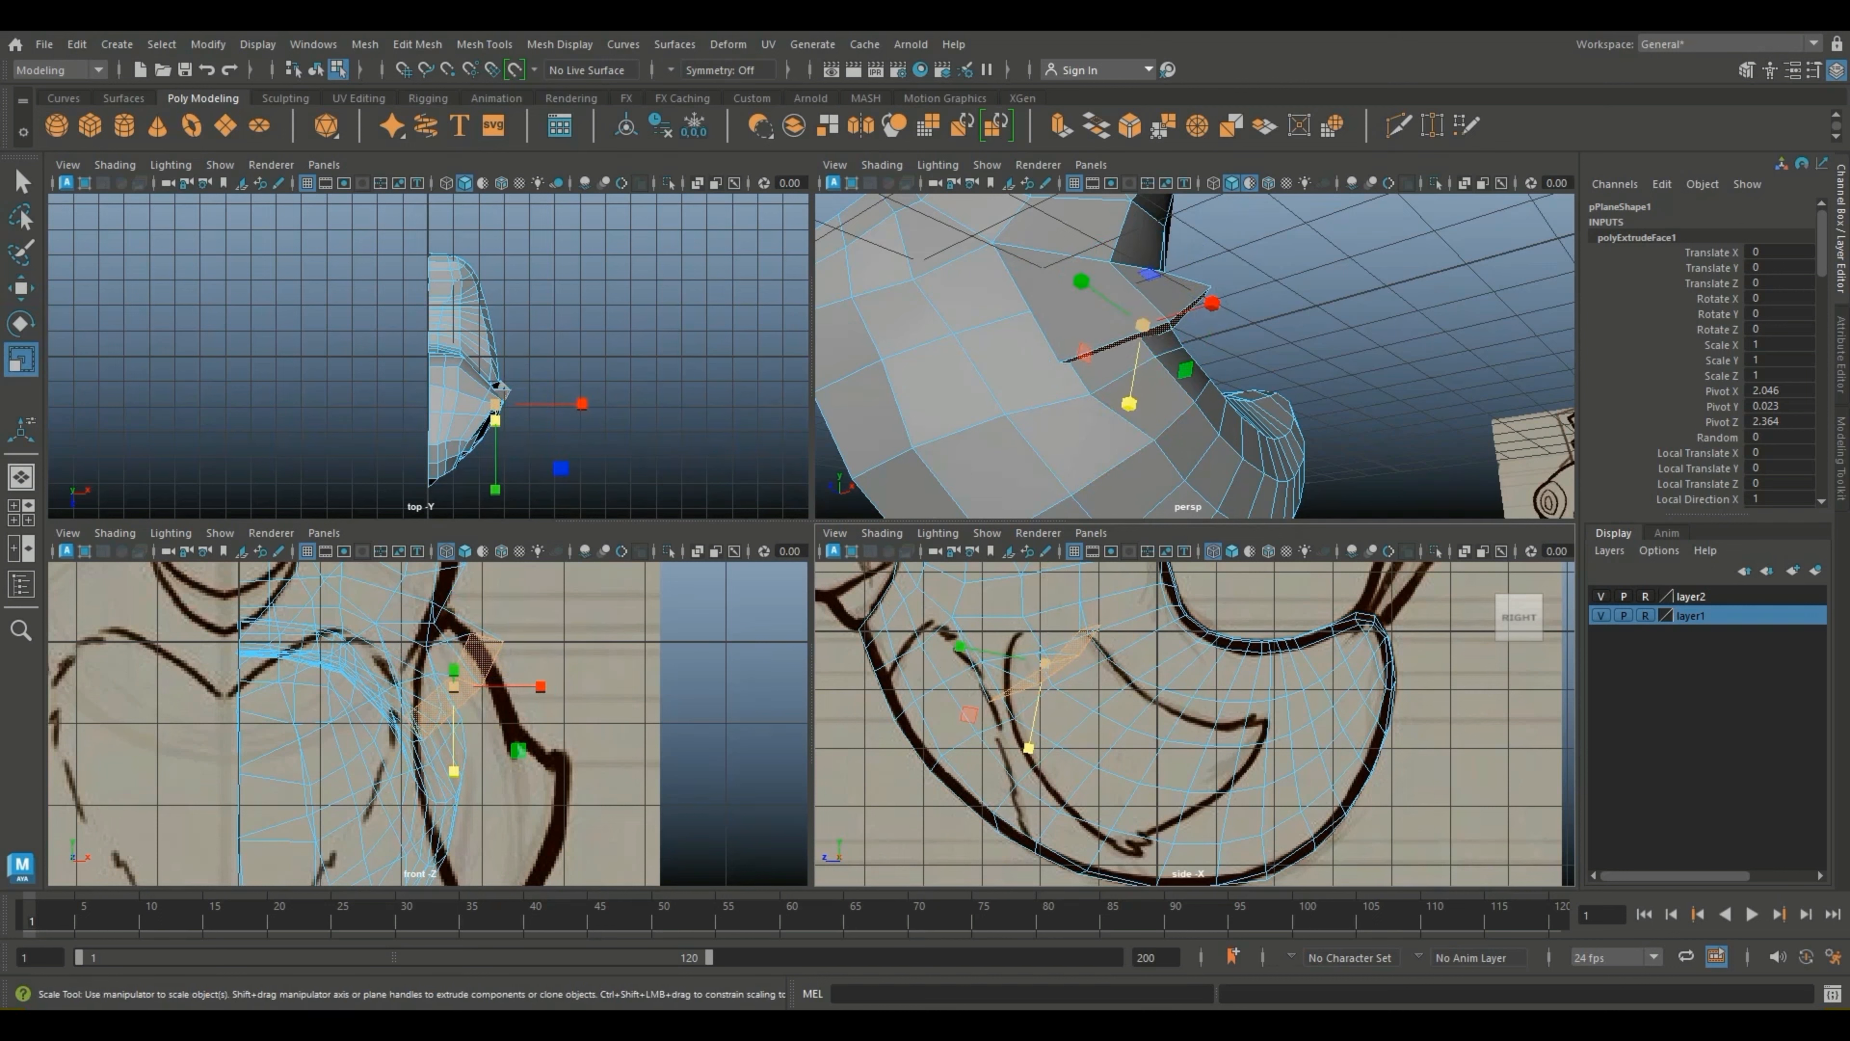
left_click_drag(1045, 664, 1027, 664)
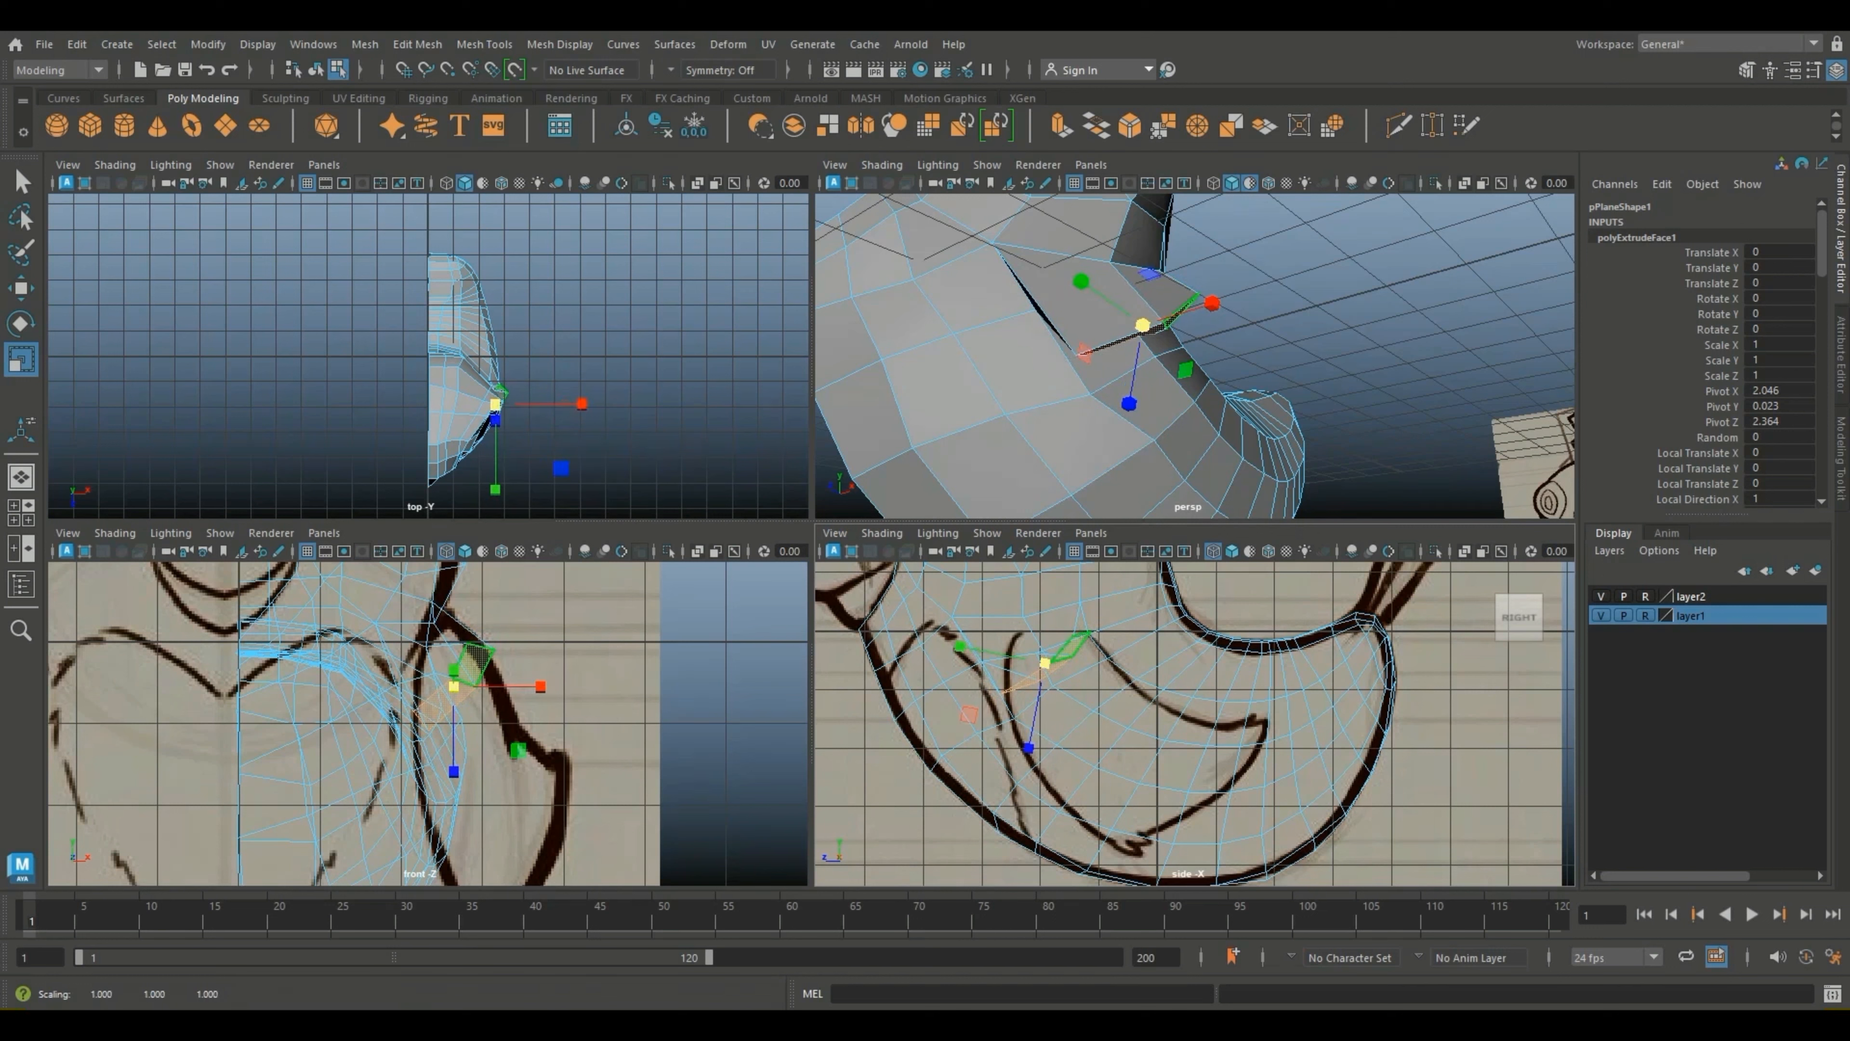
key("w")
left_click_drag(1268, 415, 1312, 328, "alt")
left_click_drag(1121, 316, 1126, 283)
Step: Extrude the wing-root faces again, move the new section down and outward along the drawn wing, and widen it
key("ctrl+e")
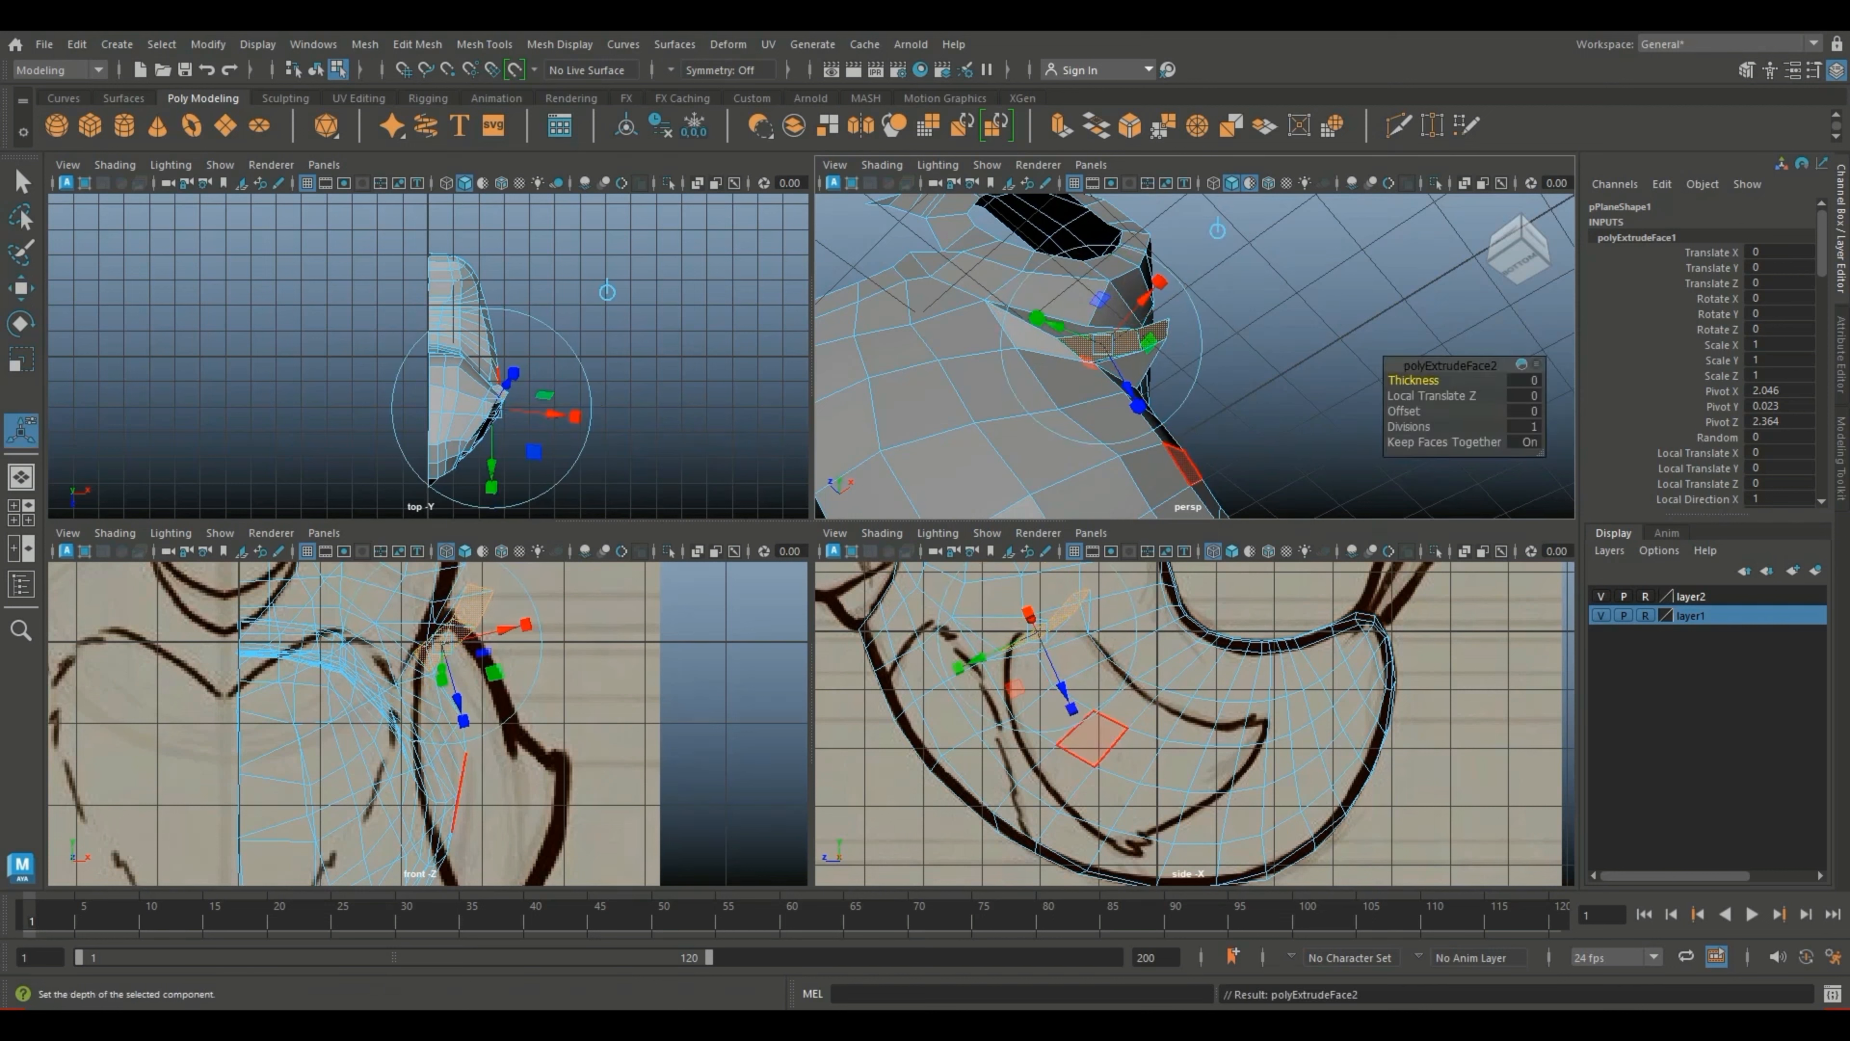
key("w")
left_click_drag(1045, 620, 1081, 709)
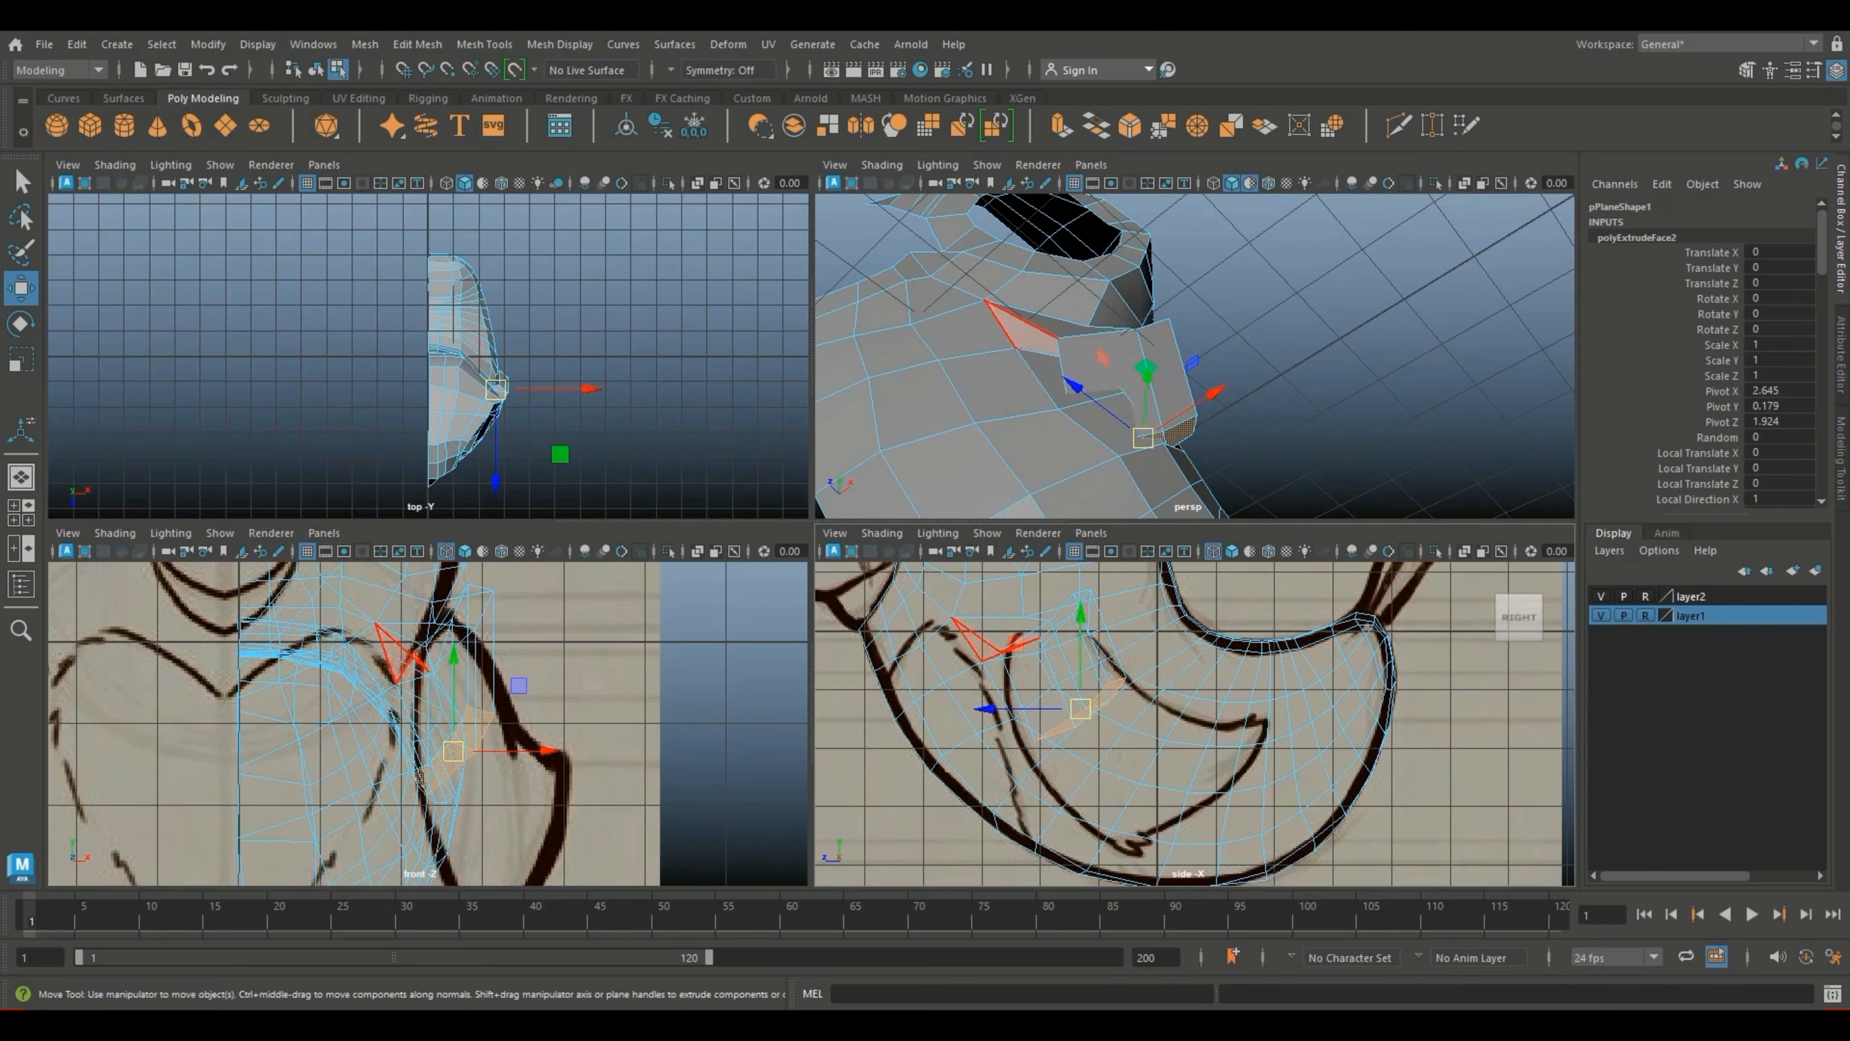
left_click_drag(1195, 365, 1035, 335, "alt")
left_click_drag(1096, 483, 1070, 435)
key("r")
left_click(1031, 501)
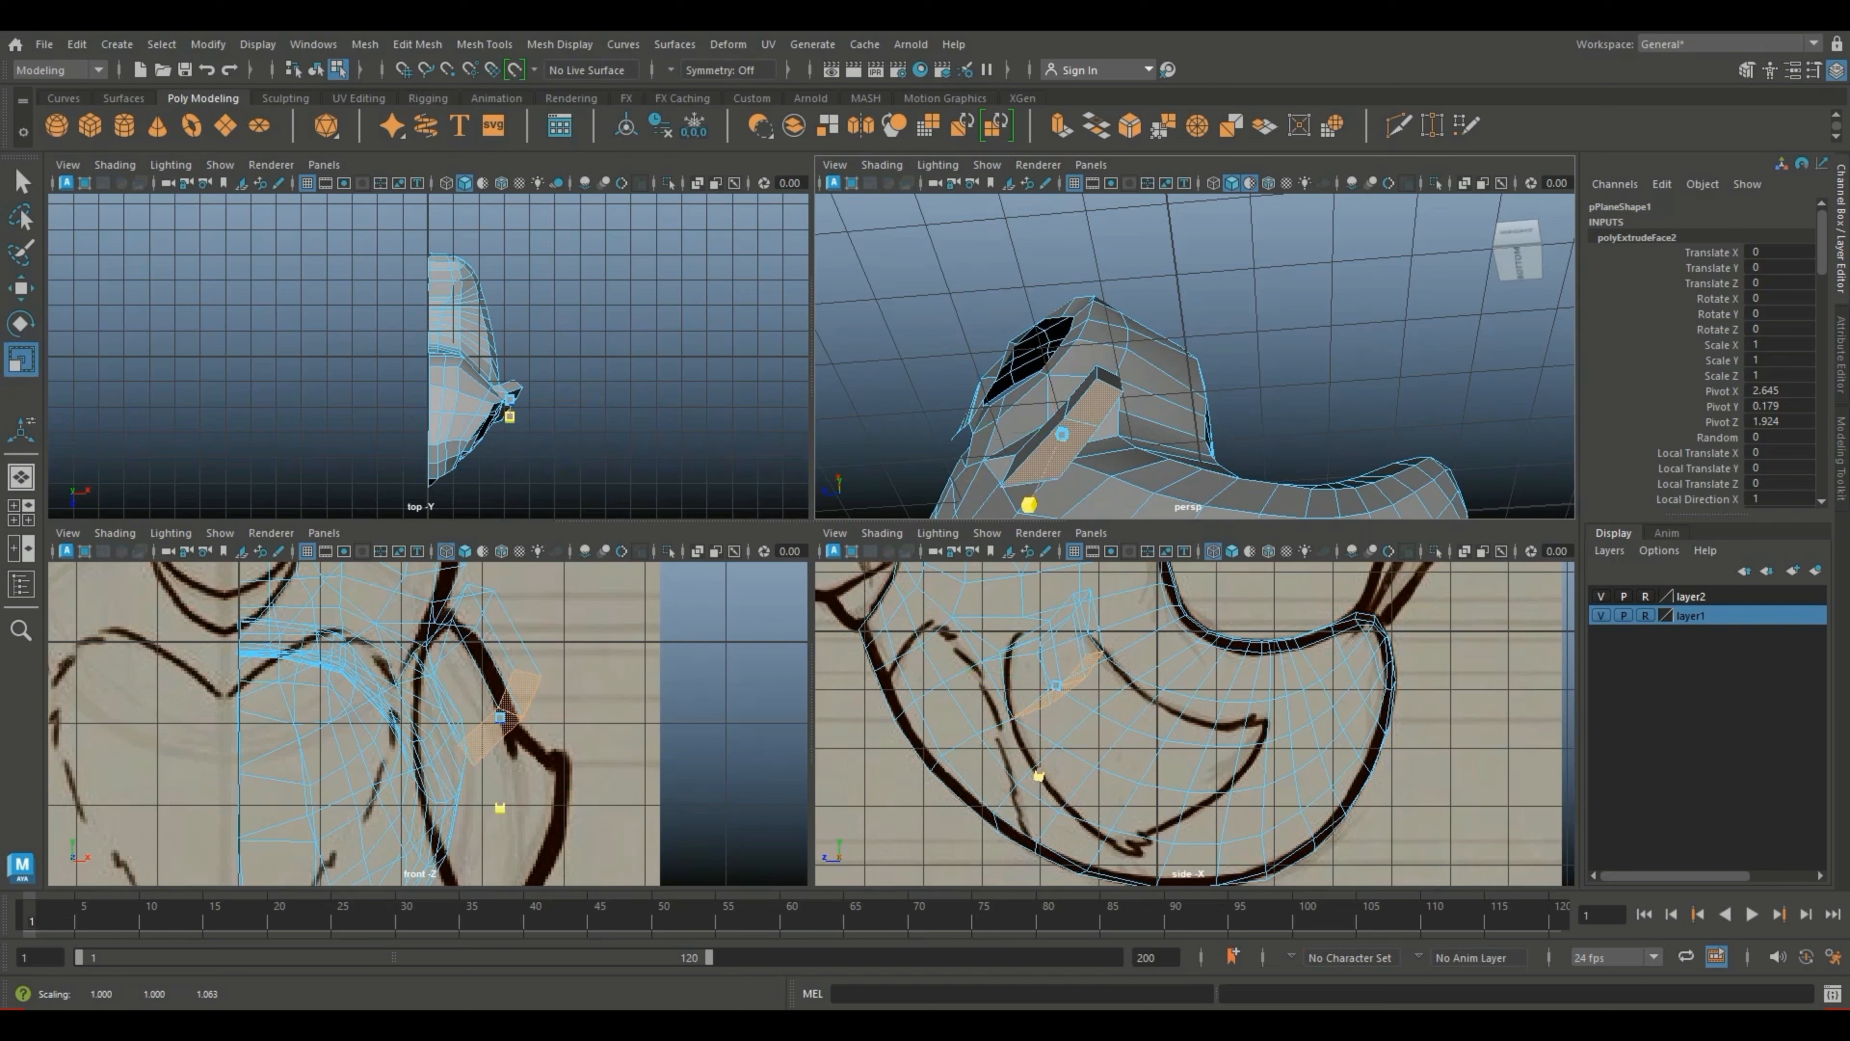
Step: Extrude another wing section down and back to the middle of the drawn wing and widen it across the wing
key("ctrl+e")
key("w")
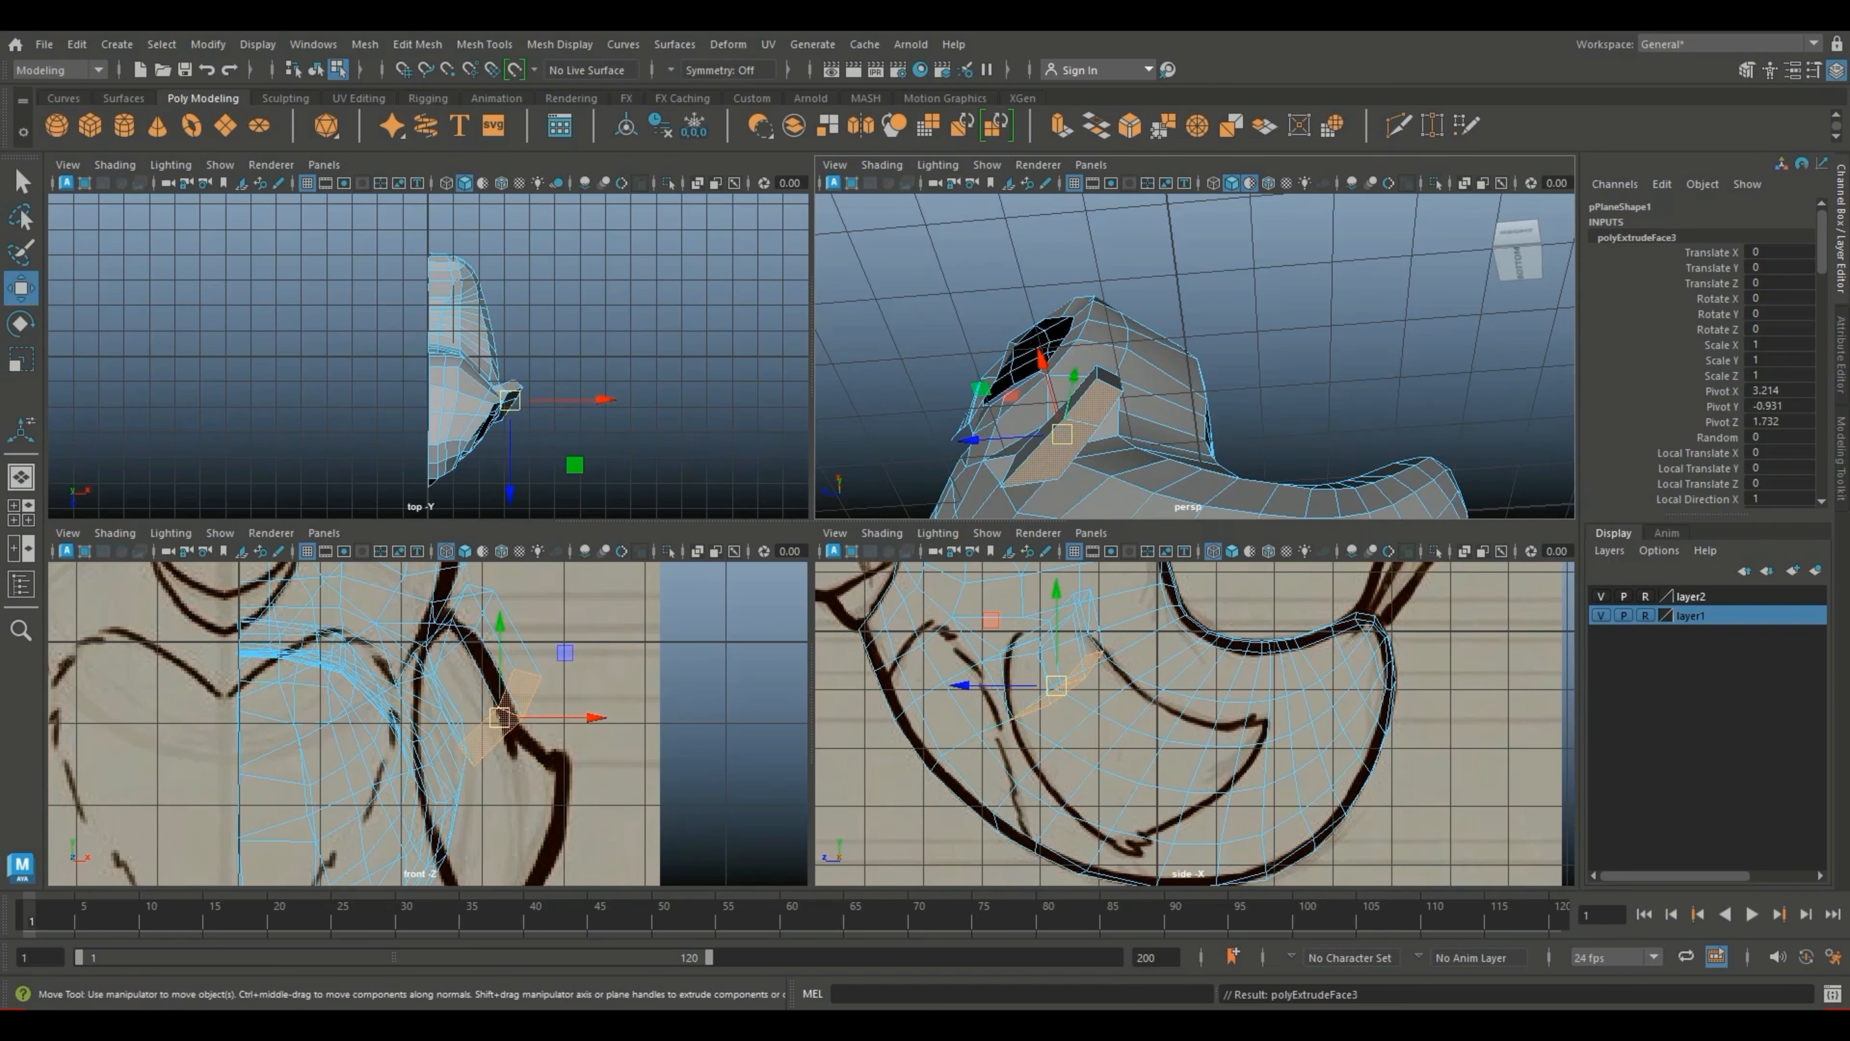
left_click_drag(1057, 686, 1126, 766)
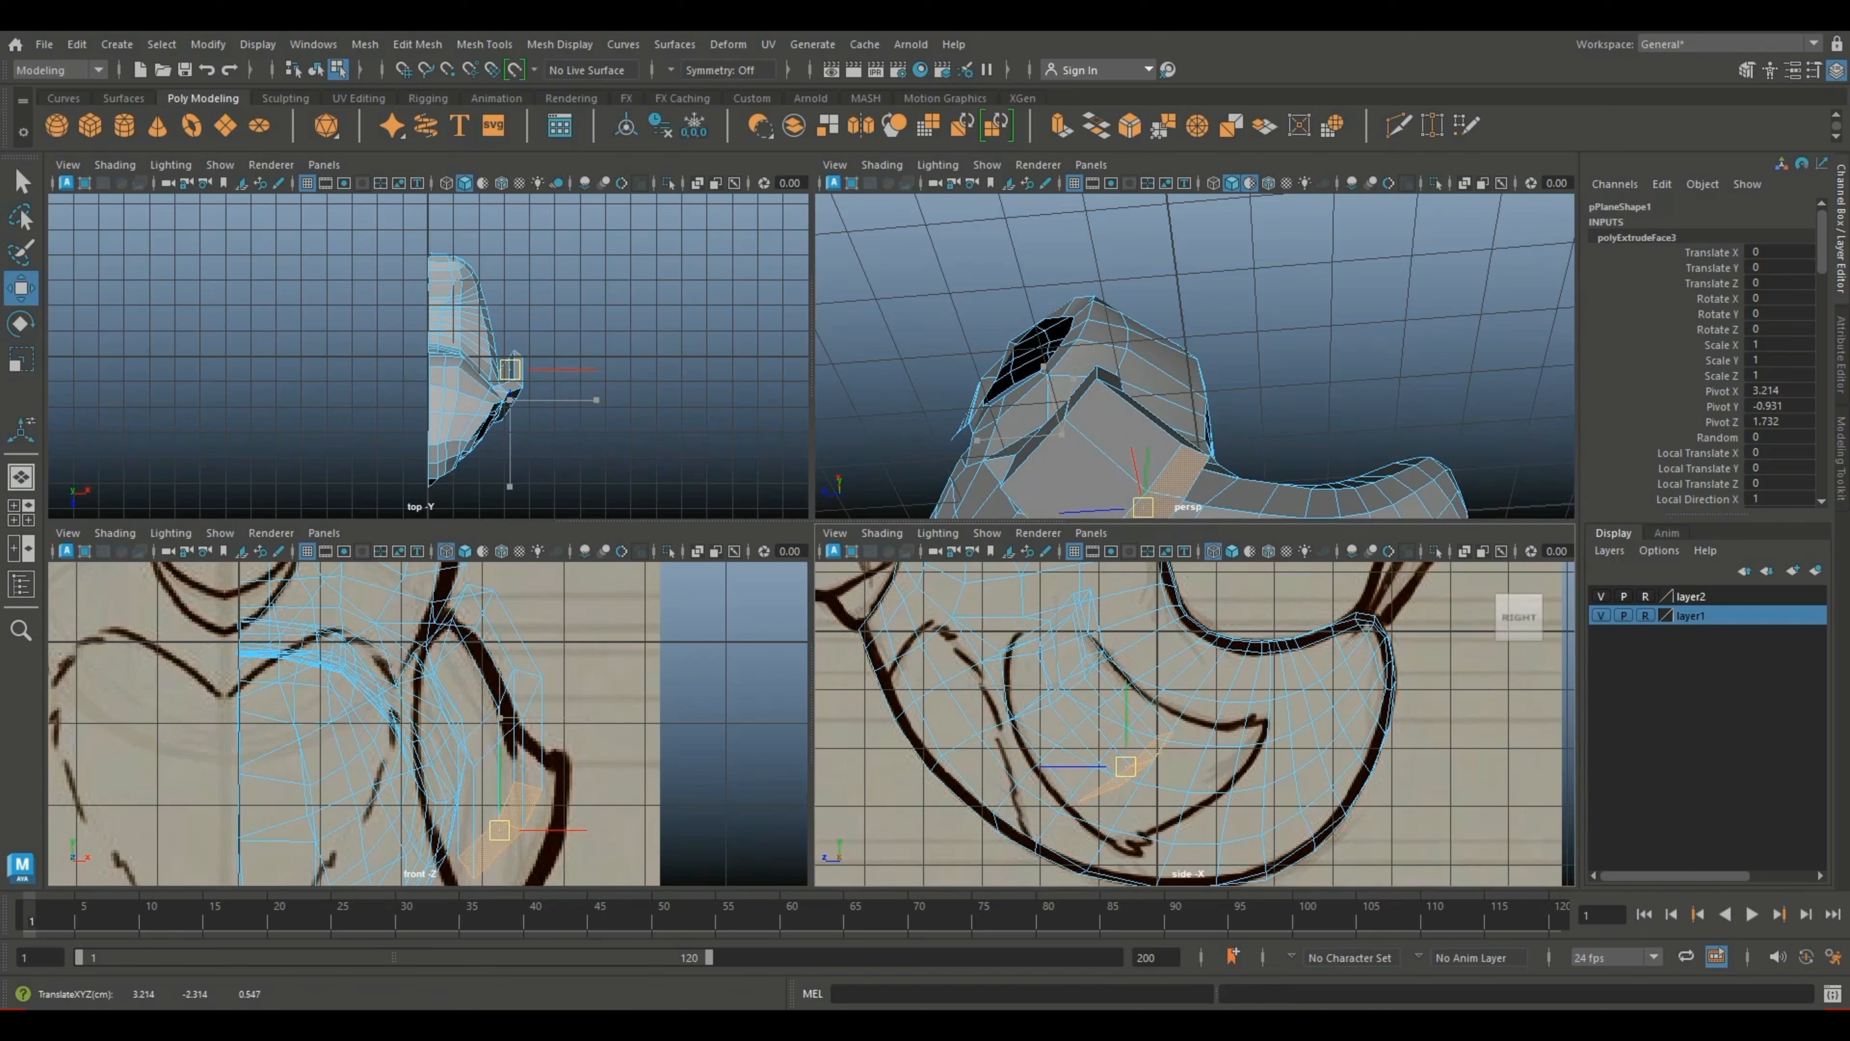
scroll(1194, 419, "down", 5)
left_click_drag(1313, 419, 1301, 331, "alt")
key("r")
left_click_drag(1226, 391, 1216, 422)
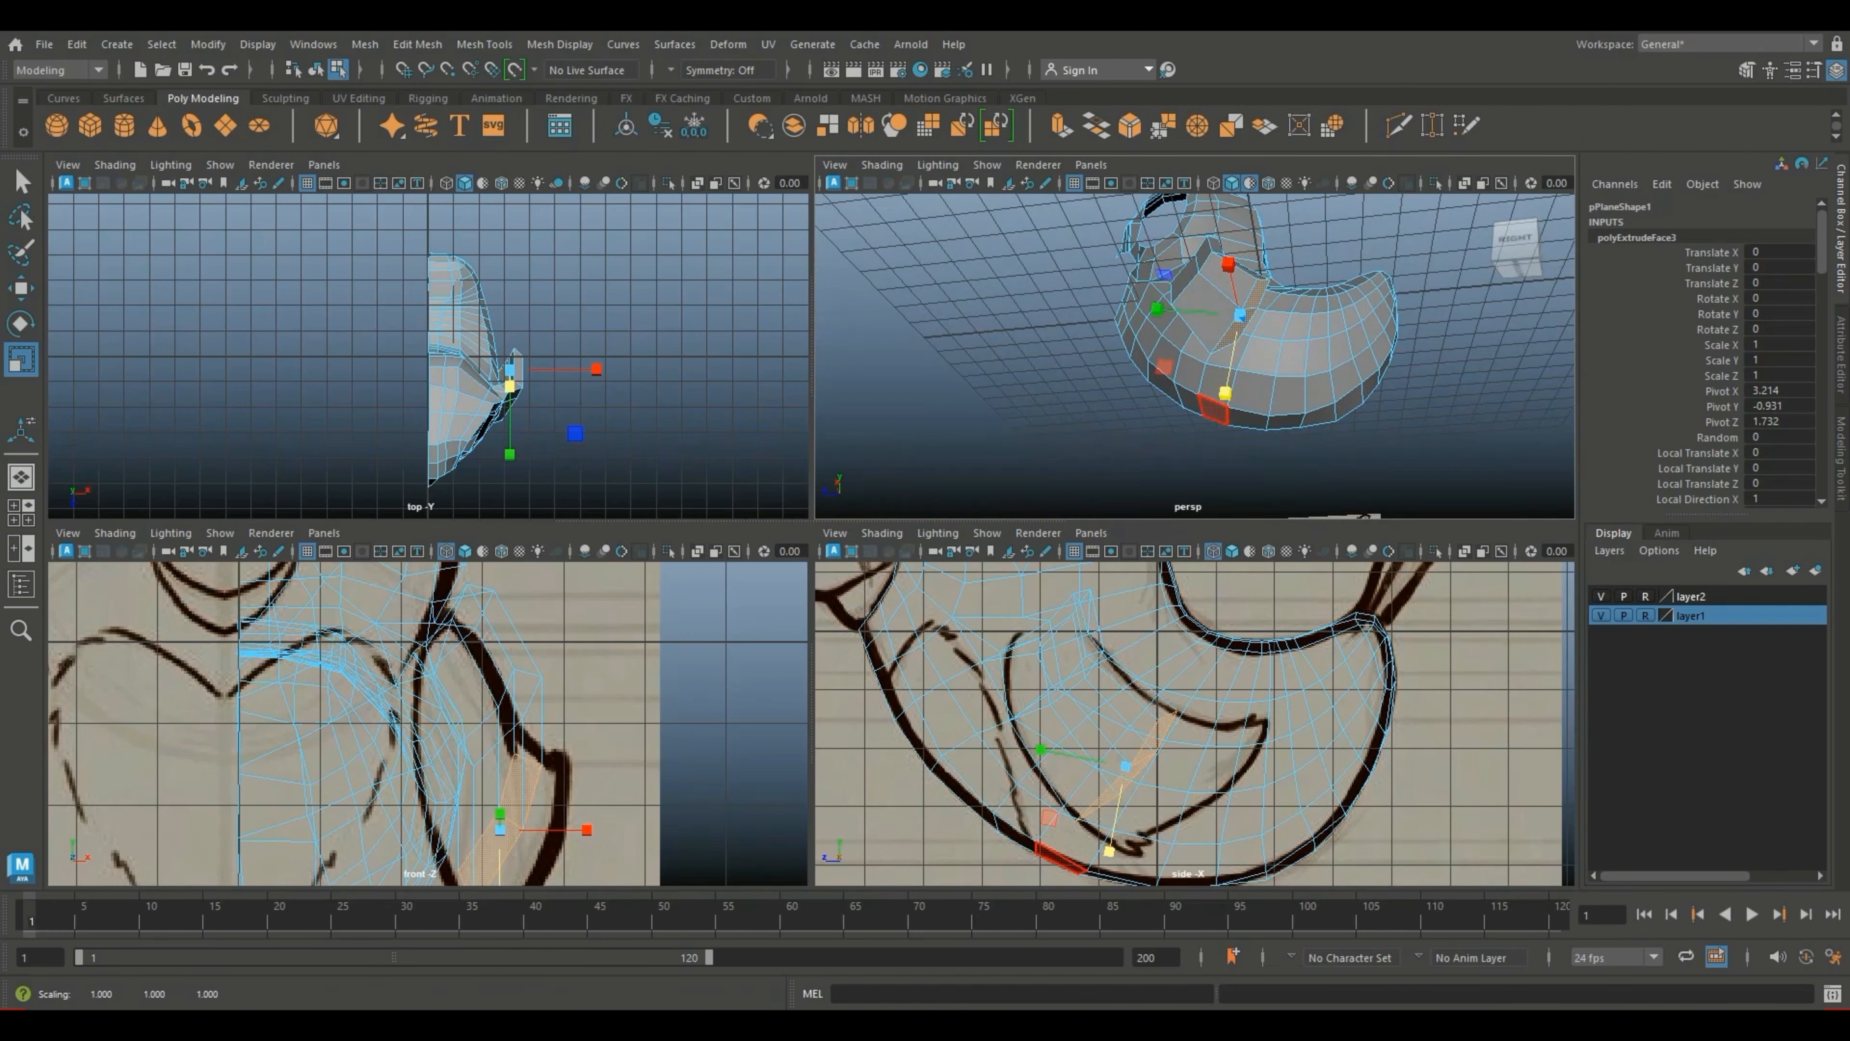
Step: Extrude another wing section, move it down and back toward the drawn wing tip, and scale it up about 1.34 times
key("ctrl+e")
key("w")
left_click_drag(1126, 767, 1182, 786)
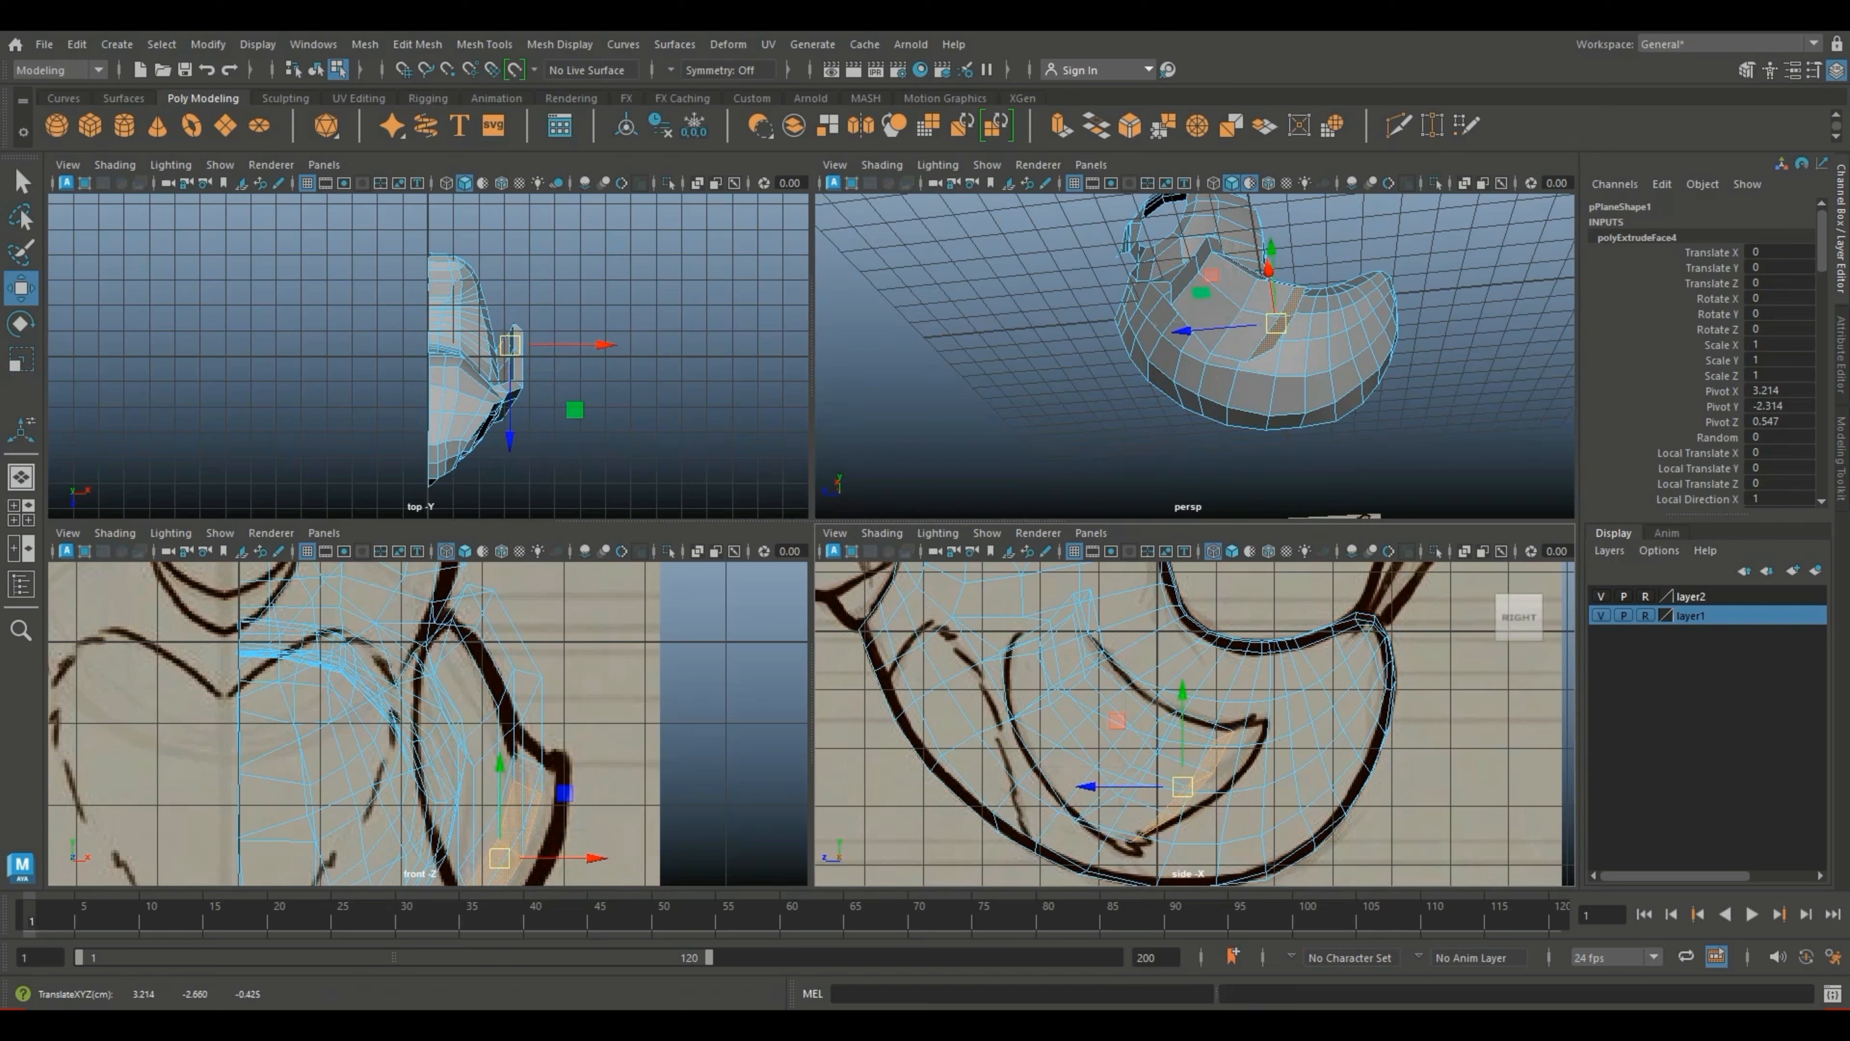
key("e")
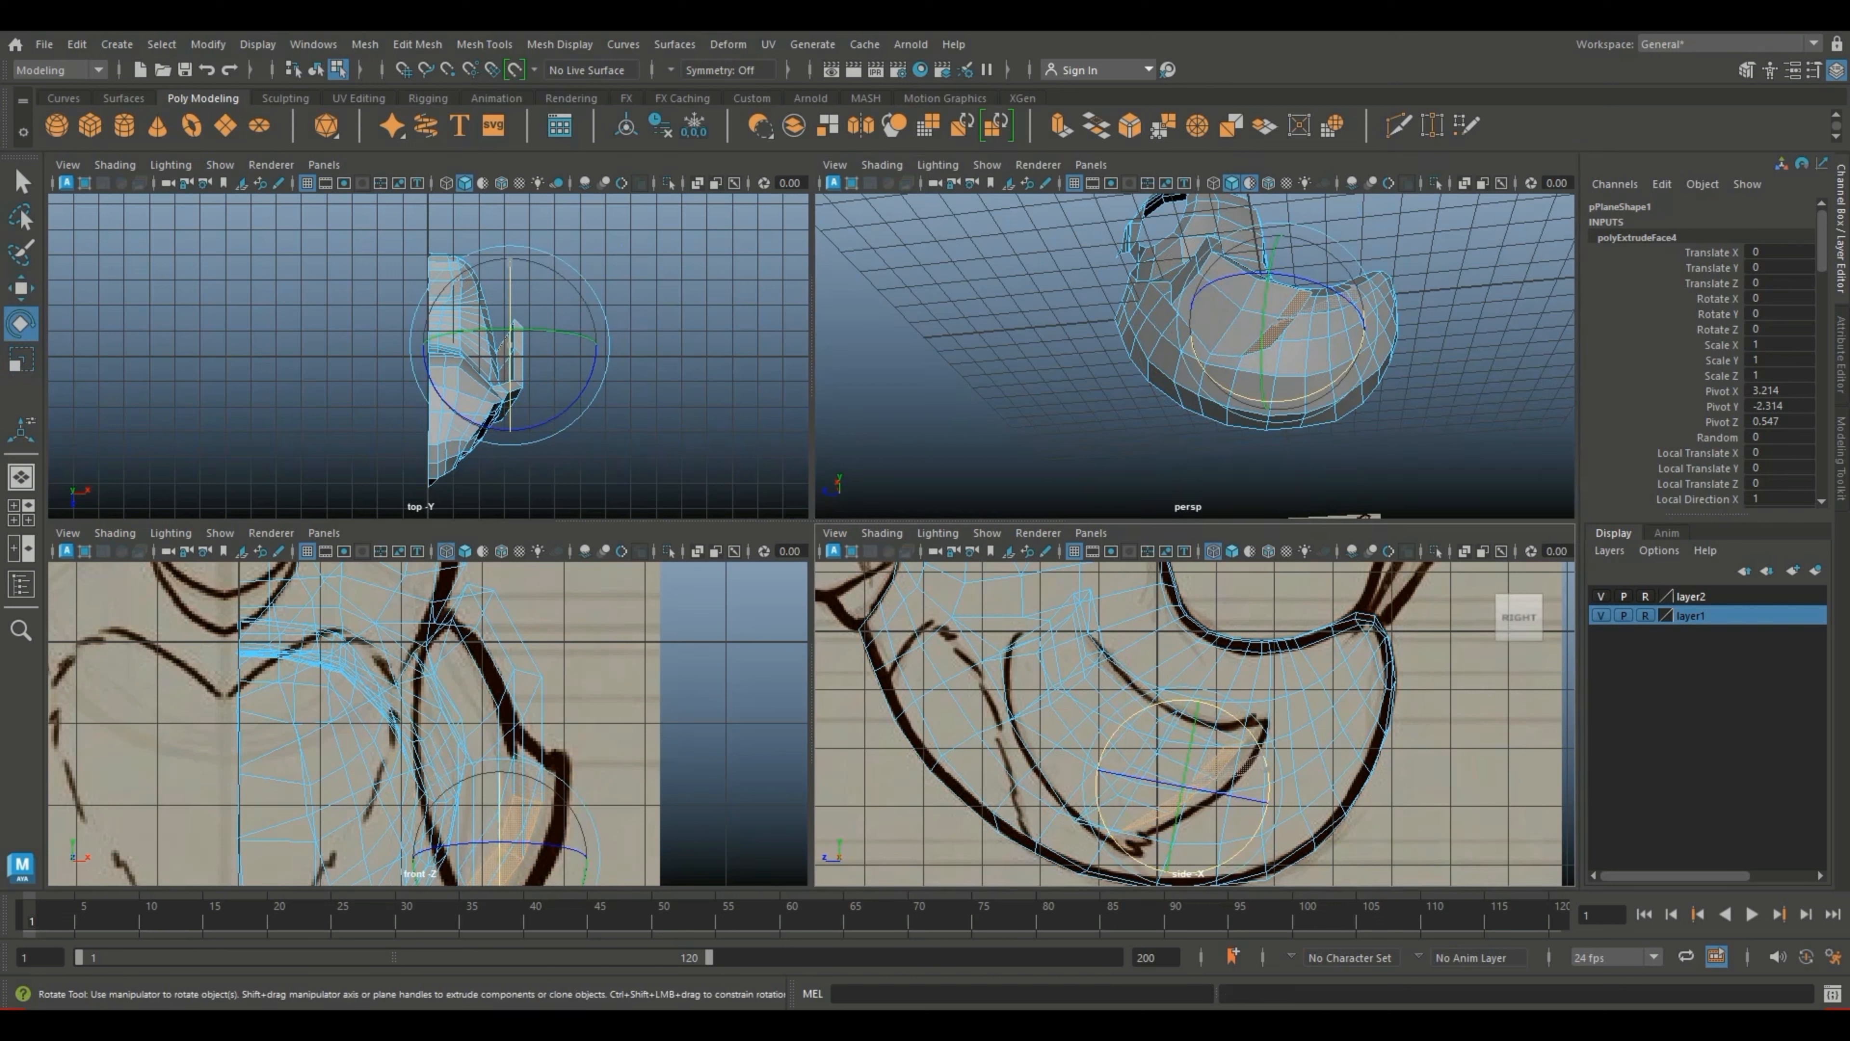
key("r")
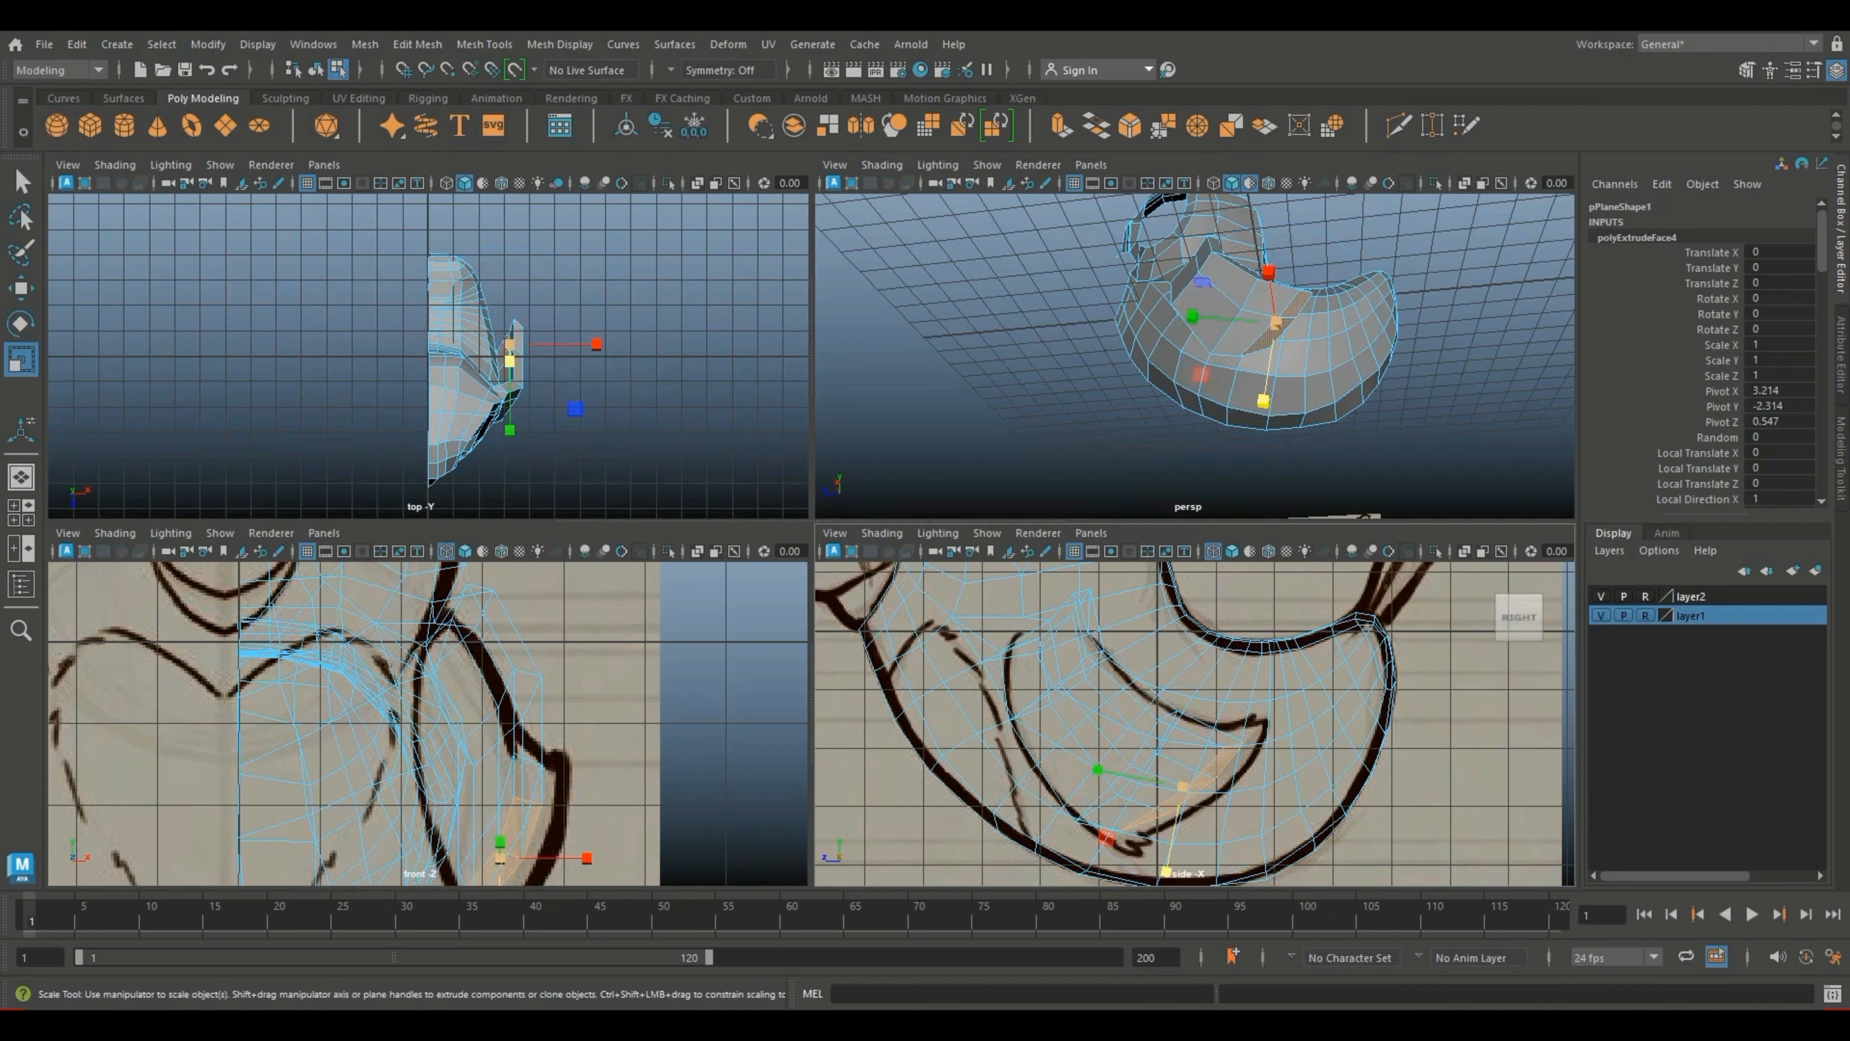
left_click_drag(1183, 786, 1214, 787)
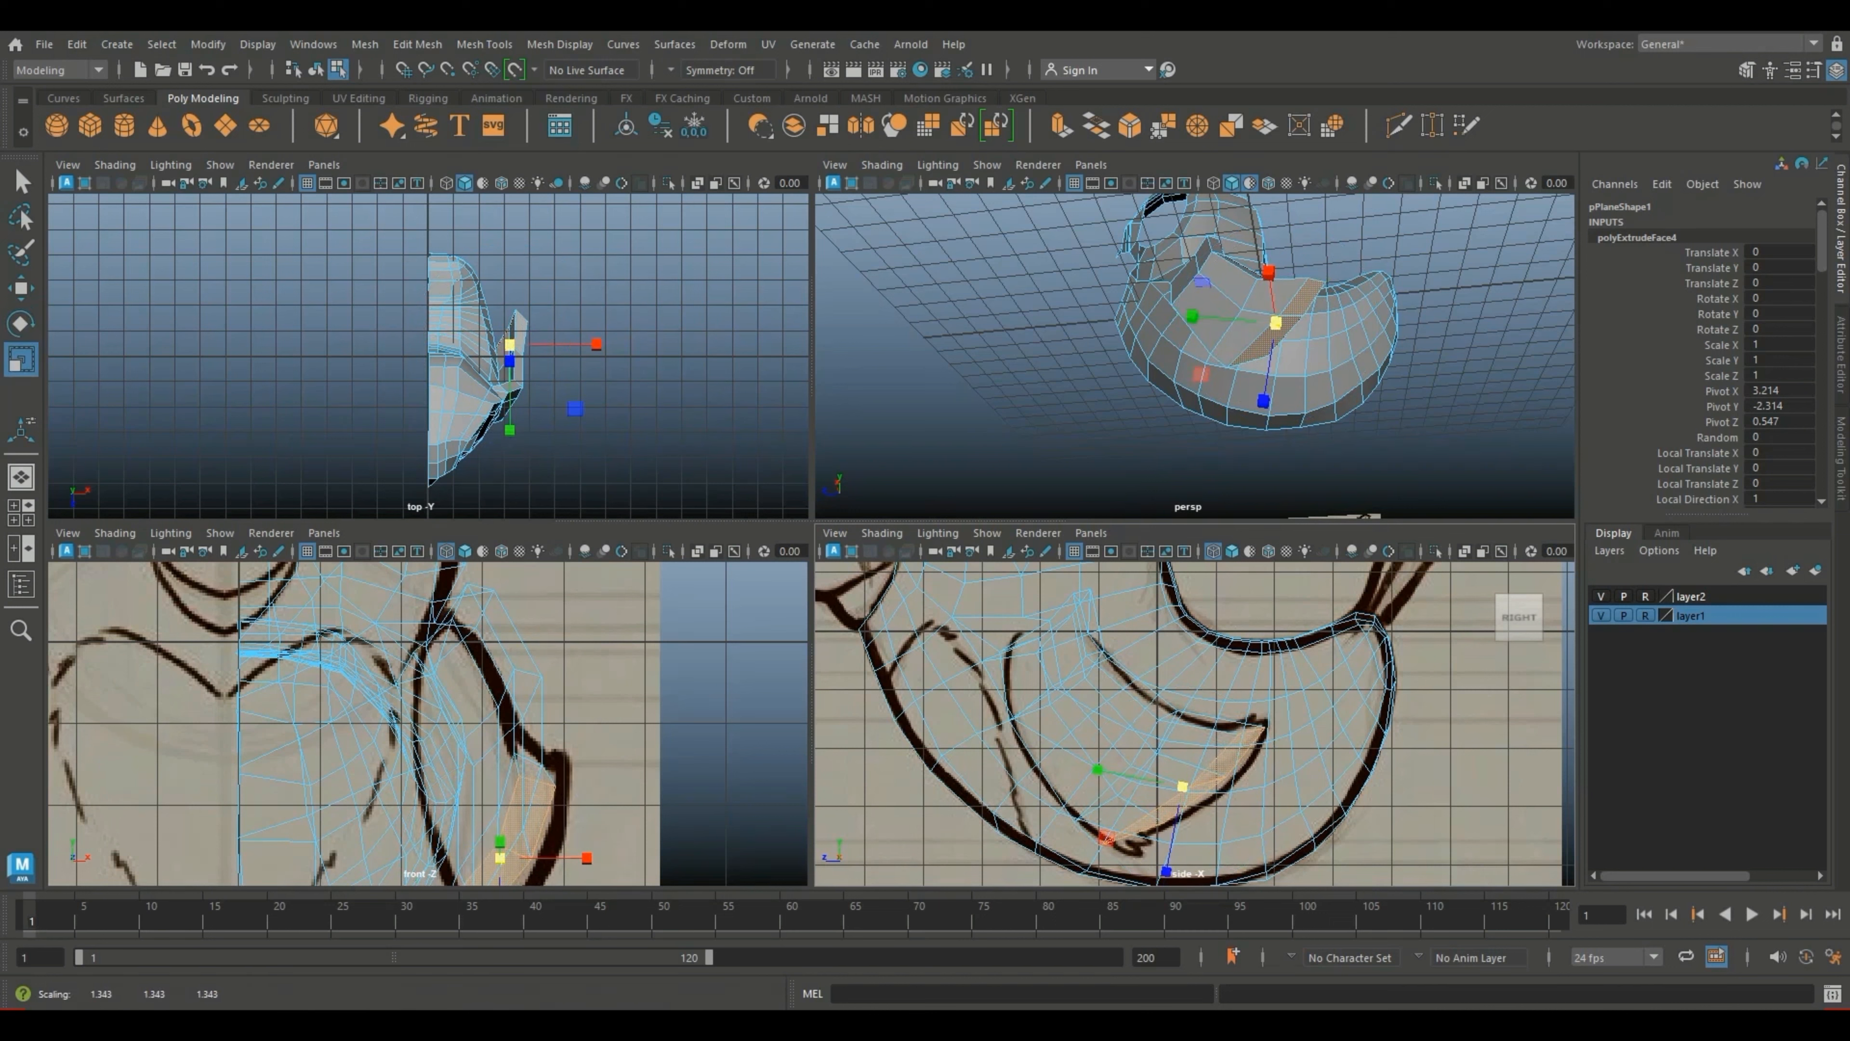
Step: Turn on the smooth mesh preview, return to object mode and check the wing's shape from several sides
scroll(1195, 357, "up", 5)
key("3")
scroll(1309, 427, "down", 10)
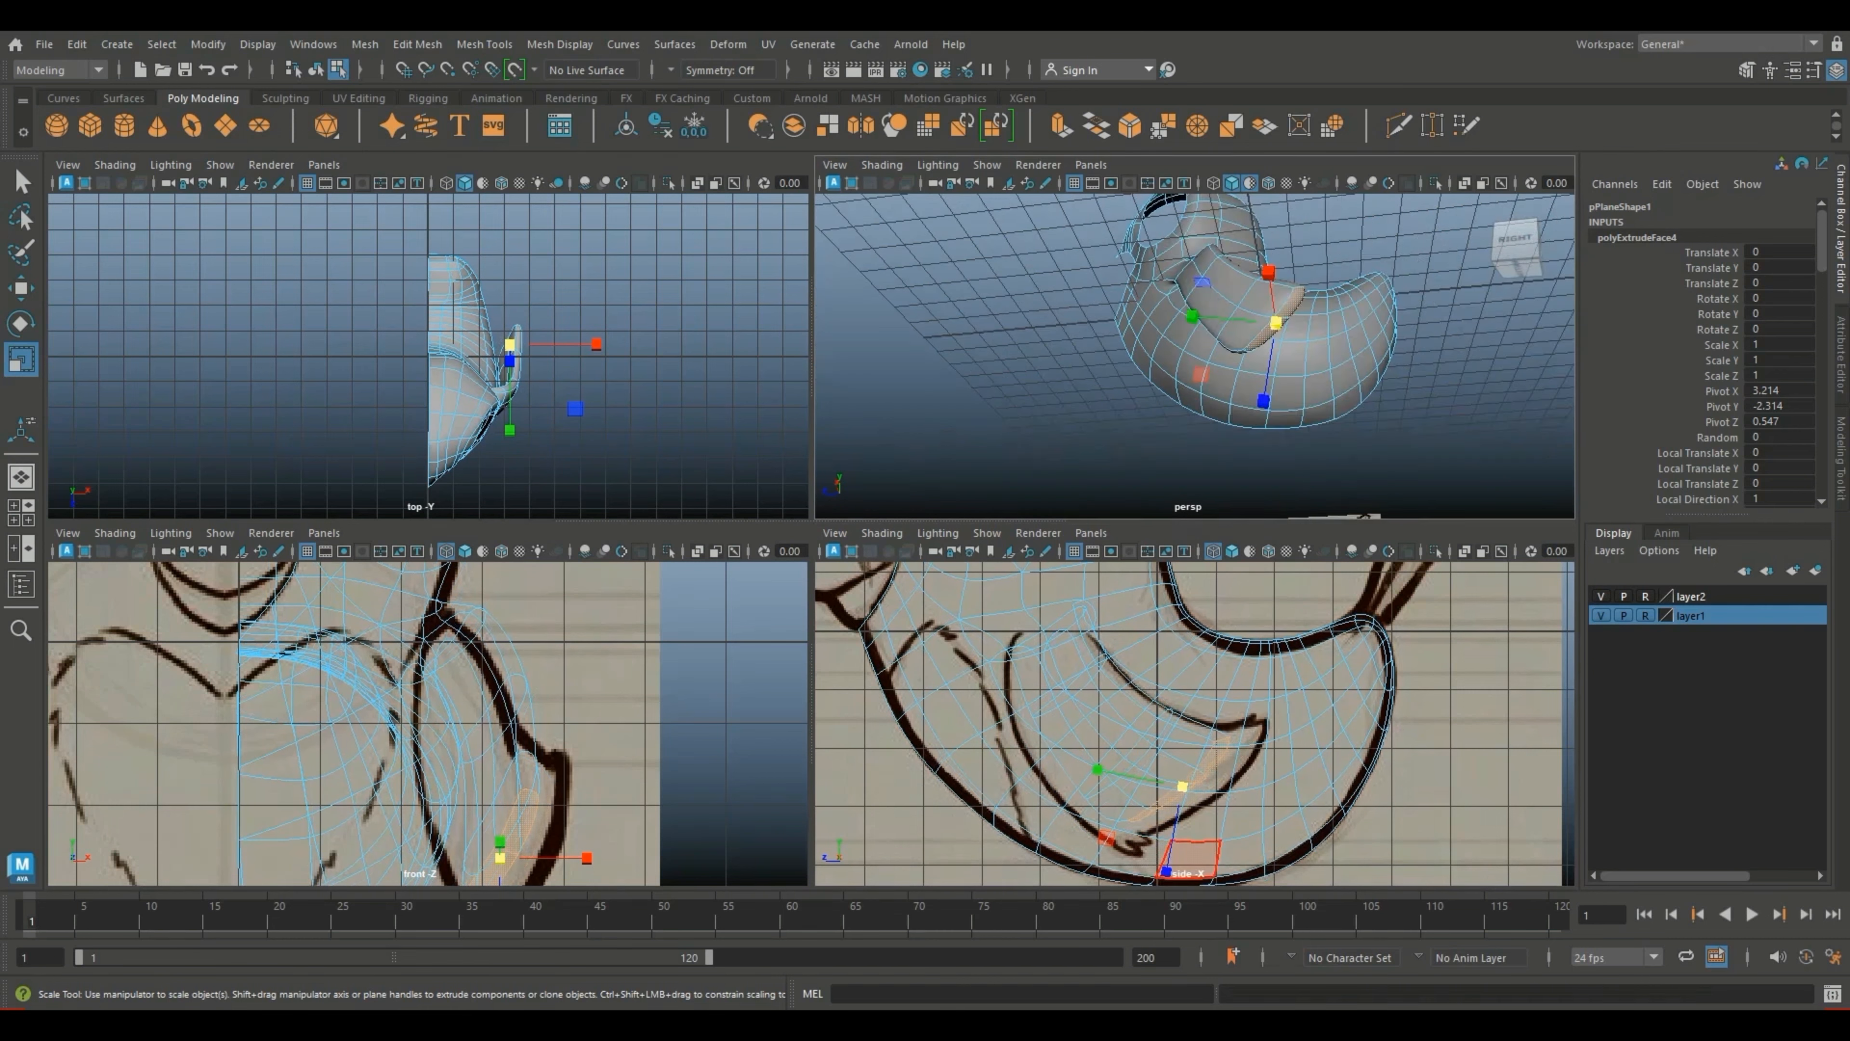
left_click_drag(1310, 426, 1202, 504, "alt")
scroll(1196, 357, "up", 8)
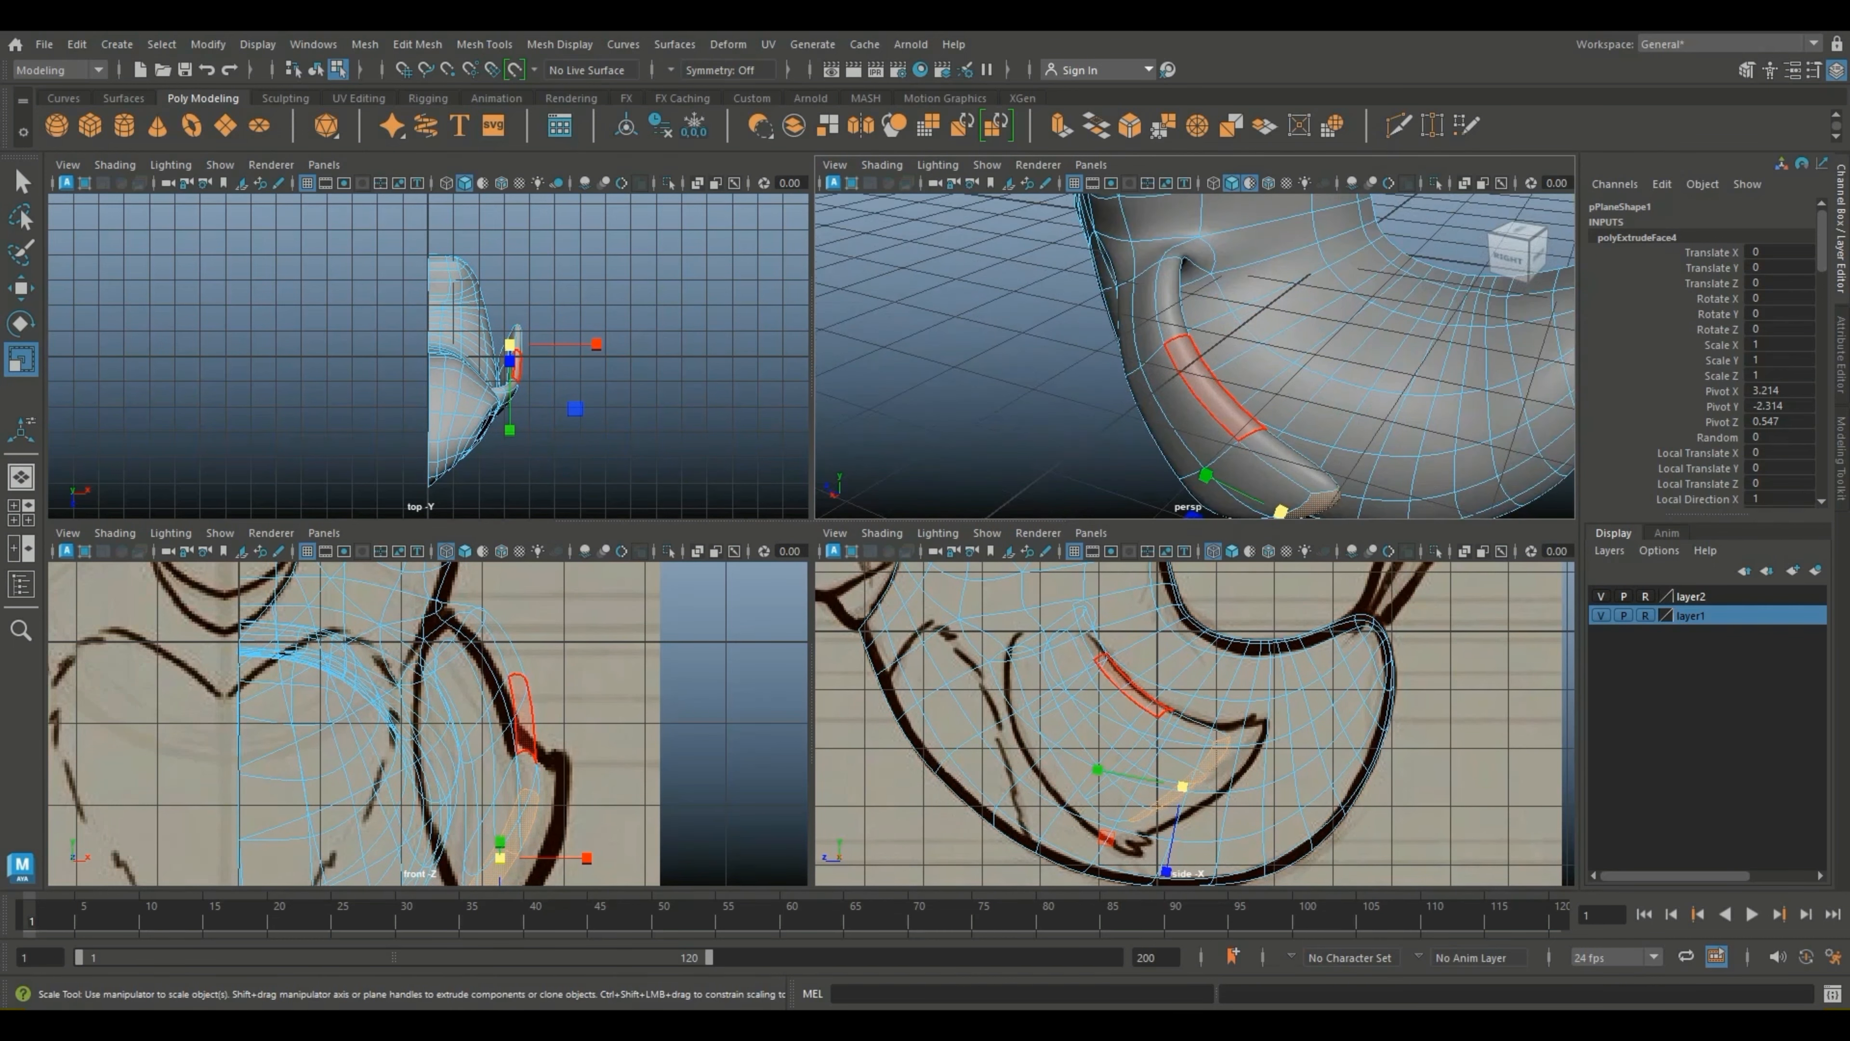
key("F8")
left_click(998, 365)
scroll(1196, 357, "down", 10)
left_click_drag(1136, 408, 1307, 326, "alt")
scroll(1196, 724, "up", 2)
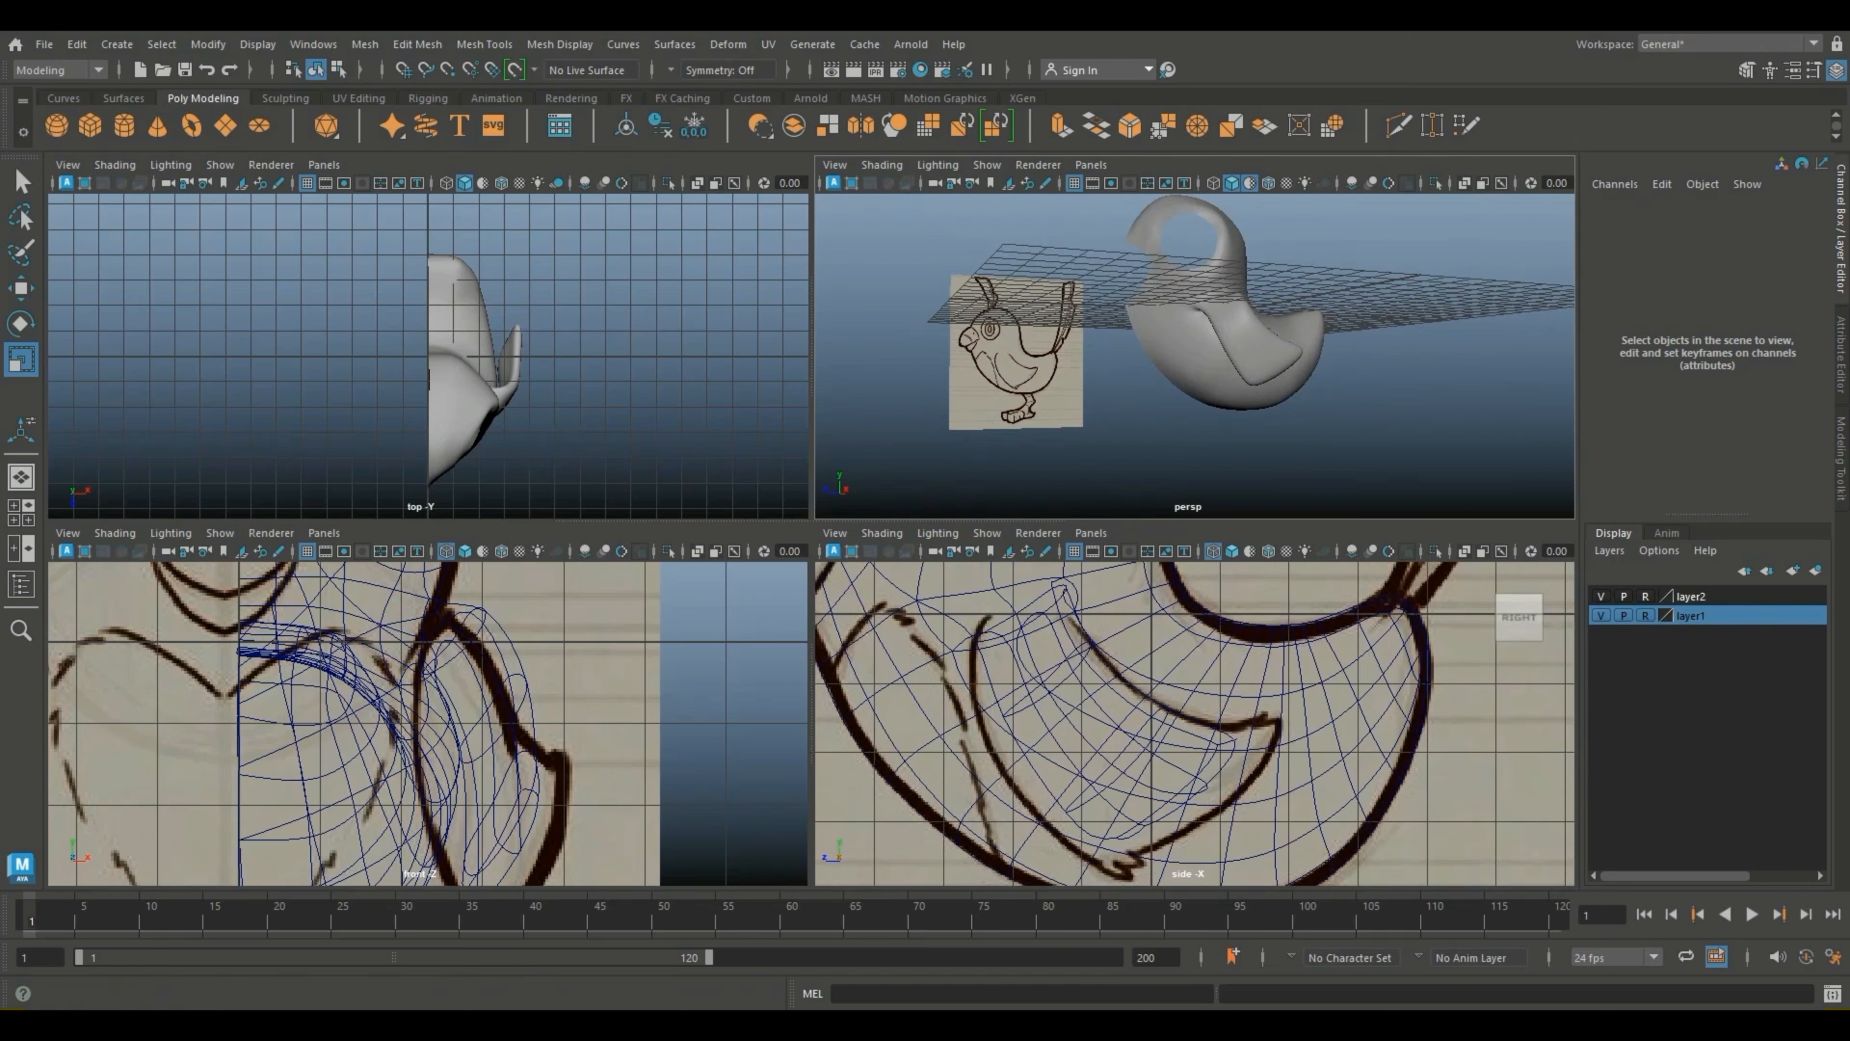
scroll(1195, 724, "up", 3)
Step: Switch the body mesh to vertex editing and pick a vertex on the wing's lower front edge, with soft selection off
left_click(1224, 357)
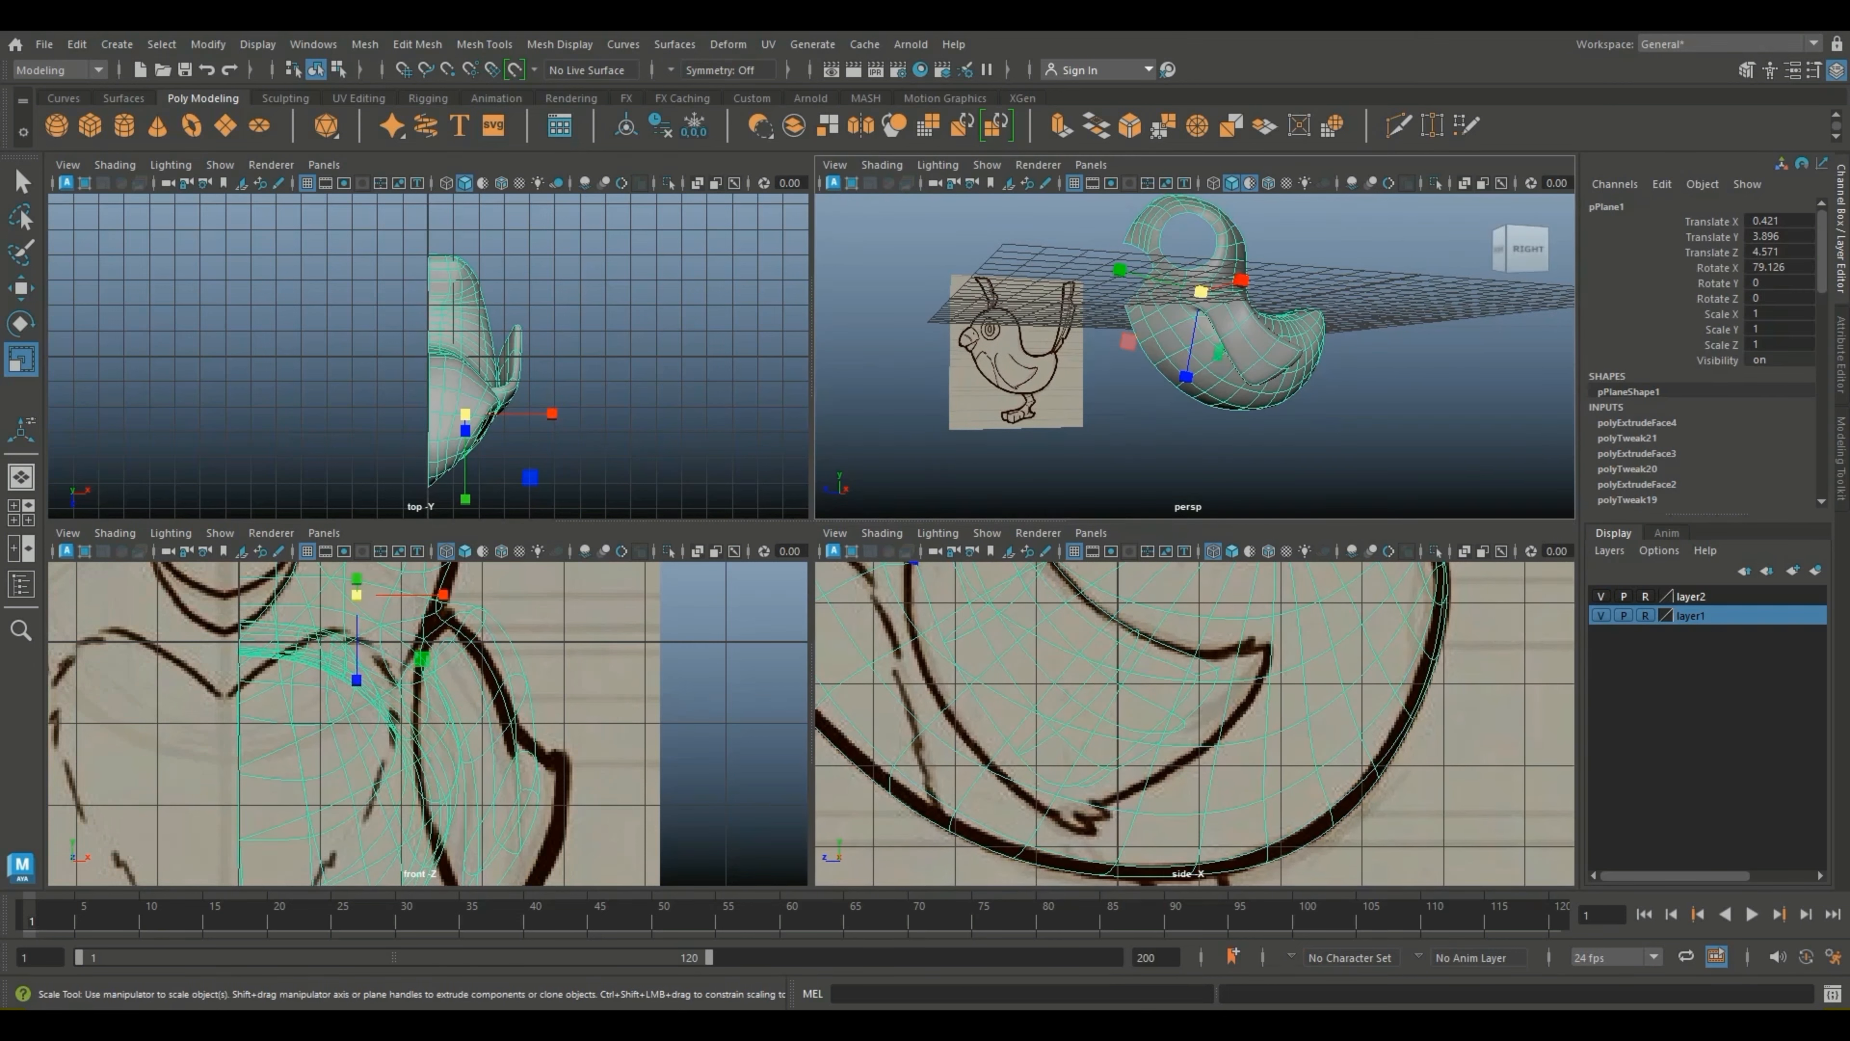
right_click_drag(1224, 354, 1173, 348)
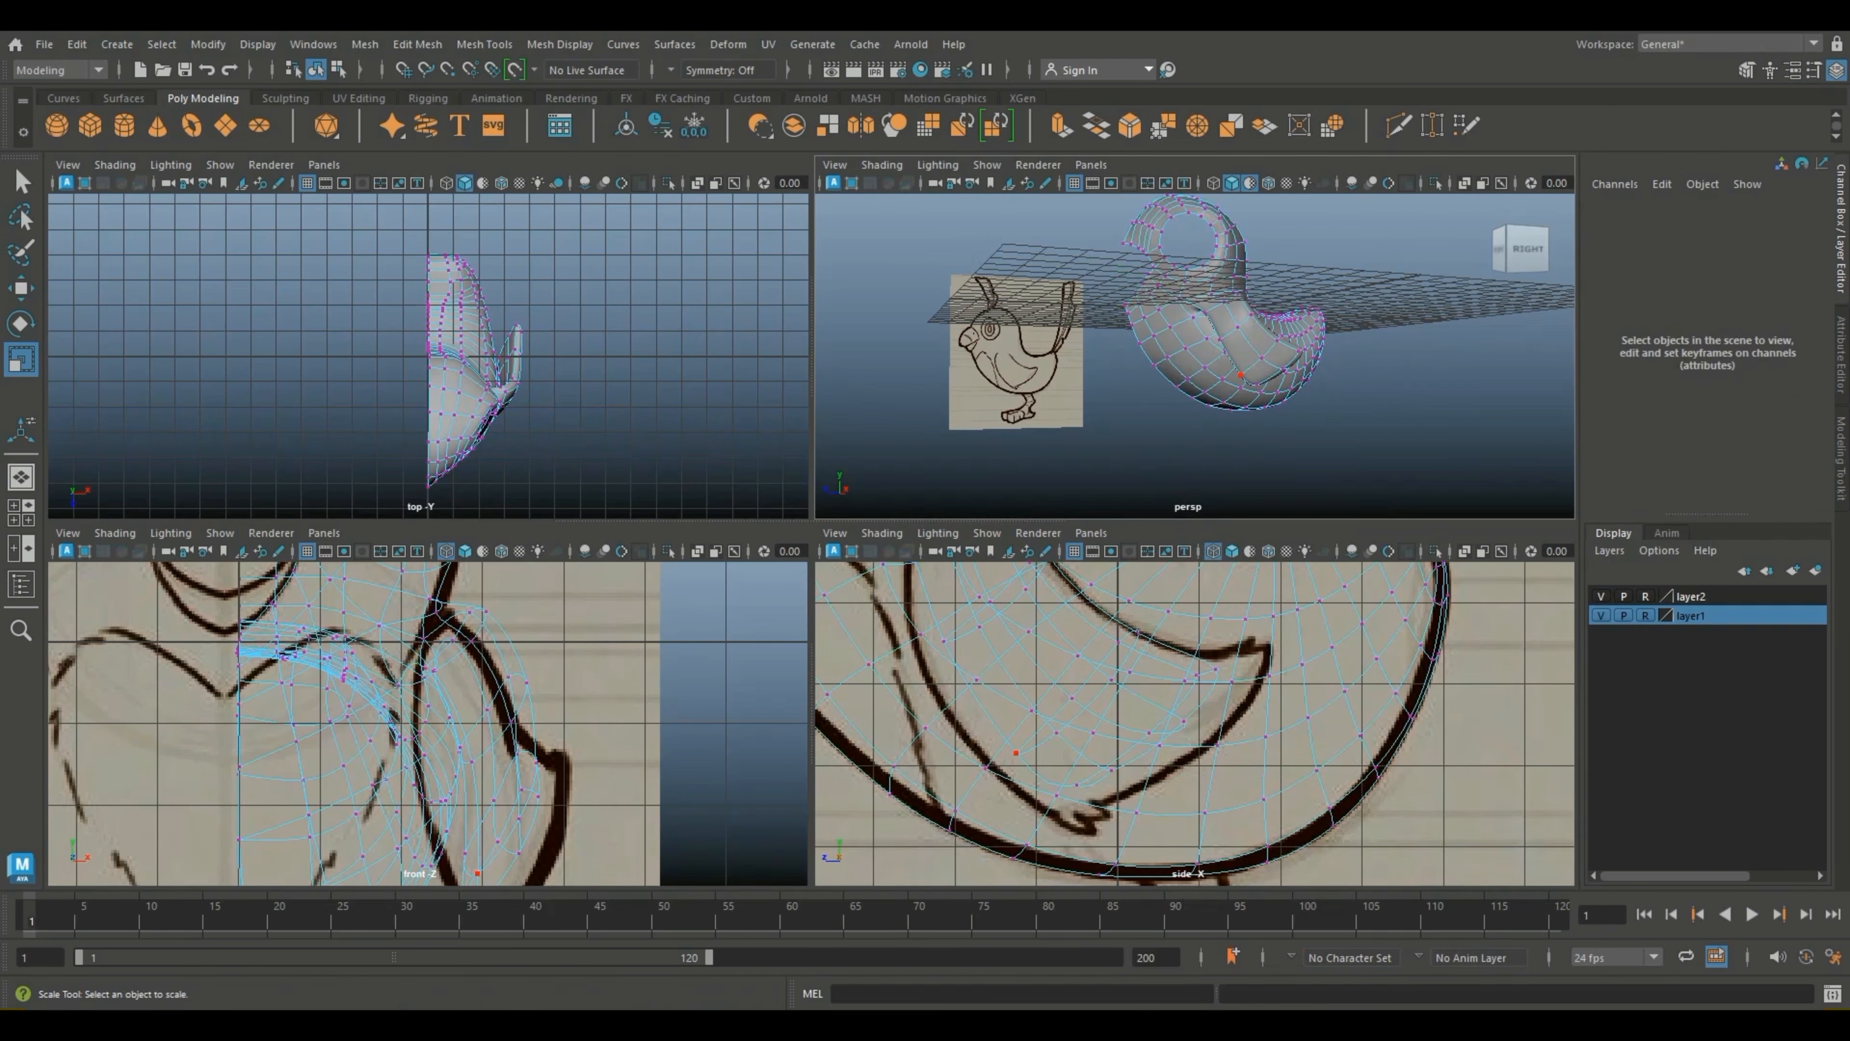
left_click(1241, 374)
scroll(1256, 788, "up", 2)
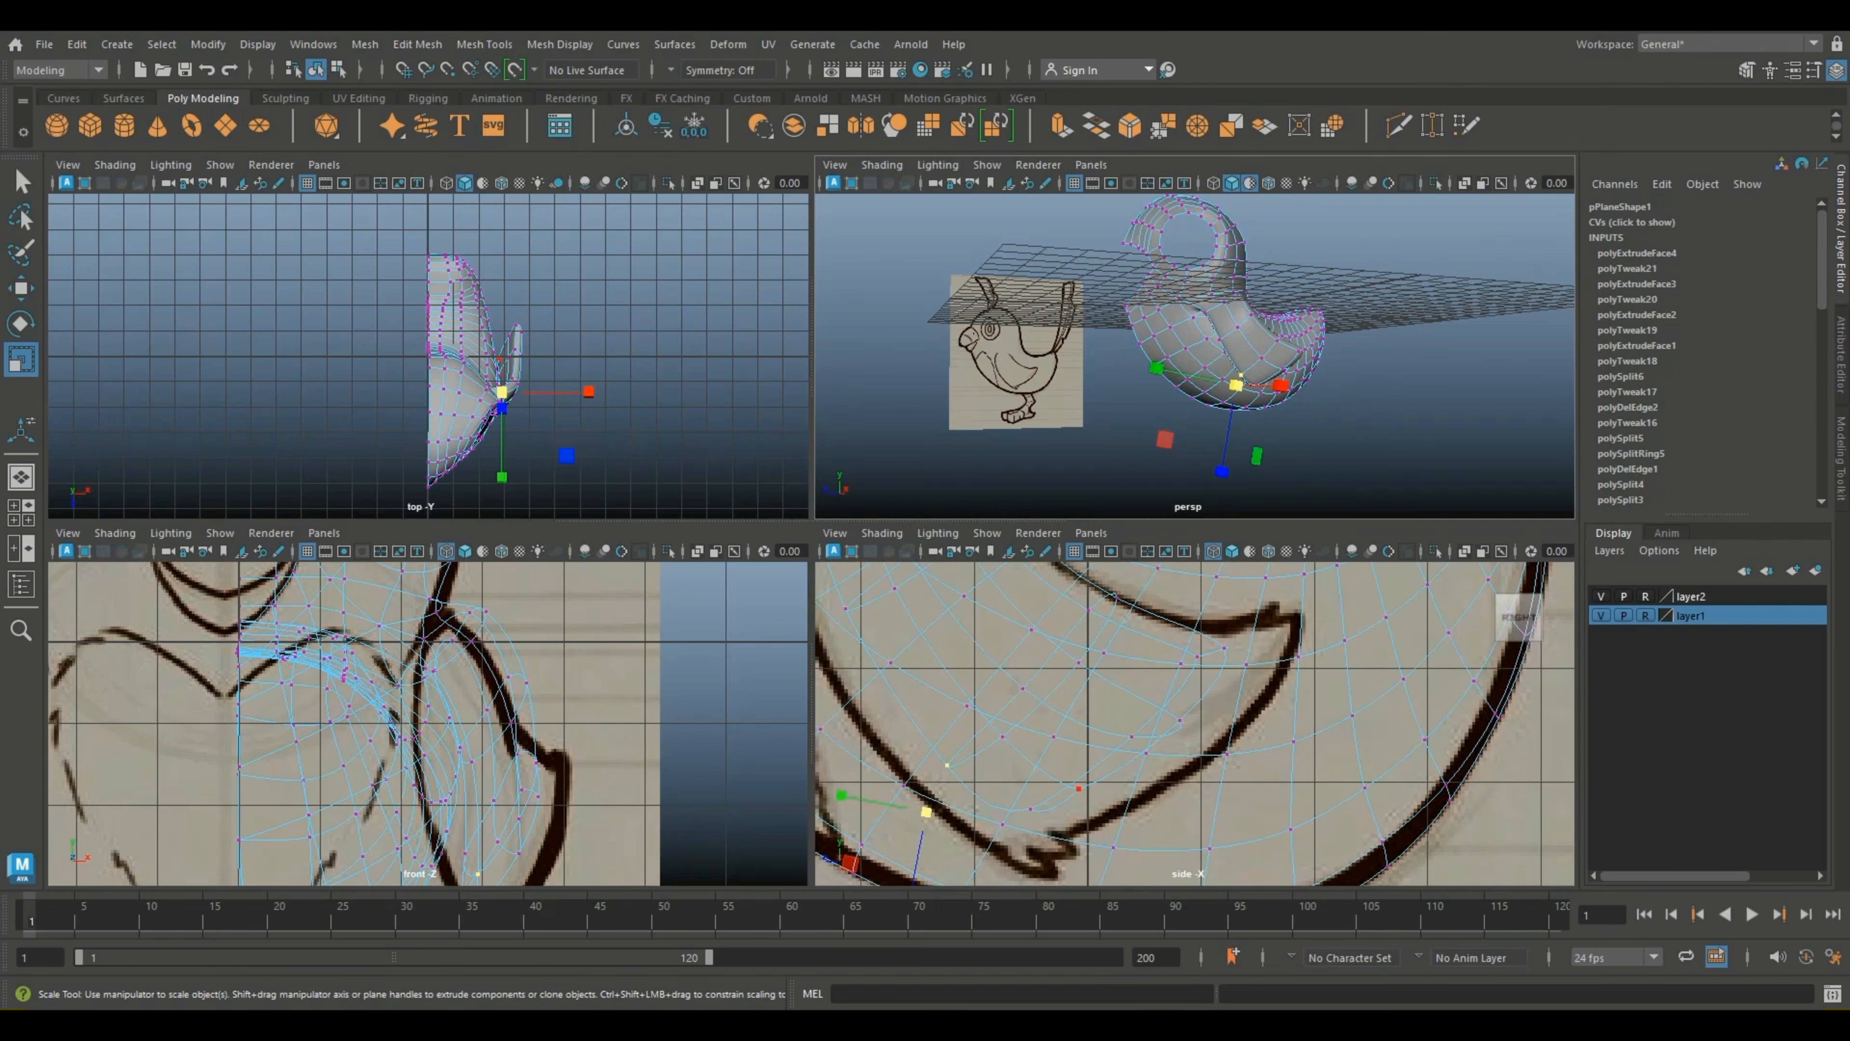
key("b")
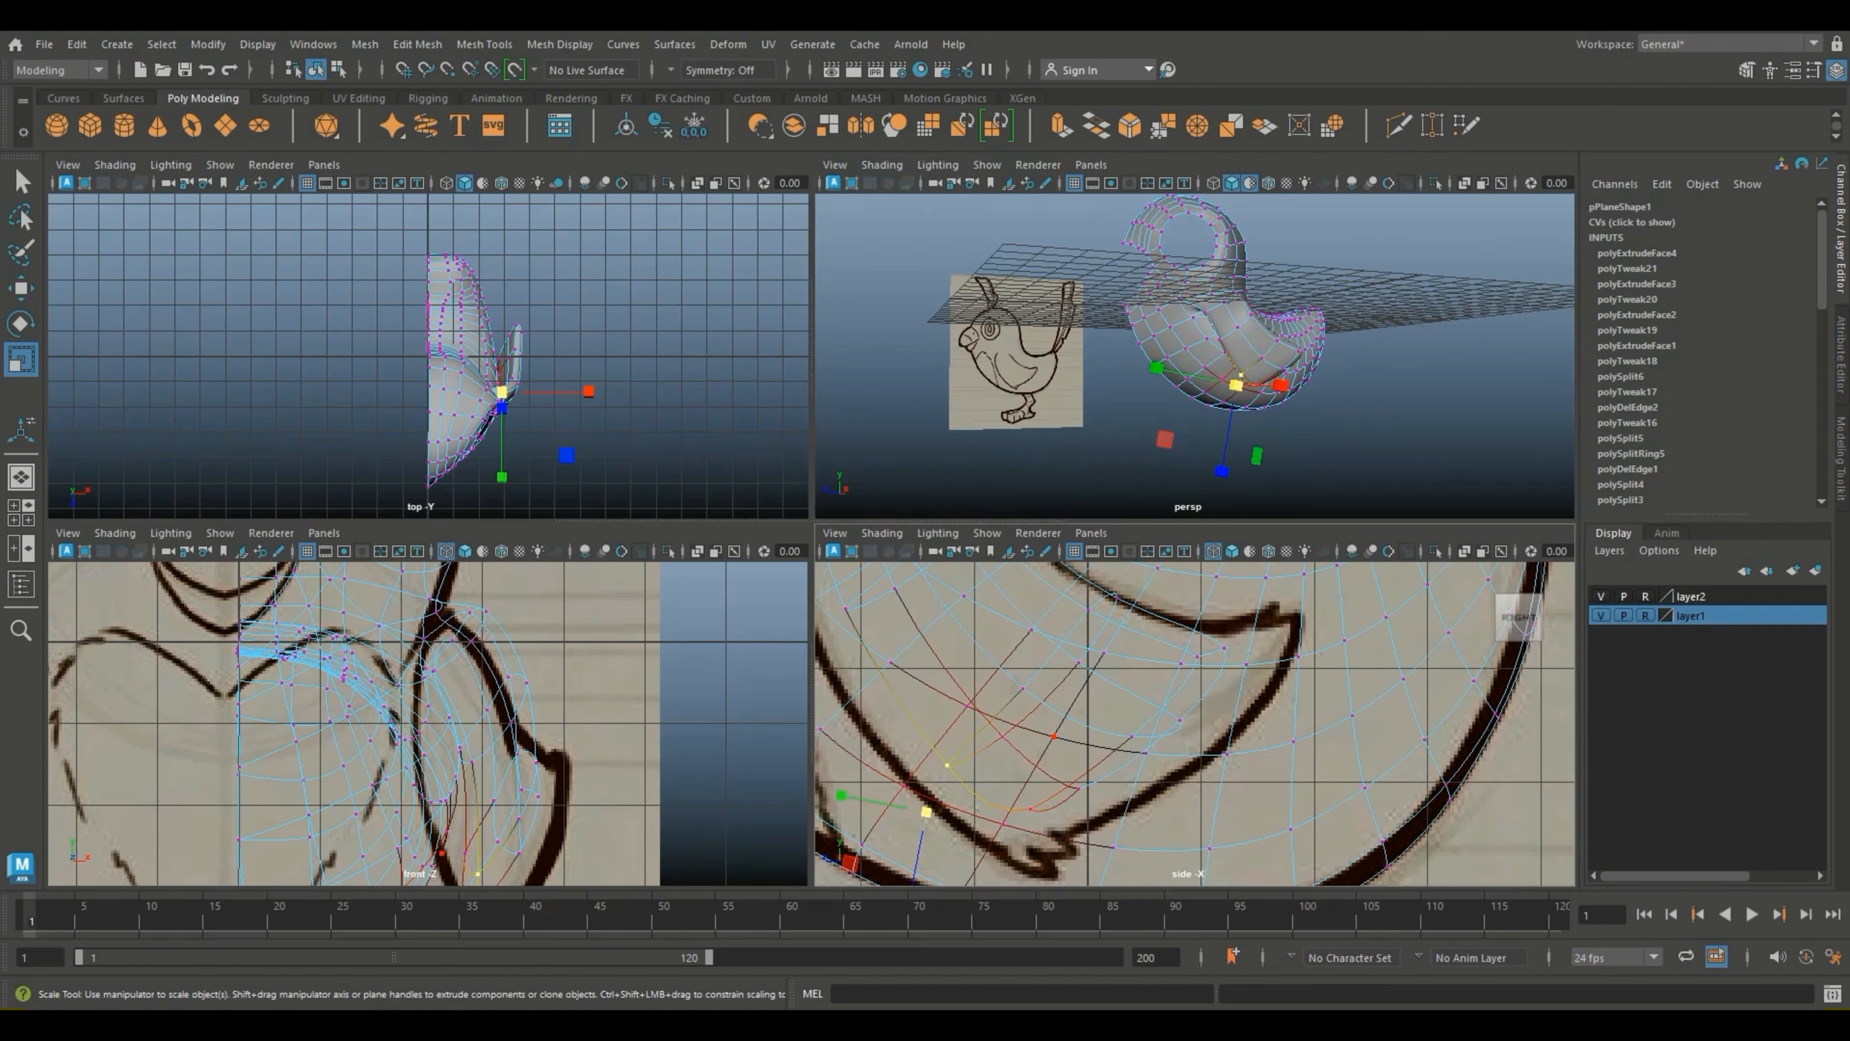
key("b")
Step: Move the wing's lower front-edge and bottom-corner vertices down onto the drawn wing outline in an enlarged side view
scroll(1076, 788, "down", 5)
middle_click_drag(1064, 765, 1040, 707, "alt")
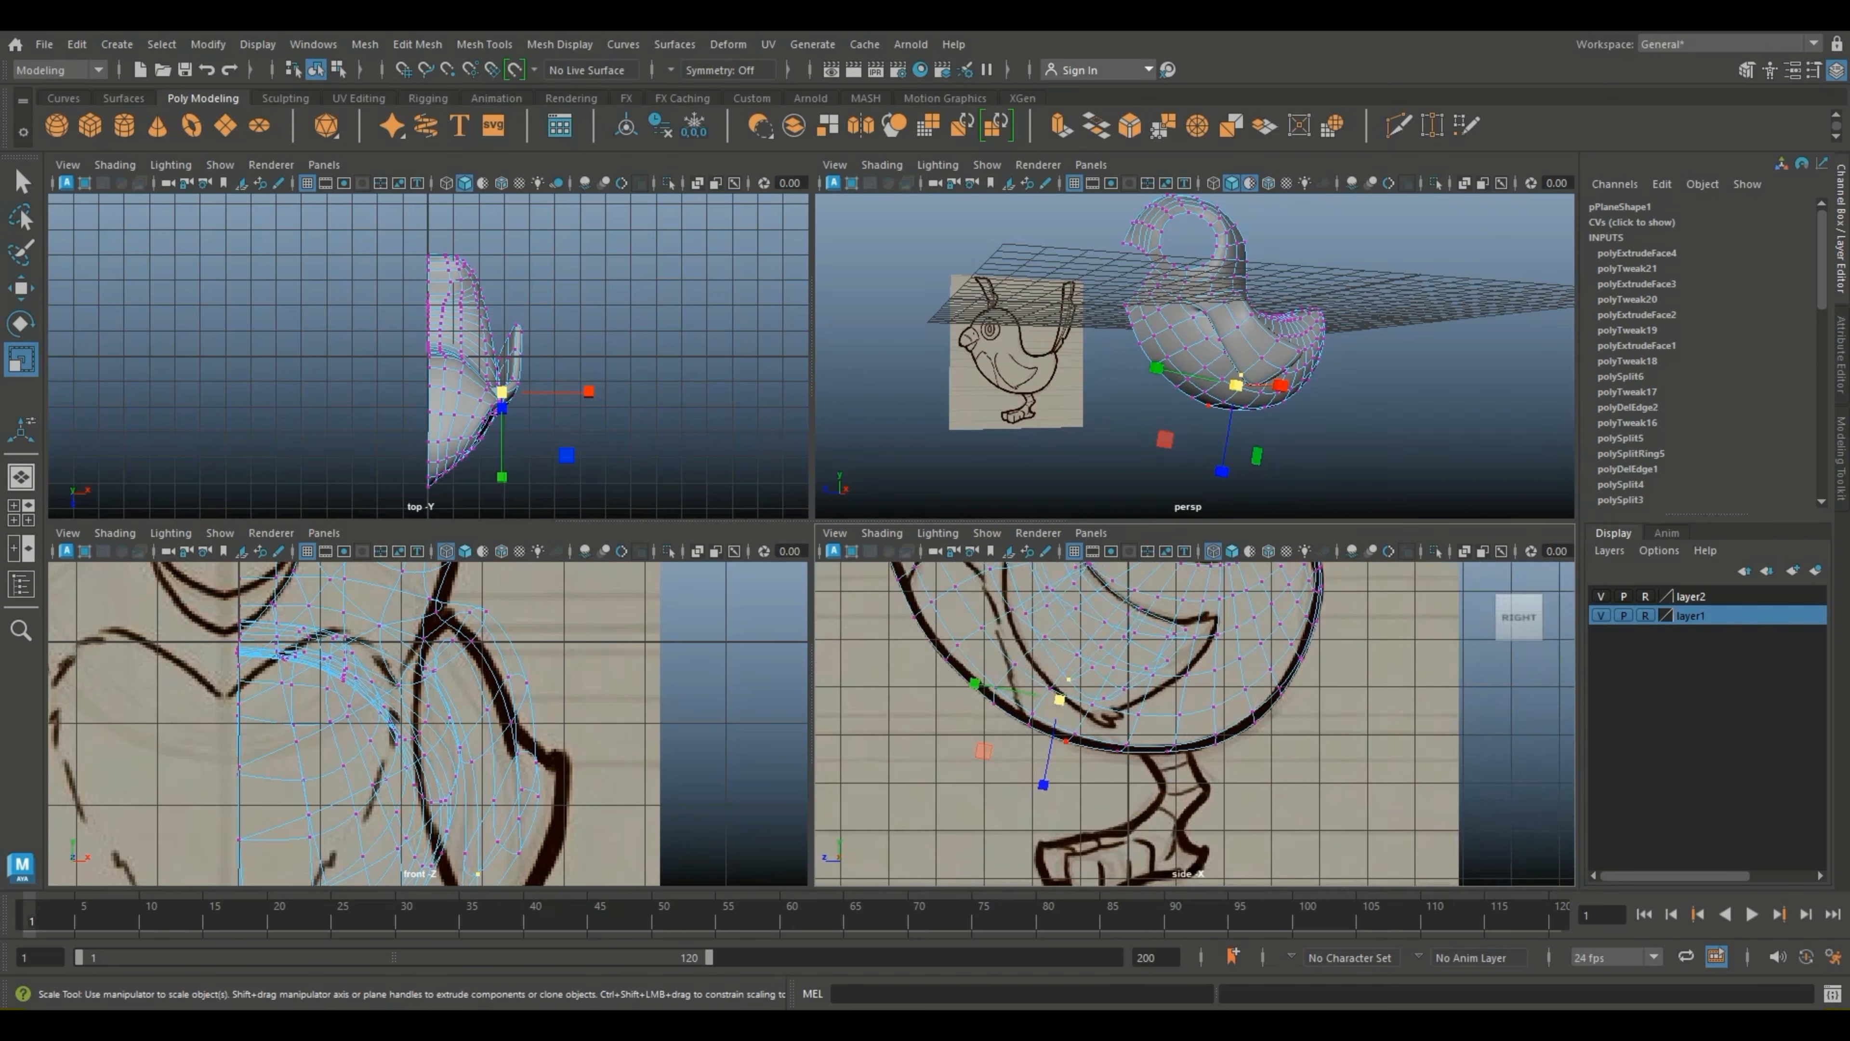
scroll(1036, 701, "up", 3)
left_click(998, 655)
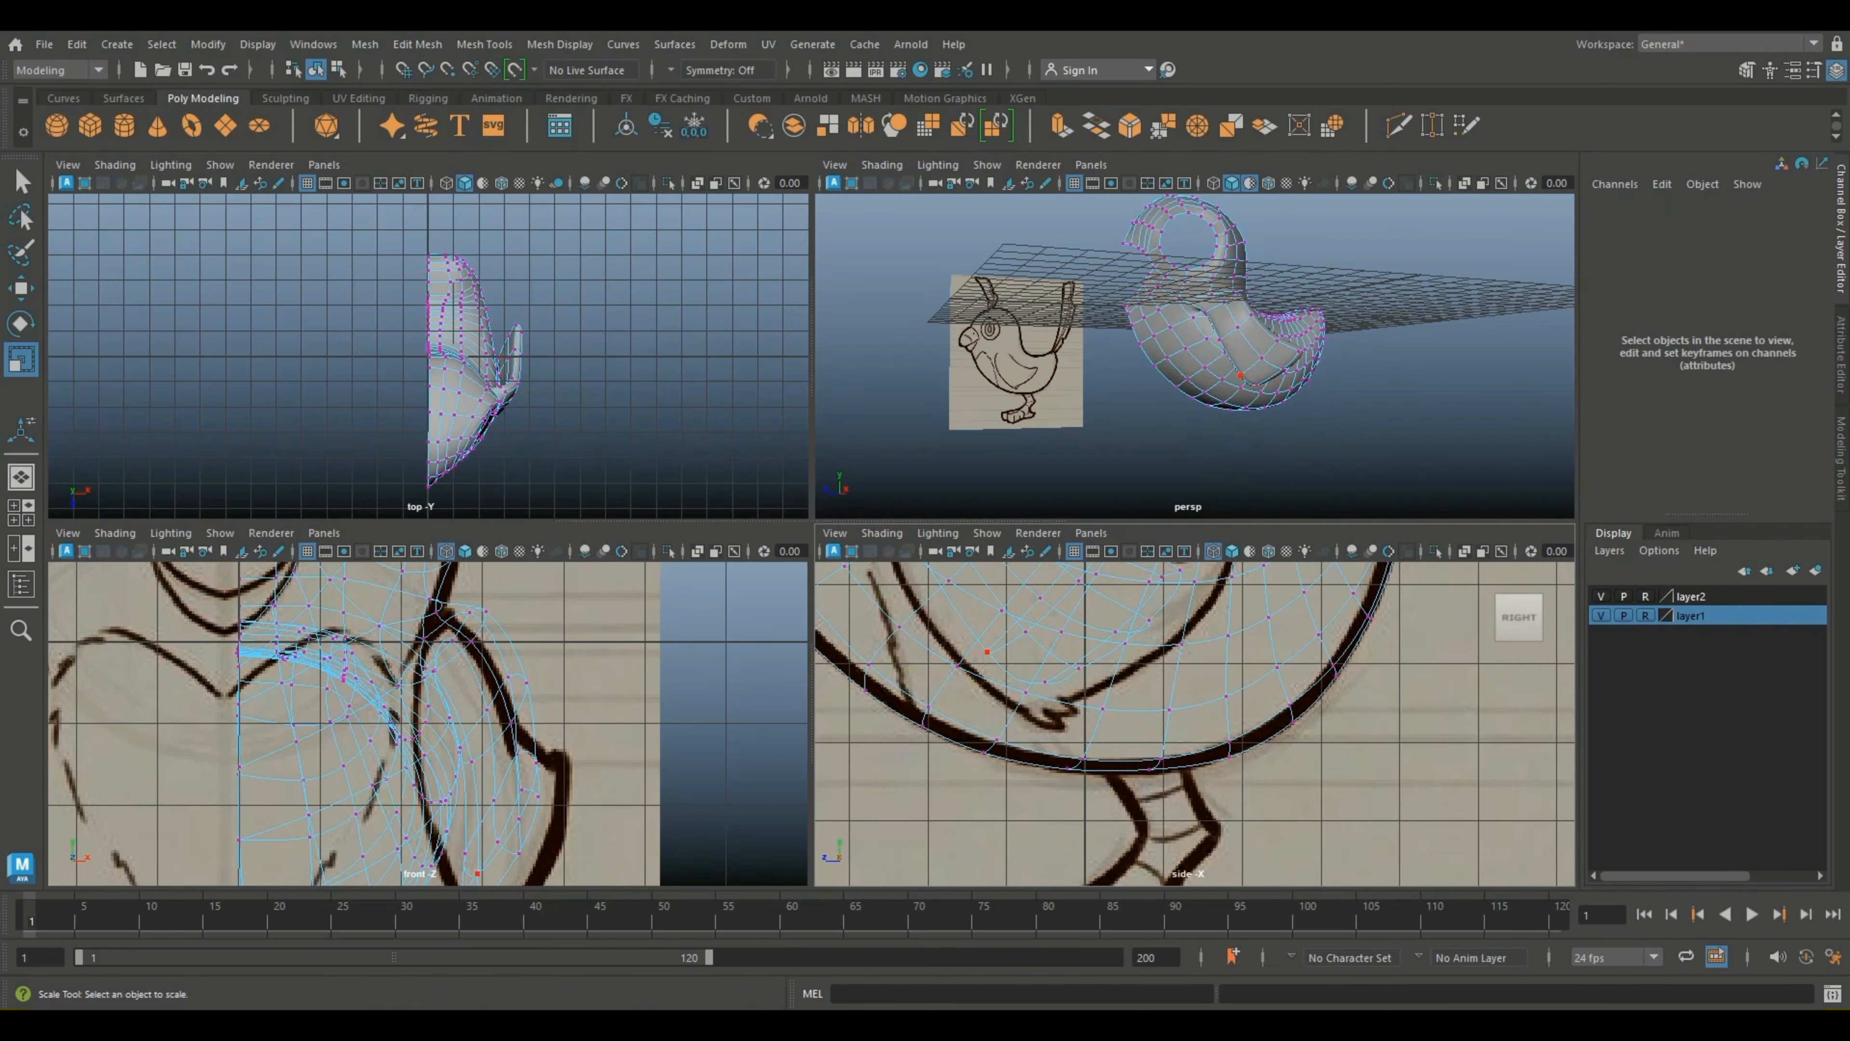
left_click(988, 652)
key("space")
scroll(809, 539, "up", 4)
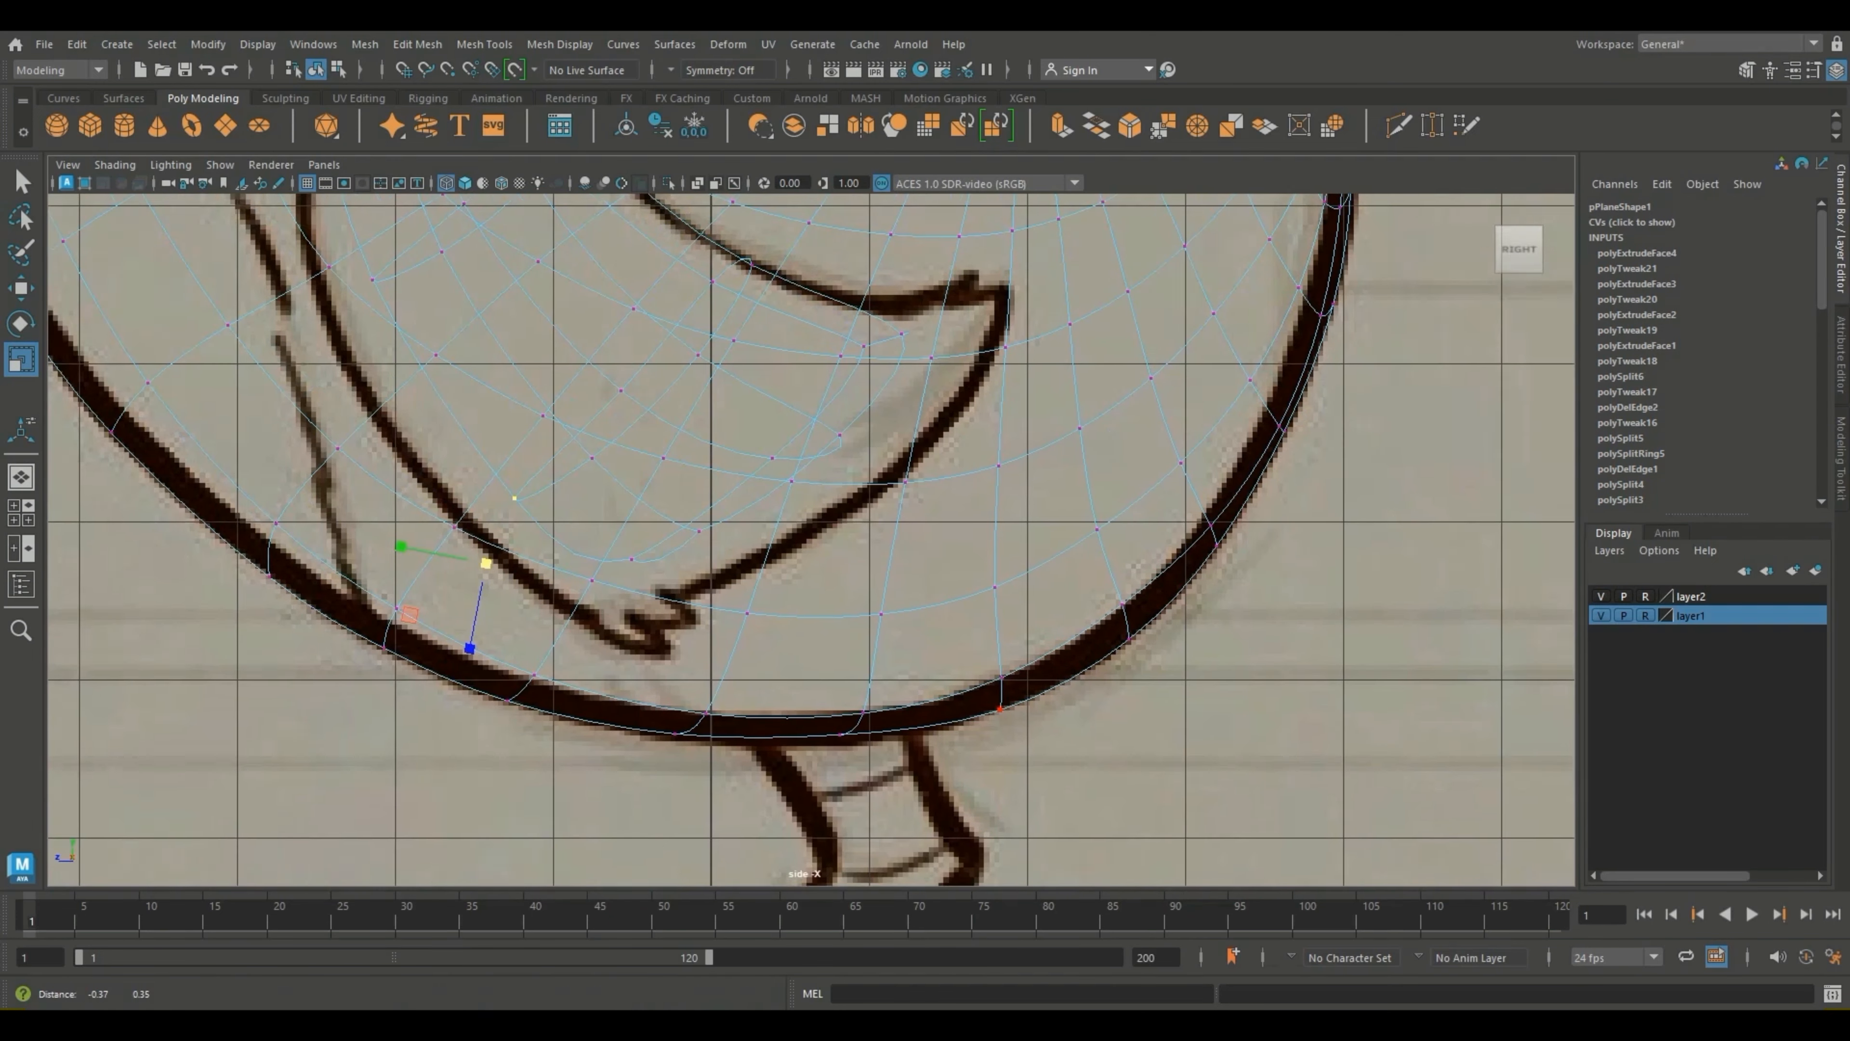
key("w")
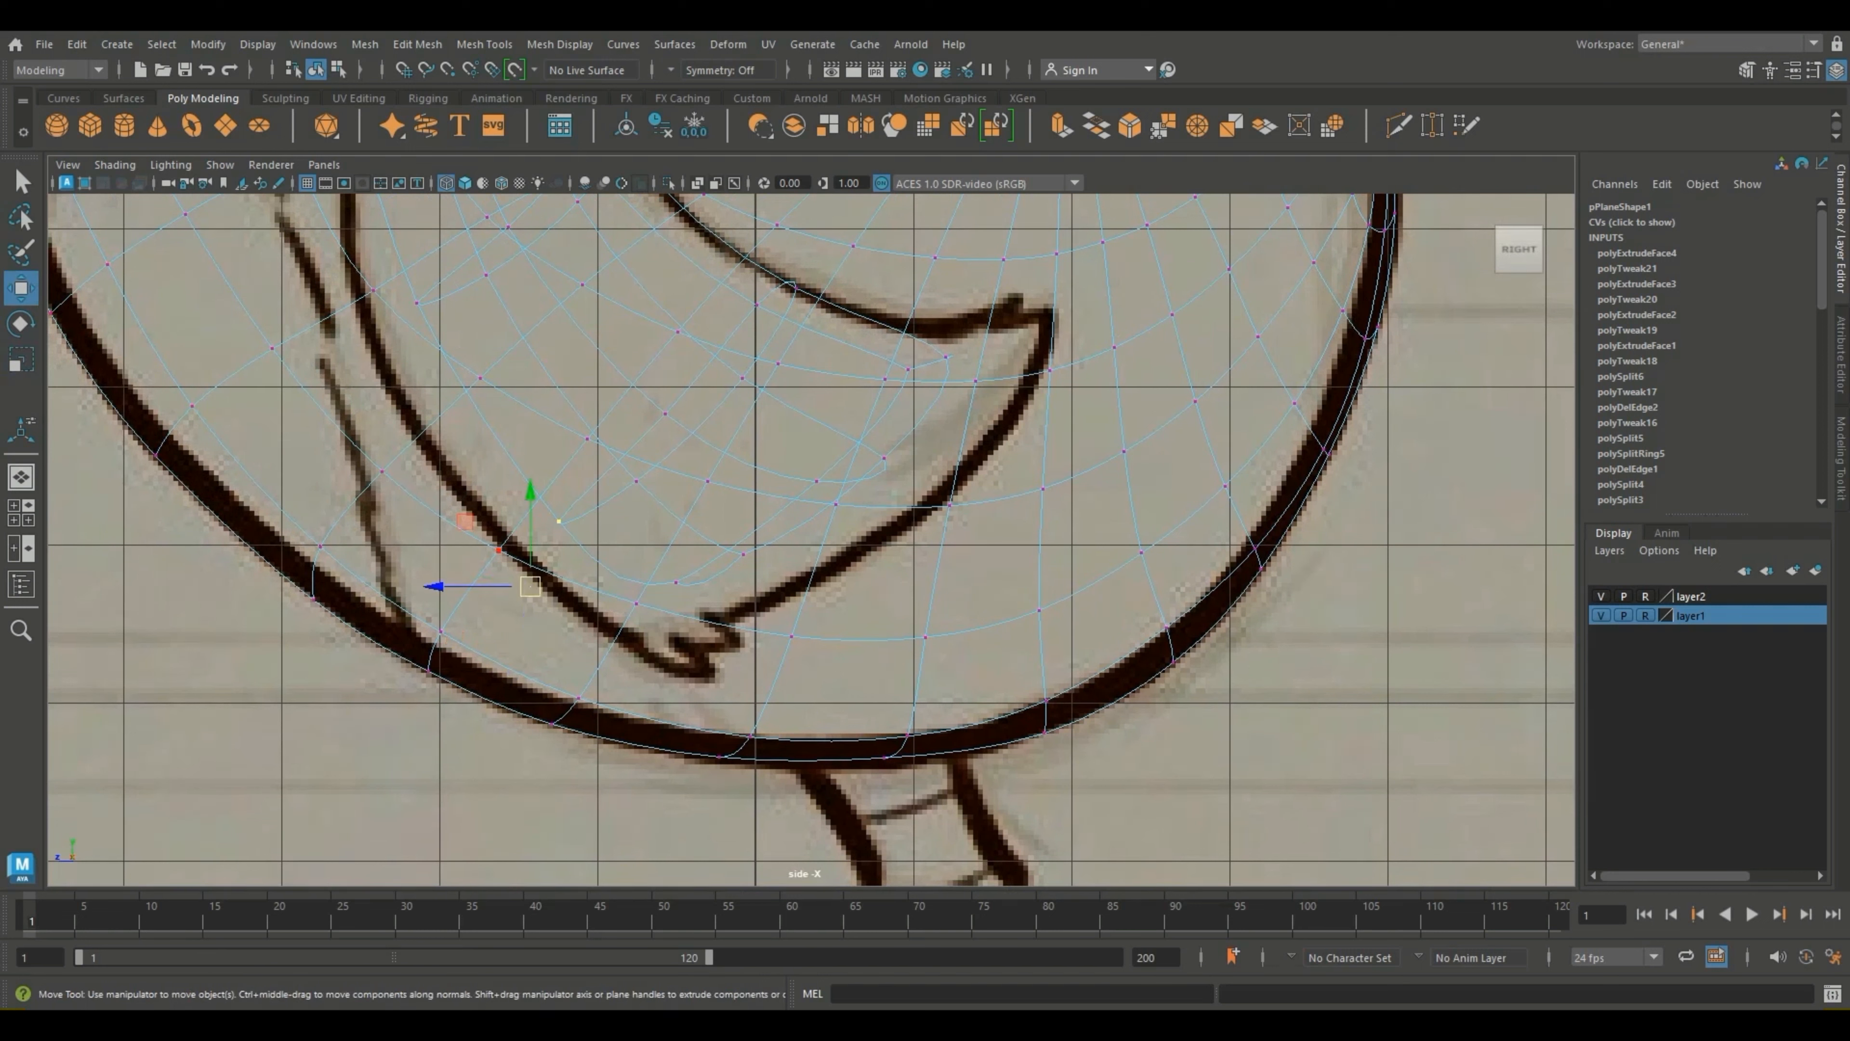
left_click_drag(590, 461, 592, 556)
left_click_drag(685, 619, 684, 707)
left_click_drag(694, 676, 693, 683)
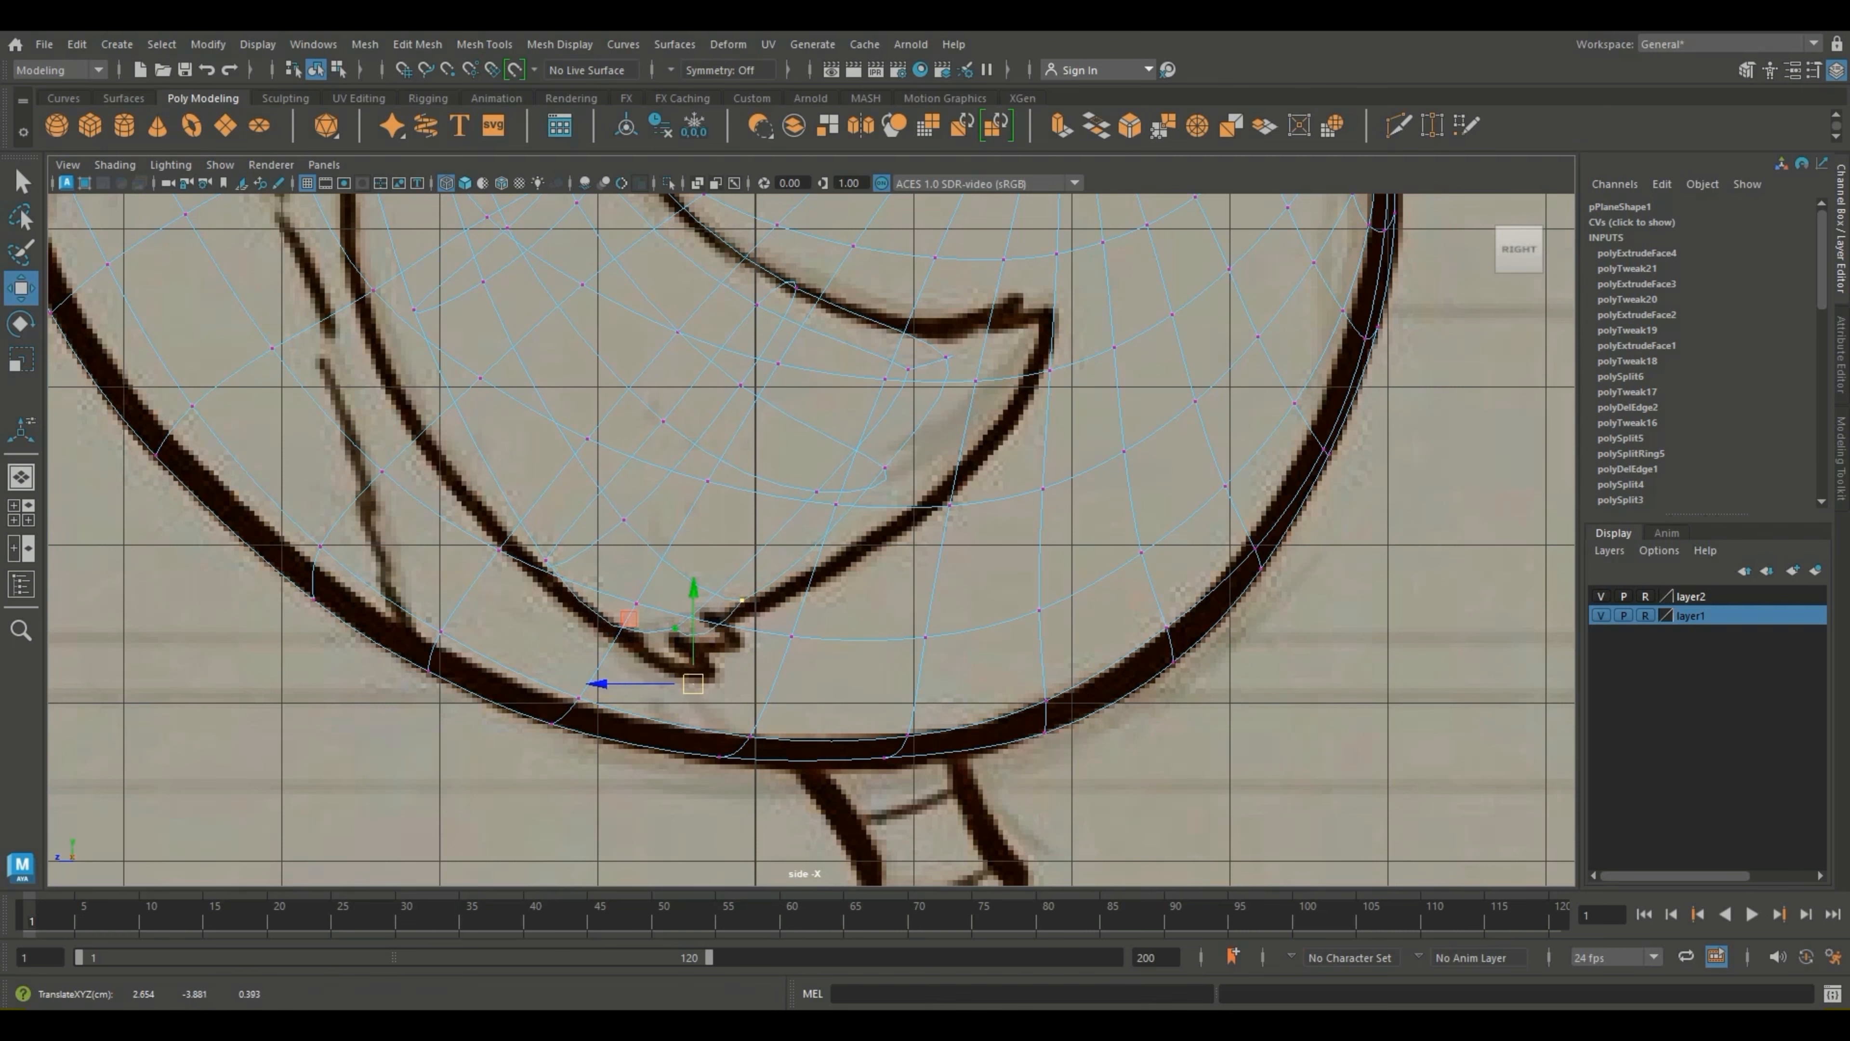
Step: Restore the four-view layout and move the vertices of the wing's rear tip back onto the drawn tip
left_click(21, 513)
scroll(1195, 357, "up", 5)
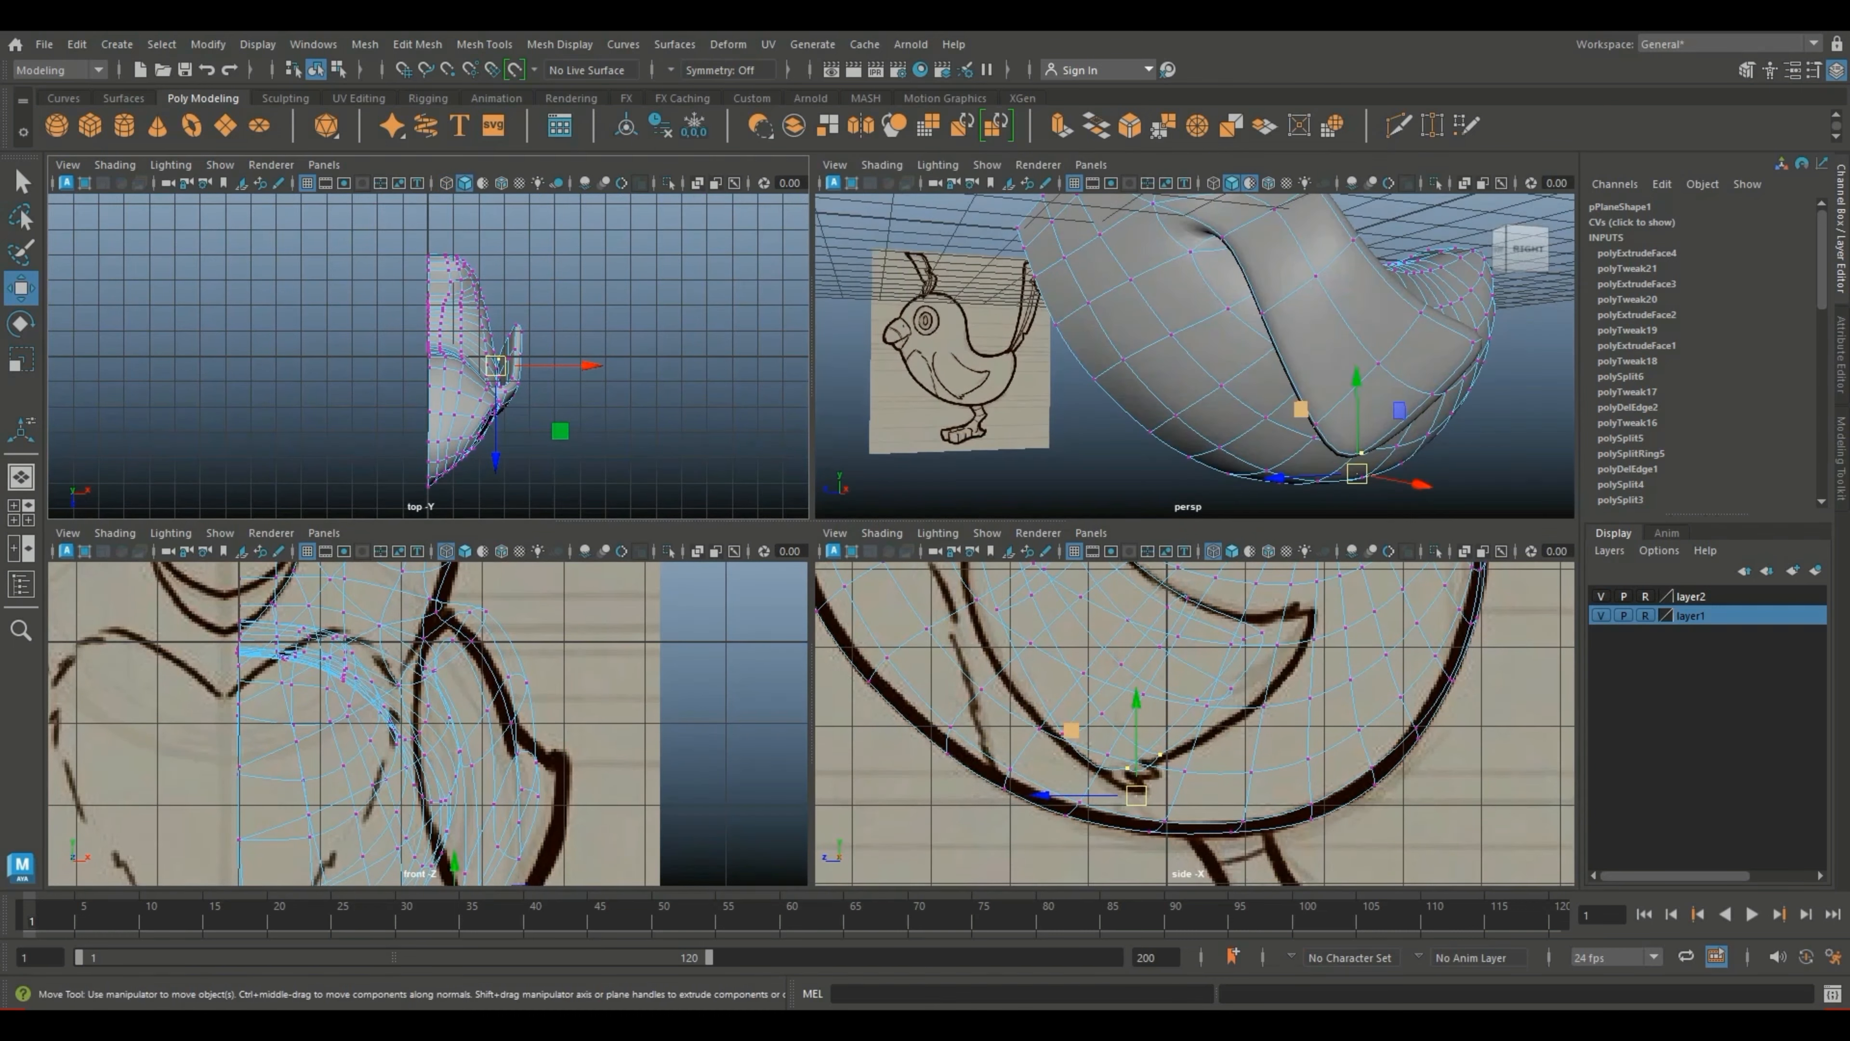
left_click_drag(1231, 401, 1237, 285, "alt")
left_click_drag(1195, 357, 1413, 343, "alt")
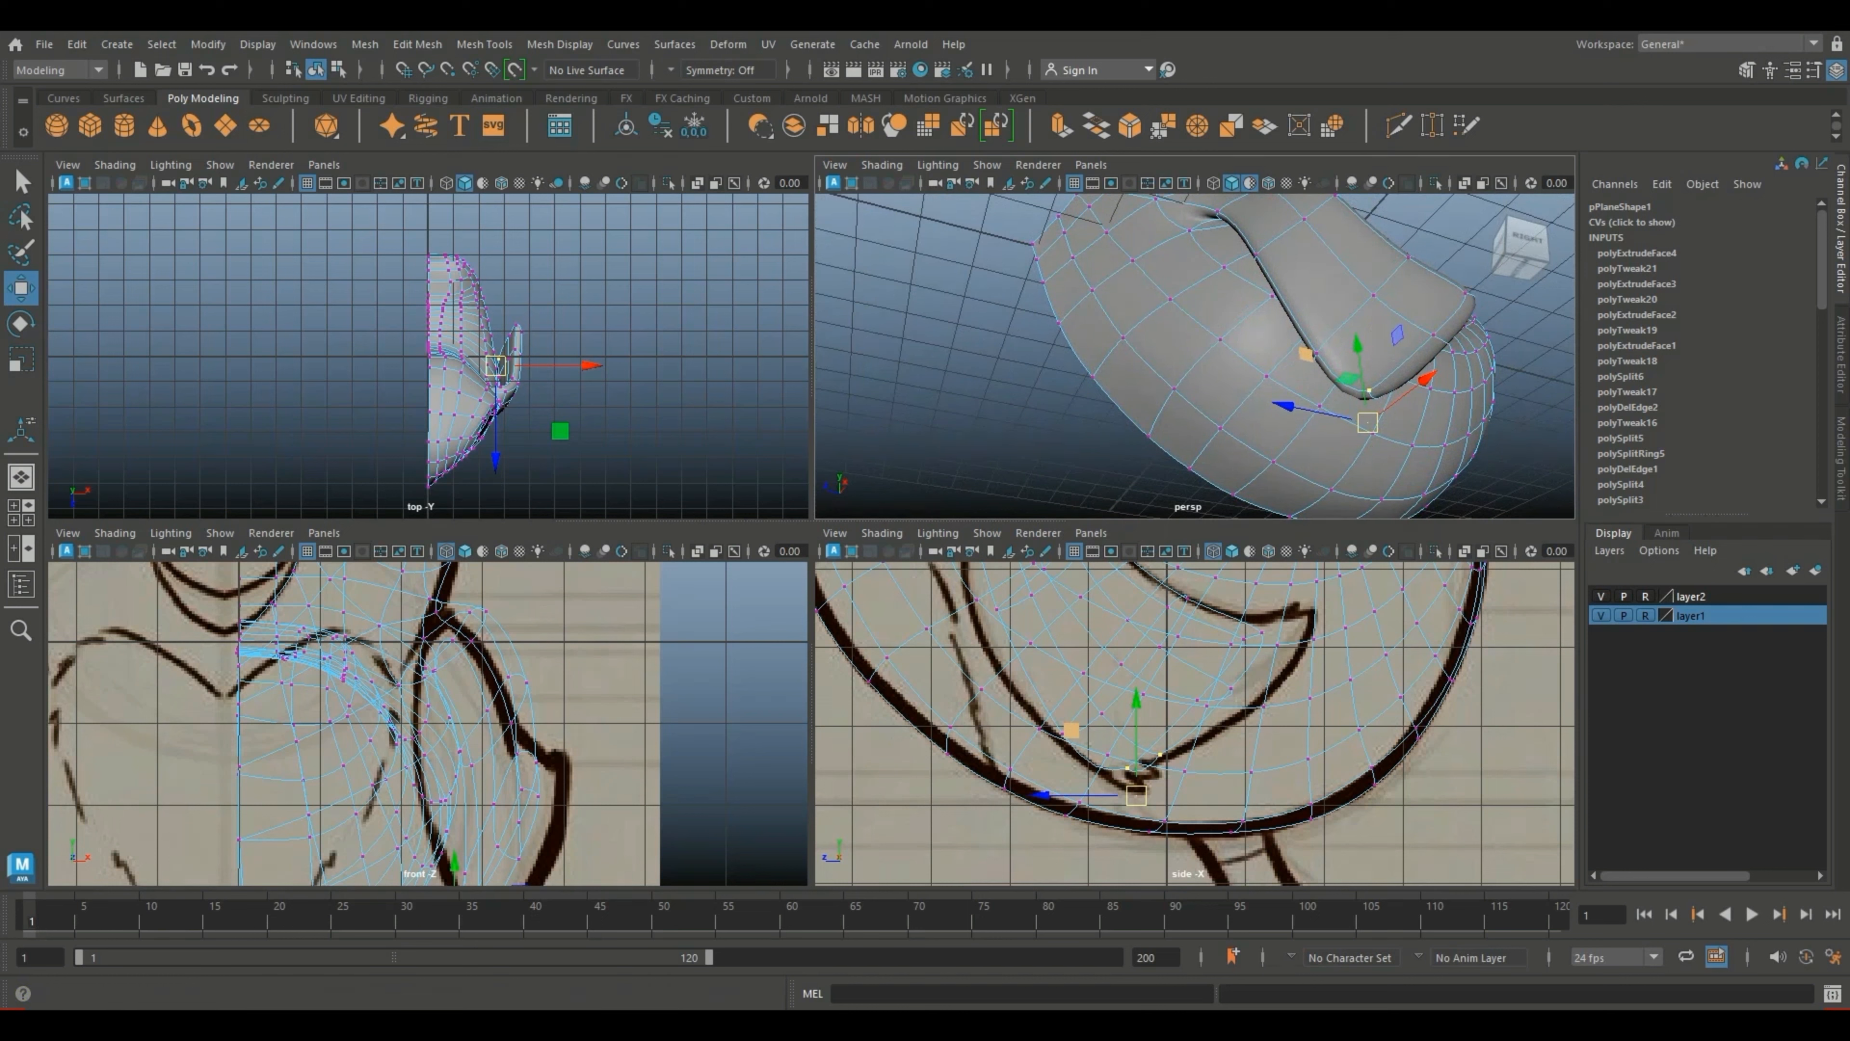
scroll(1296, 656, "up", 1)
middle_click_drag(1304, 648, 1227, 719, "alt")
left_click_drag(1253, 336, 1006, 437, "alt")
left_click(1002, 442)
left_click_drag(1235, 676, 1345, 653)
Step: Align the wing's trailing-edge vertices with the drawn edge and nudge the rear tip slightly up and forward
left_click(1031, 481)
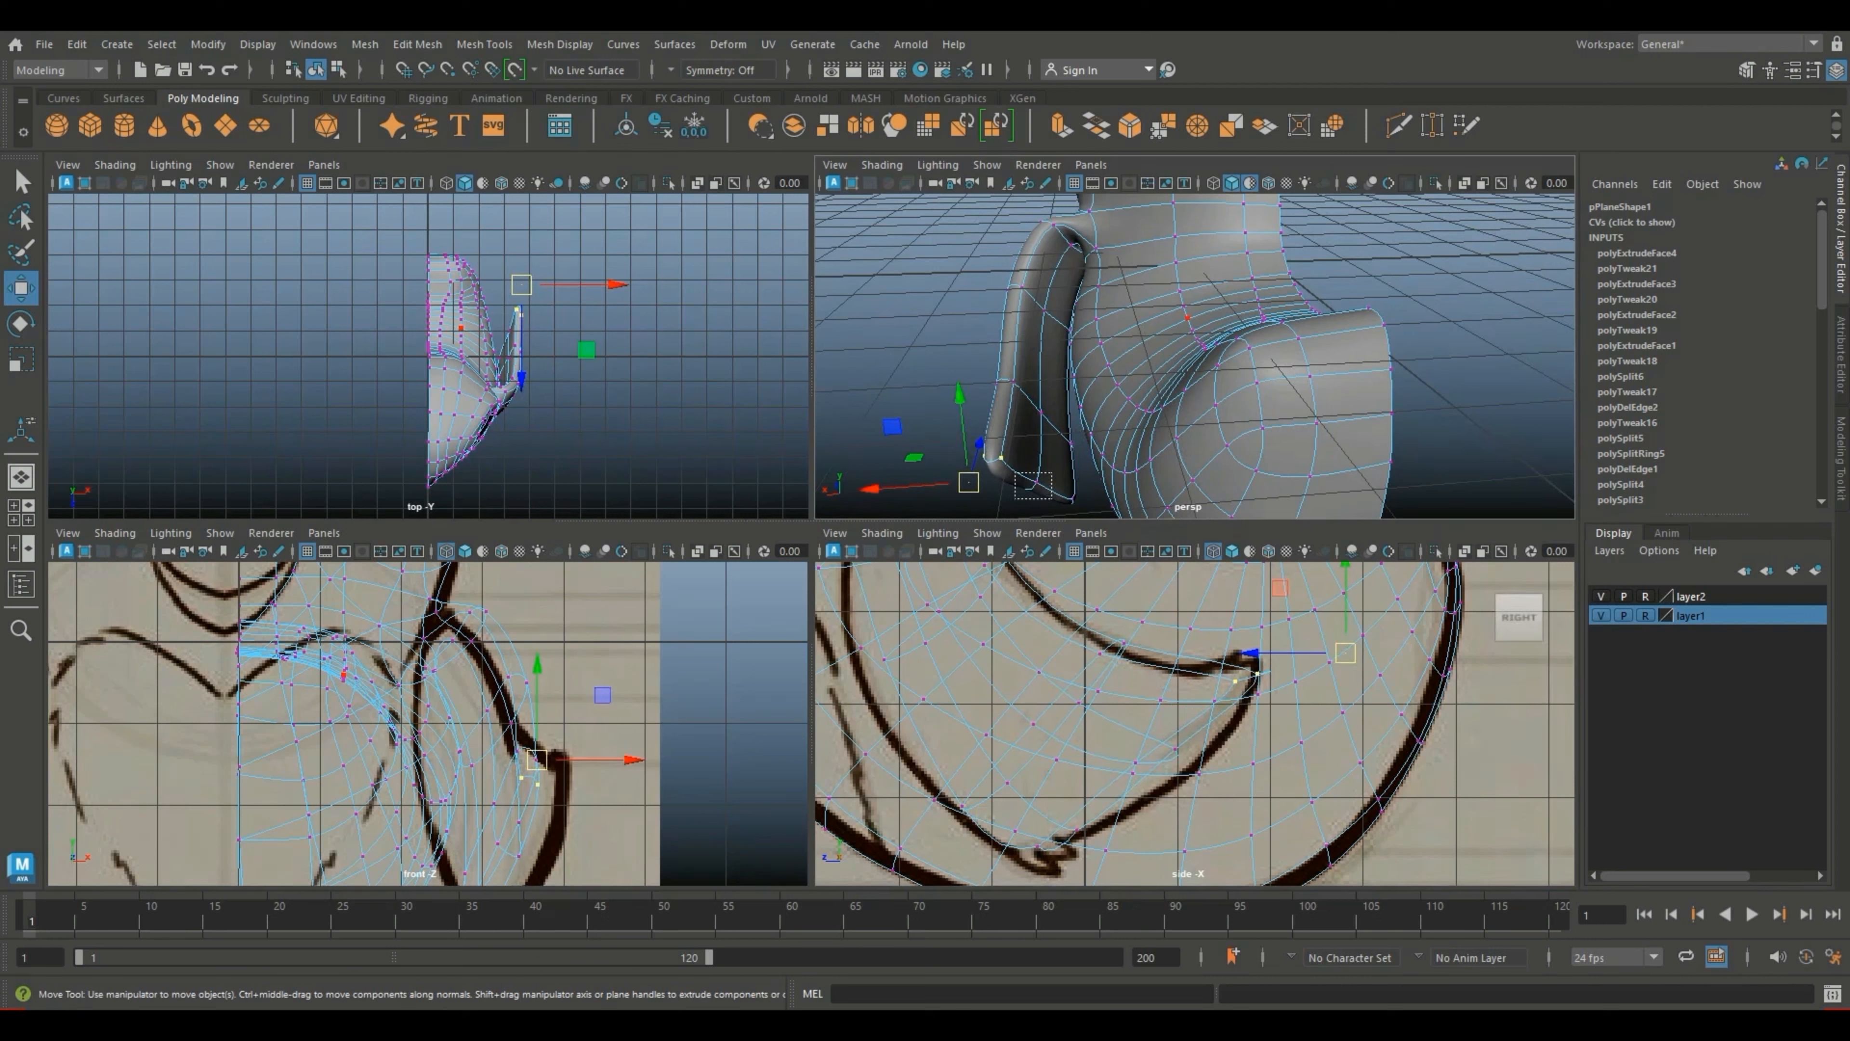
left_click_drag(1163, 758, 1200, 778)
left_click_drag(944, 440, 1014, 498)
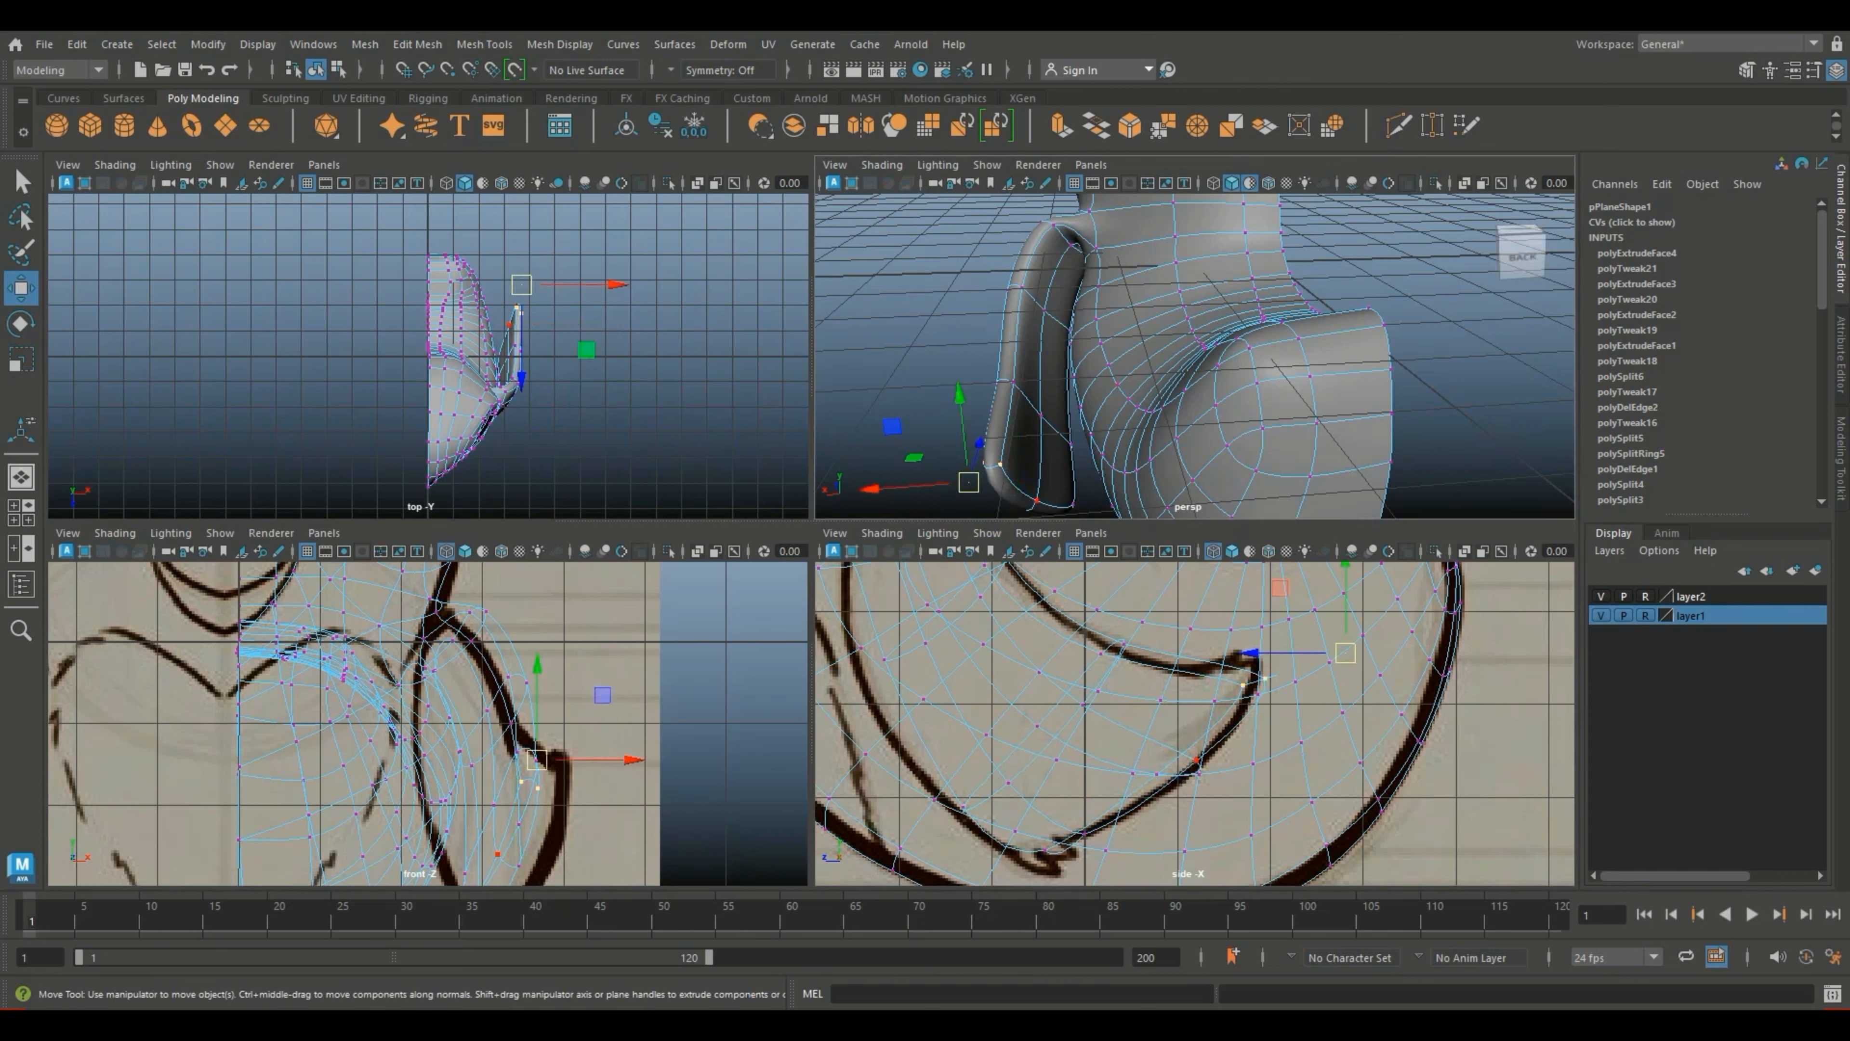
left_click_drag(1346, 653, 1333, 633)
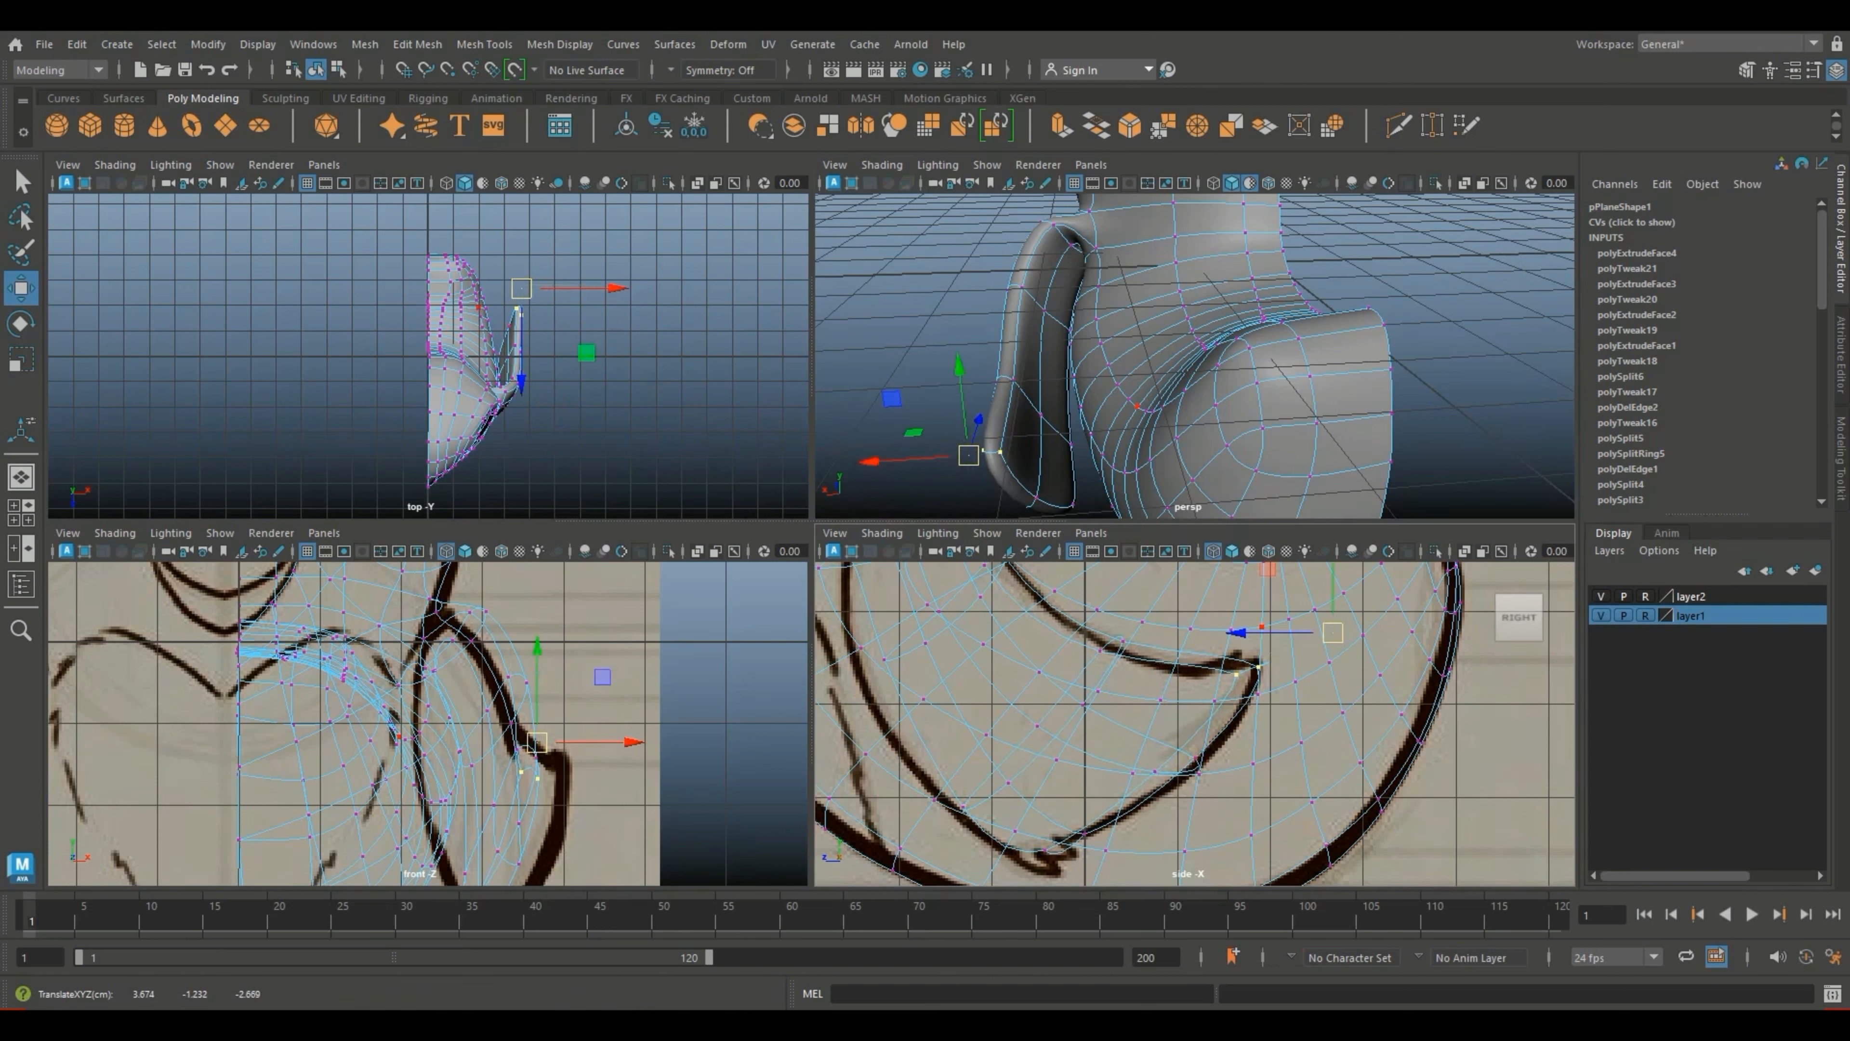
Step: Select the vertices across the middle of the wing and shift them slightly down and forward in the side view
scroll(1196, 721, "down", 4)
left_click_drag(1166, 408, 1275, 292, "alt")
left_click_drag(1045, 438, 1092, 465)
scroll(1194, 721, "up", 4)
left_click_drag(1195, 721, 1210, 718, "alt")
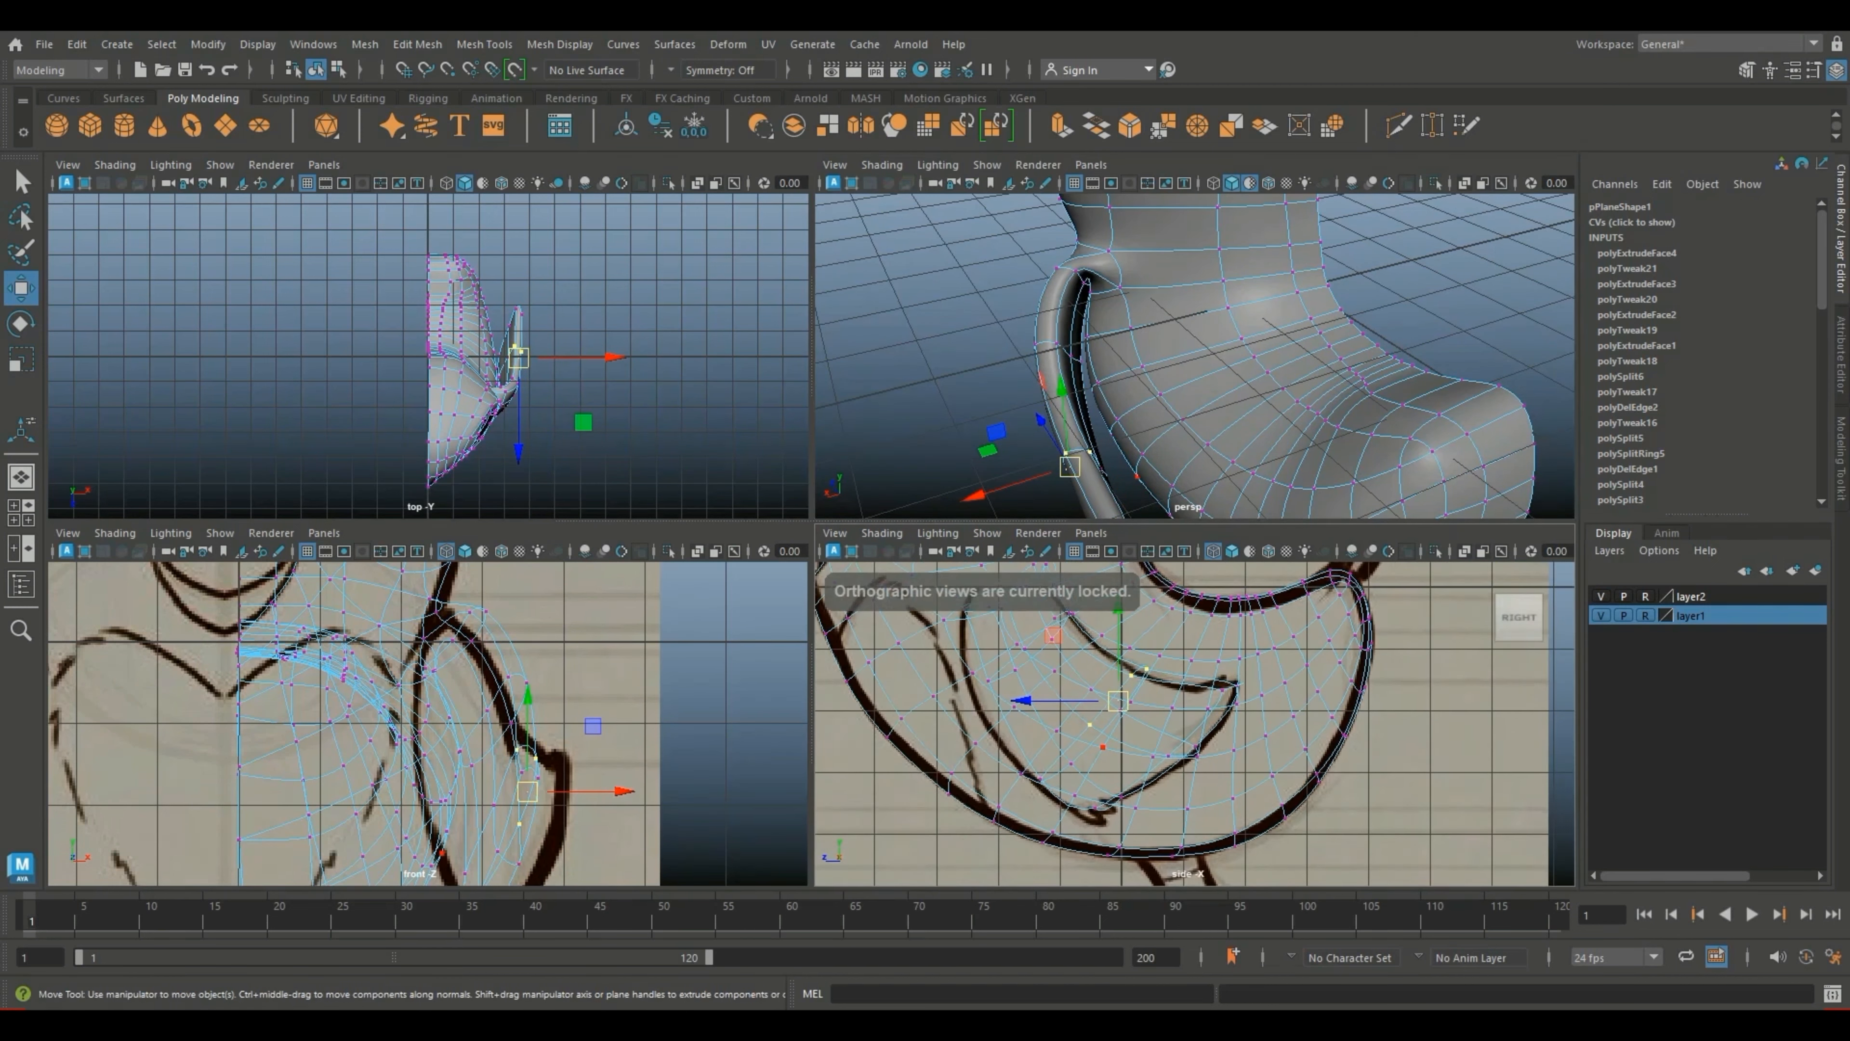
scroll(1192, 723, "up", 3)
left_click_drag(1068, 685, 1061, 696)
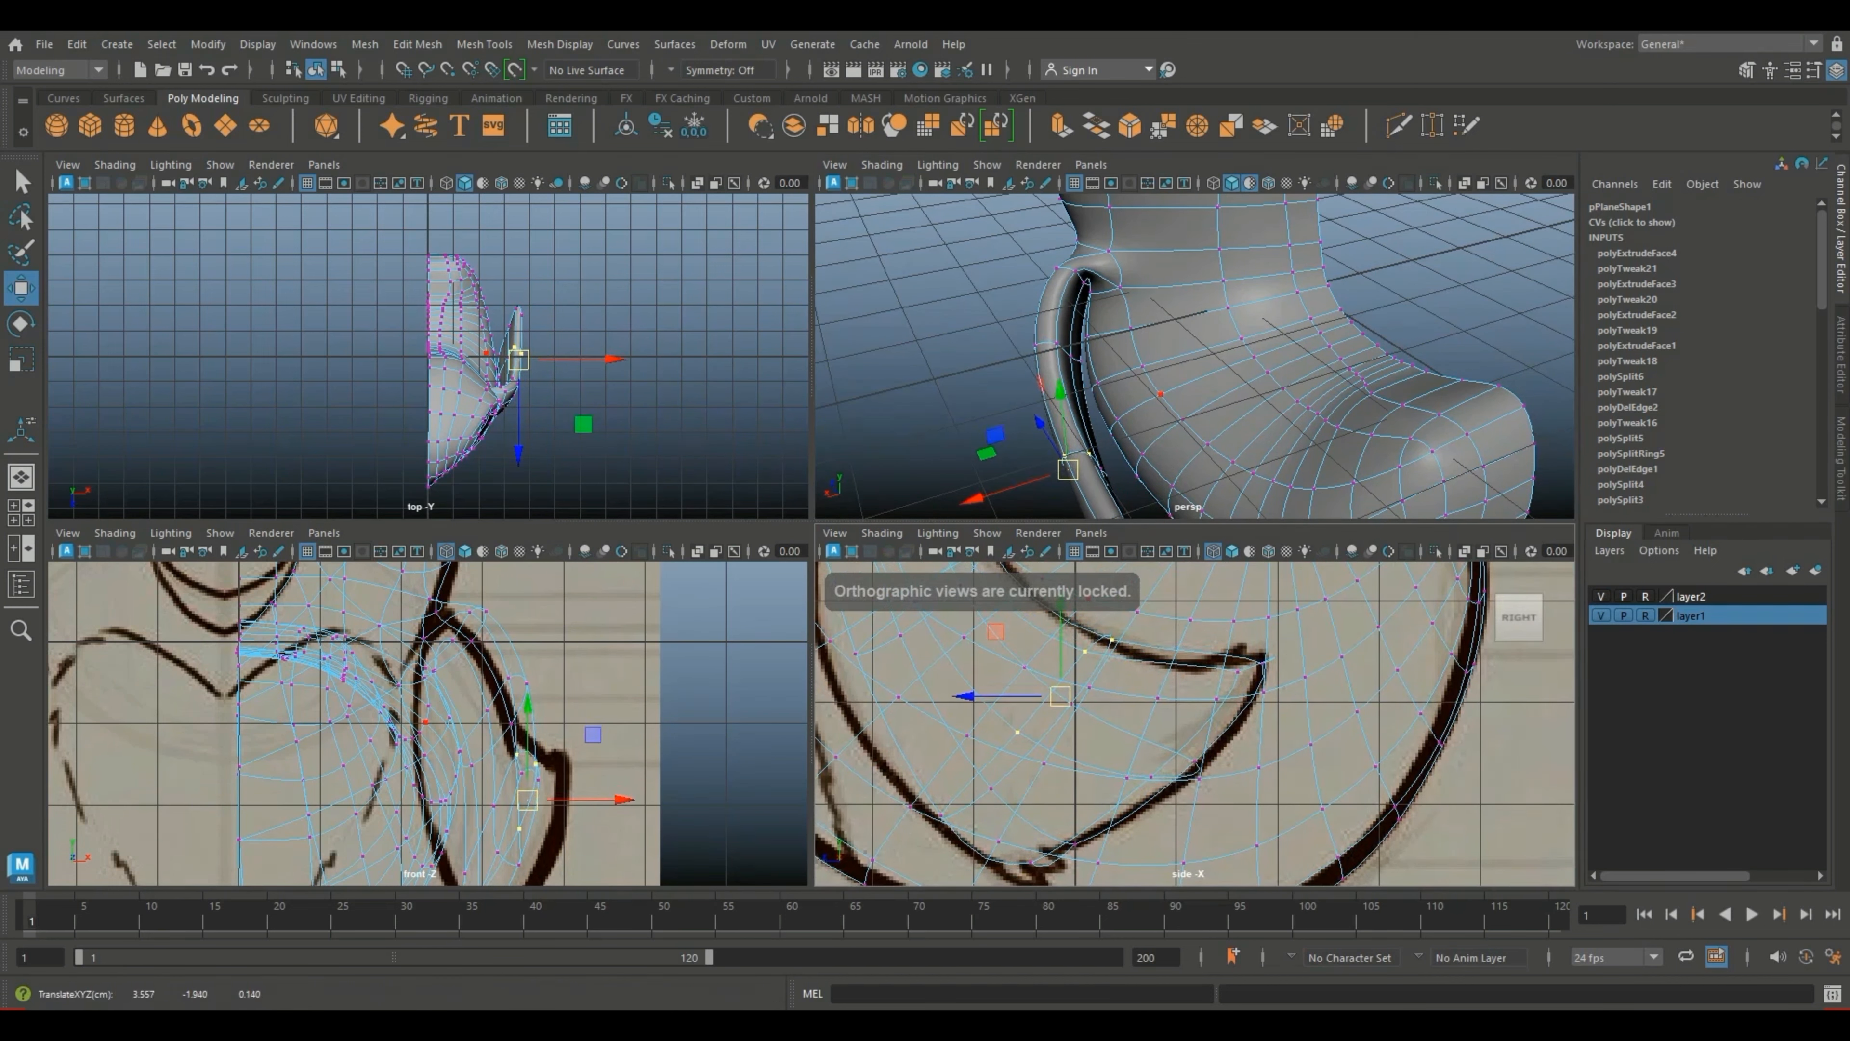
Step: Turn on soft selection for the wing vertices and adjust the area it affects
scroll(1071, 438, "down", 5)
left_click_drag(1071, 437, 1122, 422, "alt")
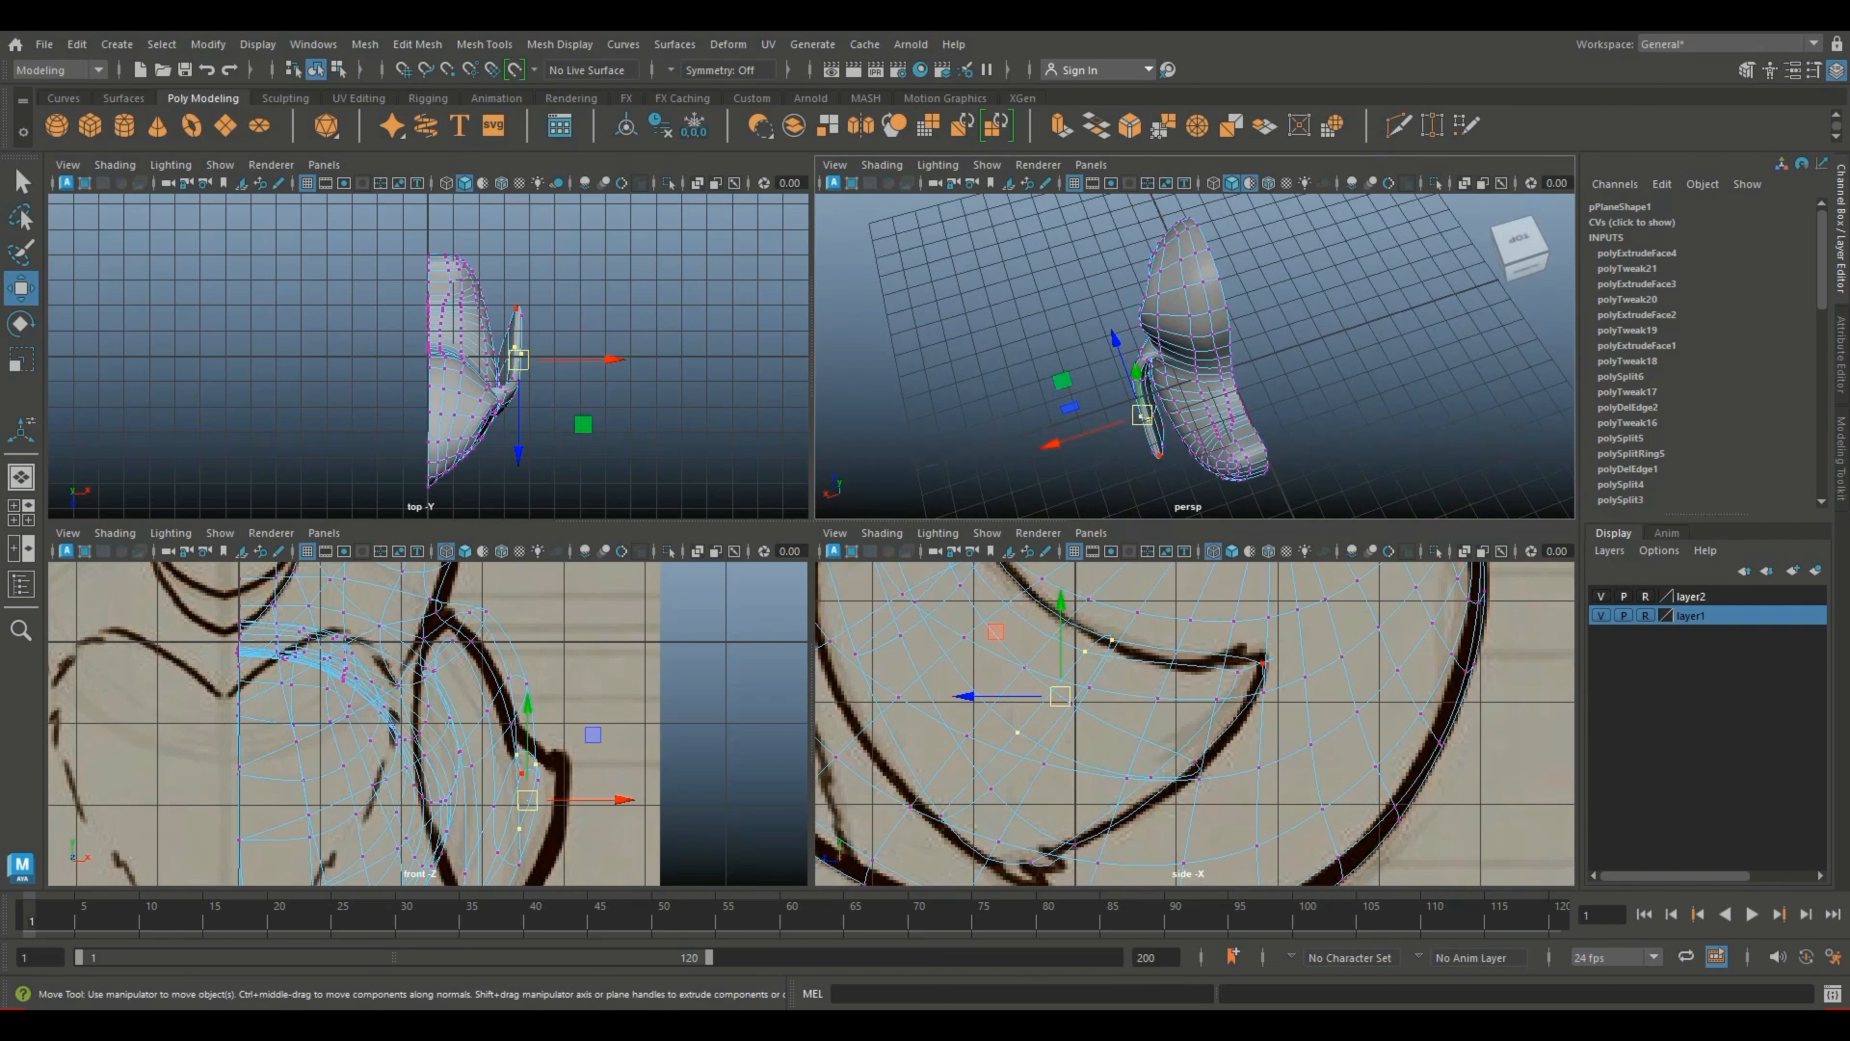
key("b")
key("bracketleft")
key("bracketright")
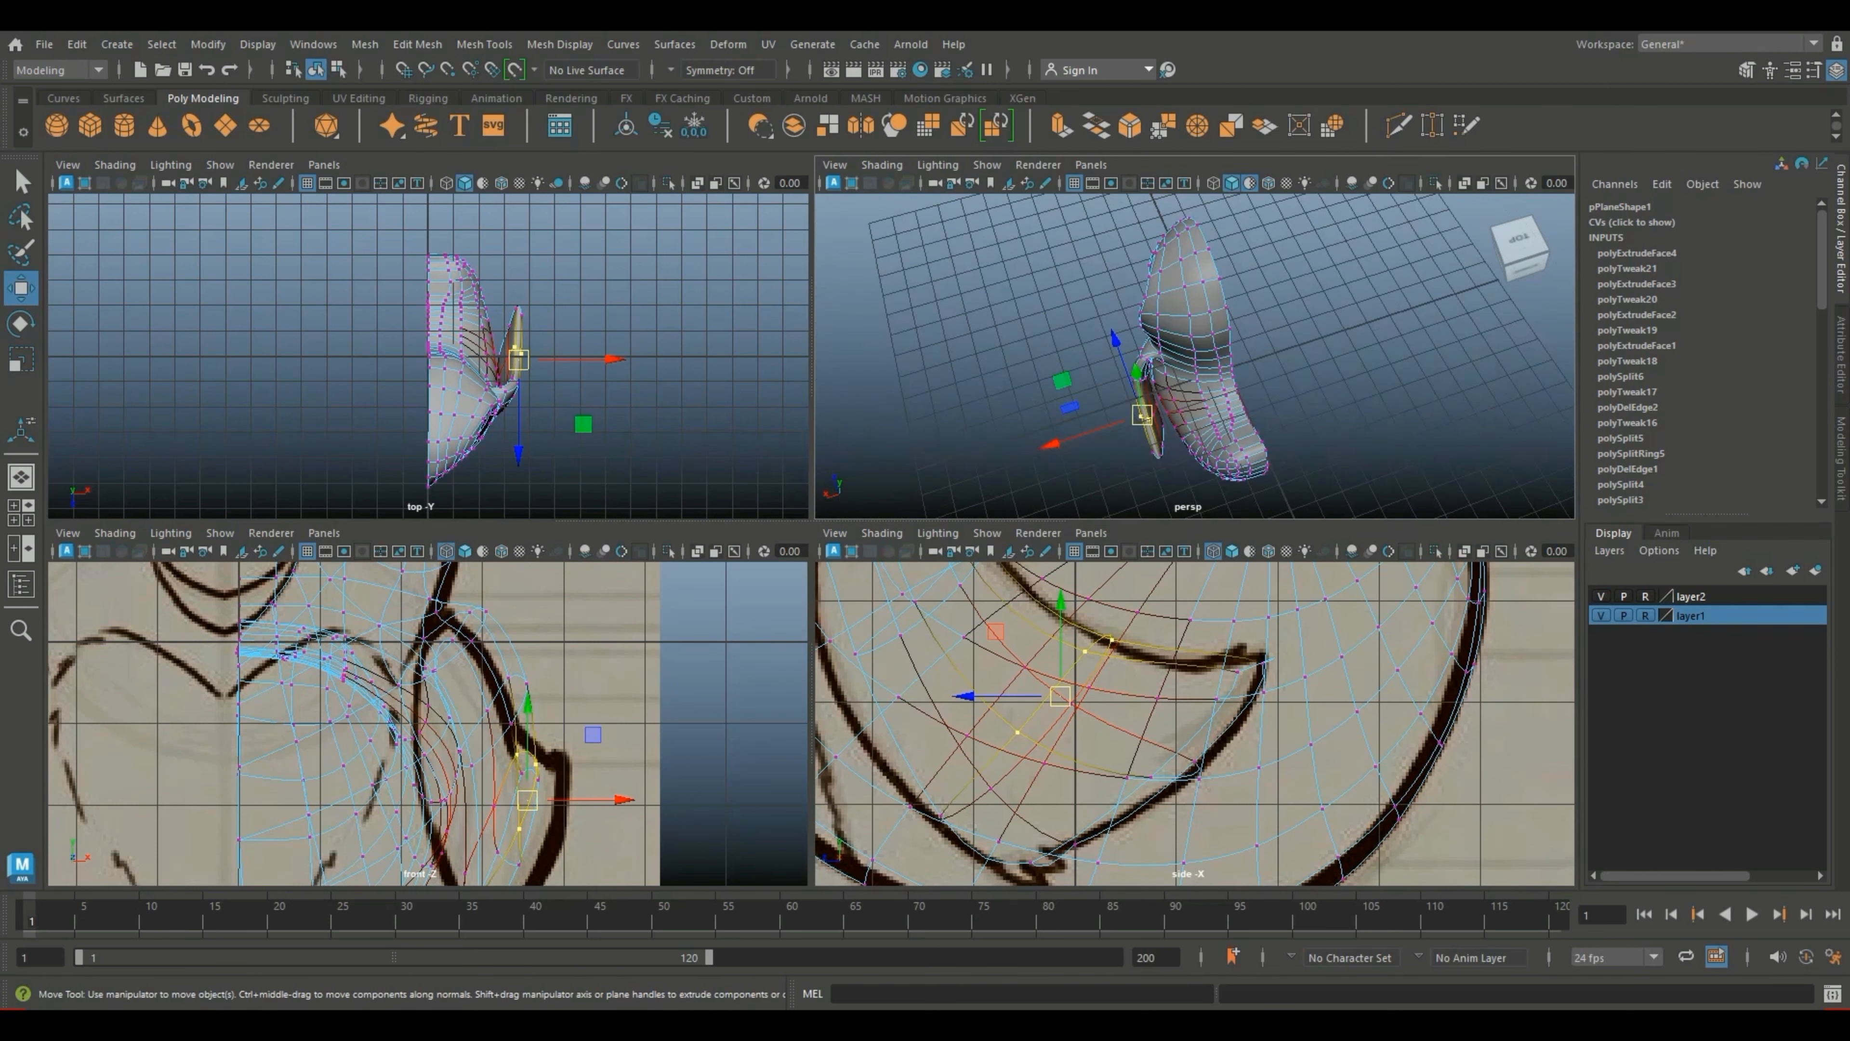
key("space")
left_click_drag(1171, 476, 1215, 458)
left_click(1175, 477)
Step: Return the mesh to object mode and show it unsmoothed to examine the wing's shoulder up close
scroll(1174, 477, "down", 5)
left_click_drag(1035, 437, 1195, 317, "alt")
scroll(1166, 321, "up", 10)
left_click_drag(1049, 321, 1082, 310, "alt")
right_click_drag(1133, 317, 1183, 272)
left_click(1286, 255)
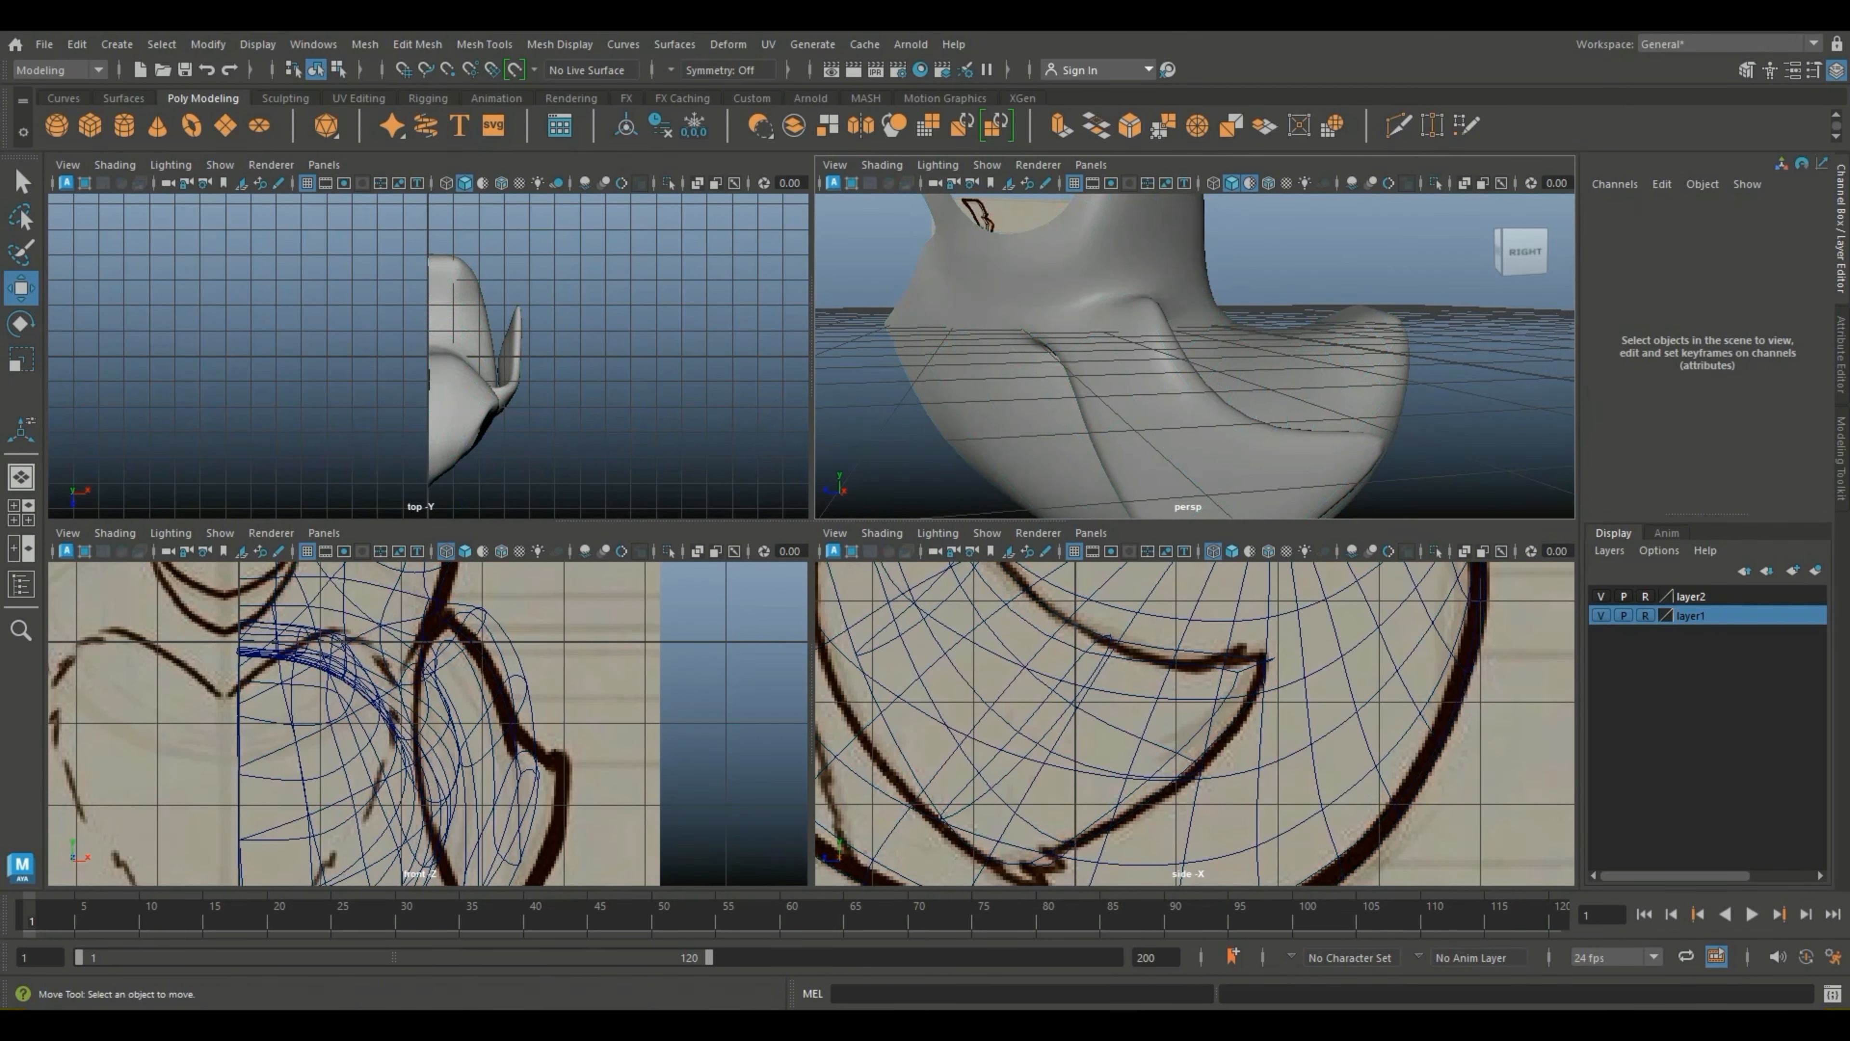
left_click(1158, 306)
key("1")
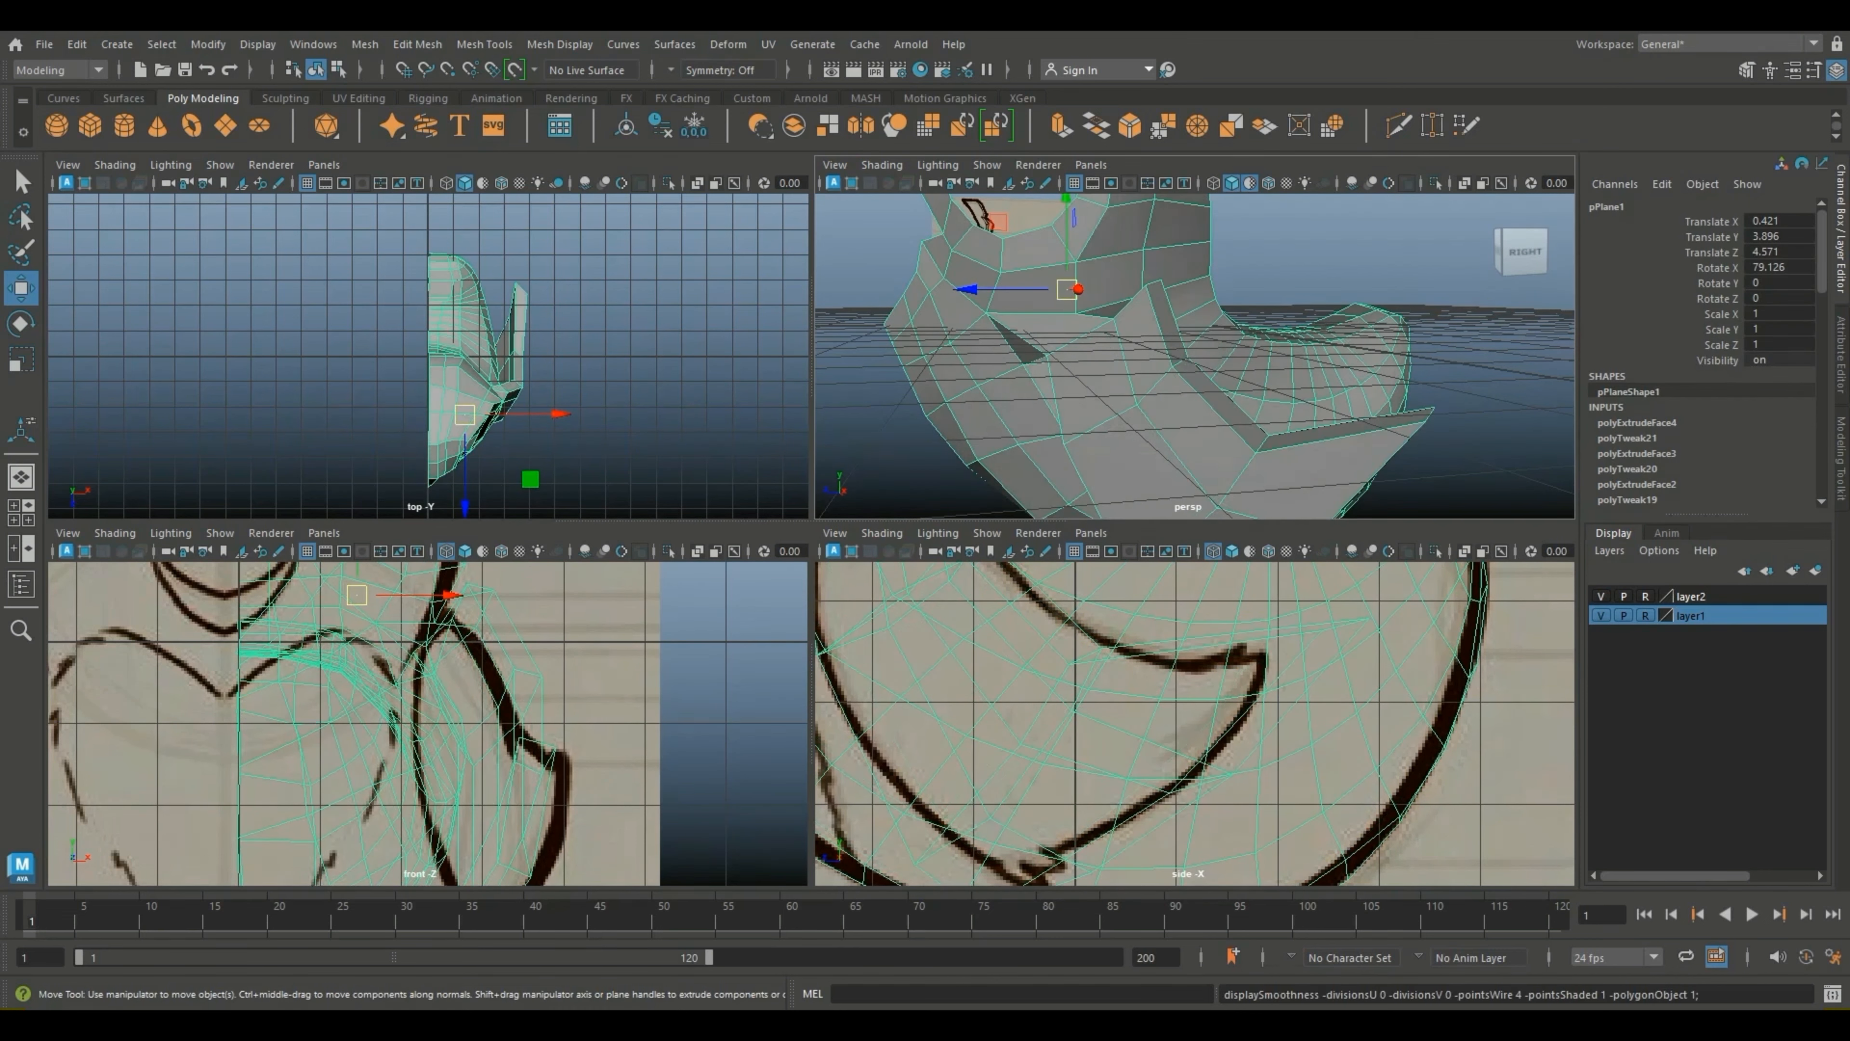
scroll(1166, 321, "up", 4)
left_click_drag(1093, 342, 1213, 298, "alt")
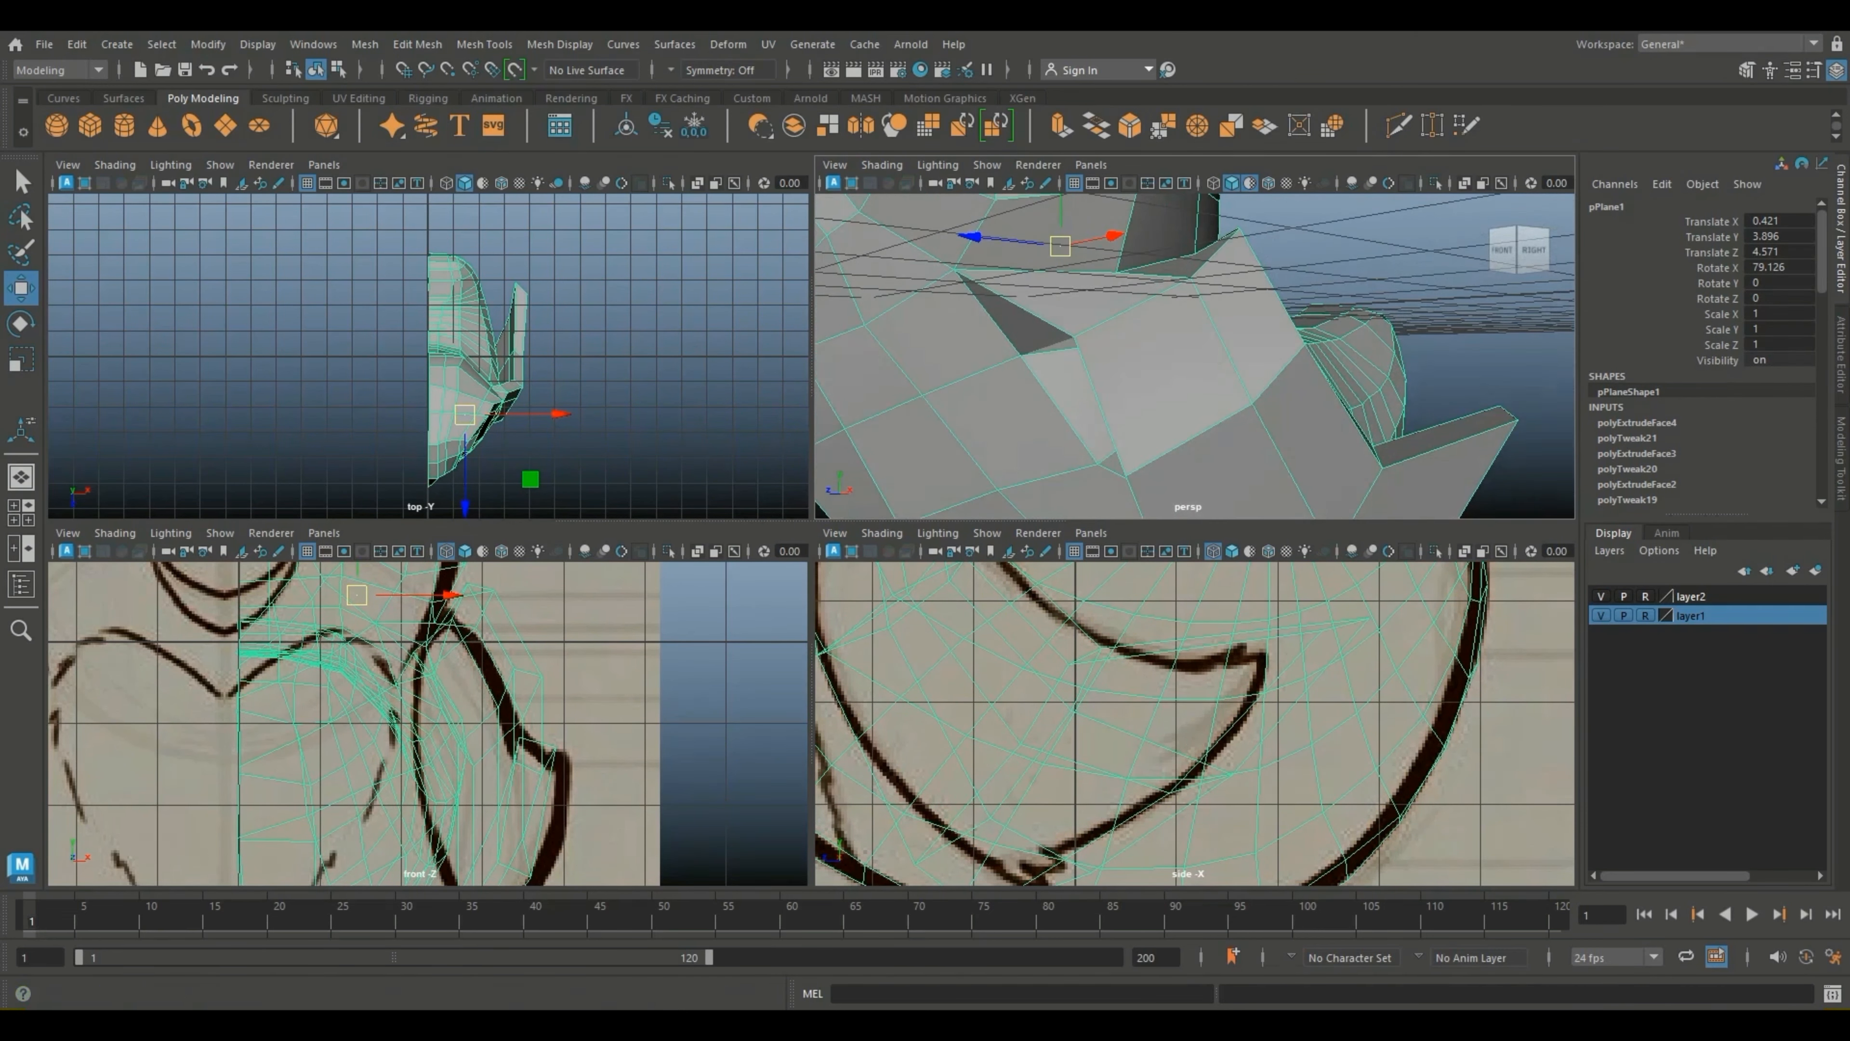
Step: Insert an edge loop around the wing's root, restore the smooth preview and return to object mode
left_click(484, 44)
left_click(510, 173)
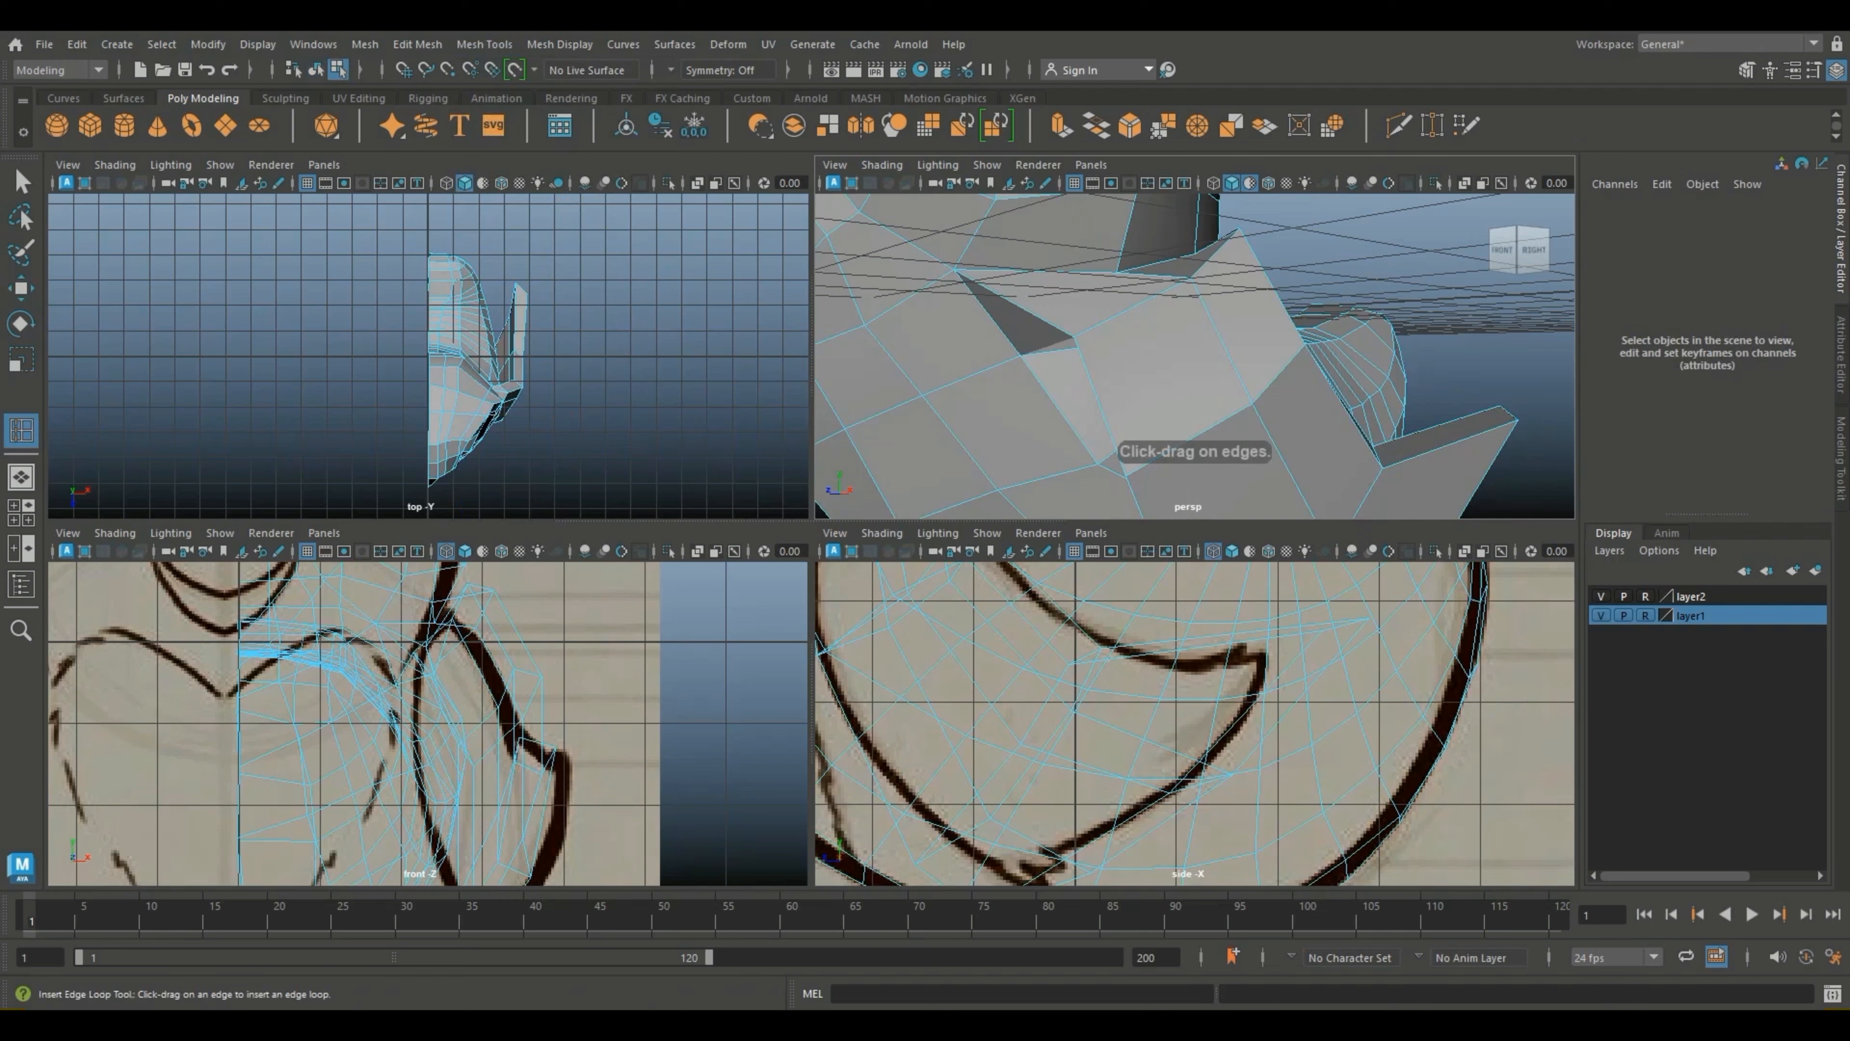
left_click(1152, 324)
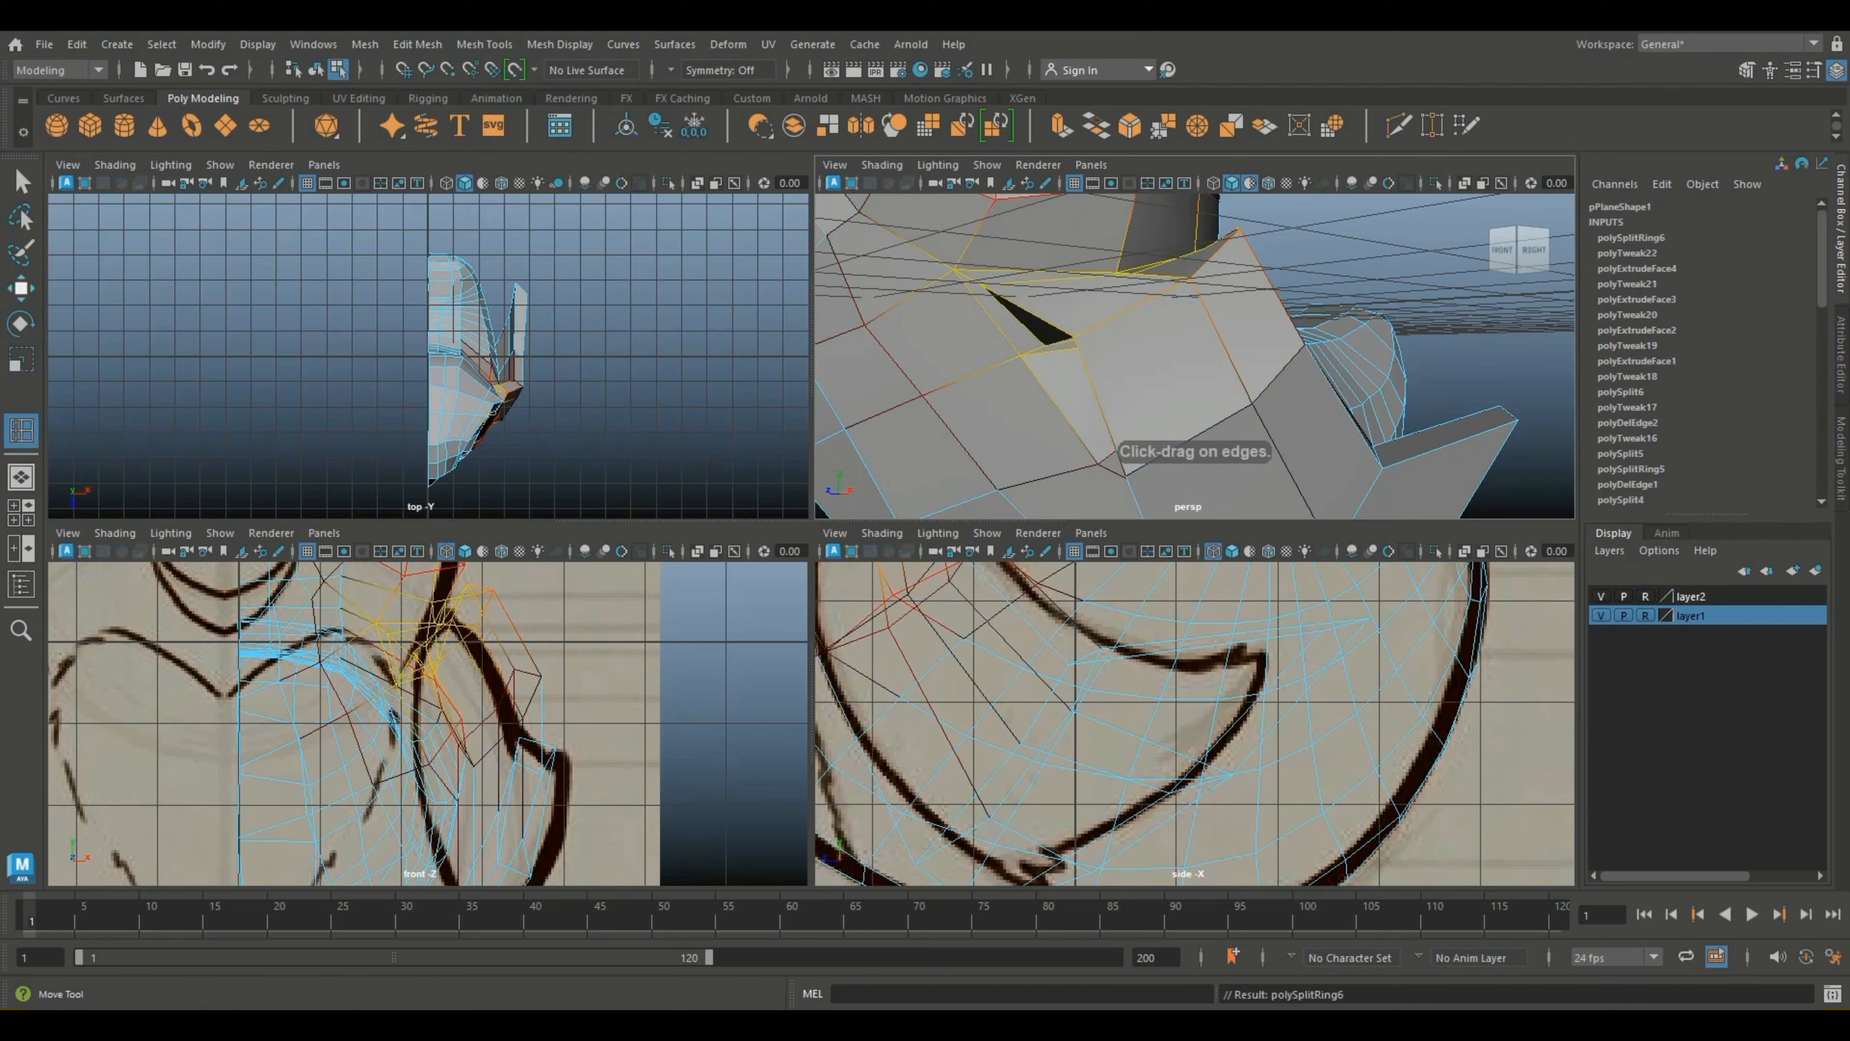
key("w")
key("3")
right_click_drag(1090, 327, 1184, 300)
left_click(1384, 255)
scroll(1348, 292, "down", 8)
left_click_drag(1348, 291, 1136, 320, "alt")
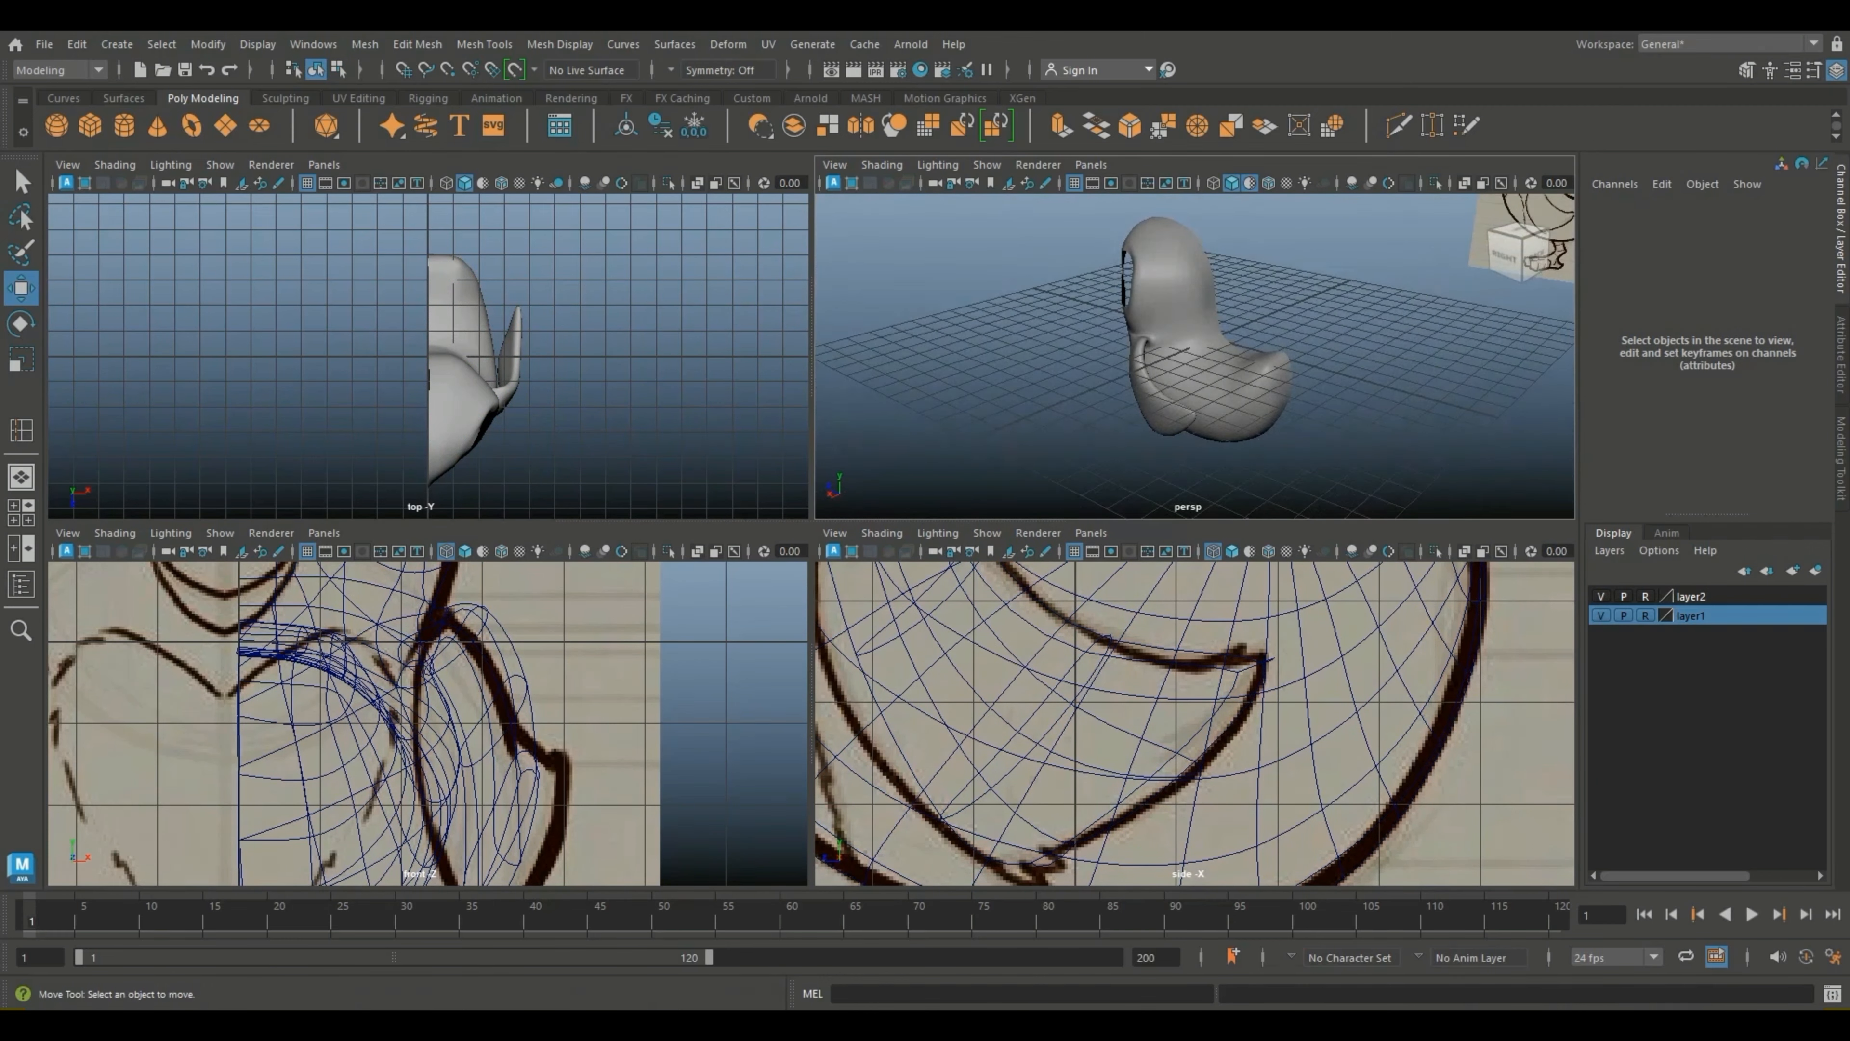
Step: Lower the vertex at the top of the wing root and pull it forward to blend the shoulder into the body
scroll(992, 310, "up", 6)
right_click_drag(991, 310, 915, 305)
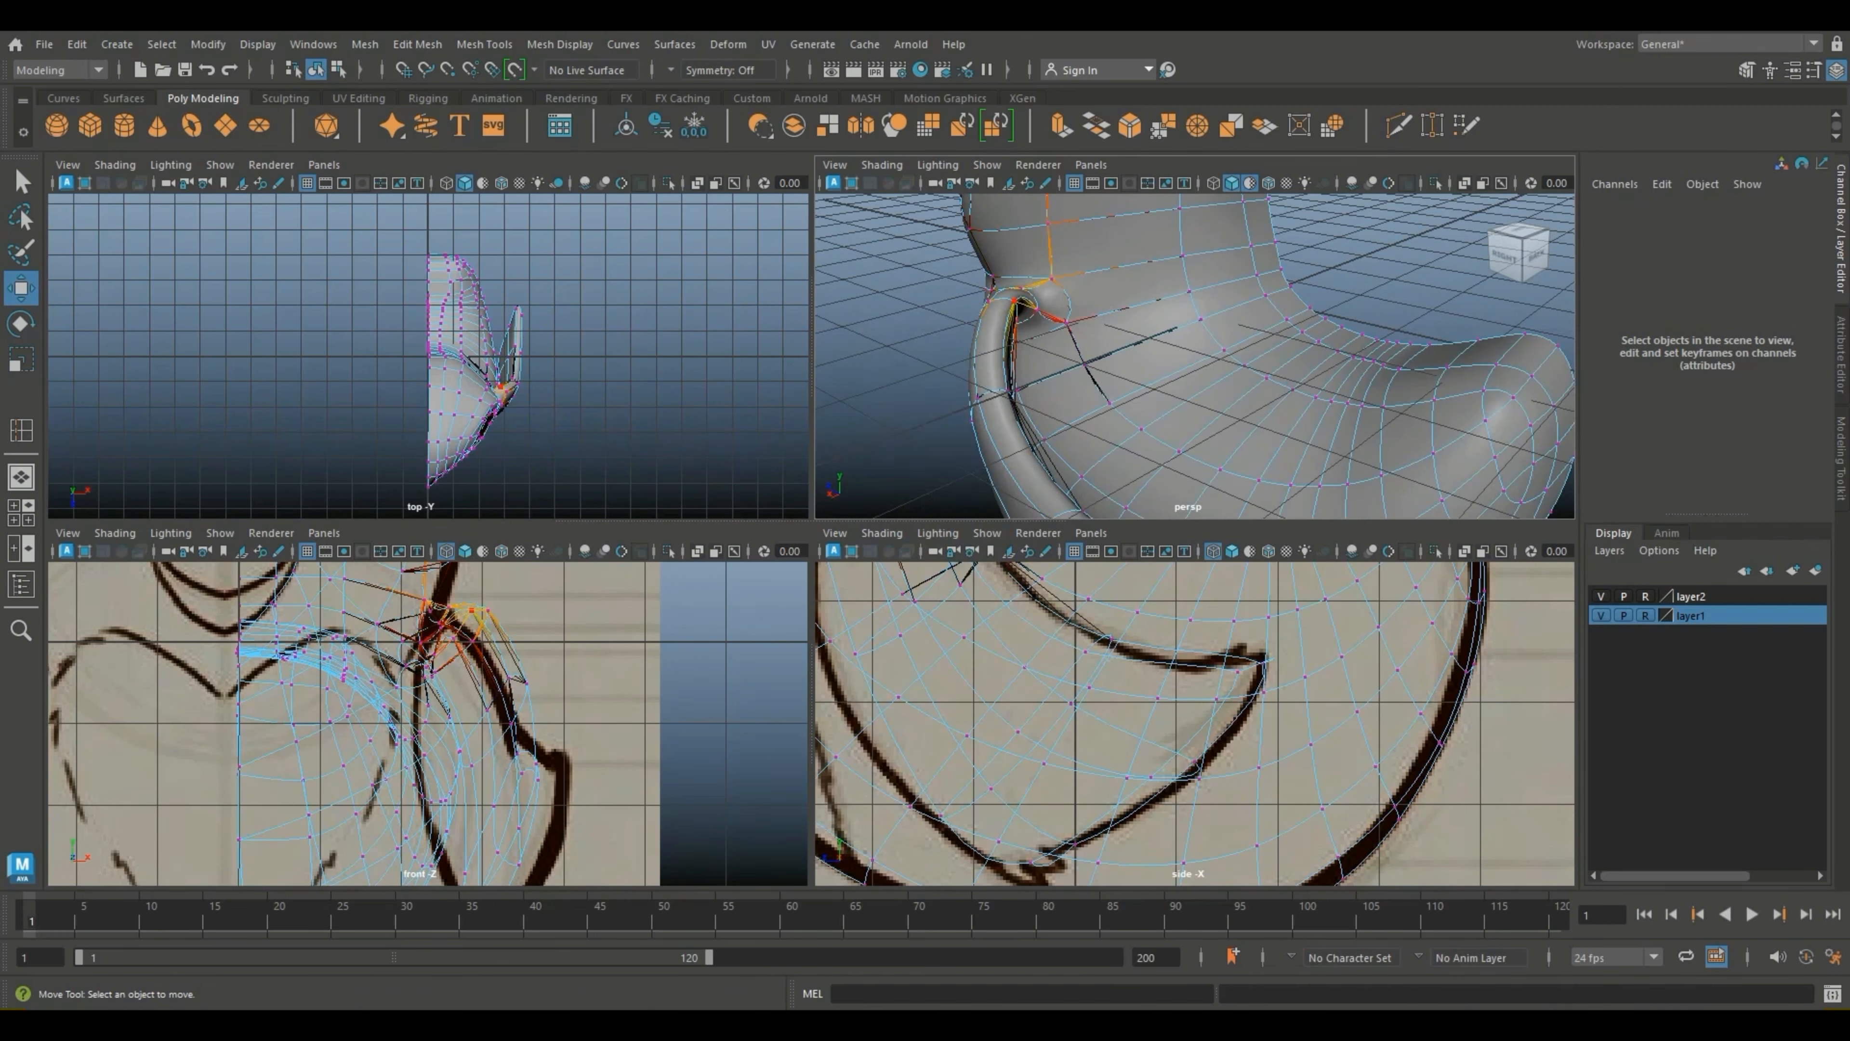
left_click(1020, 273)
key("b")
mouse_move(1020, 273)
left_mouse_down()
mouse_move(939, 273)
mouse_move(1023, 297)
left_mouse_up()
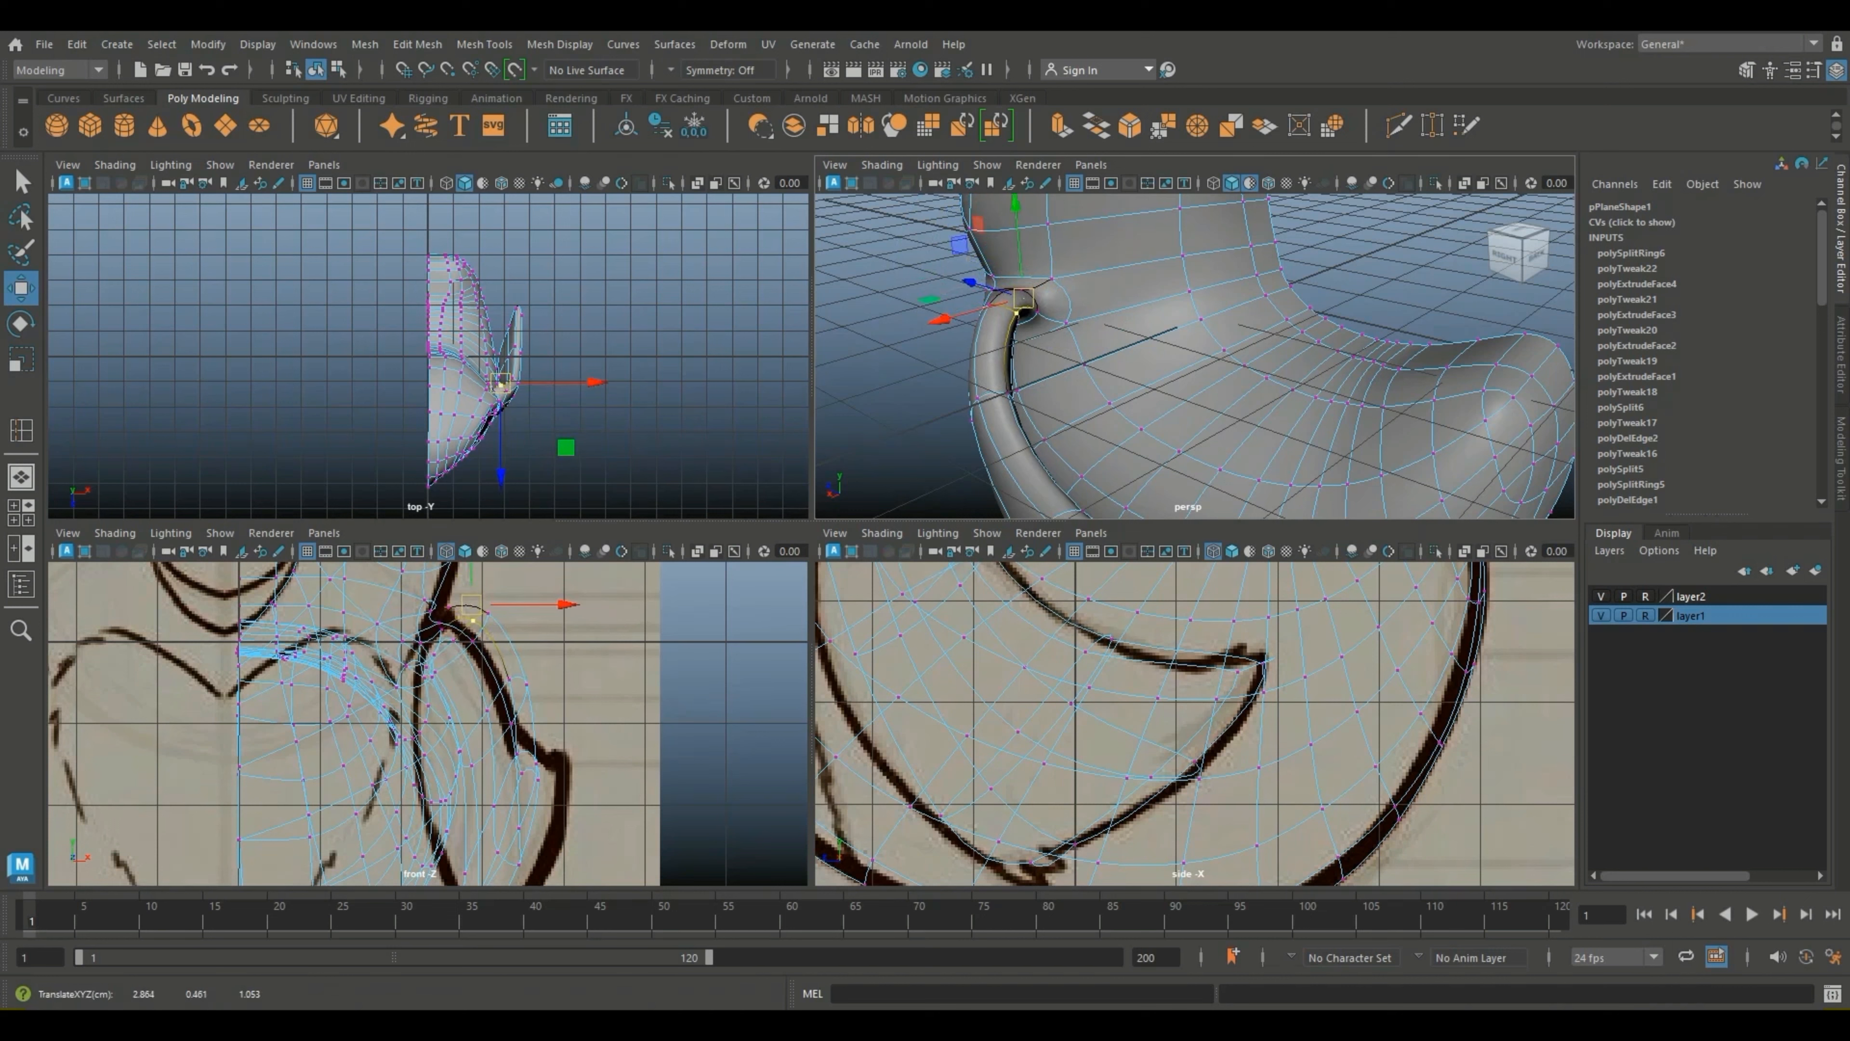
left_click_drag(1130, 350, 1275, 343, "alt")
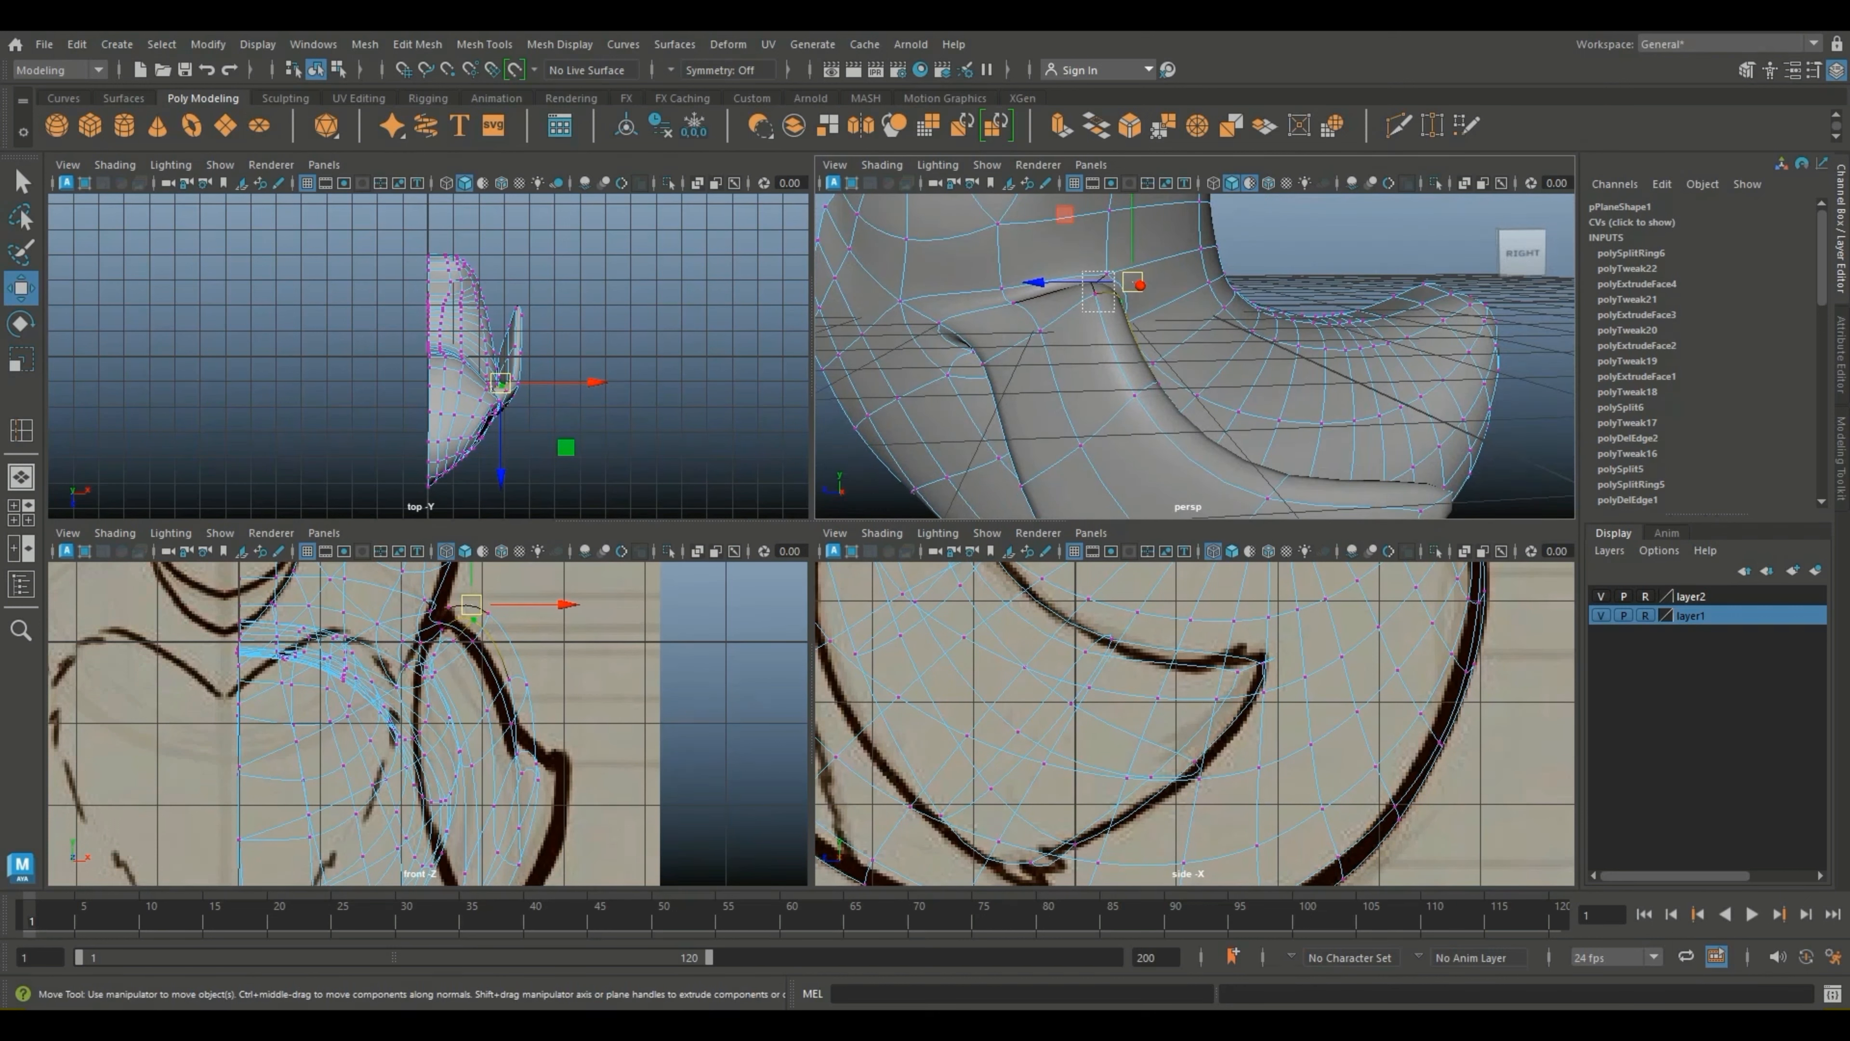
left_click_drag(1133, 282, 1093, 307)
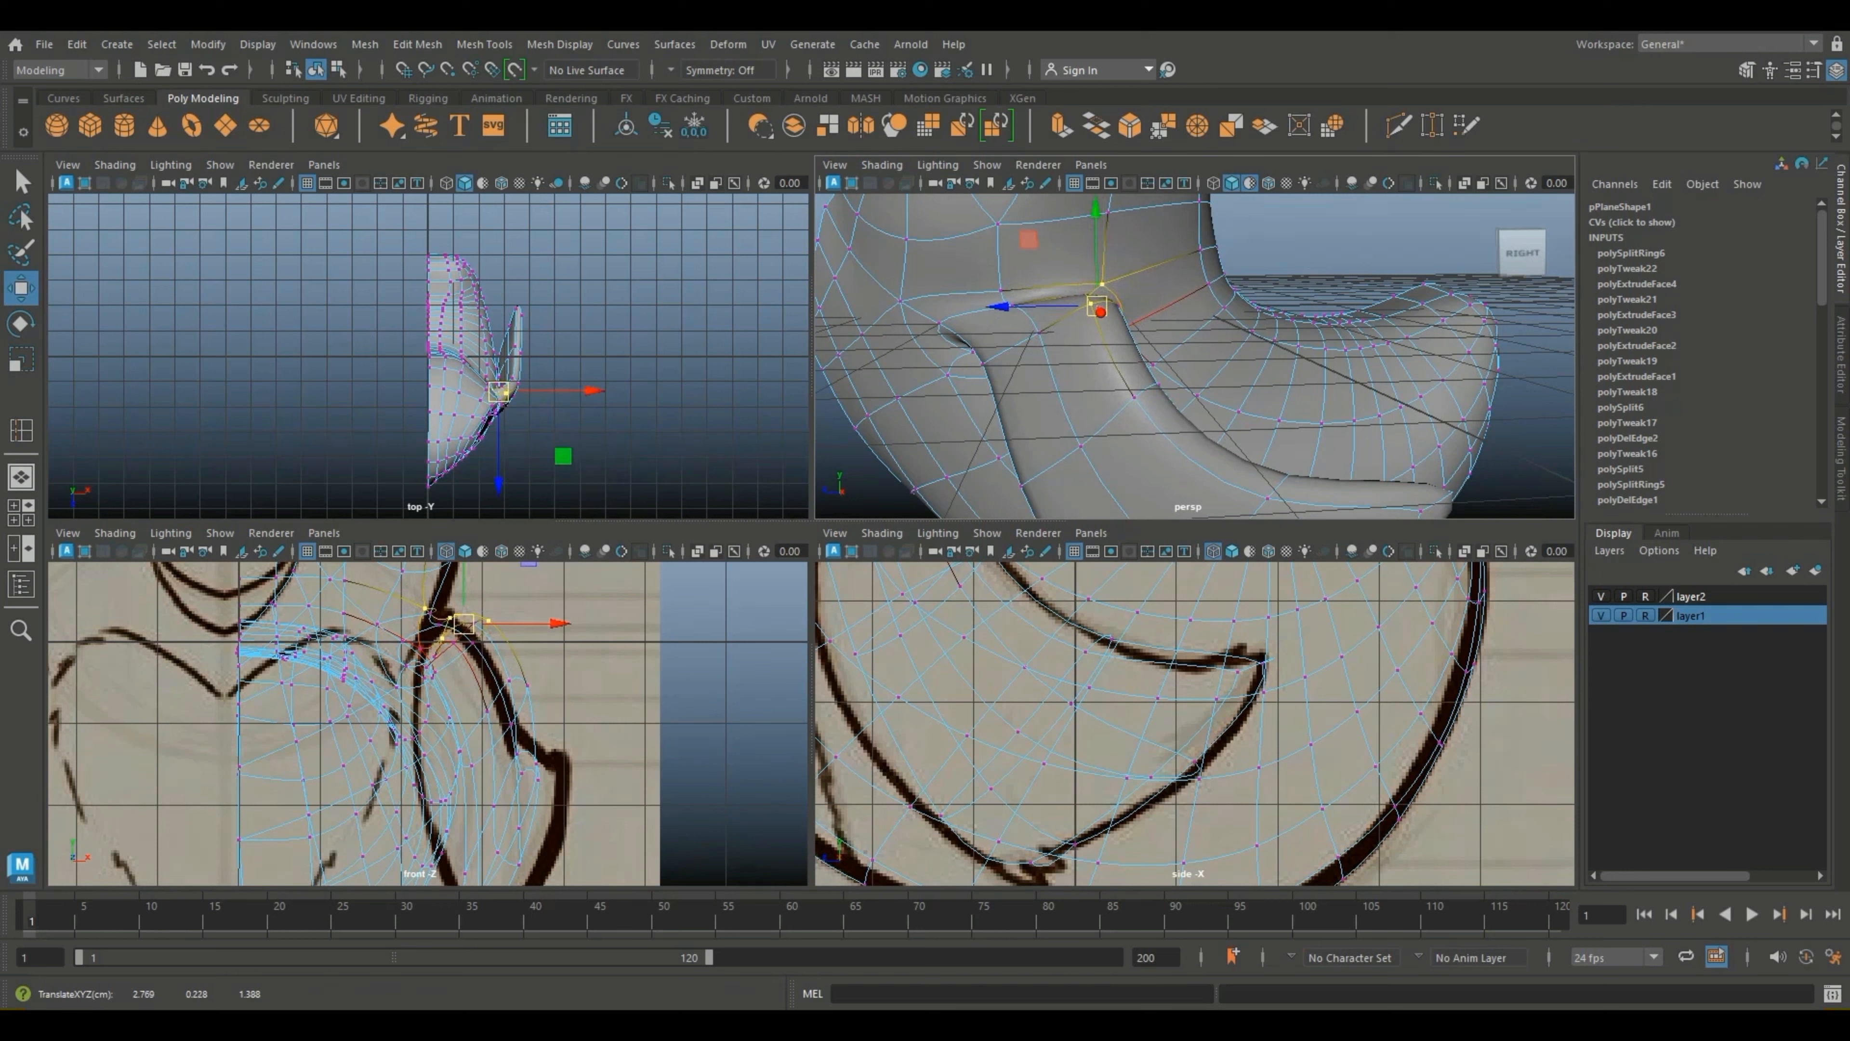
Step: Lower the shoulder vertex slightly and reposition its neighbour to soften the crease where the wing meets the body
left_click(1145, 351)
left_click(1090, 303)
left_click_drag(1084, 221, 1083, 250)
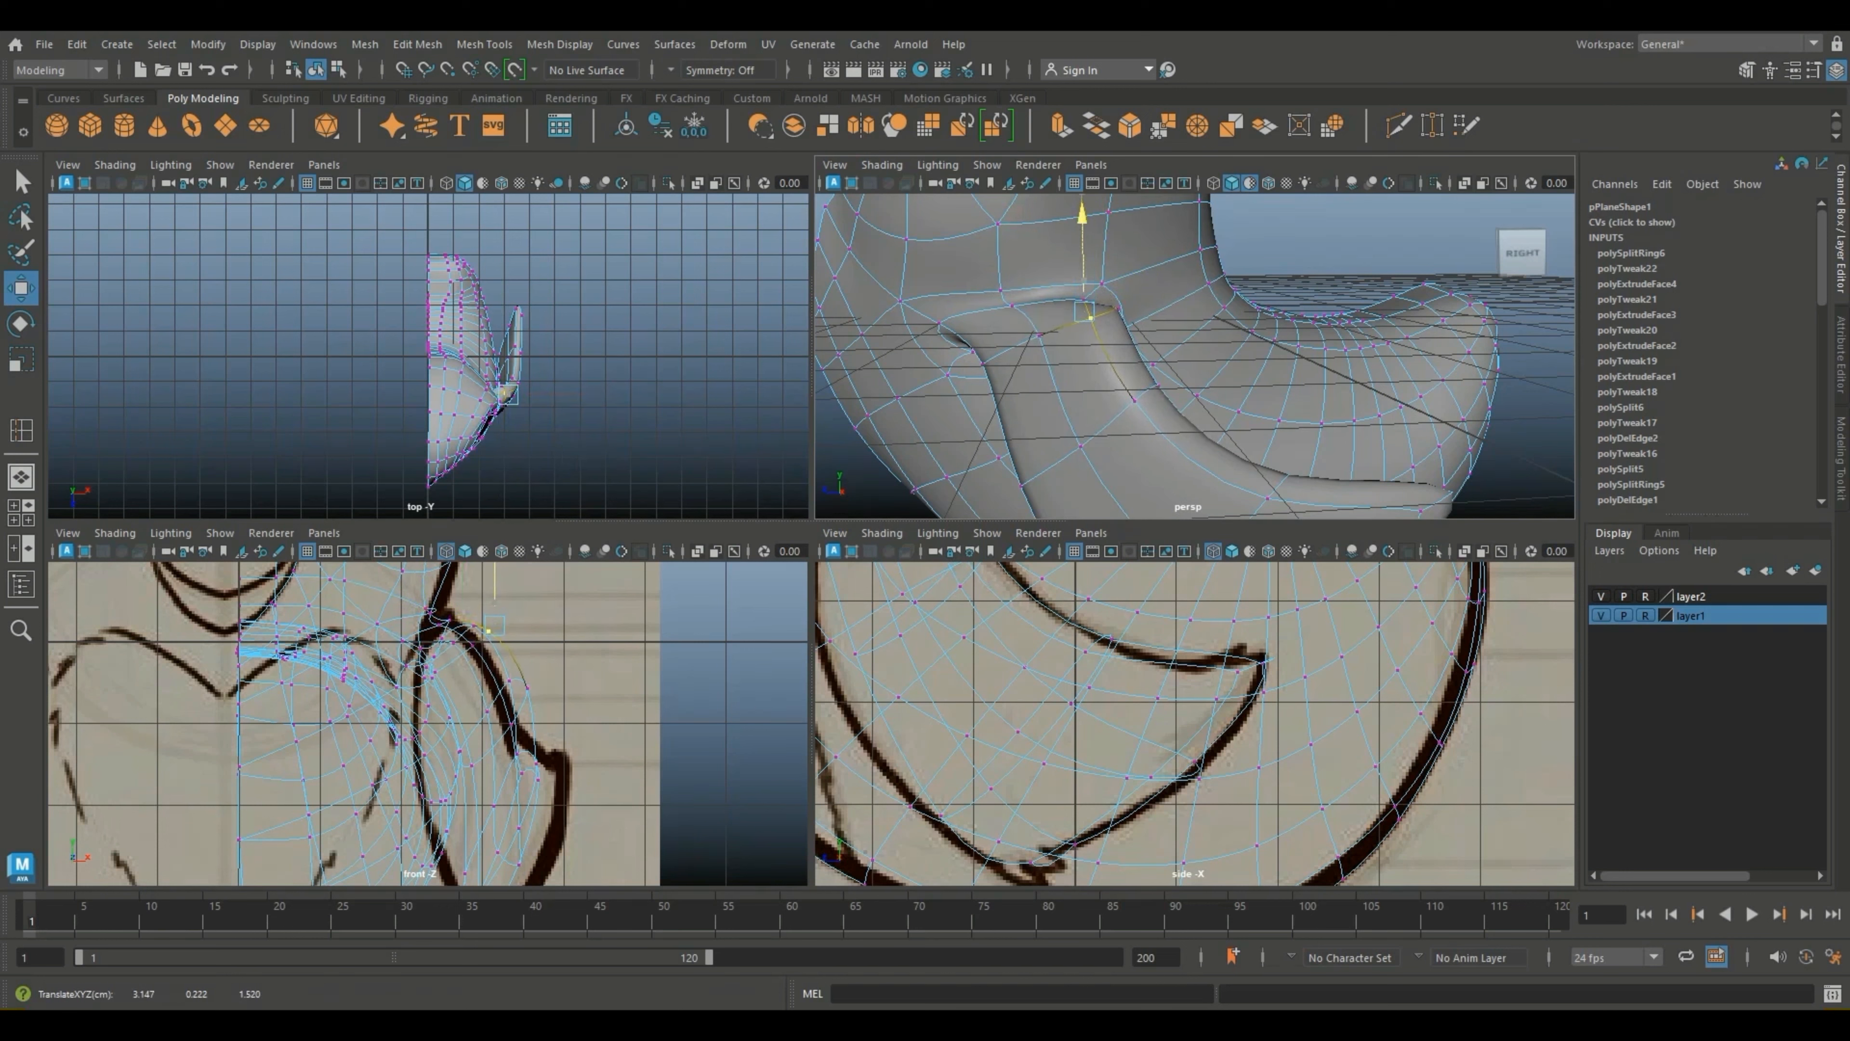
left_click_drag(1136, 342, 1268, 365, "alt")
left_click(1024, 307)
scroll(1035, 317, "down", 12)
scroll(1276, 394, "up", 7)
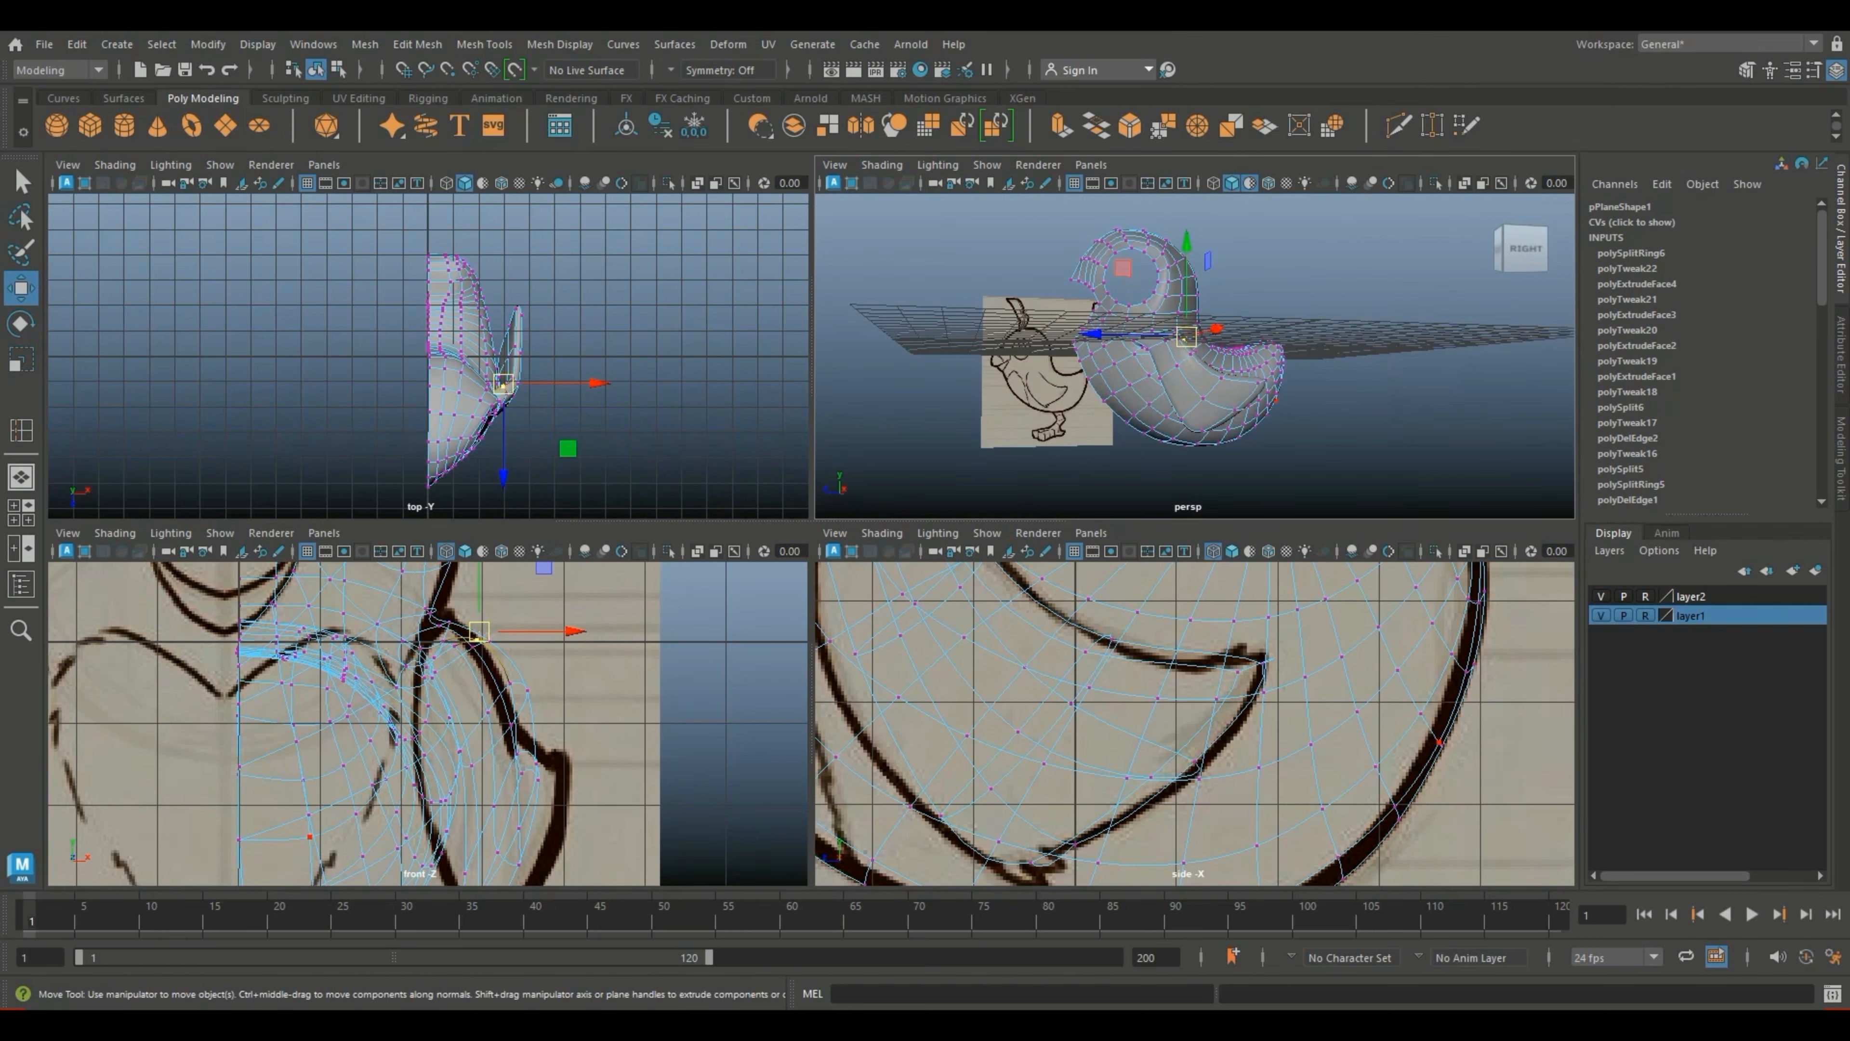
Step: Return the half-body mesh to object mode and select it in an enlarged perspective view
key("space")
right_click_drag(768, 419, 867, 391)
left_click(933, 390)
scroll(932, 409, "down", 6)
left_click_drag(860, 415, 1151, 488, "alt")
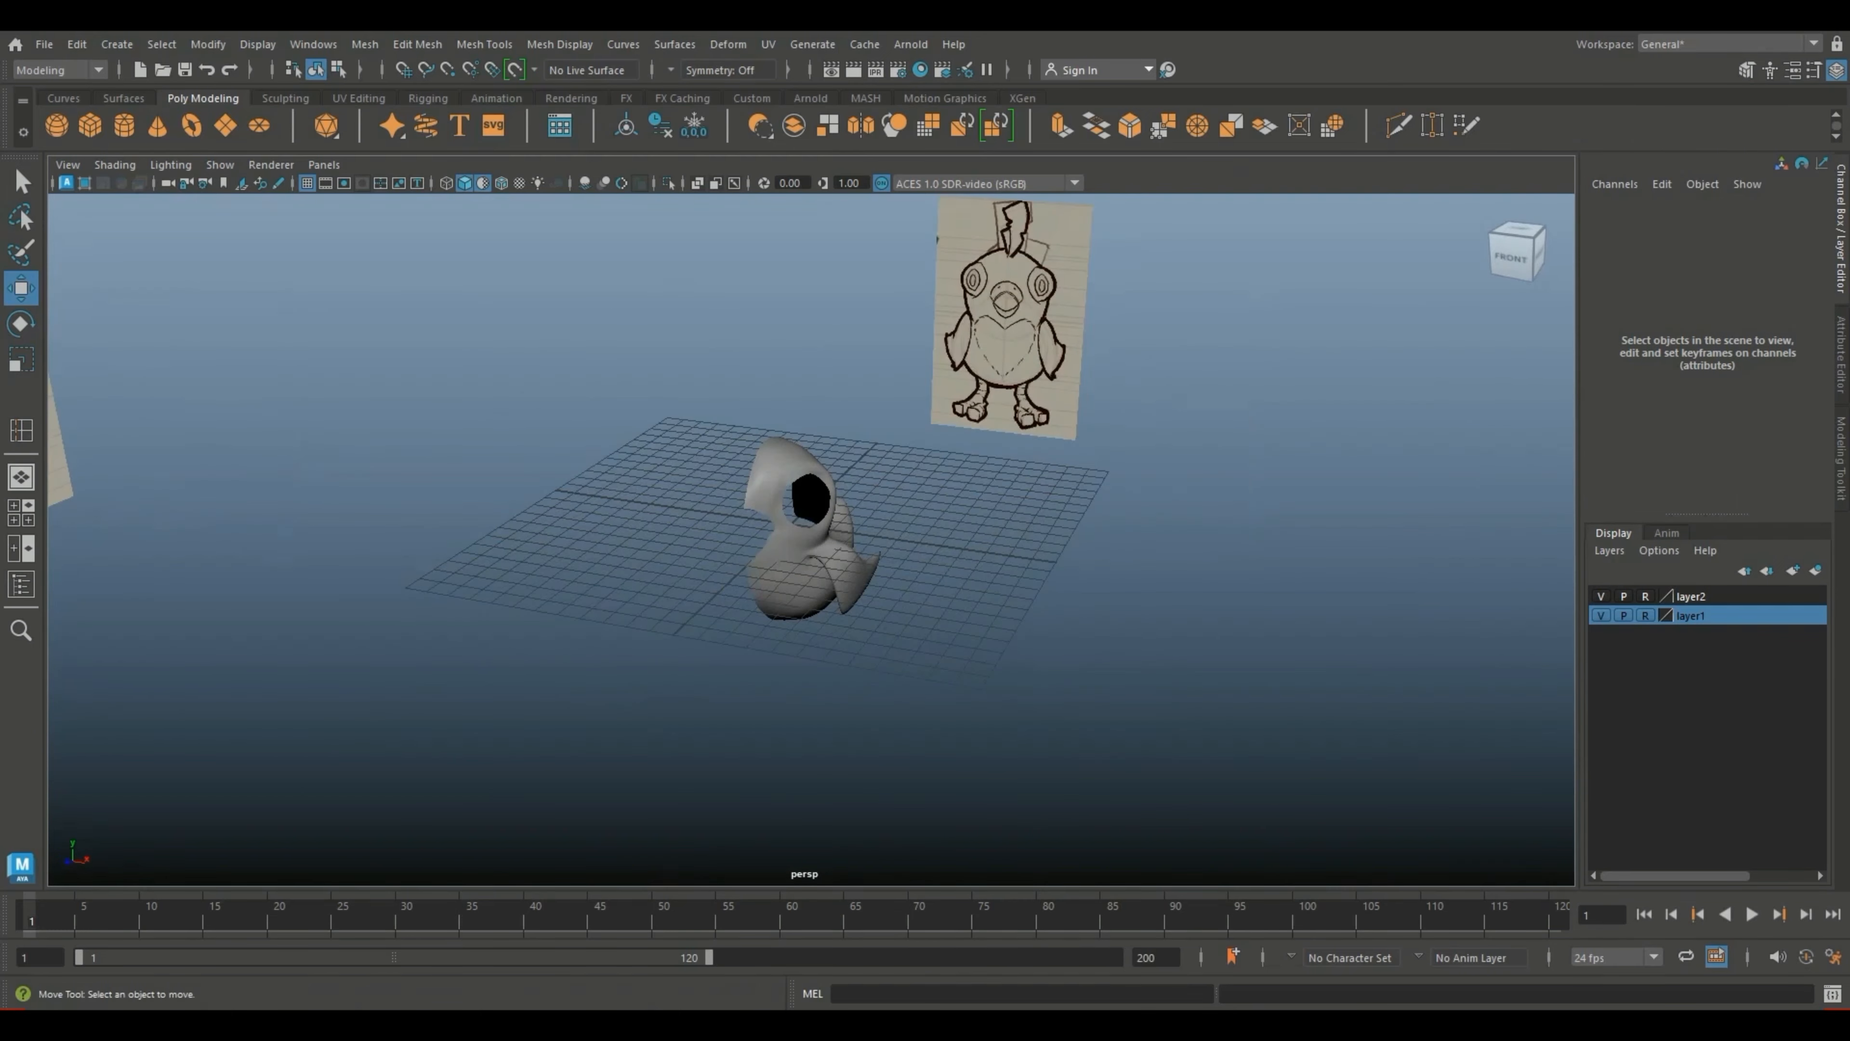
scroll(1093, 489, "up", 5)
left_click(794, 562)
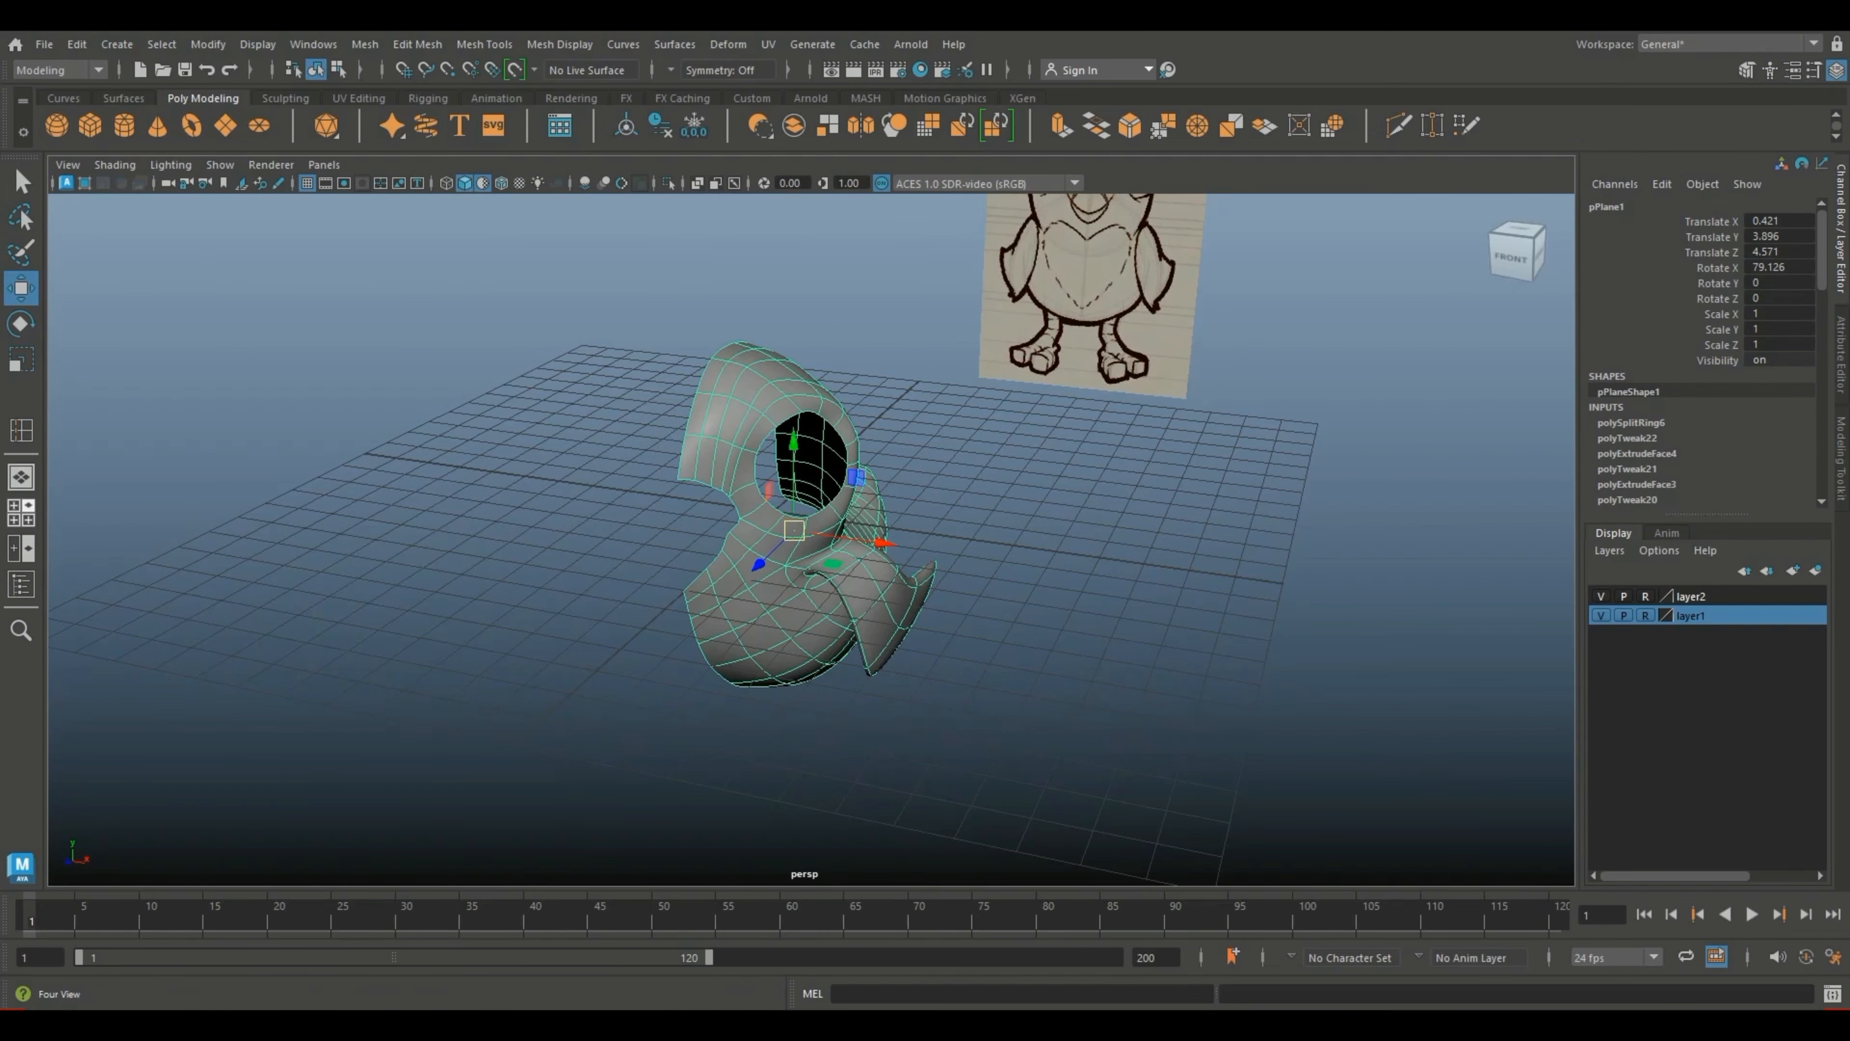
Step: Examine the half-body mesh against the side and front drawings and from several angles in perspective
left_click(21, 513)
key("space")
key("space")
scroll(808, 539, "down", 5)
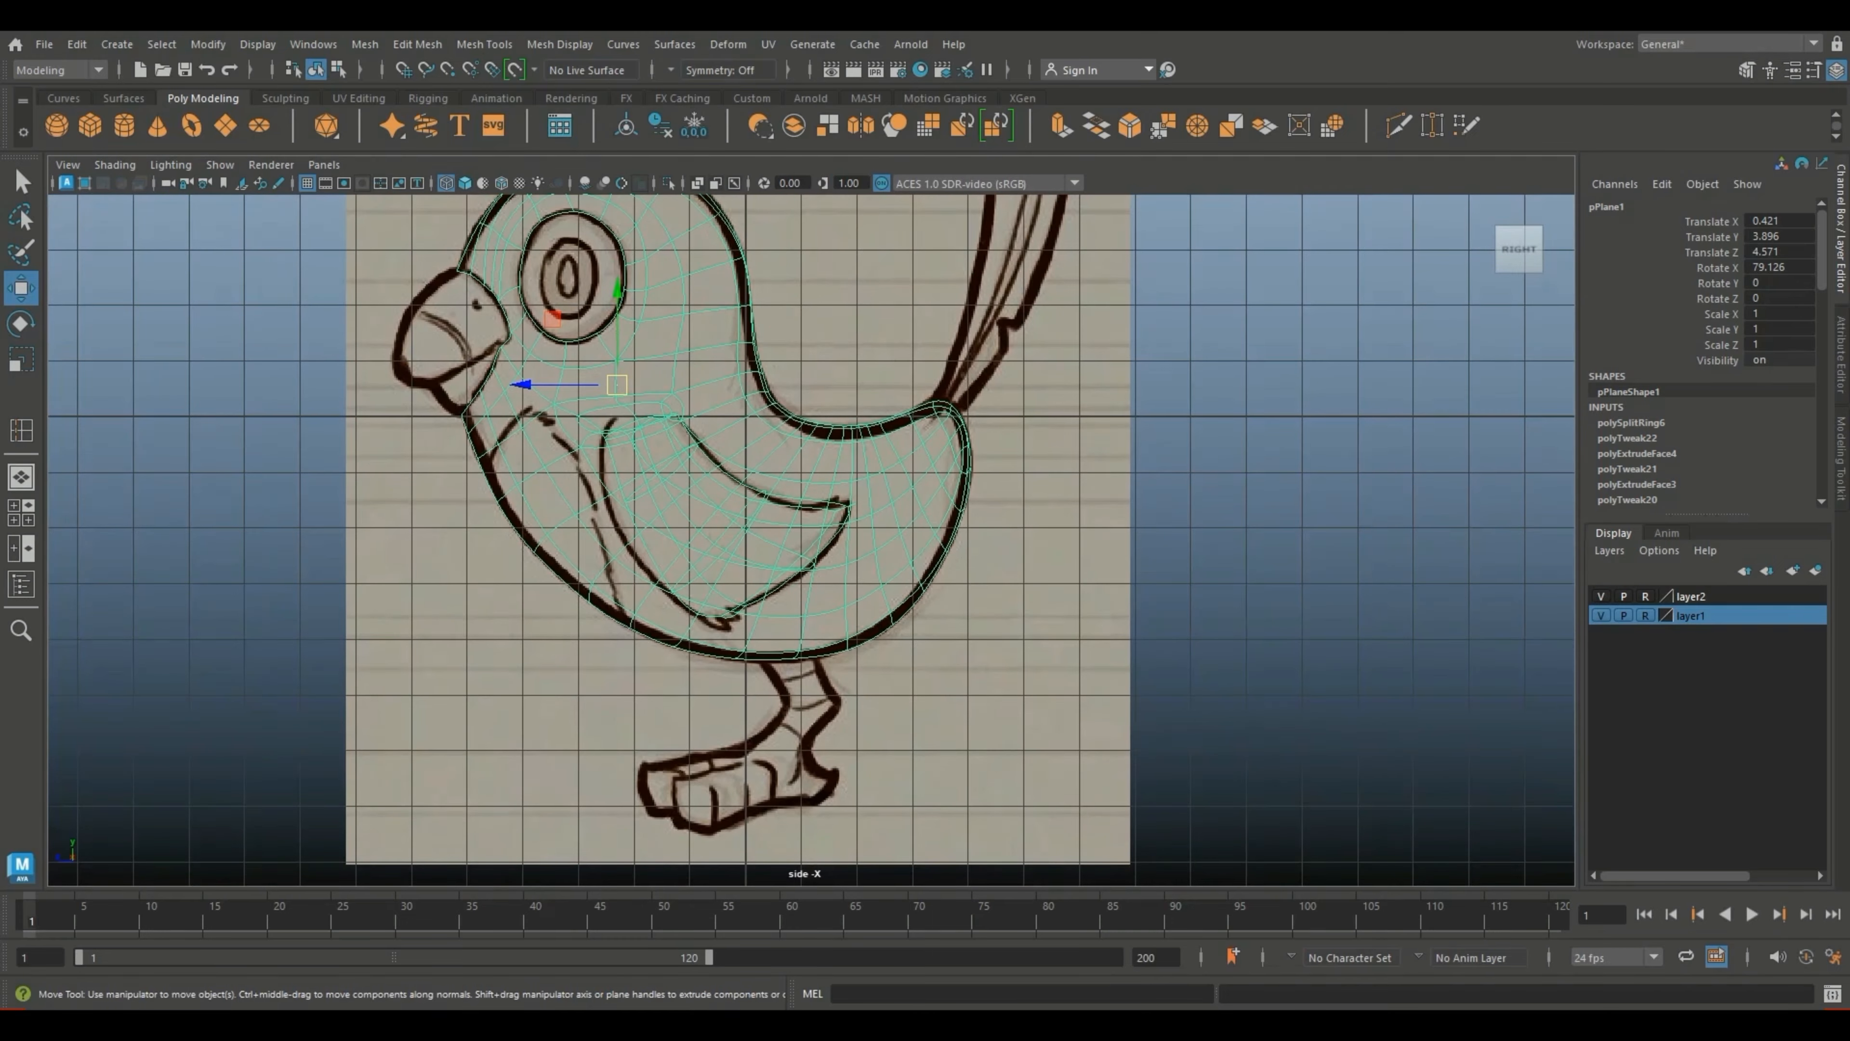
middle_click_drag(808, 539, 922, 605, "alt")
key("space")
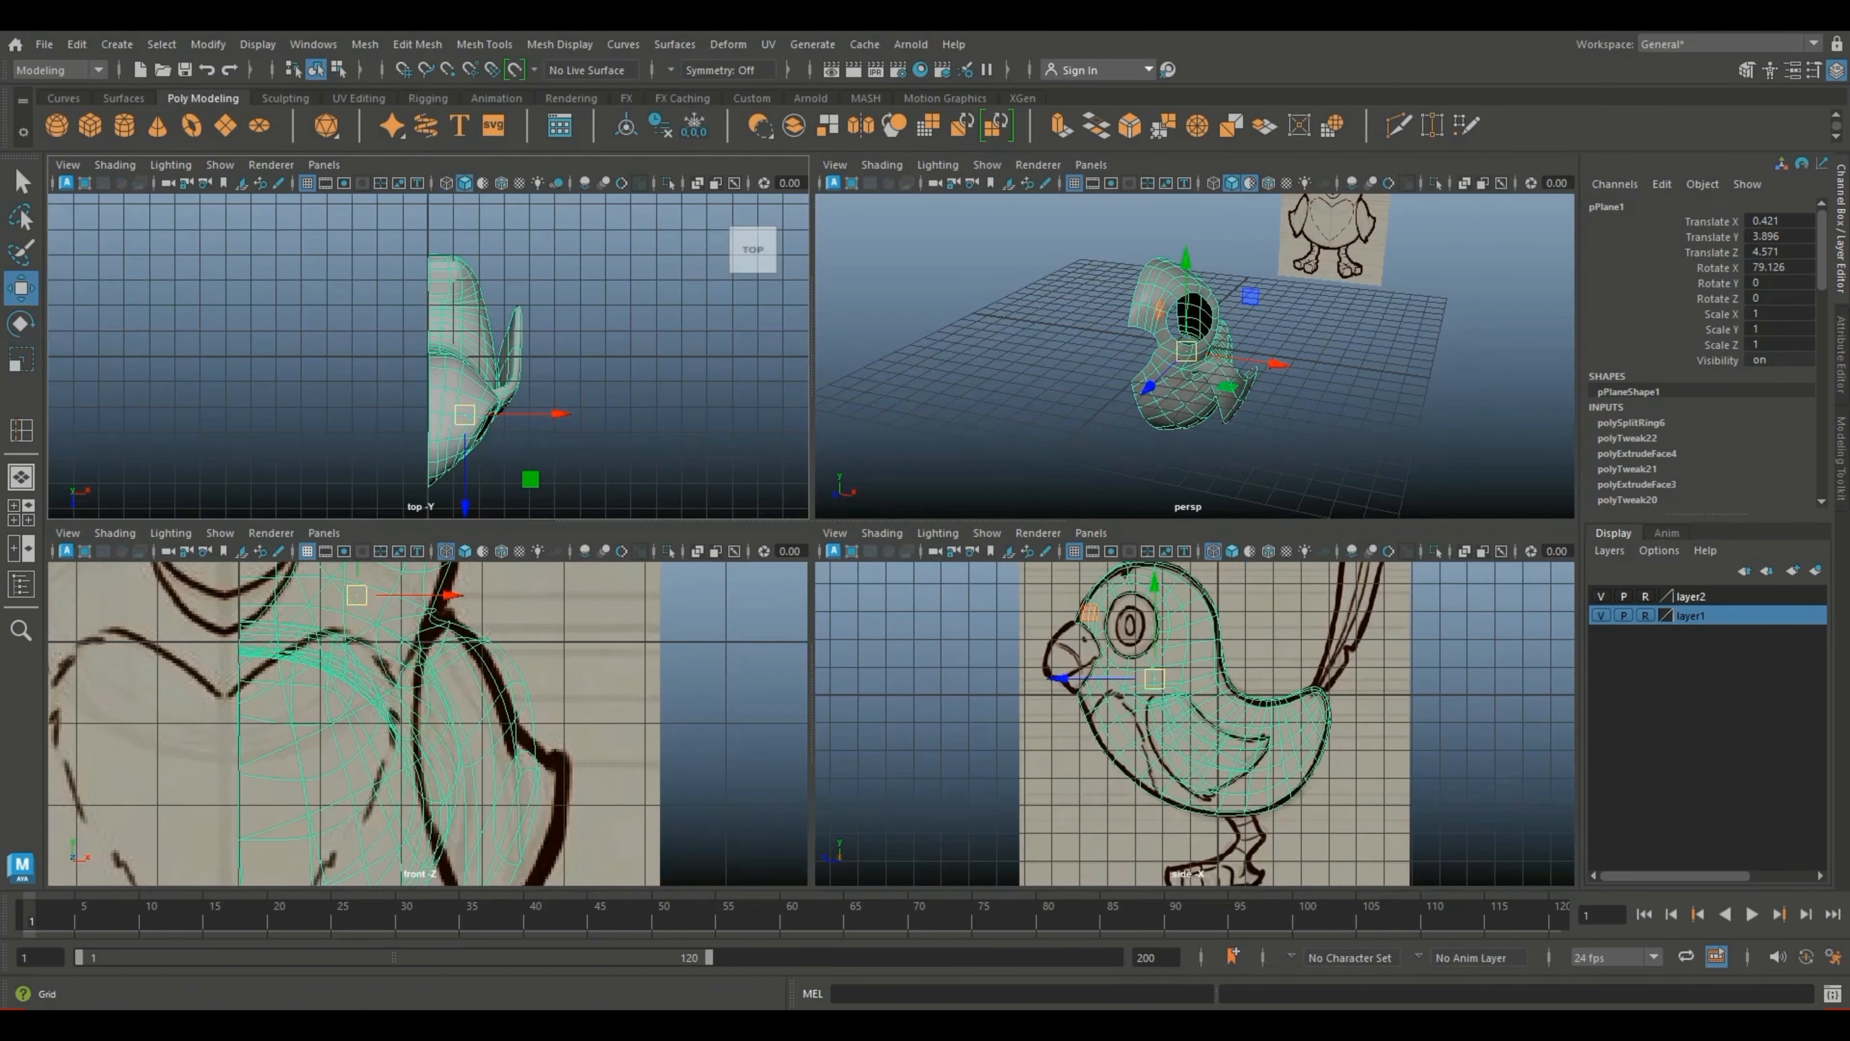
scroll(428, 722, "up", 2)
middle_click_drag(327, 707, 517, 814, "alt")
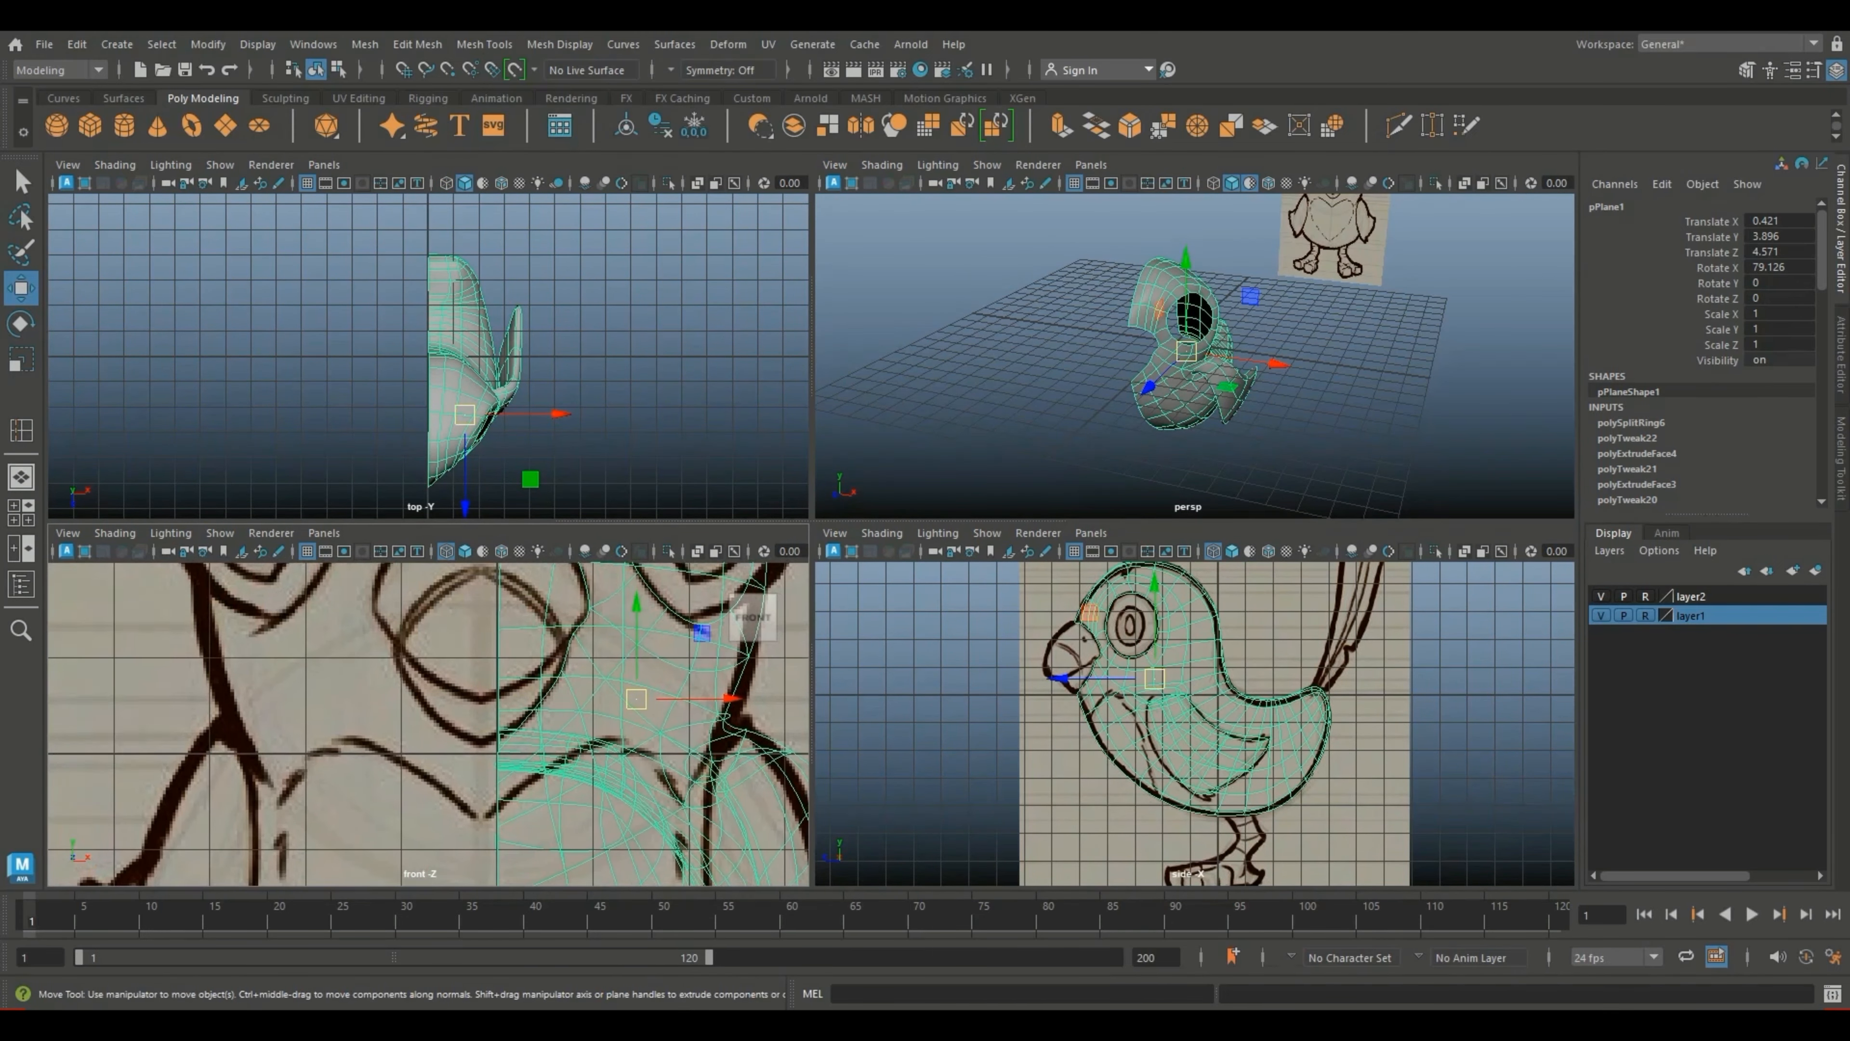
scroll(429, 723, "up", 1)
scroll(1195, 356, "up", 5)
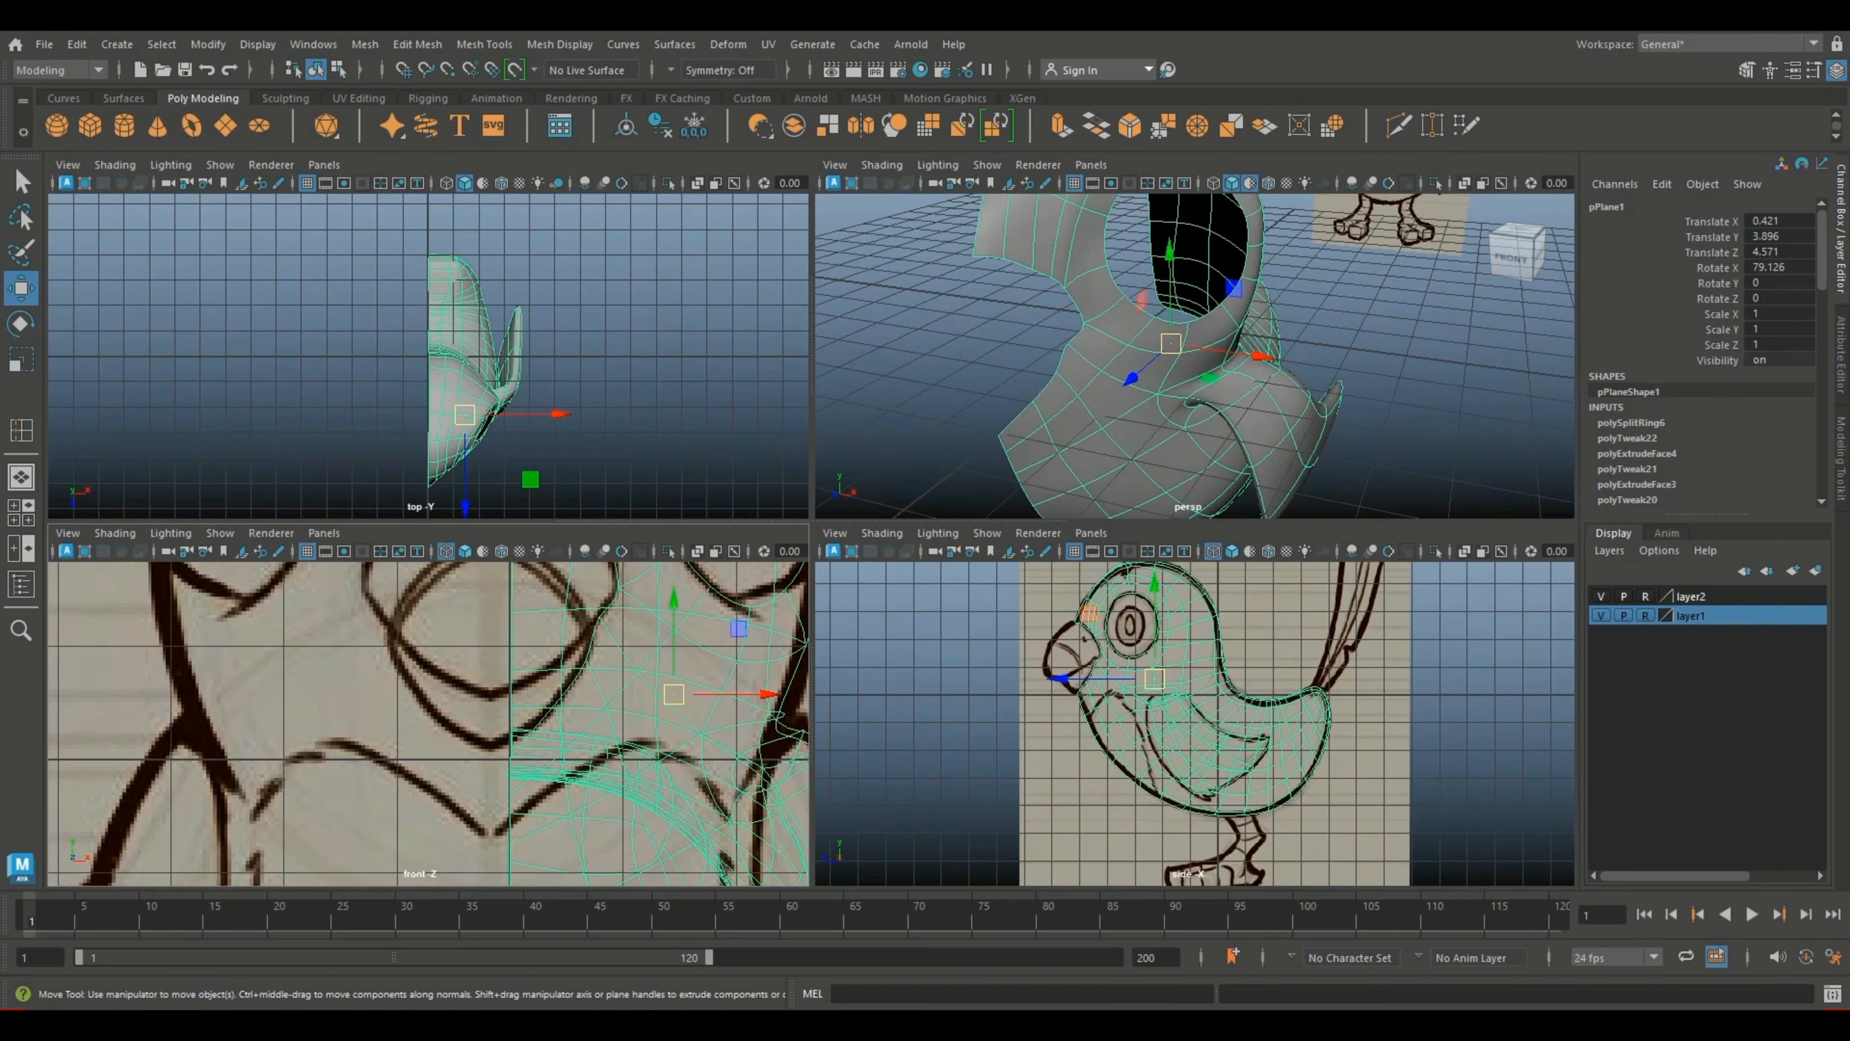
scroll(1194, 356, "down", 5)
right_click(1184, 335)
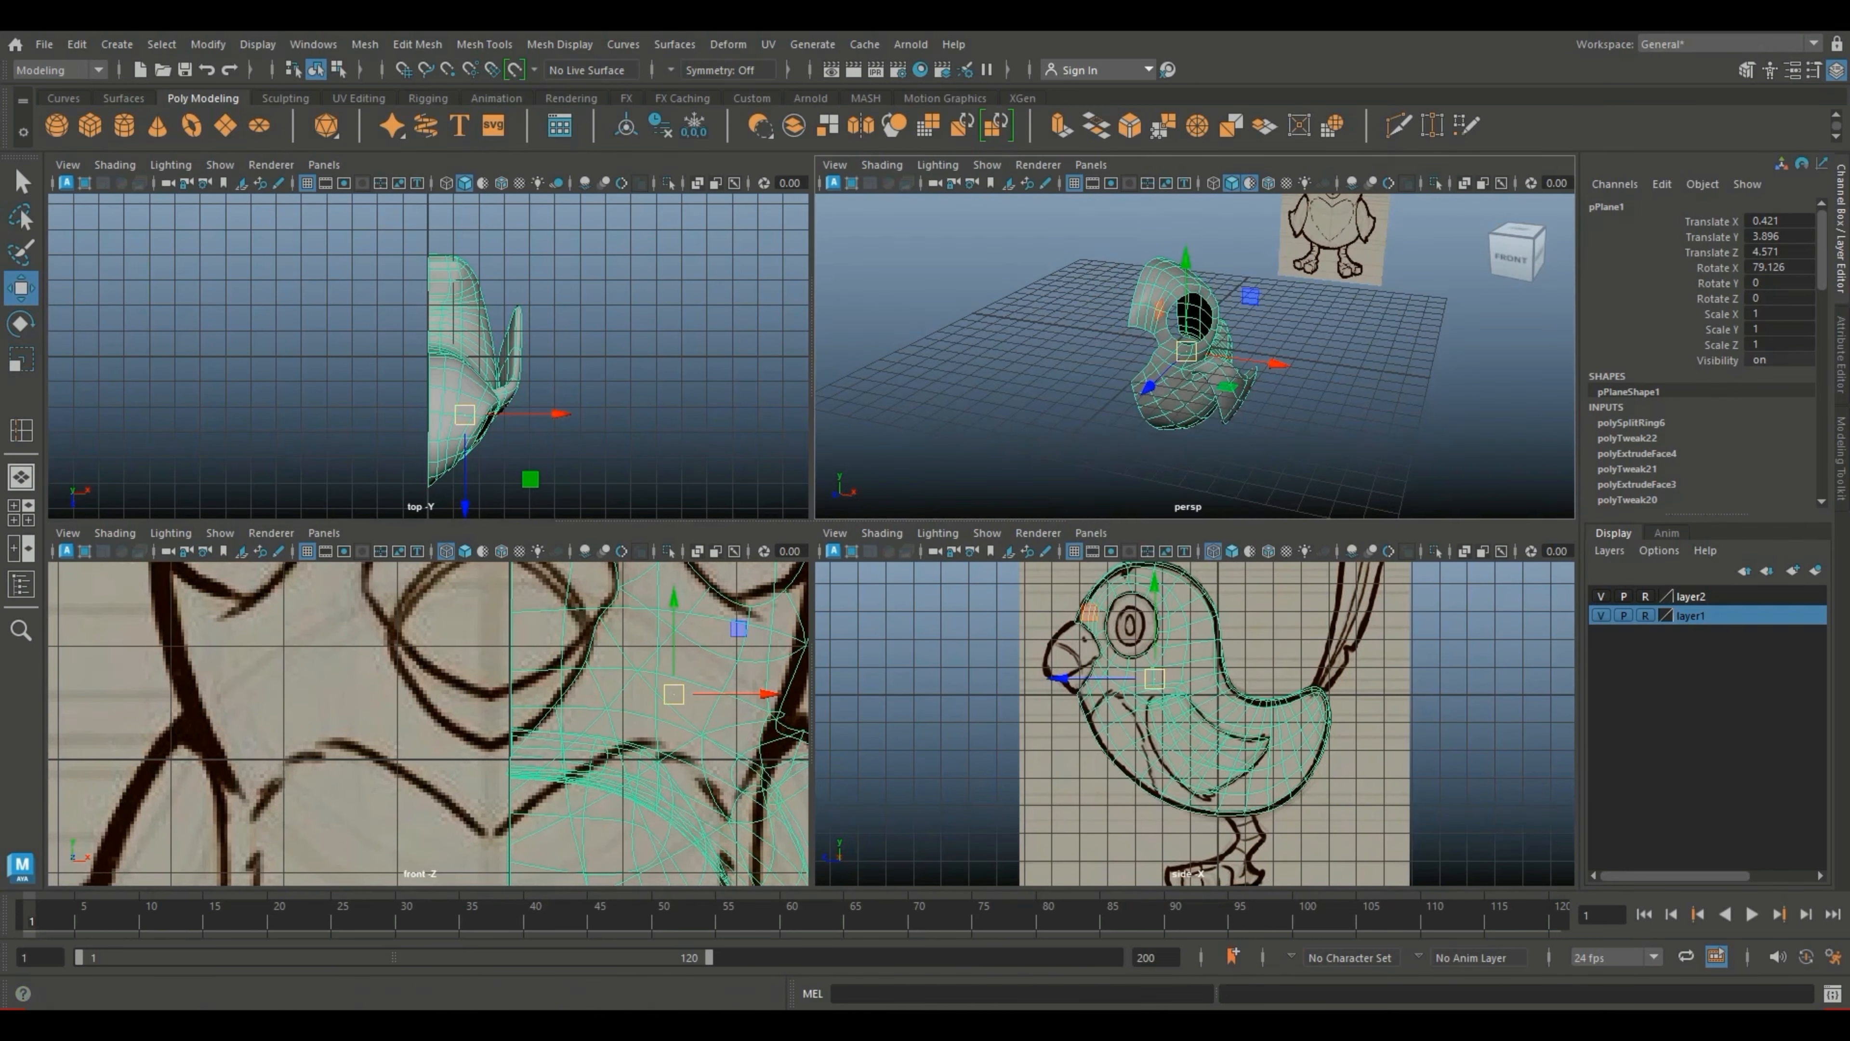
scroll(750, 616, "down", 3)
key("space")
left_click_drag(947, 525, 1010, 437, "alt")
middle_click_drag(1009, 438, 939, 700, "alt")
left_click_drag(940, 700, 878, 784, "alt")
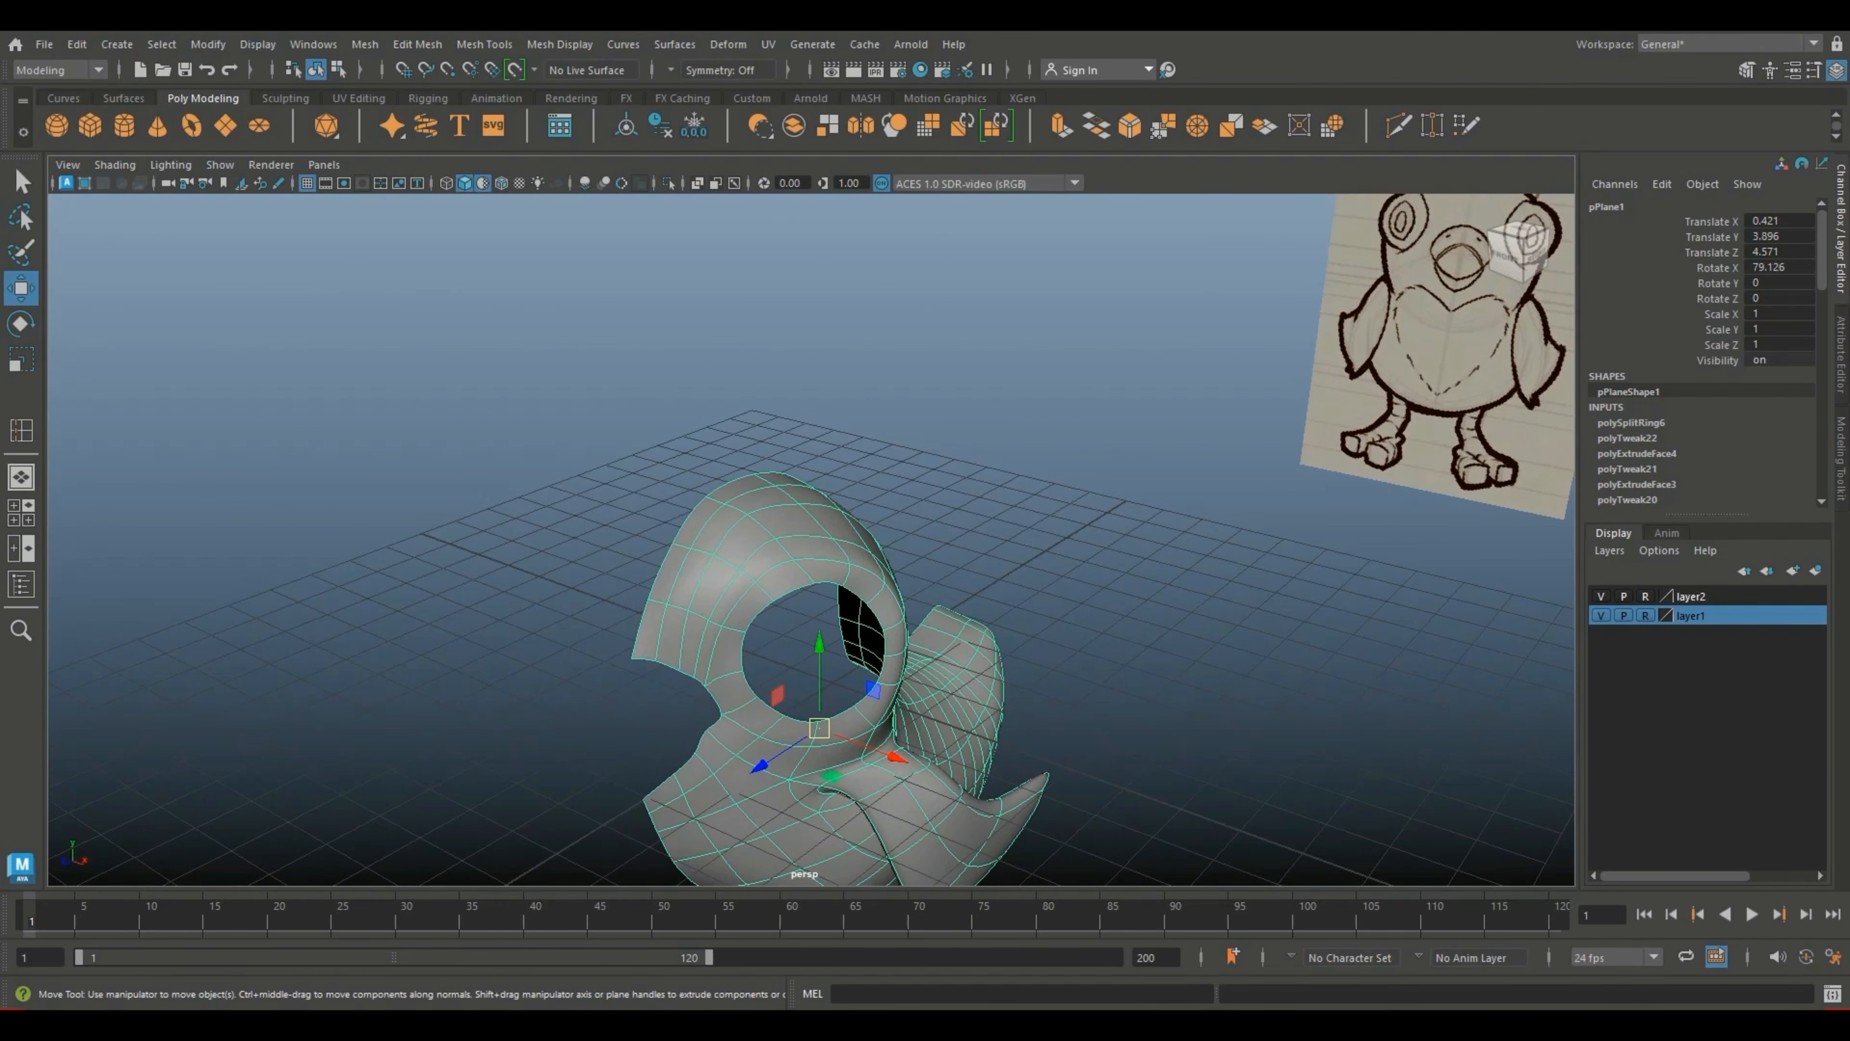
Step: Reselect the half-body mesh in object mode and delete all construction history in the scene
key("ctrl+z")
right_click_drag(785, 536, 877, 432)
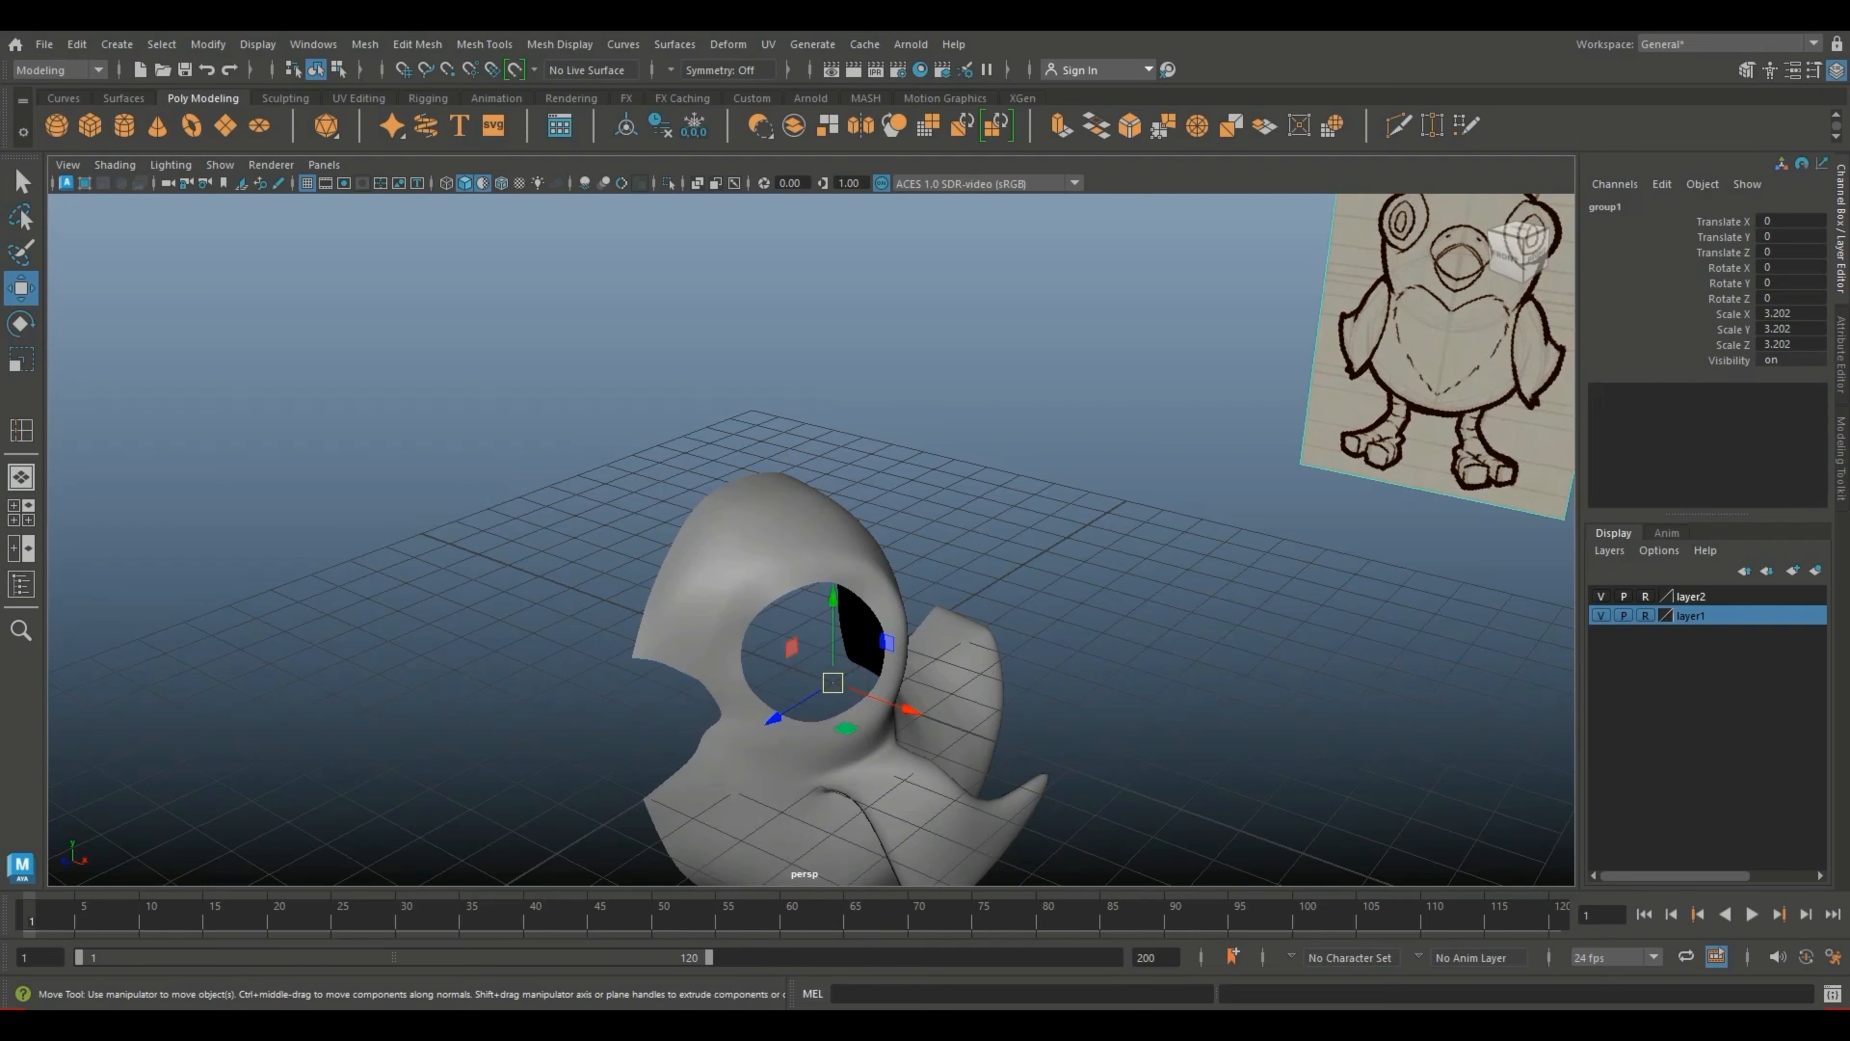
left_click(885, 437)
scroll(885, 438, "down", 5)
left_click(809, 642)
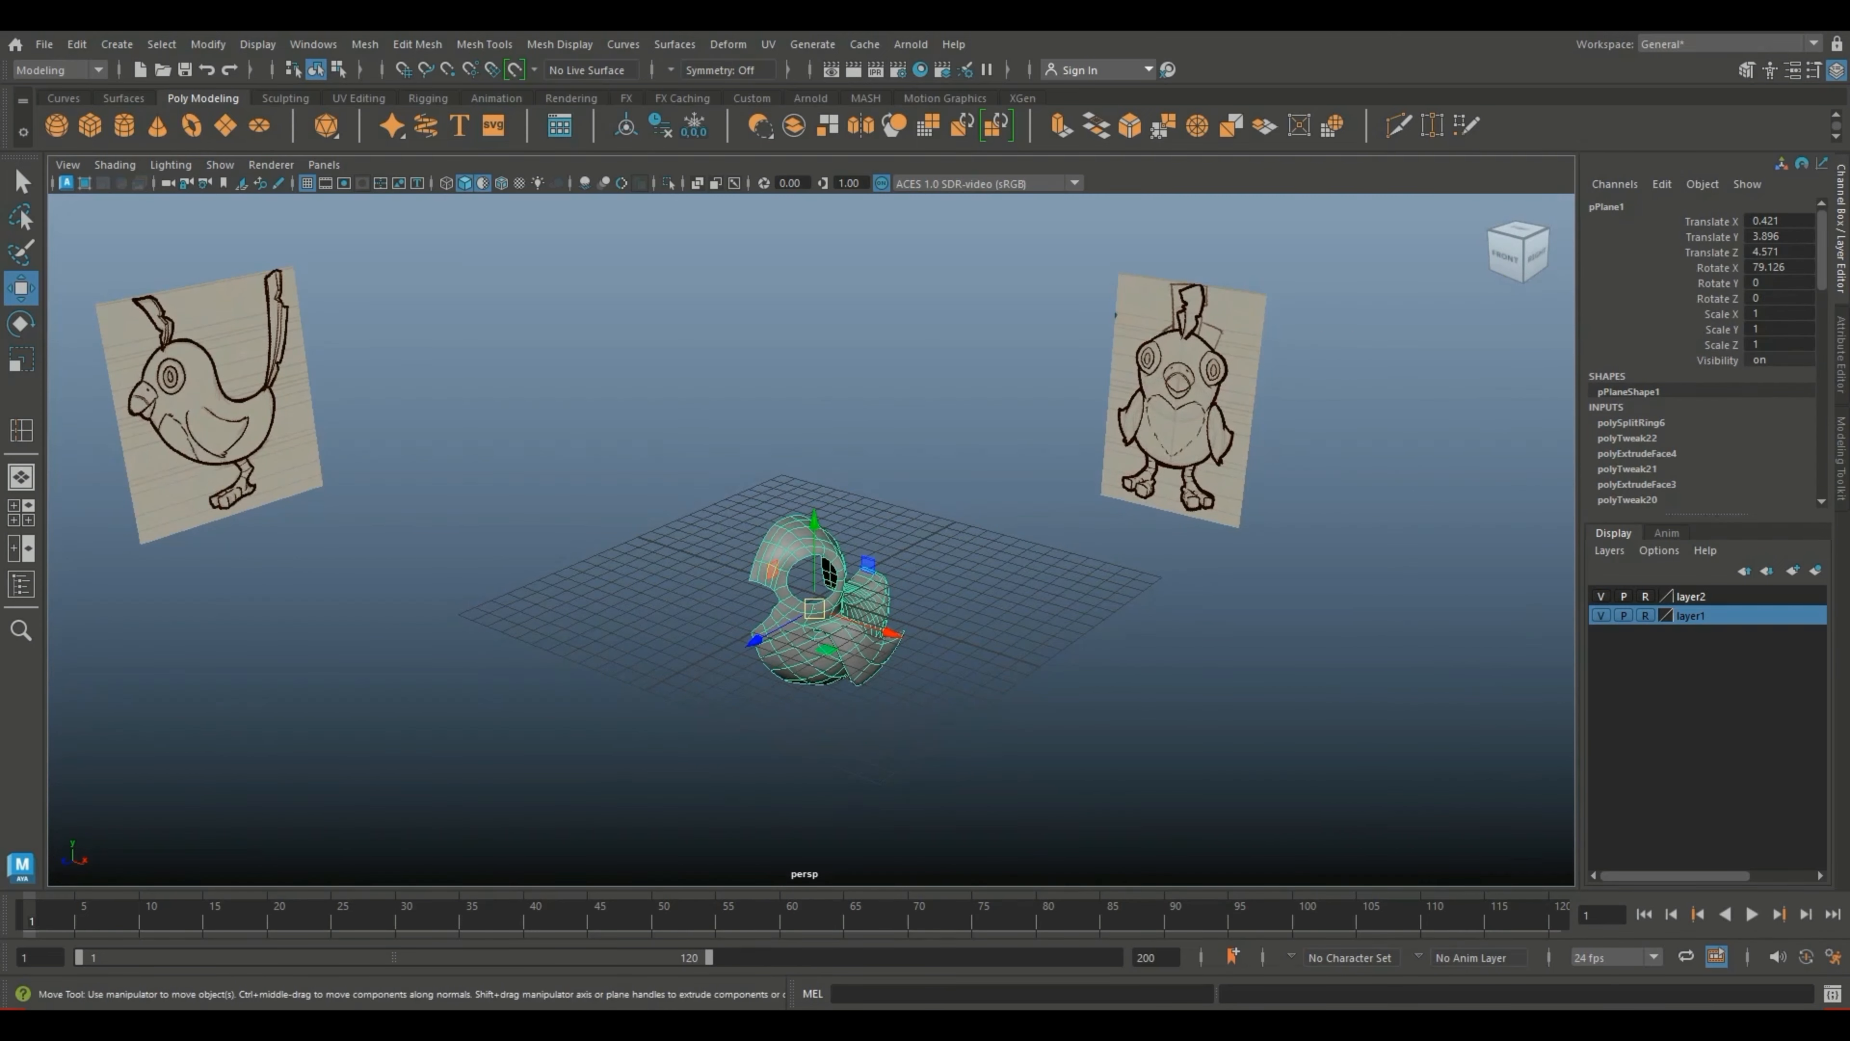
left_click(77, 44)
mouse_move(138, 295)
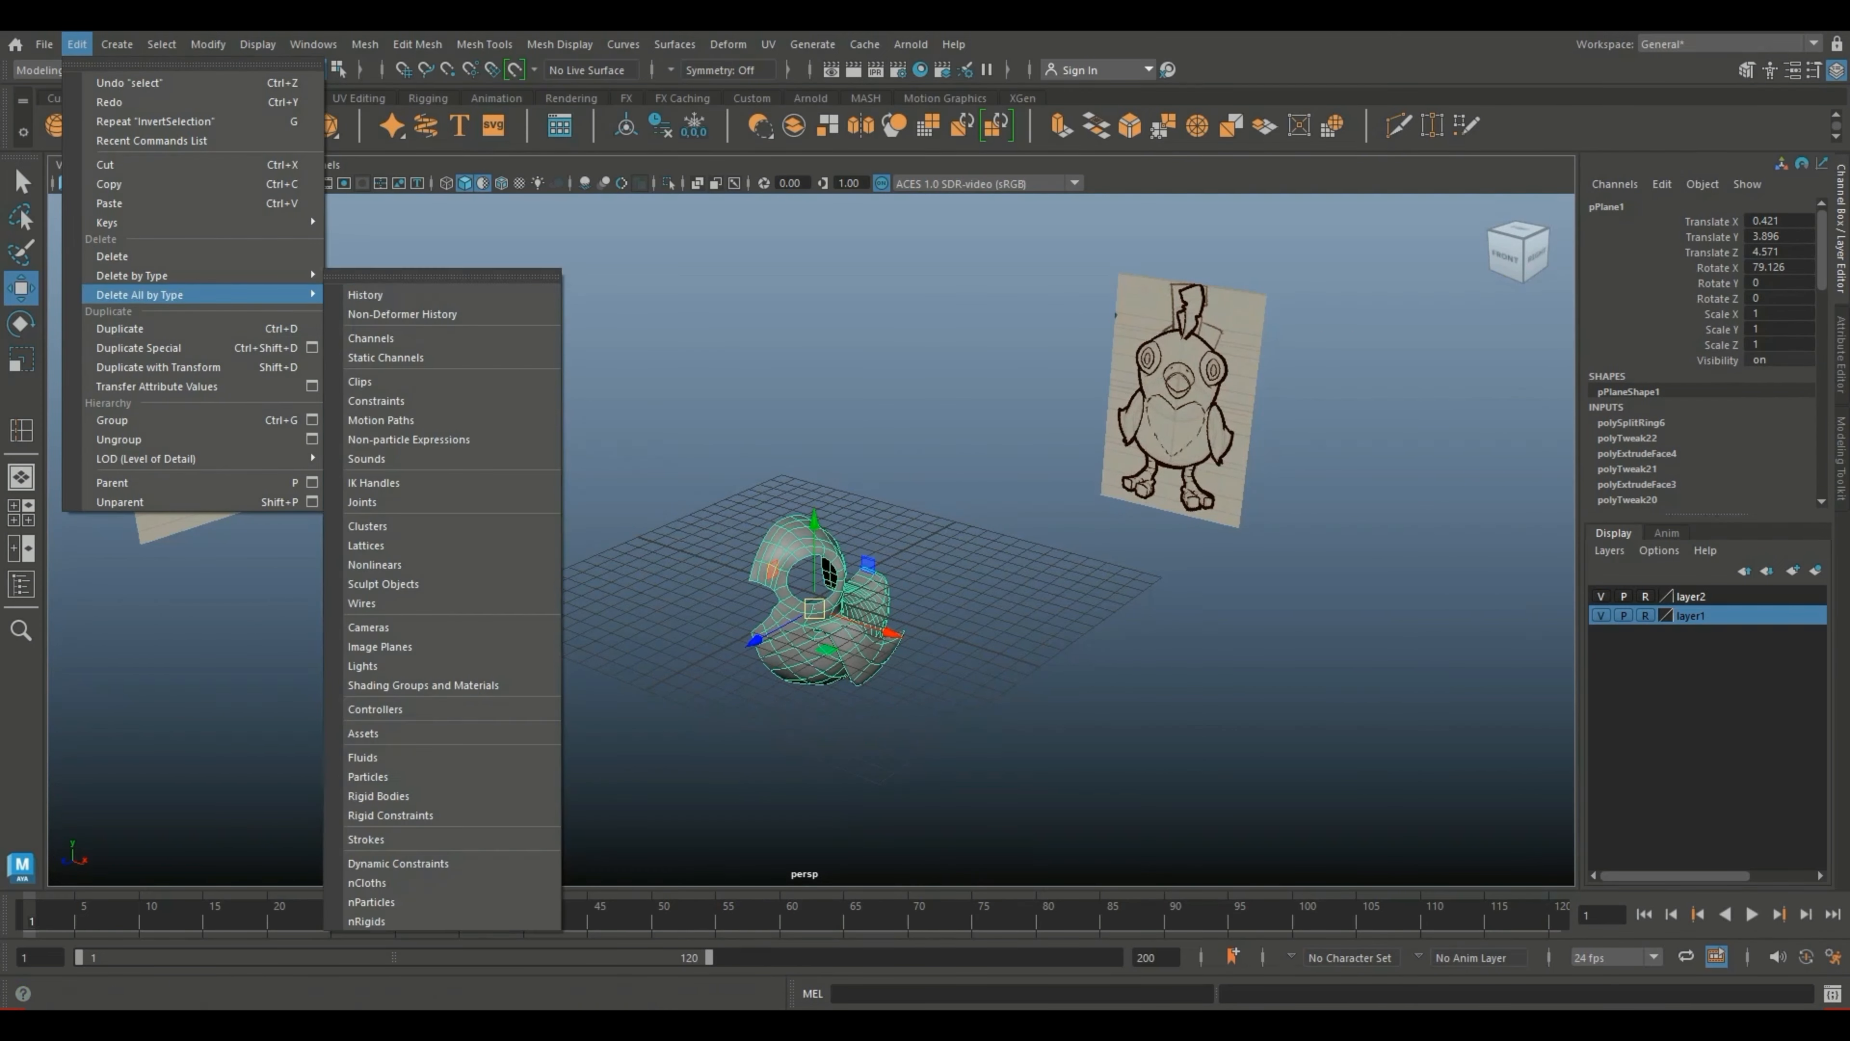
left_click(379, 294)
Step: Freeze the half-body mesh's transformations and center its pivot
left_click(207, 44)
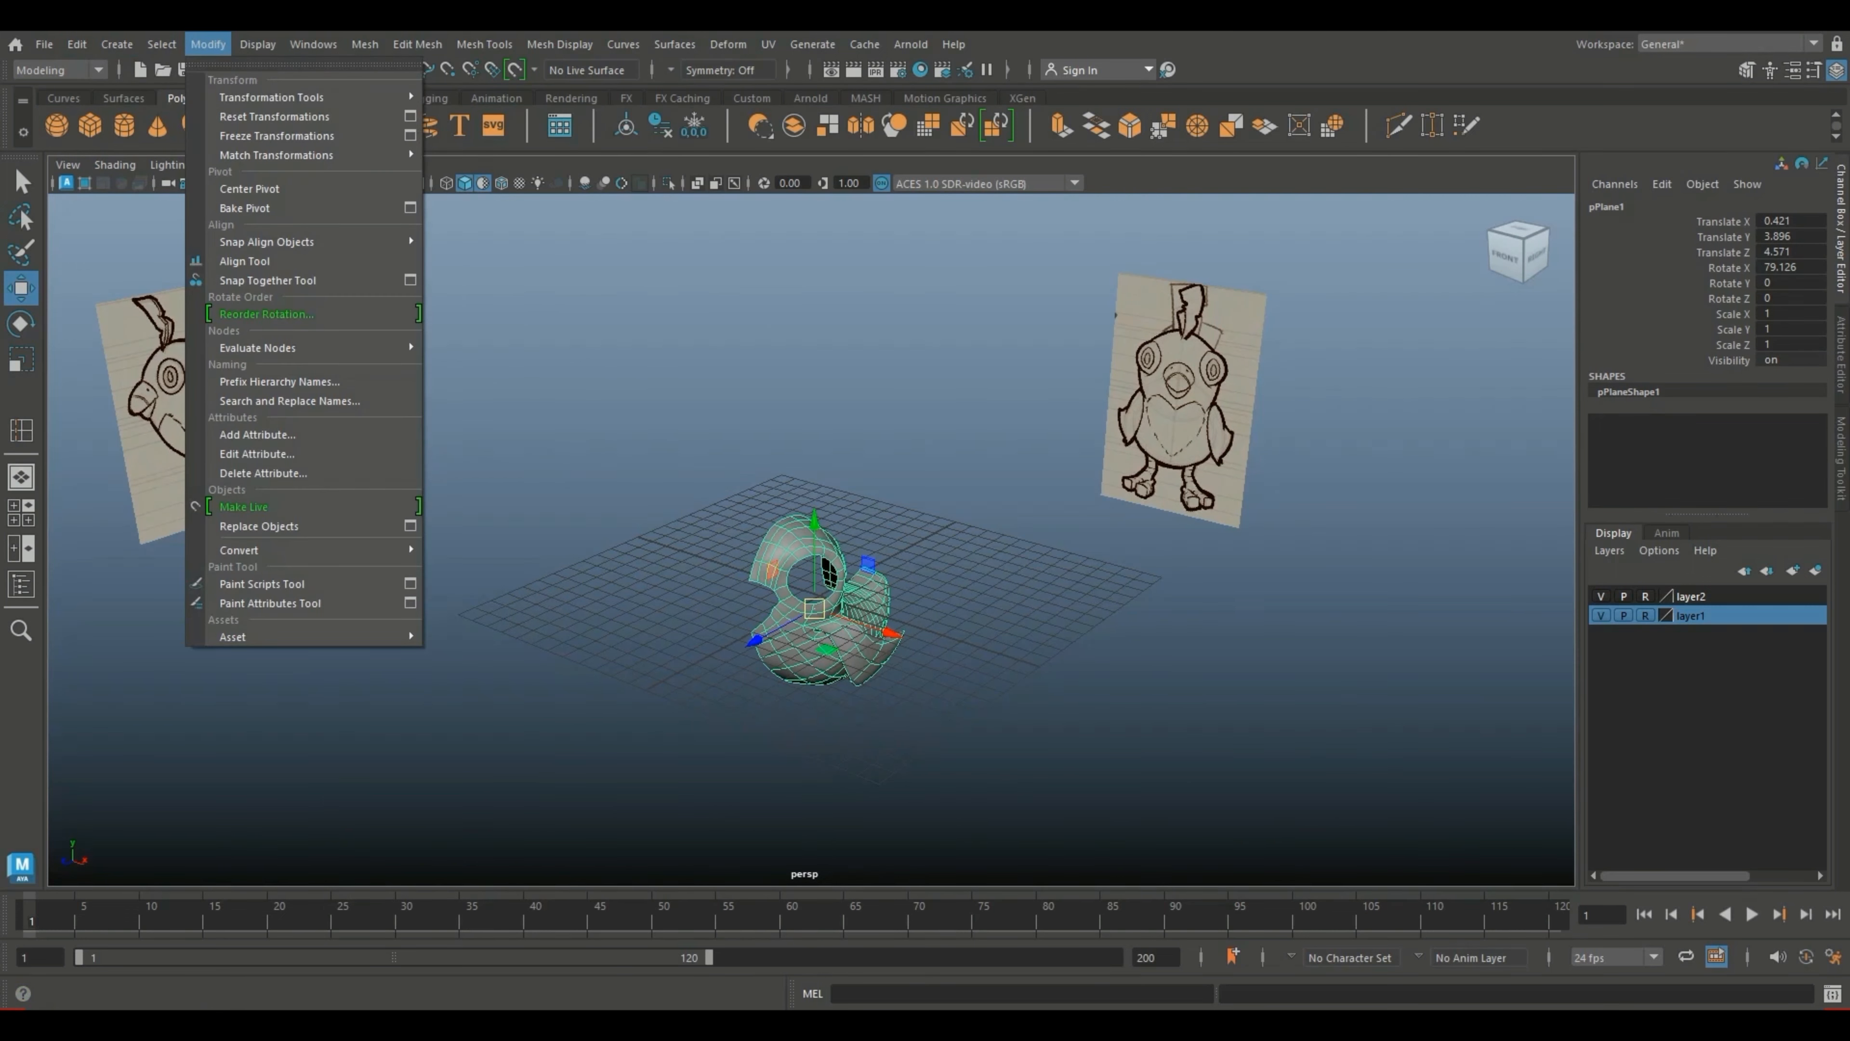
left_click(276, 136)
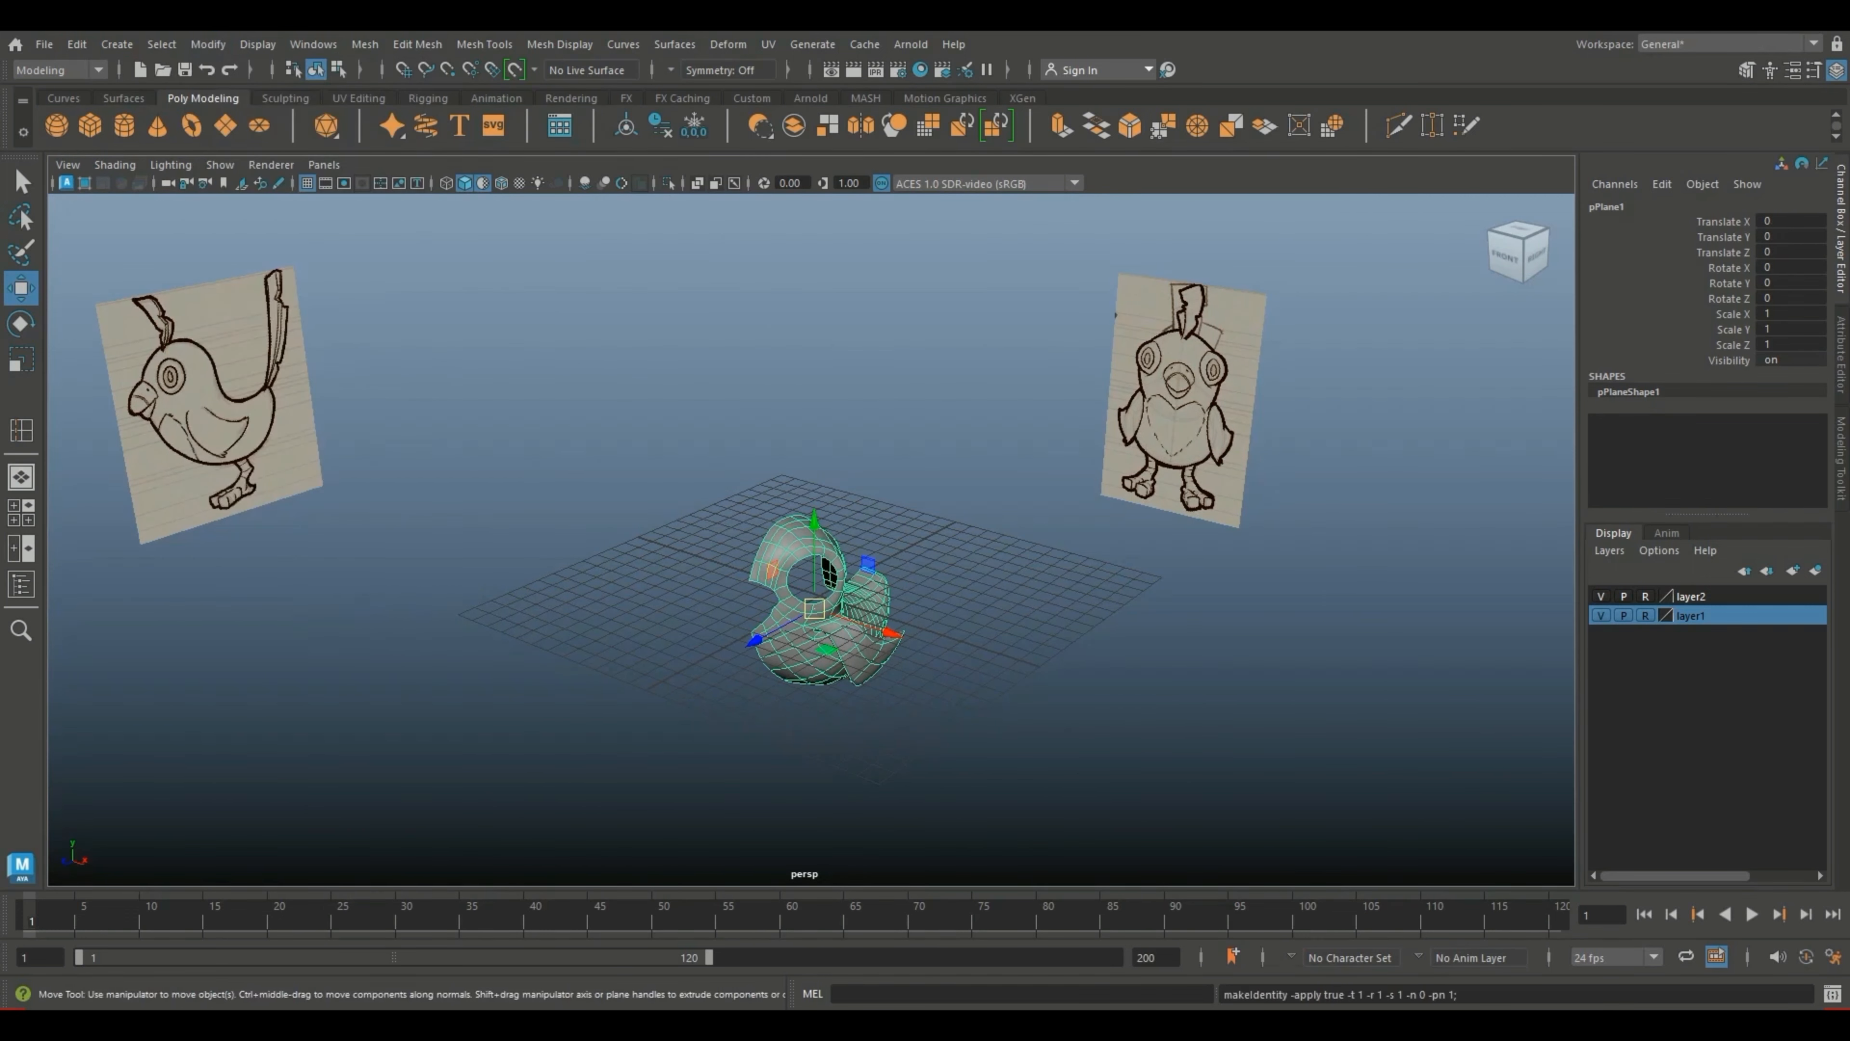
left_click(208, 44)
left_click(250, 188)
Step: Use Duplicate Special to make one mirrored copy of the half-body mesh with an X scale of -1
left_click(21, 512)
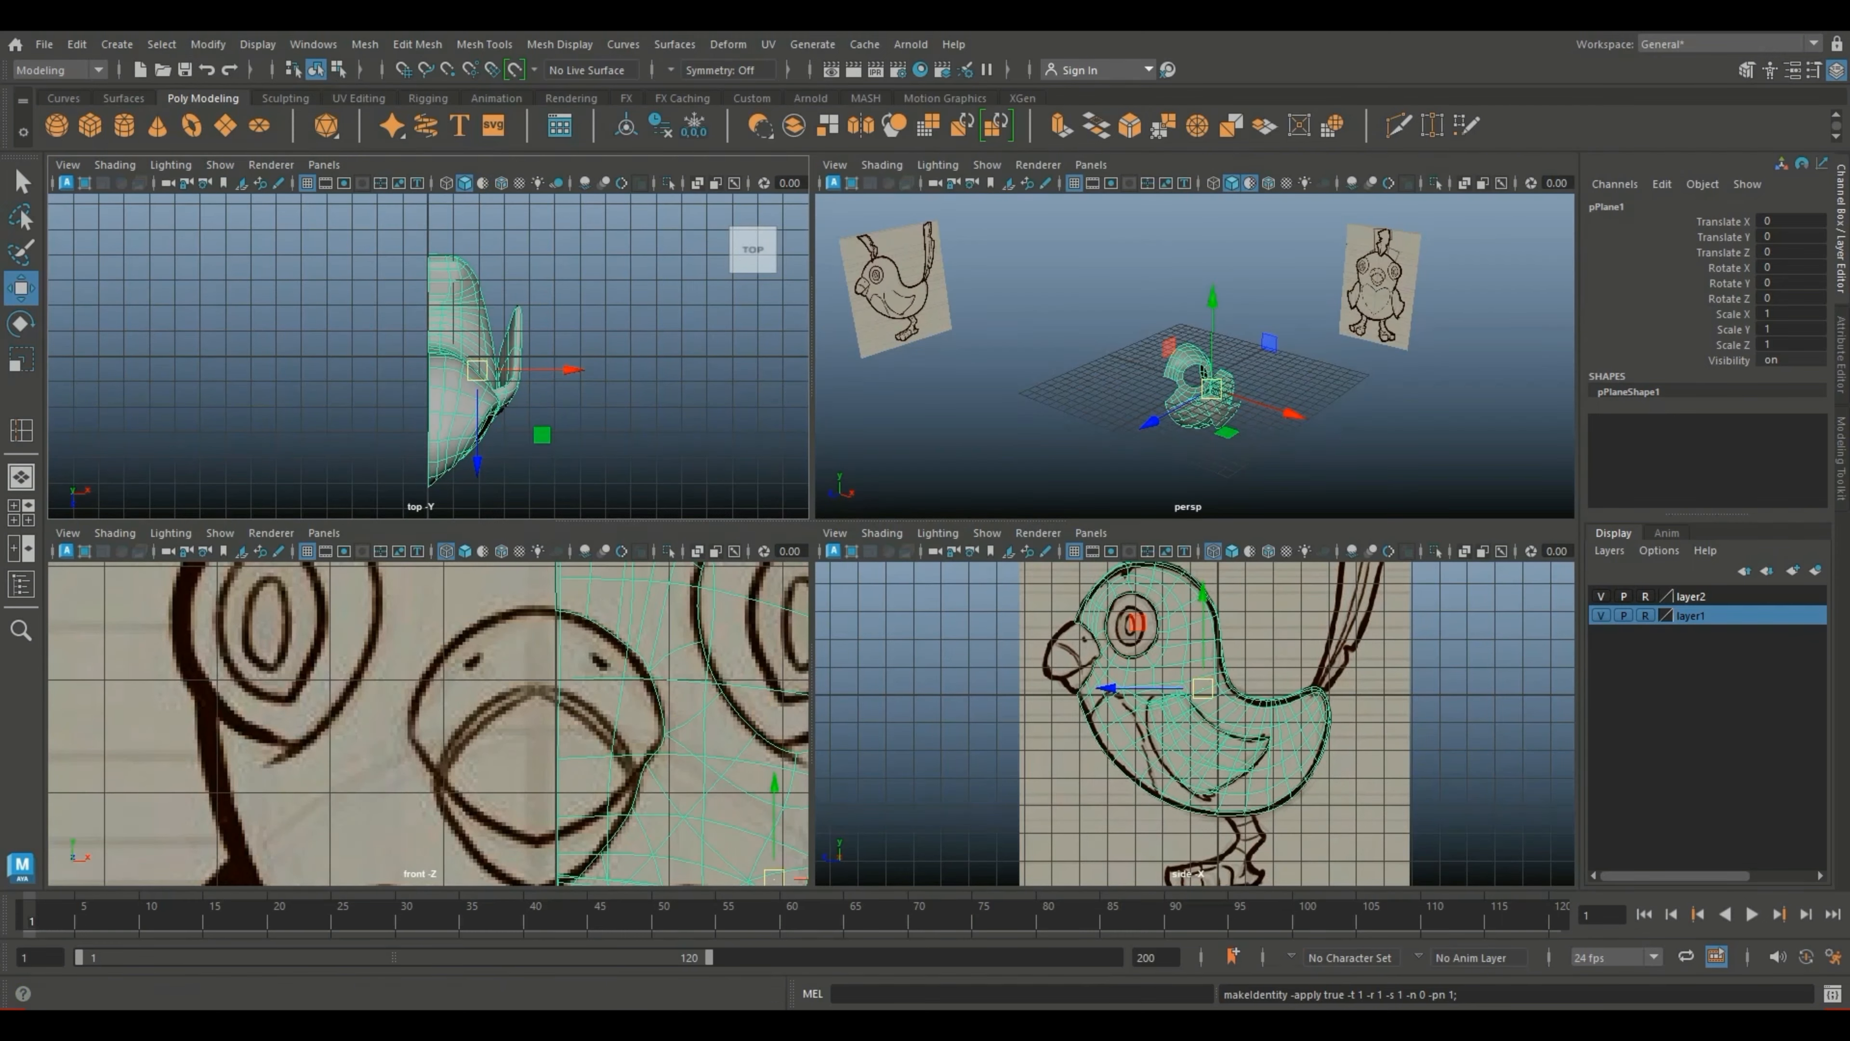
left_click(77, 44)
left_click(312, 347)
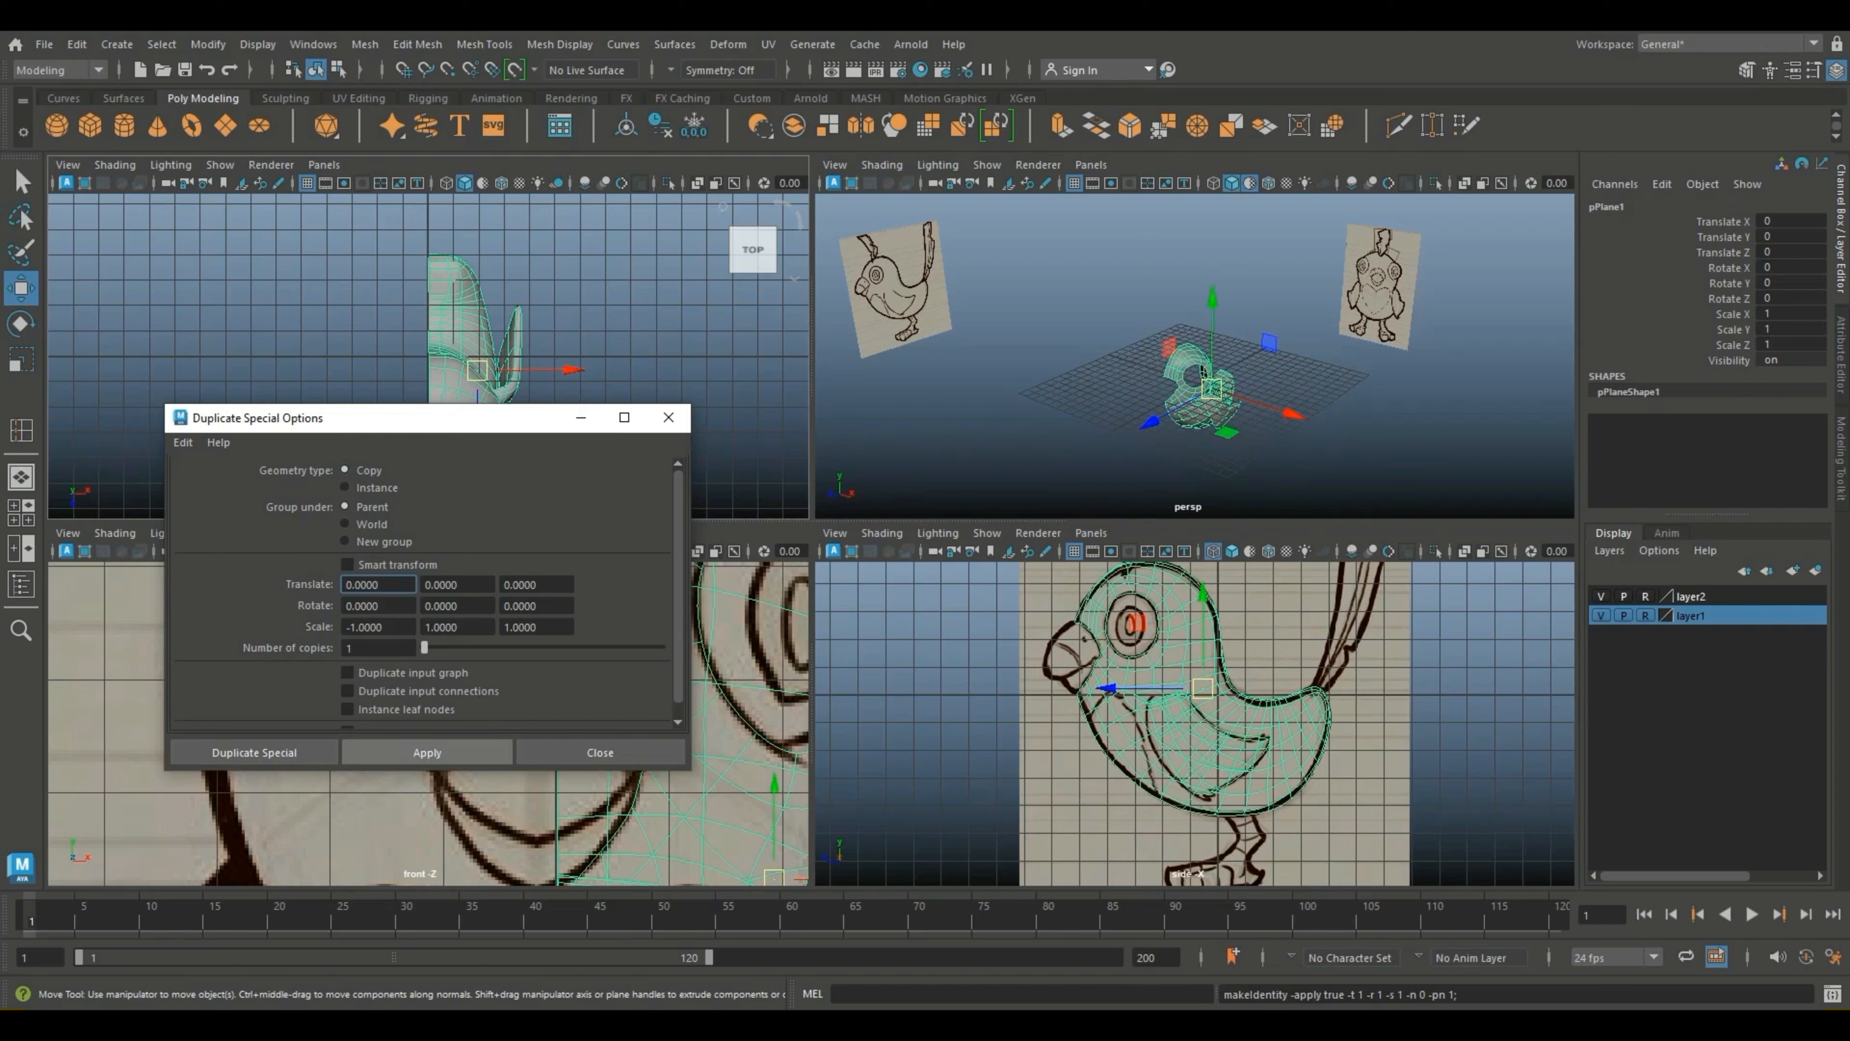
left_click(427, 752)
left_click(601, 752)
Step: Move the mirrored copy along X to about -4.049 so its open edge faces the original half at the centreline
scroll(428, 357, "down", 1)
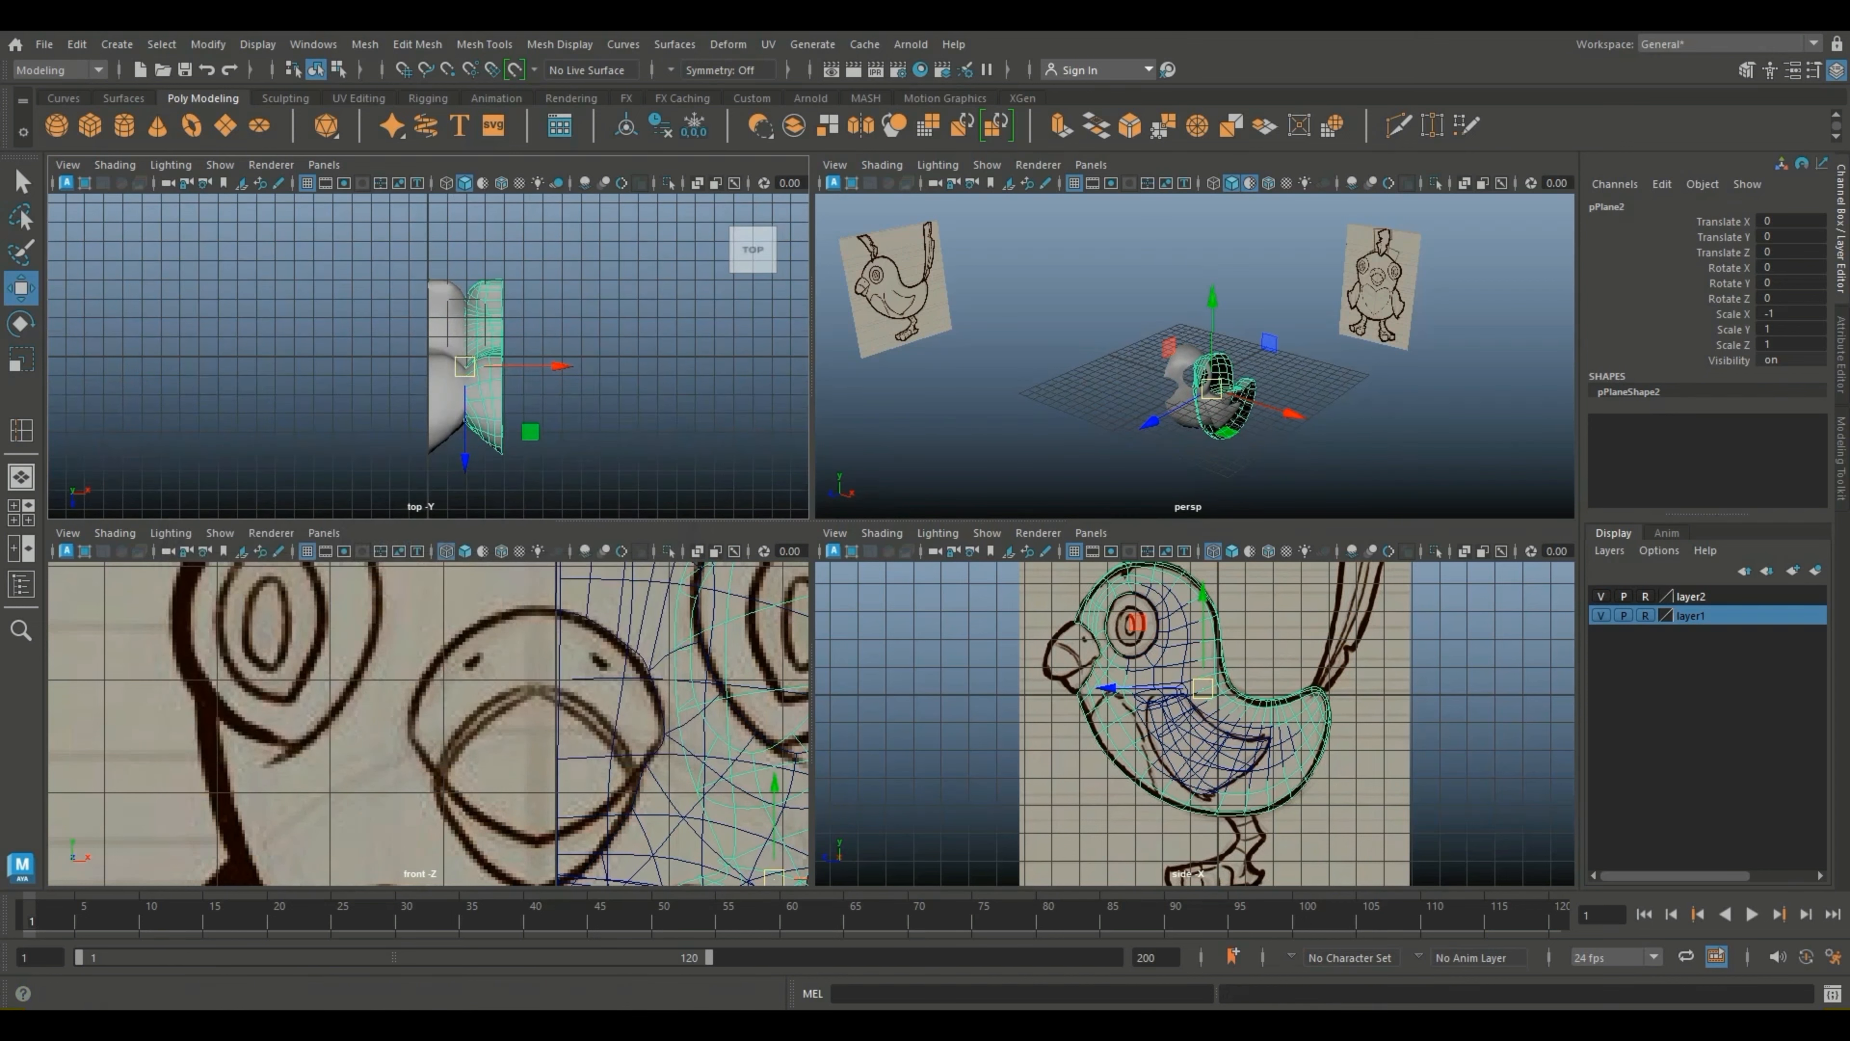
scroll(428, 724, "down", 6)
left_click_drag(558, 366, 485, 367)
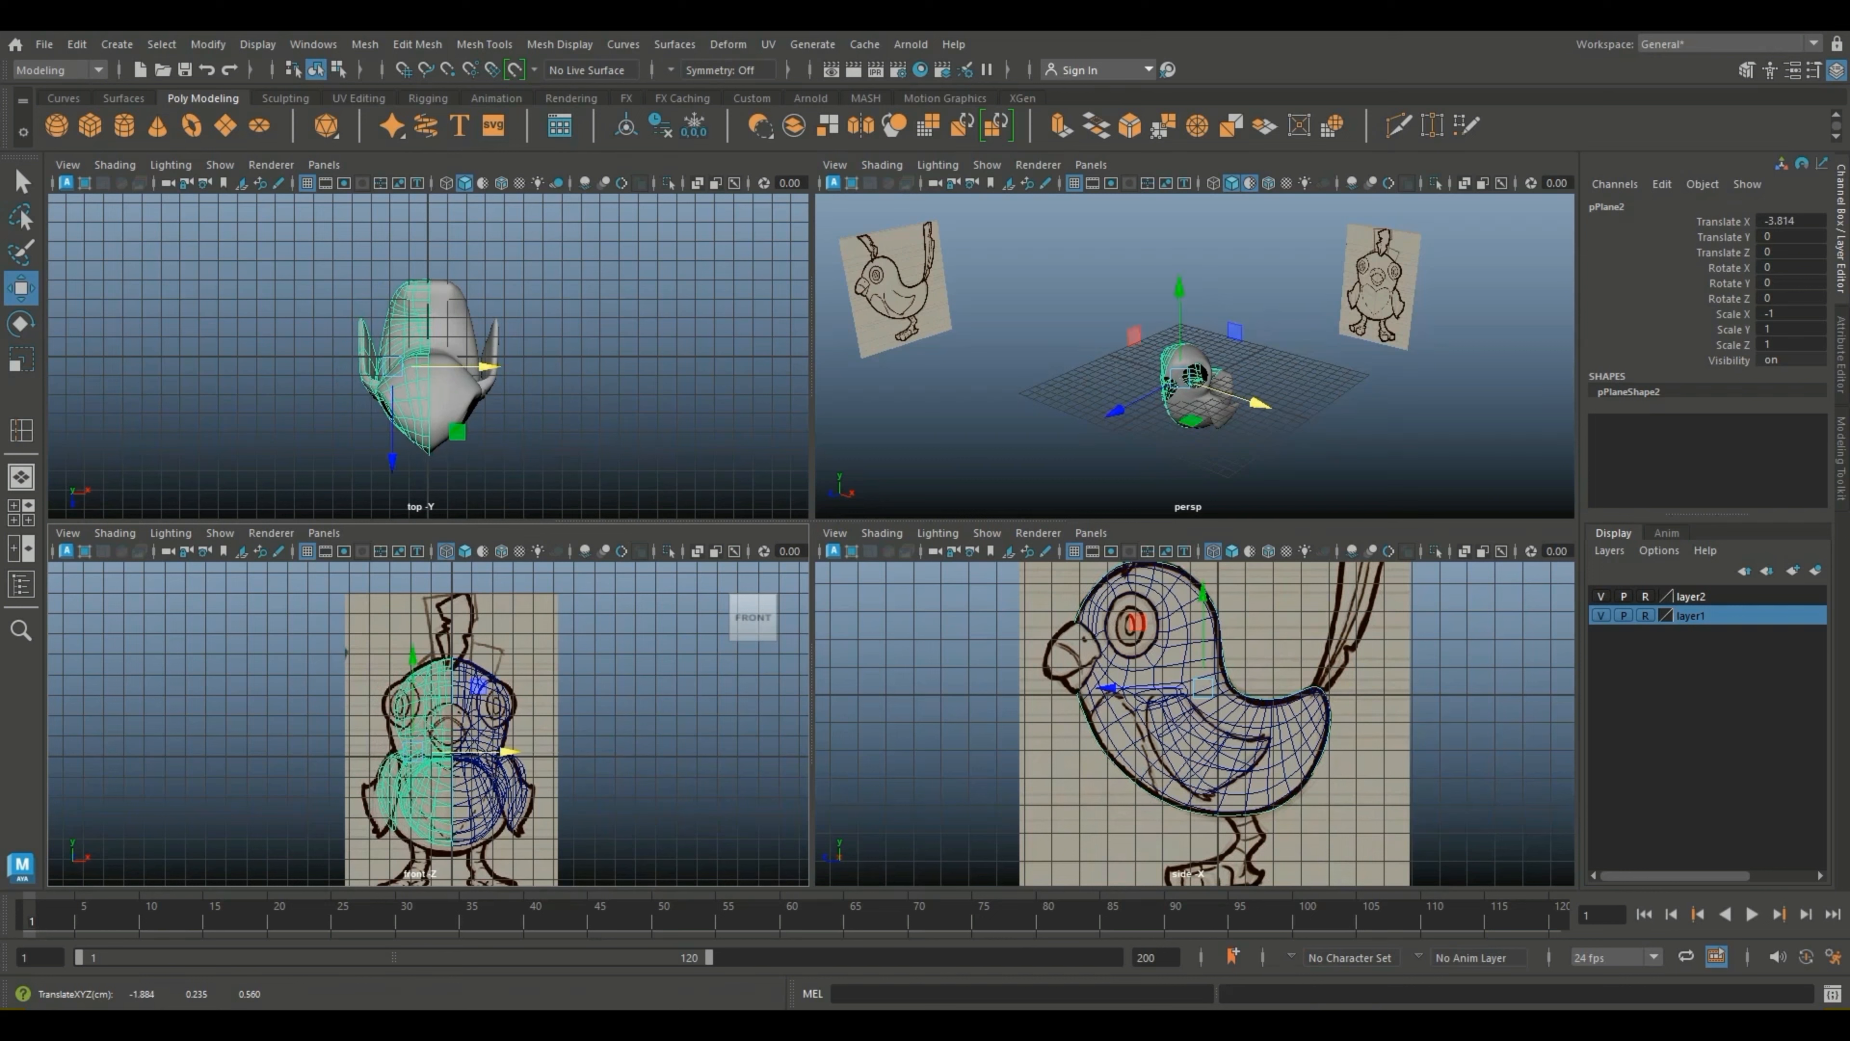
scroll(429, 722, "up", 3)
scroll(433, 356, "up", 4)
left_click_drag(459, 376, 440, 376)
Step: Nudge the original half along X to -0.052 to narrow the gap at the body's centreline
left_click(477, 405)
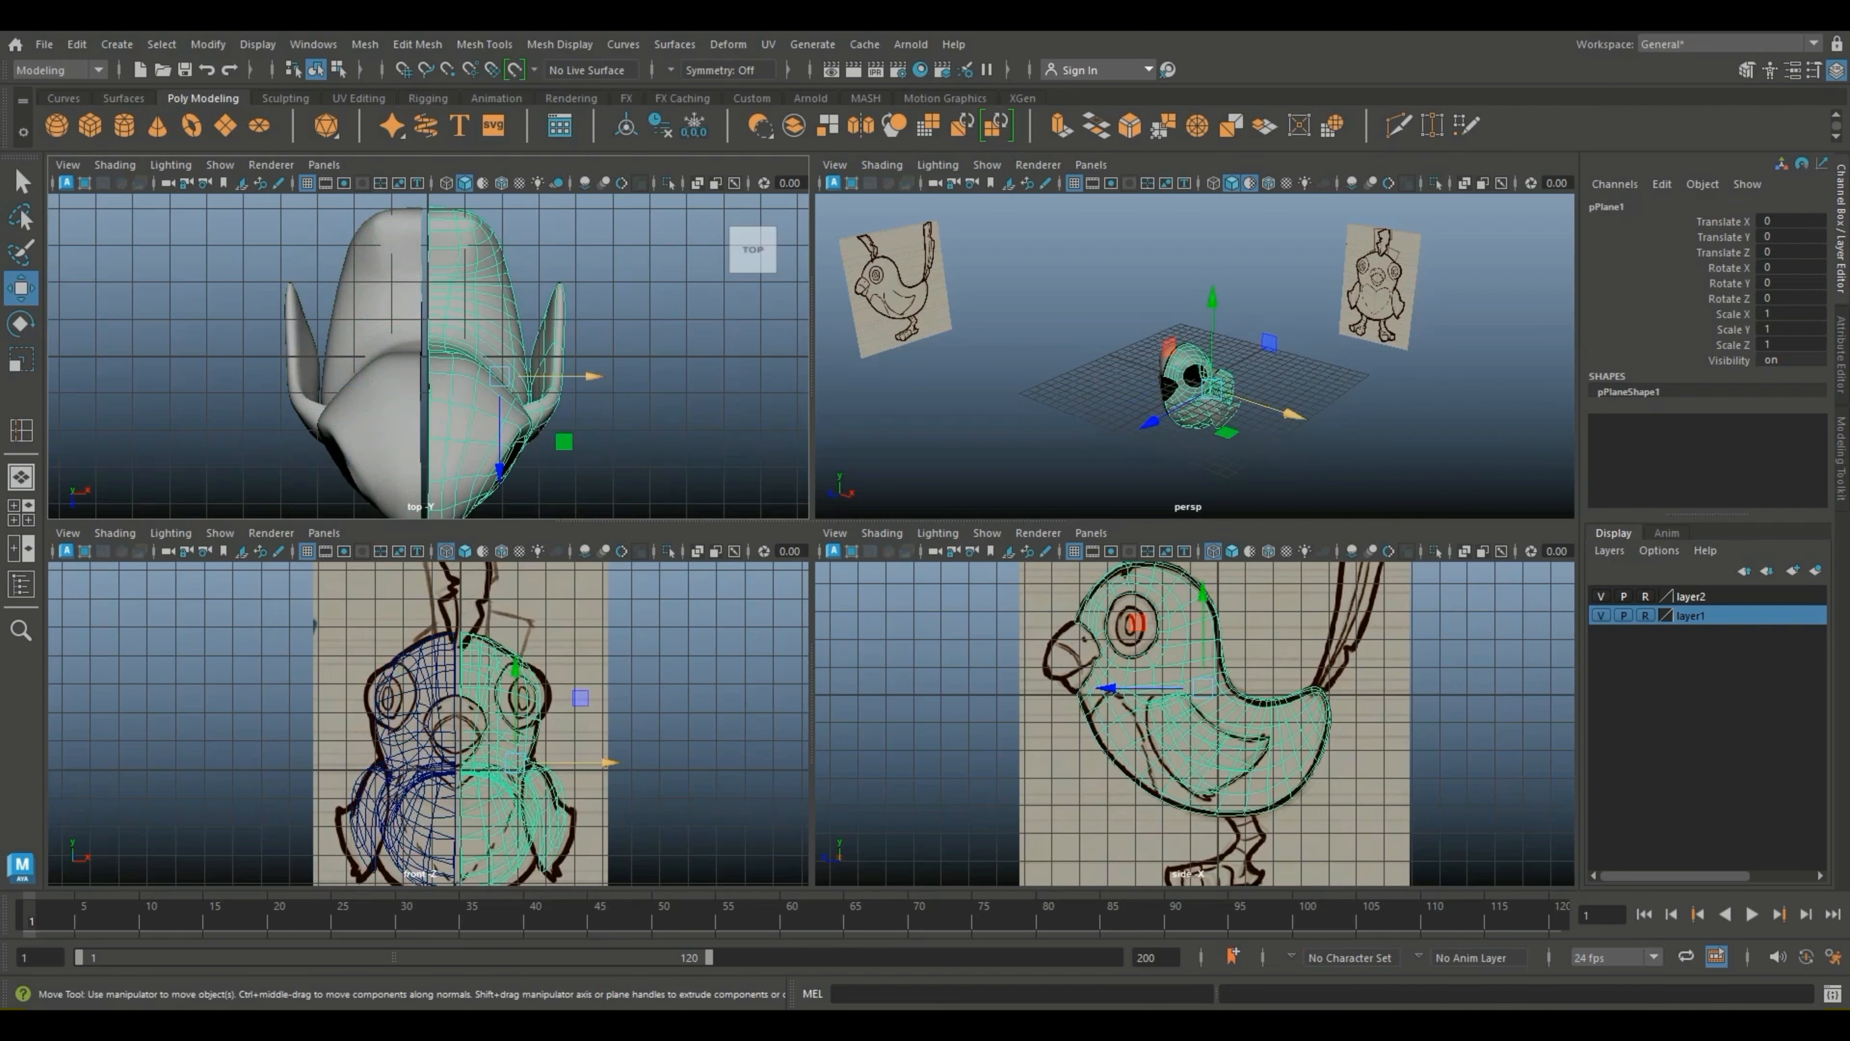
left_click_drag(593, 377, 591, 376)
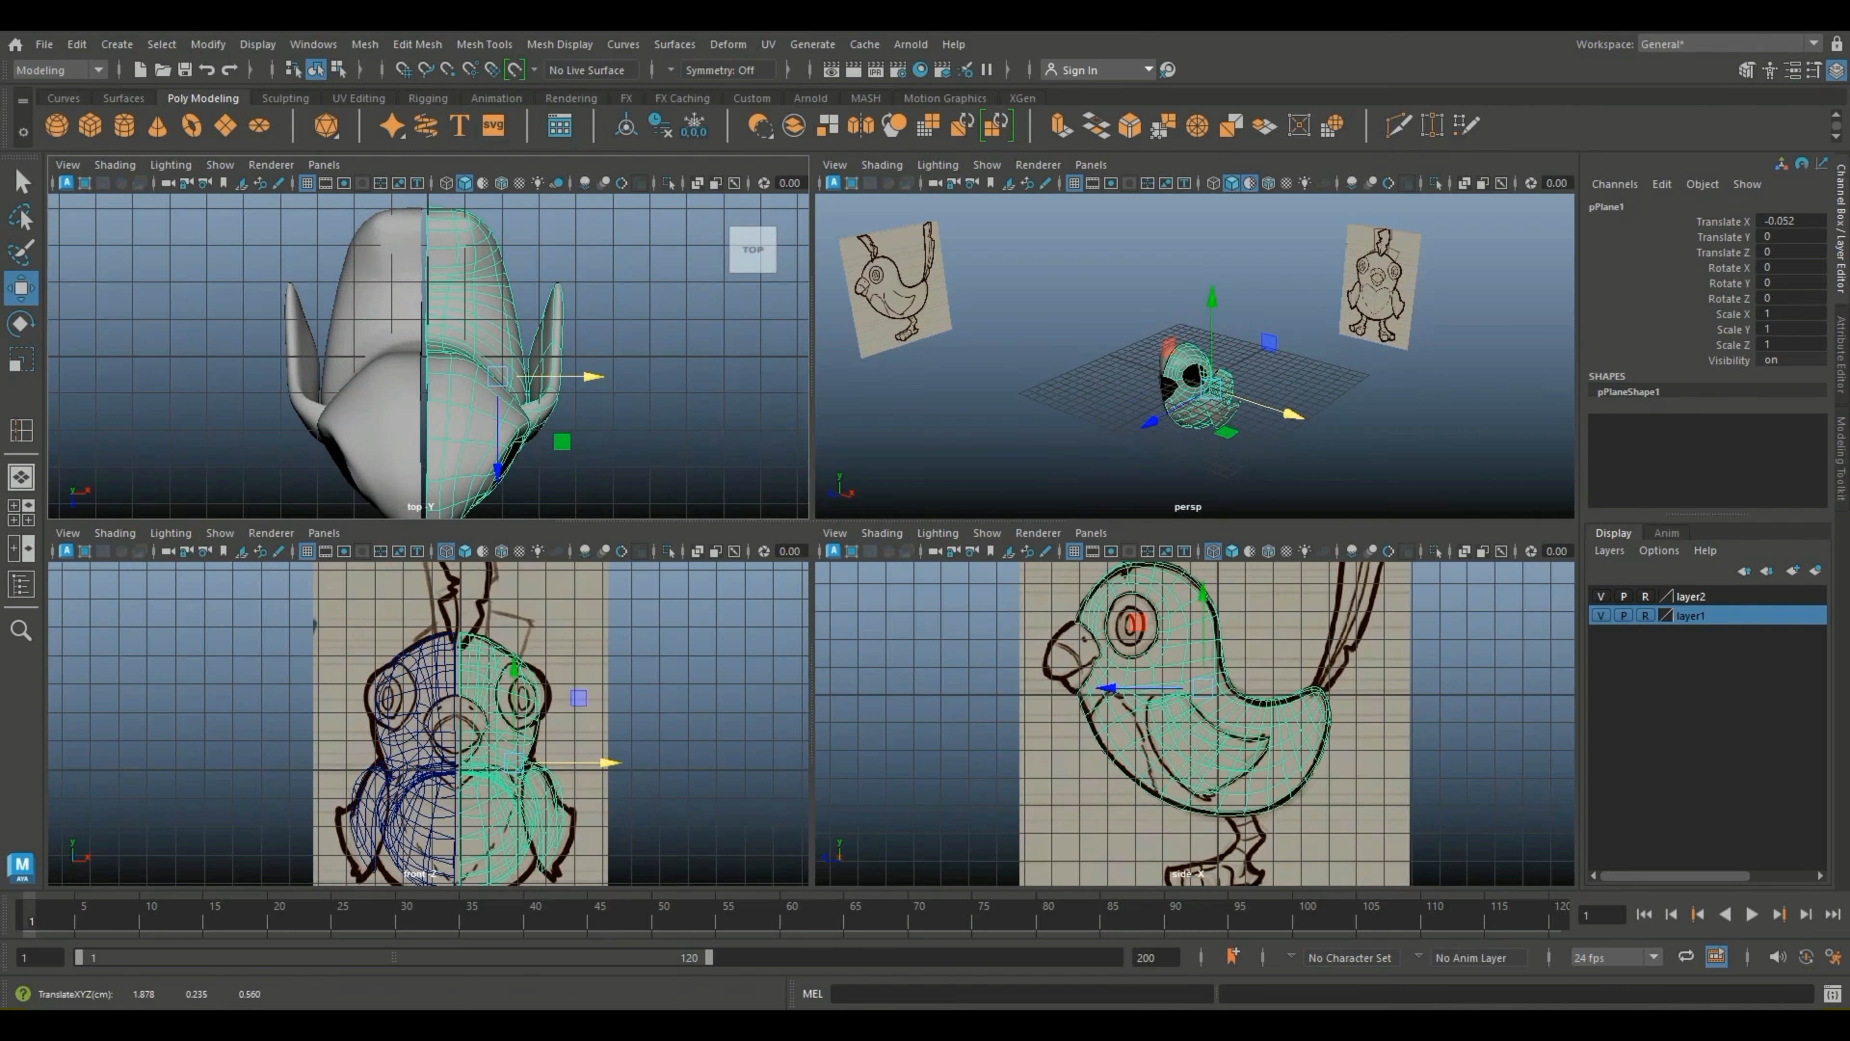
key("space")
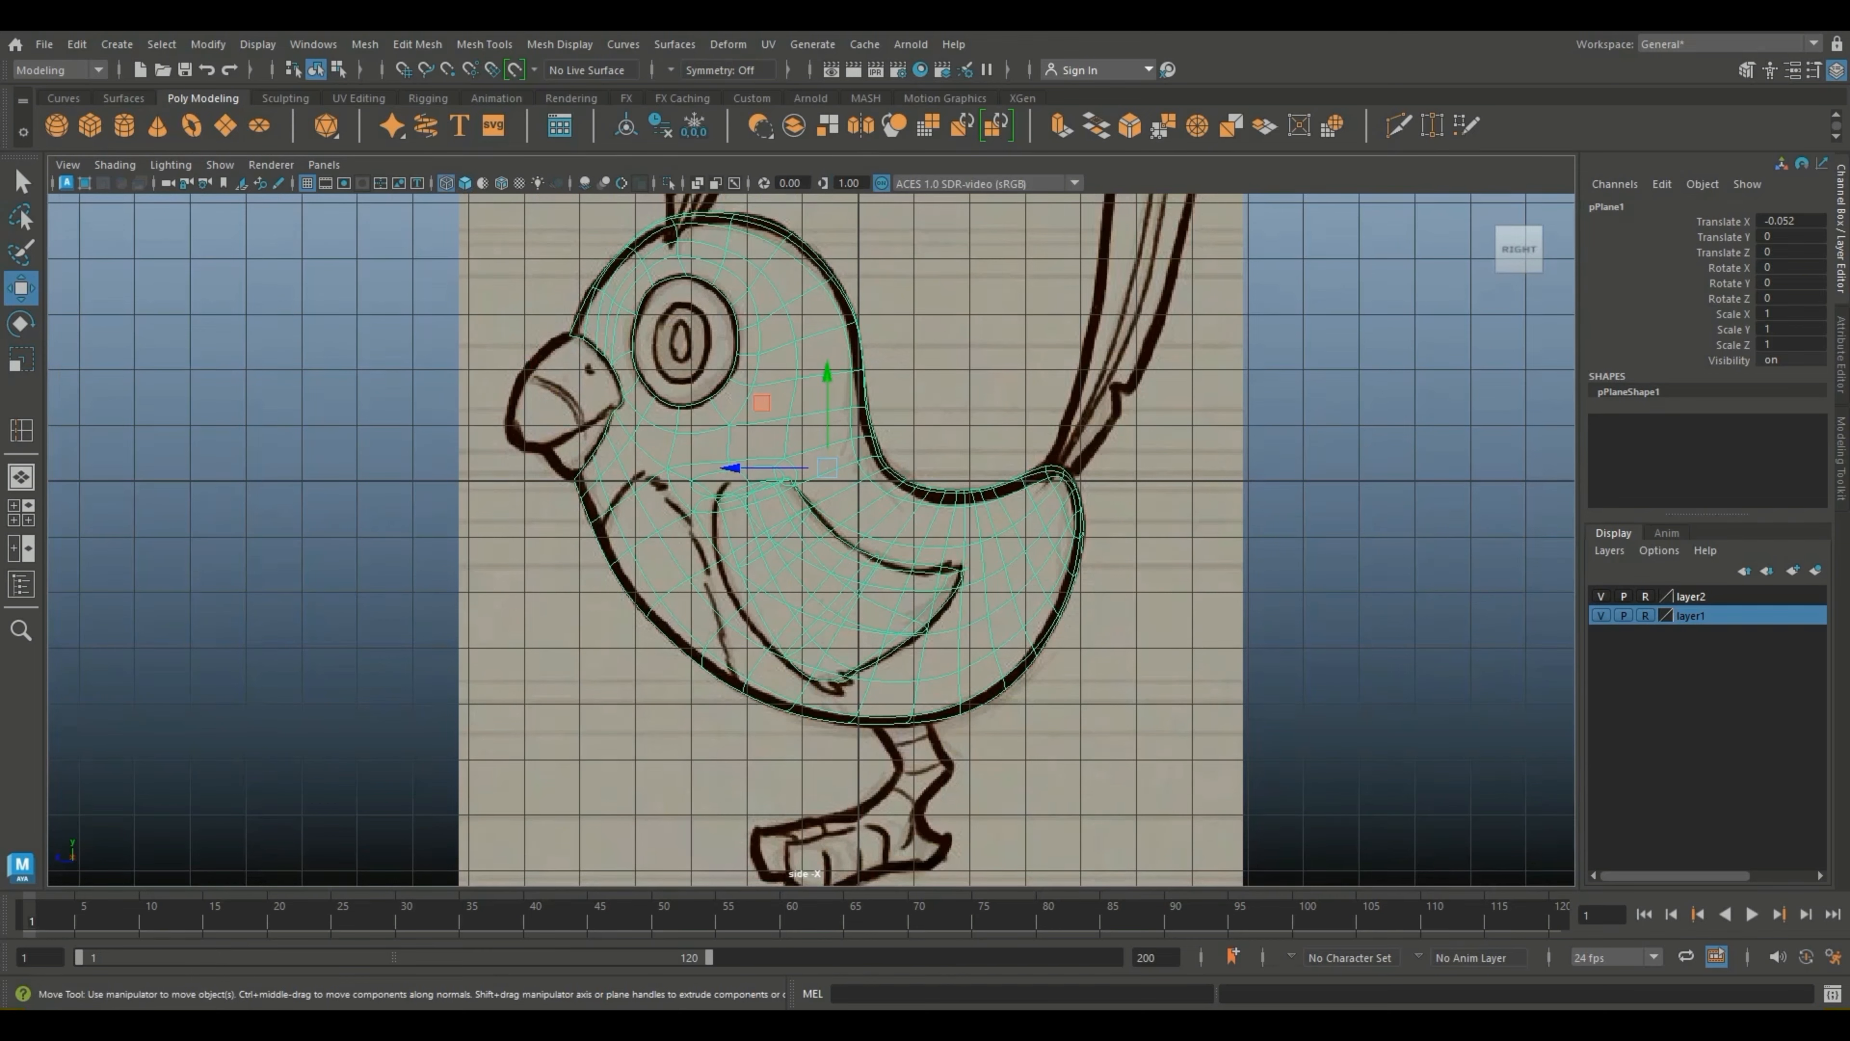
scroll(817, 524, "down", 1)
left_click(21, 512)
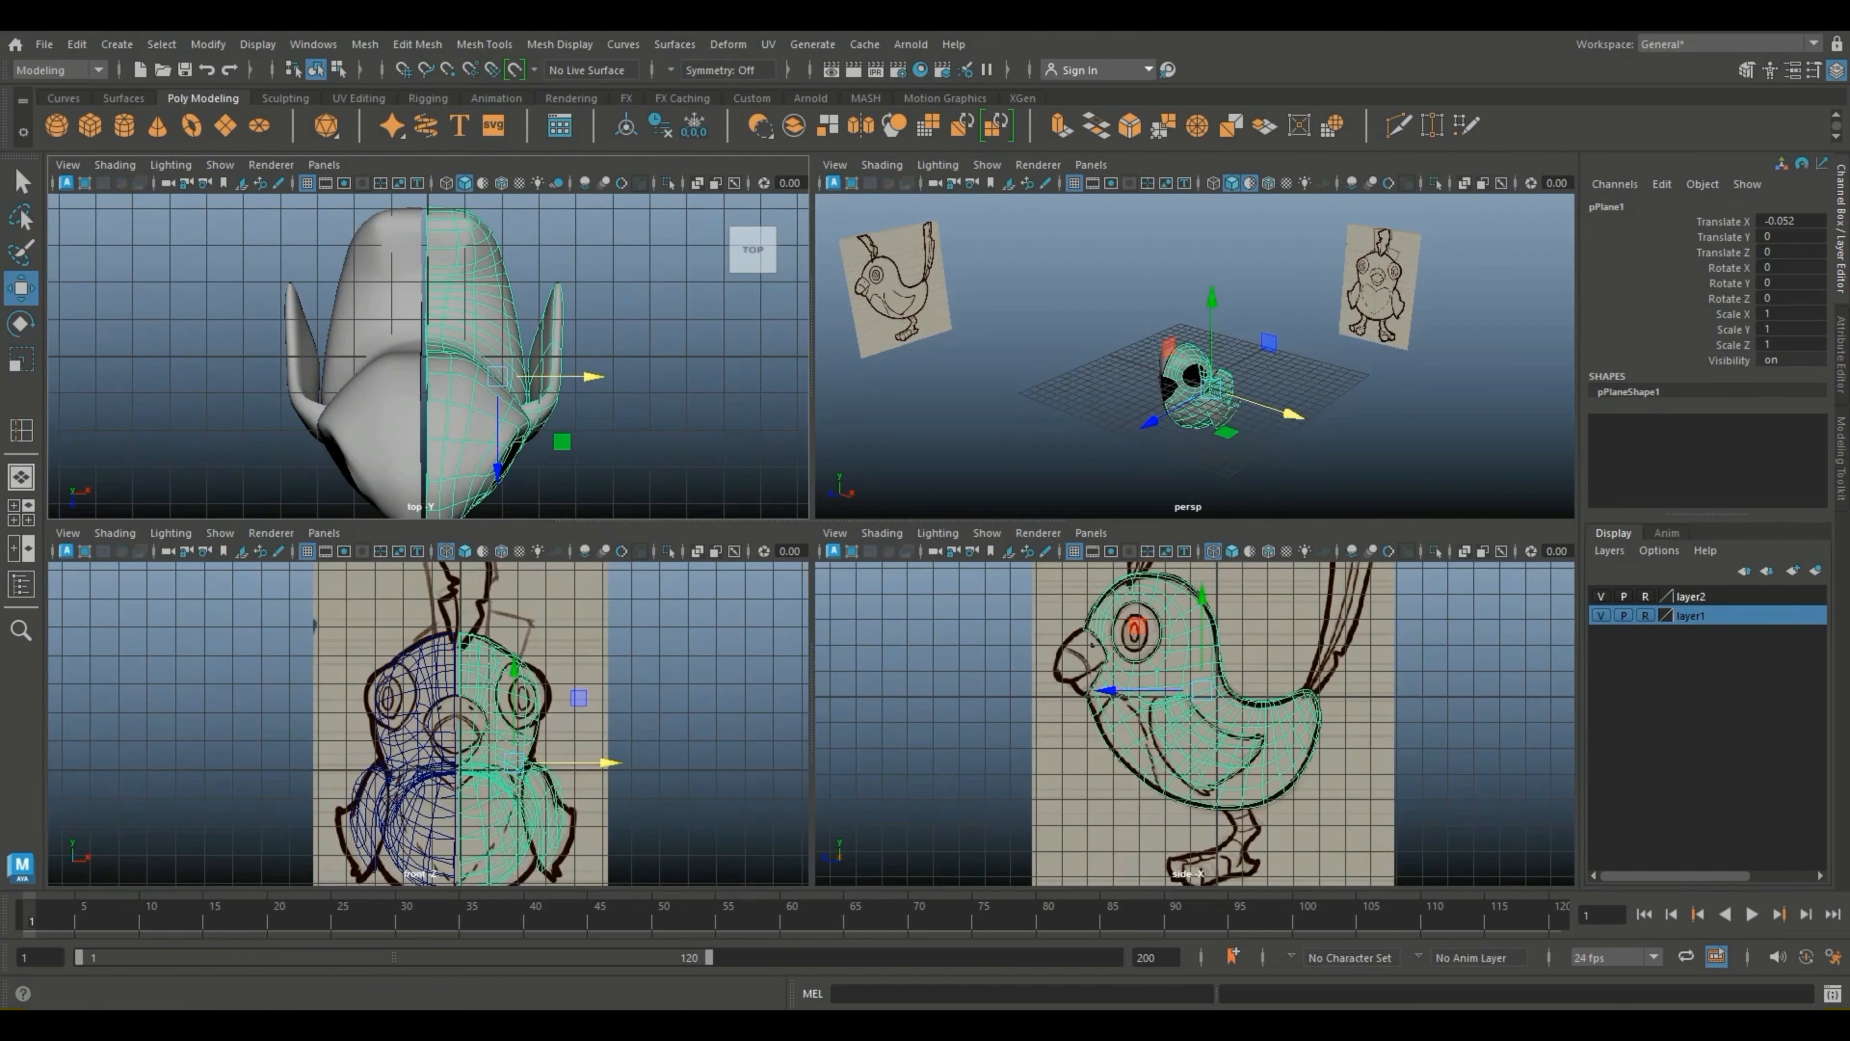
scroll(426, 357, "down", 1)
left_click_drag(426, 357, 444, 357, "alt")
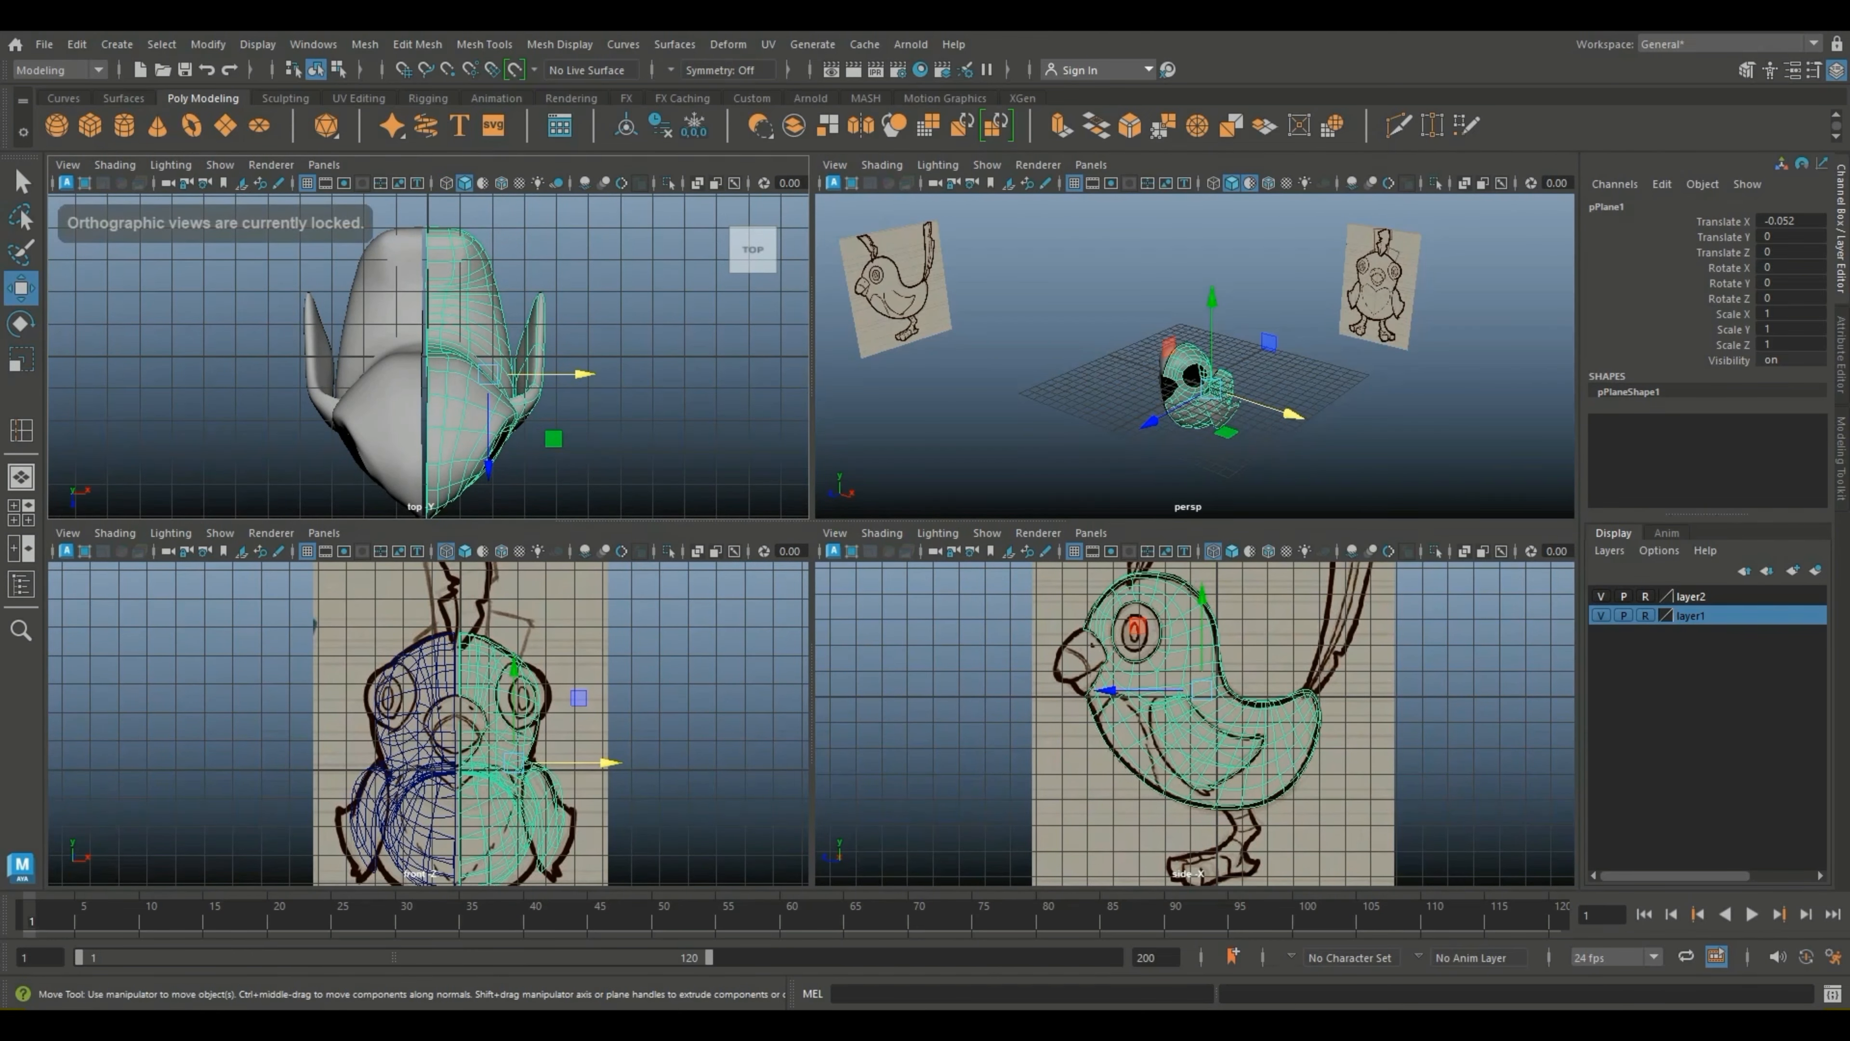
Step: Examine the two body halves and the gap between them from the front and side in perspective
key("space")
scroll(874, 511, "up", 3)
left_click_drag(875, 525, 1056, 430, "alt")
left_click_drag(838, 495, 1304, 597, "alt")
middle_click_drag(874, 620, 798, 474, "alt")
left_click_drag(797, 474, 235, 452, "alt")
scroll(838, 496, "up", 5)
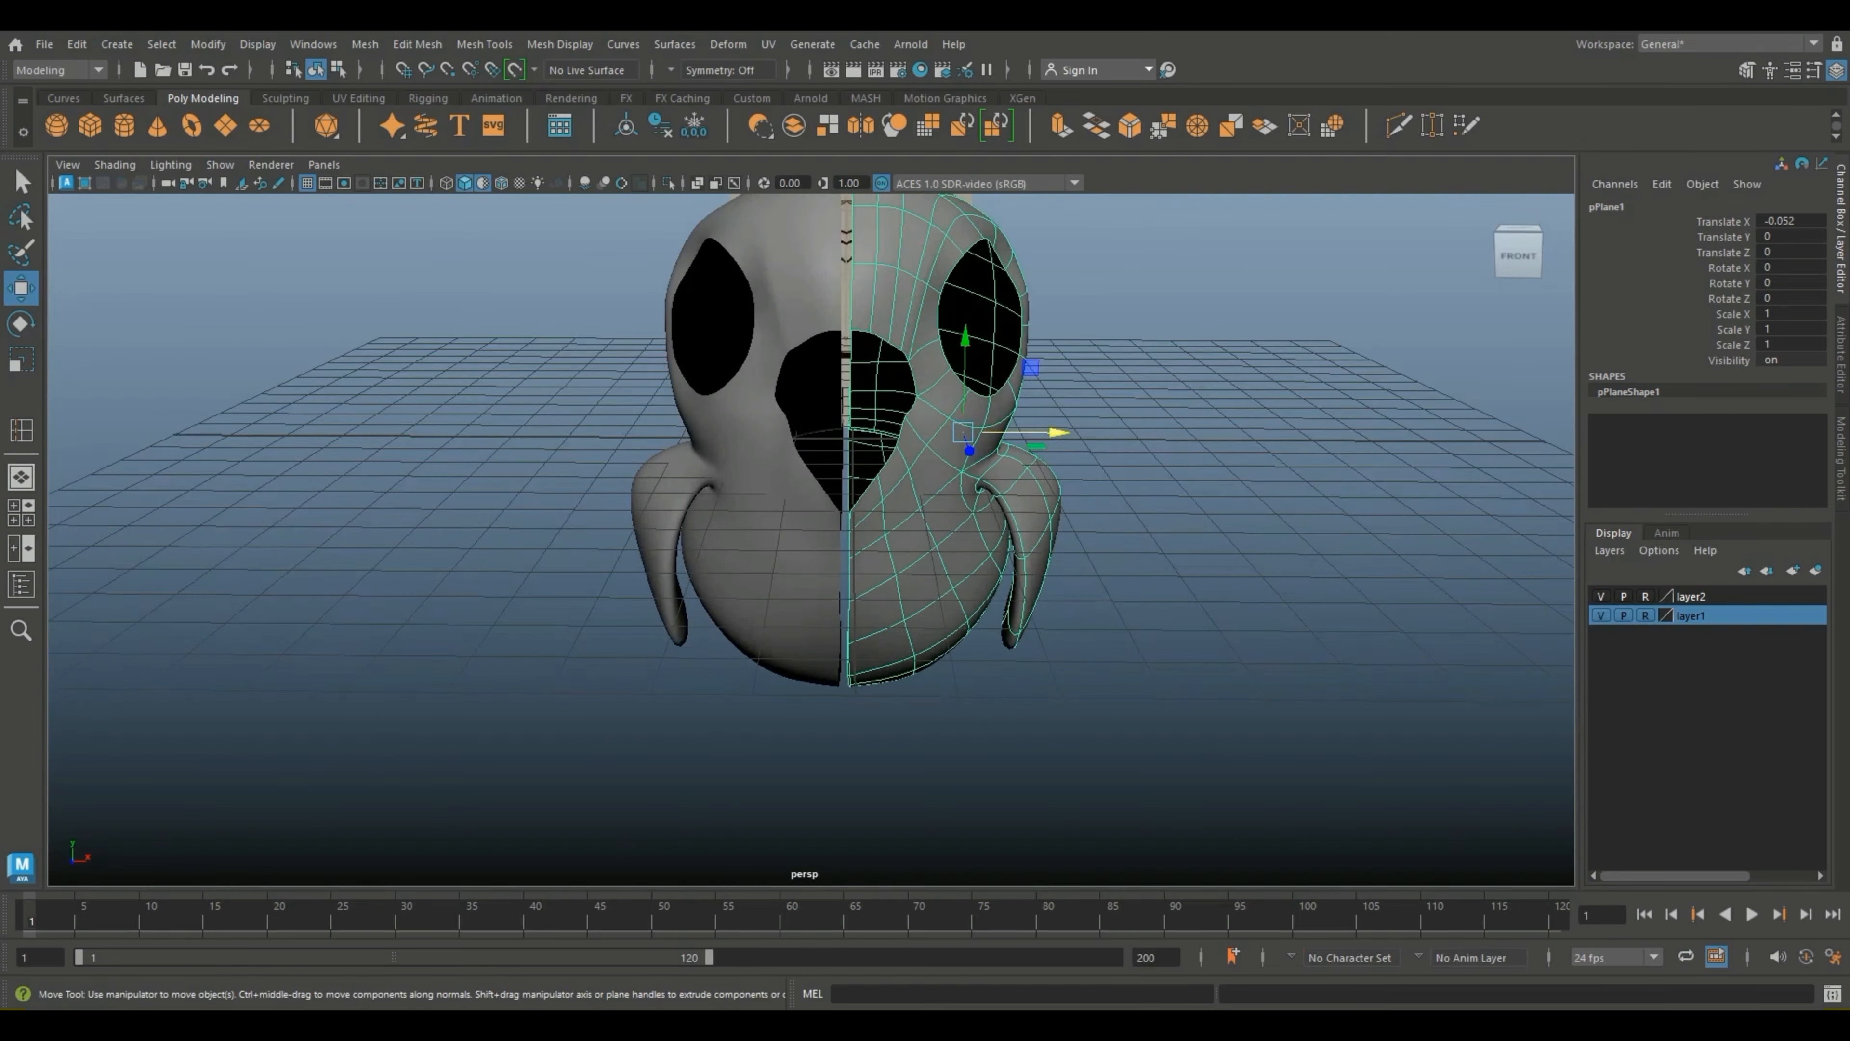
left_click(765, 539)
scroll(838, 496, "up", 1)
middle_click_drag(874, 438, 706, 693, "alt")
left_click_drag(910, 510, 750, 568, "alt")
Step: Try to even out the original half's head with the Relax and Smooth sculpting tools, and undo the strokes
left_click(699, 525)
scroll(812, 541, "up", 1)
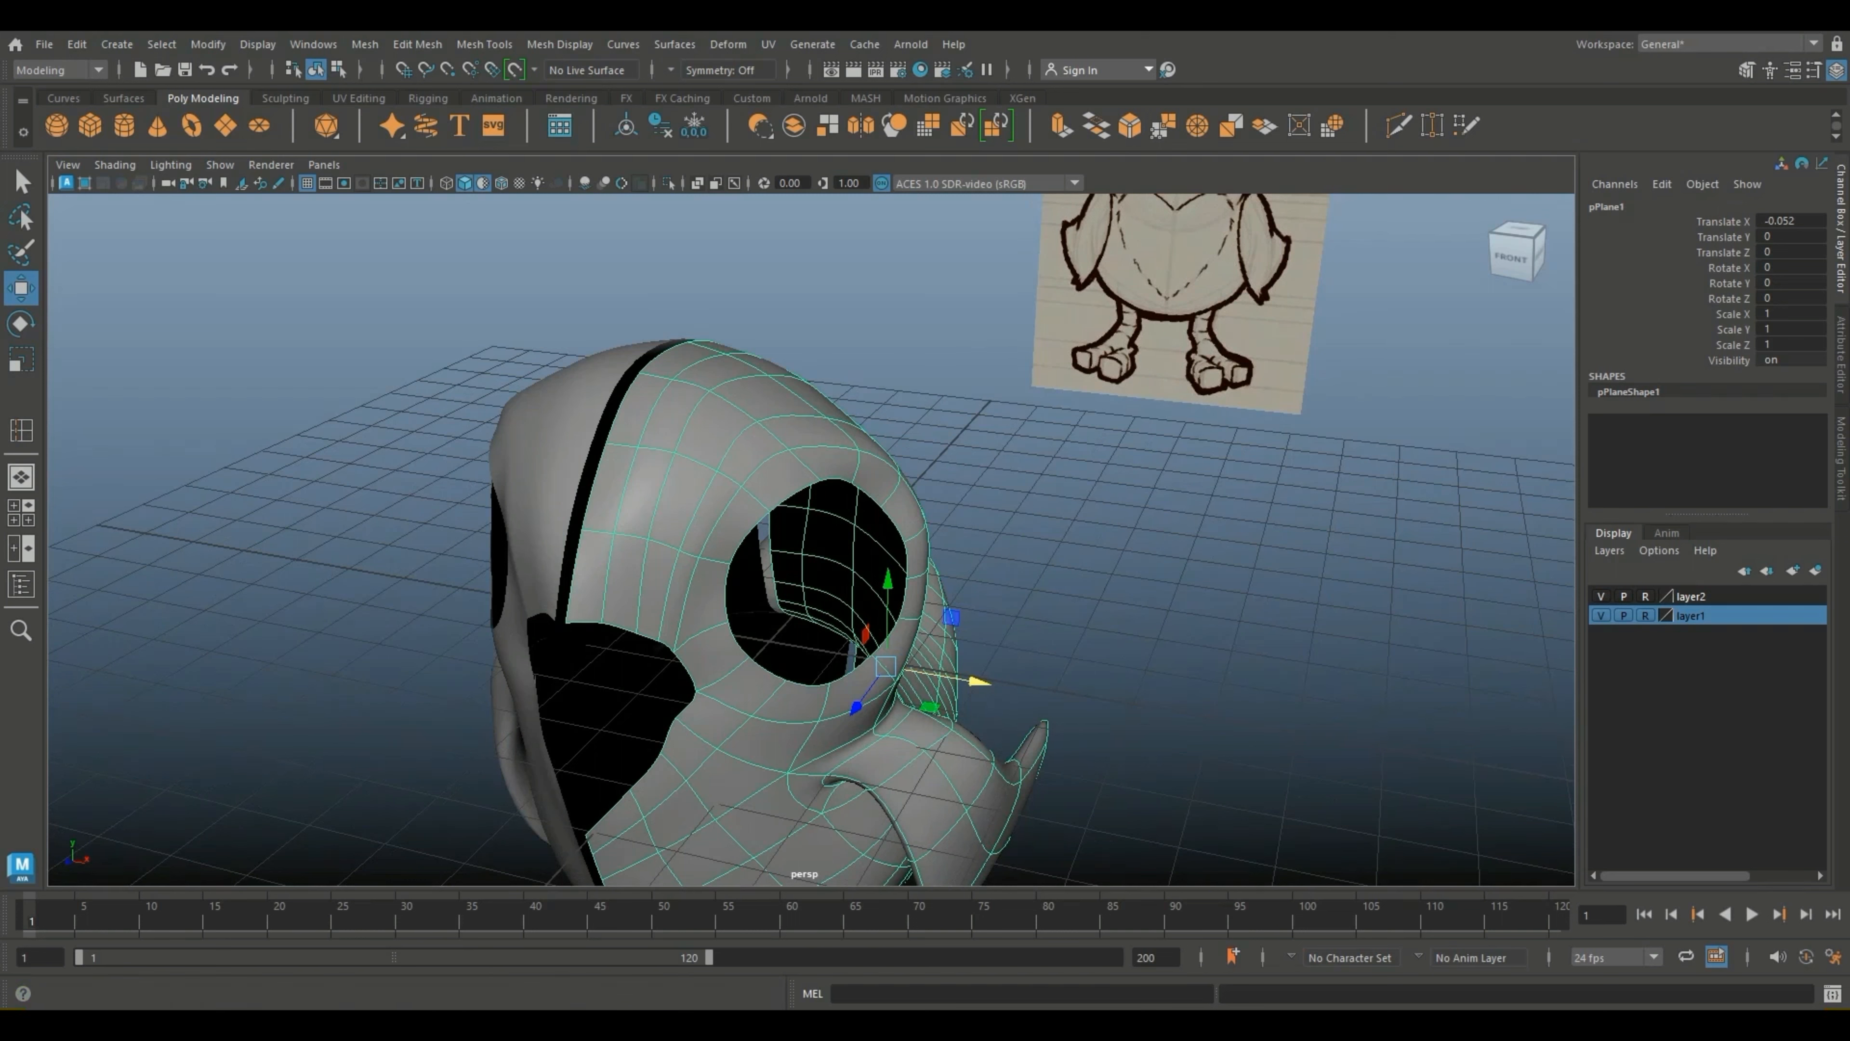
left_click(285, 98)
left_click(125, 125)
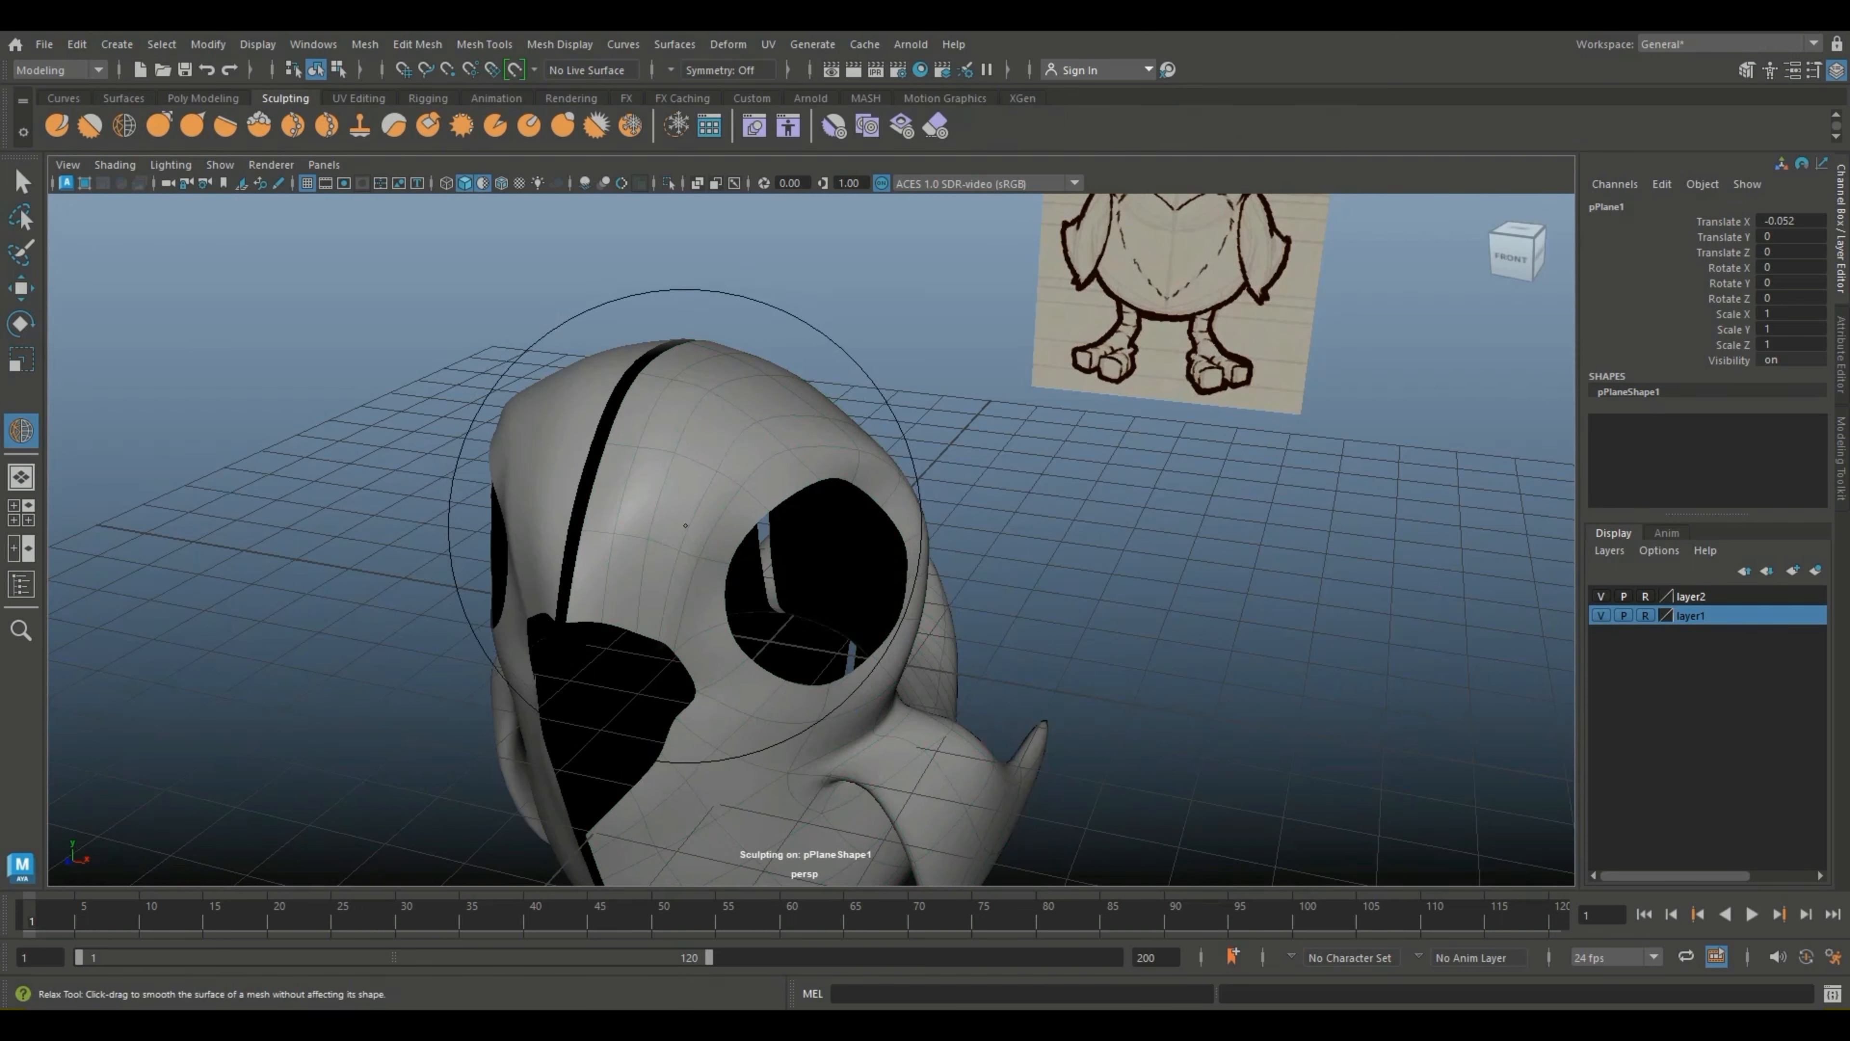
key("b")
left_click_drag(686, 526, 536, 643)
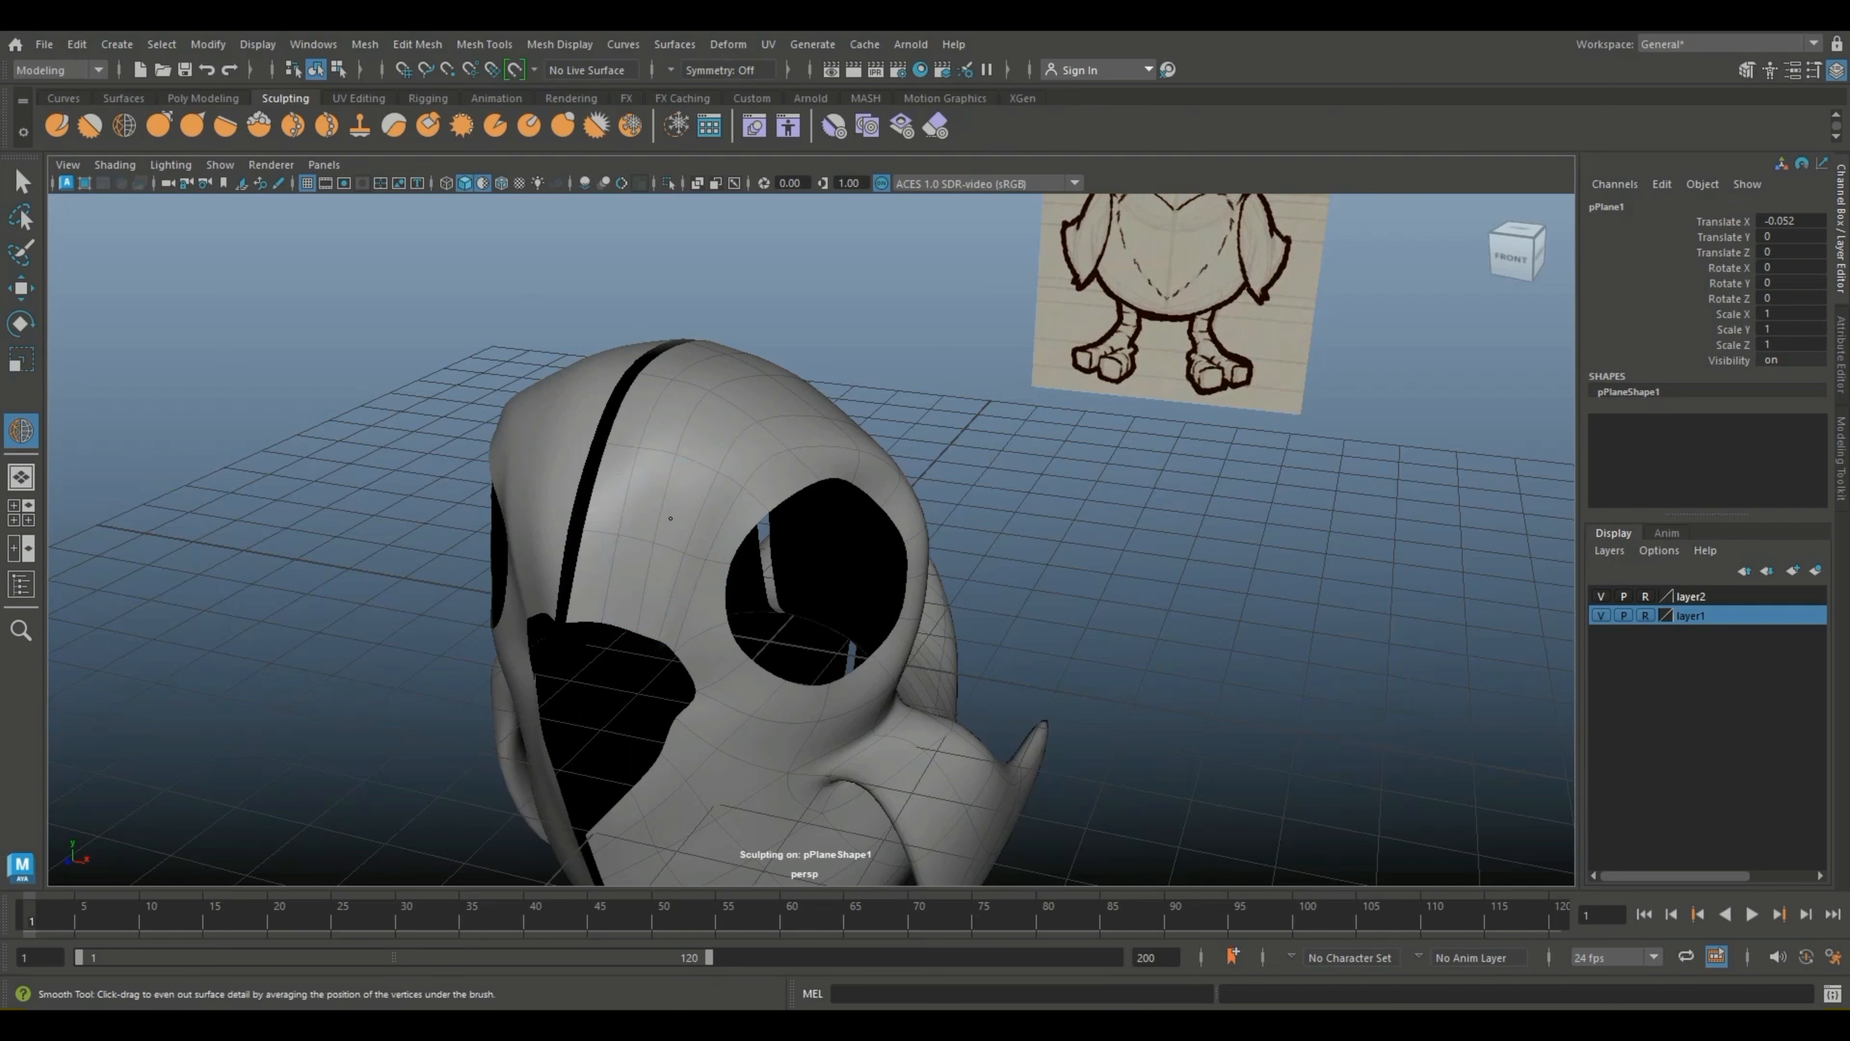
mouse_move(1191, 511)
left_mouse_down("alt")
mouse_move(966, 476)
mouse_move(1122, 477)
mouse_move(995, 452)
mouse_move(965, 328)
left_mouse_up("alt")
key("ctrl+z")
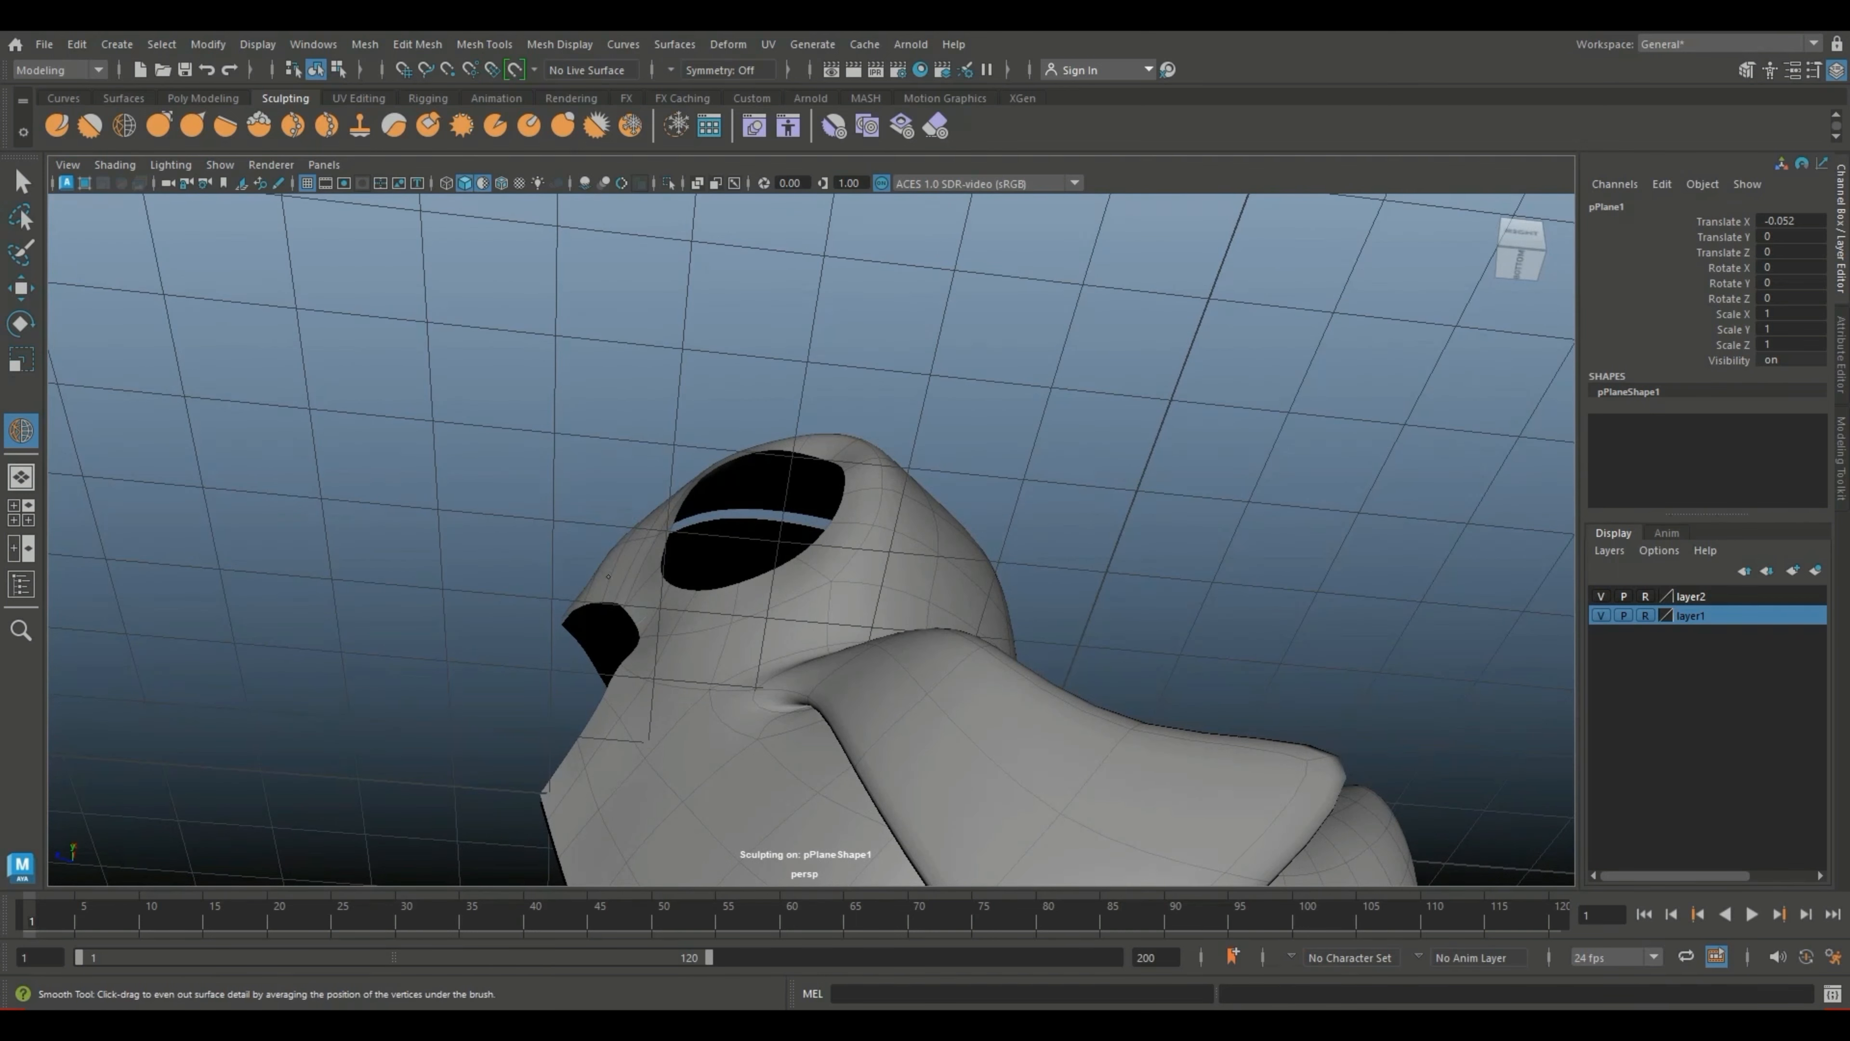
left_click_drag(608, 577, 629, 560, "shift")
left_click_drag(1175, 368, 1311, 485, "alt")
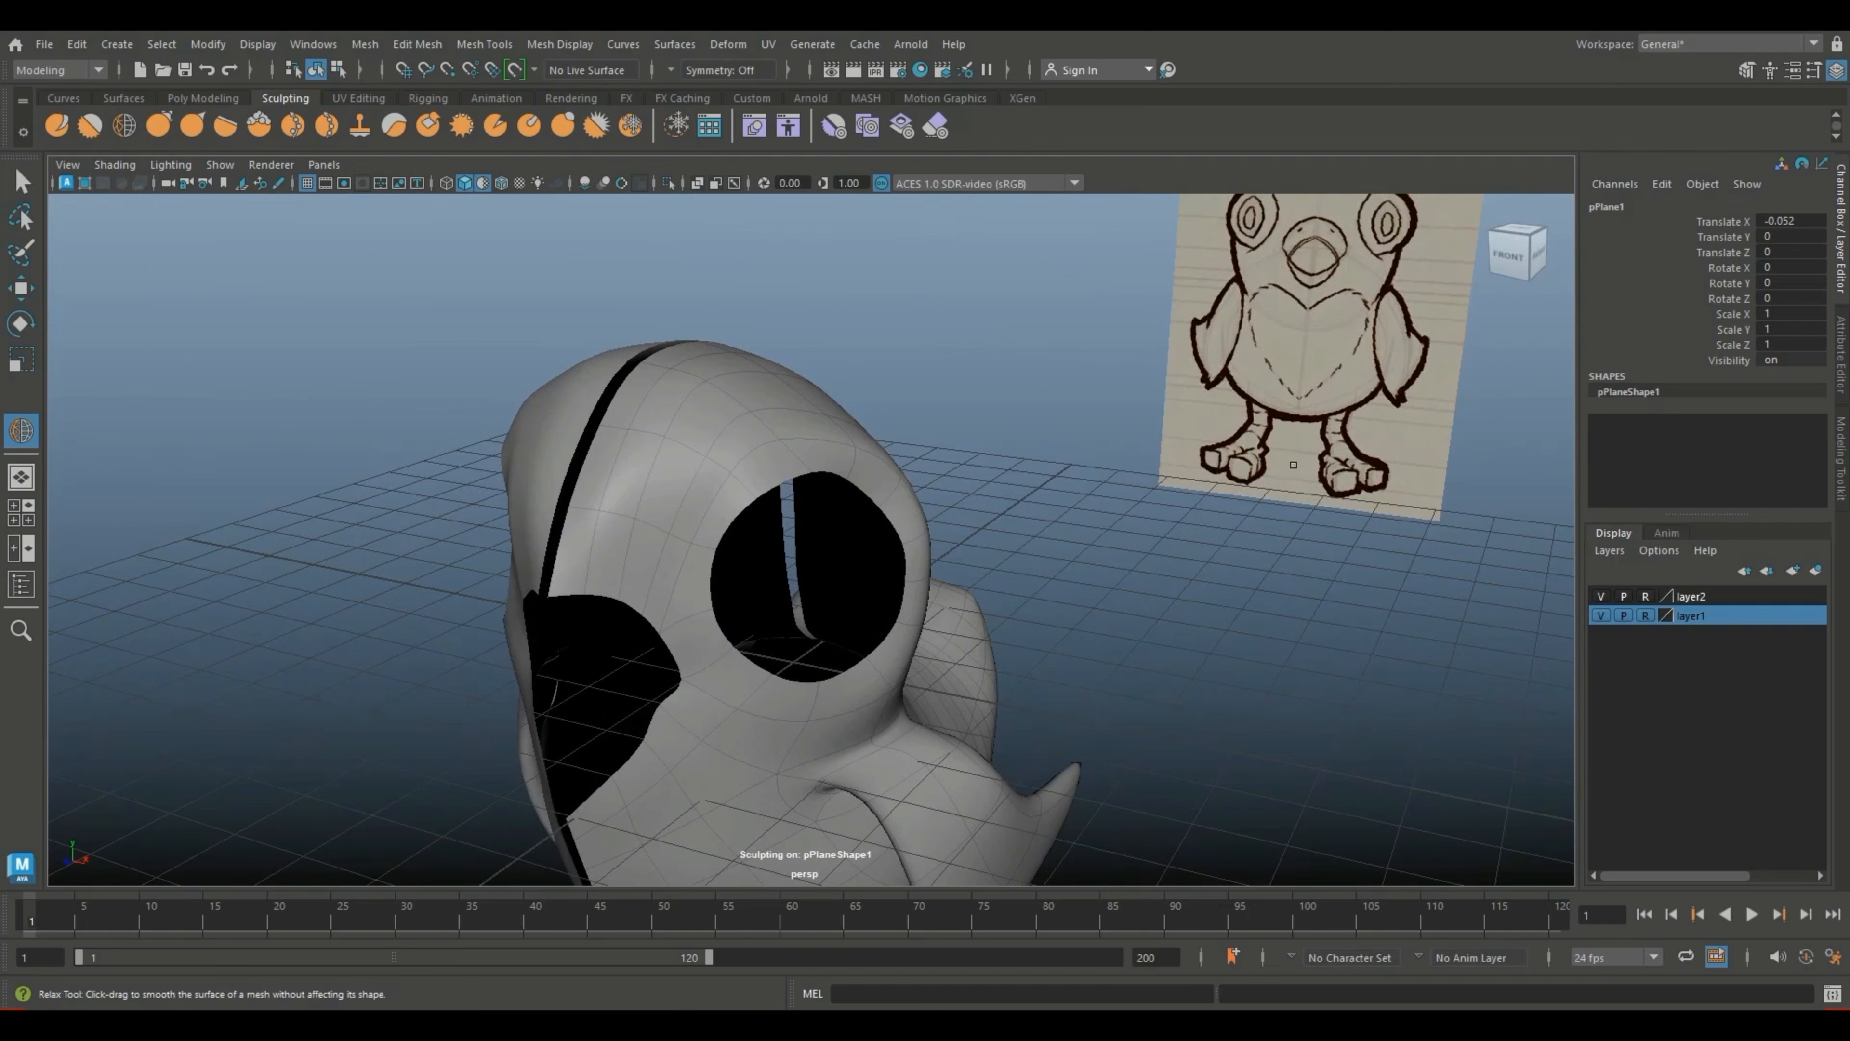
key("ctrl+z")
right_click_drag(1170, 423, 395, 418, "alt")
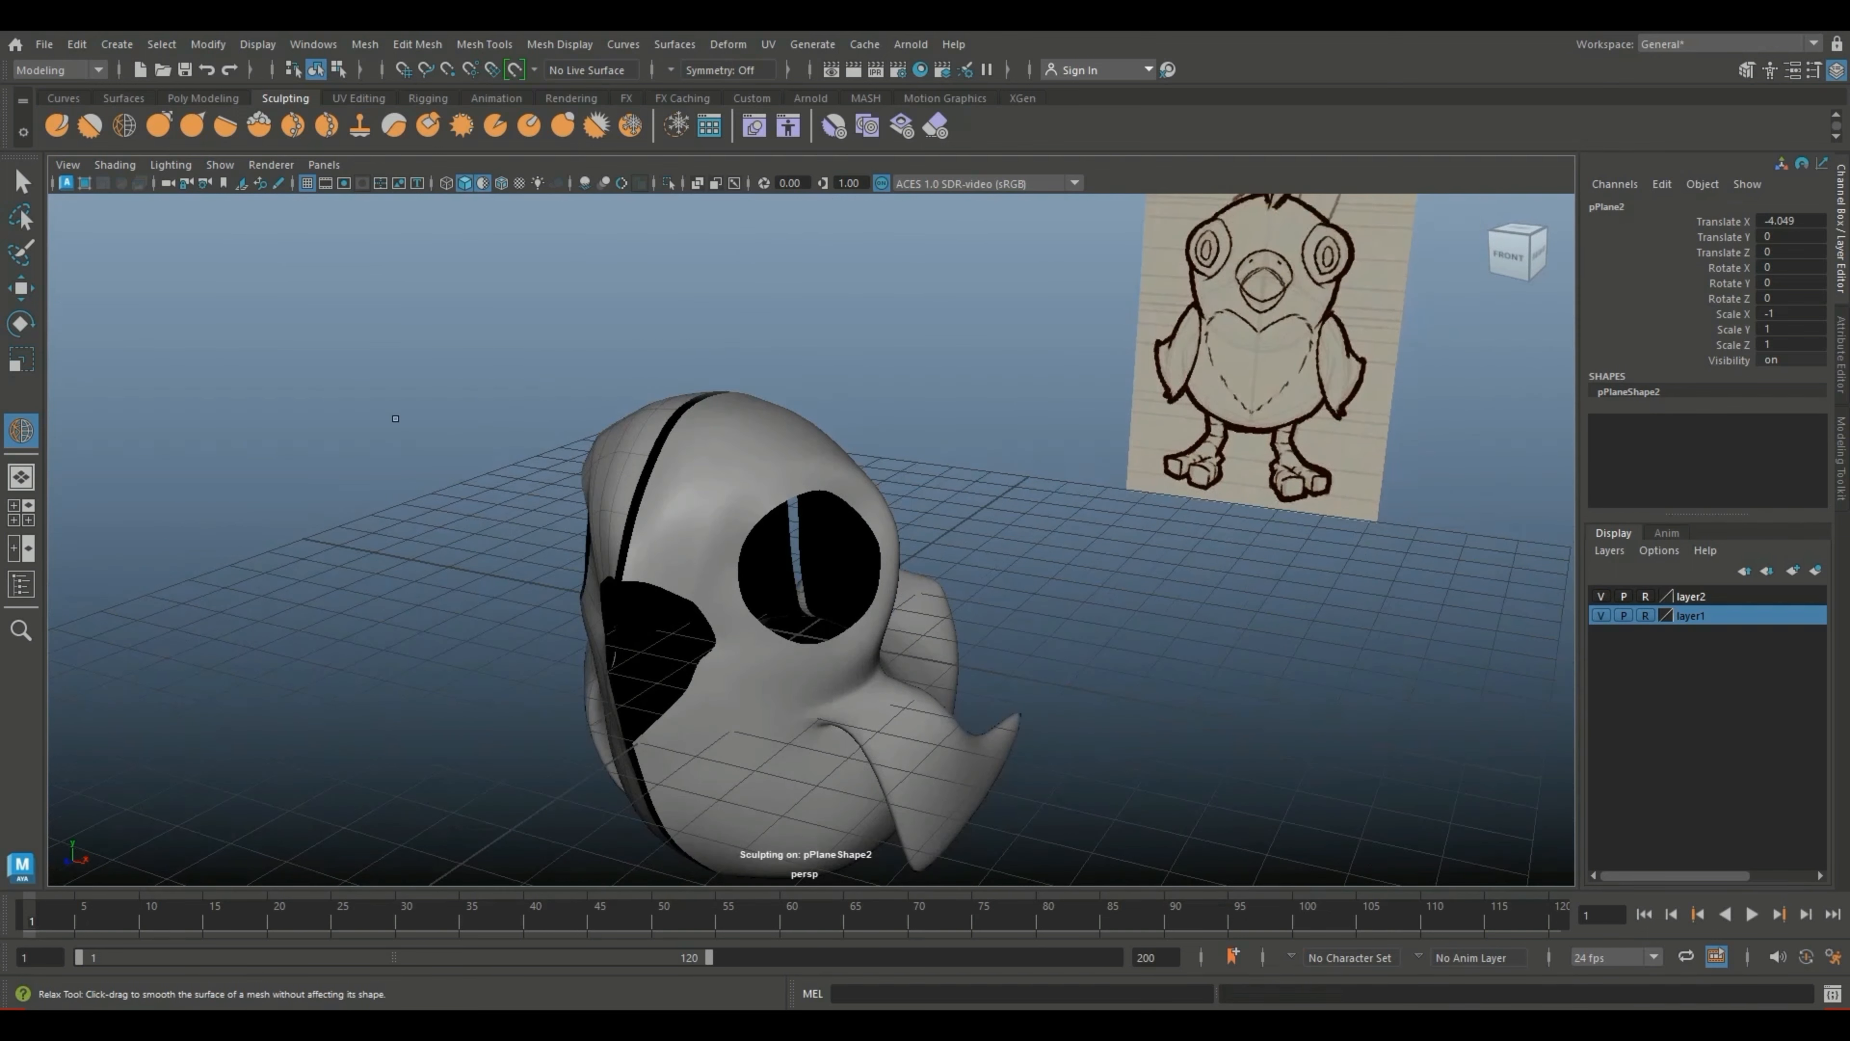
Step: Leave sculpting for the Move tool, select the original half and show it unsmoothed with its head up close
left_click(21, 289)
right_click_drag(306, 379, 466, 393, "alt")
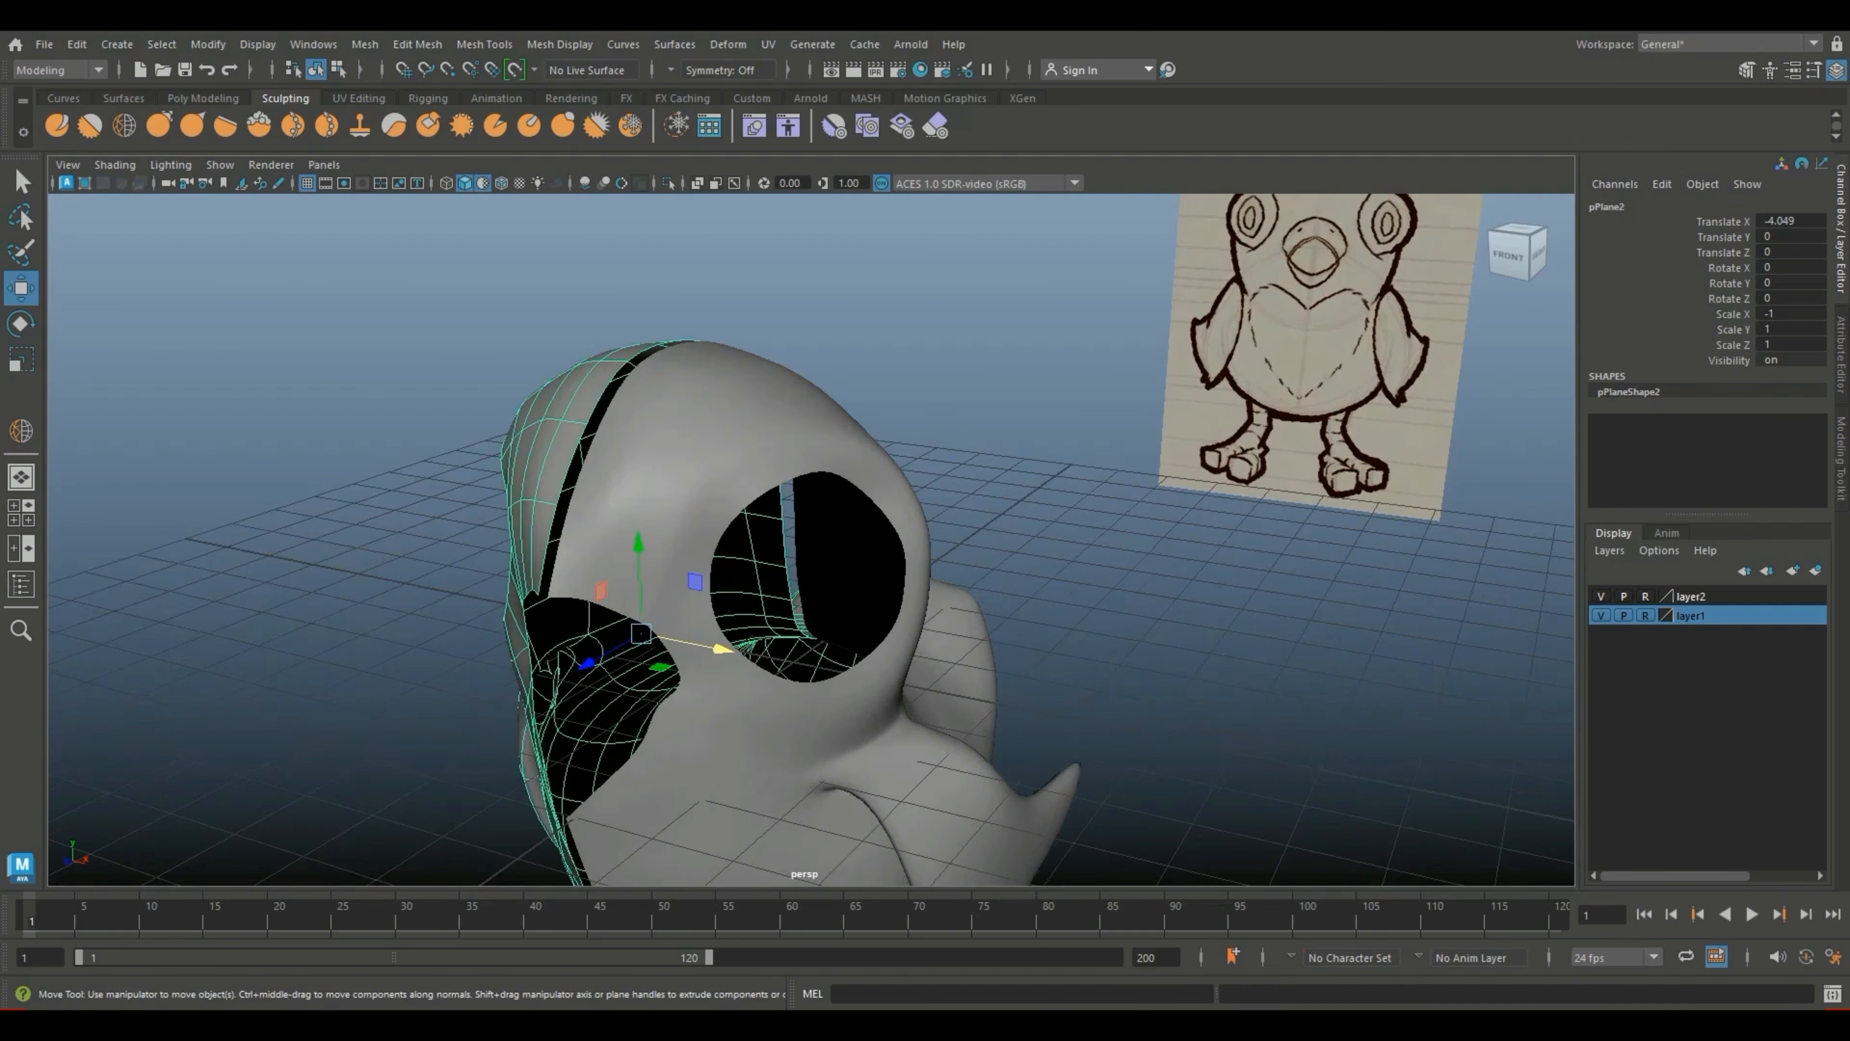
left_click(736, 422)
right_click_drag(736, 422, 867, 430, "alt")
key("1")
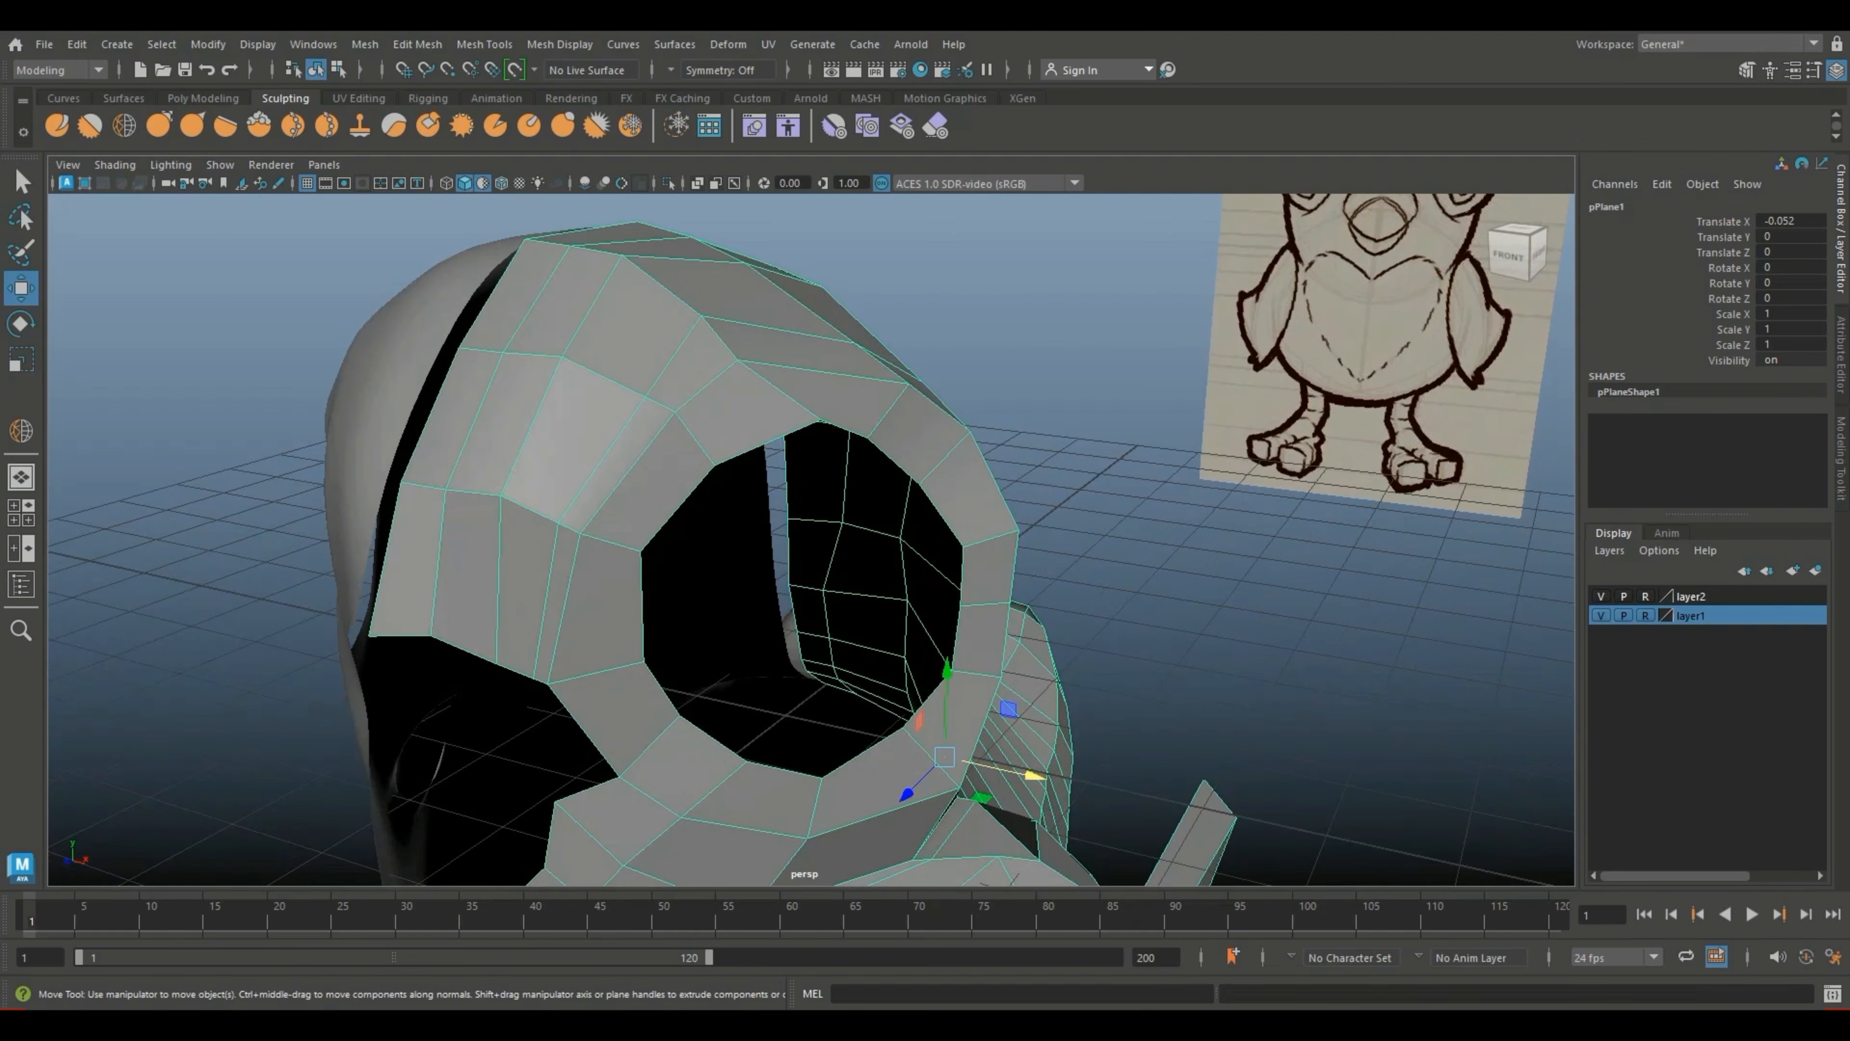
Step: Switch the original half to vertex editing and shift the forehead vertex beside the eye opening slightly upward
right_click_drag(604, 456, 521, 459)
left_click(631, 380)
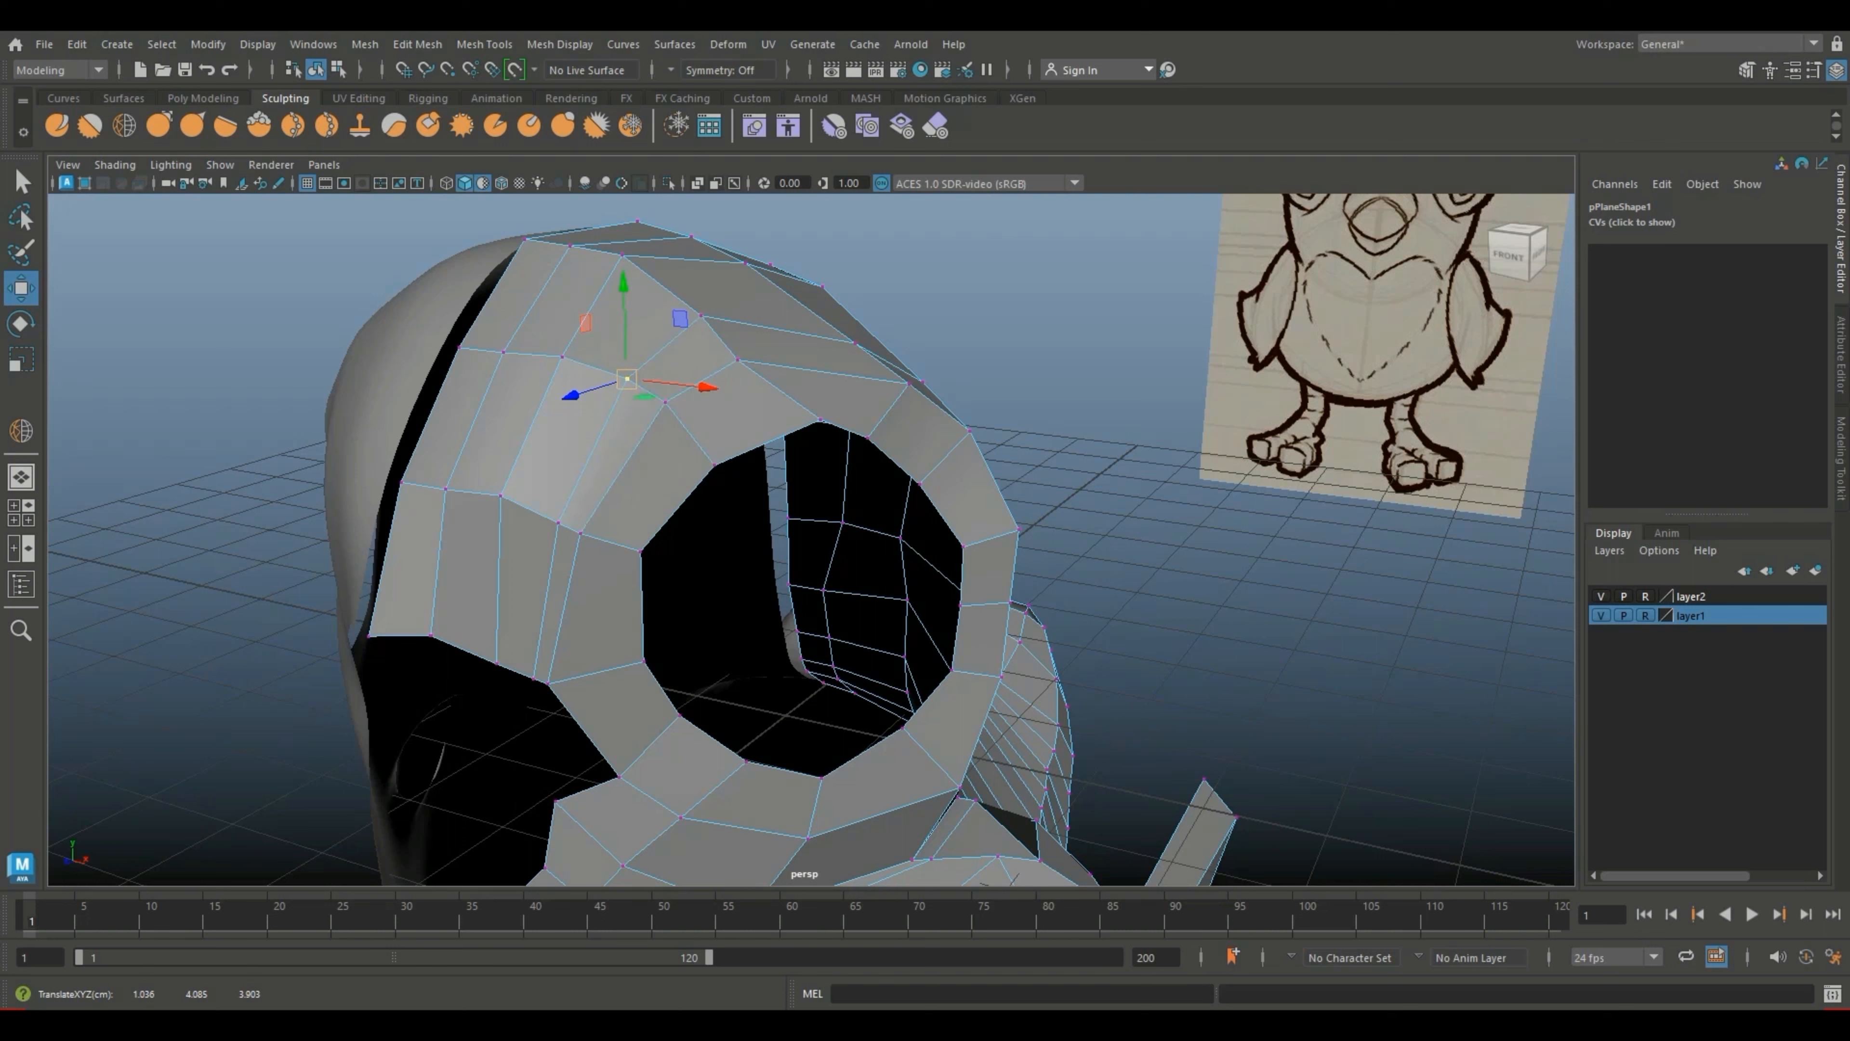
left_click(626, 379)
left_click(627, 379)
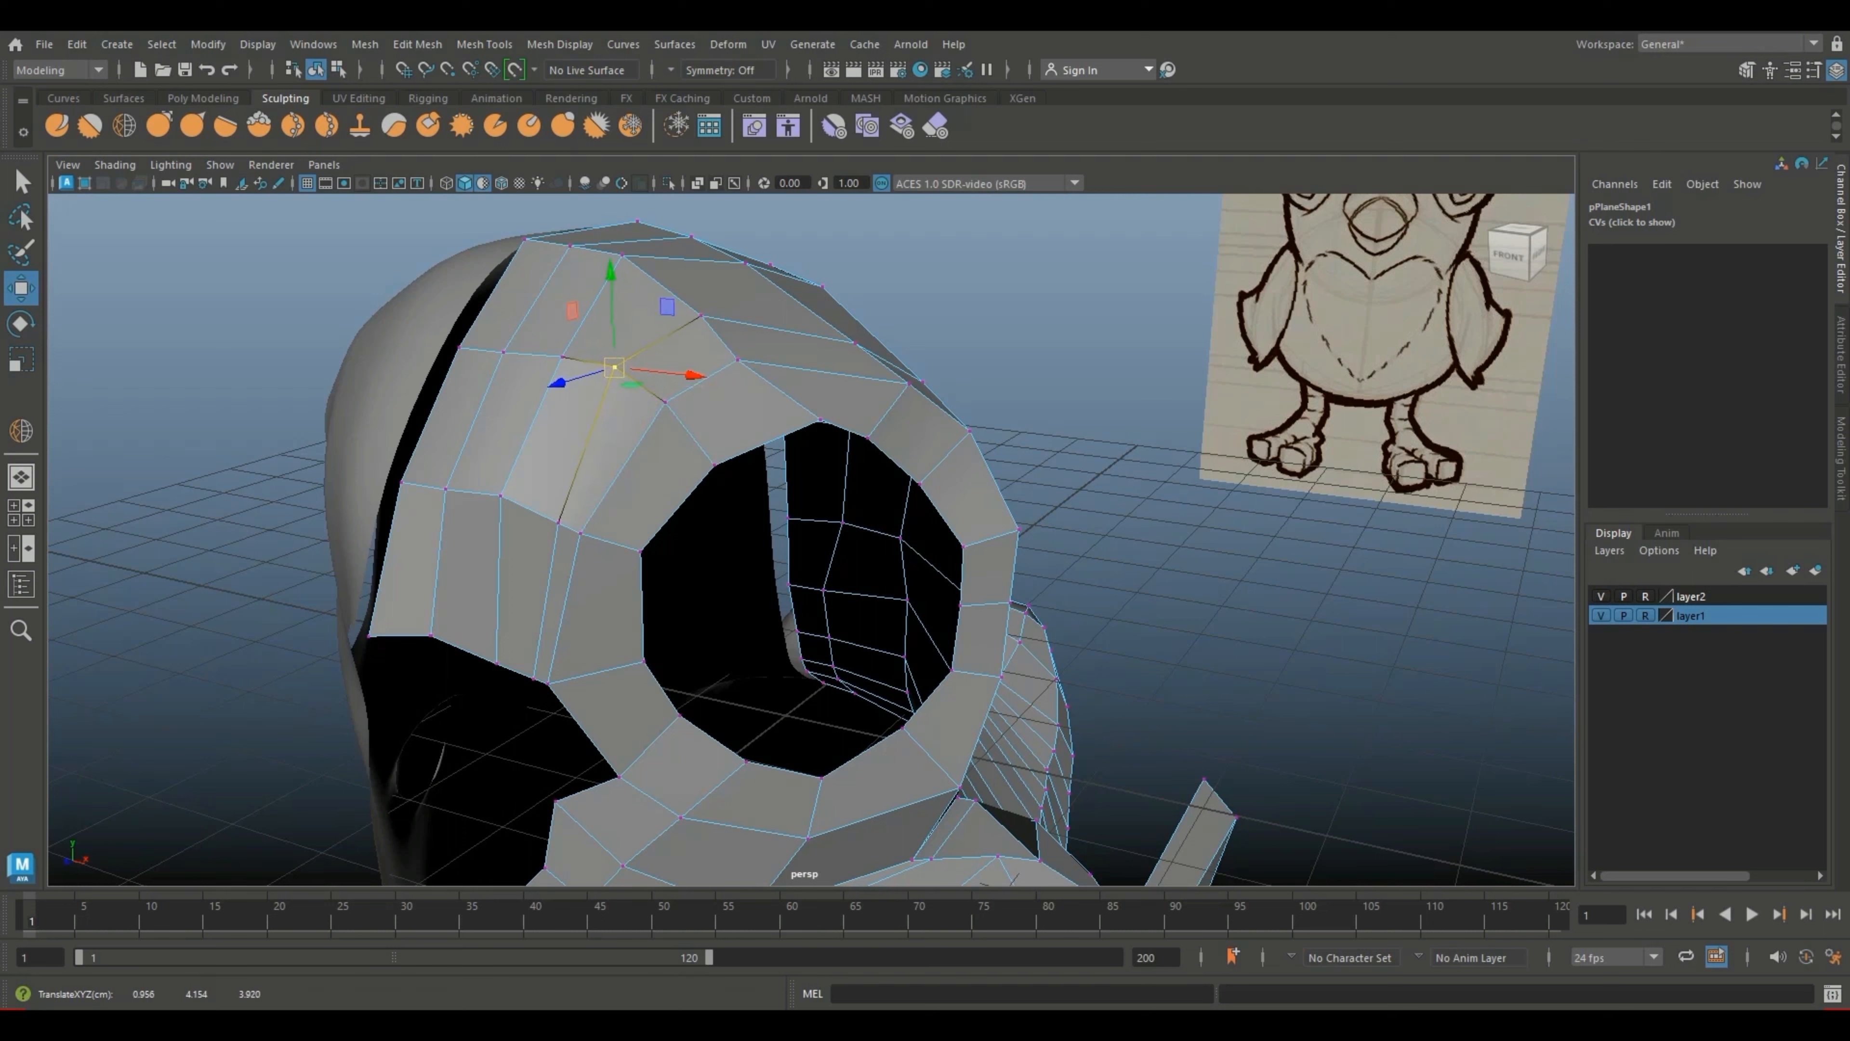
Step: Reposition the vertices between the eye opening and the beak opening, show the half smoothed and return to object selection
left_click_drag(614, 367, 679, 421)
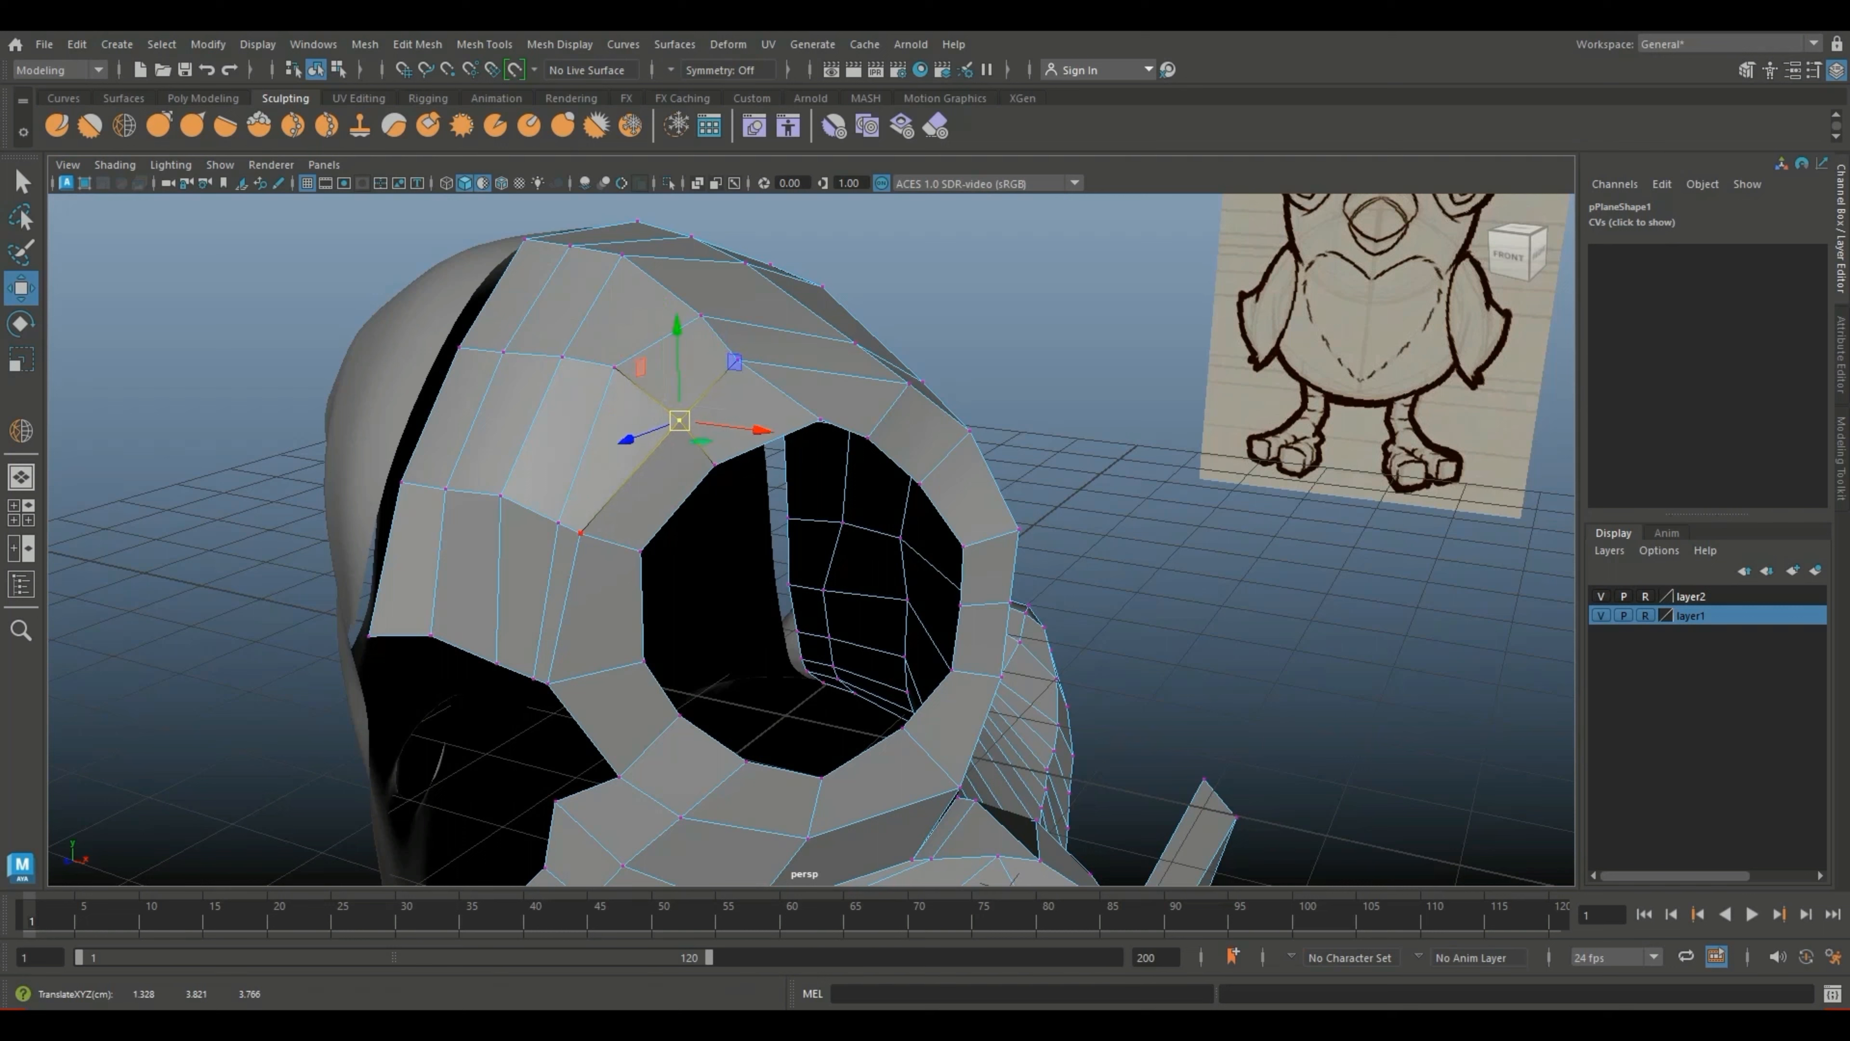
left_click(581, 533)
mouse_move(580, 533)
left_mouse_down()
mouse_move(598, 541)
mouse_move(551, 517)
left_mouse_up()
left_click(533, 678)
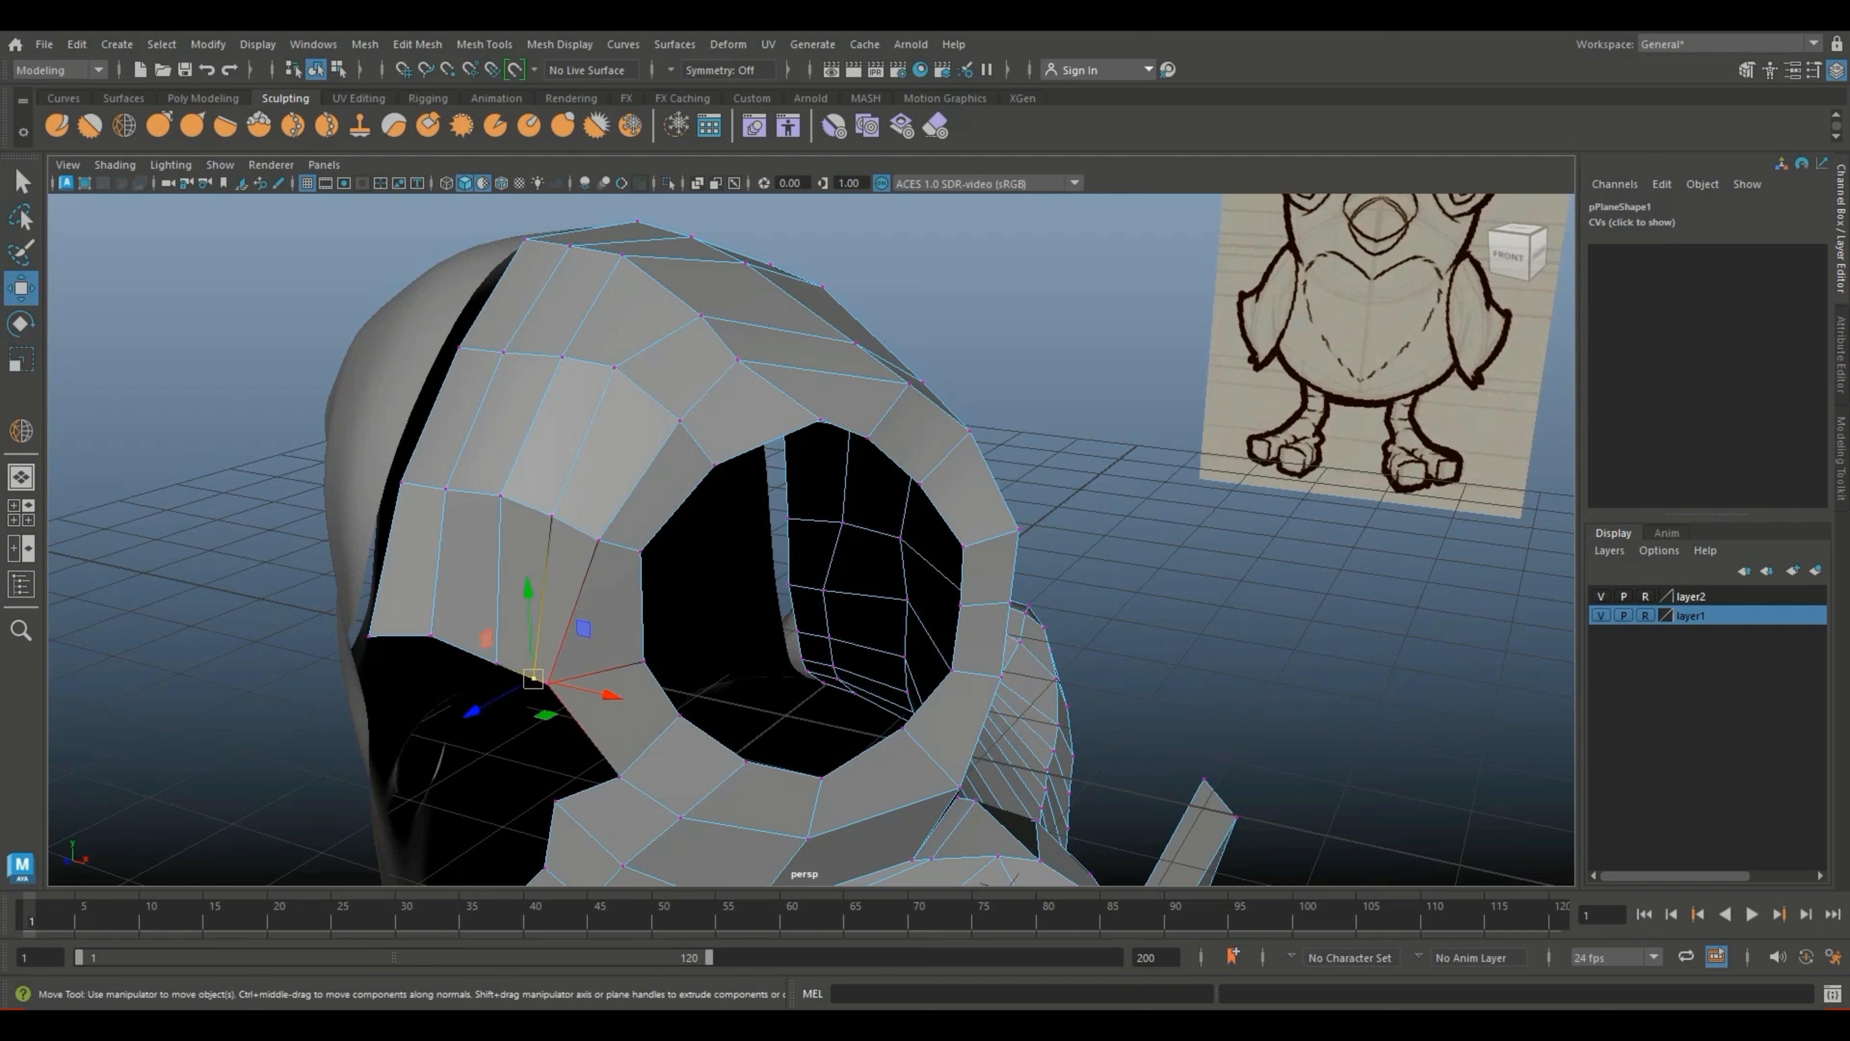
left_click_drag(534, 678, 521, 672)
key("3")
right_click_drag(640, 455, 731, 429)
left_click(1166, 539)
Step: Delete the old mirrored half of the body
scroll(1166, 540, "down", 5)
left_click_drag(729, 569, 853, 532, "alt")
left_click(699, 504)
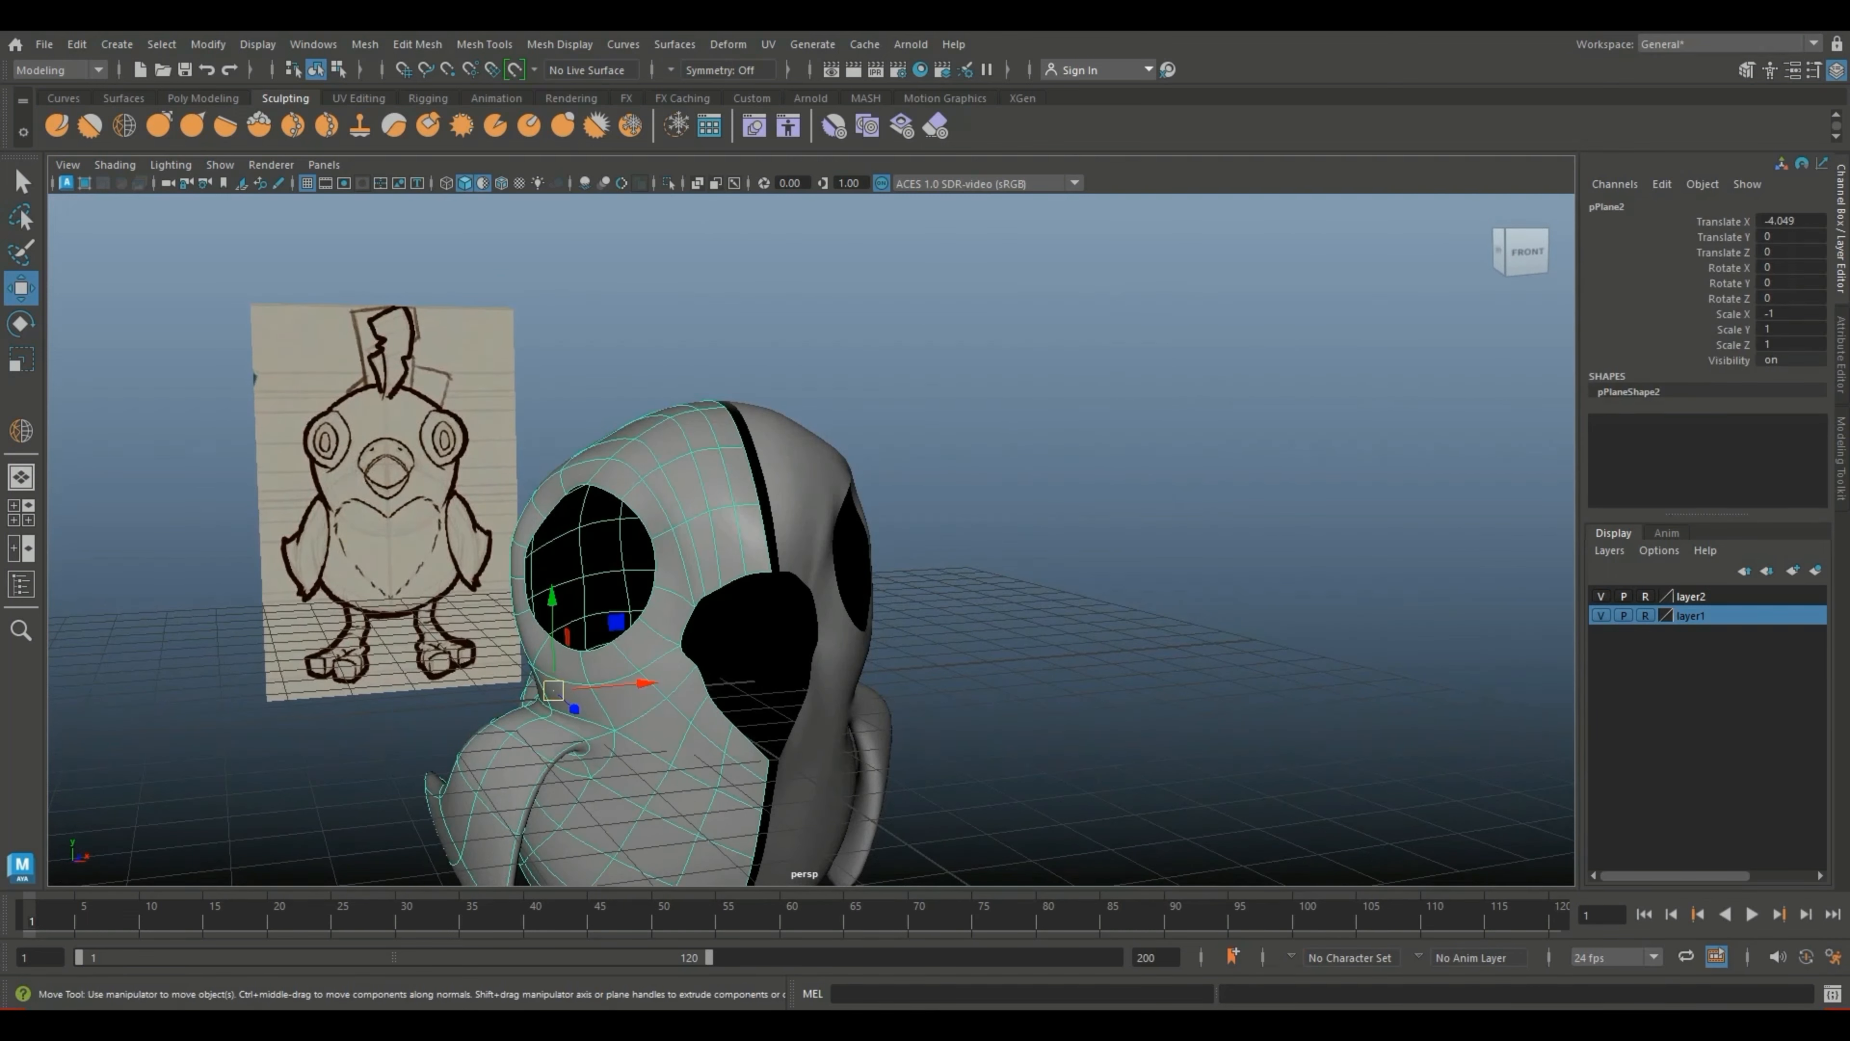
key("Delete")
Step: Show the remaining half unsmoothed and switch it to vertex editing
scroll(801, 540, "down", 4)
scroll(802, 539, "up", 3)
mouse_move(801, 539)
left_mouse_down("alt")
mouse_move(764, 543)
mouse_move(809, 509)
left_mouse_up("alt")
left_click(805, 510)
scroll(805, 510, "up", 4)
key("1")
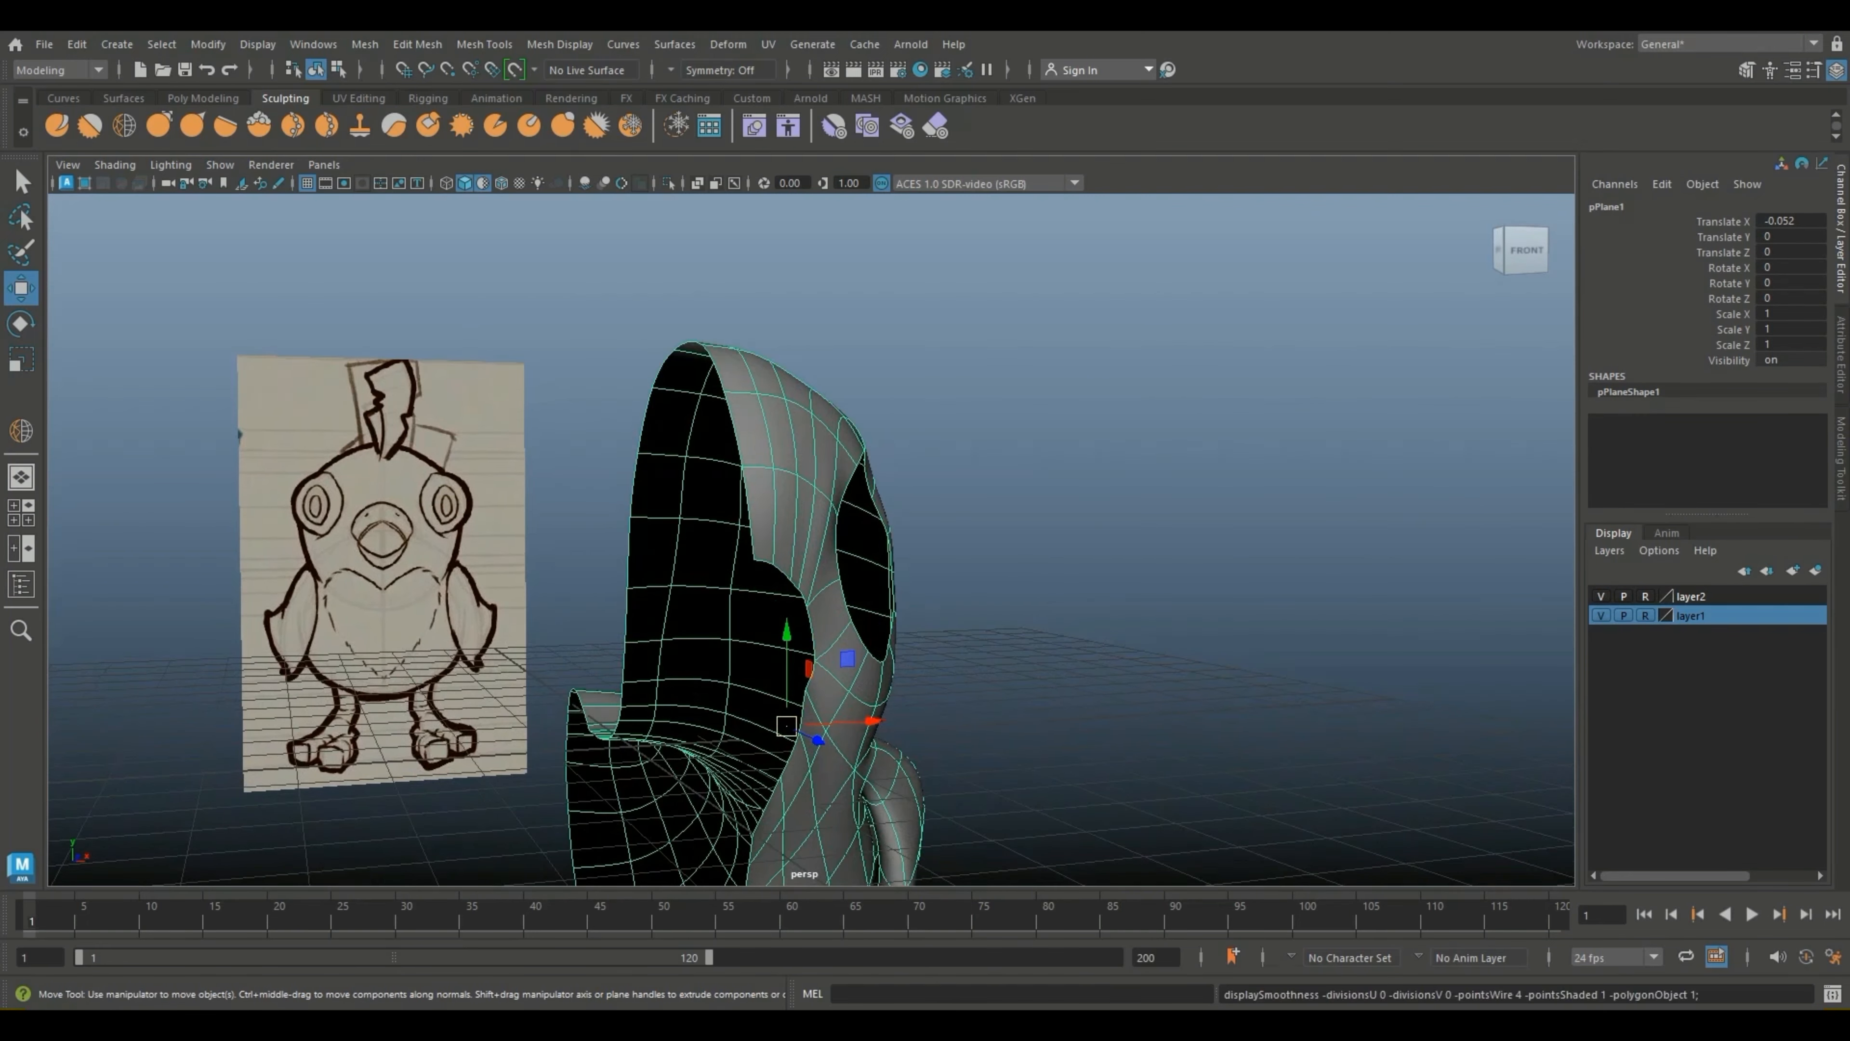
scroll(805, 510, "up", 1)
left_click_drag(775, 401, 807, 460, "alt")
right_click_drag(809, 459, 717, 460)
Step: Adjust the vertices between the eye opening and the beak opening, and return the half to smoothed object display
scroll(840, 566, "up", 3)
left_click_drag(854, 573, 861, 573, "alt")
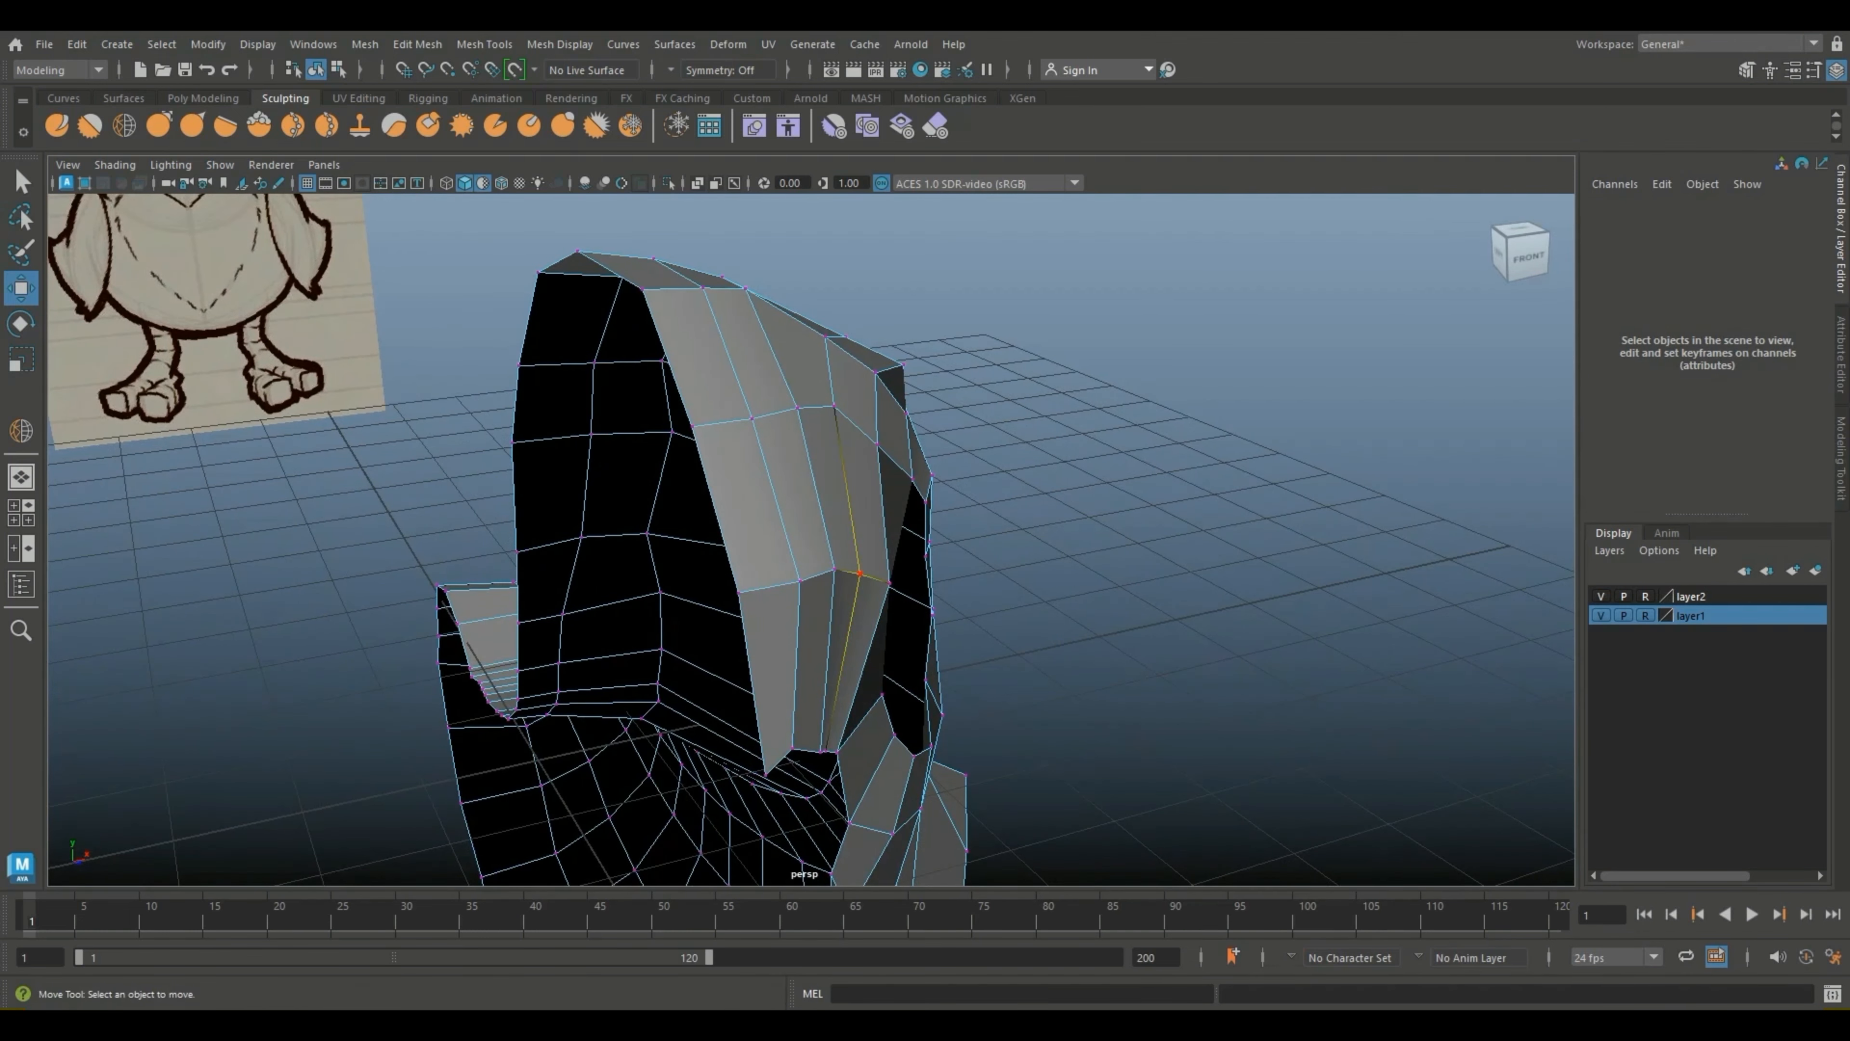
left_click(860, 574)
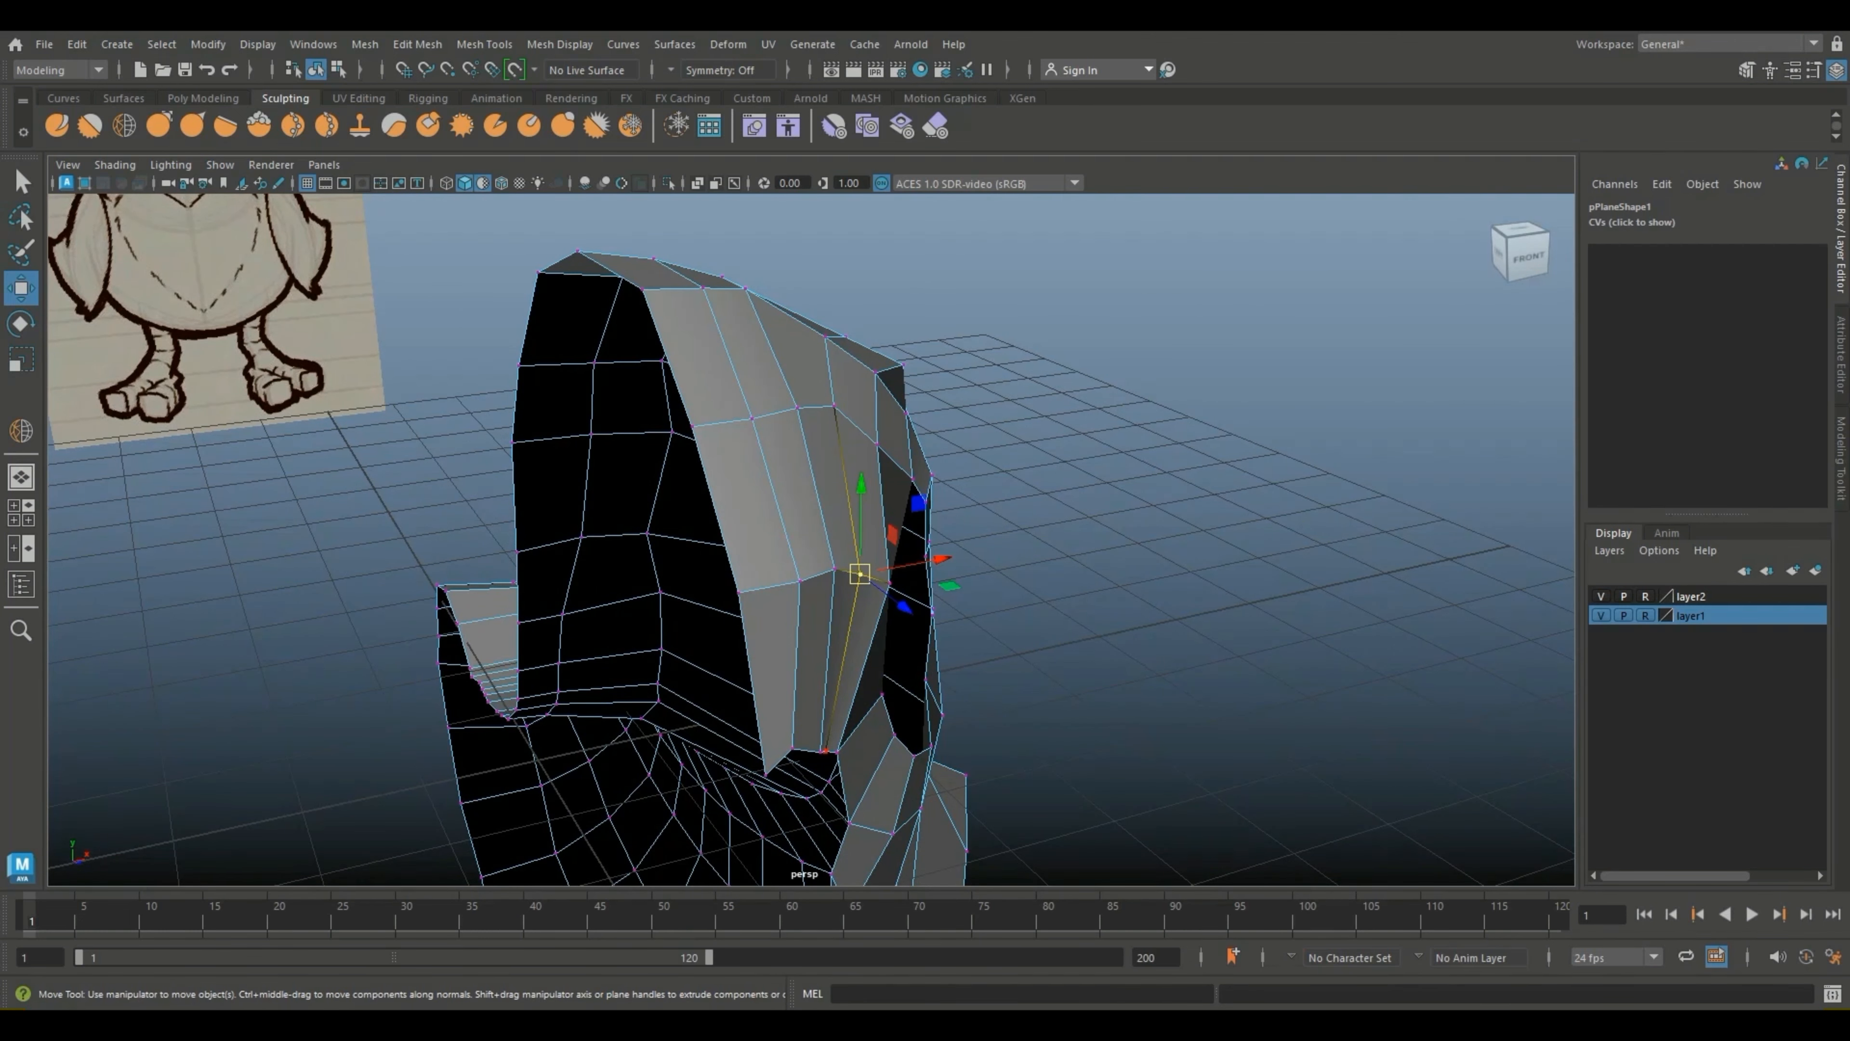
left_click_drag(860, 574, 826, 750)
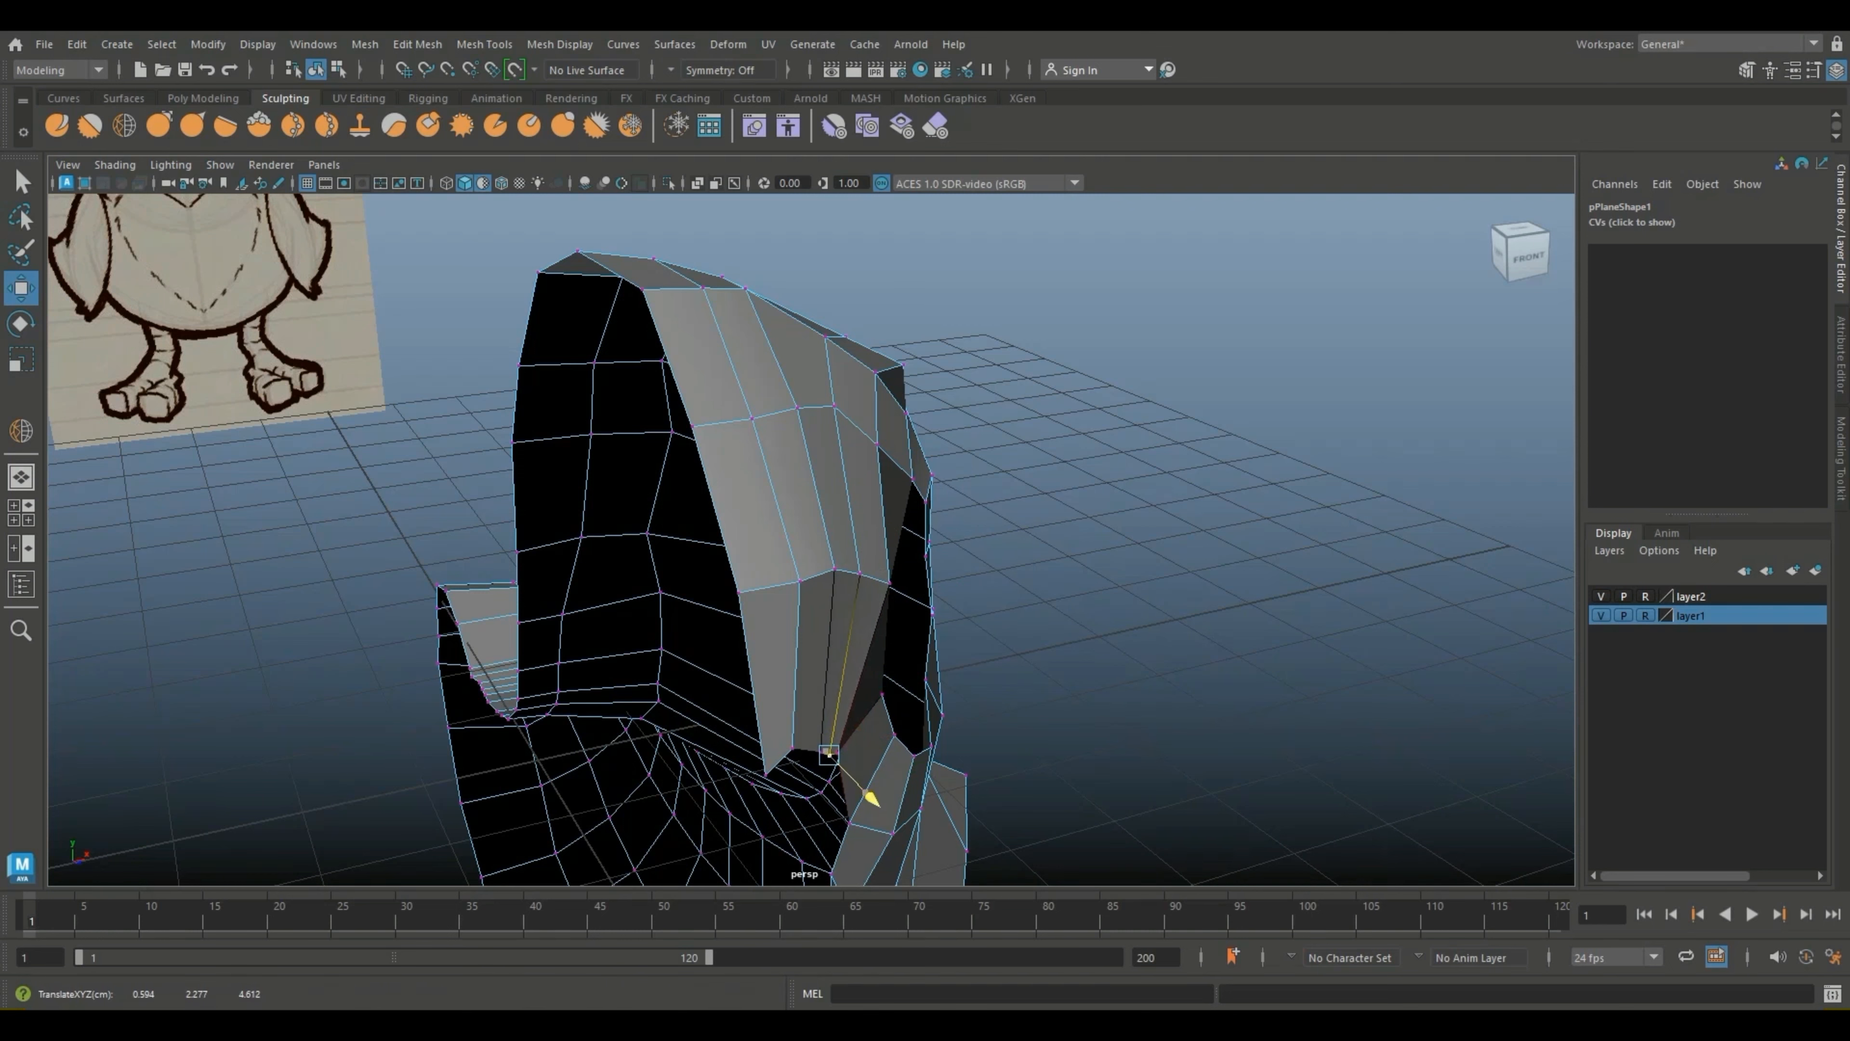
key("3")
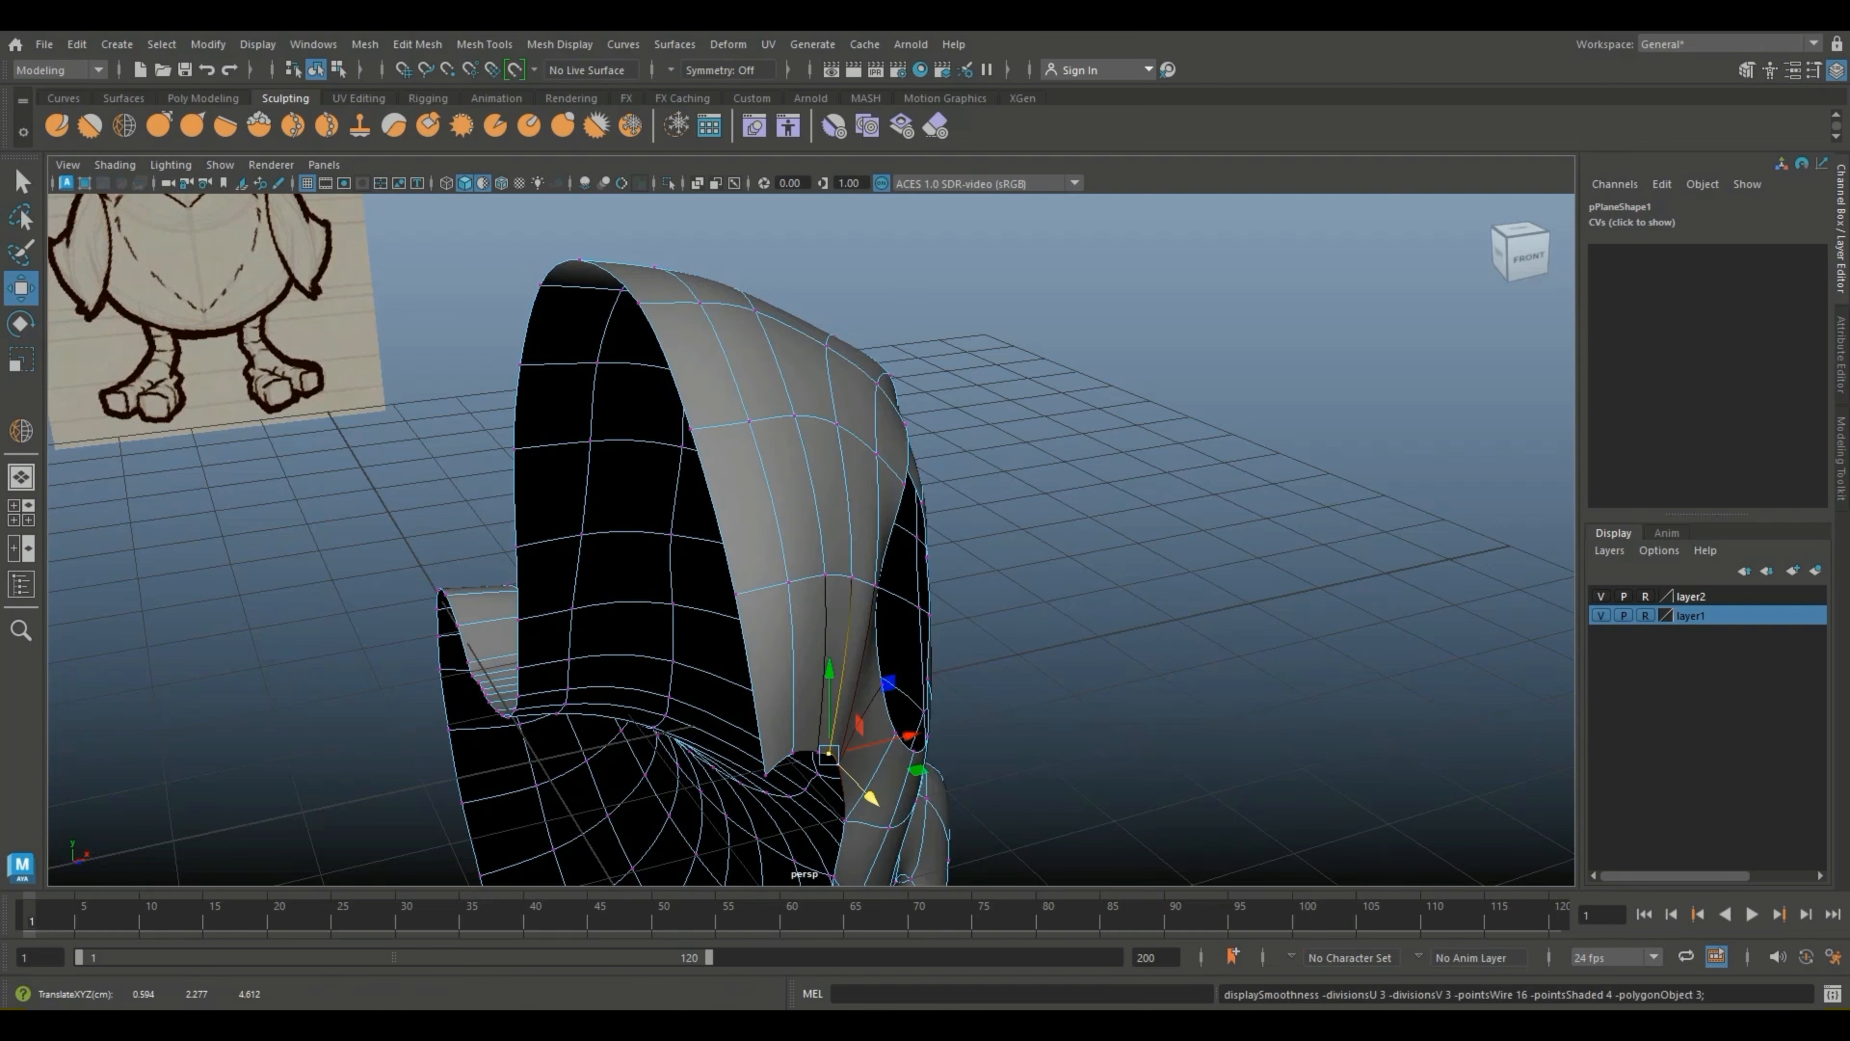
scroll(872, 798, "down", 4)
left_click_drag(872, 798, 620, 755, "alt")
right_click_drag(739, 446, 838, 415)
left_click(845, 393)
Step: Select the half body and delete all construction history
left_click(204, 98)
scroll(812, 540, "down", 3)
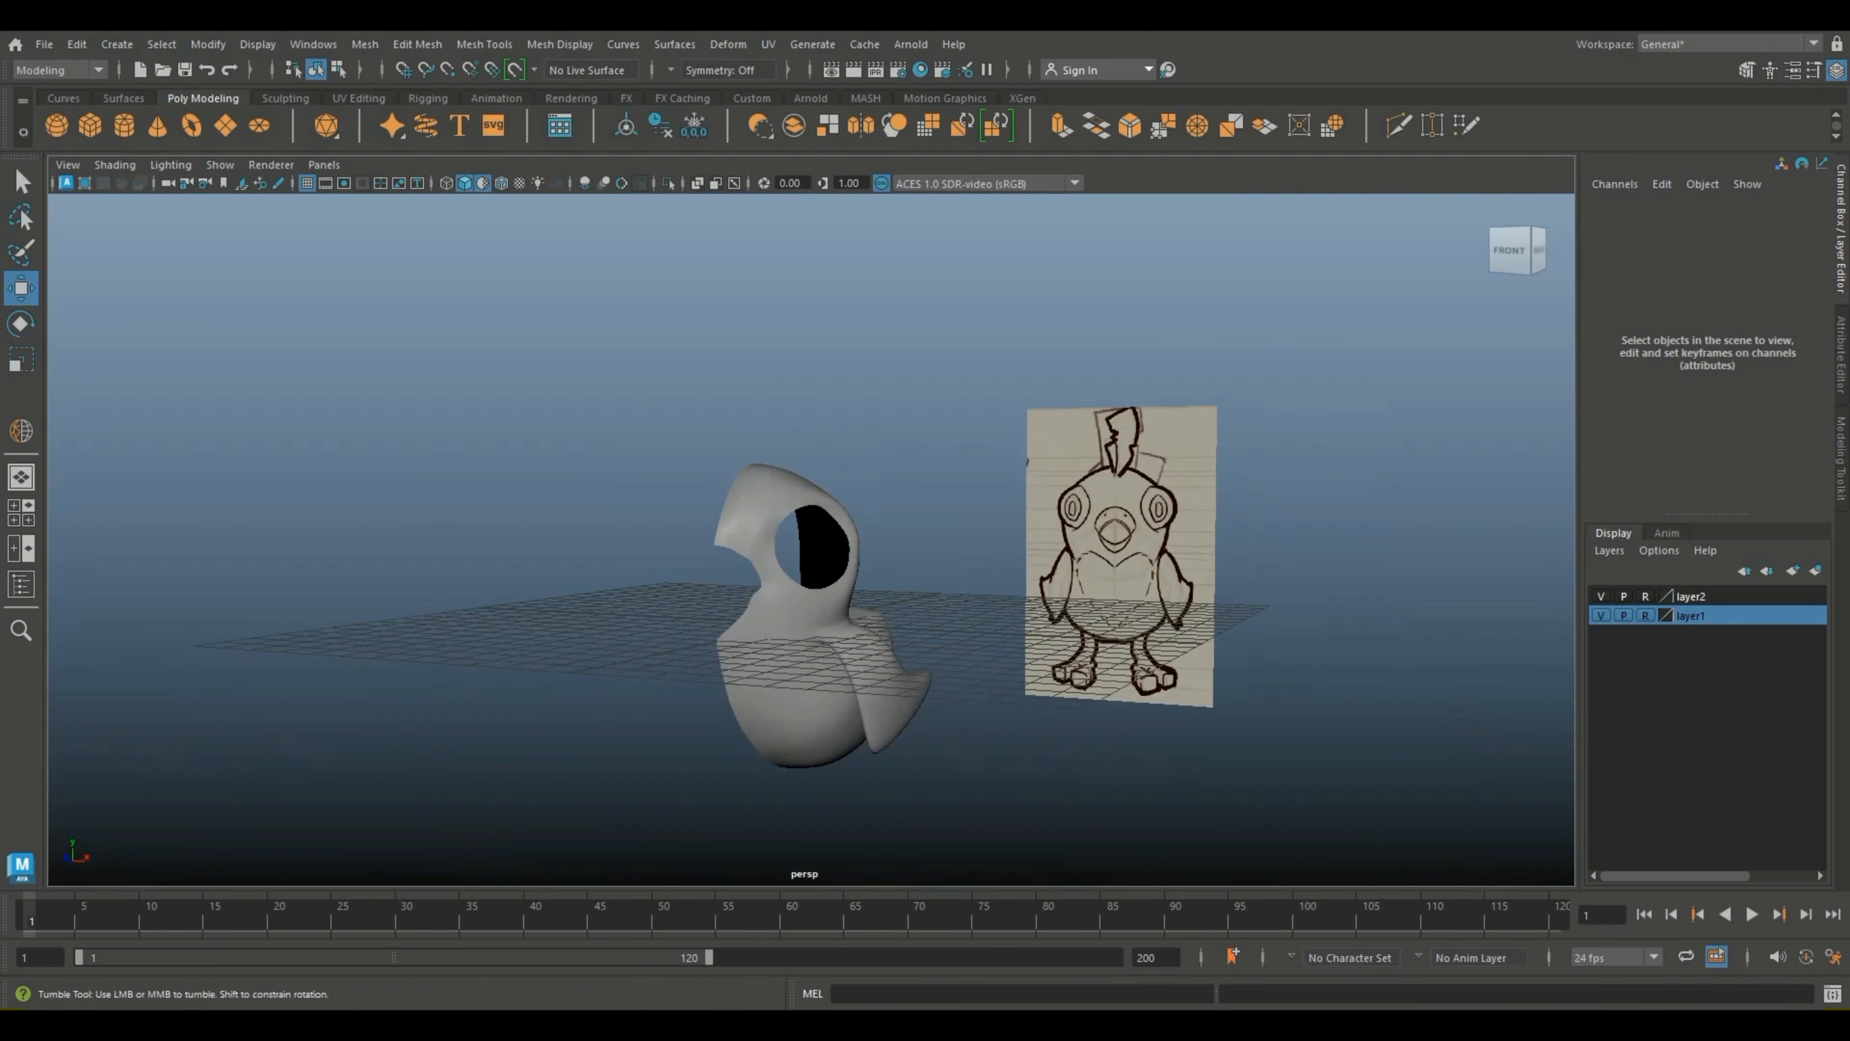
scroll(811, 539, "up", 2)
left_click(801, 671)
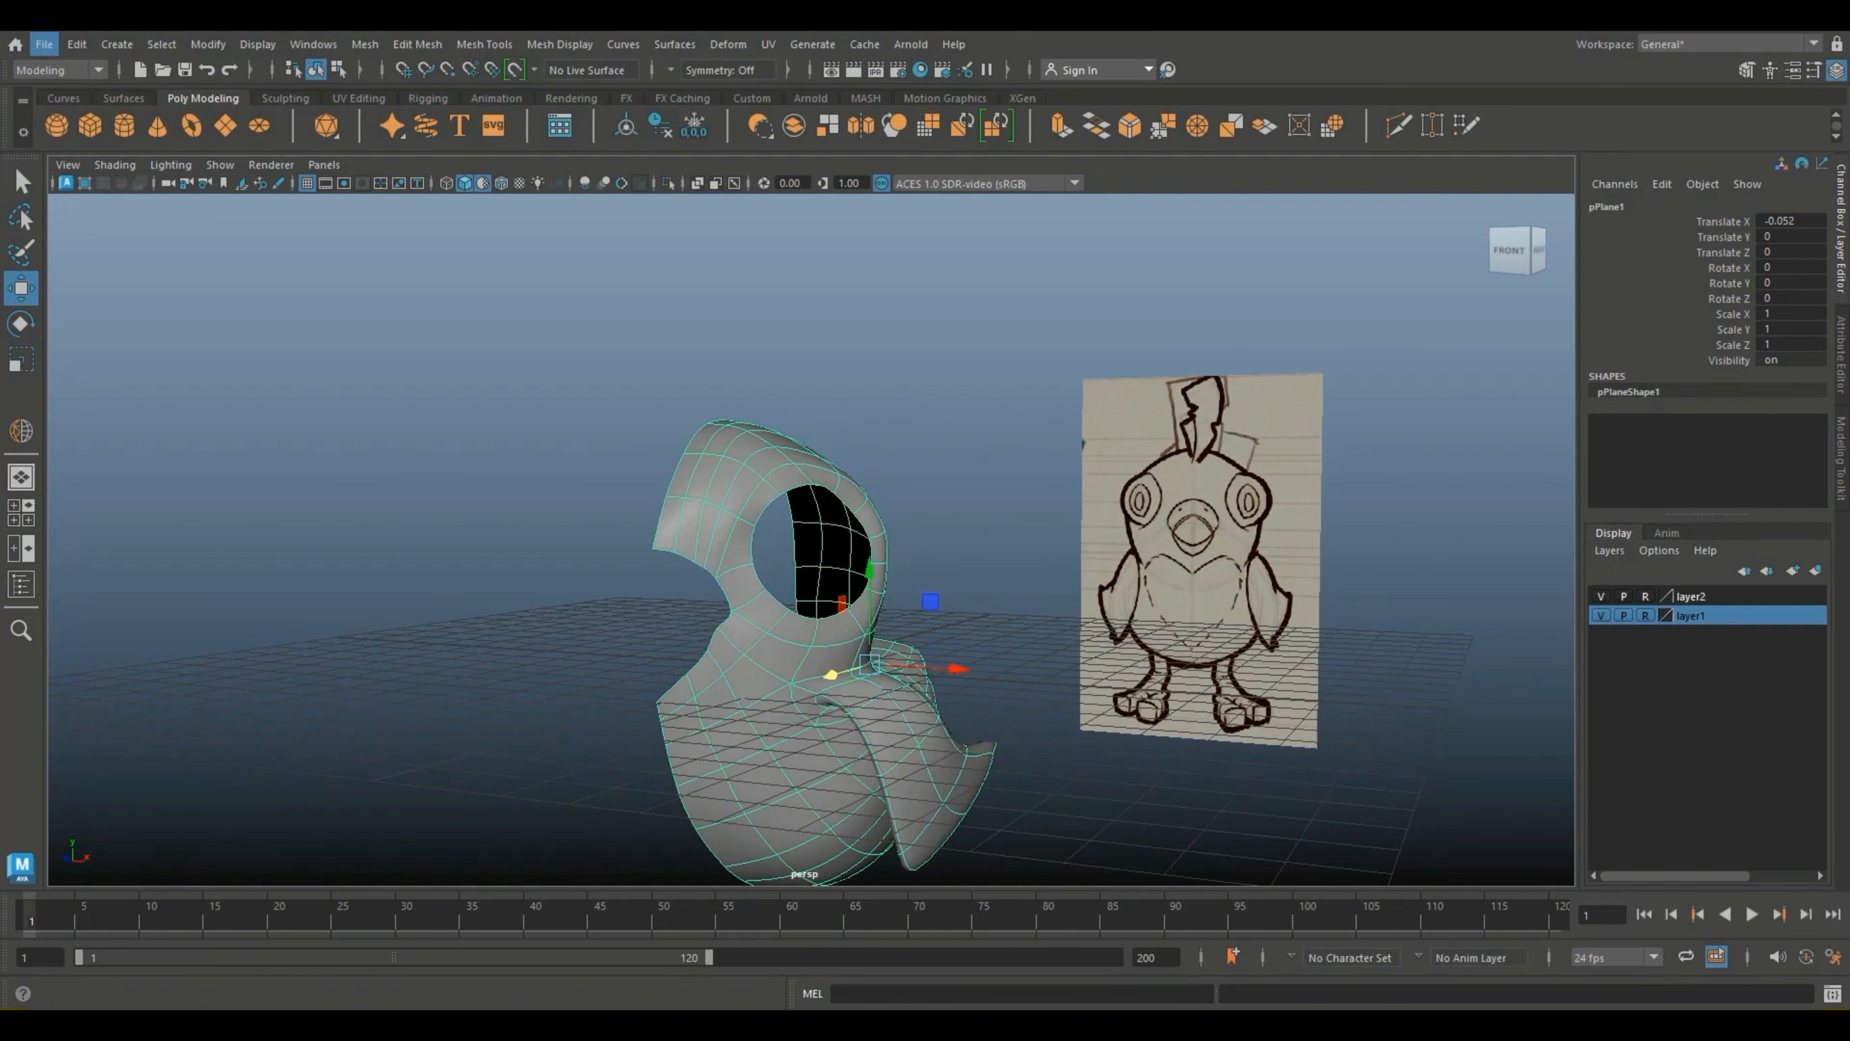
left_click(77, 44)
mouse_move(182, 294)
left_click(364, 295)
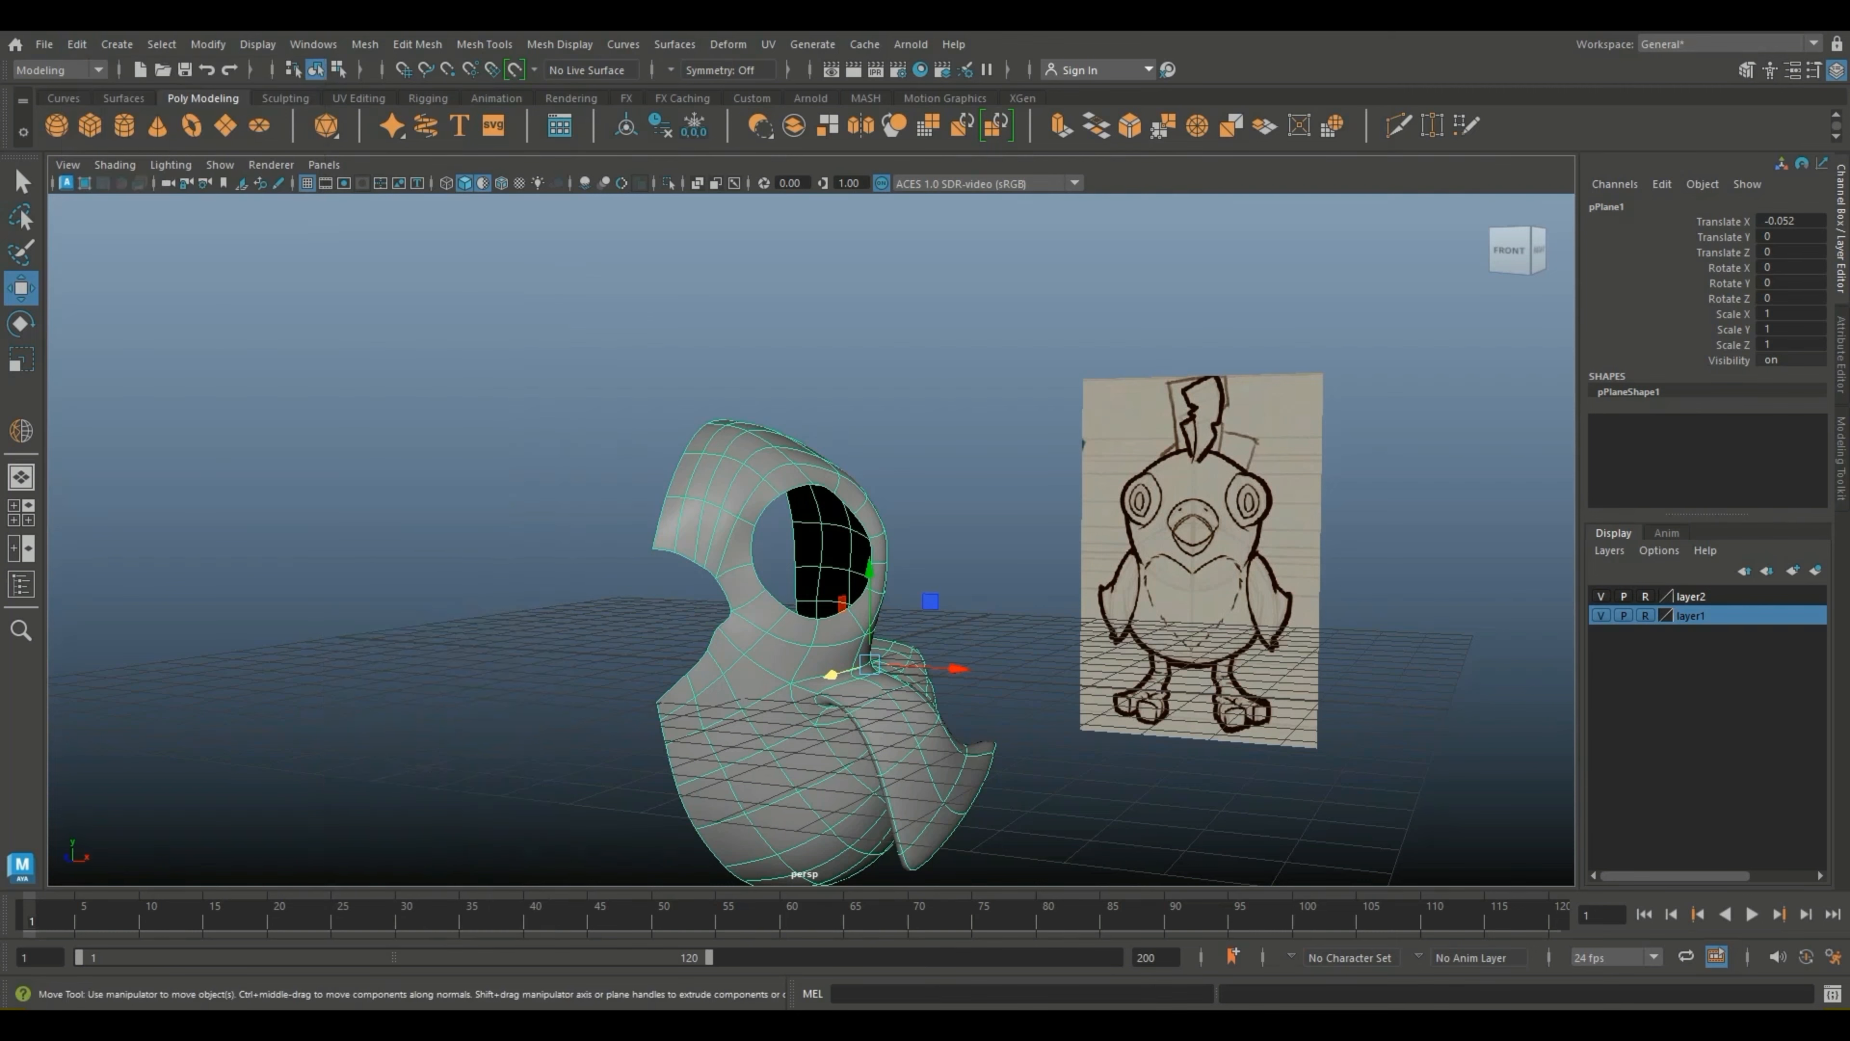
Step: Freeze the half body's transformations and centre its pivot
left_click(207, 44)
left_click(248, 134)
left_click(208, 43)
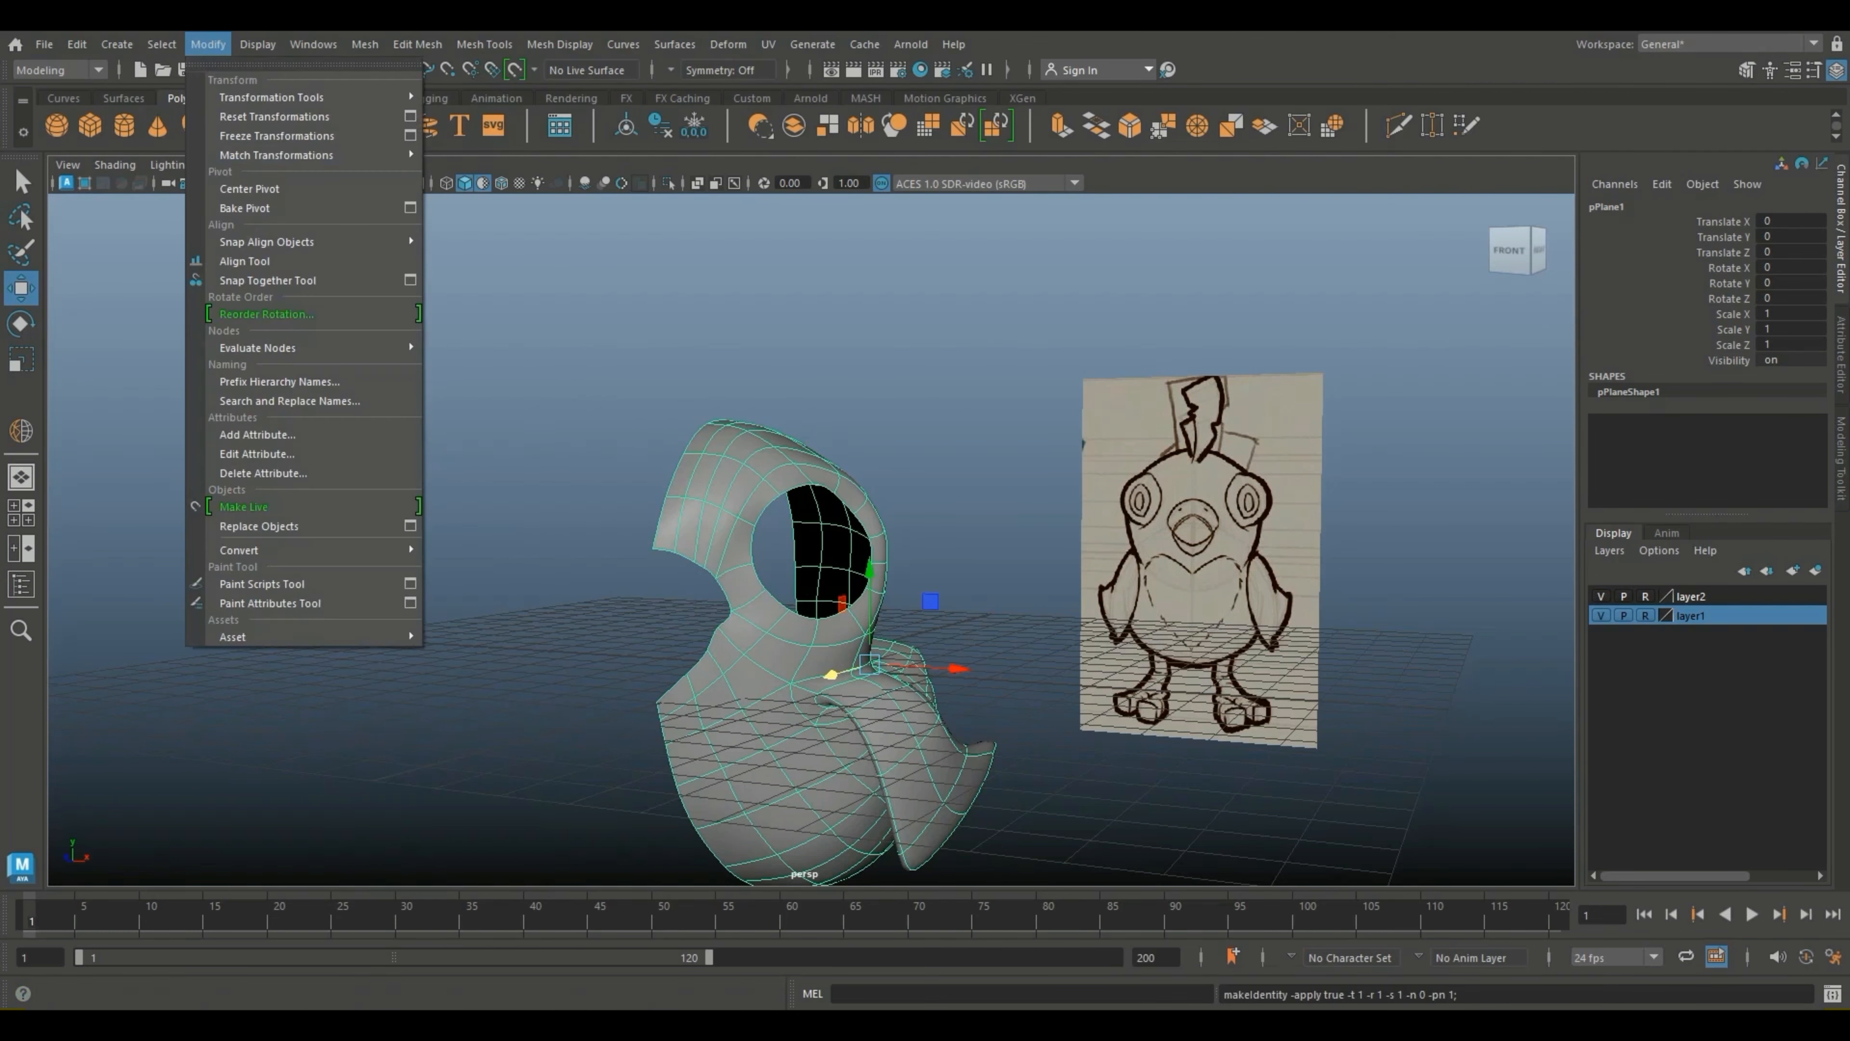
left_click(291, 188)
Step: Mirror the half with Duplicate Special at Scale X -1 and move the copy along X to meet the original in the front view
left_click(77, 43)
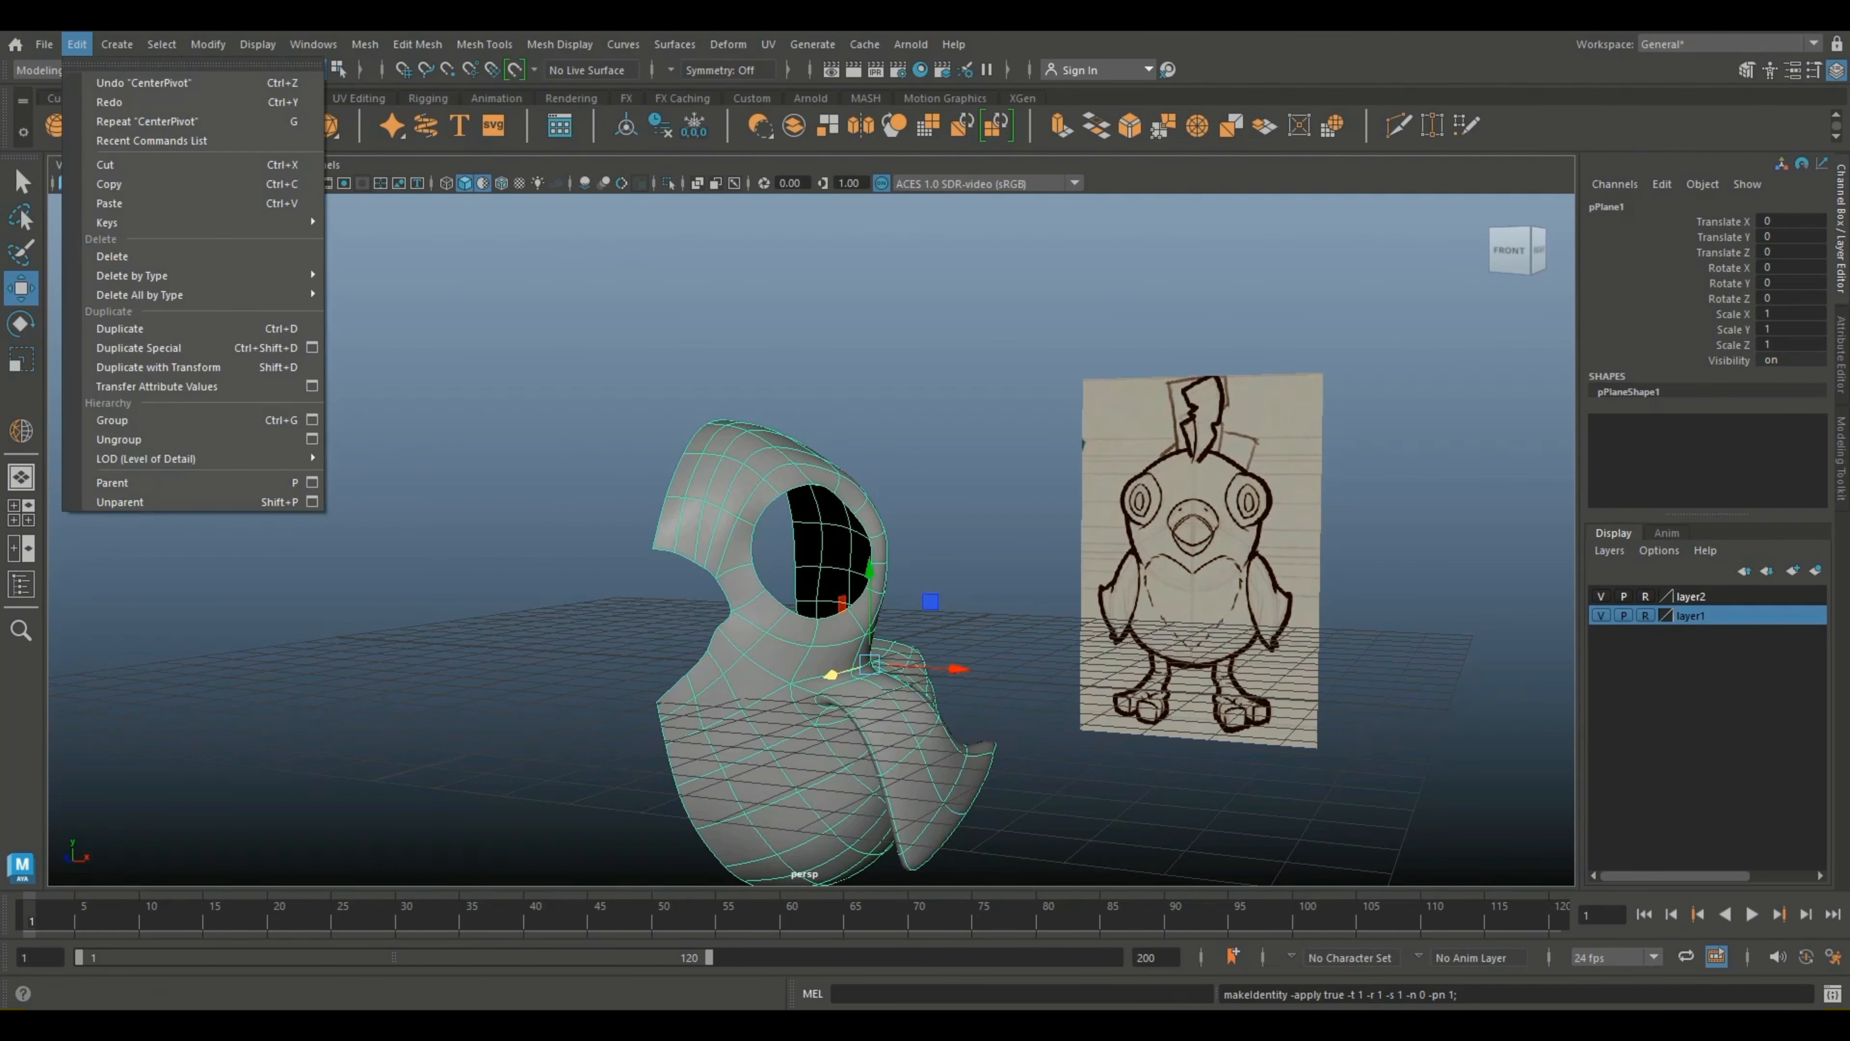
left_click(146, 347)
left_click(20, 513)
scroll(553, 737, "down", 1)
left_click_drag(598, 757, 499, 757)
key("space")
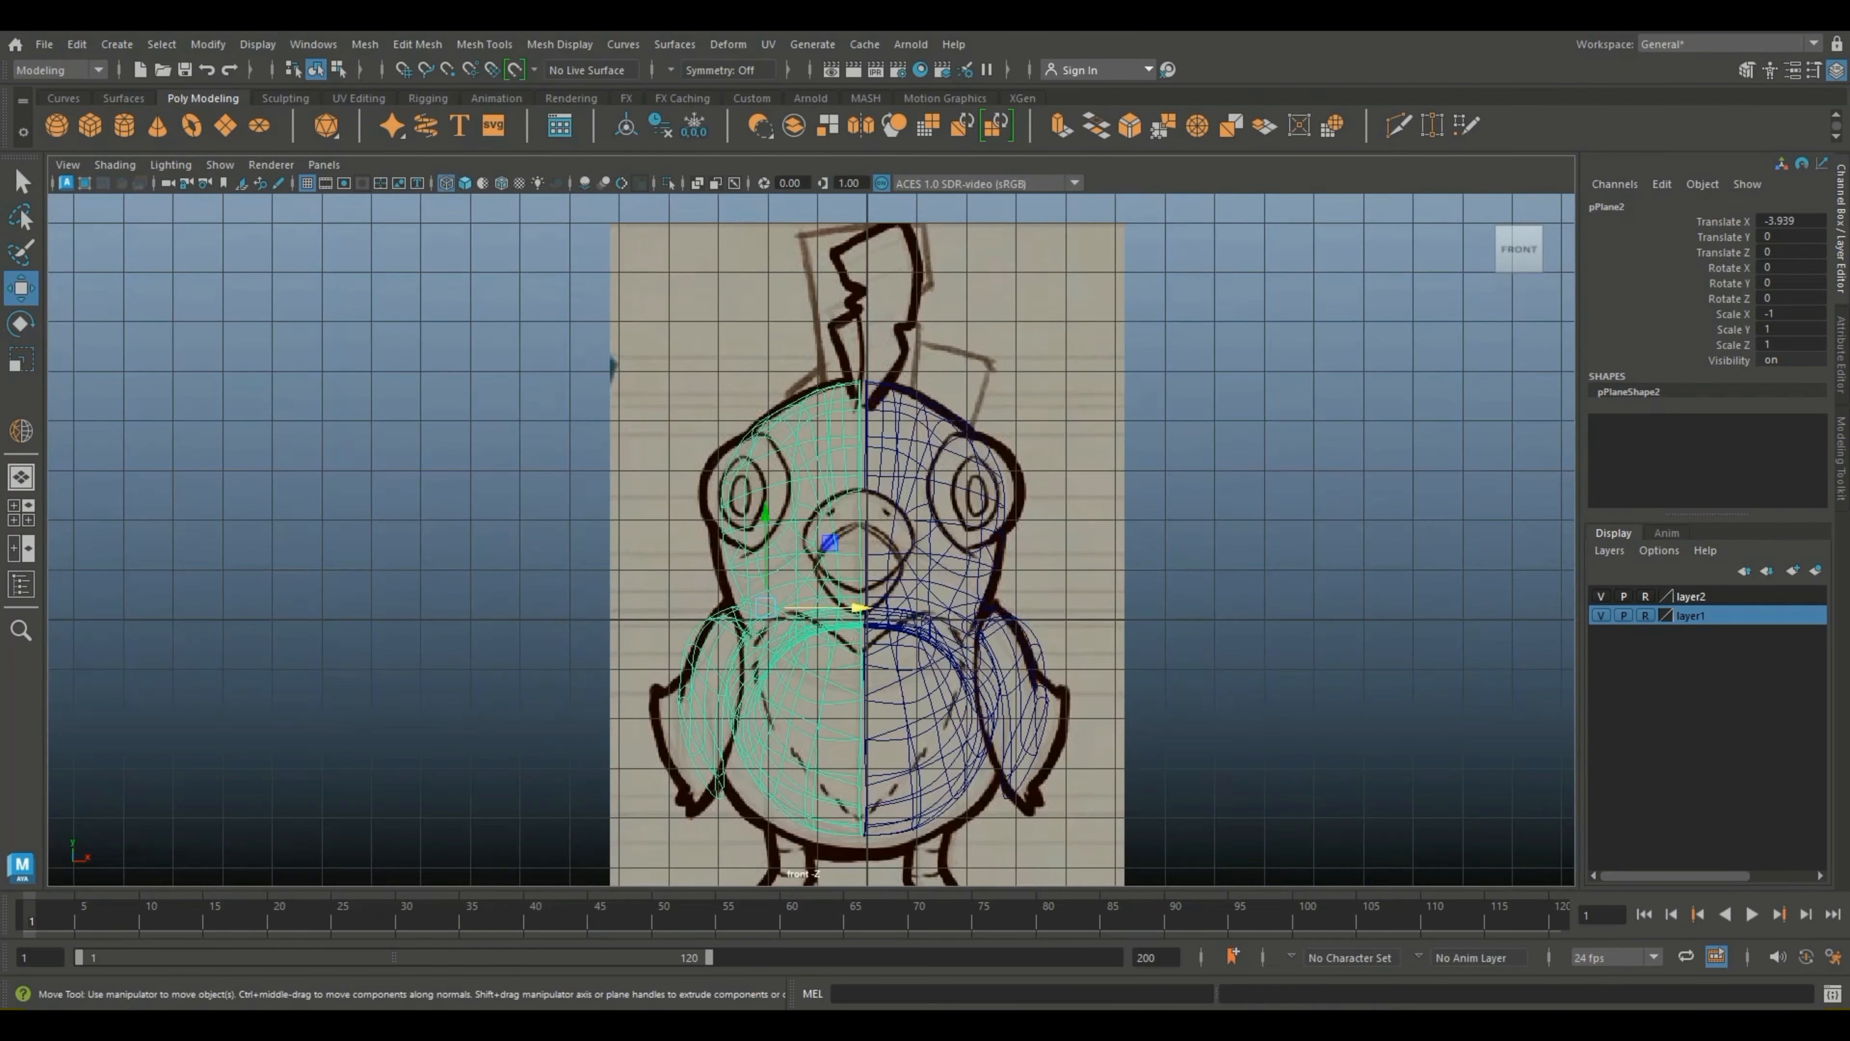
left_click_drag(860, 607, 859, 607)
Step: Select both halves, nudge them together slightly along X in the front view, and return to perspective with nothing selected
left_click_drag(1006, 364, 801, 467)
left_click_drag(859, 607, 864, 607)
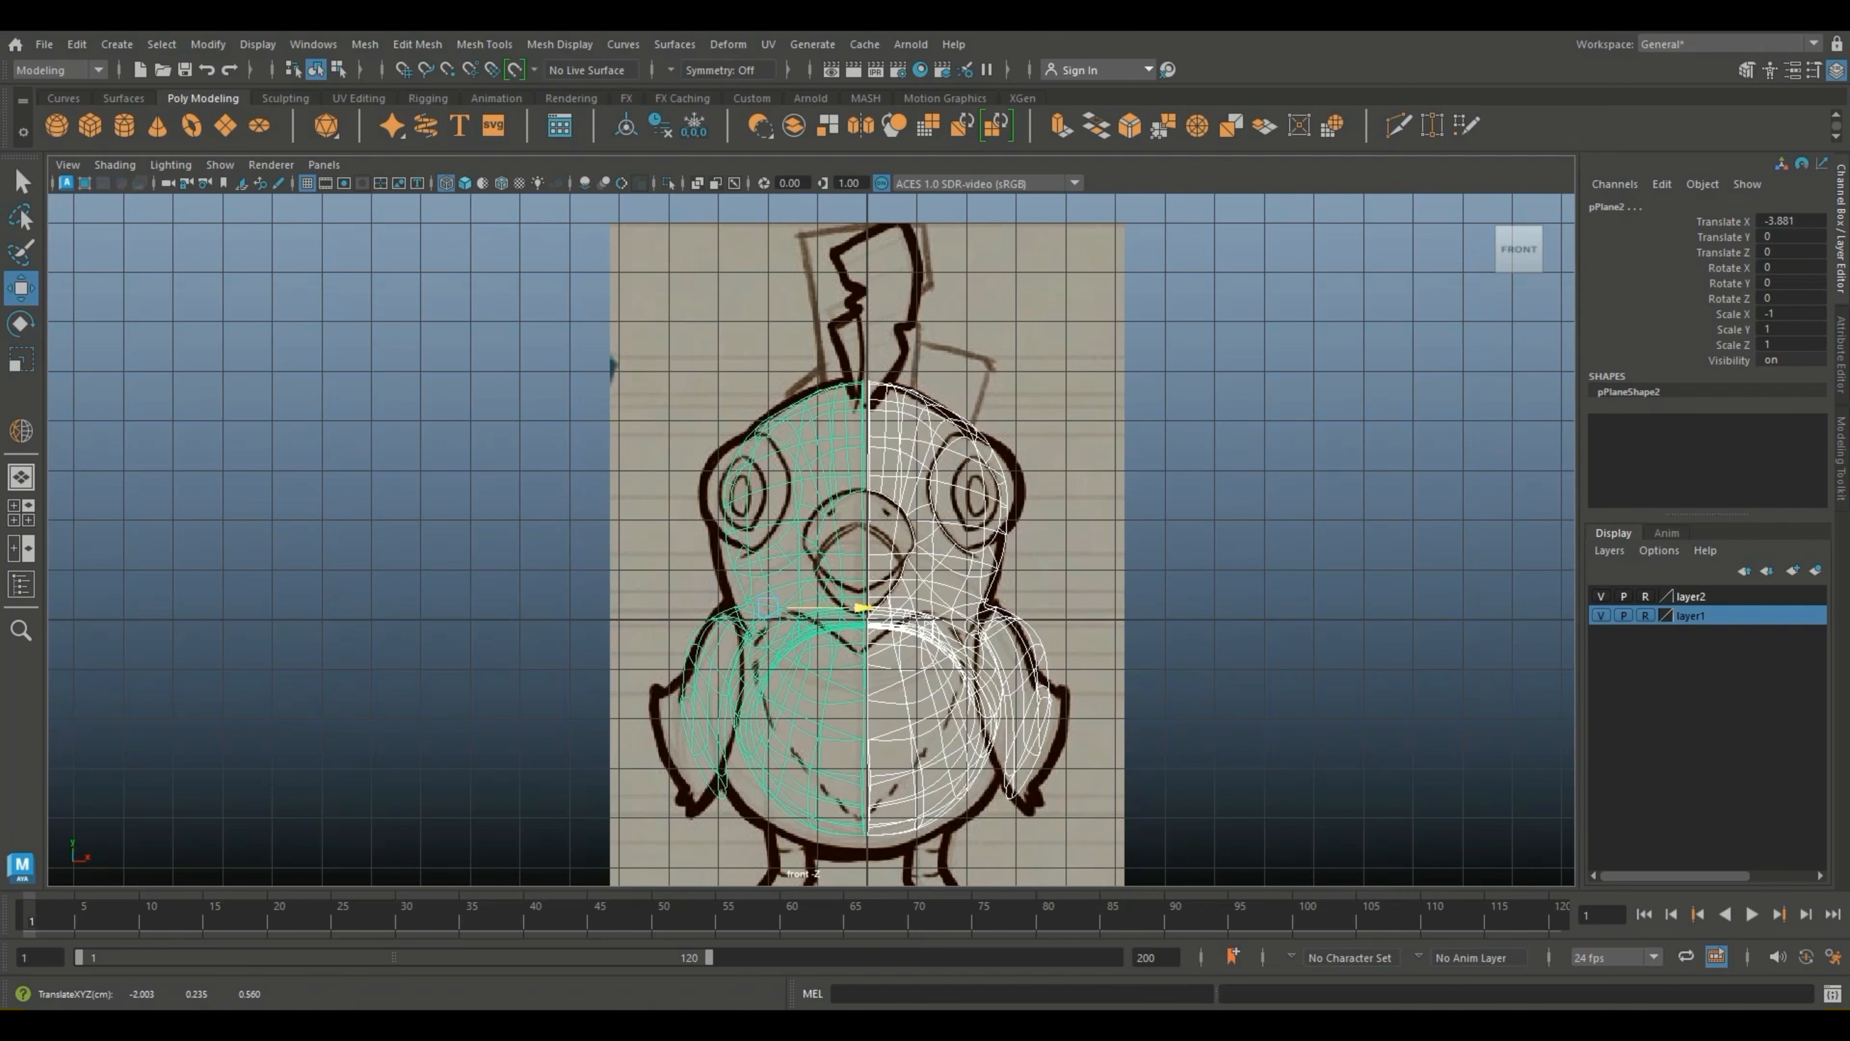
left_click(22, 512)
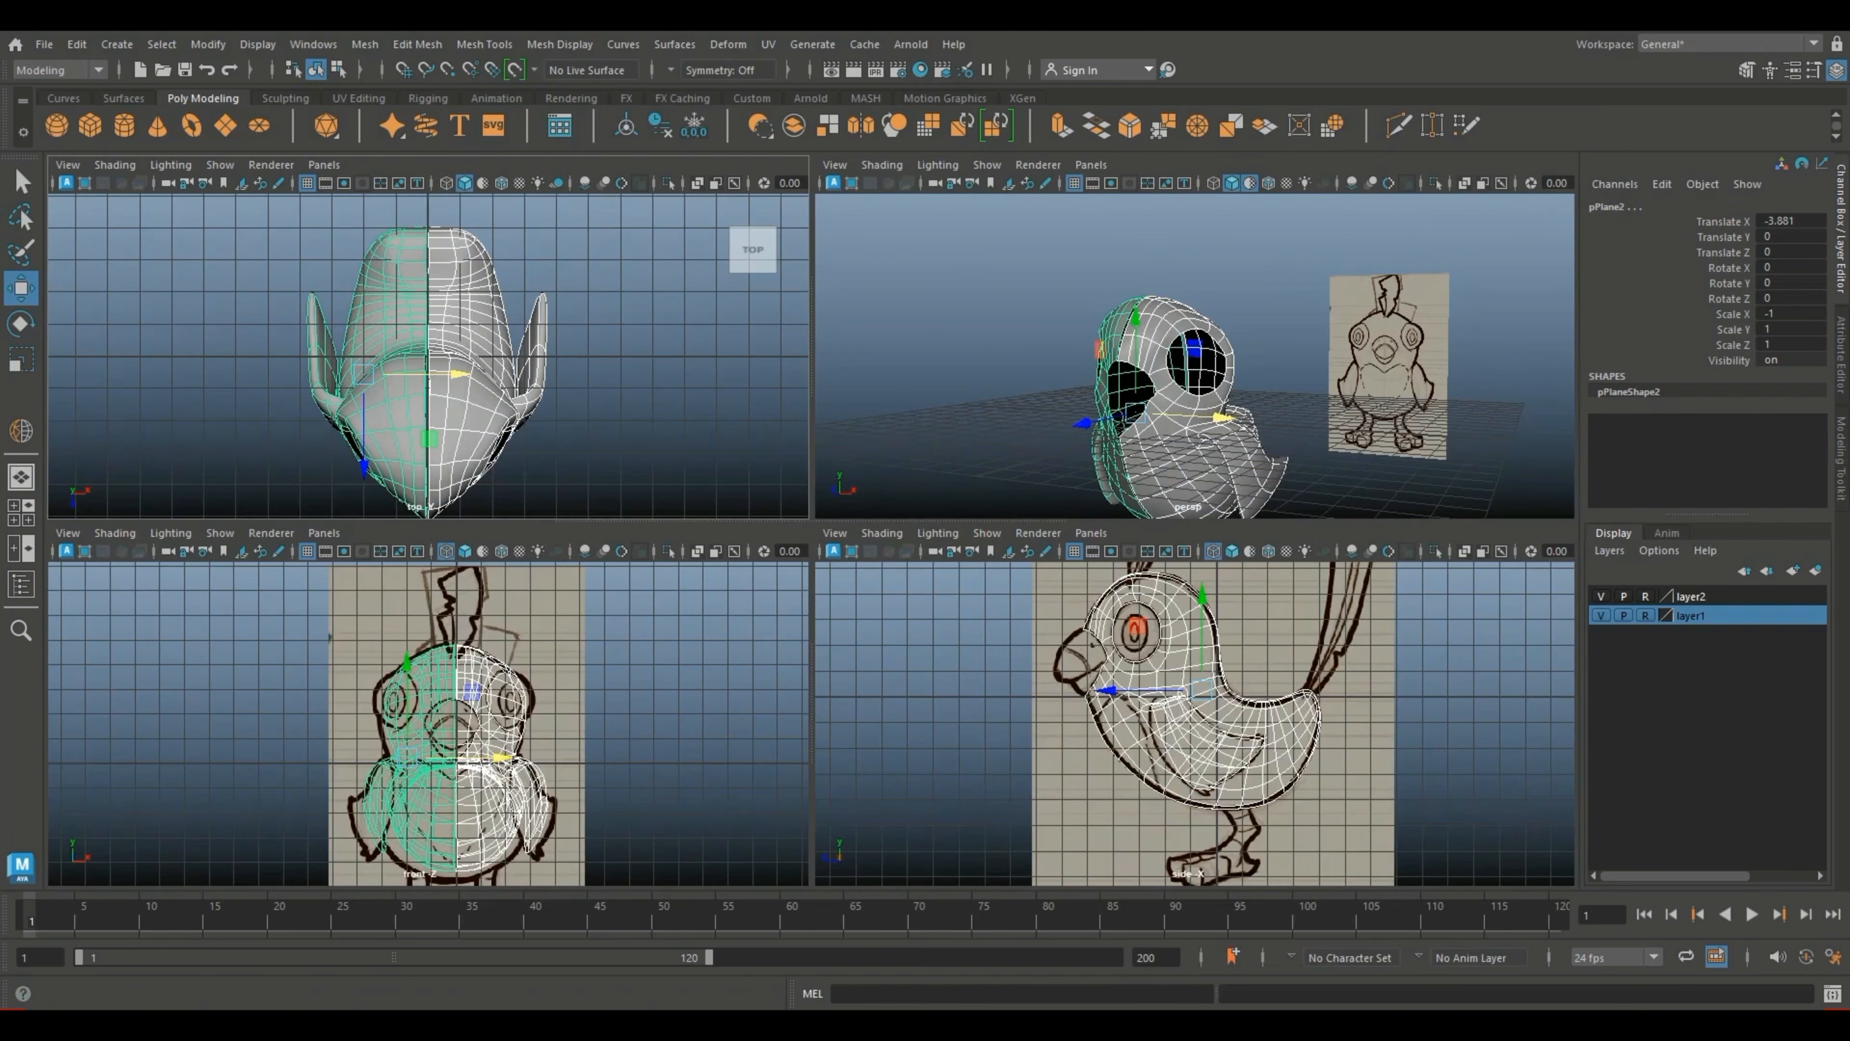
key("space")
left_click(1013, 525)
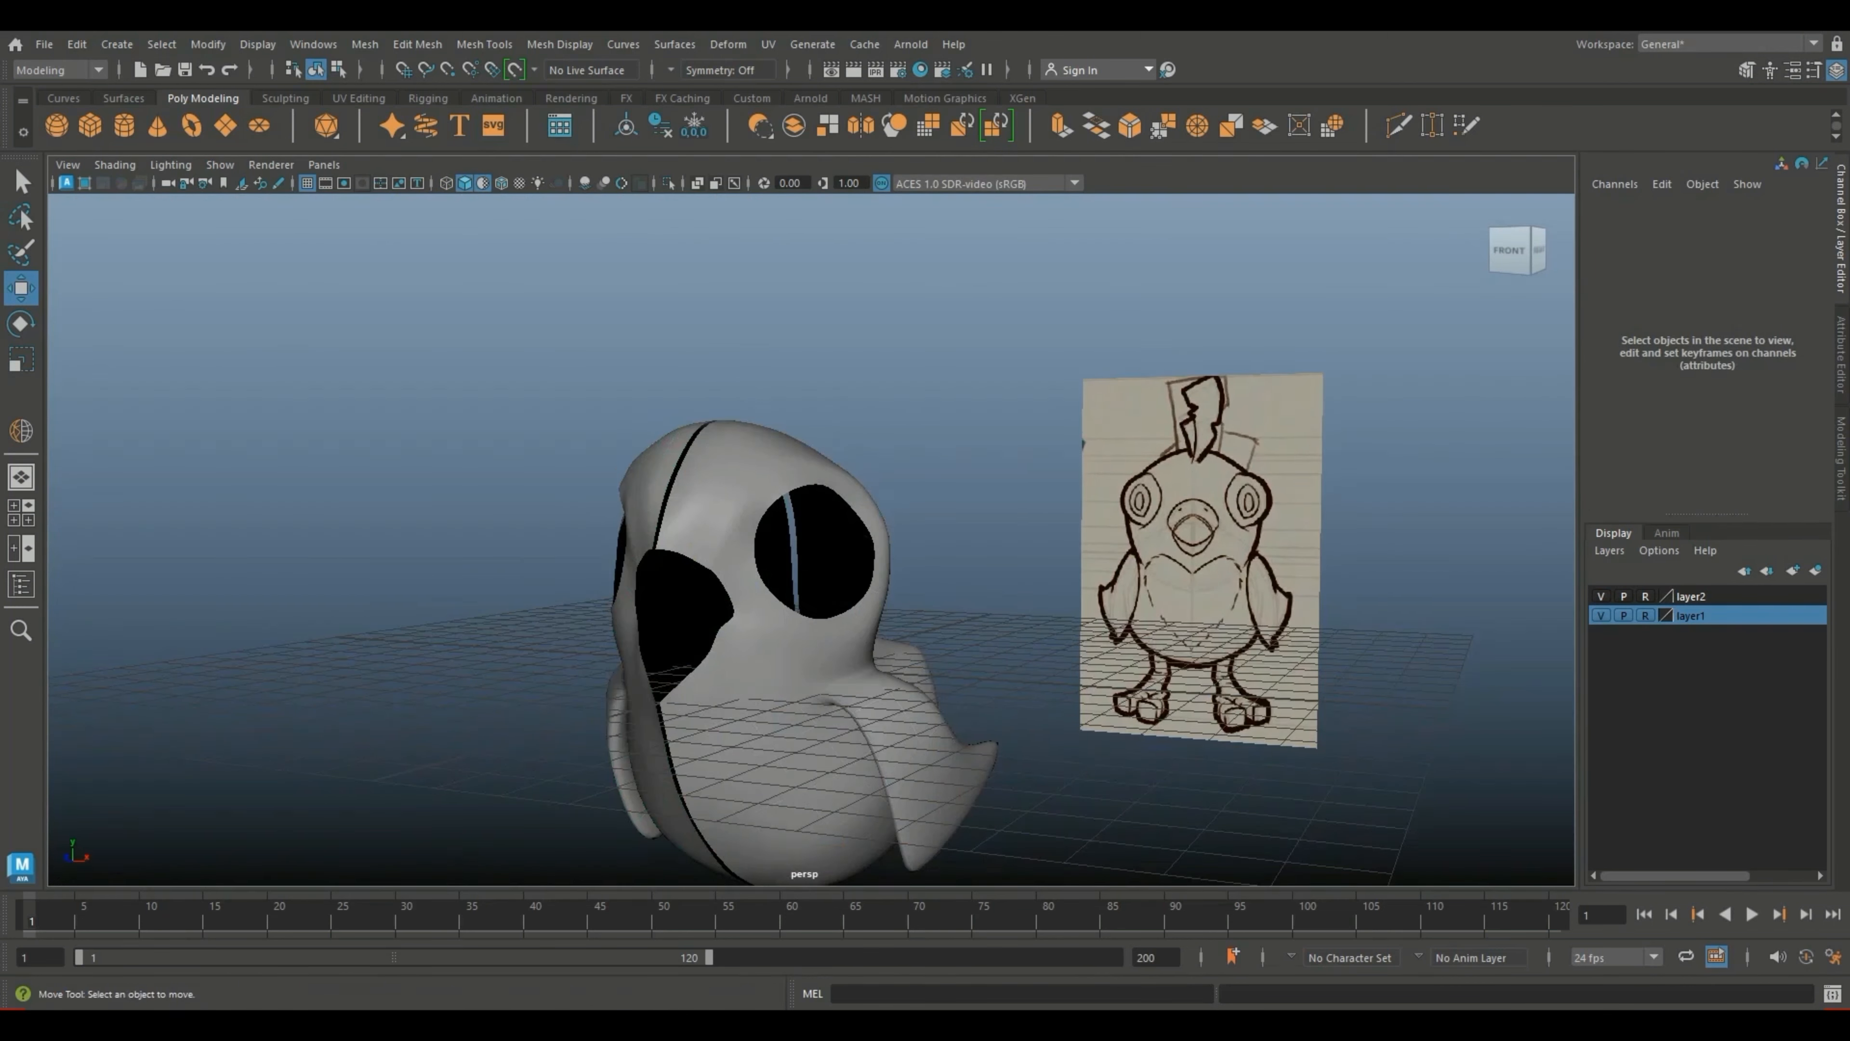
Step: Select both body halves and combine them into one mesh
left_click_drag(1013, 525, 1005, 474, "alt")
key("space")
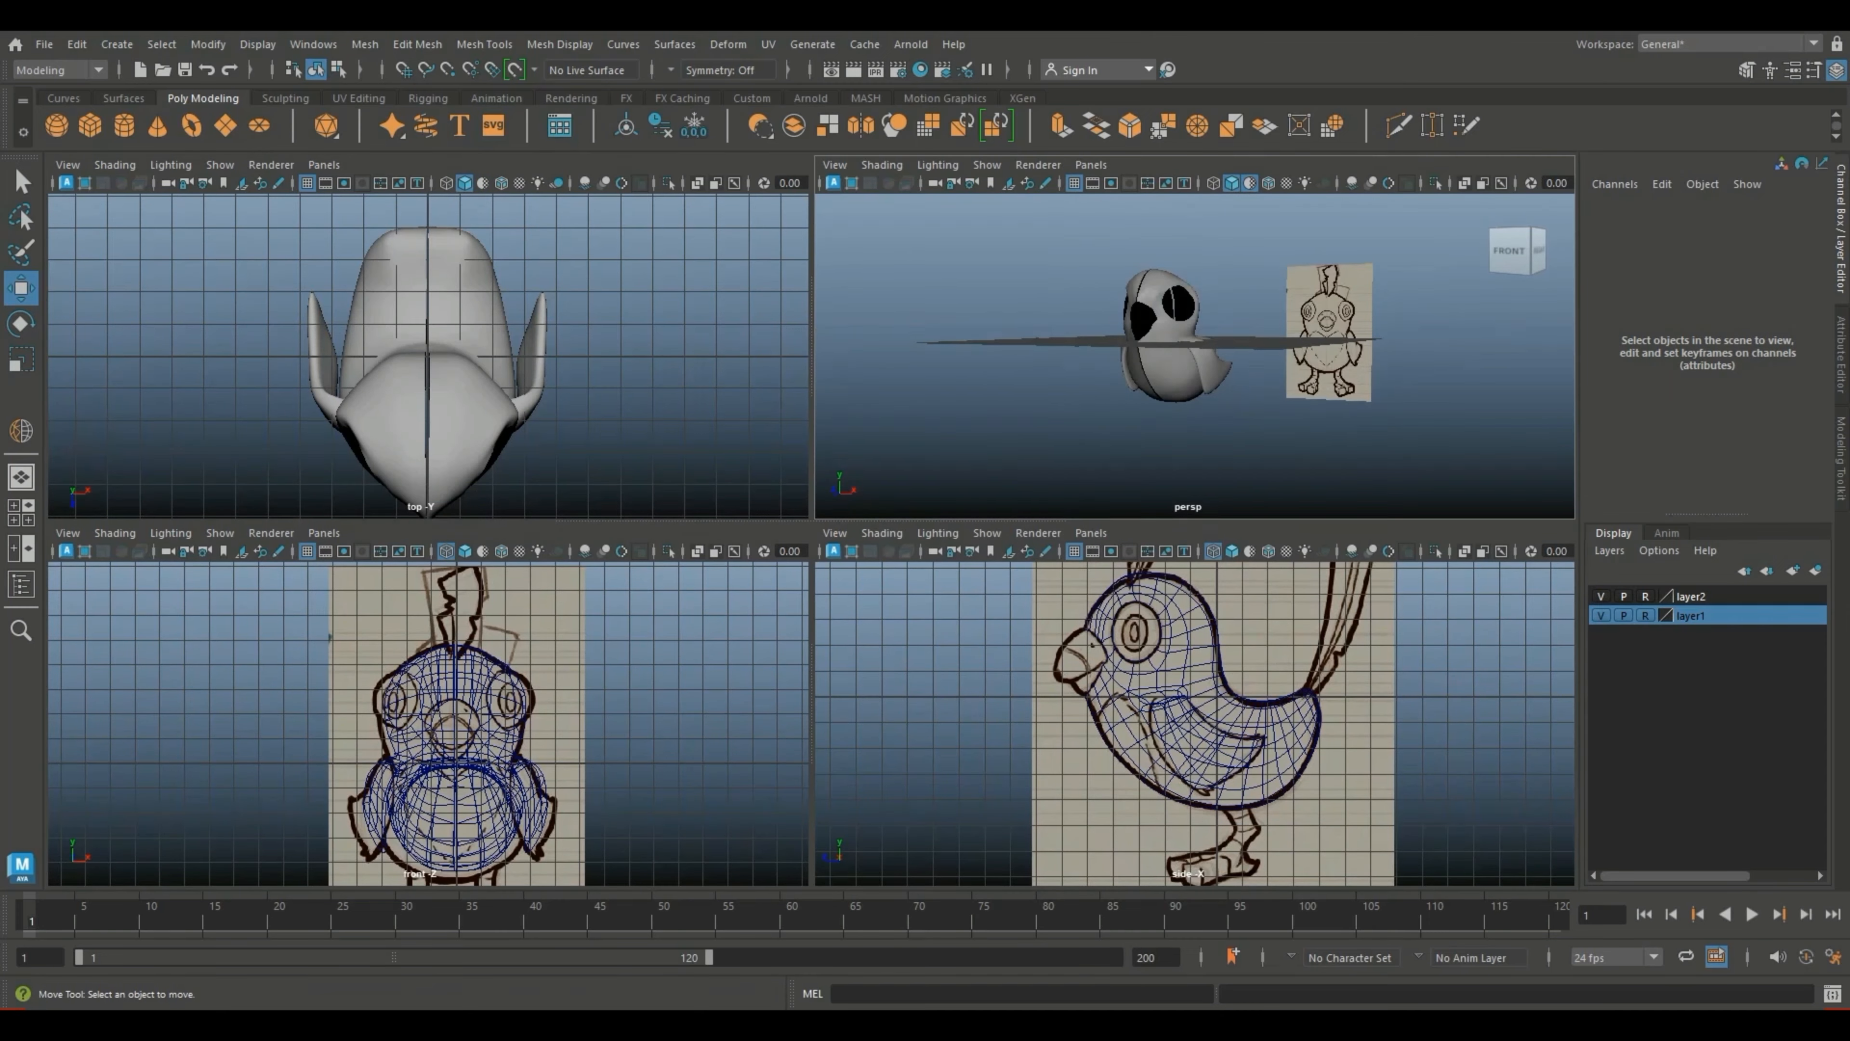
key("space")
left_click_drag(802, 511, 984, 495, "alt")
left_click_drag(631, 374, 718, 438)
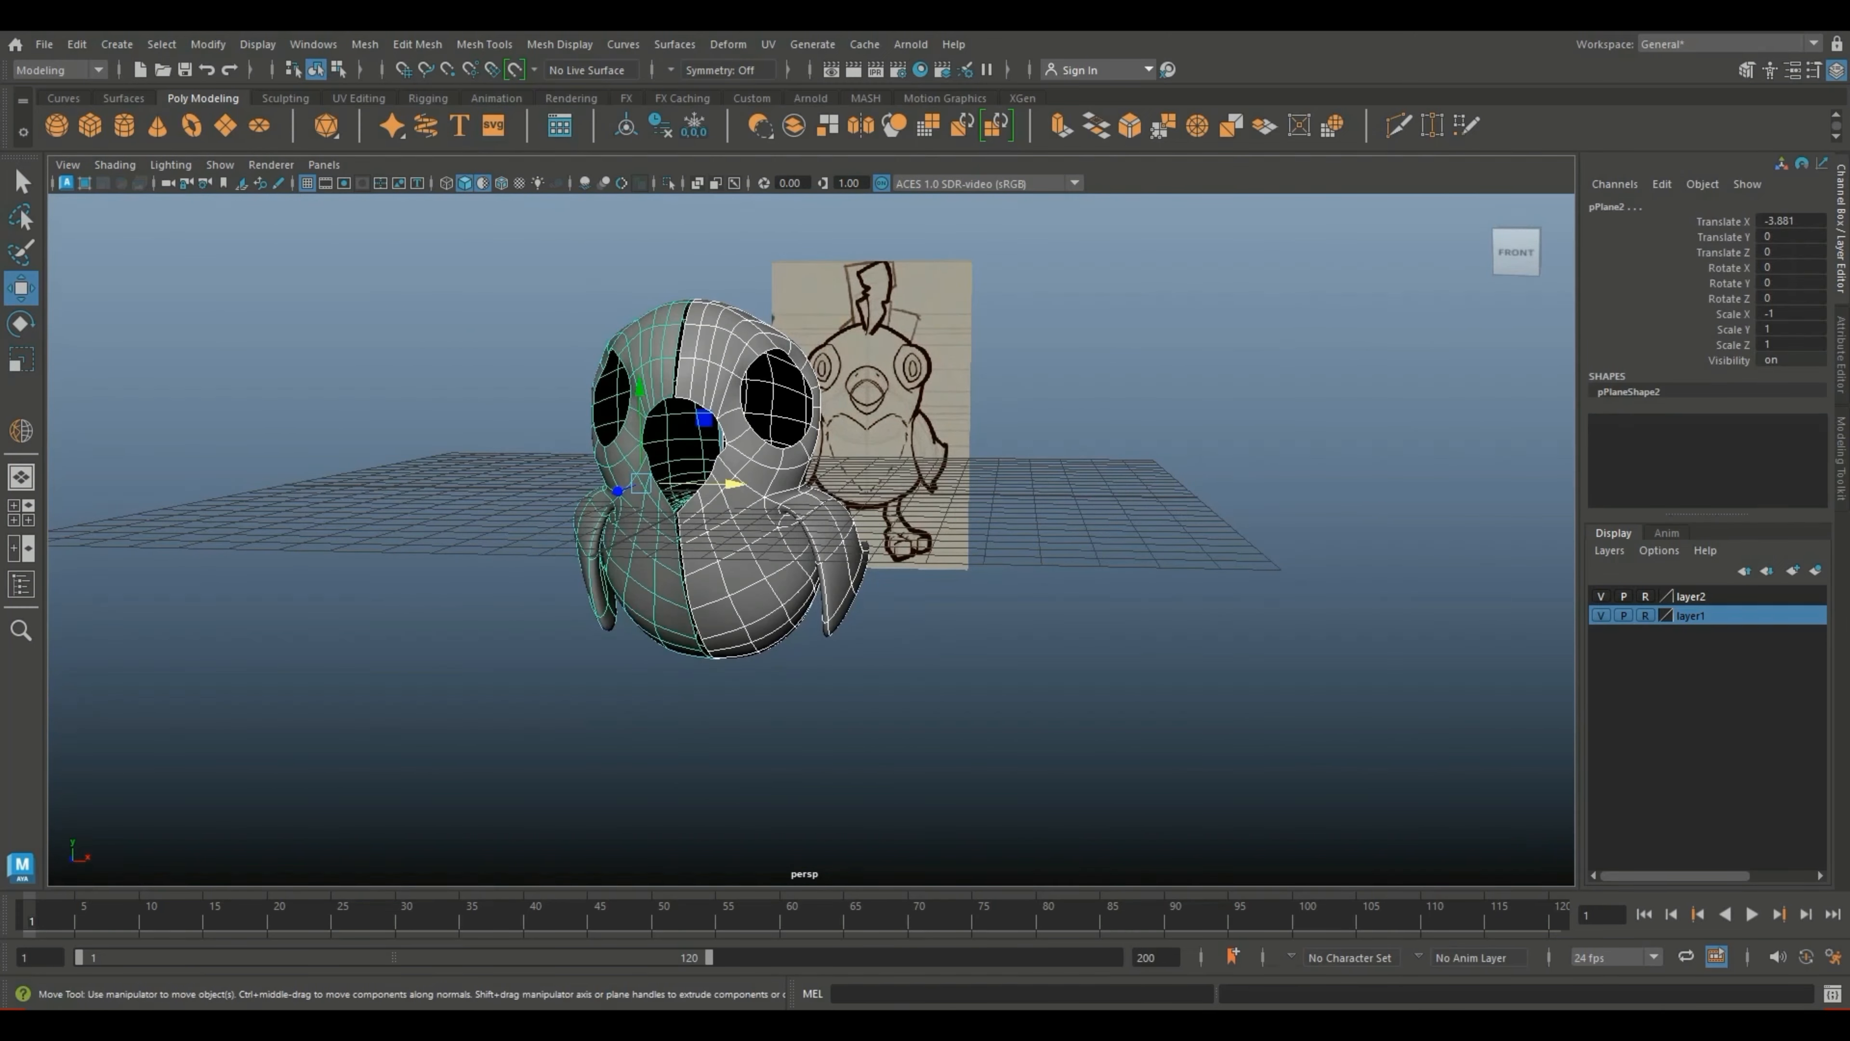
left_click(794, 125)
key("r")
scroll(670, 452, "up", 3)
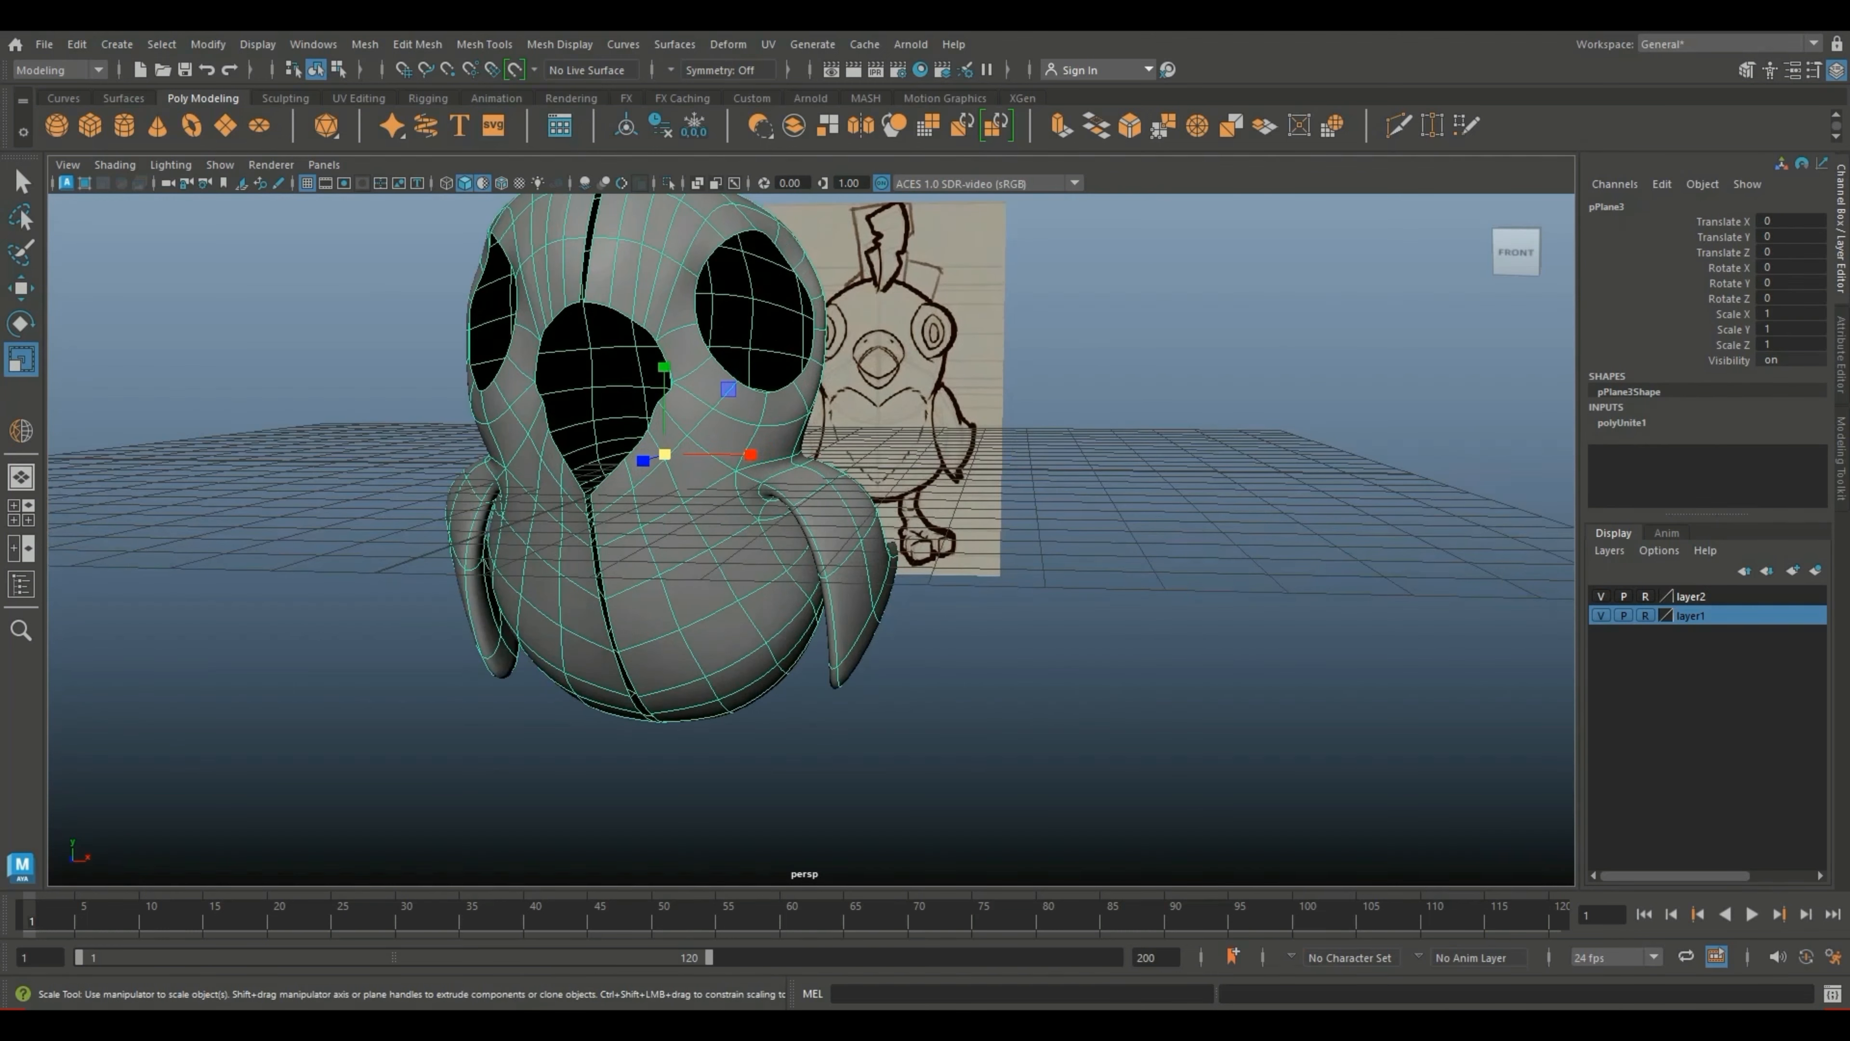
Step: Weld the vertices at the top of the chest seam below the beak opening with Target Weld, then return to object selection
right_click_drag(631, 458, 543, 463)
scroll(510, 466, "up", 4)
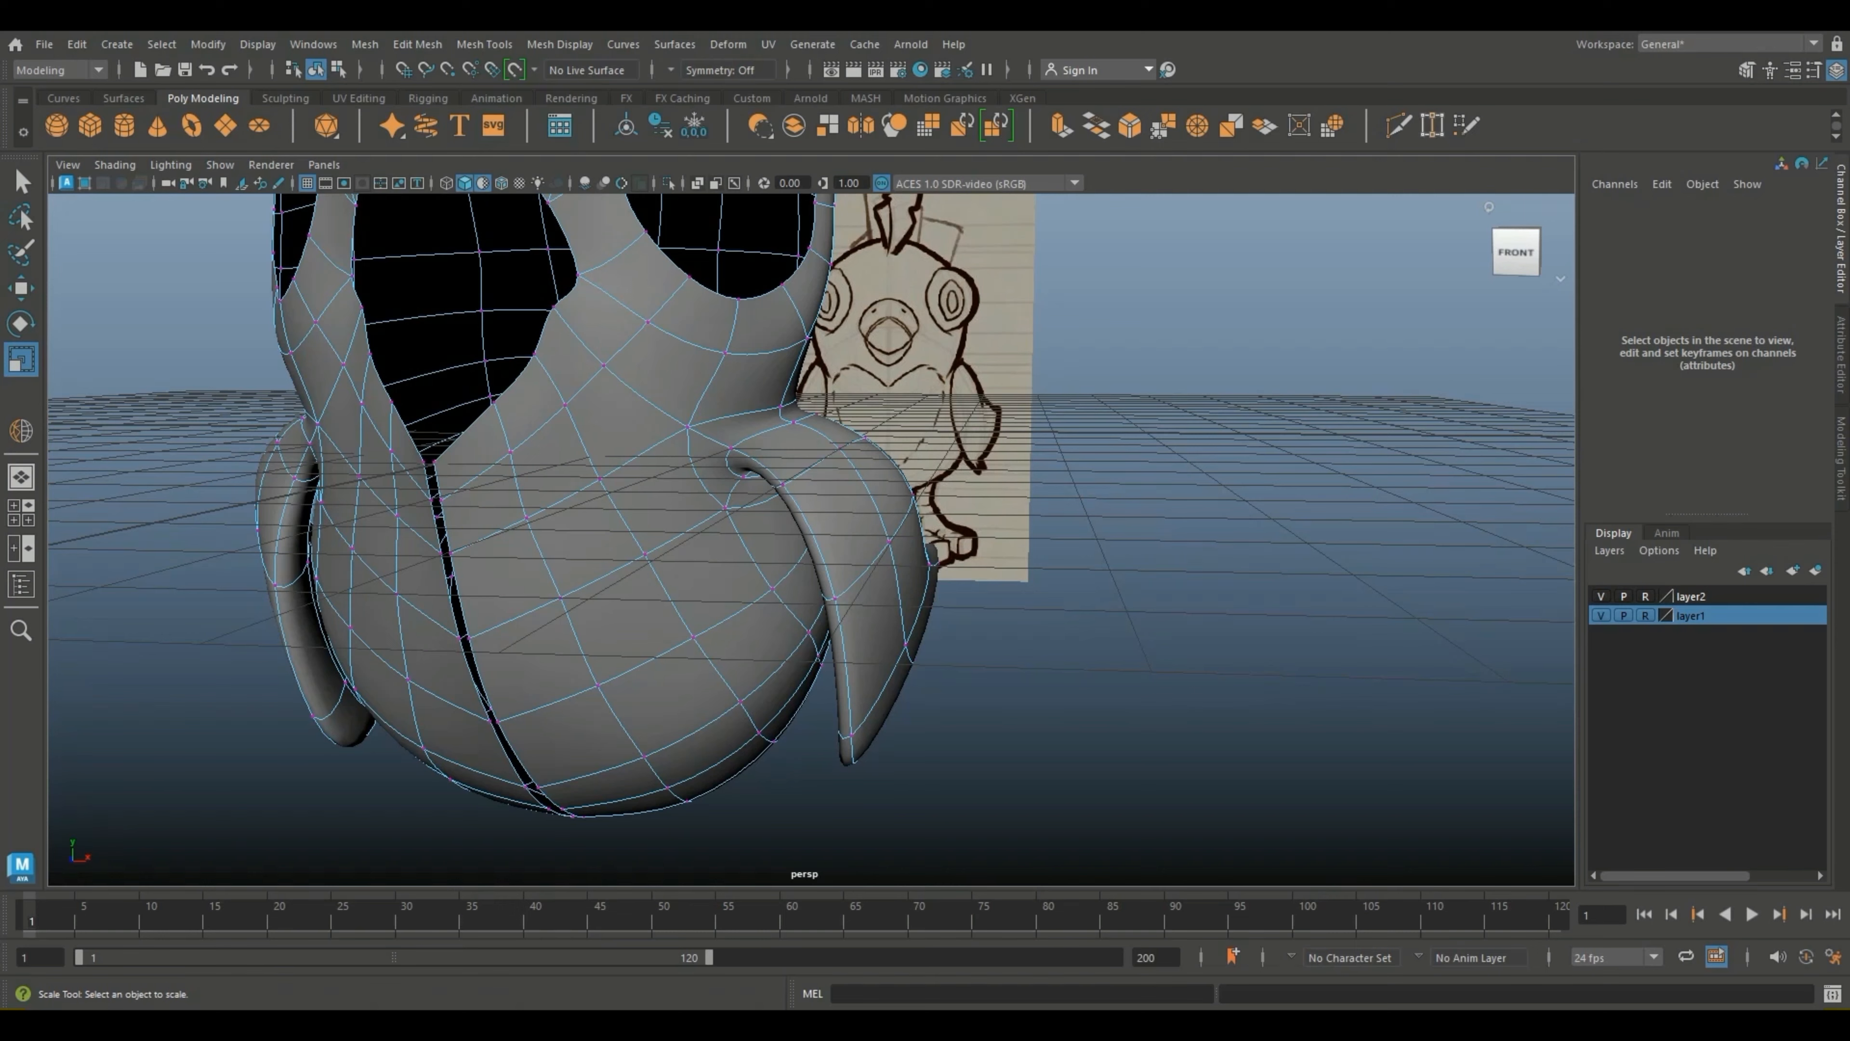
left_click(1432, 125)
left_click_drag(408, 379, 481, 387, "alt")
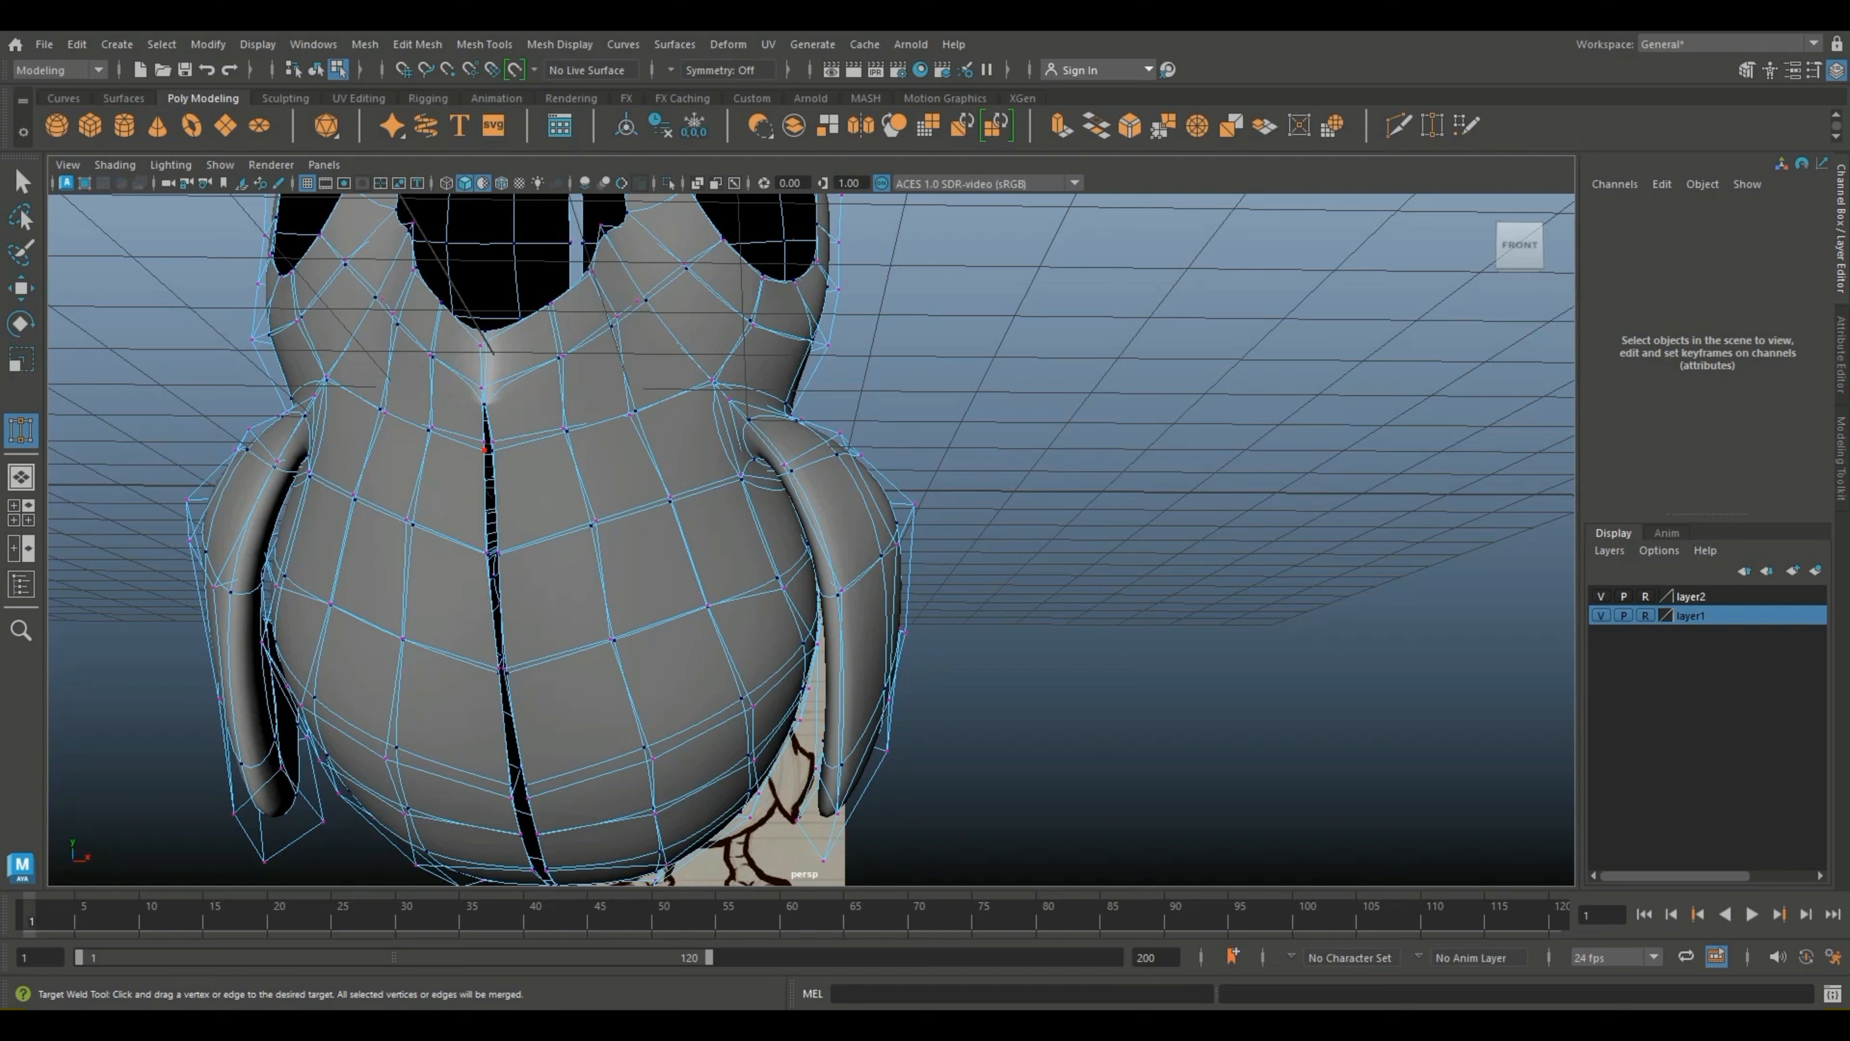
key("w")
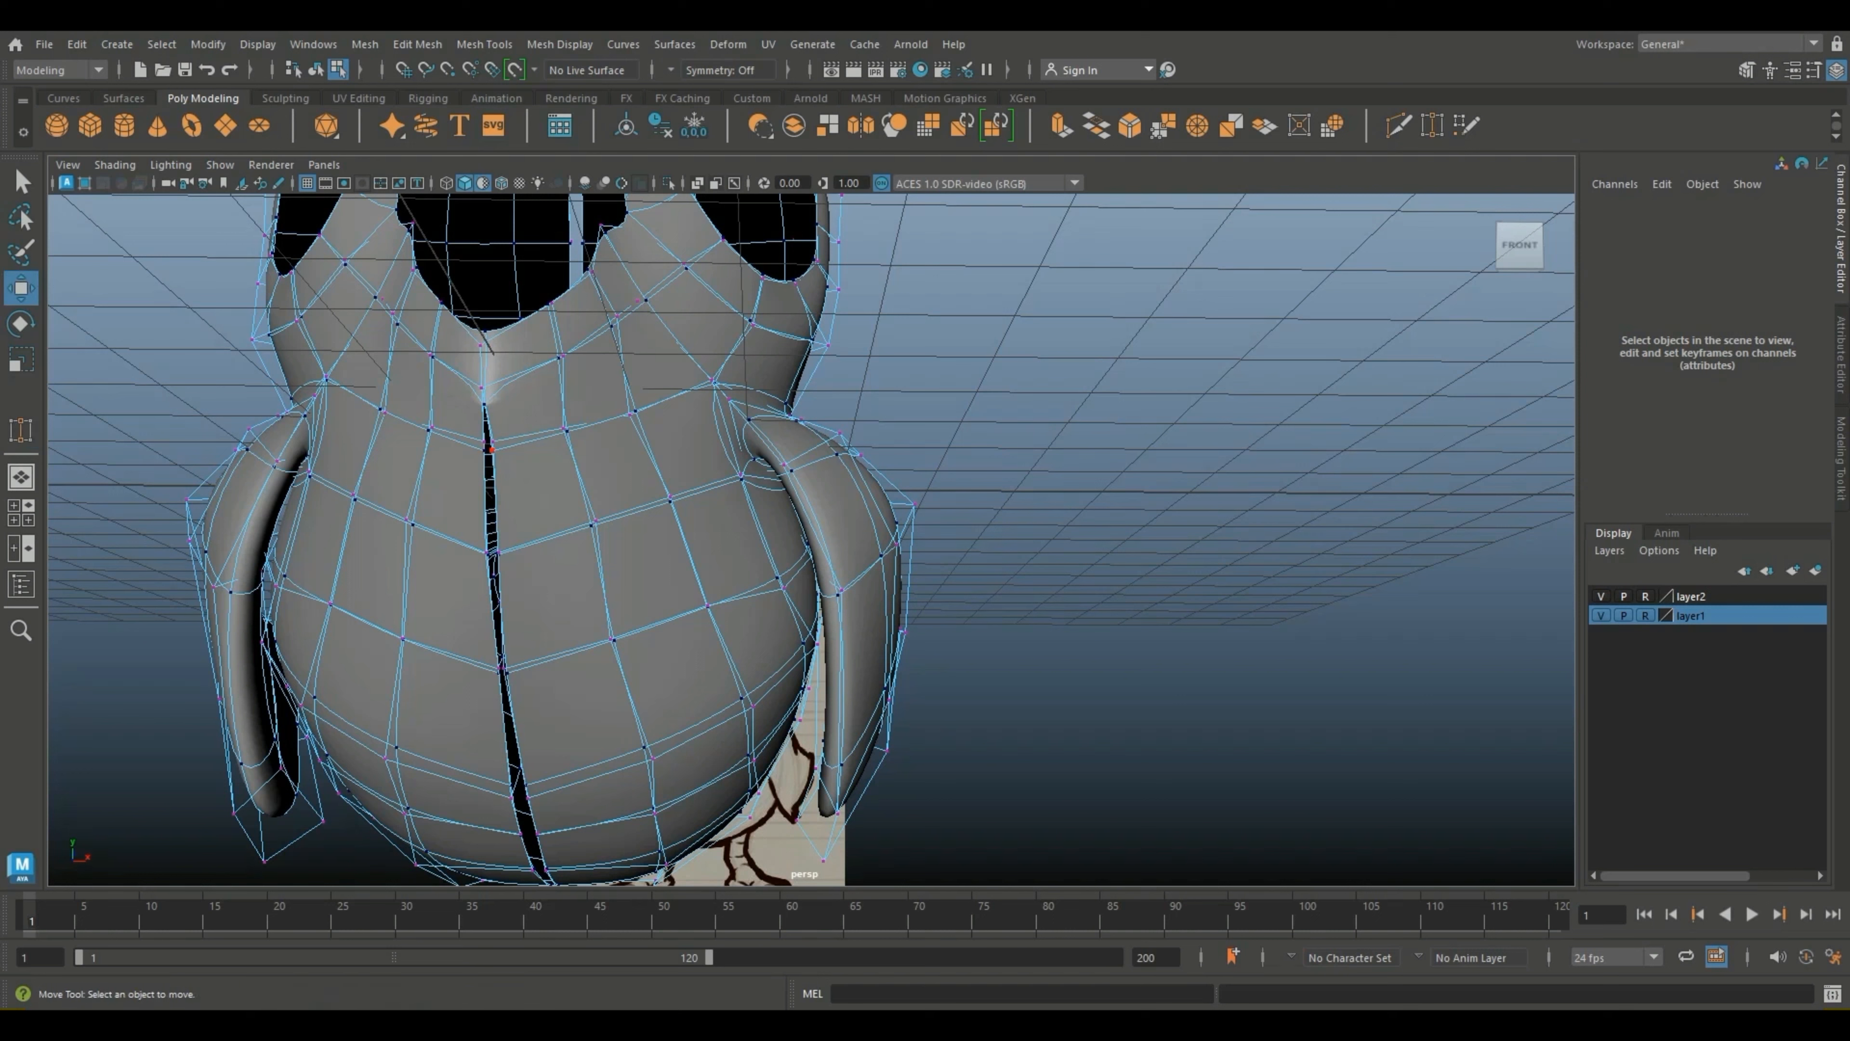
right_click(521, 452)
left_click(616, 424)
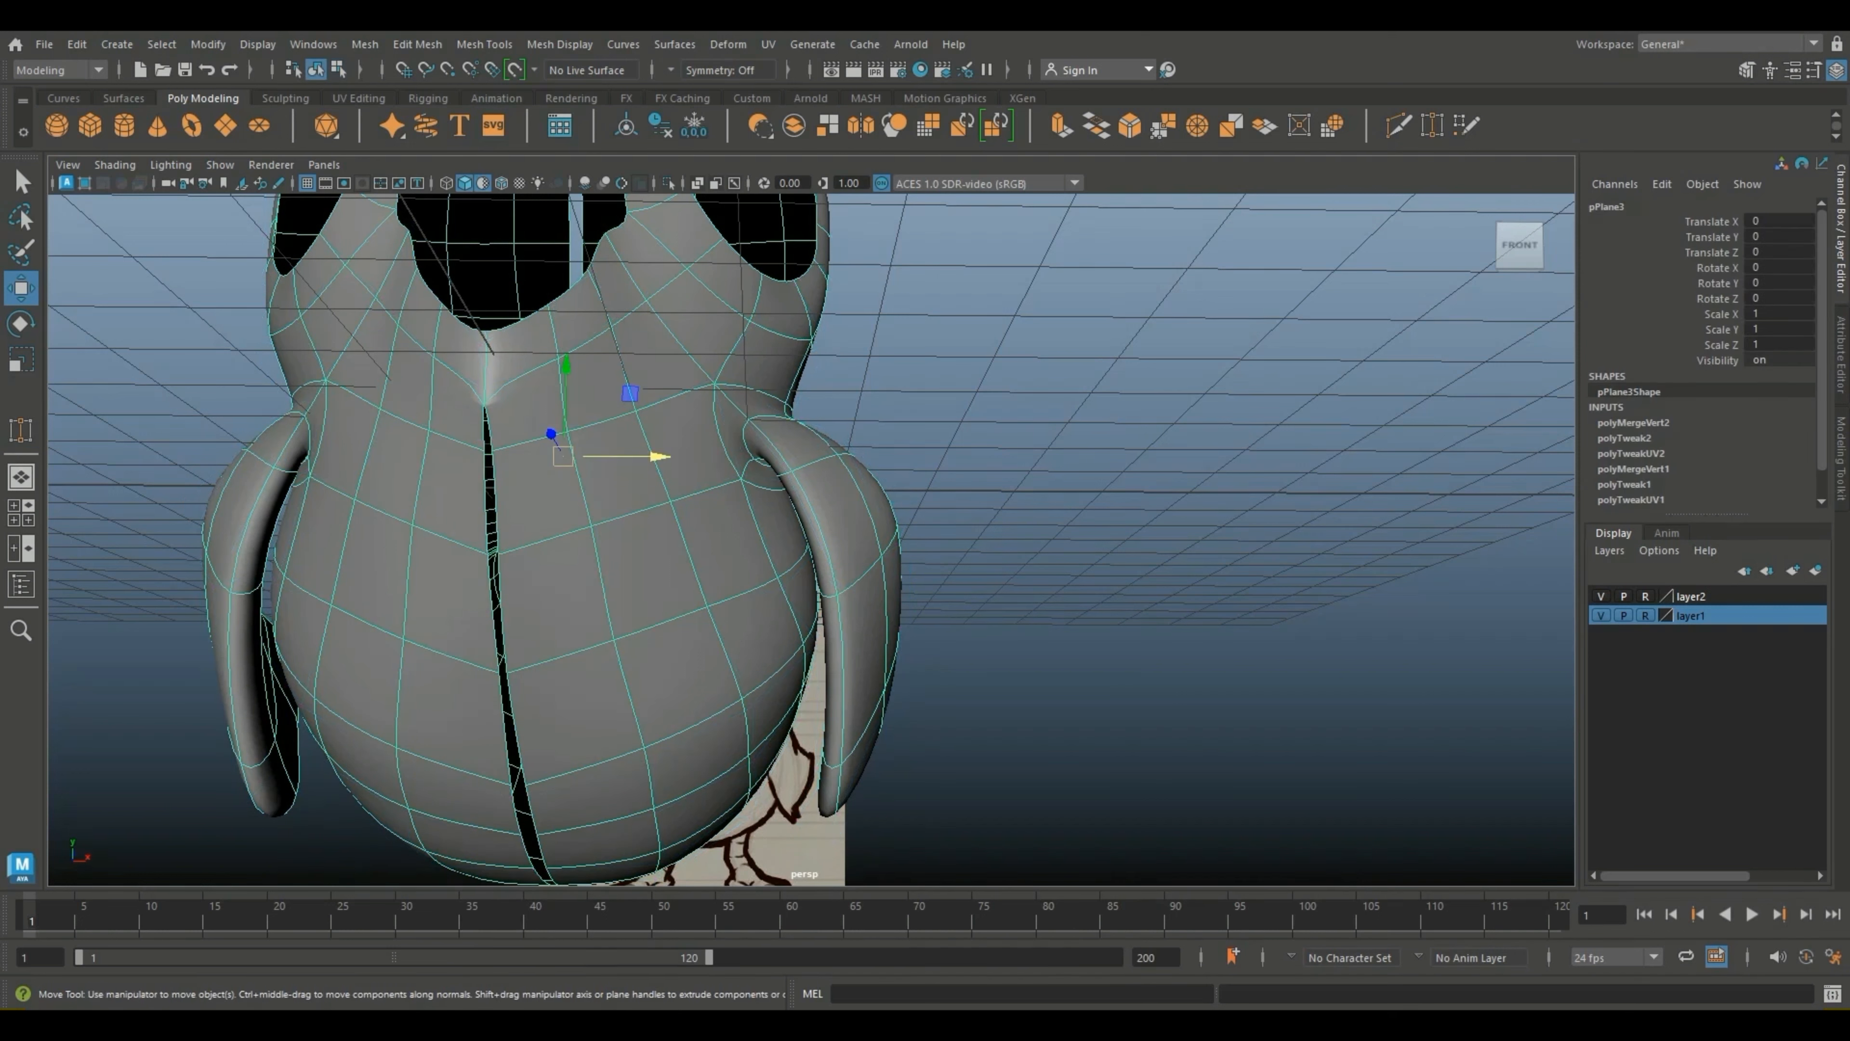
Step: Return the combined body to vertex editing with the Move tool and smoothed display, bringing the chest seam into view
right_click_drag(524, 460, 430, 461)
scroll(482, 450, "up", 3)
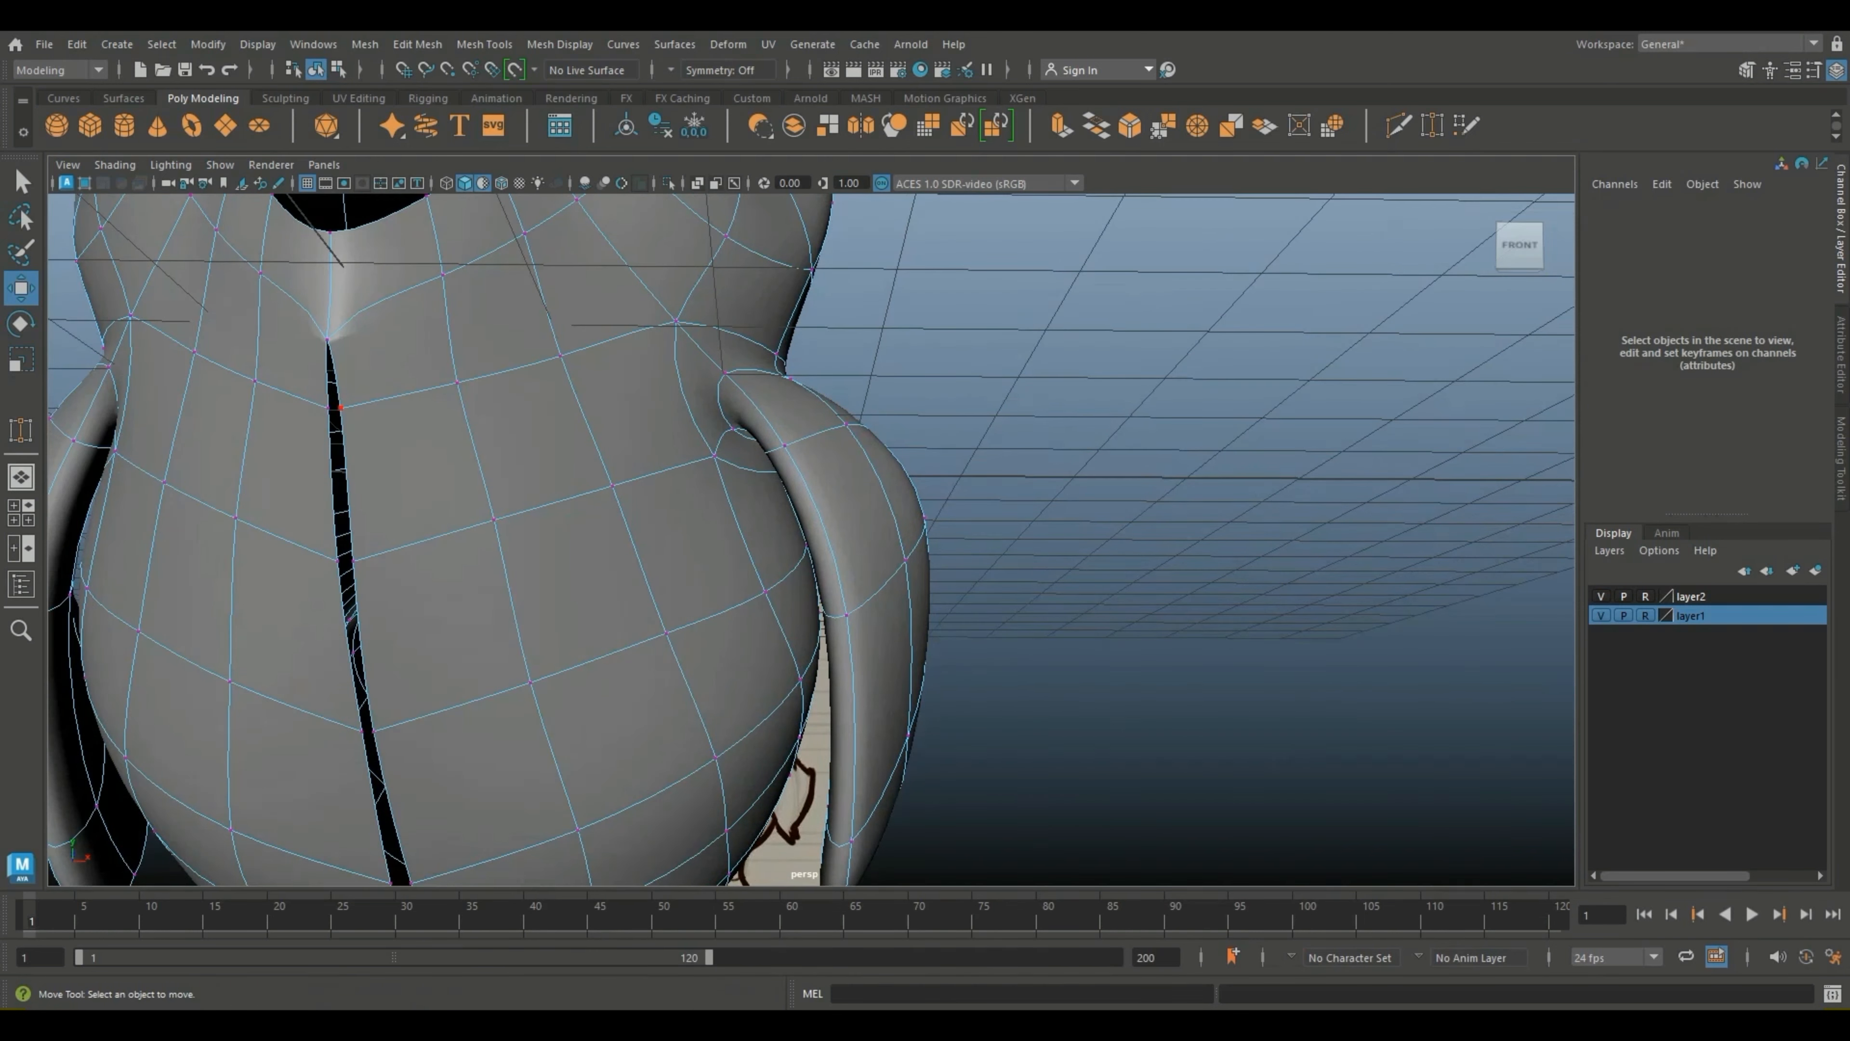
left_click(327, 406)
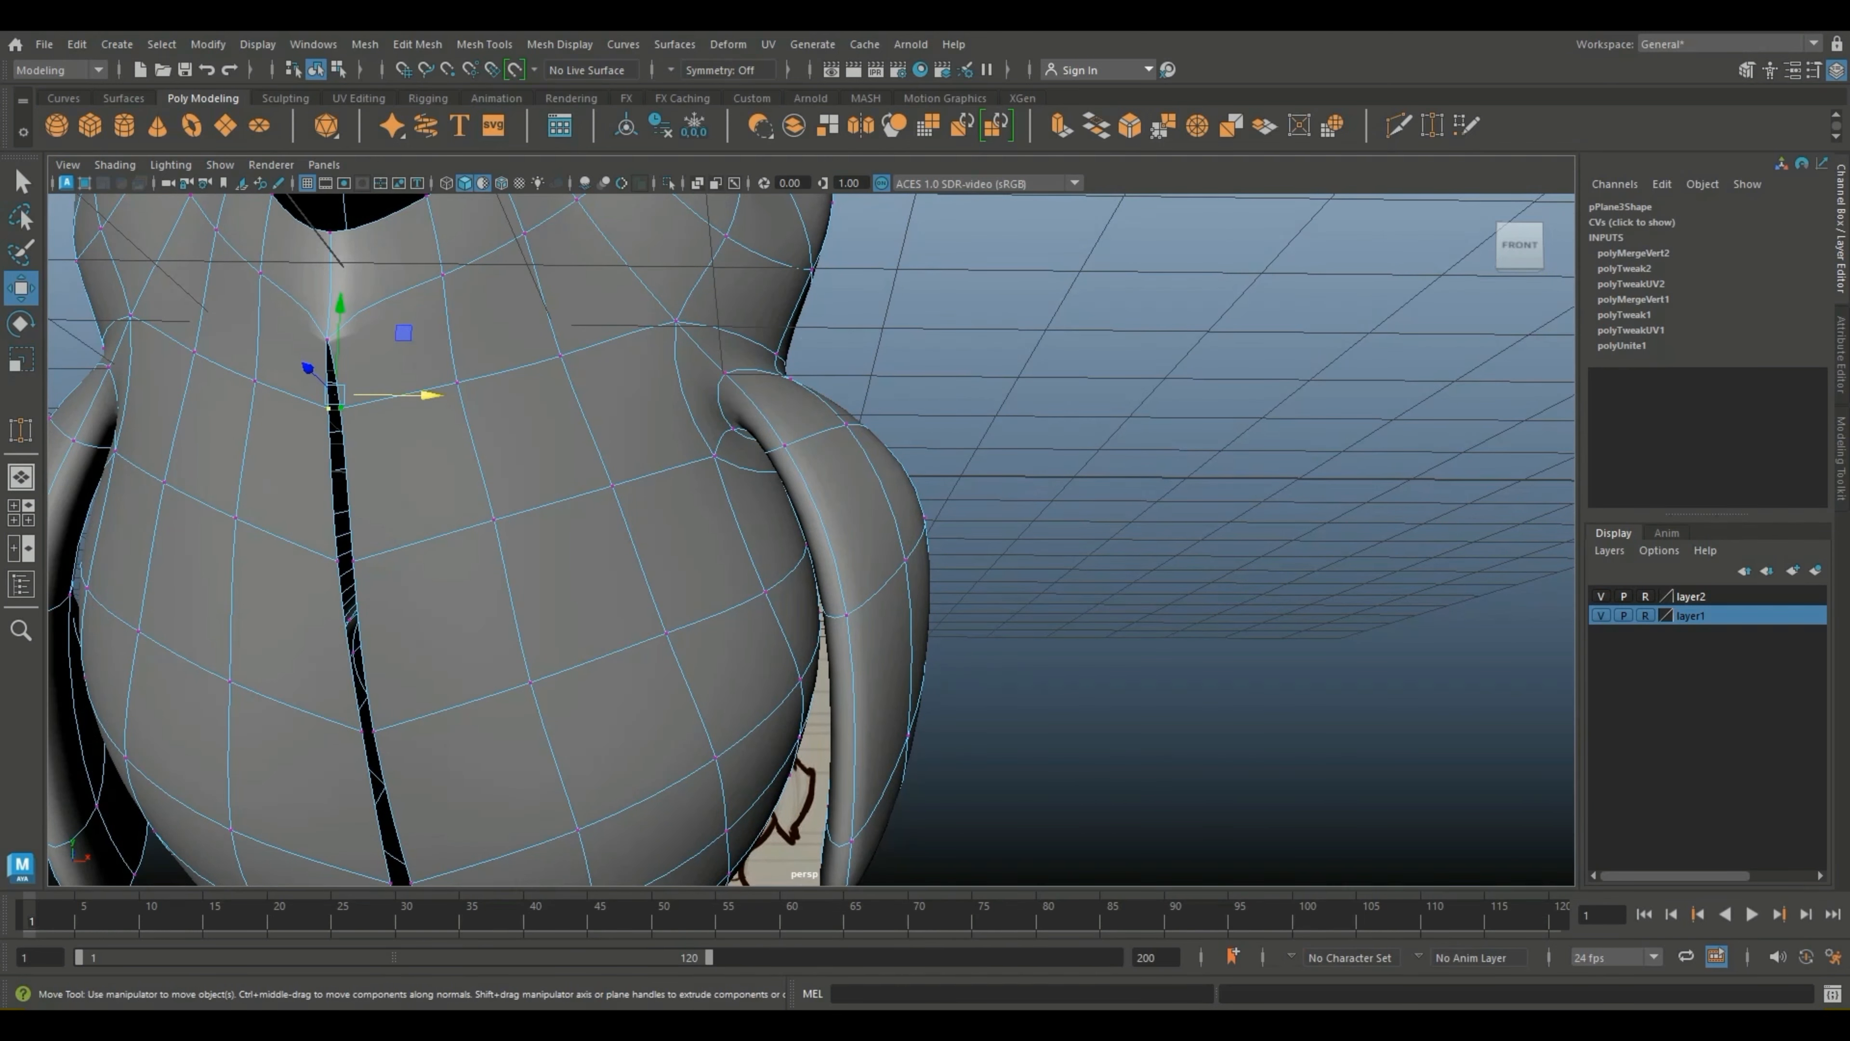
key("y")
left_click(20, 289)
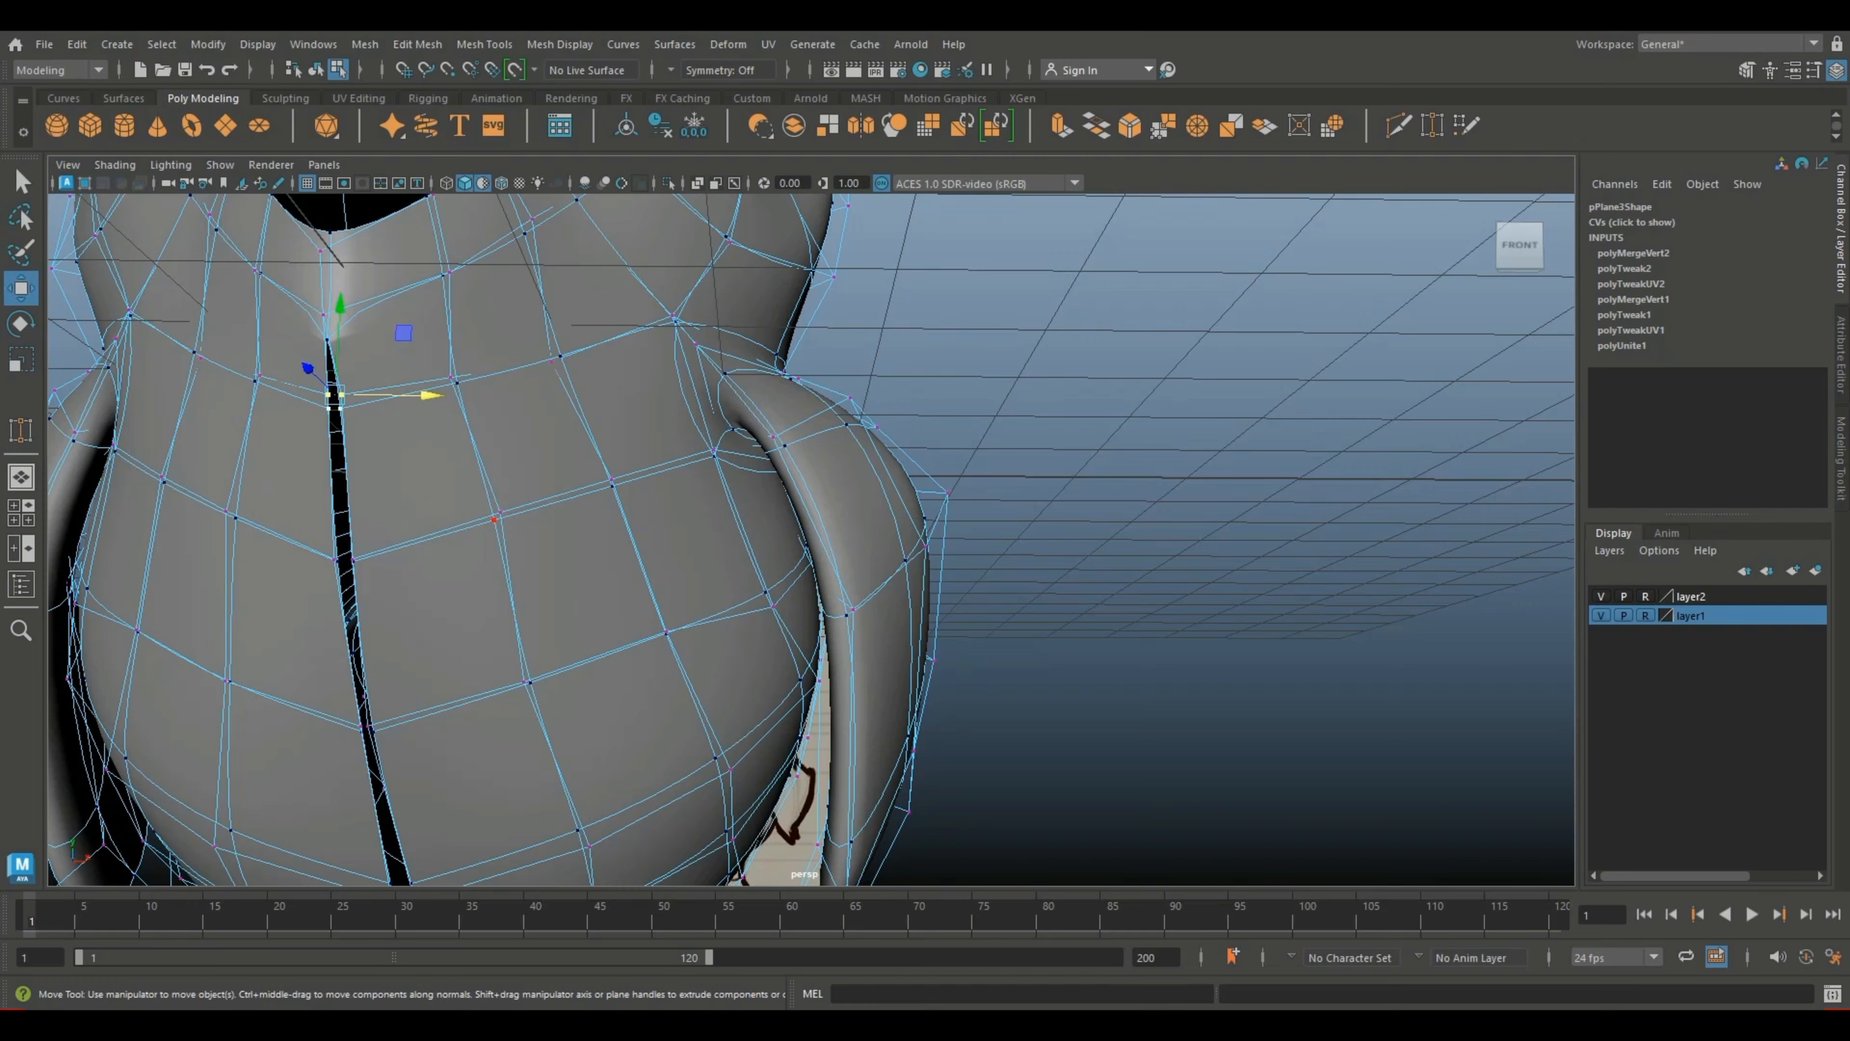
middle_click_drag(510, 474, 743, 501, "alt")
left_click(1202, 503)
key("3")
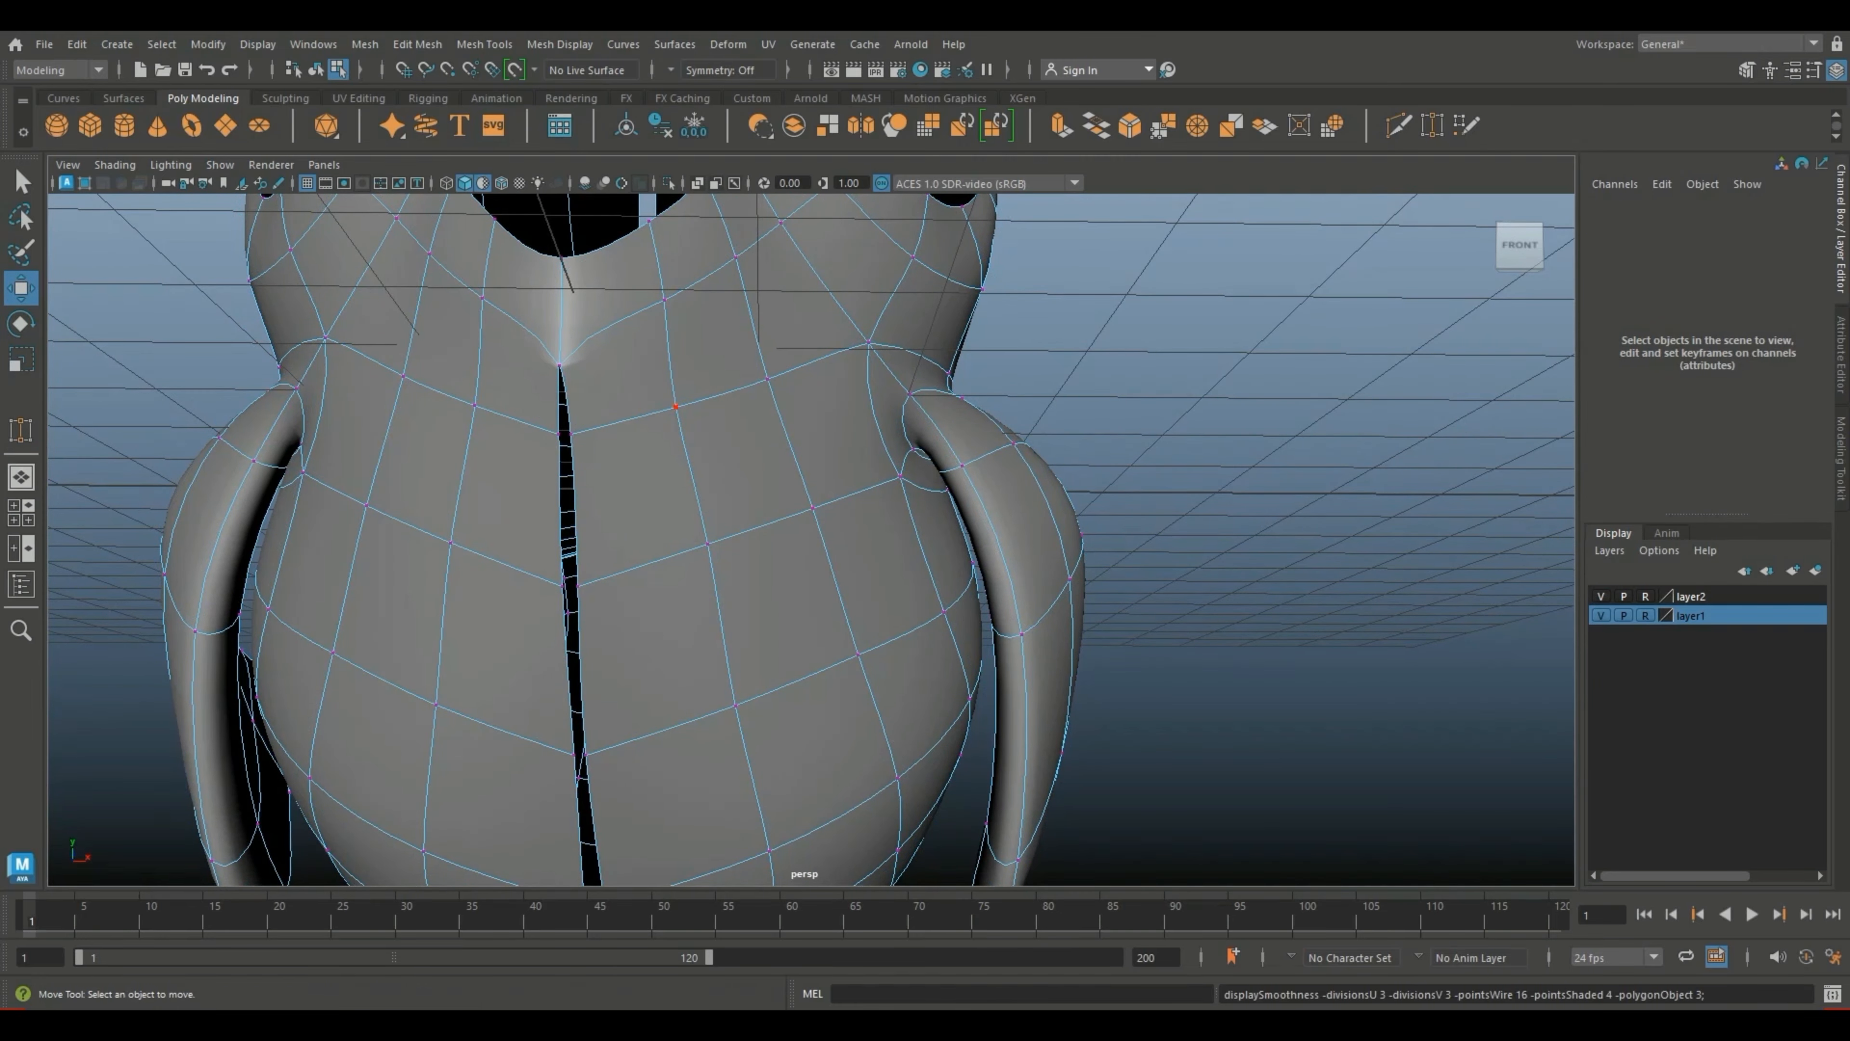
Step: Merge the vertex pair directly below the welded top of the chest seam
left_click(559, 434)
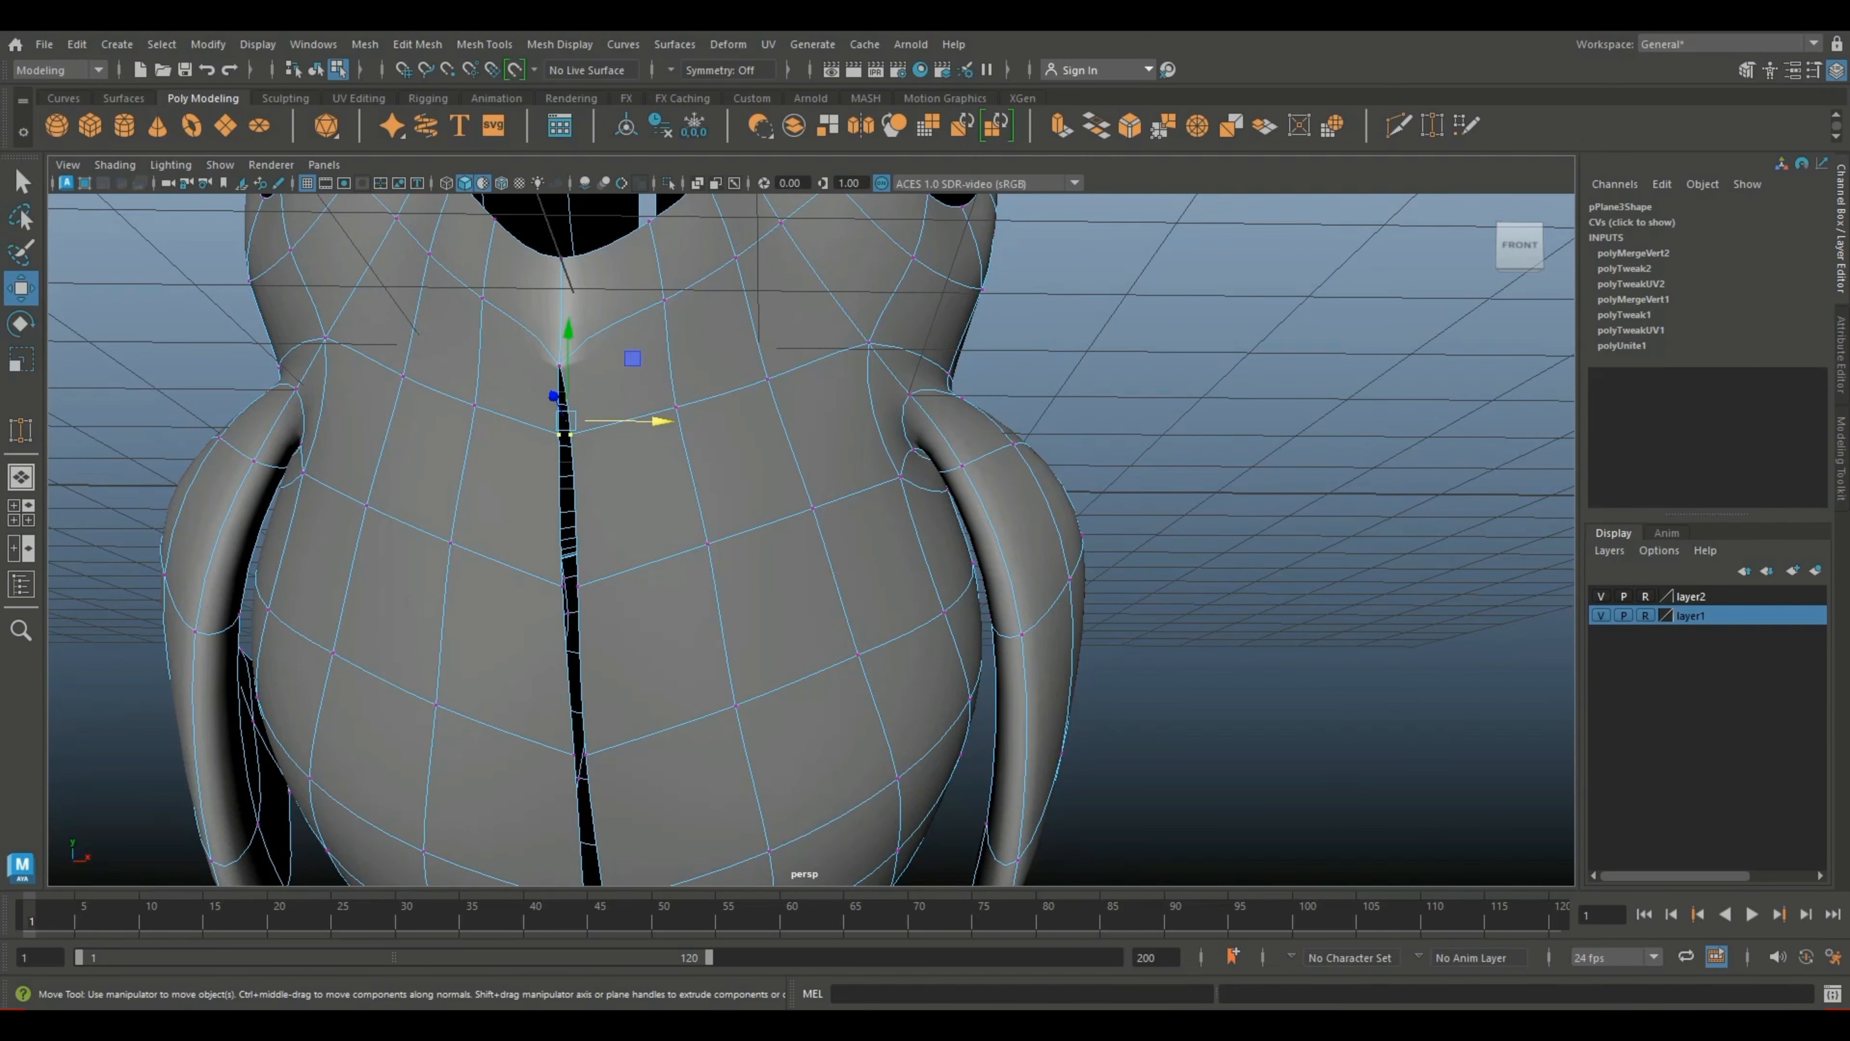
left_click_drag(626, 480, 444, 430, "alt")
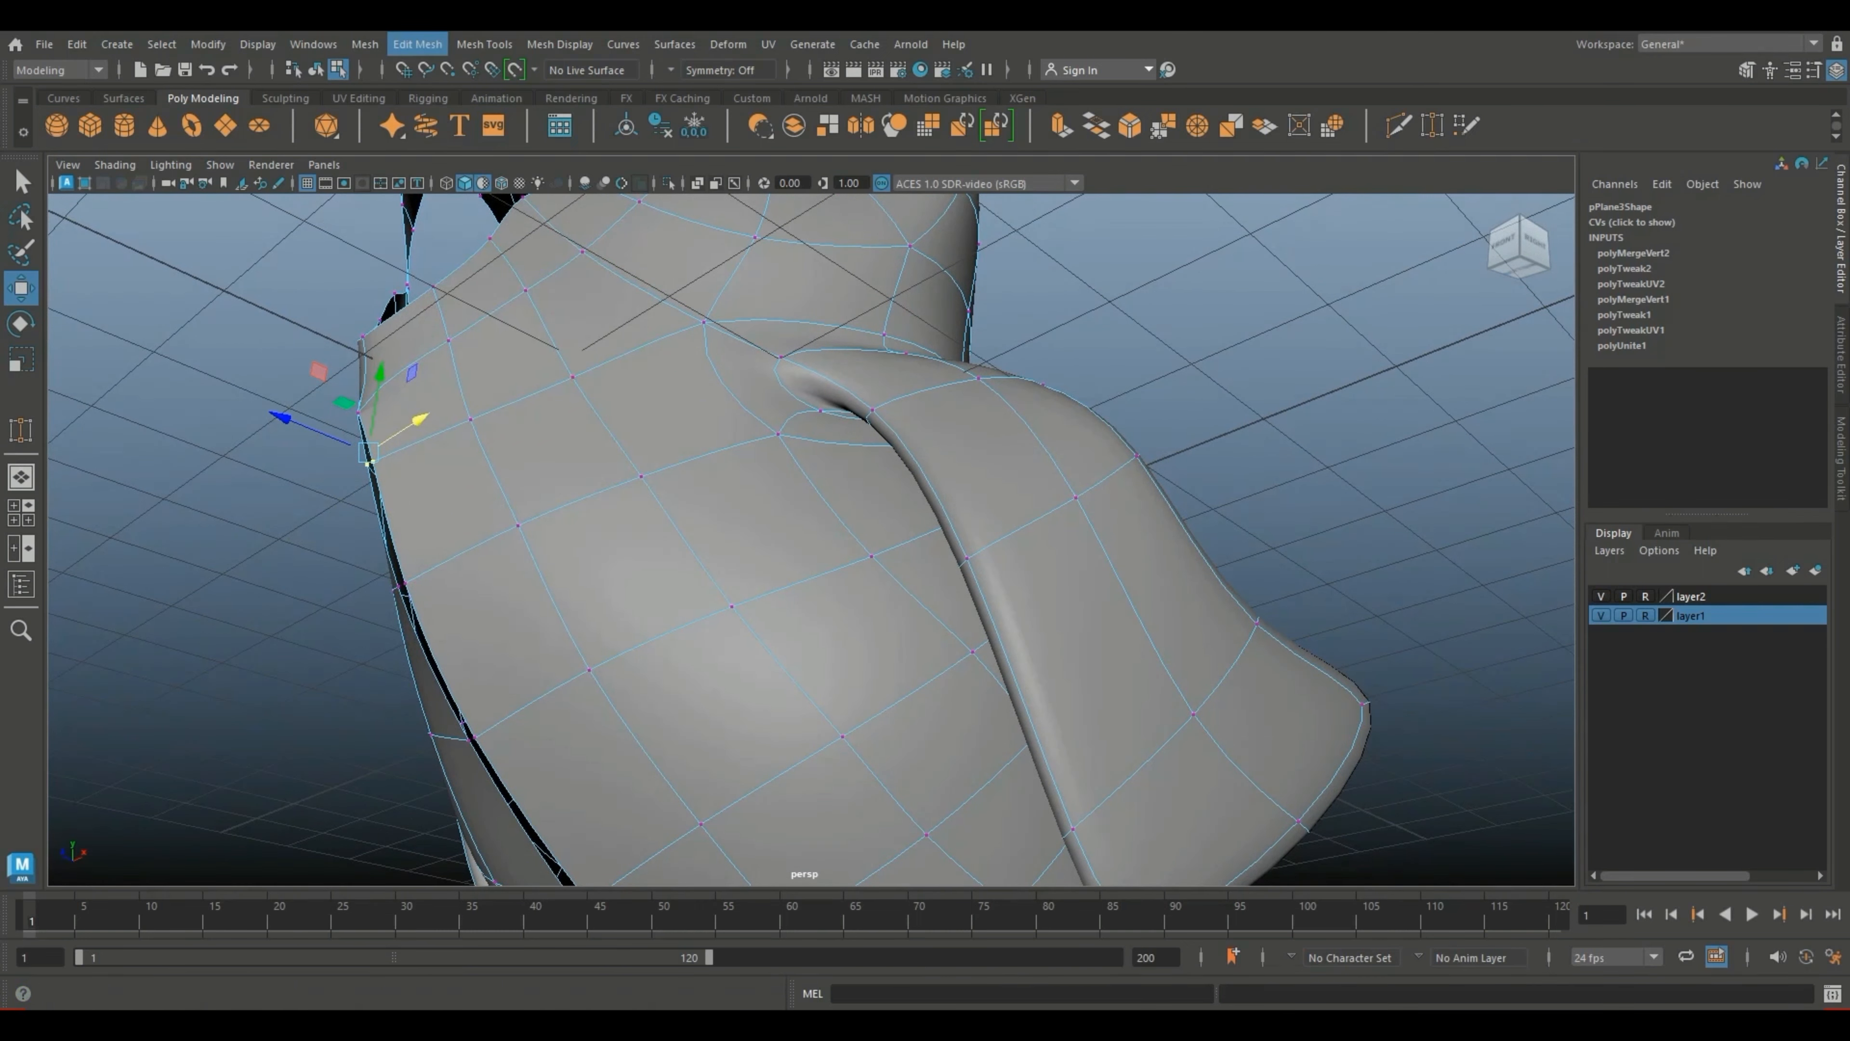
left_click(417, 43)
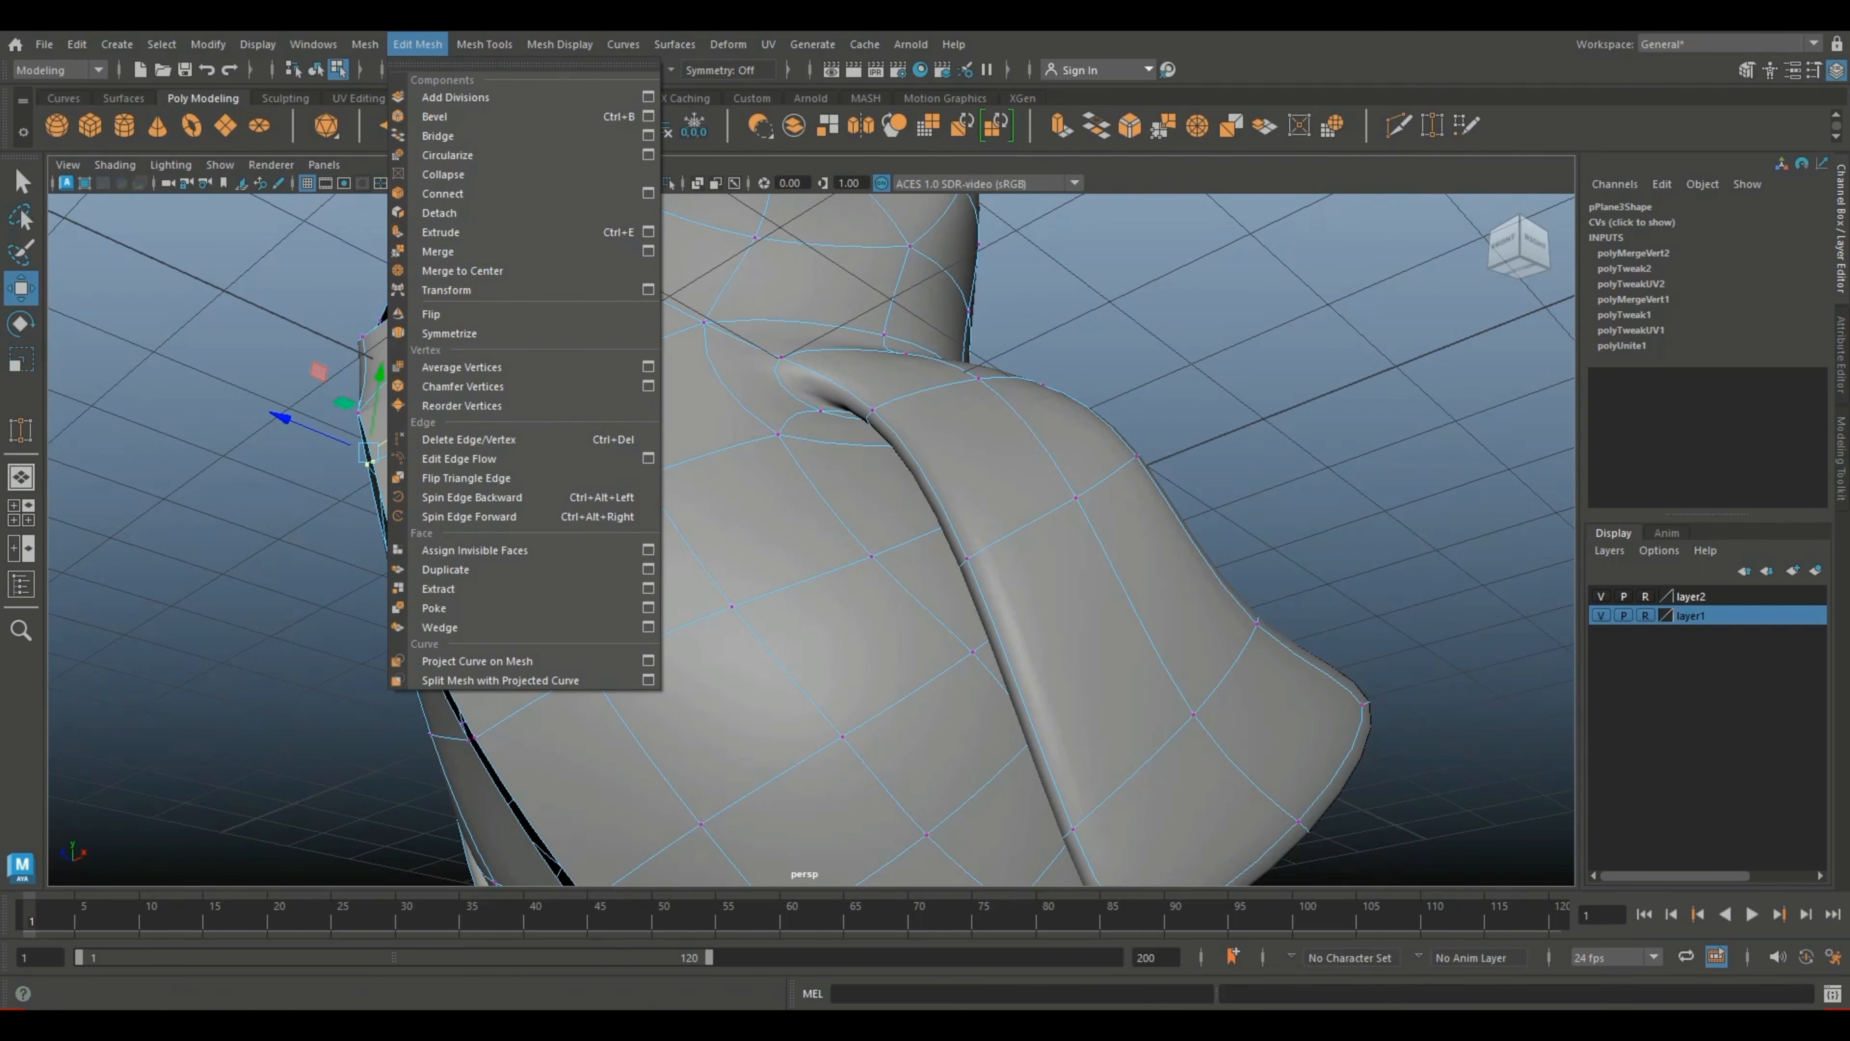
left_click(438, 252)
left_click_drag(467, 408, 634, 368, "alt")
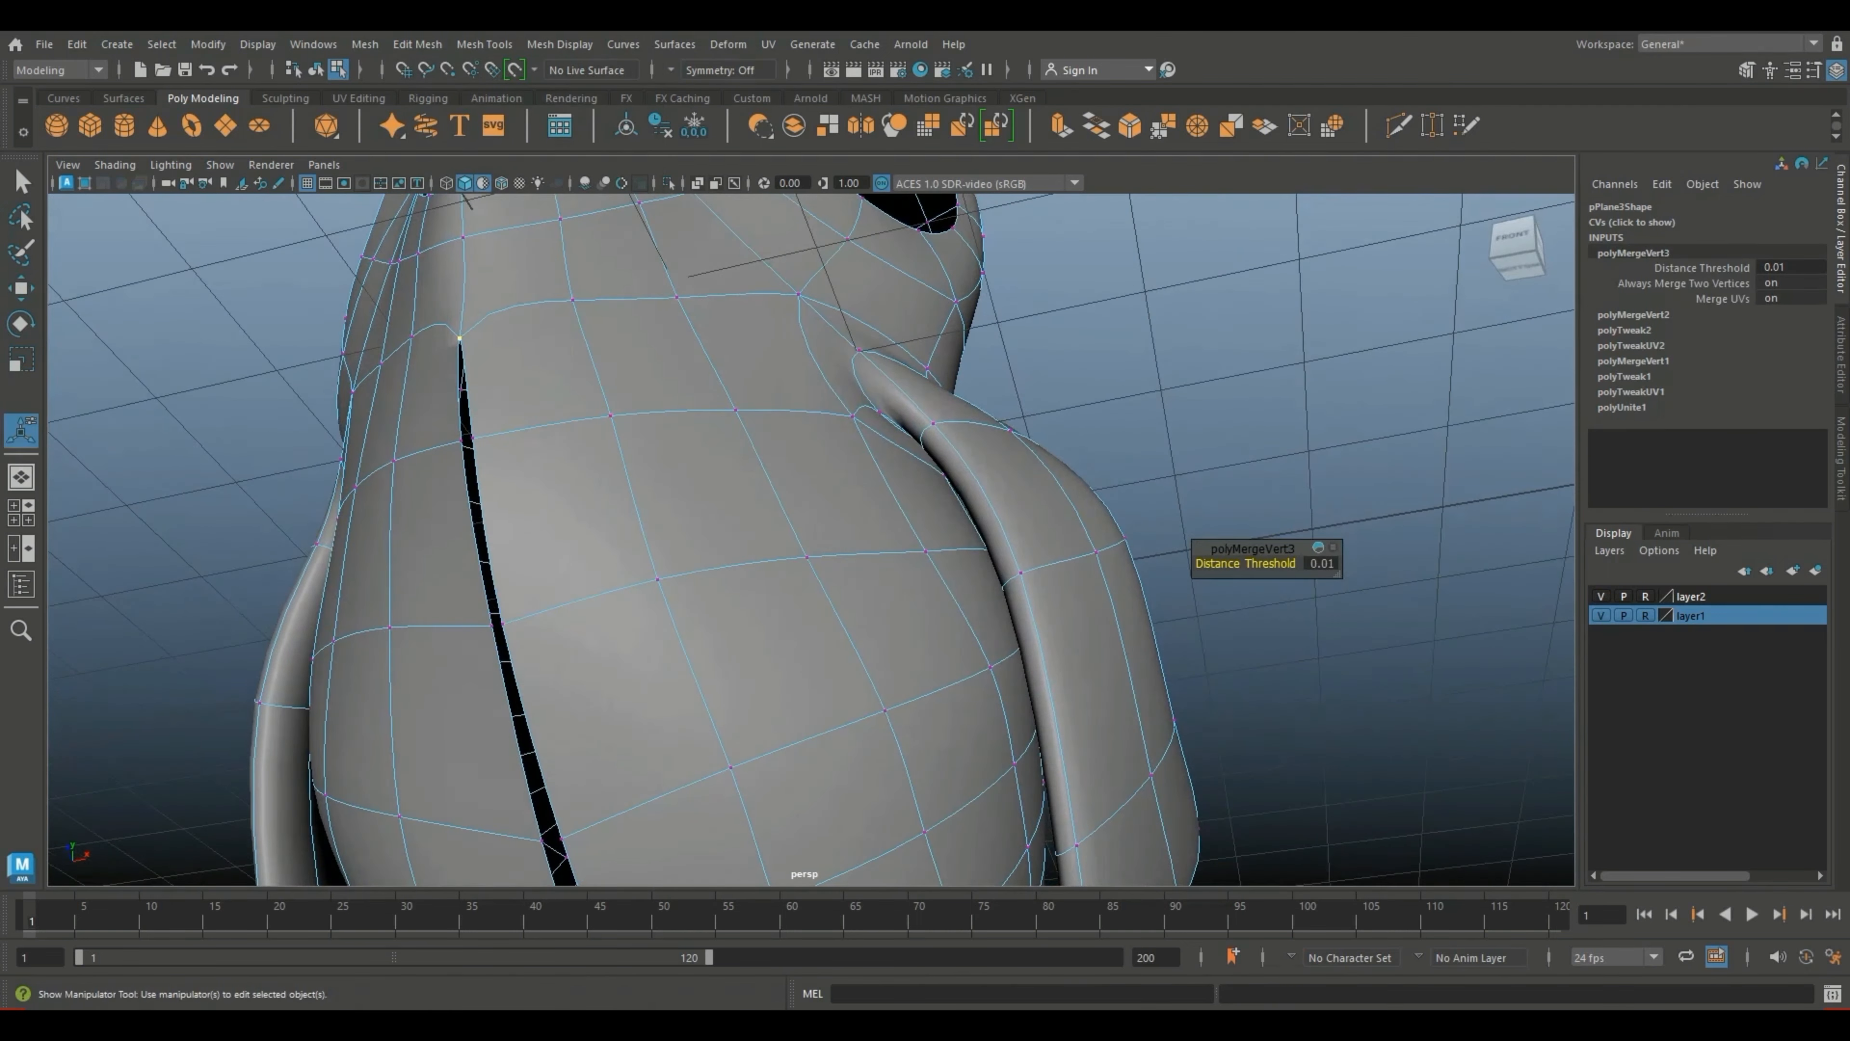
Step: Merge the next two vertex pairs down the chest seam
left_click_drag(490, 421, 450, 456)
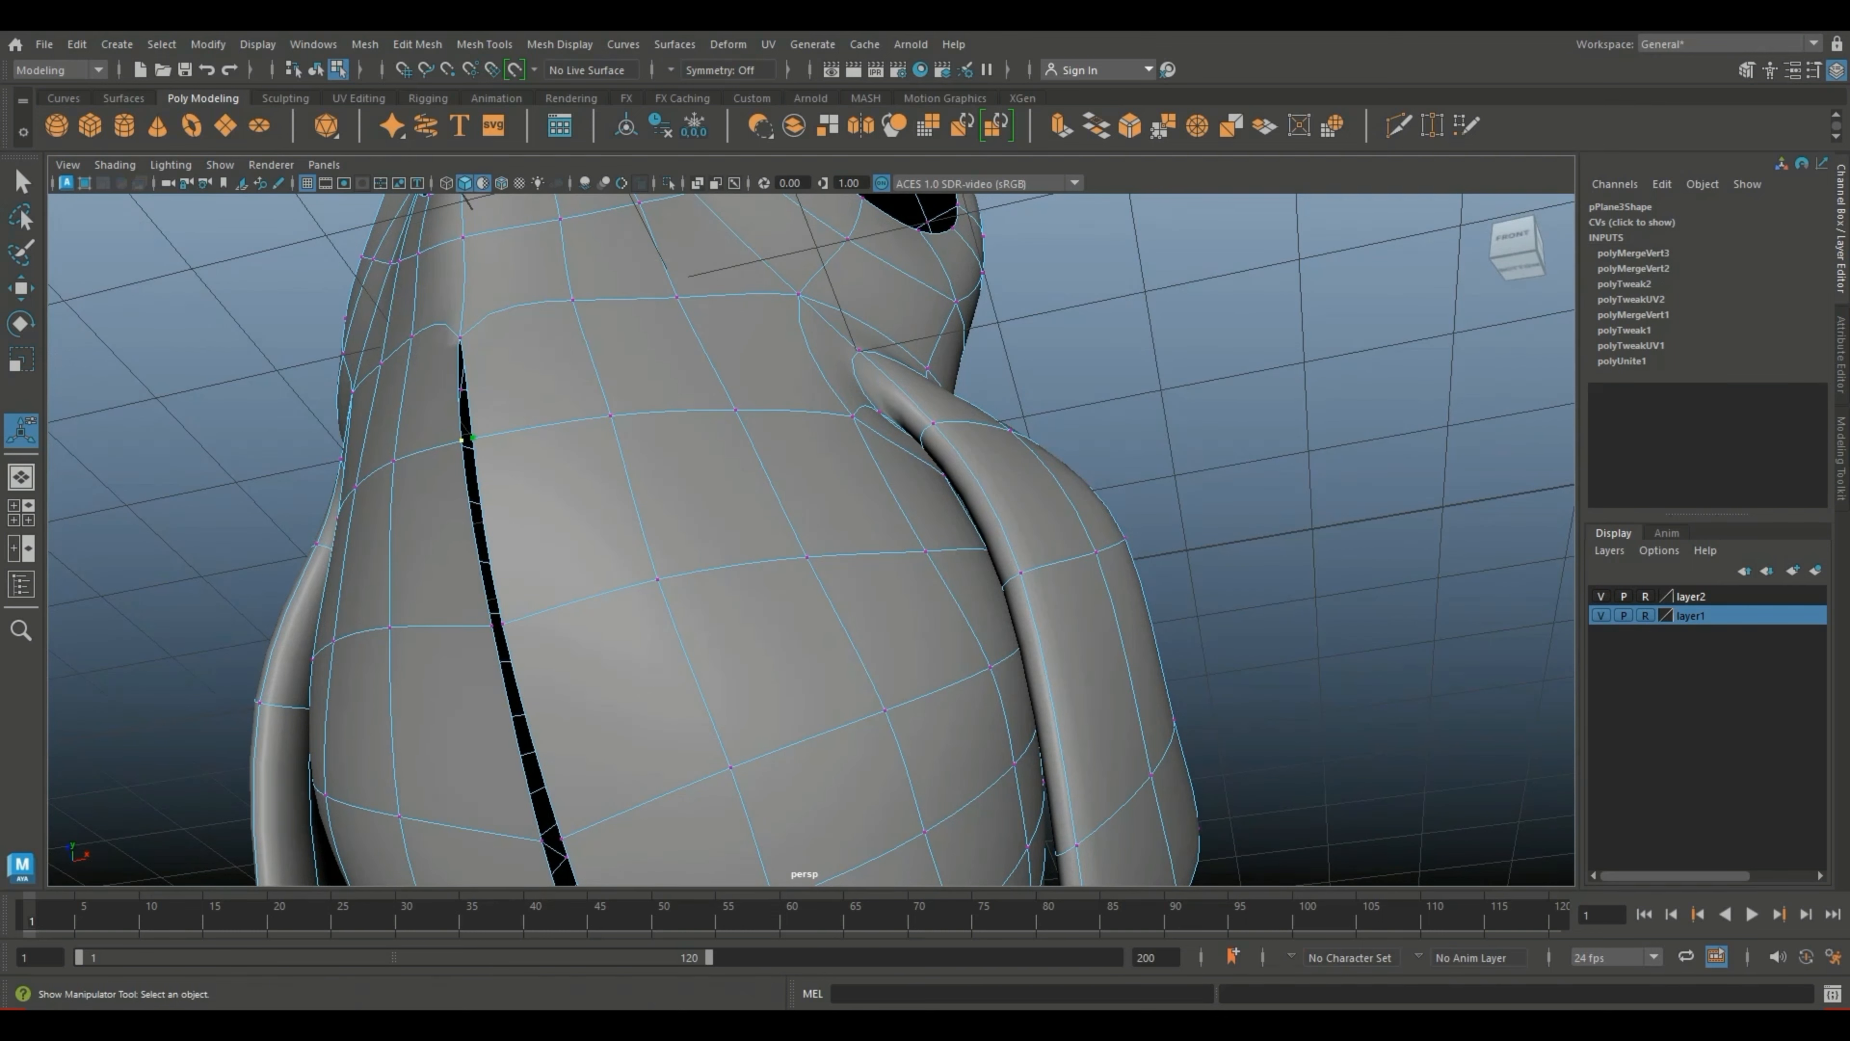
key("g")
left_click_drag(519, 608, 479, 642)
key("g")
scroll(811, 540, "down", 3)
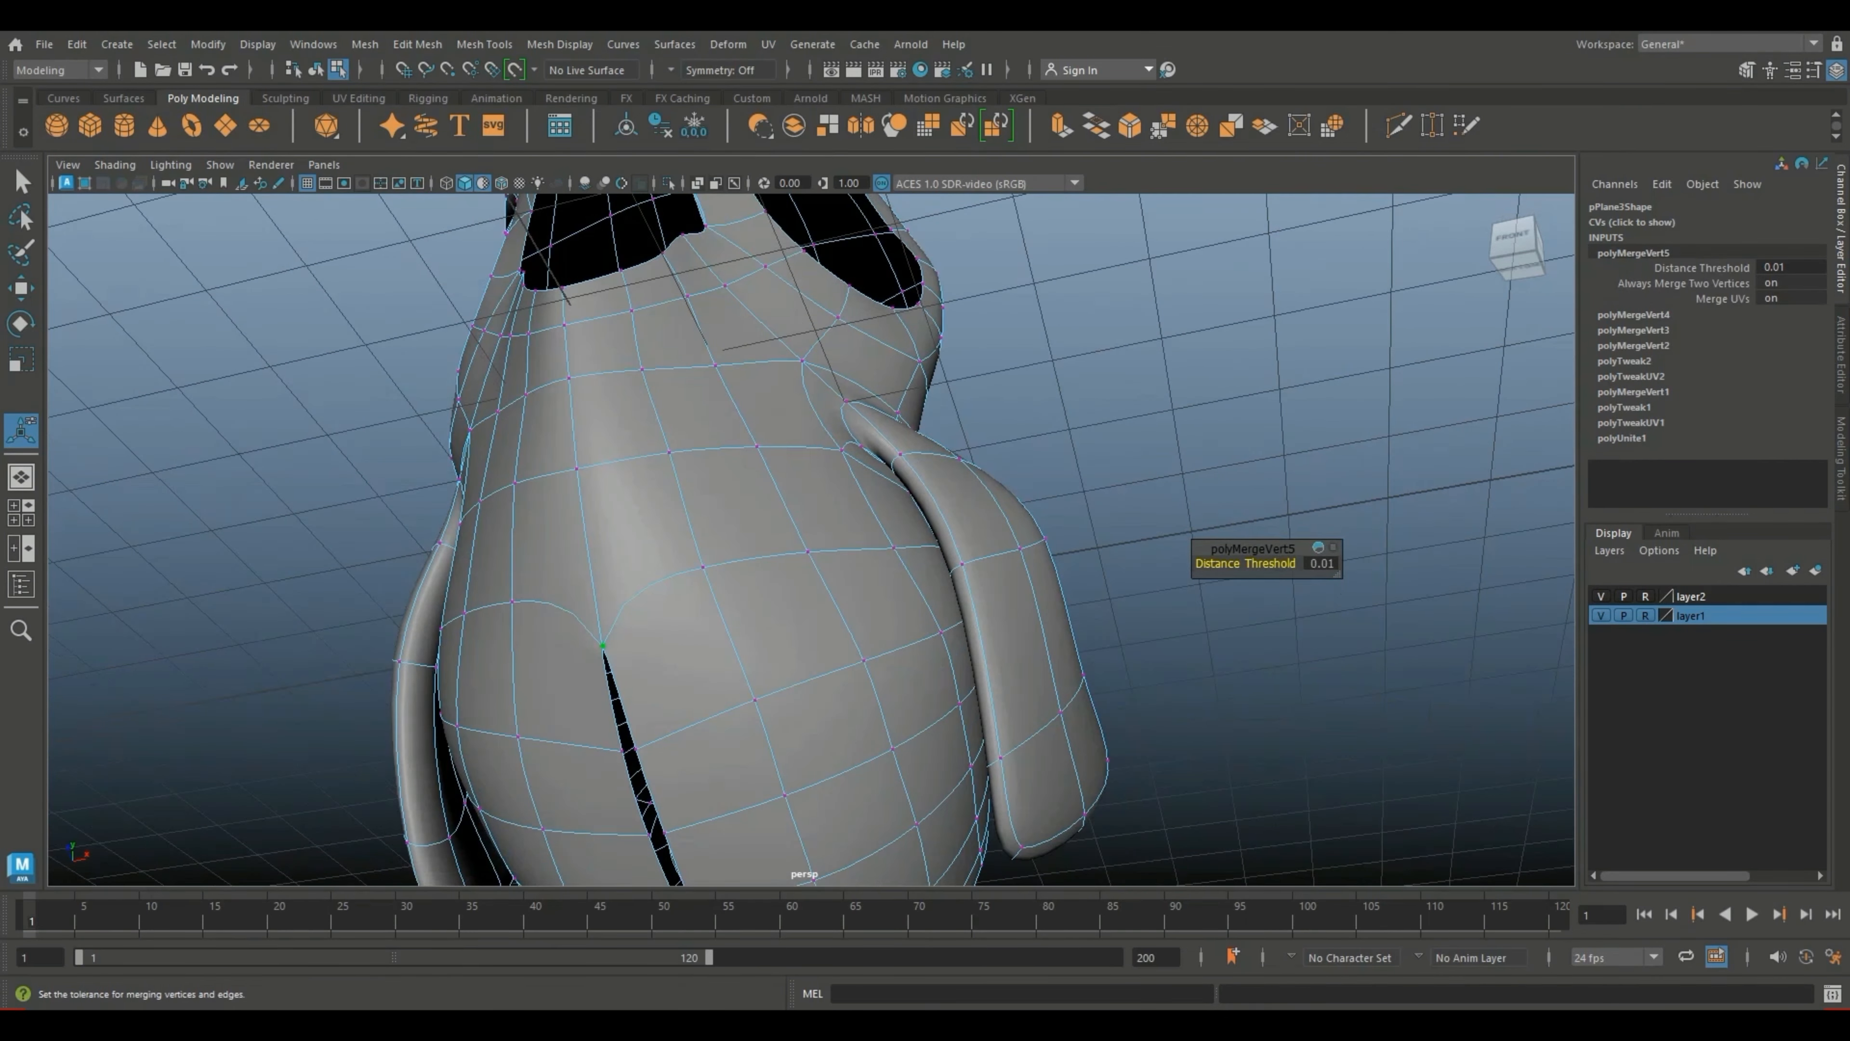
Step: Merge the next open vertex pair on the belly seam, just below the last welded point
middle_click_drag(608, 647, 545, 501, "alt")
scroll(568, 518, "up", 4)
middle_click_drag(600, 556, 669, 464, "alt")
left_click_drag(484, 533, 430, 569)
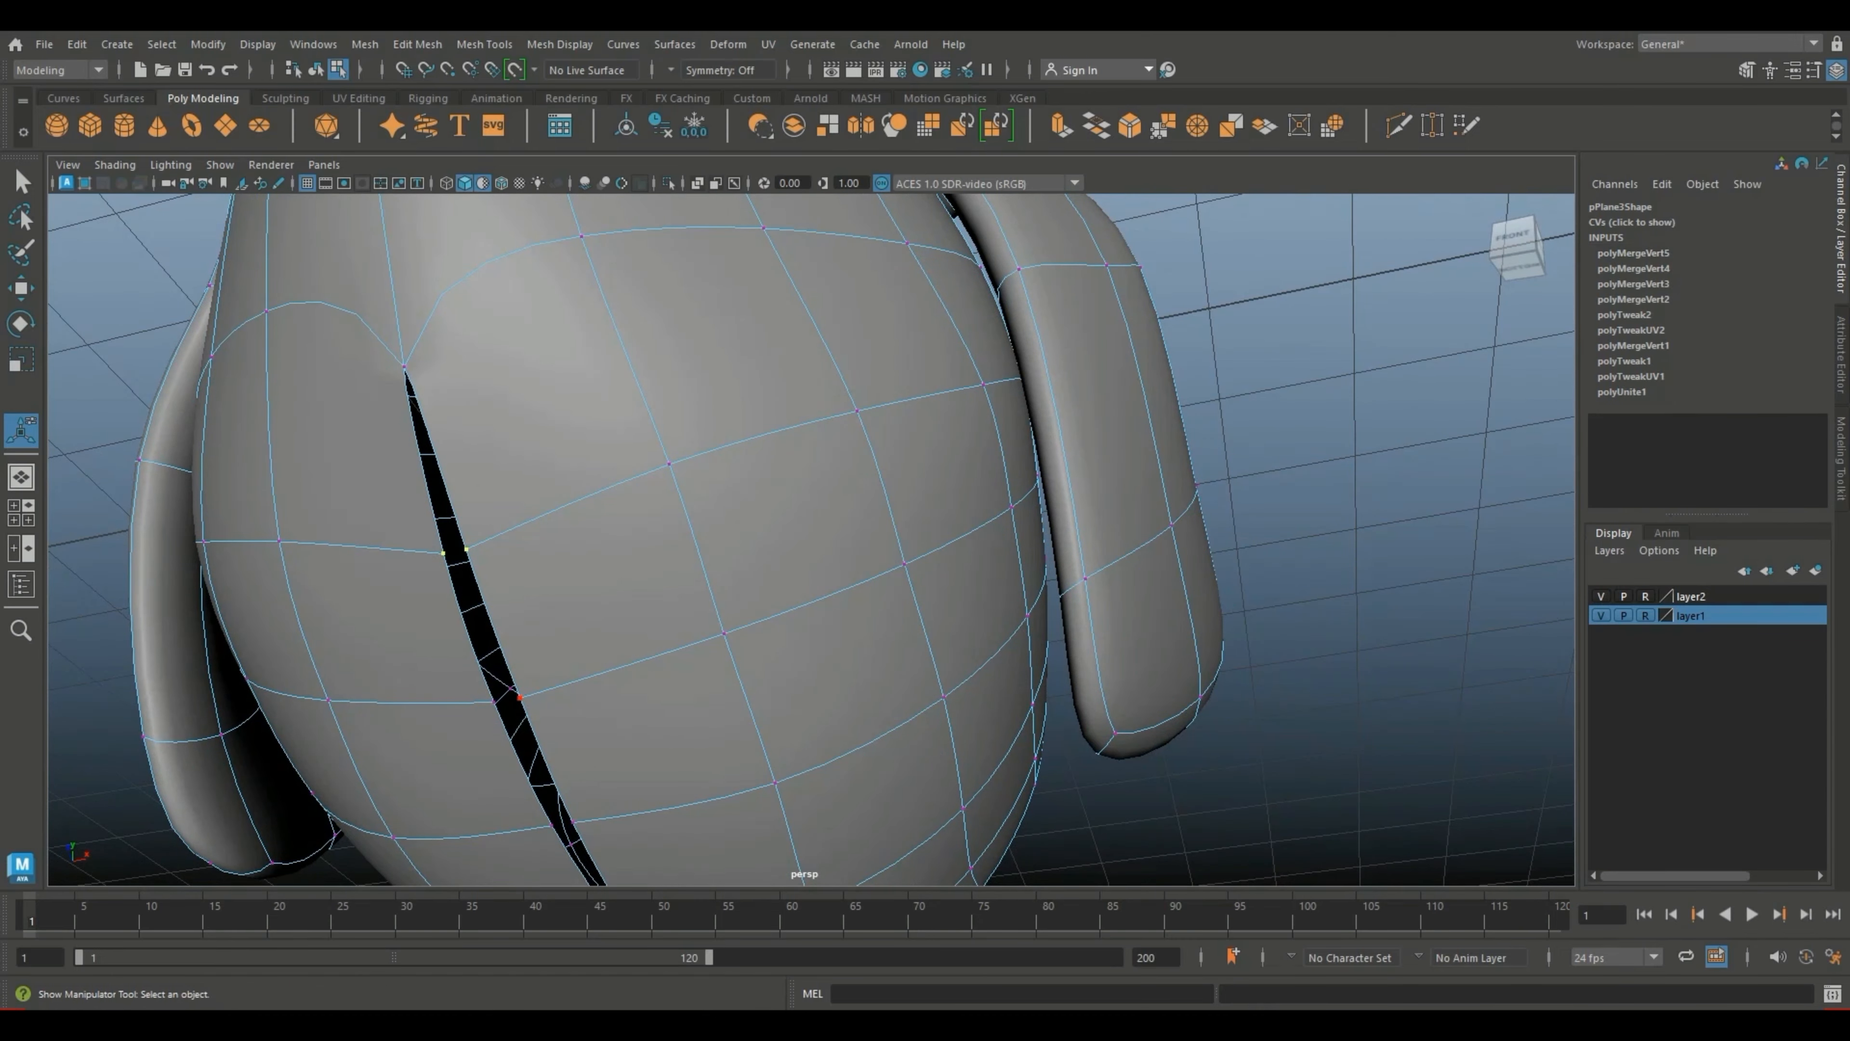
key("g")
left_click_drag(535, 744, 599, 674, "alt")
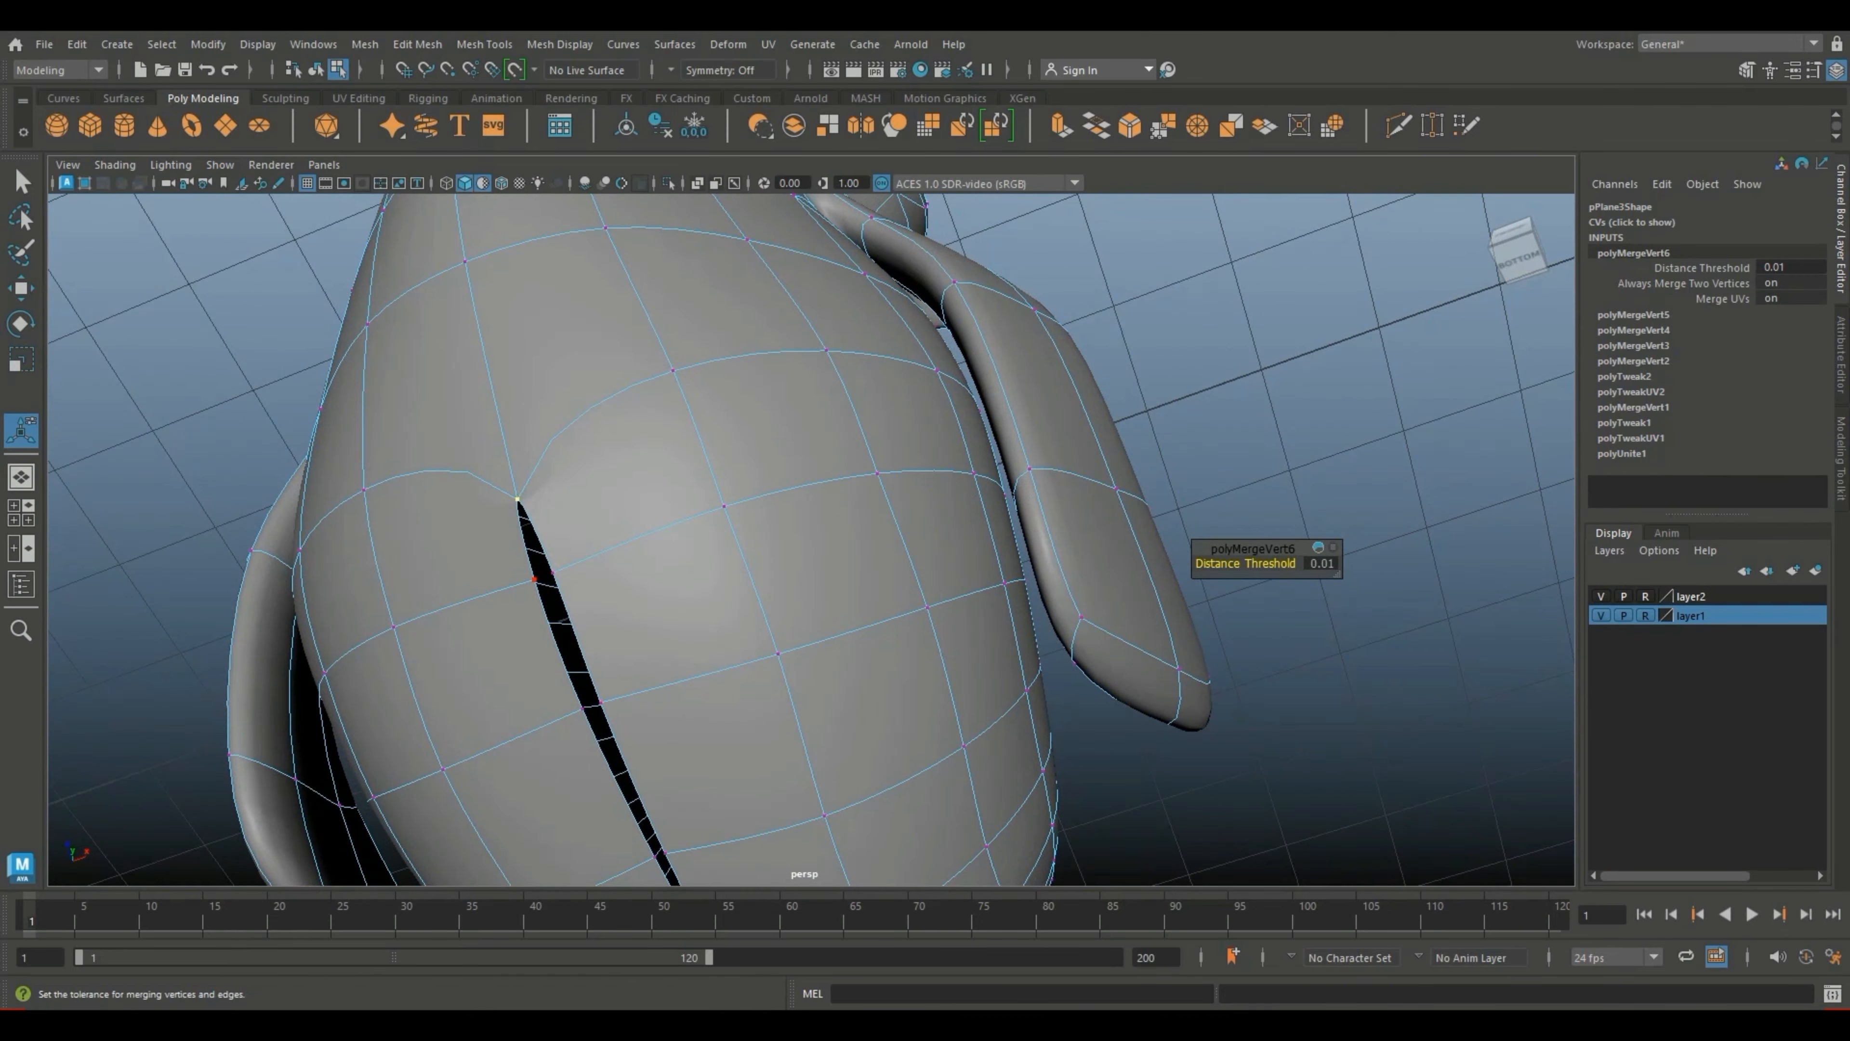
Step: Merge the following two vertex pairs down the belly seam
scroll(536, 581, "up", 3)
left_click_drag(396, 586, 454, 606)
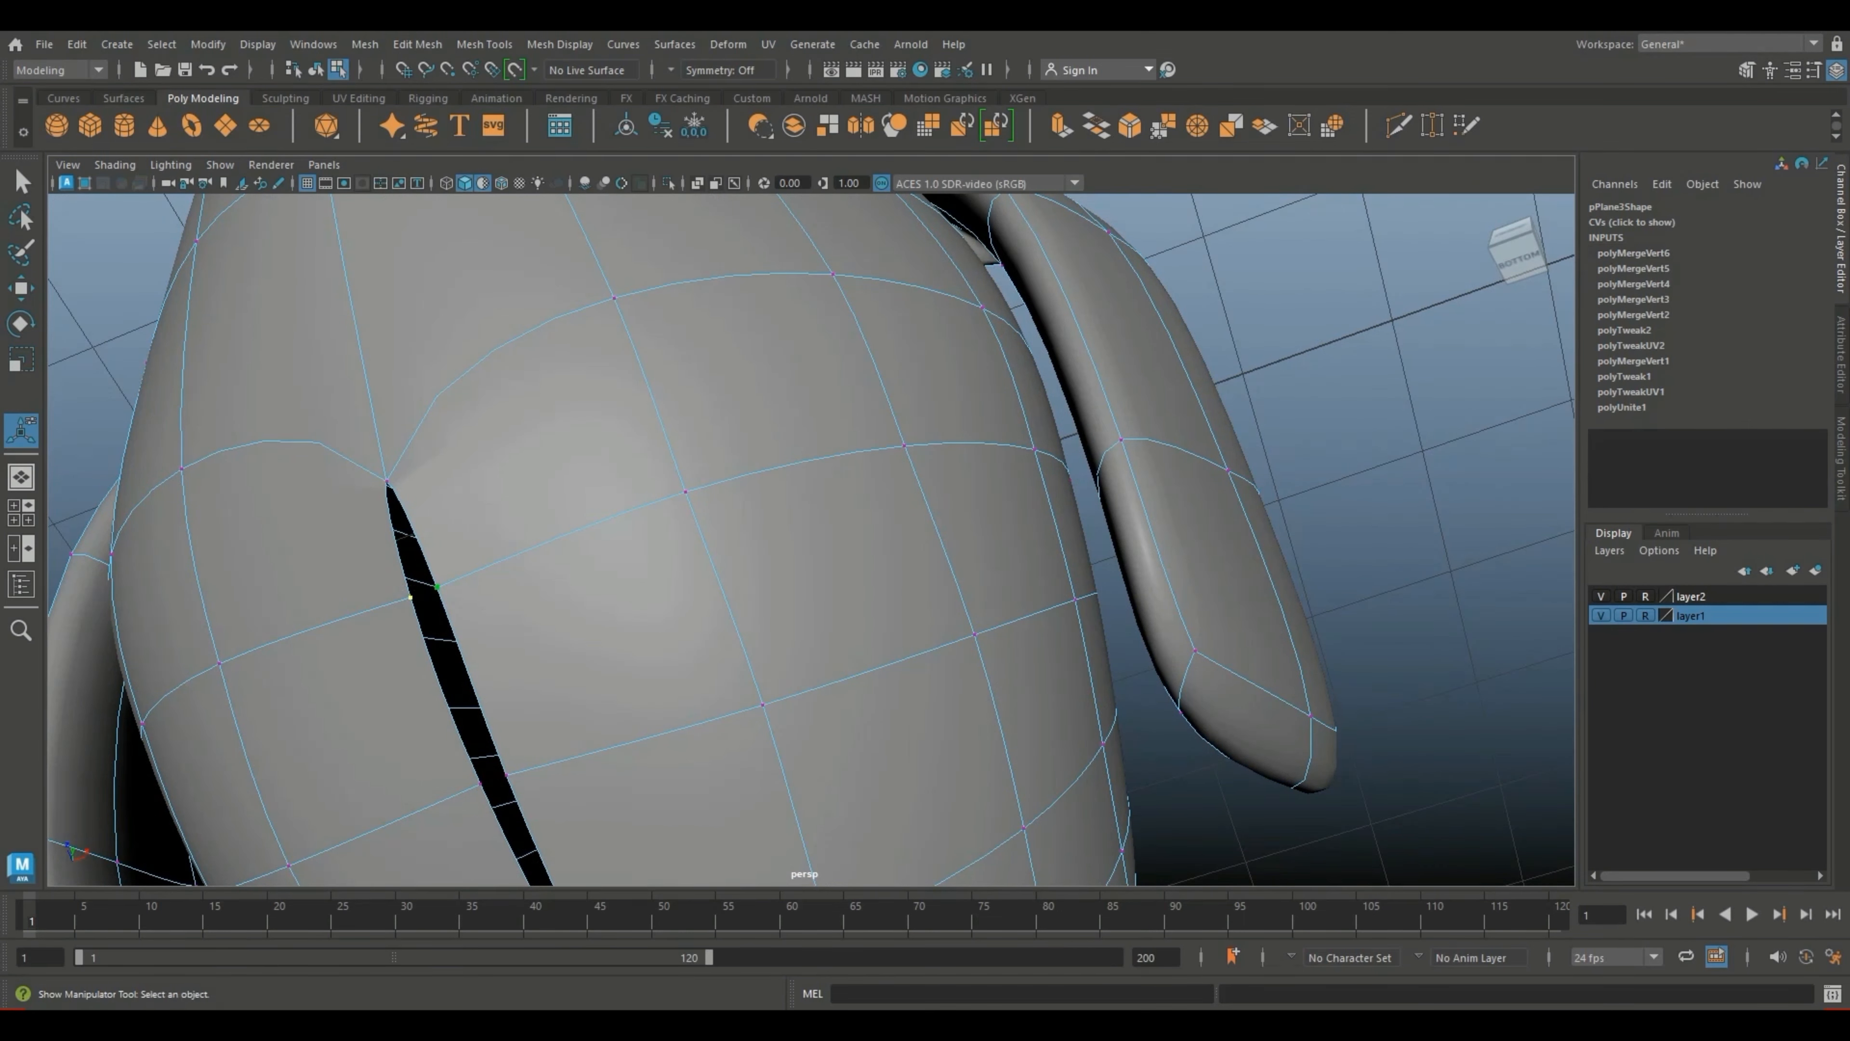
key("g")
scroll(539, 598, "down", 3)
mouse_move(582, 656)
left_mouse_down("alt")
mouse_move(561, 616)
mouse_move(598, 627)
left_mouse_up("alt")
key("g")
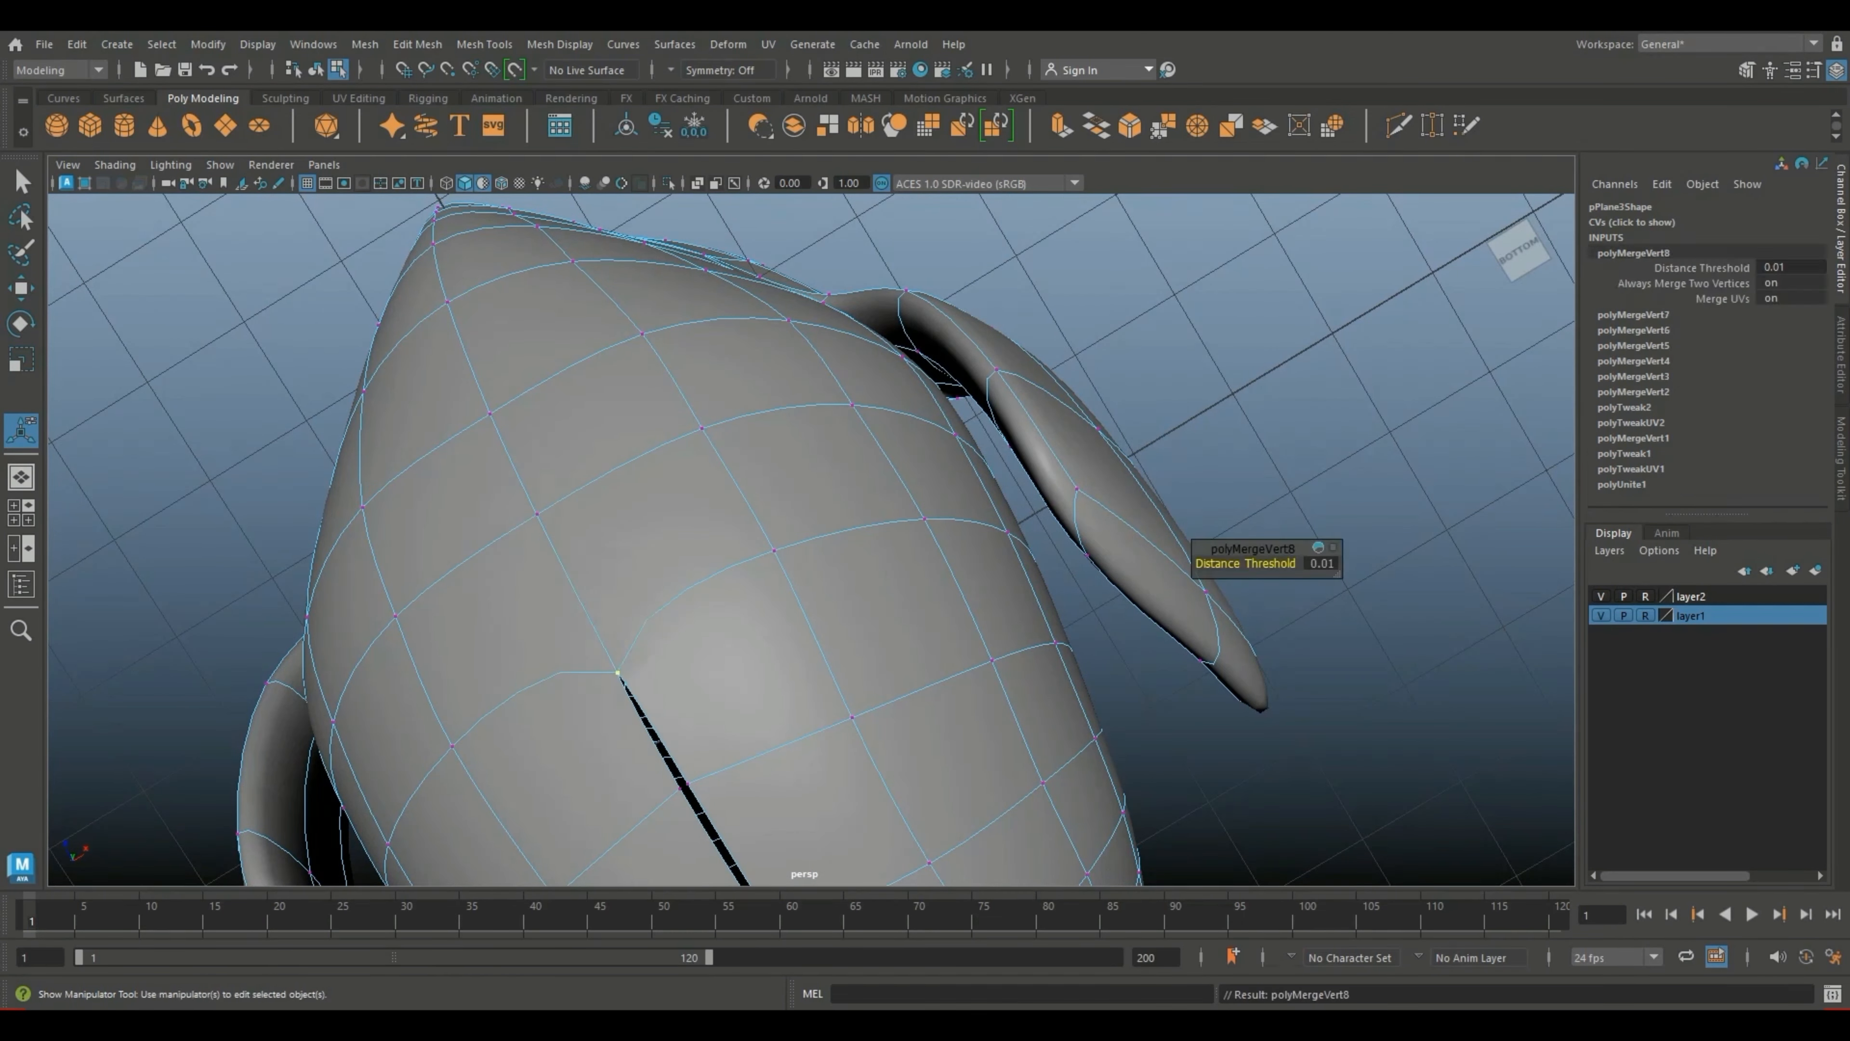
Step: Merge the next two vertex pairs on the lower belly seam
scroll(641, 627, "down", 3)
middle_click_drag(765, 674, 728, 471, "alt")
scroll(682, 578, "up", 6)
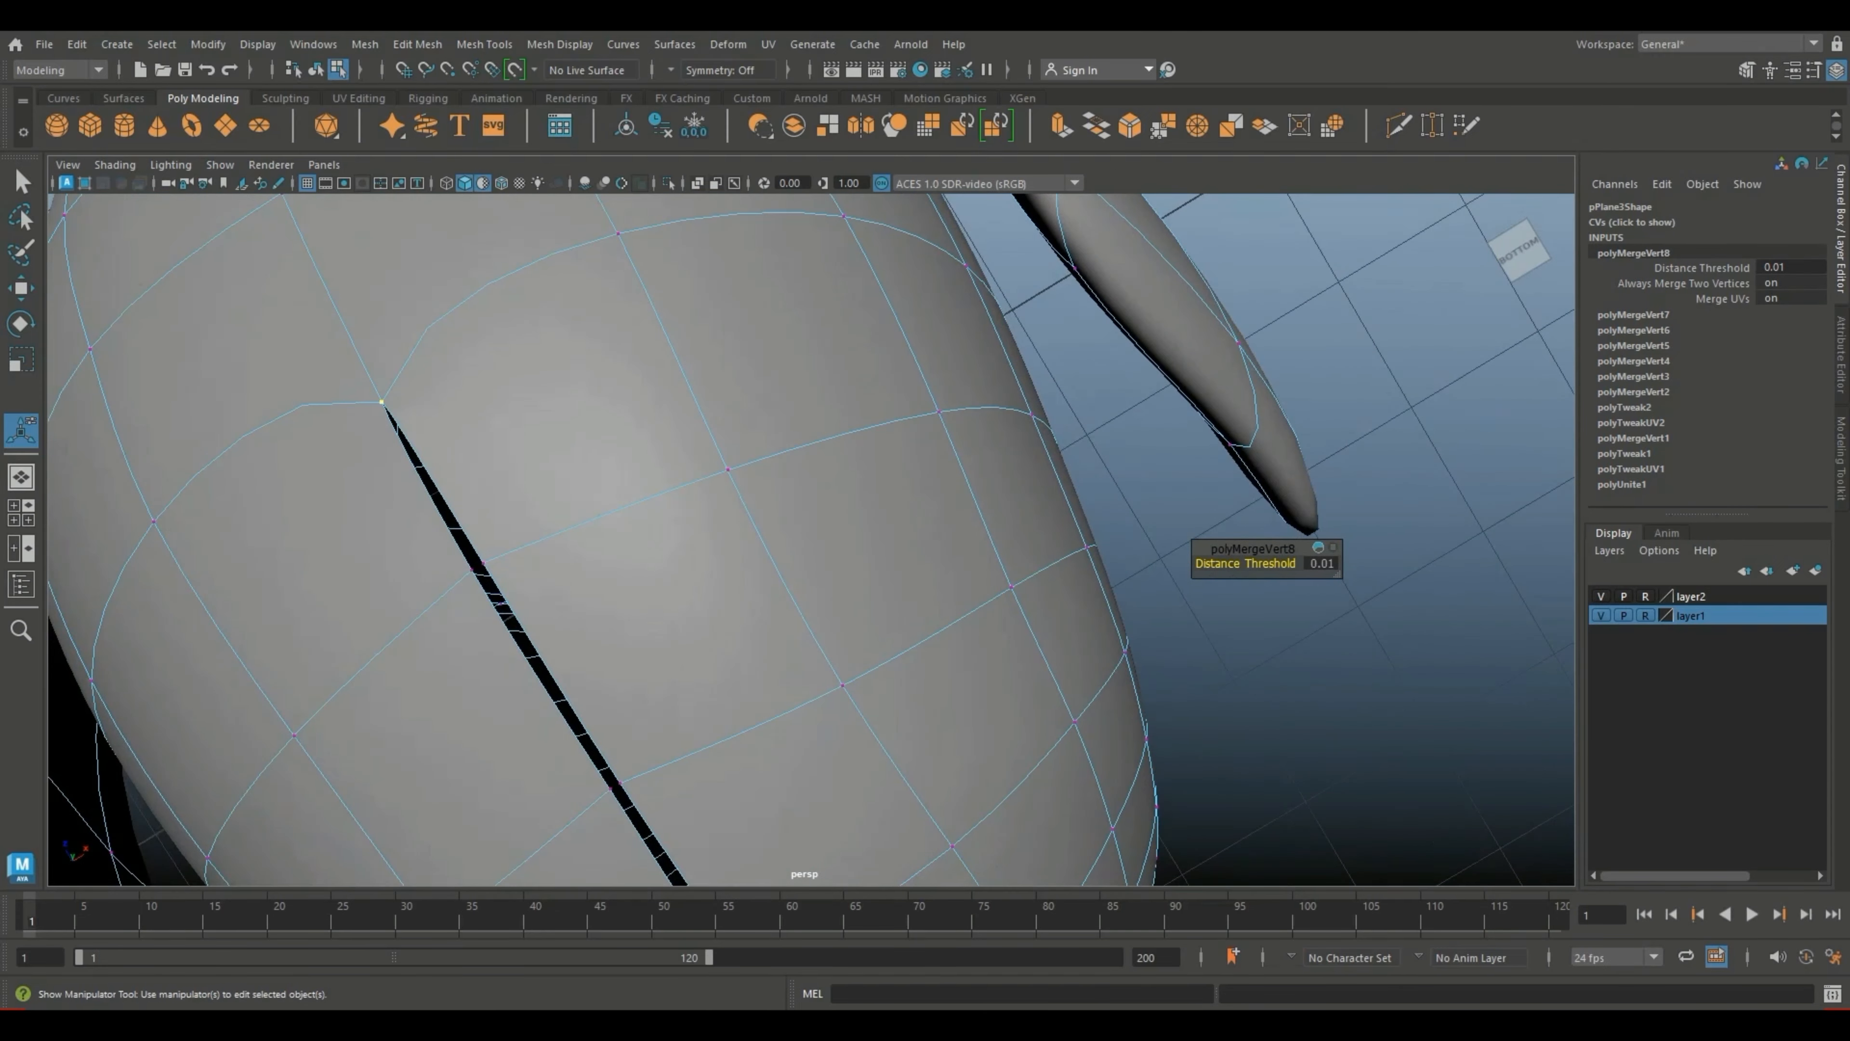
left_click_drag(459, 551, 494, 577)
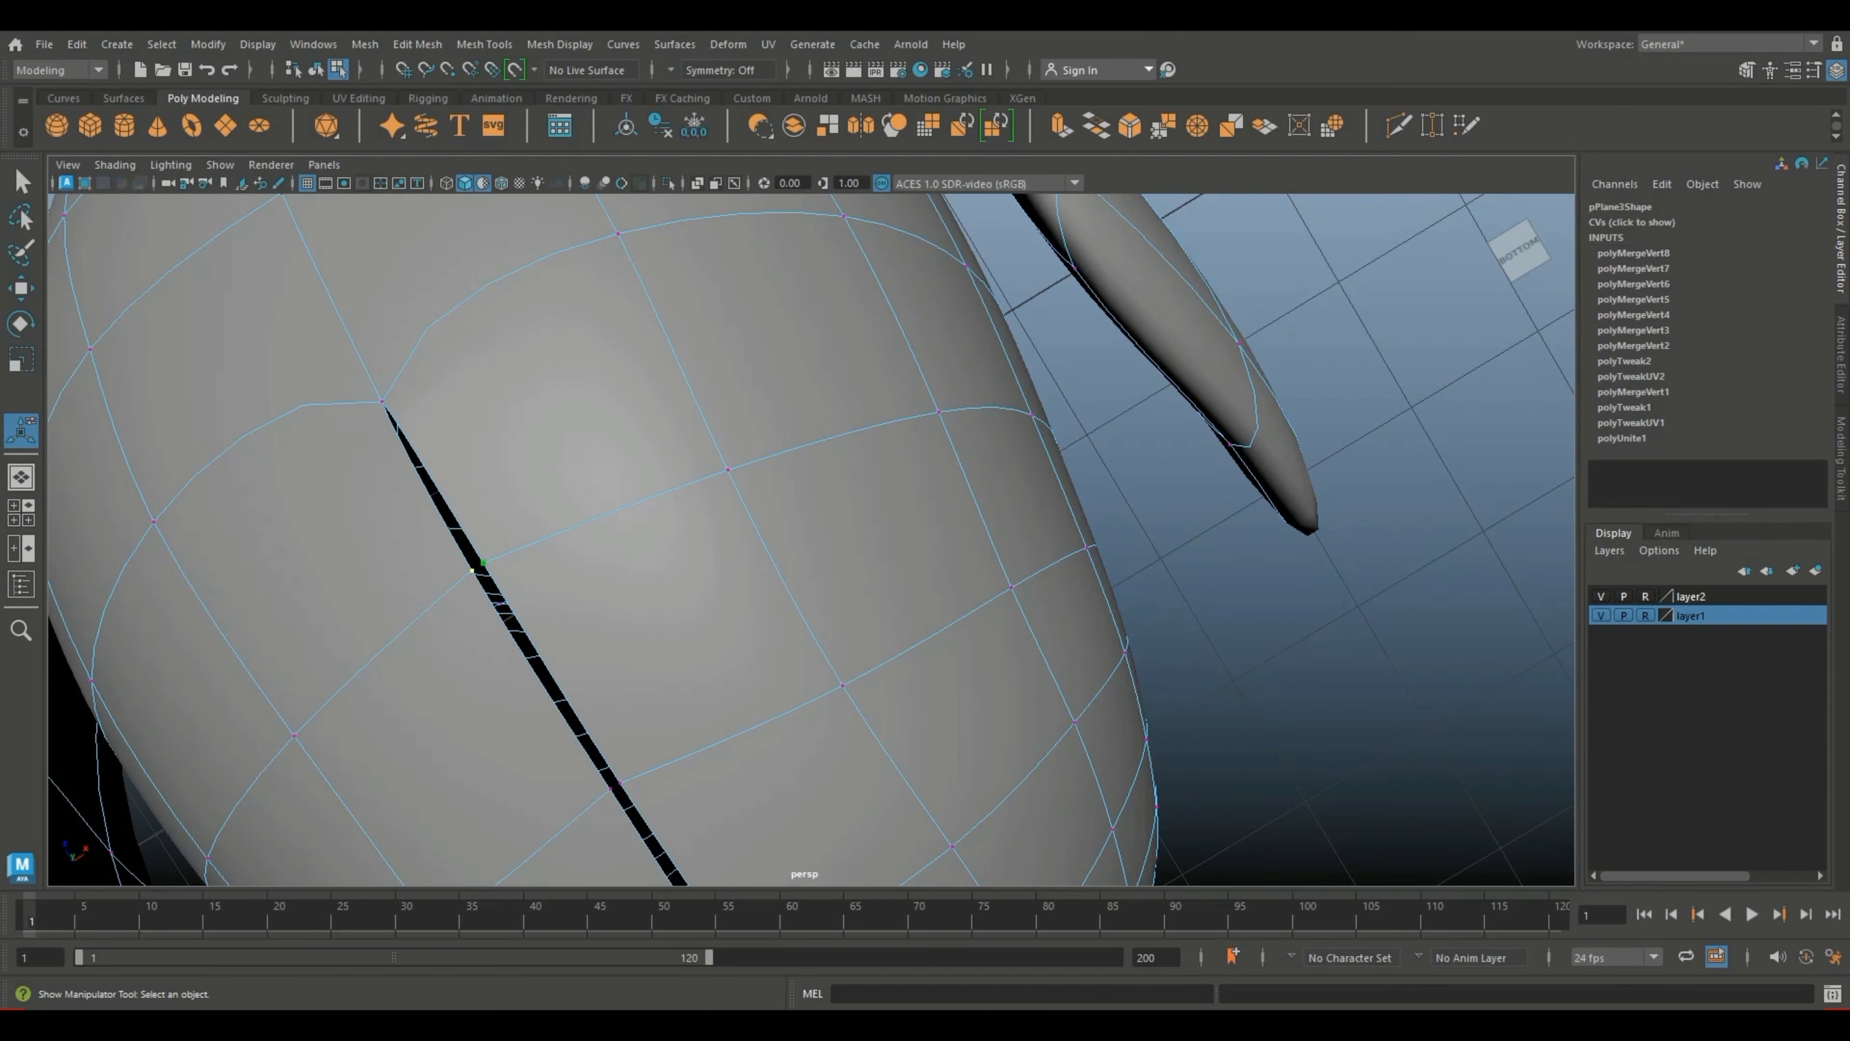
key("g")
middle_click_drag(583, 699, 504, 453, "alt")
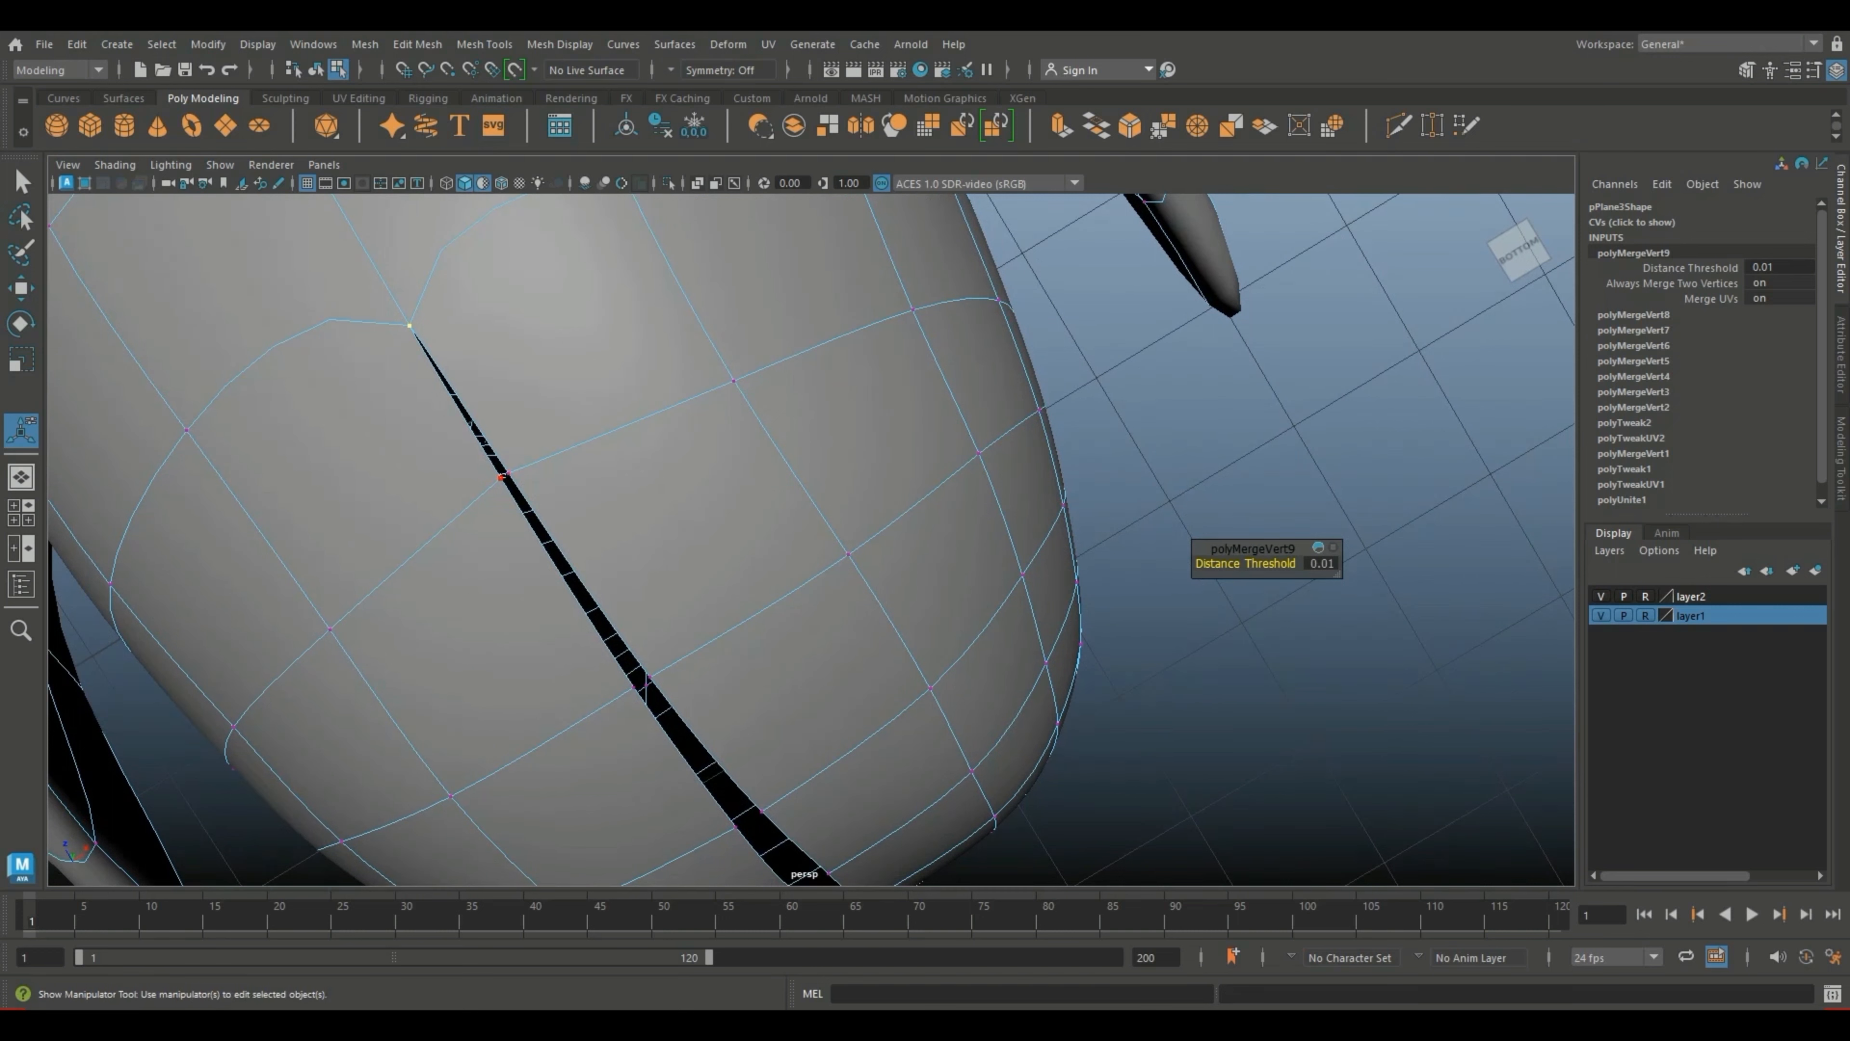
left_click(502, 476)
key("g")
Step: Merge two more vertex pairs where the seam curves around the underside of the body
scroll(514, 487, "up", 5)
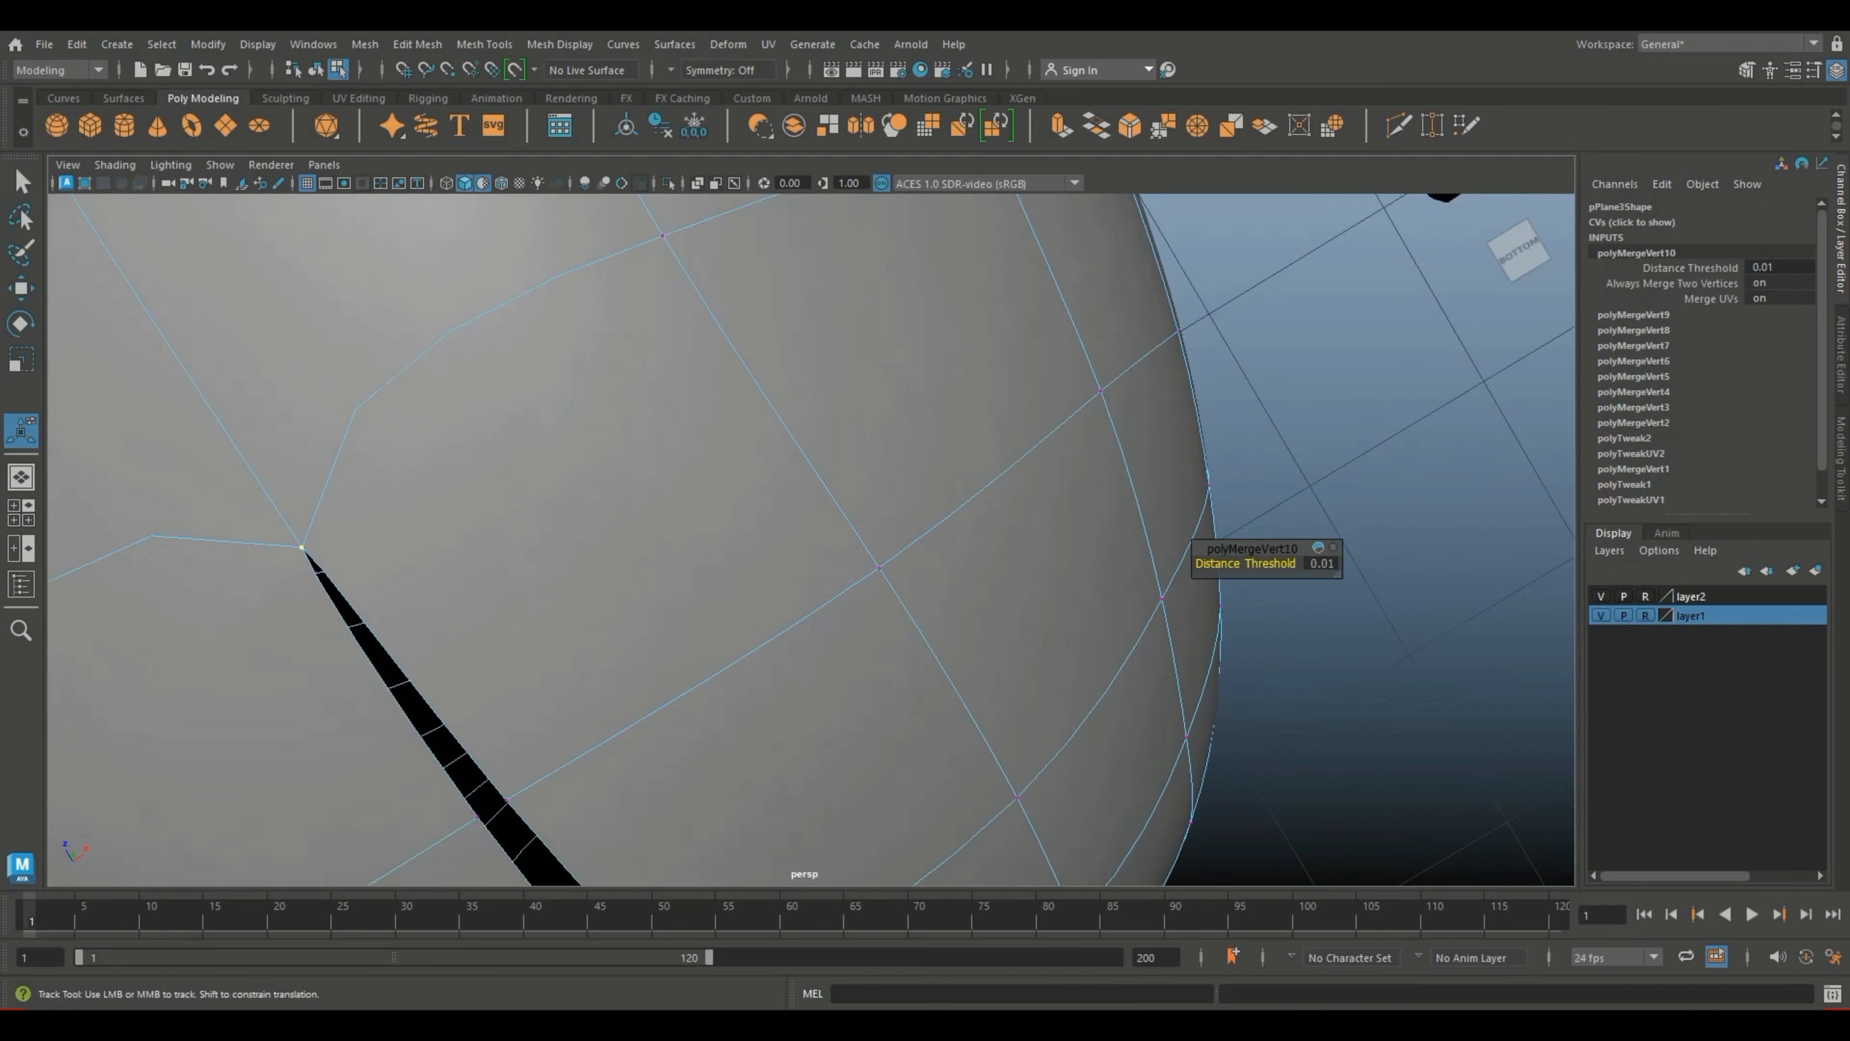
middle_click_drag(513, 809, 460, 556, "alt")
left_click_drag(420, 552, 520, 503)
key("g")
scroll(465, 578, "down", 5)
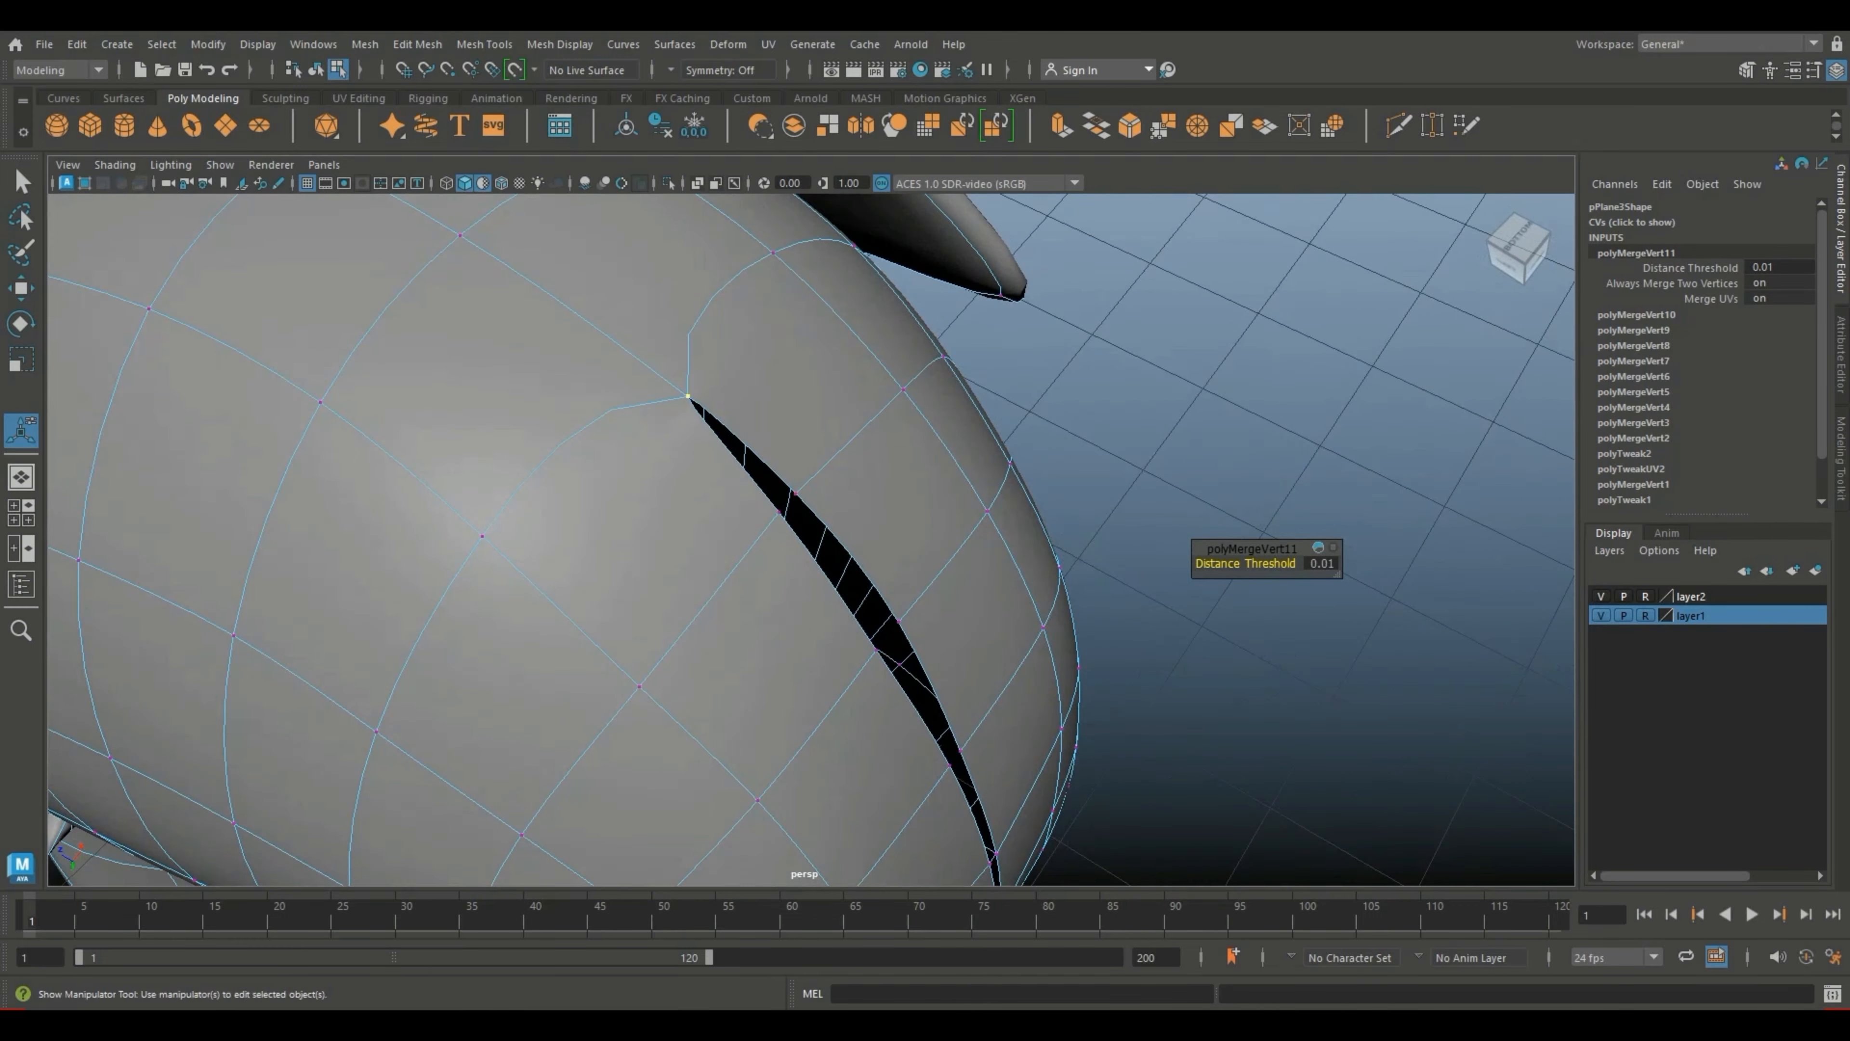
left_click_drag(772, 481, 800, 517)
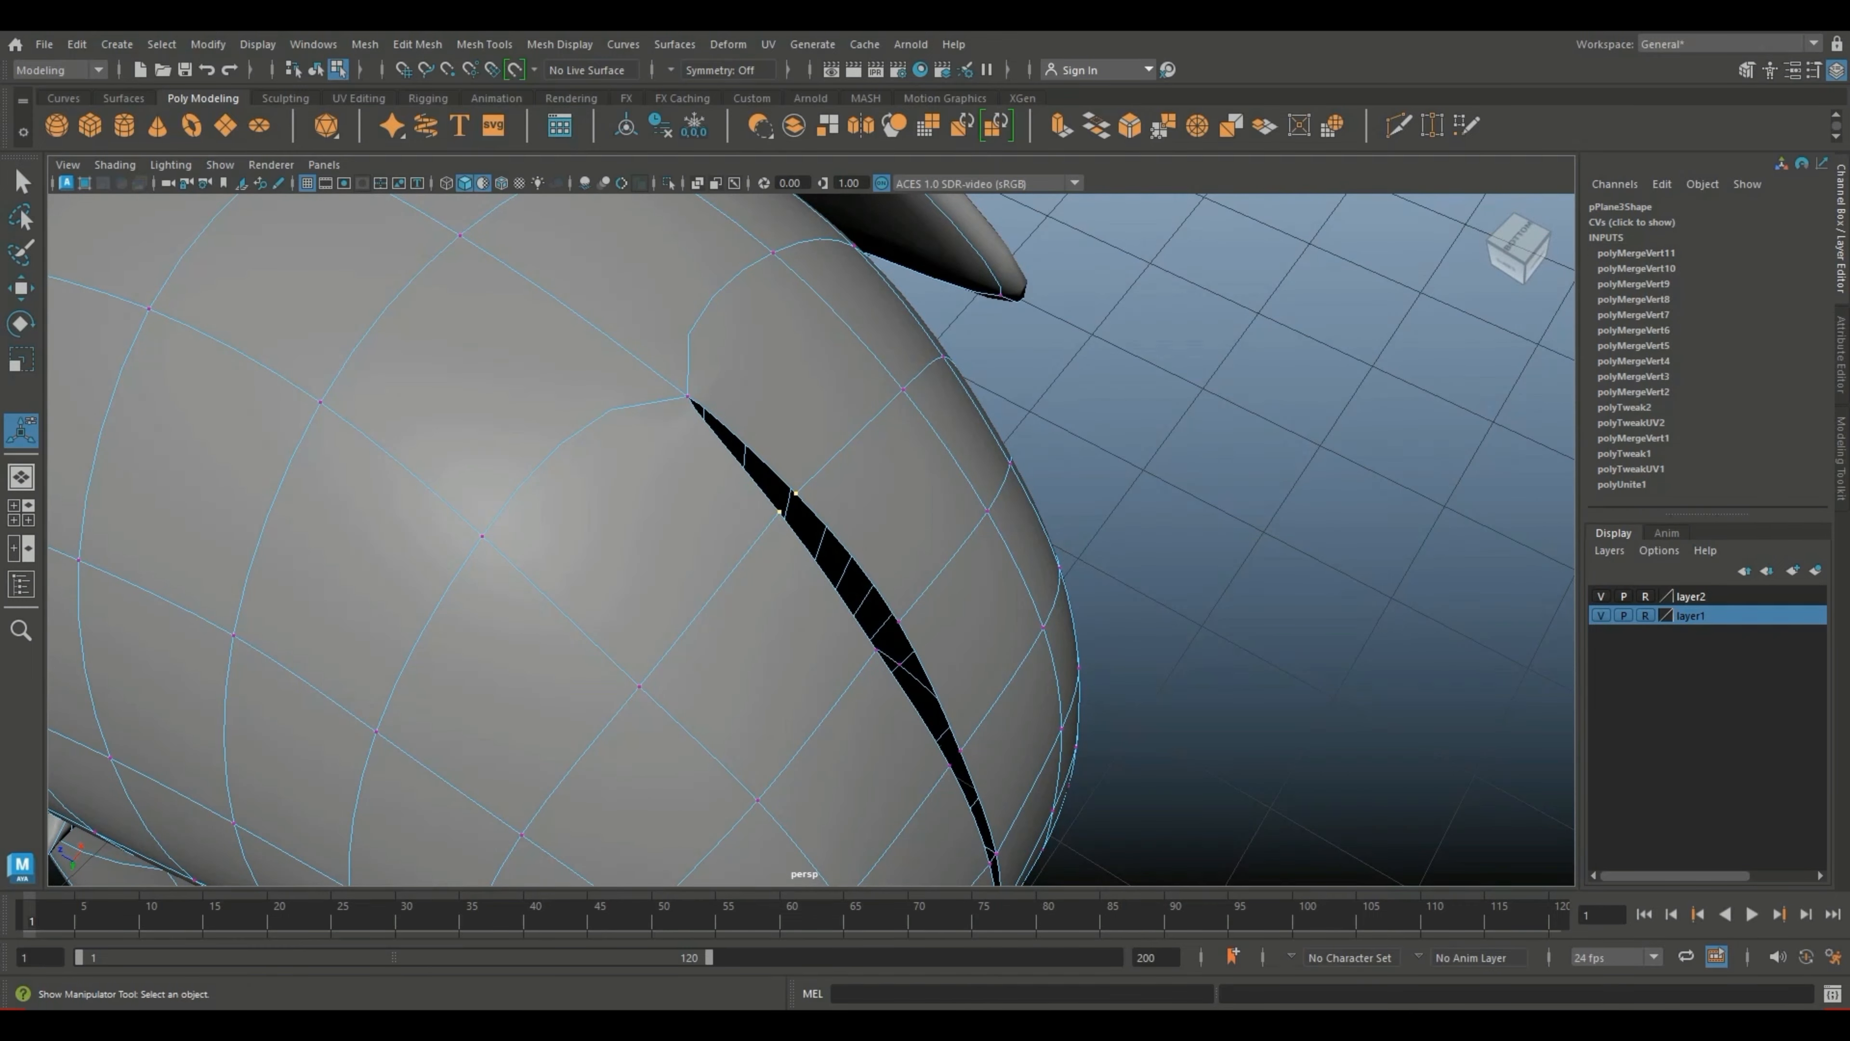
key("g")
Step: Merge the next two vertex pairs along the underside seam toward the tail end
left_click_drag(898, 620, 863, 515, "alt")
left_click_drag(808, 459, 858, 491)
key("f")
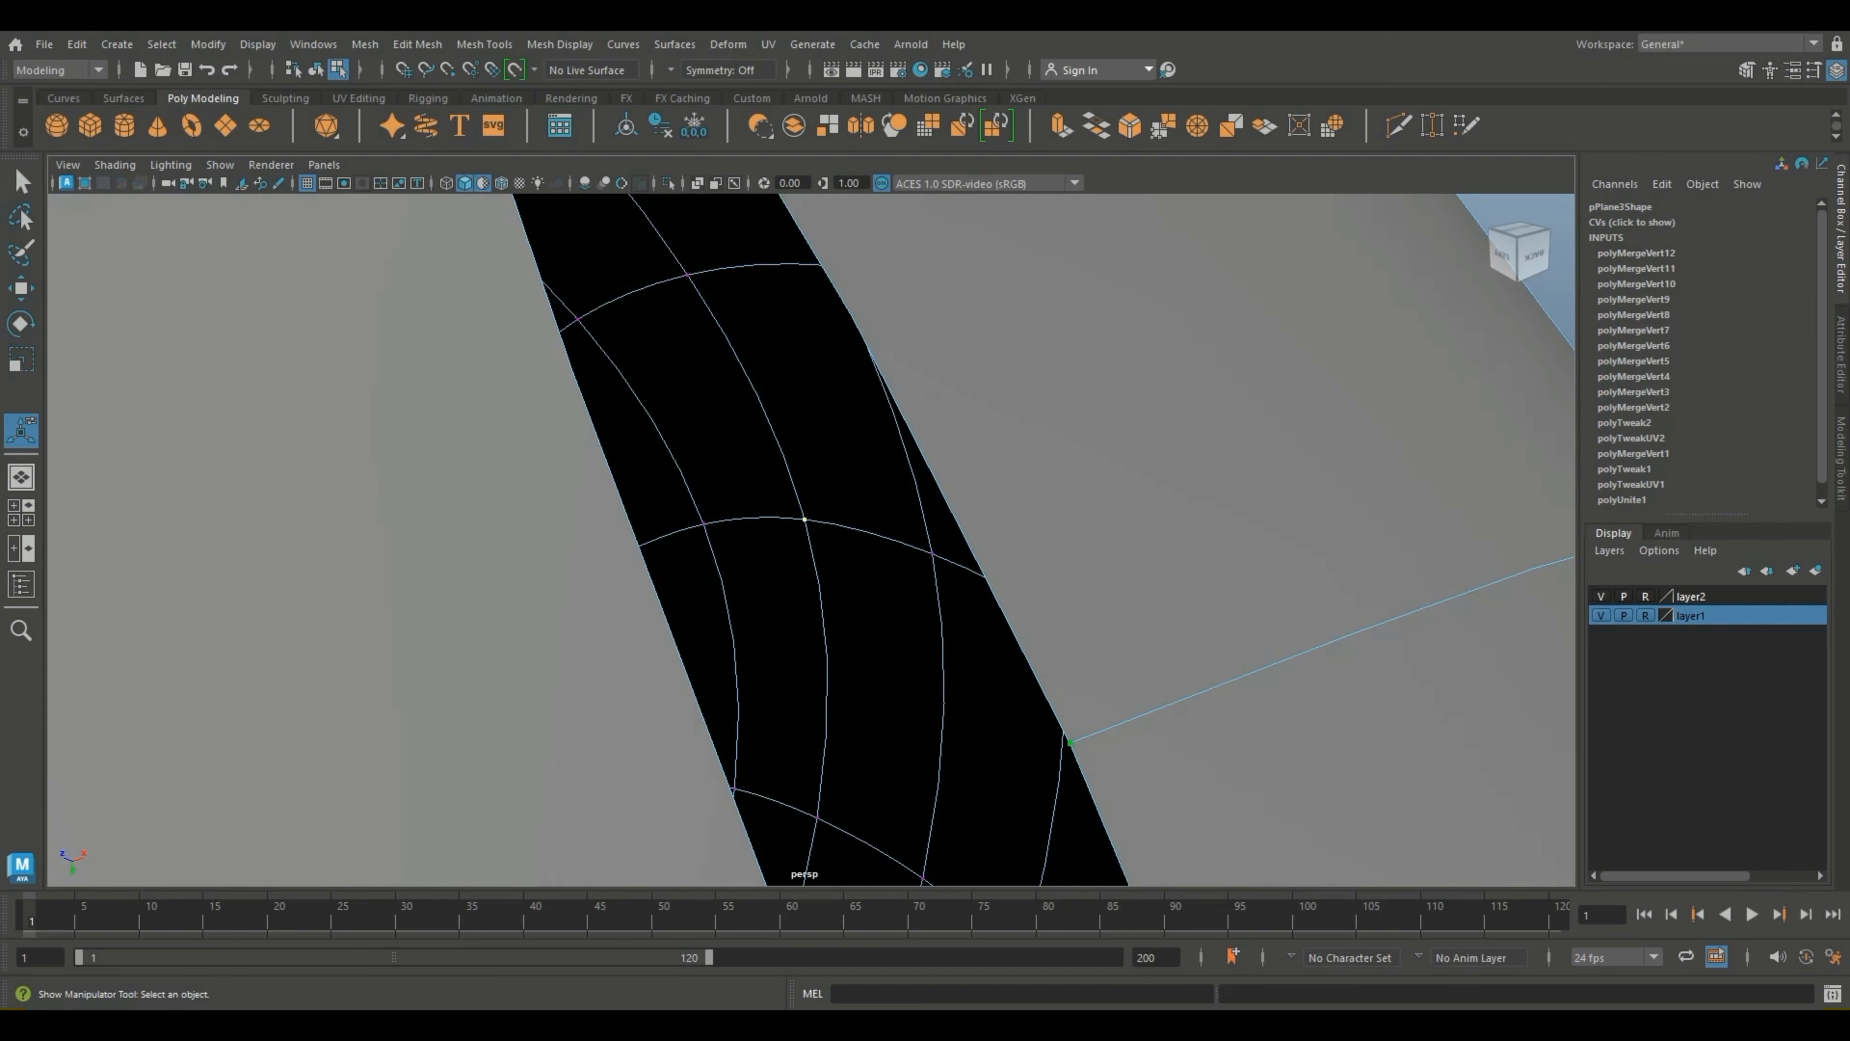
scroll(859, 491, "down", 5)
left_click(859, 503)
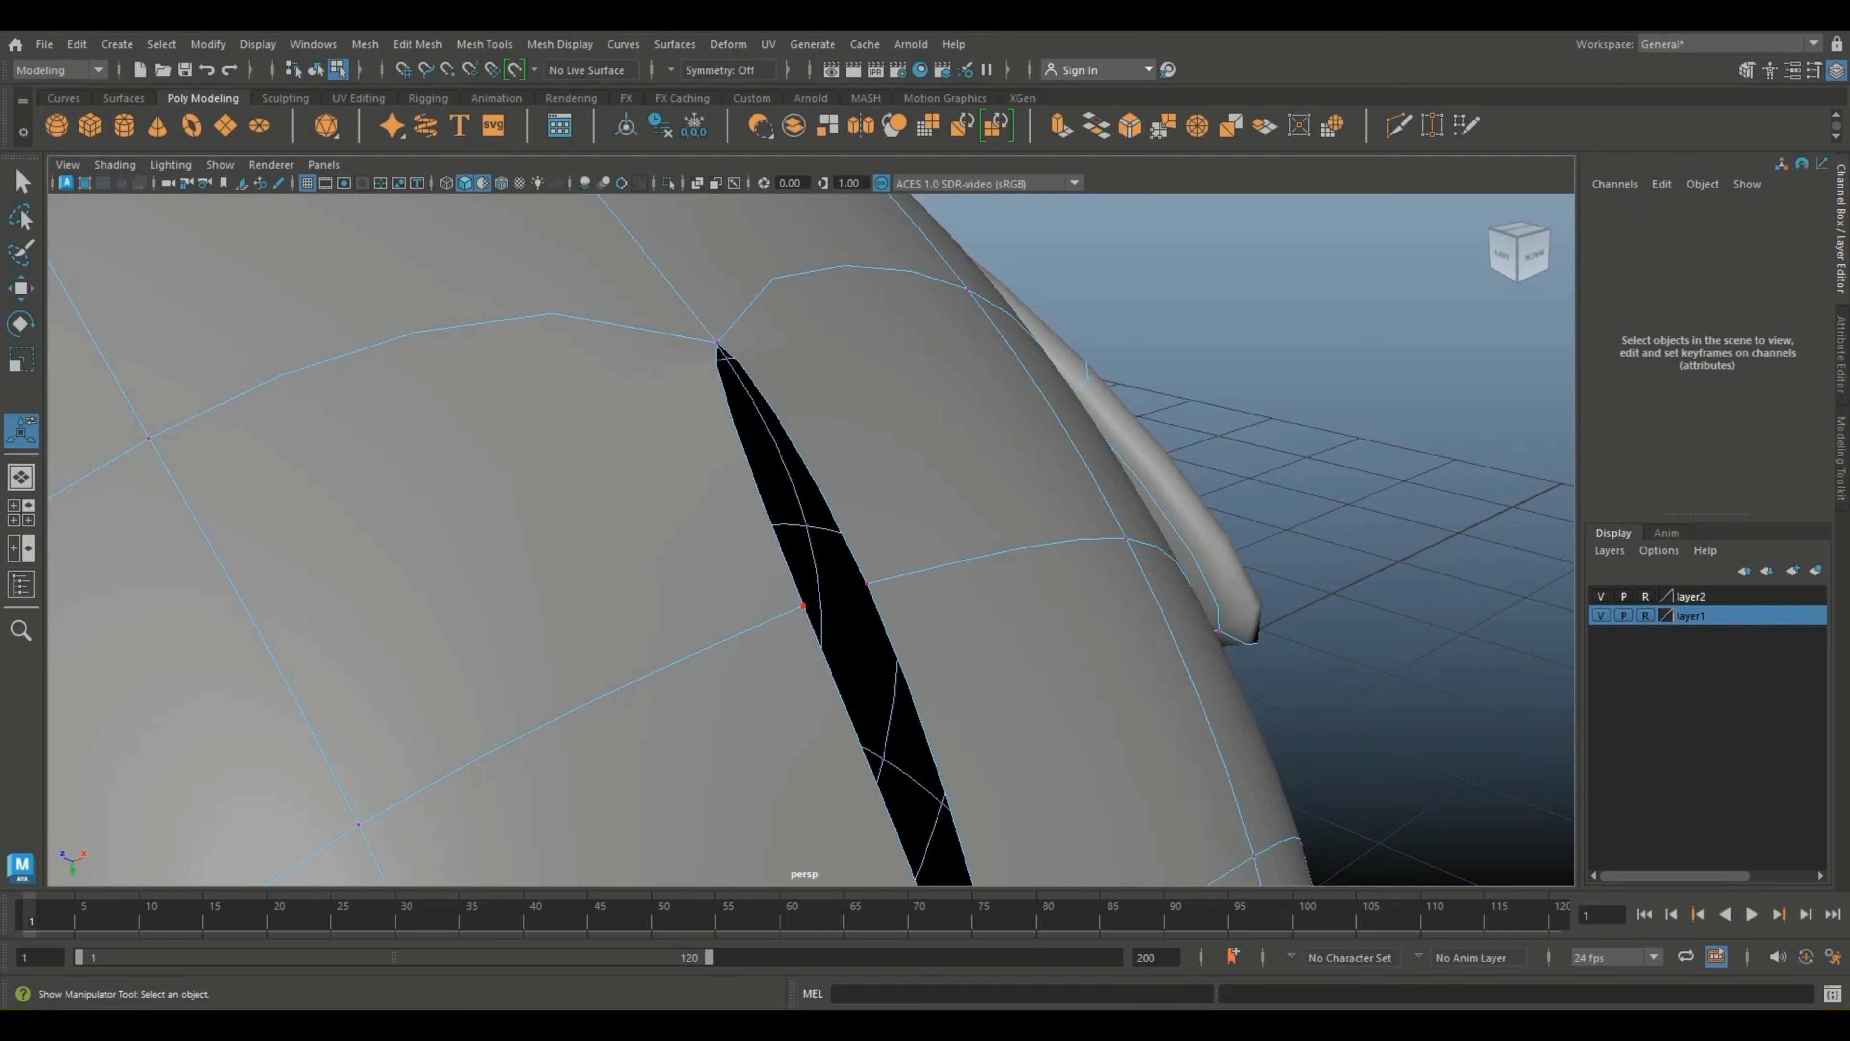
left_click(803, 605)
key("g")
scroll(867, 583, "down", 3)
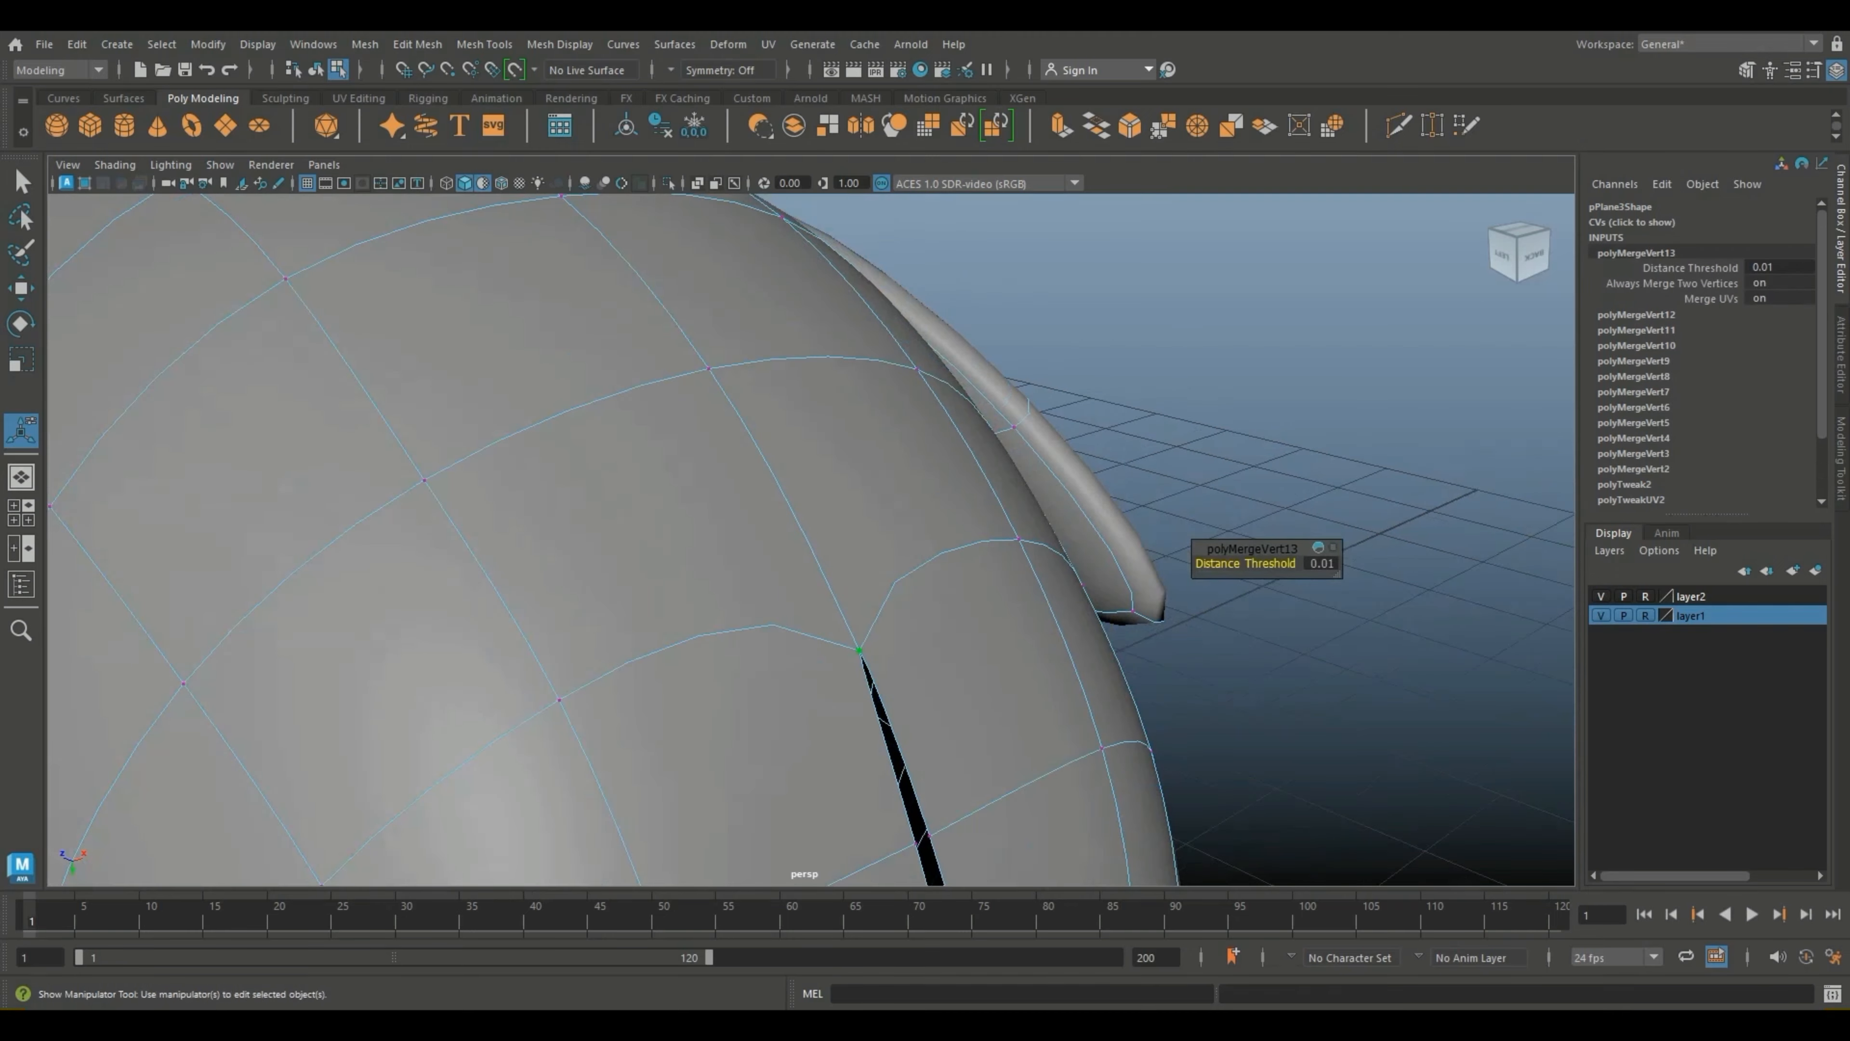
left_click_drag(860, 590, 809, 350, "alt")
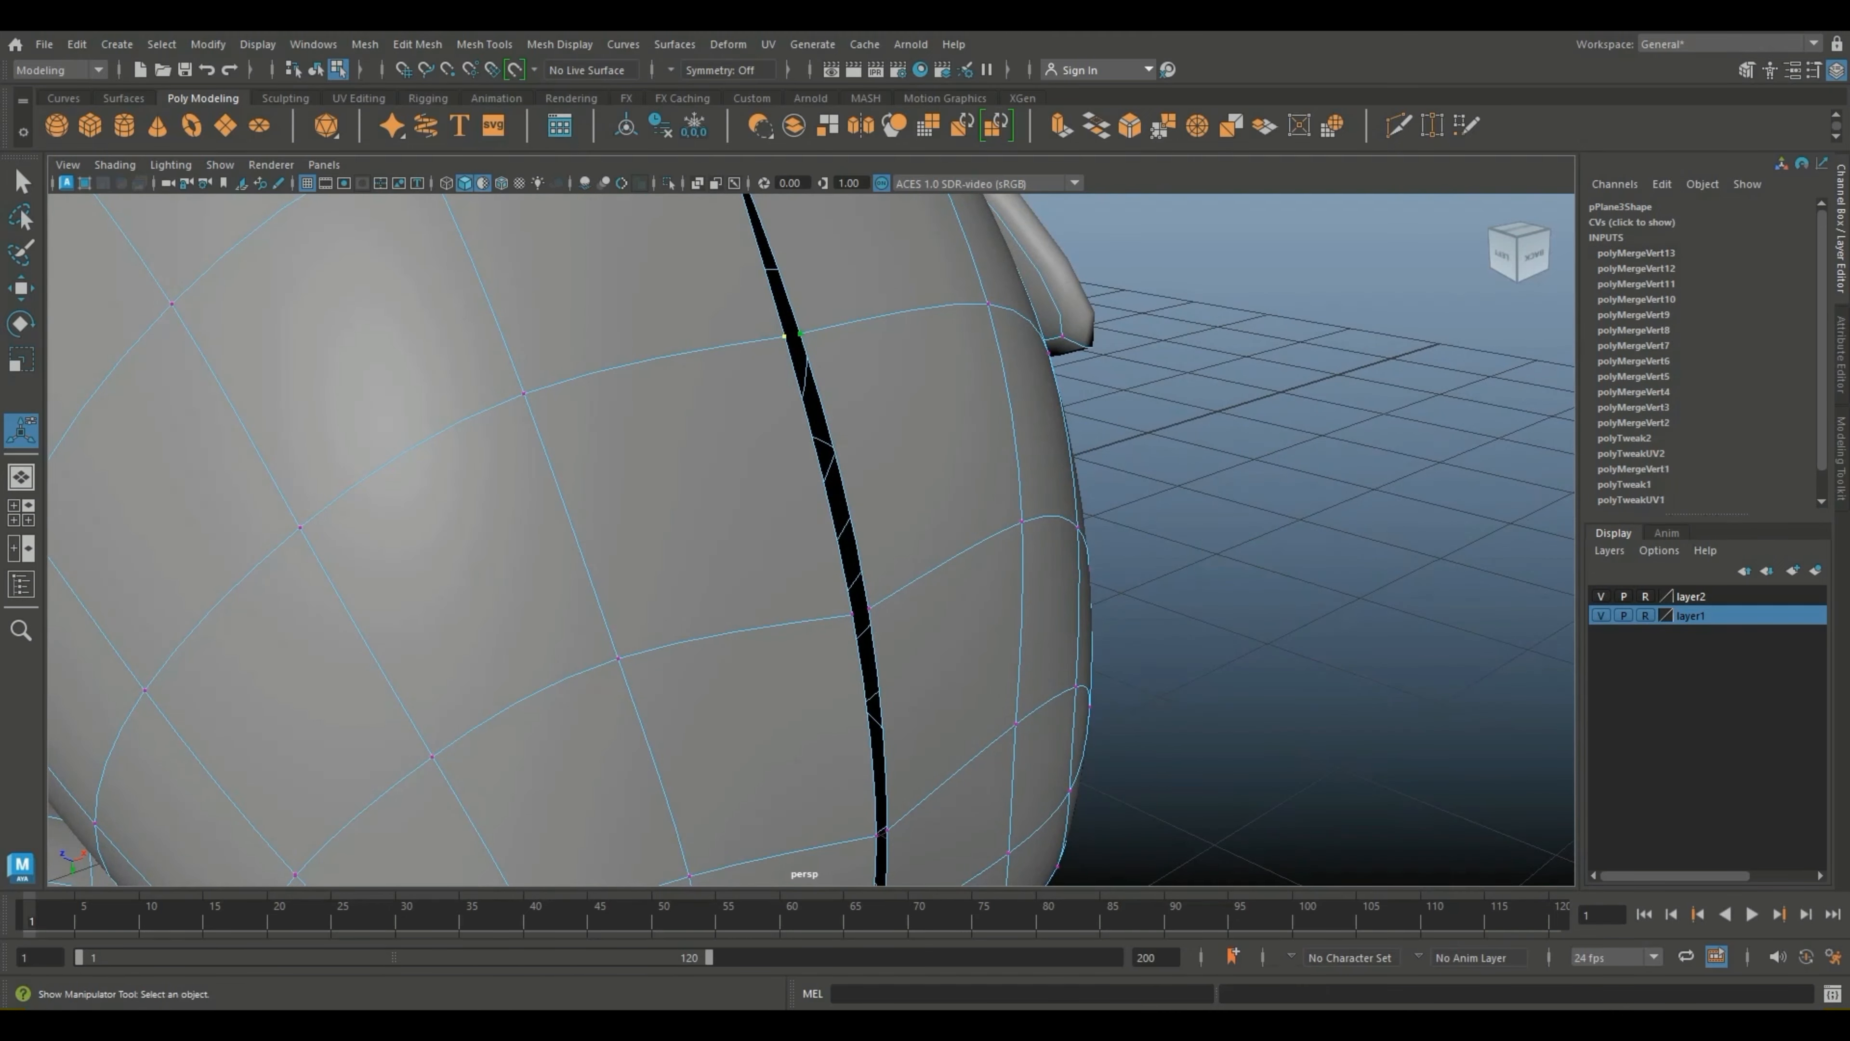
key("g")
Step: Merge the next three vertex pairs where the seam rounds the tail end
middle_click_drag(868, 609, 795, 354, "alt")
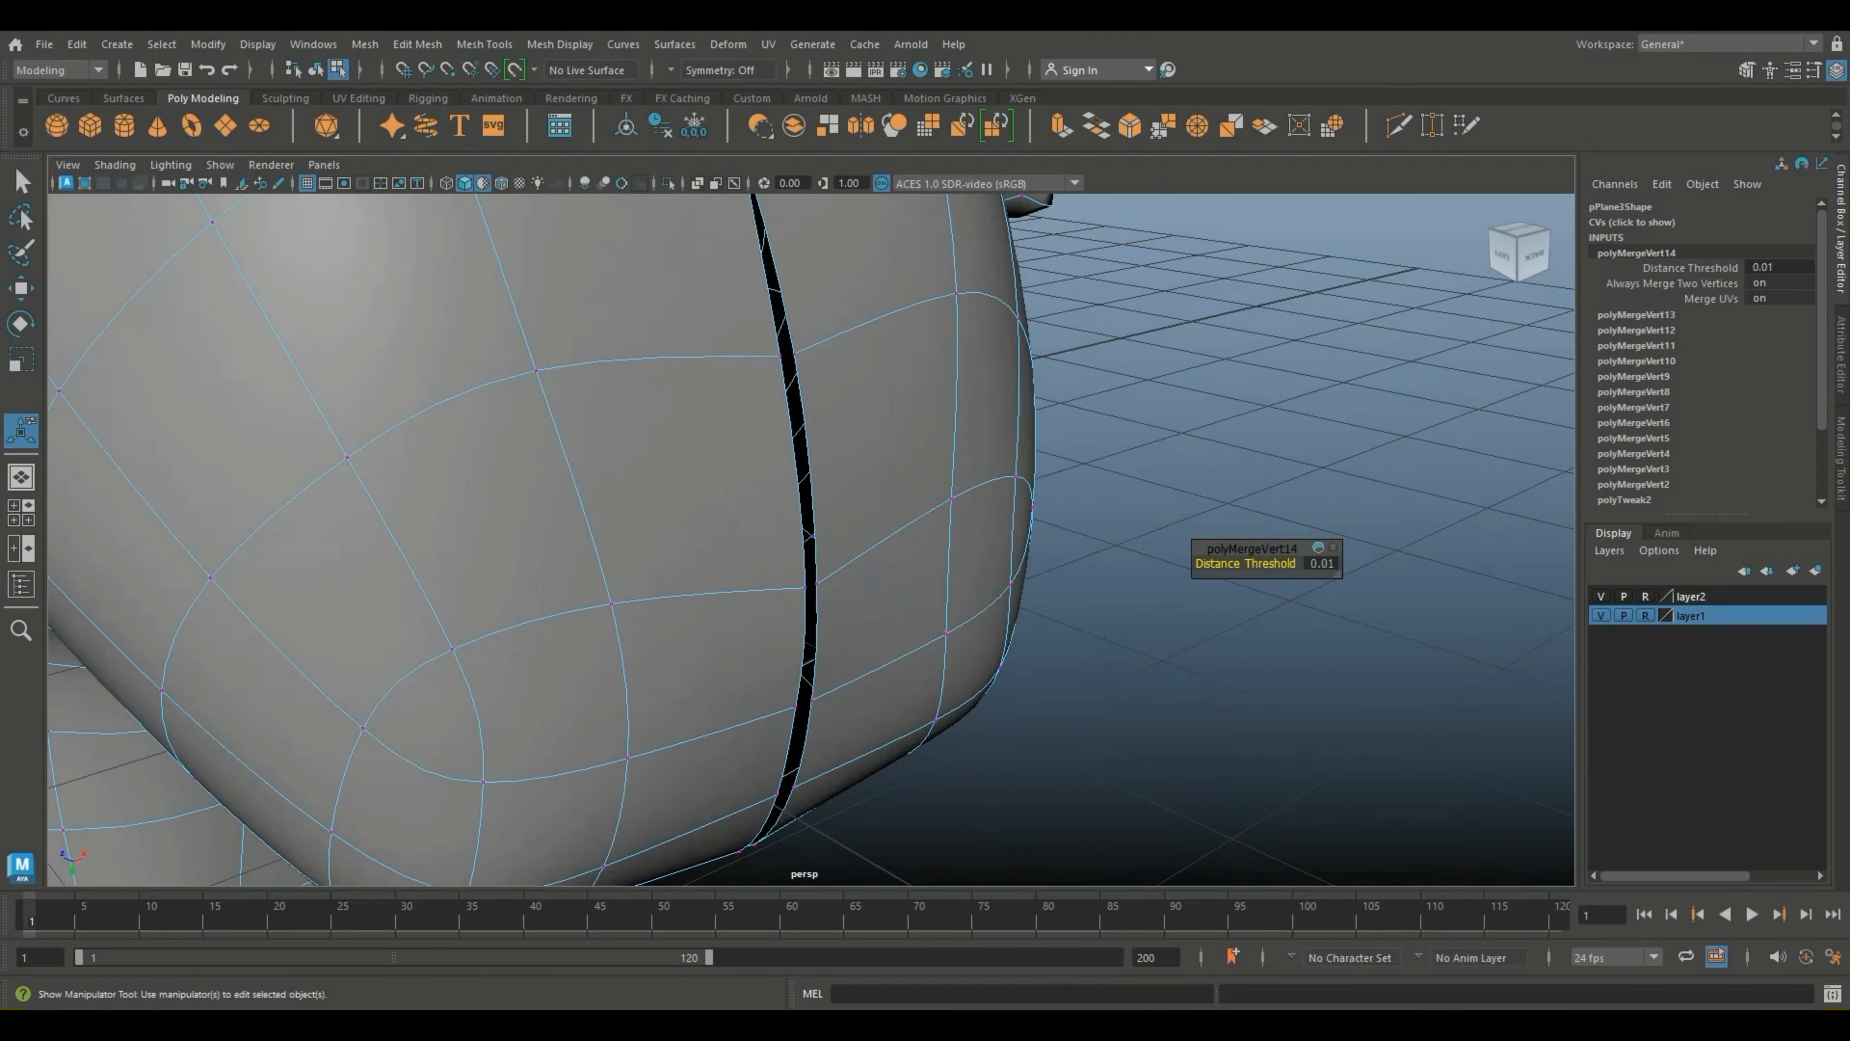
left_click_drag(769, 345, 801, 369)
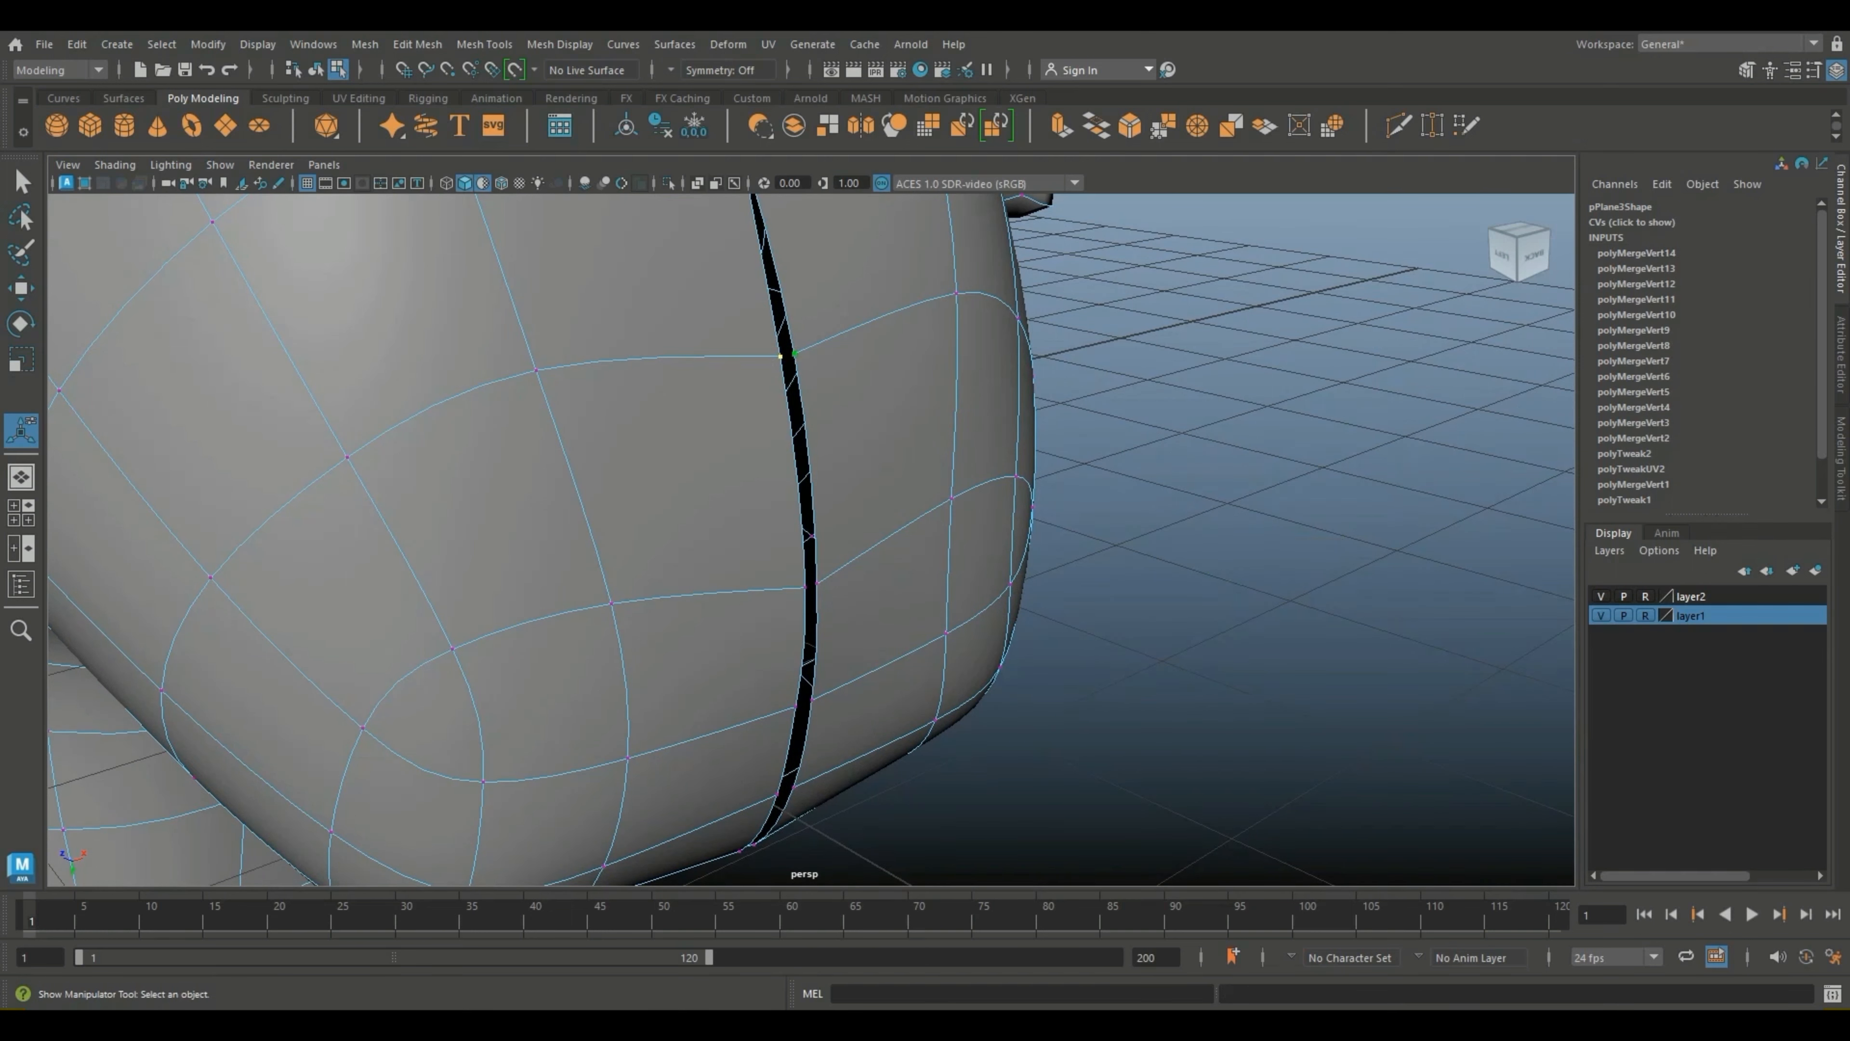
key("g")
left_click_drag(796, 574, 793, 364)
key("g")
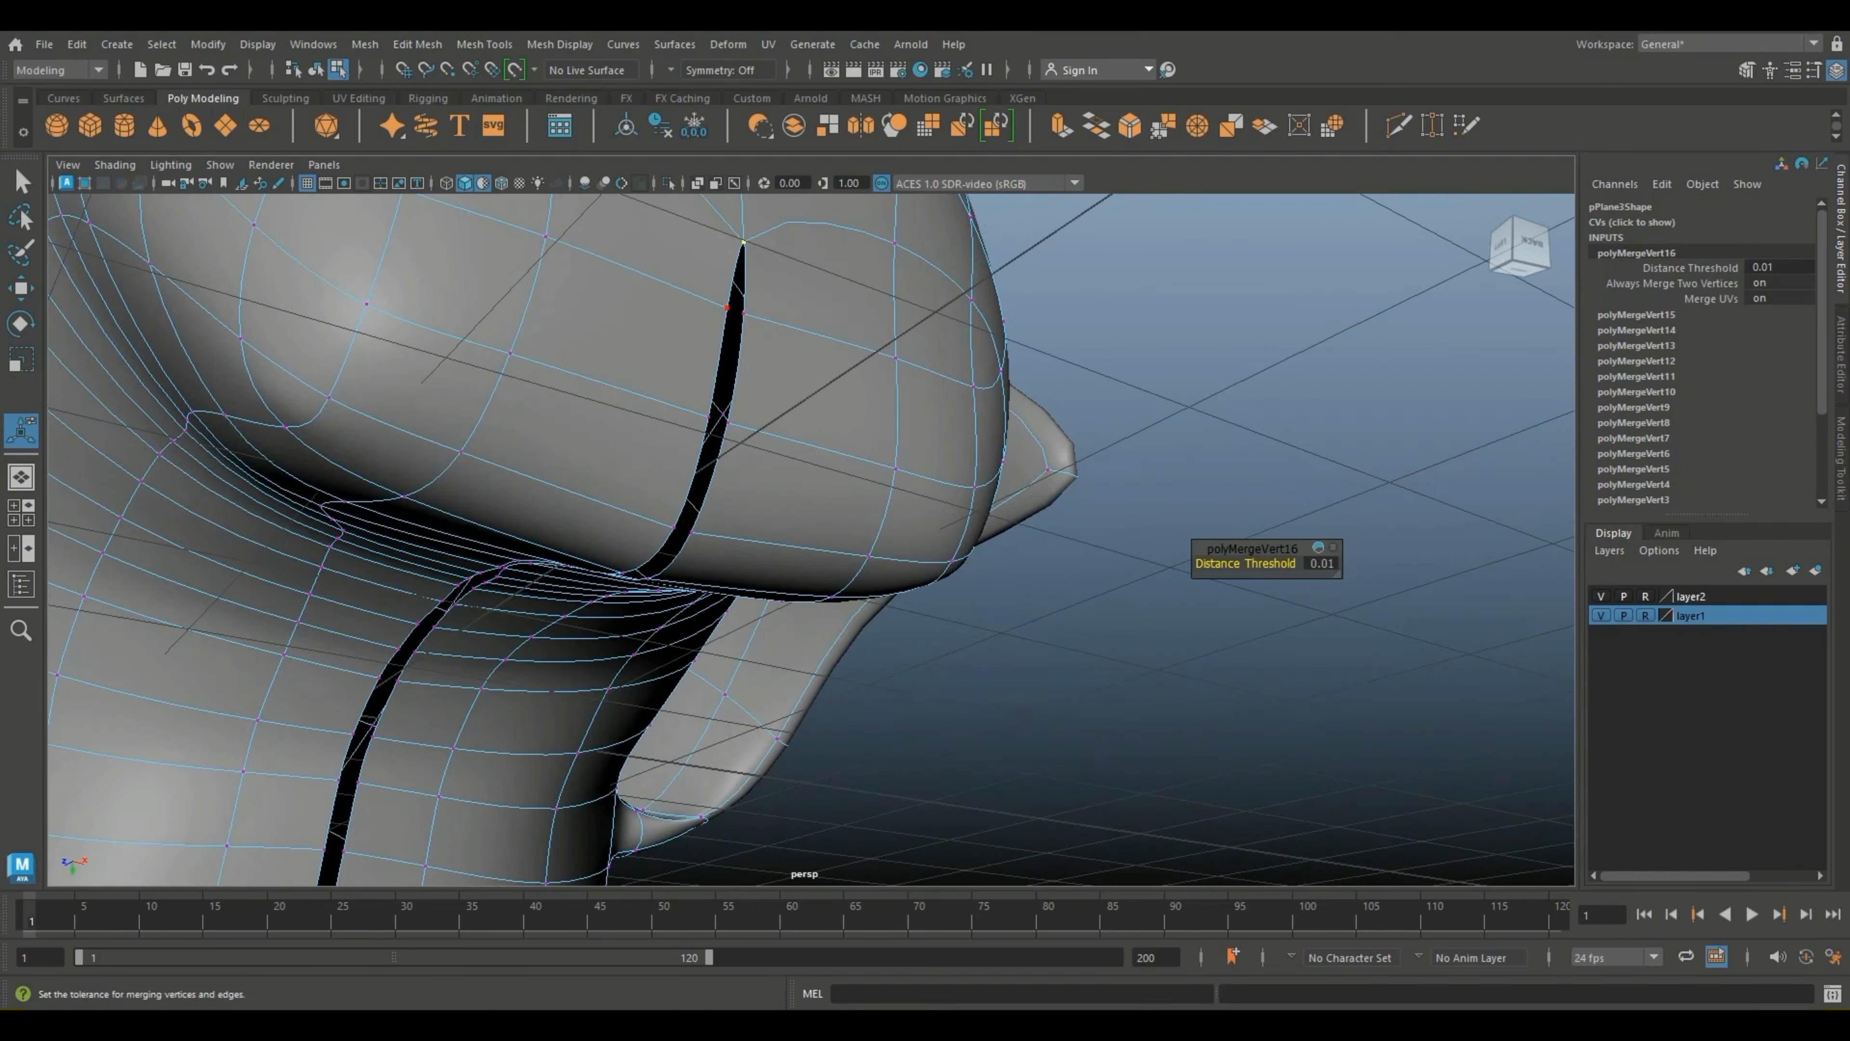
left_click_drag(716, 294, 757, 326)
key("g")
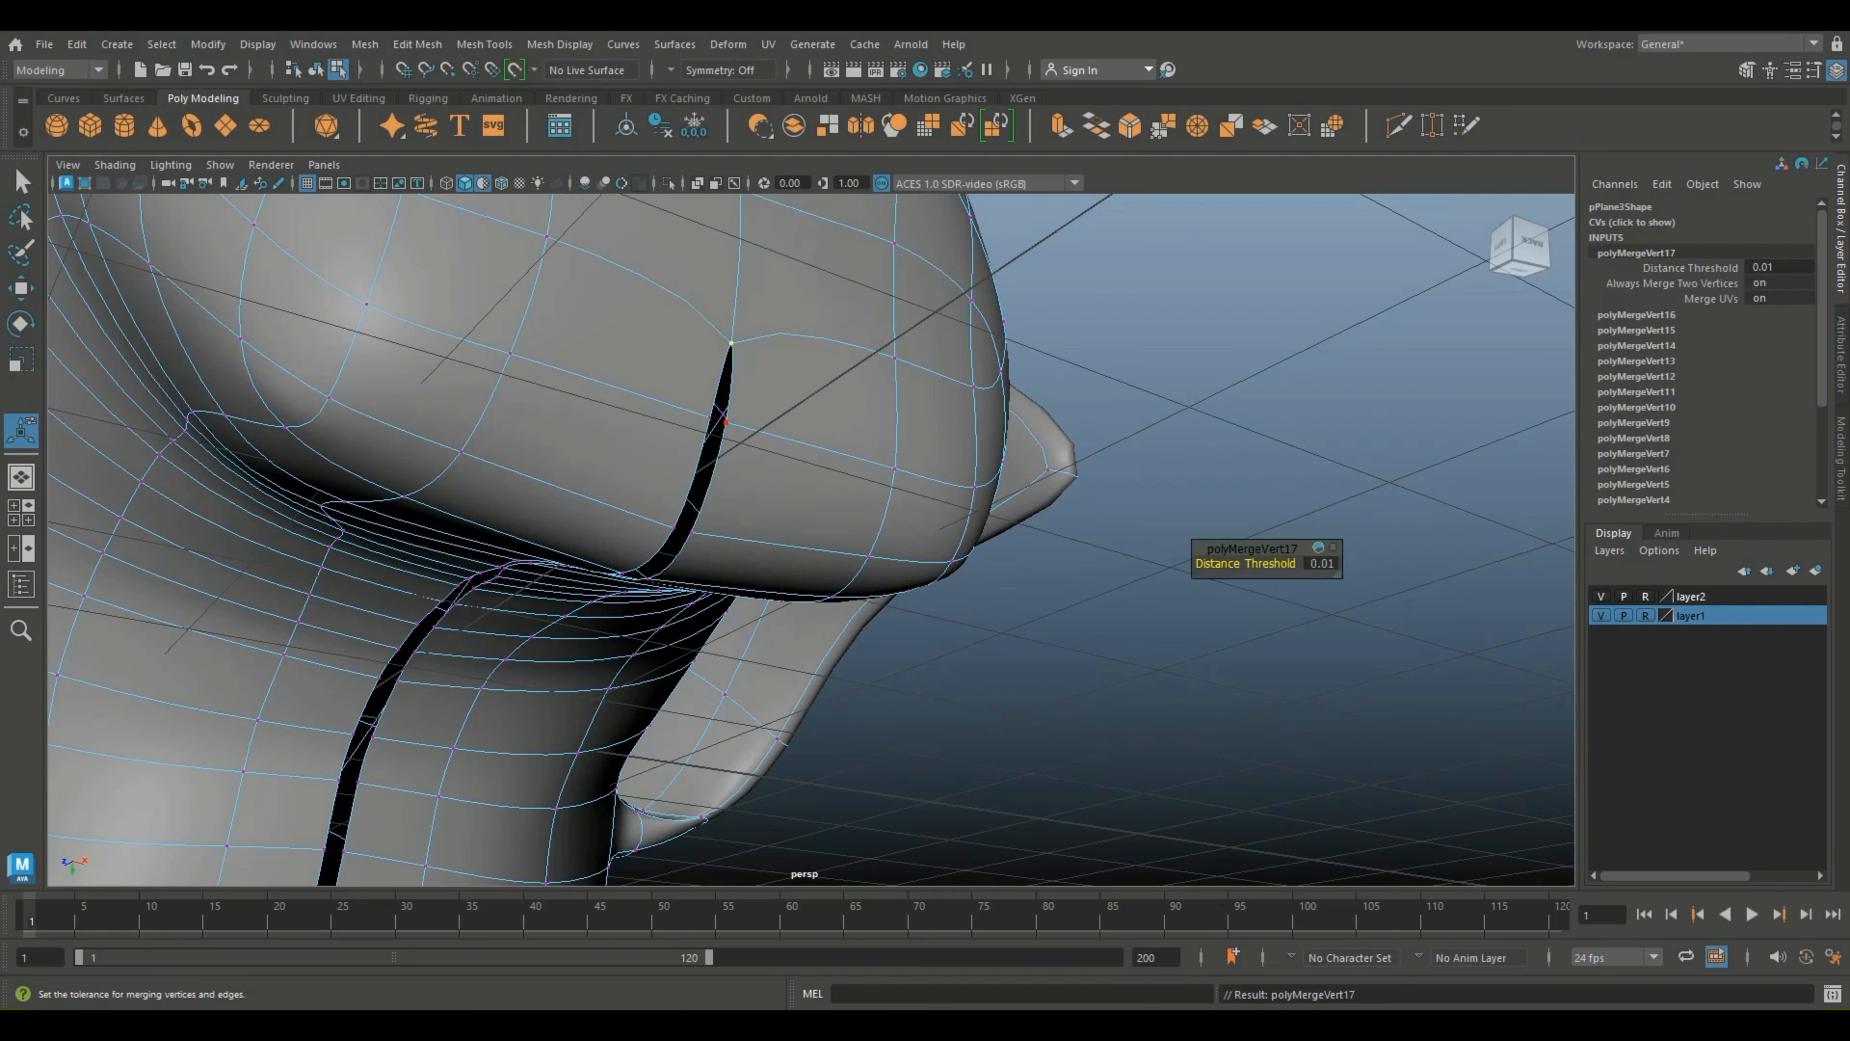
Step: Merge the next four vertex pairs along the seam over the top of the tail end
left_click_drag(727, 422, 728, 354, "alt")
scroll(743, 357, "up", 3)
middle_click_drag(743, 357, 783, 521, "alt")
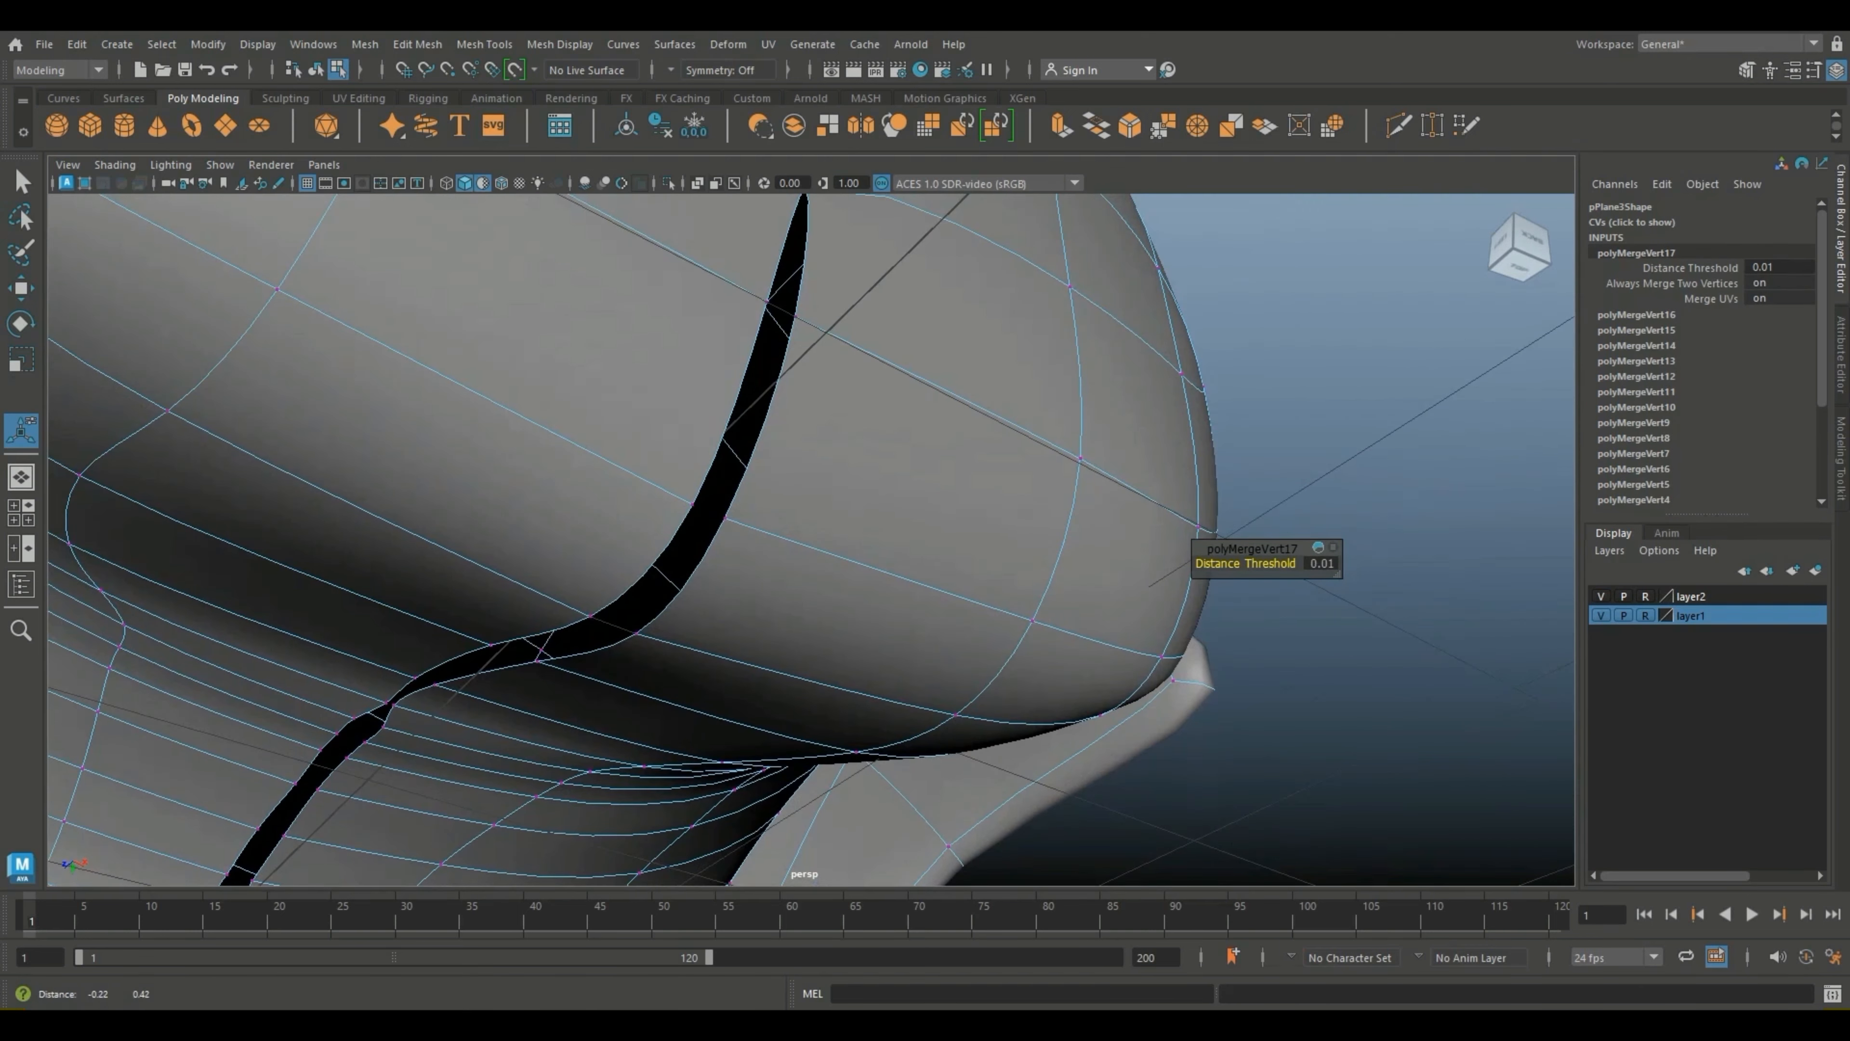
left_click_drag(758, 290, 796, 333)
key("g")
left_click_drag(772, 409, 794, 554, "alt")
key("g")
left_click_drag(823, 281, 790, 430)
middle_click_drag(794, 474, 846, 289, "alt")
left_click(846, 286)
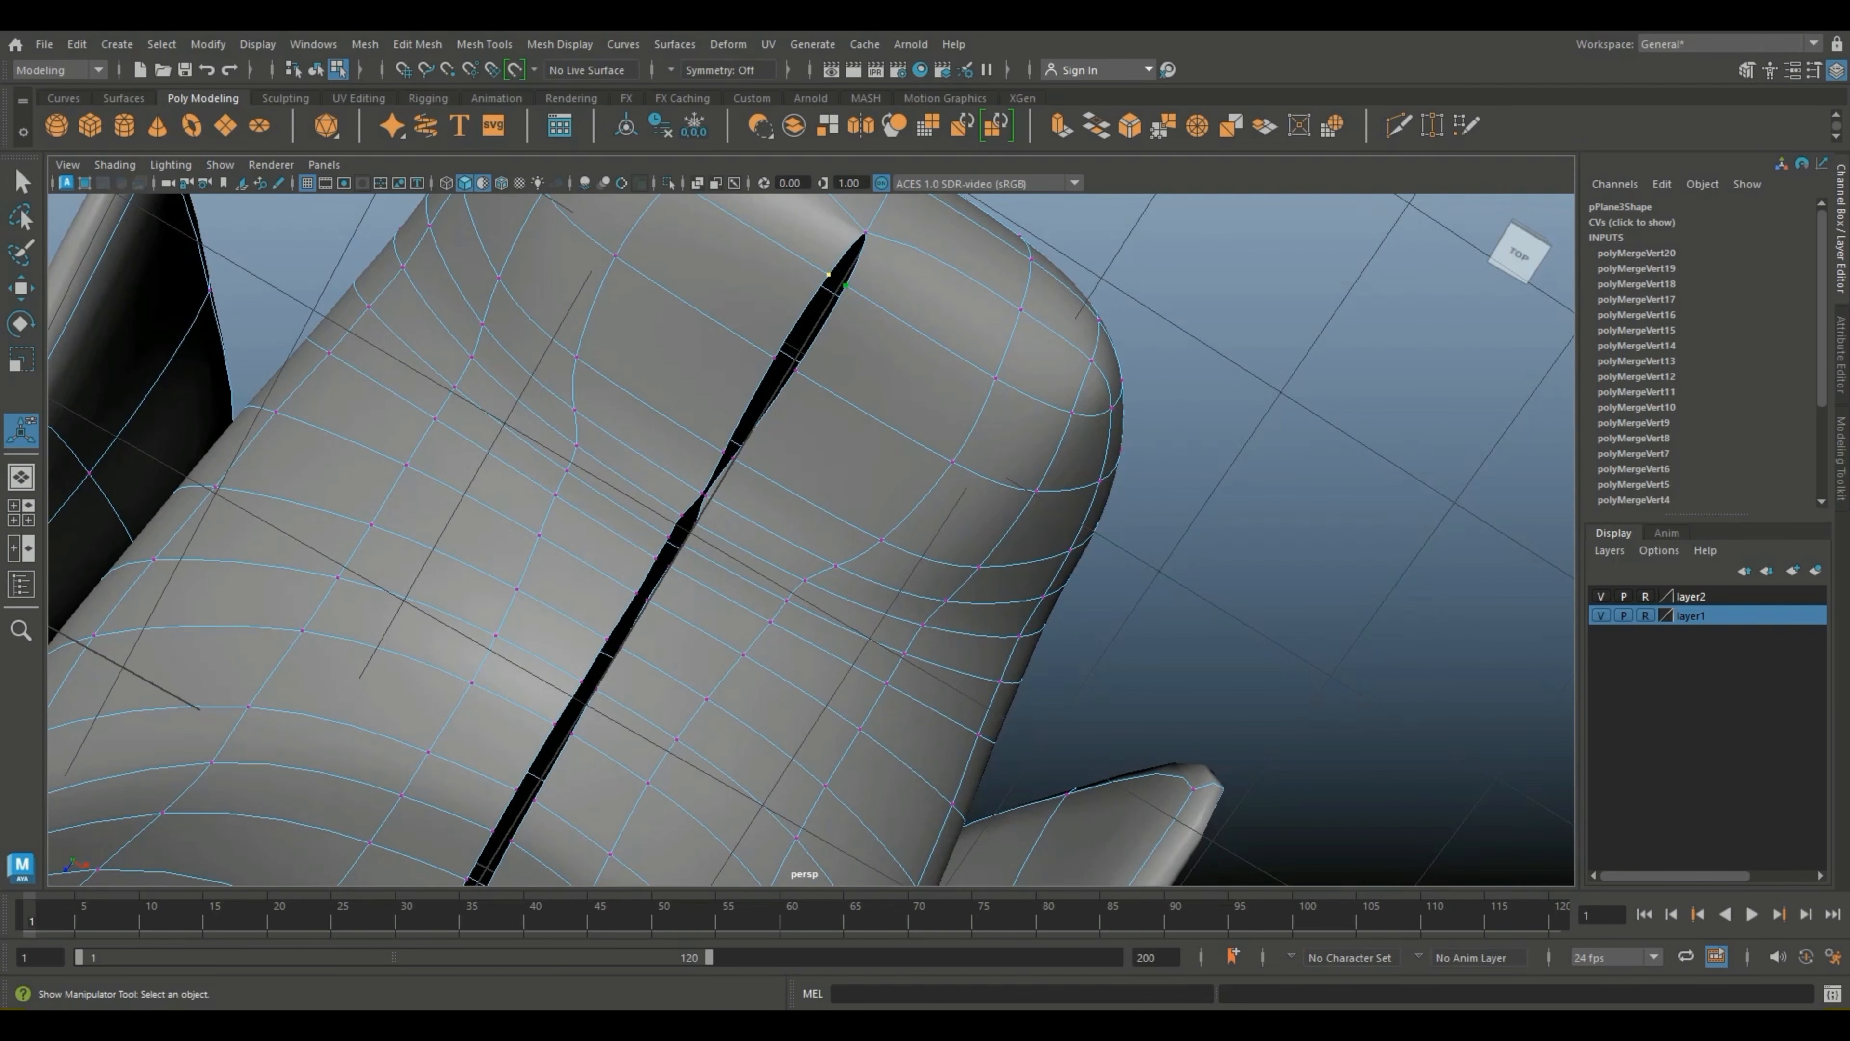
key("g")
Step: Merge the next two vertex pairs on the top seam between the tail and the lower back
left_click(776, 359)
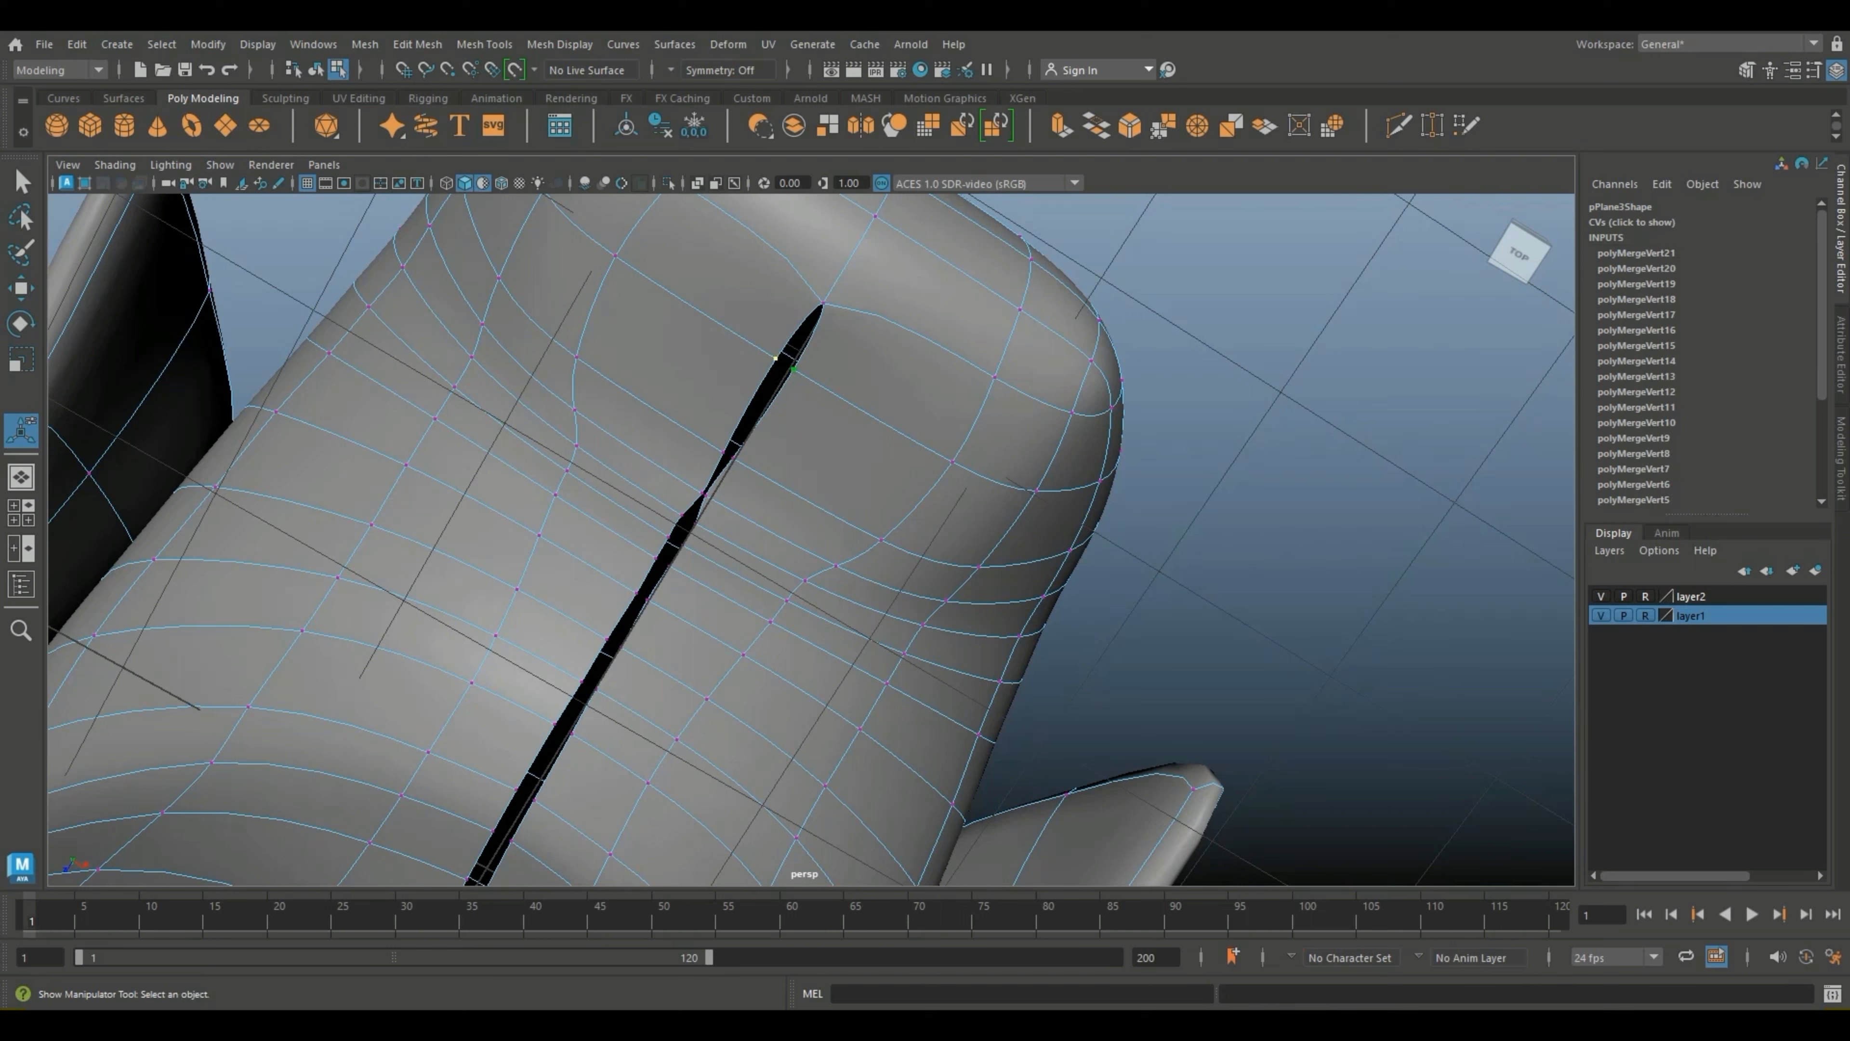
key("g")
left_click_drag(713, 439, 746, 471)
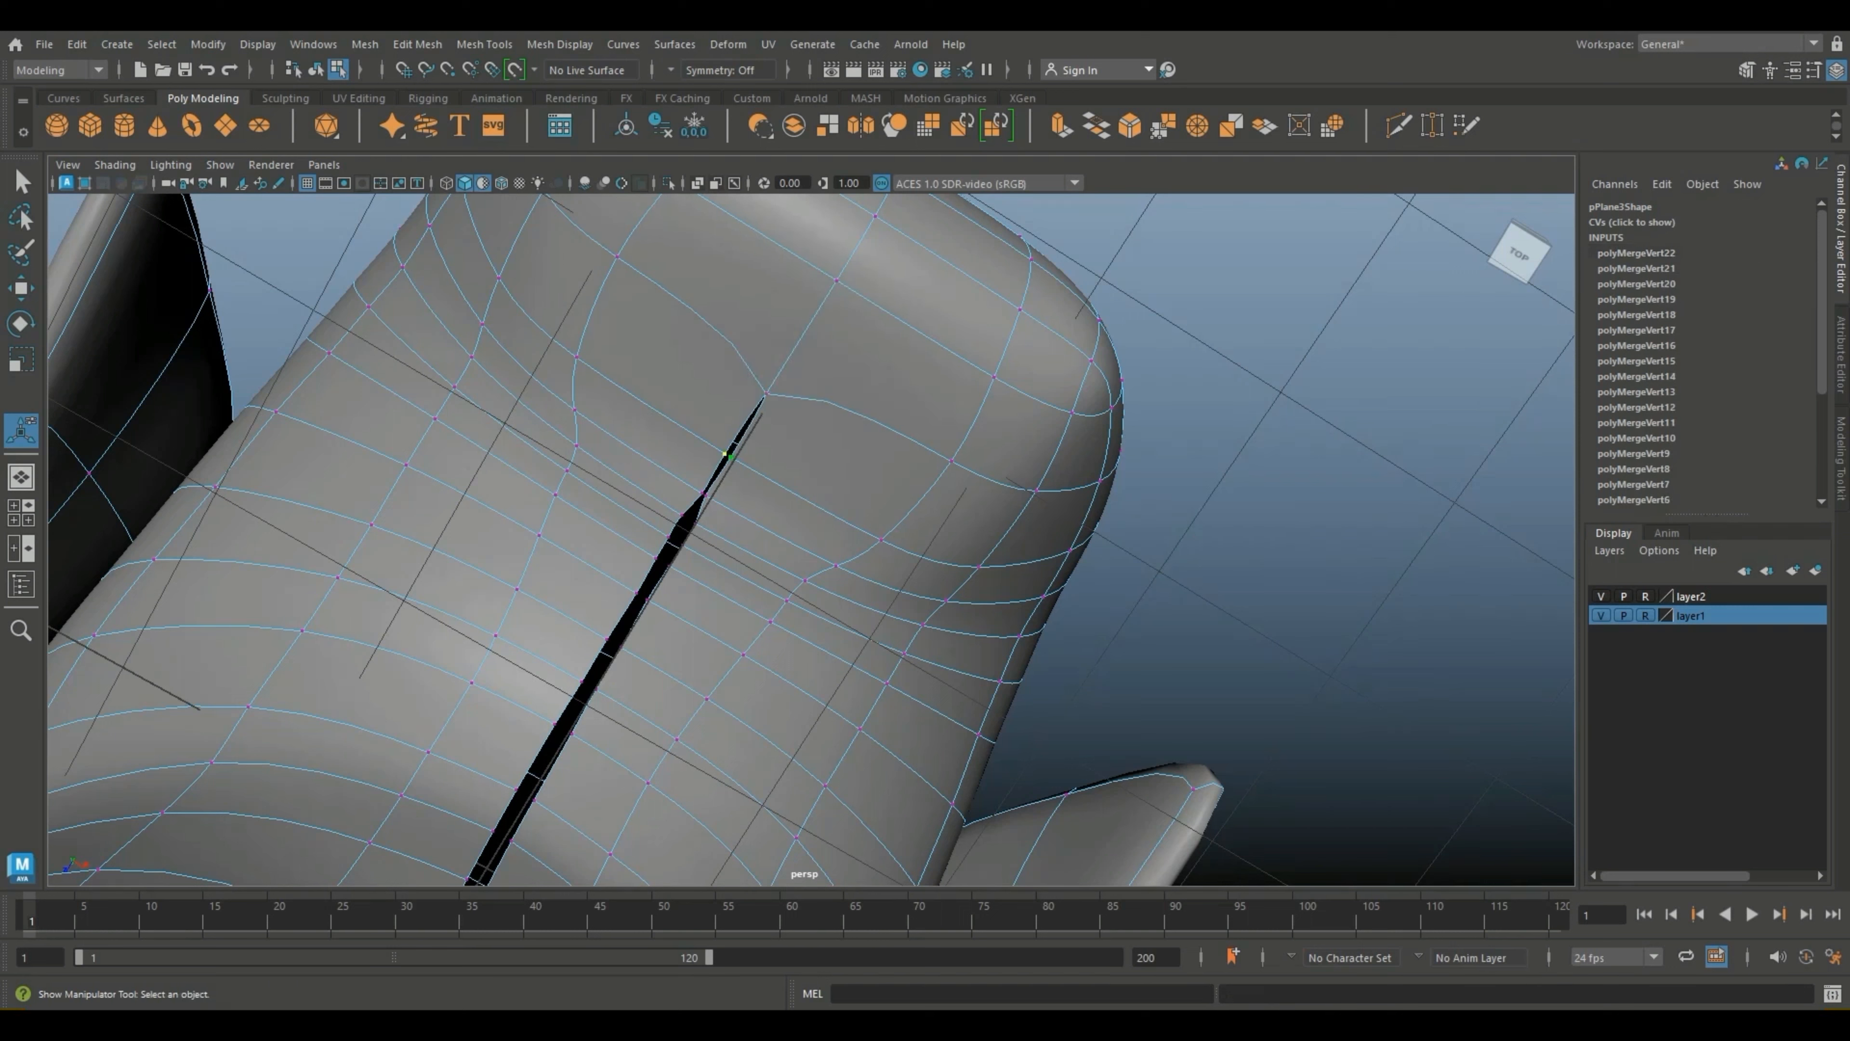
key("g")
Step: Merge the next three closely spaced vertex pairs in the dip where the tail meets the back
left_click_drag(1056, 569, 728, 540, "alt")
scroll(811, 540, "up", 2)
scroll(811, 540, "up", 5)
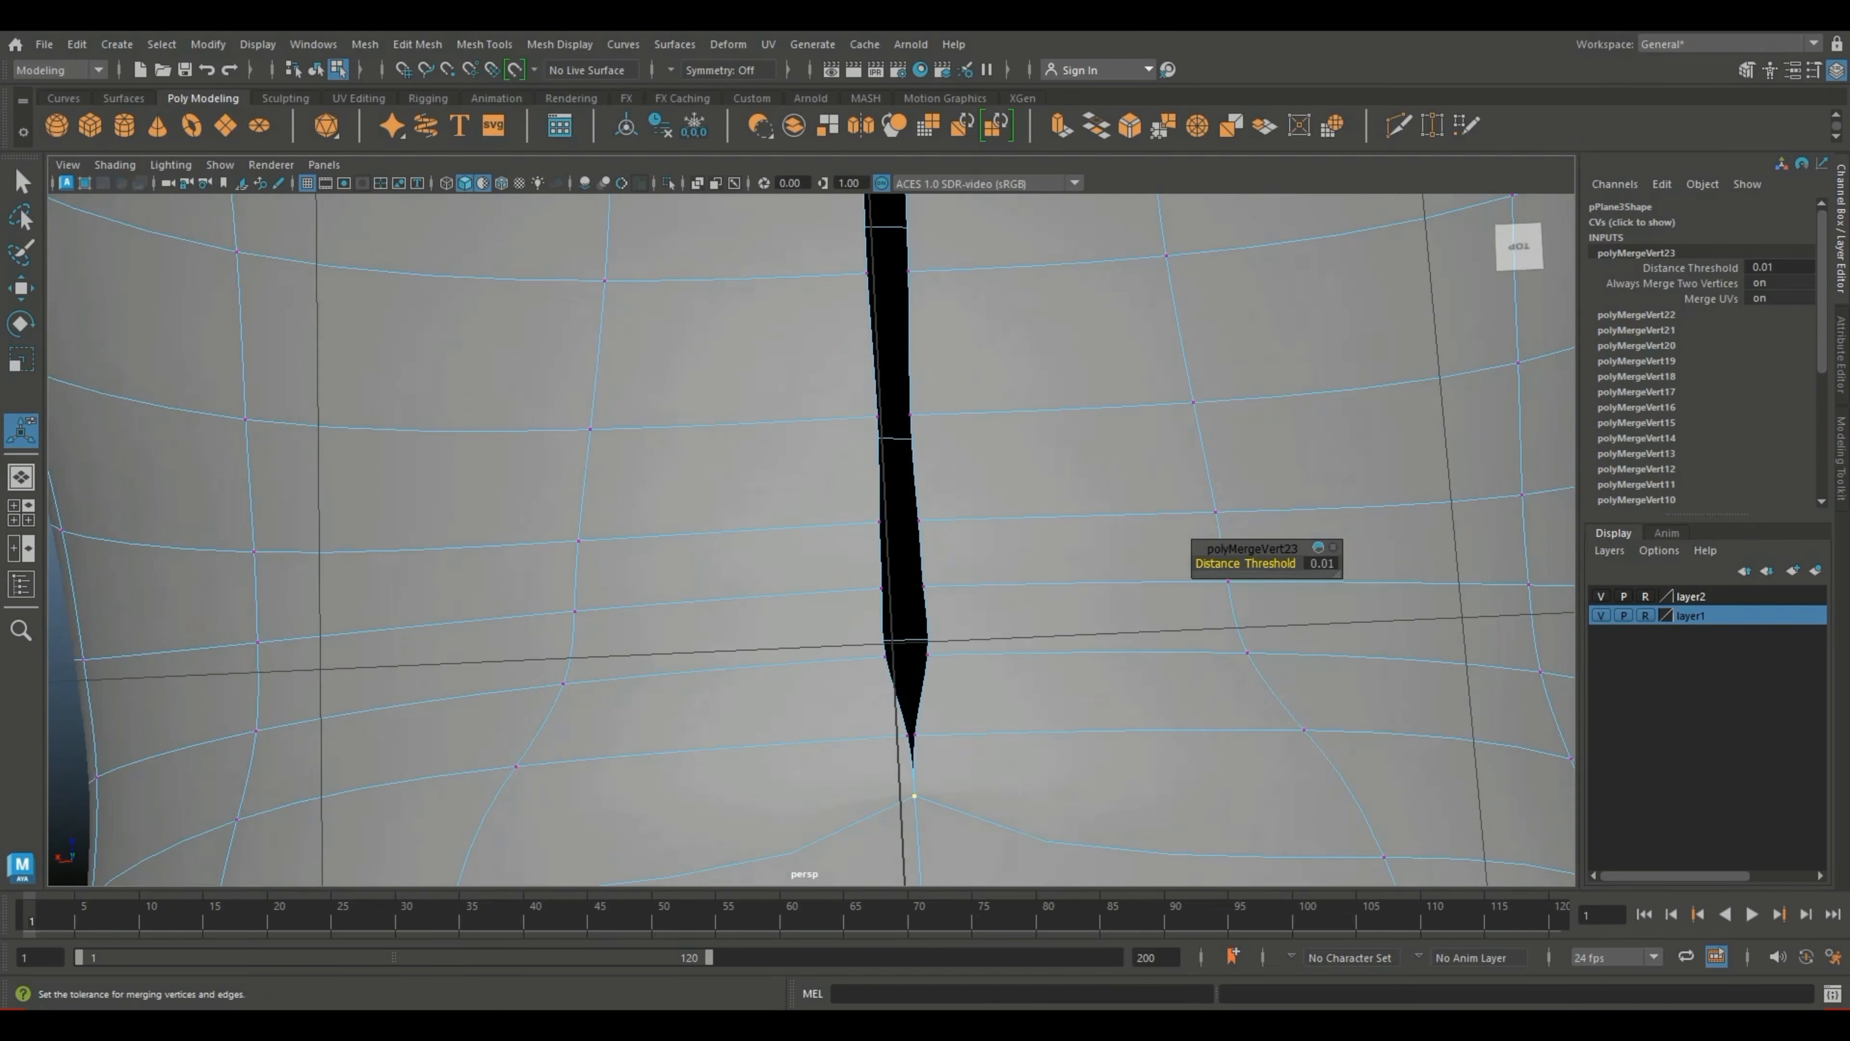
middle_click_drag(911, 729, 837, 590, "alt")
left_click_drag(818, 582, 859, 616)
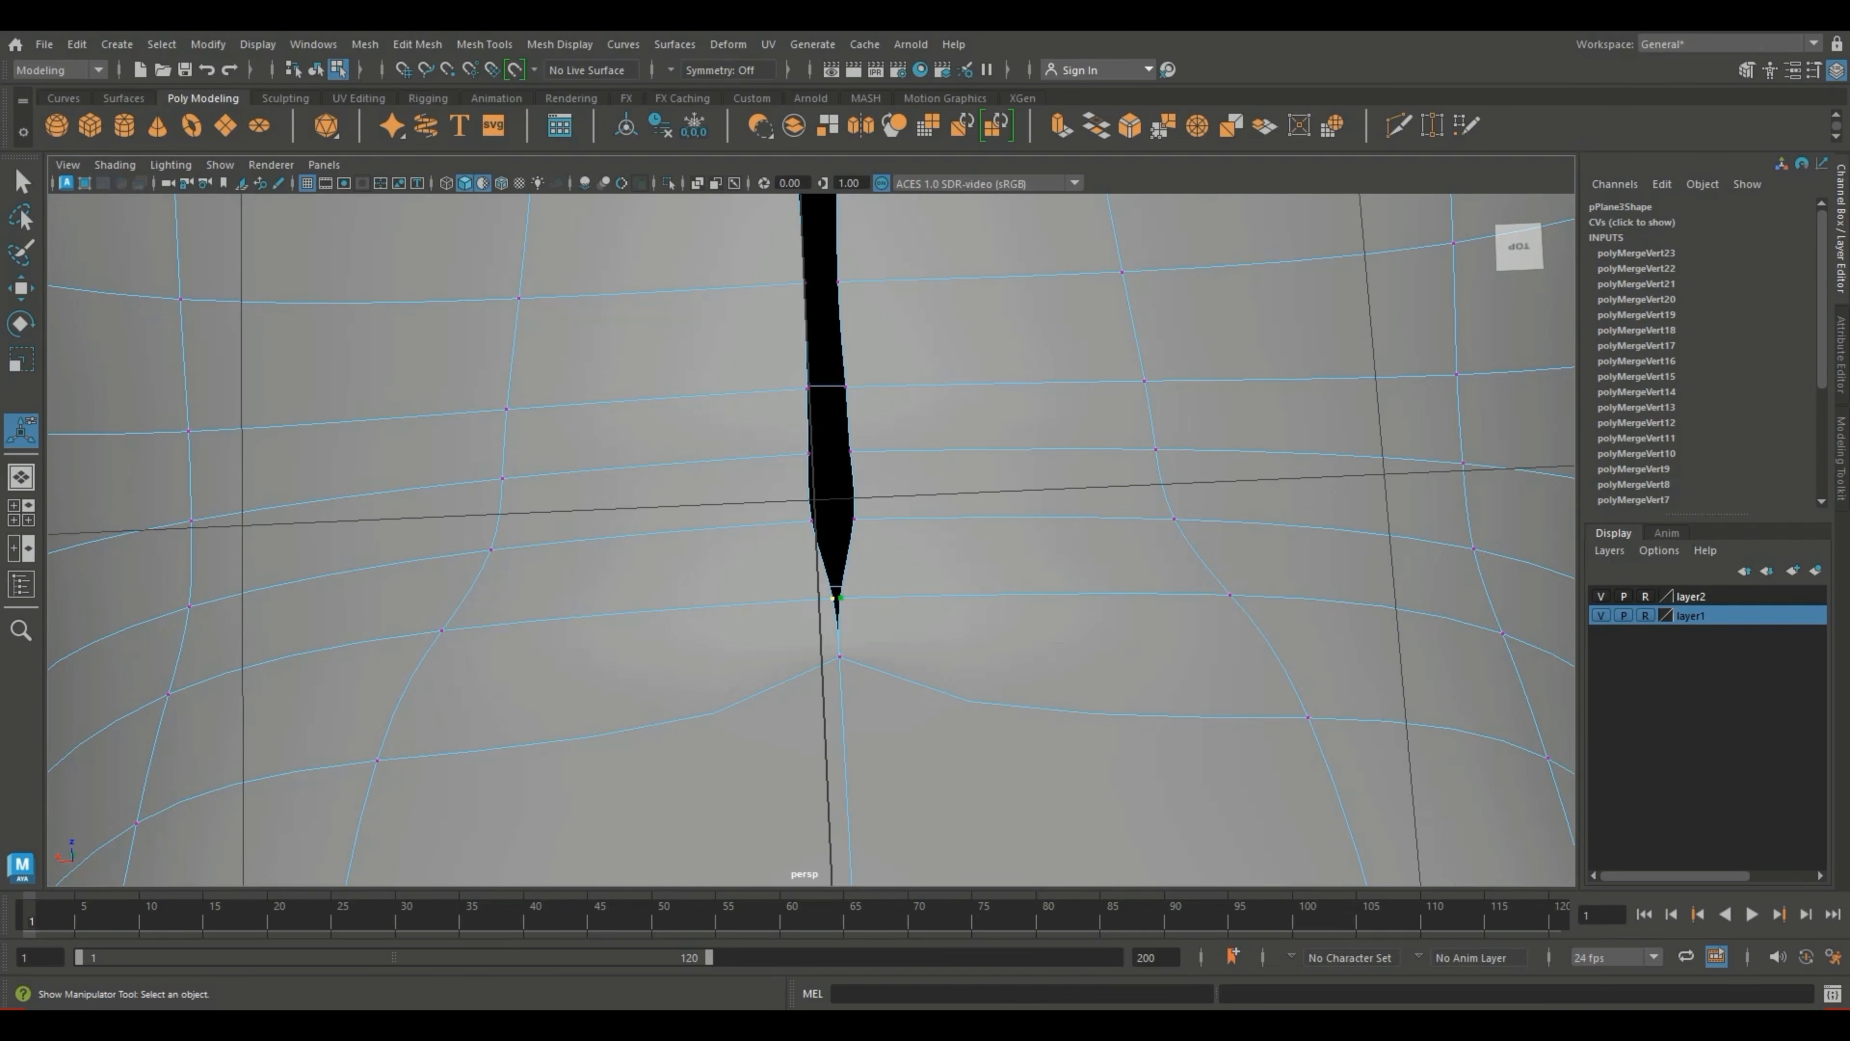
key("g")
left_click_drag(793, 502, 872, 538)
key("g")
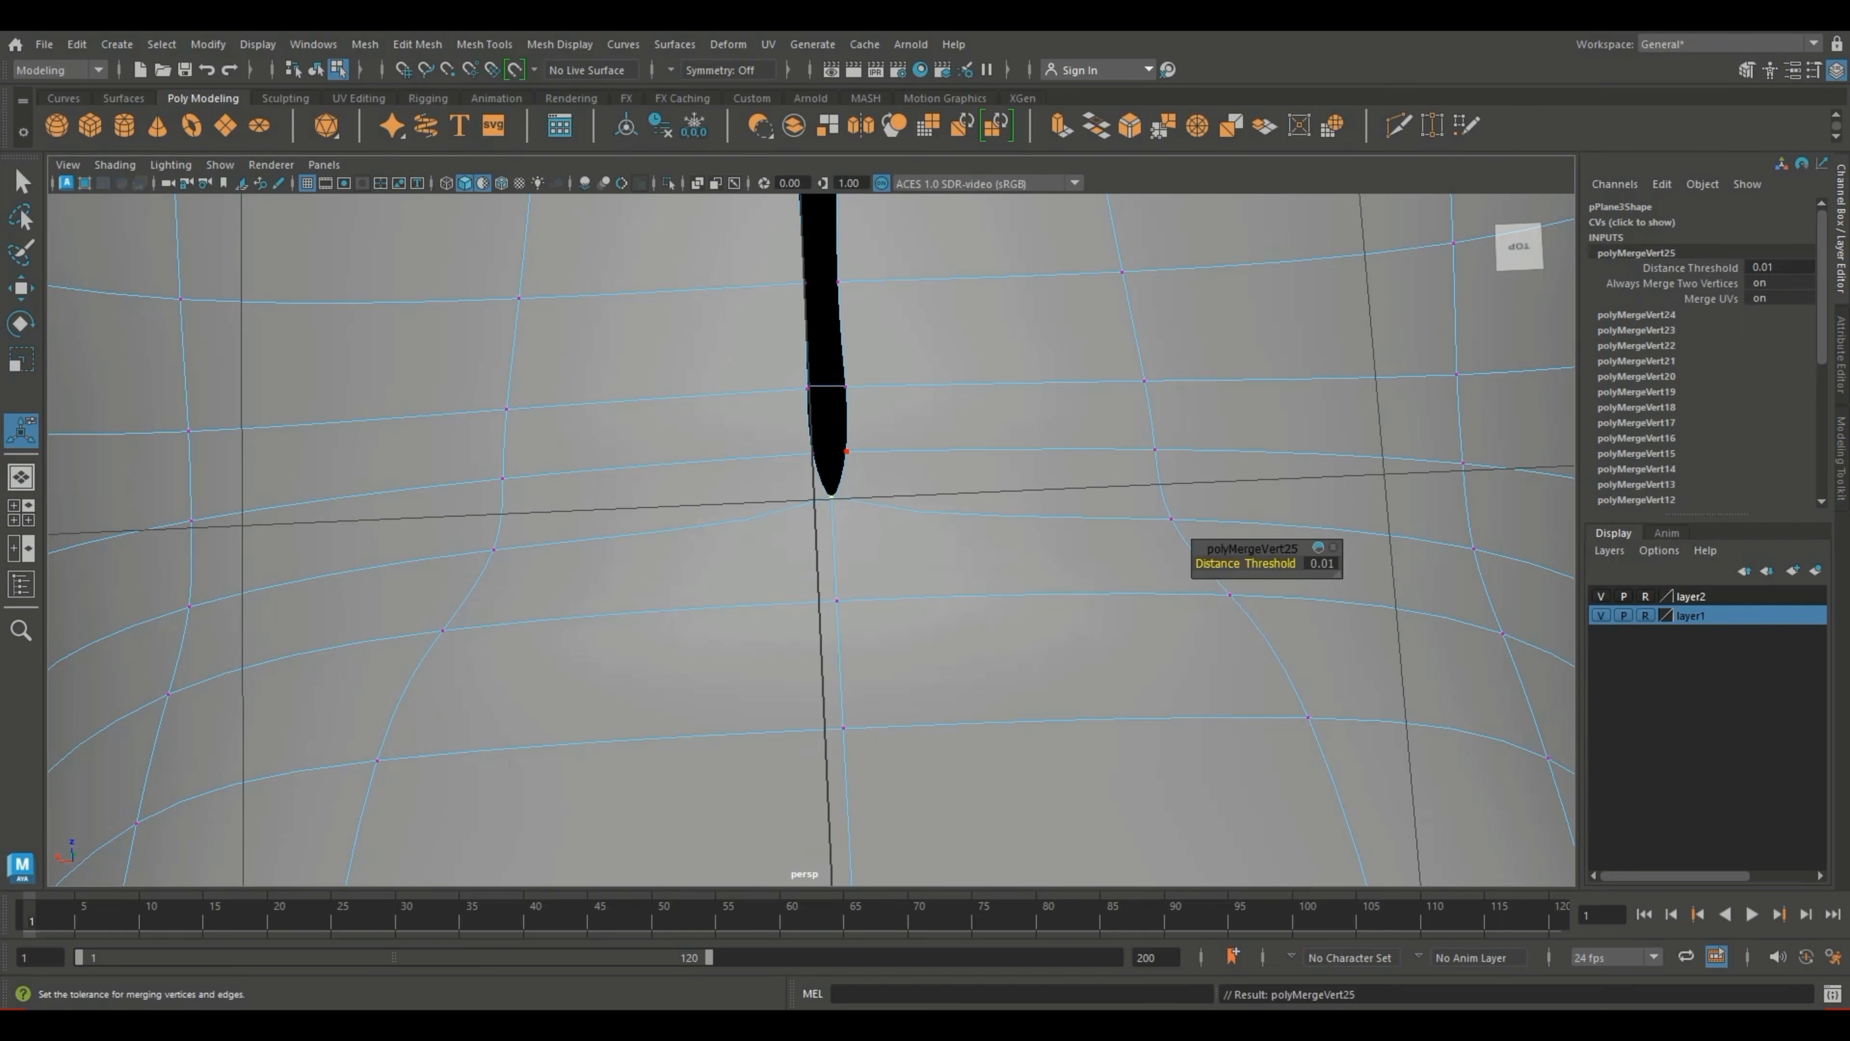
left_click_drag(789, 431, 872, 472)
key("g")
Step: Merge the next two vertex pairs up the lower back seam
scroll(811, 540, "up", 3)
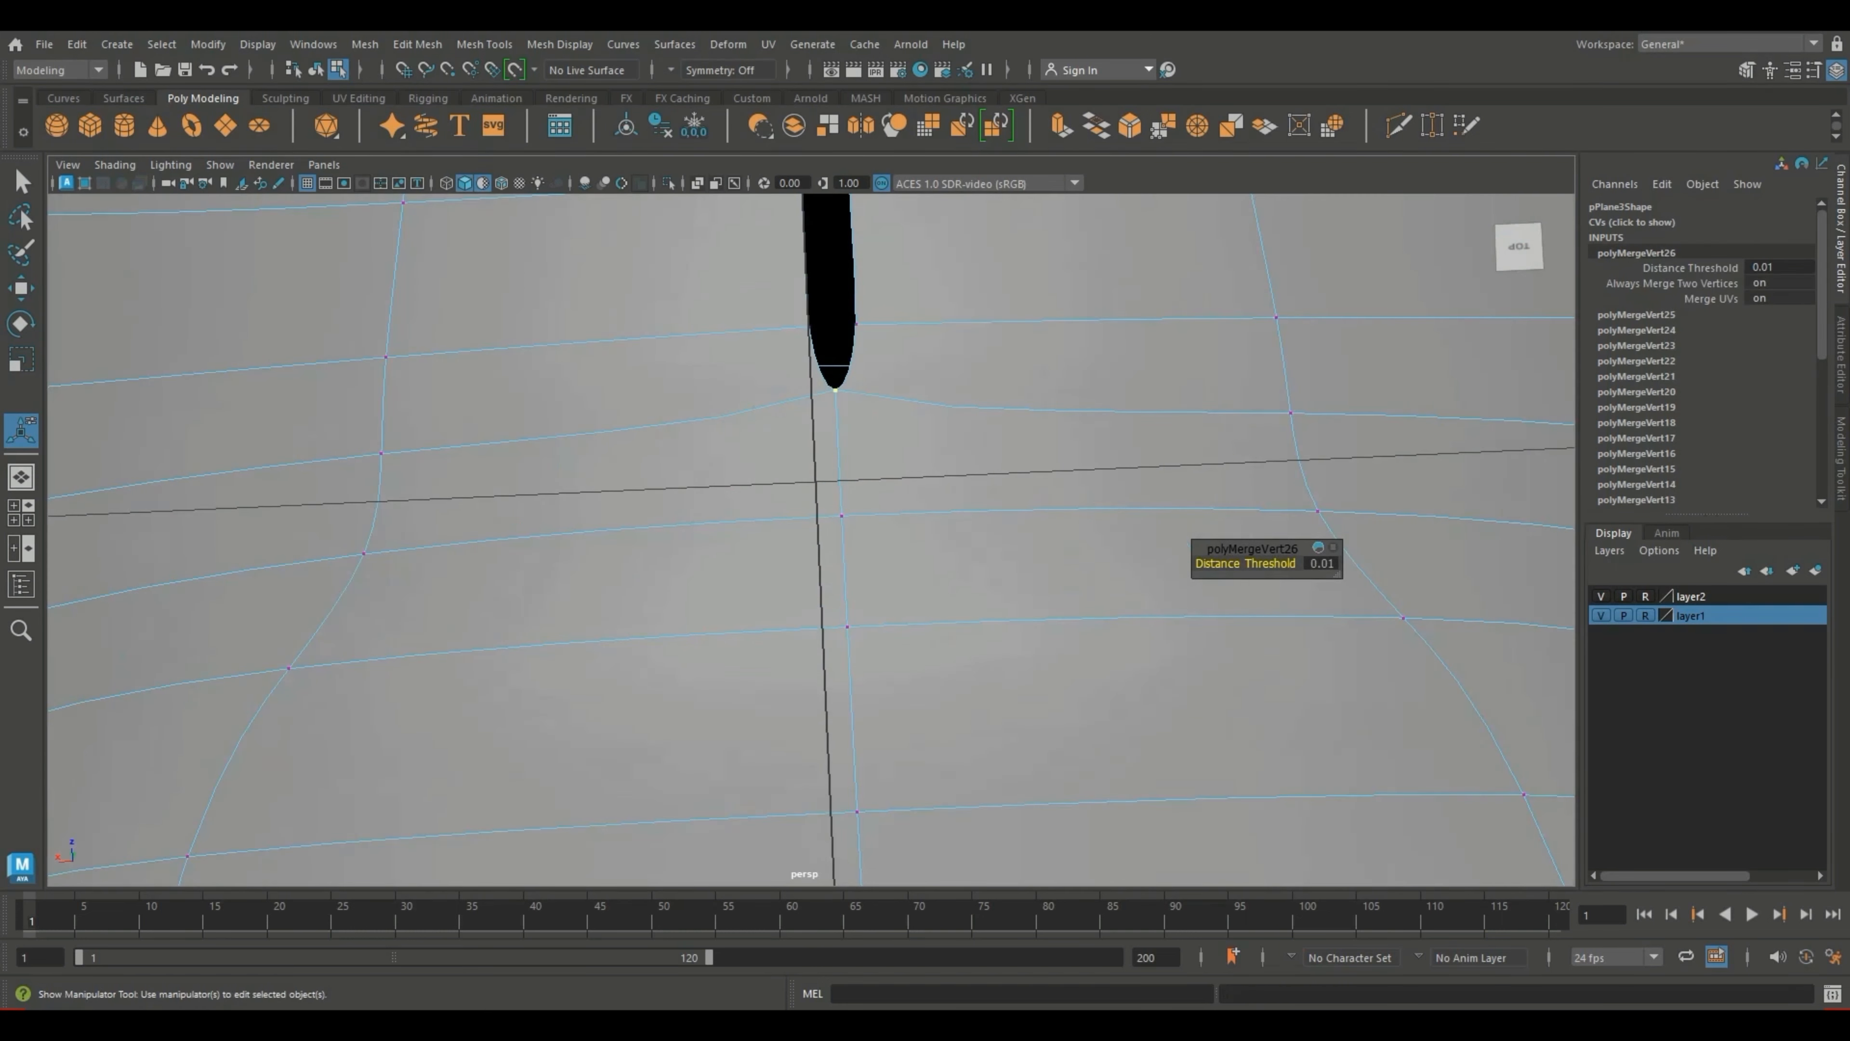
left_click_drag(788, 313, 872, 350)
key("g")
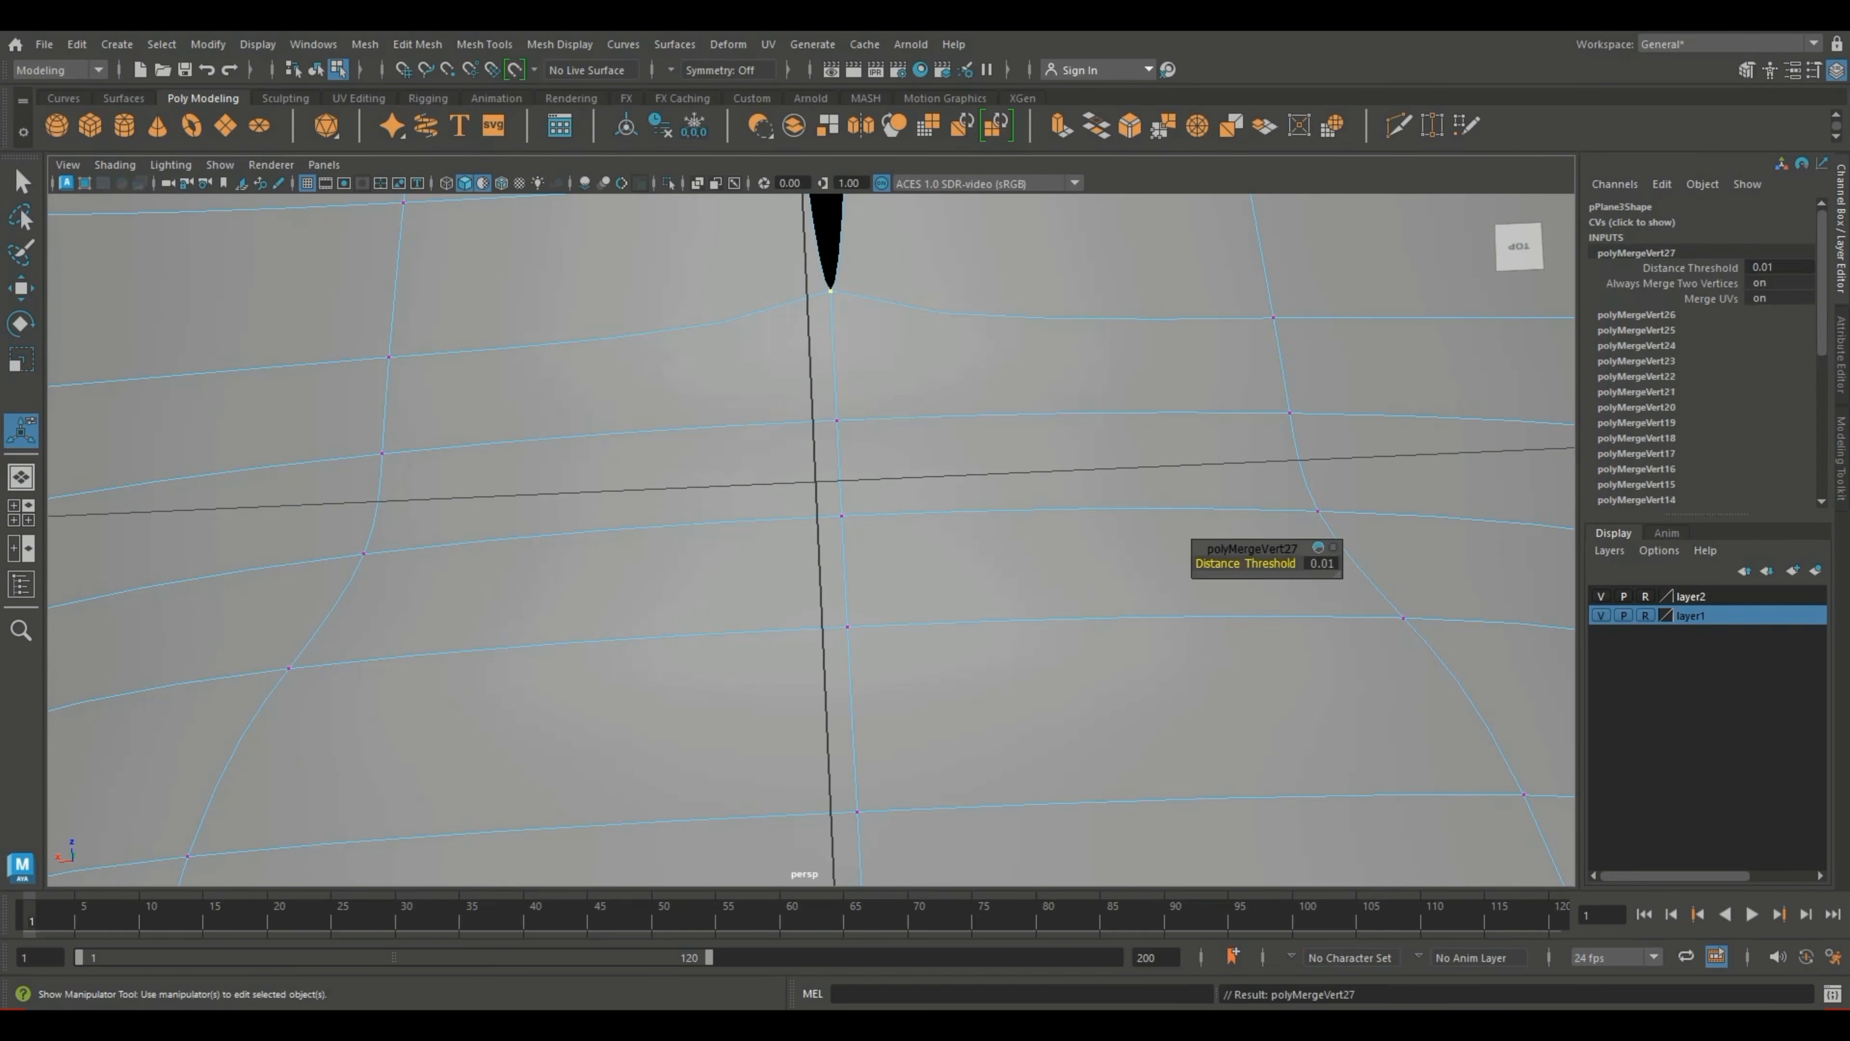
scroll(811, 540, "up", 2)
middle_click_drag(834, 219, 870, 625, "alt")
left_click_drag(826, 475, 891, 511)
key("g")
Step: Merge another two vertex pairs up the back seam above the lower back
middle_click_drag(863, 349, 868, 573, "alt")
left_click_drag(819, 473, 902, 501)
key("g")
middle_click_drag(867, 350, 869, 597, "alt")
left_click_drag(811, 510, 860, 538)
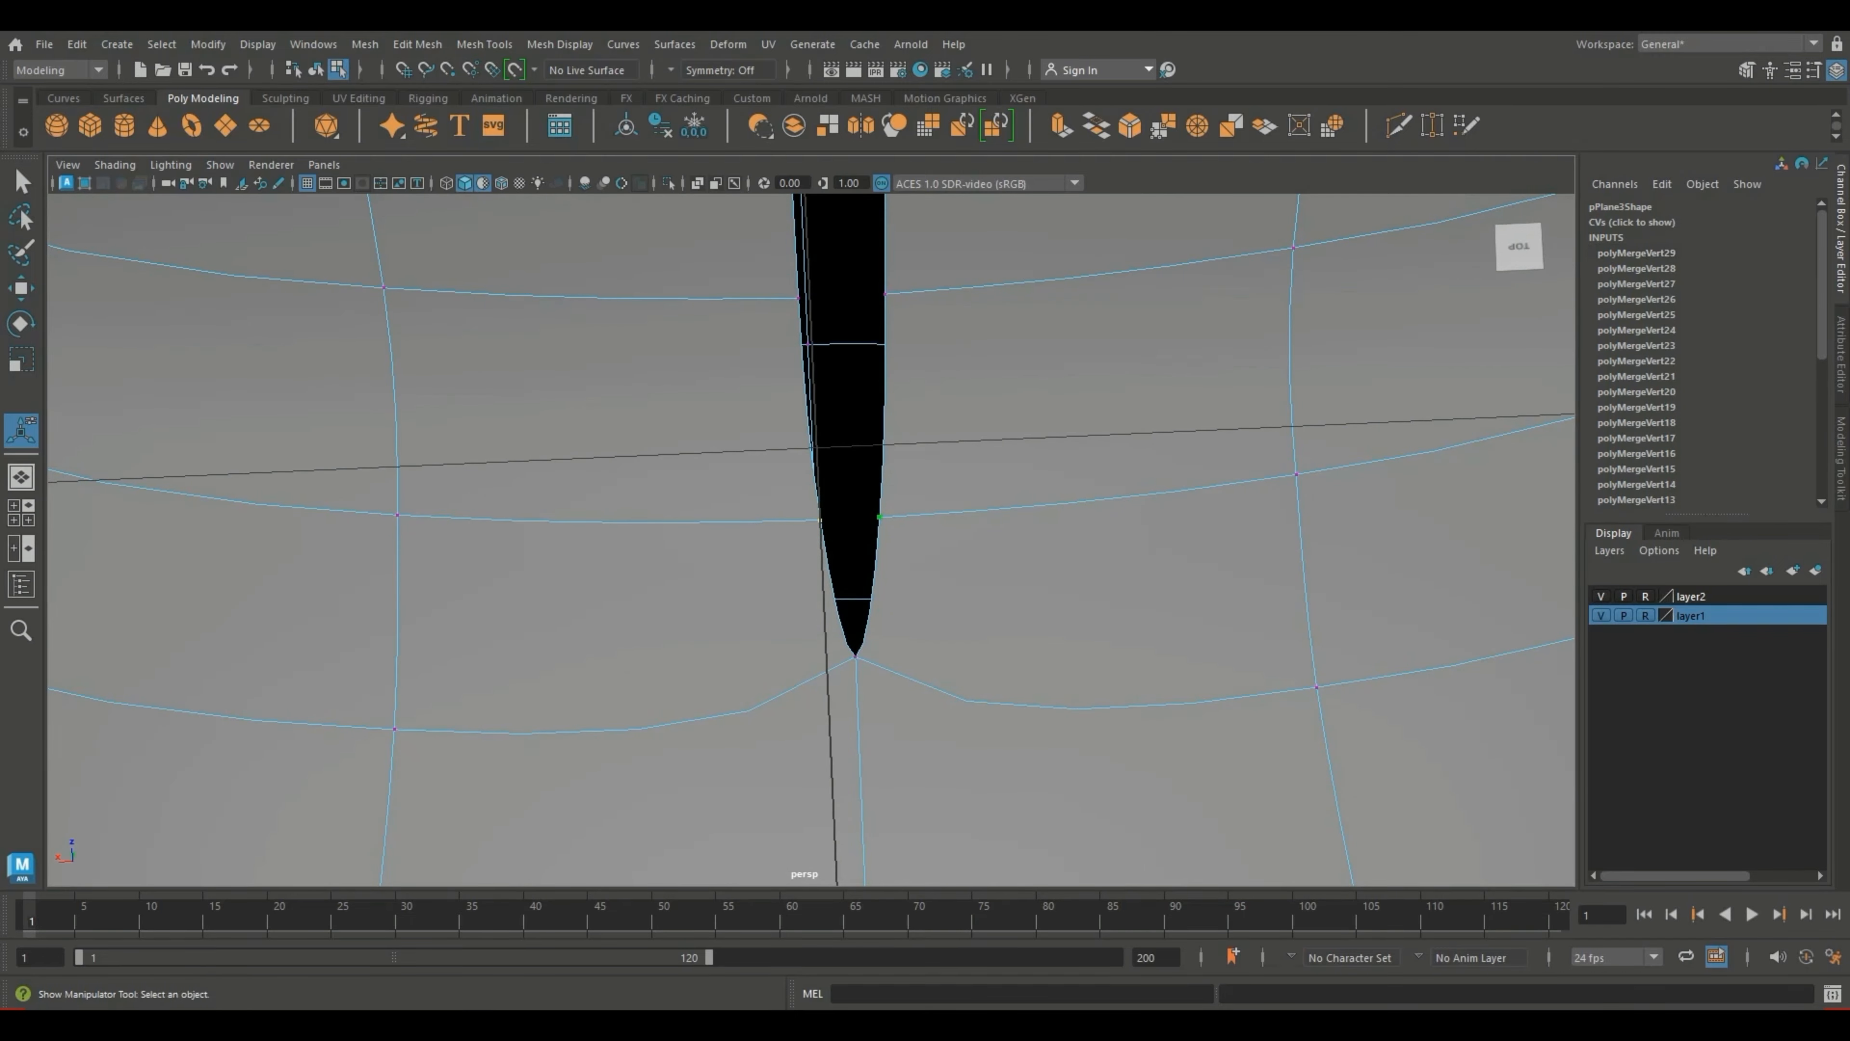
key("g")
Step: Merge the following two vertex pairs on the middle back seam
middle_click_drag(863, 409, 865, 627, "alt")
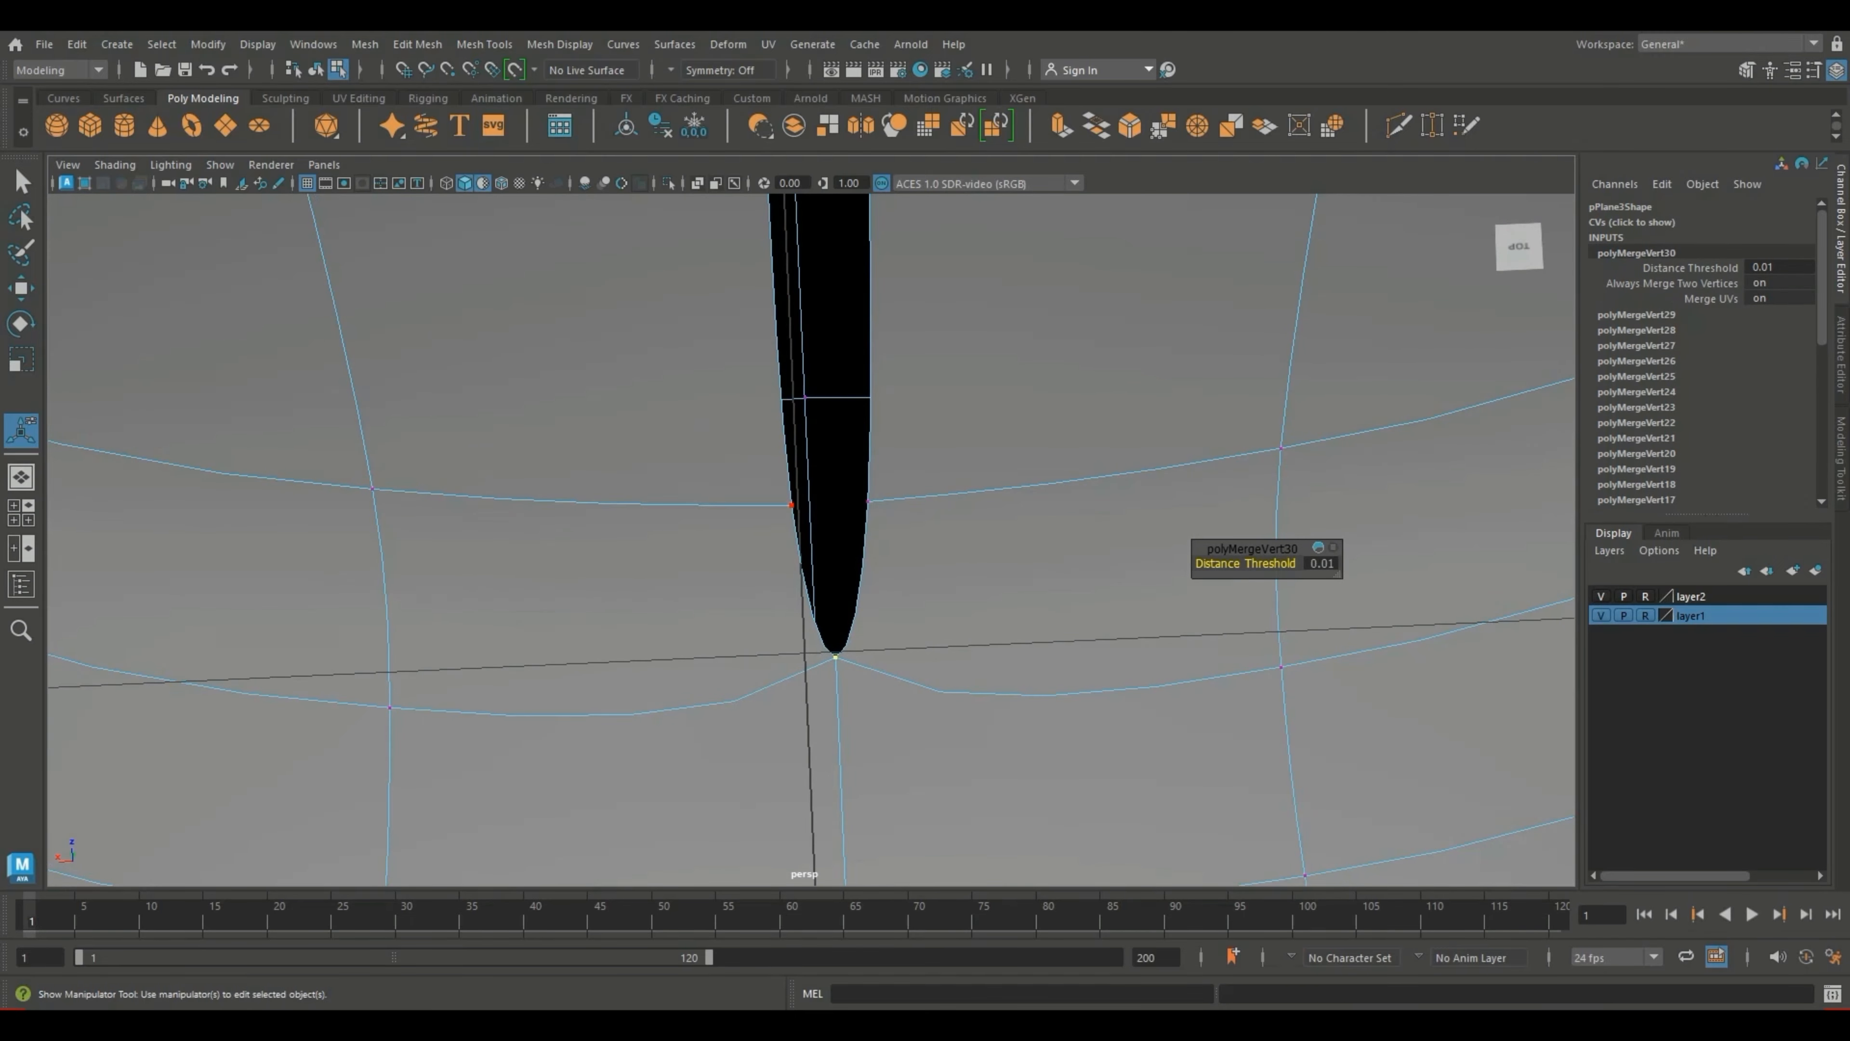
left_click_drag(778, 488, 881, 535)
key("g")
middle_click_drag(865, 364, 851, 735, "alt")
left_click_drag(743, 553, 872, 592)
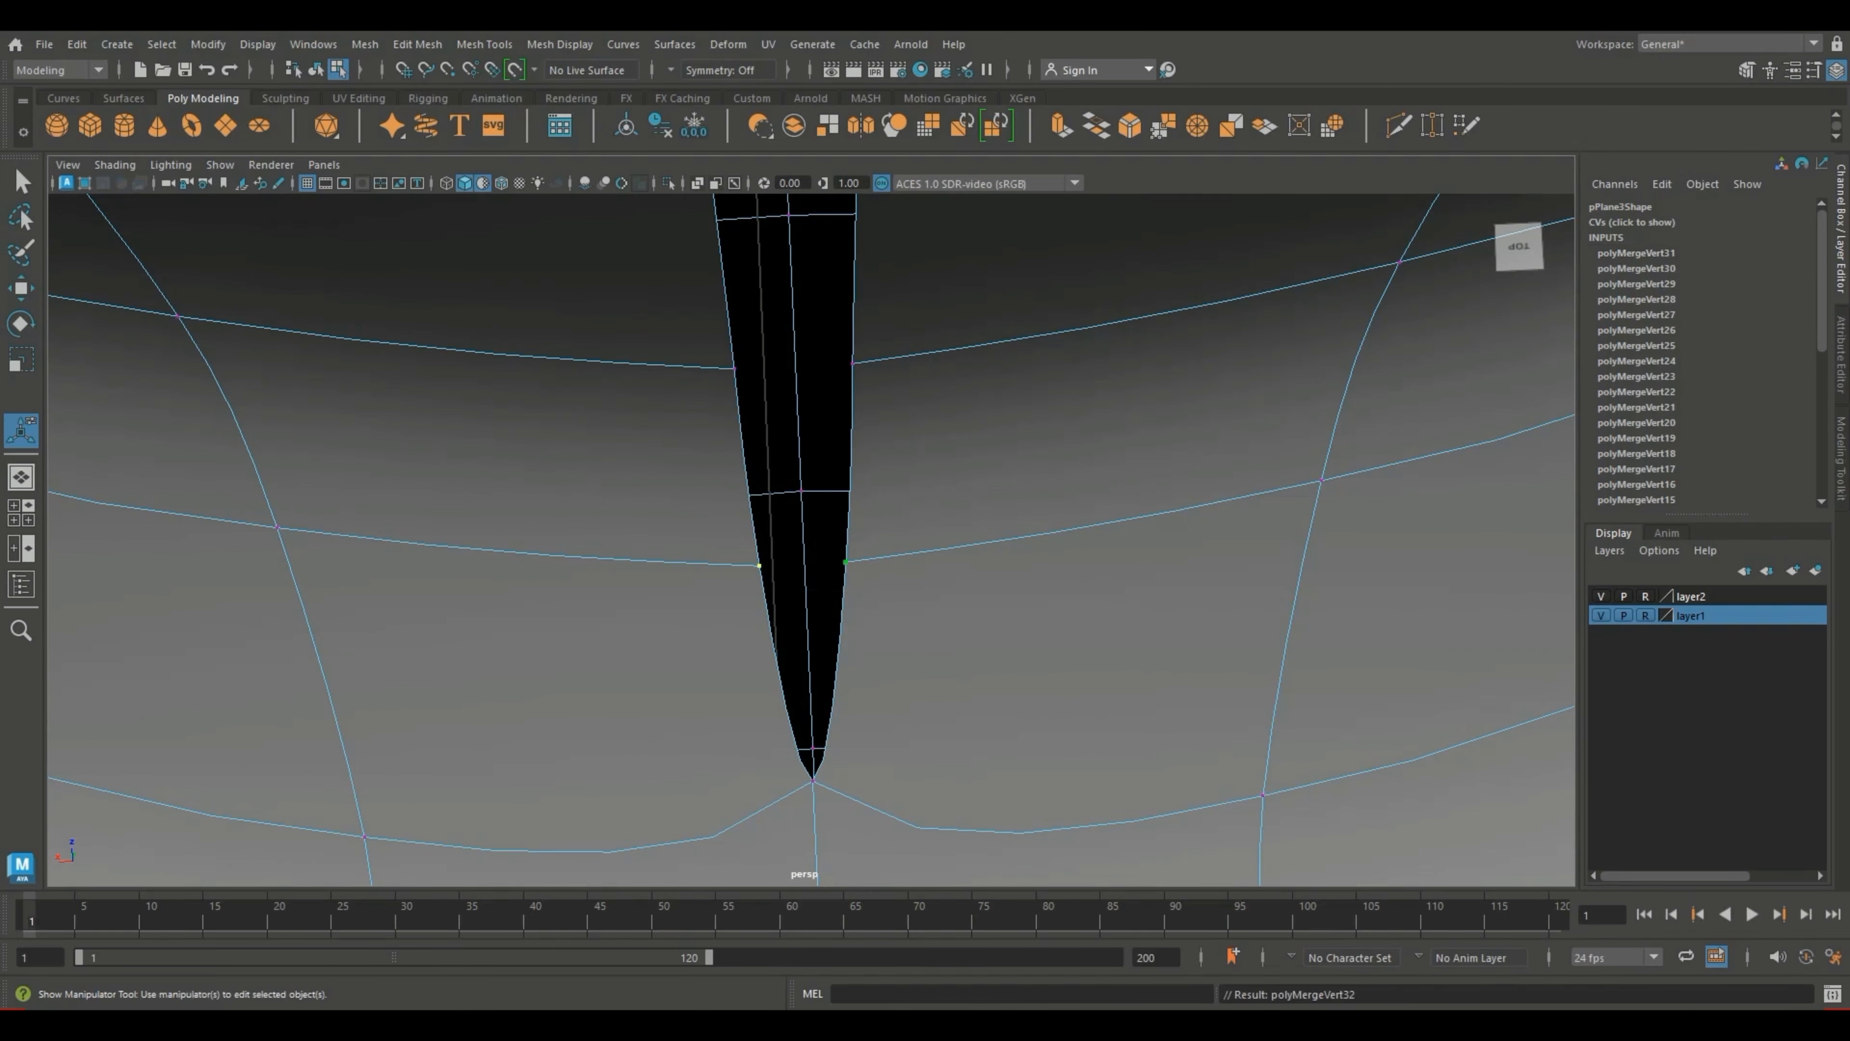
key("g")
Step: Merge the next two vertex pairs on the upper back seam, just below the level of the wings
middle_click_drag(867, 437, 867, 663, "alt")
left_click_drag(723, 594, 848, 539)
key("g")
scroll(847, 624, "down", 3)
middle_click_drag(838, 328, 850, 646, "alt")
left_click_drag(841, 557, 816, 477, "alt")
left_click_drag(723, 320, 822, 353)
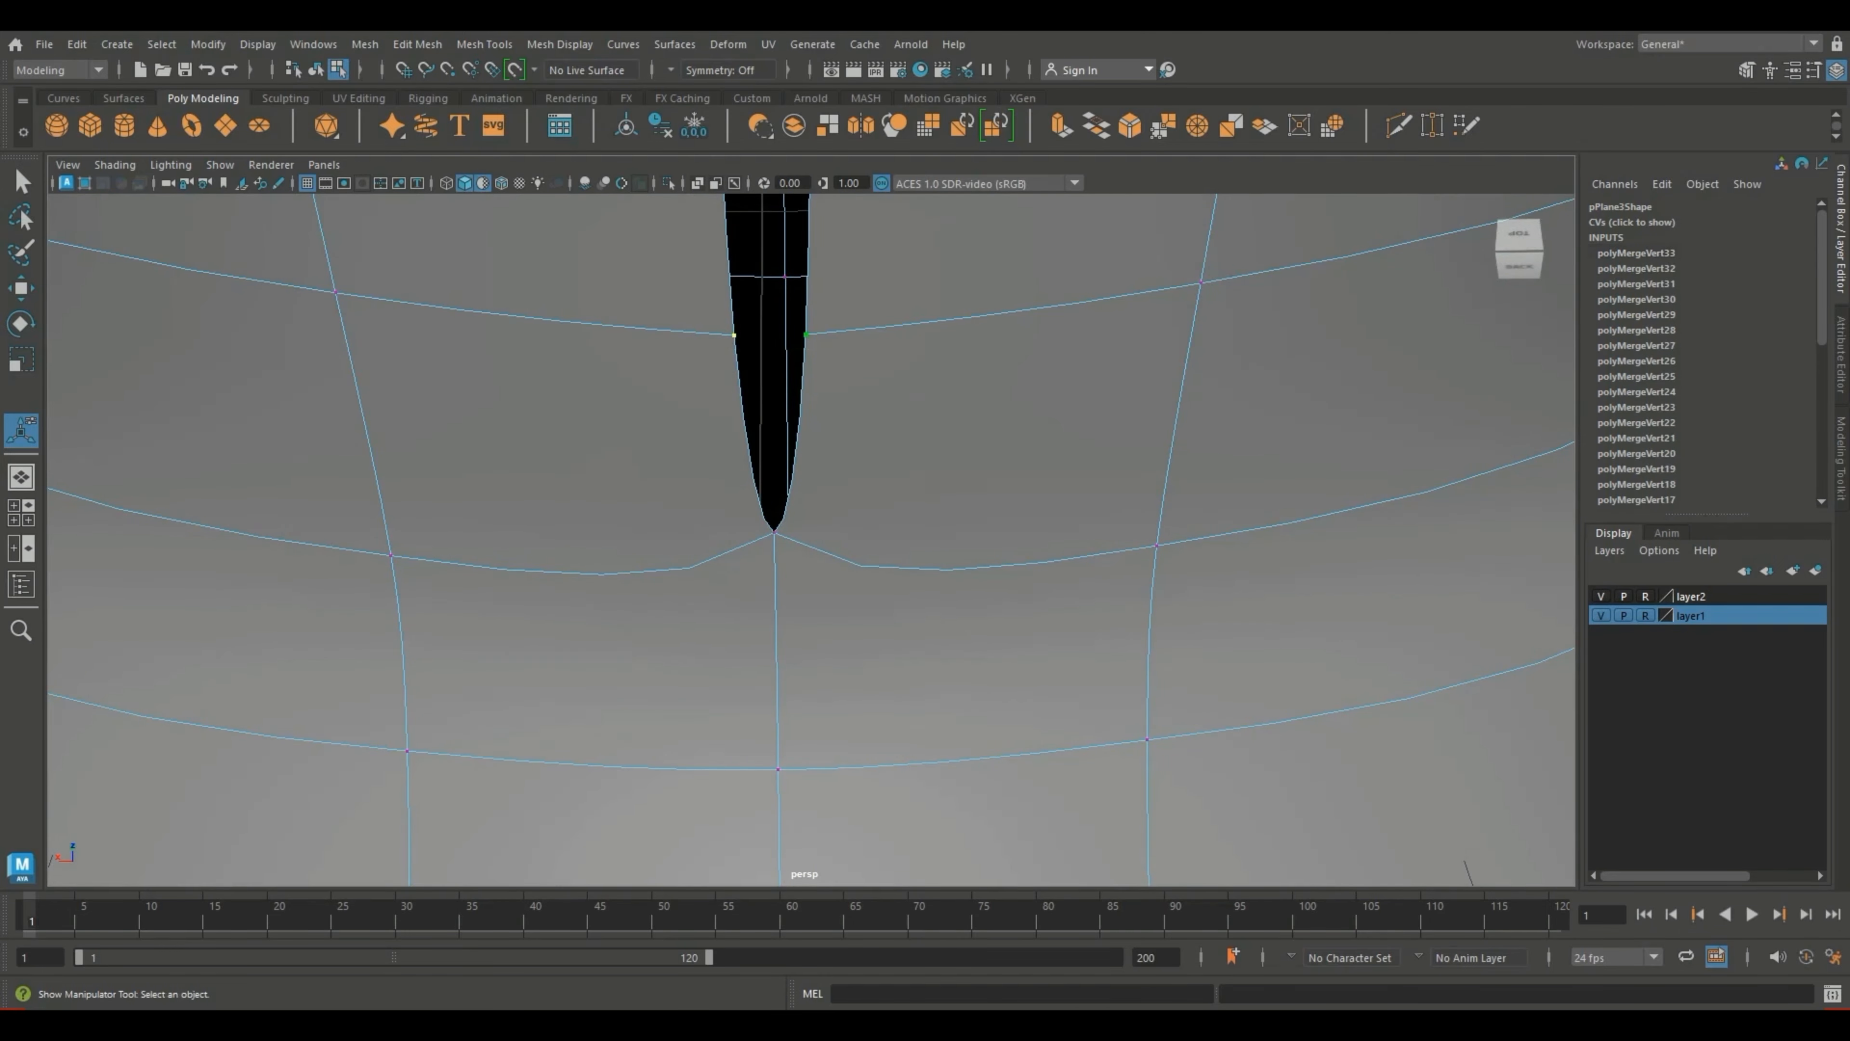
key("g")
Step: Merge two more vertex pairs on the back seam between the wings, heading toward the neck
scroll(811, 540, "down", 4)
middle_click_drag(794, 404, 786, 468, "alt")
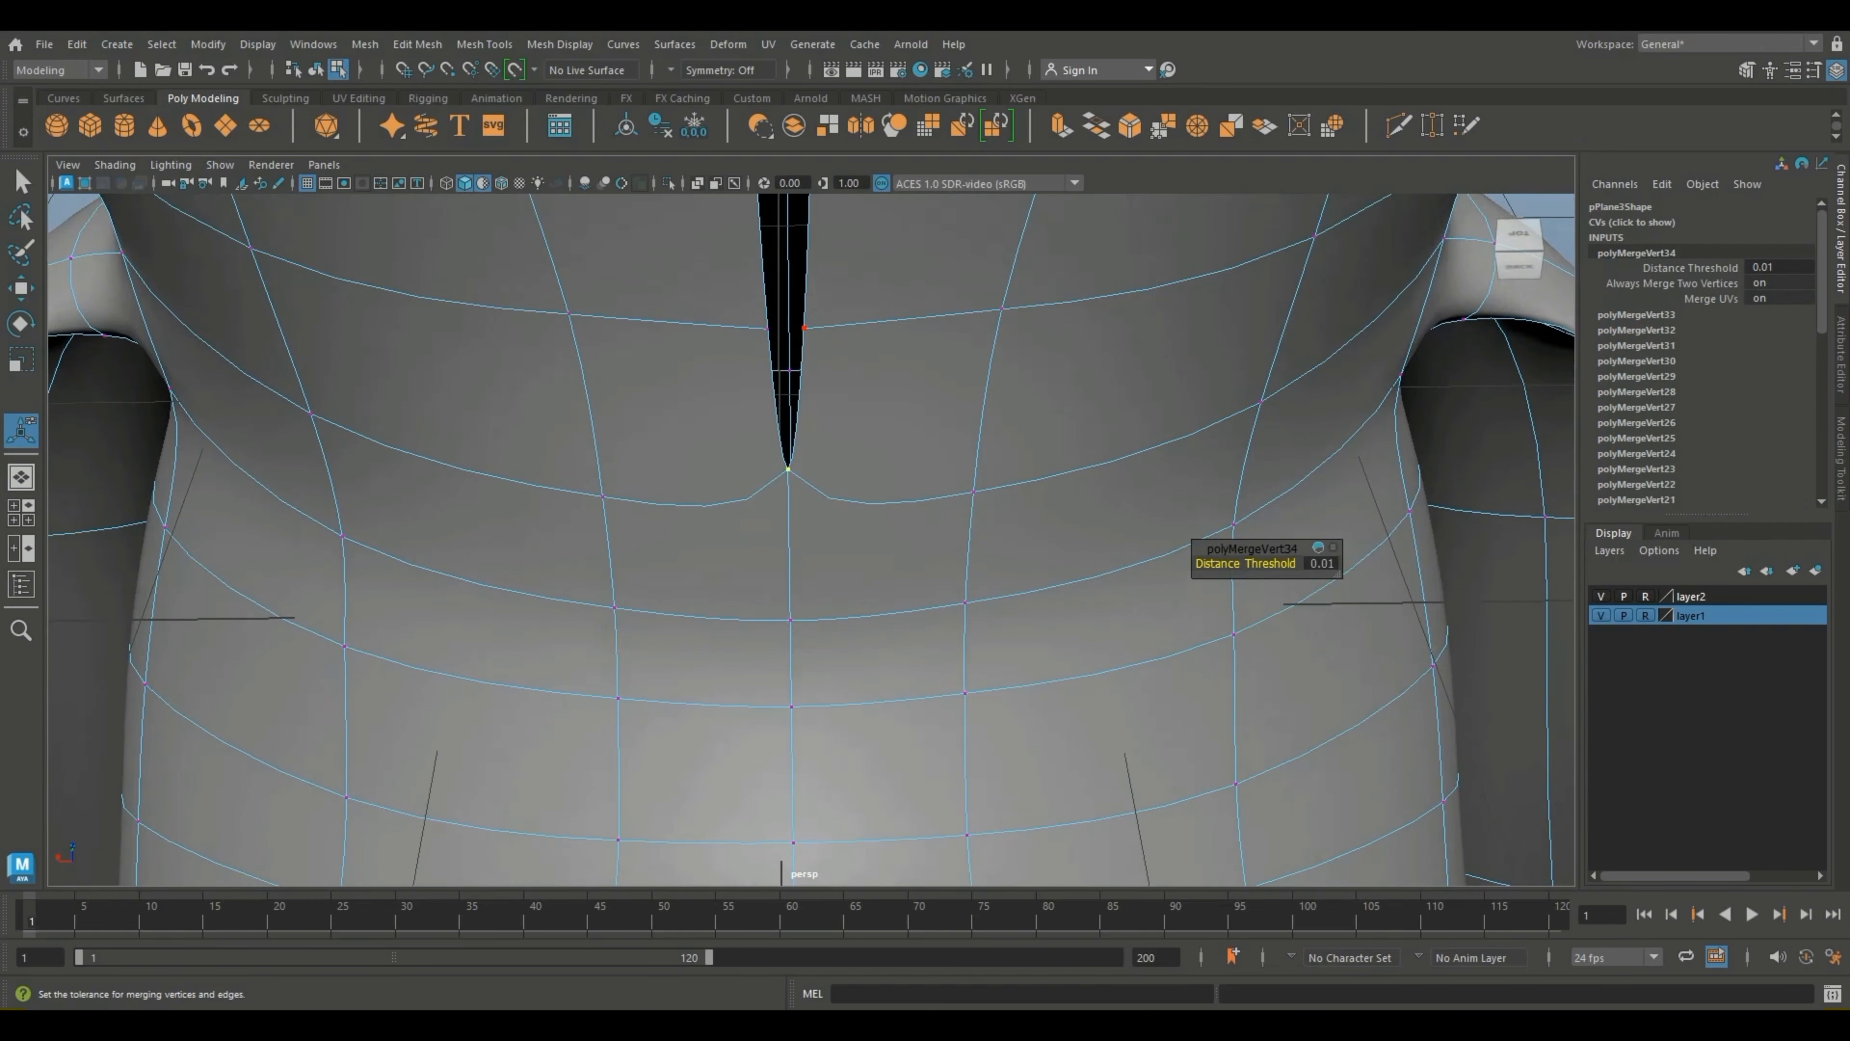
left_click_drag(753, 322, 824, 338)
key("g")
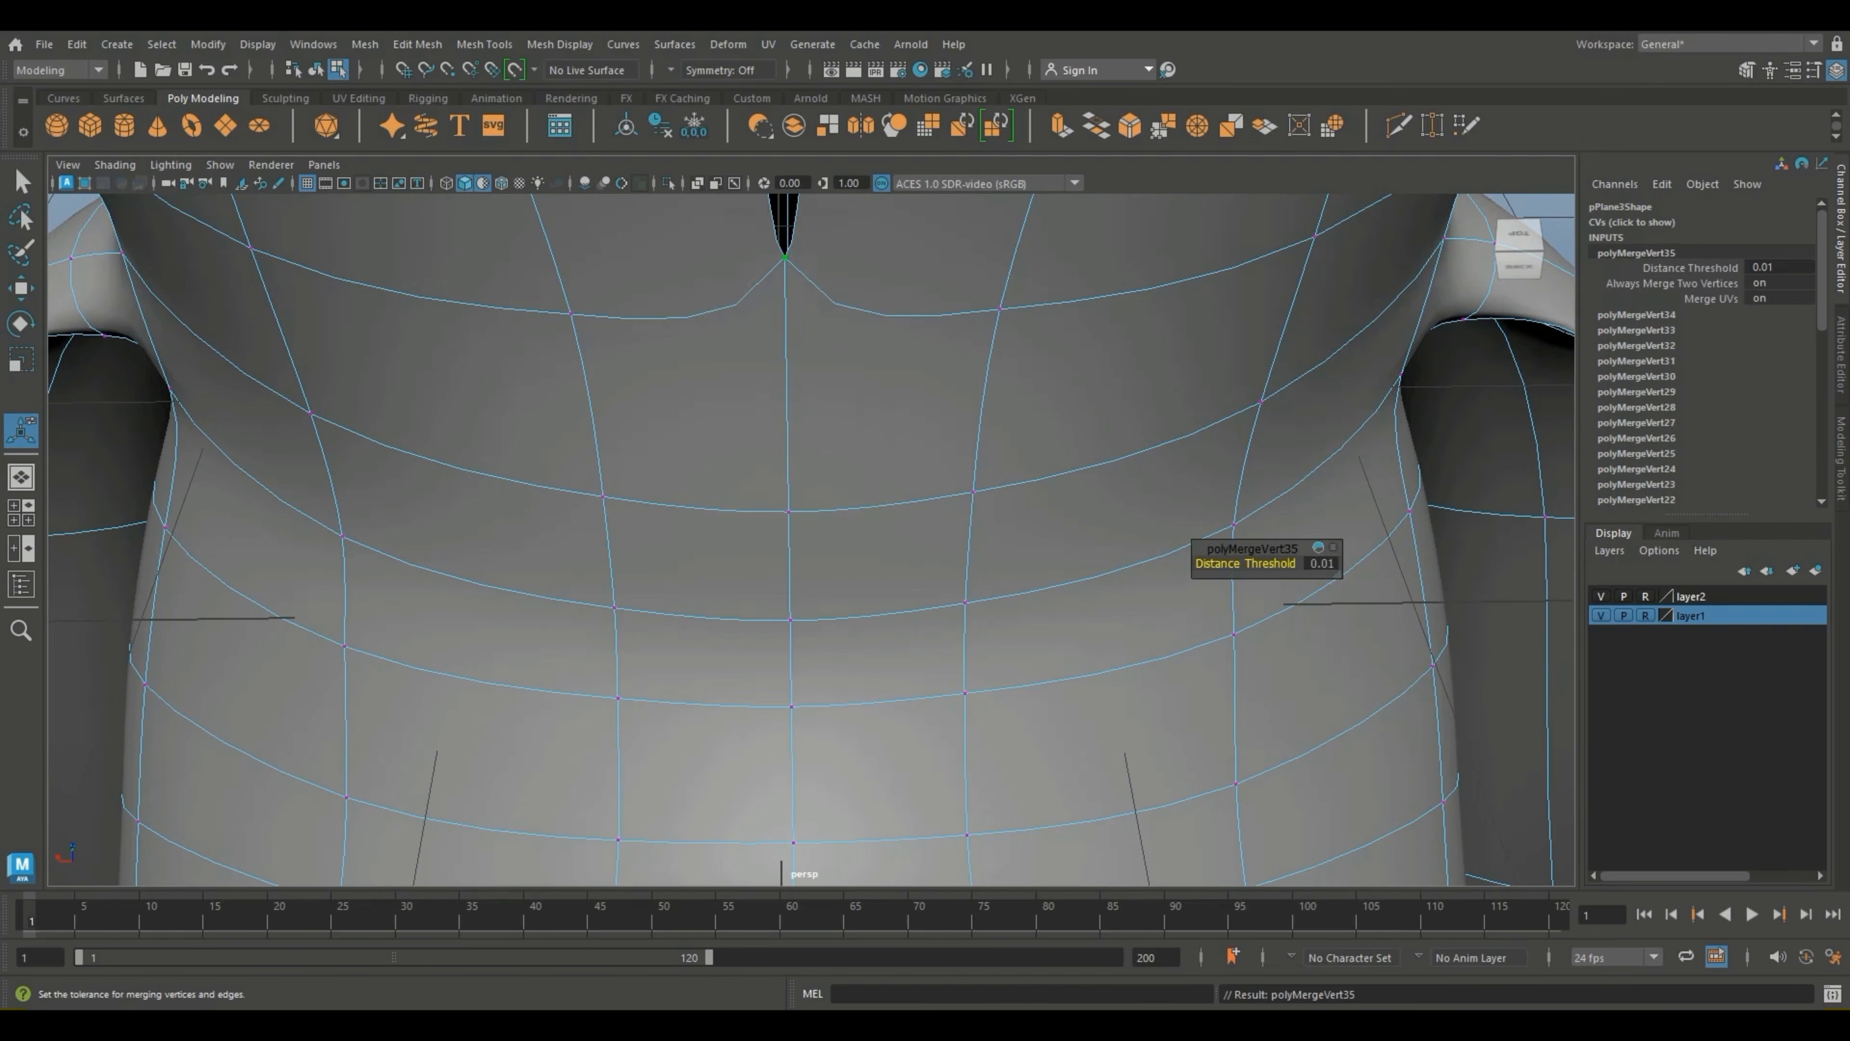
middle_click_drag(813, 328, 775, 635, "alt")
left_click_drag(702, 397, 788, 421)
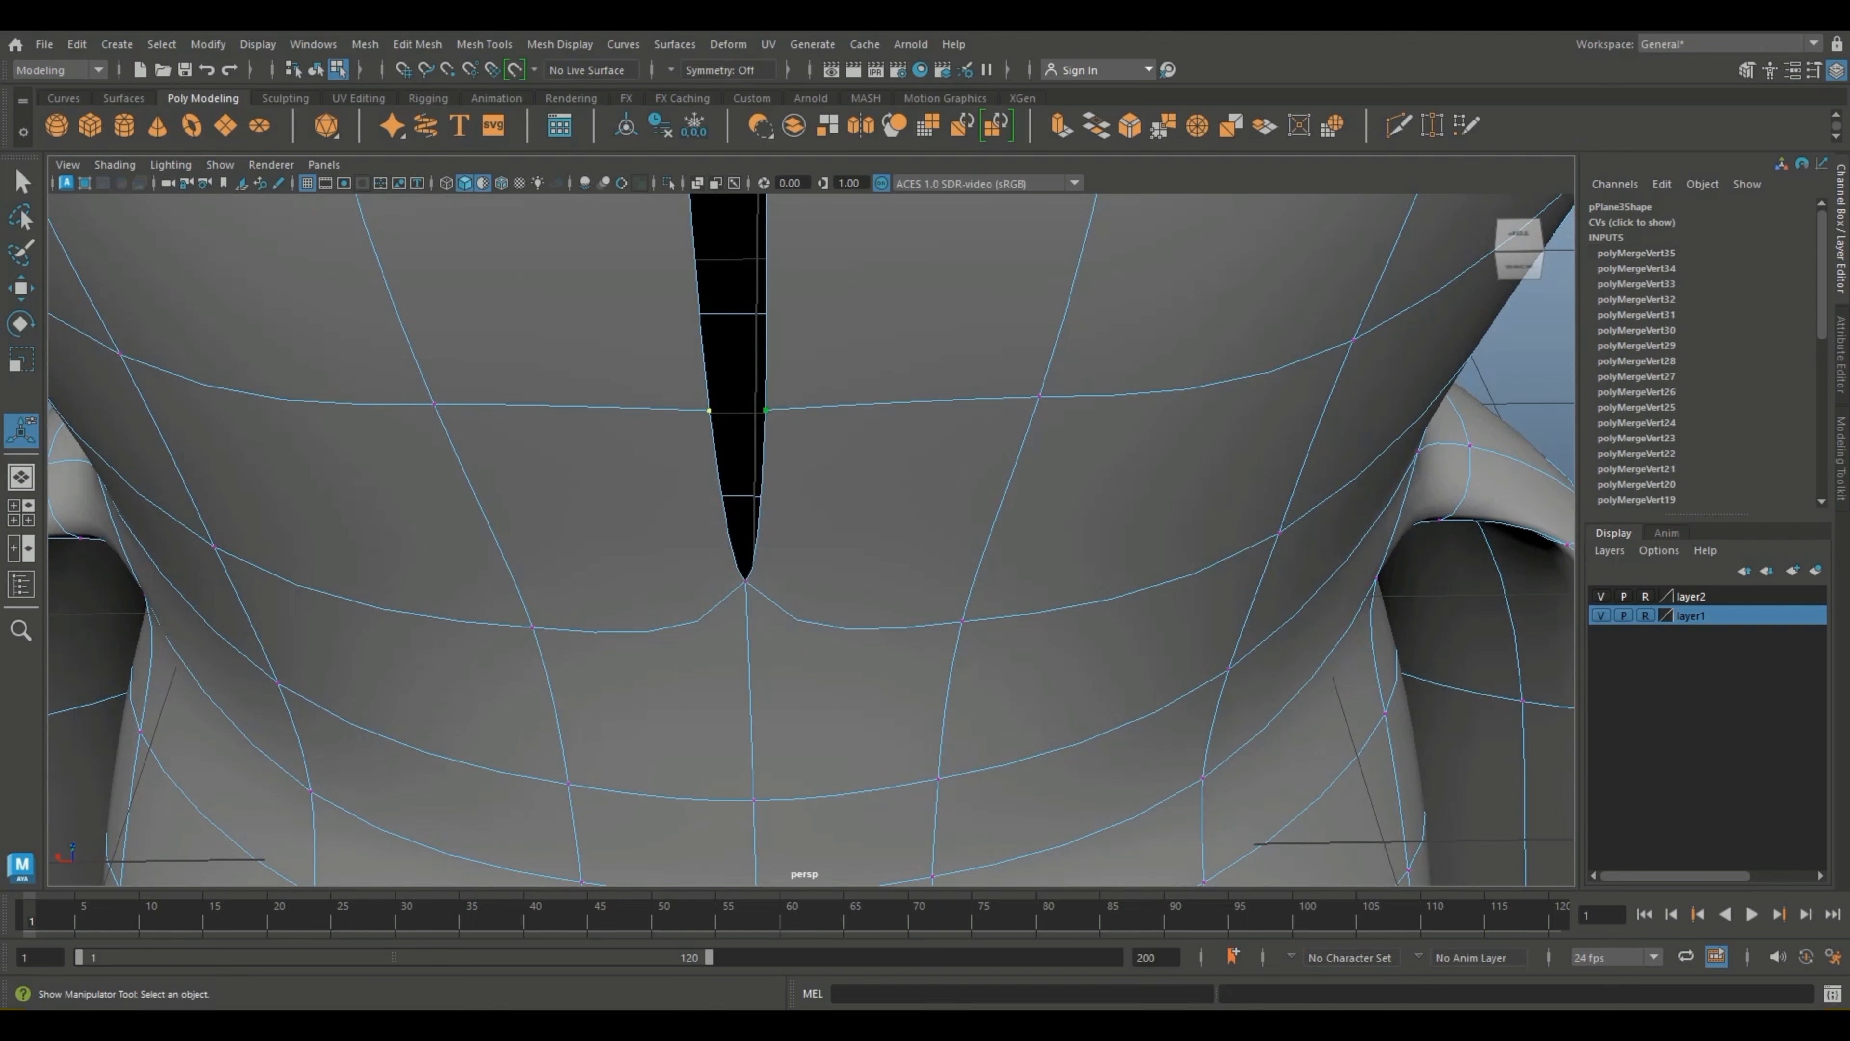
key("g")
middle_click_drag(785, 343, 787, 692, "alt")
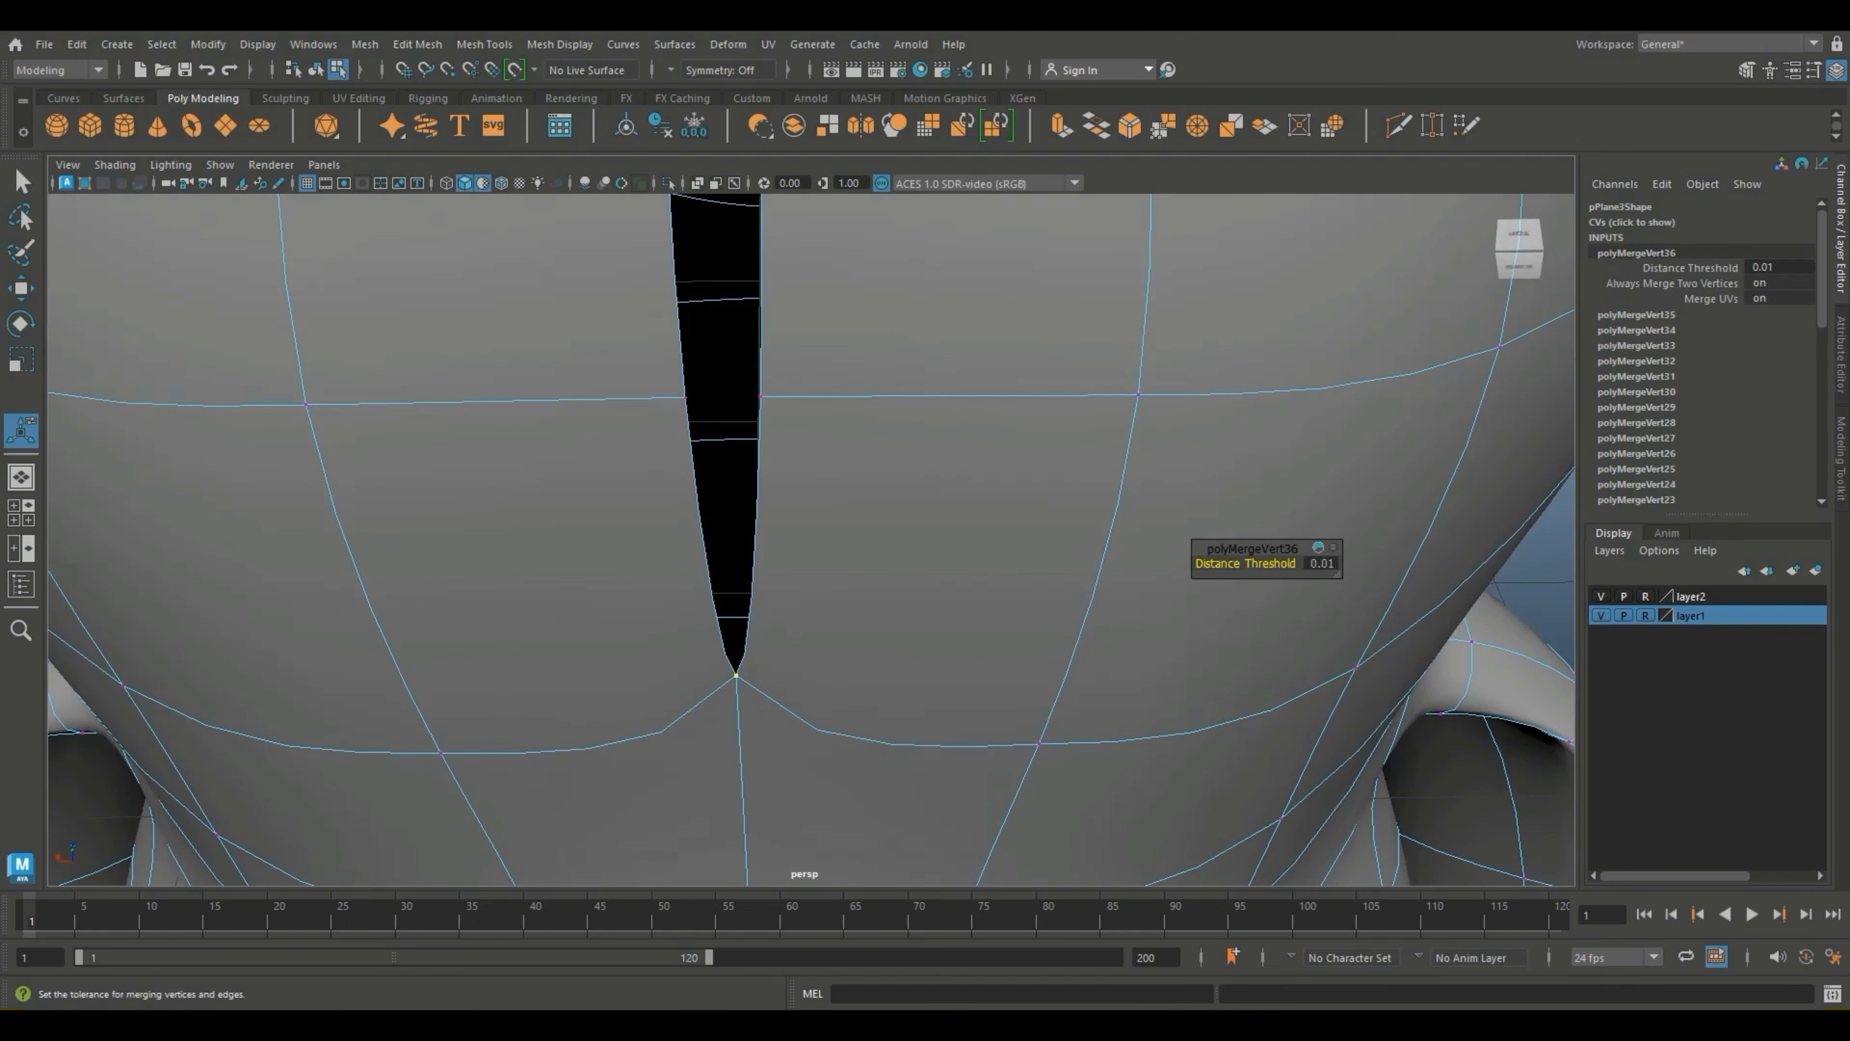
Step: Merge the next vertex pair at the open end of the back seam, continuing toward the neck
left_click_drag(674, 387, 782, 415)
key("g")
scroll(782, 415, "down", 5)
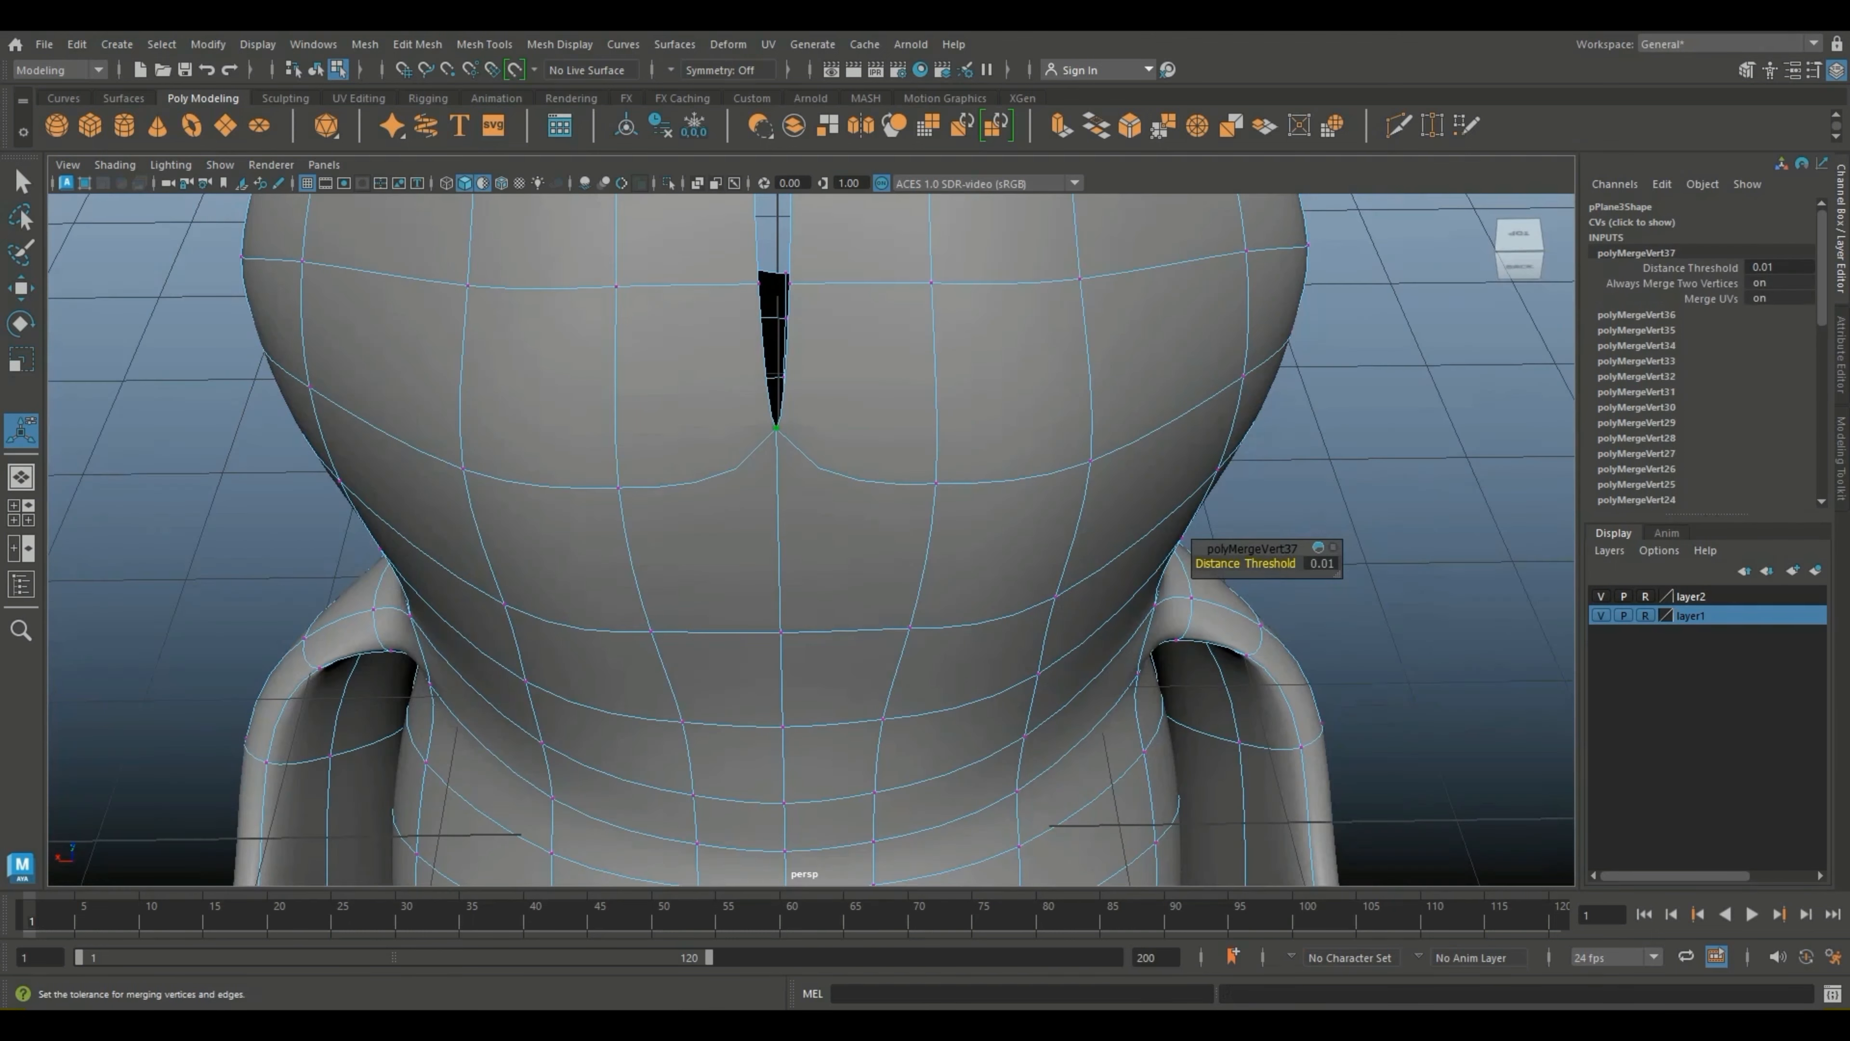
middle_click_drag(782, 415, 794, 621, "alt")
middle_click_drag(796, 489, 794, 499, "alt")
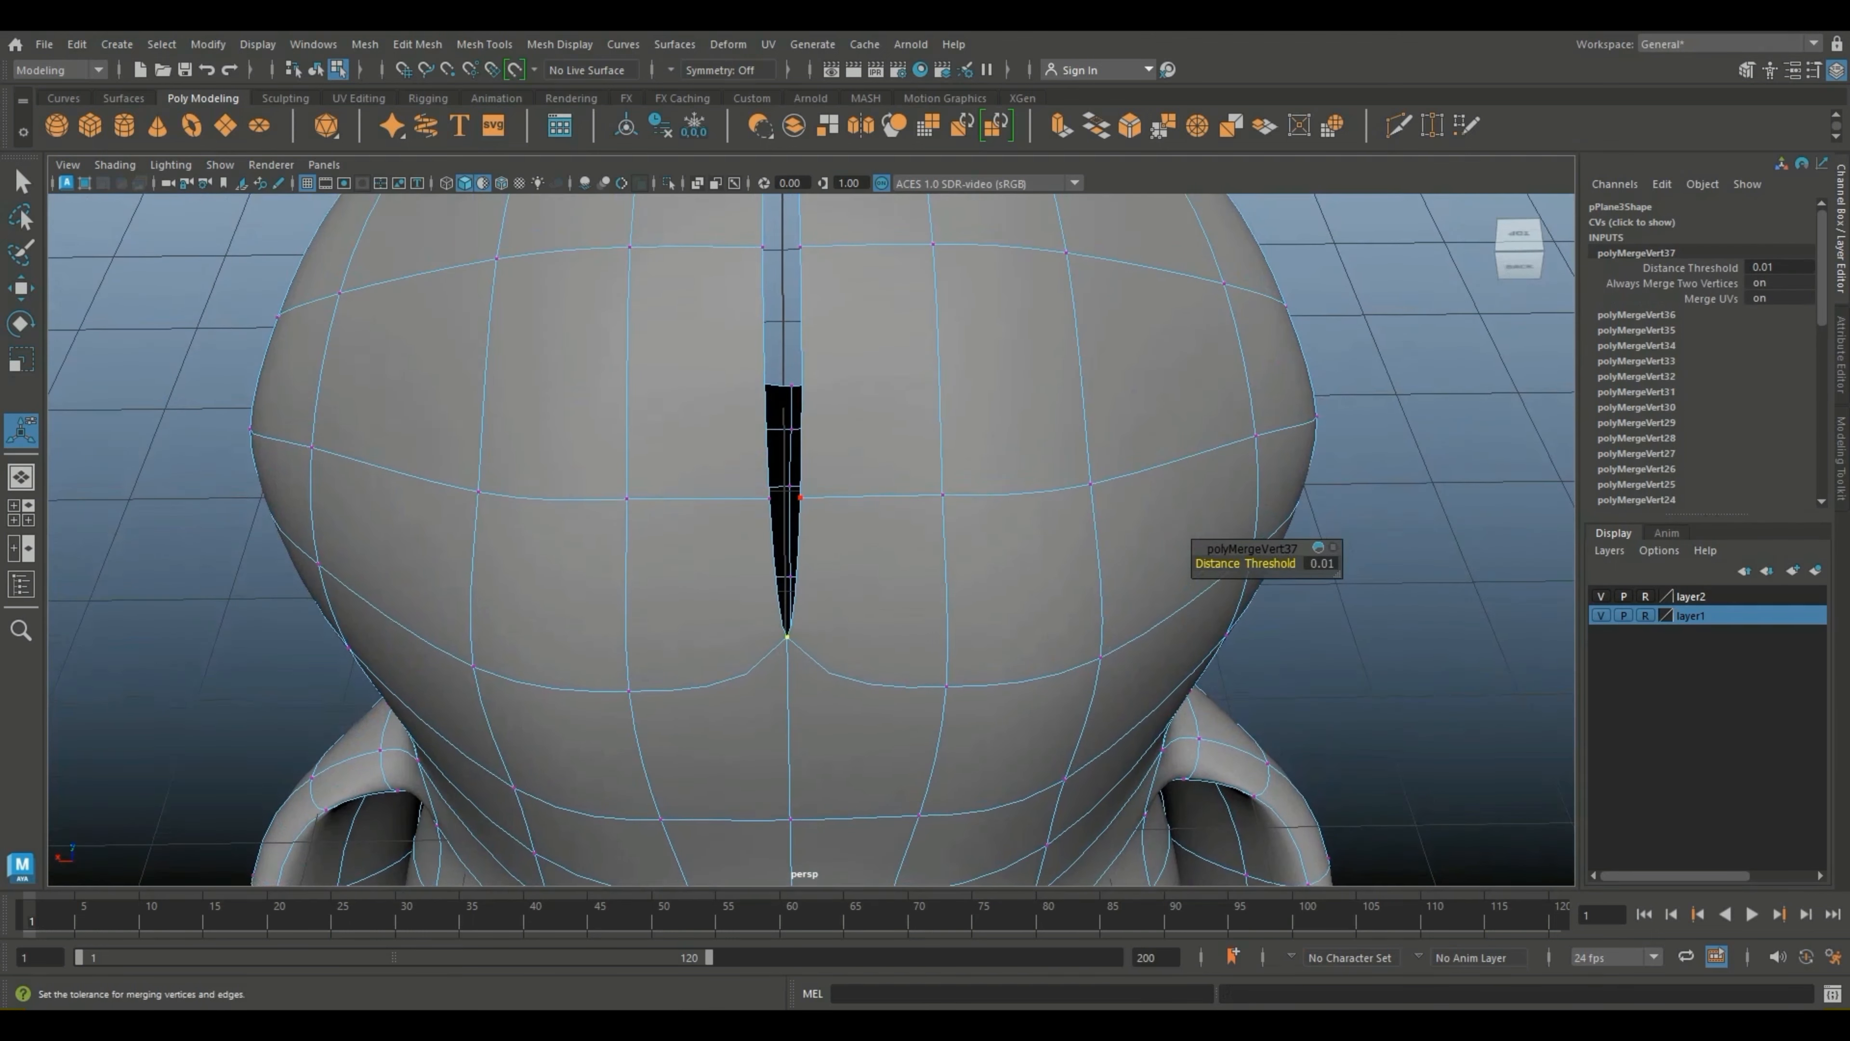
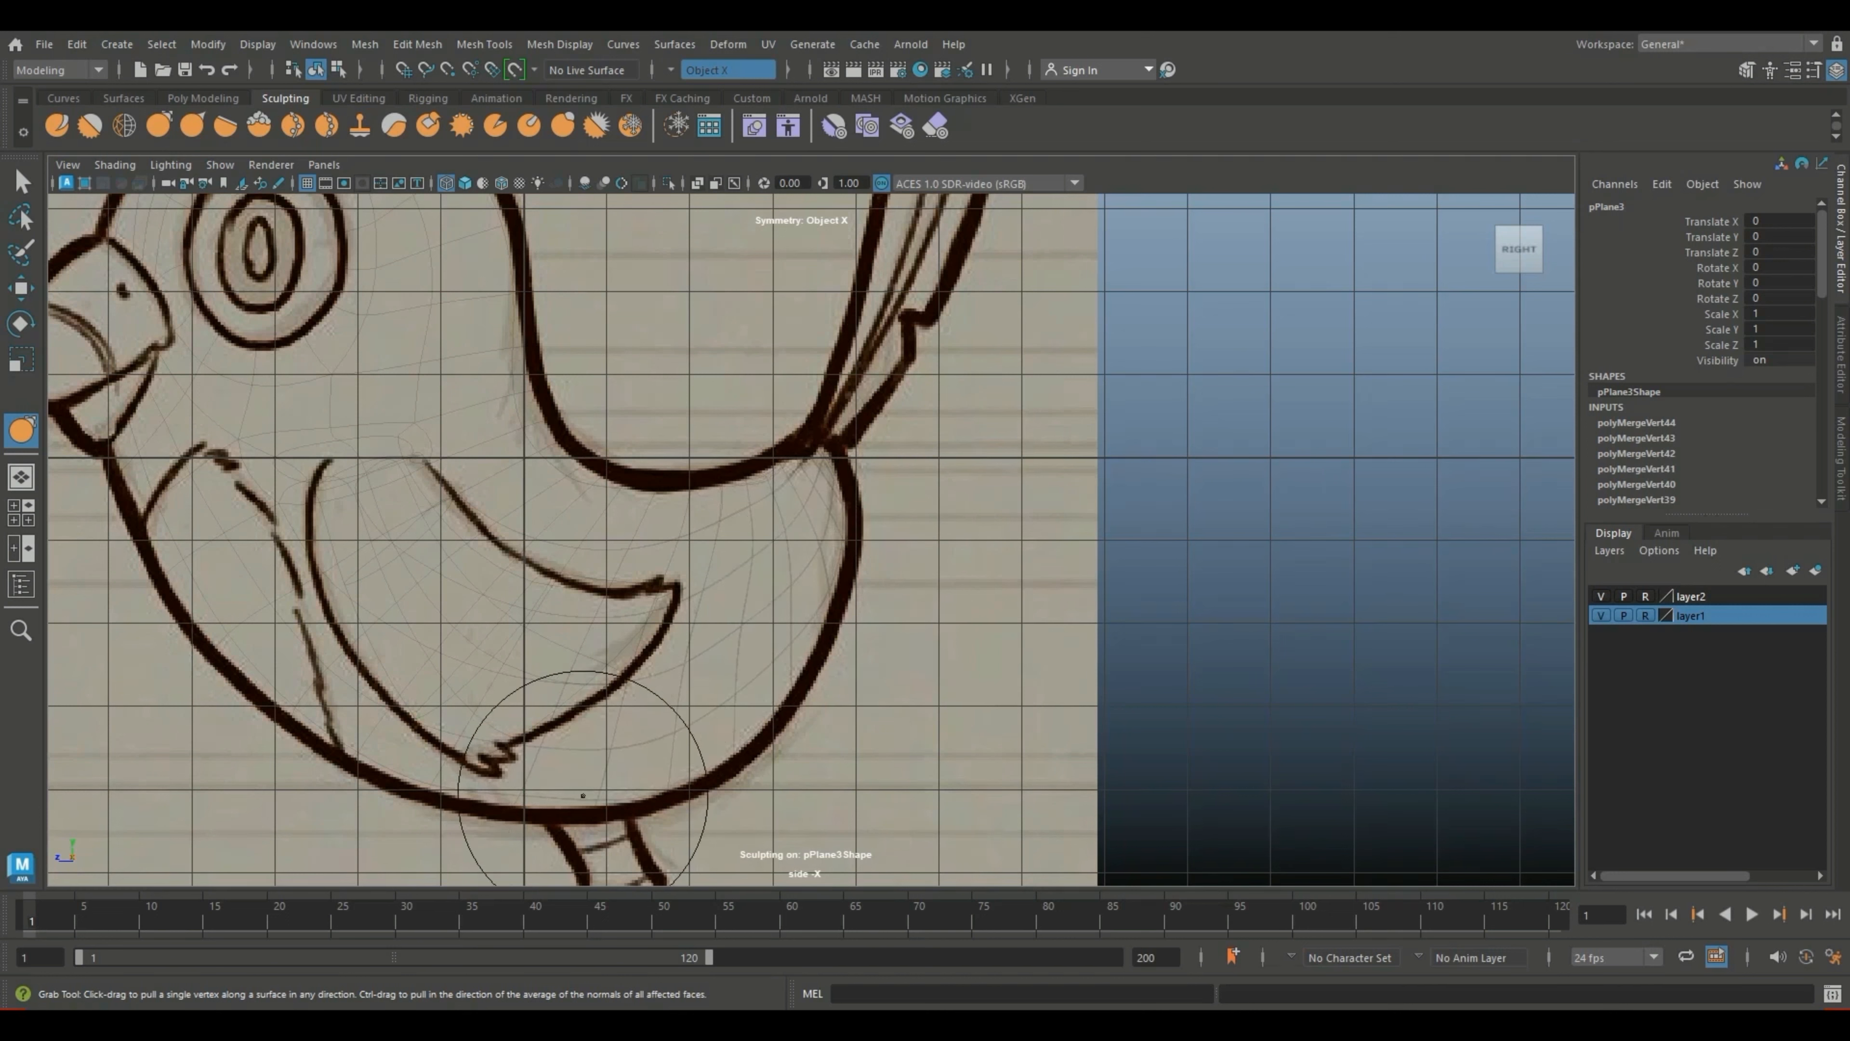
Step: In the side view, pull the body's tail tip and rear outline to the drawn line with the Grab tool
scroll(454, 787, "down", 8)
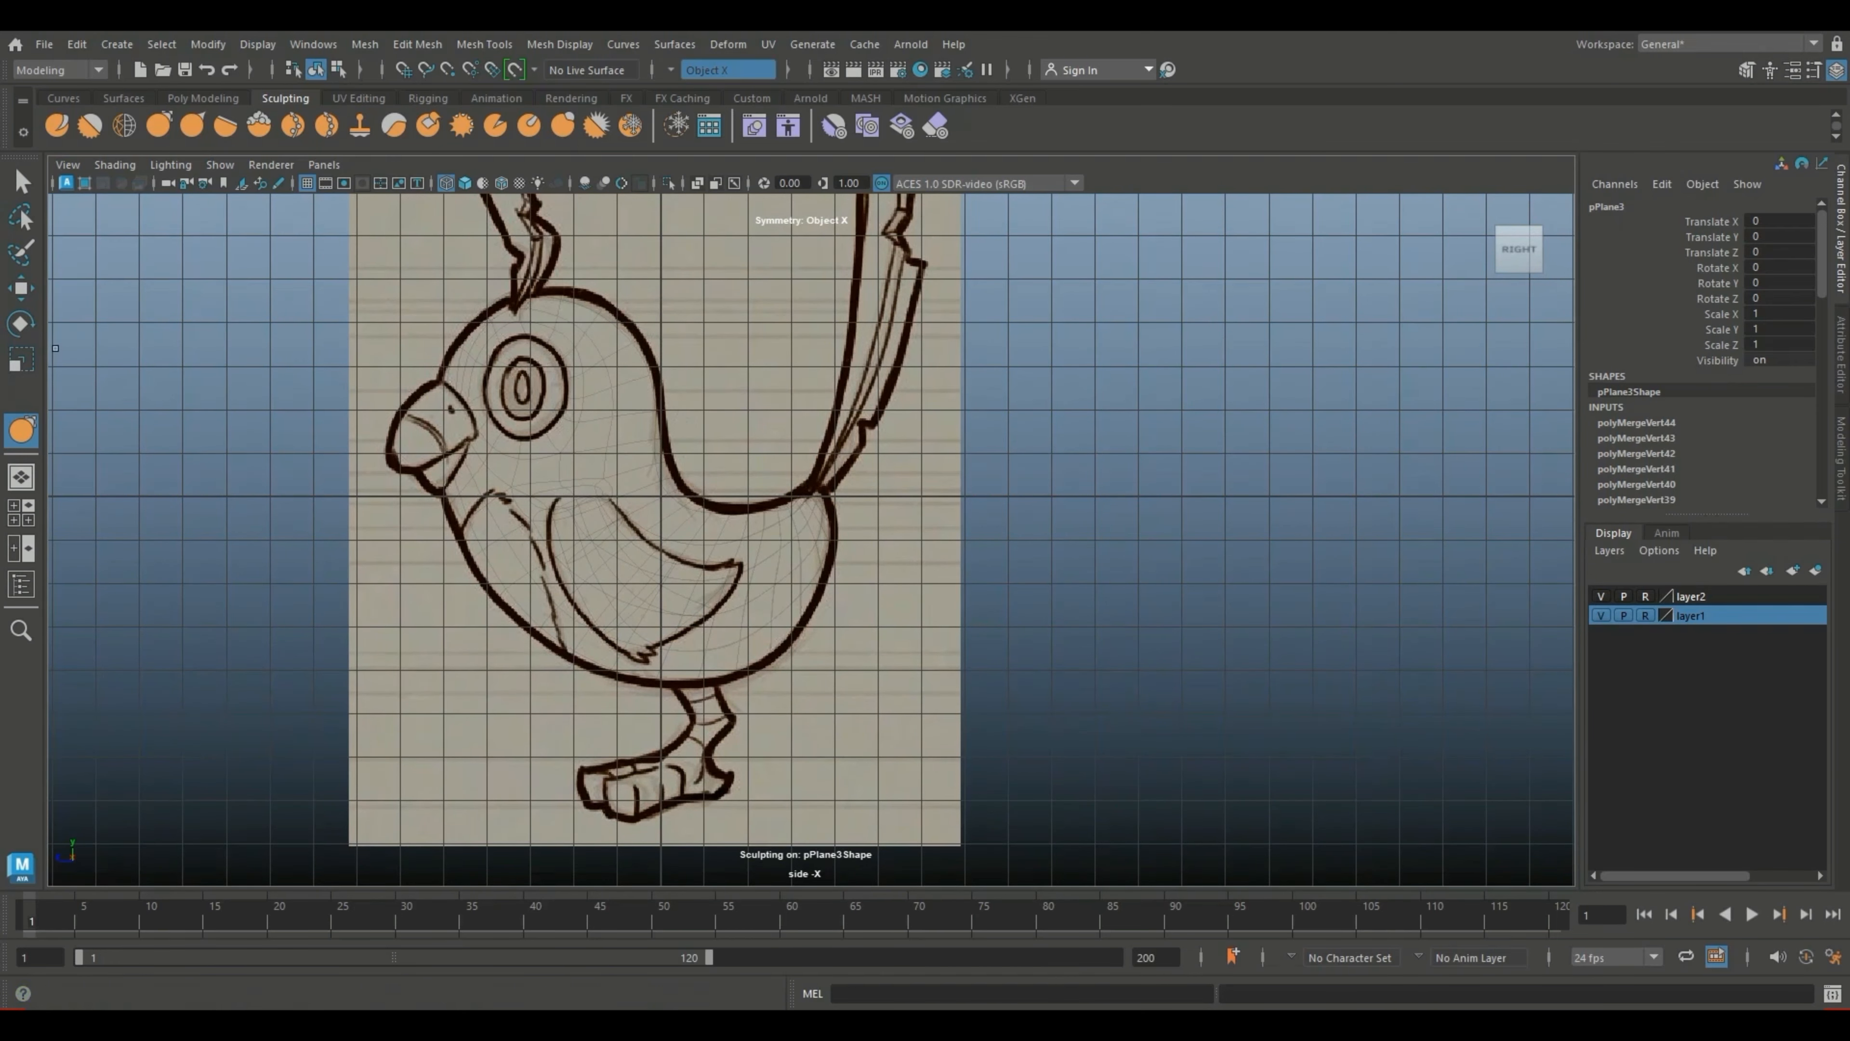
key("w")
scroll(818, 544, "up", 8)
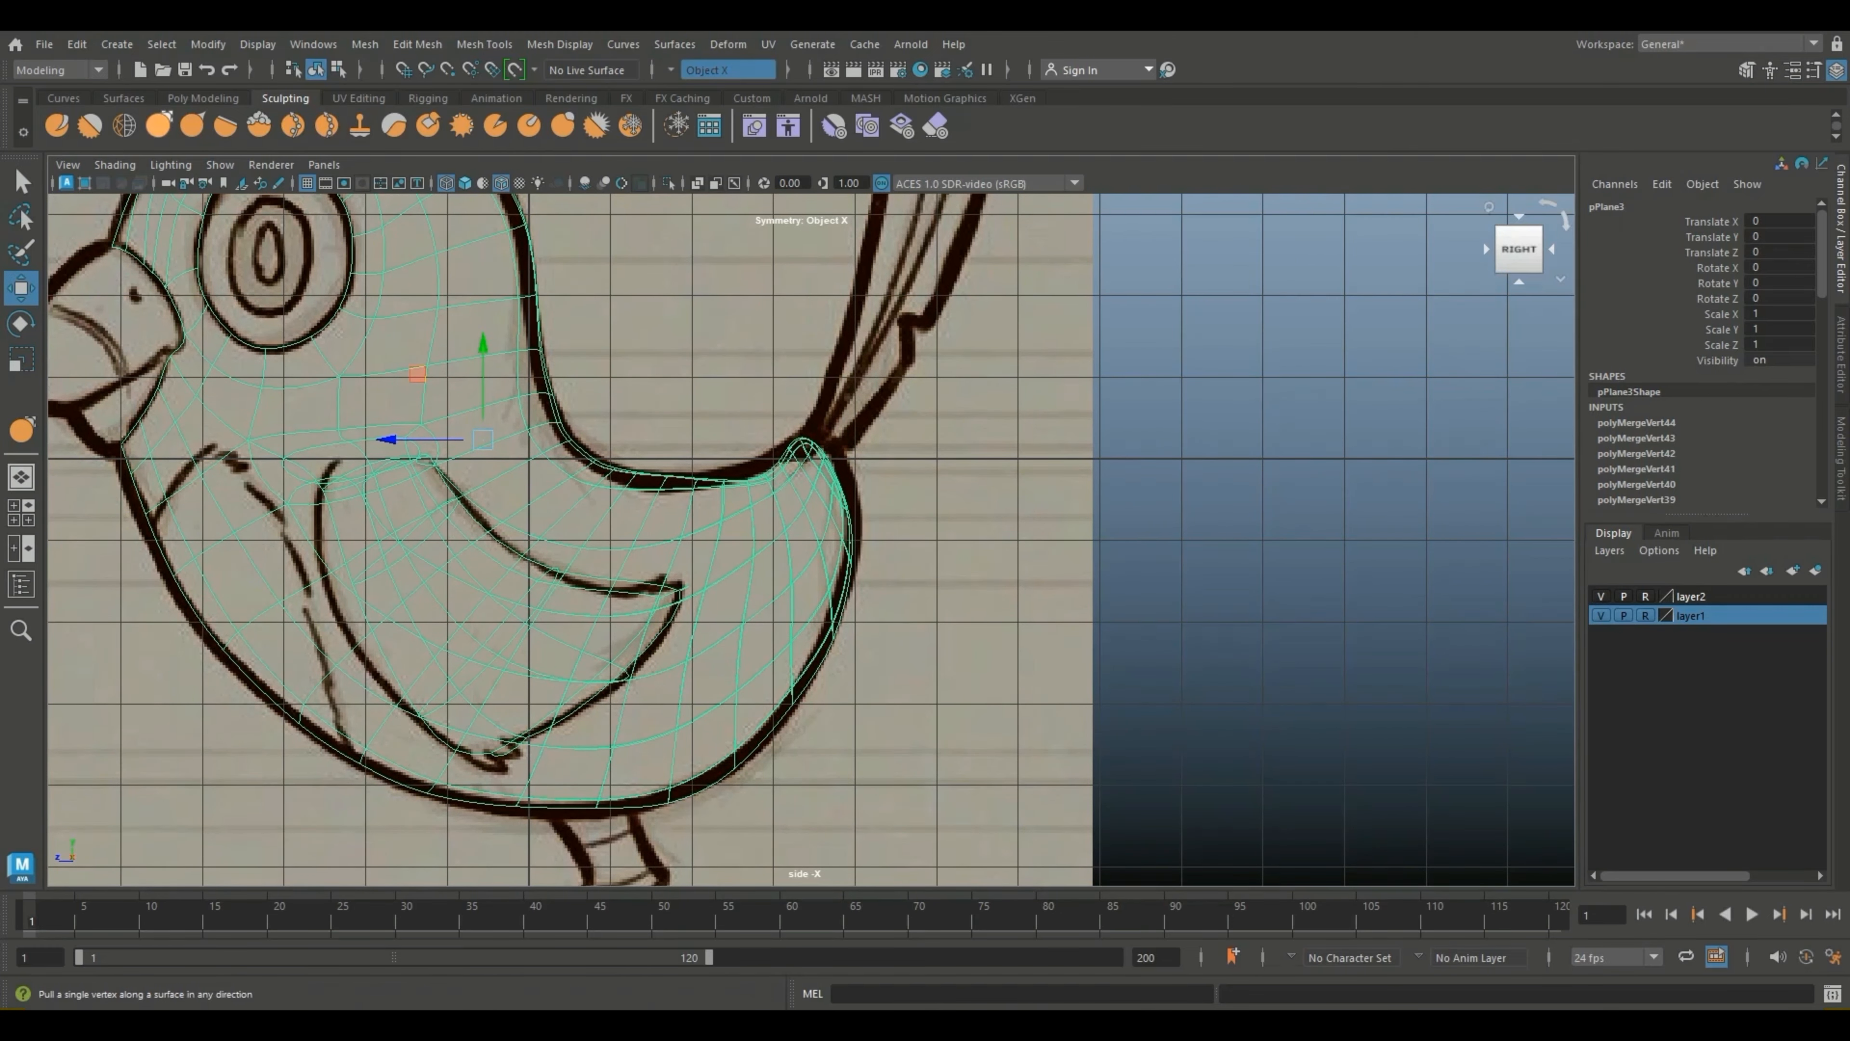
left_click(158, 125)
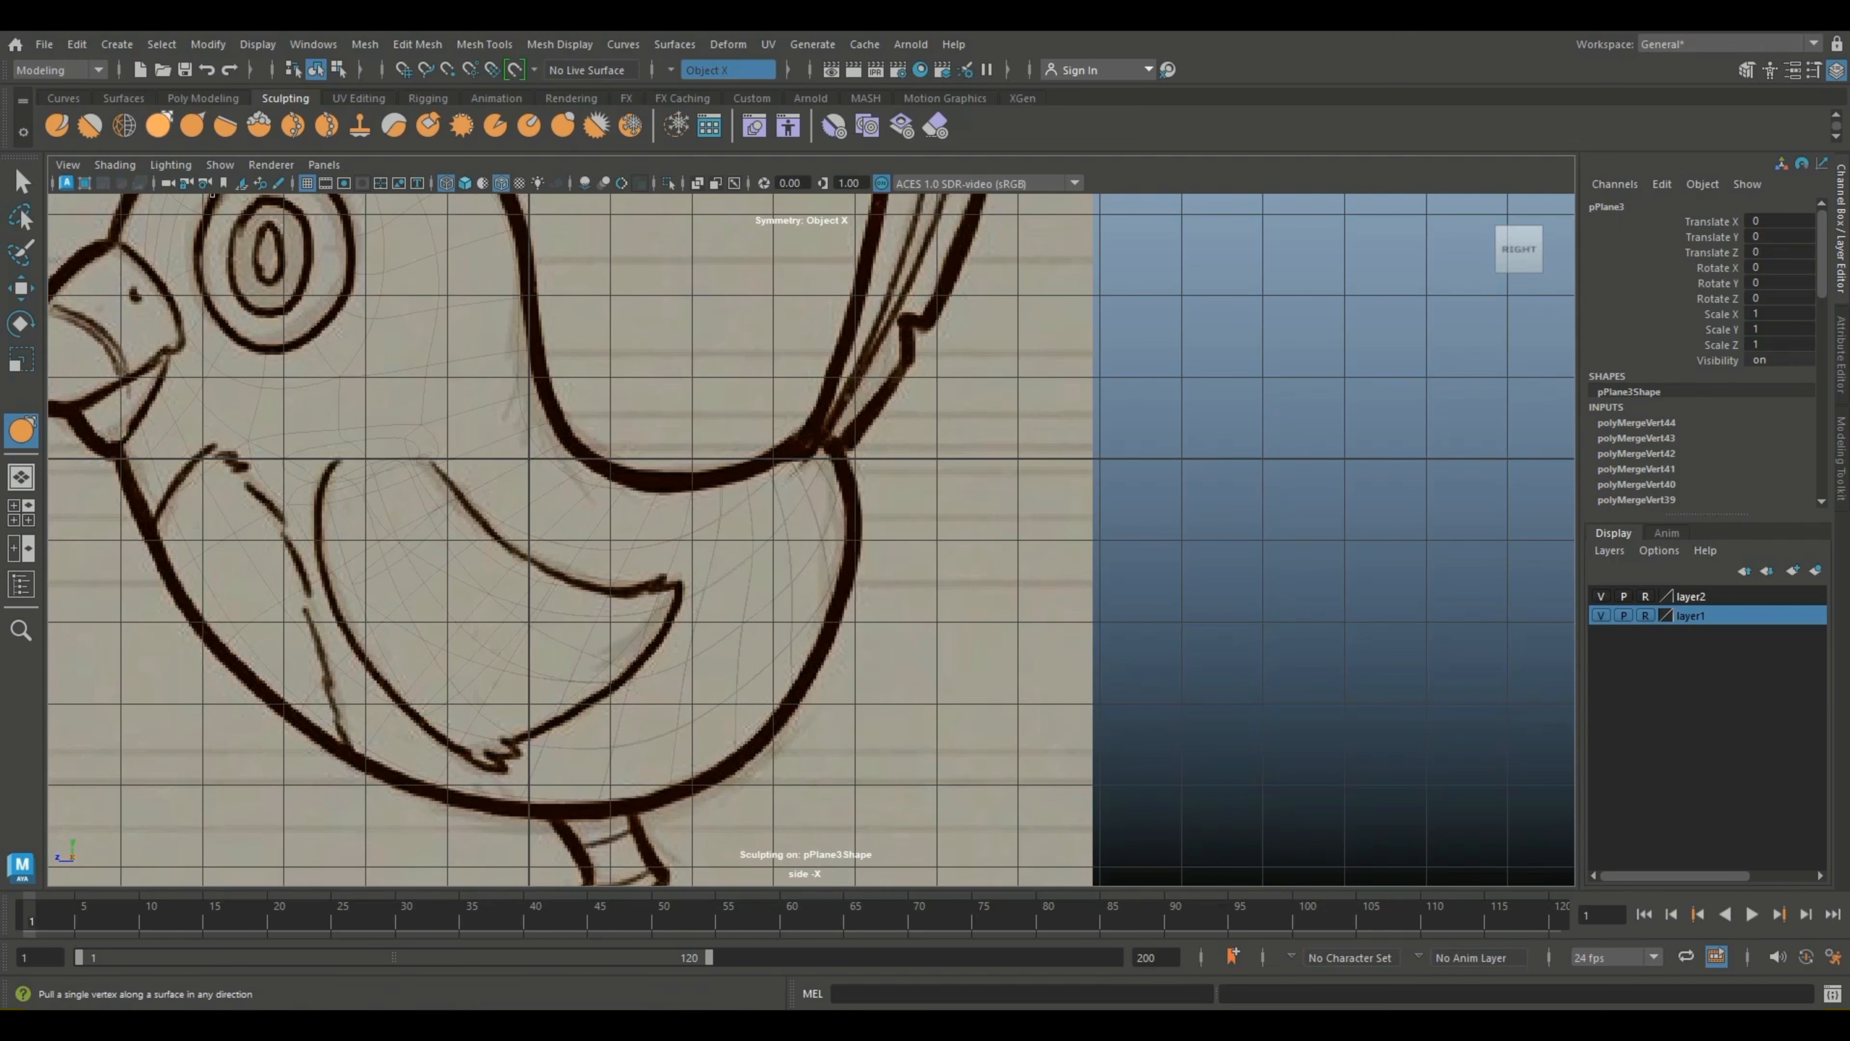
left_click(21, 288)
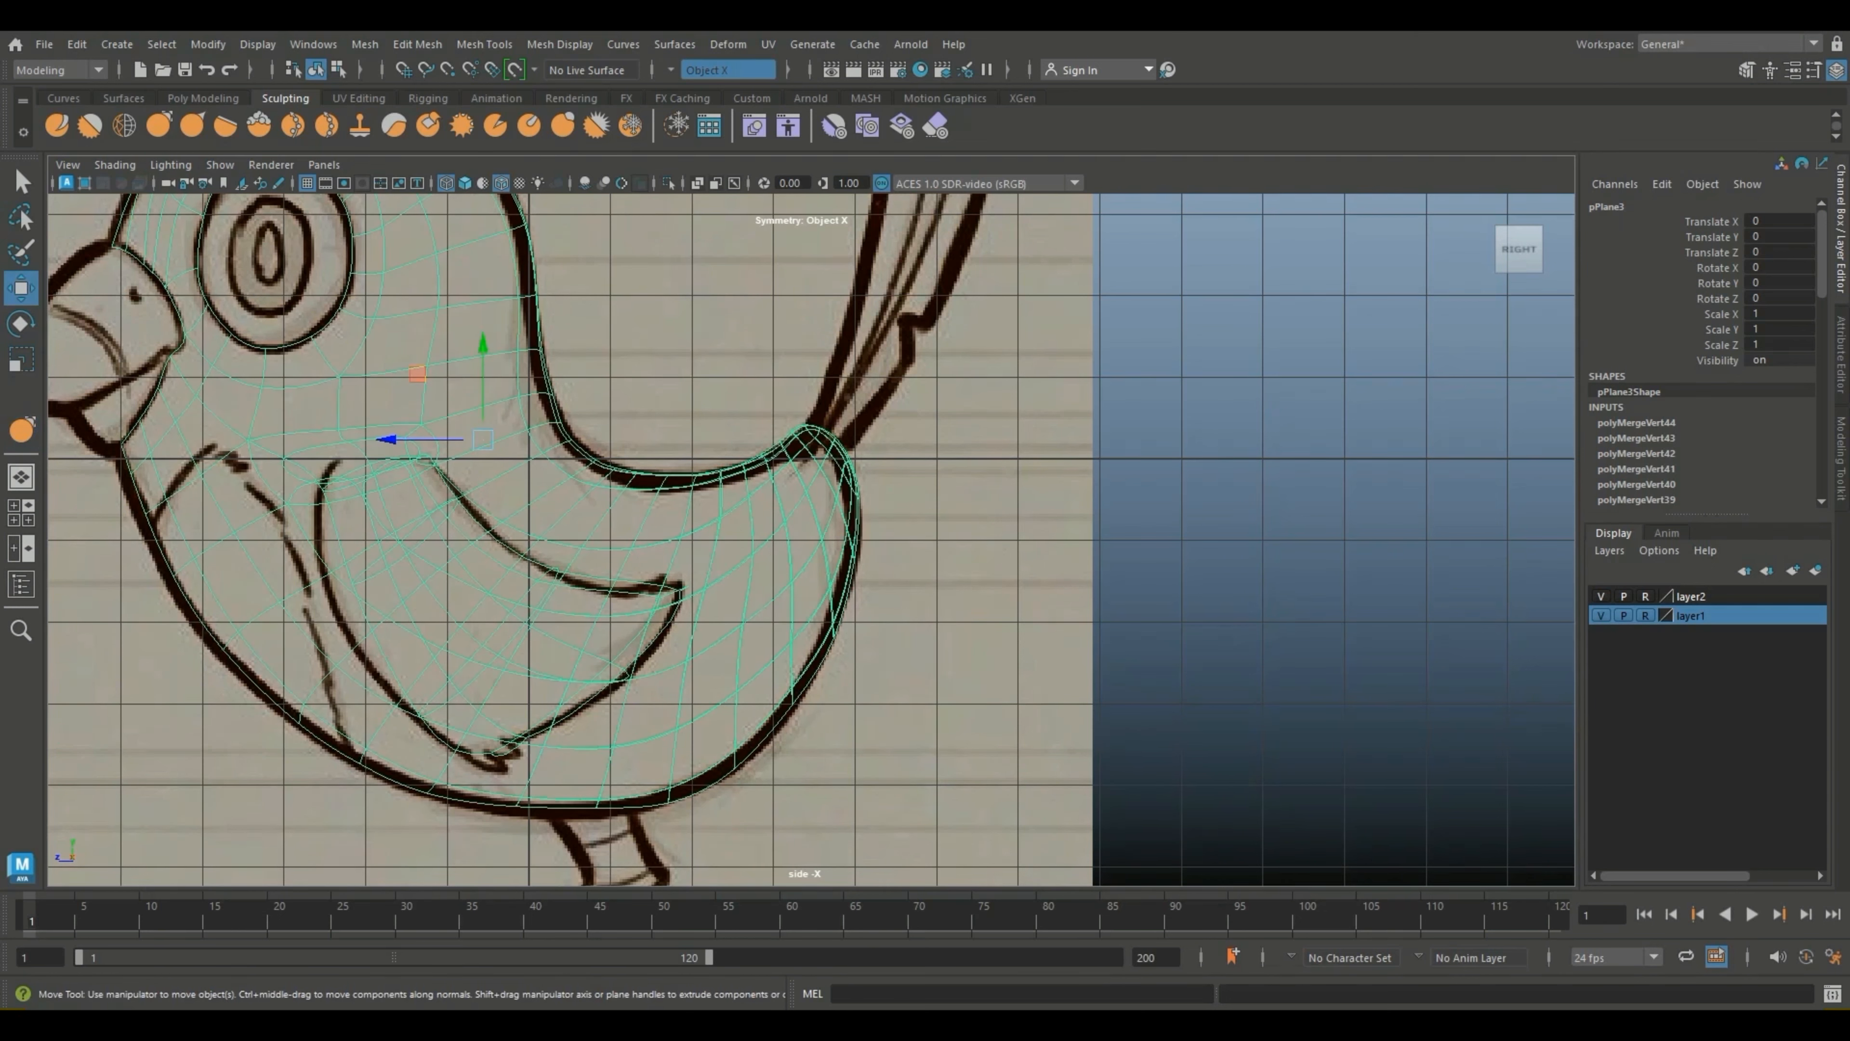
middle_click_drag(756, 774, 869, 573, "alt")
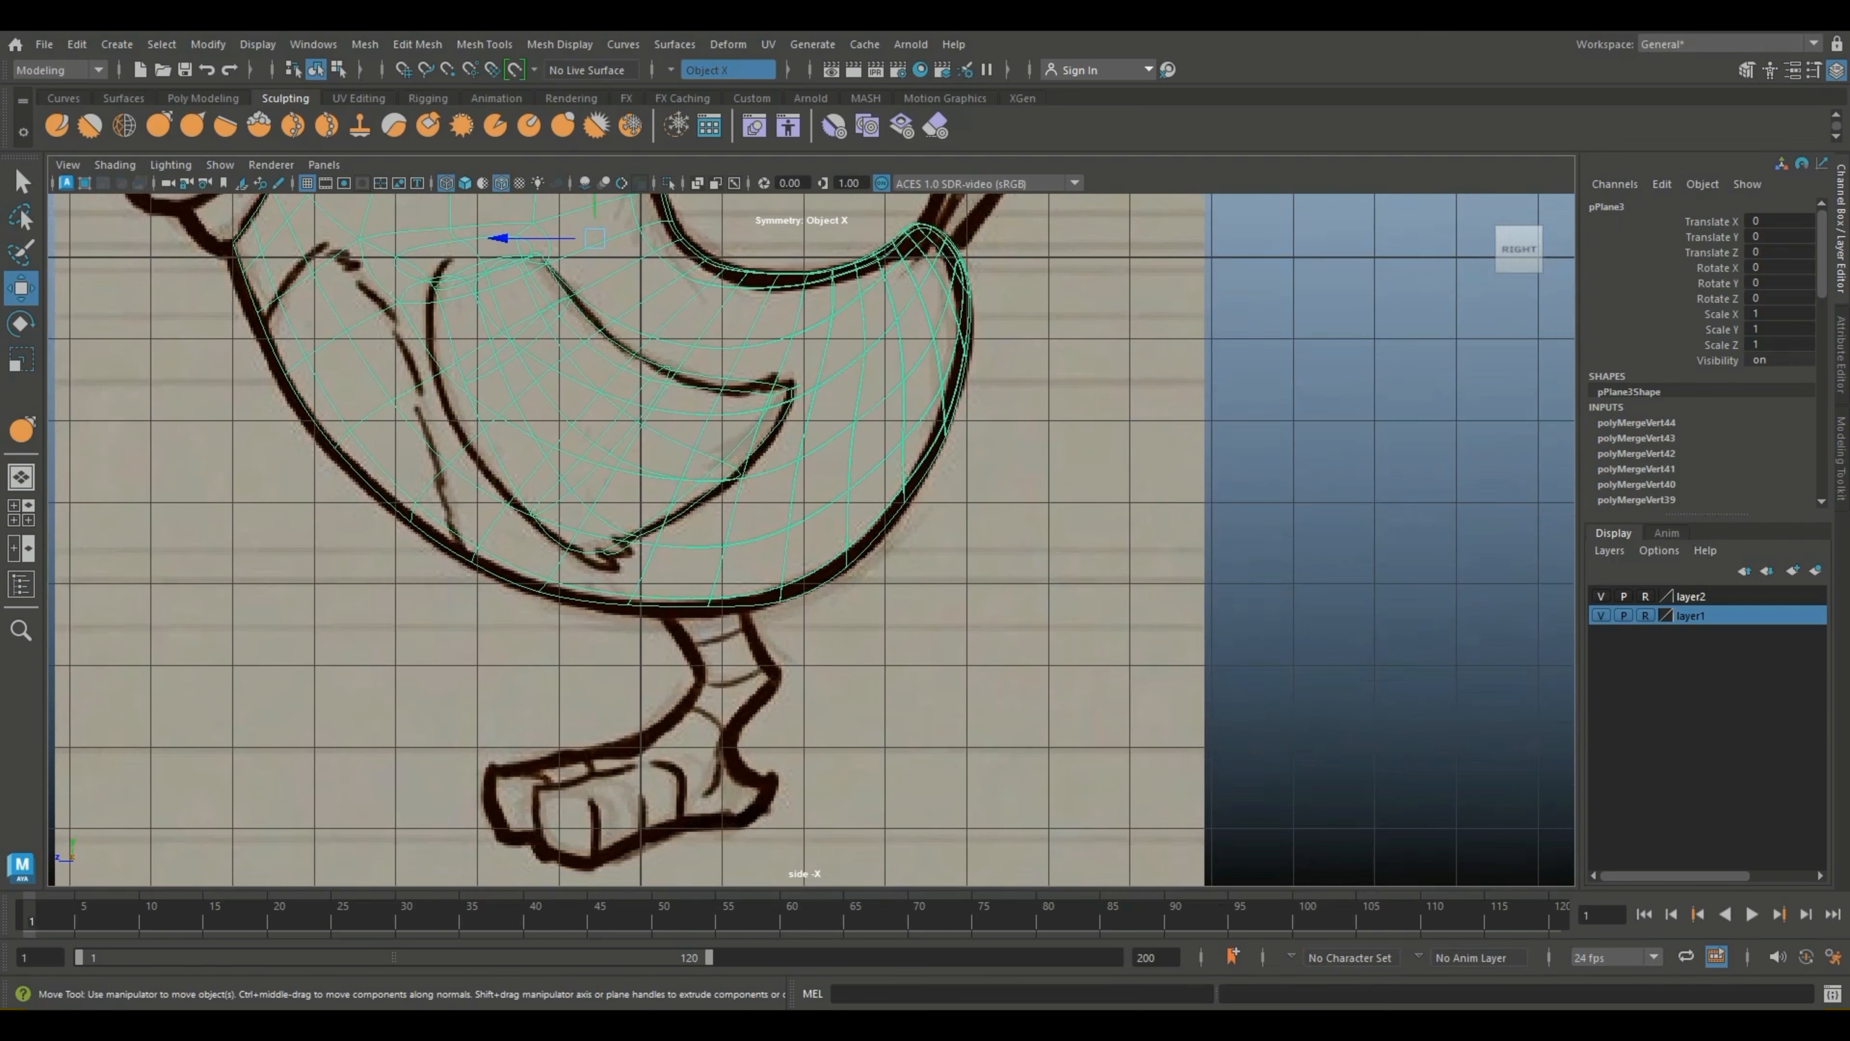
left_click(158, 125)
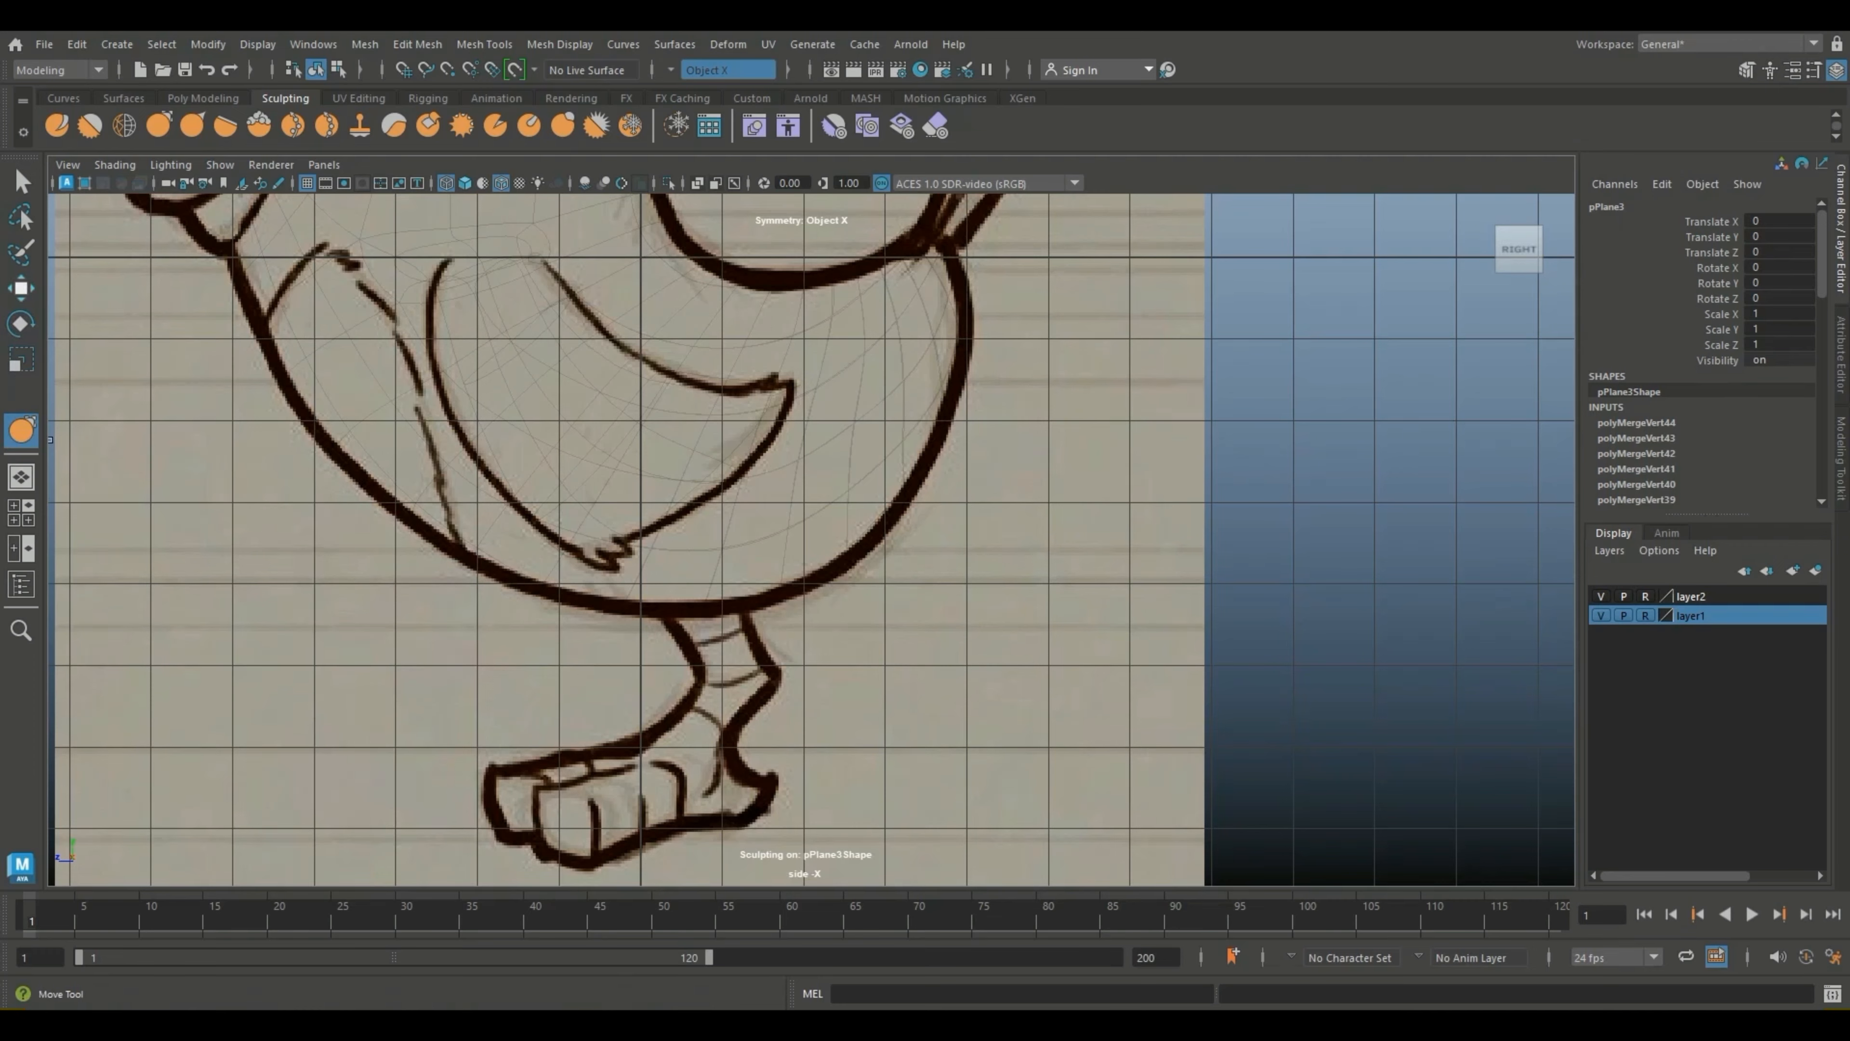
left_click(21, 288)
scroll(656, 438, "down", 3)
scroll(656, 438, "up", 4)
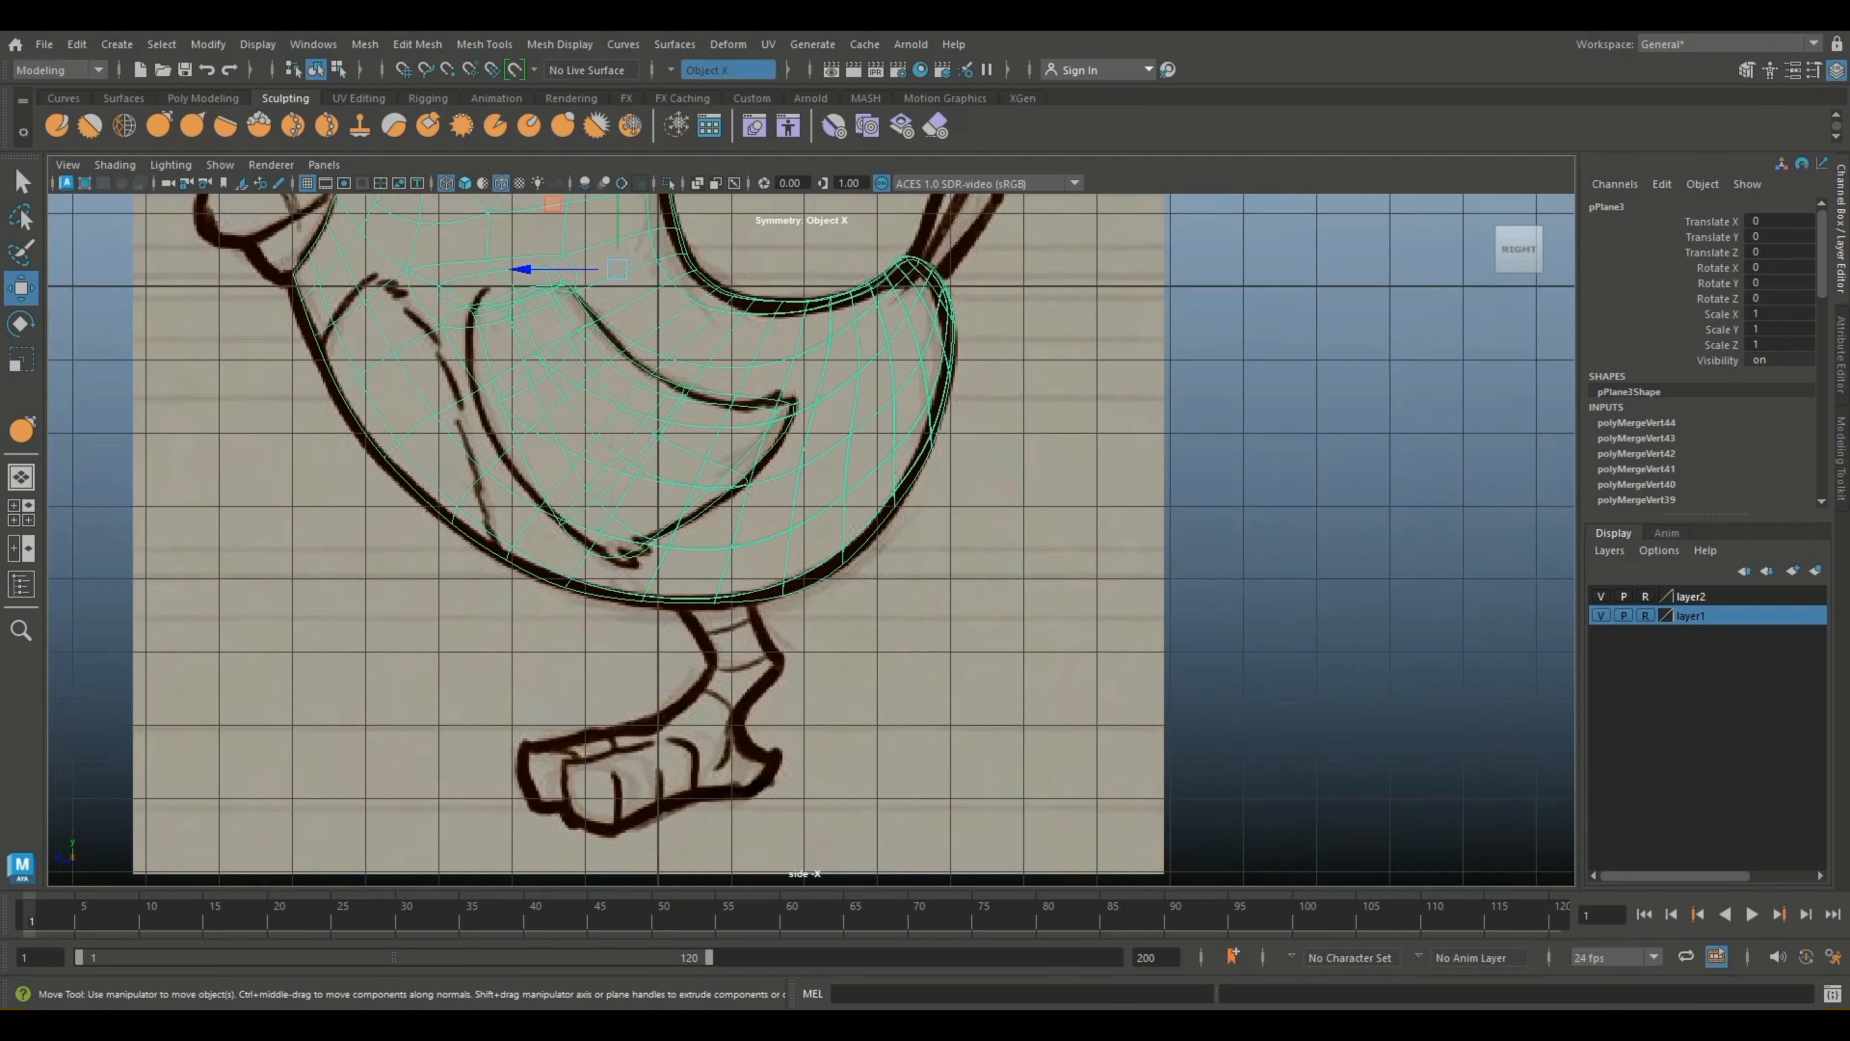
right_click_drag(772, 463, 684, 461)
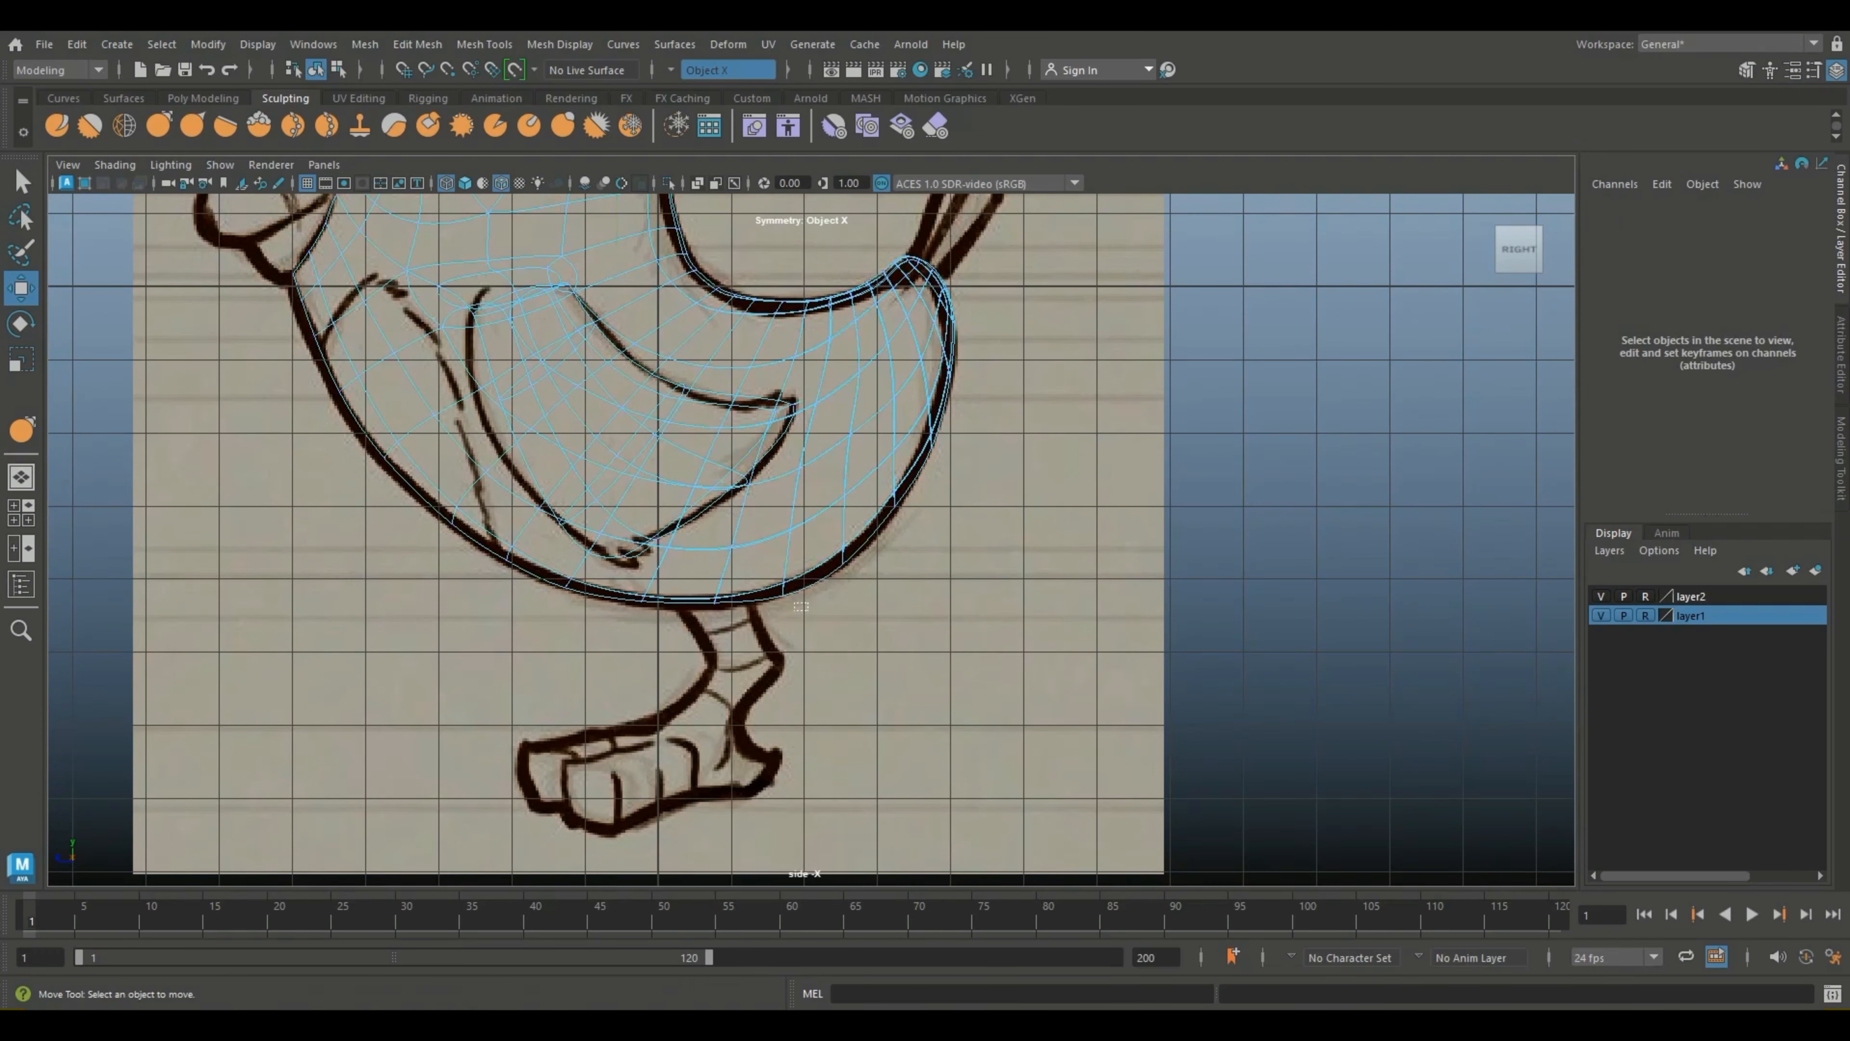
left_click(783, 591)
left_click_drag(785, 596, 845, 556)
left_click(860, 605)
scroll(783, 583, "up", 2)
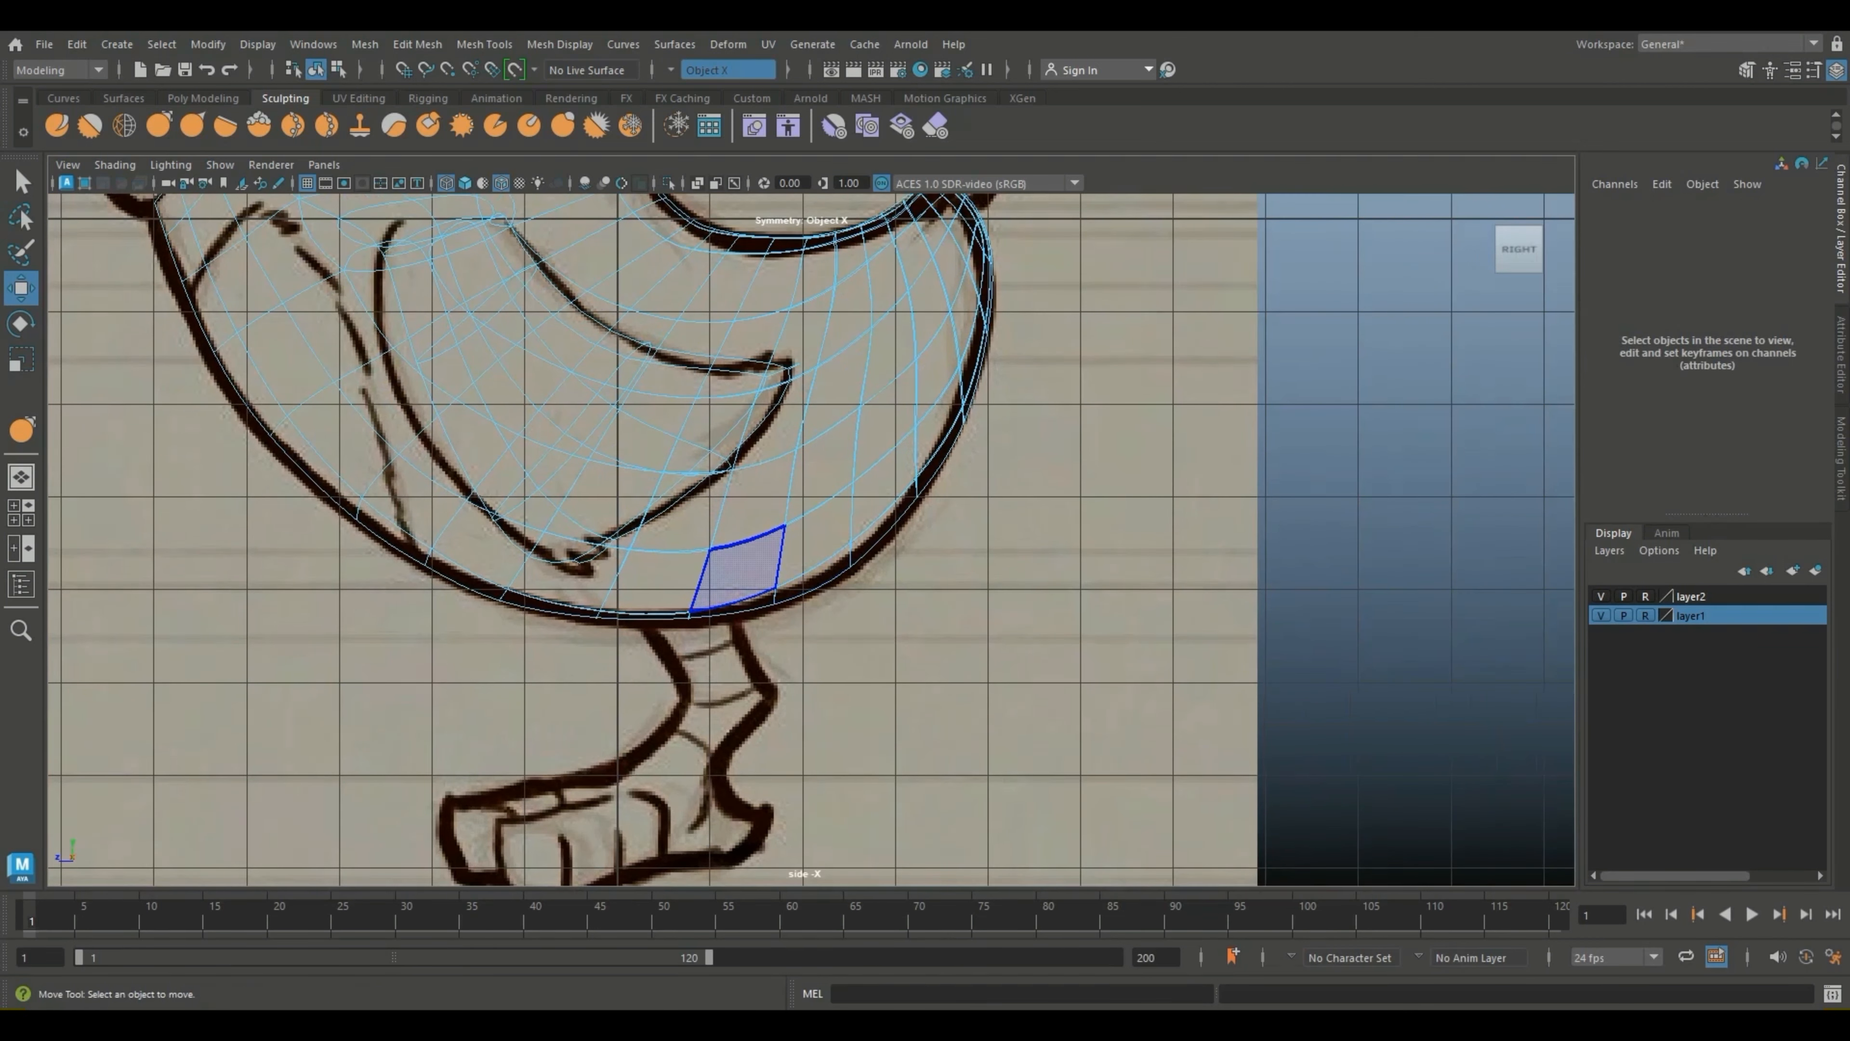
left_click(776, 590)
scroll(790, 488, "up", 4)
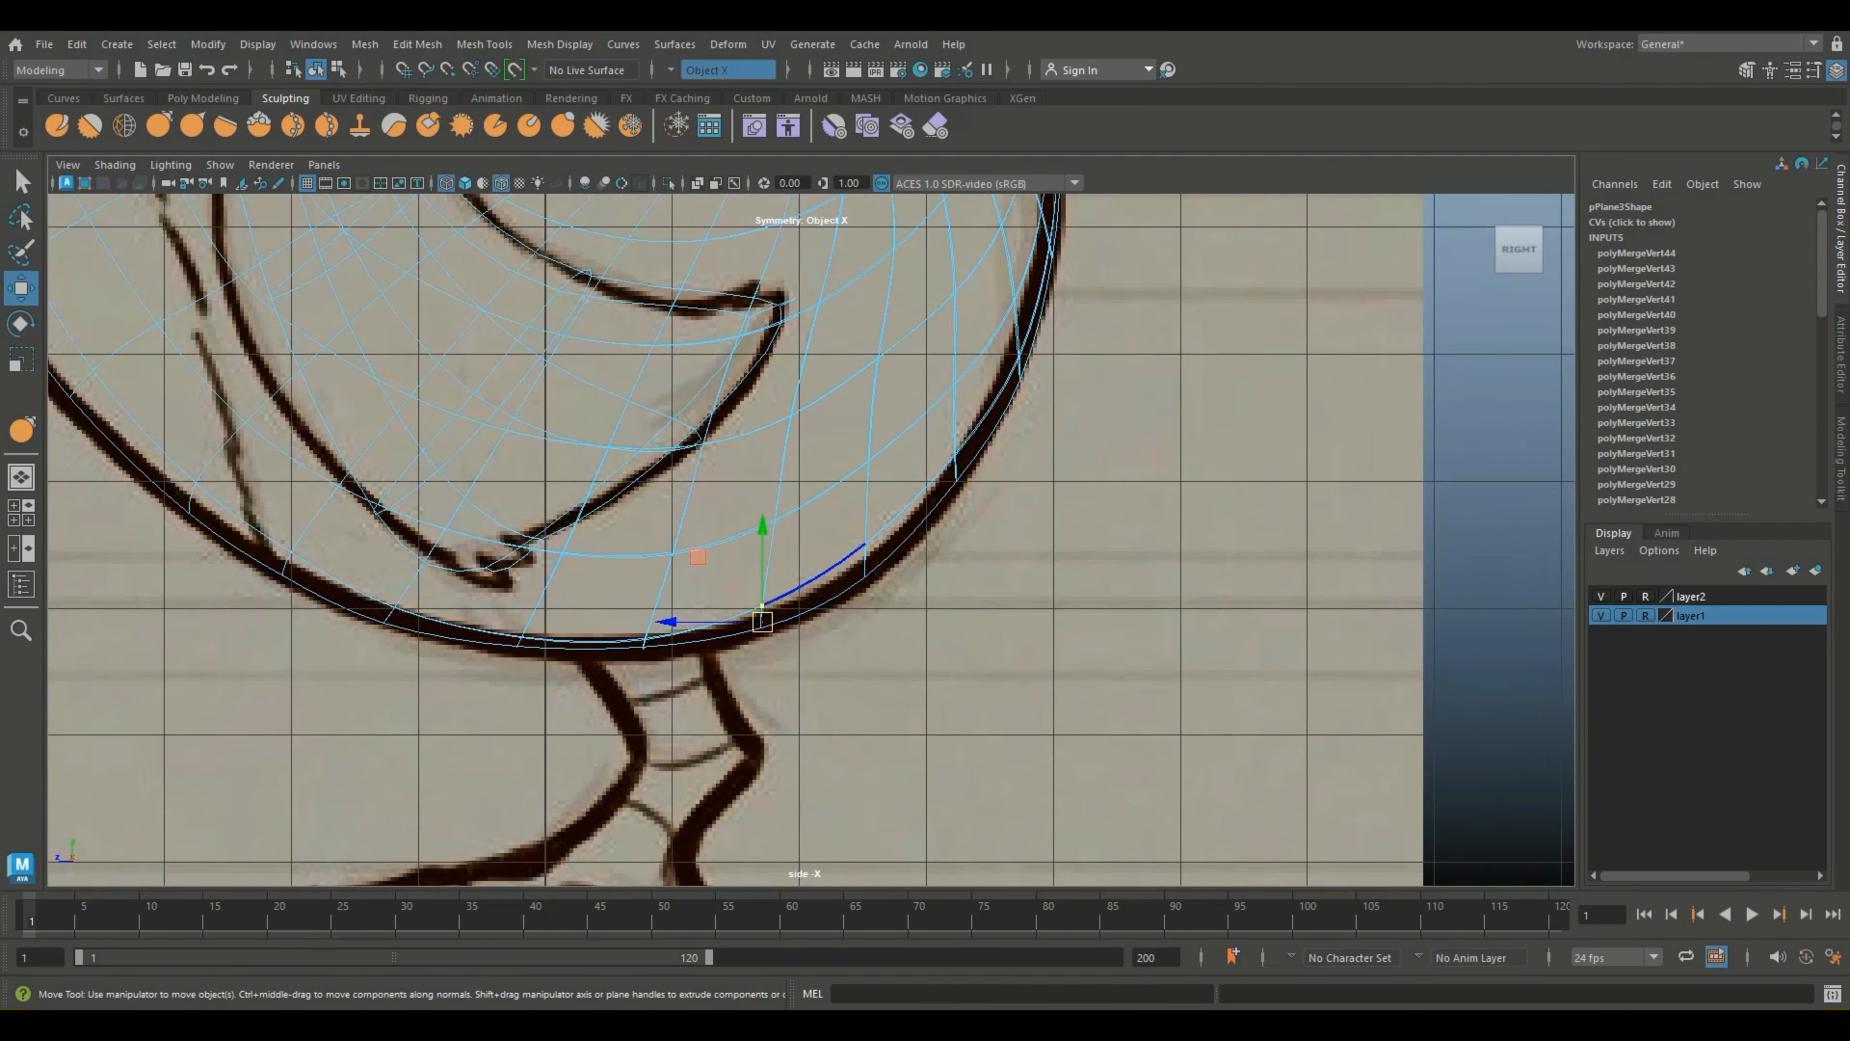
Step: Switch the body to vertex editing and check the underside vertices behind the leg against the drawing with smoothing off and on
right_click_drag(791, 489, 754, 521)
scroll(754, 522, "up", 1)
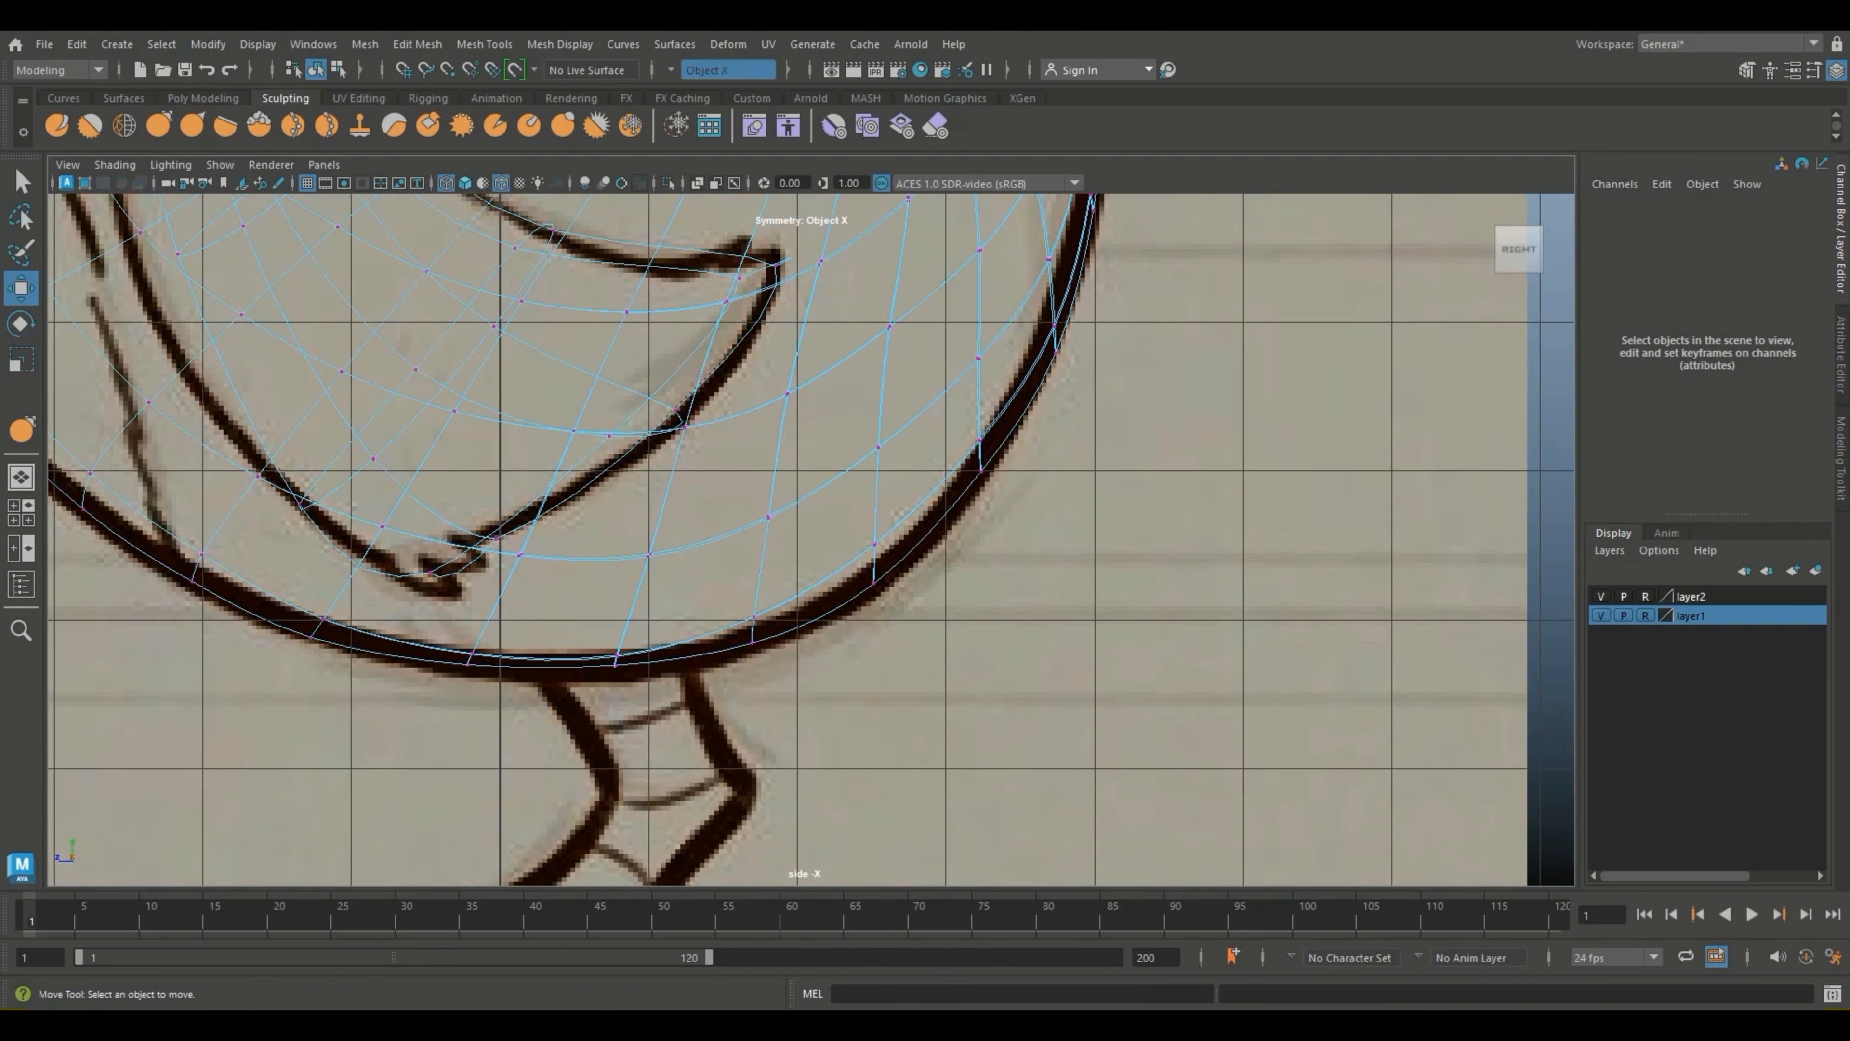
left_click_drag(770, 625, 770, 624)
left_click(648, 643)
left_click(877, 572)
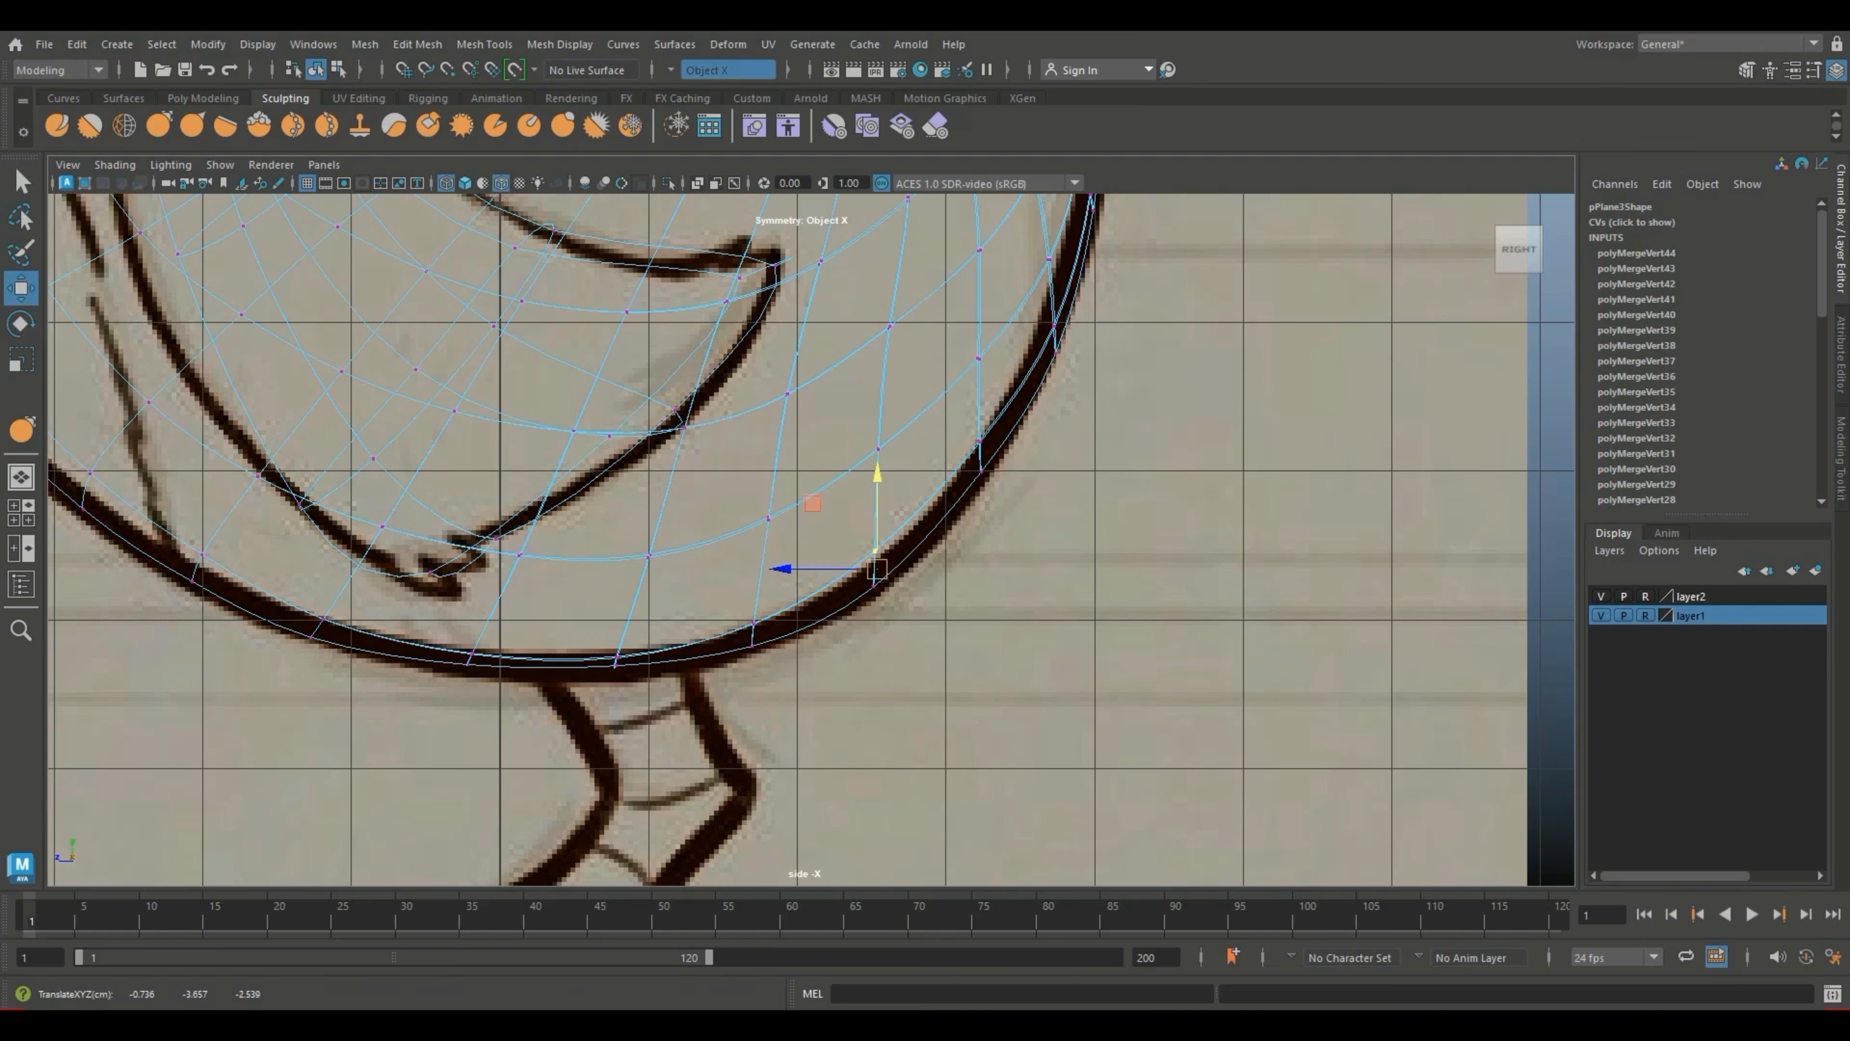
key("1")
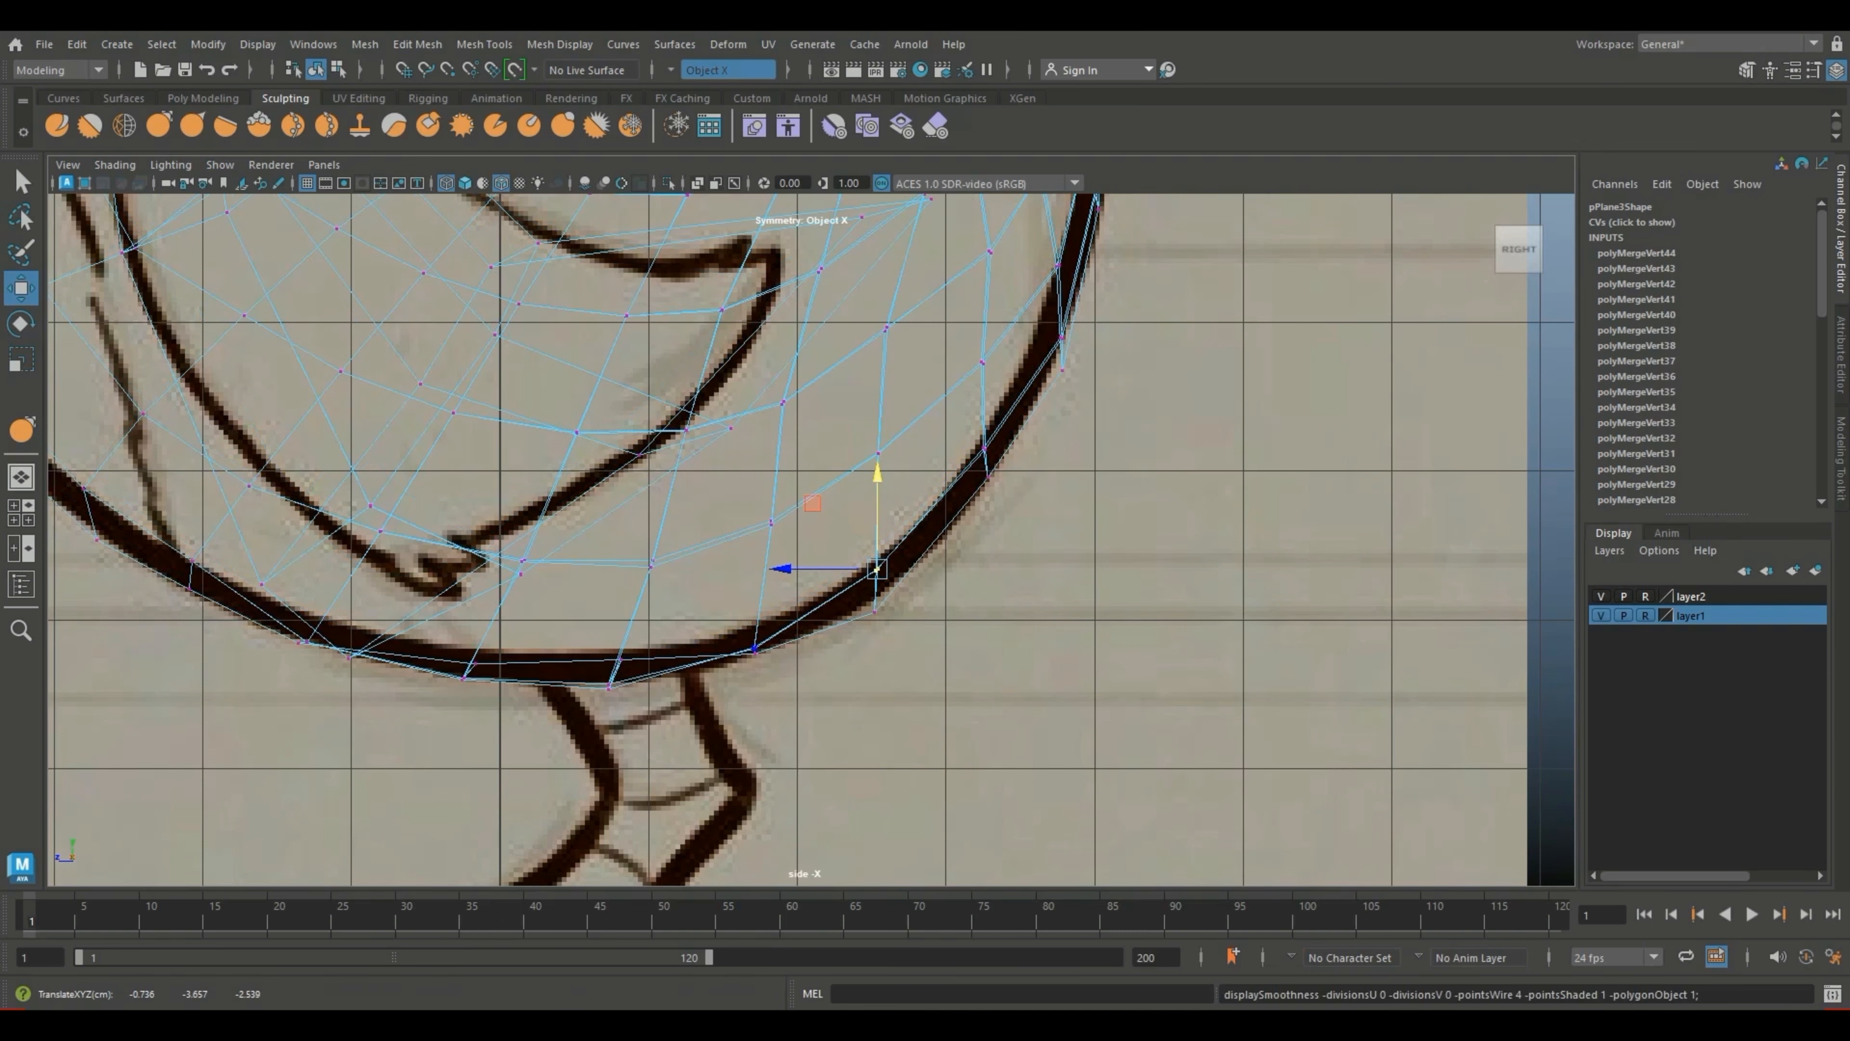
key("3")
left_click(1021, 620)
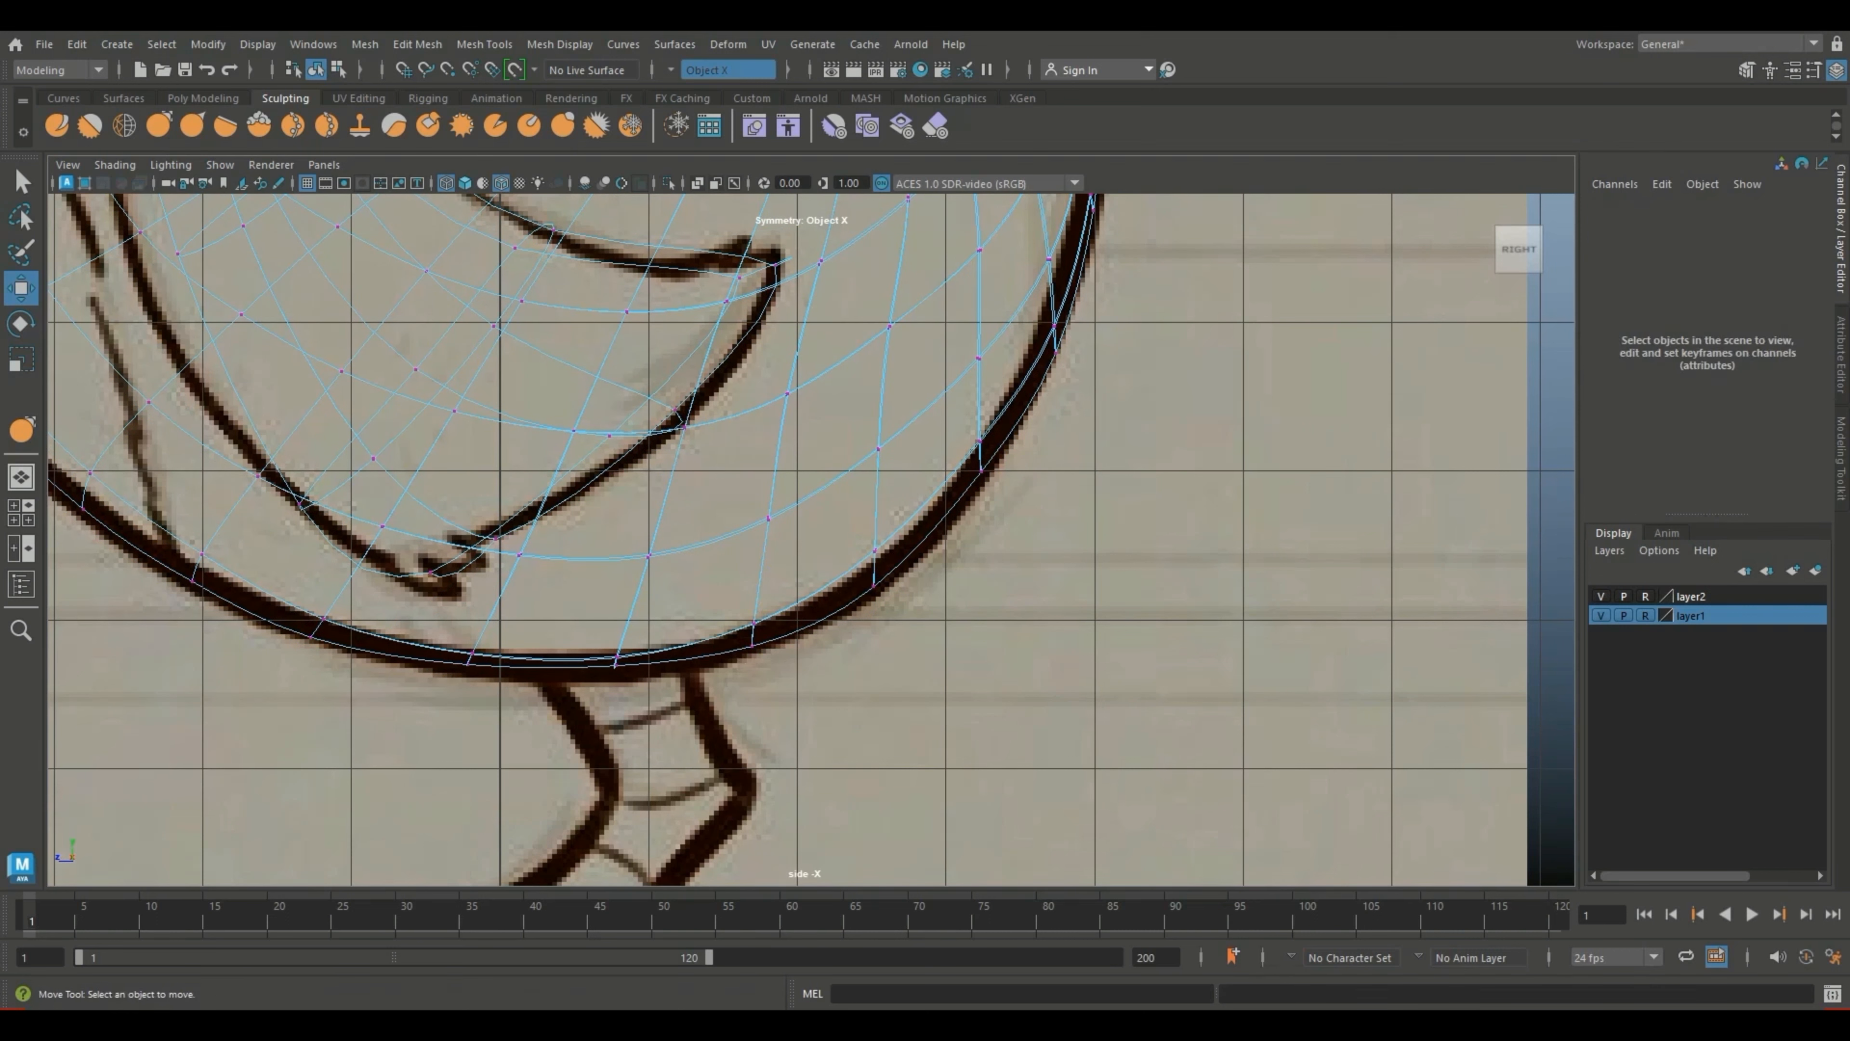
Step: Move three outline vertices on the rear underside, between the leg and rump, to follow the side drawing's body line
left_click(754, 624)
left_click_drag(755, 624, 756, 623)
left_click(874, 584)
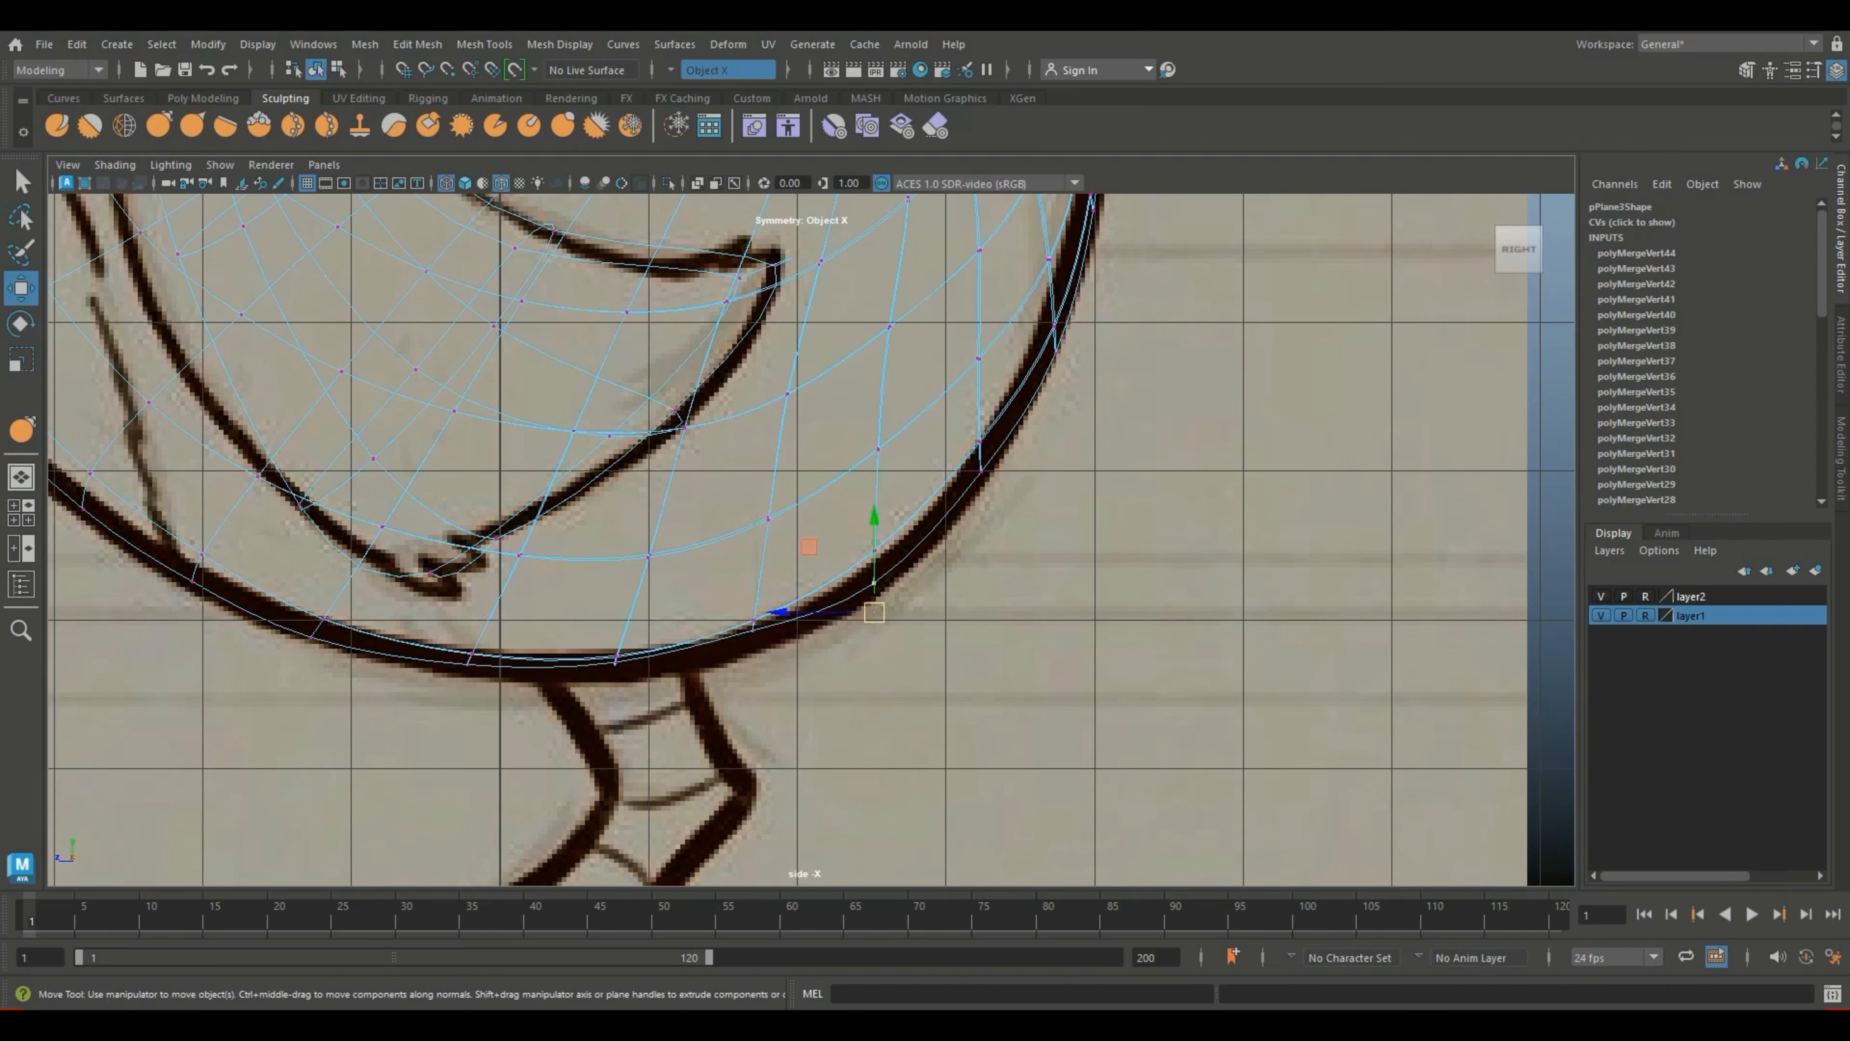
left_click_drag(874, 517, 874, 493)
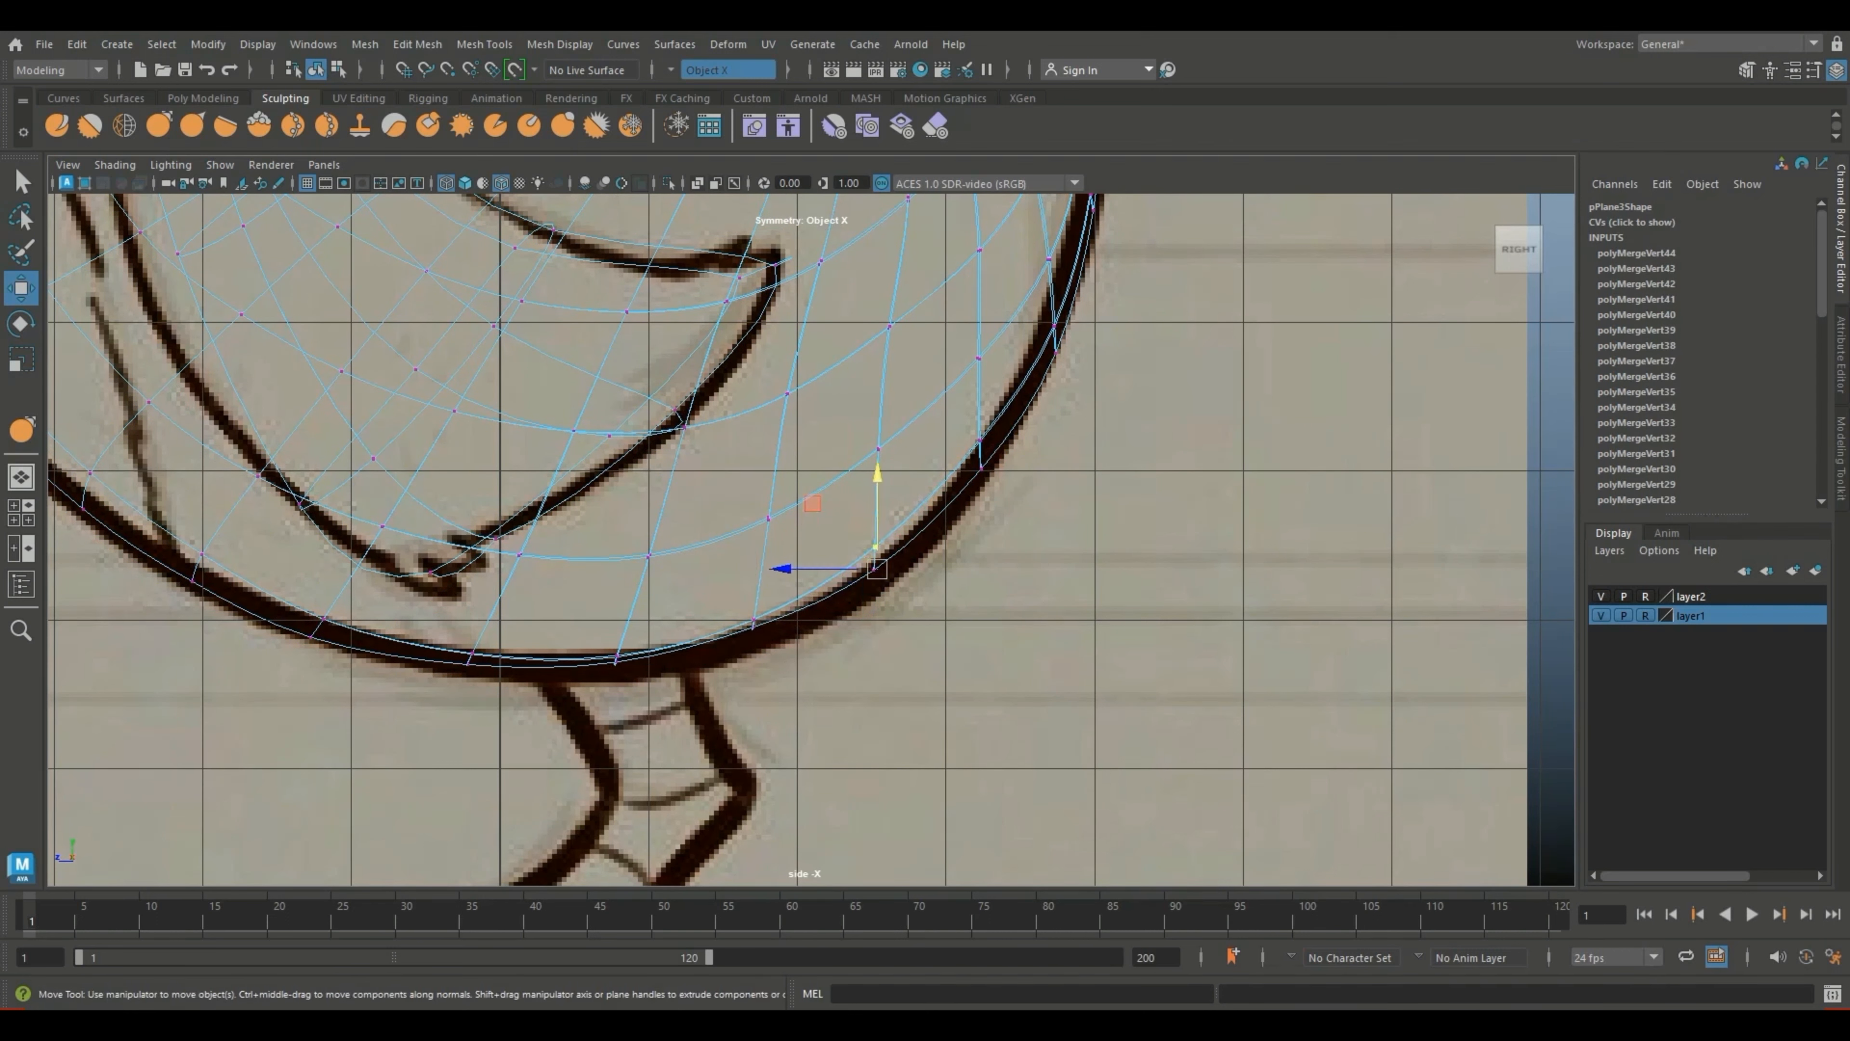
left_click_drag(877, 569, 891, 593)
left_click(755, 624)
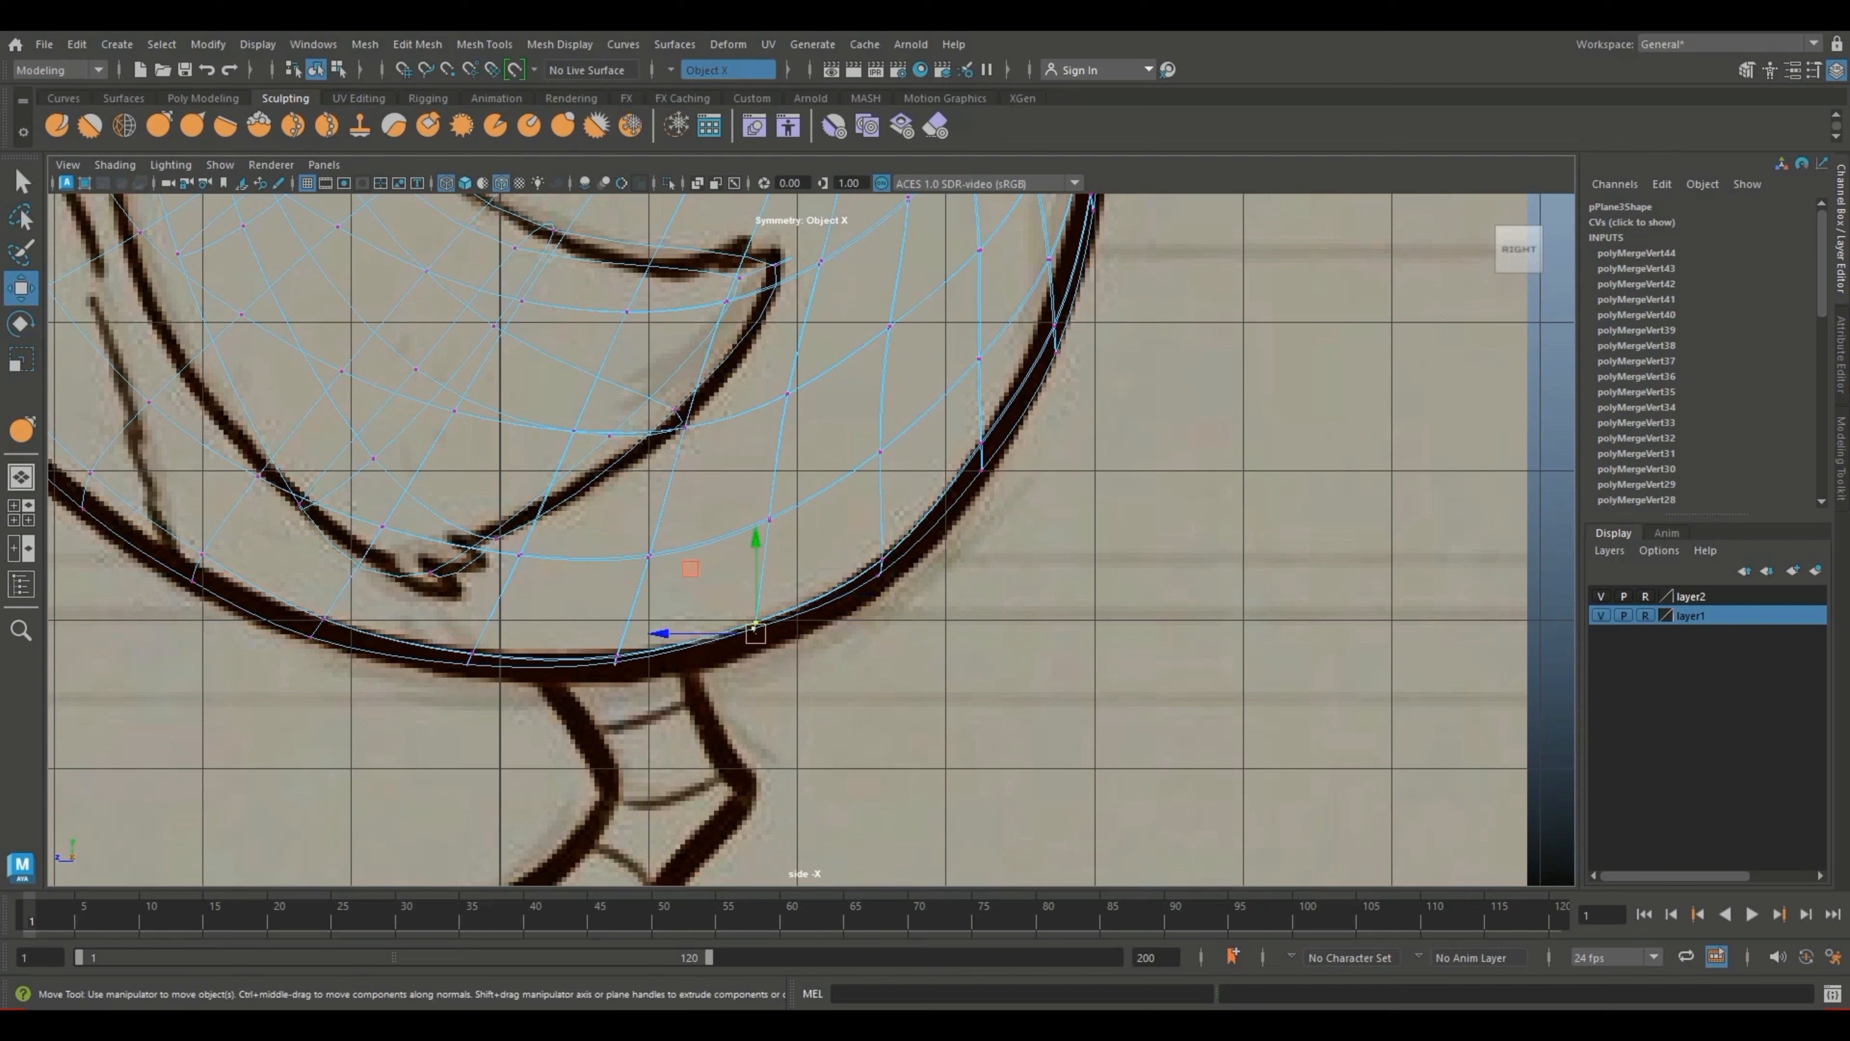
left_click_drag(756, 624, 759, 649)
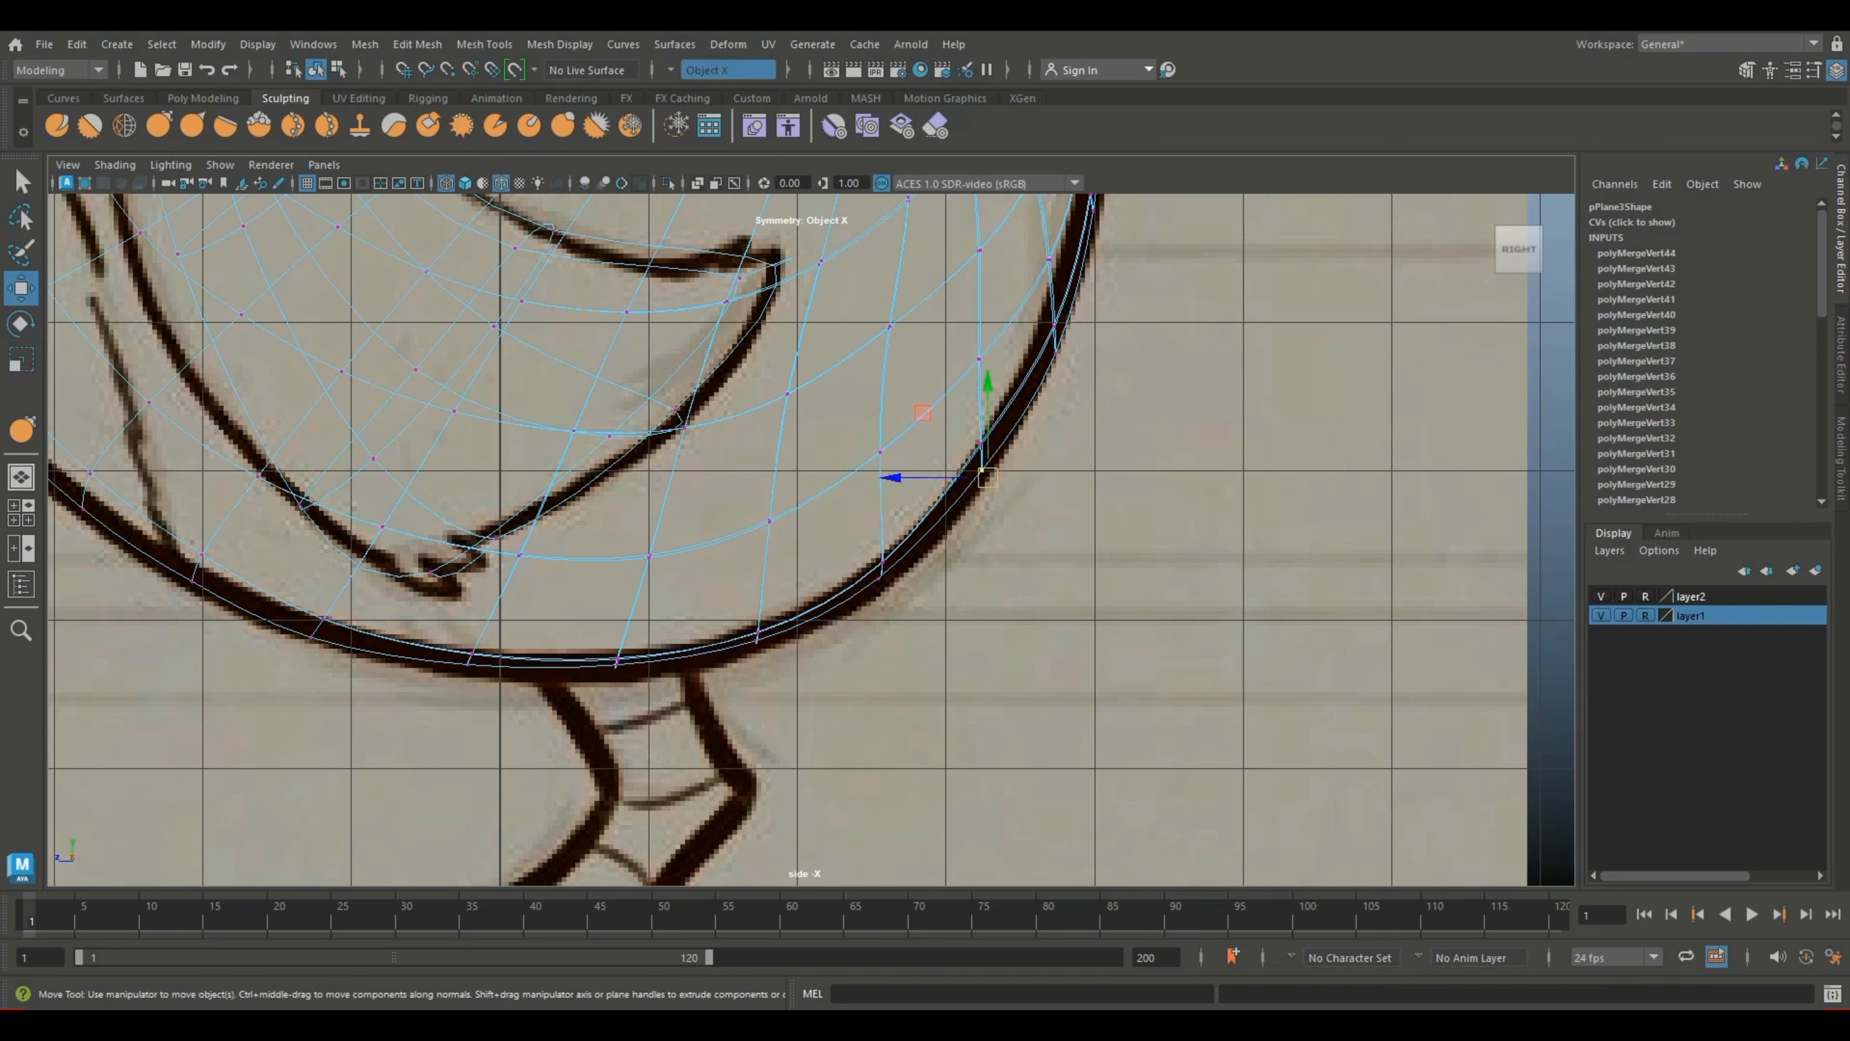
left_click_drag(988, 477, 984, 447)
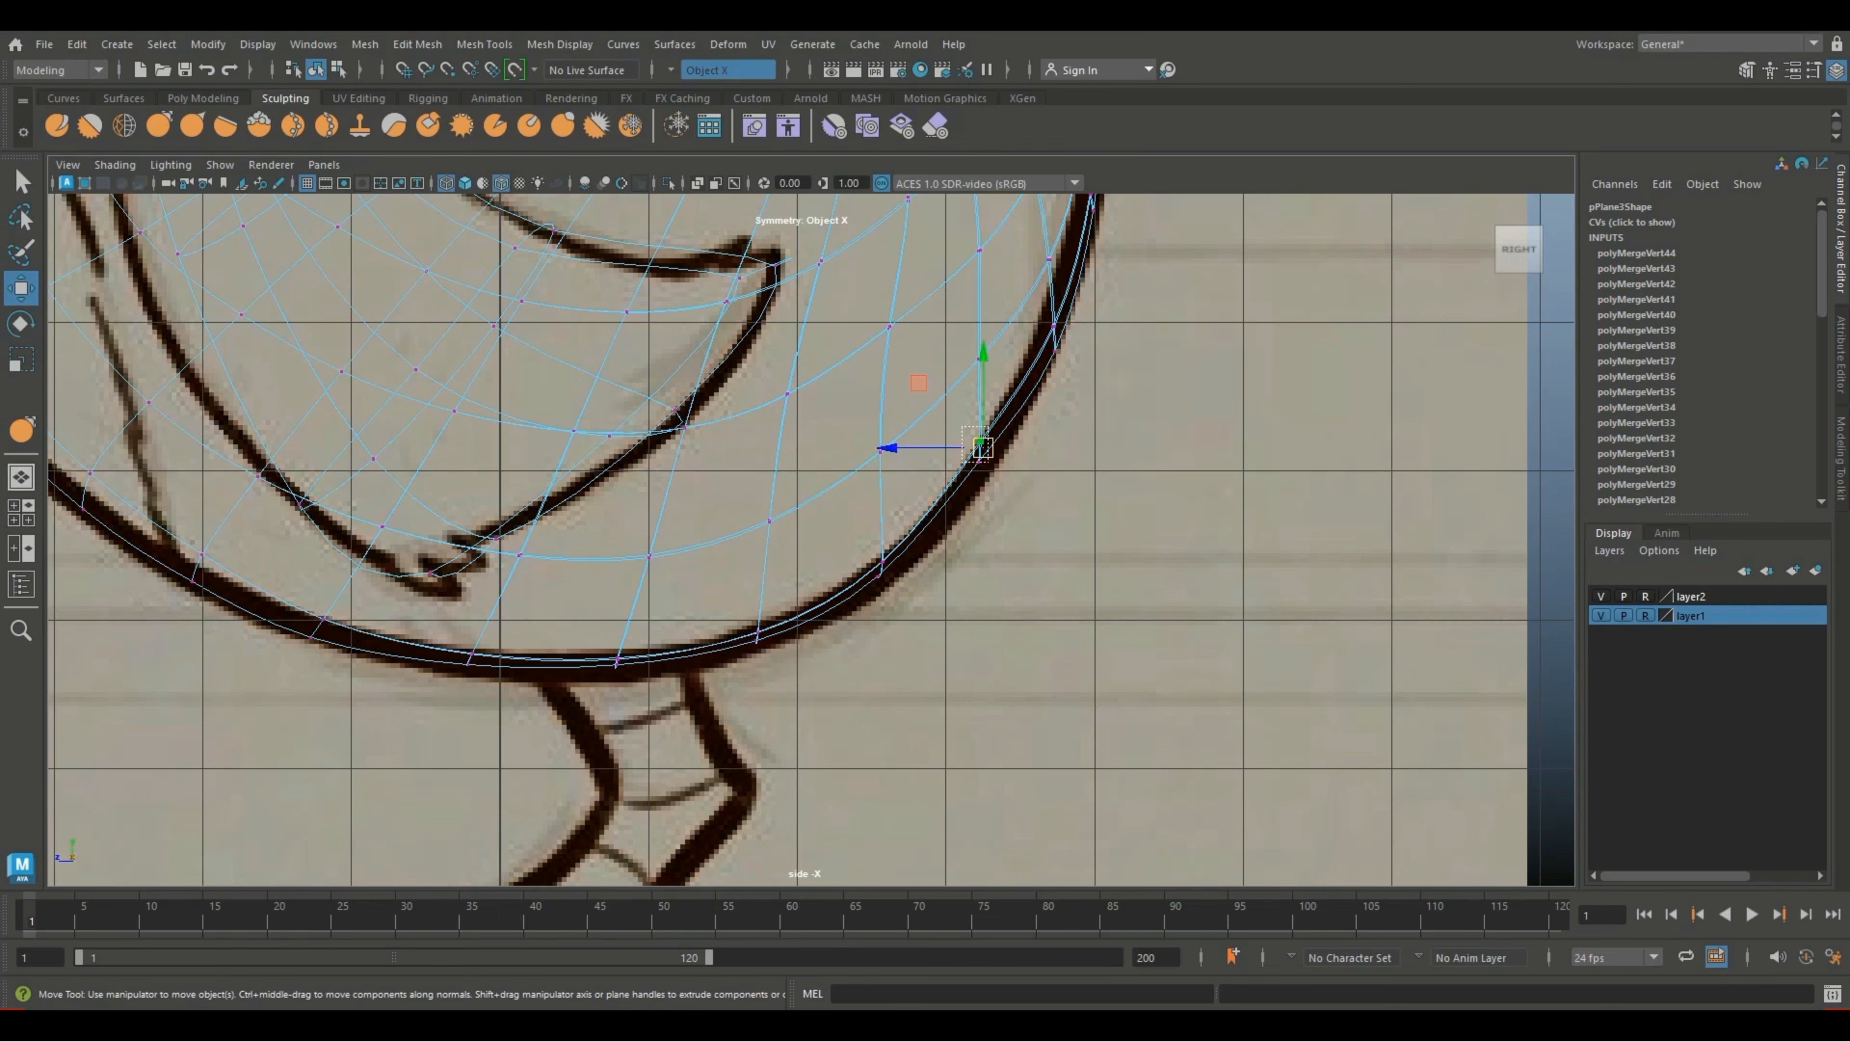
Step: Return the body to object mode in the single perspective view and inspect its underside and tail from several angles
scroll(984, 448, "down", 5)
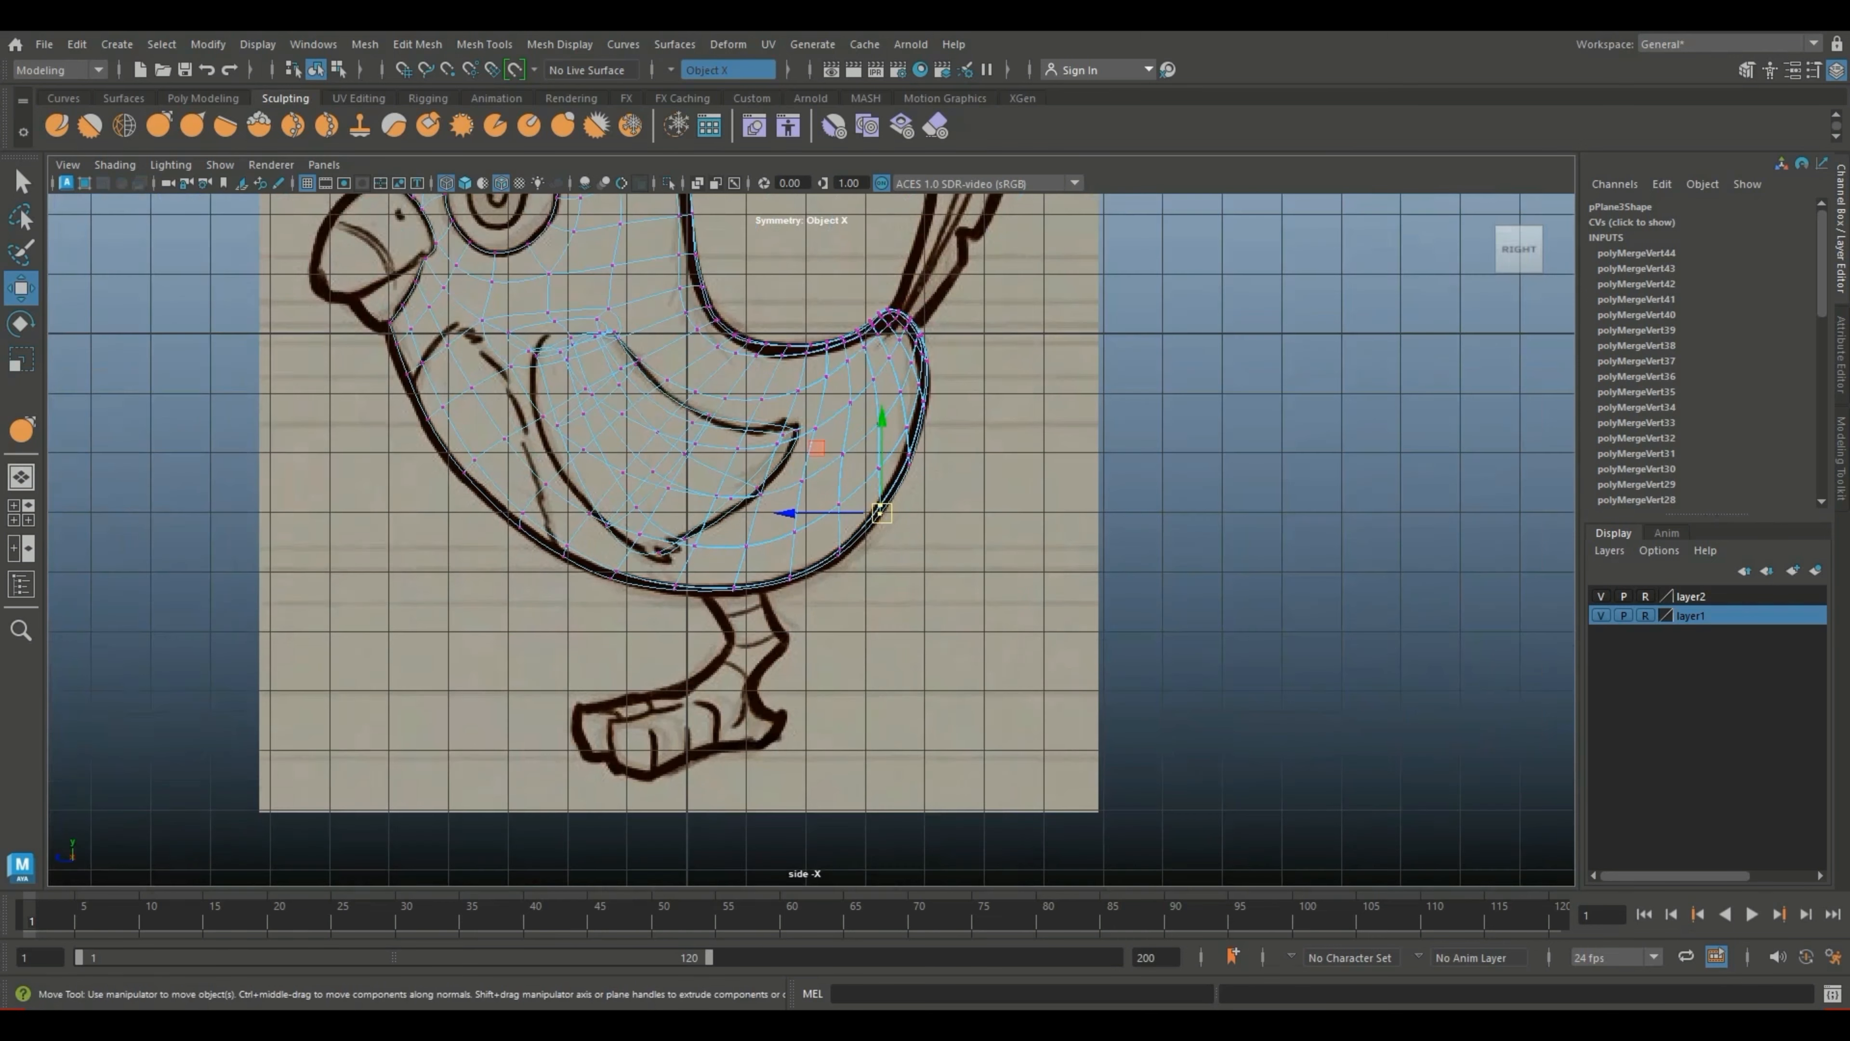
middle_click_drag(881, 513, 846, 582, "alt")
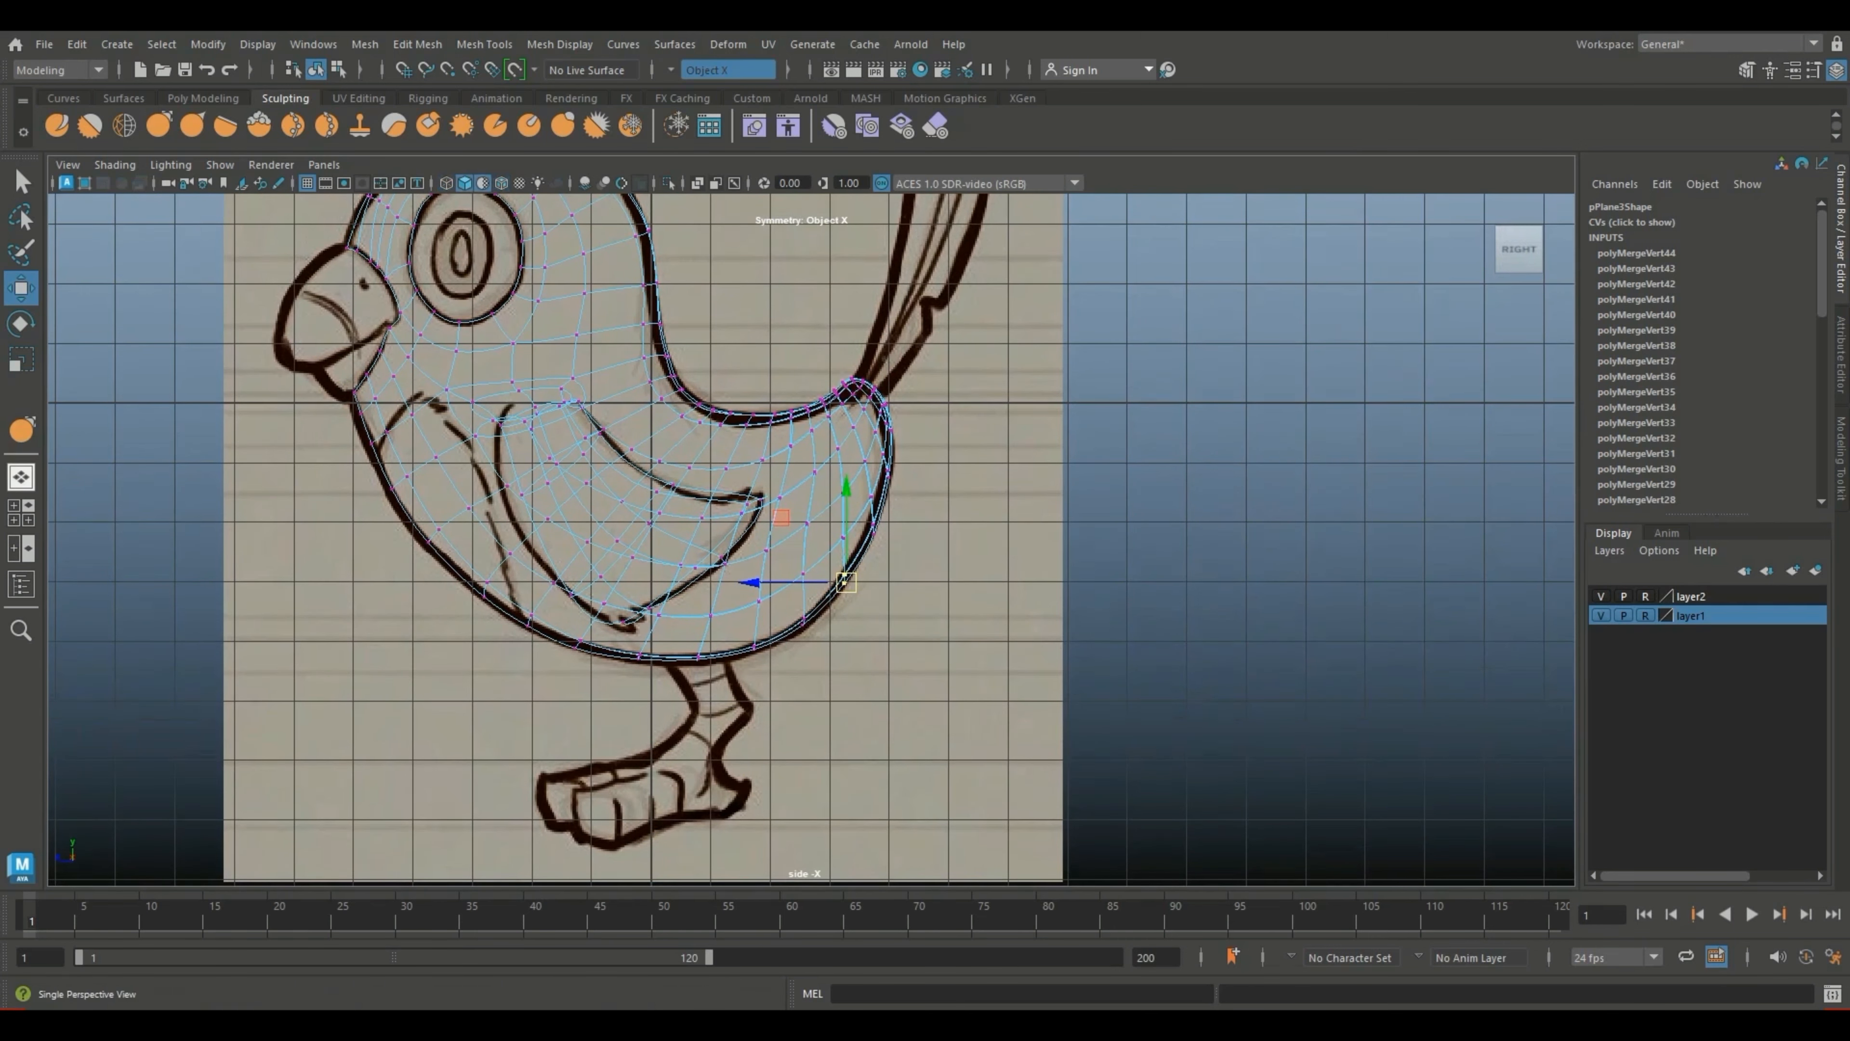
left_click(20, 476)
right_click_drag(842, 388, 903, 342)
left_click(1180, 460)
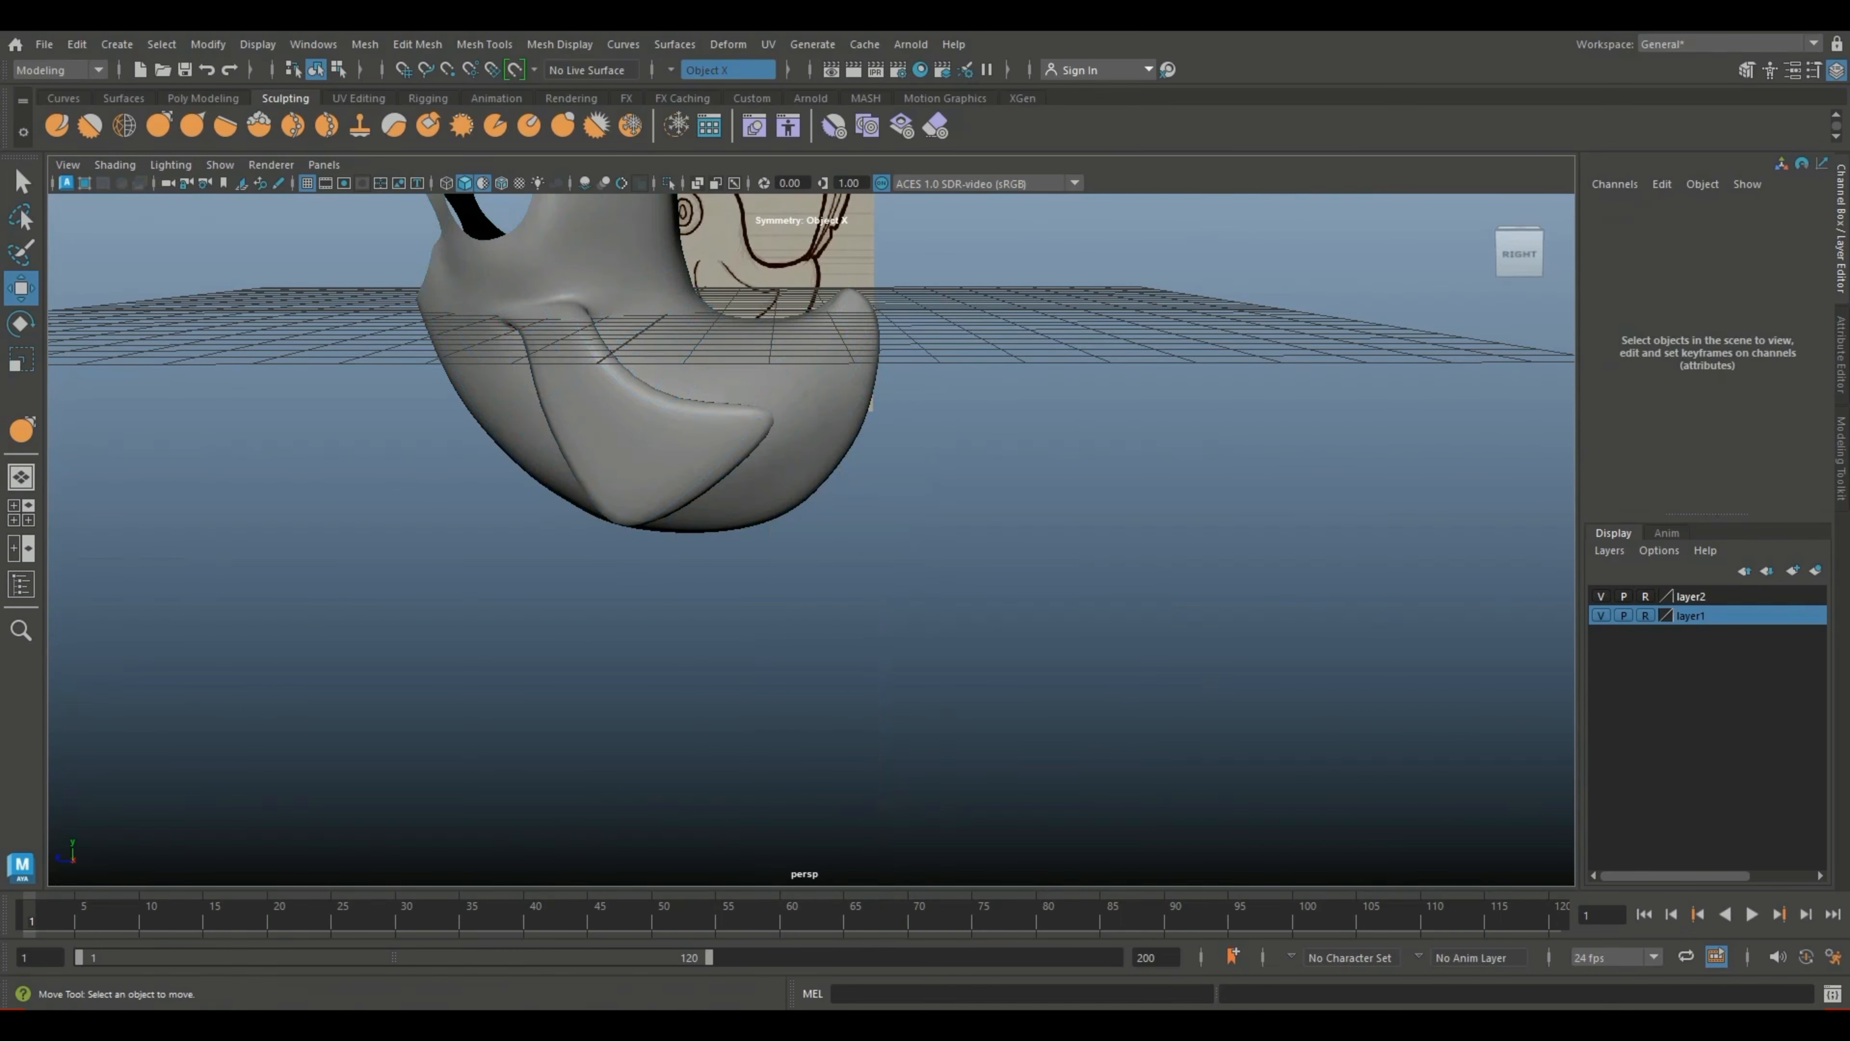
mouse_move(1312, 471)
left_mouse_down("alt")
mouse_move(1069, 447)
mouse_move(1293, 471)
left_mouse_up("alt")
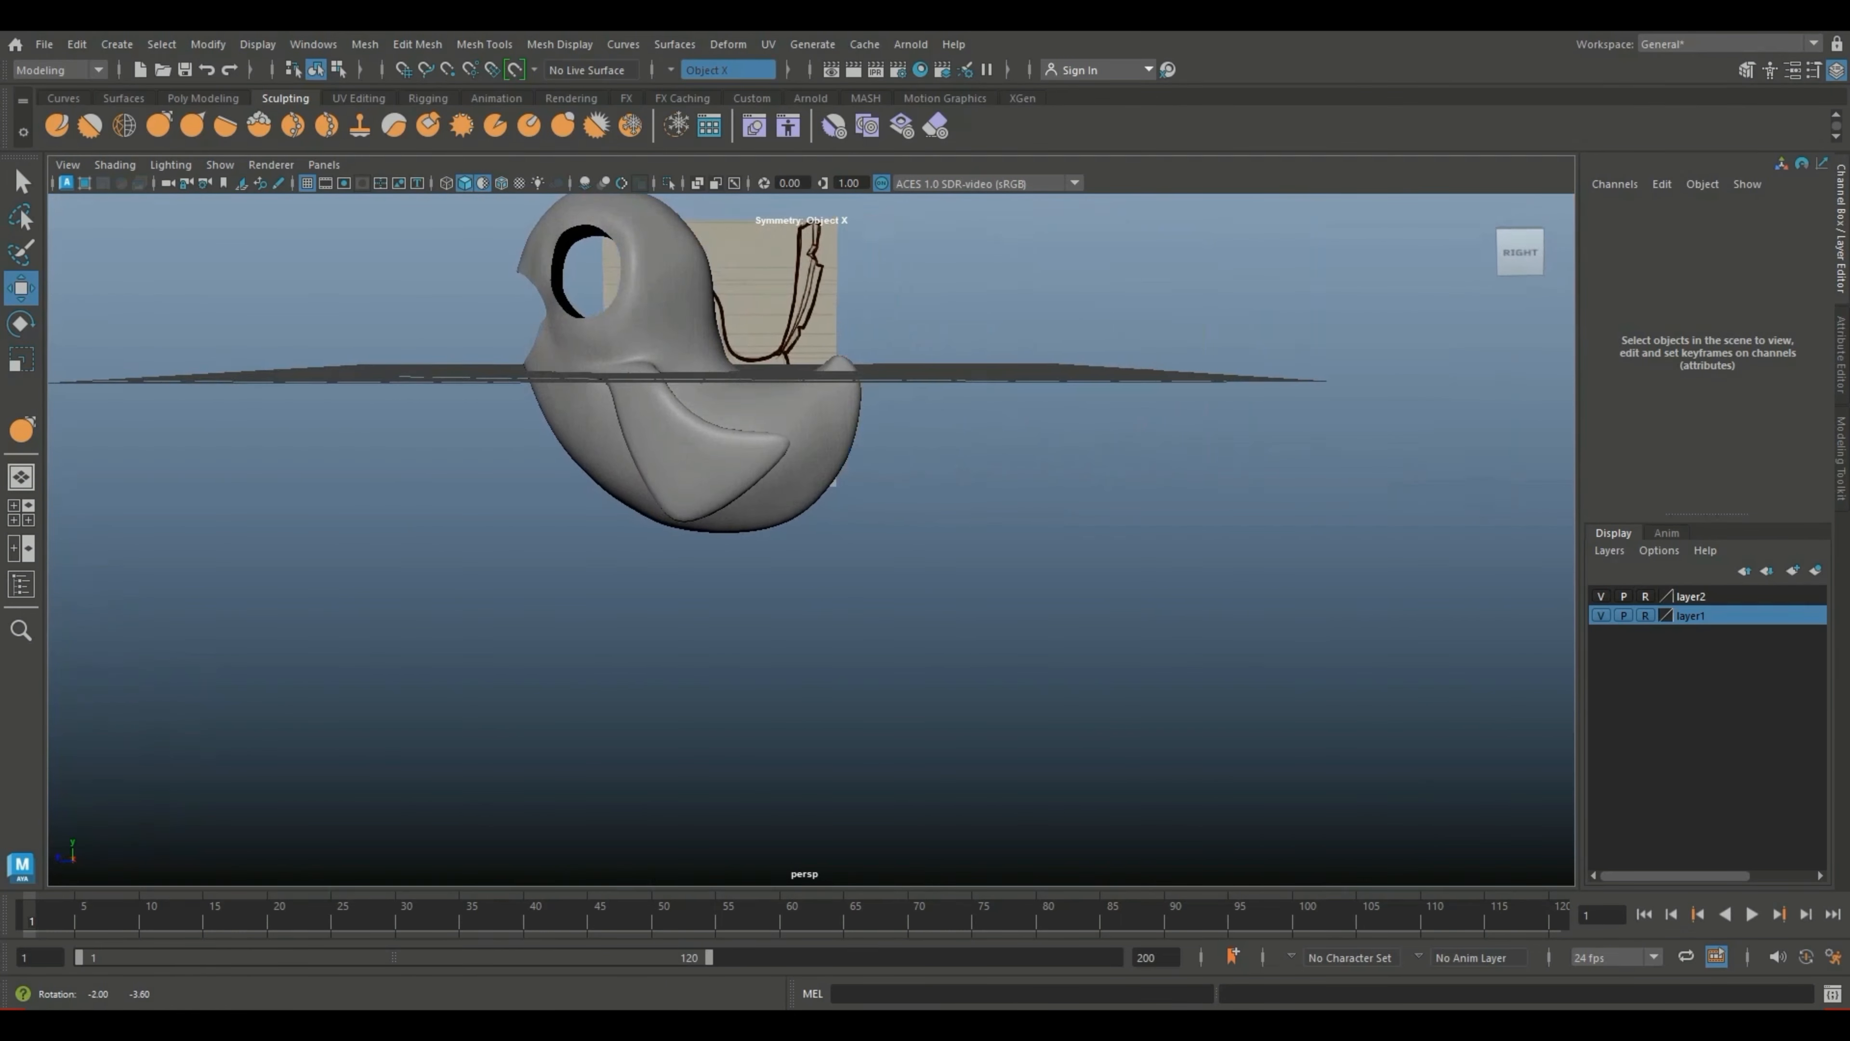
scroll(830, 463, "up", 4)
middle_click_drag(831, 463, 797, 589, "alt")
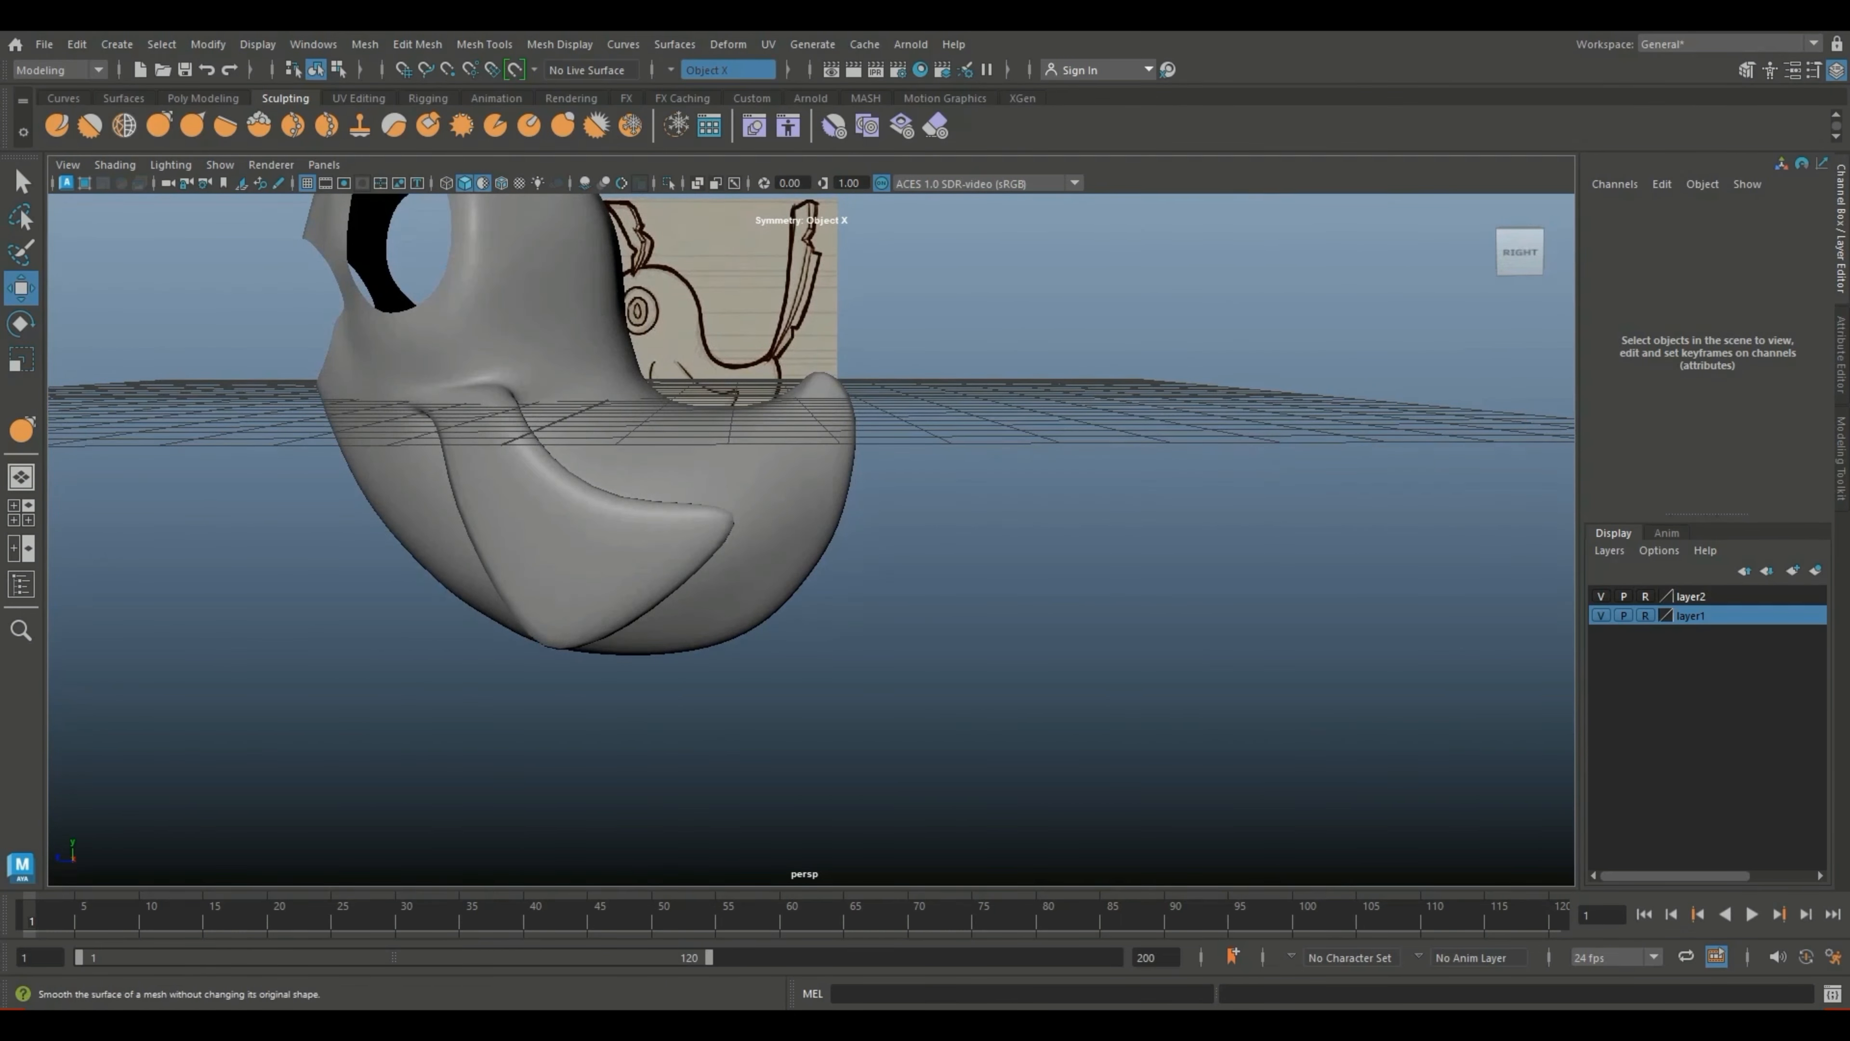
left_click(124, 125)
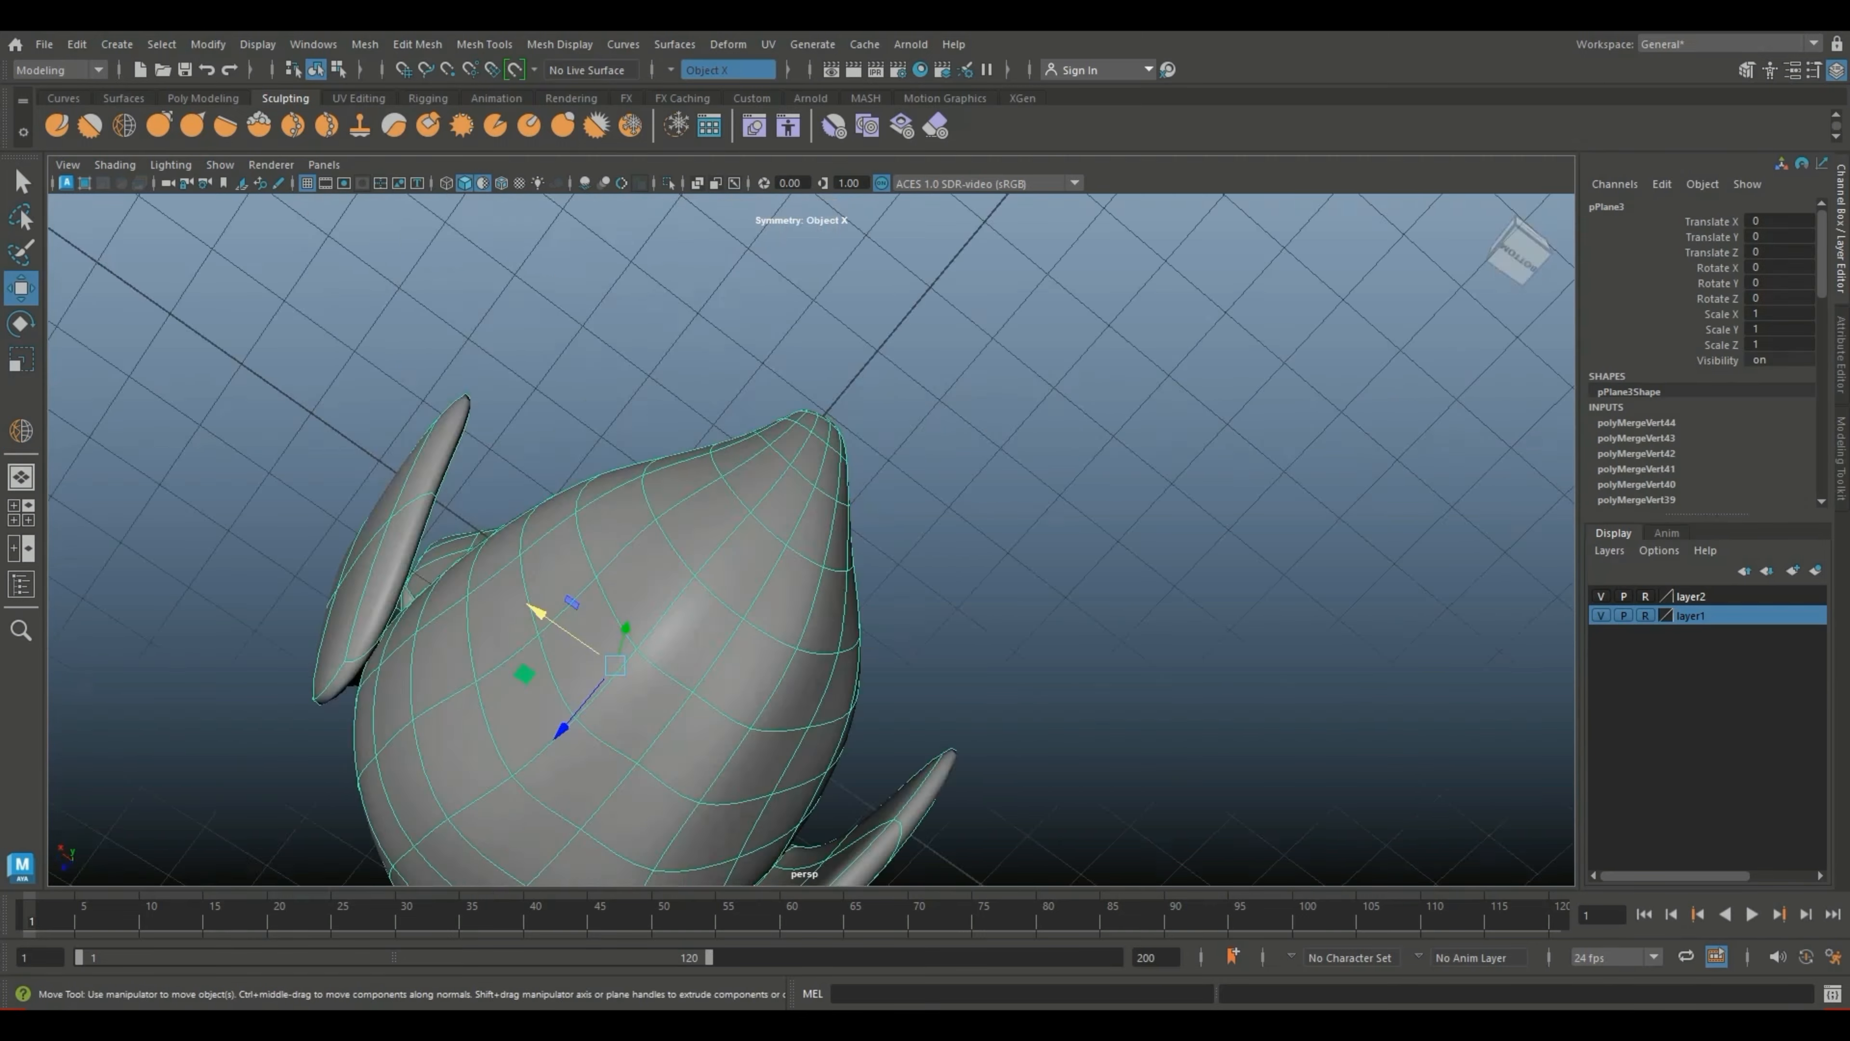
left_click_drag(969, 619, 736, 525, "alt")
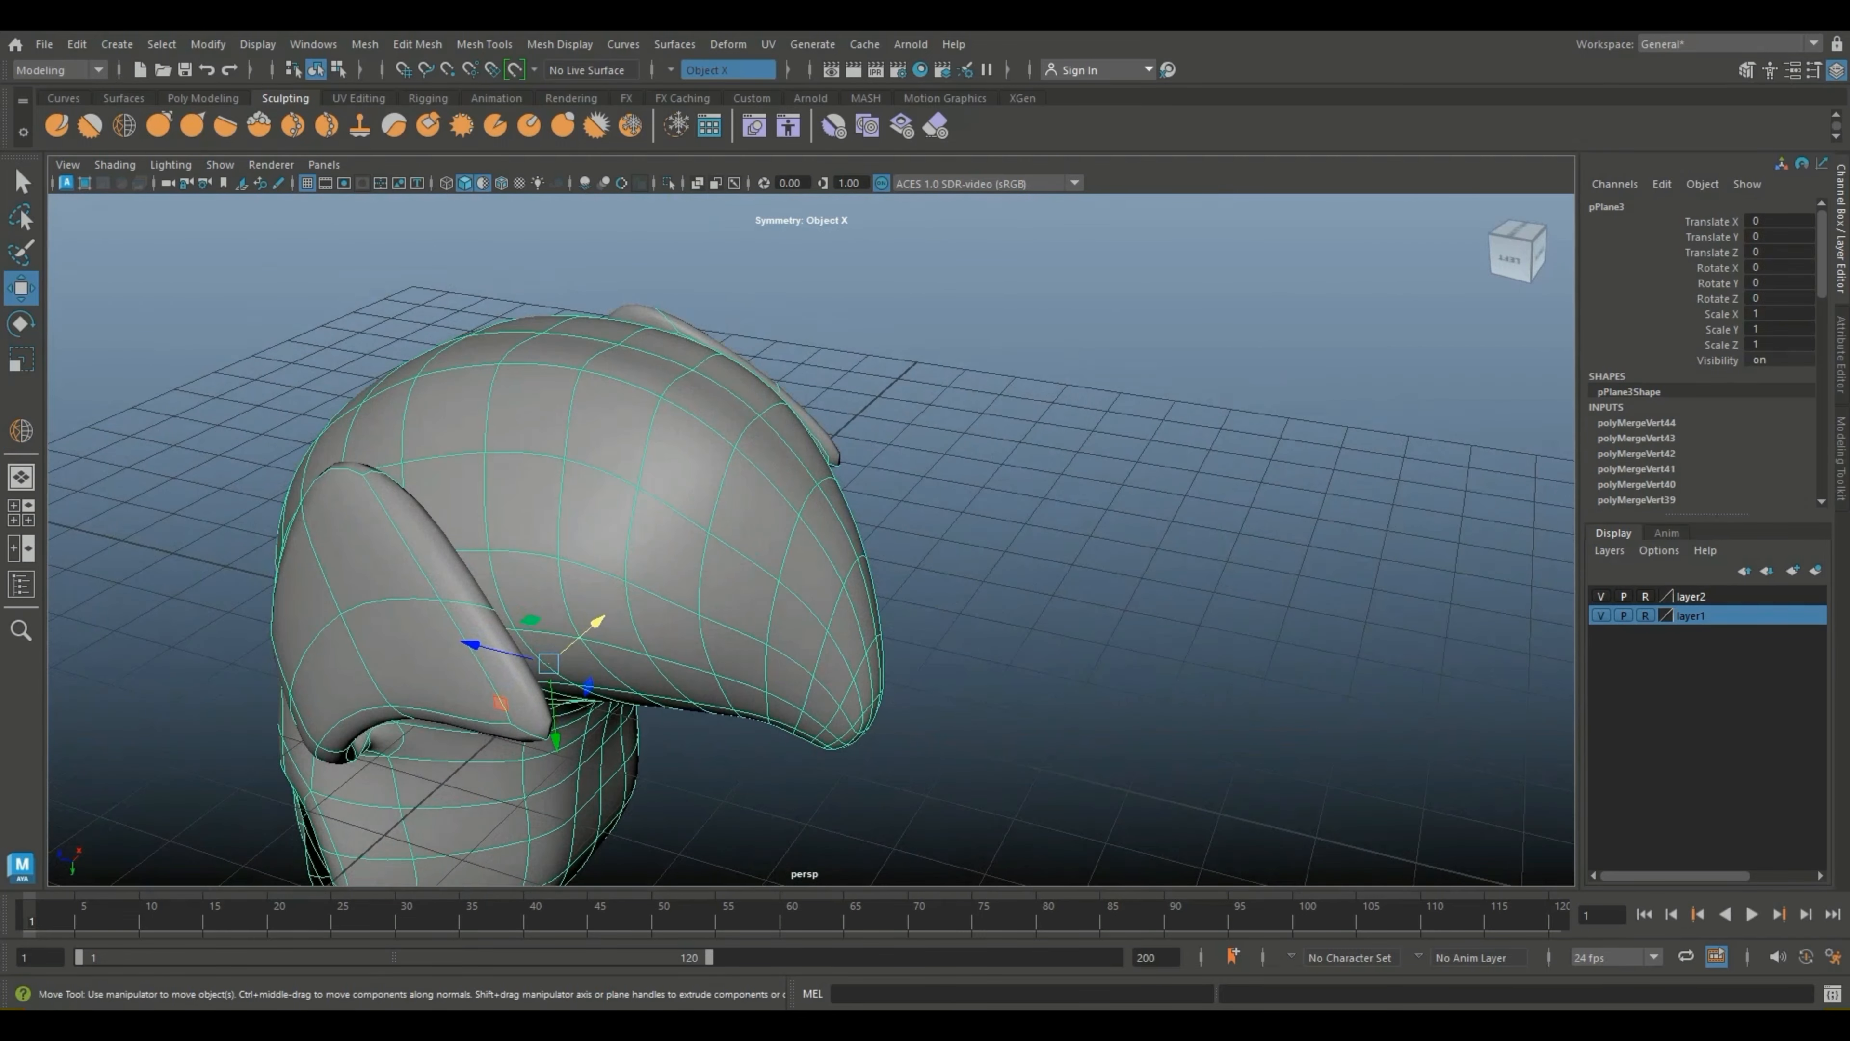
middle_click_drag(736, 525, 763, 629, "alt")
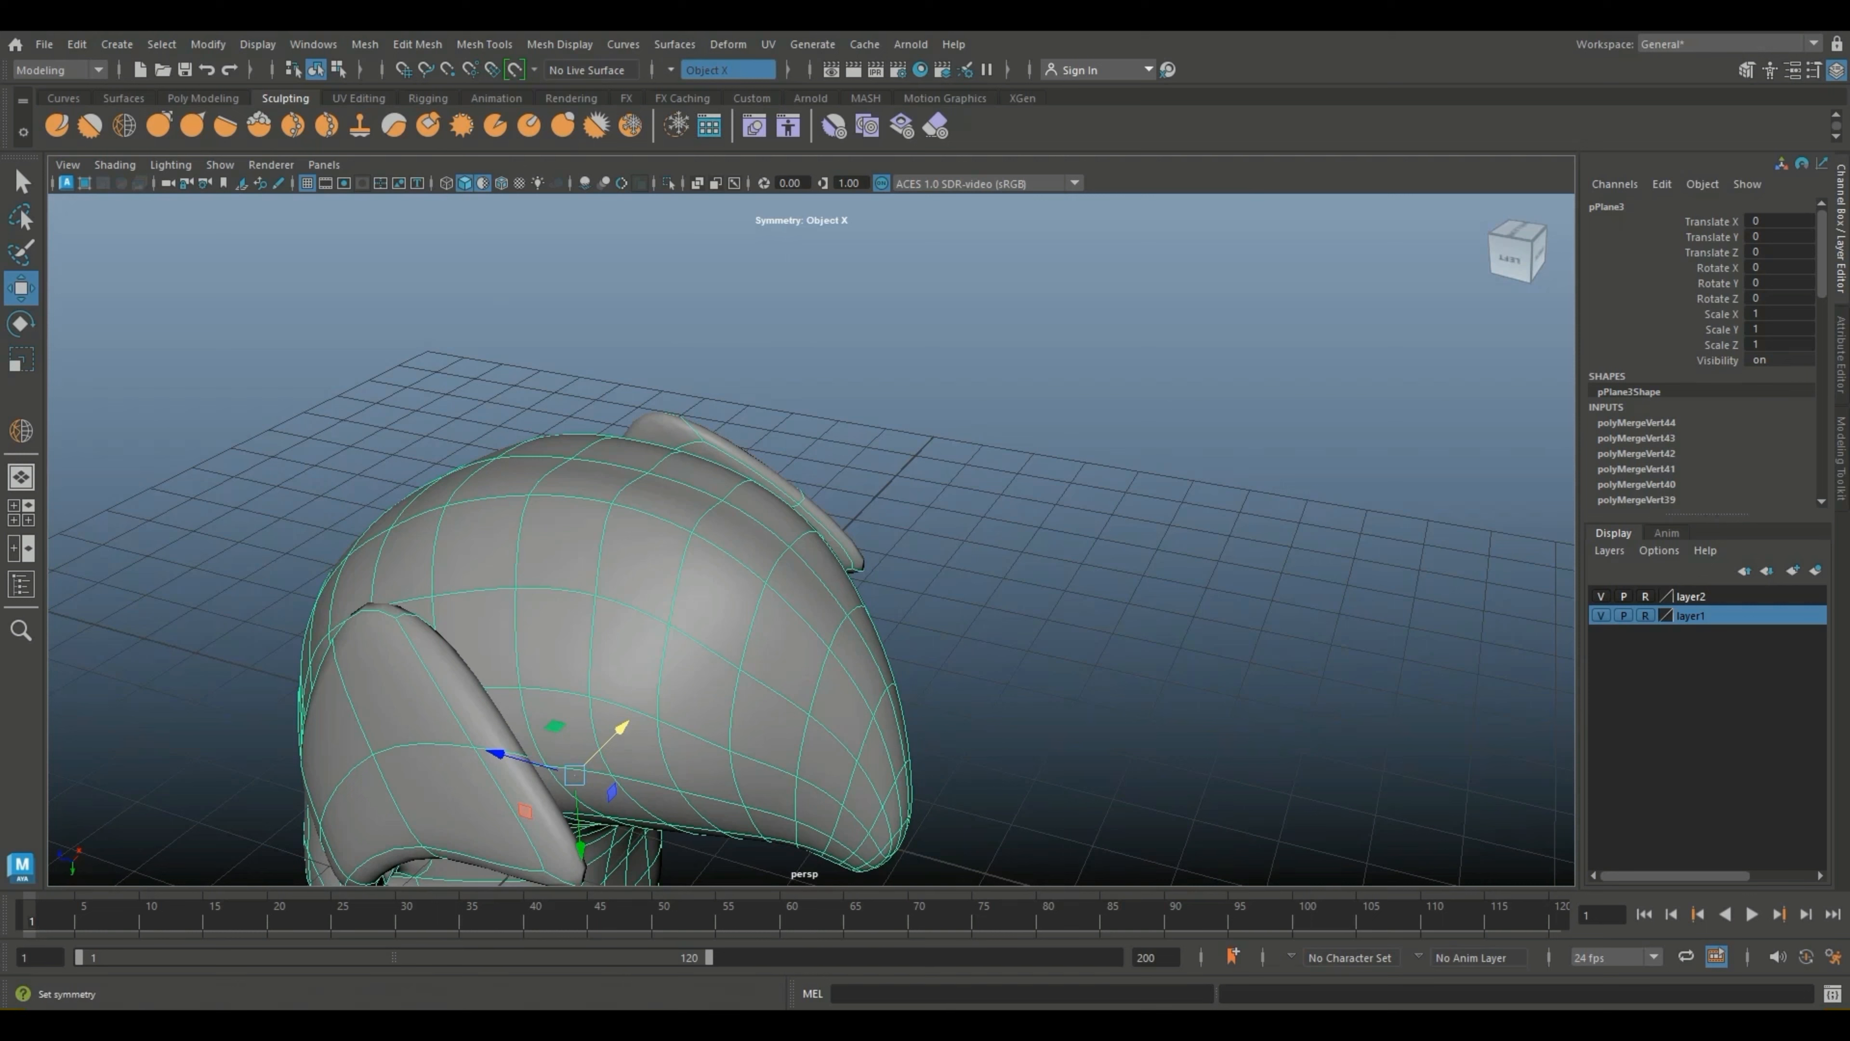
Step: Turn symmetry off and, with smoothing off, move three neighbouring centre-line vertices on the underside outward to fill the groove
left_click(729, 70)
left_click(729, 76)
right_click_drag(666, 459, 576, 489)
key("1")
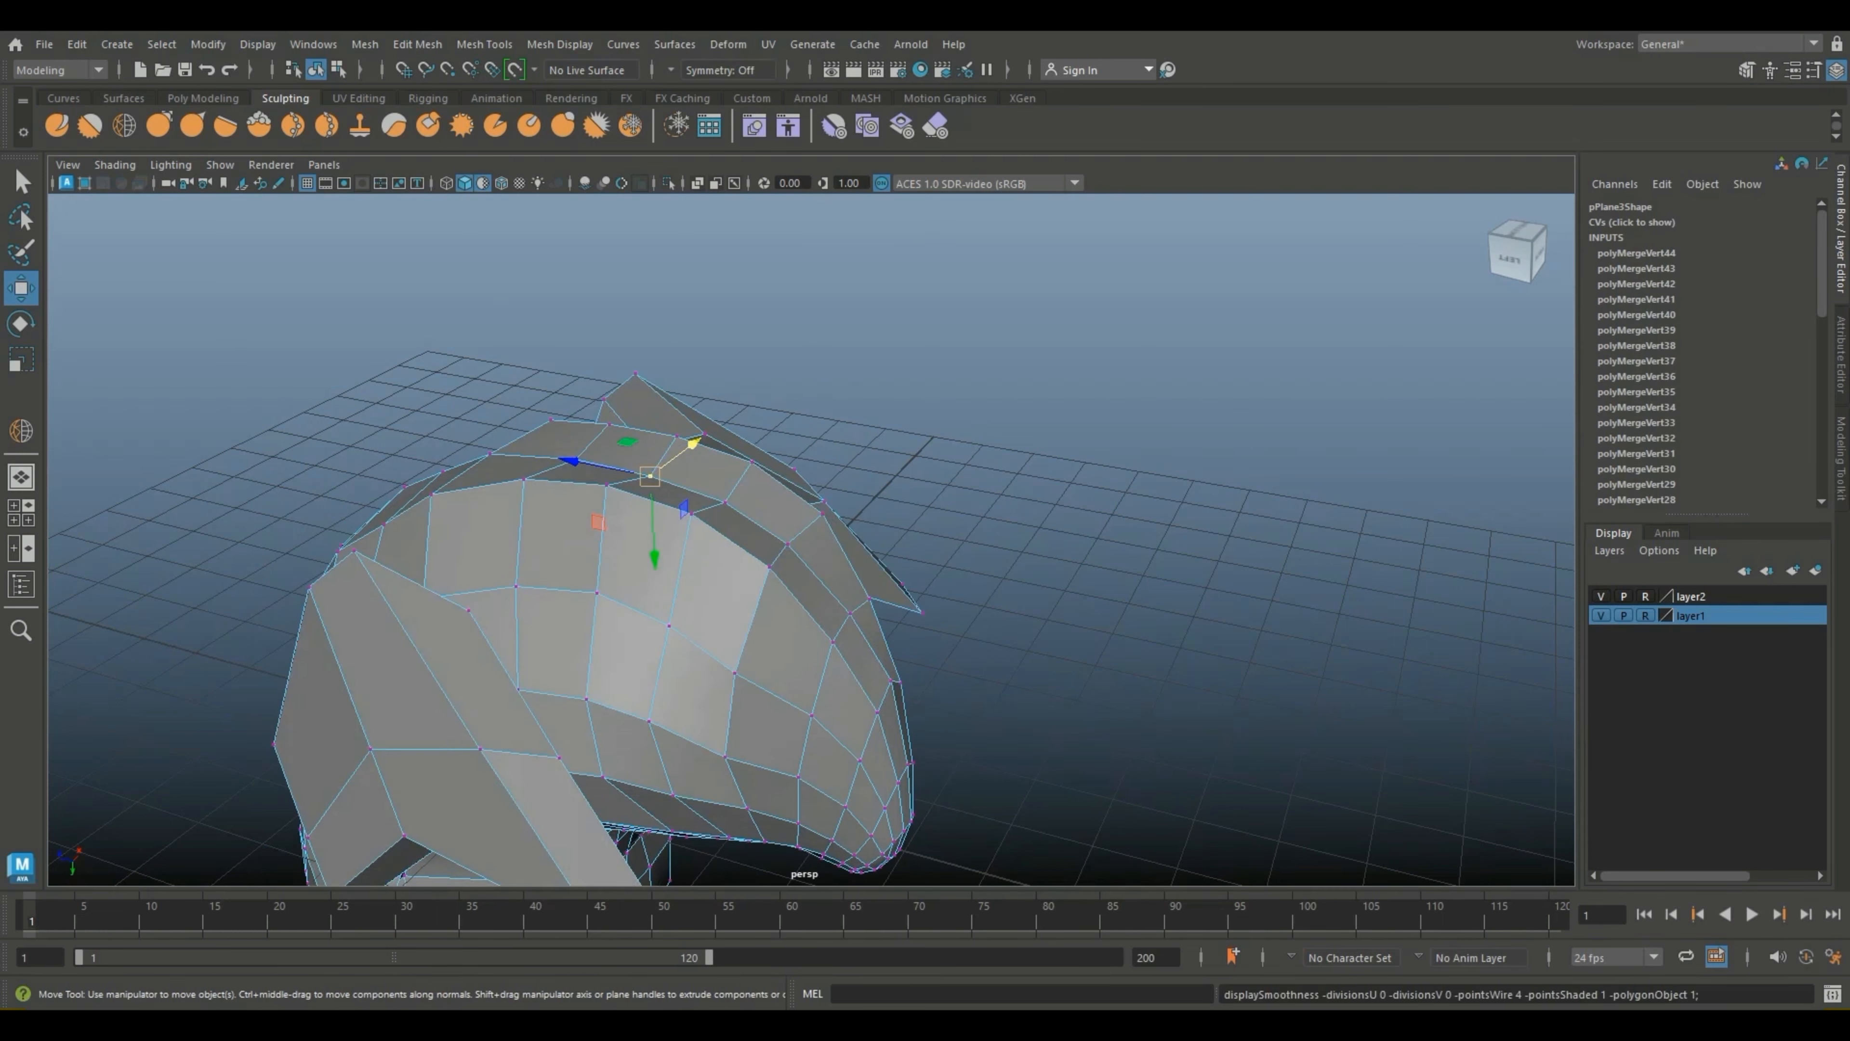
left_click(725, 502, "shift")
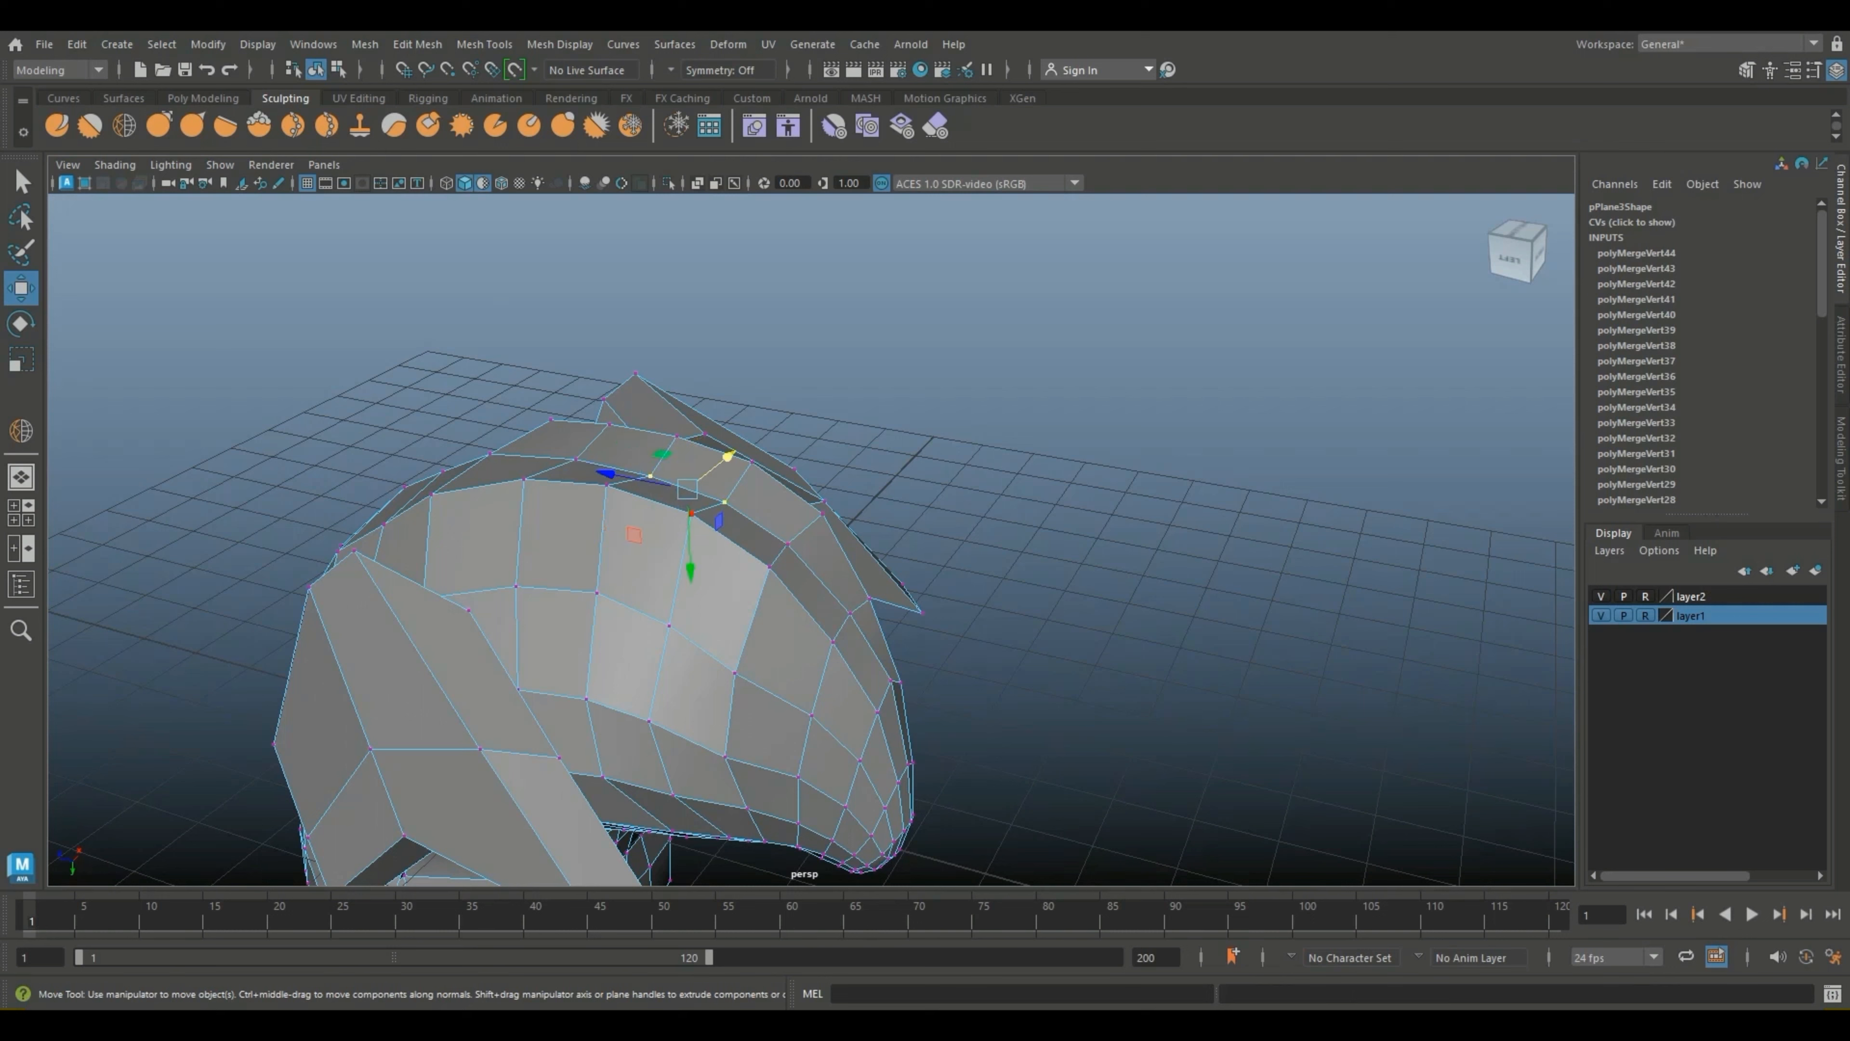
left_click_drag(649, 478, 644, 465)
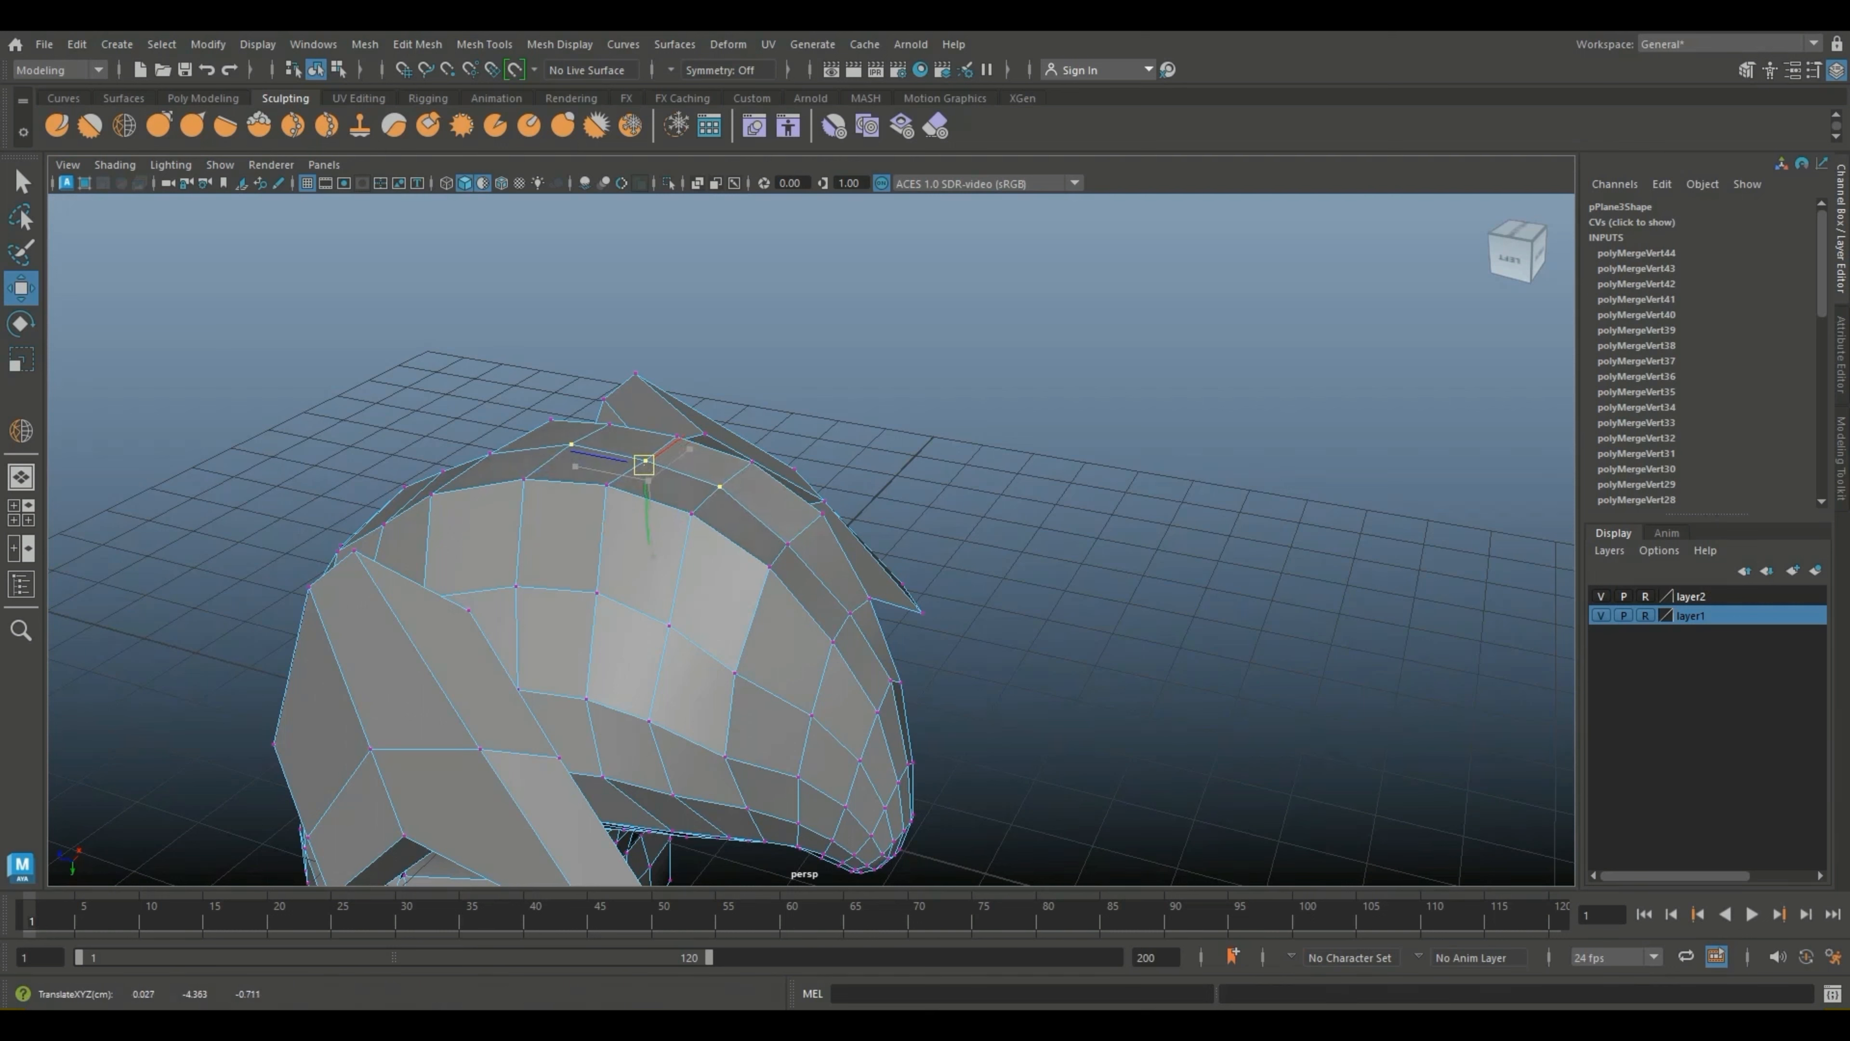
Step: Move the next centre-line vertex on the underside, toward the tail, slightly outward
left_click(787, 543)
mouse_move(787, 544)
left_mouse_down()
mouse_move(947, 503)
mouse_move(1057, 532)
mouse_move(1195, 499)
left_mouse_up()
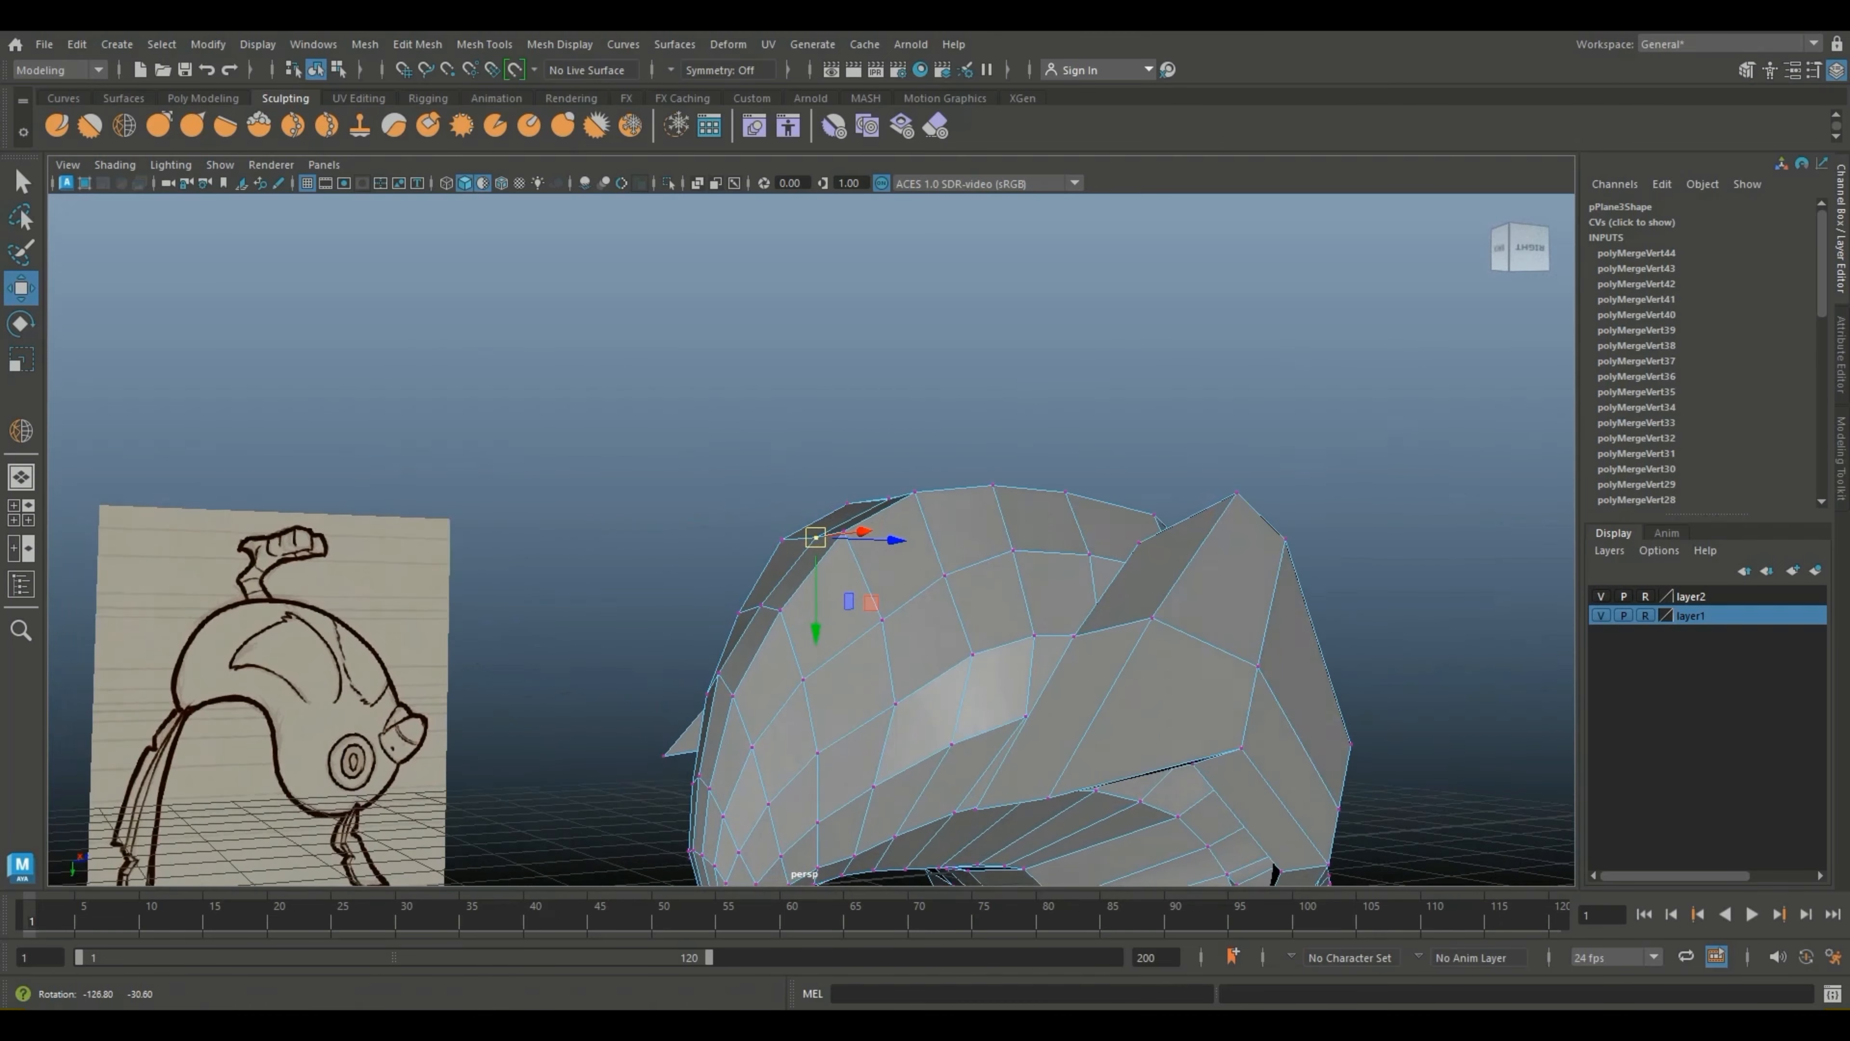
left_click_drag(816, 537, 809, 536)
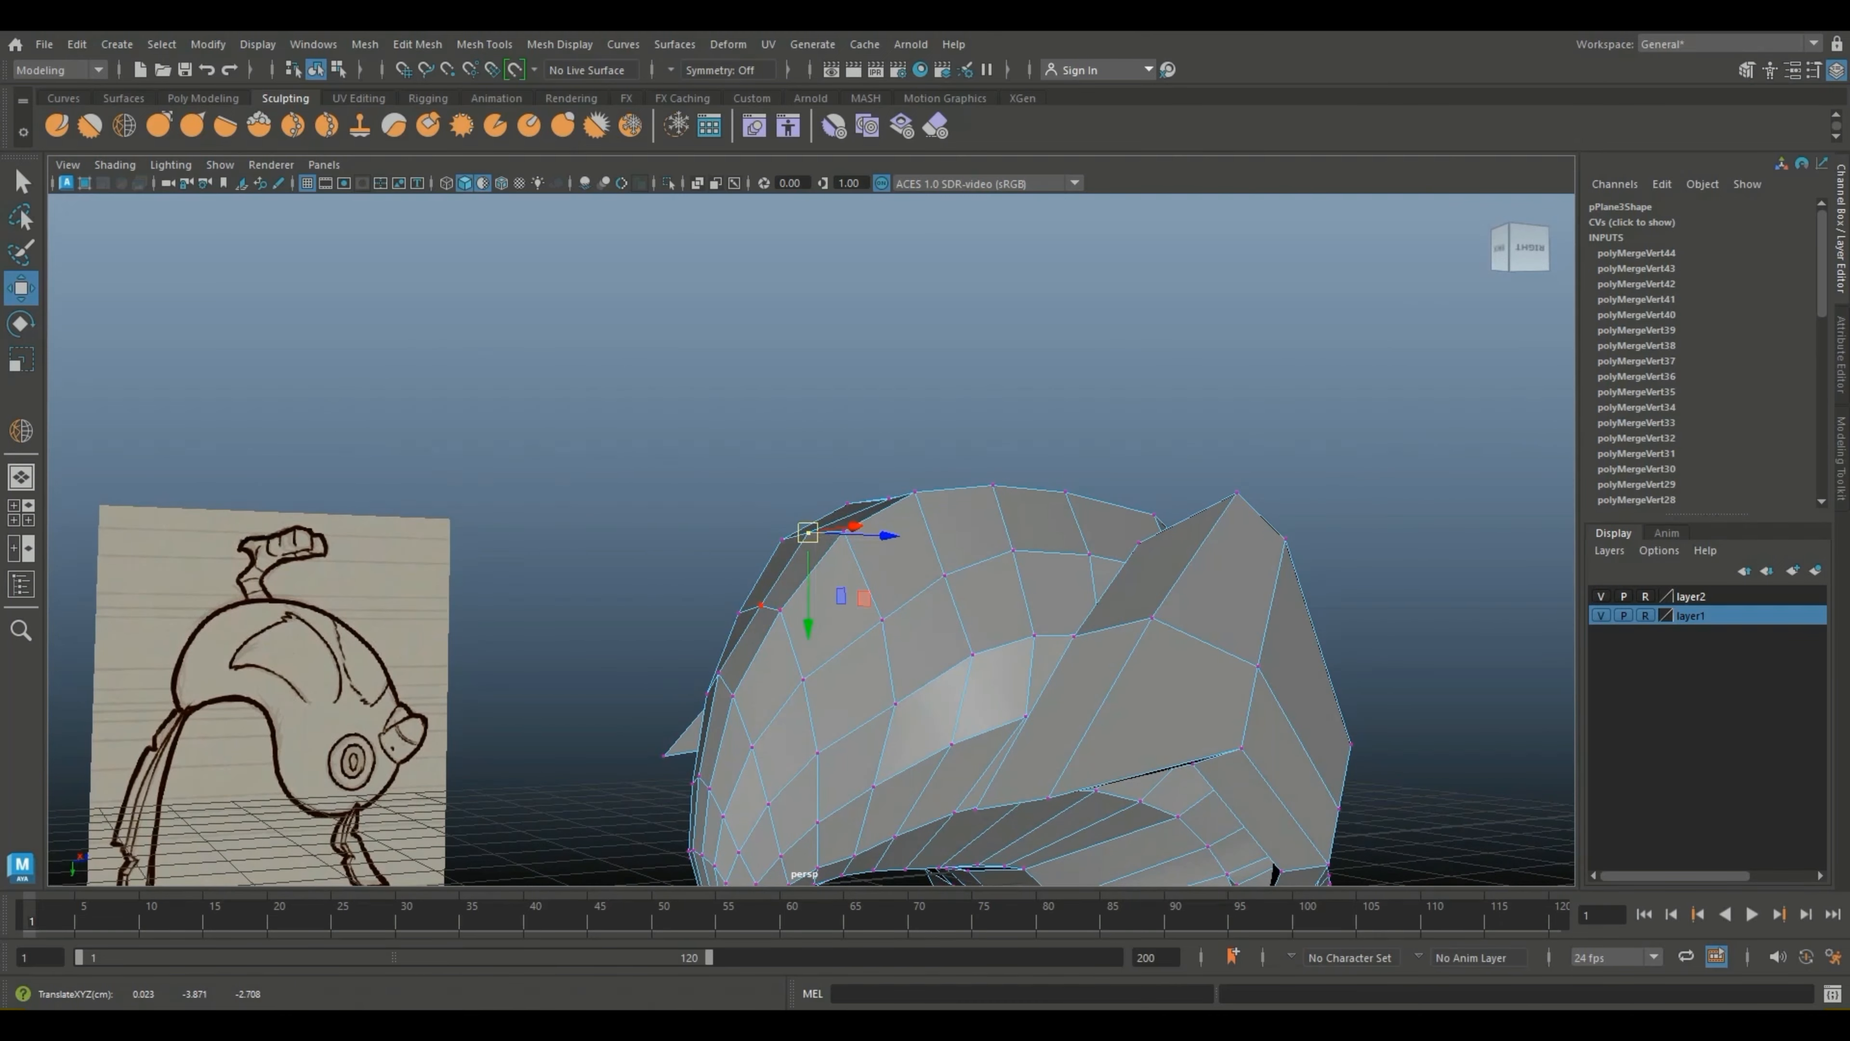
Step: Move the next centre-line vertex on the underside slightly outward and preview the body smoothed
left_click(761, 604)
left_click_drag(762, 604, 755, 605)
key("3")
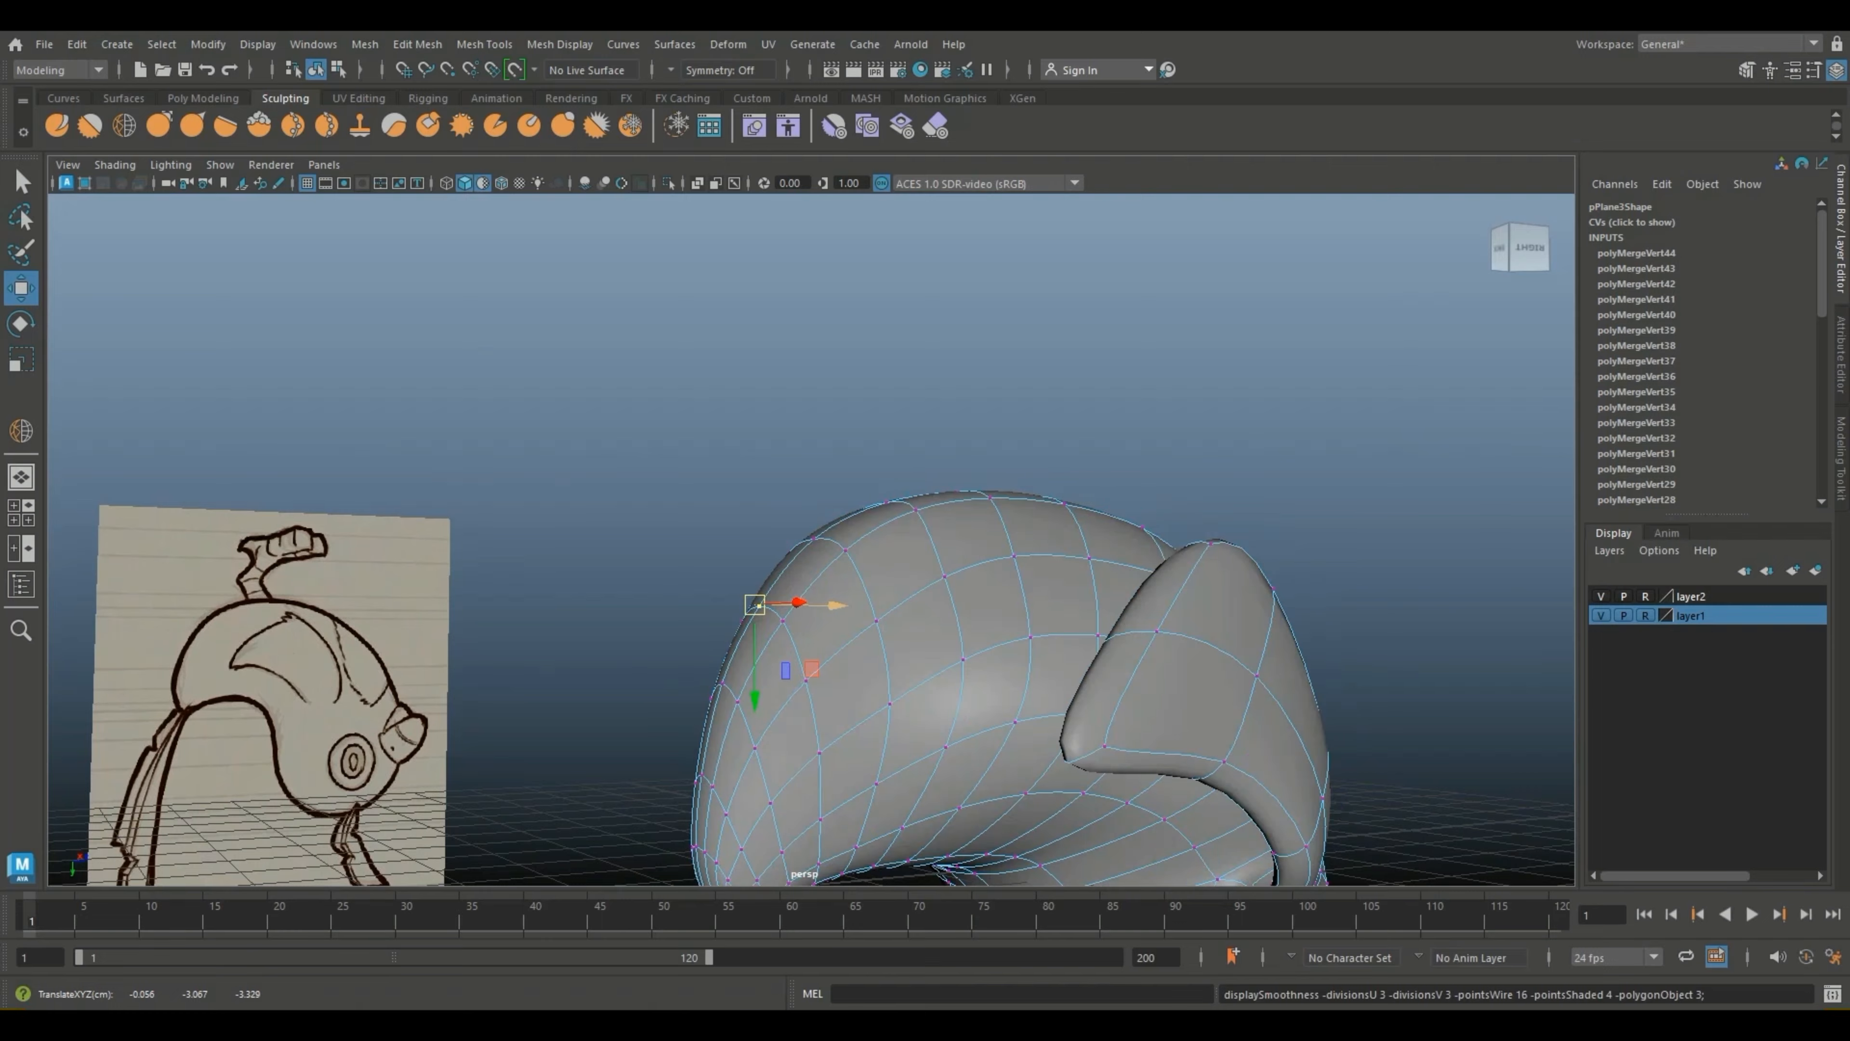
Step: Return the body to object mode and examine the smoothed underside and rump from several angles
left_click_drag(1145, 619, 678, 678, "alt")
scroll(856, 648, "down", 6)
left_click_drag(860, 678, 764, 452, "alt")
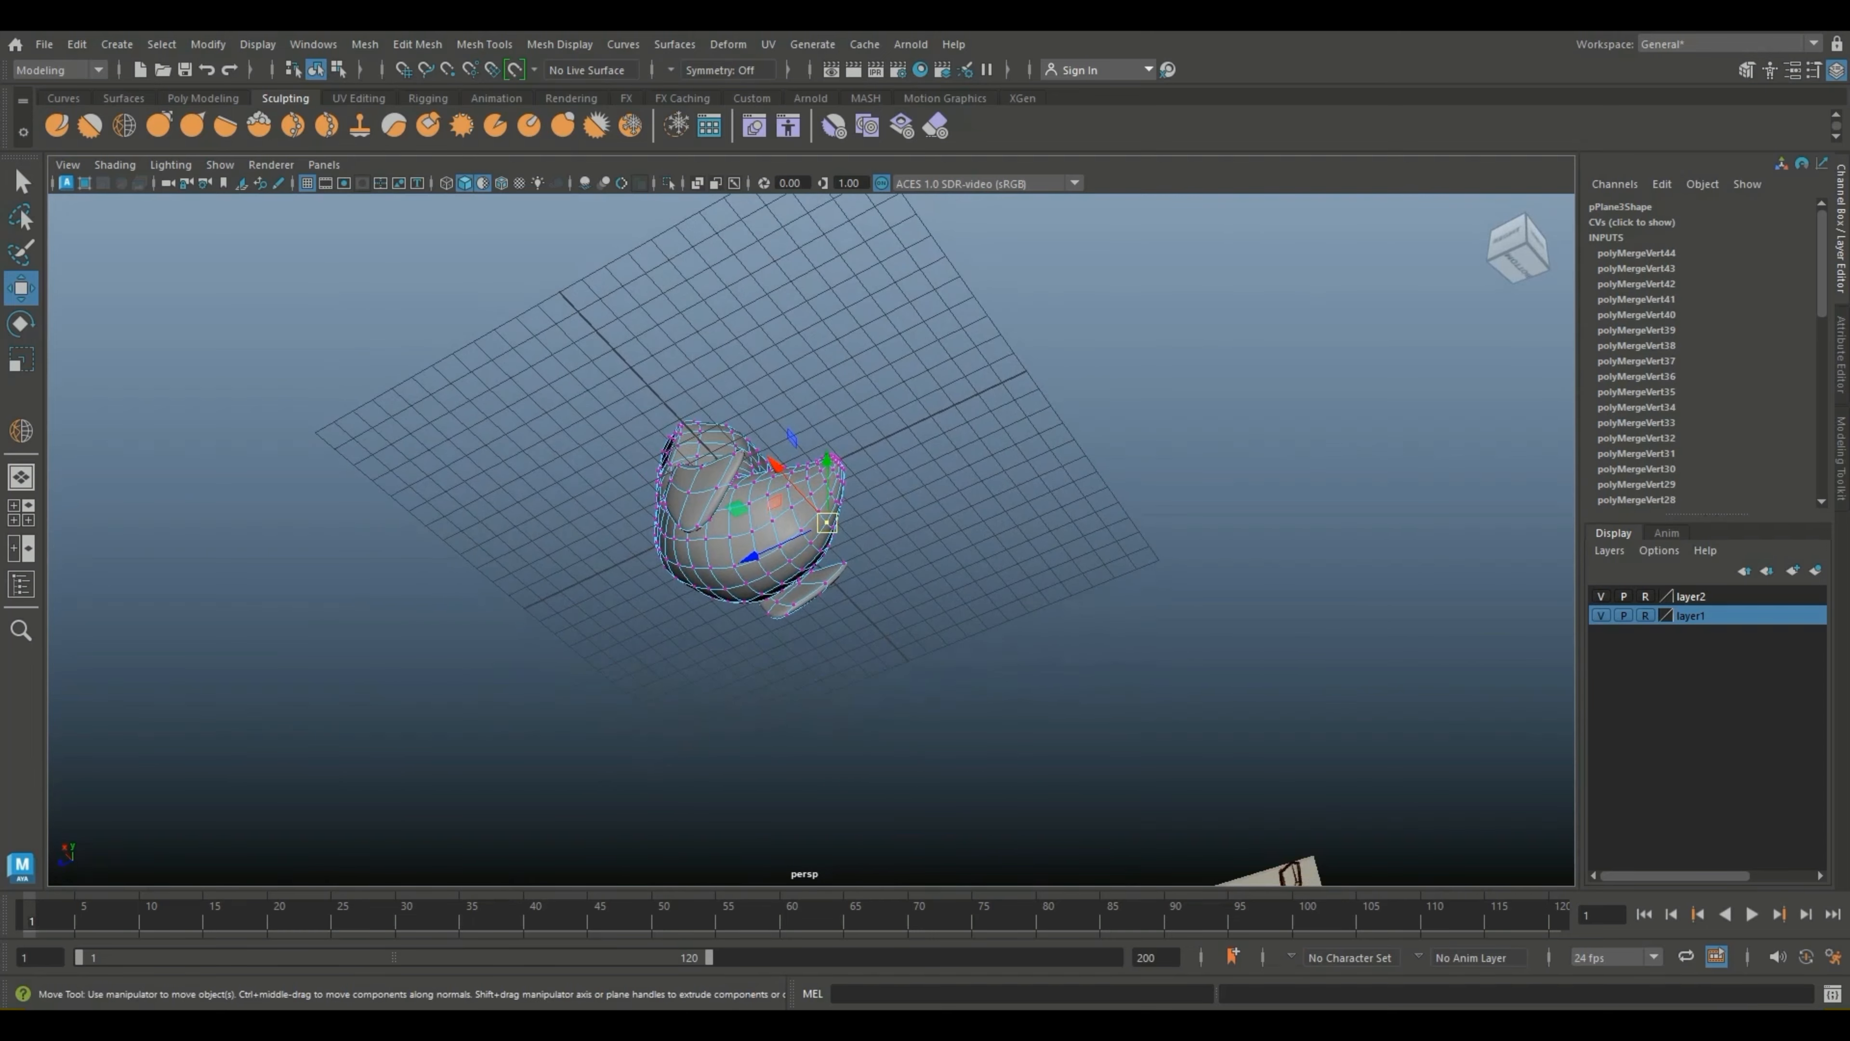
scroll(809, 510, "up", 3)
right_click_drag(791, 489, 848, 440)
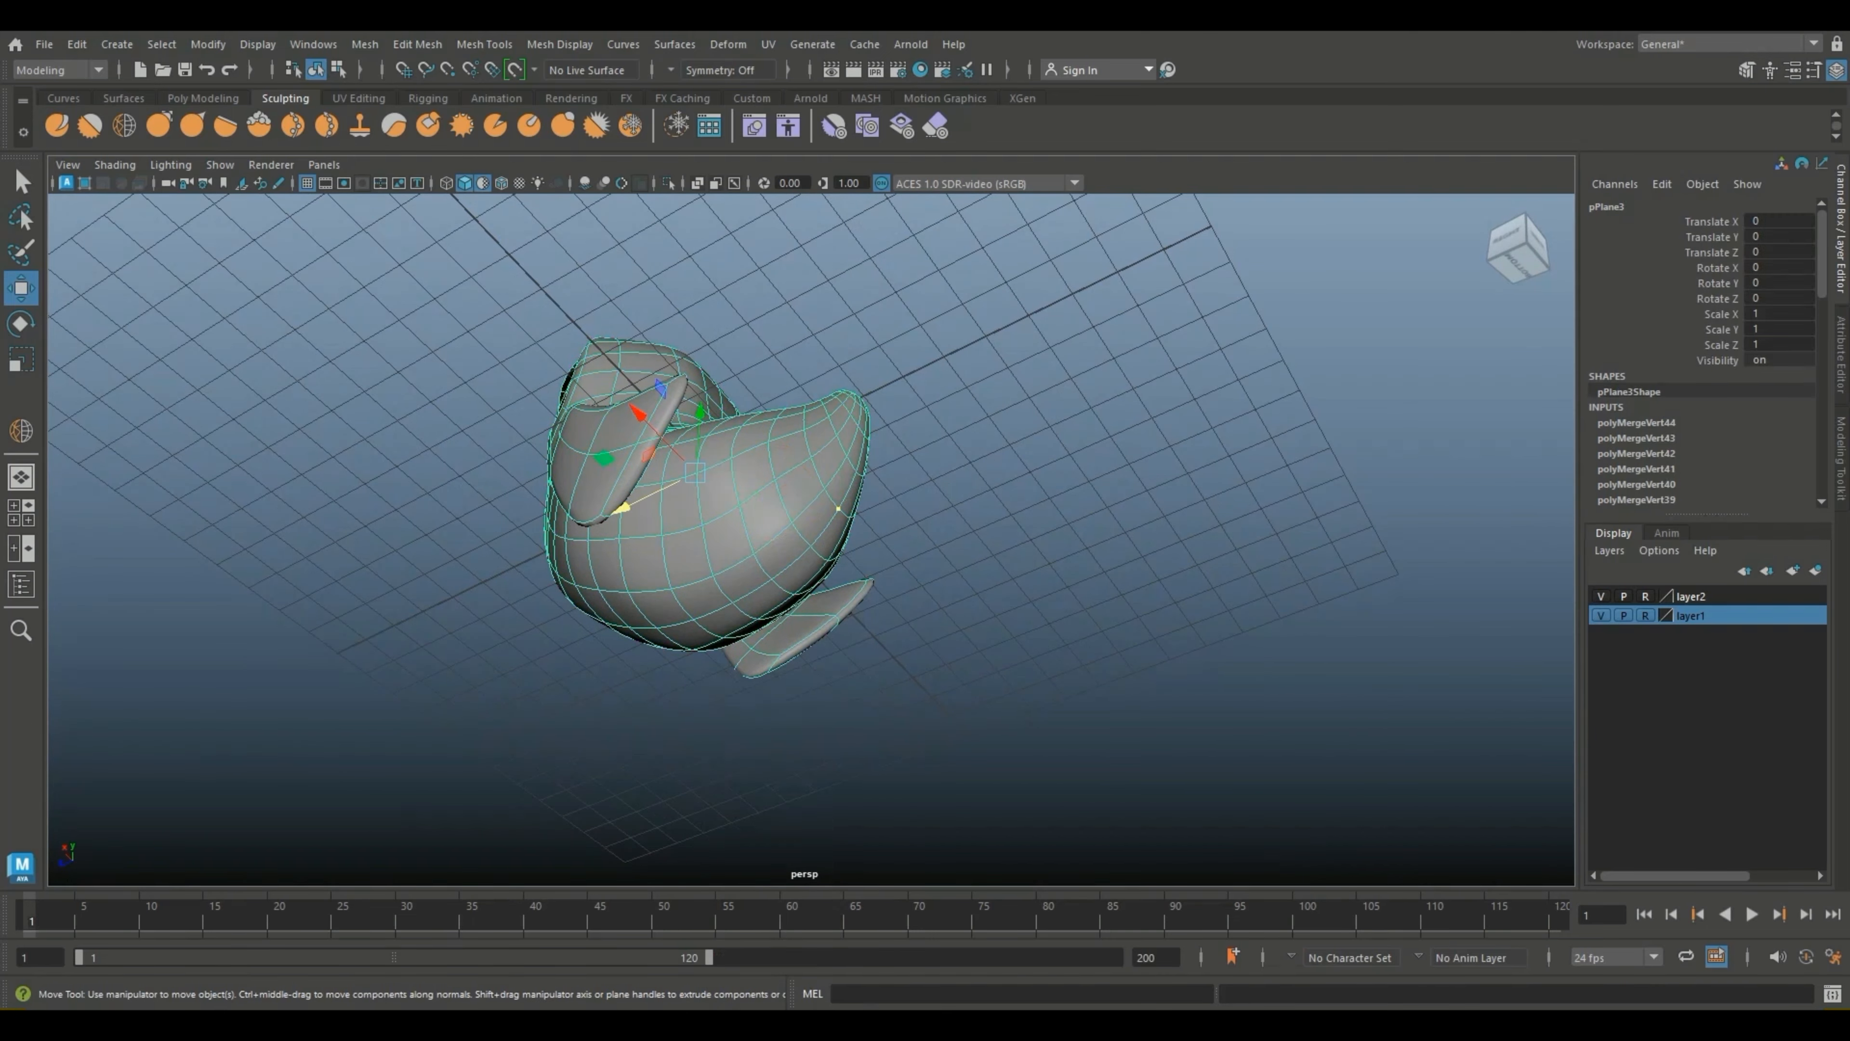
left_click(969, 488)
scroll(962, 503, "up", 4)
left_click_drag(961, 503, 1005, 613, "alt")
scroll(933, 561, "down", 5)
left_click_drag(911, 555, 1057, 459, "alt")
left_click(758, 430)
scroll(757, 430, "up", 3)
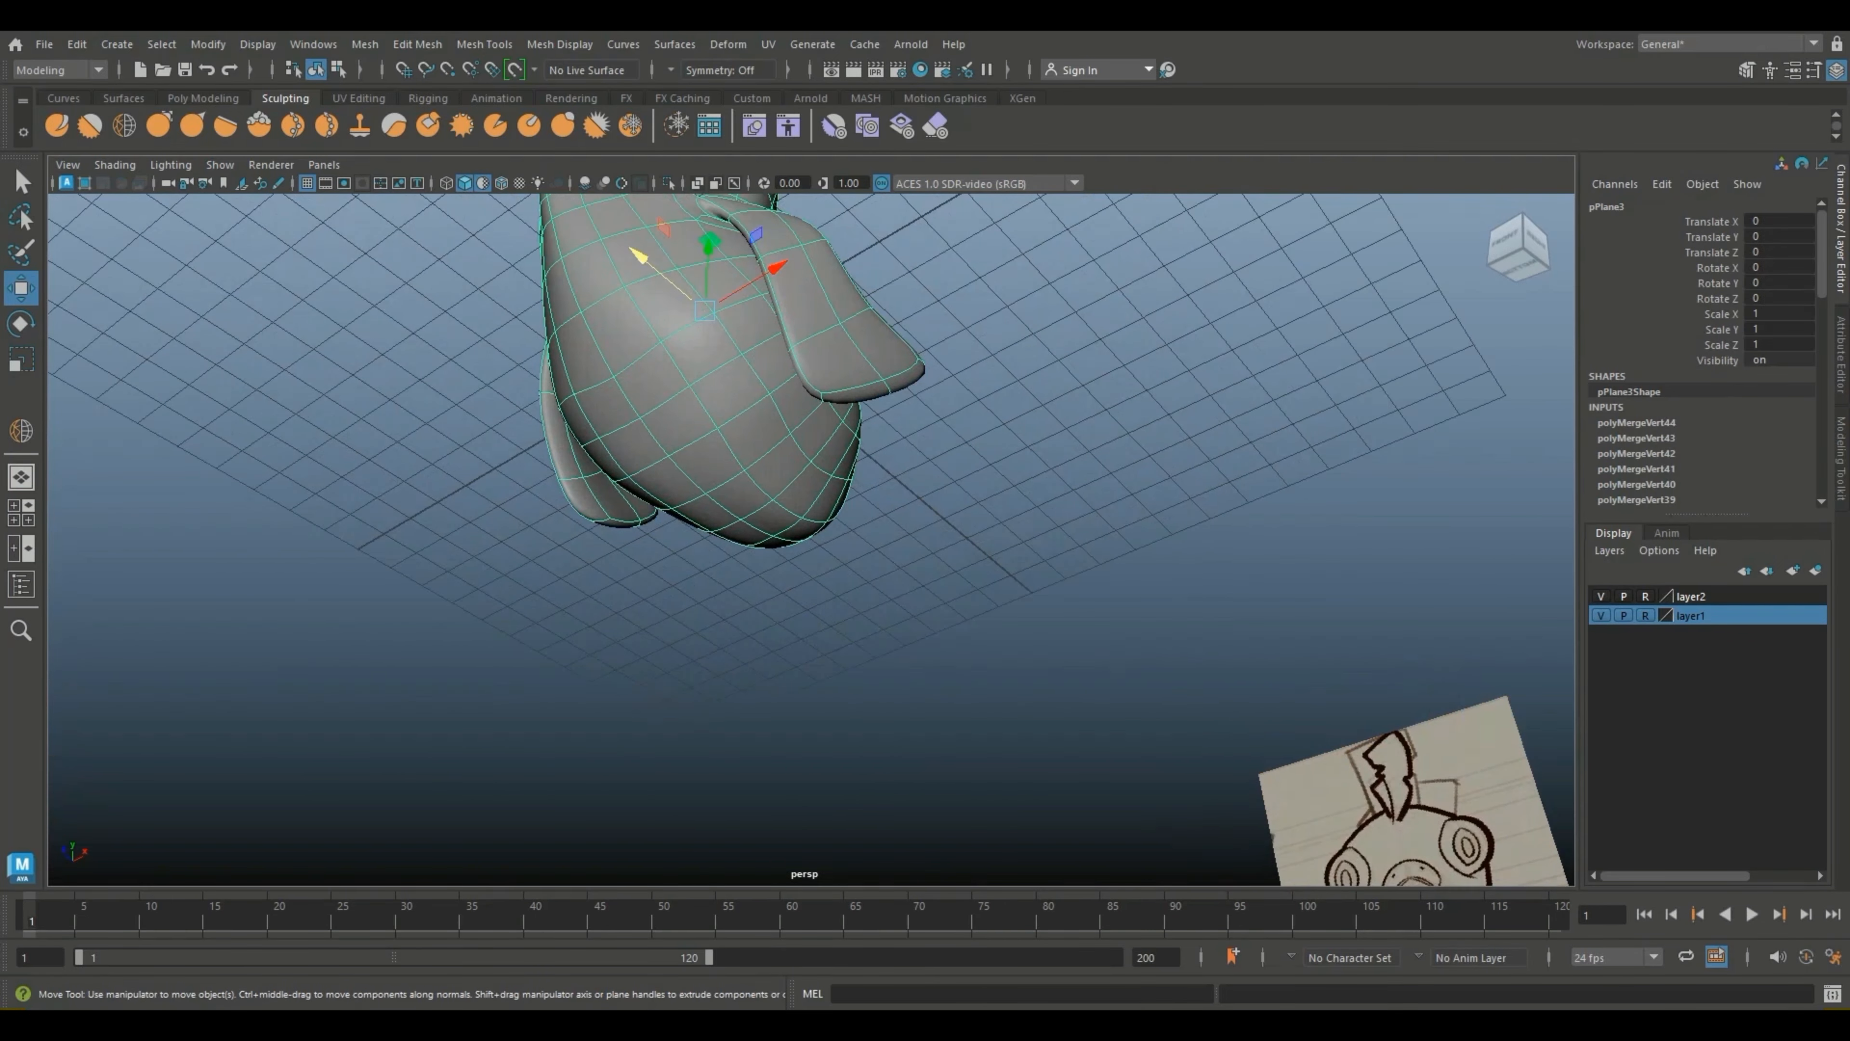
Step: With smoothing off, move two neighbouring underside vertices near the rear and the adjacent rump vertex slightly outward
key("1")
scroll(757, 430, "up", 3)
left_click_drag(830, 504, 739, 461, "alt")
right_click_drag(744, 460, 685, 474)
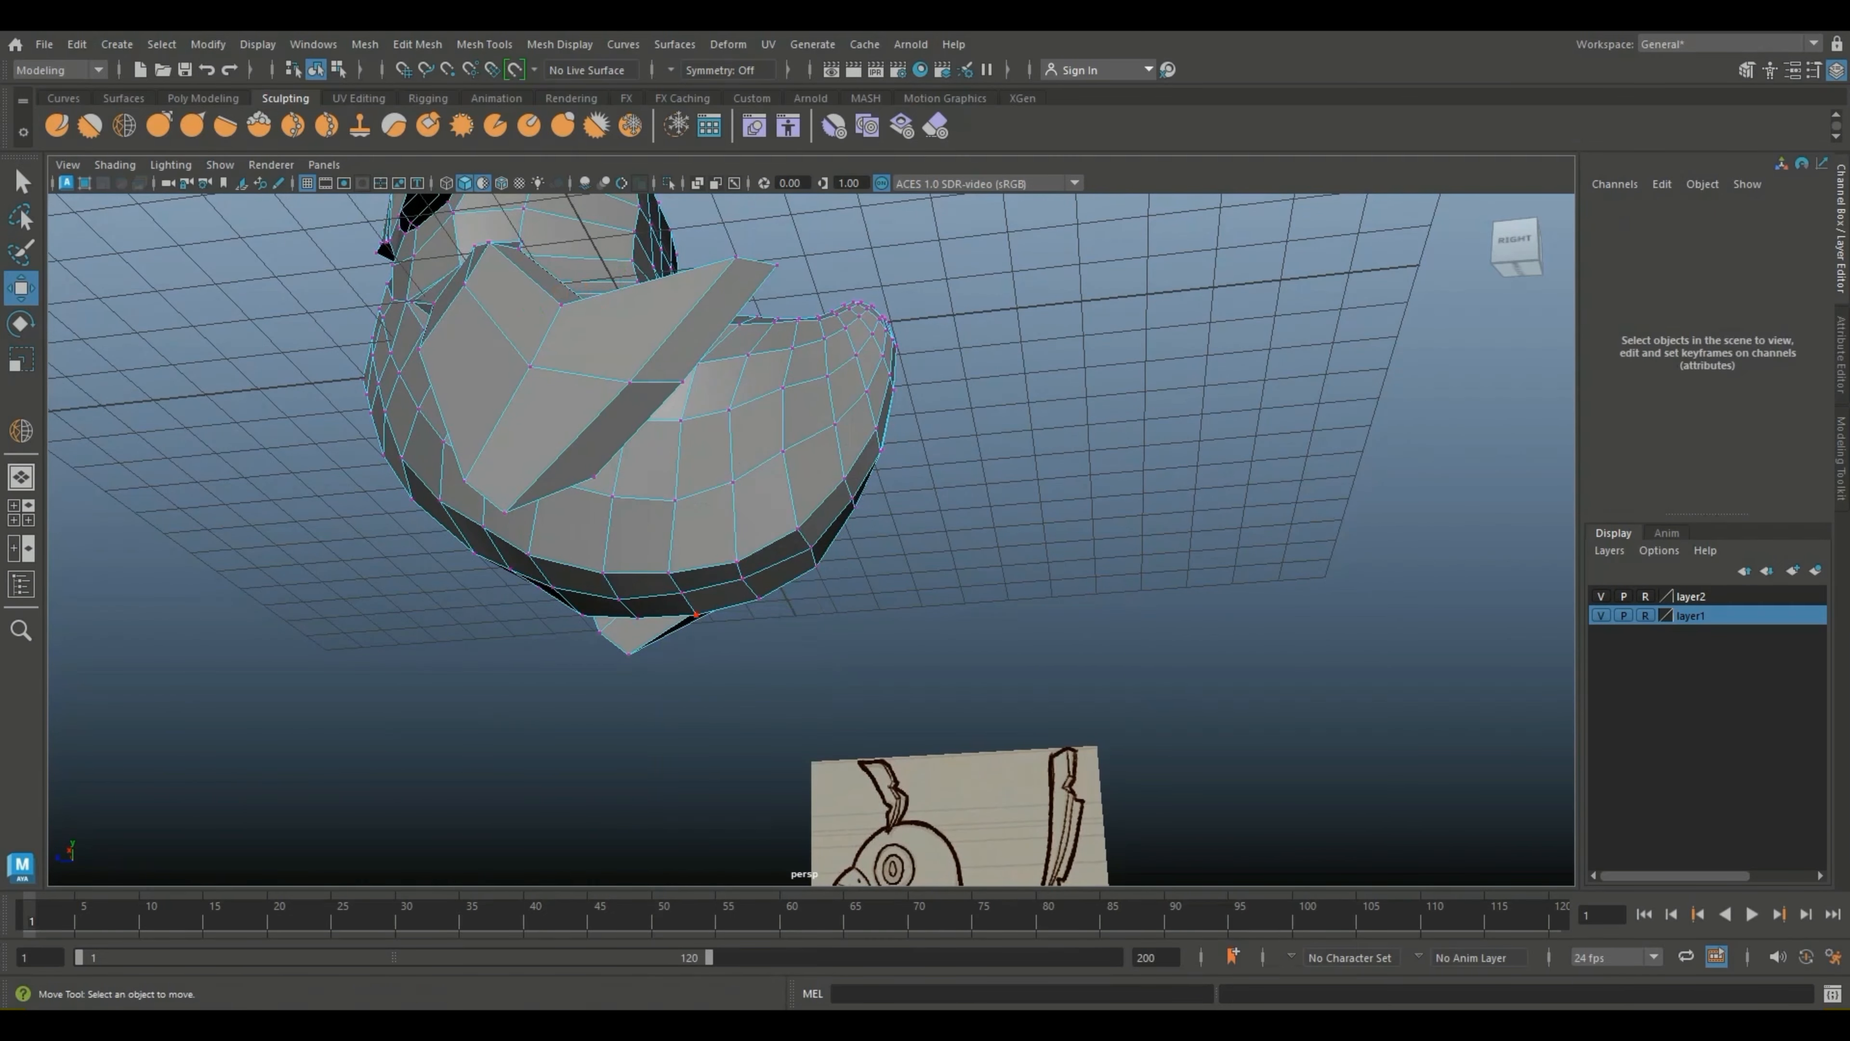
left_click(682, 593)
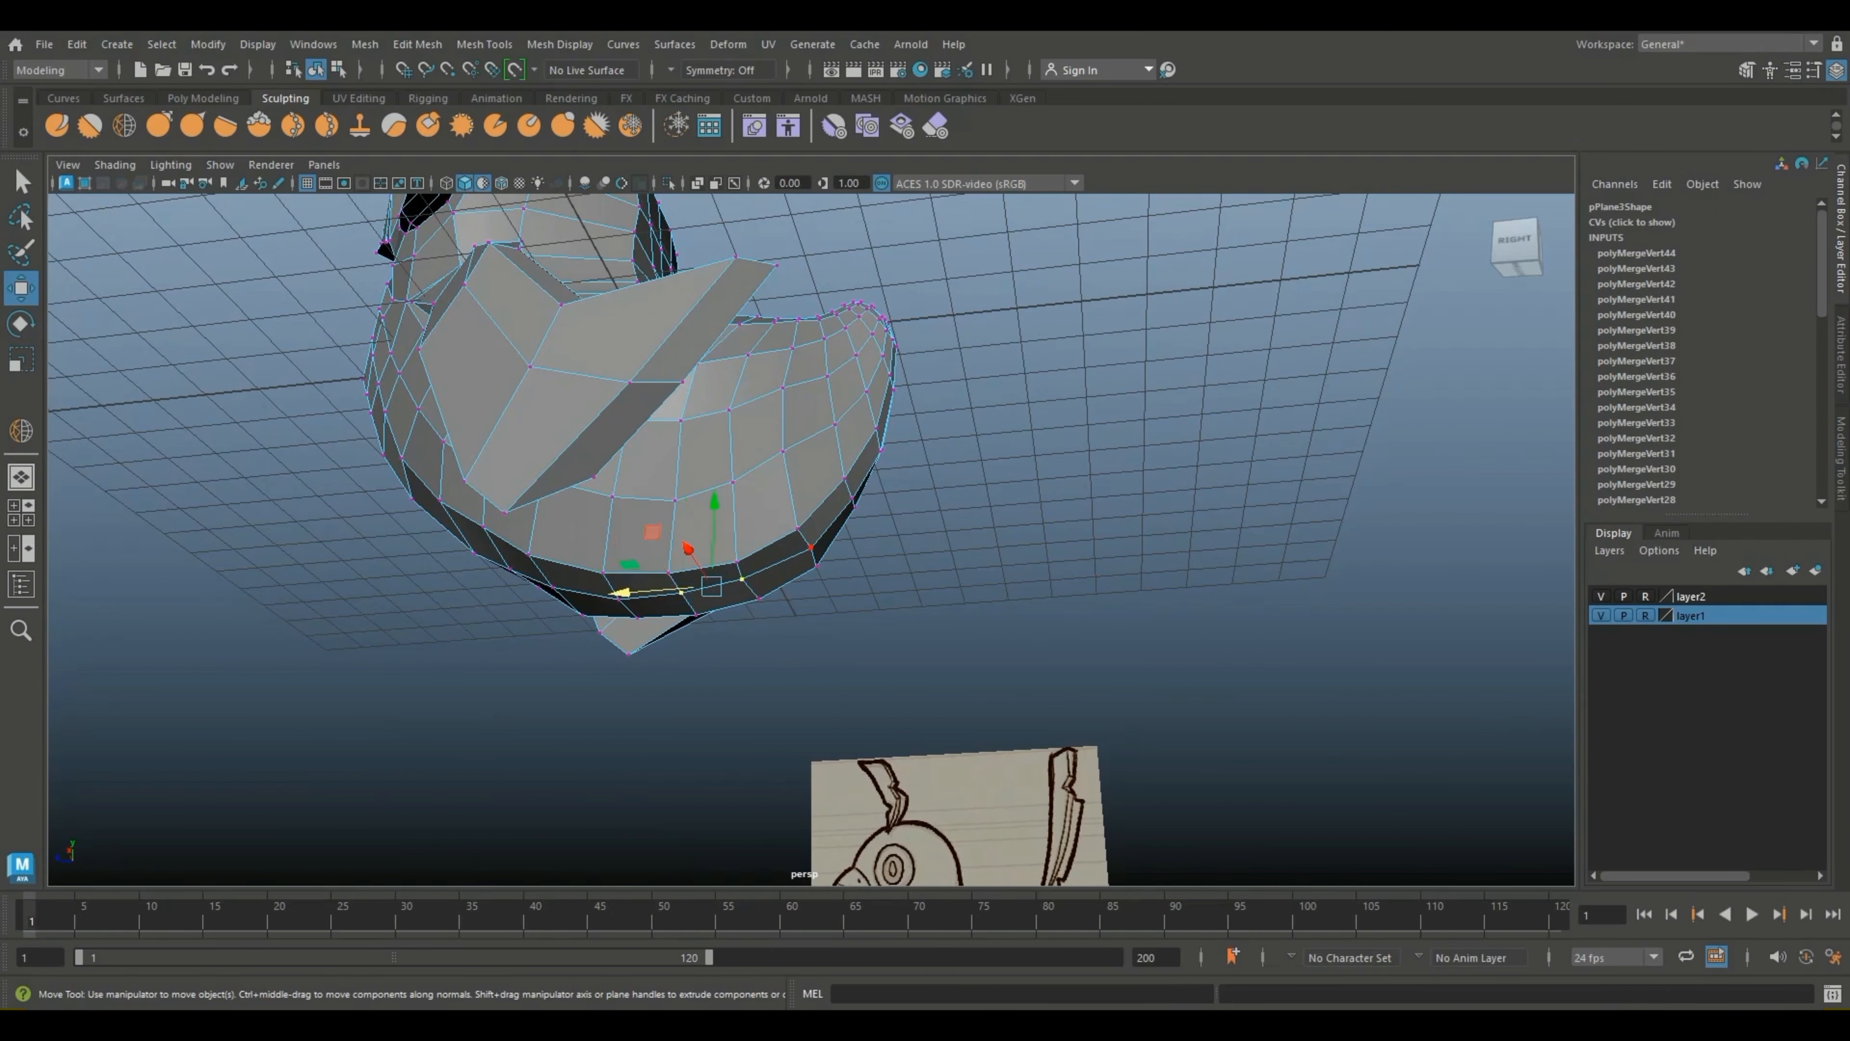
left_click_drag(619, 593, 628, 593)
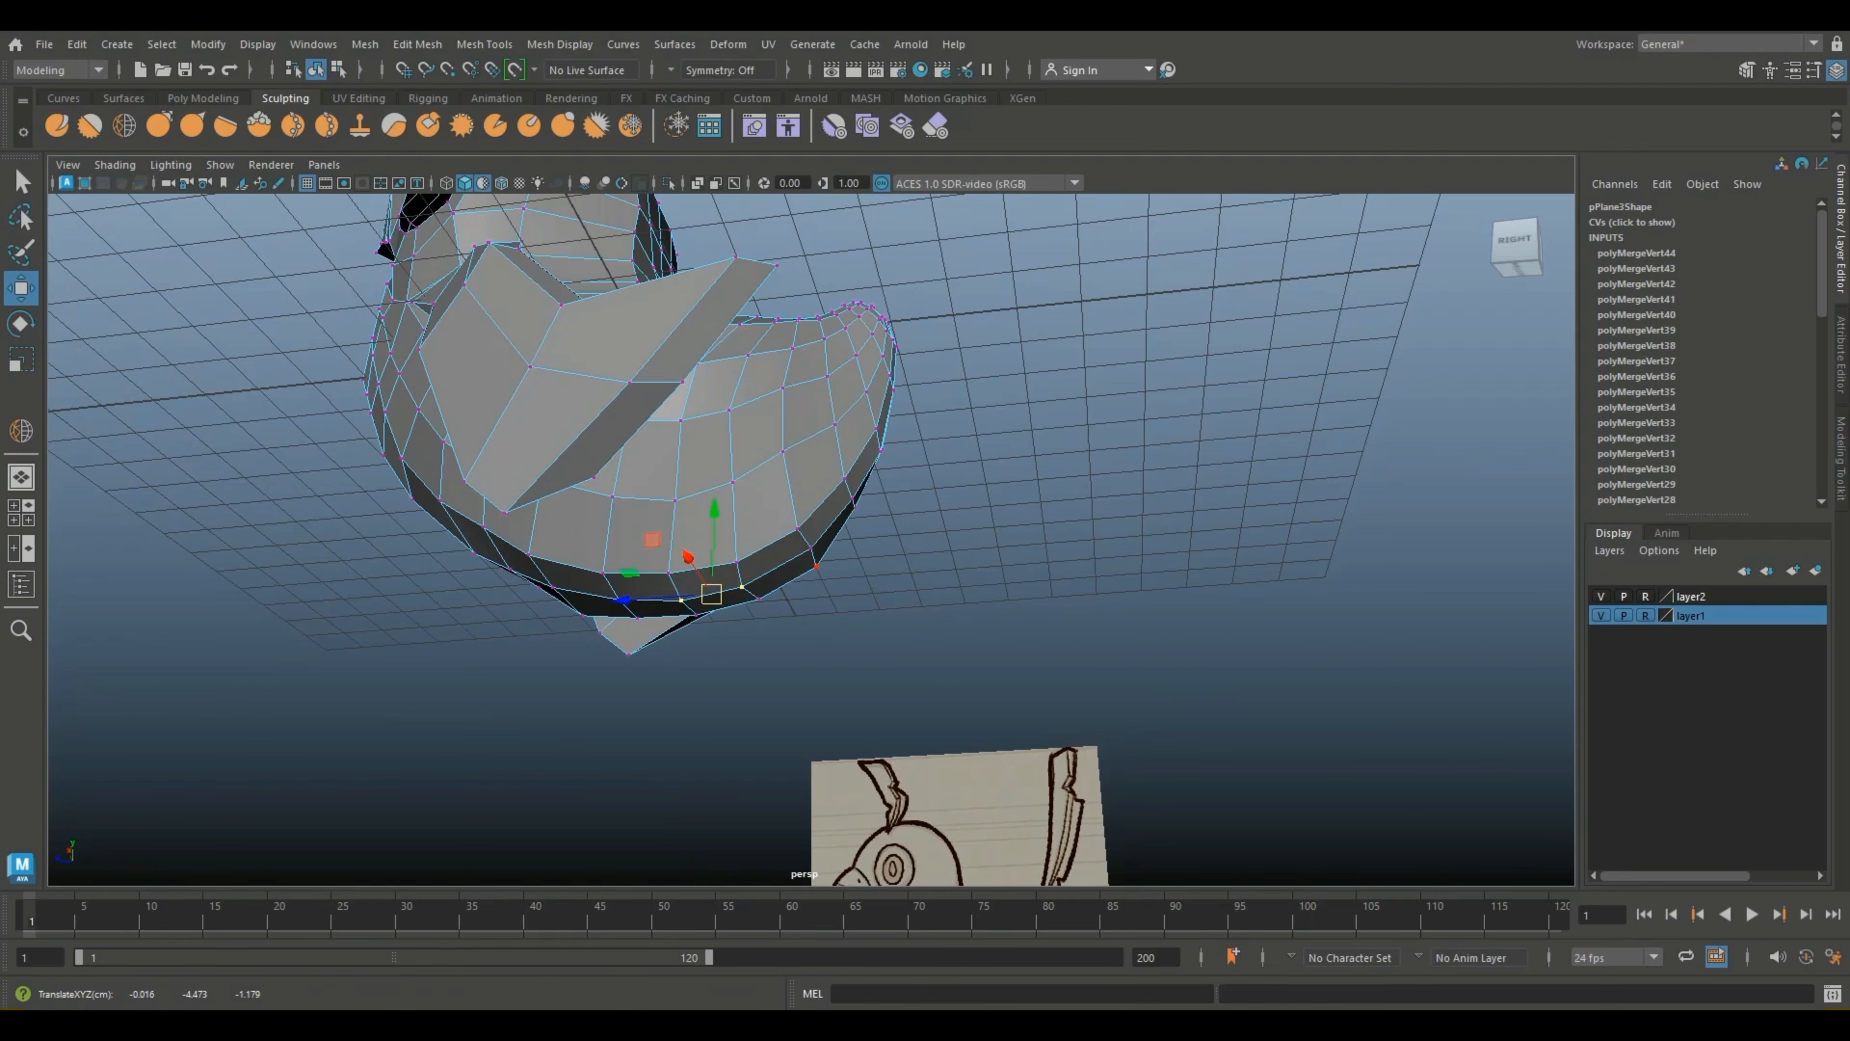
left_click(811, 548)
mouse_move(811, 548)
left_mouse_down()
mouse_move(568, 543)
mouse_move(634, 558)
mouse_move(706, 685)
mouse_move(787, 583)
mouse_move(794, 514)
mouse_move(814, 549)
left_mouse_up()
Step: Return the body to object mode with smoothing on and inspect the rump from behind and below
right_click_drag(814, 549, 874, 415)
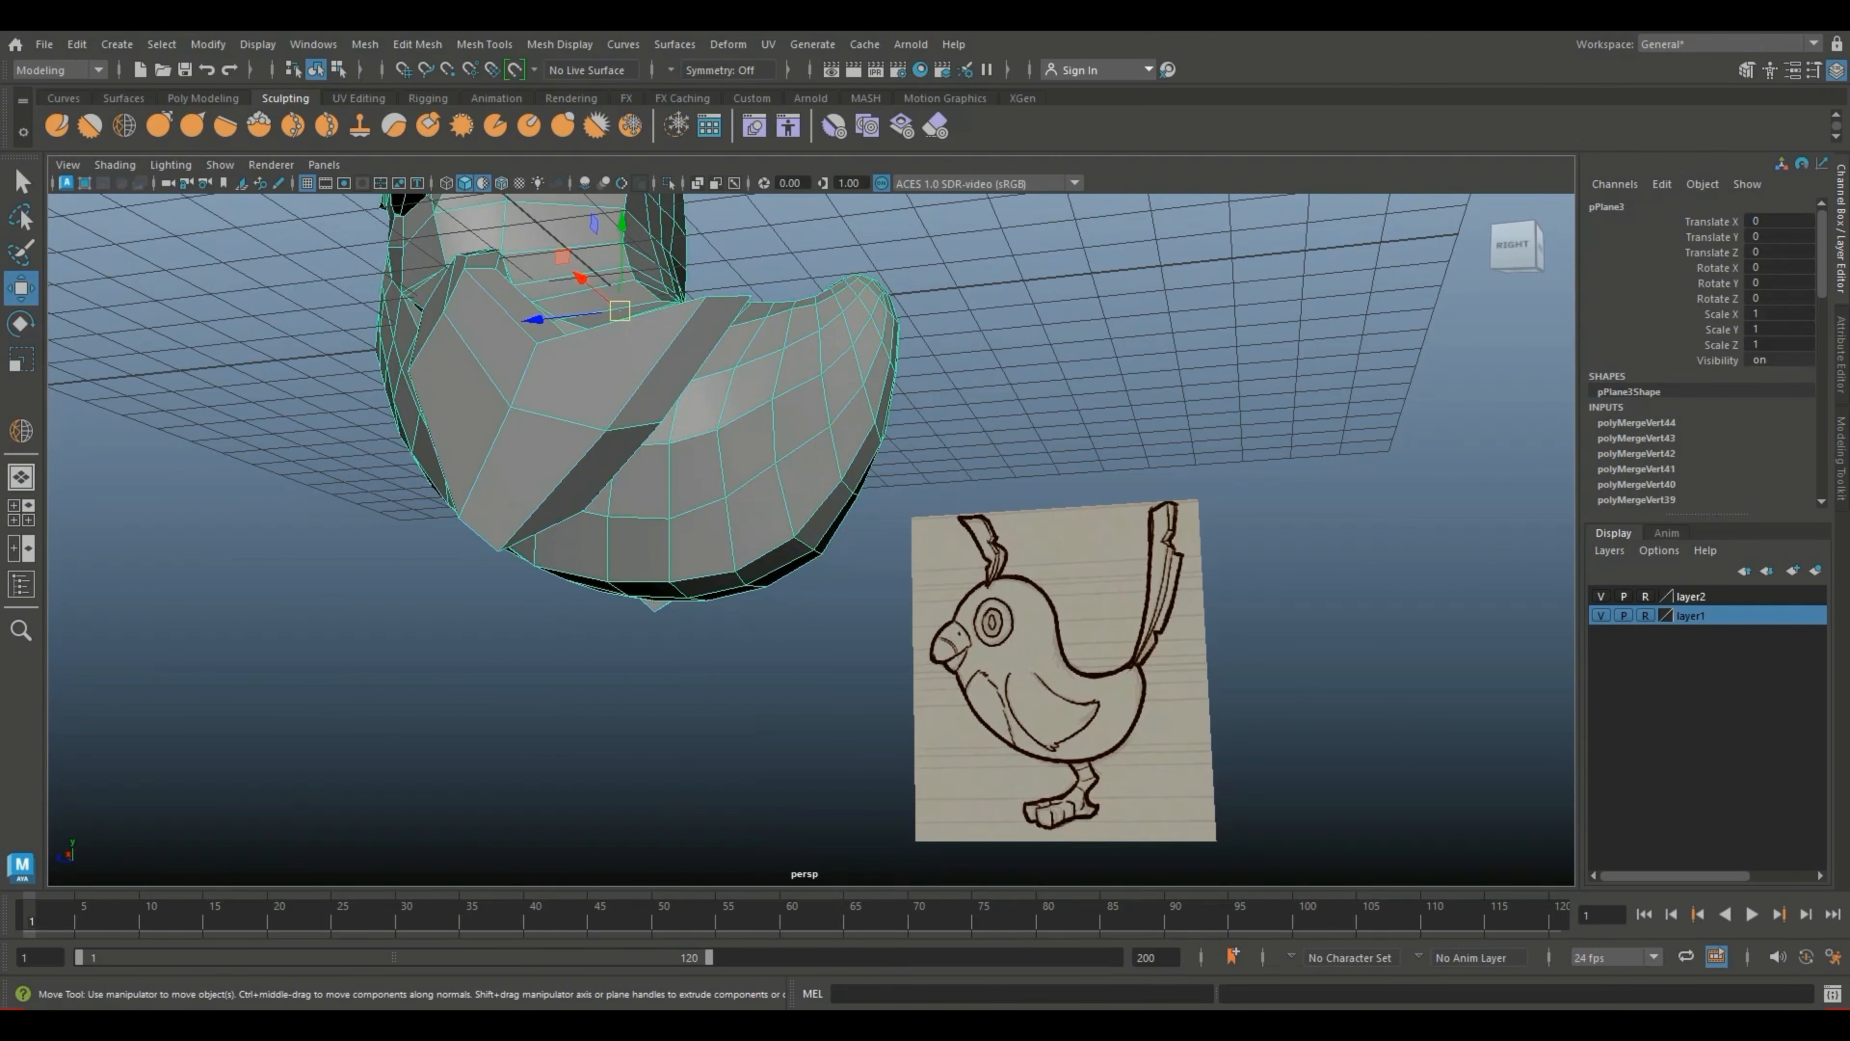
key("3")
left_click(925, 678)
scroll(925, 678, "down", 4)
left_click_drag(1020, 620, 816, 659, "alt")
scroll(816, 660, "up", 4)
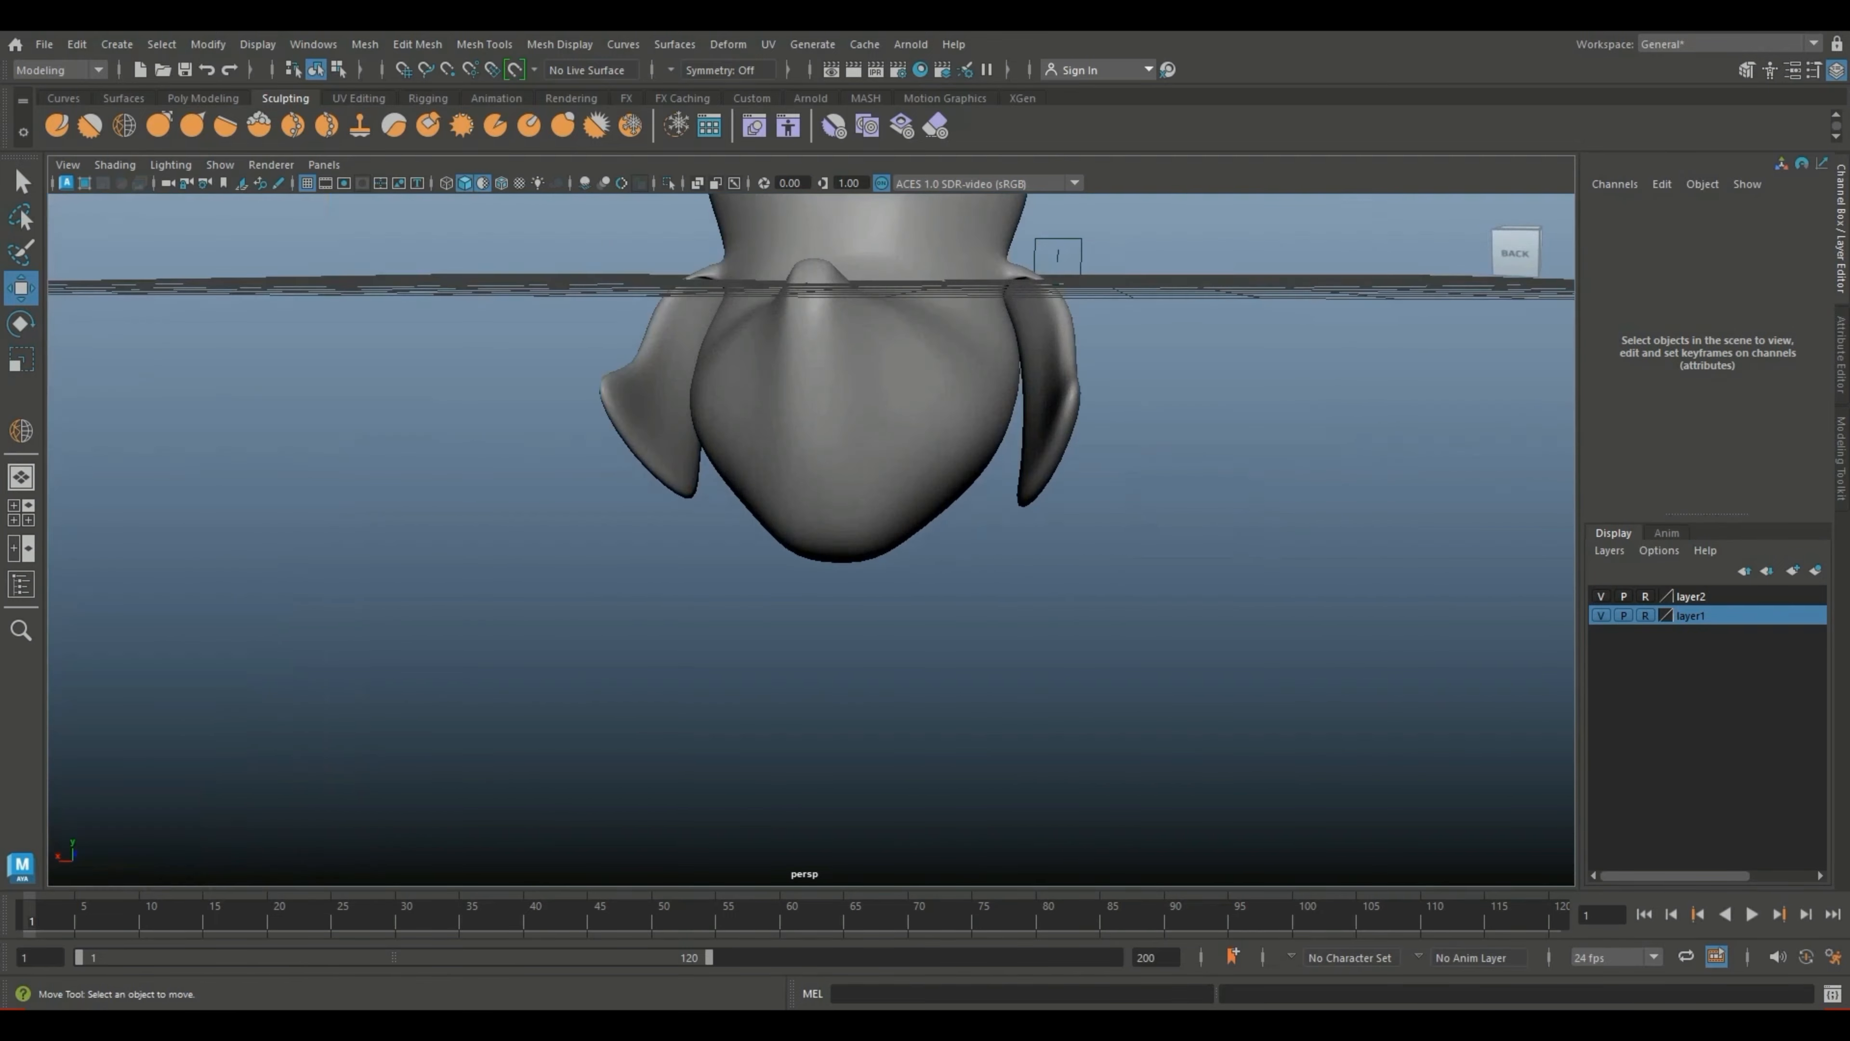
left_click_drag(816, 576, 867, 488, "alt")
Step: With smoothing off, set symmetry to Object X and reposition the side vertices of the rump to even out the spacing
left_click(860, 496)
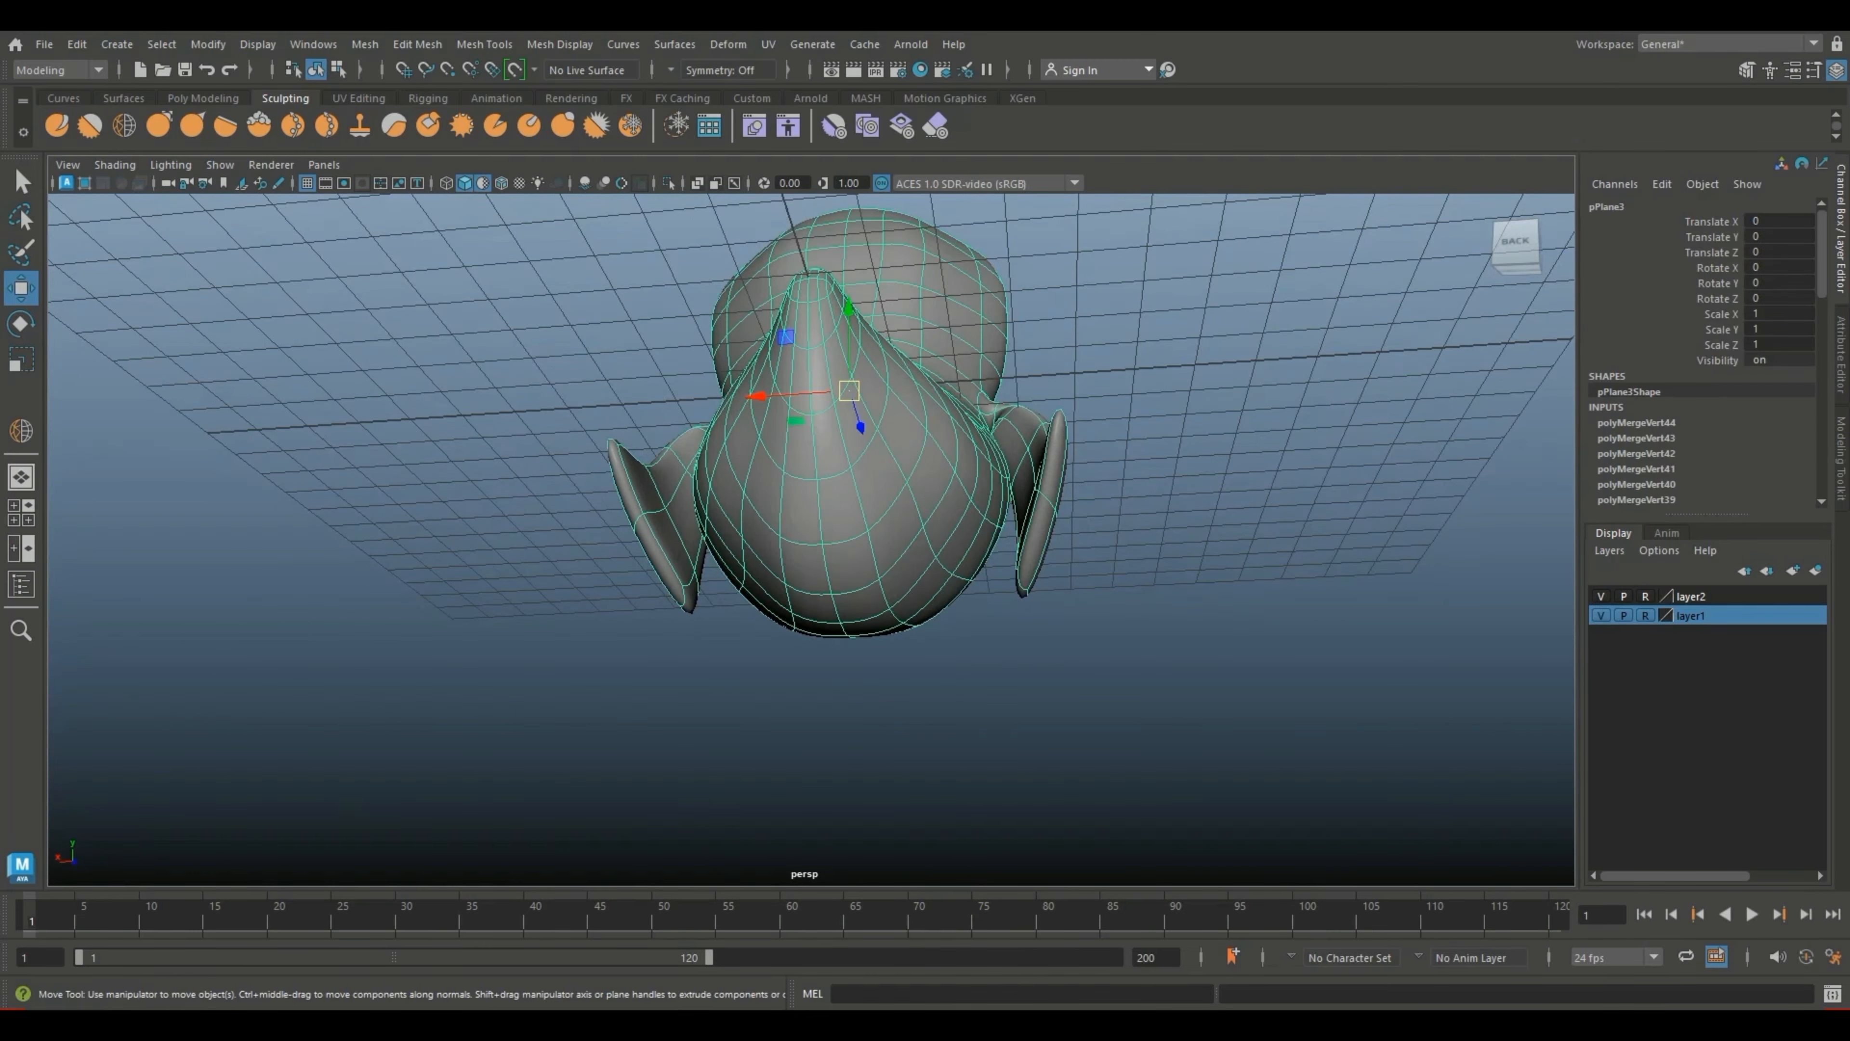
key("1")
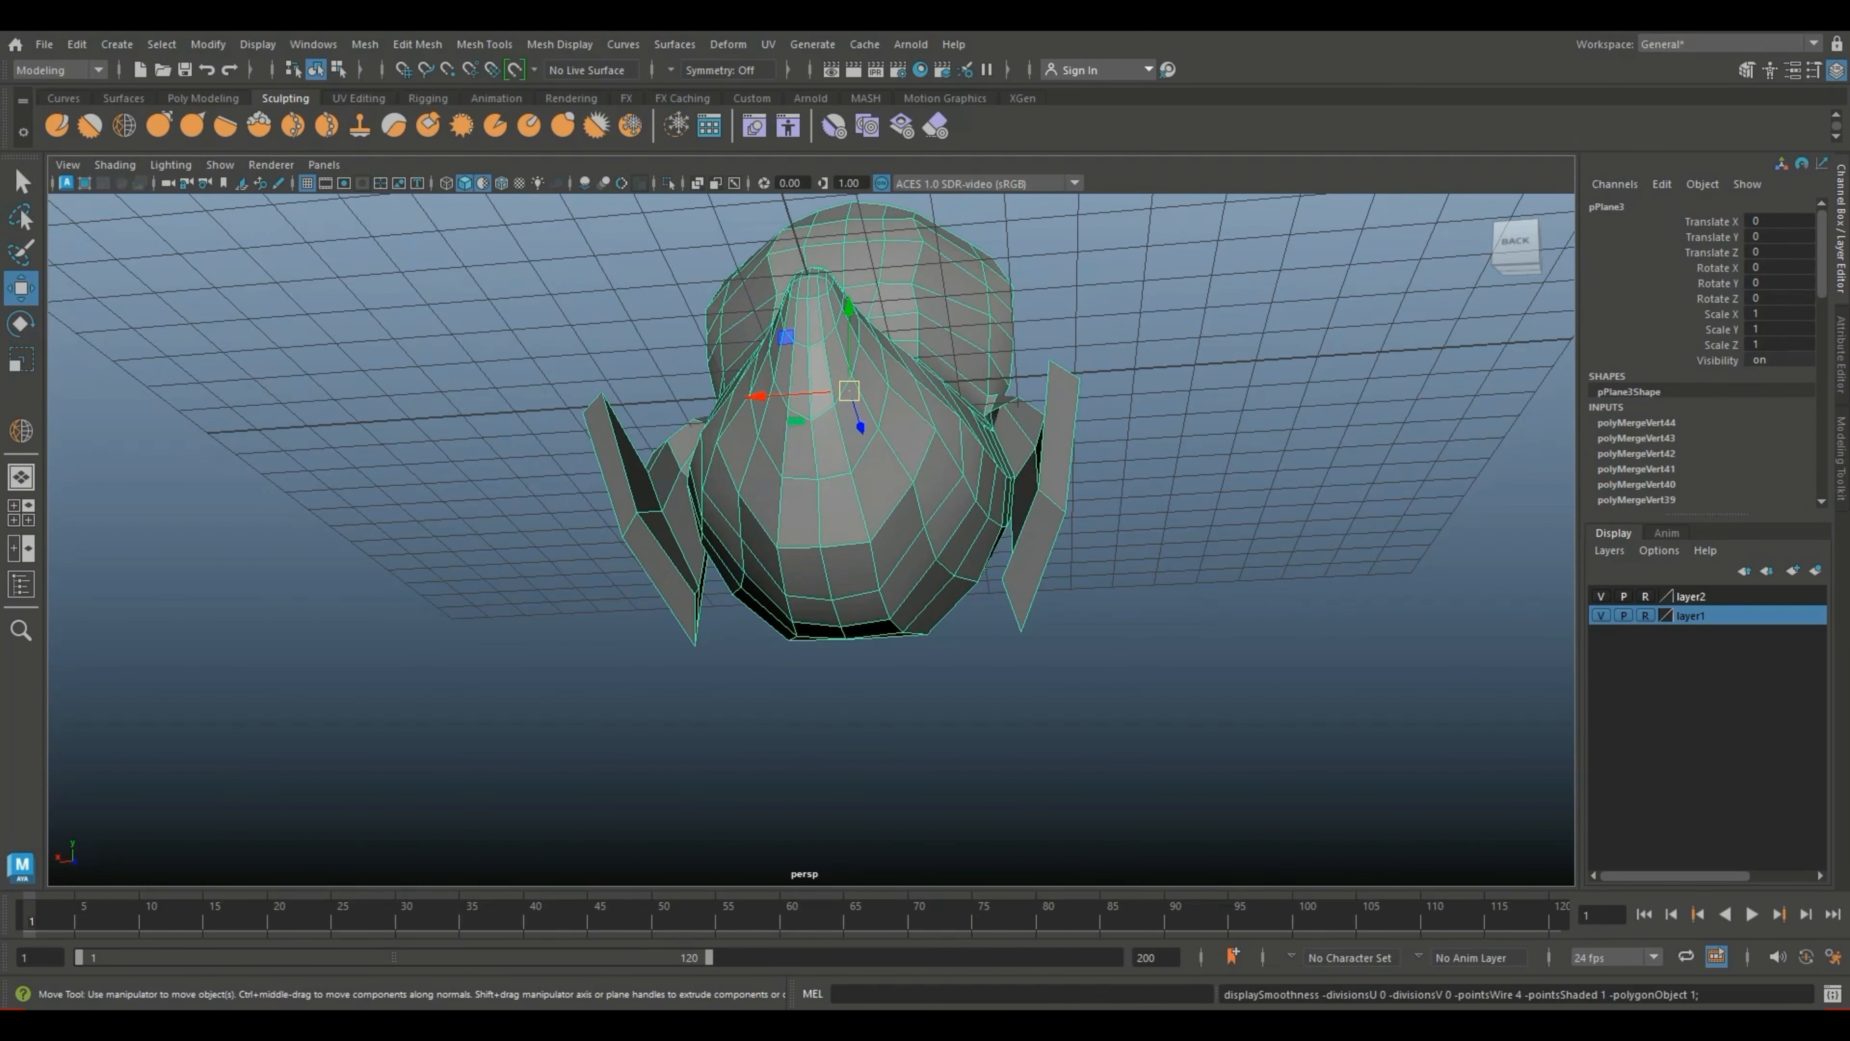
left_click_drag(860, 496, 911, 493, "alt")
left_click(672, 71)
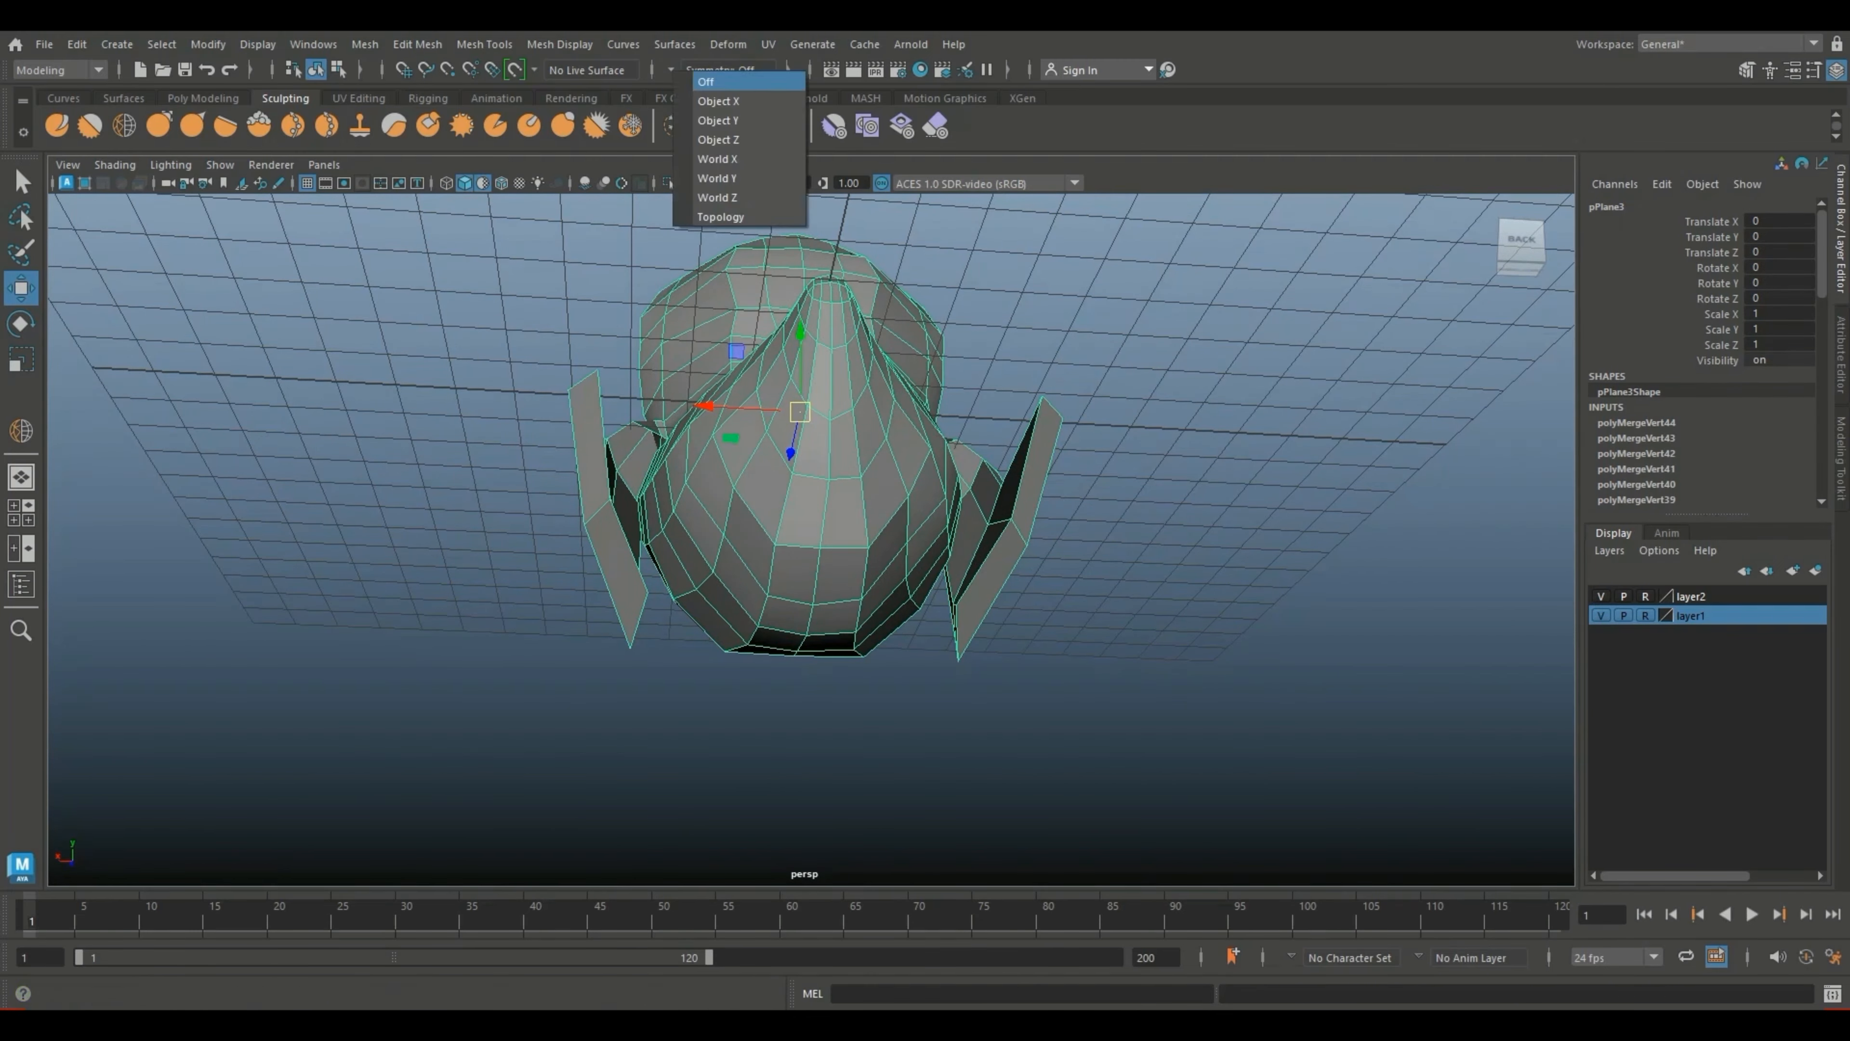
left_click(705, 100)
scroll(811, 510, "up", 3)
right_click_drag(735, 422, 666, 422)
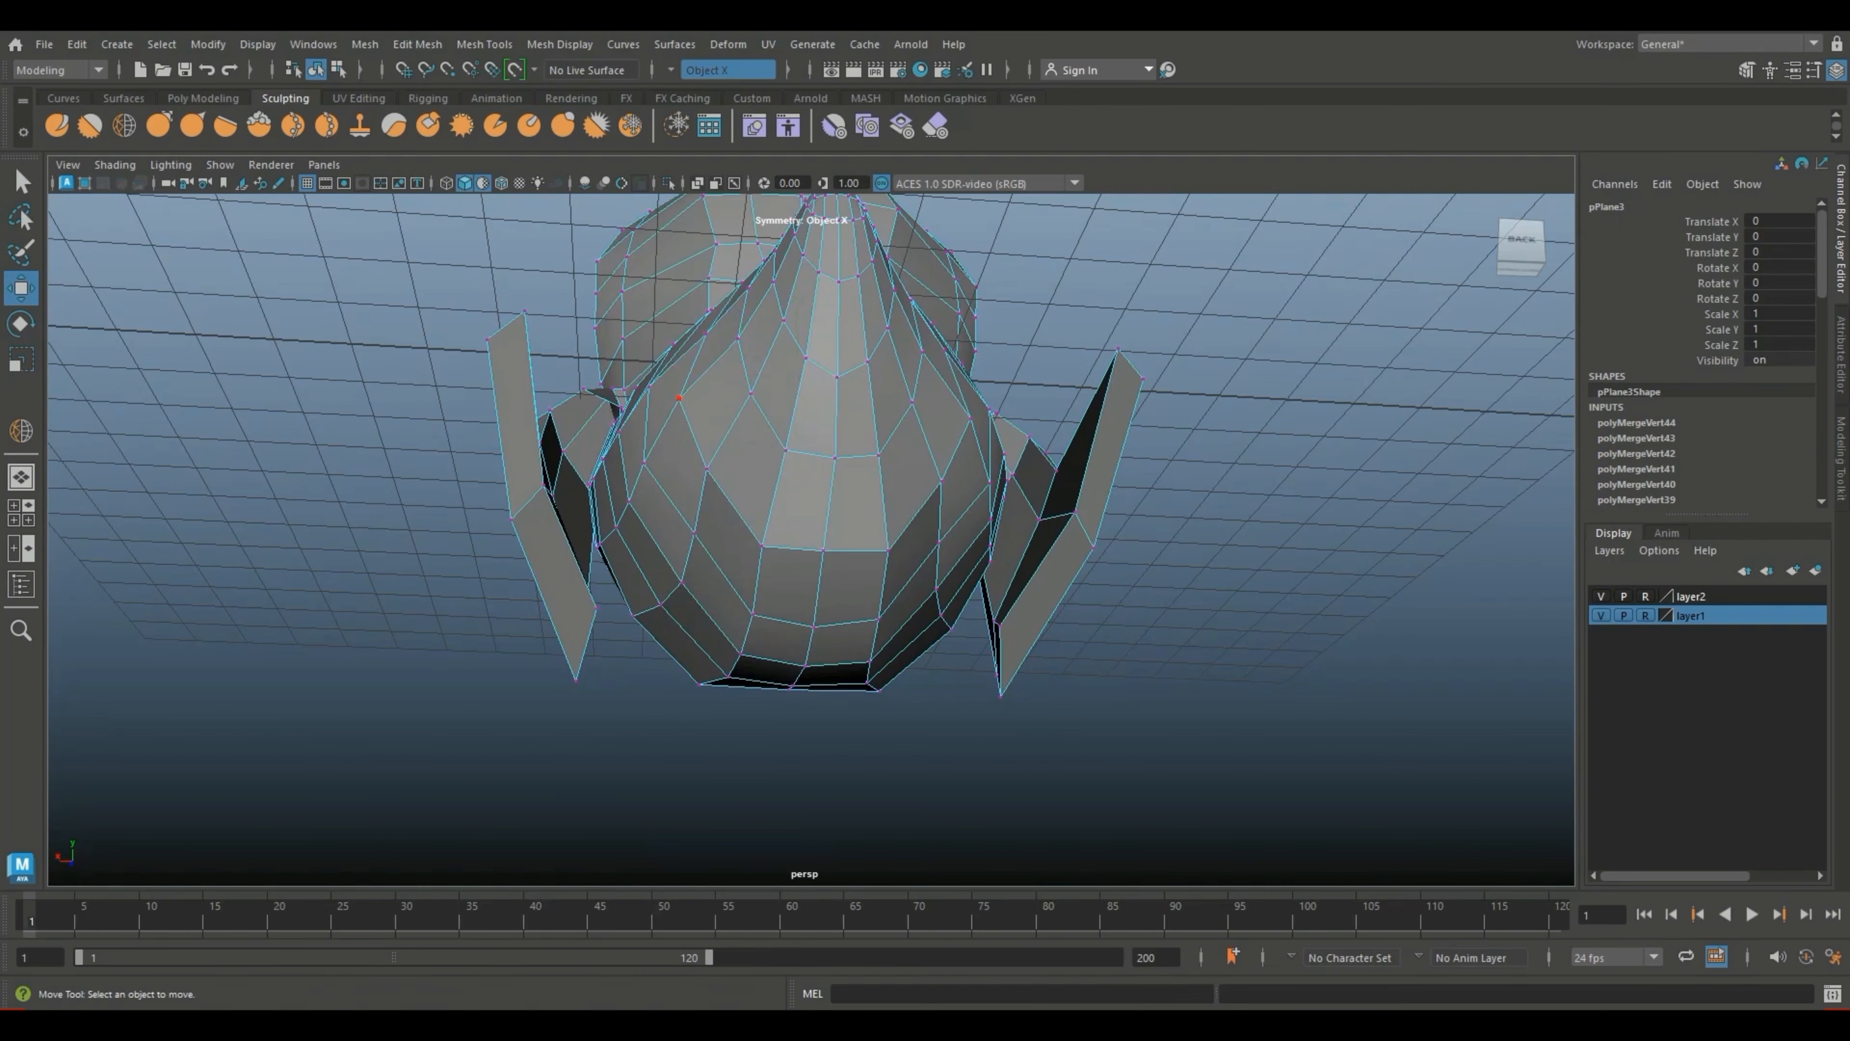
left_click(679, 398)
left_click_drag(679, 398, 691, 404)
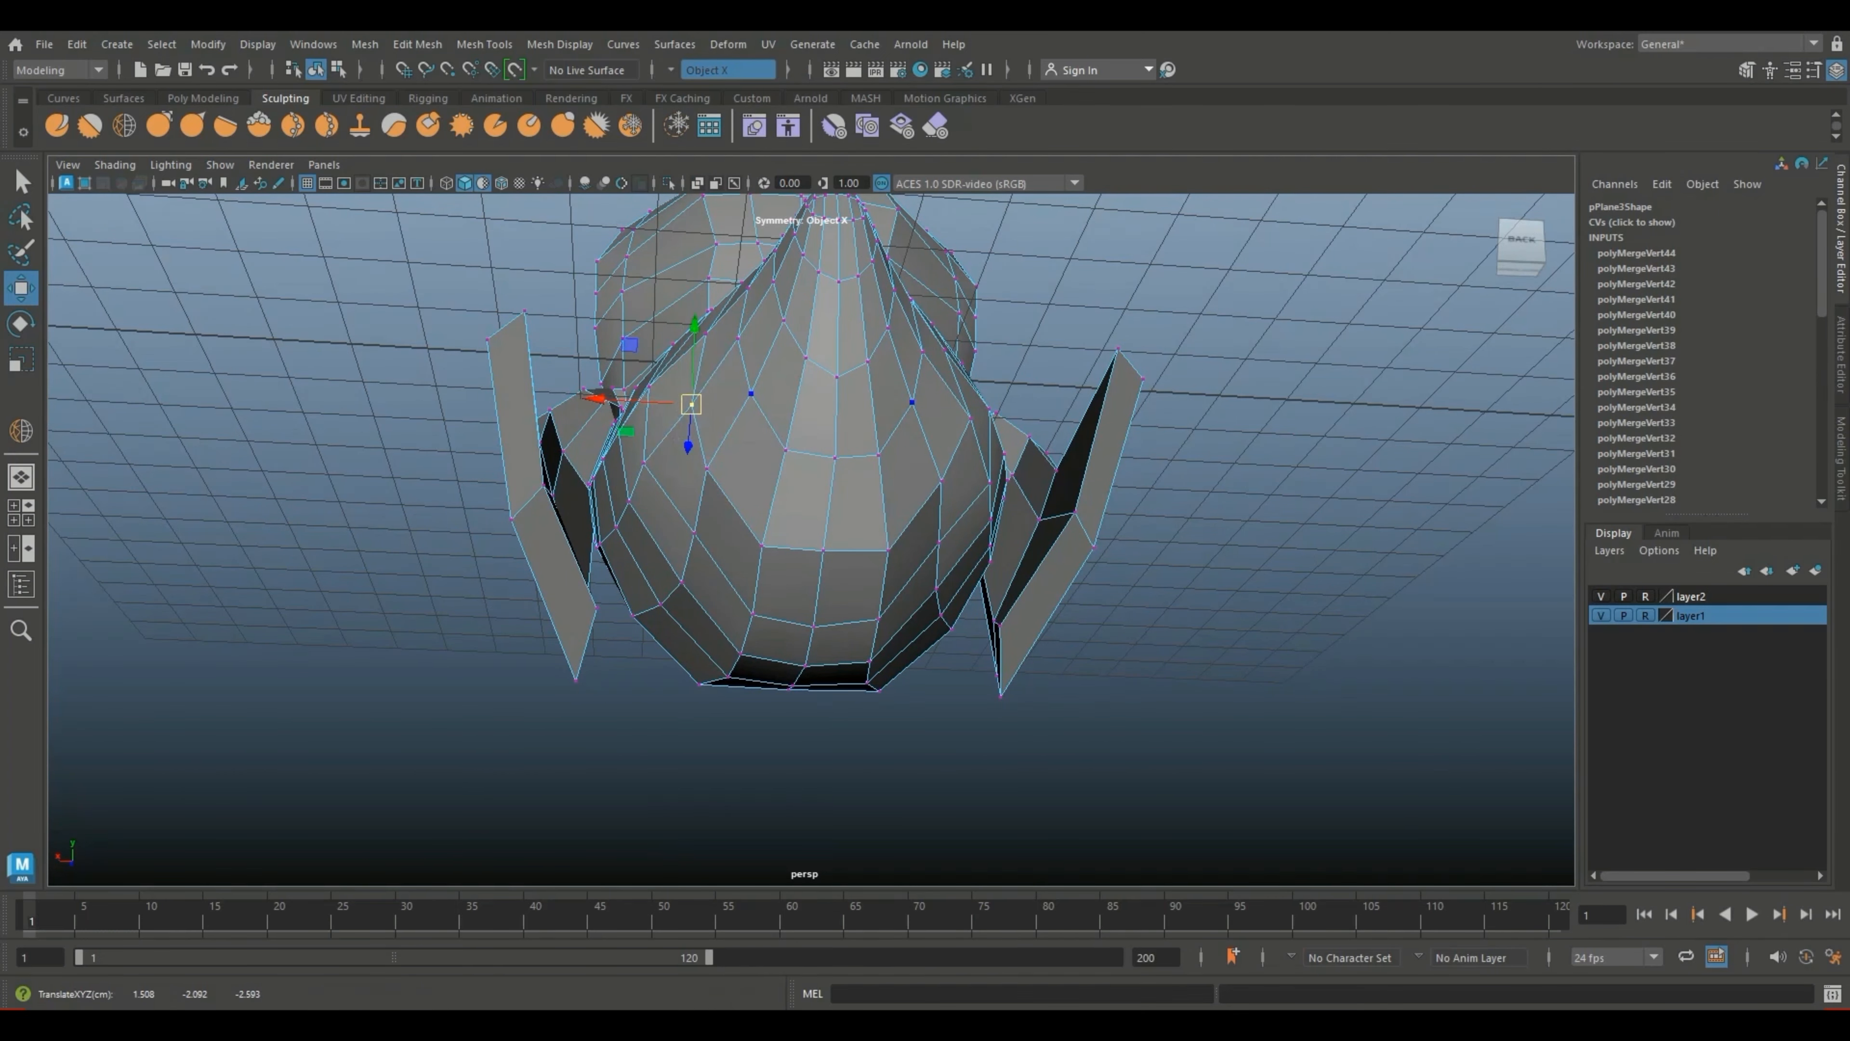
left_click(689, 532)
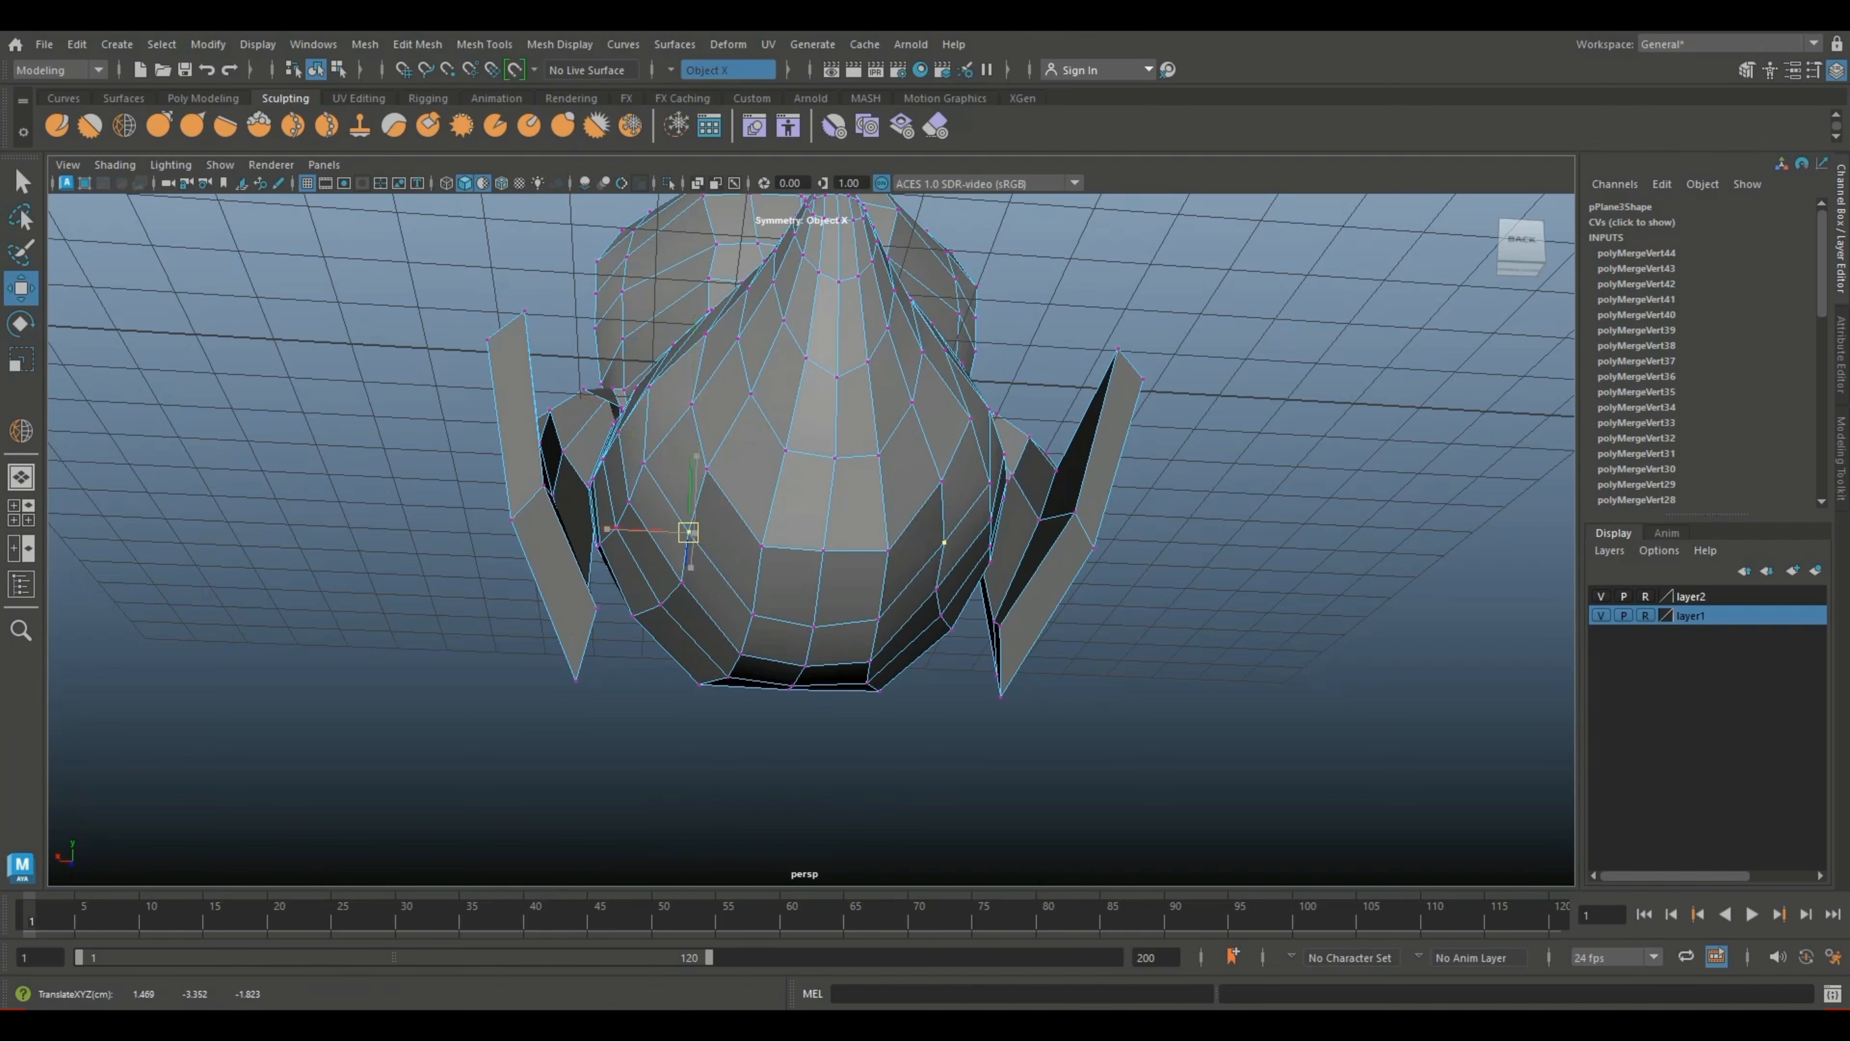
Step: Smooth the body, return it to object mode and inspect the rump and back of the head
left_click_drag(762, 546, 885, 630, "alt")
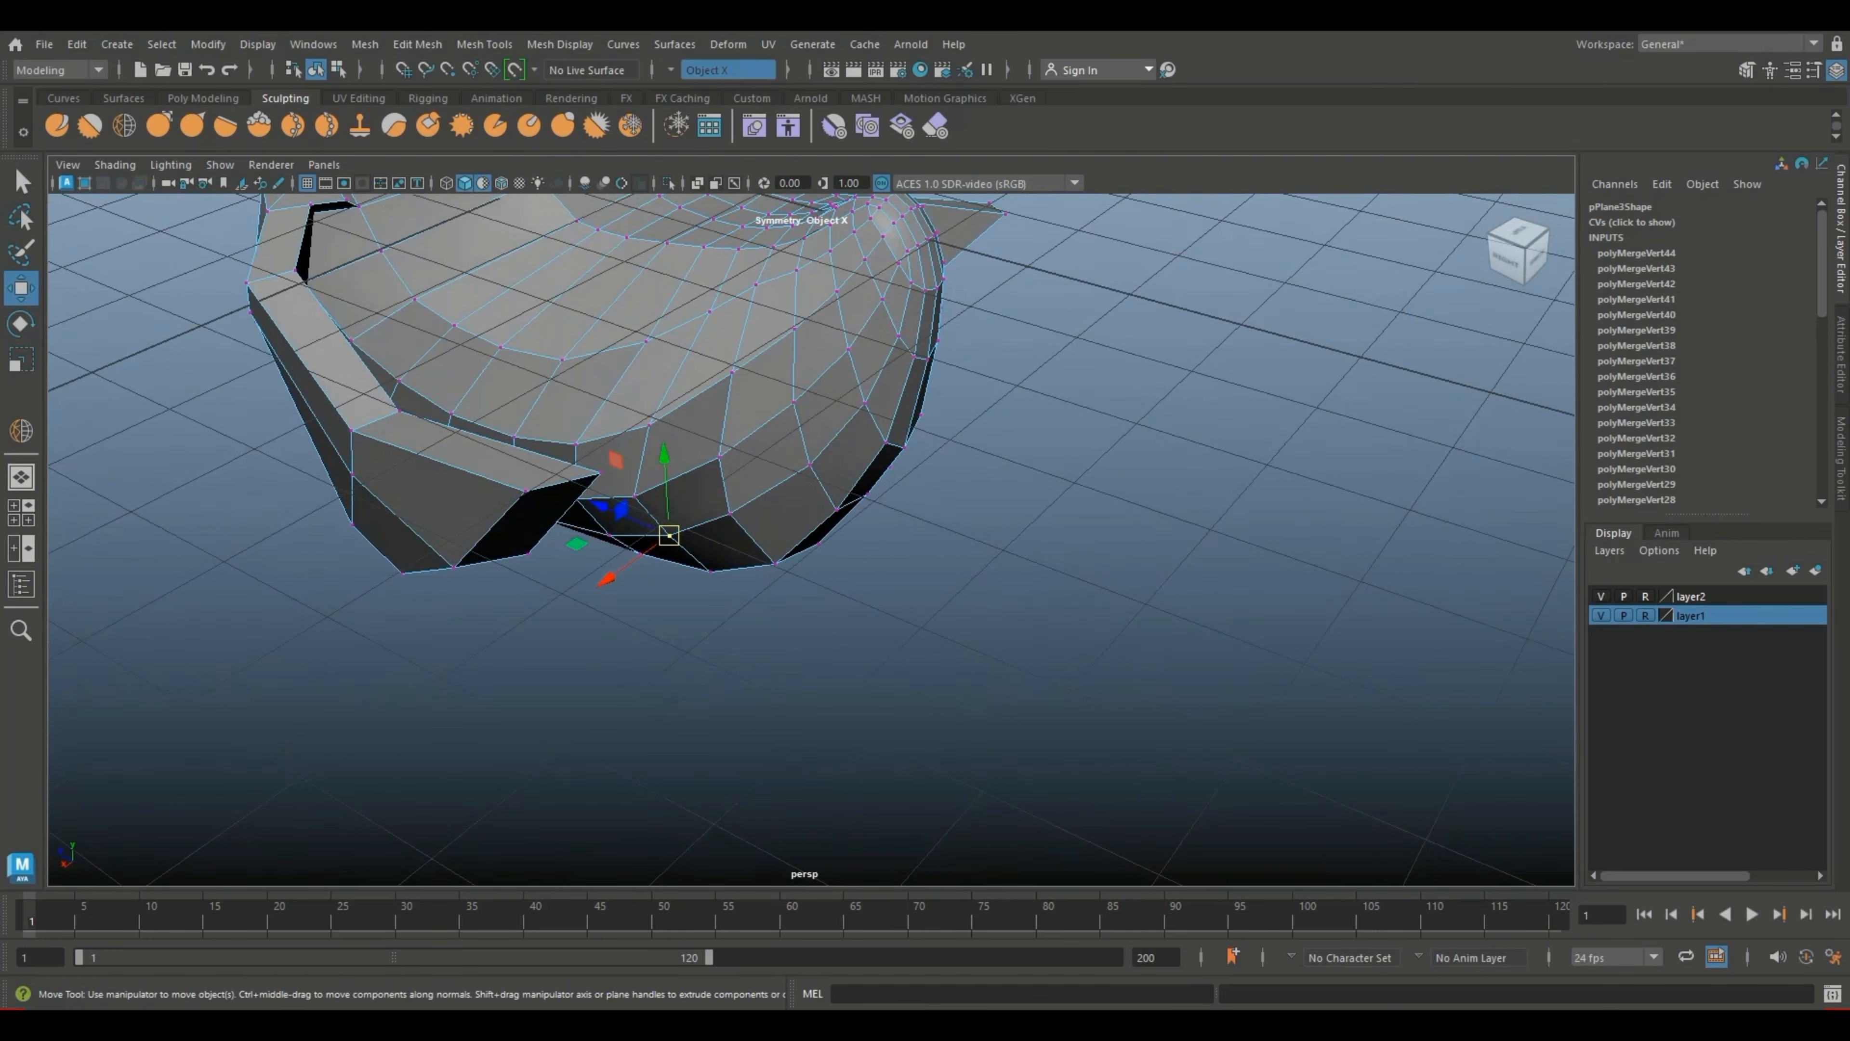
key("3")
scroll(809, 423, "down", 4)
right_click_drag(809, 421, 893, 374)
left_click(1020, 437)
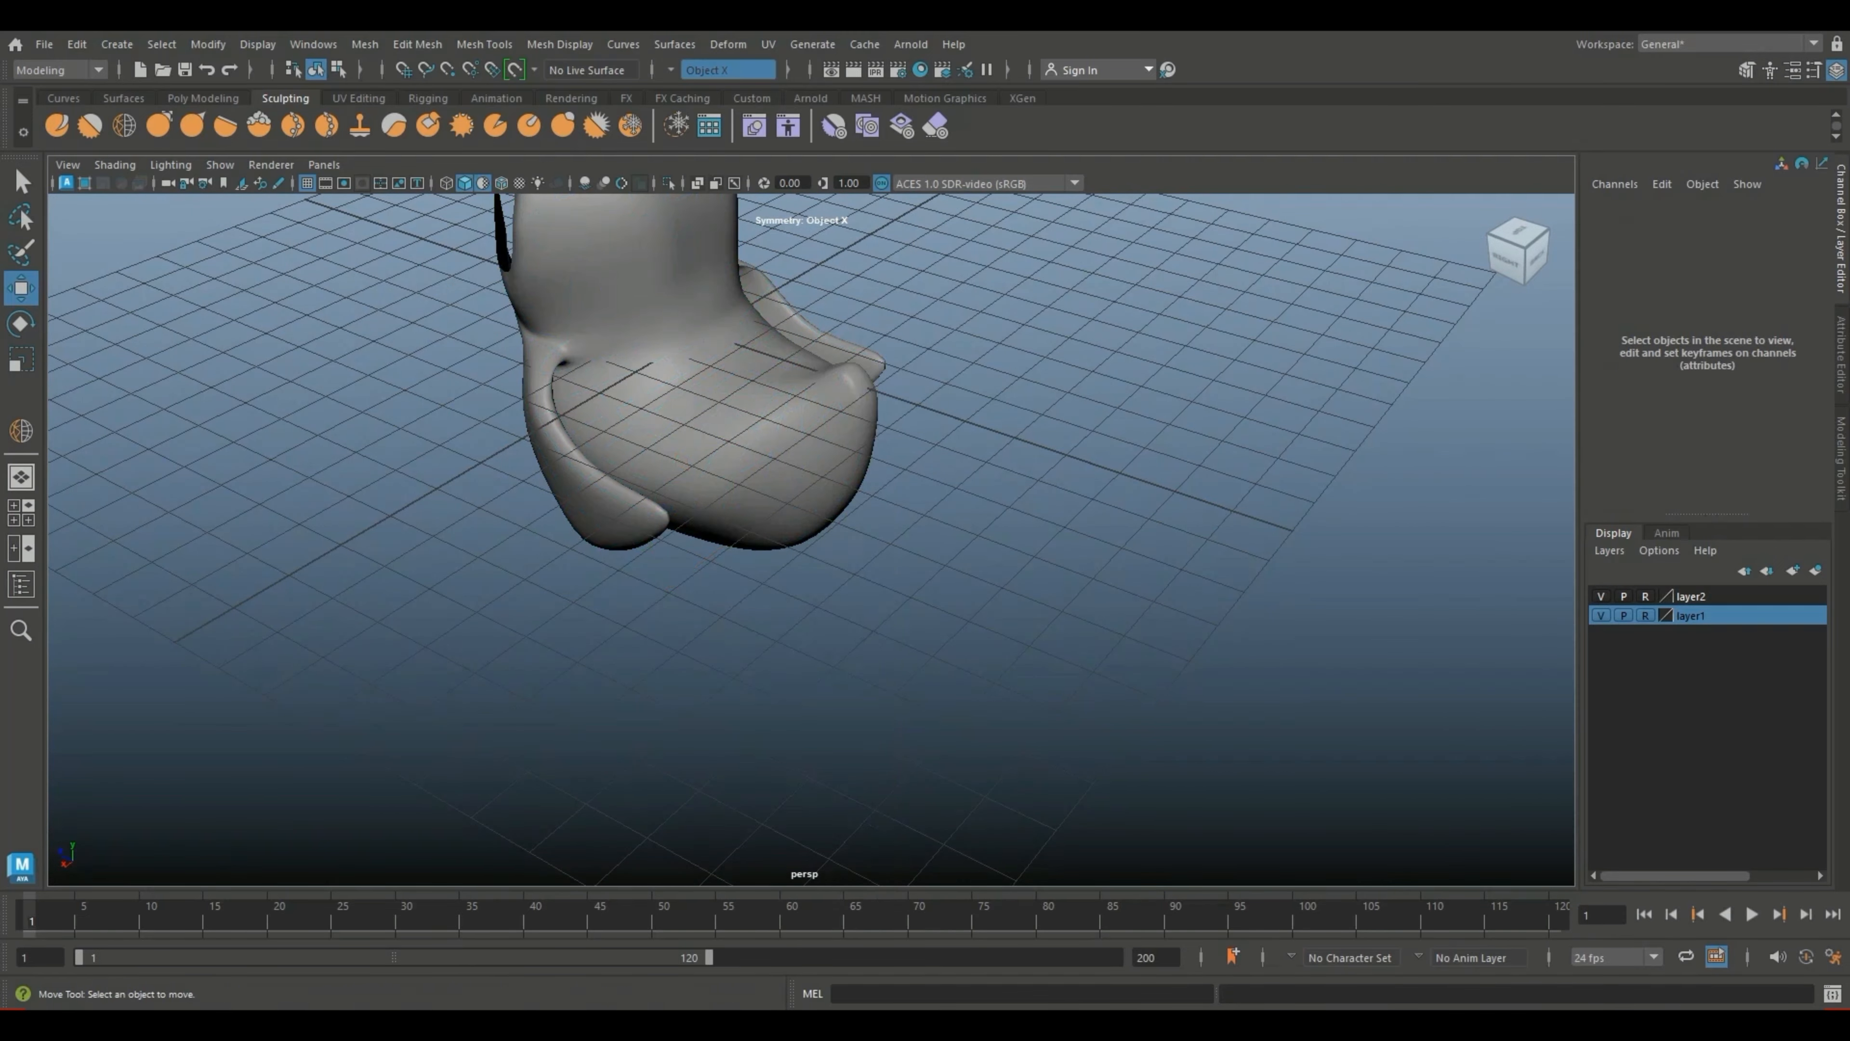
scroll(812, 539, "down", 4)
left_click_drag(911, 452, 749, 454, "alt")
scroll(812, 539, "up", 4)
middle_click_drag(809, 364, 790, 758, "alt")
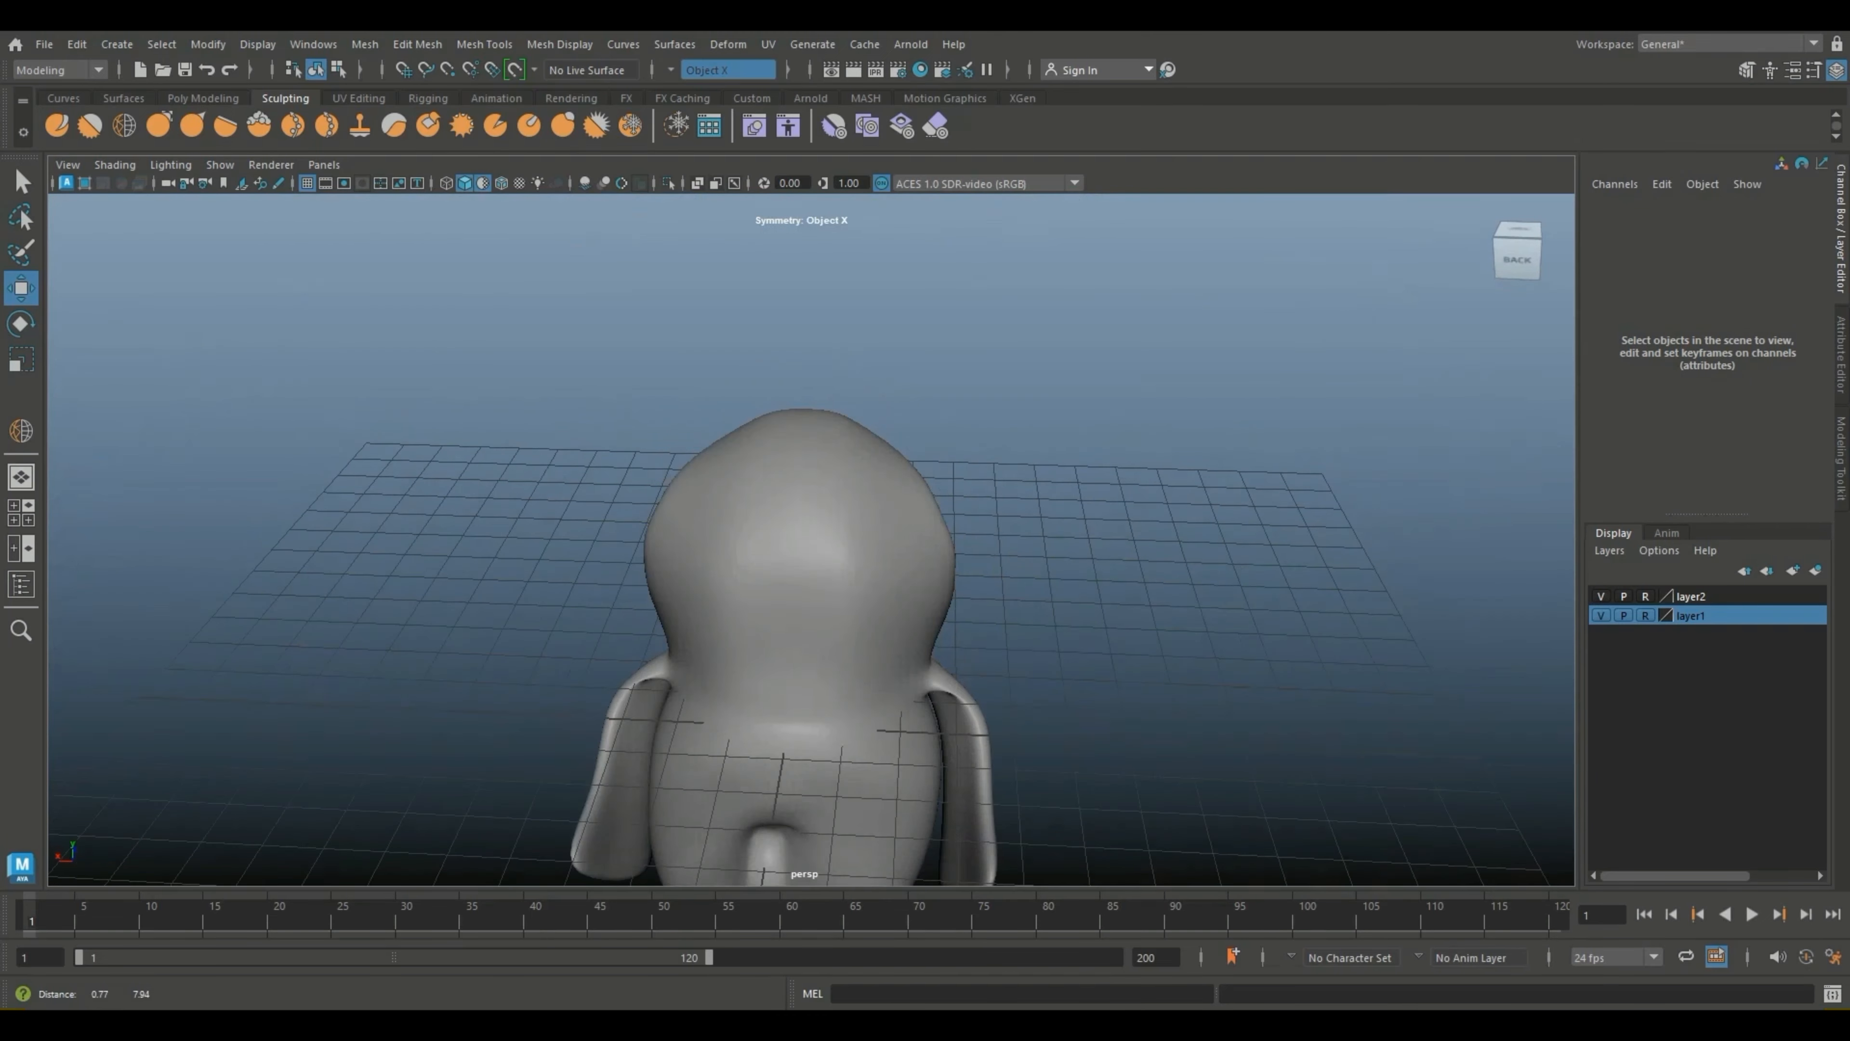
Step: Try to even out the back of the head with the Relax sculpting tool and check its profile
left_click(809, 627)
scroll(808, 627, "up", 3)
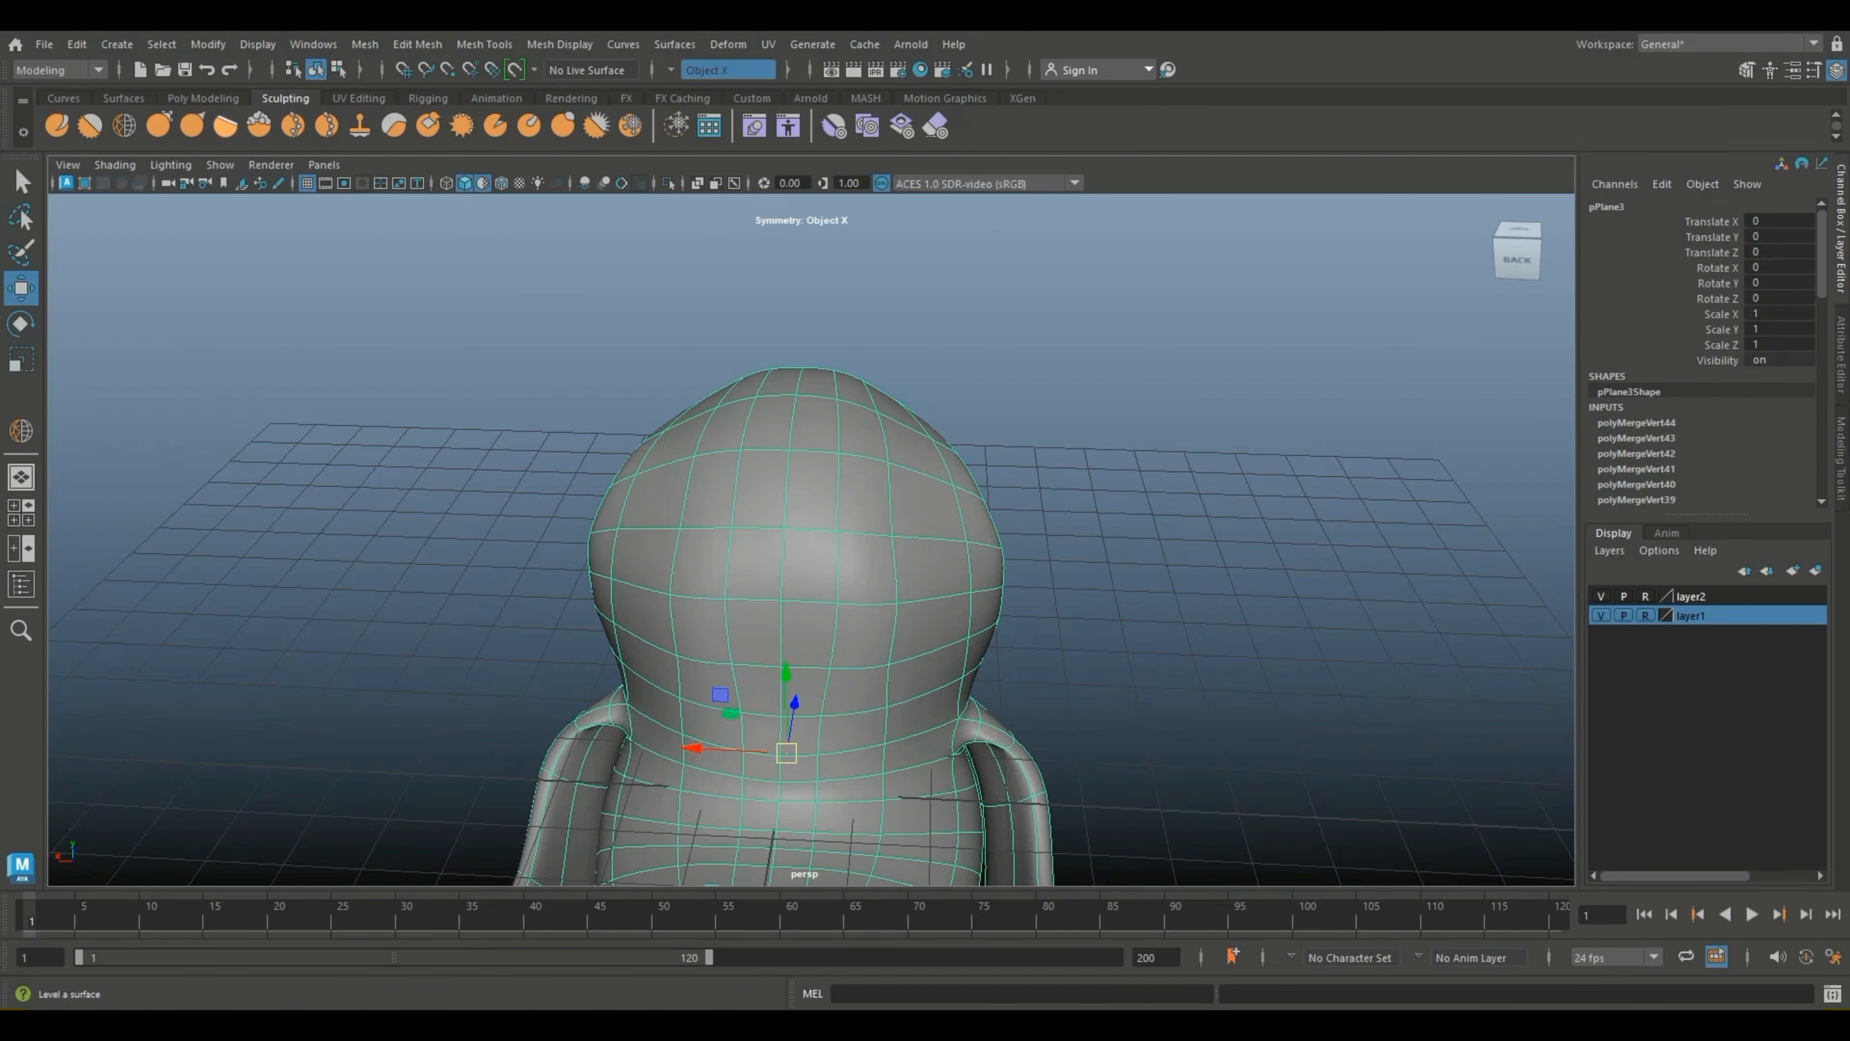
left_click(125, 125)
mouse_move(691, 527)
left_mouse_down()
mouse_move(729, 559)
mouse_move(728, 537)
mouse_move(708, 548)
mouse_move(791, 547)
left_mouse_up()
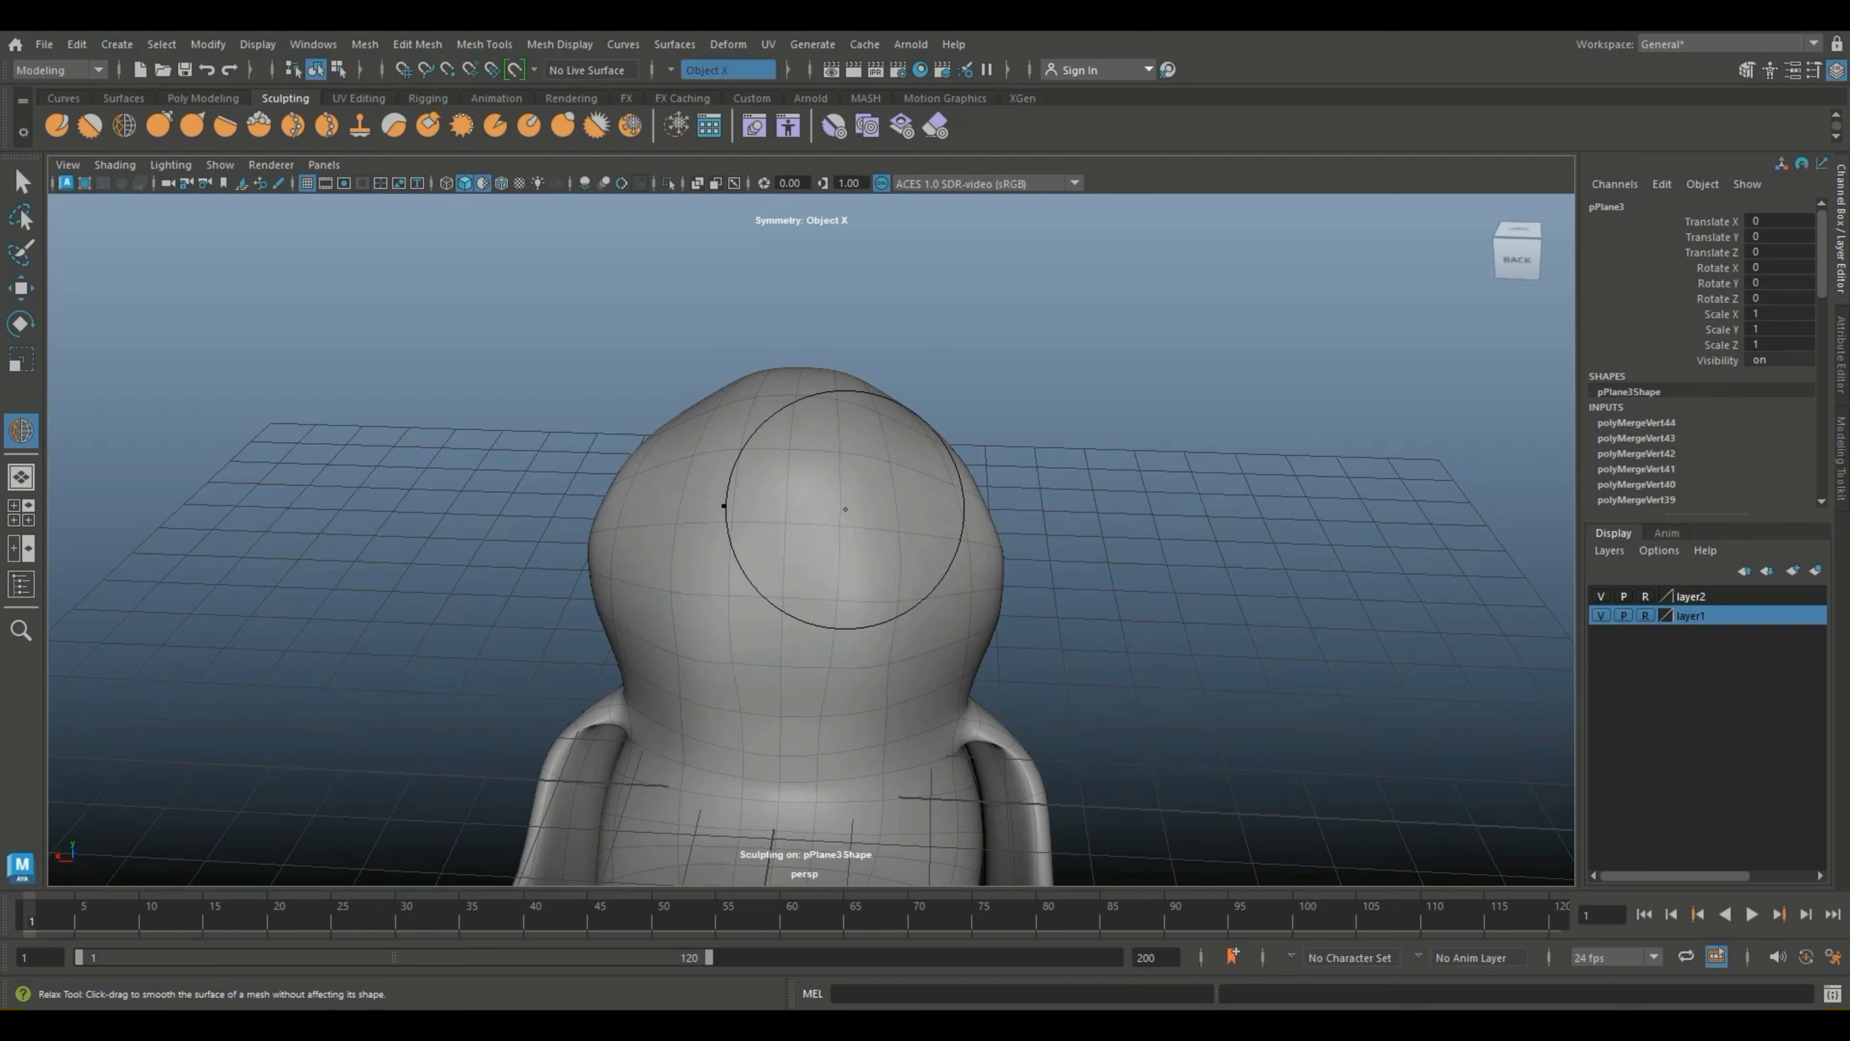
right_click_drag(1047, 570, 761, 443, "alt")
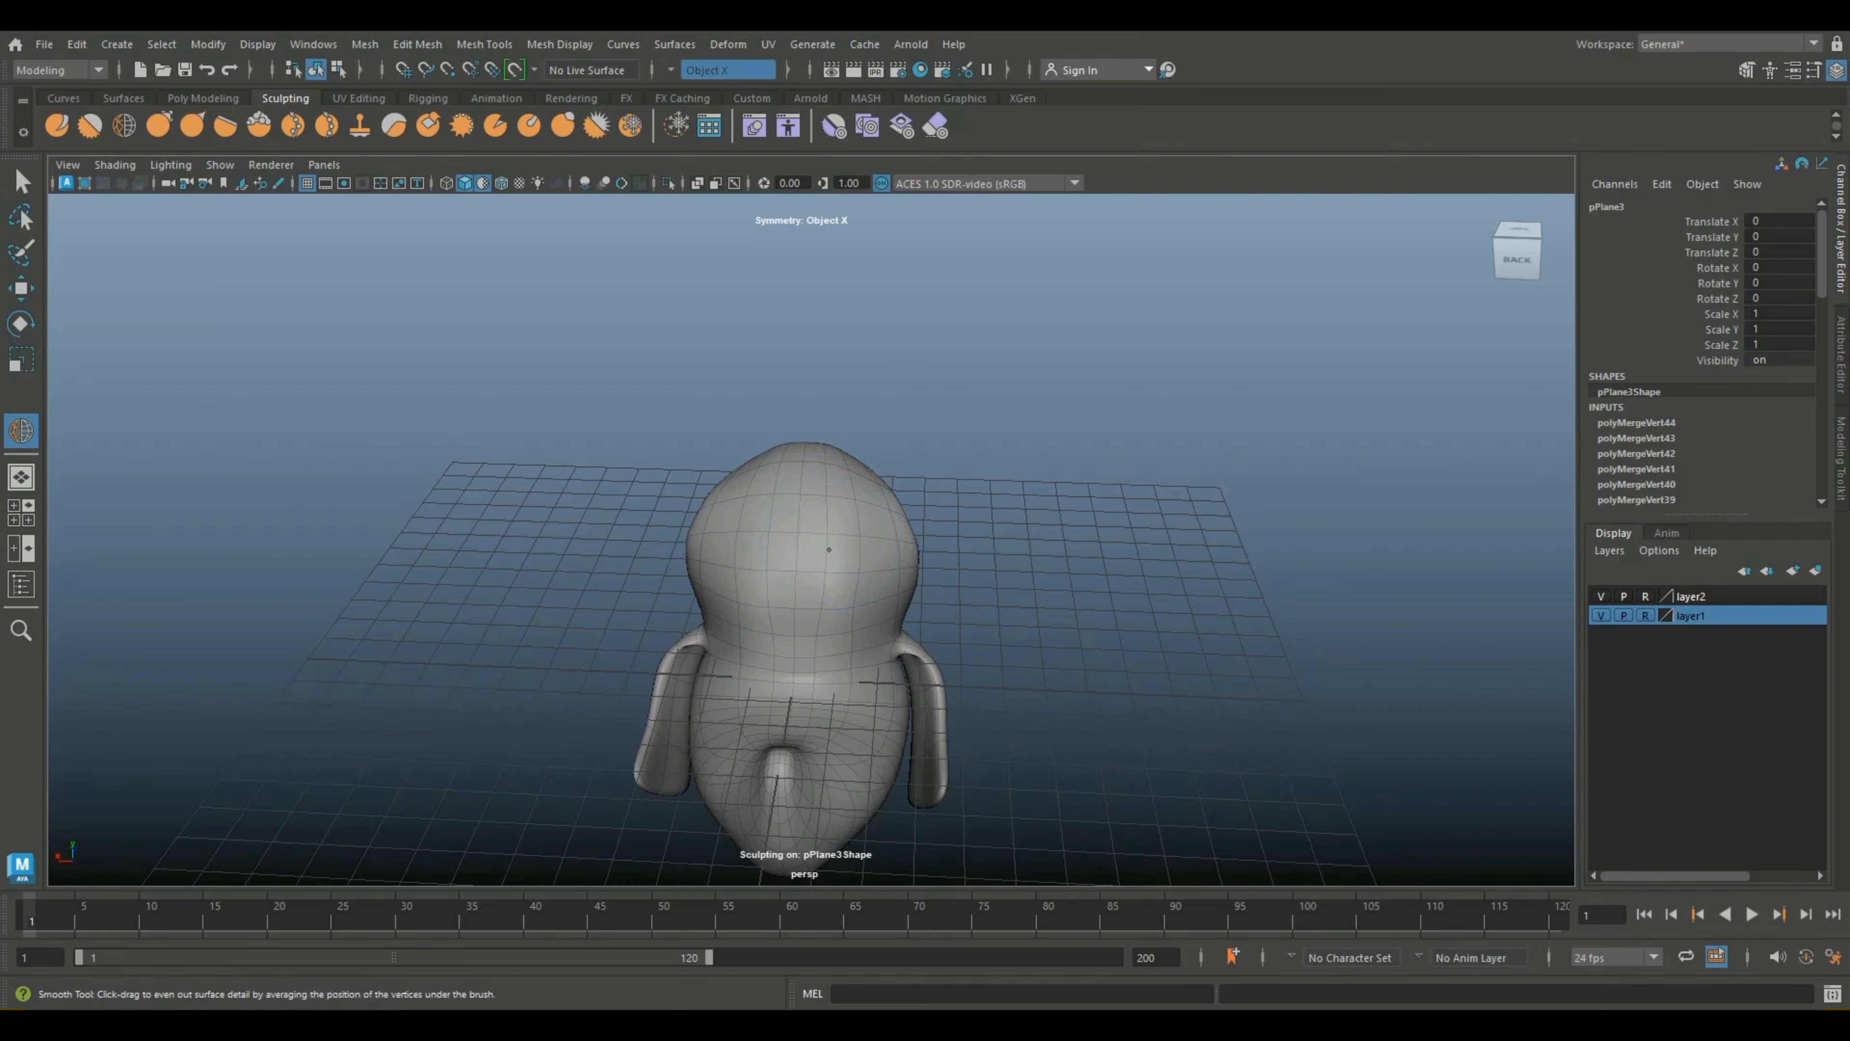
key("w")
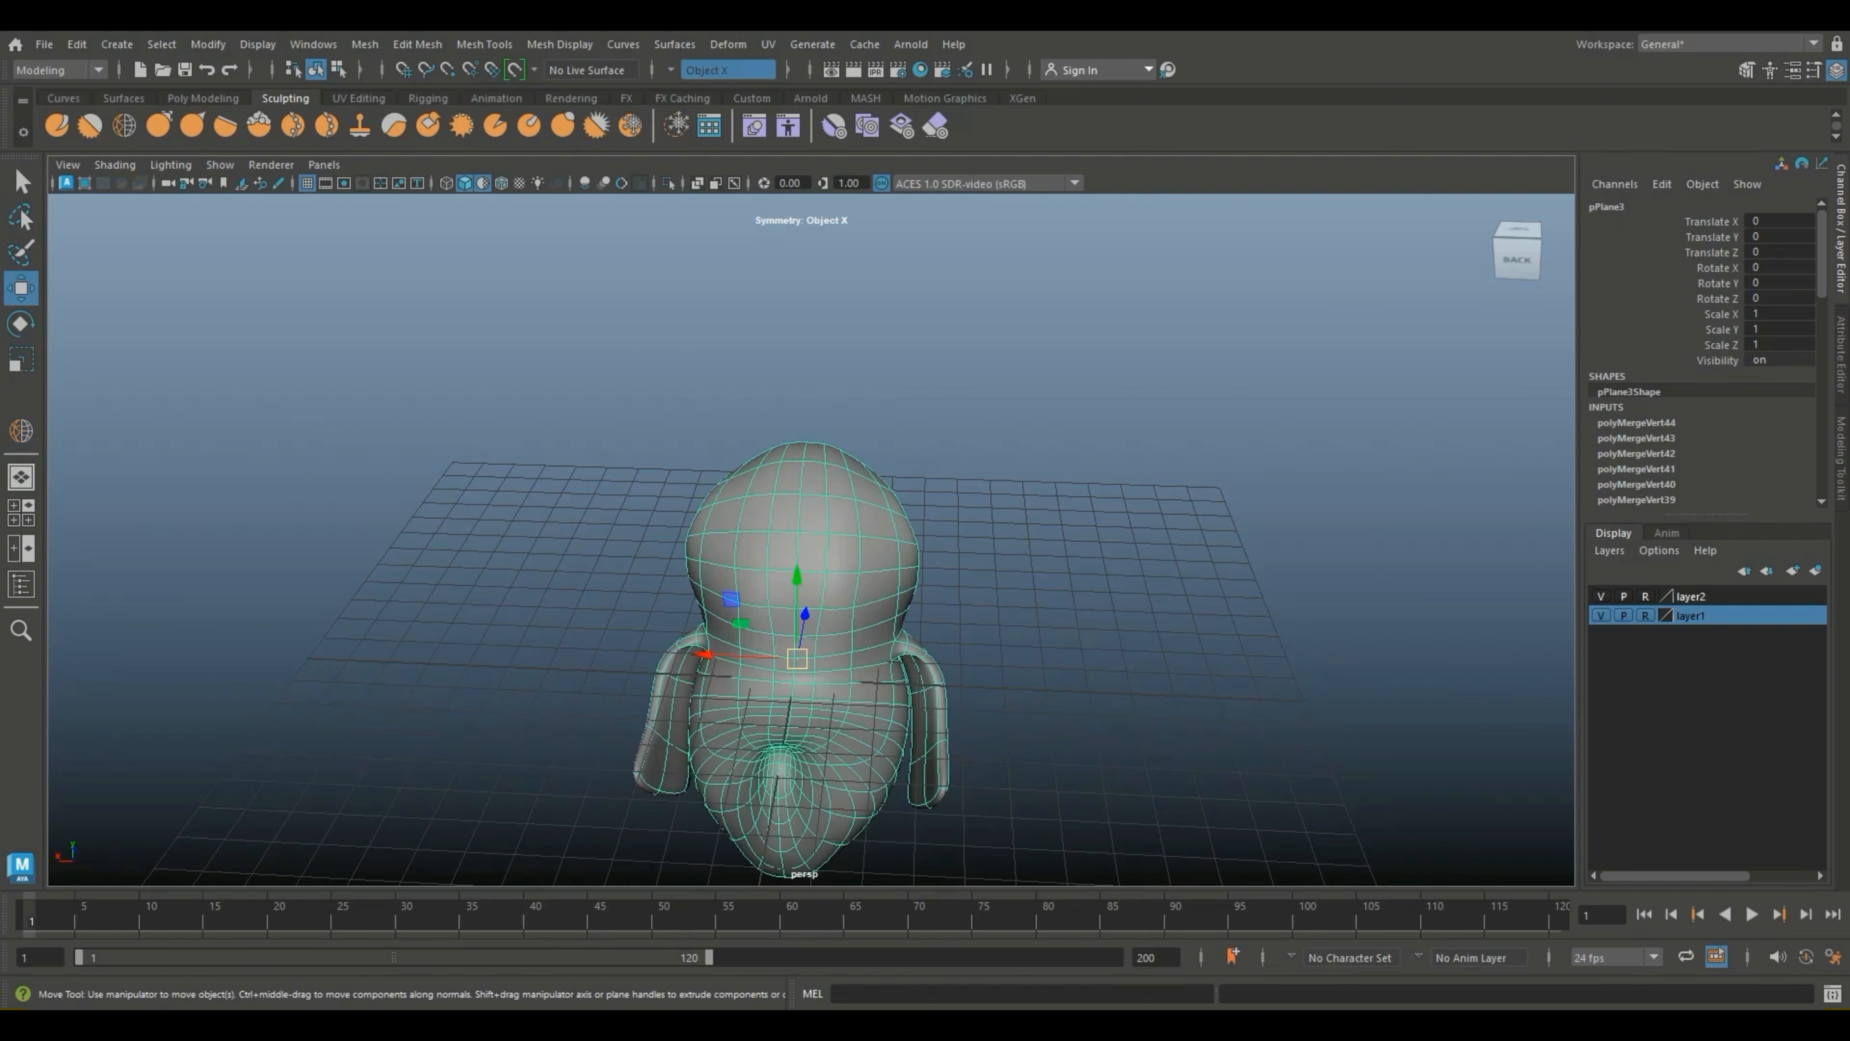
scroll(810, 539, "up", 1)
left_click(553, 380)
scroll(810, 539, "down", 3)
left_click_drag(656, 511, 793, 472, "alt")
scroll(811, 540, "up", 3)
middle_click_drag(813, 620, 757, 478, "alt")
scroll(758, 478, "up", 3)
left_click_drag(758, 477, 958, 463, "alt")
Step: Undo the relax sculpting strokes on the head
key("ctrl+z")
key("ctrl+z")
key("ctrl+z")
key("ctrl+z")
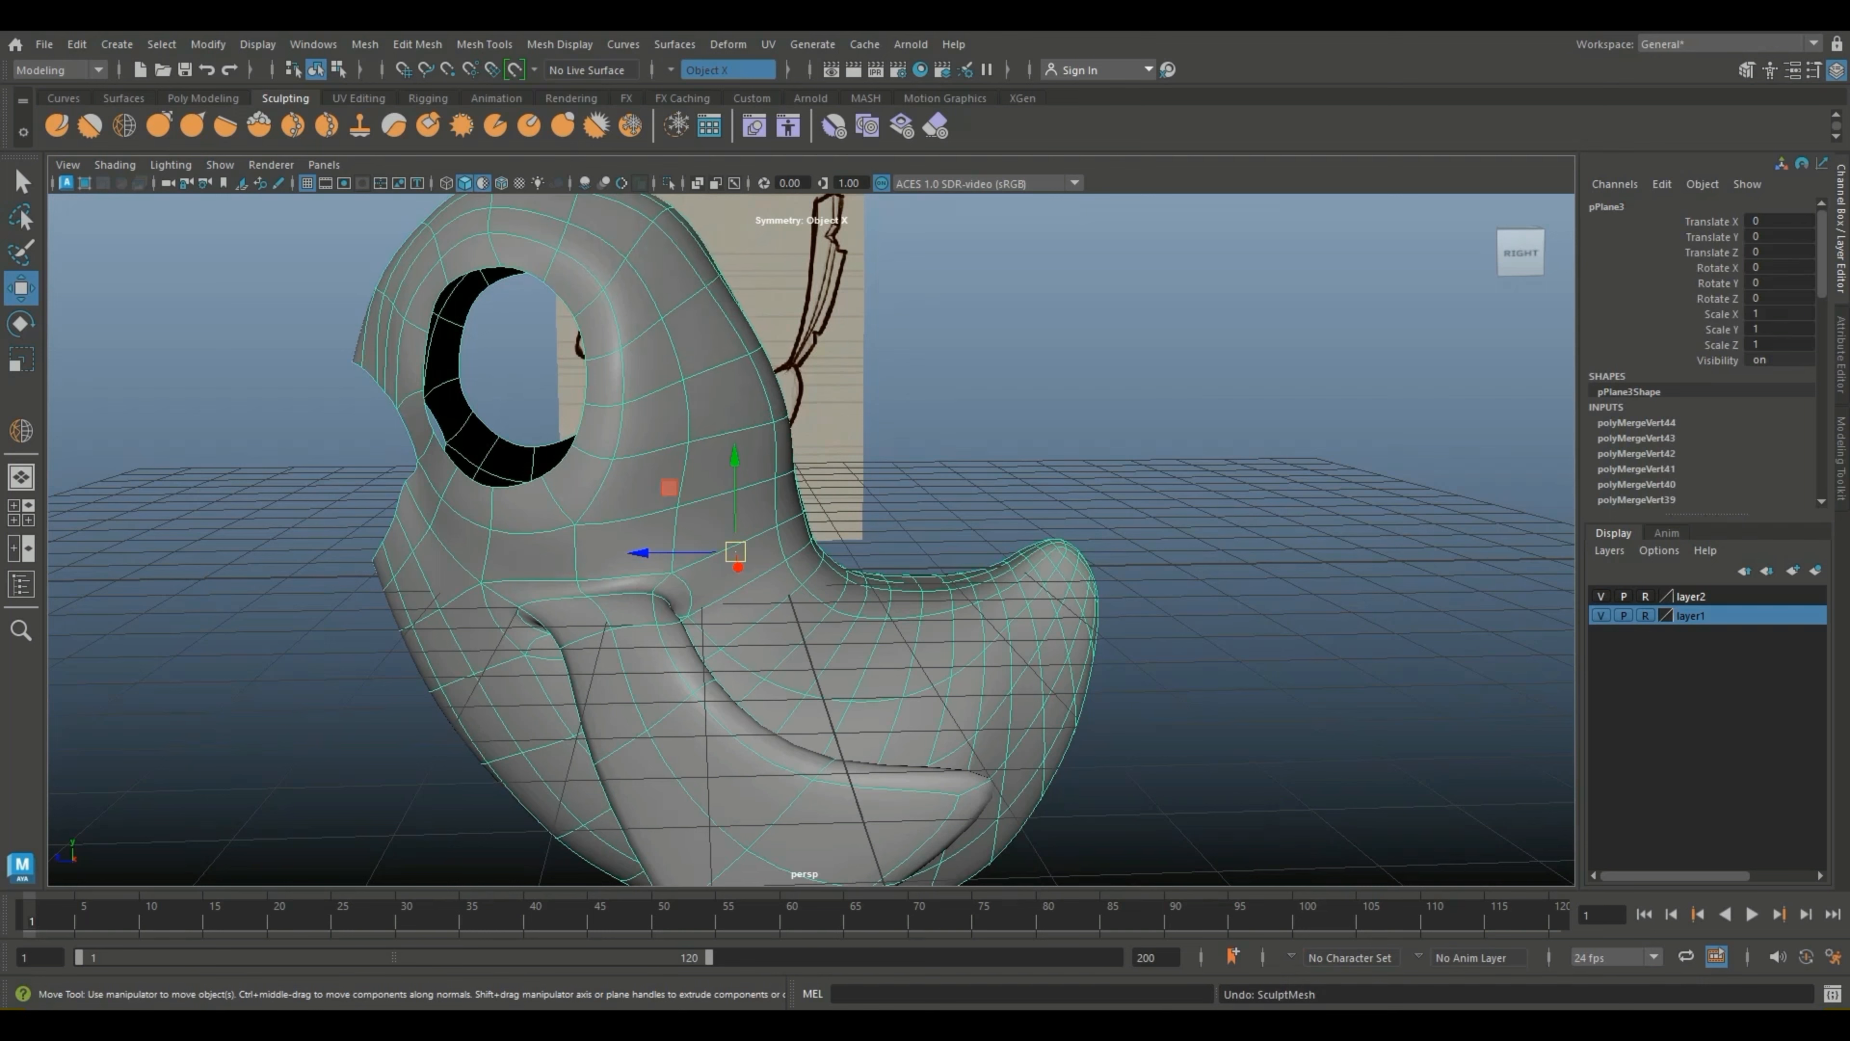
key("ctrl+z")
key("ctrl+z")
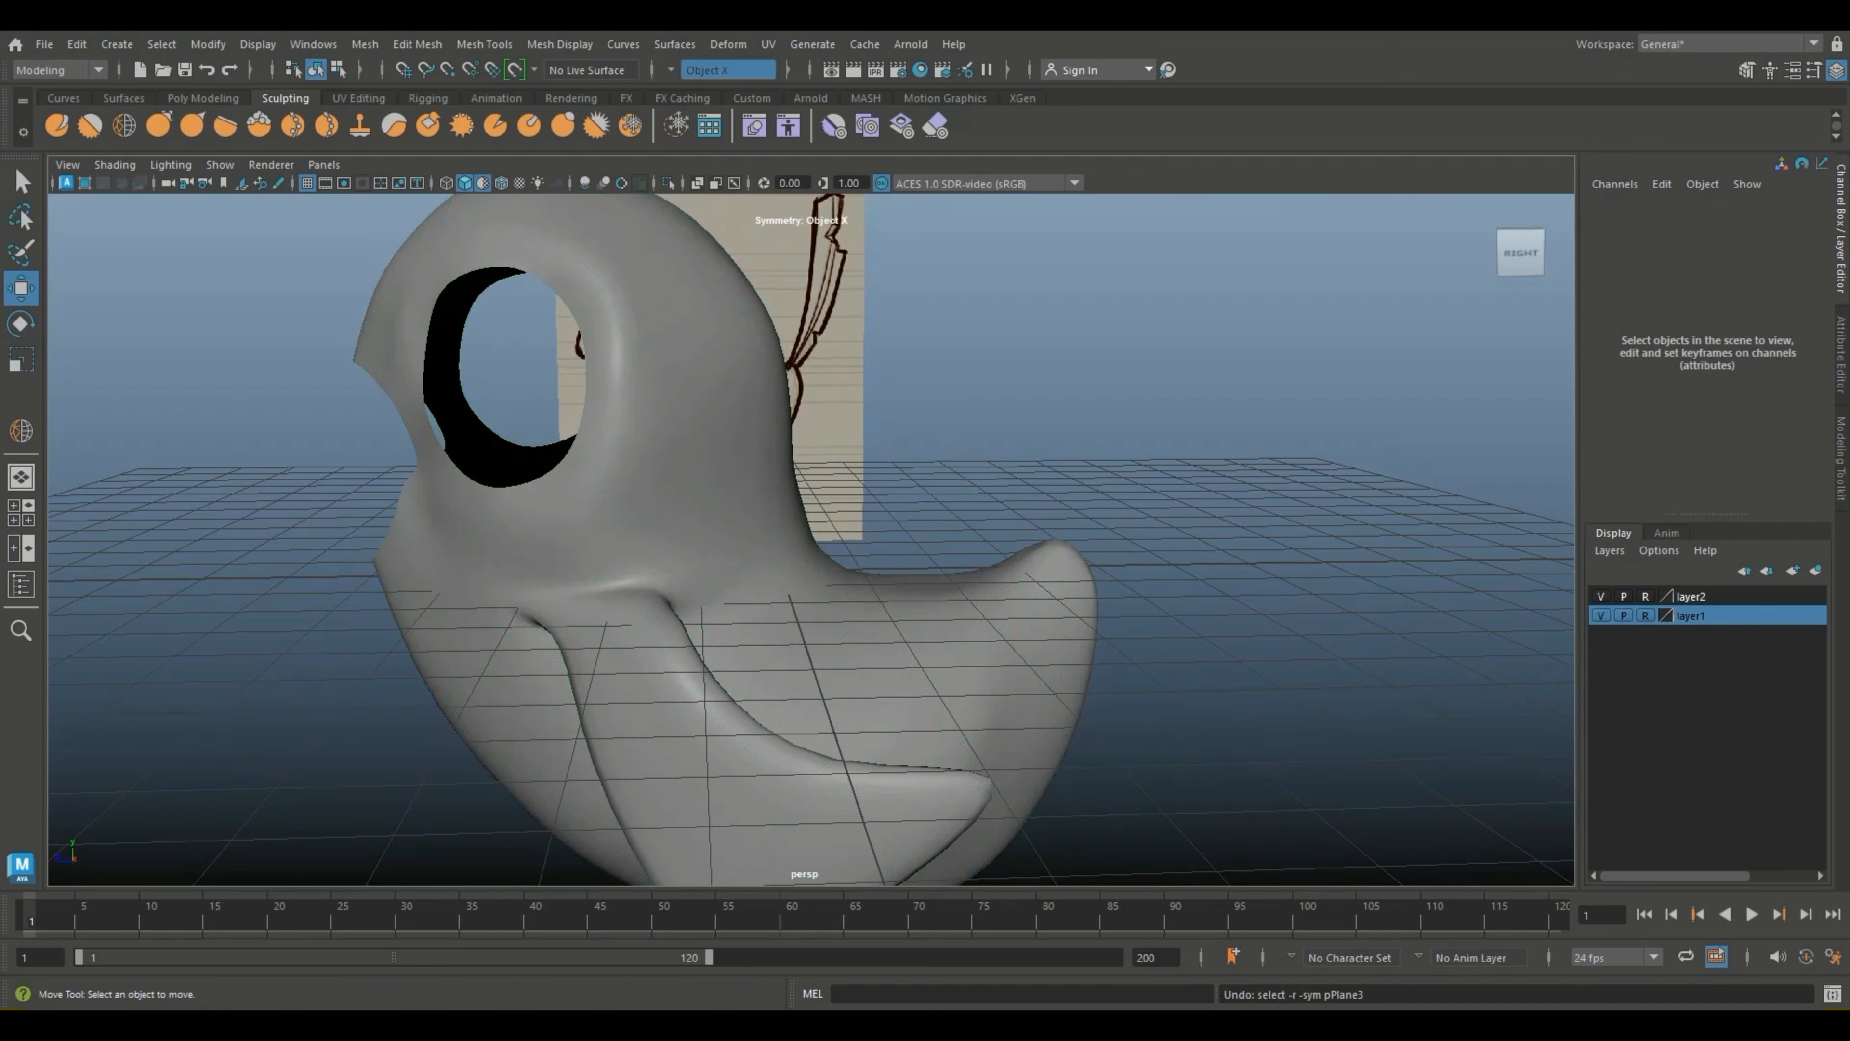
Step: With smoothing off, spread the symmetrical outer vertex columns on the back of the head farther from the centre line
scroll(810, 539, "down", 5)
left_click_drag(939, 510, 682, 537, "alt")
left_click(765, 510)
scroll(810, 540, "up", 4)
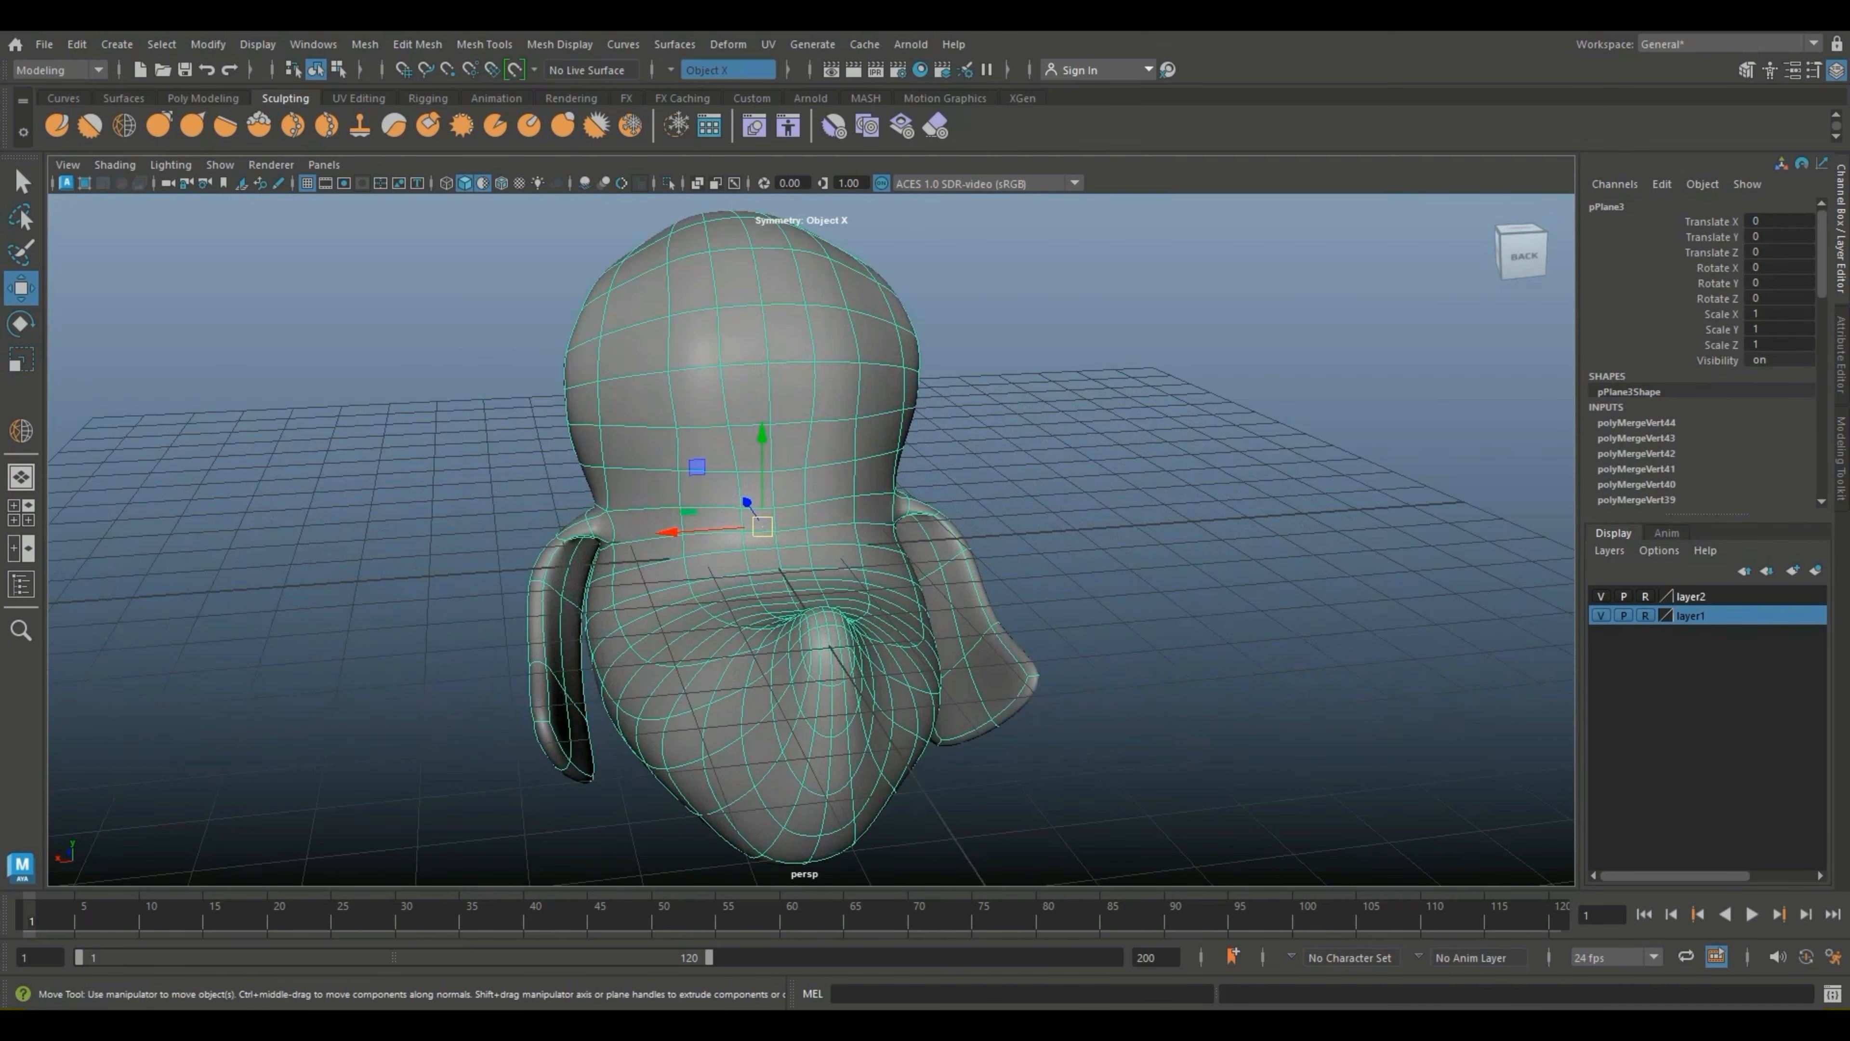
key("F9")
key("1")
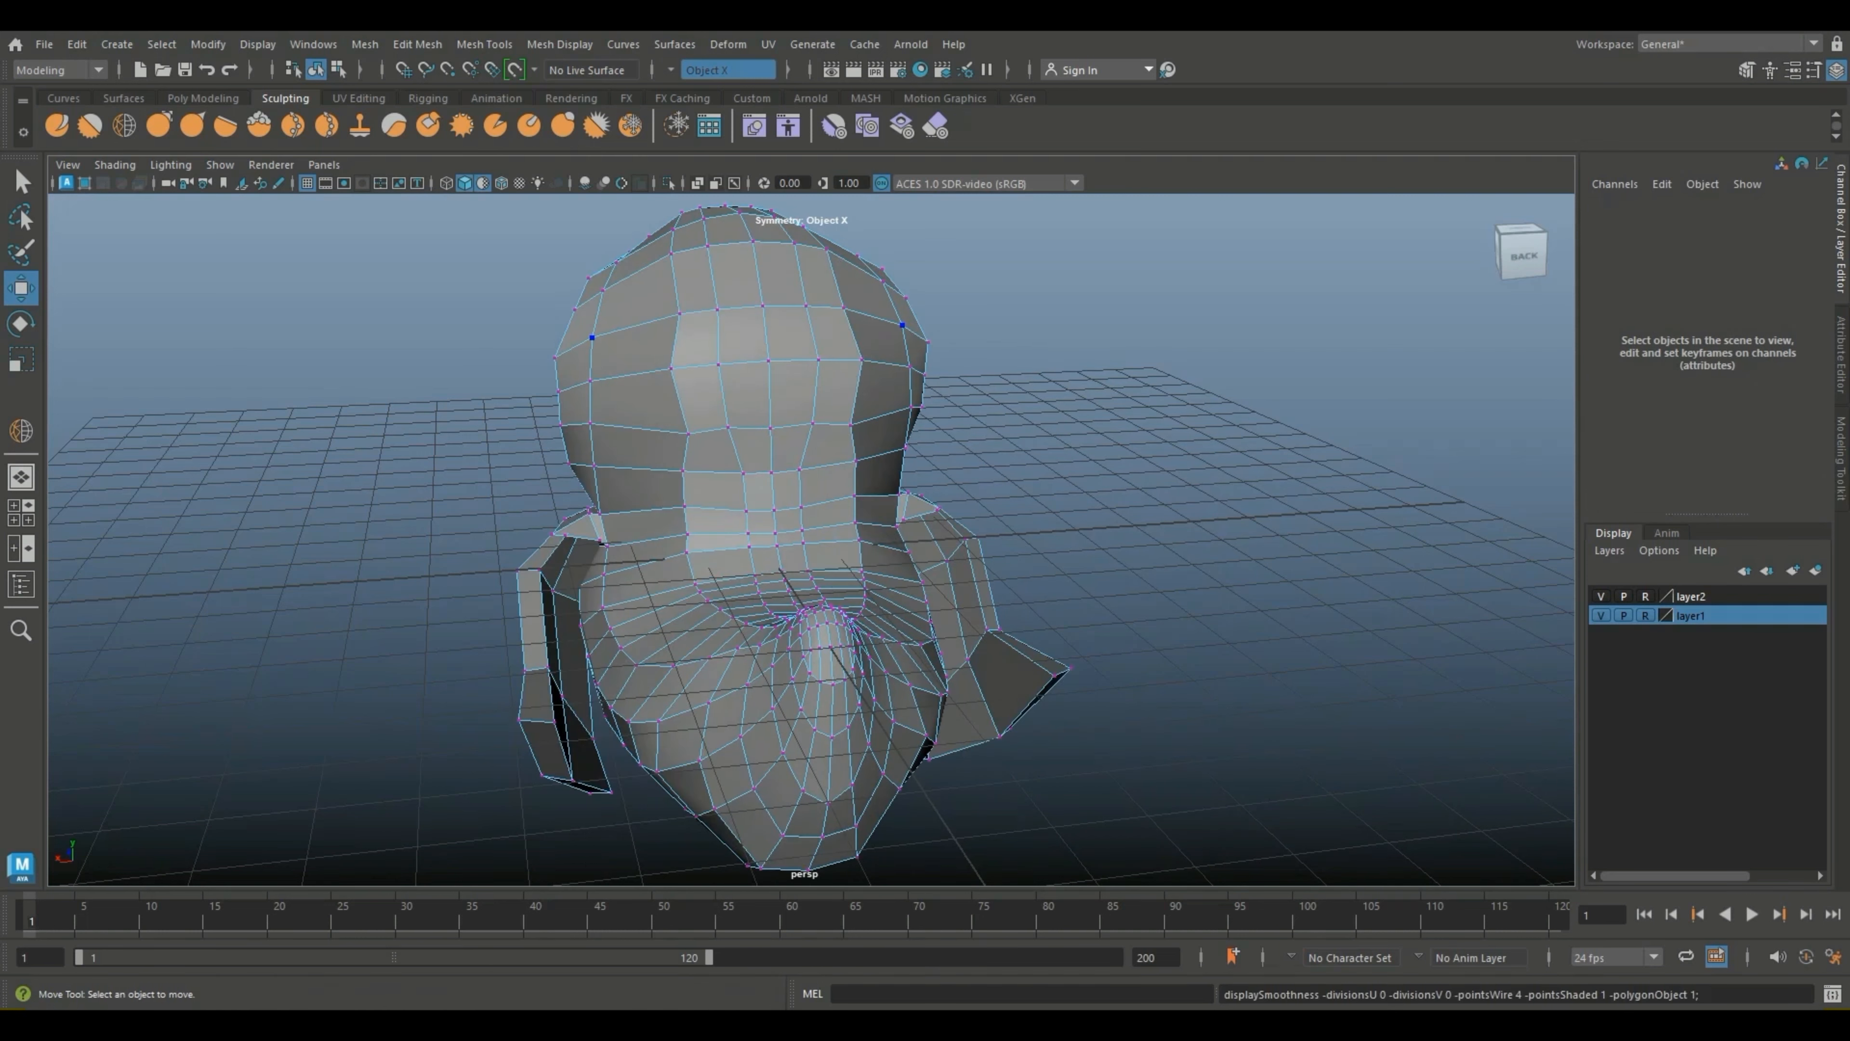
left_click(680, 314)
left_click_drag(588, 316, 550, 372)
left_click(671, 368)
left_click(689, 434)
left_click_drag(604, 438, 563, 477)
left_click(683, 471)
left_click(671, 254)
left_click_drag(575, 256, 559, 256)
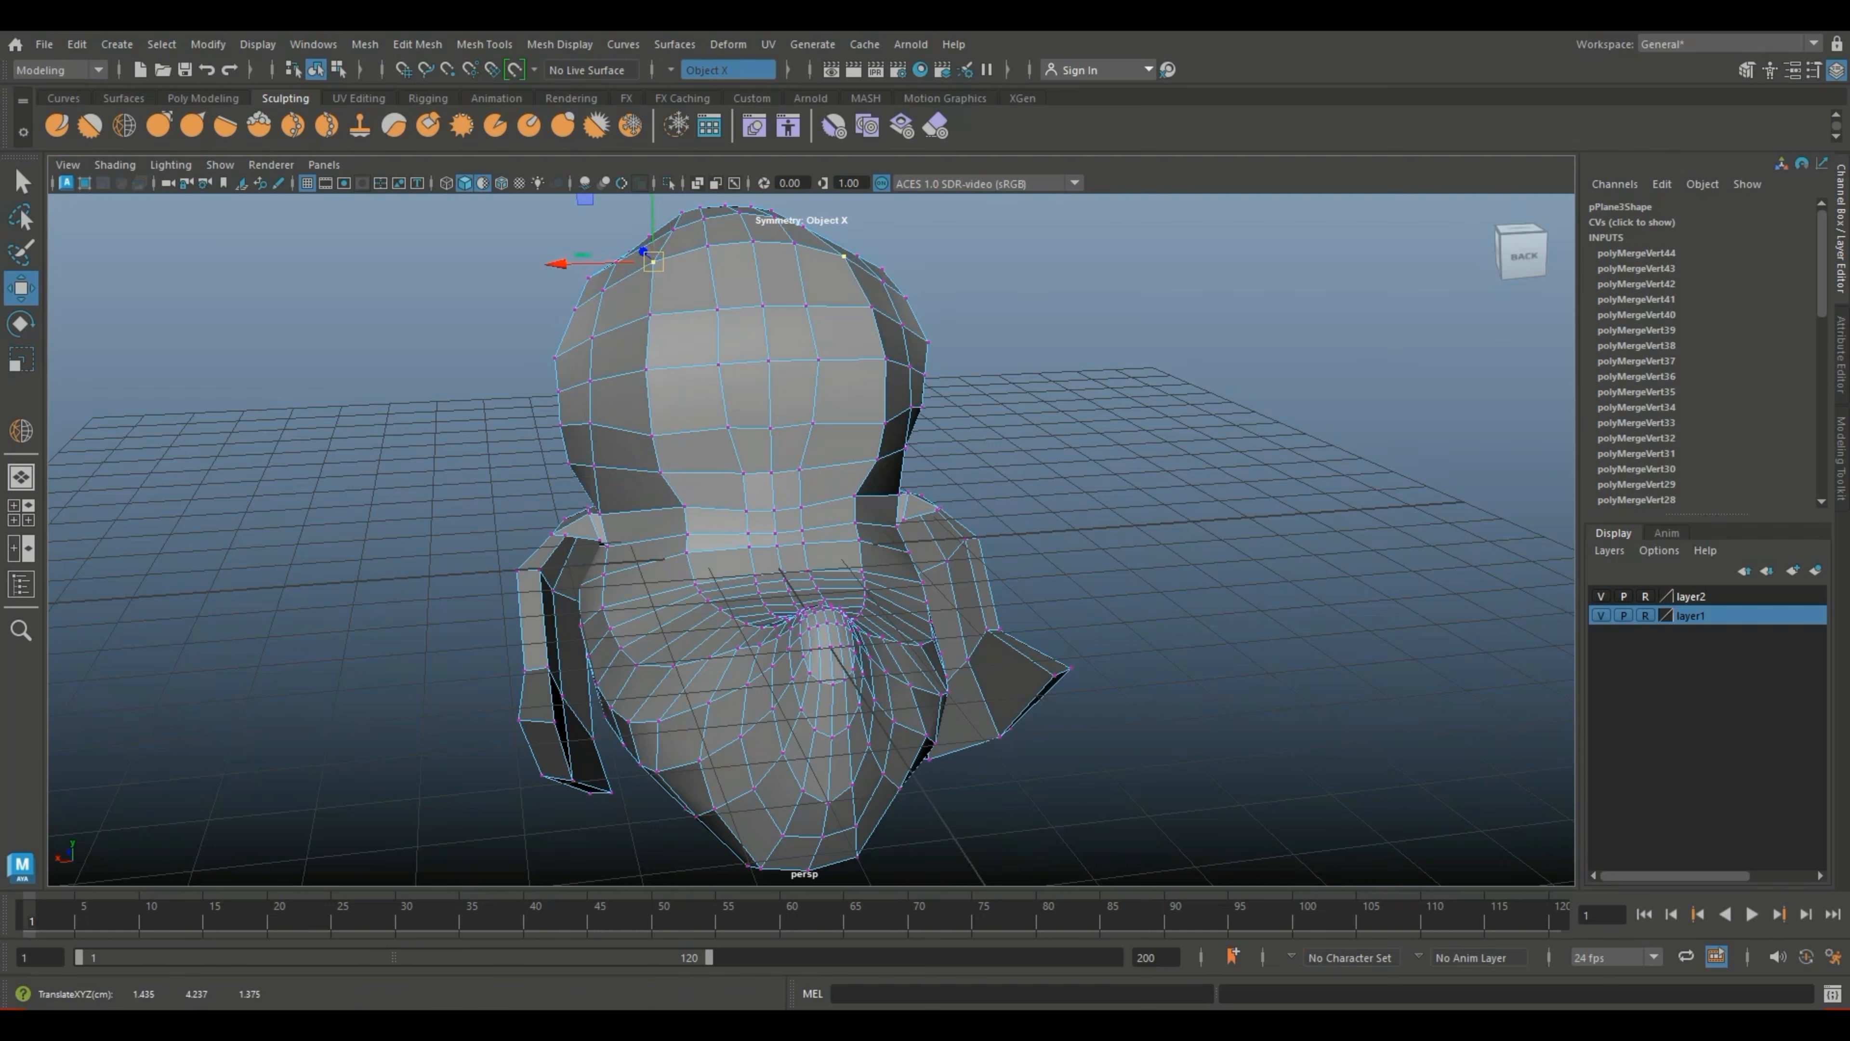
Step: Spread the inner vertex columns on the back of the head outward symmetrically, from the neck up to the crown
left_click(718, 364)
left_click_drag(625, 367, 612, 368)
left_click(727, 428)
left_click_drag(632, 431, 616, 432)
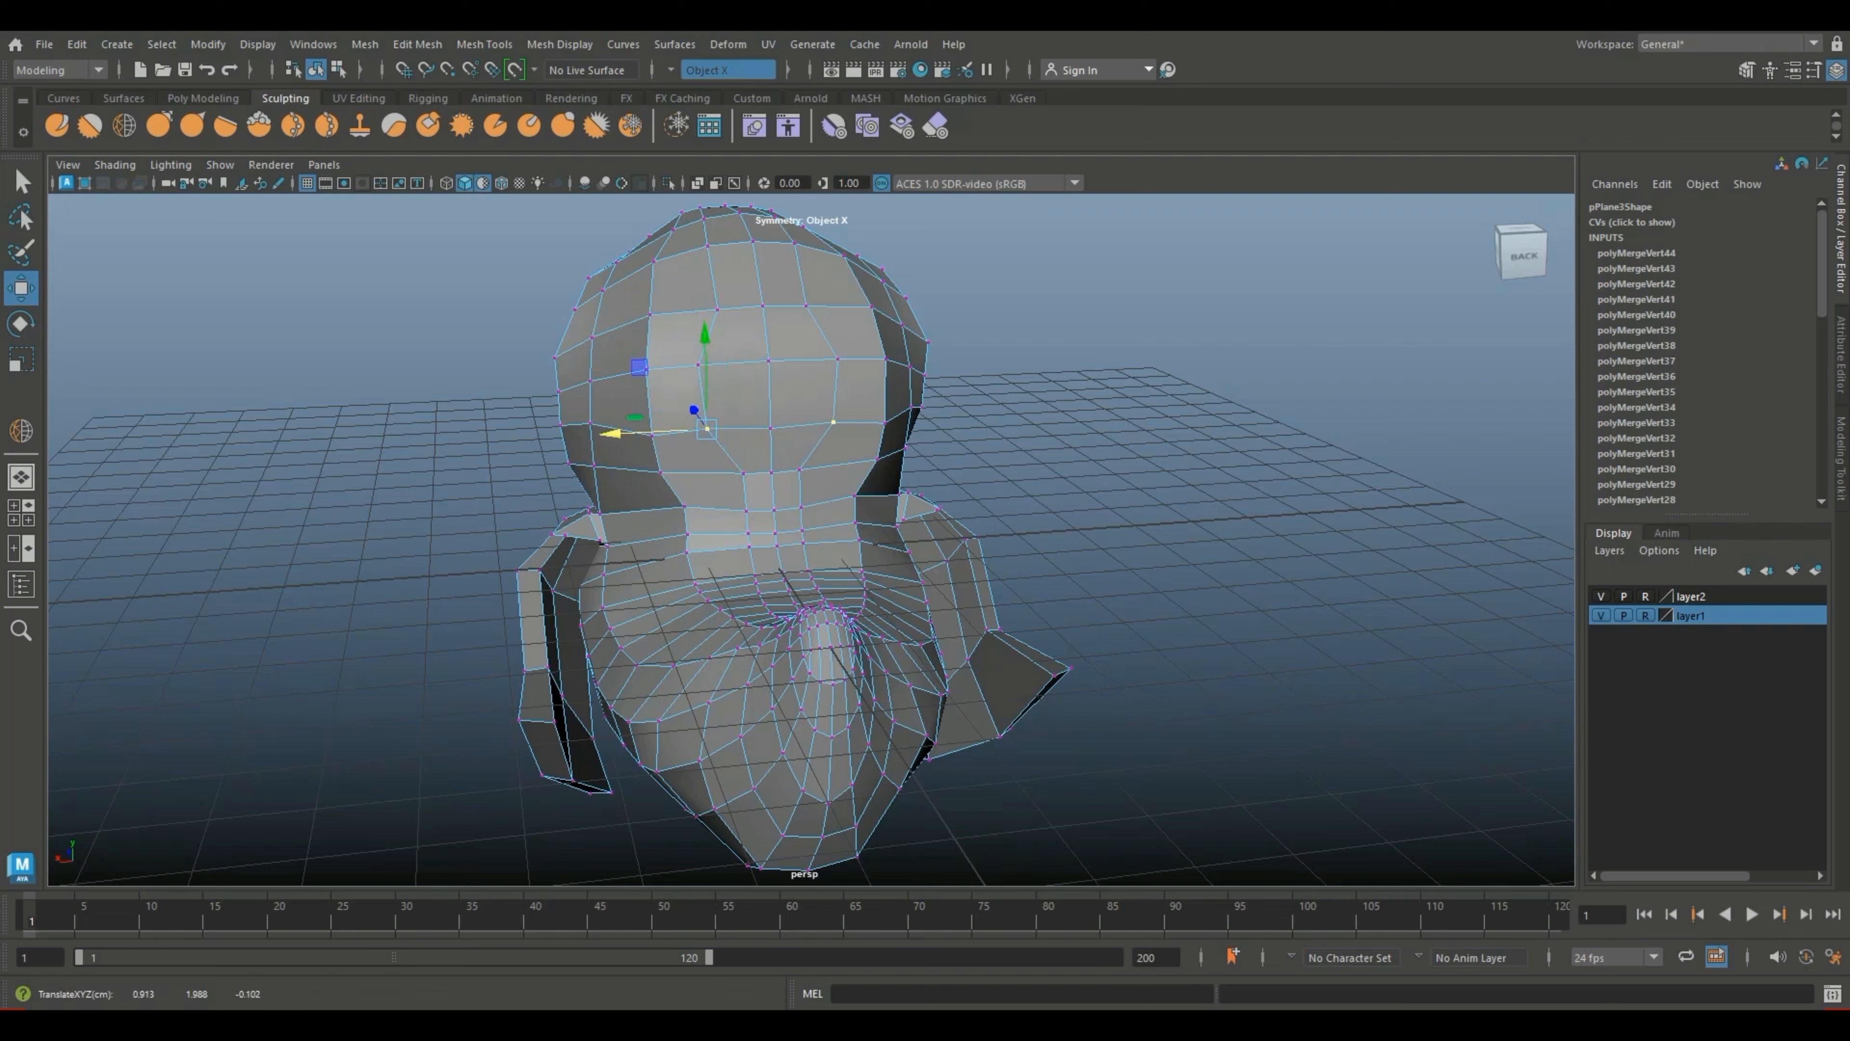
left_click(743, 473)
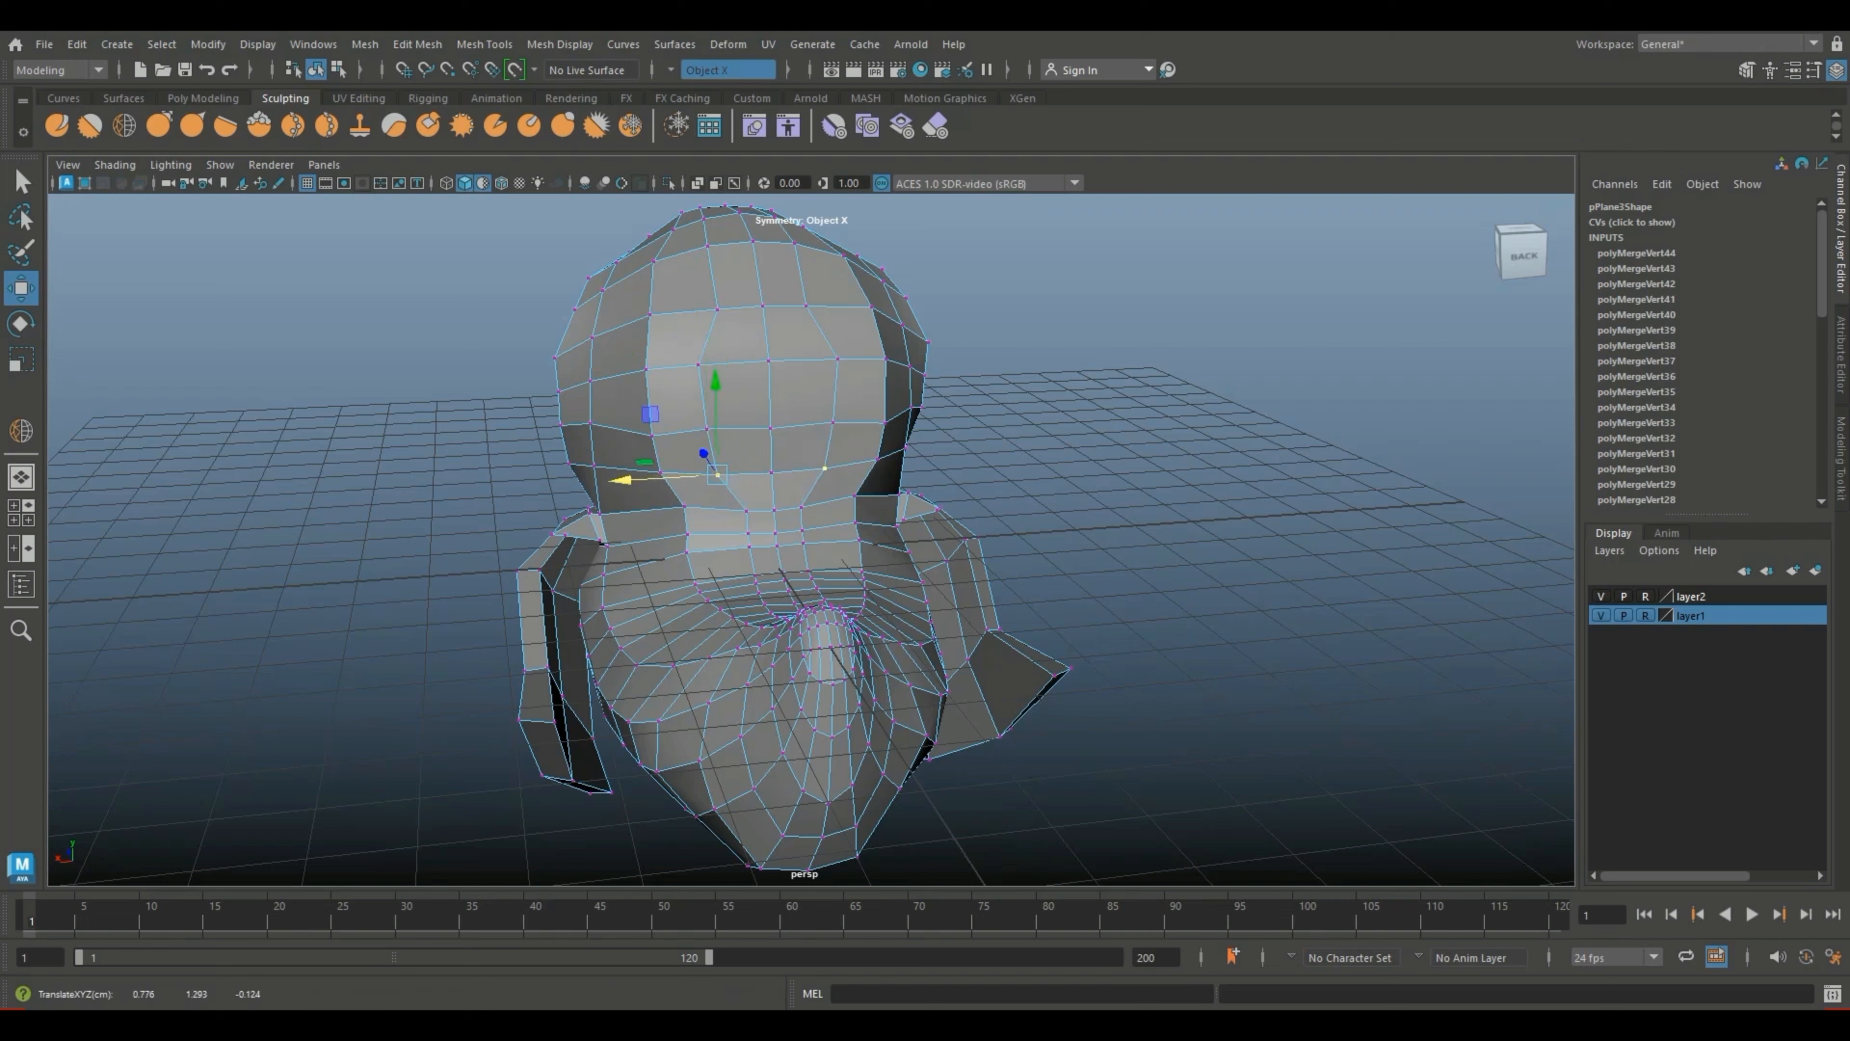
left_click(717, 309)
left_click_drag(623, 312, 594, 314)
left_click(707, 245)
left_click_drag(612, 248, 599, 249)
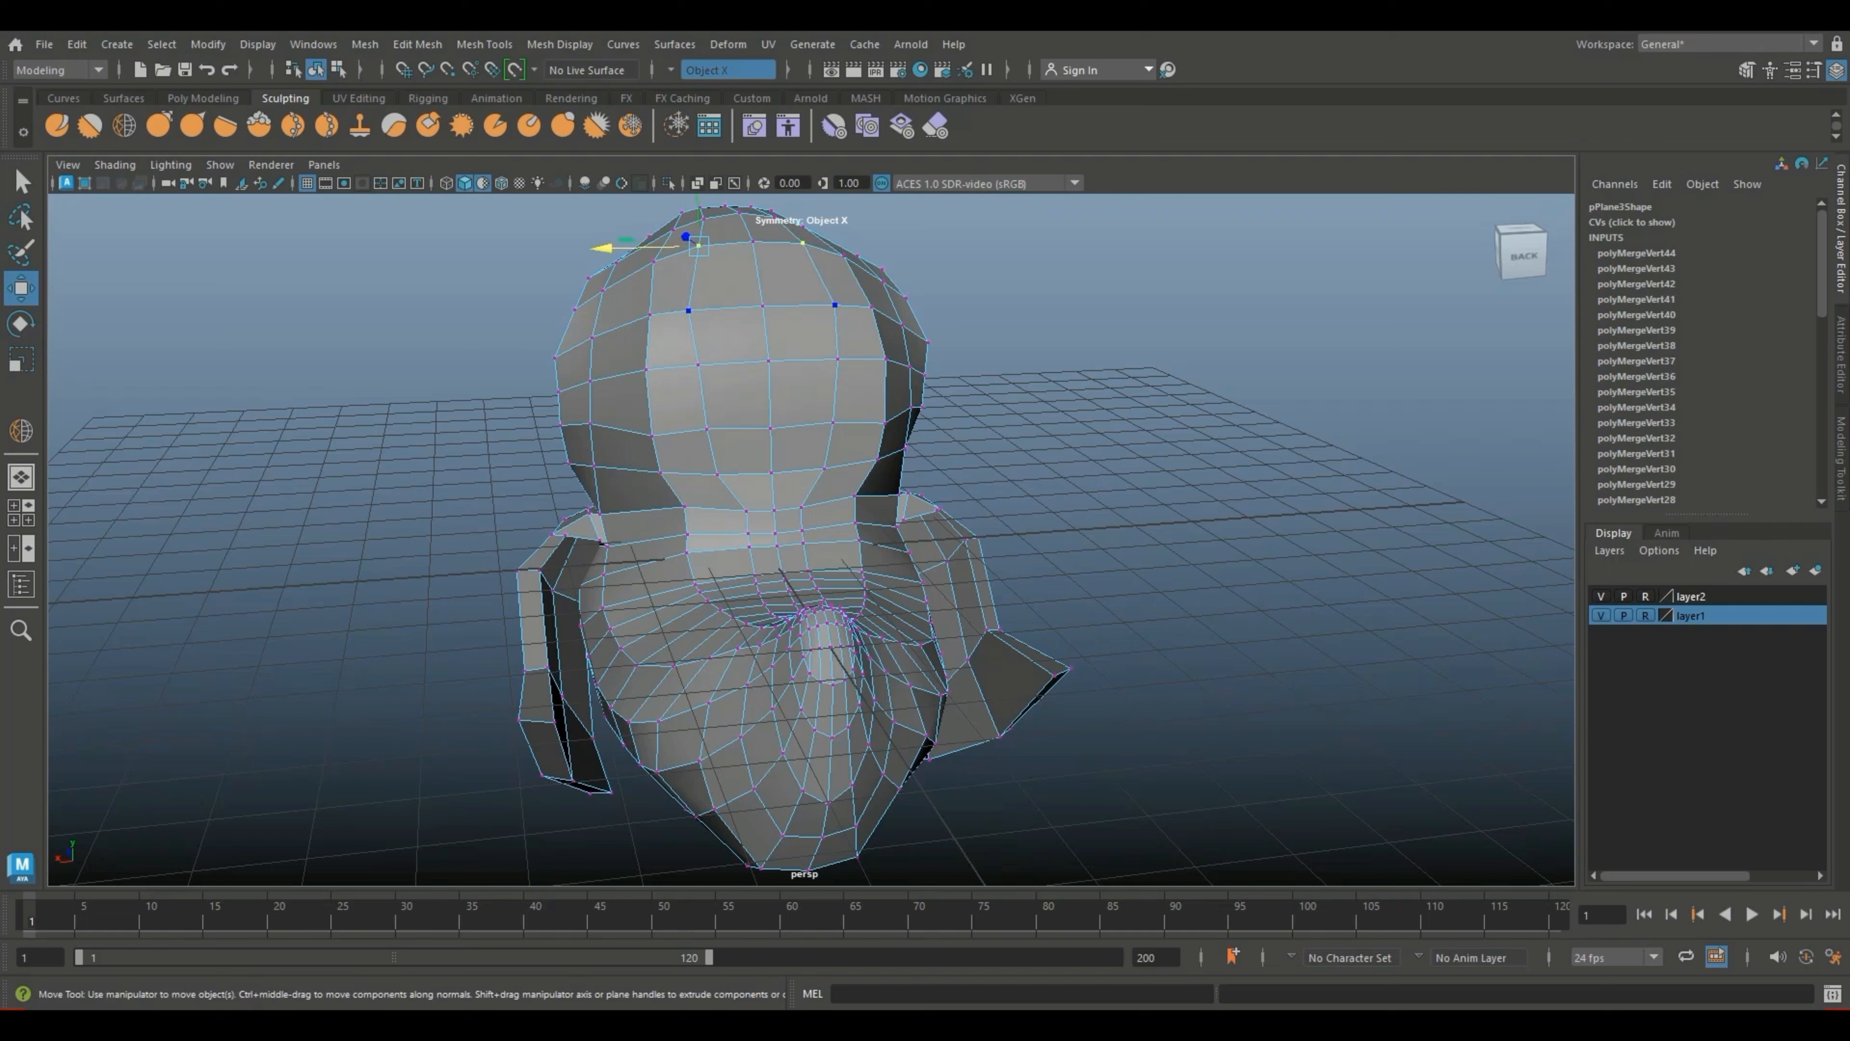
Step: Fine-tune the inner-column vertices at mid-head and raise the lower outer-column vertex slightly to even out the grid
left_click(701, 310)
left_click(697, 365)
left_click_drag(608, 368, 649, 333)
left_click(650, 436)
Step: Smooth the body, return it to object mode and inspect the reshaped head from the side and rear
key("3")
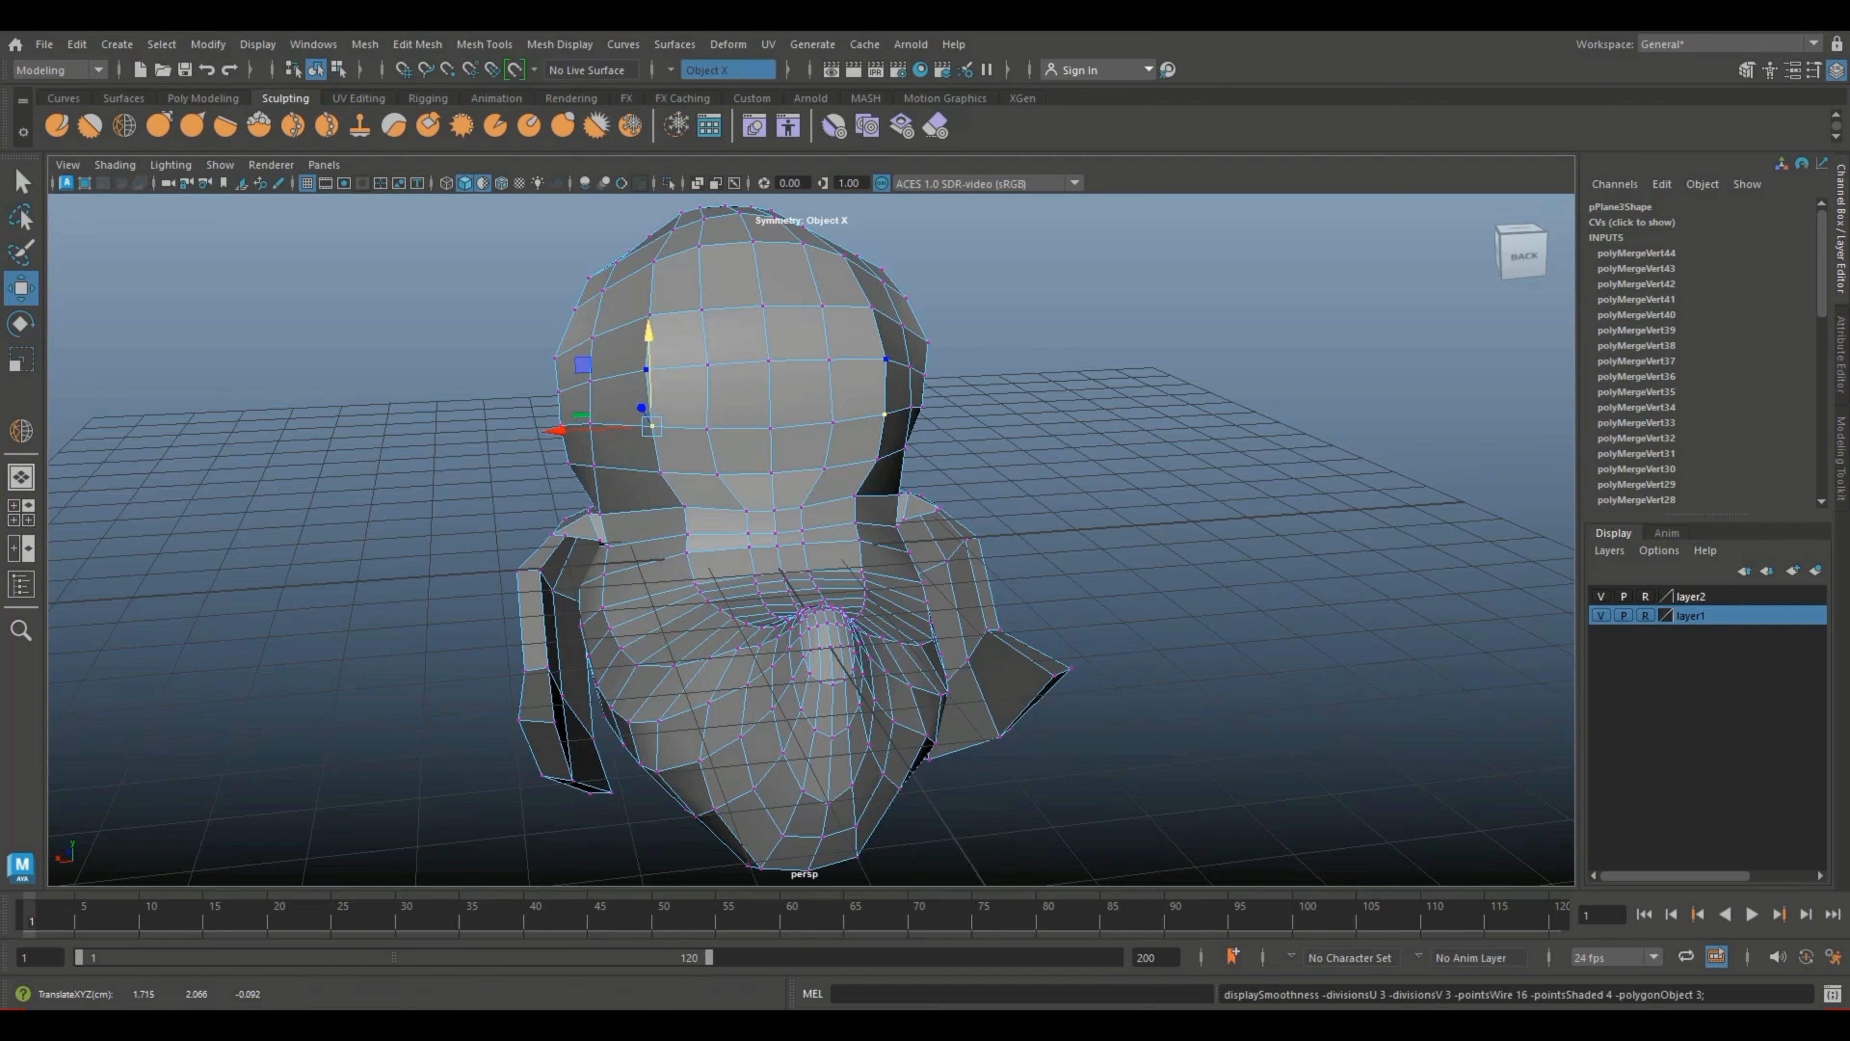
left_click_drag(656, 437, 254, 288, "alt")
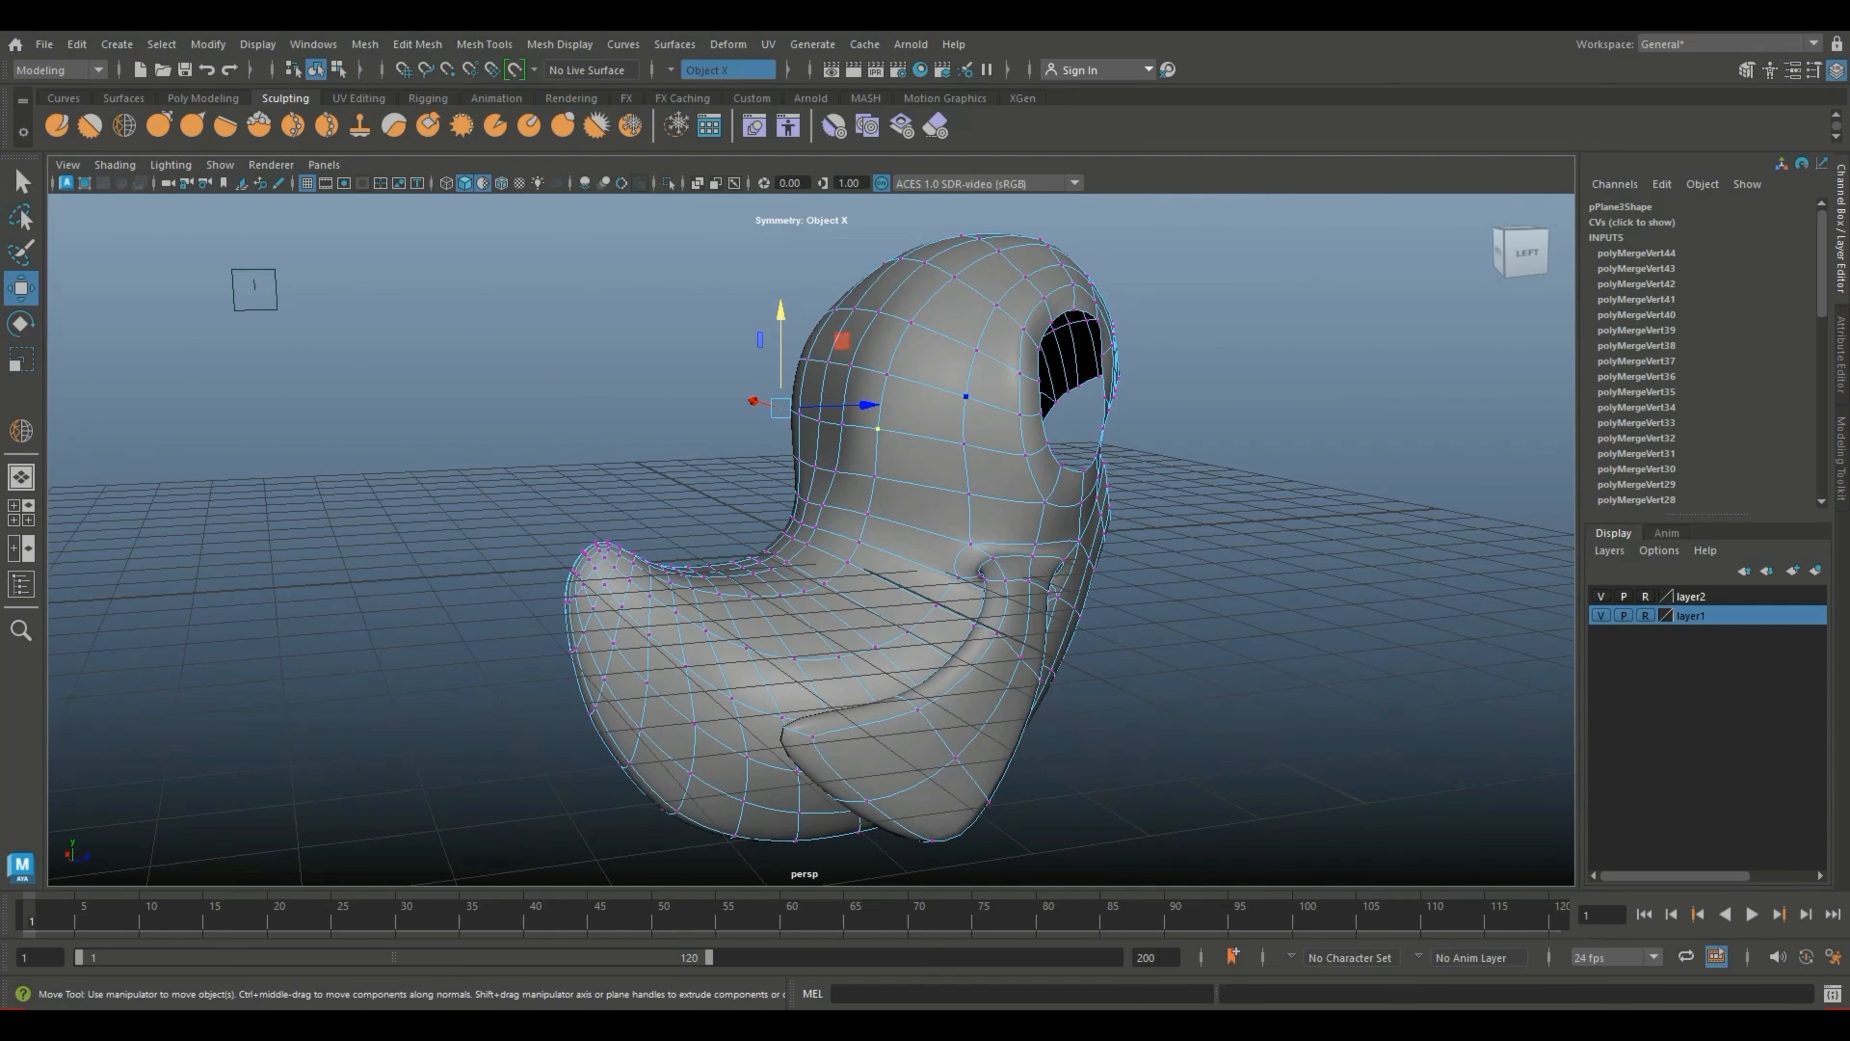
right_click_drag(935, 373, 1030, 347)
left_click(1202, 335)
scroll(1202, 336, "down", 5)
left_click_drag(1093, 380, 1379, 702, "alt")
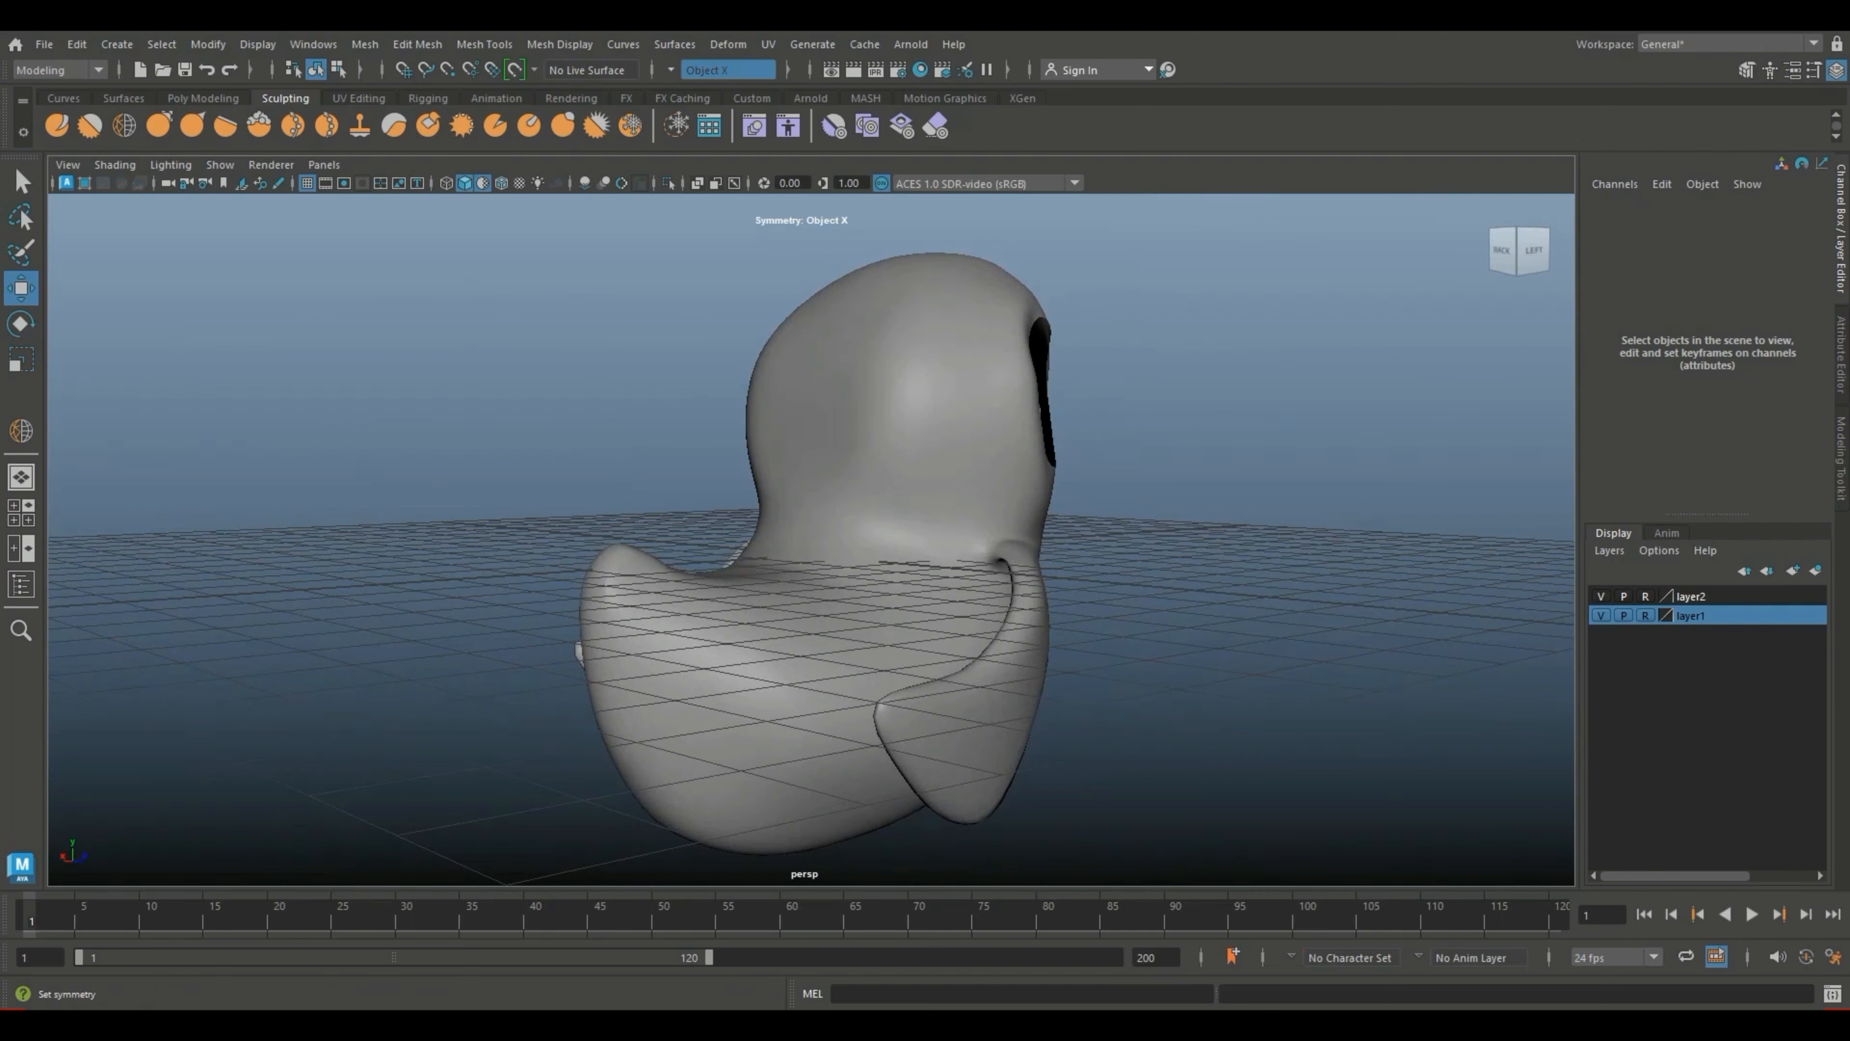
Step: Turn symmetry off and view the whole bird from the front
left_click(728, 69)
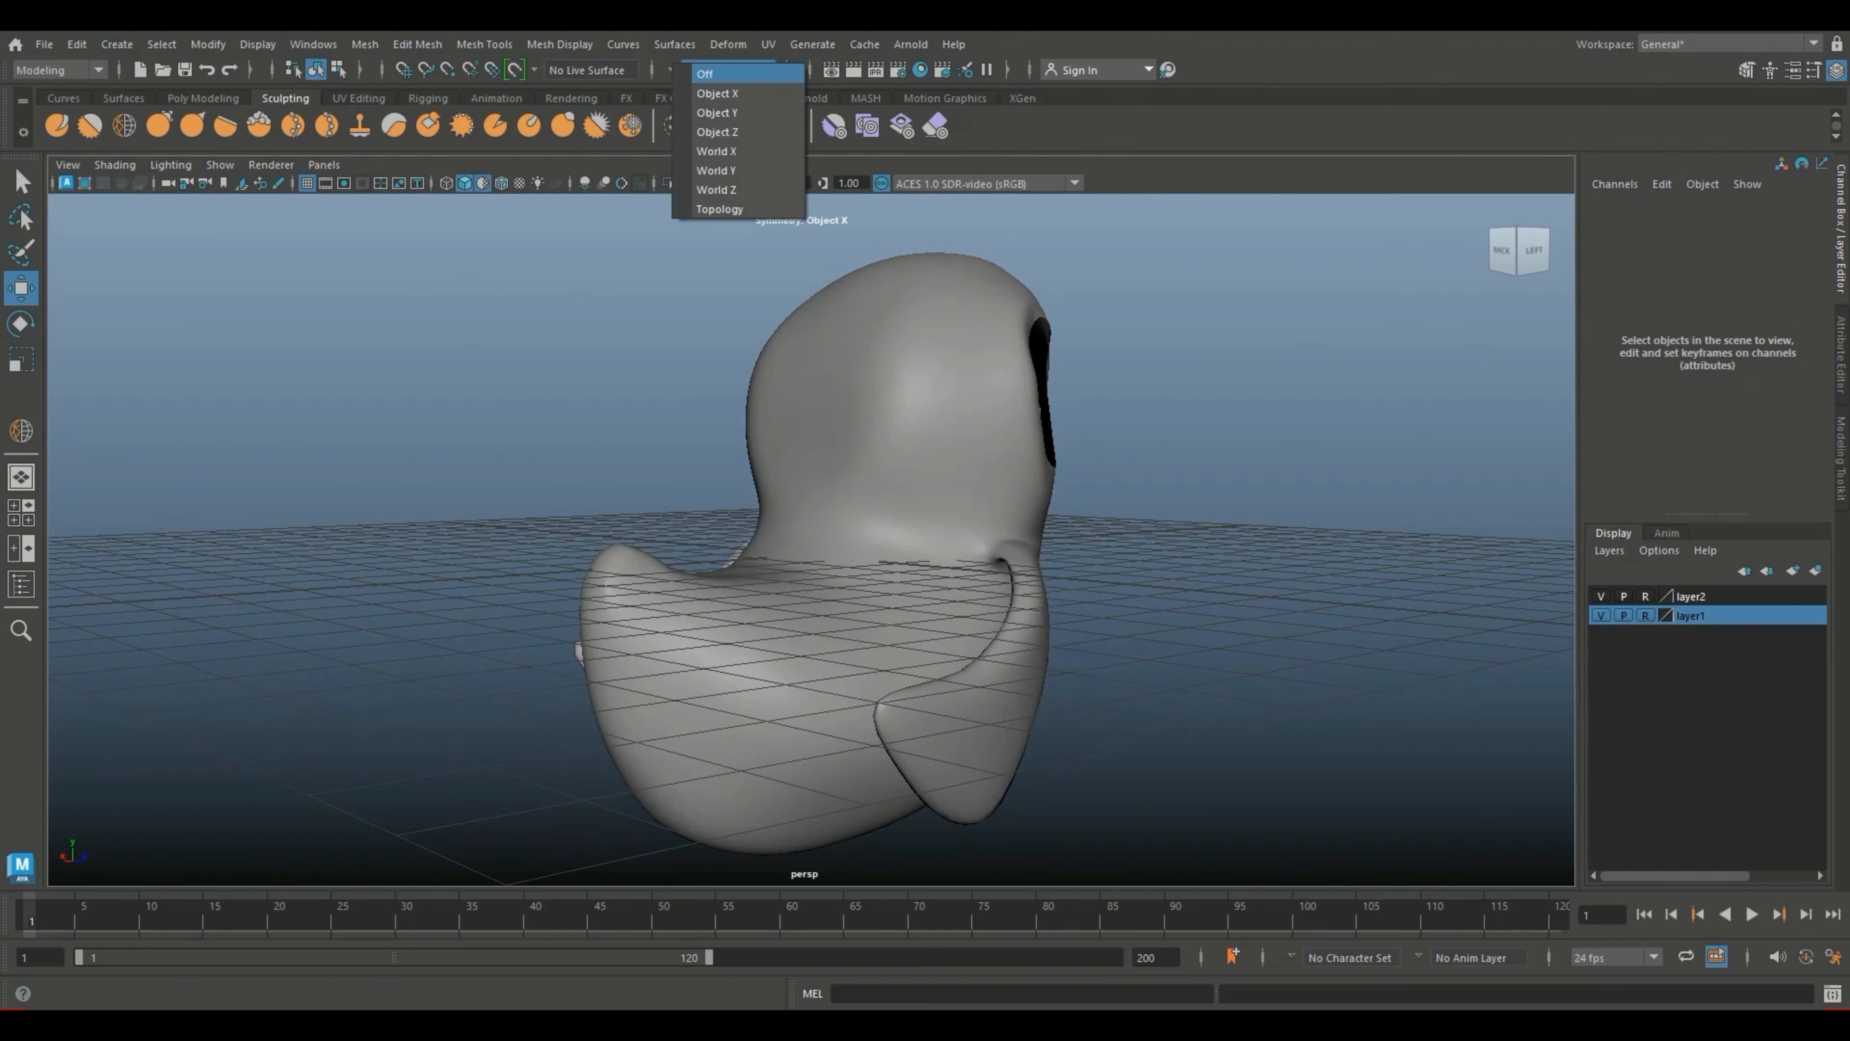
left_click(705, 74)
scroll(801, 510, "down", 5)
left_click_drag(802, 510, 1056, 522, "alt")
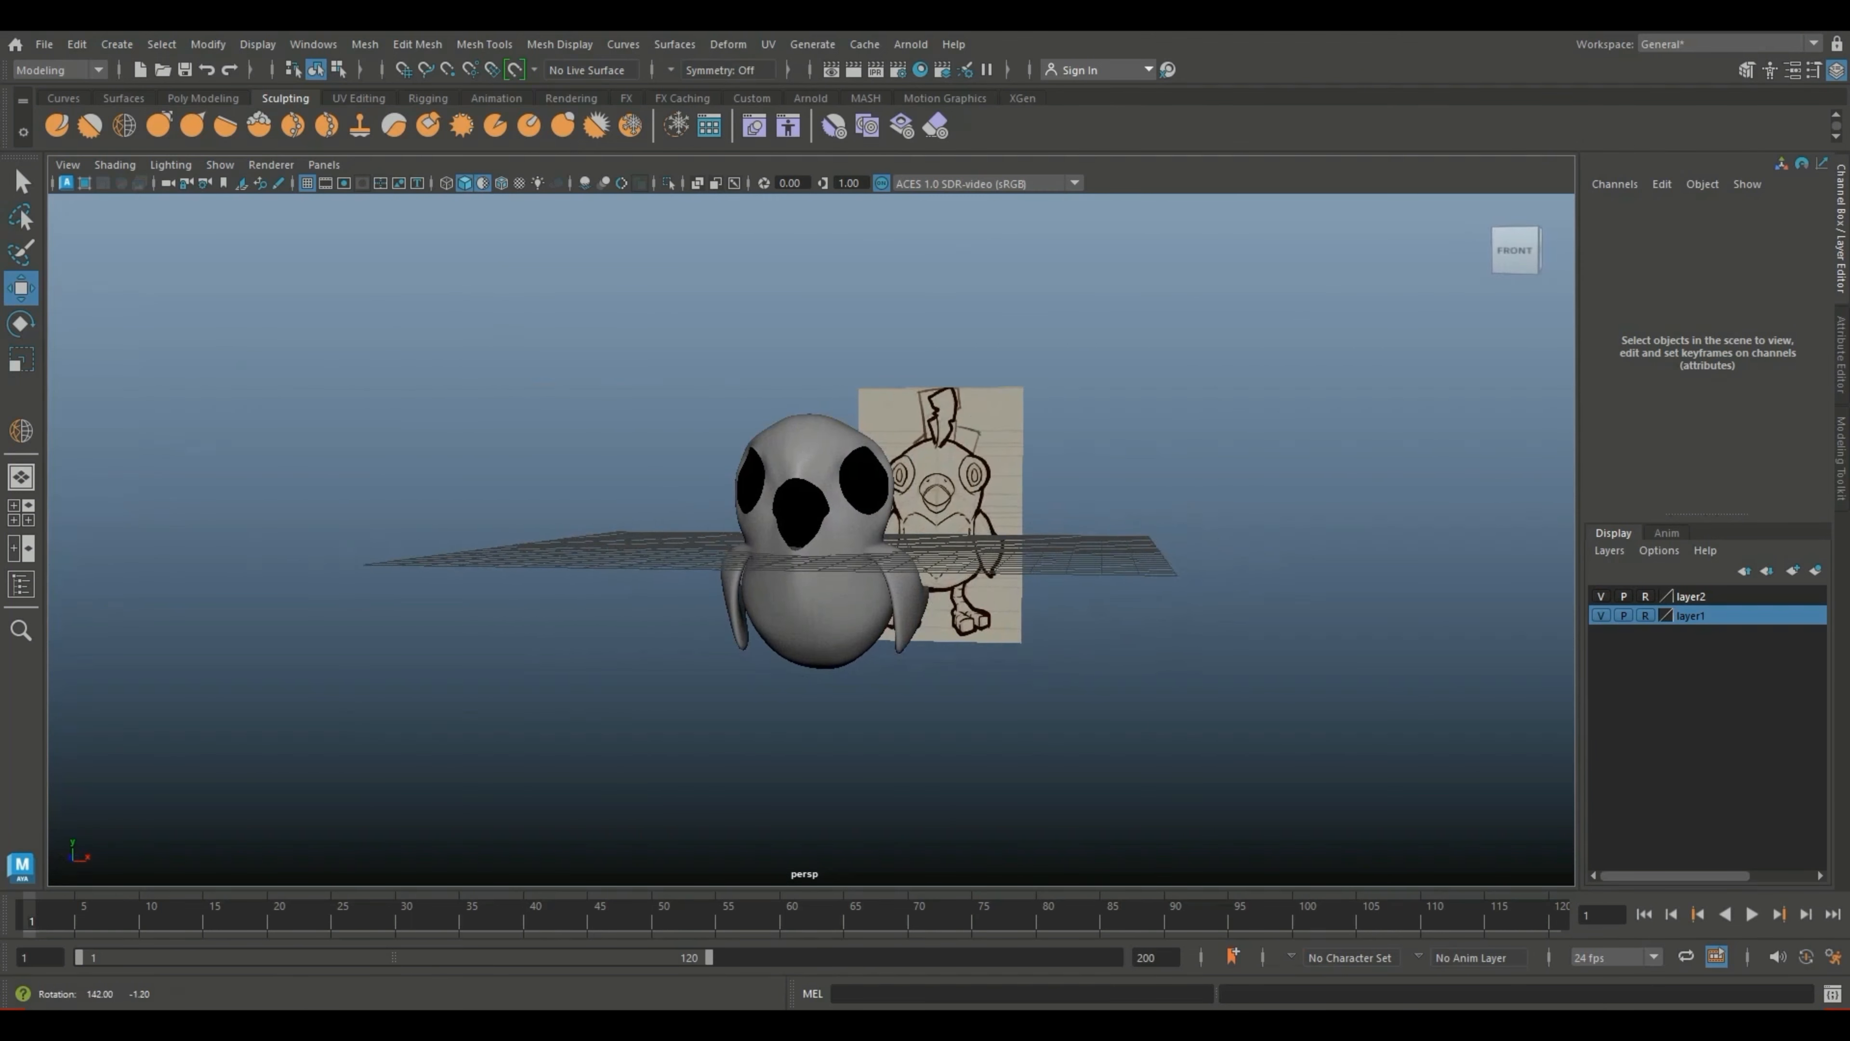
Step: Examine the bird's body from the front, in the four-view layout against the reference drawings, and close up around the face
left_click(809, 569)
scroll(809, 540, "up", 2)
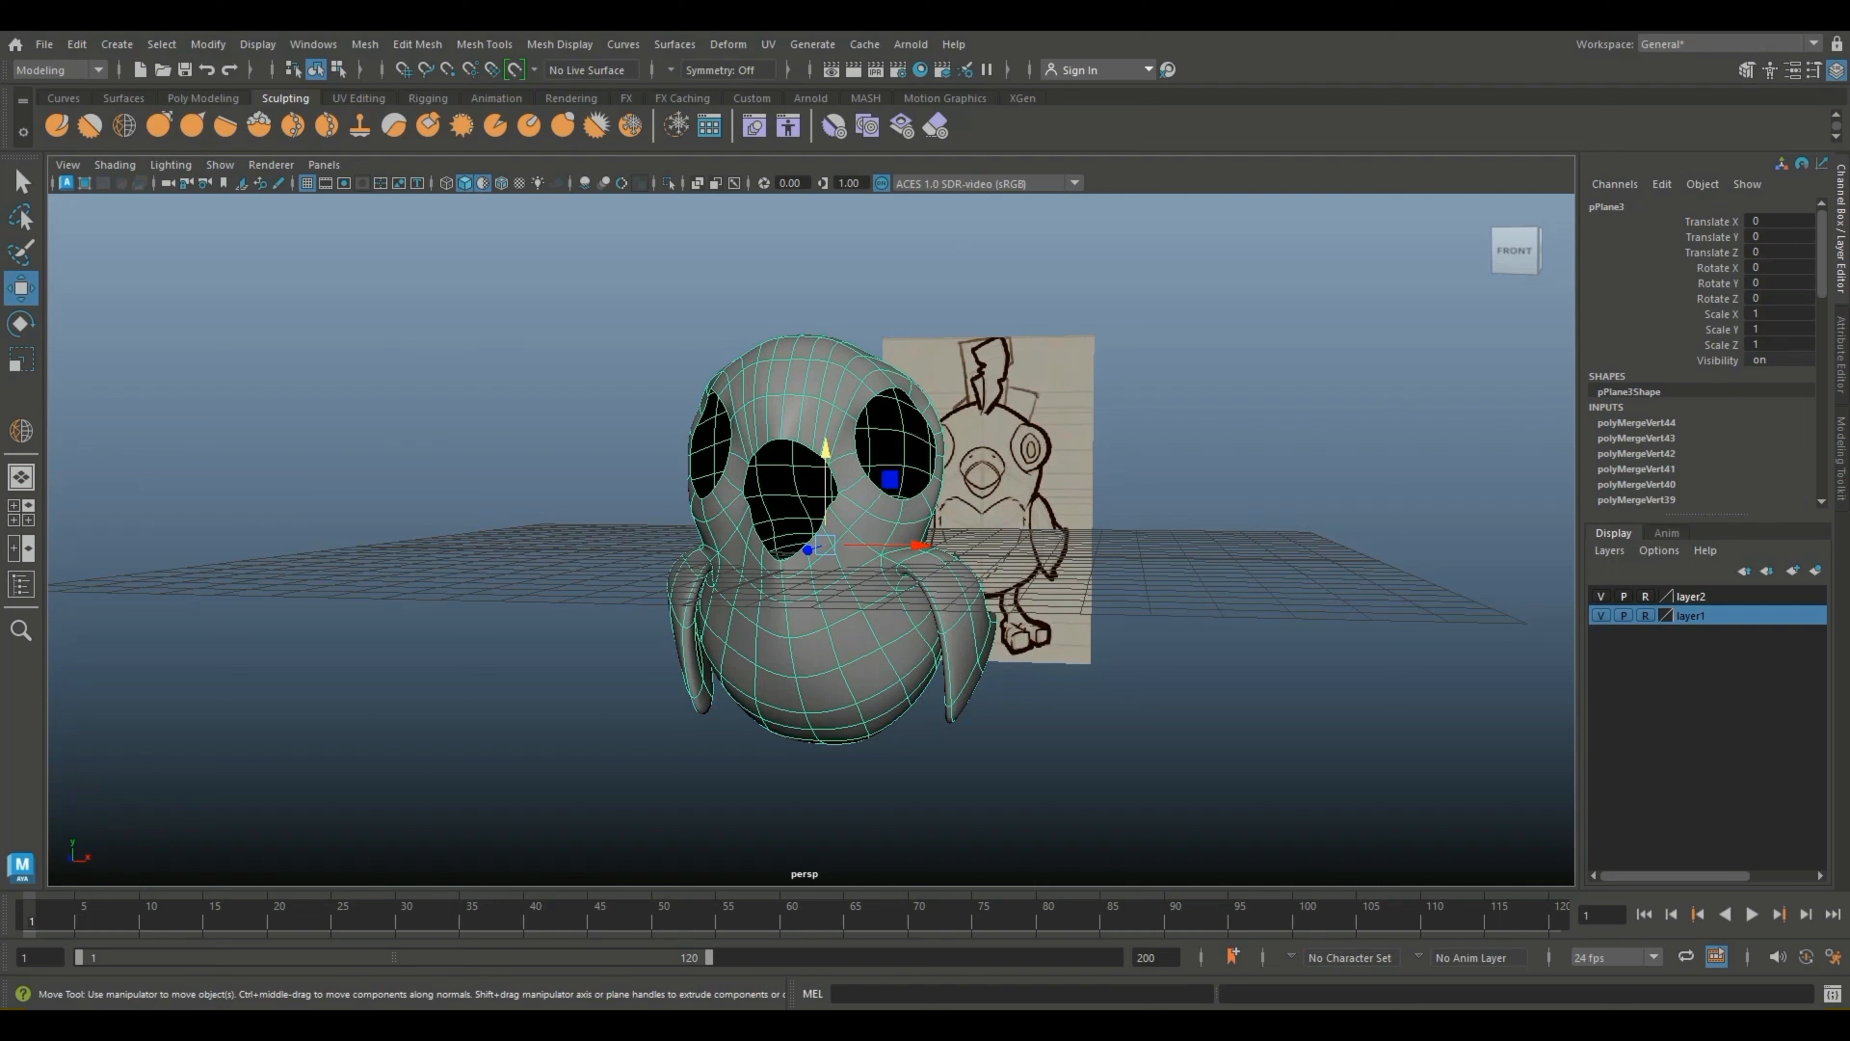
left_click(1137, 466)
scroll(808, 539, "down", 5)
left_click_drag(946, 539, 954, 499, "alt")
key("space")
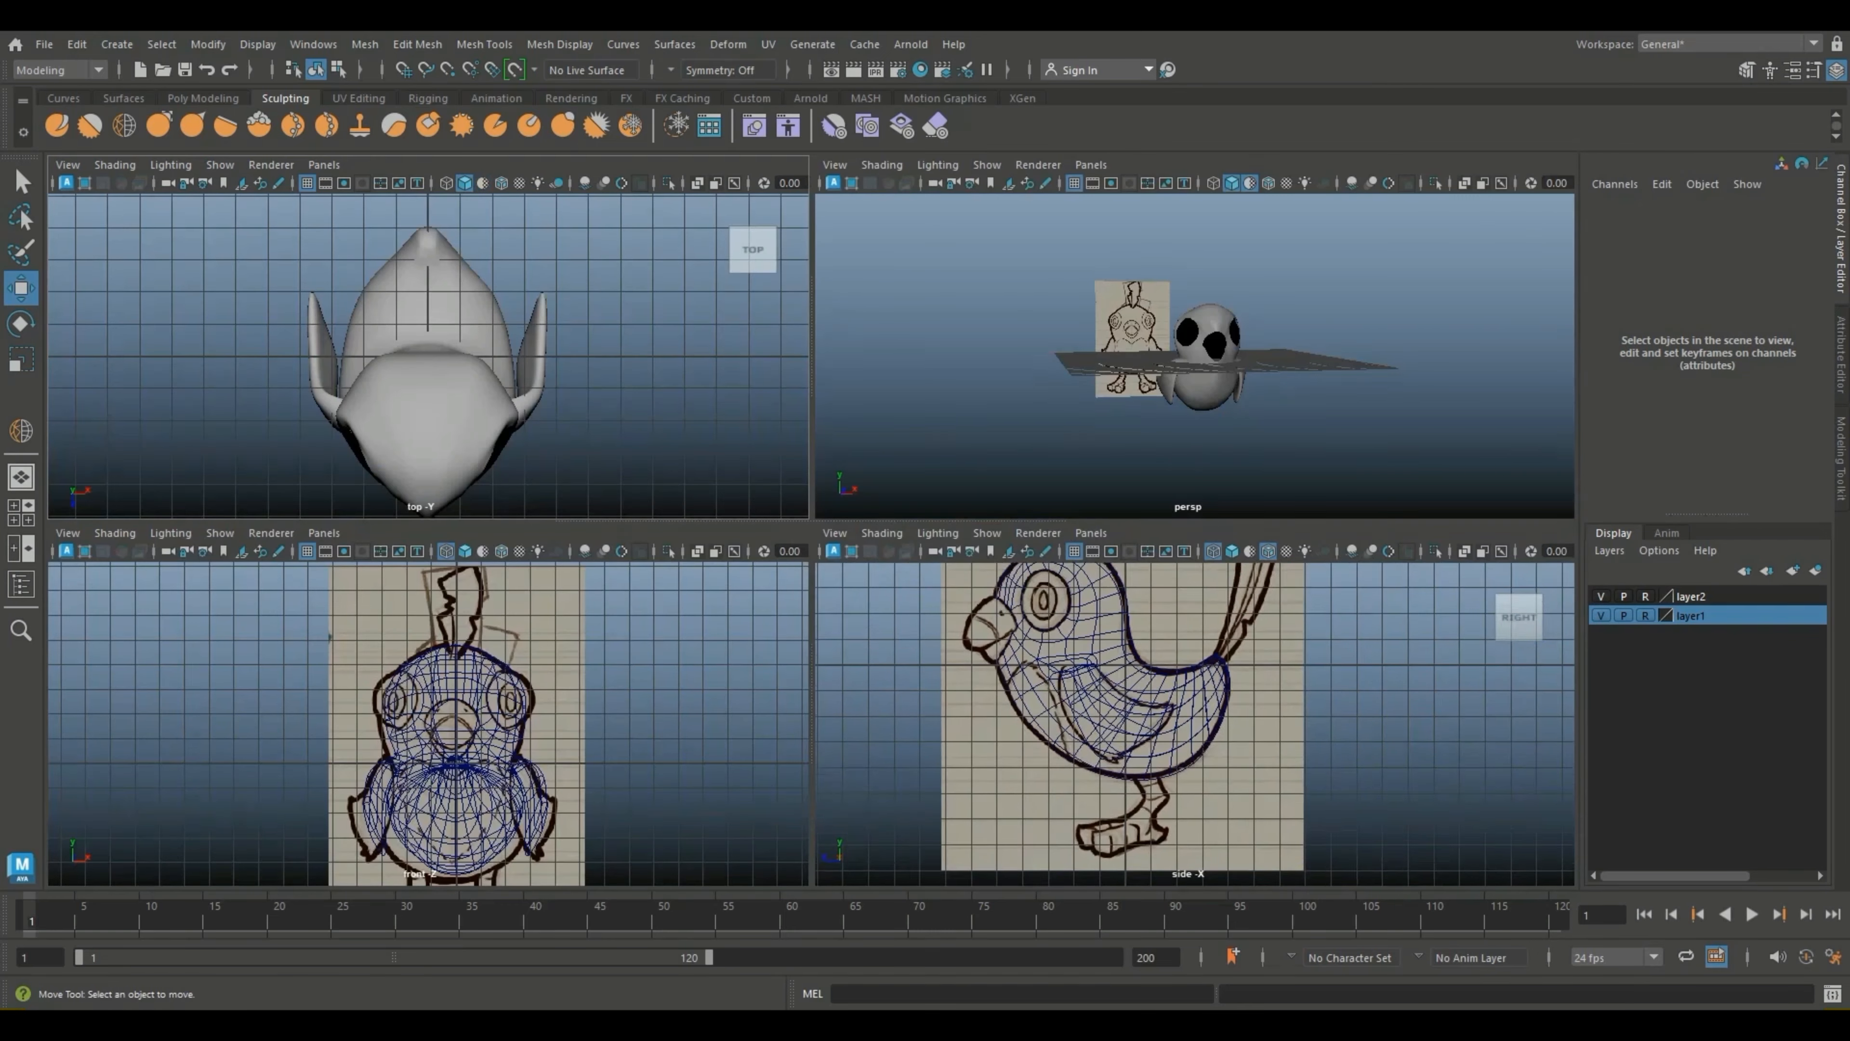
scroll(1165, 699, "down", 2)
left_click_drag(1253, 371, 1217, 359, "alt")
scroll(1323, 343, "up", 4)
scroll(1216, 359, "up", 4)
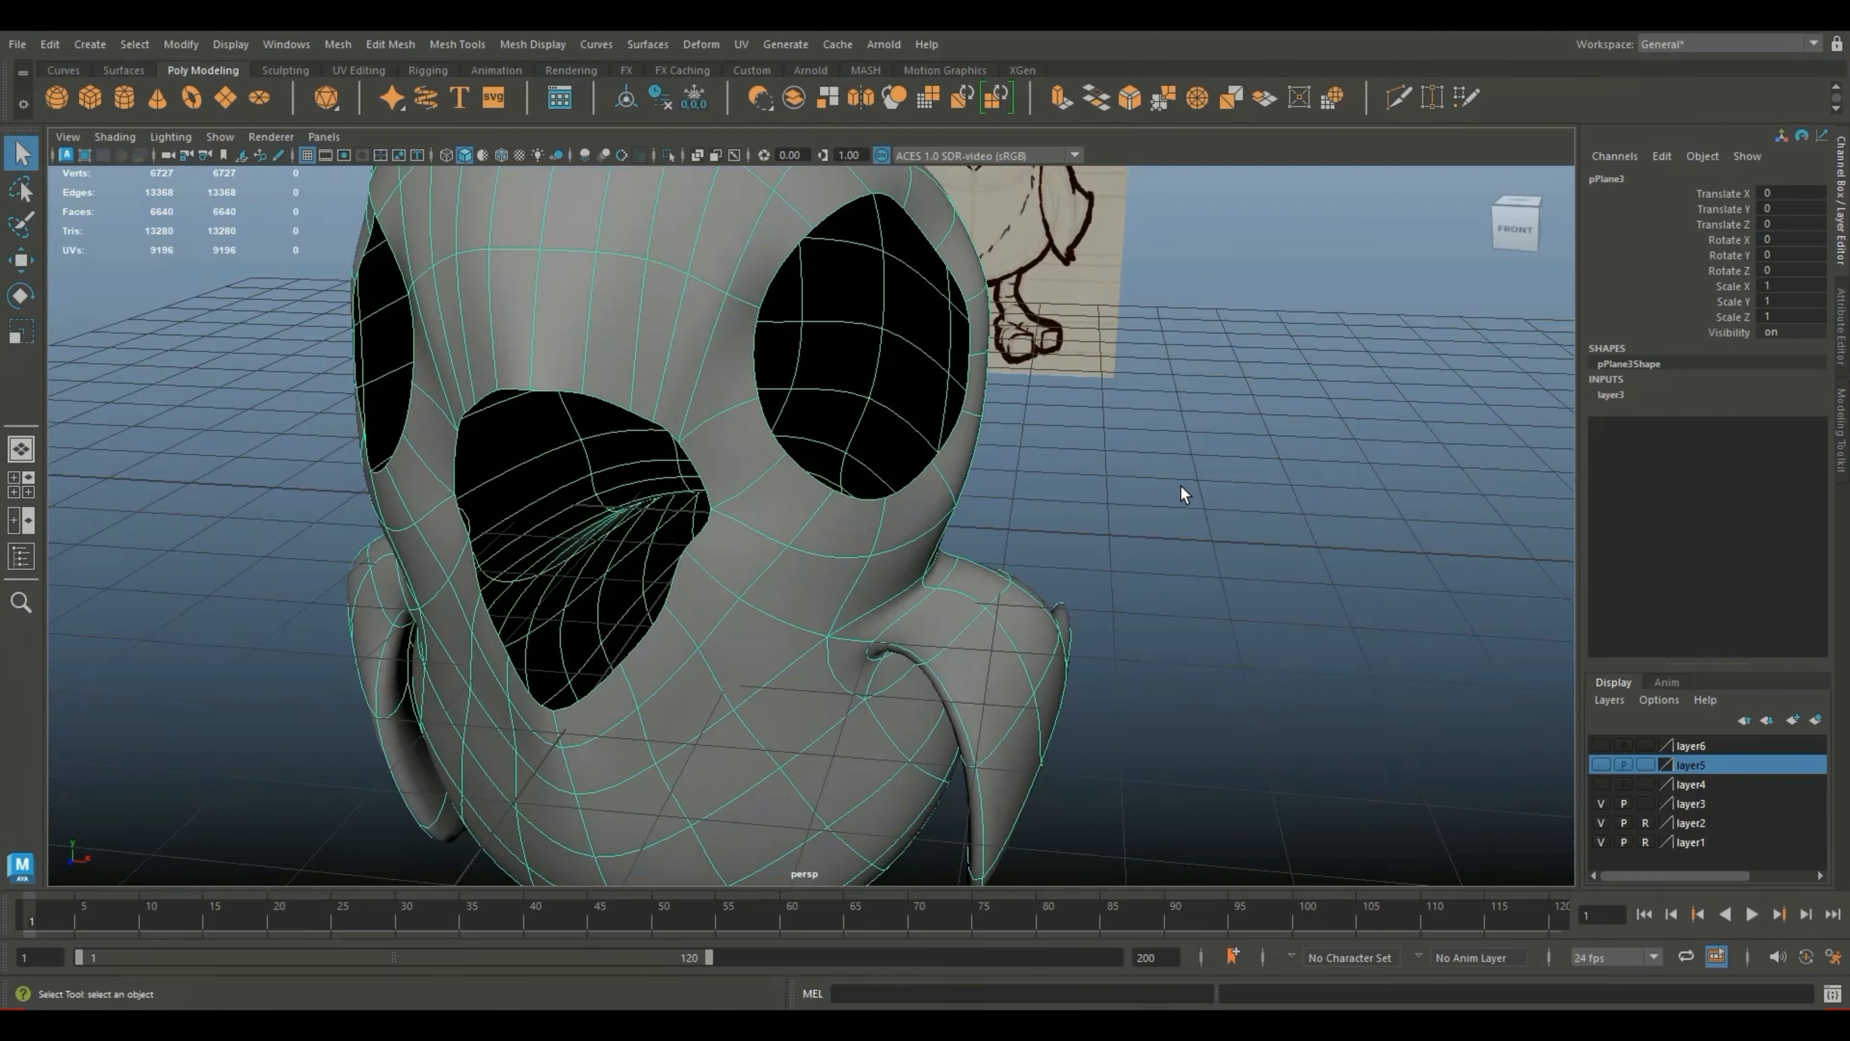
Step: Select the border edge loops of both eye openings and extrude them twice
scroll(1181, 496, "down", 3)
left_click_drag(1182, 496, 945, 480, "alt")
scroll(1206, 479, "up", 3)
scroll(1206, 479, "down", 3)
left_click(919, 486)
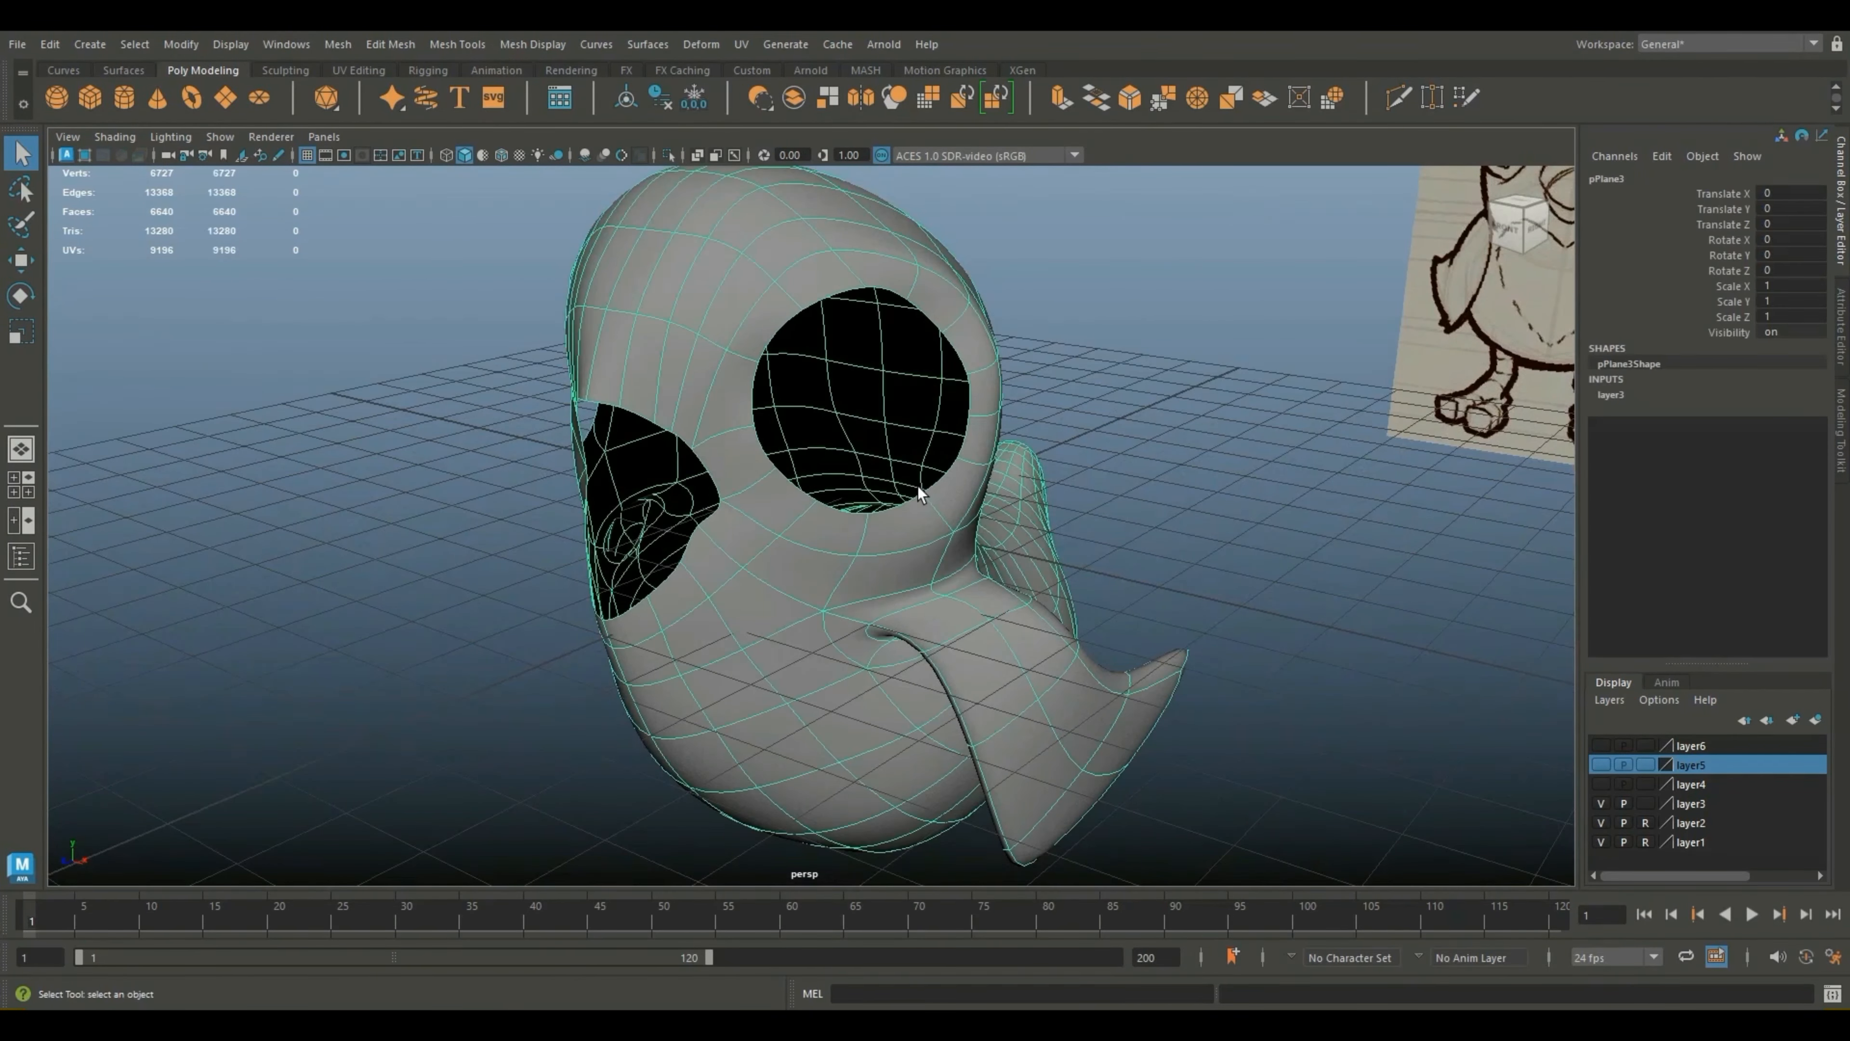
scroll(918, 486, "up", 2)
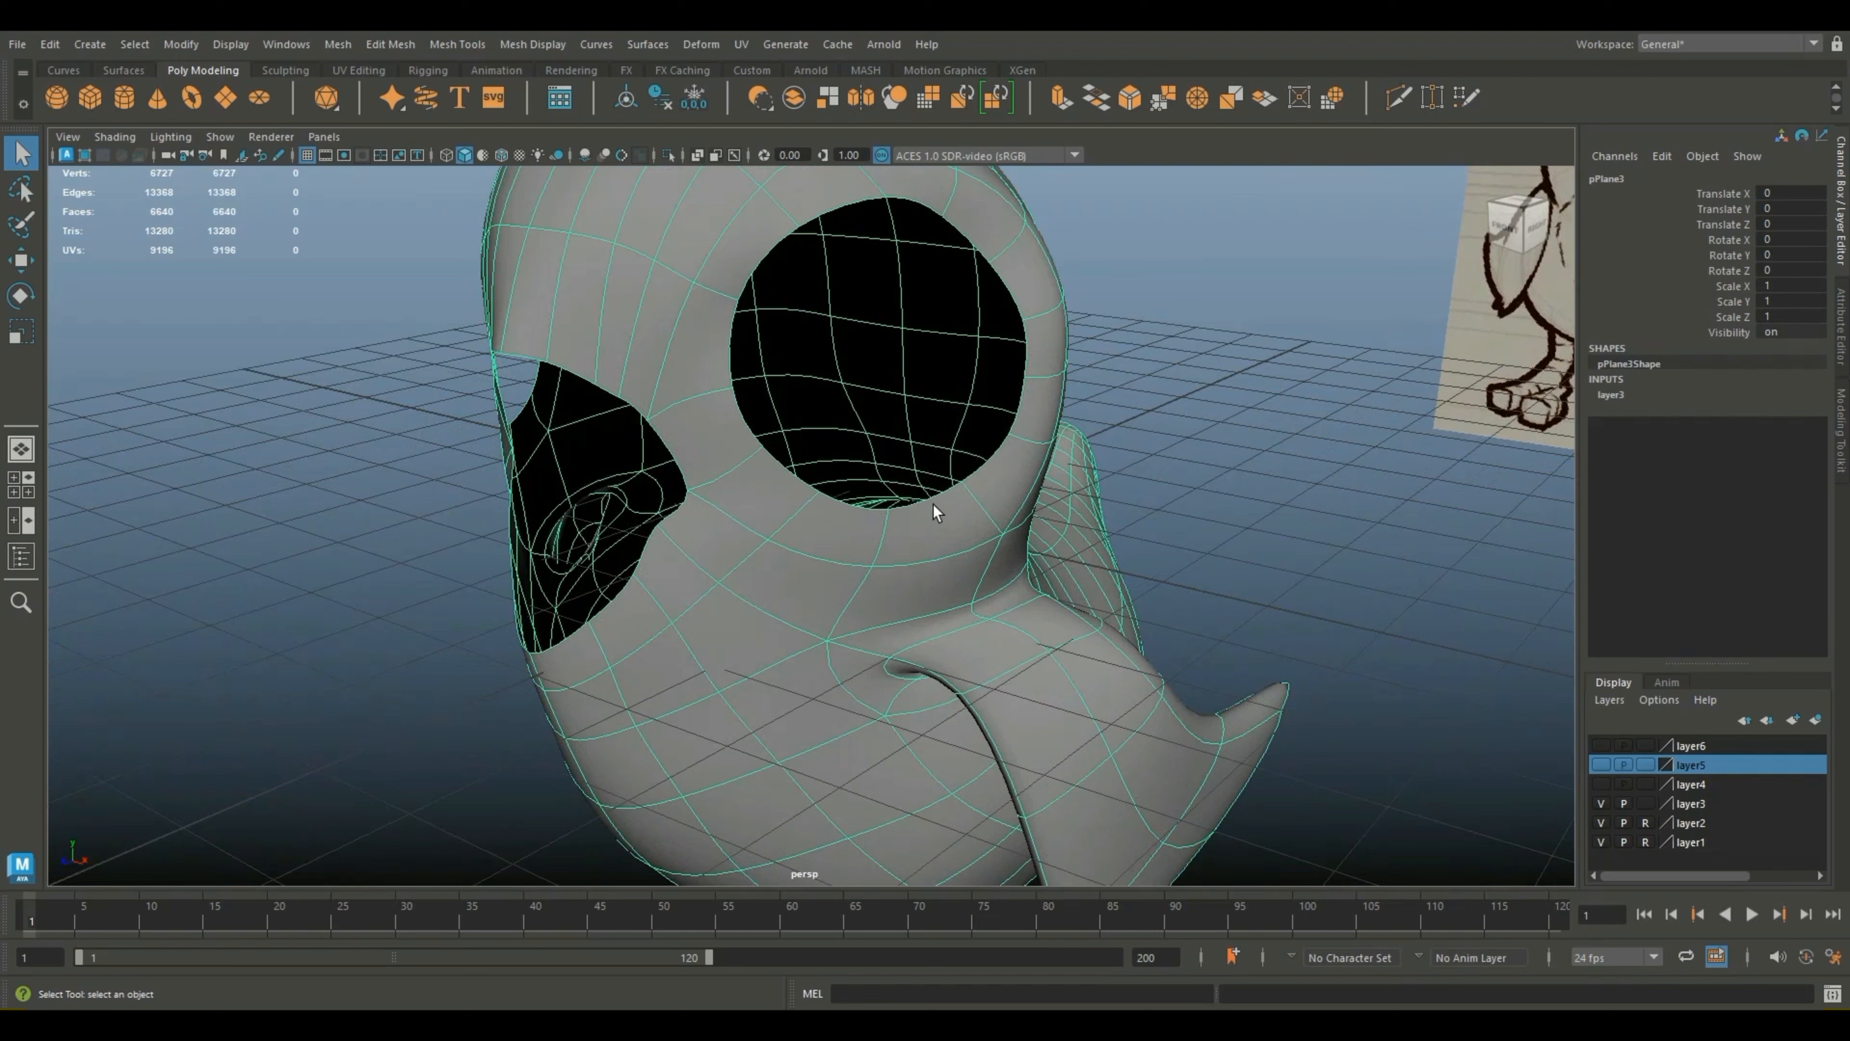
right_click_drag(929, 500, 943, 442)
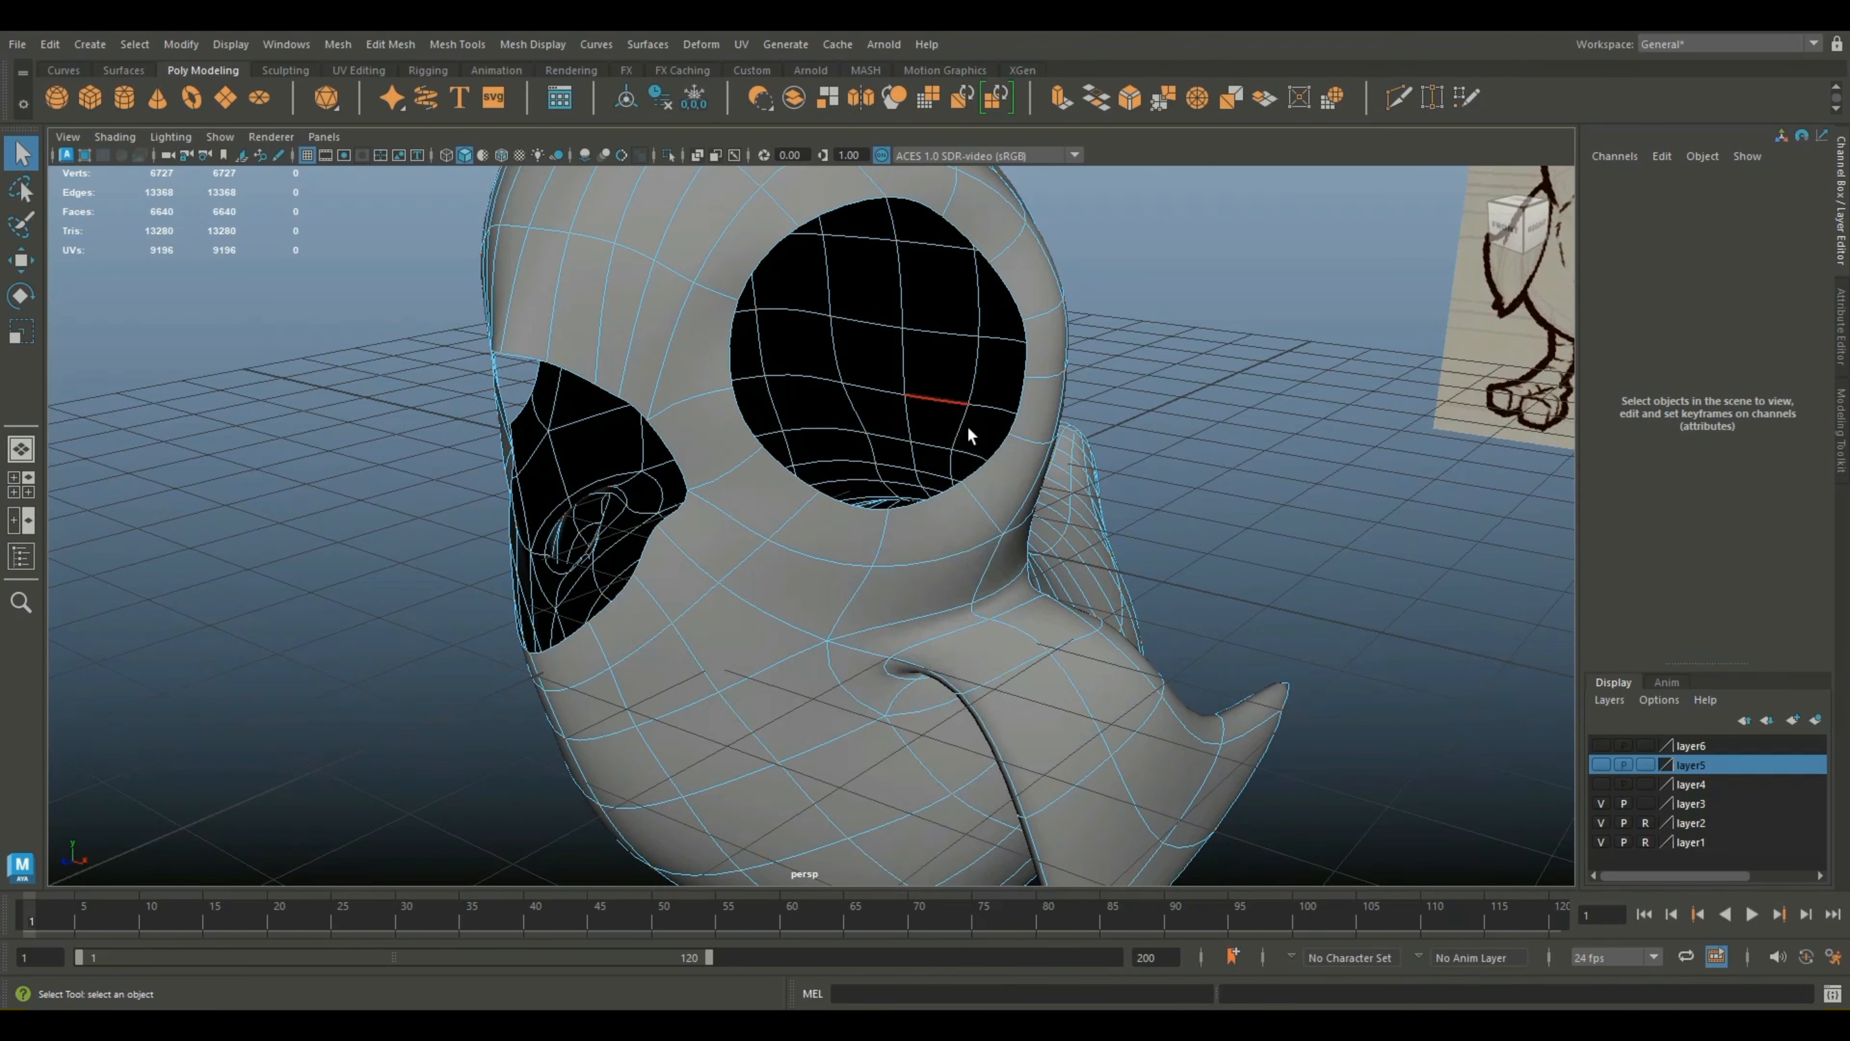
left_click(929, 489)
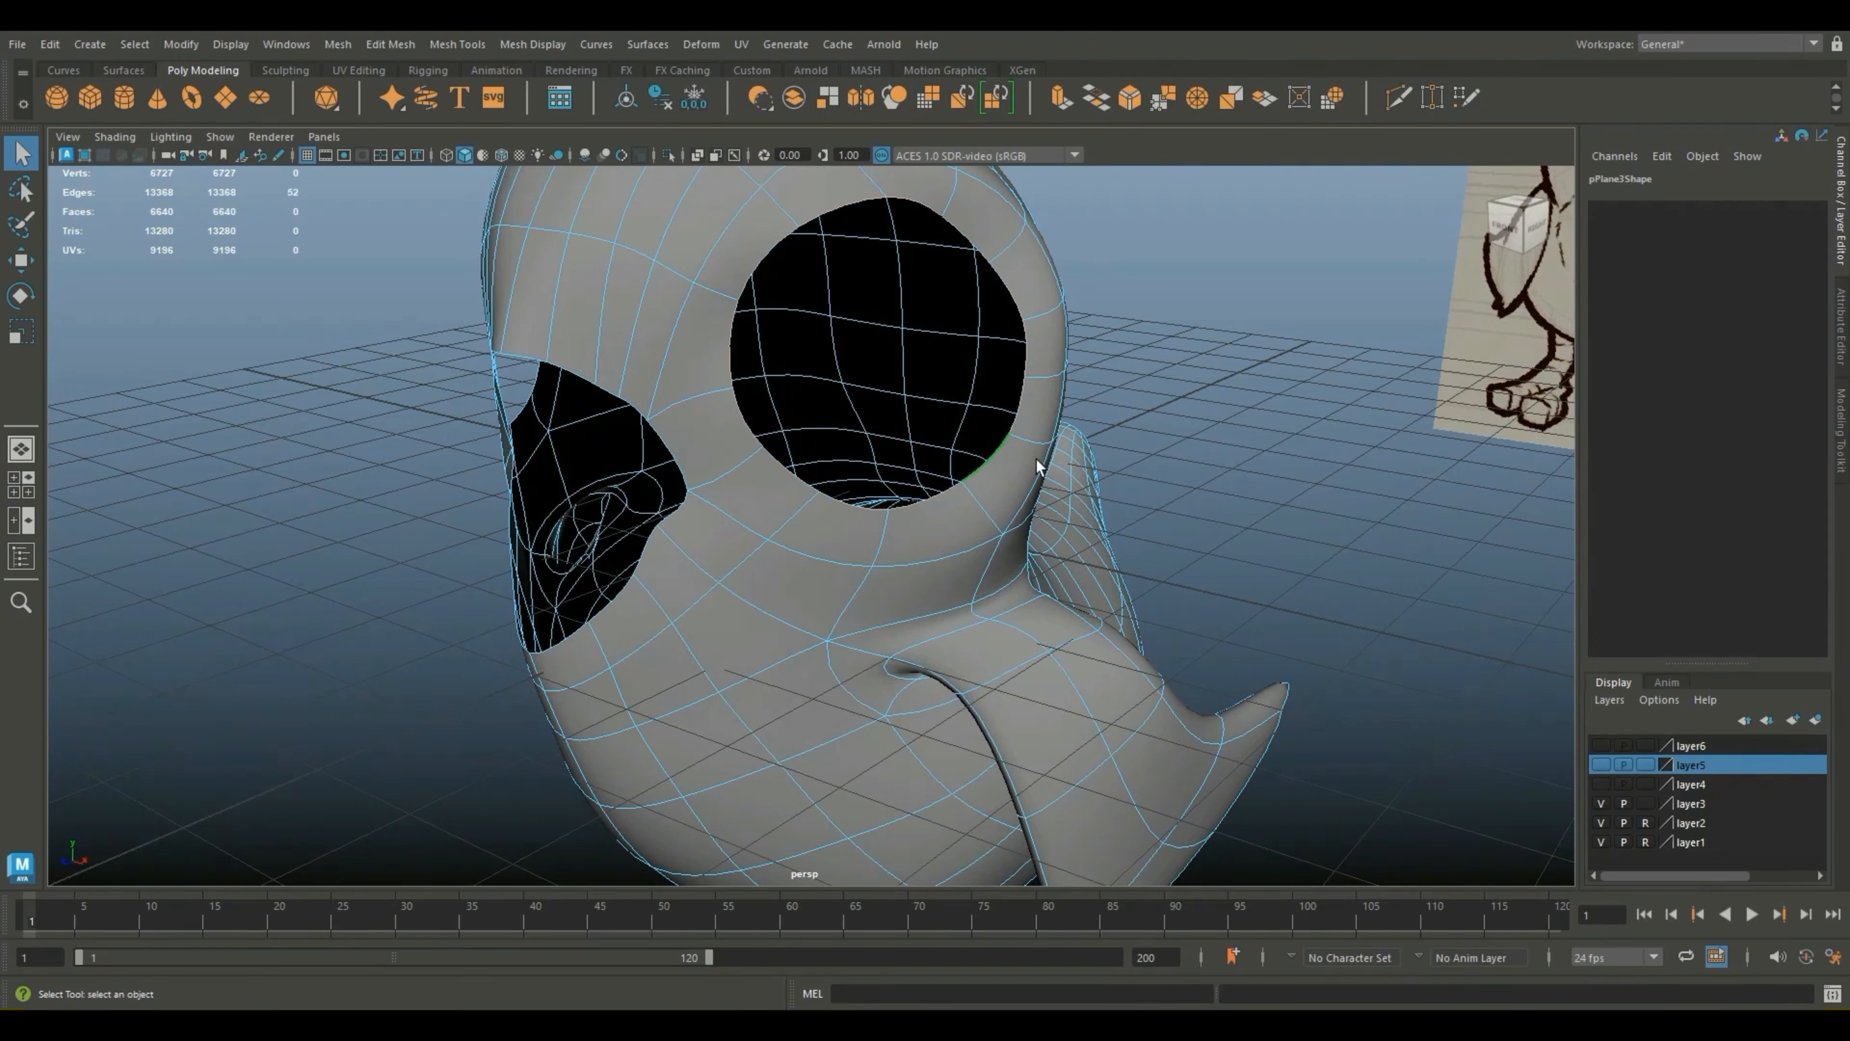
left_click_drag(1038, 467, 1370, 485, "alt")
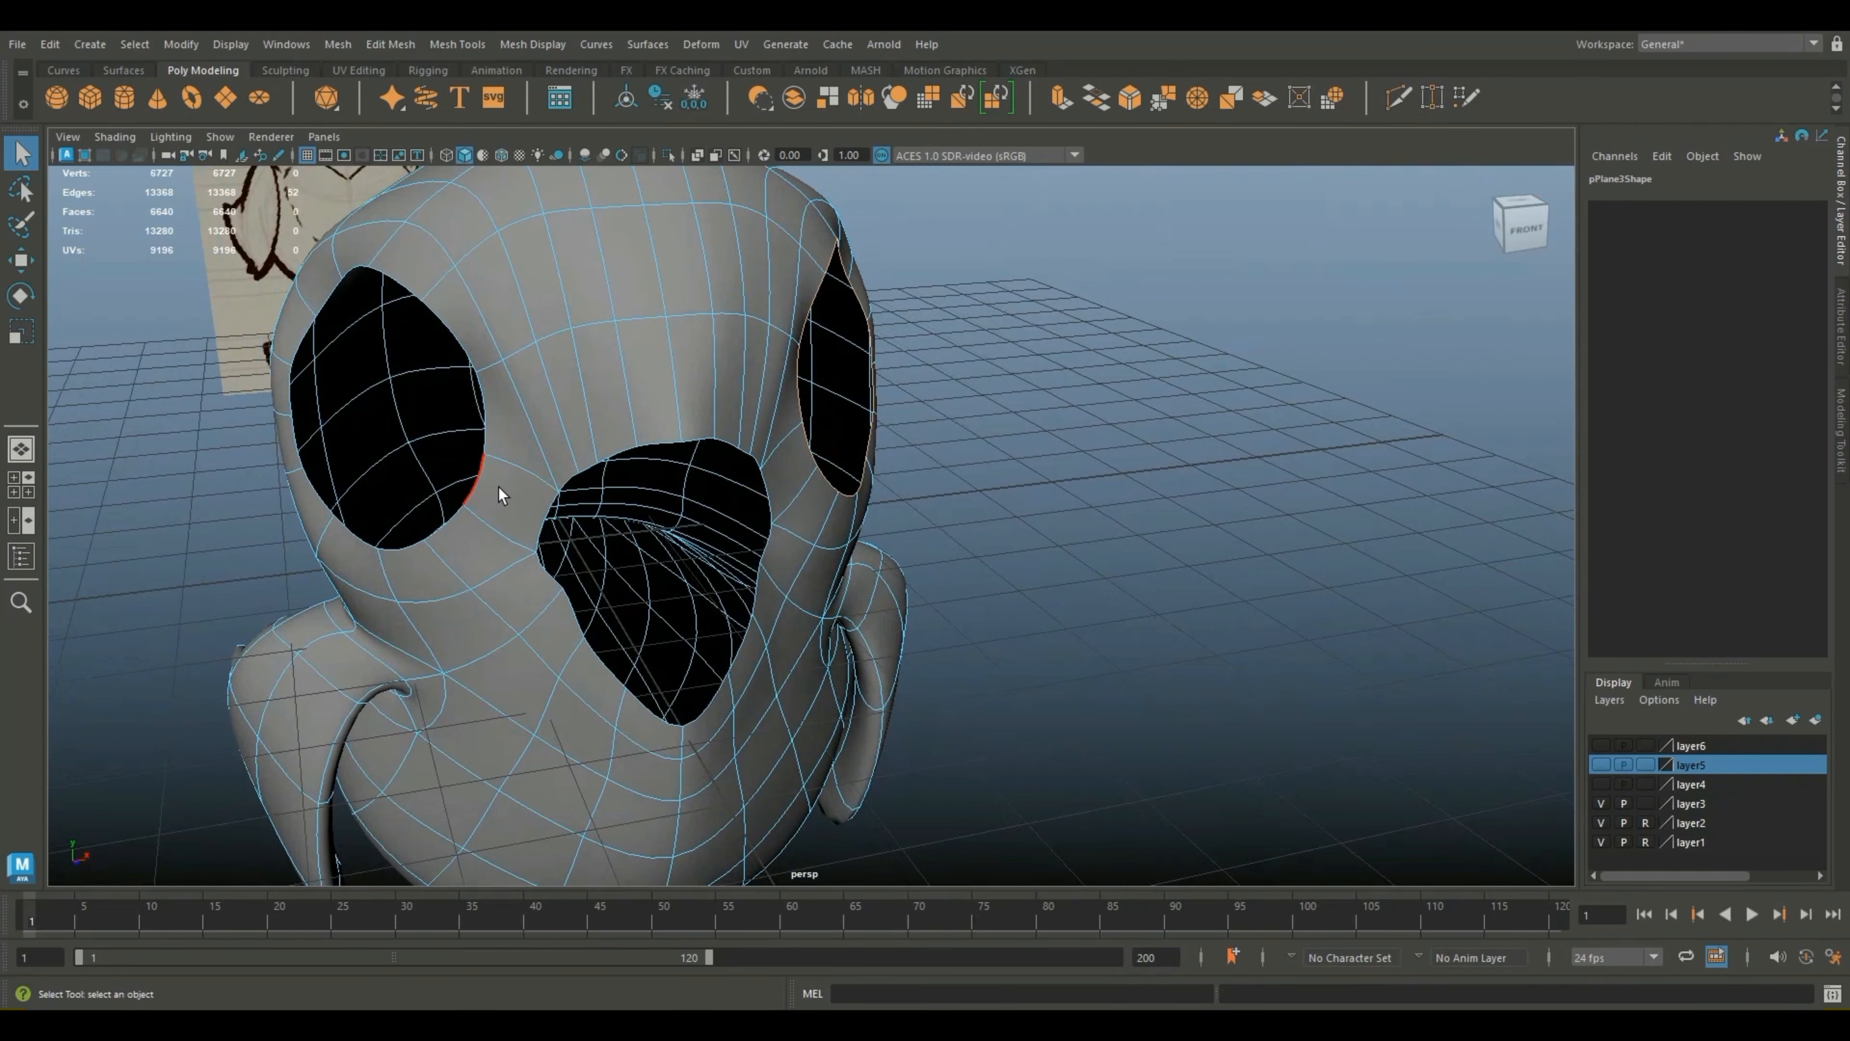
double_click(478, 483, "shift")
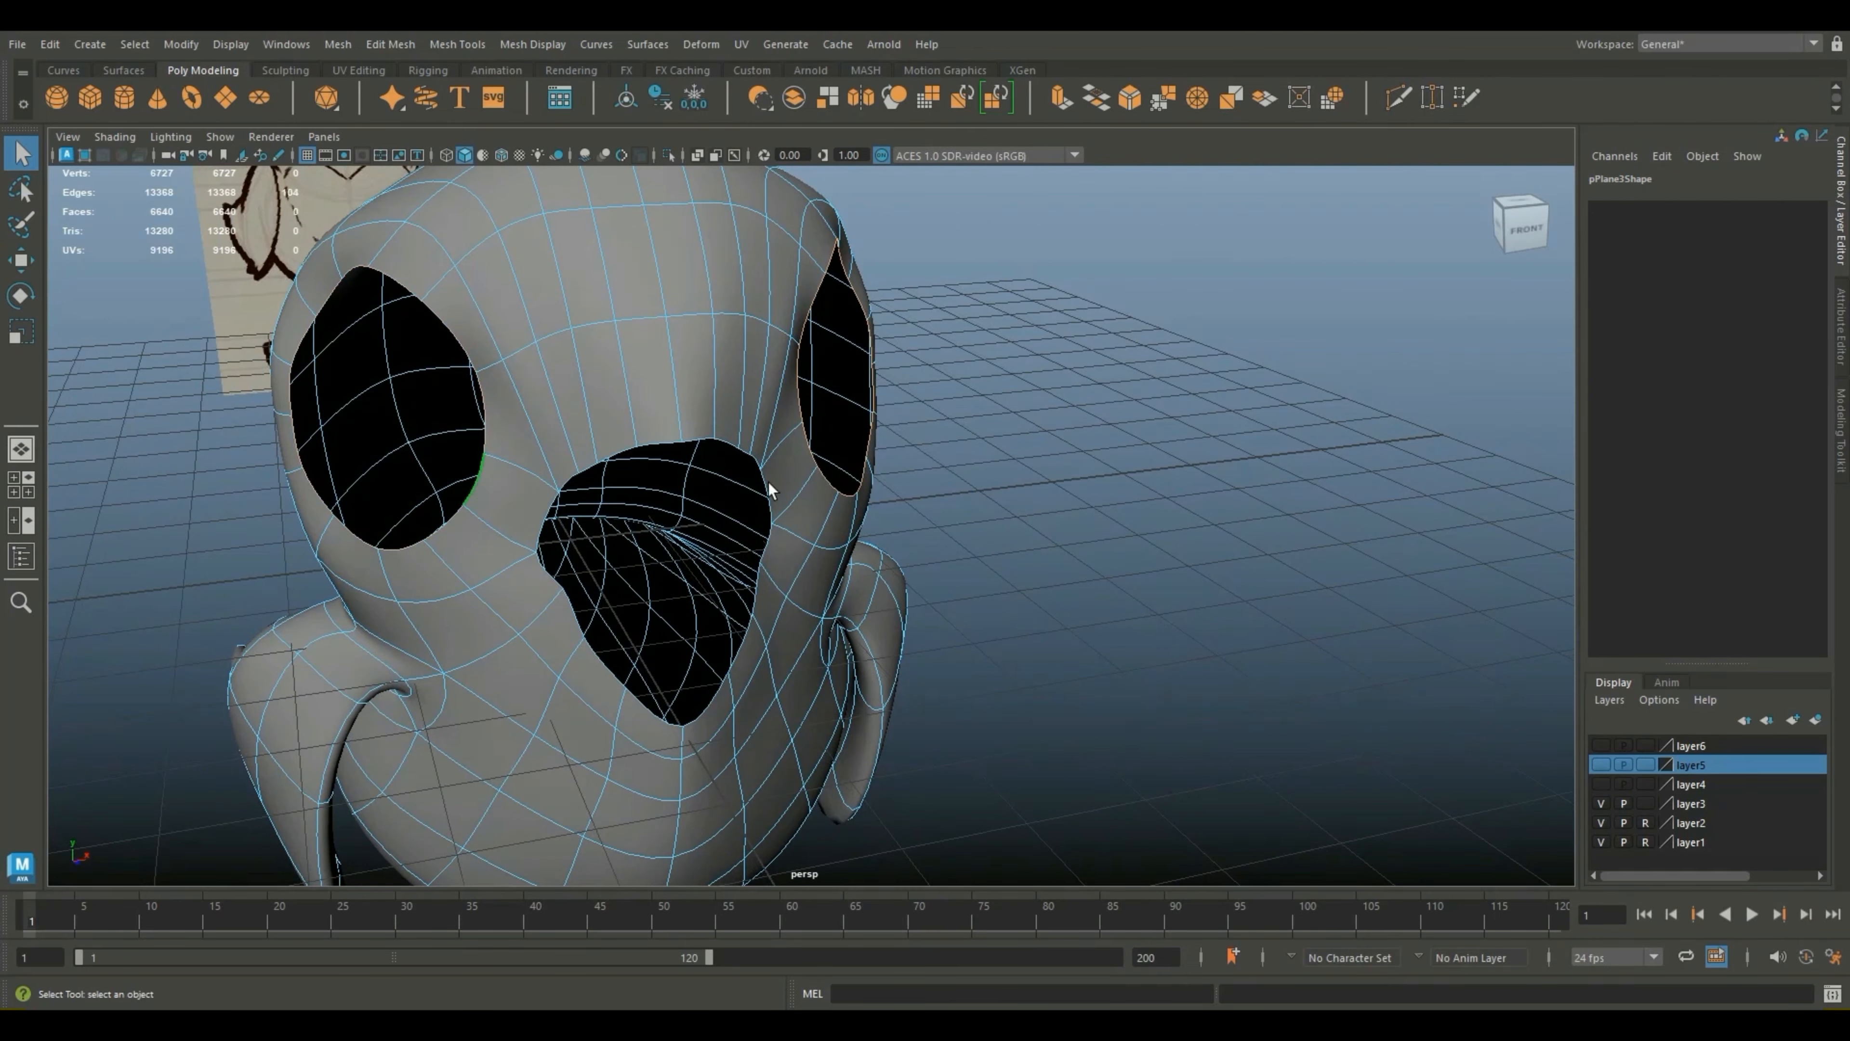
left_click(1058, 98)
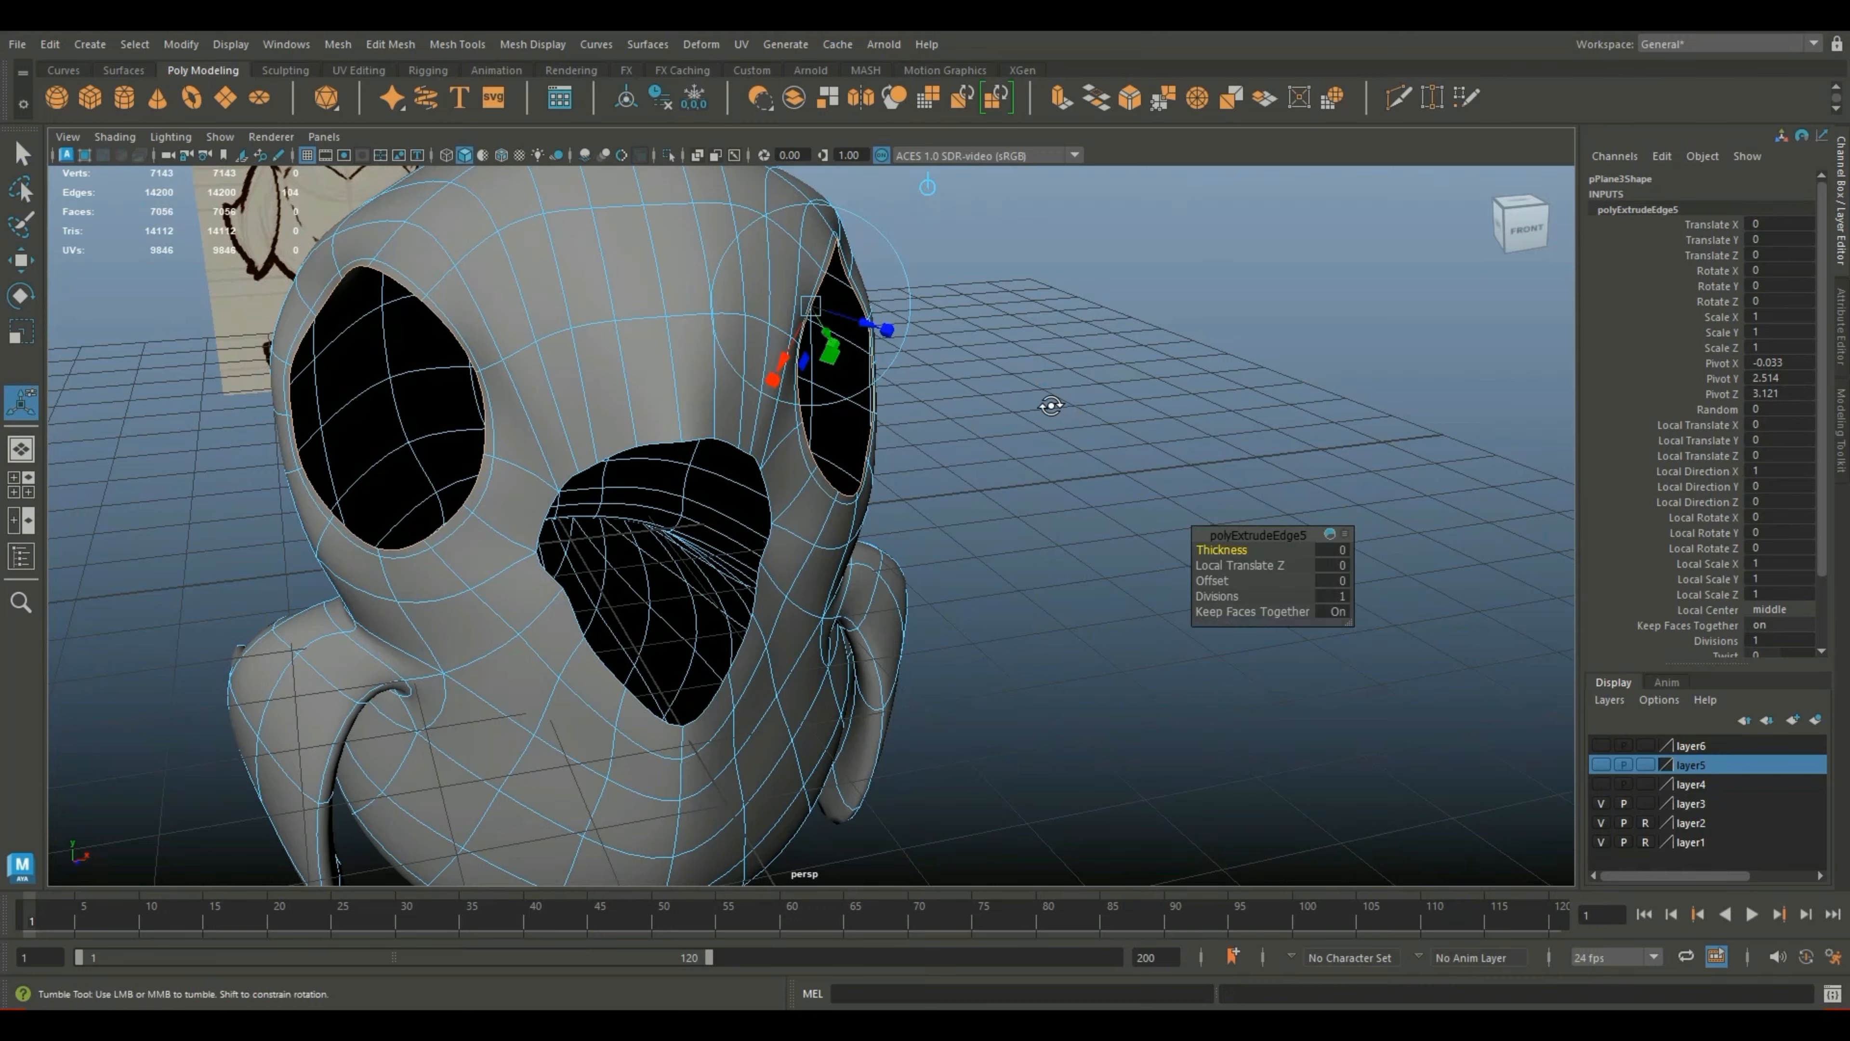
left_click_drag(1050, 405, 999, 405, "alt")
key("ctrl+e")
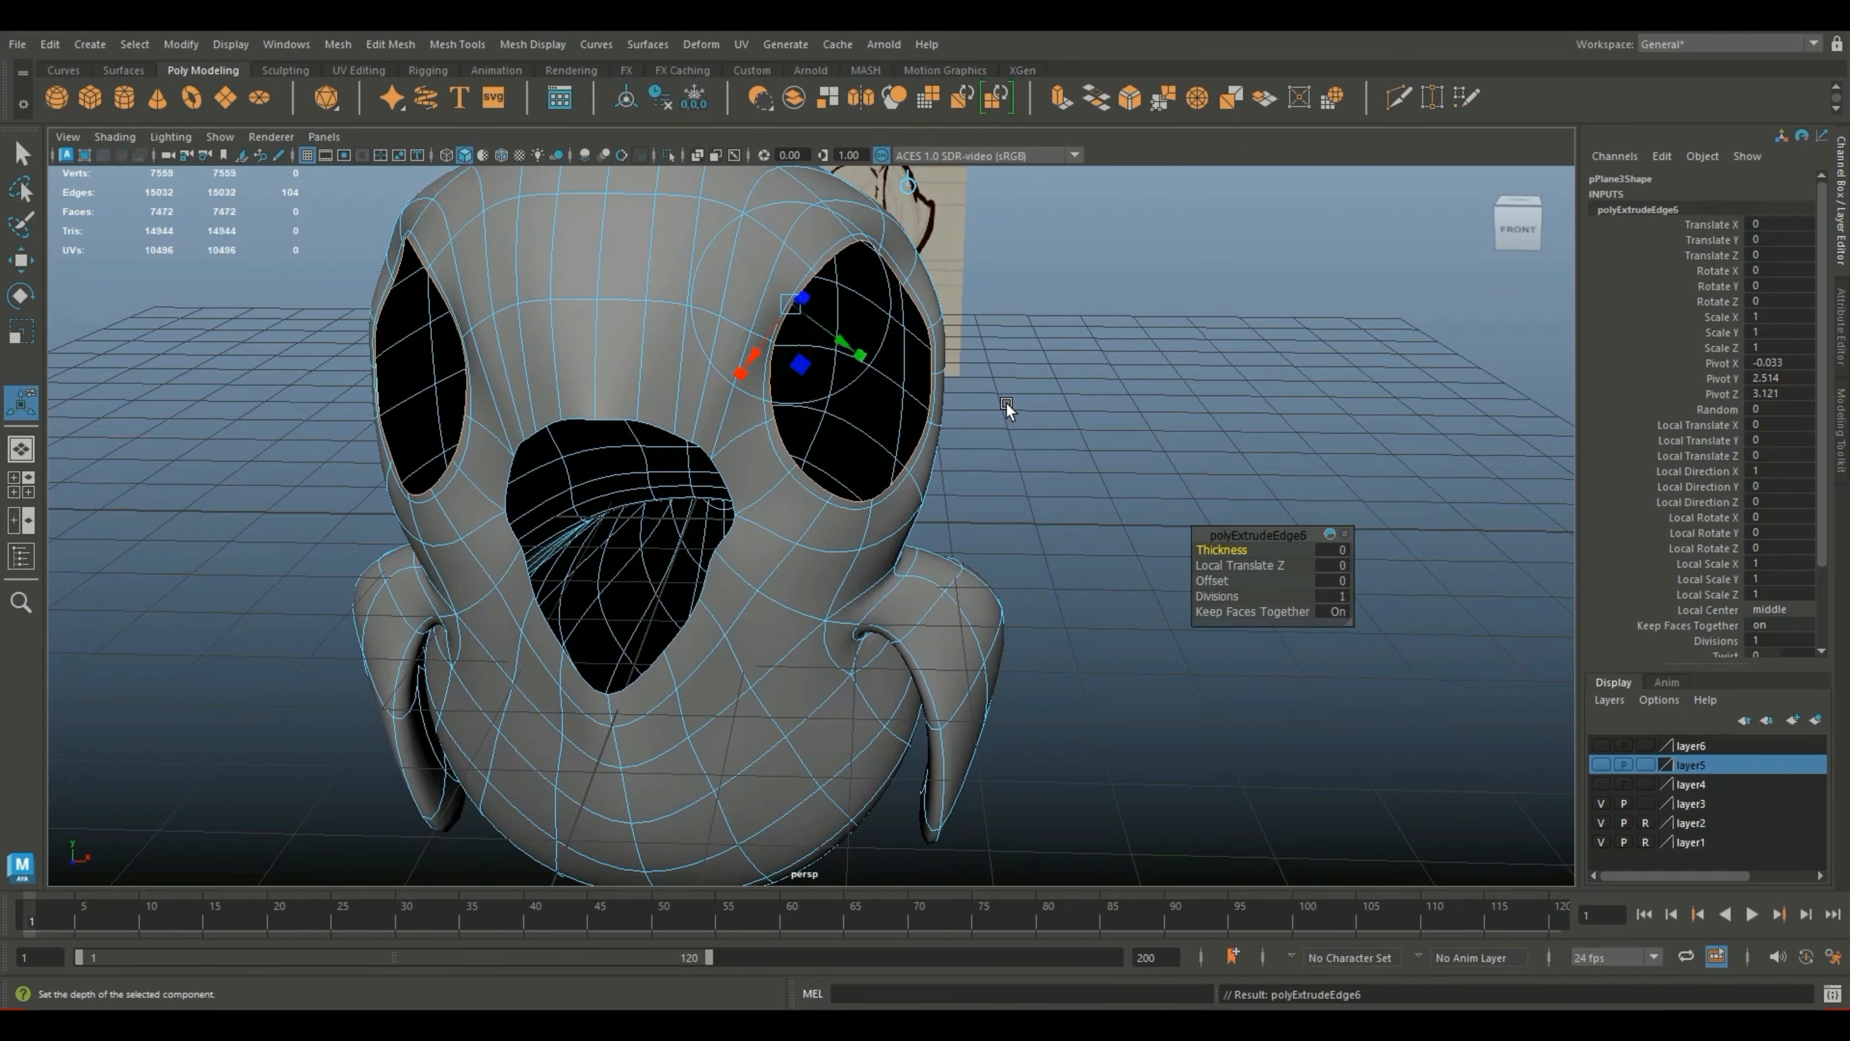
Step: Scale the extruded eye rims slightly inward across the head's width, shift them slightly back, and return the body to object mode
key("w")
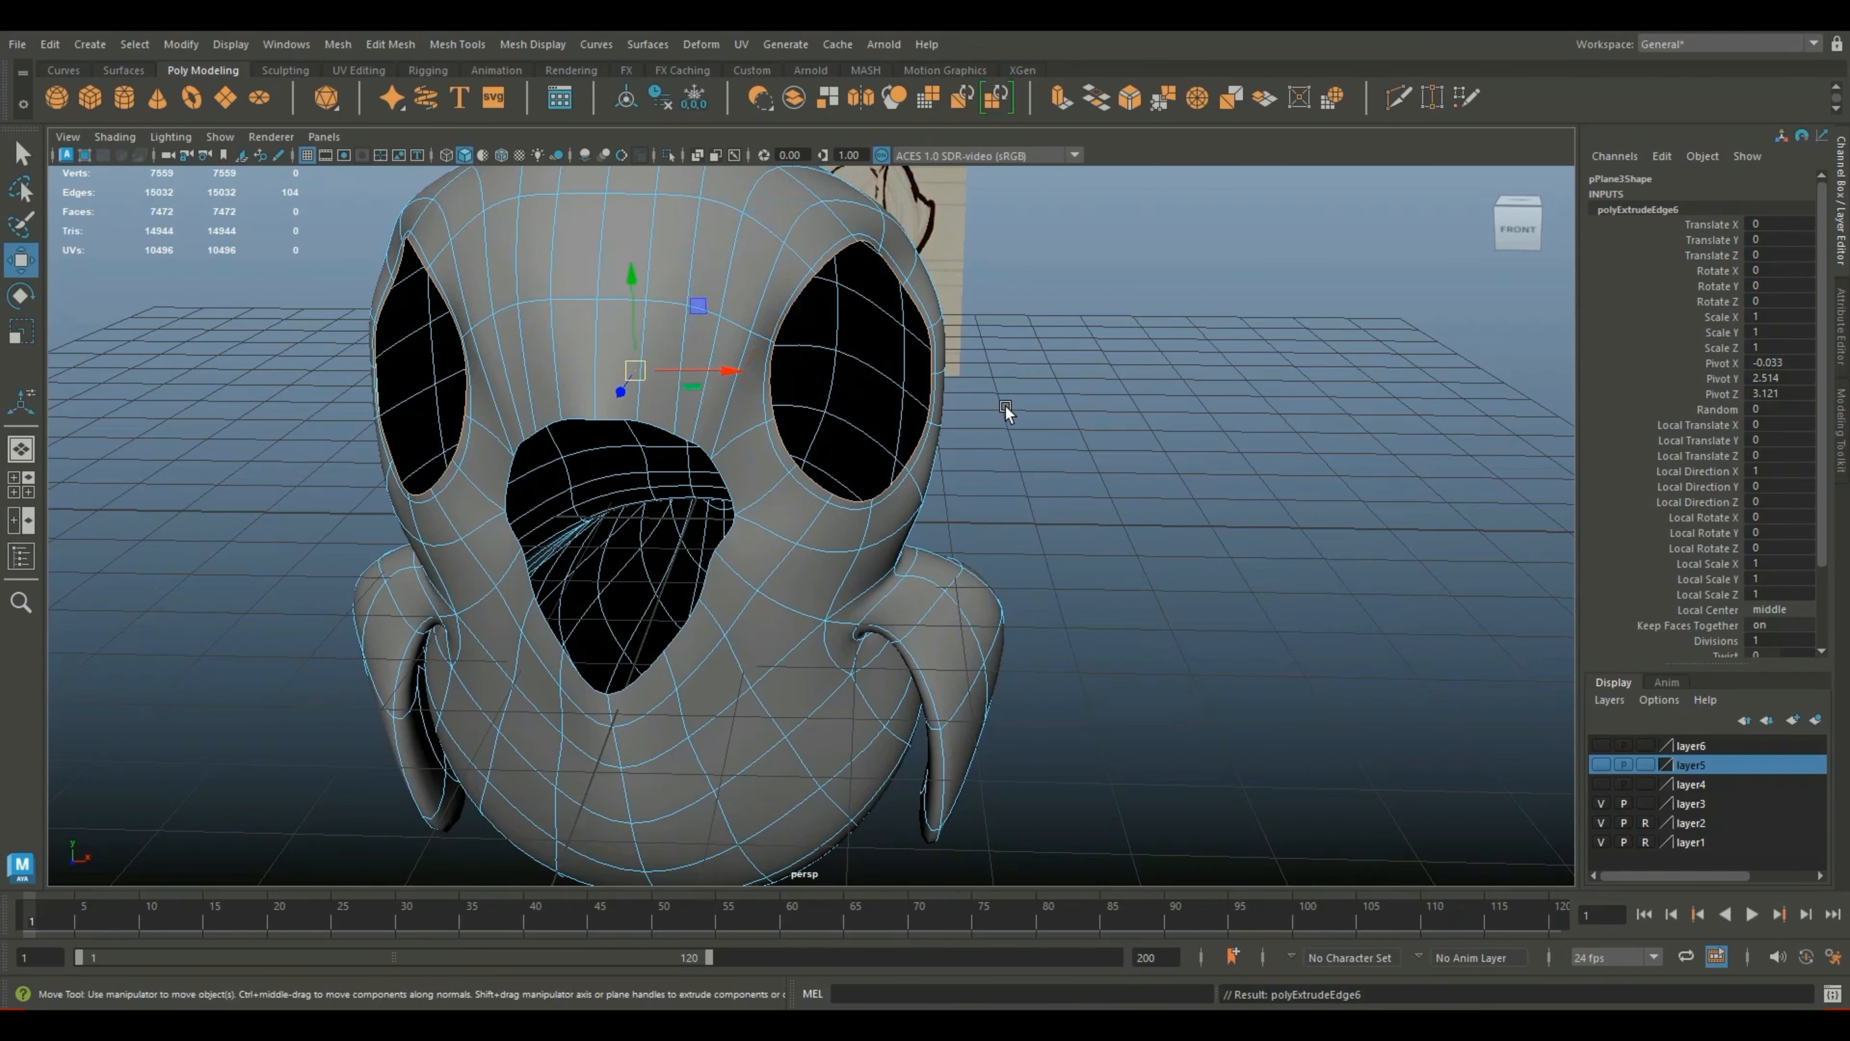
key("r")
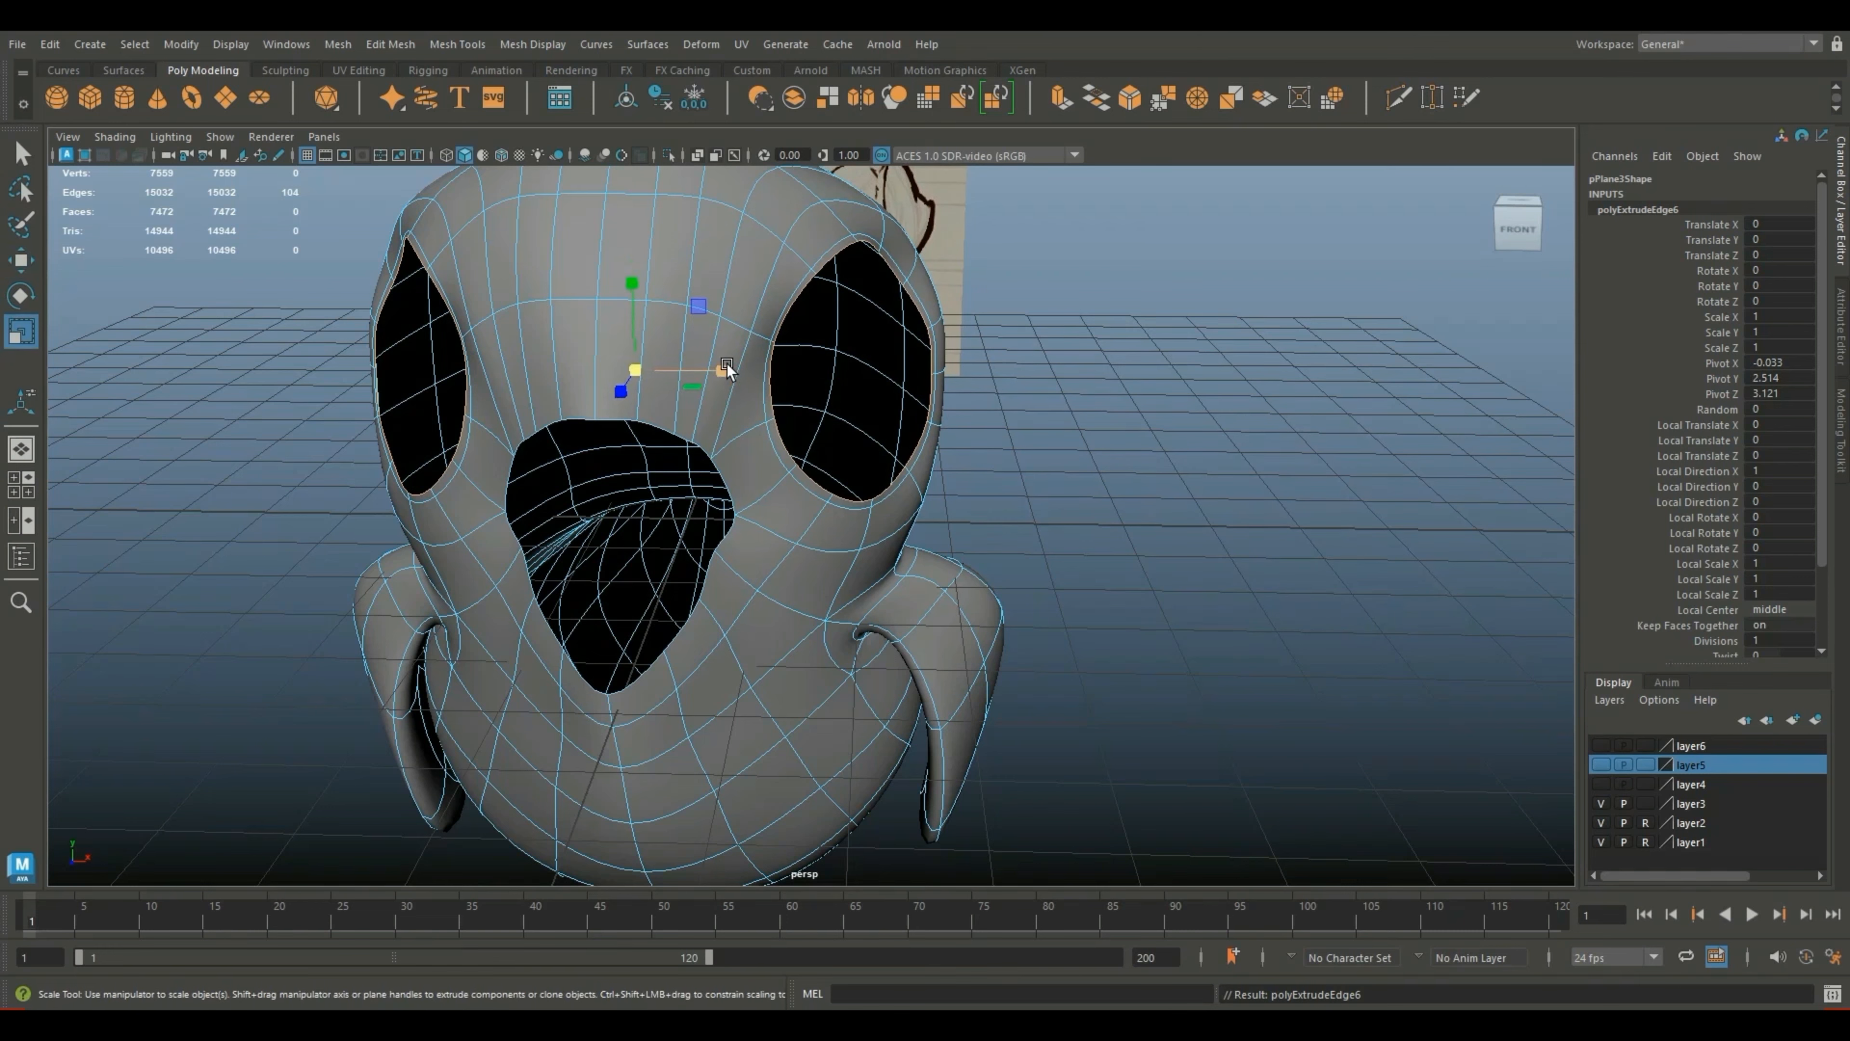
left_click_drag(731, 370, 720, 371)
key("w")
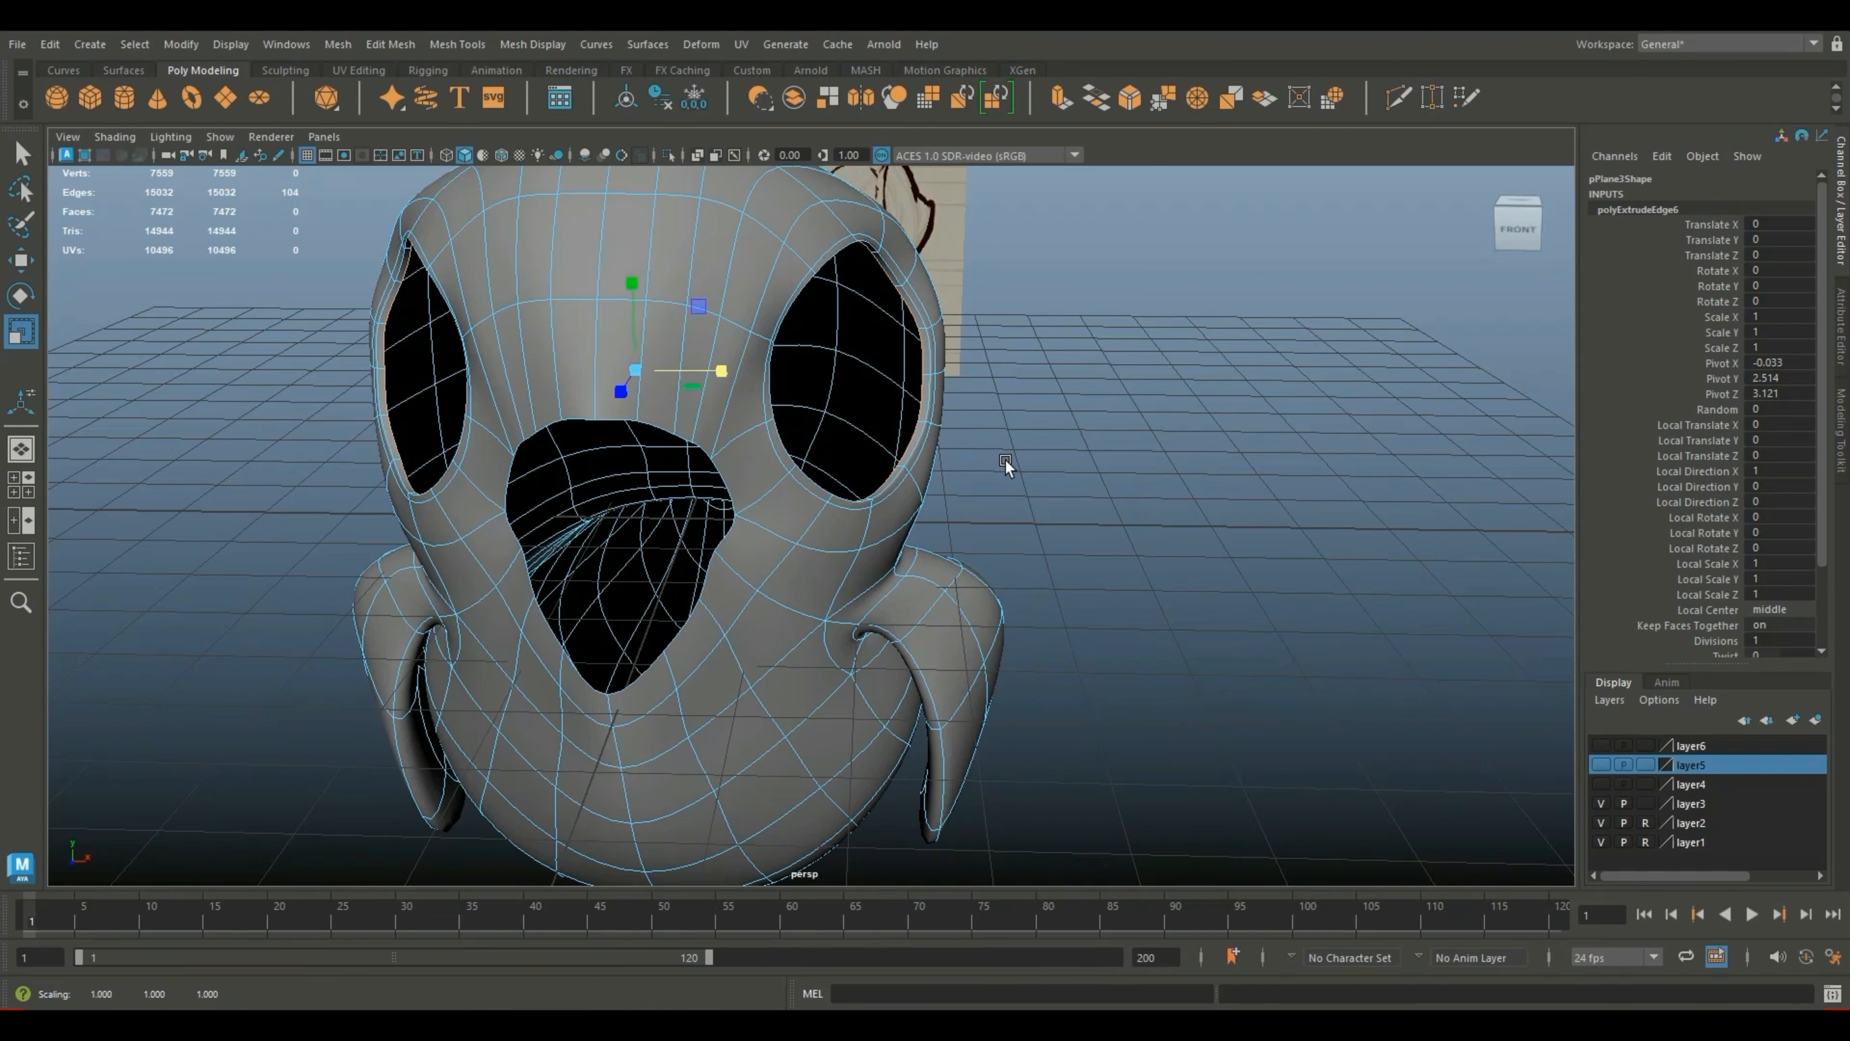
mouse_move(1008, 468)
left_mouse_down("alt")
mouse_move(992, 442)
mouse_move(874, 441)
mouse_move(896, 446)
left_mouse_up("alt")
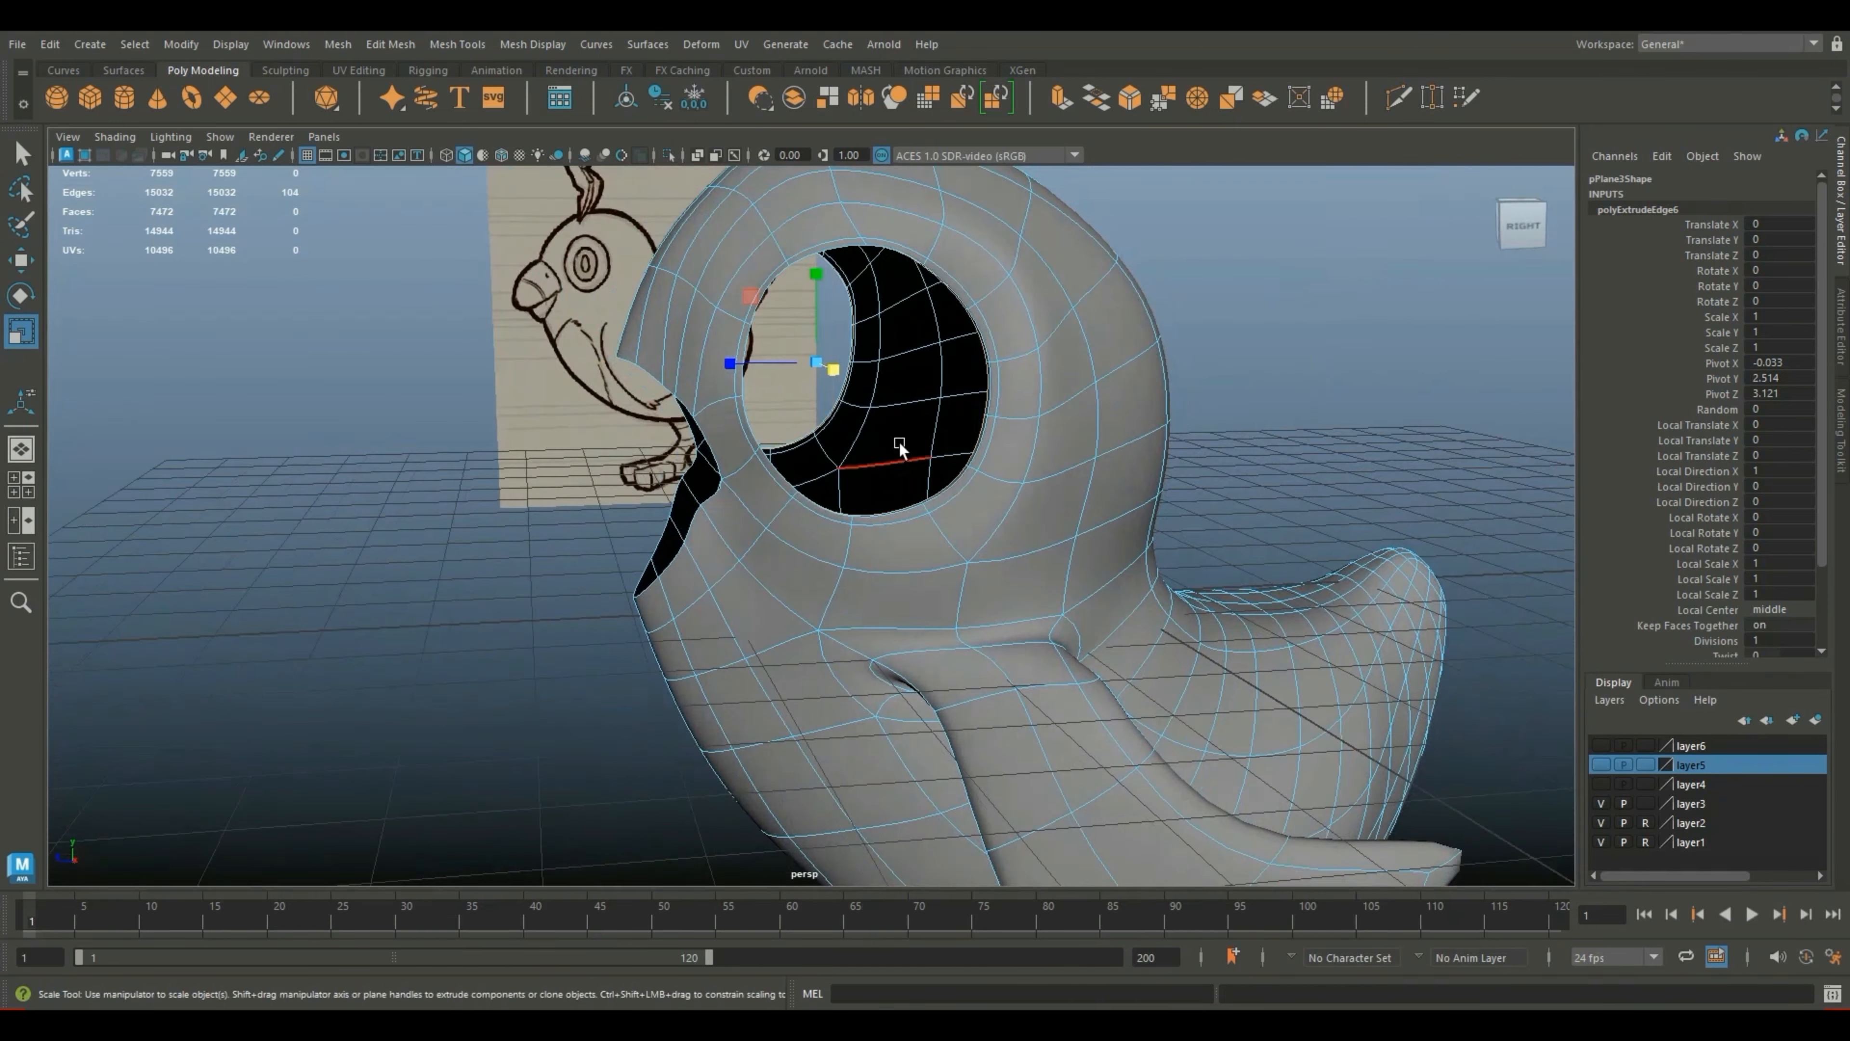
left_click_drag(828, 368, 831, 370)
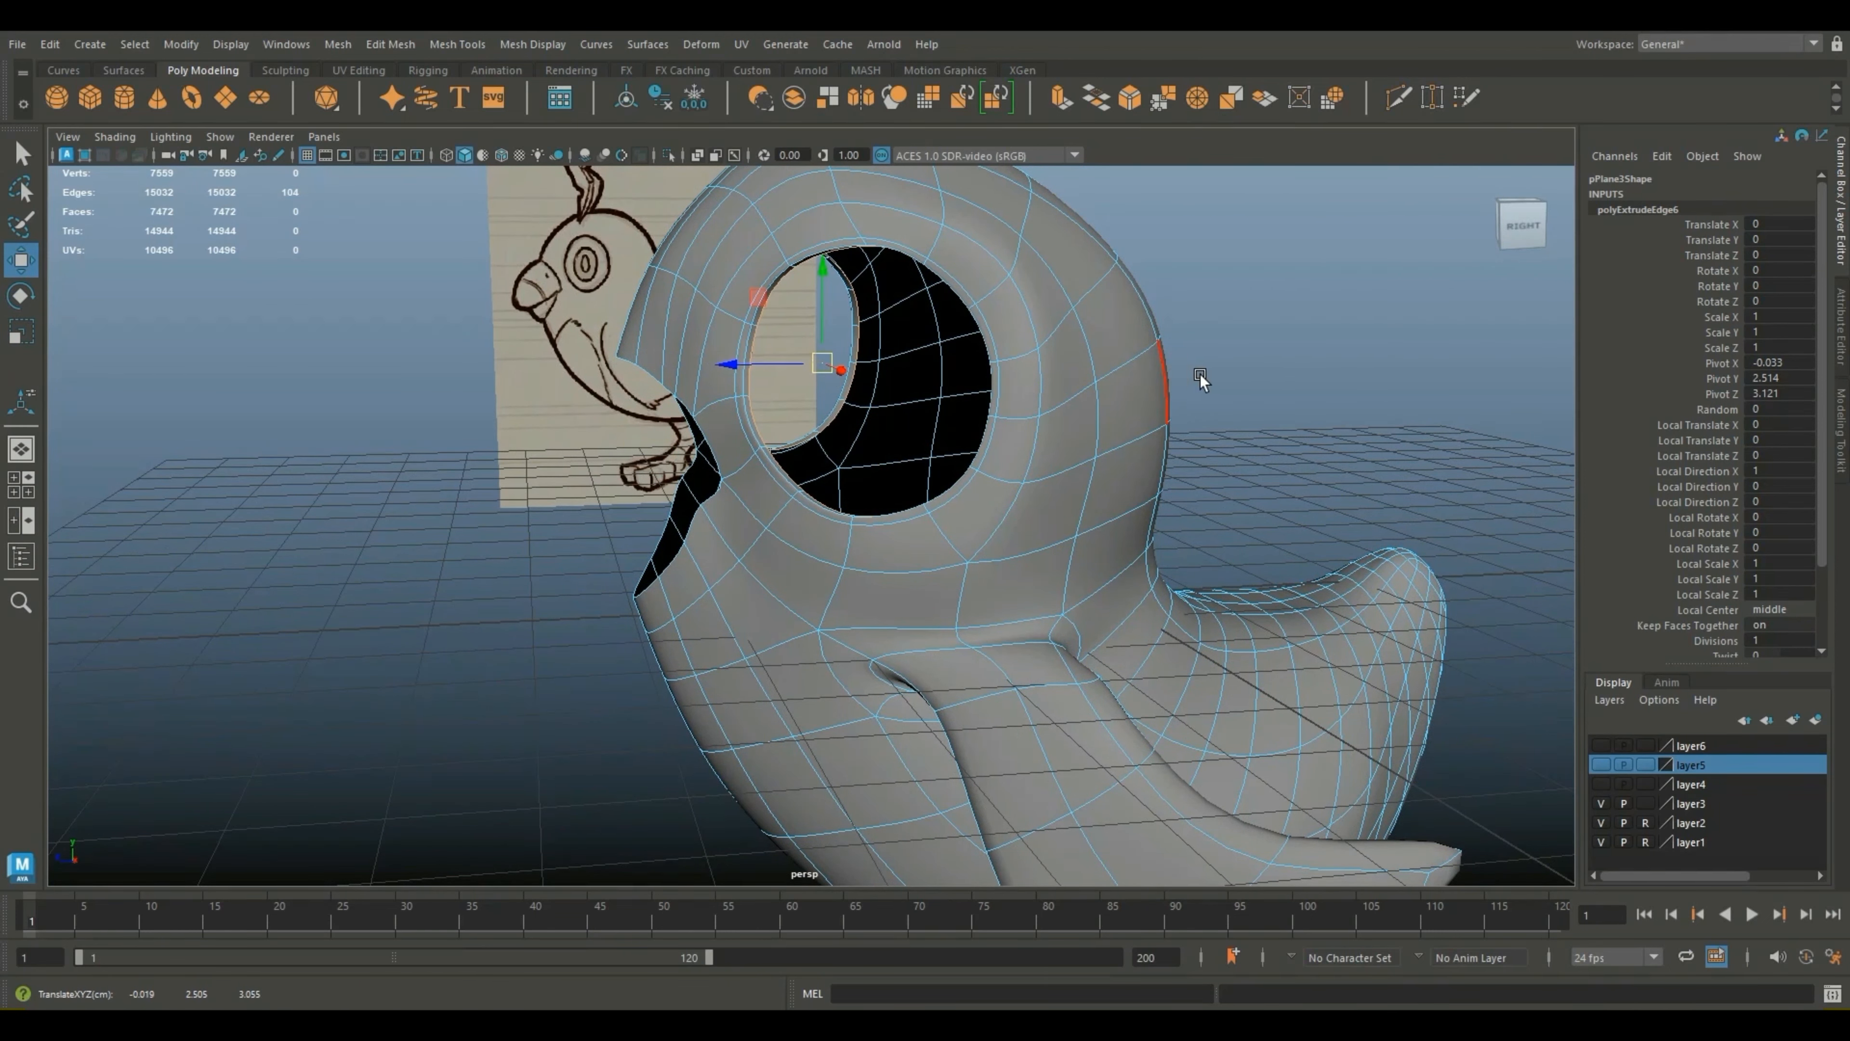
left_click(1244, 375)
left_click_drag(1244, 375, 1364, 401, "alt")
right_click_drag(743, 400, 789, 373)
left_click(1086, 413)
left_click_drag(1086, 414, 1144, 473, "alt")
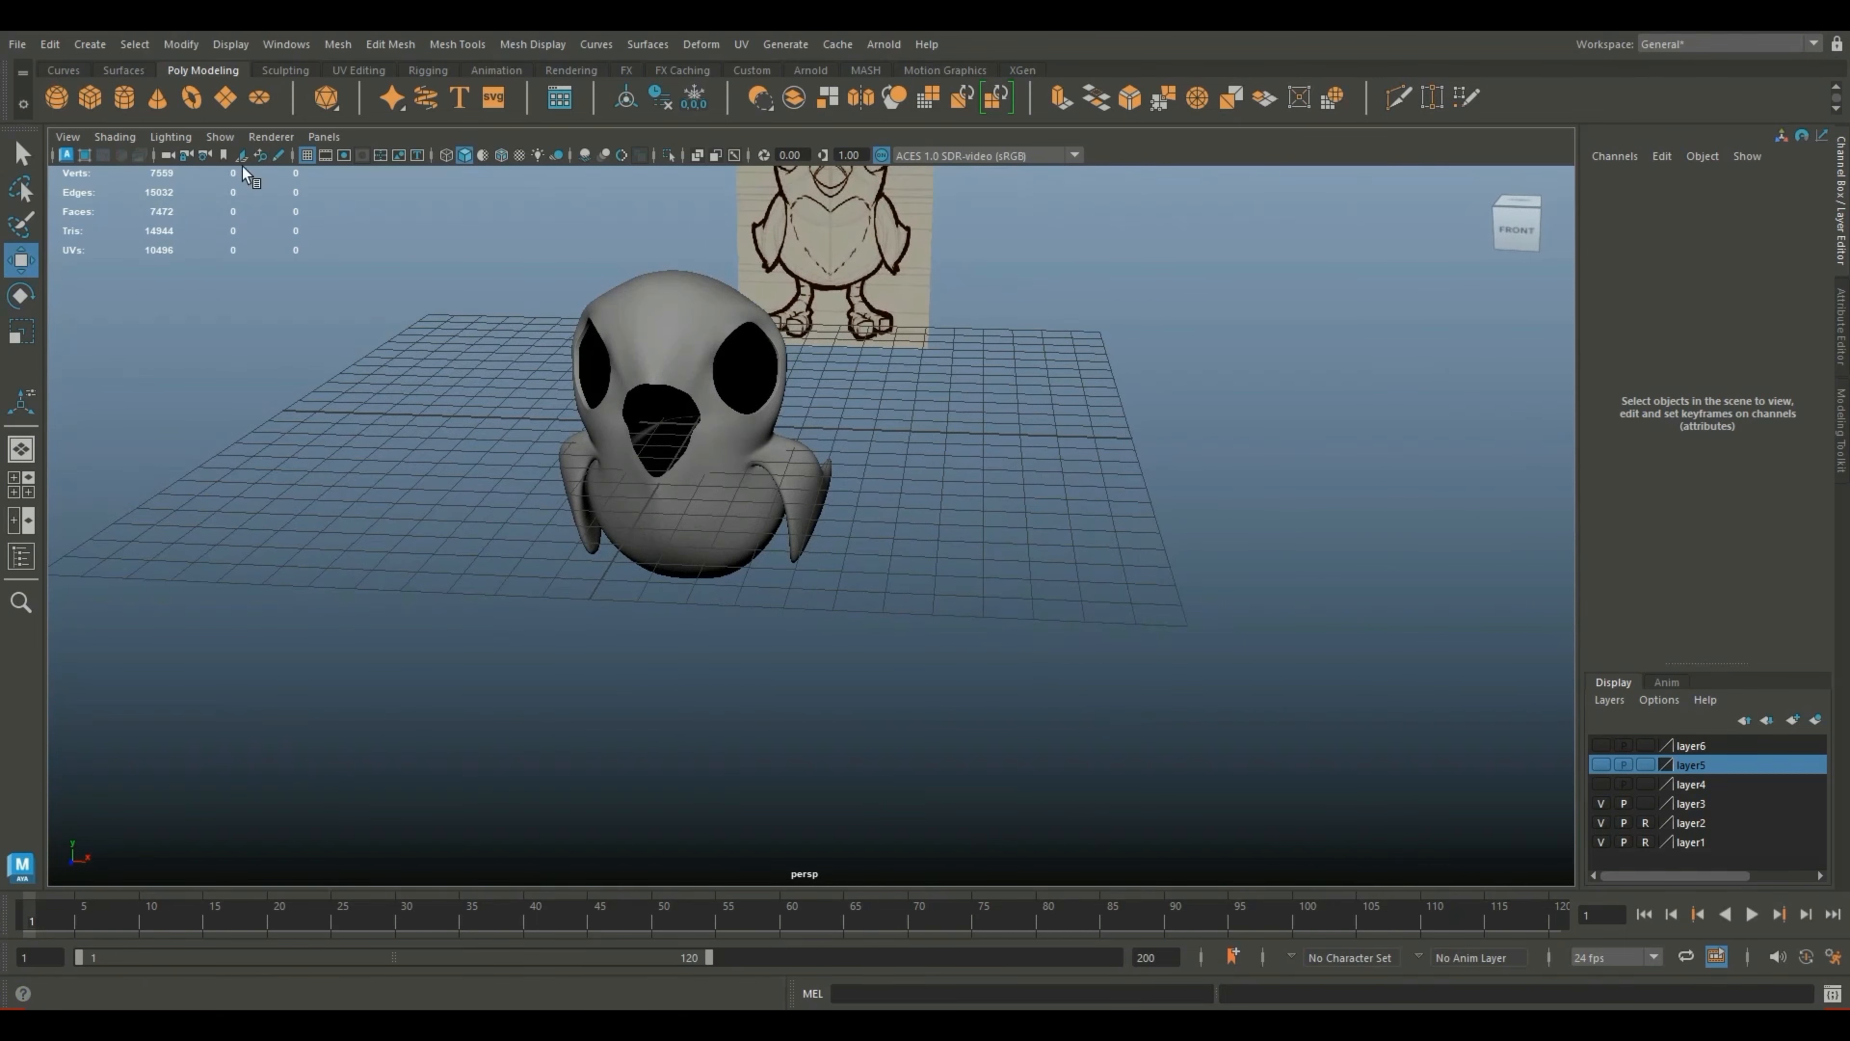
Step: Export the selected bird body to the Desktop as an OBJ file named p1
left_click(670, 317)
left_click(17, 44)
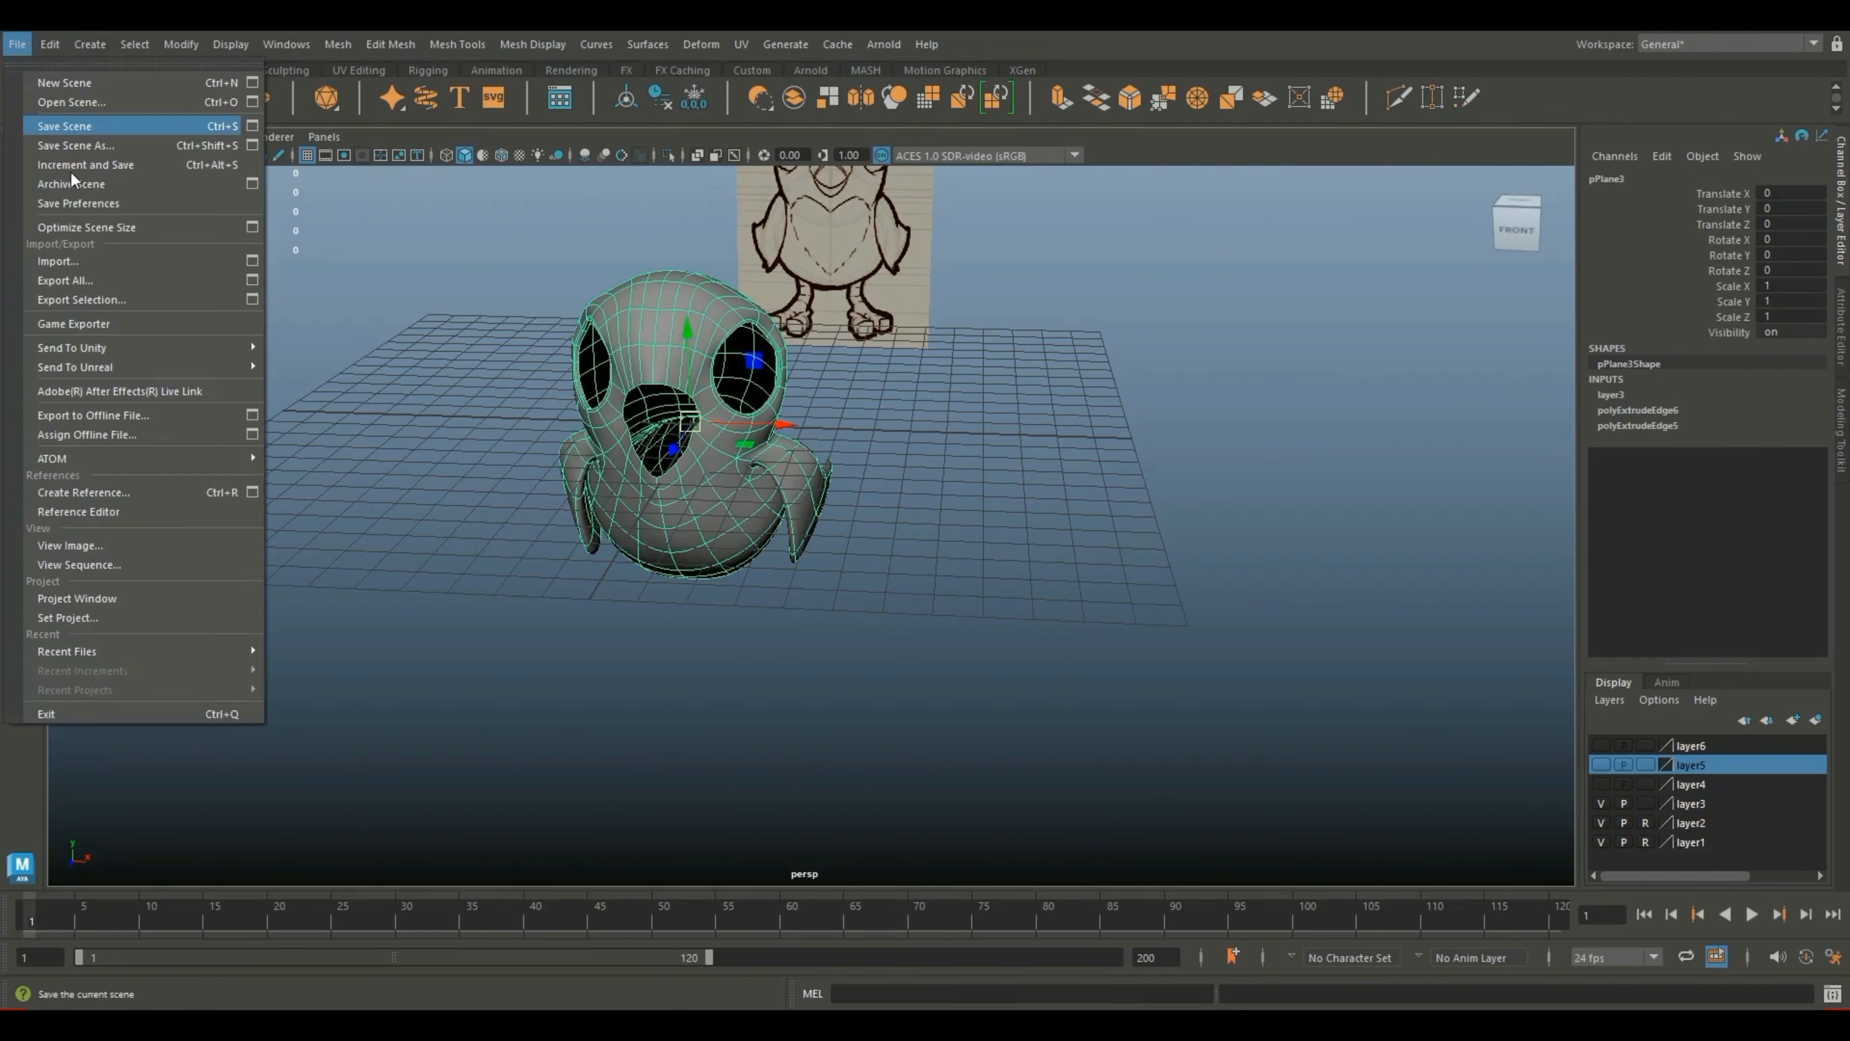
left_click(120, 298)
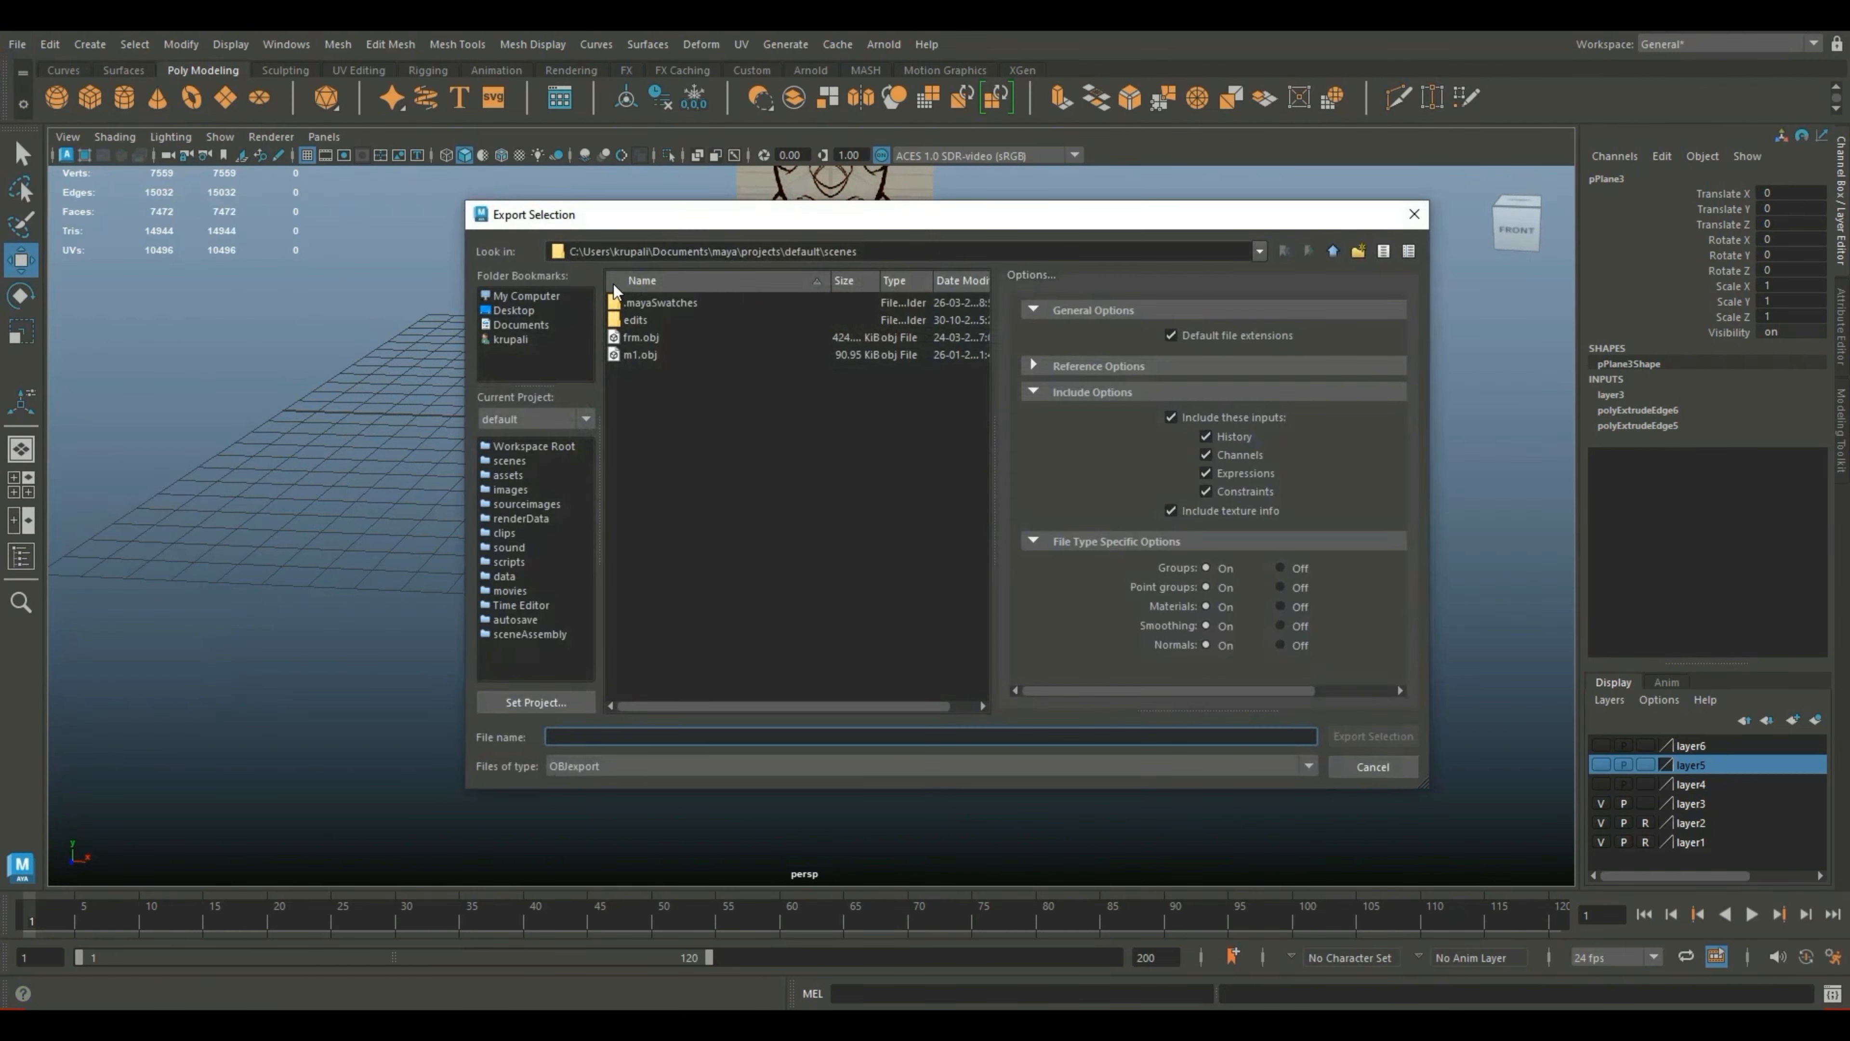
left_click(513, 311)
left_click(587, 737)
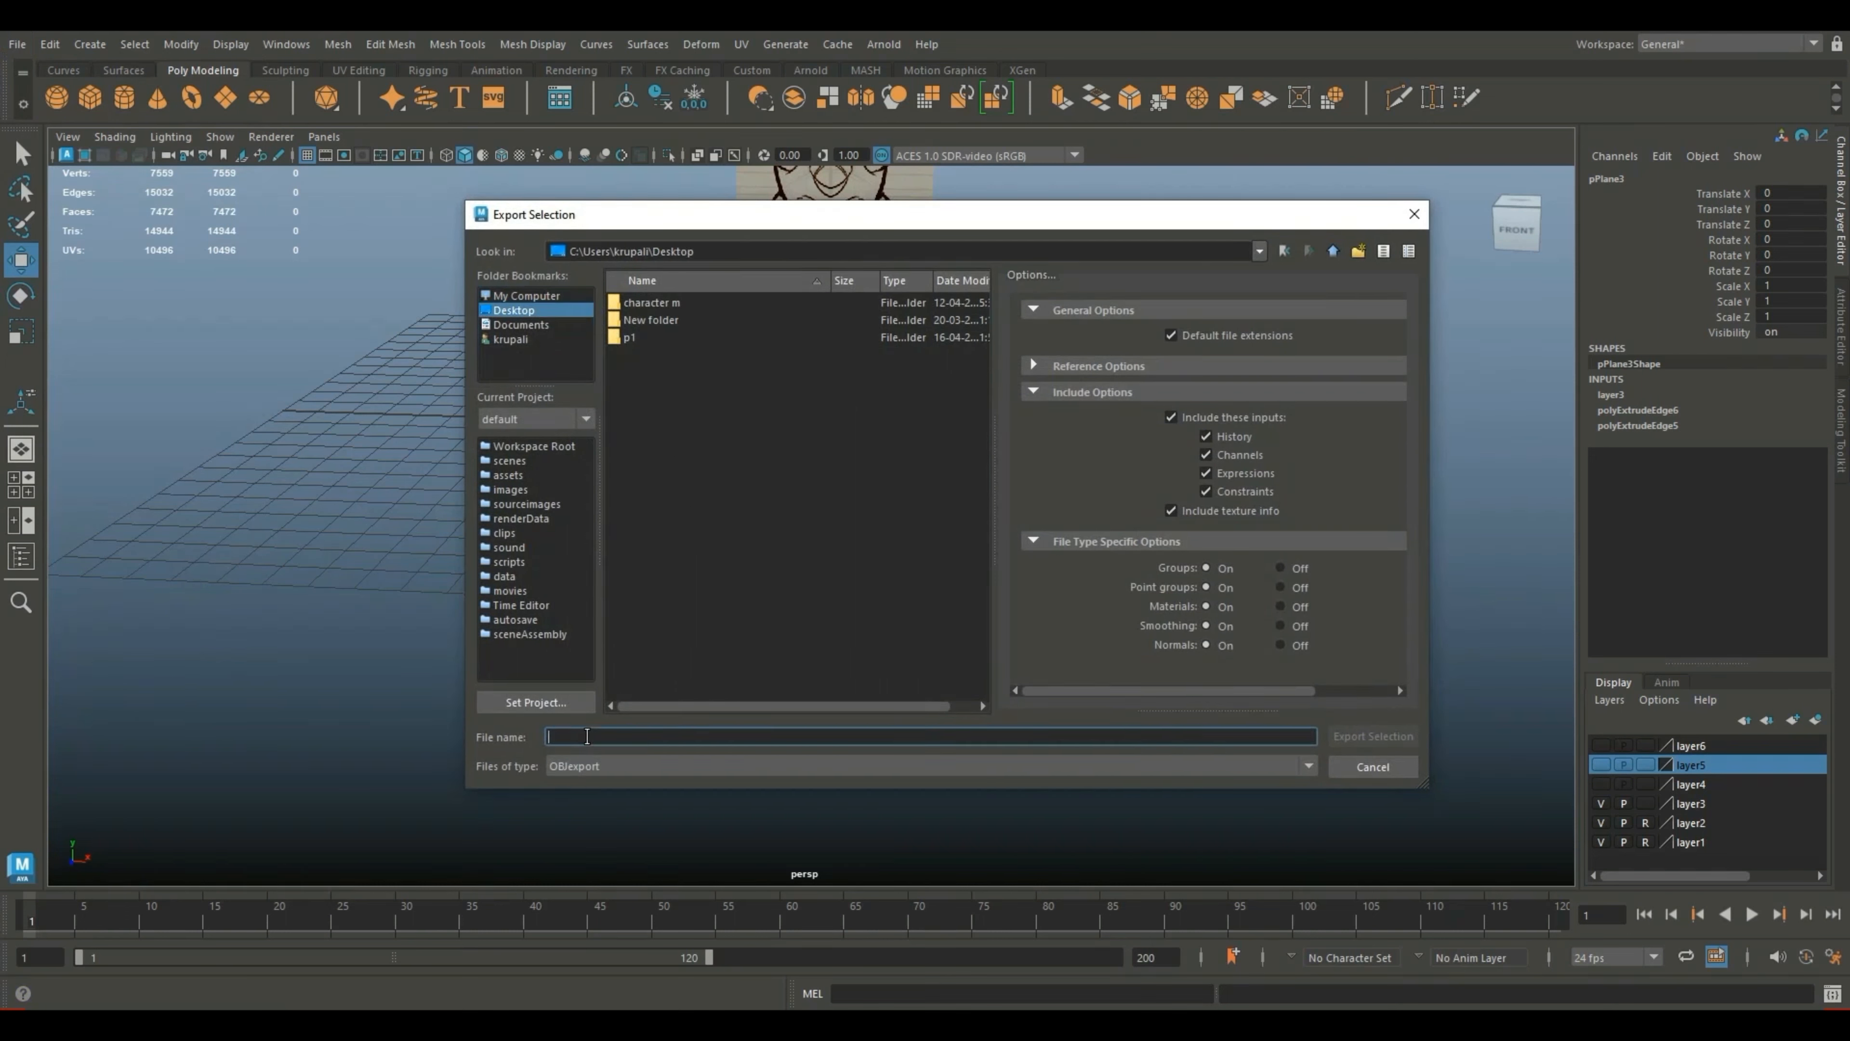
type("p1")
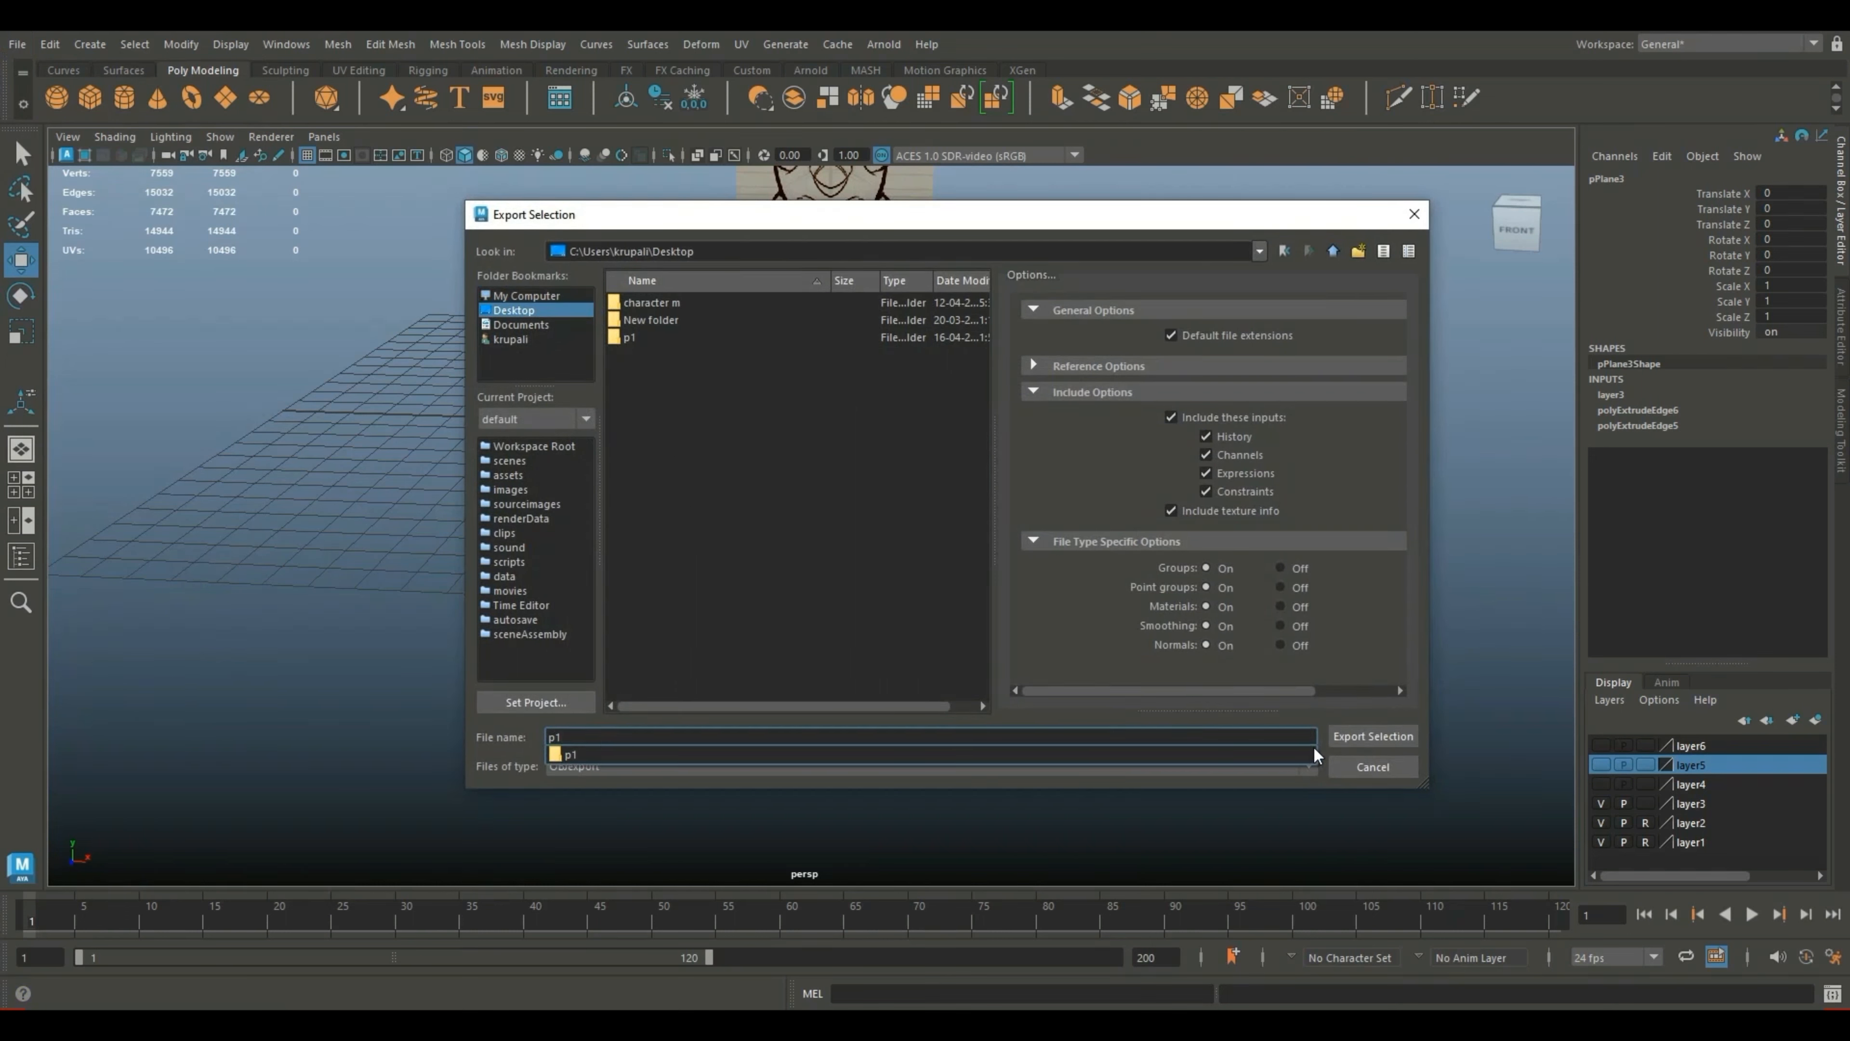
left_click(695, 618)
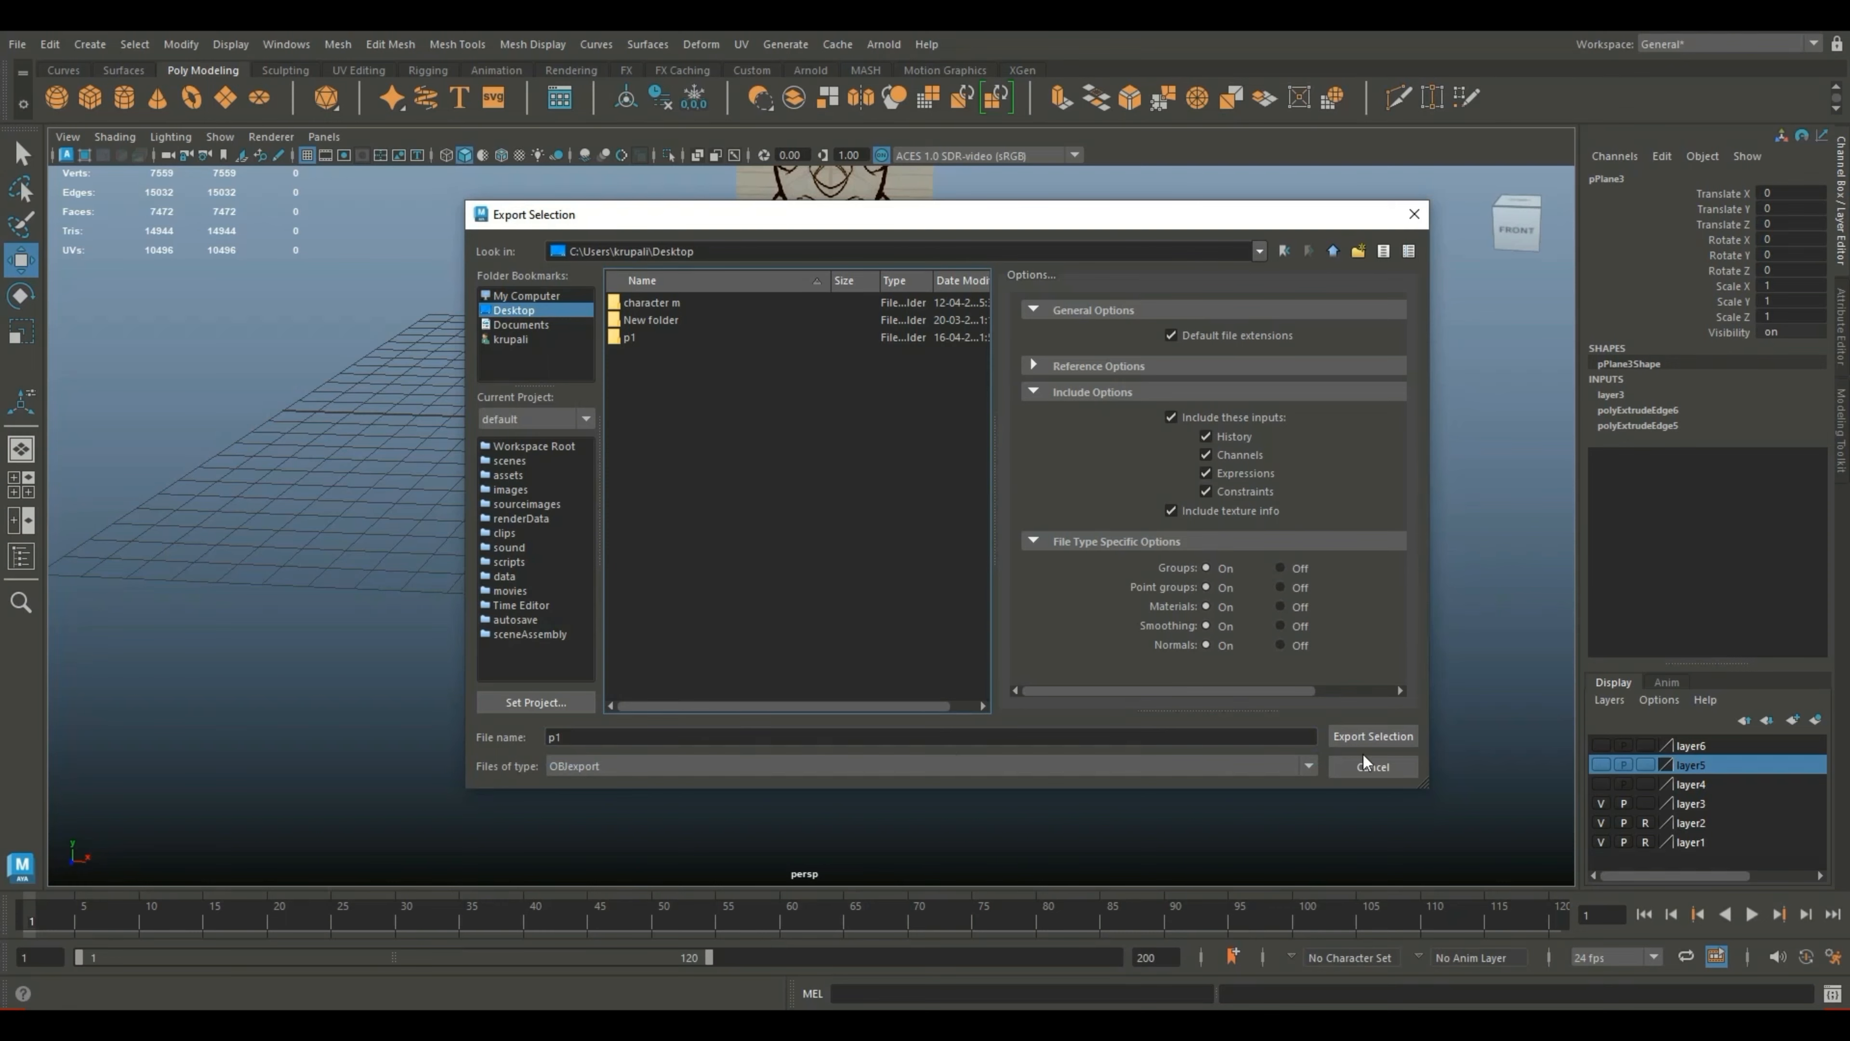
left_click(1369, 736)
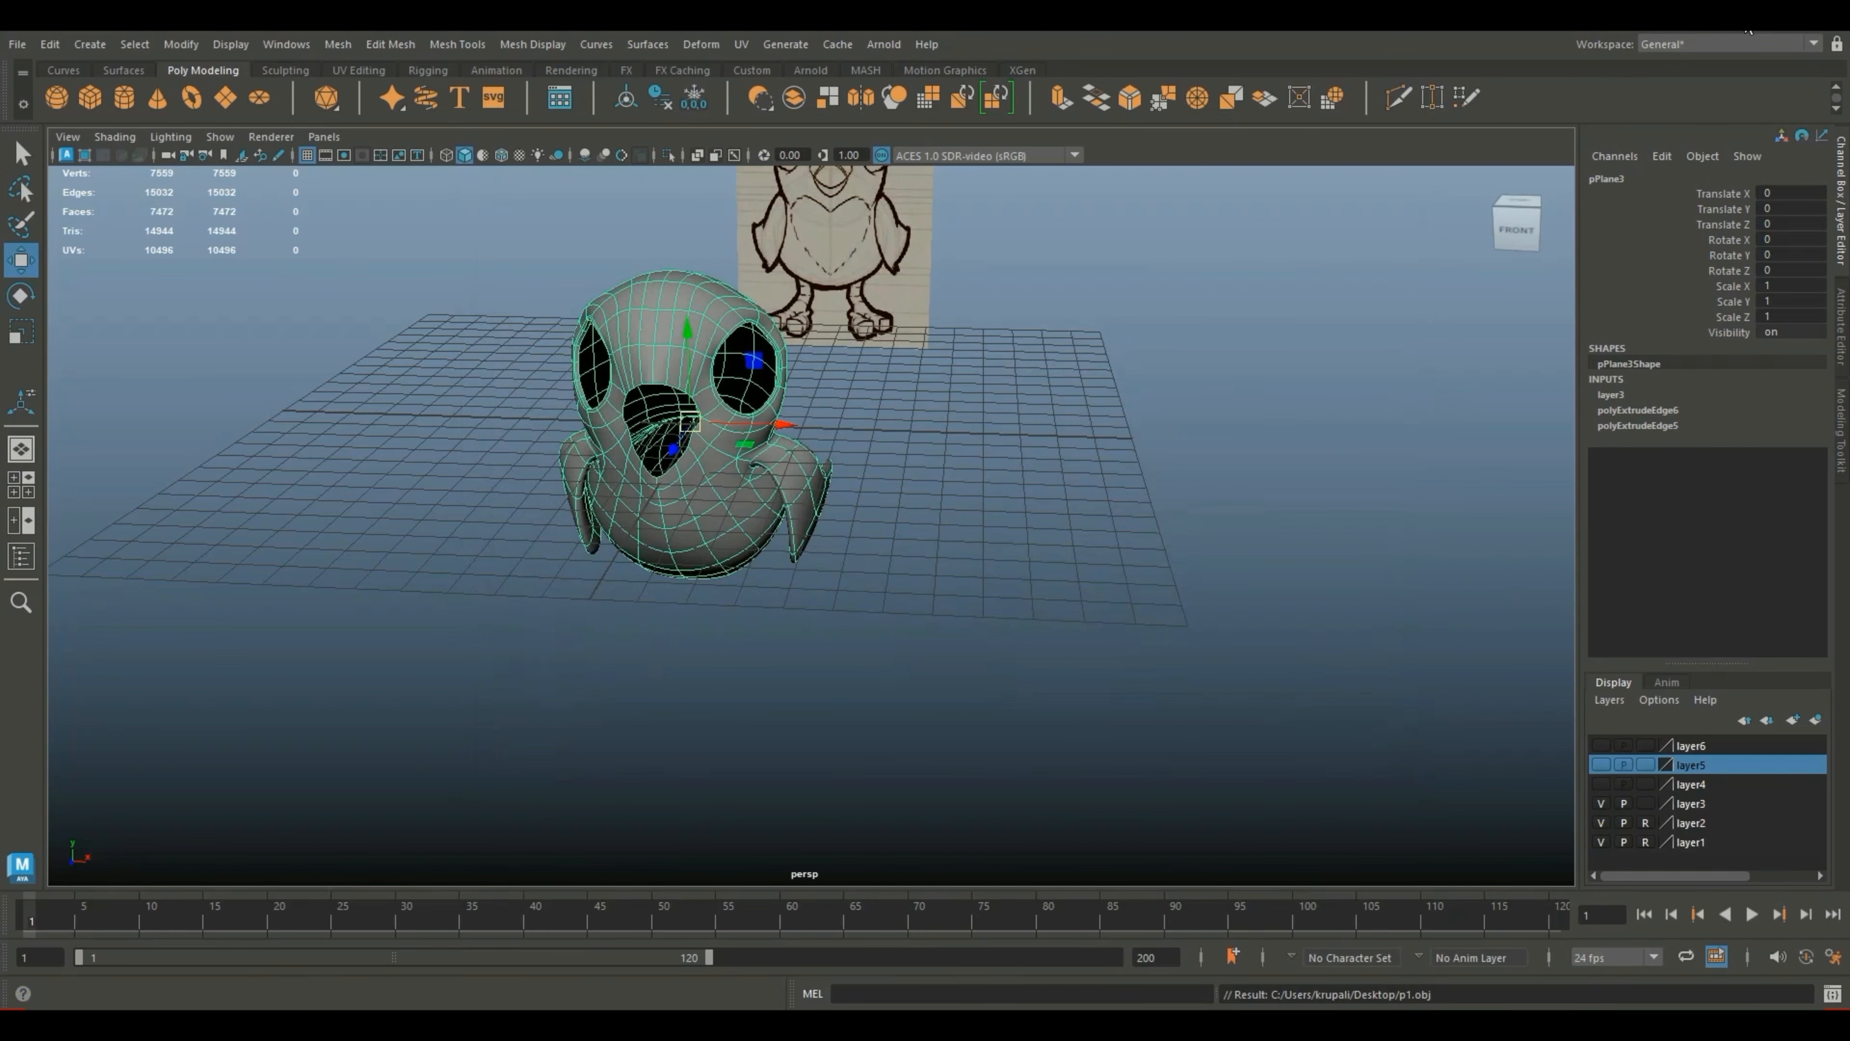
Step: Switch to ZBrush, import the p1 mesh from the Desktop, place it on the canvas and turn on edit mode
left_click(1742, 15)
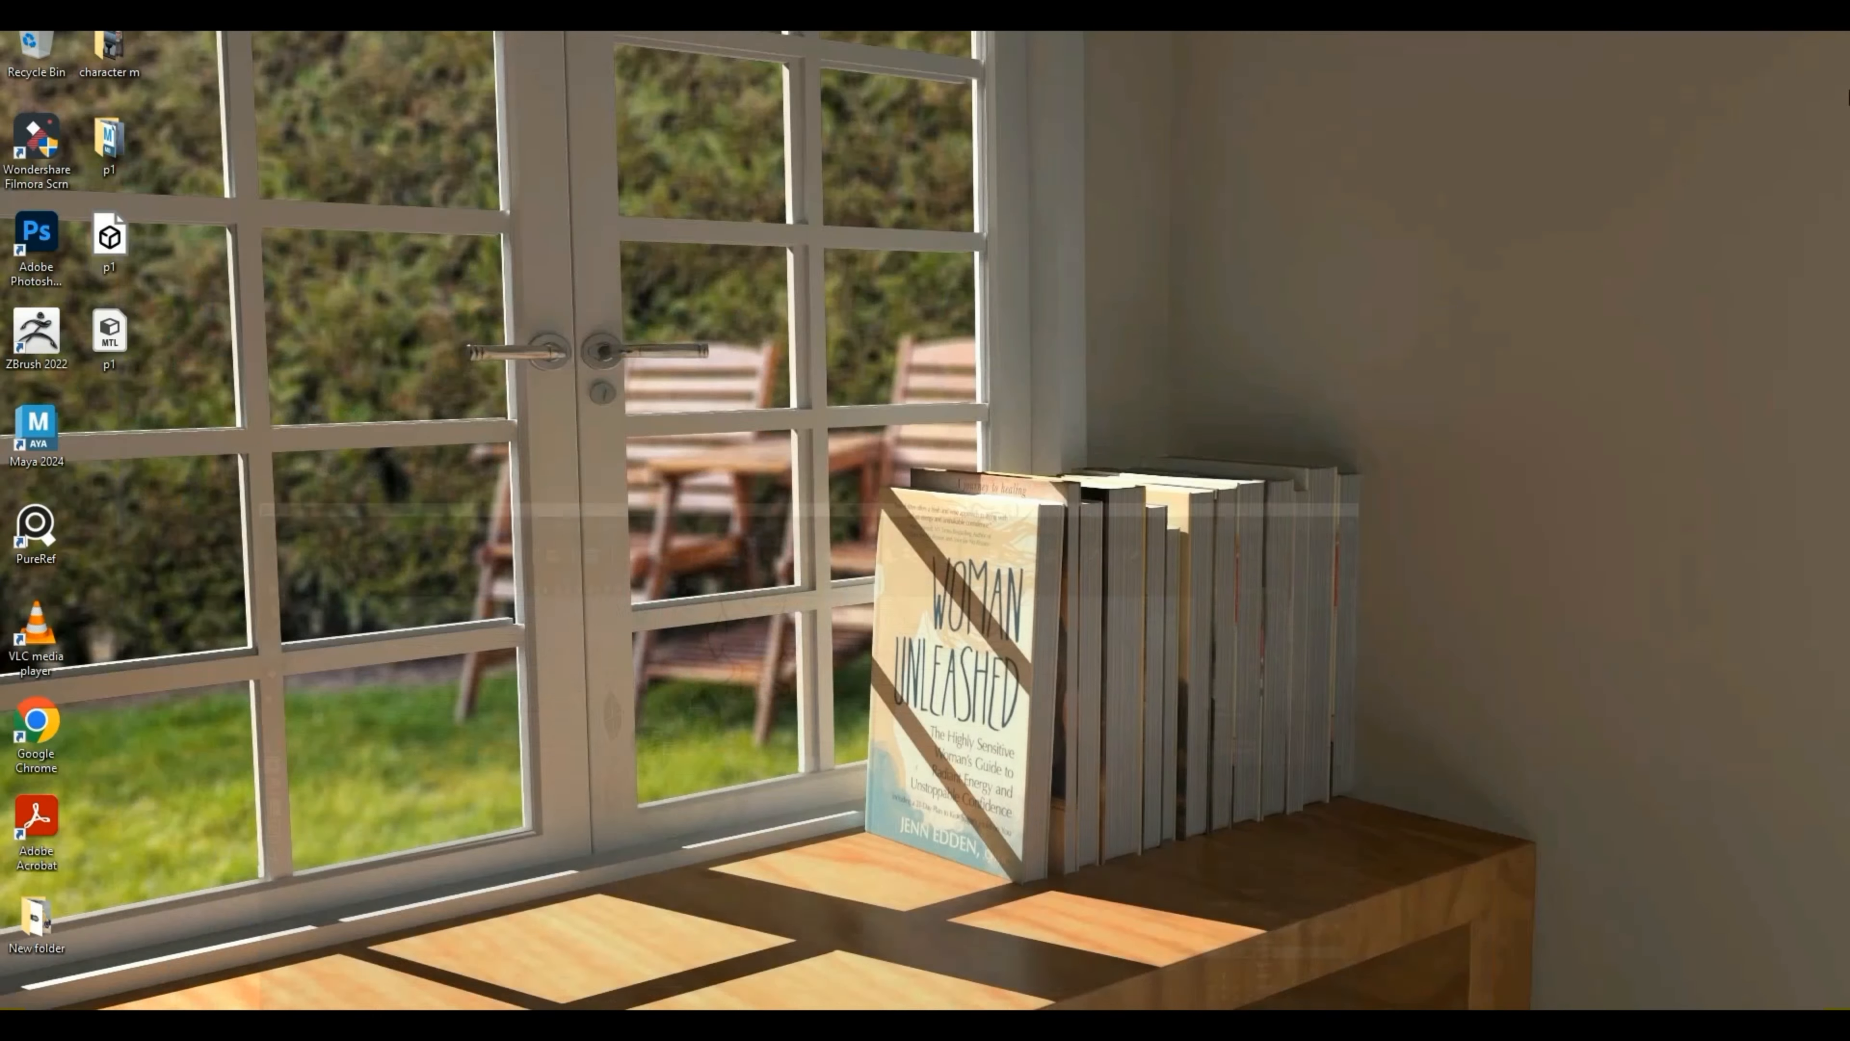
double_click(38, 322)
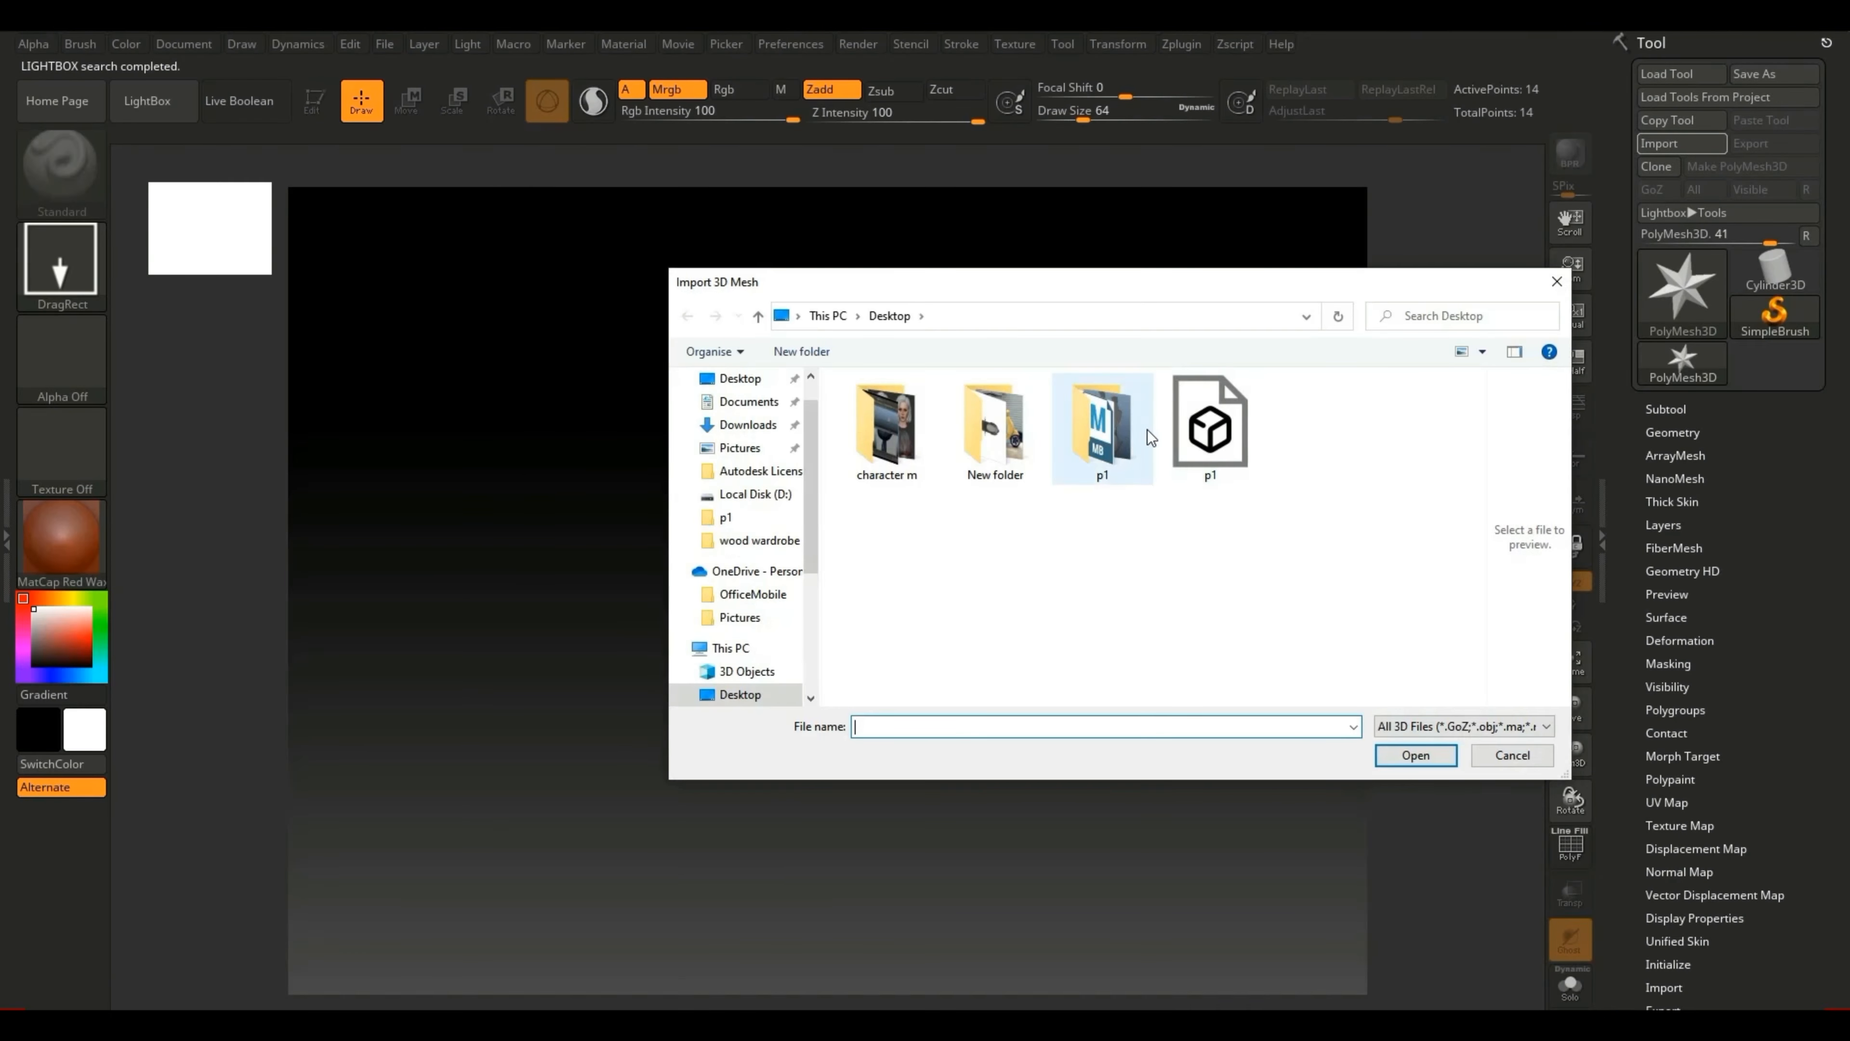
left_click(1210, 430)
left_click(1415, 755)
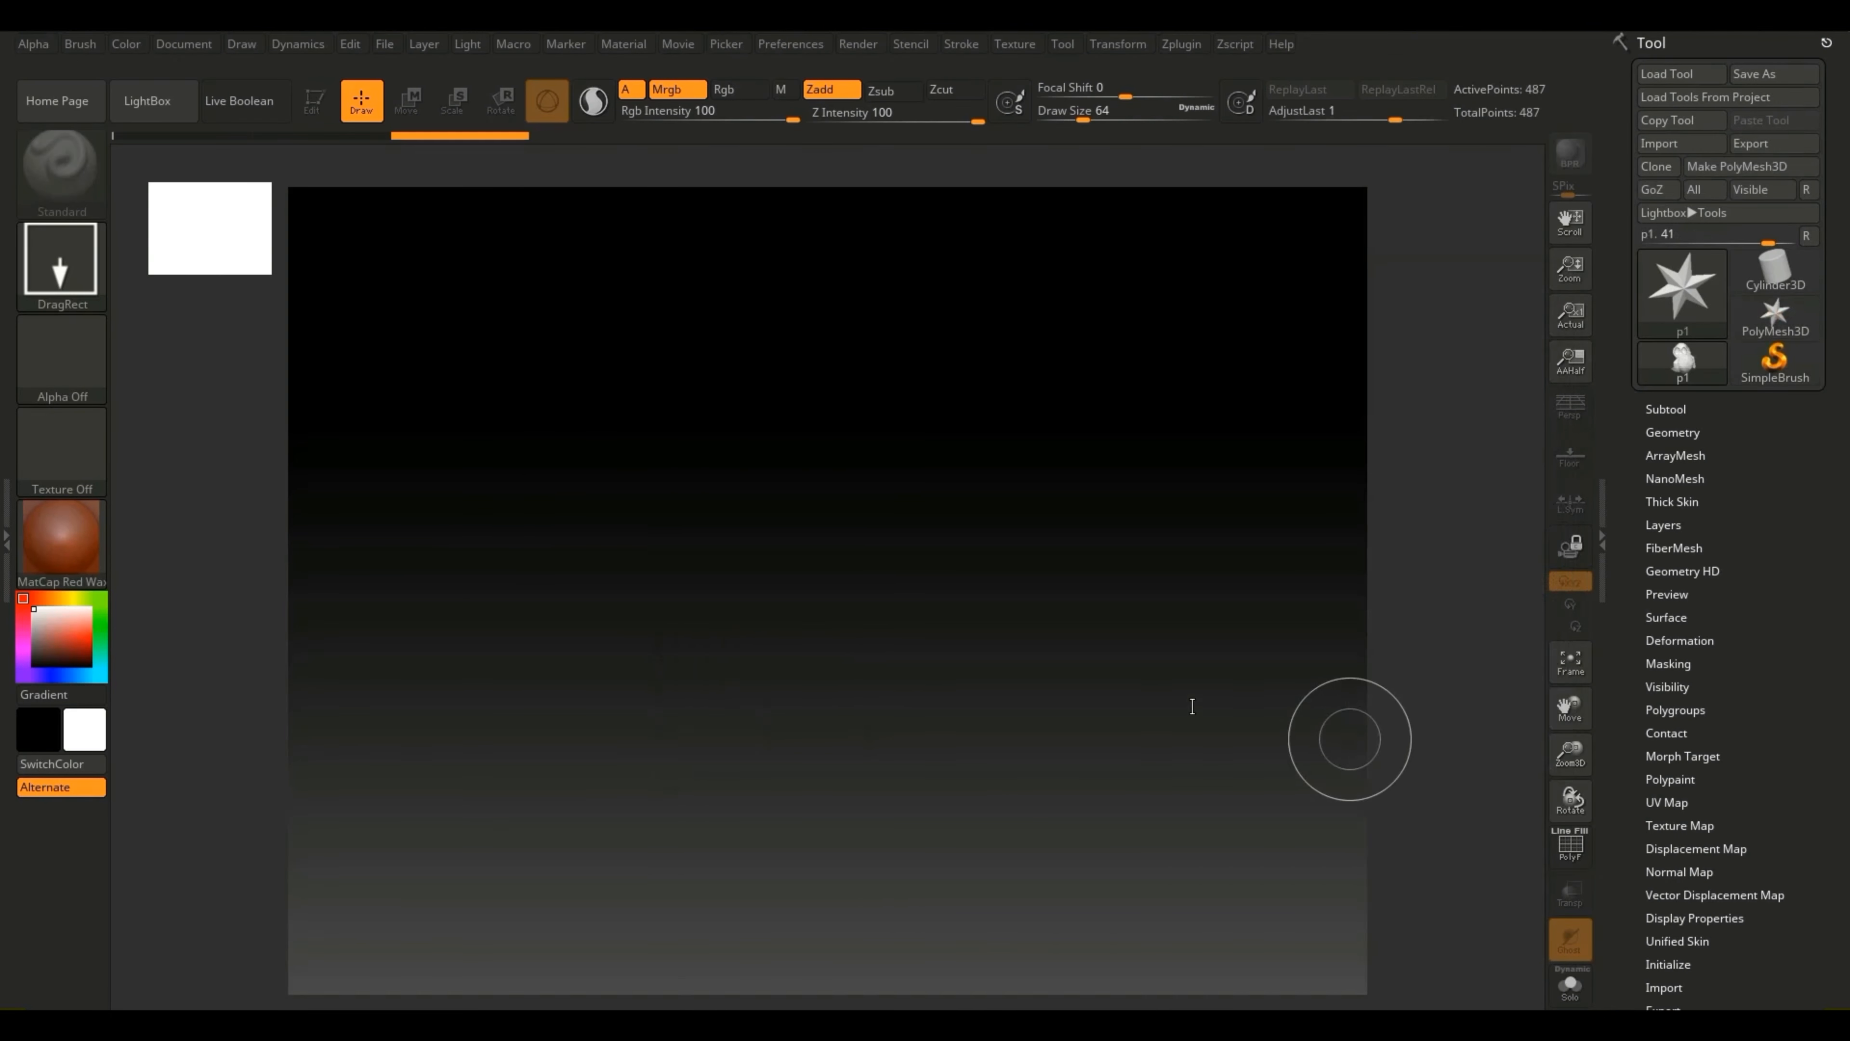
left_click_drag(839, 459, 874, 788)
left_click(314, 105)
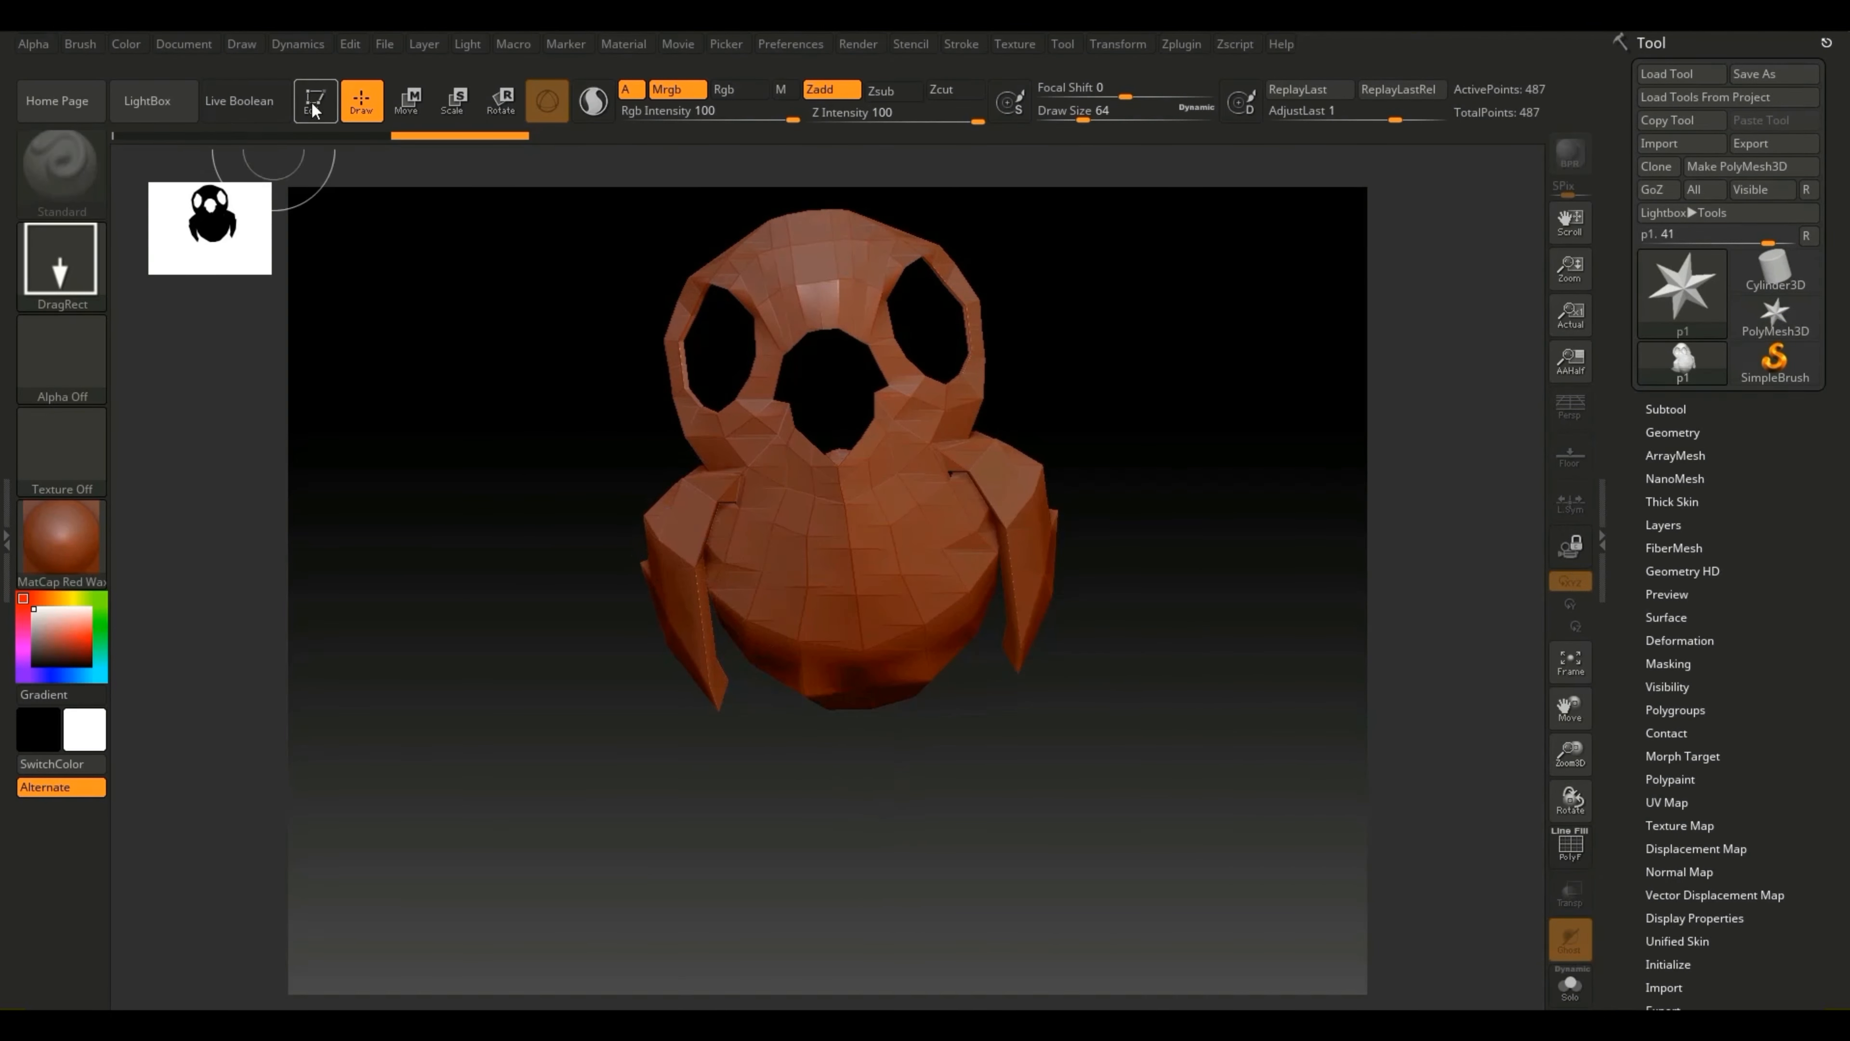
Step: Divide the bird mesh's geometry twice with smoothing on, reaching subdivision level 3
left_click(1673, 431)
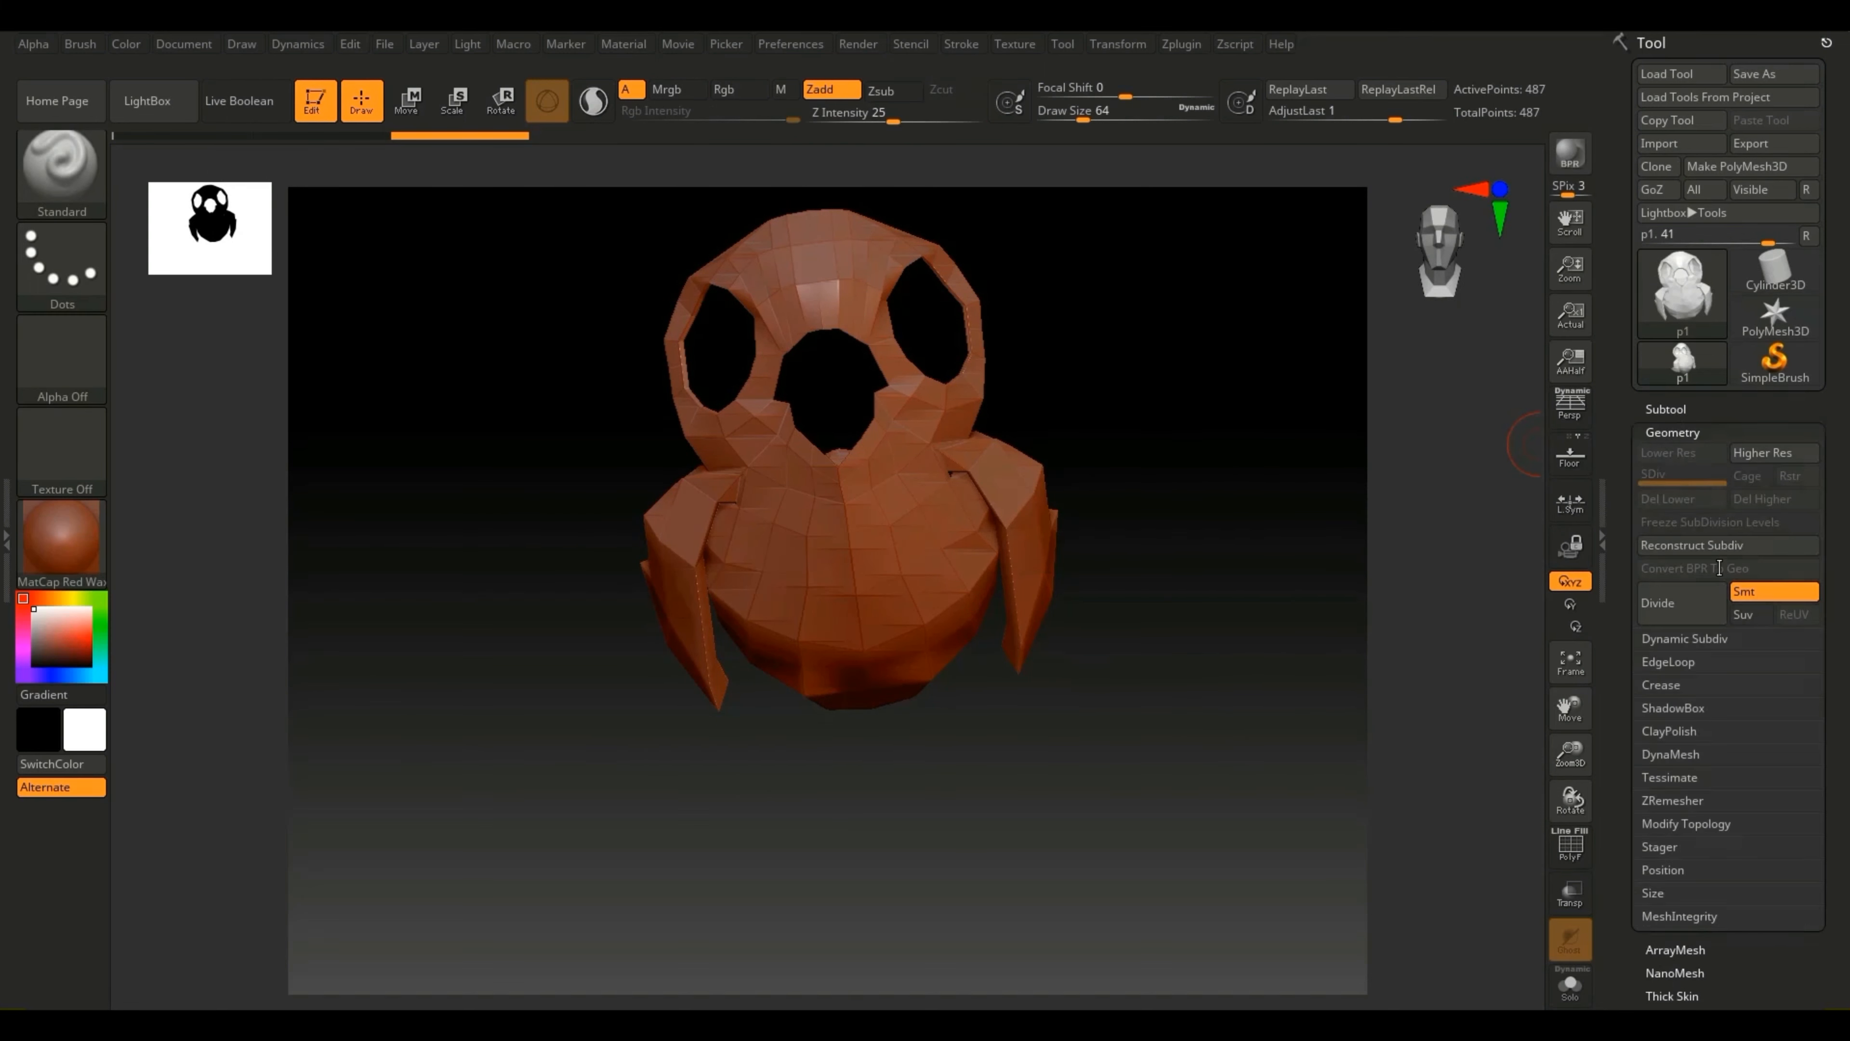
left_click(1676, 602)
left_click_drag(1316, 547, 1613, 612)
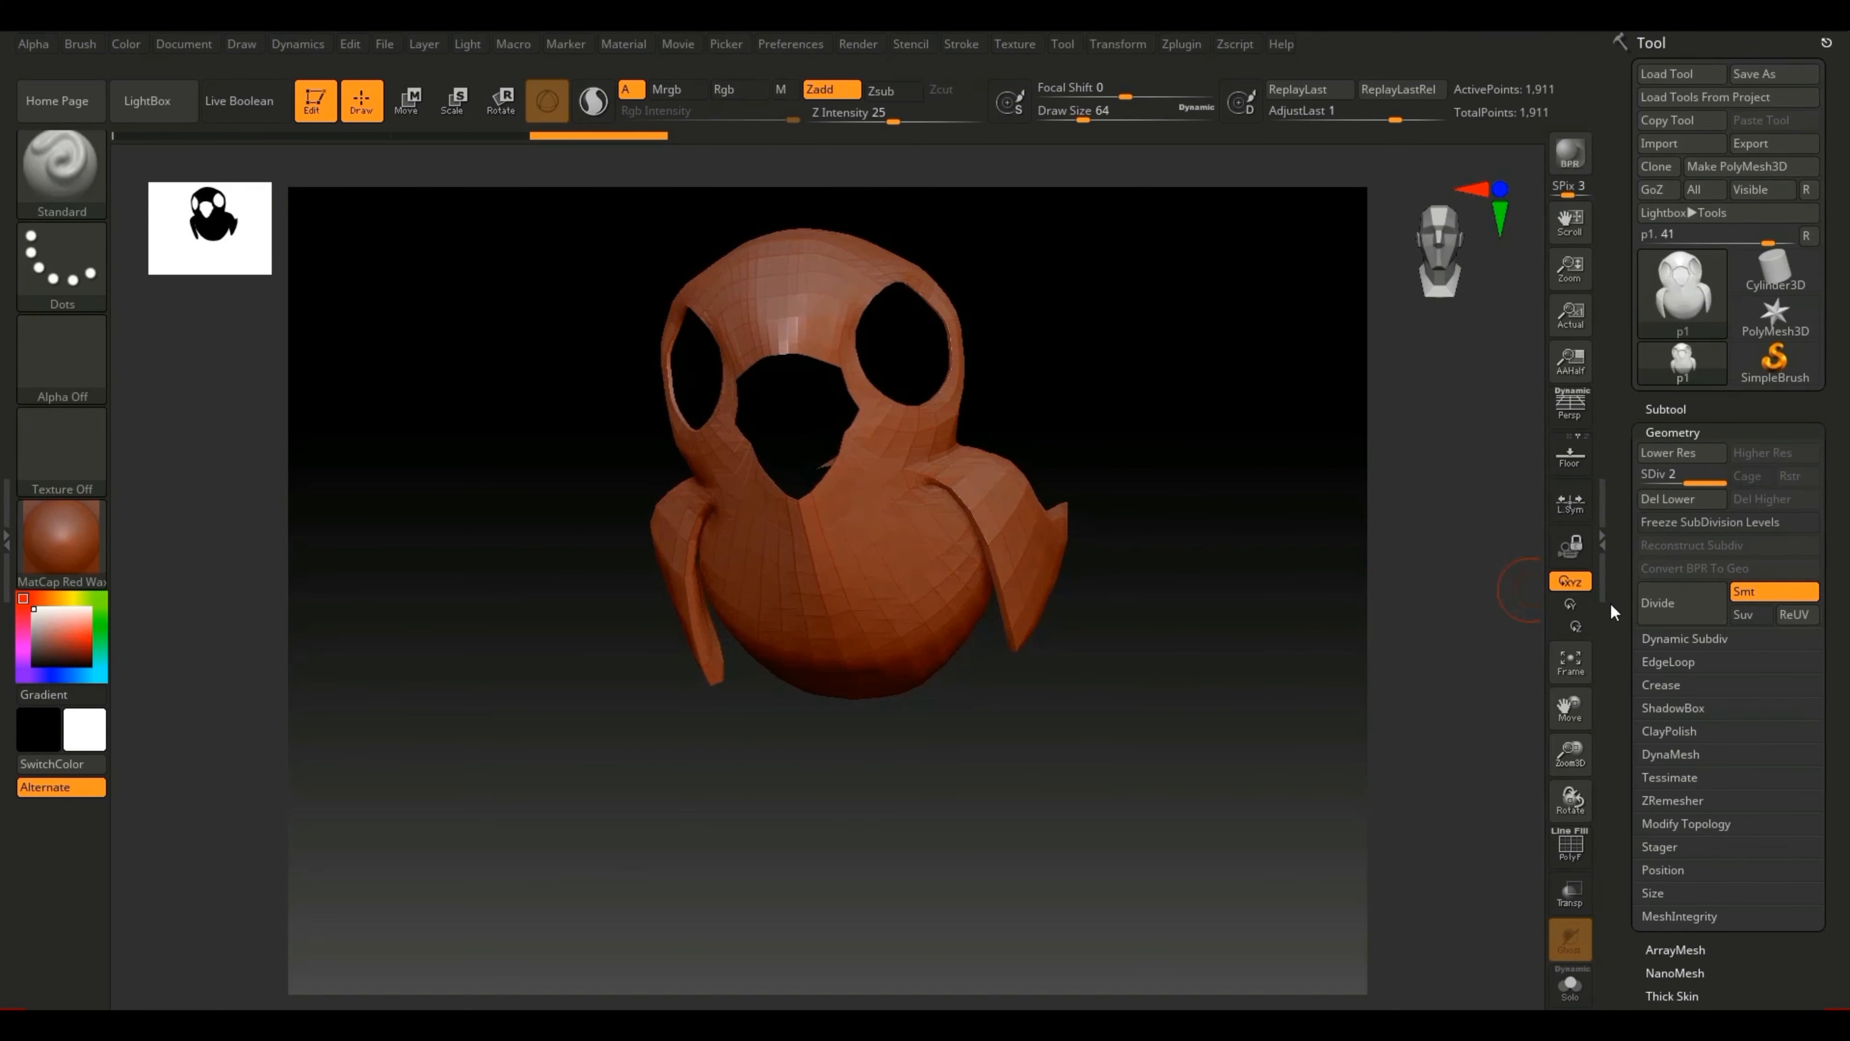
left_click(1679, 611)
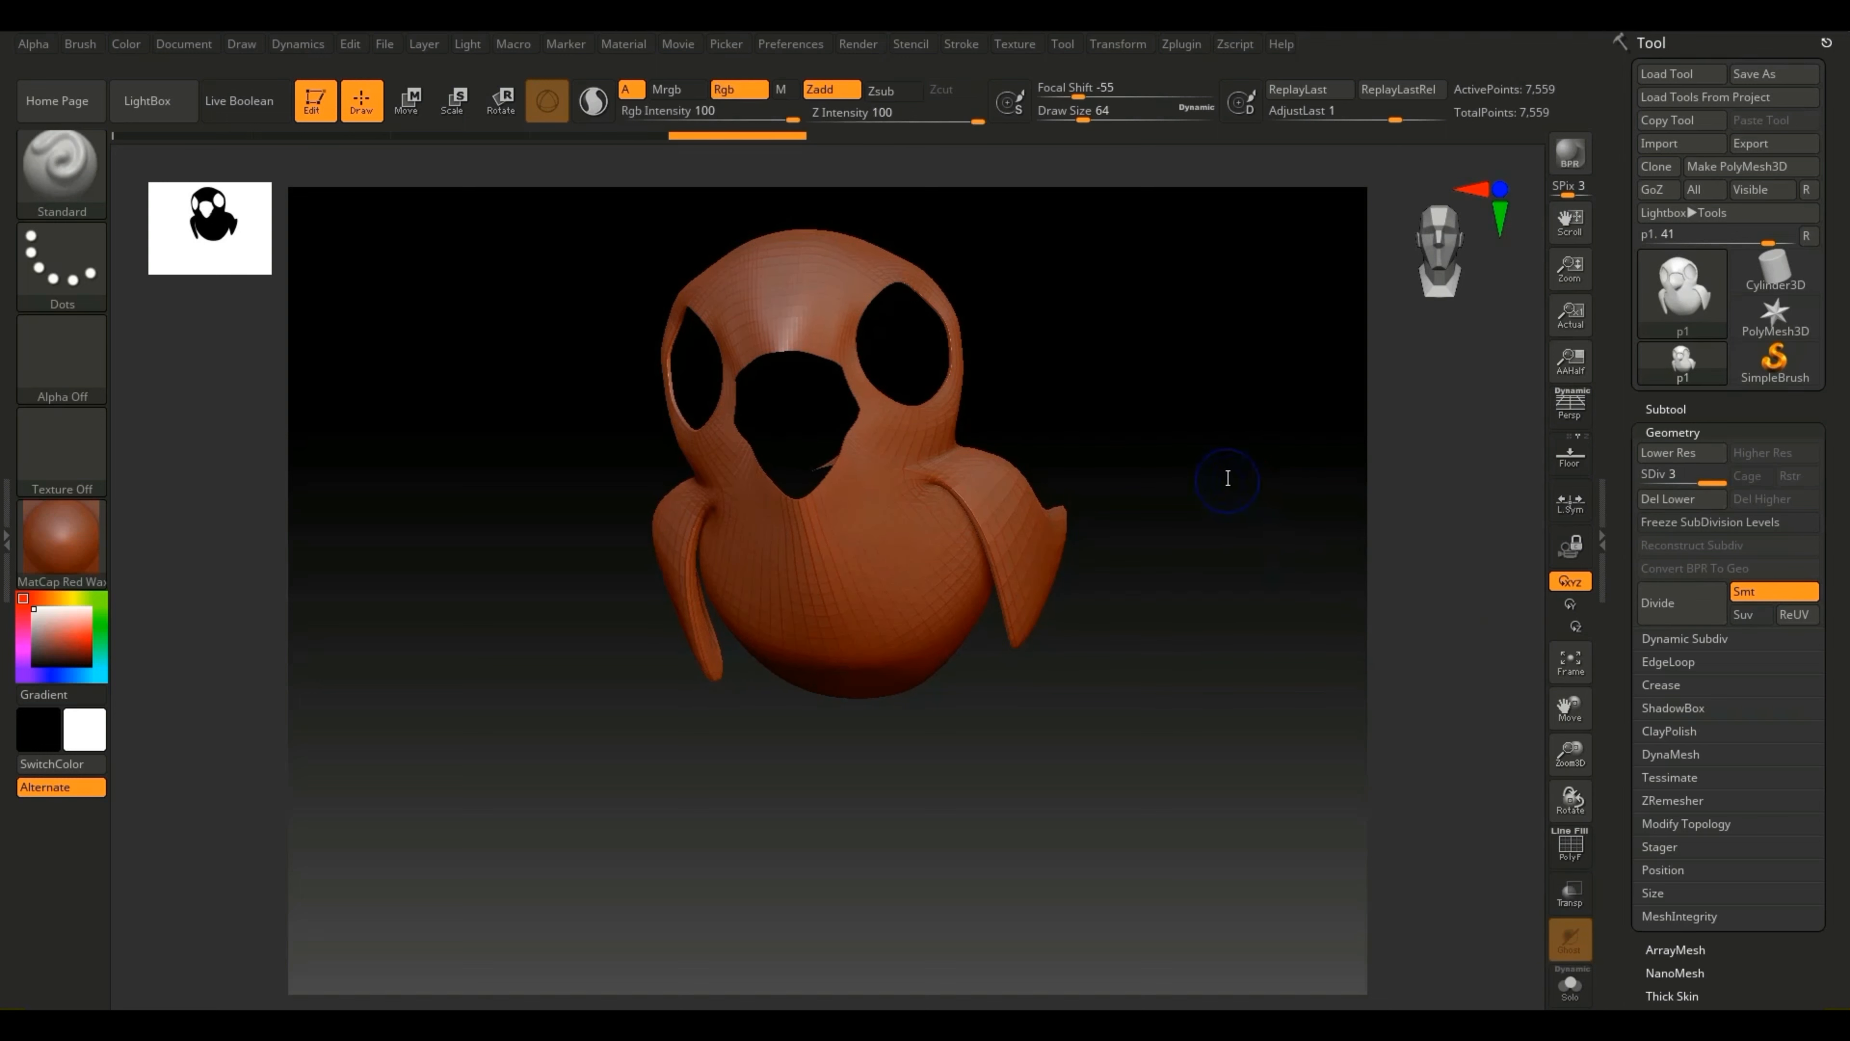
Step: Smooth the forehead above the beak opening and beside the eye with the Smooth brush at draw size 96
left_click_drag(1223, 471, 1232, 504, "shift")
left_click_drag(1570, 701, 1562, 832)
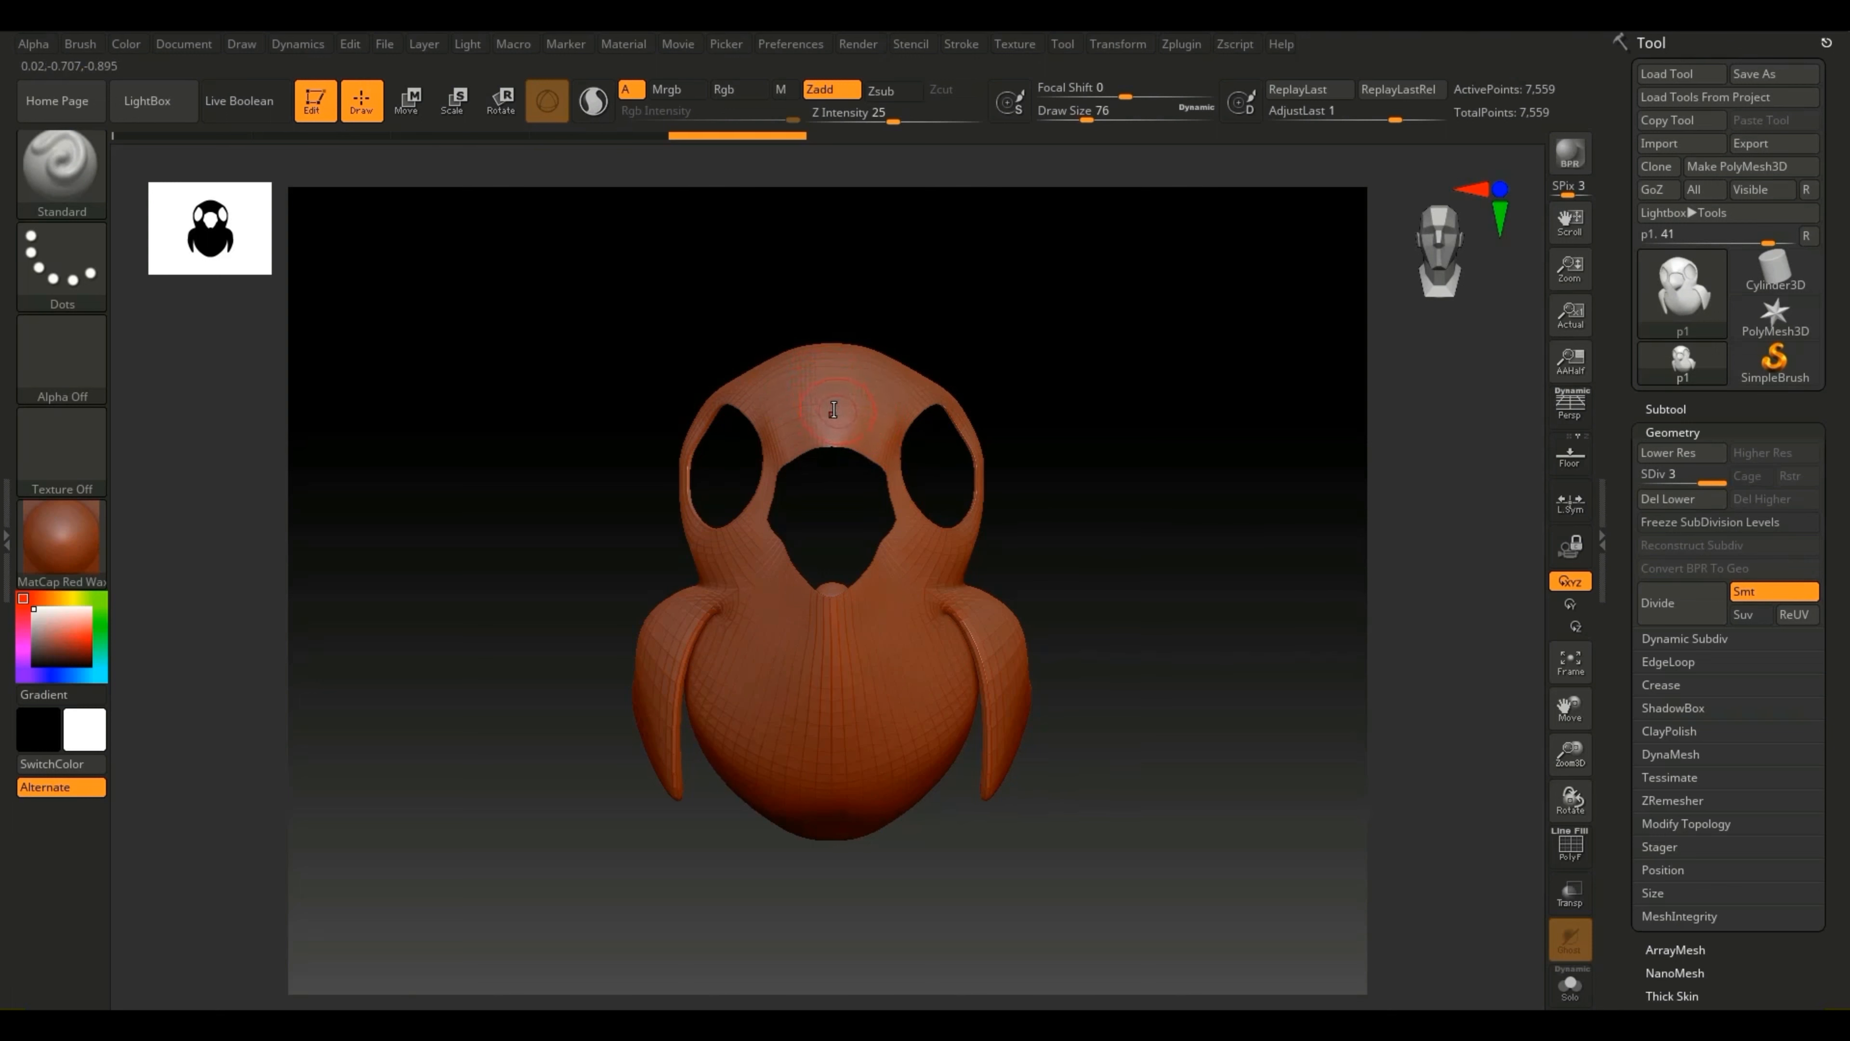
key("shift")
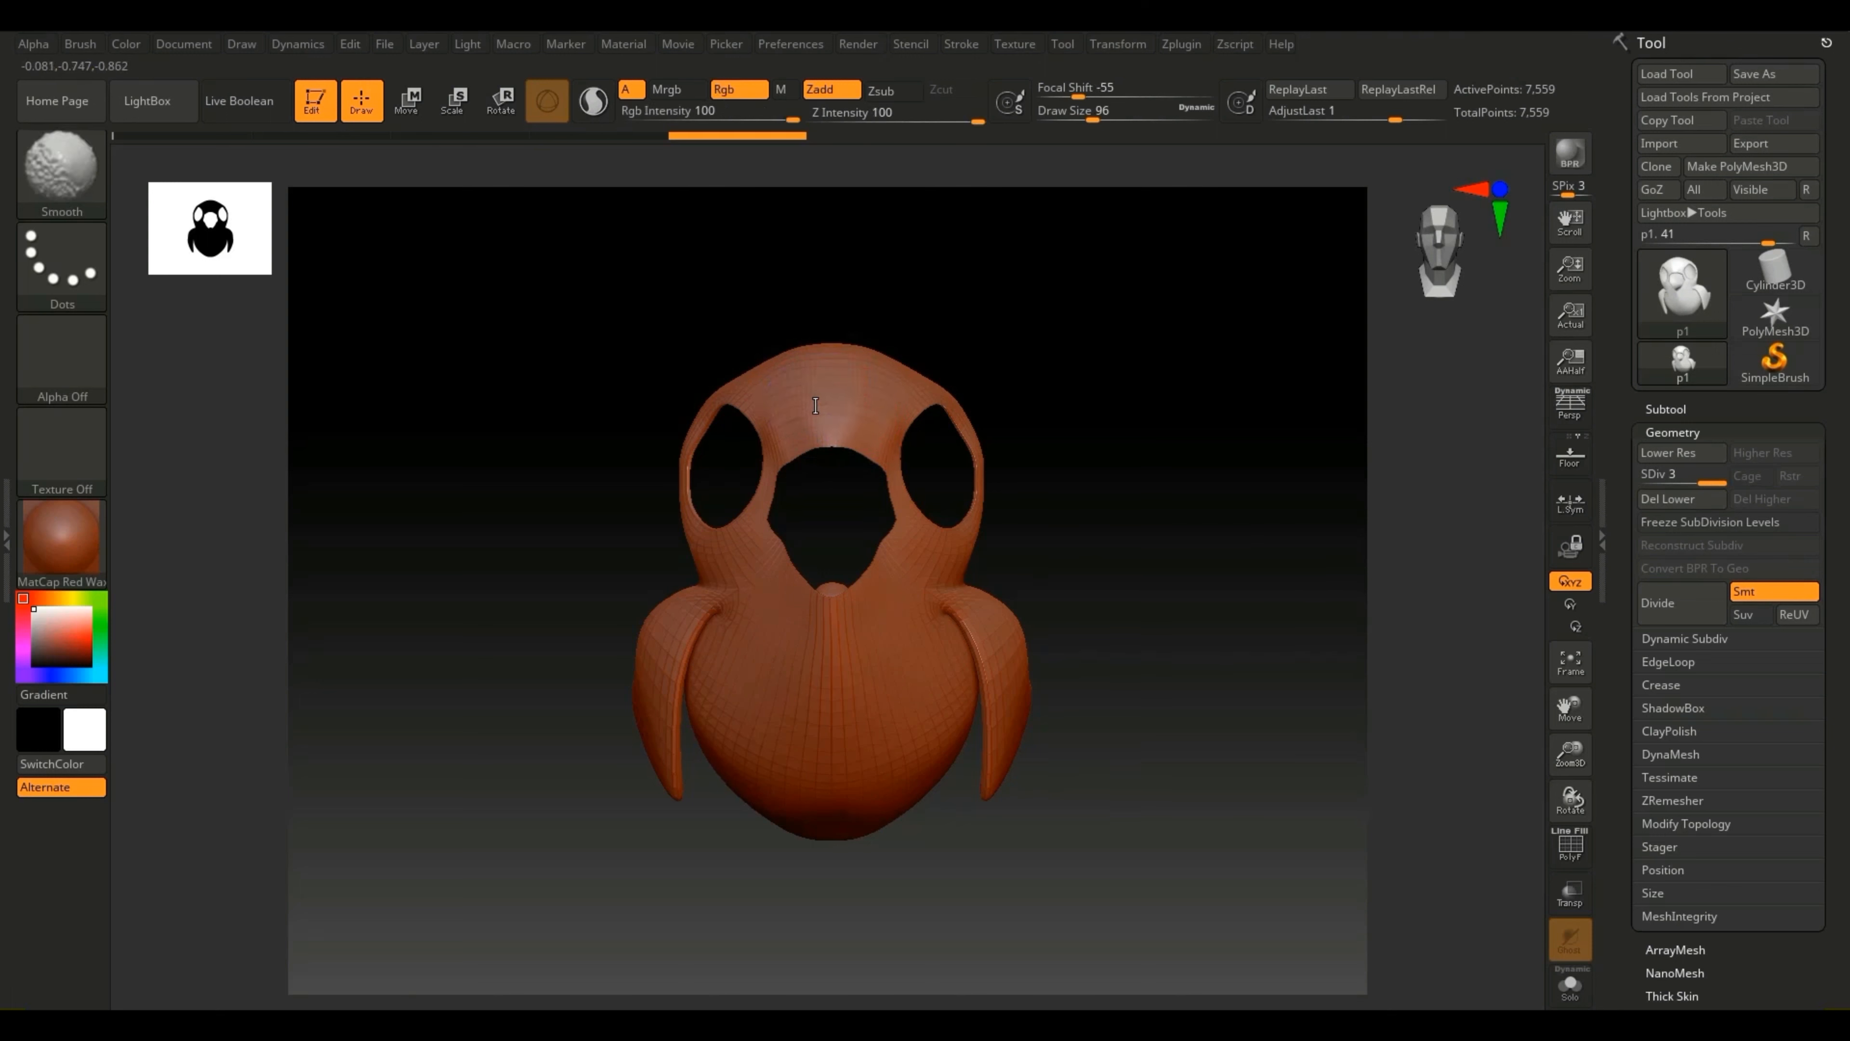
left_click_drag(779, 418, 765, 411, "shift")
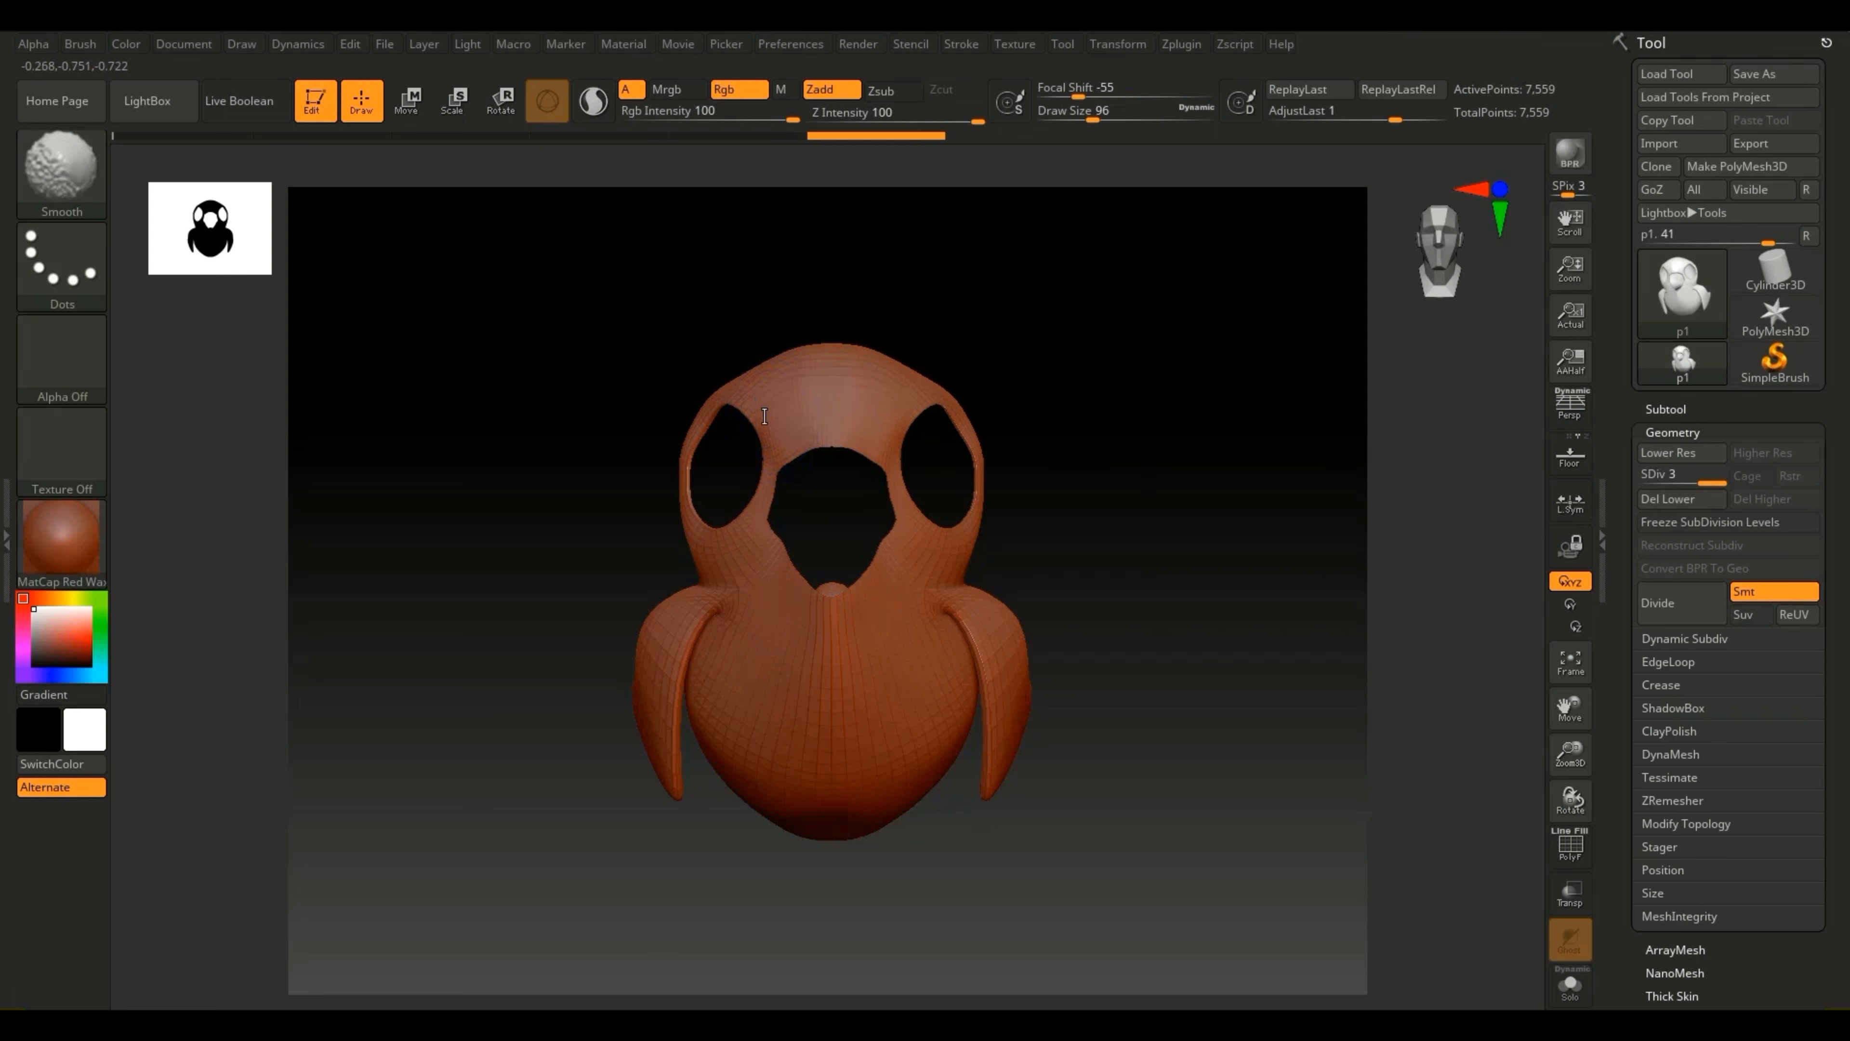
mouse_move(965, 419)
left_mouse_down()
mouse_move(1055, 477)
mouse_move(1114, 427)
mouse_move(1239, 417)
mouse_move(1184, 443)
mouse_move(1169, 414)
left_mouse_up()
key("shift")
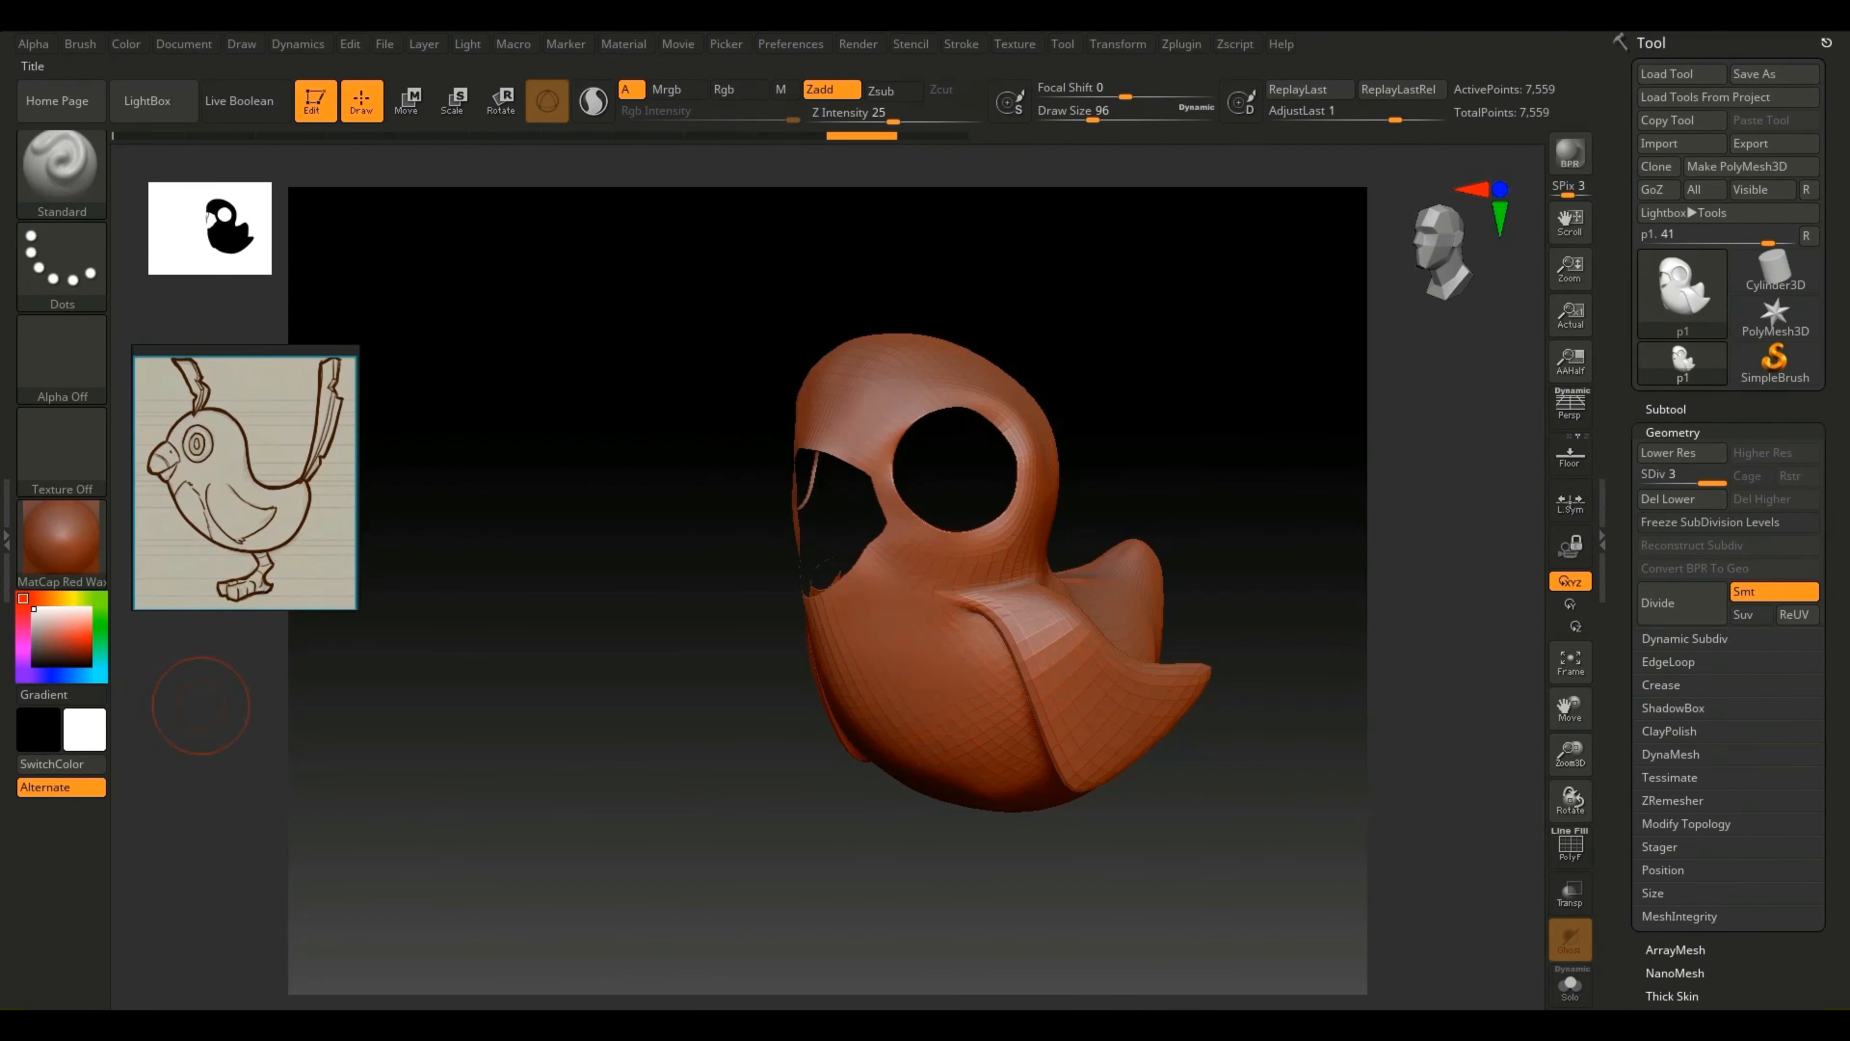
left_click_drag(1202, 532, 1300, 560)
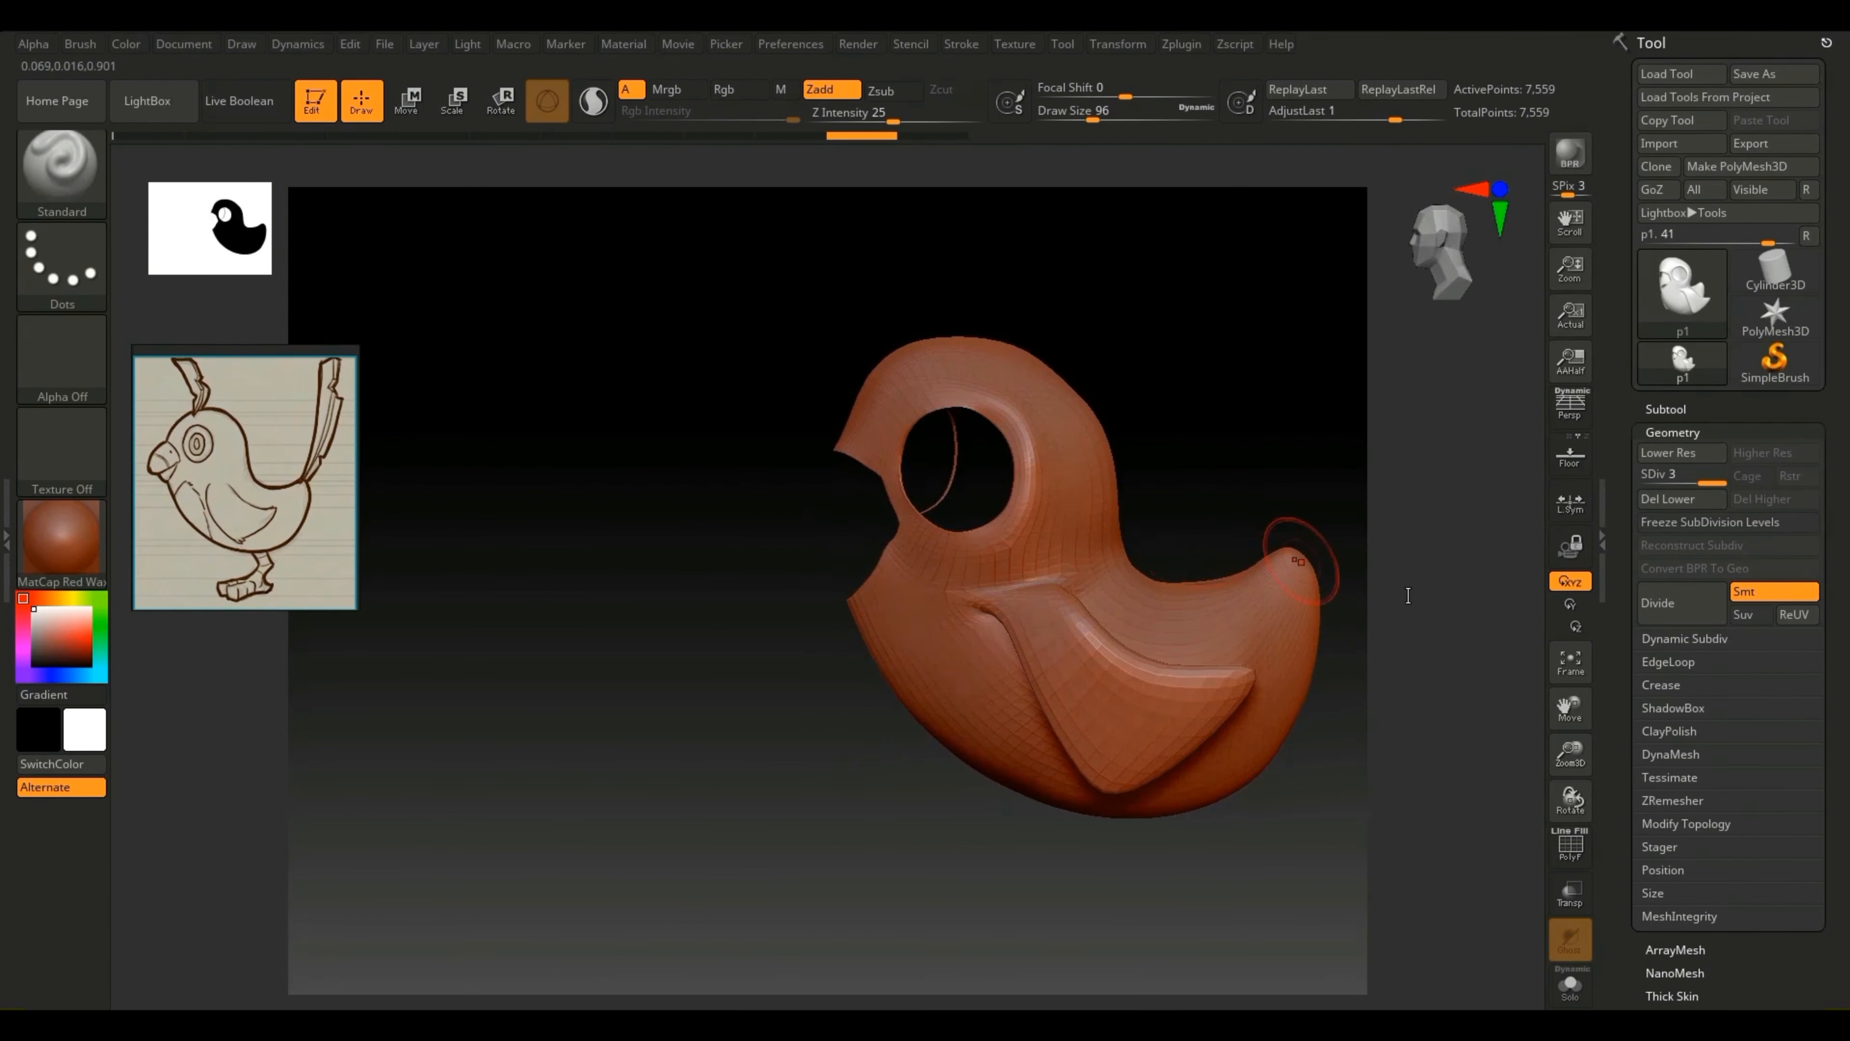
Step: Select the Move brush and pull the wing's lower tip downward into a sharper point at draw size 58
left_click_drag(1566, 749, 1465, 681)
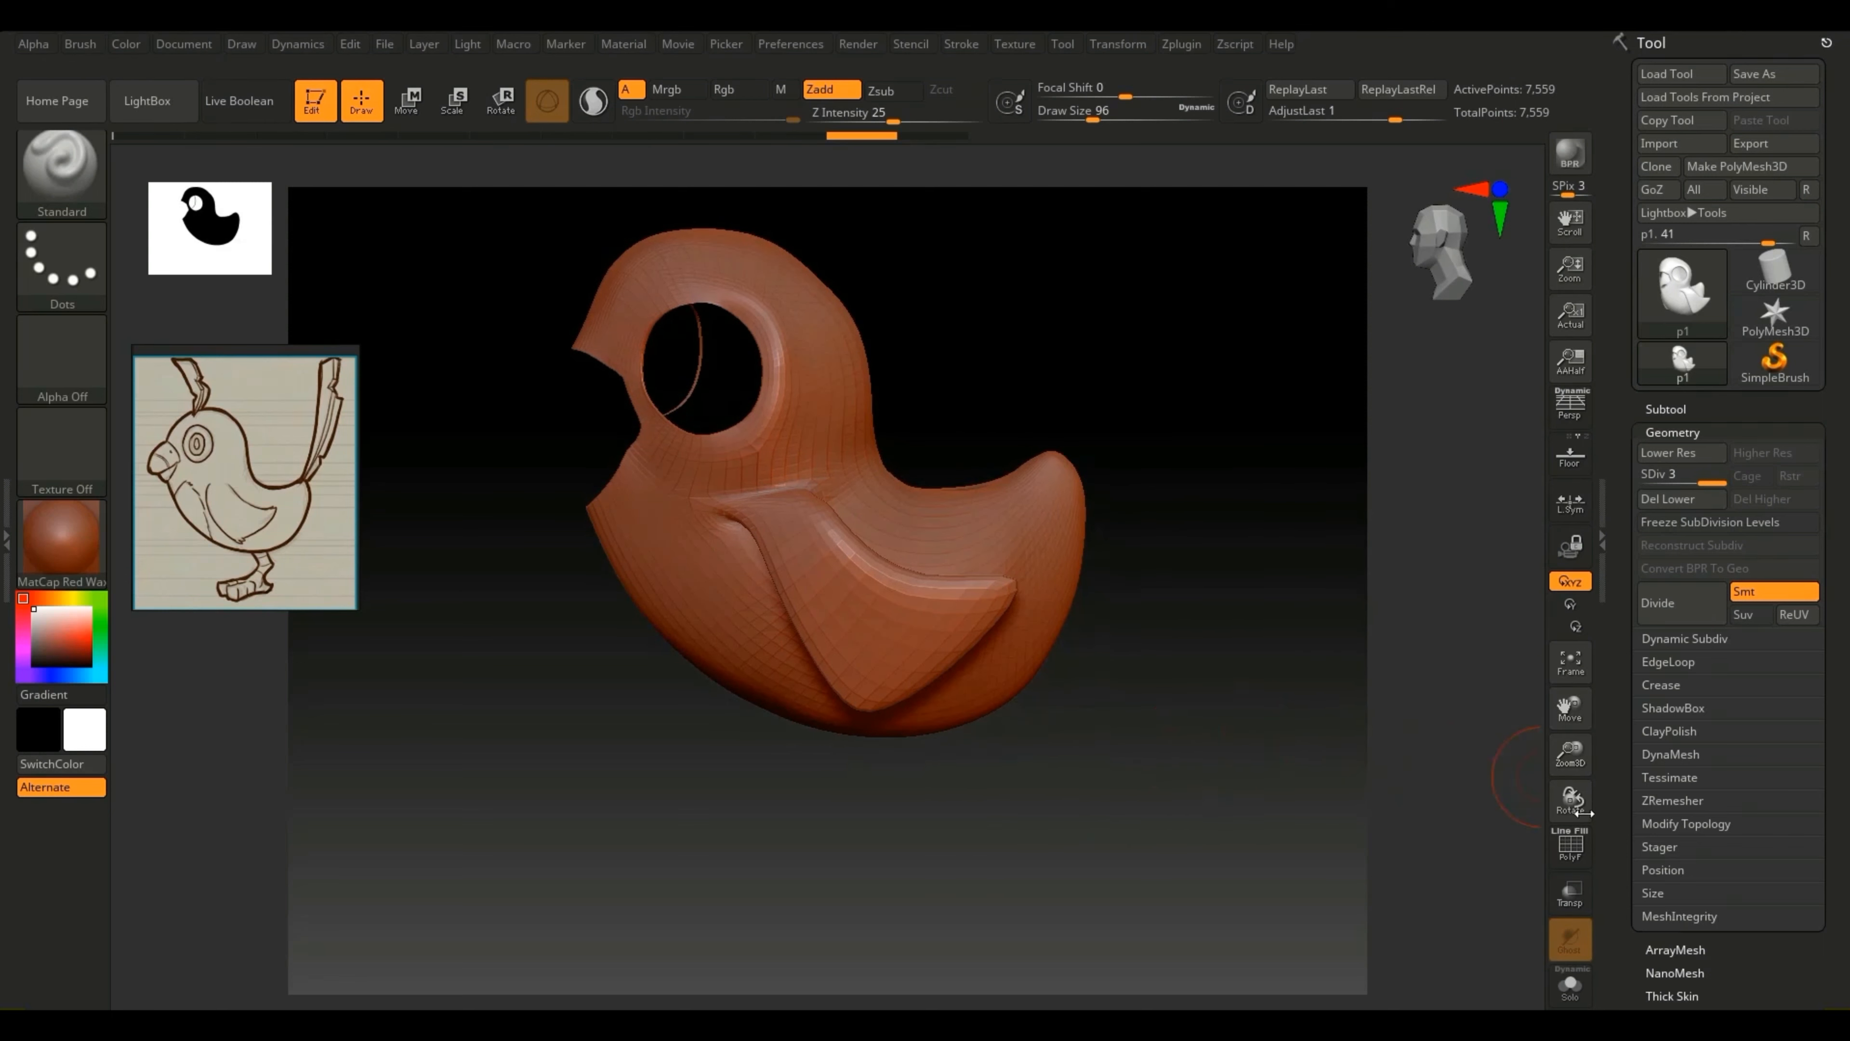
left_click_drag(1572, 751, 1527, 496)
left_click_drag(1195, 802, 1163, 750)
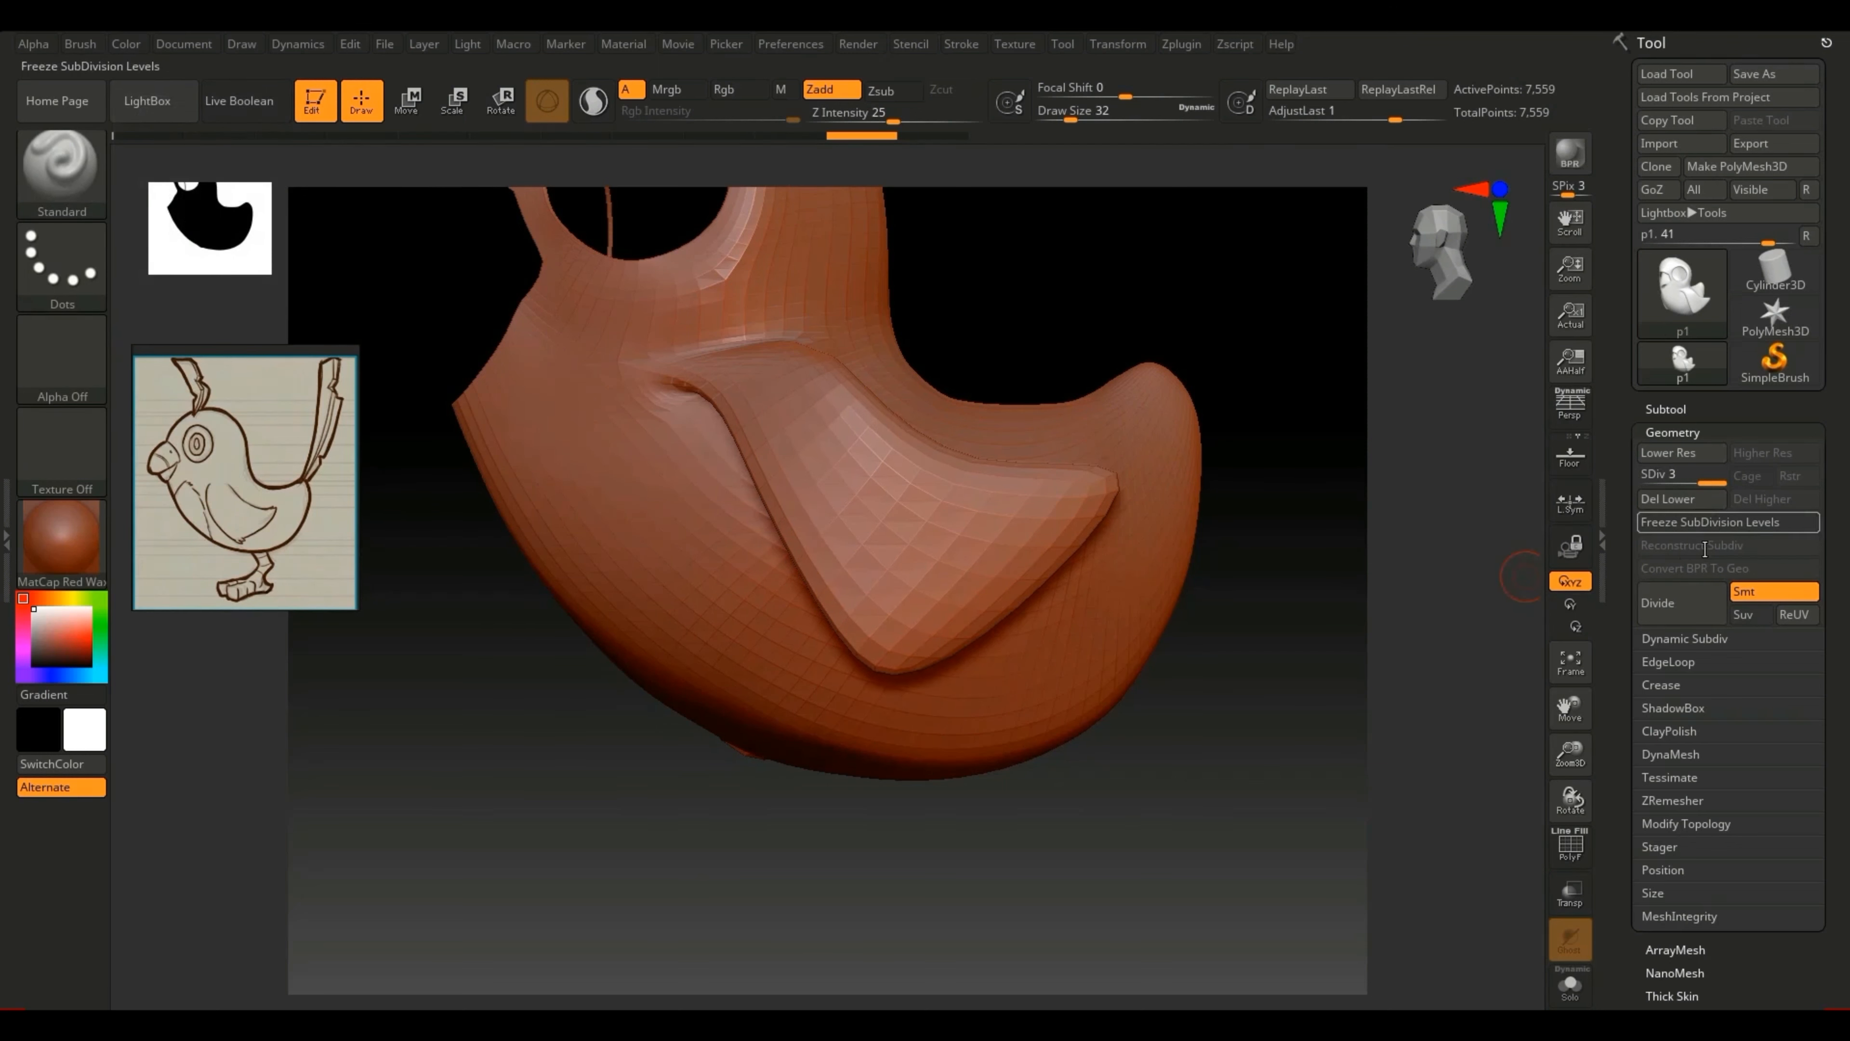
mouse_move(1280, 775)
left_mouse_down()
mouse_move(1275, 736)
mouse_move(1189, 716)
left_mouse_up()
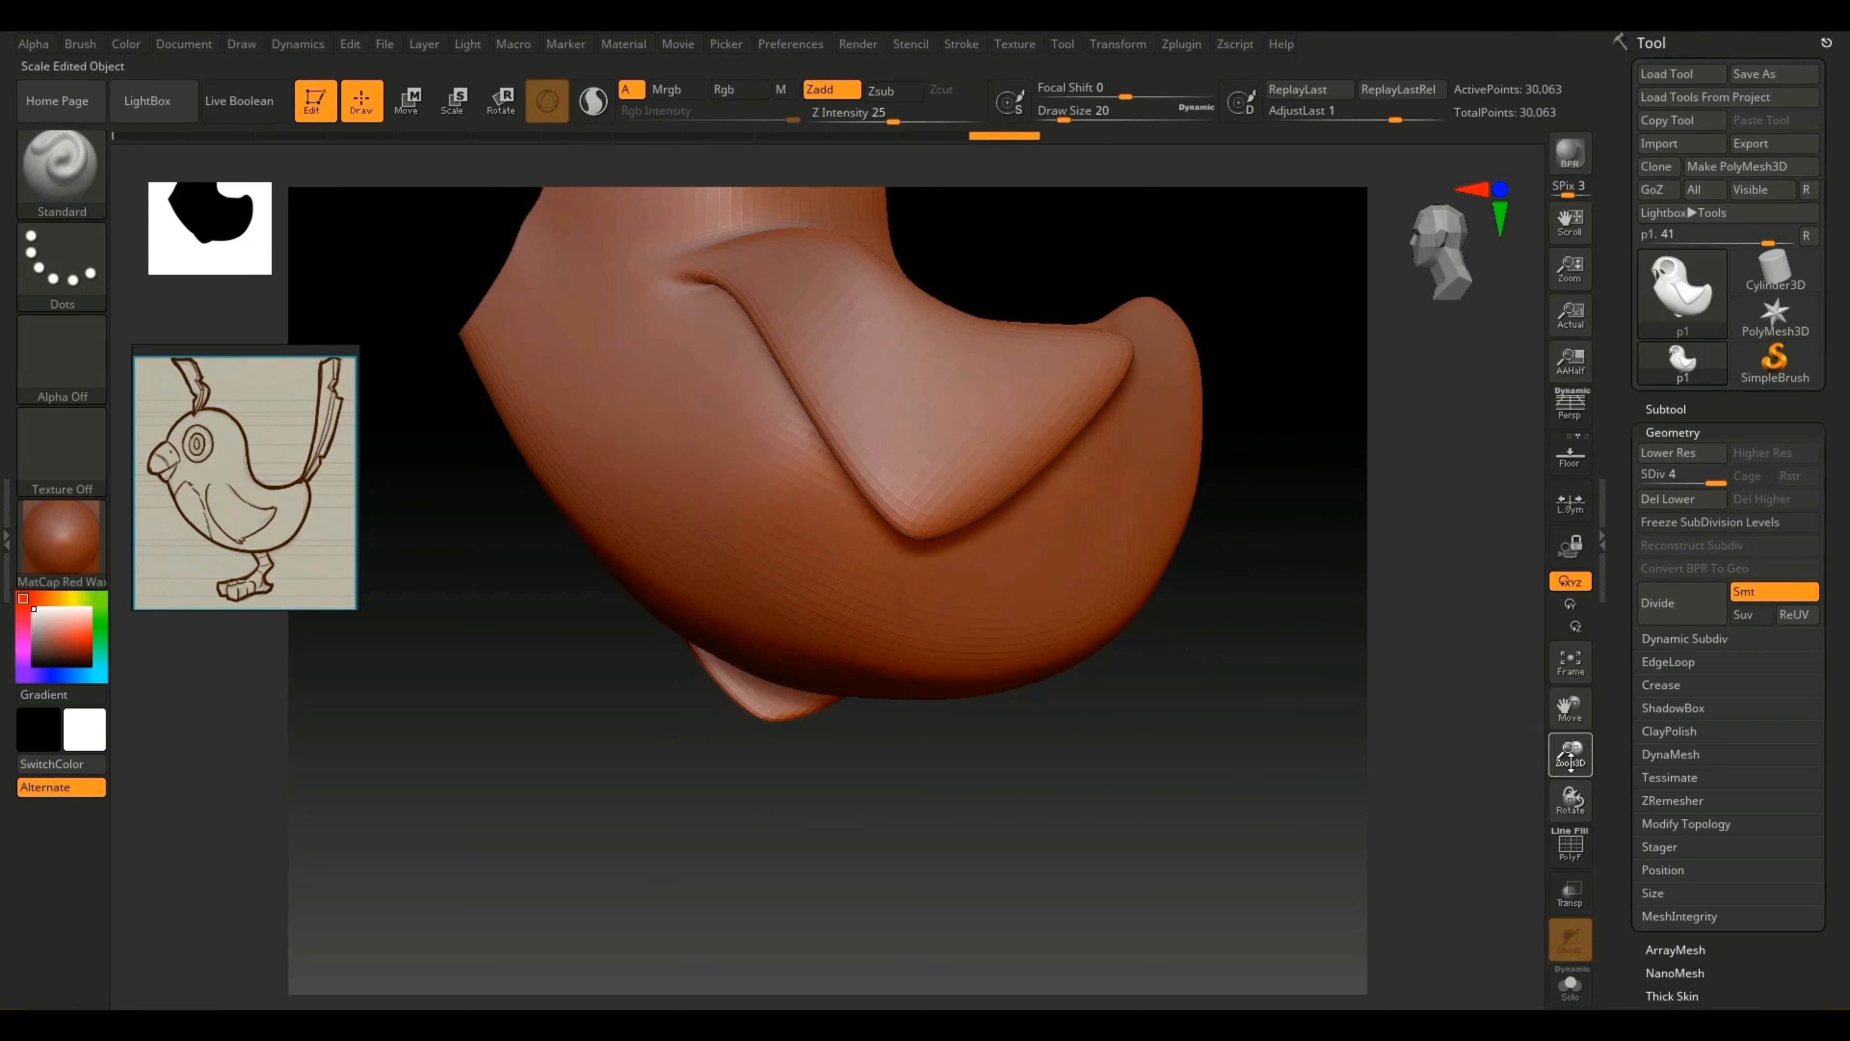
right_click_drag(901, 408, 900, 531, "ctrl")
left_click_drag(1072, 858, 1038, 774)
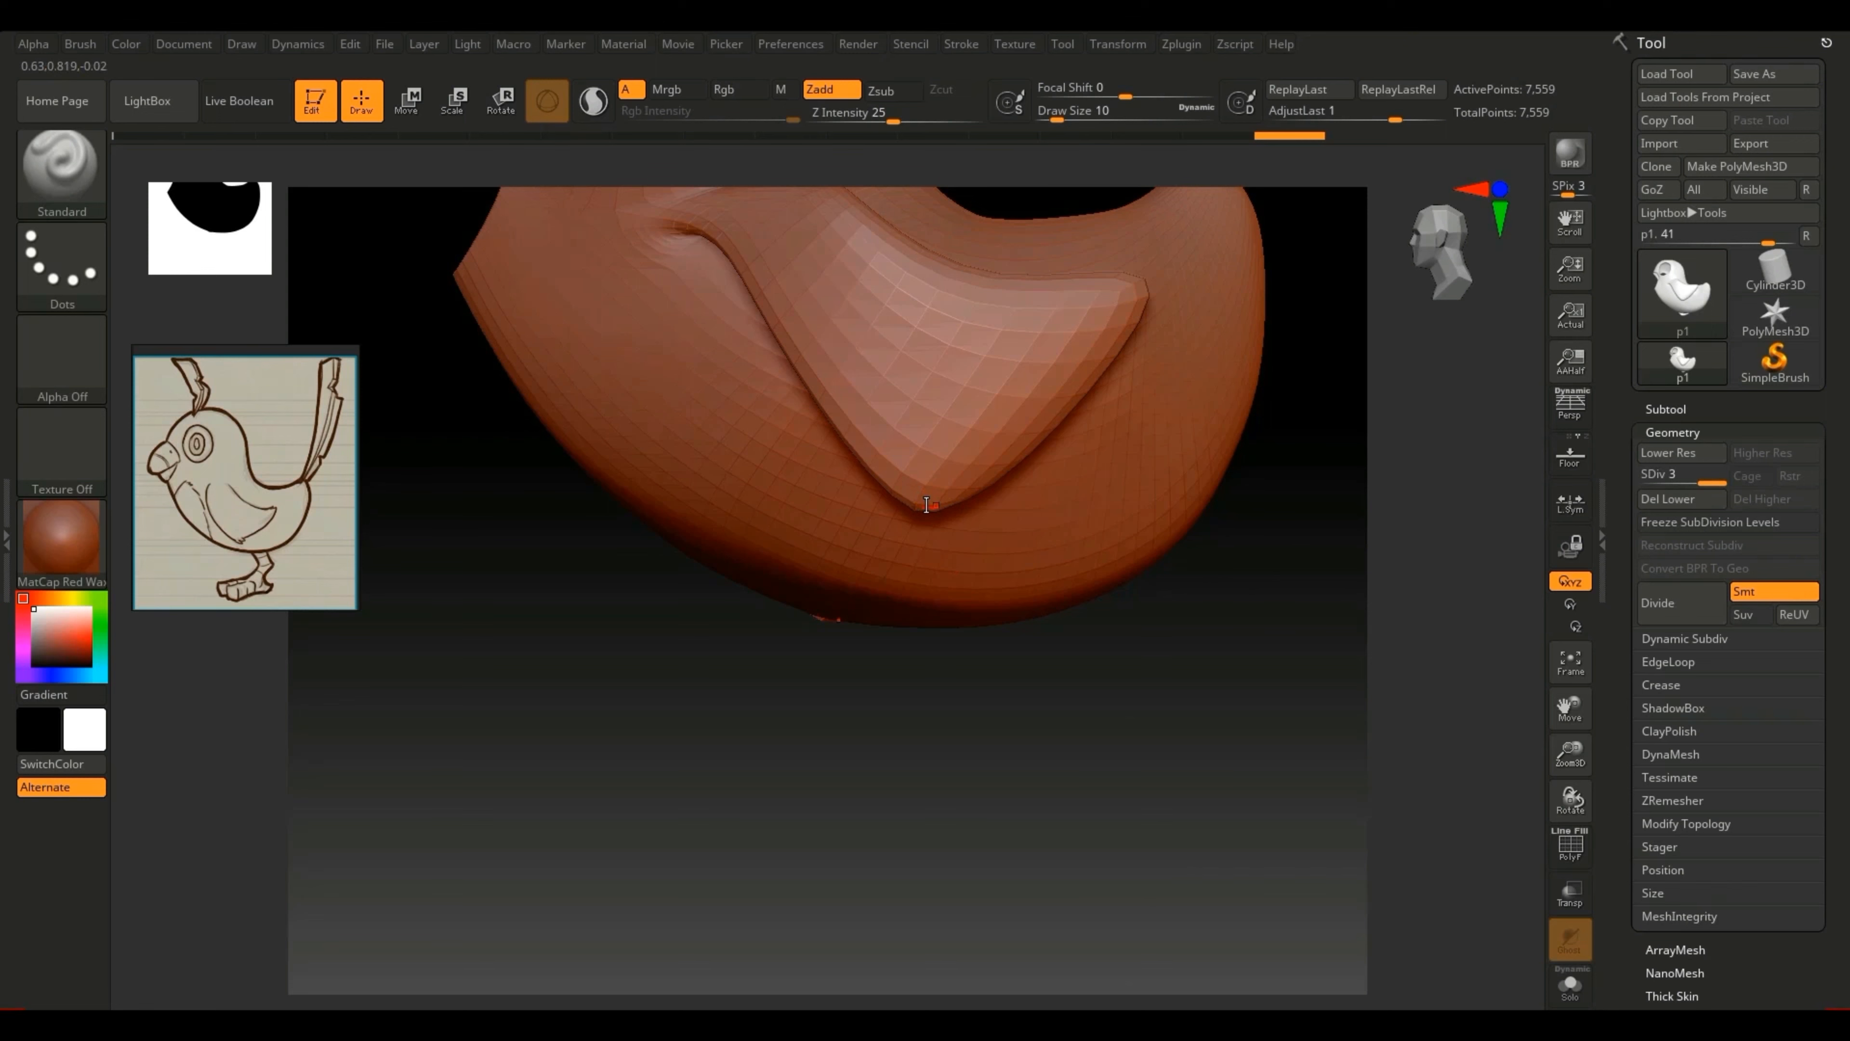
left_click_drag(954, 690, 900, 653)
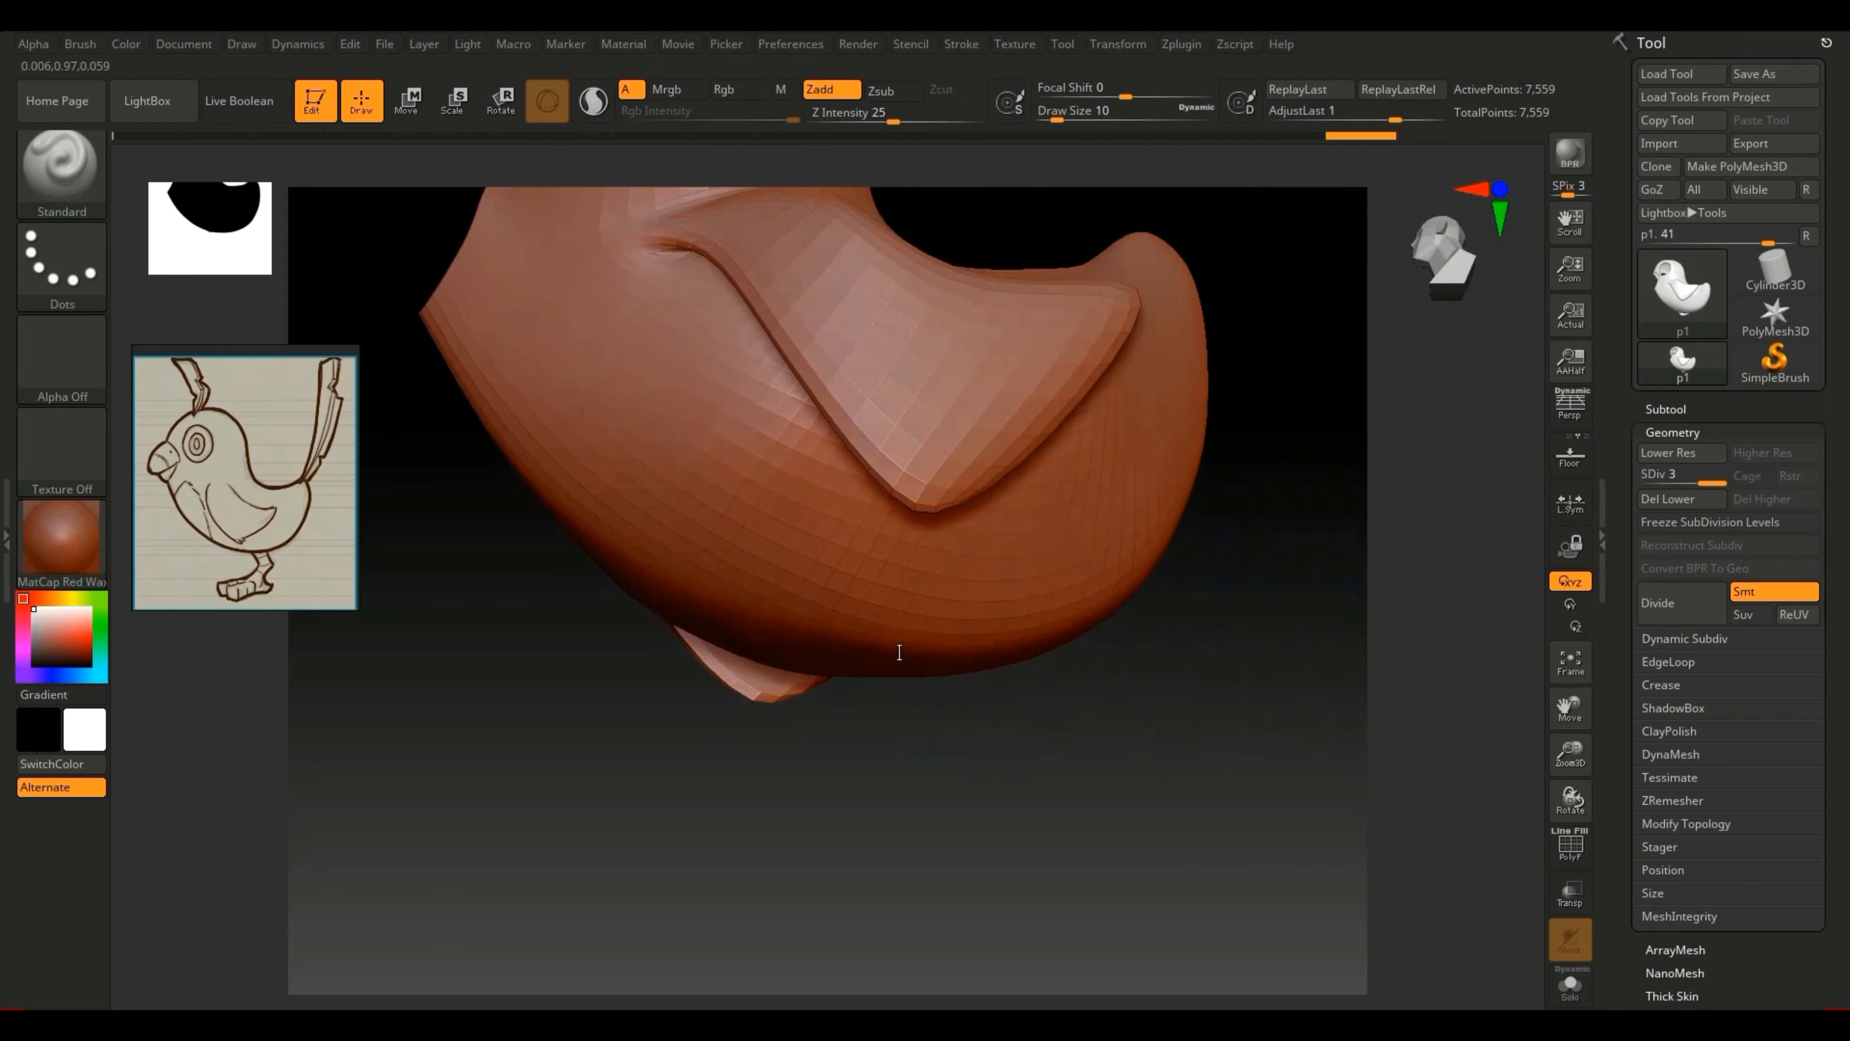
left_click(62, 166)
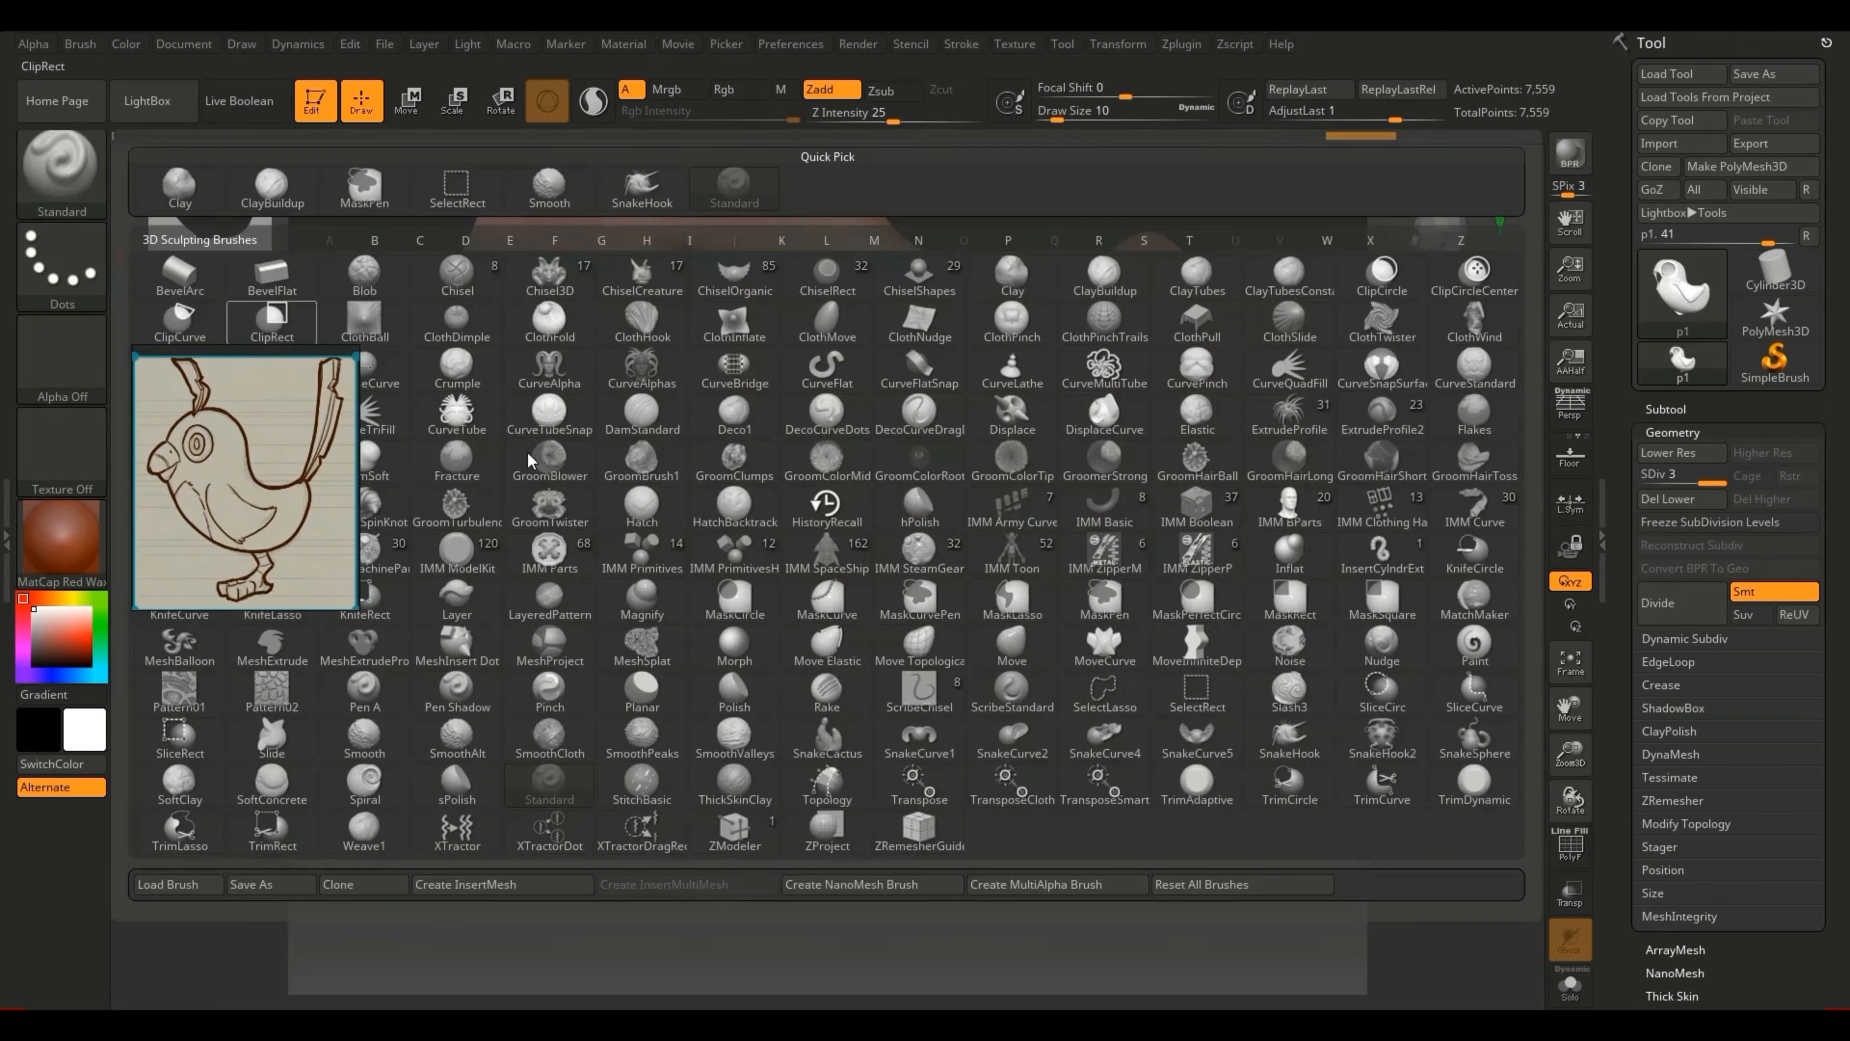
left_click(1012, 646)
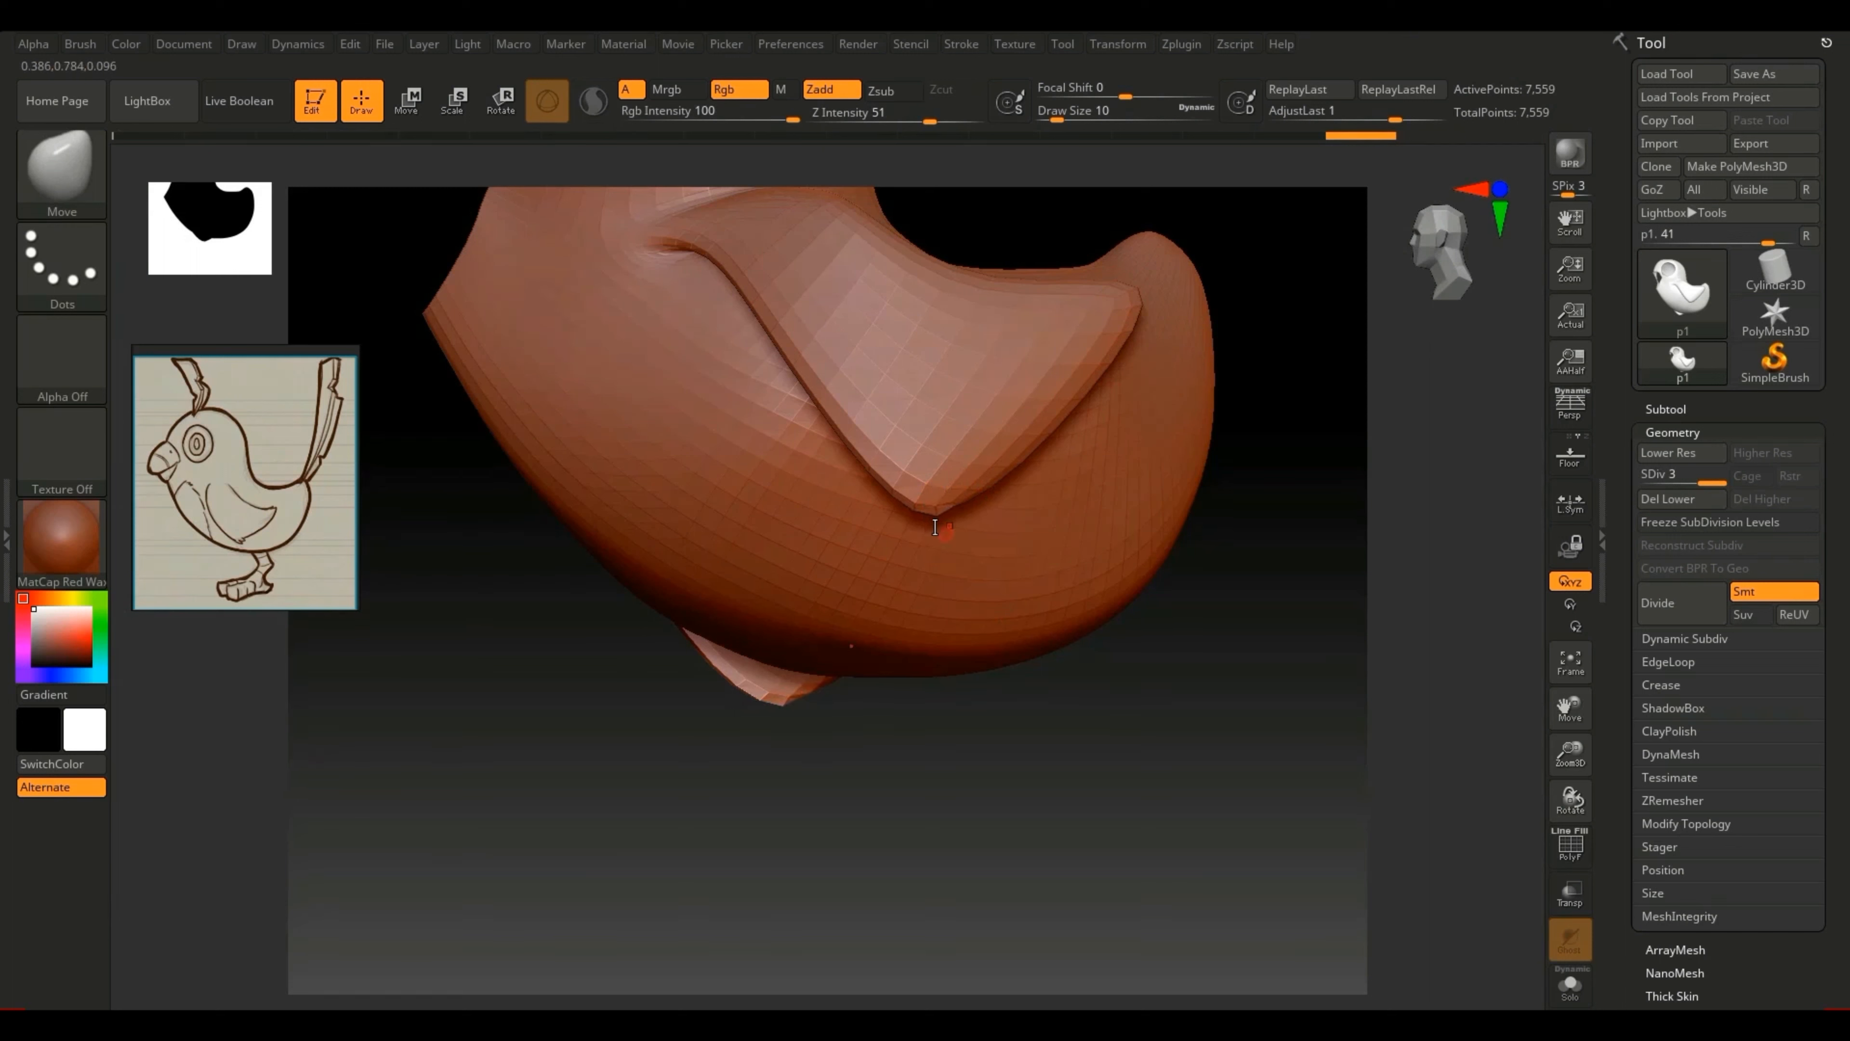
left_click_drag(936, 527, 936, 525)
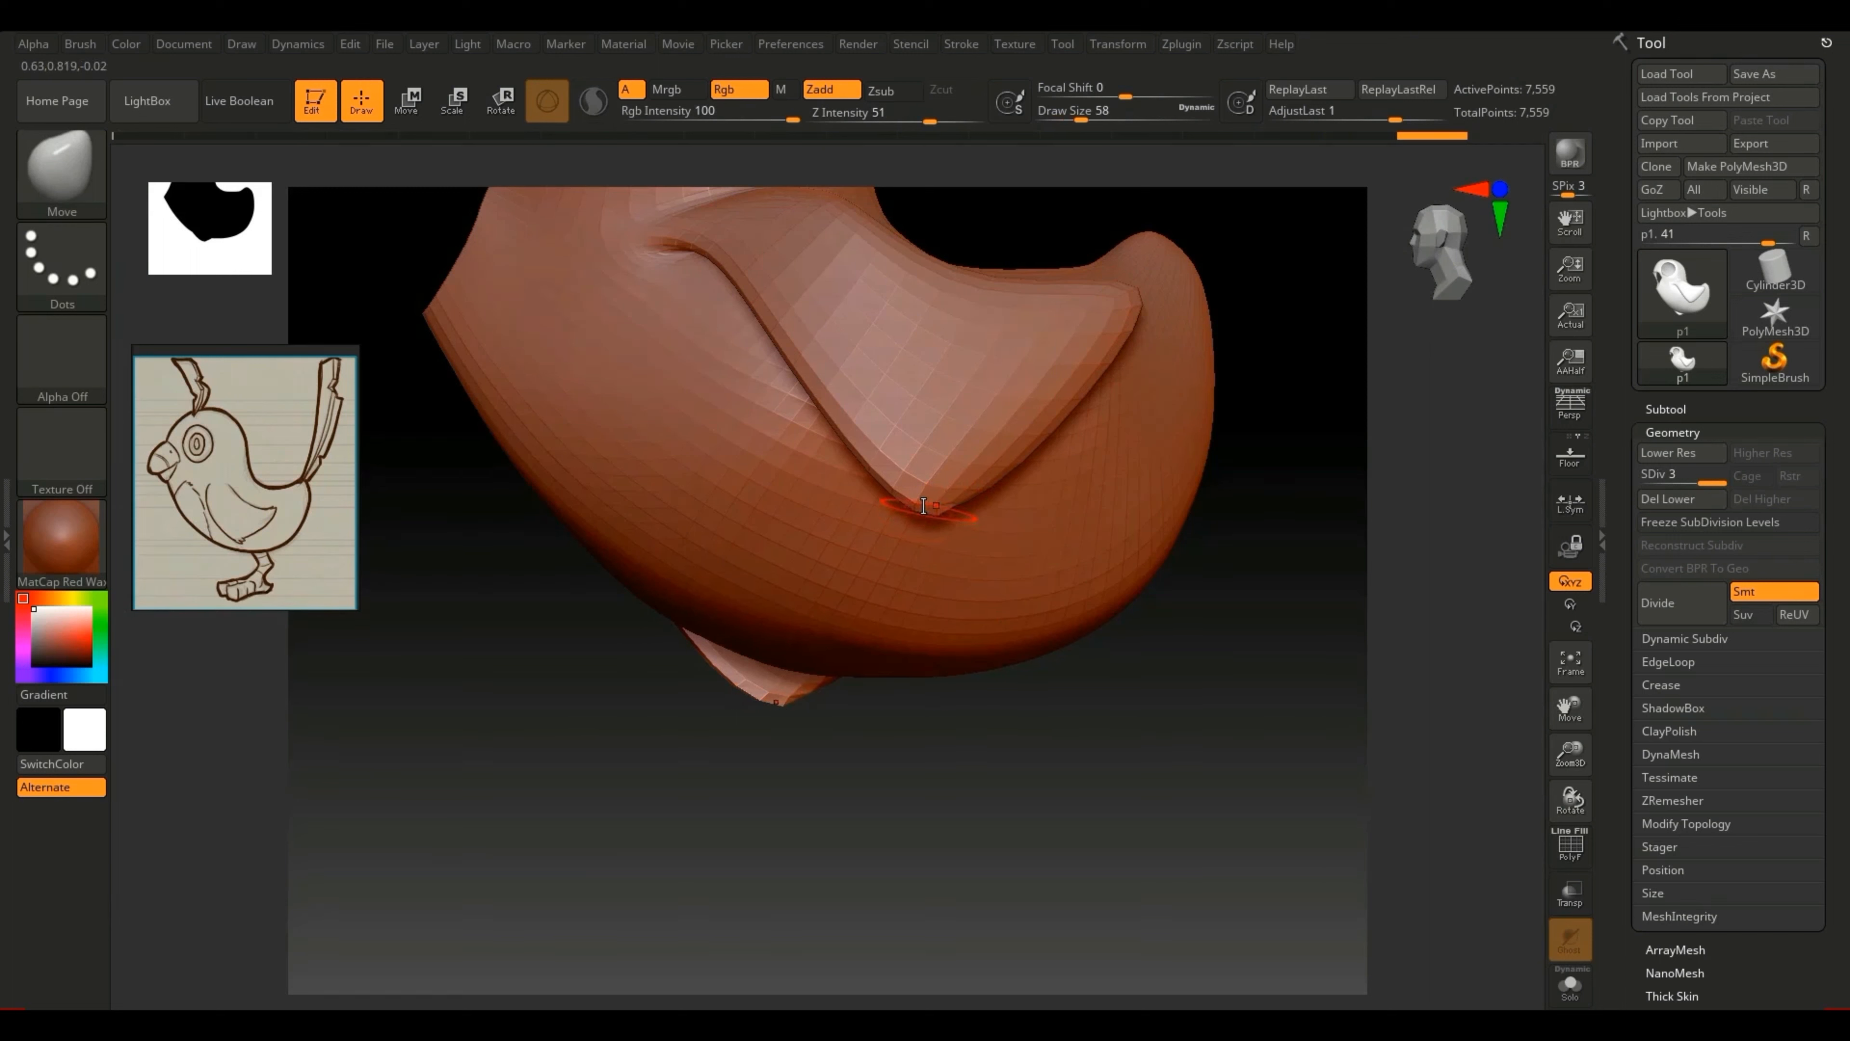
left_click_drag(944, 530, 962, 501)
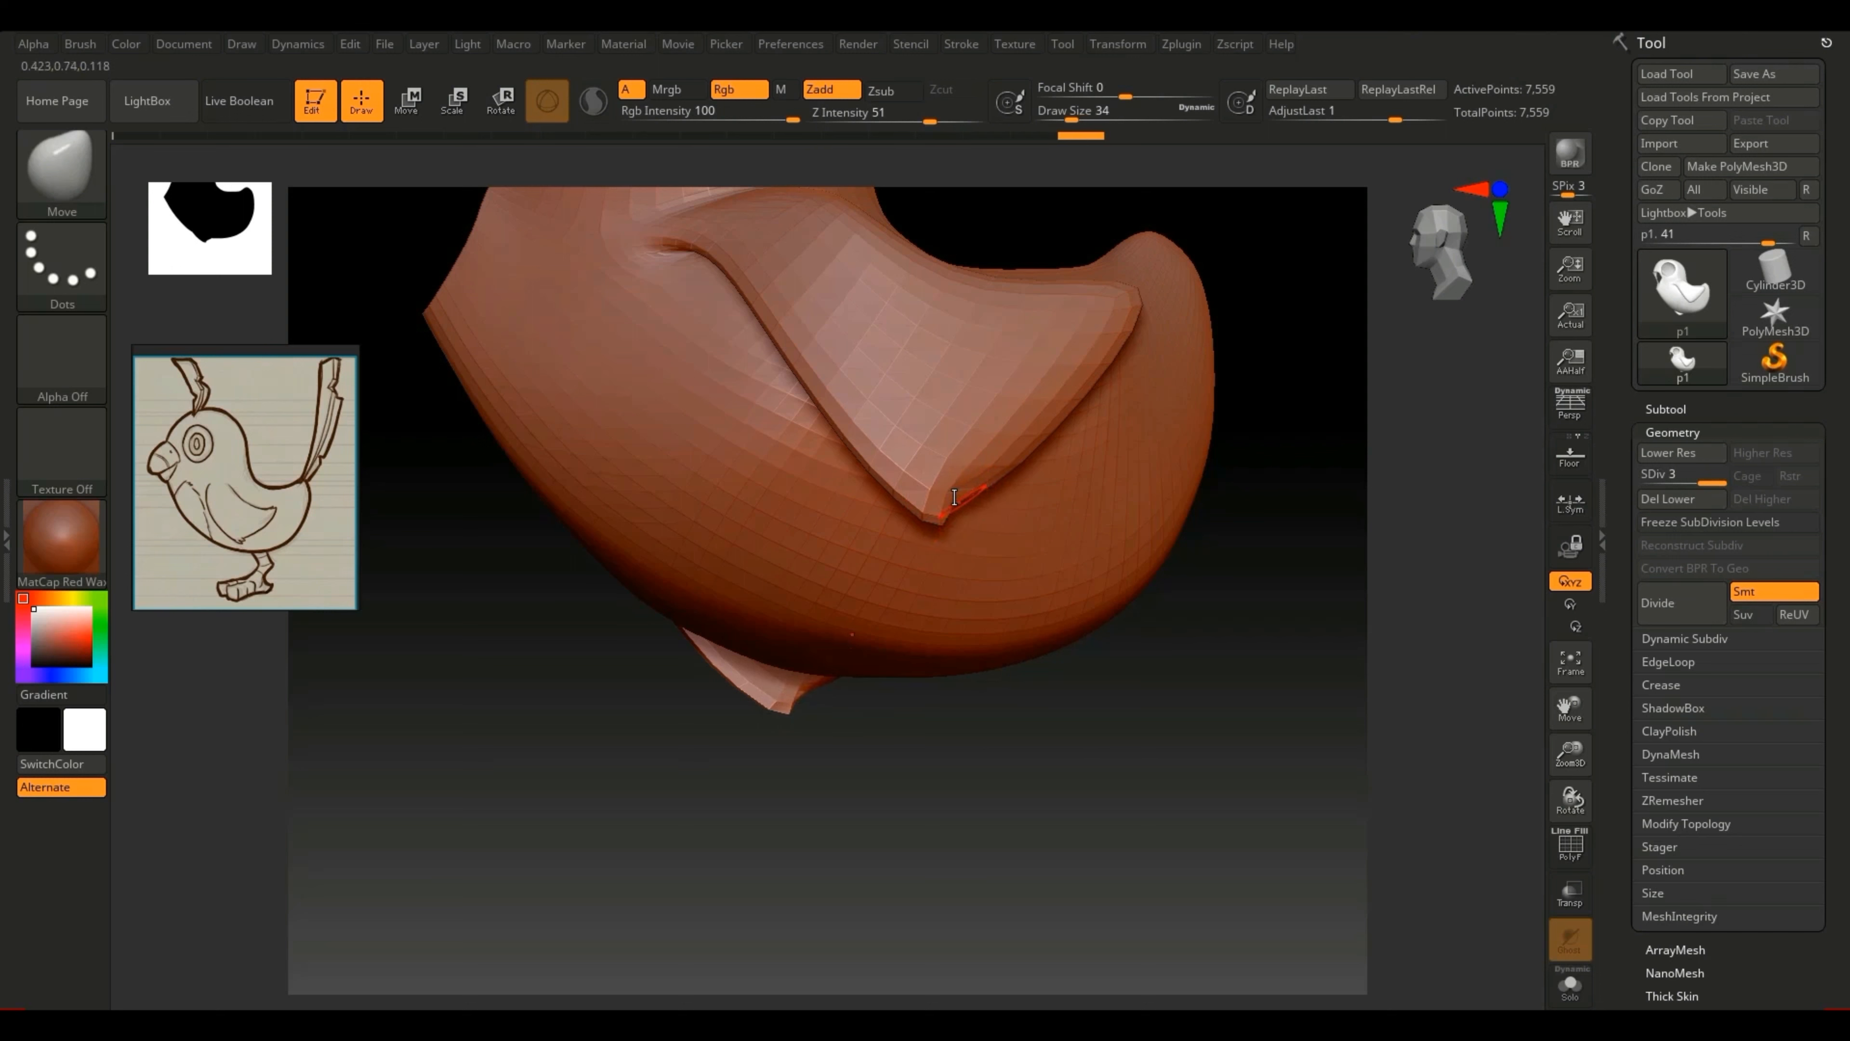
Step: Pull a small feather notch beside the wing's lower tip with the Move brush at draw size 34
mouse_move(980, 525)
left_mouse_down()
mouse_move(915, 501)
mouse_move(903, 531)
mouse_move(970, 518)
mouse_move(984, 490)
mouse_move(919, 509)
mouse_move(949, 519)
left_mouse_up()
key("ctrl+z")
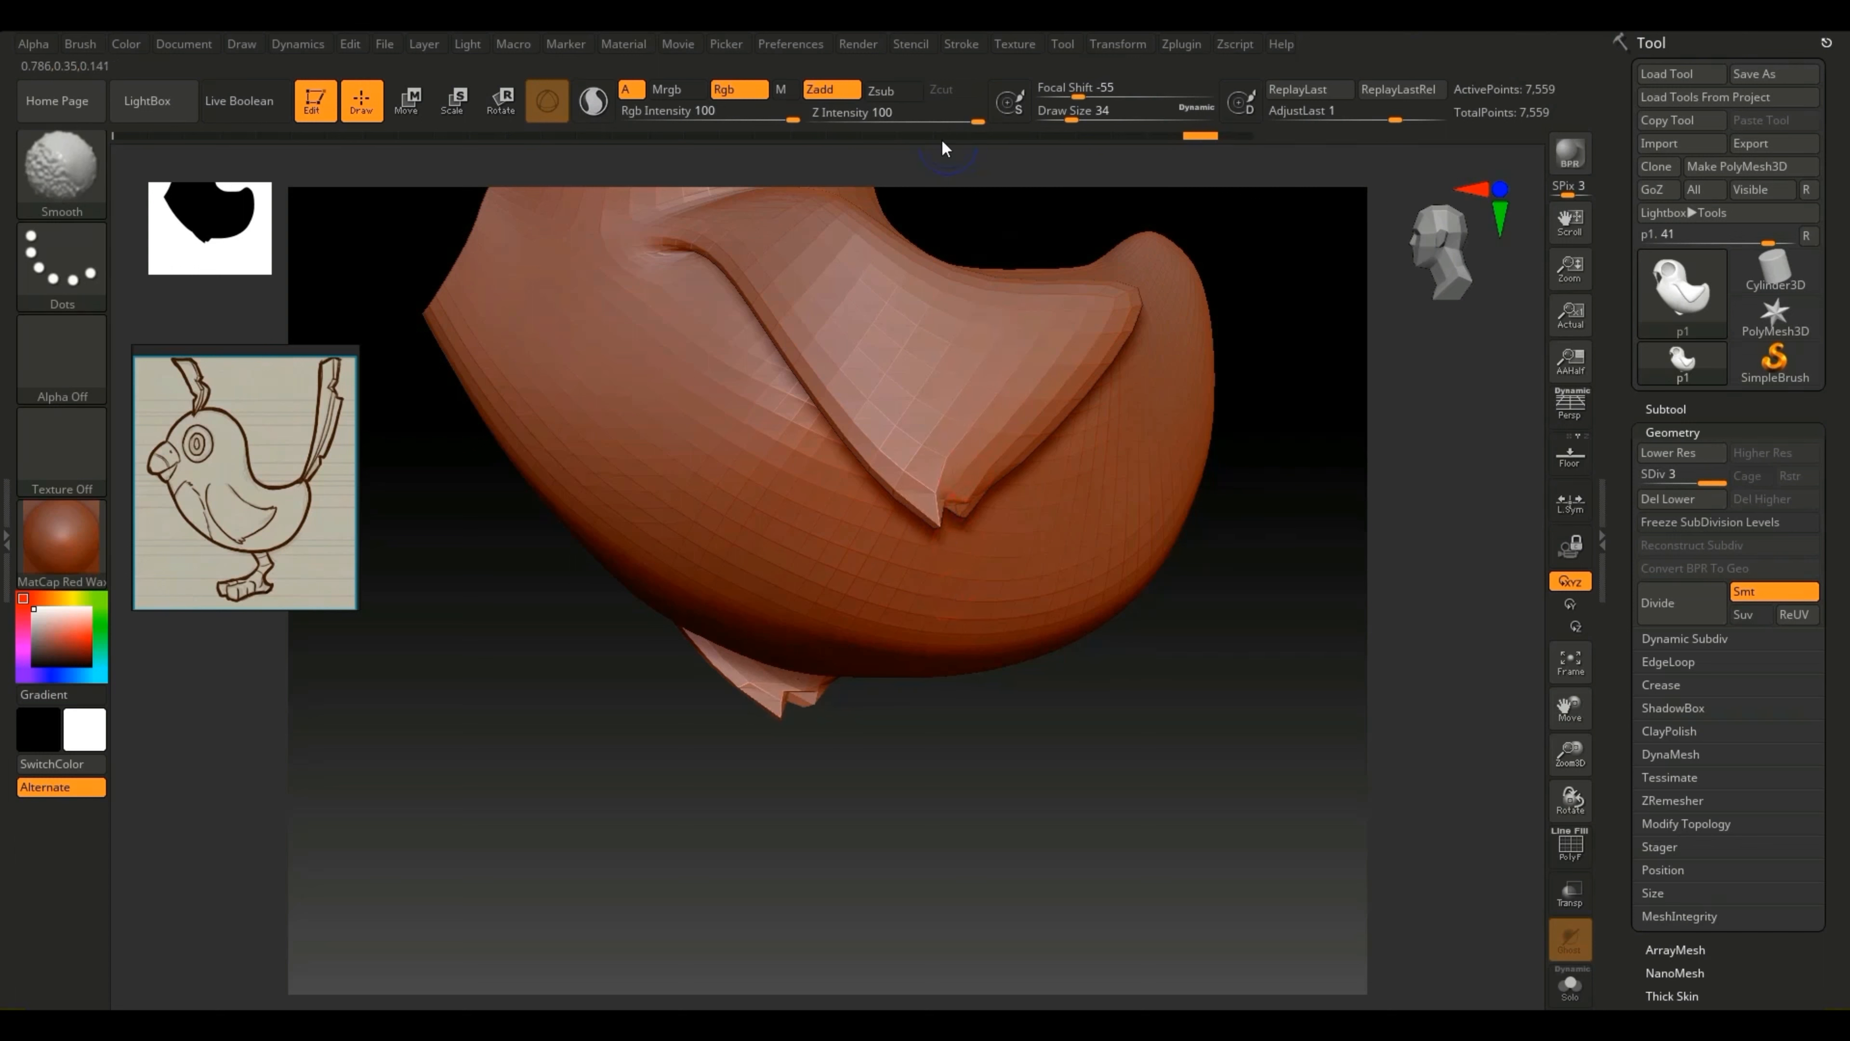
mouse_move(934, 495)
left_mouse_down("shift")
mouse_move(942, 523)
mouse_move(984, 493)
mouse_move(956, 503)
mouse_move(974, 534)
left_mouse_up("shift")
left_click_drag(1114, 717, 1023, 698)
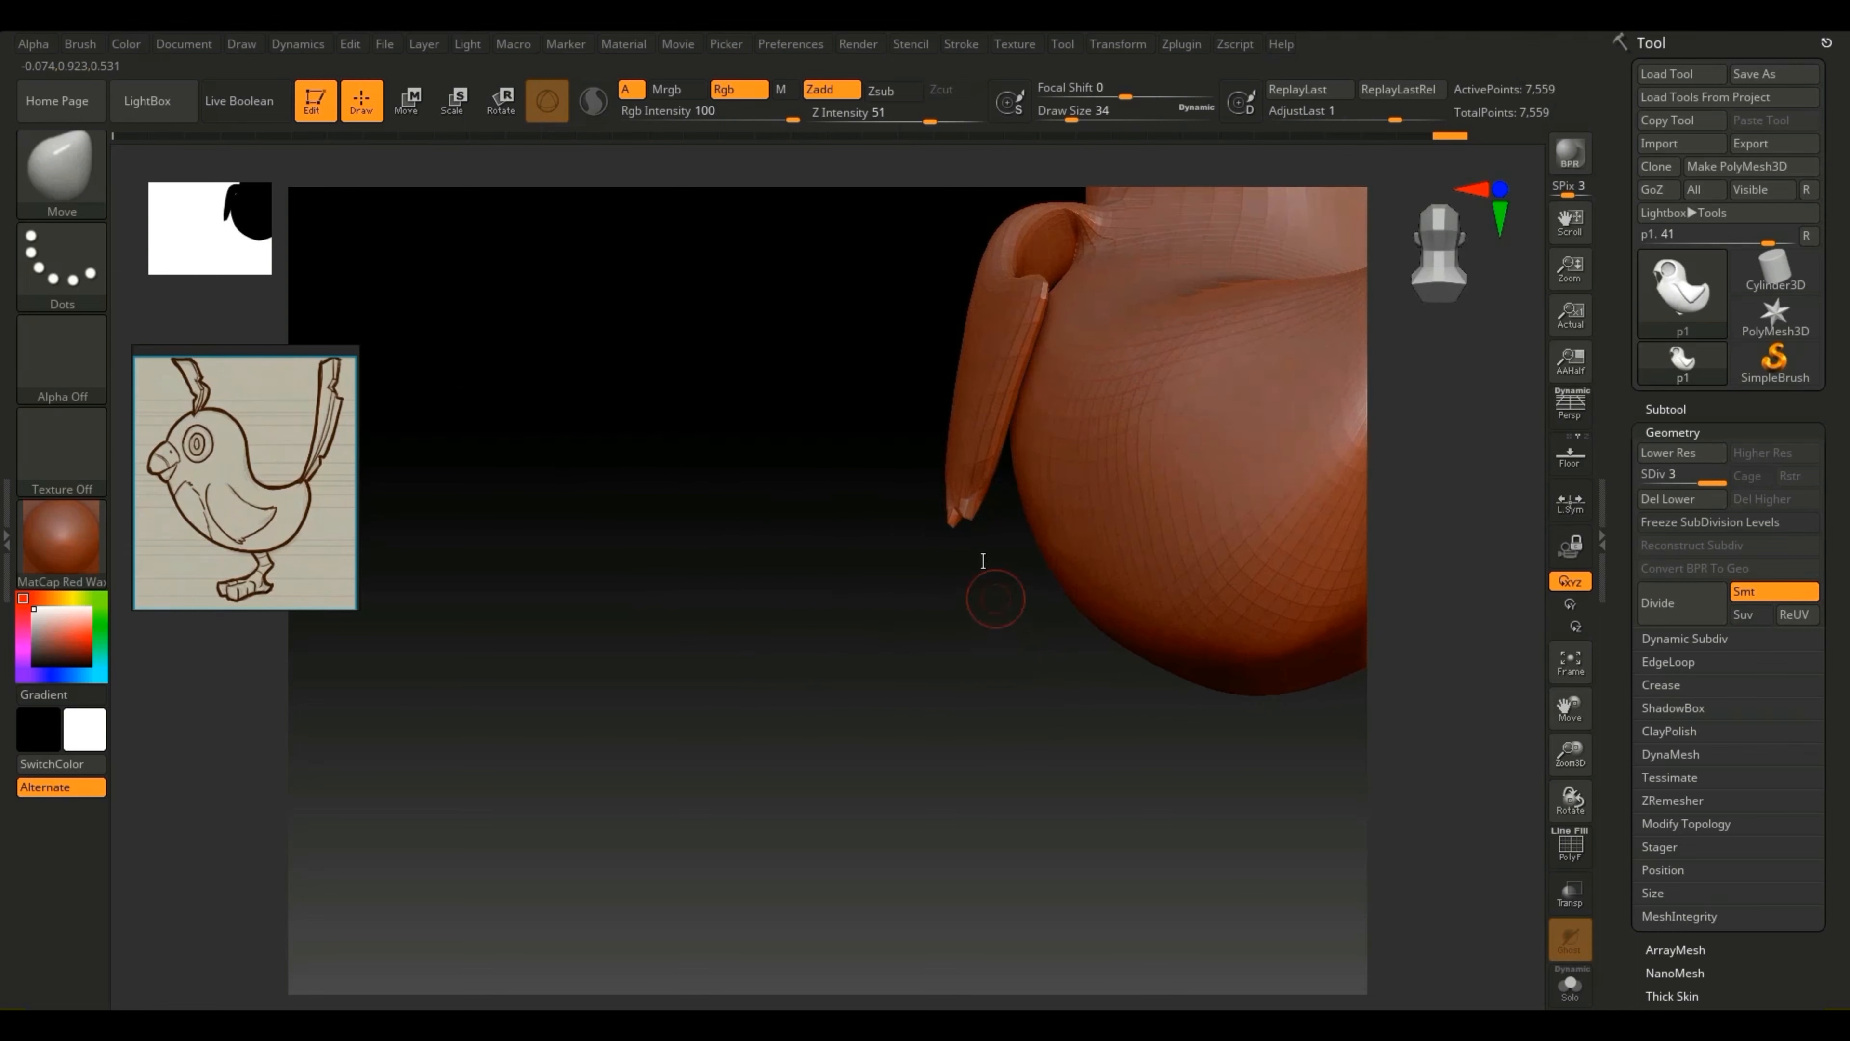
left_click_drag(951, 505, 953, 509)
mouse_move(980, 649)
left_mouse_down()
mouse_move(1060, 689)
mouse_move(942, 641)
mouse_move(1001, 612)
left_mouse_up()
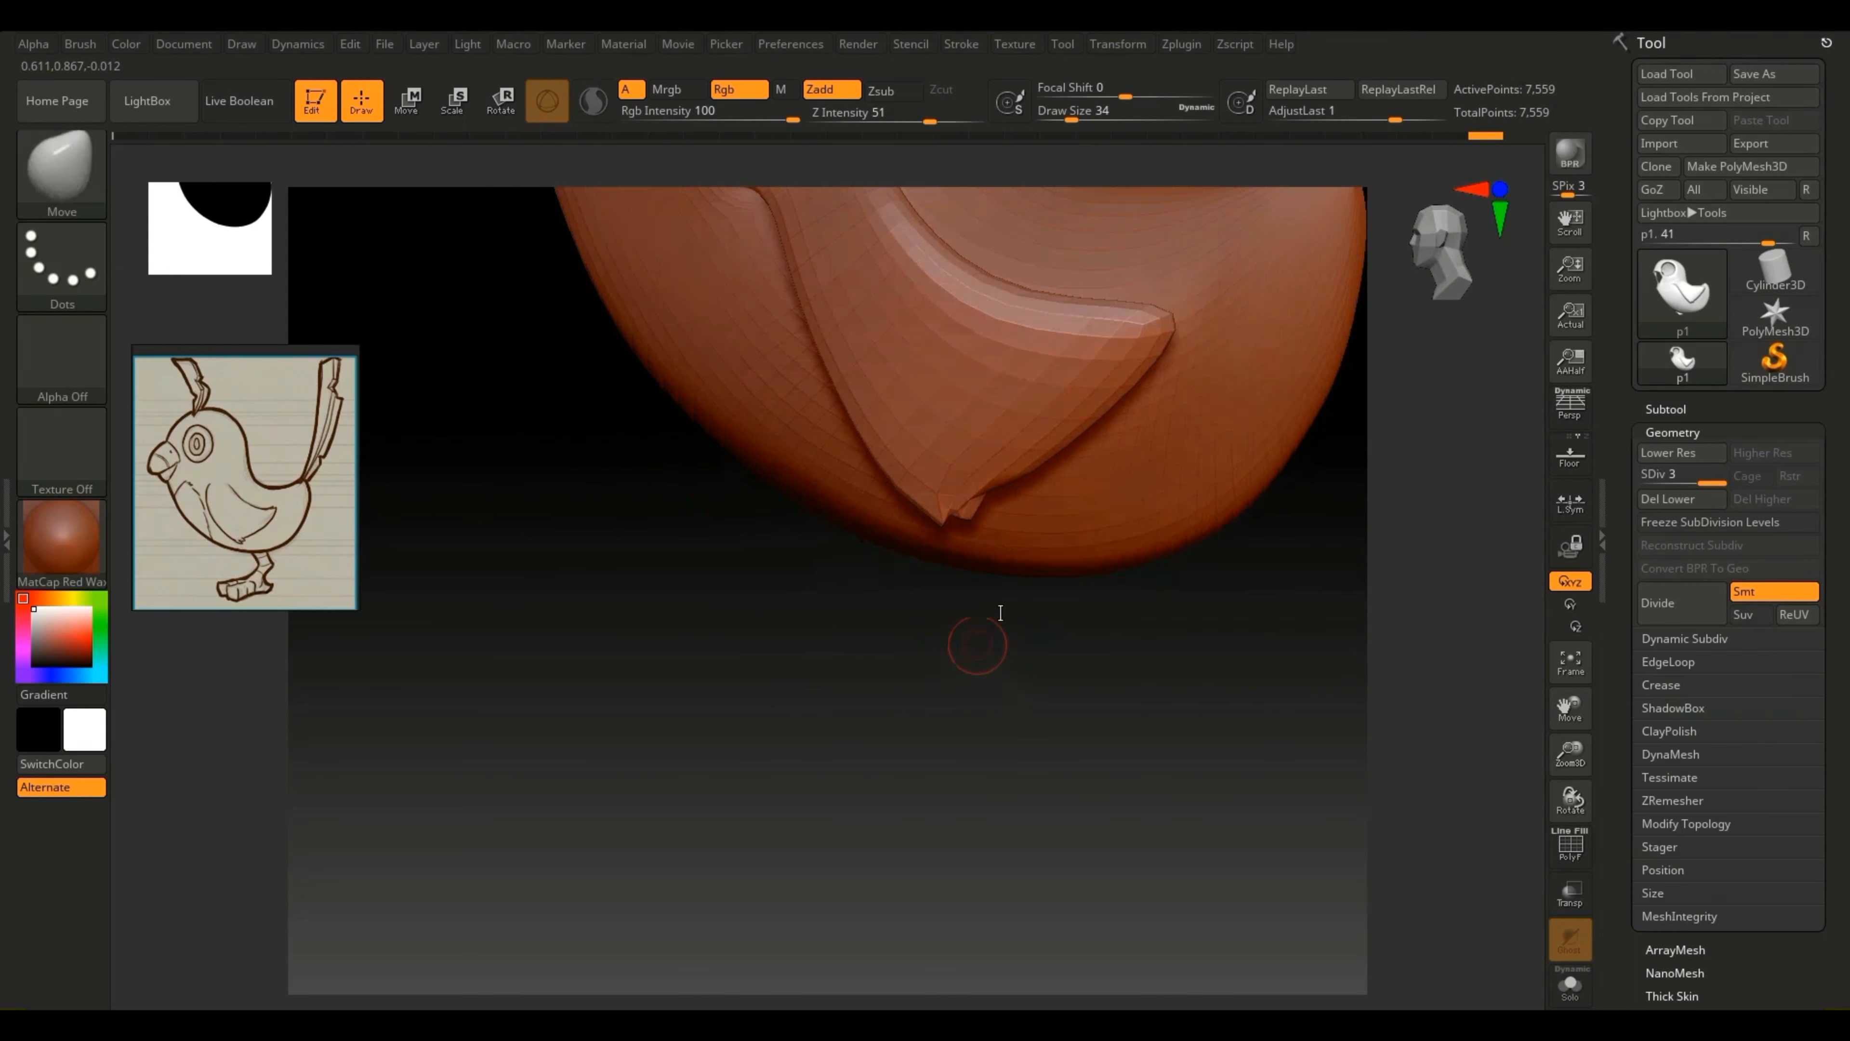
Step: Try to pull out the wing's rear tip with the Move brush at draw sizes 8 and 14
left_click_drag(1571, 759, 1562, 705)
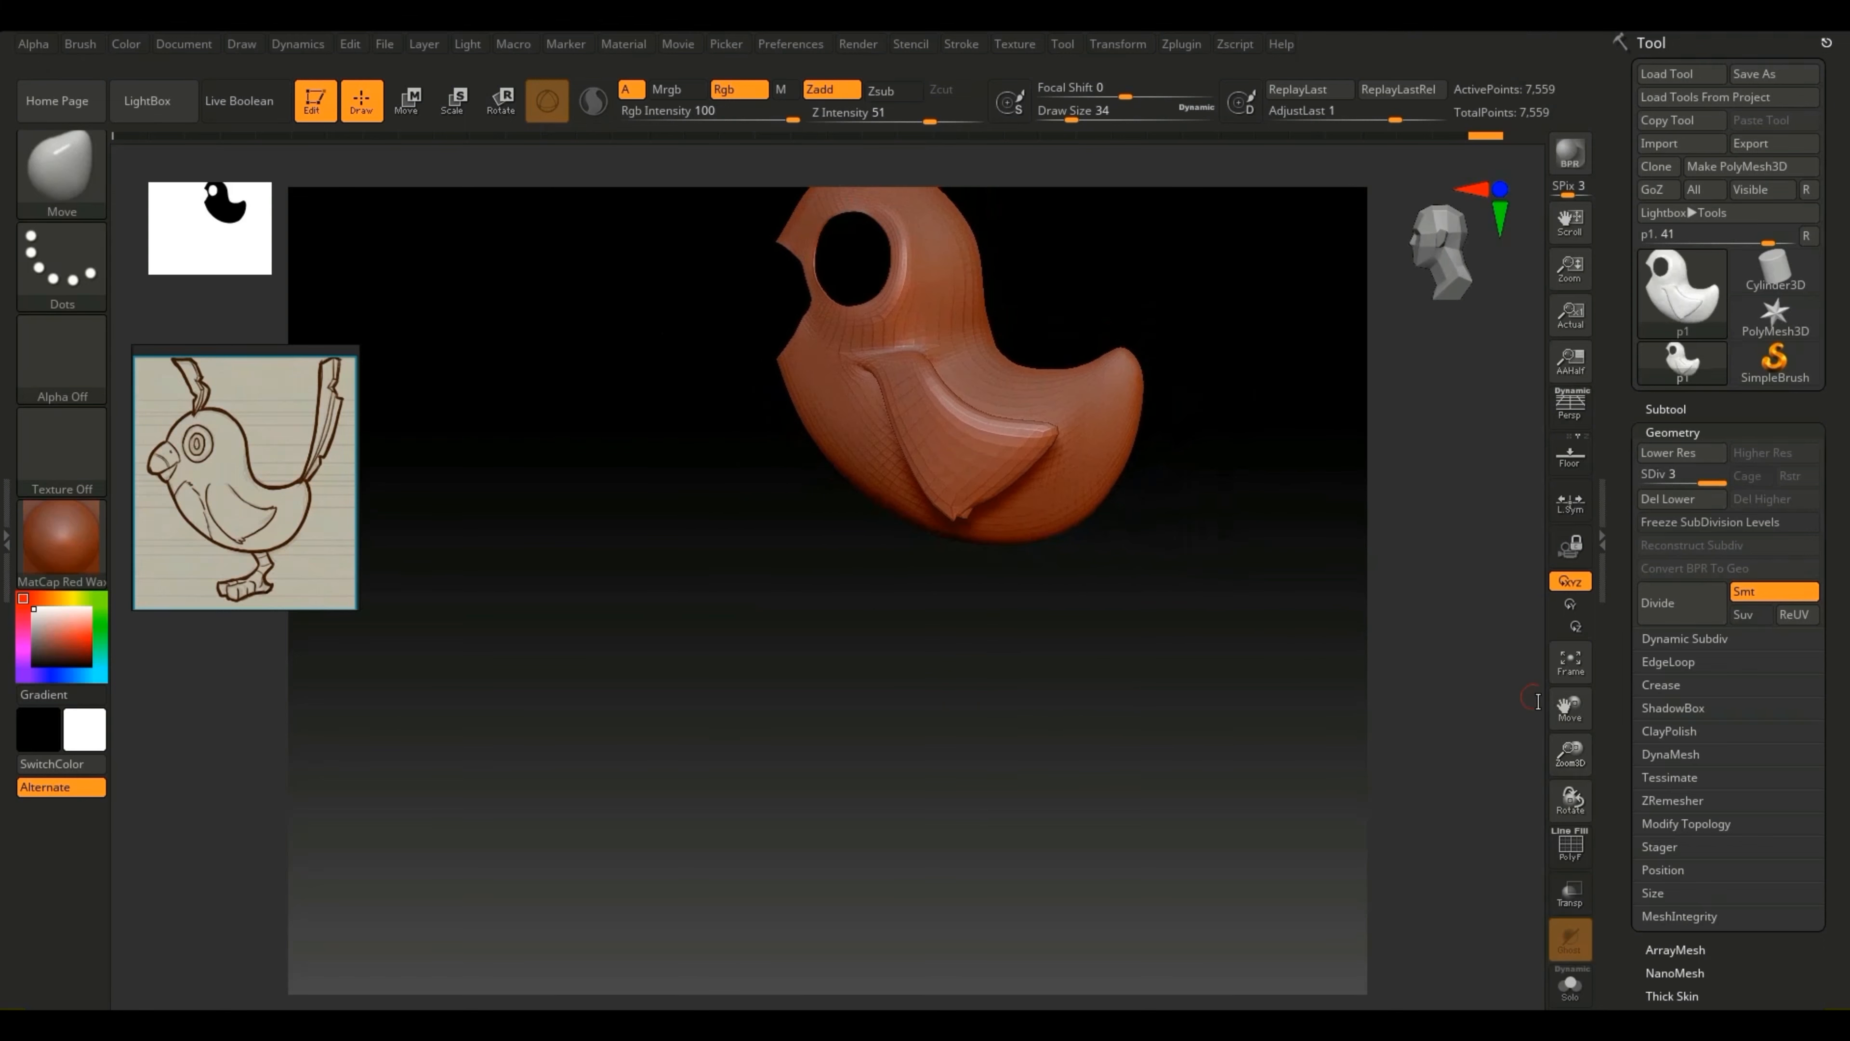
left_click_drag(1442, 689, 1050, 611)
left_click_drag(999, 556, 1106, 621)
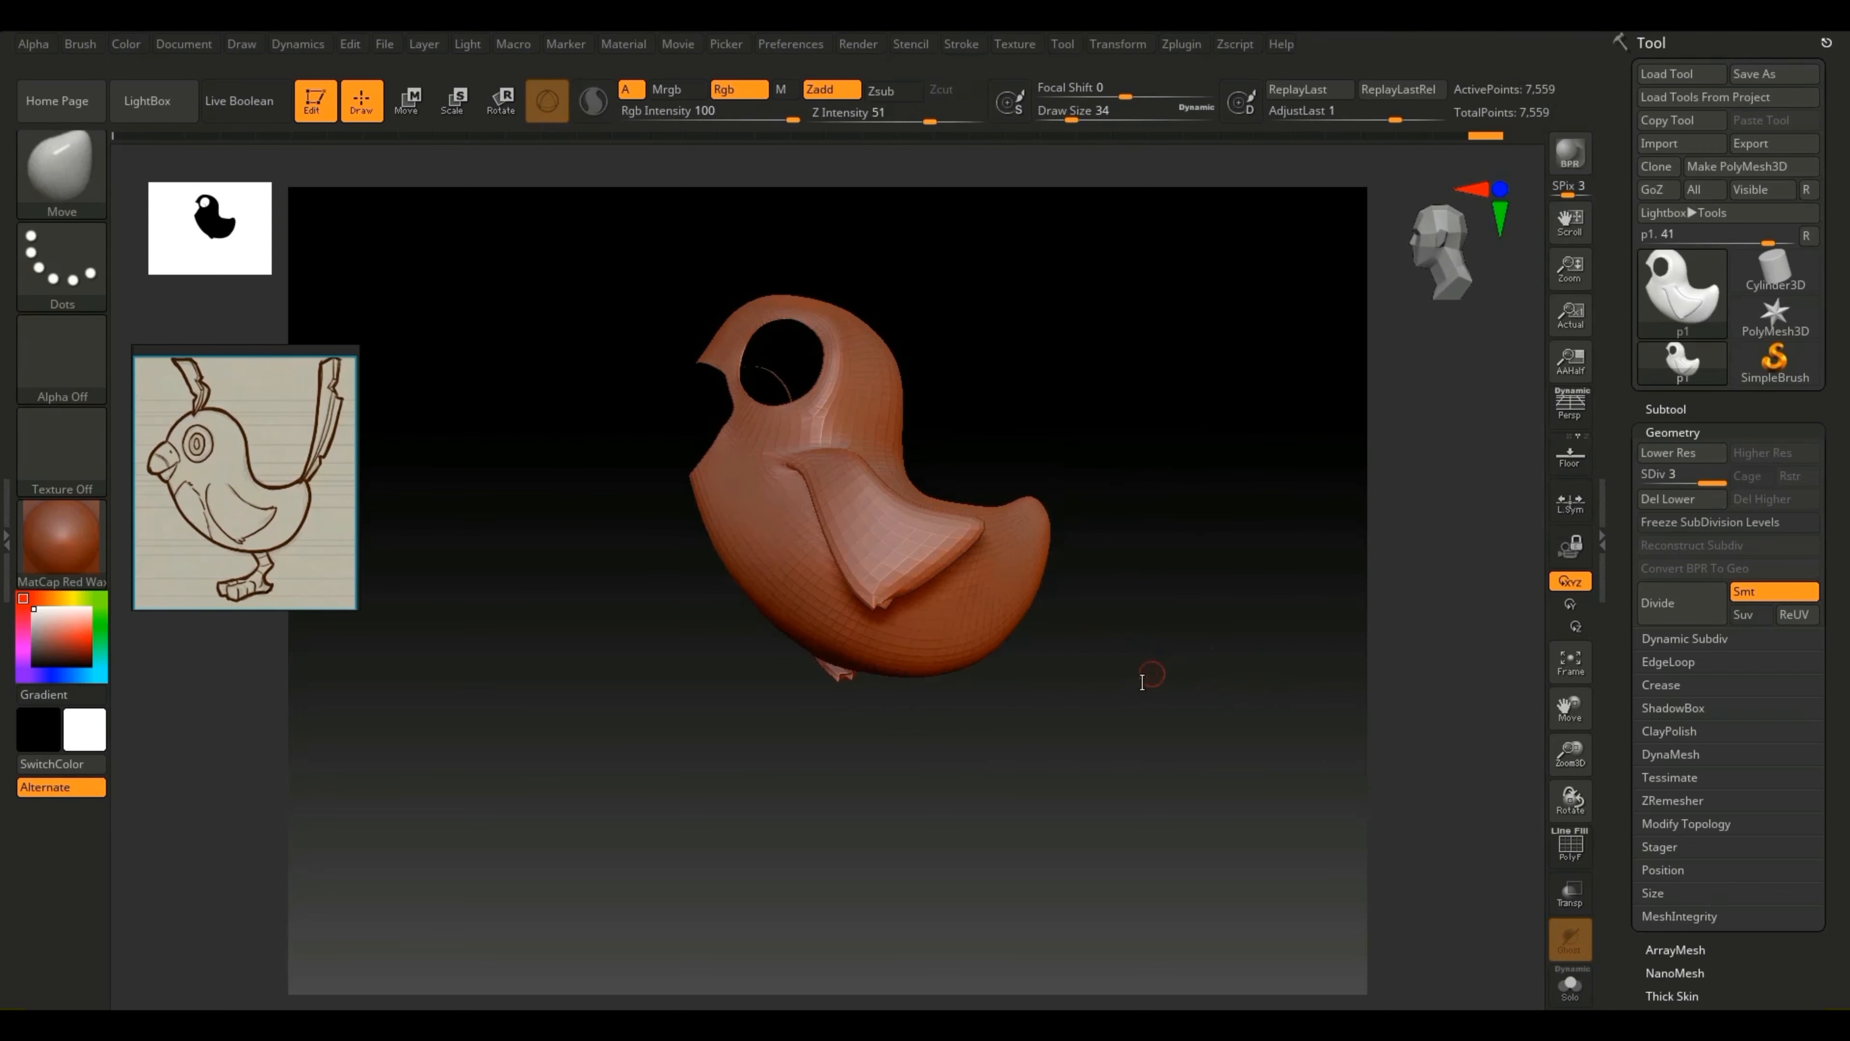
left_click_drag(1142, 682, 1160, 701)
left_click_drag(1572, 755, 1541, 877)
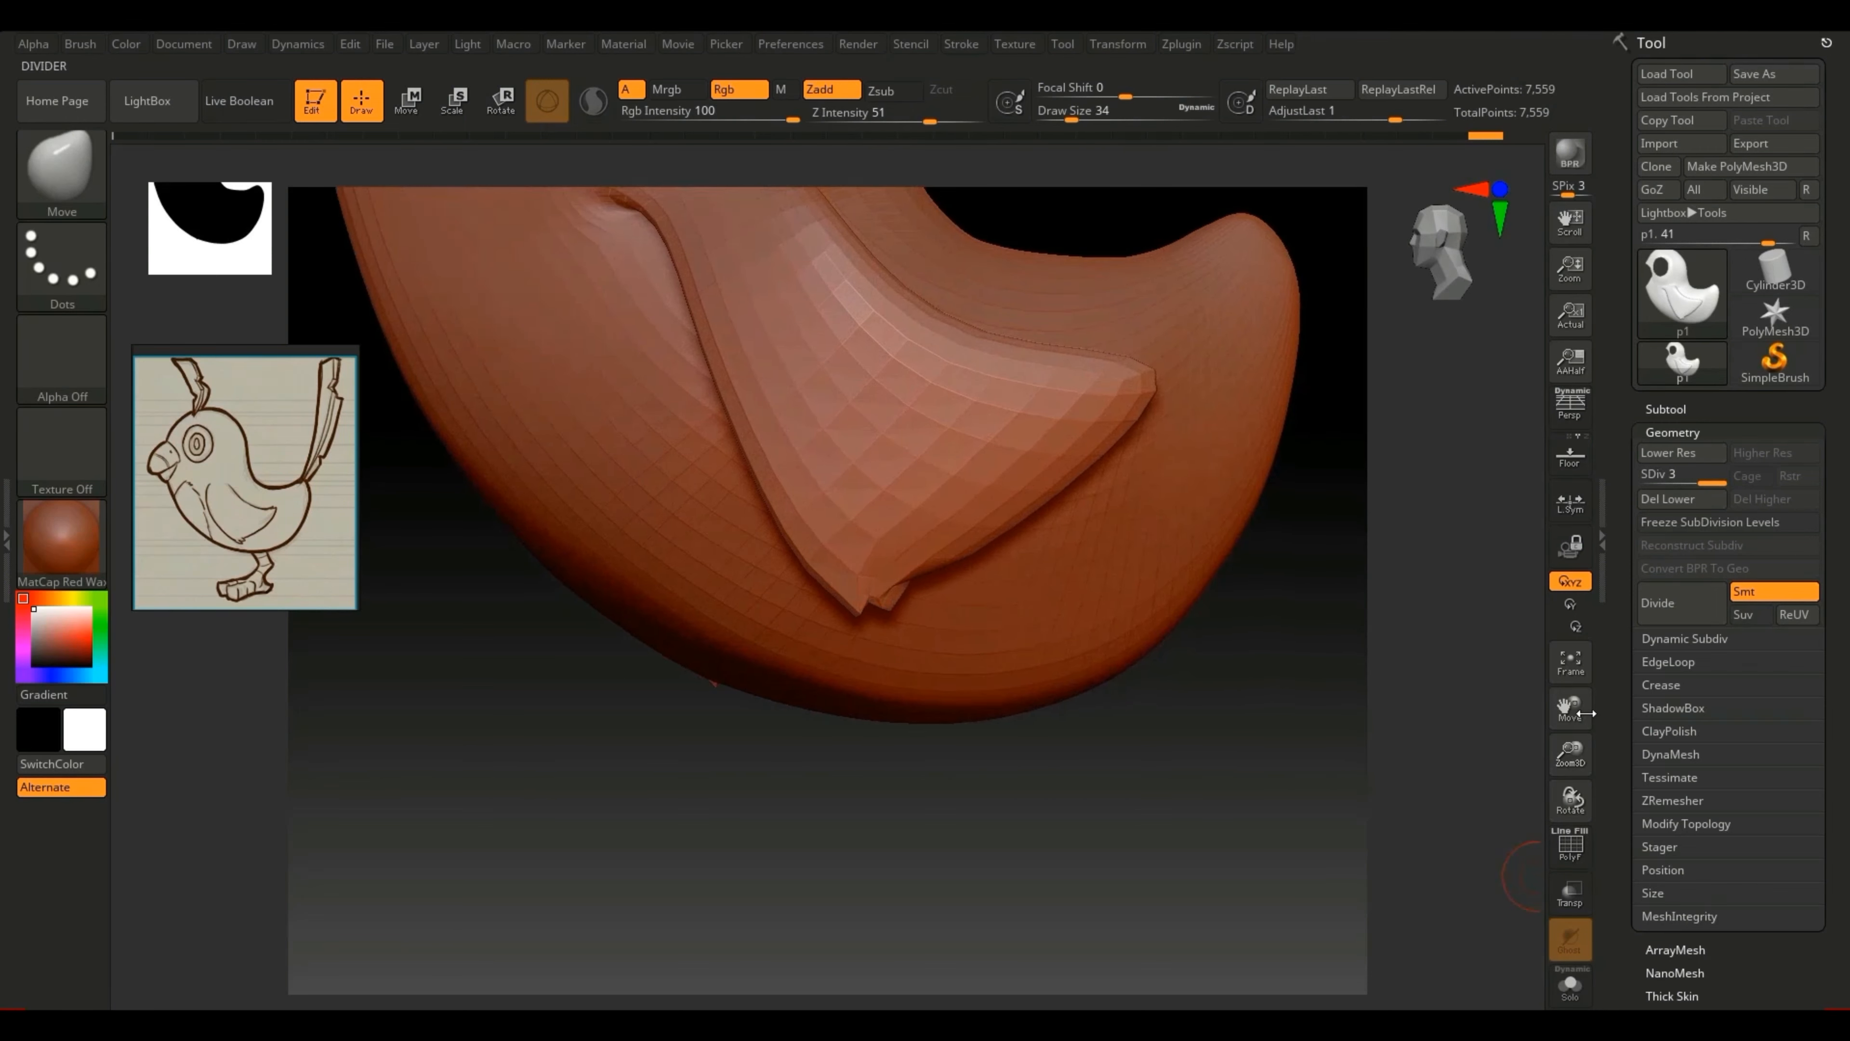
left_click_drag(1585, 712, 1566, 736)
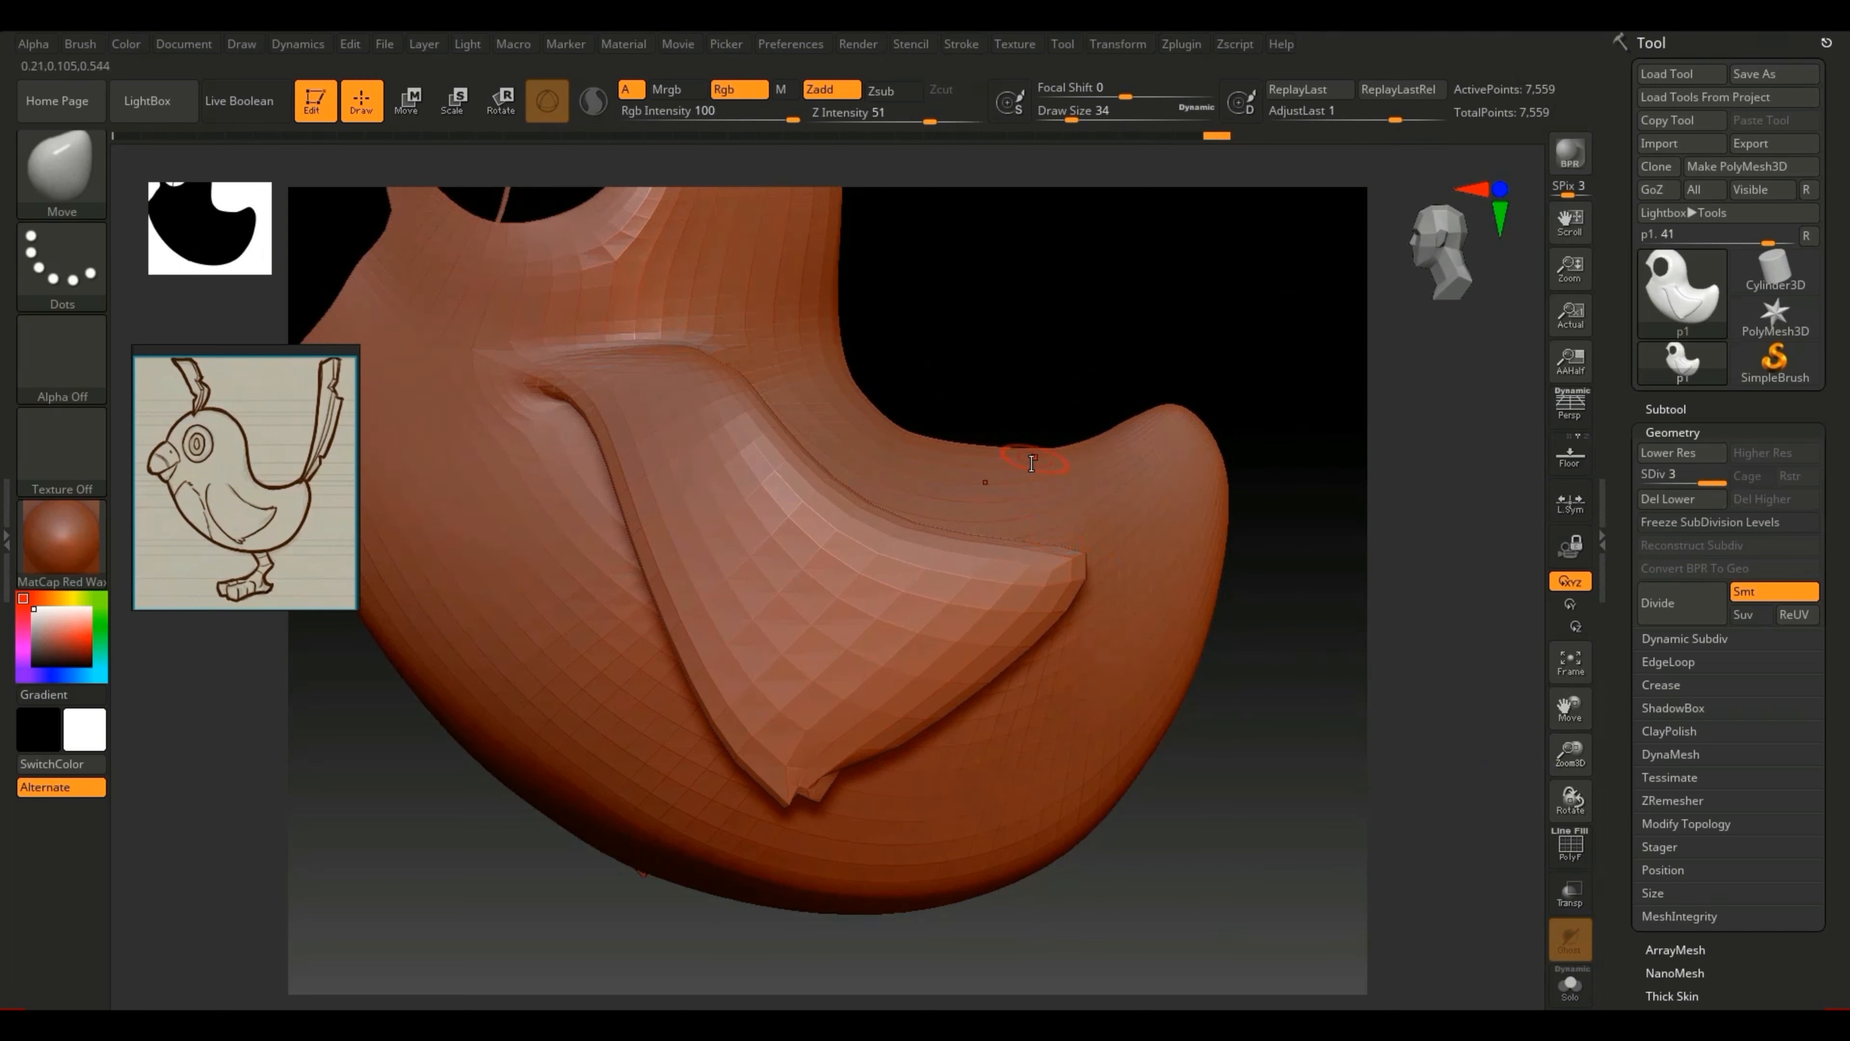
key("bracketleft")
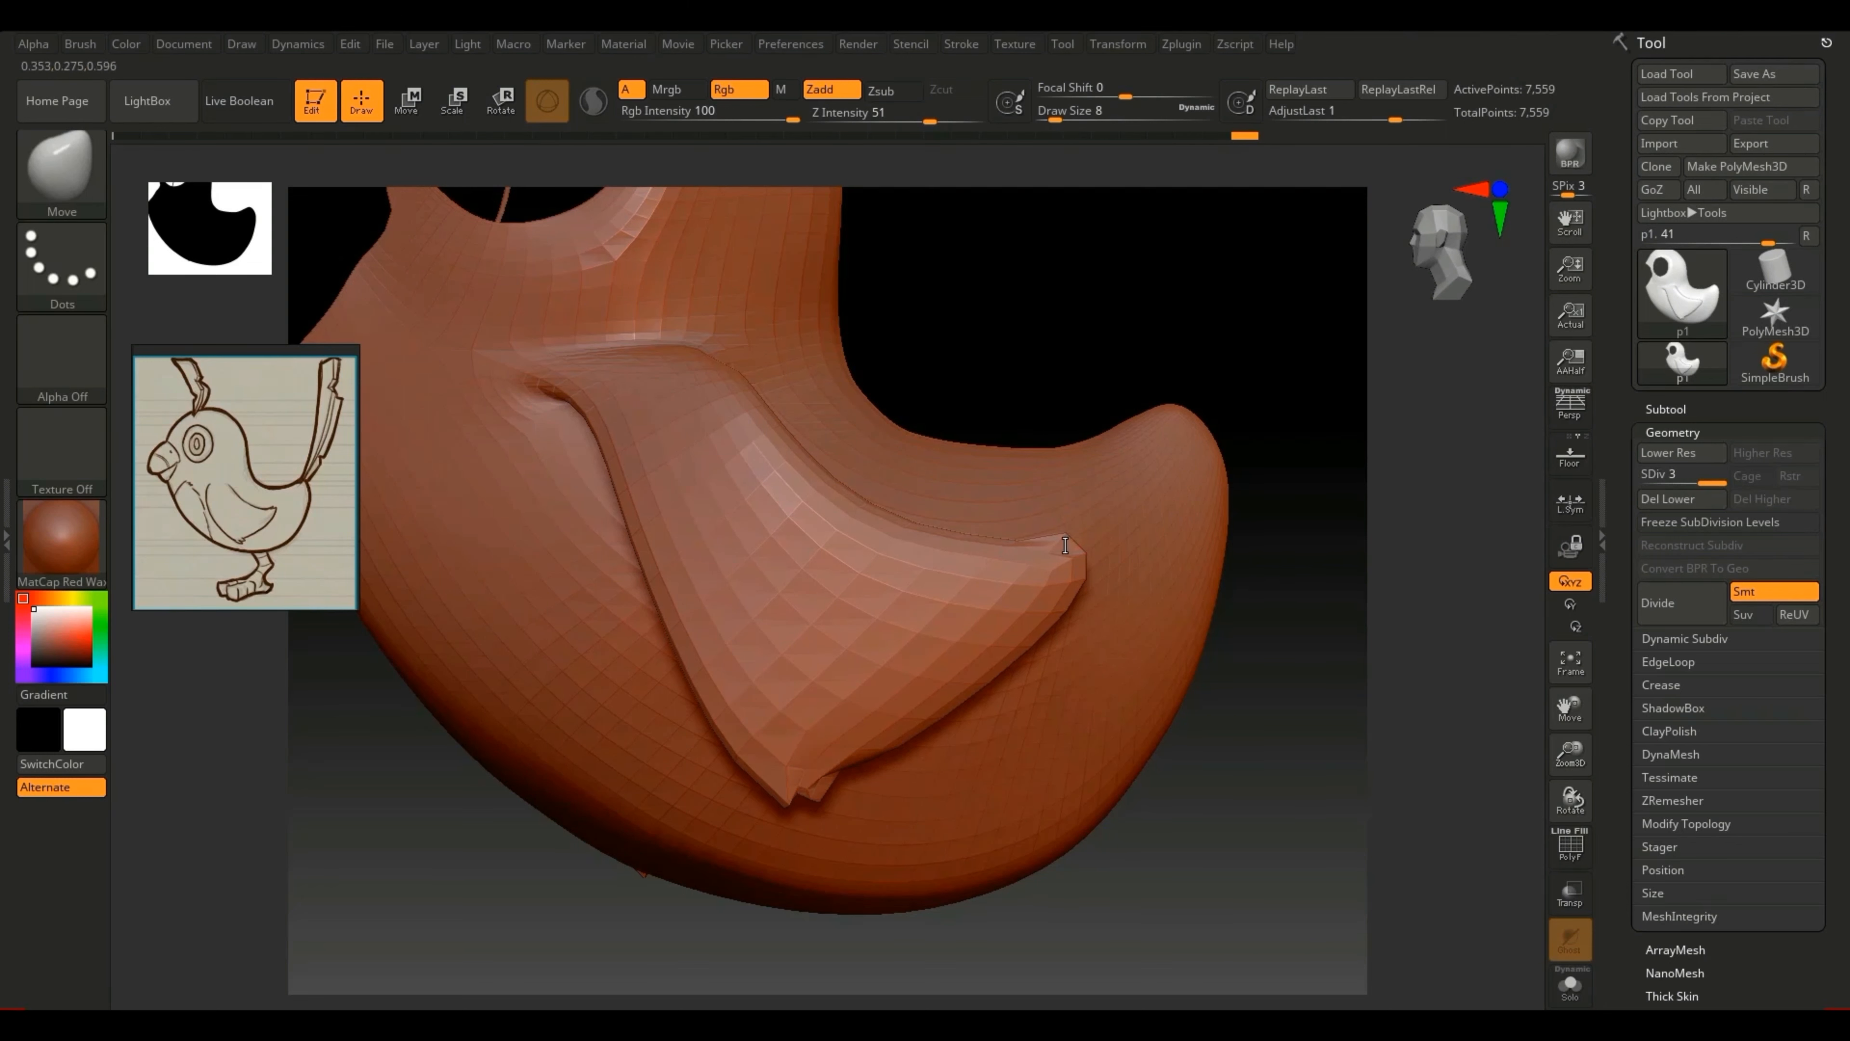
key("ctrl+z")
left_click_drag(1264, 706, 1062, 667)
left_click_drag(912, 753, 866, 705)
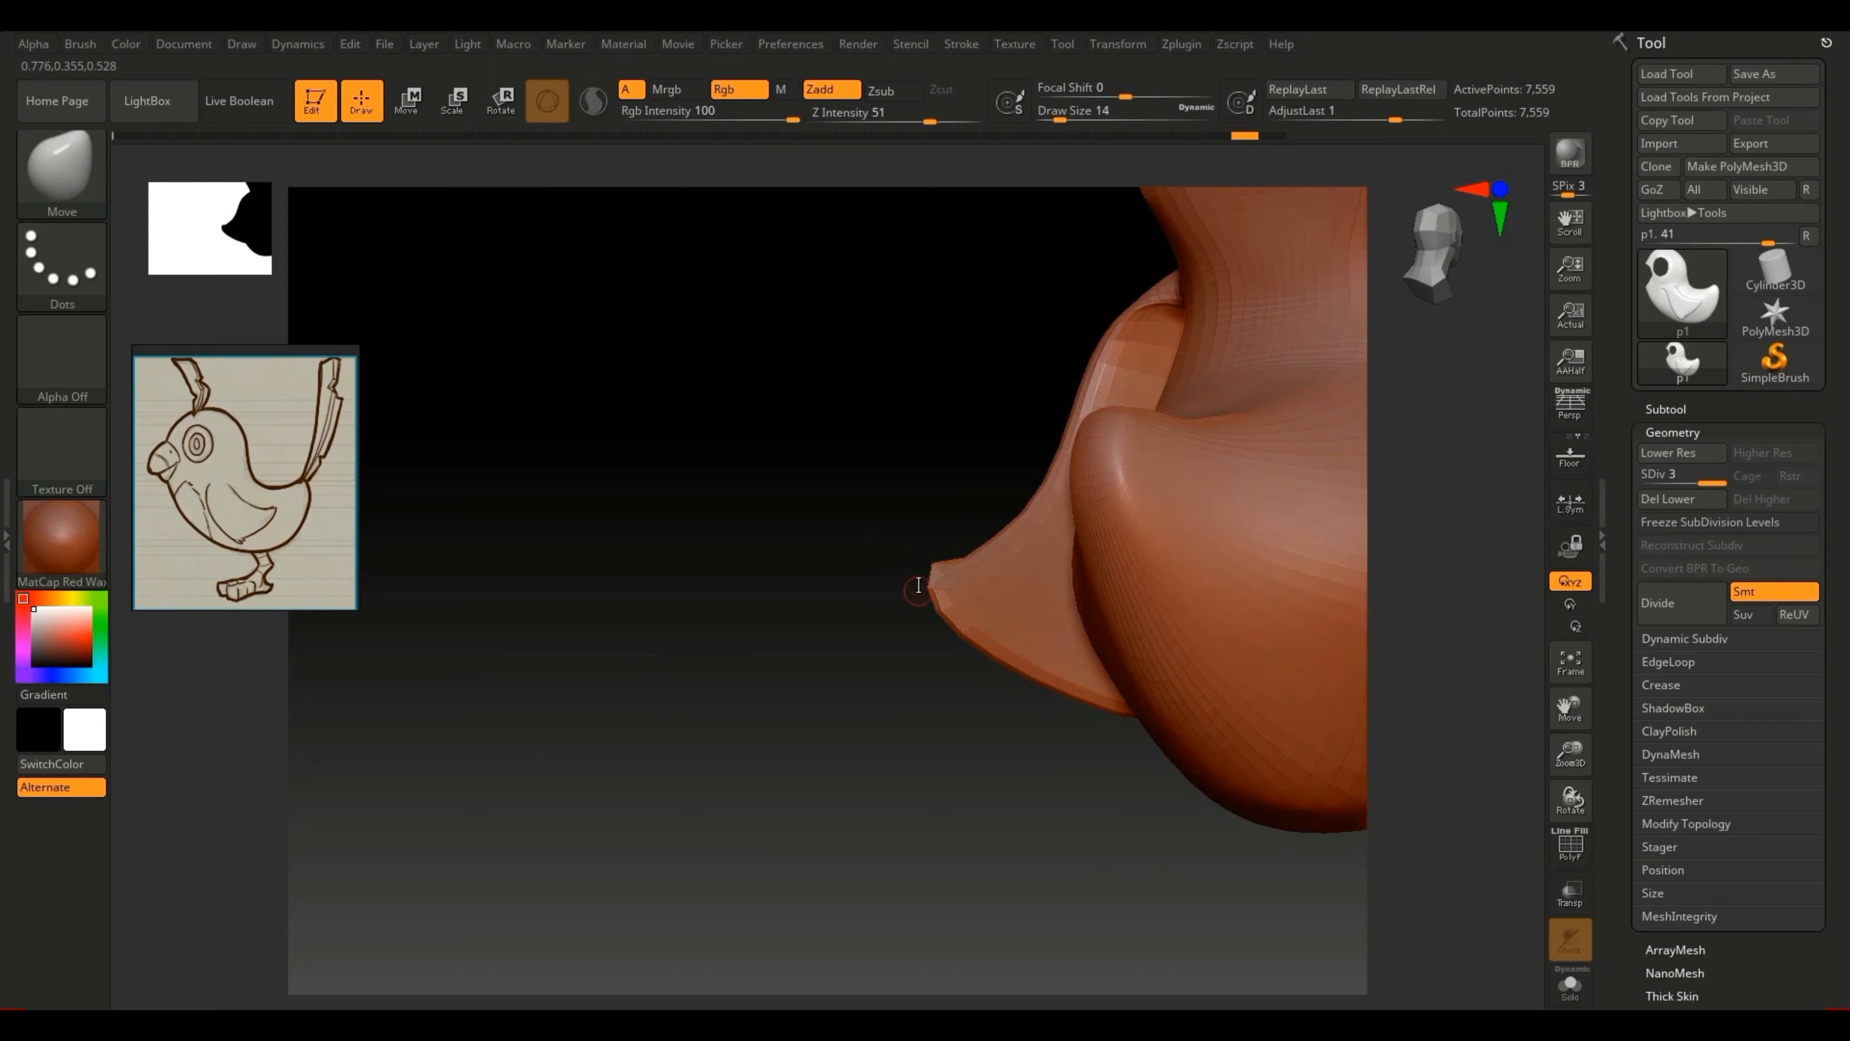
mouse_move(935, 578)
left_mouse_down()
mouse_move(920, 589)
mouse_move(919, 563)
left_mouse_up()
mouse_move(829, 677)
left_mouse_down()
mouse_move(995, 636)
mouse_move(957, 574)
left_mouse_up()
Step: Undo the last Move brush edits on the wing's rear tip
key("ctrl+z")
key("ctrl+z")
key("ctrl+z")
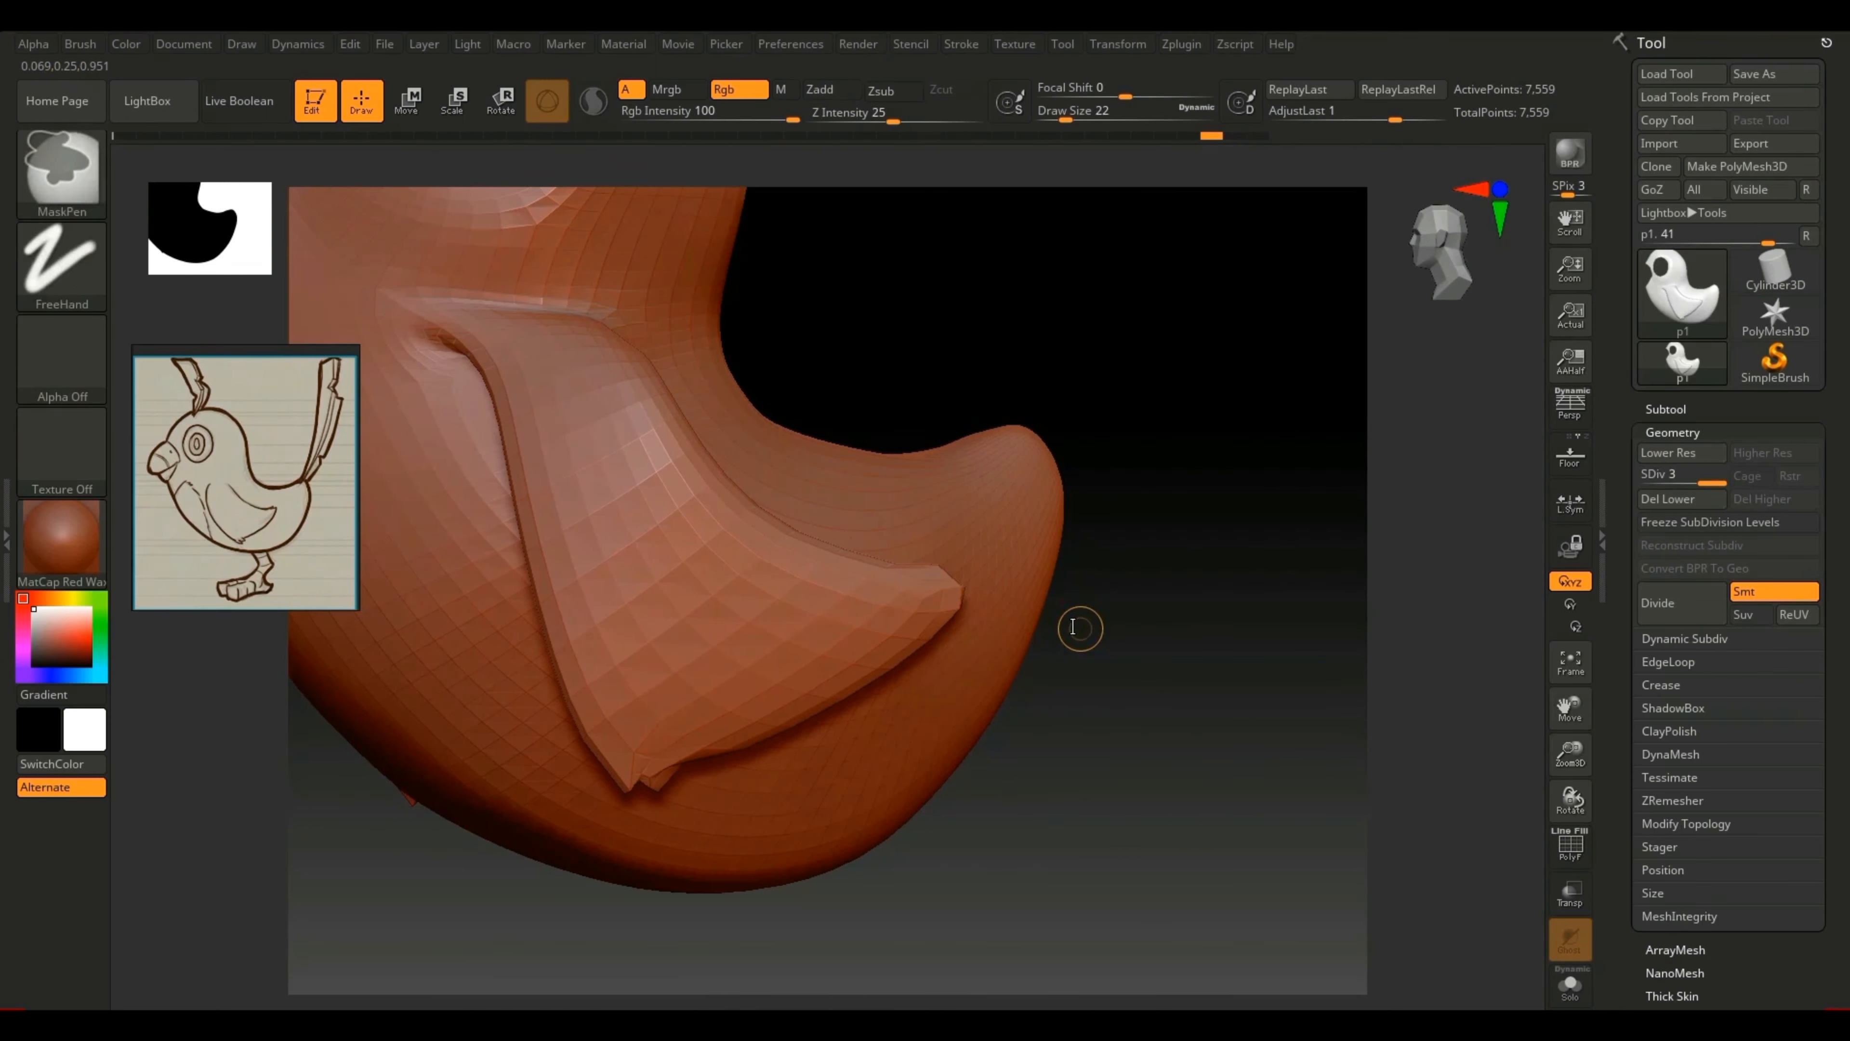
key("ctrl+z")
key("ctrl+z")
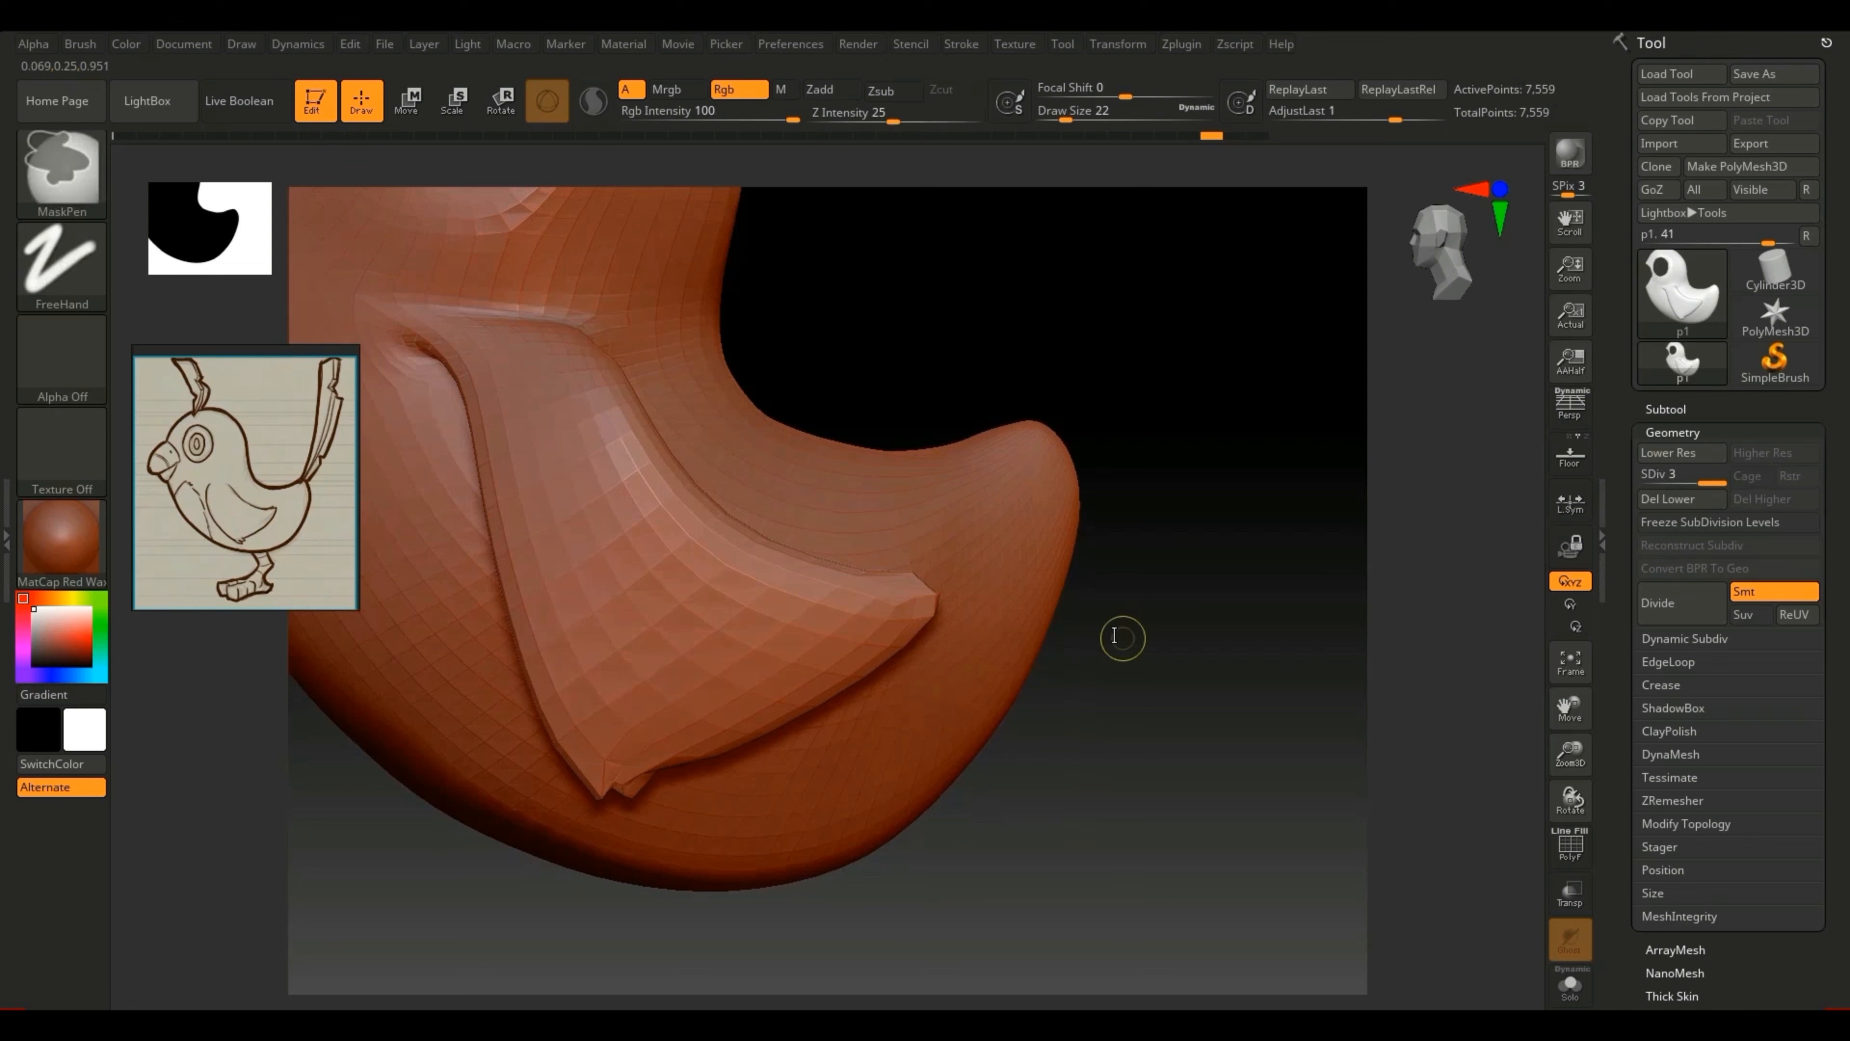
left_click(1119, 637, "ctrl")
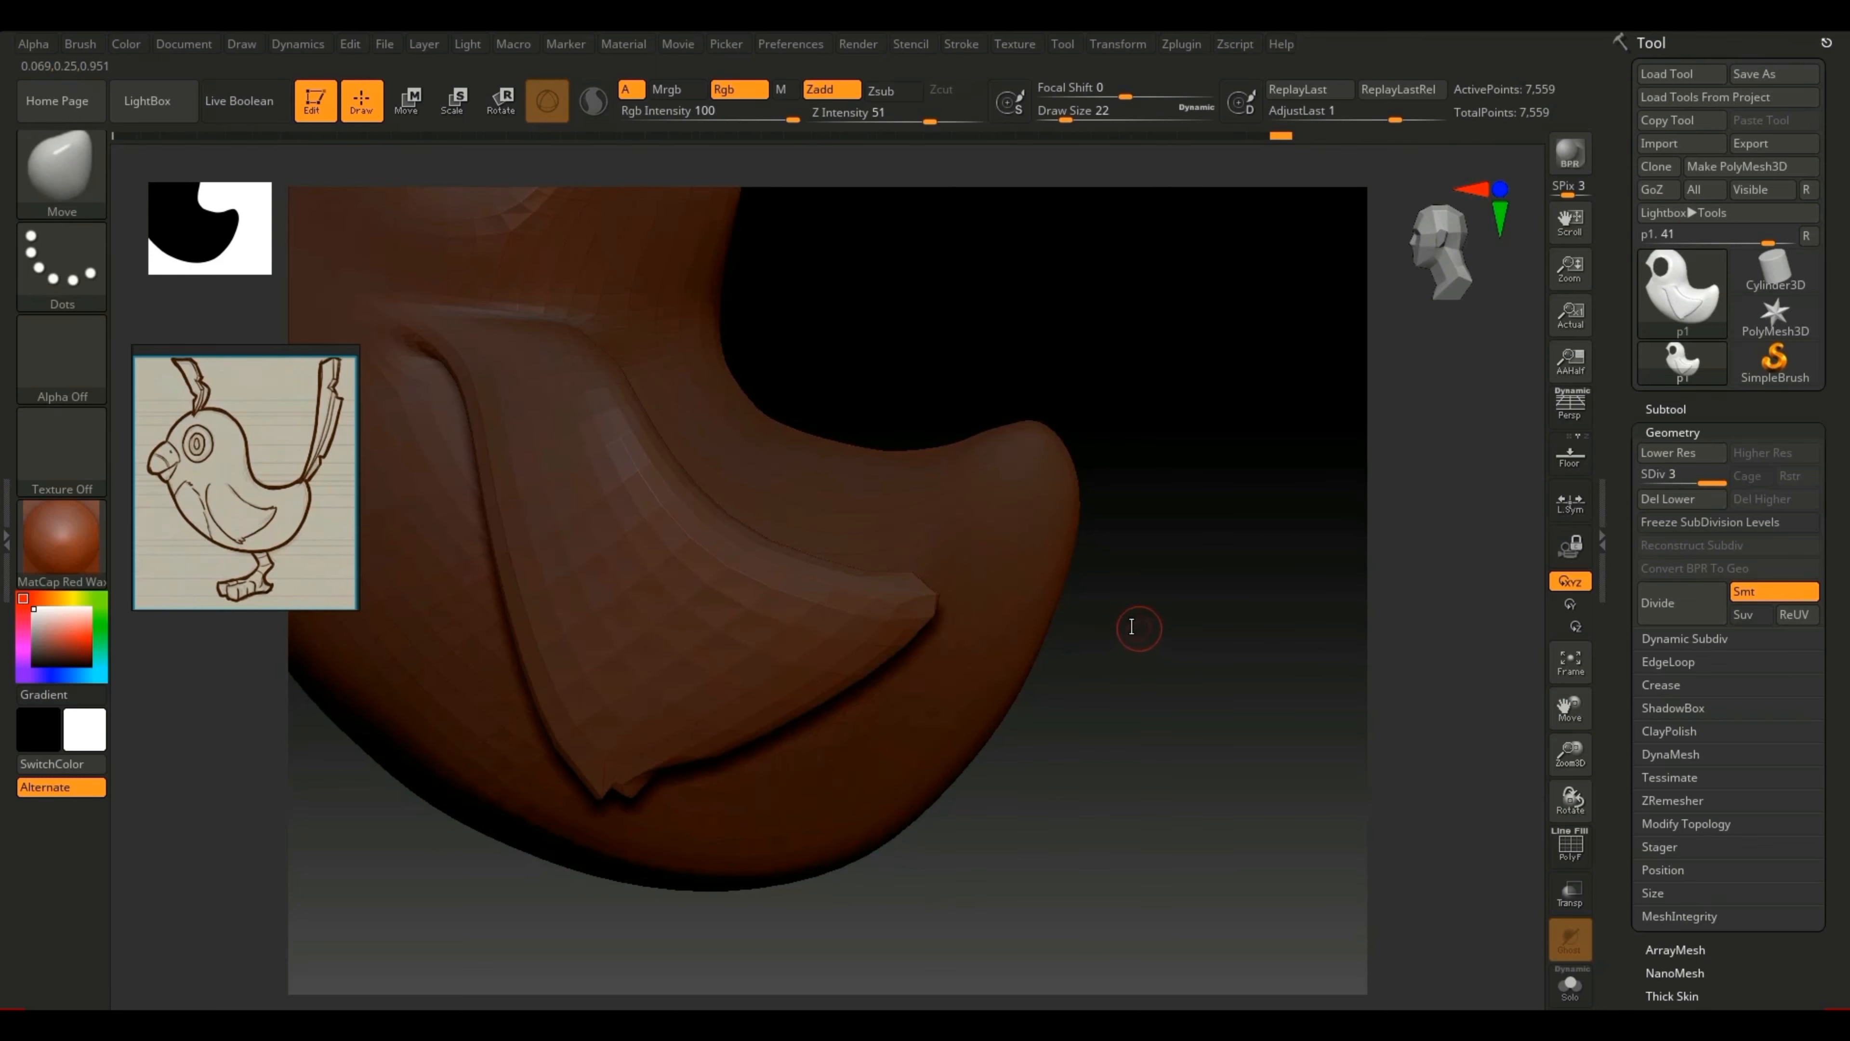
key("ctrl+z")
key("ctrl+z")
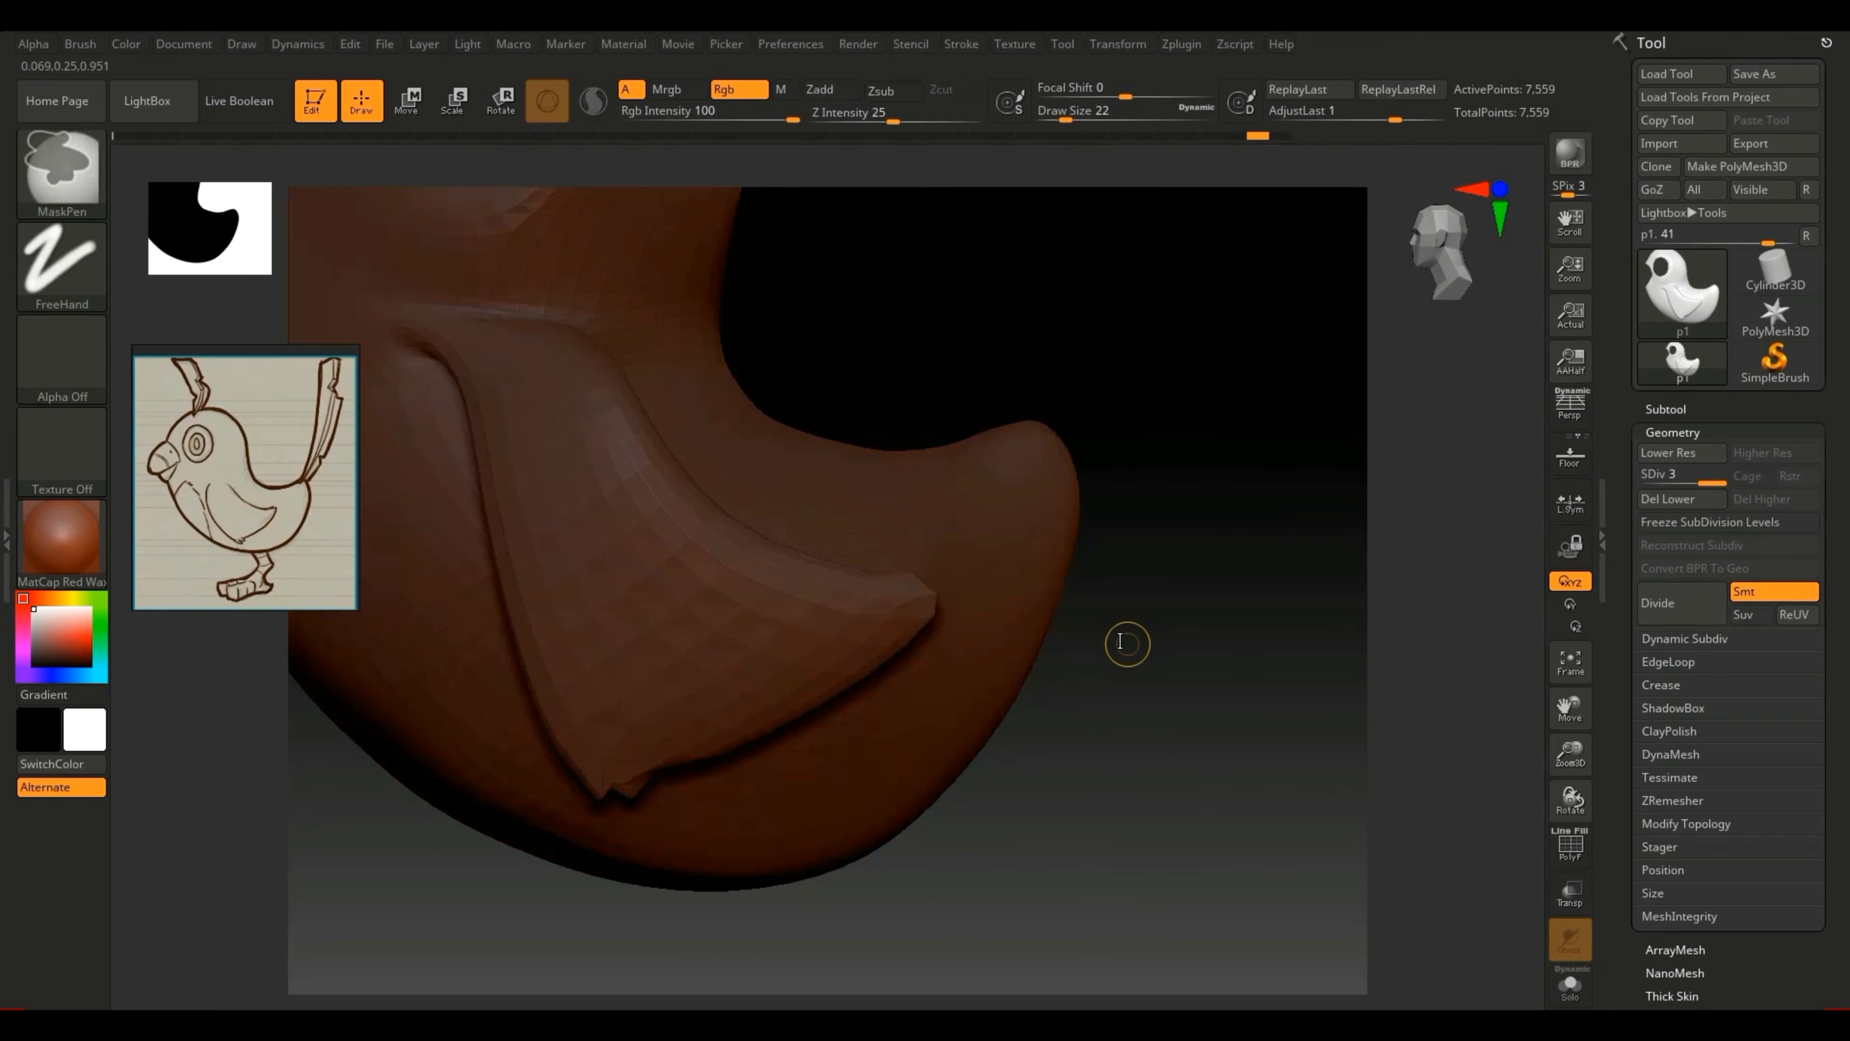
key("ctrl+z")
key("ctrl+z")
key("ctrl+z")
key("ctrl+z")
key("ctrl+z")
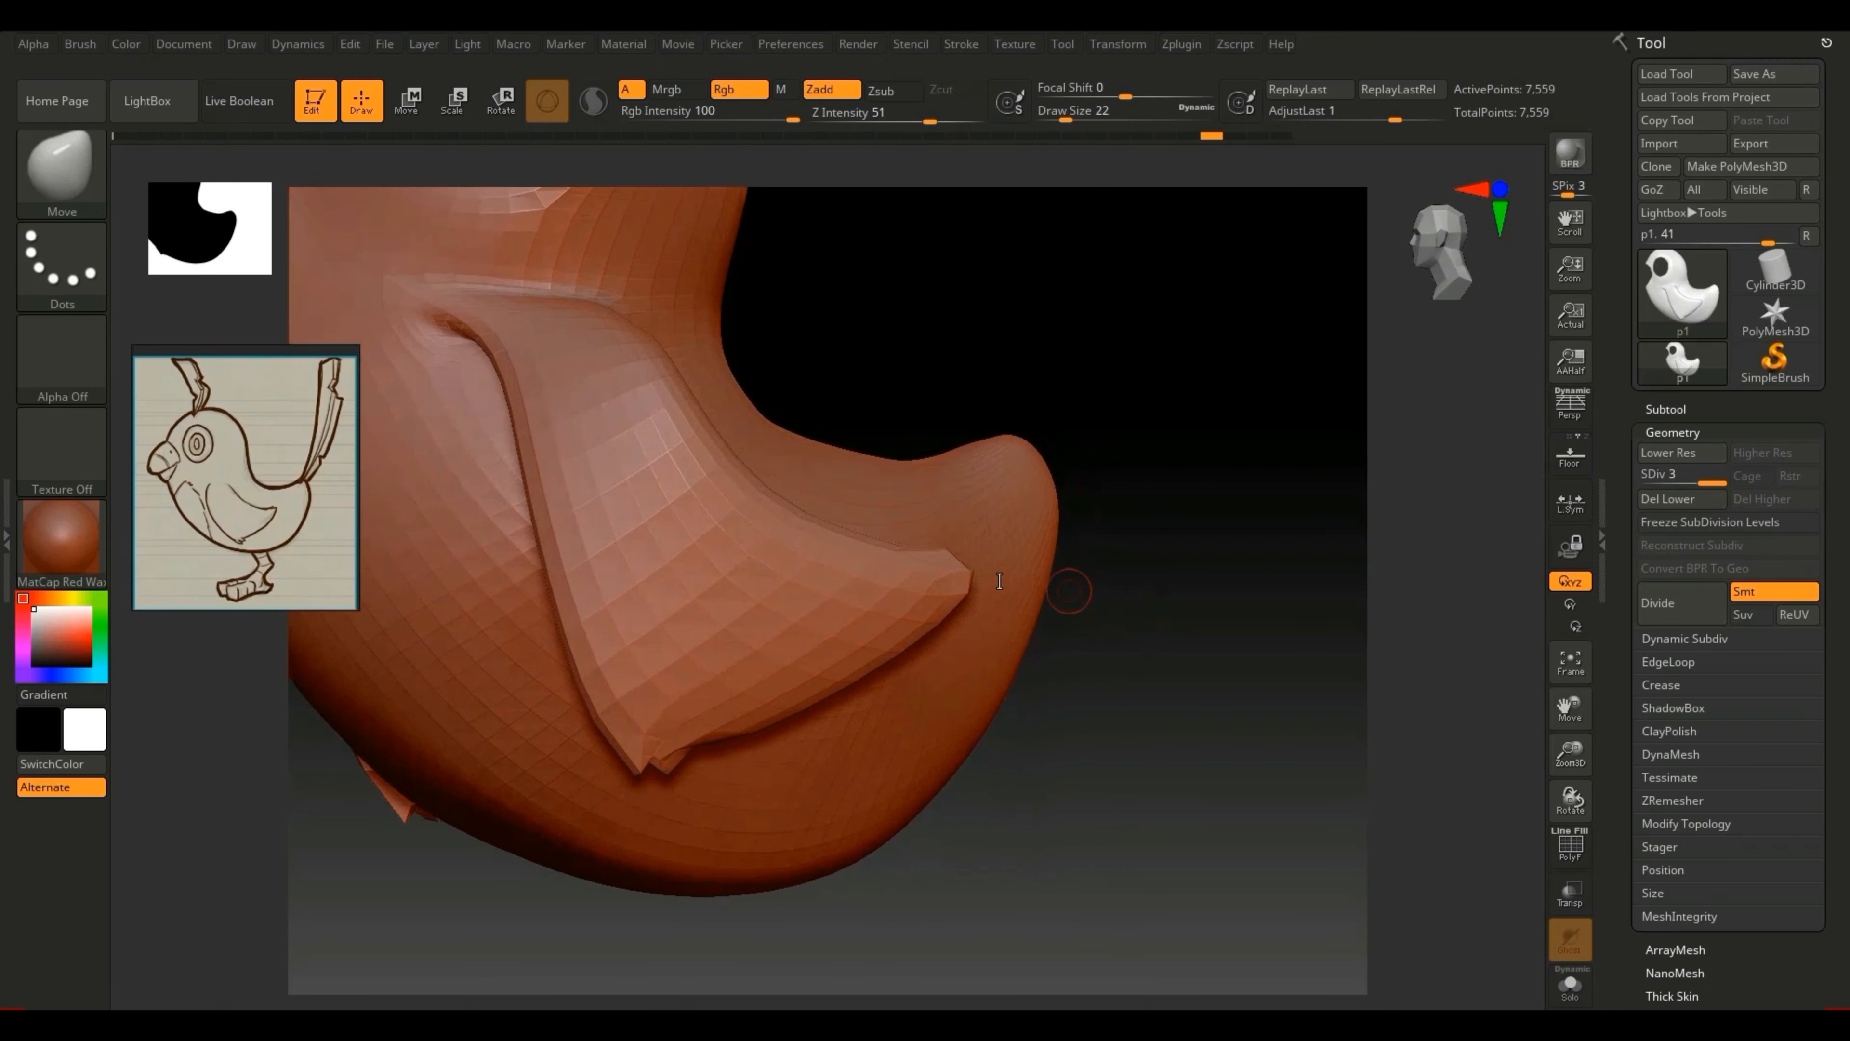
Step: Pull the wing's rear tip into a point with the Move brush at draw size 22, and divide the mesh to subdivision level 4
left_click_drag(969, 549, 978, 541)
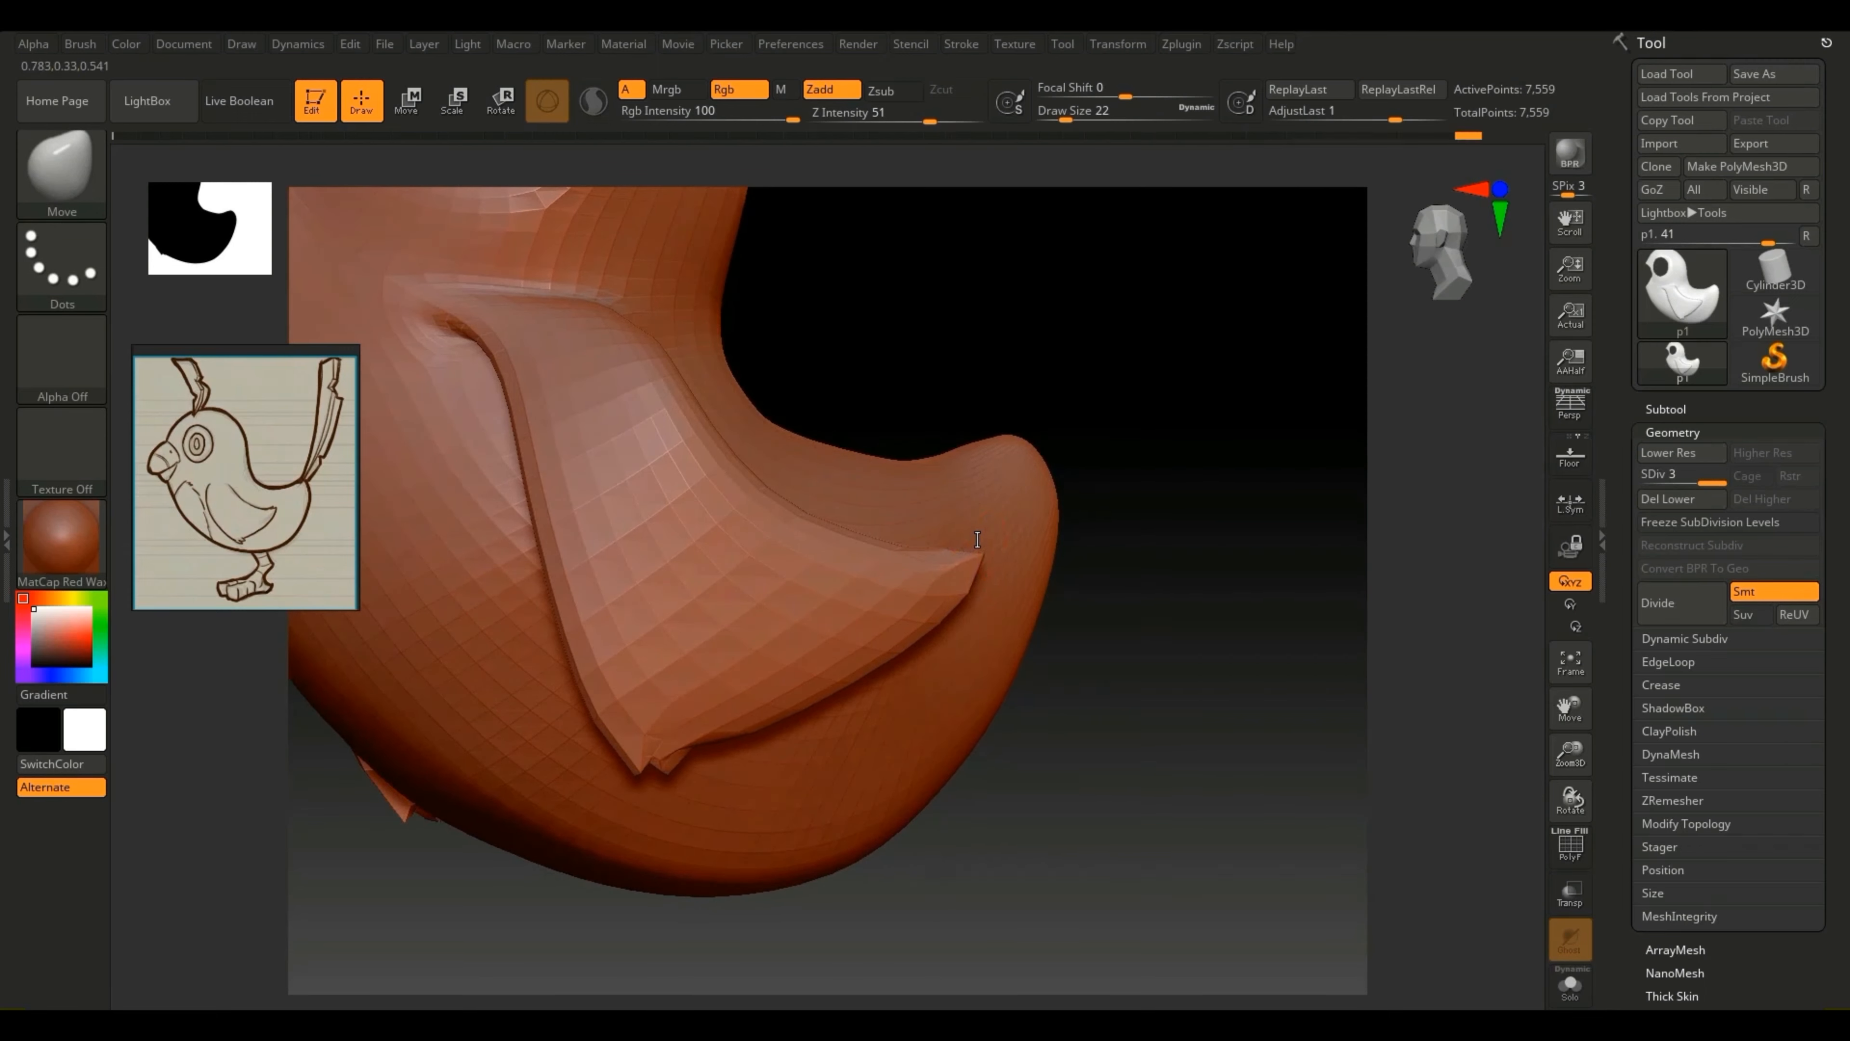
key("ctrl+z")
key("ctrl+z")
key("ctrl")
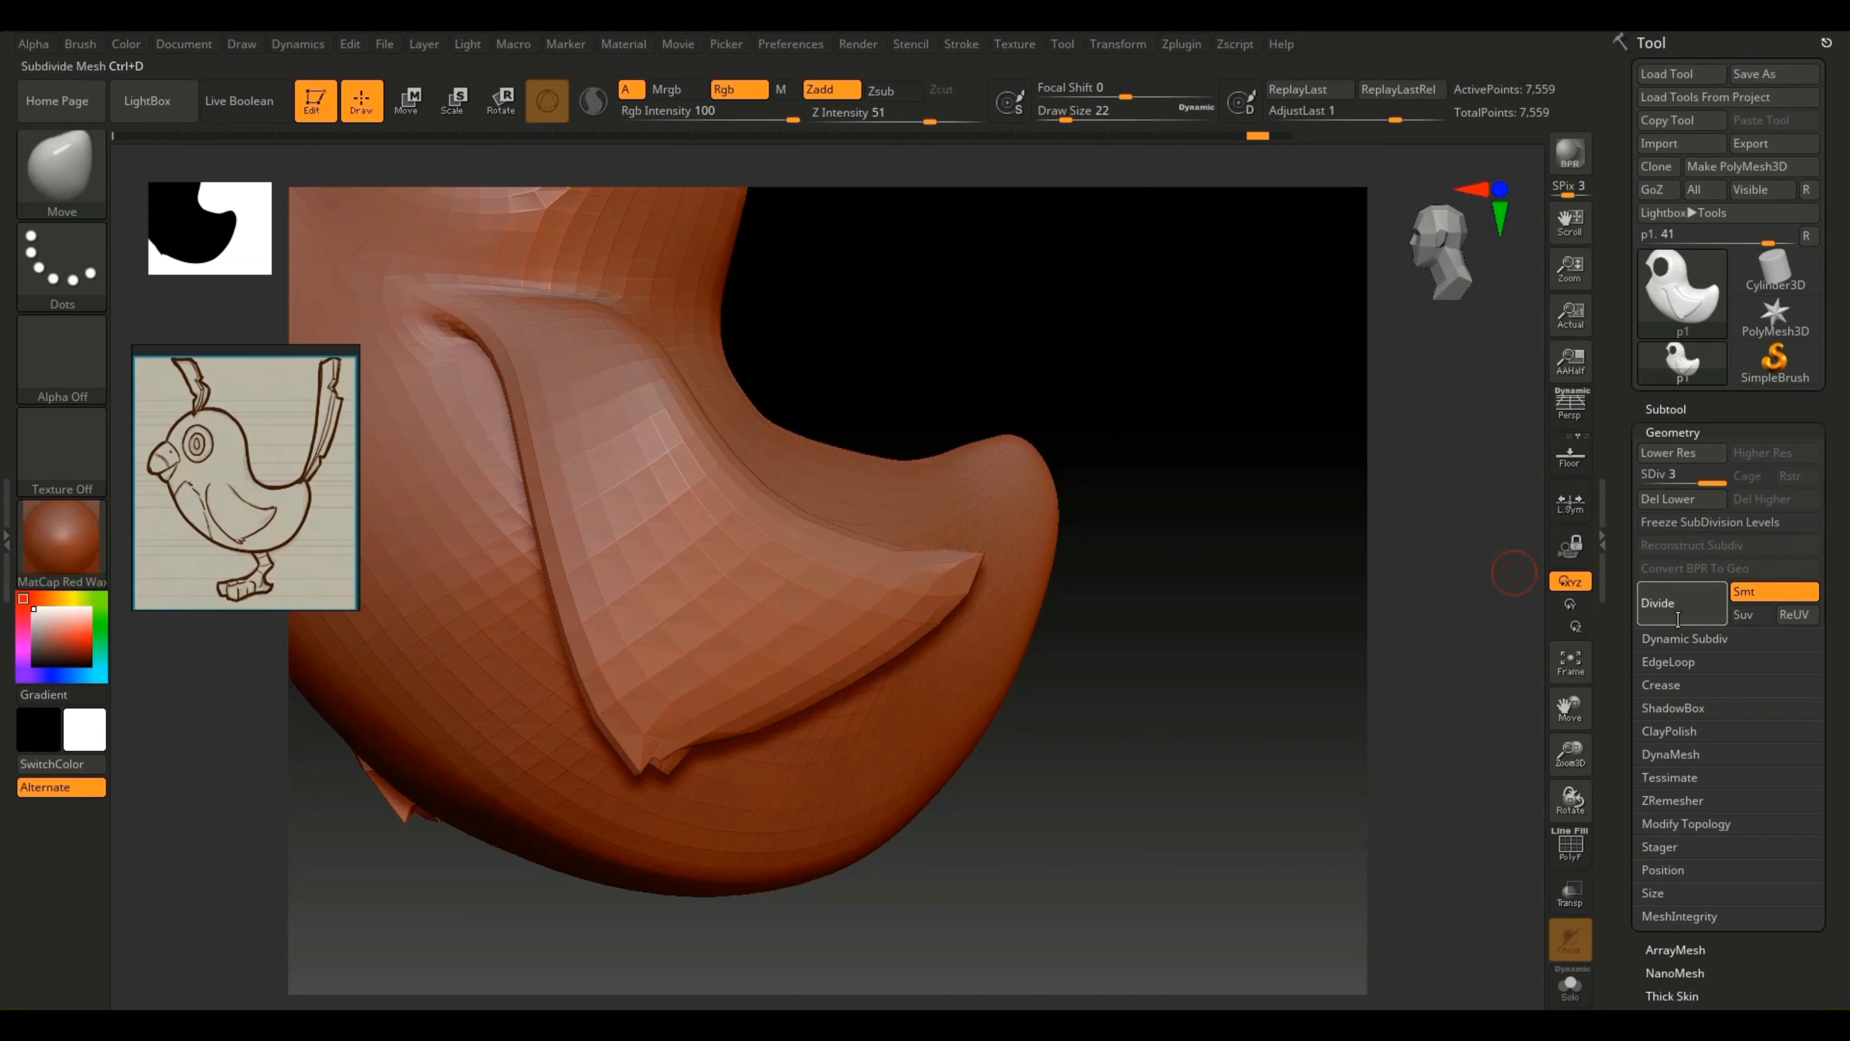
key("d")
Step: Sharpen the notched lower tip of the wing with the Move brush at draw size 22
mouse_move(1199, 662)
left_mouse_down()
mouse_move(1197, 631)
mouse_move(1114, 674)
left_mouse_up()
mouse_move(578, 804)
left_mouse_down()
mouse_move(596, 793)
mouse_move(565, 795)
mouse_move(620, 790)
left_mouse_up()
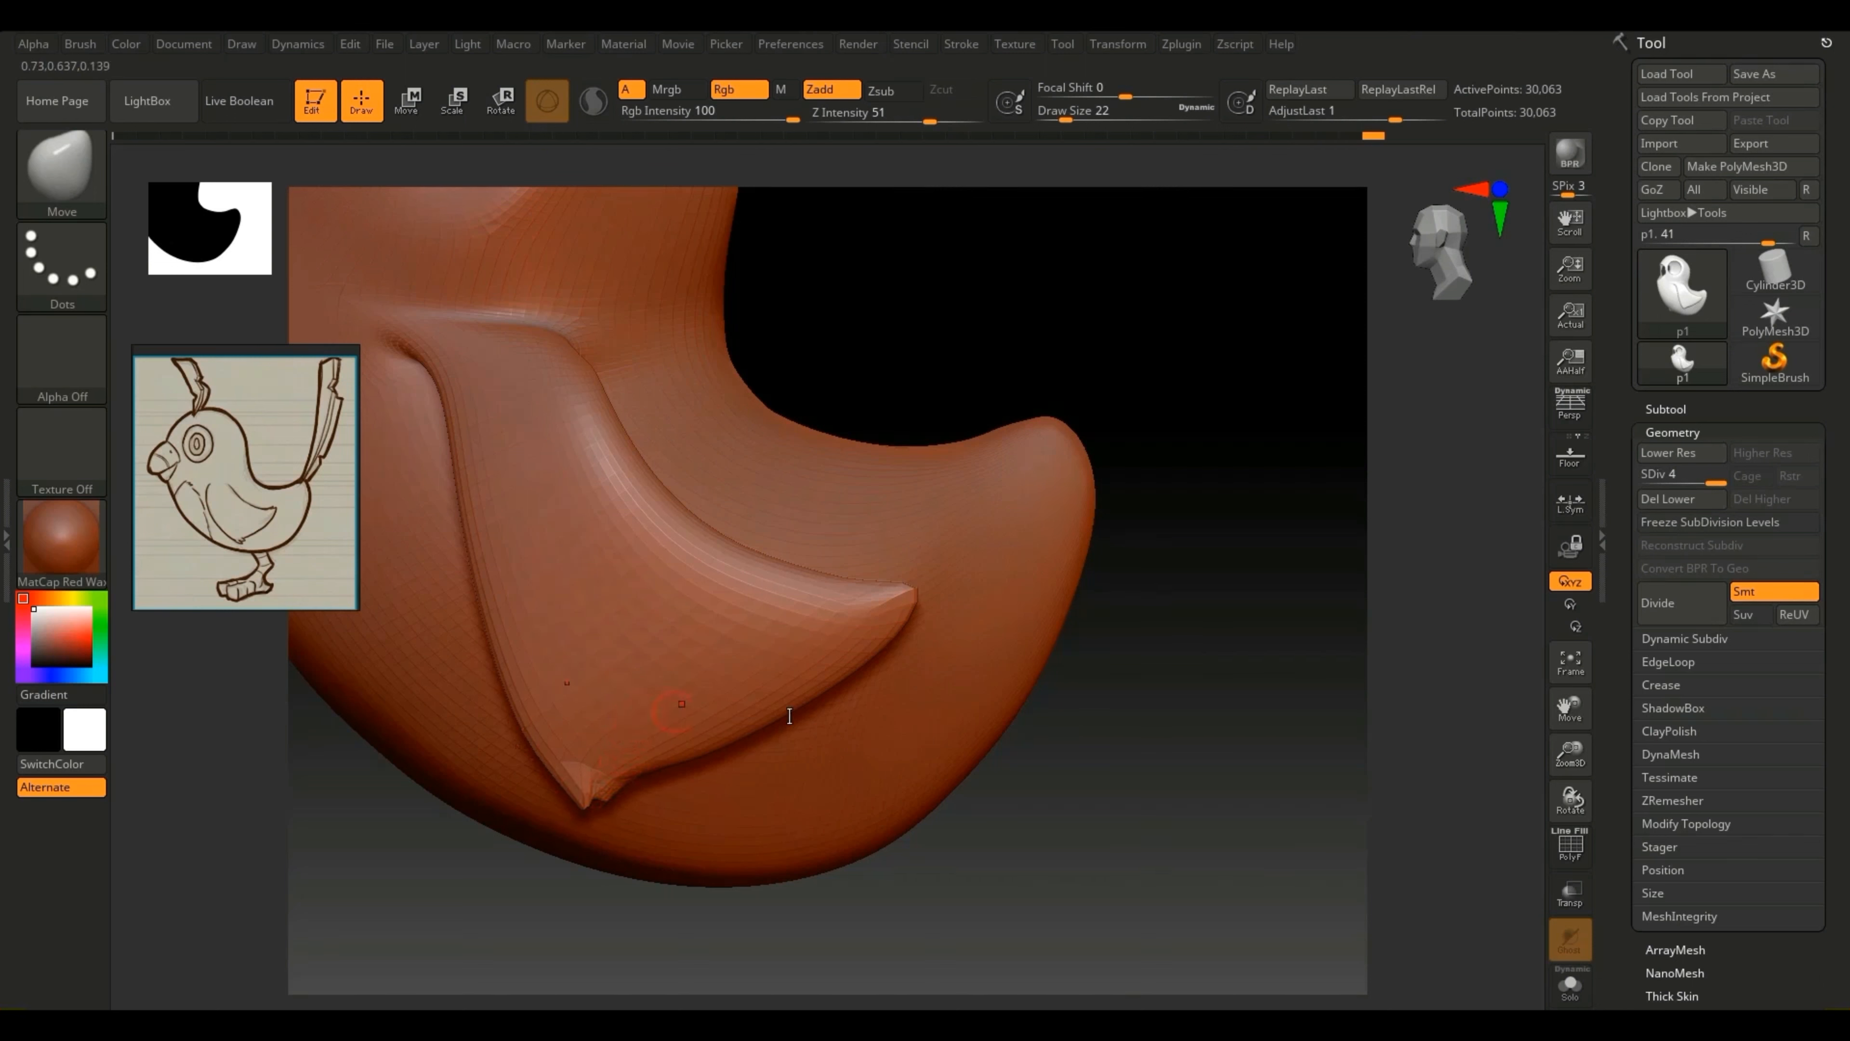
mouse_move(997, 834)
left_mouse_down()
mouse_move(1012, 831)
mouse_move(971, 846)
mouse_move(880, 665)
left_mouse_up()
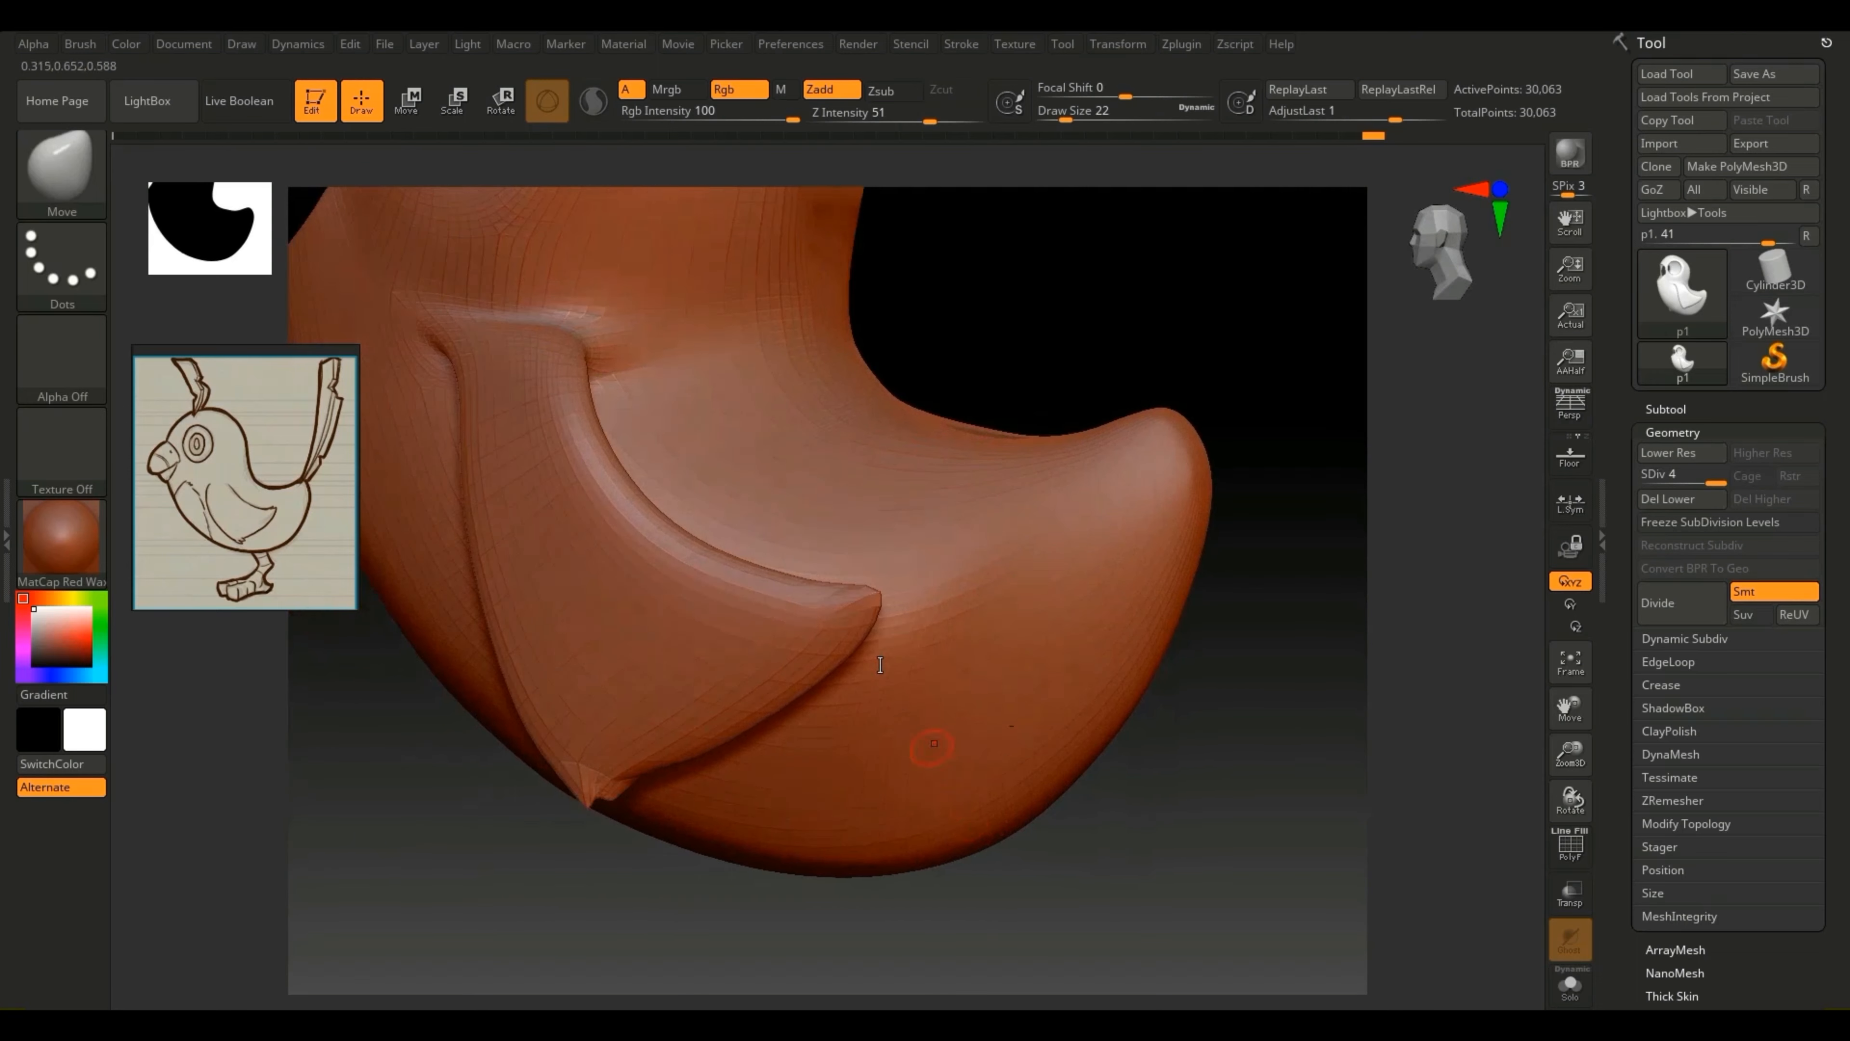
left_click_drag(700, 855, 615, 863)
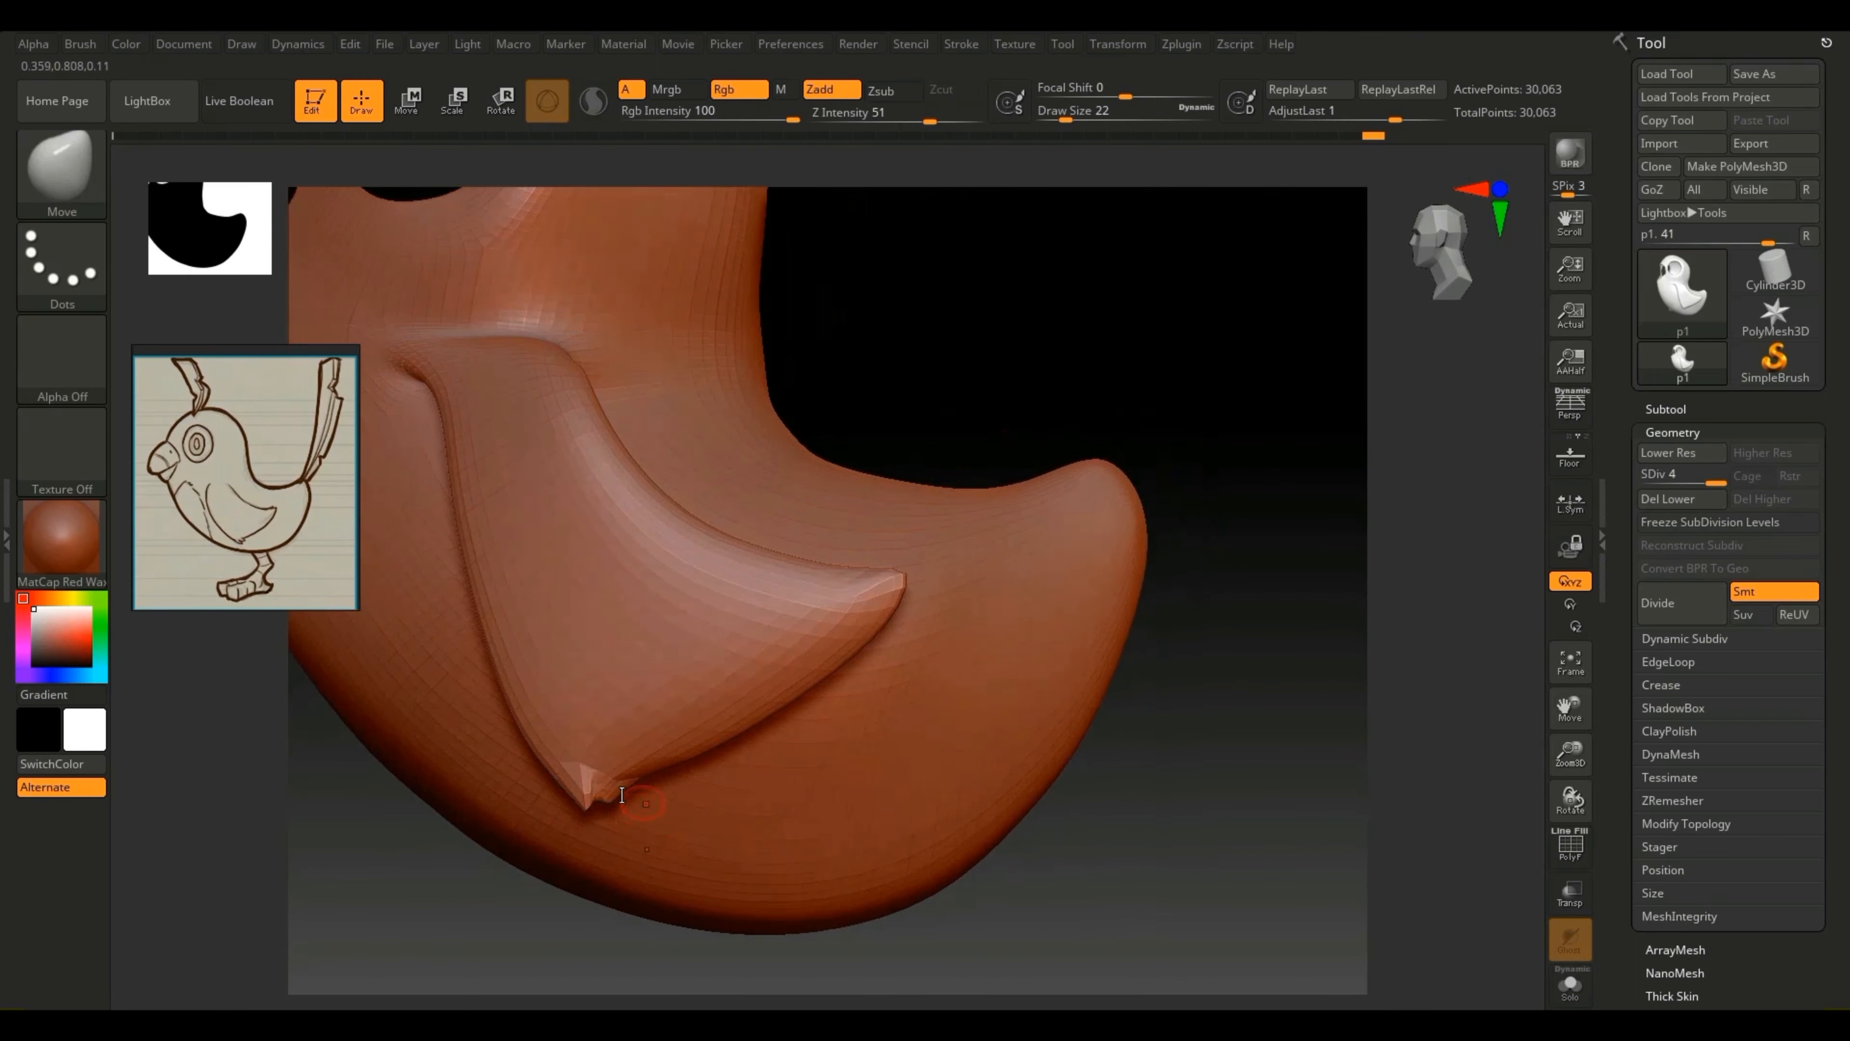
mouse_move(620, 797)
left_mouse_down()
mouse_move(605, 812)
mouse_move(593, 782)
left_mouse_up()
key("ctrl+z")
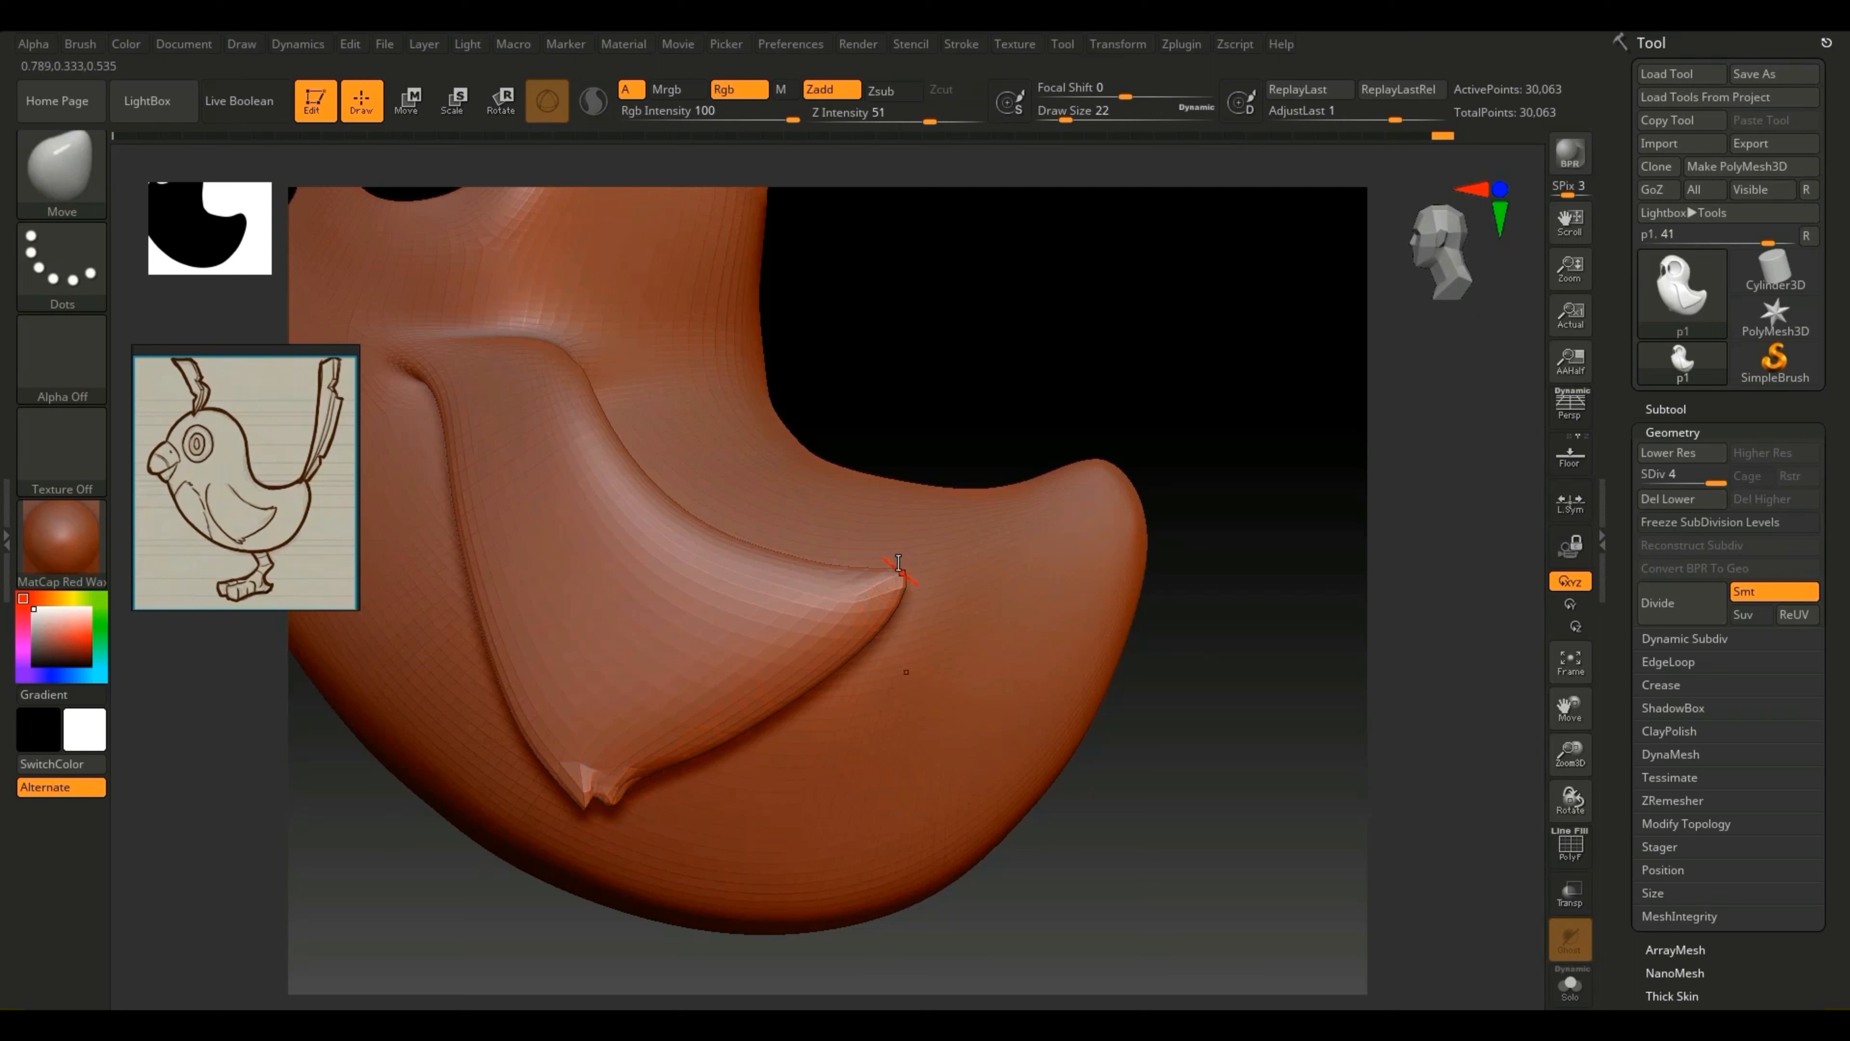
Step: Pull a small feather notch into the wing's rear tip at draw size 22, and frame the whole bird
mouse_move(902, 576)
left_mouse_down()
mouse_move(897, 543)
mouse_move(874, 565)
left_mouse_up()
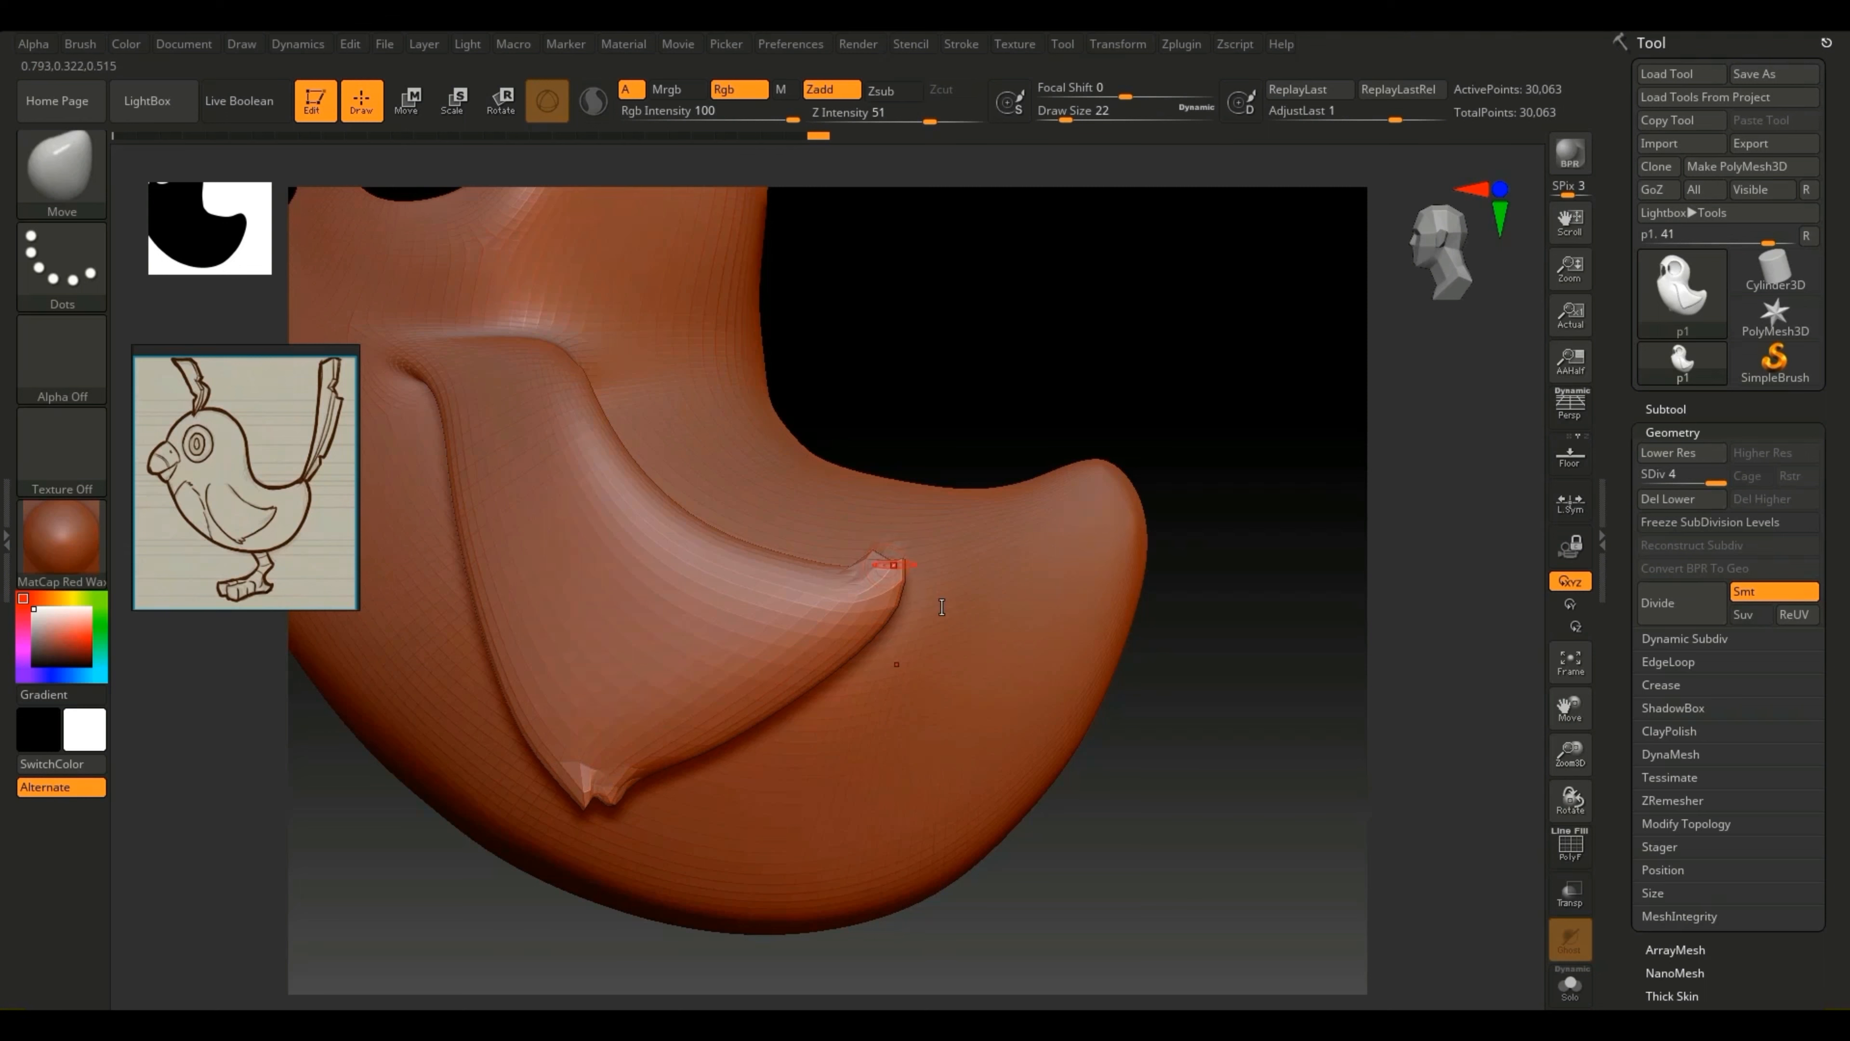
key("ctrl+z")
mouse_move(1064, 900)
left_mouse_down()
mouse_move(915, 918)
mouse_move(764, 731)
mouse_move(607, 702)
mouse_move(673, 690)
mouse_move(720, 556)
mouse_move(700, 552)
mouse_move(730, 538)
left_mouse_up()
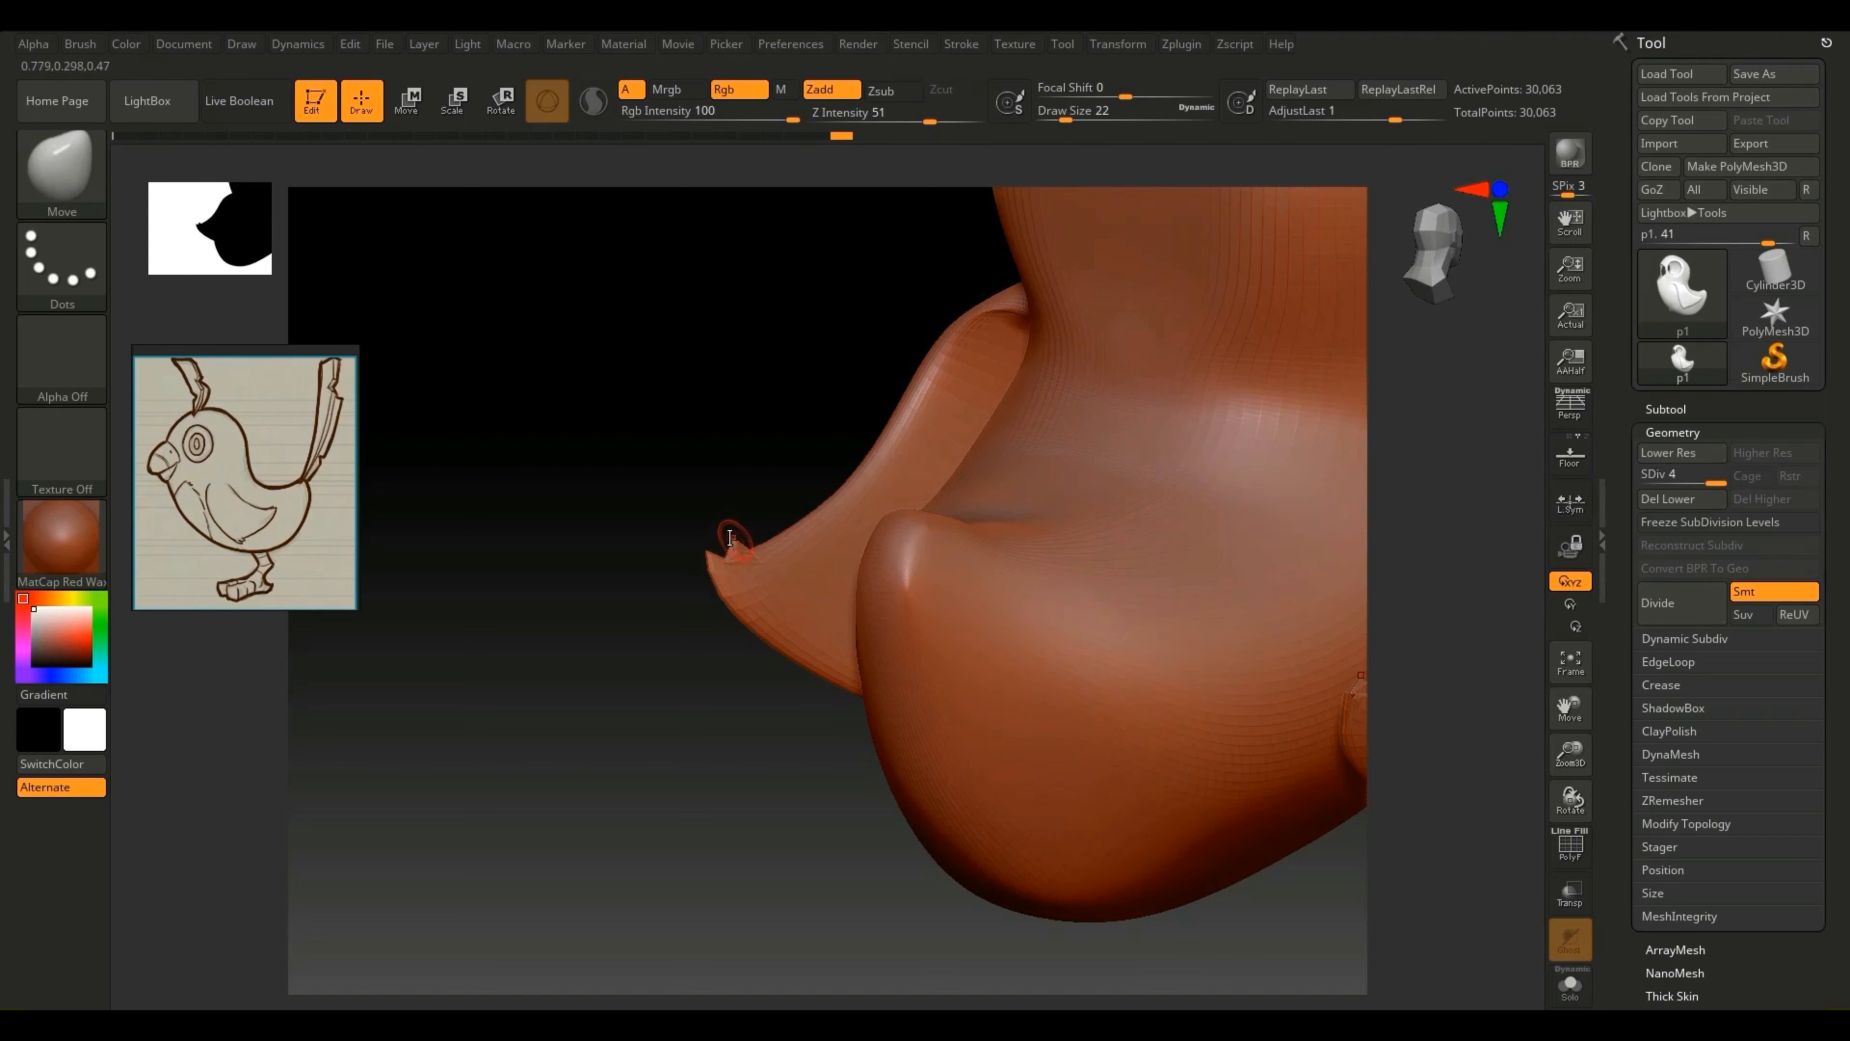
left_click_drag(611, 701, 747, 568)
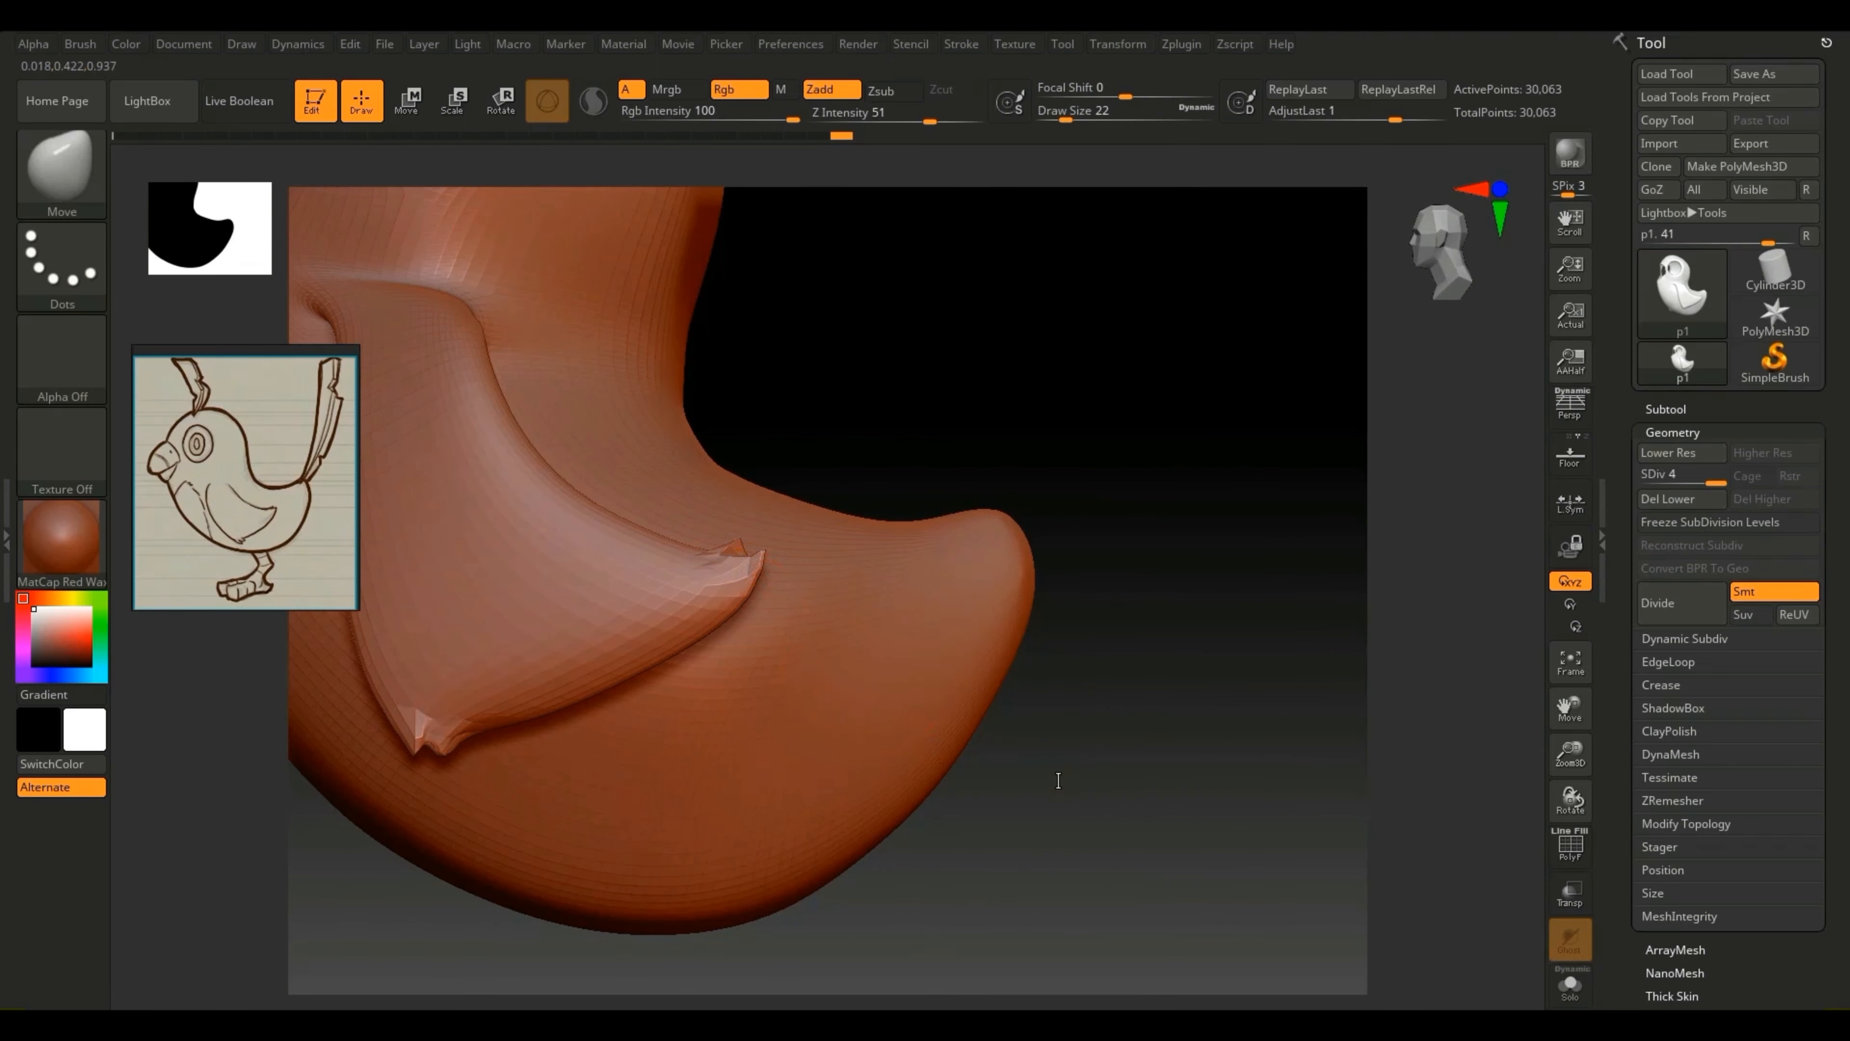
left_click_drag(1058, 779, 1073, 779)
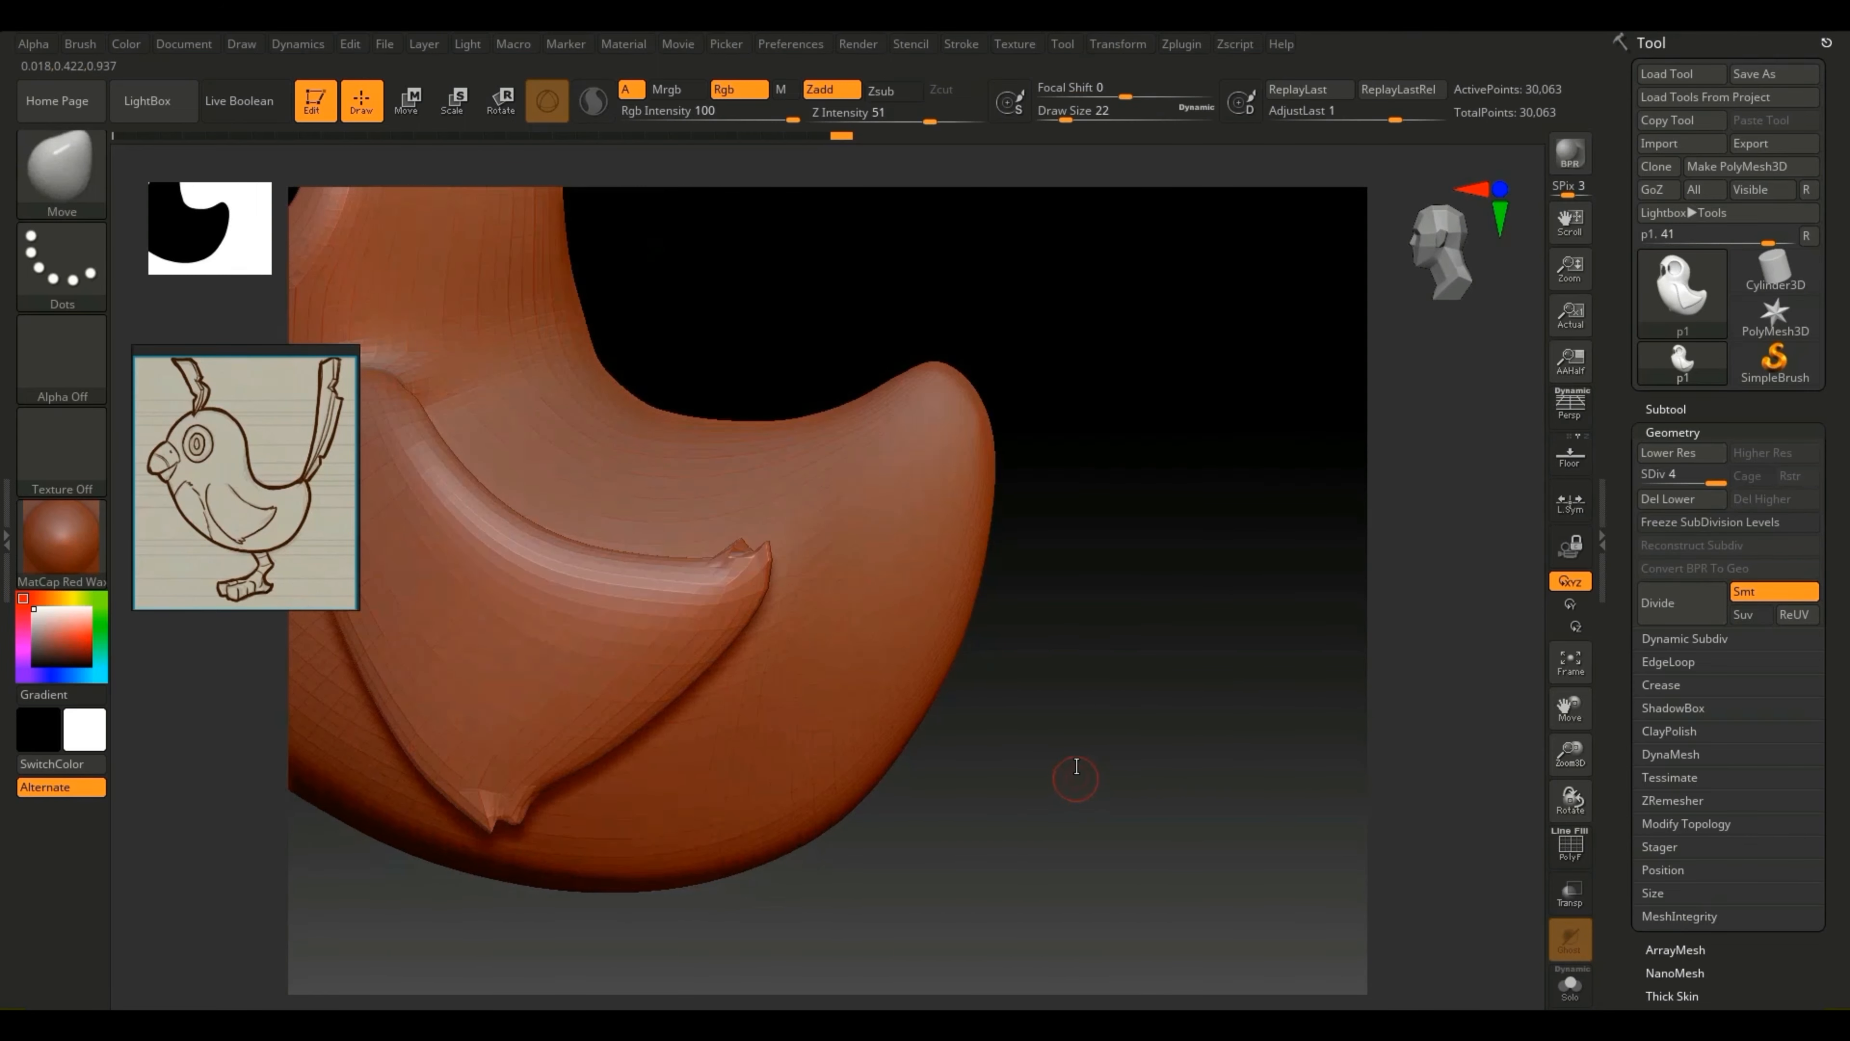
mouse_move(1575, 754)
left_mouse_down()
mouse_move(1560, 713)
mouse_move(1572, 783)
left_mouse_up()
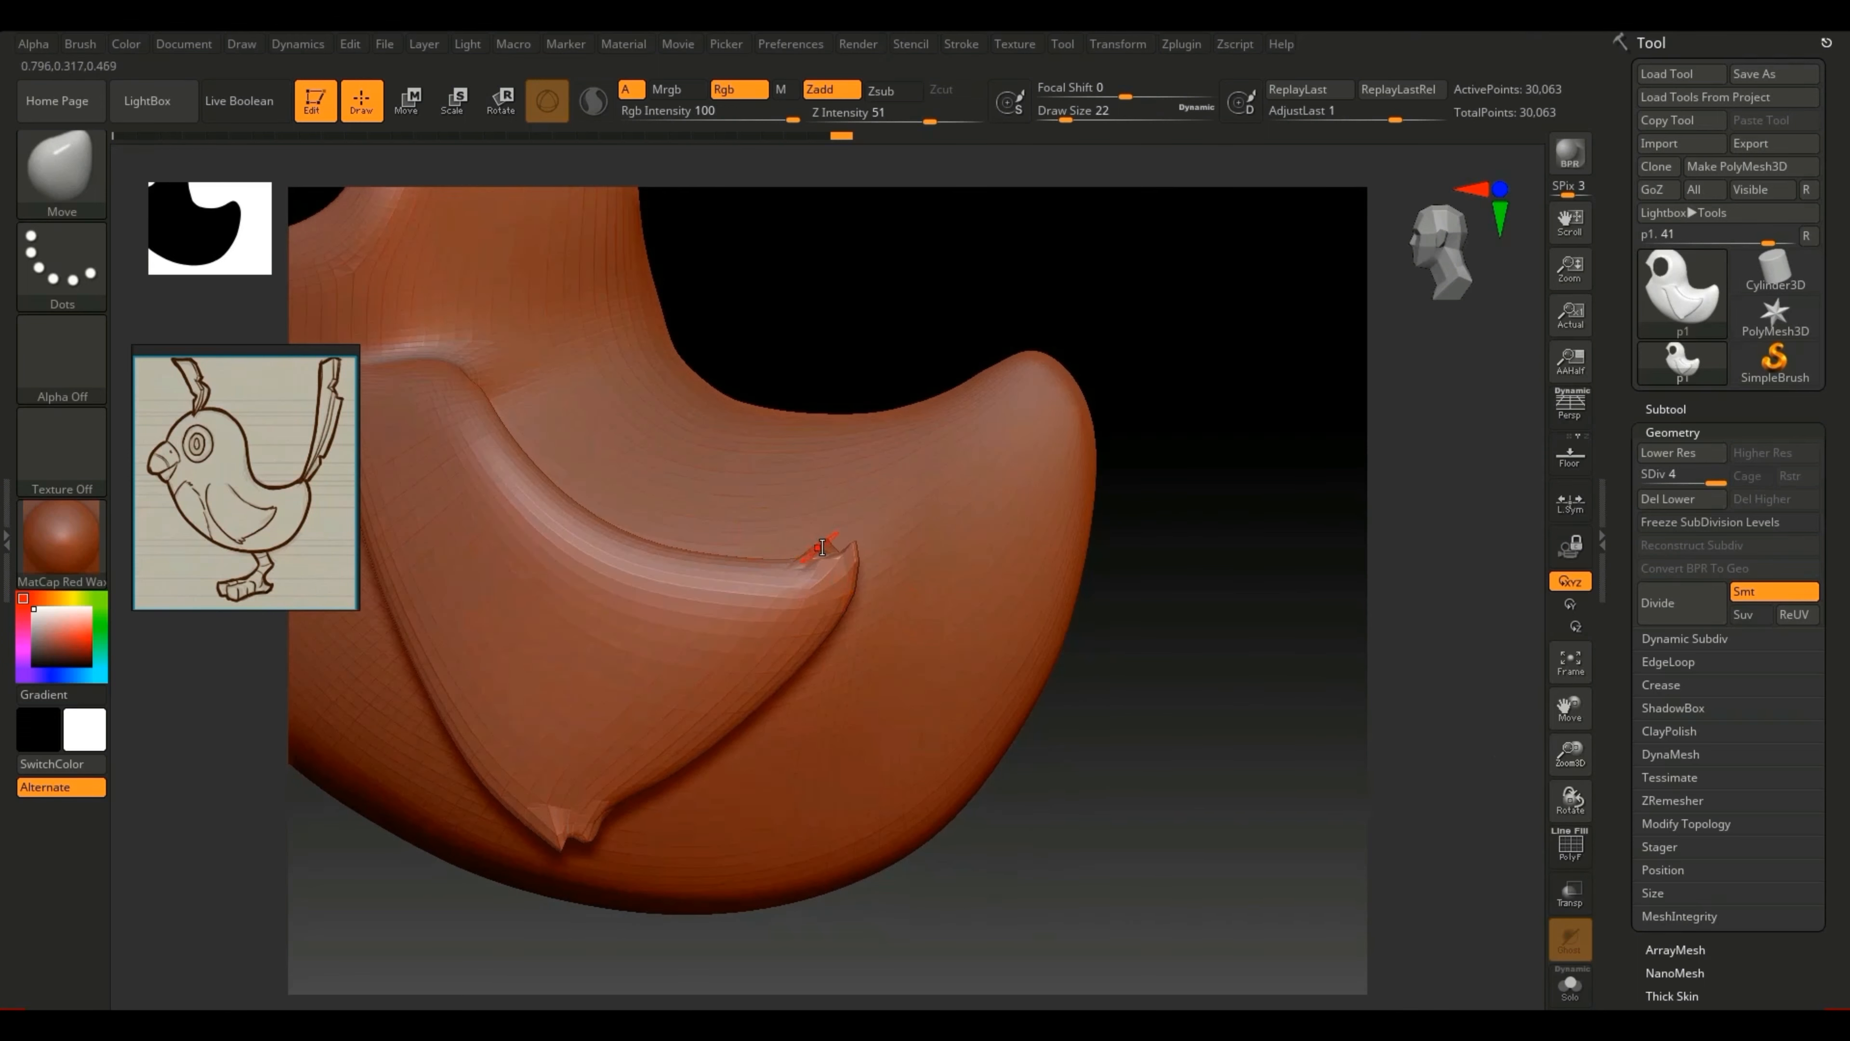
left_click_drag(825, 547, 829, 539)
left_click_drag(1570, 762, 1564, 737)
left_click(1571, 660)
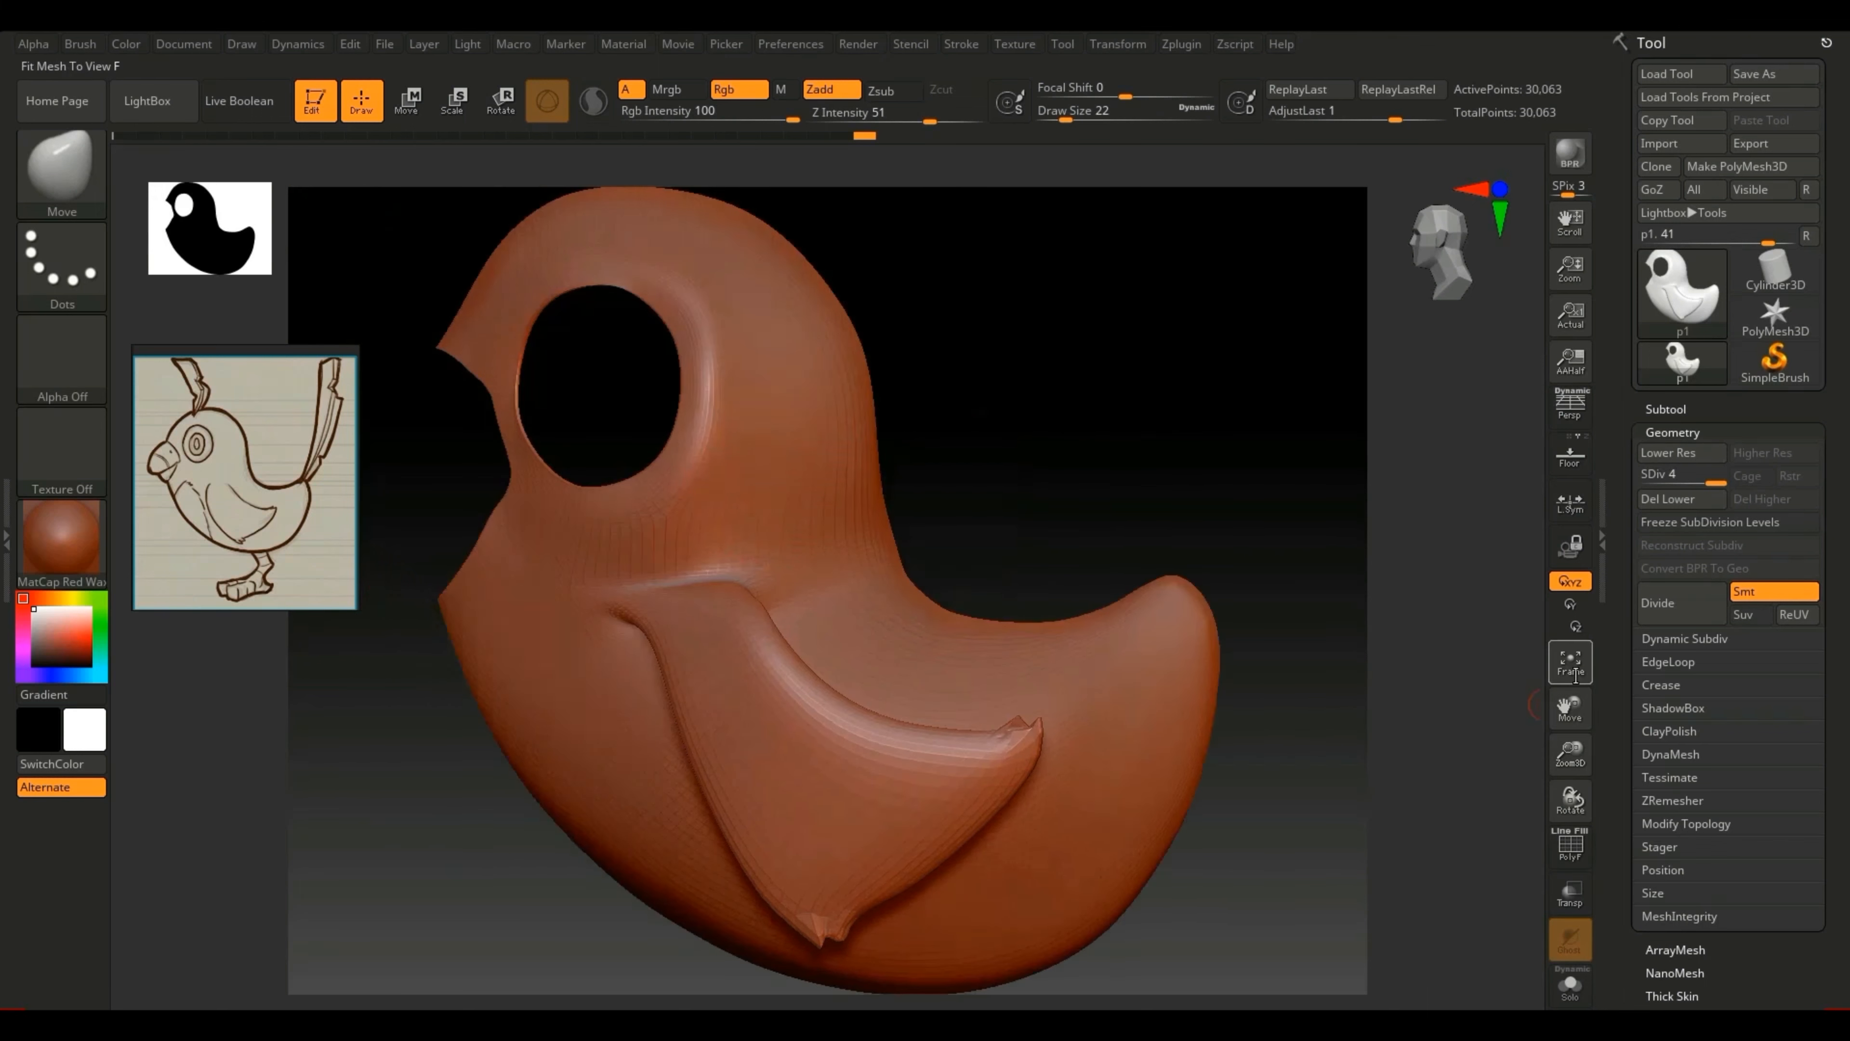
Step: Compare the bird's surface at subdivision levels 3 and 4 from the front and side, and return to level 4
left_click_drag(1082, 434, 1283, 602)
left_click_drag(1259, 705, 1214, 686, "shift")
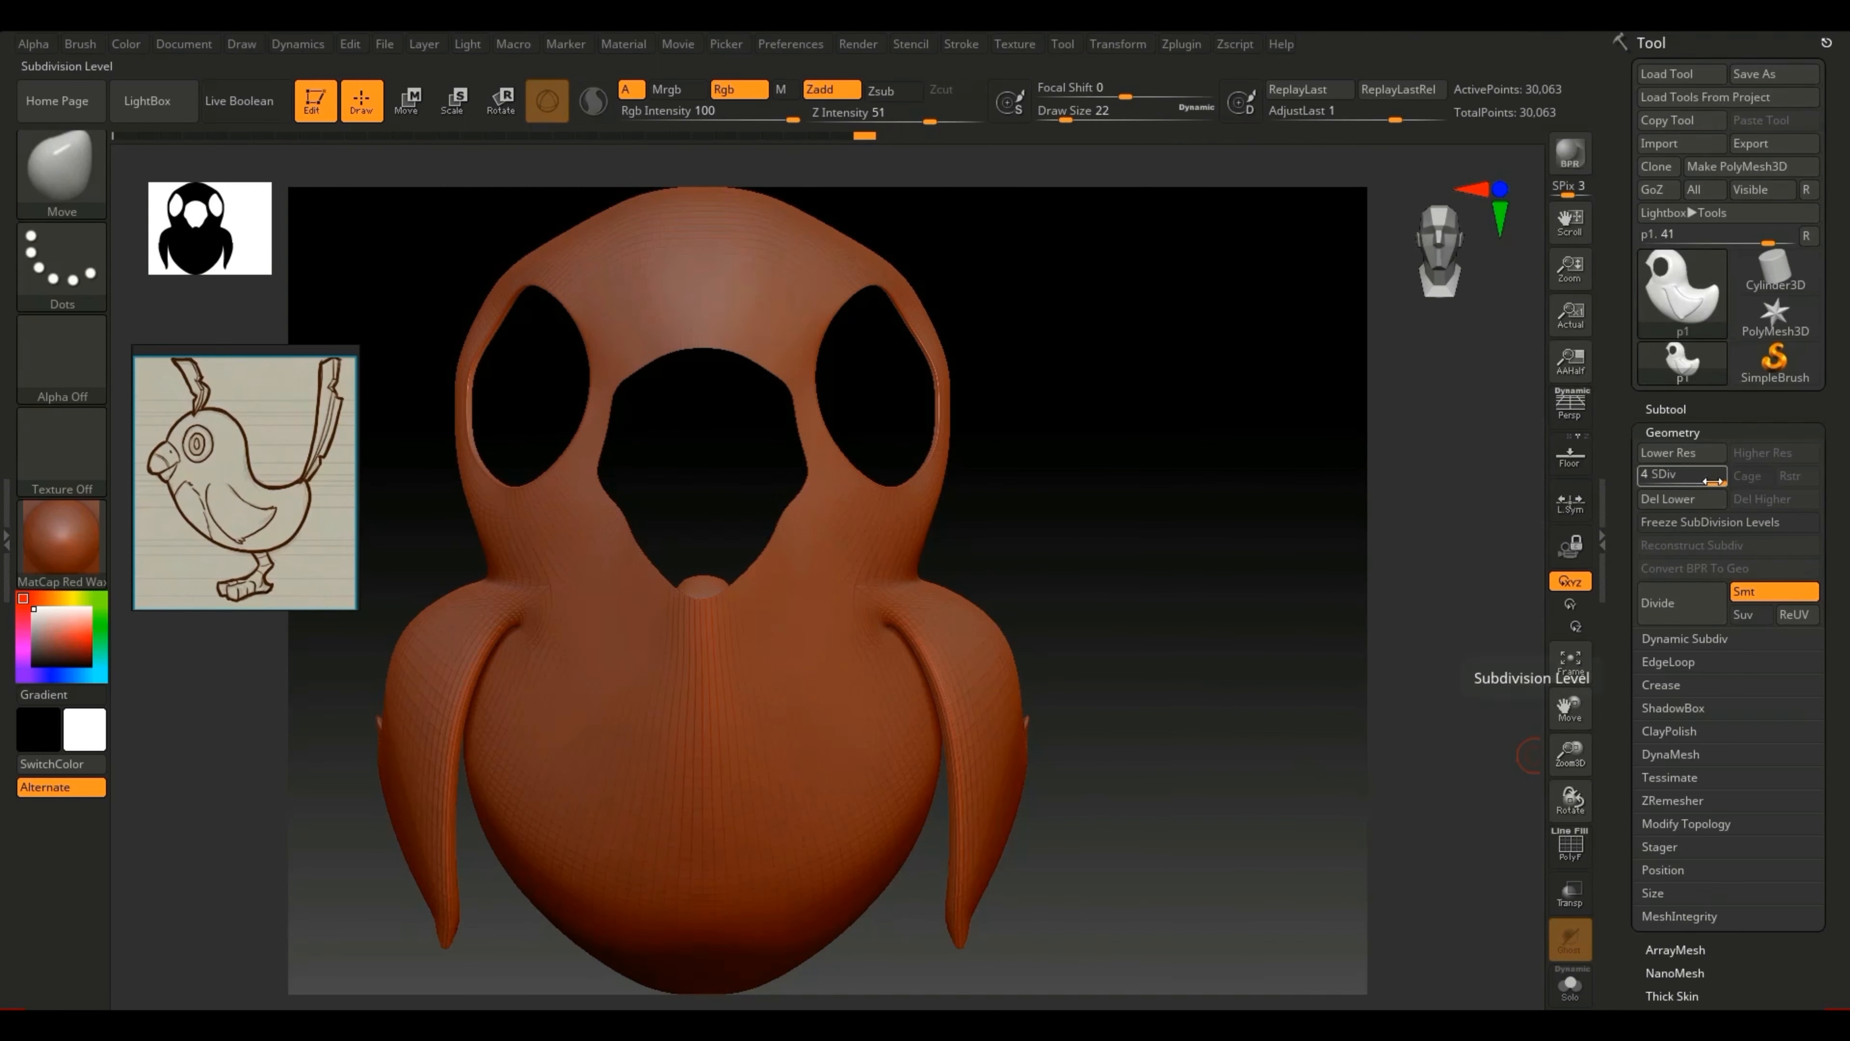
left_click_drag(1715, 482, 1694, 482)
left_click_drag(1147, 527, 1088, 524)
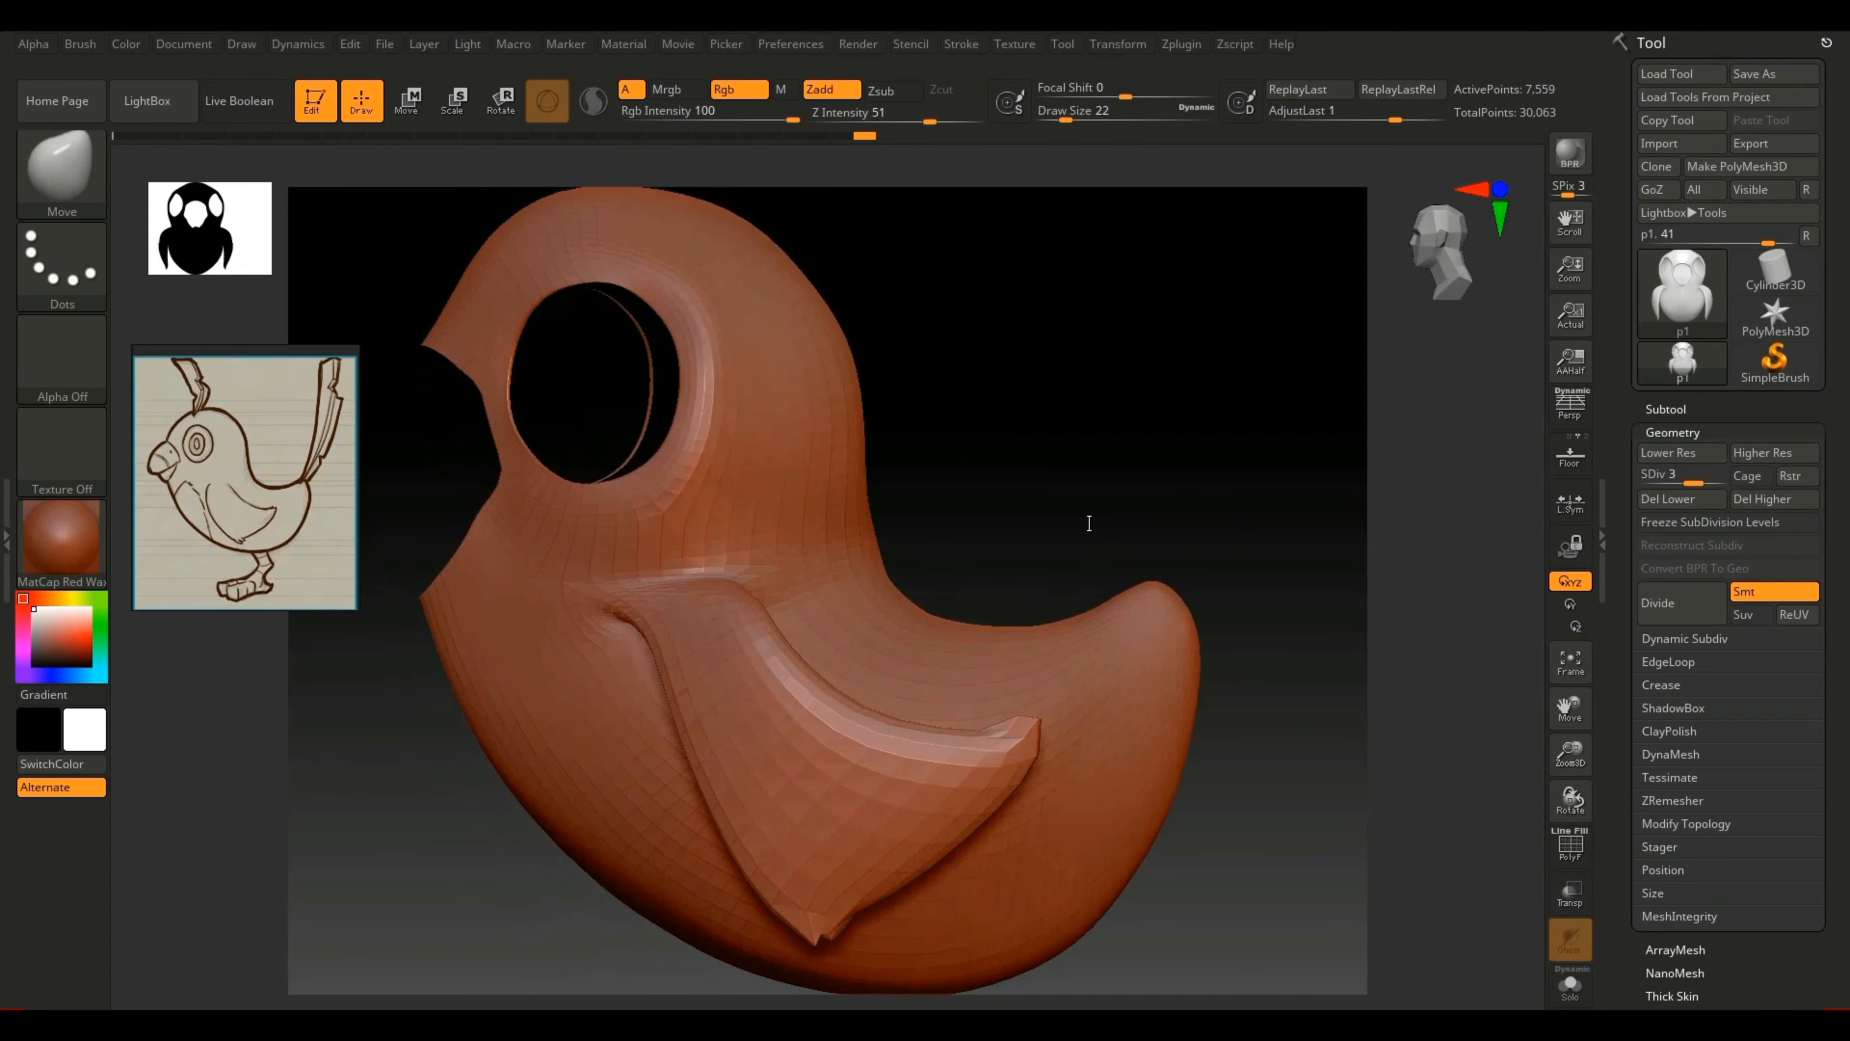
left_click_drag(1694, 483, 1719, 483)
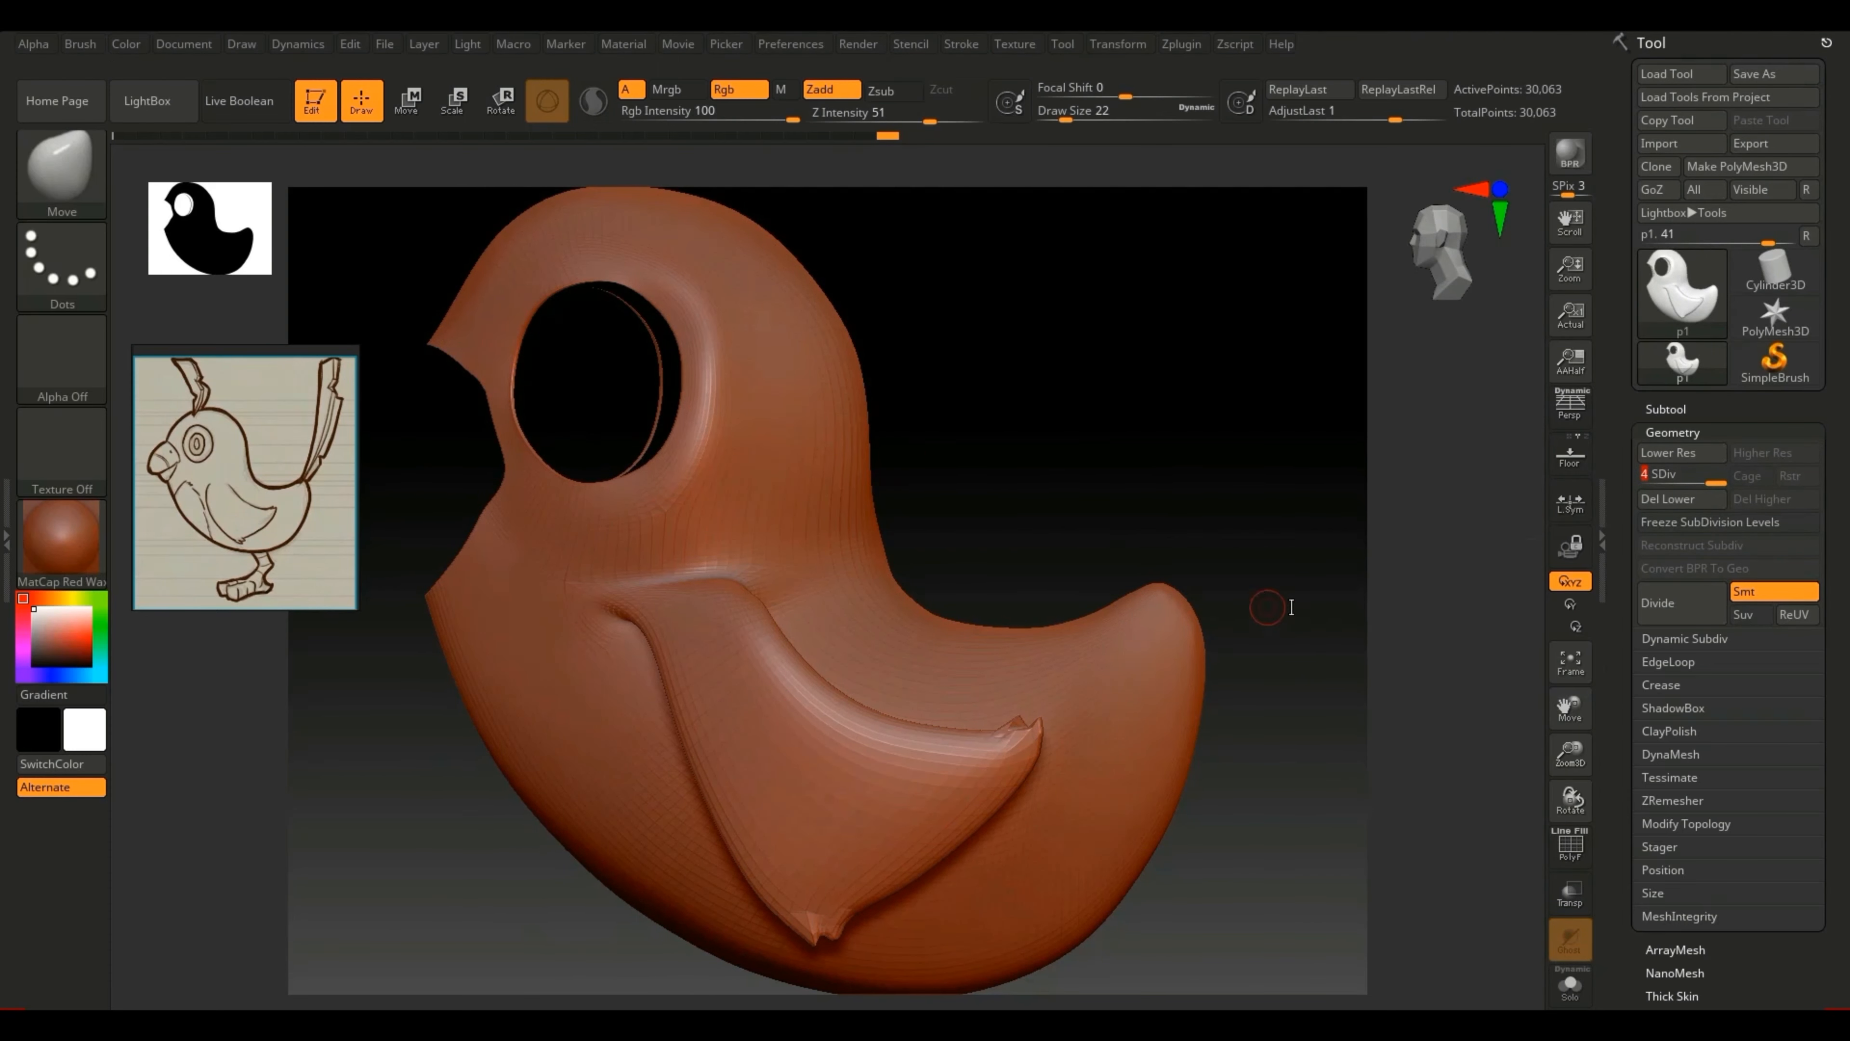
Step: Export the bird mesh to the Desktop in OBJ format as p2
left_click(1762, 144)
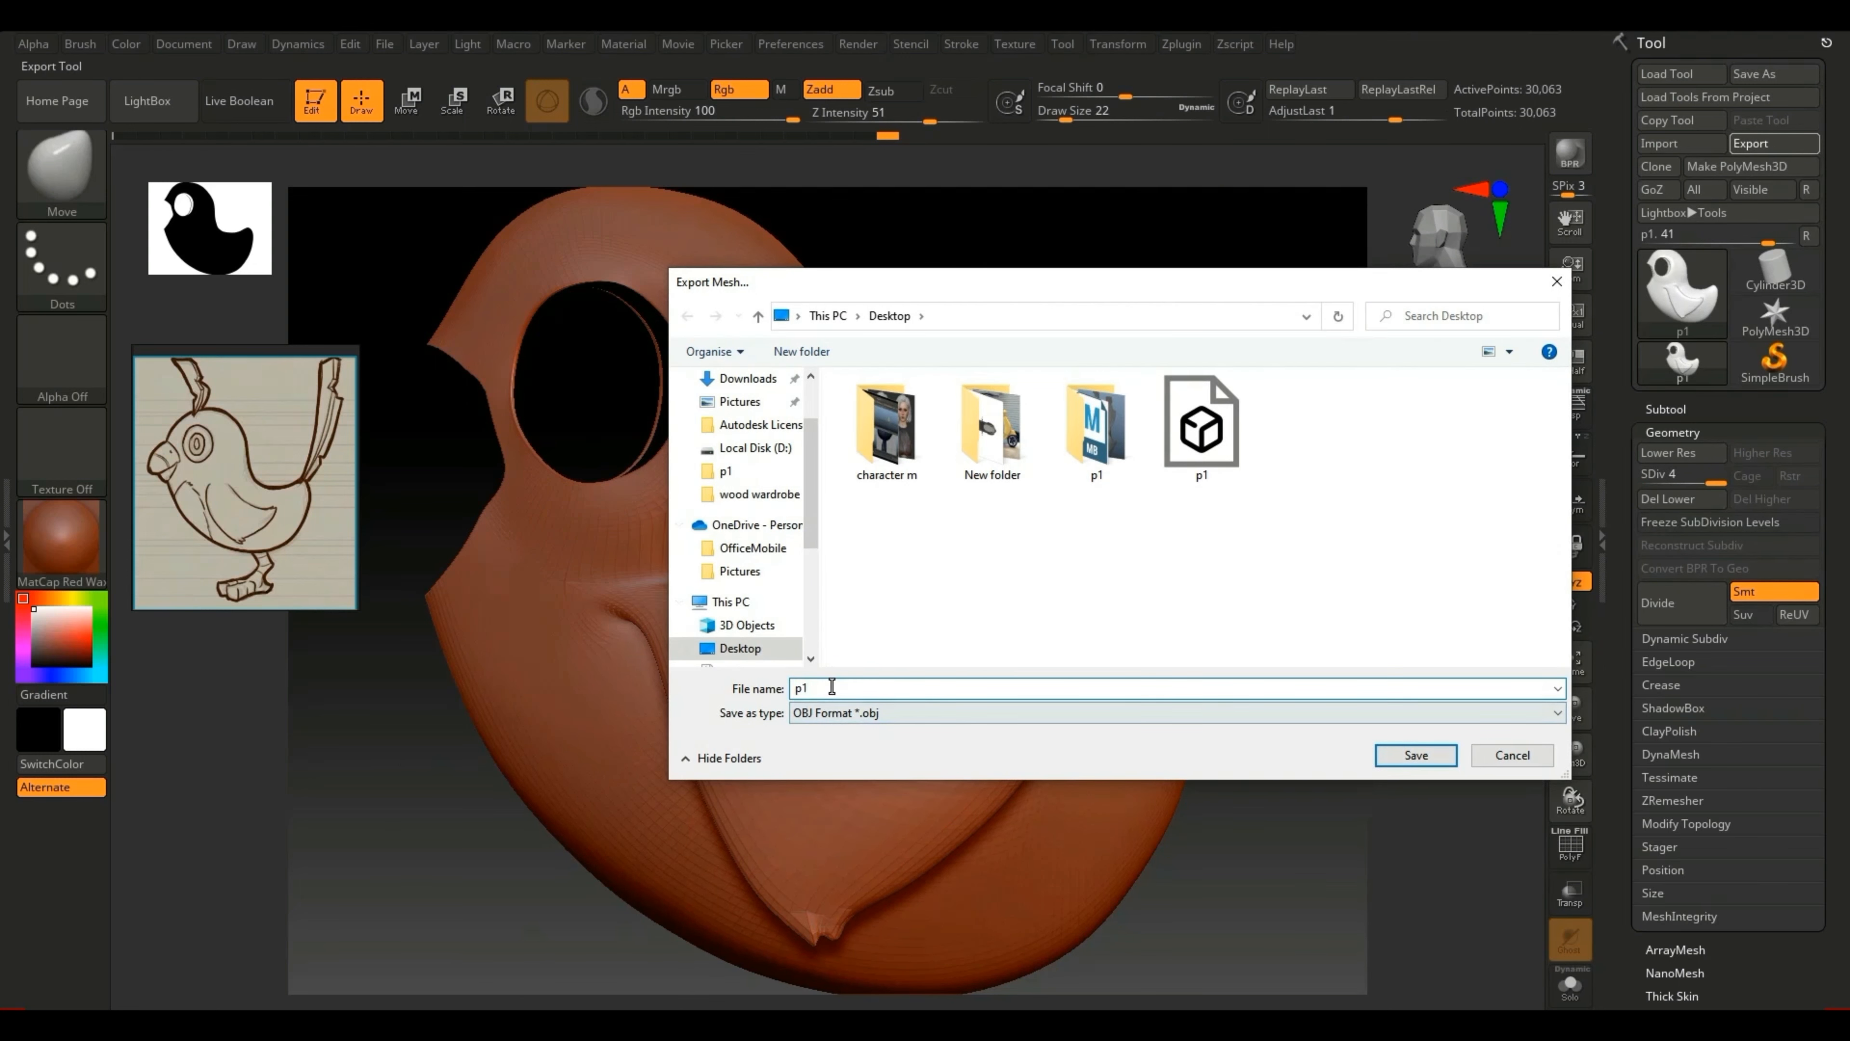
key("BackSpace")
type("2")
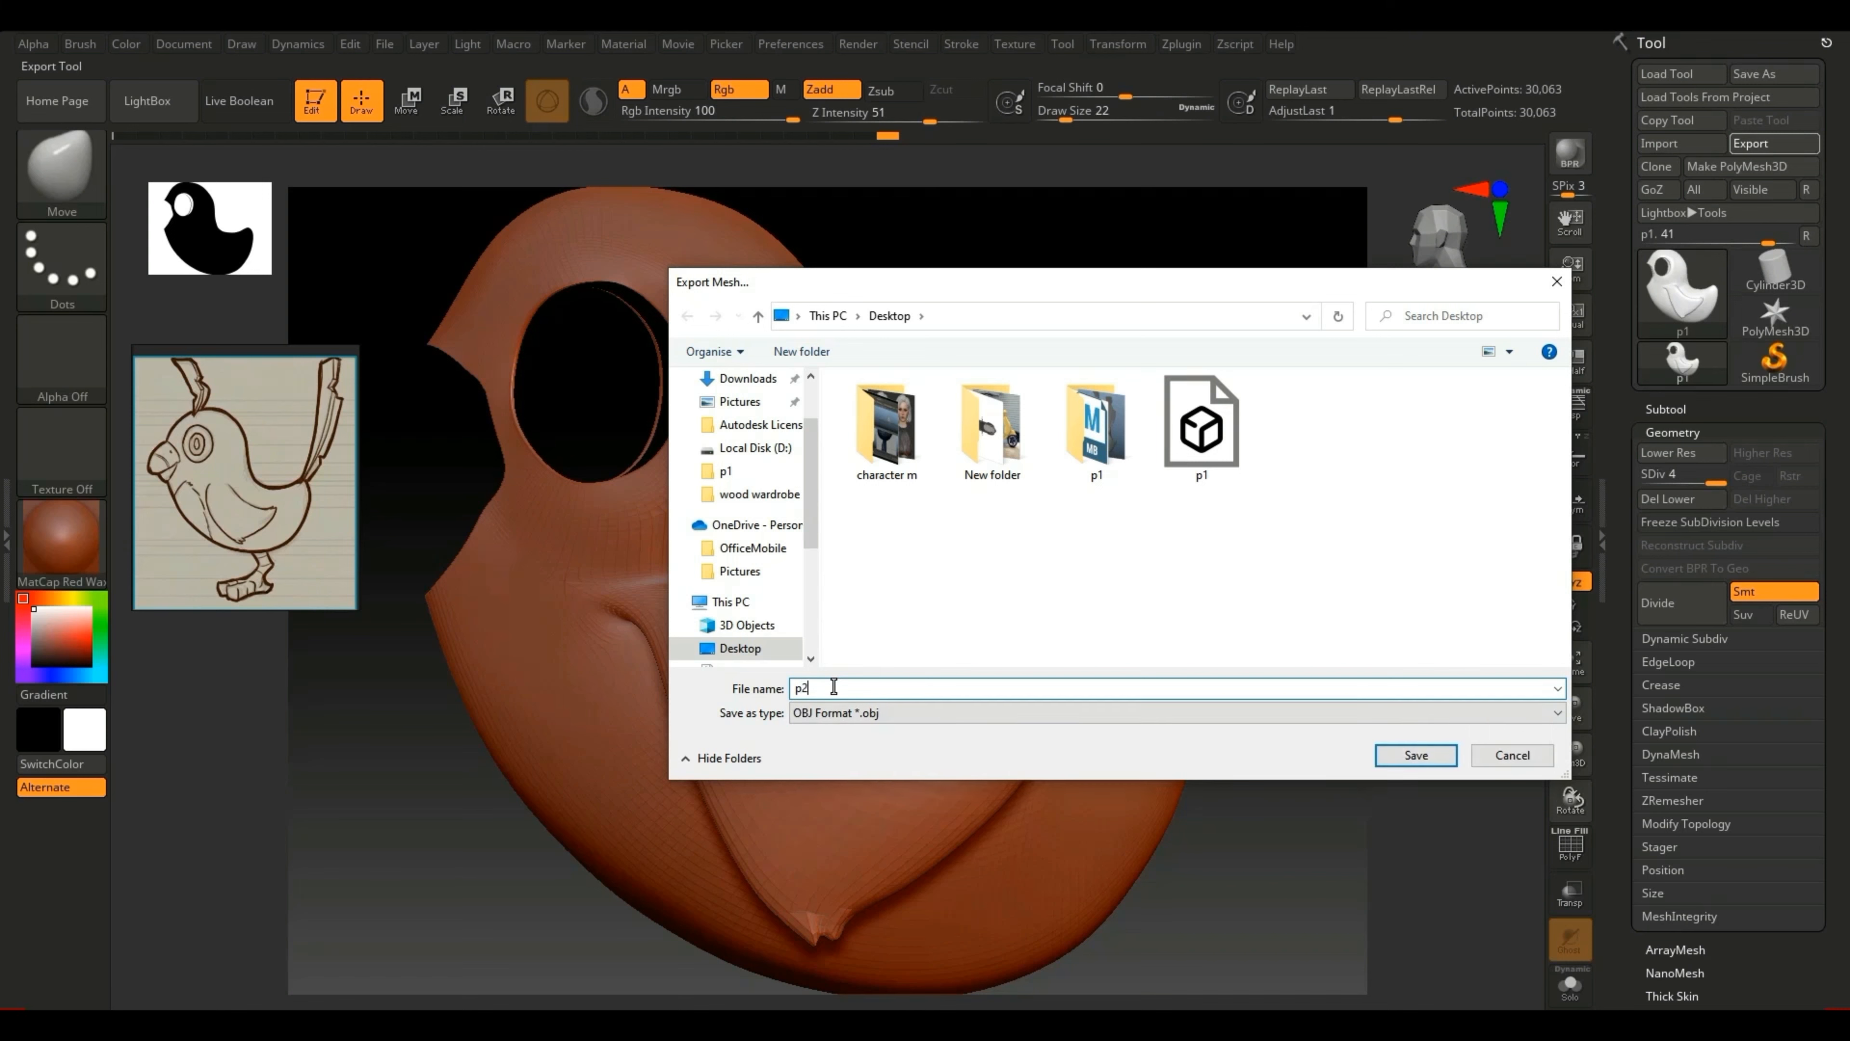
left_click(1392, 759)
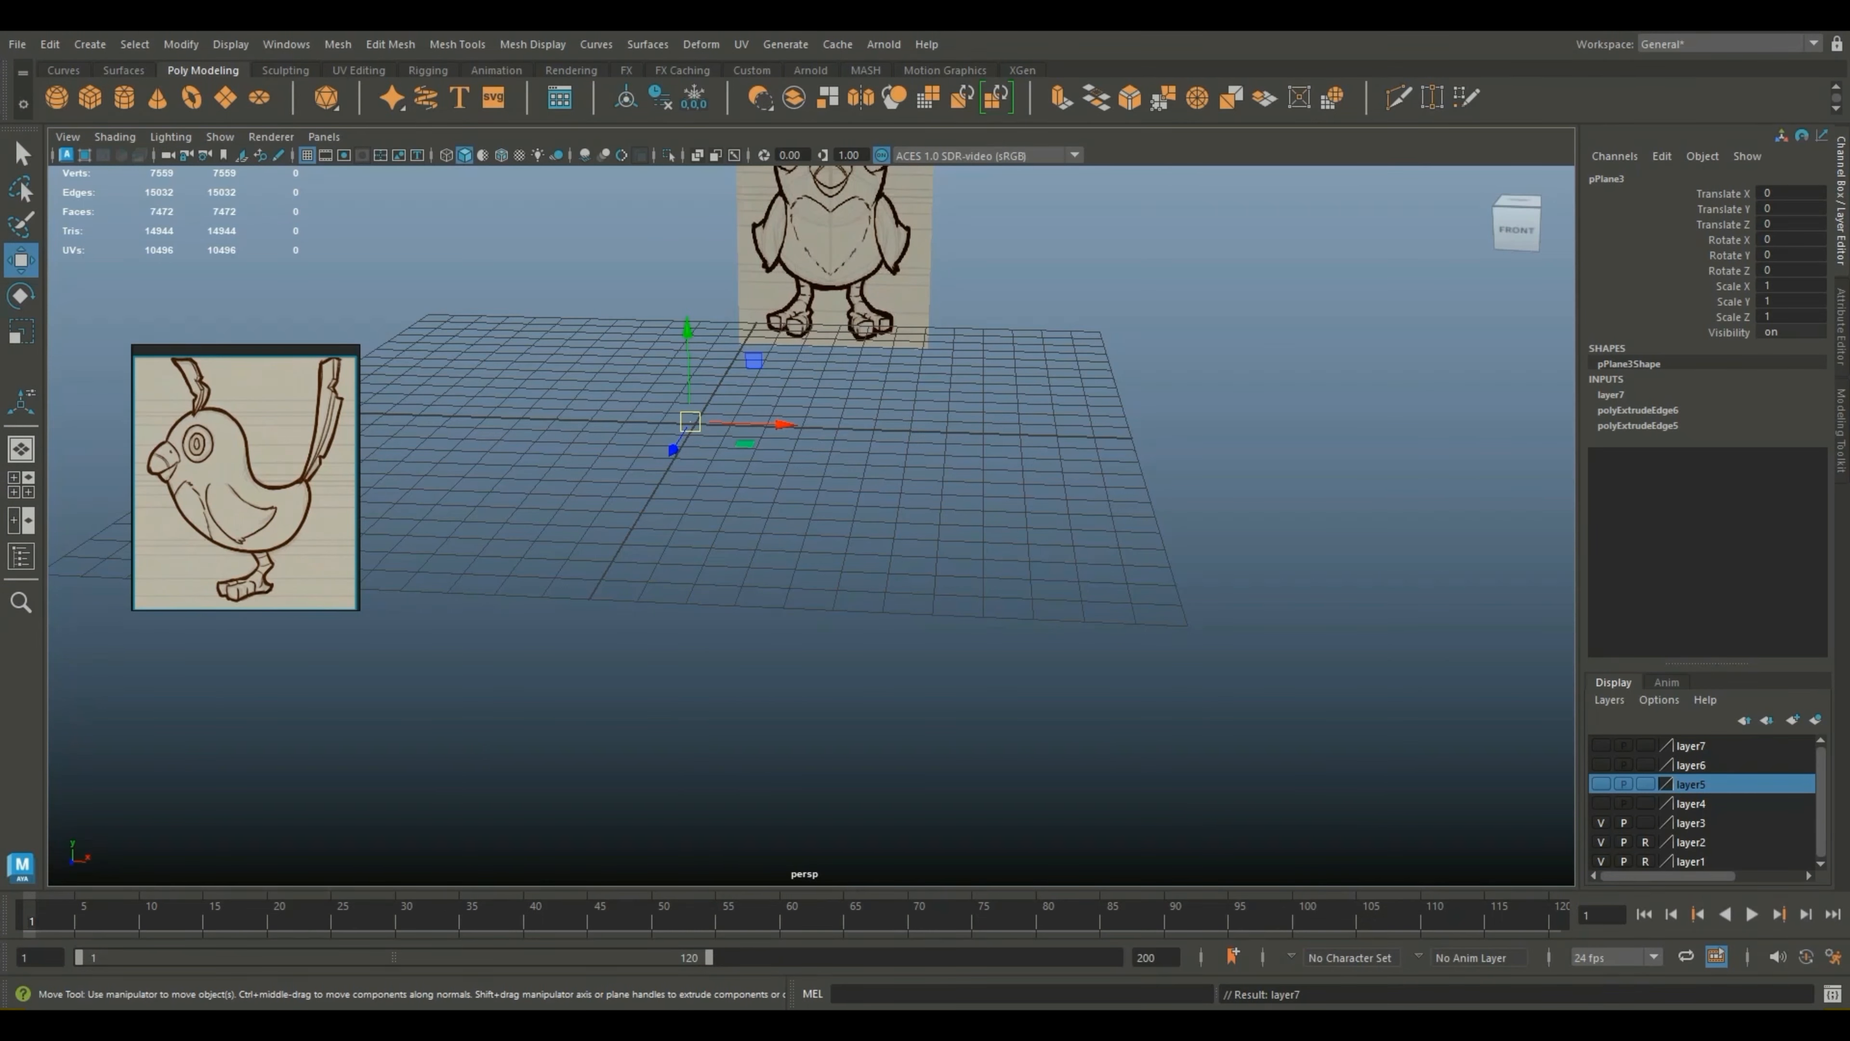
Step: Switch to Maya and bring the p2 OBJ file from the Desktop into the scene
key("super+e")
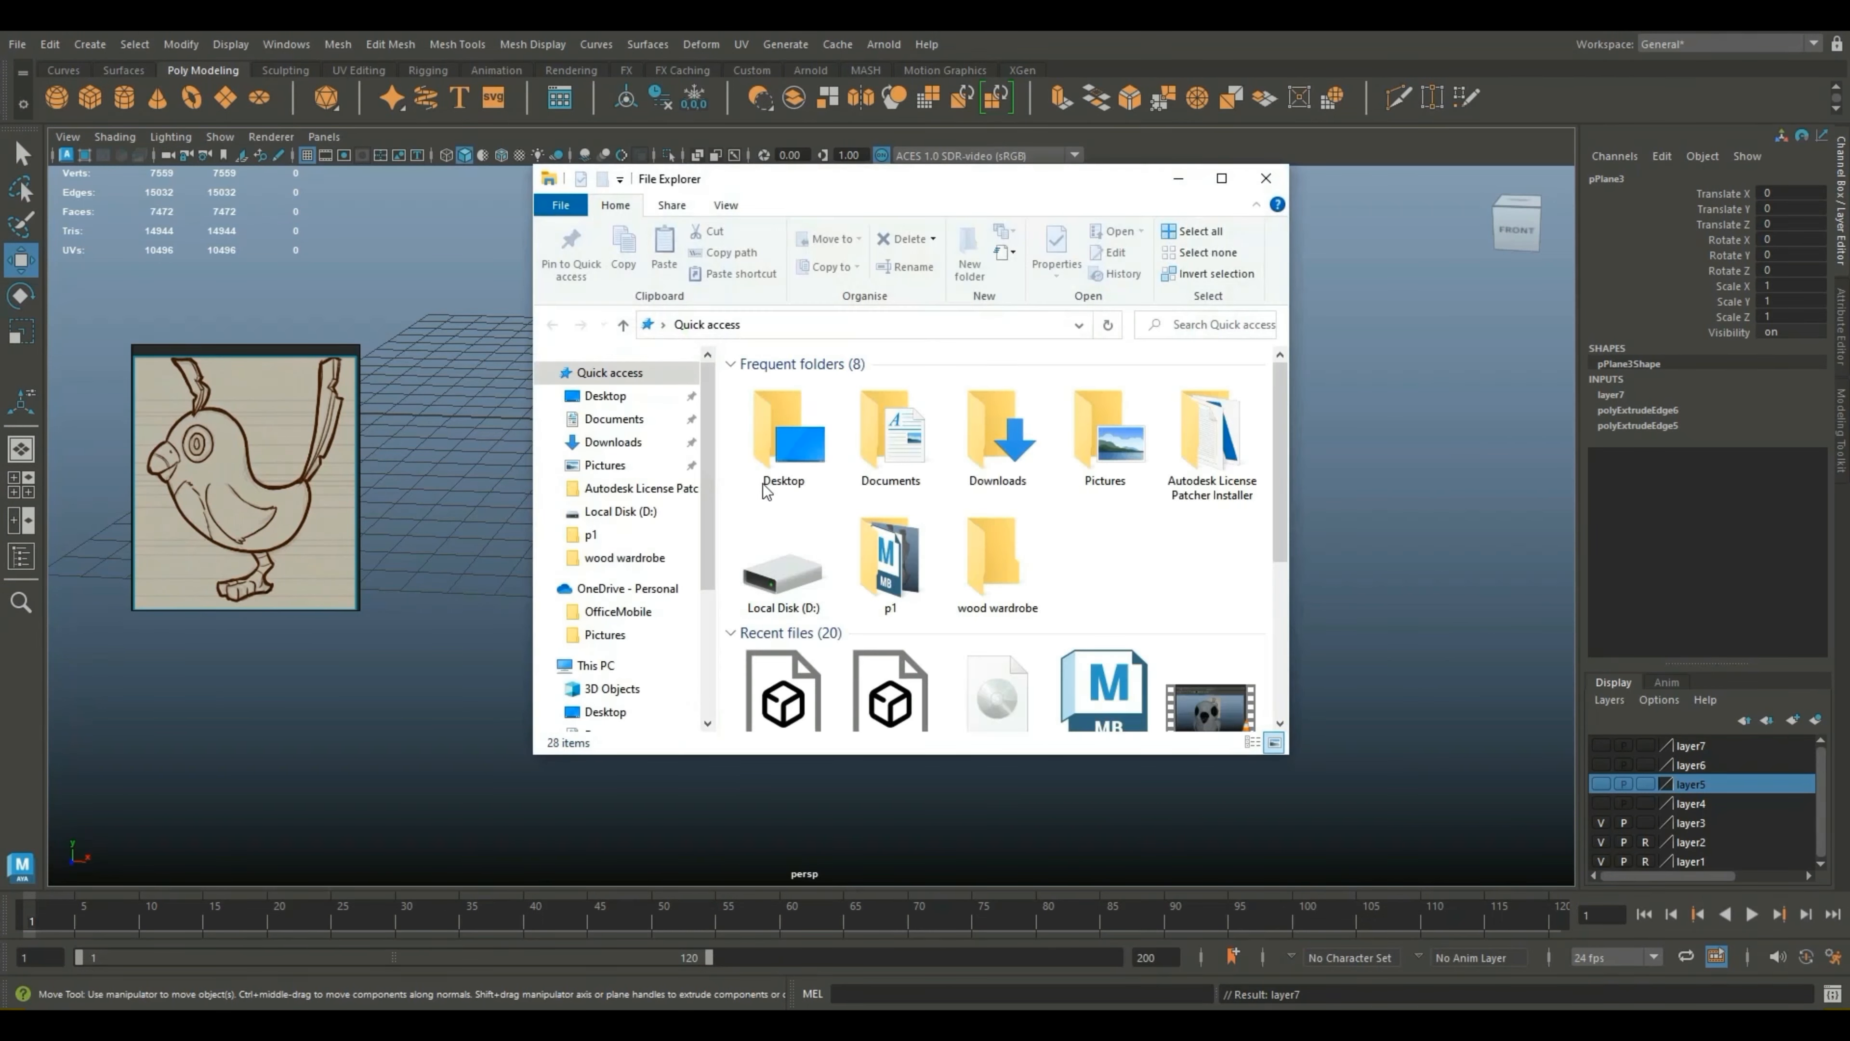
left_click(605, 396)
left_click_drag(1006, 540, 473, 556)
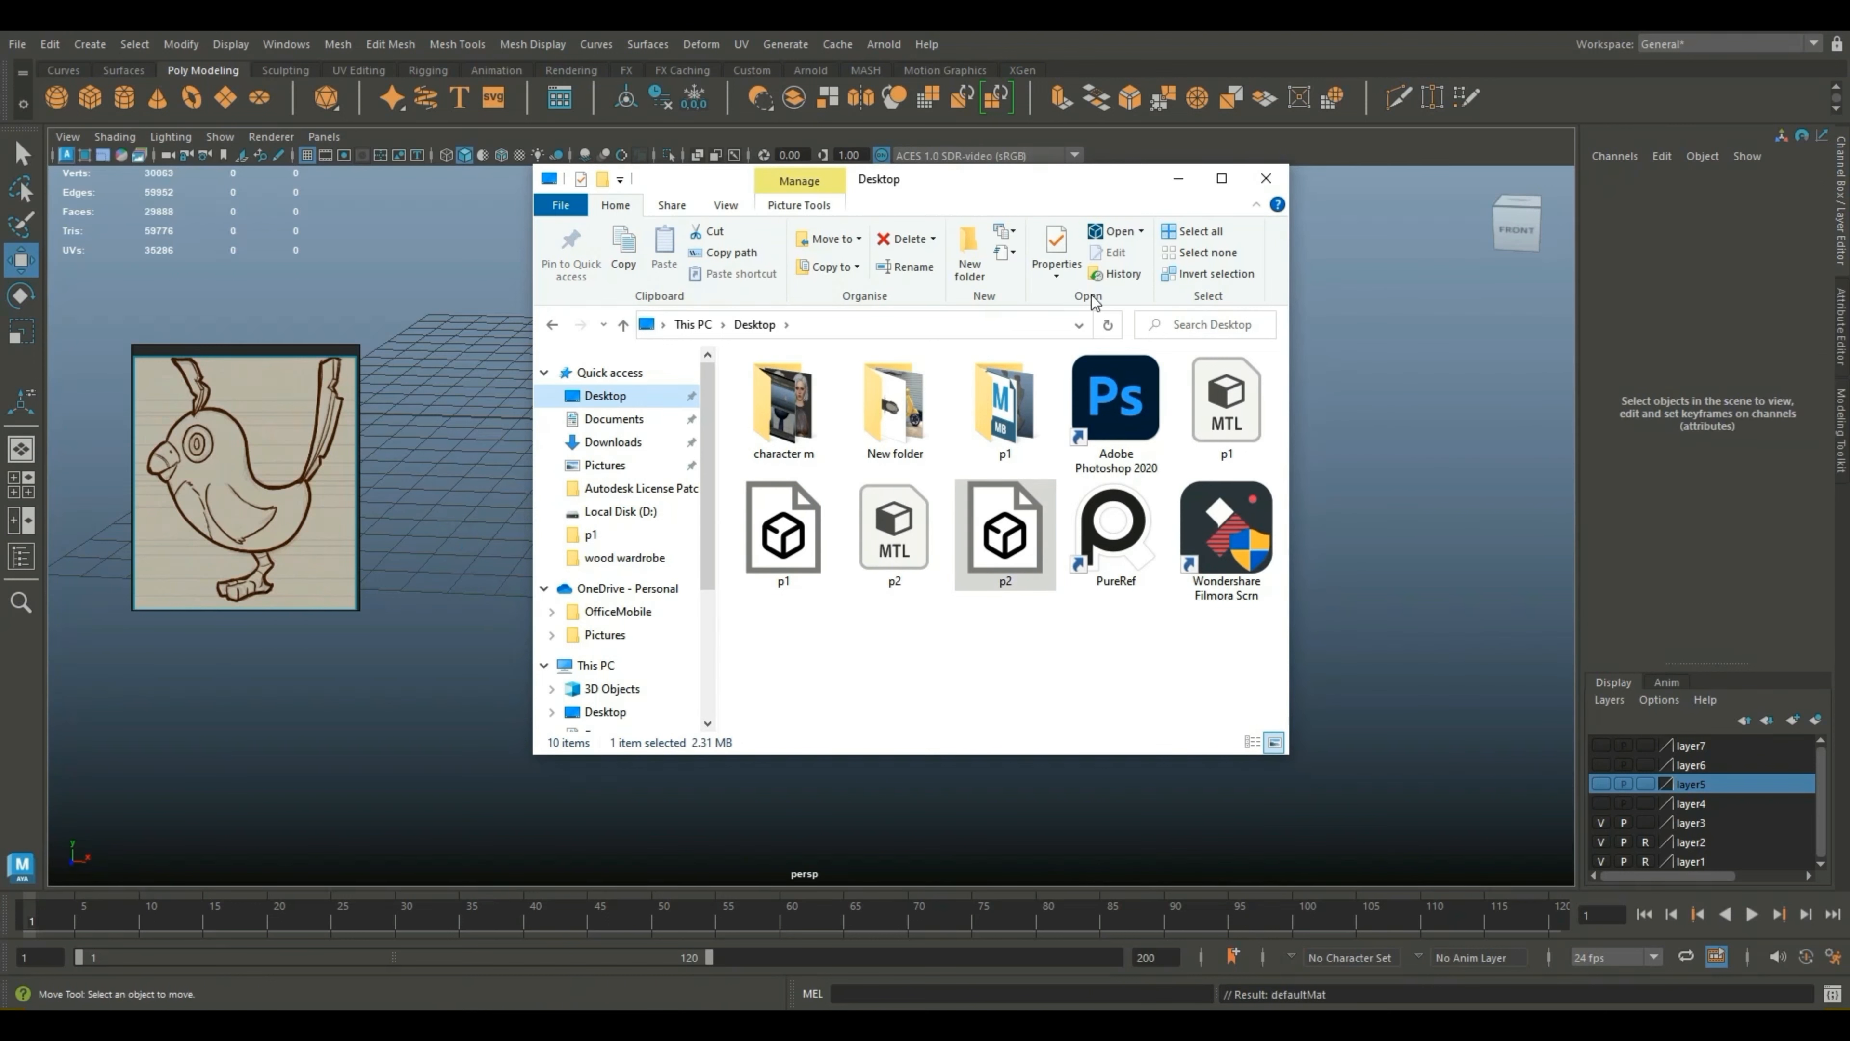
left_click(1178, 180)
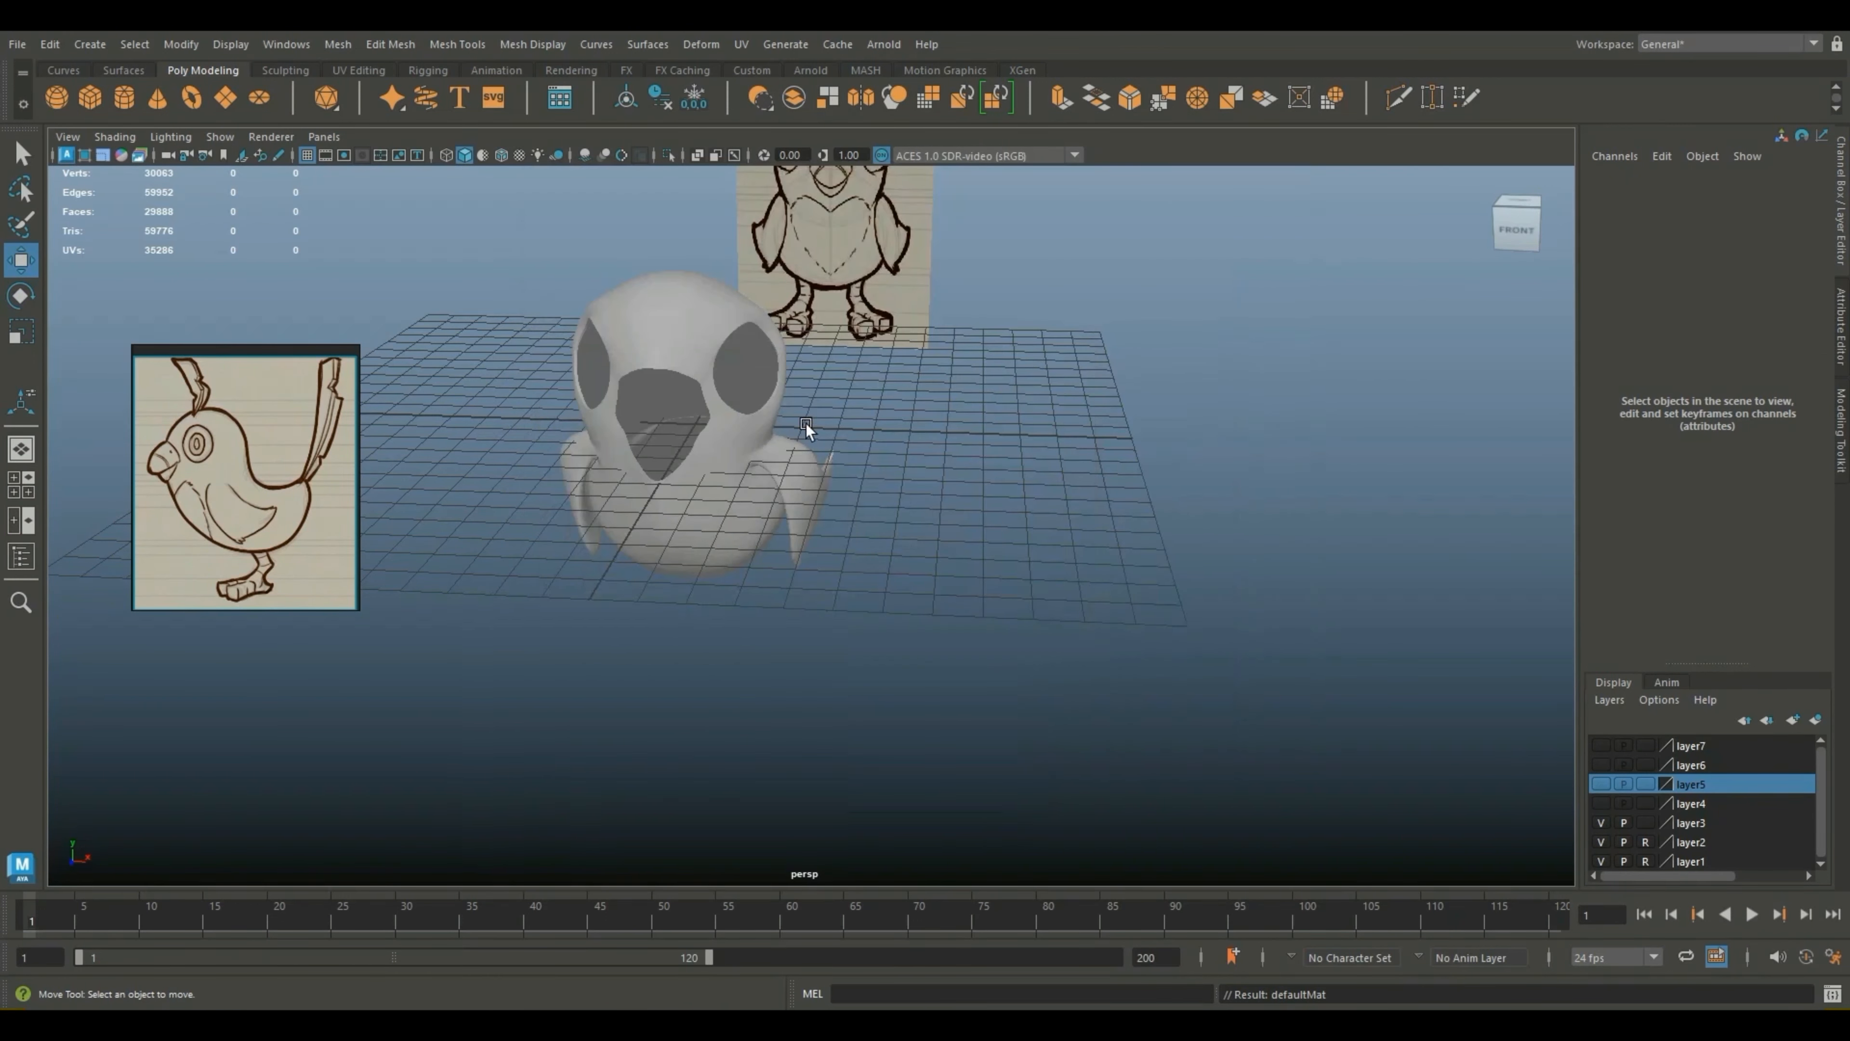
Step: Turn on smooth mesh preview for the imported bird and clear the selection
left_click(753, 416)
key("3")
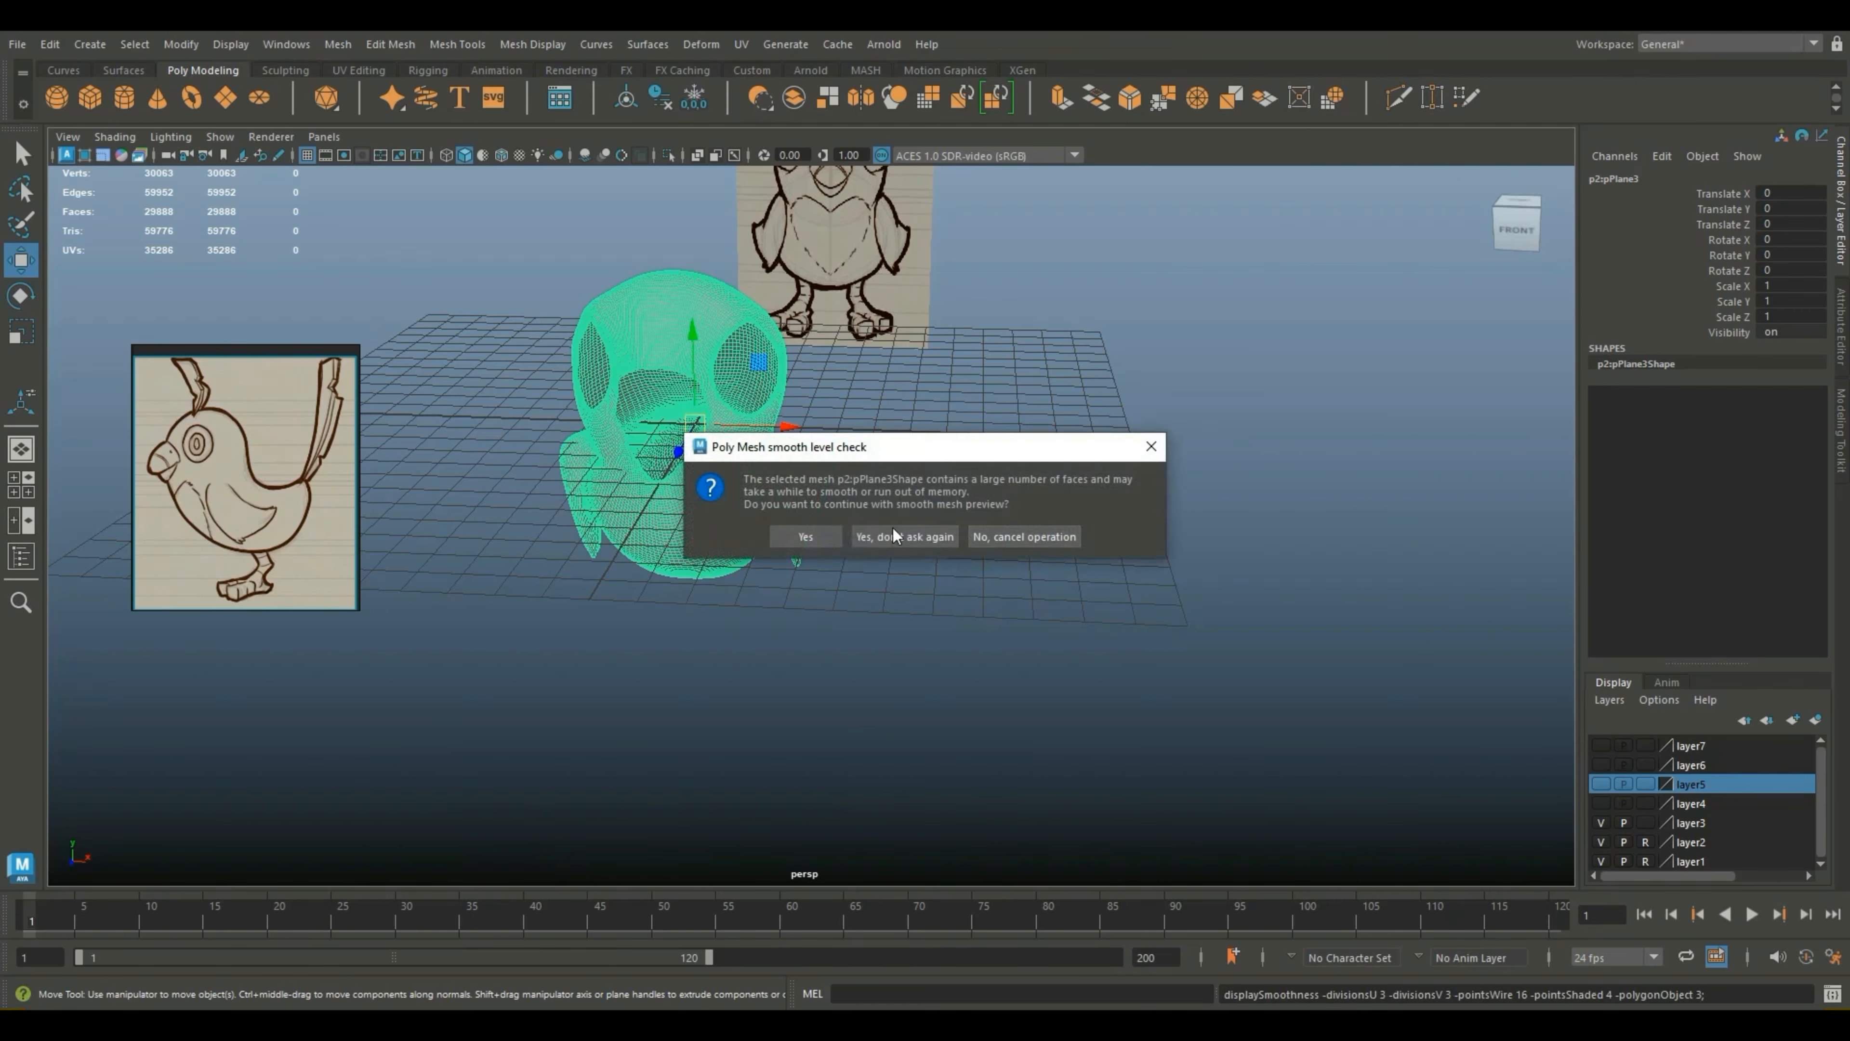
left_click(807, 536)
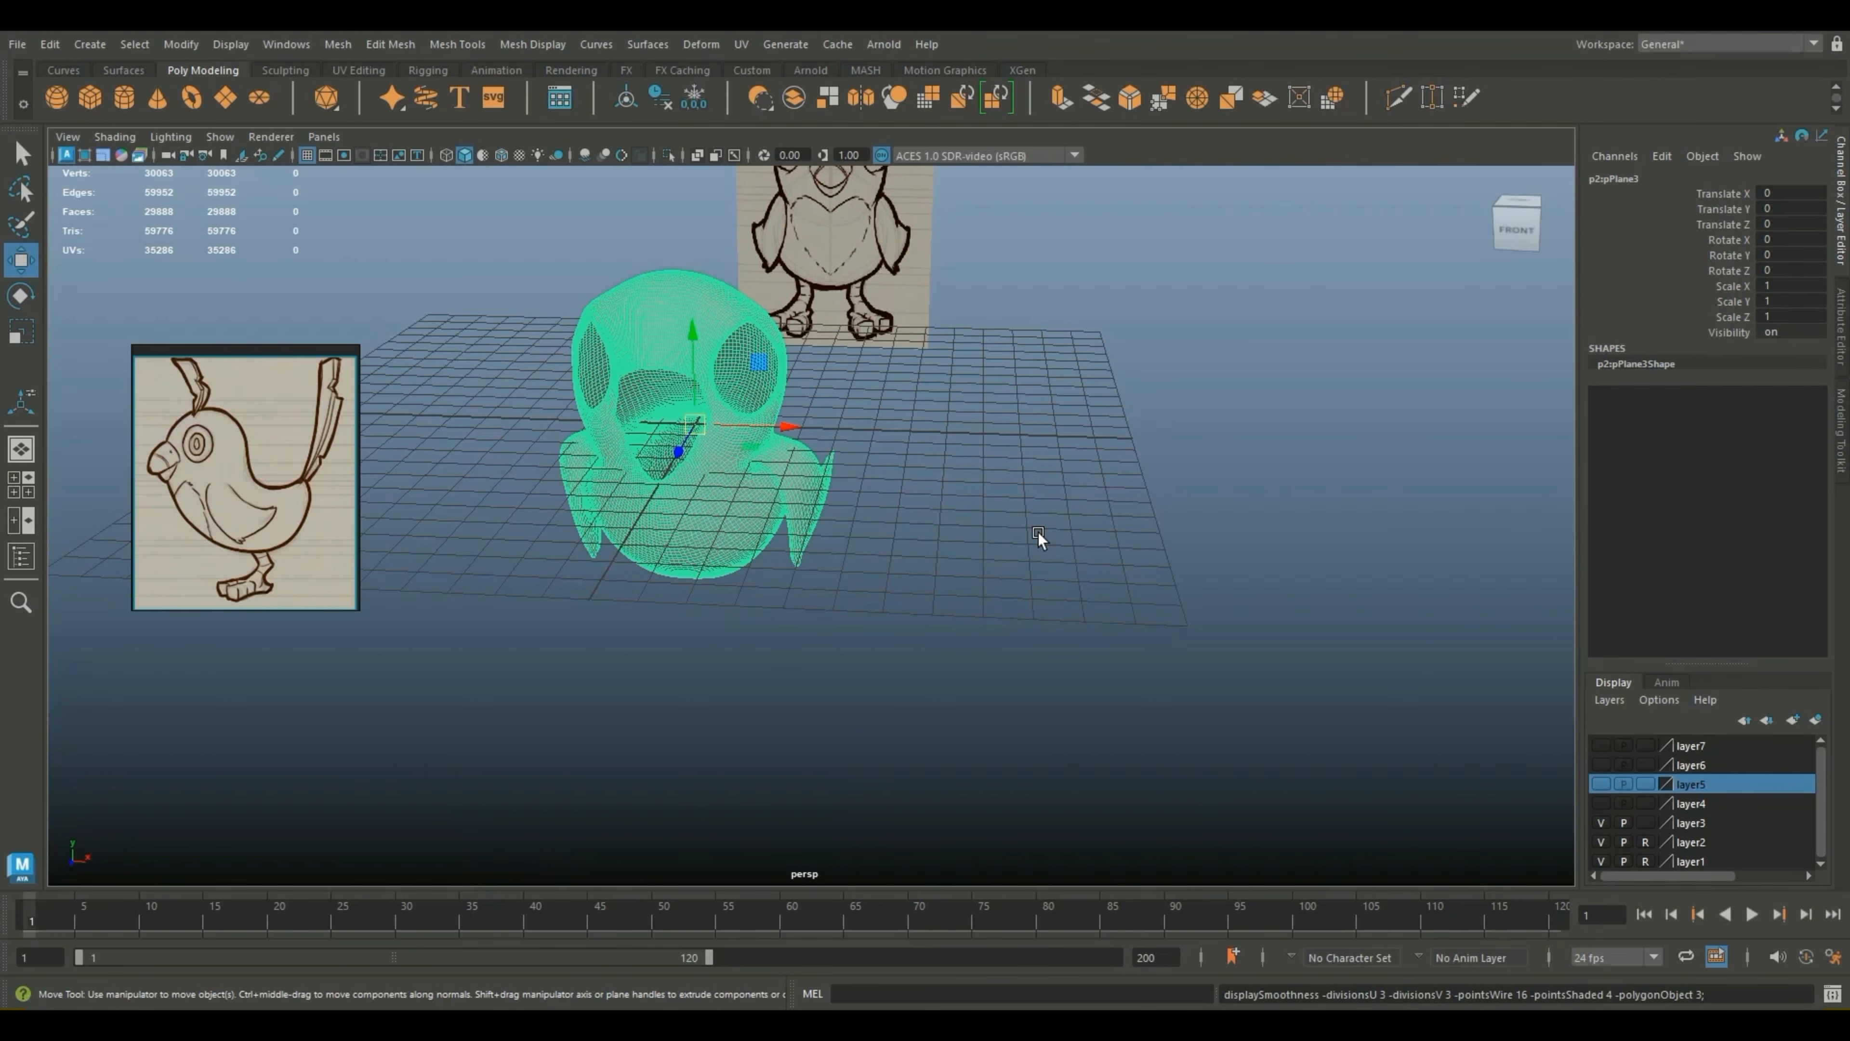
scroll(1038, 532, "up", 4)
left_click_drag(1015, 529, 823, 506, "alt")
left_click(1178, 604)
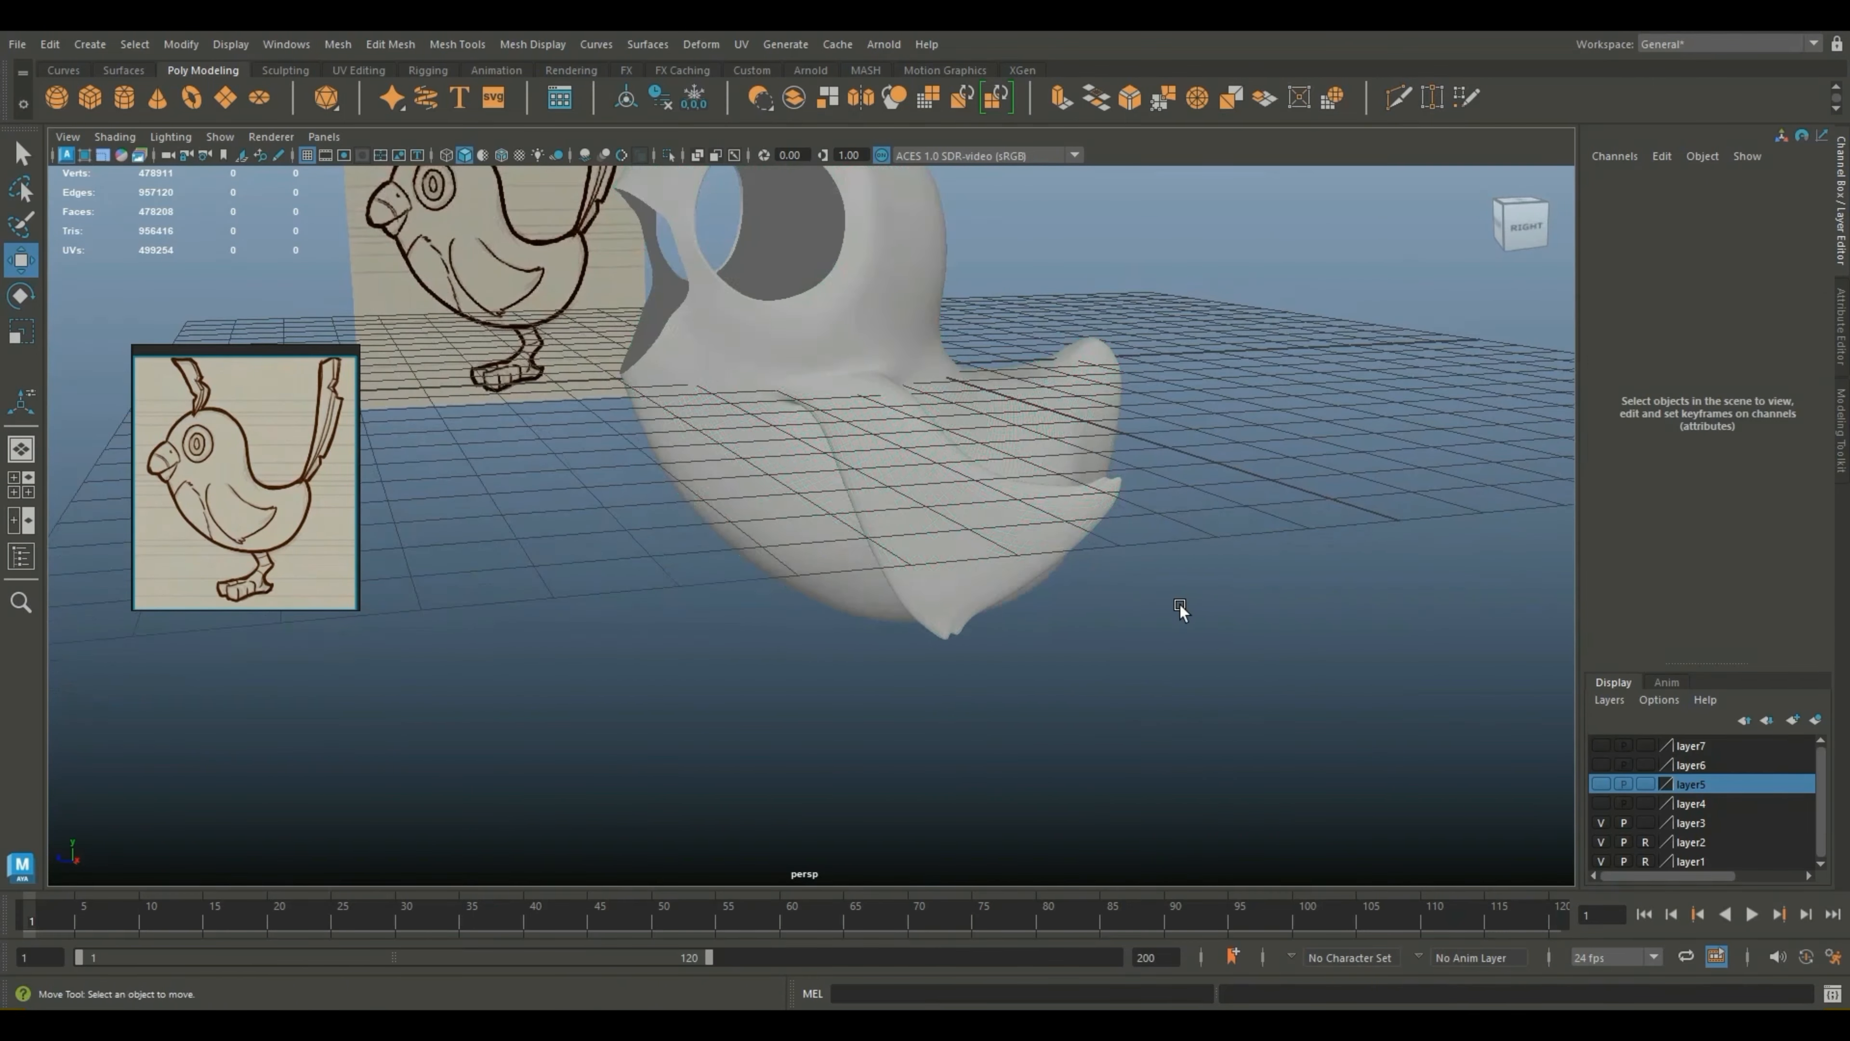
Step: Resize the Grab sculpting brush and try to pull the wing's rear tip upward
scroll(1192, 604, "up", 3)
left_click_drag(1304, 527, 1305, 535, "alt")
middle_click_drag(1306, 535, 1083, 515, "alt")
scroll(1173, 546, "up", 4)
scroll(1083, 514, "up", 1)
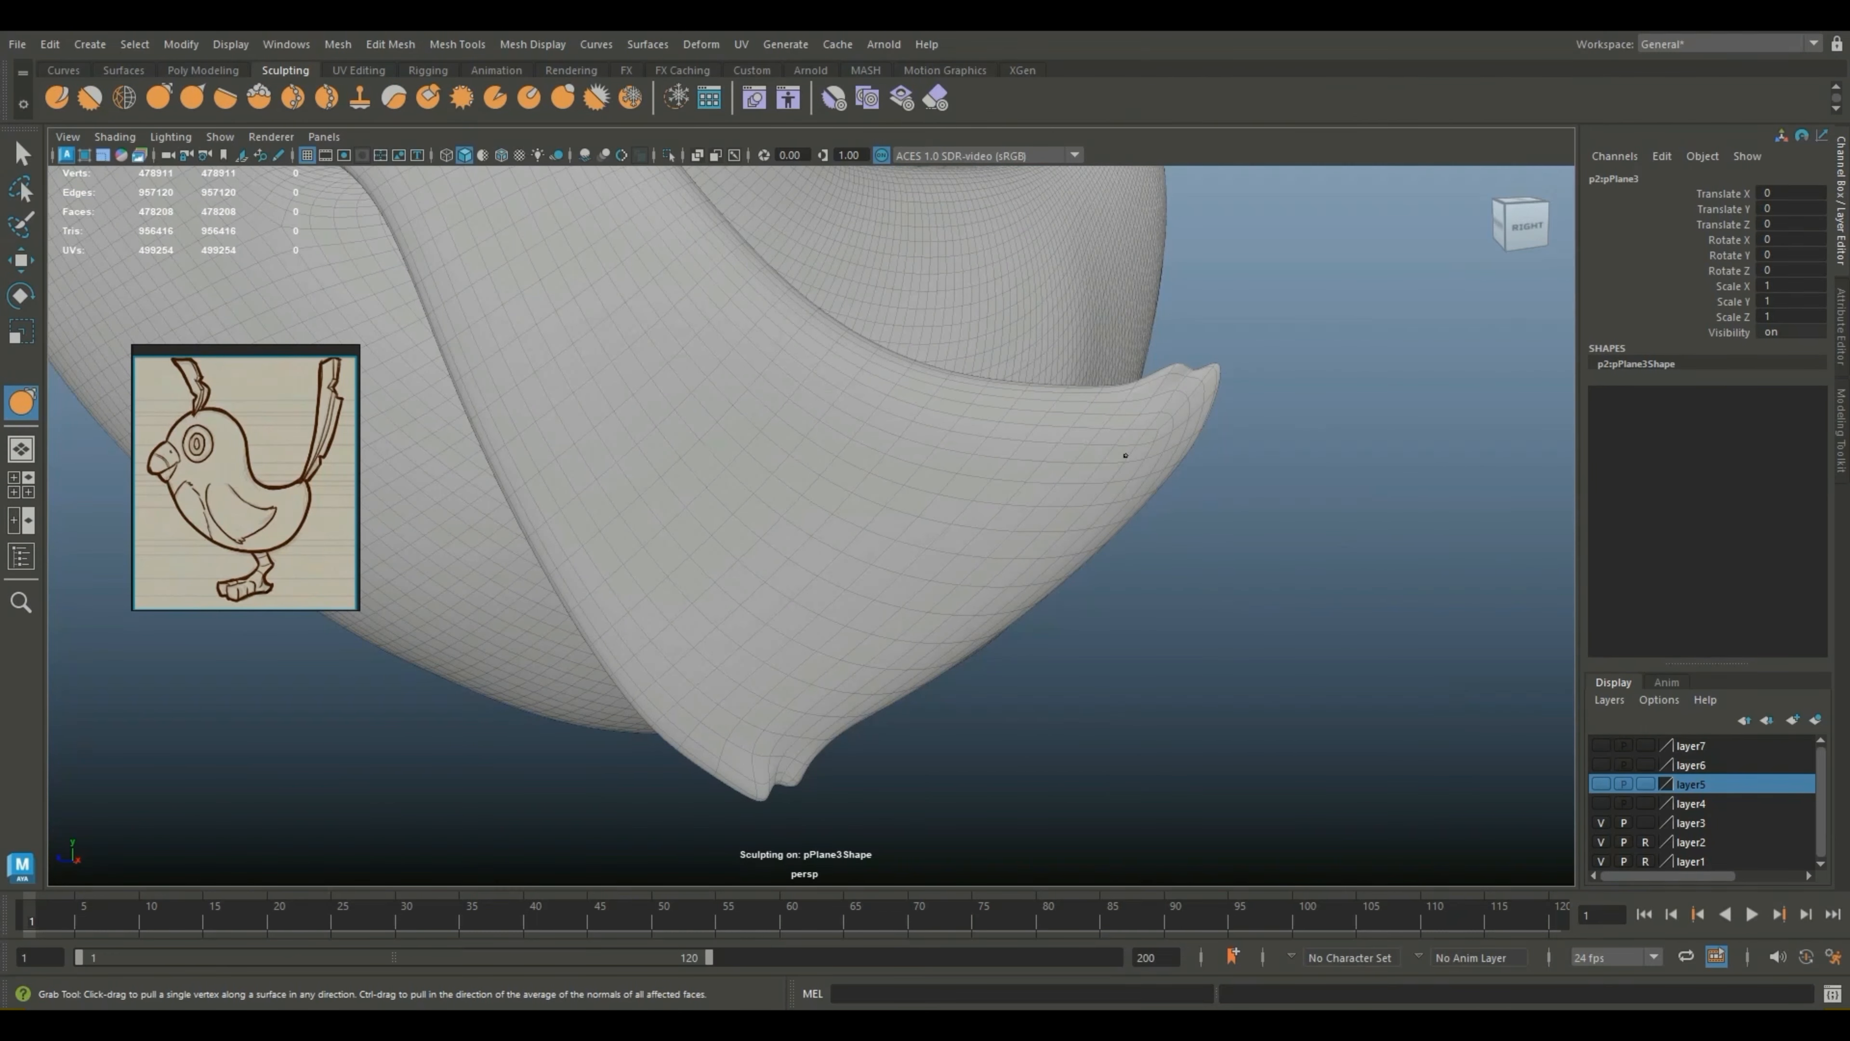
key("b")
mouse_move(1126, 455)
left_mouse_down()
mouse_move(1186, 455)
mouse_move(1150, 455)
left_mouse_up()
left_click_drag(1172, 391, 1178, 366)
Step: Switch to the Modeling - Standard workspace and close the Hypershade window
left_click(1694, 45)
left_click(1657, 80)
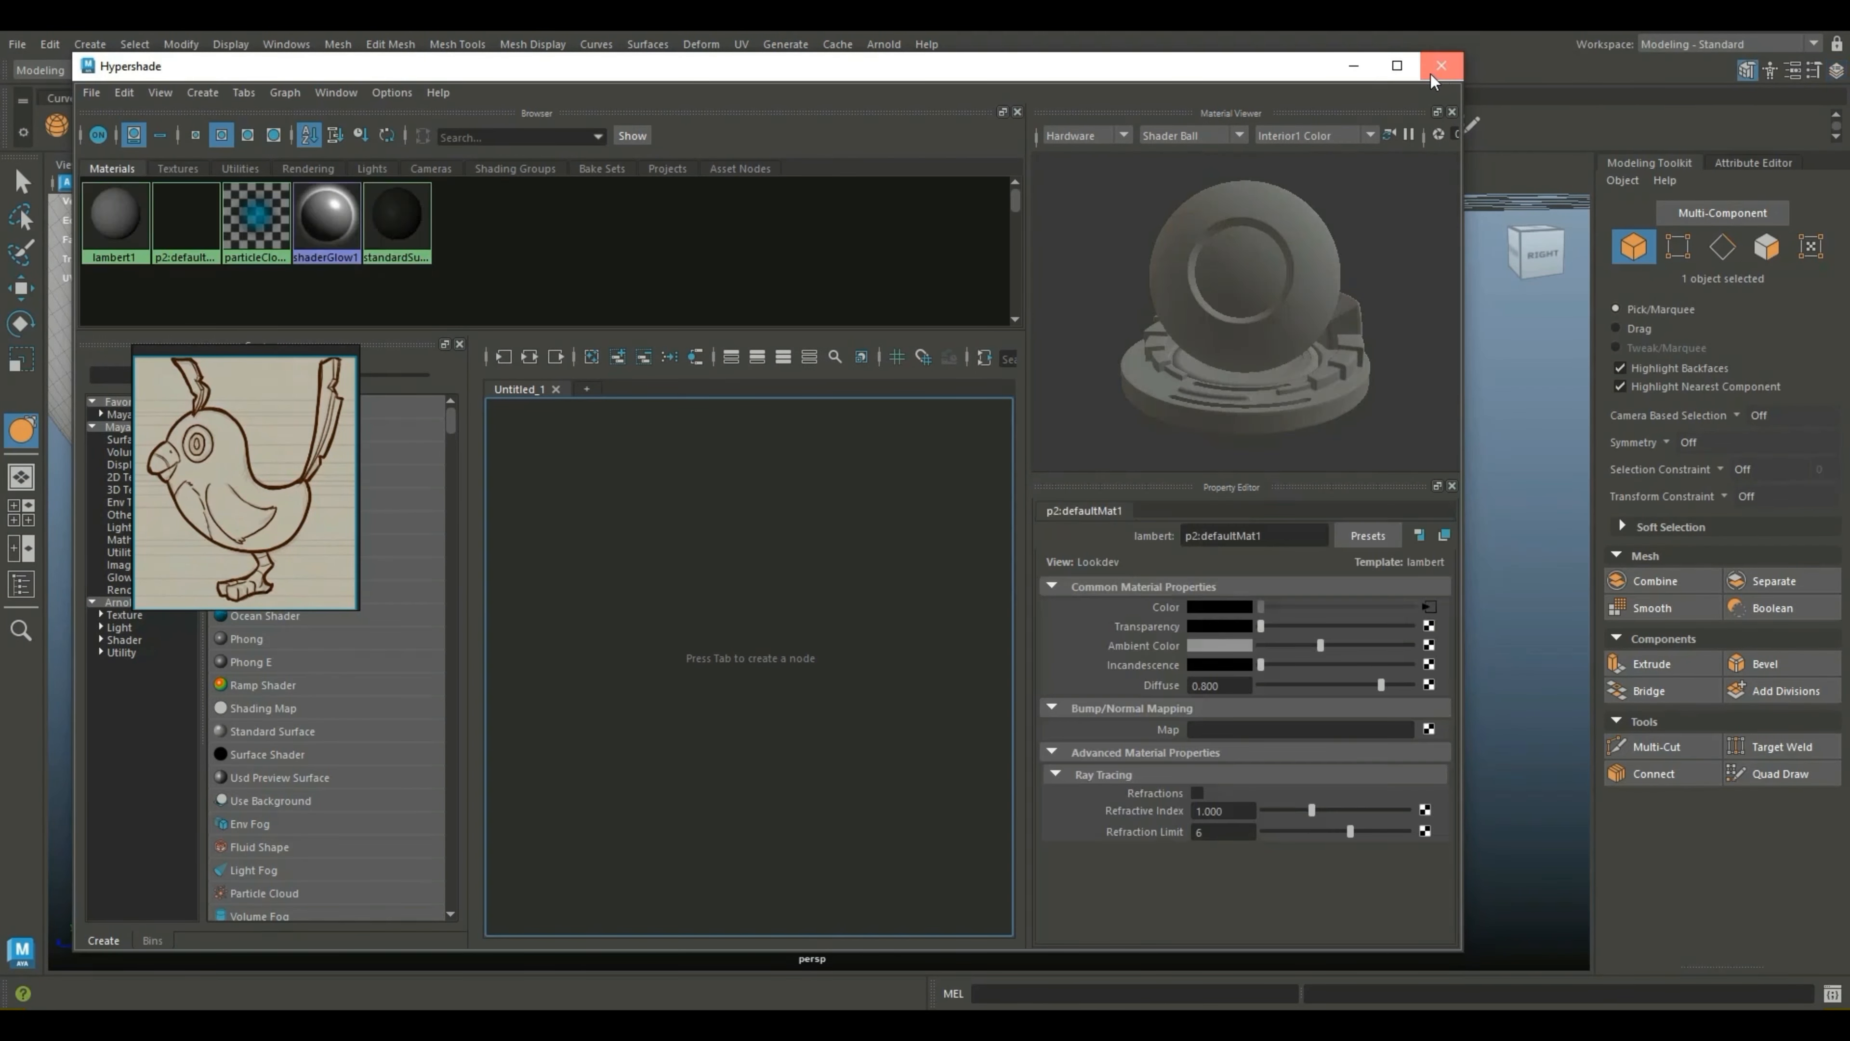
left_click(1432, 73)
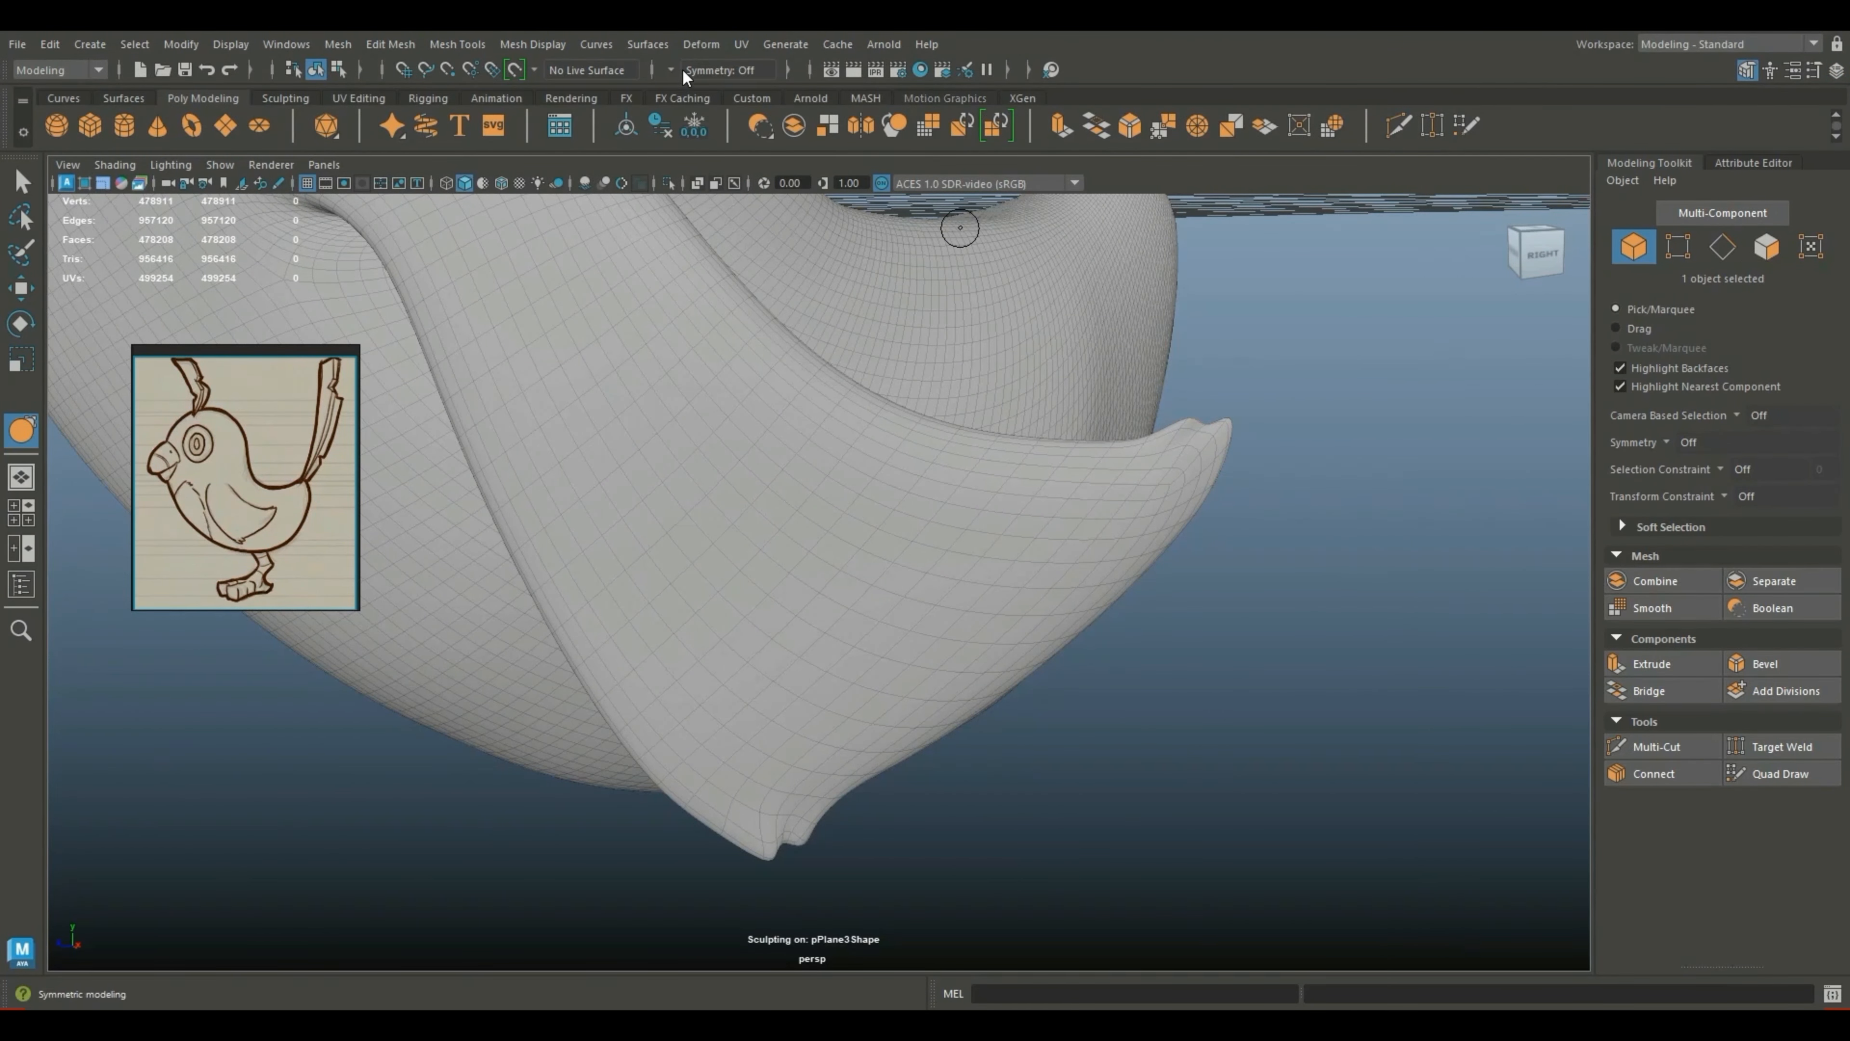
Step: Set symmetry to Object X and sharpen the wing's rear and lower tips with the Grab tool
left_click(680, 69)
left_click(712, 103)
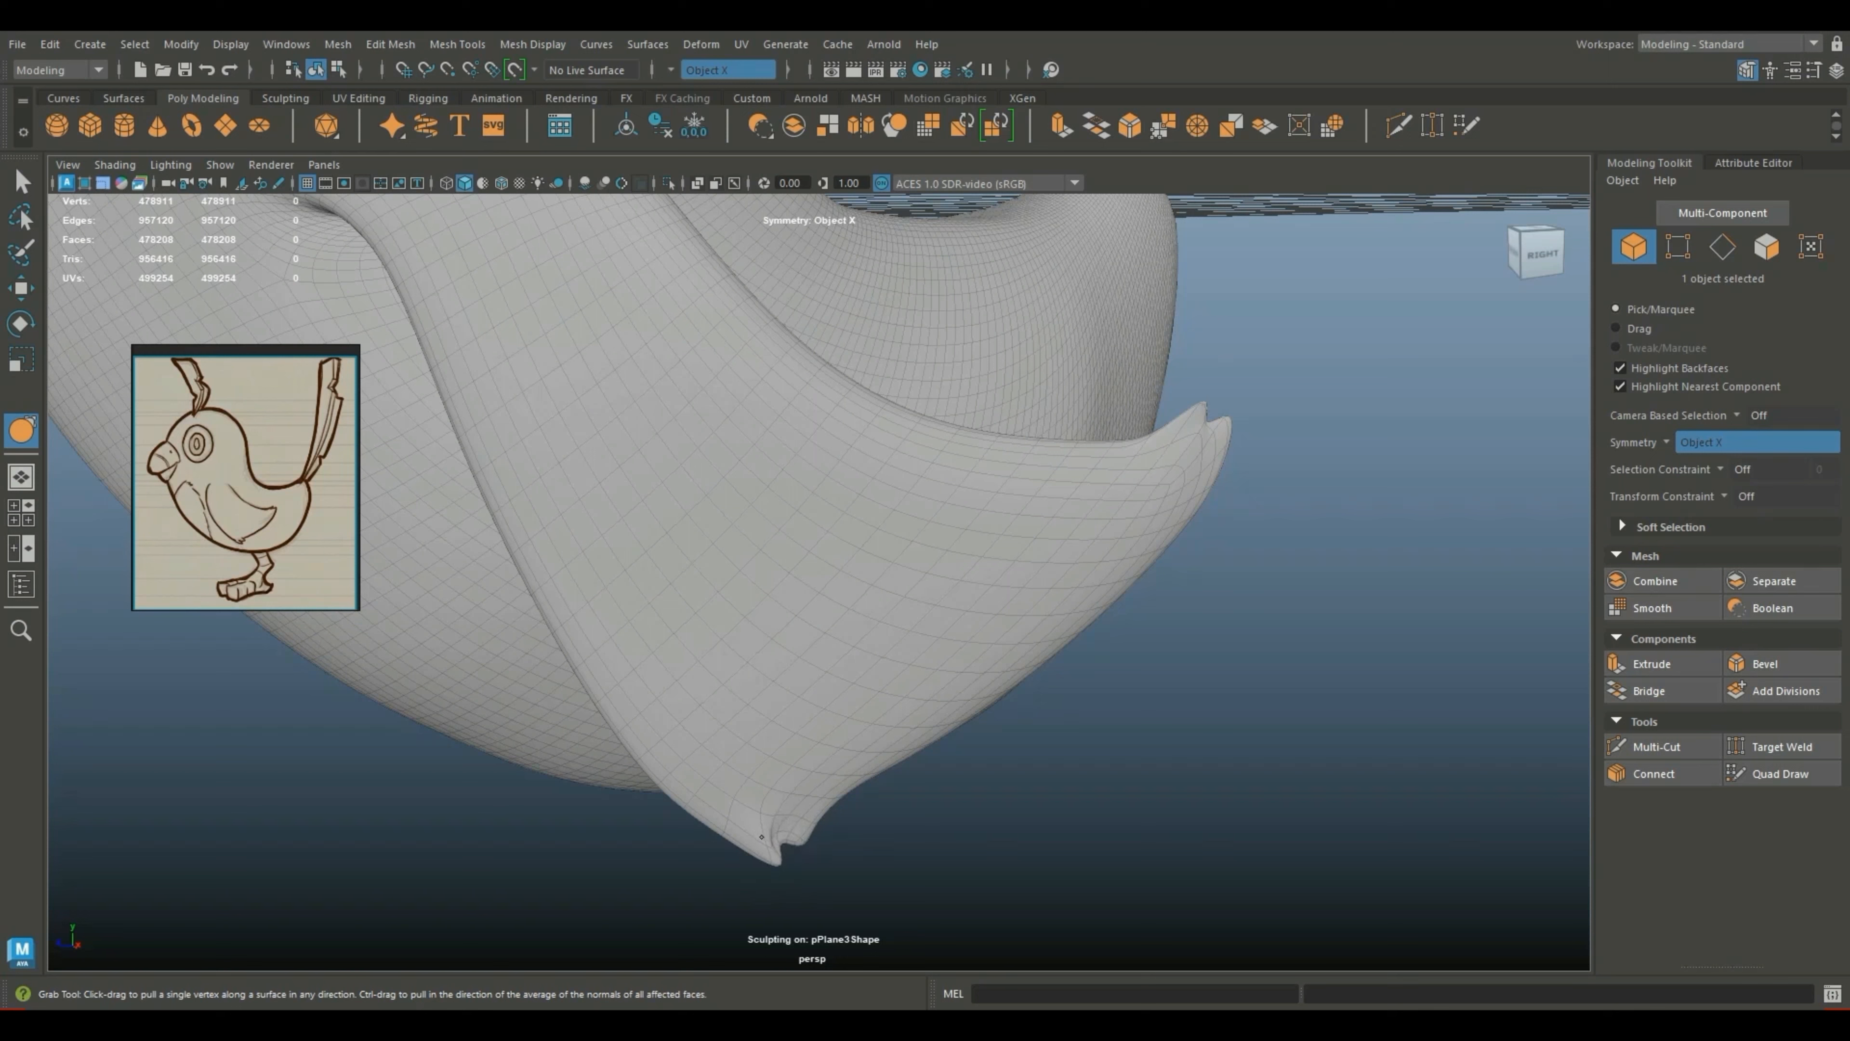
left_click_drag(770, 838, 809, 856)
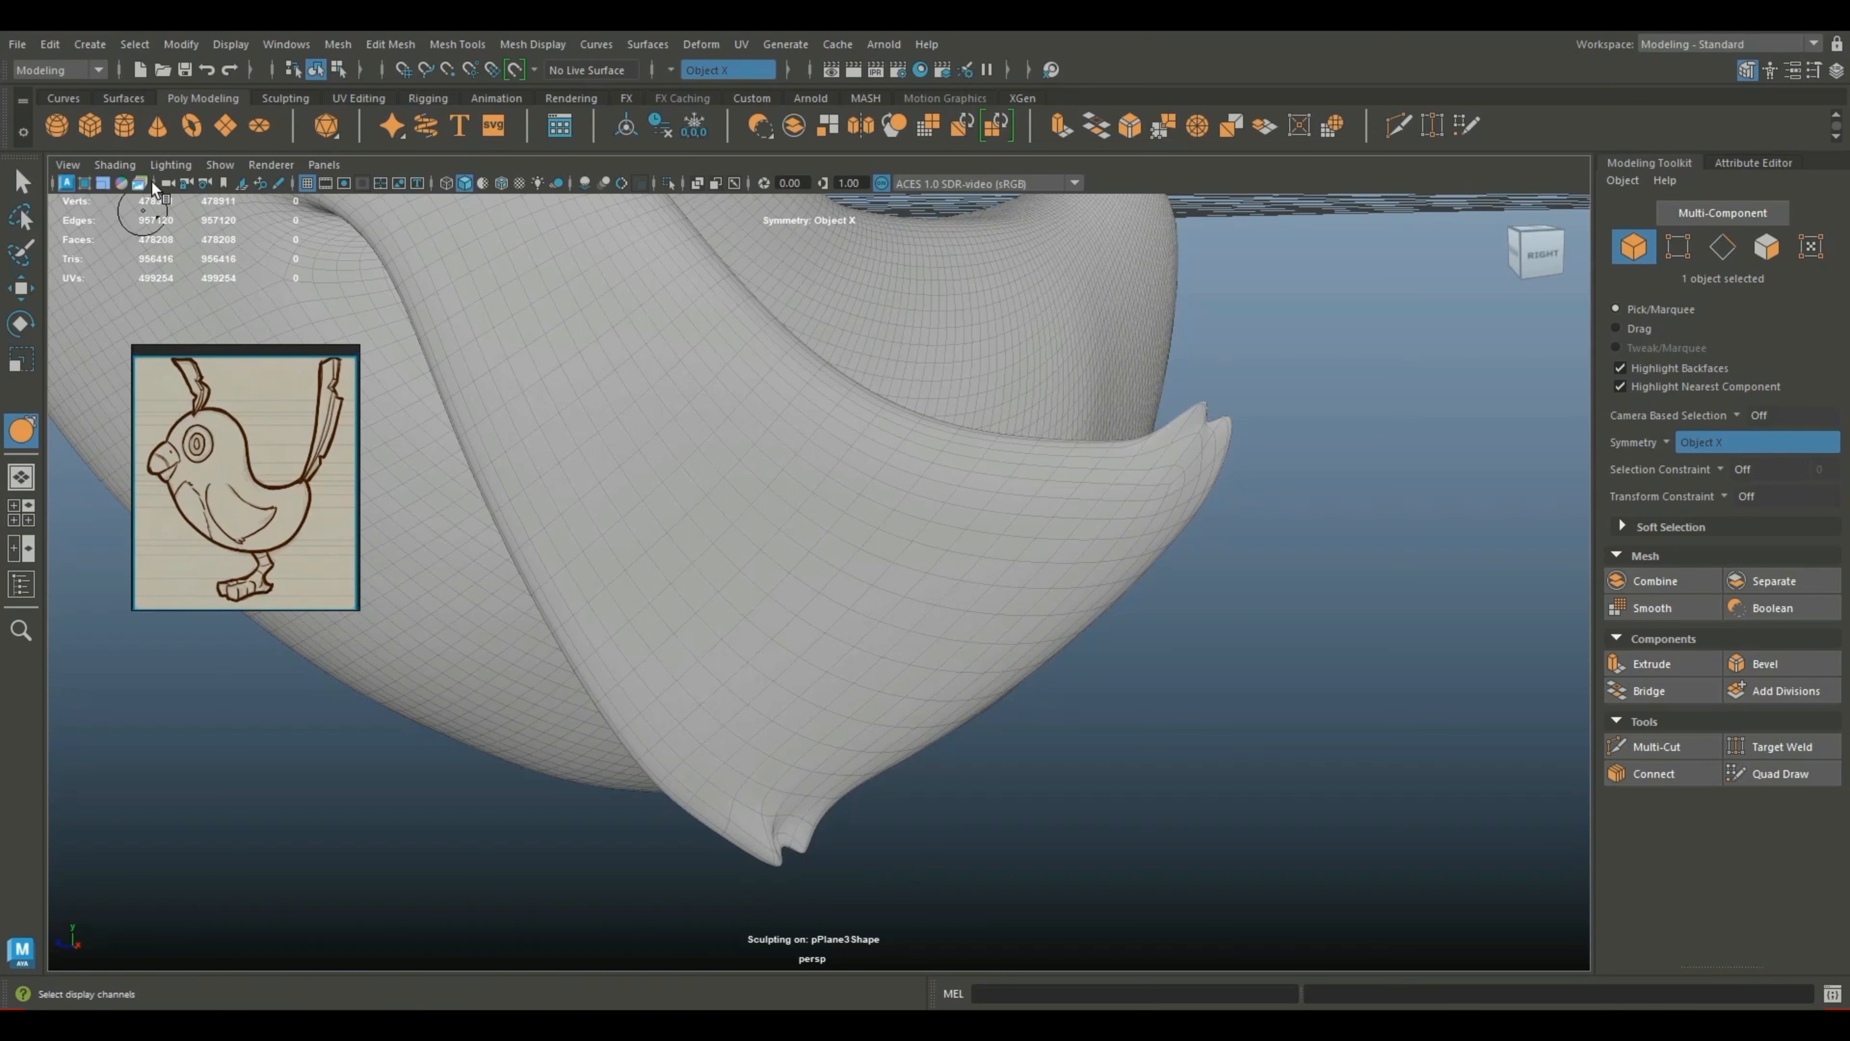
Step: Try the Relax sculpting tool with a smaller brush at the wing, and return to the Grab tool
left_click(285, 97)
left_click(123, 127)
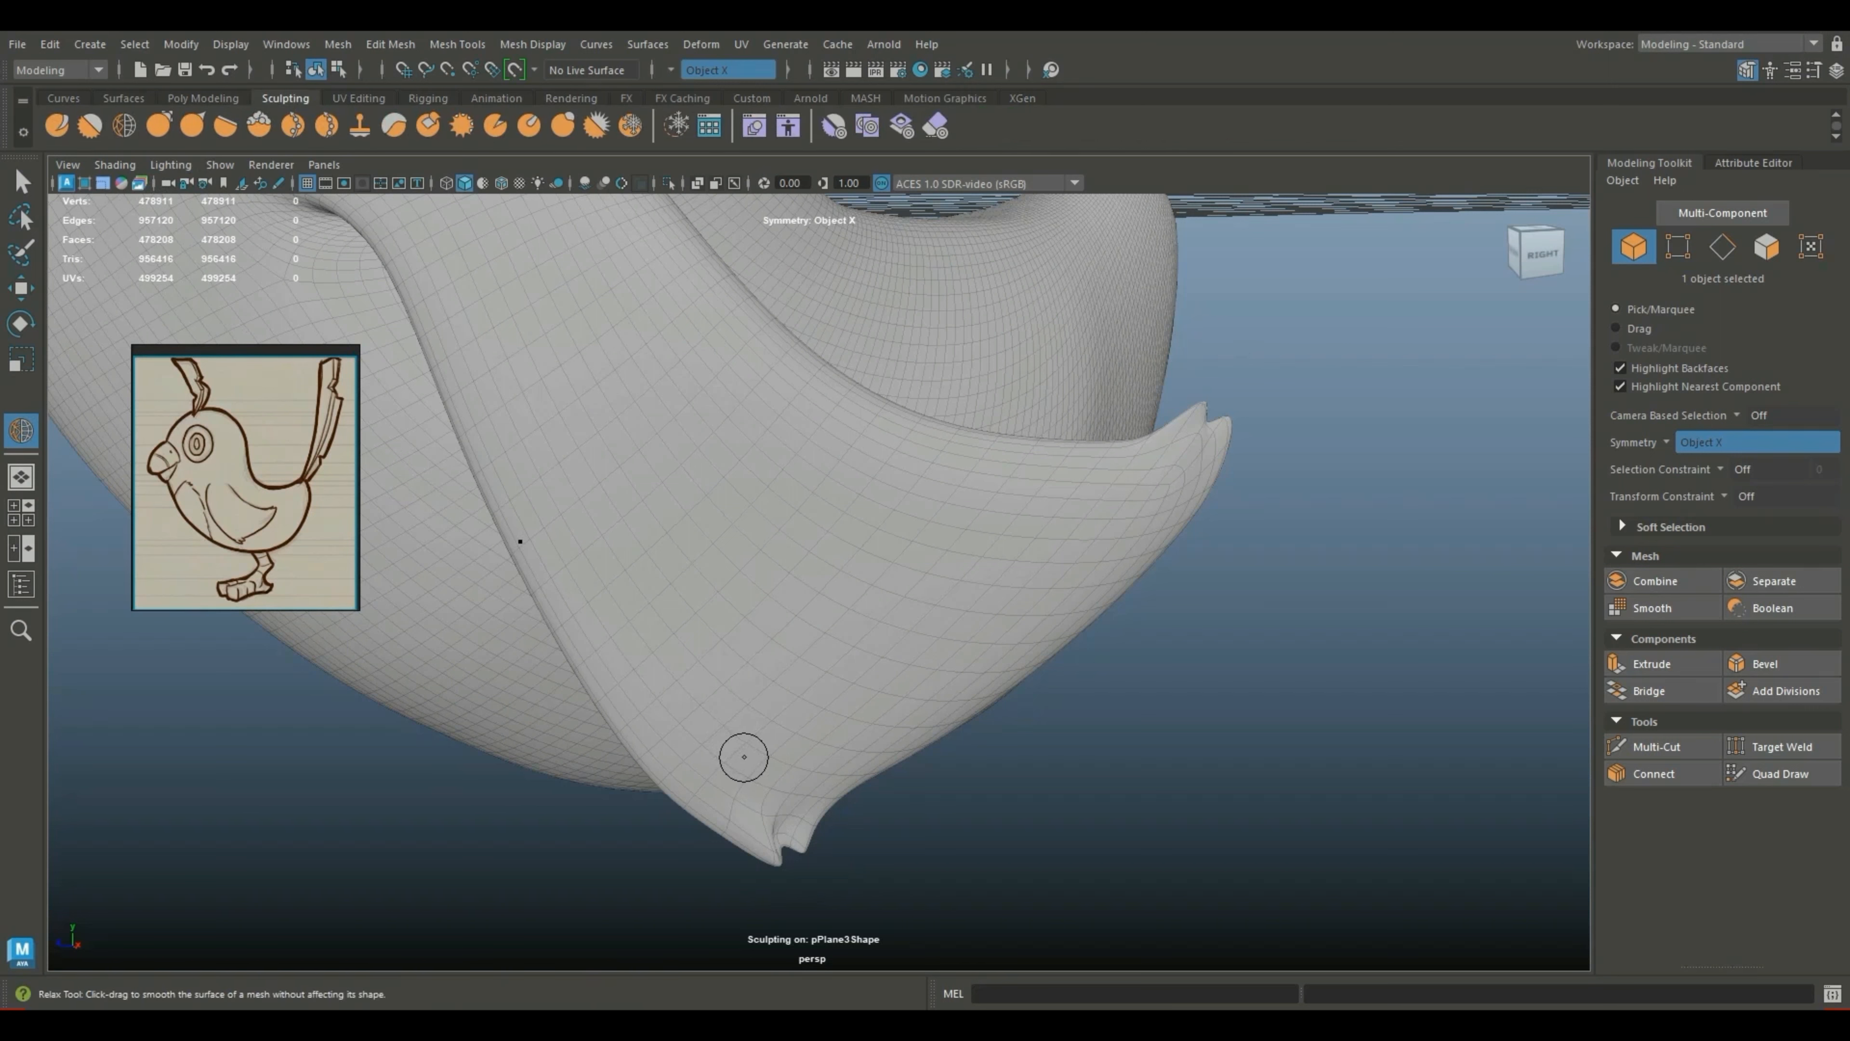
key("b")
left_click_drag(744, 757, 736, 771)
key("2")
key("3")
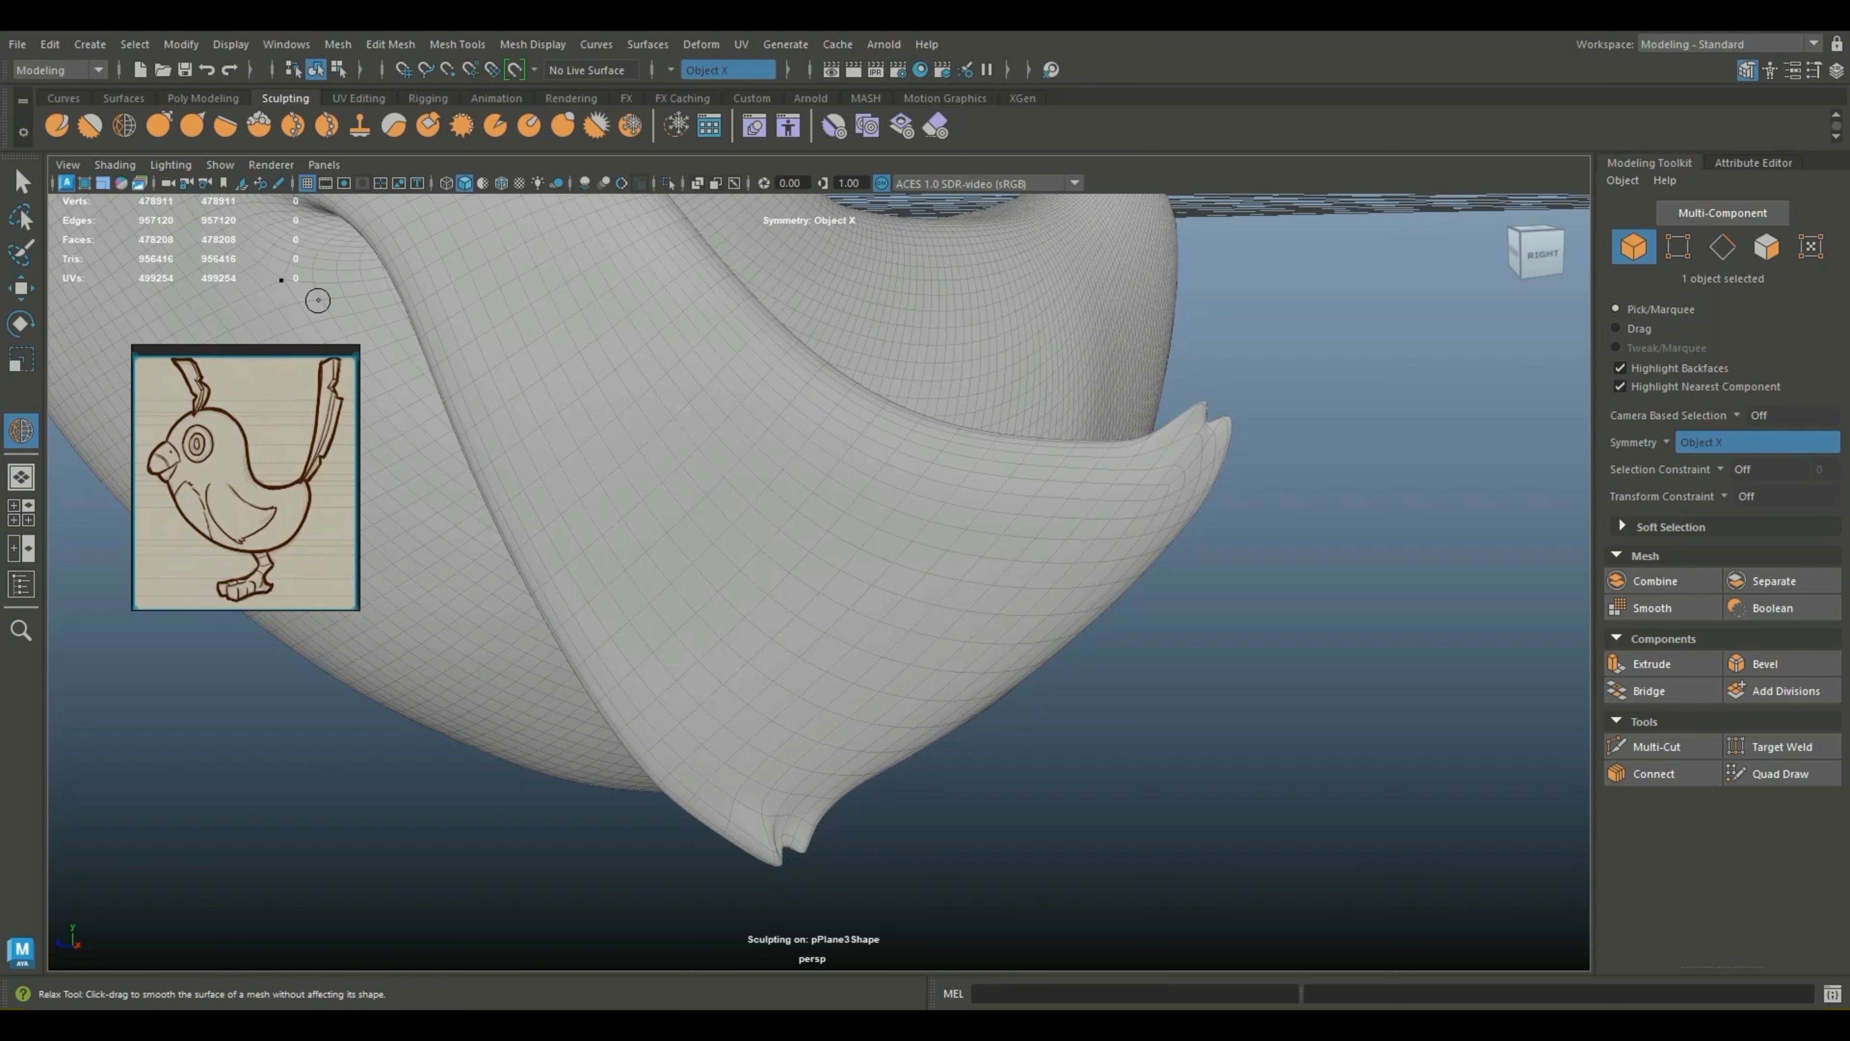
left_click(158, 126)
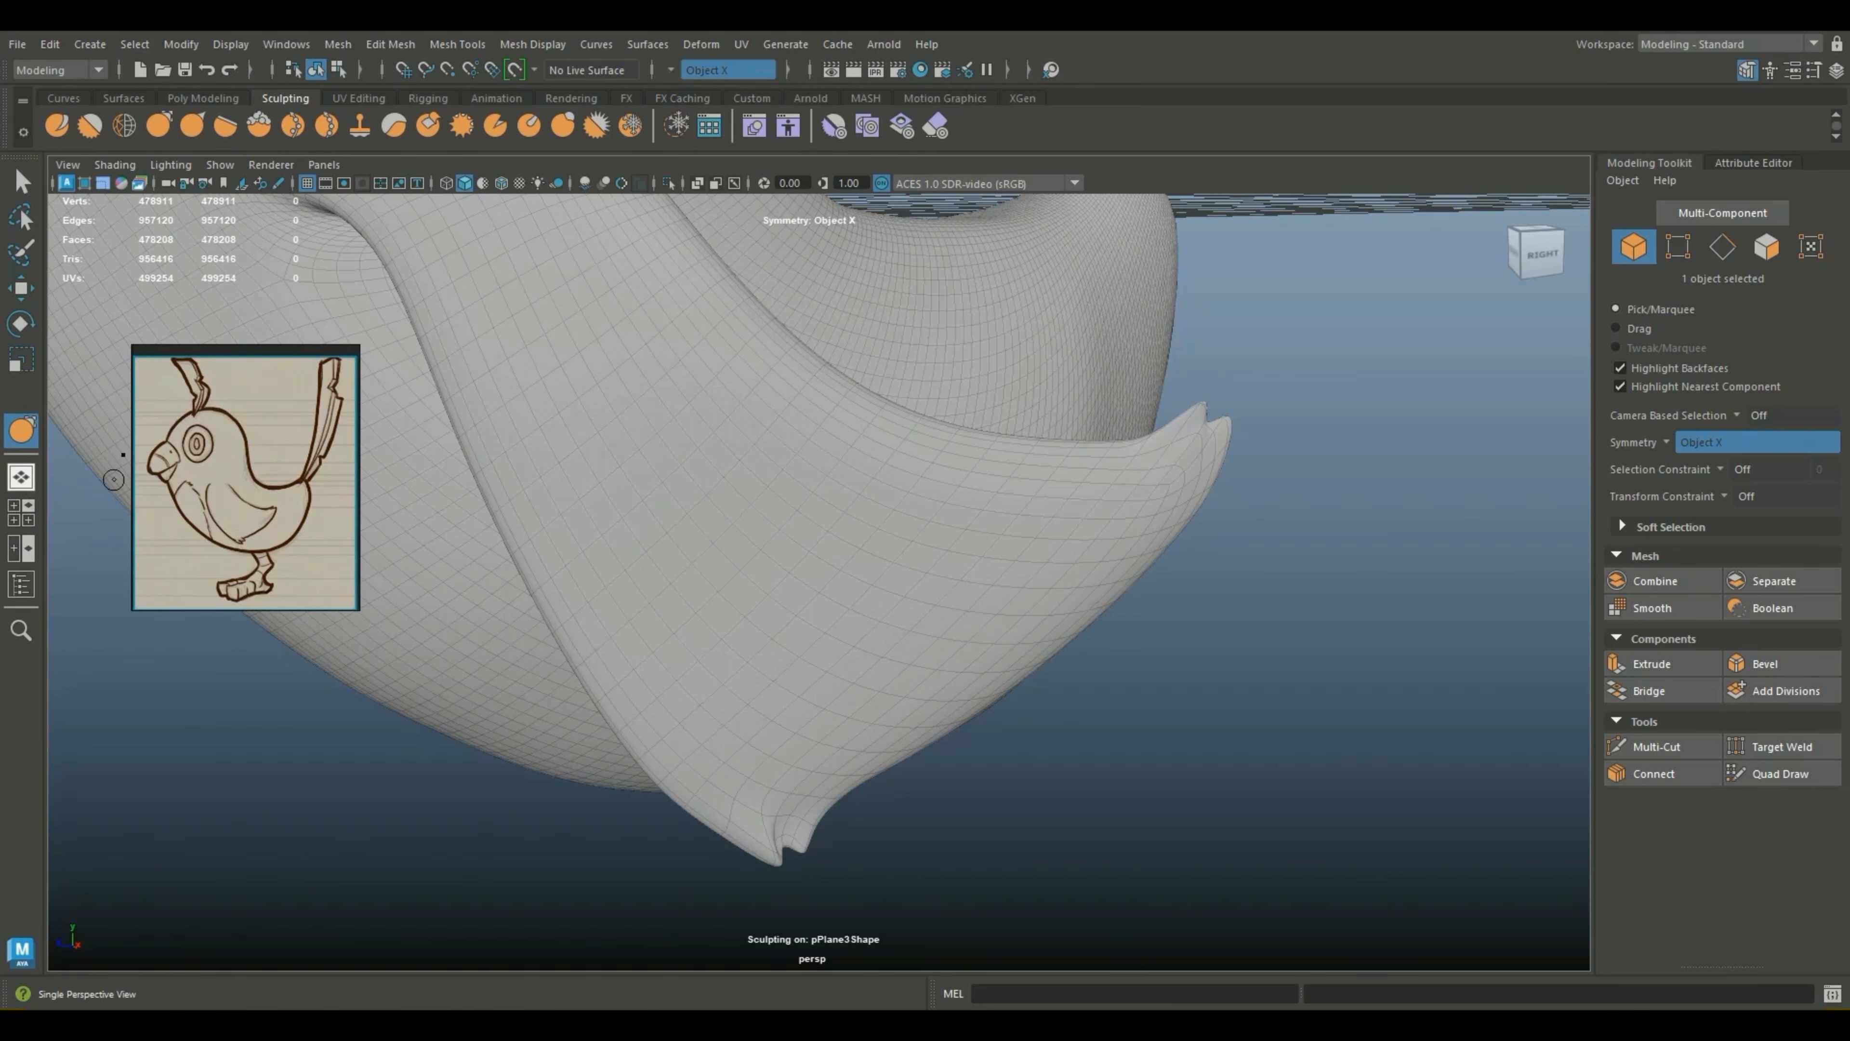
Step: Turn symmetry off, and leave sculpting for the Move tool with the bird deselected
left_click(694, 71)
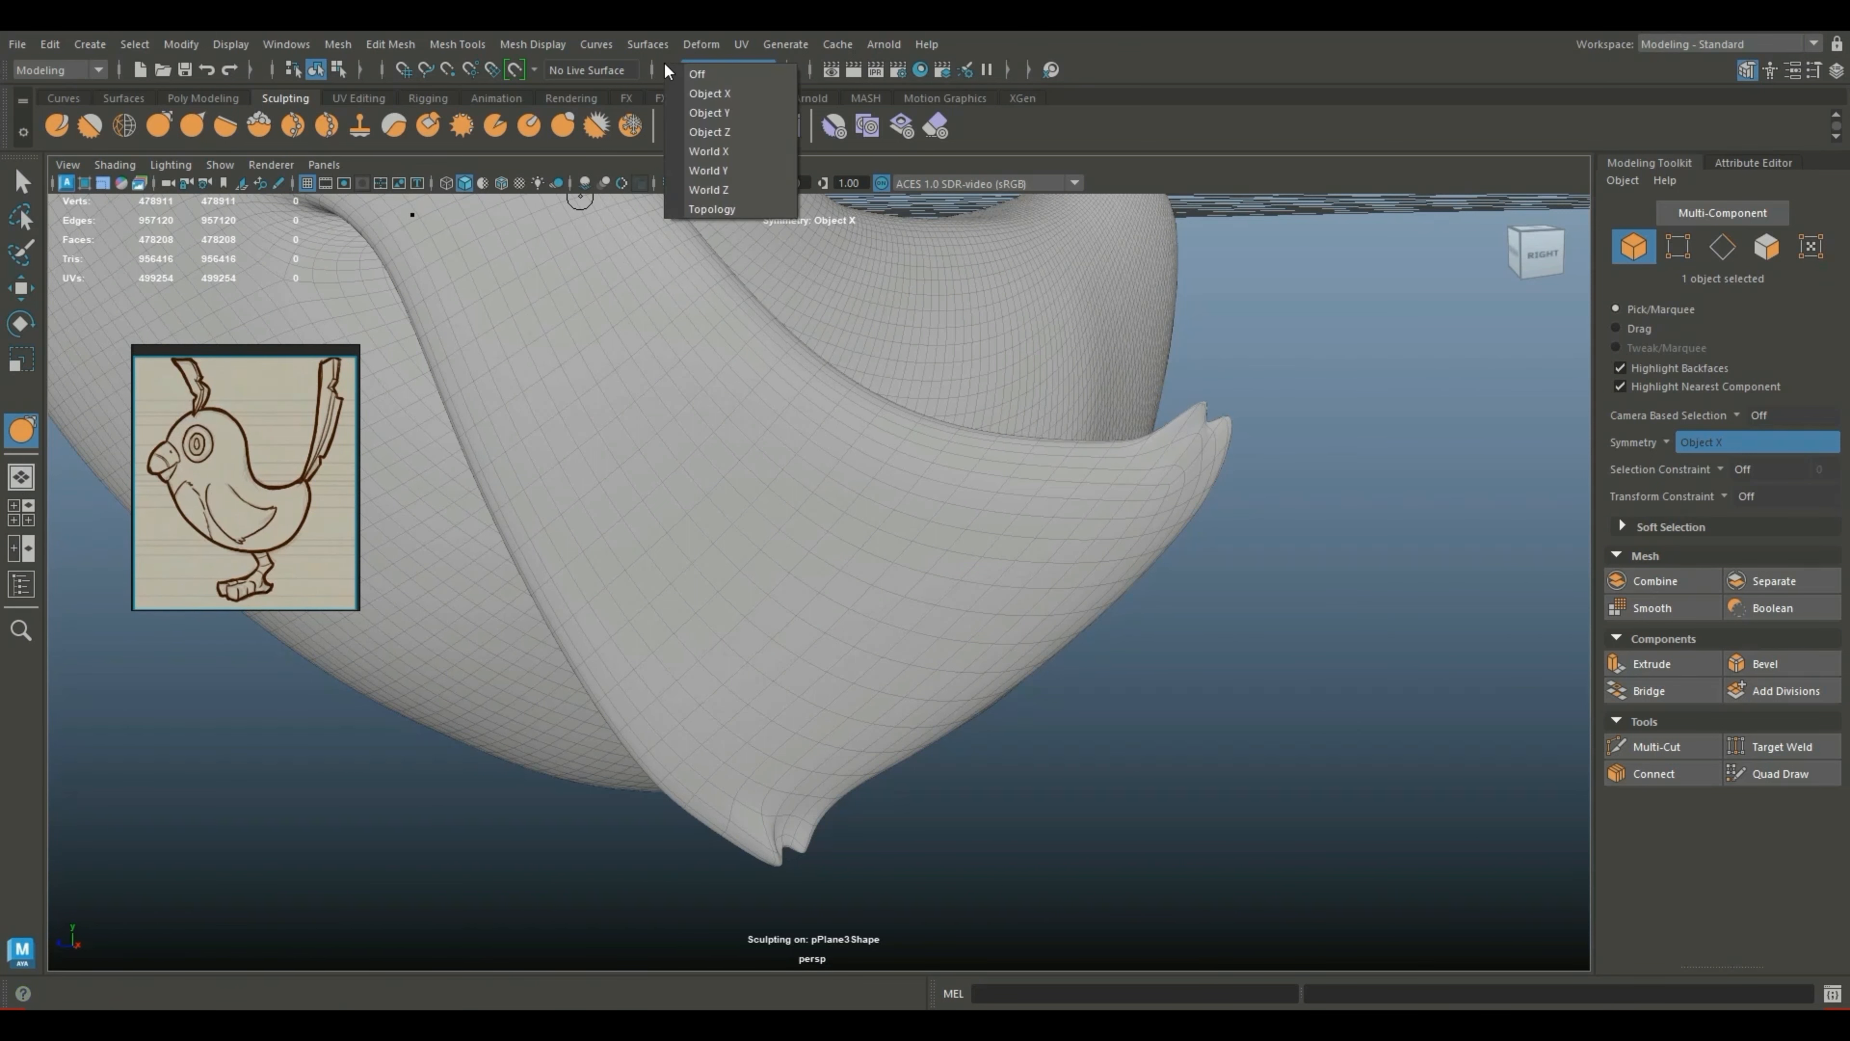
left_click(696, 74)
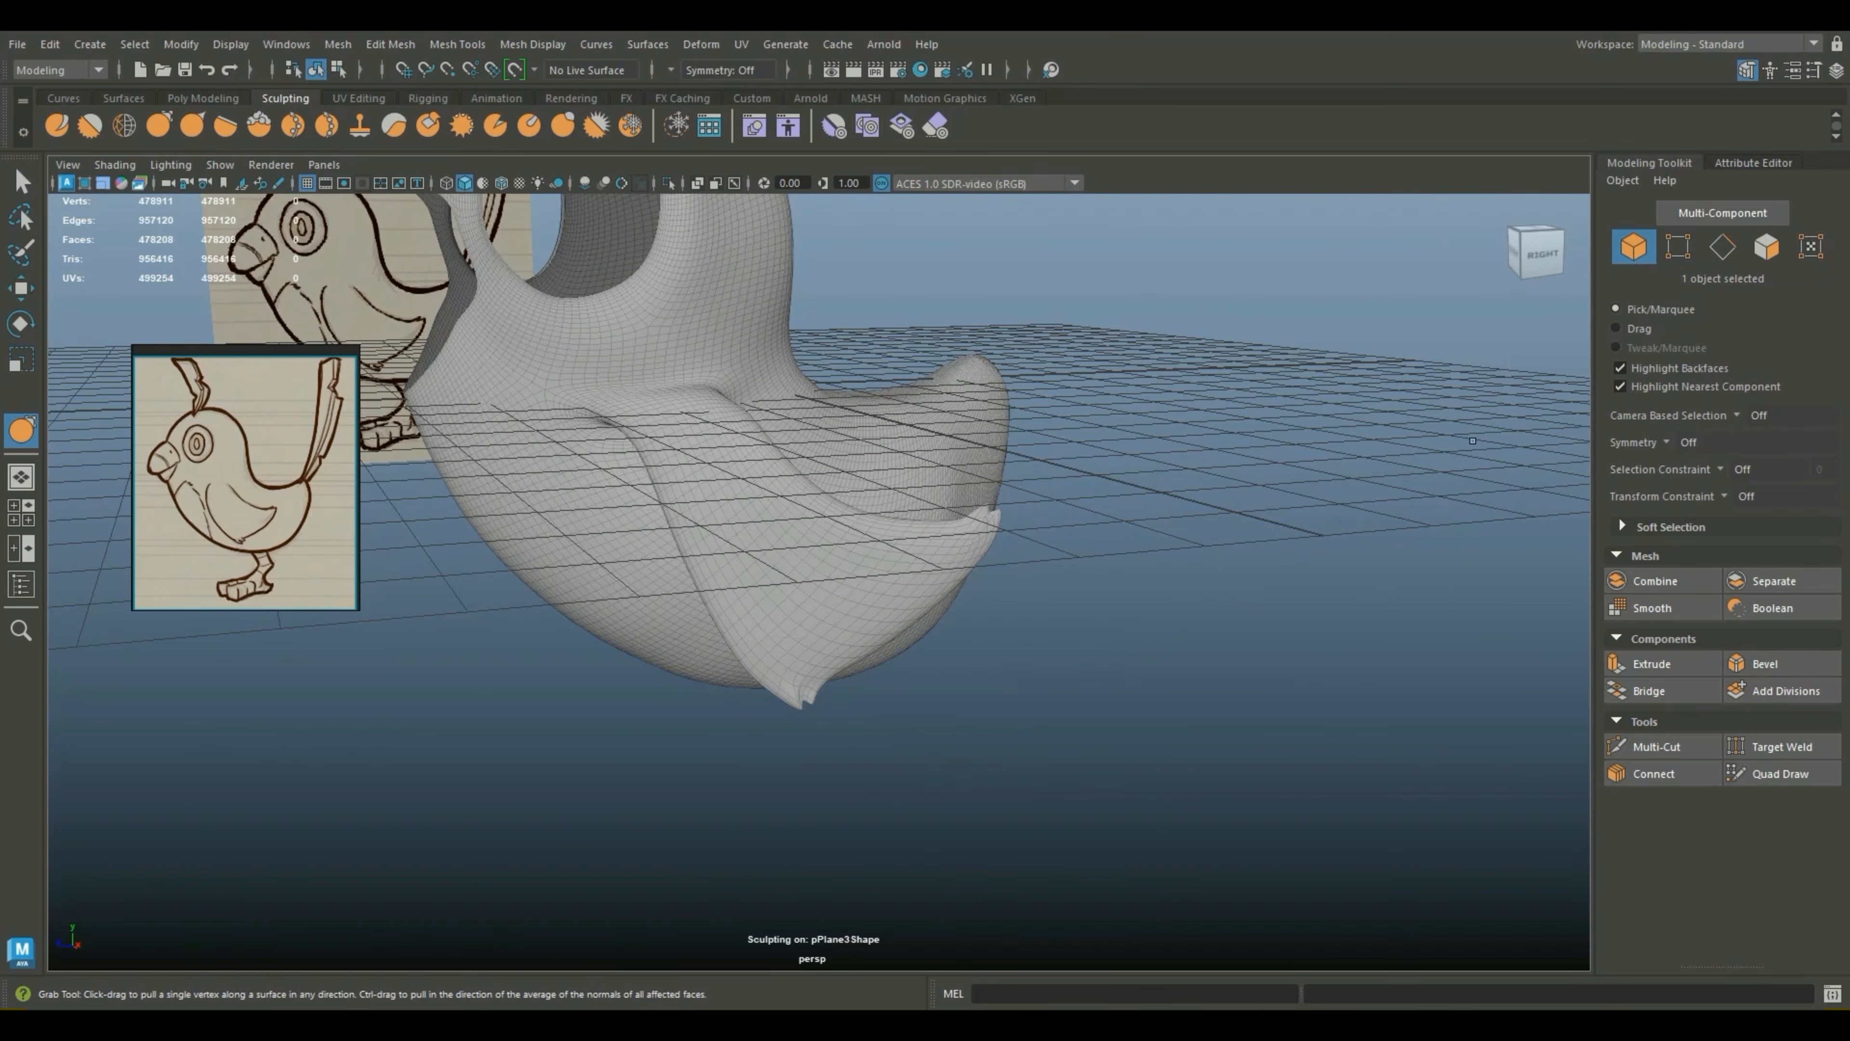
left_click(21, 287)
scroll(1034, 629, "down", 5)
left_click(1033, 629)
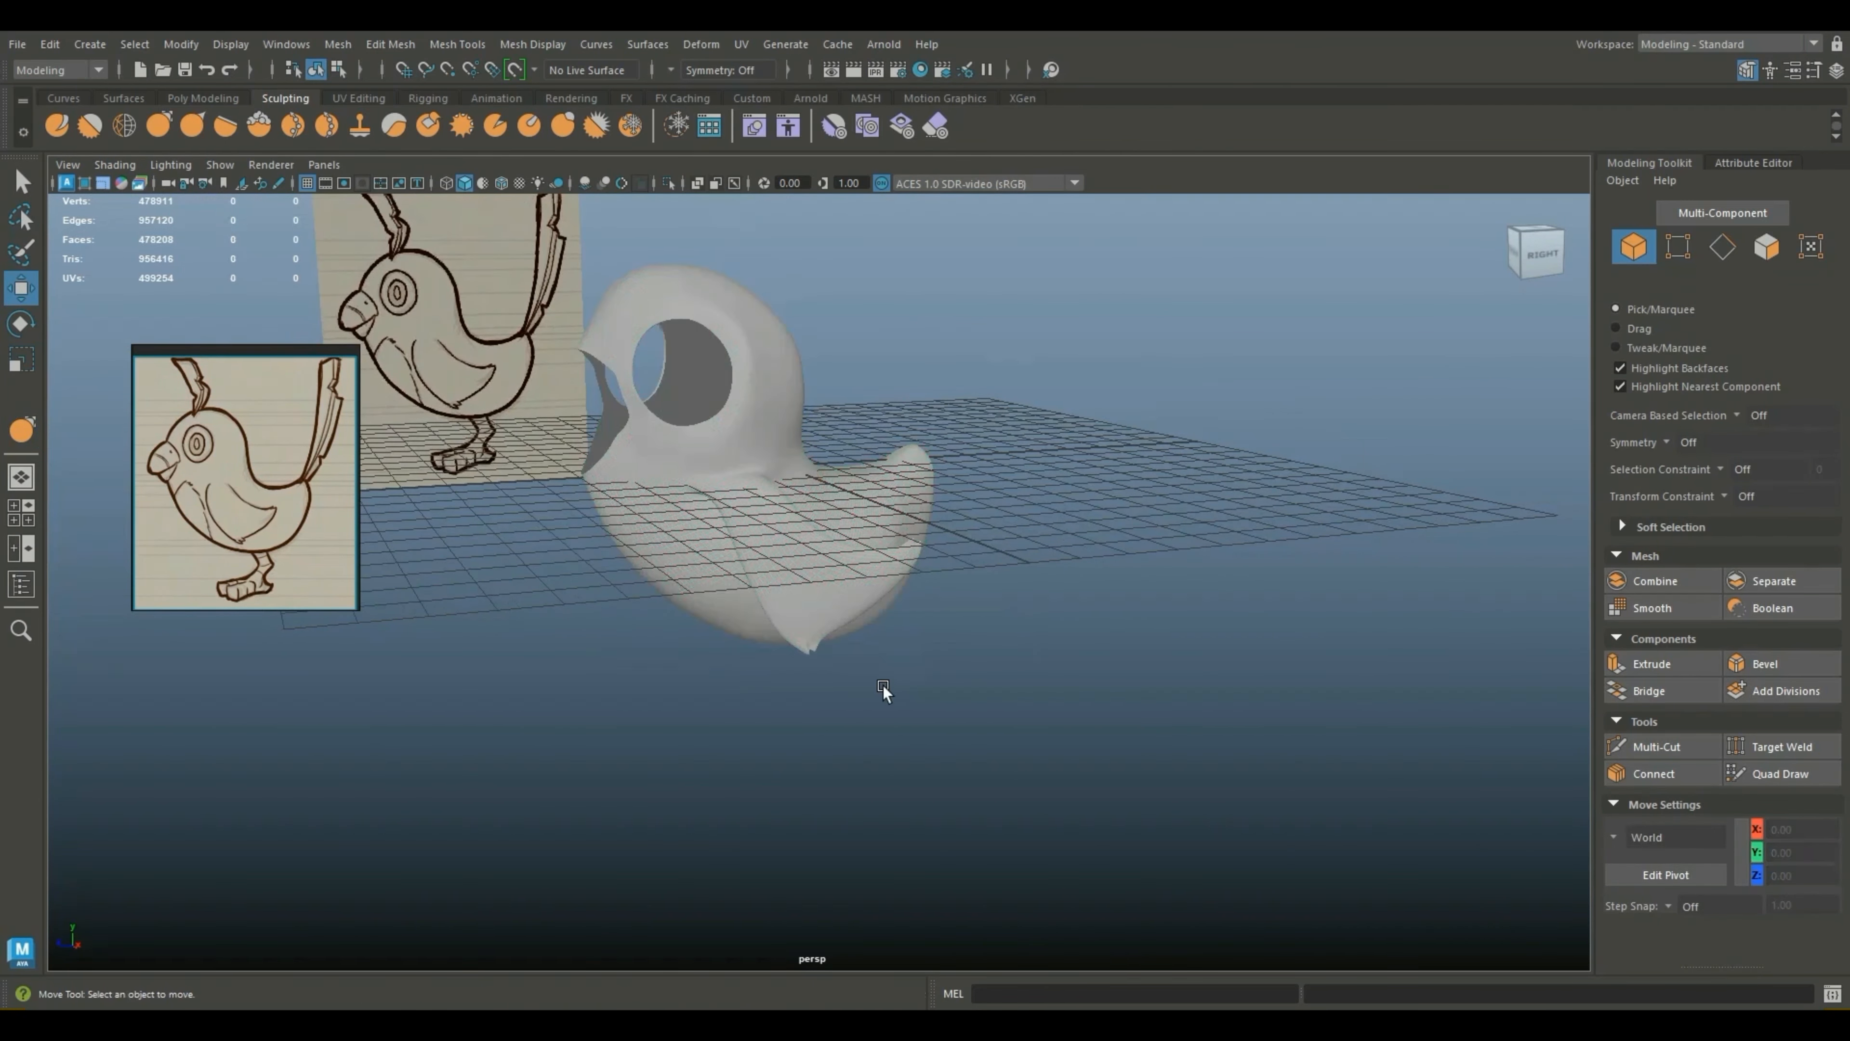
Step: Switch to the Modeling - Standard workspace and assign the lambert1 material to the bird in Hypershade
left_click_drag(884, 689, 1159, 665, "alt")
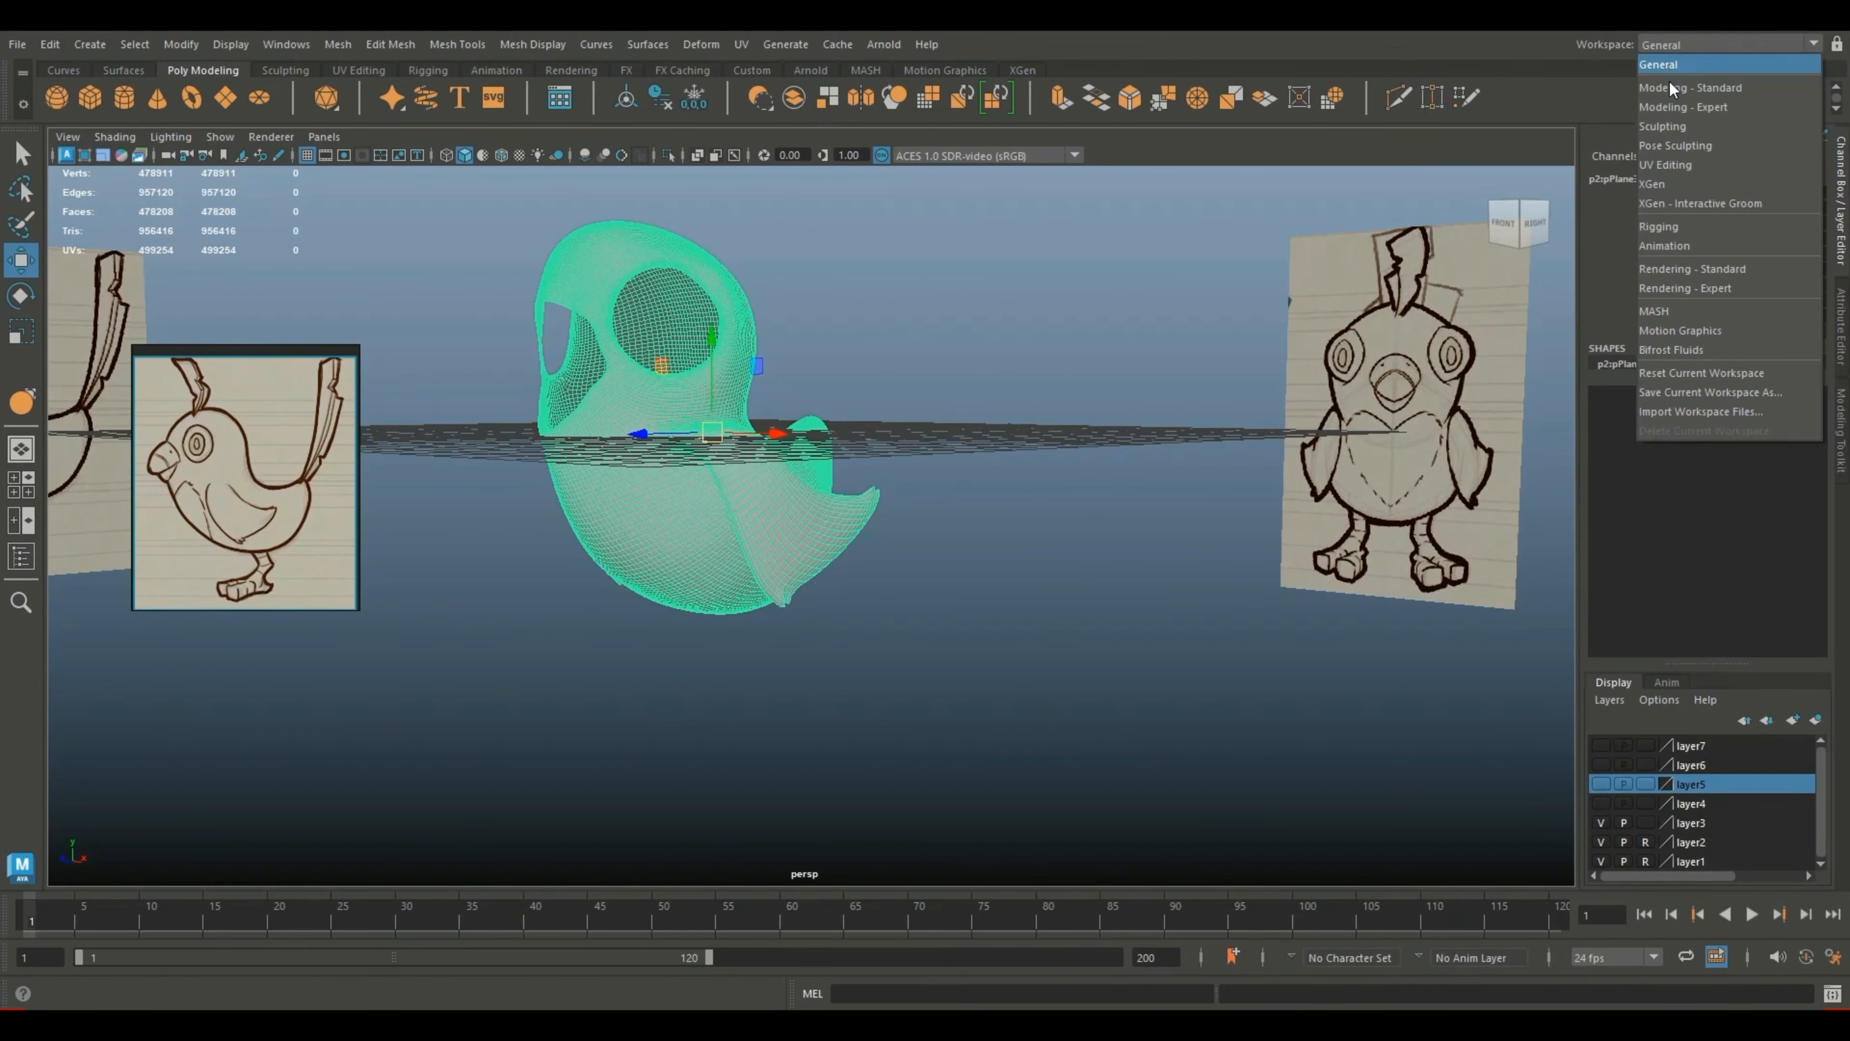
left_click(1672, 87)
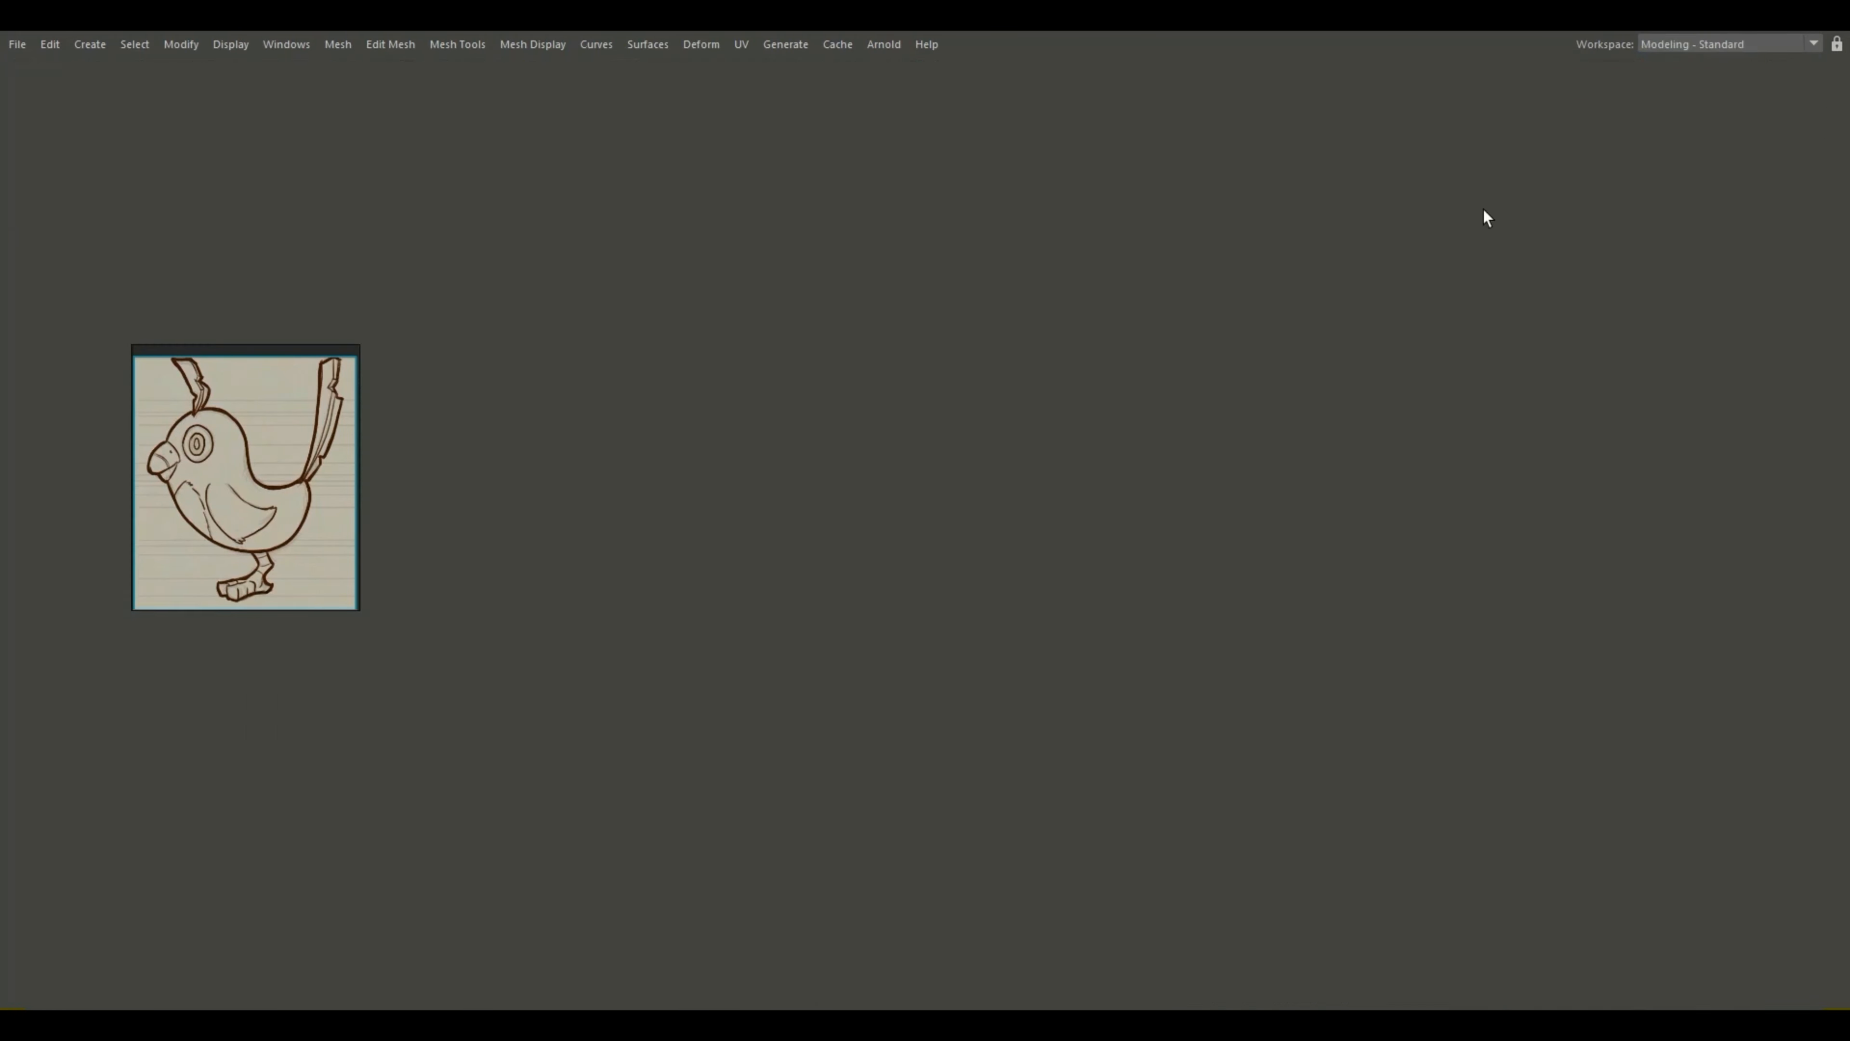
left_click(924, 70)
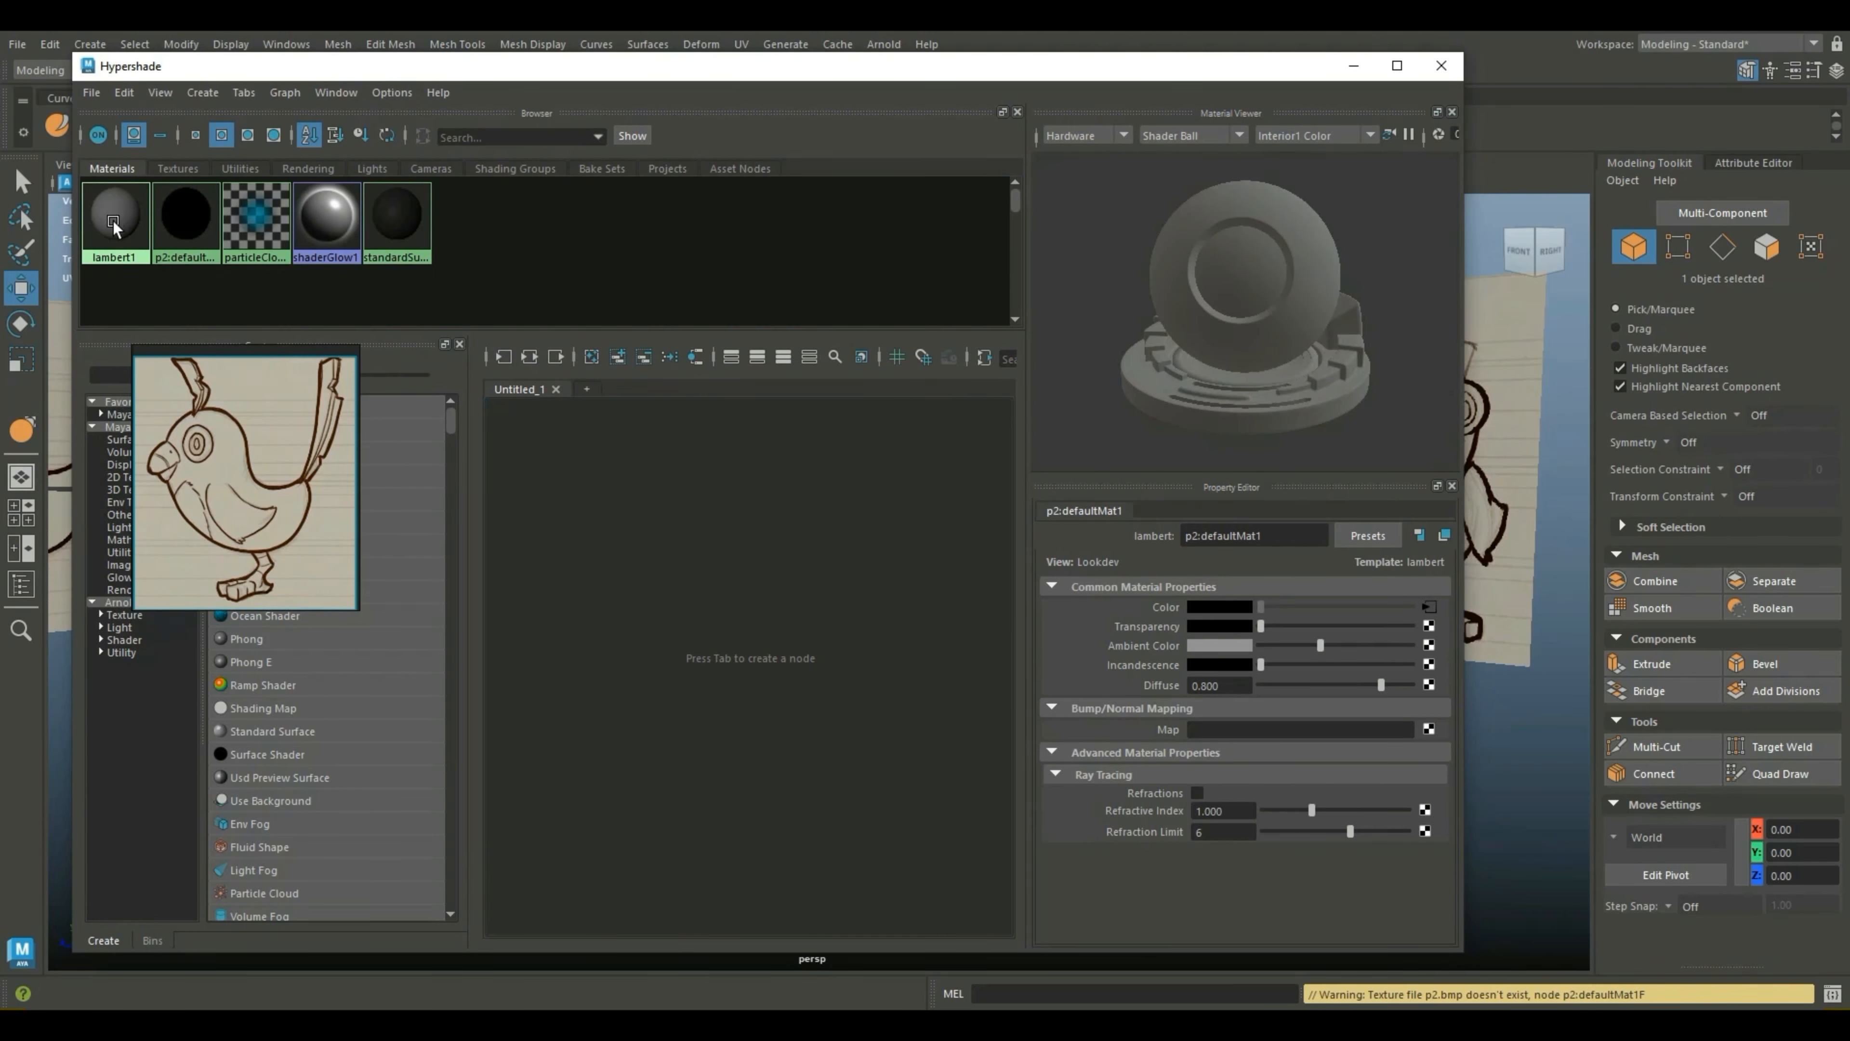
right_click_drag(114, 212, 135, 153)
right_click_drag(113, 222, 134, 169)
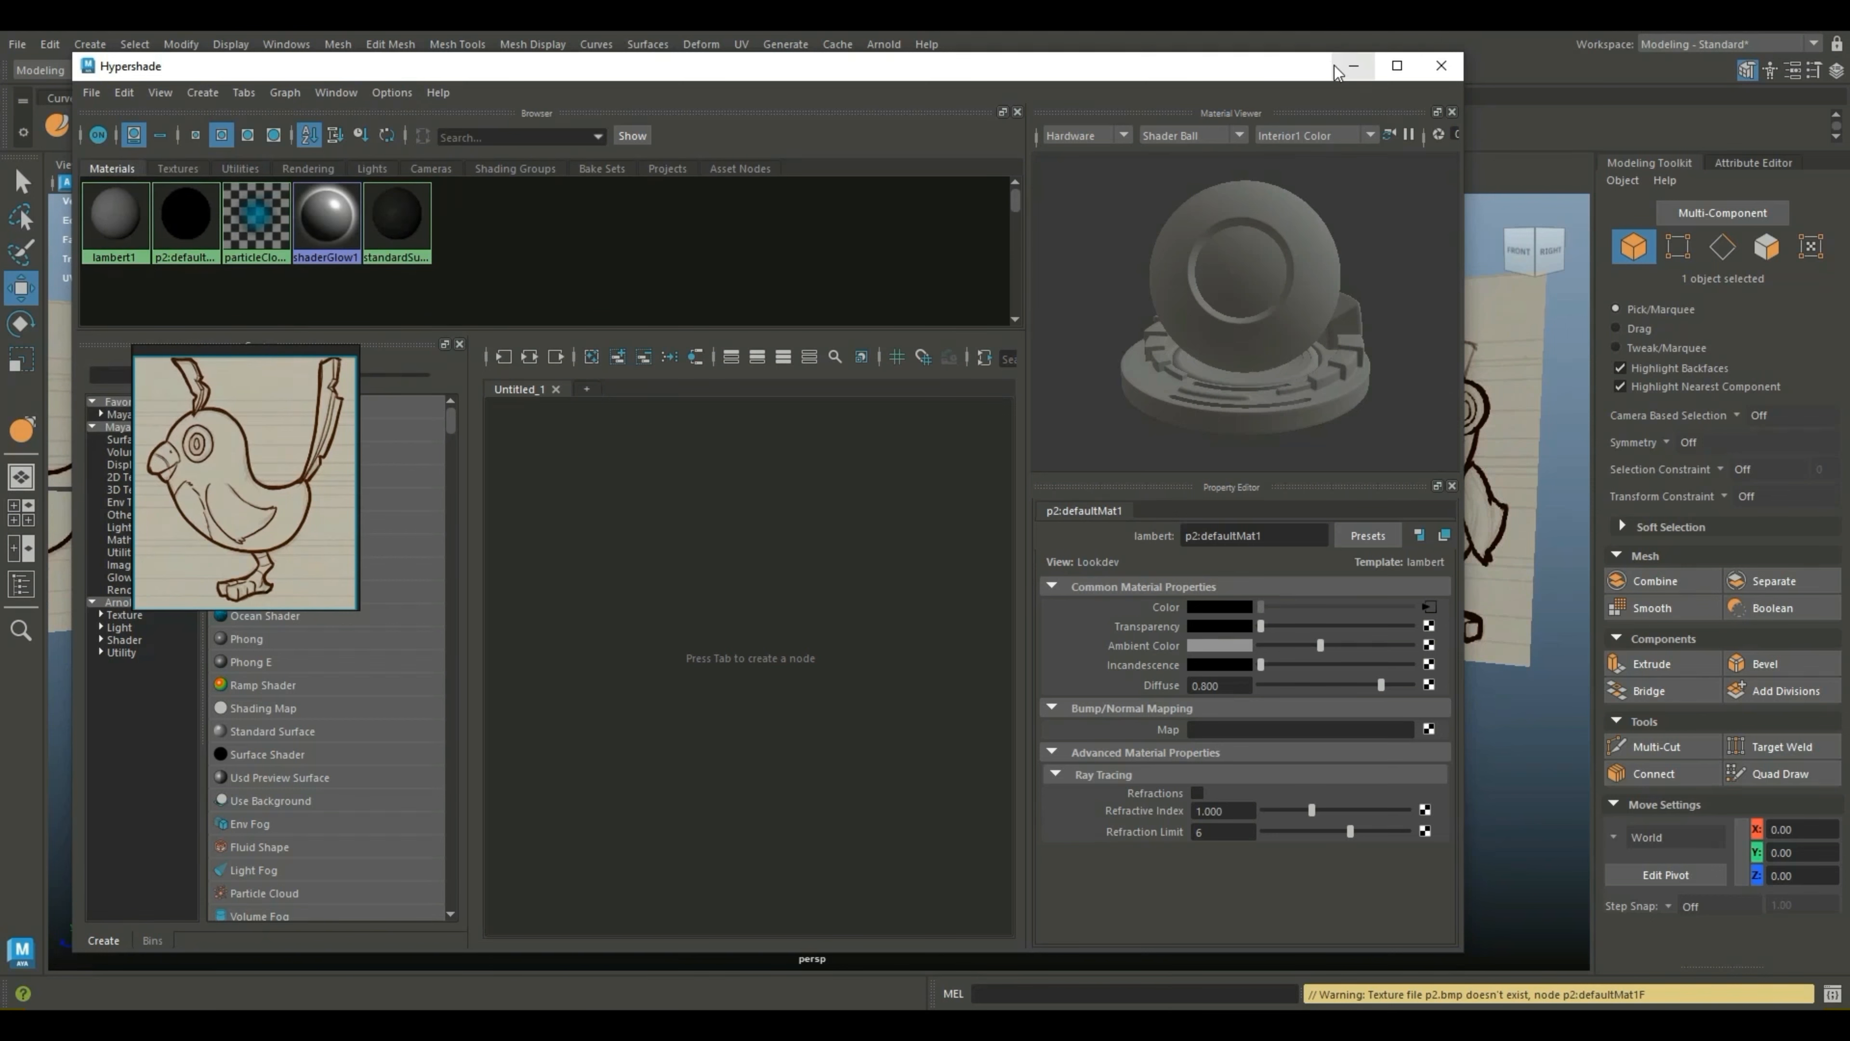
Step: Minimise Hypershade and open the Attribute Editor with nothing selected
left_click(1351, 68)
left_click(1017, 488)
left_click_drag(1018, 492, 1058, 479, "alt")
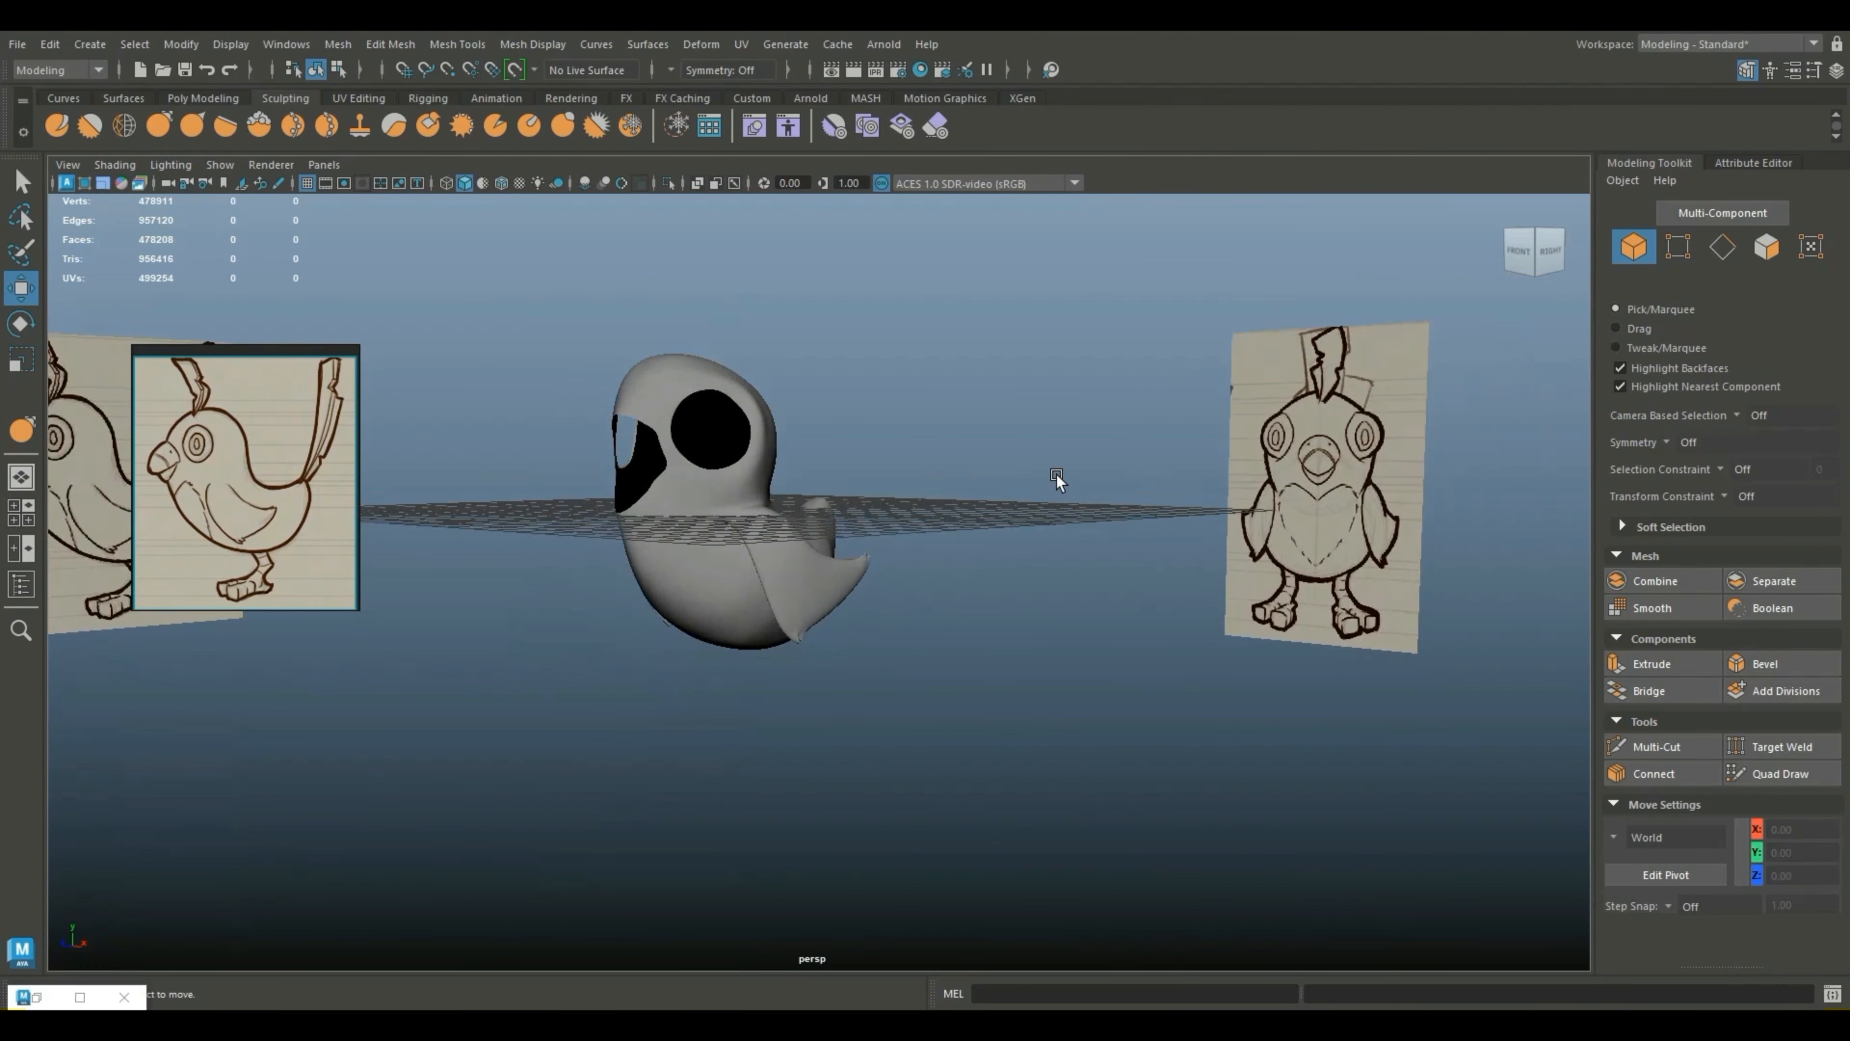
left_click(1766, 160)
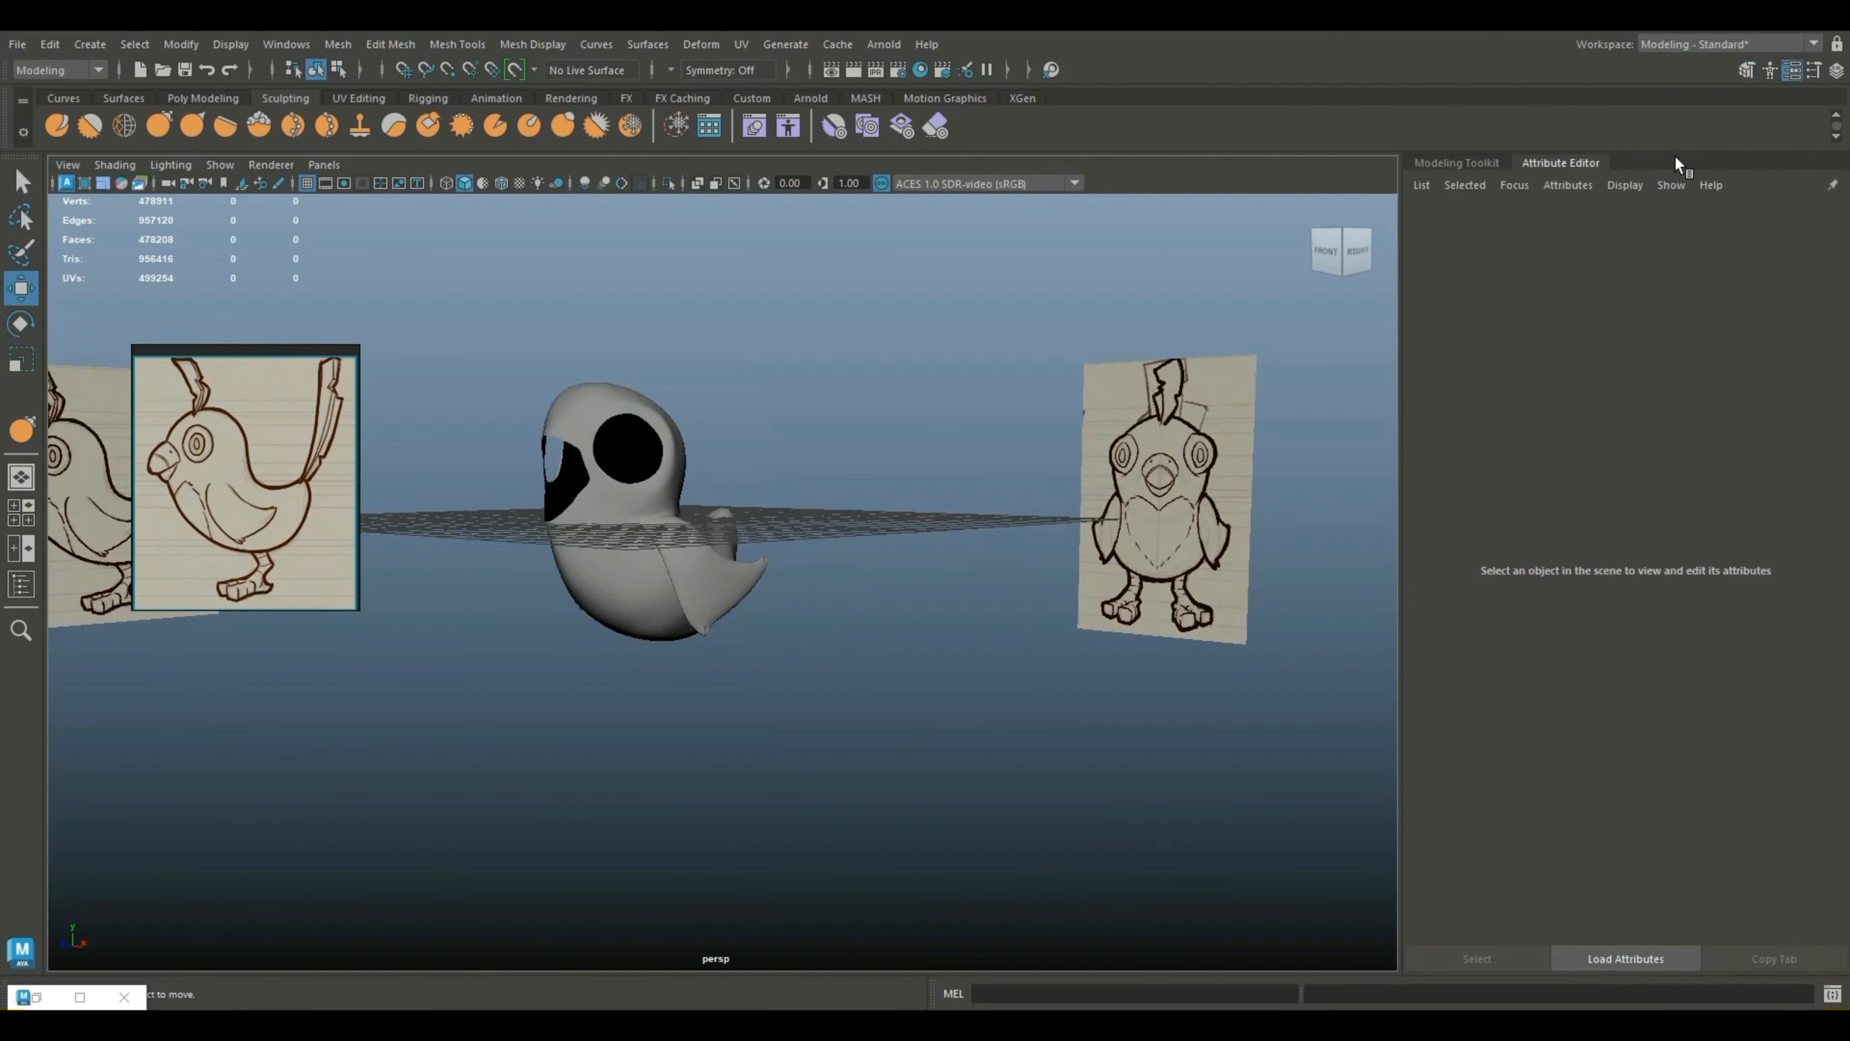